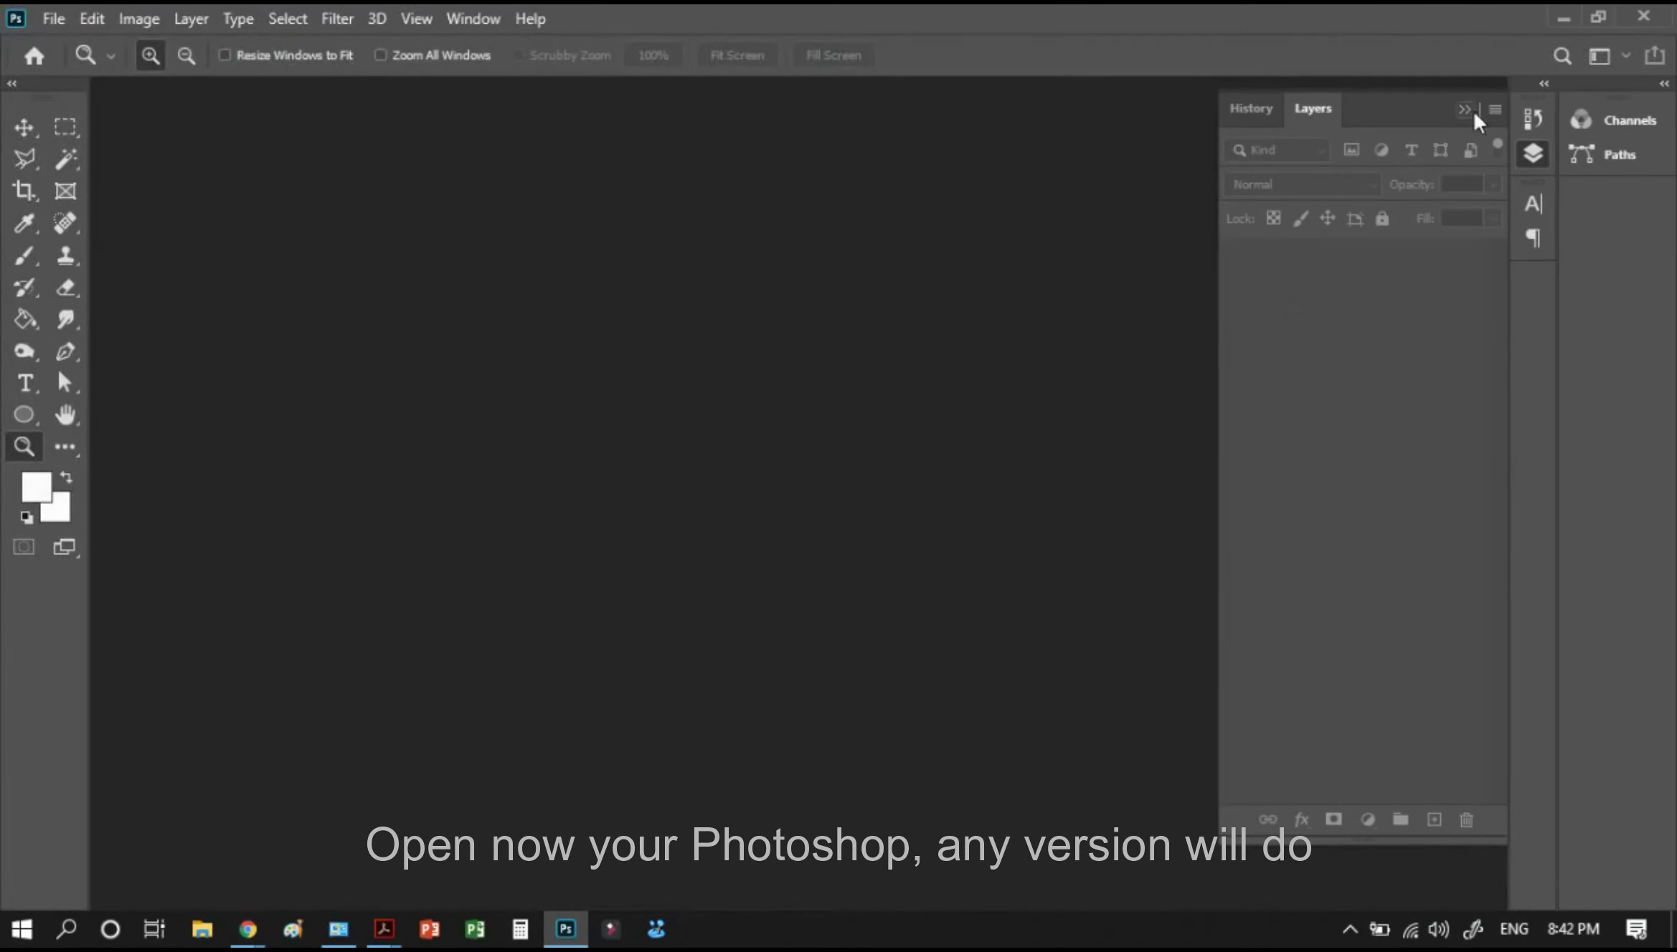
Collapse the Layers panel and bring up the File menu
{"action": "left_click", "coordinate": [1464, 109]}
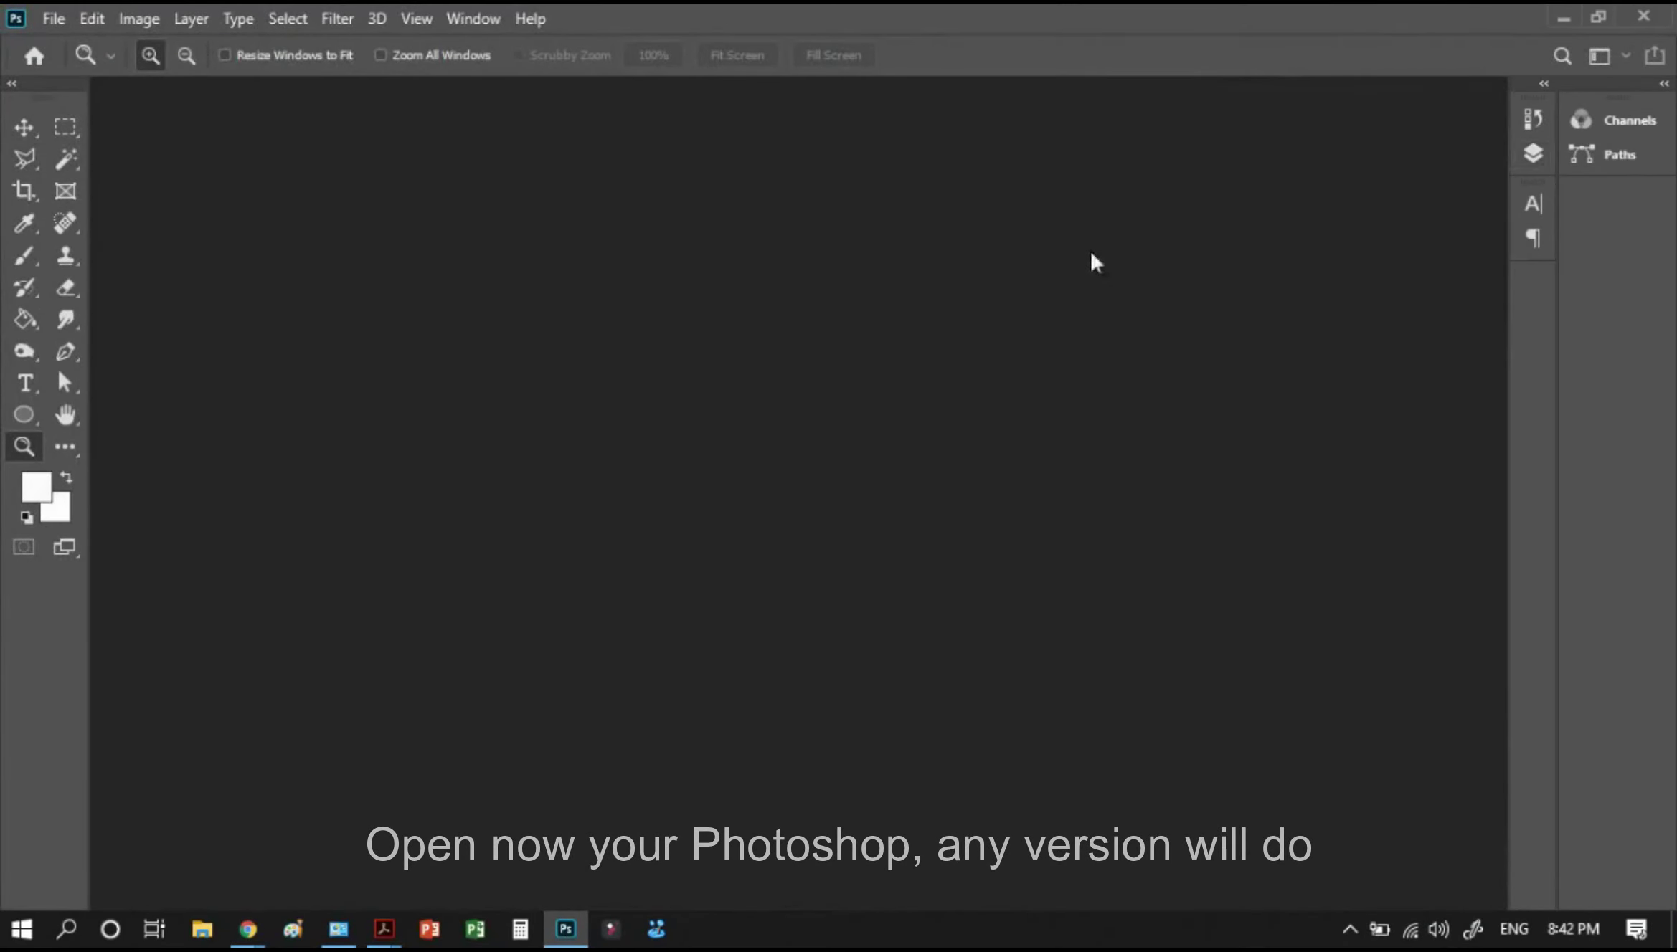
{"action": "left_click", "coordinate": [54, 19]}
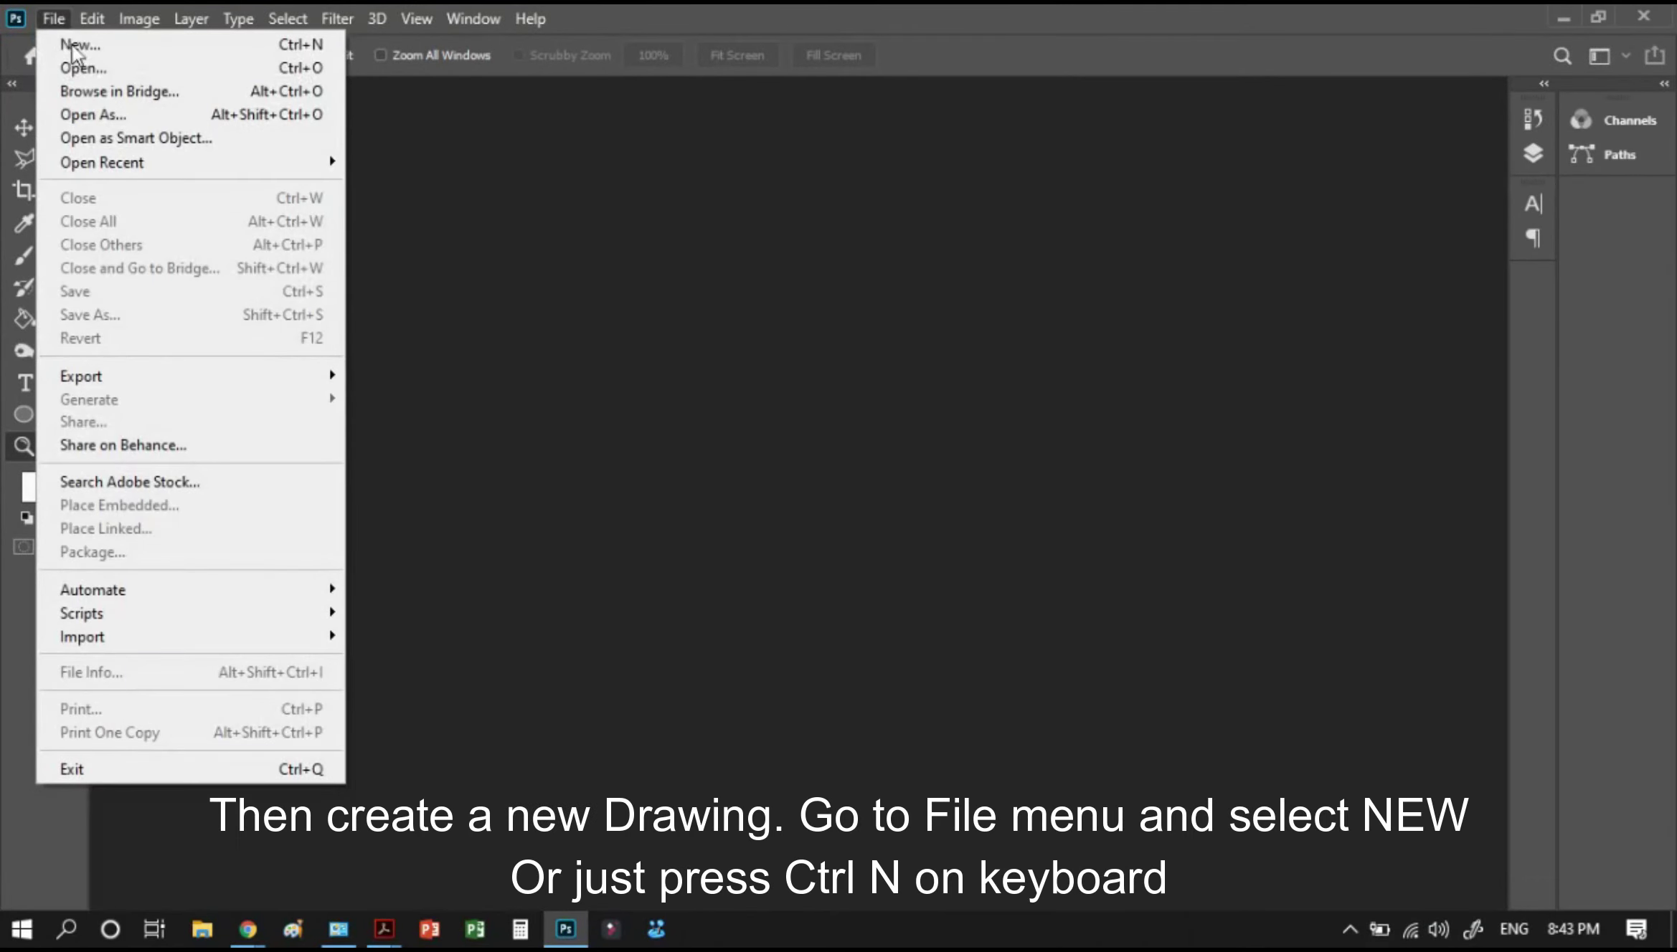
Create a white A3 portrait document at 300 Pixels/Inch from the A3 preset
{"action": "left_click", "coordinate": [98, 49]}
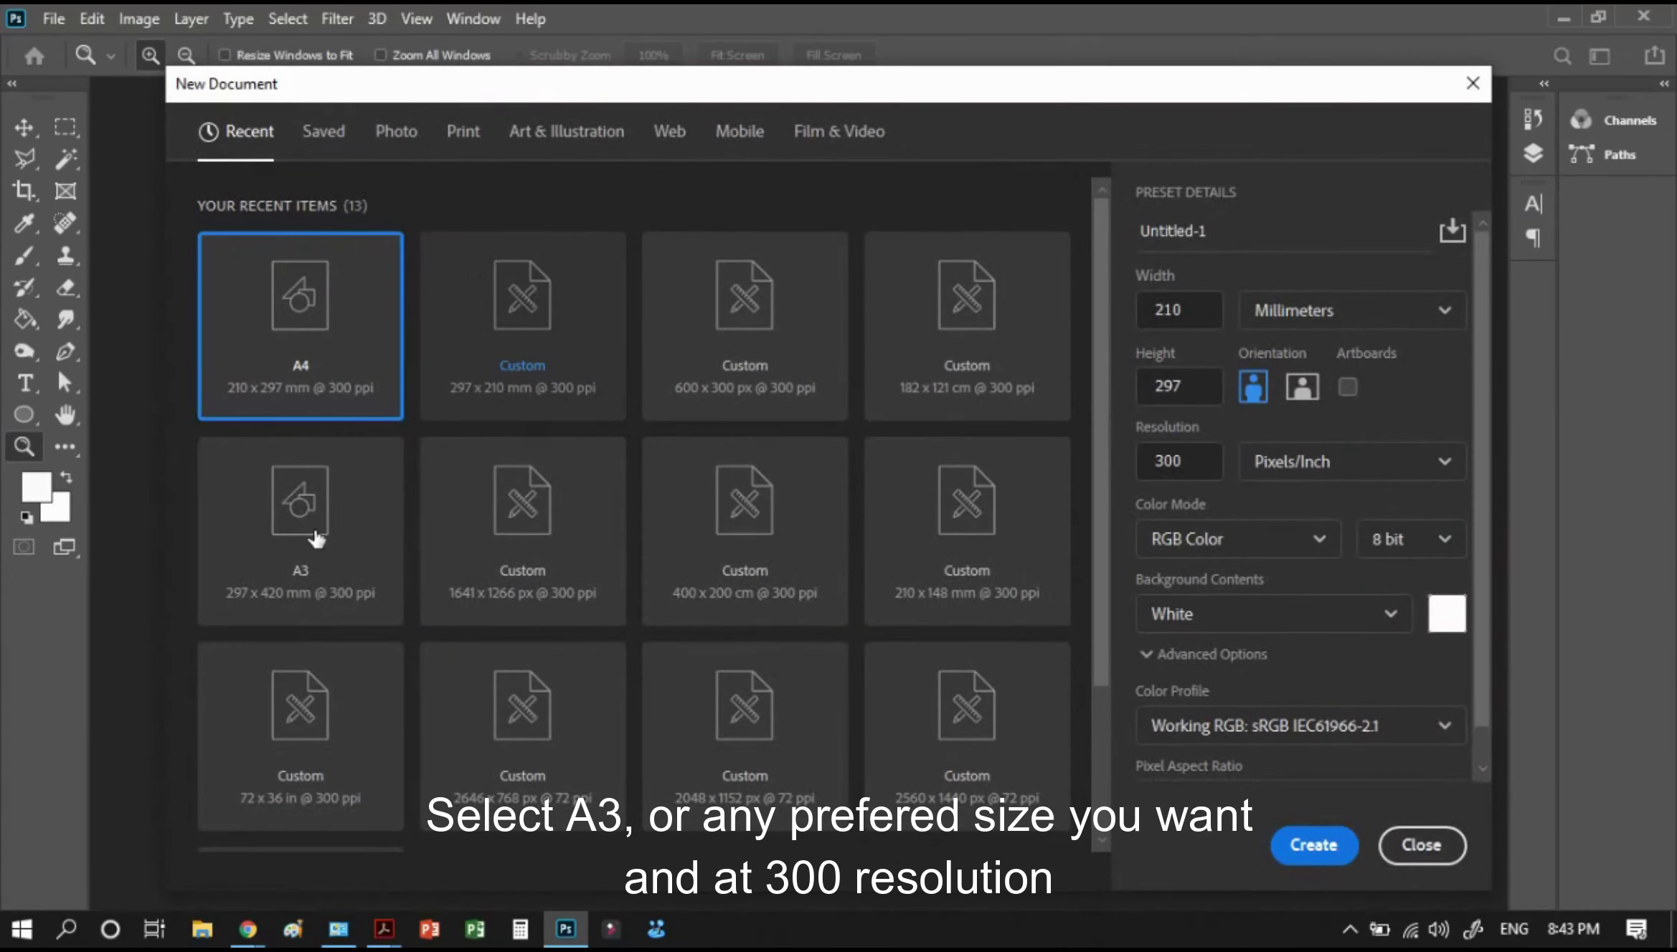
{"action": "left_click", "coordinate": [317, 538]}
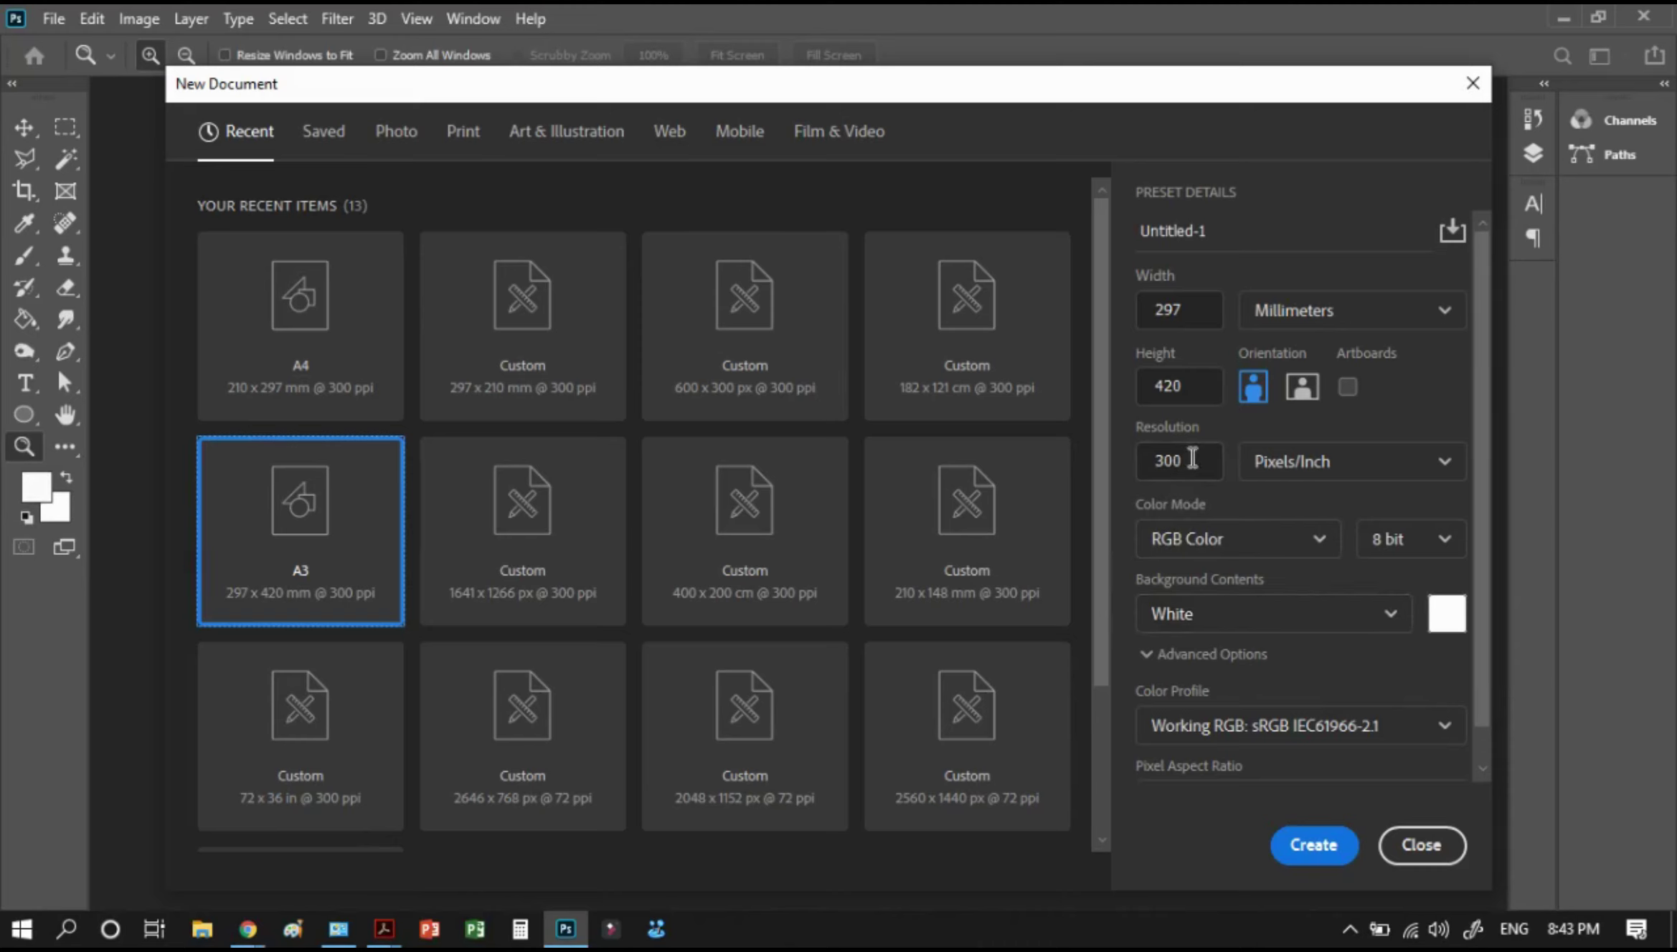
{"action": "left_click_drag", "start_coordinate": [1192, 457], "coordinate": [1142, 461]}
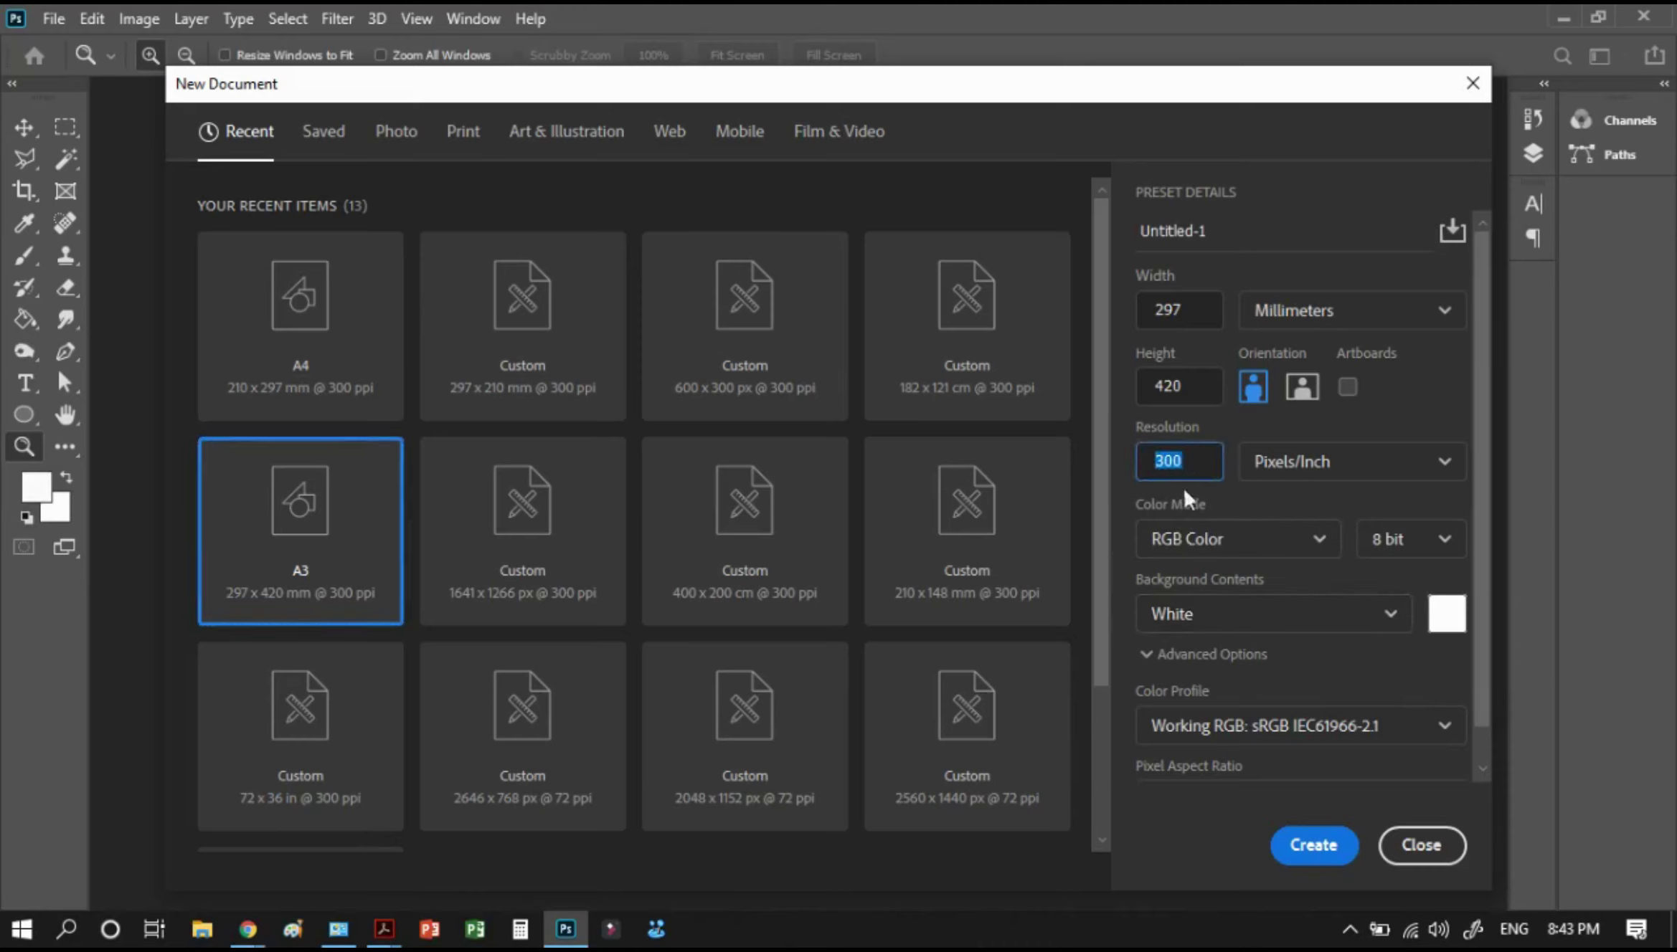
{"action": "left_click", "coordinate": [1313, 846]}
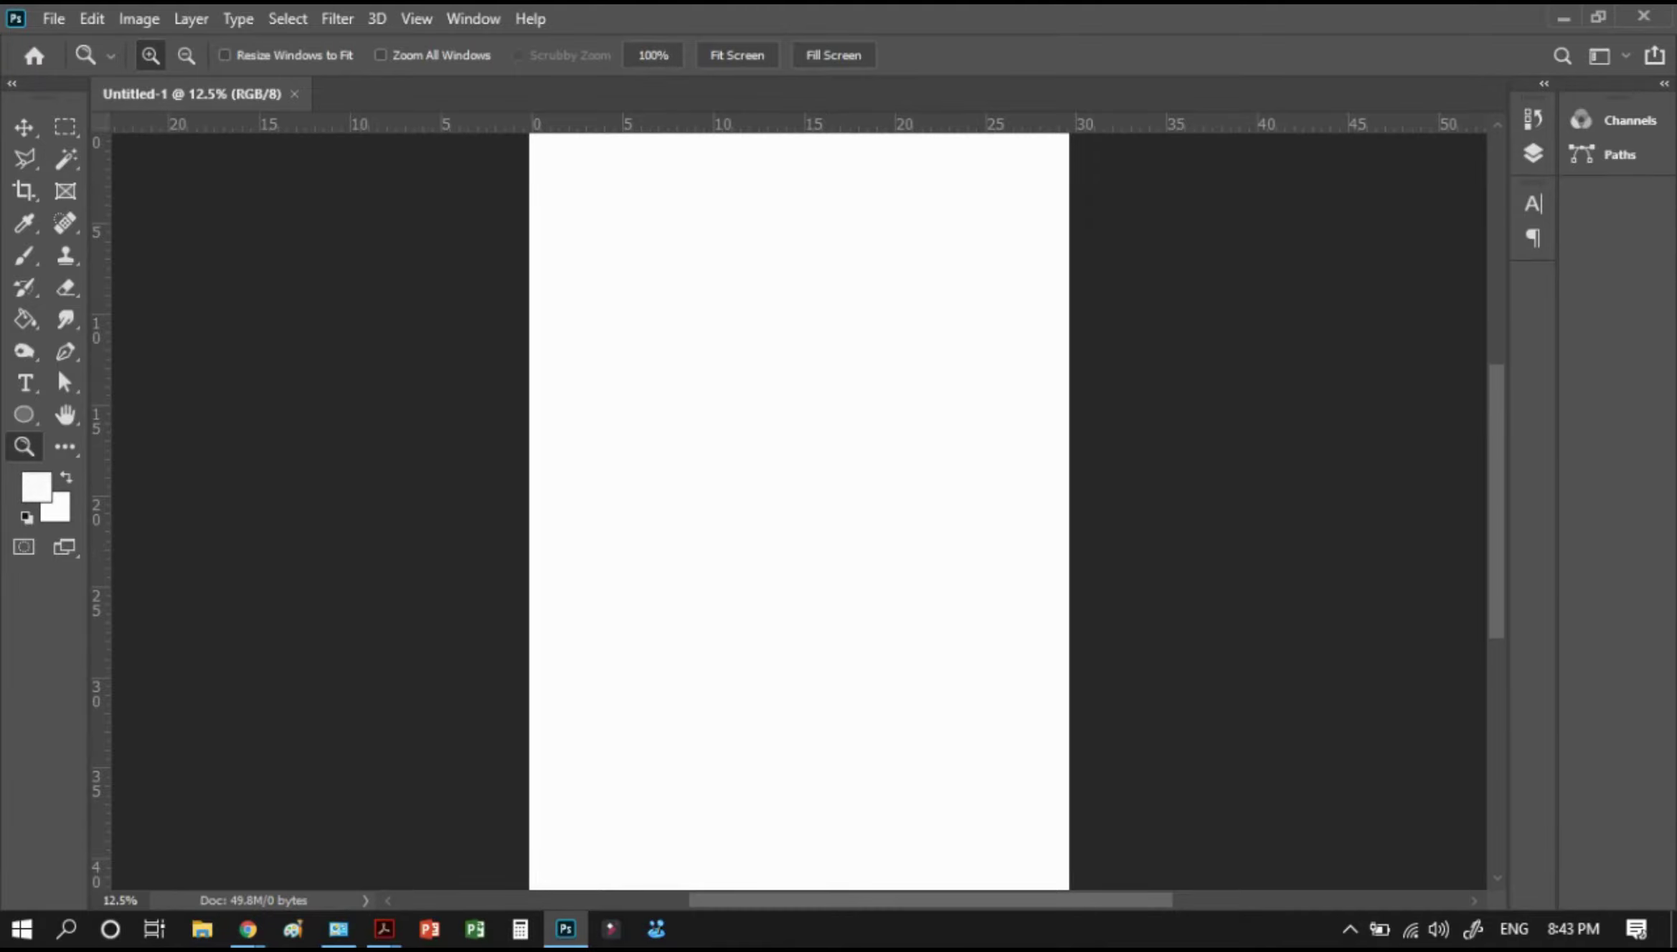
Open the photo DSC_4496.JPG
{"action": "key", "text": "ctrl+o"}
{"action": "scroll", "coordinate": [896, 629], "scroll_direction": "down", "scroll_amount": 2}
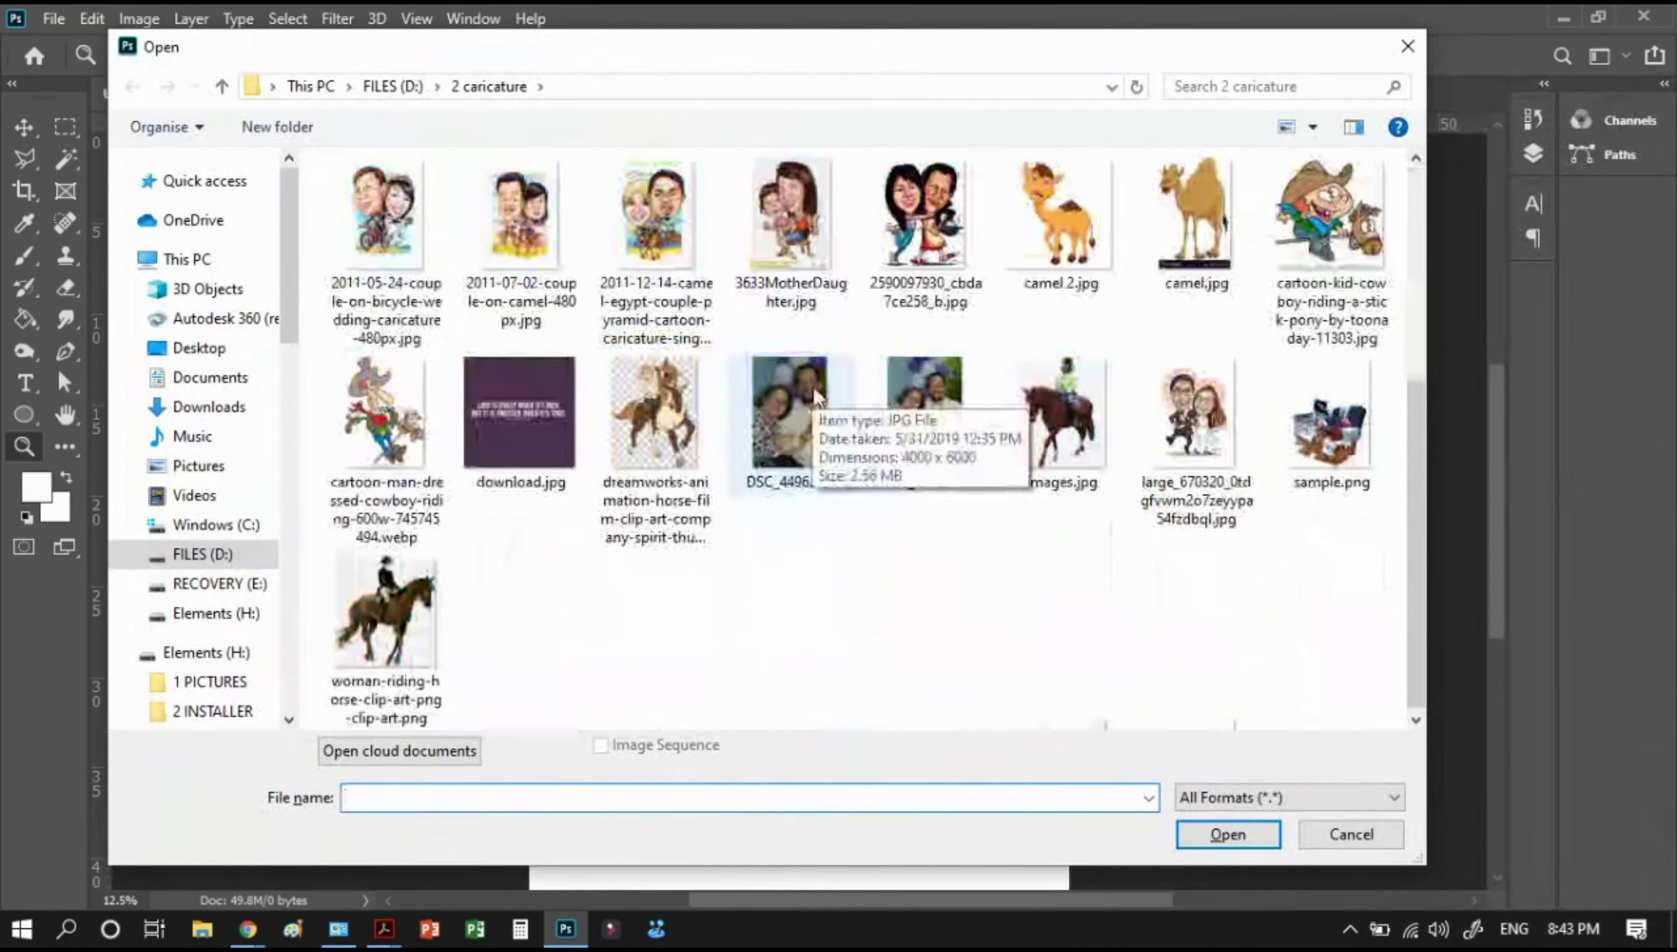
{"action": "left_click", "coordinate": [789, 434]}
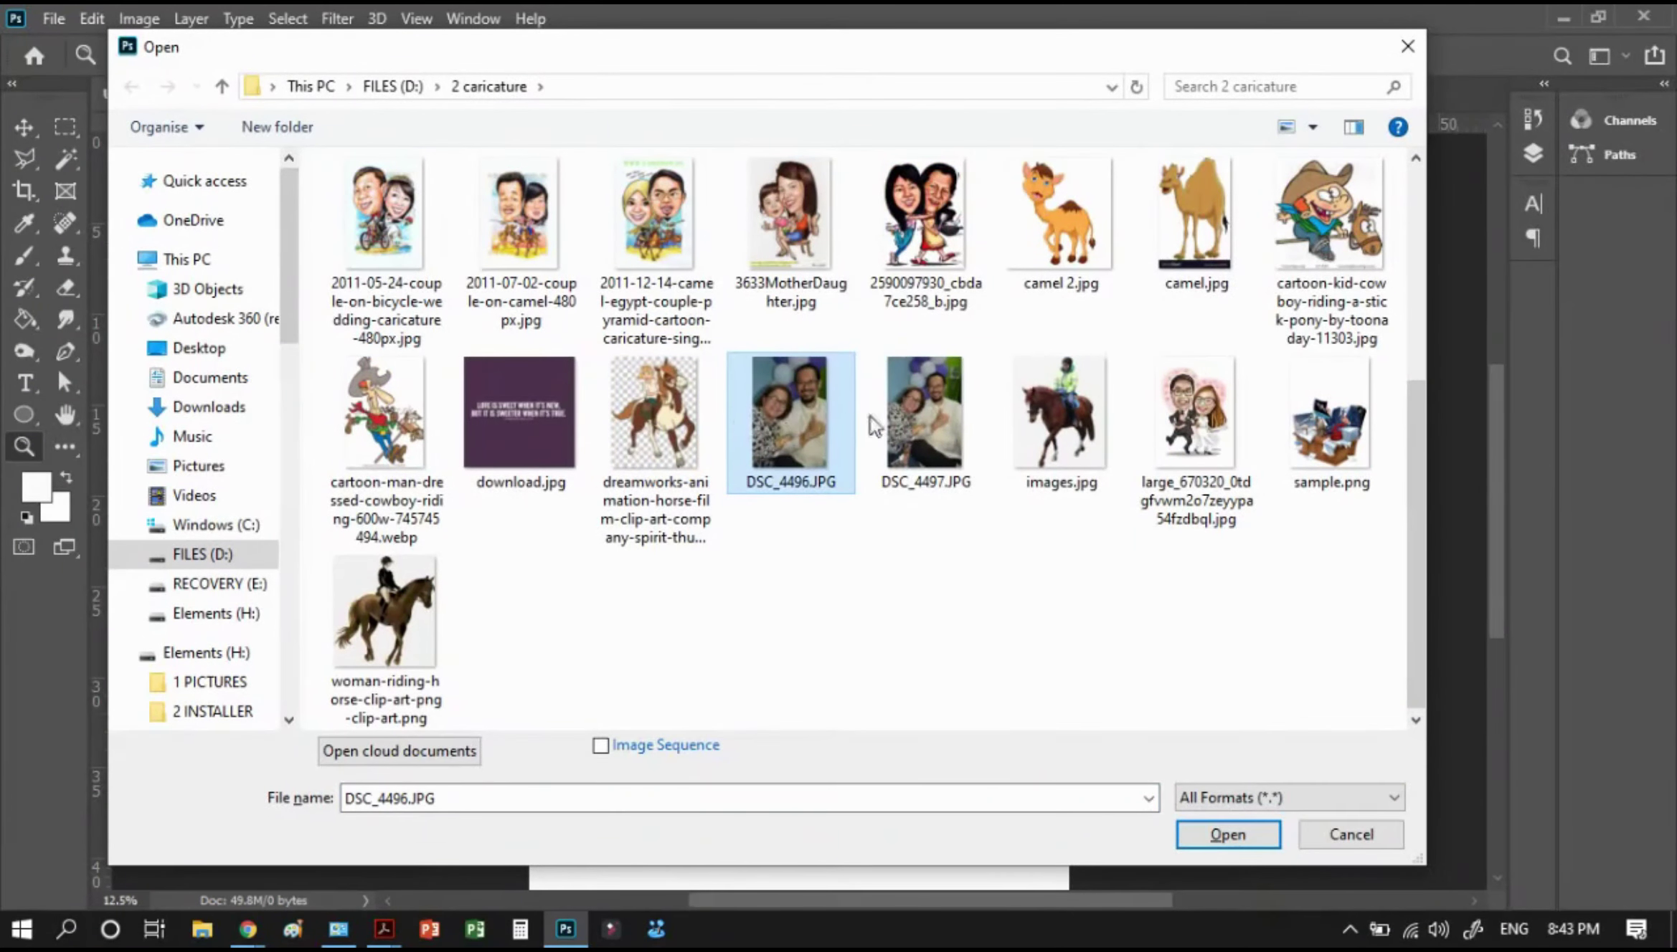
{"action": "left_click", "coordinate": [1227, 834]}
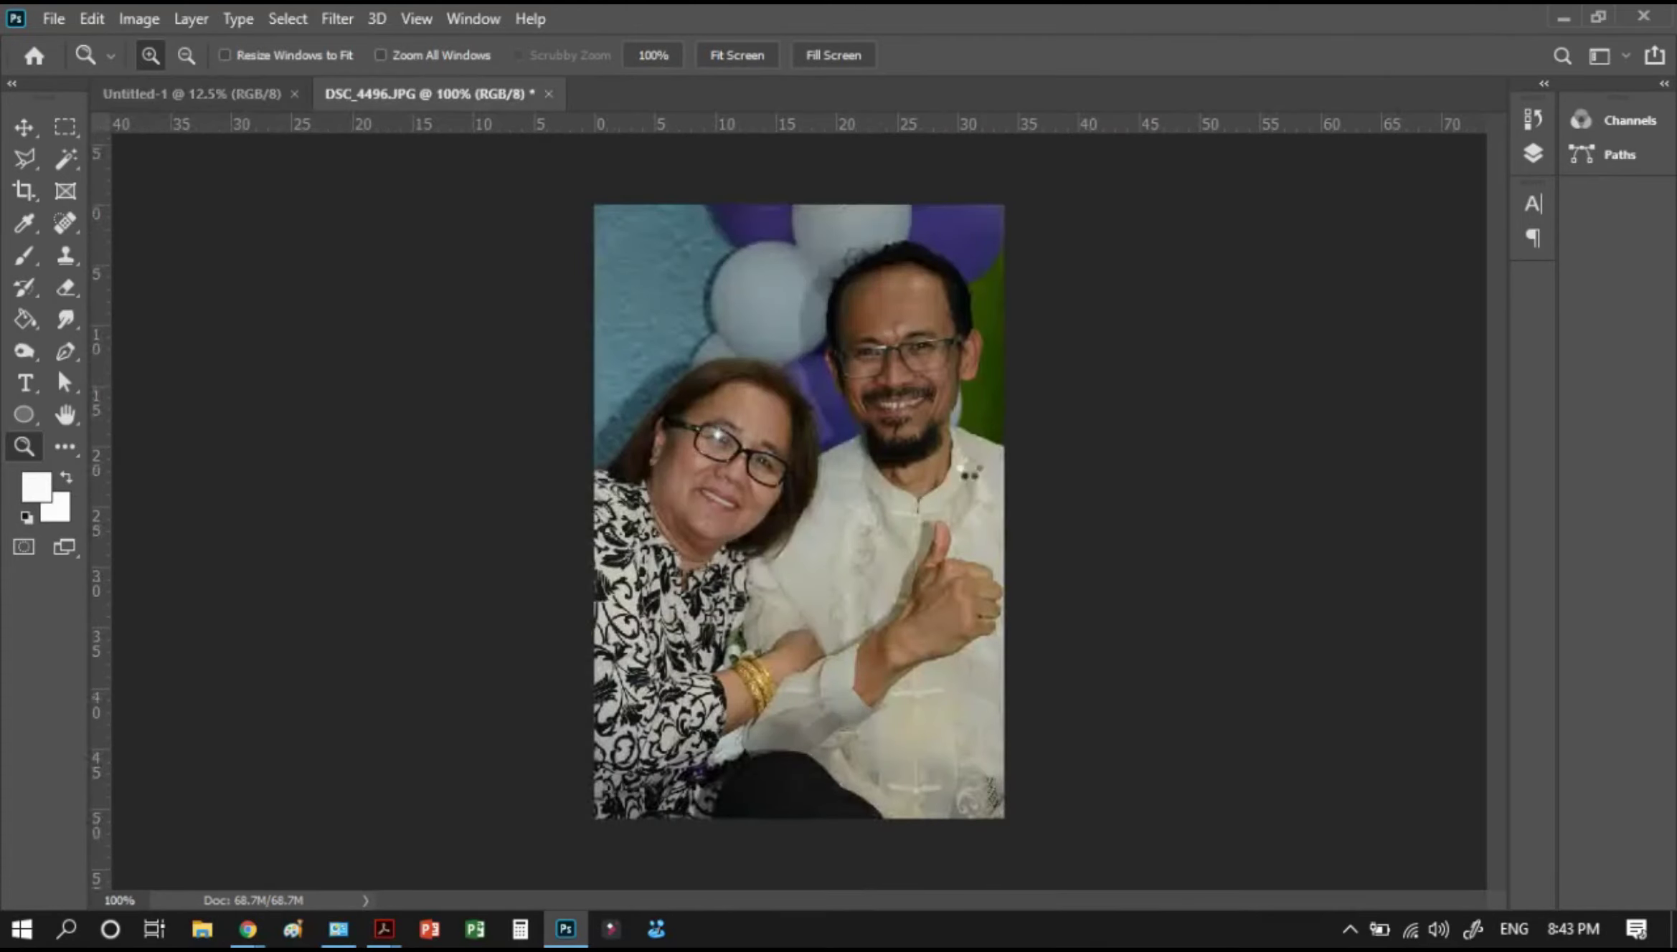
Zoom in on the man's head, eyes and forehead, then fit the photo to screen
{"action": "left_click_drag", "start_coordinate": [830, 256], "coordinate": [968, 427]}
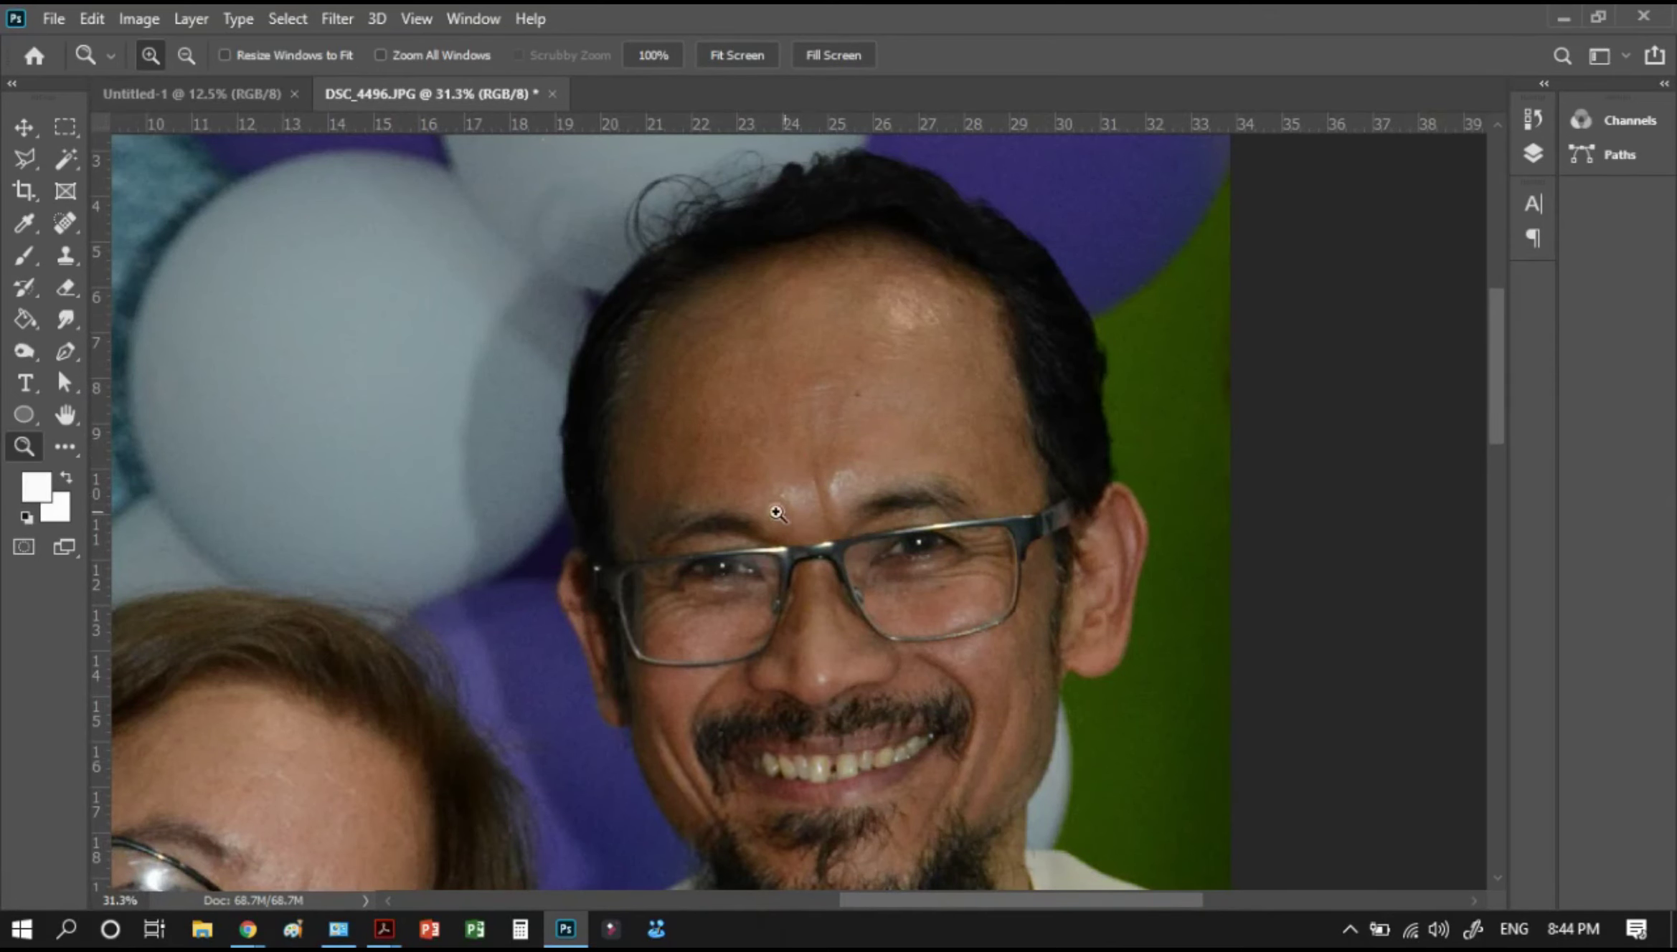
{"action": "left_click_drag", "start_coordinate": [610, 464], "coordinate": [793, 708]}
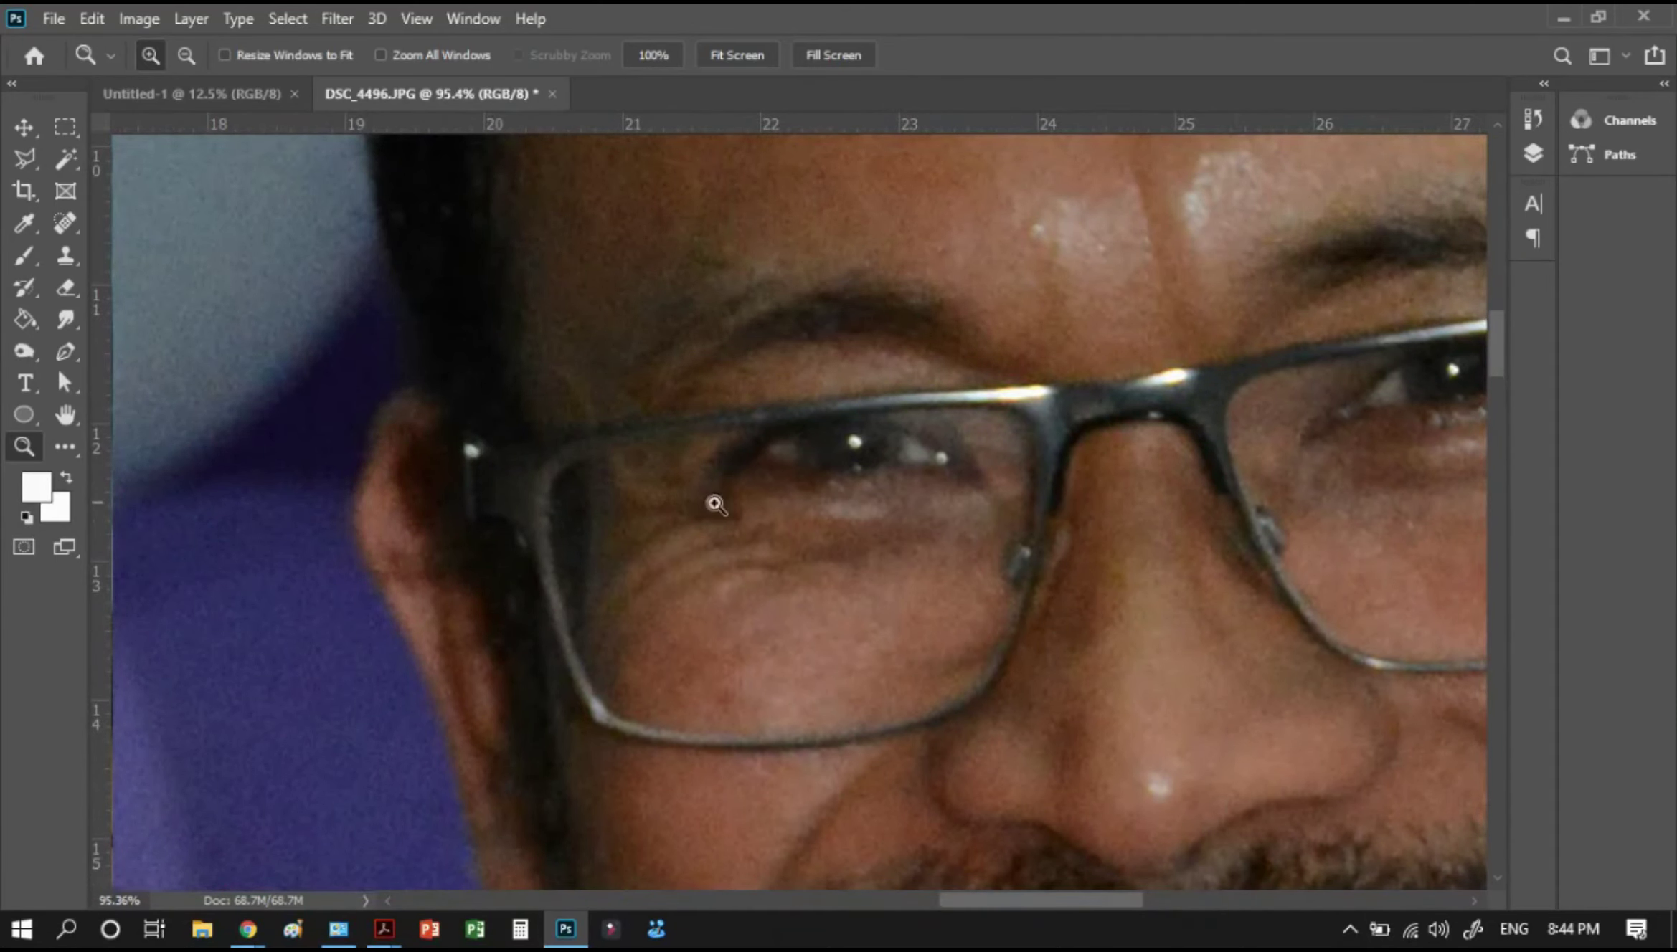
{"action": "left_click_drag", "start_coordinate": [584, 337], "coordinate": [569, 607]}
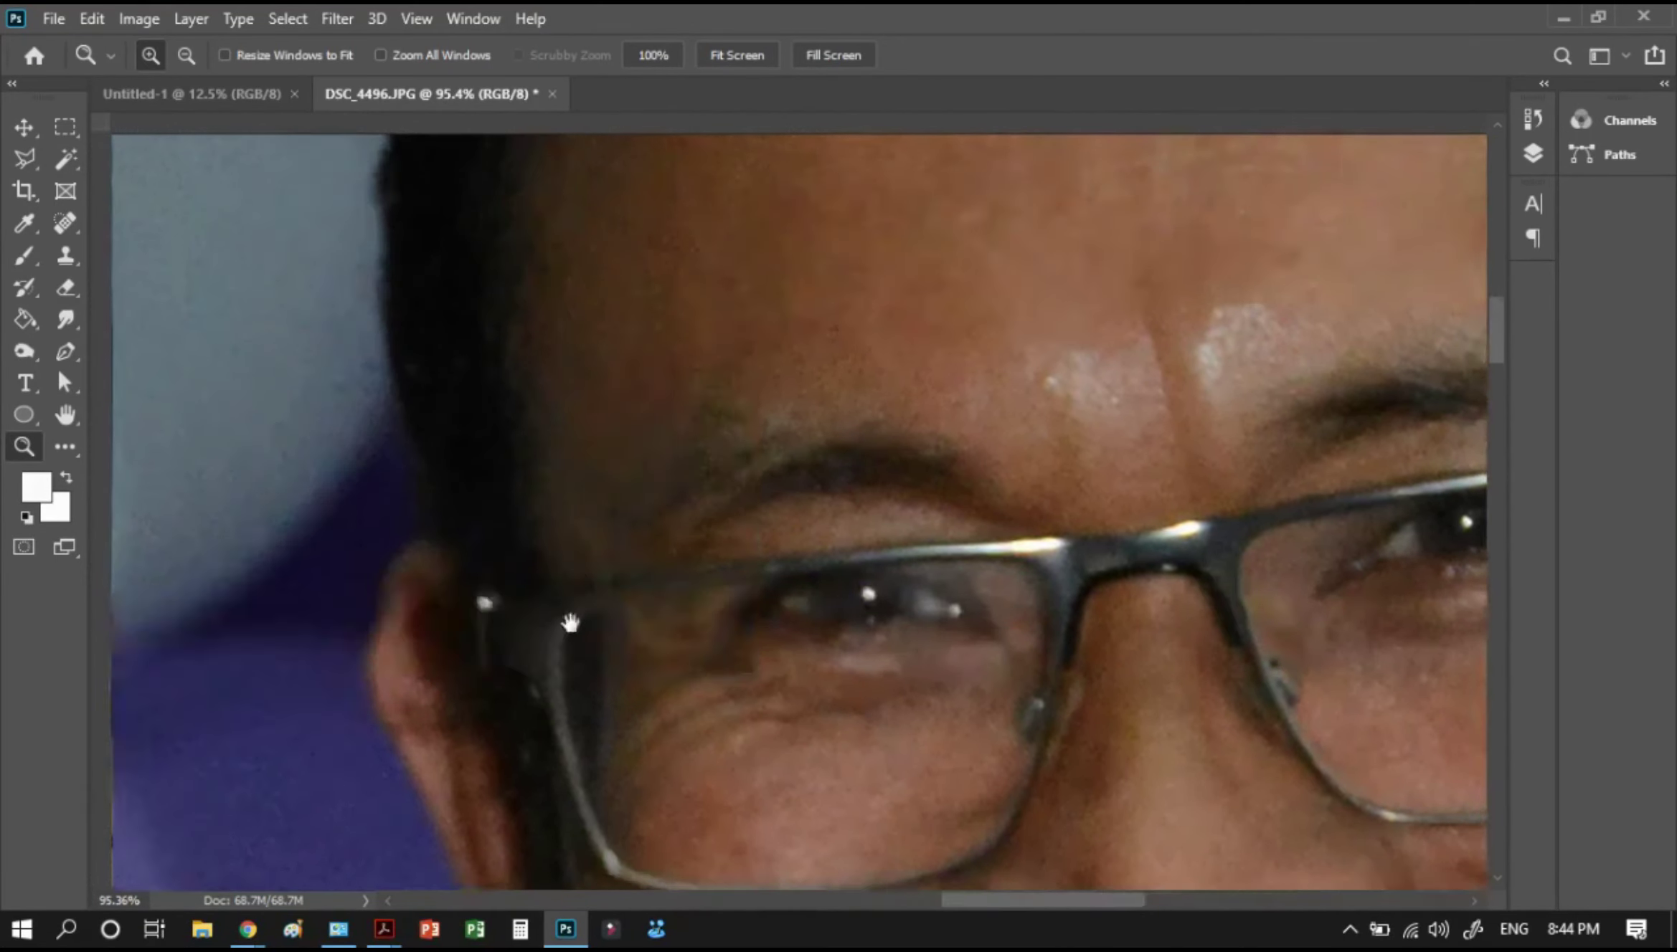
{"action": "left_click", "coordinate": [739, 57]}
Open DSC_4497.JPG from the 2 caricature folder
{"action": "key", "text": "ctrl+o"}
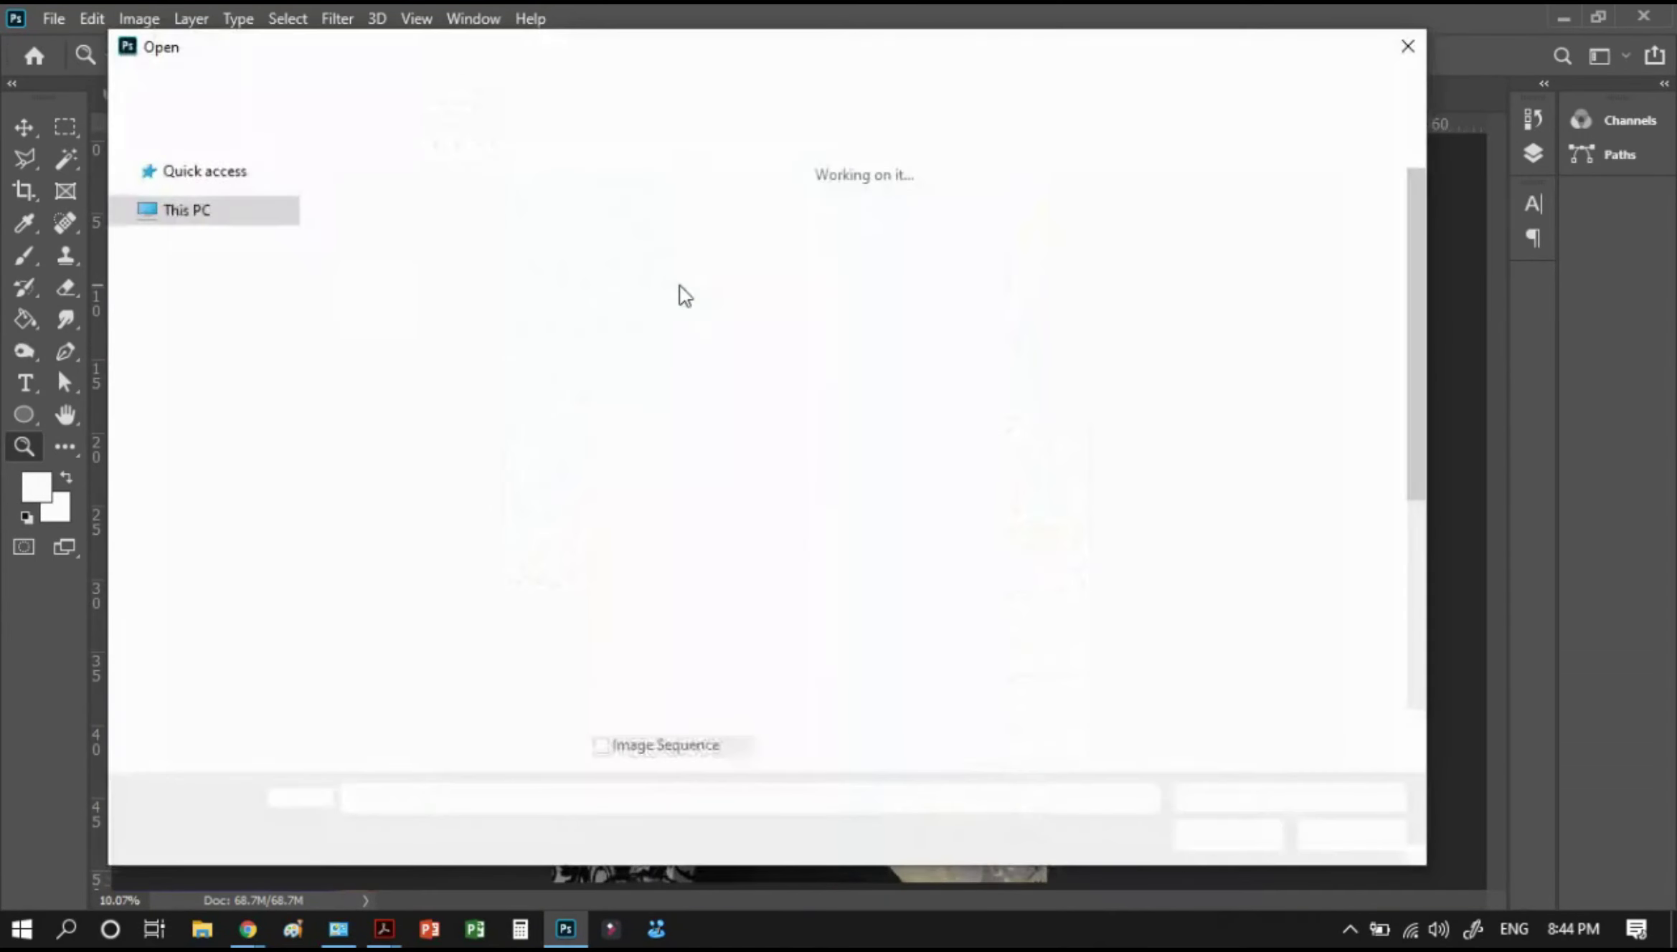
{"action": "left_click", "coordinate": [928, 502]}
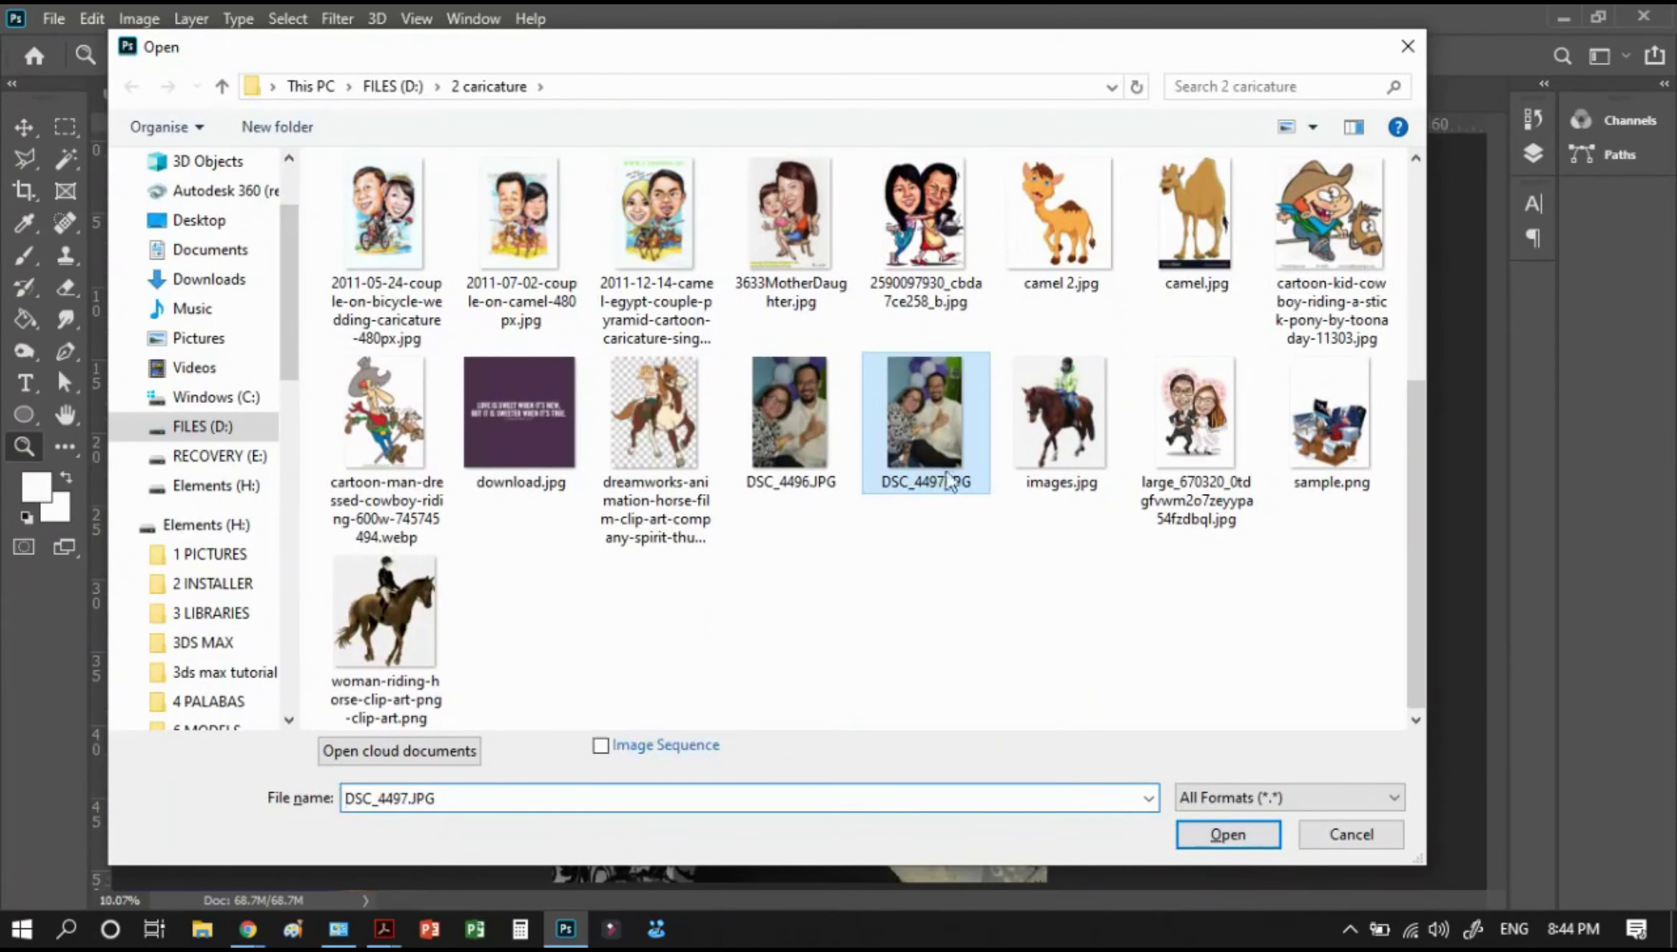
{"action": "left_click", "coordinate": [1207, 819]}
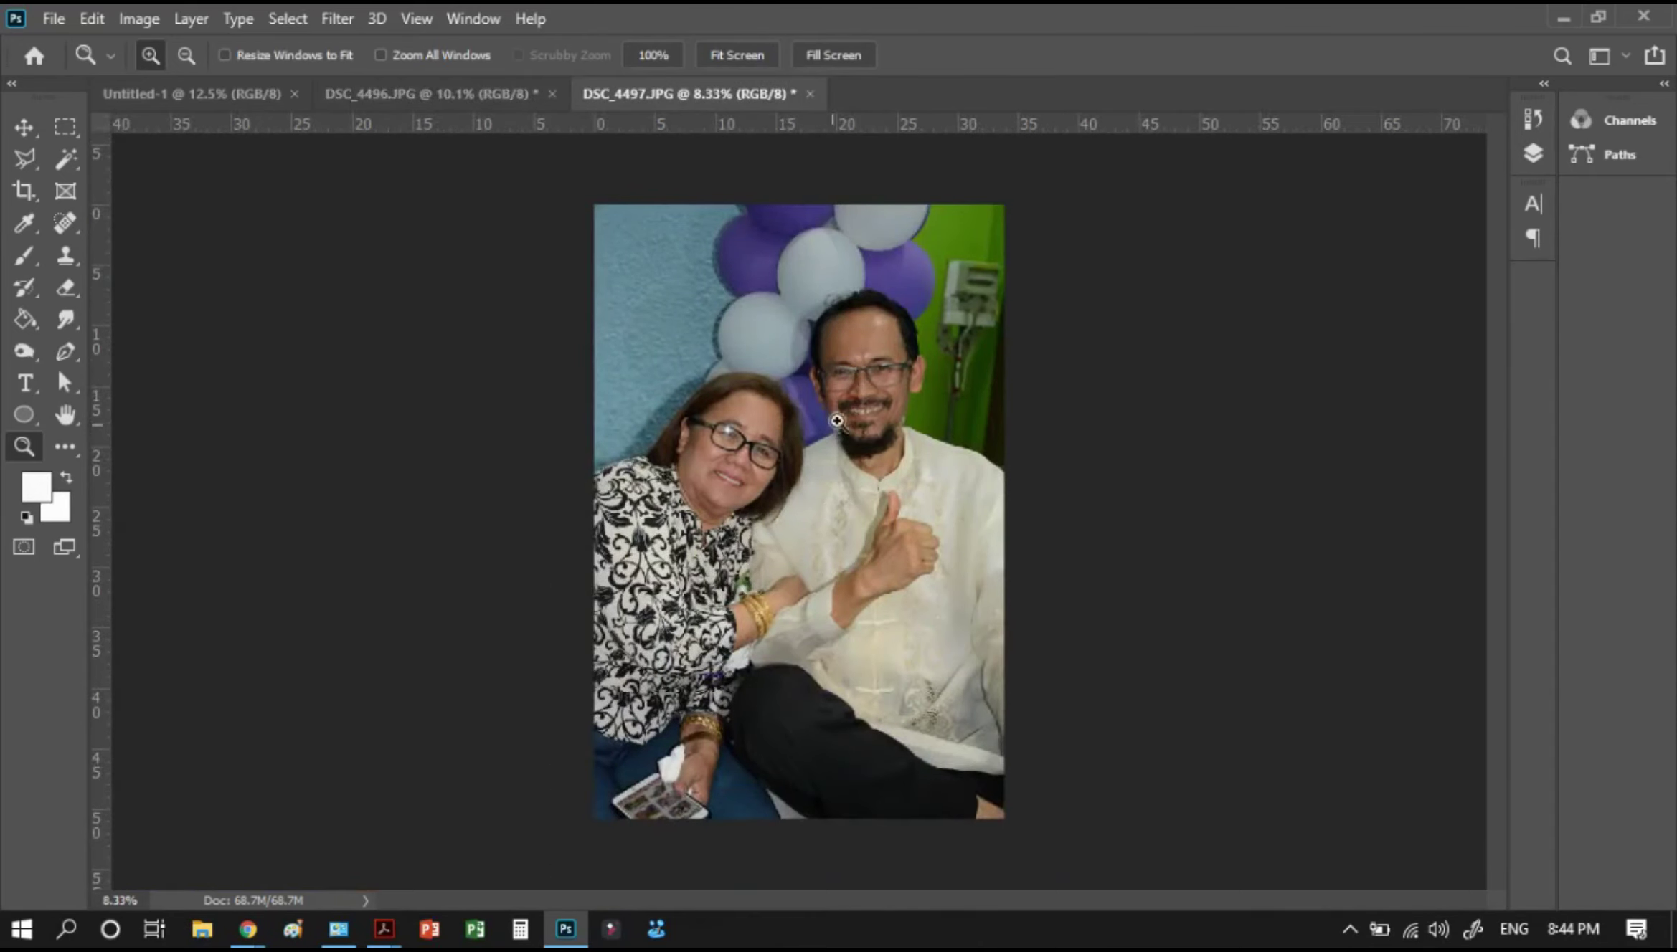
Zoom in on the man's eyes and glasses in both photos
{"action": "left_click_drag", "start_coordinate": [935, 297], "coordinate": [786, 462]}
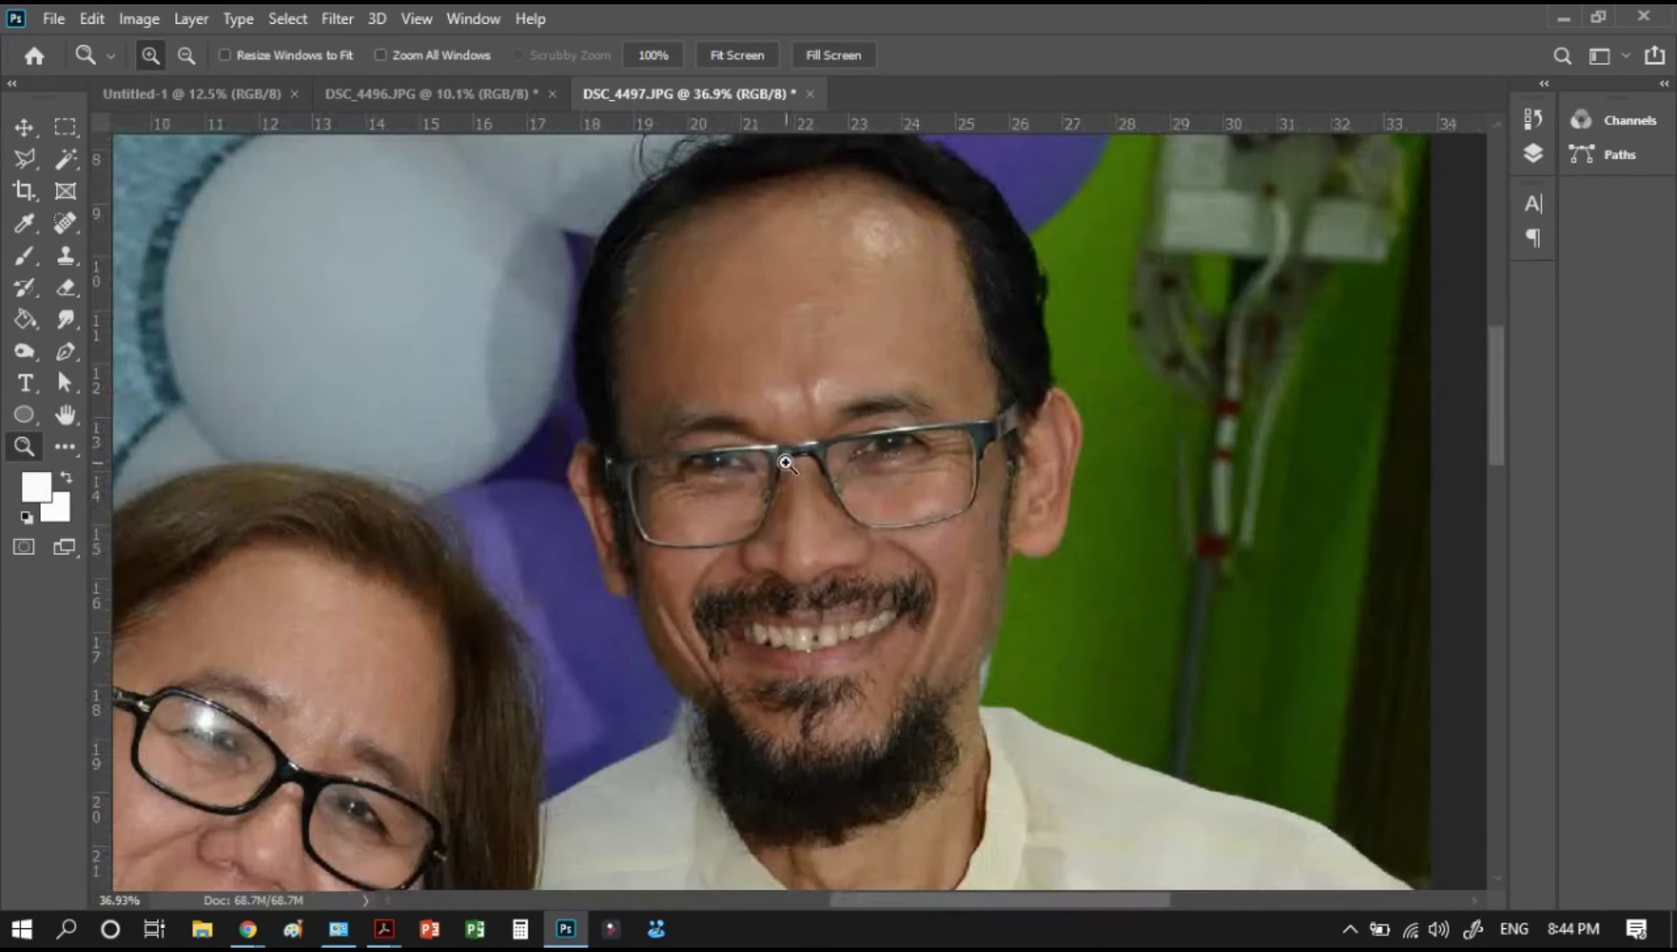
{"action": "left_click_drag", "start_coordinate": [993, 341], "coordinate": [645, 563]}
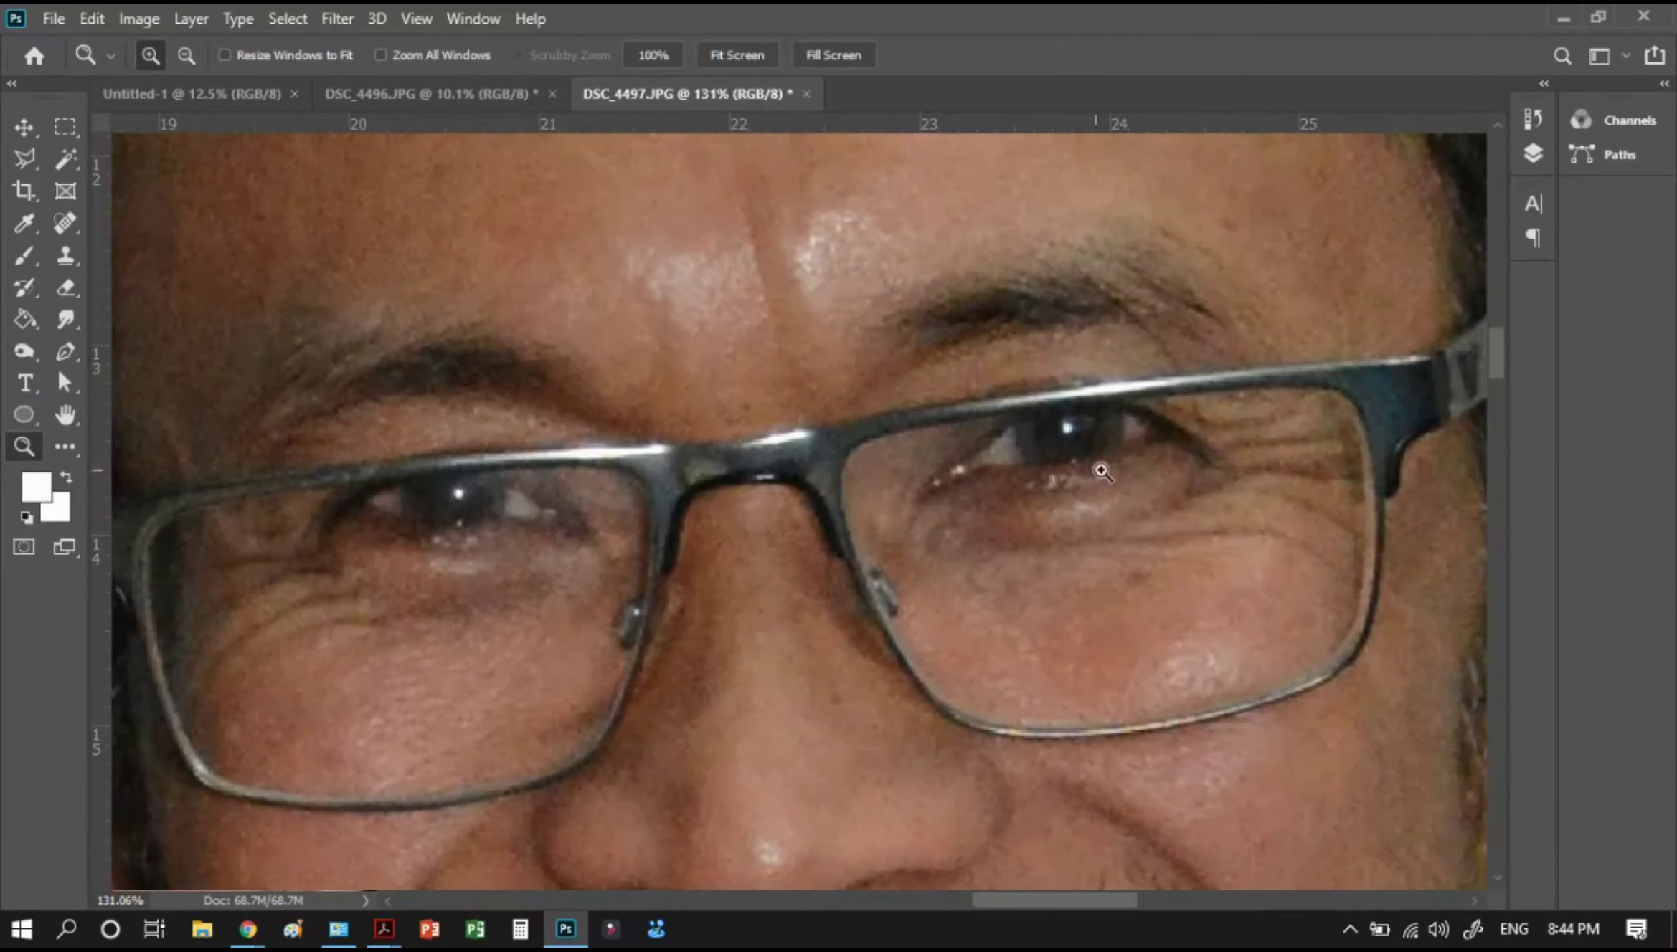
{"action": "left_click", "coordinate": [472, 92]}
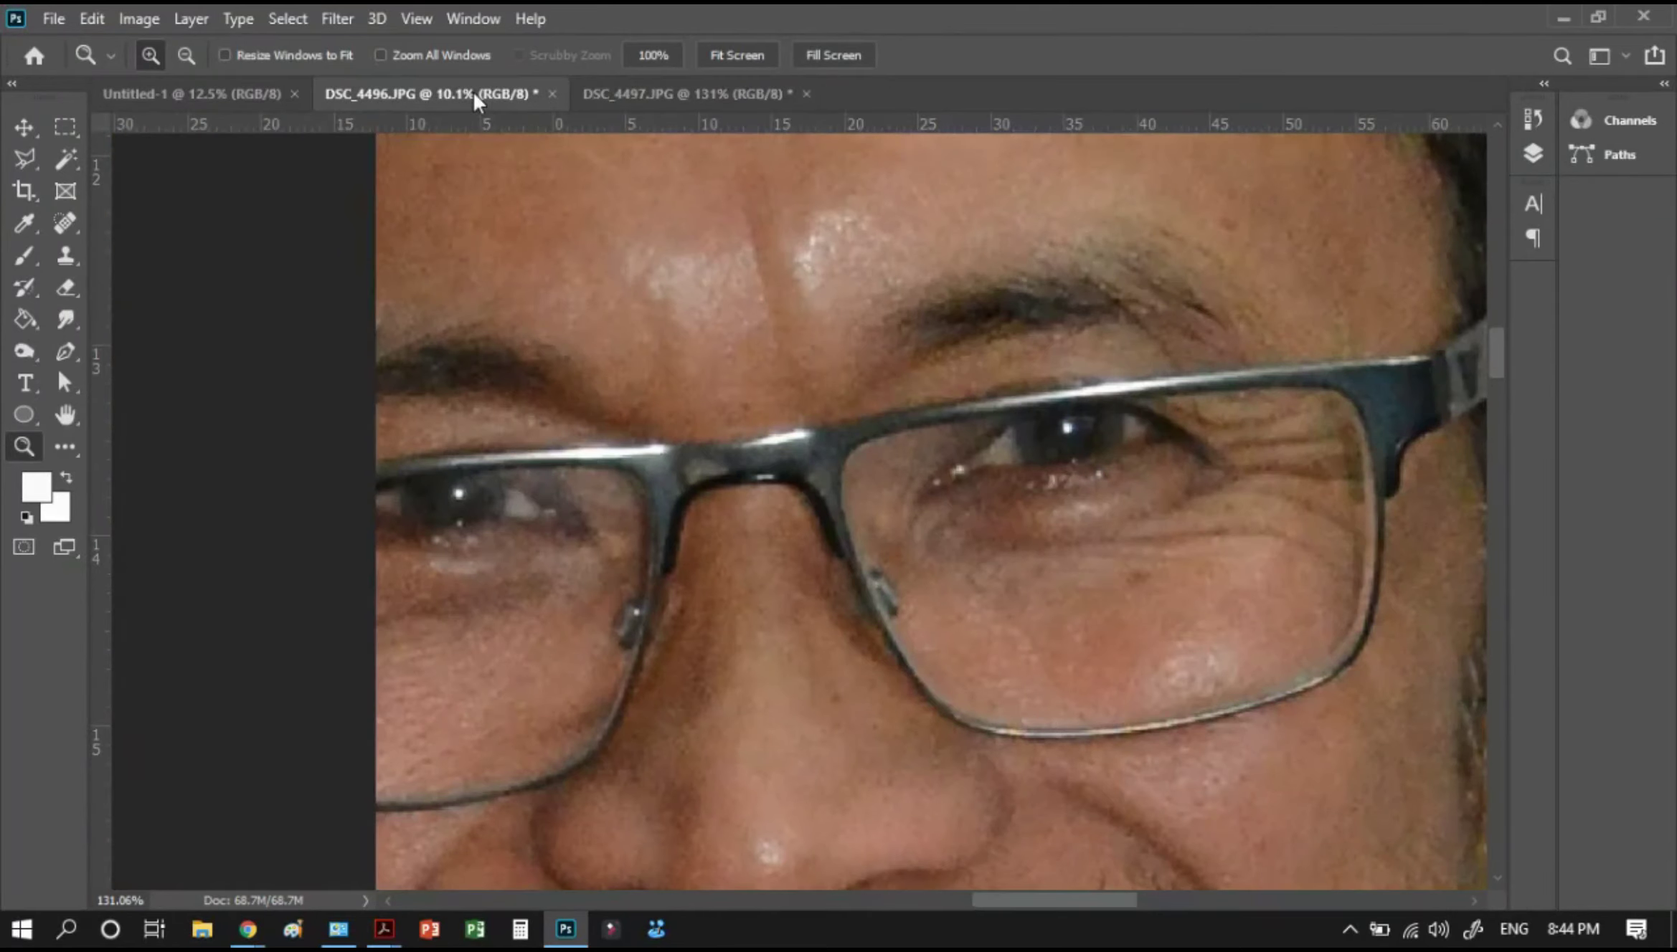
{"action": "left_click_drag", "start_coordinate": [1015, 251], "coordinate": [832, 362]}
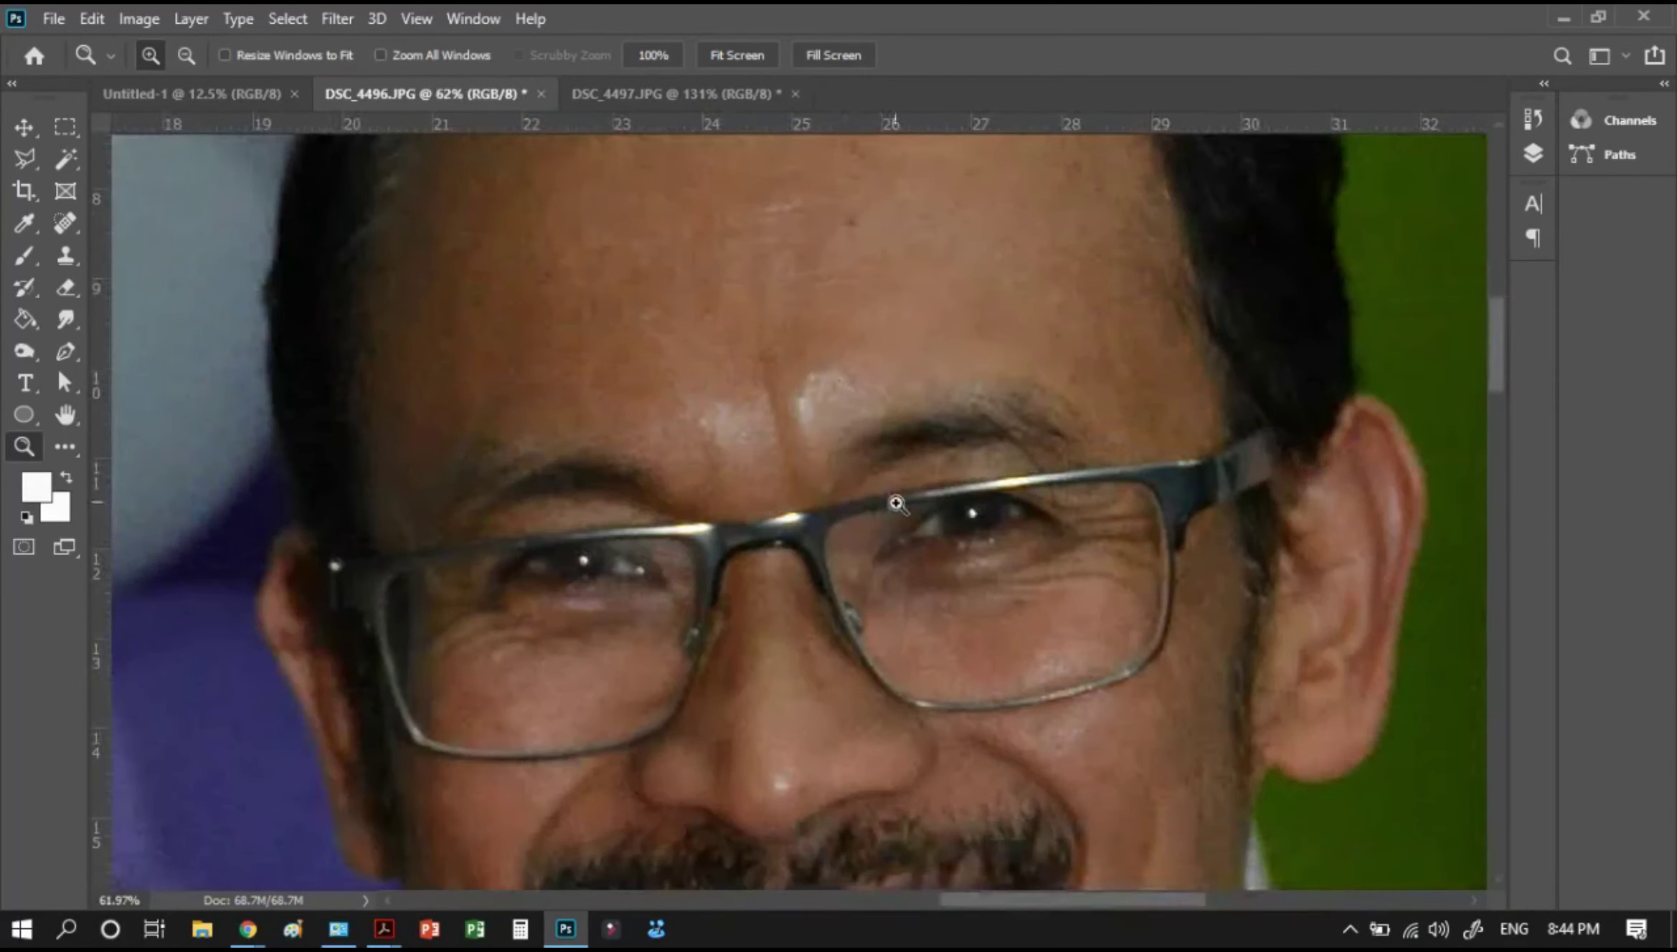
Compare the two photos, close DSC_4496.JPG and fit DSC_4497.JPG to screen
{"action": "left_click", "coordinate": [698, 97]}
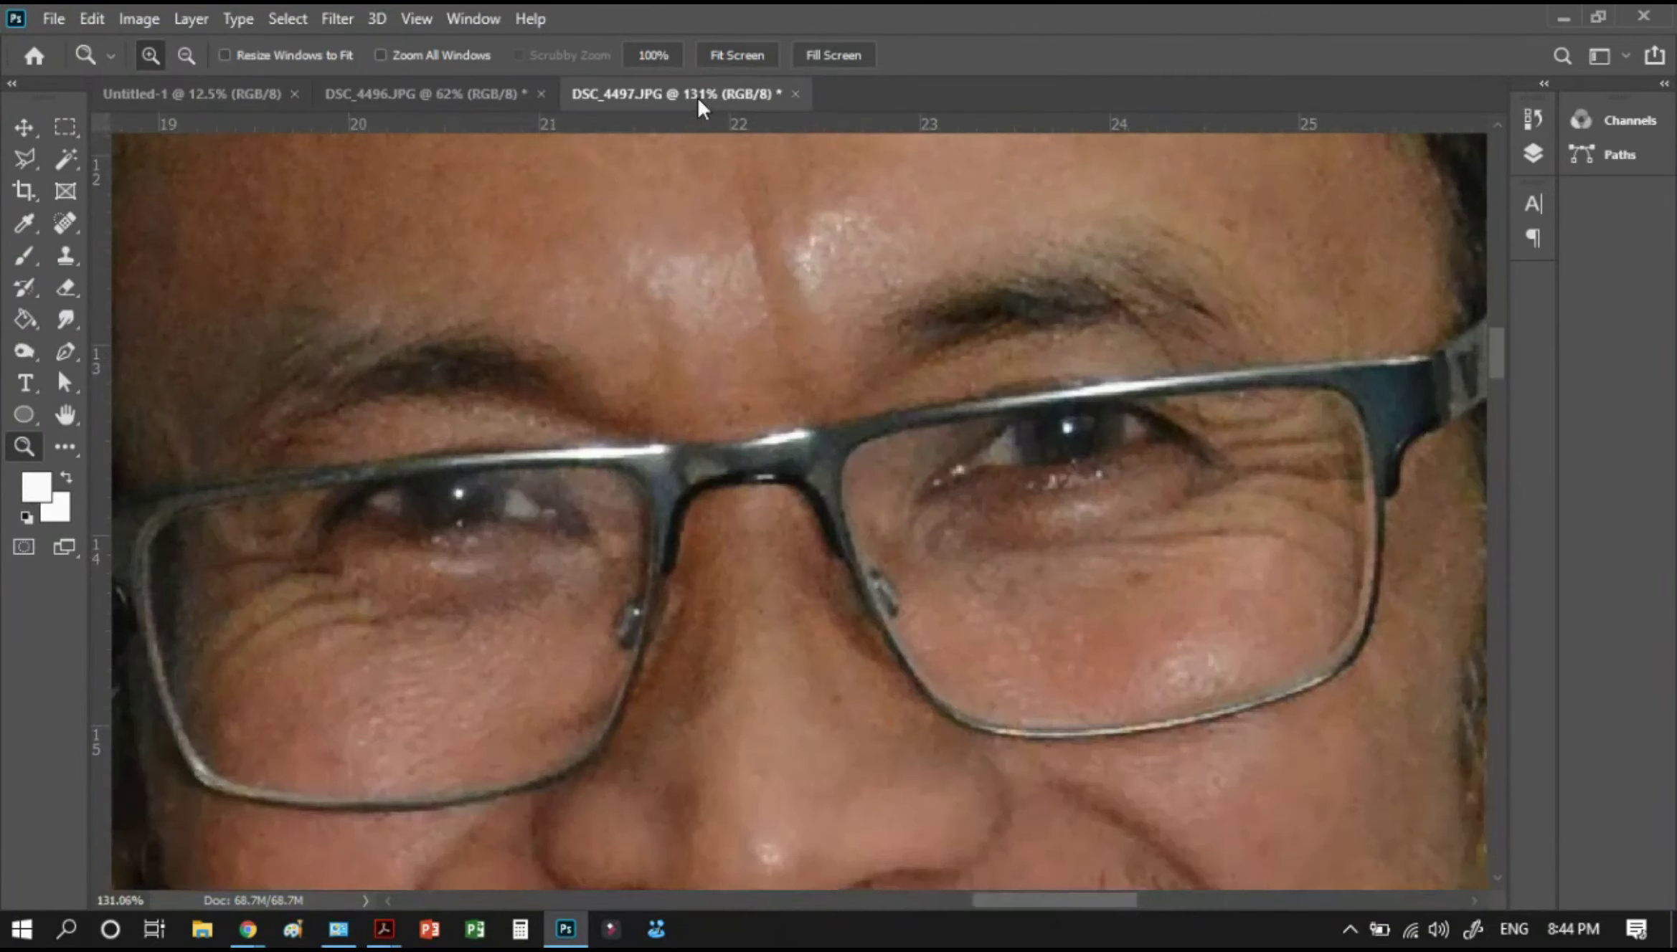
{"action": "left_click", "coordinate": [458, 94]}
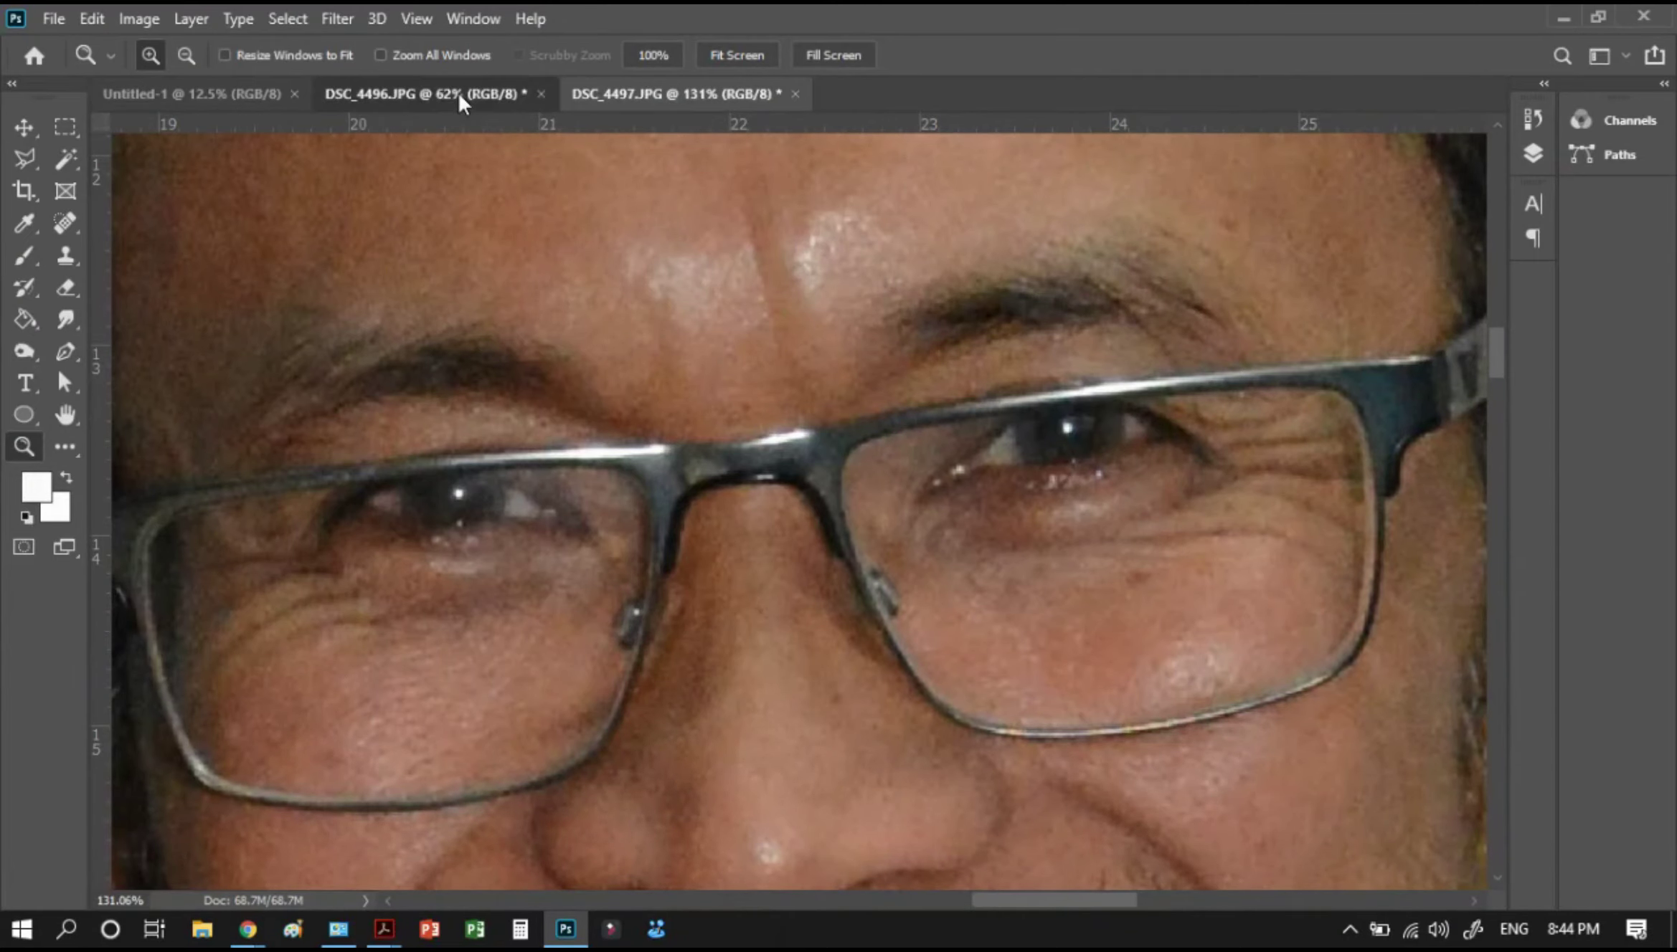
{"action": "left_click", "coordinate": [670, 95]}
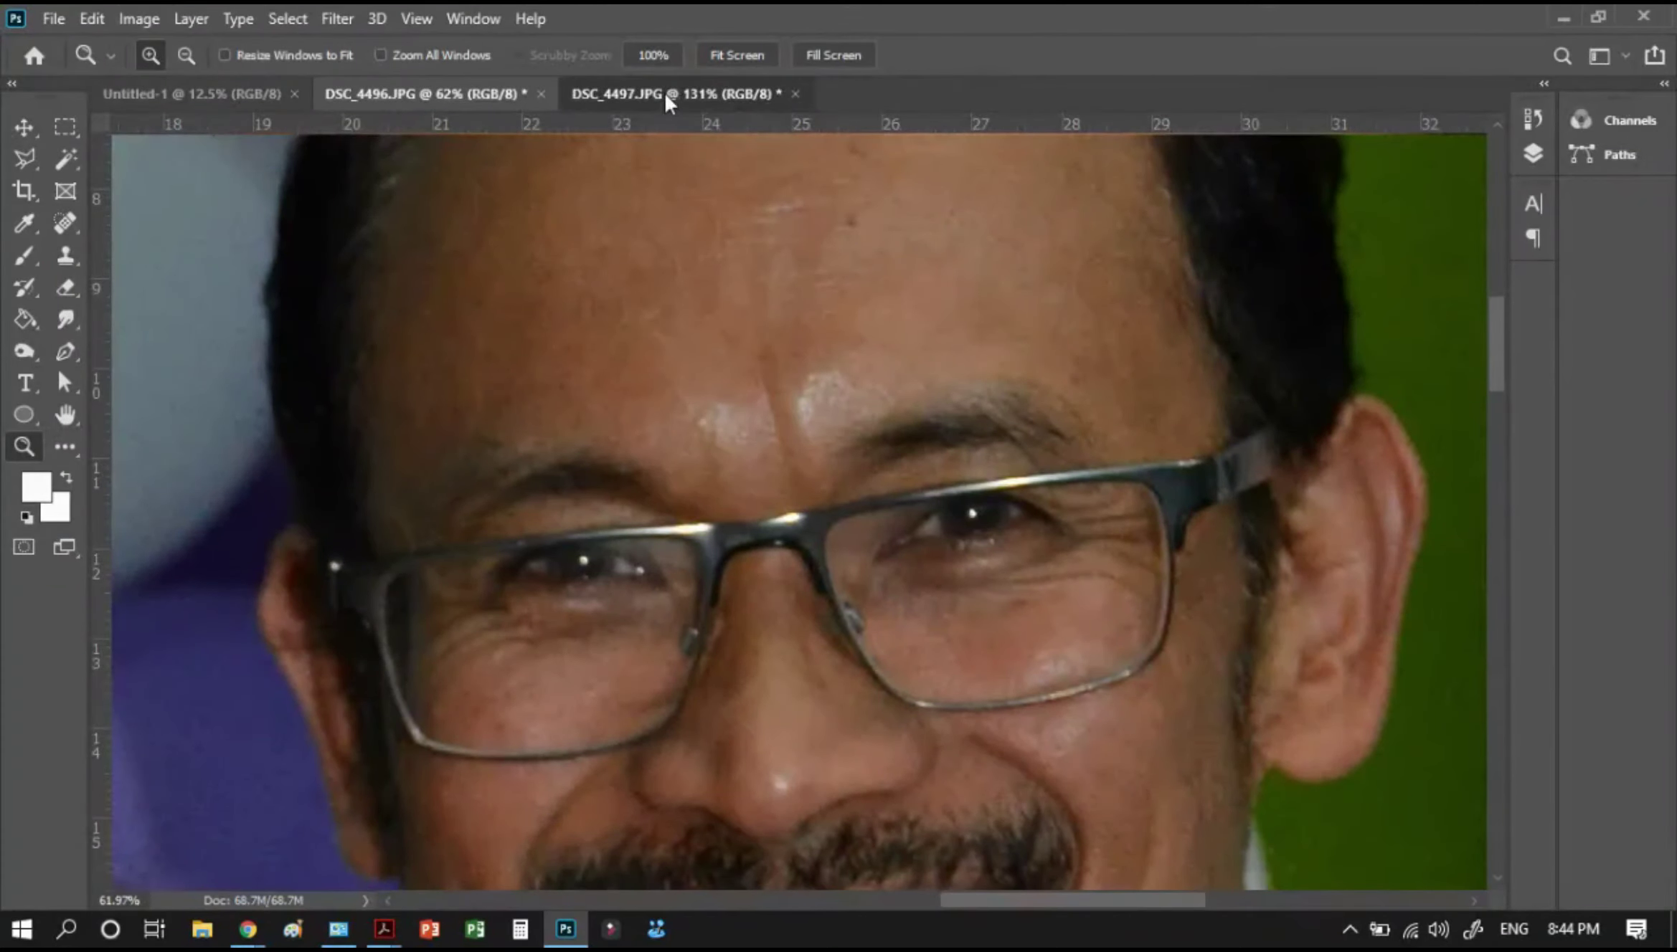
{"action": "left_click", "coordinate": [472, 100]}
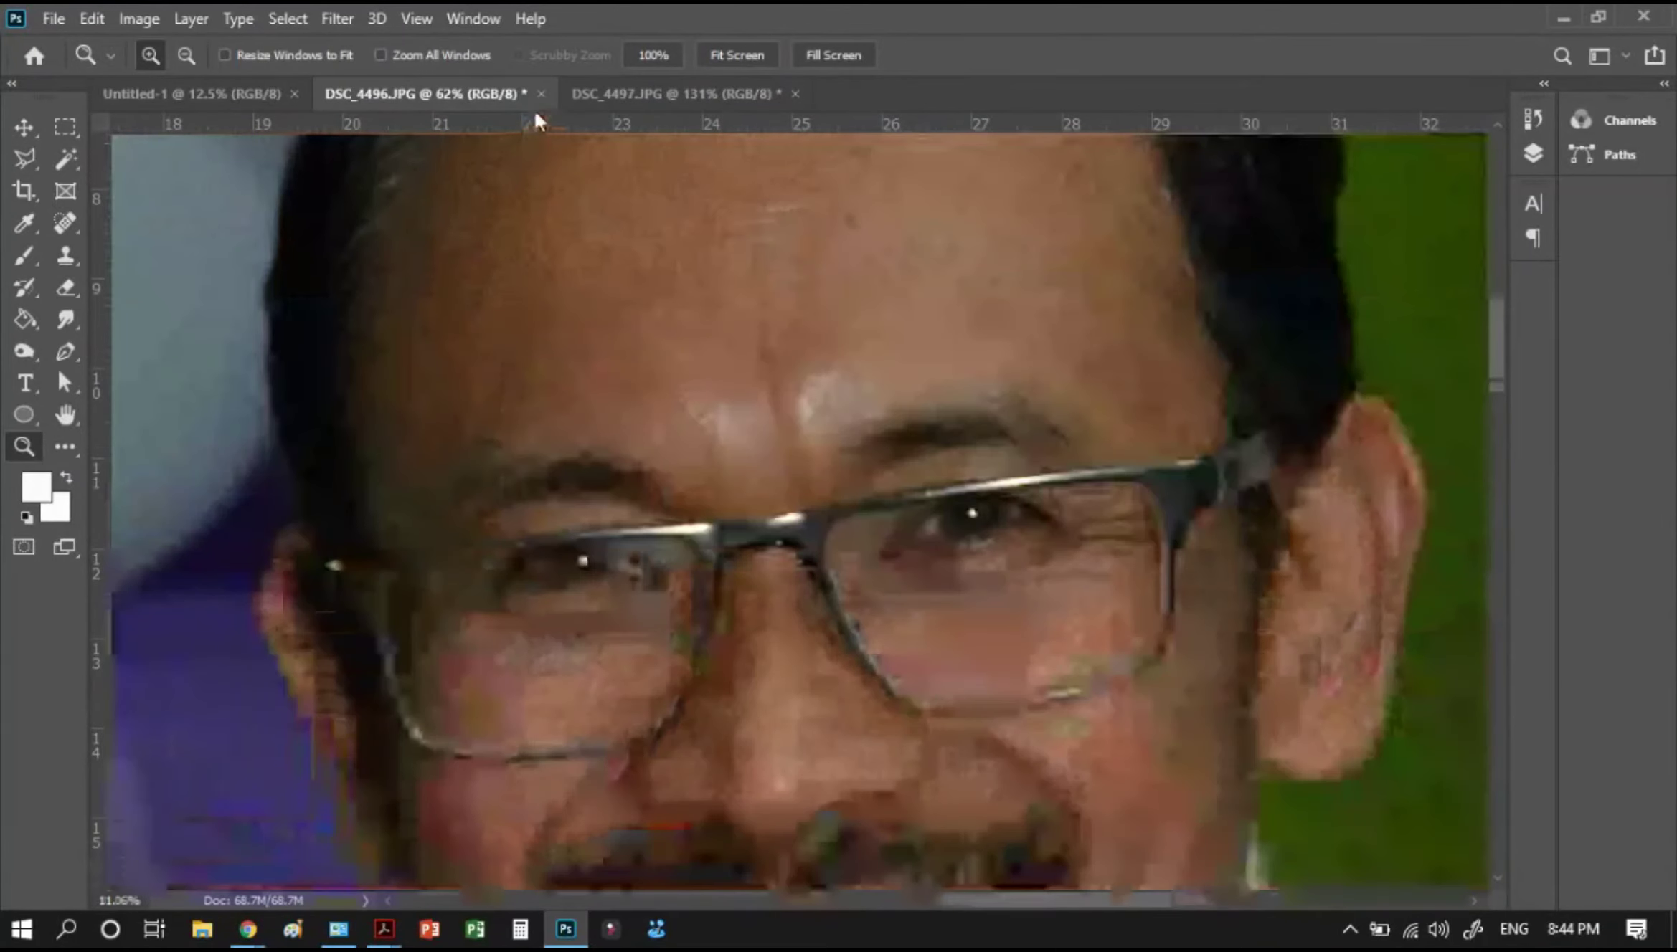
{"action": "left_click", "coordinate": [540, 94]}
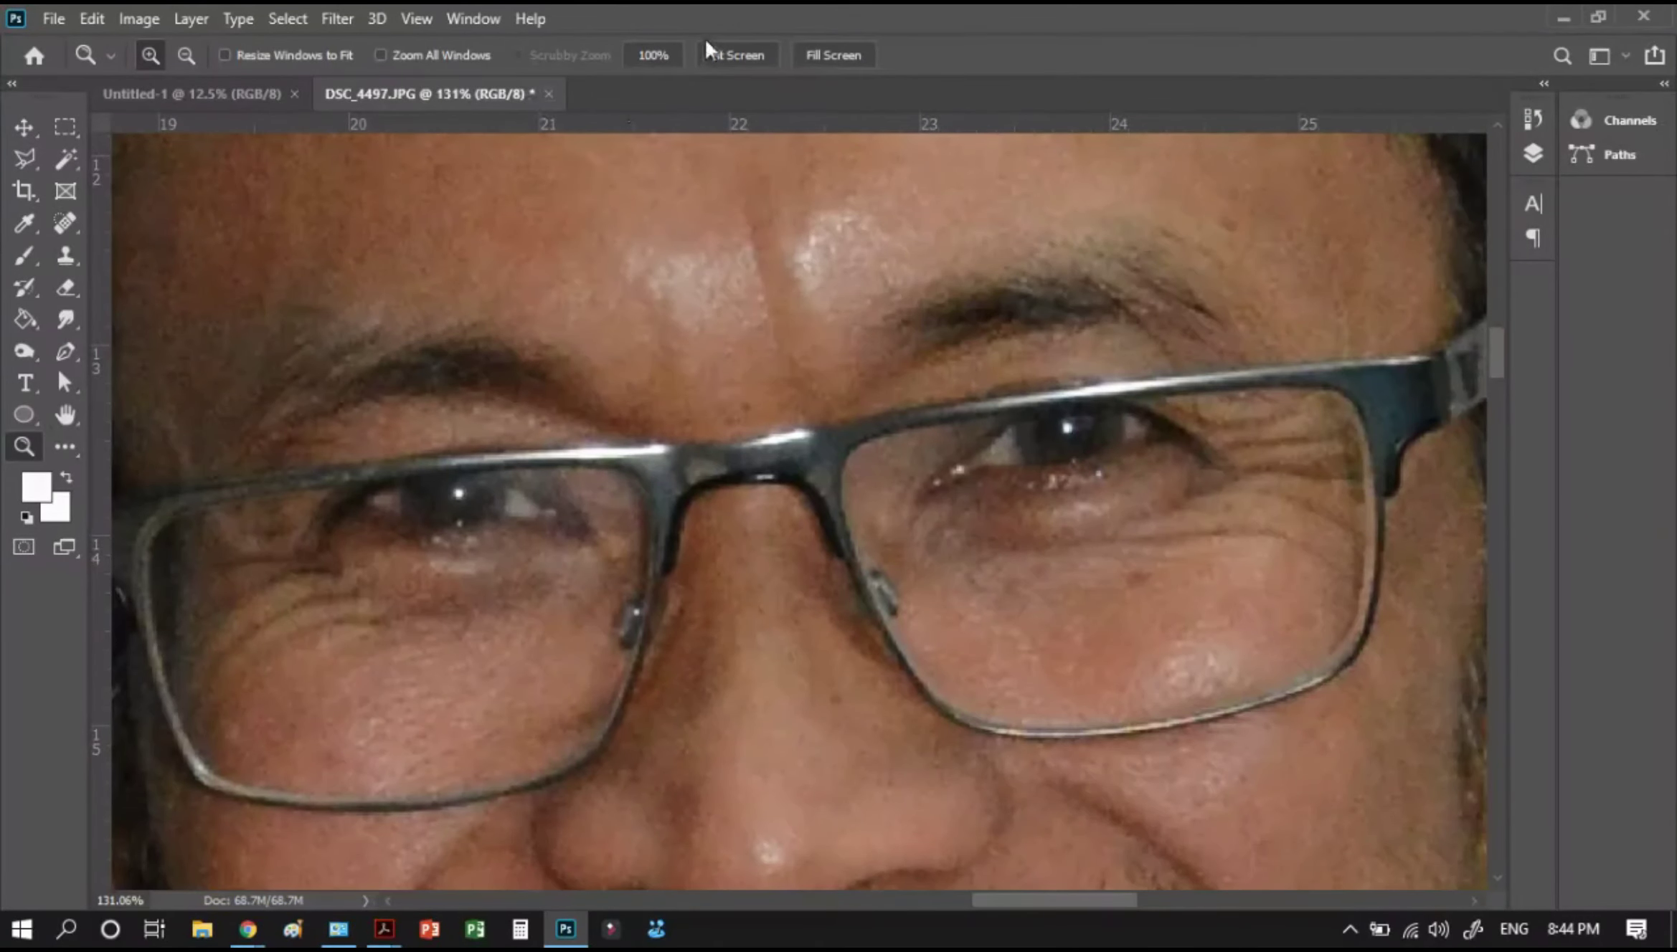
{"action": "left_click", "coordinate": [736, 56]}
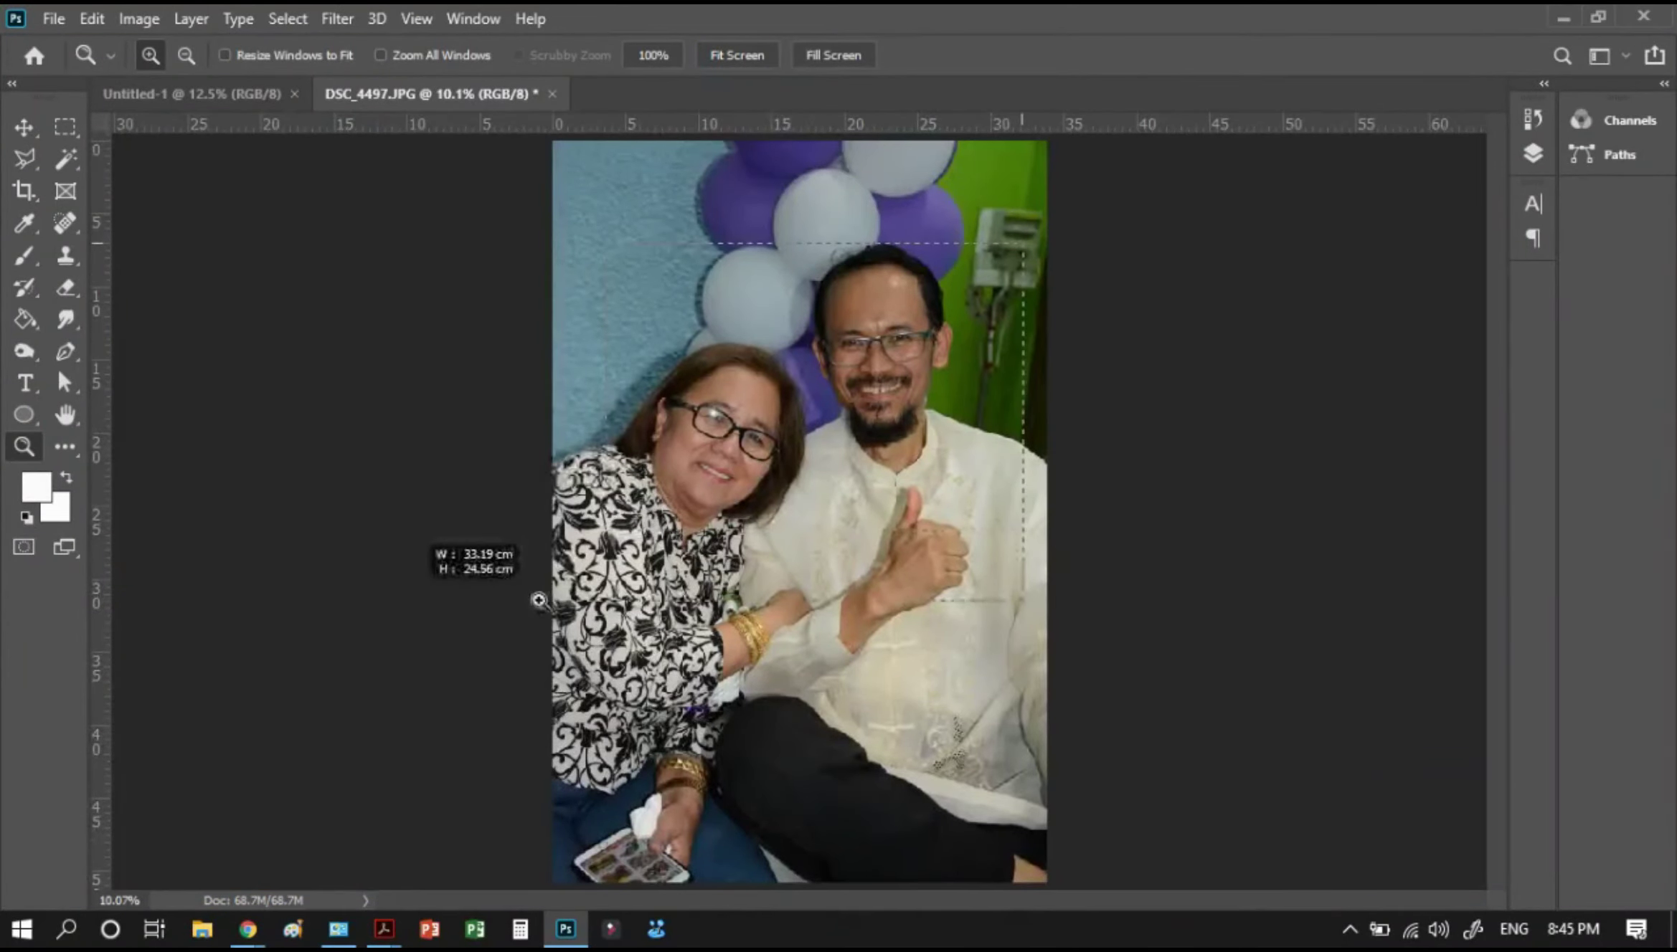
Zoom on both faces and confirm DSC_4497.JPG's Image Size resolution is 300 ppi
{"action": "left_click_drag", "start_coordinate": [1035, 259], "coordinate": [542, 604]}
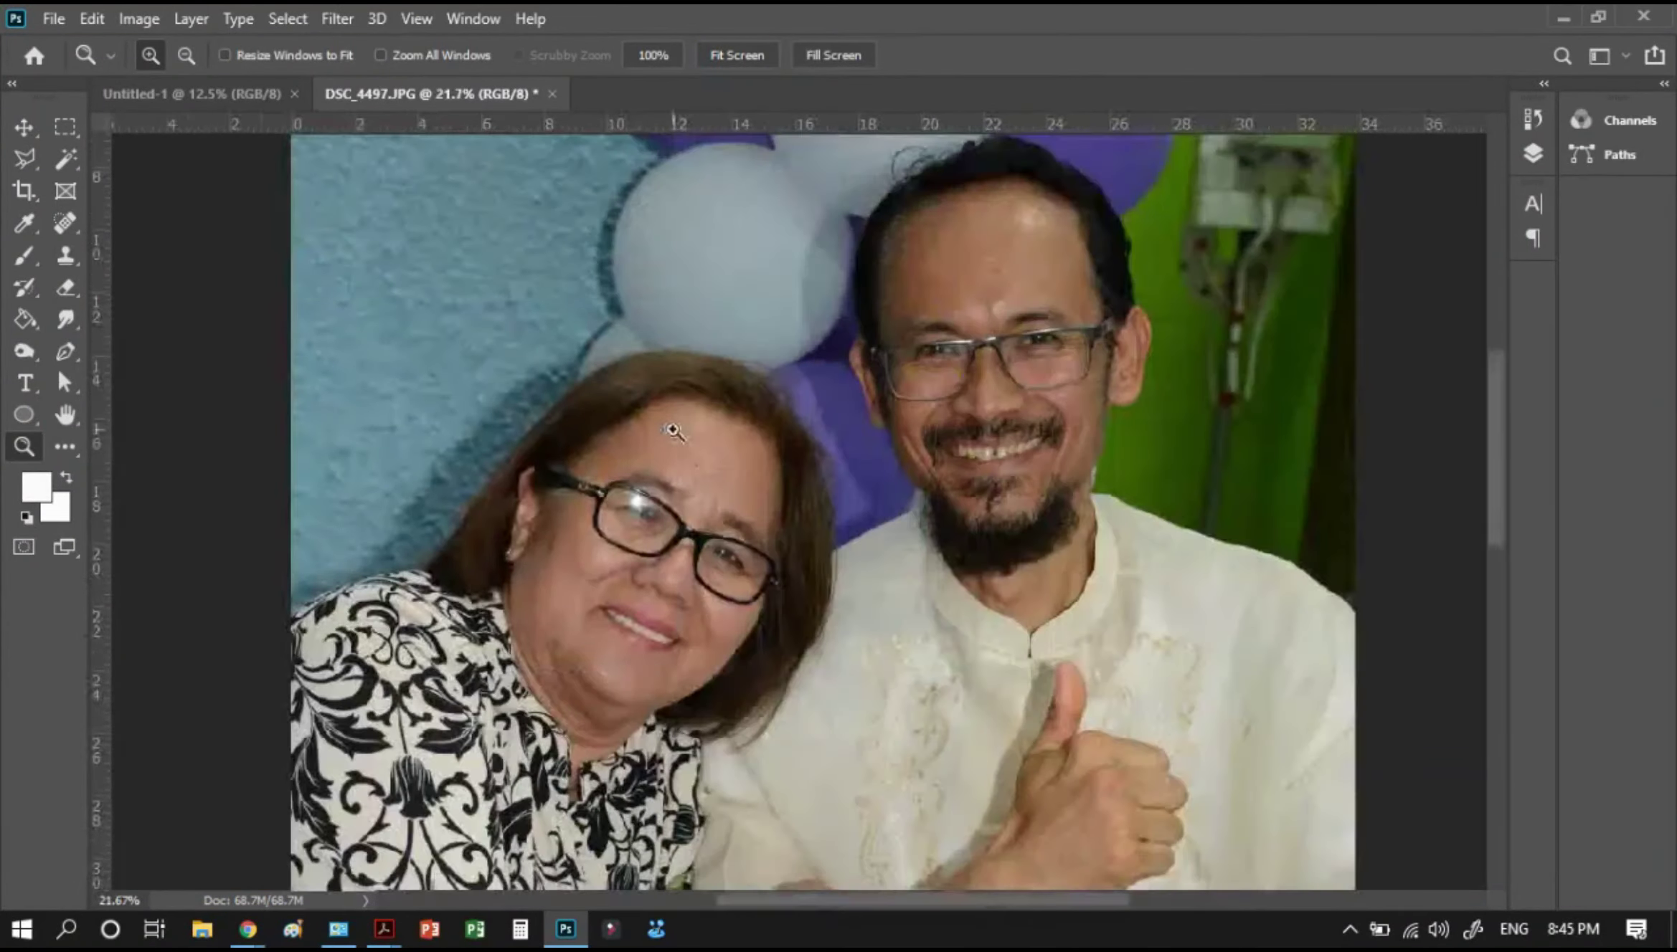
{"action": "left_click", "coordinate": [140, 20]}
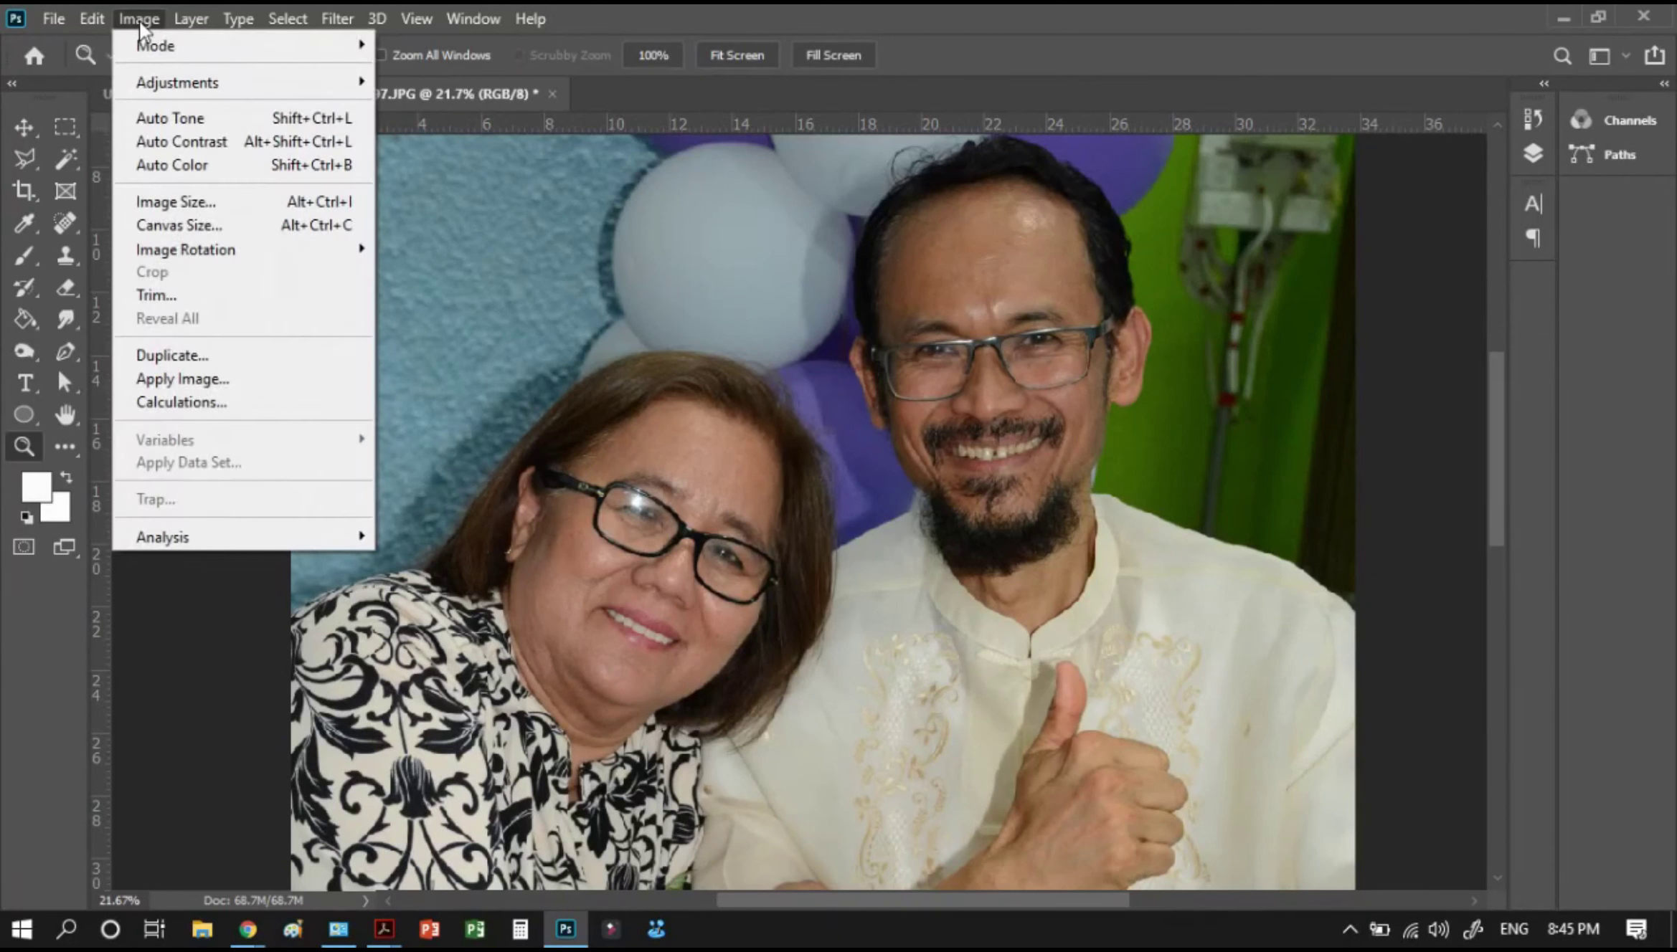
{"action": "left_click", "coordinate": [182, 201]}
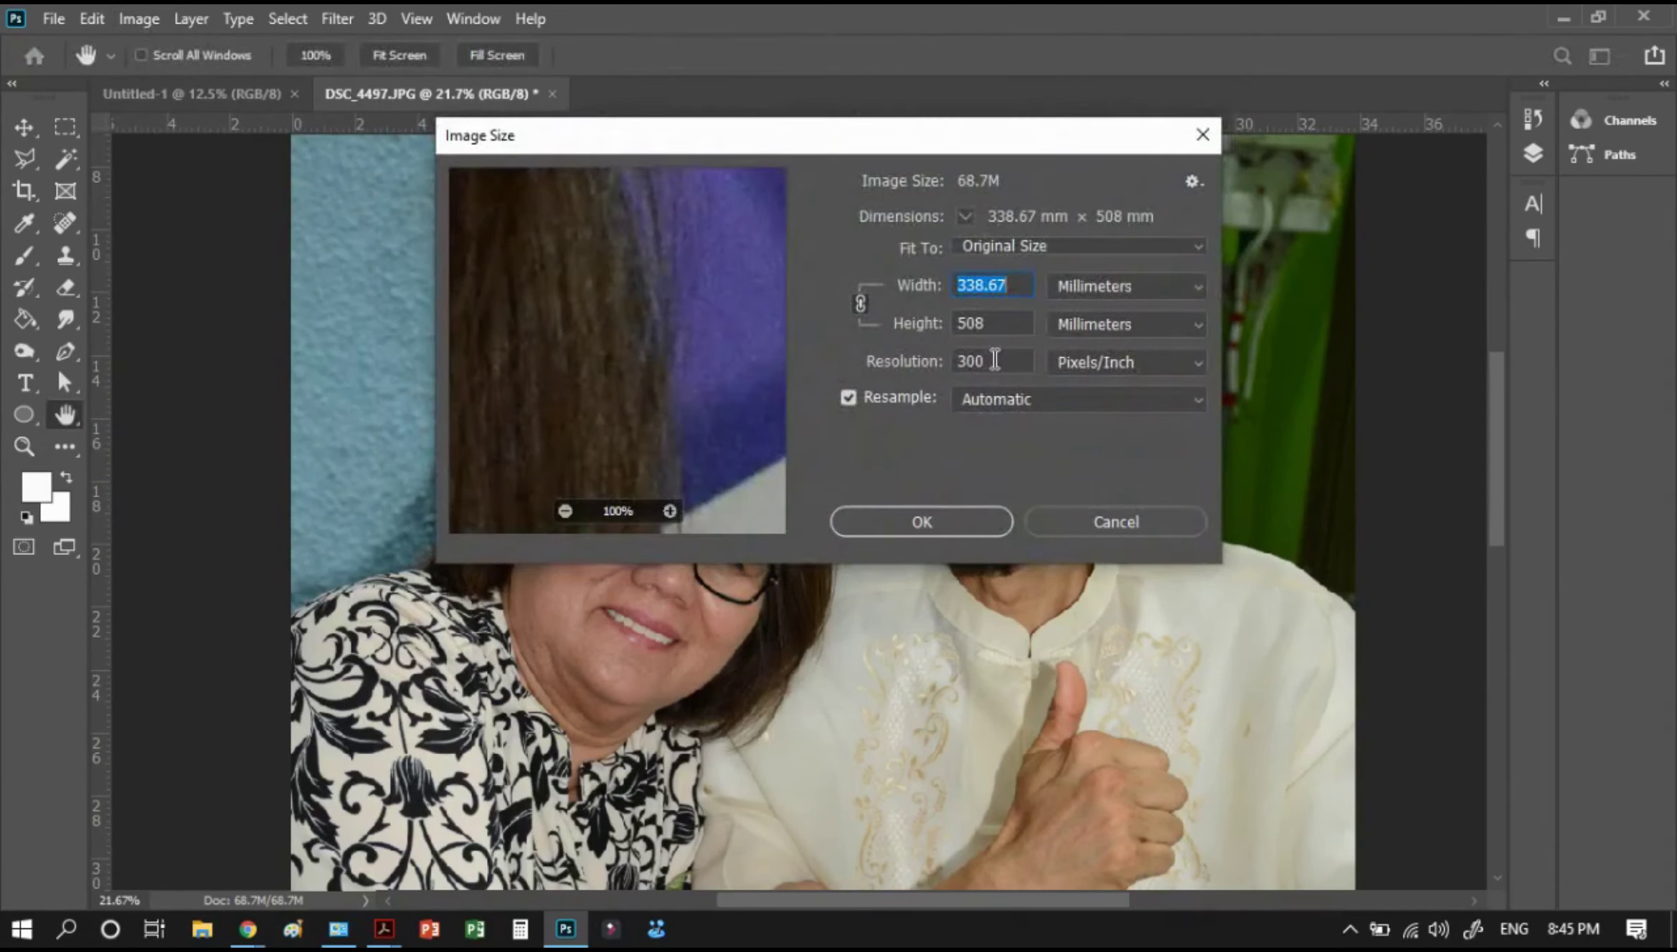
{"action": "left_click_drag", "start_coordinate": [994, 360], "coordinate": [945, 361]}
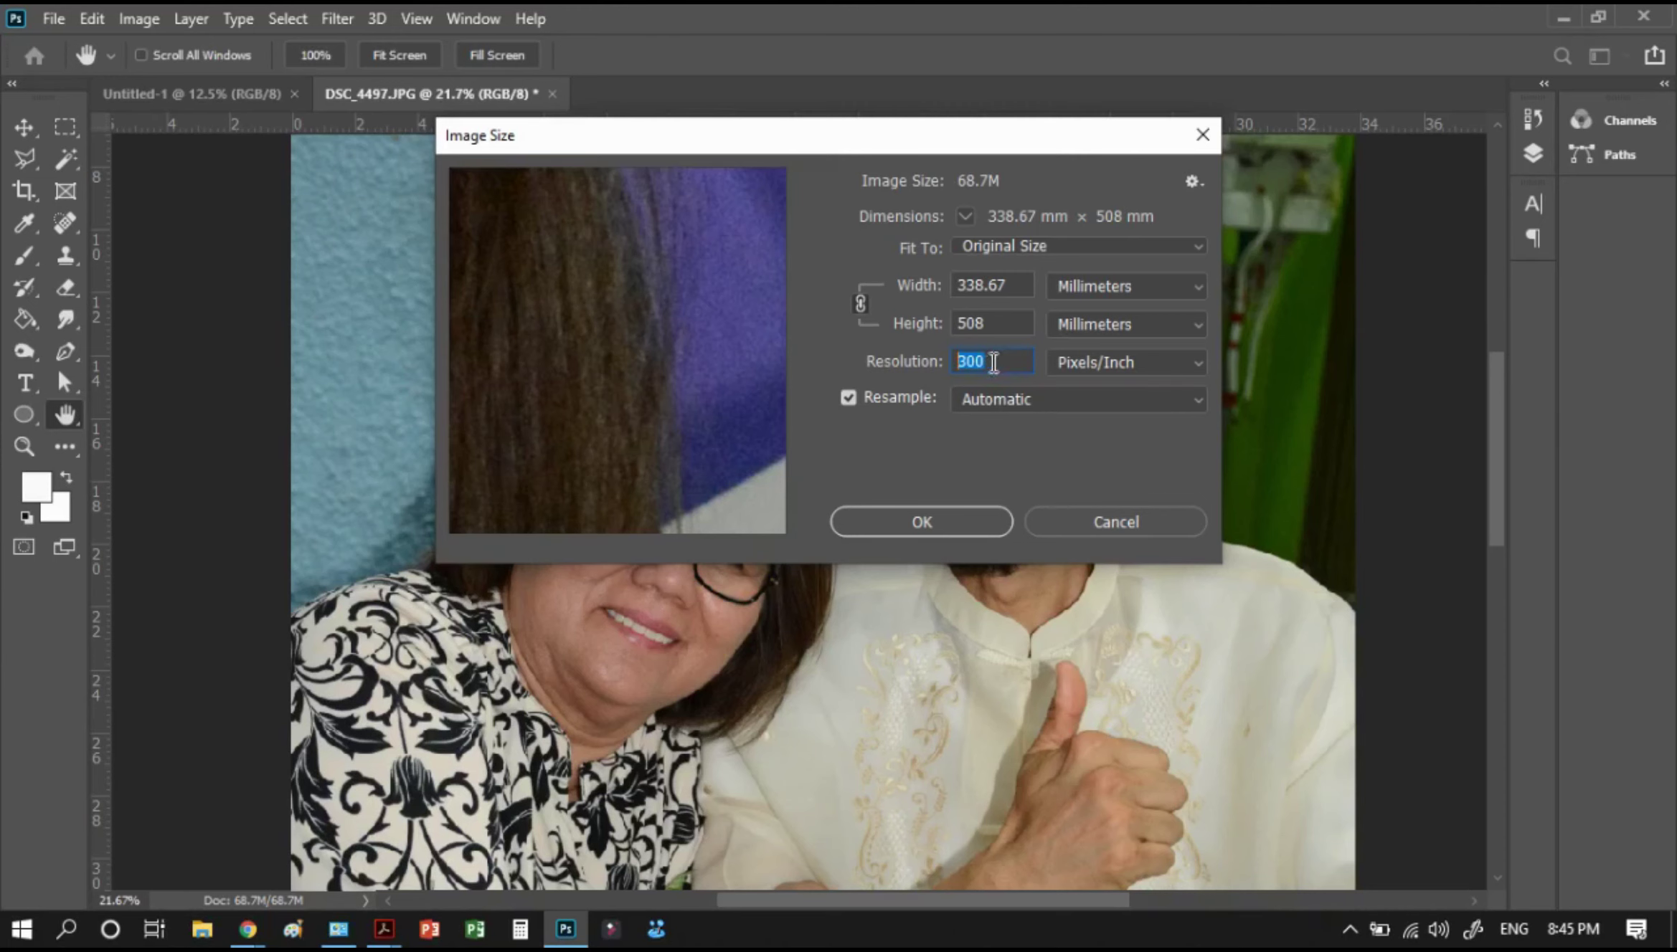
{"action": "left_click", "coordinate": [924, 522]}
{"action": "key", "text": "z"}
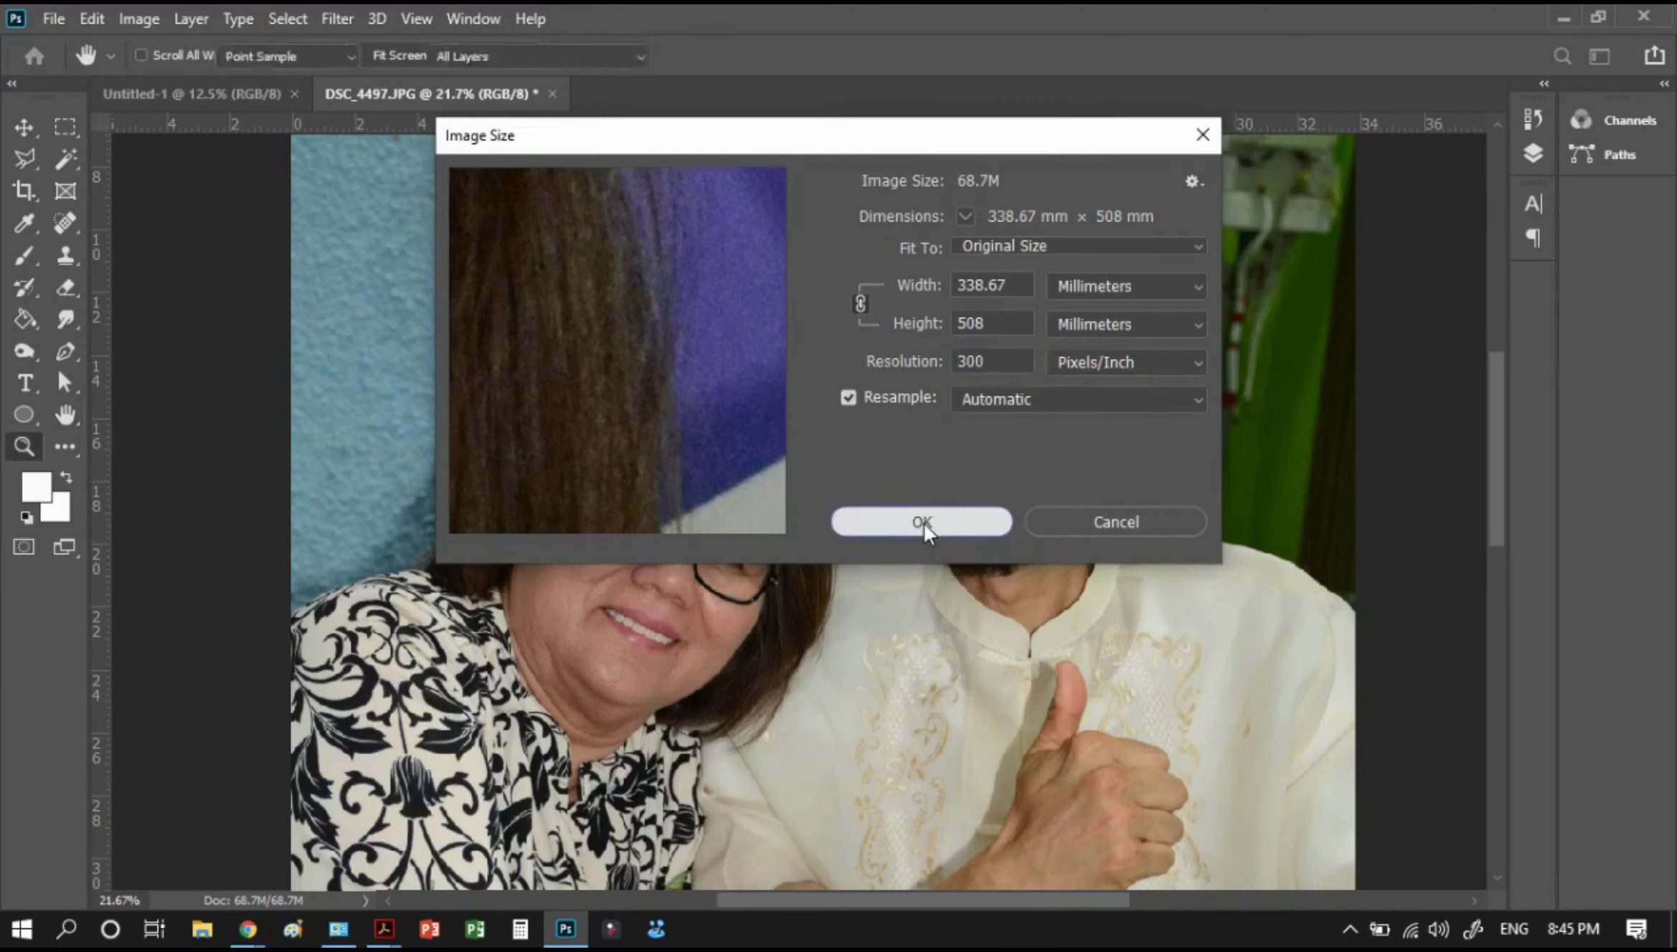
{"action": "scroll", "coordinate": [1006, 302], "scroll_direction": "up", "scroll_amount": 2}
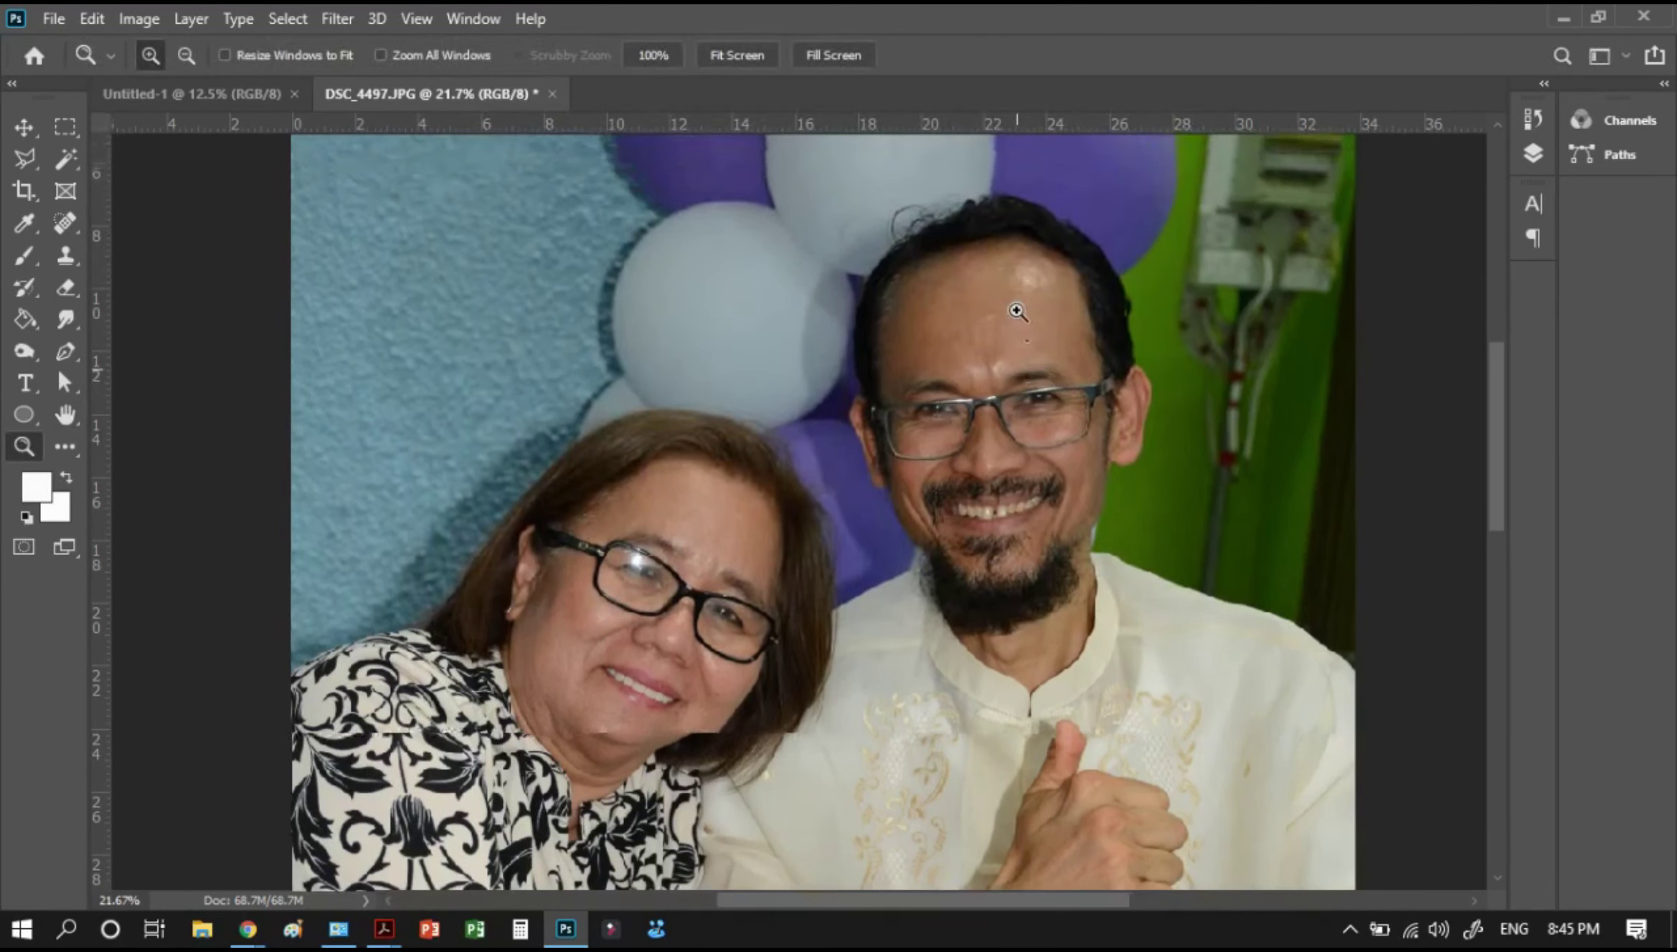
Paste a rectangular crop of the man's face onto Untitled-1 as a new layer
{"action": "key", "text": "m"}
{"action": "left_click_drag", "start_coordinate": [834, 175], "coordinate": [1184, 646]}
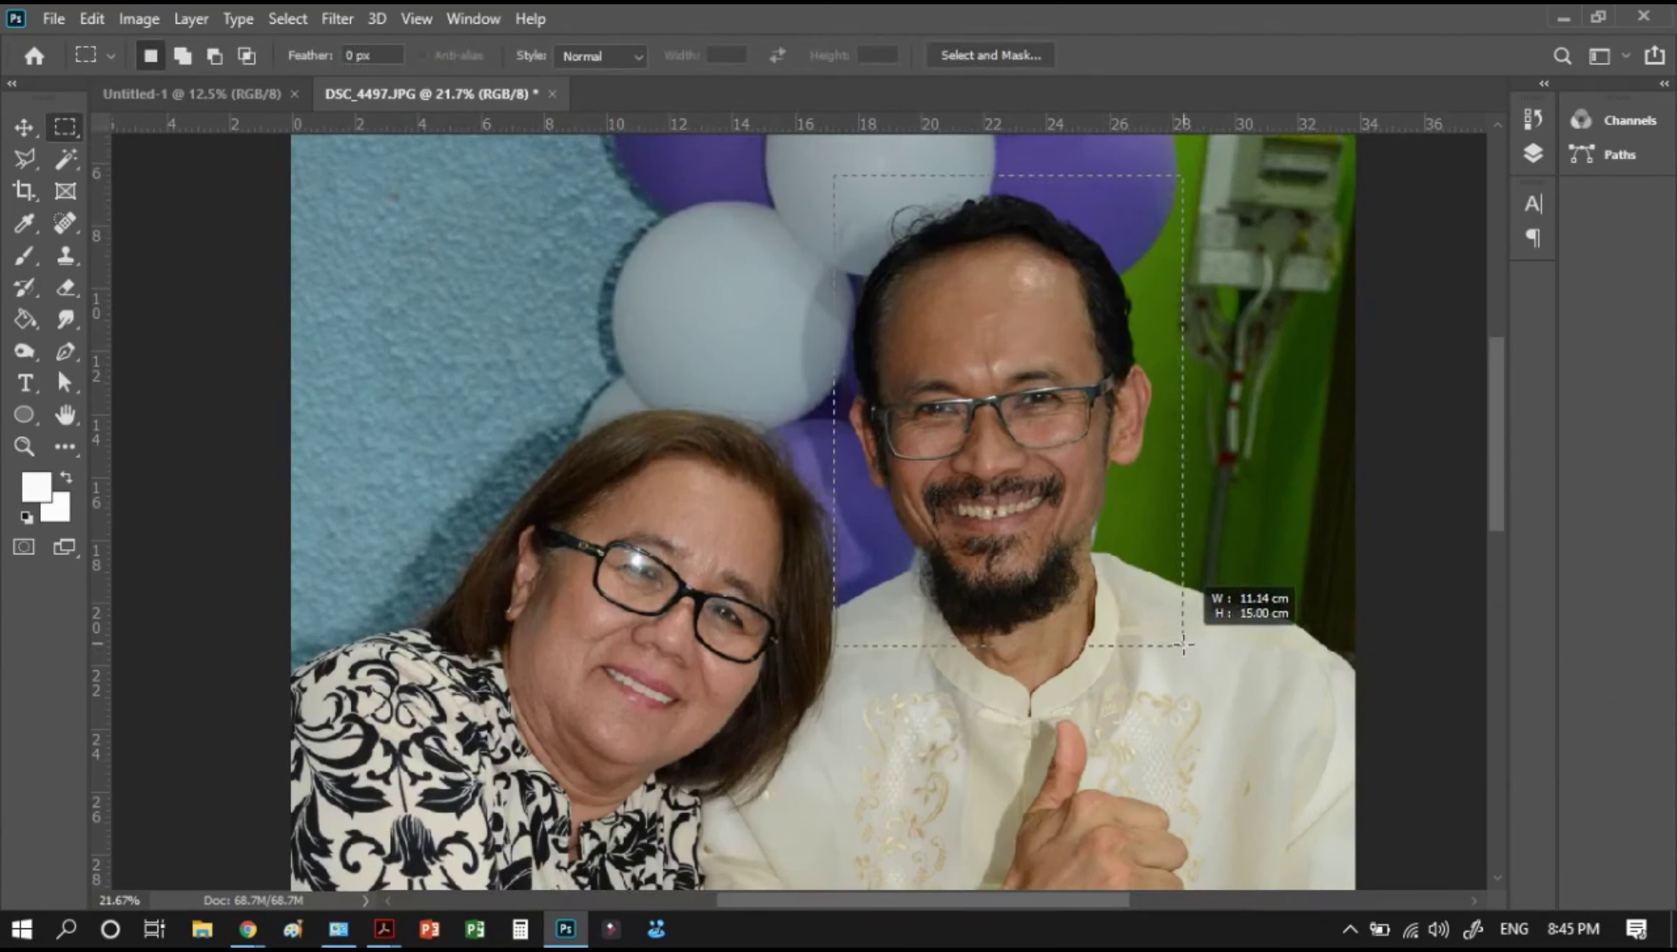
{"action": "left_click", "coordinate": [1232, 530]}
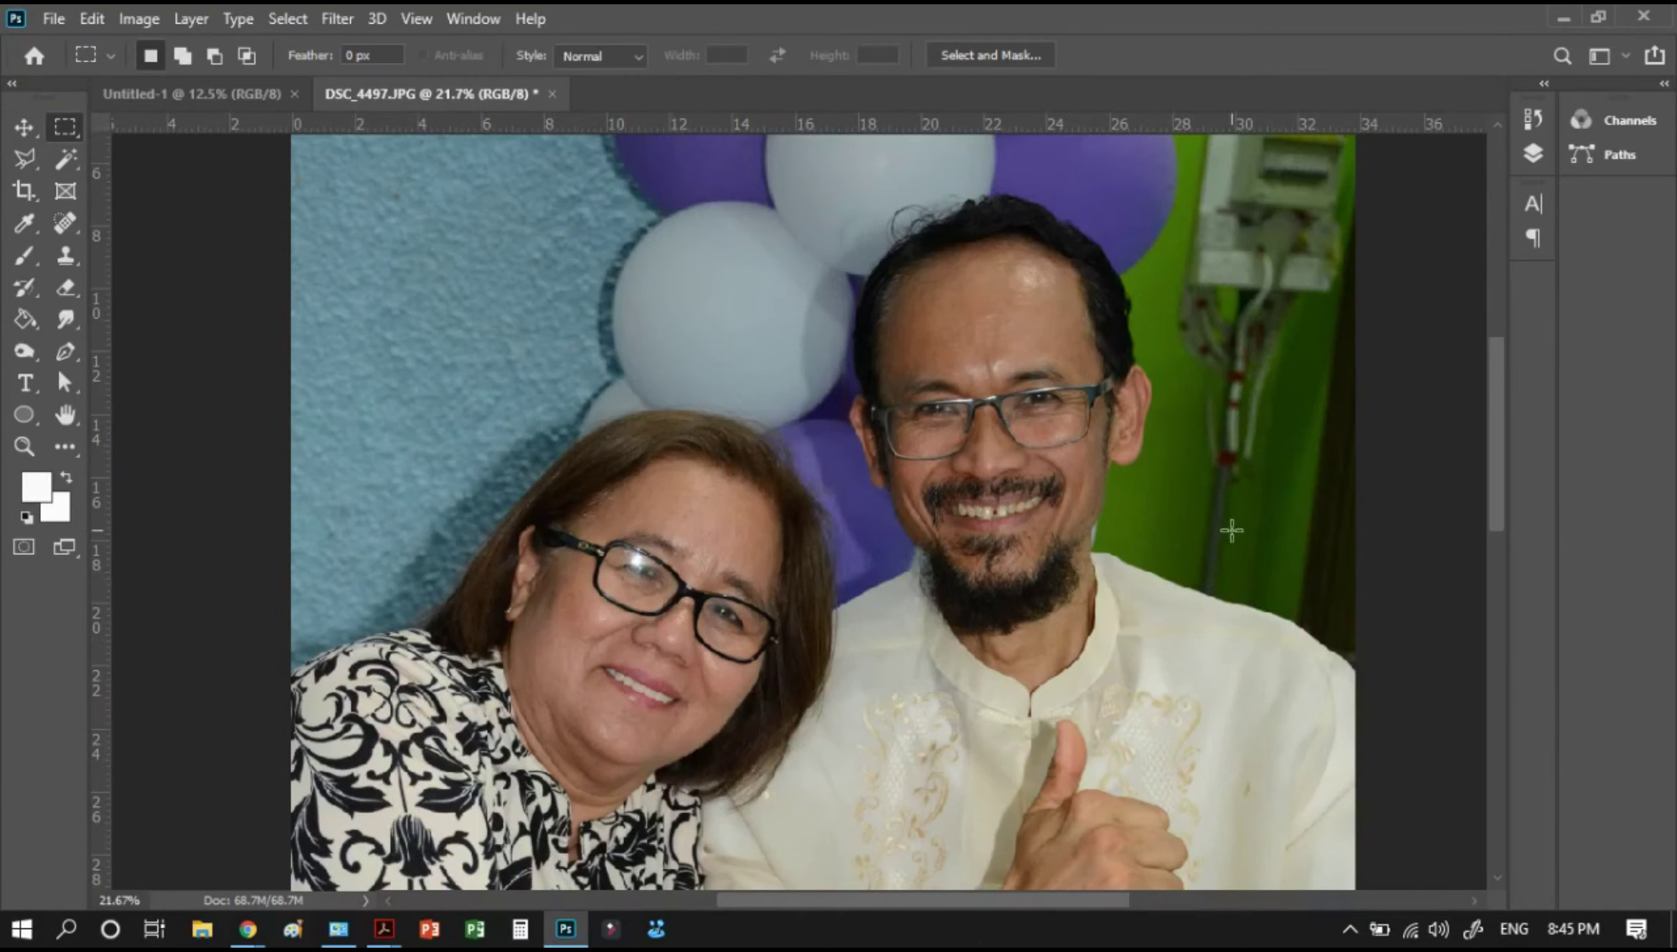
{"action": "left_click", "coordinate": [206, 93]}
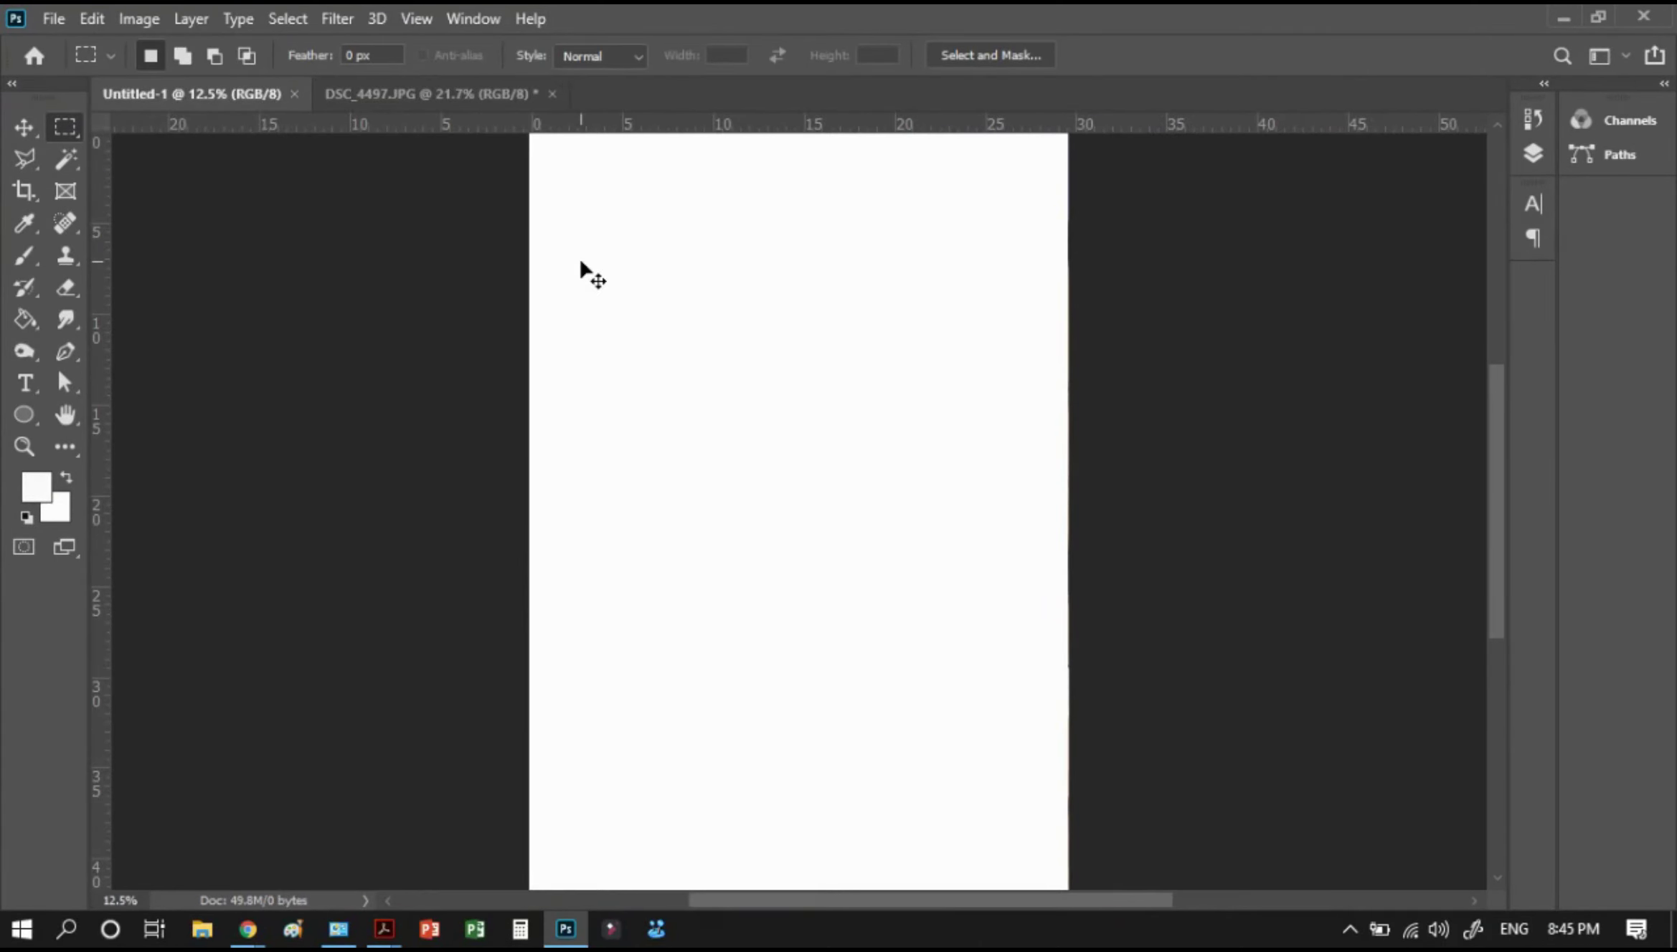
{"action": "key", "text": "ctrl+v"}
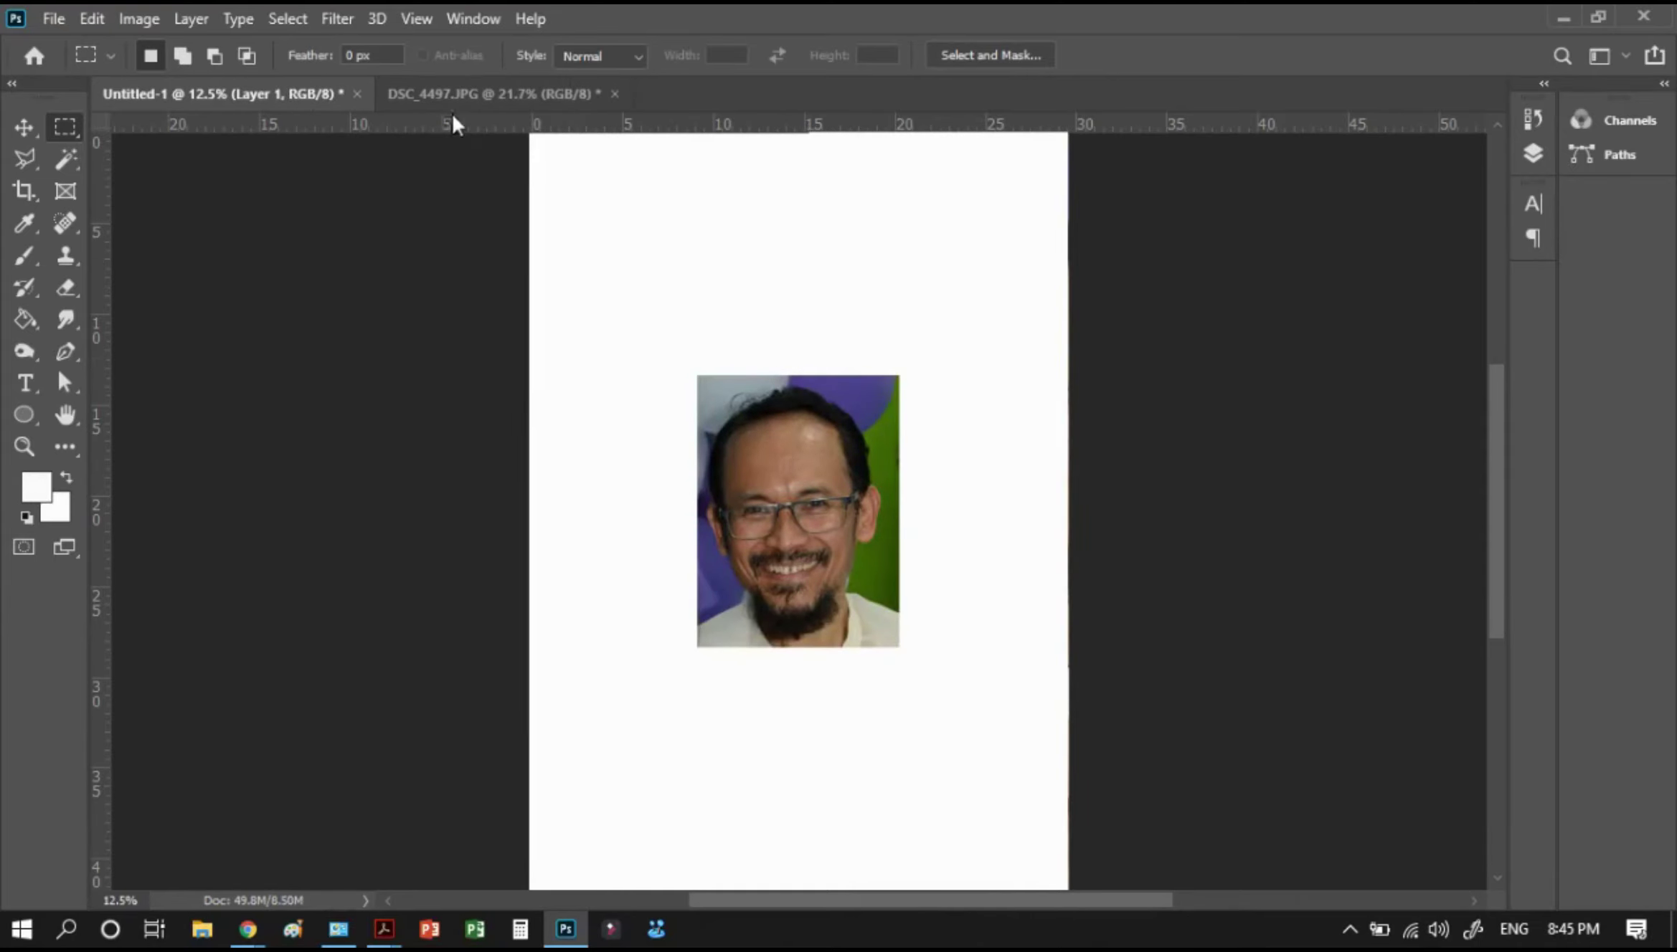
{"action": "left_click", "coordinate": [460, 91]}
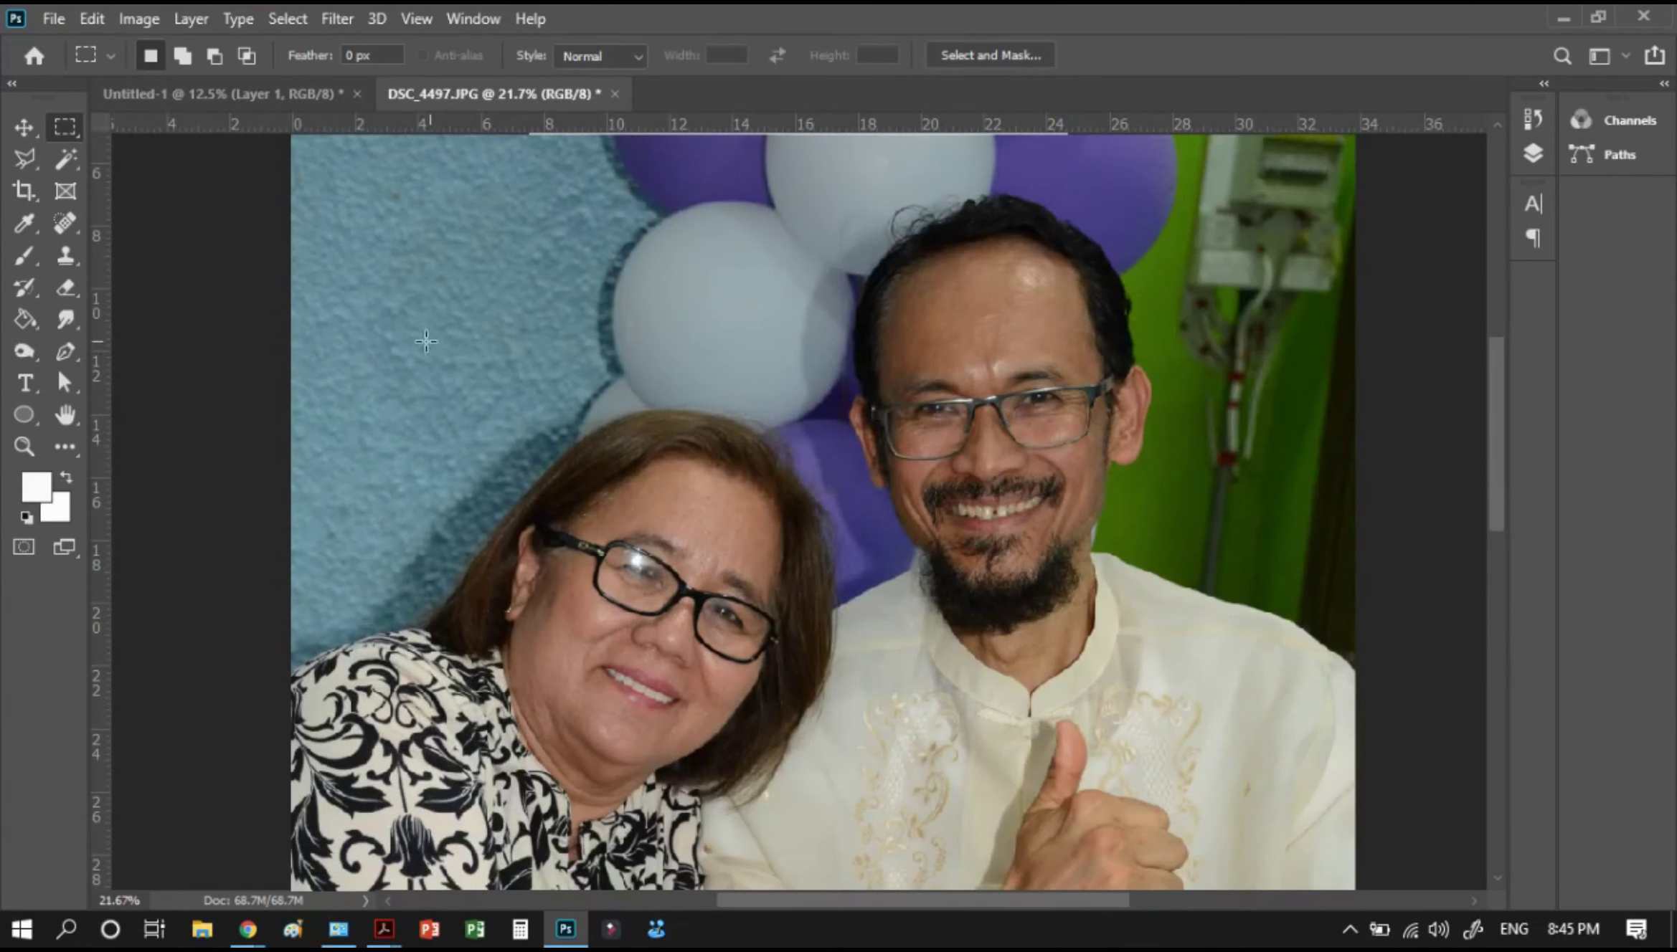
Paste a crop of the woman's face onto Untitled-1, then close DSC_4497.JPG
{"action": "left_click_drag", "start_coordinate": [418, 341], "coordinate": [851, 818]}
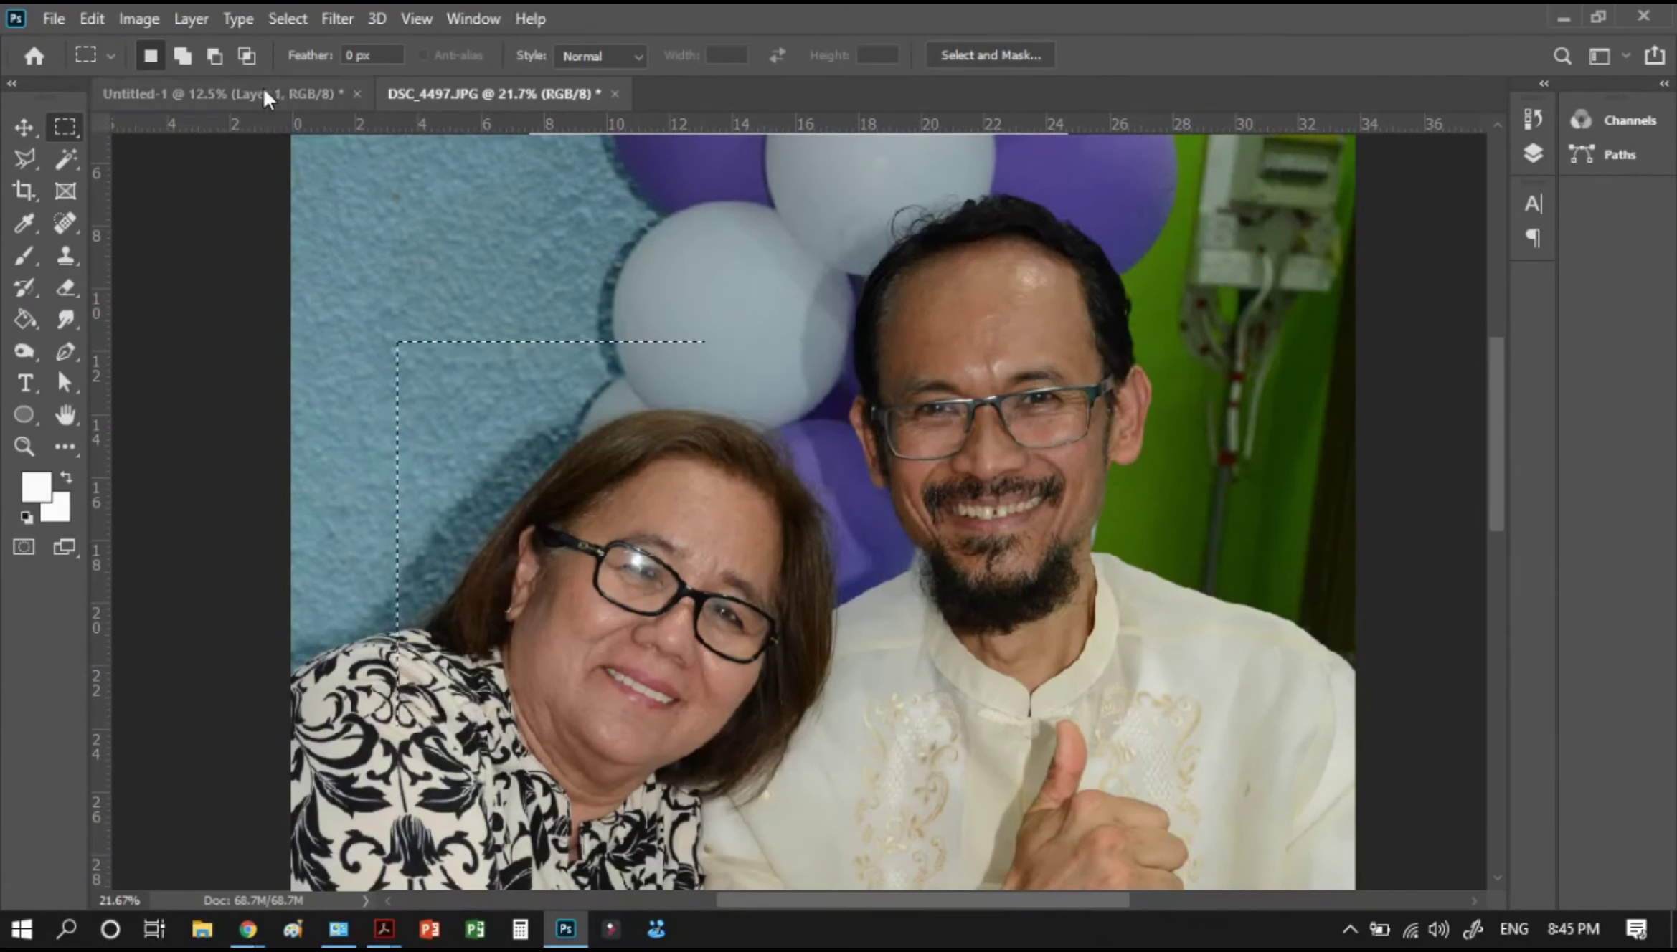
{"action": "left_click_drag", "start_coordinate": [925, 534], "coordinate": [263, 97]}
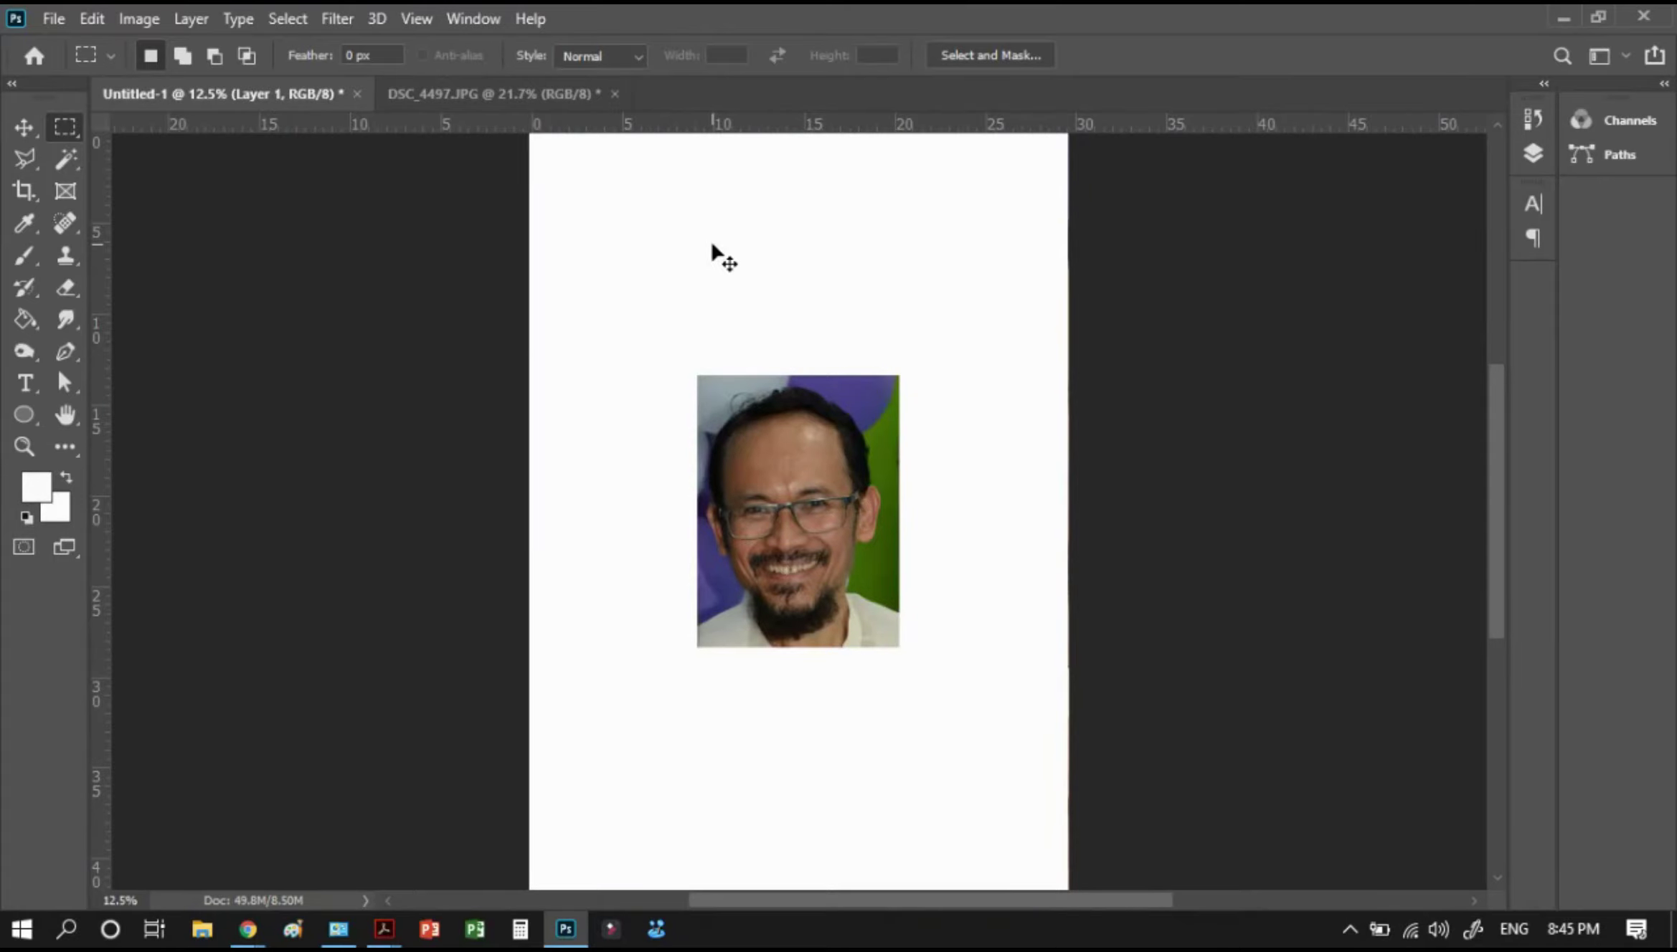
{"action": "key", "text": "ctrl+v"}
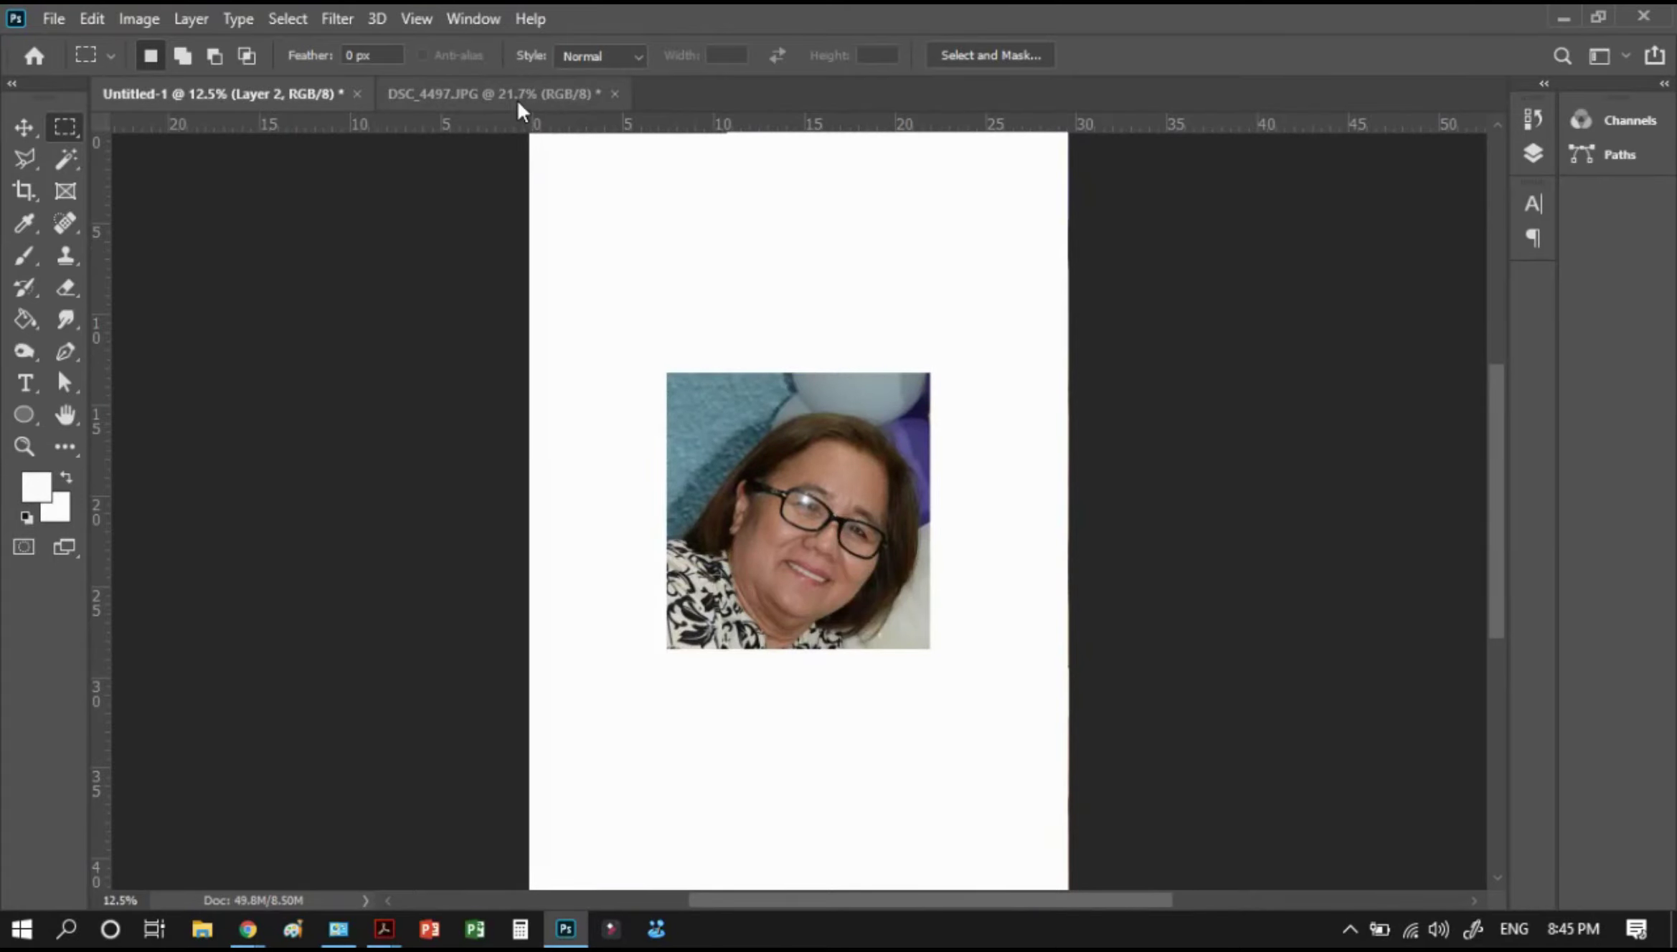
{"action": "left_click", "coordinate": [599, 96]}
{"action": "left_click", "coordinate": [614, 94]}
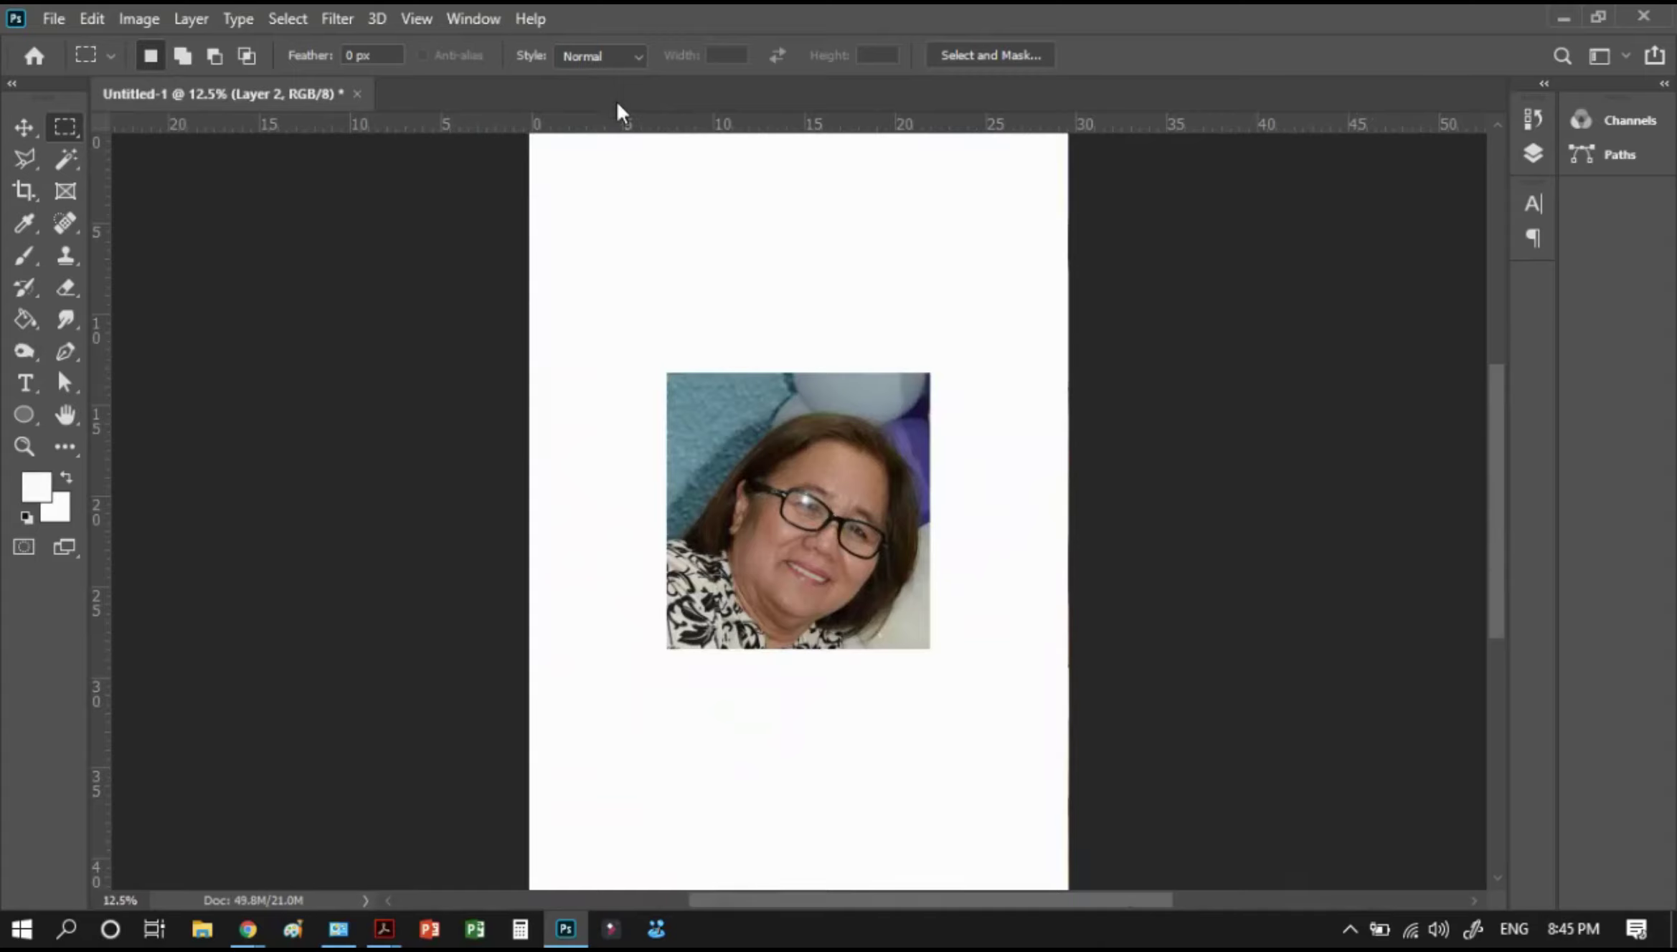
Toggle Layer 2's visibility to check the stacking, then select Layer 1
{"action": "left_click", "coordinate": [1533, 153]}
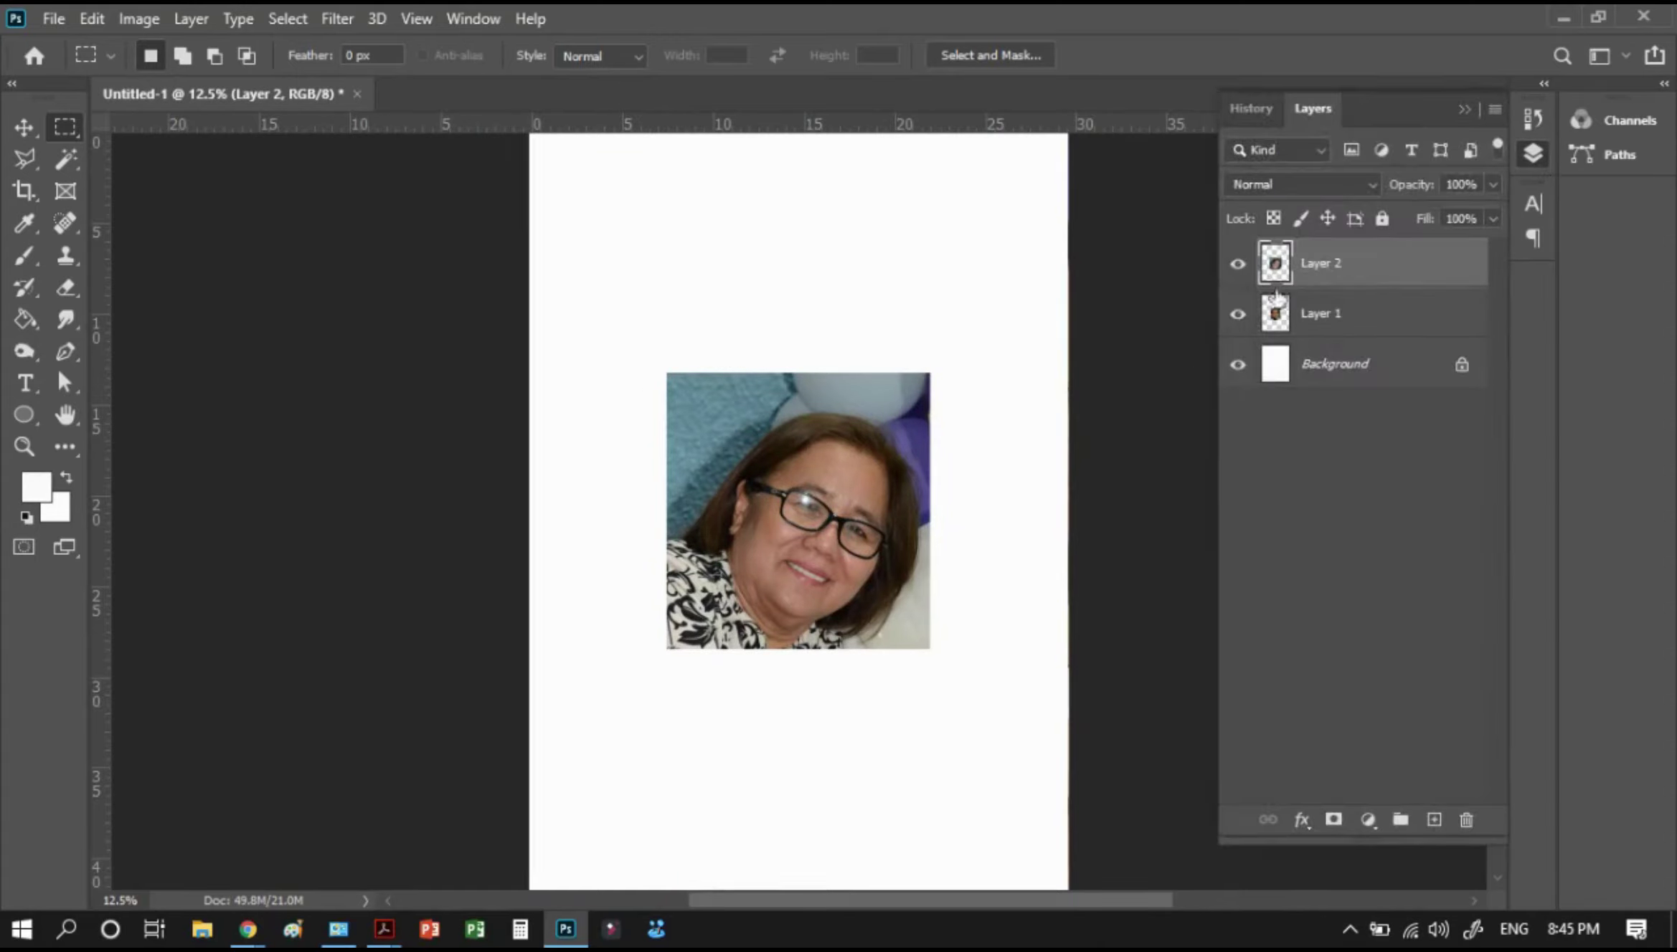
{"action": "left_click", "coordinate": [1239, 265]}
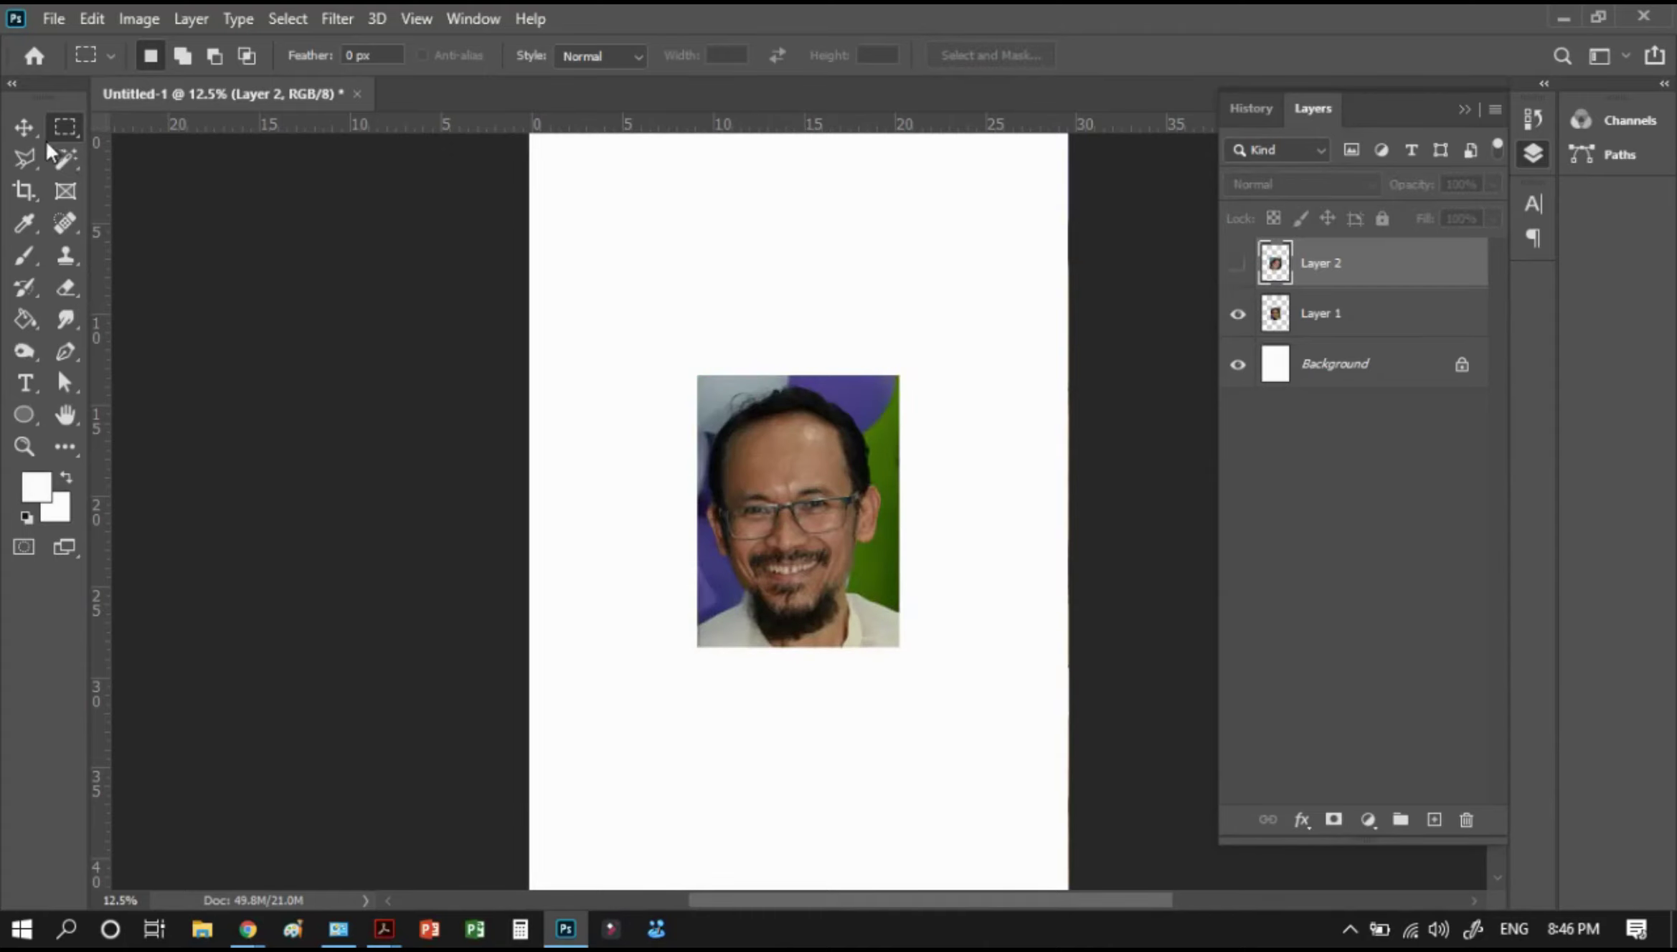
{"action": "left_click", "coordinate": [1238, 264]}
{"action": "left_click", "coordinate": [1319, 313]}
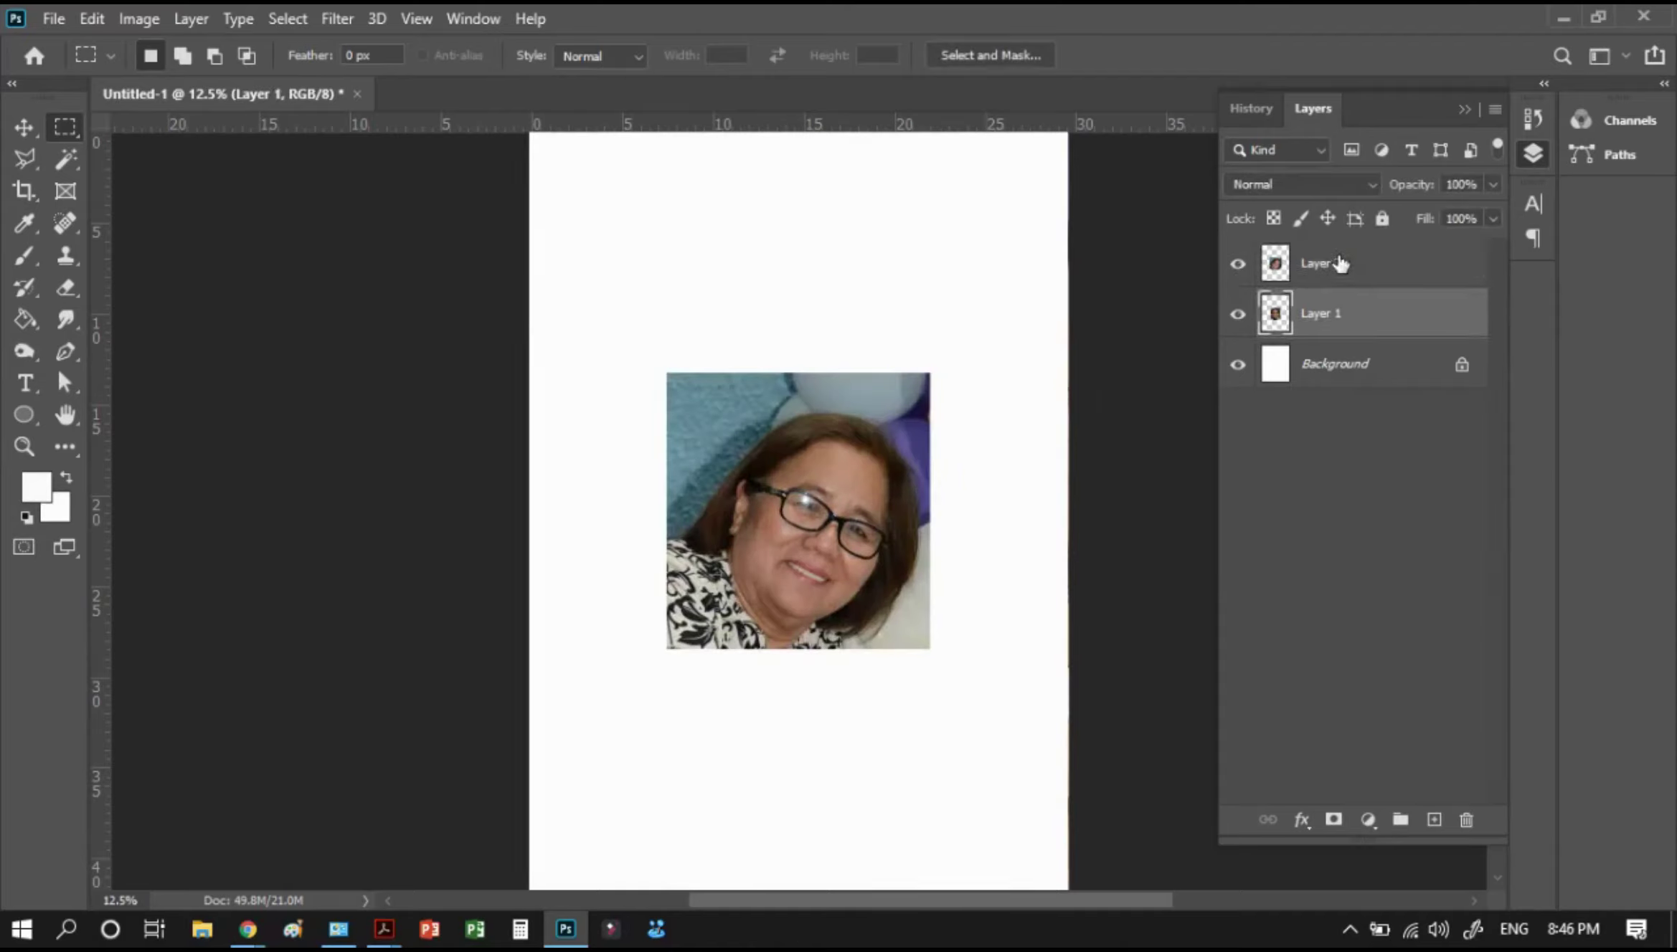
Free-transform Layers 1 and 2 together to roughly double size, reaching the page's right edge
{"action": "left_click", "coordinate": [1321, 265], "text": "shift"}
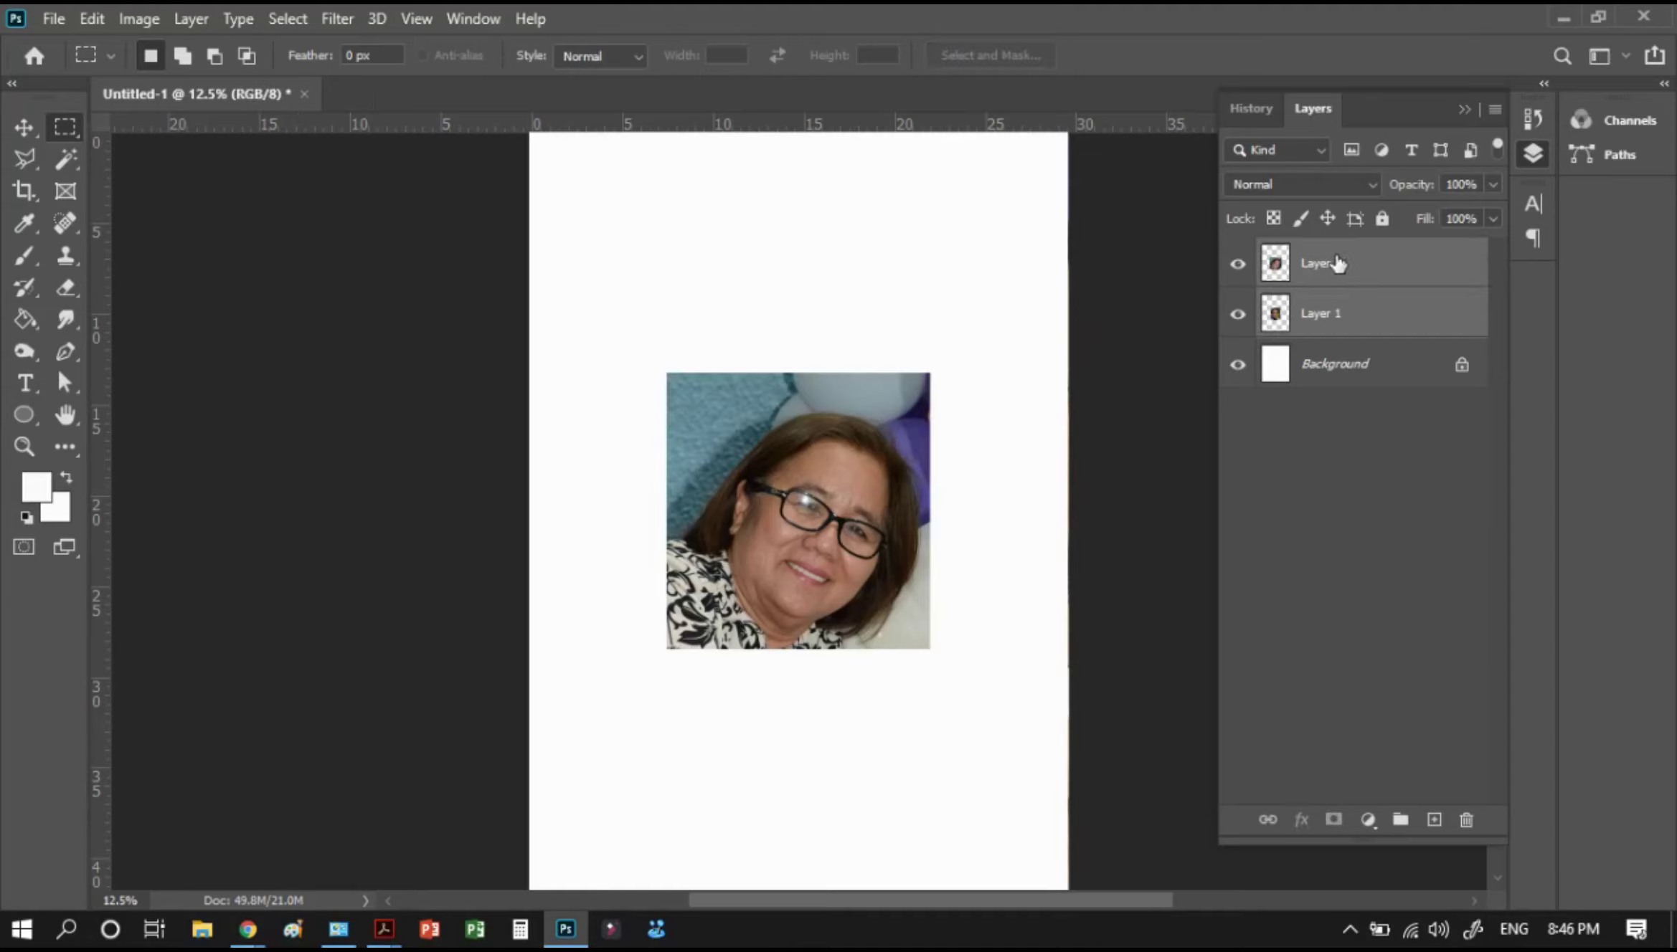
{"action": "key", "text": "ctrl+t"}
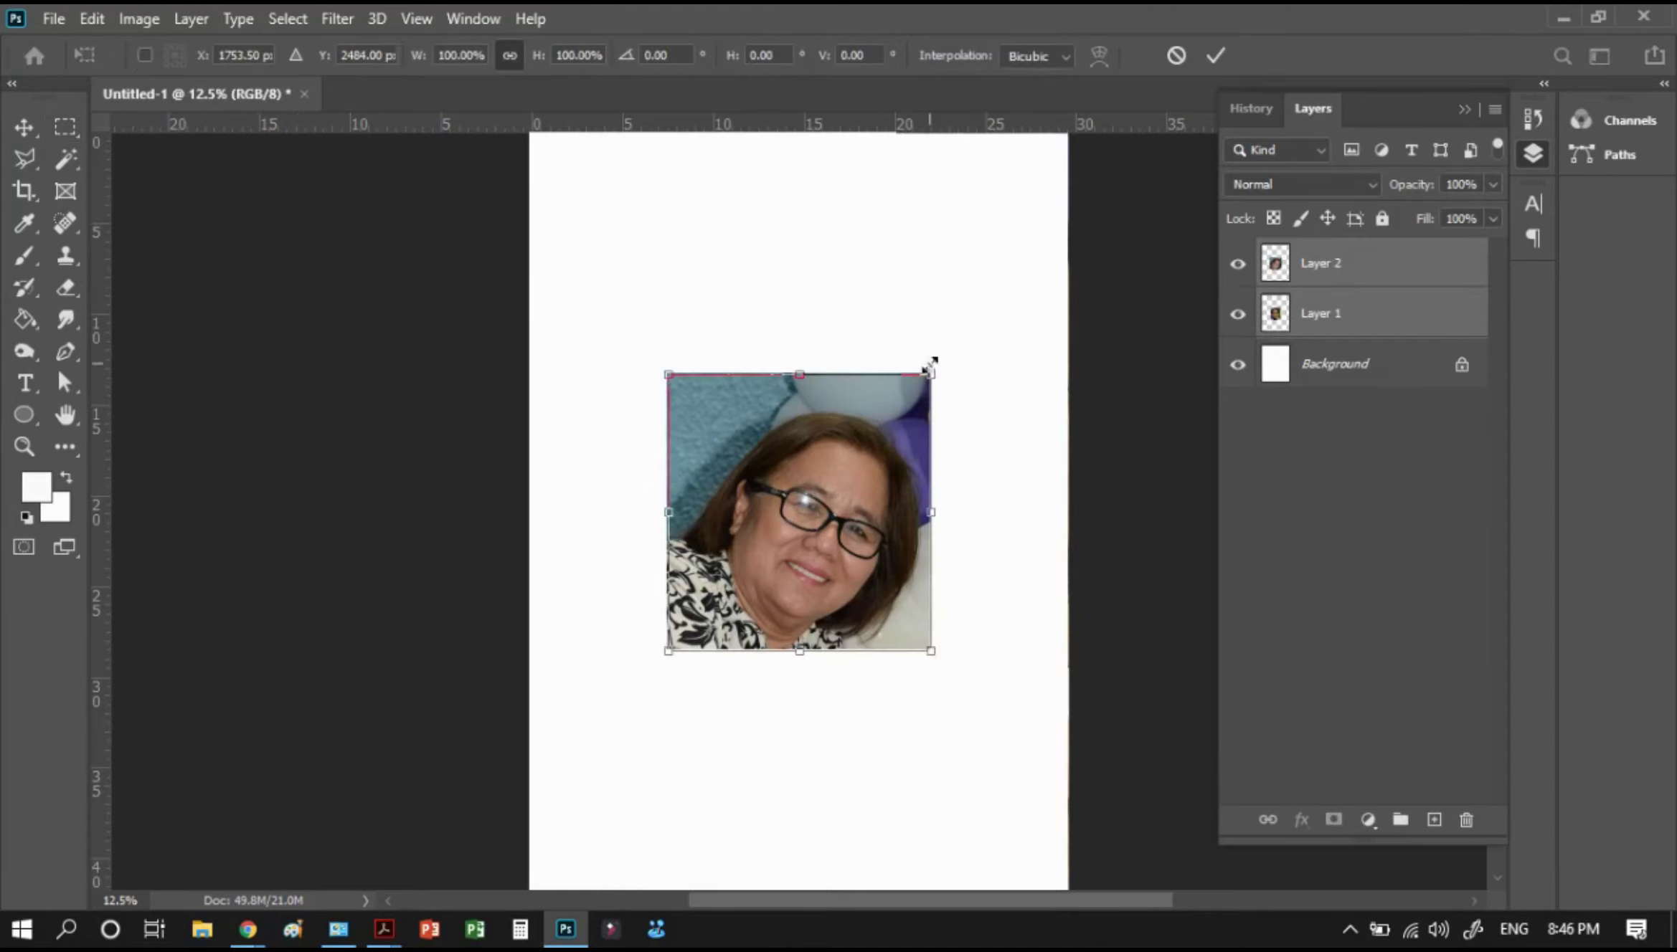
{"action": "left_click_drag", "start_coordinate": [930, 373], "coordinate": [1057, 241]}
{"action": "left_click_drag", "start_coordinate": [920, 417], "coordinate": [877, 539]}
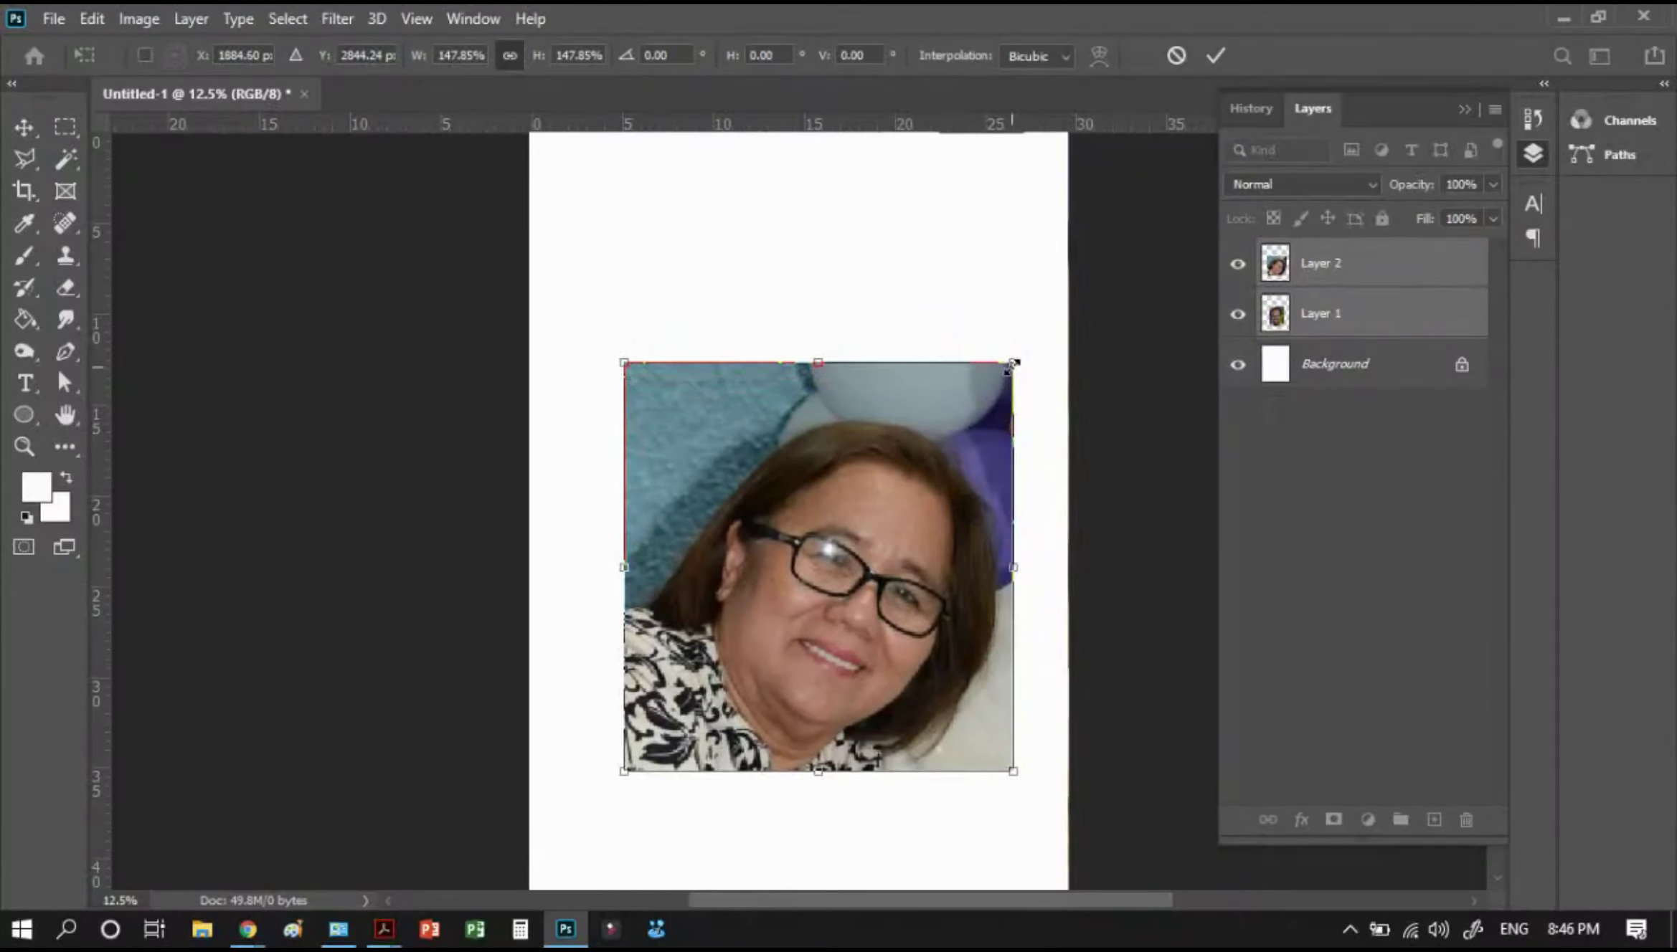
{"action": "left_click_drag", "start_coordinate": [1026, 337], "coordinate": [1069, 294]}
{"action": "left_click_drag", "start_coordinate": [883, 393], "coordinate": [863, 402]}
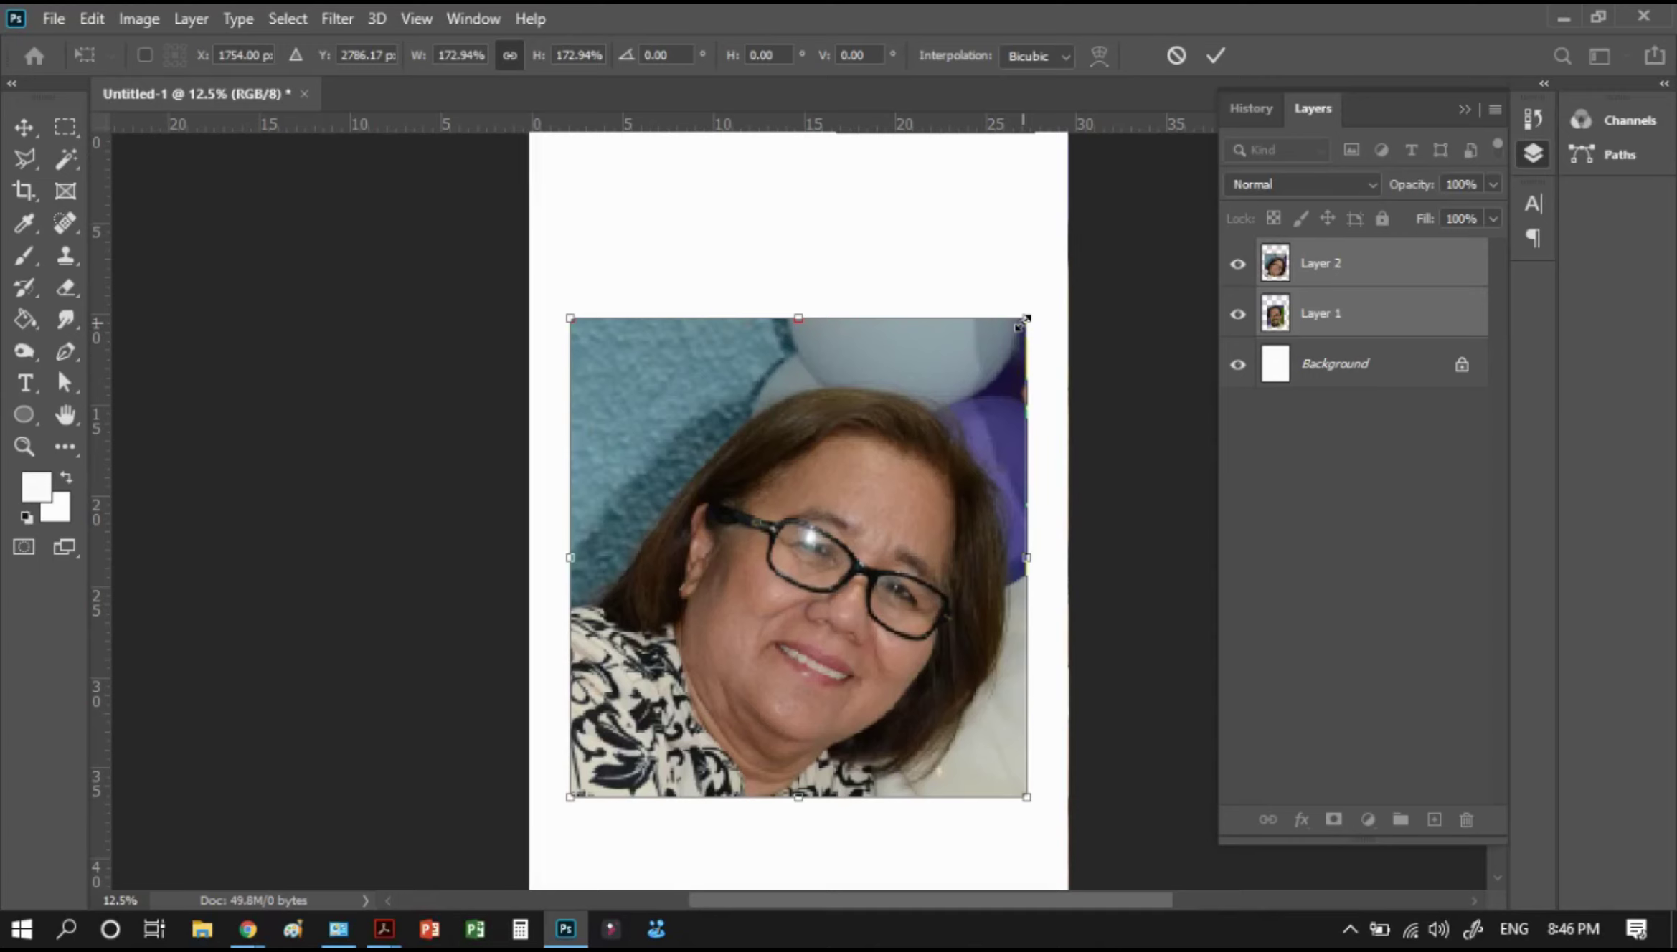
{"action": "left_click_drag", "start_coordinate": [1026, 318], "coordinate": [1072, 274]}
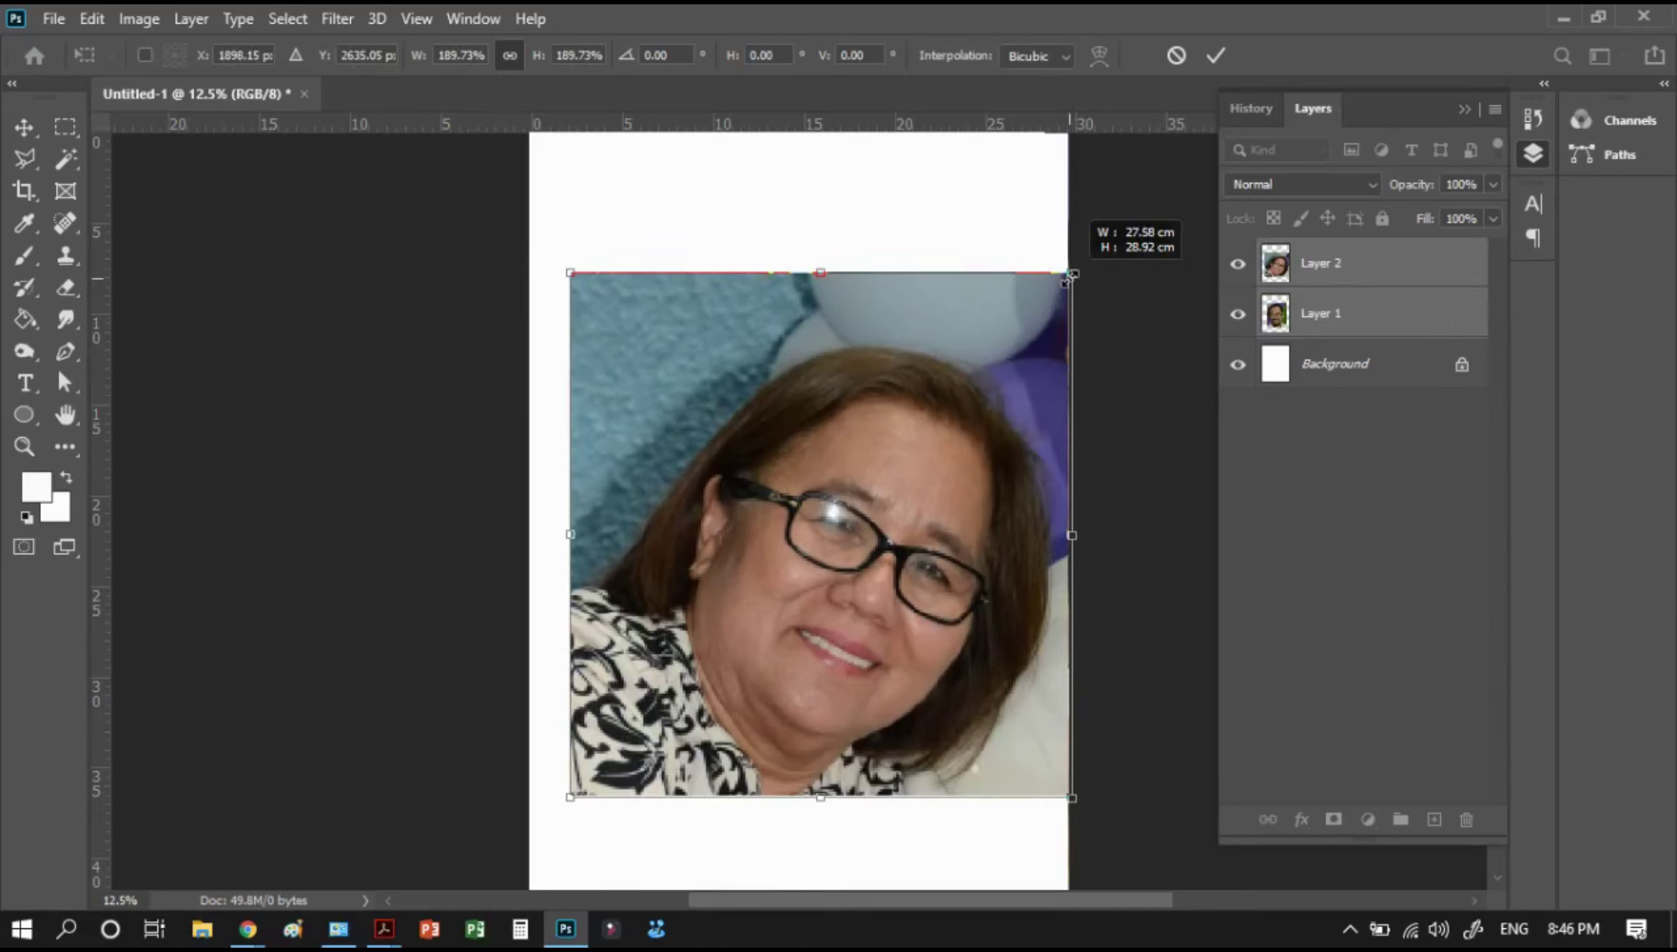
{"action": "left_click_drag", "start_coordinate": [1071, 273], "coordinate": [1090, 256]}
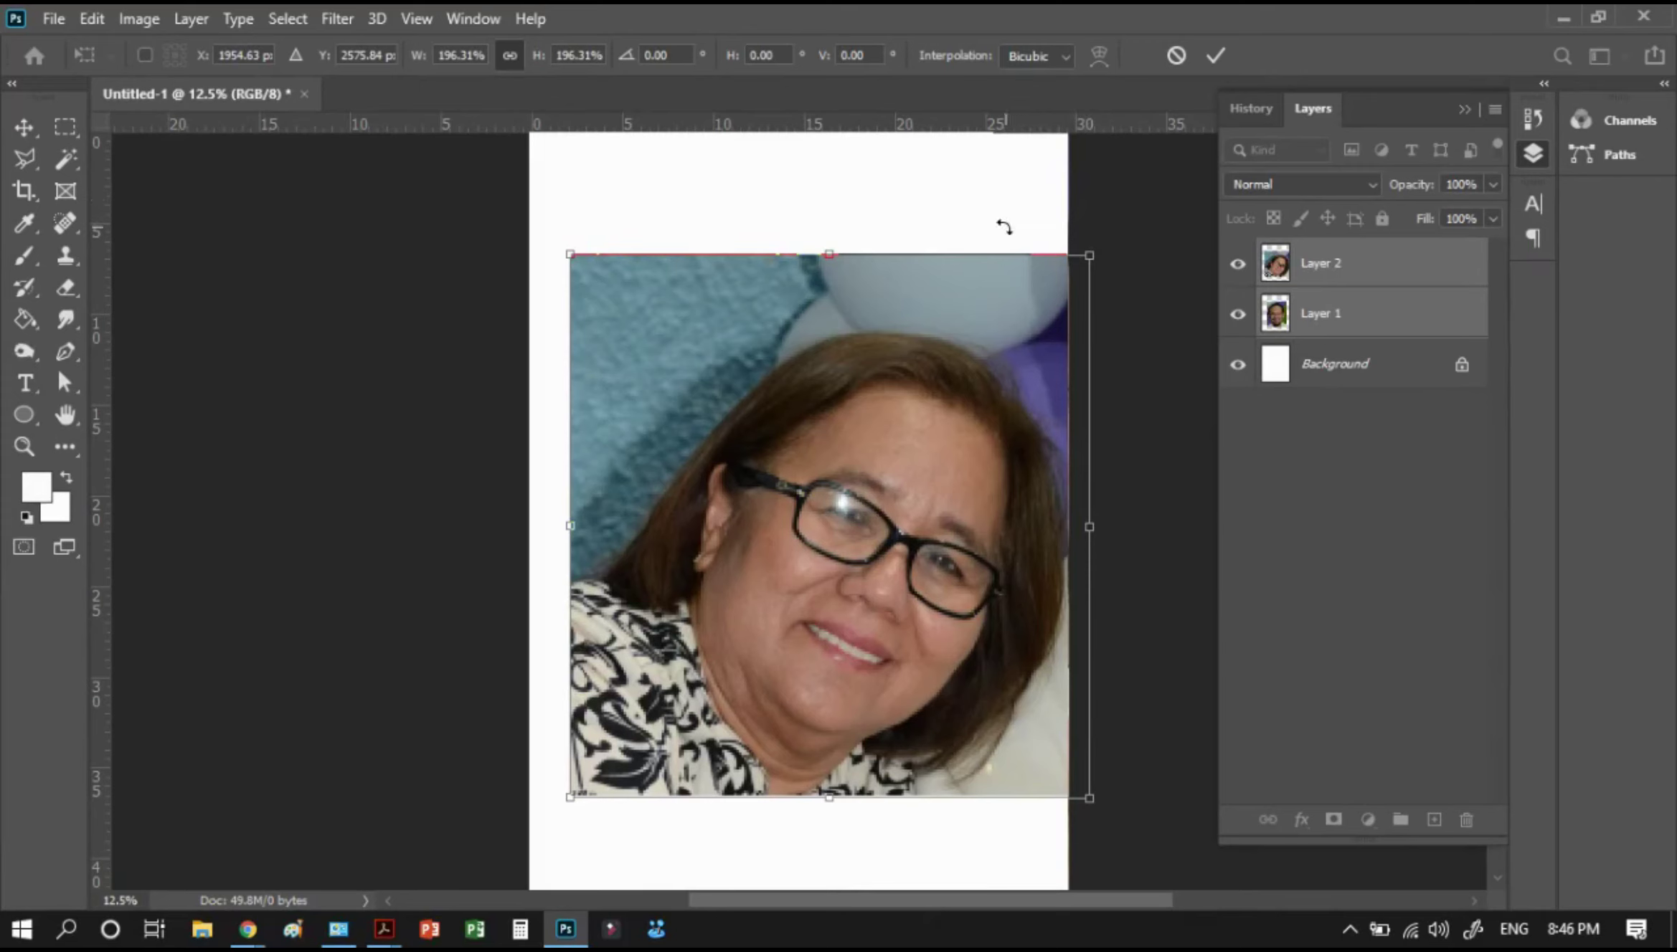
{"action": "key", "text": "m"}
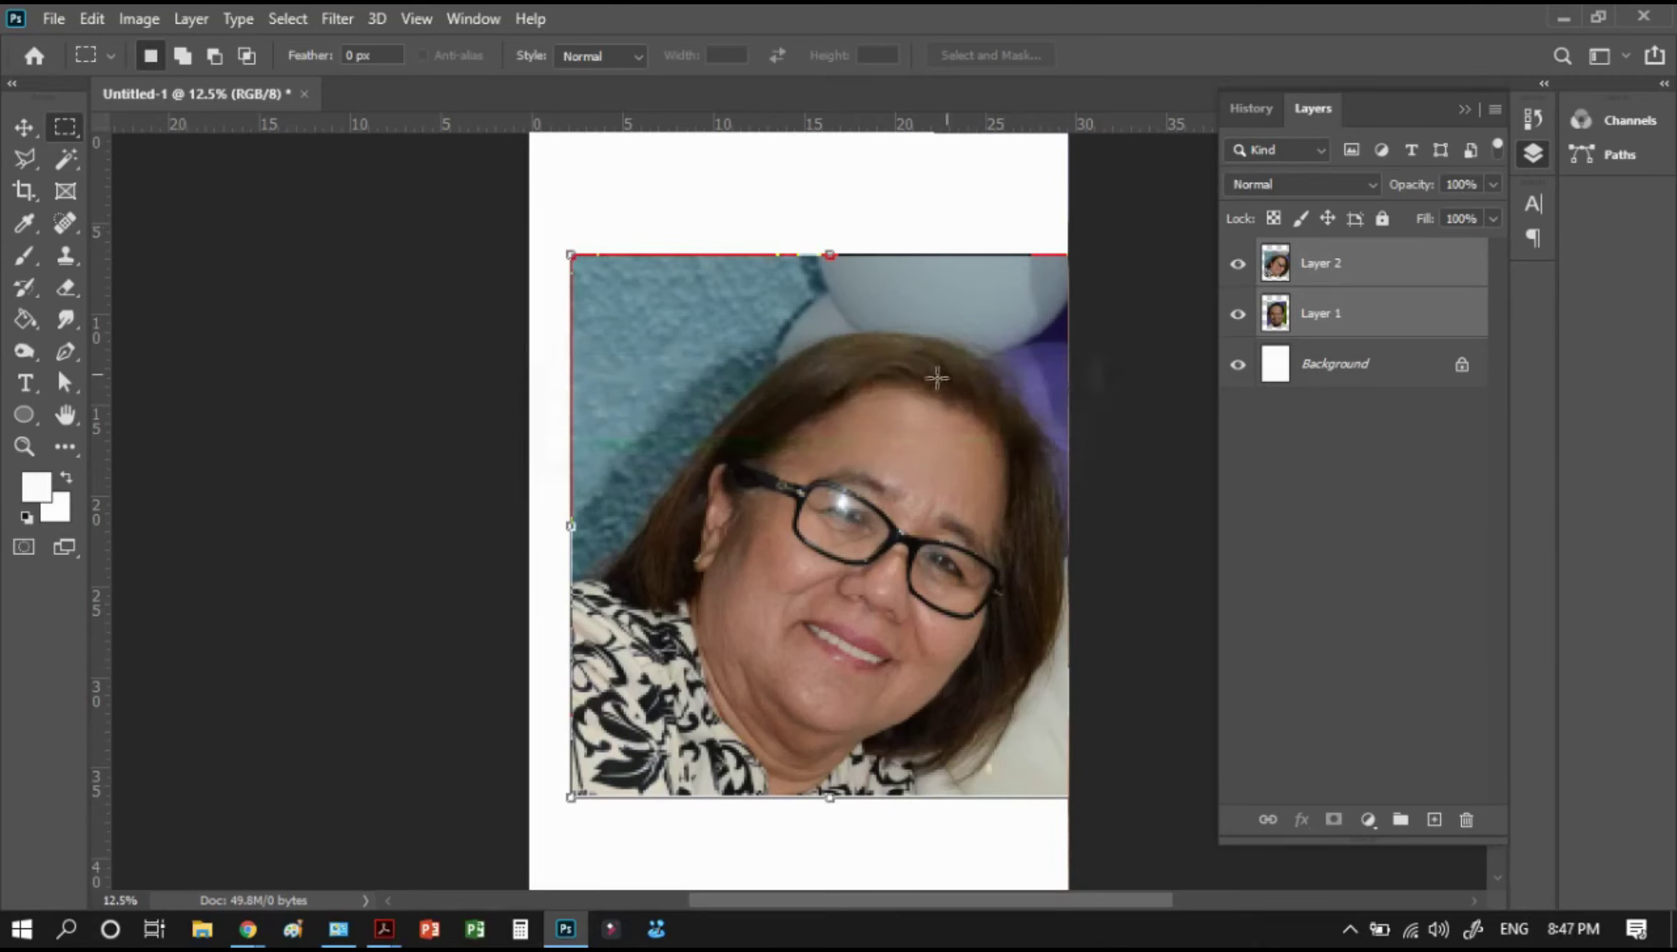
Hide Layer 2, nudge Layer 1 slightly left, then duplicate it and hide the original
{"action": "left_click", "coordinate": [1238, 267]}
{"action": "left_click", "coordinate": [1335, 324]}
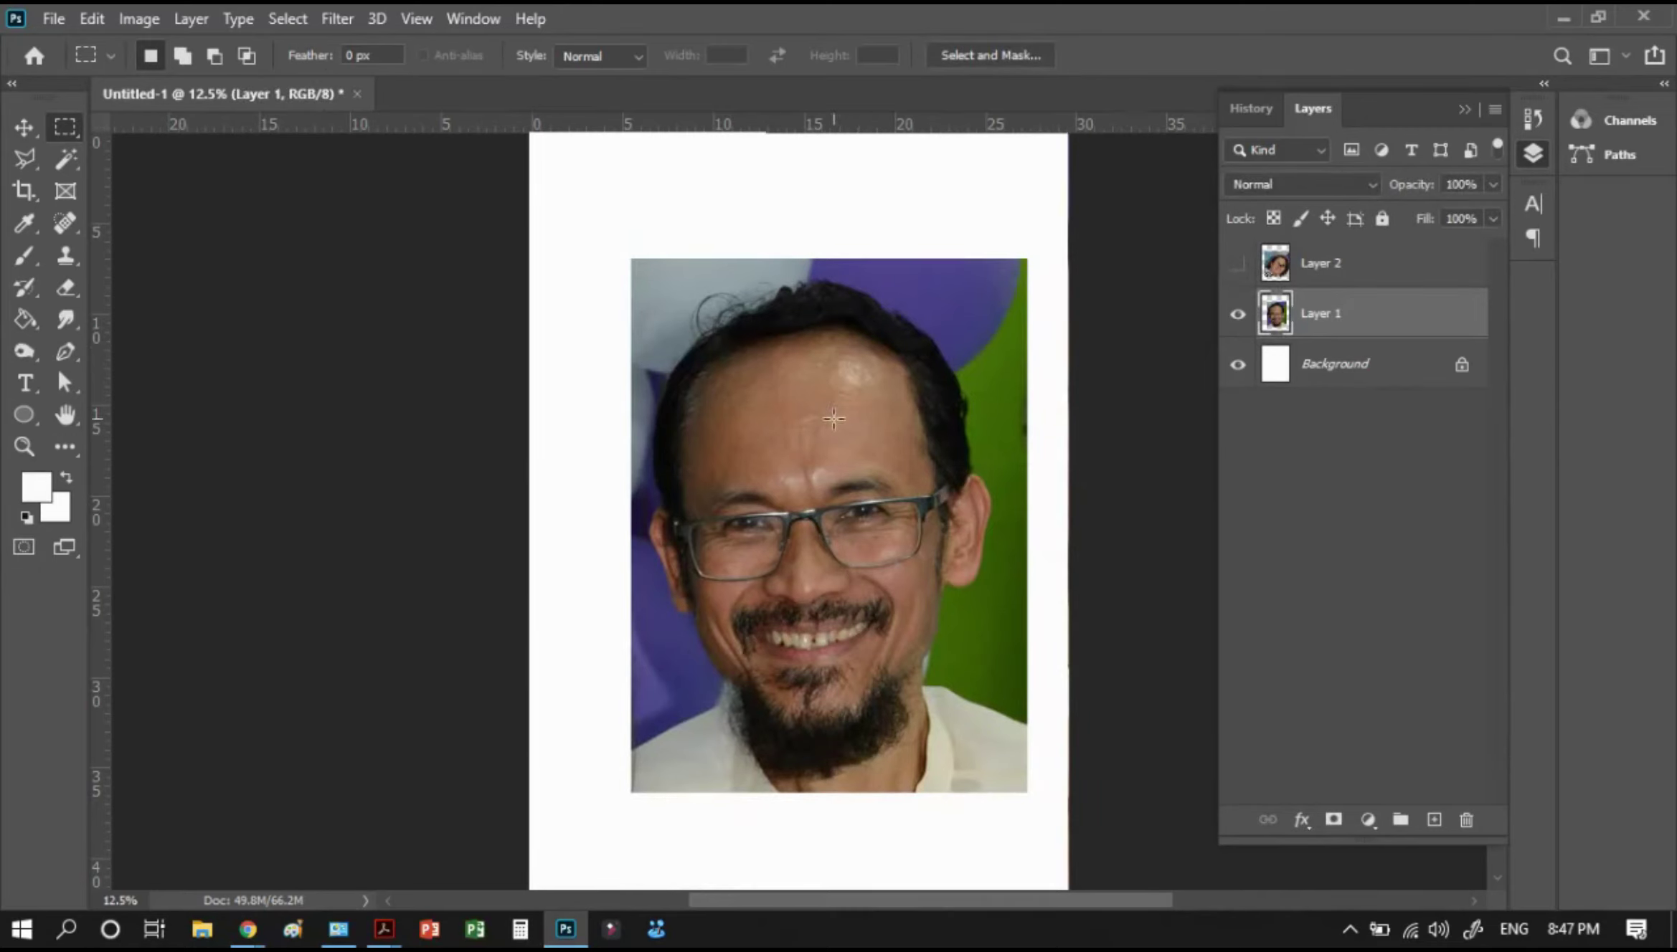
{"action": "key", "text": "t"}
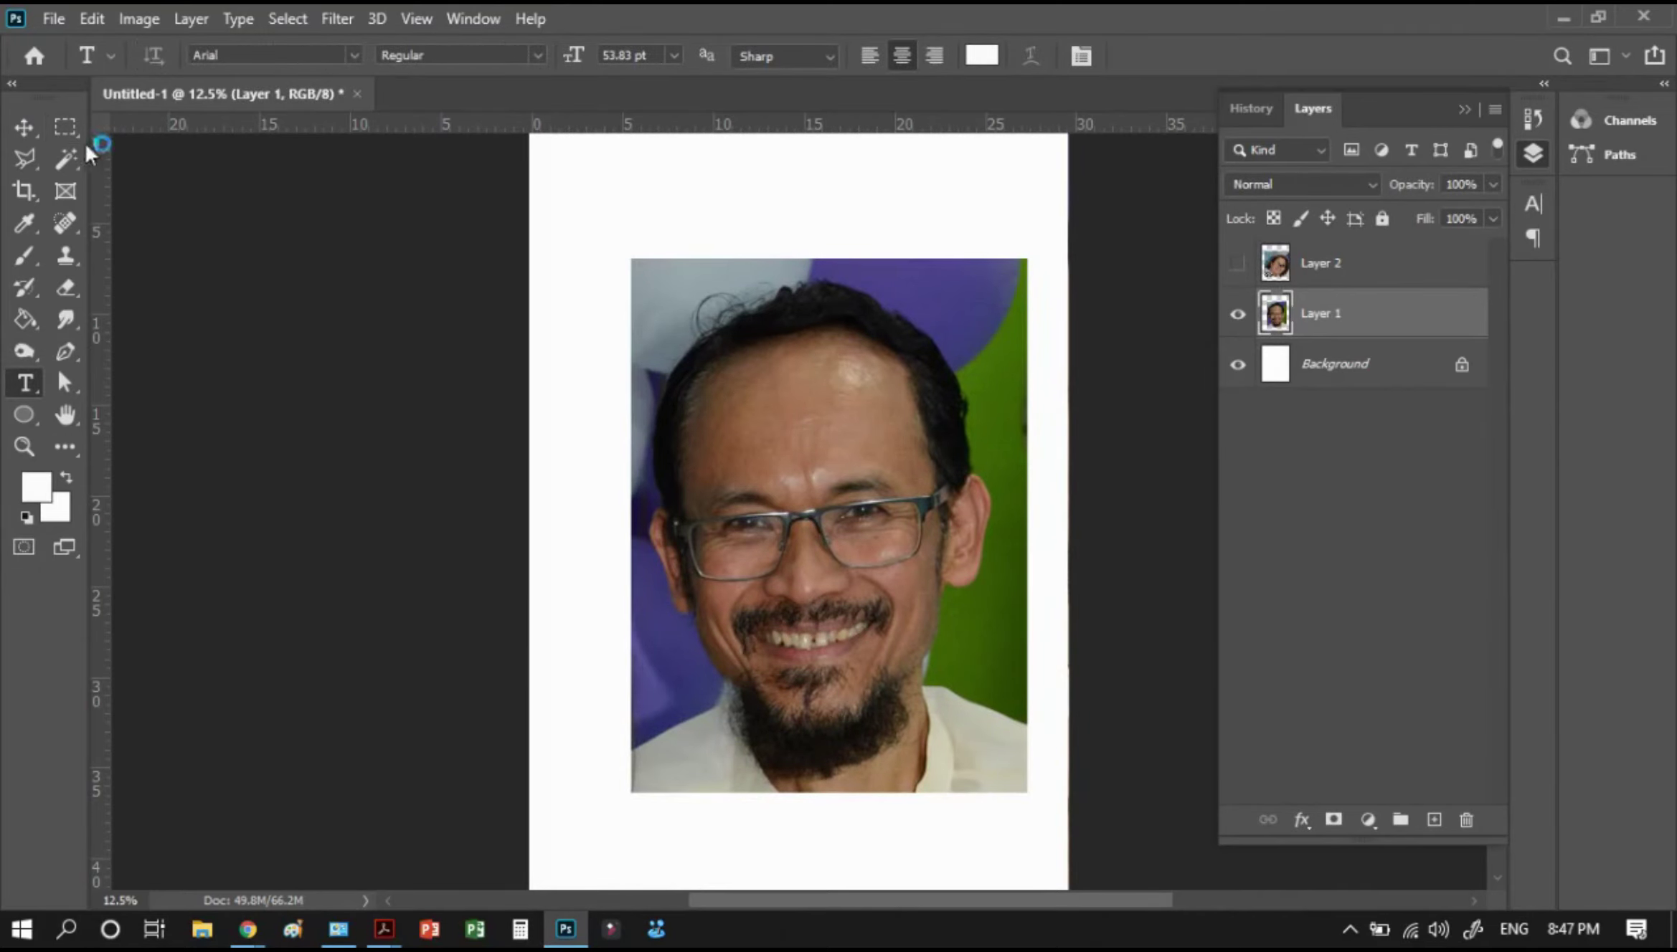
{"action": "left_click", "coordinate": [23, 129]}
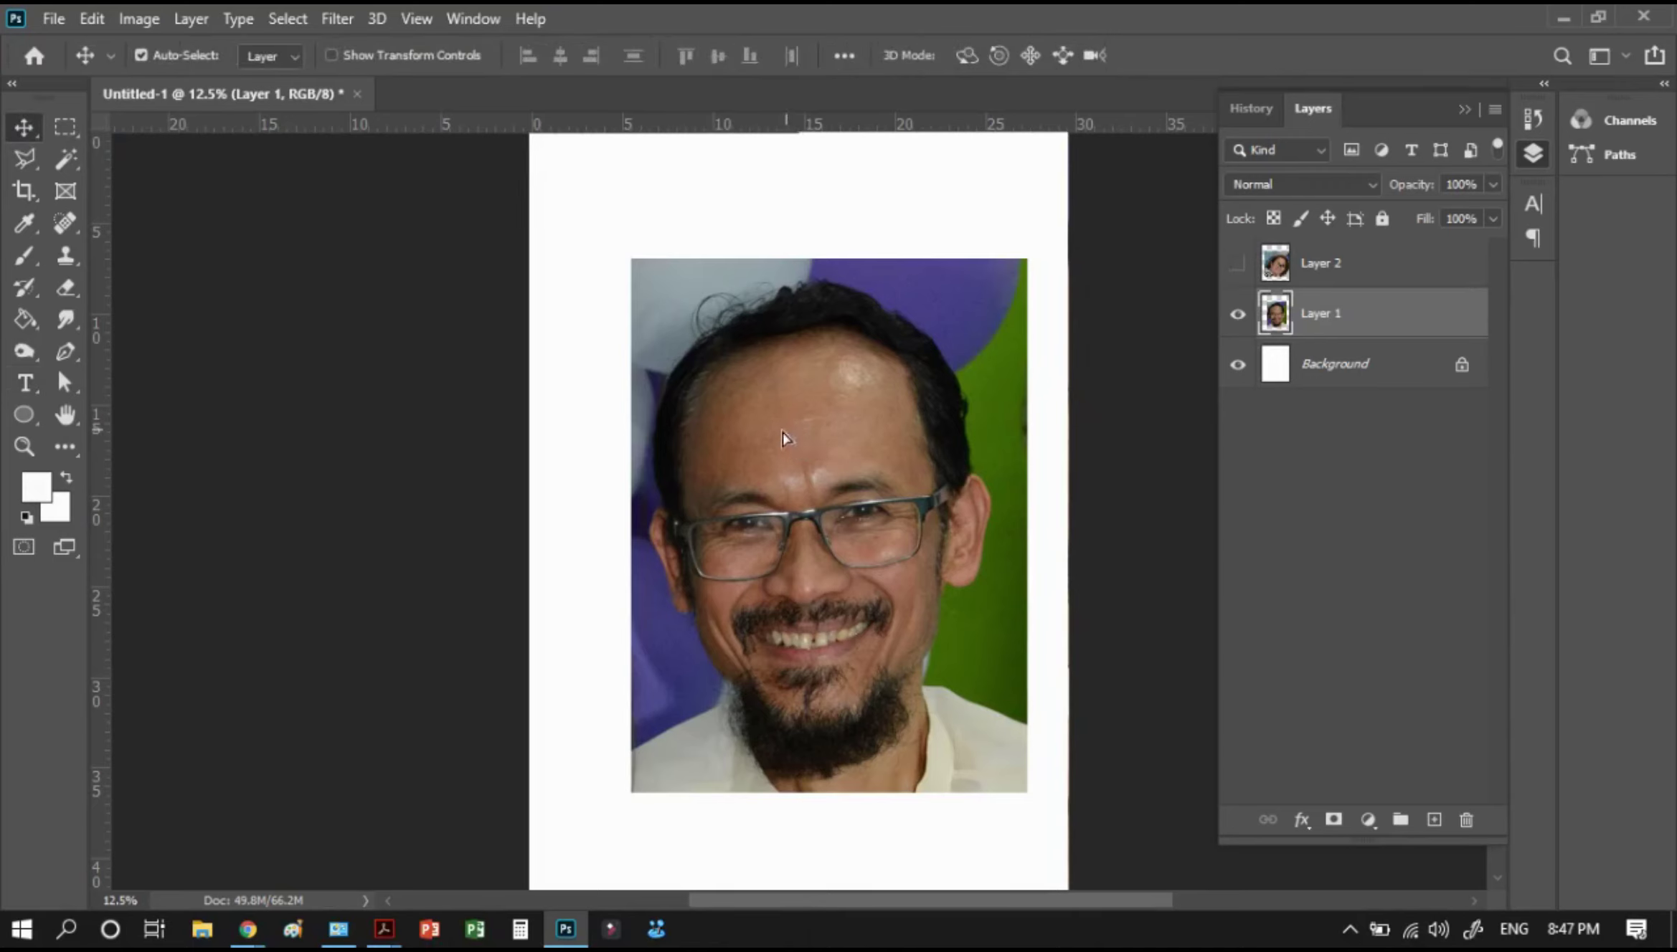
{"action": "mouse_move", "coordinate": [782, 433]}
{"action": "left_mouse_down"}
{"action": "mouse_move", "coordinate": [758, 432]}
{"action": "mouse_move", "coordinate": [759, 409]}
{"action": "left_mouse_up"}
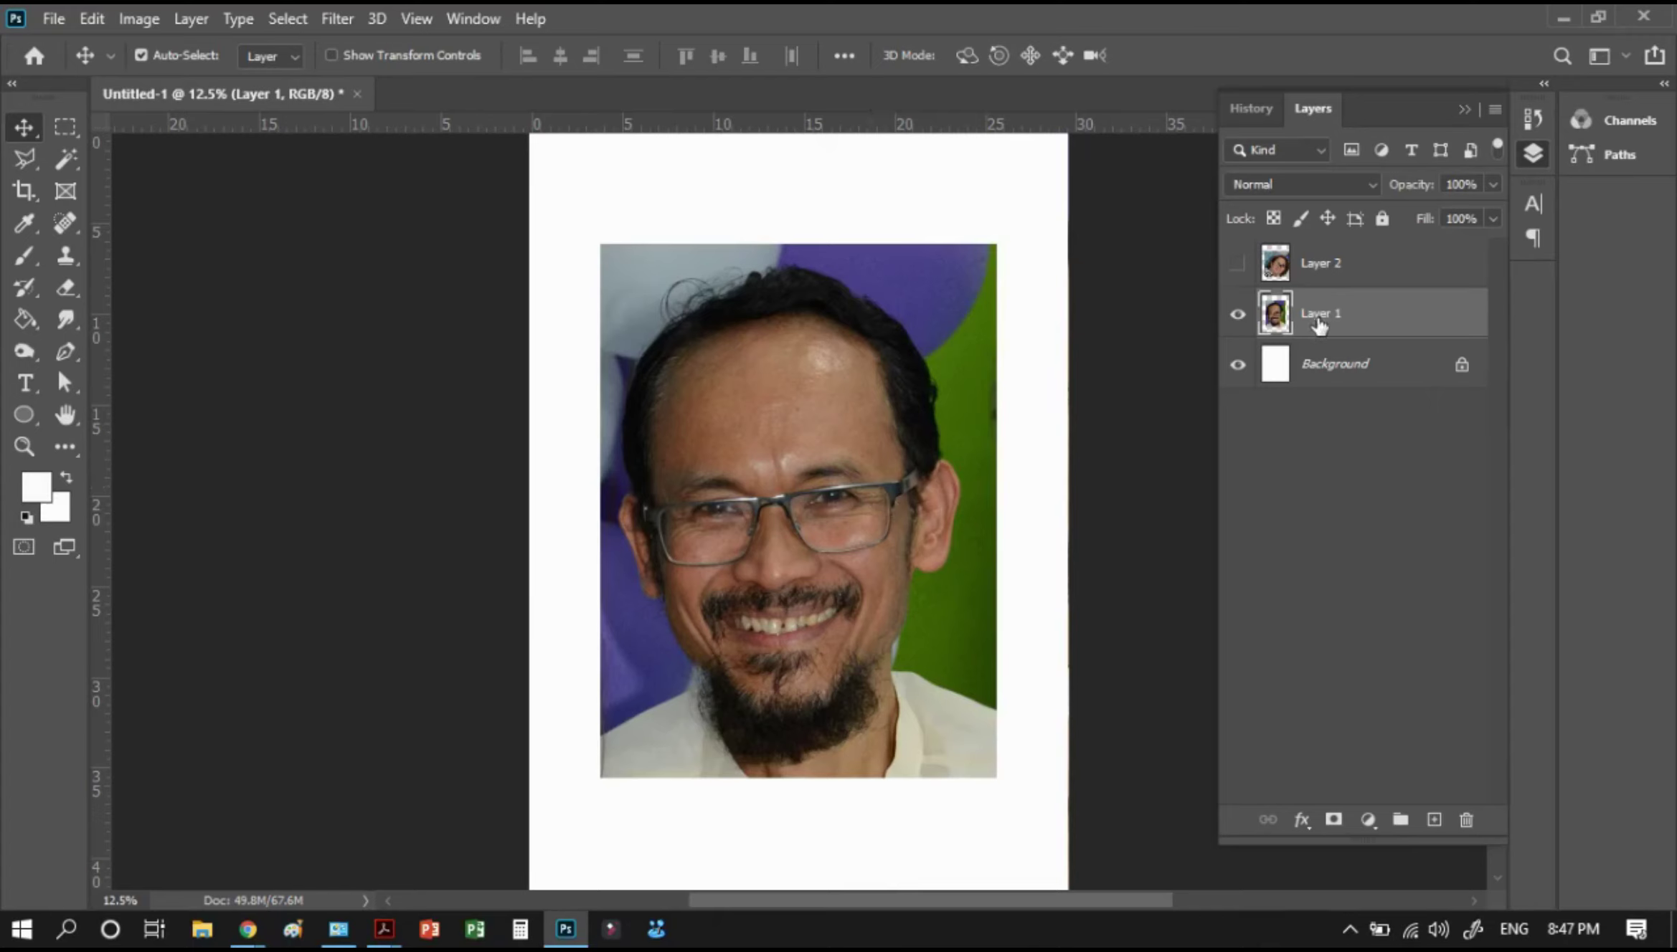
{"action": "left_click_drag", "start_coordinate": [1319, 325], "coordinate": [1433, 819]}
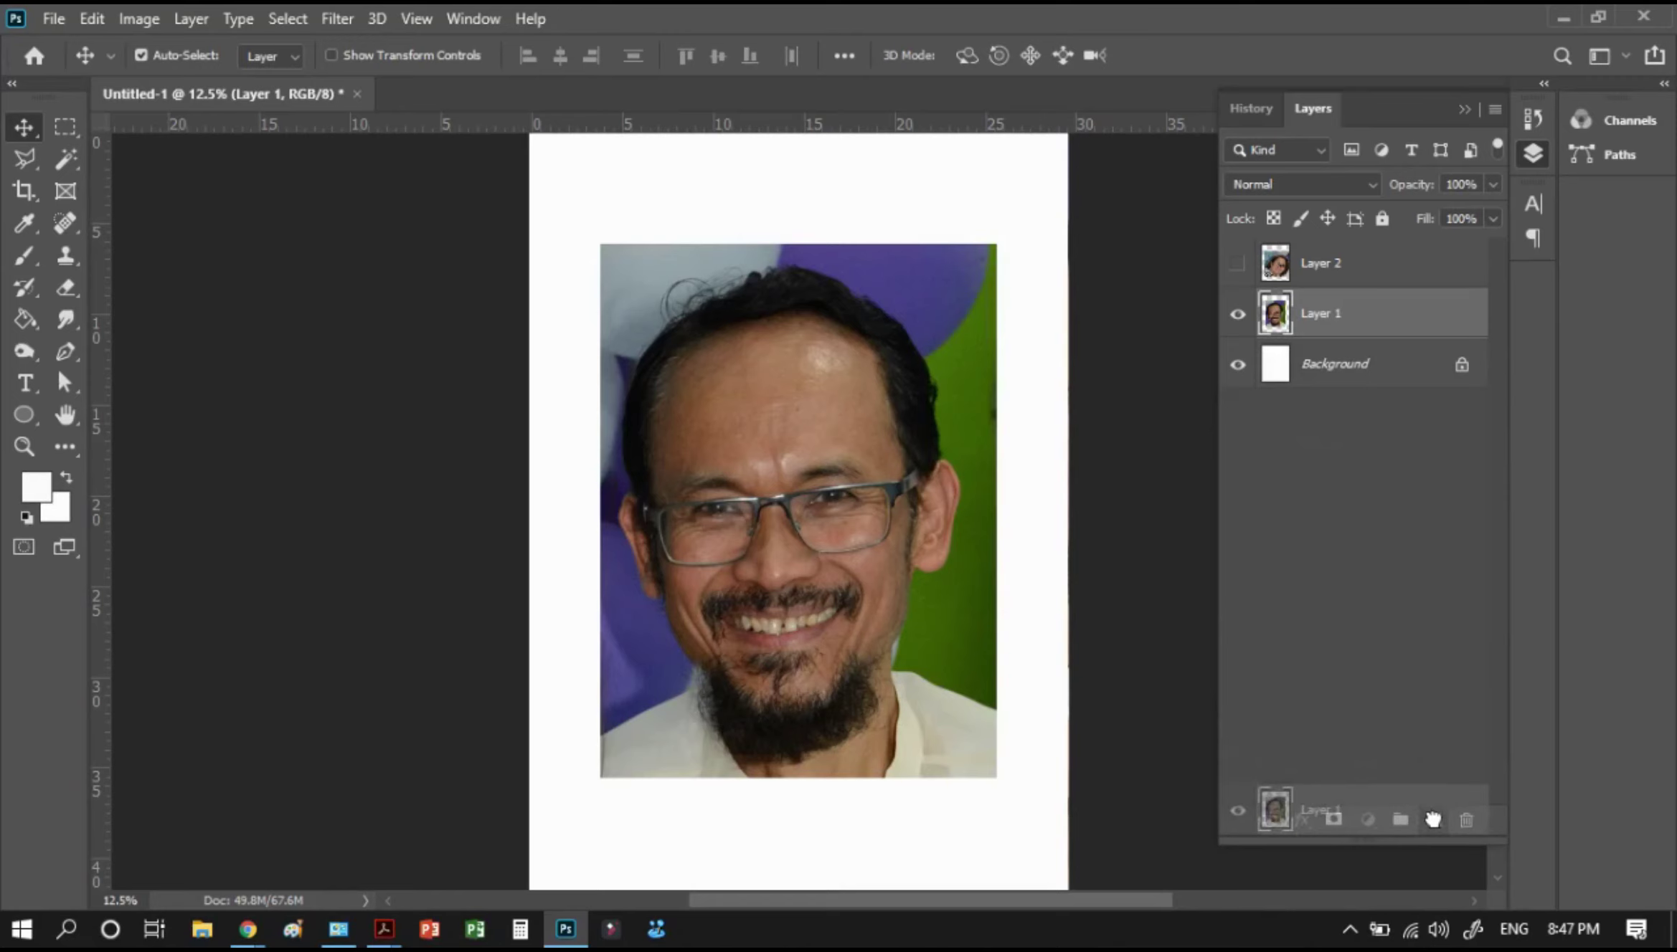
{"action": "left_click", "coordinate": [1238, 364]}
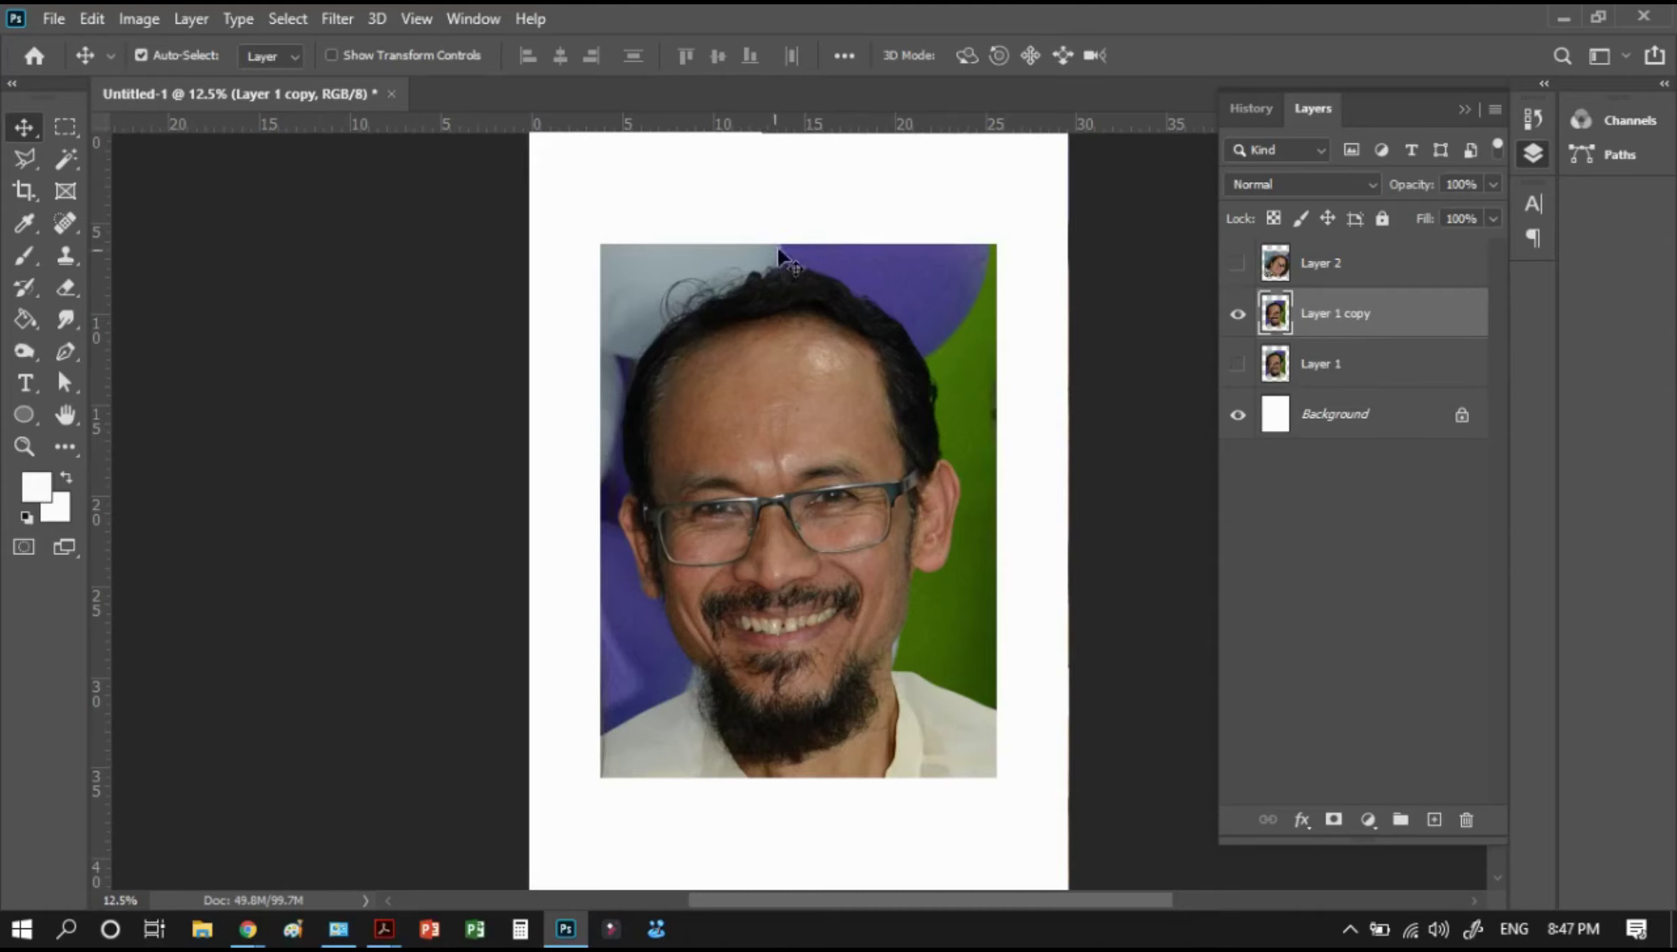
Run Remove Background on Layer 1 copy from the Properties panel's Quick Actions
{"action": "left_click", "coordinate": [464, 25]}
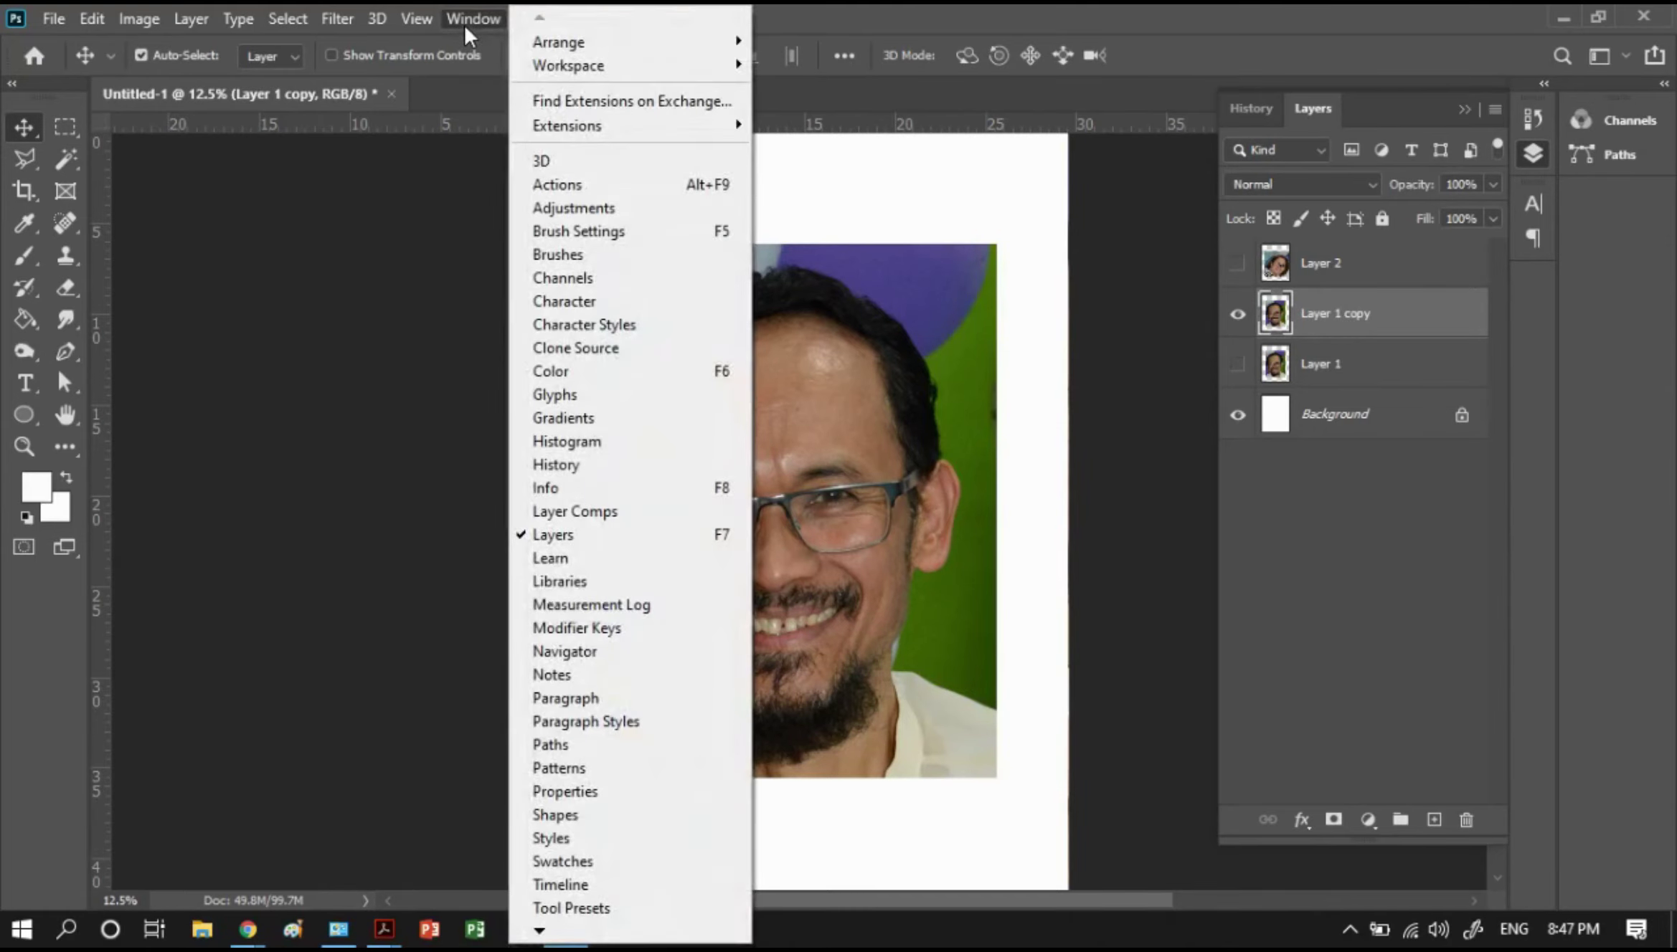
{"action": "left_click", "coordinate": [588, 791]}
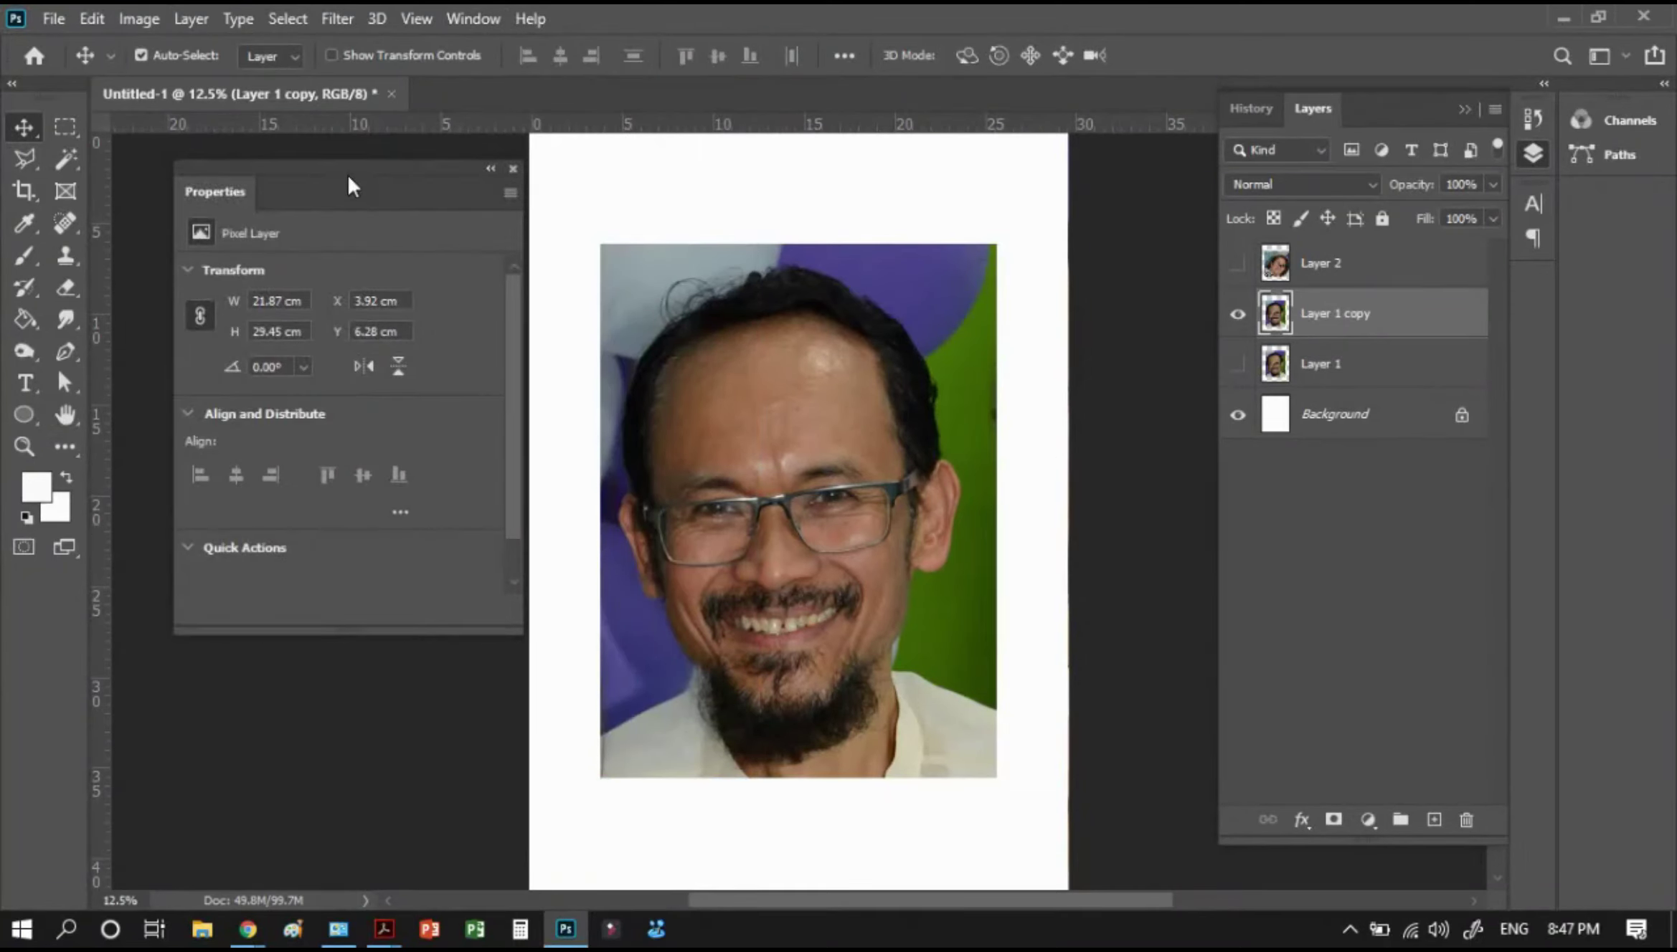
{"action": "left_click_drag", "start_coordinate": [349, 170], "coordinate": [346, 170]}
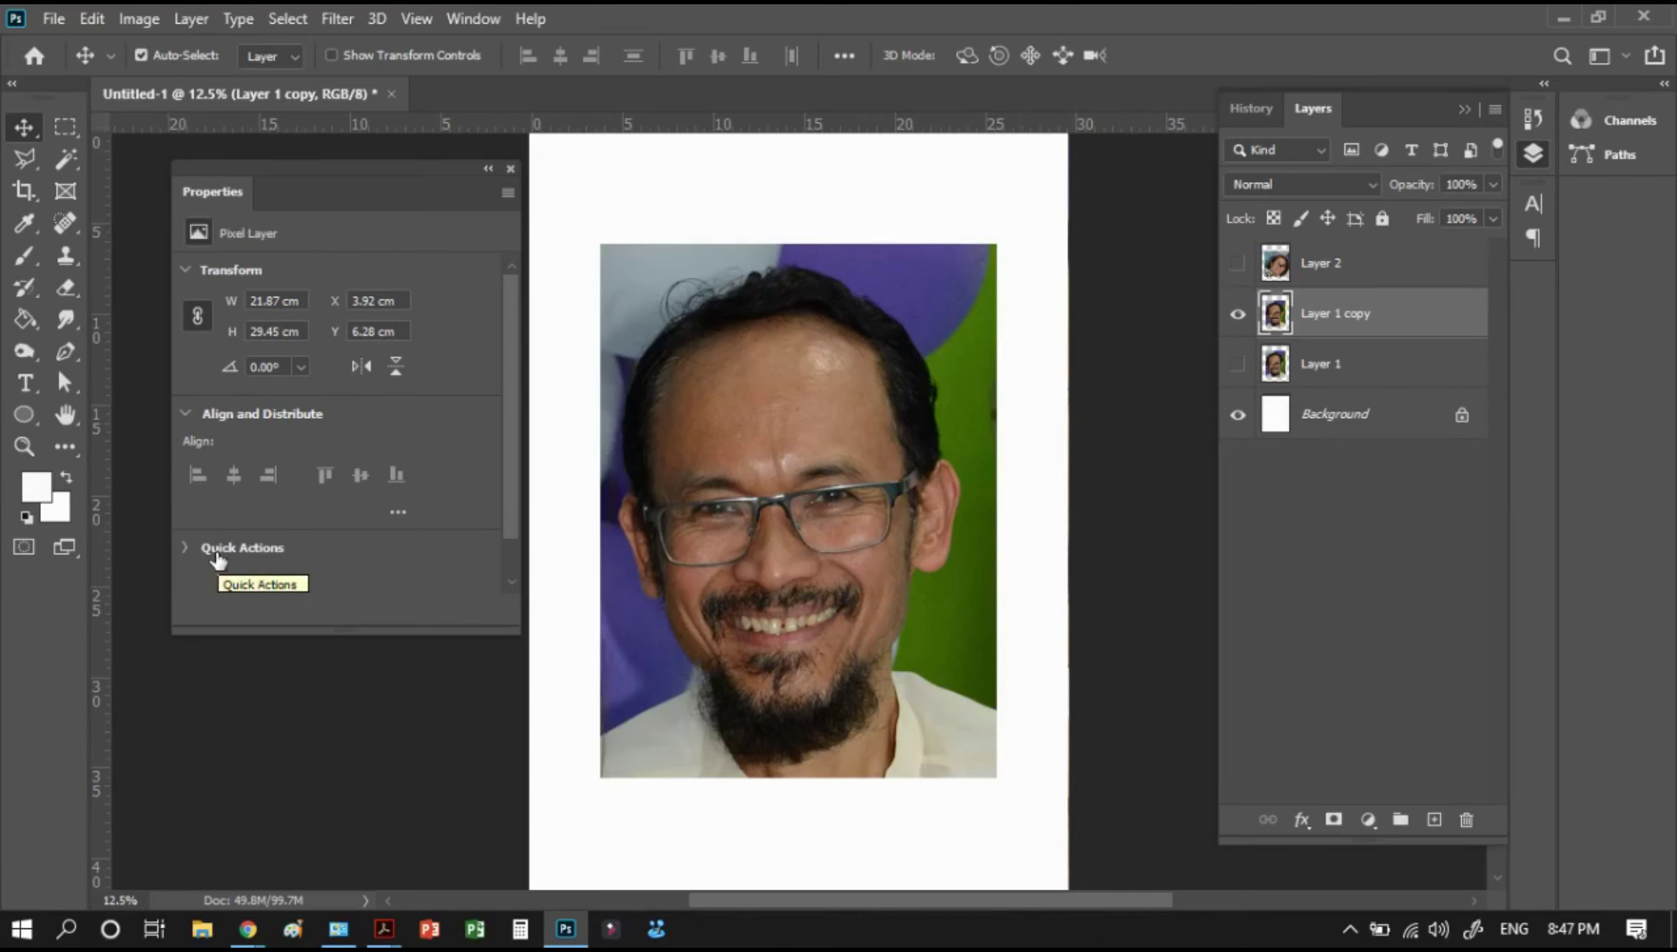
{"action": "left_click", "coordinate": [240, 547]}
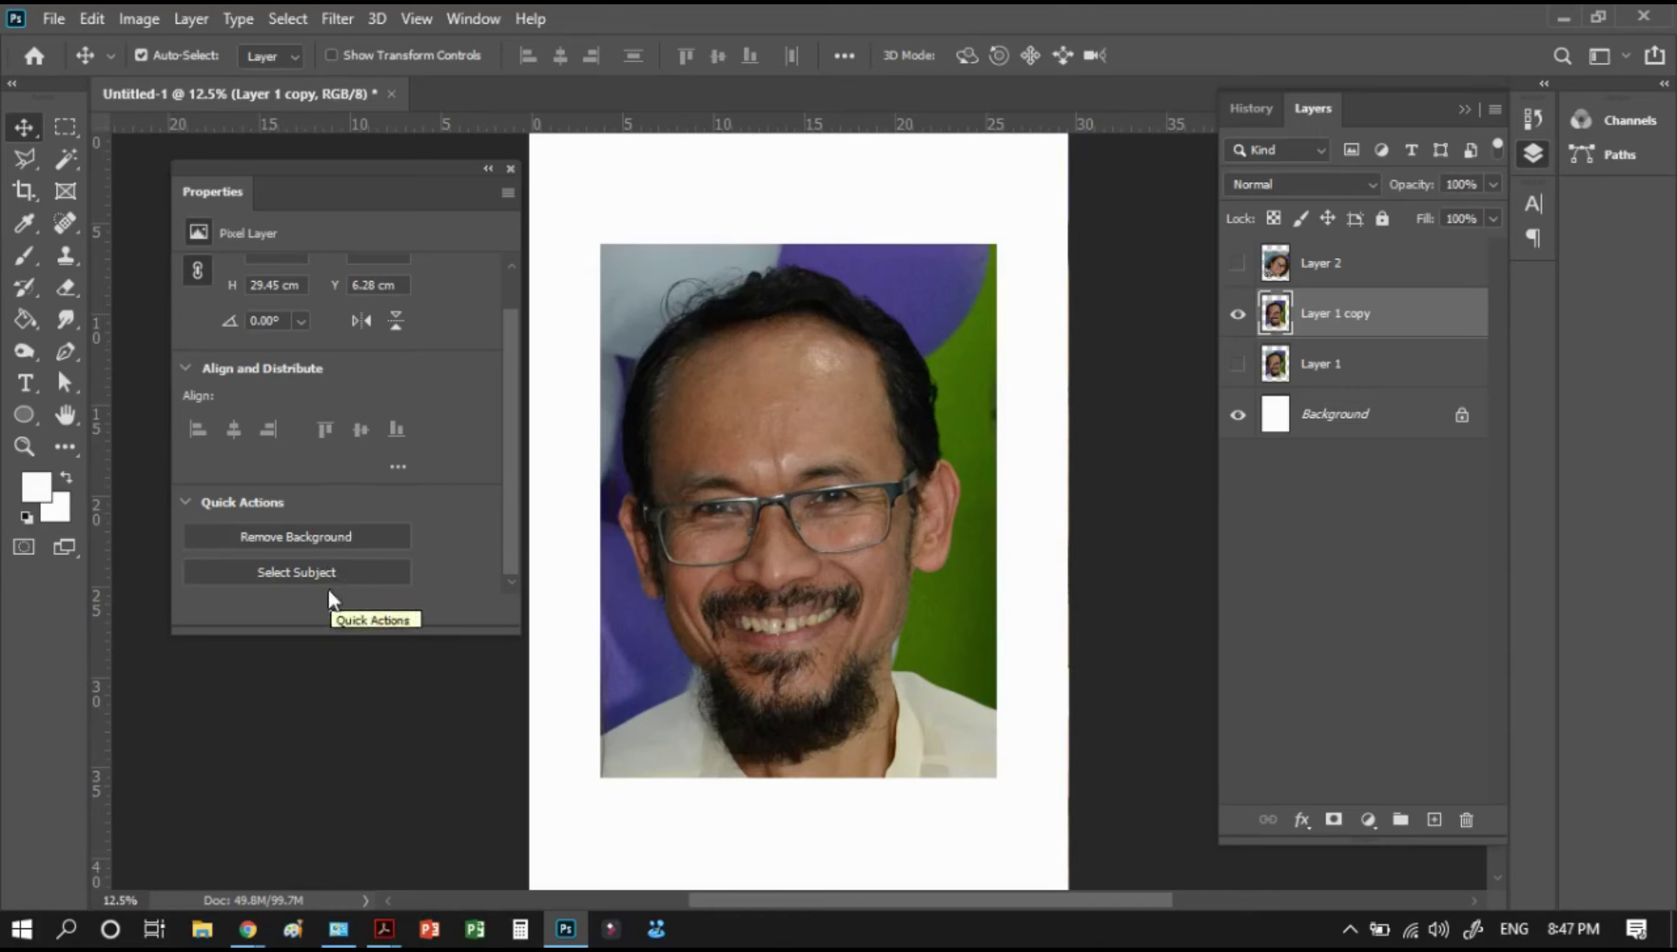
{"action": "left_click", "coordinate": [275, 535]}
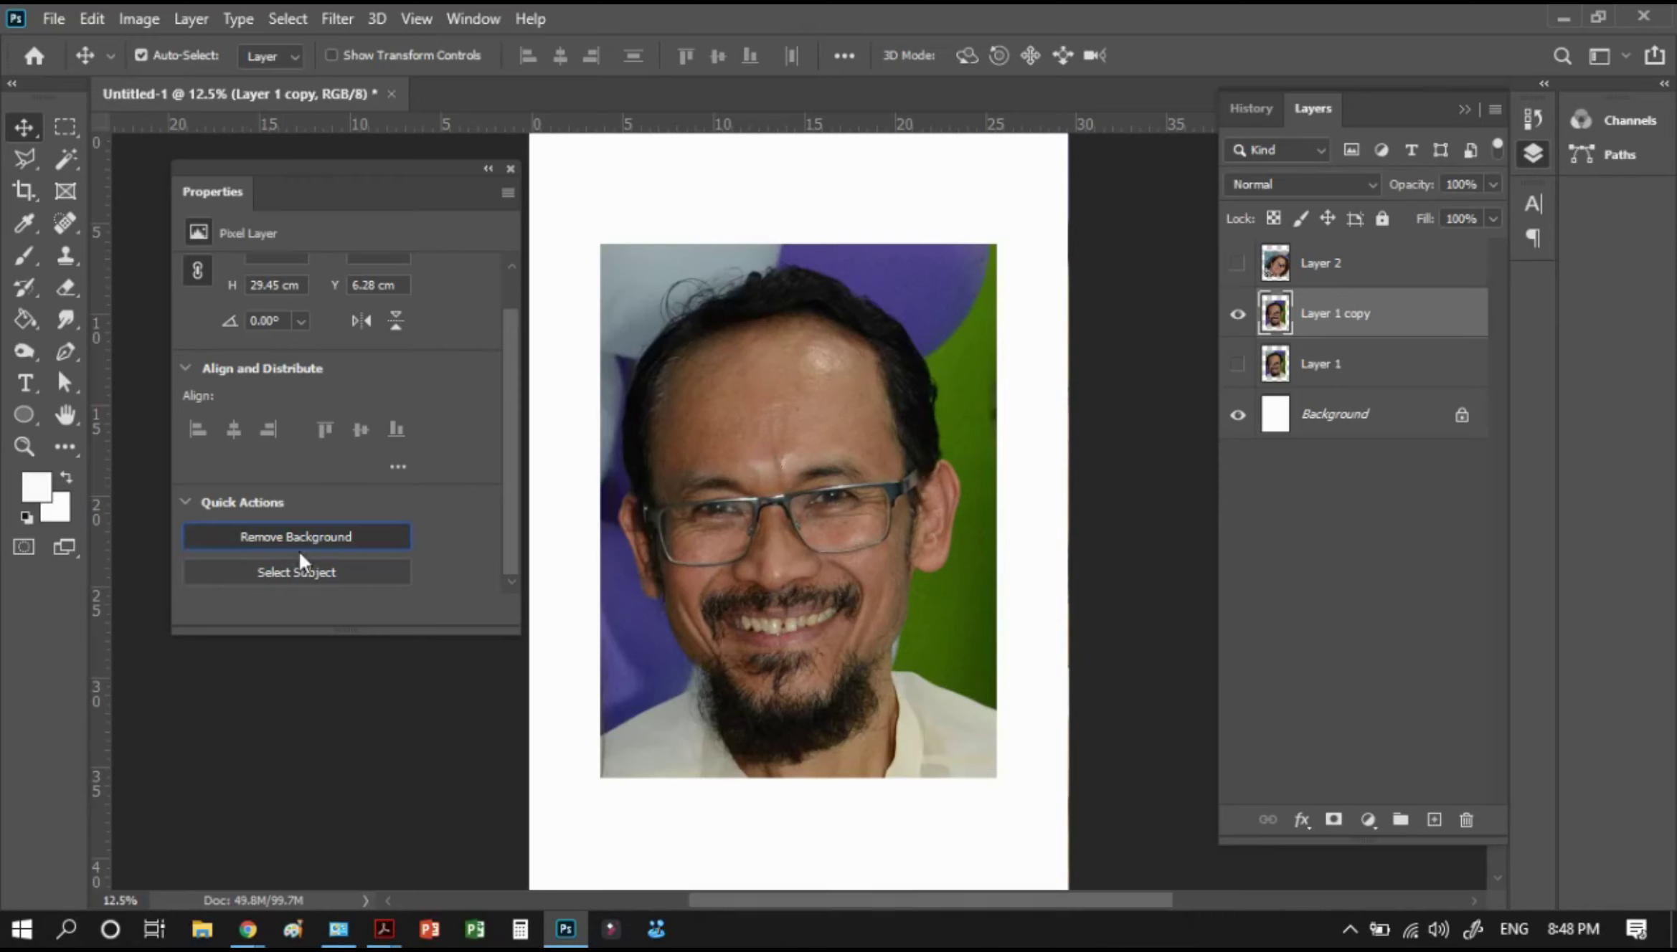
{"action": "left_click", "coordinate": [376, 540]}
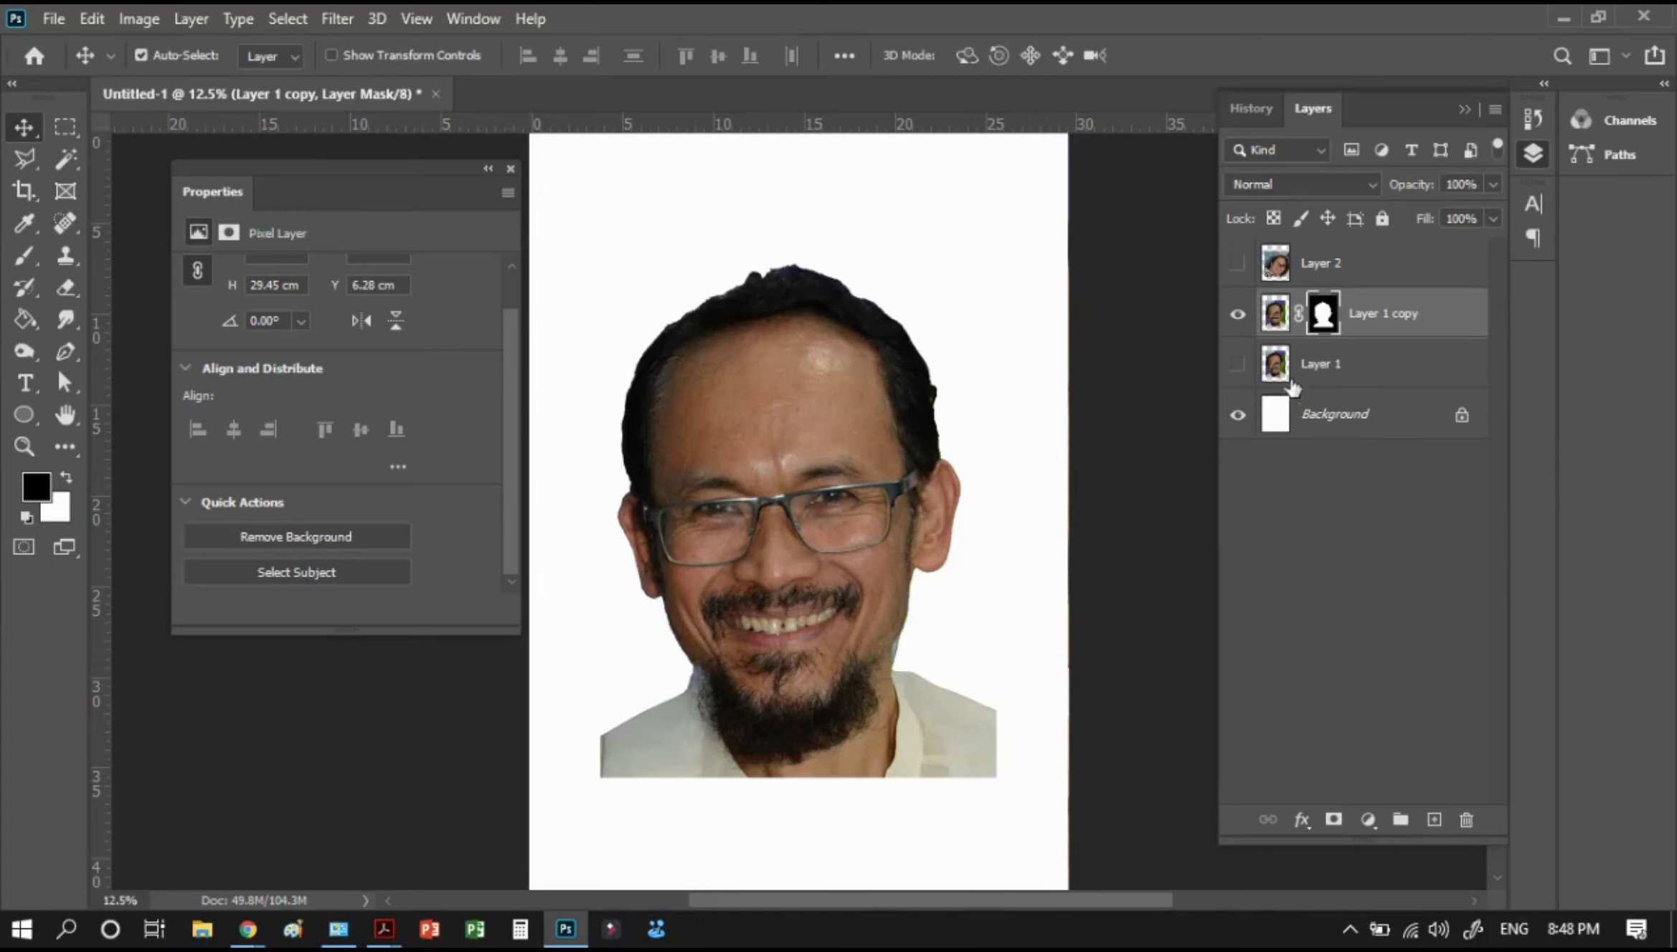
{"action": "left_click", "coordinate": [1238, 364]}
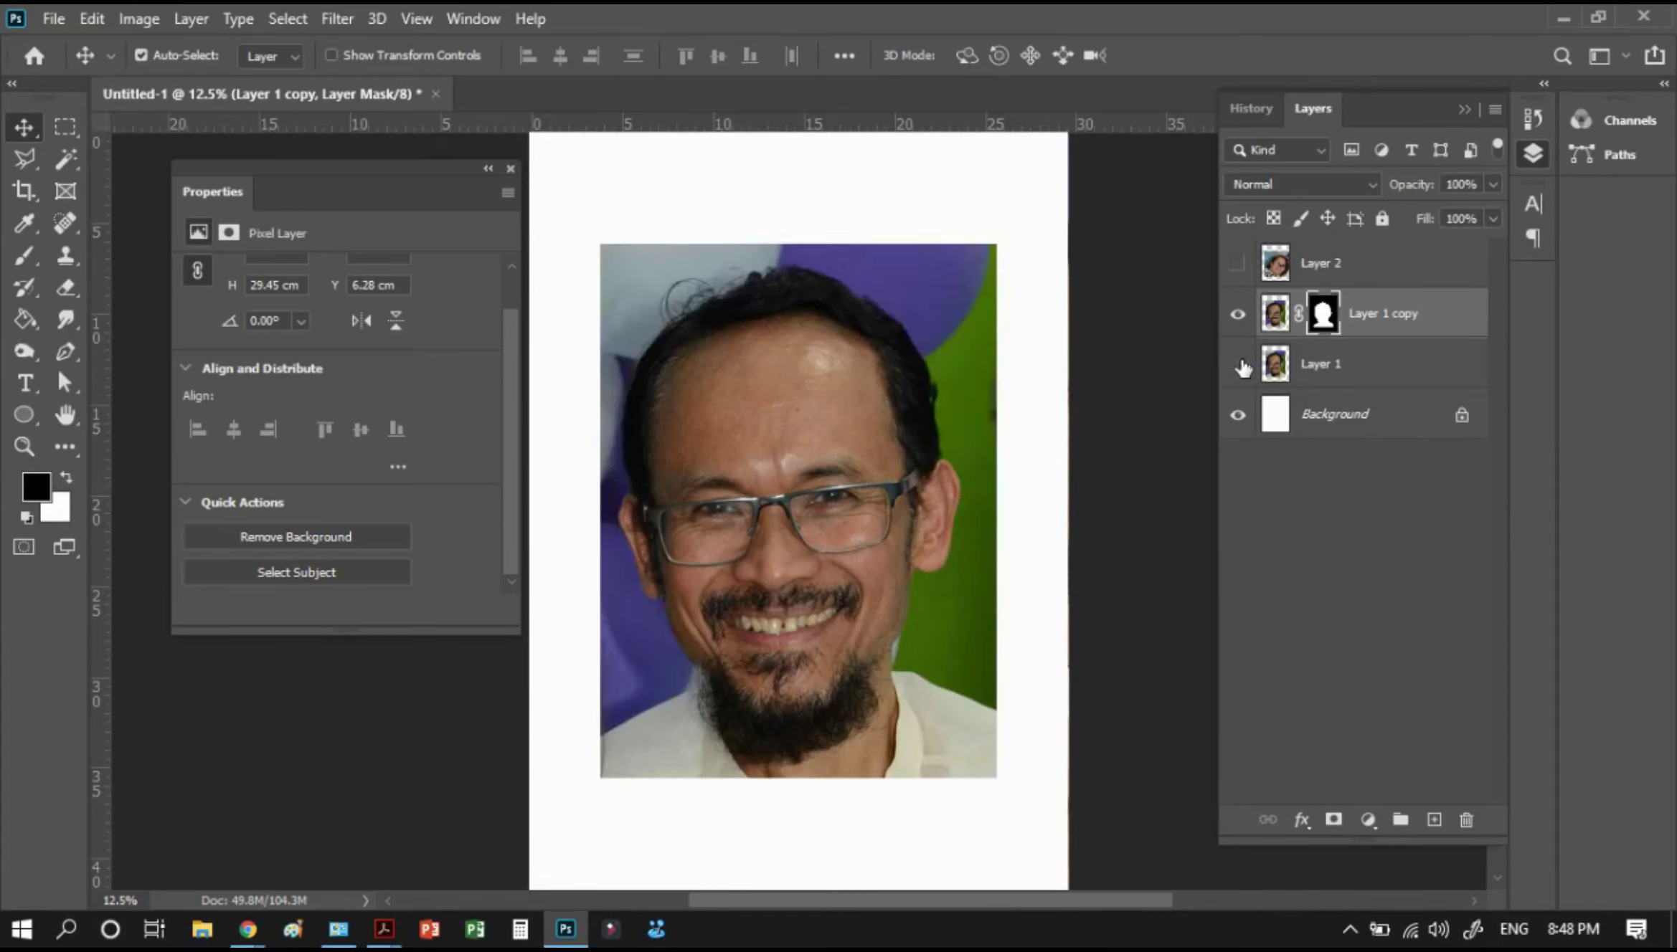
{"action": "left_click", "coordinate": [1239, 365]}
{"action": "left_click", "coordinate": [1239, 365]}
{"action": "left_click", "coordinate": [1239, 365]}
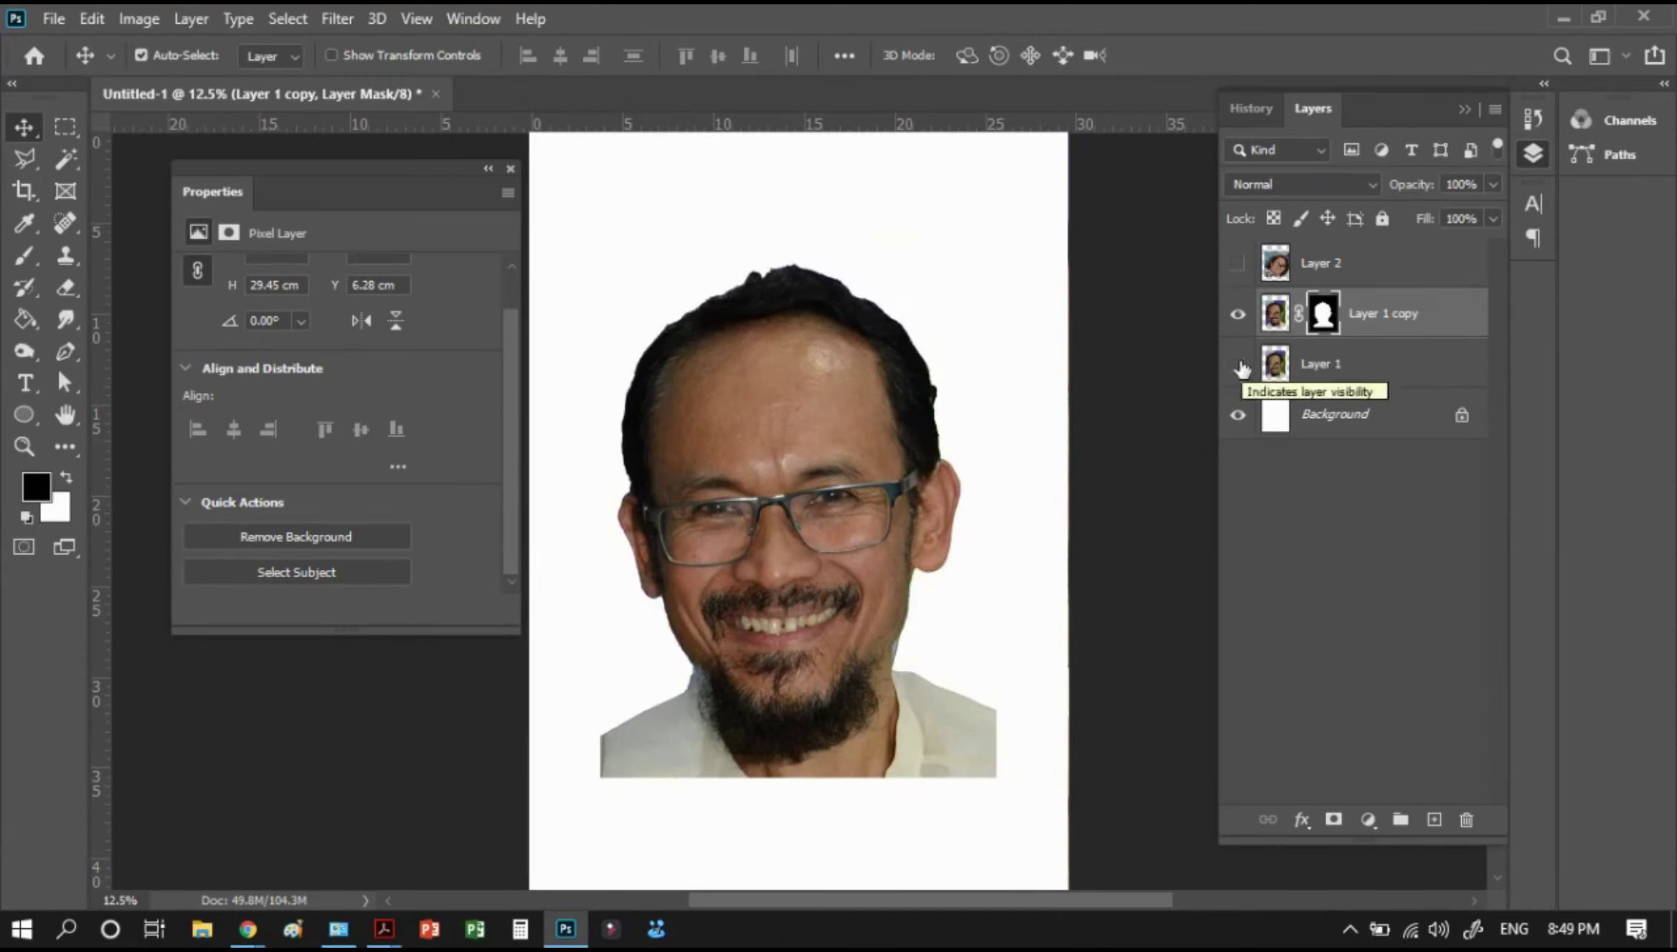
{"action": "left_click", "coordinate": [1239, 365]}
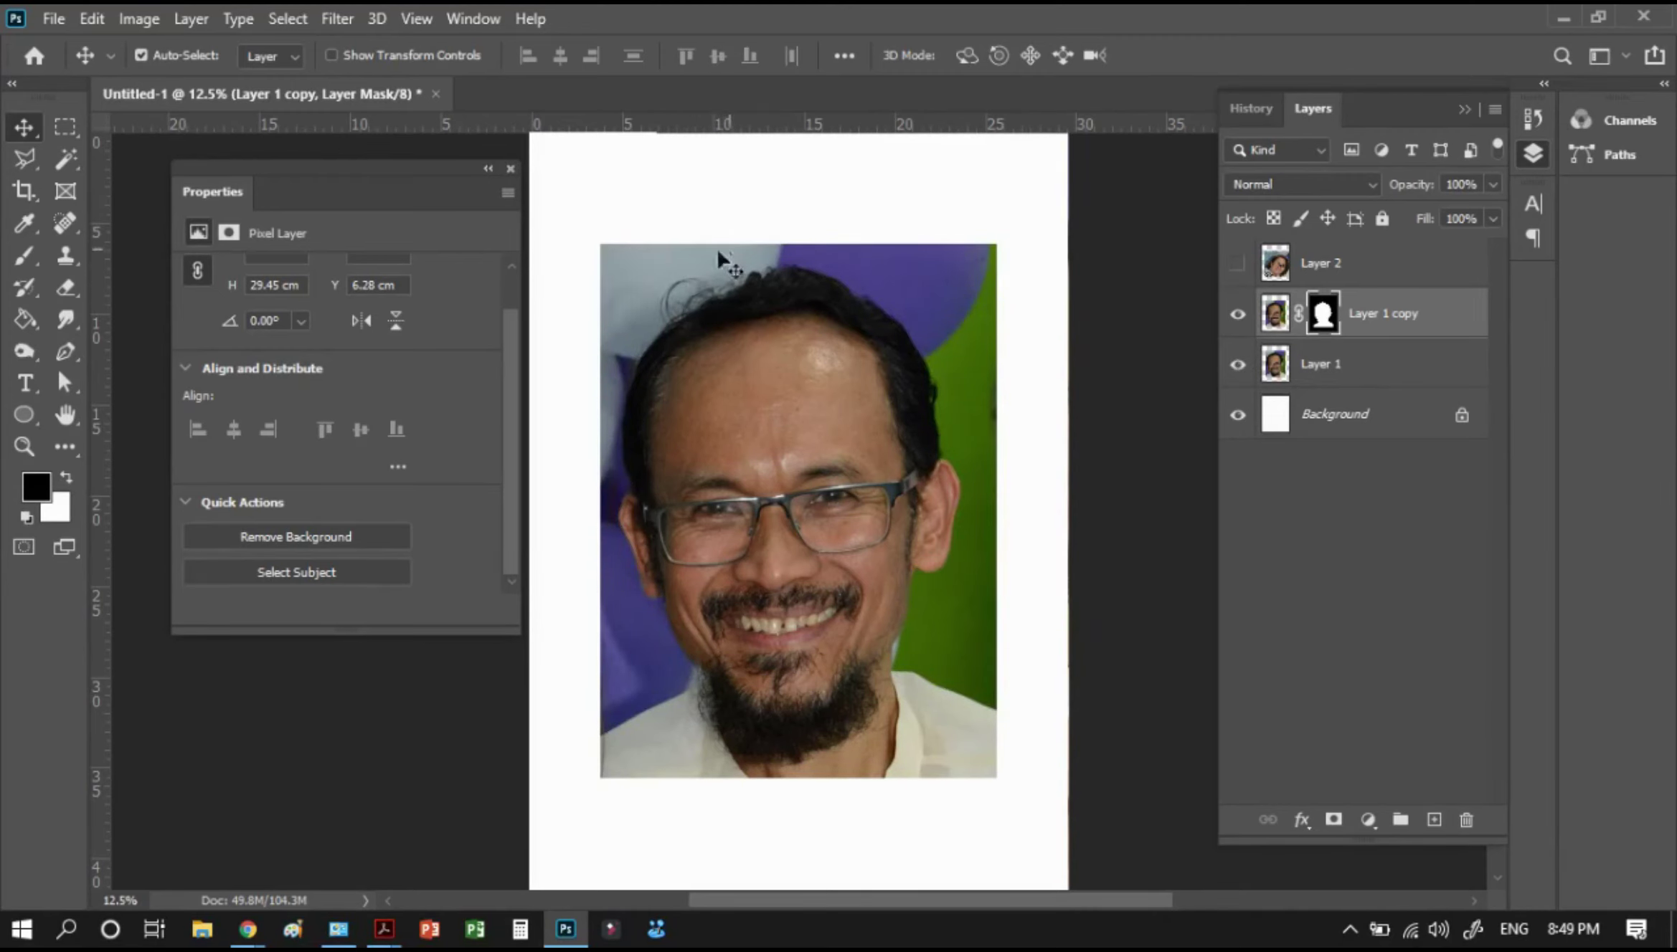
{"action": "key", "text": "z"}
{"action": "left_click_drag", "start_coordinate": [785, 219], "coordinate": [627, 348]}
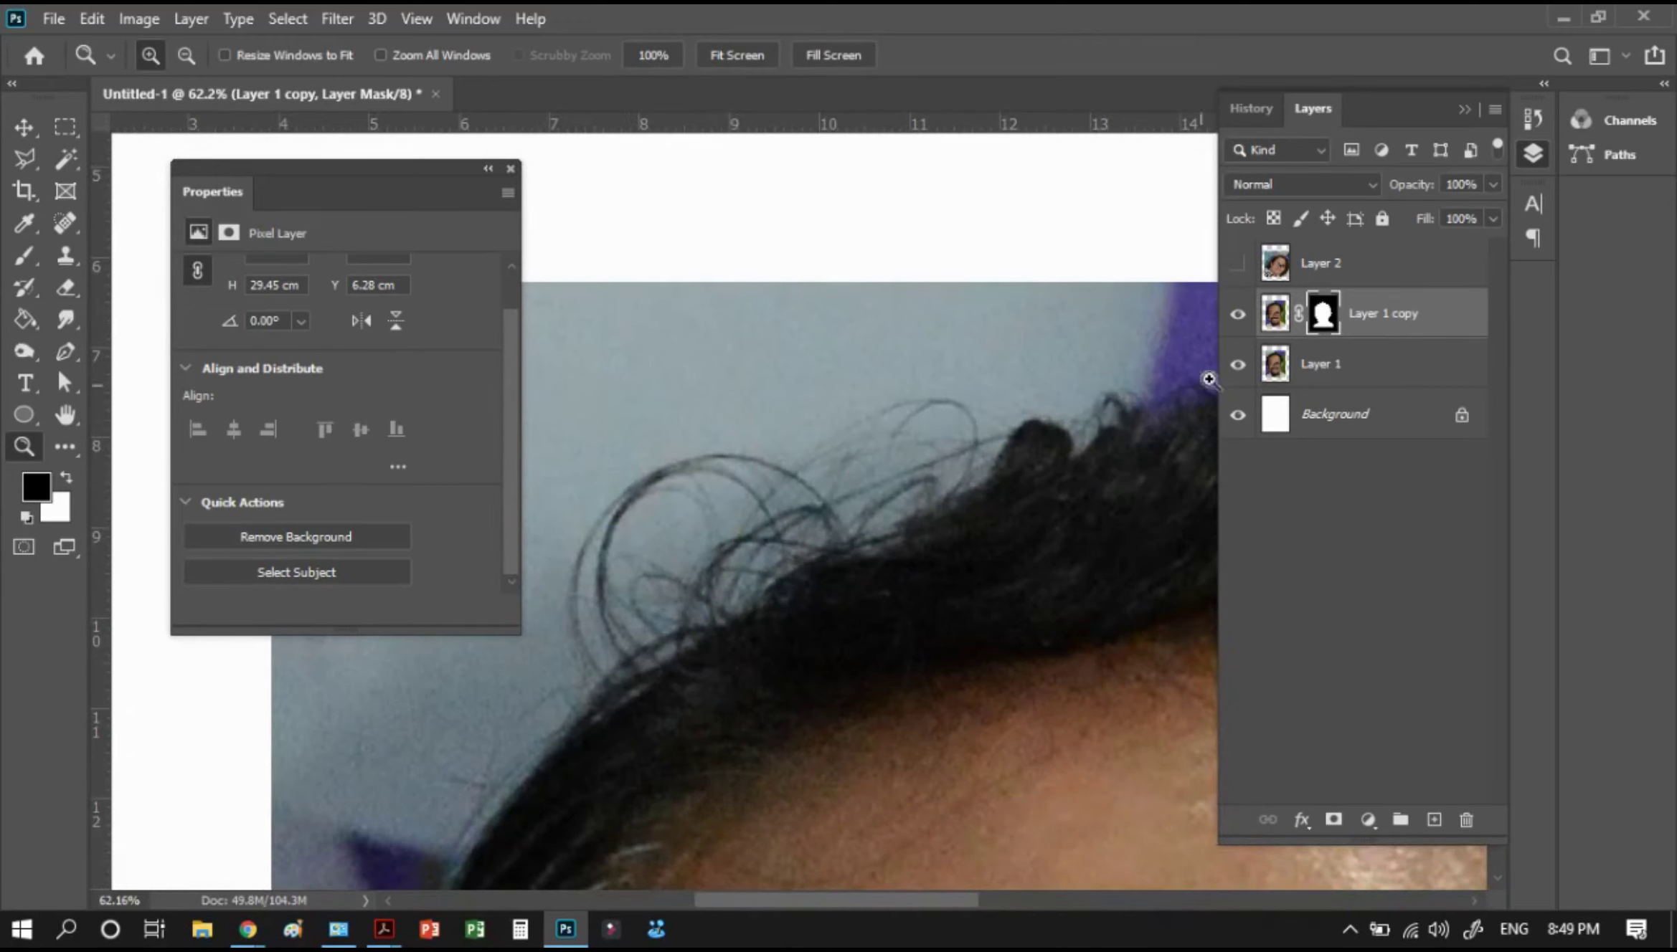
{"action": "left_click", "coordinate": [1237, 367]}
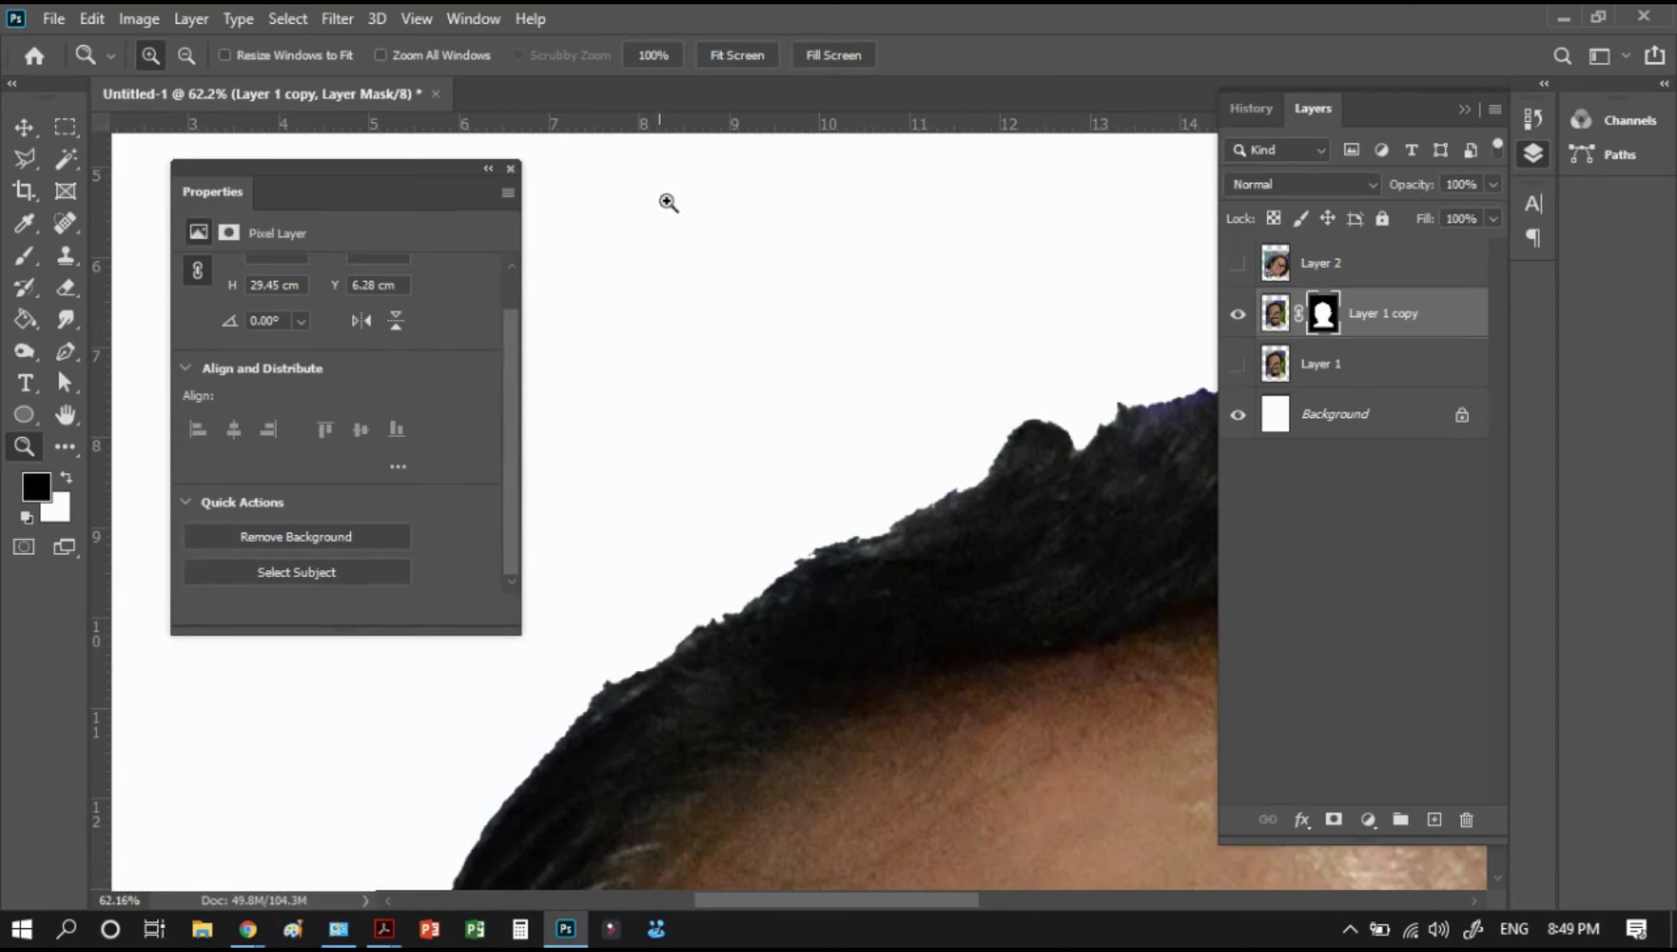
{"action": "left_click", "coordinate": [738, 57]}
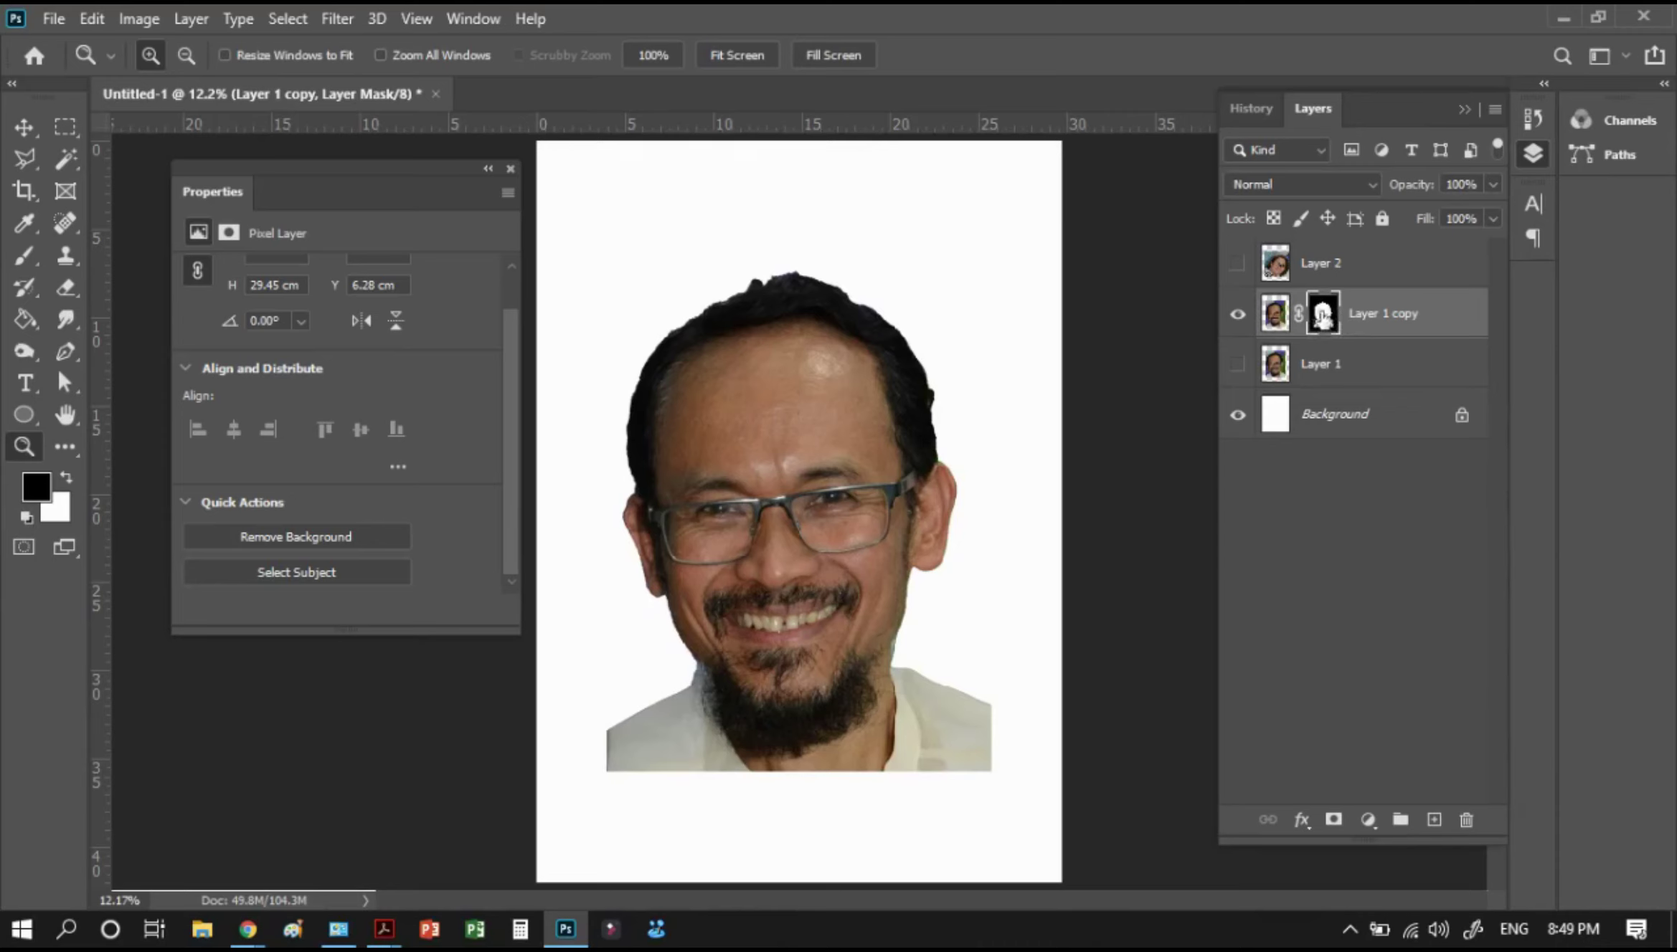
Disable and re-enable the head mask on Layer 1 copy to check it
{"action": "right_click", "coordinate": [1325, 316]}
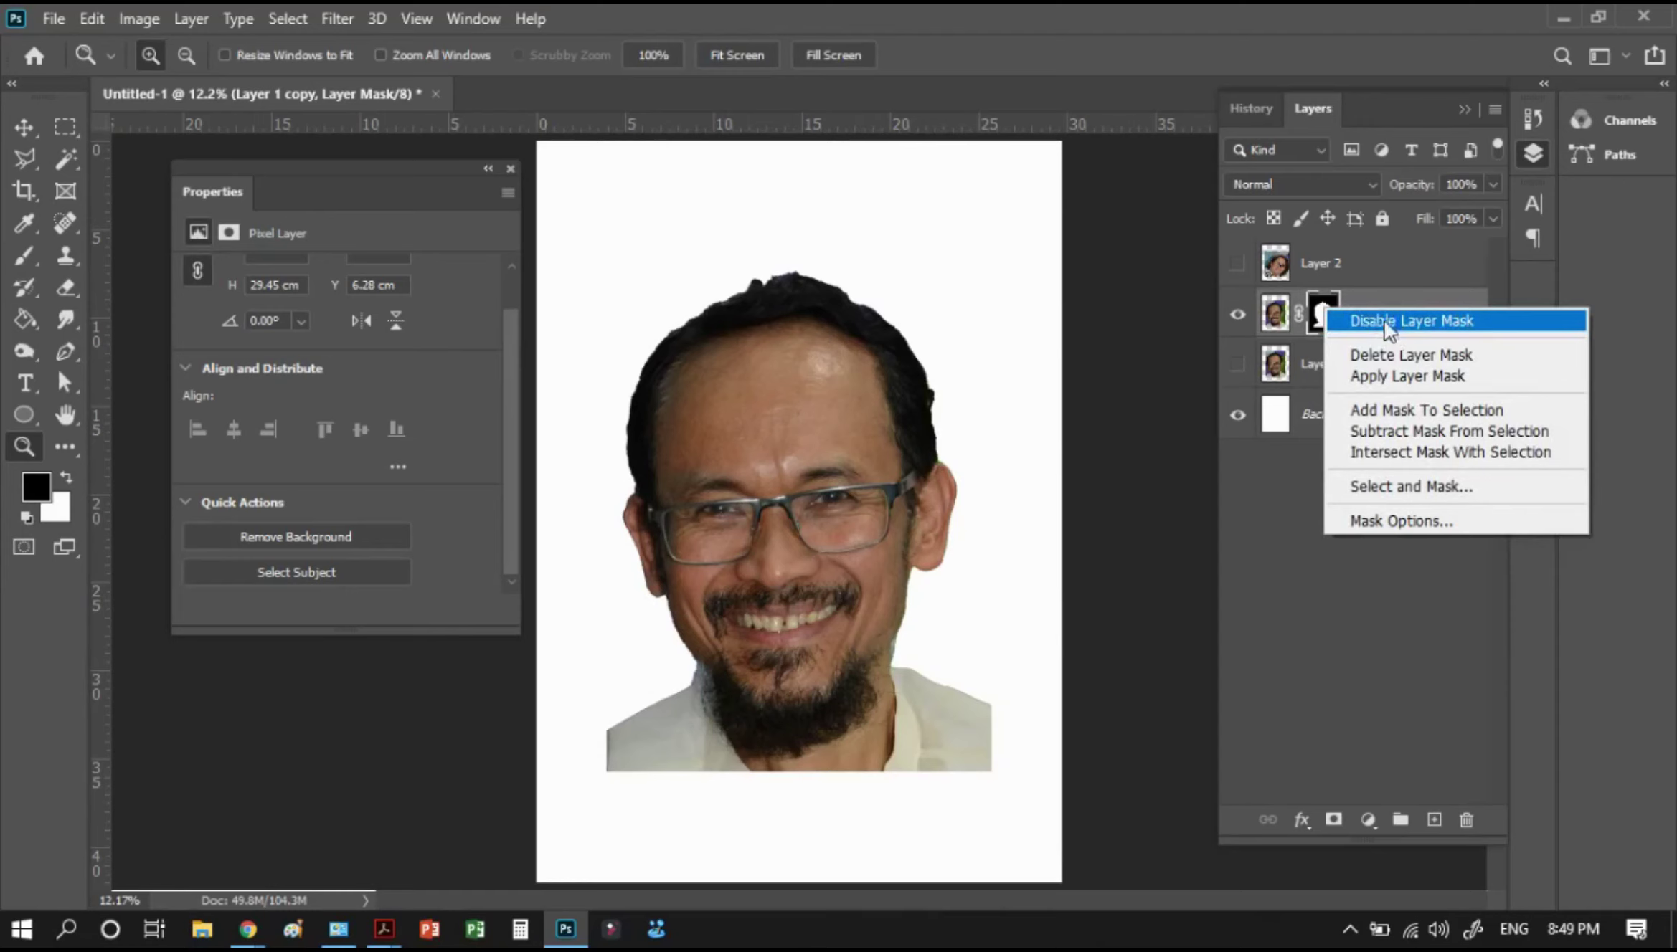
{"action": "left_click", "coordinate": [1415, 325]}
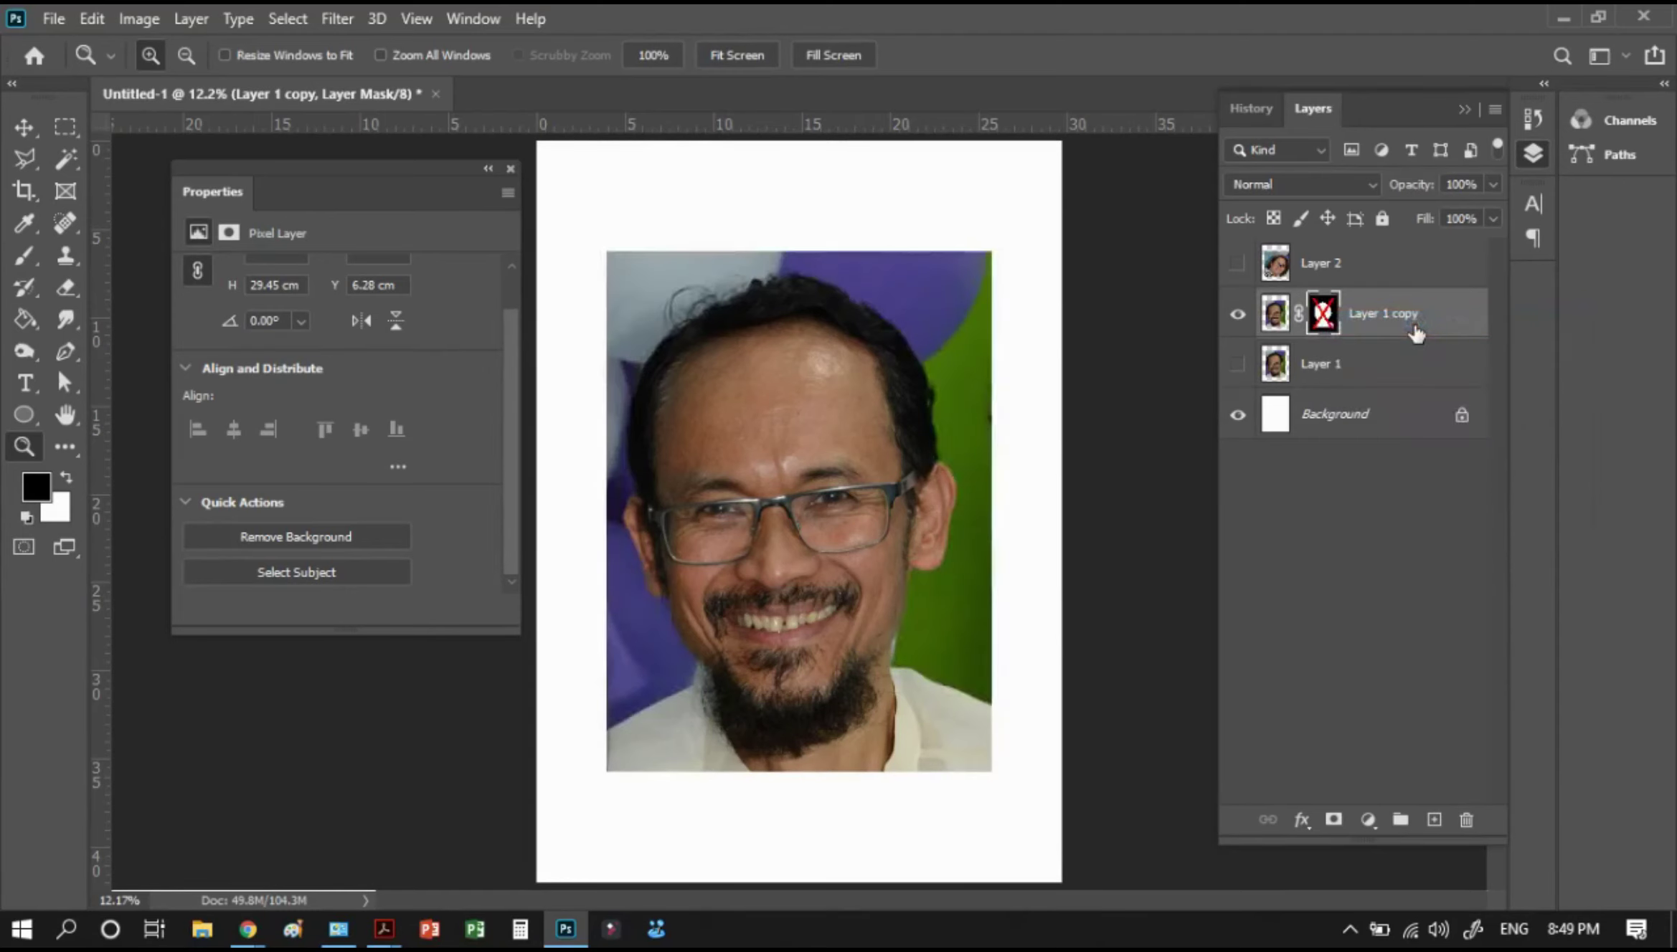
{"action": "right_click", "coordinate": [1323, 322]}
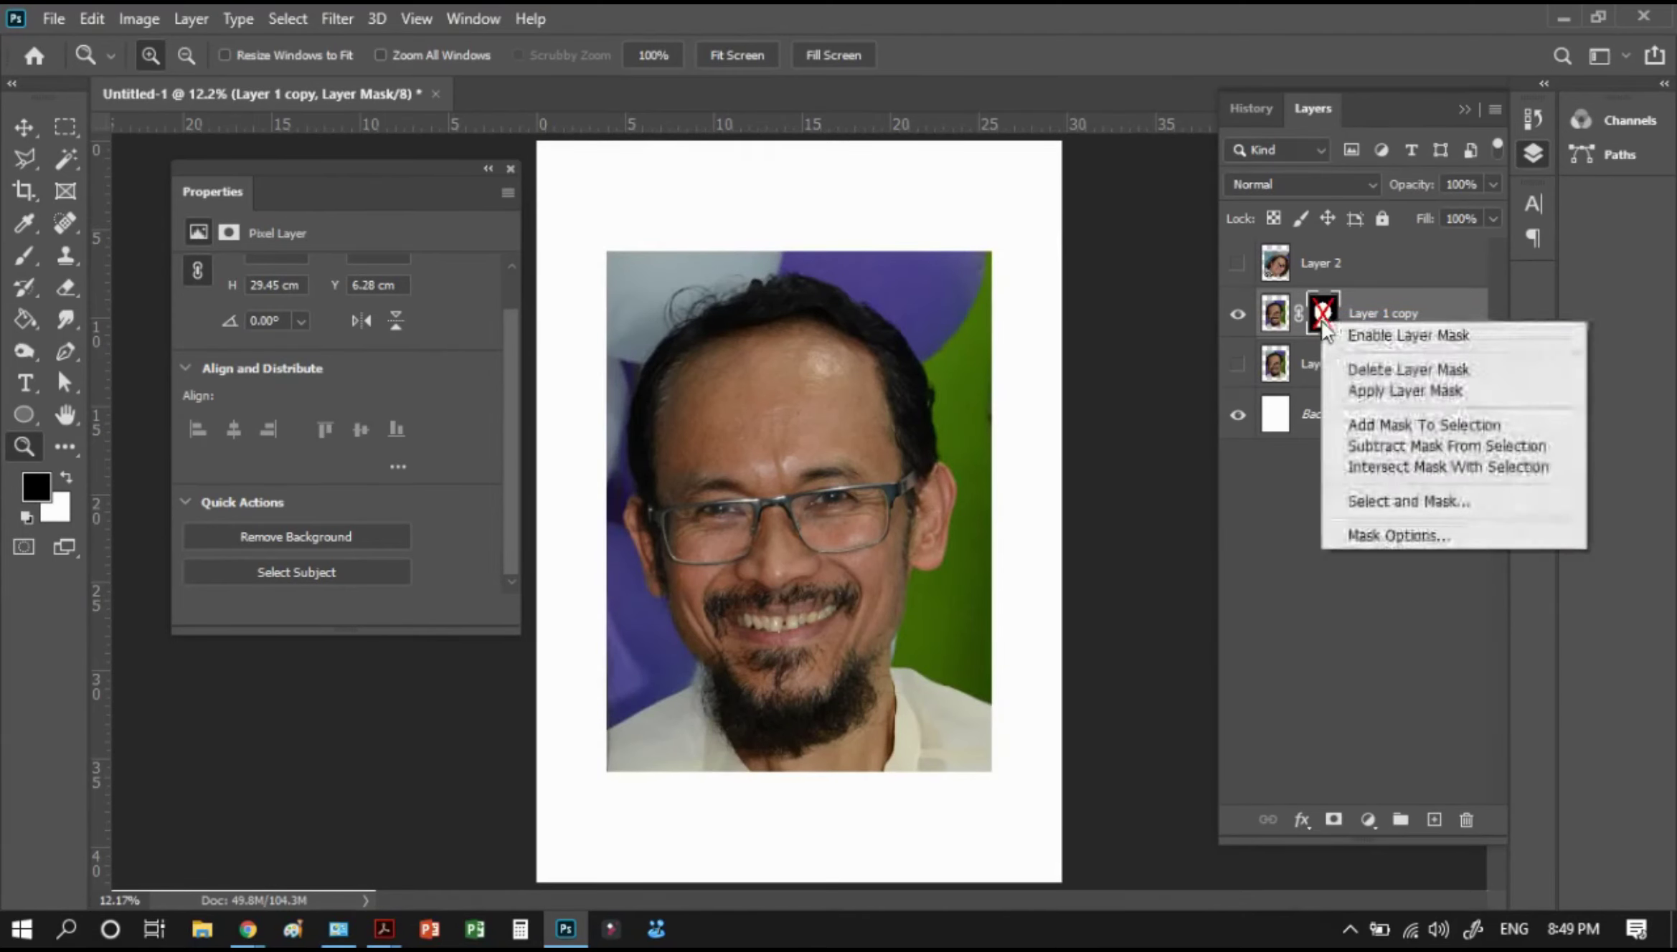
{"action": "left_click", "coordinate": [1407, 336]}
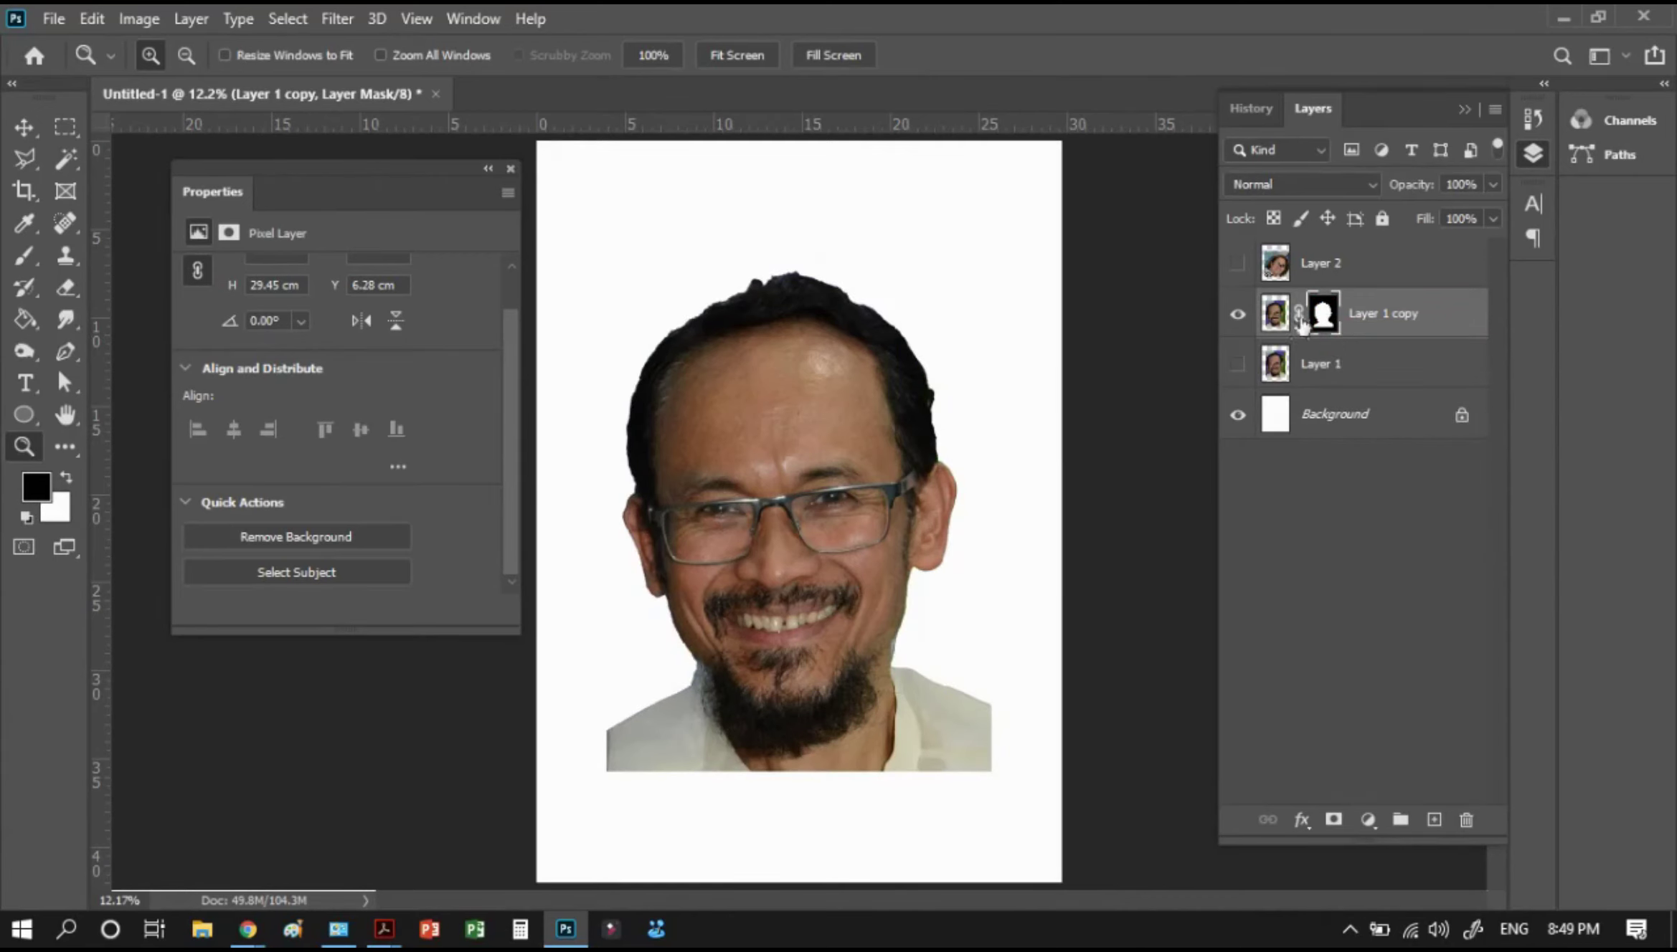
Show Layer 1 again and apply the head mask permanently to Layer 1 copy
{"action": "left_click", "coordinate": [1237, 364]}
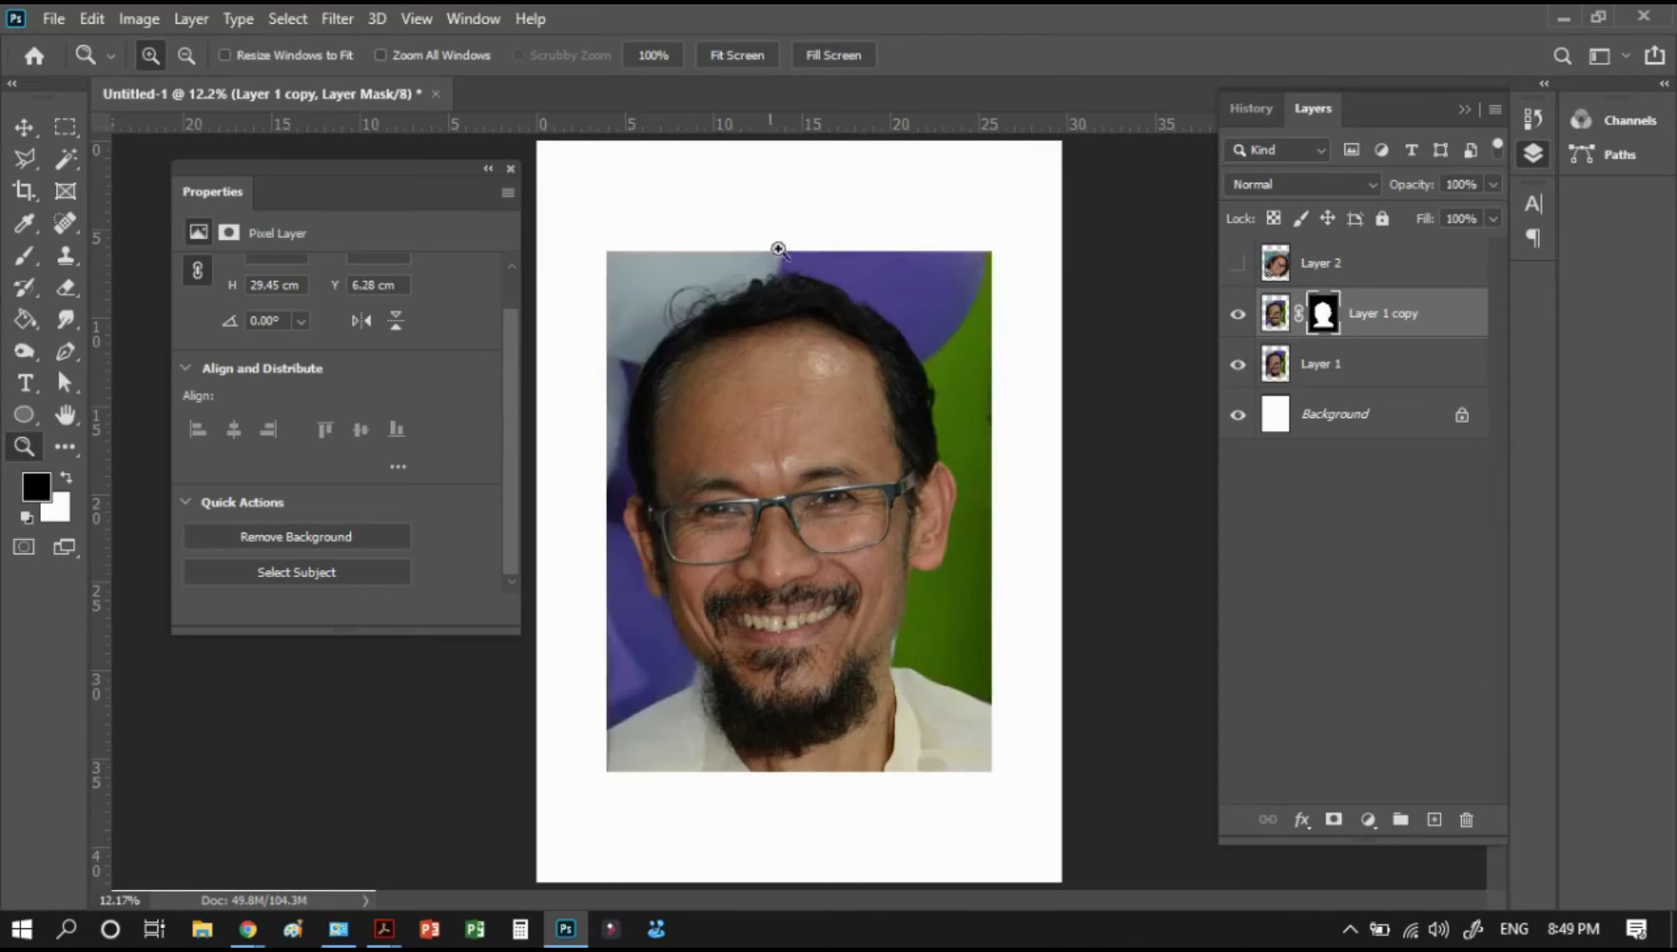
{"action": "left_click_drag", "start_coordinate": [778, 249], "coordinate": [606, 360]}
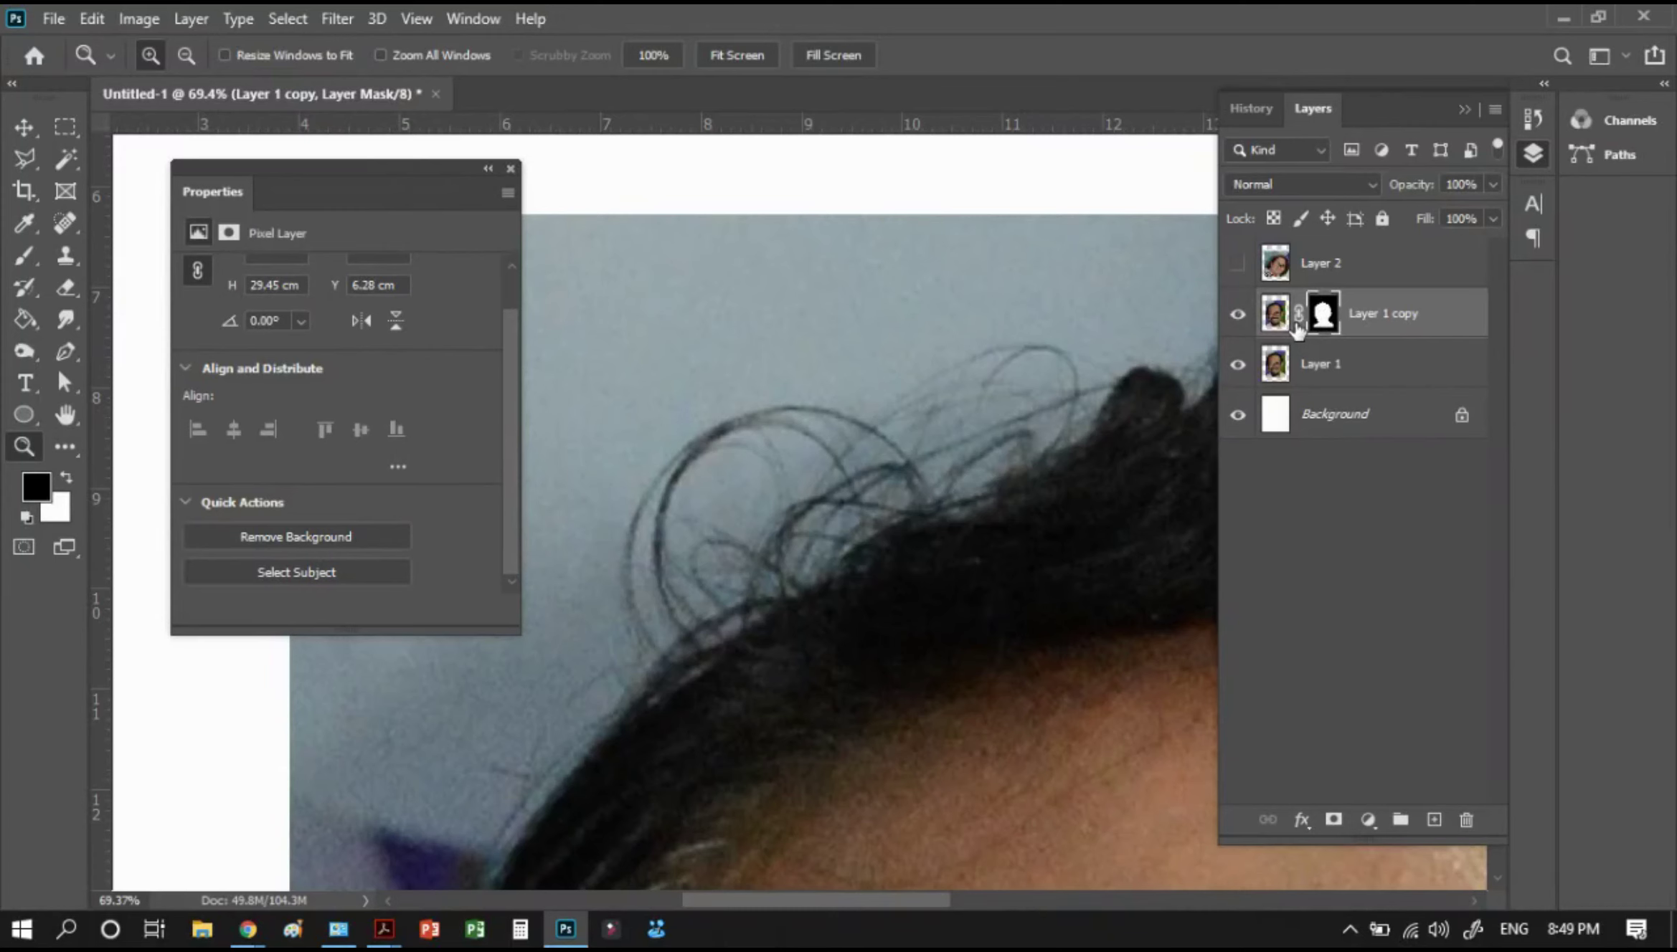
{"action": "right_click", "coordinate": [1325, 308]}
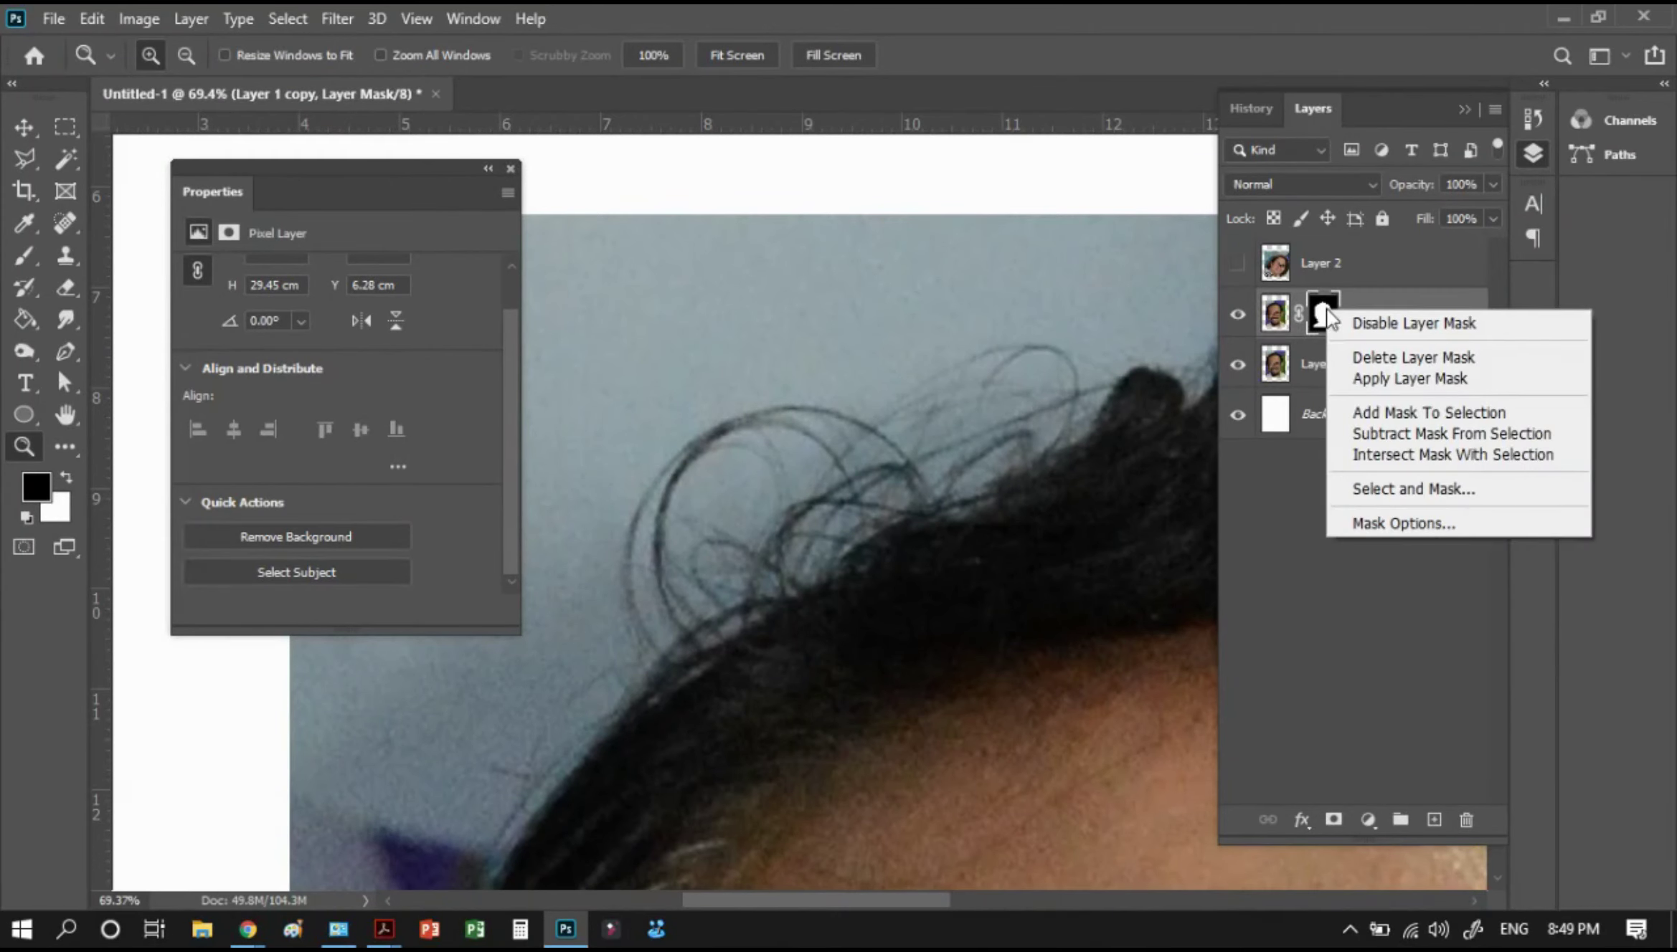
{"action": "left_click", "coordinate": [1413, 378]}
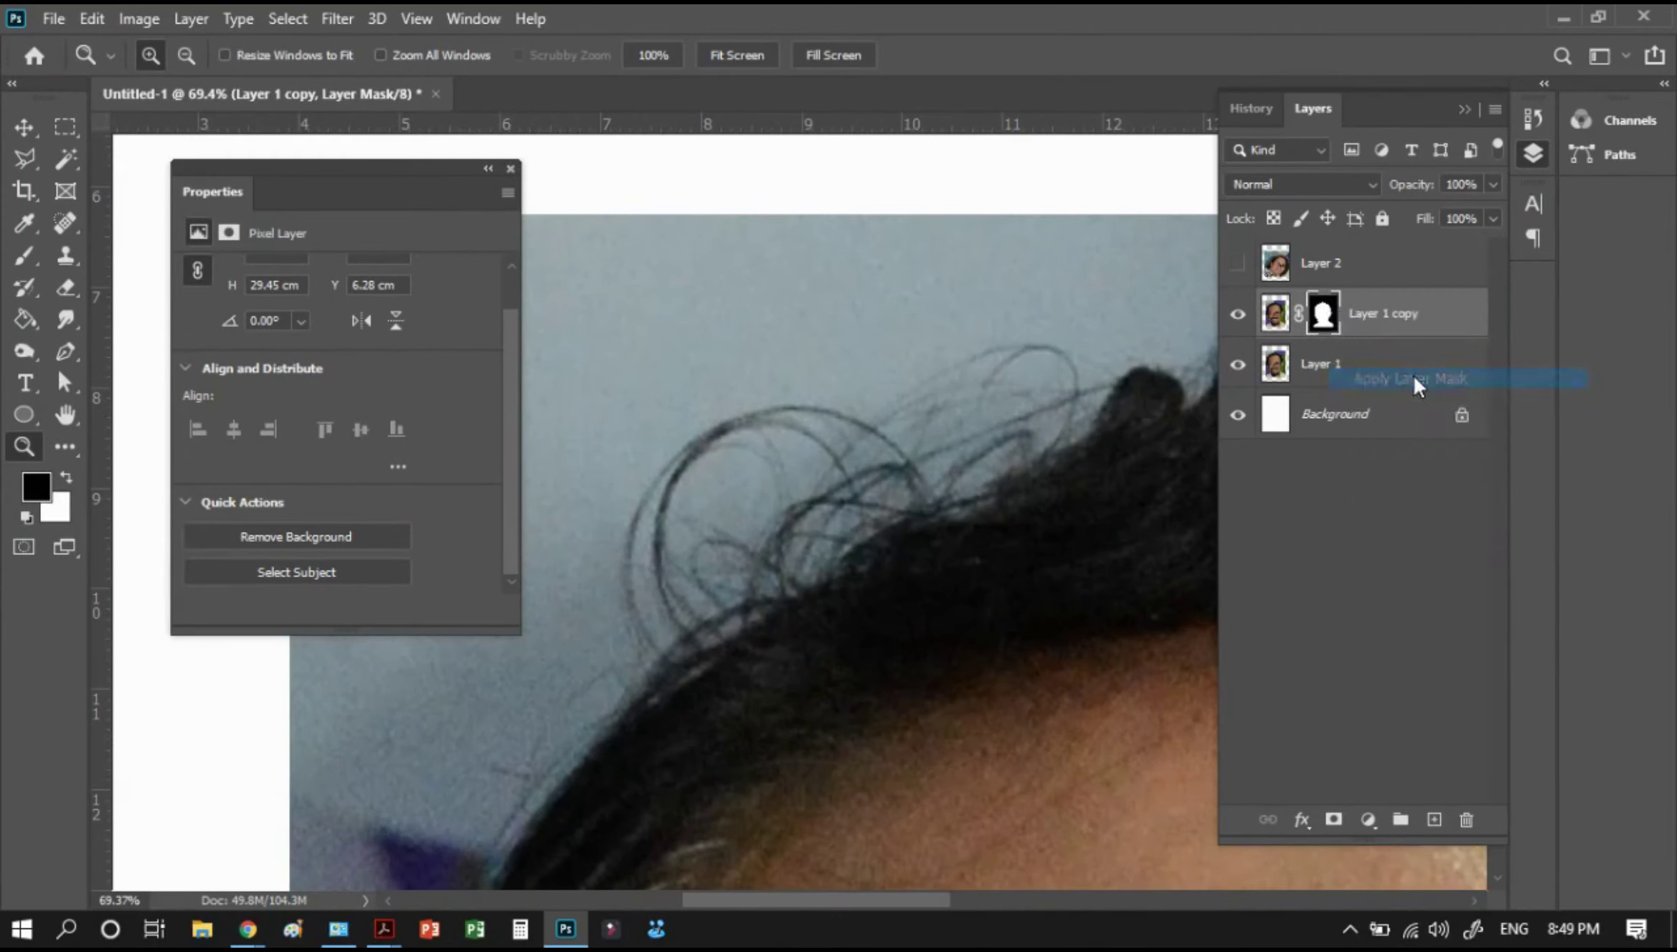
Compare layer visibility, then set Layer 1's fill to about 49%
{"action": "left_click", "coordinate": [1238, 310]}
{"action": "left_click", "coordinate": [1238, 366]}
{"action": "left_click", "coordinate": [1238, 366]}
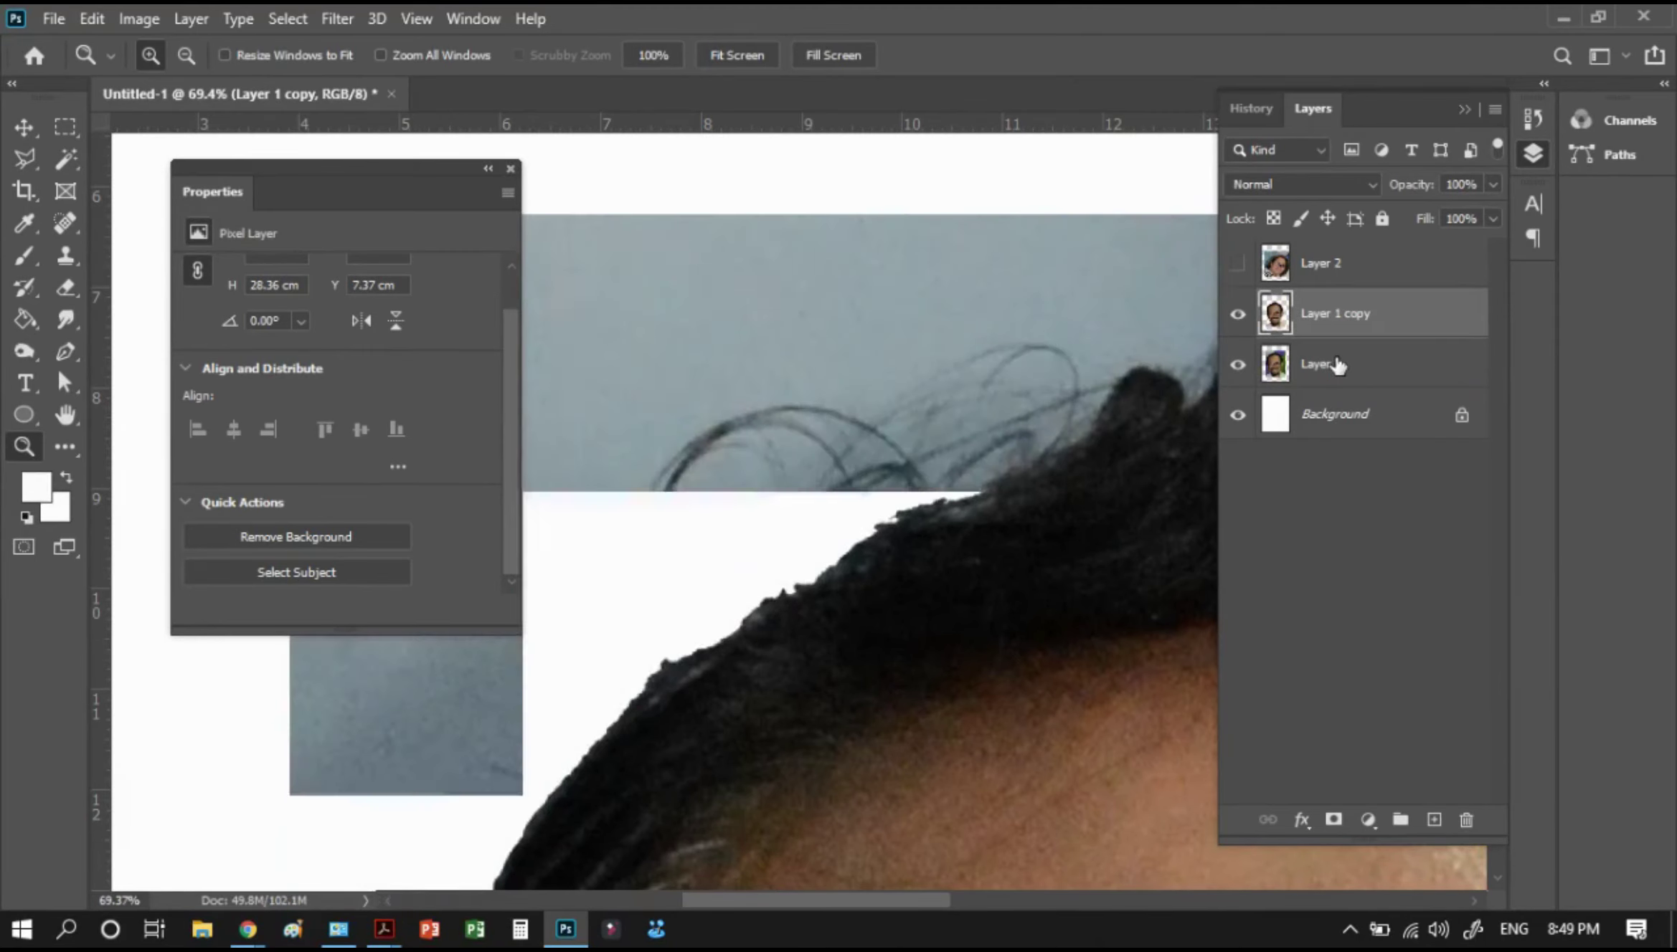
{"action": "left_click", "coordinate": [1338, 365]}
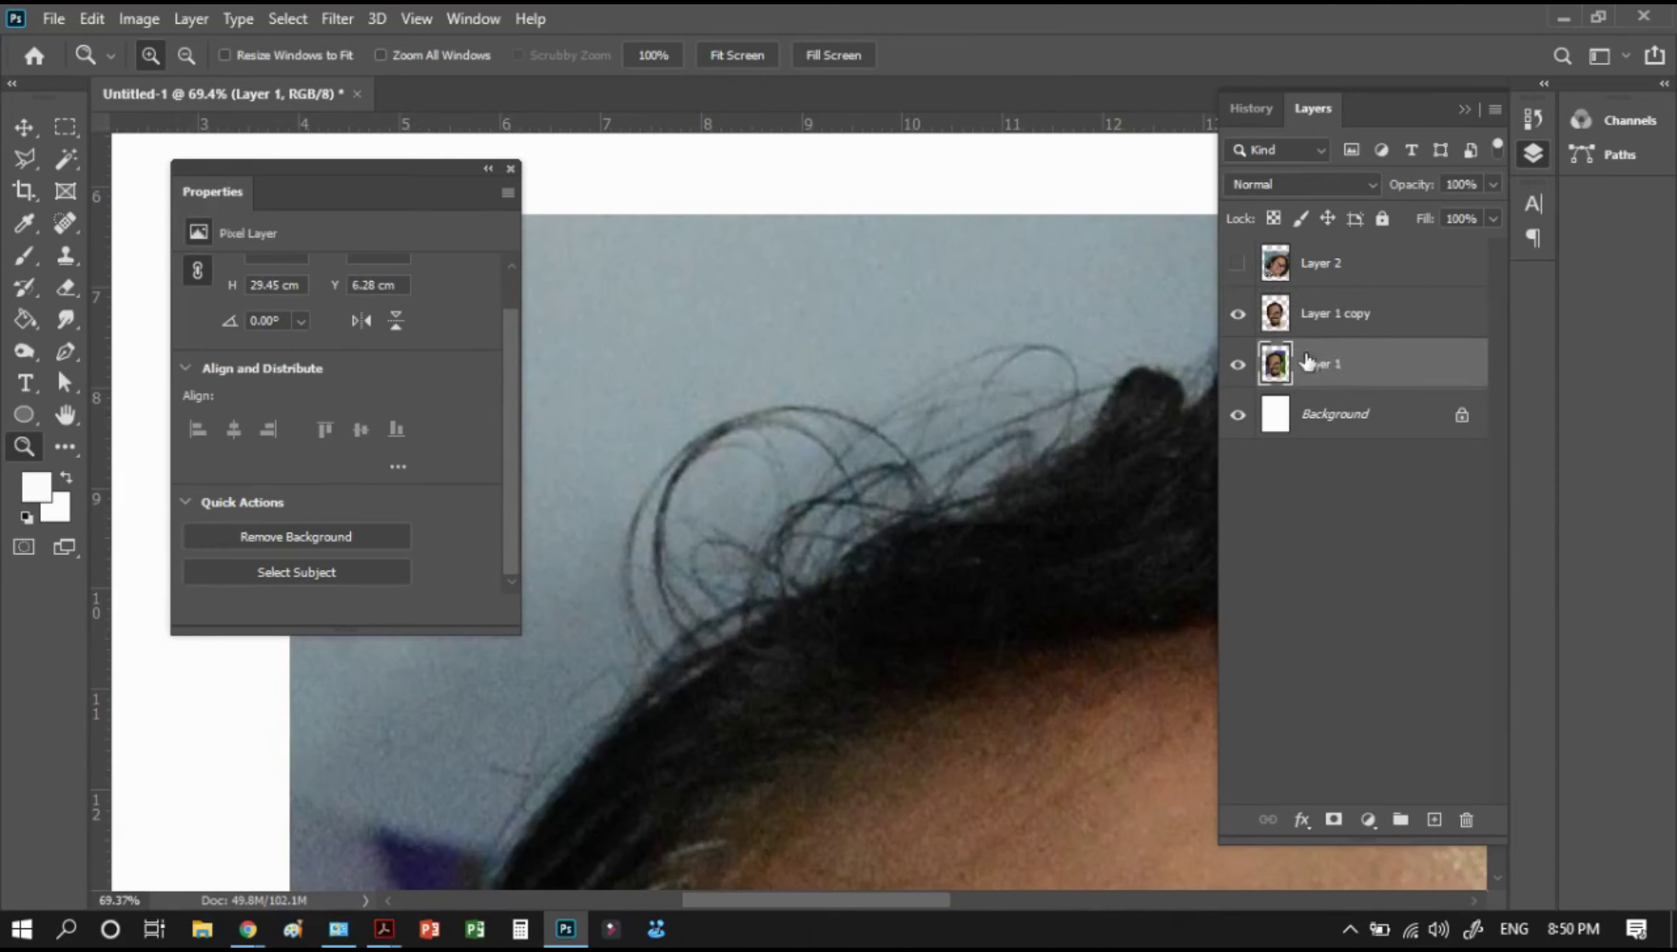
{"action": "left_click", "coordinate": [1493, 218]}
{"action": "left_click_drag", "start_coordinate": [1461, 244], "coordinate": [1433, 247]}
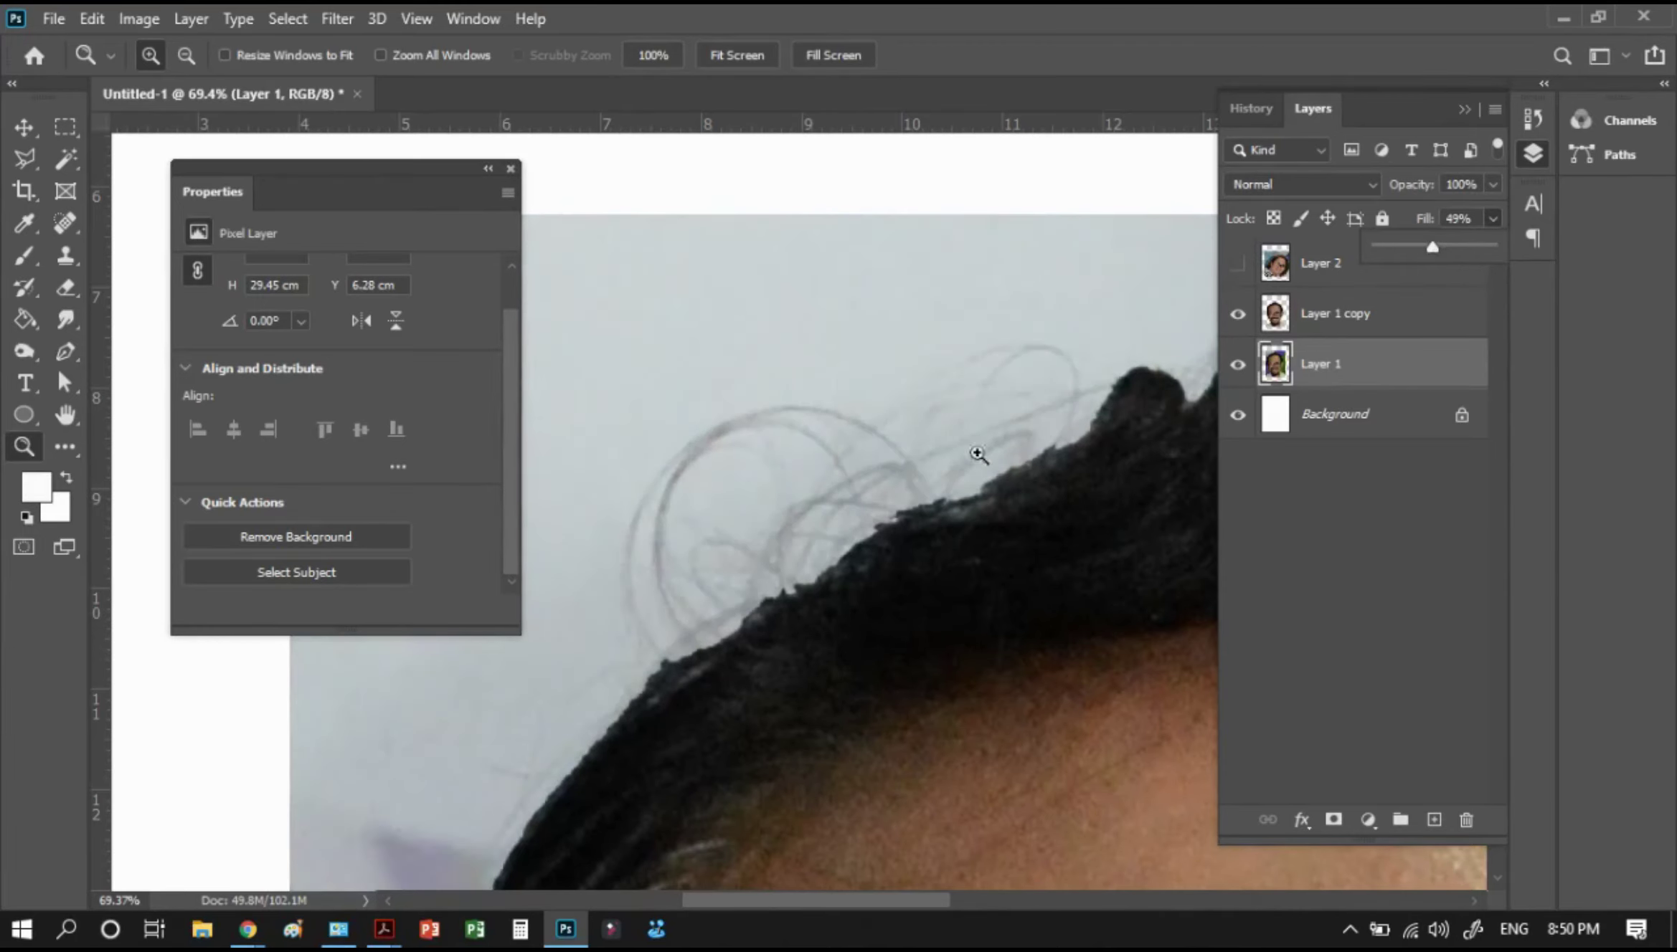
Move Layer 2 down to just above Background, keeping Layer 1 copy selected
{"action": "left_click", "coordinate": [1301, 324]}
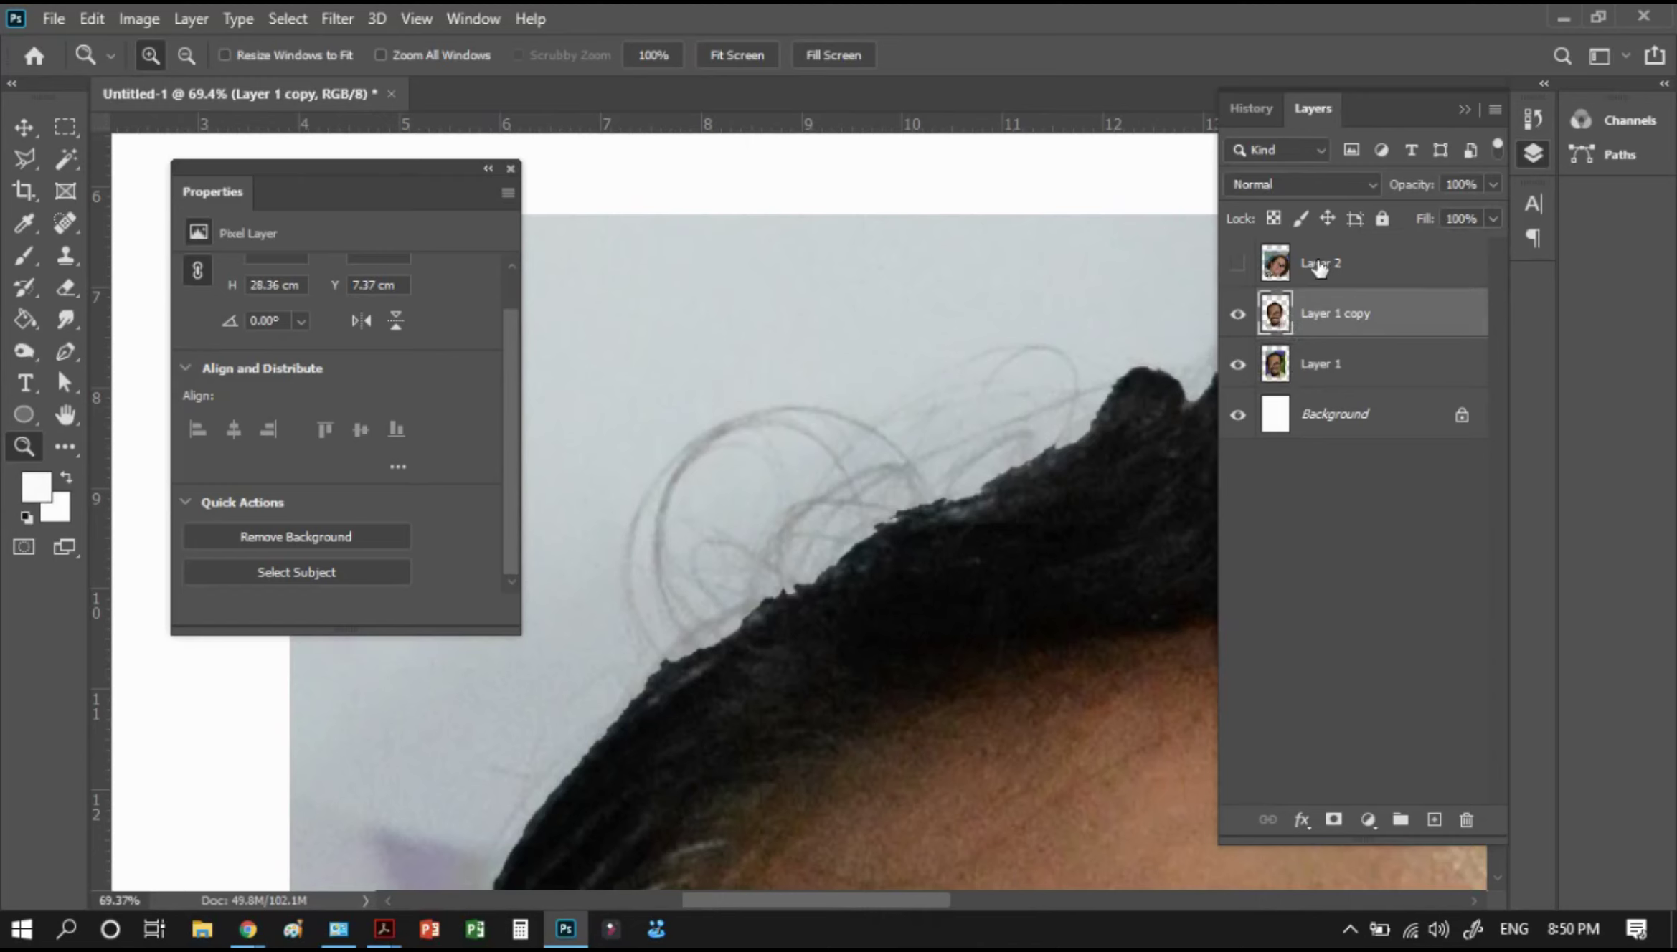
{"action": "left_click_drag", "start_coordinate": [1318, 266], "coordinate": [1270, 380]}
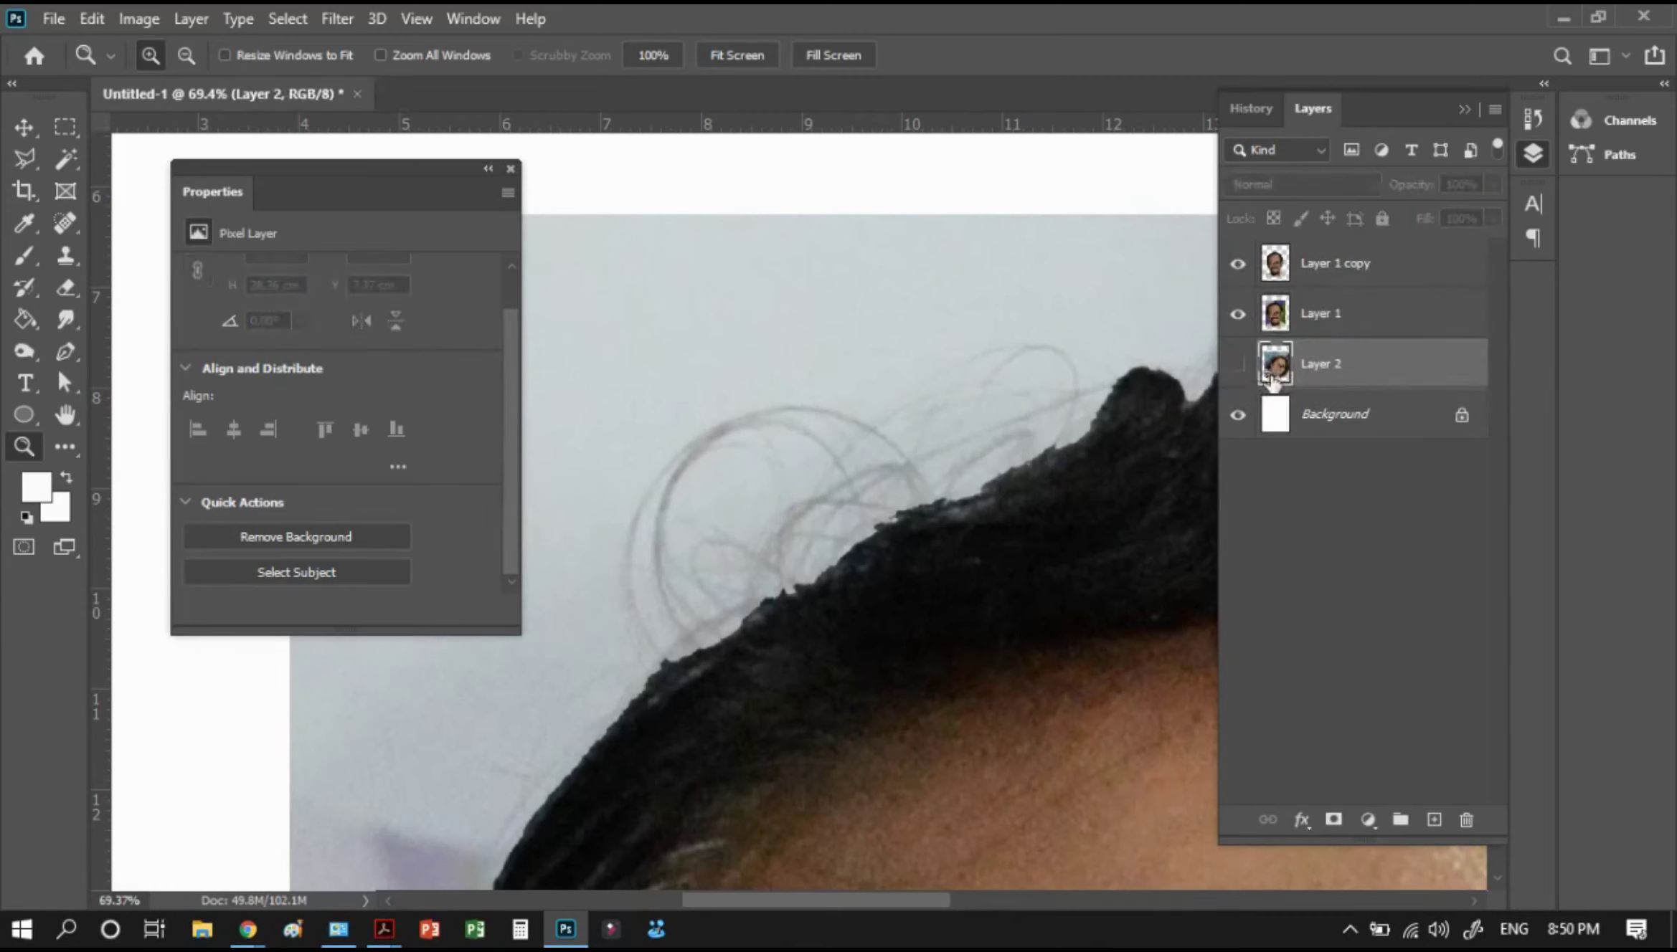
{"action": "left_click", "coordinate": [1323, 274]}
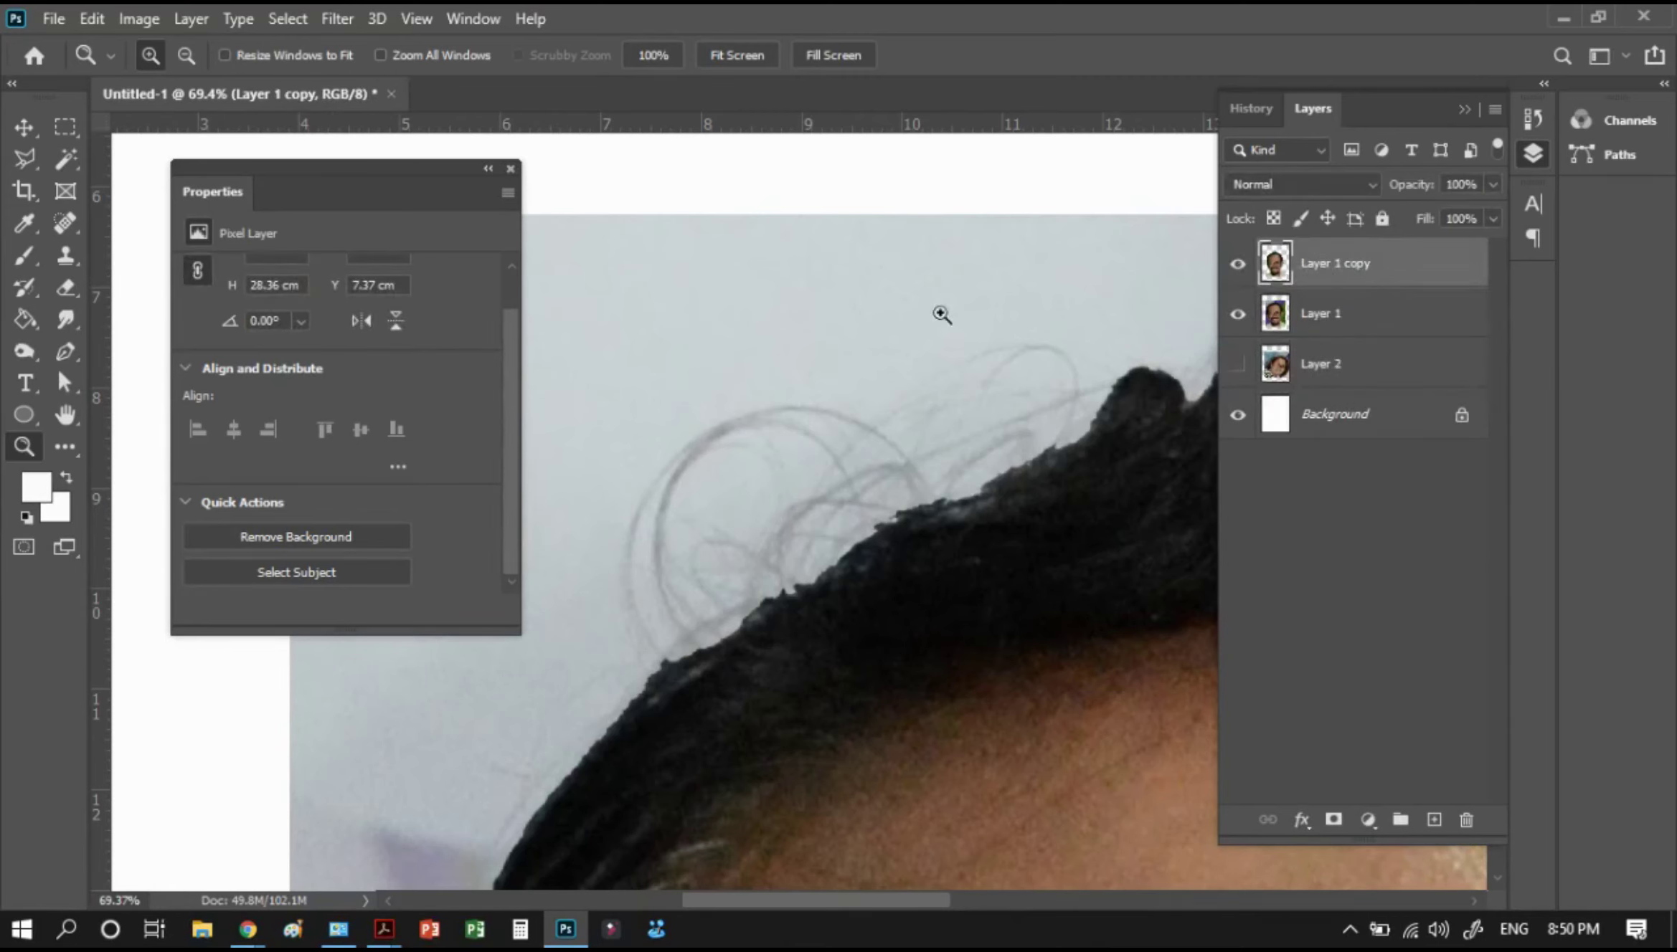
Switch to the Brush tool with a soft round tip
{"action": "key", "text": "b"}
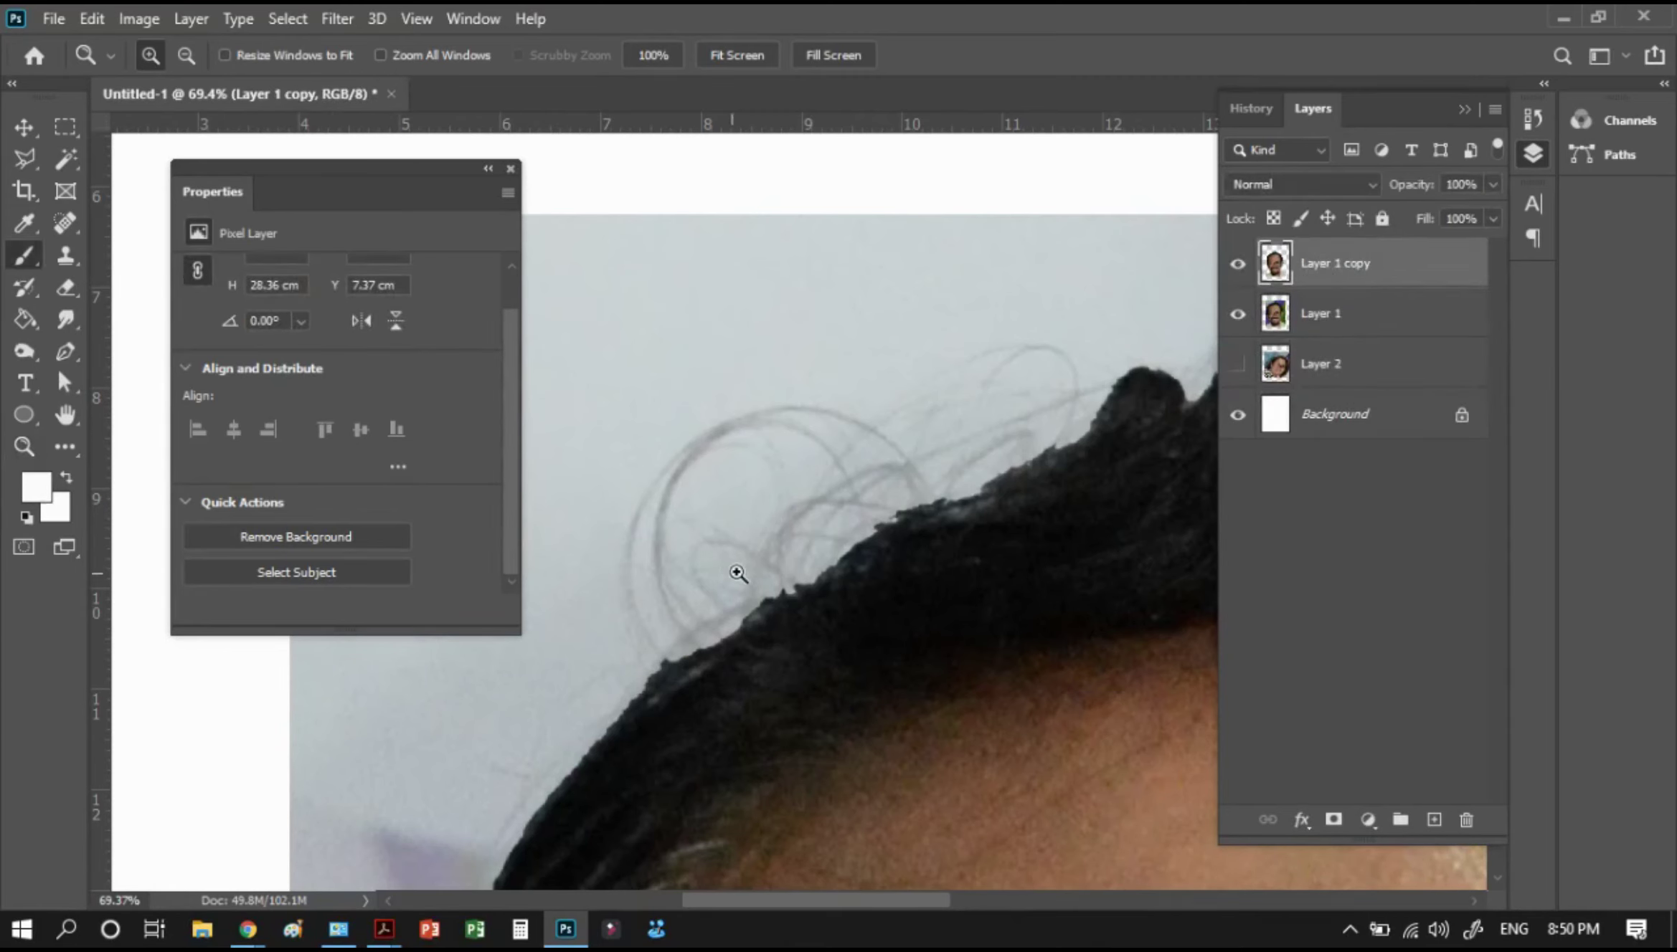
{"action": "right_click", "coordinate": [743, 538]}
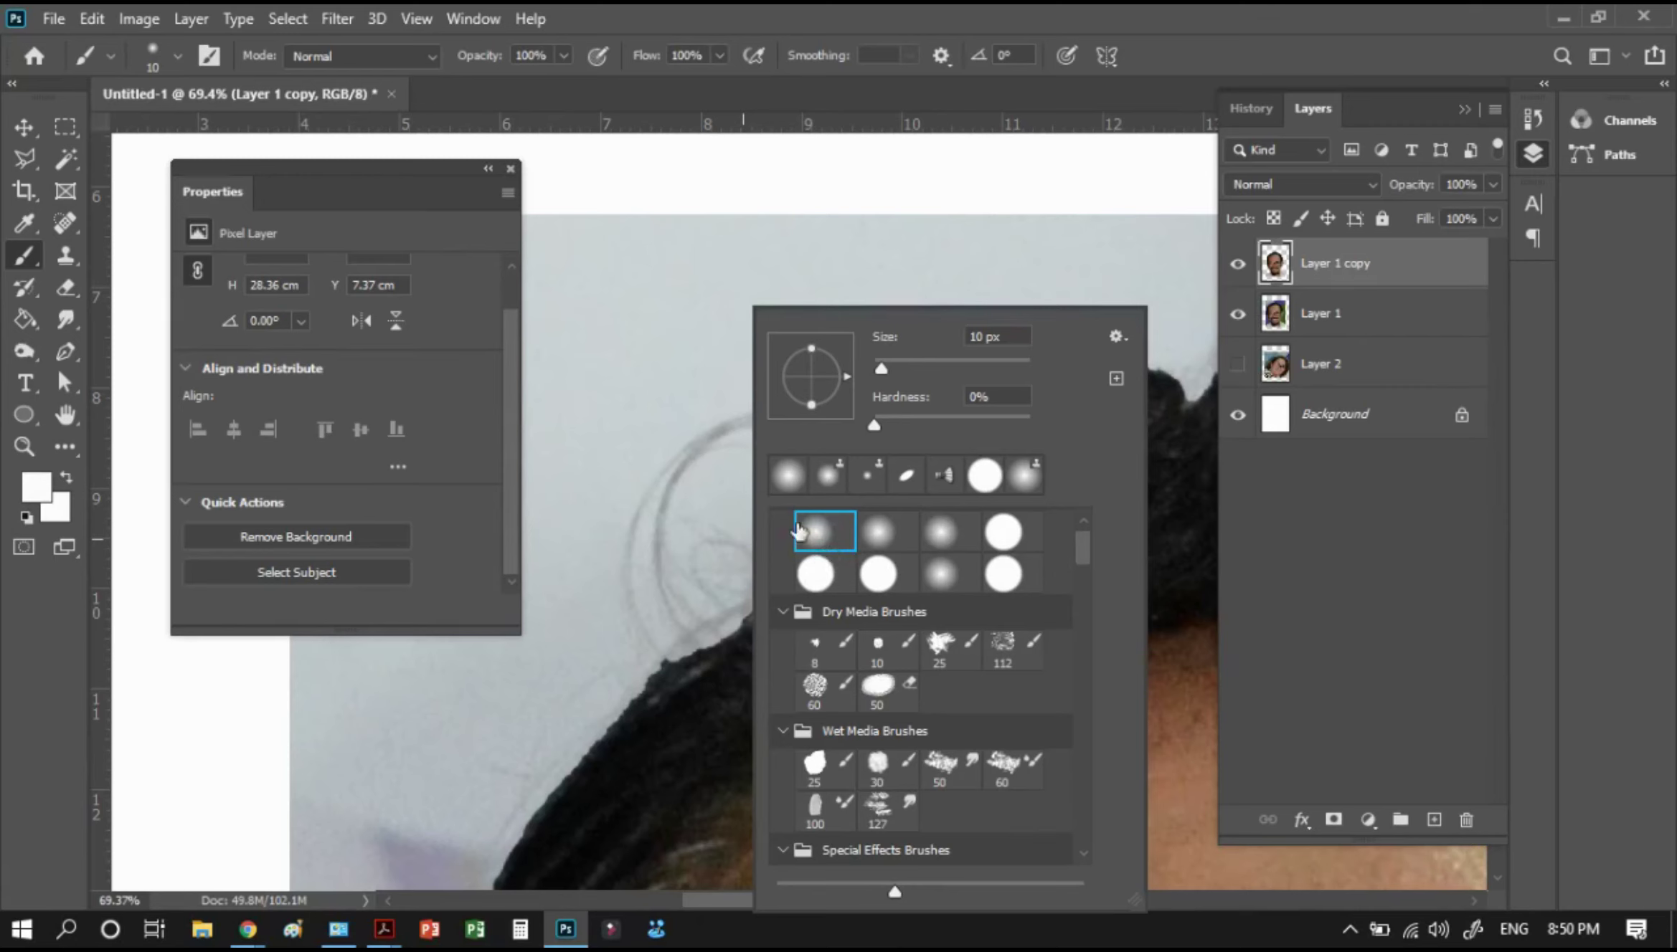
{"action": "left_click", "coordinate": [710, 653]}
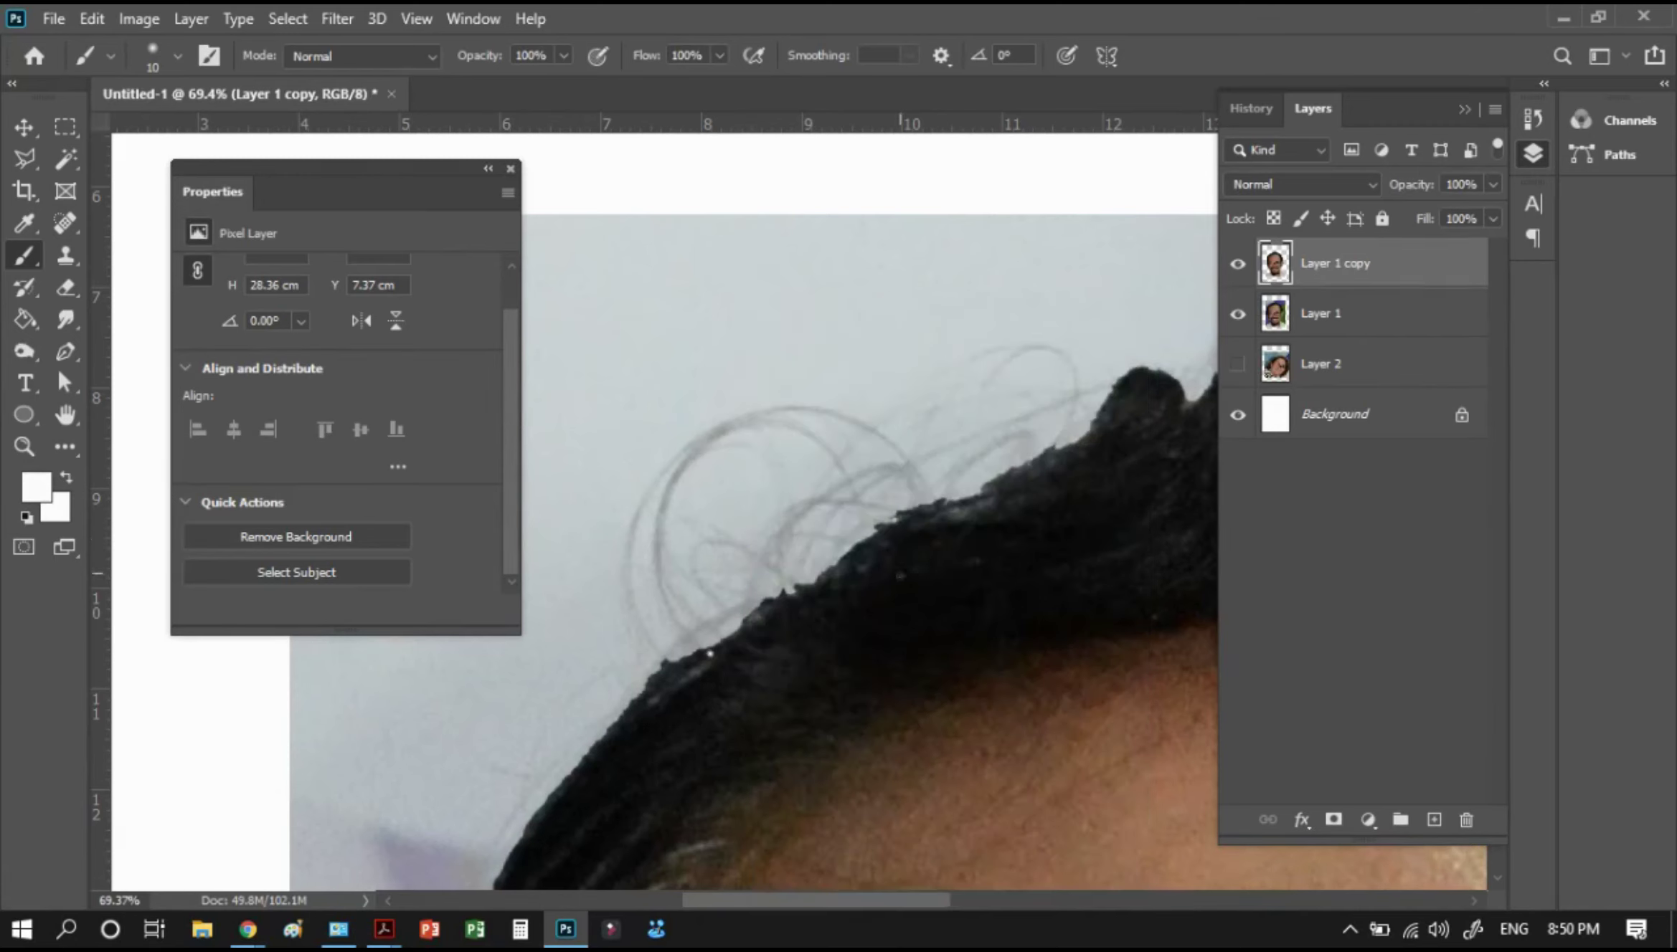
Add a new layer named 'additional hair', with Layer 1 copy moved to the top
{"action": "left_click", "coordinate": [1434, 820]}
{"action": "left_click_drag", "start_coordinate": [1319, 316], "coordinate": [1323, 258]}
{"action": "left_click", "coordinate": [1311, 316]}
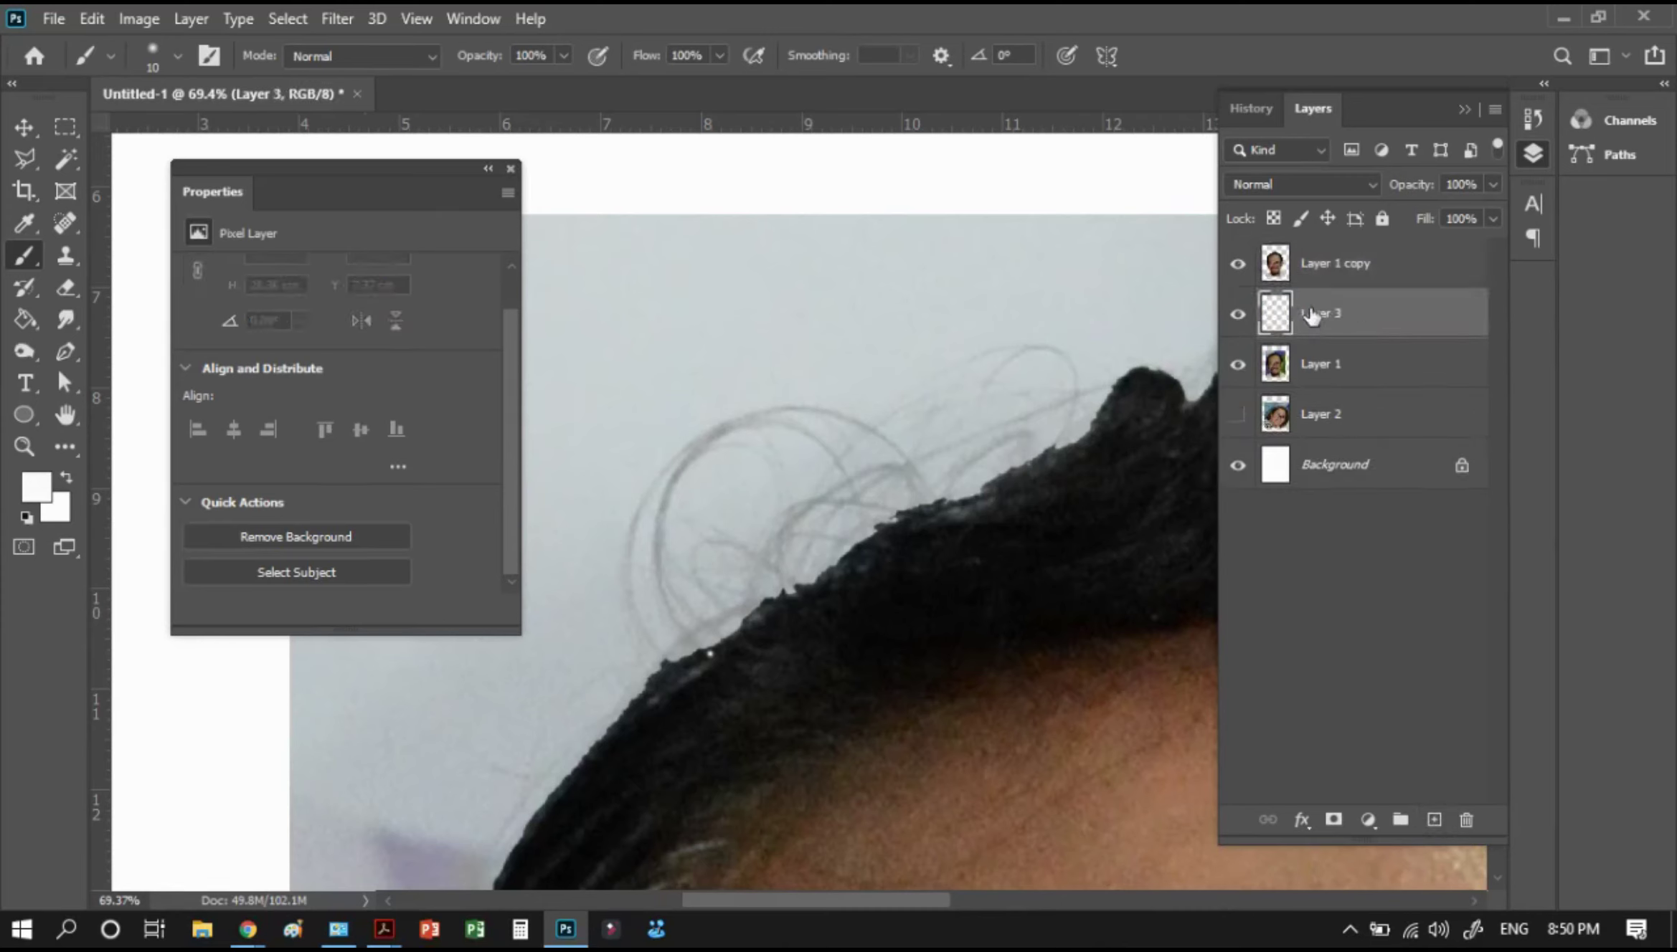
{"action": "double_click", "coordinate": [1319, 313]}
{"action": "type", "text": "additional hair"}
{"action": "key", "text": "Return"}
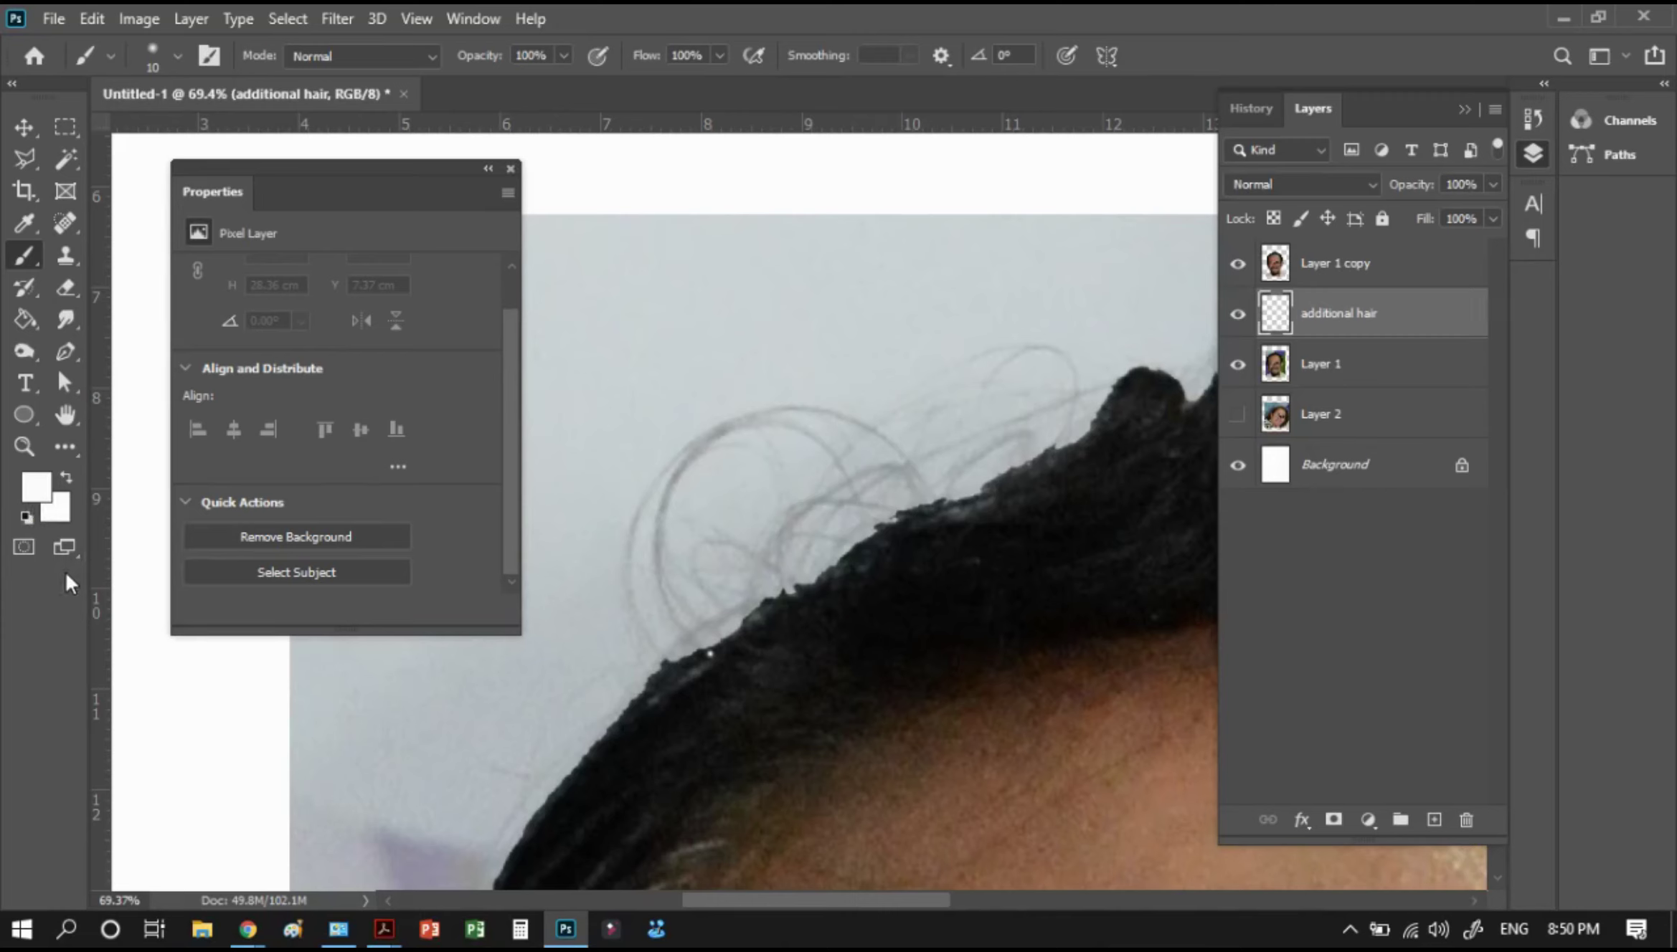
Paint thin black curling strands rising from the left hairline
{"action": "key", "text": "d"}
{"action": "left_click_drag", "start_coordinate": [667, 618], "coordinate": [758, 454]}
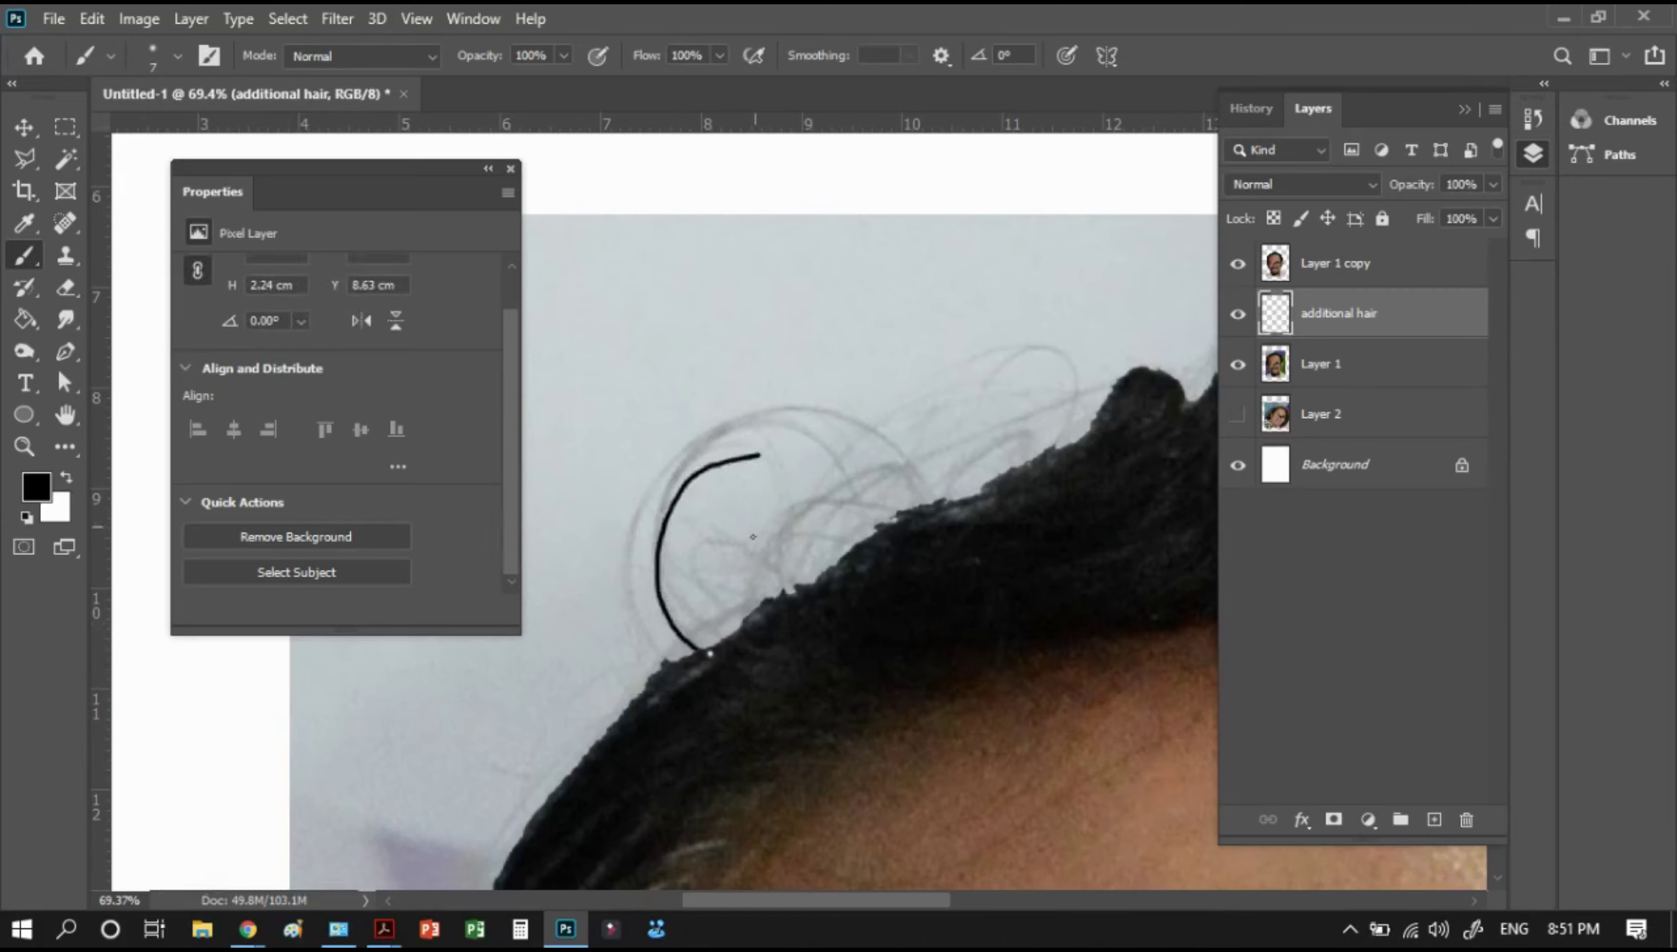
{"action": "key", "text": "ctrl+z"}
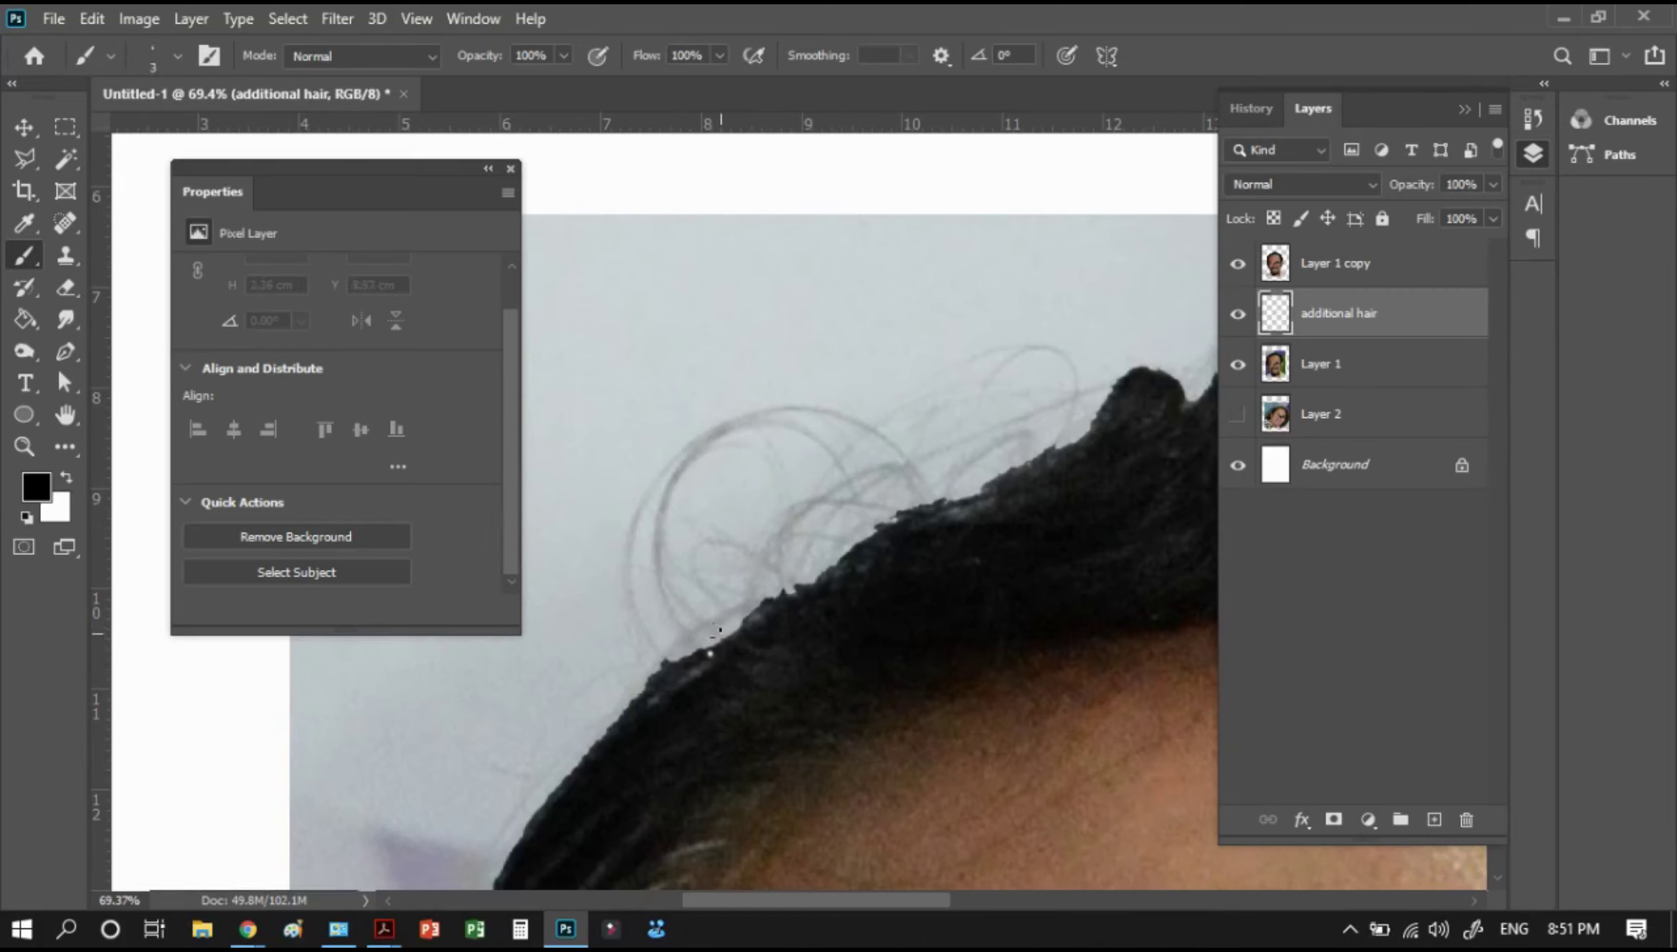
{"action": "key", "text": "ctrl+shift+z"}
{"action": "key", "text": "ctrl+z"}
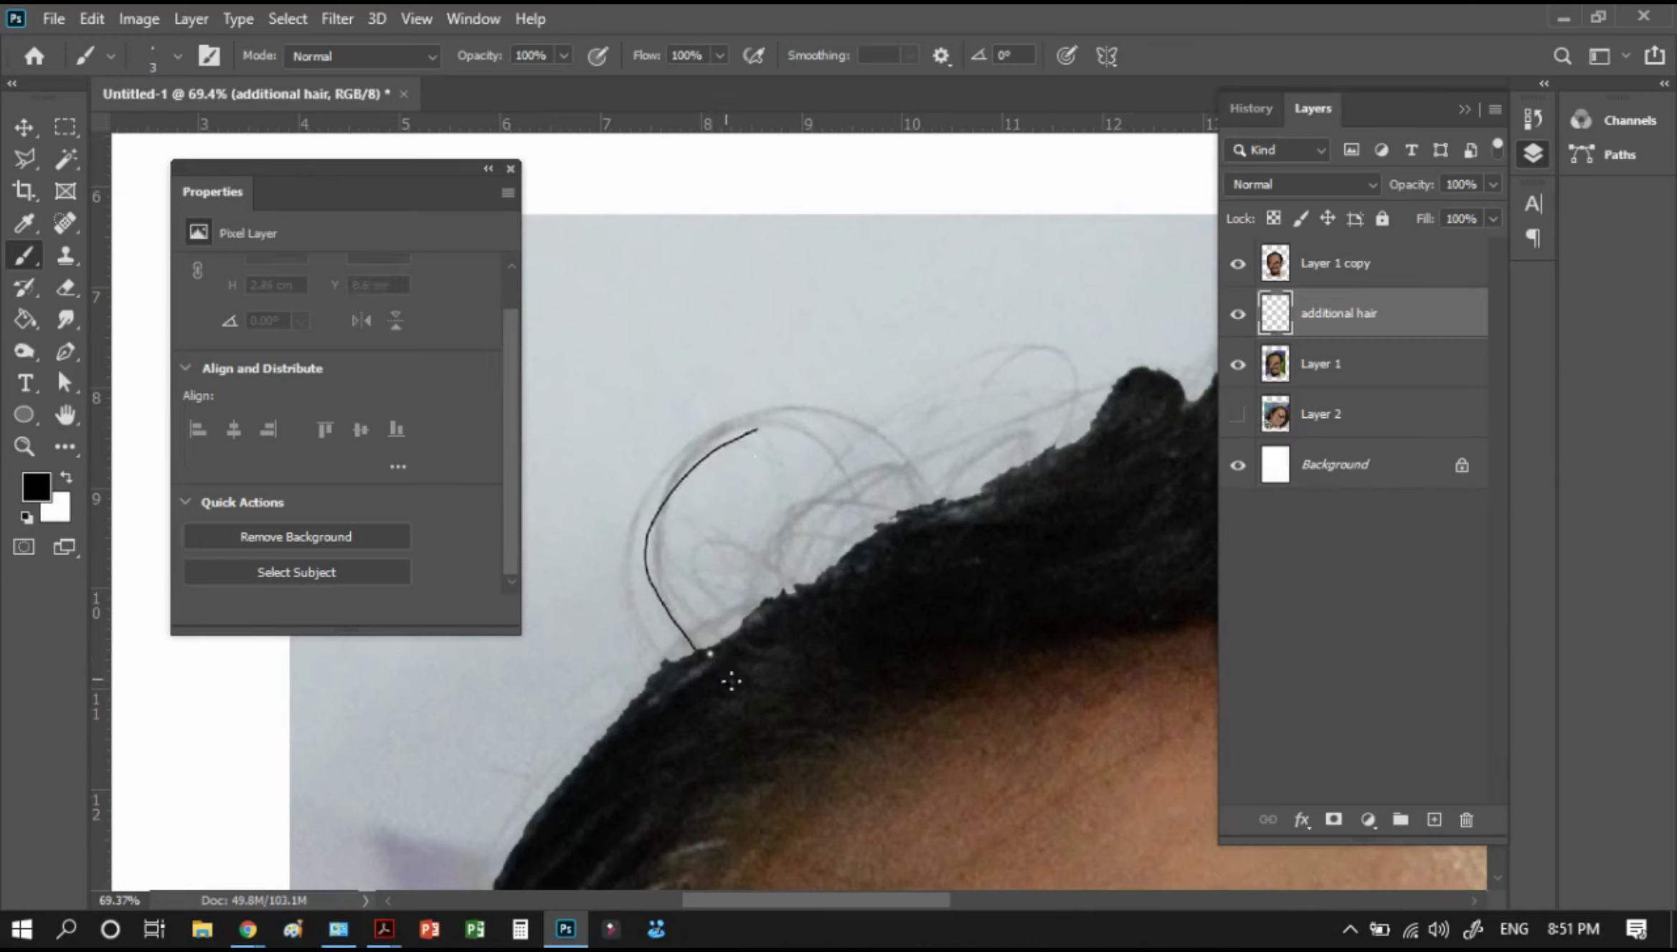
{"action": "left_click_drag", "start_coordinate": [697, 652], "coordinate": [685, 461]}
{"action": "left_click_drag", "start_coordinate": [680, 654], "coordinate": [710, 448]}
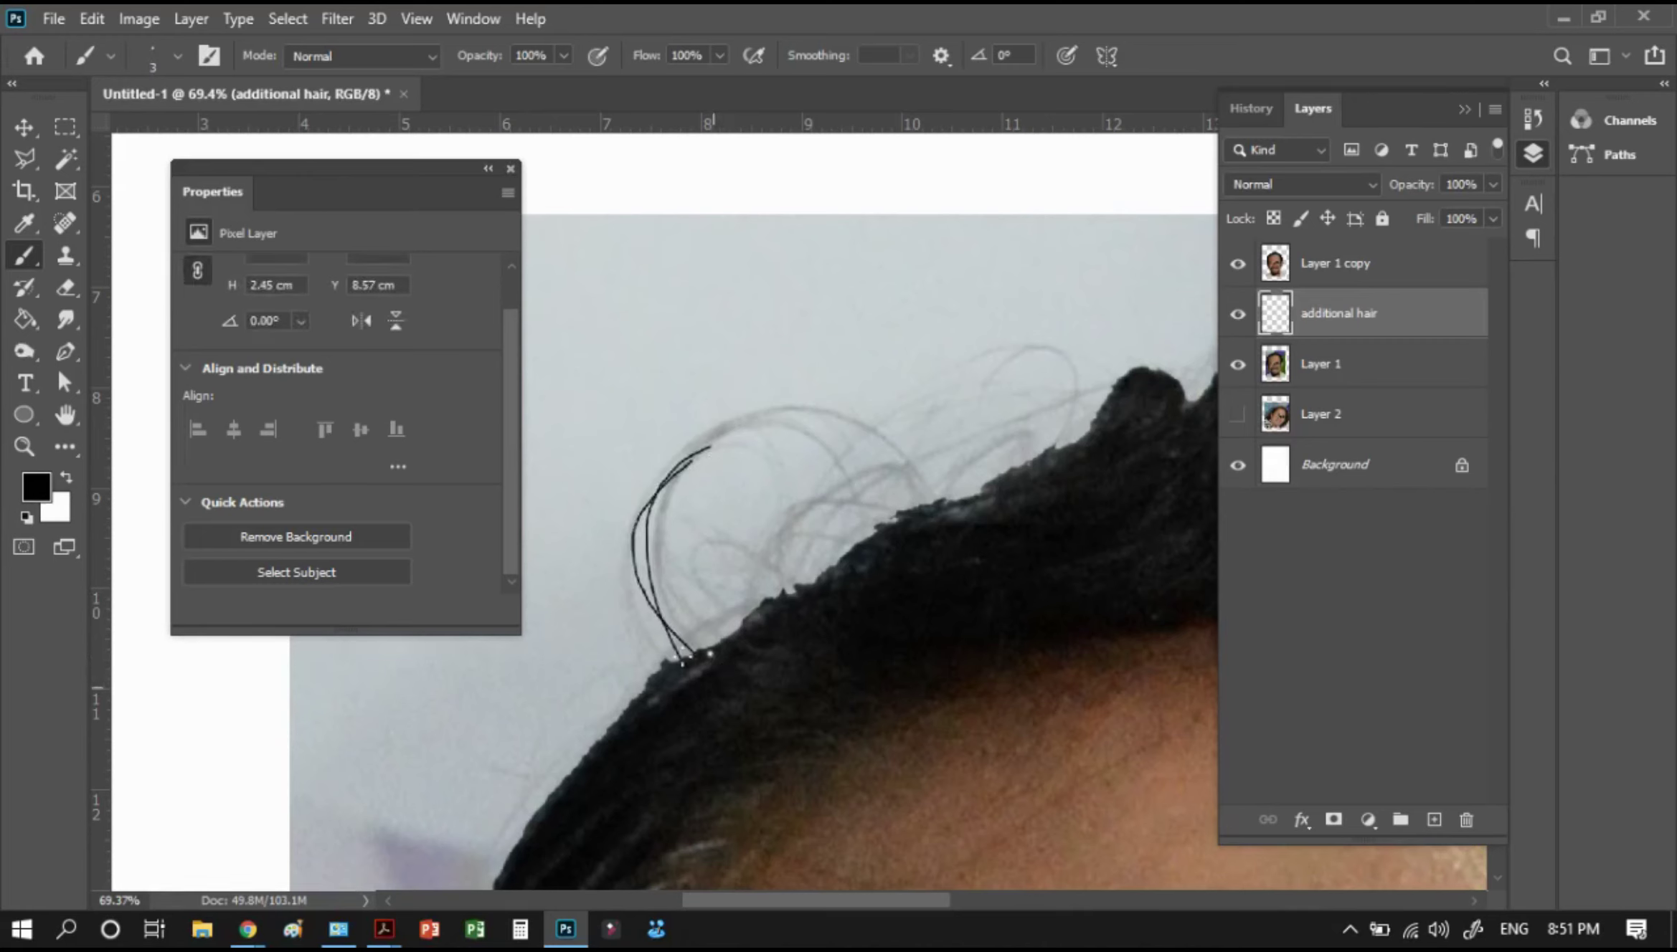
{"action": "left_click_drag", "start_coordinate": [682, 657], "coordinate": [688, 466]}
Paint more arcing strands across the top and right hairline, panning along the hair
{"action": "mouse_move", "coordinate": [924, 502]}
{"action": "left_mouse_down"}
{"action": "mouse_move", "coordinate": [750, 414]}
{"action": "mouse_move", "coordinate": [685, 446]}
{"action": "left_mouse_up"}
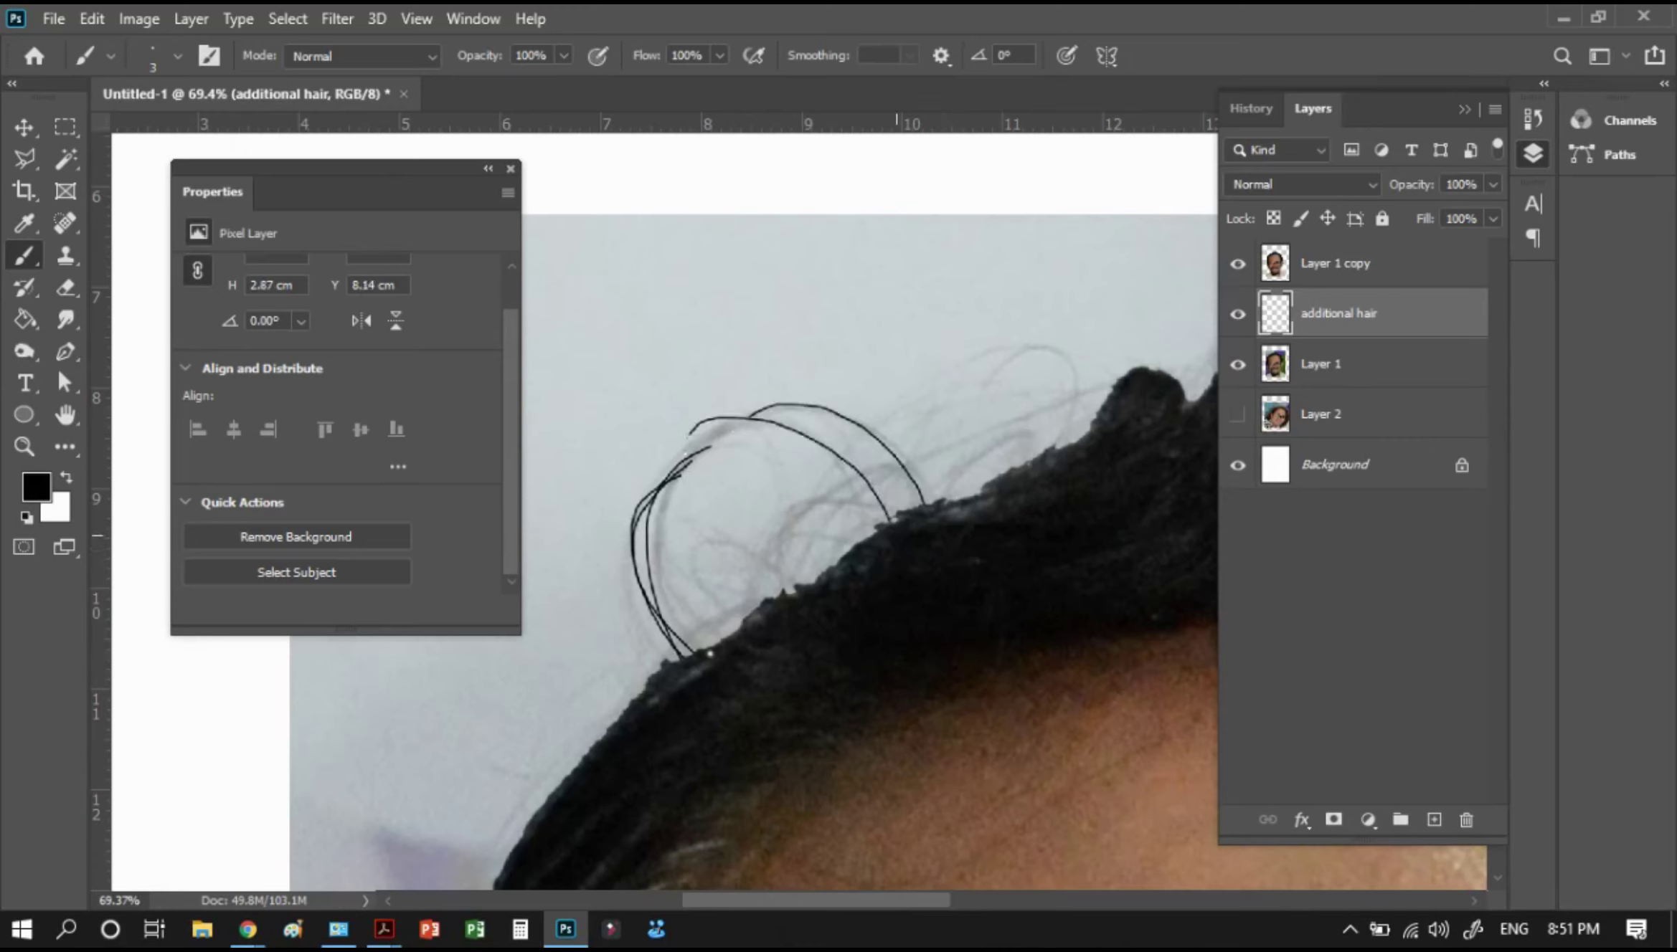
{"action": "mouse_move", "coordinate": [783, 592]}
{"action": "left_mouse_down"}
{"action": "mouse_move", "coordinate": [870, 493]}
{"action": "mouse_move", "coordinate": [863, 510]}
{"action": "left_mouse_up"}
{"action": "left_click_drag", "start_coordinate": [782, 592], "coordinate": [865, 491]}
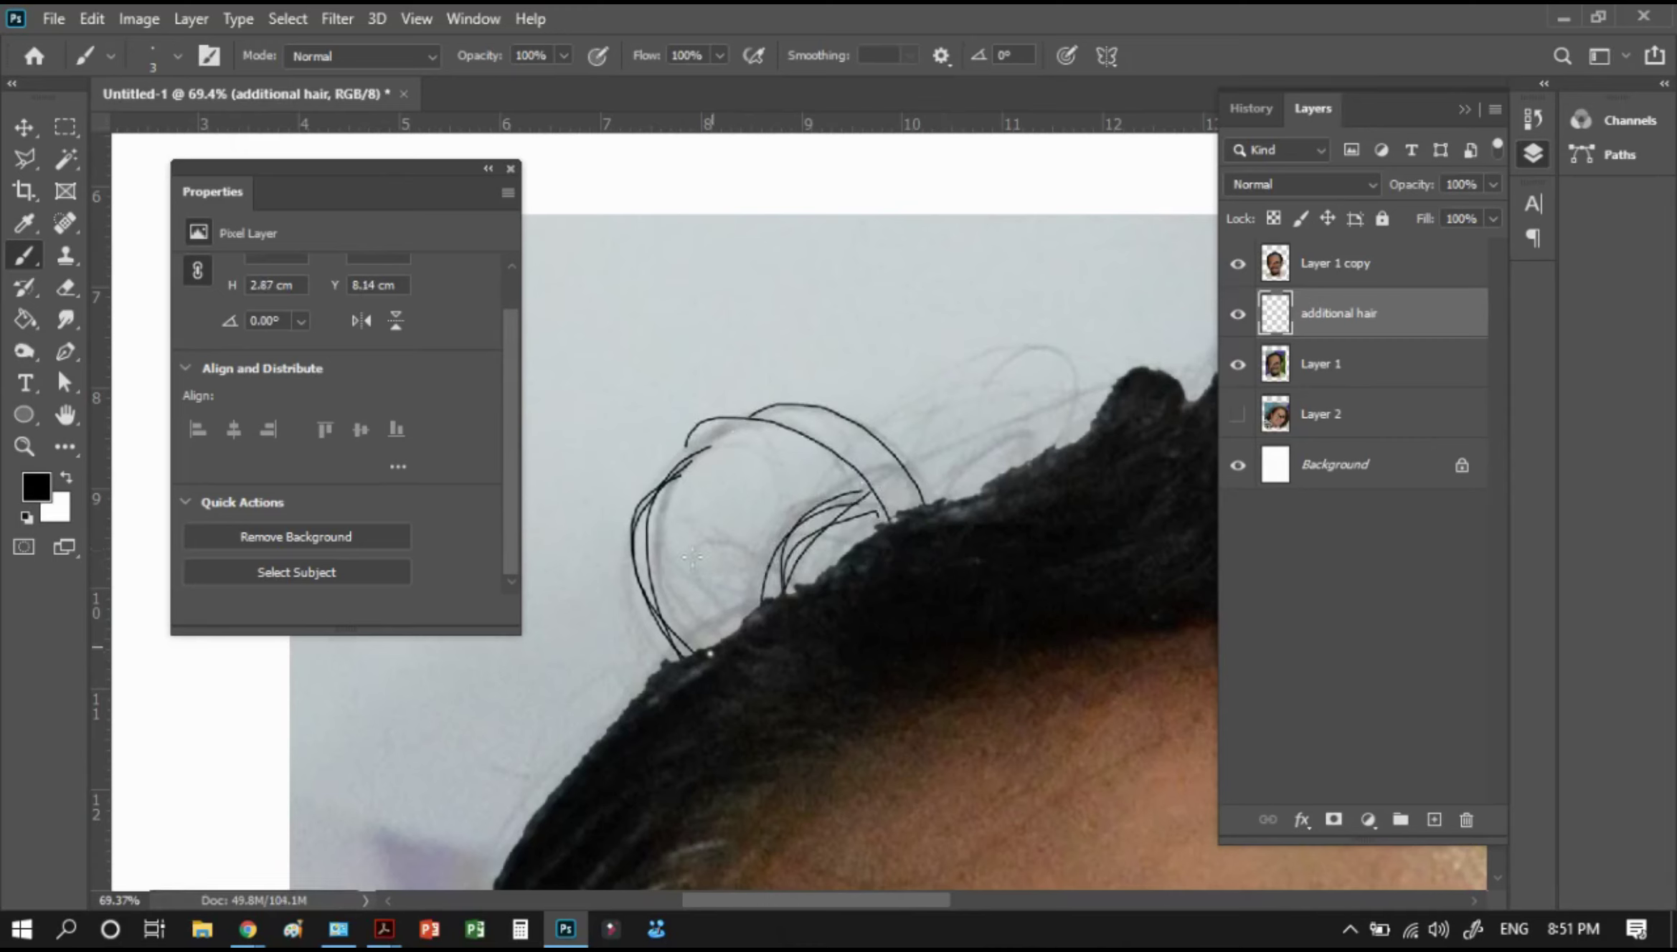
{"action": "mouse_move", "coordinate": [708, 645]}
{"action": "left_mouse_down"}
{"action": "mouse_move", "coordinate": [733, 547]}
{"action": "mouse_move", "coordinate": [742, 570]}
{"action": "mouse_move", "coordinate": [762, 556]}
{"action": "left_mouse_up"}
{"action": "left_click_drag", "start_coordinate": [943, 500], "coordinate": [1004, 449]}
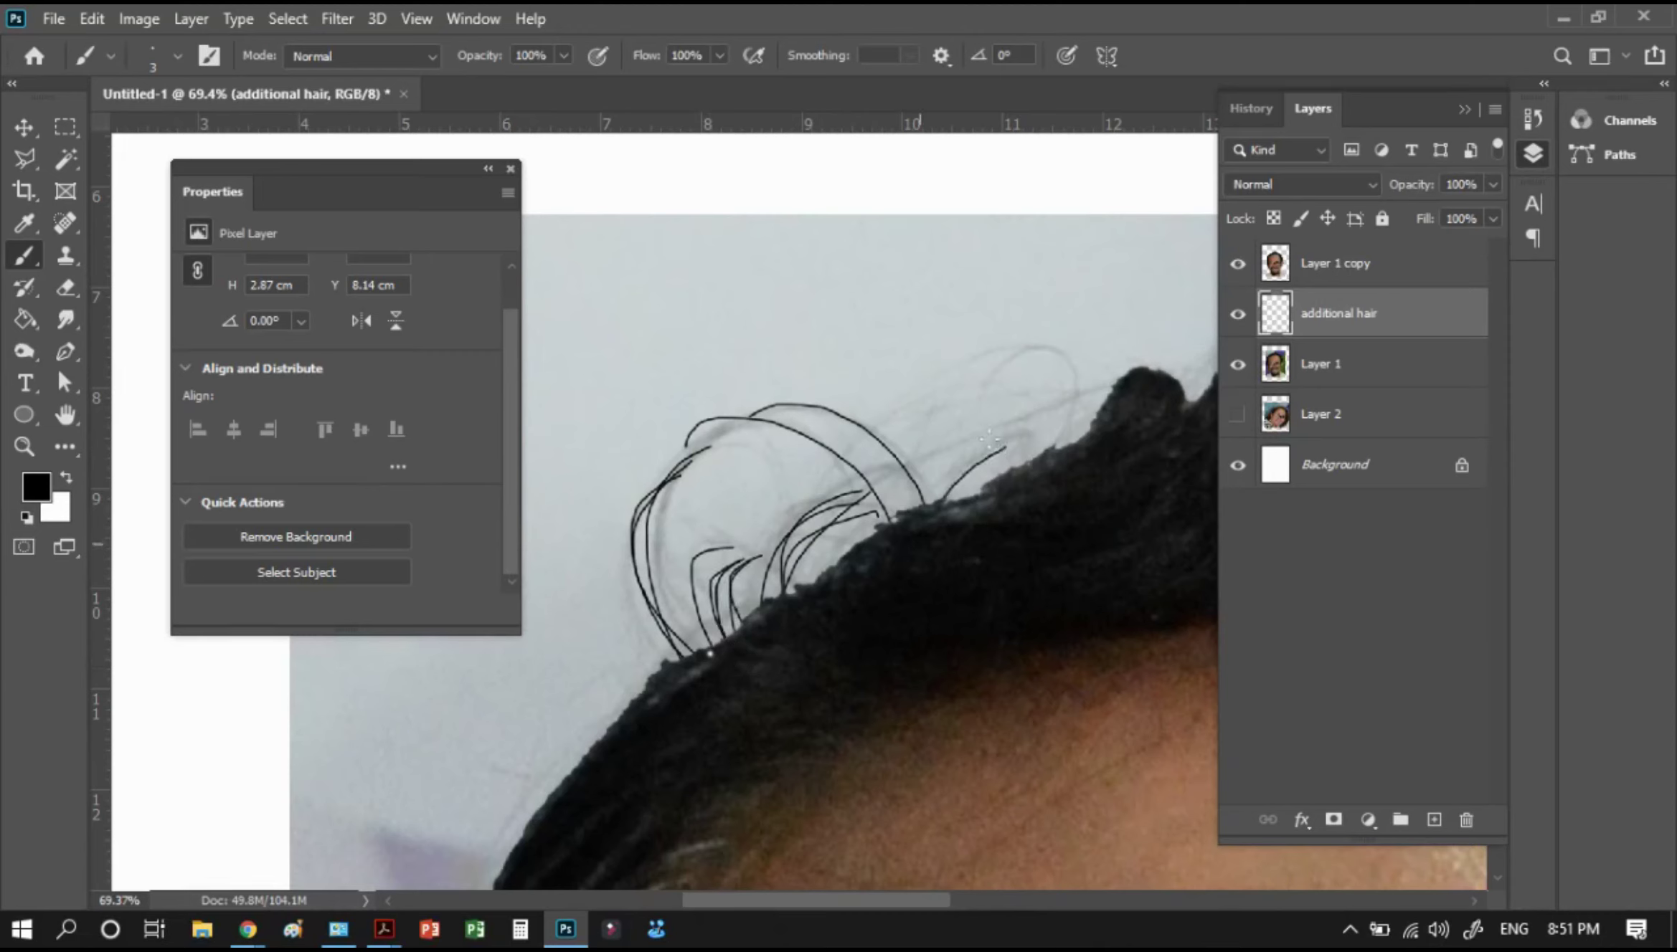
{"action": "mouse_move", "coordinate": [927, 502]}
{"action": "left_mouse_down"}
{"action": "mouse_move", "coordinate": [995, 443]}
{"action": "mouse_move", "coordinate": [1005, 328]}
{"action": "left_mouse_up"}
{"action": "left_click_drag", "start_coordinate": [1073, 448], "coordinate": [1002, 333]}
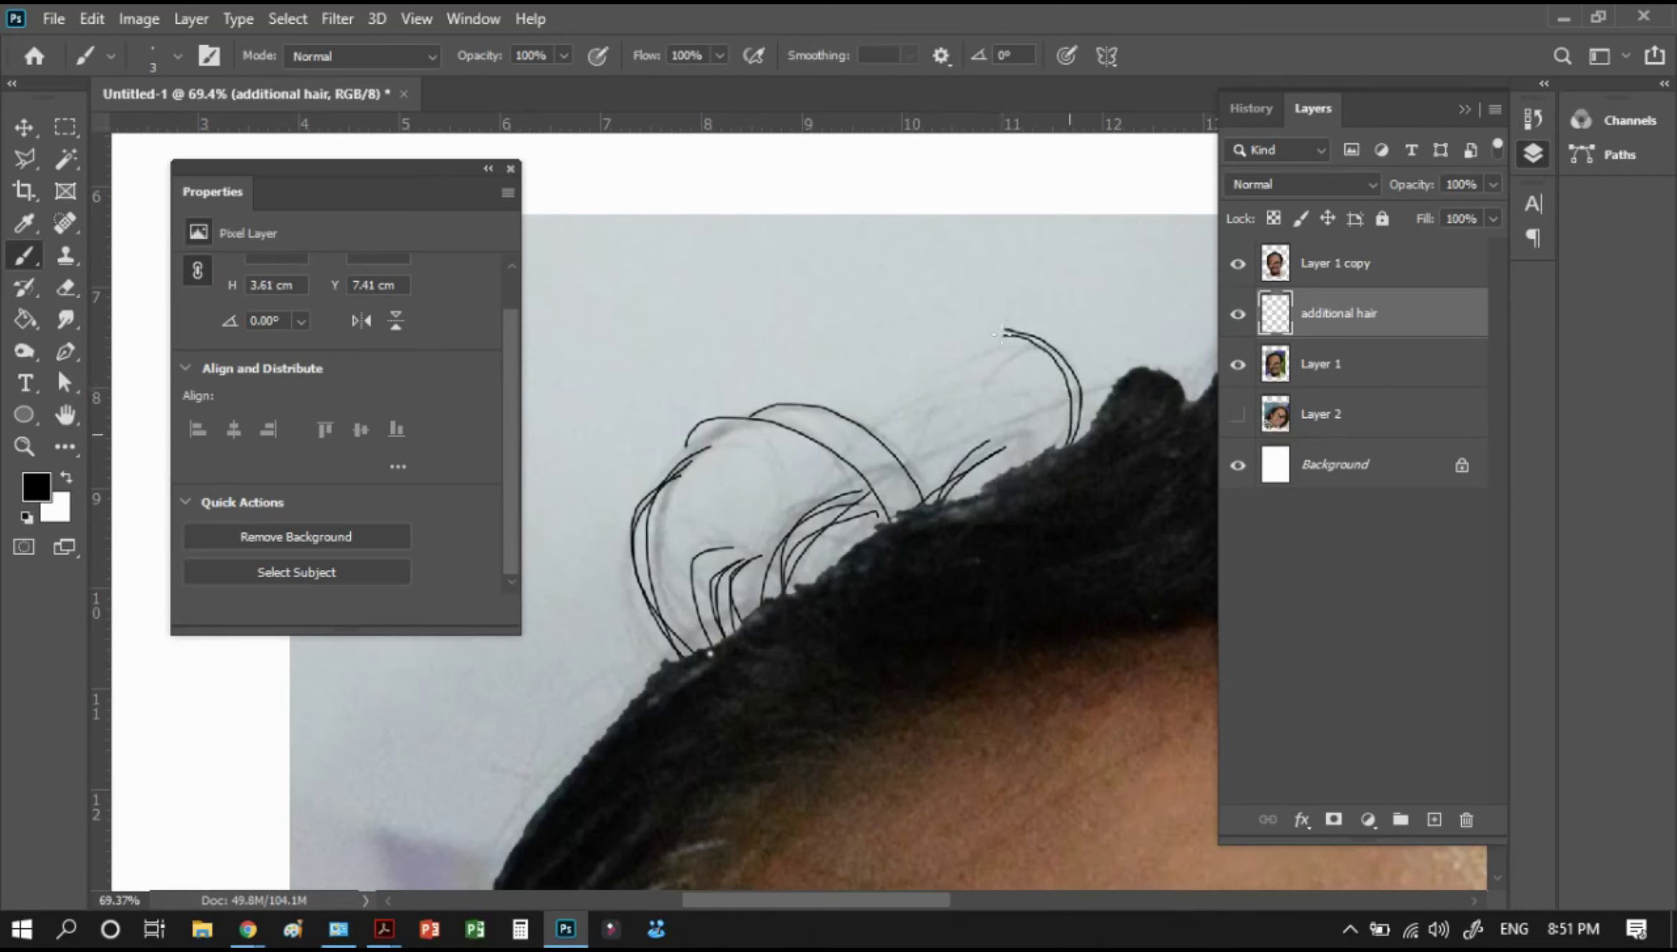
{"action": "mouse_move", "coordinate": [826, 567]}
{"action": "left_mouse_down"}
{"action": "mouse_move", "coordinate": [930, 439]}
{"action": "mouse_move", "coordinate": [905, 483]}
{"action": "mouse_move", "coordinate": [927, 468]}
{"action": "mouse_move", "coordinate": [880, 495]}
{"action": "left_mouse_up"}
{"action": "left_click_drag", "start_coordinate": [687, 701], "coordinate": [756, 474]}
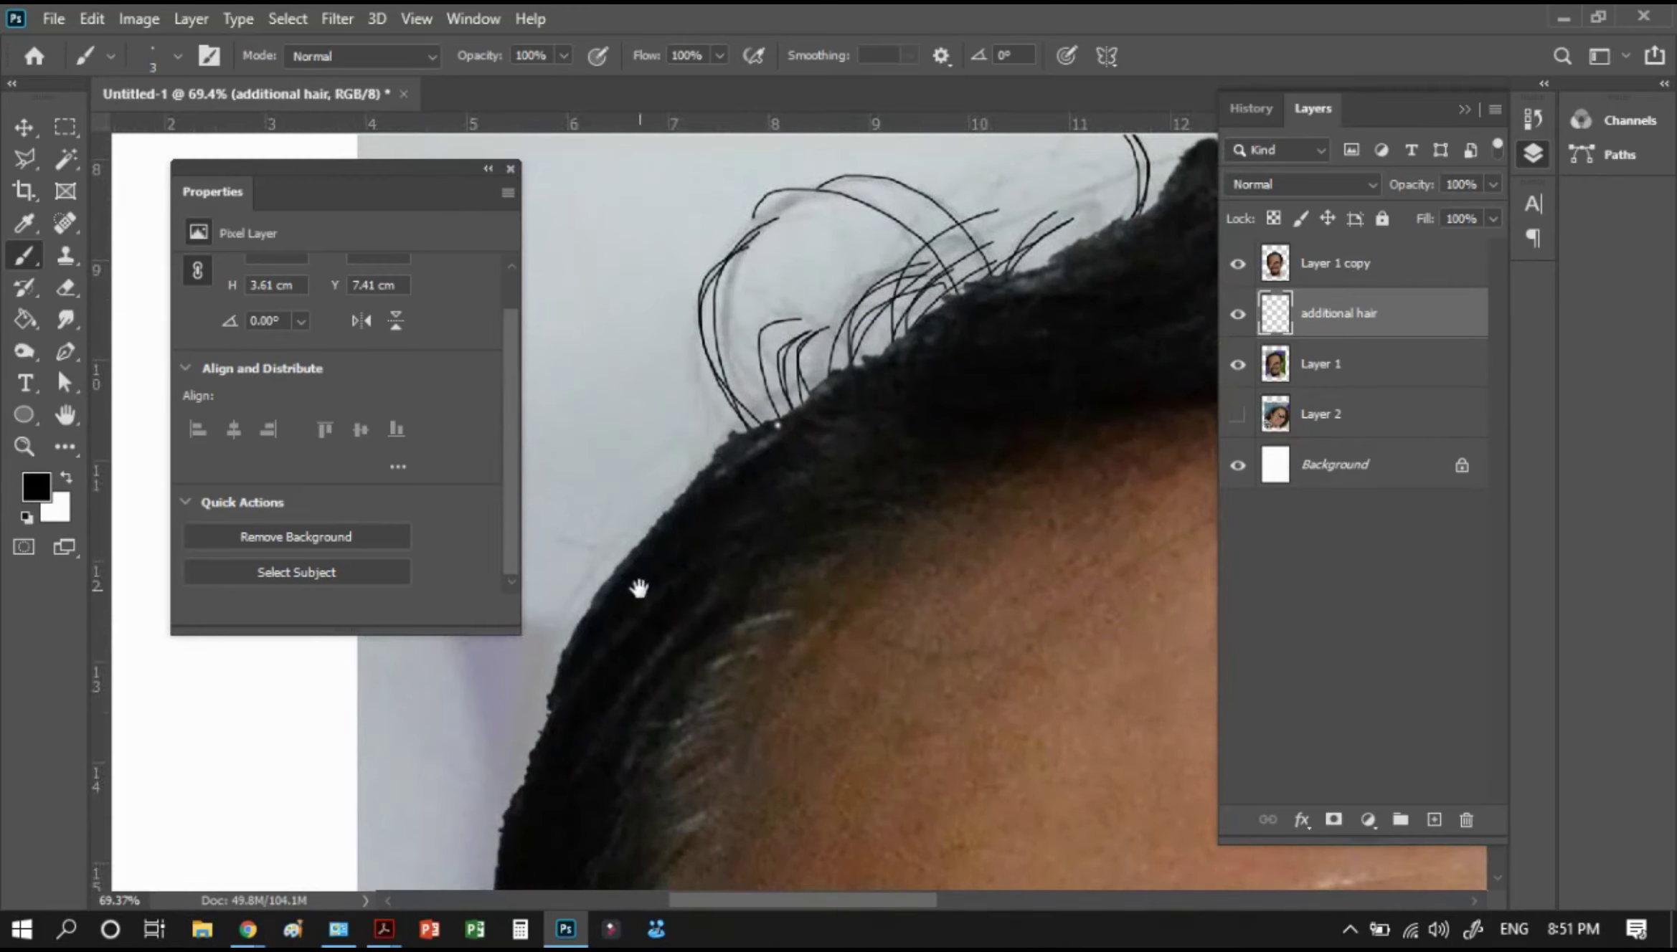
{"action": "left_click_drag", "start_coordinate": [638, 588], "coordinate": [796, 469]}
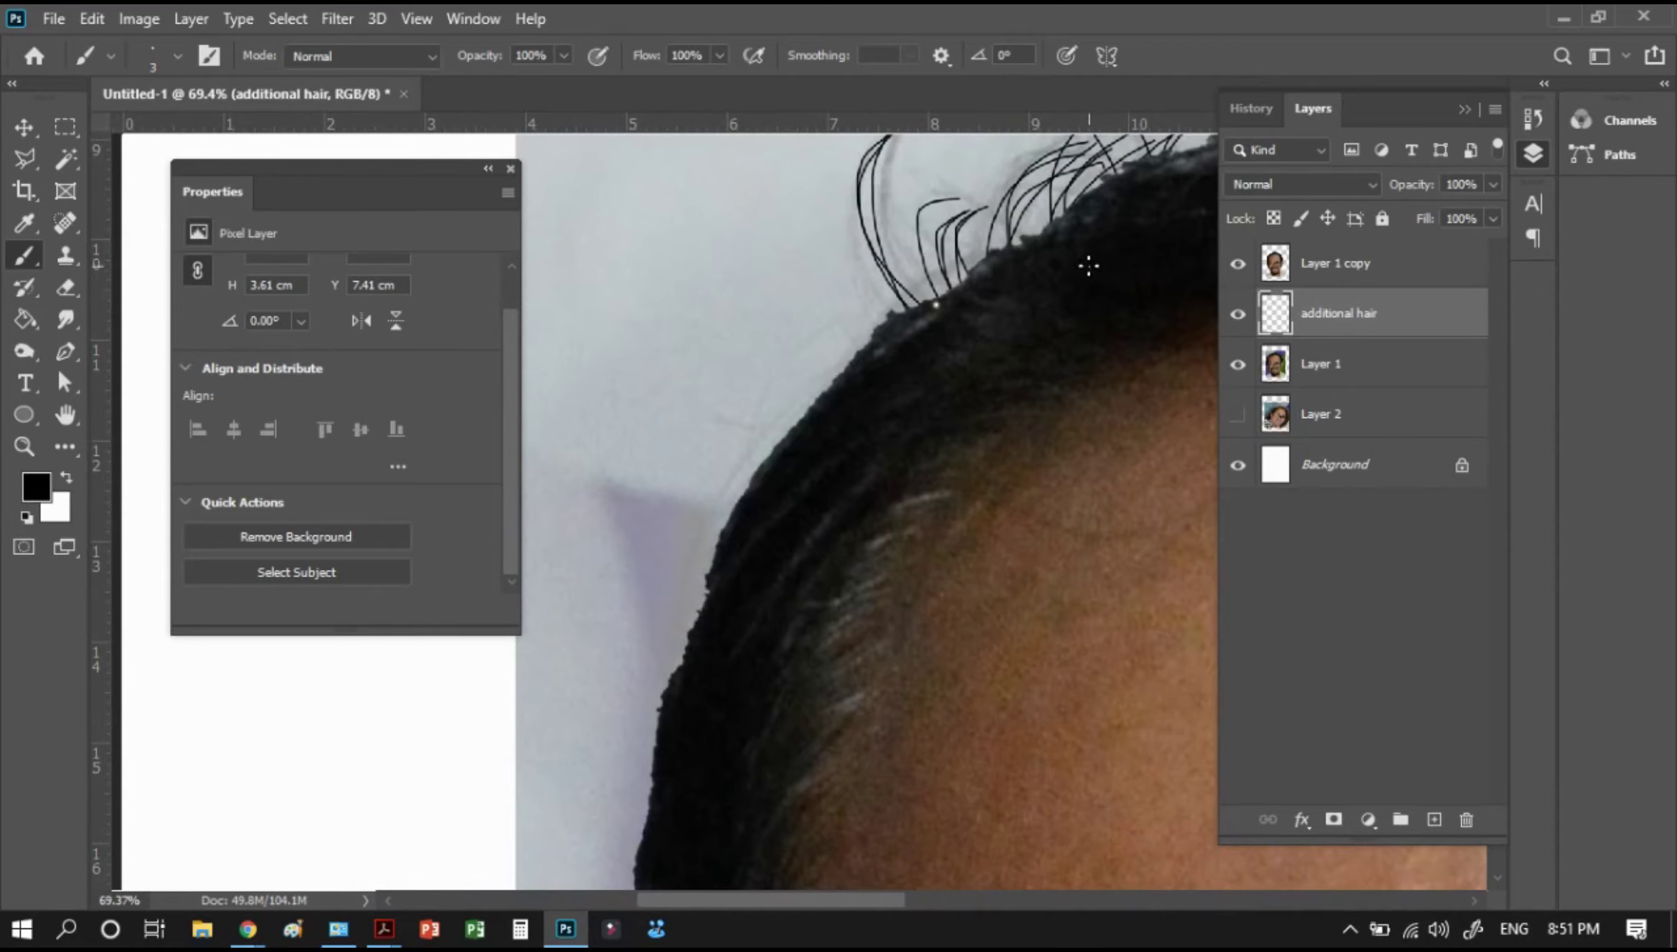
{"action": "mouse_move", "coordinate": [1194, 136]}
{"action": "left_mouse_down"}
{"action": "mouse_move", "coordinate": [1026, 349]}
{"action": "mouse_move", "coordinate": [1022, 431]}
{"action": "mouse_move", "coordinate": [685, 350]}
{"action": "left_mouse_up"}
{"action": "mouse_move", "coordinate": [1019, 498]}
{"action": "left_mouse_down"}
{"action": "mouse_move", "coordinate": [696, 270]}
{"action": "mouse_move", "coordinate": [1002, 375]}
{"action": "mouse_move", "coordinate": [842, 433]}
{"action": "mouse_move", "coordinate": [992, 434]}
{"action": "left_mouse_up"}
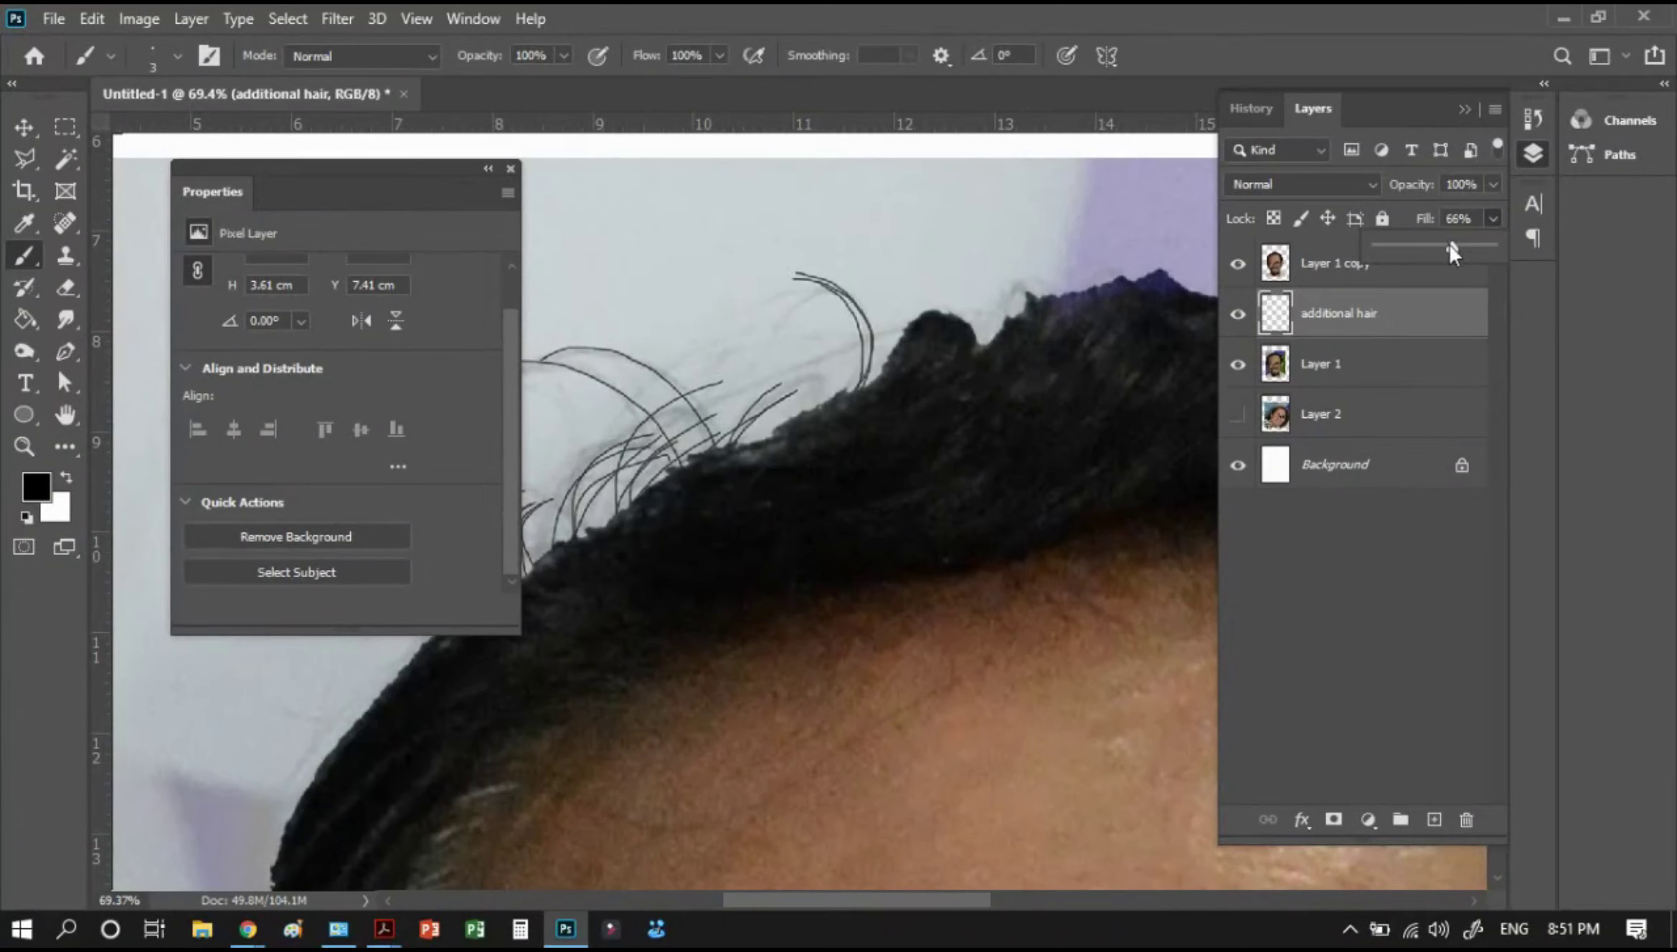
Set the 'additional hair' fill to 66% and hide Layer 2 and Layer 1
{"action": "left_click", "coordinate": [1108, 351]}
{"action": "left_click_drag", "start_coordinate": [656, 586], "coordinate": [958, 304]}
{"action": "left_click", "coordinate": [1238, 413]}
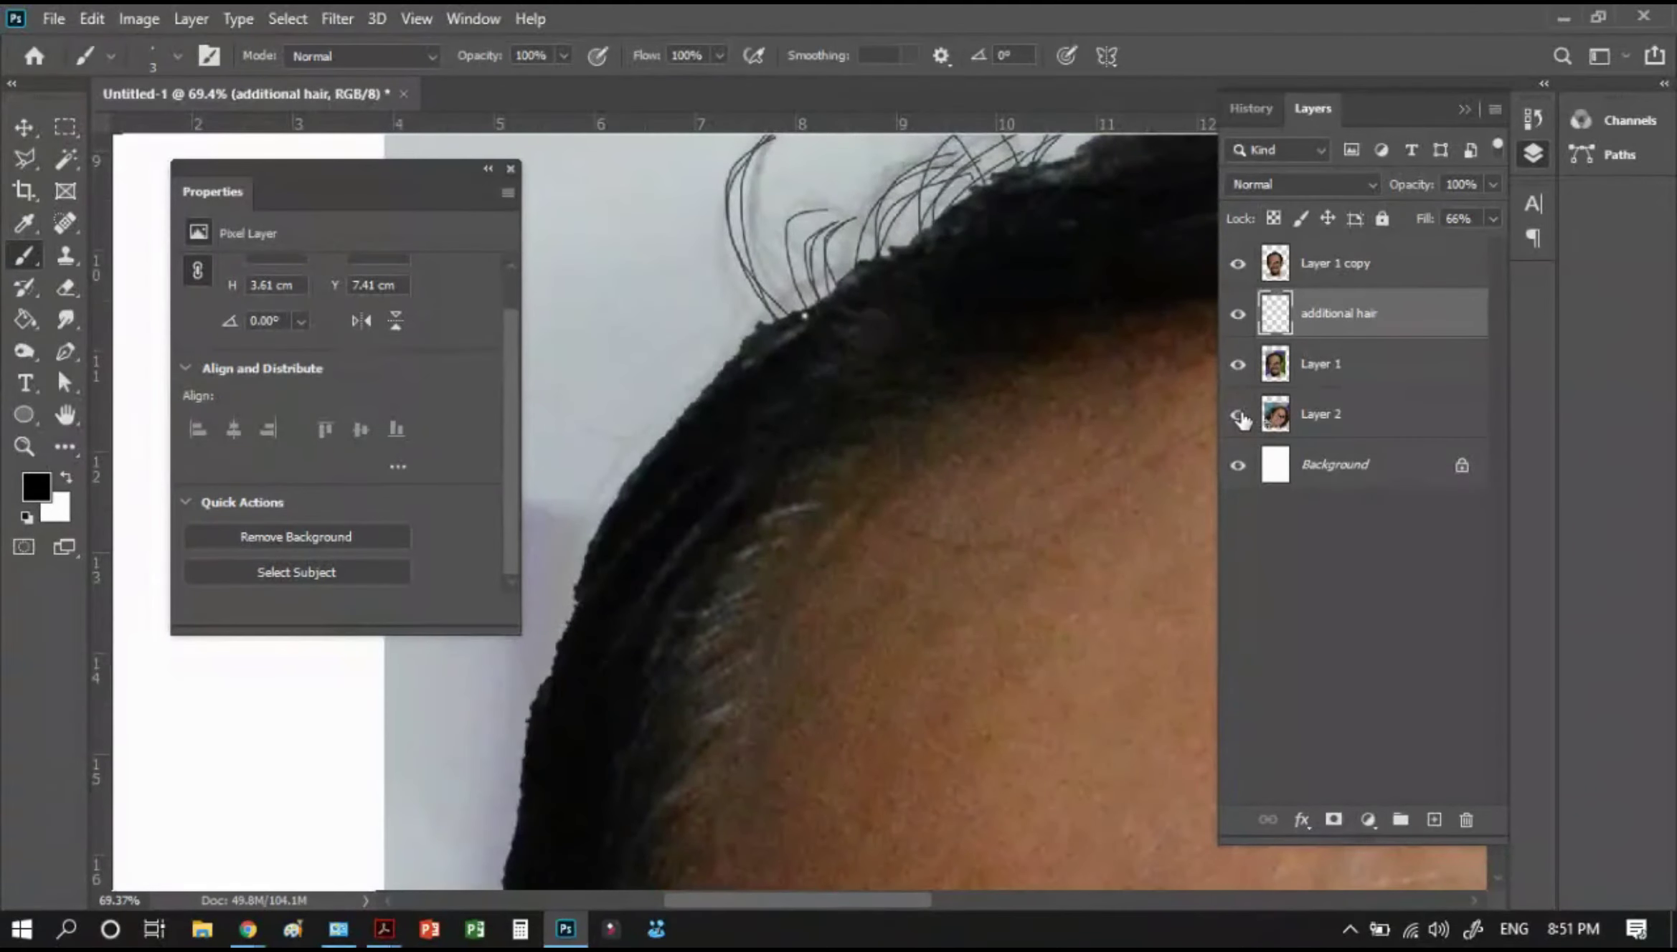
{"action": "left_click", "coordinate": [1238, 414]}
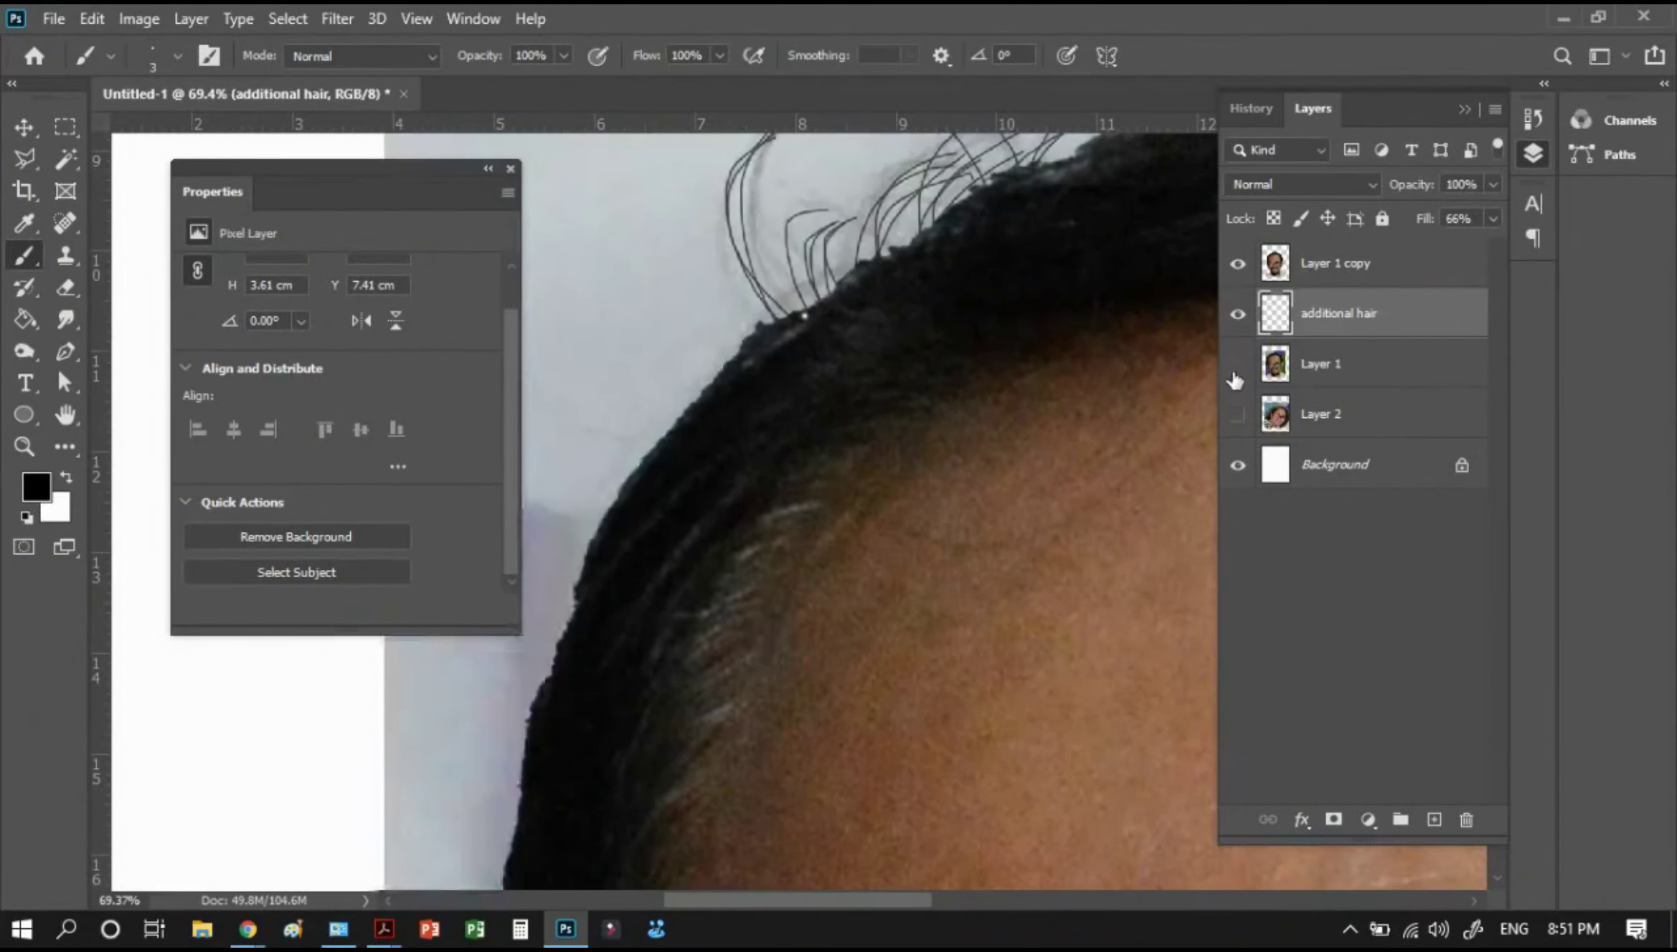
{"action": "left_click", "coordinate": [1238, 364]}
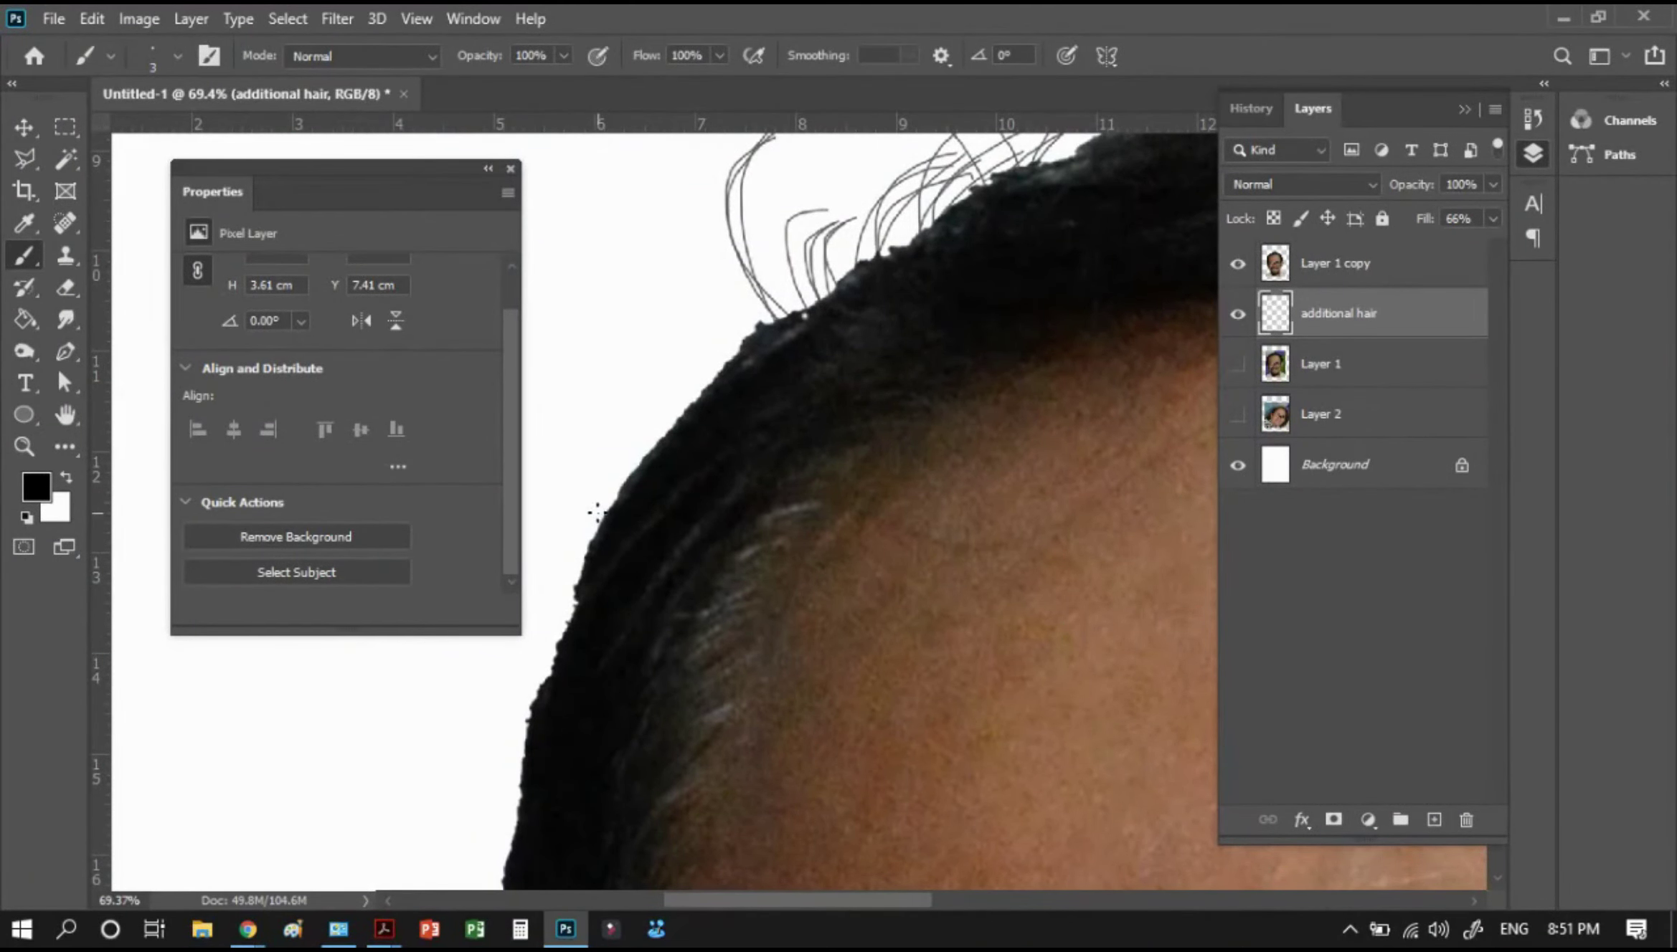
Select the Smudge tool and show brush stroke previews in its preset list
{"action": "left_click", "coordinate": [67, 319]}
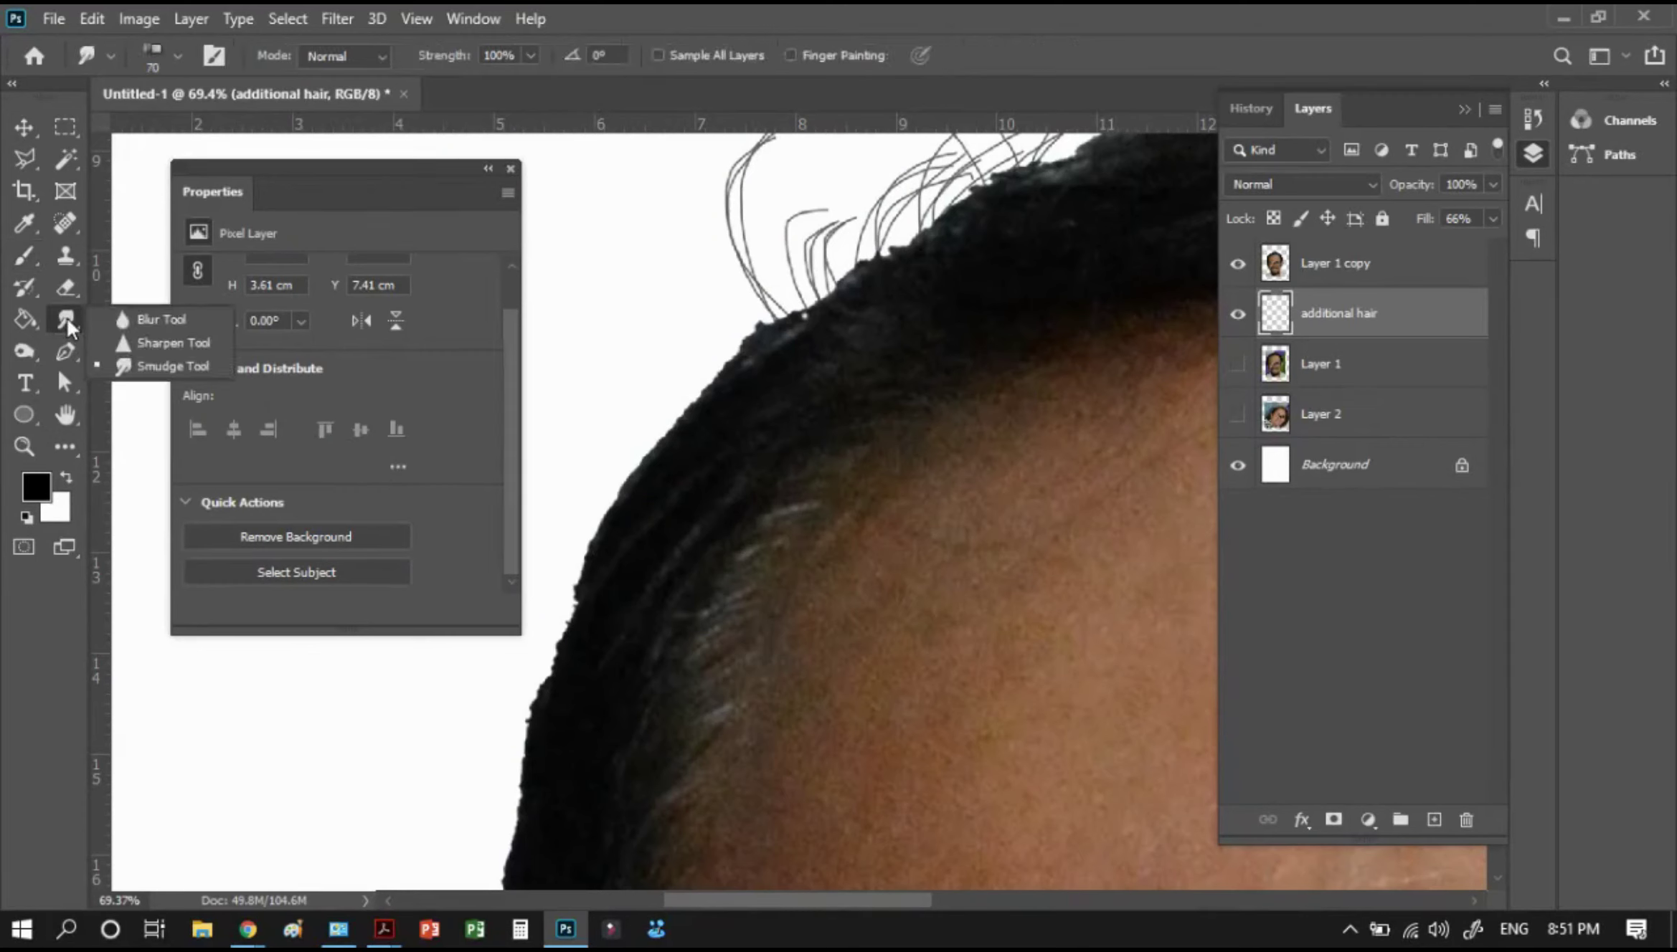
{"action": "left_click", "coordinate": [158, 364]}
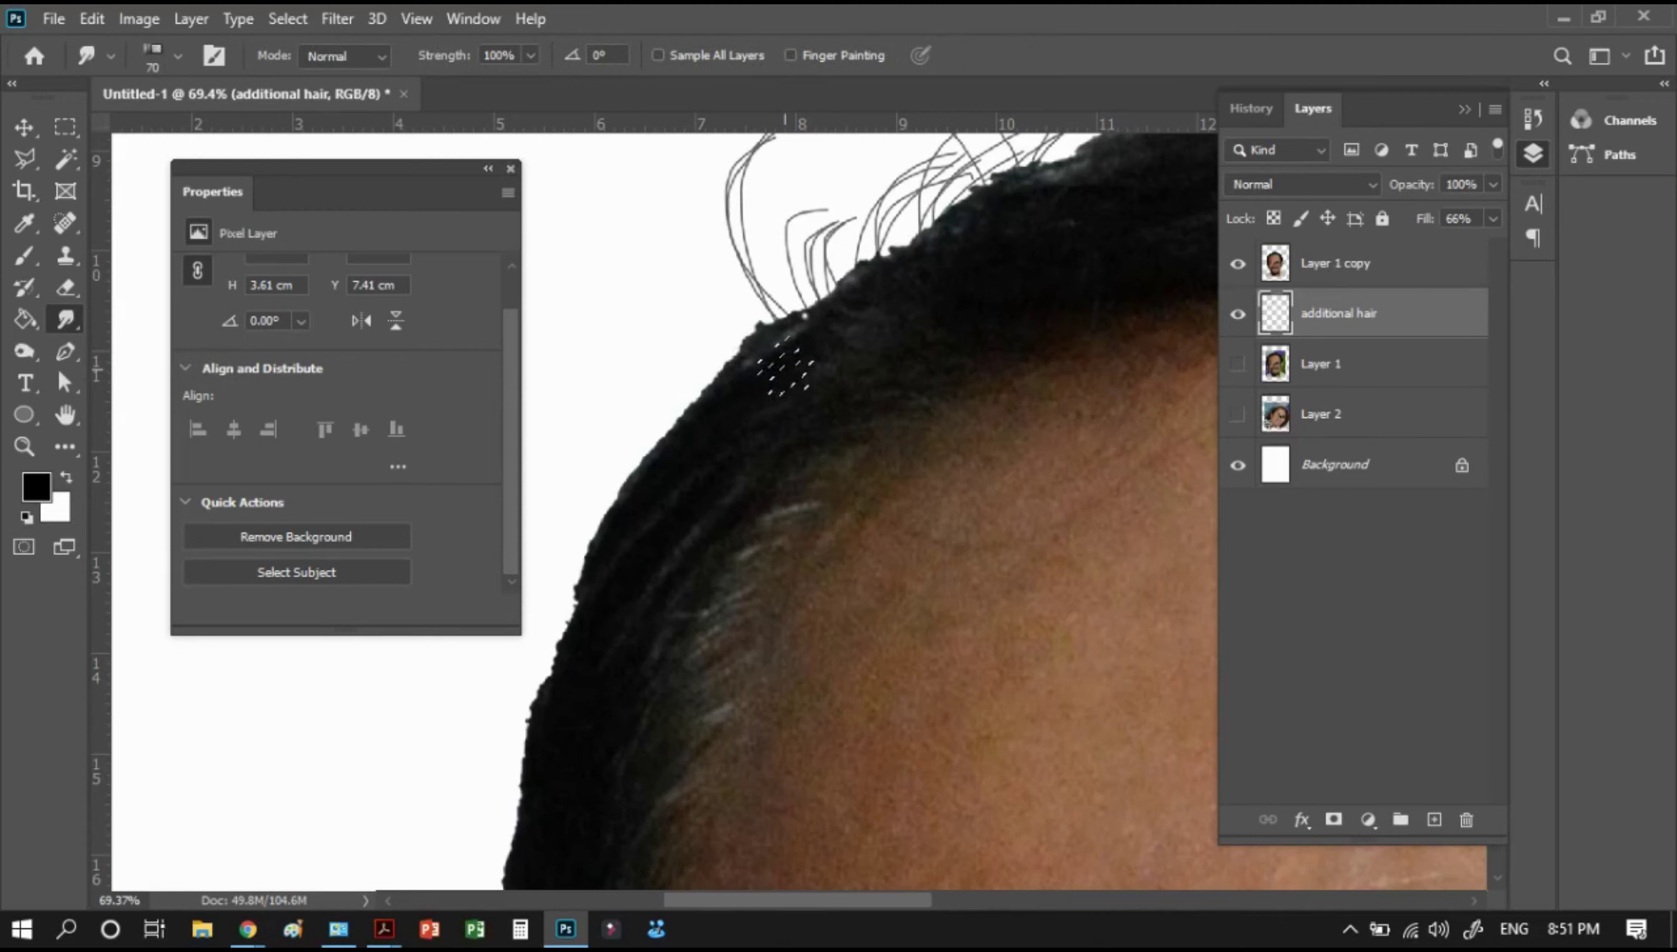
{"action": "right_click", "coordinate": [778, 377]}
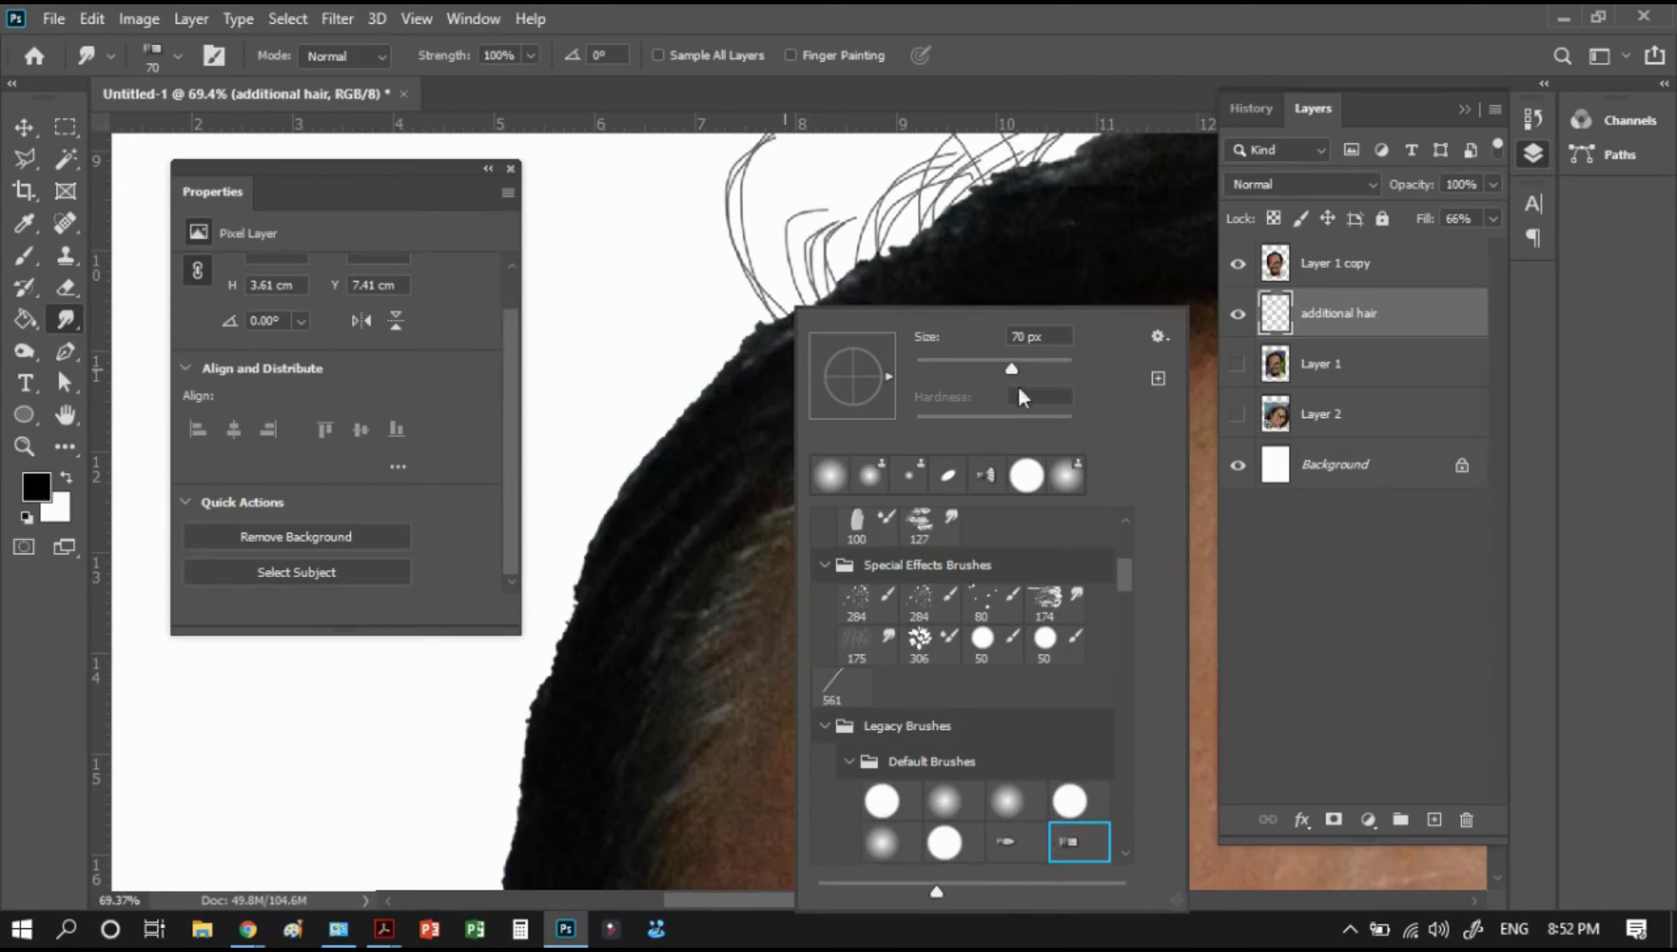
{"action": "scroll", "coordinate": [1093, 514], "scroll_direction": "down", "scroll_amount": 2}
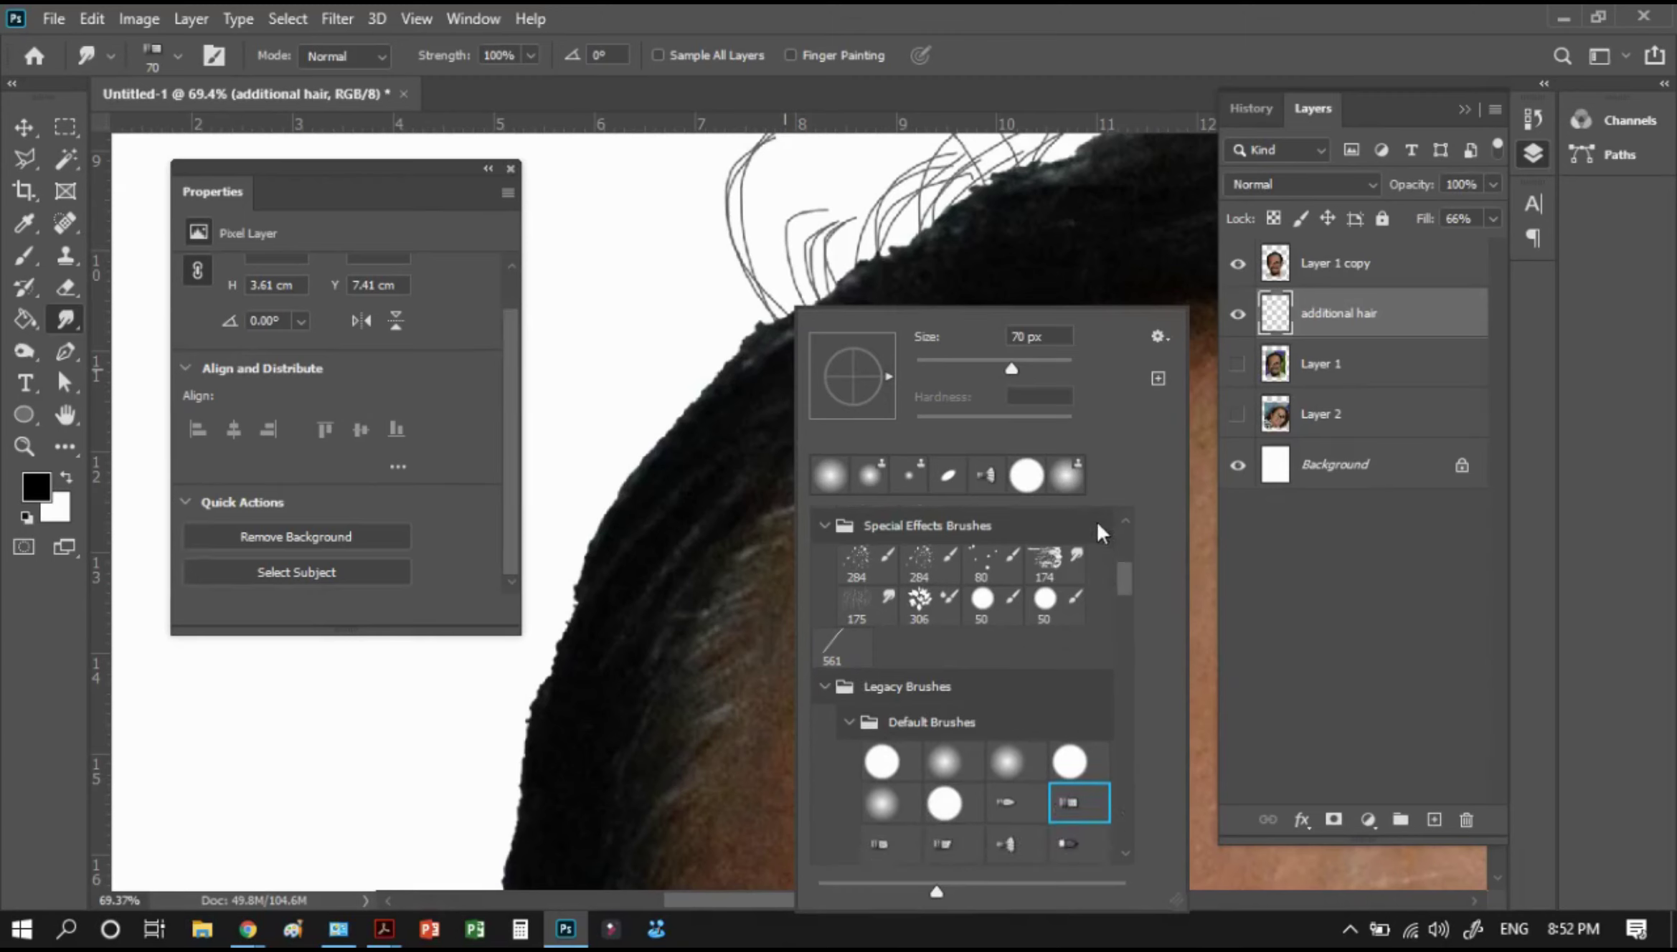
{"action": "scroll", "coordinate": [1101, 609], "scroll_direction": "down", "scroll_amount": 2}
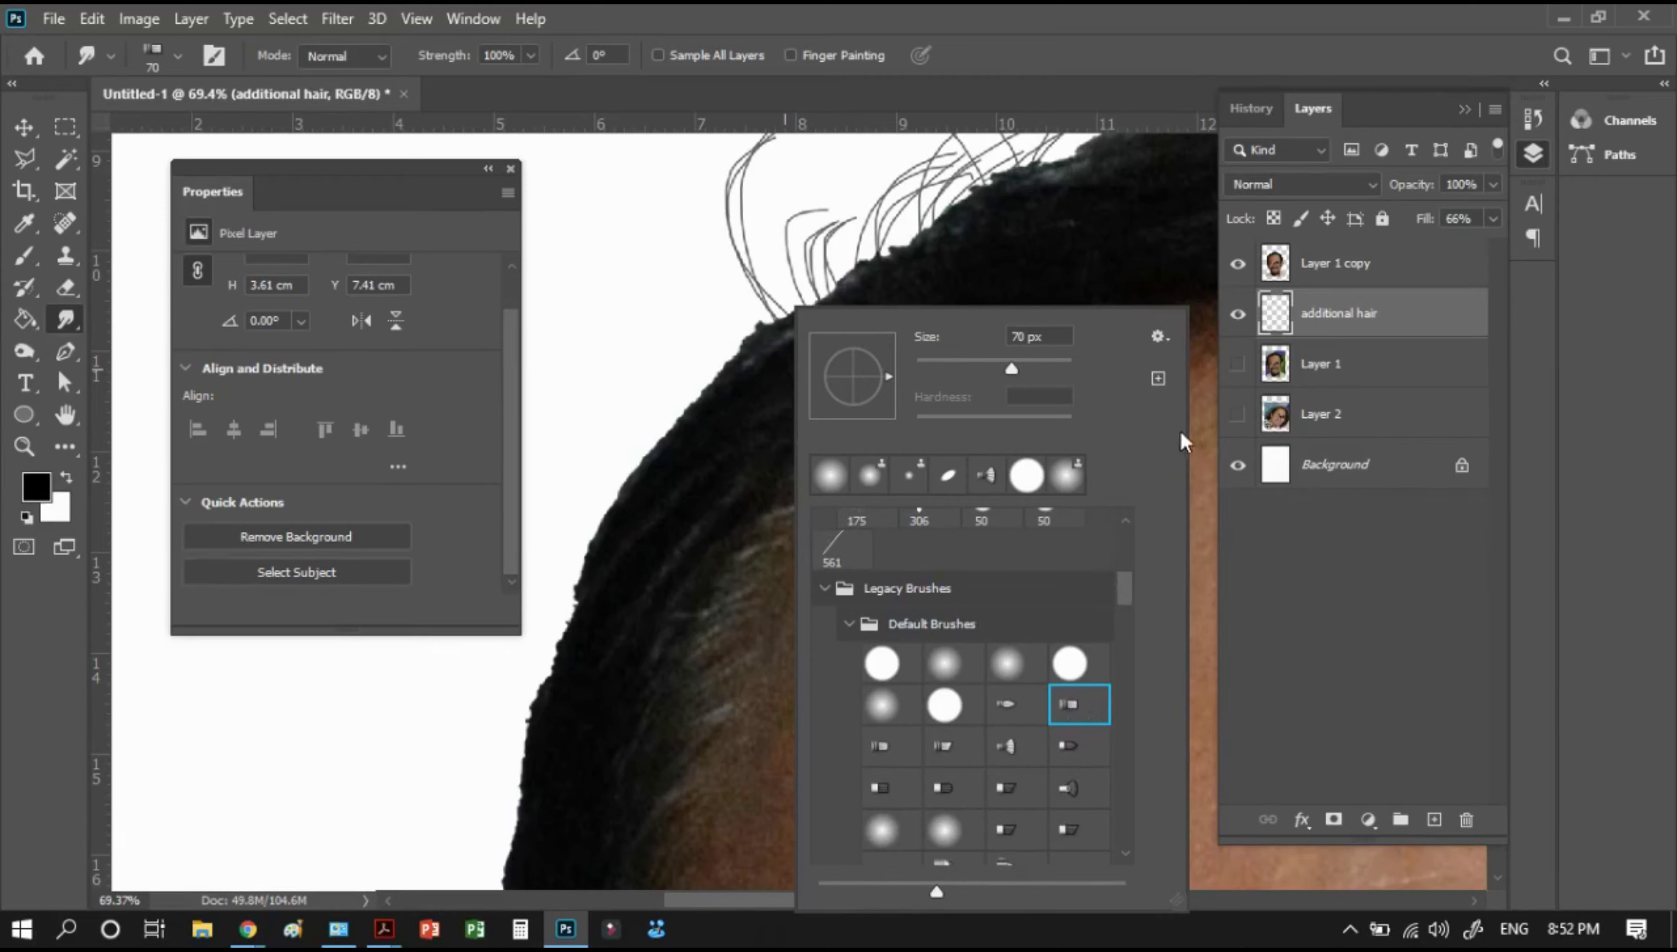
{"action": "left_click", "coordinate": [1164, 334]}
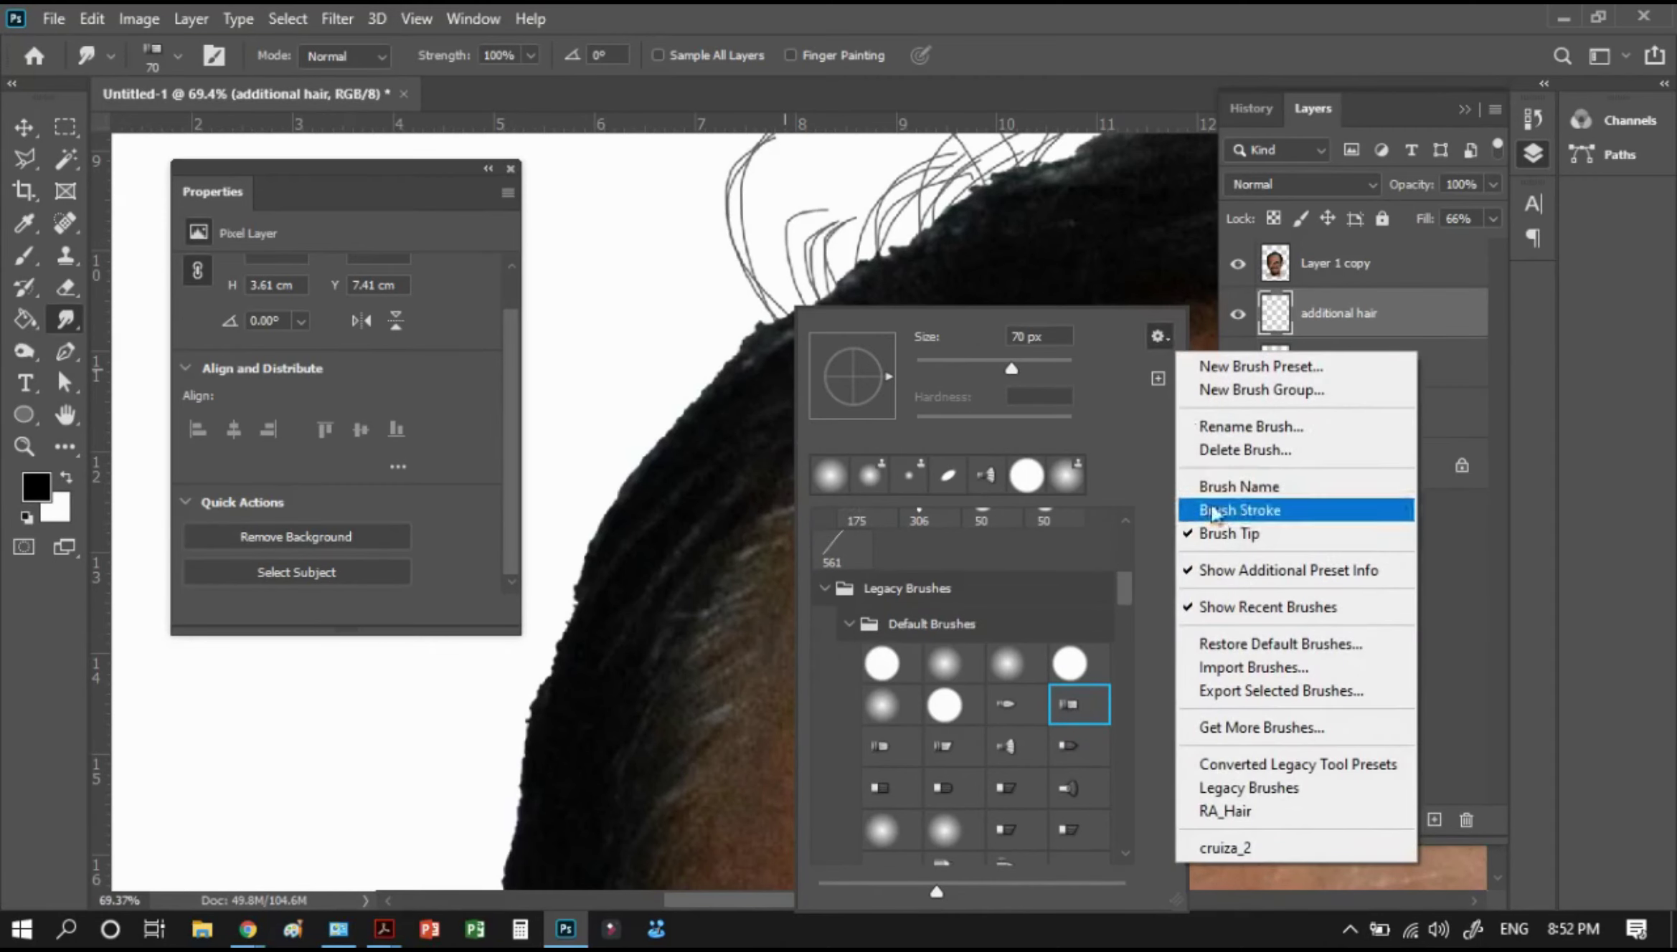
{"action": "left_click", "coordinate": [1241, 516]}
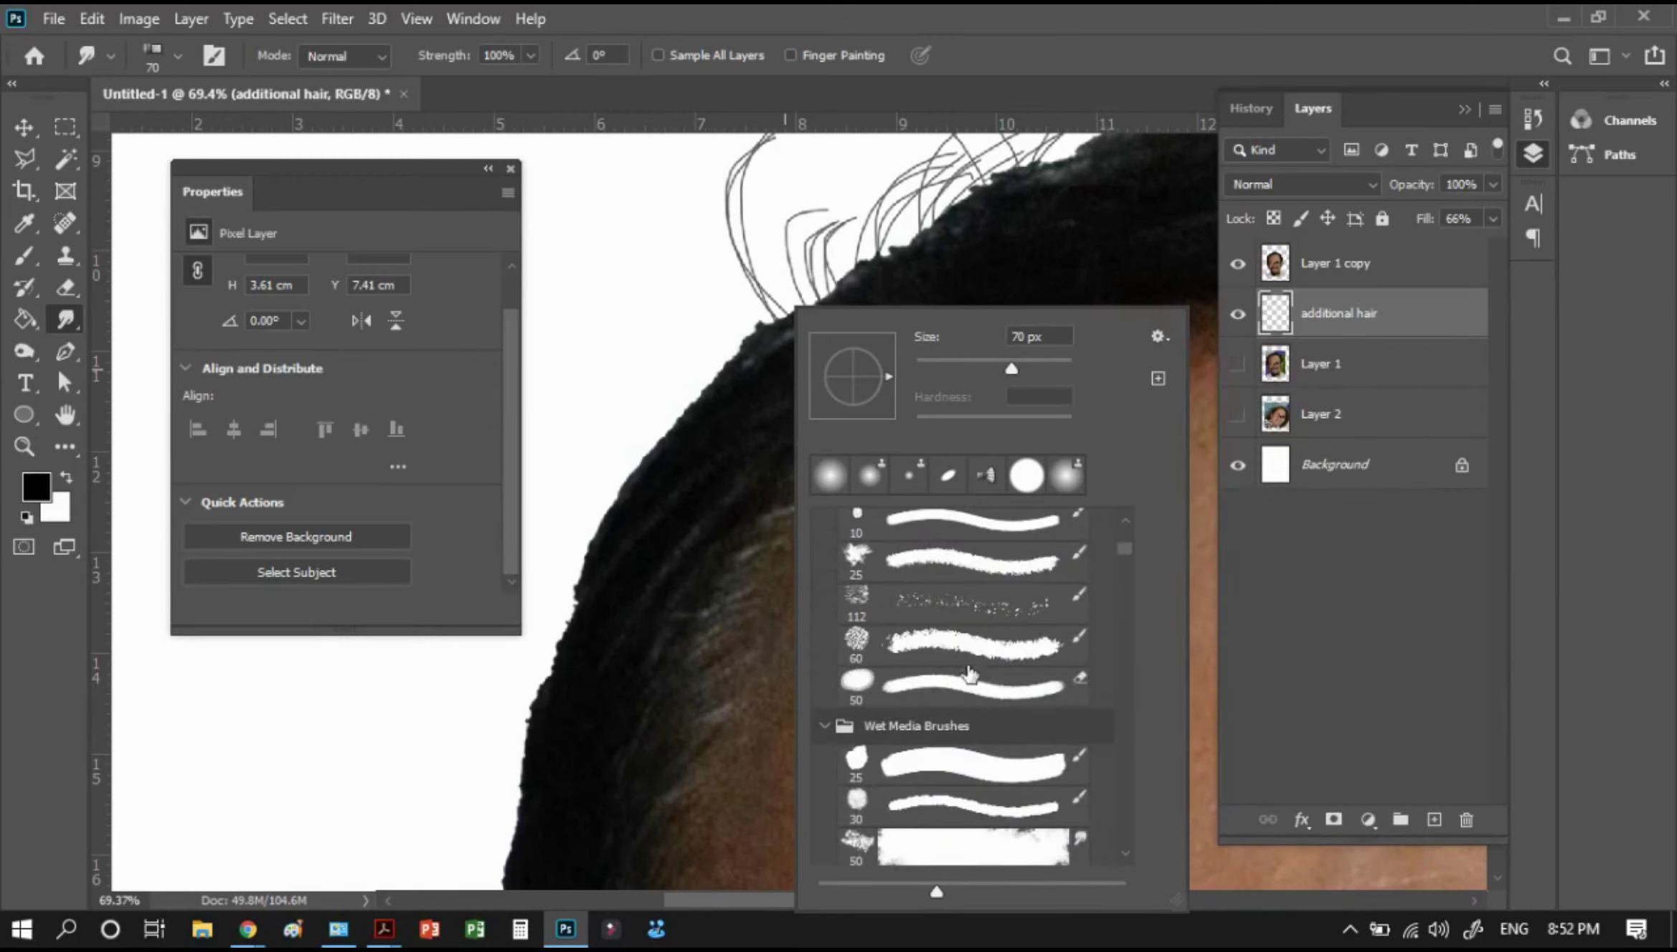
Browse the brush presets, turn stroke previews off and close the picker
{"action": "scroll", "coordinate": [970, 734], "scroll_direction": "down", "scroll_amount": 1}
{"action": "scroll", "coordinate": [970, 733], "scroll_direction": "down", "scroll_amount": 1}
{"action": "scroll", "coordinate": [970, 733], "scroll_direction": "down", "scroll_amount": 2}
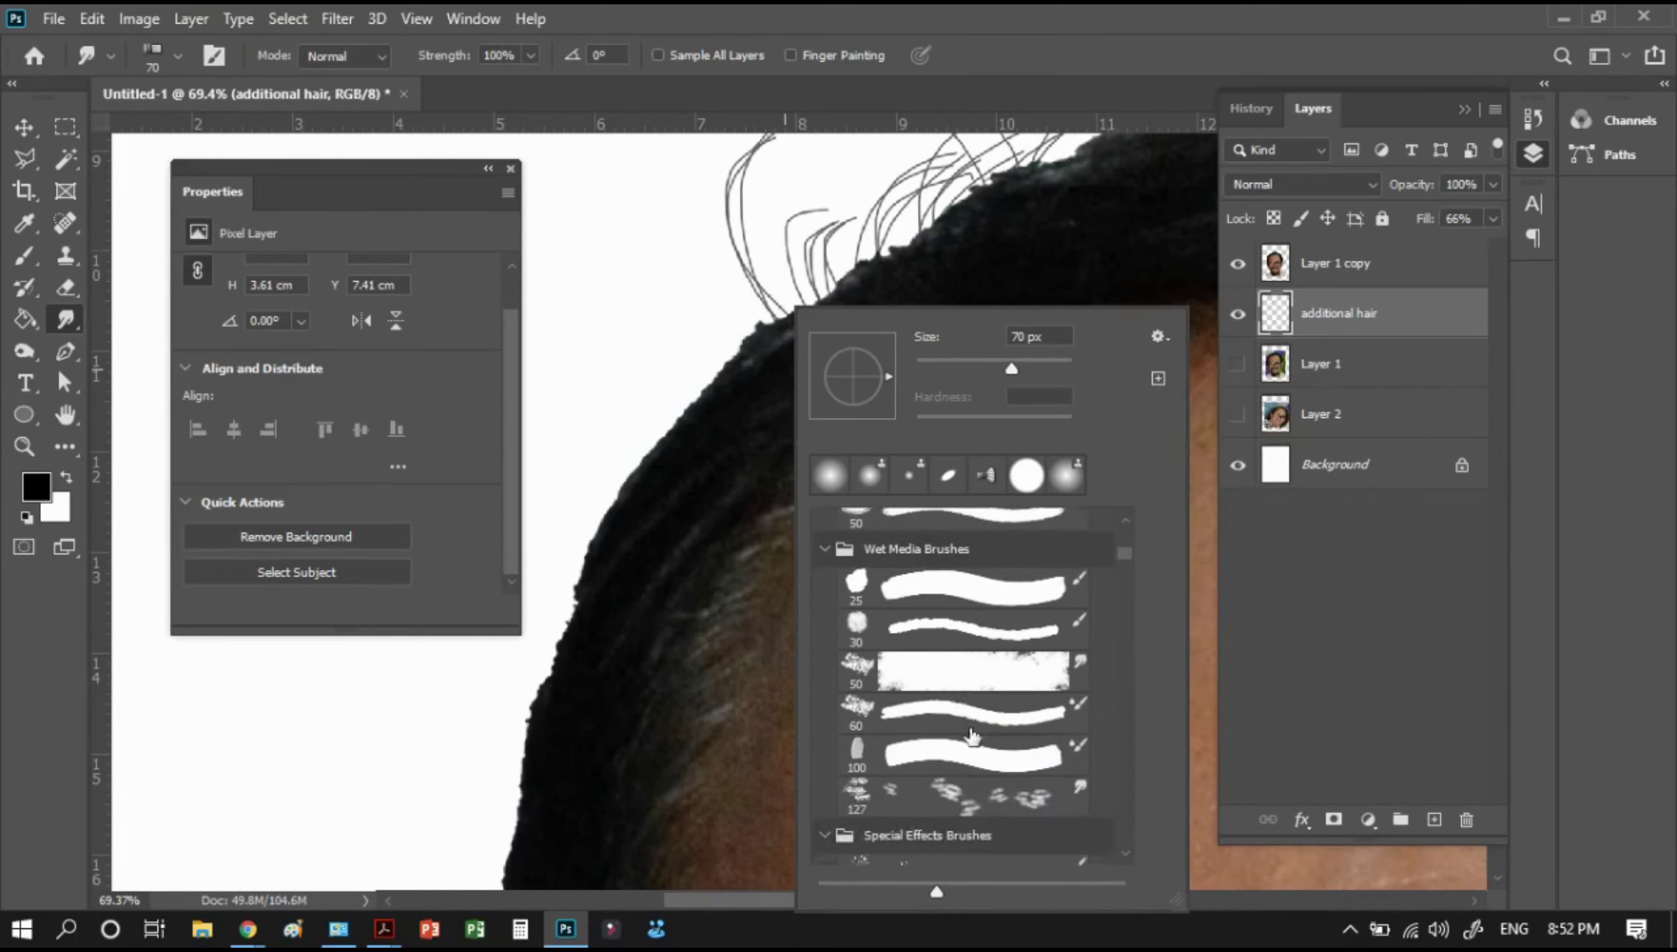
{"action": "scroll", "coordinate": [970, 734], "scroll_direction": "down", "scroll_amount": 2}
{"action": "scroll", "coordinate": [971, 734], "scroll_direction": "down", "scroll_amount": 2}
{"action": "scroll", "coordinate": [970, 733], "scroll_direction": "down", "scroll_amount": 3}
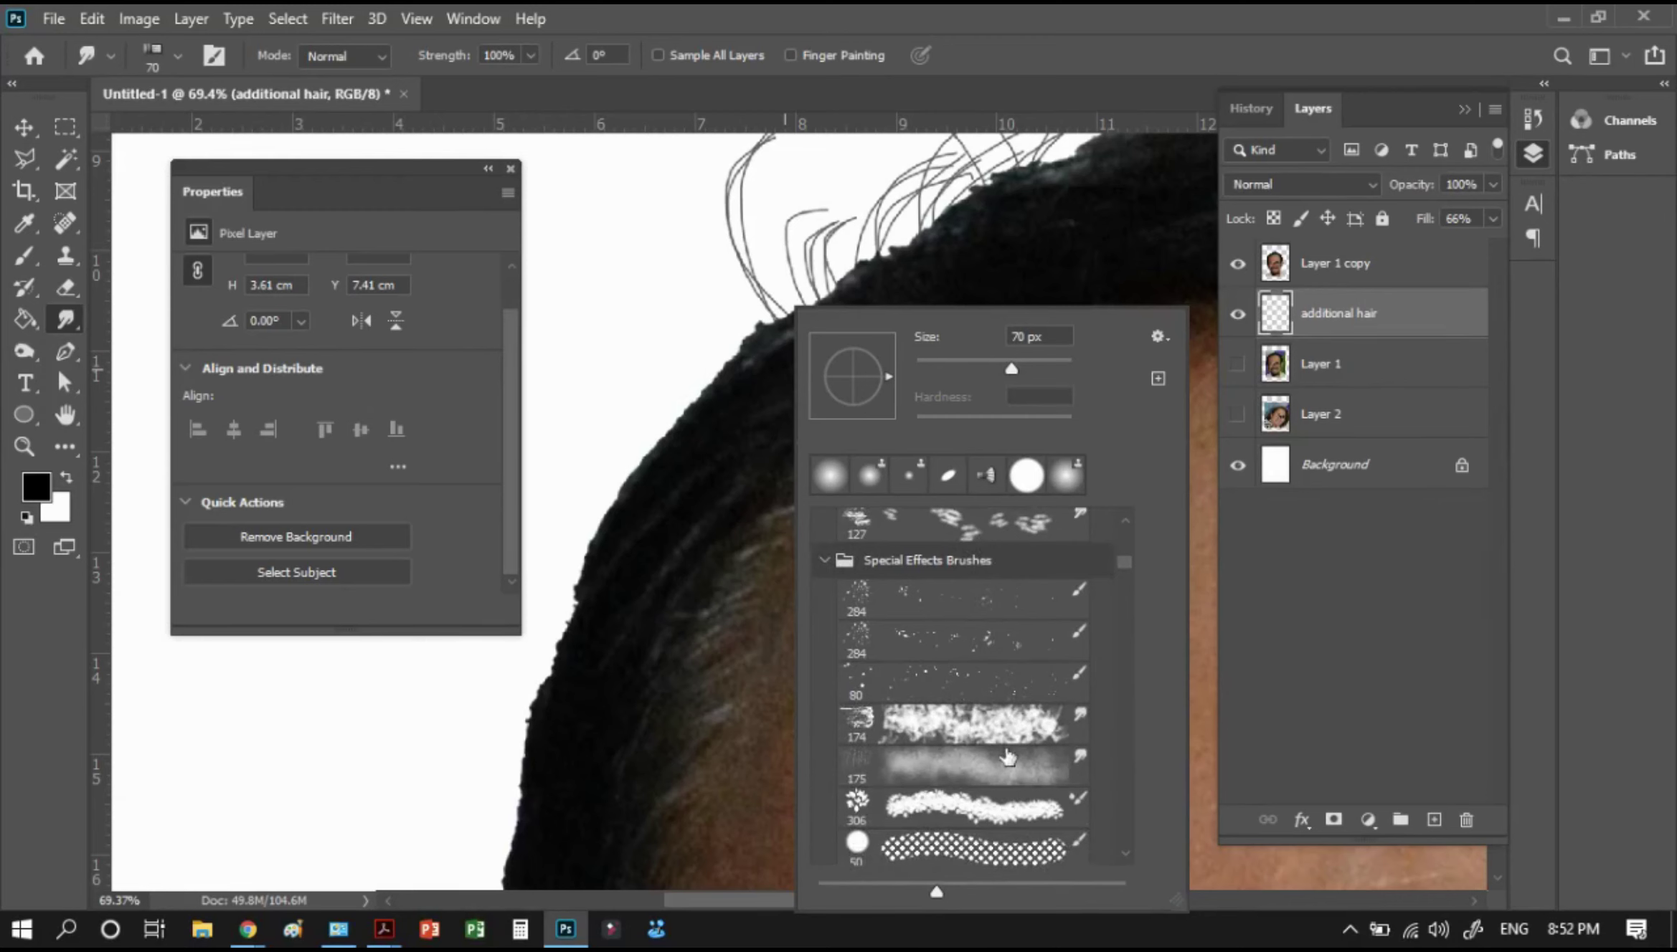
{"action": "scroll", "coordinate": [954, 745], "scroll_direction": "up", "scroll_amount": 3}
{"action": "scroll", "coordinate": [953, 746], "scroll_direction": "up", "scroll_amount": 2}
{"action": "scroll", "coordinate": [954, 746], "scroll_direction": "up", "scroll_amount": 1}
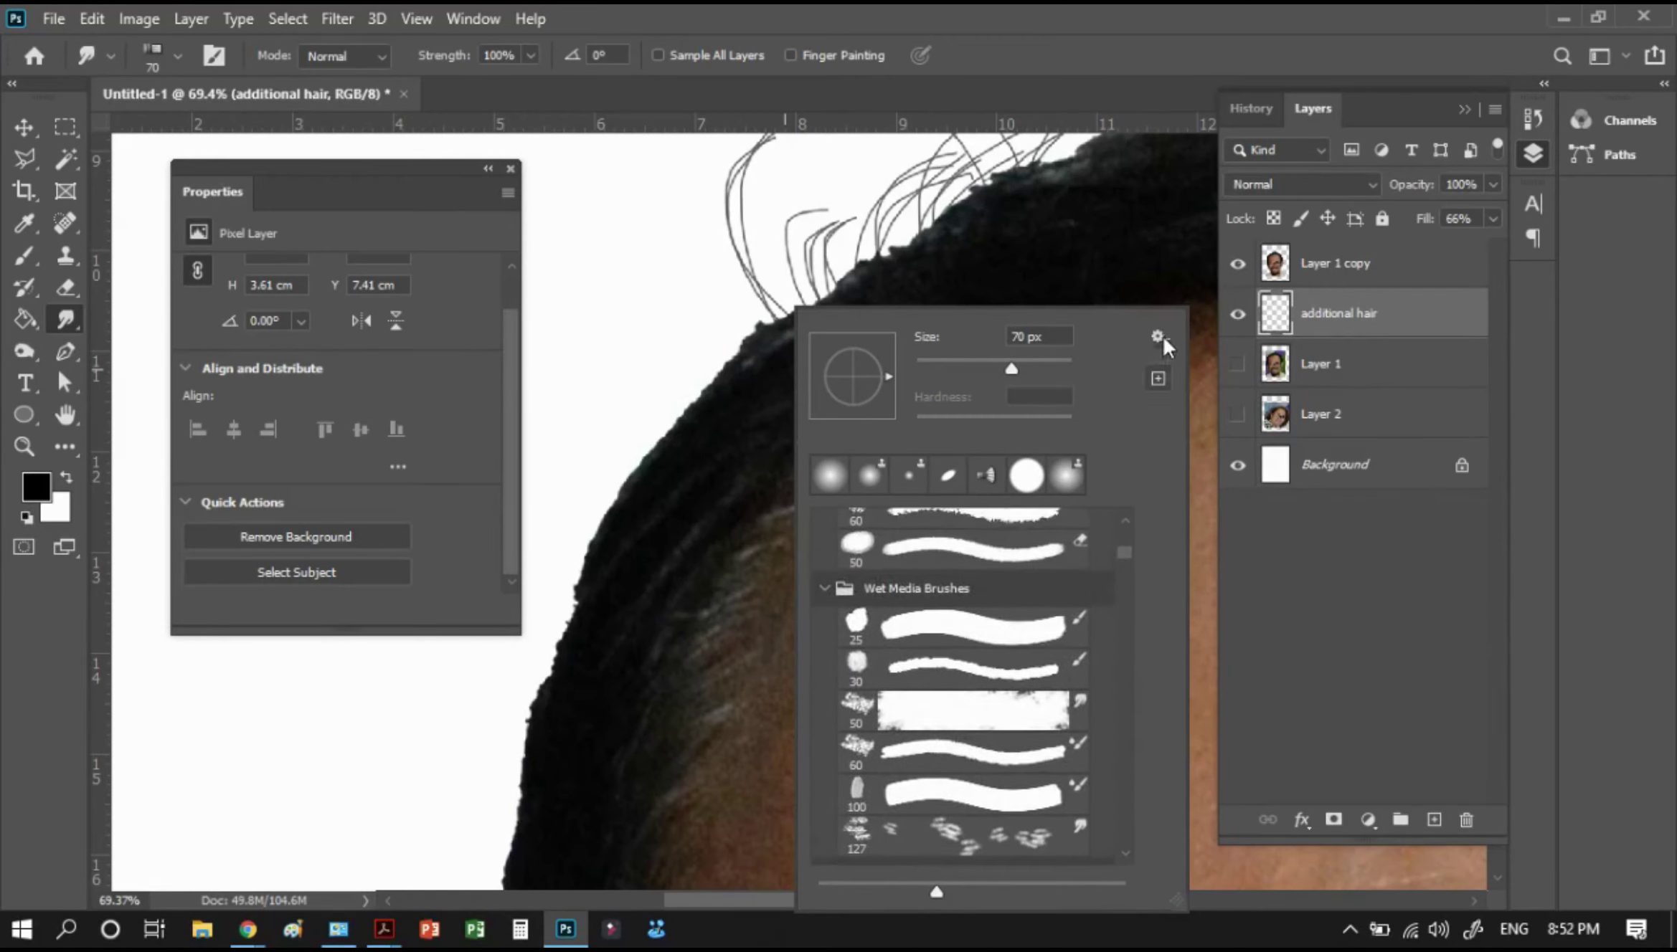
{"action": "left_click", "coordinate": [1158, 336]}
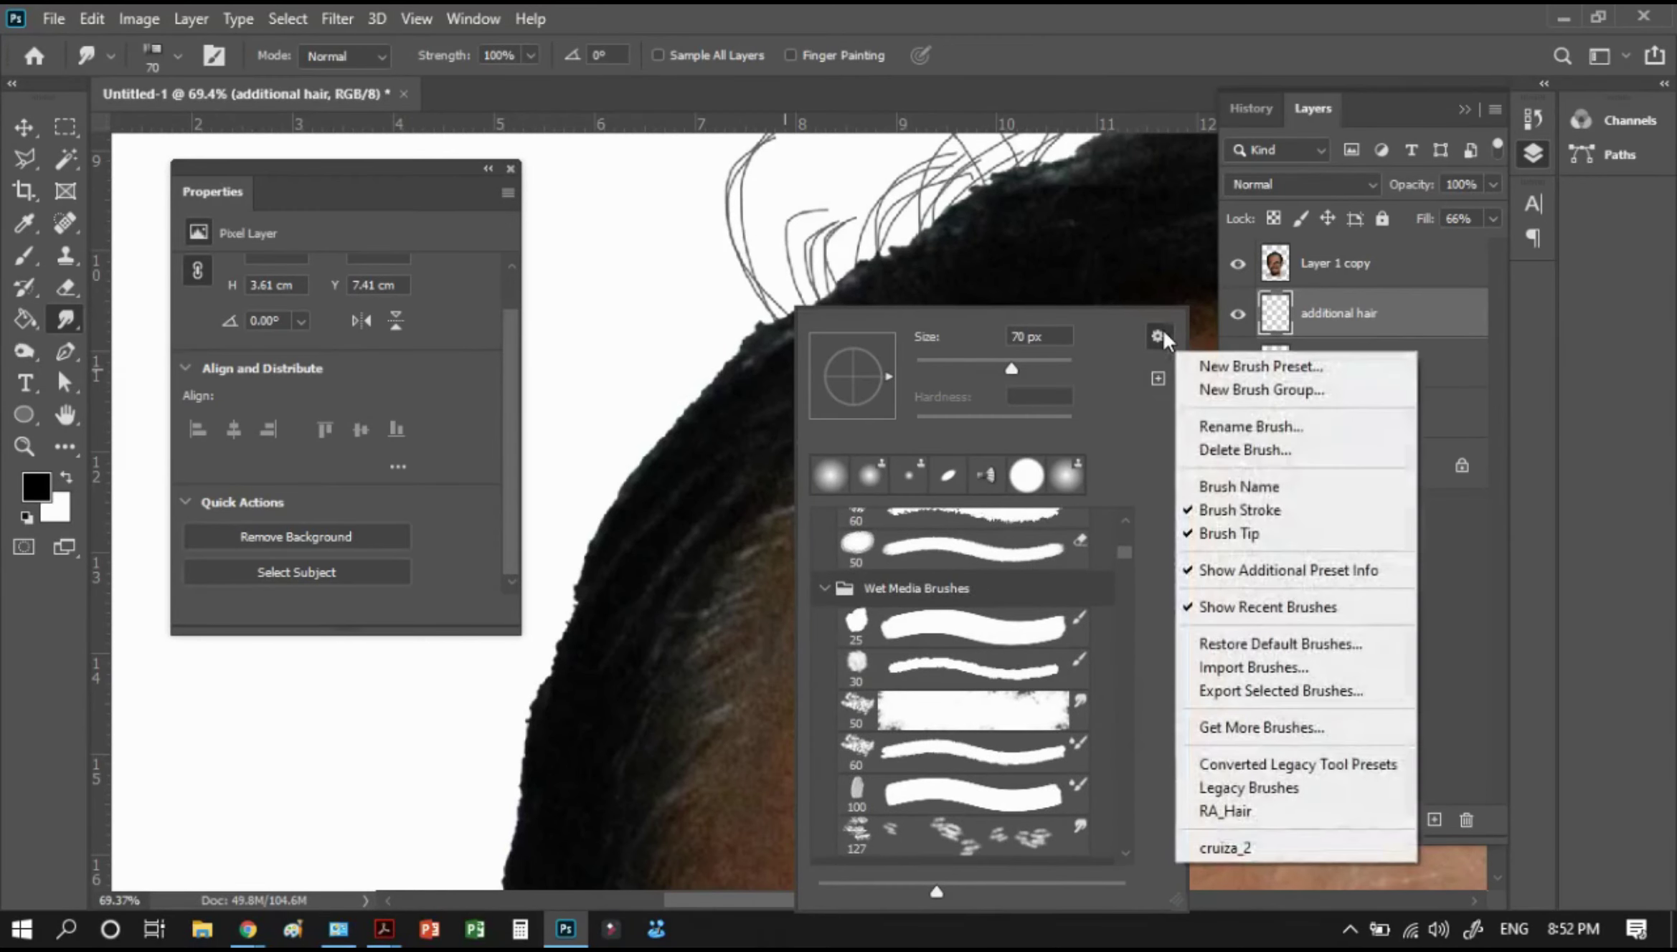
{"action": "left_click", "coordinate": [1202, 513]}
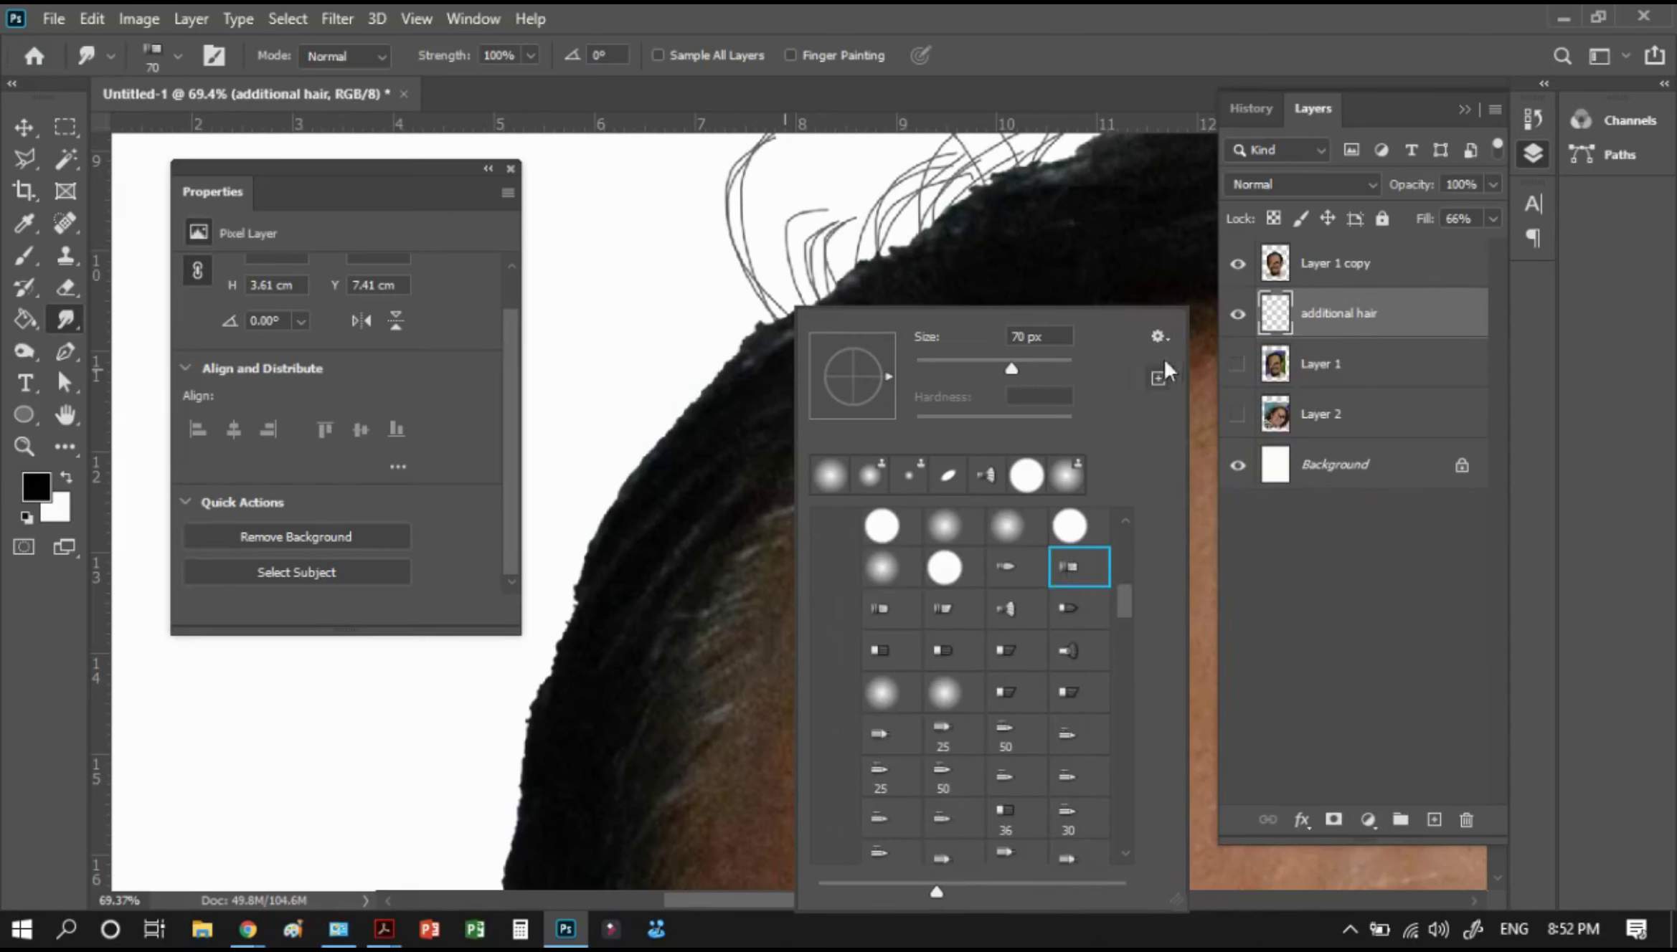
{"action": "left_click", "coordinate": [1260, 39]}
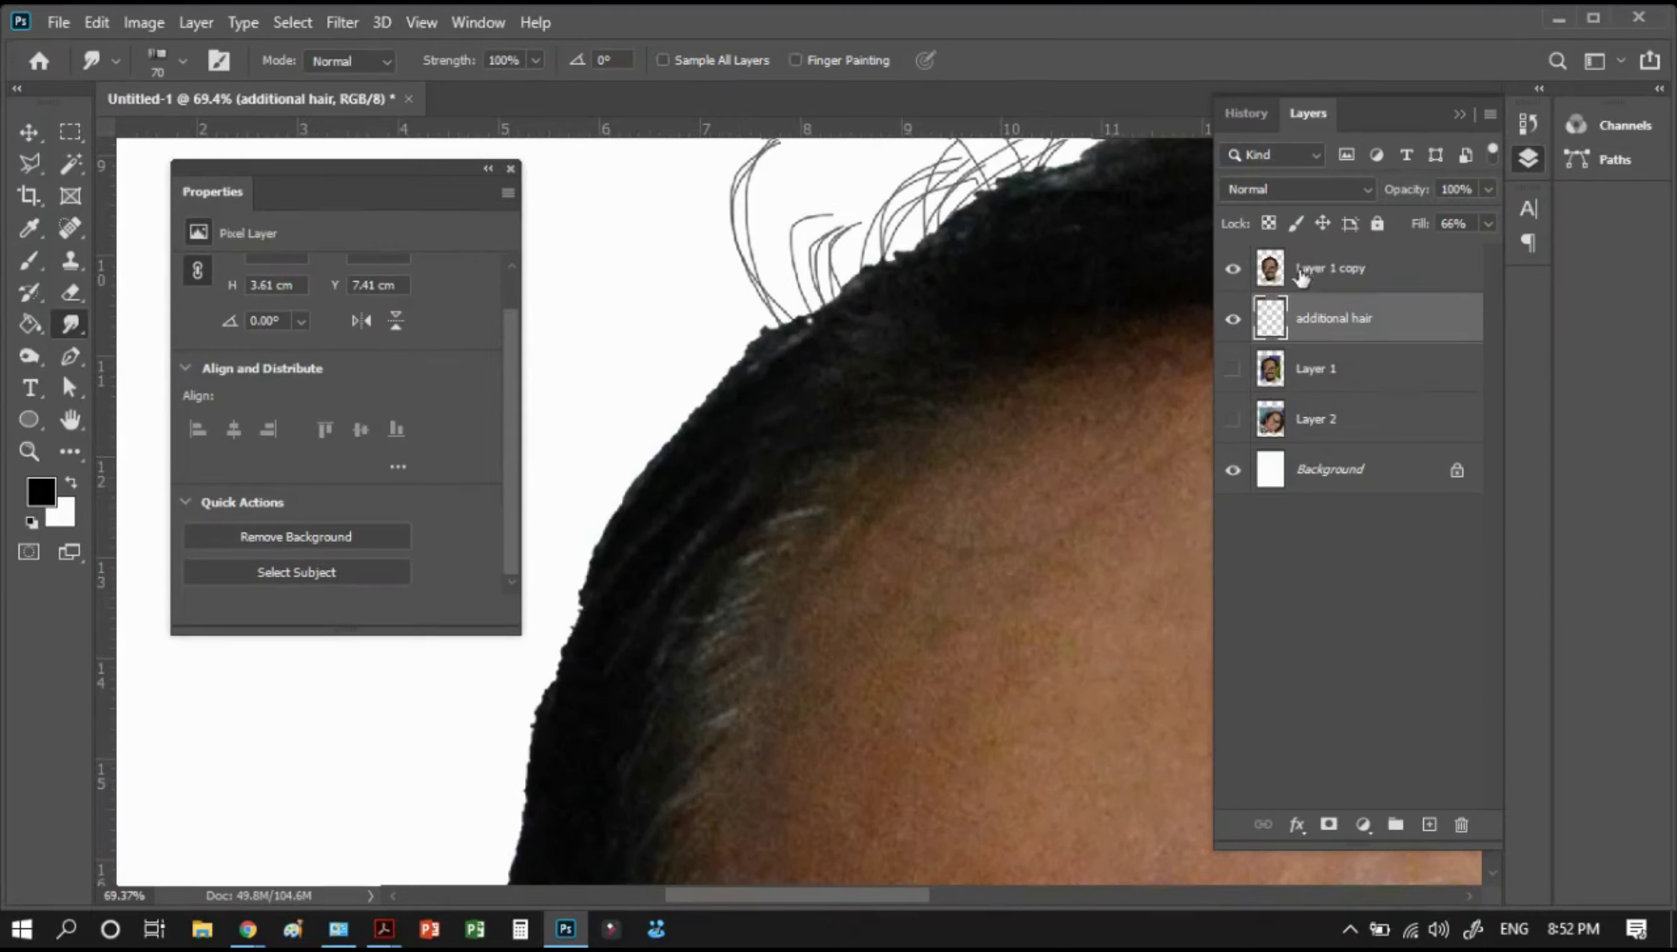
On Layer 1 copy, smudge strands out of the left hair edge toward the ear
{"action": "left_click", "coordinate": [1313, 277]}
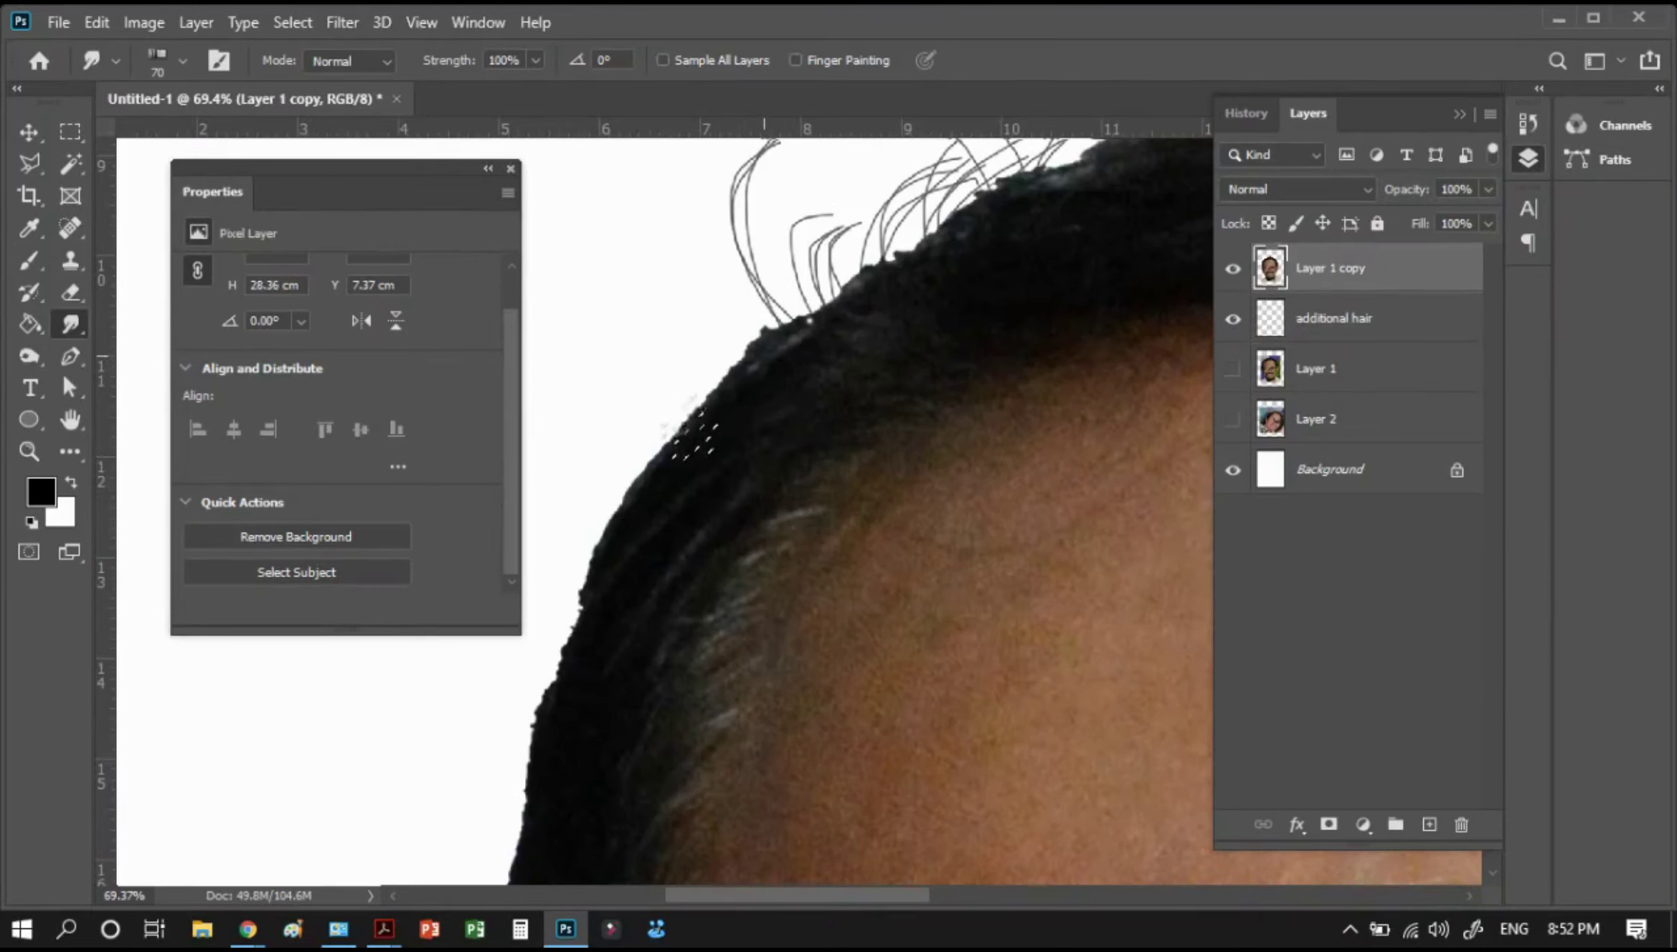
{"action": "mouse_move", "coordinate": [692, 437]}
{"action": "left_mouse_down"}
{"action": "mouse_move", "coordinate": [782, 331]}
{"action": "mouse_move", "coordinate": [706, 393]}
{"action": "left_mouse_up"}
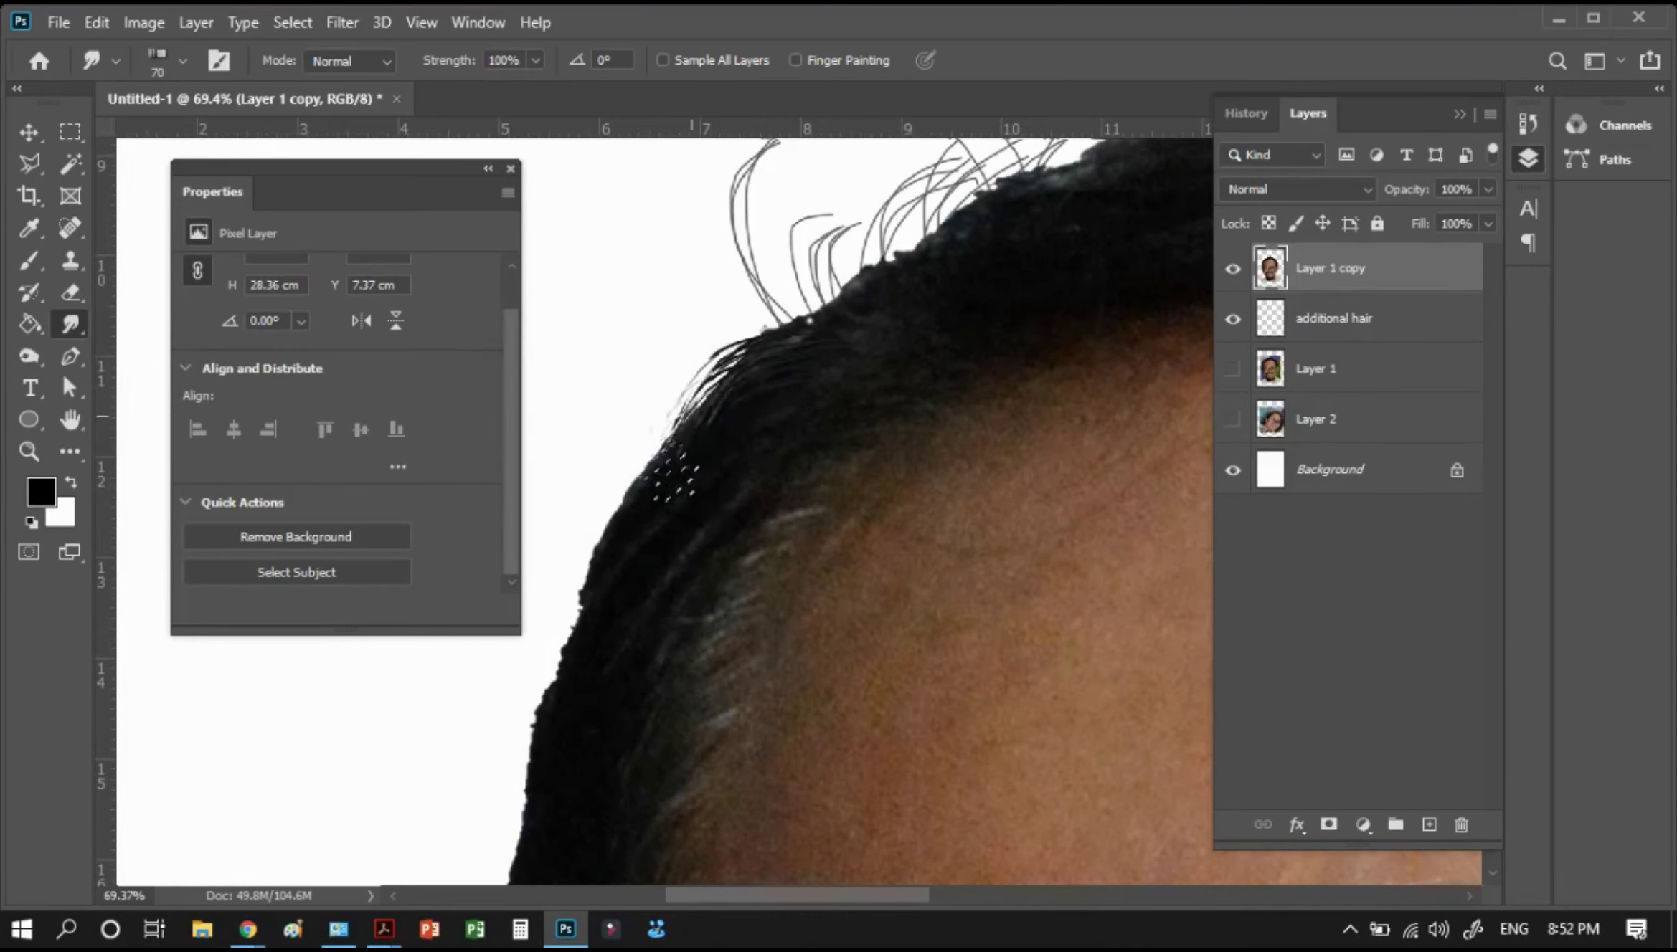
{"action": "mouse_move", "coordinate": [678, 495]}
{"action": "left_mouse_down"}
{"action": "mouse_move", "coordinate": [624, 441]}
{"action": "mouse_move", "coordinate": [610, 466]}
{"action": "left_mouse_up"}
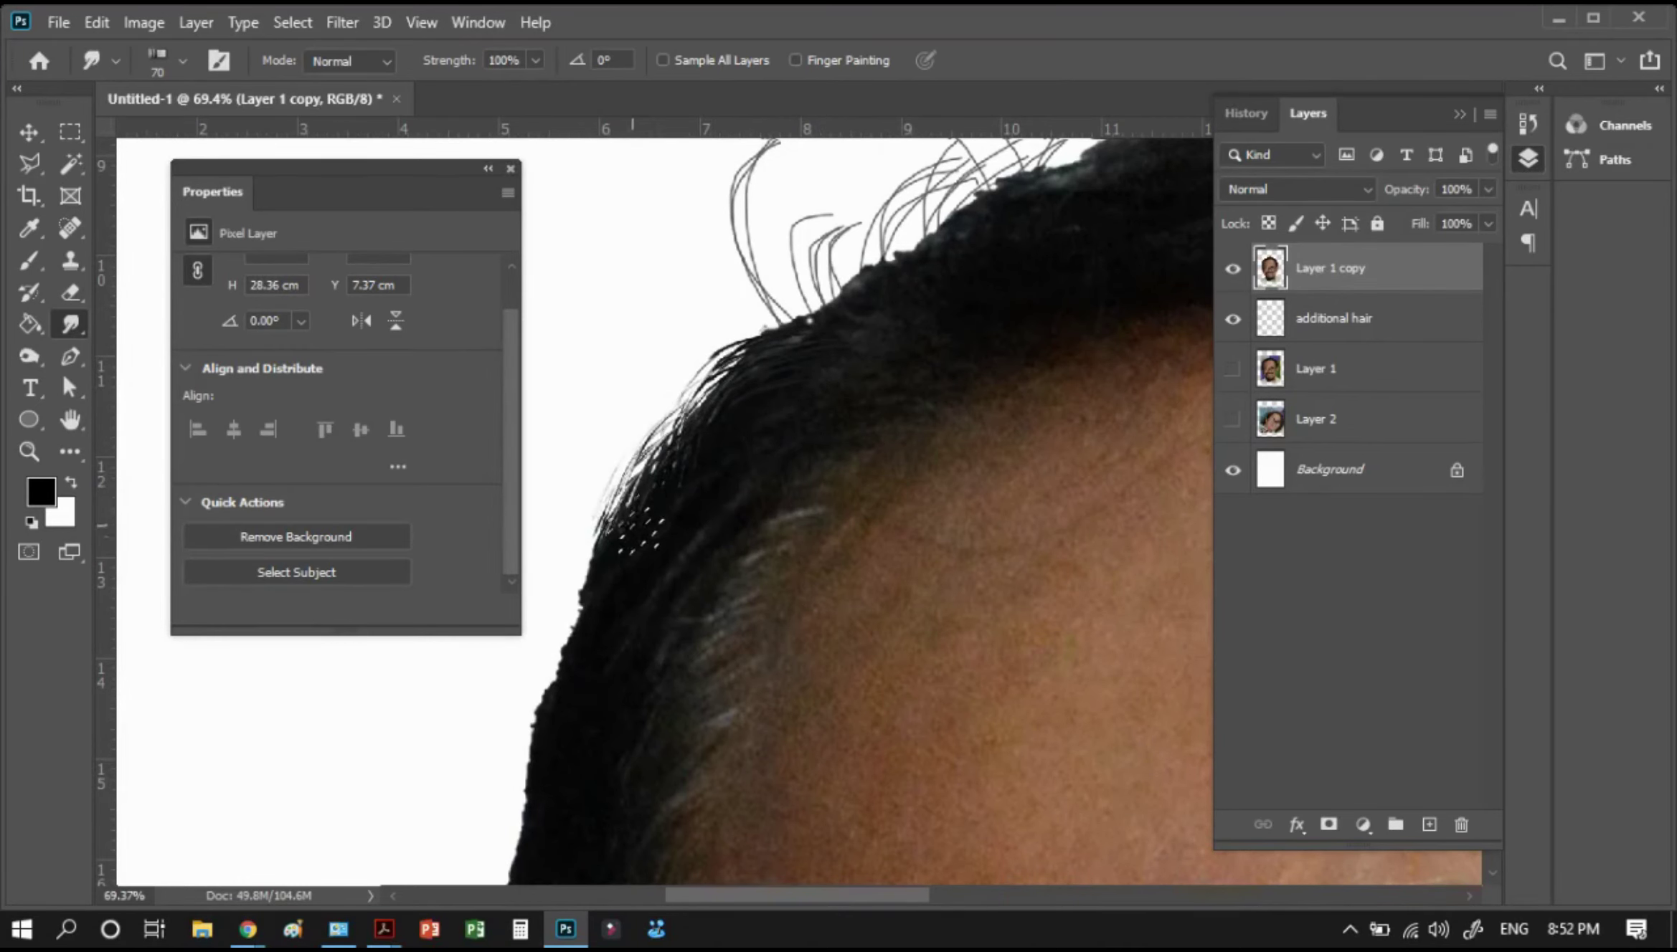
{"action": "mouse_move", "coordinate": [599, 693]}
{"action": "left_mouse_down"}
{"action": "mouse_move", "coordinate": [768, 450]}
{"action": "mouse_move", "coordinate": [781, 319]}
{"action": "left_mouse_up"}
{"action": "mouse_move", "coordinate": [738, 430]}
{"action": "left_mouse_down"}
{"action": "mouse_move", "coordinate": [805, 288]}
{"action": "mouse_move", "coordinate": [734, 457]}
{"action": "mouse_move", "coordinate": [749, 450]}
{"action": "mouse_move", "coordinate": [711, 648]}
{"action": "mouse_move", "coordinate": [717, 291]}
{"action": "mouse_move", "coordinate": [720, 488]}
{"action": "left_mouse_up"}
{"action": "mouse_move", "coordinate": [728, 591]}
{"action": "left_mouse_down"}
{"action": "mouse_move", "coordinate": [746, 566]}
{"action": "mouse_move", "coordinate": [745, 685]}
{"action": "left_mouse_up"}
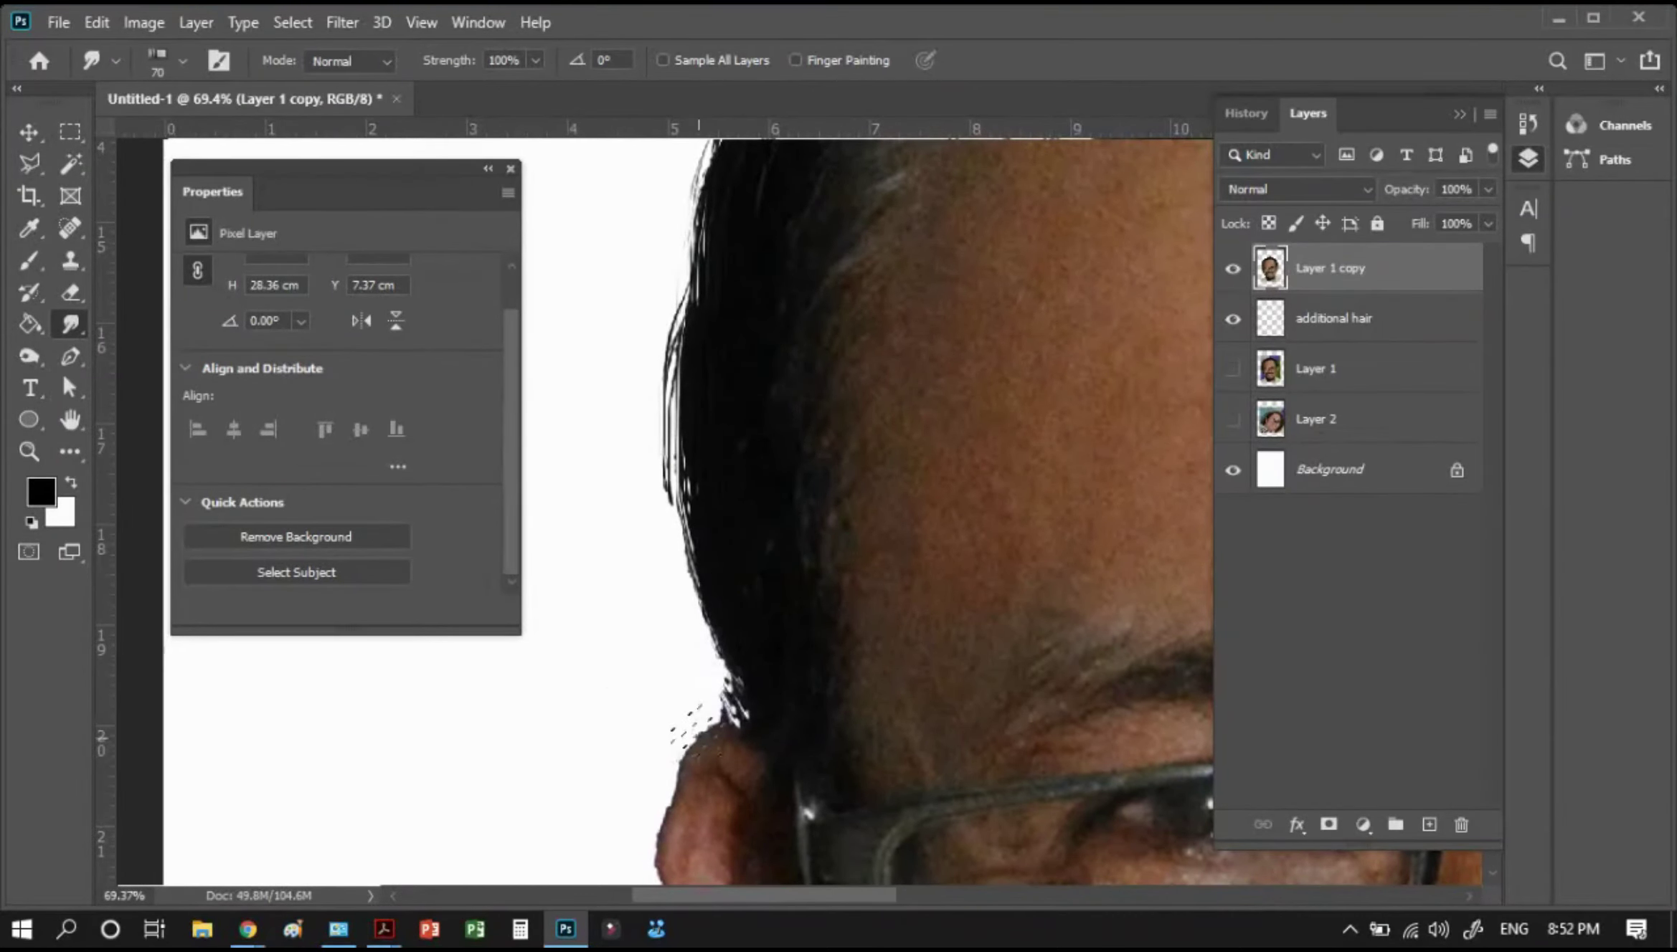
{"action": "left_click_drag", "start_coordinate": [709, 780], "coordinate": [737, 543]}
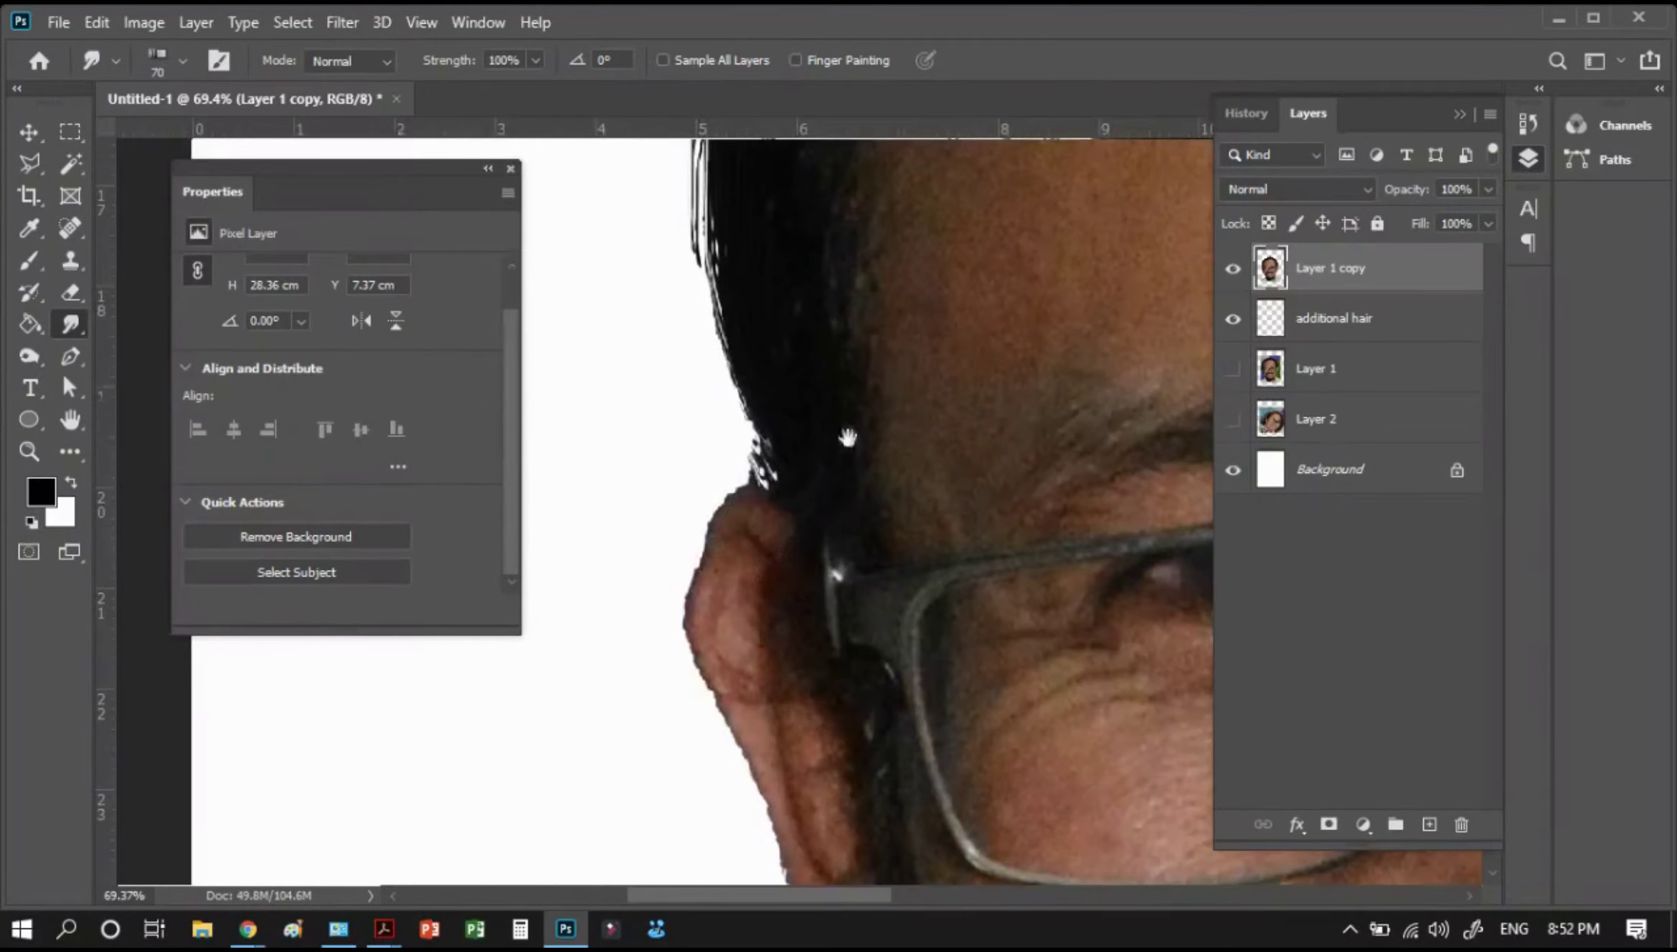
{"action": "mouse_move", "coordinate": [847, 436]}
{"action": "left_mouse_down"}
{"action": "mouse_move", "coordinate": [842, 337]}
{"action": "mouse_move", "coordinate": [715, 651]}
{"action": "left_mouse_up"}
{"action": "left_click_drag", "start_coordinate": [774, 521], "coordinate": [748, 445]}
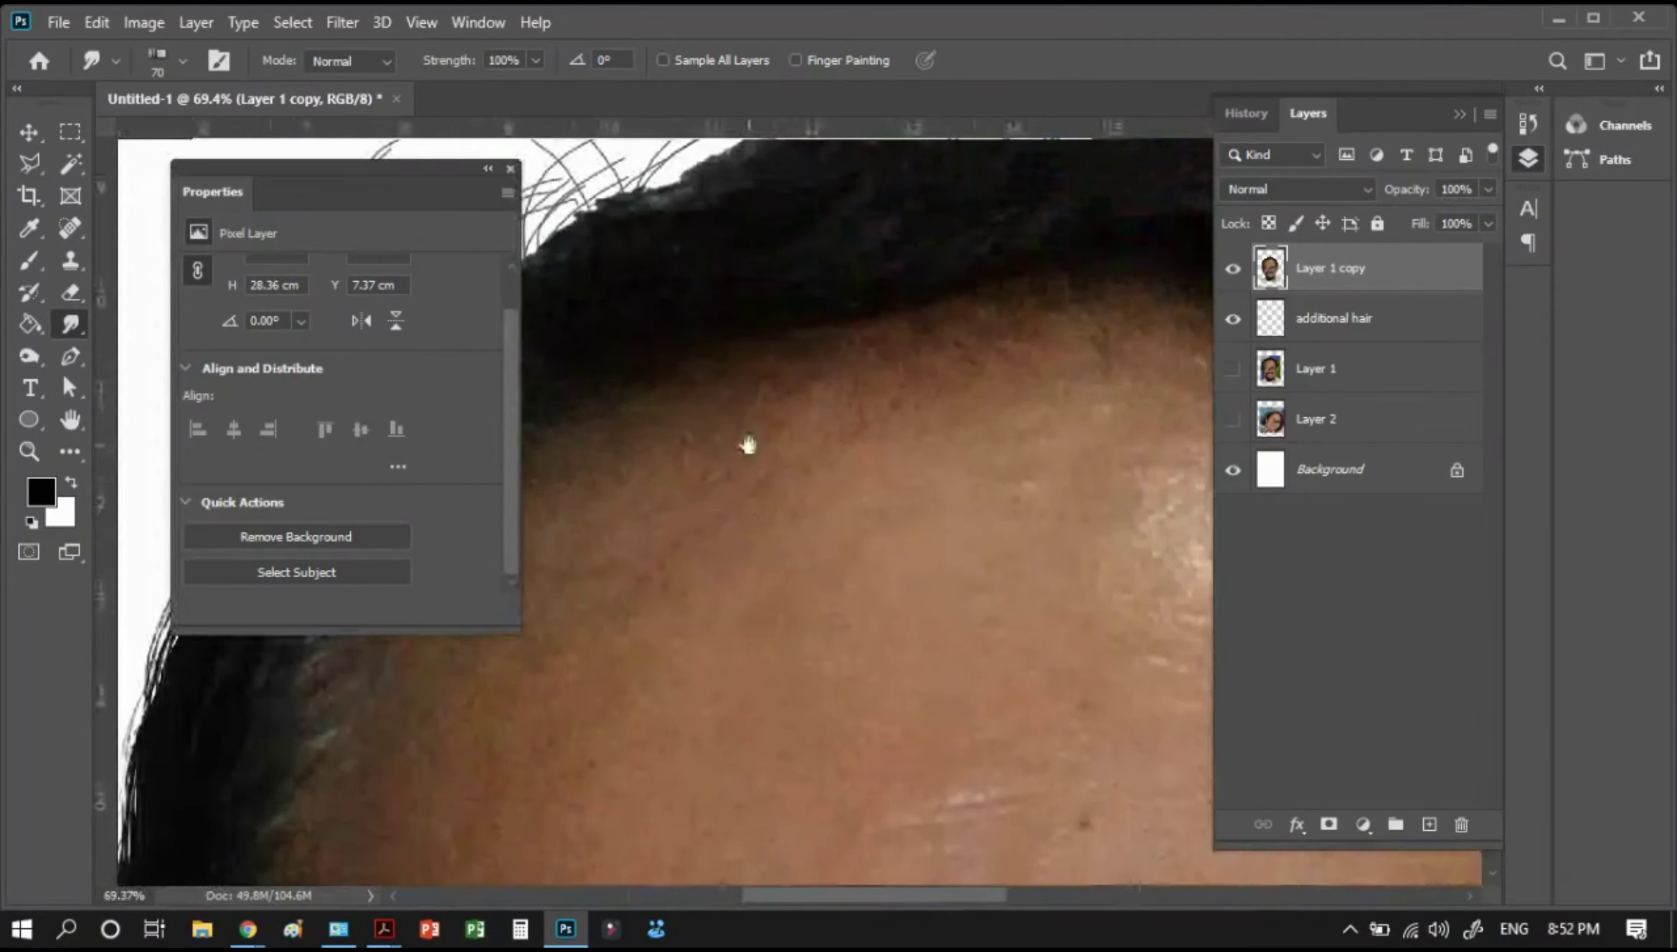
Close the Properties panel and pull spiky strands up along the crown's top edge
{"action": "left_click", "coordinate": [511, 169]}
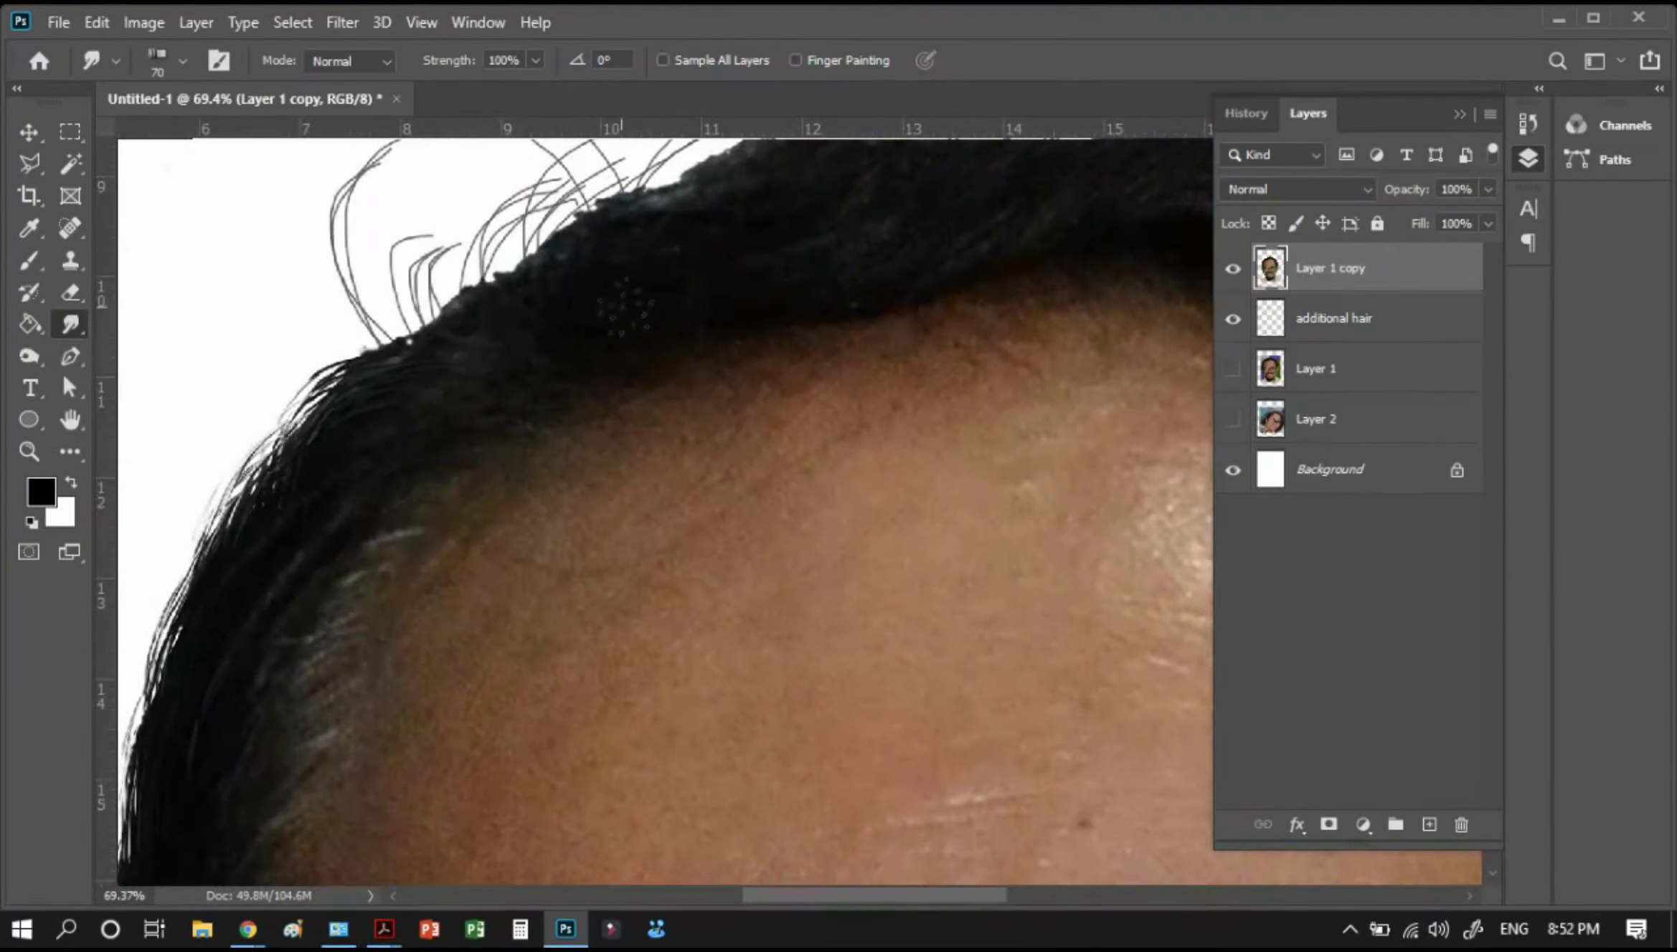
{"action": "left_click_drag", "start_coordinate": [717, 301], "coordinate": [474, 529]}
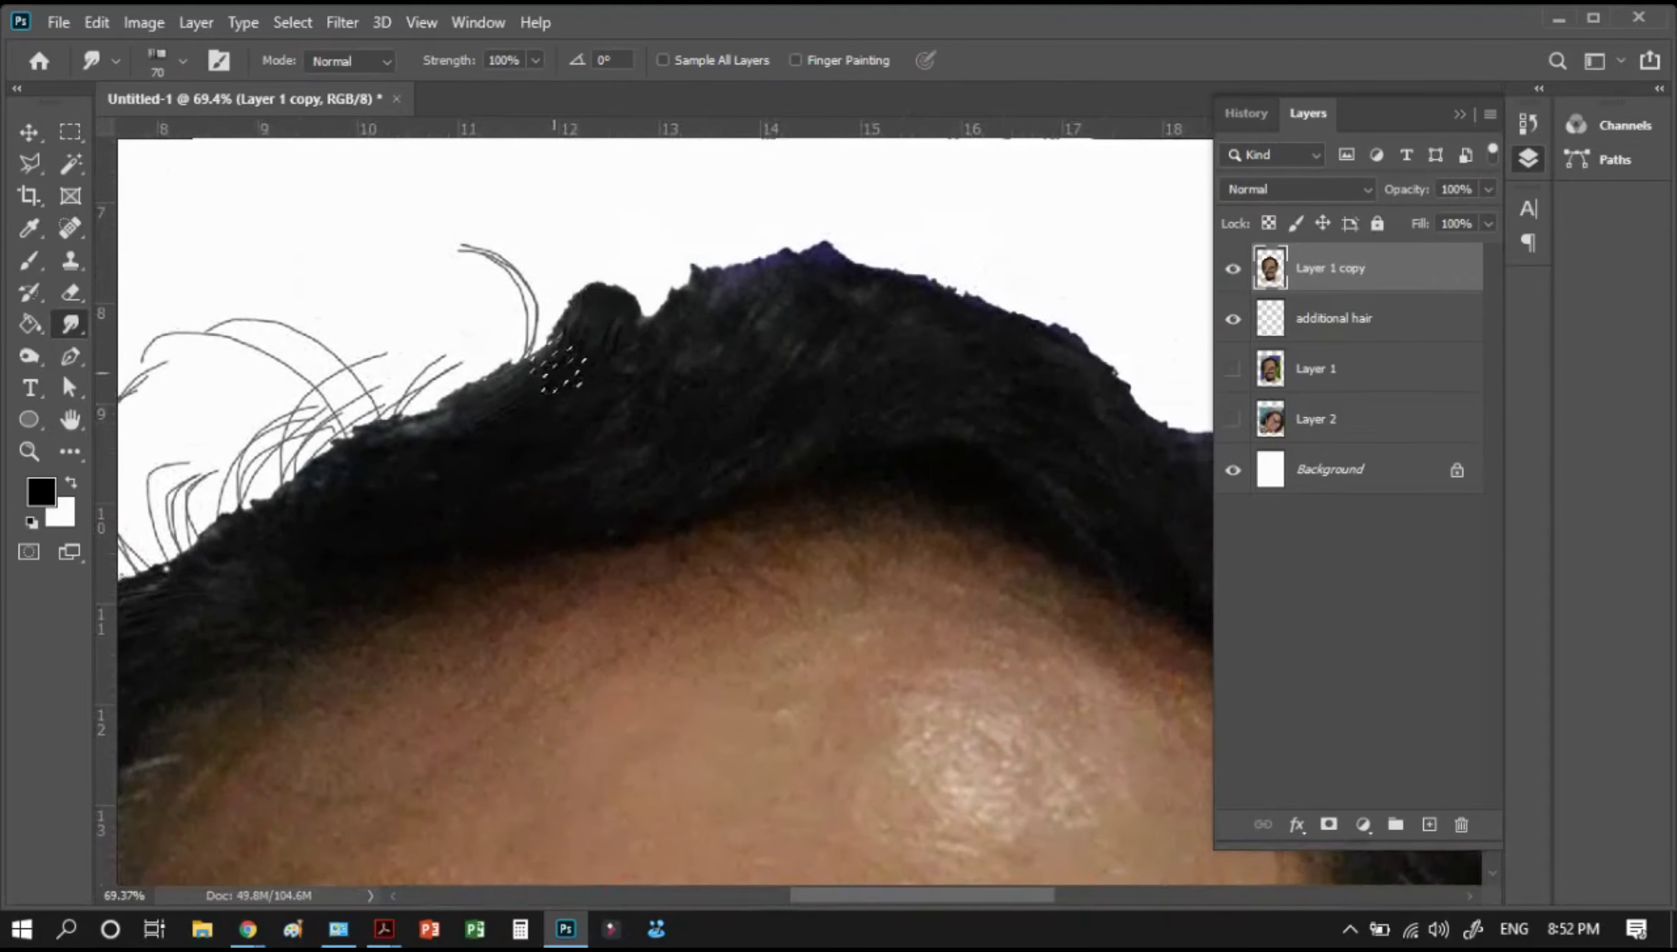
{"action": "left_click_drag", "start_coordinate": [568, 364], "coordinate": [563, 287]}
{"action": "mouse_move", "coordinate": [599, 345]}
{"action": "left_mouse_down"}
{"action": "mouse_move", "coordinate": [631, 273]}
{"action": "mouse_move", "coordinate": [688, 262]}
{"action": "left_mouse_up"}
{"action": "left_click_drag", "start_coordinate": [724, 319], "coordinate": [753, 262]}
{"action": "left_click_drag", "start_coordinate": [814, 362], "coordinate": [618, 345]}
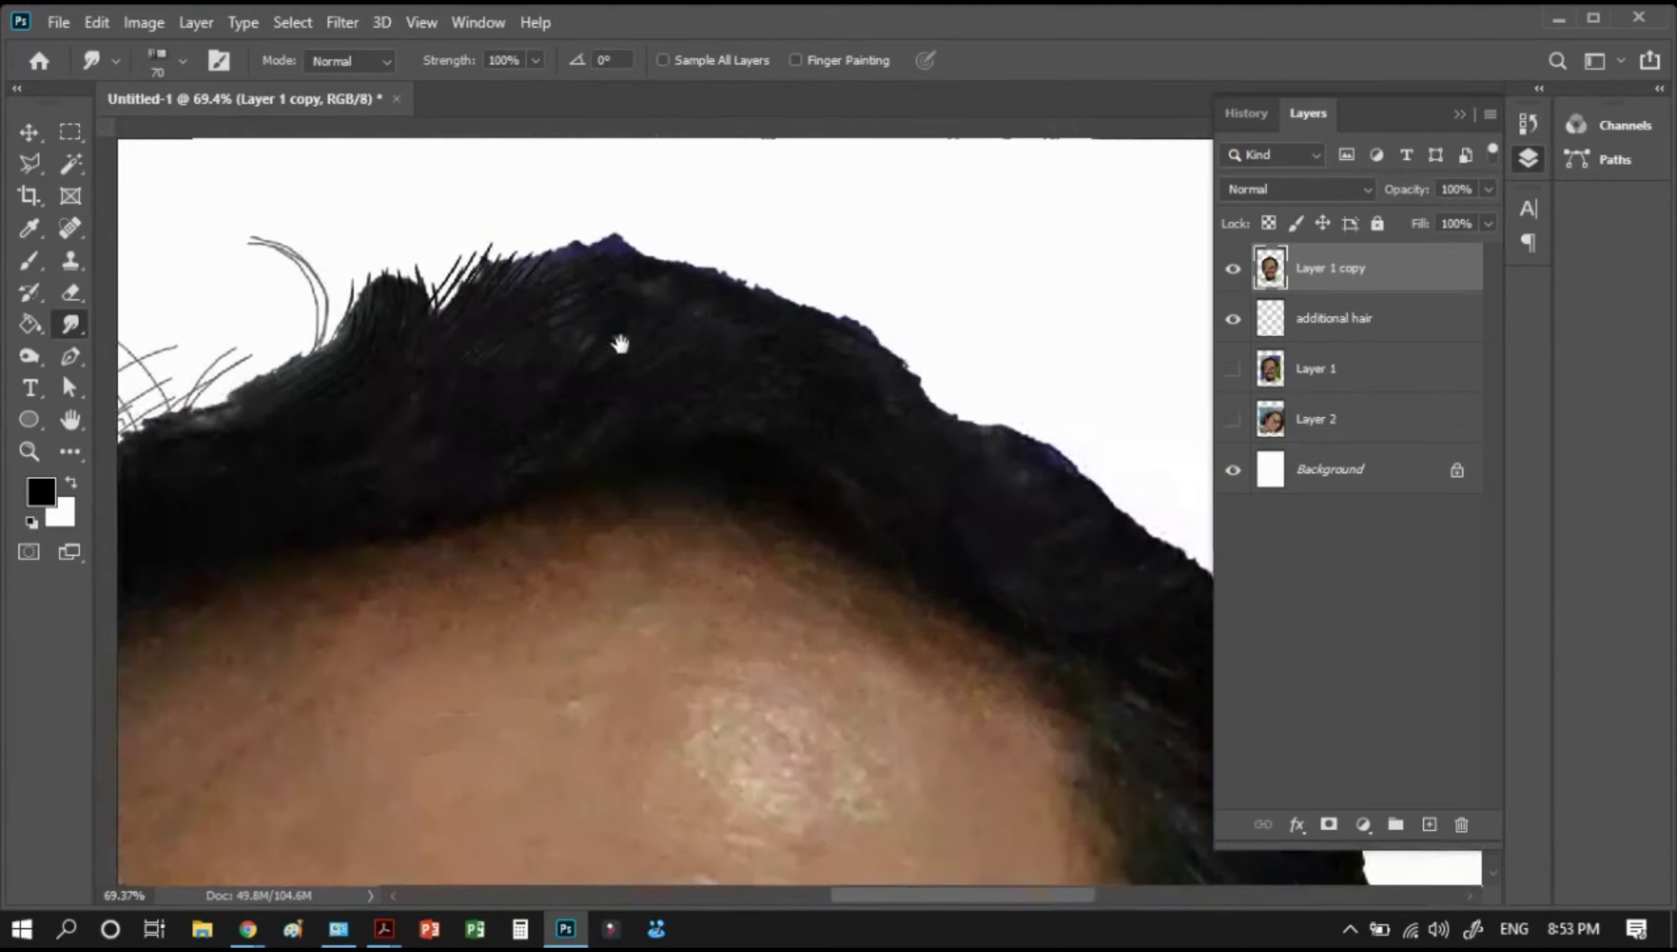
{"action": "left_click_drag", "start_coordinate": [588, 280], "coordinate": [634, 215]}
{"action": "mouse_move", "coordinate": [646, 283]}
{"action": "left_mouse_down"}
{"action": "mouse_move", "coordinate": [745, 258]}
{"action": "mouse_move", "coordinate": [871, 362]}
{"action": "mouse_move", "coordinate": [645, 262]}
{"action": "left_mouse_up"}
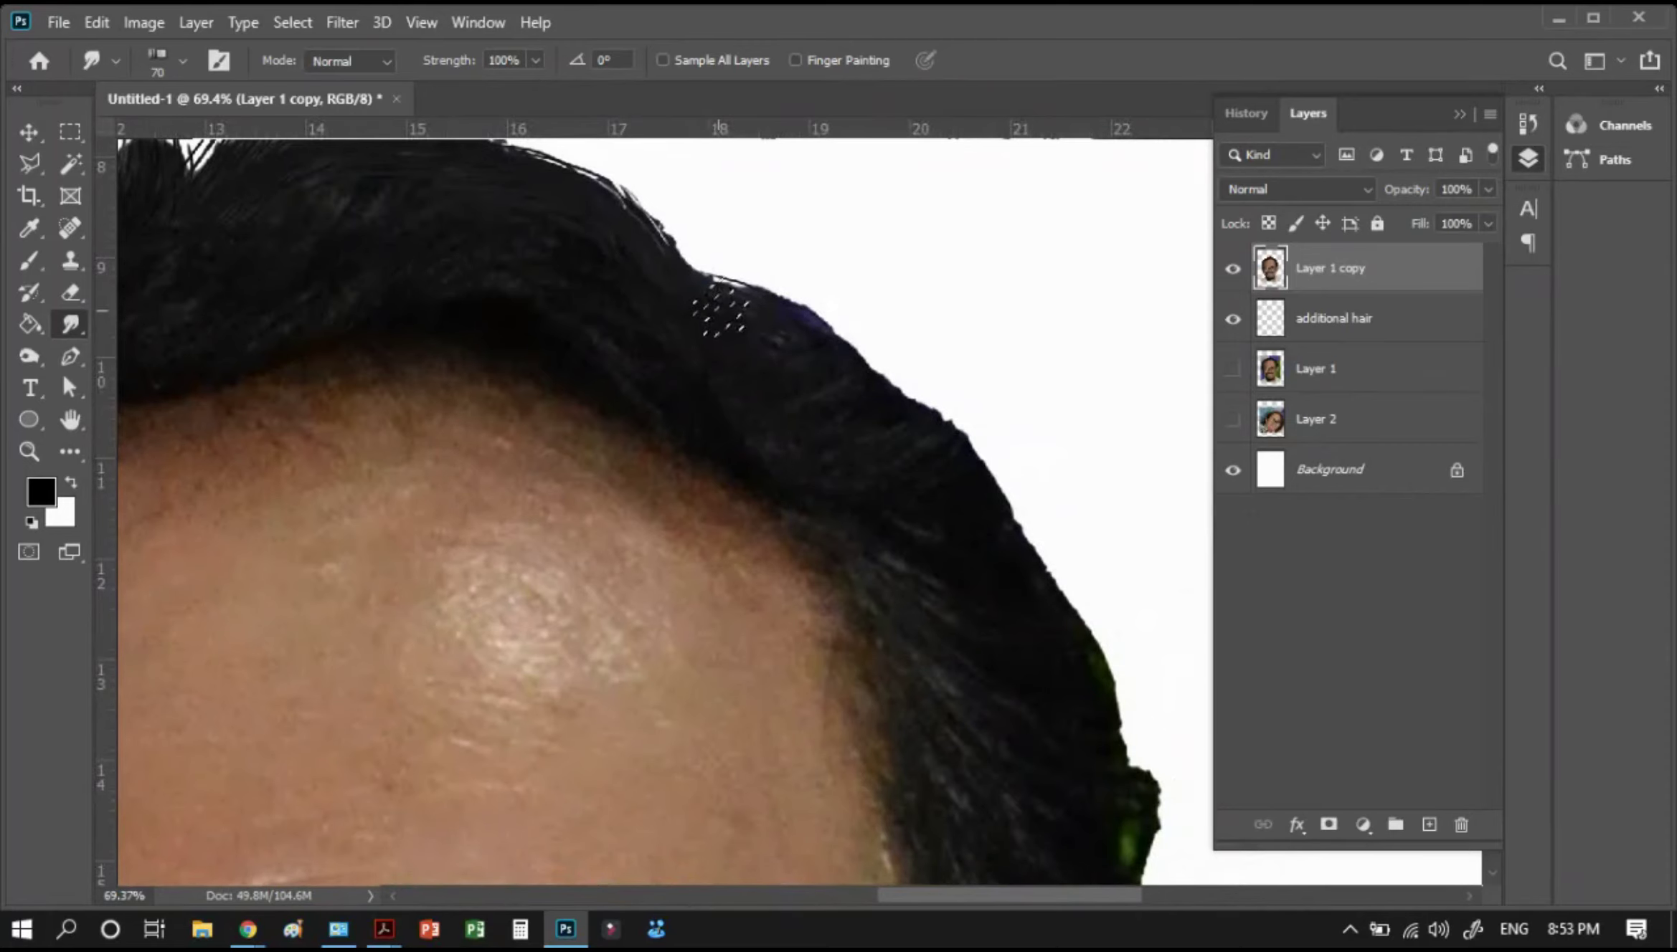
{"action": "left_click_drag", "start_coordinate": [727, 309], "coordinate": [842, 359]}
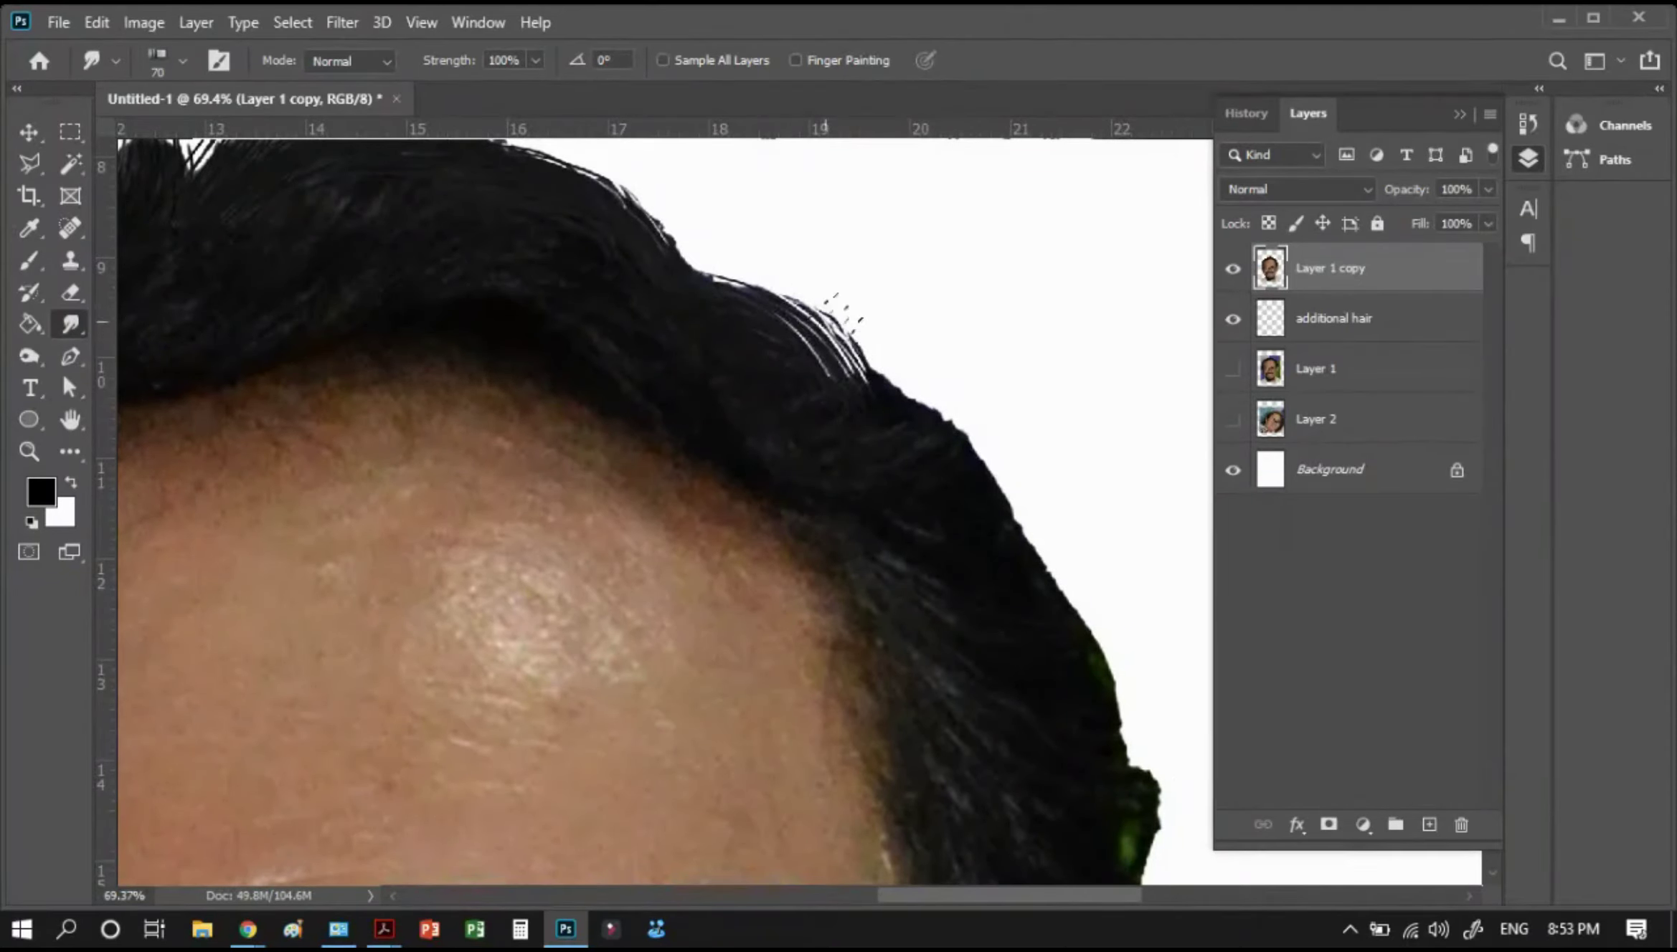
Set the smudge brush to the hair-strand preset at 12 px, then enlarge it slightly
{"action": "right_click", "coordinate": [912, 305]}
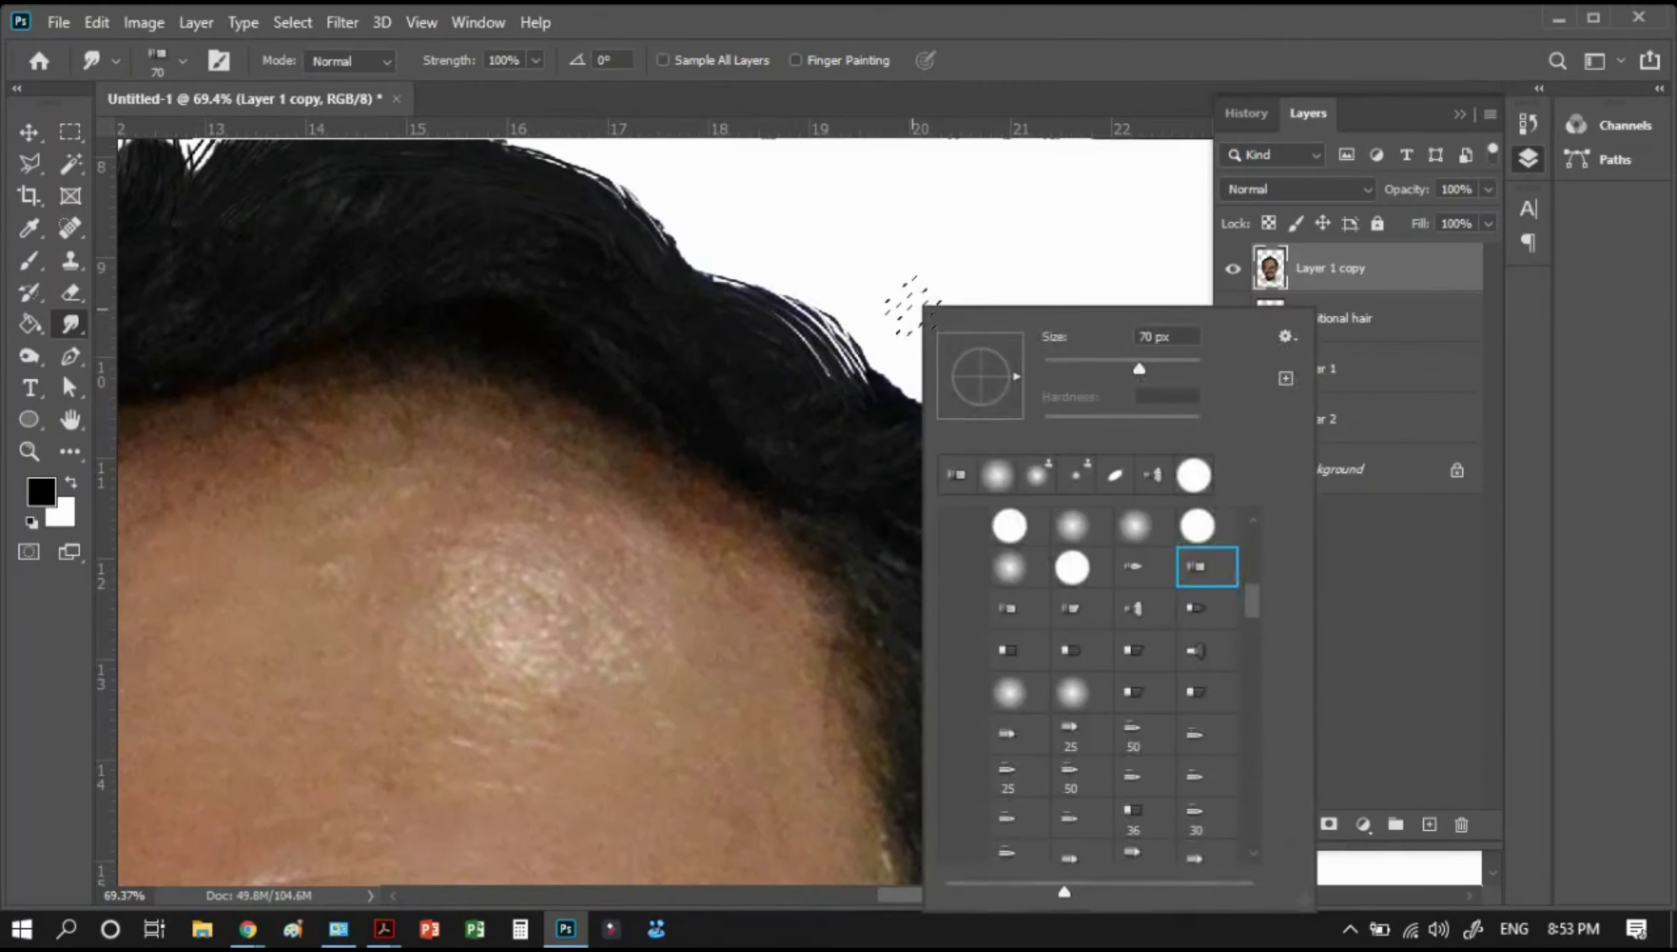
{"action": "left_click", "coordinate": [1008, 476]}
{"action": "left_click_drag", "start_coordinate": [1054, 361], "coordinate": [1043, 364]}
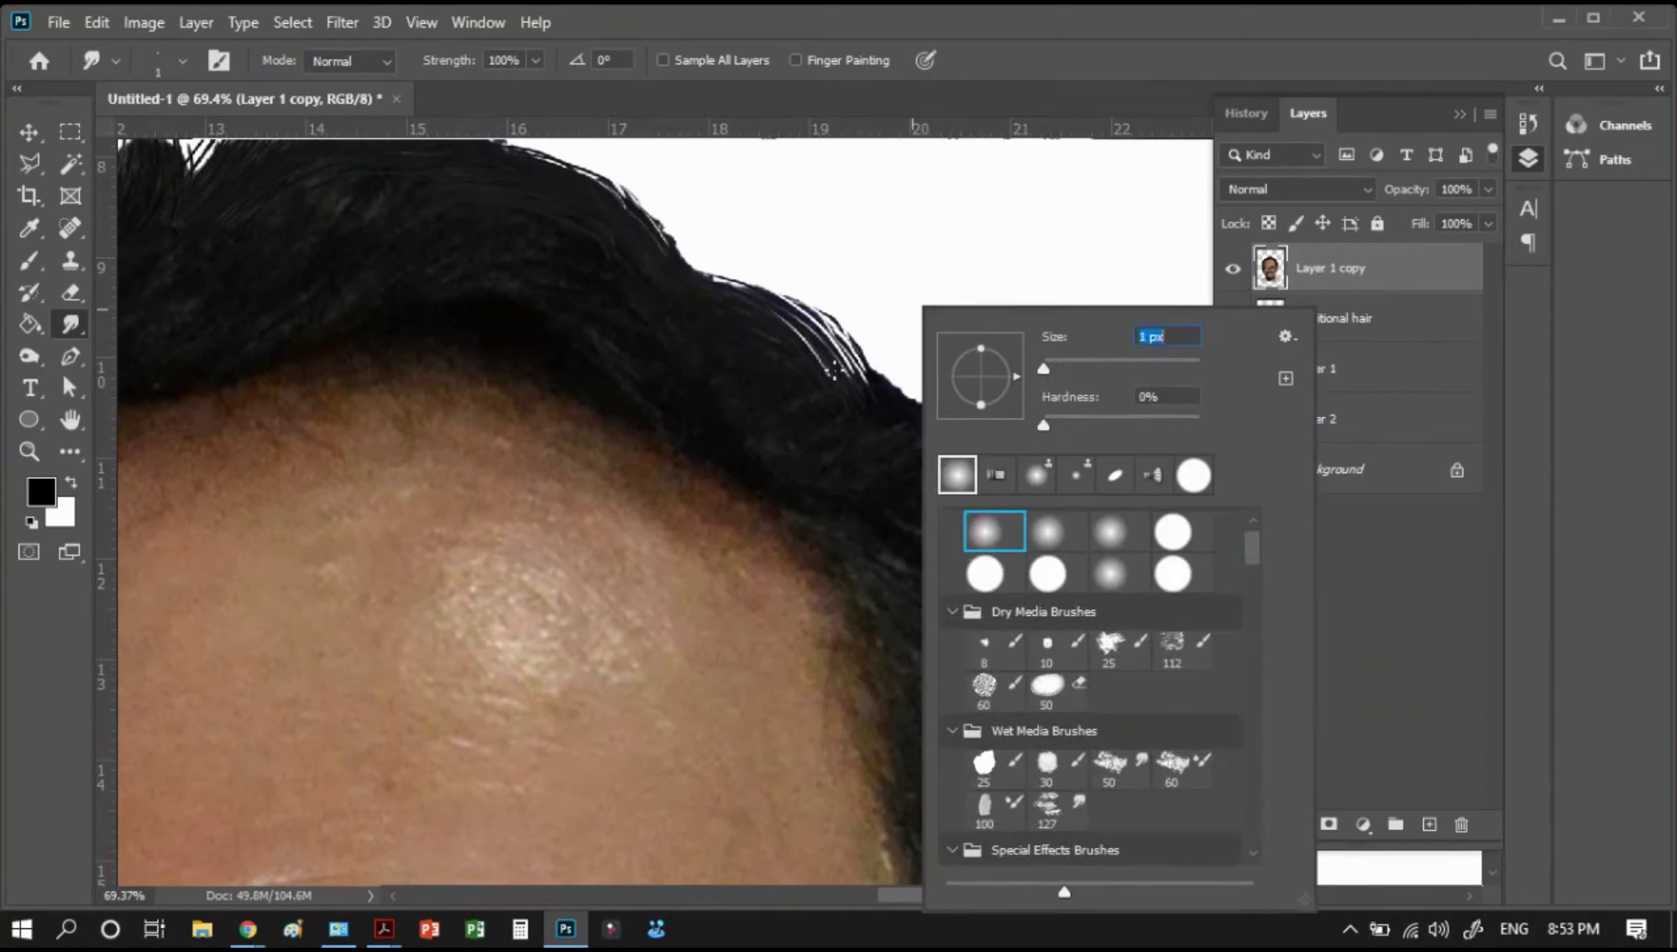
{"action": "left_click", "coordinate": [841, 374]}
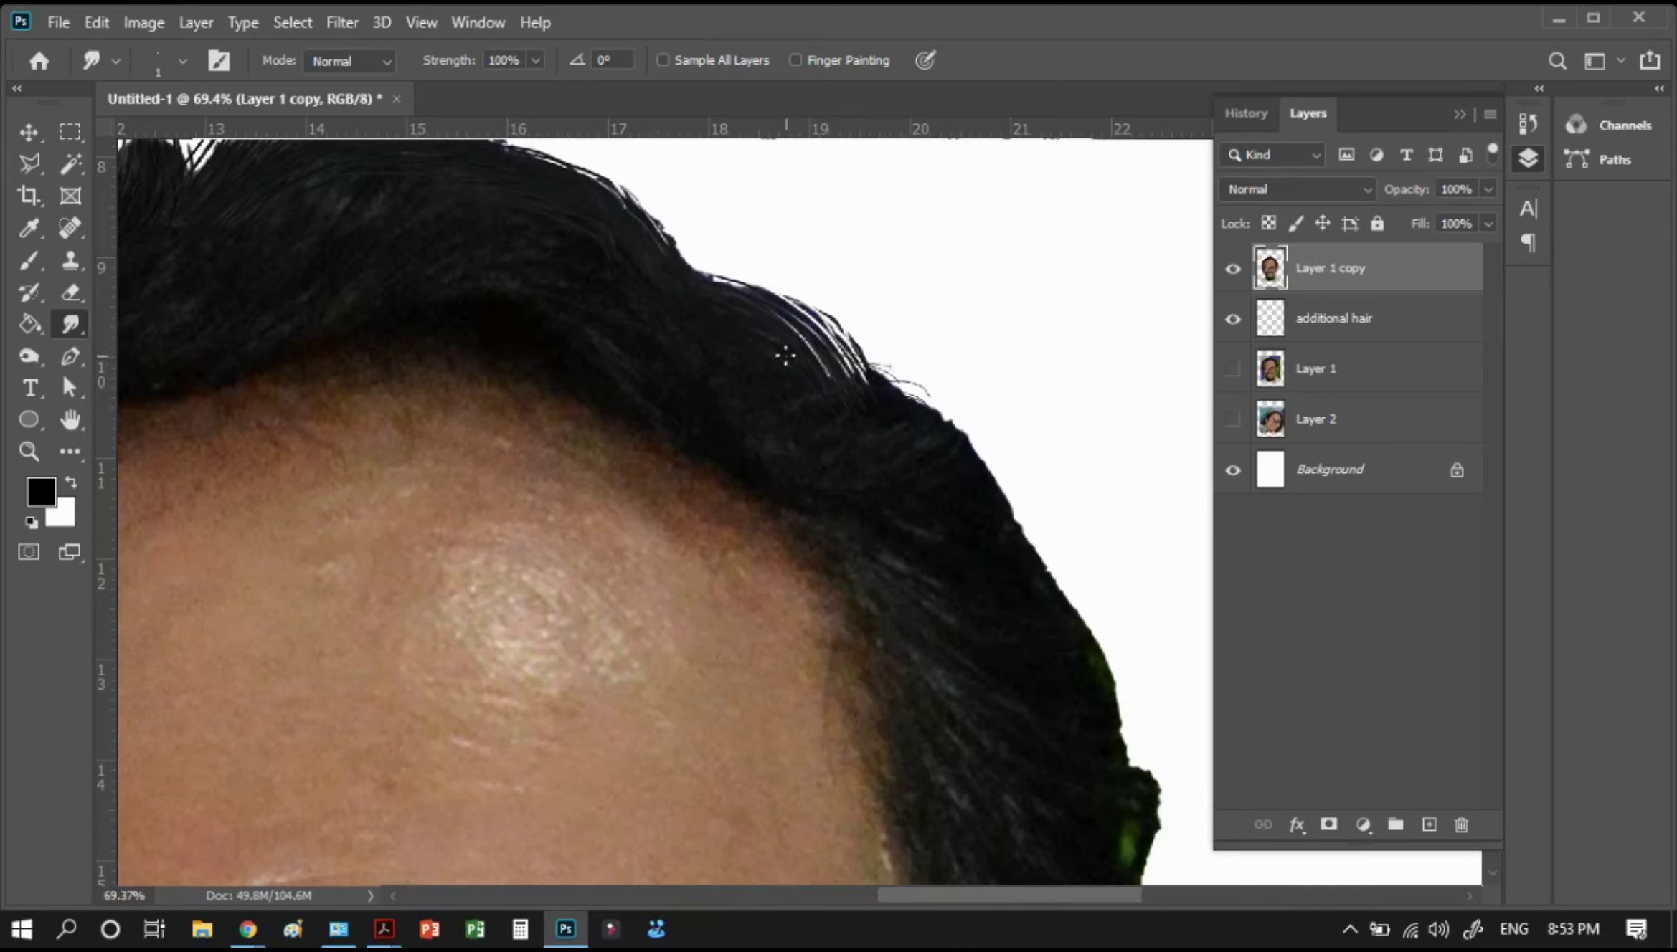
{"action": "right_click", "coordinate": [851, 361]}
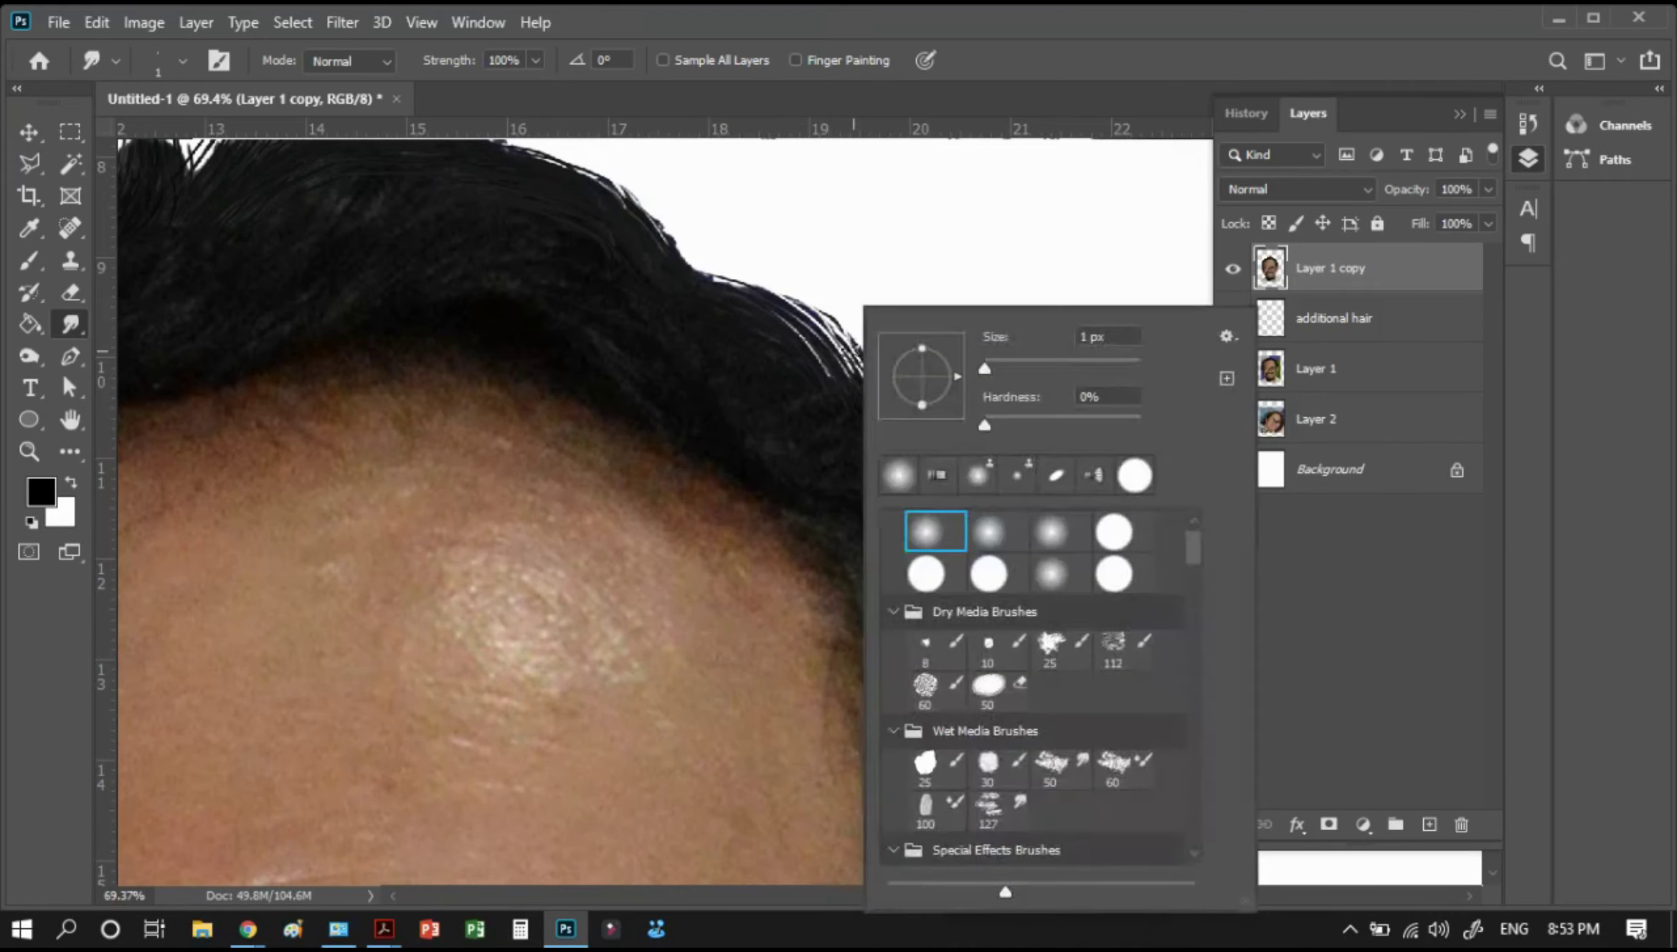
{"action": "left_click", "coordinate": [938, 476]}
{"action": "left_click_drag", "start_coordinate": [983, 370], "coordinate": [999, 370]}
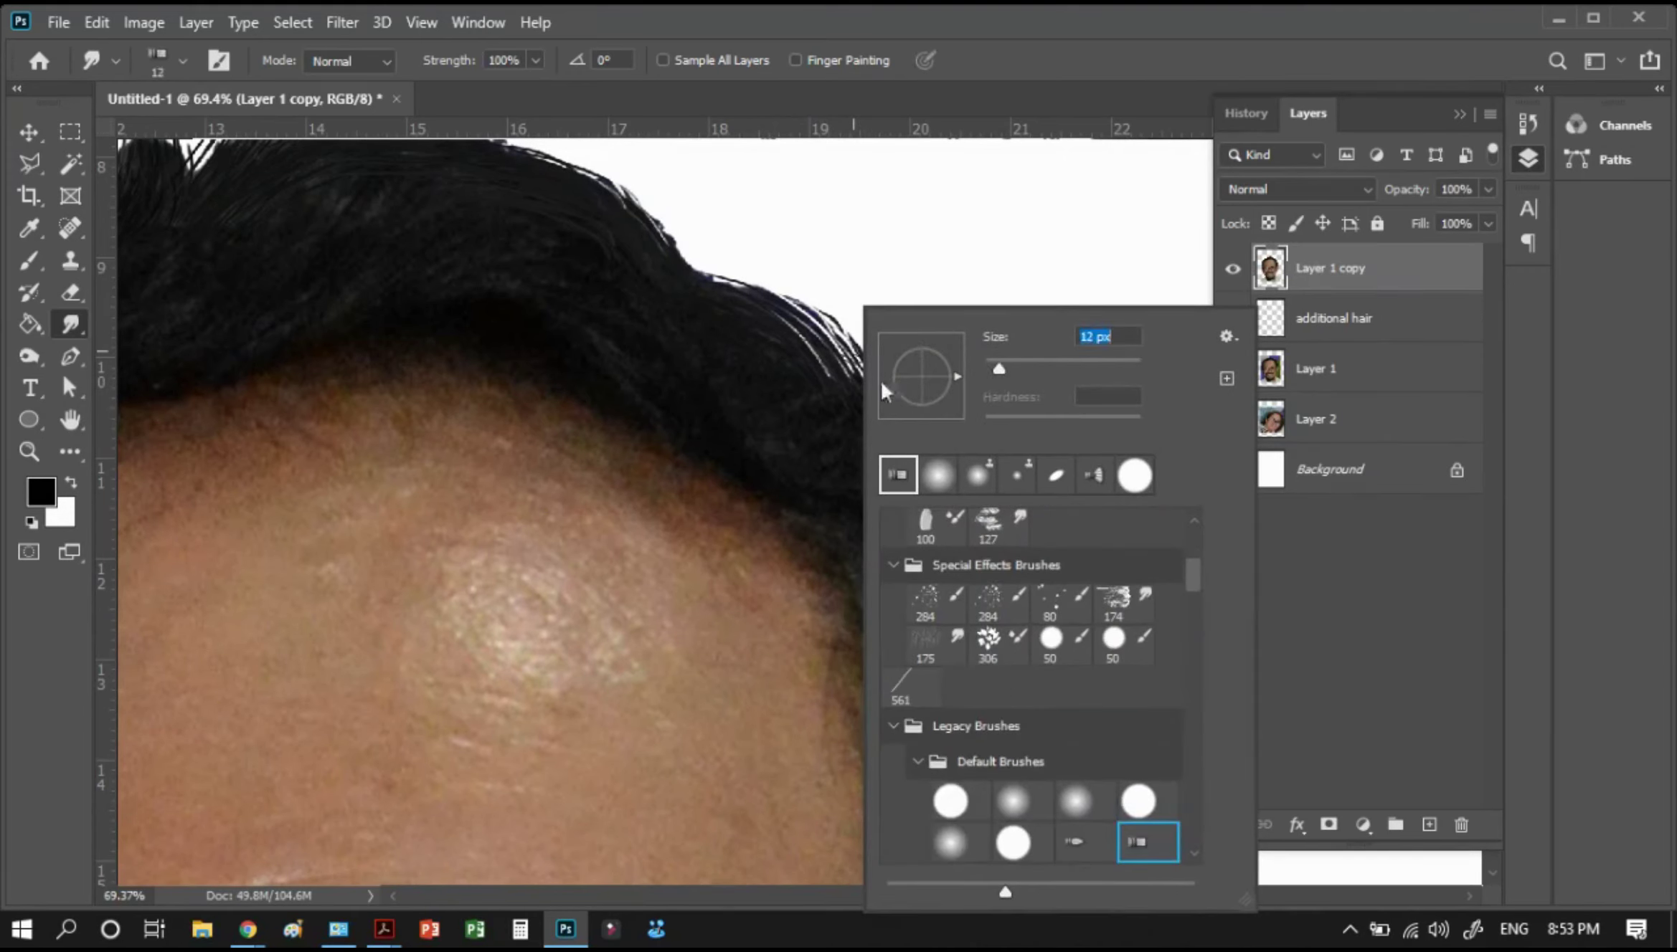
{"action": "type", "text": "35"}
{"action": "key", "text": "Return"}
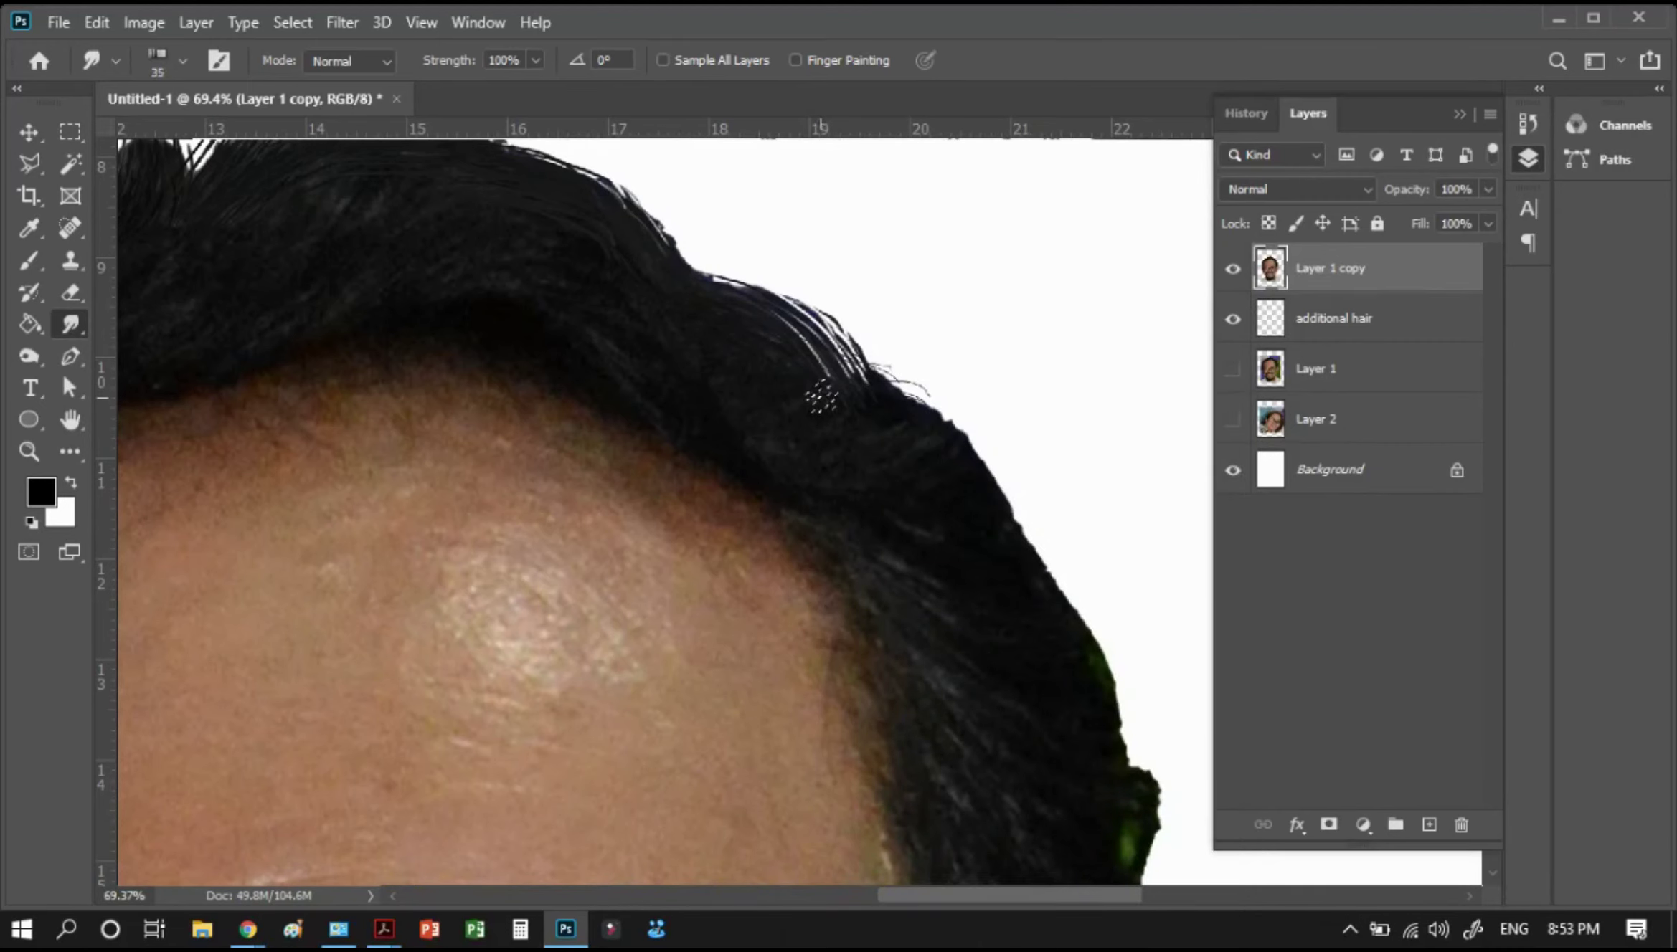
{"action": "key", "text": "bracketright"}
{"action": "key", "text": "bracketright"}
{"action": "key", "text": "bracketright"}
Smudge strands outward along the side hair edge above the ear, removing the notch and green fringe
{"action": "mouse_move", "coordinate": [842, 420]}
{"action": "left_mouse_down"}
{"action": "mouse_move", "coordinate": [692, 410]}
{"action": "mouse_move", "coordinate": [775, 457]}
{"action": "left_mouse_up"}
{"action": "mouse_move", "coordinate": [670, 384]}
{"action": "left_mouse_down"}
{"action": "mouse_move", "coordinate": [767, 464]}
{"action": "mouse_move", "coordinate": [832, 552]}
{"action": "left_mouse_up"}
{"action": "mouse_move", "coordinate": [731, 450]}
{"action": "left_mouse_down"}
{"action": "mouse_move", "coordinate": [835, 534]}
{"action": "mouse_move", "coordinate": [817, 534]}
{"action": "mouse_move", "coordinate": [710, 330]}
{"action": "mouse_move", "coordinate": [778, 430]}
{"action": "left_mouse_up"}
{"action": "left_click_drag", "start_coordinate": [712, 352], "coordinate": [789, 438]}
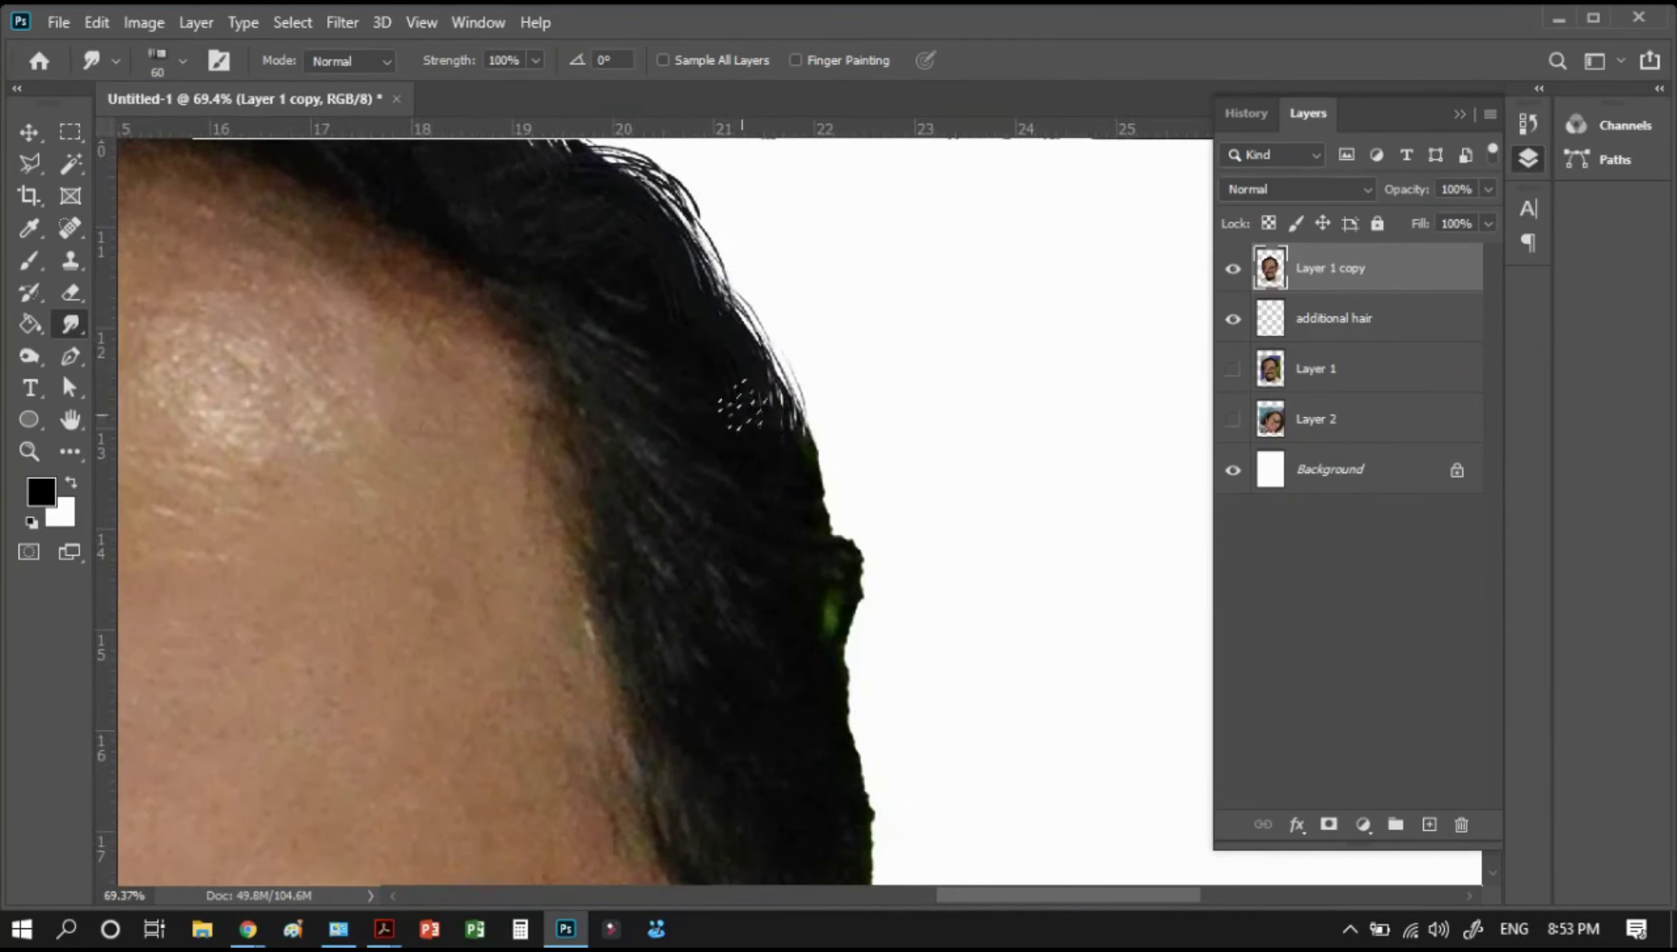
{"action": "mouse_move", "coordinate": [749, 375]}
{"action": "left_mouse_down"}
{"action": "mouse_move", "coordinate": [787, 448]}
{"action": "mouse_move", "coordinate": [797, 535]}
{"action": "mouse_move", "coordinate": [879, 578]}
{"action": "left_mouse_up"}
{"action": "mouse_move", "coordinate": [812, 658]}
{"action": "left_mouse_down"}
{"action": "mouse_move", "coordinate": [781, 451]}
{"action": "mouse_move", "coordinate": [839, 574]}
{"action": "left_mouse_up"}
{"action": "left_click_drag", "start_coordinate": [806, 481], "coordinate": [847, 721]}
{"action": "mouse_move", "coordinate": [794, 488]}
{"action": "left_mouse_down"}
{"action": "mouse_move", "coordinate": [835, 391]}
{"action": "mouse_move", "coordinate": [842, 494]}
{"action": "left_mouse_up"}
{"action": "mouse_move", "coordinate": [789, 404]}
{"action": "left_mouse_down"}
{"action": "mouse_move", "coordinate": [829, 482]}
{"action": "mouse_move", "coordinate": [860, 430]}
{"action": "left_mouse_up"}
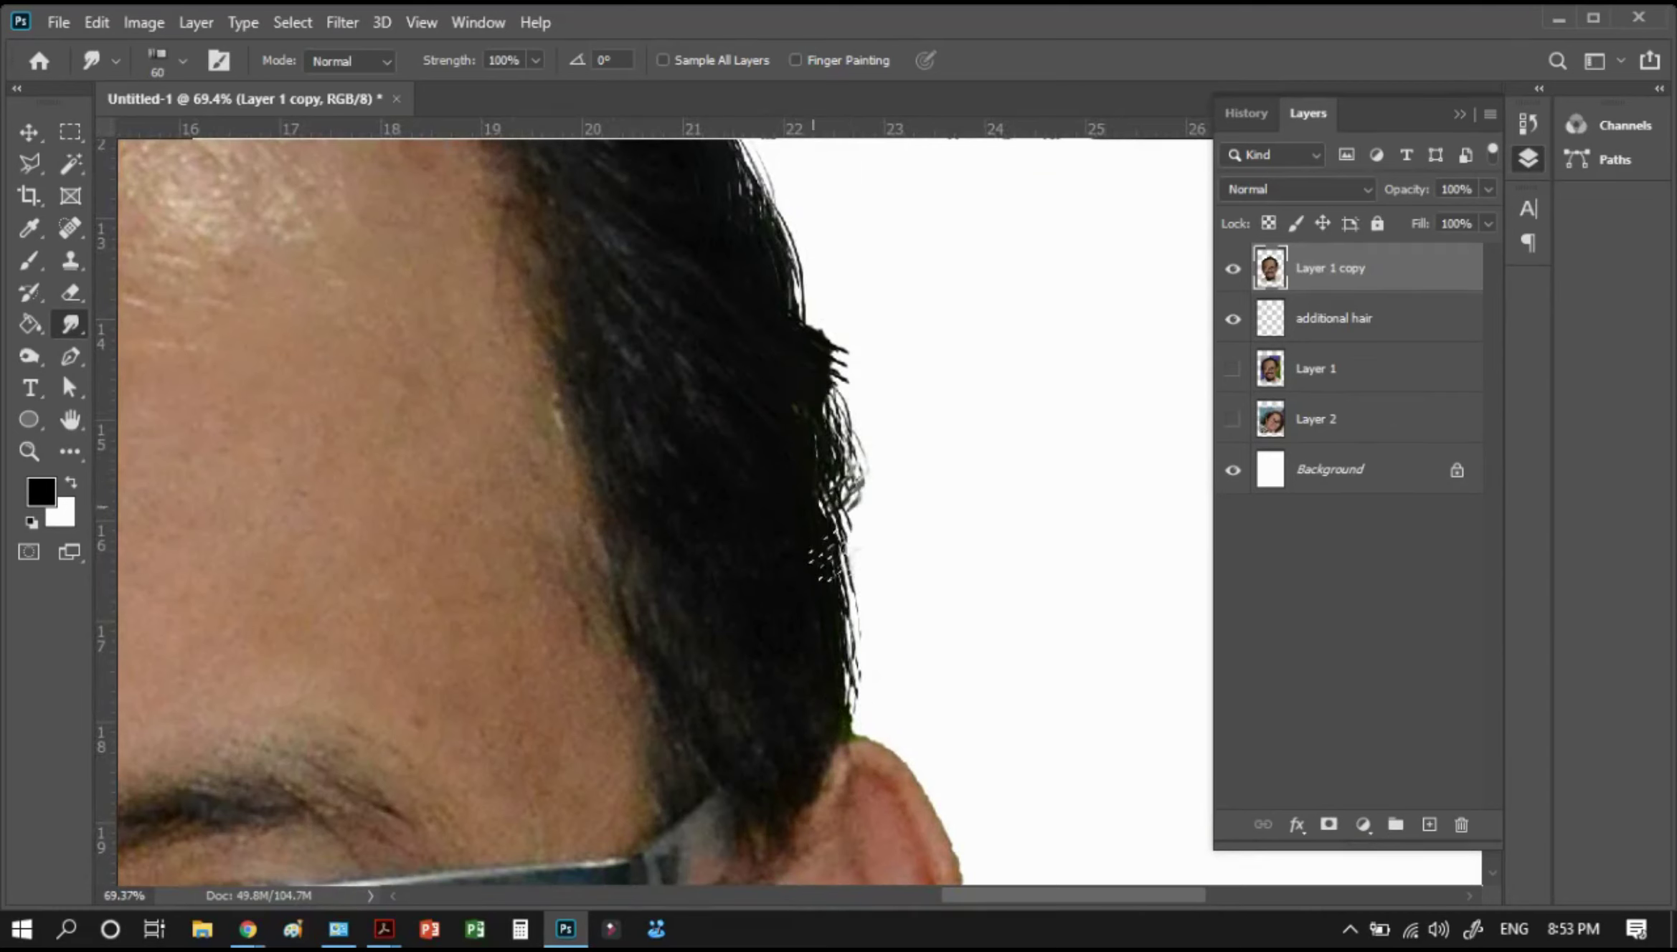
{"action": "left_click_drag", "start_coordinate": [760, 479], "coordinate": [843, 567]}
{"action": "left_click_drag", "start_coordinate": [722, 474], "coordinate": [664, 158]}
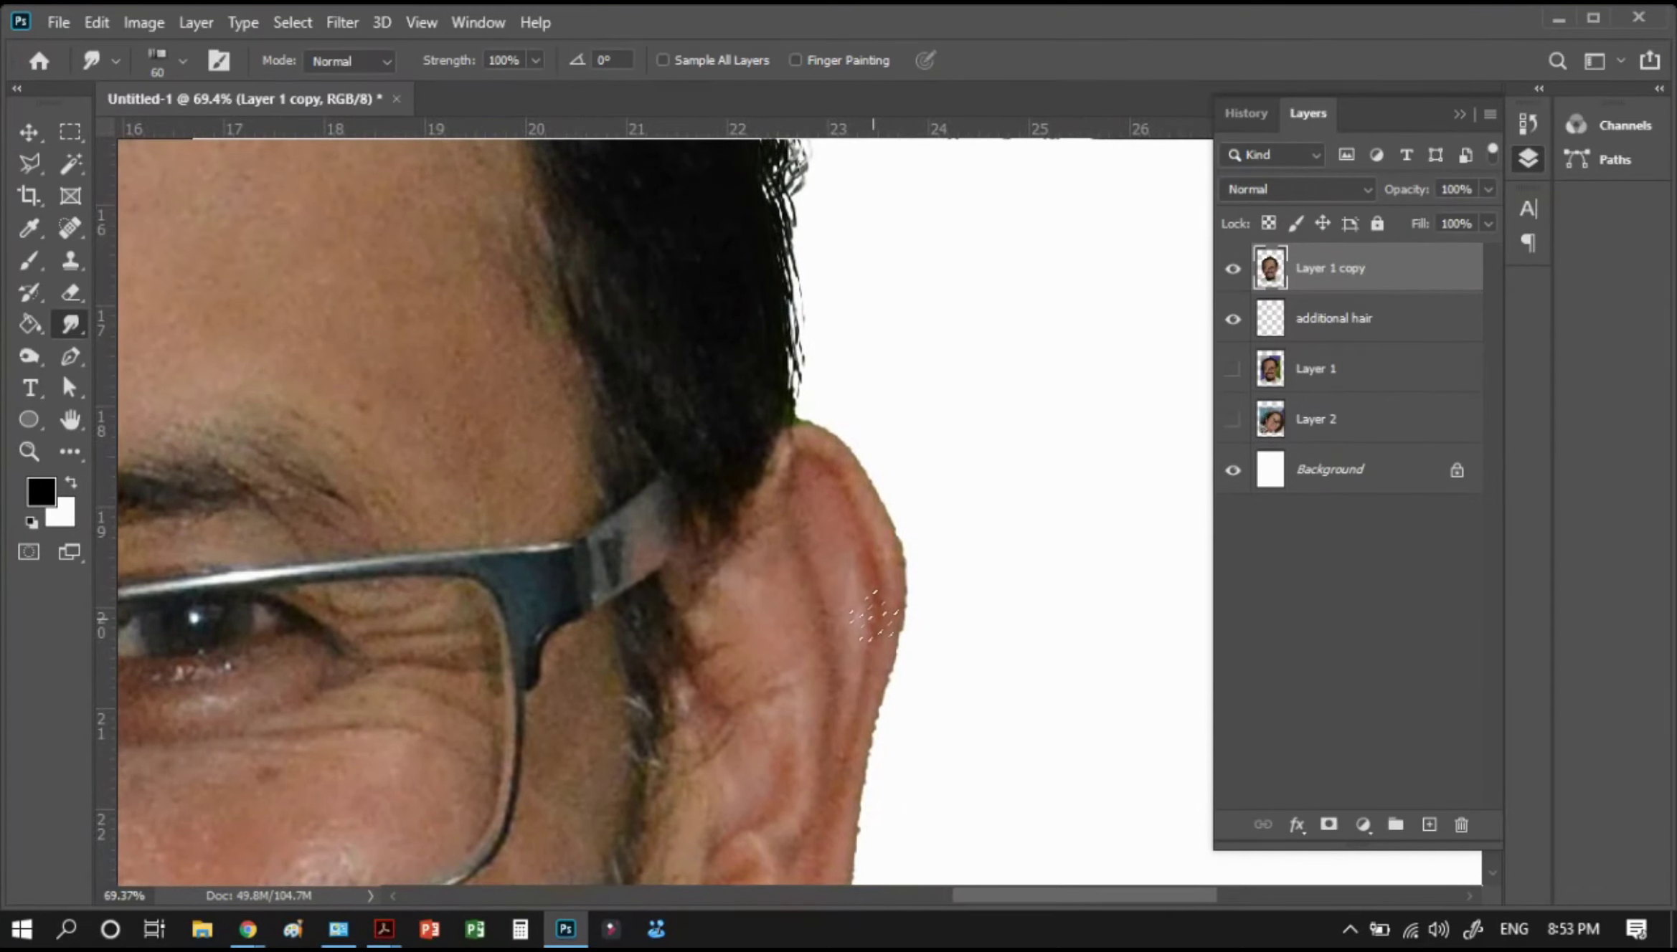
Fit the image on screen, then zoom to 144% on the ear's ragged edge
{"action": "key", "text": "ctrl+0"}
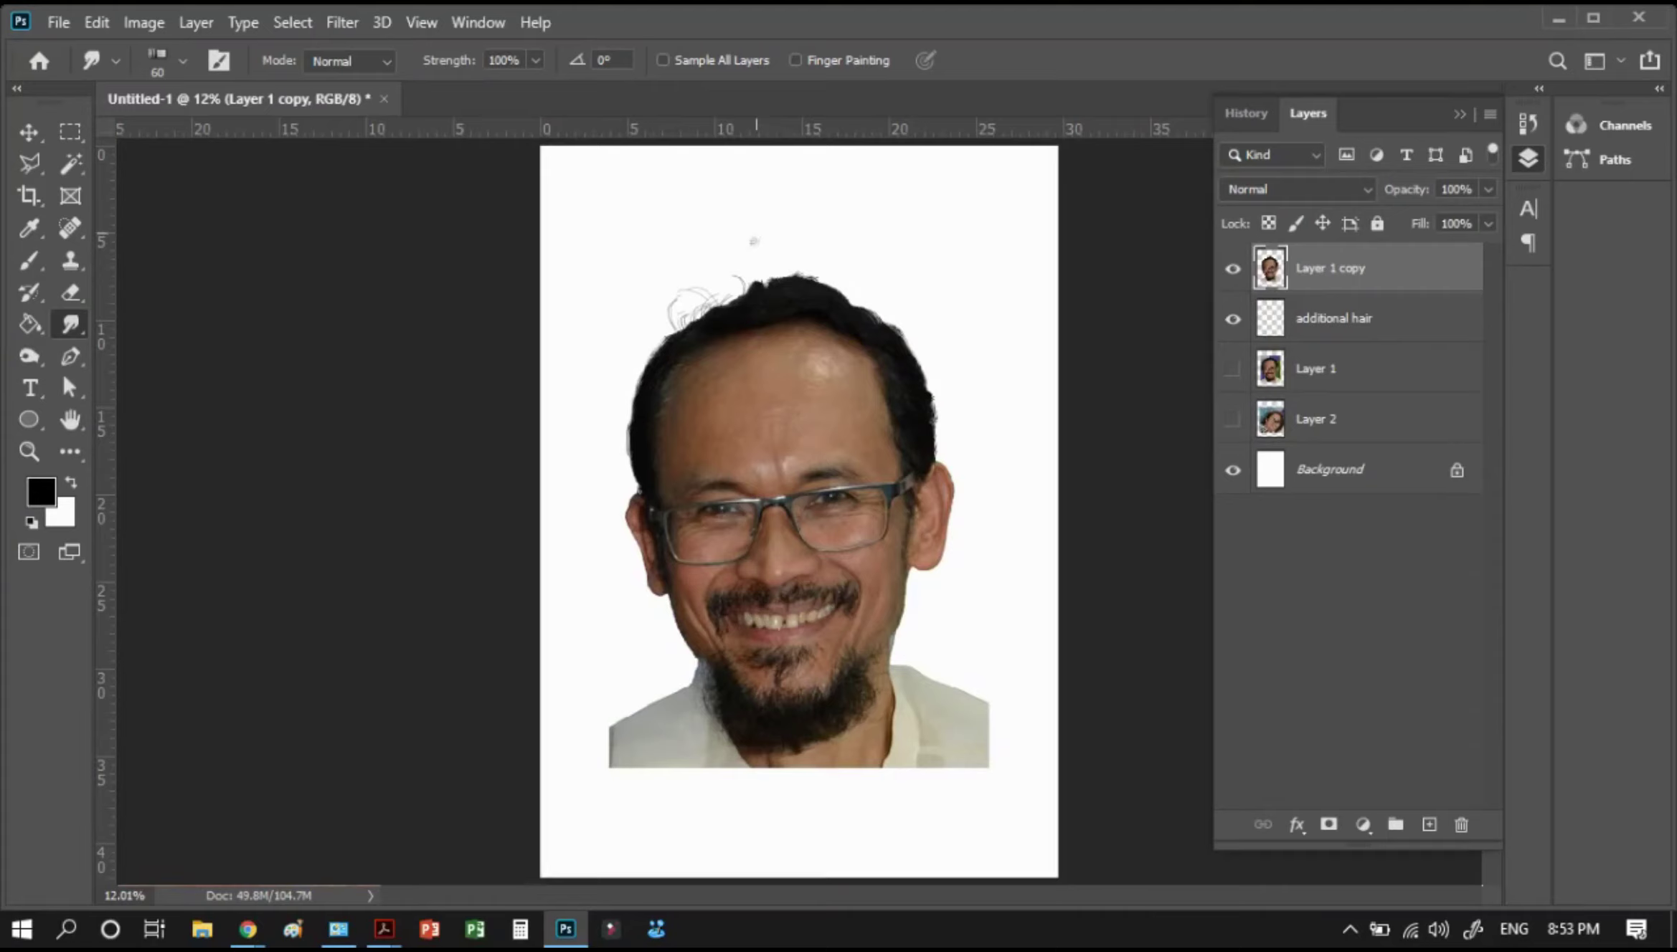
{"action": "key", "text": "z"}
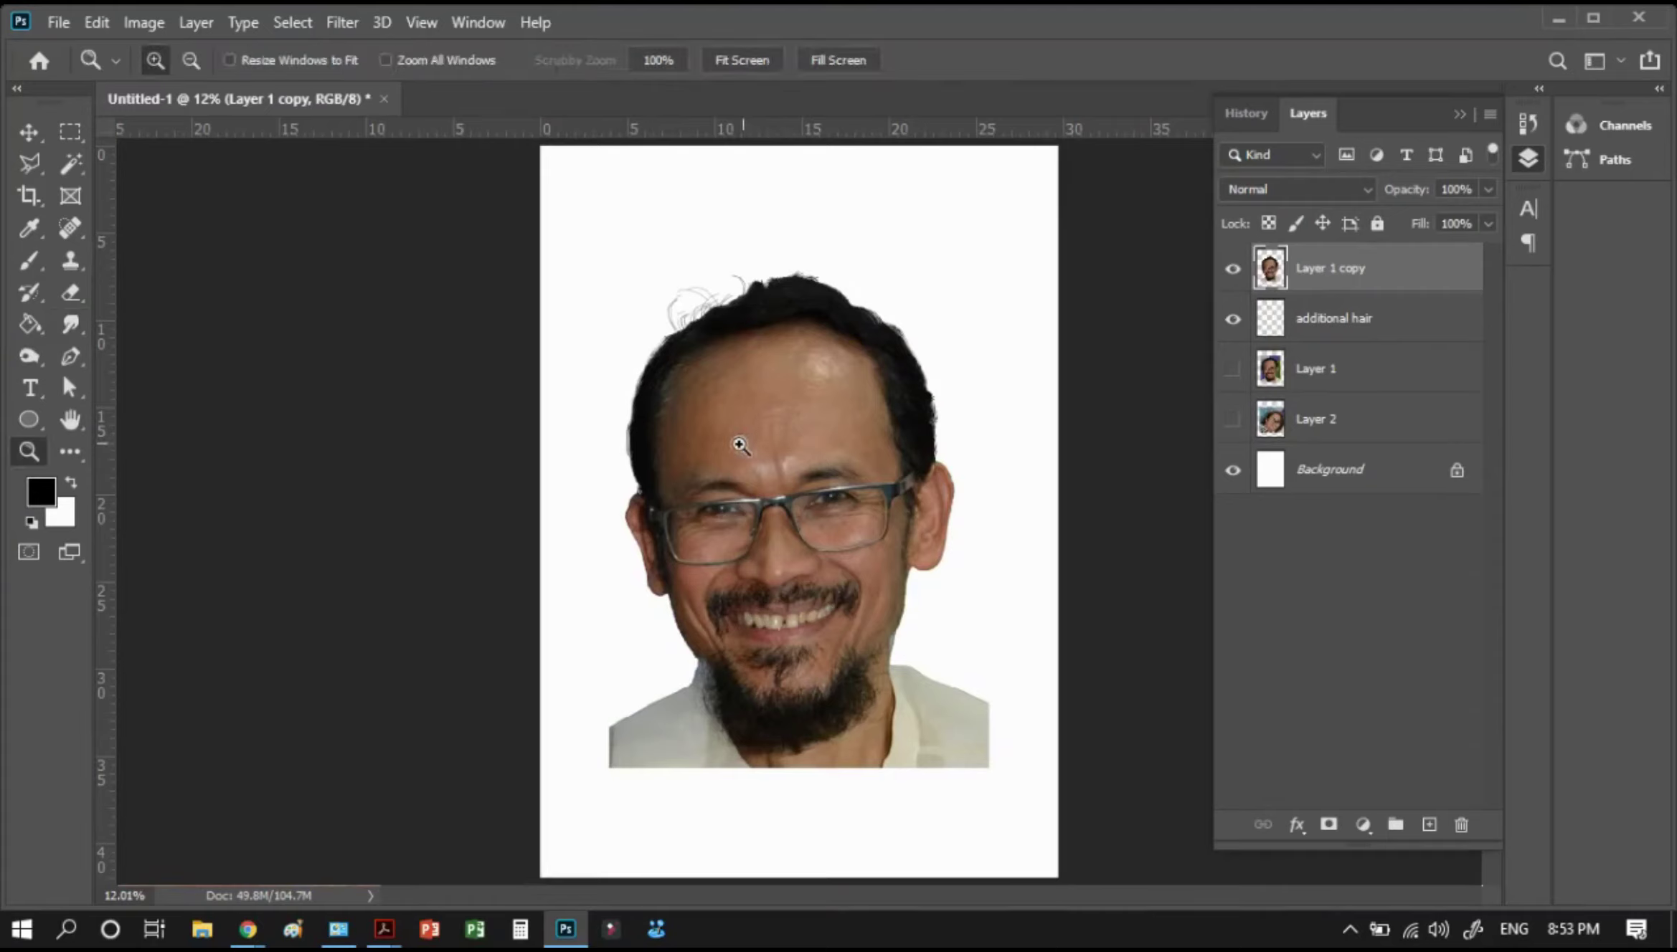
{"action": "left_click_drag", "start_coordinate": [703, 488], "coordinate": [614, 574]}
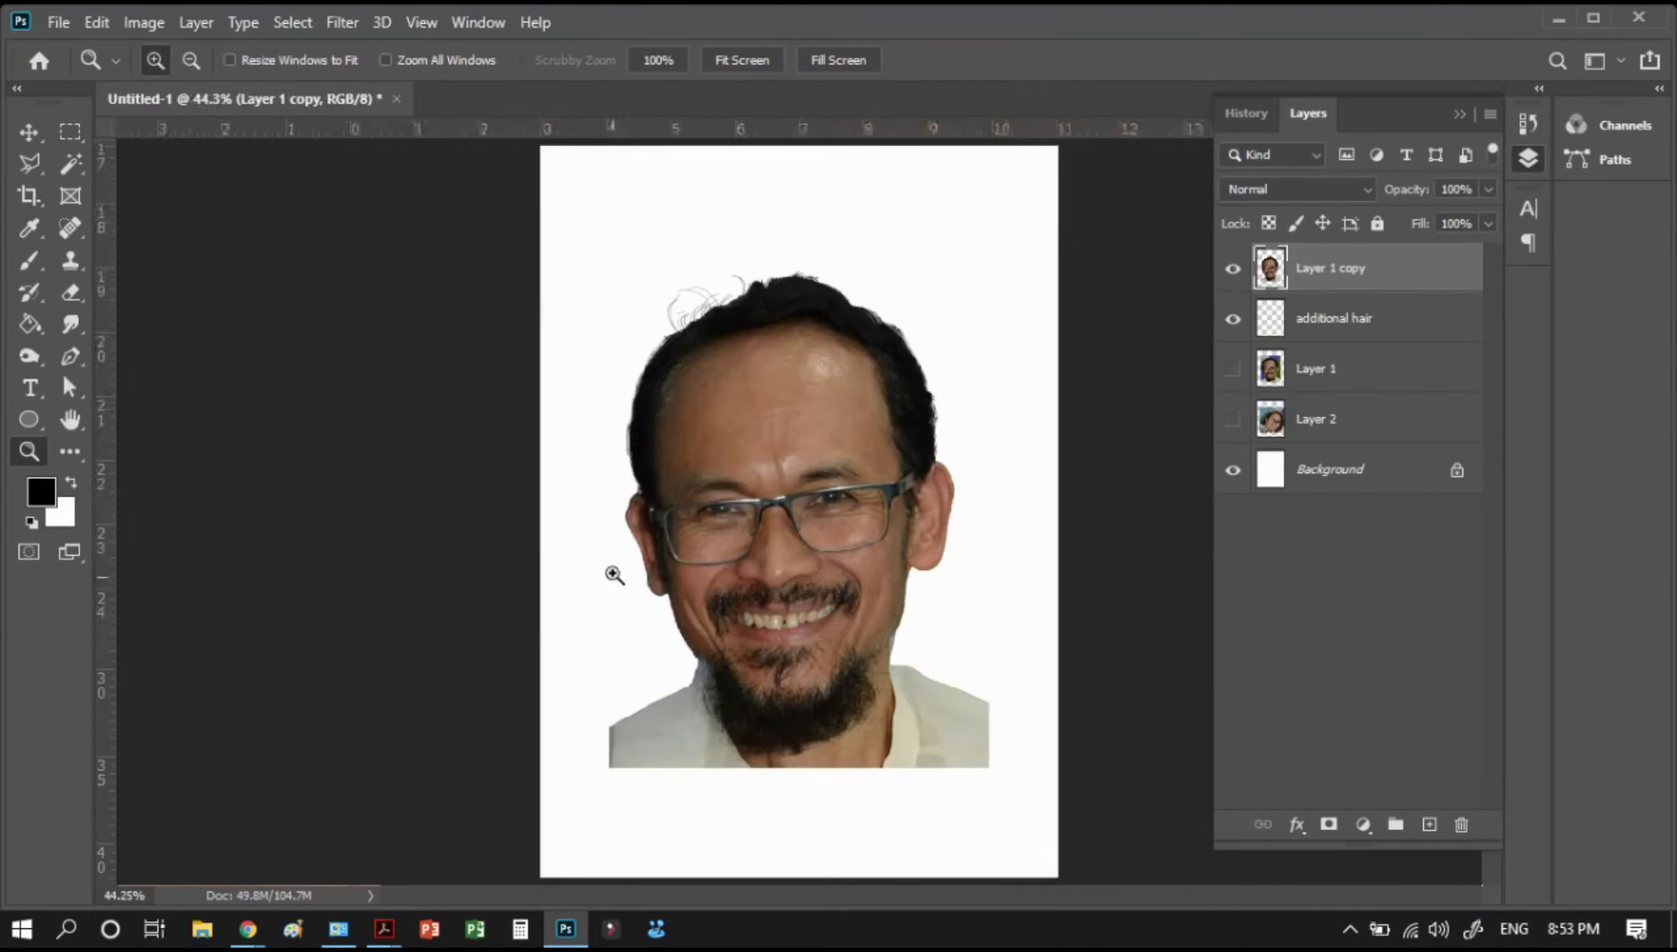
{"action": "left_click_drag", "start_coordinate": [550, 513], "coordinate": [724, 309]}
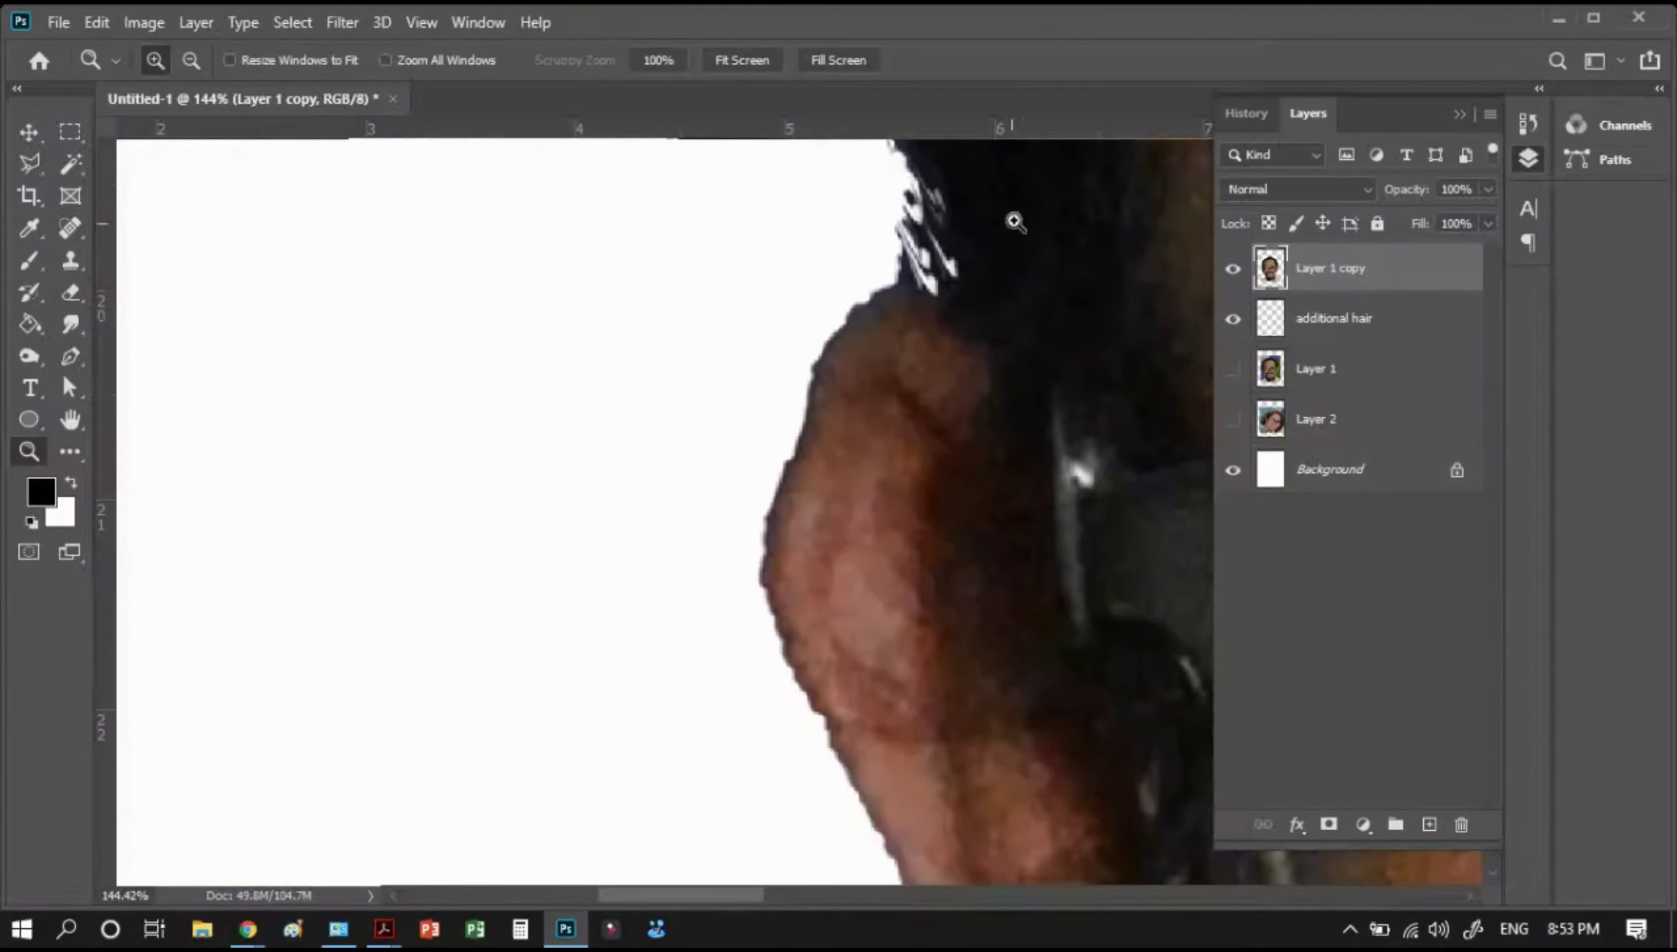
{"action": "left_click_drag", "start_coordinate": [883, 394], "coordinate": [711, 393]}
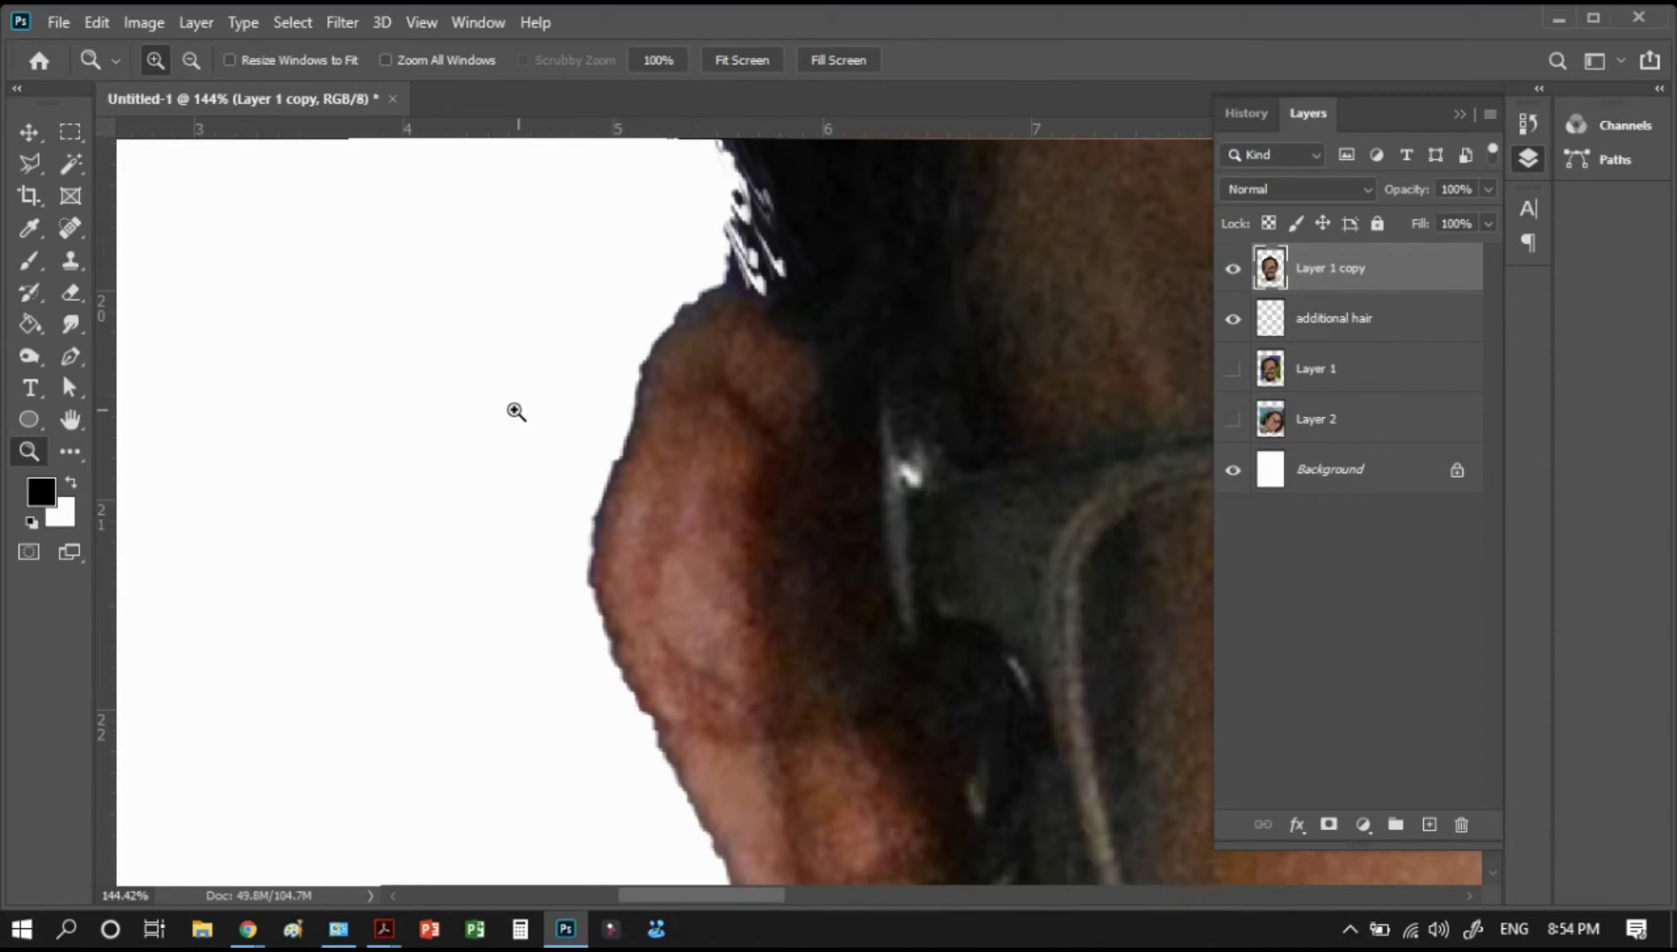
Set the eraser to a small hard round brush
{"action": "key", "text": "e"}
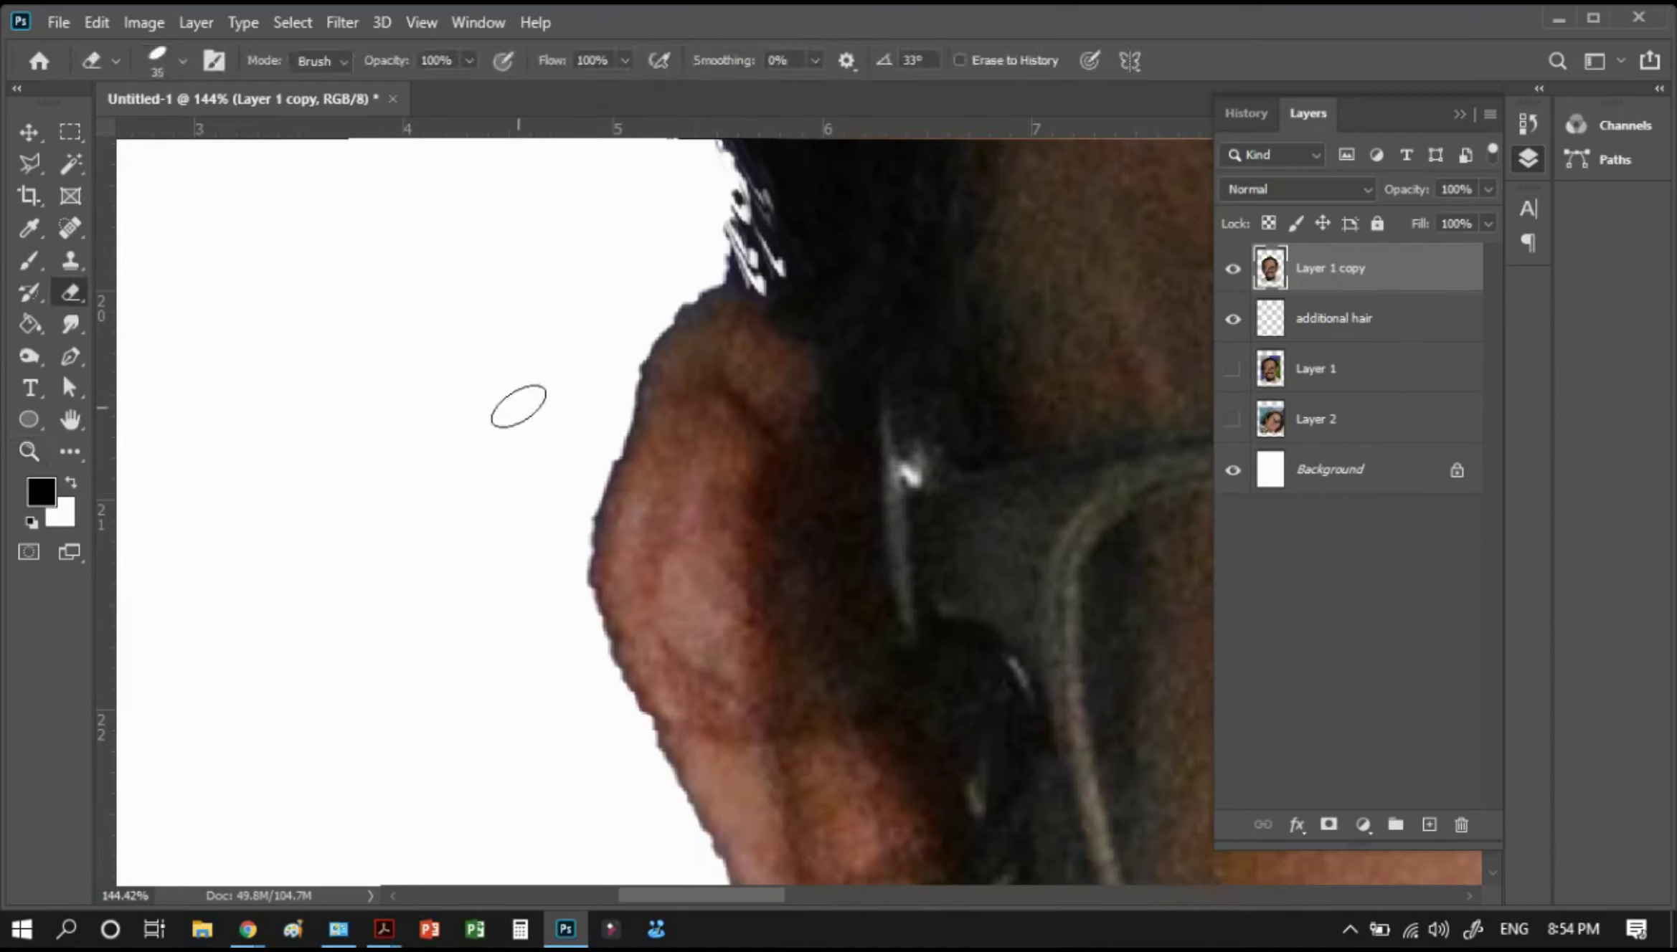
{"action": "right_click", "coordinate": [543, 375]}
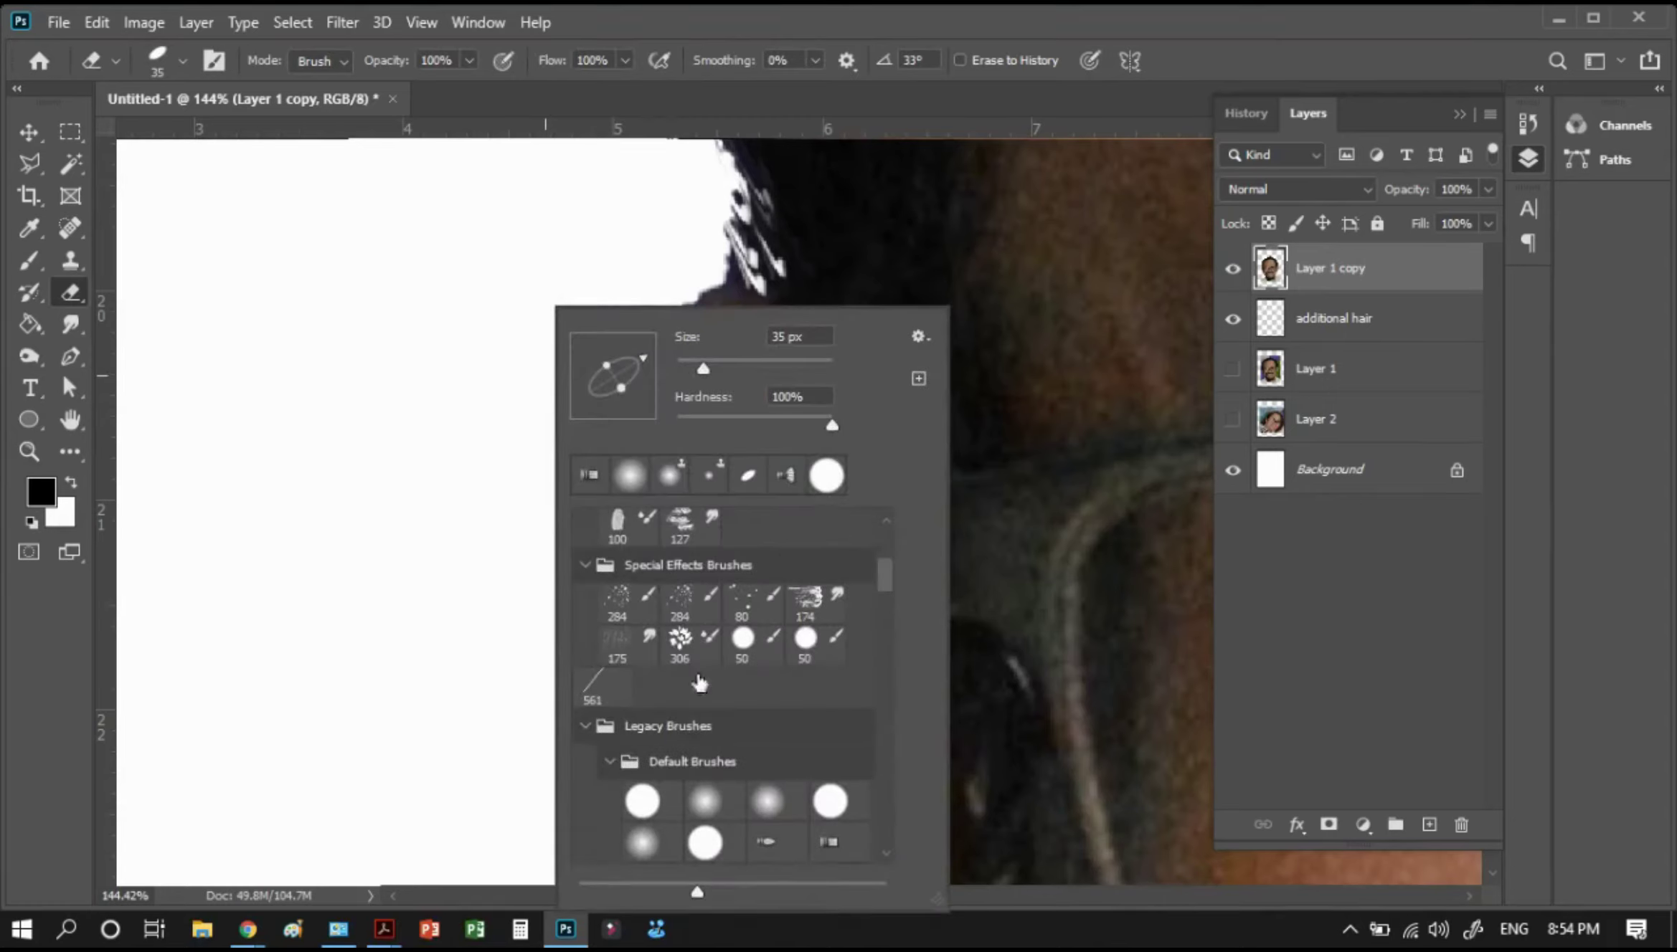
{"action": "left_click", "coordinate": [640, 803]}
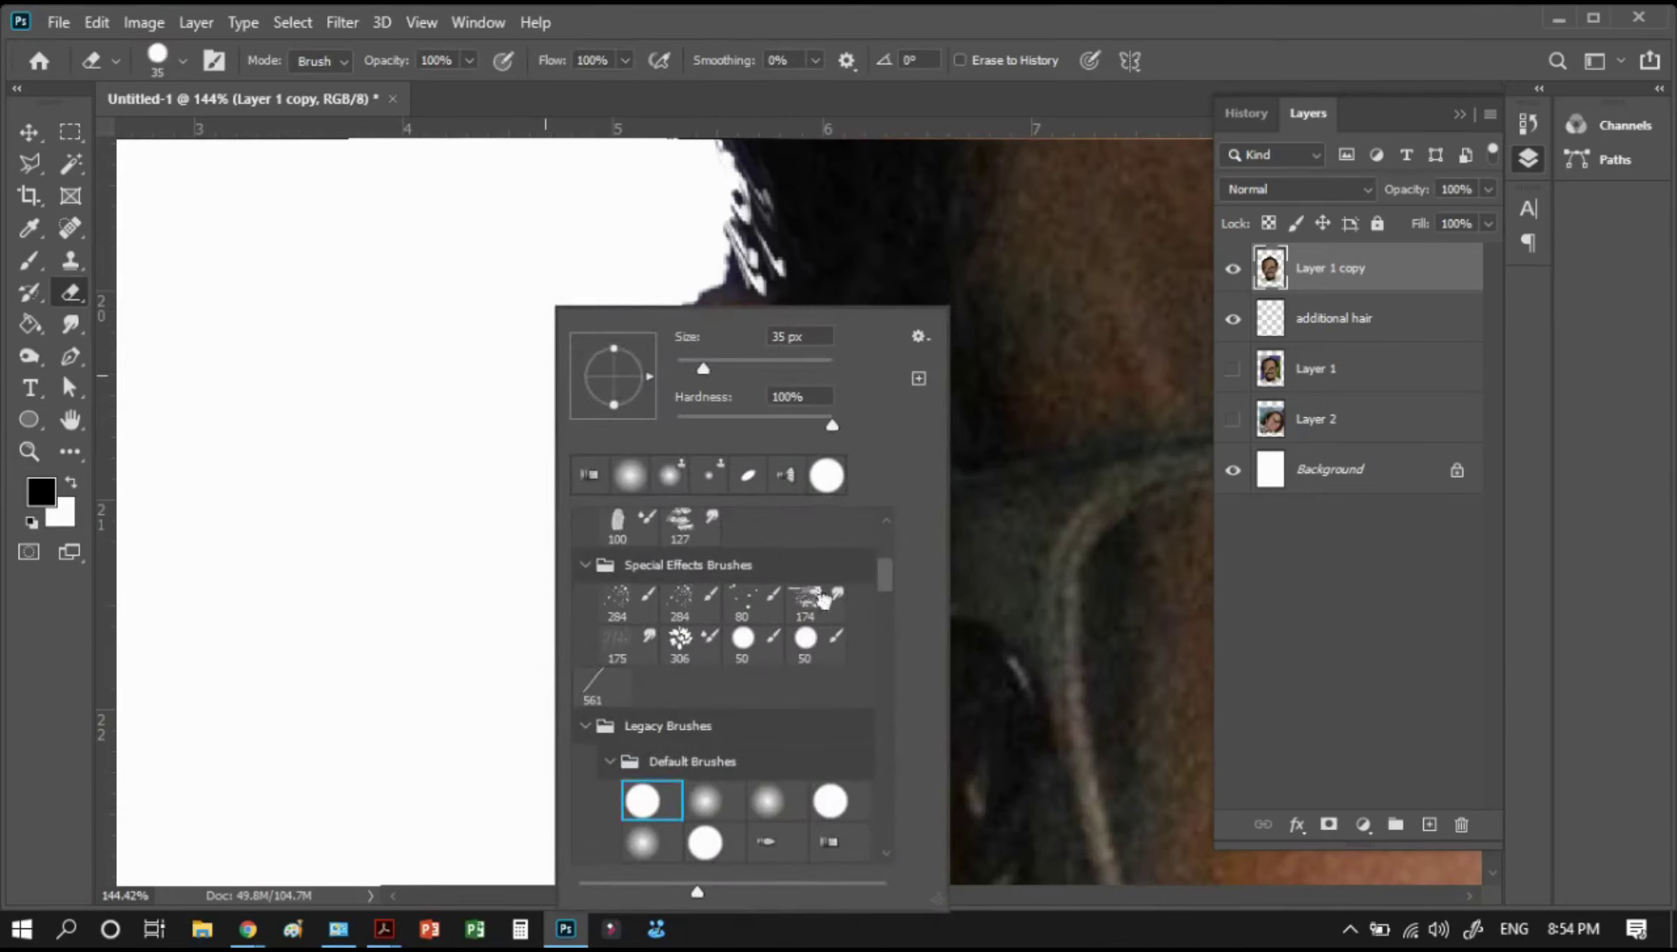
{"action": "left_click", "coordinate": [827, 476]}
{"action": "left_click", "coordinate": [631, 477]}
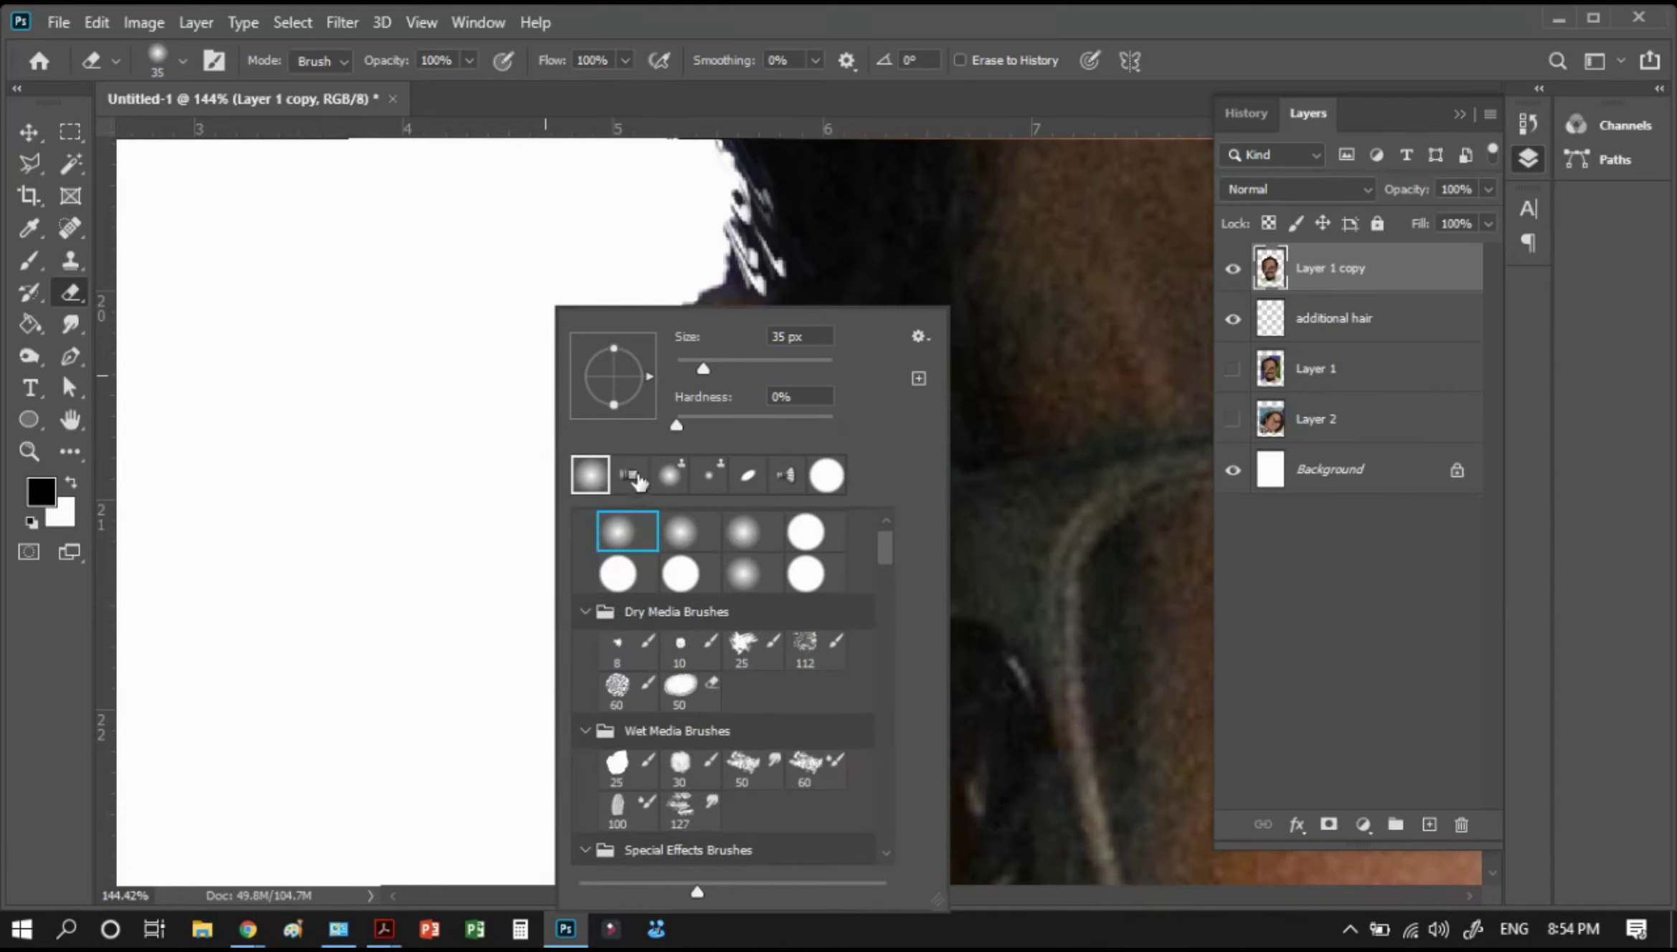
{"action": "left_click", "coordinate": [680, 577]}
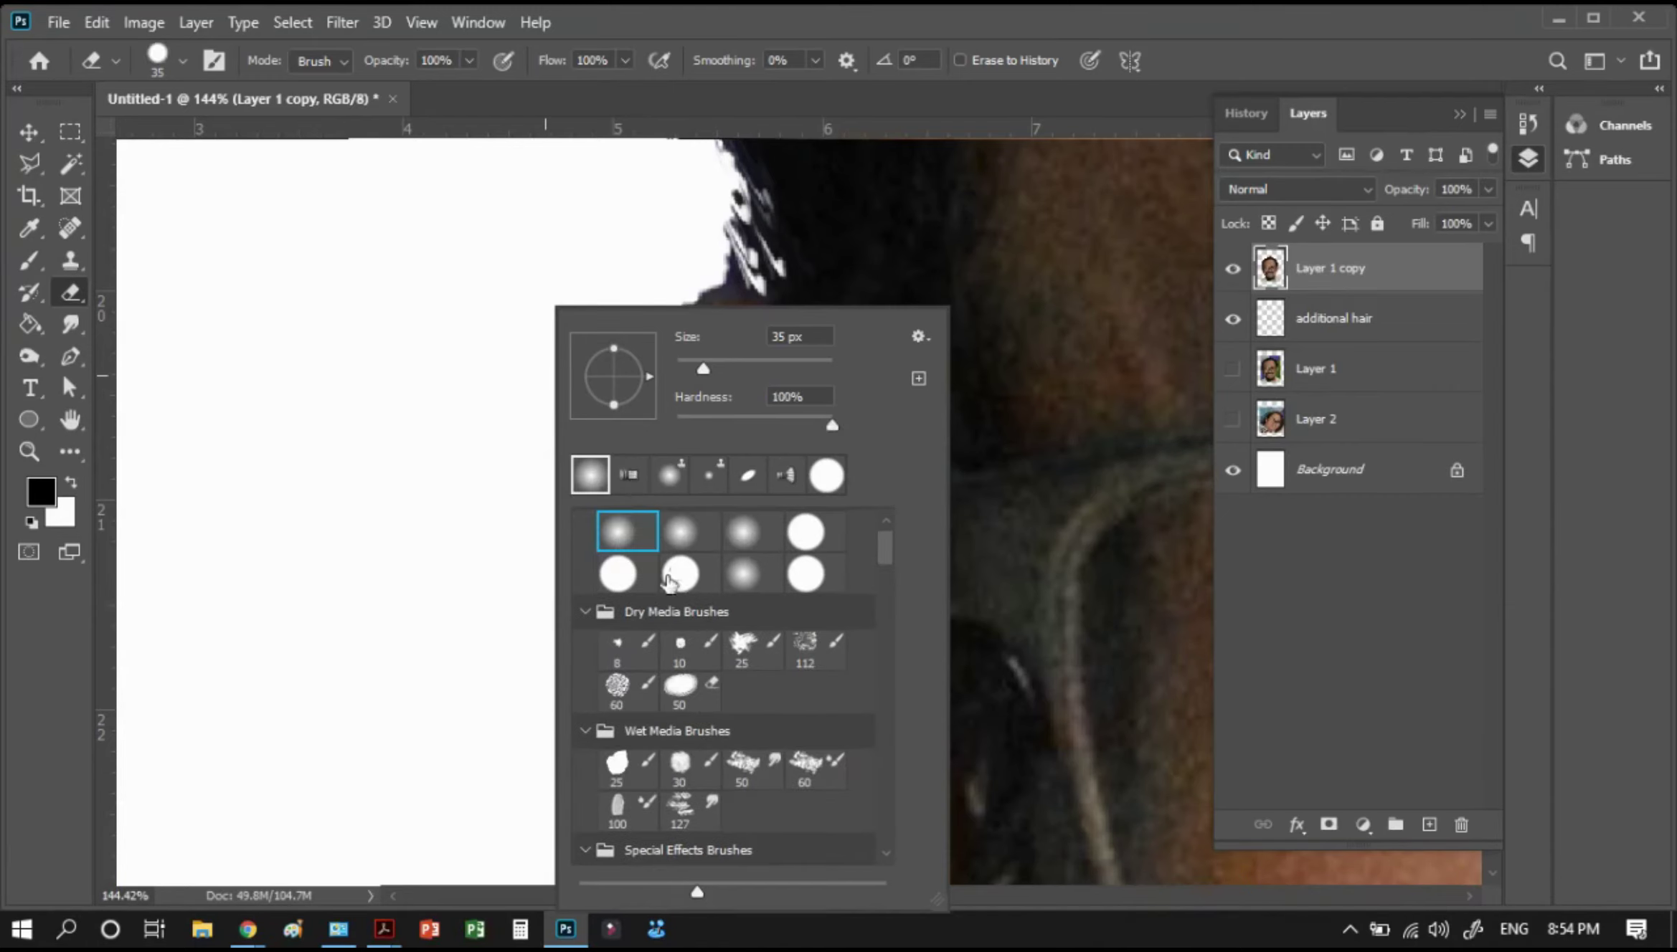
{"action": "left_click", "coordinate": [626, 581]}
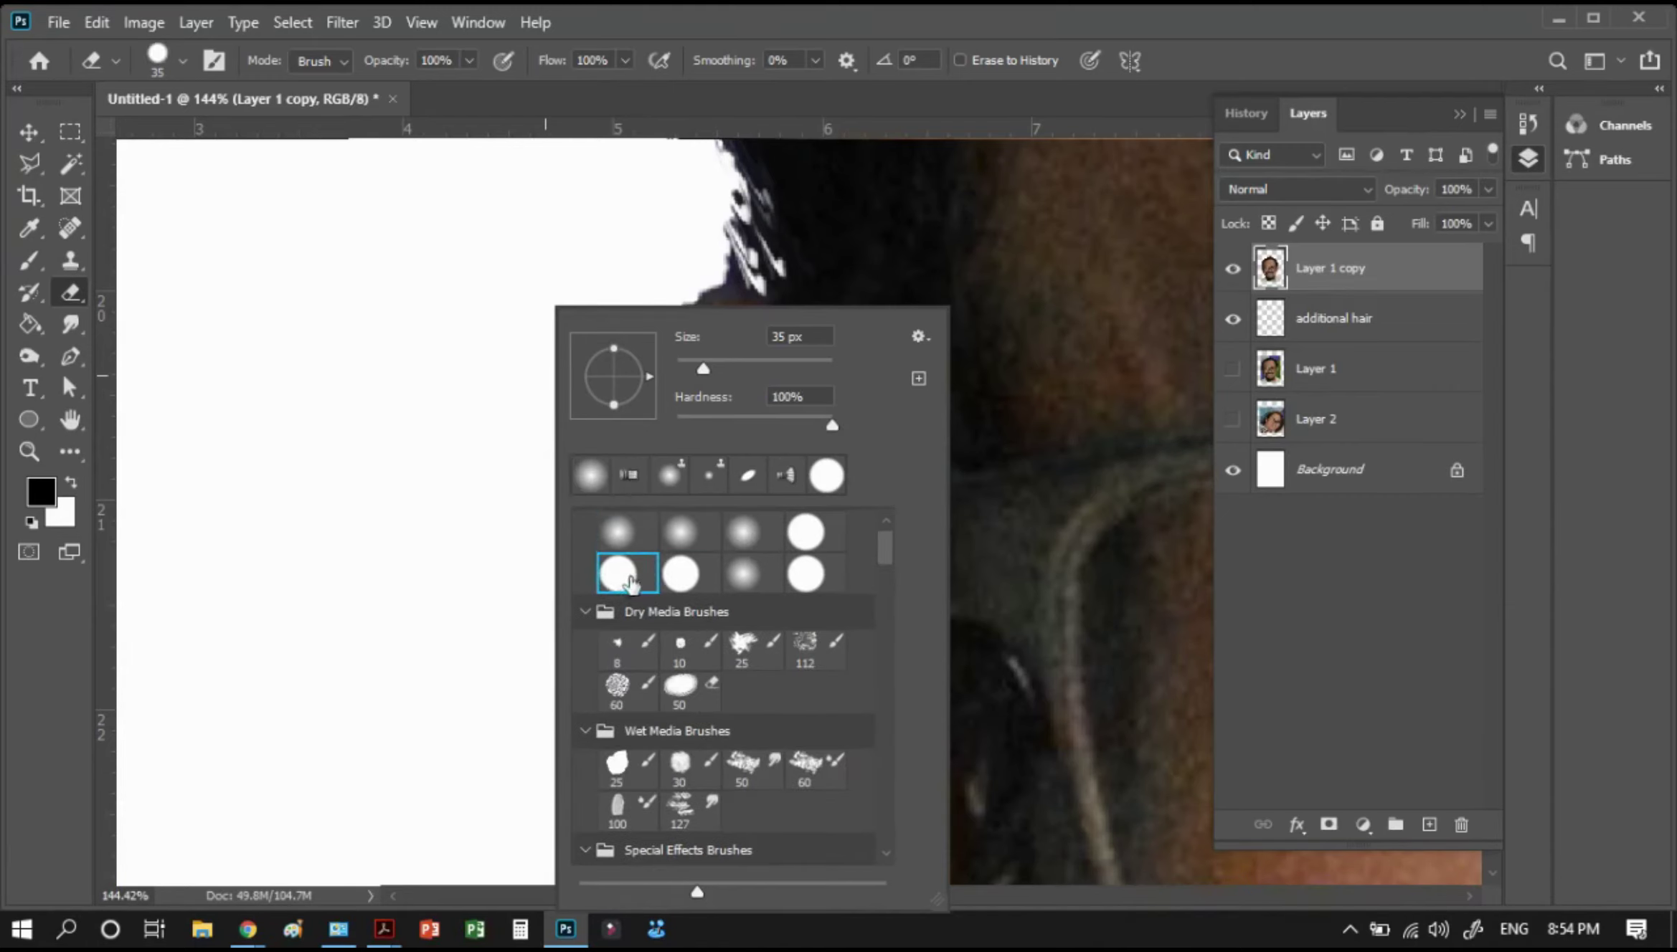
{"action": "left_click", "coordinate": [1195, 58]}
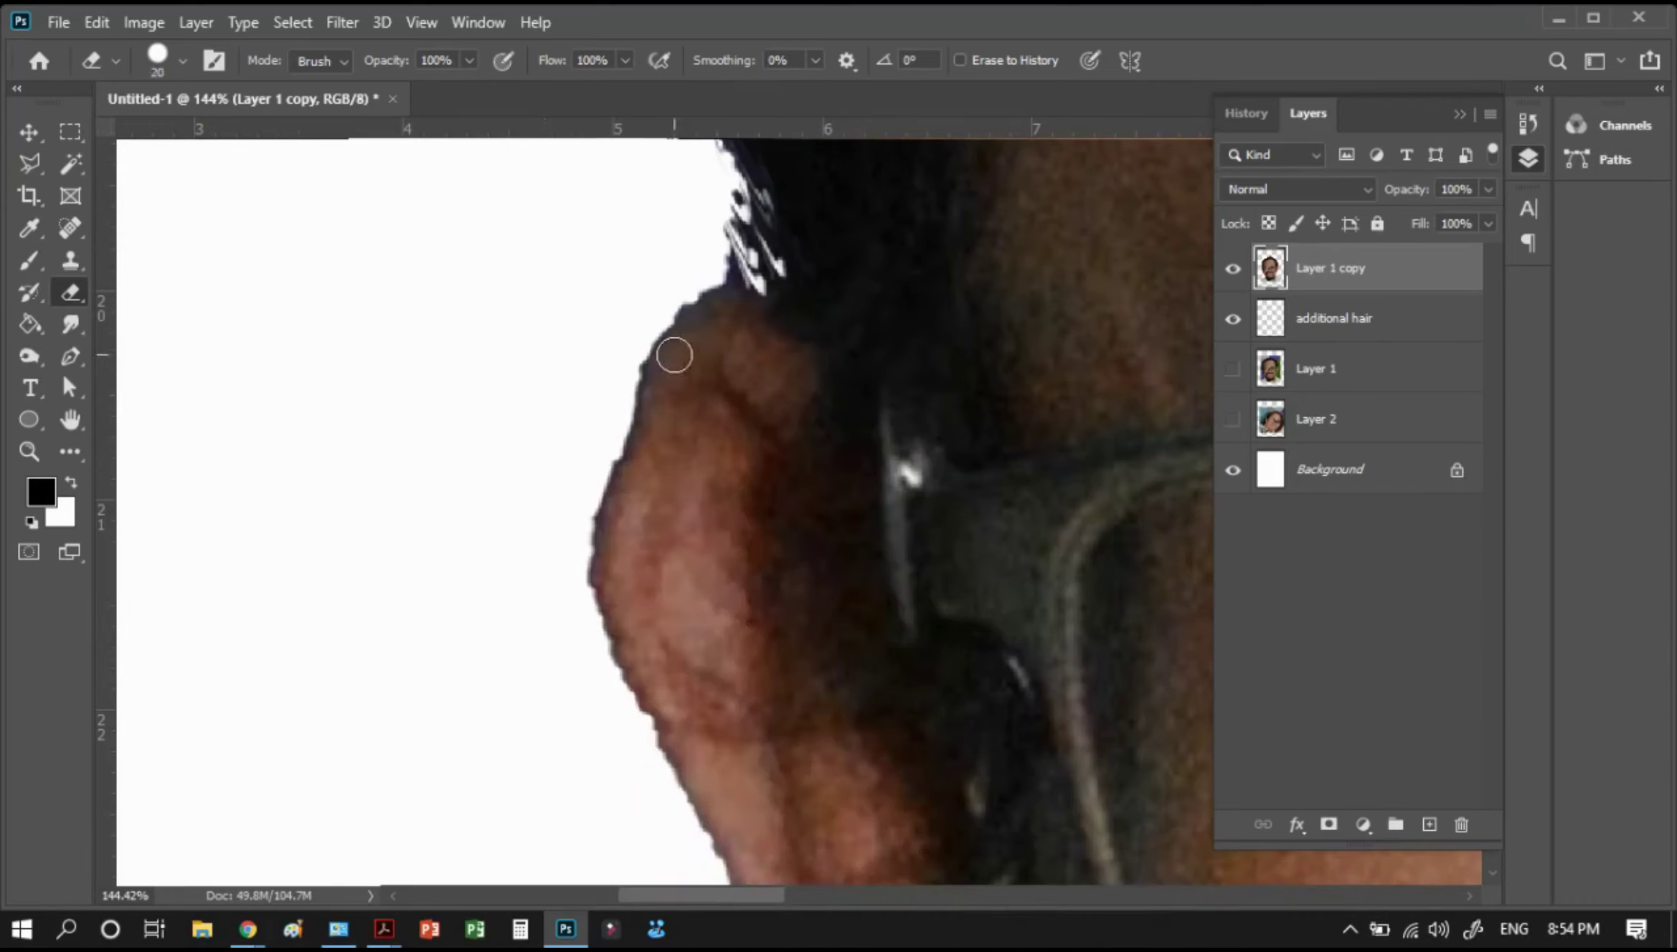
{"action": "key", "text": "bracketleft"}
{"action": "key", "text": "bracketleft"}
{"action": "key", "text": "bracketleft"}
Erase the stray dark pixels and ragged fringe along the ear's top and outer edge
{"action": "left_click_drag", "start_coordinate": [732, 284], "coordinate": [649, 356]}
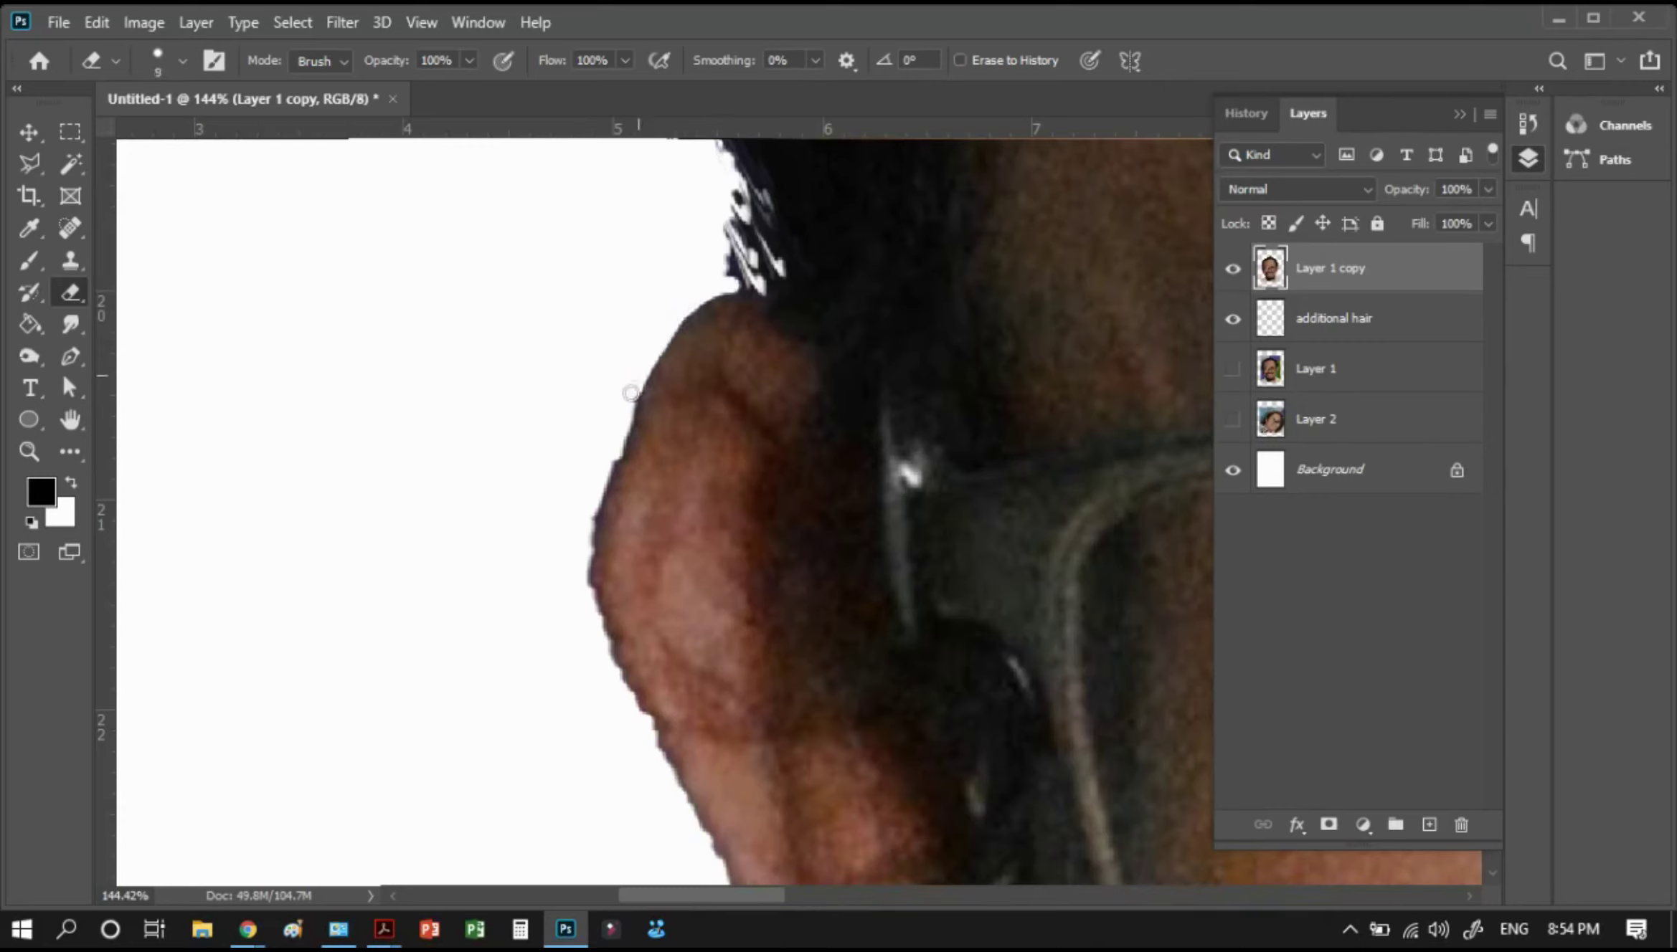
{"action": "left_click_drag", "start_coordinate": [586, 538], "coordinate": [629, 702]}
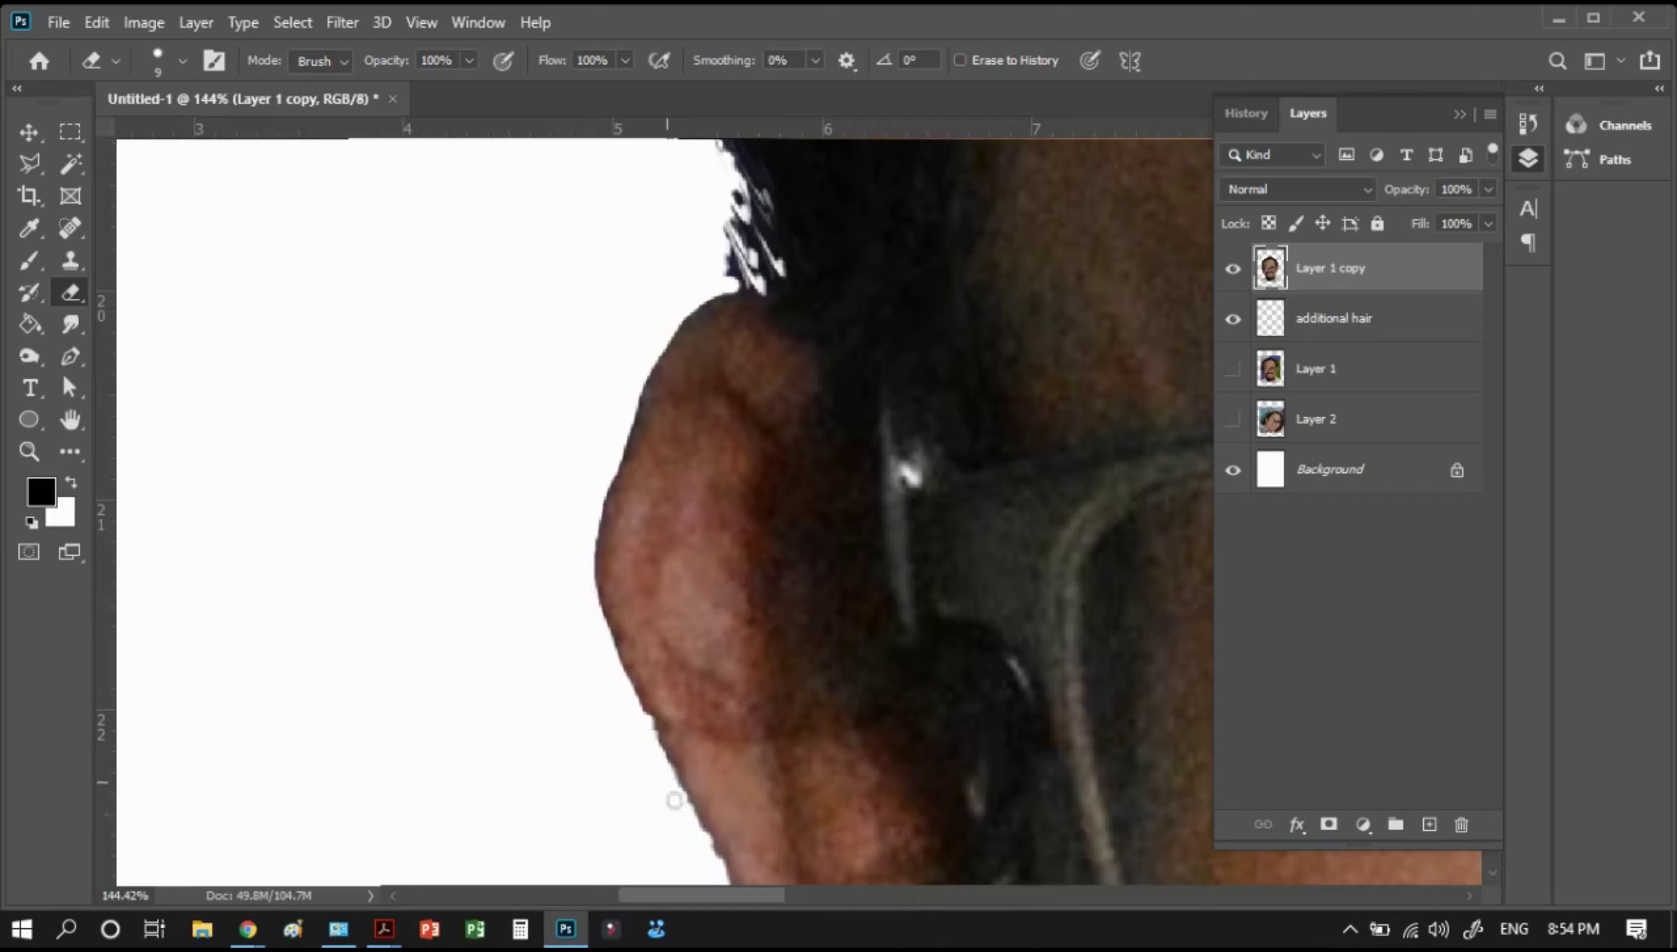
{"action": "scroll", "coordinate": [723, 371], "scroll_direction": "up", "scroll_amount": 2}
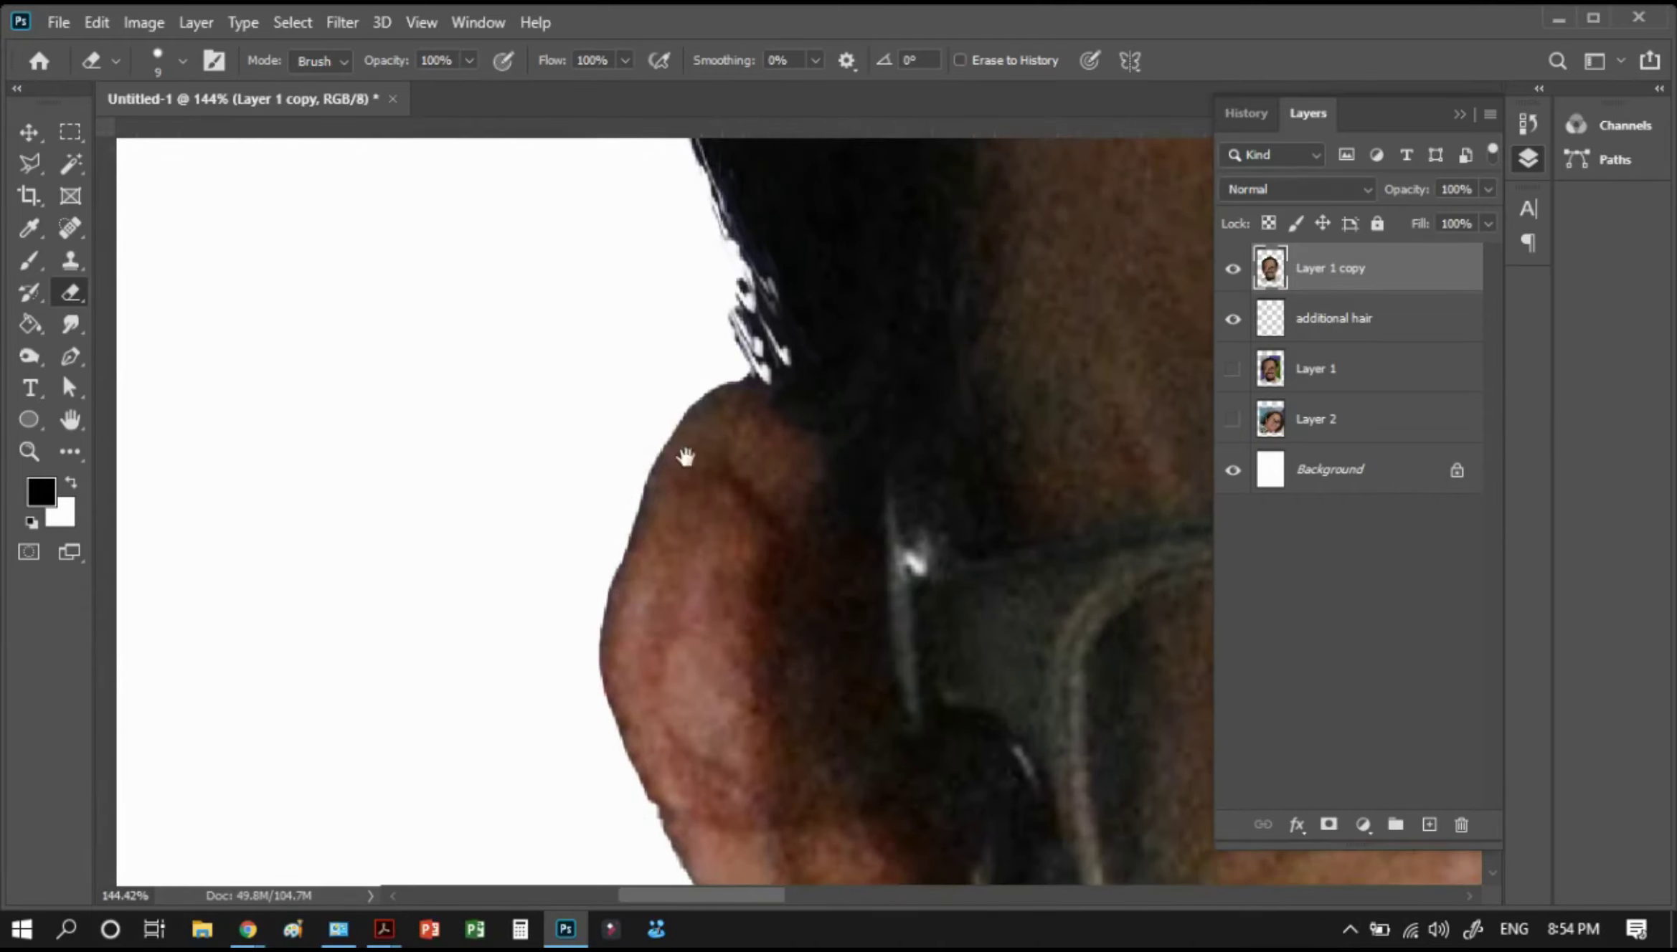
{"action": "scroll", "coordinate": [648, 362], "scroll_direction": "down", "scroll_amount": 3}
{"action": "scroll", "coordinate": [648, 362], "scroll_direction": "right", "scroll_amount": 1}
{"action": "scroll", "coordinate": [471, 435], "scroll_direction": "down", "scroll_amount": 6}
{"action": "scroll", "coordinate": [471, 435], "scroll_direction": "right", "scroll_amount": 2}
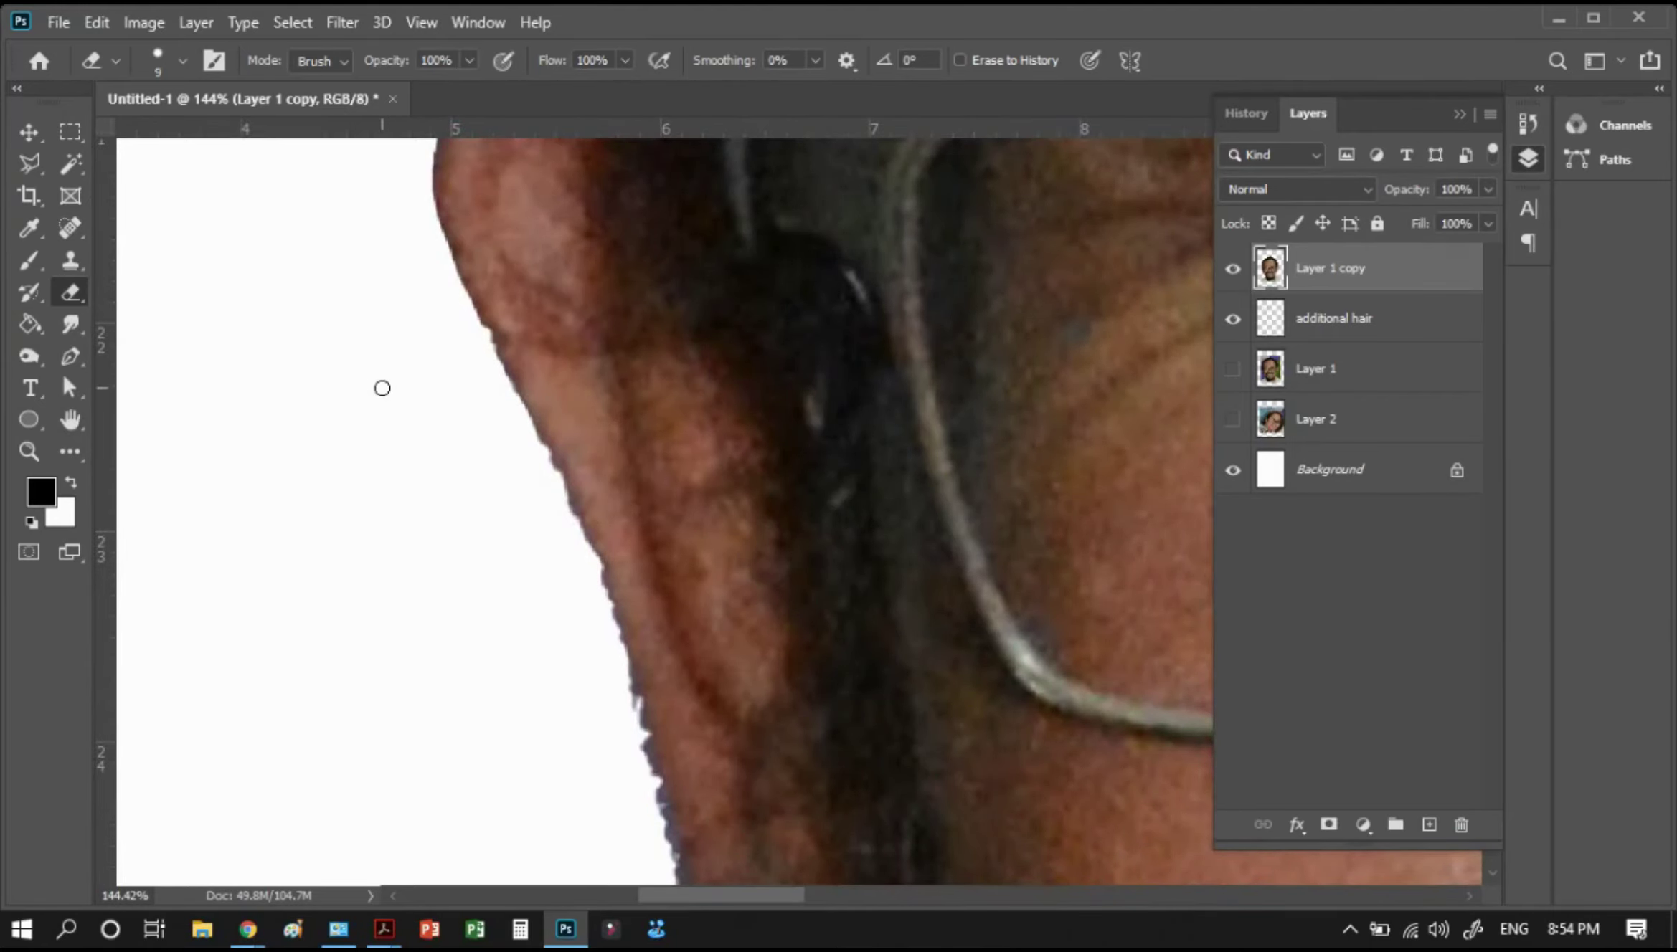
Try a freehand lasso selection beside the ear, then deselect it
{"action": "key", "text": "l"}
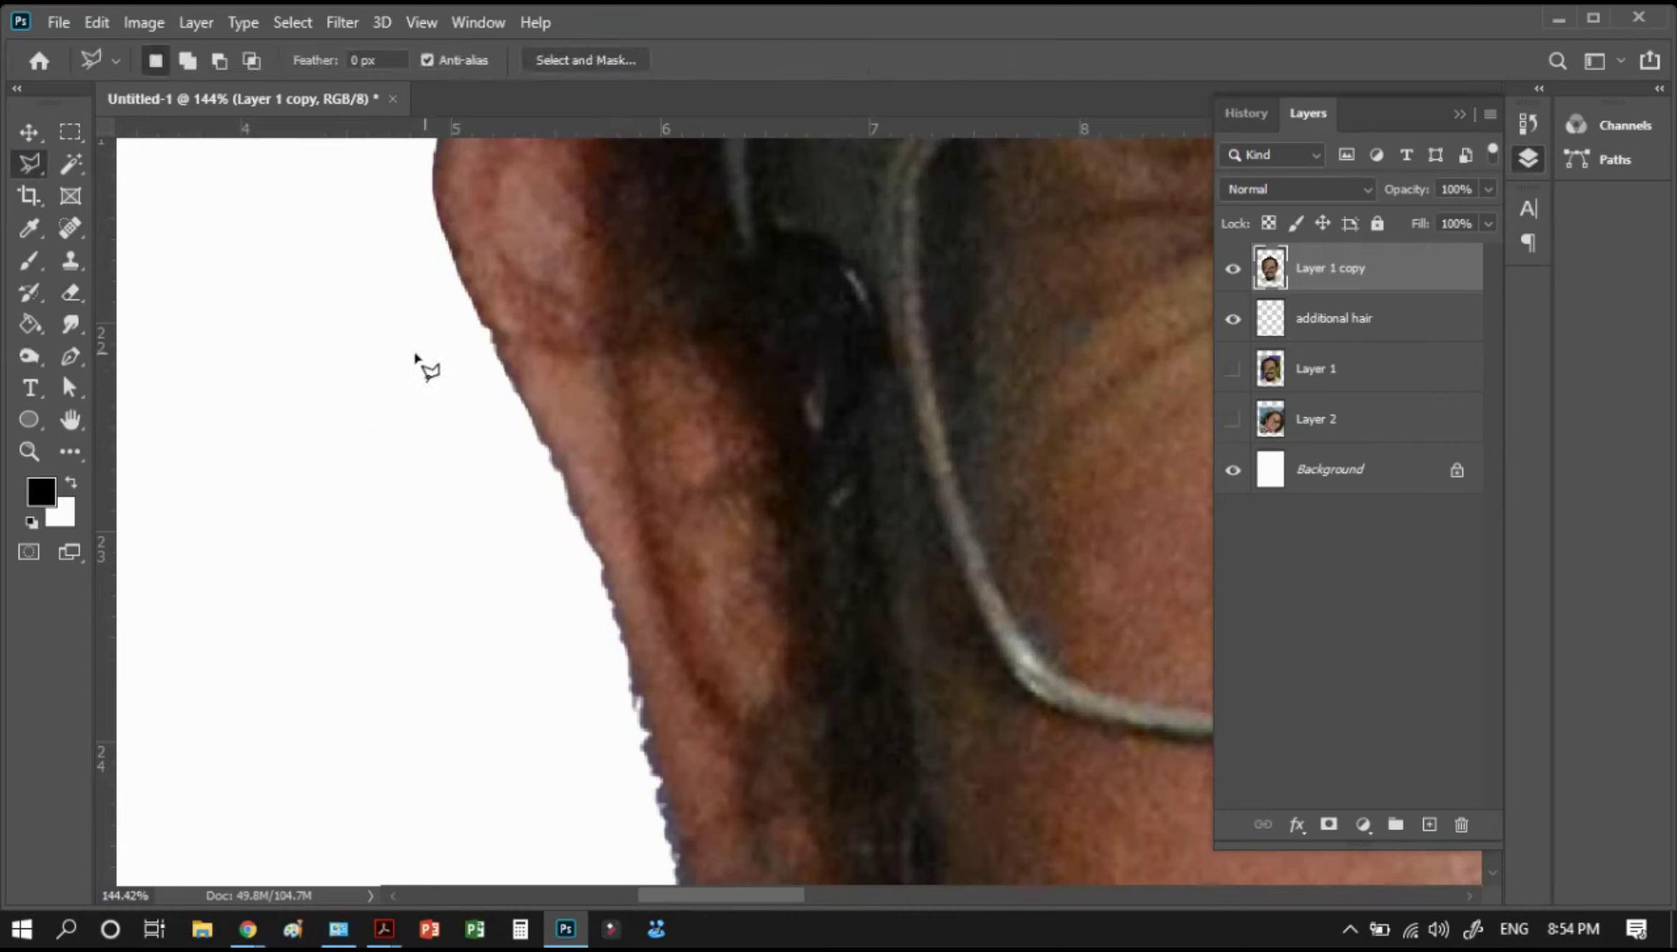
{"action": "right_click", "coordinate": [36, 165]}
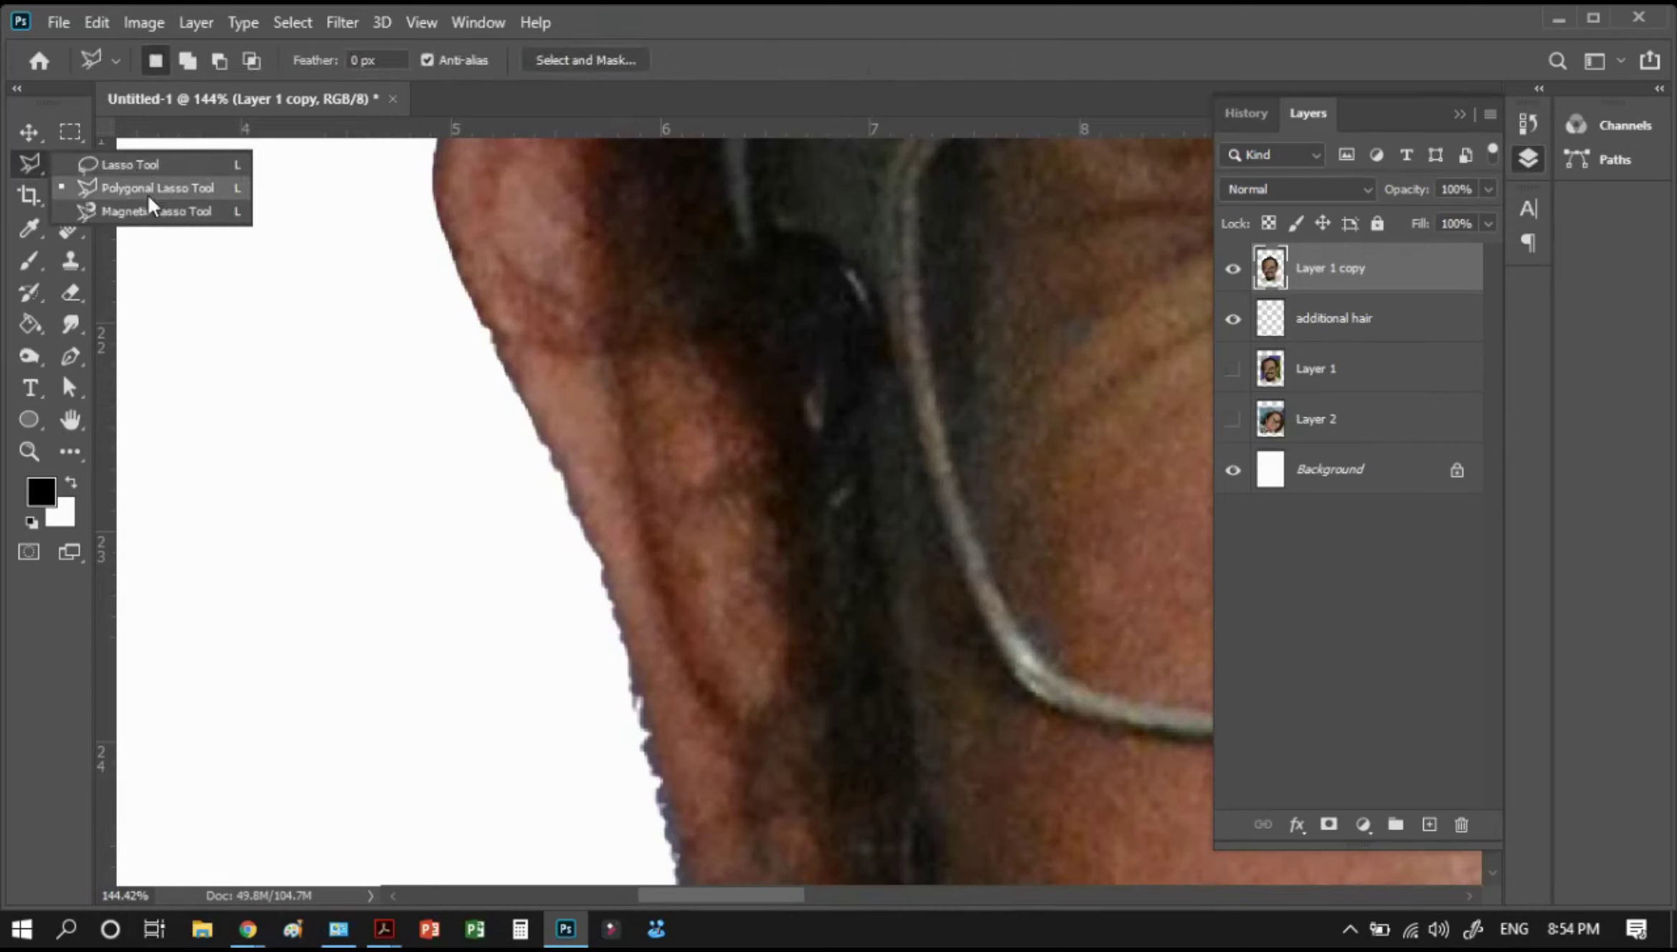
{"action": "left_click", "coordinate": [144, 165]}
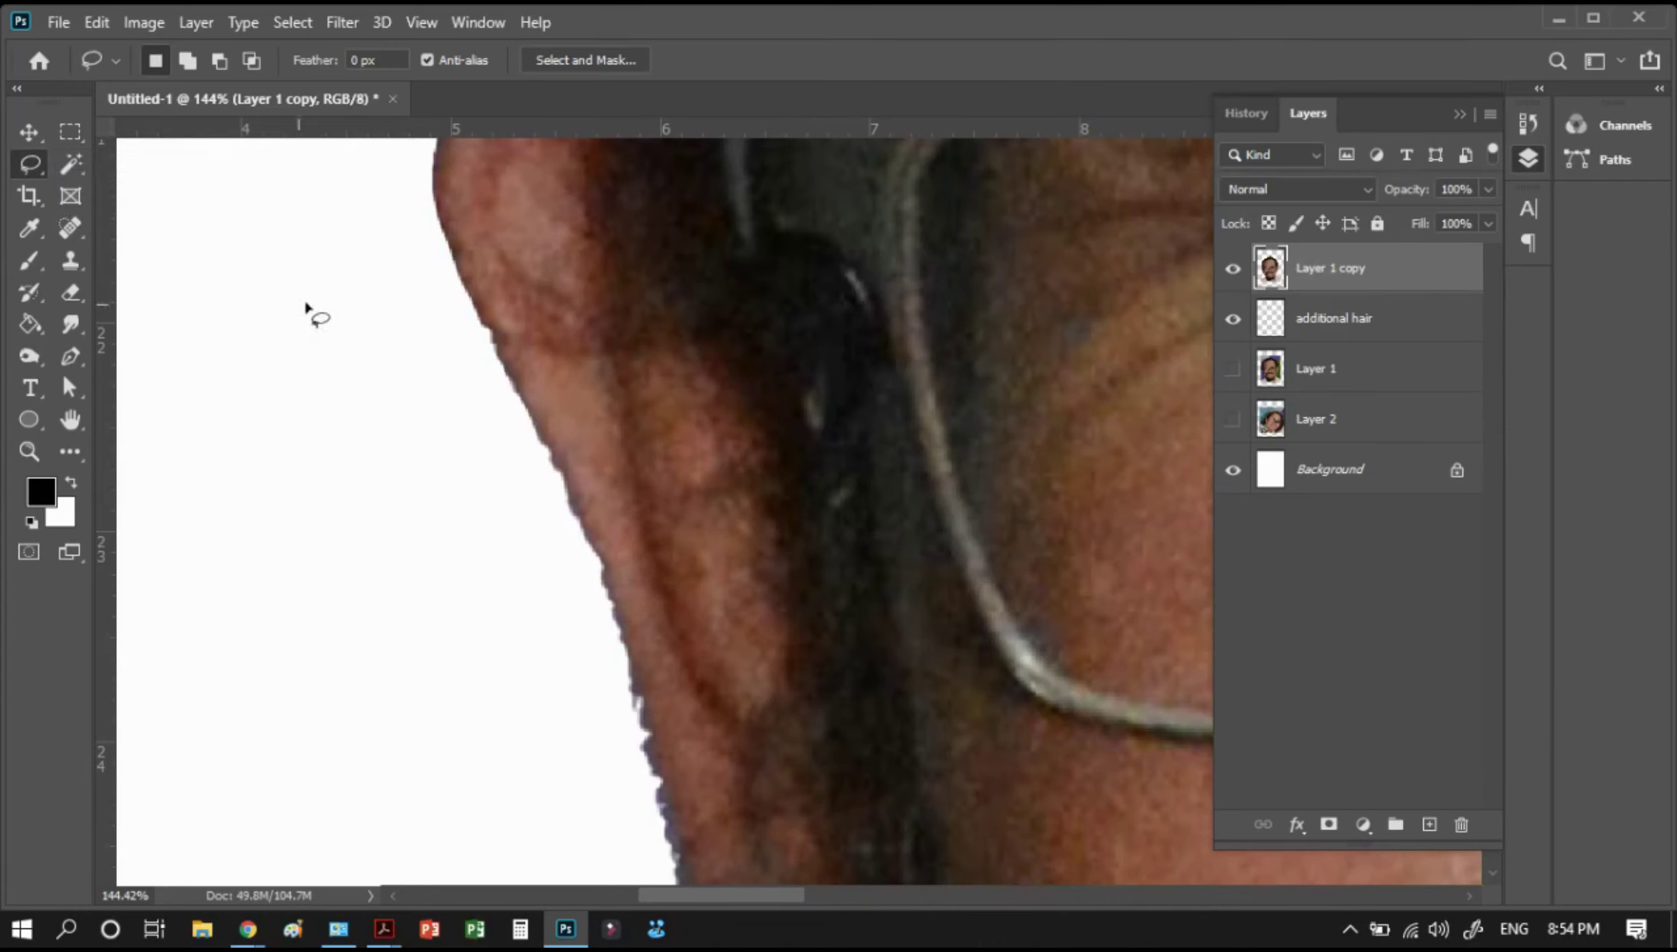
{"action": "mouse_move", "coordinate": [460, 311]}
{"action": "left_mouse_down"}
{"action": "mouse_move", "coordinate": [538, 431]}
{"action": "mouse_move", "coordinate": [631, 670]}
{"action": "mouse_move", "coordinate": [409, 502]}
{"action": "left_mouse_up"}
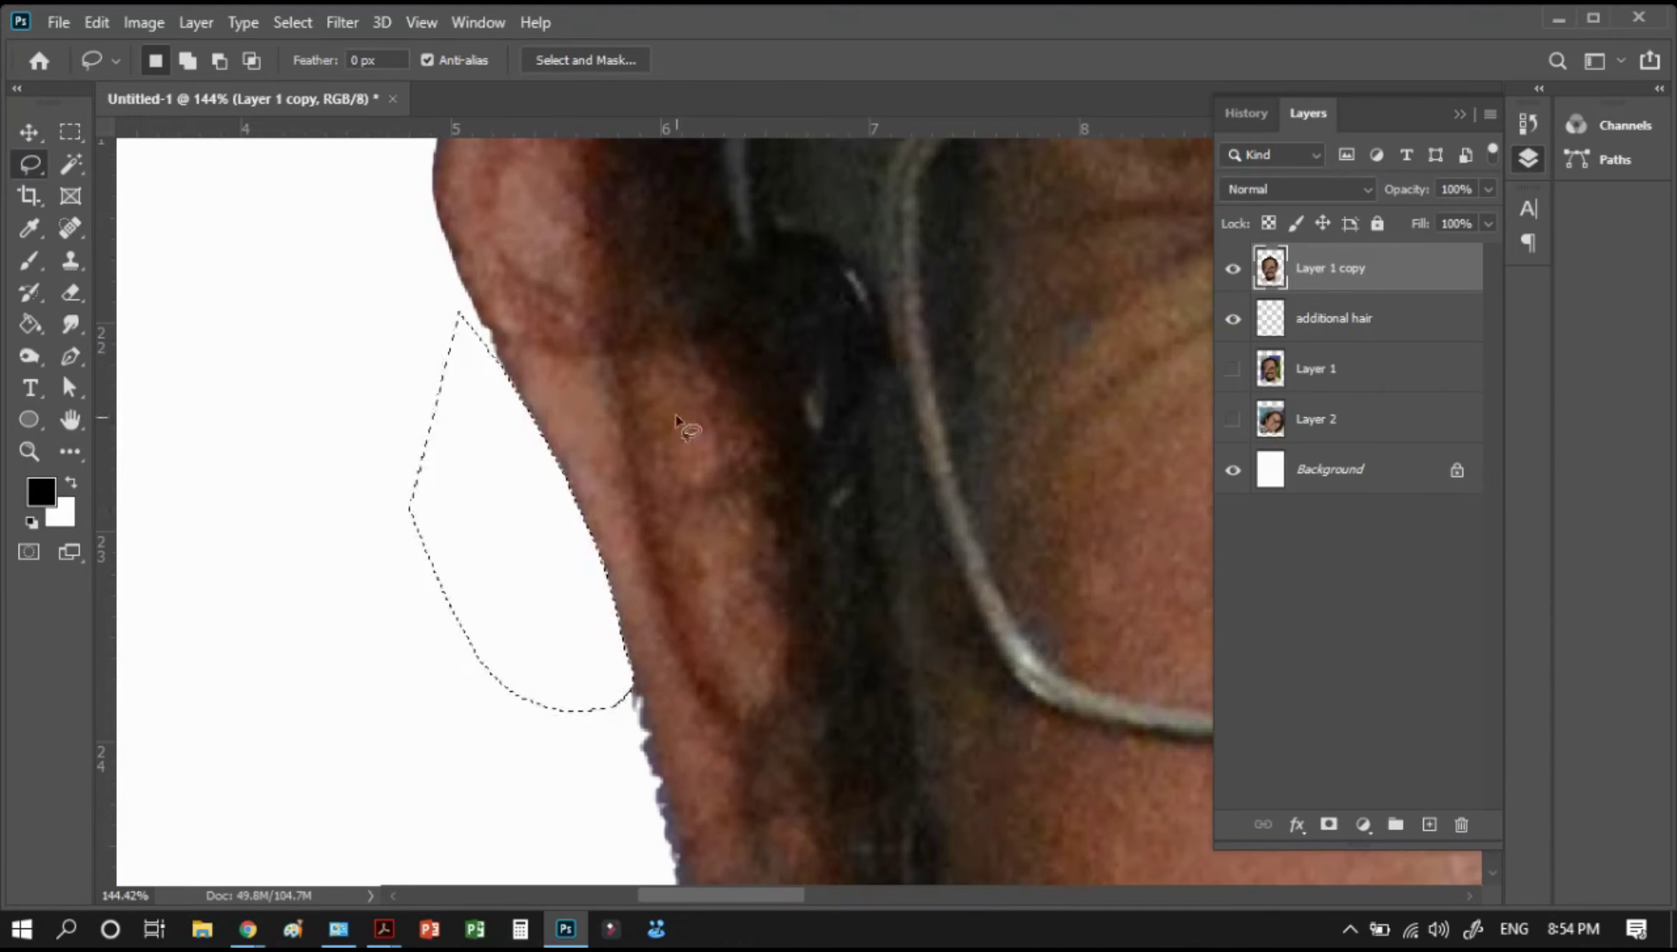
{"action": "key", "text": "ctrl+d"}
Trace a Polygonal Lasso selection around the ear lobe and chin fringe
{"action": "right_click", "coordinate": [32, 167]}
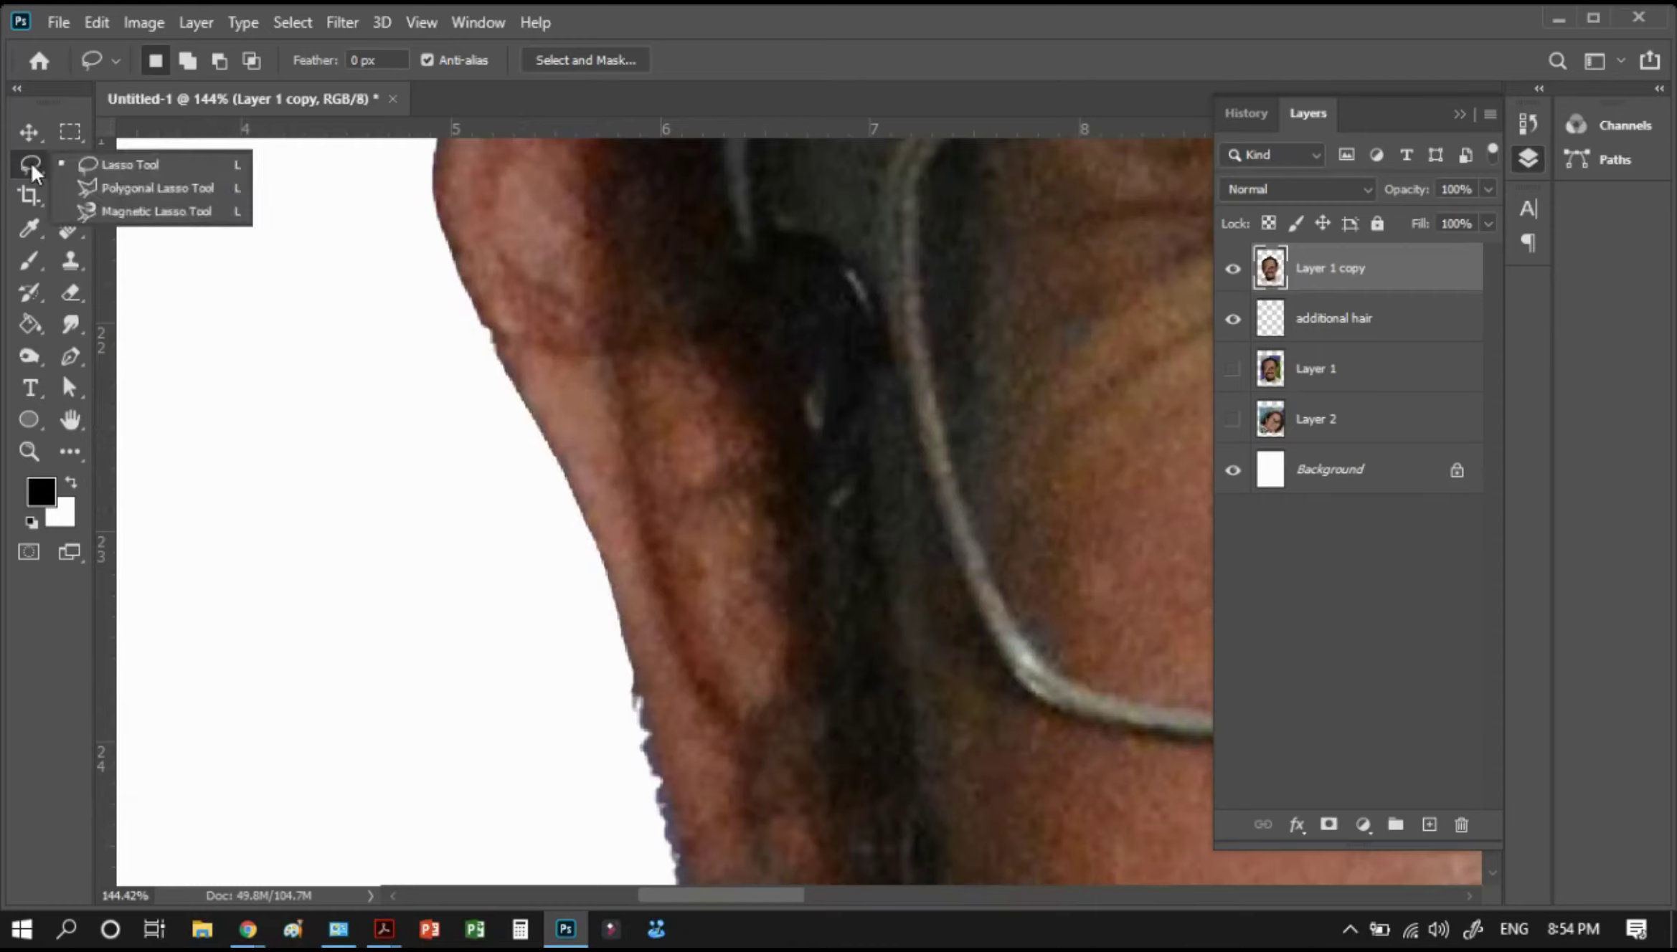
{"action": "left_click", "coordinate": [127, 193]}
{"action": "left_click_drag", "start_coordinate": [491, 573], "coordinate": [433, 273]}
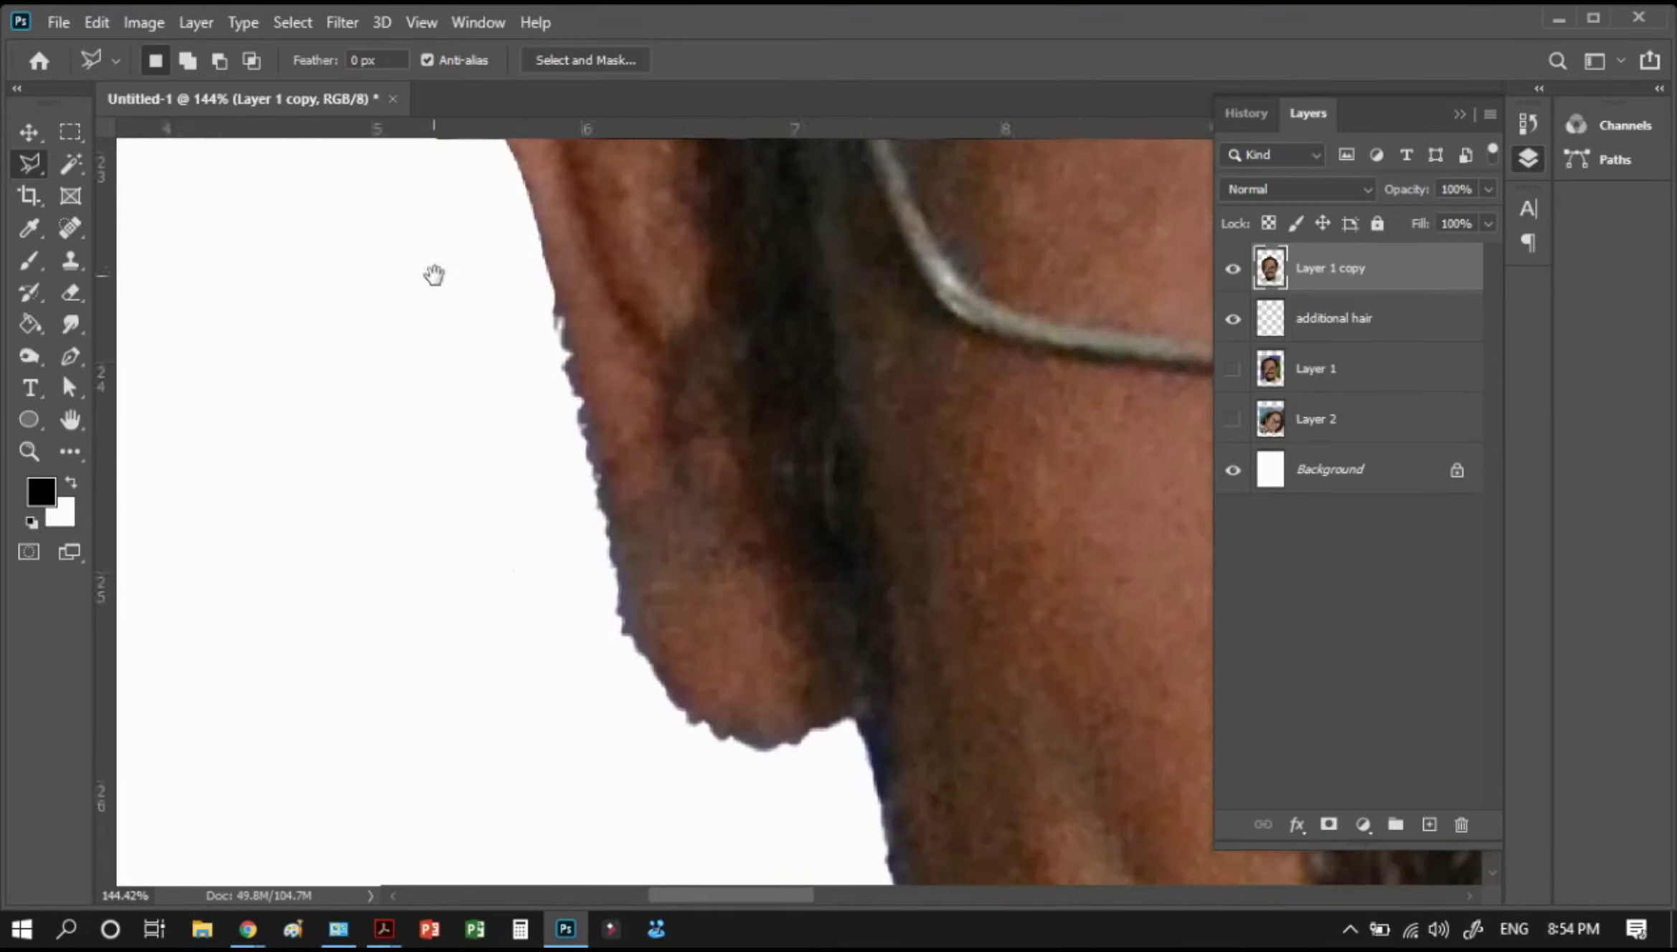
{"action": "left_click", "coordinate": [538, 243]}
{"action": "left_click", "coordinate": [619, 590]}
{"action": "left_click", "coordinate": [681, 710]}
{"action": "left_click", "coordinate": [725, 737]}
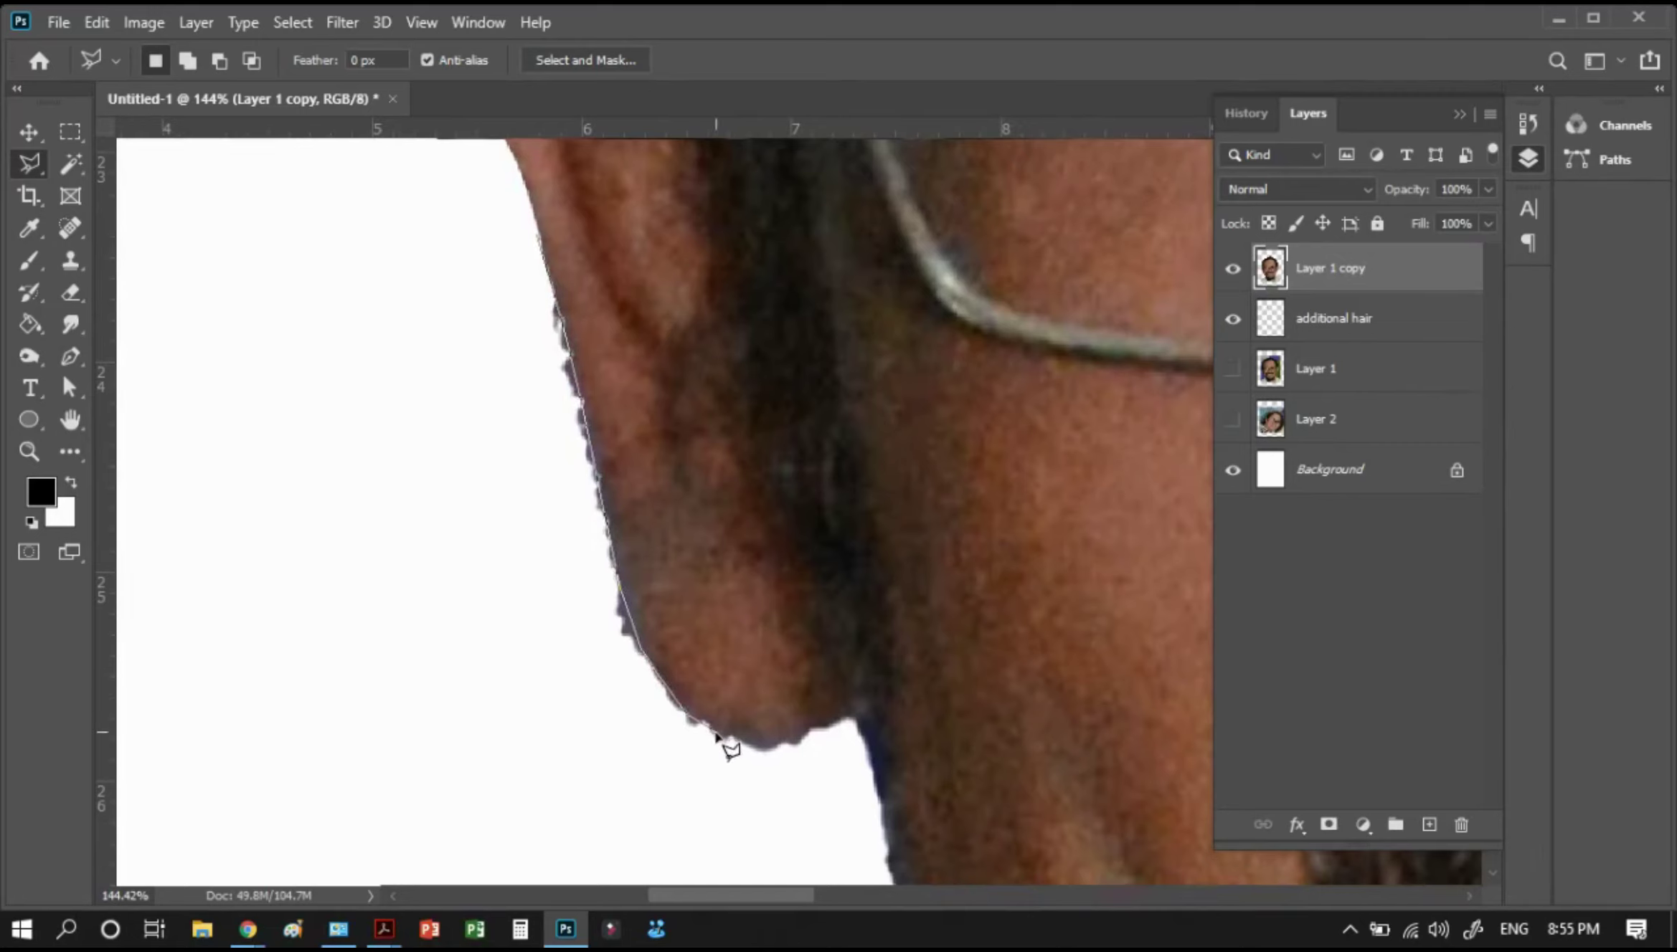
{"action": "left_click", "coordinate": [811, 735]}
{"action": "left_click", "coordinate": [860, 717]}
{"action": "left_click", "coordinate": [869, 767]}
{"action": "left_click", "coordinate": [792, 805]}
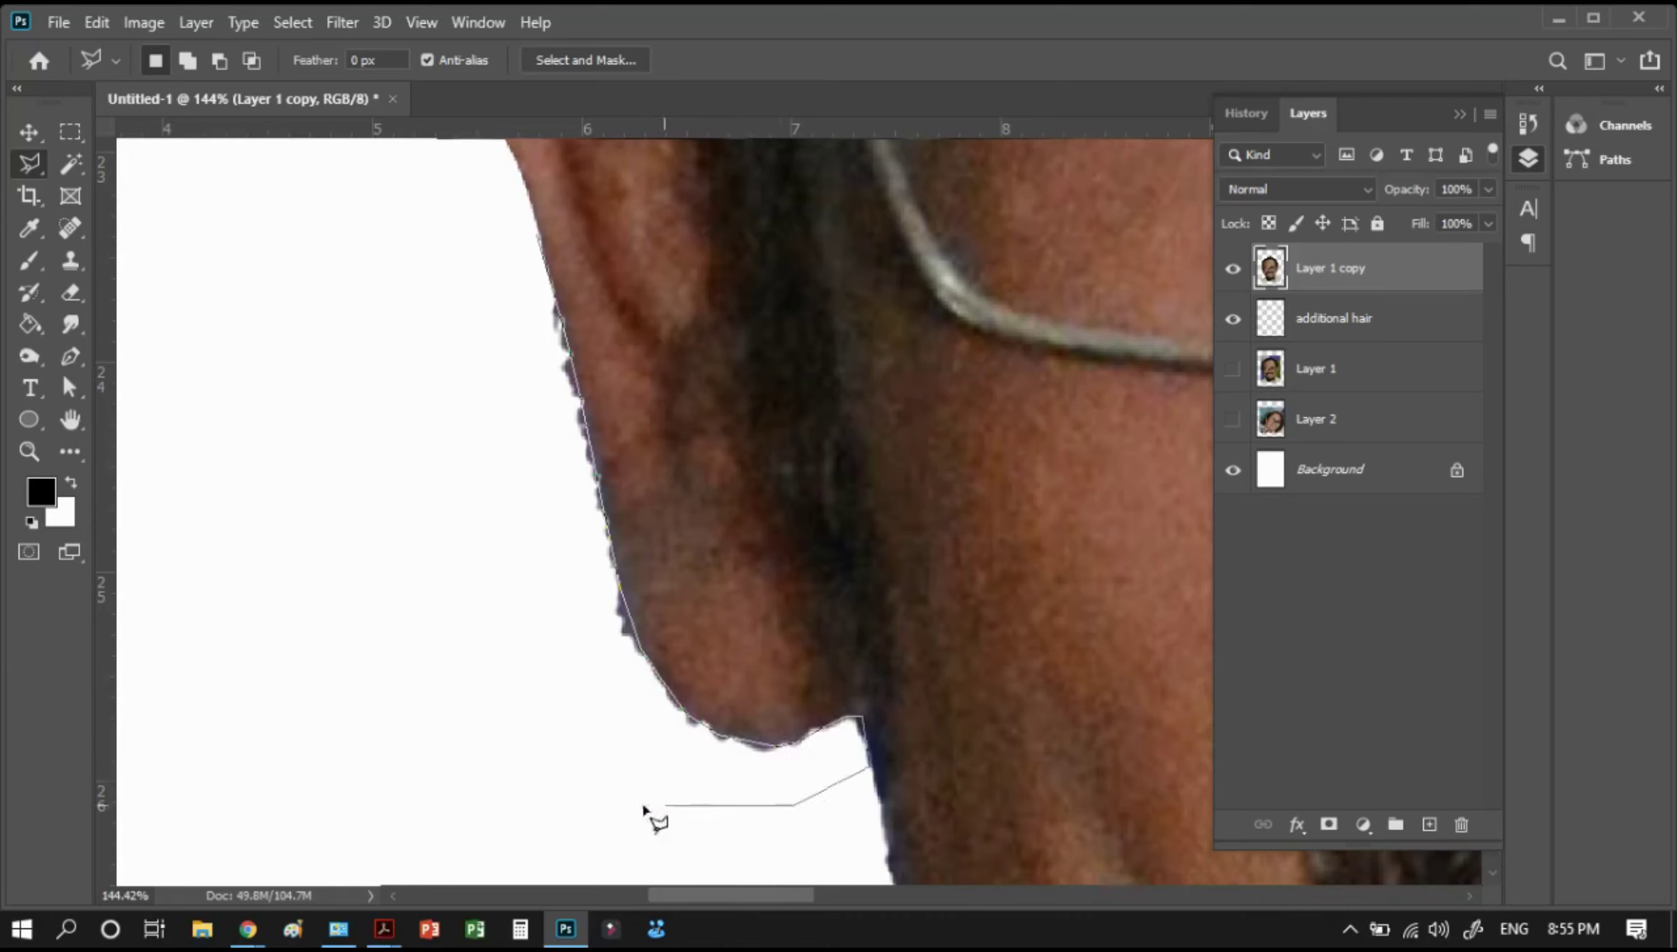
{"action": "left_click", "coordinate": [425, 649]}
{"action": "left_click", "coordinate": [353, 436]}
{"action": "double_click", "coordinate": [439, 297]}
Delete the fringe pixels inside the selection and deselect
{"action": "key", "text": "Delete"}
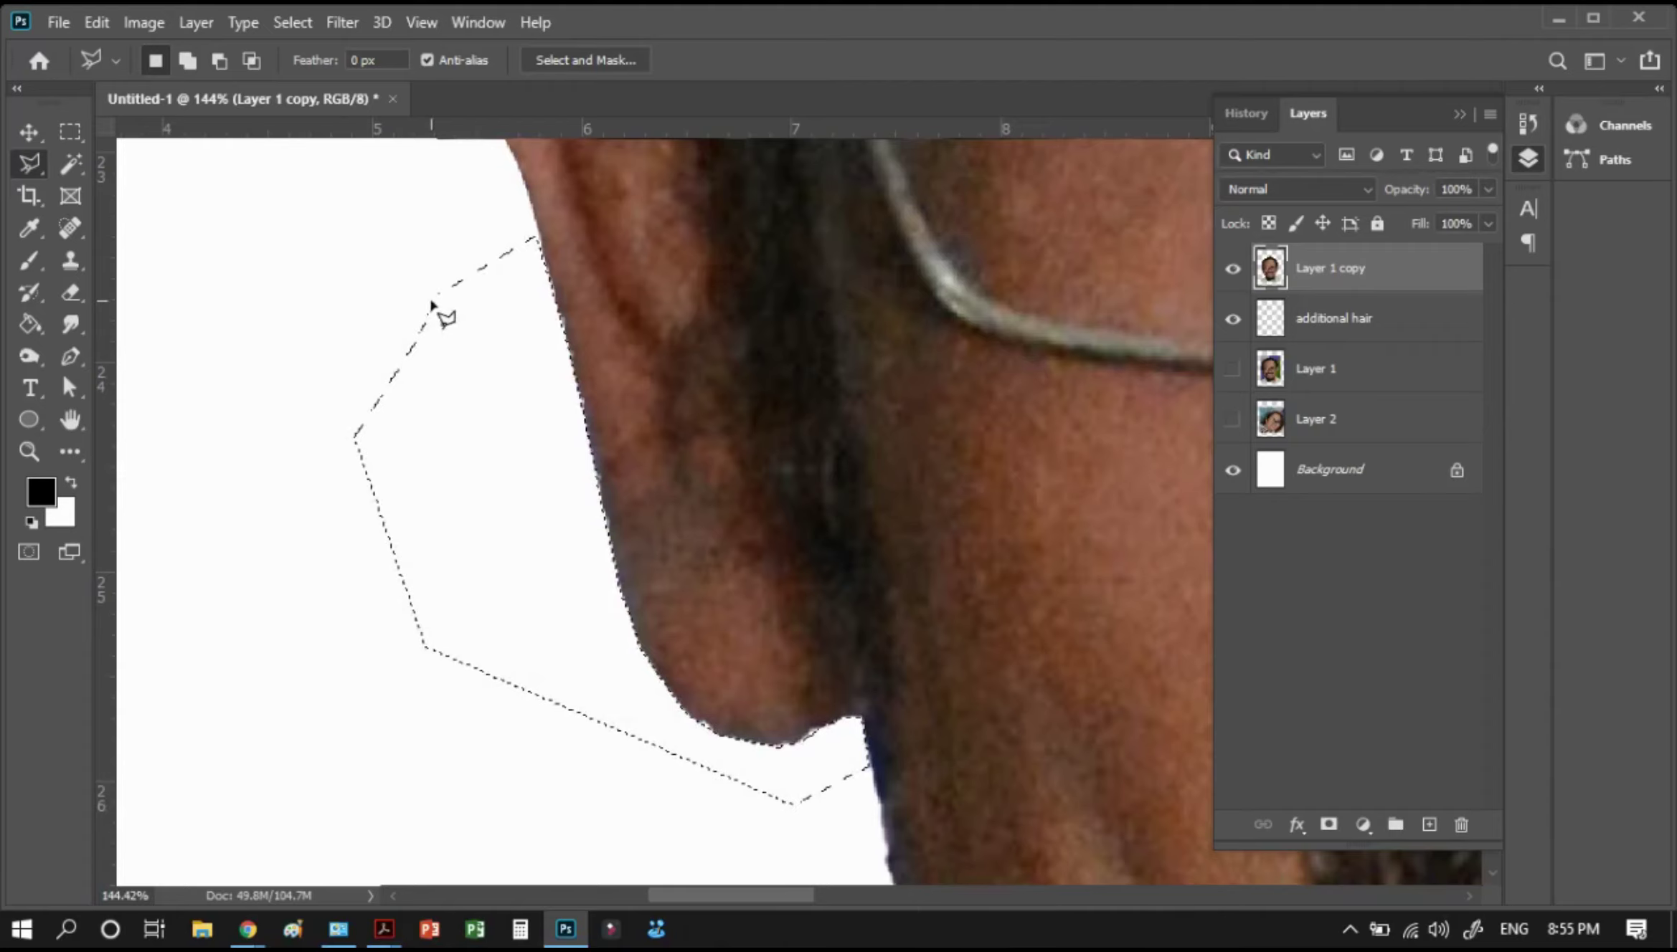
{"action": "key", "text": "m"}
{"action": "key", "text": "ctrl+d"}
{"action": "left_click_drag", "start_coordinate": [545, 512], "coordinate": [545, 161]}
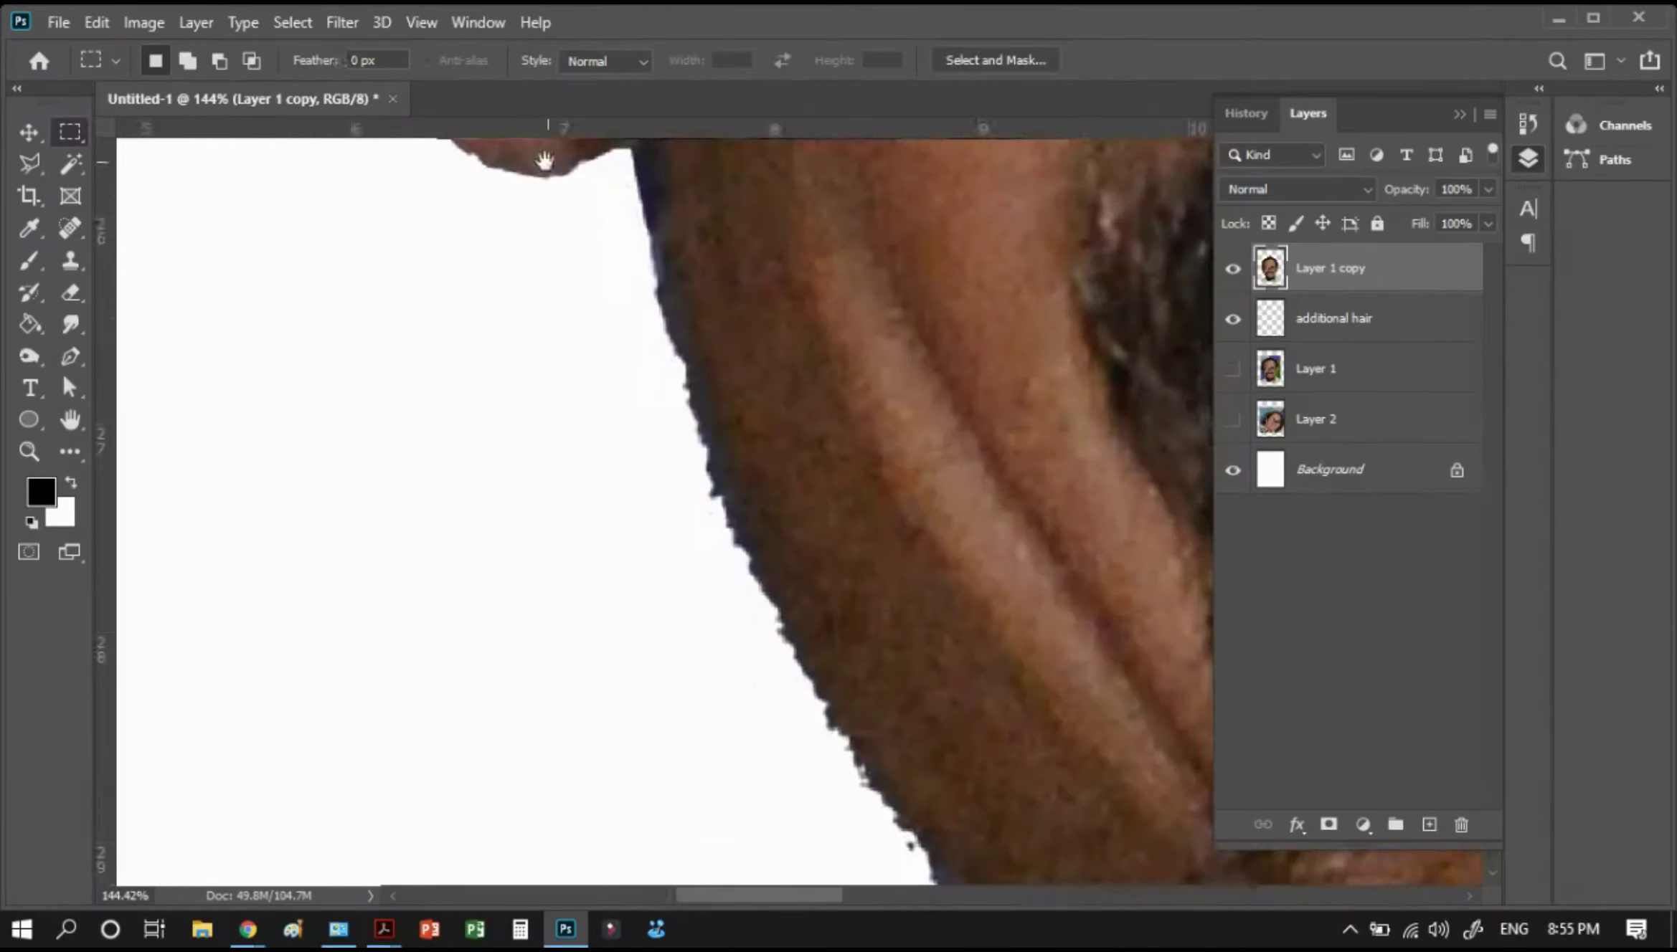
Start a Polygonal Lasso outline from the chin corner along the neck edge
{"action": "key", "text": "l"}
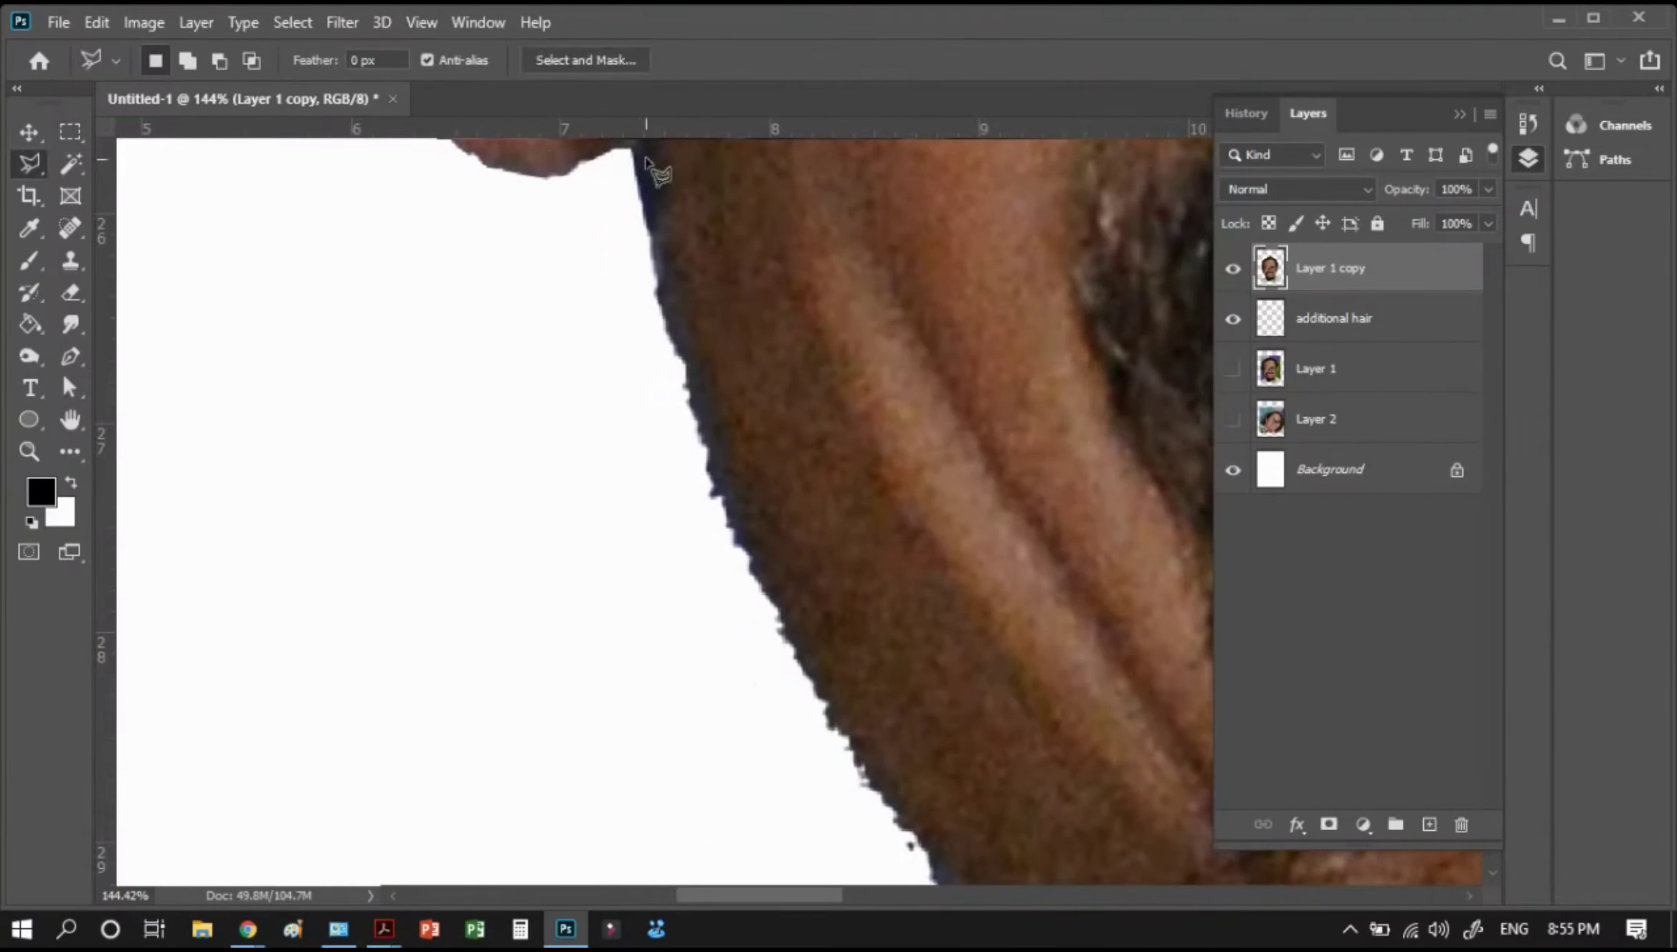
{"action": "left_click_drag", "start_coordinate": [588, 213], "coordinate": [573, 250]}
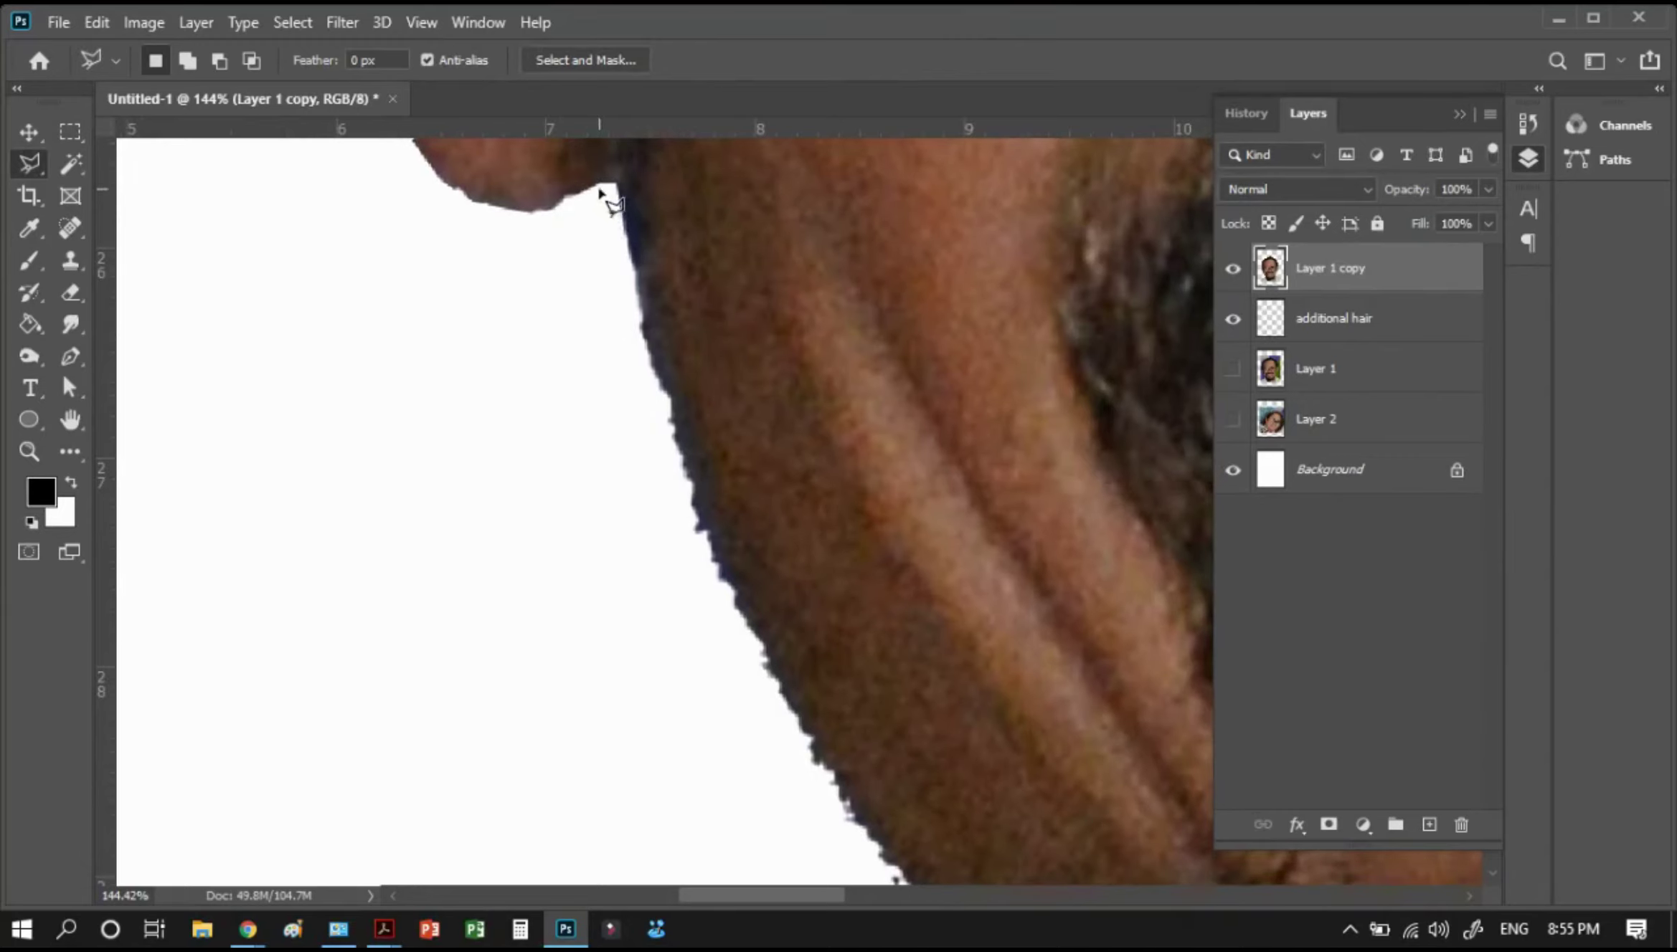
{"action": "left_click", "coordinate": [617, 173]}
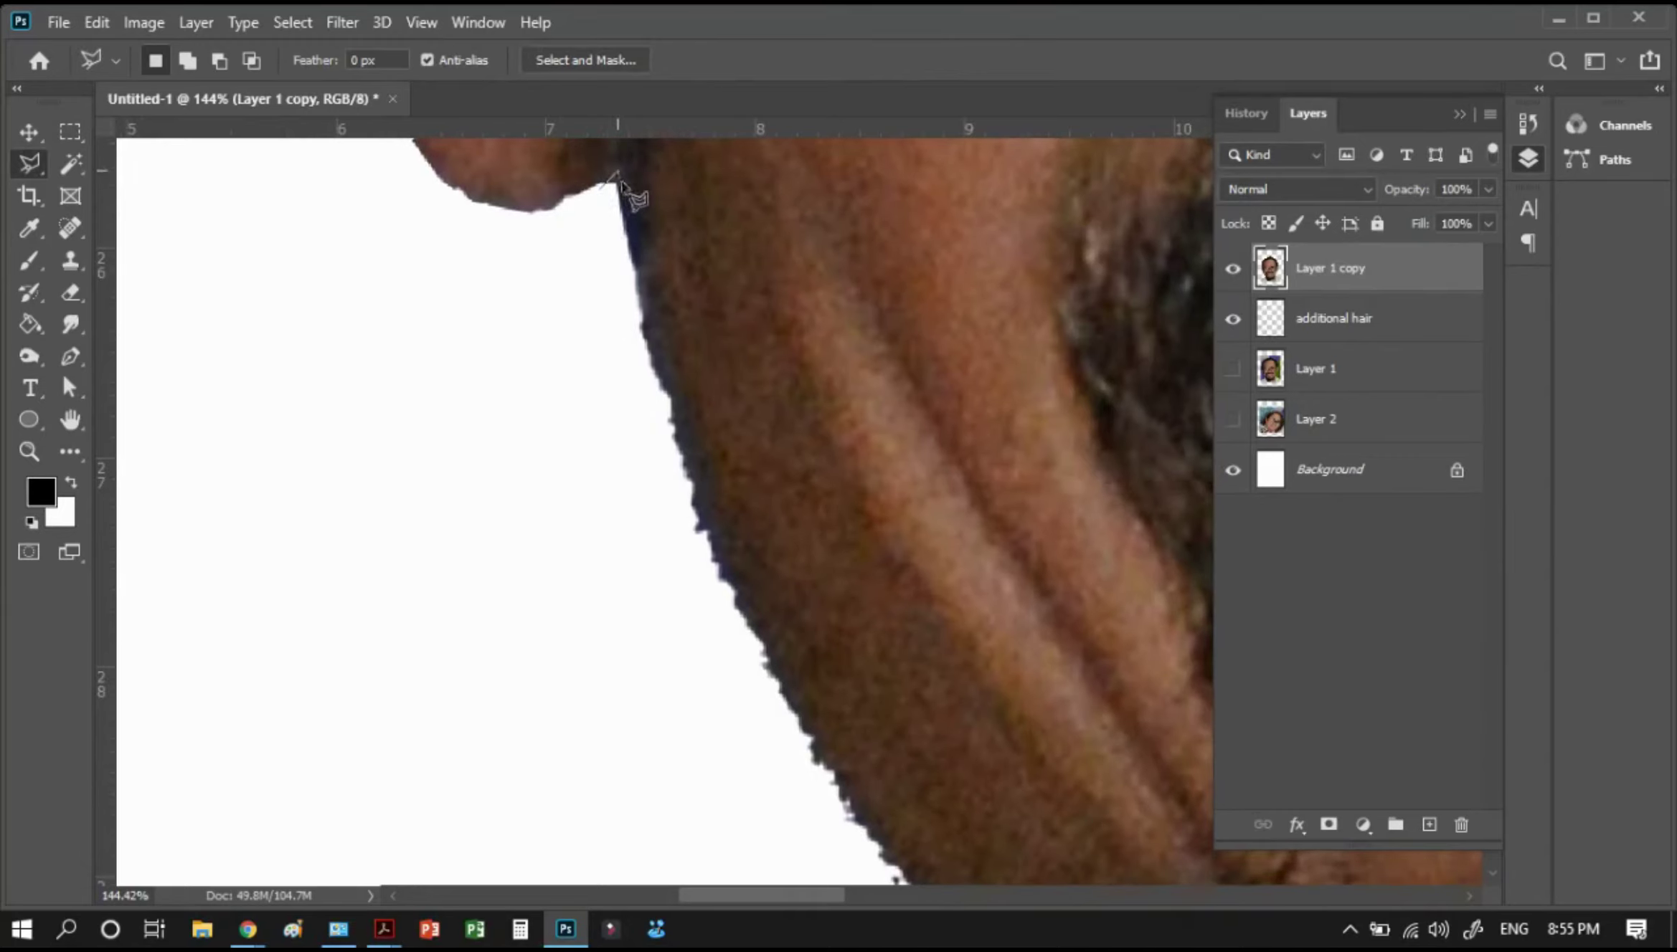
{"action": "left_click", "coordinate": [678, 407]}
{"action": "left_click", "coordinate": [738, 599]}
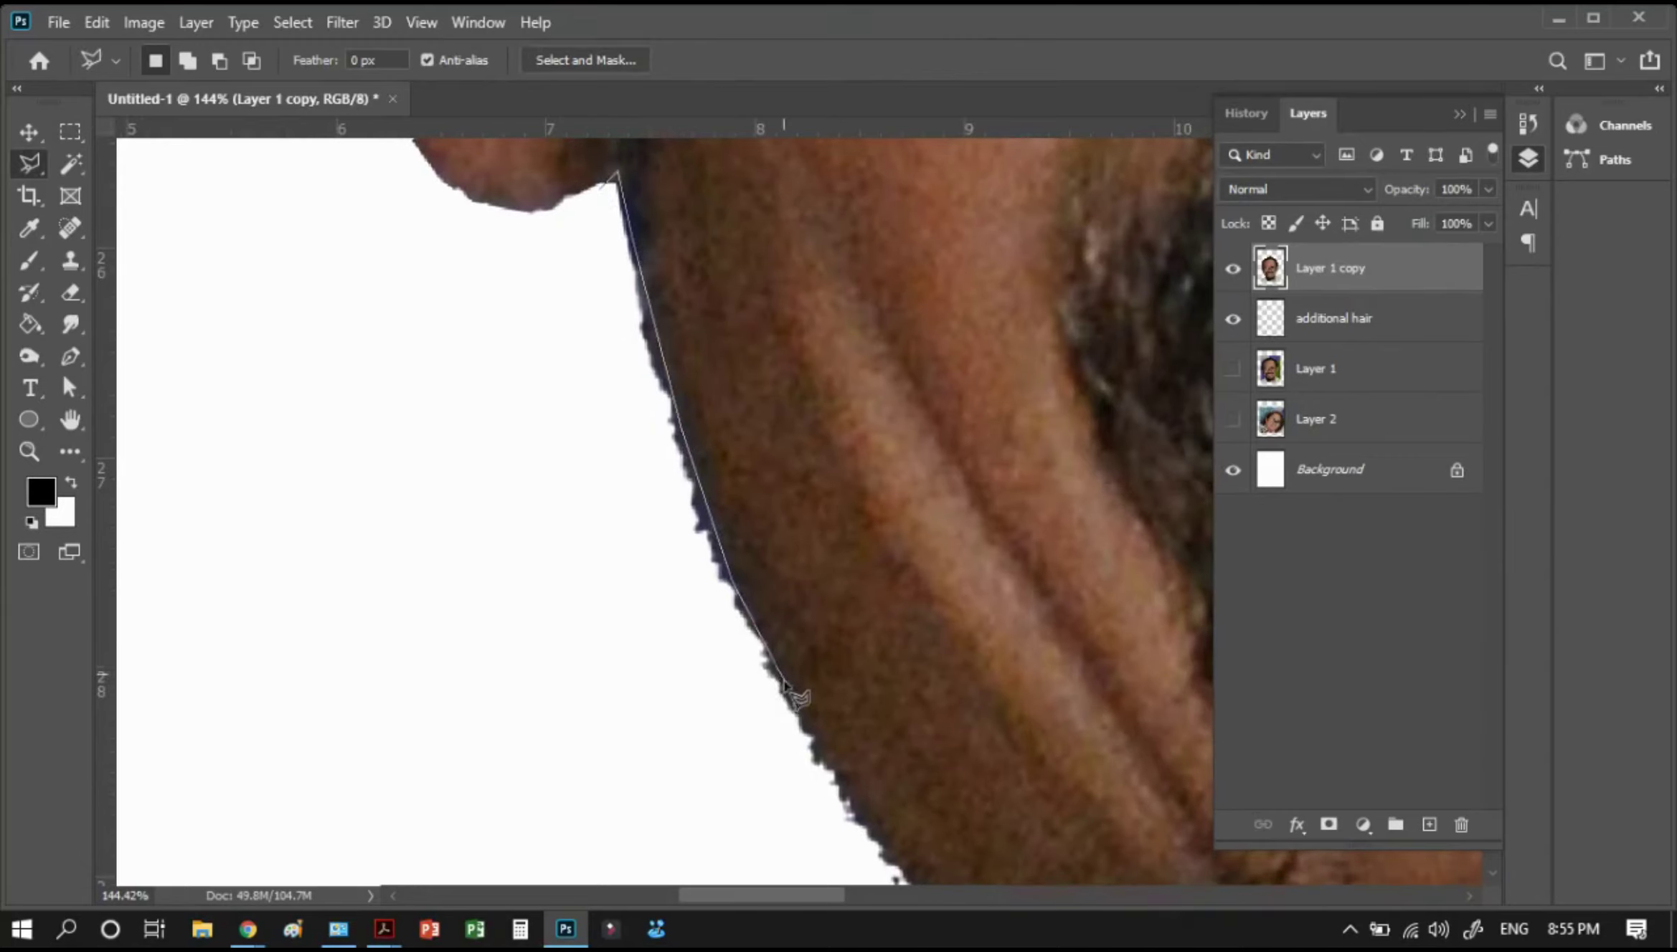
Continue the outline down the neck edge and close it through the white area
{"action": "left_click_drag", "start_coordinate": [850, 792], "coordinate": [705, 507]}
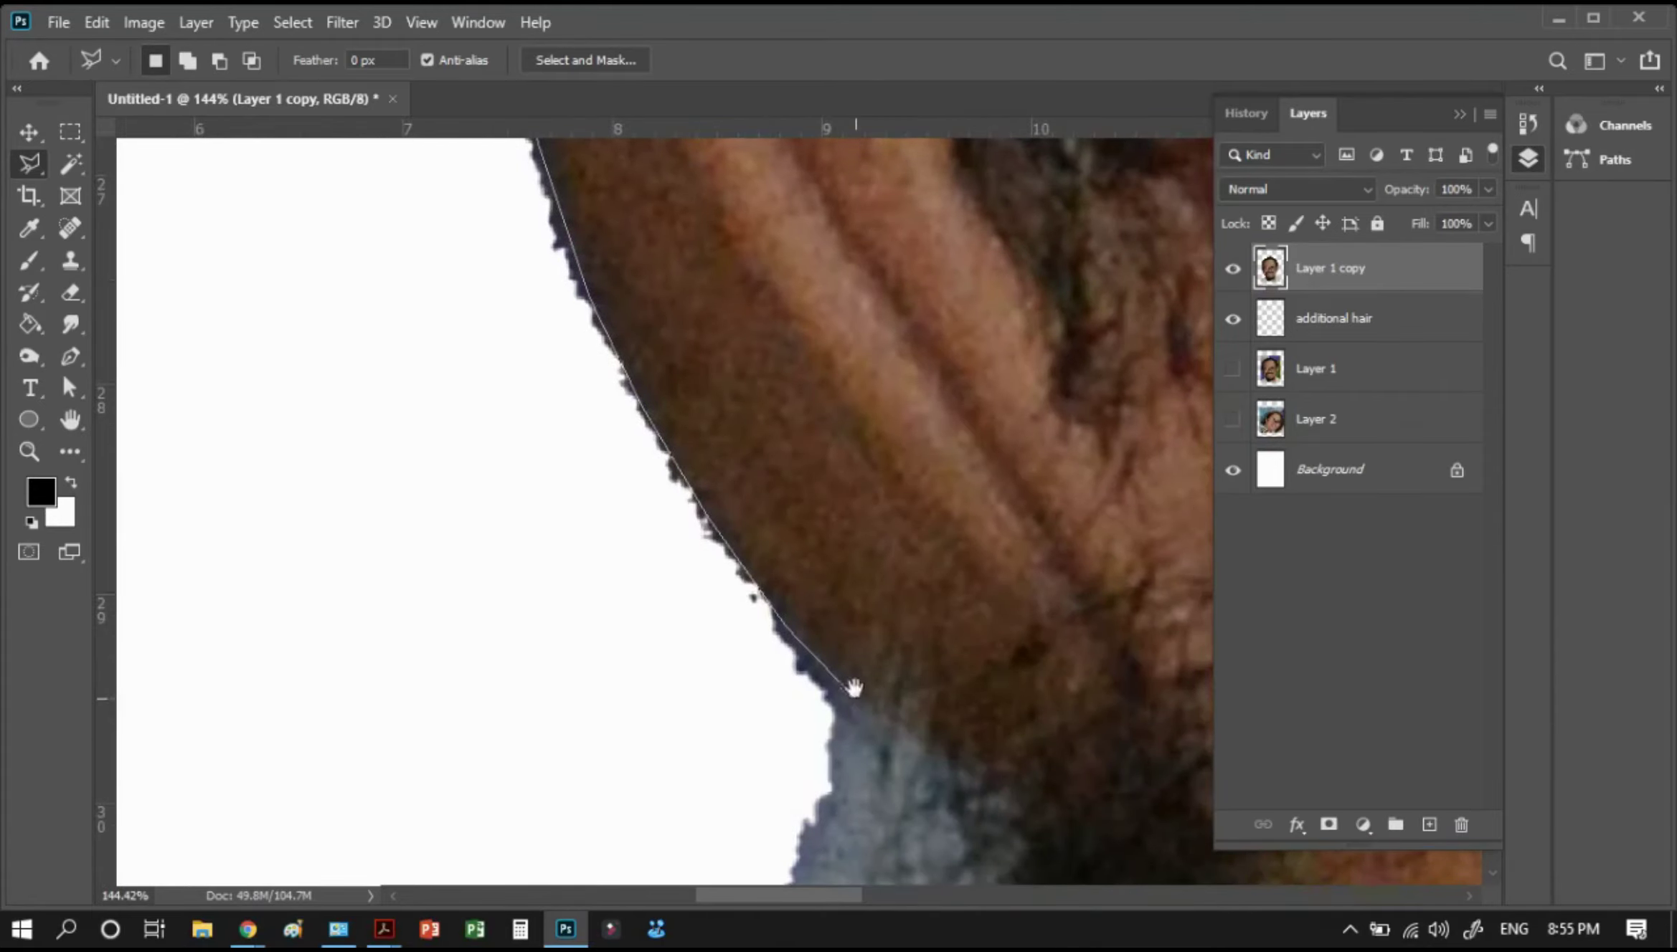
{"action": "left_click_drag", "start_coordinate": [853, 687], "coordinate": [668, 337]}
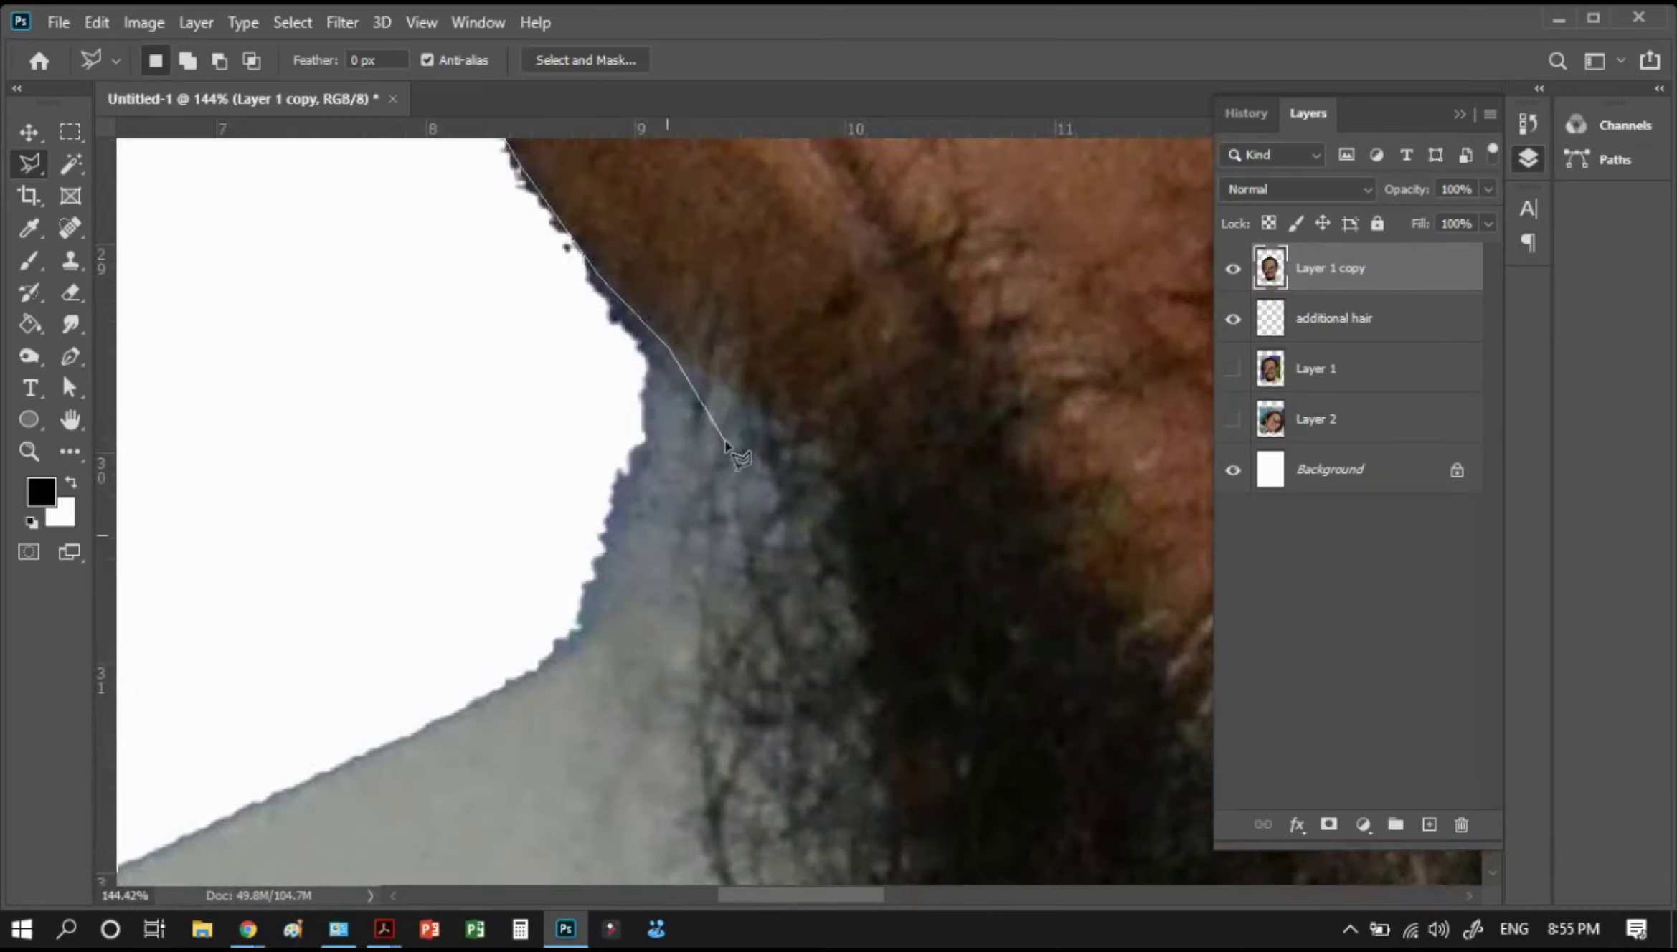
{"action": "left_click", "coordinate": [821, 443]}
{"action": "left_click", "coordinate": [787, 556]}
{"action": "left_click", "coordinate": [609, 649]}
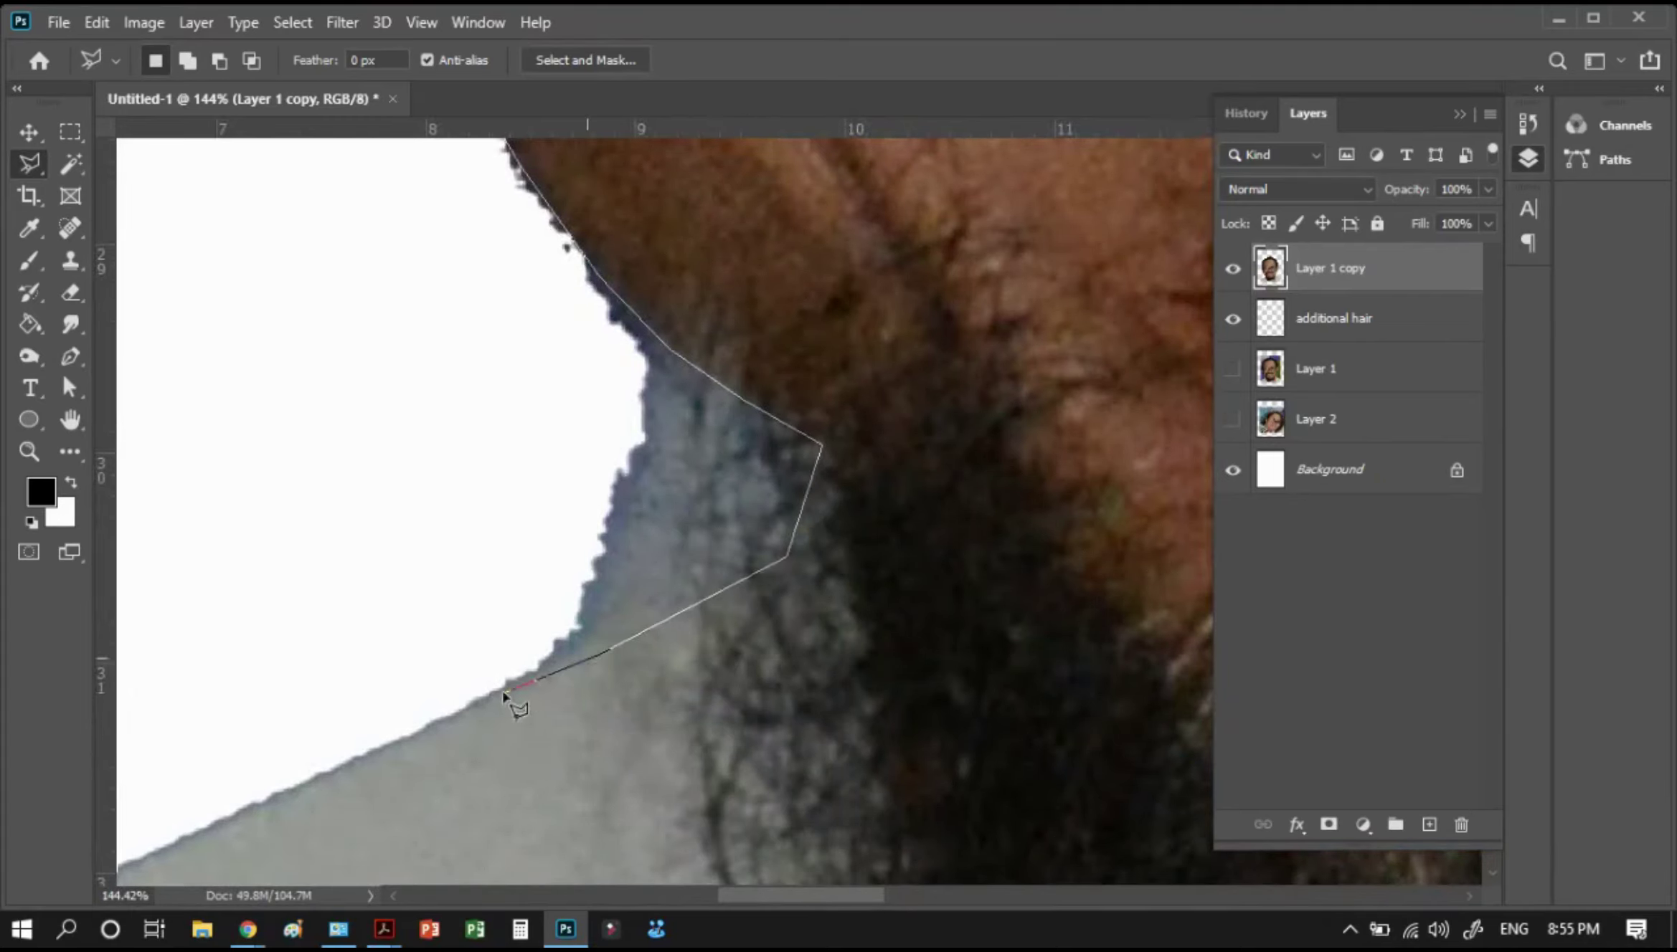
{"action": "left_click", "coordinate": [502, 692]}
{"action": "left_click_drag", "start_coordinate": [601, 702], "coordinate": [922, 745]}
{"action": "left_click", "coordinate": [418, 435]}
{"action": "left_click_drag", "start_coordinate": [401, 329], "coordinate": [393, 660]}
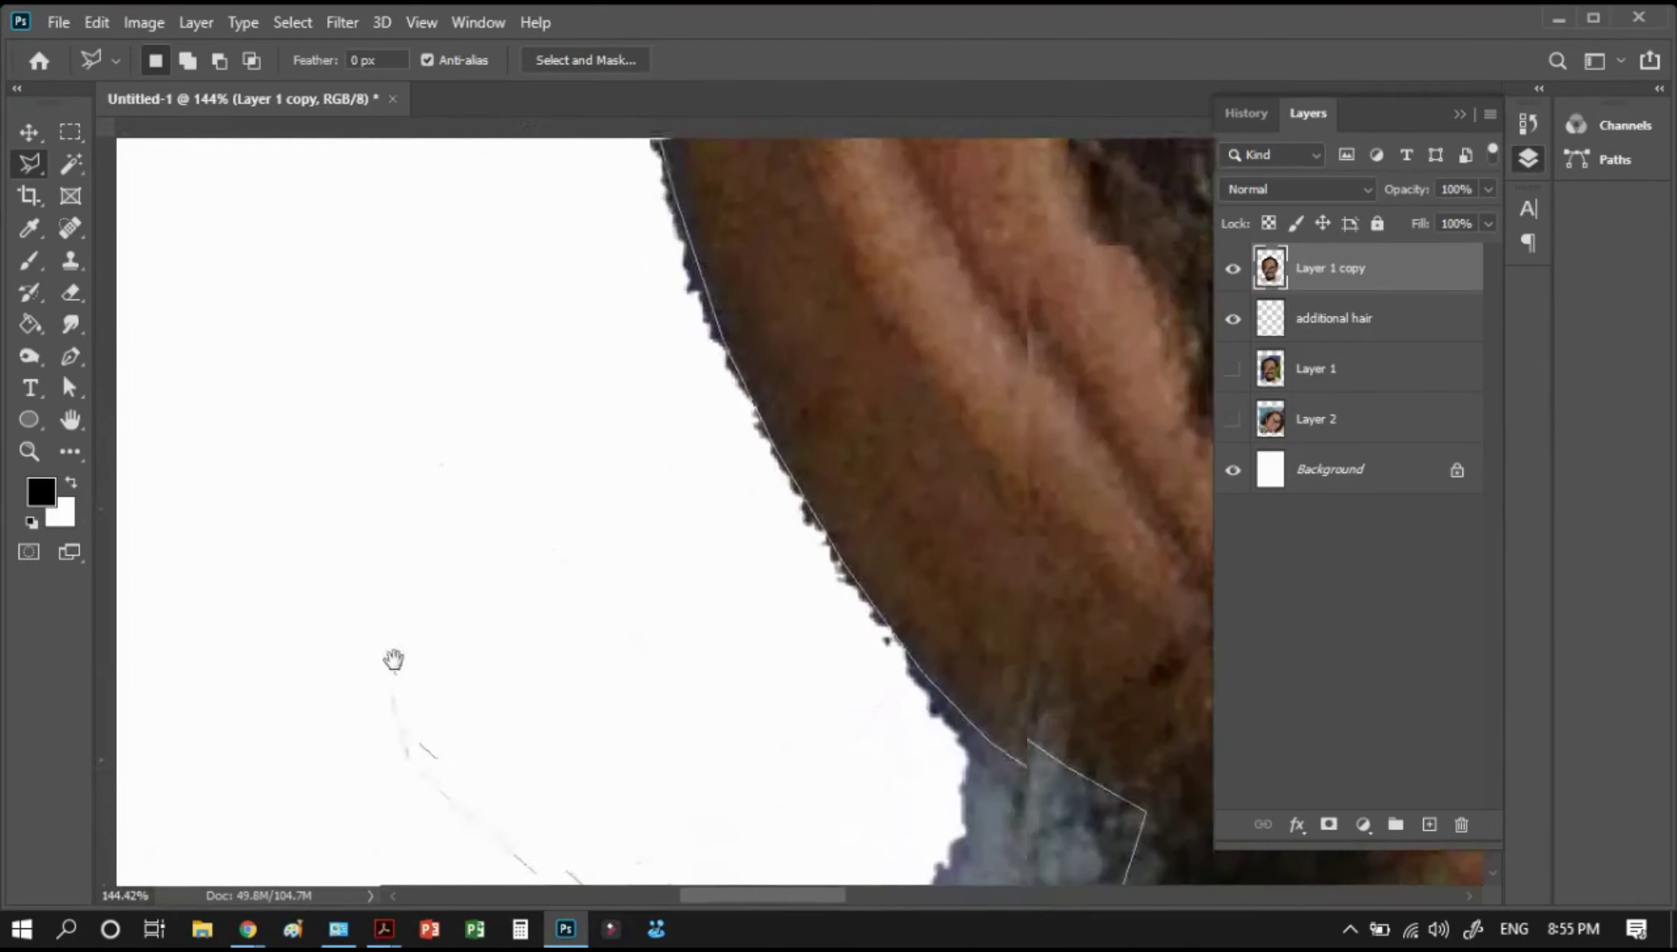
{"action": "left_click_drag", "start_coordinate": [360, 292], "coordinate": [363, 547]}
{"action": "left_click", "coordinate": [351, 571]}
{"action": "double_click", "coordinate": [371, 349]}
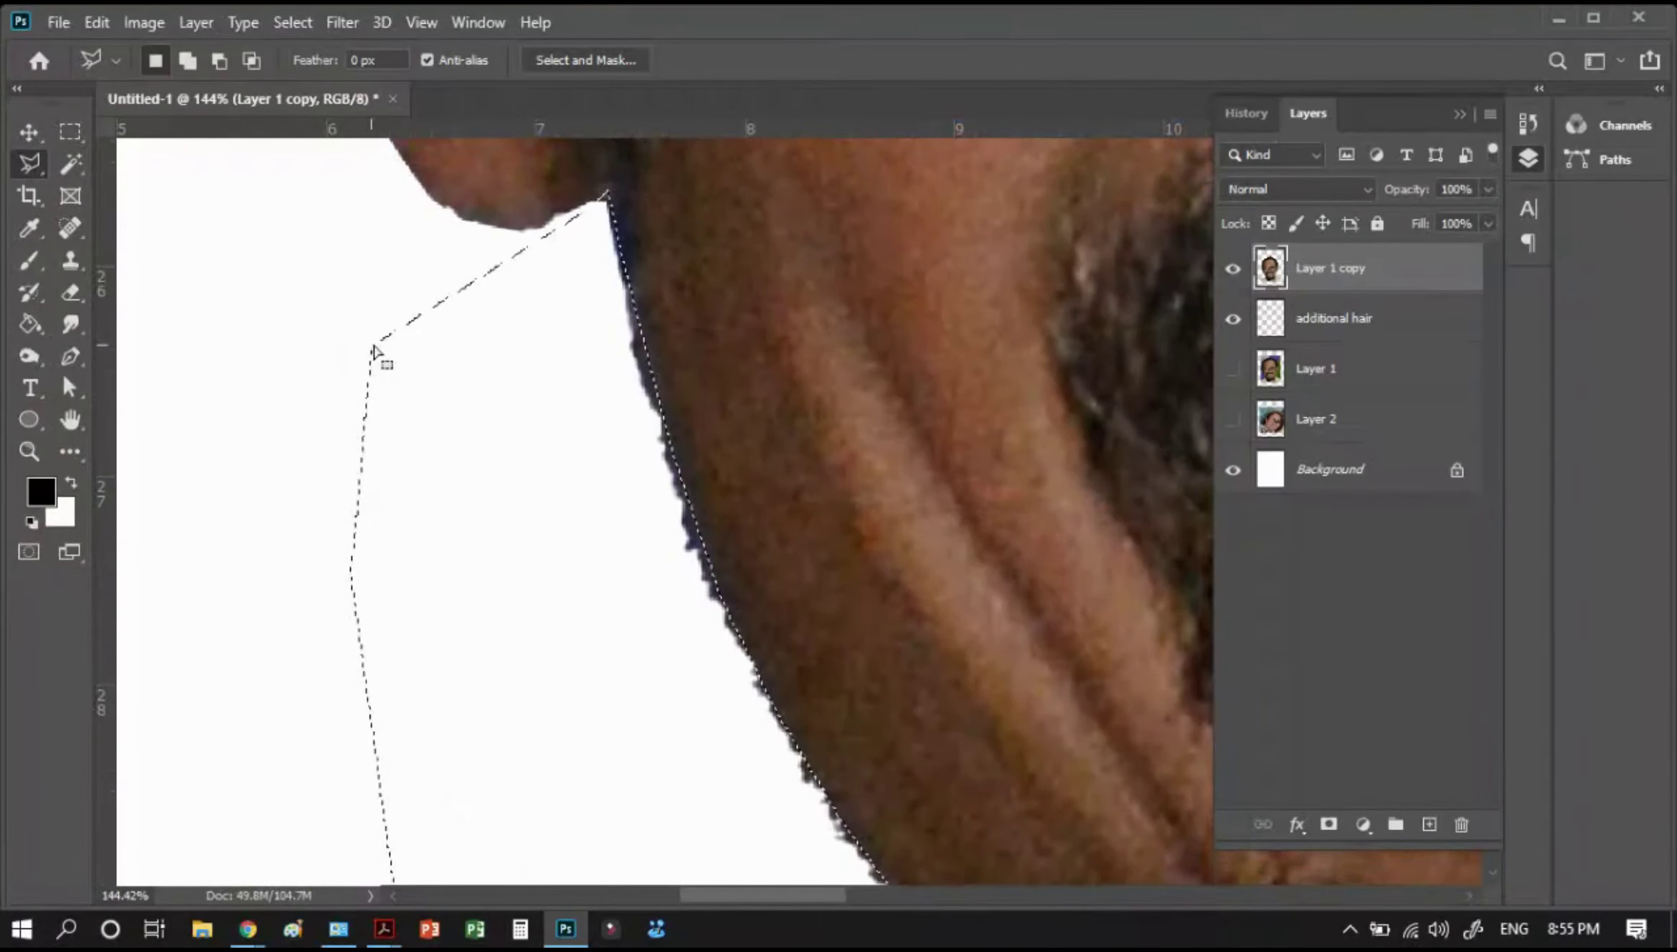
Clear the neck selection and zoom in on the ear on the right
{"action": "key", "text": "ctrl+d"}
{"action": "key", "text": "m"}
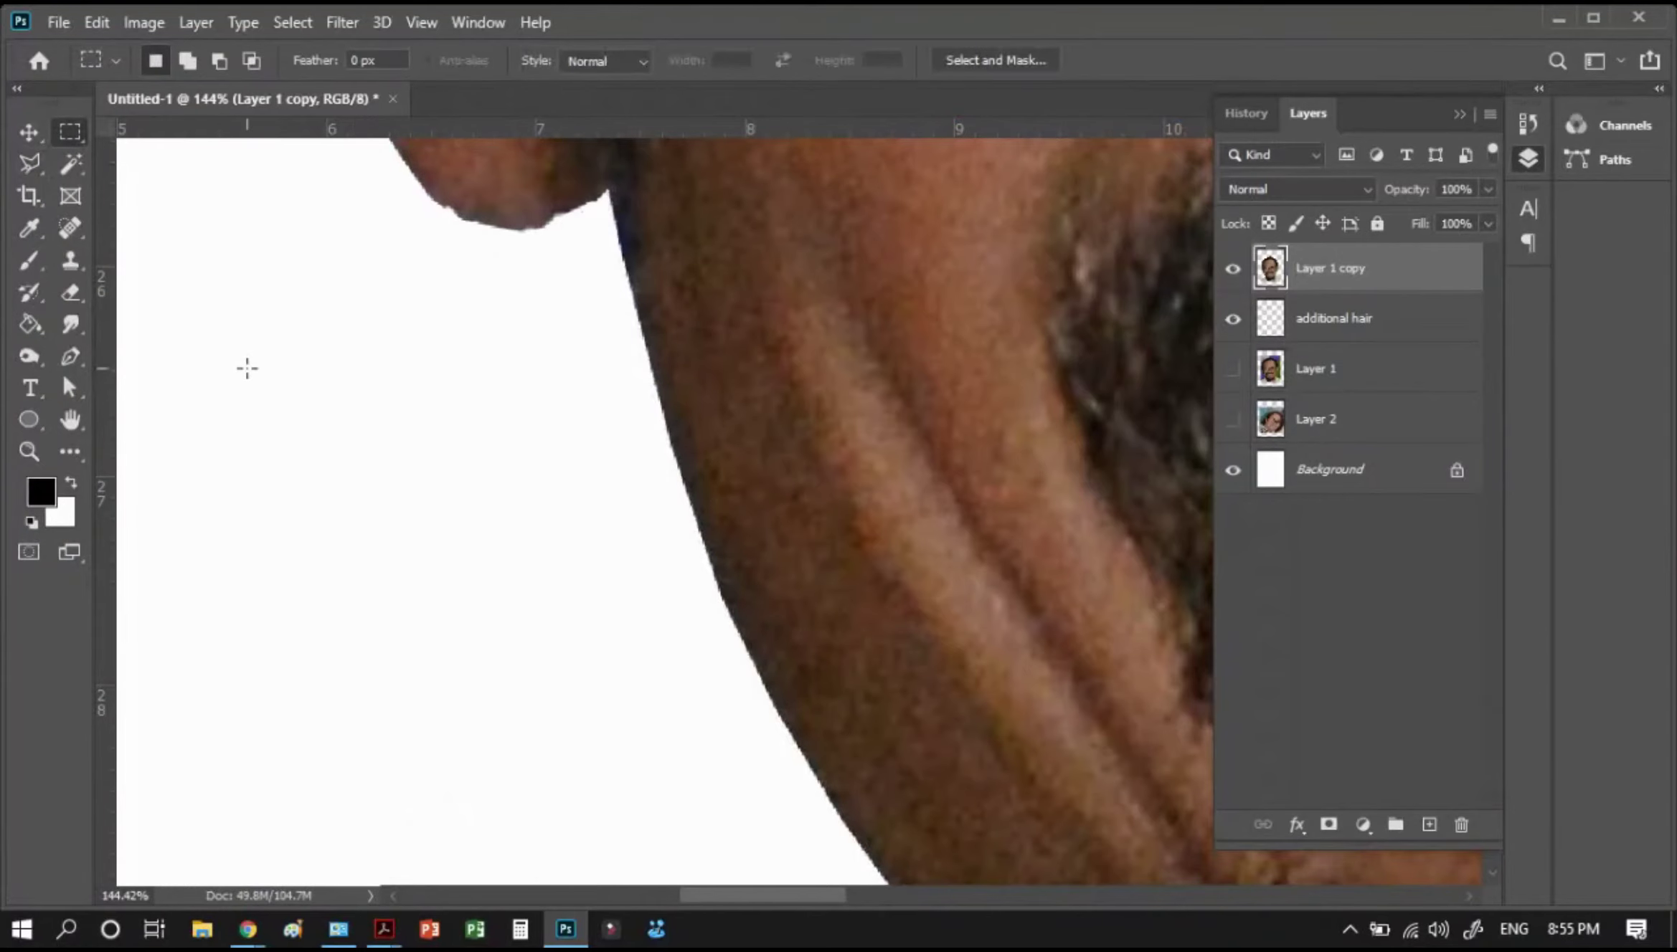
{"action": "key", "text": "z"}
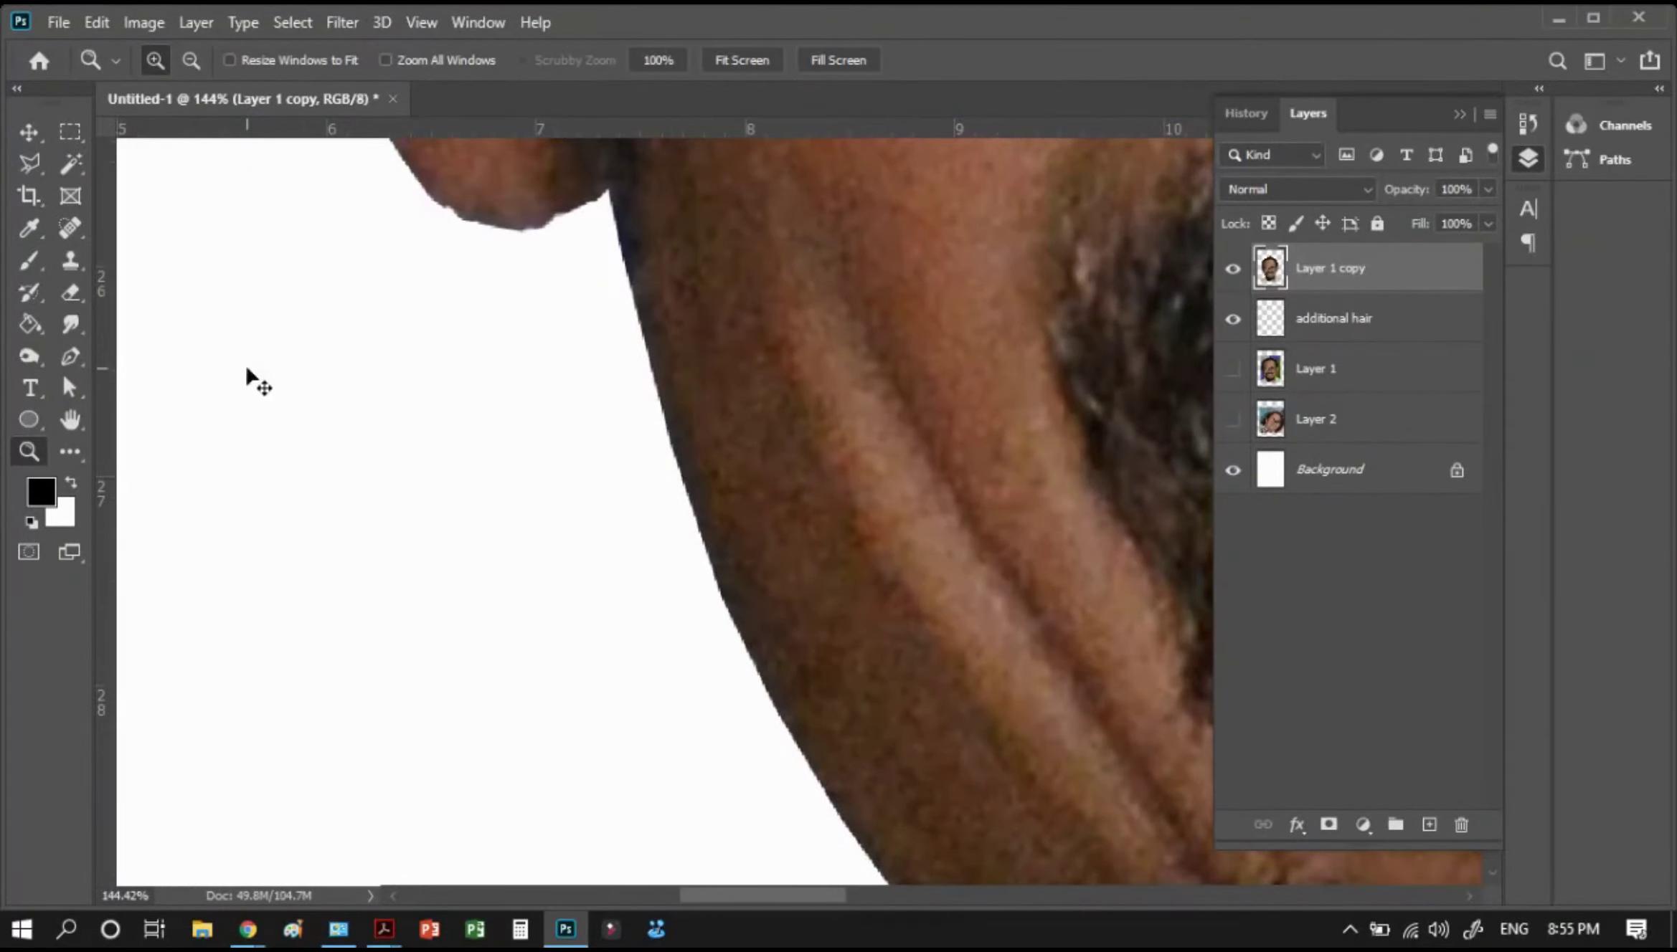
{"action": "key", "text": "ctrl+0"}
{"action": "left_click_drag", "start_coordinate": [982, 405], "coordinate": [883, 550]}
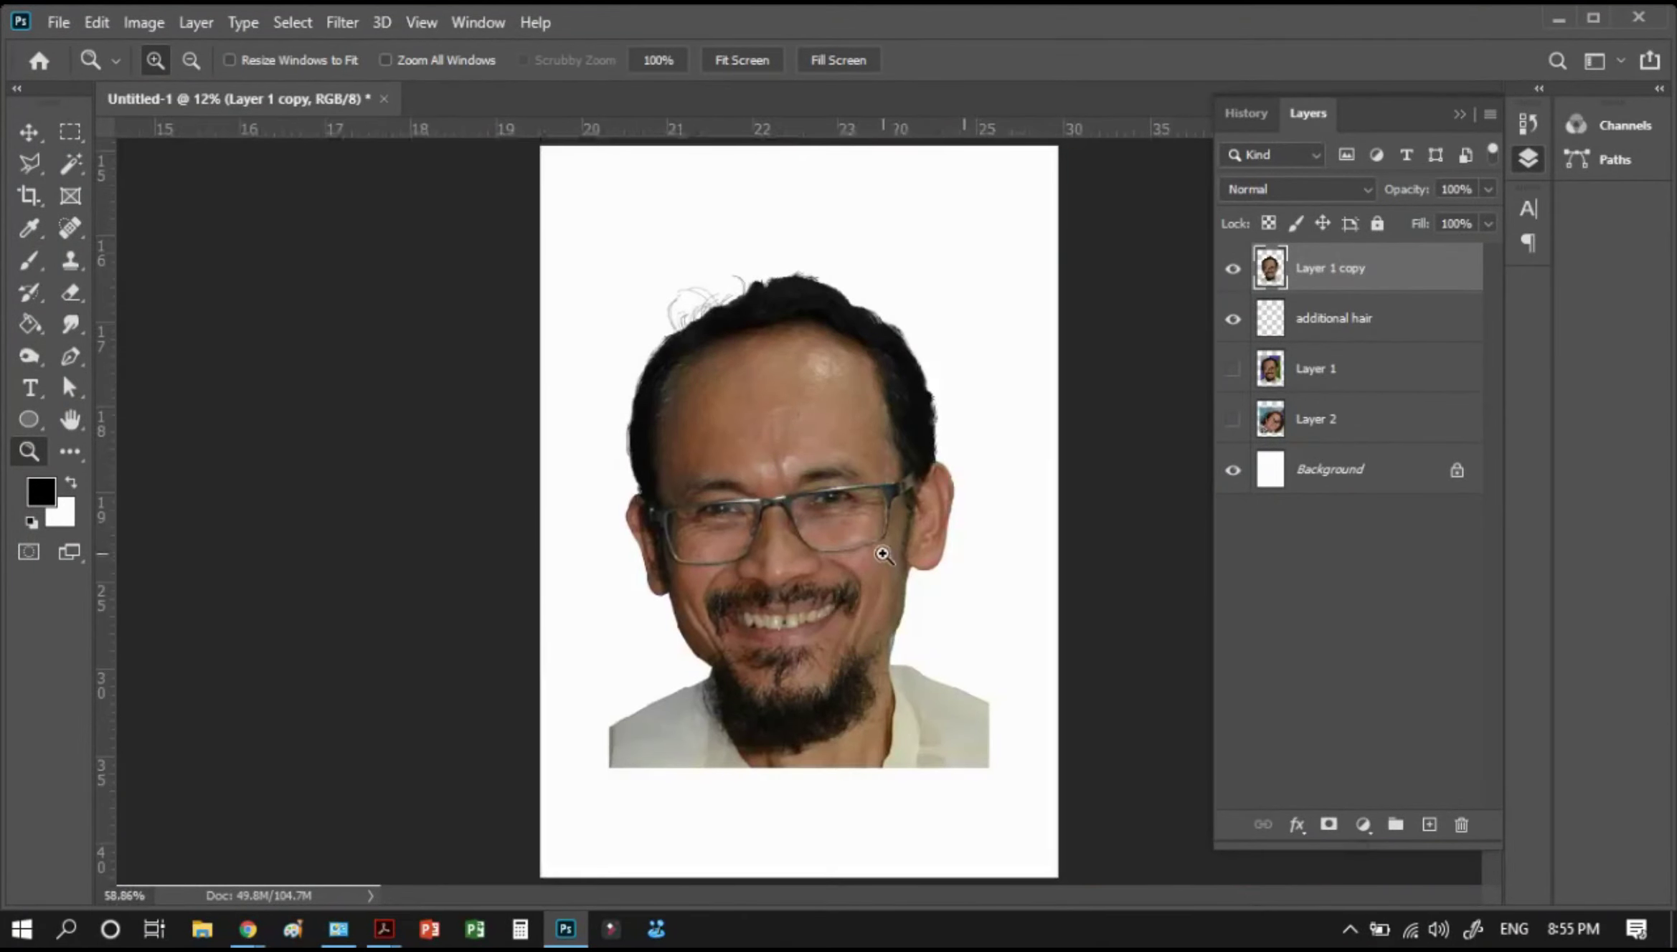
{"action": "left_click_drag", "start_coordinate": [732, 325], "coordinate": [972, 590]}
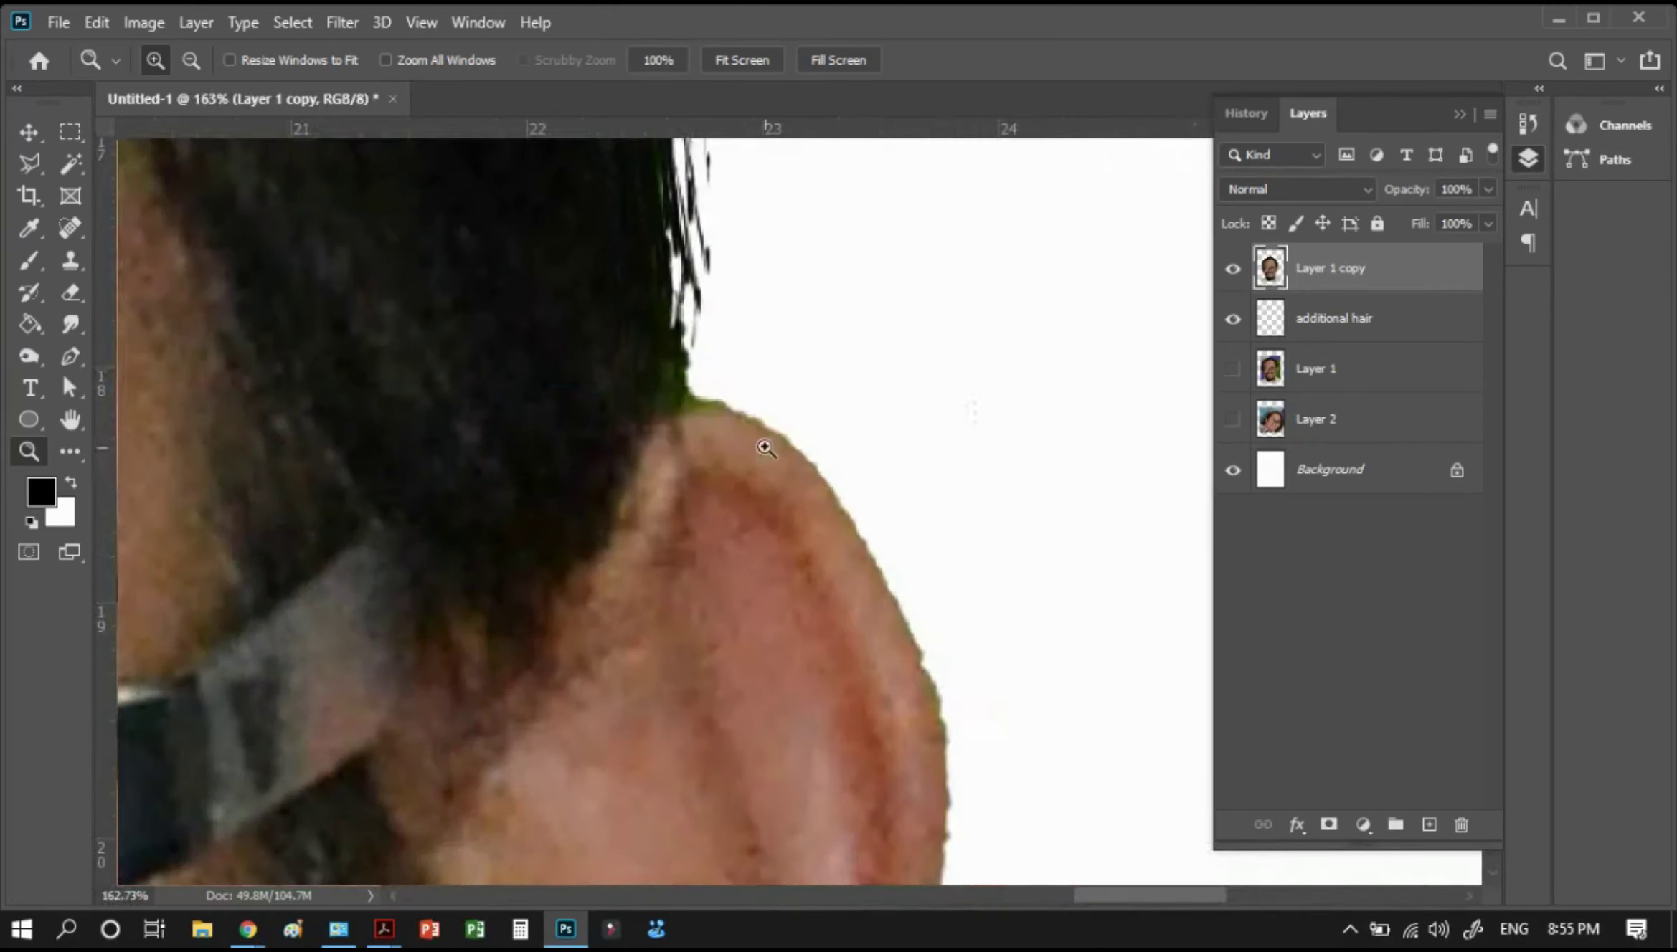
Erase stray hair strands, green fringe and rough pixels along the right ear's edge
{"action": "key", "text": "l"}
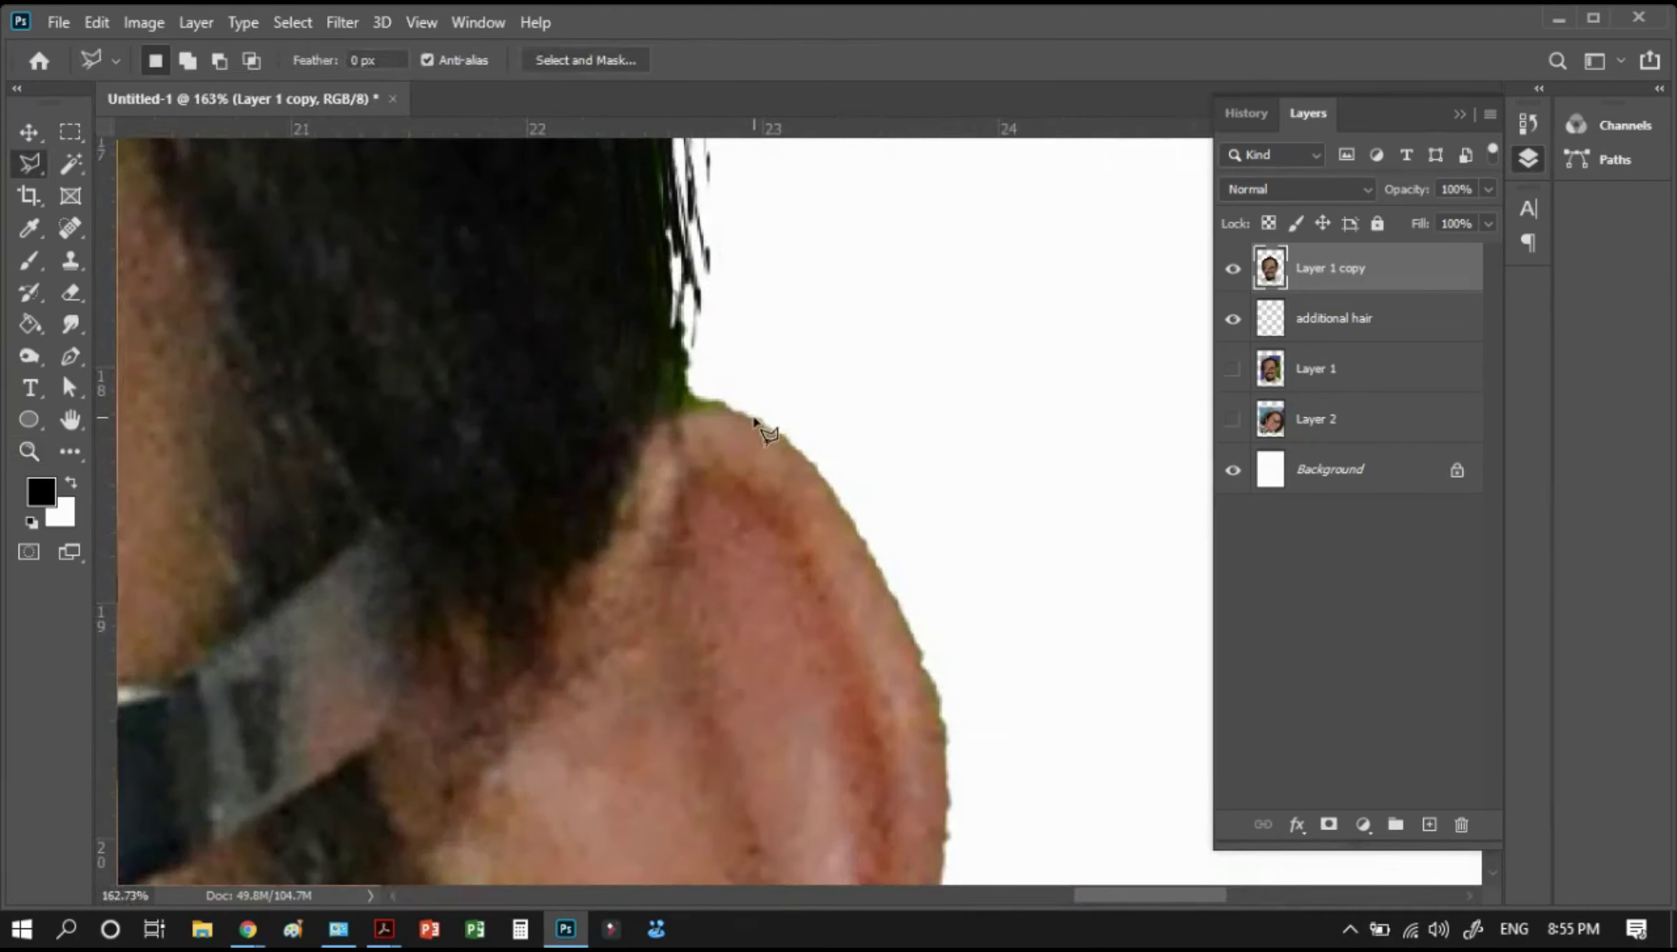
{"action": "key", "text": "e"}
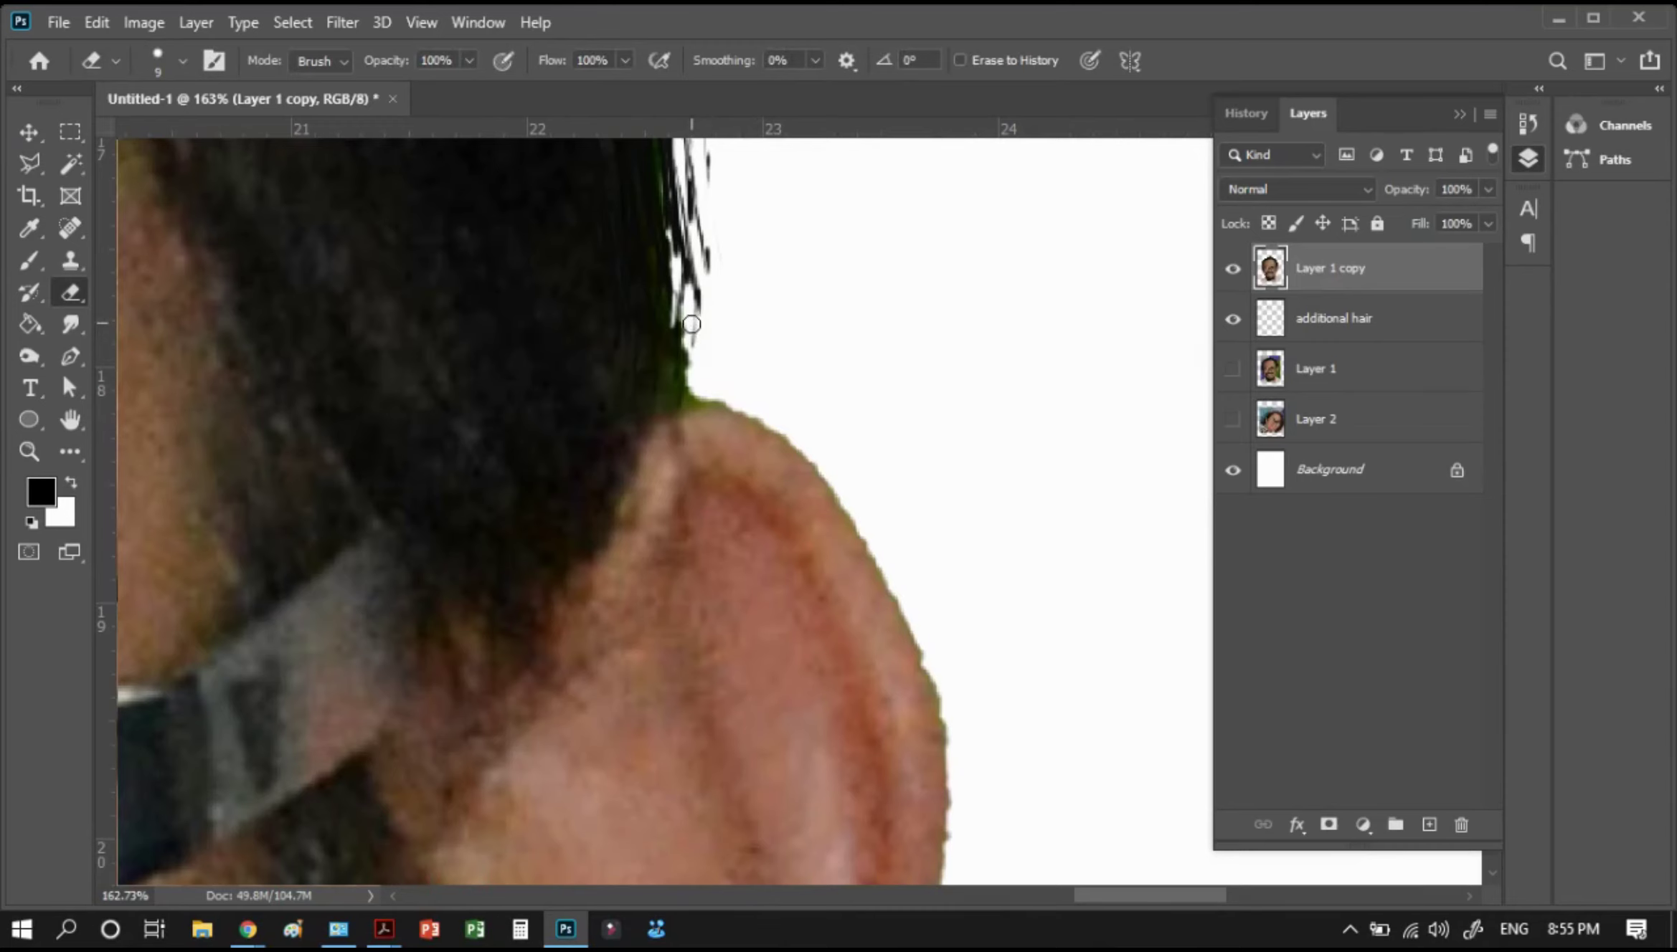
{"action": "mouse_move", "coordinate": [691, 324]}
{"action": "left_mouse_down"}
{"action": "mouse_move", "coordinate": [684, 383]}
{"action": "mouse_move", "coordinate": [820, 460]}
{"action": "mouse_move", "coordinate": [943, 711]}
{"action": "mouse_move", "coordinate": [946, 287]}
{"action": "mouse_move", "coordinate": [872, 686]}
{"action": "left_mouse_up"}
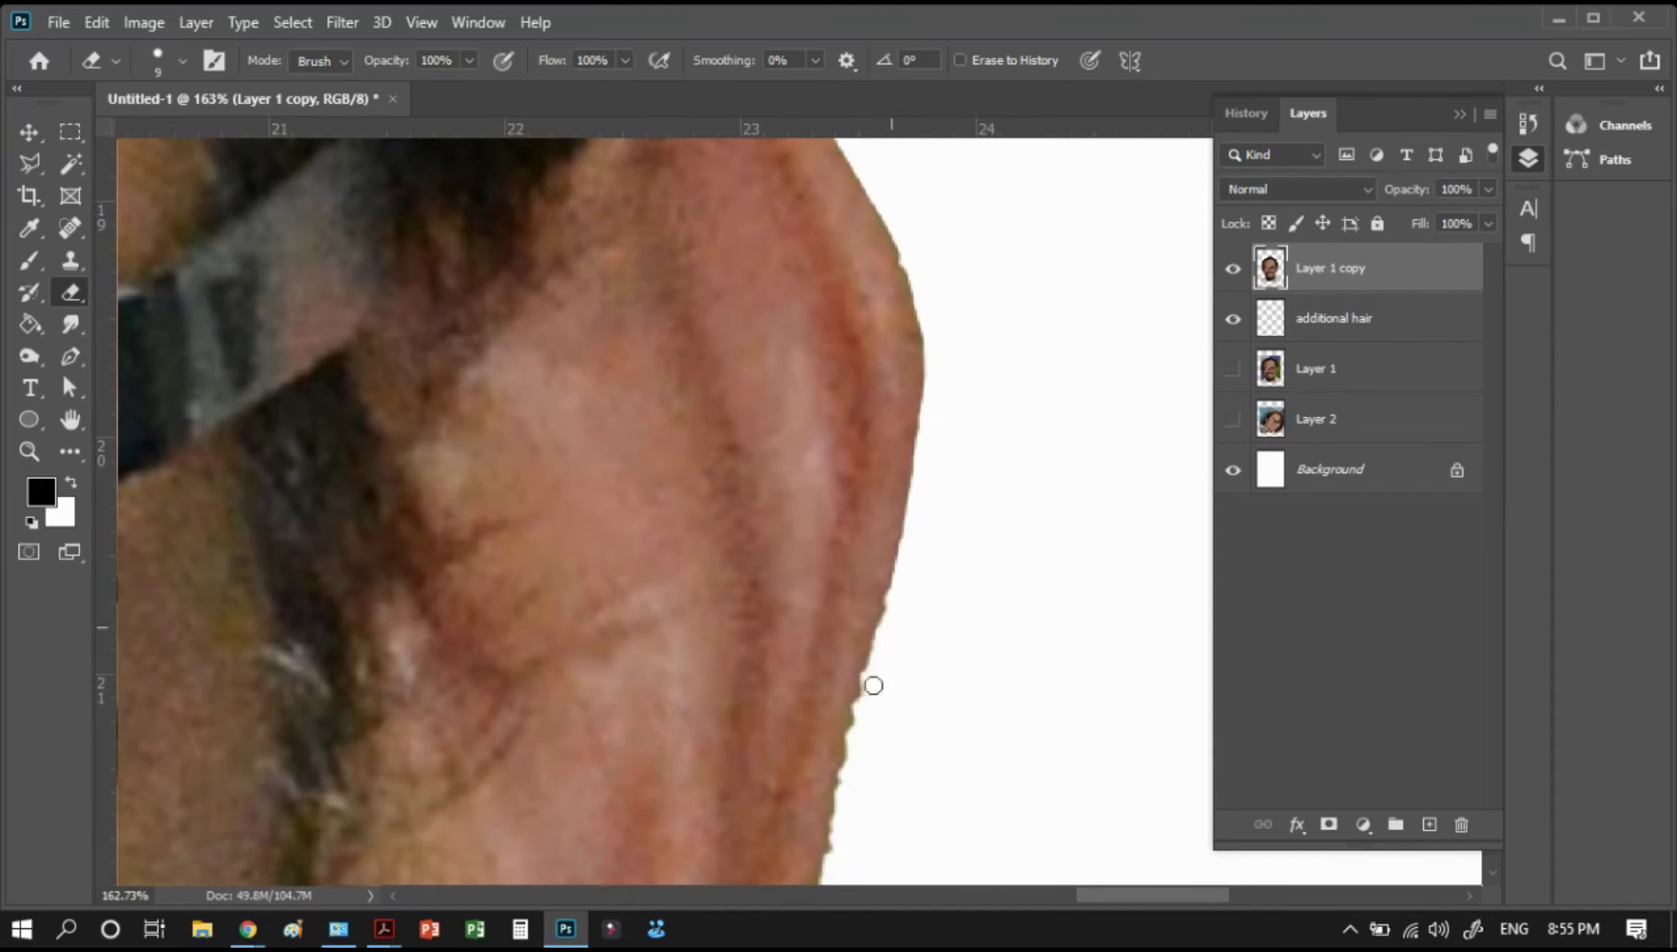
{"action": "left_click_drag", "start_coordinate": [908, 545], "coordinate": [835, 825]}
{"action": "left_click_drag", "start_coordinate": [816, 470], "coordinate": [786, 315]}
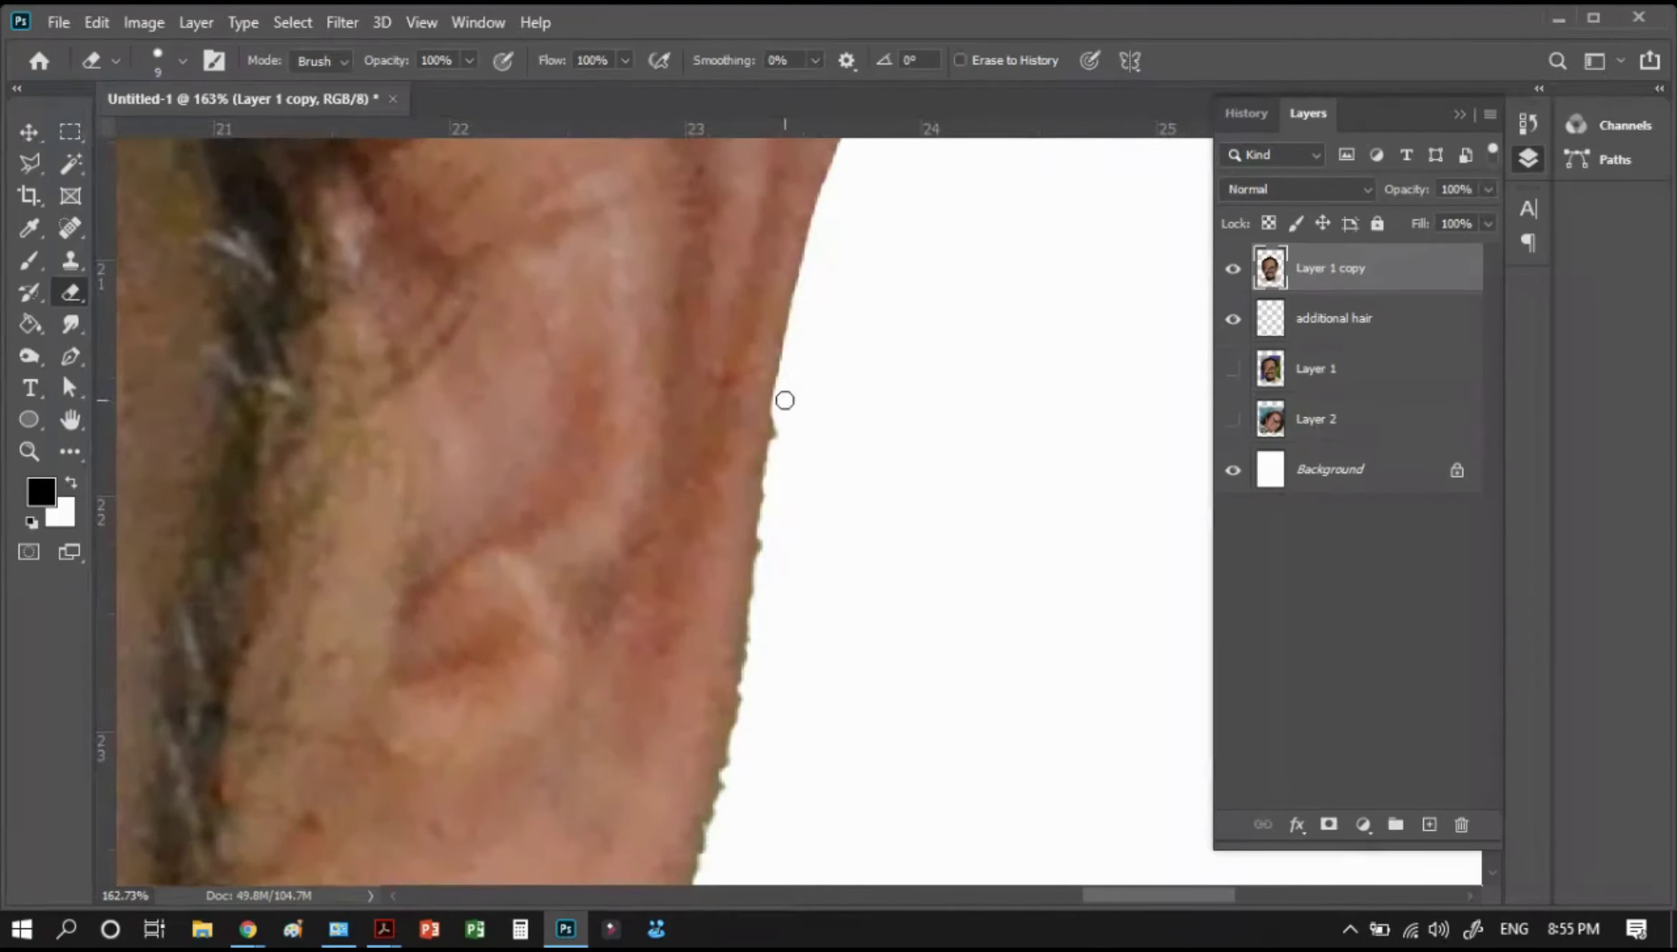
{"action": "left_click_drag", "start_coordinate": [786, 397], "coordinate": [760, 603]}
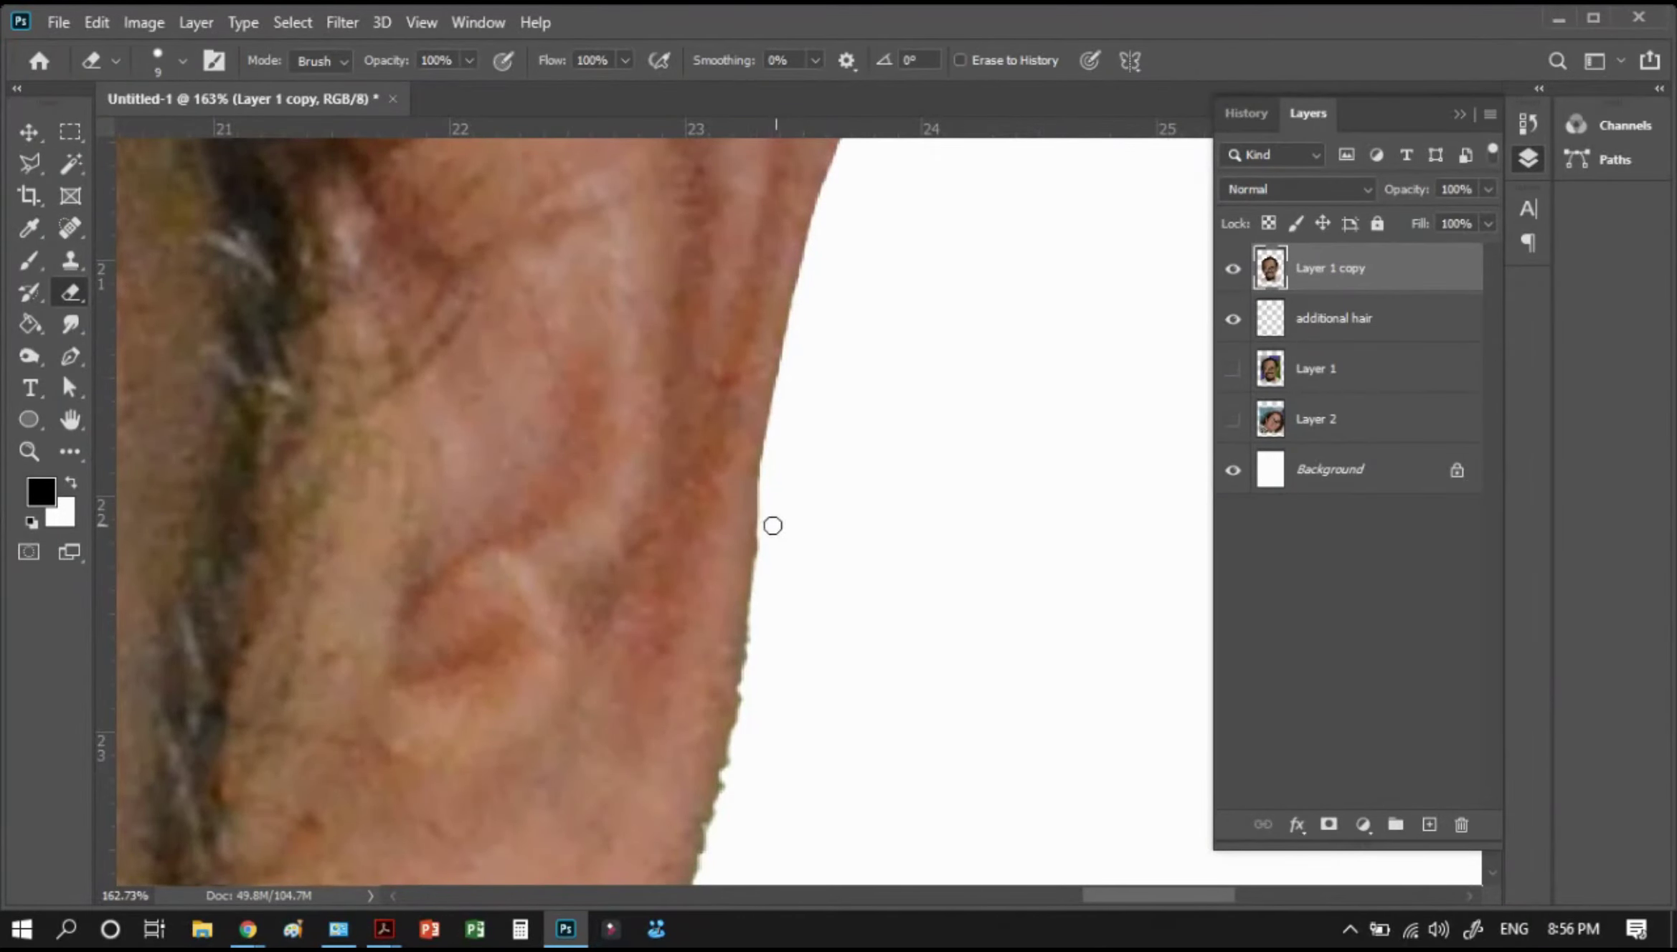
{"action": "mouse_move", "coordinate": [772, 526]}
{"action": "left_mouse_down"}
{"action": "mouse_move", "coordinate": [726, 780]}
{"action": "mouse_move", "coordinate": [805, 400]}
{"action": "mouse_move", "coordinate": [737, 599]}
{"action": "mouse_move", "coordinate": [685, 663]}
{"action": "mouse_move", "coordinate": [552, 727]}
{"action": "mouse_move", "coordinate": [399, 693]}
{"action": "left_mouse_up"}
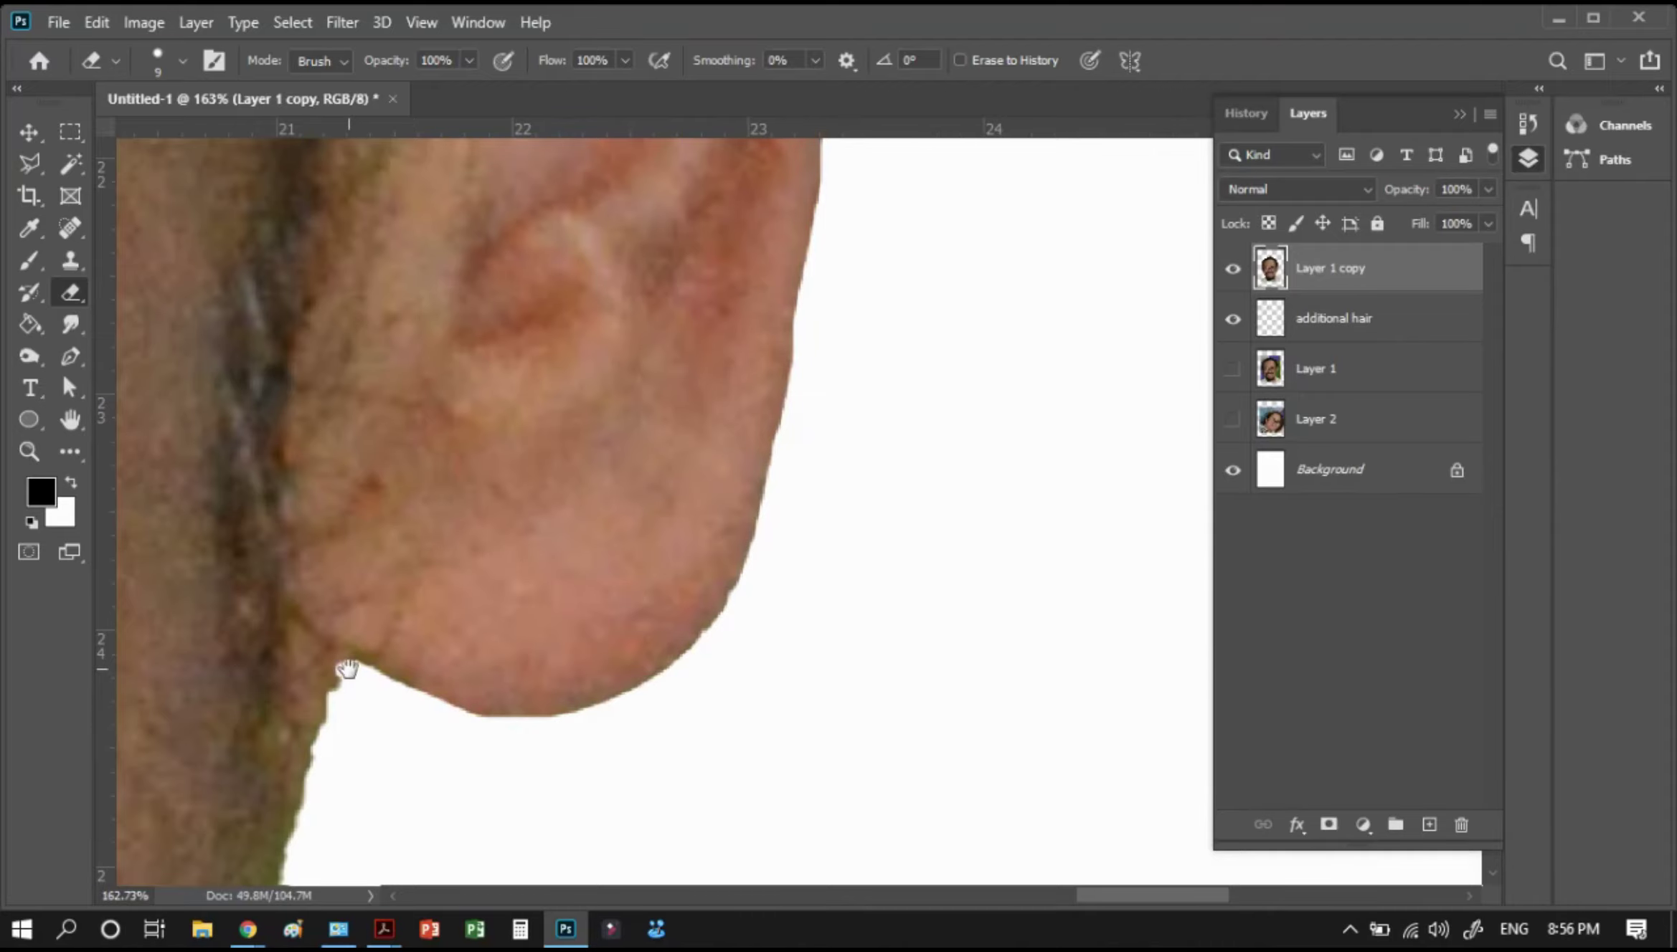
Erase the rough neck edge below the right ear lobe
{"action": "left_click_drag", "start_coordinate": [351, 670], "coordinate": [602, 348]}
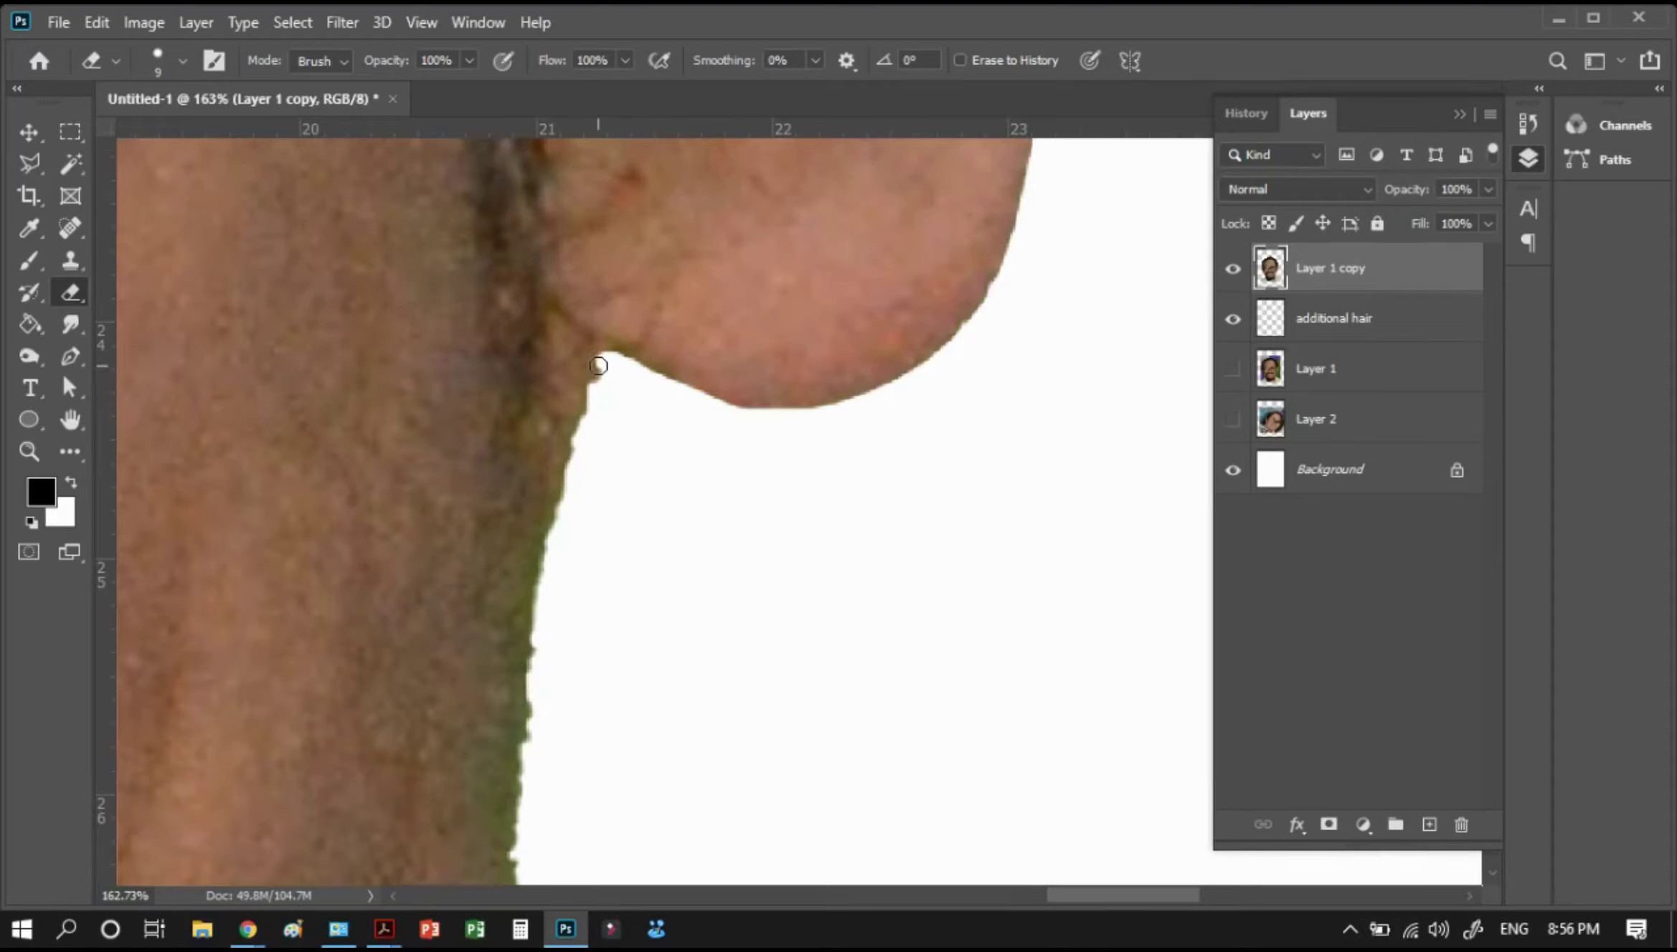
{"action": "left_click_drag", "start_coordinate": [598, 366], "coordinate": [526, 805]}
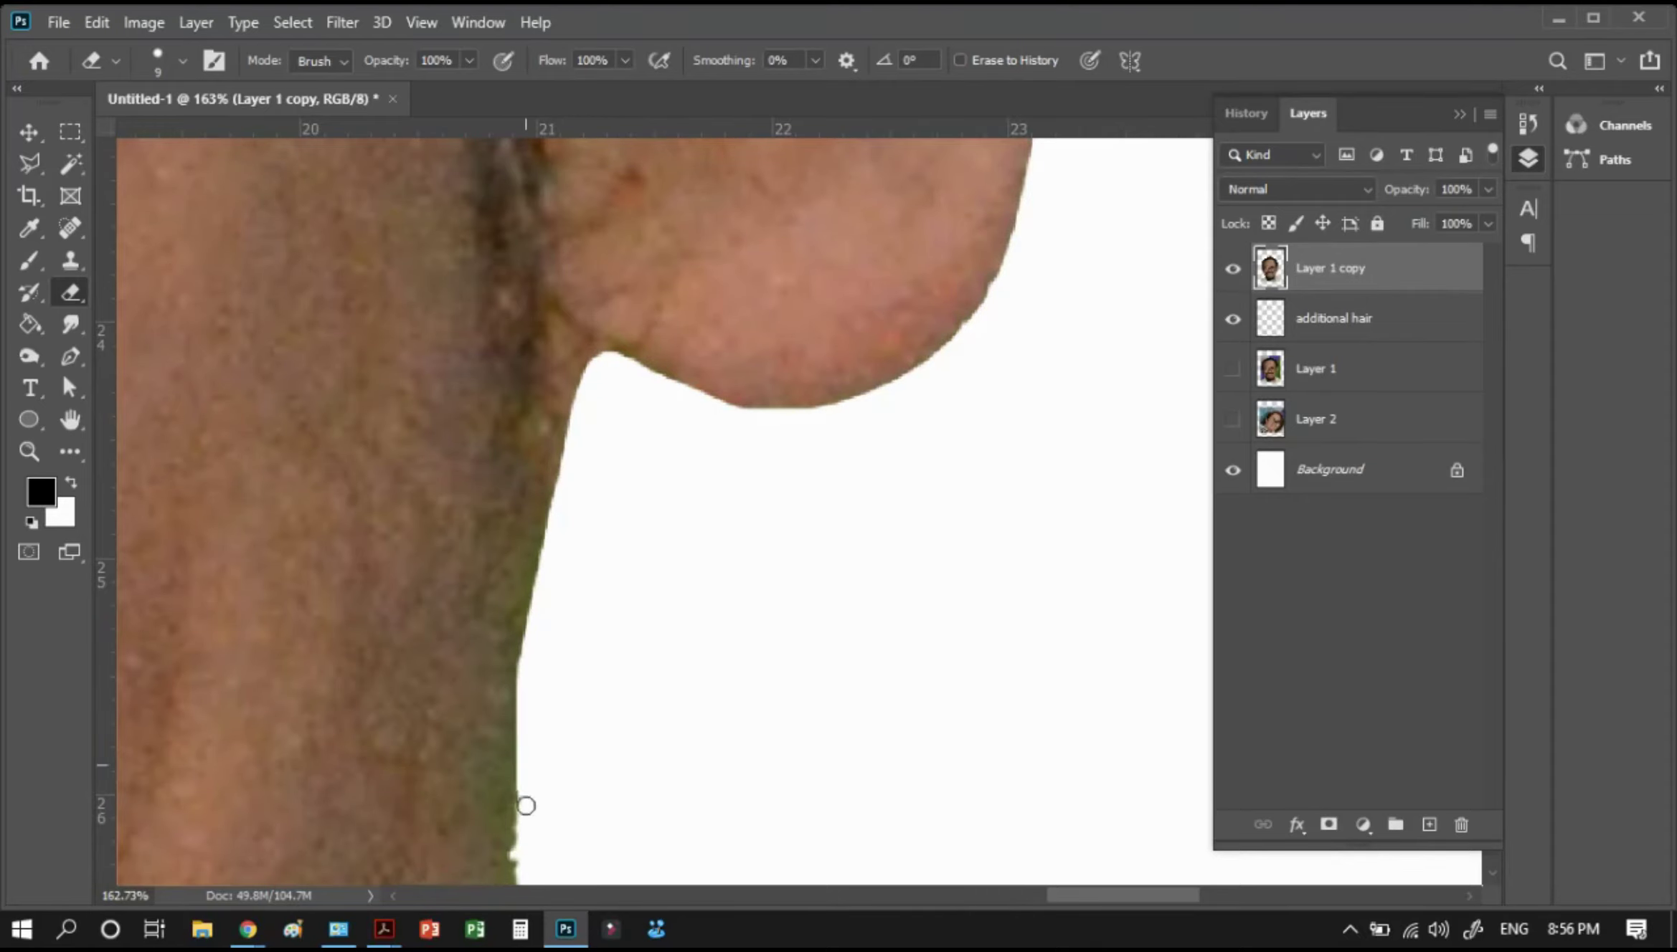
{"action": "mouse_move", "coordinate": [520, 667]}
{"action": "left_mouse_down"}
{"action": "mouse_move", "coordinate": [543, 431]}
{"action": "mouse_move", "coordinate": [522, 657]}
{"action": "mouse_move", "coordinate": [476, 816]}
{"action": "left_mouse_up"}
{"action": "scroll", "coordinate": [663, 337], "scroll_direction": "down", "scroll_amount": 5}
{"action": "scroll", "coordinate": [663, 337], "scroll_direction": "left", "scroll_amount": 2}
{"action": "mouse_move", "coordinate": [666, 344]}
{"action": "left_mouse_down"}
{"action": "mouse_move", "coordinate": [527, 595]}
{"action": "mouse_move", "coordinate": [677, 348]}
{"action": "left_mouse_up"}
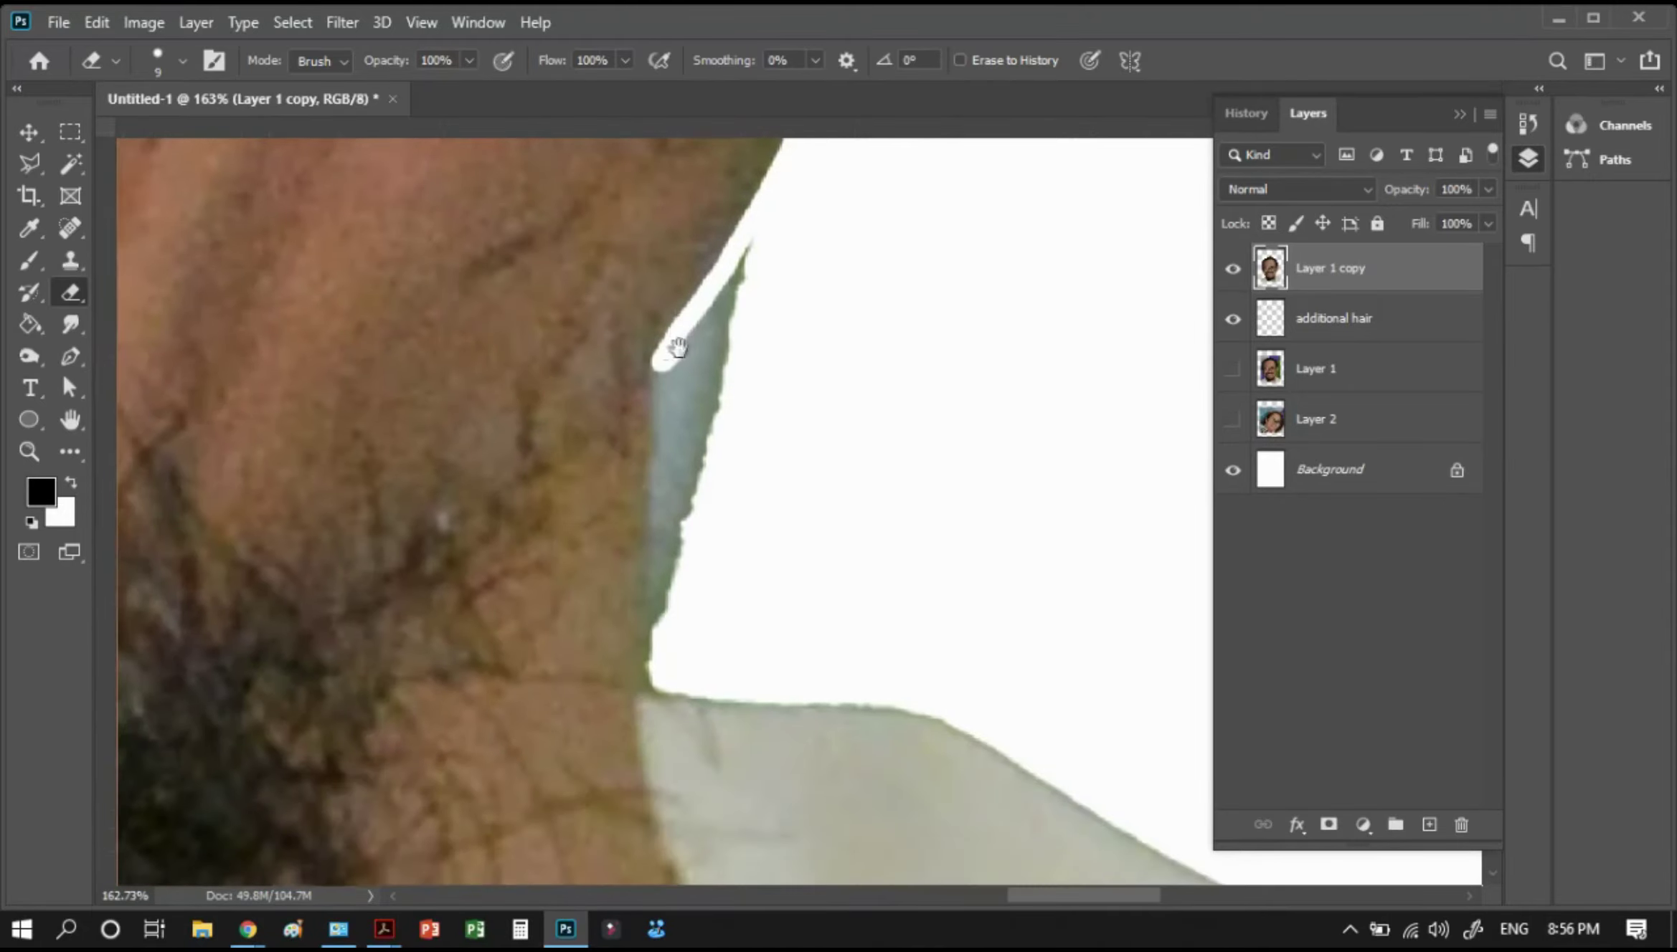
Select and delete the leftover pale patch beside the neck, then deselect
{"action": "key", "text": "ctrl+r"}
{"action": "key", "text": "l"}
{"action": "left_click", "coordinate": [807, 289]}
{"action": "left_click", "coordinate": [728, 262]}
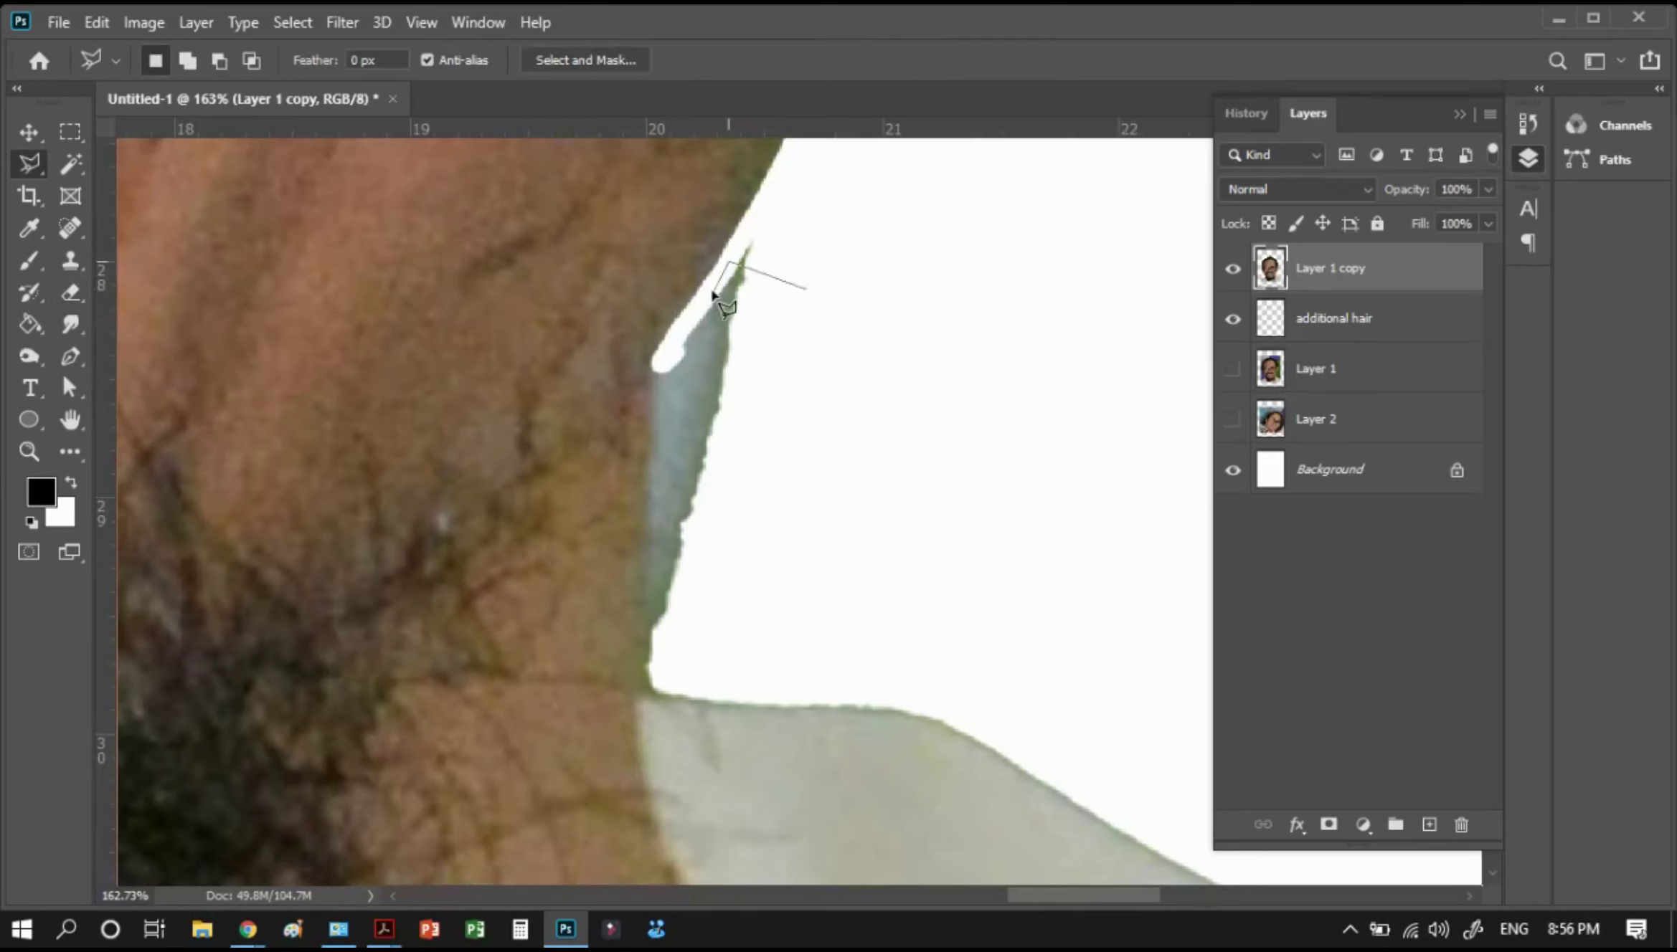
{"action": "left_click", "coordinate": [649, 354]}
{"action": "left_click", "coordinate": [634, 684]}
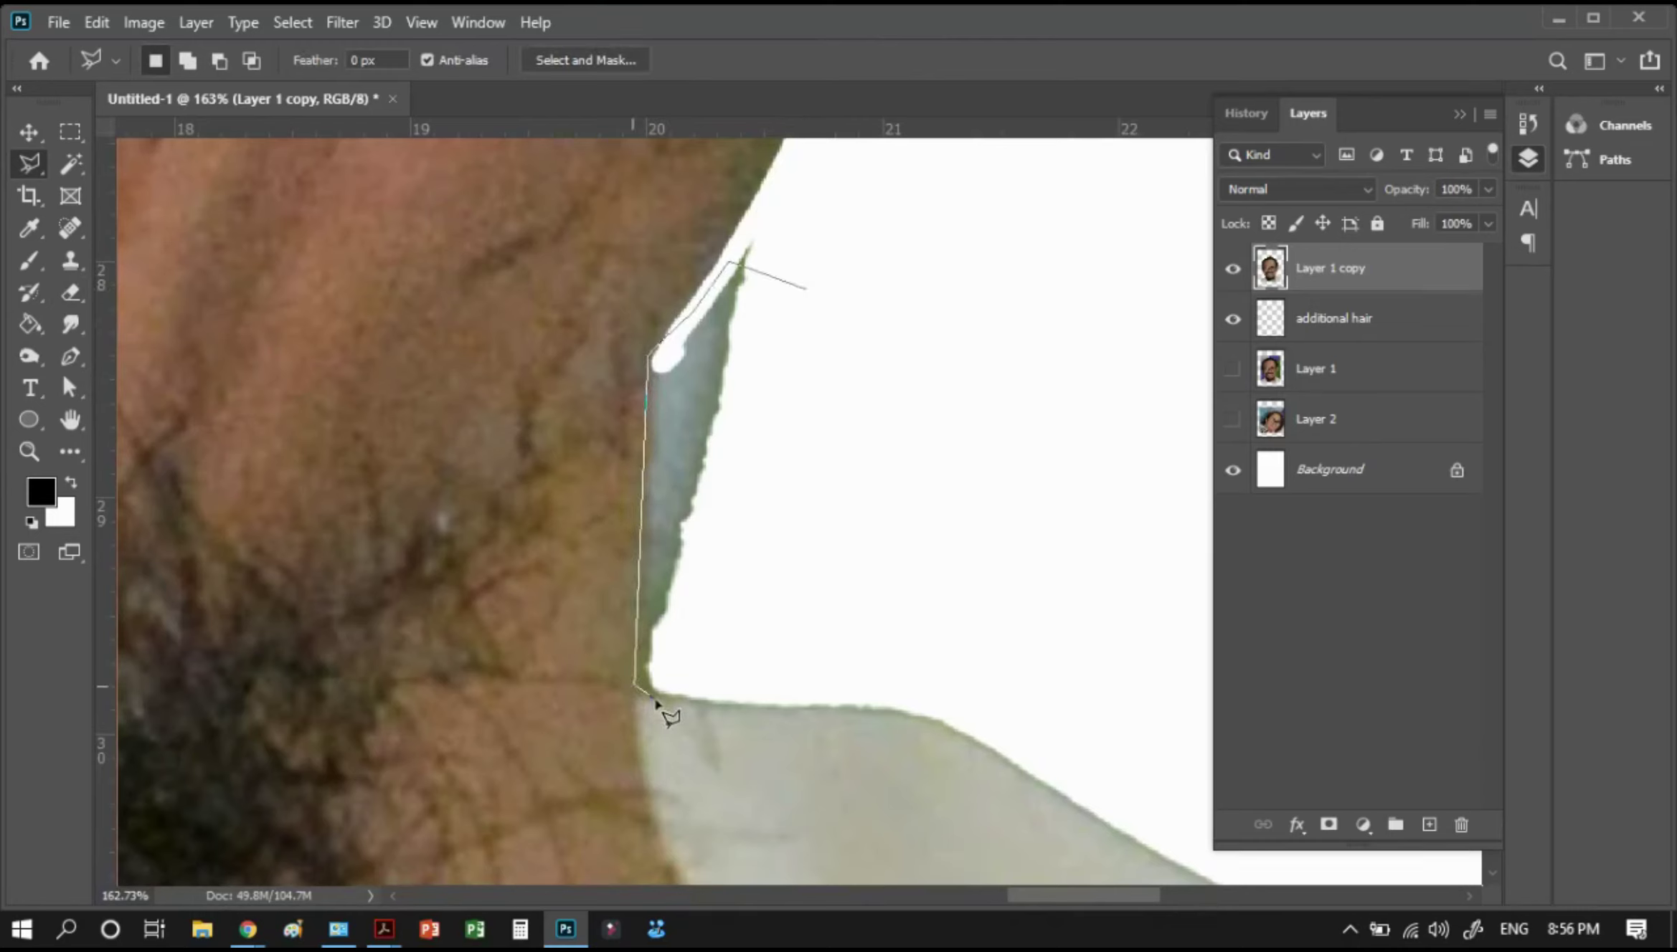
{"action": "left_click", "coordinate": [914, 557]}
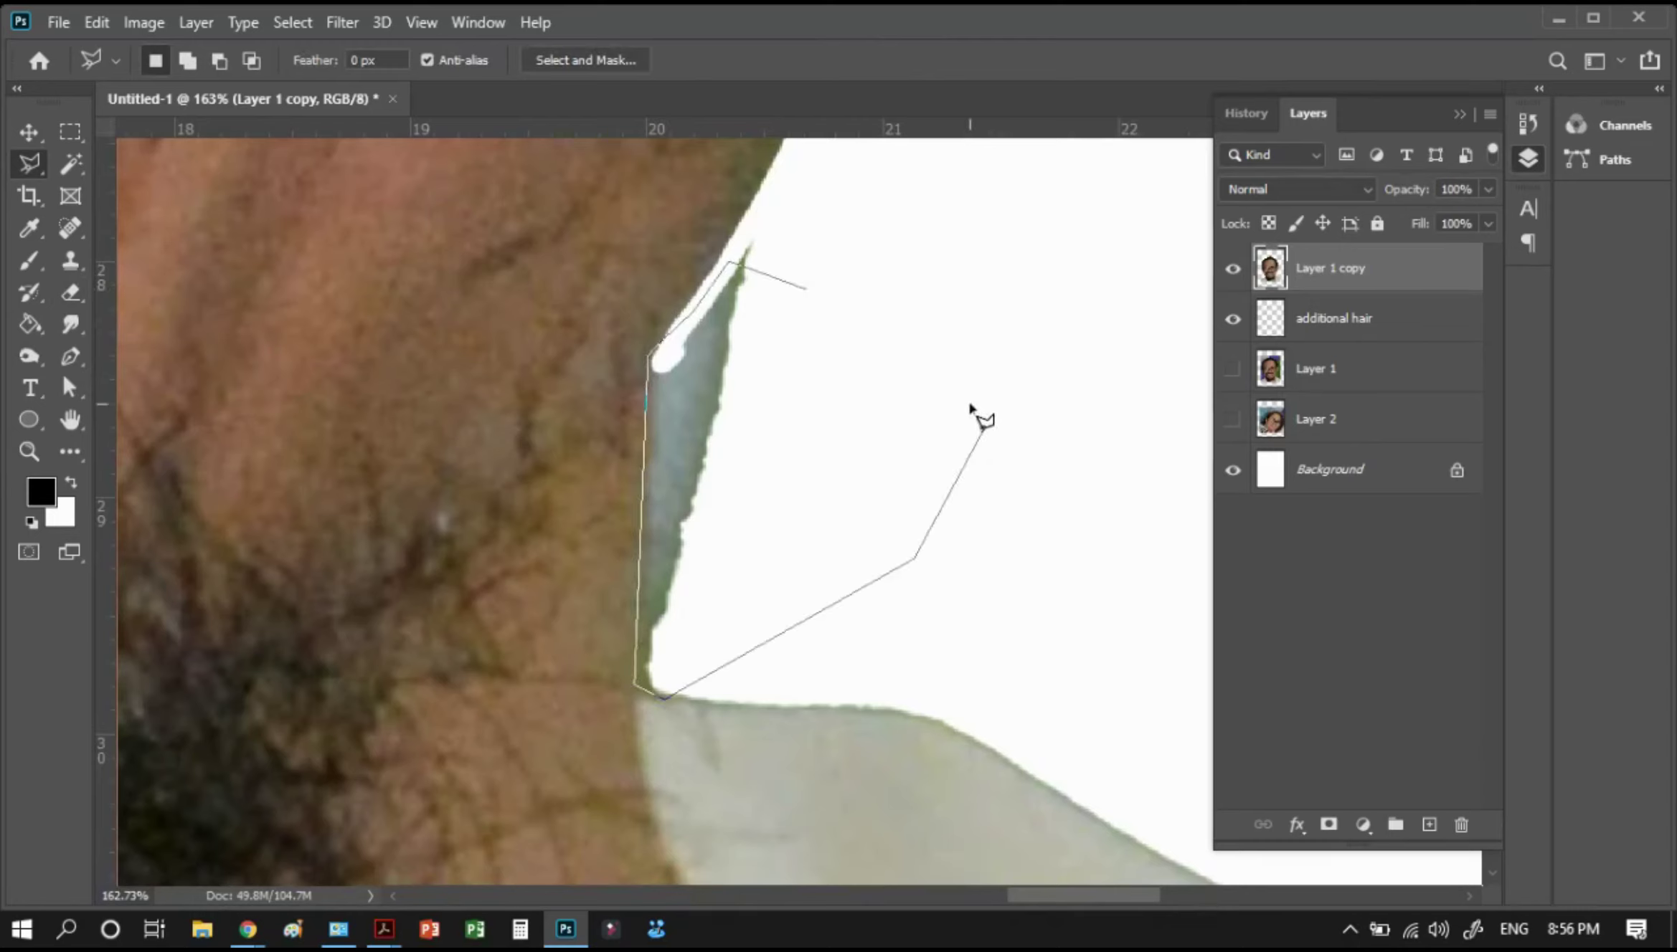
{"action": "double_click", "coordinate": [898, 356]}
{"action": "key", "text": "Delete"}
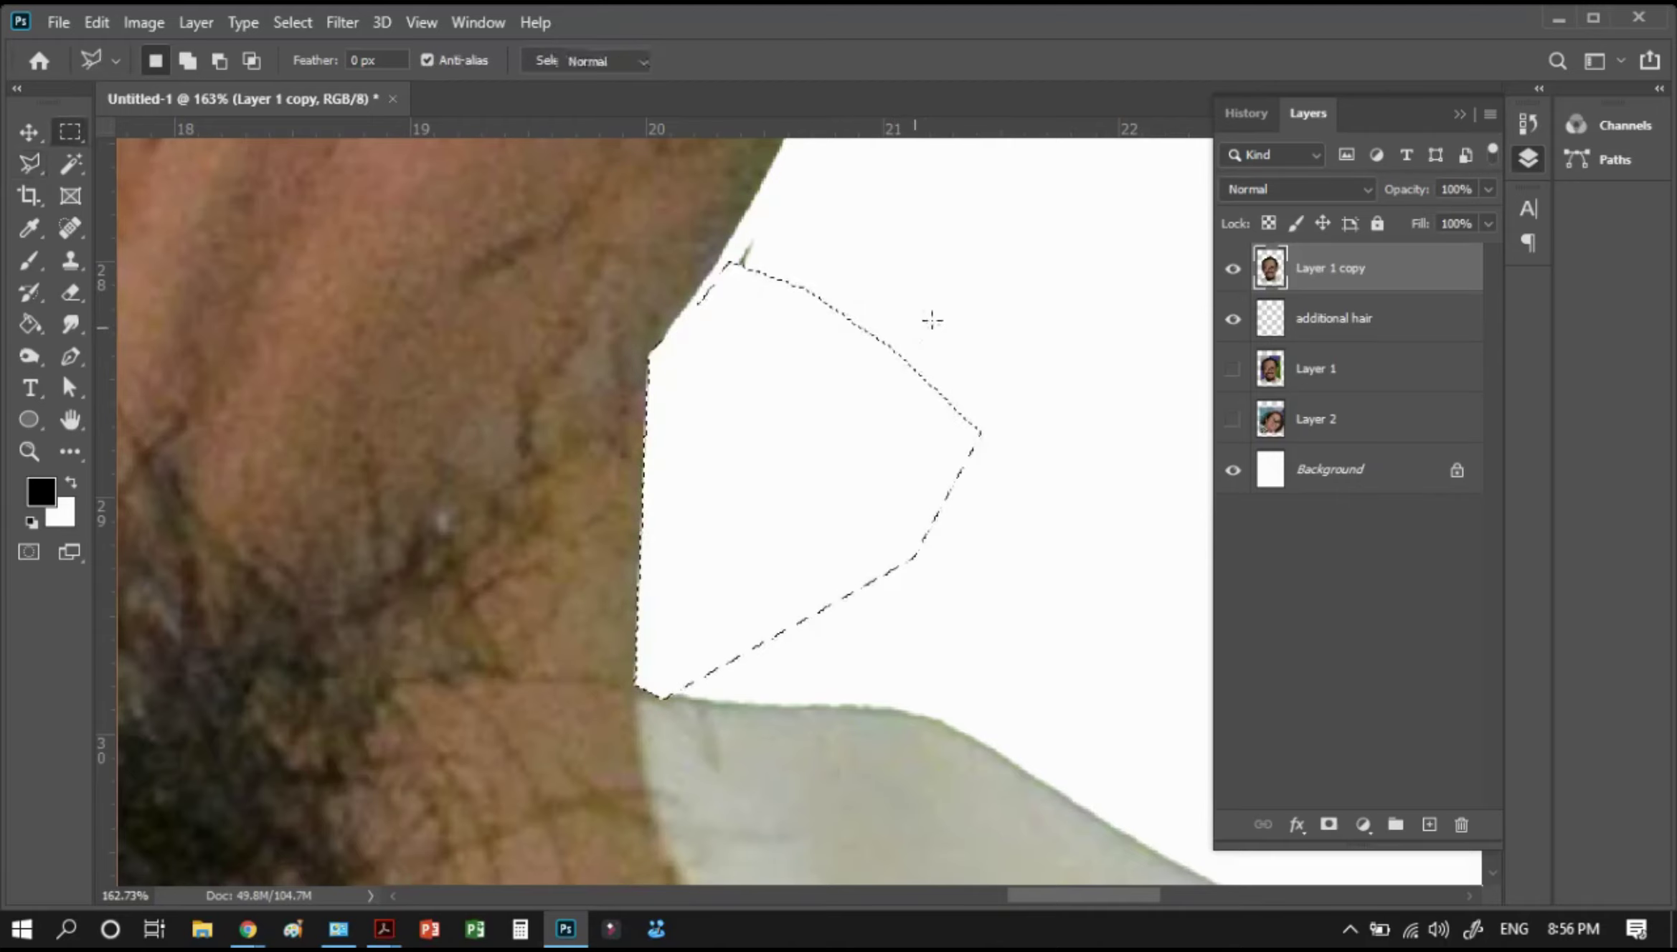
{"action": "key", "text": "ctrl+d"}
Zoom to the collar and erase the shirt with an enlarged eraser
{"action": "key", "text": "z"}
{"action": "key", "text": "ctrl+0"}
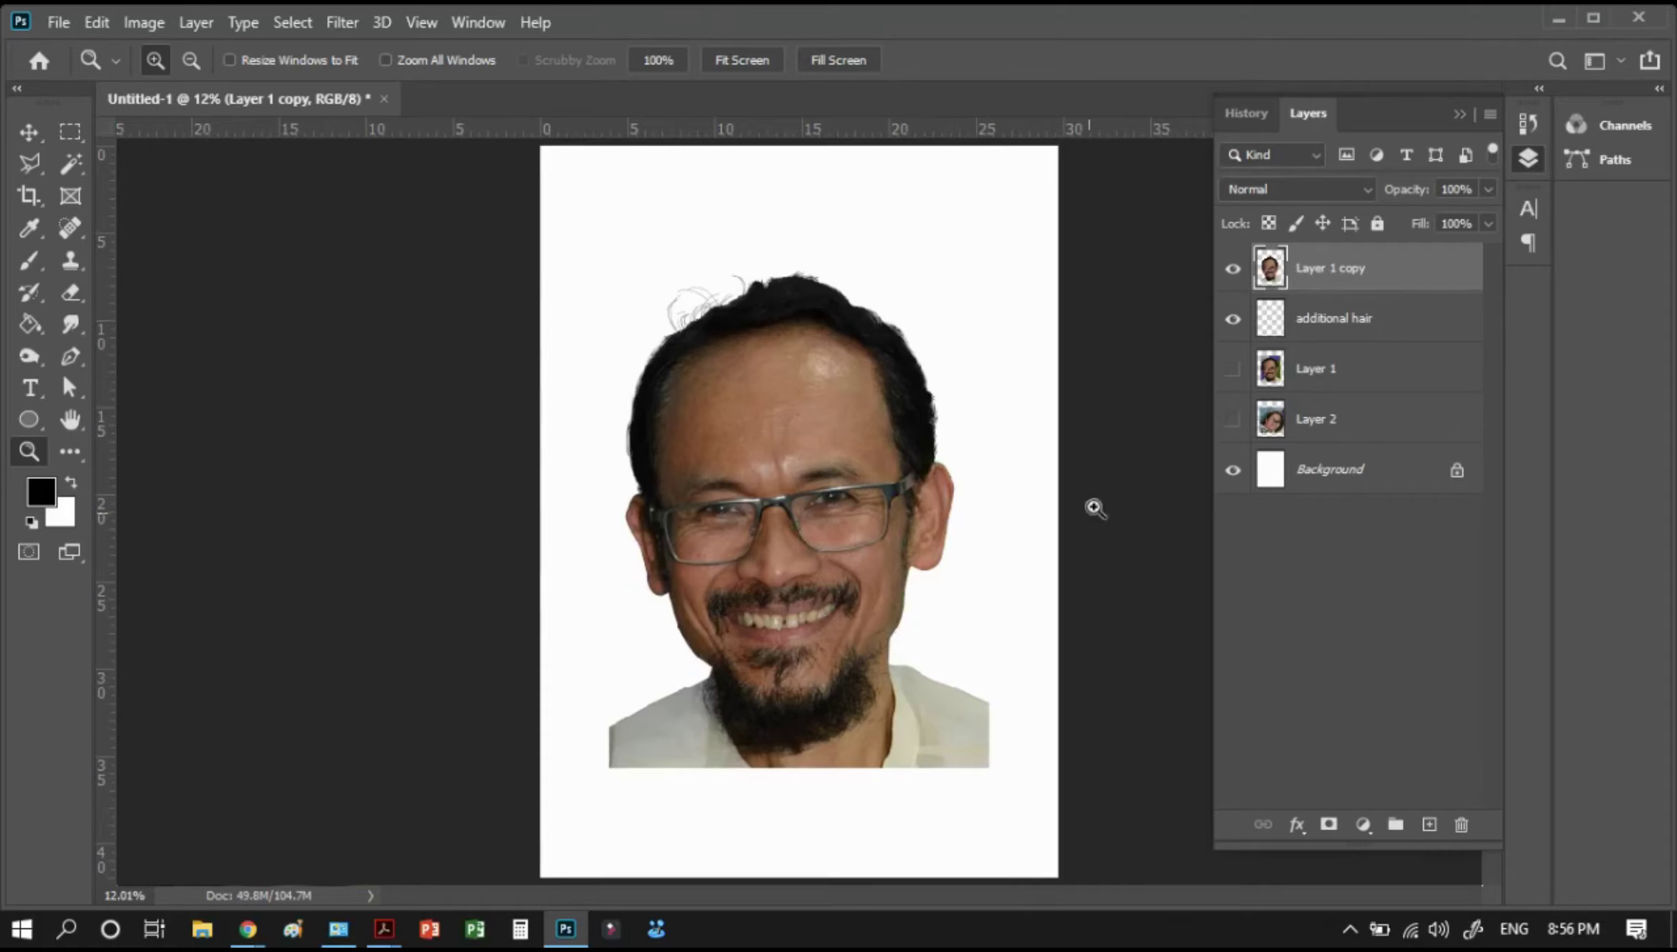
{"action": "left_click_drag", "start_coordinate": [1052, 505], "coordinate": [615, 825]}
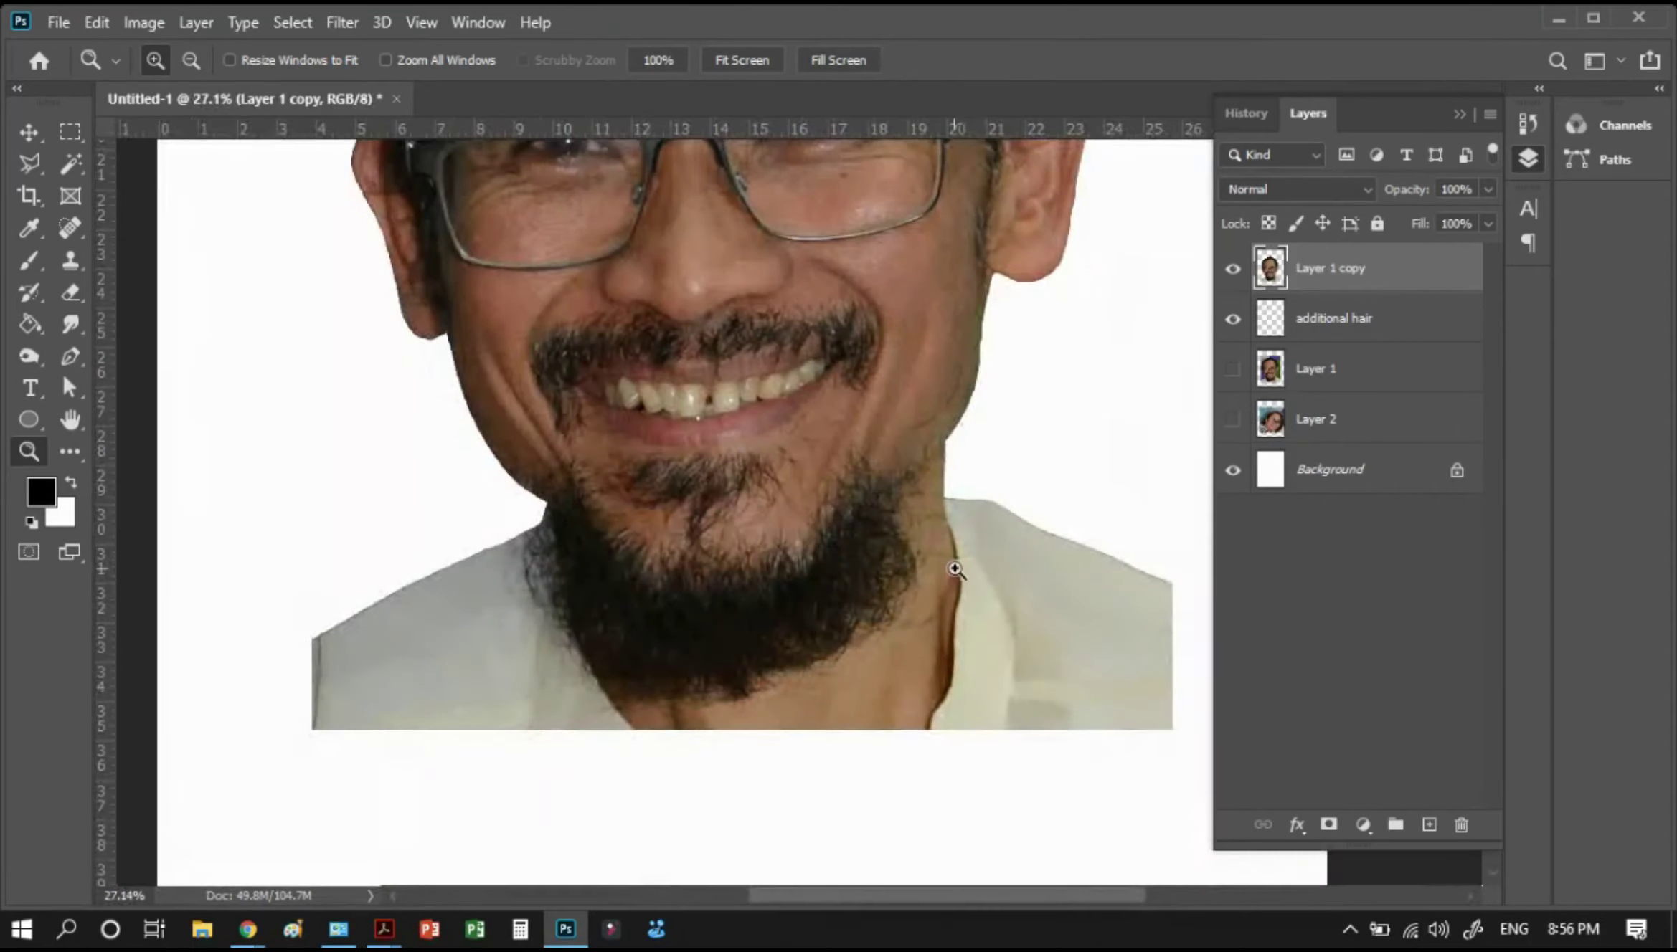
{"action": "key", "text": "e"}
{"action": "key", "text": "bracketright"}
{"action": "key", "text": "bracketright"}
{"action": "key", "text": "bracketright"}
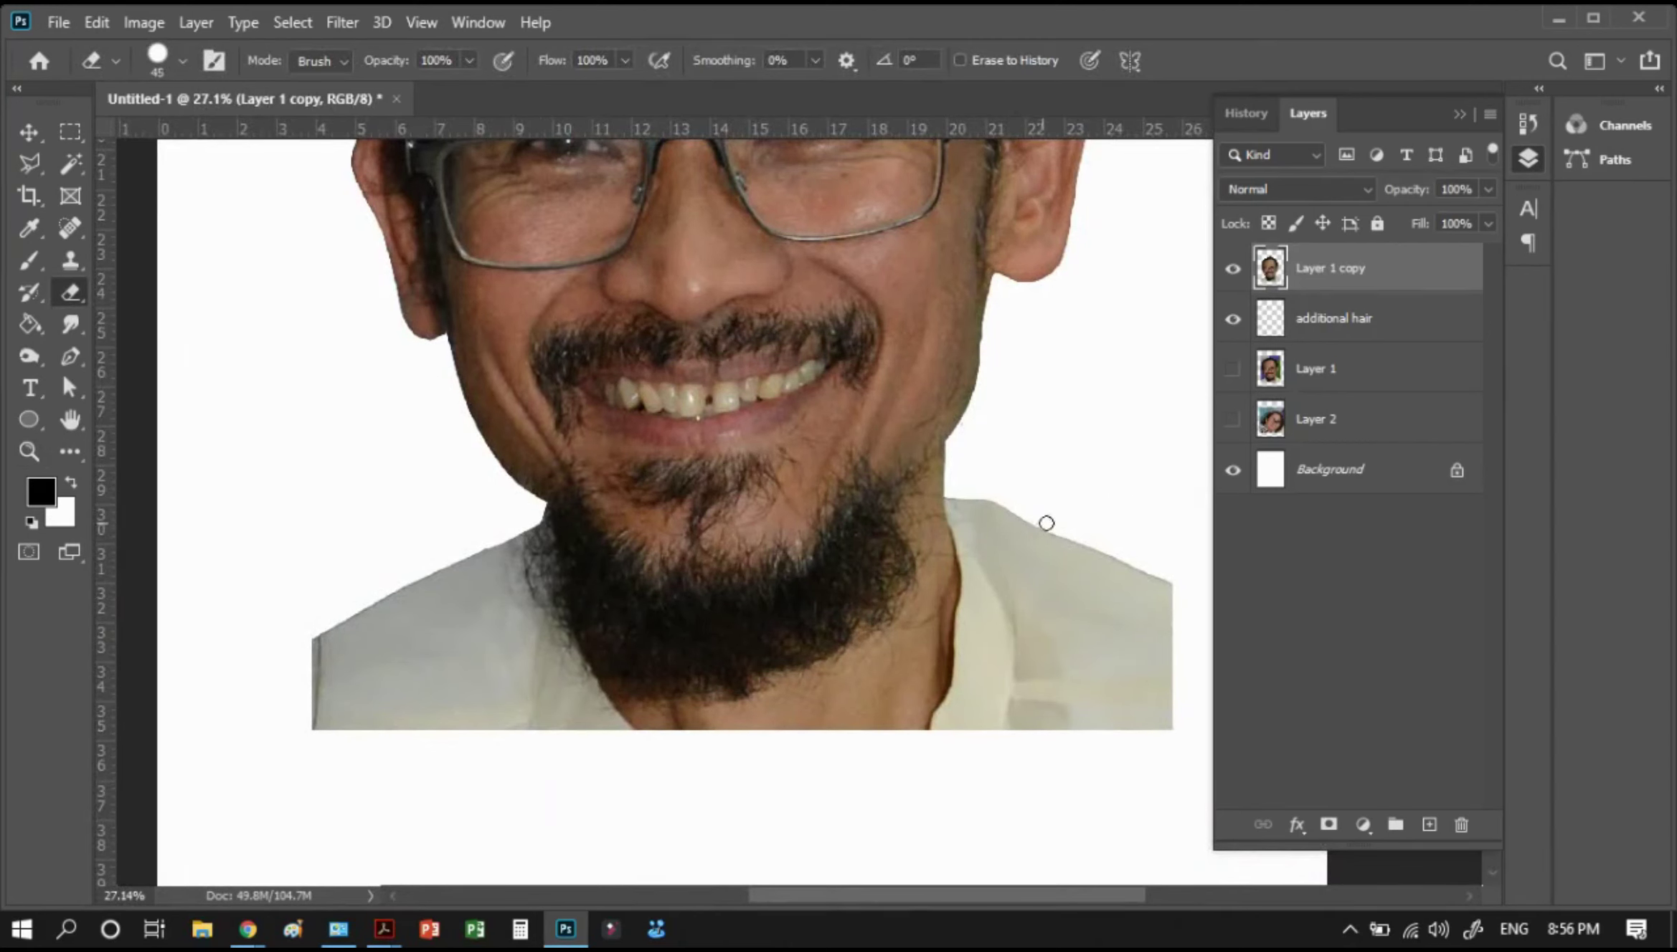
{"action": "key", "text": "bracketright"}
{"action": "key", "text": "bracketright"}
{"action": "key", "text": "bracketright"}
{"action": "key", "text": "bracketright"}
{"action": "key", "text": "bracketright"}
{"action": "key", "text": "bracketright"}
{"action": "key", "text": "bracketright"}
{"action": "mouse_move", "coordinate": [1156, 577]}
{"action": "left_mouse_down"}
{"action": "mouse_move", "coordinate": [1145, 786]}
{"action": "mouse_move", "coordinate": [1059, 562]}
{"action": "mouse_move", "coordinate": [974, 485]}
{"action": "mouse_move", "coordinate": [973, 588]}
{"action": "mouse_move", "coordinate": [928, 749]}
{"action": "mouse_move", "coordinate": [1052, 482]}
{"action": "mouse_move", "coordinate": [1085, 475]}
{"action": "mouse_move", "coordinate": [1011, 749]}
{"action": "left_mouse_up"}
{"action": "key", "text": "bracketright"}
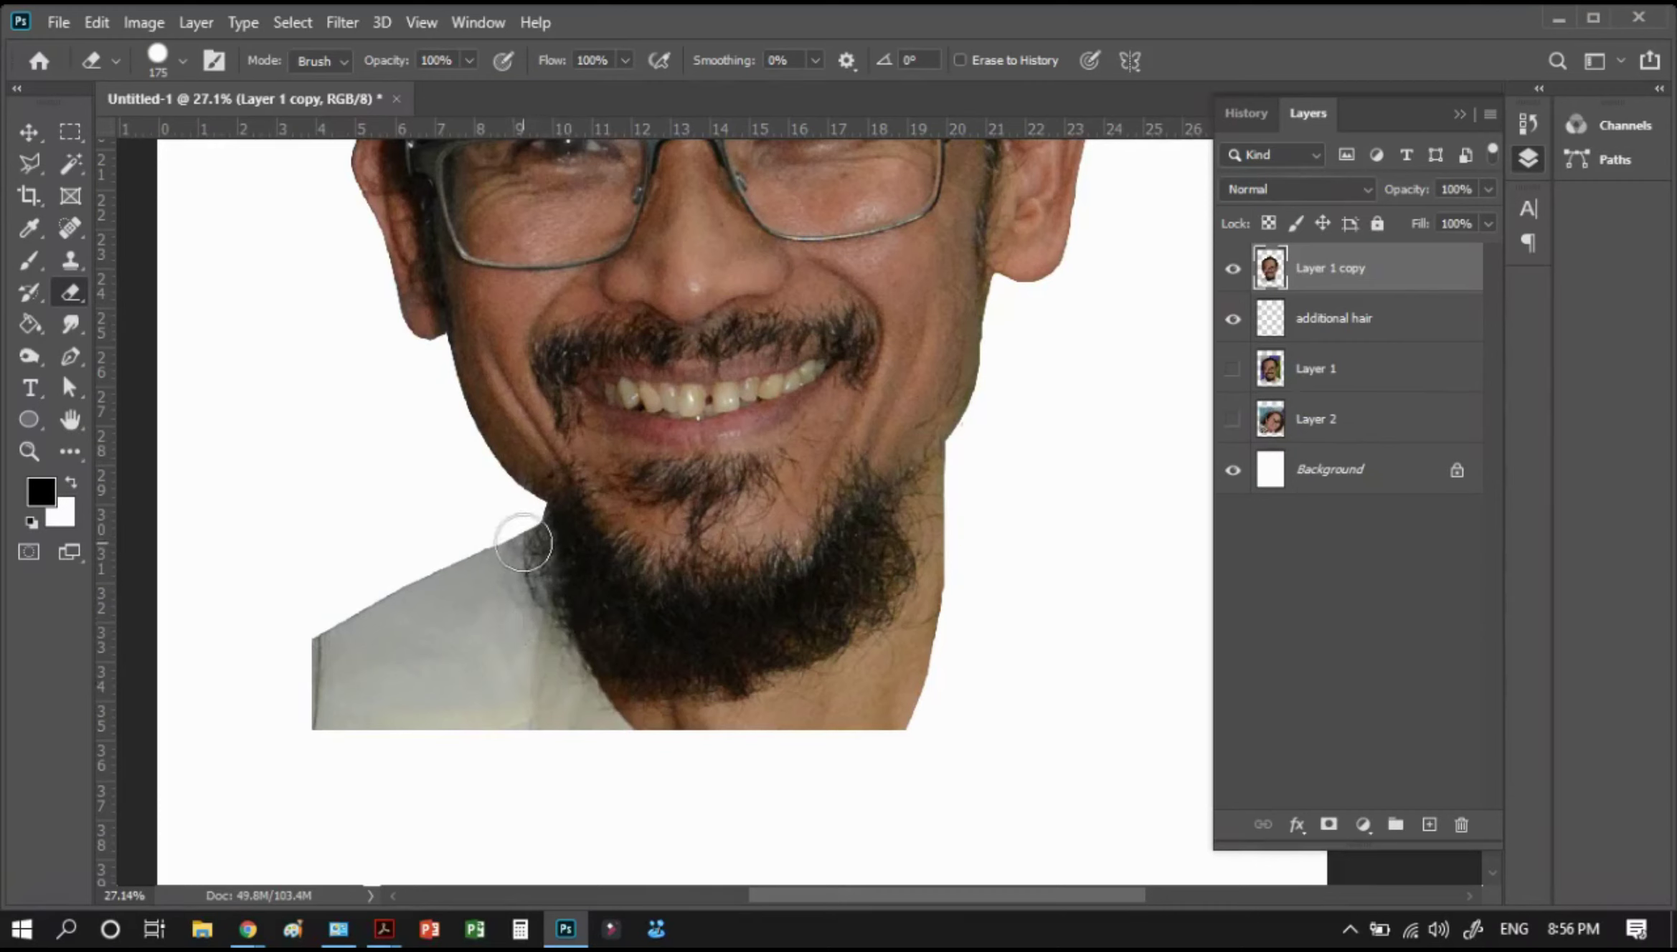
{"action": "mouse_move", "coordinate": [513, 506]}
{"action": "left_mouse_down"}
{"action": "mouse_move", "coordinate": [561, 656]}
{"action": "mouse_move", "coordinate": [606, 719]}
{"action": "mouse_move", "coordinate": [490, 550]}
{"action": "mouse_move", "coordinate": [434, 510]}
{"action": "mouse_move", "coordinate": [366, 619]}
{"action": "mouse_move", "coordinate": [464, 672]}
{"action": "mouse_move", "coordinate": [438, 713]}
{"action": "mouse_move", "coordinate": [505, 724]}
{"action": "left_mouse_up"}
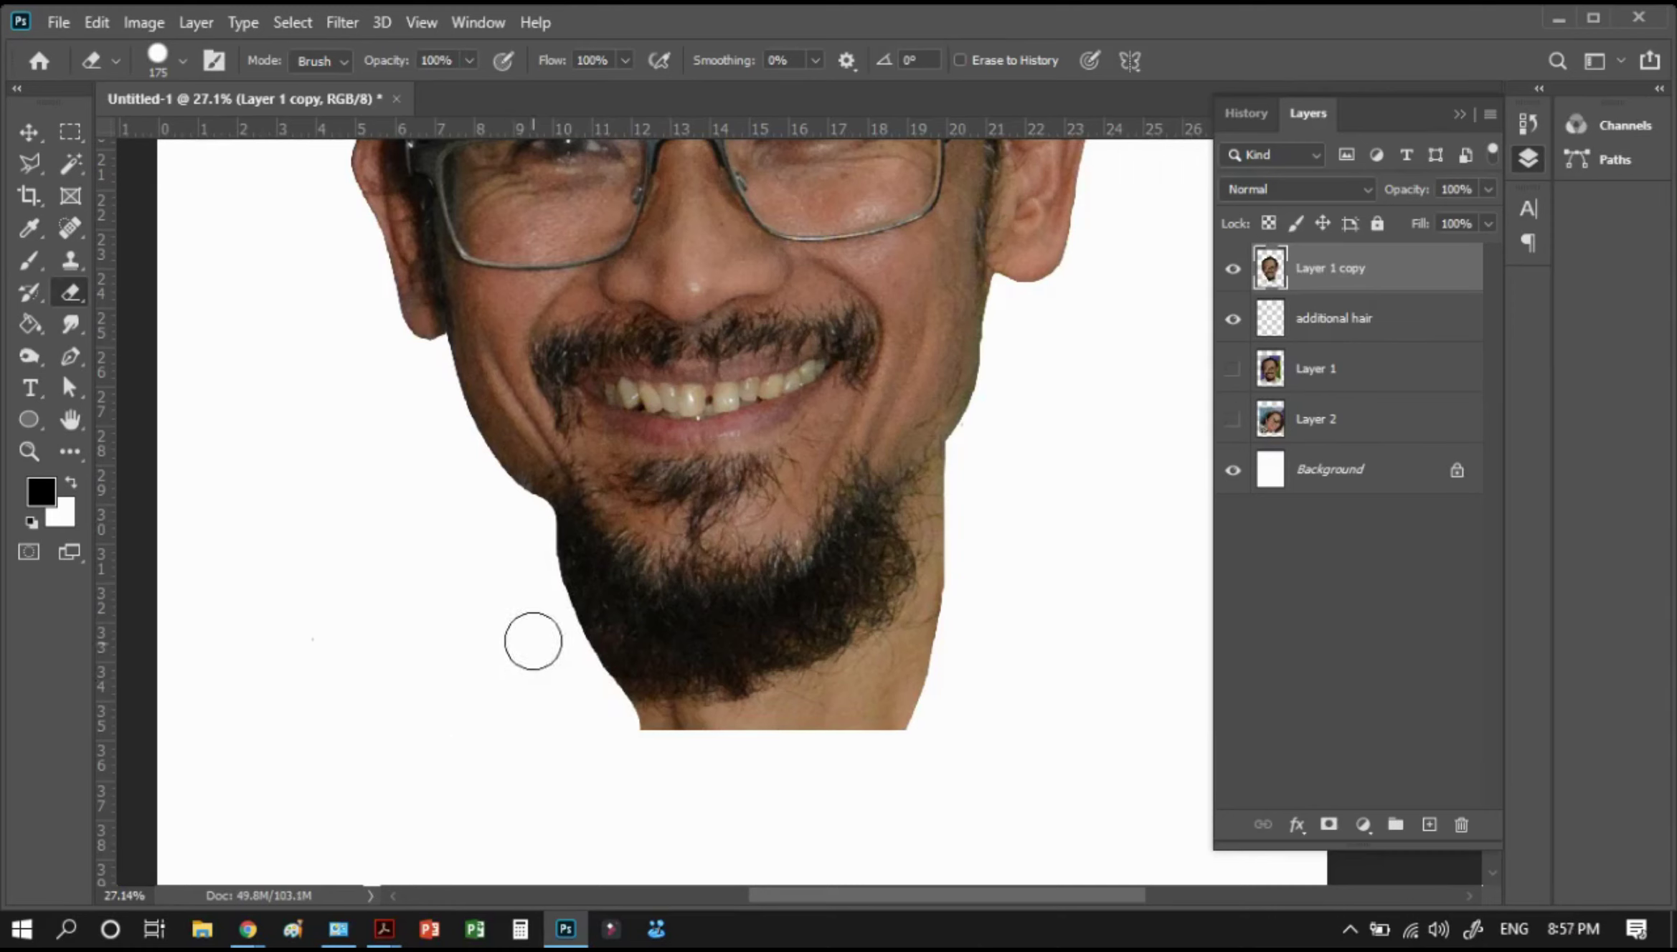
Set up an enlarged hair-strand brush on the additional hair layer, with Layer 1 visible
{"action": "key", "text": "z"}
{"action": "left_click_drag", "start_coordinate": [389, 431], "coordinate": [782, 768]}
{"action": "left_click", "coordinate": [1361, 332]}
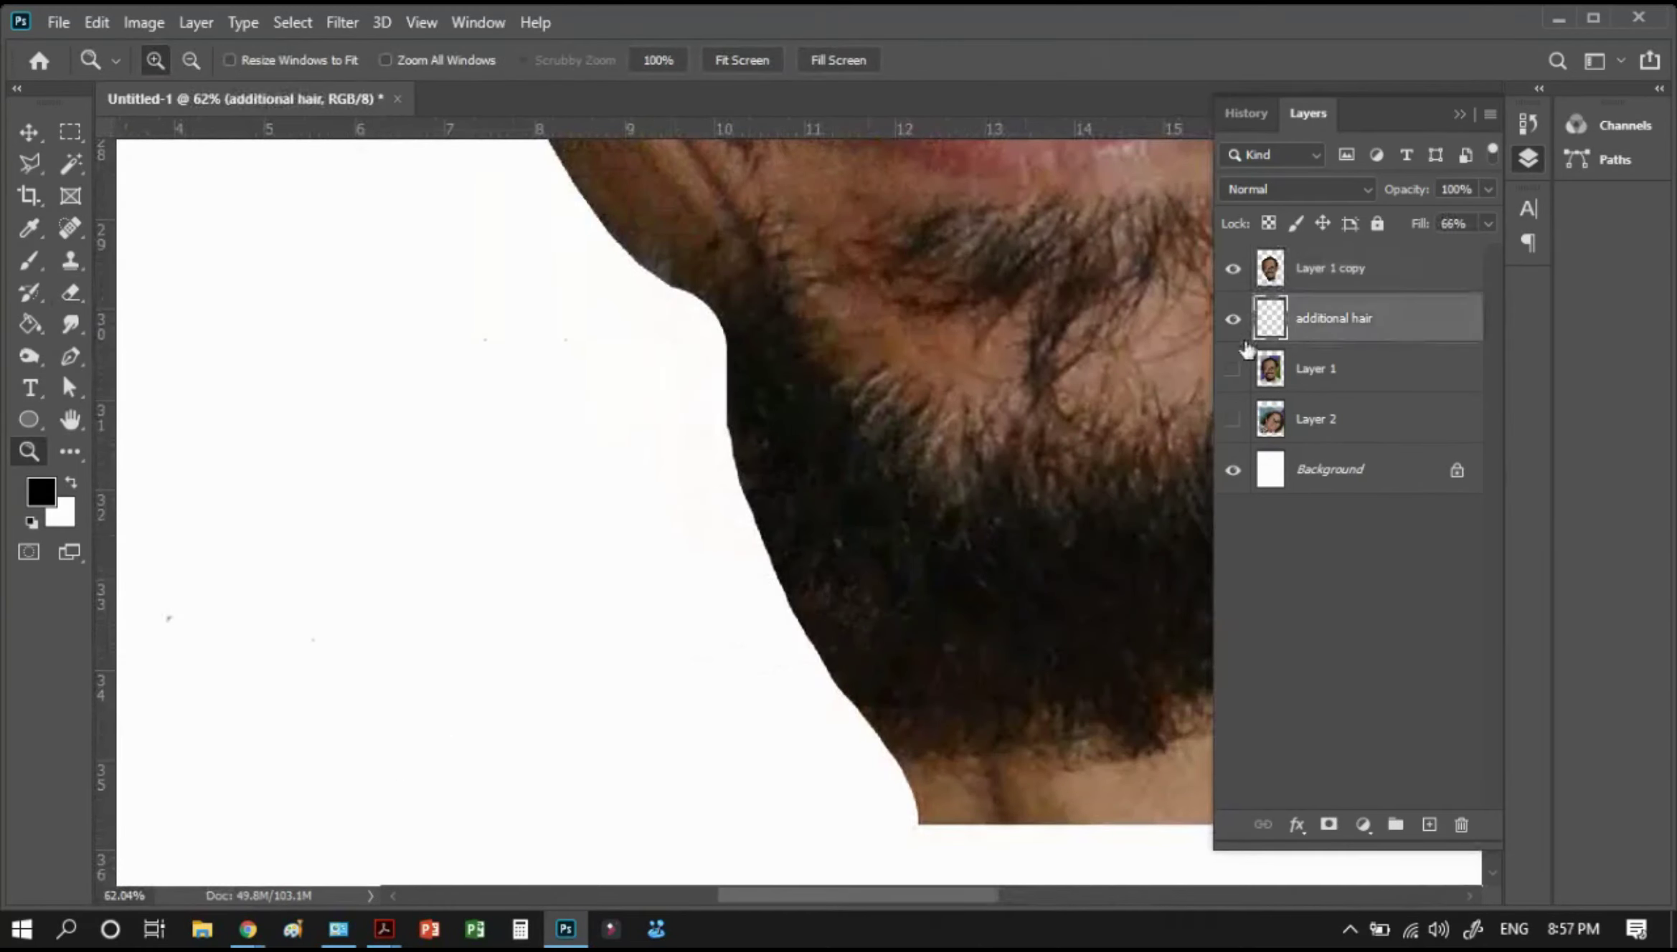
{"action": "key", "text": "b"}
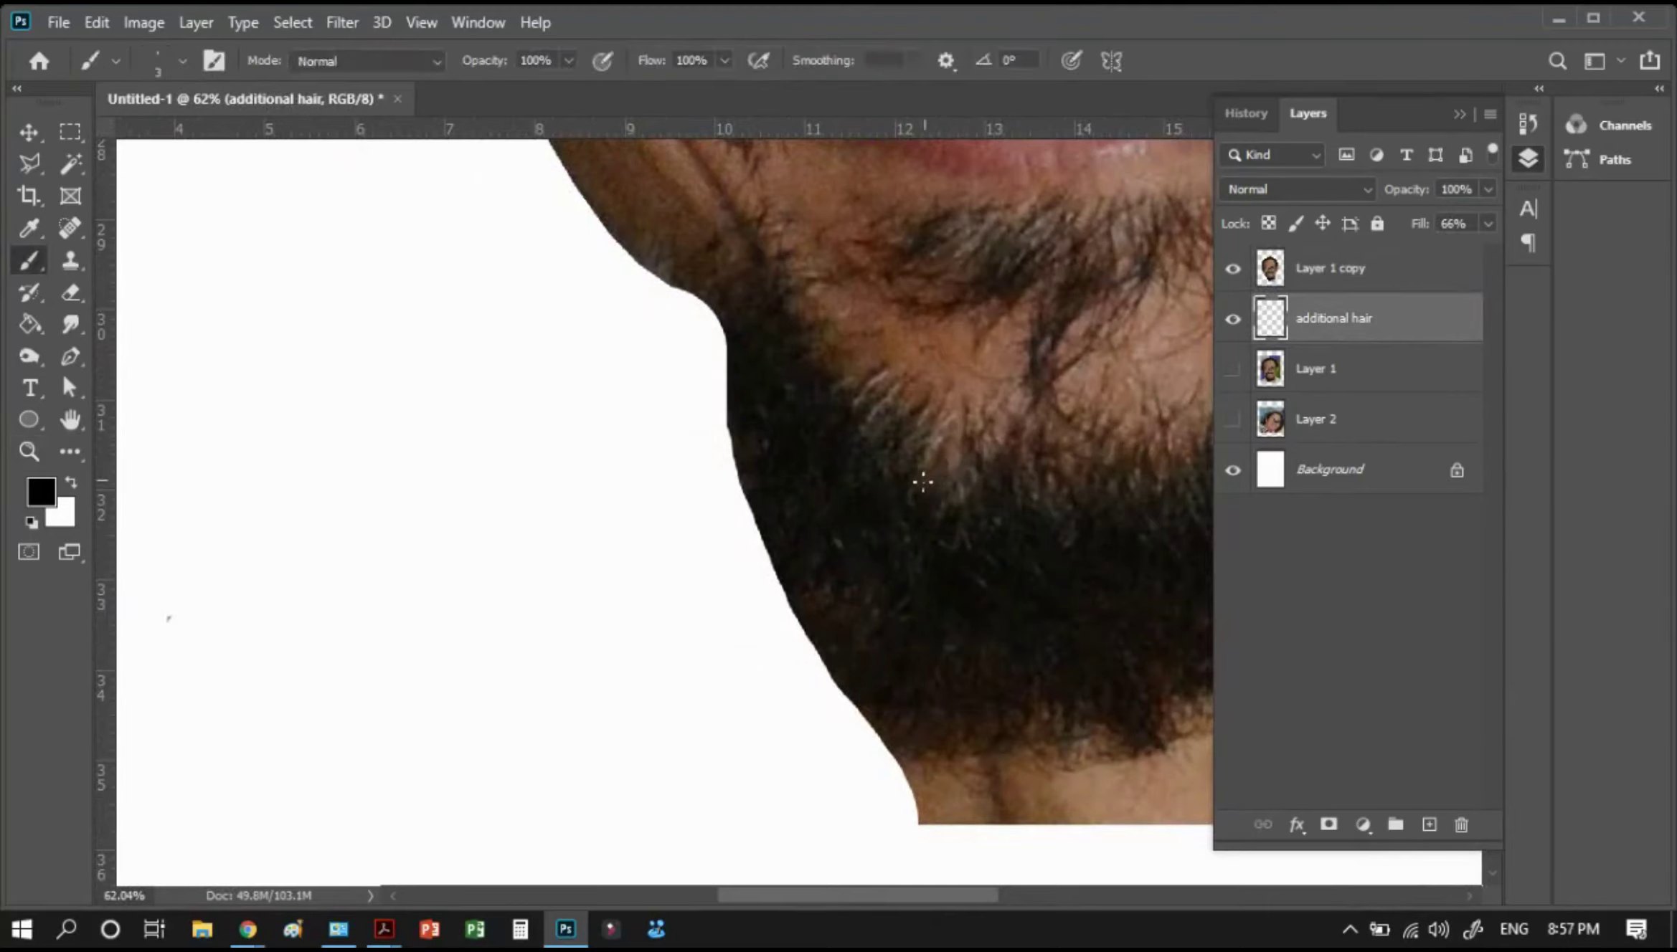
{"action": "right_click", "coordinate": [921, 480]}
{"action": "left_click", "coordinate": [1041, 488]}
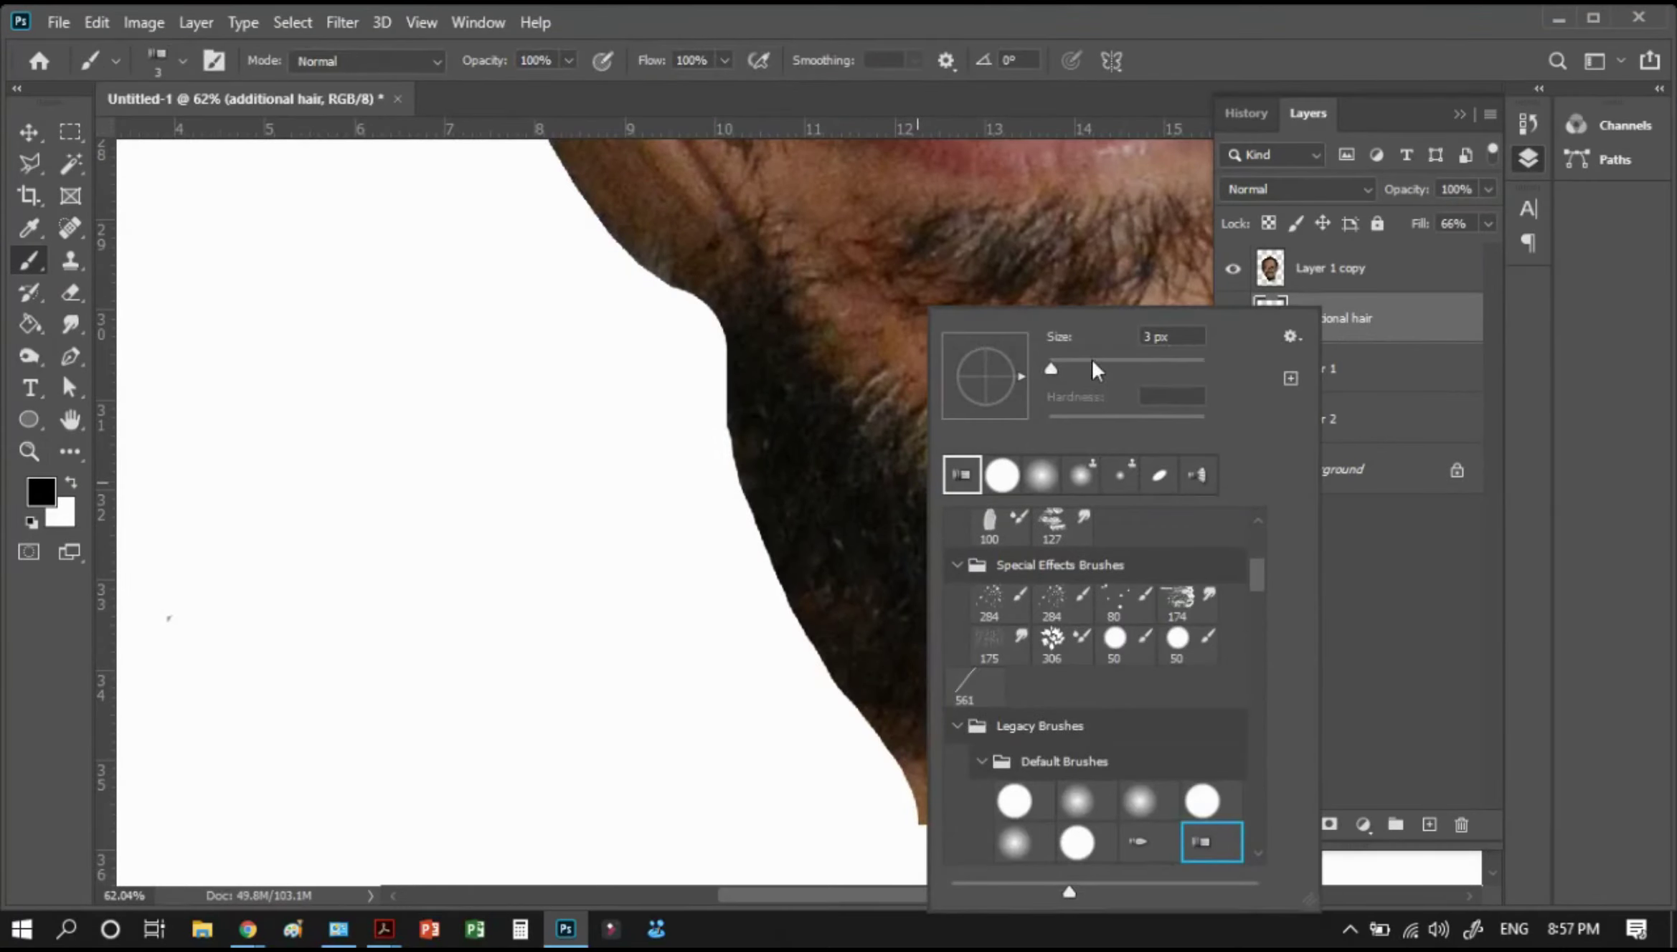
{"action": "key", "text": "Return"}
{"action": "key", "text": "bracketright"}
{"action": "key", "text": "bracketright"}
{"action": "key", "text": "bracketright"}
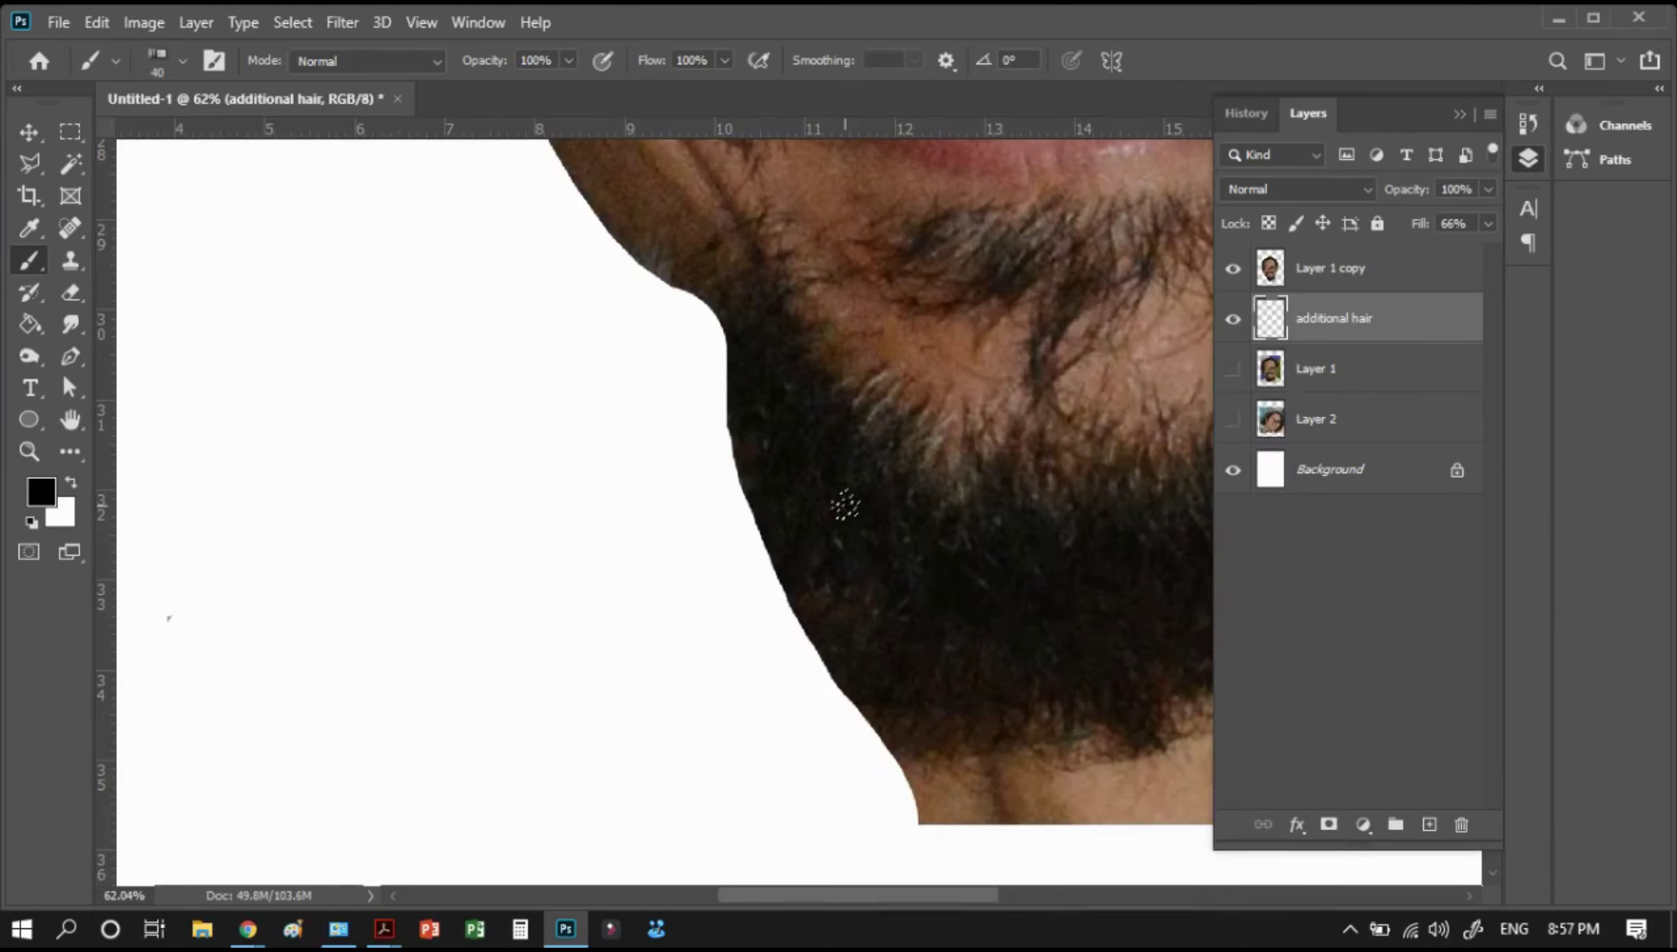
{"action": "left_click", "coordinate": [1232, 368]}
{"action": "key", "text": "bracketright"}
{"action": "key", "text": "bracketright"}
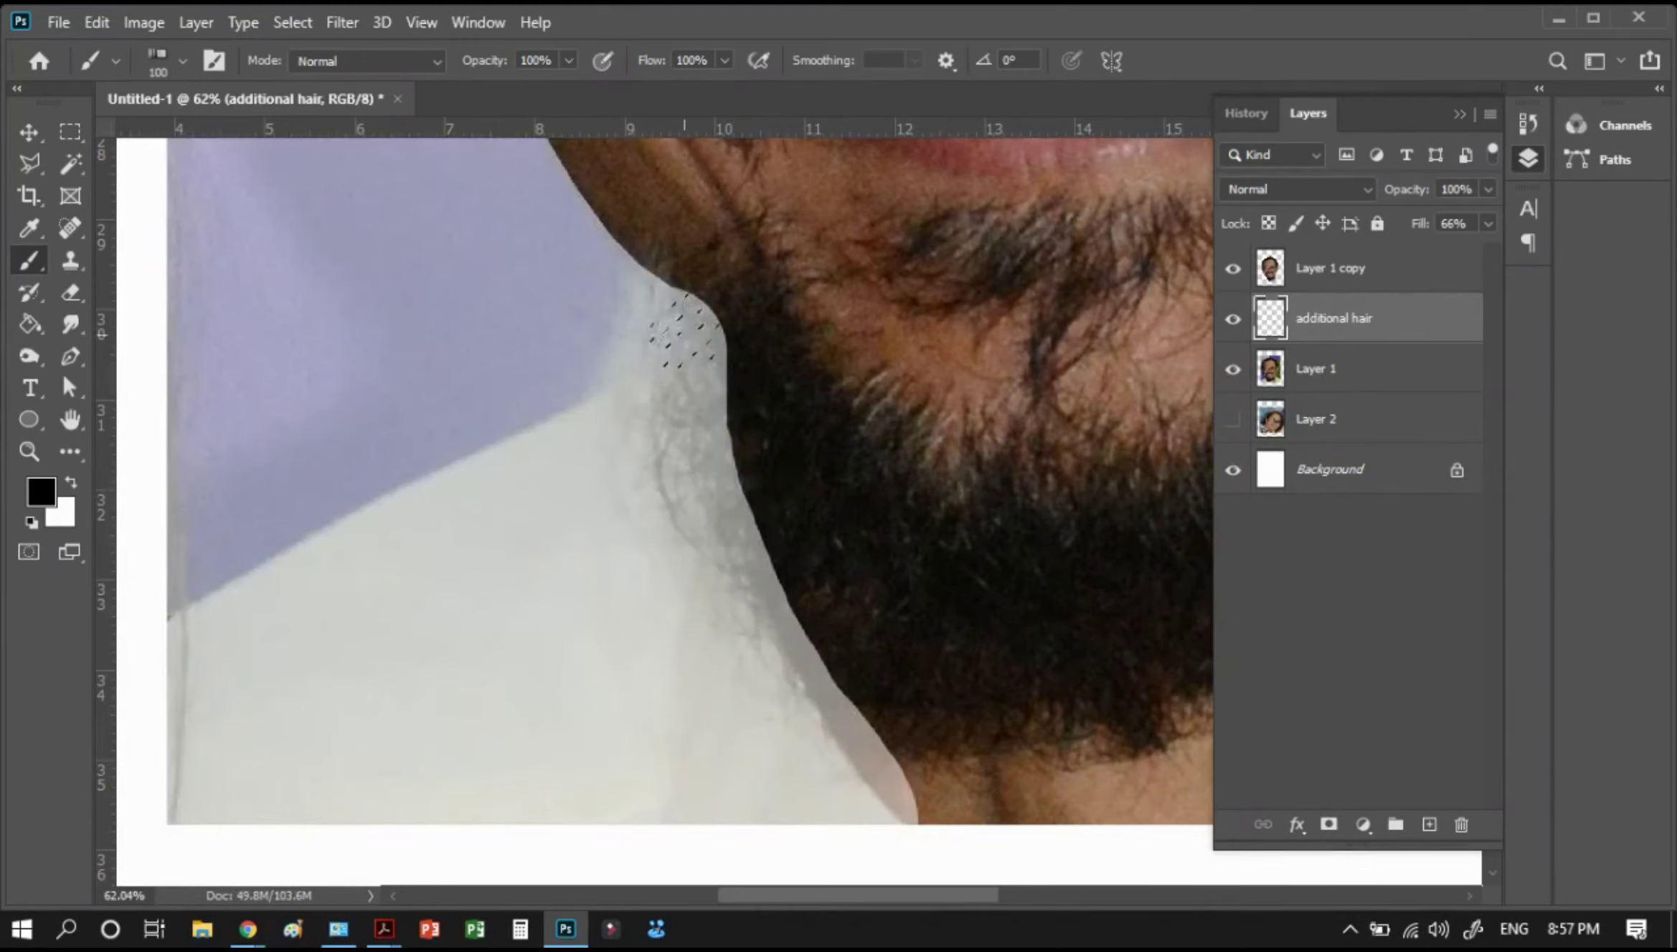
Paint curly strands along the left beard edge, hide Layer 1, and set Fill to 95%
{"action": "mouse_move", "coordinate": [762, 402]}
{"action": "left_mouse_down"}
{"action": "mouse_move", "coordinate": [797, 386]}
{"action": "mouse_move", "coordinate": [805, 423]}
{"action": "mouse_move", "coordinate": [791, 321]}
{"action": "mouse_move", "coordinate": [725, 366]}
{"action": "mouse_move", "coordinate": [717, 344]}
{"action": "mouse_move", "coordinate": [721, 380]}
{"action": "mouse_move", "coordinate": [738, 362]}
{"action": "mouse_move", "coordinate": [750, 530]}
{"action": "mouse_move", "coordinate": [872, 553]}
{"action": "mouse_move", "coordinate": [867, 592]}
{"action": "mouse_move", "coordinate": [909, 667]}
{"action": "mouse_move", "coordinate": [832, 674]}
{"action": "mouse_move", "coordinate": [814, 531]}
{"action": "mouse_move", "coordinate": [842, 553]}
{"action": "mouse_move", "coordinate": [767, 581]}
{"action": "mouse_move", "coordinate": [831, 577]}
{"action": "mouse_move", "coordinate": [760, 375]}
{"action": "mouse_move", "coordinate": [749, 430]}
{"action": "mouse_move", "coordinate": [754, 391]}
{"action": "left_mouse_up"}
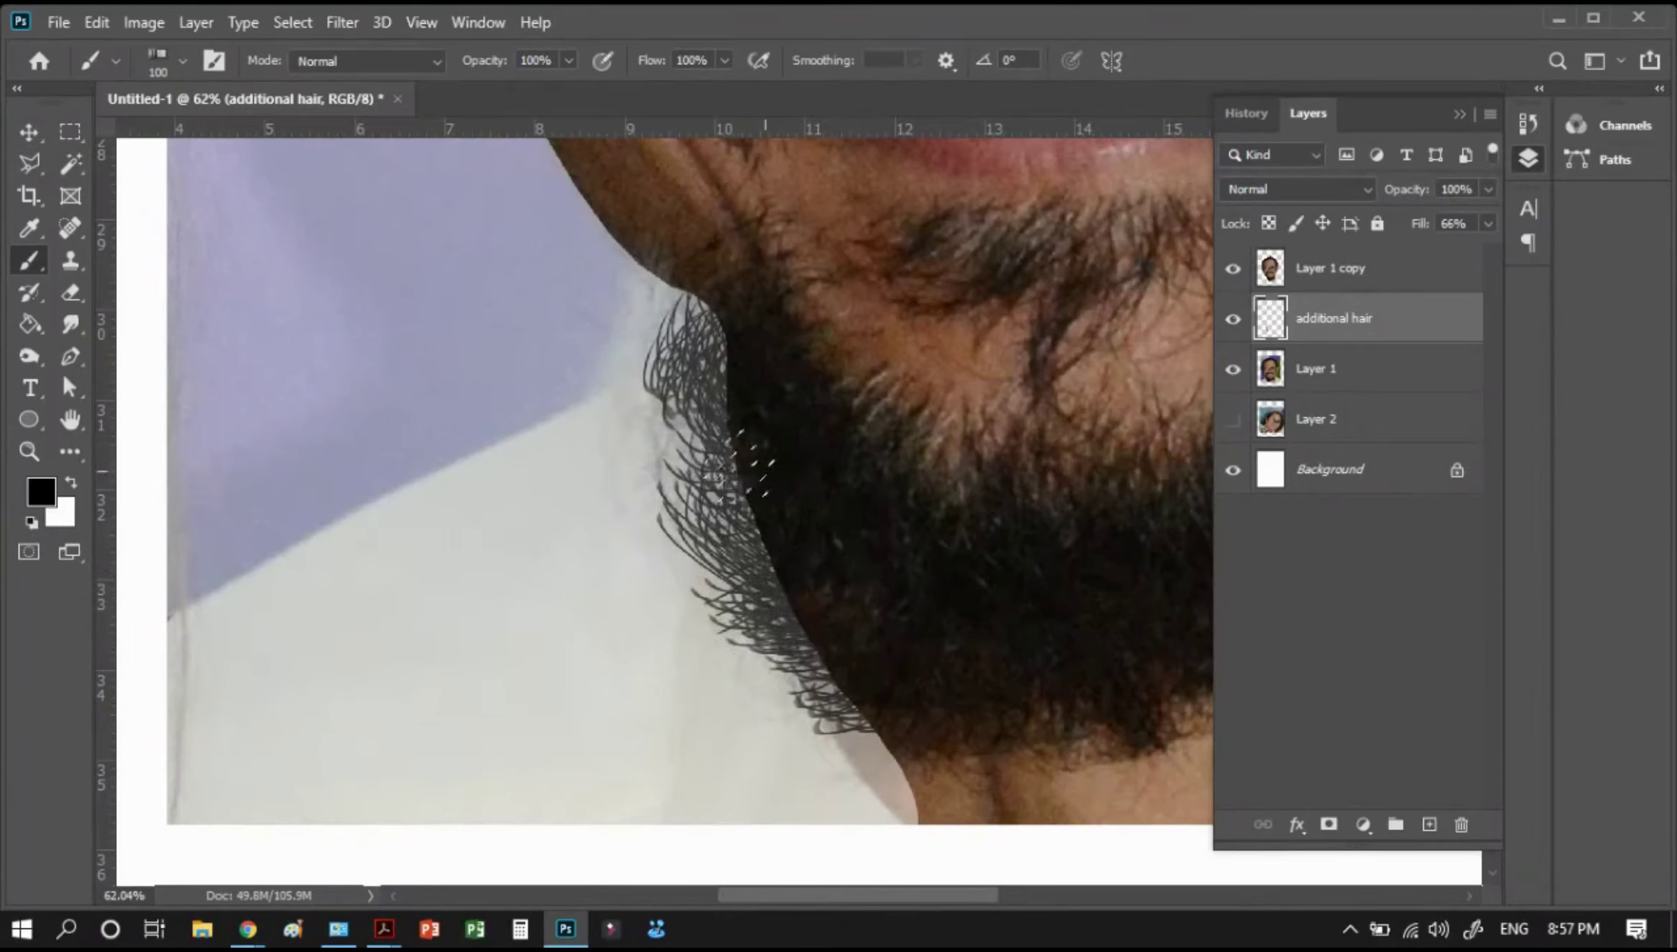
{"action": "left_click_drag", "start_coordinate": [739, 466], "coordinate": [800, 466]}
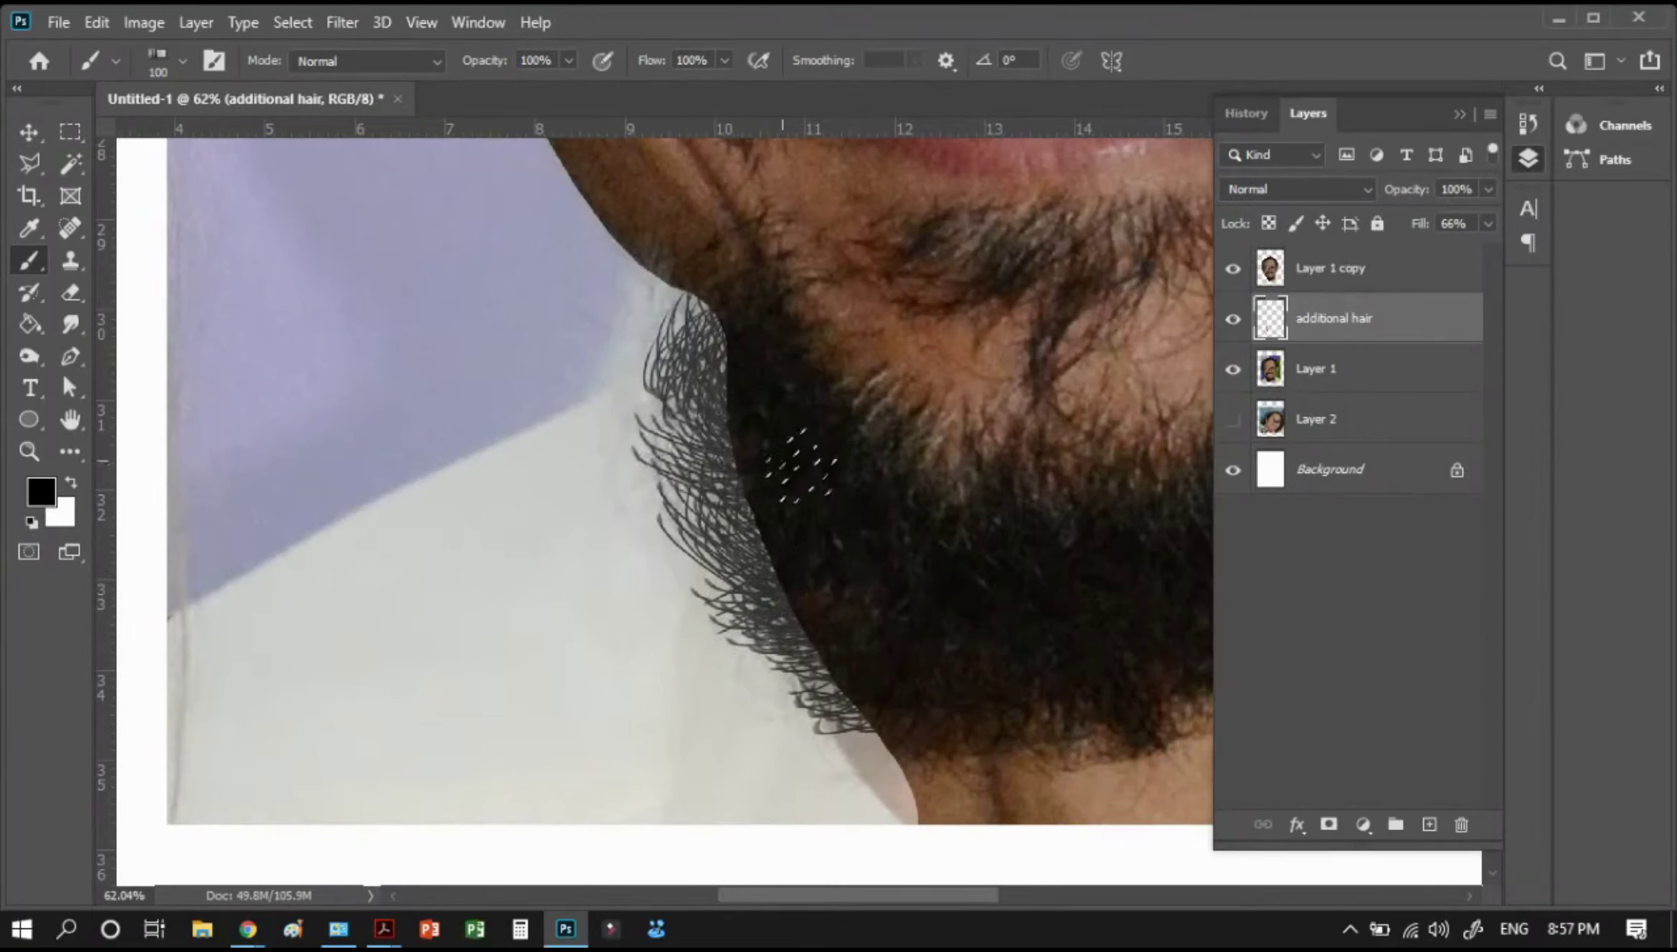
{"action": "left_click", "coordinate": [1233, 370]}
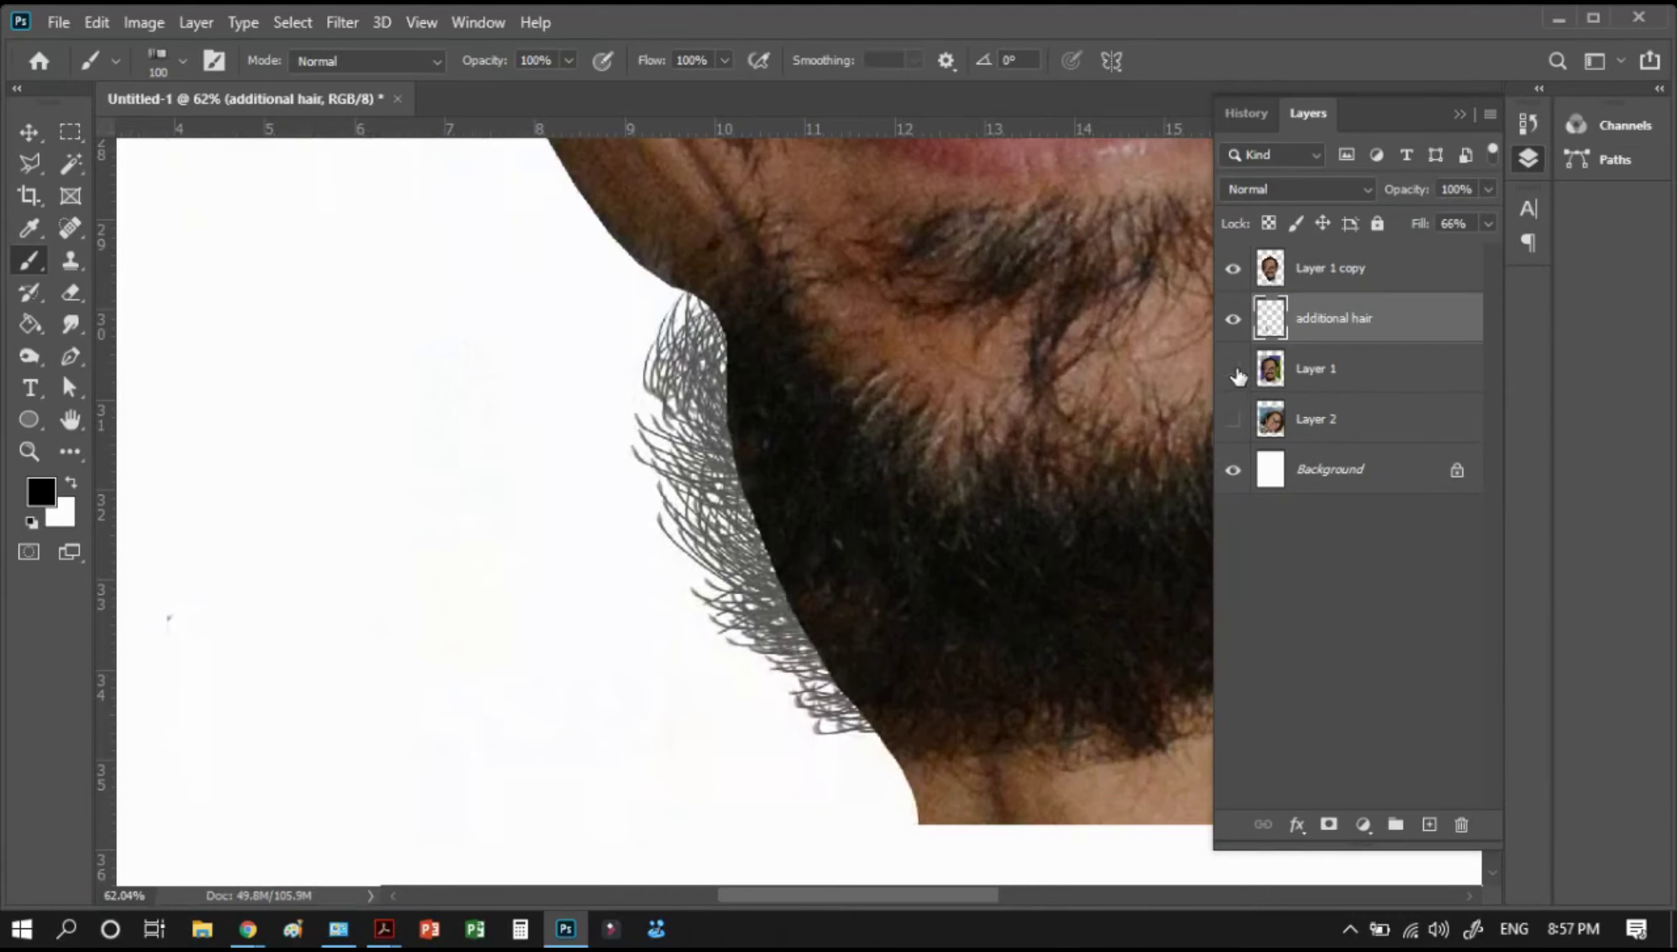
{"action": "left_click", "coordinate": [1486, 225]}
{"action": "left_click_drag", "start_coordinate": [1479, 253], "coordinate": [1479, 253]}
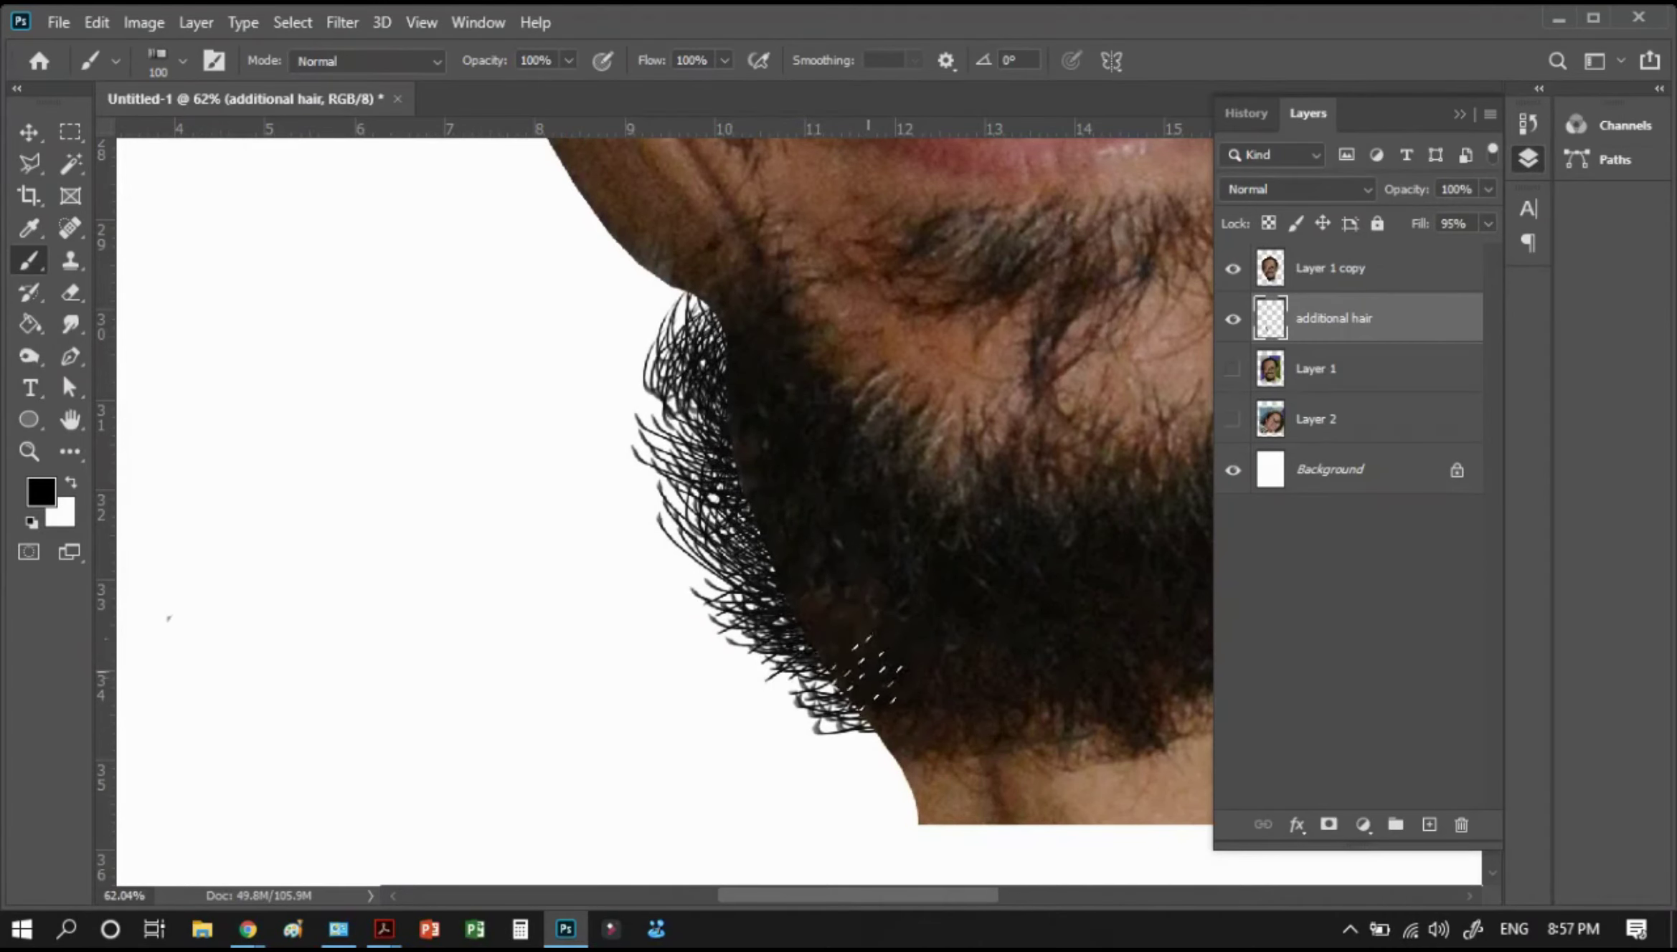
{"action": "key", "text": "ctrl+0"}
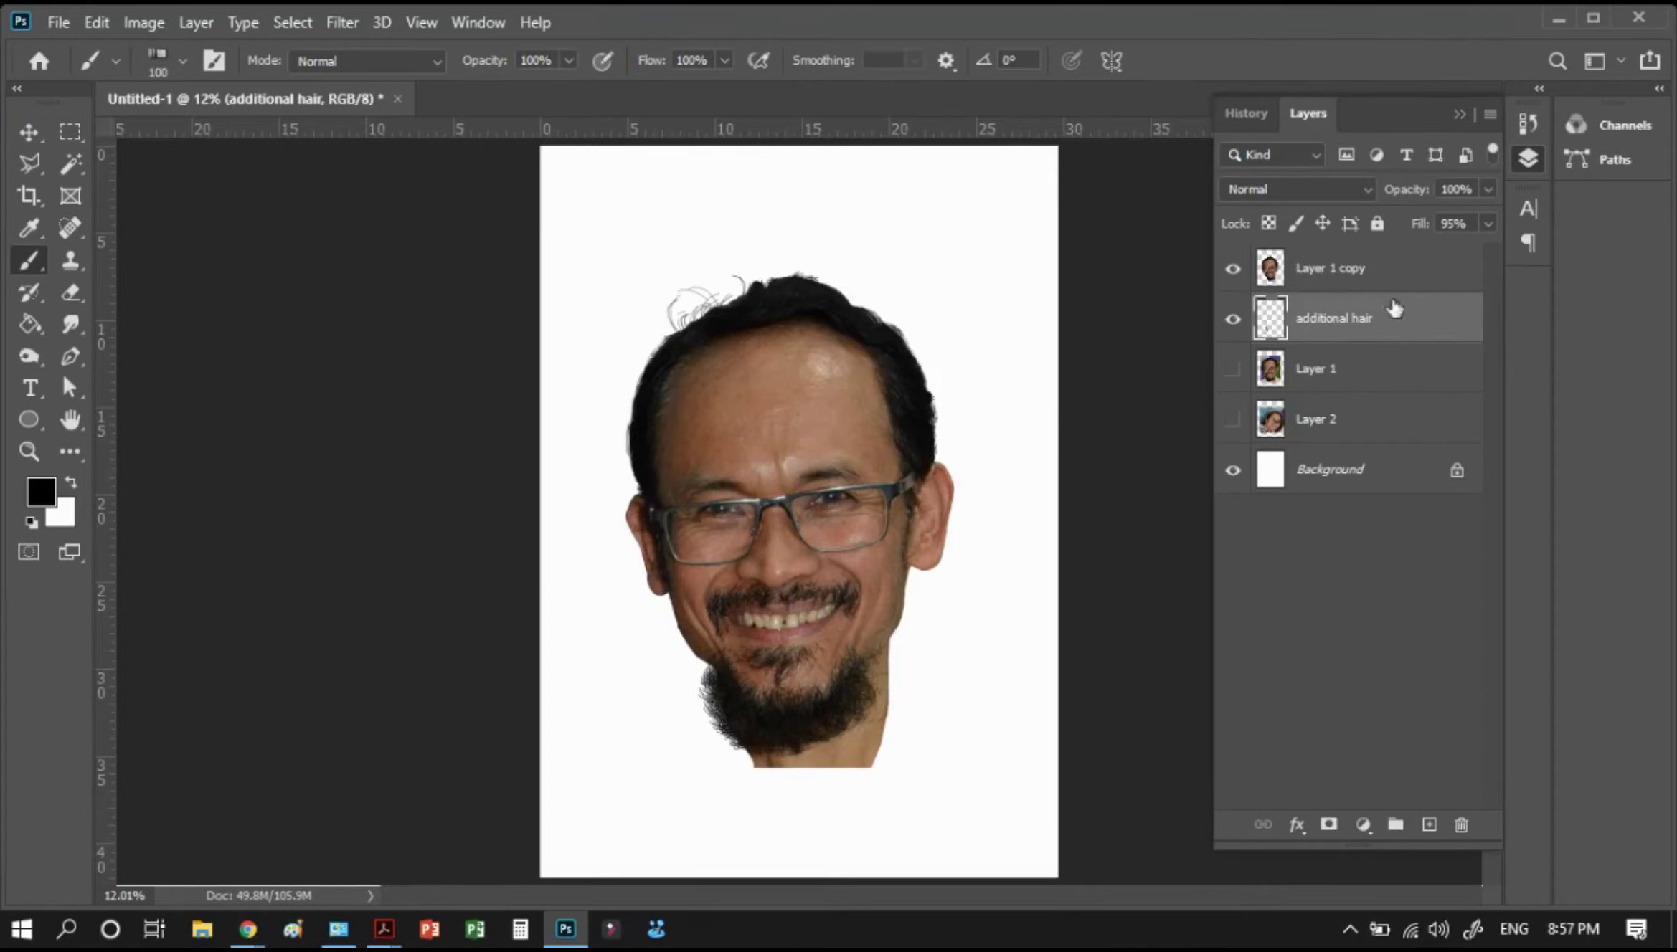
Select Layer 1 copy and additional hair, merge them, and toggle visibility to check
{"action": "left_click", "coordinate": [1334, 269], "text": "shift"}
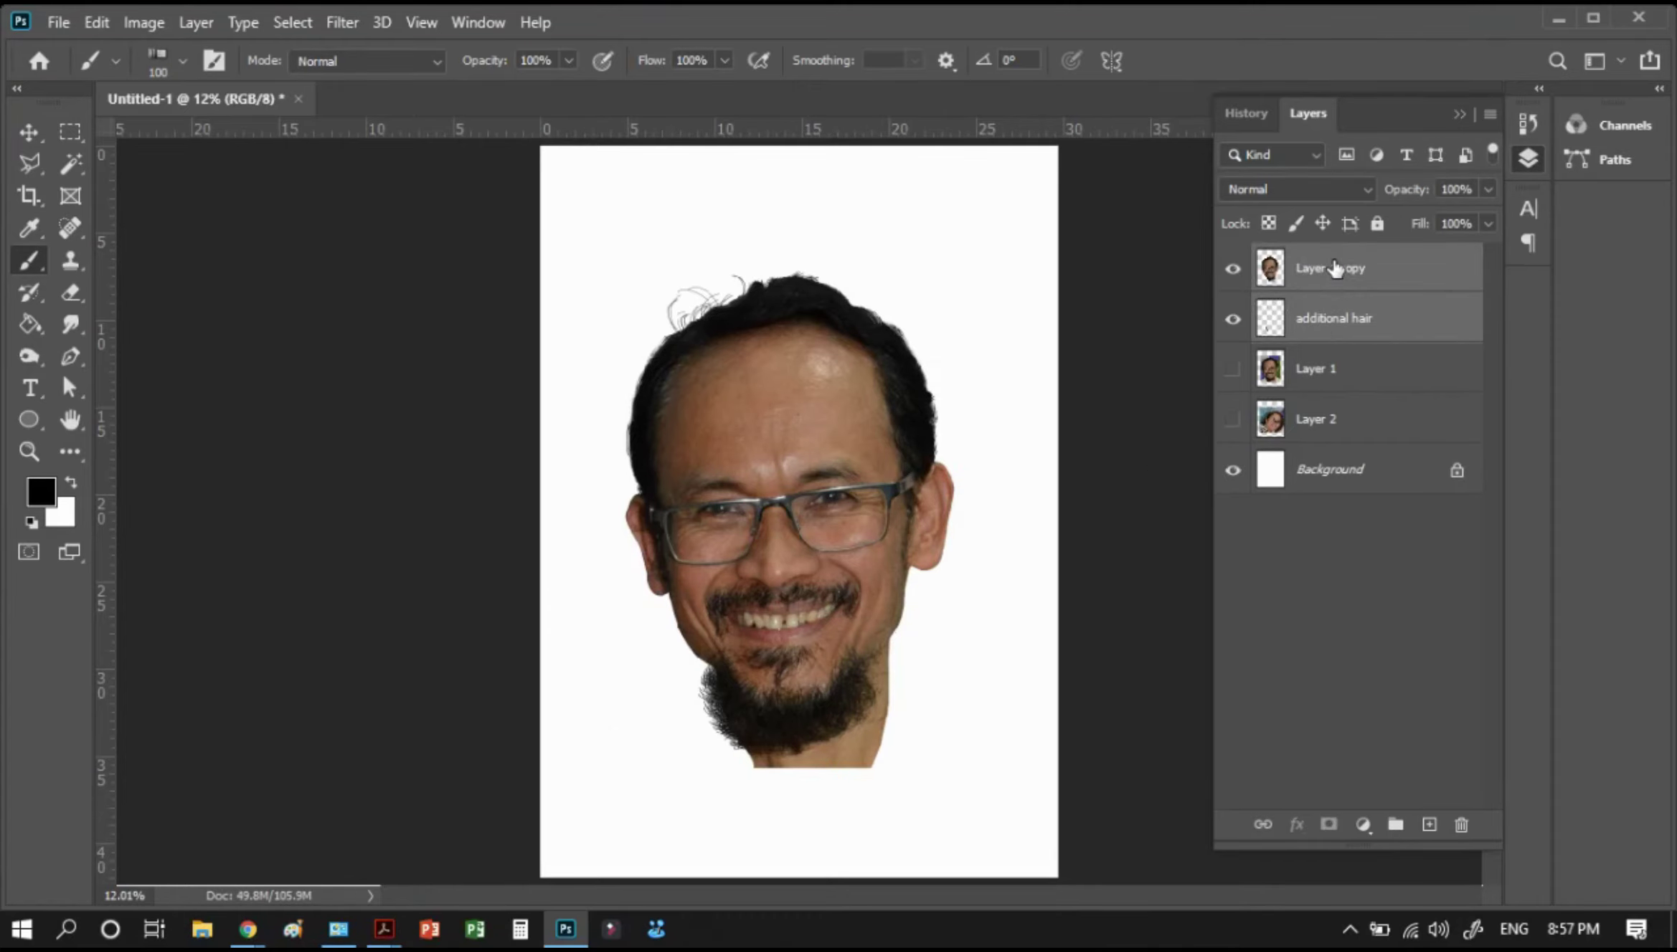
{"action": "right_click", "coordinate": [1334, 269]}
{"action": "left_click", "coordinate": [1325, 261]}
{"action": "left_click", "coordinate": [1343, 266]}
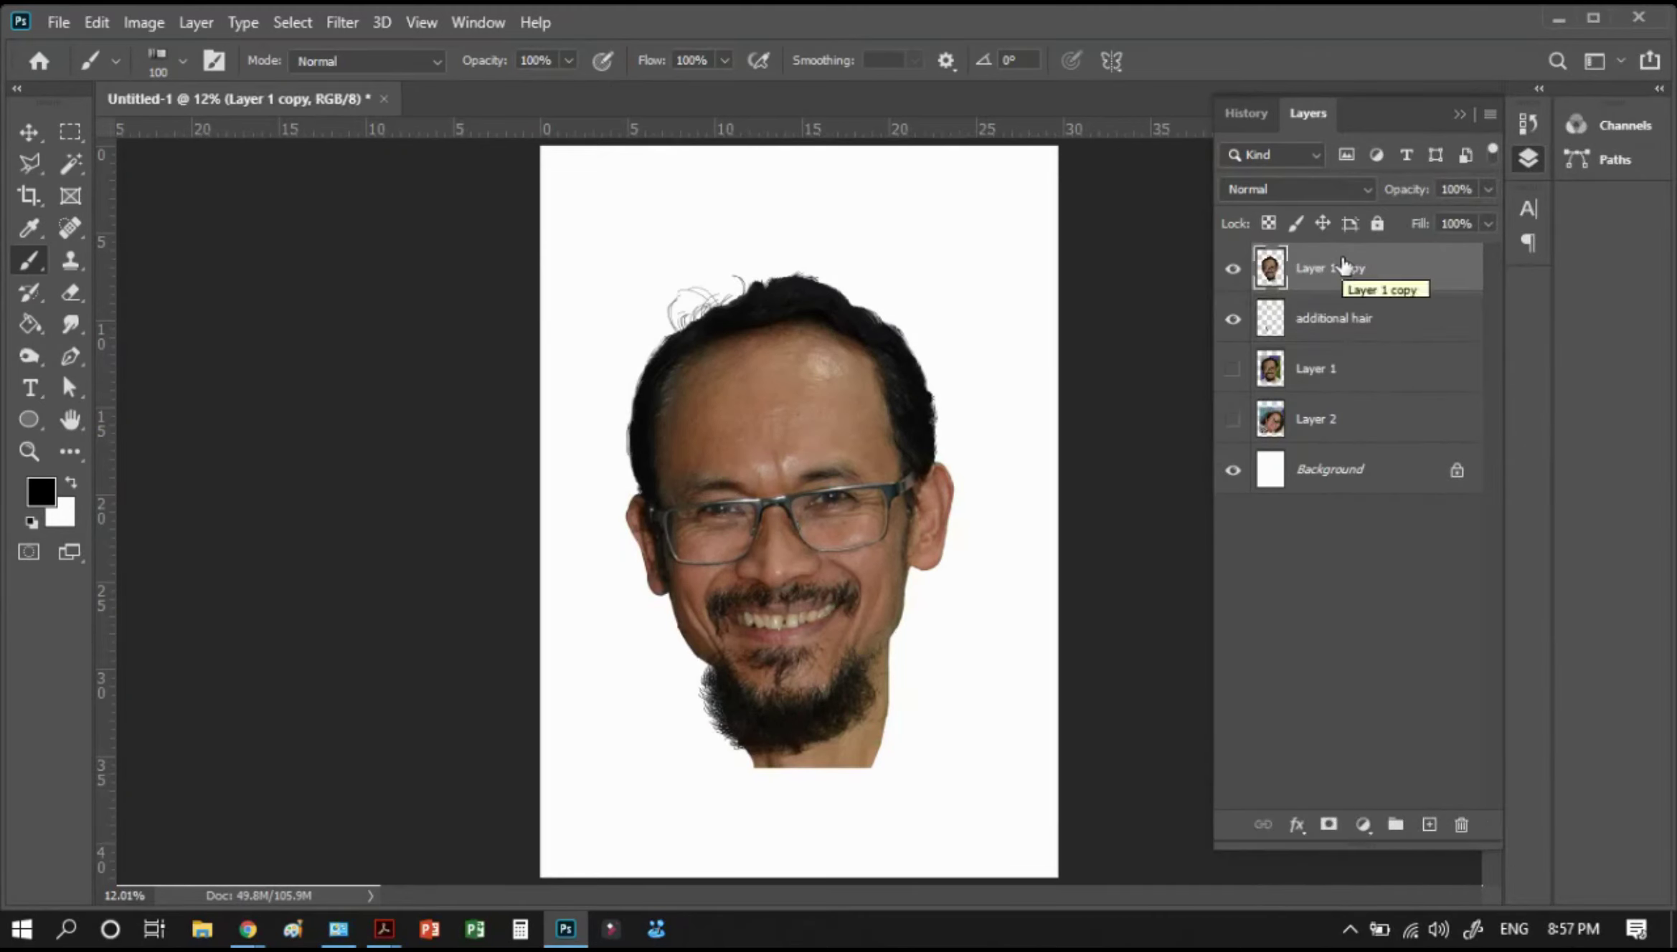
{"action": "left_click", "coordinate": [1330, 321], "text": "shift"}
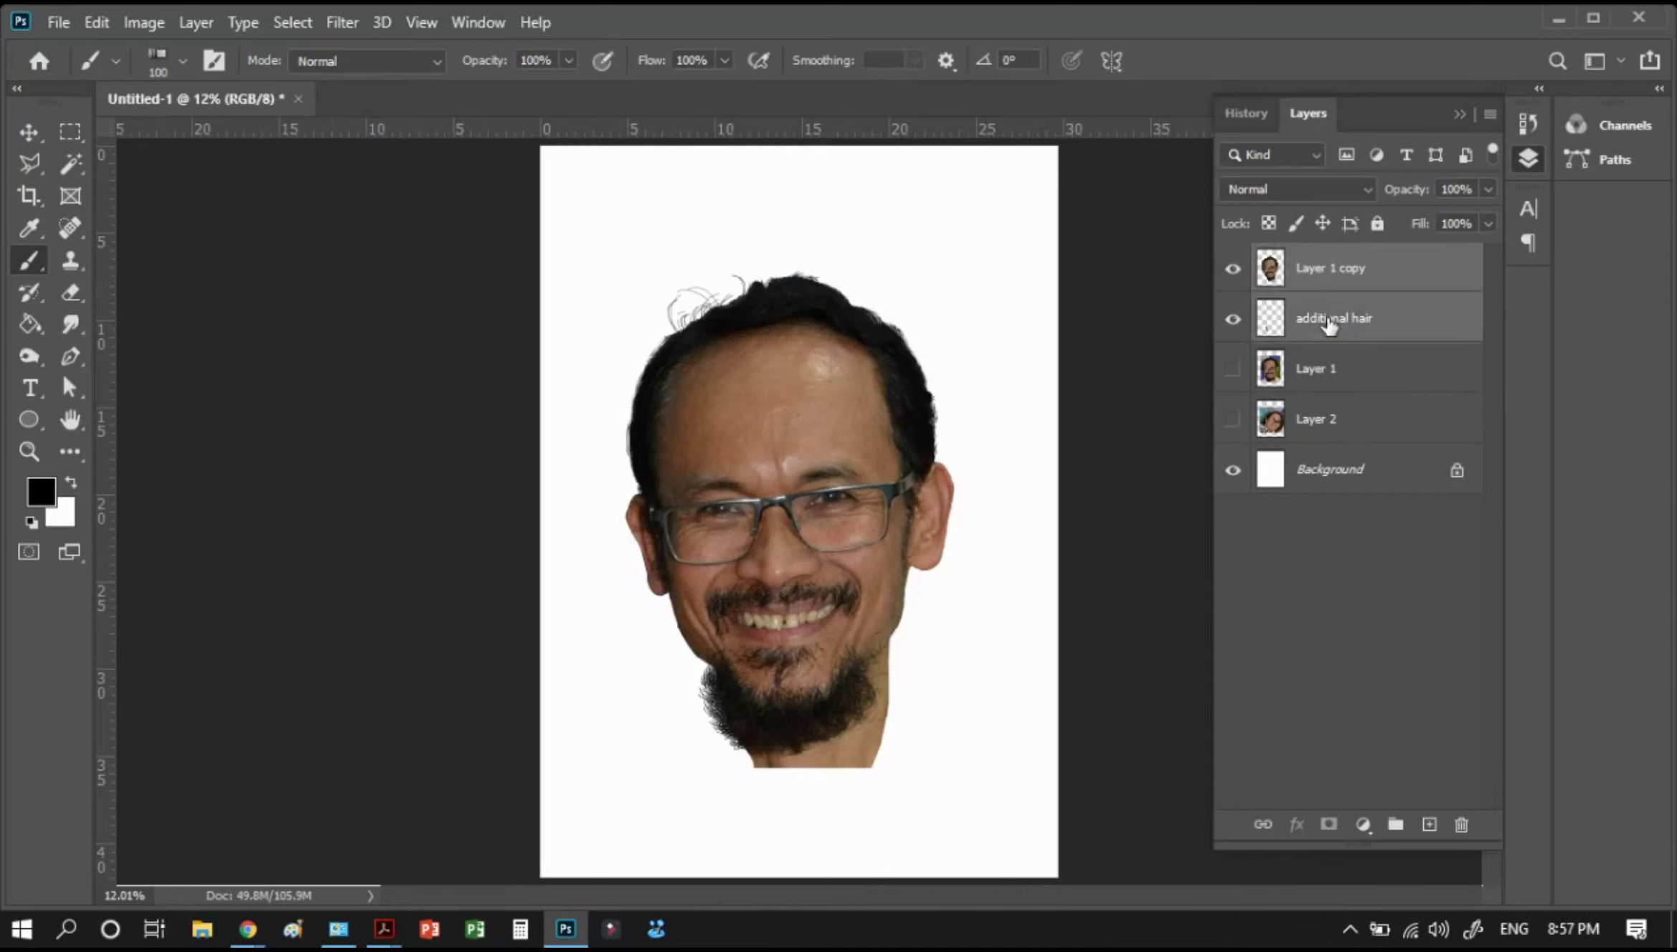
{"action": "right_click", "coordinate": [1328, 321]}
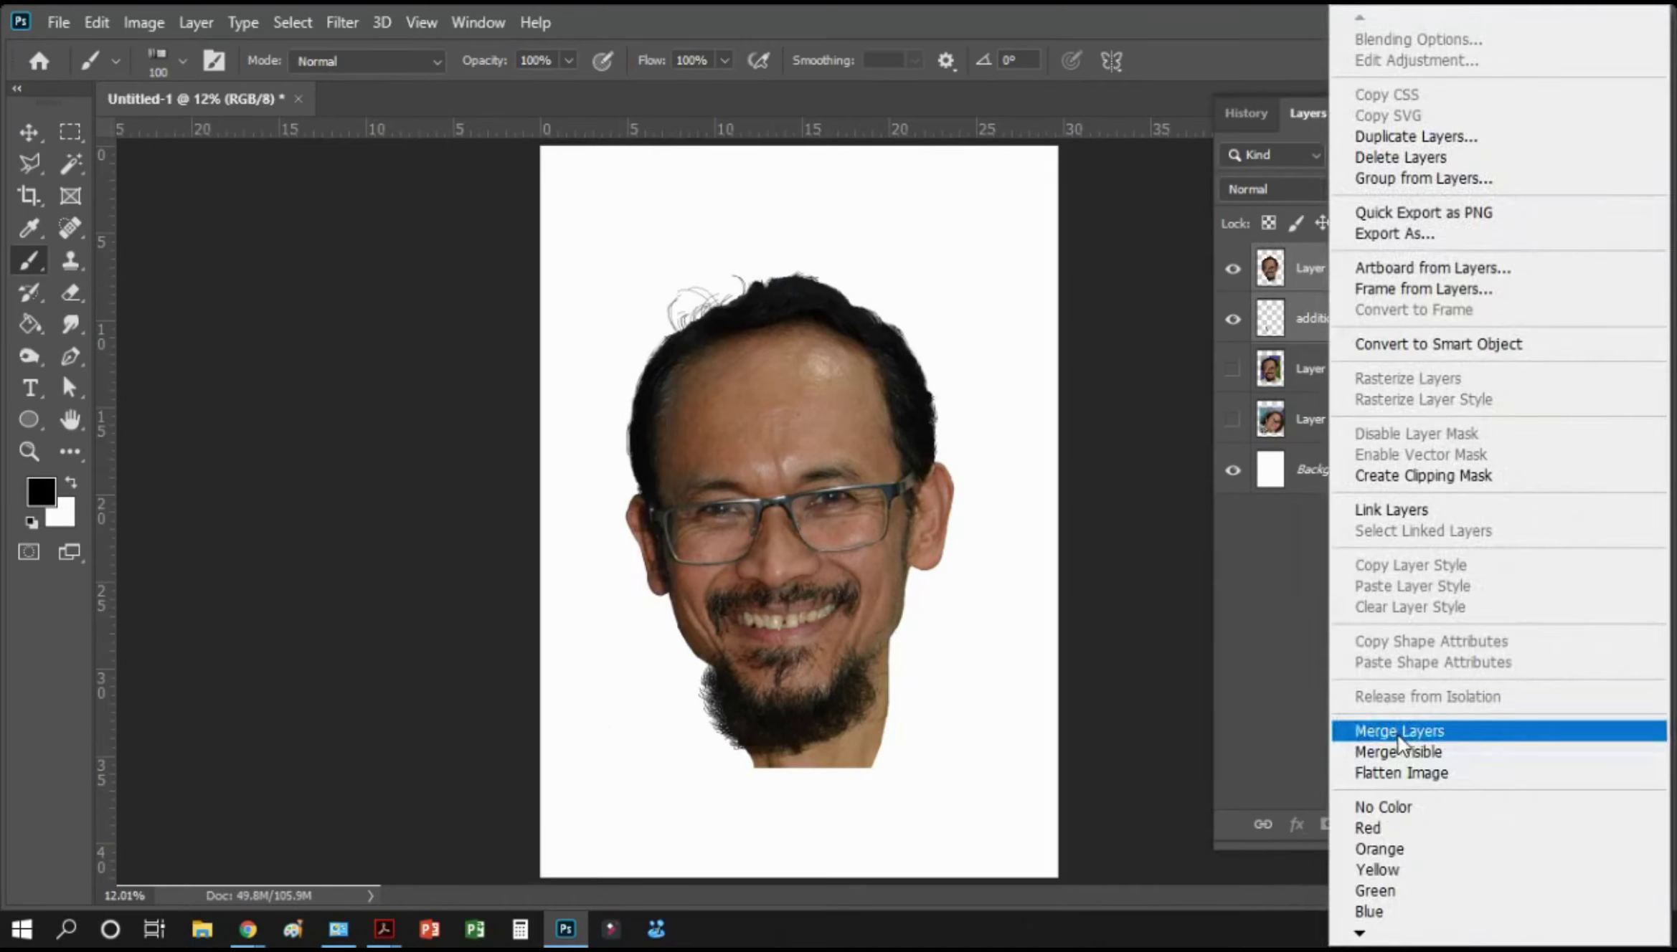
{"action": "left_click", "coordinate": [1397, 733]}
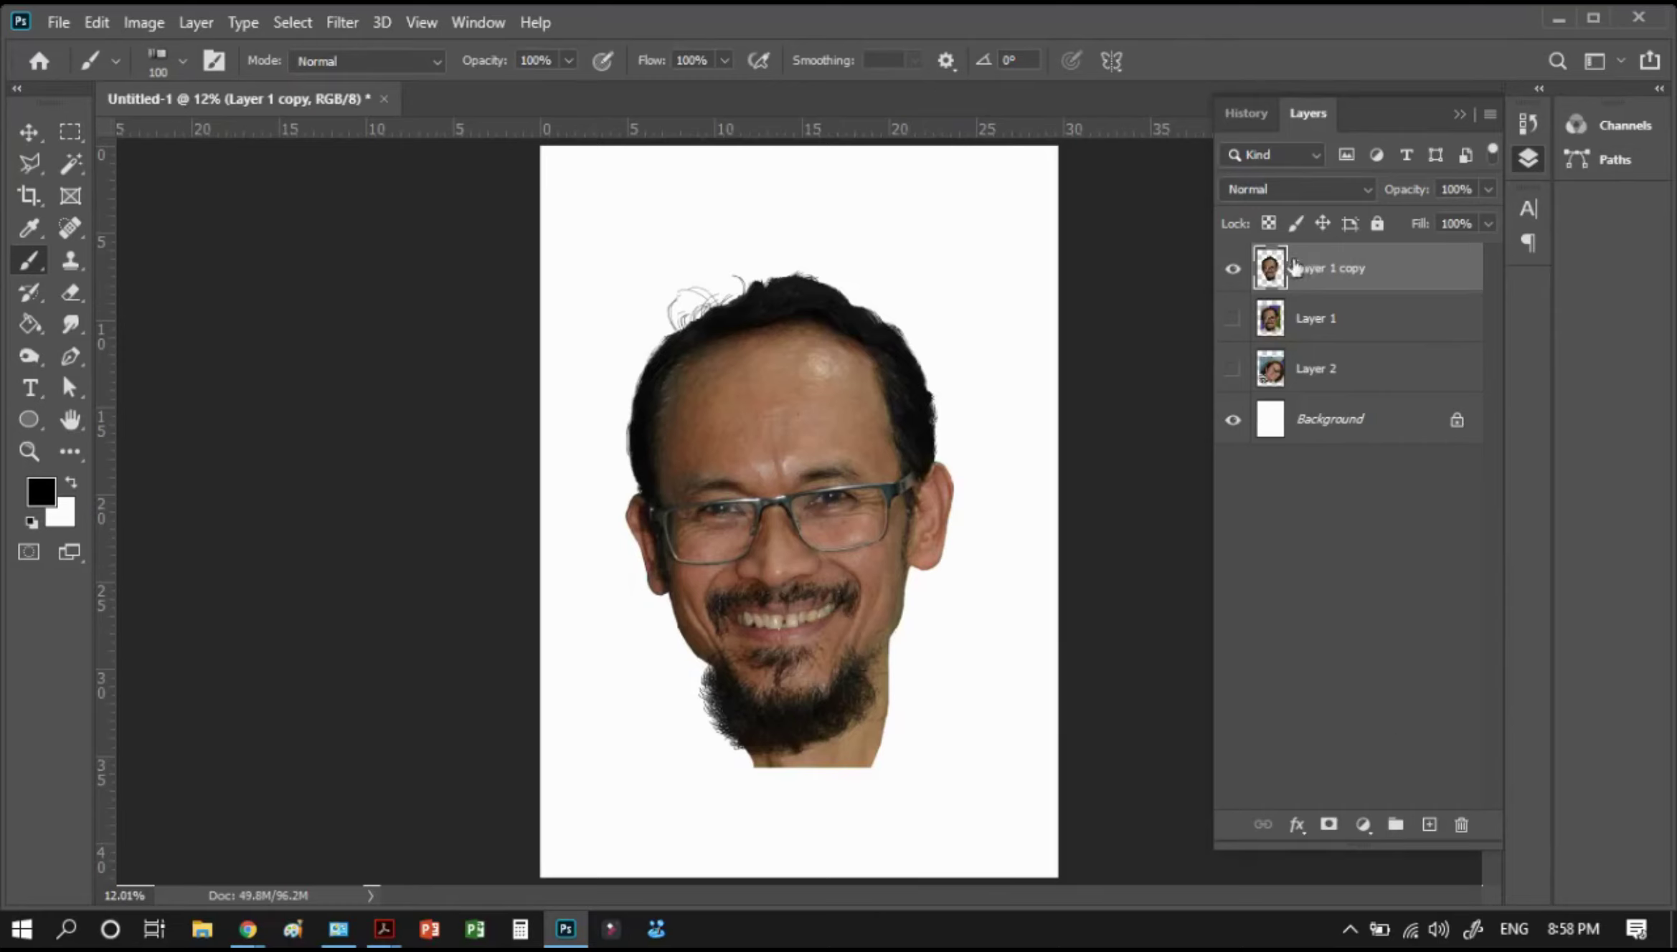
{"action": "left_click", "coordinate": [1233, 269]}
Zoom in on the ear and add a new layer named 'outline'
{"action": "key", "text": "z"}
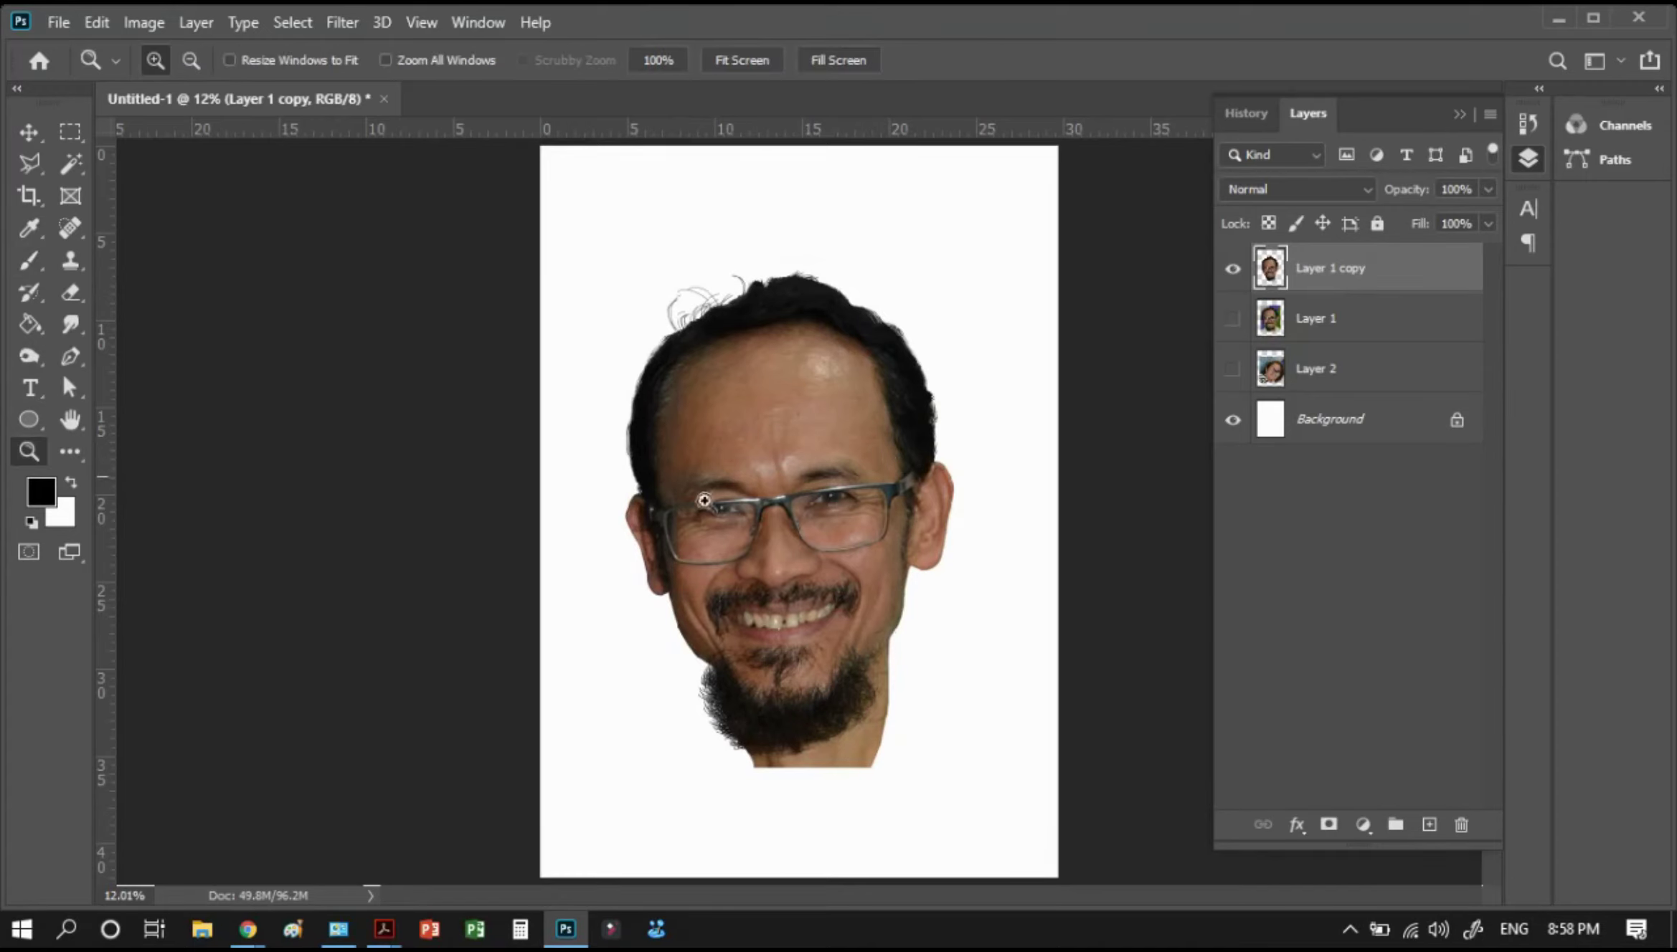
{"action": "mouse_move", "coordinate": [585, 431]}
{"action": "left_mouse_down"}
{"action": "mouse_move", "coordinate": [717, 624]}
{"action": "mouse_move", "coordinate": [921, 705]}
{"action": "left_mouse_up"}
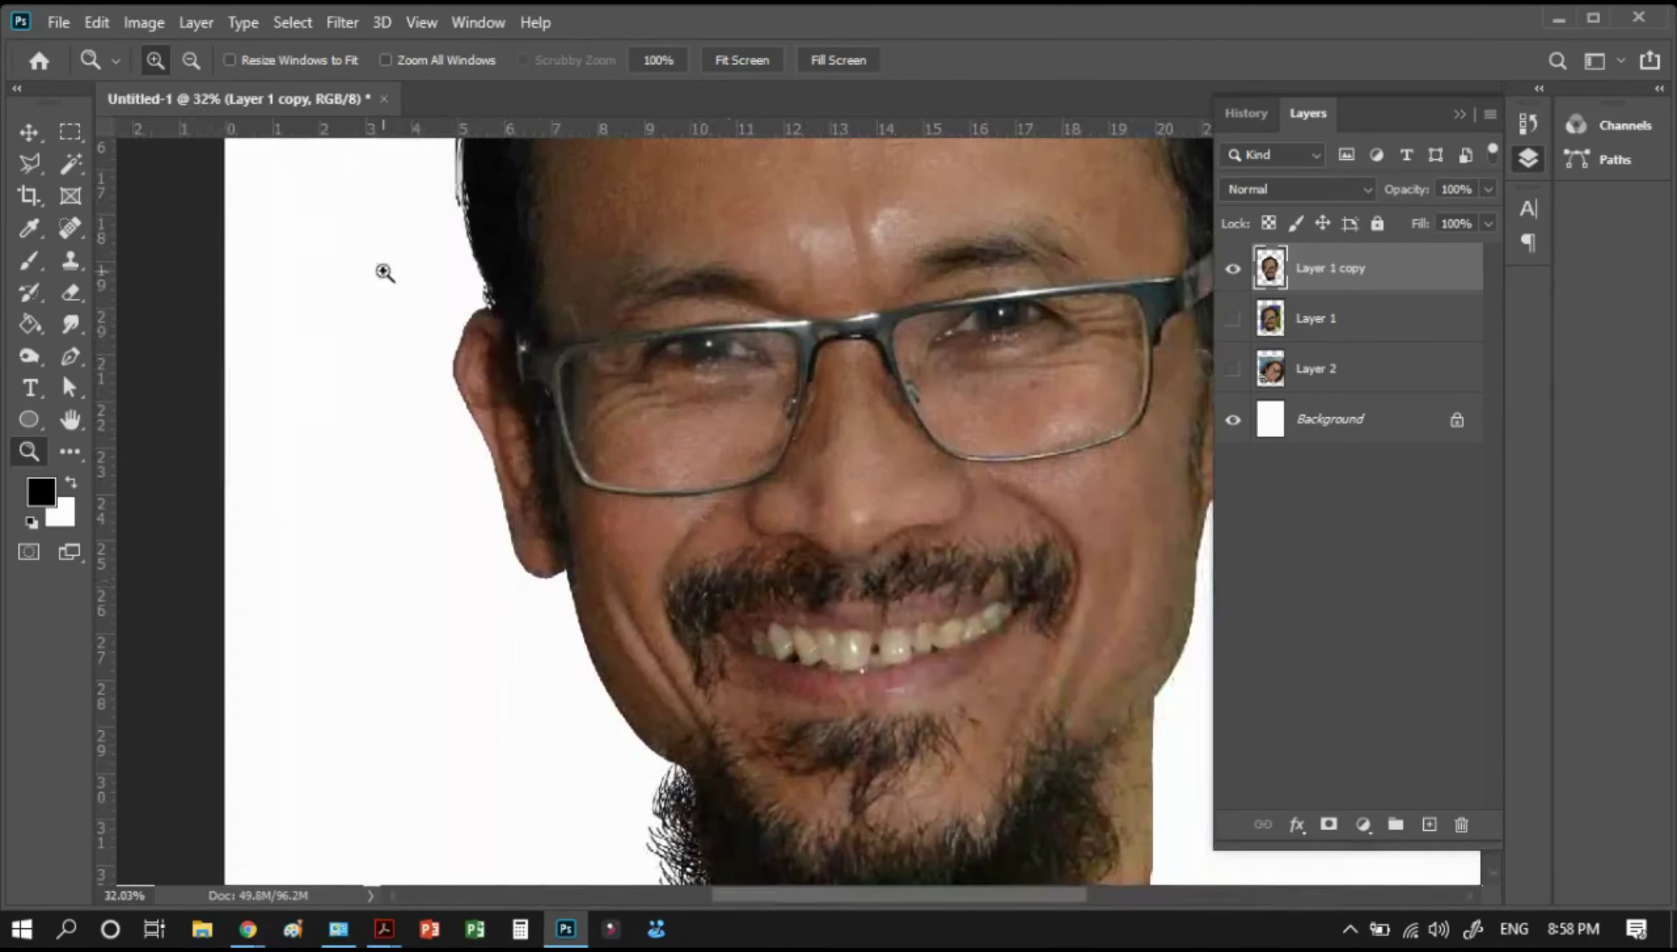
{"action": "left_click_drag", "start_coordinate": [381, 270], "coordinate": [636, 674]}
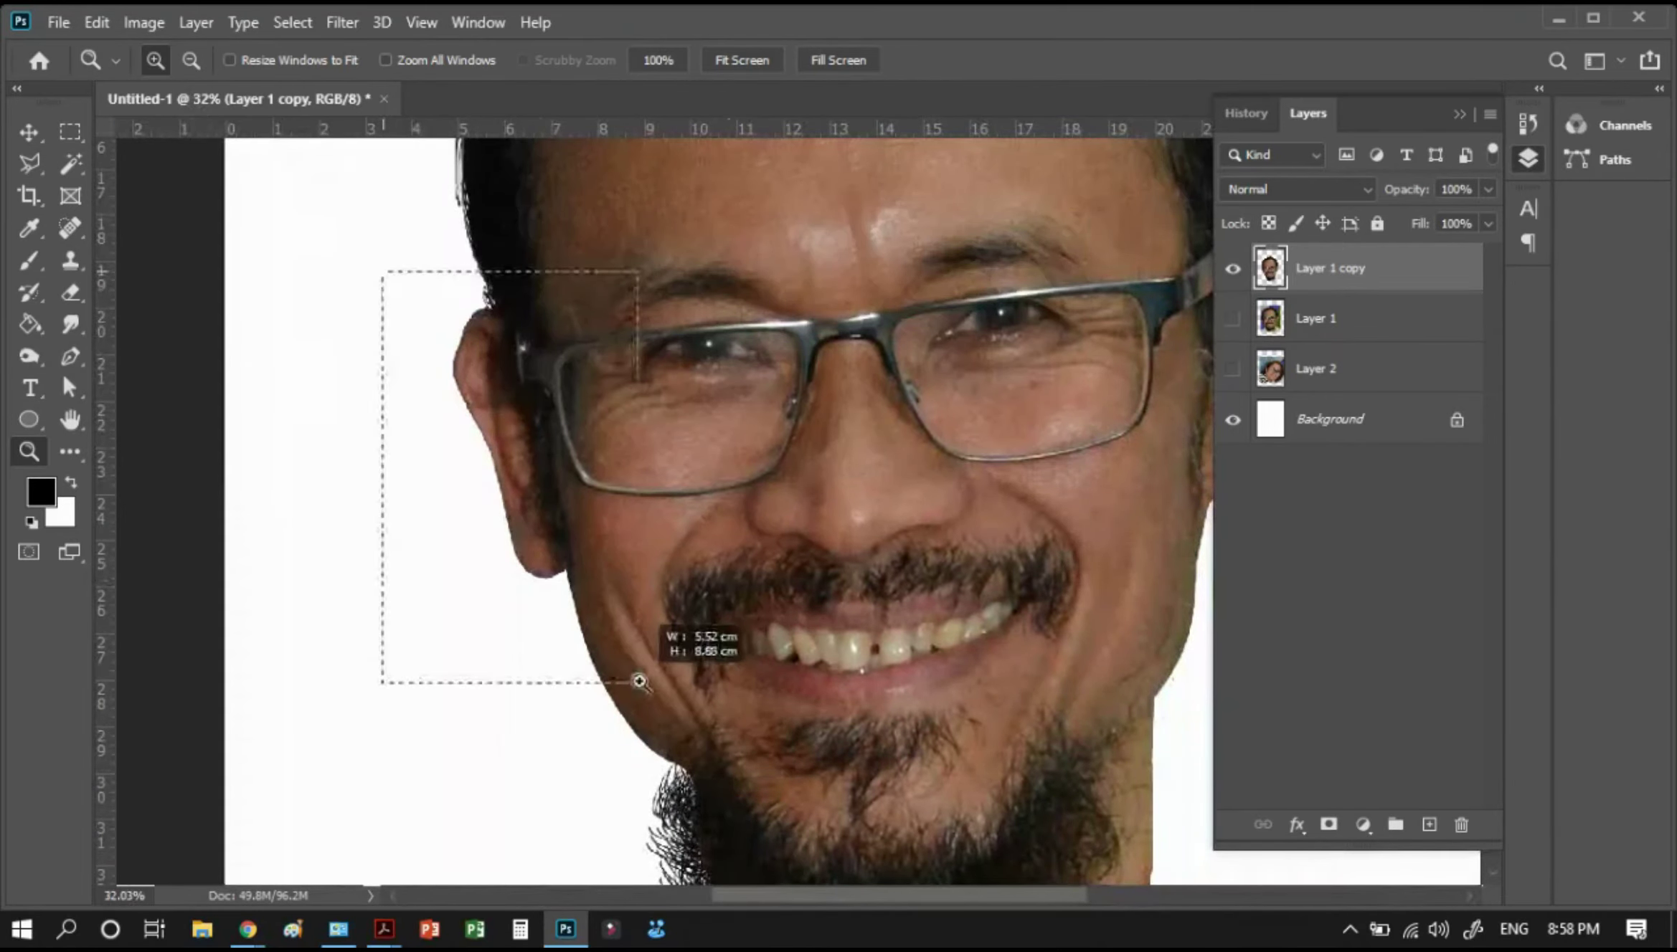
{"action": "left_click_drag", "start_coordinate": [798, 313], "coordinate": [699, 492]}
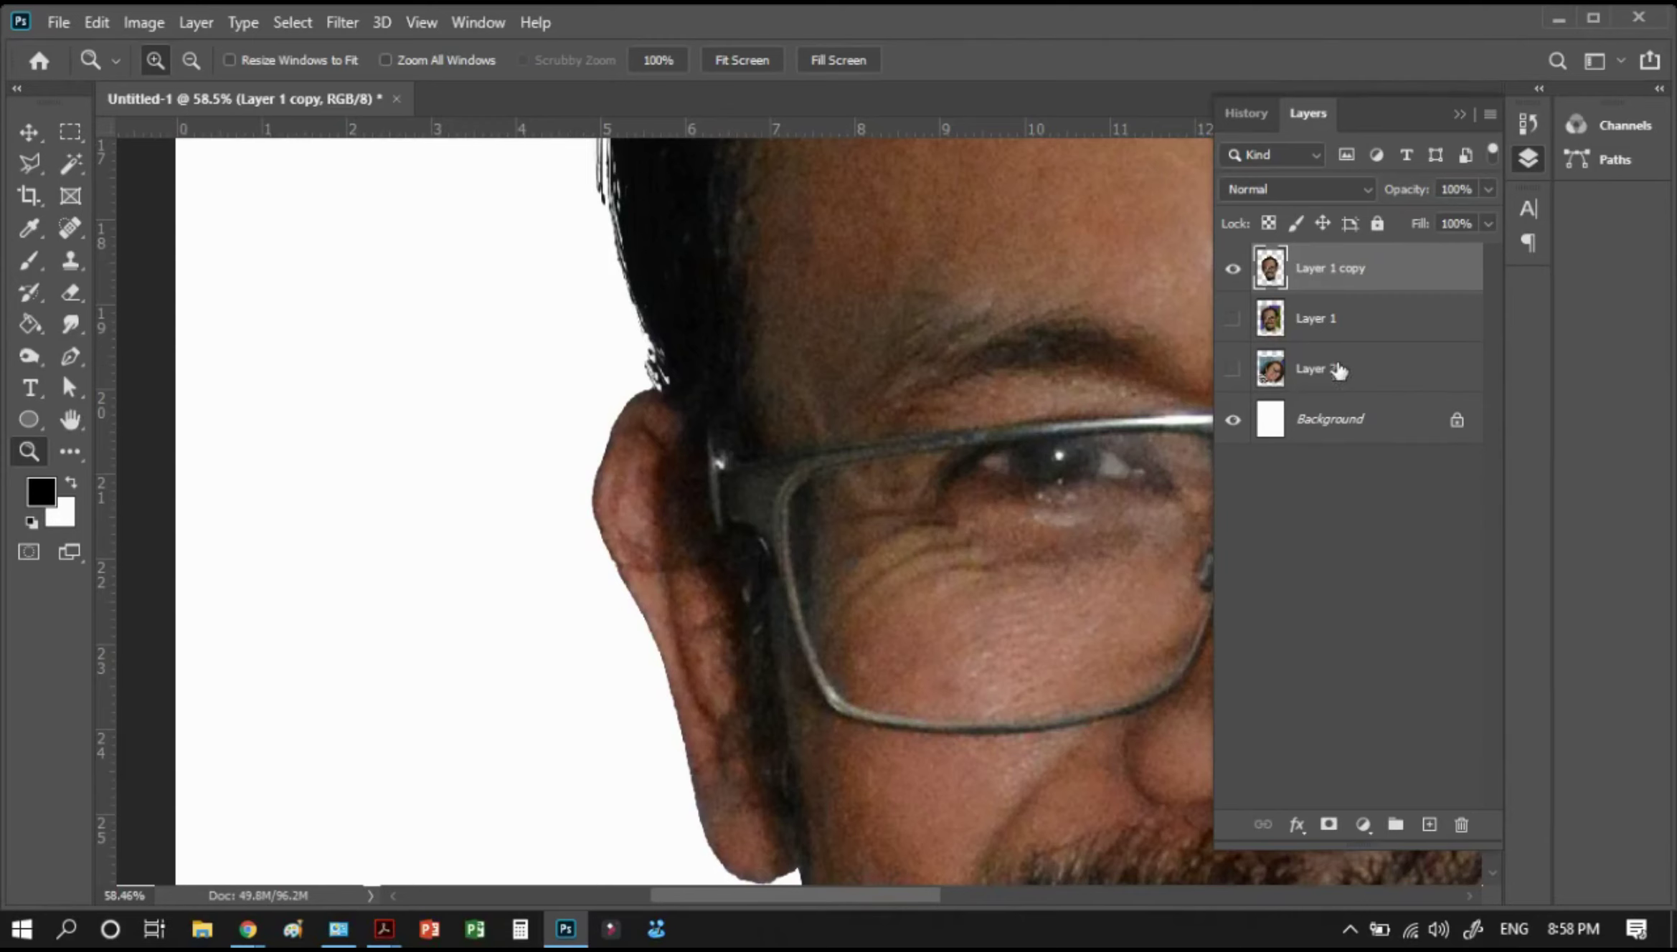
{"action": "left_click", "coordinate": [1429, 824]}
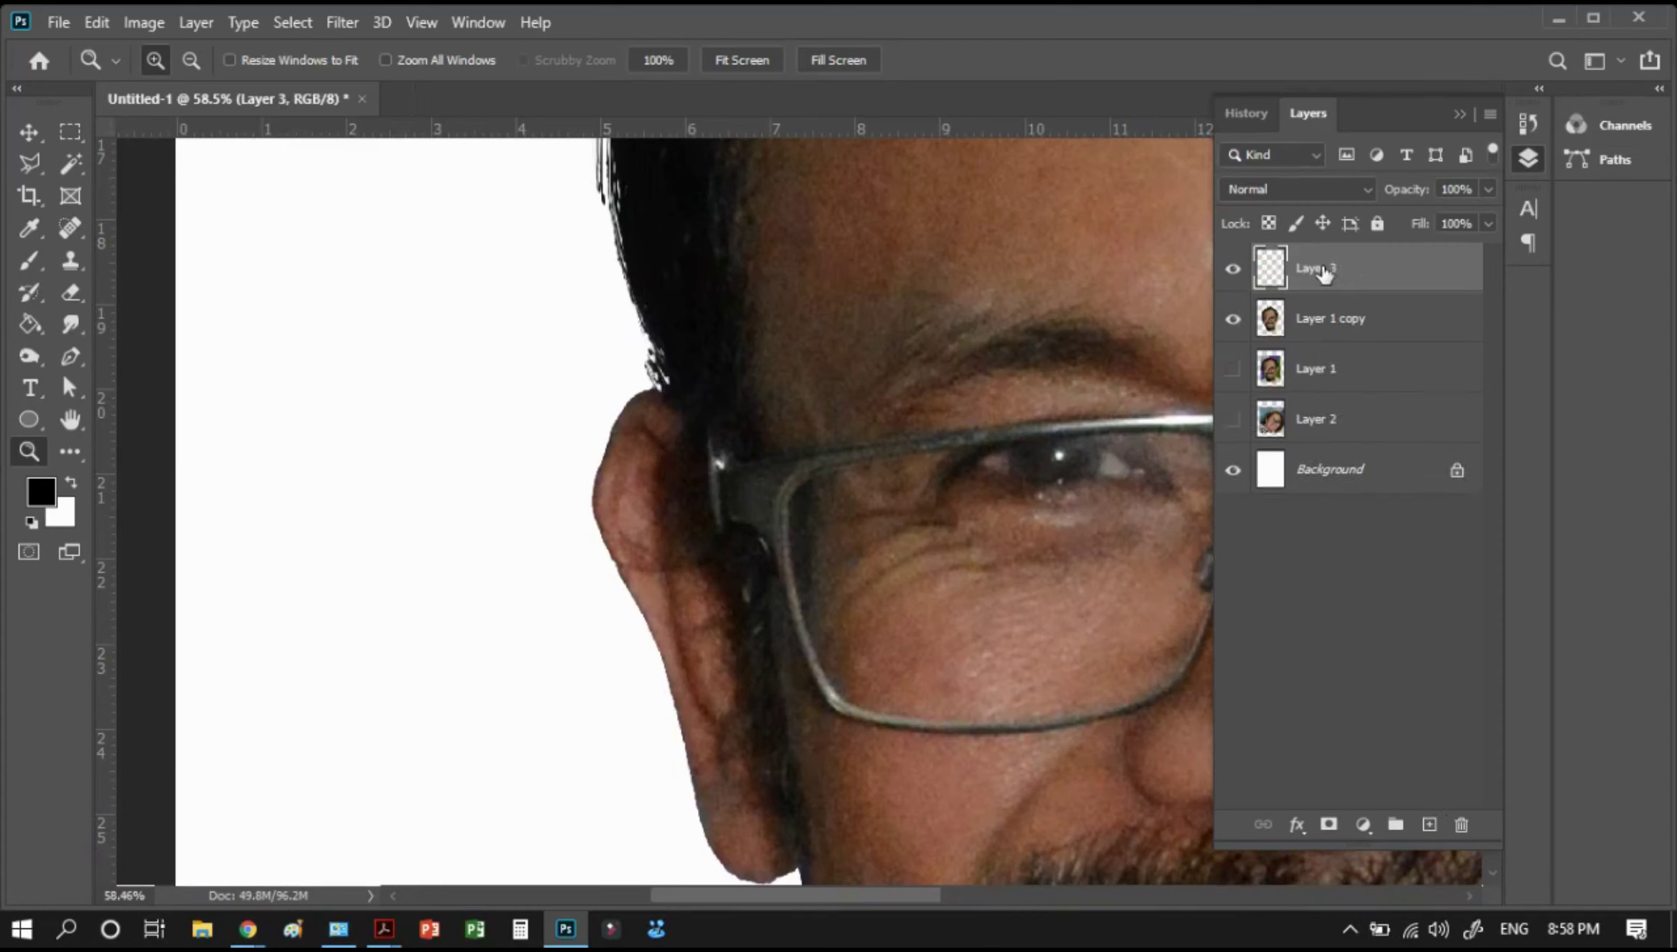
{"action": "double_click", "coordinate": [1320, 270]}
{"action": "type", "text": "outline"}
{"action": "key", "text": "Return"}
Paint a thick black stroke beside the head with a 50 px hard round brush
{"action": "key", "text": "b"}
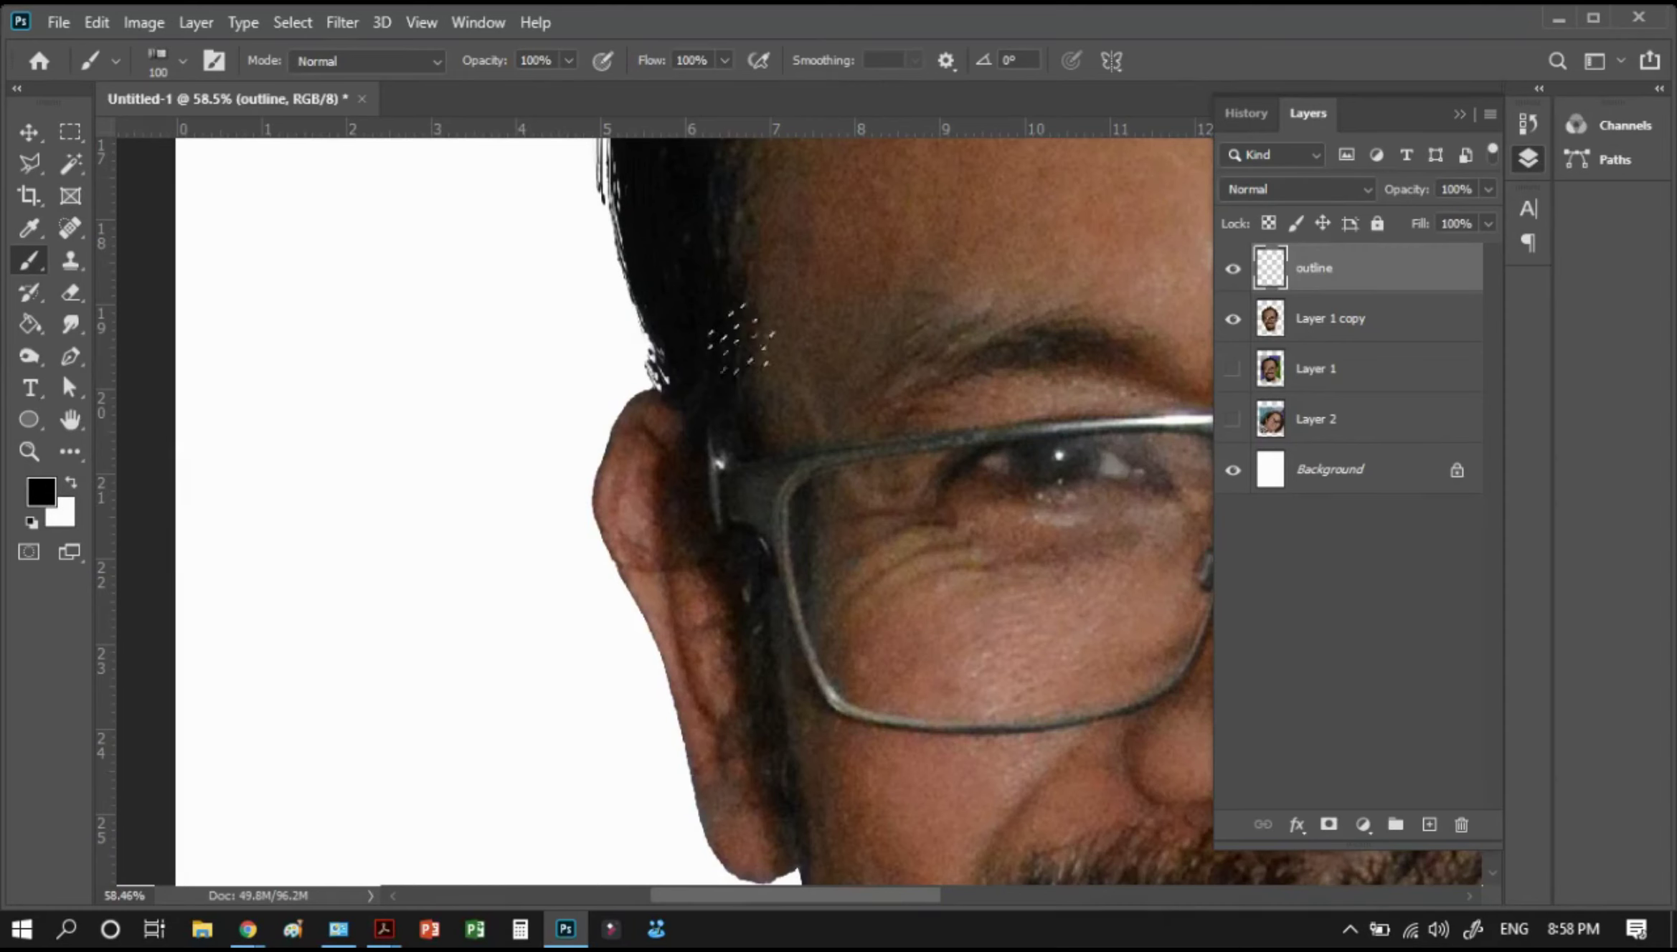
{"action": "right_click", "coordinate": [653, 355]}
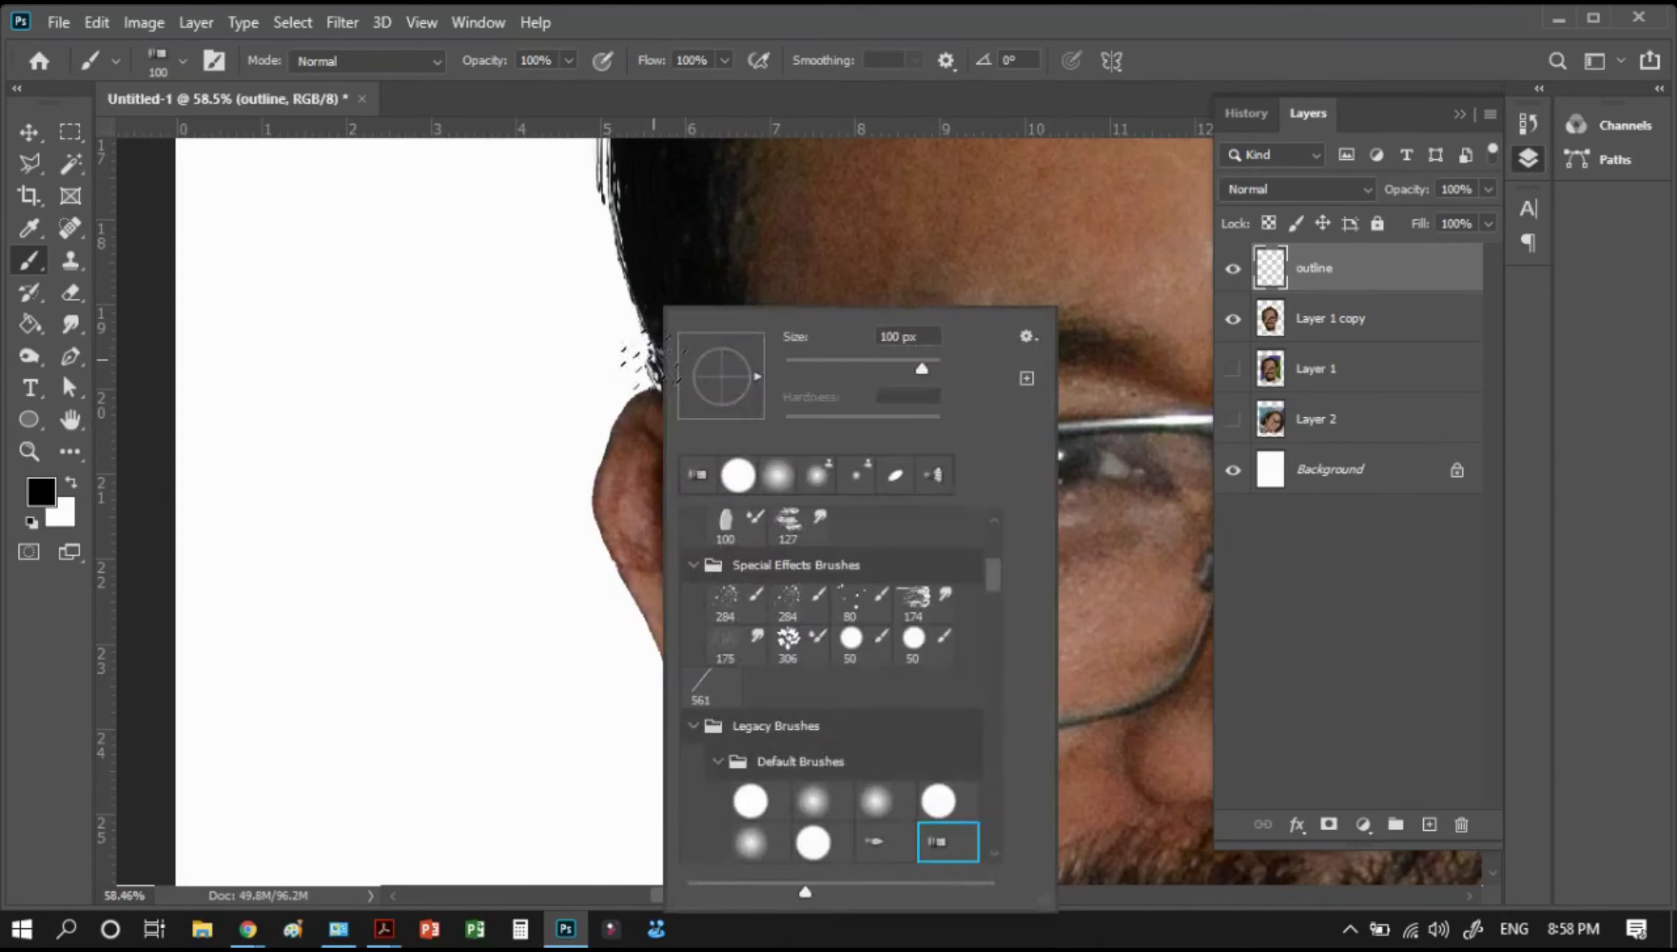
{"action": "left_click", "coordinate": [738, 477]}
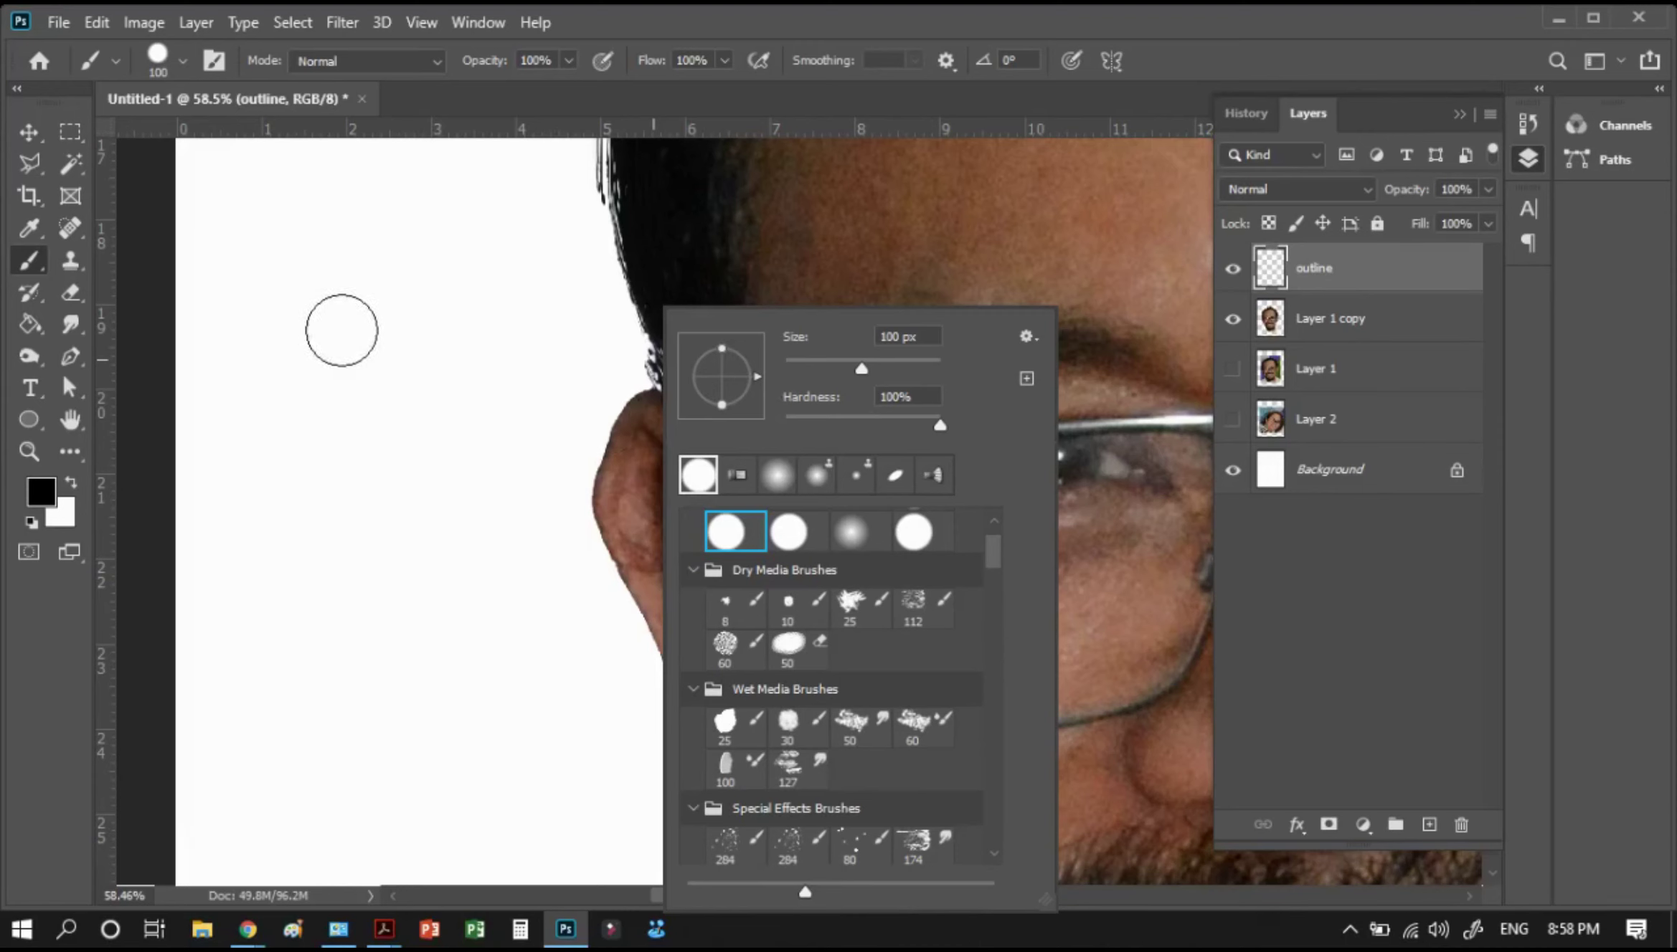
{"action": "key", "text": "Return"}
{"action": "key", "text": "bracketleft"}
{"action": "key", "text": "bracketleft"}
{"action": "key", "text": "bracketleft"}
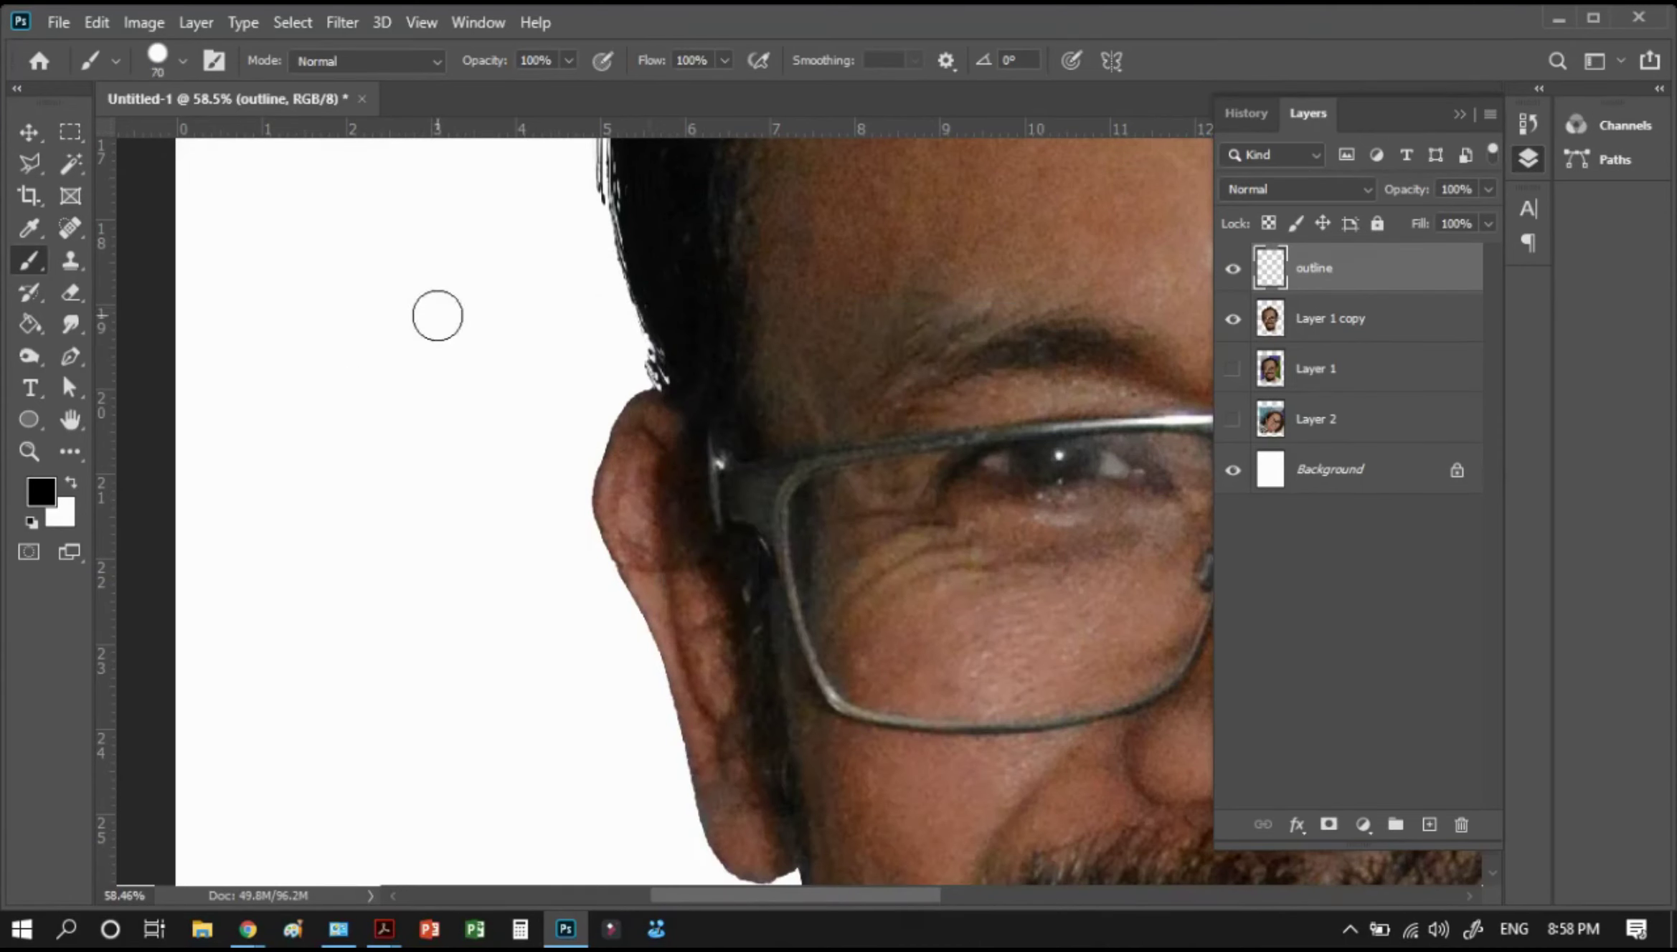
{"action": "left_click_drag", "start_coordinate": [357, 282], "coordinate": [375, 452]}
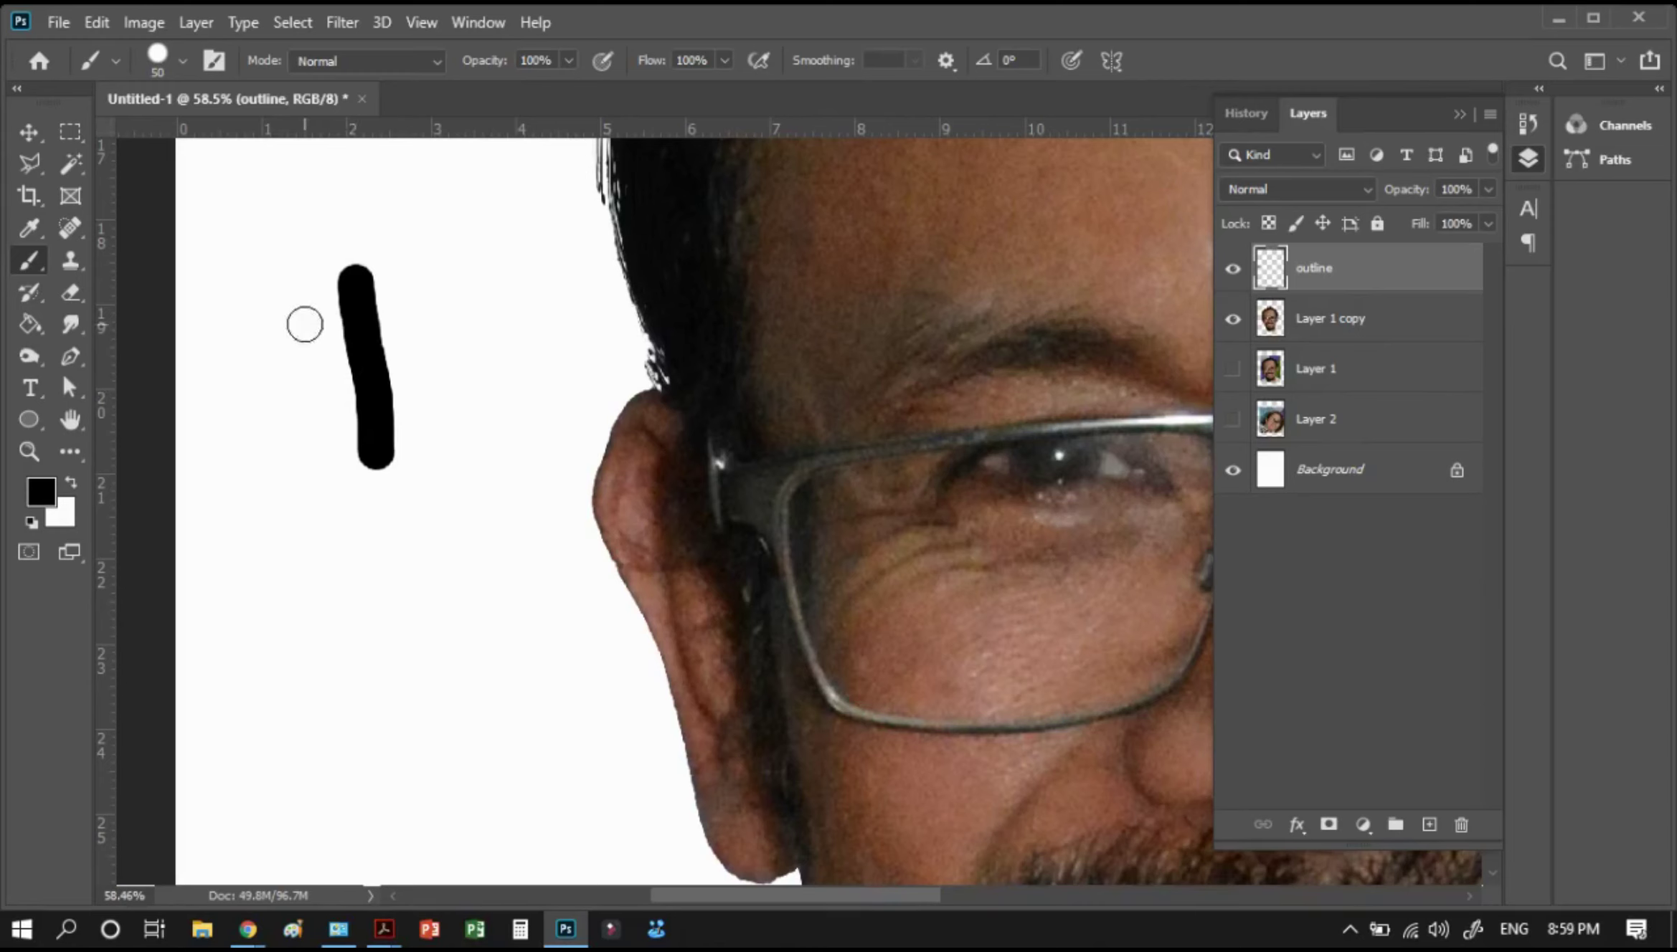
Drag a rectangular marquee selection, then clear it
{"action": "key", "text": "m"}
{"action": "mouse_move", "coordinate": [415, 246]}
{"action": "left_mouse_down"}
{"action": "mouse_move", "coordinate": [358, 391]}
{"action": "mouse_move", "coordinate": [413, 317]}
{"action": "left_mouse_up"}
{"action": "left_click", "coordinate": [482, 329]}
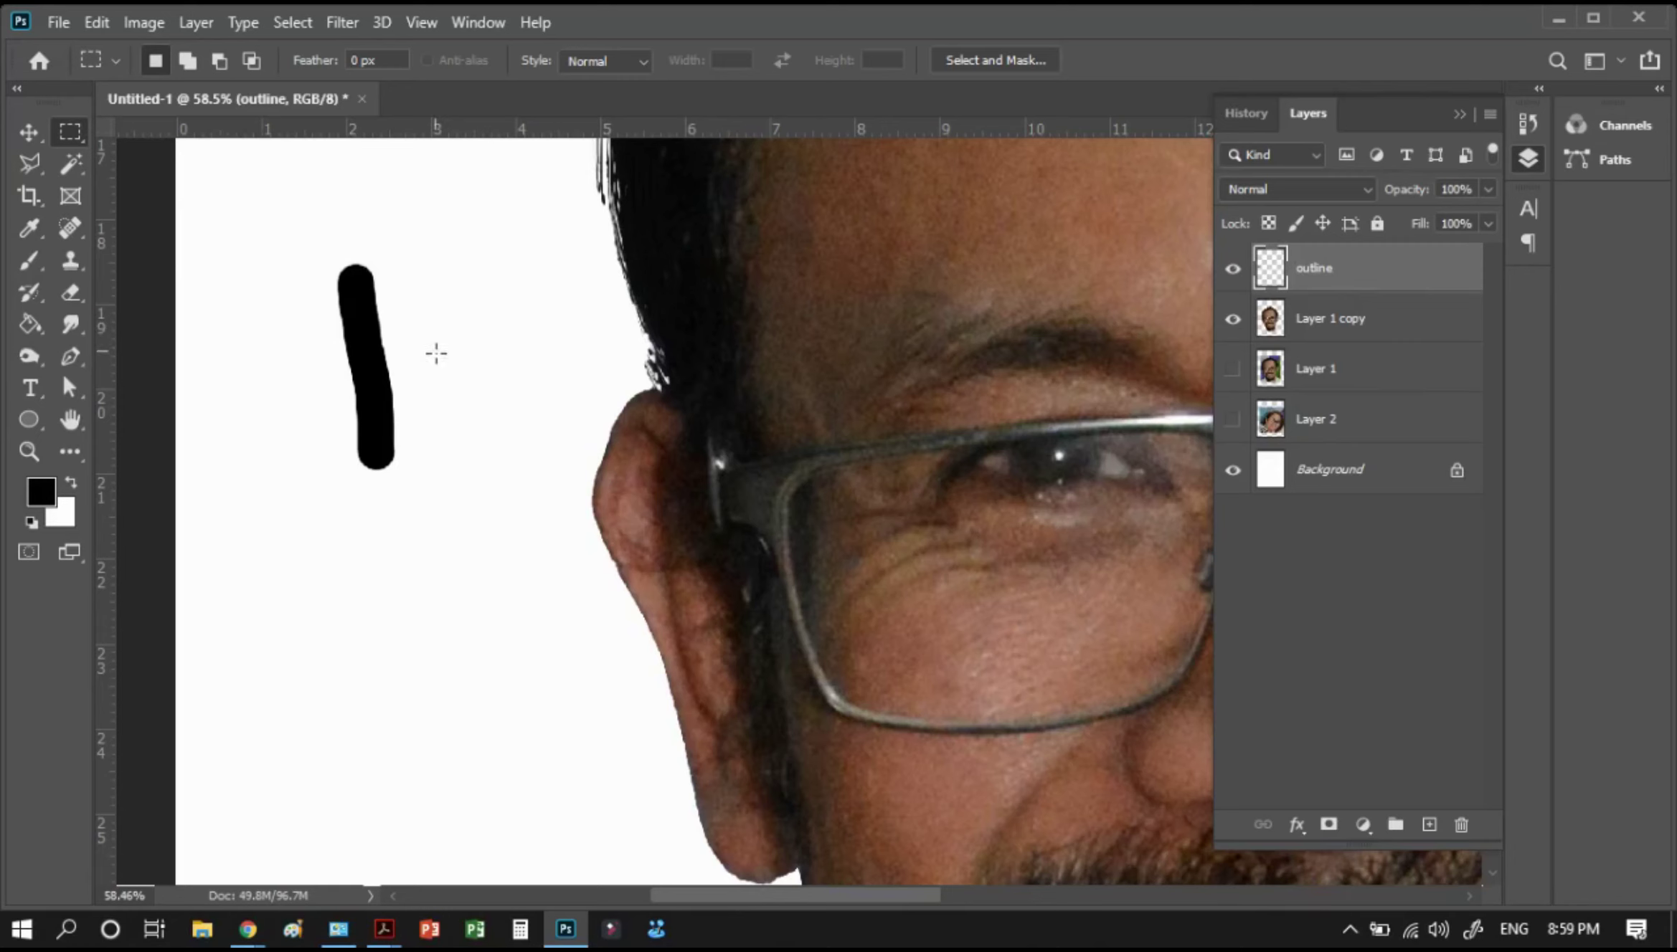
Give the brush a flattened, tilted elliptical tip at 15 px size
{"action": "key", "text": "b"}
{"action": "right_click", "coordinate": [464, 304]}
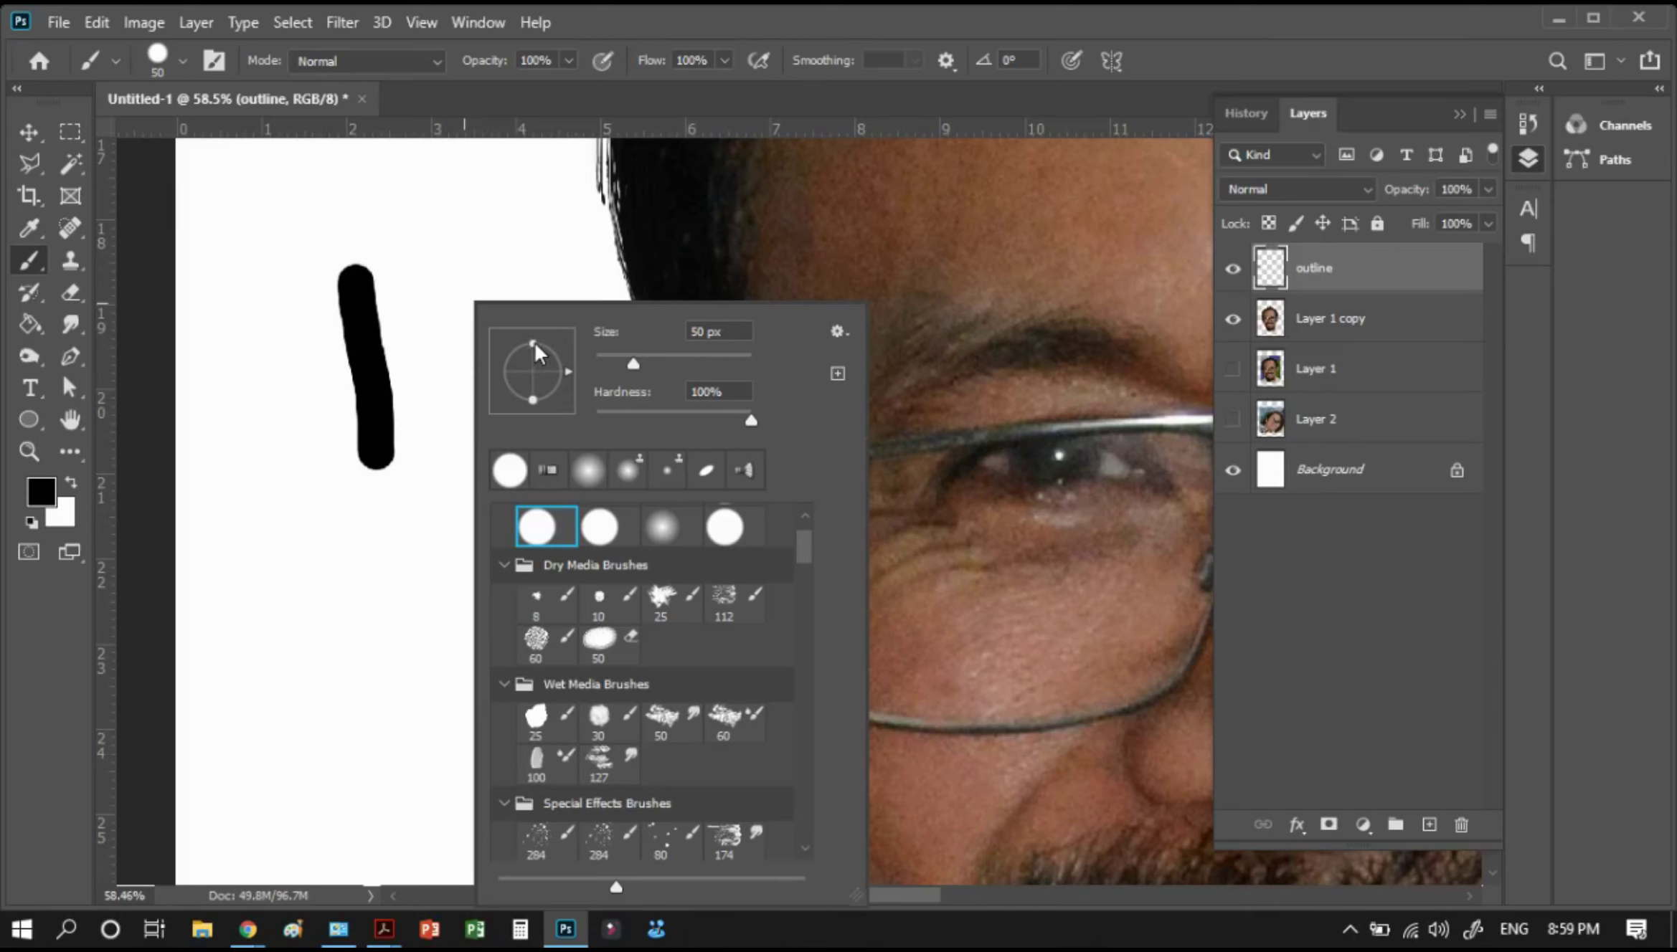
{"action": "left_click_drag", "start_coordinate": [534, 343], "coordinate": [535, 352]}
{"action": "left_click_drag", "start_coordinate": [570, 373], "coordinate": [570, 355]}
{"action": "left_click", "coordinate": [605, 354]}
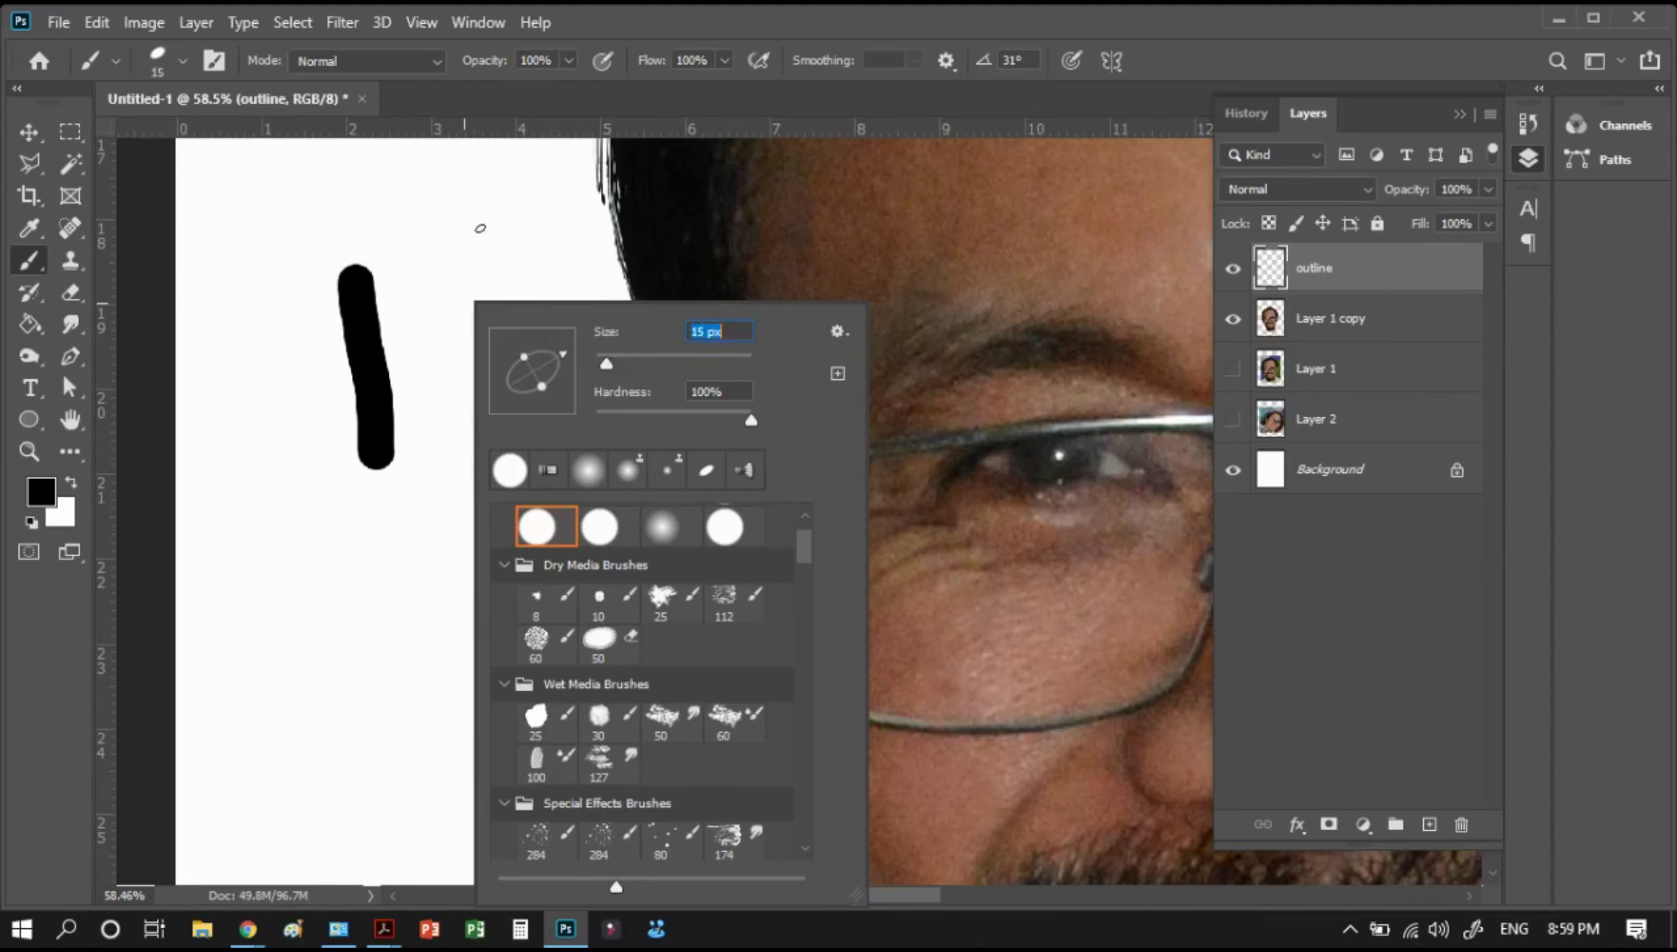
{"action": "key", "text": "Return"}
Paint vertical and diagonal test strokes, then marquee-delete them and deselect
{"action": "left_click_drag", "start_coordinate": [480, 228], "coordinate": [480, 379]}
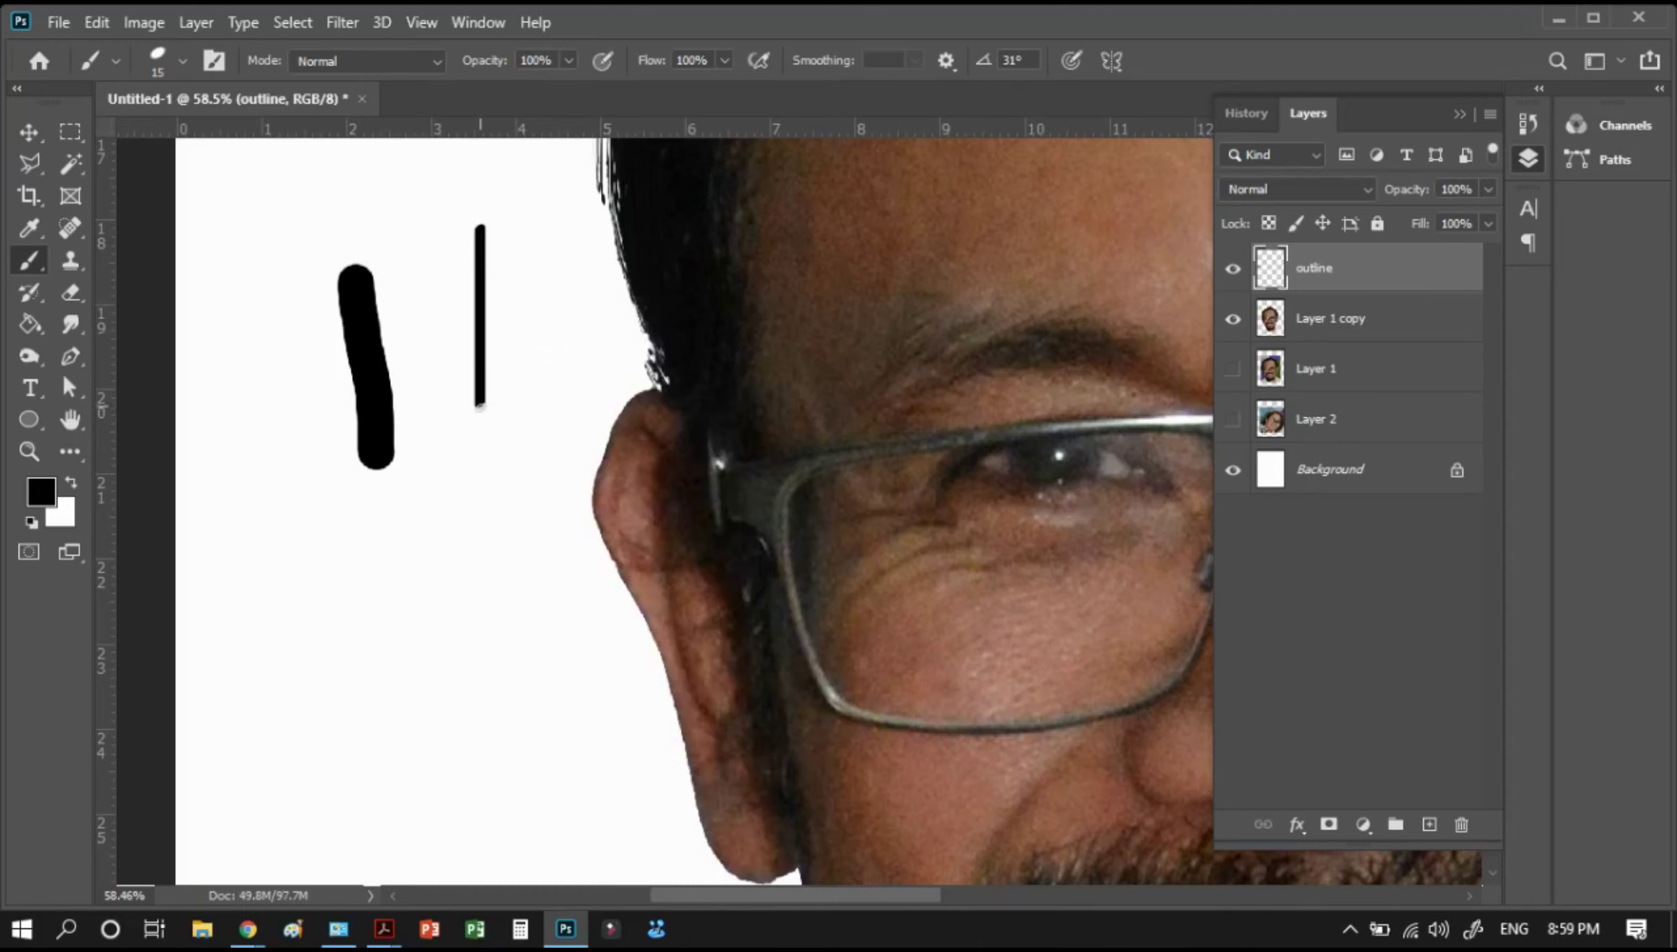
{"action": "left_click_drag", "start_coordinate": [492, 435], "coordinate": [561, 405]}
{"action": "key", "text": "m"}
{"action": "left_click_drag", "start_coordinate": [567, 209], "coordinate": [283, 485]}
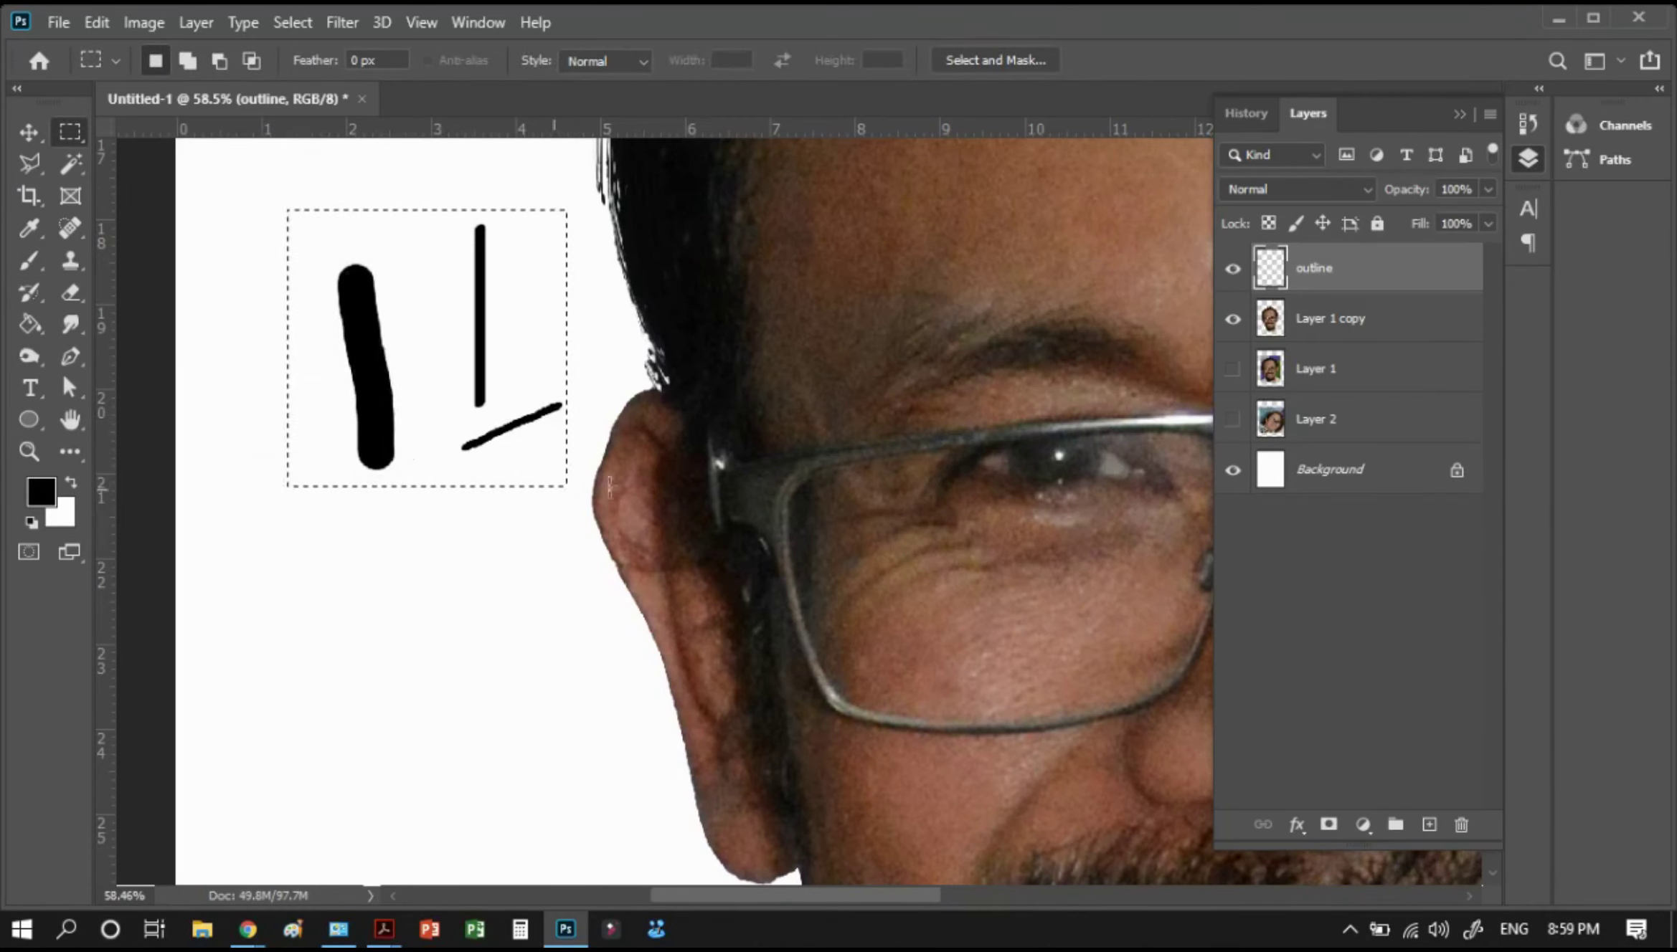
{"action": "key", "text": "Delete"}
{"action": "key", "text": "ctrl+d"}
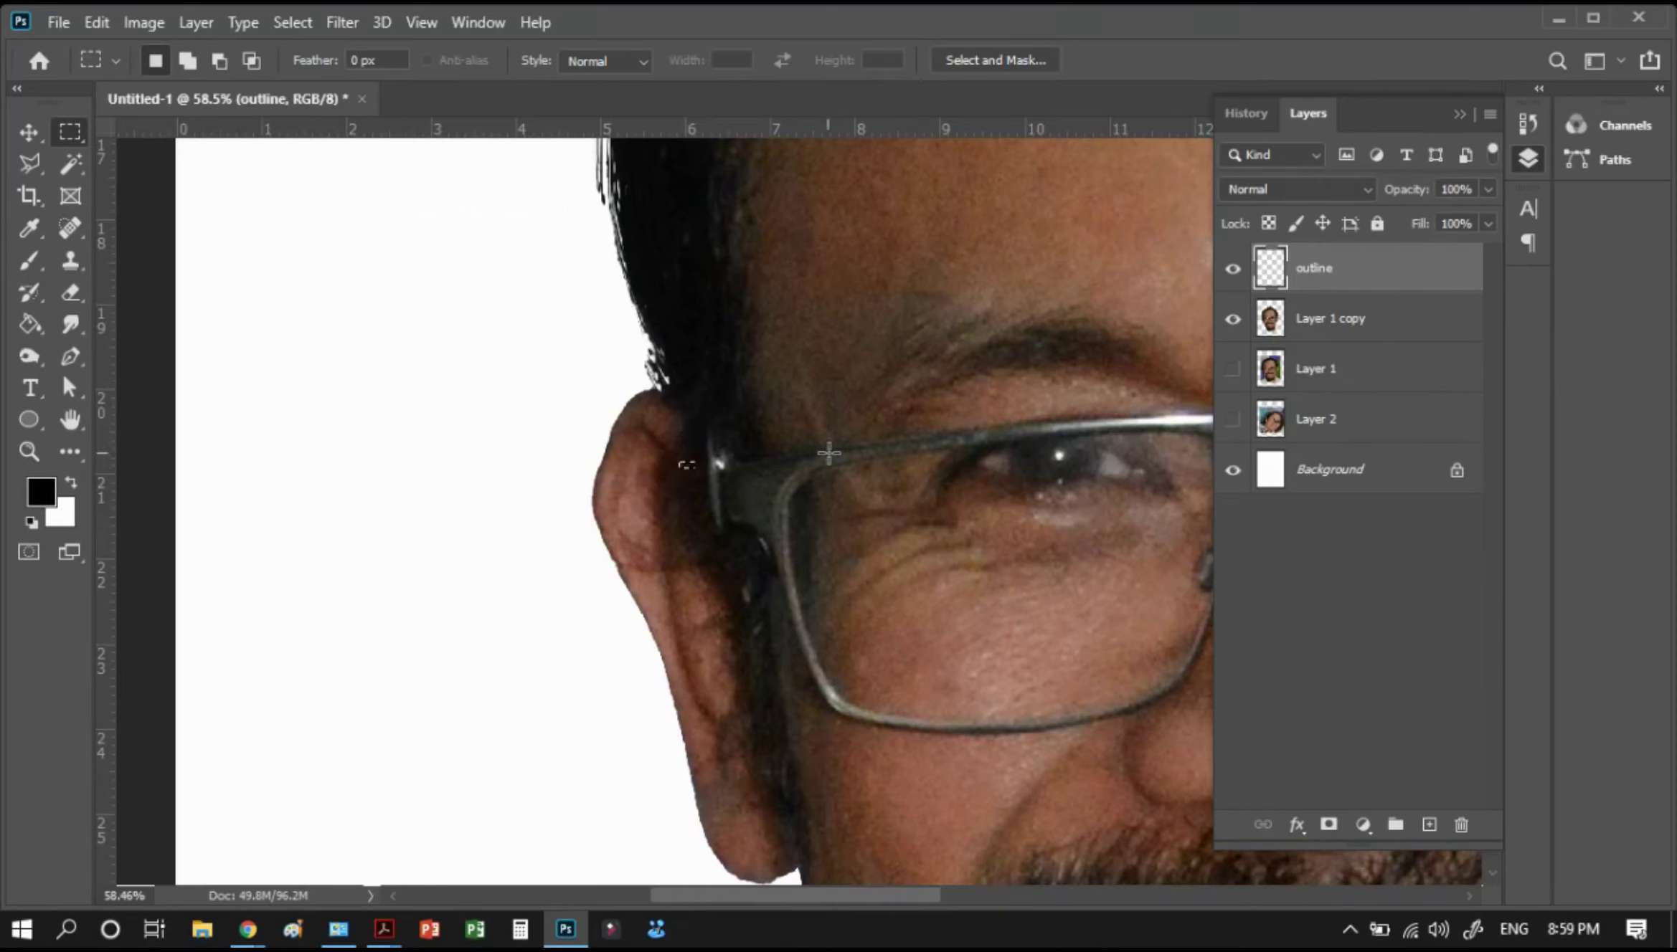
Zoom in on the left ear, reduce the brush to 9 px, and reselect the outline layer
{"action": "key", "text": "z"}
{"action": "mouse_move", "coordinate": [749, 281]}
{"action": "left_mouse_down"}
{"action": "mouse_move", "coordinate": [517, 531]}
{"action": "mouse_move", "coordinate": [490, 625]}
{"action": "left_mouse_up"}
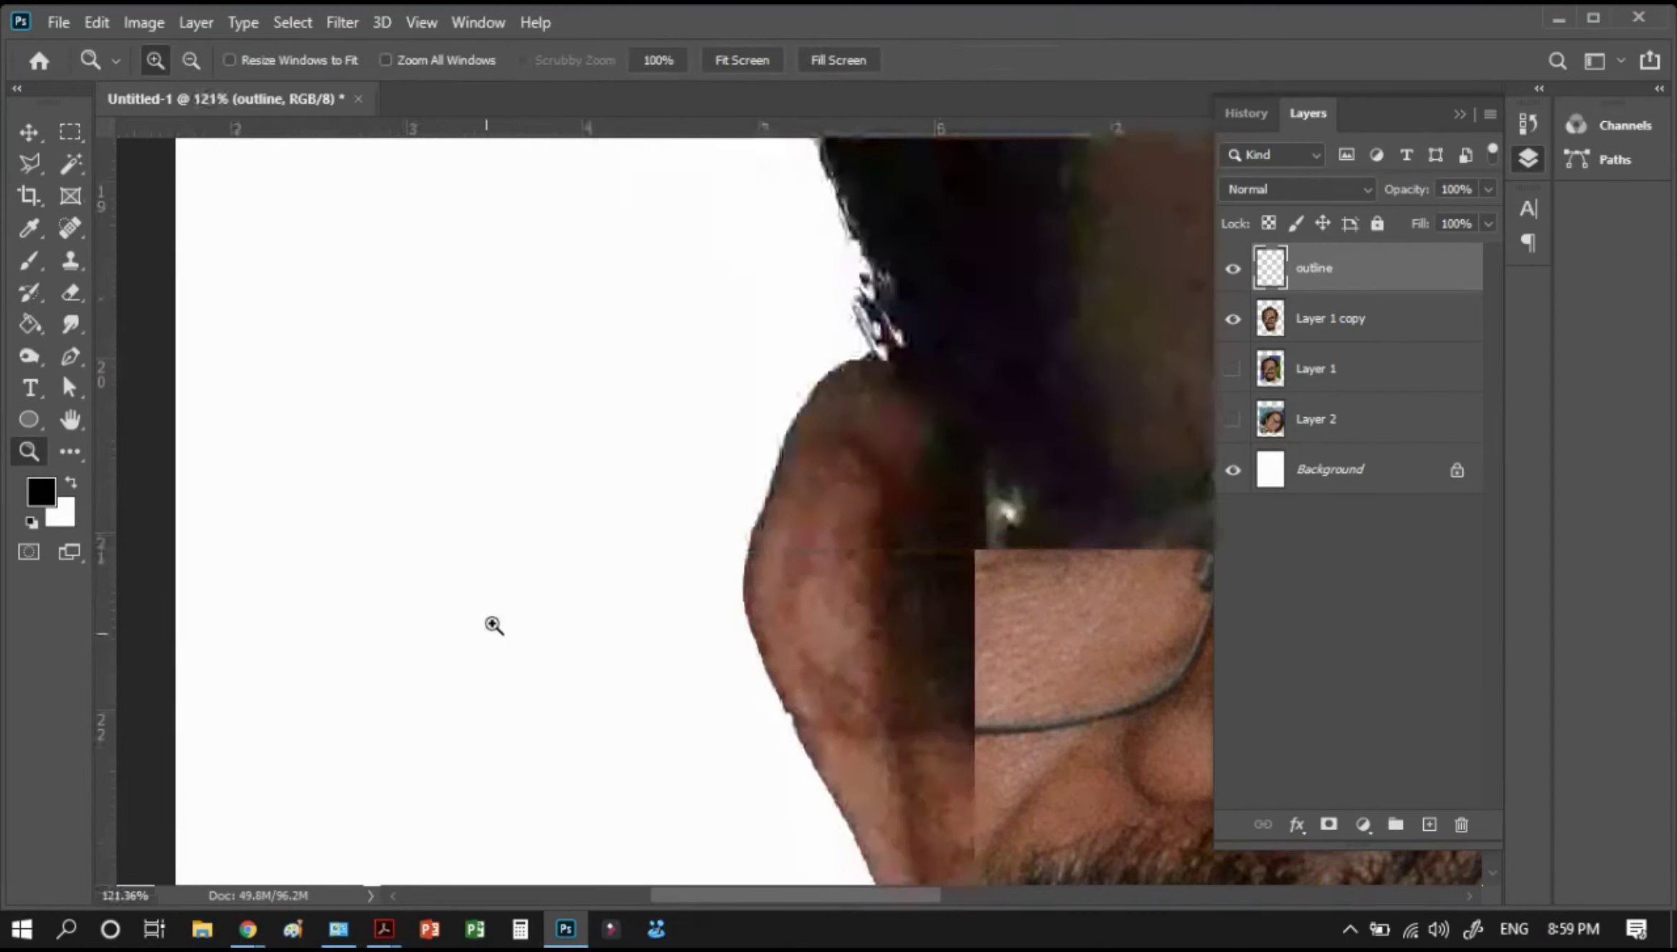
{"action": "key", "text": "b"}
{"action": "key", "text": "bracketleft"}
{"action": "key", "text": "bracketleft"}
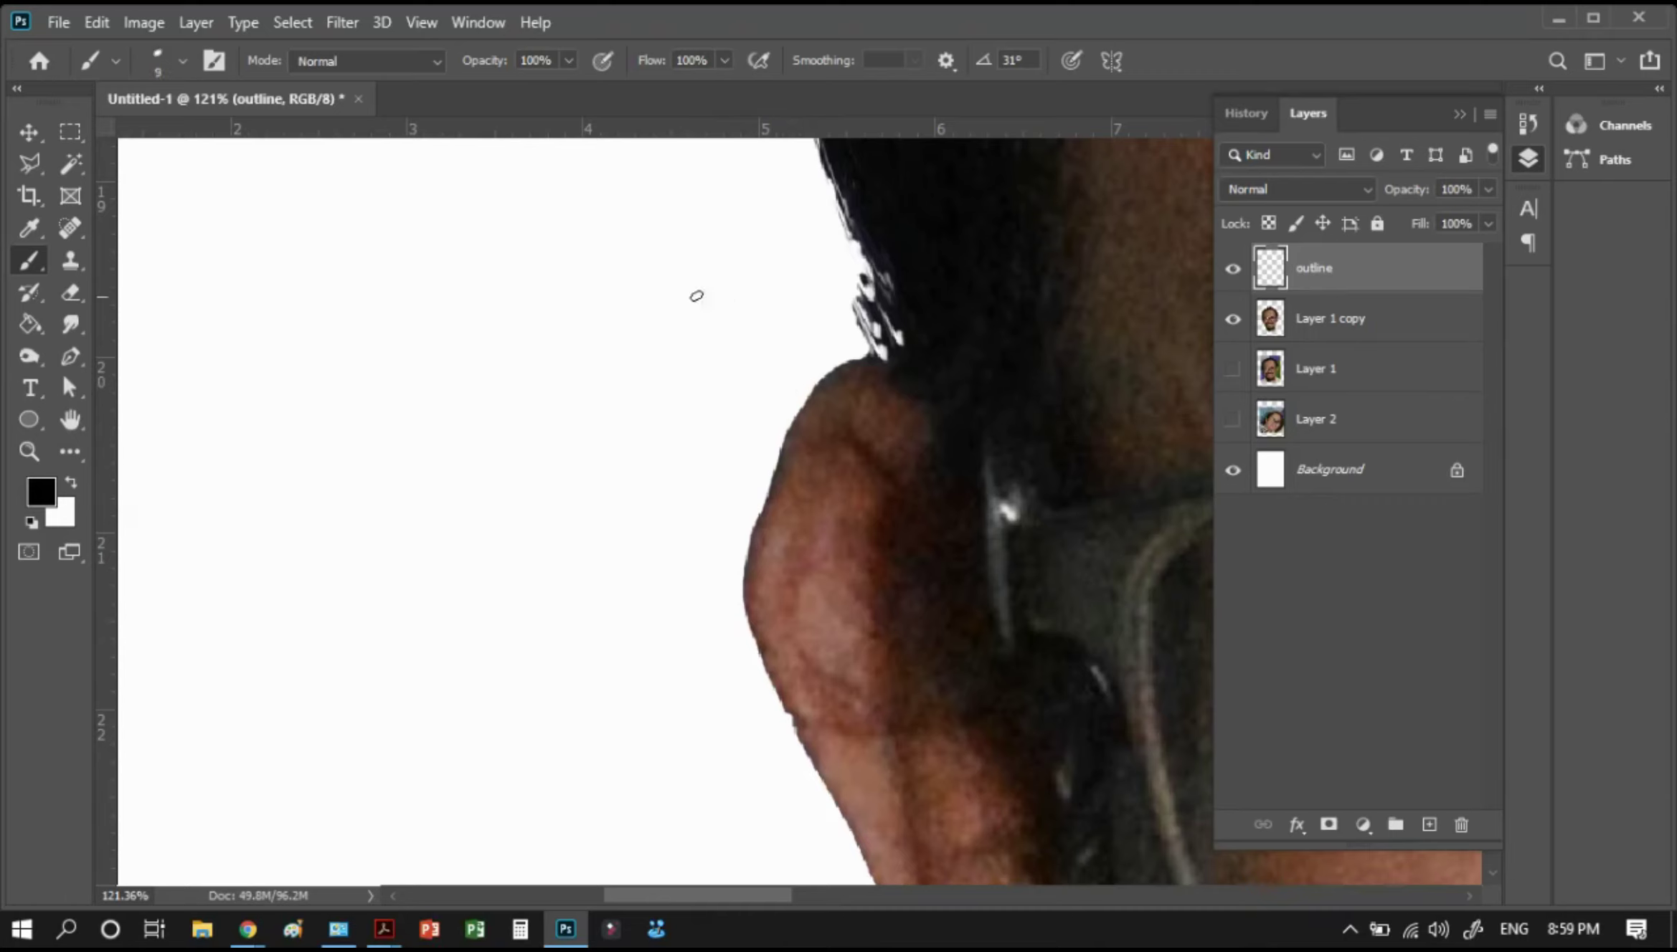
{"action": "right_click", "coordinate": [650, 298]}
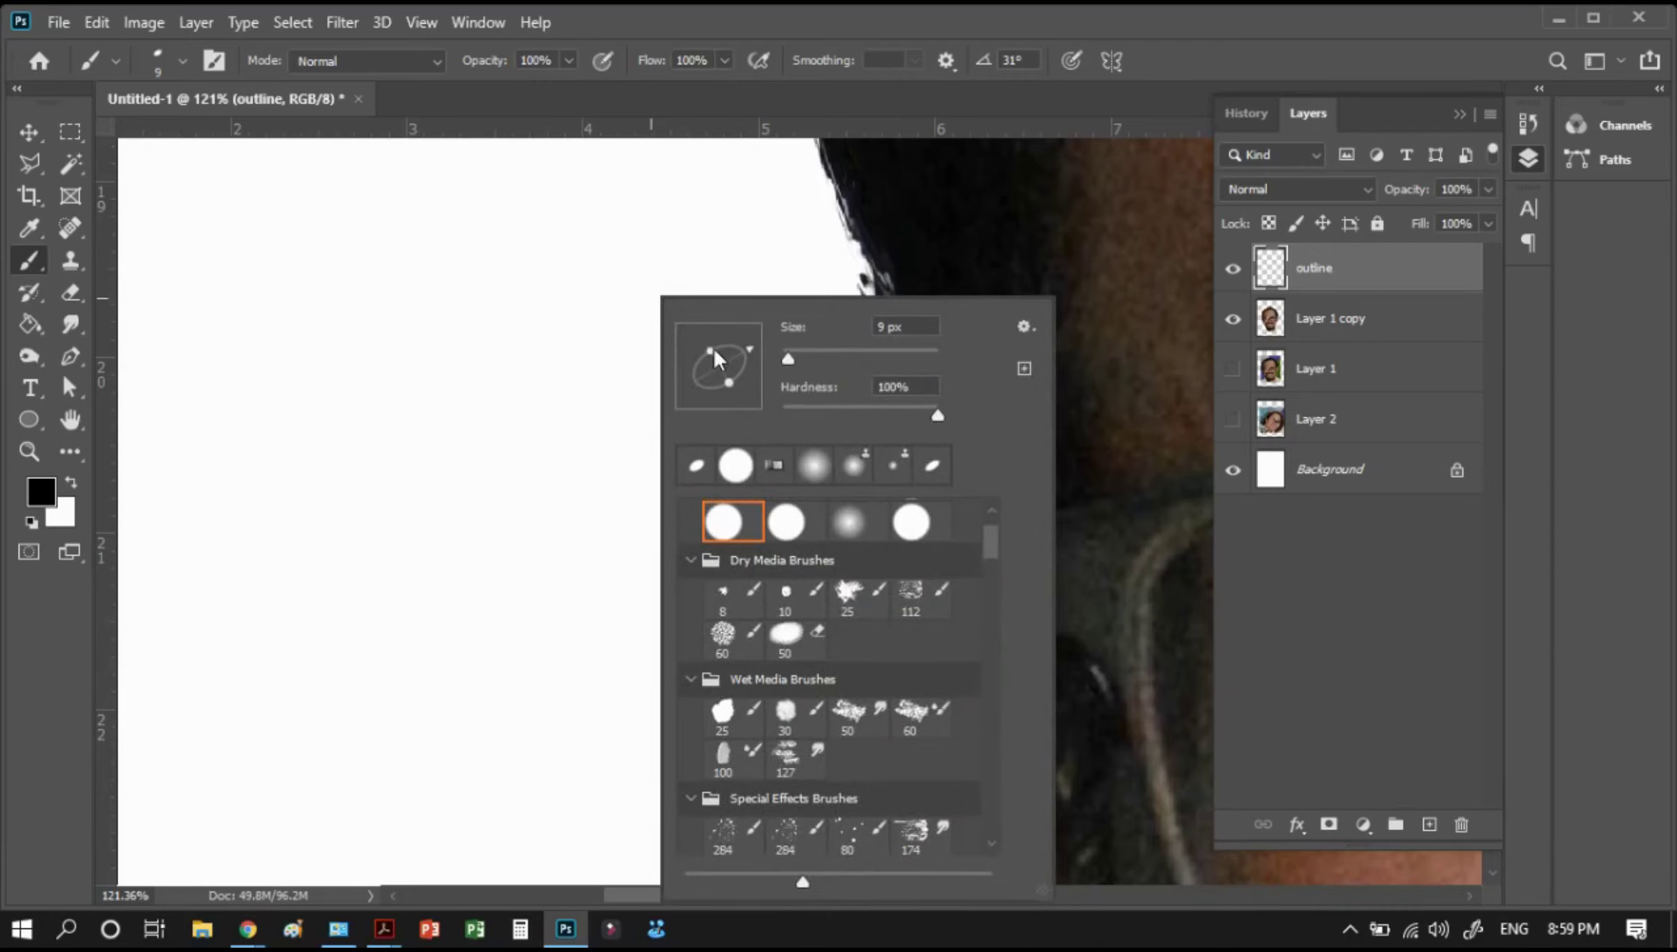
{"action": "left_click", "coordinate": [1108, 119]}
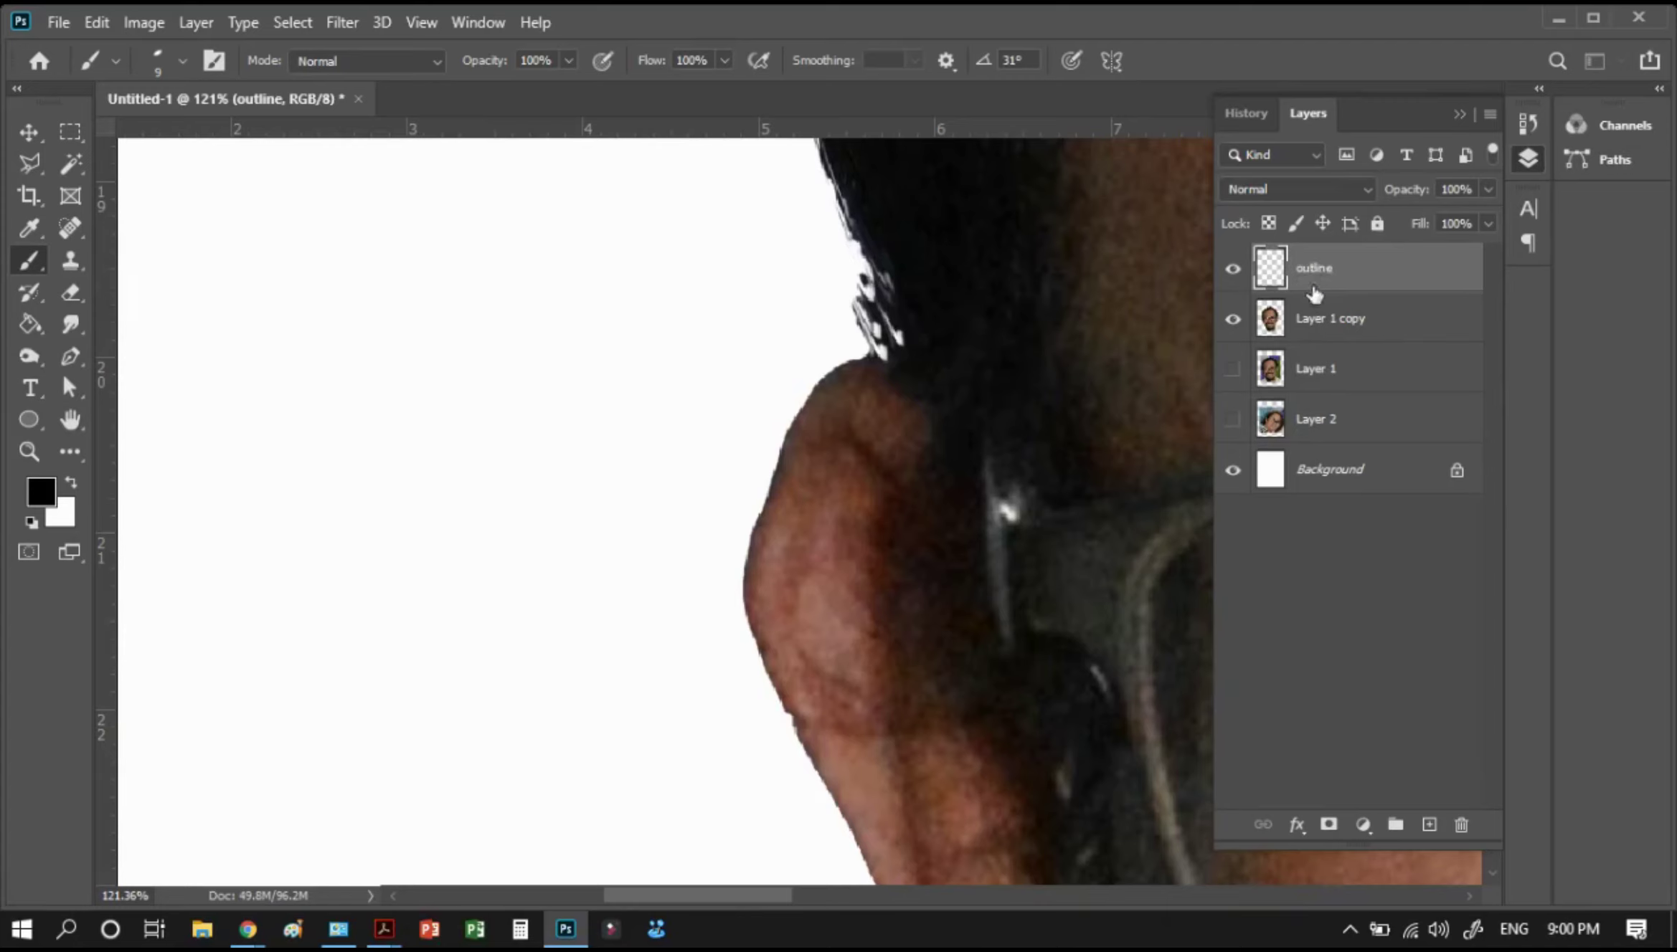
{"action": "left_click", "coordinate": [1312, 322]}
{"action": "left_click", "coordinate": [1323, 266]}
Paint black line along the ear contour to the earlobe, then along the hair edge above
{"action": "mouse_move", "coordinate": [852, 357]}
{"action": "left_mouse_down"}
{"action": "mouse_move", "coordinate": [757, 640]}
{"action": "mouse_move", "coordinate": [793, 735]}
{"action": "mouse_move", "coordinate": [597, 328]}
{"action": "left_mouse_up"}
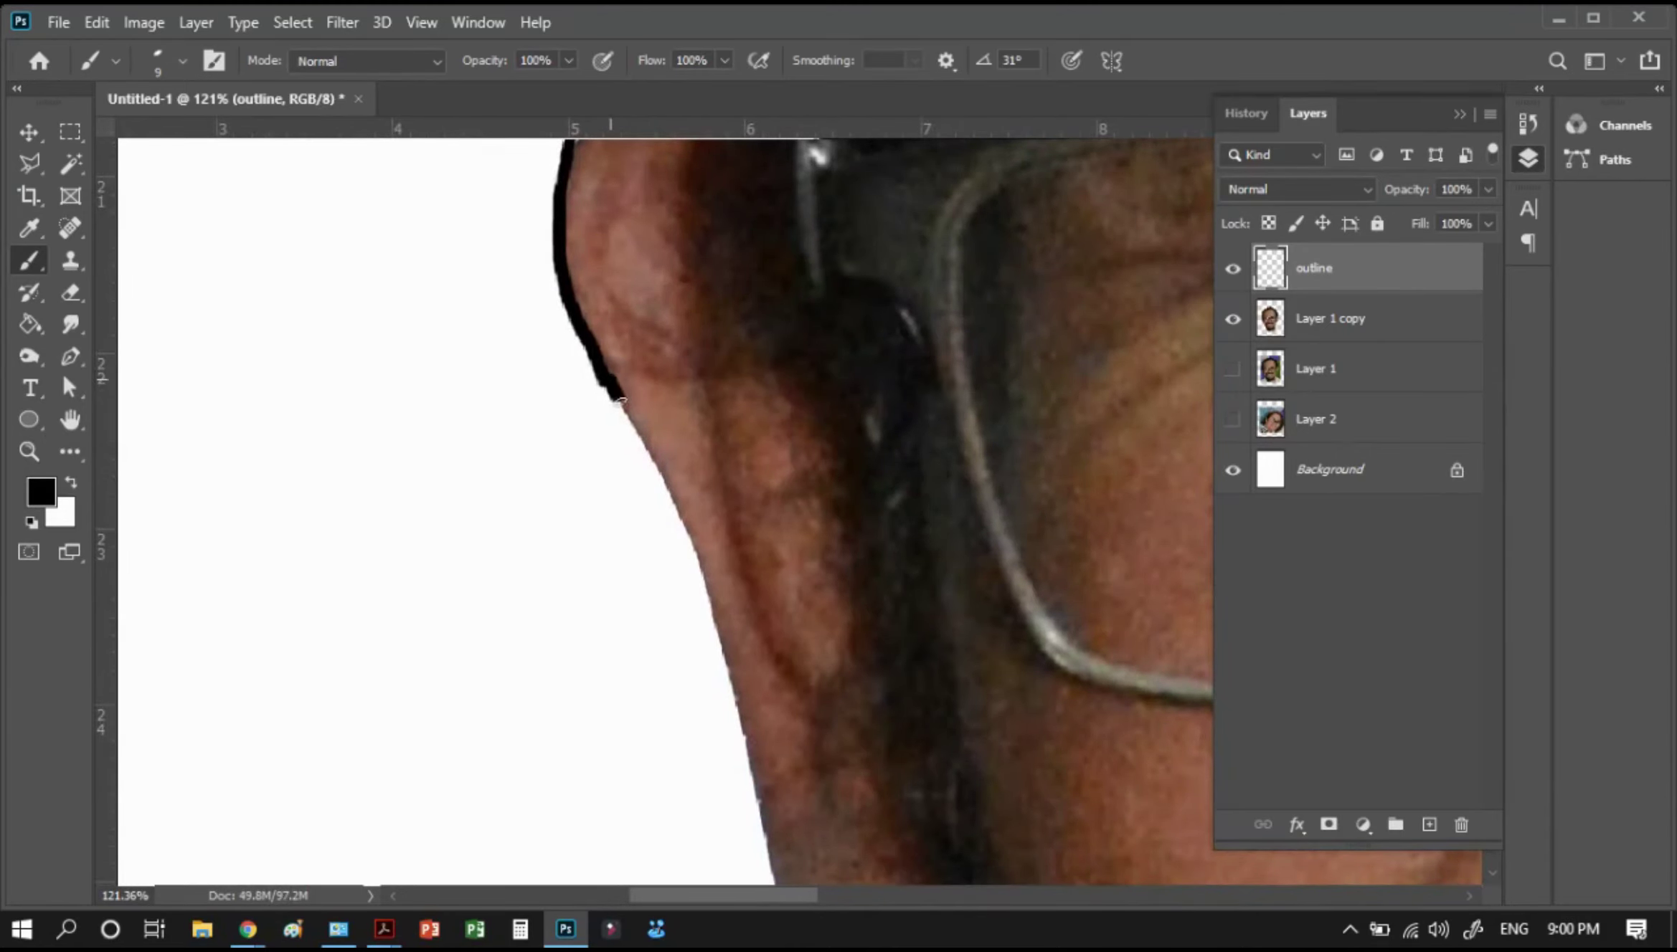
{"action": "left_click_drag", "start_coordinate": [621, 402], "coordinate": [714, 596]}
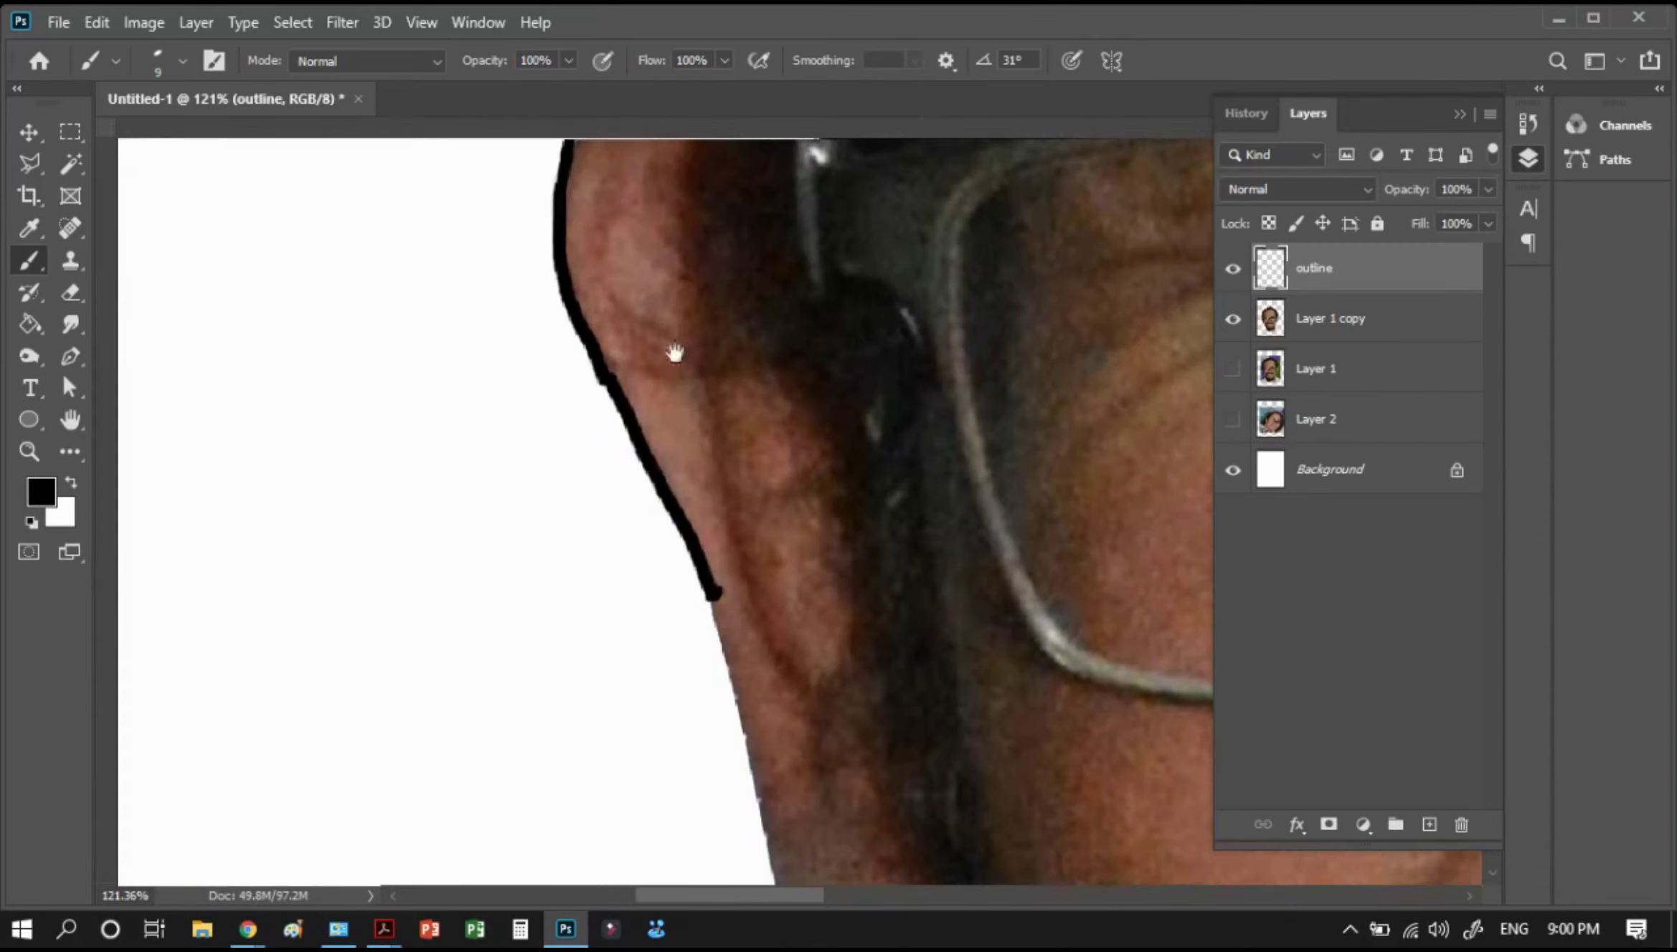
{"action": "left_click_drag", "start_coordinate": [675, 353], "coordinate": [627, 89]}
{"action": "mouse_move", "coordinate": [666, 343]}
{"action": "left_mouse_down"}
{"action": "mouse_move", "coordinate": [731, 649]}
{"action": "mouse_move", "coordinate": [769, 722]}
{"action": "mouse_move", "coordinate": [848, 764]}
{"action": "mouse_move", "coordinate": [906, 747]}
{"action": "left_mouse_up"}
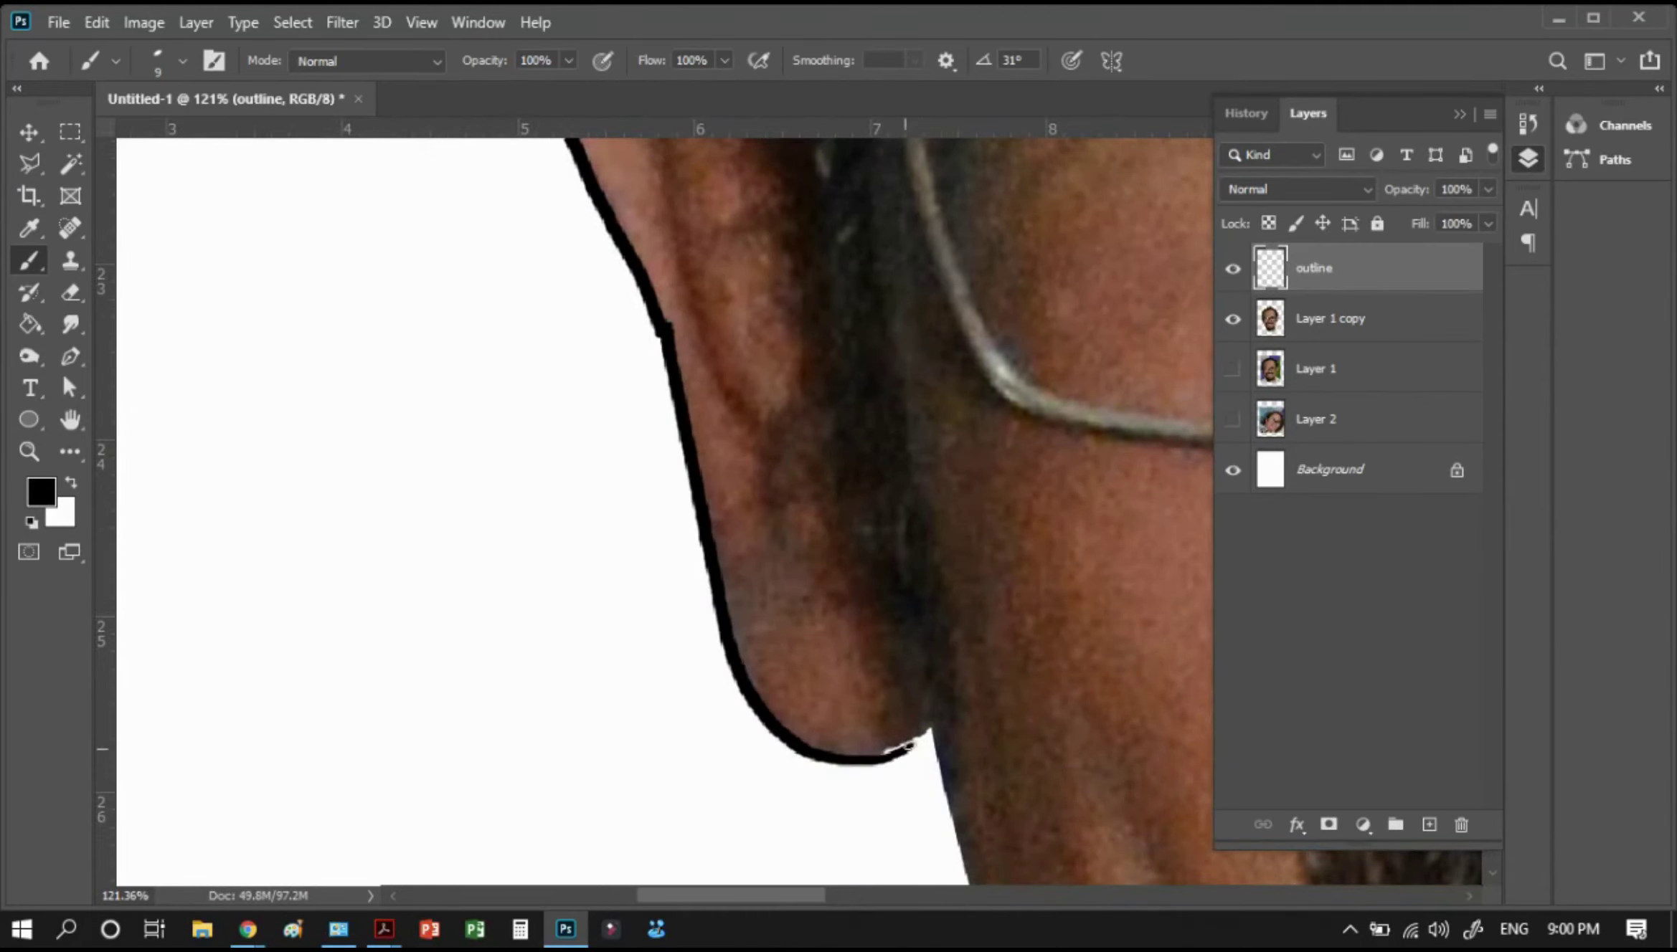
{"action": "scroll", "coordinate": [712, 397], "scroll_direction": "up", "scroll_amount": 5}
{"action": "left_click_drag", "start_coordinate": [711, 397], "coordinate": [838, 816]}
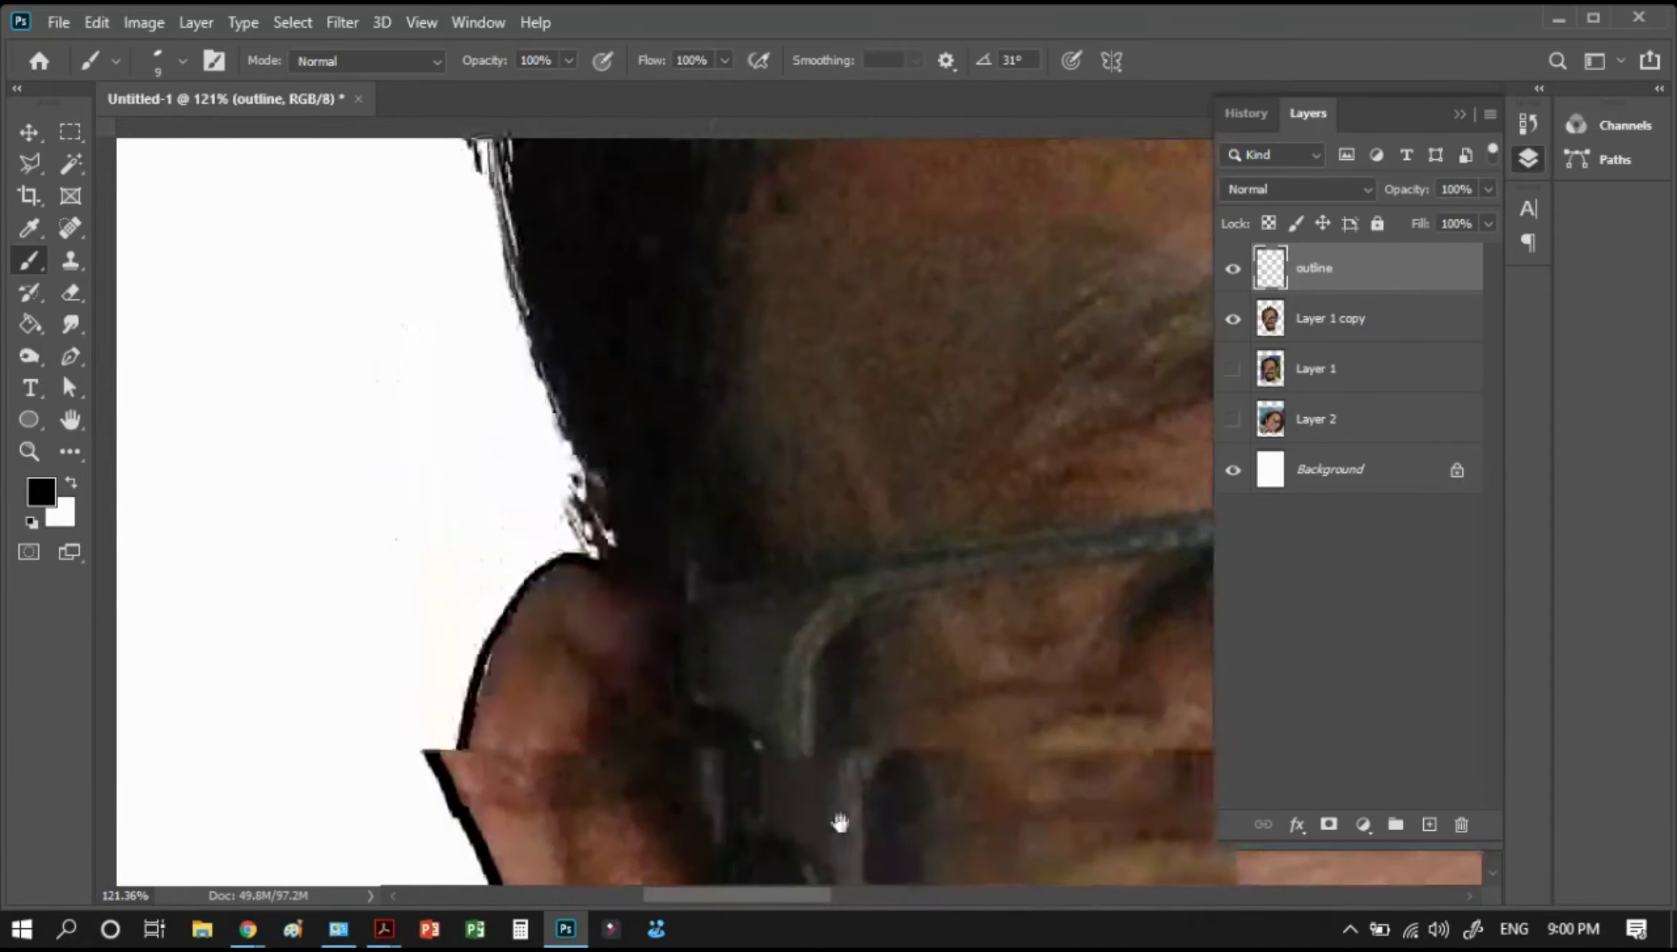
{"action": "mouse_move", "coordinate": [624, 580]}
{"action": "left_mouse_down"}
{"action": "mouse_move", "coordinate": [585, 528]}
{"action": "mouse_move", "coordinate": [524, 329]}
{"action": "left_mouse_up"}
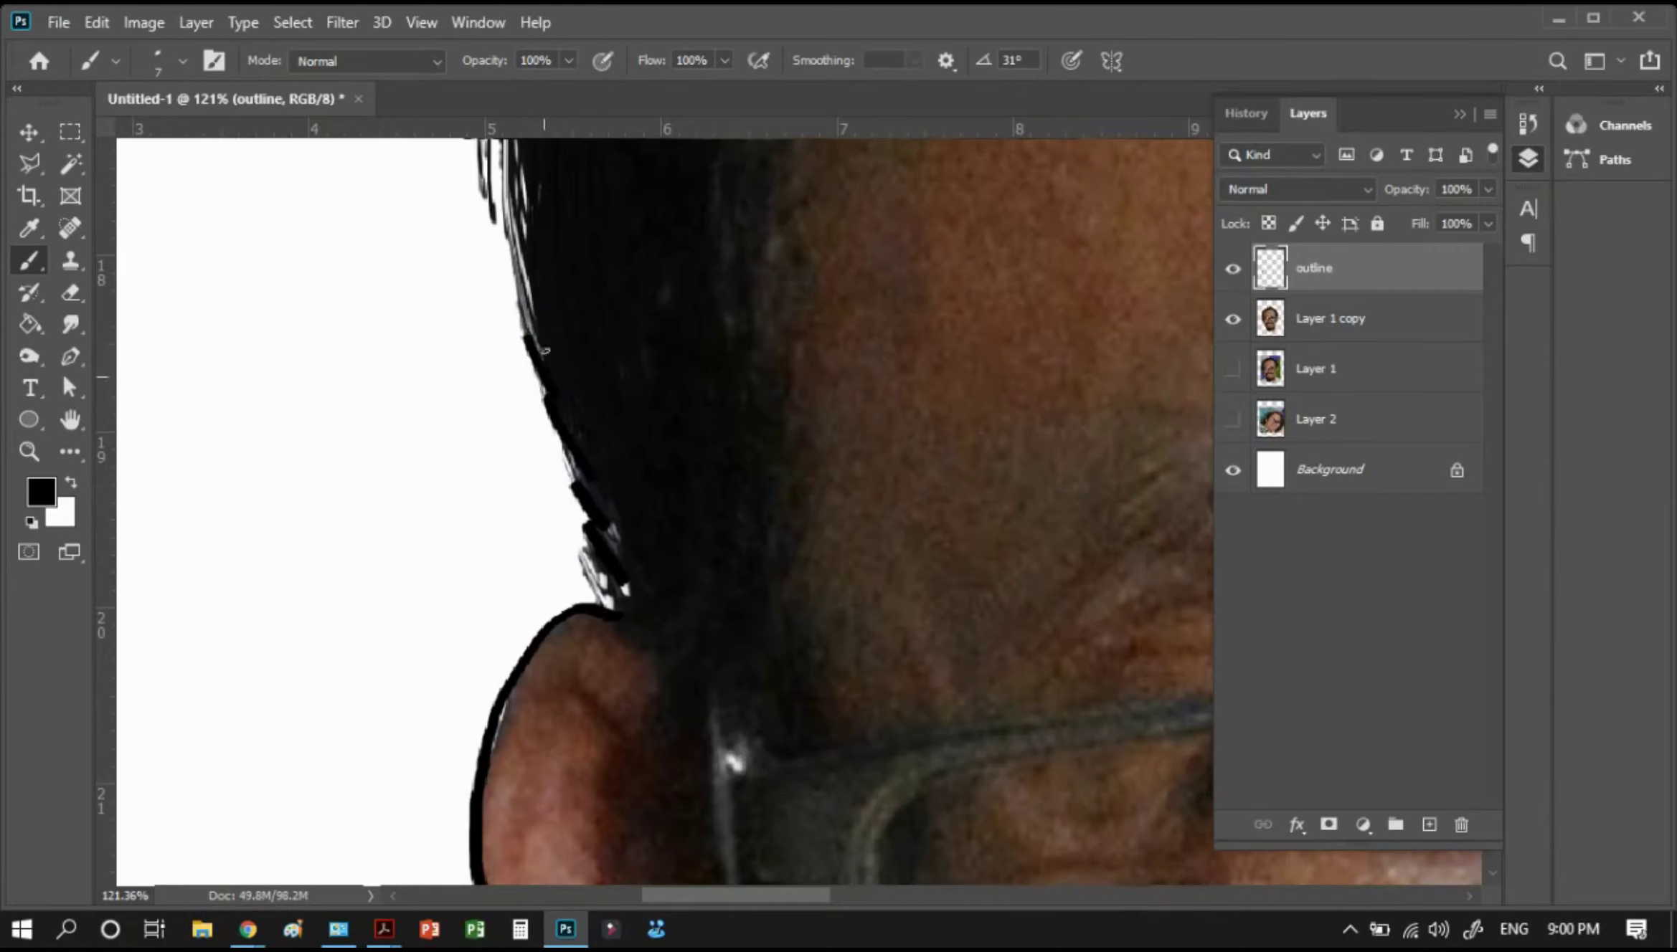
Shrink the brush to 7 px and paint strands down the side hair edge
{"action": "key", "text": "bracketleft"}
{"action": "left_click_drag", "start_coordinate": [566, 449], "coordinate": [637, 578]}
{"action": "left_click_drag", "start_coordinate": [564, 265], "coordinate": [645, 656]}
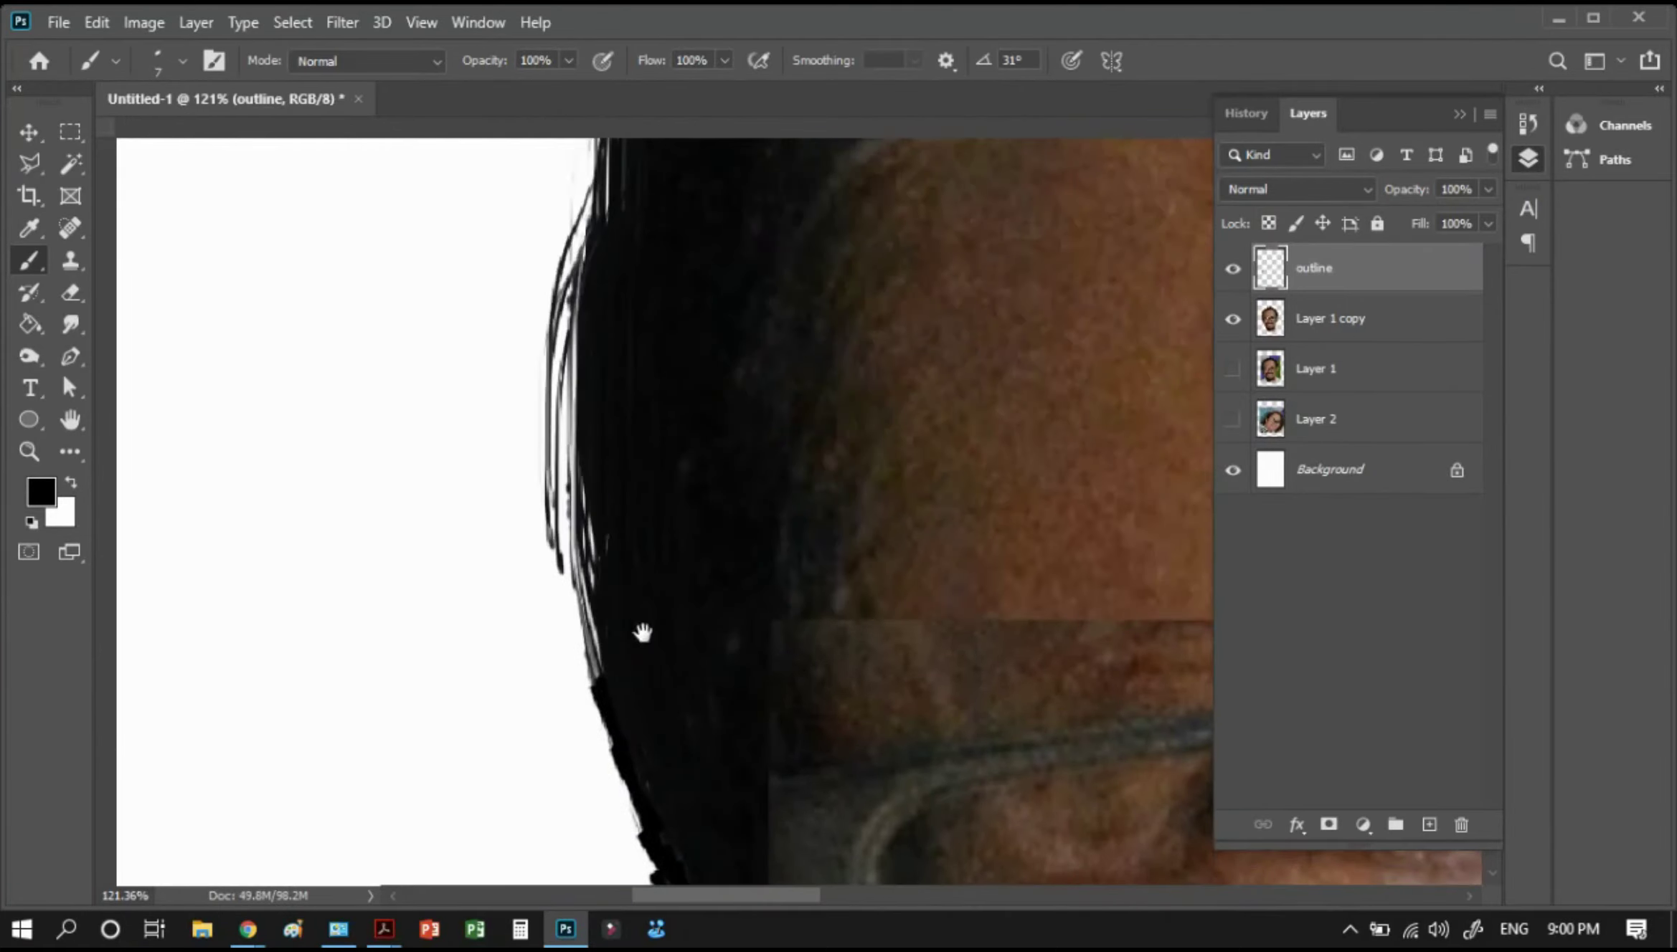
{"action": "mouse_move", "coordinate": [599, 356]}
{"action": "left_mouse_down"}
{"action": "mouse_move", "coordinate": [573, 573]}
{"action": "mouse_move", "coordinate": [573, 315]}
{"action": "left_mouse_up"}
{"action": "mouse_move", "coordinate": [584, 445]}
{"action": "left_mouse_down"}
{"action": "mouse_move", "coordinate": [595, 710]}
{"action": "mouse_move", "coordinate": [622, 724]}
{"action": "left_mouse_up"}
{"action": "left_click_drag", "start_coordinate": [584, 560], "coordinate": [585, 645]}
{"action": "mouse_move", "coordinate": [686, 512]}
{"action": "left_mouse_down"}
{"action": "mouse_move", "coordinate": [648, 701]}
{"action": "mouse_move", "coordinate": [660, 882]}
{"action": "left_mouse_up"}
{"action": "left_click_drag", "start_coordinate": [610, 351], "coordinate": [595, 645]}
{"action": "left_click_drag", "start_coordinate": [603, 431], "coordinate": [634, 606]}
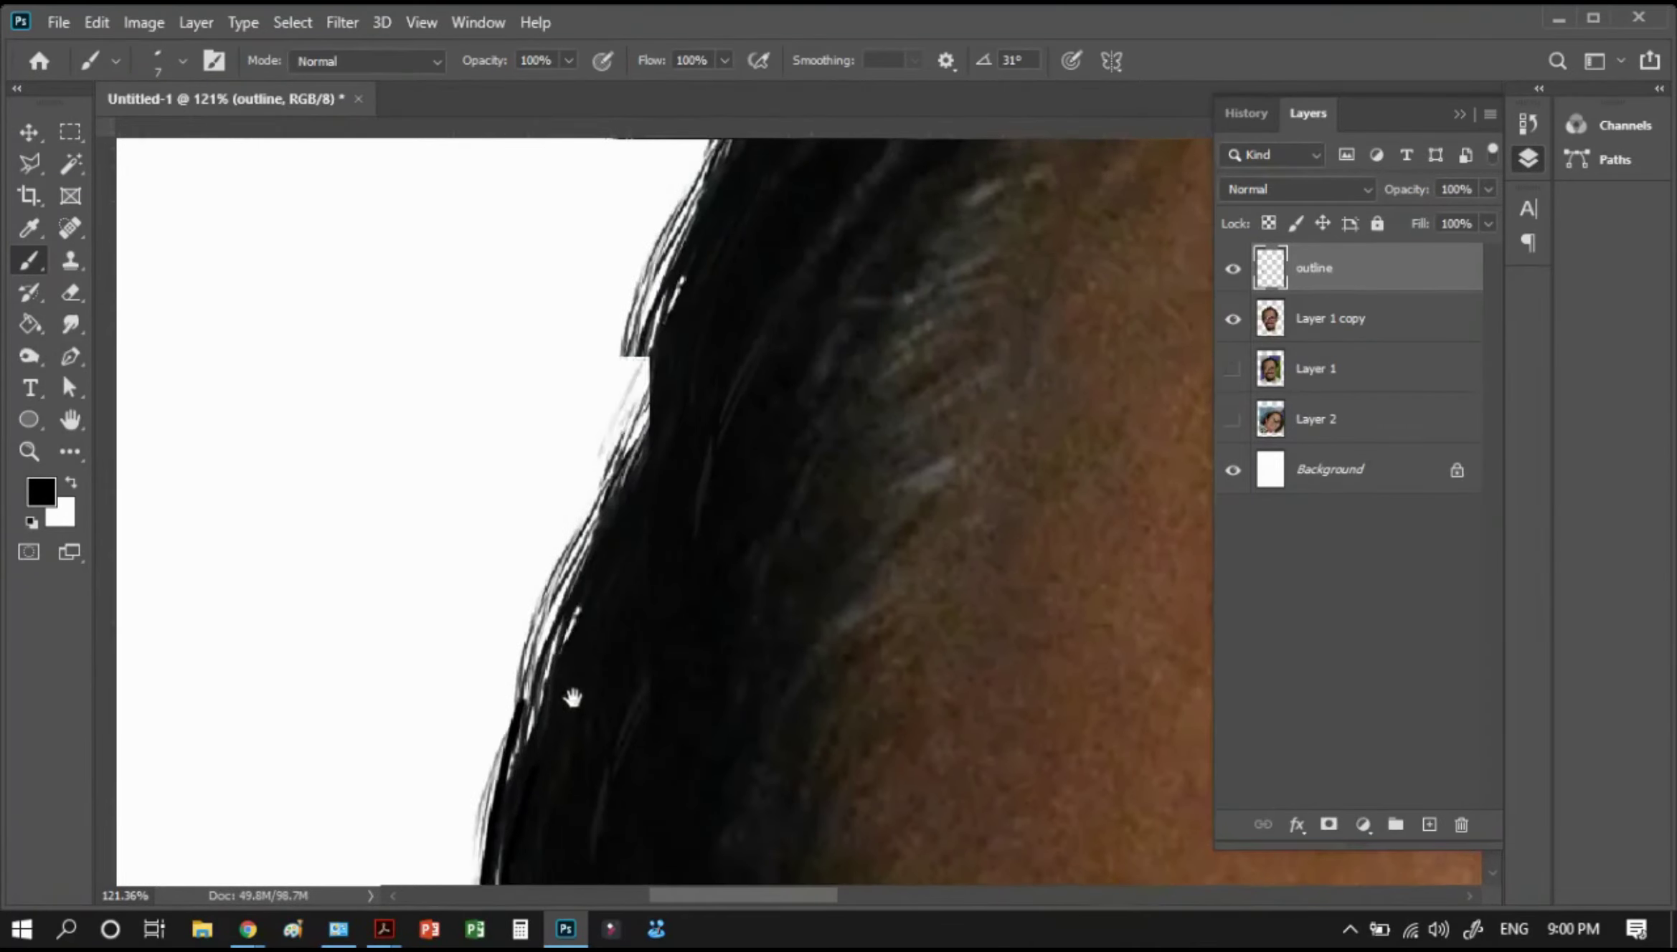
Paint hair strands along the upper-left hair edge
{"action": "left_click_drag", "start_coordinate": [677, 345], "coordinate": [569, 697]}
{"action": "left_click_drag", "start_coordinate": [803, 280], "coordinate": [681, 459]}
{"action": "left_click_drag", "start_coordinate": [757, 290], "coordinate": [674, 479]}
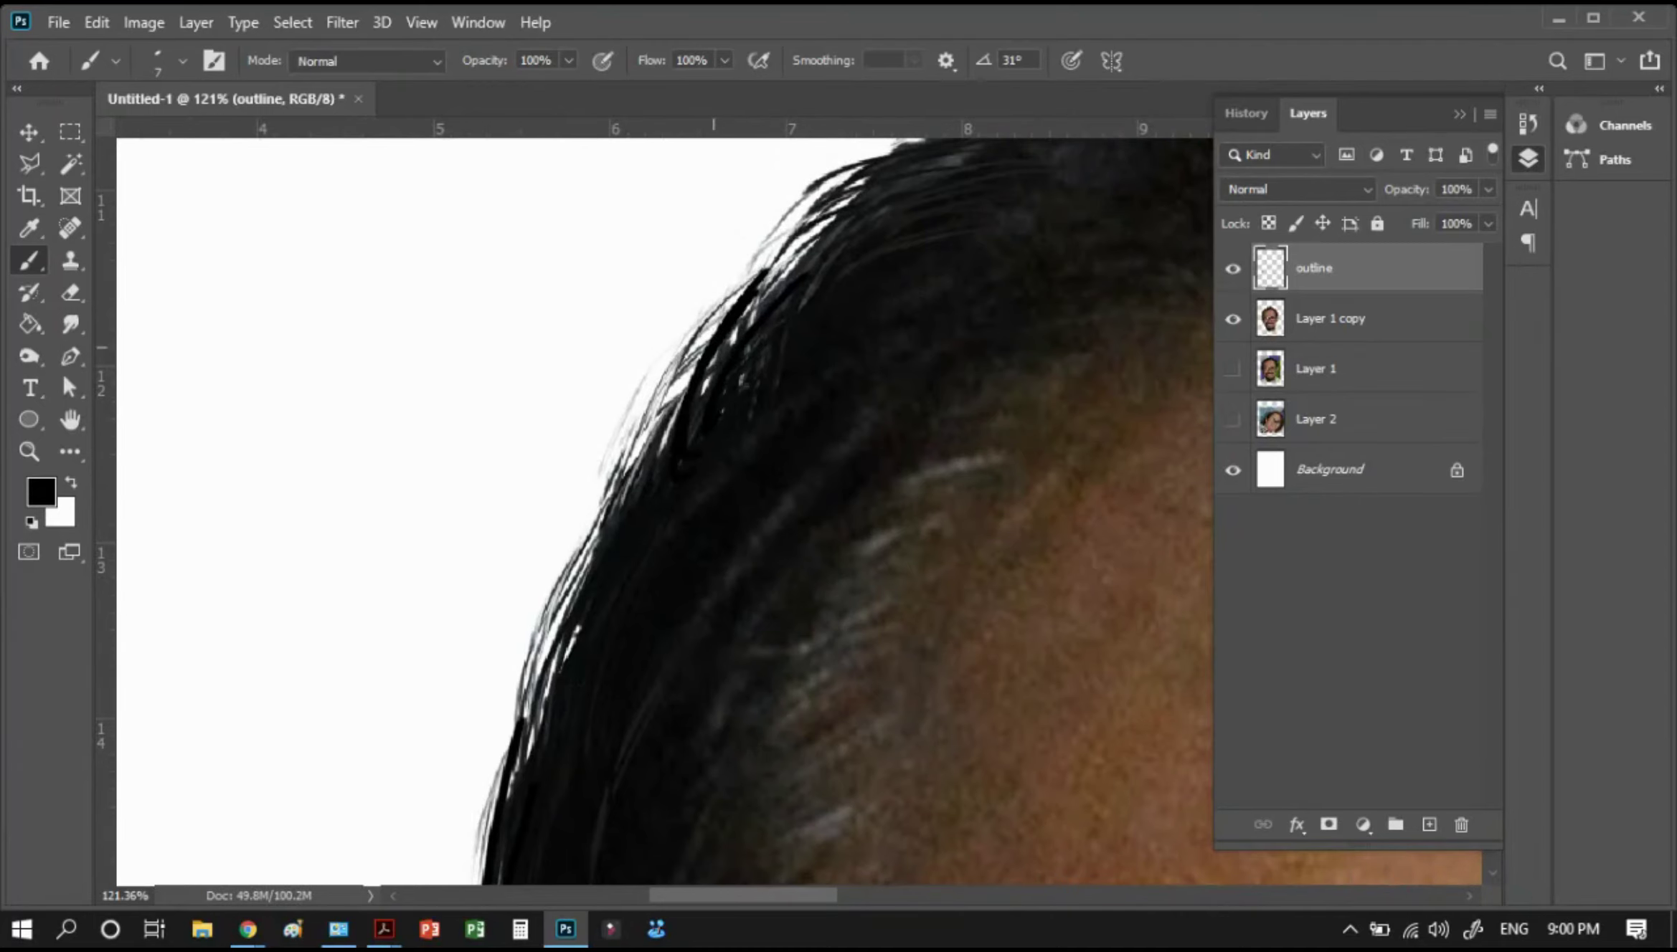
{"action": "mouse_move", "coordinate": [707, 366]}
{"action": "left_mouse_down"}
{"action": "mouse_move", "coordinate": [596, 565]}
{"action": "mouse_move", "coordinate": [628, 486]}
{"action": "mouse_move", "coordinate": [542, 714]}
{"action": "left_mouse_up"}
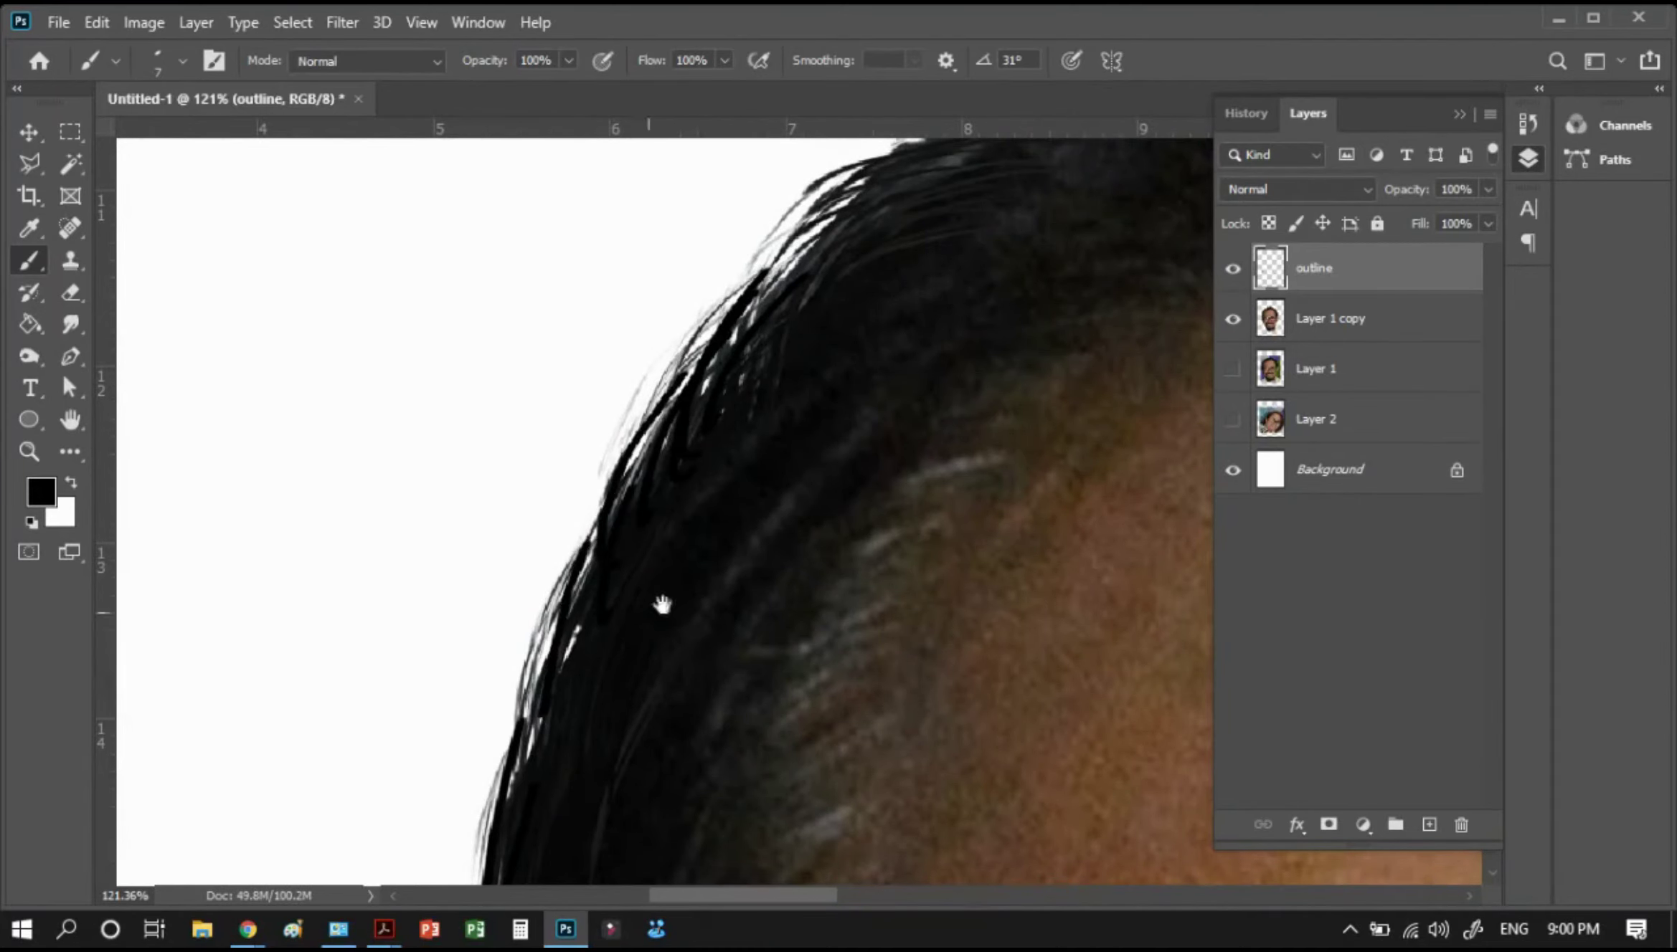
{"action": "left_click_drag", "start_coordinate": [807, 393], "coordinate": [616, 626]}
{"action": "left_click_drag", "start_coordinate": [824, 411], "coordinate": [604, 497]}
{"action": "mouse_move", "coordinate": [815, 374]}
{"action": "left_mouse_down"}
{"action": "mouse_move", "coordinate": [620, 477]}
{"action": "mouse_move", "coordinate": [588, 527]}
{"action": "mouse_move", "coordinate": [570, 502]}
{"action": "mouse_move", "coordinate": [723, 411]}
{"action": "mouse_move", "coordinate": [480, 606]}
{"action": "left_mouse_up"}
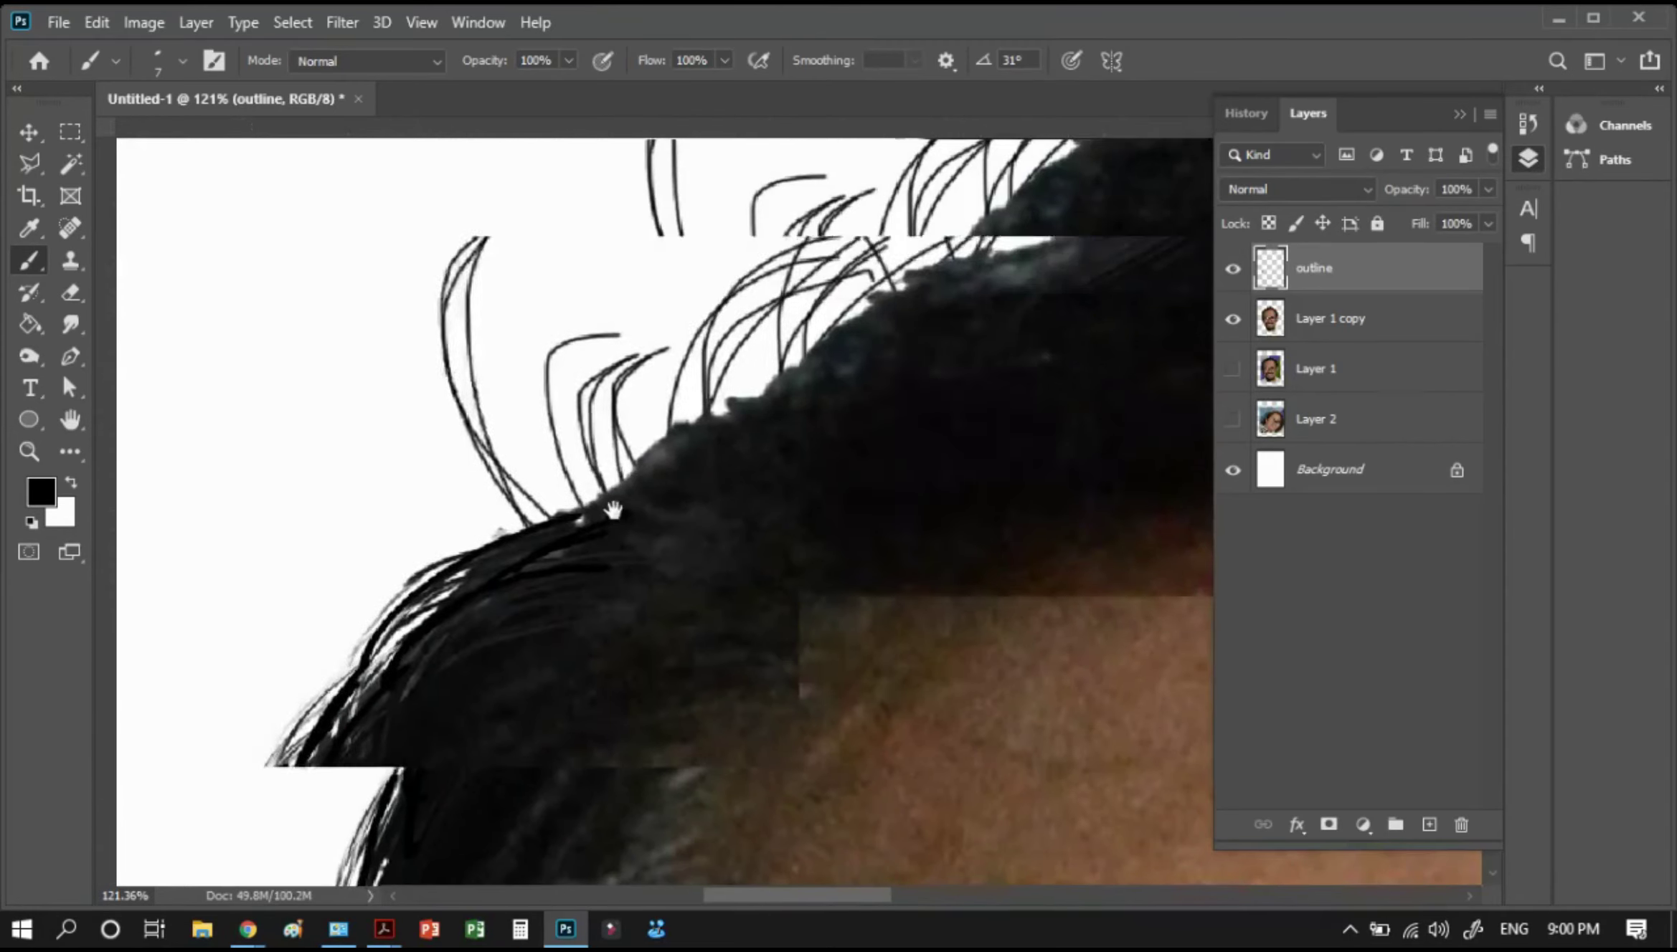
Paint thick and curved hair strands at the hairline on top
{"action": "left_click_drag", "start_coordinate": [615, 434], "coordinate": [680, 547]}
{"action": "mouse_move", "coordinate": [581, 455]}
{"action": "left_mouse_down"}
{"action": "mouse_move", "coordinate": [642, 567]}
{"action": "mouse_move", "coordinate": [595, 534]}
{"action": "mouse_move", "coordinate": [644, 534]}
{"action": "left_mouse_up"}
{"action": "left_click_drag", "start_coordinate": [480, 508], "coordinate": [594, 540]}
{"action": "left_click_drag", "start_coordinate": [473, 531], "coordinate": [593, 549]}
{"action": "left_click_drag", "start_coordinate": [663, 394], "coordinate": [739, 473]}
{"action": "left_click_drag", "start_coordinate": [677, 520], "coordinate": [699, 373]}
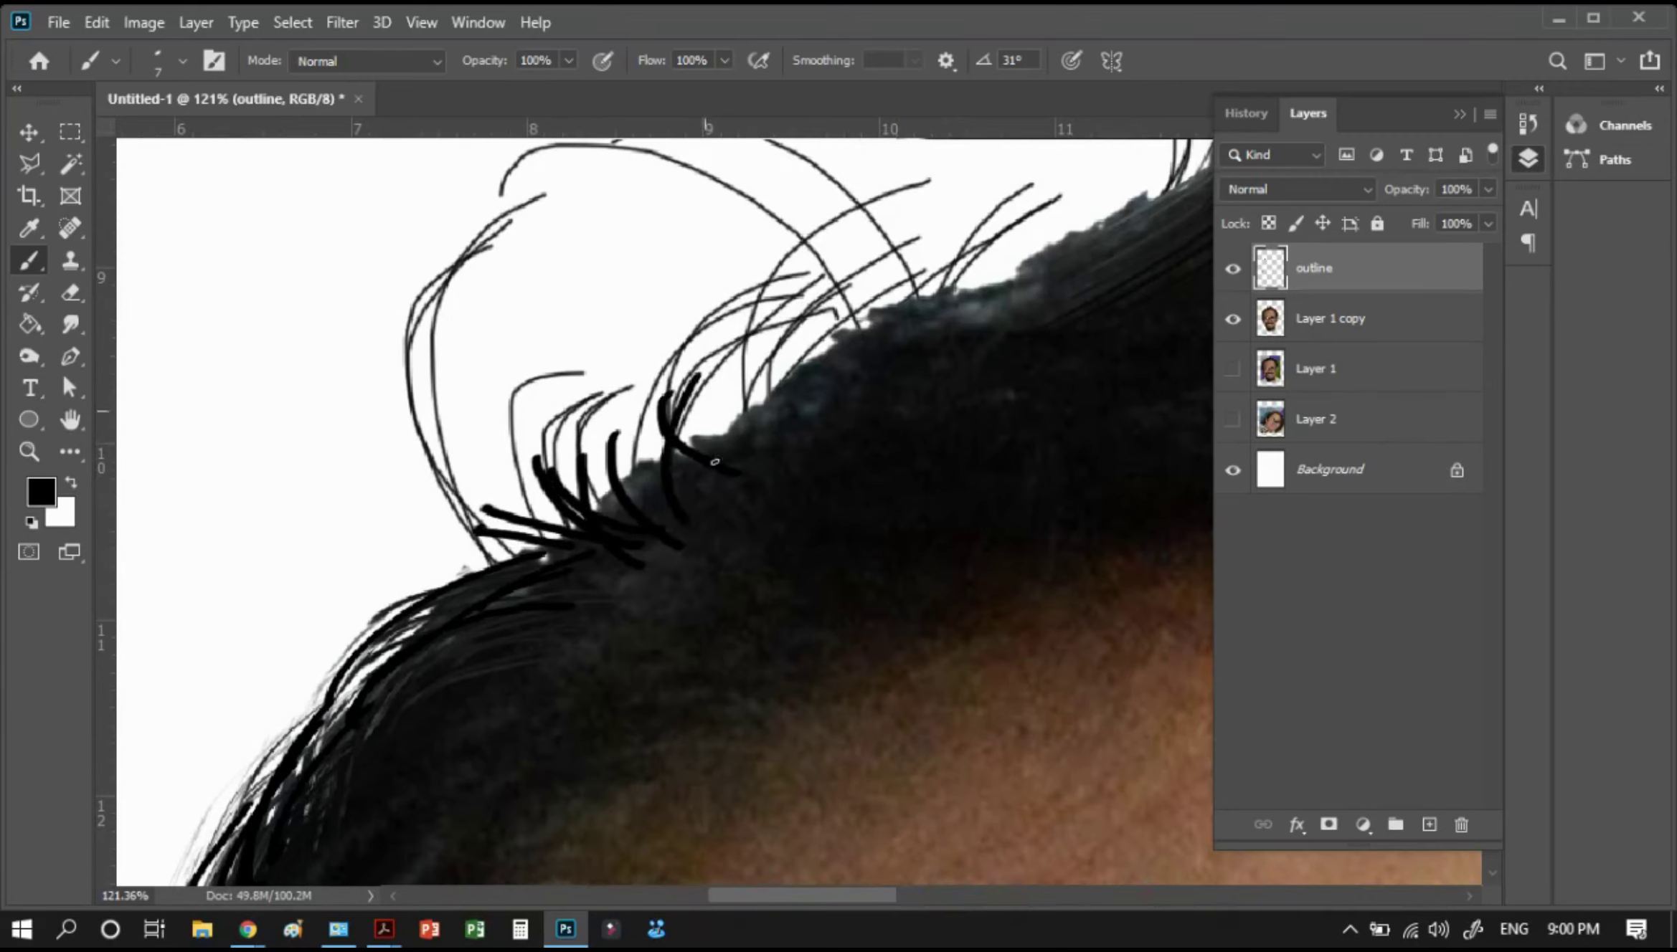
{"action": "left_click_drag", "start_coordinate": [653, 484], "coordinate": [706, 337]}
{"action": "left_click_drag", "start_coordinate": [875, 333], "coordinate": [617, 526]}
{"action": "left_click_drag", "start_coordinate": [715, 475], "coordinate": [751, 460]}
Paint strands along the top edge of the hair, rising at the peak
{"action": "left_click_drag", "start_coordinate": [825, 419], "coordinate": [986, 293]}
{"action": "left_click_drag", "start_coordinate": [787, 470], "coordinate": [973, 294]}
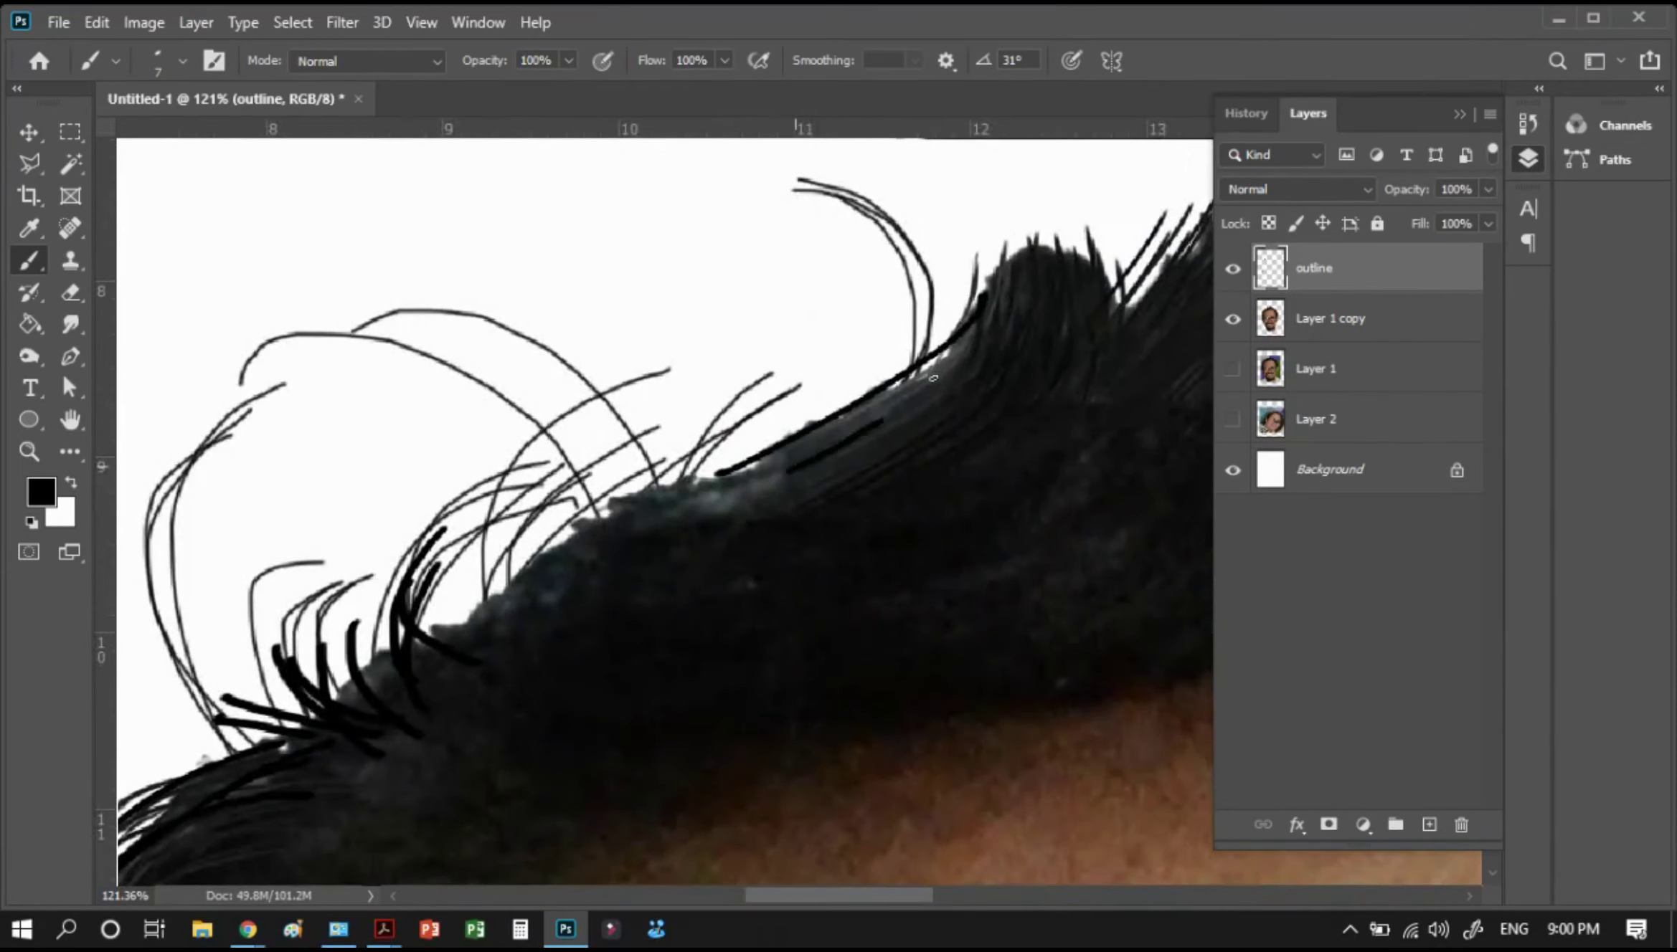
{"action": "left_click_drag", "start_coordinate": [892, 452], "coordinate": [982, 267]}
{"action": "left_click_drag", "start_coordinate": [939, 430], "coordinate": [1003, 241]}
{"action": "mouse_move", "coordinate": [1033, 387]}
{"action": "left_mouse_down"}
{"action": "mouse_move", "coordinate": [1022, 222]}
{"action": "mouse_move", "coordinate": [1063, 238]}
{"action": "left_mouse_up"}
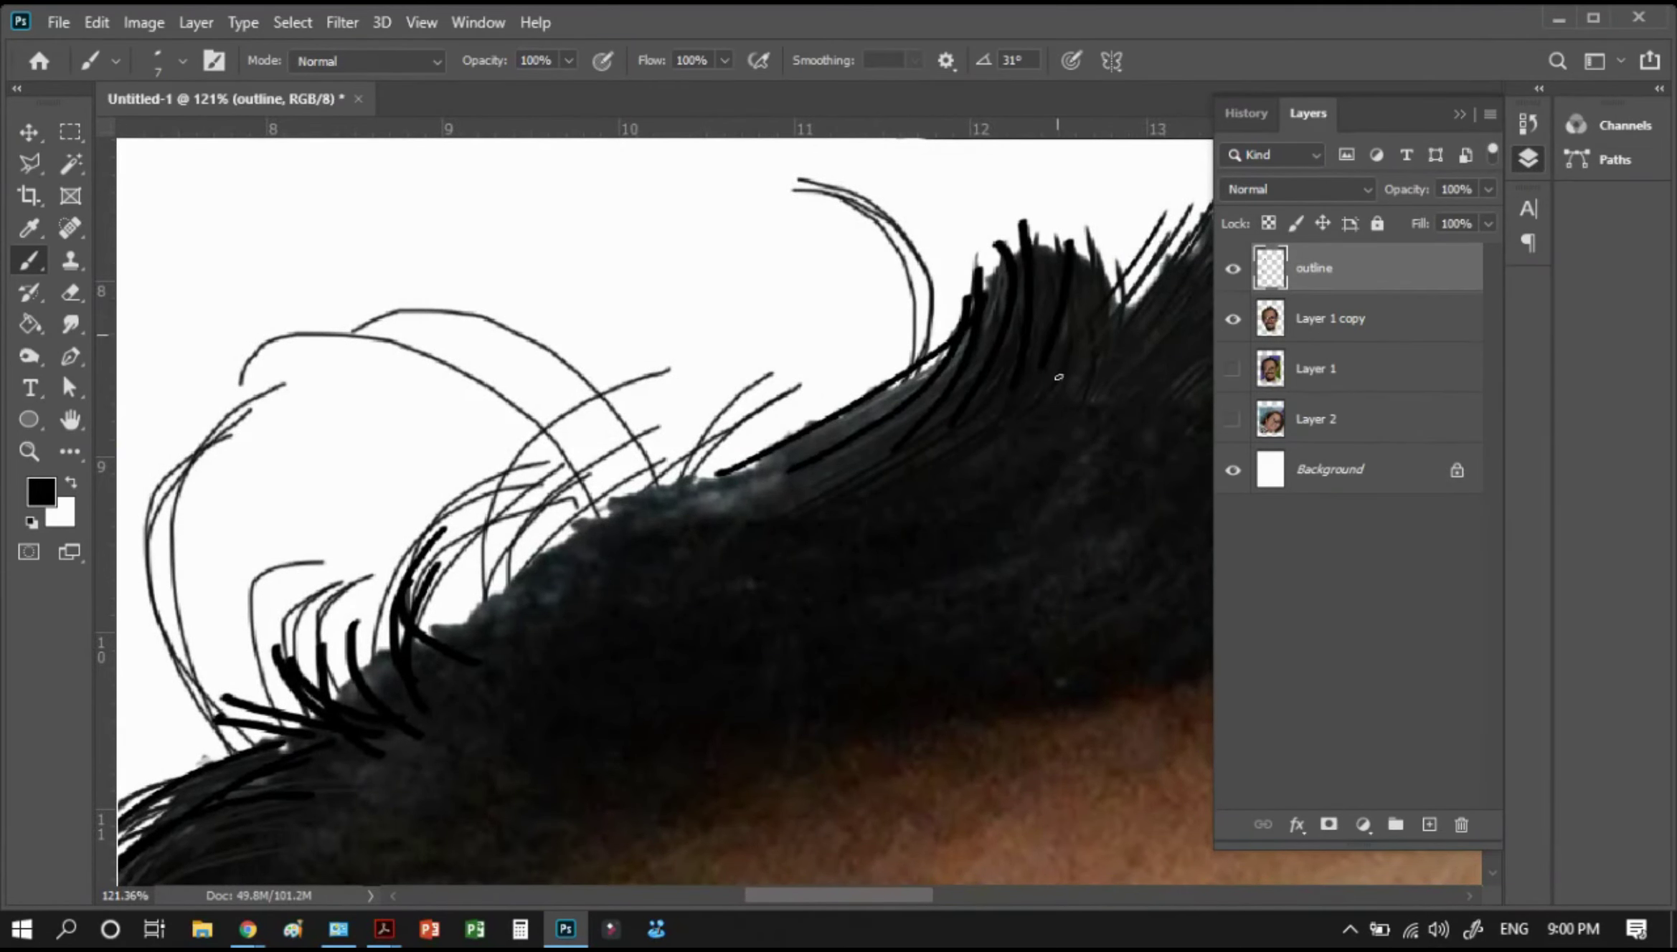
{"action": "left_click_drag", "start_coordinate": [1089, 351], "coordinate": [1073, 230]}
{"action": "left_click_drag", "start_coordinate": [1049, 343], "coordinate": [1037, 260]}
Add rising strands and small strokes along the hair edge
{"action": "mouse_move", "coordinate": [679, 498]}
{"action": "left_mouse_down"}
{"action": "mouse_move", "coordinate": [842, 352]}
{"action": "mouse_move", "coordinate": [803, 370]}
{"action": "left_mouse_up"}
{"action": "left_click_drag", "start_coordinate": [717, 524], "coordinate": [879, 344]}
{"action": "left_click_drag", "start_coordinate": [807, 461], "coordinate": [912, 331]}
{"action": "mouse_move", "coordinate": [627, 534]}
{"action": "left_mouse_down"}
{"action": "mouse_move", "coordinate": [781, 387]}
{"action": "mouse_move", "coordinate": [687, 436]}
{"action": "mouse_move", "coordinate": [677, 414]}
{"action": "left_mouse_up"}
{"action": "left_click_drag", "start_coordinate": [516, 594], "coordinate": [614, 492]}
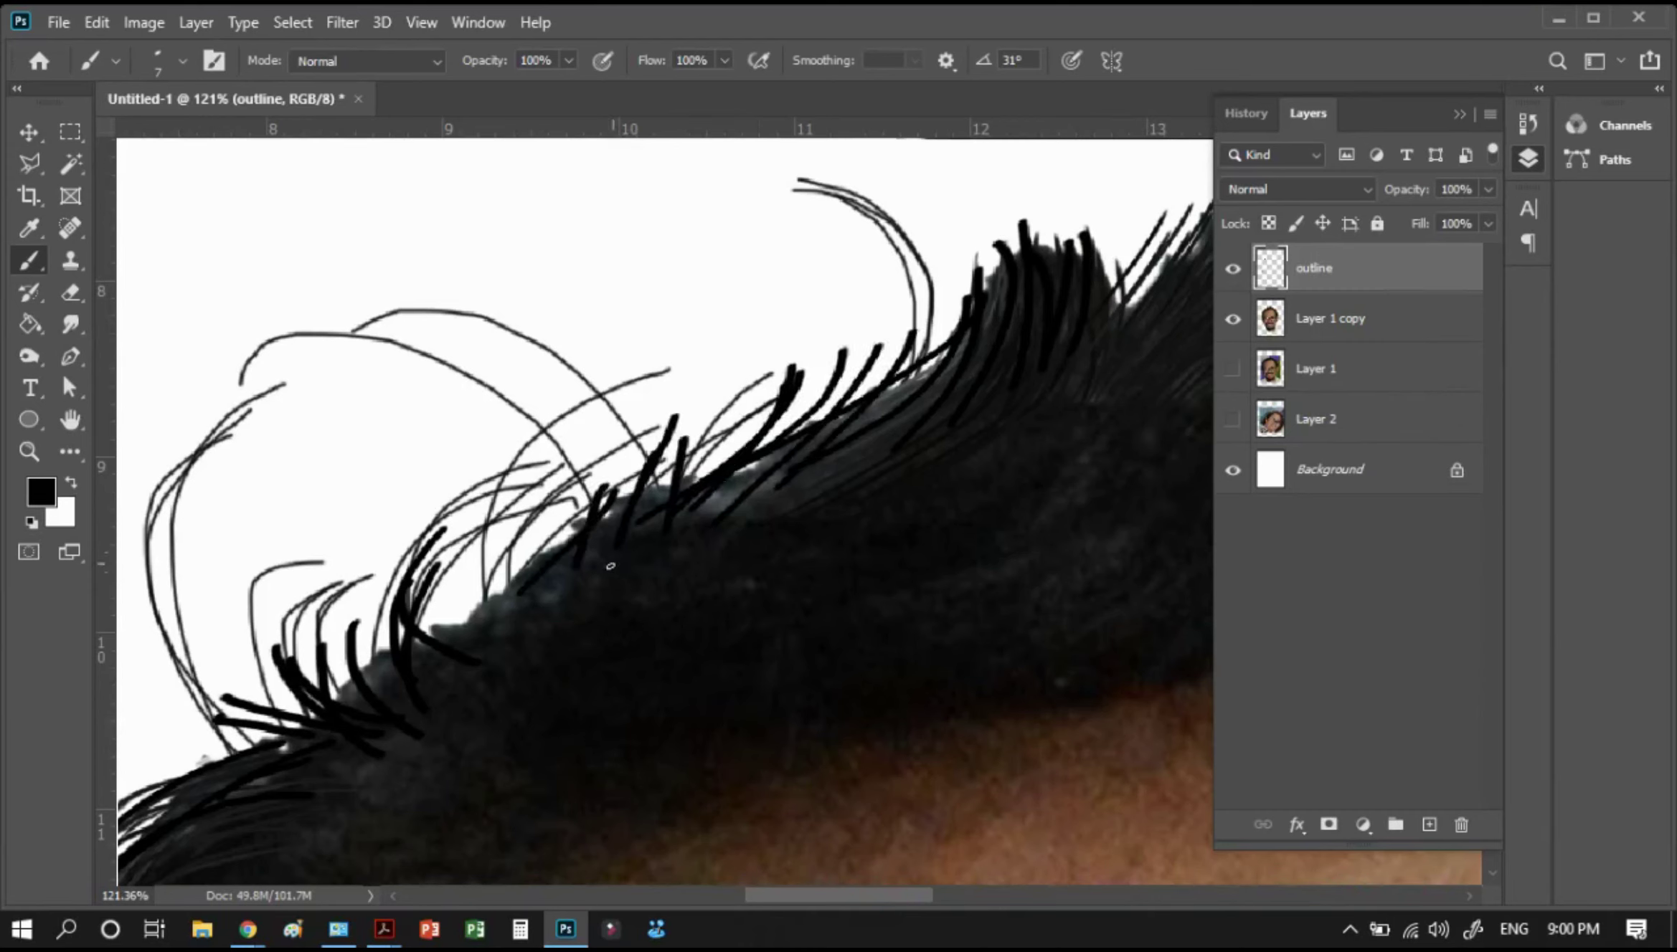
{"action": "left_click_drag", "start_coordinate": [611, 566], "coordinate": [563, 443]}
{"action": "mouse_move", "coordinate": [512, 642]}
{"action": "left_mouse_down"}
{"action": "mouse_move", "coordinate": [556, 495]}
{"action": "mouse_move", "coordinate": [573, 488]}
{"action": "left_mouse_up"}
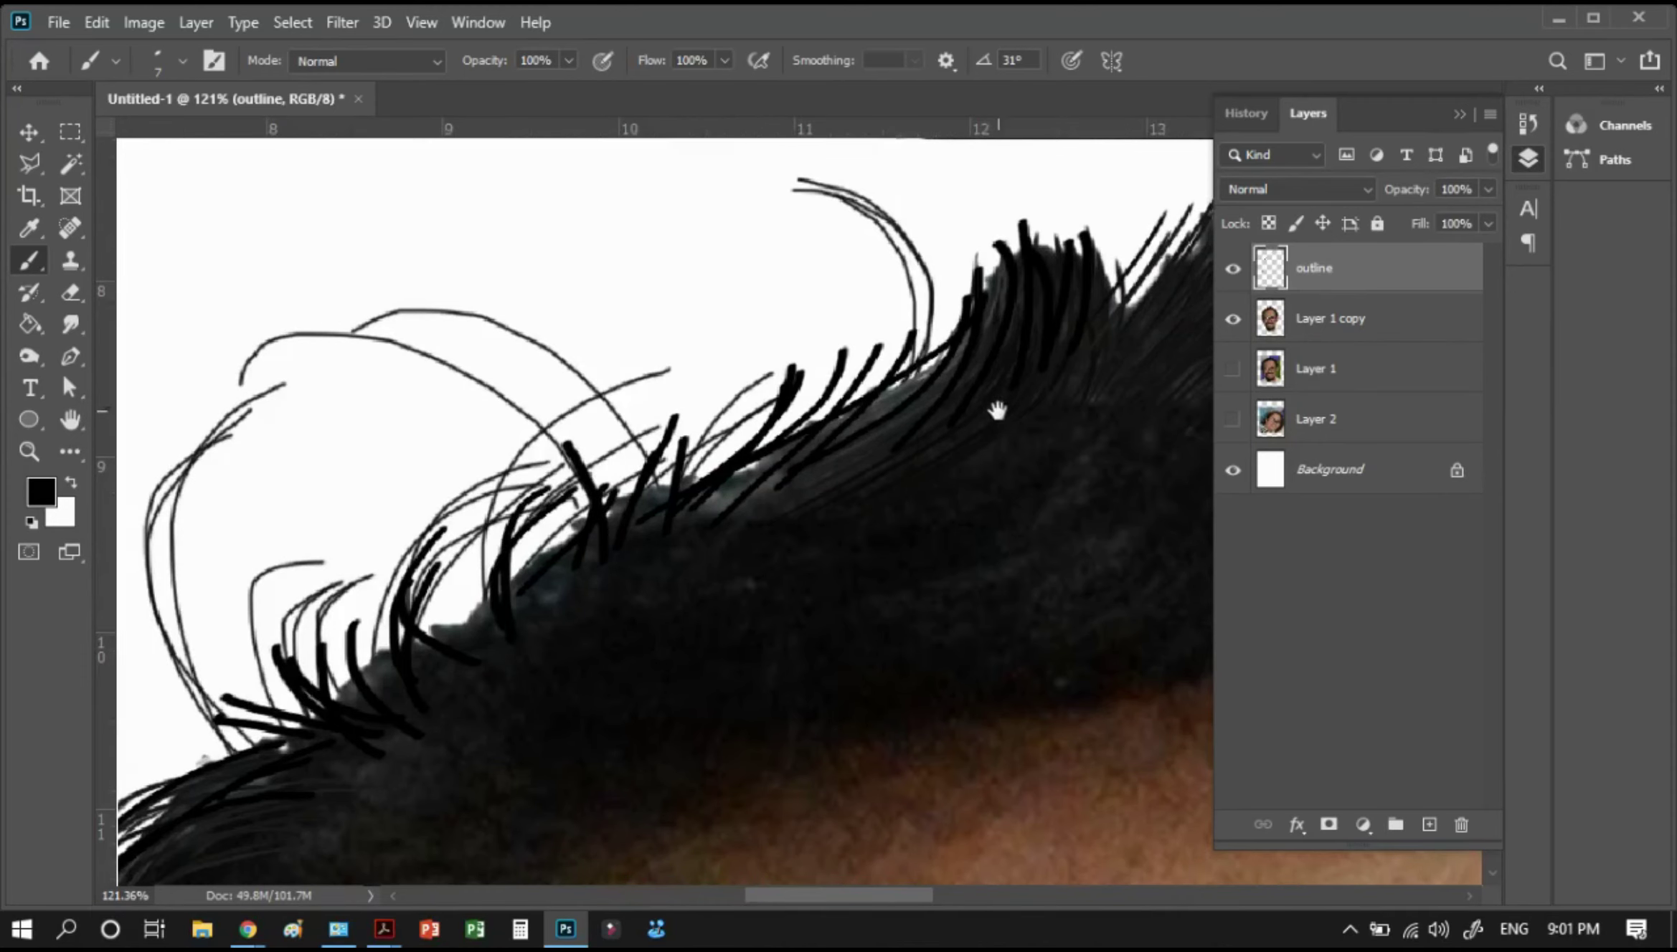
Paint strands along the upper hair edge toward the right side
{"action": "left_click_drag", "start_coordinate": [995, 409], "coordinate": [438, 580]}
{"action": "left_click_drag", "start_coordinate": [616, 523], "coordinate": [771, 362]}
{"action": "mouse_move", "coordinate": [656, 466]}
{"action": "left_mouse_down"}
{"action": "mouse_move", "coordinate": [766, 363]}
{"action": "mouse_move", "coordinate": [761, 330]}
{"action": "left_mouse_up"}
{"action": "left_click_drag", "start_coordinate": [703, 423], "coordinate": [850, 332]}
{"action": "left_click_drag", "start_coordinate": [789, 412], "coordinate": [932, 342]}
{"action": "mouse_move", "coordinate": [821, 416]}
{"action": "left_mouse_down"}
{"action": "mouse_move", "coordinate": [972, 376]}
{"action": "mouse_move", "coordinate": [1021, 393]}
{"action": "left_mouse_up"}
{"action": "mouse_move", "coordinate": [861, 459]}
{"action": "left_mouse_down"}
{"action": "mouse_move", "coordinate": [1017, 427]}
{"action": "mouse_move", "coordinate": [592, 347]}
{"action": "mouse_move", "coordinate": [824, 393]}
{"action": "left_mouse_up"}
{"action": "left_click_drag", "start_coordinate": [670, 370], "coordinate": [763, 352]}
{"action": "mouse_move", "coordinate": [639, 328]}
{"action": "left_mouse_down"}
{"action": "mouse_move", "coordinate": [854, 402]}
{"action": "mouse_move", "coordinate": [986, 552]}
{"action": "mouse_move", "coordinate": [691, 414]}
{"action": "mouse_move", "coordinate": [882, 459]}
{"action": "left_mouse_up"}
Paint hair strands along the upper-right hair edge
{"action": "left_click_drag", "start_coordinate": [814, 412], "coordinate": [976, 498]}
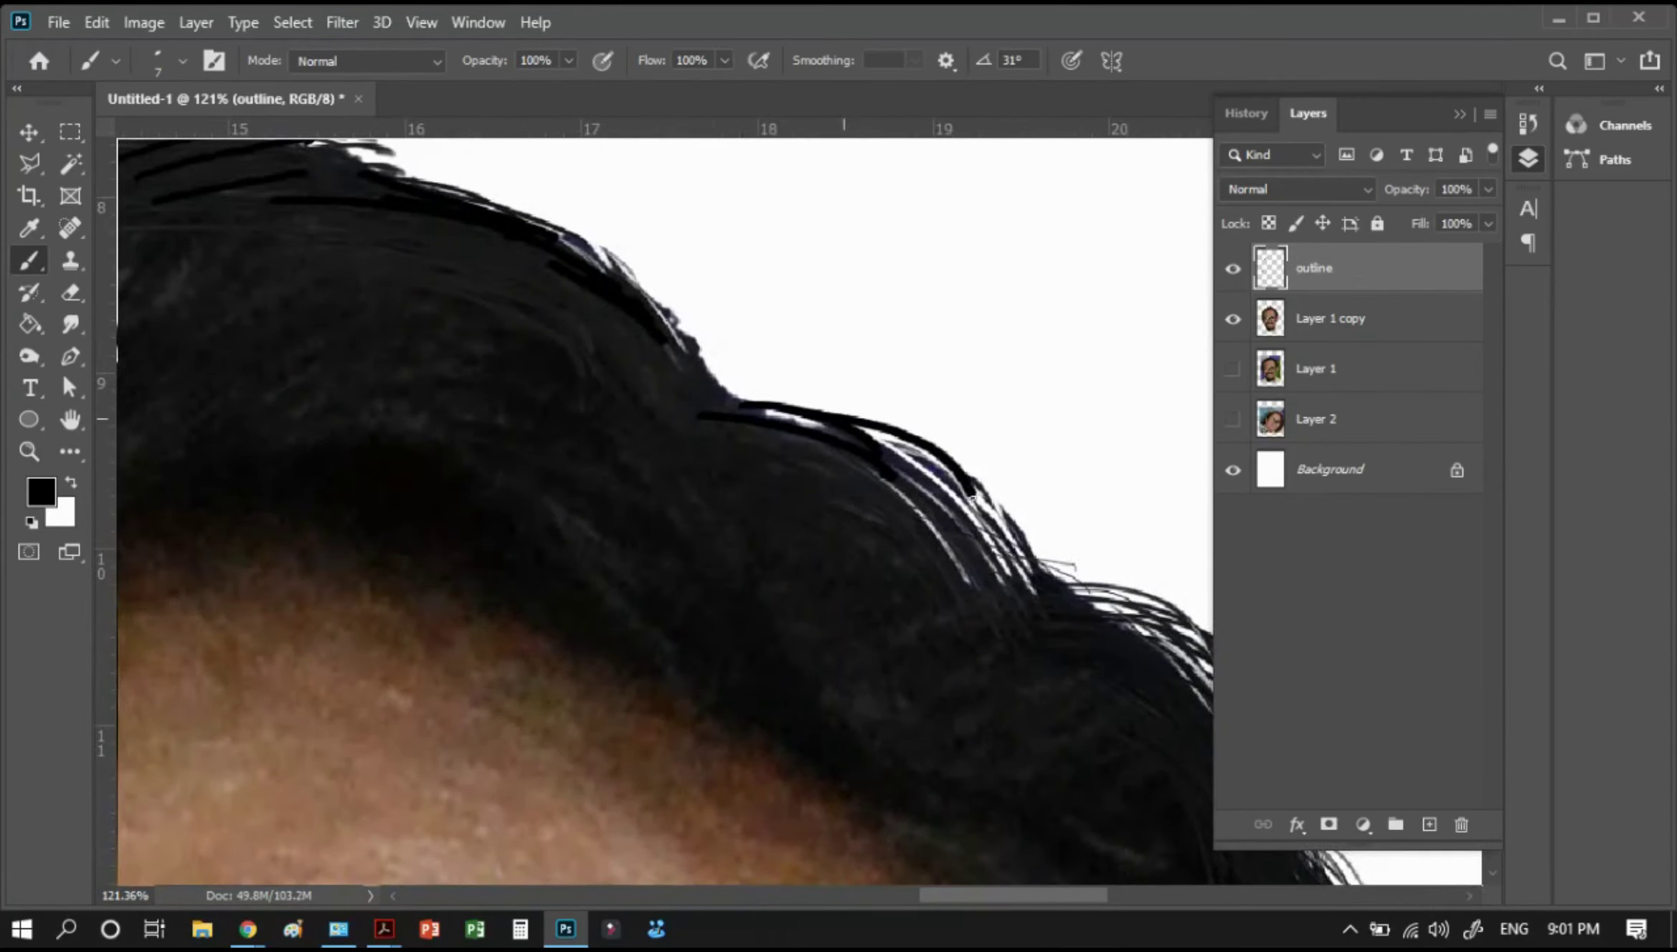
{"action": "mouse_move", "coordinate": [890, 466]}
{"action": "left_mouse_down"}
{"action": "mouse_move", "coordinate": [1007, 563]}
{"action": "mouse_move", "coordinate": [930, 496]}
{"action": "mouse_move", "coordinate": [1008, 542]}
{"action": "mouse_move", "coordinate": [709, 279]}
{"action": "mouse_move", "coordinate": [918, 359]}
{"action": "left_mouse_up"}
{"action": "left_click_drag", "start_coordinate": [782, 363], "coordinate": [993, 470]}
{"action": "mouse_move", "coordinate": [835, 390]}
{"action": "left_mouse_down"}
{"action": "mouse_move", "coordinate": [986, 520]}
{"action": "mouse_move", "coordinate": [1004, 505]}
{"action": "mouse_move", "coordinate": [781, 272]}
{"action": "mouse_move", "coordinate": [929, 484]}
{"action": "left_mouse_up"}
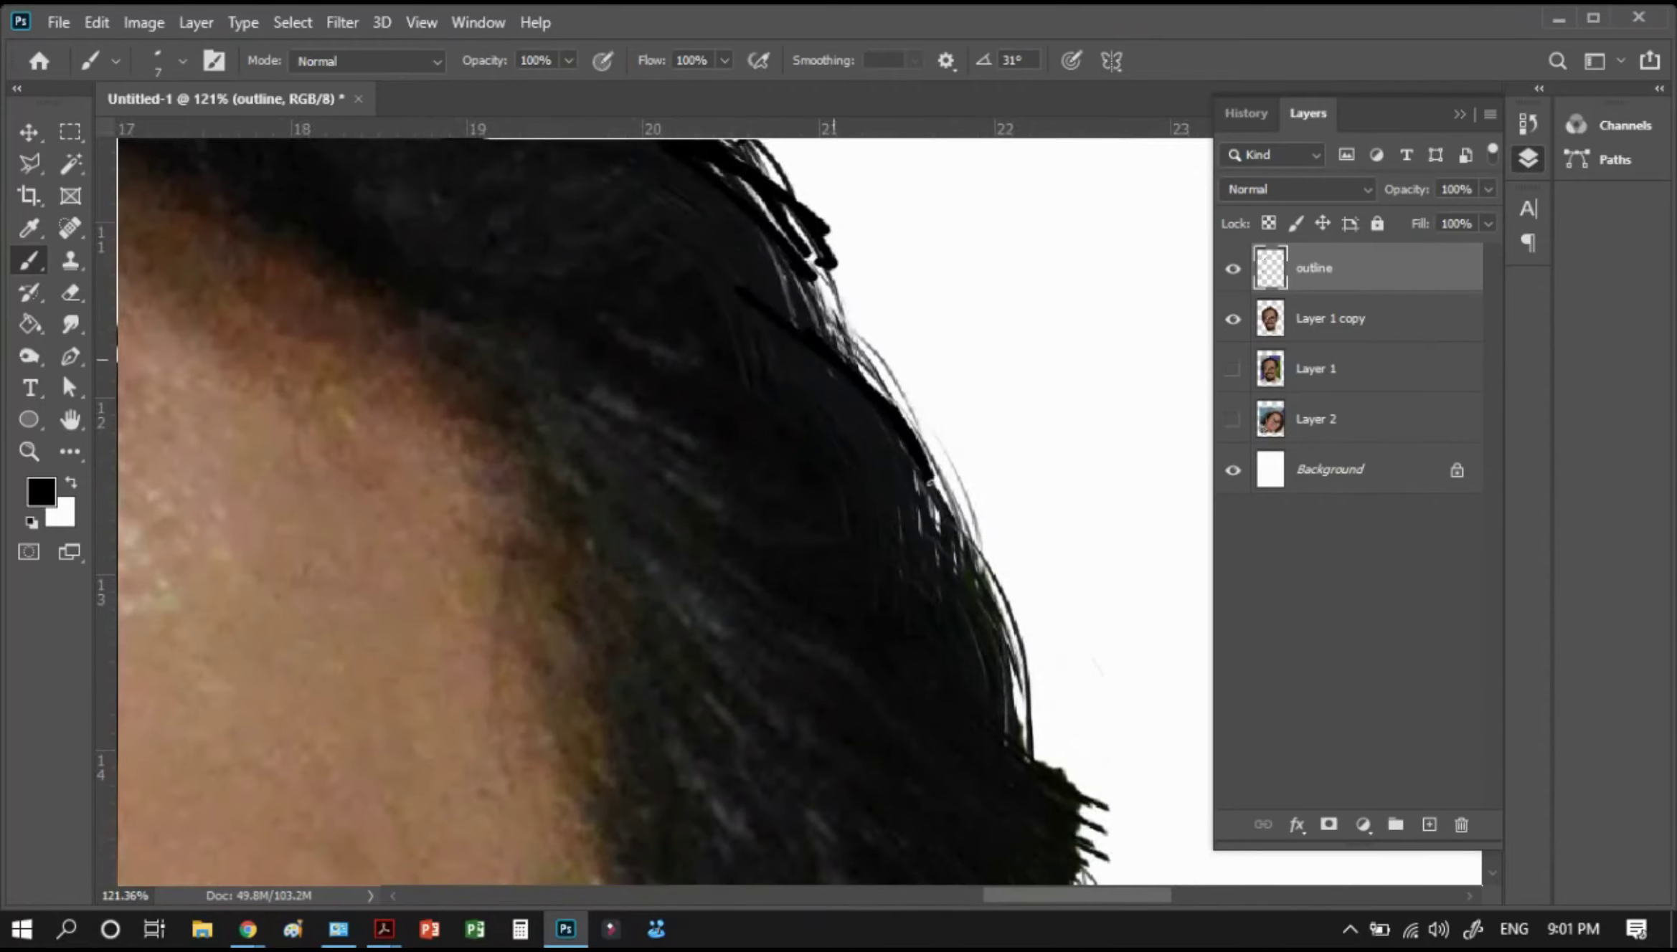
{"action": "left_click_drag", "start_coordinate": [764, 262], "coordinate": [916, 445]}
{"action": "left_click_drag", "start_coordinate": [832, 300], "coordinate": [949, 518]}
{"action": "left_click_drag", "start_coordinate": [875, 427], "coordinate": [957, 580]}
{"action": "mouse_move", "coordinate": [918, 484]}
{"action": "left_mouse_down"}
{"action": "mouse_move", "coordinate": [971, 614]}
{"action": "mouse_move", "coordinate": [760, 330]}
{"action": "left_mouse_up"}
{"action": "left_click_drag", "start_coordinate": [814, 280], "coordinate": [876, 431]}
{"action": "mouse_move", "coordinate": [850, 359]}
{"action": "left_mouse_down"}
{"action": "mouse_move", "coordinate": [861, 429]}
{"action": "mouse_move", "coordinate": [957, 527]}
{"action": "left_mouse_up"}
{"action": "mouse_move", "coordinate": [886, 578]}
{"action": "left_mouse_down"}
{"action": "mouse_move", "coordinate": [961, 627]}
{"action": "mouse_move", "coordinate": [794, 297]}
{"action": "mouse_move", "coordinate": [824, 490]}
{"action": "left_mouse_up"}
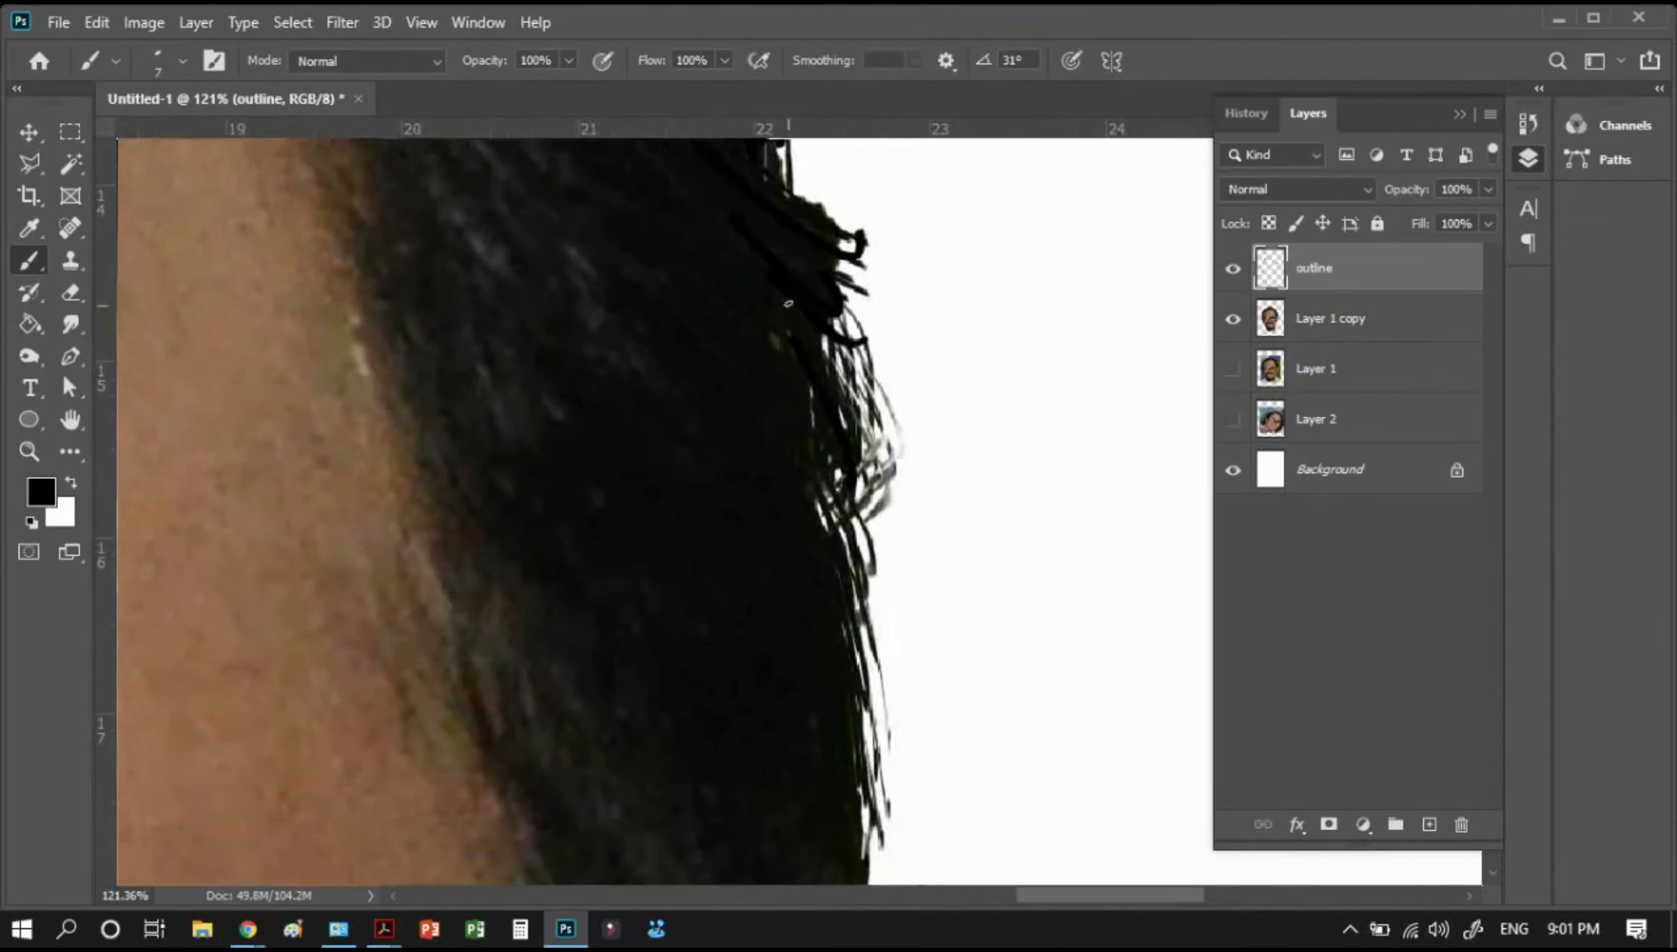
Continue strands down the right hair edge toward the ear
{"action": "left_click_drag", "start_coordinate": [807, 380], "coordinate": [823, 511]}
{"action": "left_click_drag", "start_coordinate": [820, 333], "coordinate": [838, 518]}
{"action": "left_click_drag", "start_coordinate": [832, 365], "coordinate": [843, 495]}
{"action": "left_click_drag", "start_coordinate": [772, 339], "coordinate": [789, 459]}
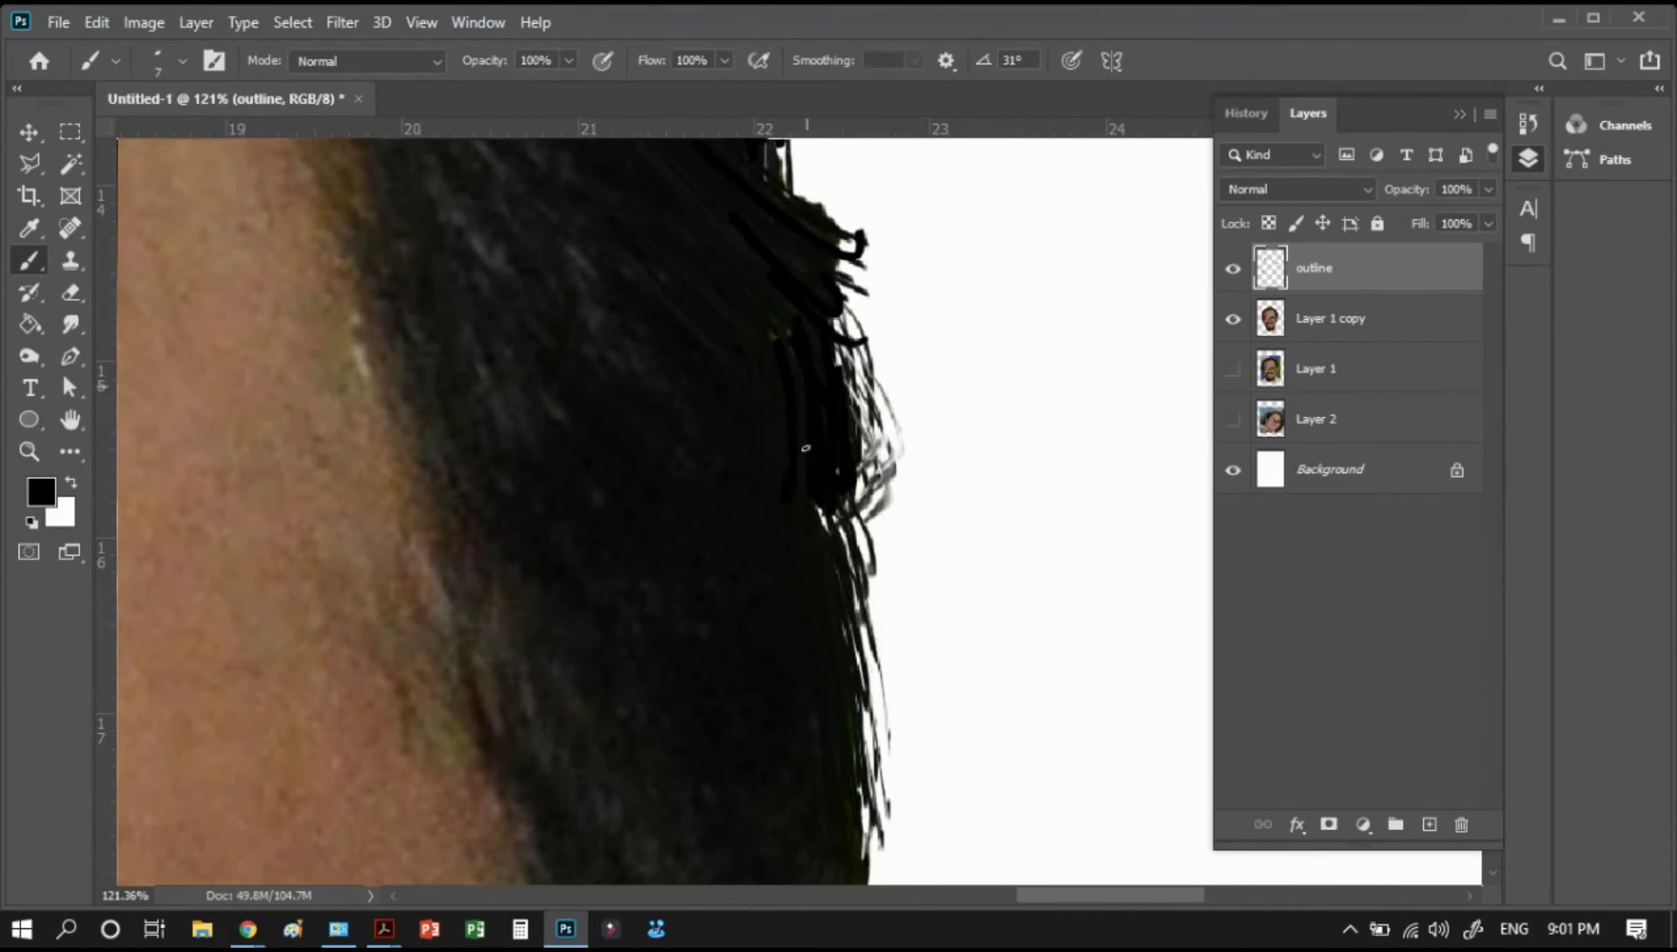
{"action": "left_click_drag", "start_coordinate": [804, 396], "coordinate": [846, 624]}
{"action": "left_click_drag", "start_coordinate": [780, 383], "coordinate": [775, 212]}
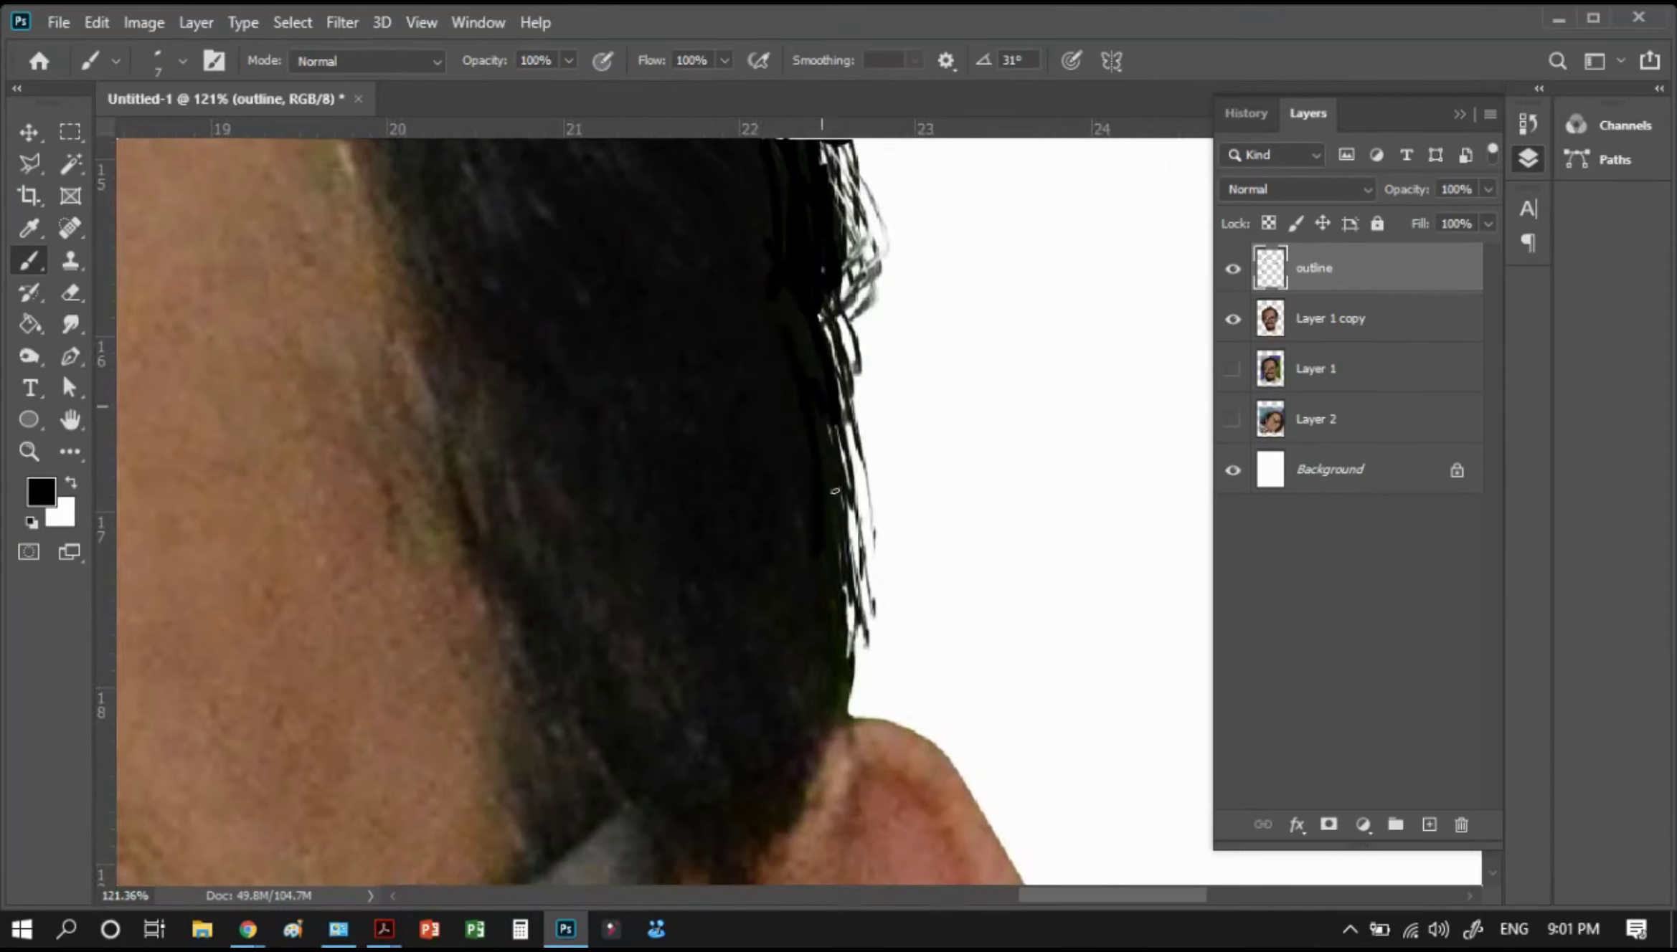
{"action": "left_click_drag", "start_coordinate": [828, 416], "coordinate": [835, 566]}
{"action": "mouse_move", "coordinate": [840, 495]}
{"action": "left_mouse_down"}
{"action": "mouse_move", "coordinate": [817, 644]}
{"action": "mouse_move", "coordinate": [770, 383]}
{"action": "left_mouse_up"}
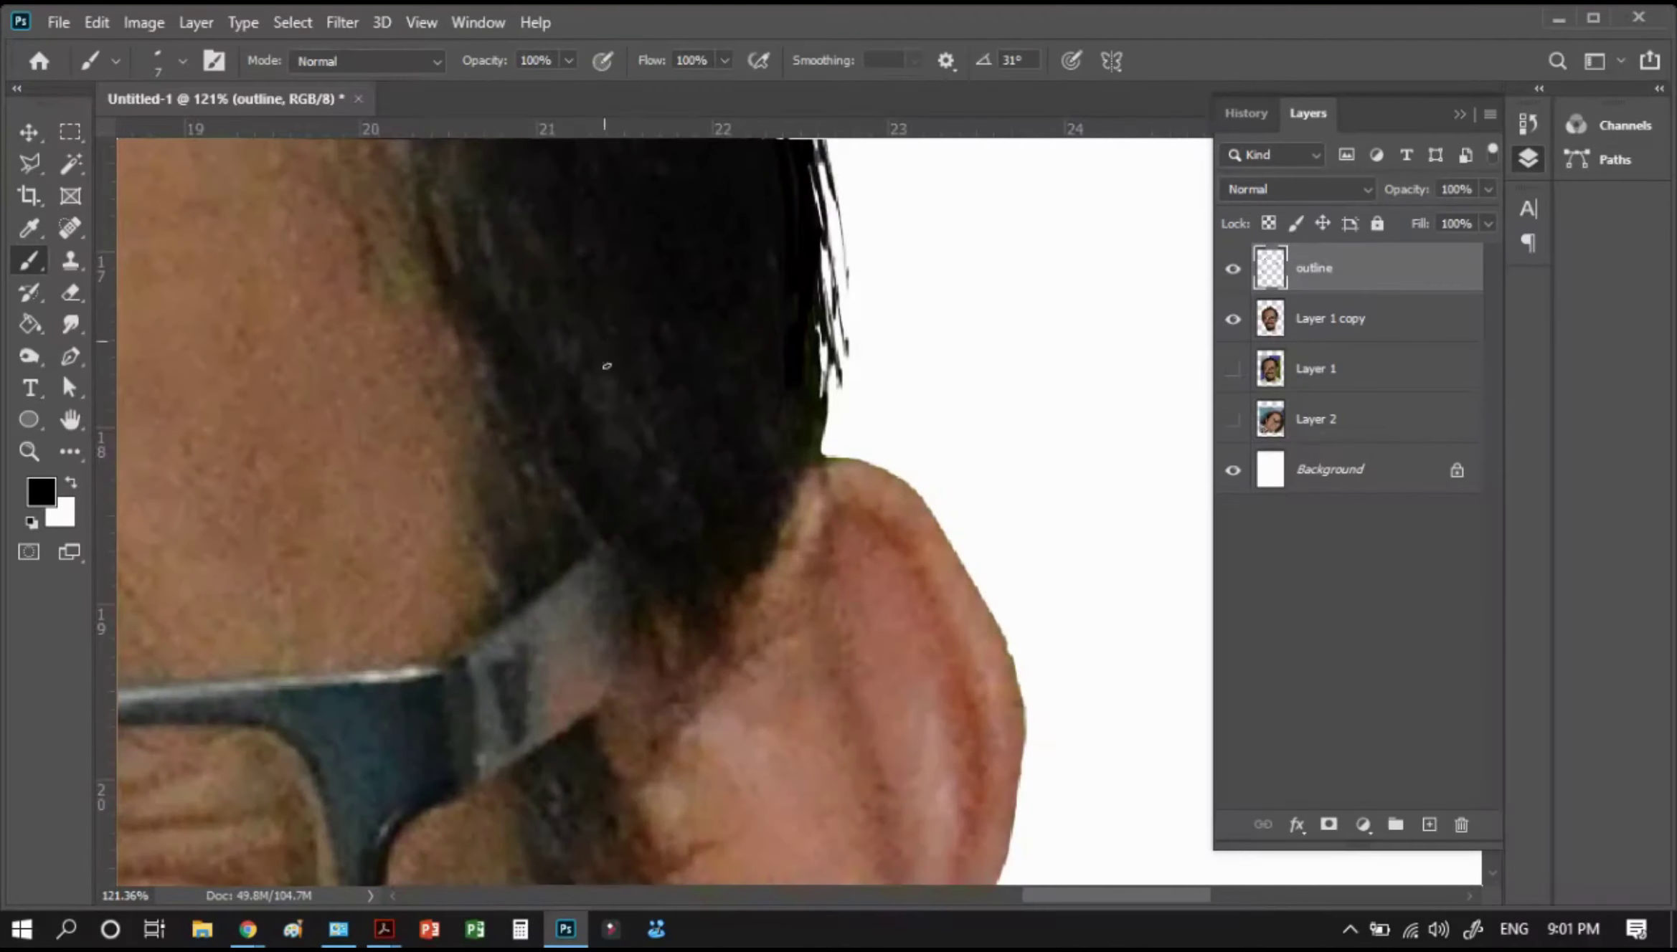
Paint curved hair strokes above the glasses arm near the ear
{"action": "mouse_move", "coordinate": [605, 356]}
{"action": "left_mouse_down"}
{"action": "mouse_move", "coordinate": [678, 519]}
{"action": "mouse_move", "coordinate": [726, 577]}
{"action": "left_mouse_up"}
{"action": "mouse_move", "coordinate": [554, 376]}
{"action": "left_mouse_down"}
{"action": "mouse_move", "coordinate": [656, 552]}
{"action": "mouse_move", "coordinate": [645, 577]}
{"action": "left_mouse_up"}
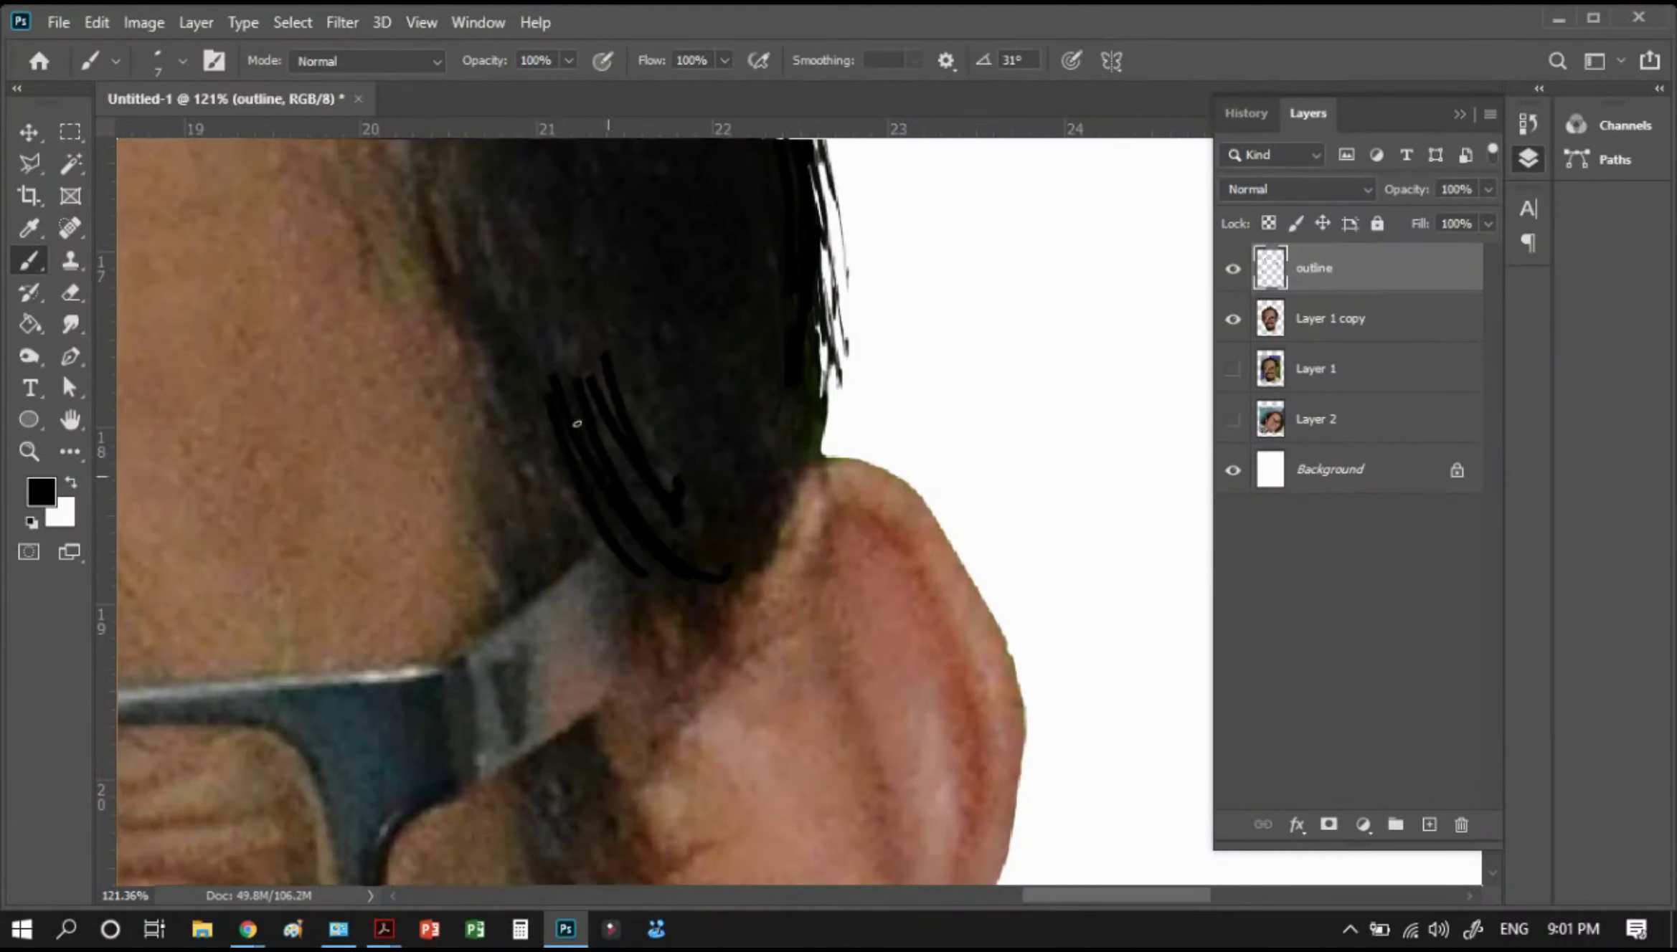
{"action": "left_click_drag", "start_coordinate": [553, 410], "coordinate": [606, 532]}
{"action": "mouse_move", "coordinate": [534, 466]}
{"action": "left_mouse_down"}
{"action": "mouse_move", "coordinate": [624, 574]}
{"action": "mouse_move", "coordinate": [750, 616]}
{"action": "left_mouse_up"}
{"action": "left_click_drag", "start_coordinate": [766, 502], "coordinate": [739, 559]}
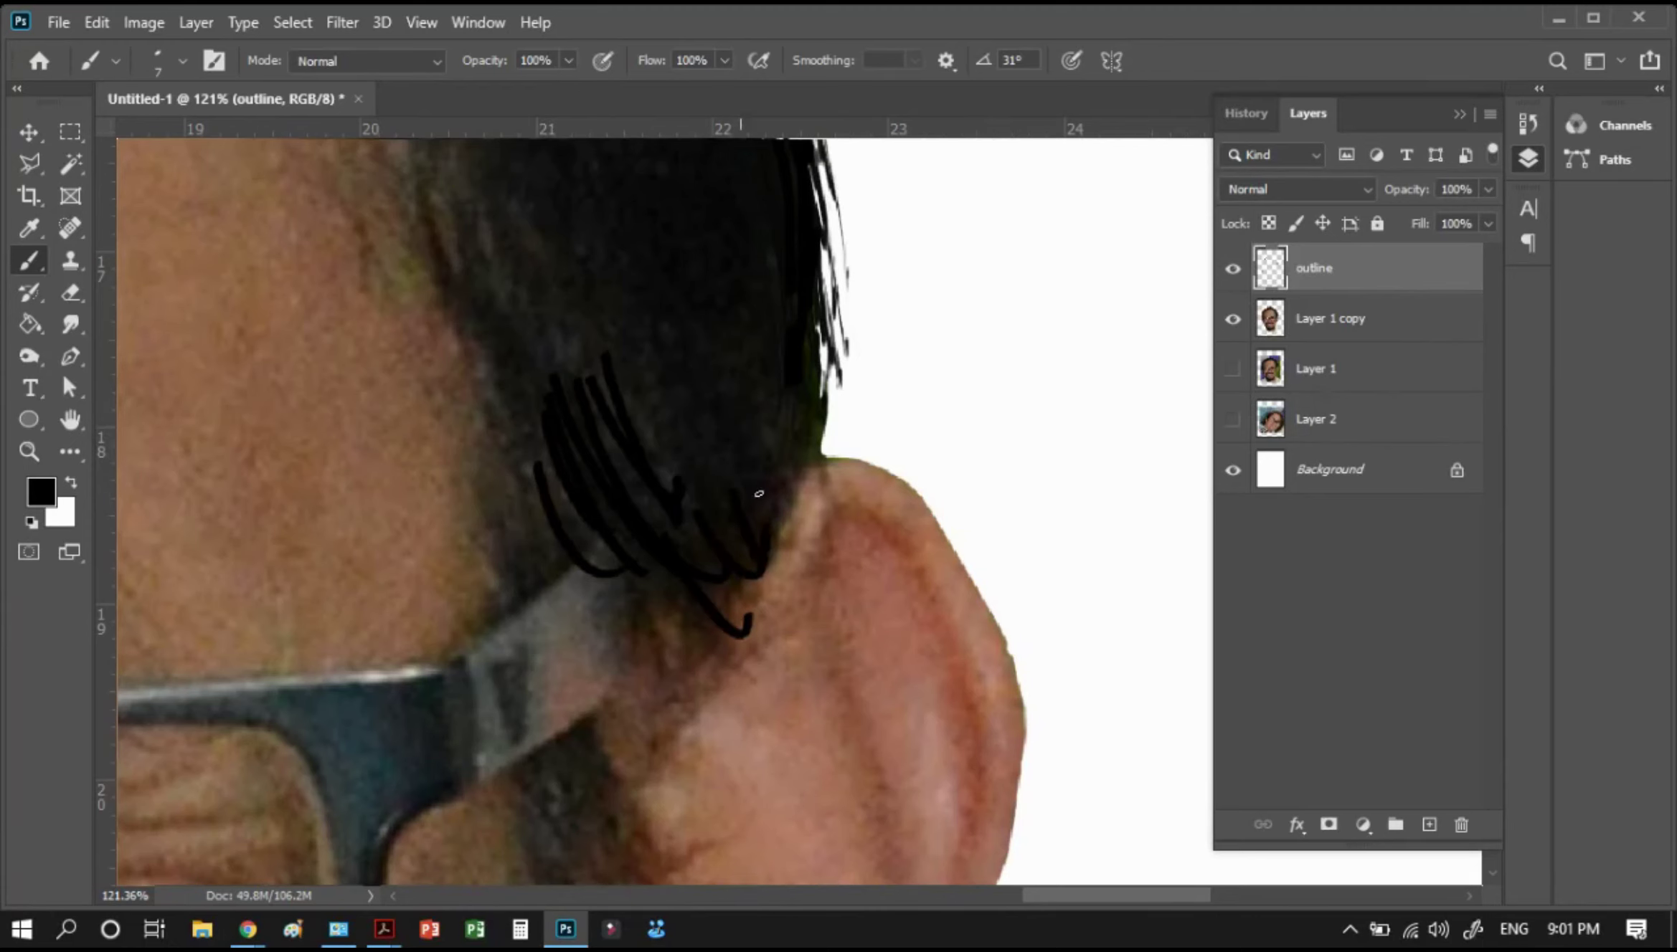
Trace a black line down the ear's outer edge
{"action": "left_click_drag", "start_coordinate": [816, 498], "coordinate": [730, 340]}
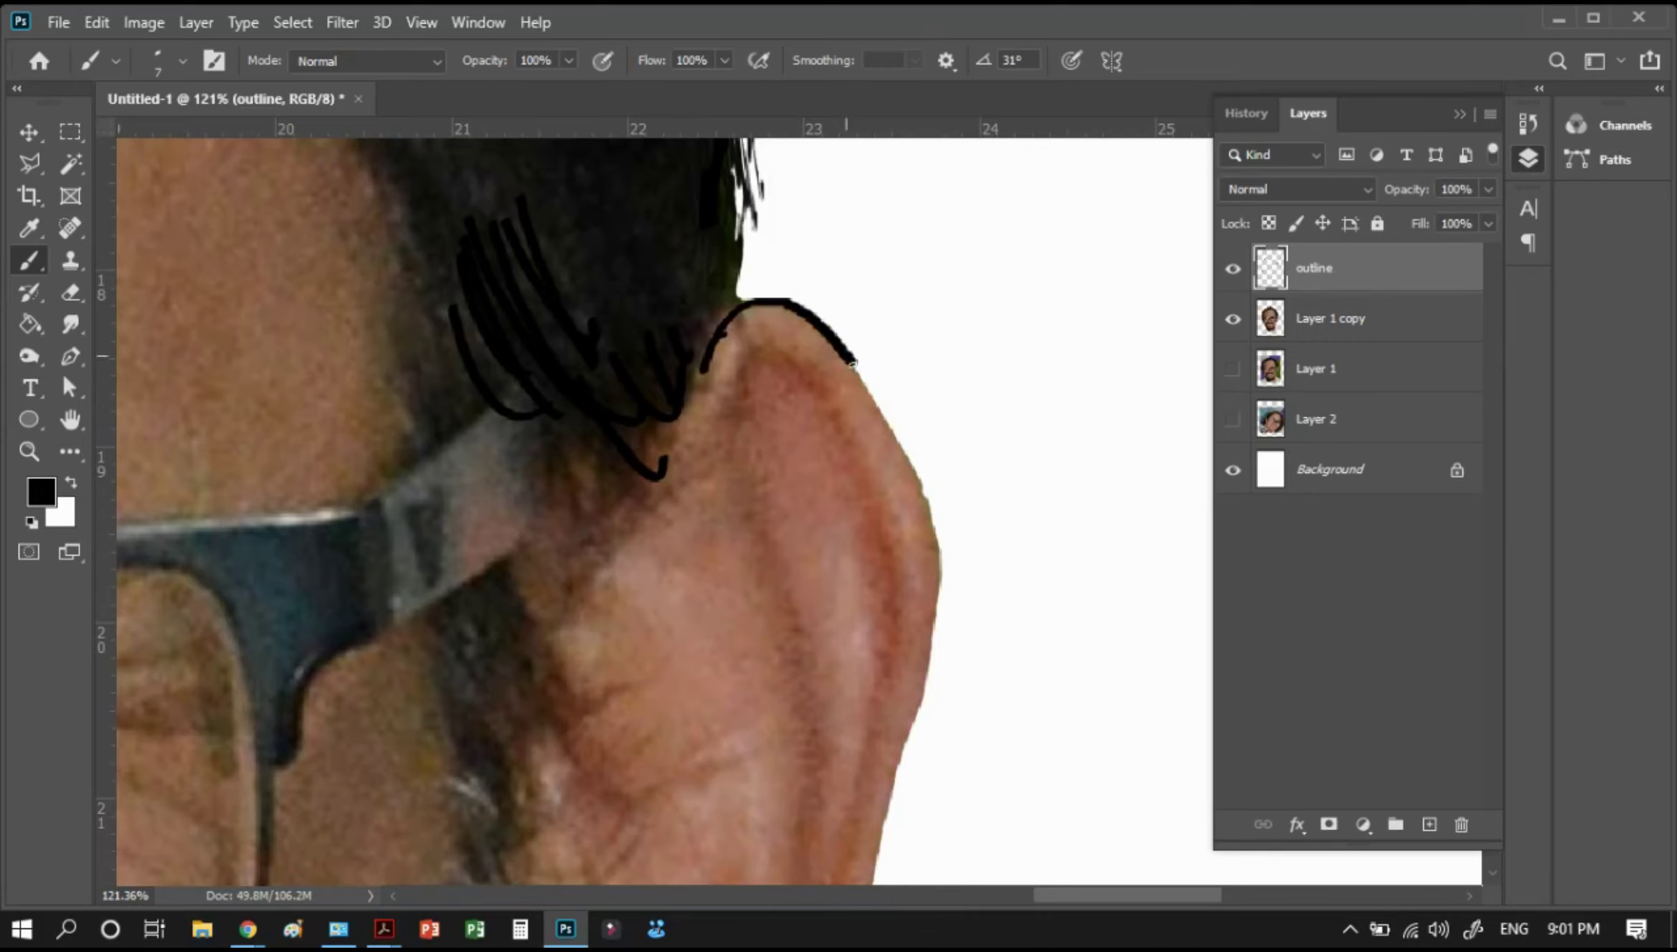
{"action": "mouse_move", "coordinate": [853, 364]}
{"action": "left_mouse_down"}
{"action": "mouse_move", "coordinate": [934, 597]}
{"action": "mouse_move", "coordinate": [928, 313]}
{"action": "mouse_move", "coordinate": [890, 474]}
{"action": "left_mouse_up"}
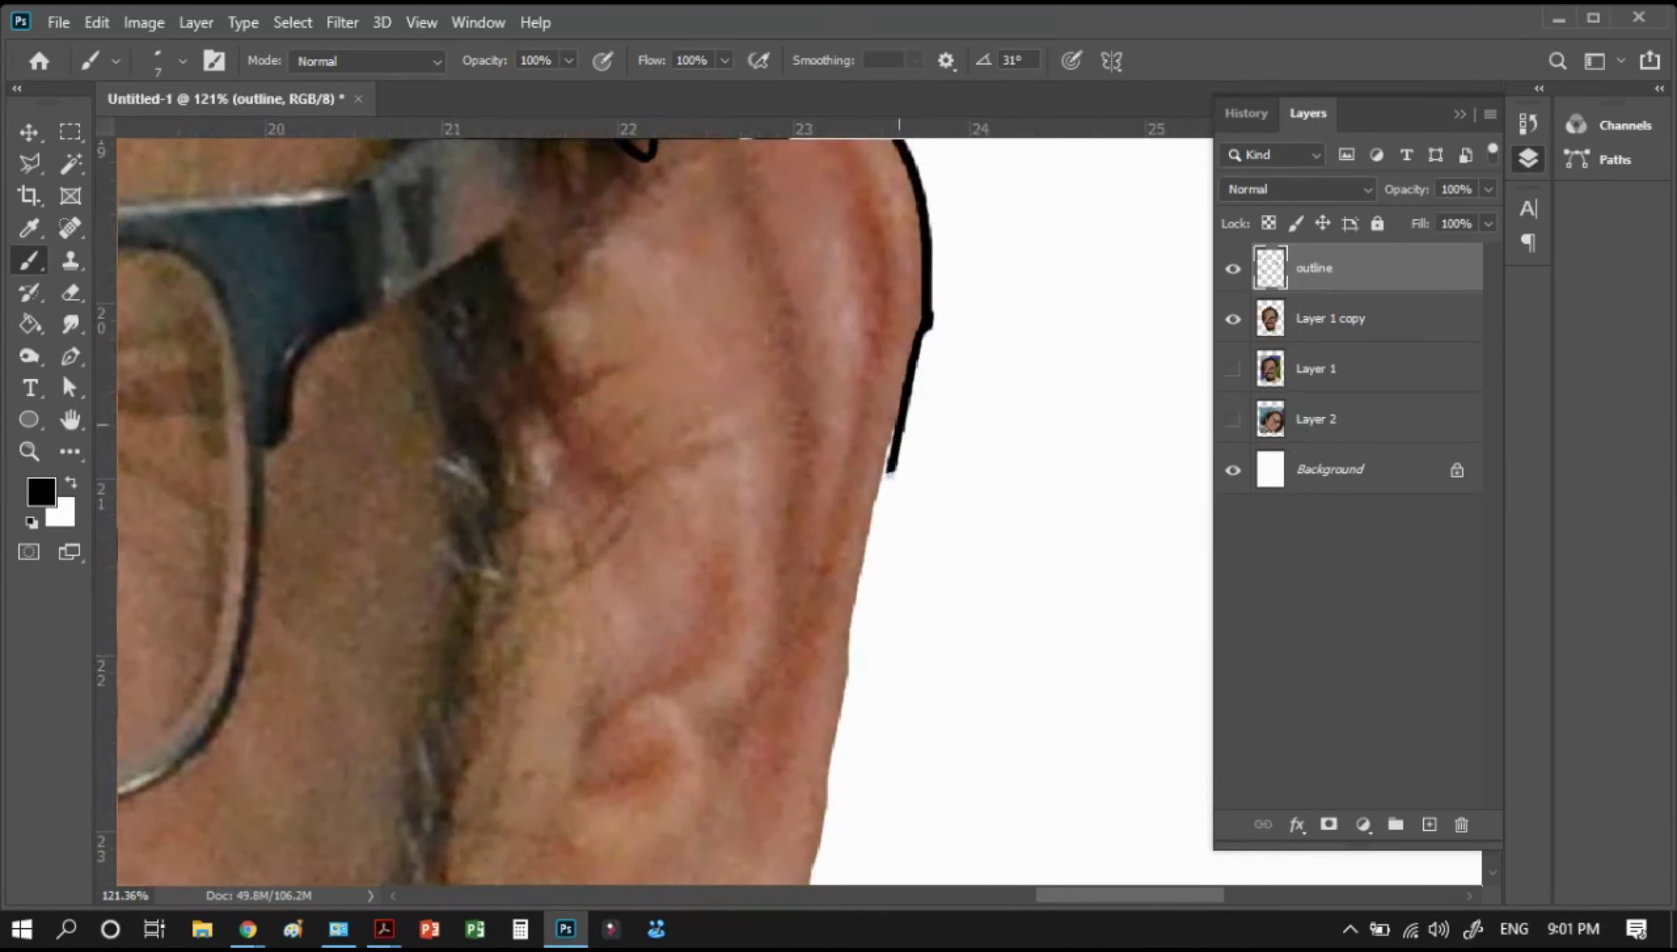
{"action": "left_click_drag", "start_coordinate": [874, 534], "coordinate": [834, 726]}
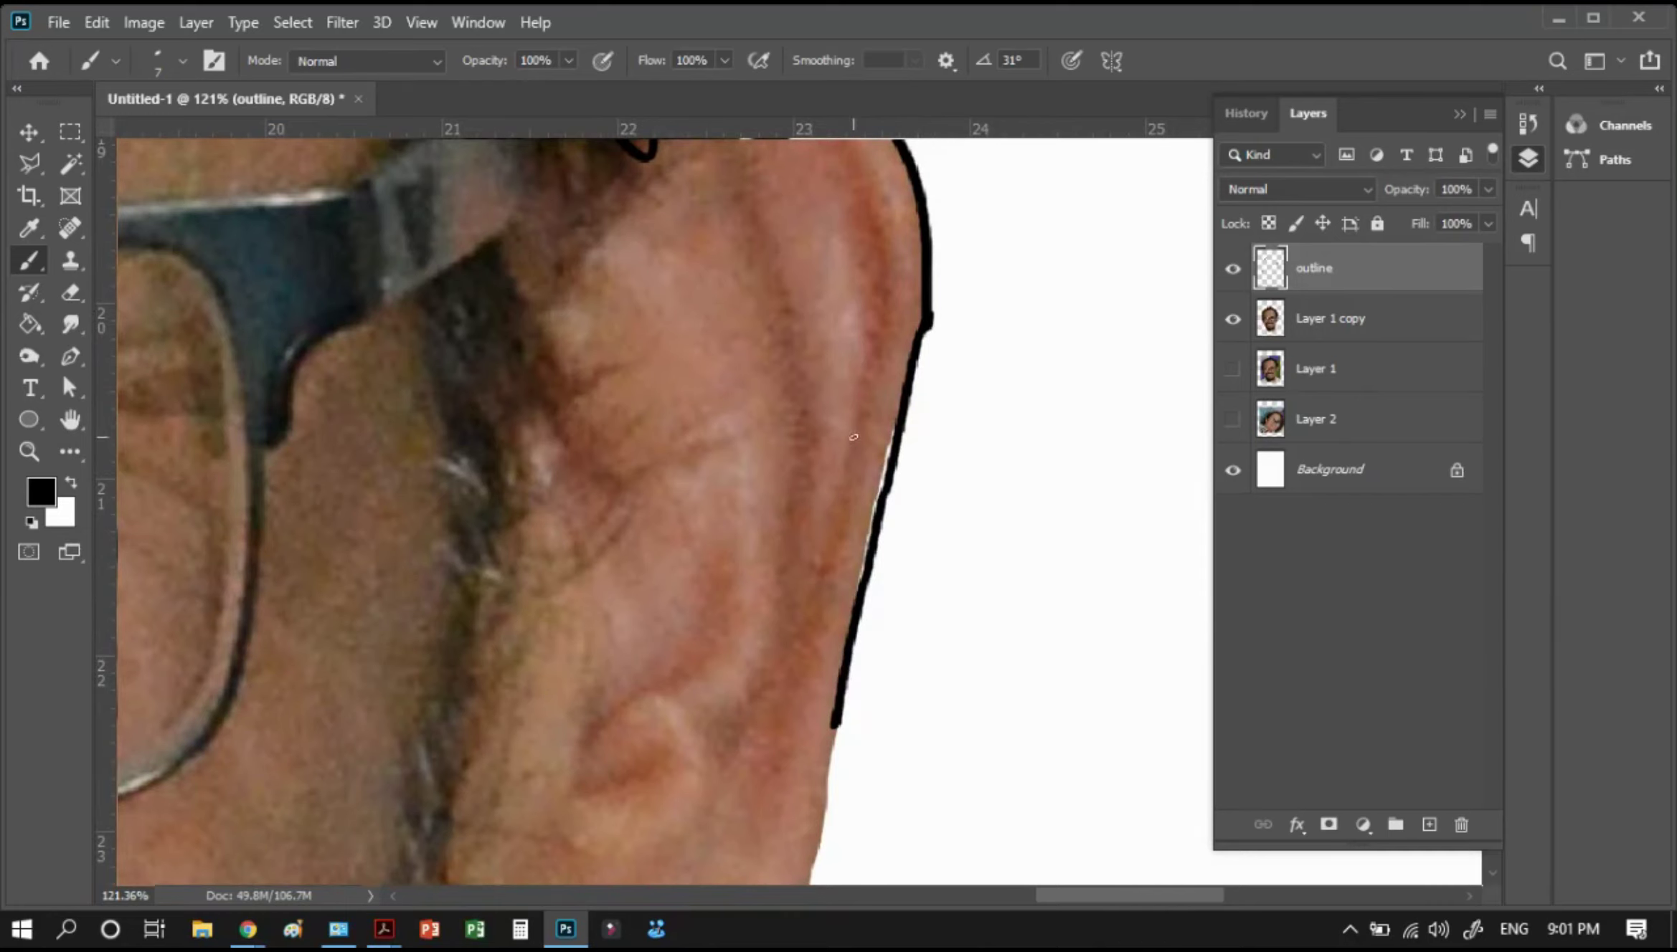
Briefly switch to the Eraser, zoom out, and return to the Brush
{"action": "key", "text": "e"}
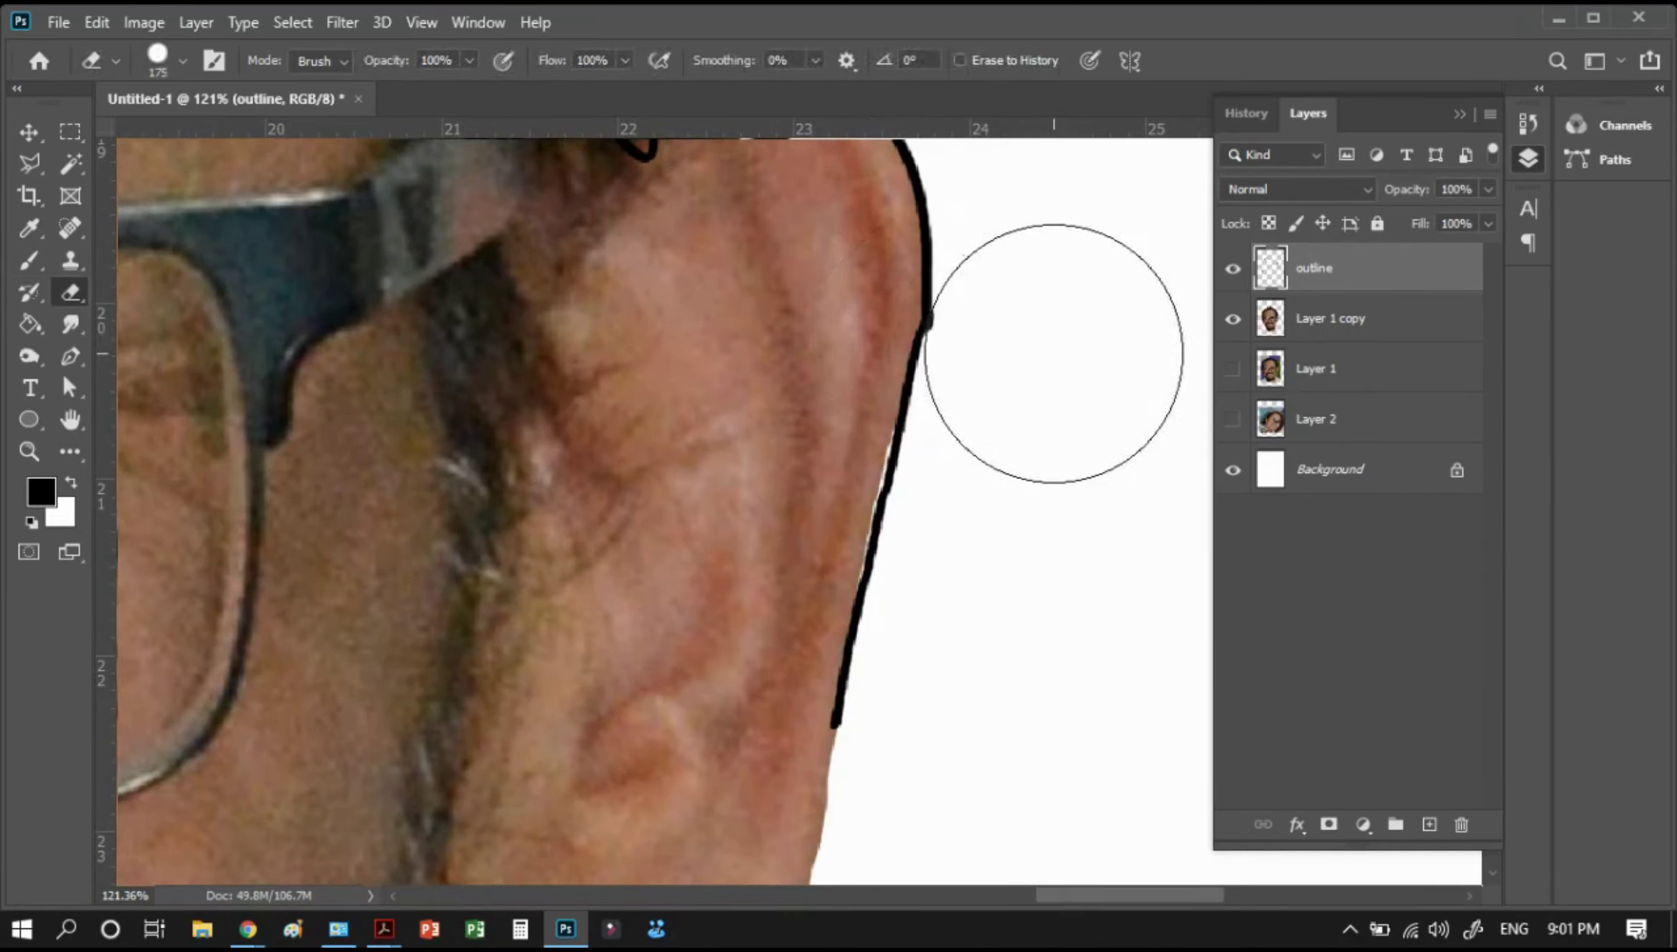
{"action": "scroll", "coordinate": [700, 281], "scroll_direction": "down", "scroll_amount": 5}
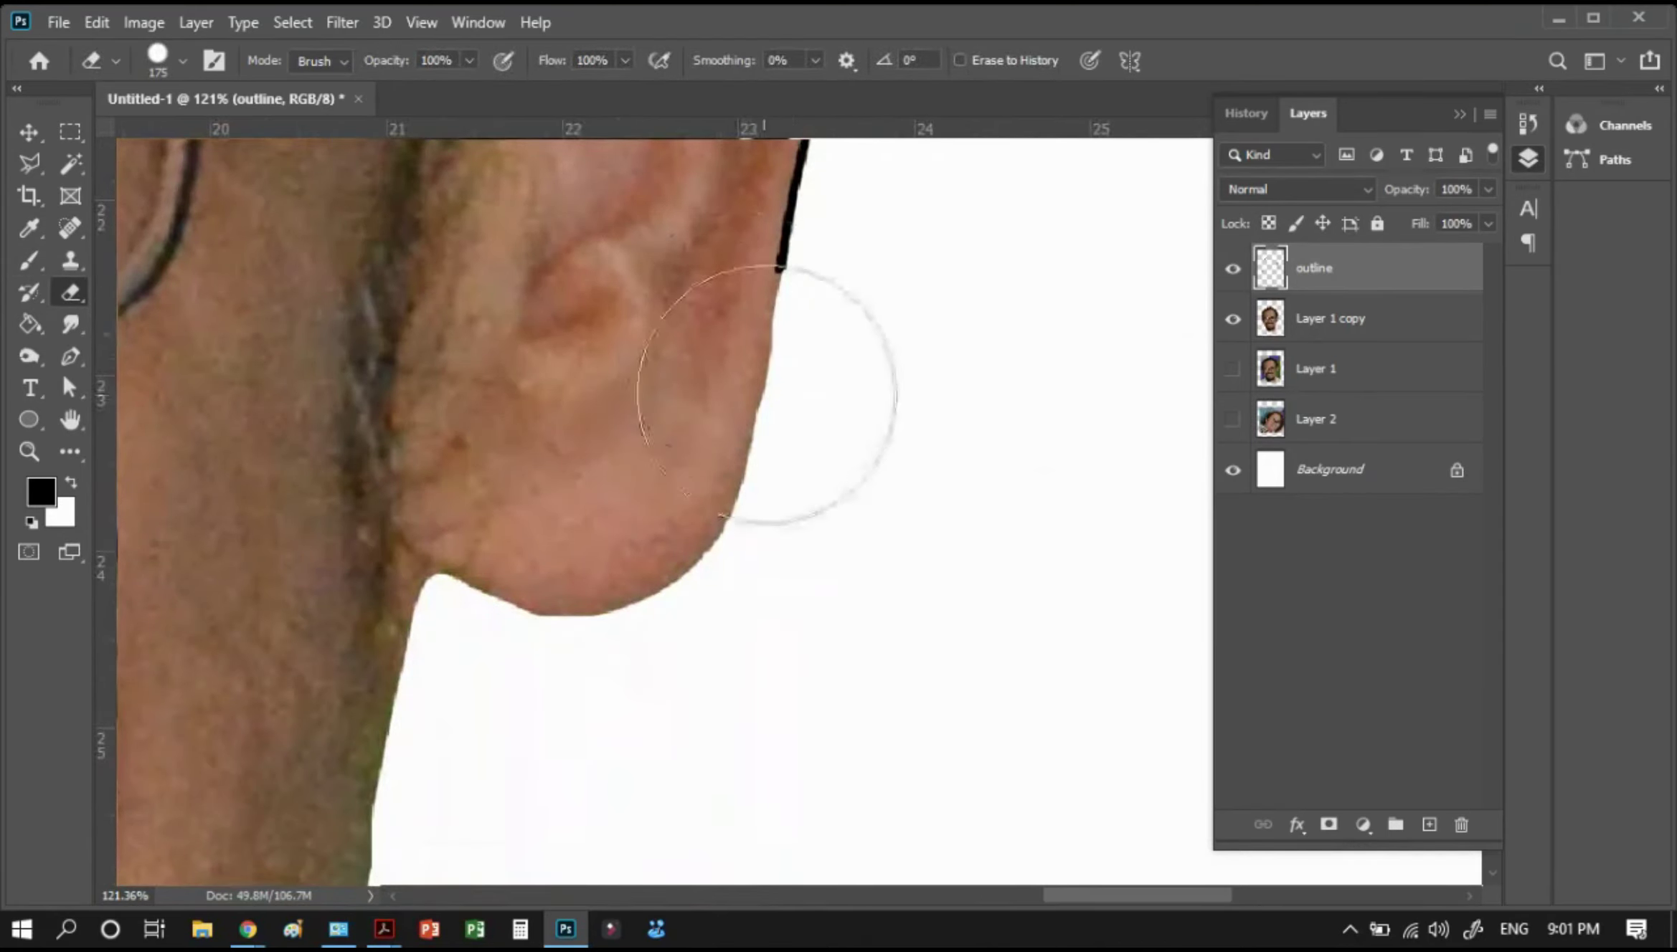
{"action": "key", "text": "b"}
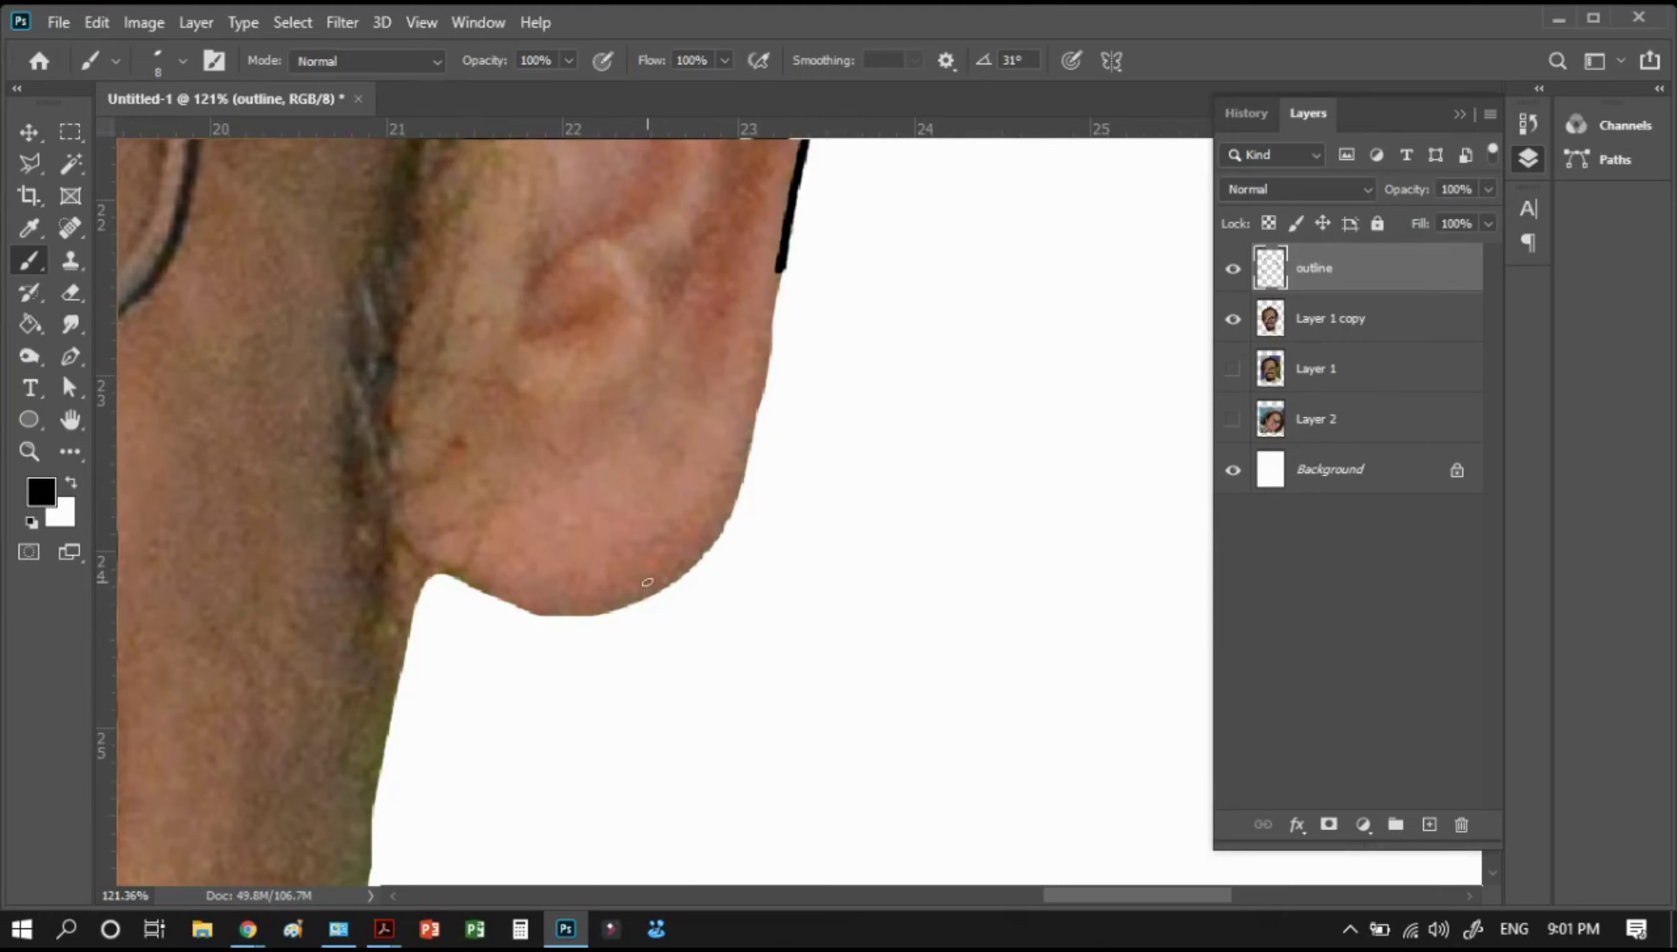
Start a Pen path at the ear line's end, curving around the earlobe to the neck
{"action": "key", "text": "p"}
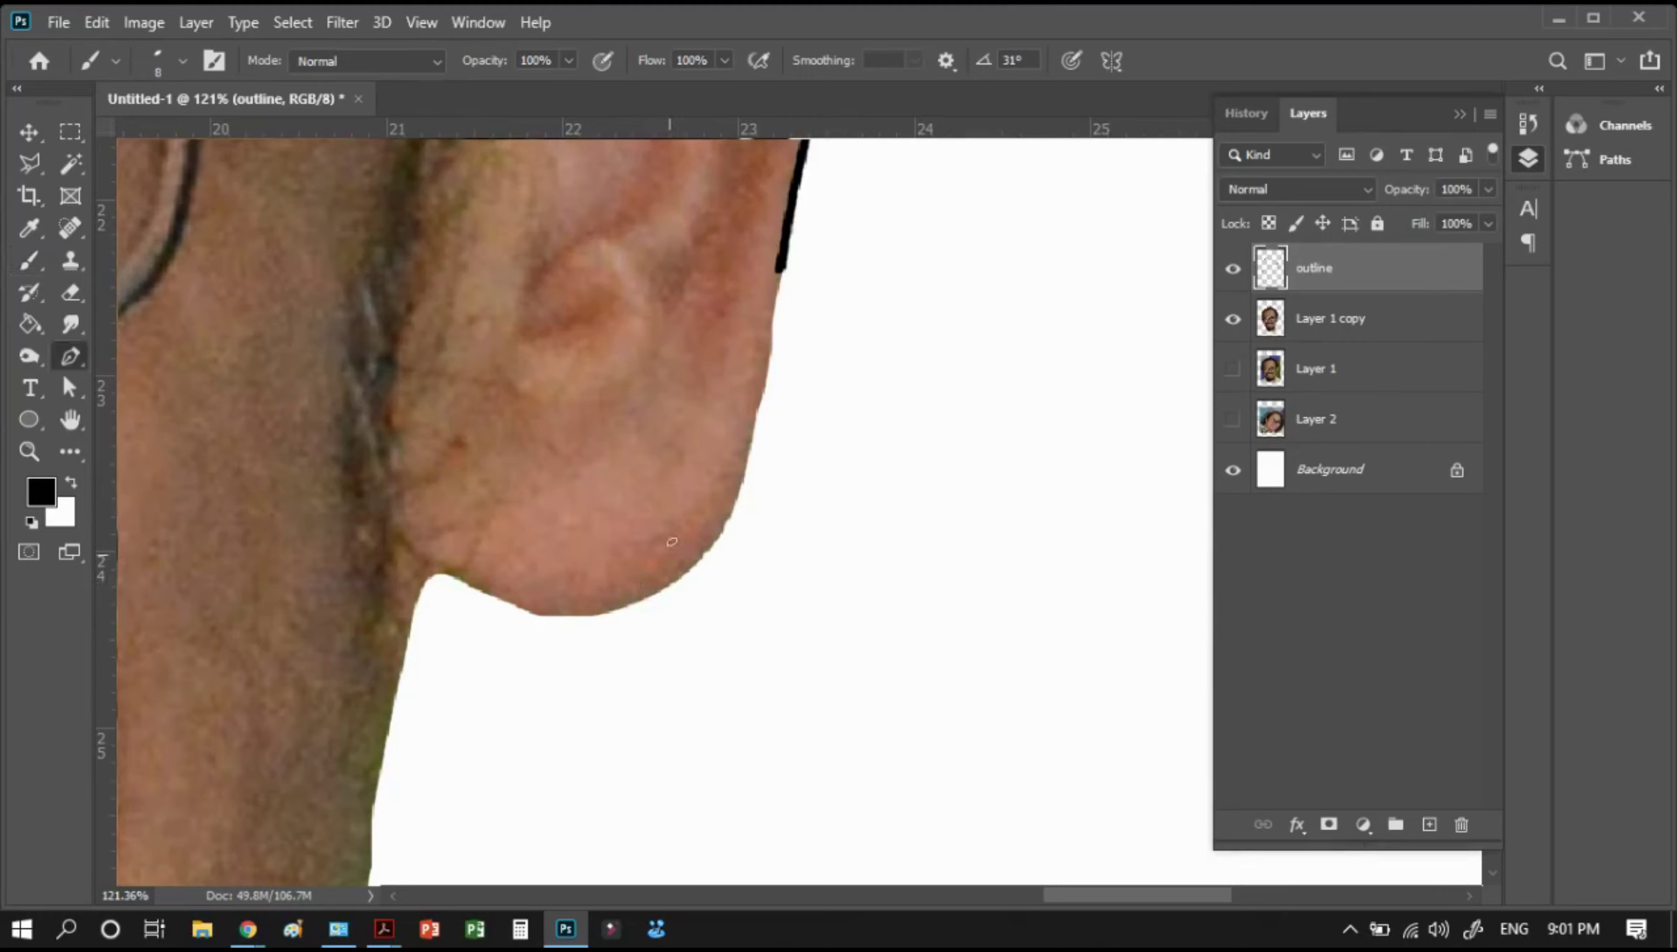
{"action": "left_click", "coordinate": [781, 268]}
{"action": "left_click_drag", "start_coordinate": [757, 419], "coordinate": [745, 486]}
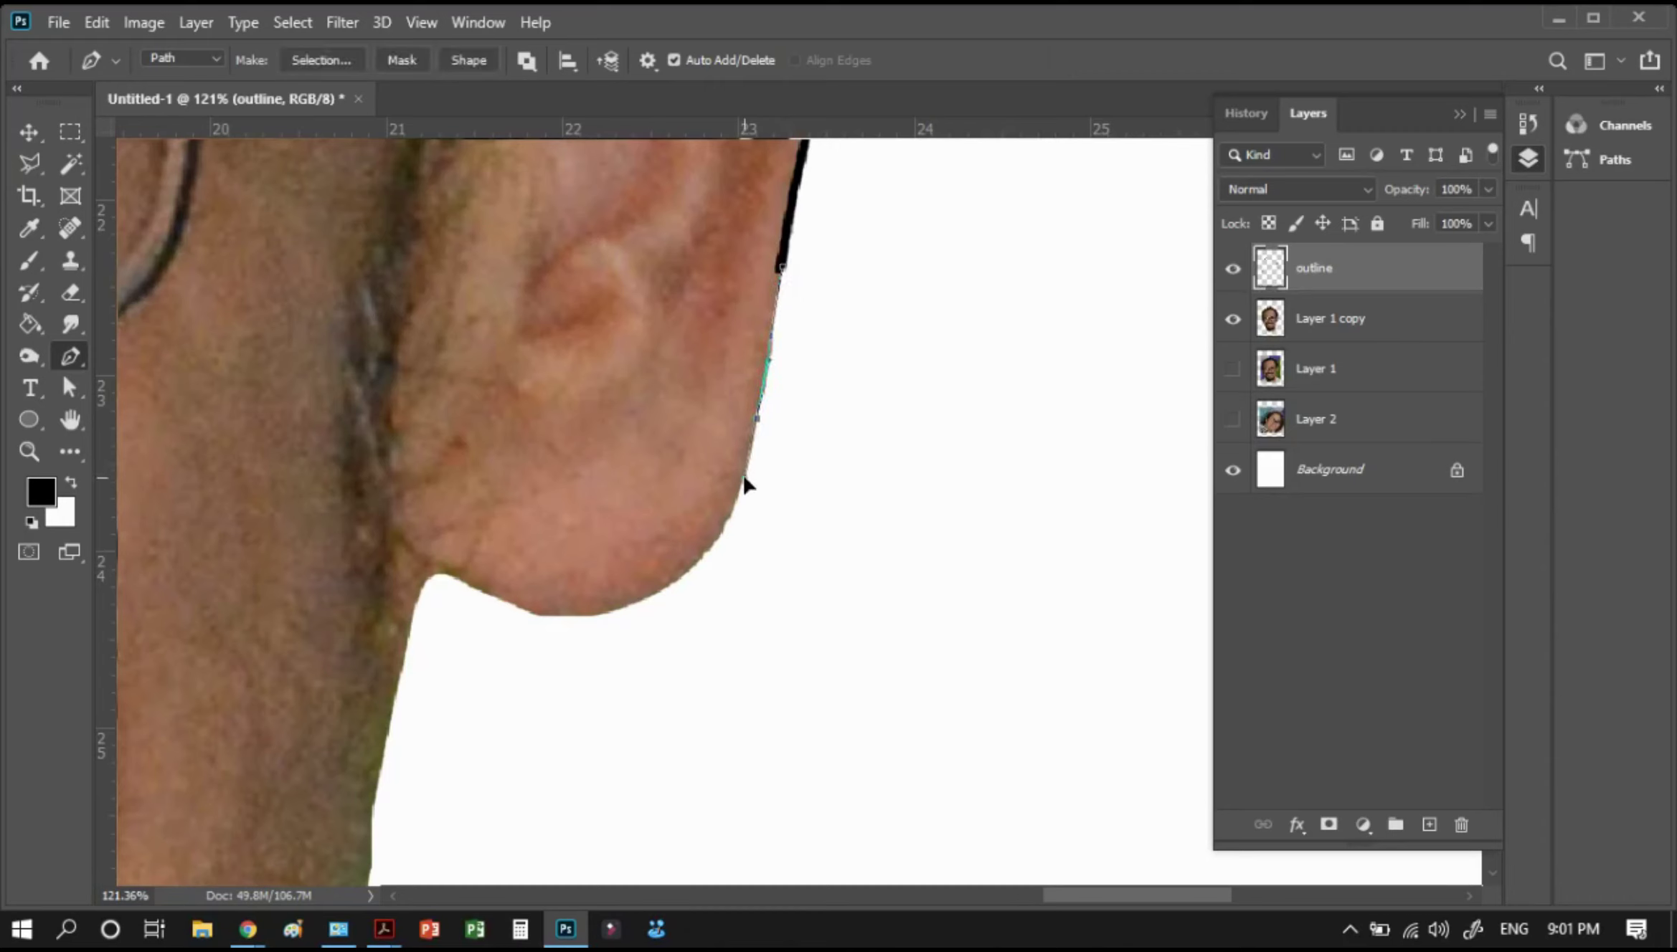
{"action": "mouse_move", "coordinate": [693, 566]}
{"action": "left_mouse_down"}
{"action": "mouse_move", "coordinate": [660, 595]}
{"action": "mouse_move", "coordinate": [537, 612]}
{"action": "left_mouse_up"}
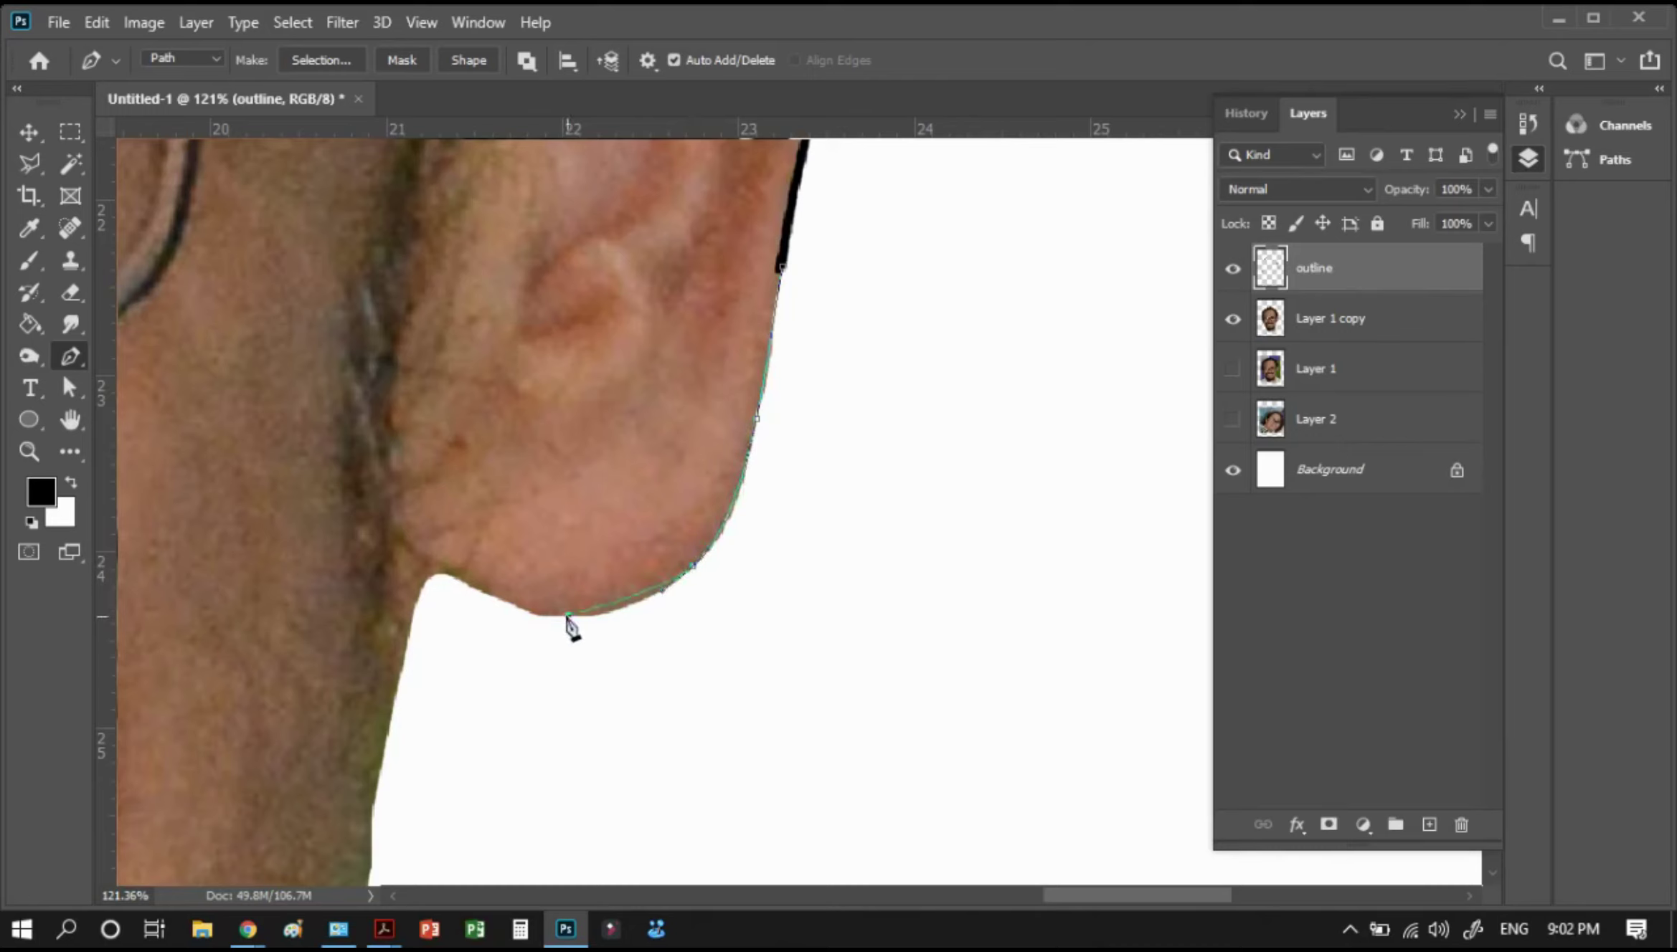
{"action": "left_click", "coordinate": [463, 583]}
{"action": "left_click", "coordinate": [423, 567]}
Continue the path with anchor points down the neck edge
{"action": "left_click", "coordinate": [391, 707]}
{"action": "left_click_drag", "start_coordinate": [394, 706], "coordinate": [449, 375]}
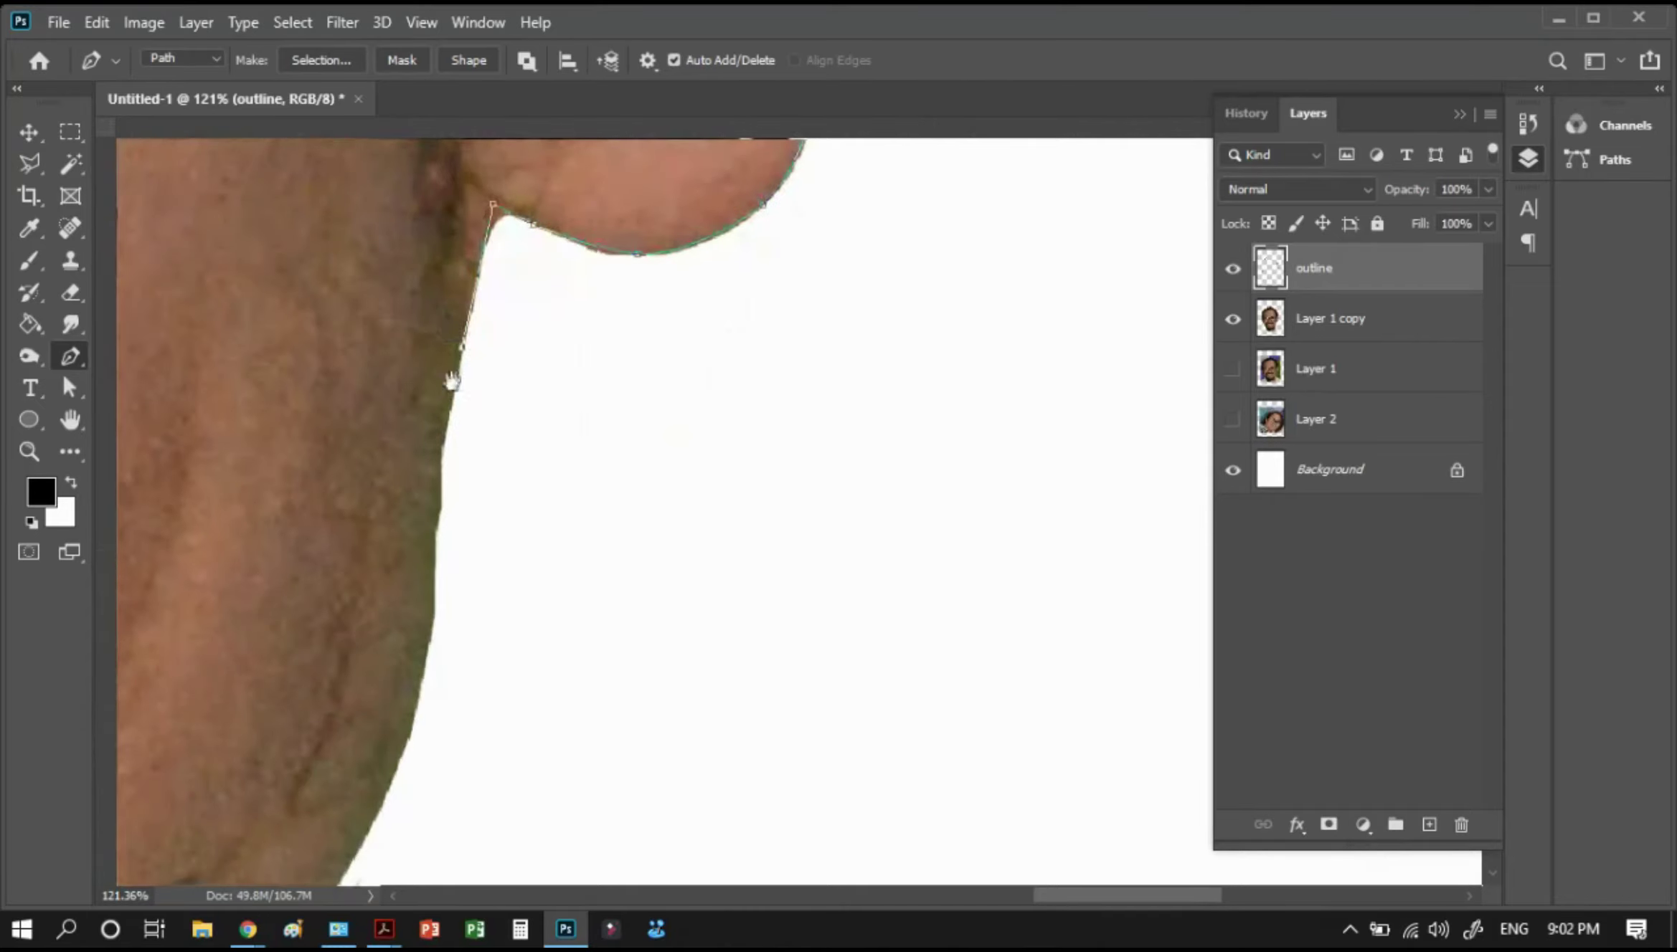
{"action": "left_click_drag", "start_coordinate": [441, 473], "coordinate": [439, 518]}
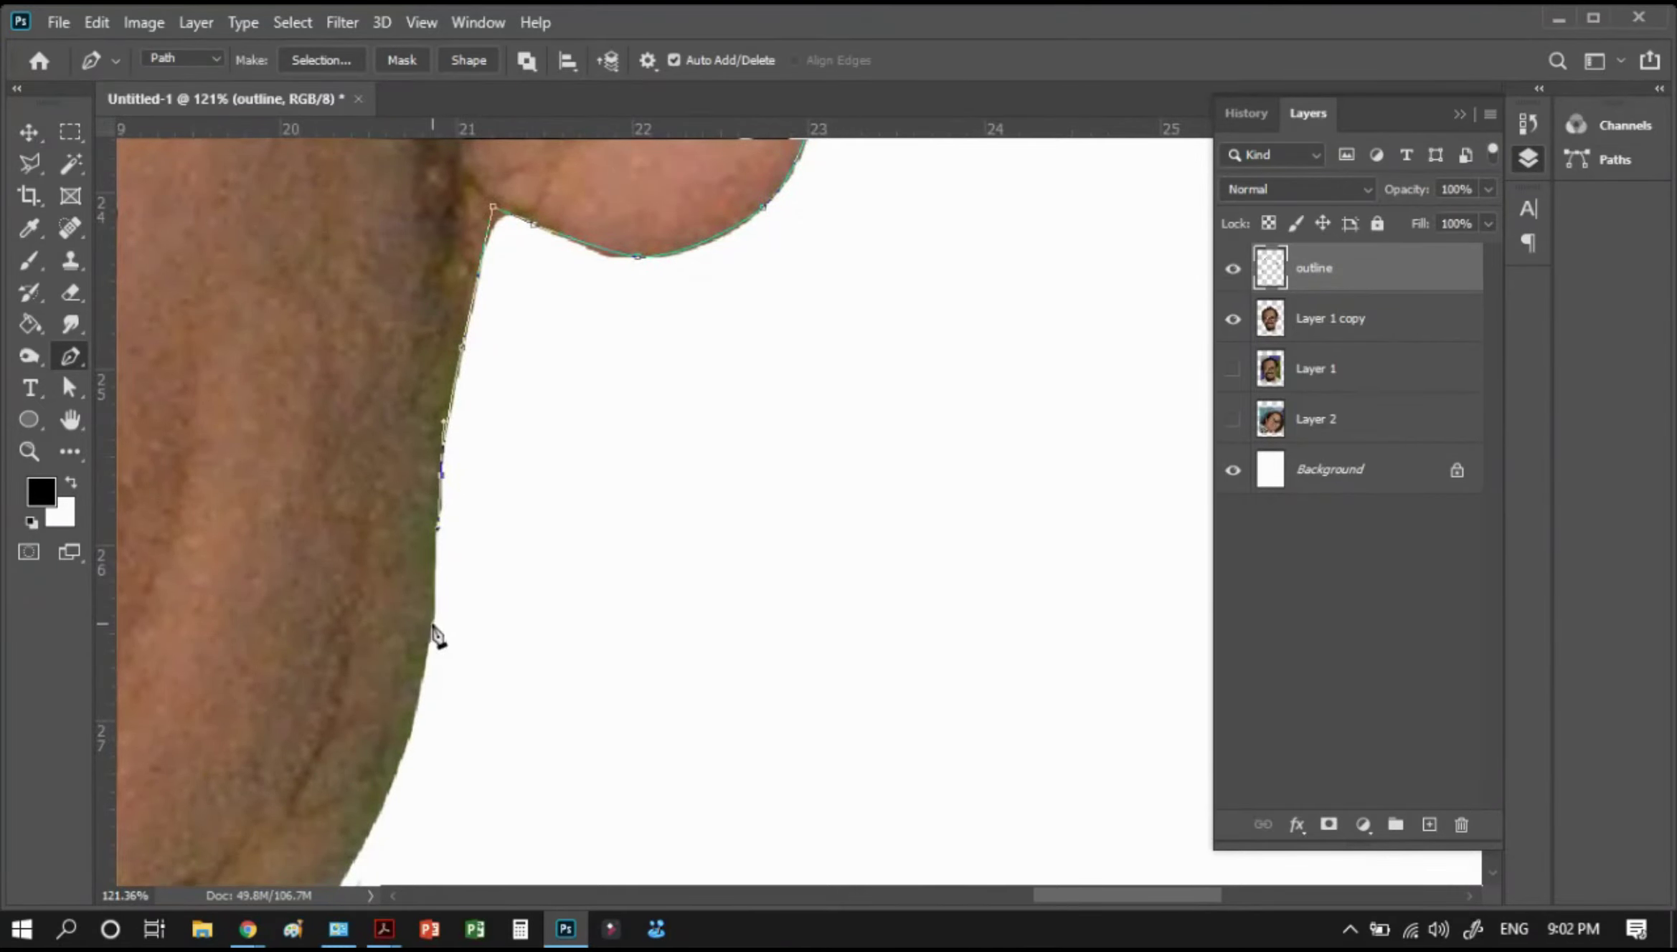
{"action": "left_click", "coordinate": [423, 693]}
{"action": "left_click_drag", "start_coordinate": [423, 693], "coordinate": [550, 386]}
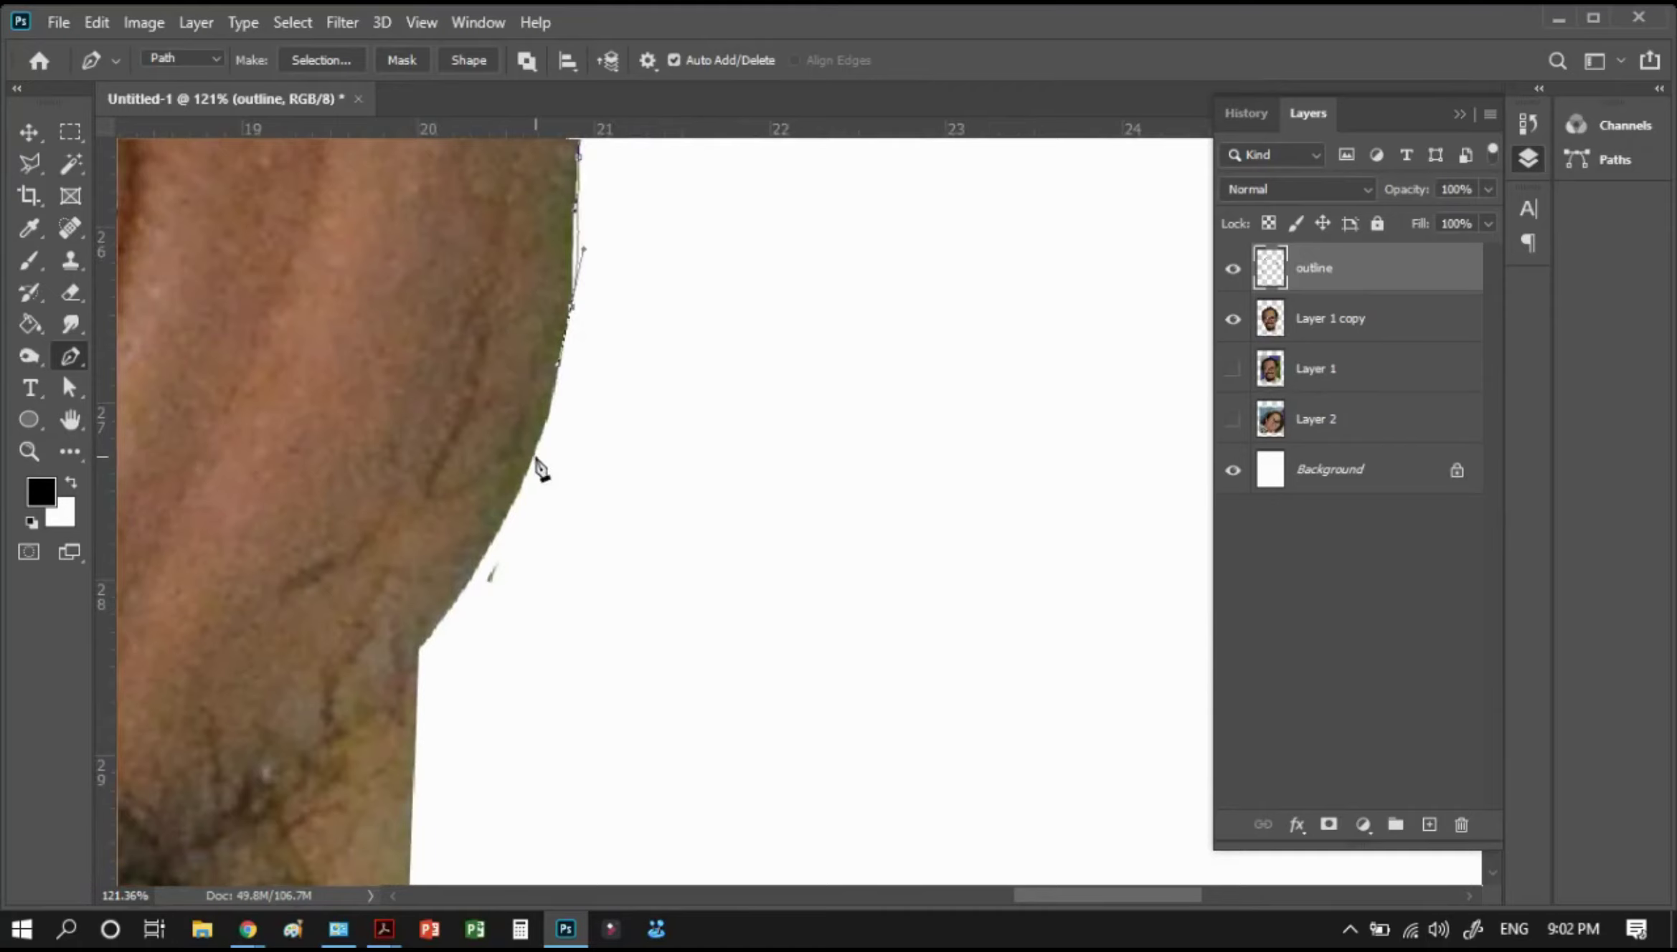
{"action": "left_click", "coordinate": [502, 531]}
{"action": "left_click", "coordinate": [420, 649]}
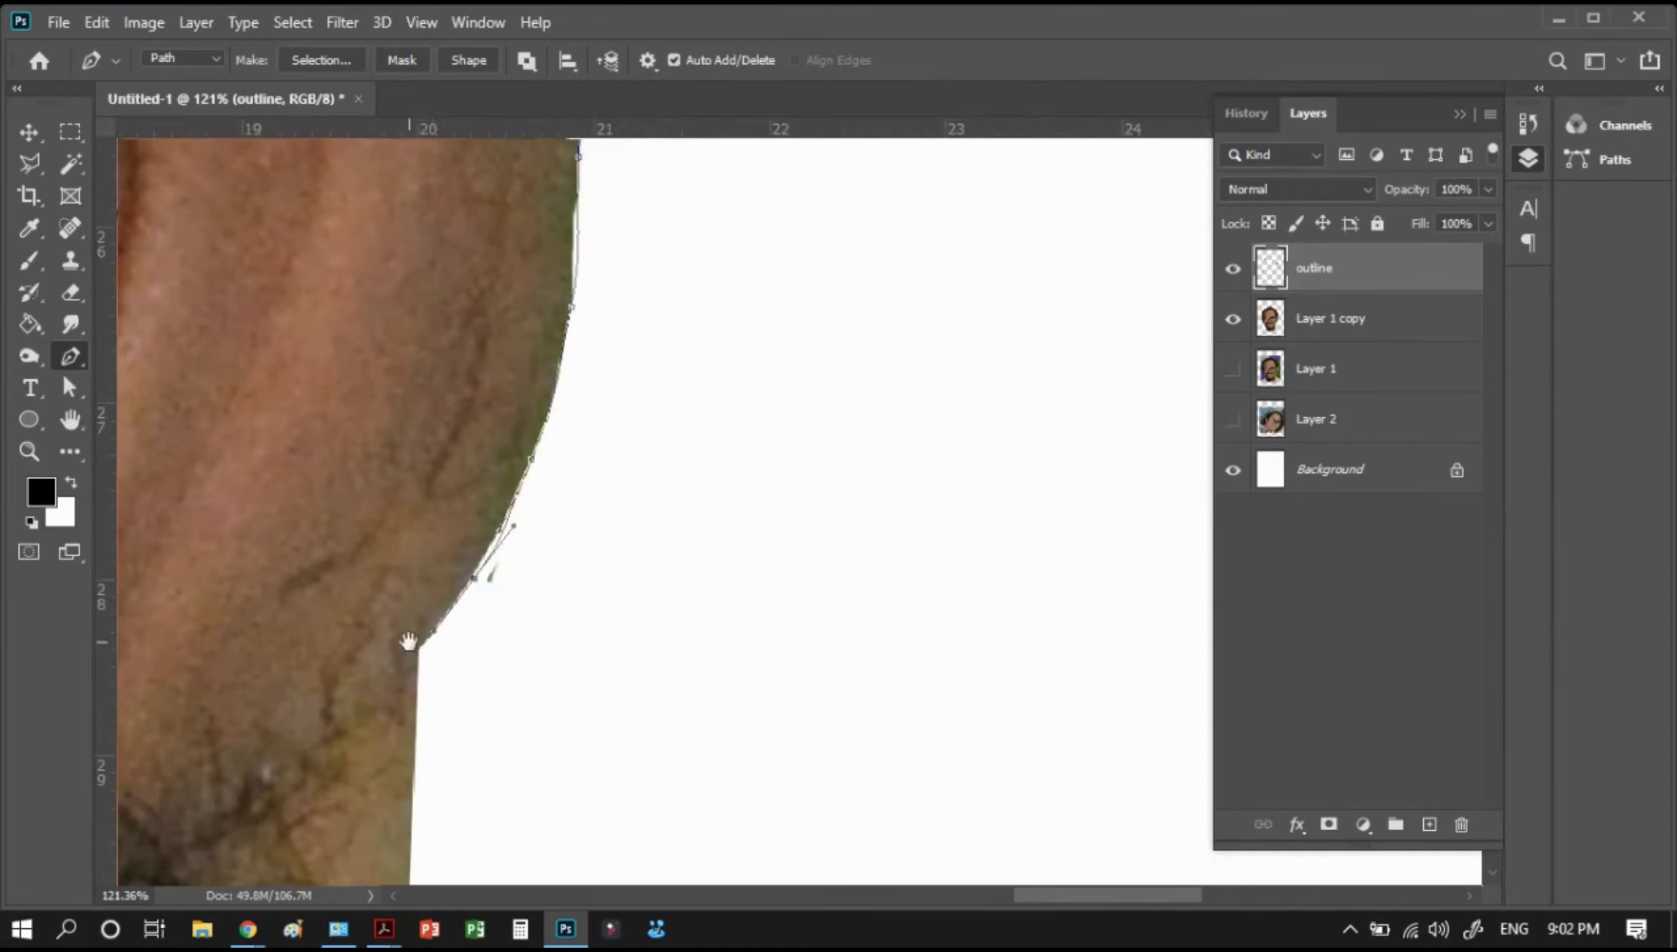
{"action": "left_click_drag", "start_coordinate": [417, 660], "coordinate": [537, 491]}
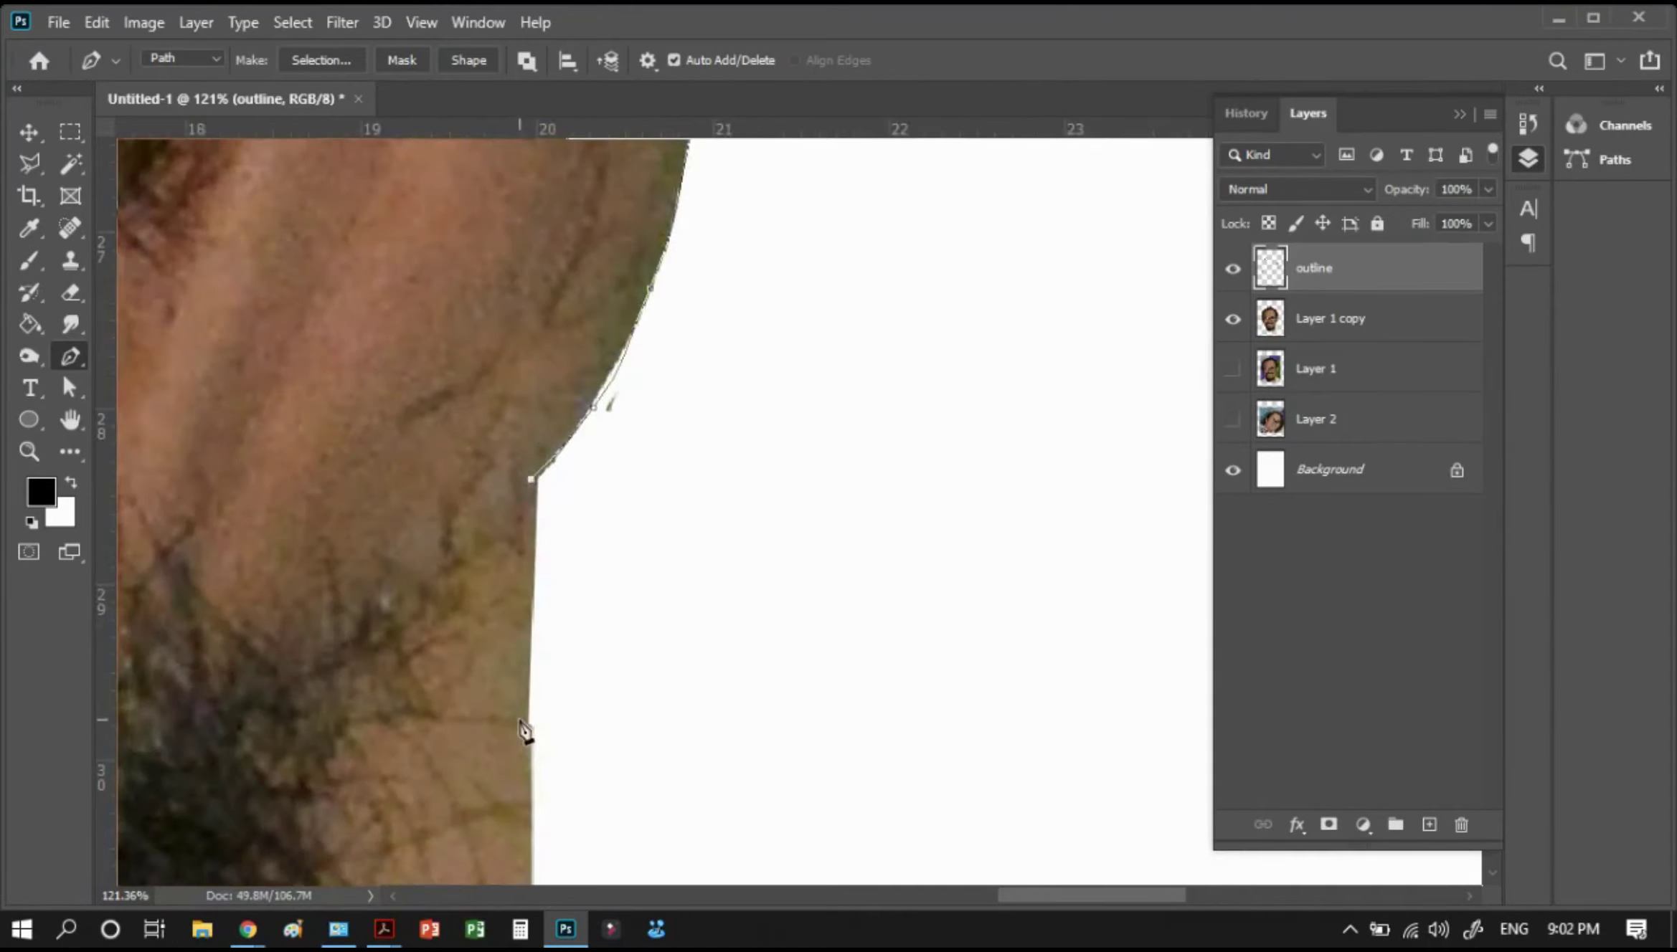
{"action": "left_click", "coordinate": [520, 719]}
Stroke the earlobe and neck path with a solid black brush line
{"action": "right_click", "coordinate": [520, 494]}
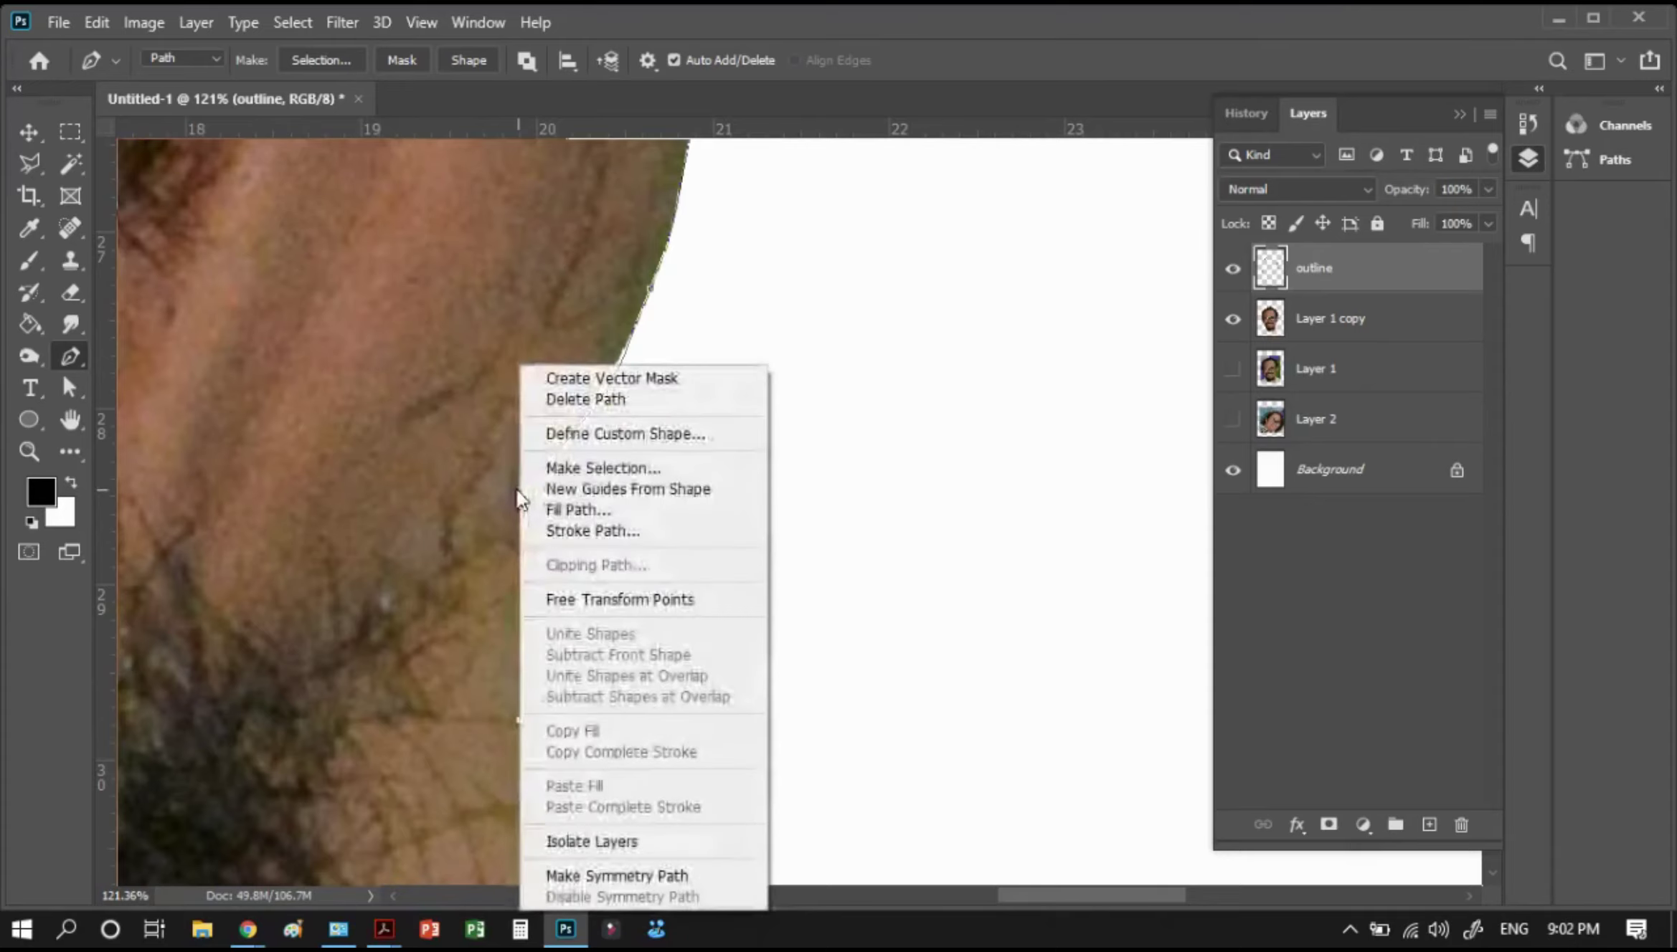
{"action": "left_click", "coordinate": [603, 534]}
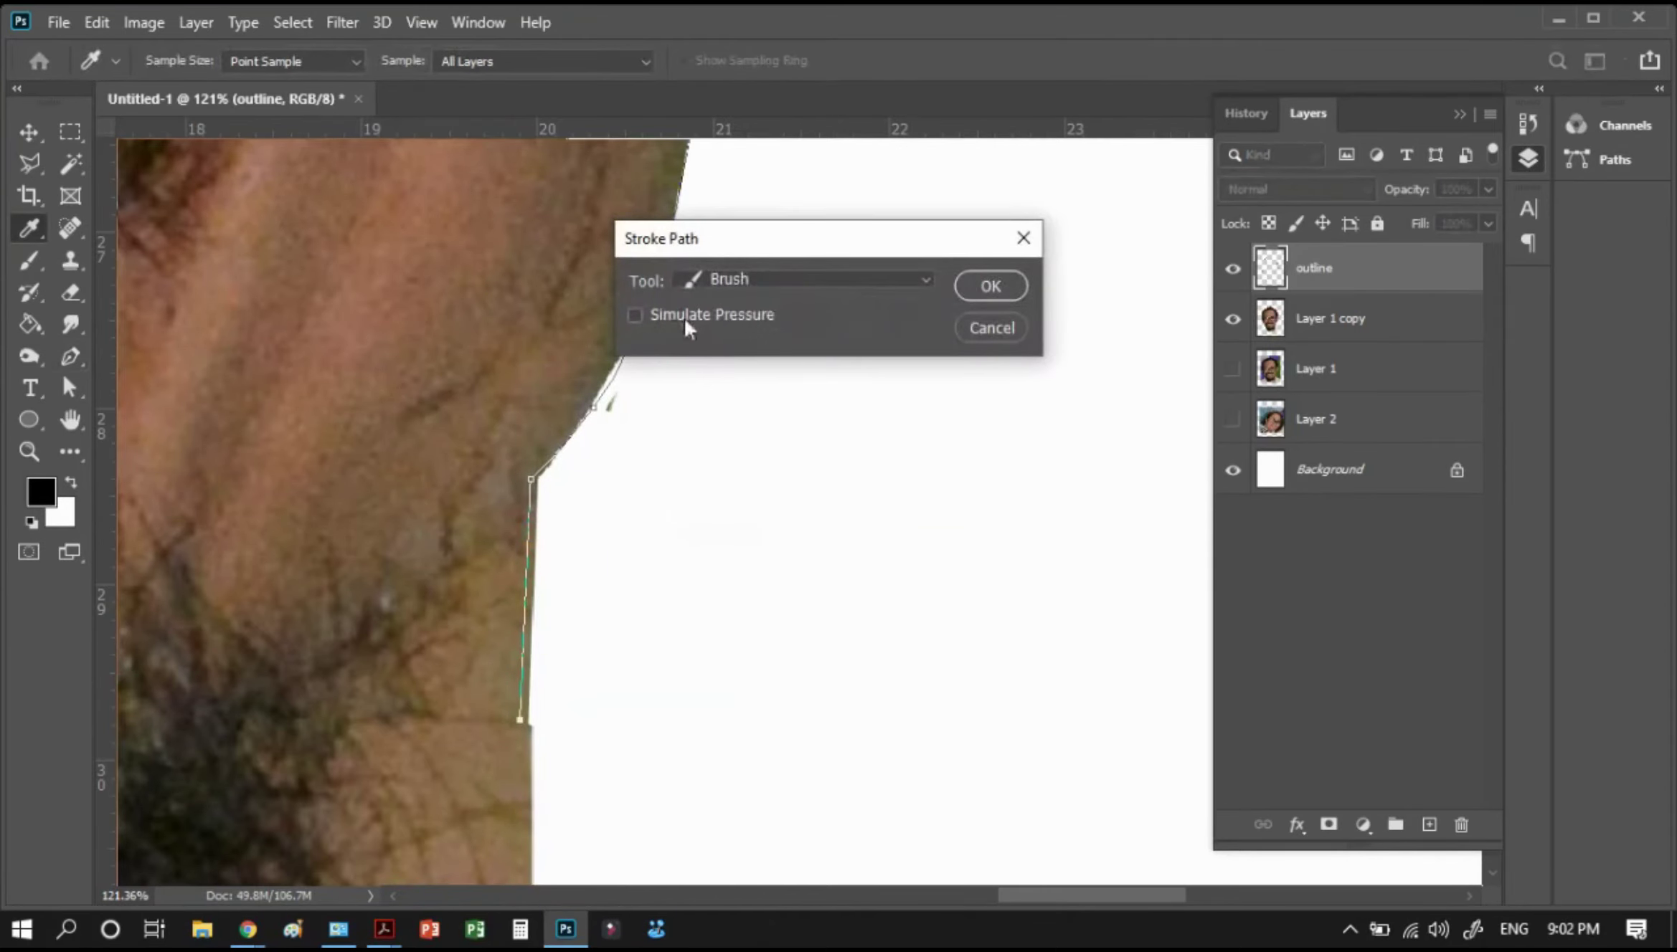
{"action": "left_click", "coordinate": [988, 286]}
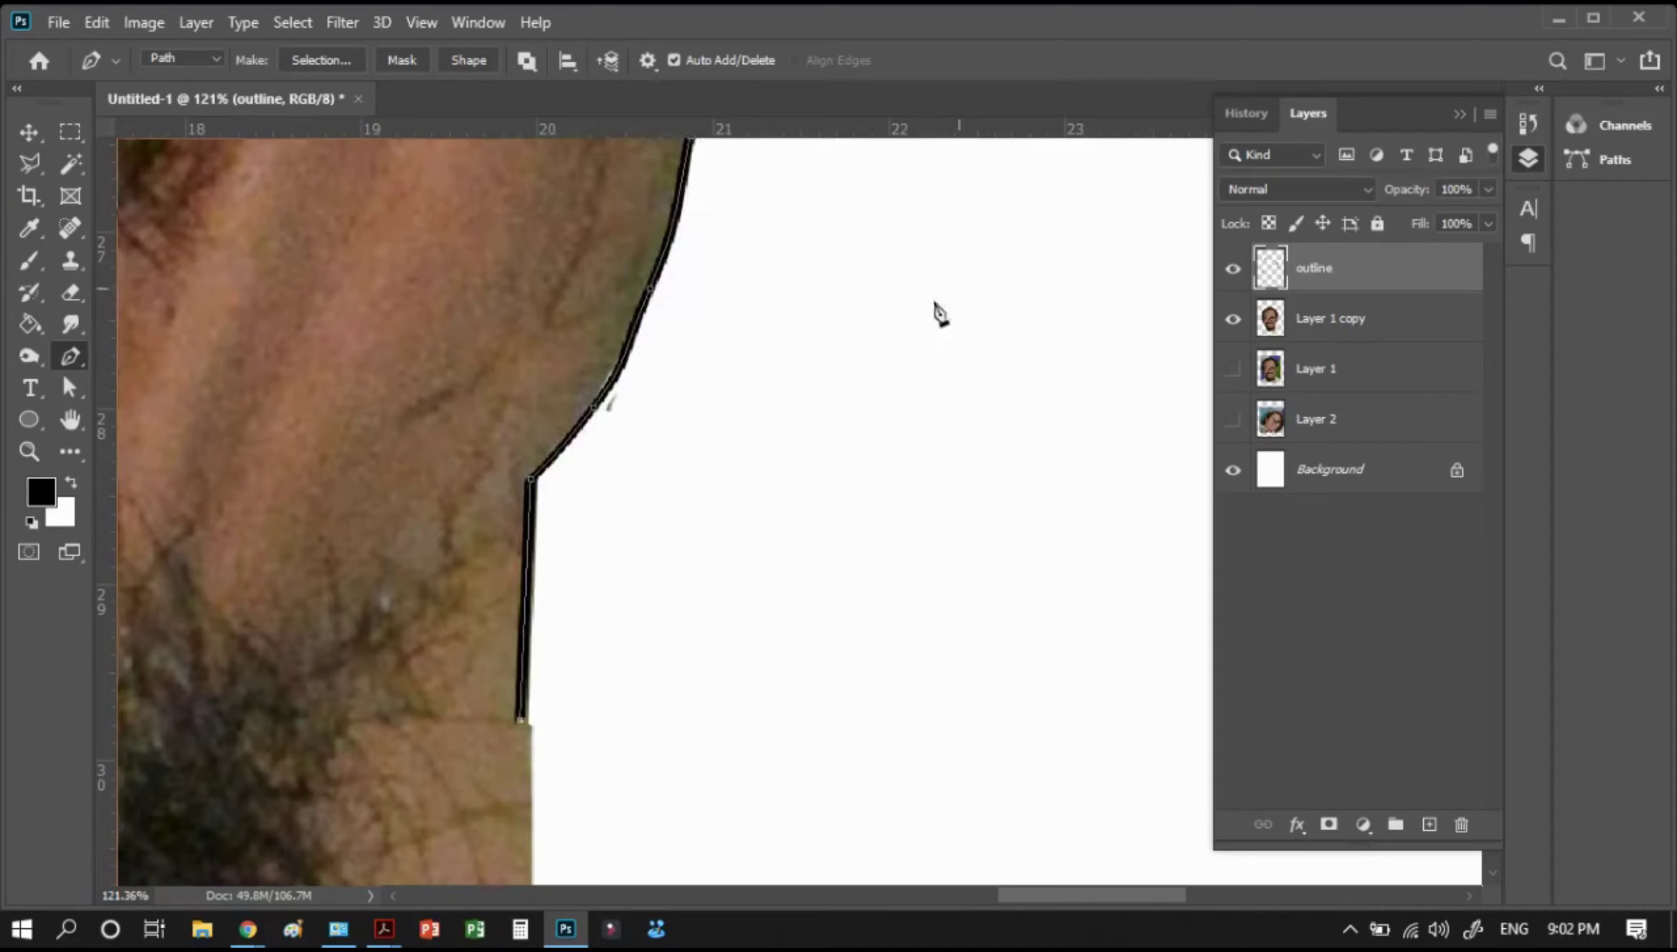
{"action": "scroll", "coordinate": [635, 456], "scroll_direction": "up", "scroll_amount": 1}
{"action": "scroll", "coordinate": [640, 466], "scroll_direction": "up", "scroll_amount": 2}
{"action": "scroll", "coordinate": [711, 441], "scroll_direction": "up", "scroll_amount": 2}
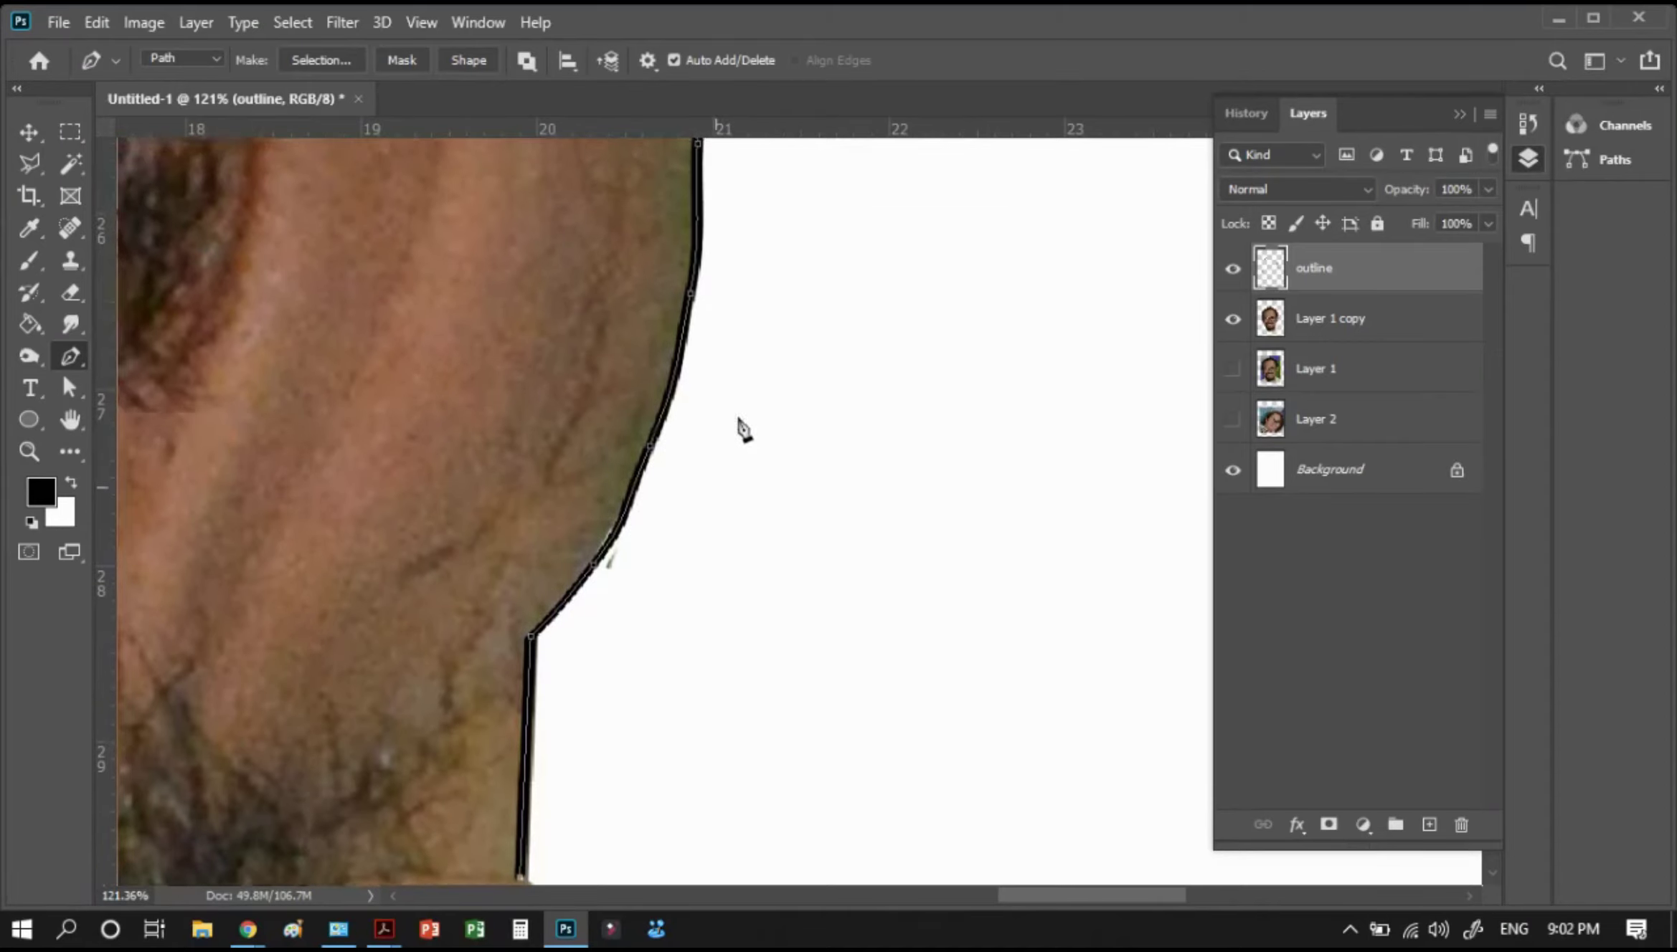
{"action": "scroll", "coordinate": [742, 427], "scroll_direction": "up", "scroll_amount": 2}
{"action": "scroll", "coordinate": [887, 337], "scroll_direction": "up", "scroll_amount": 2}
{"action": "scroll", "coordinate": [791, 326], "scroll_direction": "up", "scroll_amount": 2}
{"action": "scroll", "coordinate": [790, 330], "scroll_direction": "up", "scroll_amount": 2}
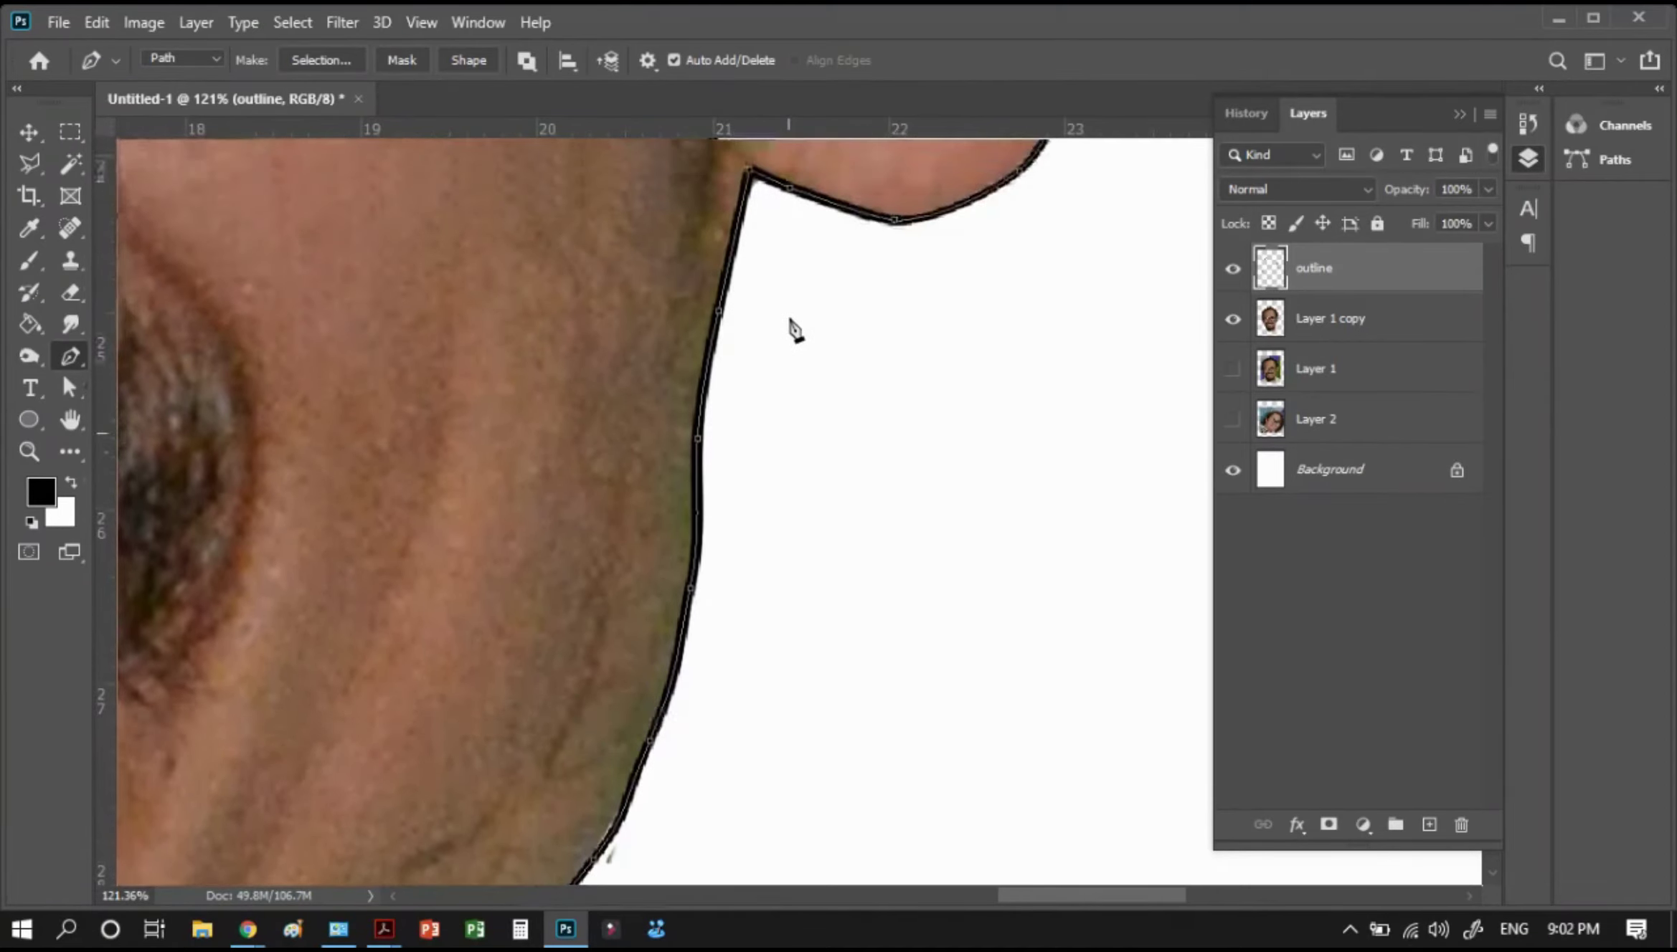
{"action": "scroll", "coordinate": [718, 322], "scroll_direction": "up", "scroll_amount": 2}
{"action": "scroll", "coordinate": [655, 318], "scroll_direction": "up", "scroll_amount": 2}
{"action": "left_click", "coordinate": [29, 131]}
{"action": "scroll", "coordinate": [914, 319], "scroll_direction": "up", "scroll_amount": 2}
{"action": "scroll", "coordinate": [914, 319], "scroll_direction": "up", "scroll_amount": 2}
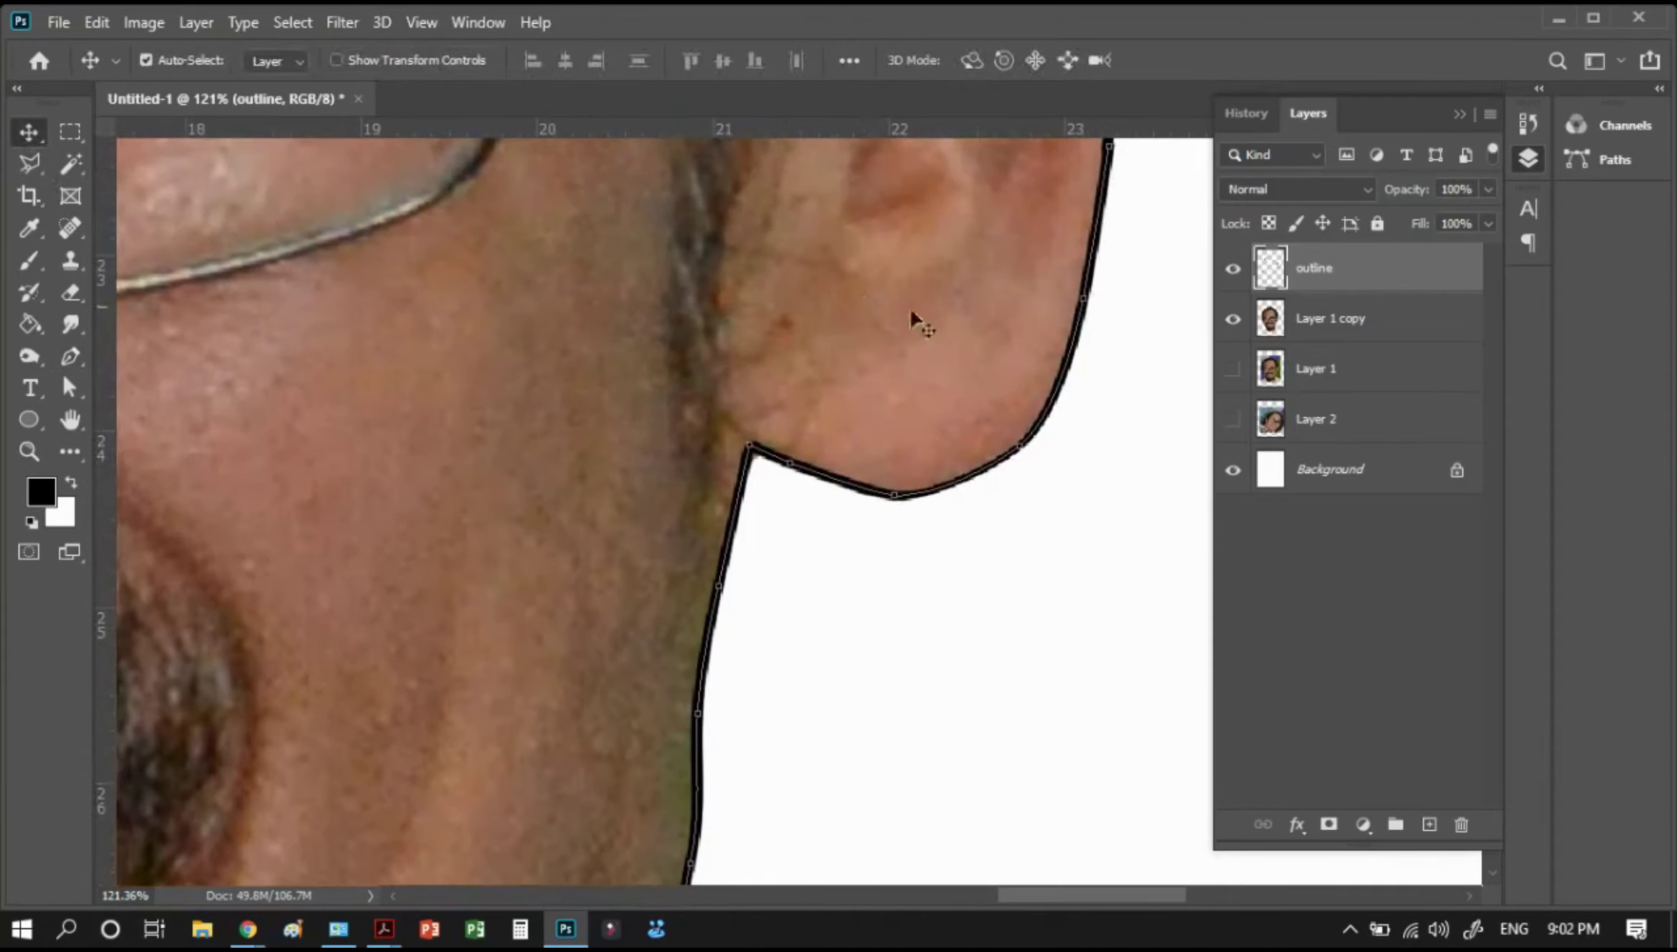
{"action": "scroll", "coordinate": [708, 412], "scroll_direction": "right", "scroll_amount": 5}
{"action": "scroll", "coordinate": [767, 319], "scroll_direction": "up", "scroll_amount": 3}
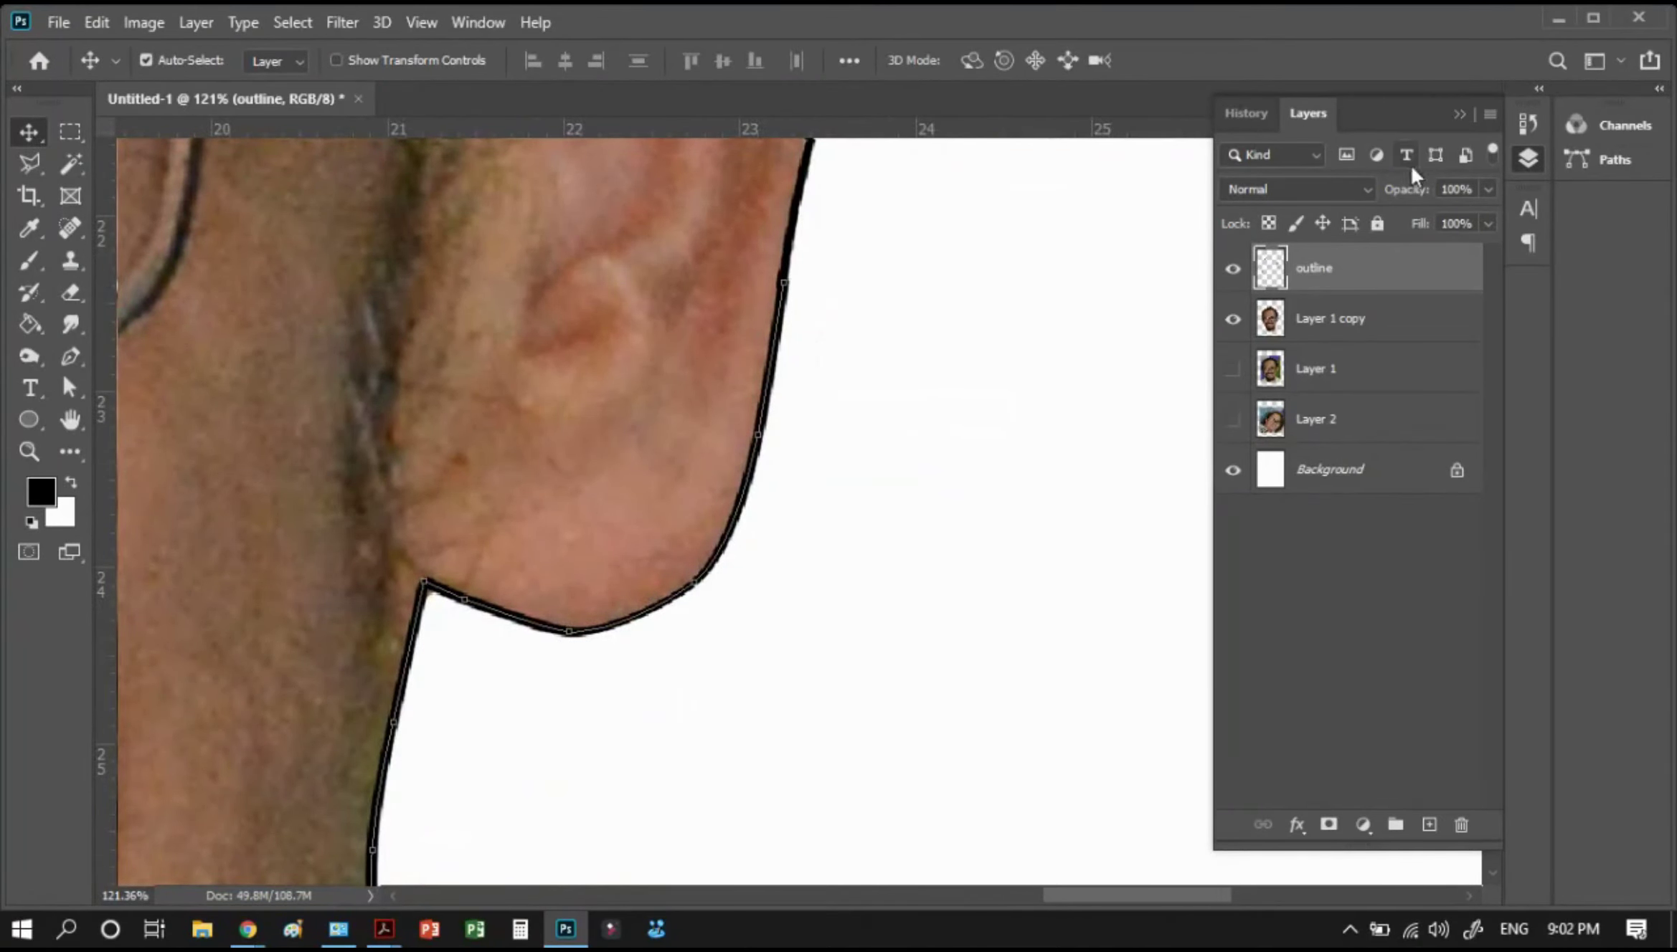
Delete the Work Path and collapse the Paths panel back to Layers
{"action": "left_click", "coordinate": [1603, 160]}
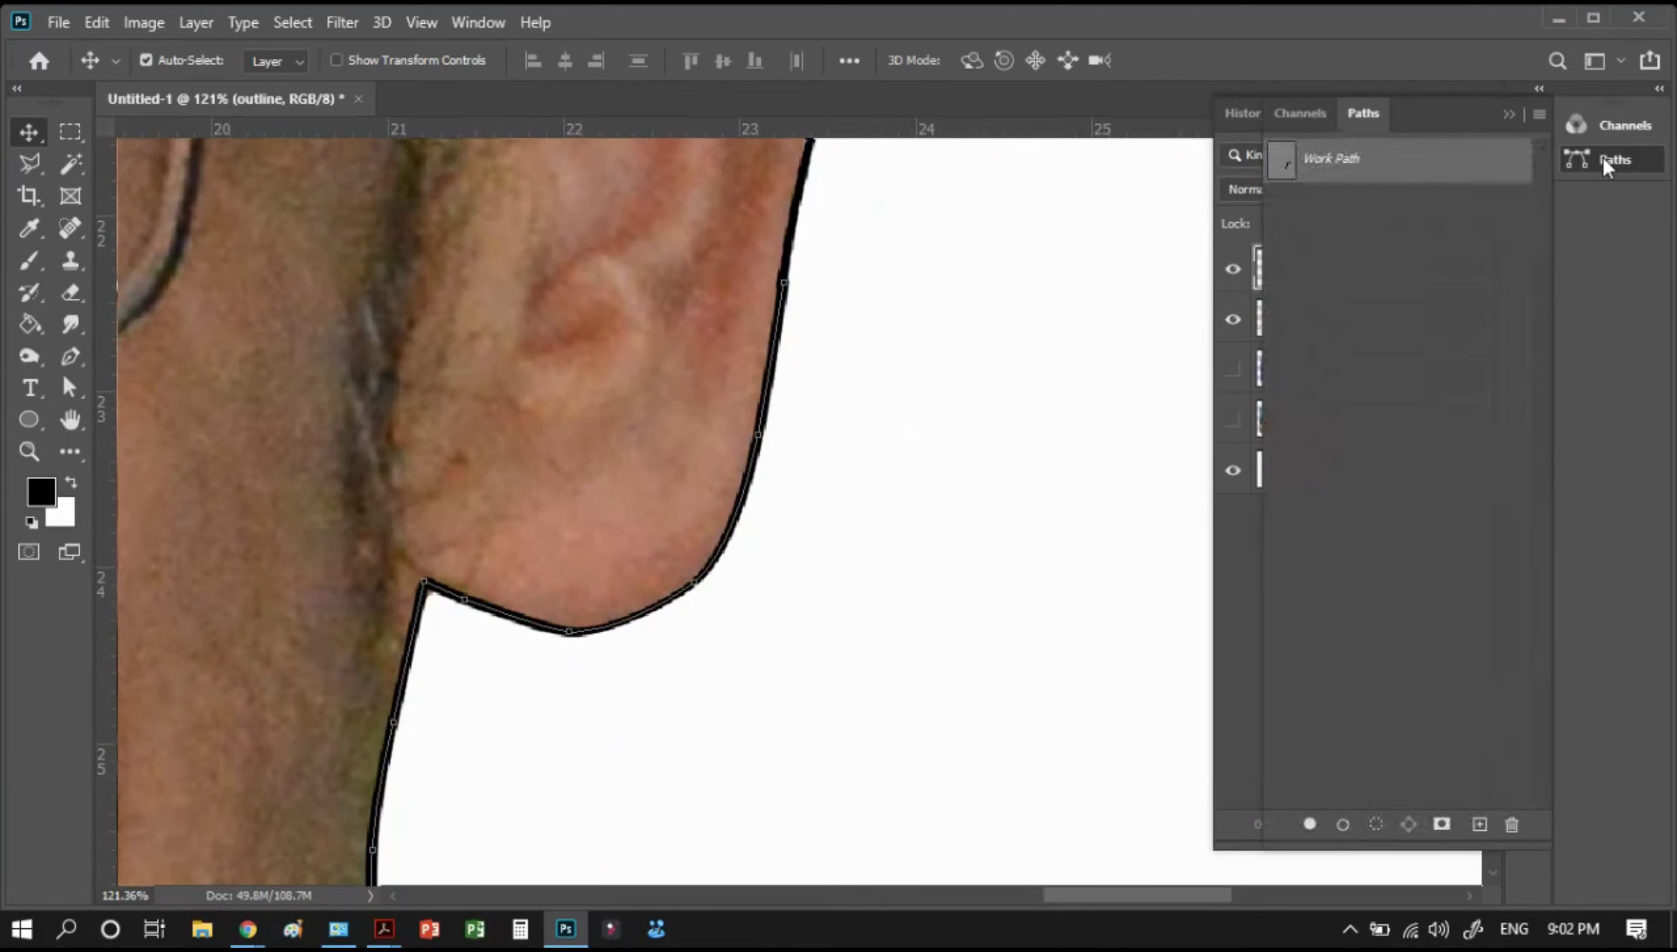
{"action": "left_click", "coordinate": [1512, 824]}
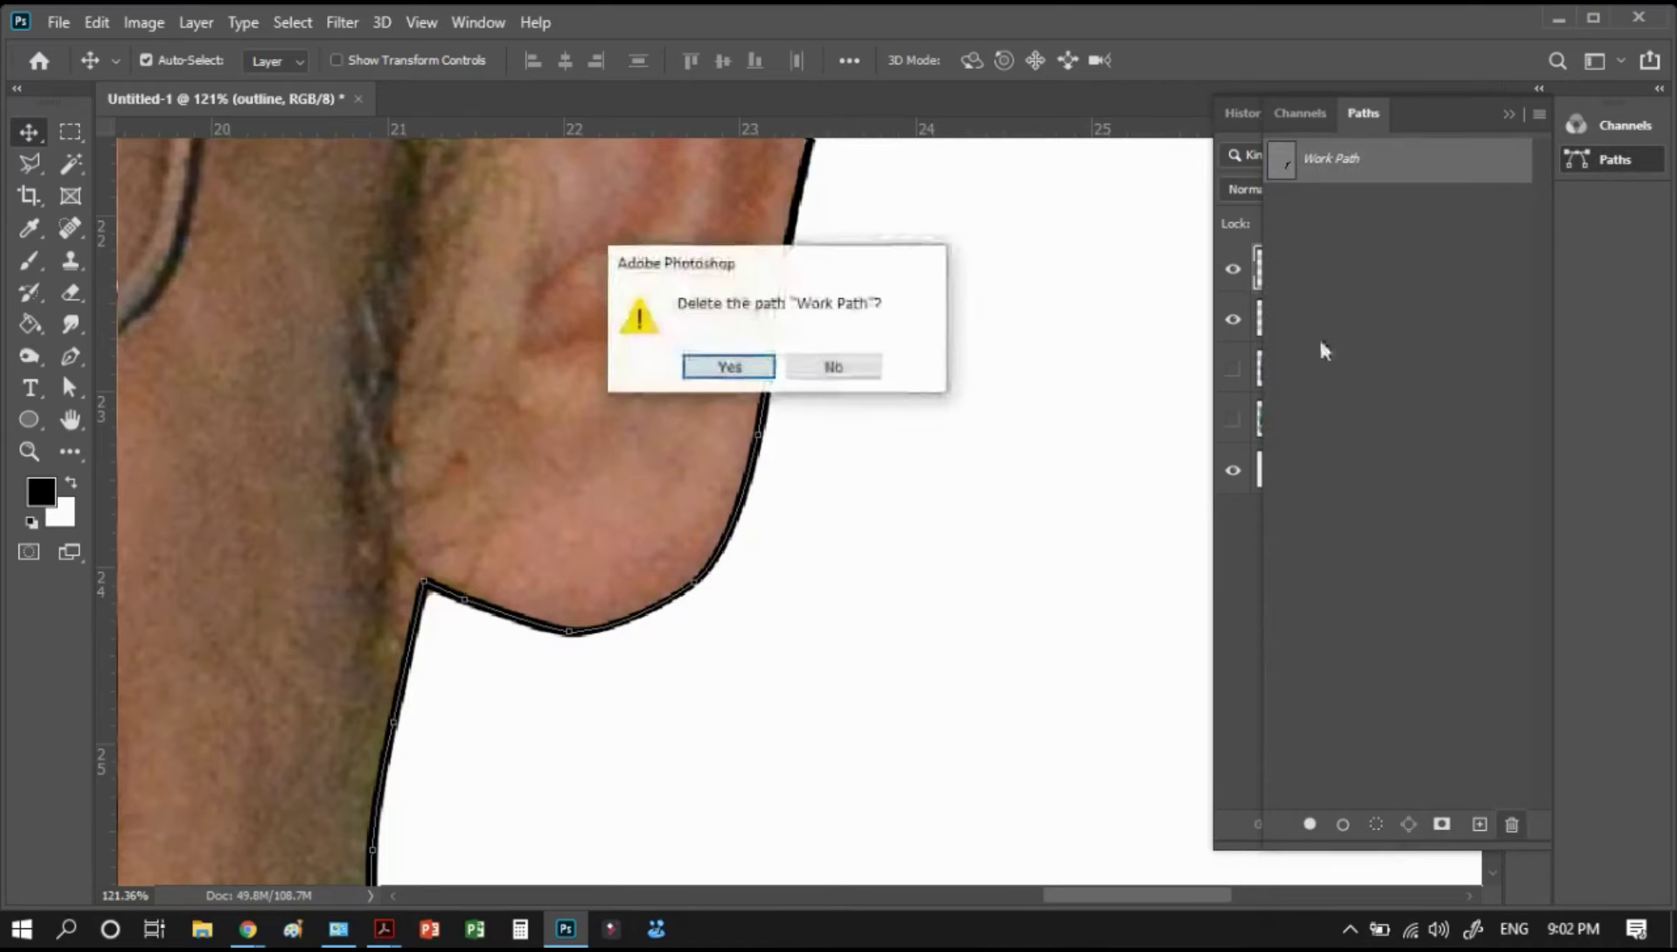
{"action": "left_click", "coordinate": [730, 368]}
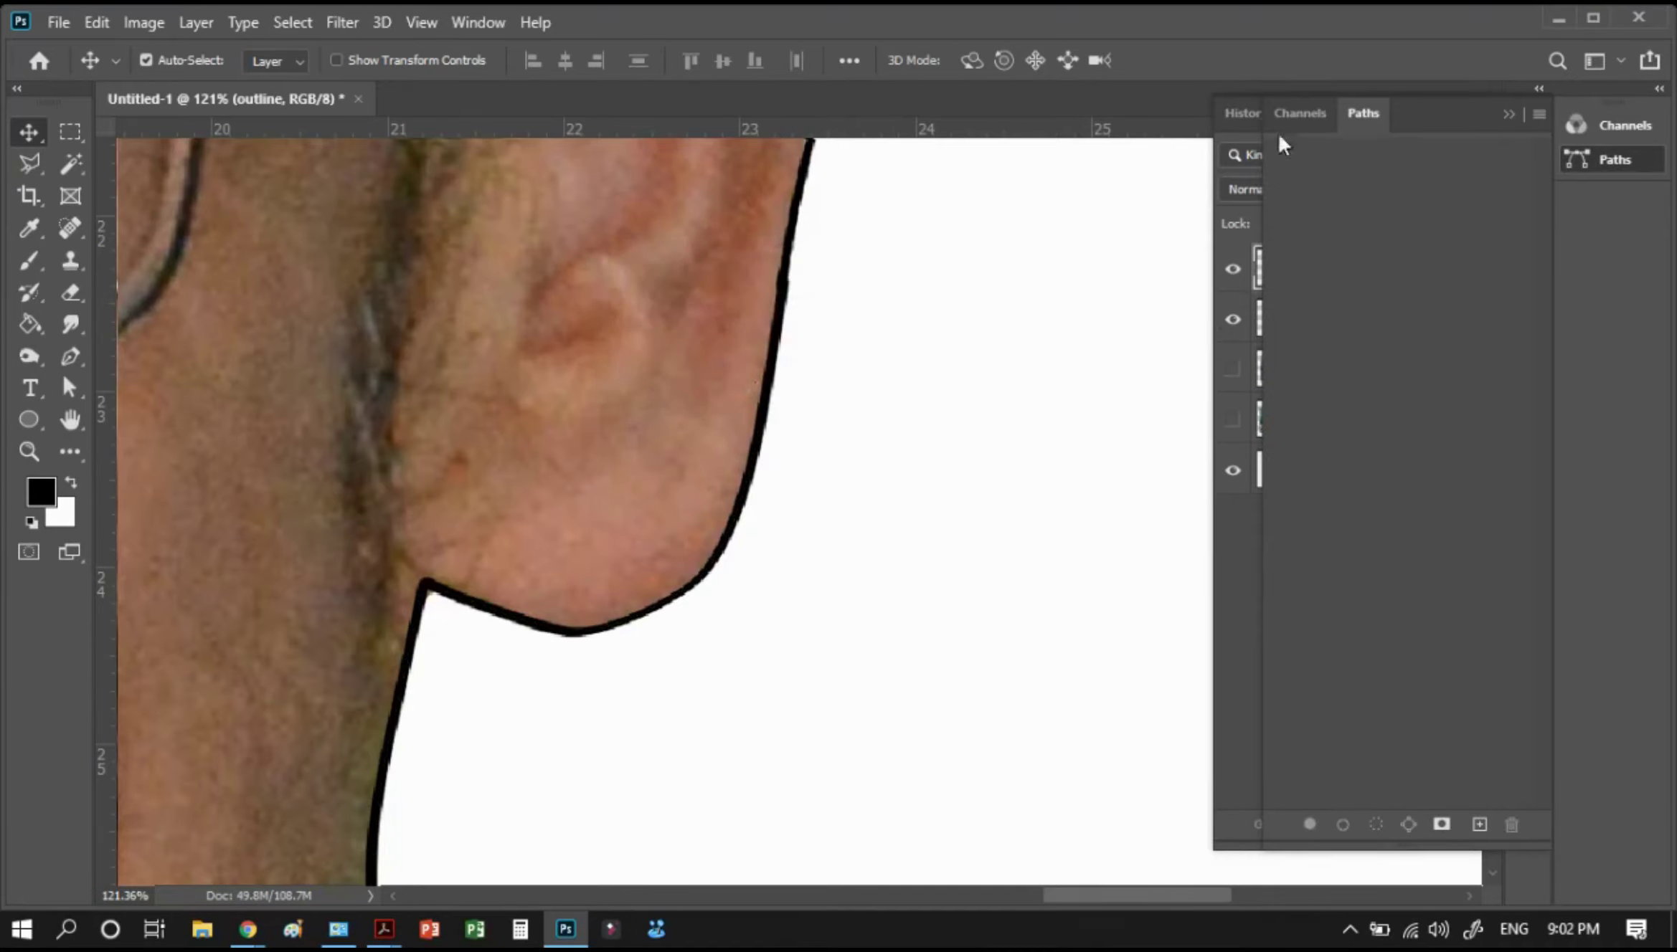
{"action": "left_click", "coordinate": [1508, 115]}
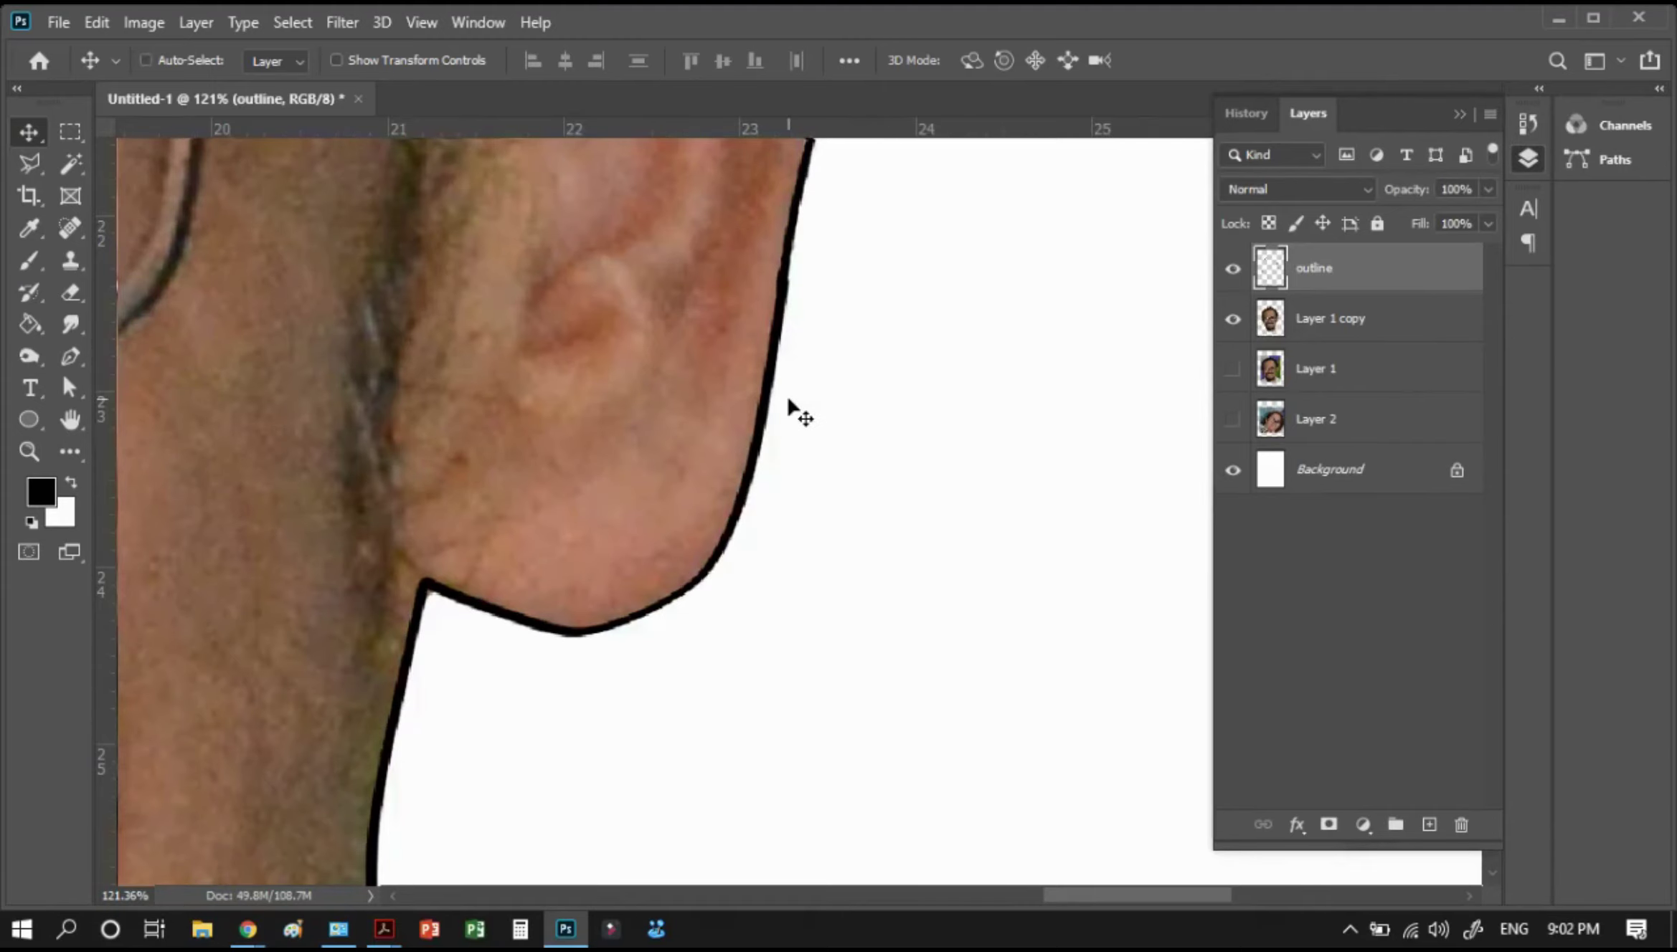
Zoom in on the ear and brush a black line along the inner ear rim
{"action": "key", "text": "ctrl+0"}
{"action": "key", "text": "z"}
{"action": "left_click_drag", "start_coordinate": [801, 397], "coordinate": [889, 692]}
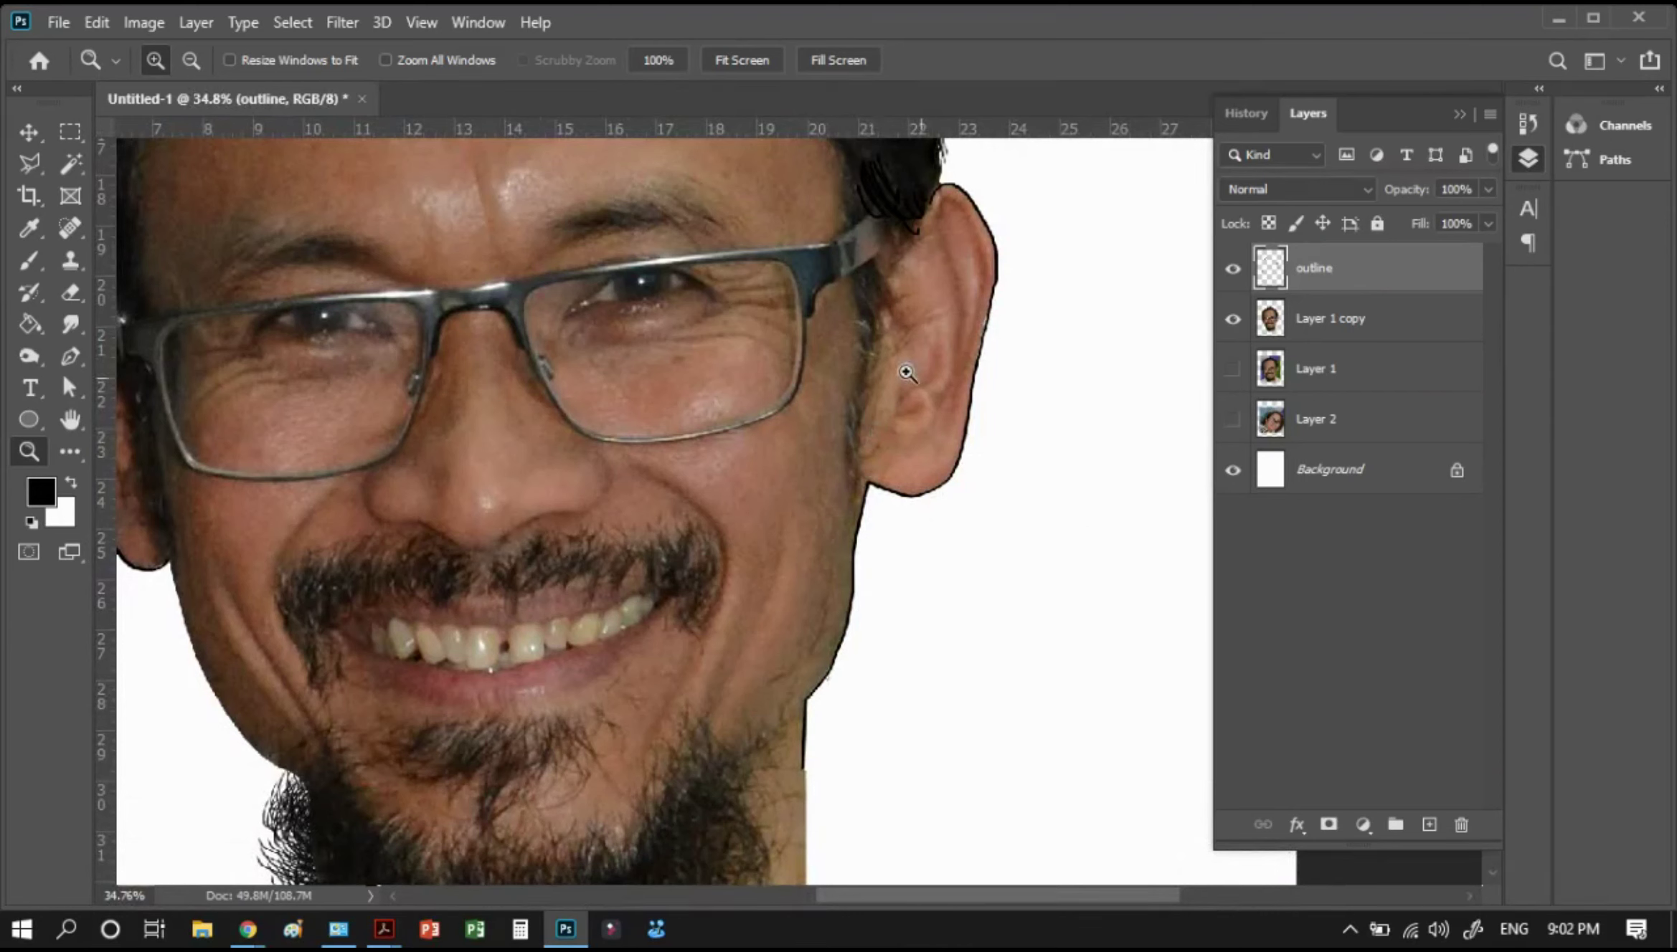
{"action": "left_click_drag", "start_coordinate": [1047, 190], "coordinate": [926, 316]}
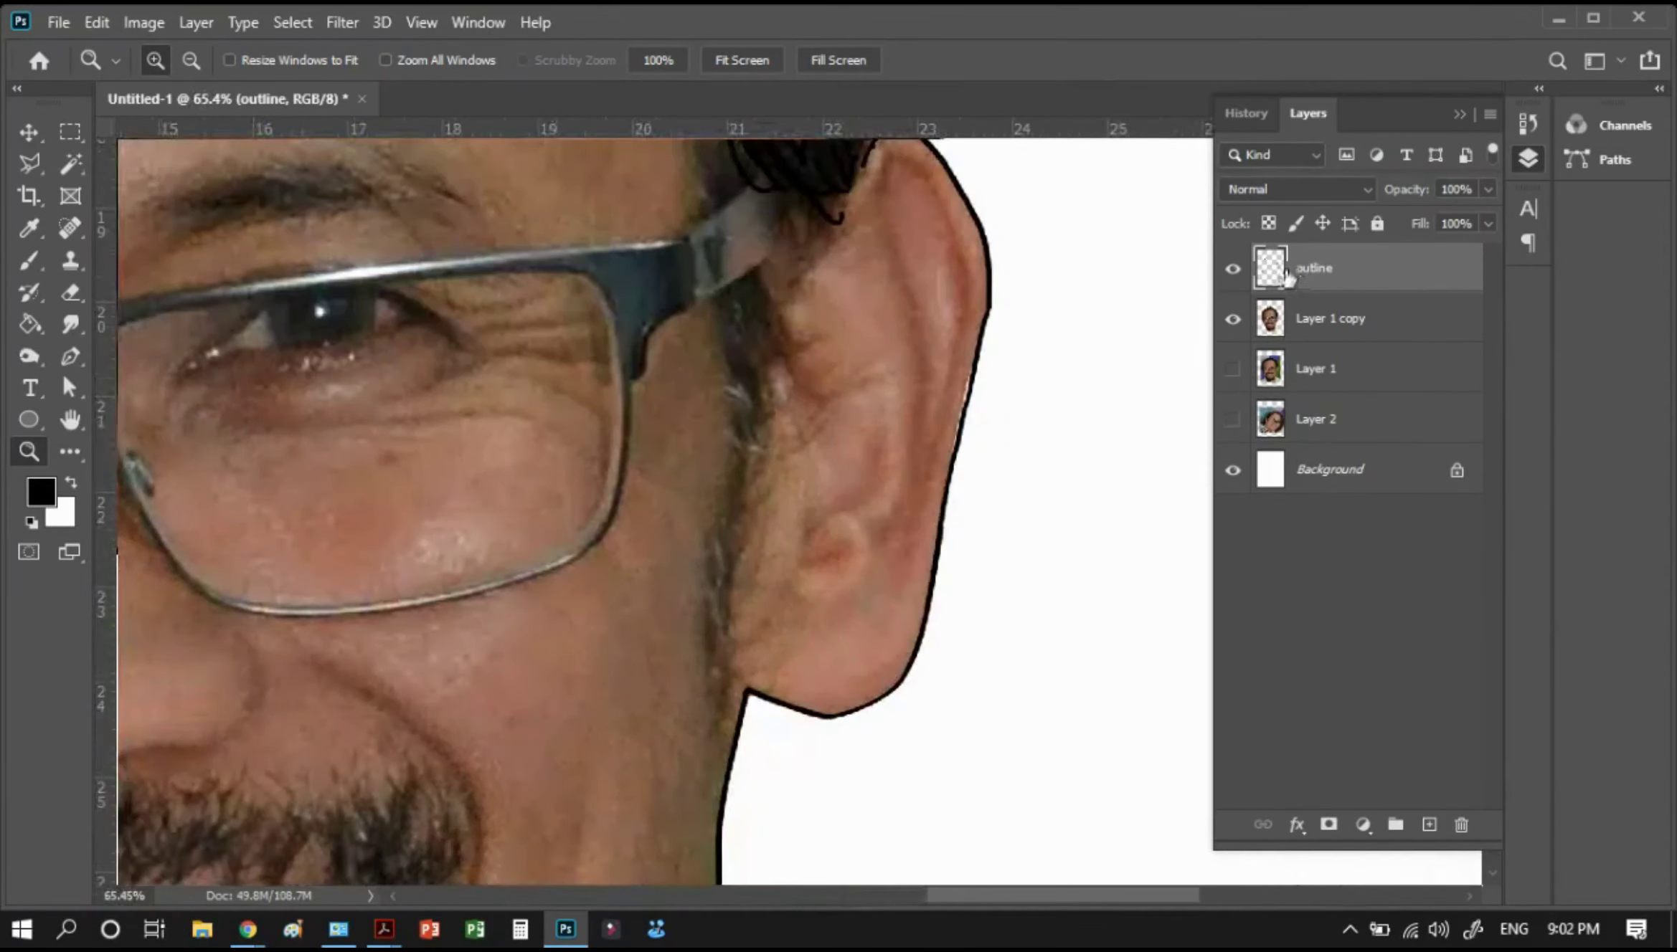
{"action": "key", "text": "b"}
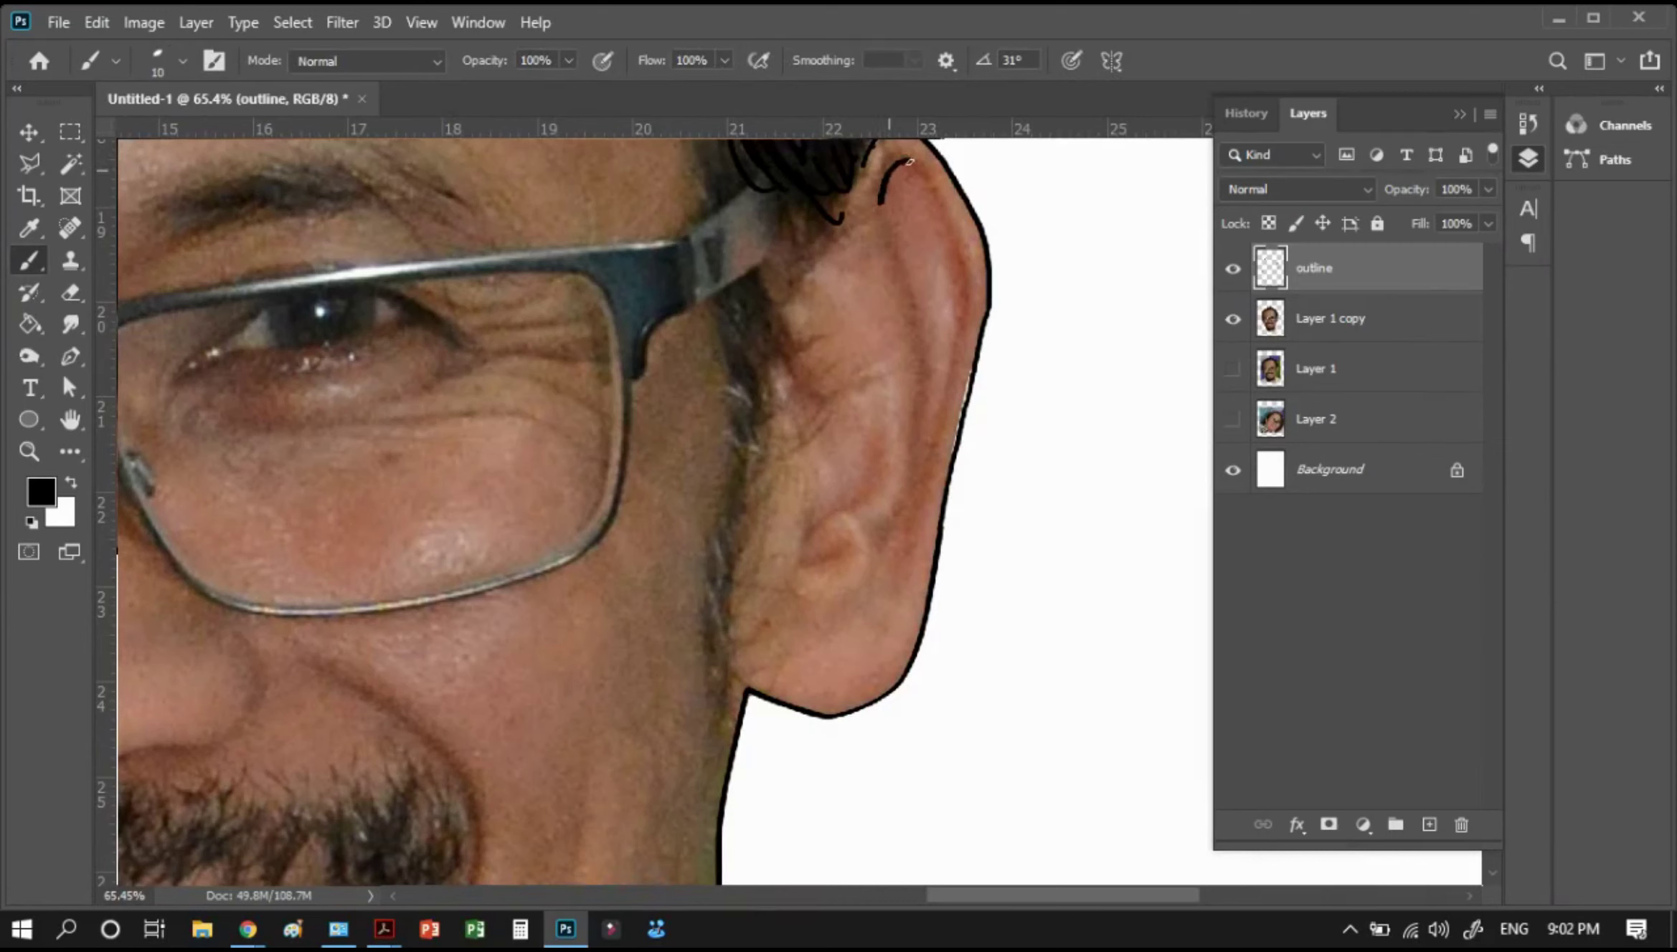
{"action": "left_click_drag", "start_coordinate": [934, 215], "coordinate": [927, 455]}
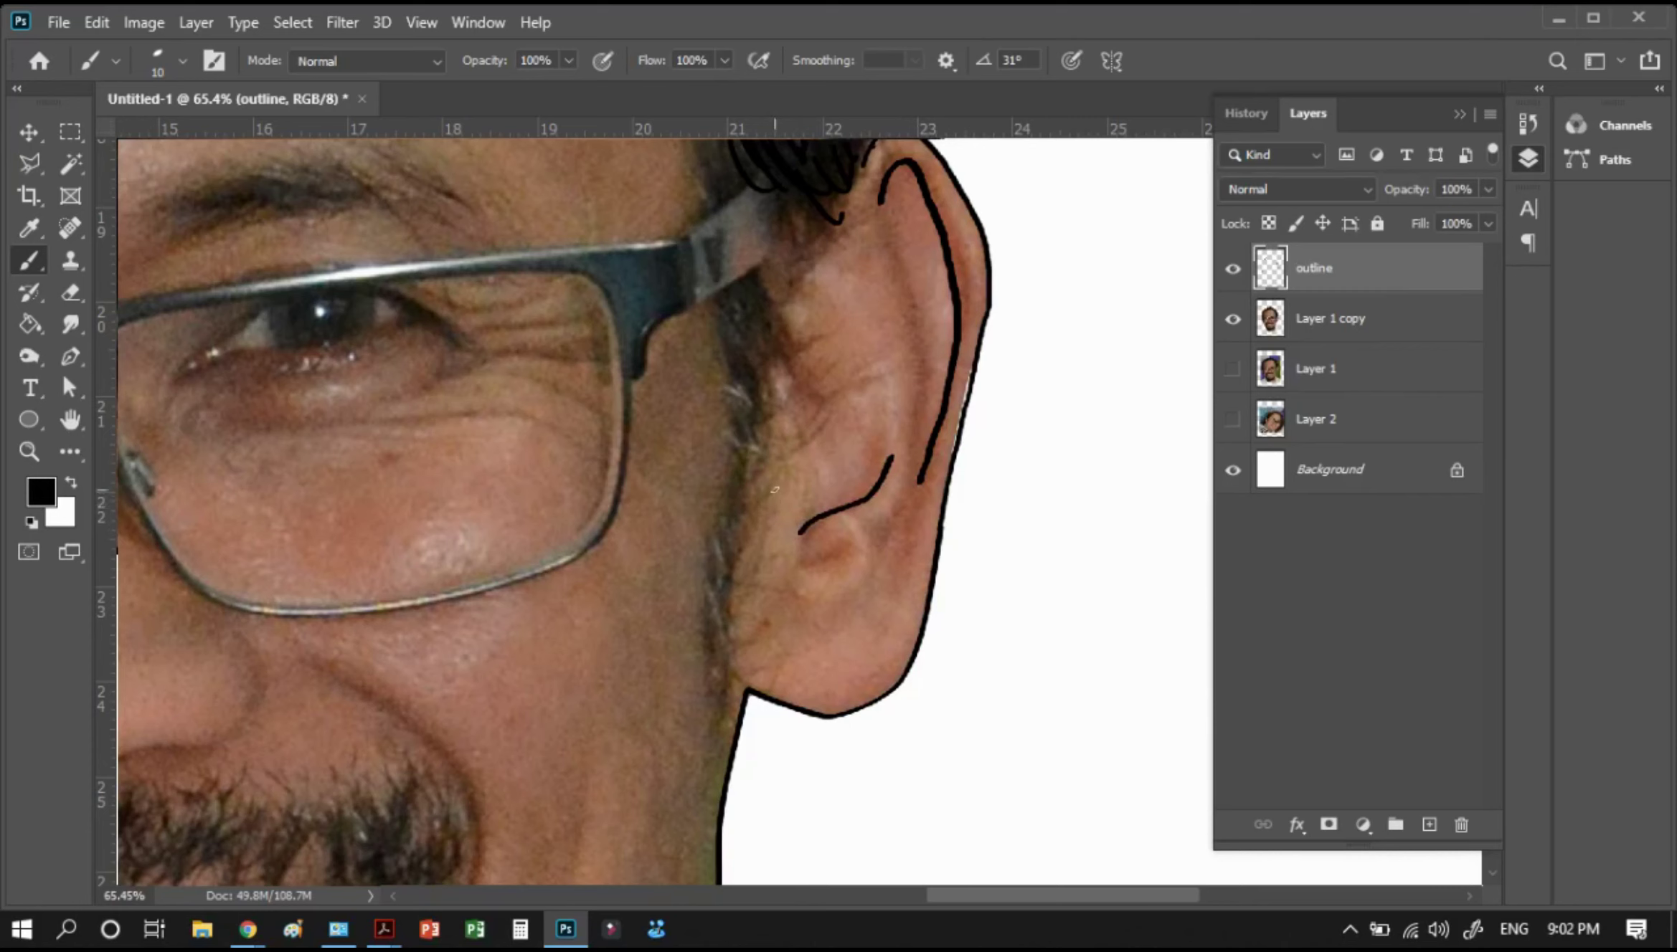
Paint short black hair strokes down the sideburn in front of the ear
{"action": "left_click_drag", "start_coordinate": [735, 370], "coordinate": [774, 427]}
{"action": "left_click_drag", "start_coordinate": [732, 407], "coordinate": [792, 431]}
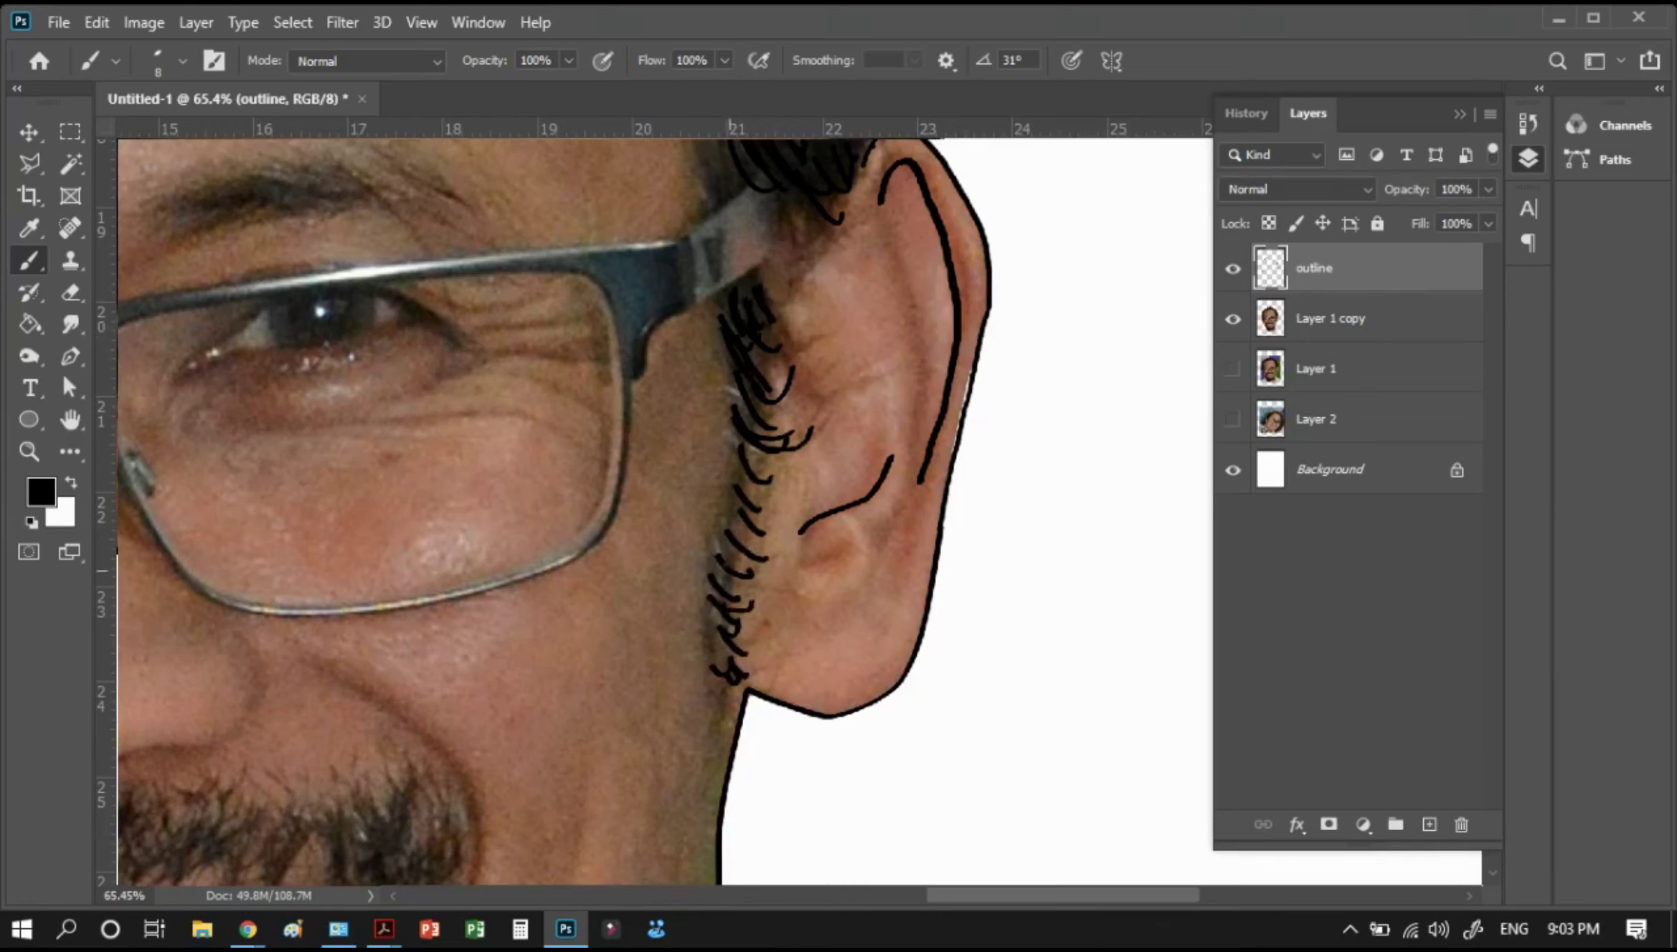
{"action": "left_click_drag", "start_coordinate": [754, 251], "coordinate": [771, 624]}
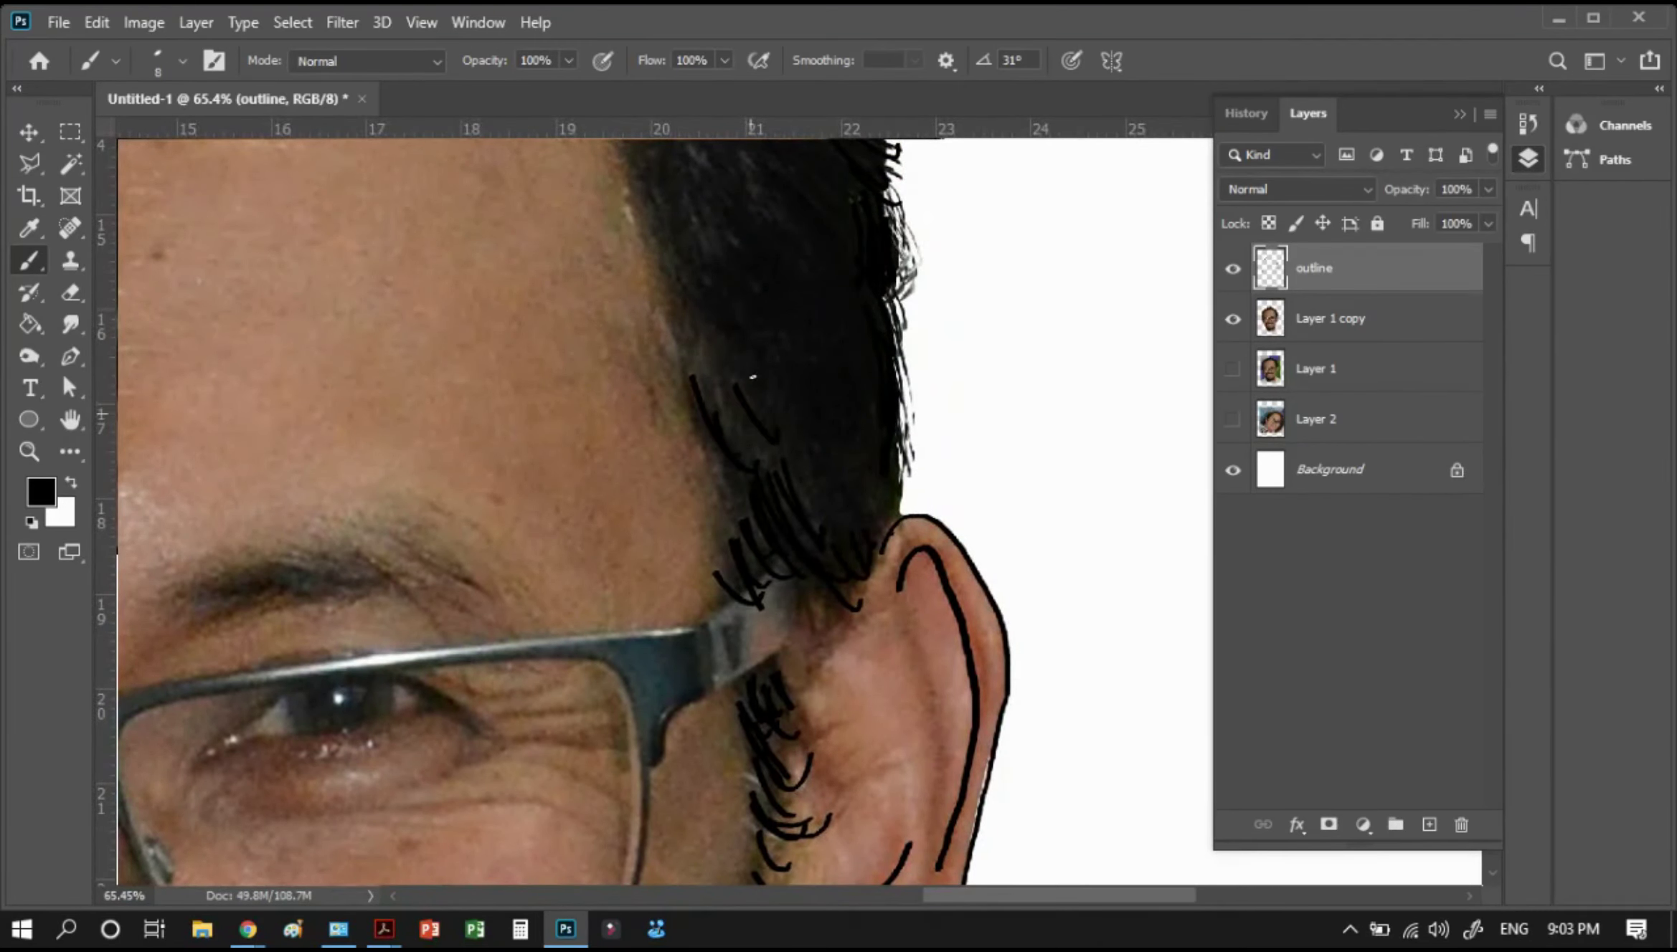
Draw thin black hair strands along the temple hairline curving toward the ear
{"action": "left_click_drag", "start_coordinate": [660, 314], "coordinate": [702, 438]}
{"action": "left_click_drag", "start_coordinate": [680, 379], "coordinate": [746, 505]}
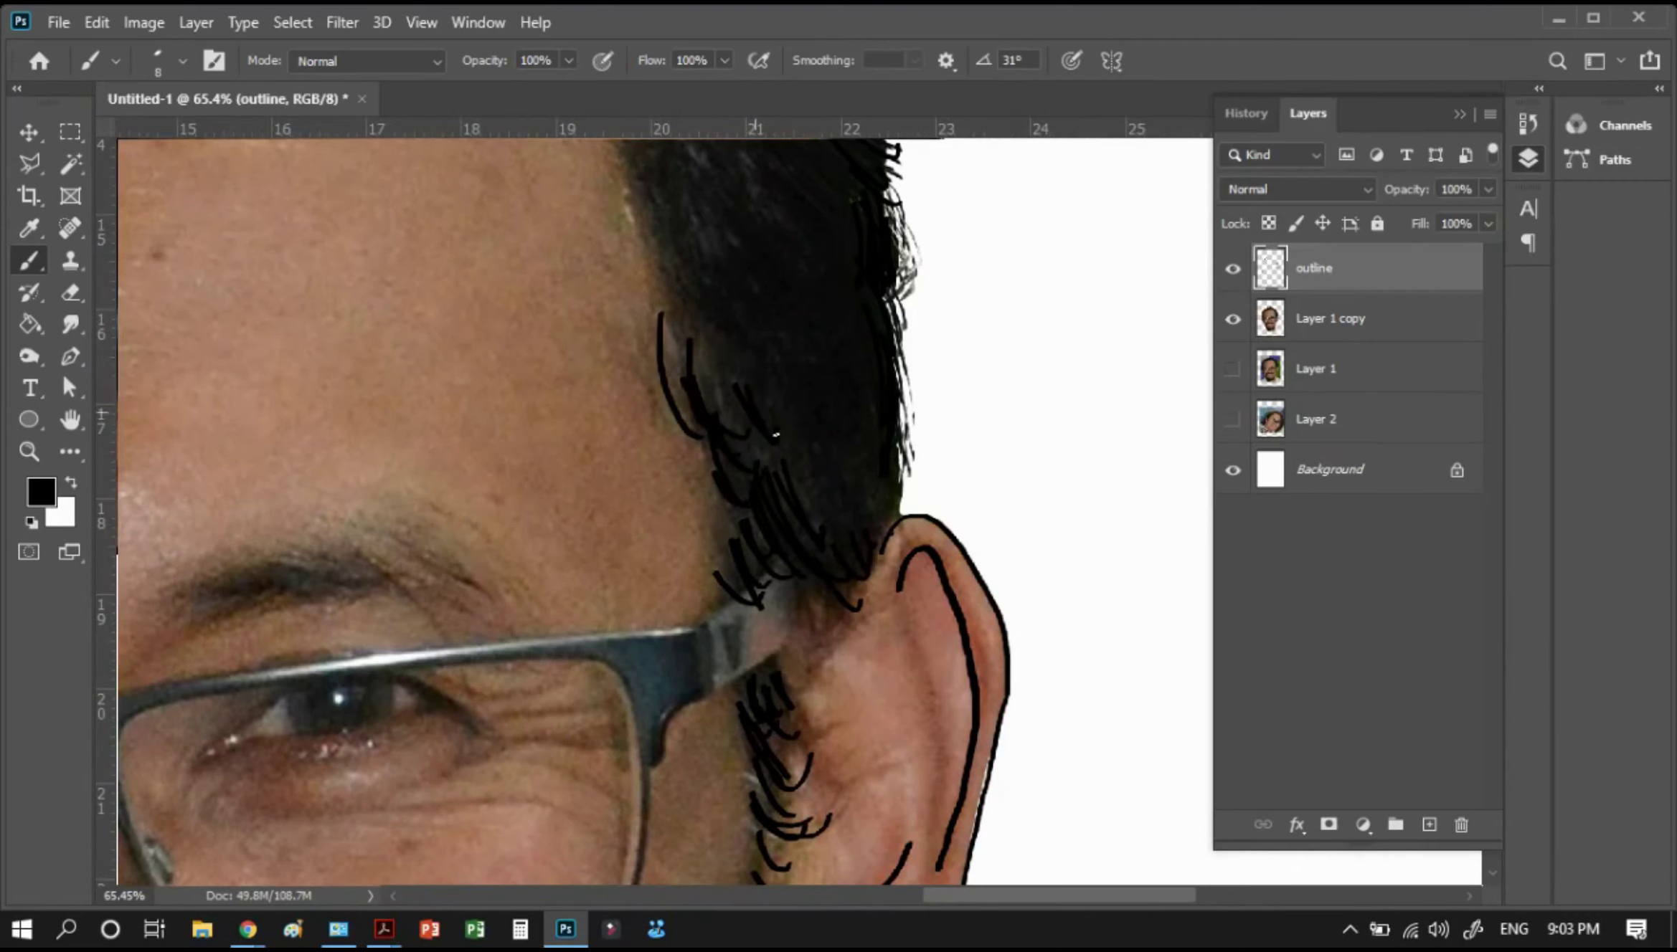
{"action": "left_click_drag", "start_coordinate": [701, 252], "coordinate": [759, 533]}
{"action": "left_click_drag", "start_coordinate": [732, 416], "coordinate": [788, 559]}
{"action": "left_click_drag", "start_coordinate": [717, 466], "coordinate": [774, 566]}
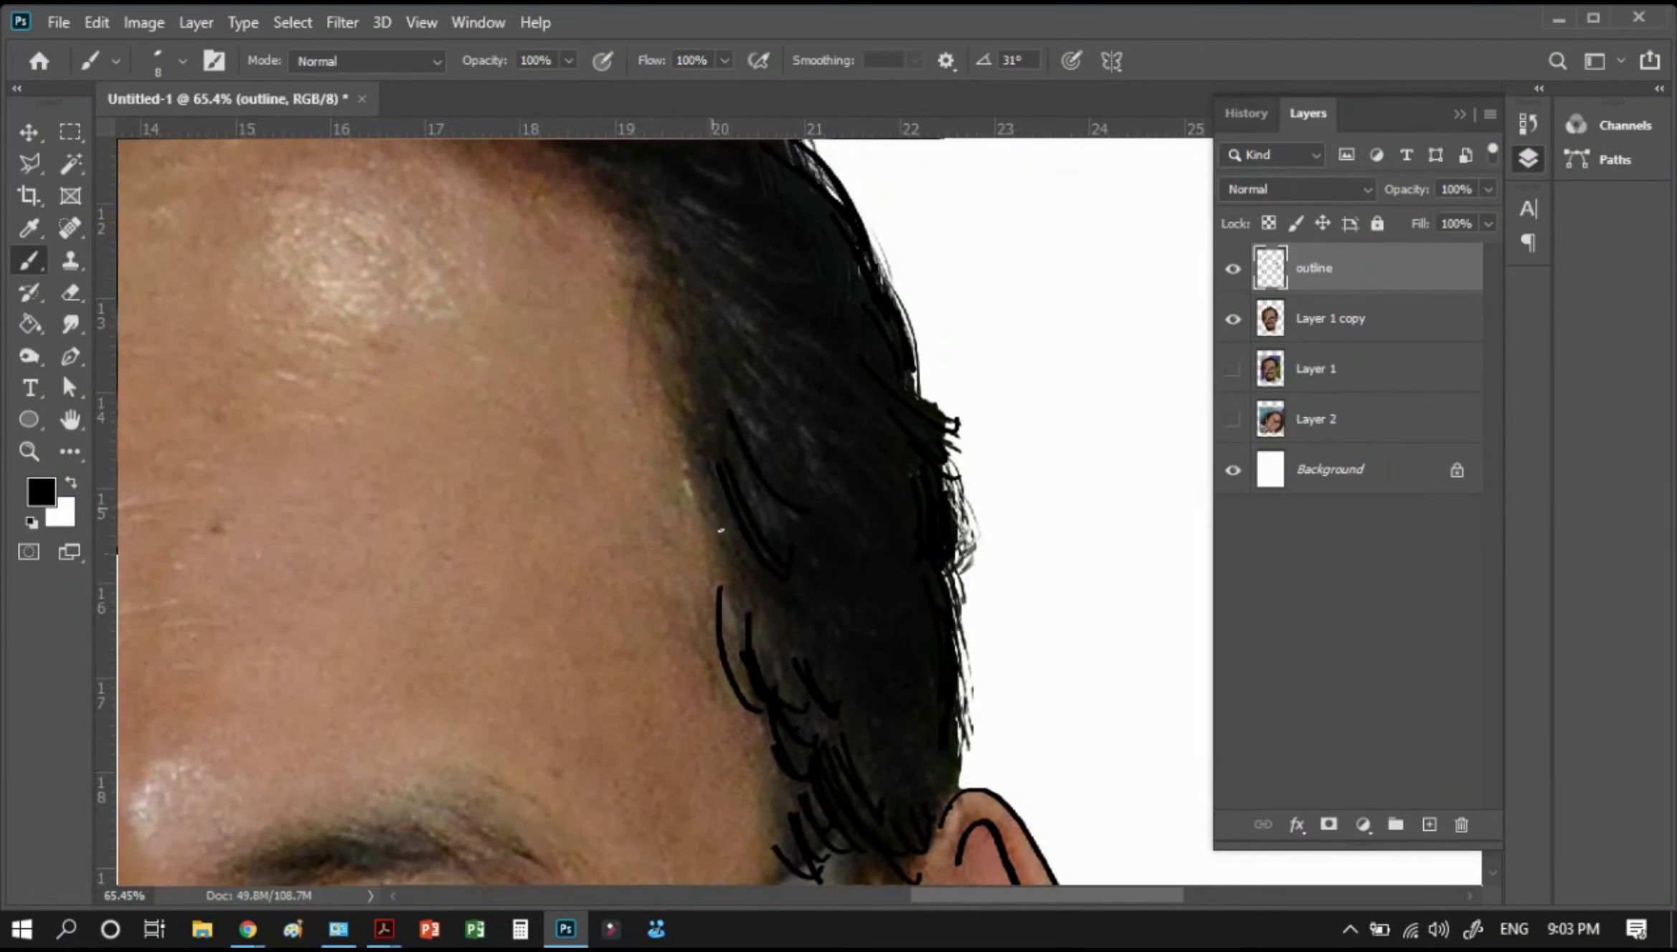
{"action": "left_click_drag", "start_coordinate": [709, 508], "coordinate": [810, 618]}
{"action": "left_click_drag", "start_coordinate": [746, 563], "coordinate": [796, 620]}
{"action": "left_click_drag", "start_coordinate": [694, 409], "coordinate": [748, 562]}
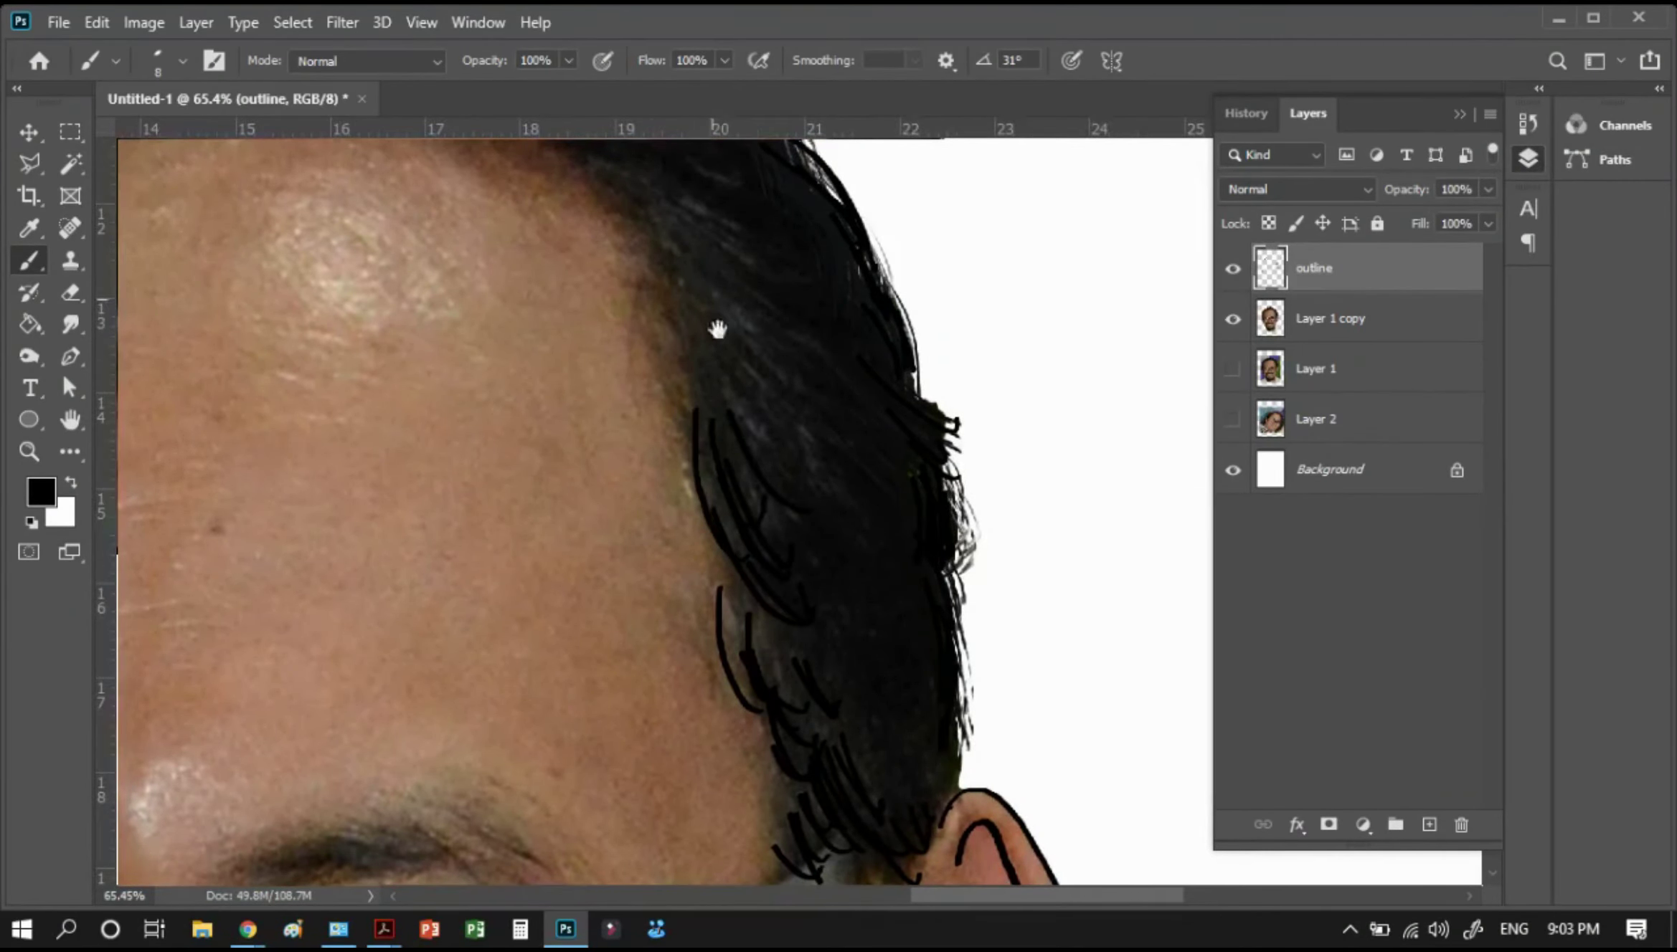
Add strands along the outer hair edge and across the top front hair
{"action": "left_click_drag", "start_coordinate": [717, 329], "coordinate": [789, 541]}
{"action": "mouse_move", "coordinate": [732, 430]}
{"action": "left_mouse_down"}
{"action": "mouse_move", "coordinate": [792, 502]}
{"action": "mouse_move", "coordinate": [810, 577]}
{"action": "mouse_move", "coordinate": [849, 610]}
{"action": "mouse_move", "coordinate": [842, 653]}
{"action": "left_mouse_up"}
{"action": "left_click_drag", "start_coordinate": [767, 543], "coordinate": [888, 697]}
{"action": "left_click_drag", "start_coordinate": [774, 513], "coordinate": [854, 563]}
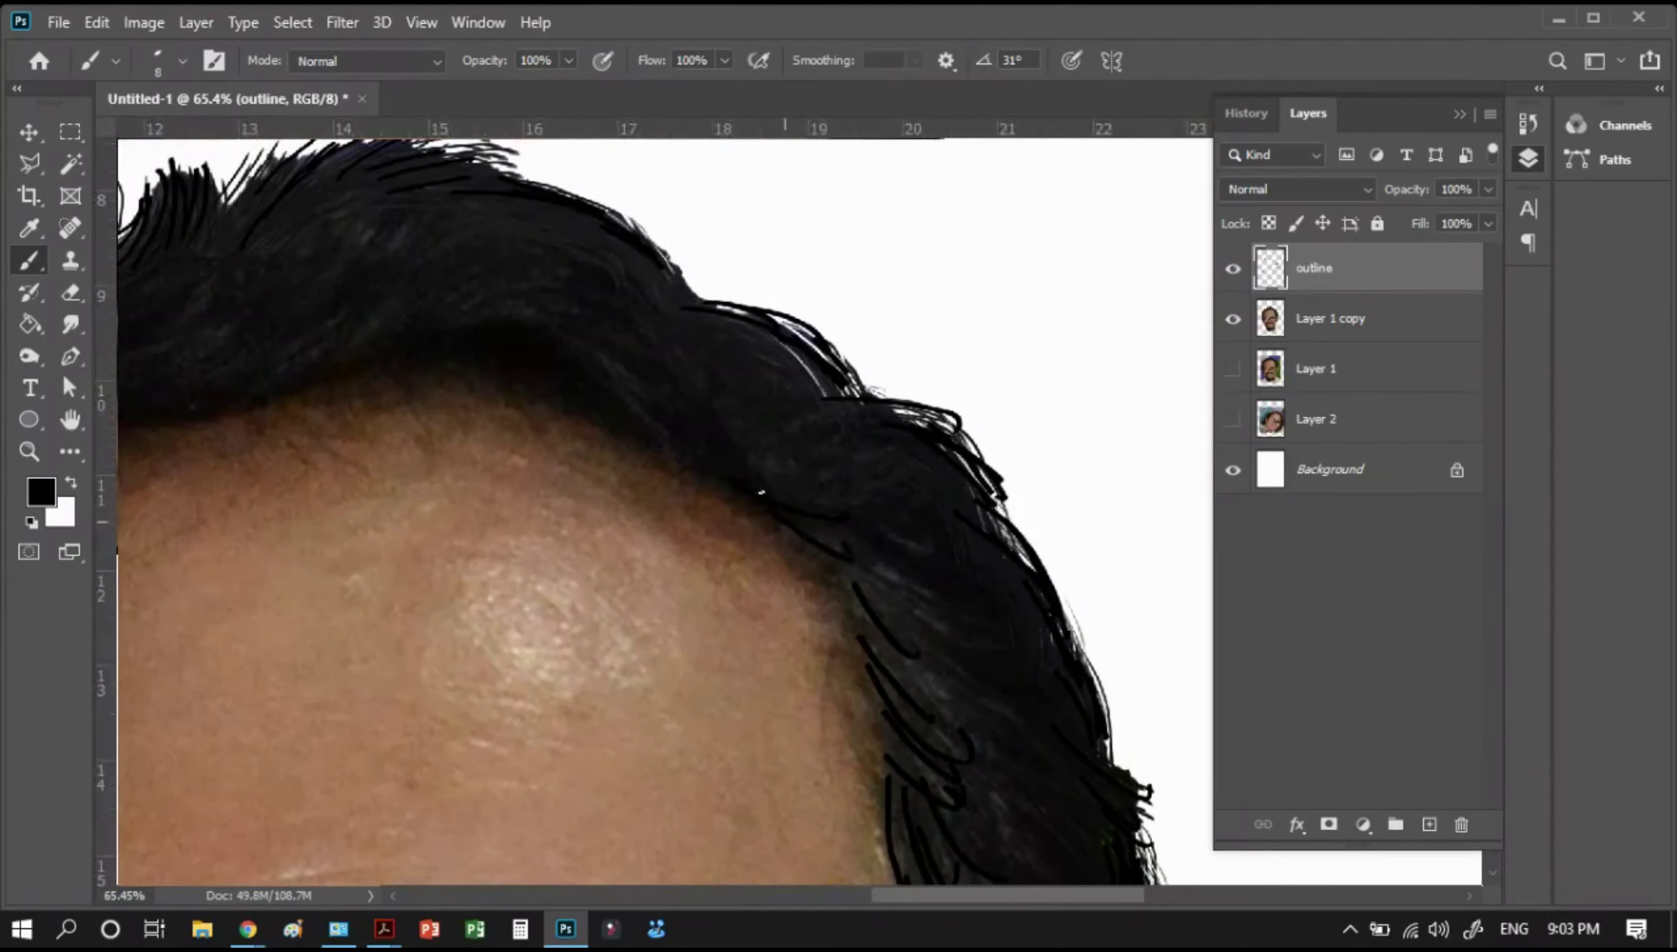
{"action": "left_click_drag", "start_coordinate": [603, 413], "coordinate": [747, 532]}
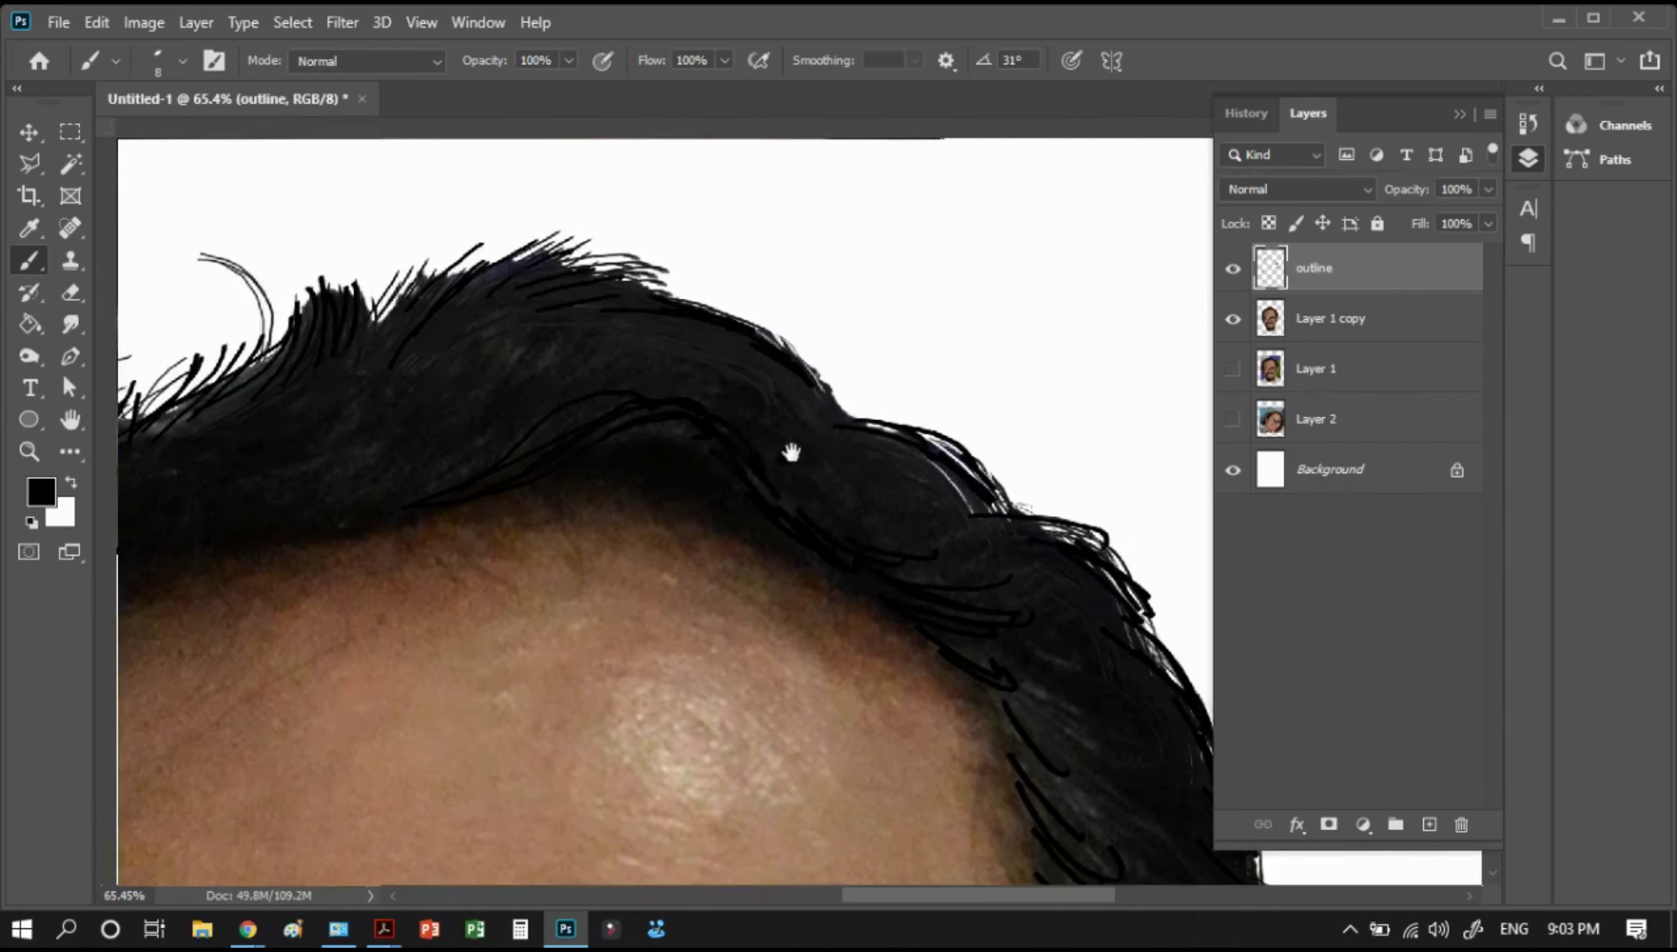
{"action": "scroll", "coordinate": [786, 450], "scroll_direction": "left", "scroll_amount": 5}
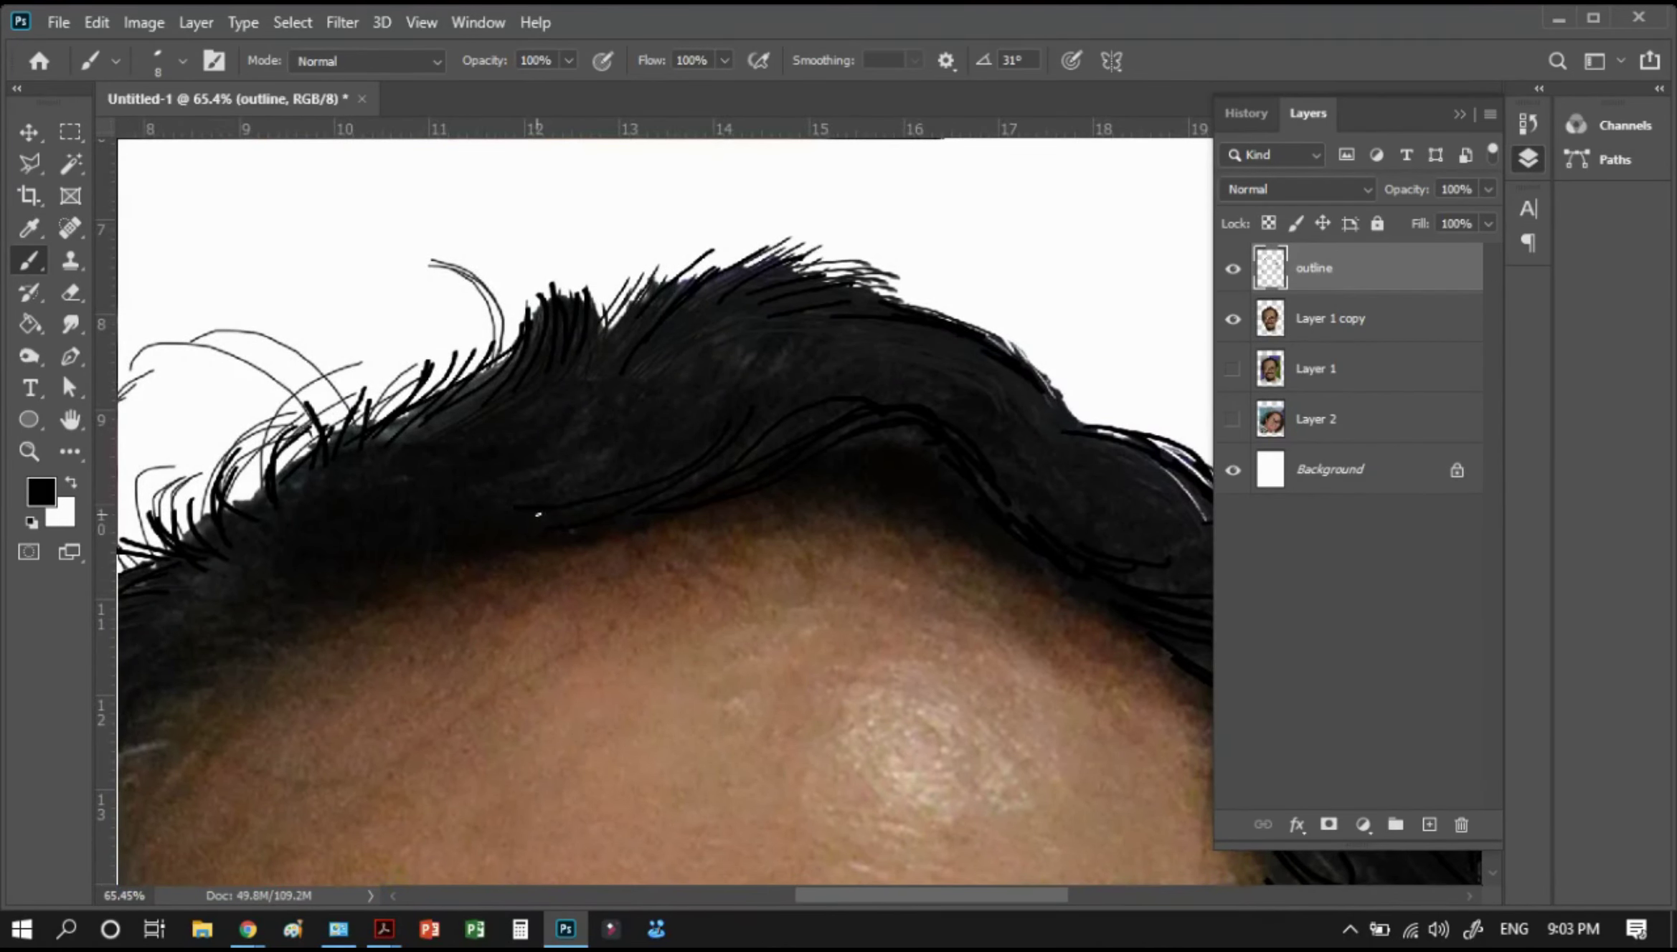
{"action": "left_click_drag", "start_coordinate": [759, 410], "coordinate": [922, 362]}
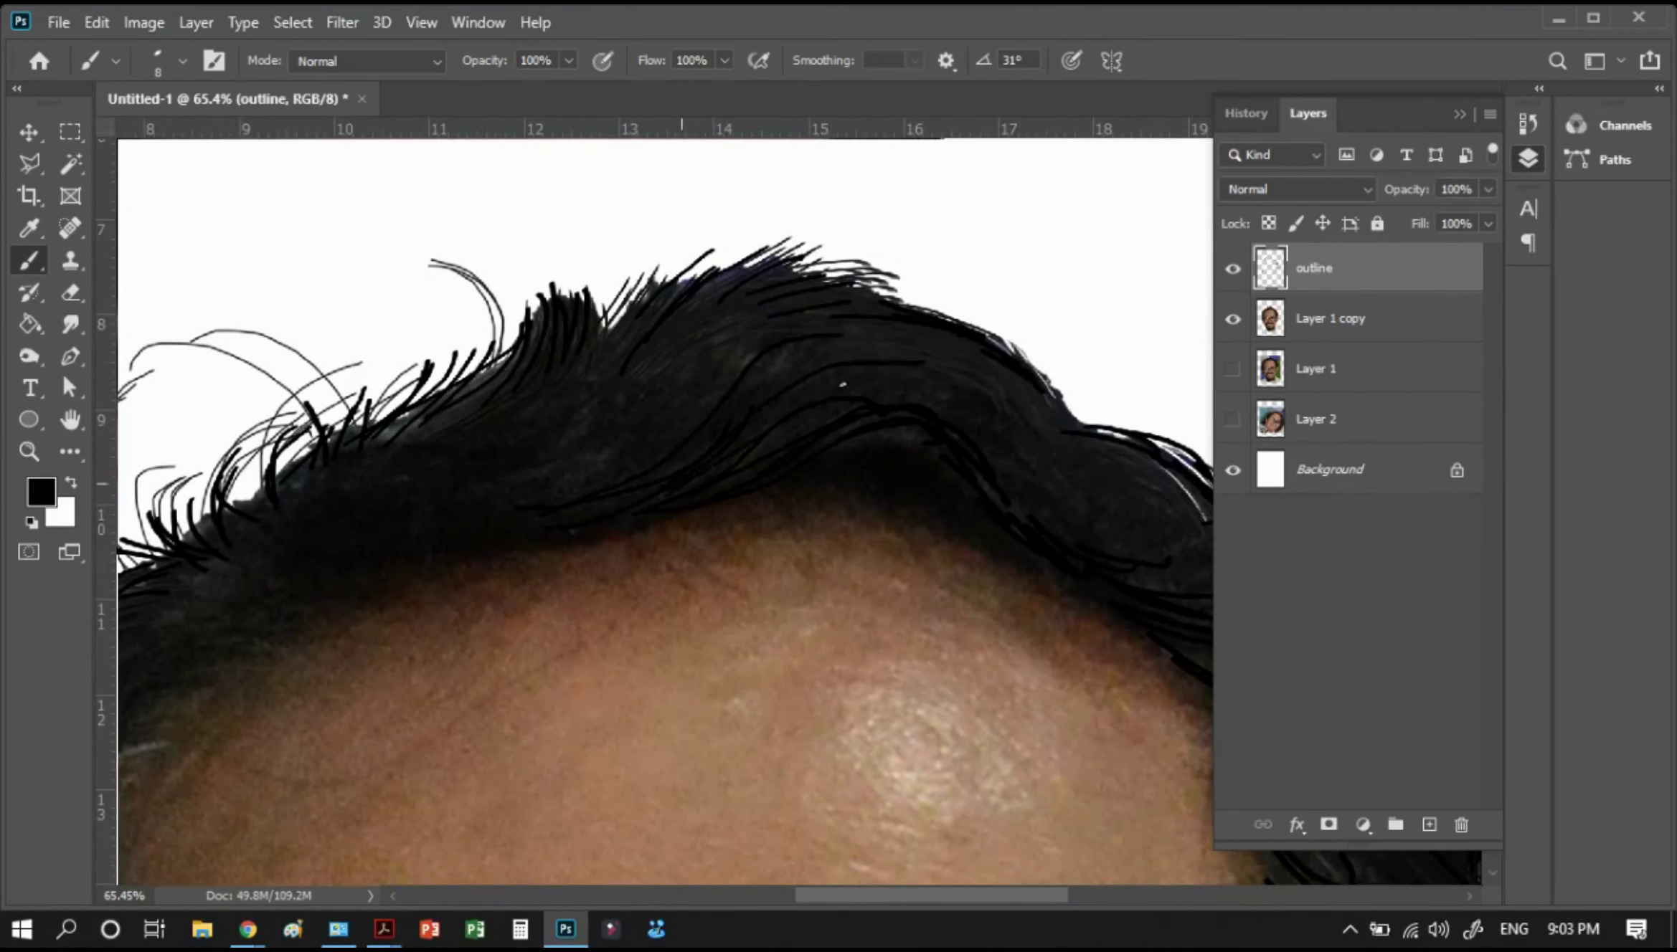
{"action": "left_click_drag", "start_coordinate": [734, 369], "coordinate": [515, 495]}
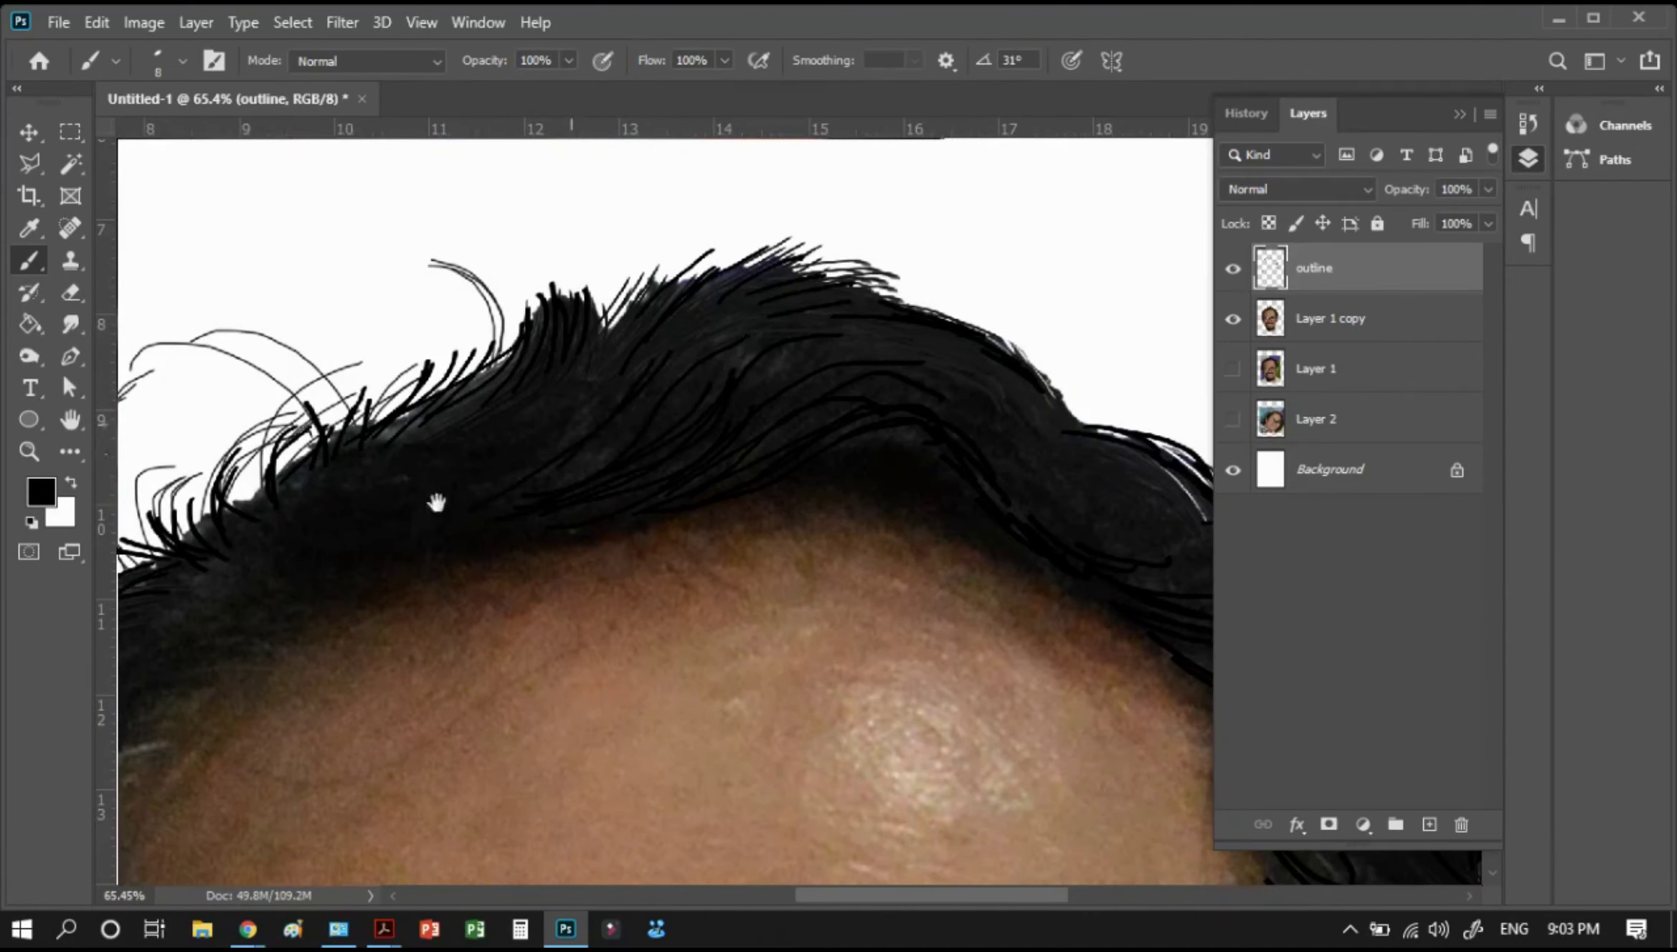
Brush hair strands down the left side of the head
{"action": "scroll", "coordinate": [647, 359], "scroll_direction": "down", "scroll_amount": 5}
{"action": "scroll", "coordinate": [528, 455], "scroll_direction": "left", "scroll_amount": 9}
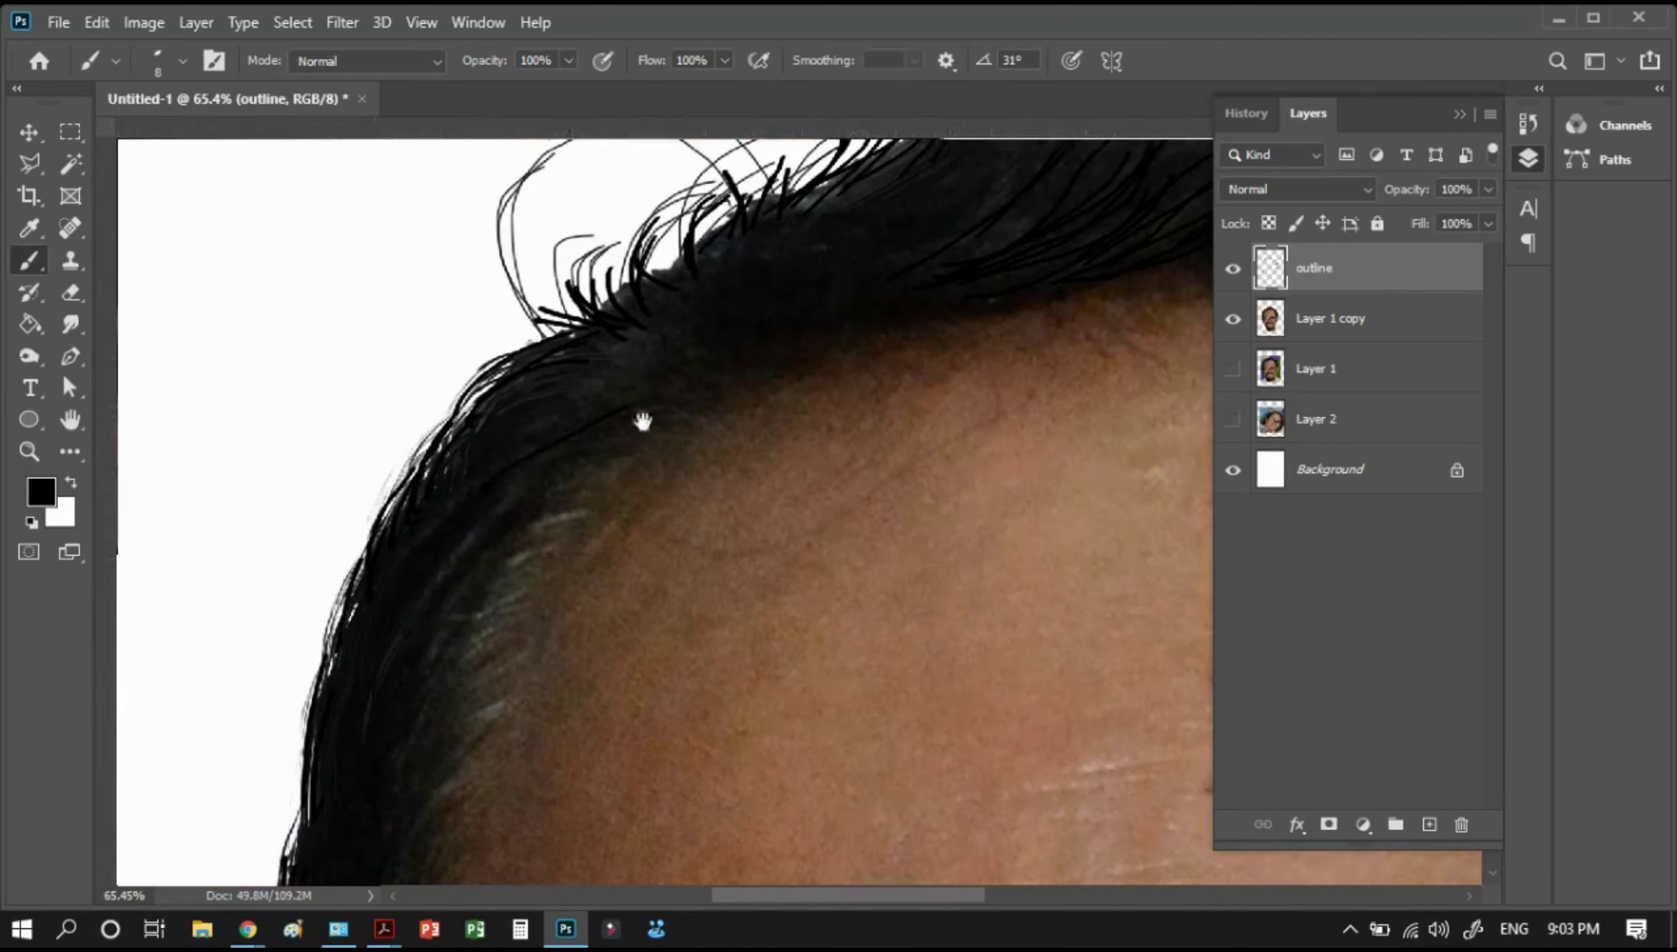
{"action": "scroll", "coordinate": [584, 475], "scroll_direction": "up", "scroll_amount": 3}
{"action": "scroll", "coordinate": [790, 304], "scroll_direction": "down", "scroll_amount": 3}
{"action": "scroll", "coordinate": [564, 473], "scroll_direction": "right", "scroll_amount": 2}
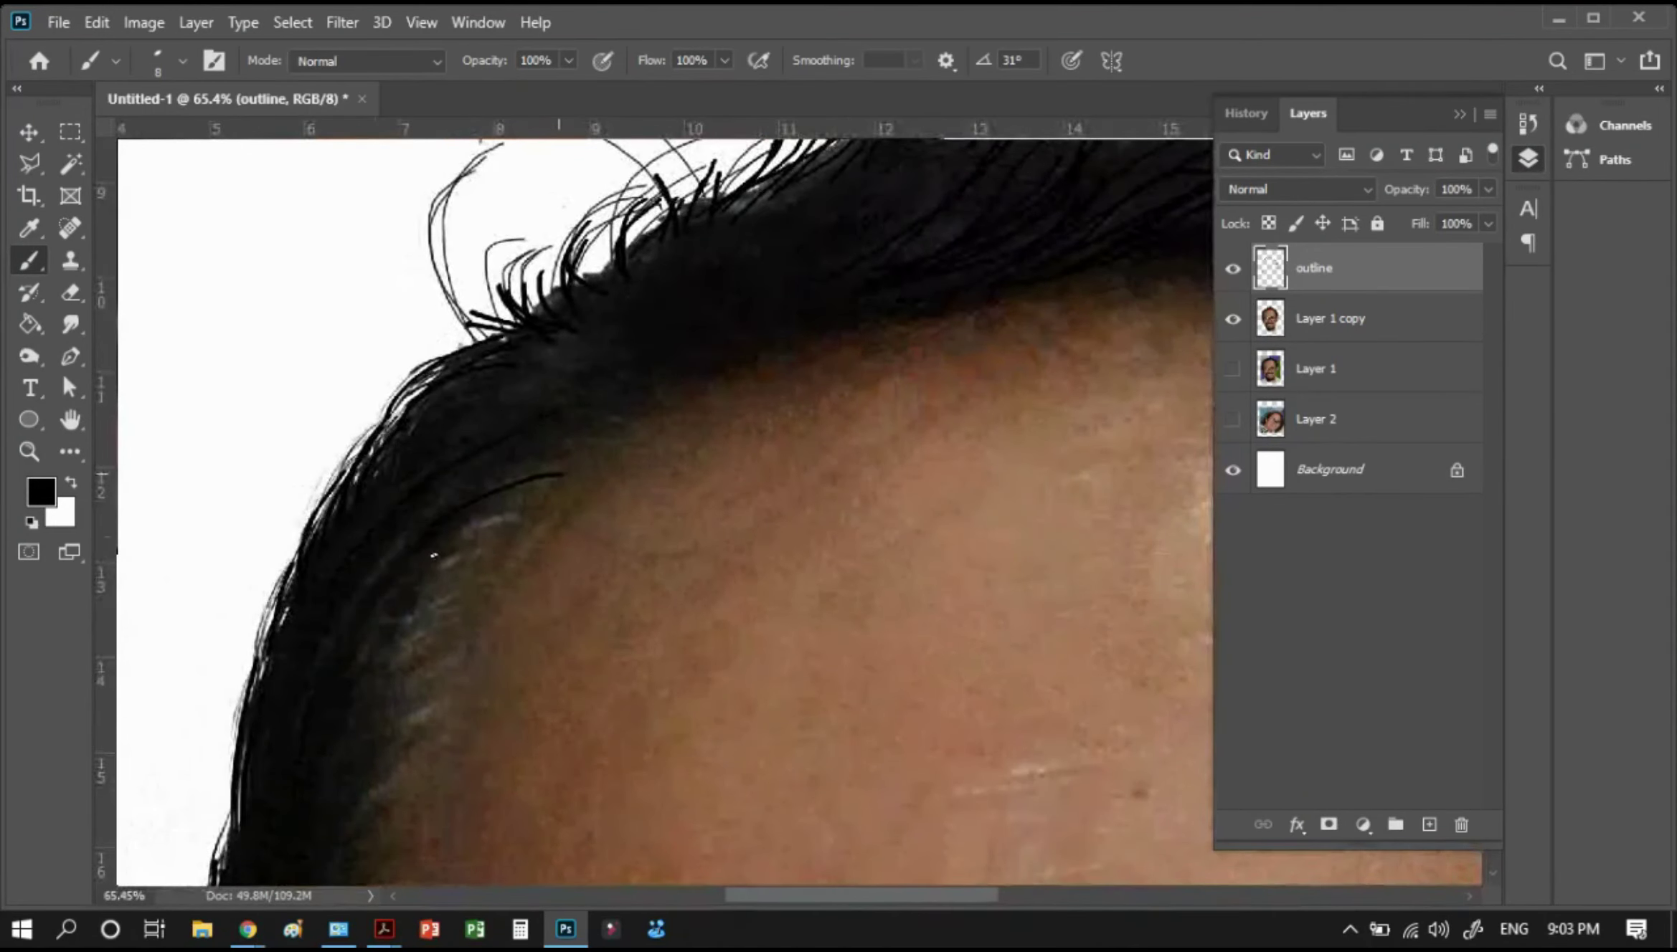
{"action": "left_click_drag", "start_coordinate": [406, 560], "coordinate": [543, 374]}
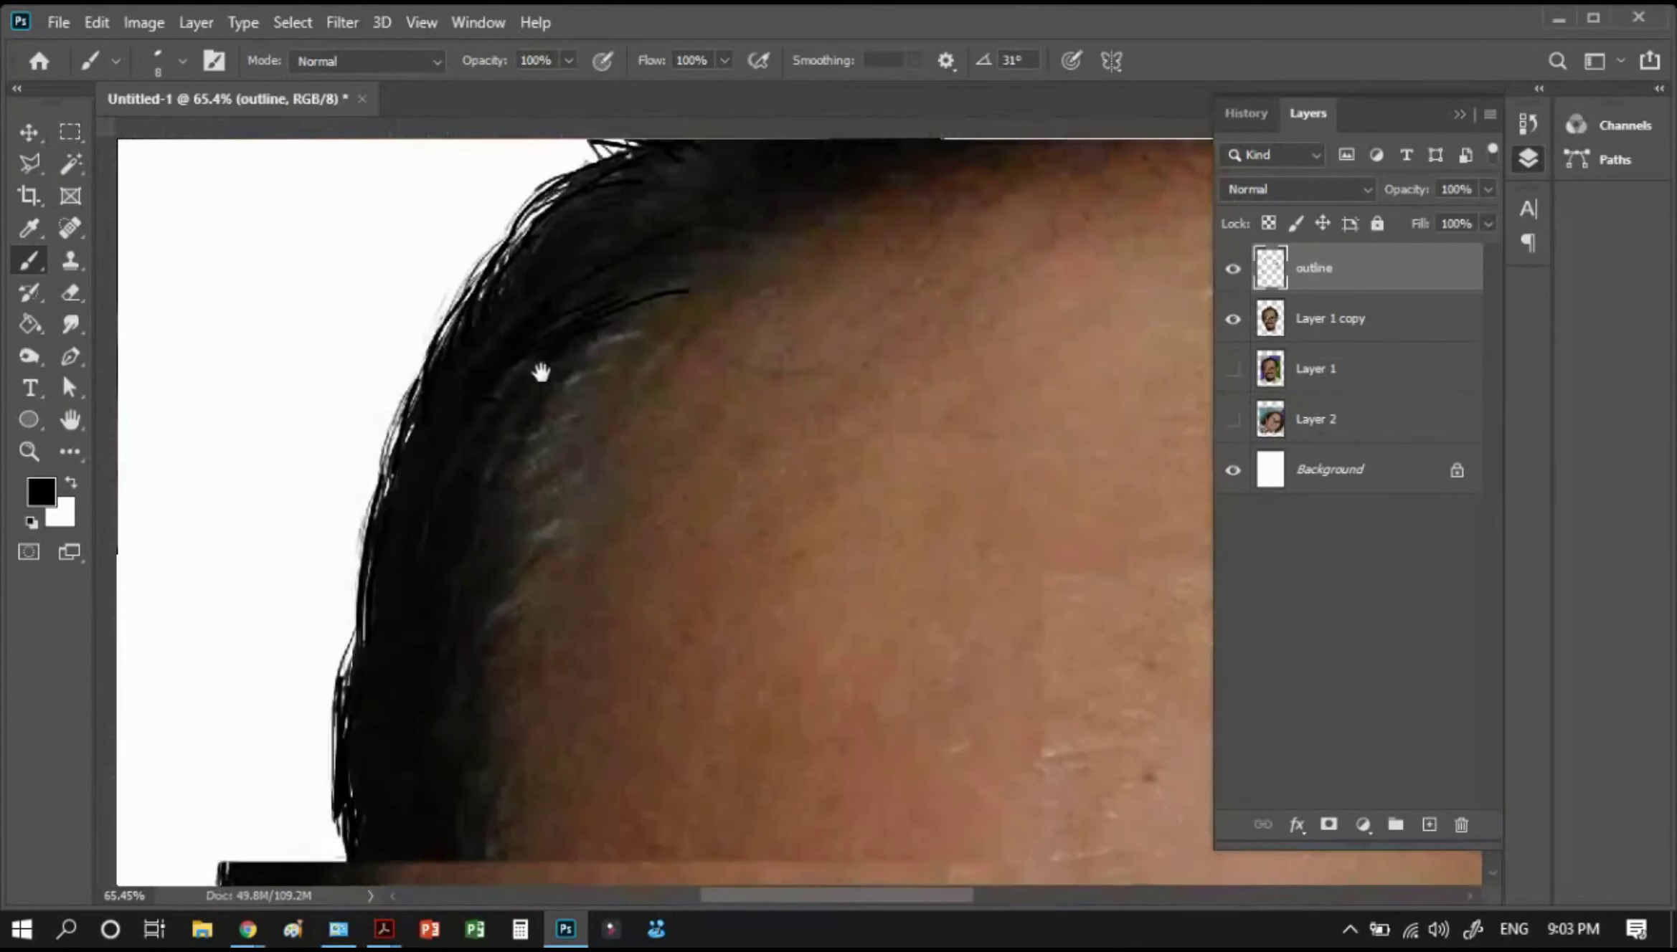
{"action": "left_click_drag", "start_coordinate": [500, 436], "coordinate": [588, 370]}
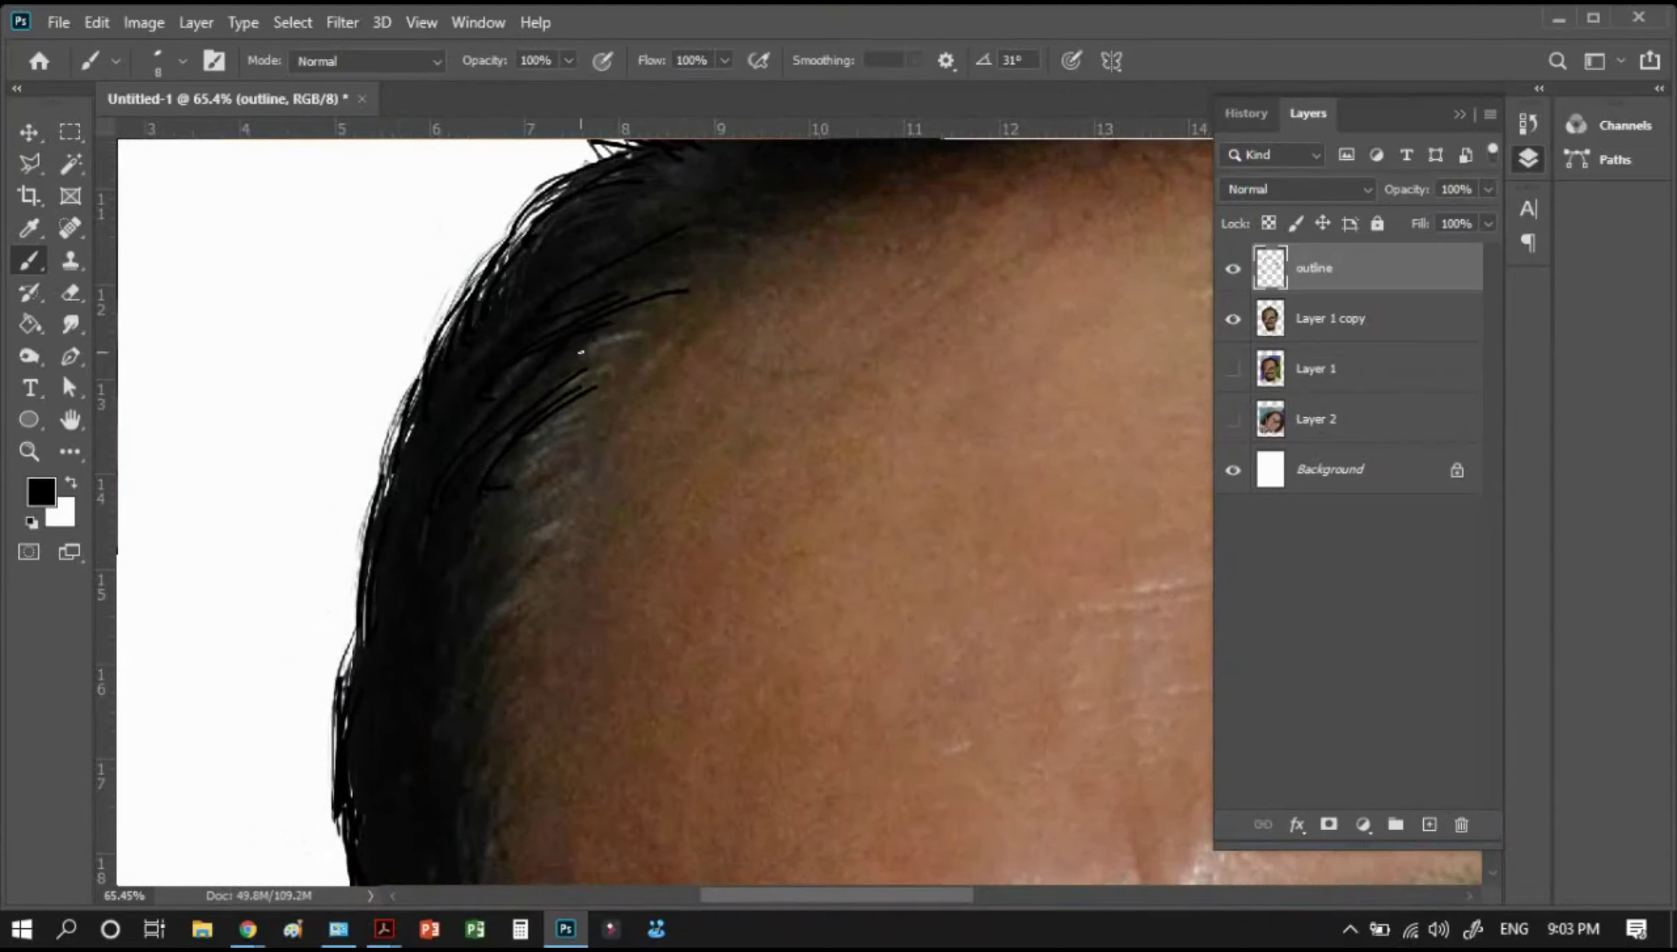
{"action": "left_click_drag", "start_coordinate": [487, 514], "coordinate": [517, 483]}
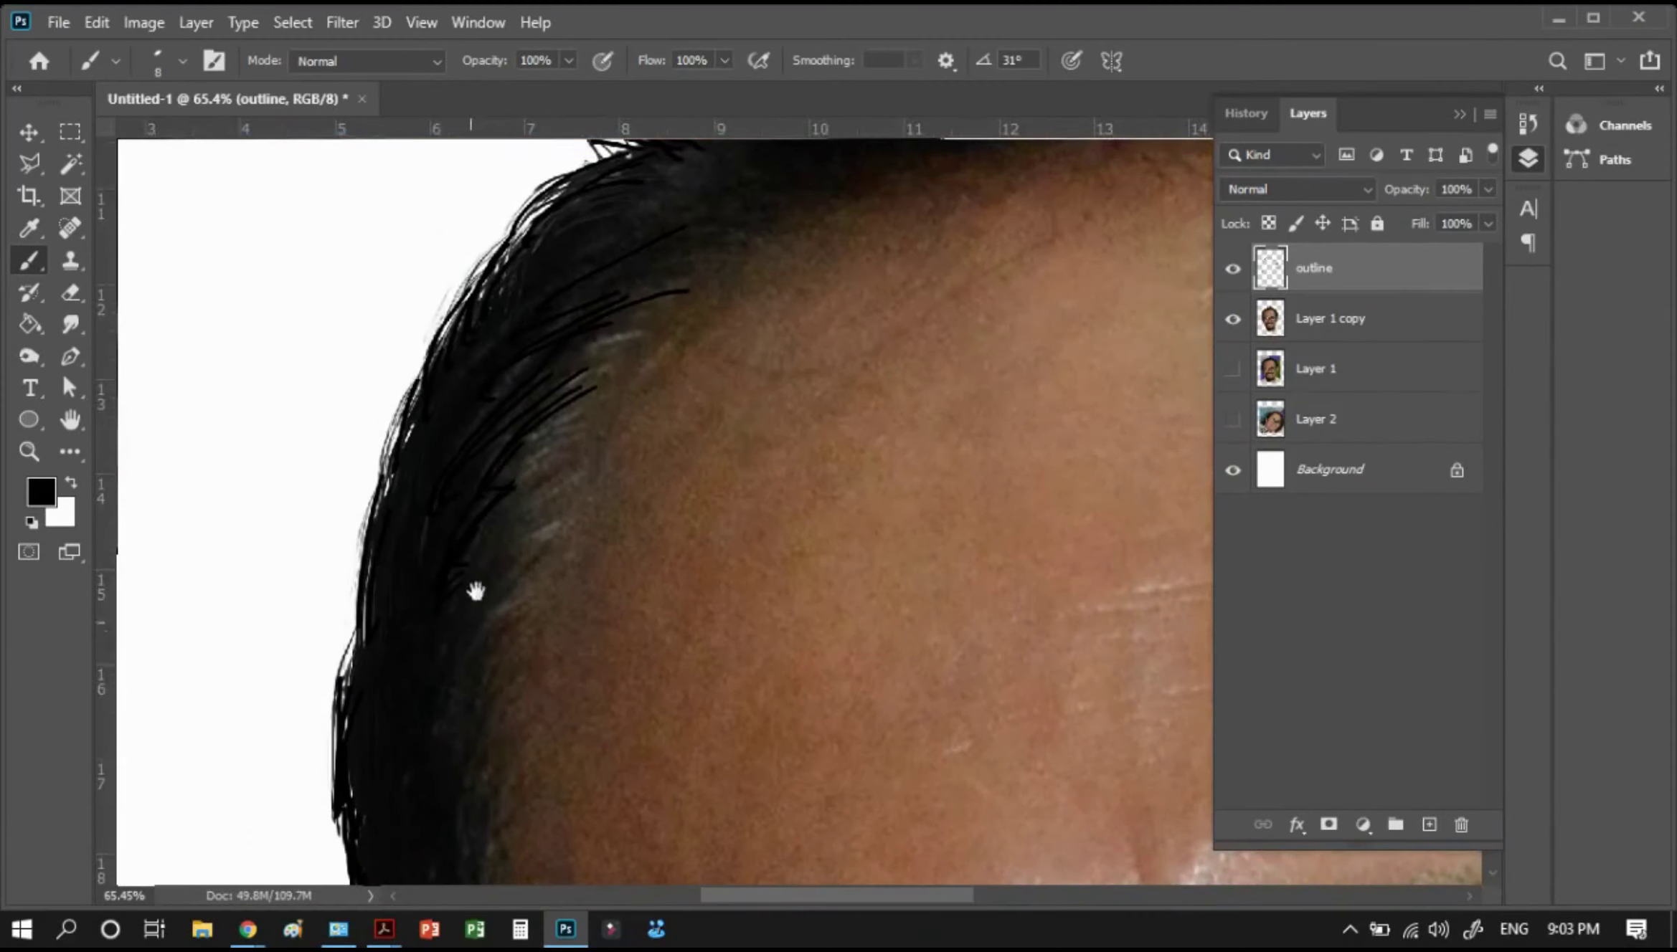
Add strands along the temple above the ear and outline the inner ear fold
{"action": "left_click_drag", "start_coordinate": [476, 590], "coordinate": [520, 407]}
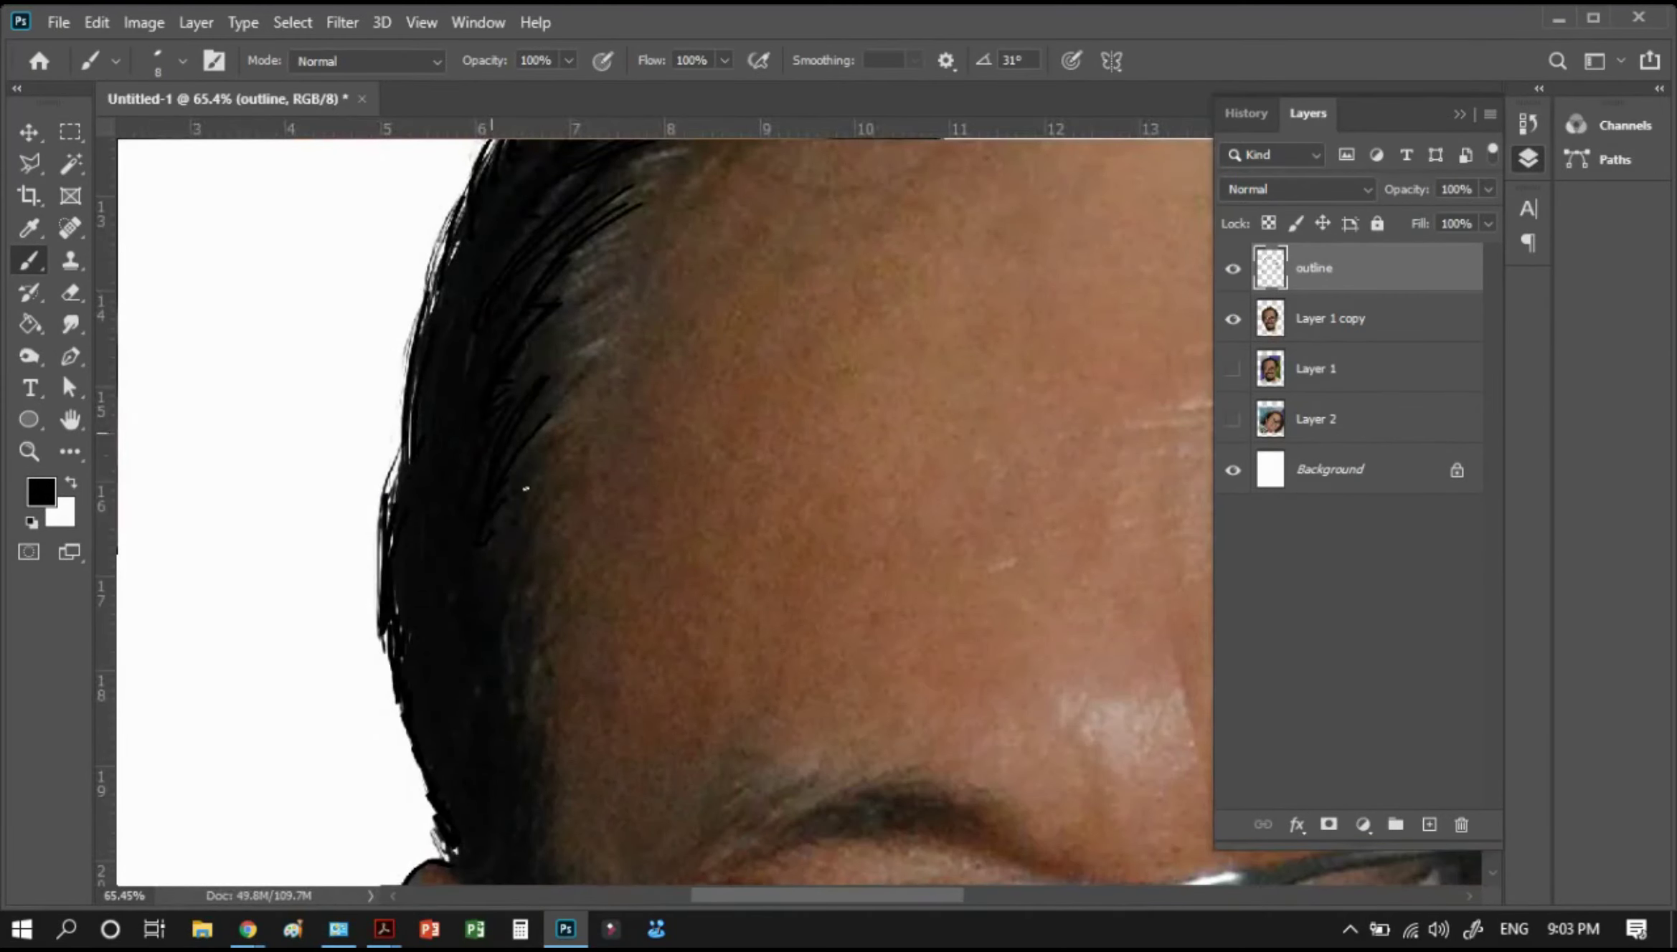
{"action": "left_click_drag", "start_coordinate": [473, 608], "coordinate": [509, 394]}
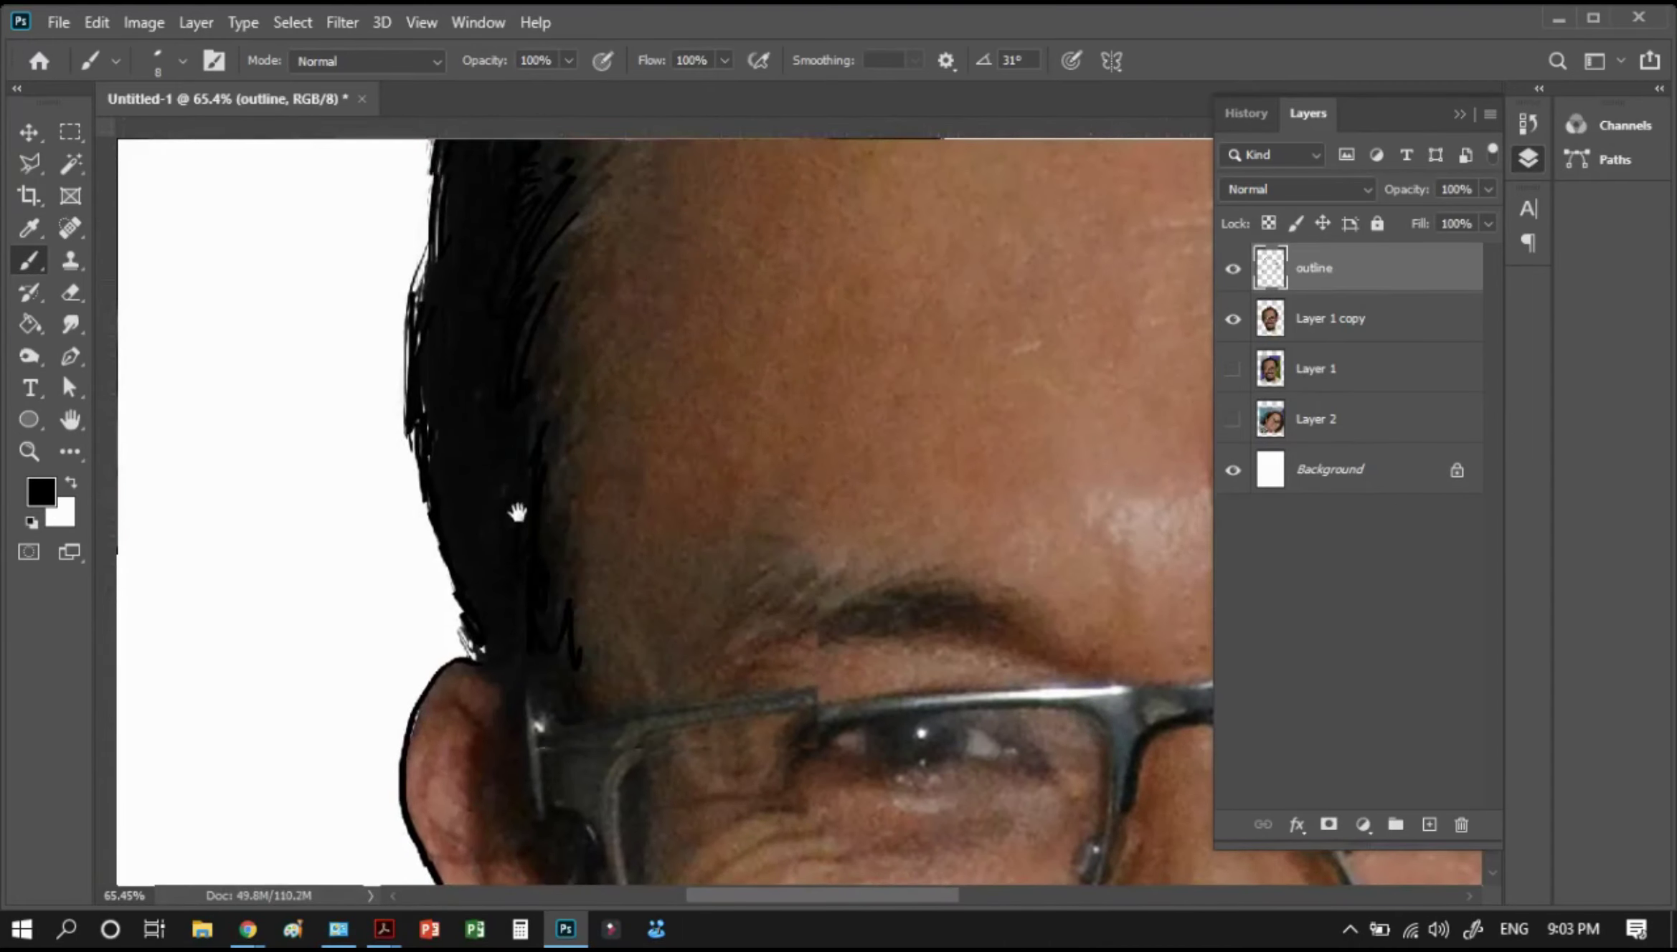
{"action": "left_click_drag", "start_coordinate": [534, 658], "coordinate": [491, 464]}
{"action": "left_click_drag", "start_coordinate": [463, 561], "coordinate": [474, 506]}
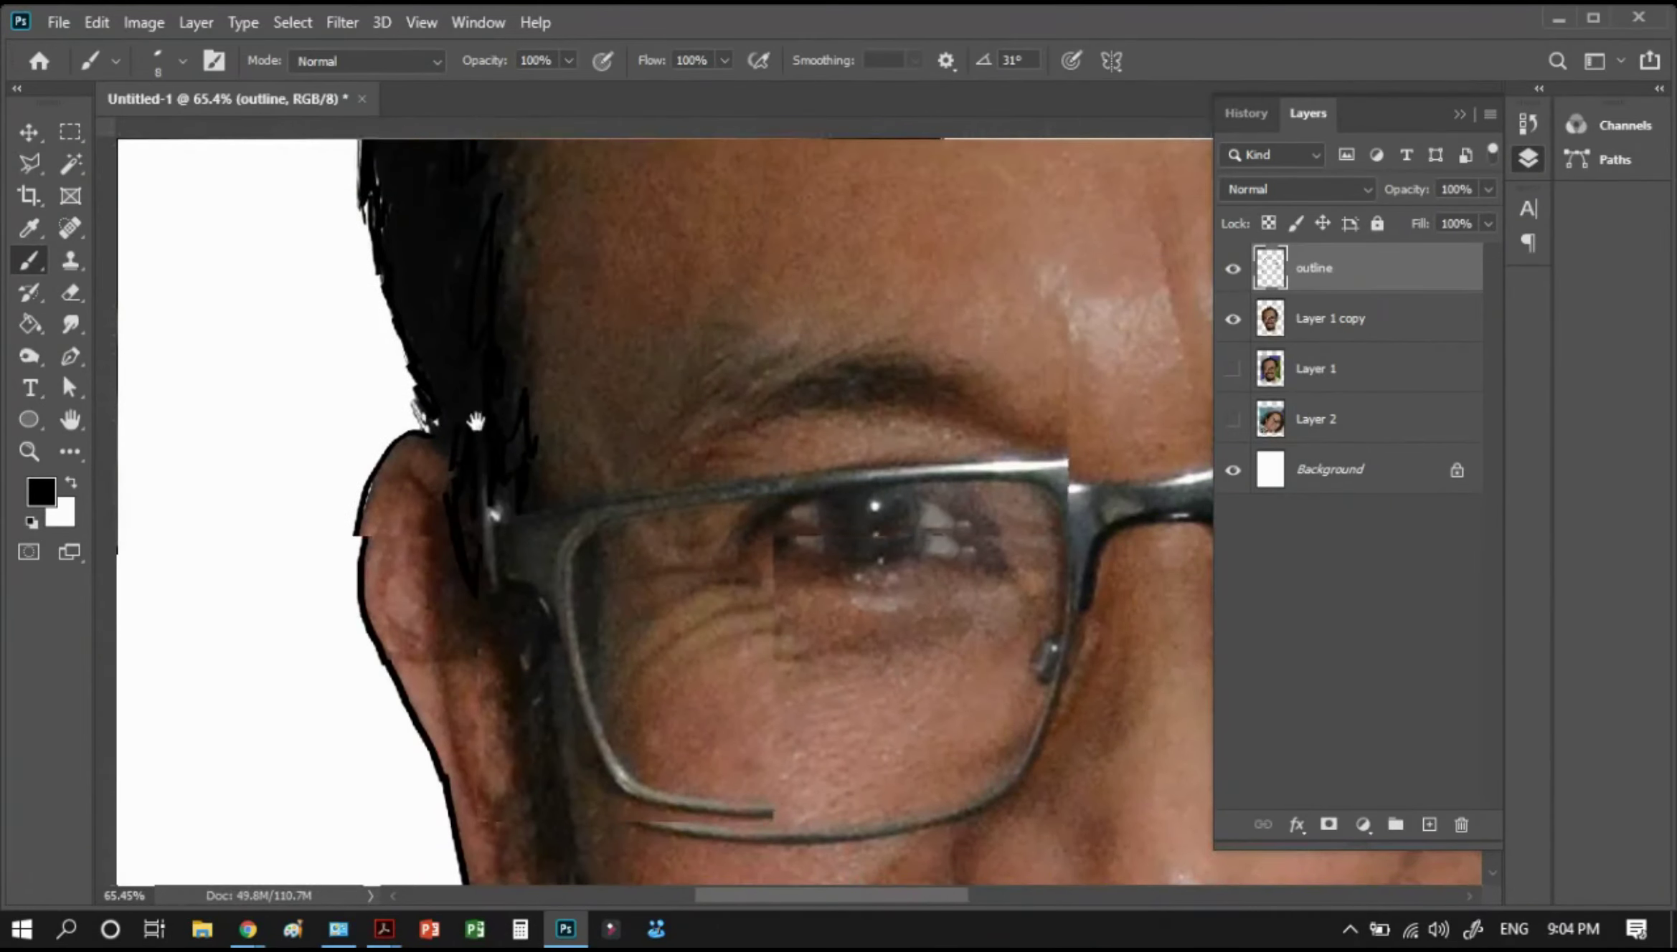
{"action": "mouse_move", "coordinate": [502, 631]}
{"action": "left_mouse_down"}
{"action": "mouse_move", "coordinate": [484, 437]}
{"action": "mouse_move", "coordinate": [533, 529]}
{"action": "mouse_move", "coordinate": [560, 667]}
{"action": "left_mouse_up"}
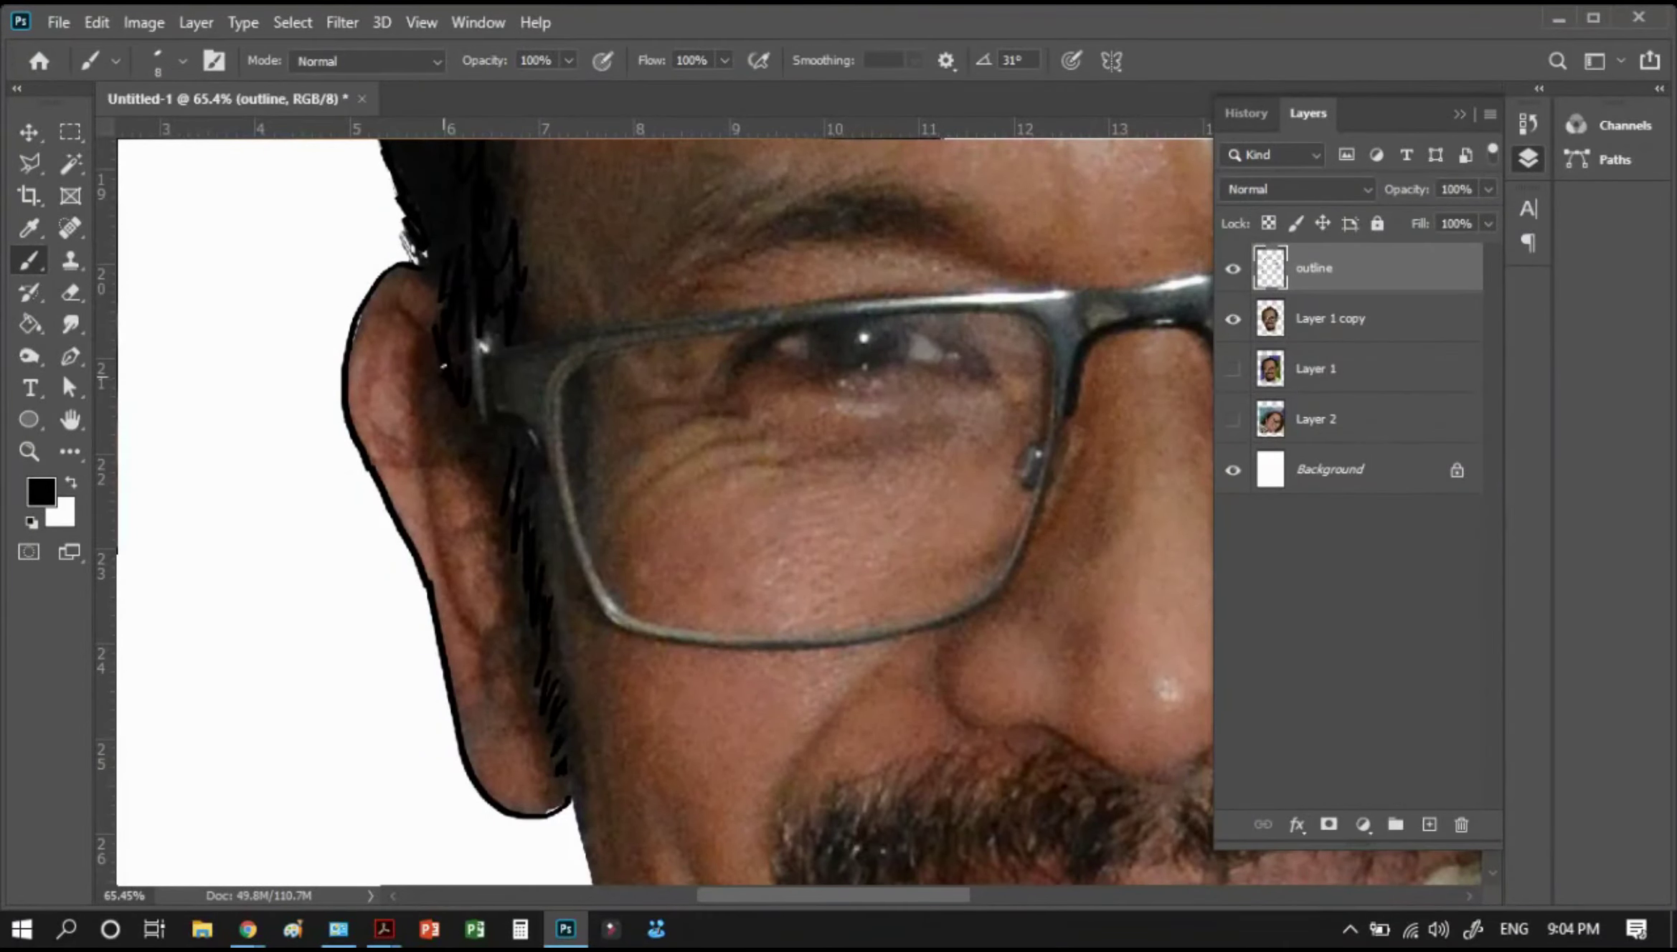
{"action": "left_click_drag", "start_coordinate": [415, 376], "coordinate": [435, 511]}
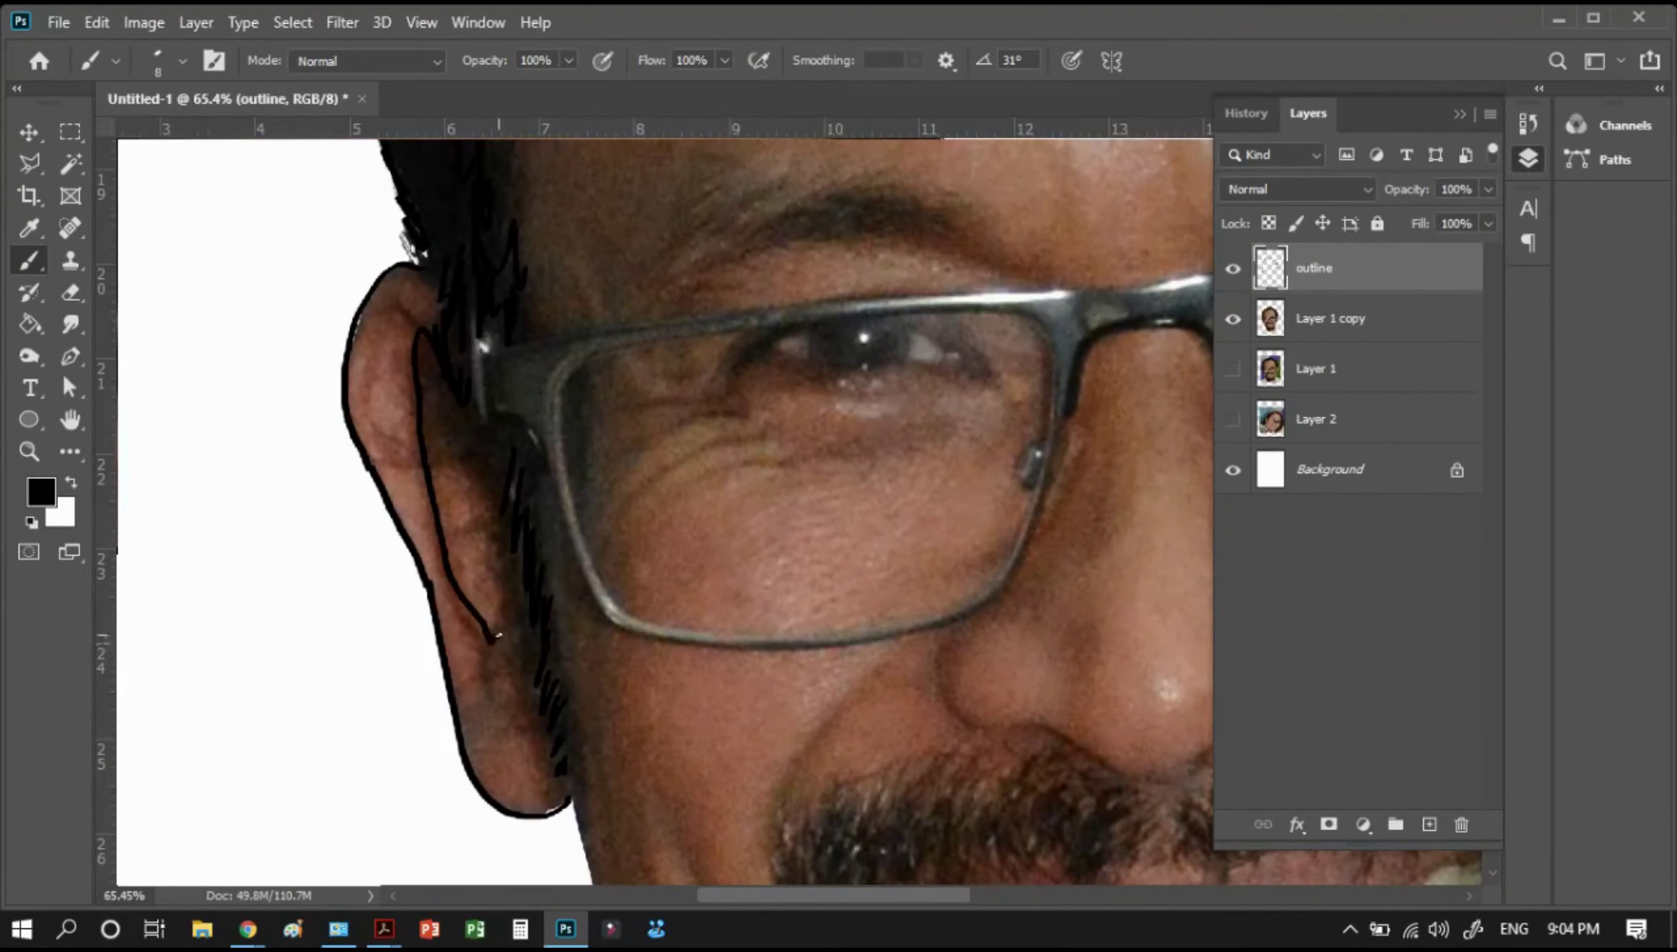
Trace the jawline down to the beard, erasing the overshooting stroke section
{"action": "scroll", "coordinate": [496, 637], "scroll_direction": "down", "scroll_amount": 5}
{"action": "key", "text": "z"}
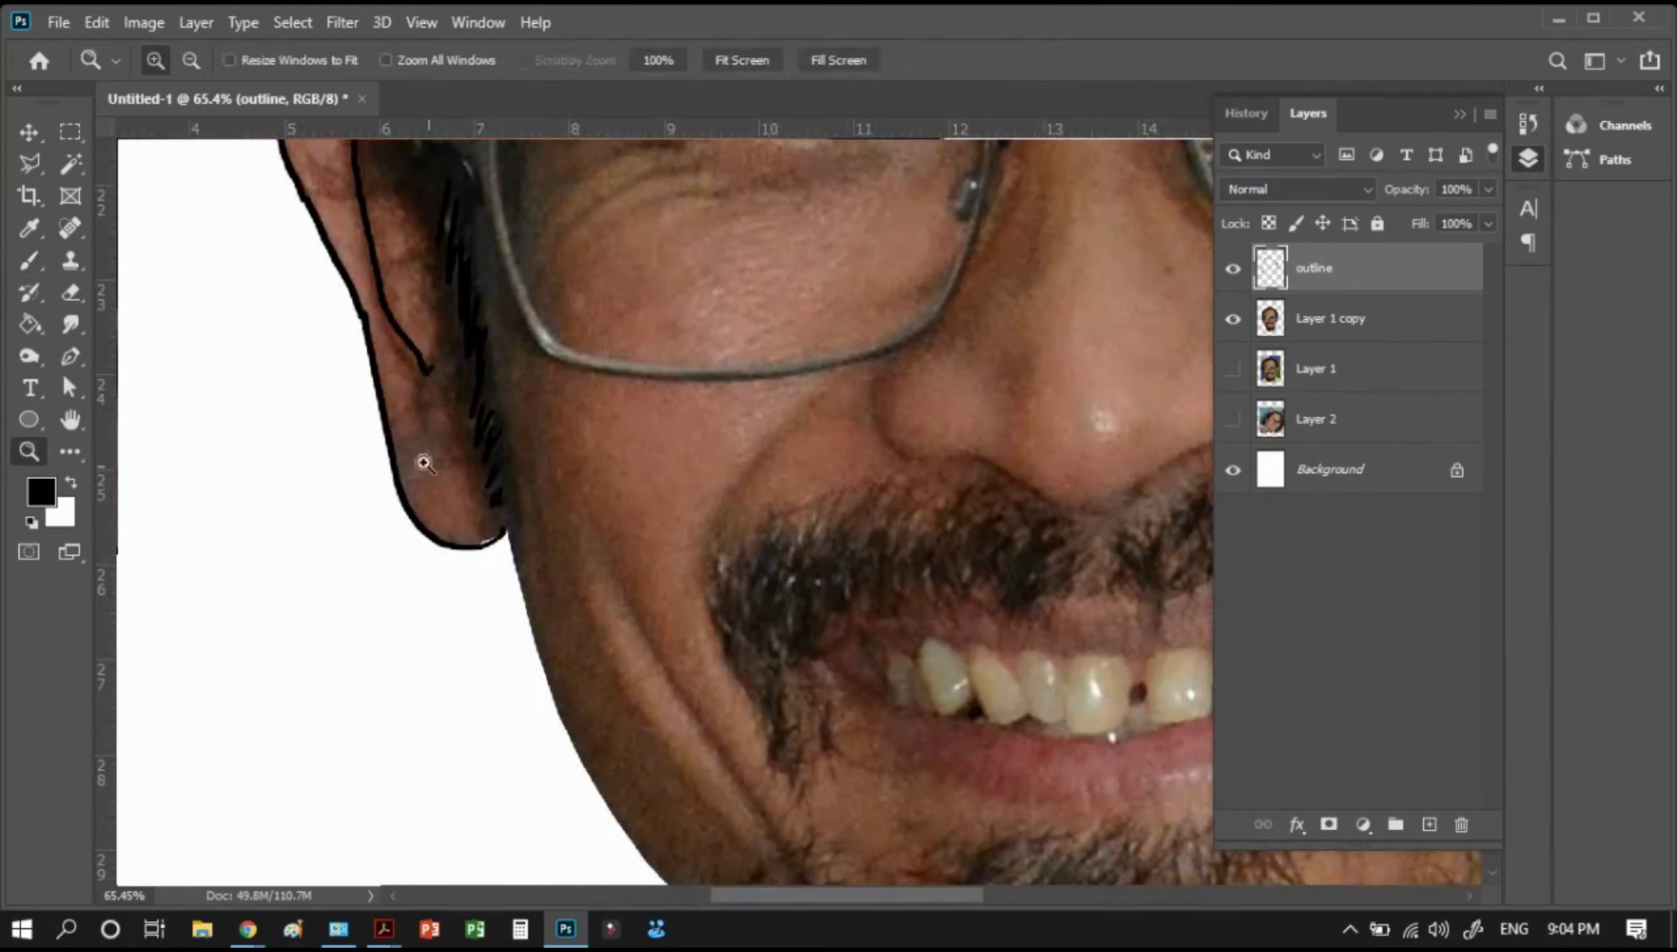
{"action": "left_click", "coordinate": [789, 825]}
{"action": "key", "text": "b"}
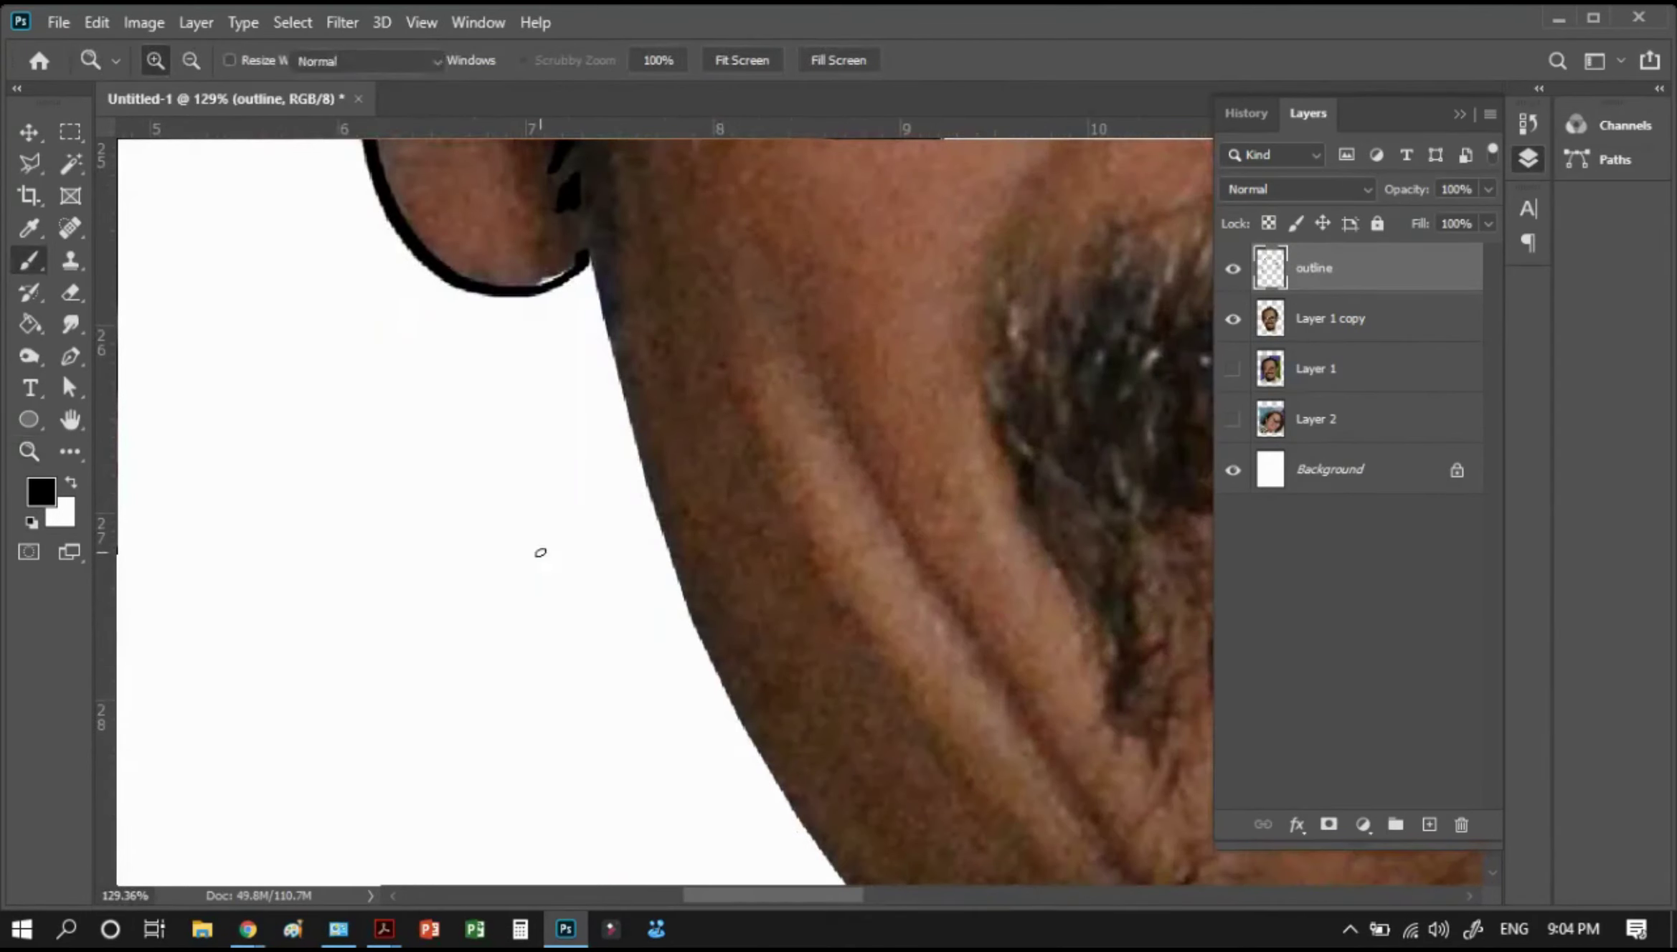
{"action": "mouse_move", "coordinate": [600, 259]}
{"action": "left_mouse_down"}
{"action": "mouse_move", "coordinate": [724, 657]}
{"action": "mouse_move", "coordinate": [455, 294]}
{"action": "mouse_move", "coordinate": [502, 405]}
{"action": "mouse_move", "coordinate": [566, 513]}
{"action": "mouse_move", "coordinate": [681, 613]}
{"action": "mouse_move", "coordinate": [787, 670]}
{"action": "left_mouse_up"}
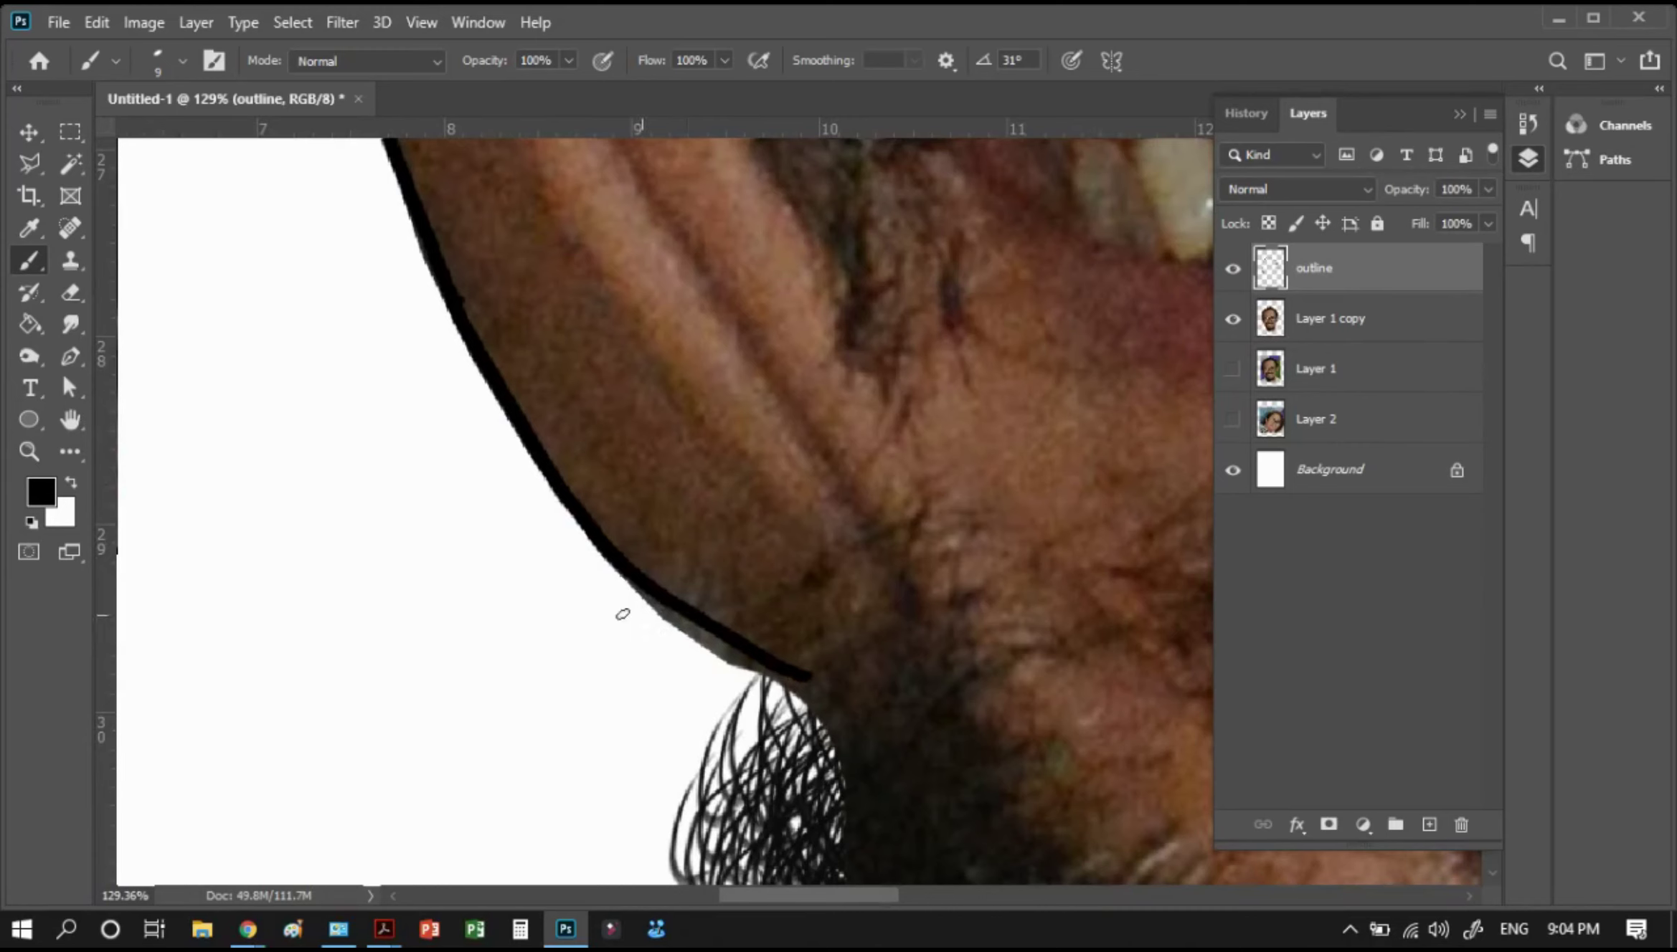
{"action": "key", "text": "e"}
{"action": "left_click_drag", "start_coordinate": [711, 593], "coordinate": [748, 555]}
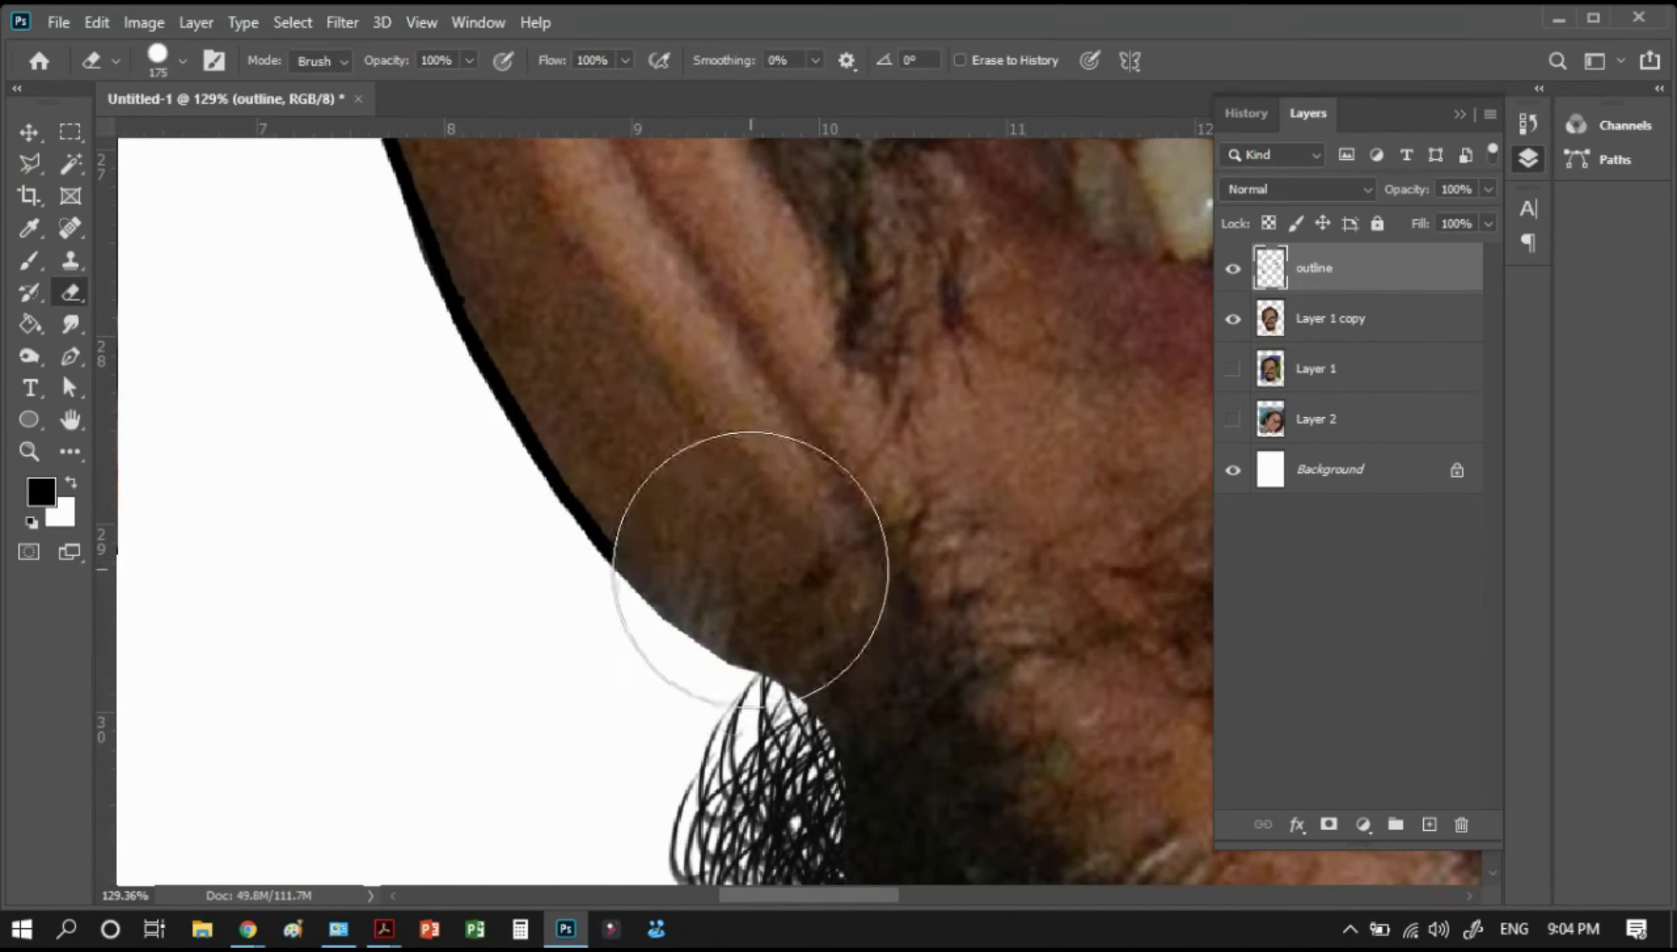
{"action": "key", "text": "b"}
{"action": "mouse_move", "coordinate": [603, 548]}
{"action": "left_mouse_down"}
{"action": "mouse_move", "coordinate": [674, 616]}
{"action": "mouse_move", "coordinate": [782, 673]}
{"action": "left_mouse_up"}
{"action": "left_click_drag", "start_coordinate": [685, 484], "coordinate": [204, 165]}
{"action": "key", "text": "ctrl+r"}
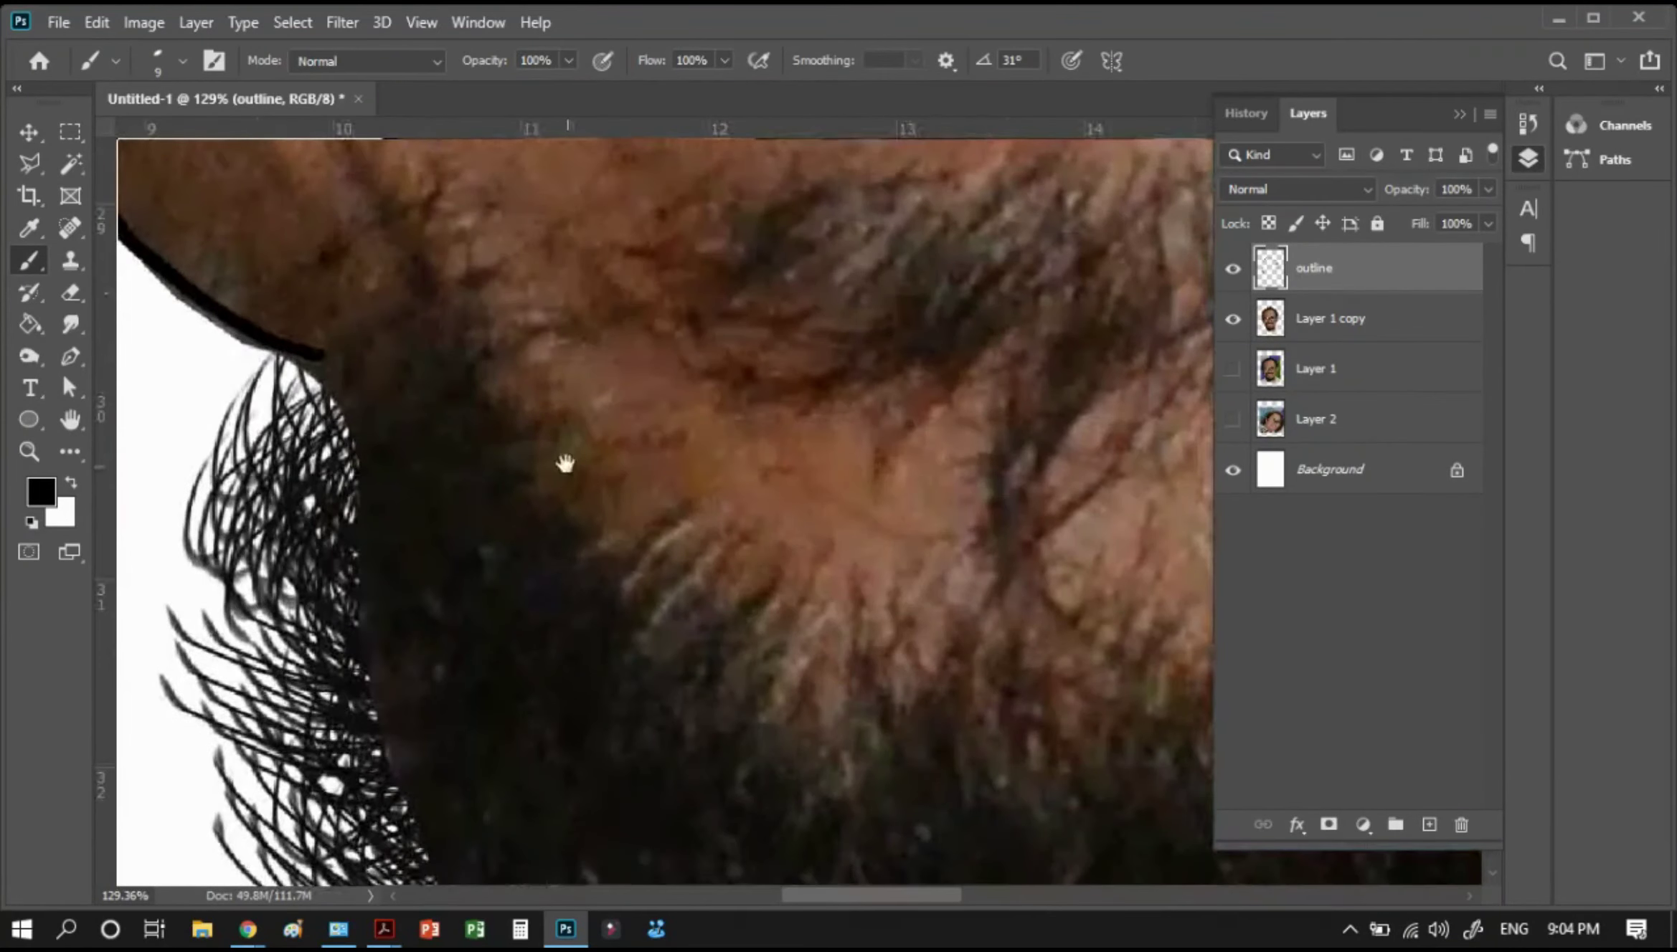
{"action": "key", "text": "ctrl+0"}
{"action": "key", "text": "z"}
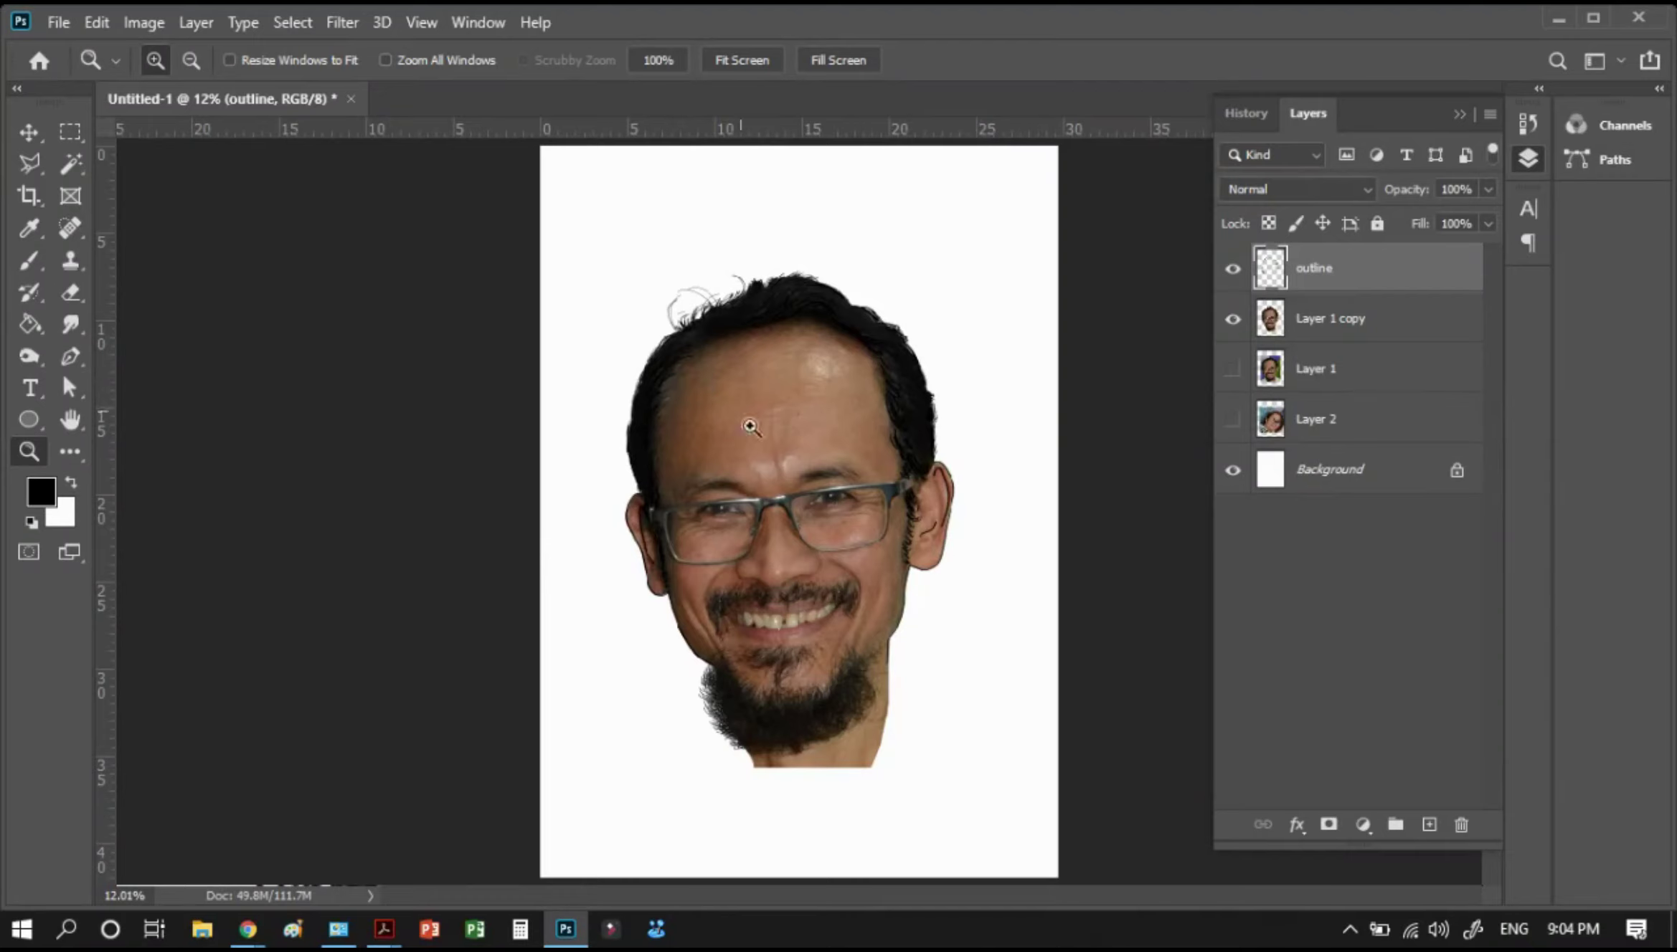
Outline the hair edge and the glasses arm near the ear
{"action": "left_click_drag", "start_coordinate": [839, 449], "coordinate": [638, 573]}
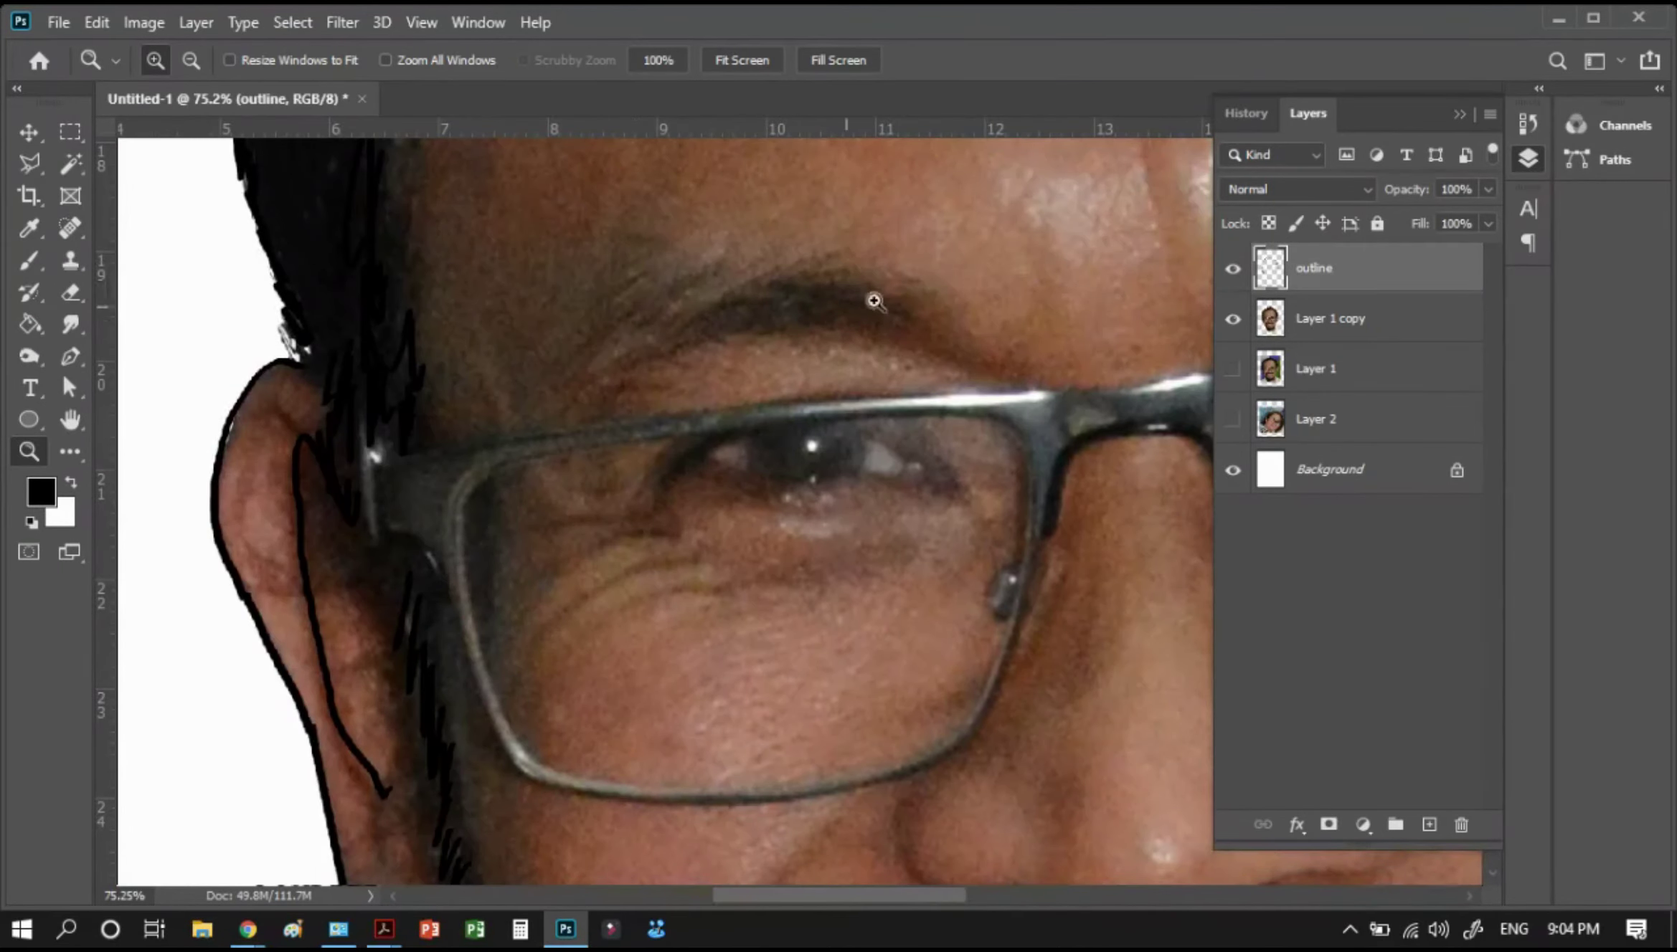
{"action": "left_click_drag", "start_coordinate": [570, 349], "coordinate": [287, 663]}
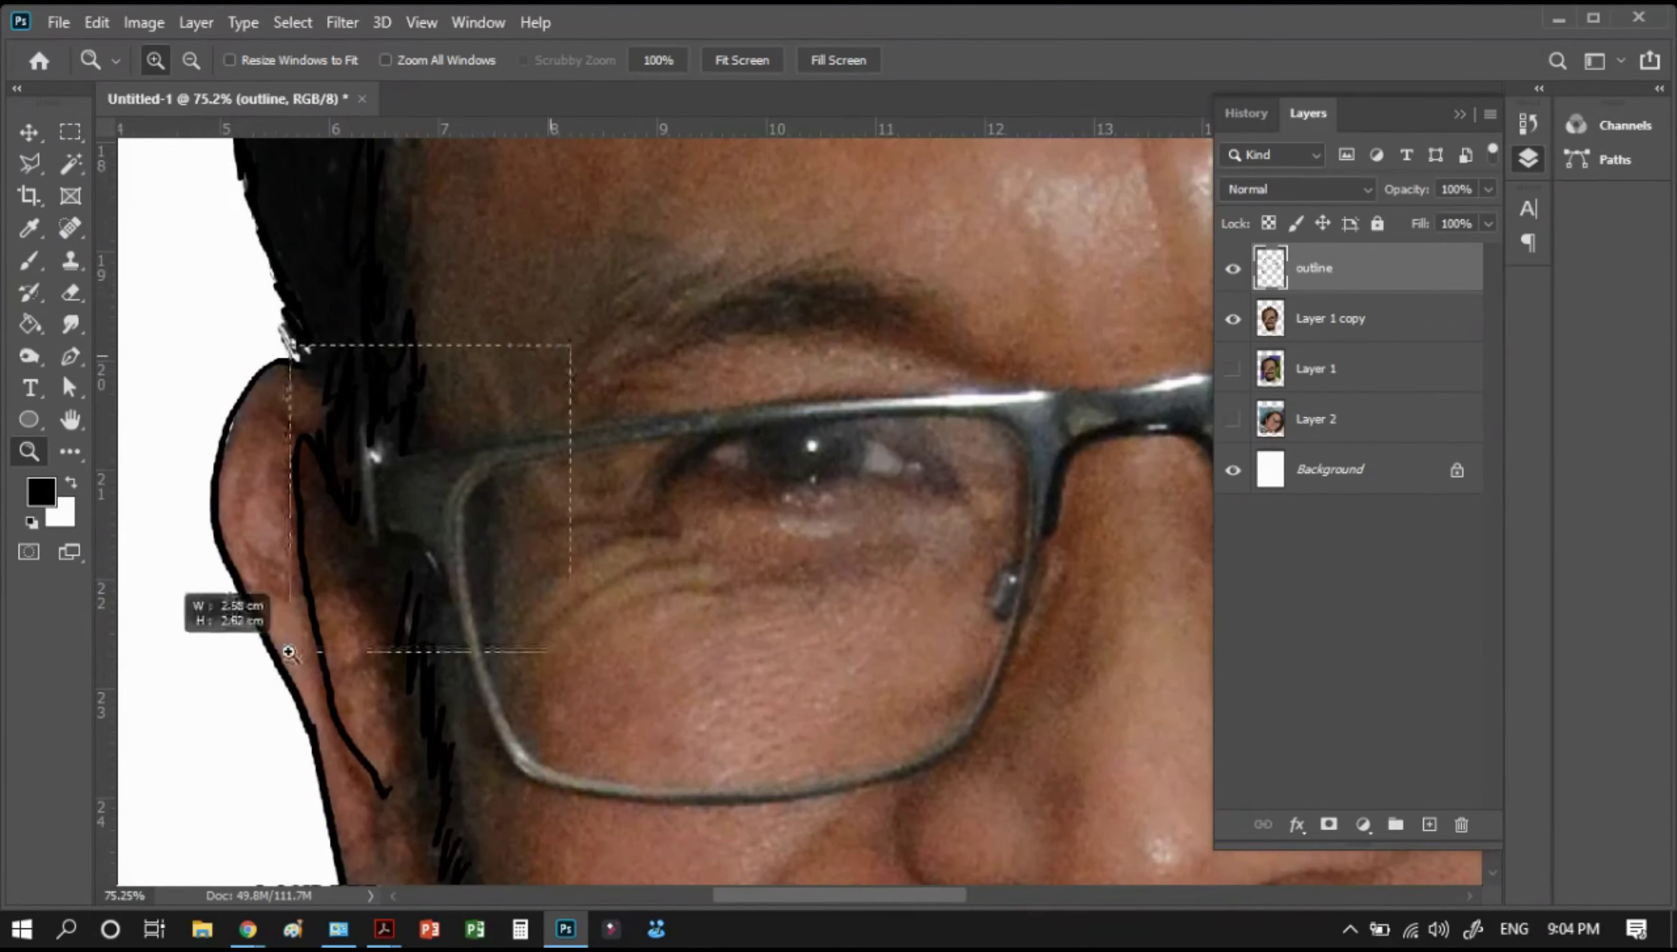
{"action": "key", "text": "b"}
{"action": "left_click_drag", "start_coordinate": [734, 339], "coordinate": [626, 429]}
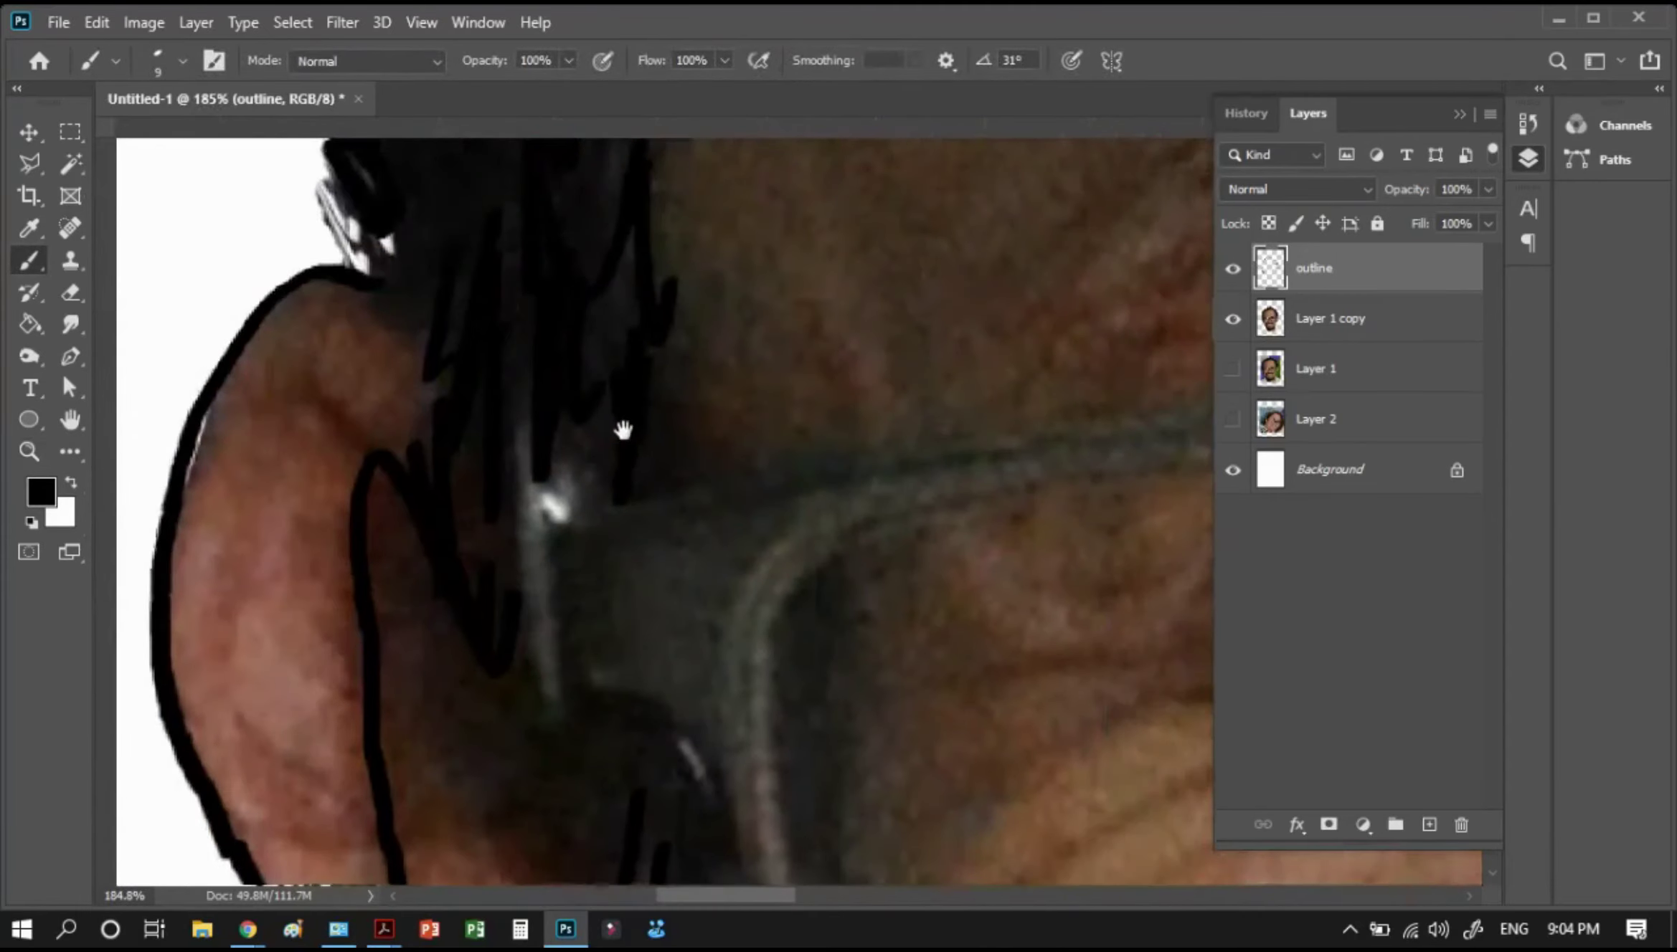
{"action": "left_click_drag", "start_coordinate": [507, 406], "coordinate": [539, 700]}
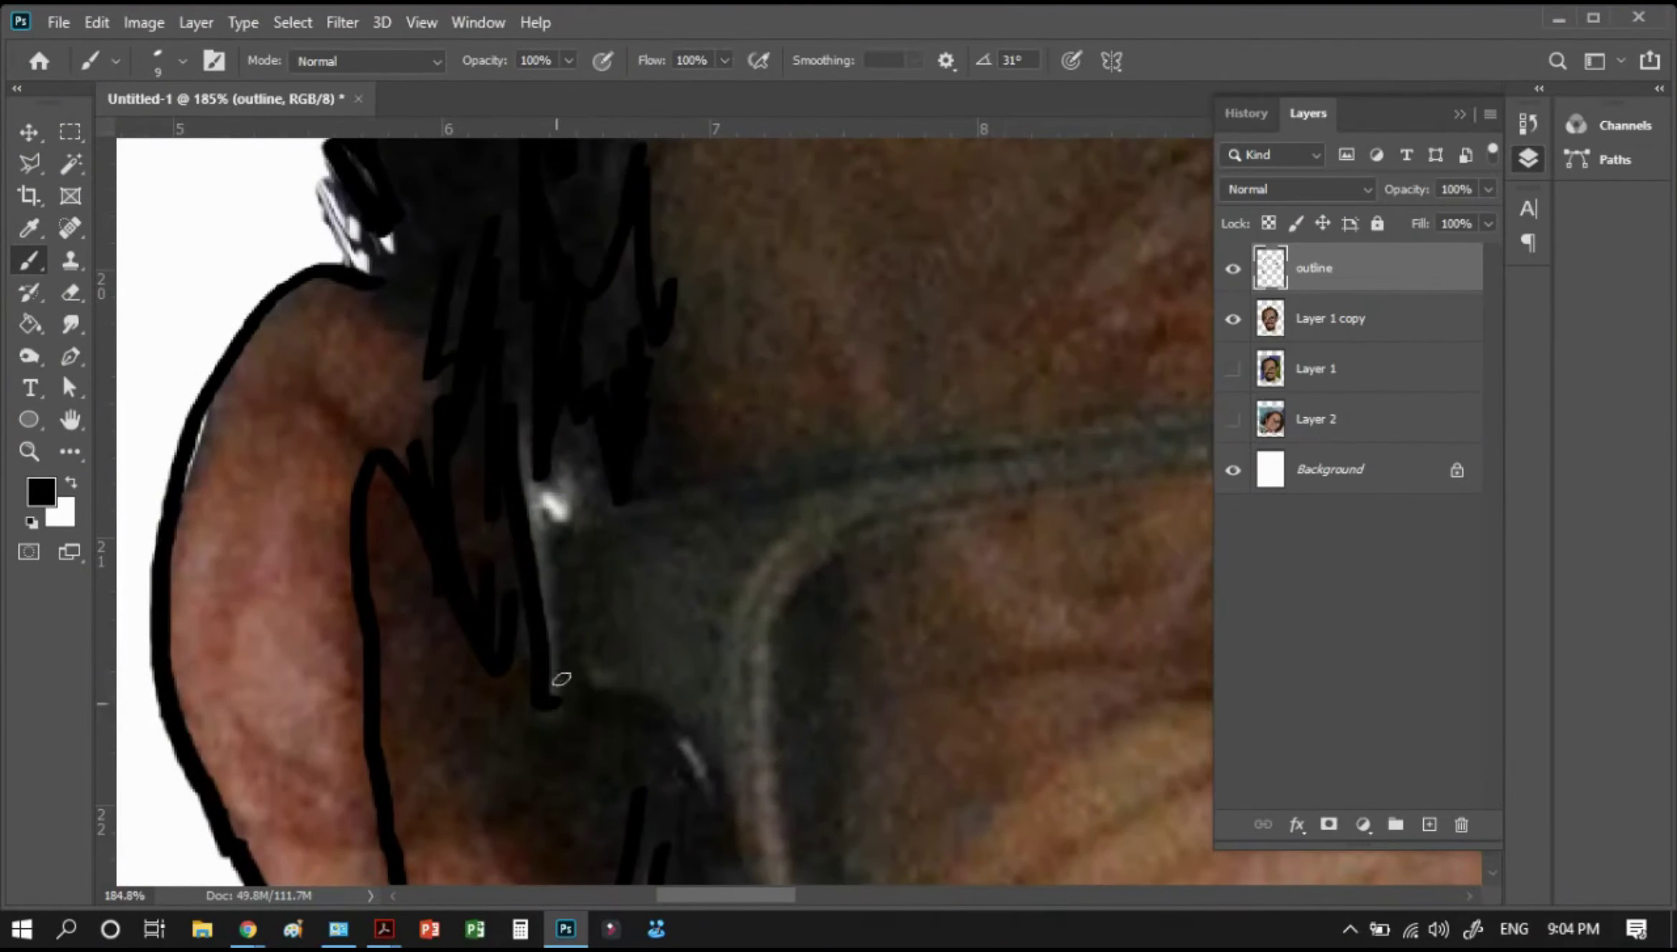
{"action": "left_click_drag", "start_coordinate": [571, 585], "coordinate": [681, 746]}
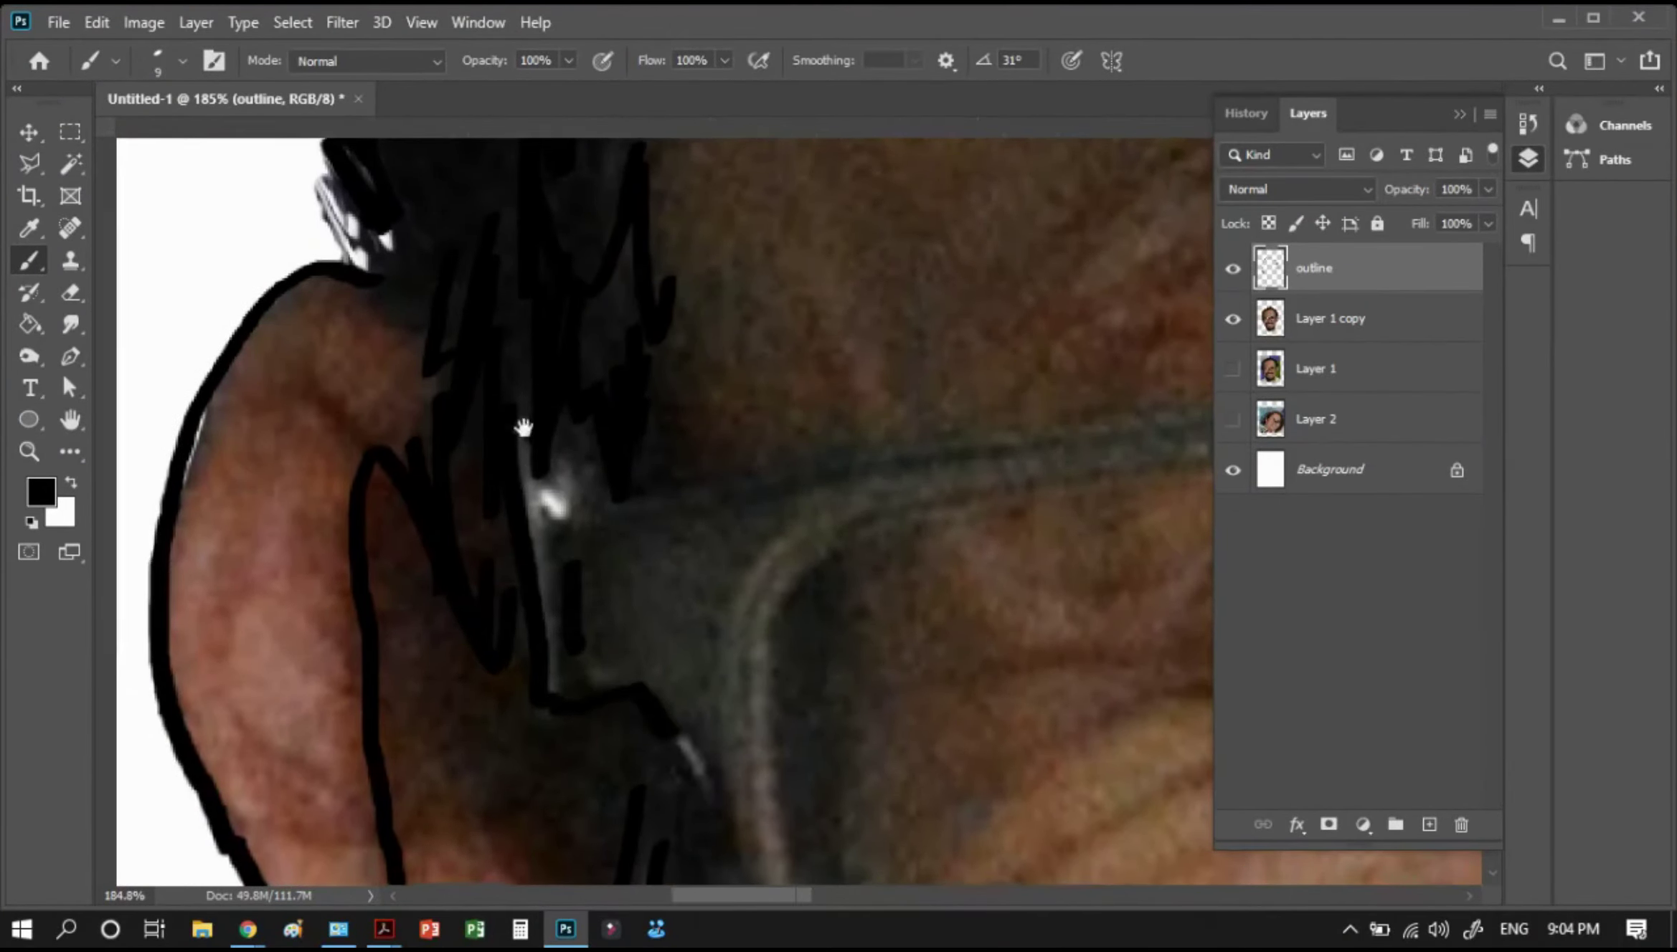
{"action": "mouse_move", "coordinate": [717, 813]}
{"action": "left_mouse_down"}
{"action": "mouse_move", "coordinate": [545, 469]}
{"action": "mouse_move", "coordinate": [621, 659]}
{"action": "mouse_move", "coordinate": [524, 359]}
{"action": "mouse_move", "coordinate": [562, 498]}
{"action": "mouse_move", "coordinate": [625, 617]}
{"action": "mouse_move", "coordinate": [700, 685]}
{"action": "mouse_move", "coordinate": [794, 708]}
{"action": "left_mouse_up"}
{"action": "left_click_drag", "start_coordinate": [898, 708], "coordinate": [287, 395]}
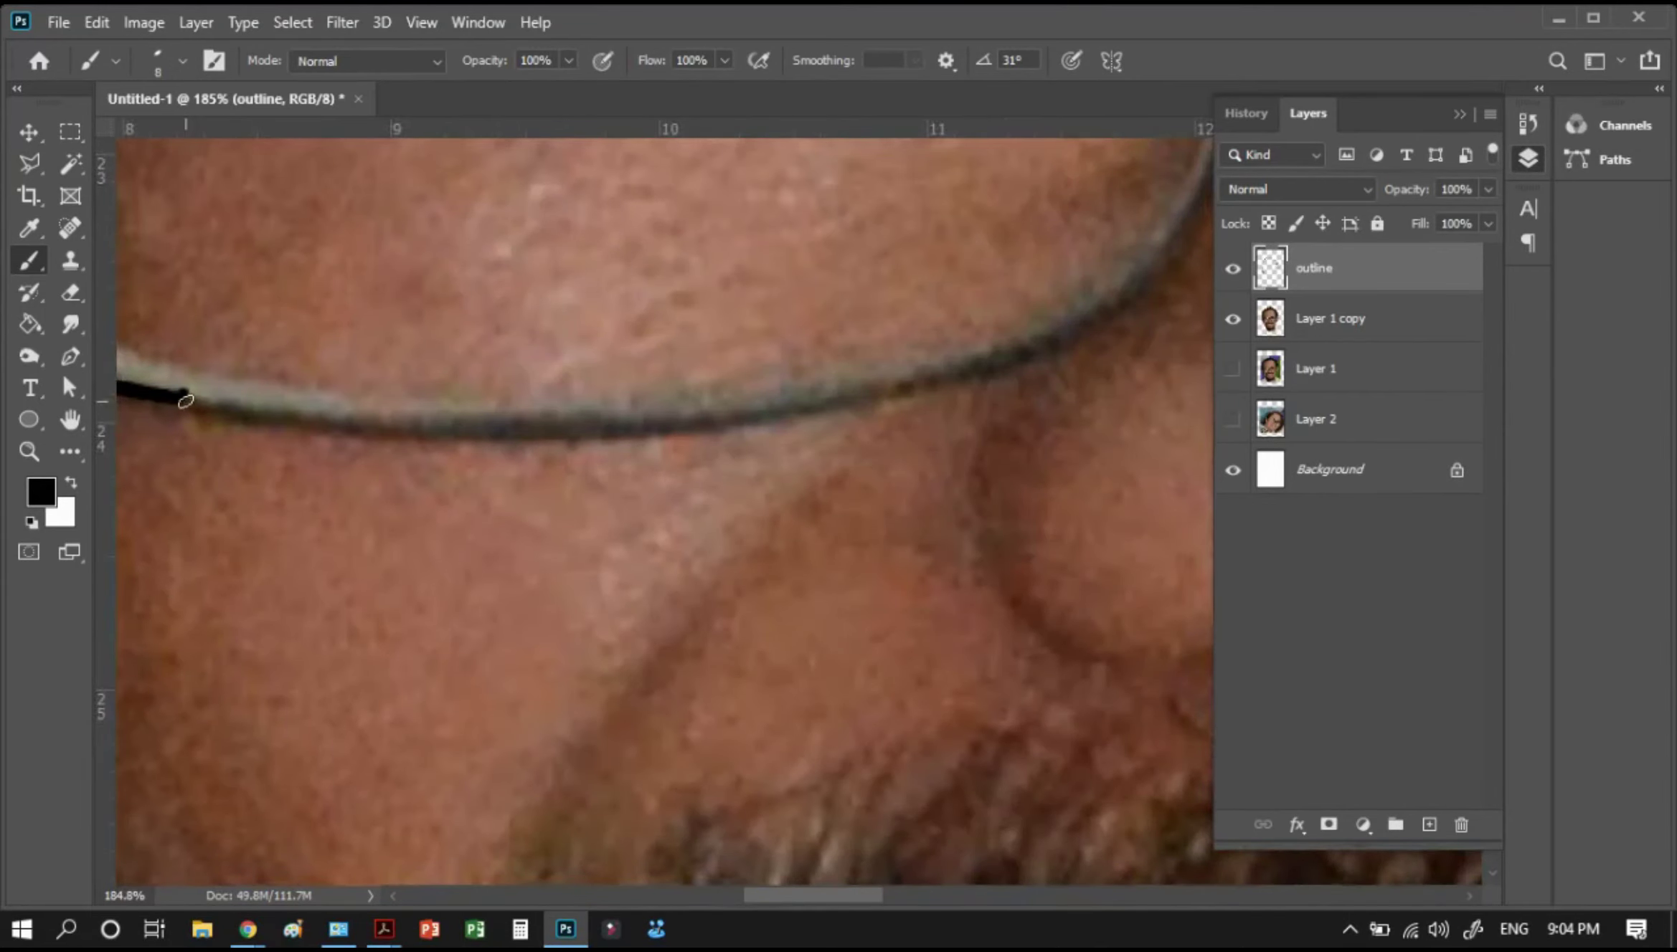
Trace the lower and outer edges of the lens frame up toward the bridge
{"action": "mouse_move", "coordinate": [185, 402]}
{"action": "left_mouse_down"}
{"action": "mouse_move", "coordinate": [305, 424]}
{"action": "mouse_move", "coordinate": [624, 436]}
{"action": "mouse_move", "coordinate": [1042, 345]}
{"action": "mouse_move", "coordinate": [592, 569]}
{"action": "left_mouse_up"}
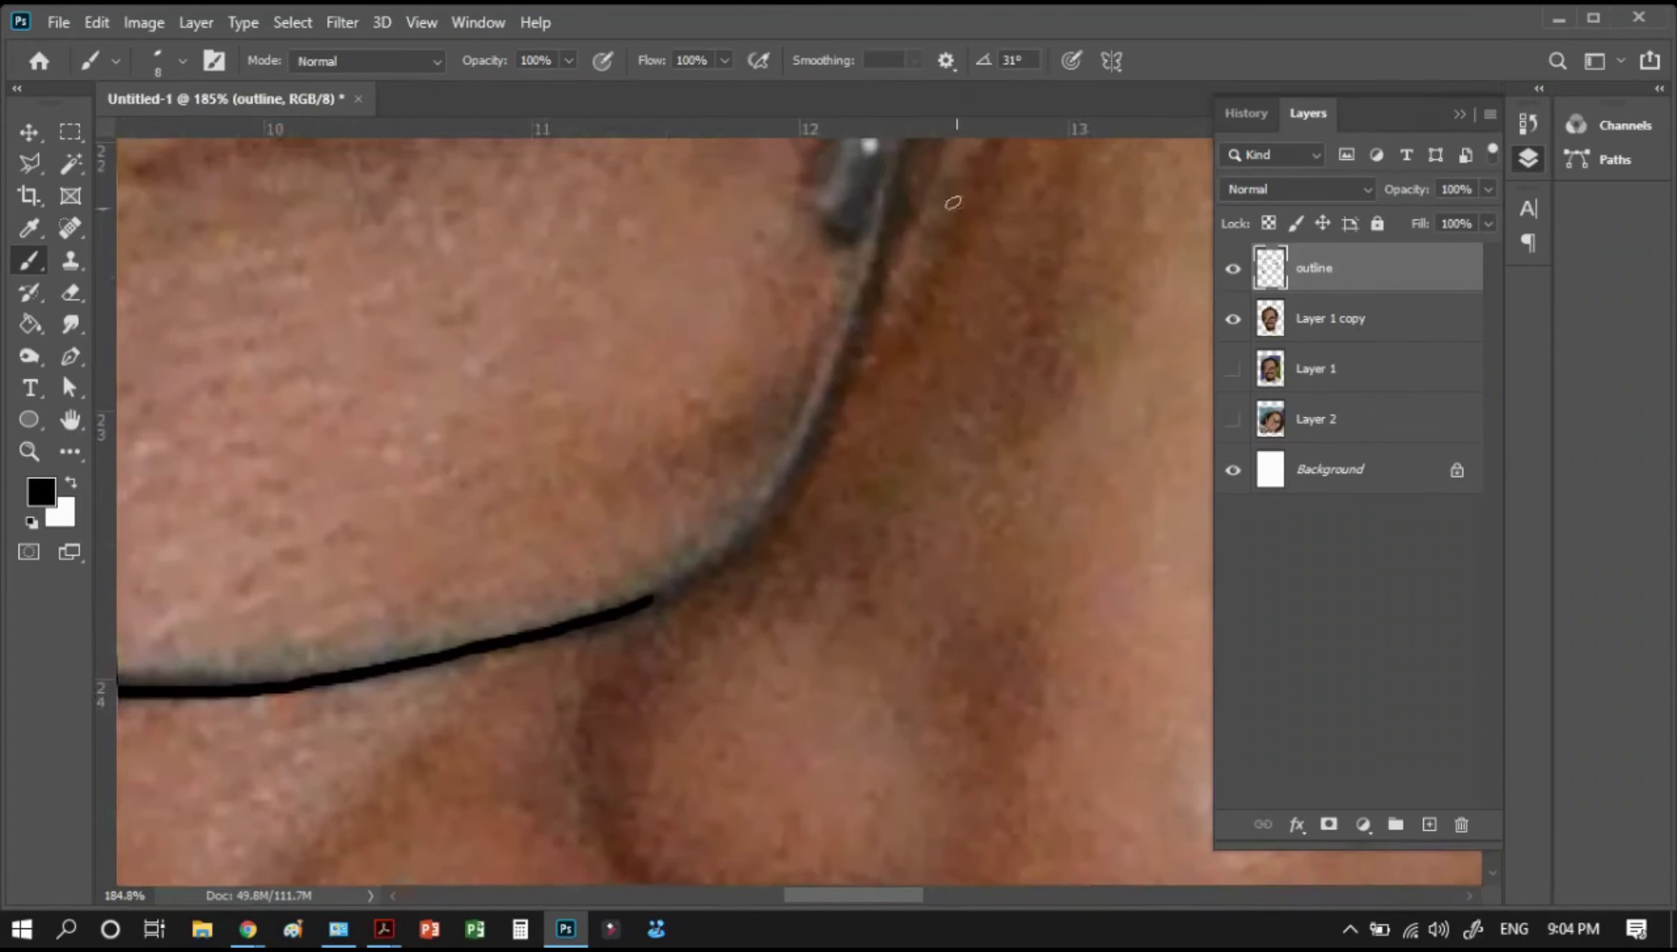
{"action": "mouse_move", "coordinate": [899, 185]}
{"action": "left_mouse_down"}
{"action": "mouse_move", "coordinate": [824, 430]}
{"action": "mouse_move", "coordinate": [721, 563]}
{"action": "mouse_move", "coordinate": [649, 602]}
{"action": "left_mouse_up"}
{"action": "left_click_drag", "start_coordinate": [692, 513], "coordinate": [401, 943]}
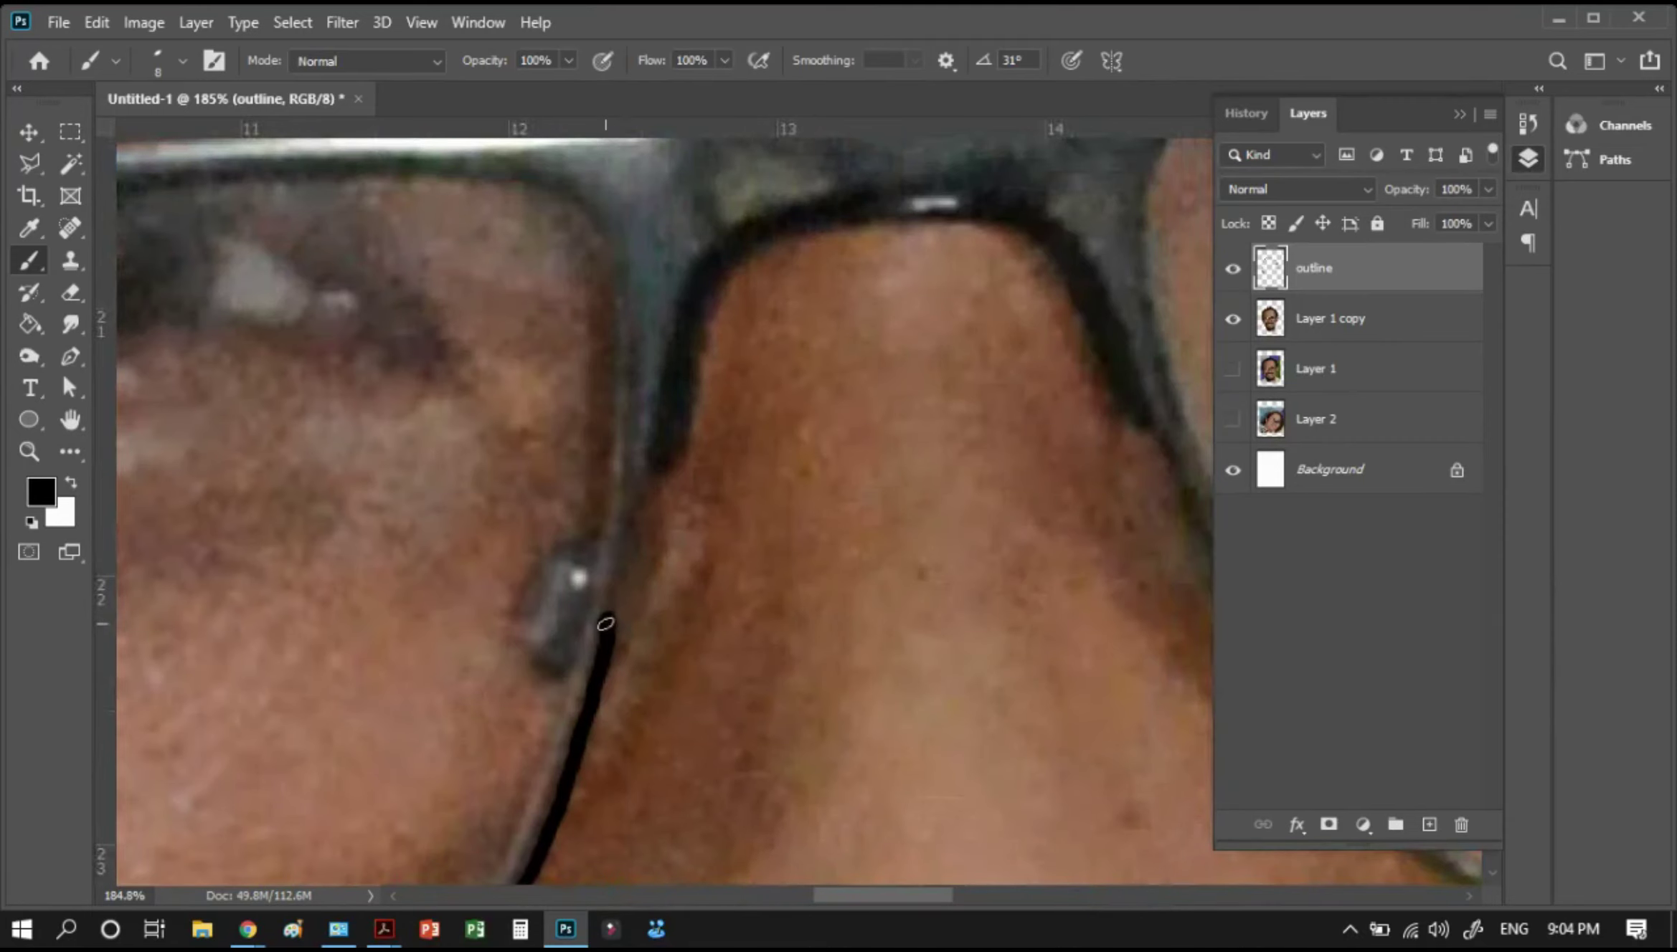
{"action": "mouse_move", "coordinate": [605, 624]}
{"action": "left_mouse_down"}
{"action": "mouse_move", "coordinate": [750, 226]}
{"action": "mouse_move", "coordinate": [653, 487]}
{"action": "left_mouse_up"}
{"action": "left_click_drag", "start_coordinate": [697, 329], "coordinate": [631, 566]}
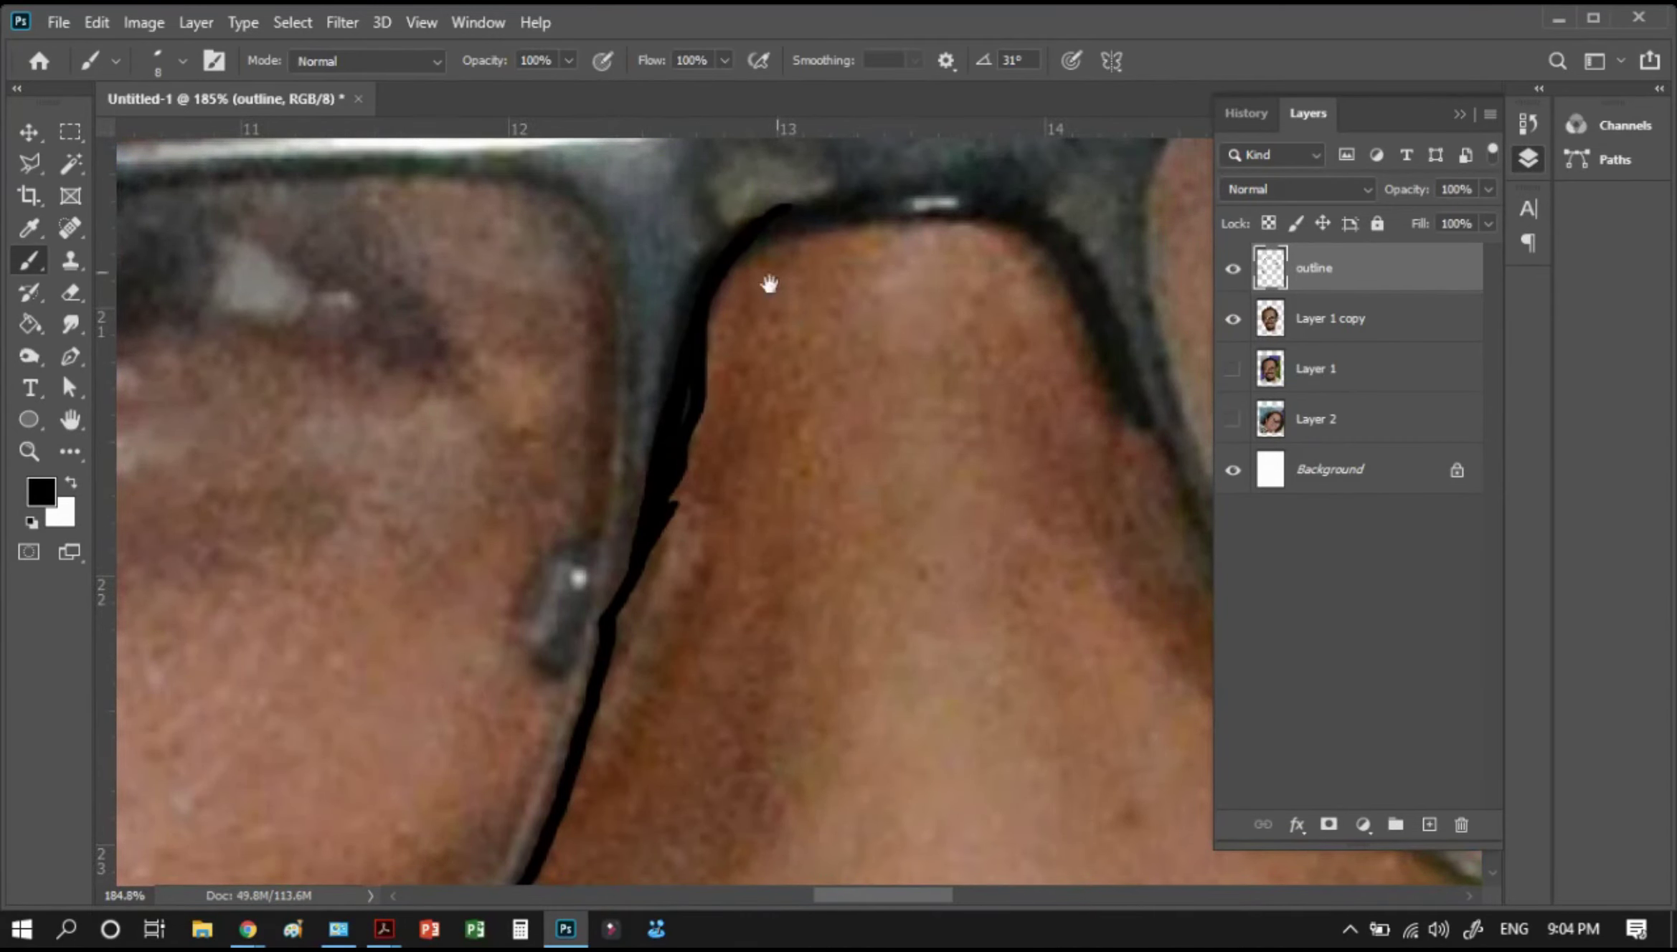
Outline both sides of the glasses bridge, the frame's top edge and the nose pad
{"action": "left_click_drag", "start_coordinate": [769, 284], "coordinate": [618, 414]}
{"action": "mouse_move", "coordinate": [984, 550]}
{"action": "left_mouse_down"}
{"action": "mouse_move", "coordinate": [928, 450]}
{"action": "mouse_move", "coordinate": [804, 349]}
{"action": "mouse_move", "coordinate": [618, 359]}
{"action": "mouse_move", "coordinate": [767, 337]}
{"action": "mouse_move", "coordinate": [909, 386]}
{"action": "mouse_move", "coordinate": [980, 548]}
{"action": "left_mouse_up"}
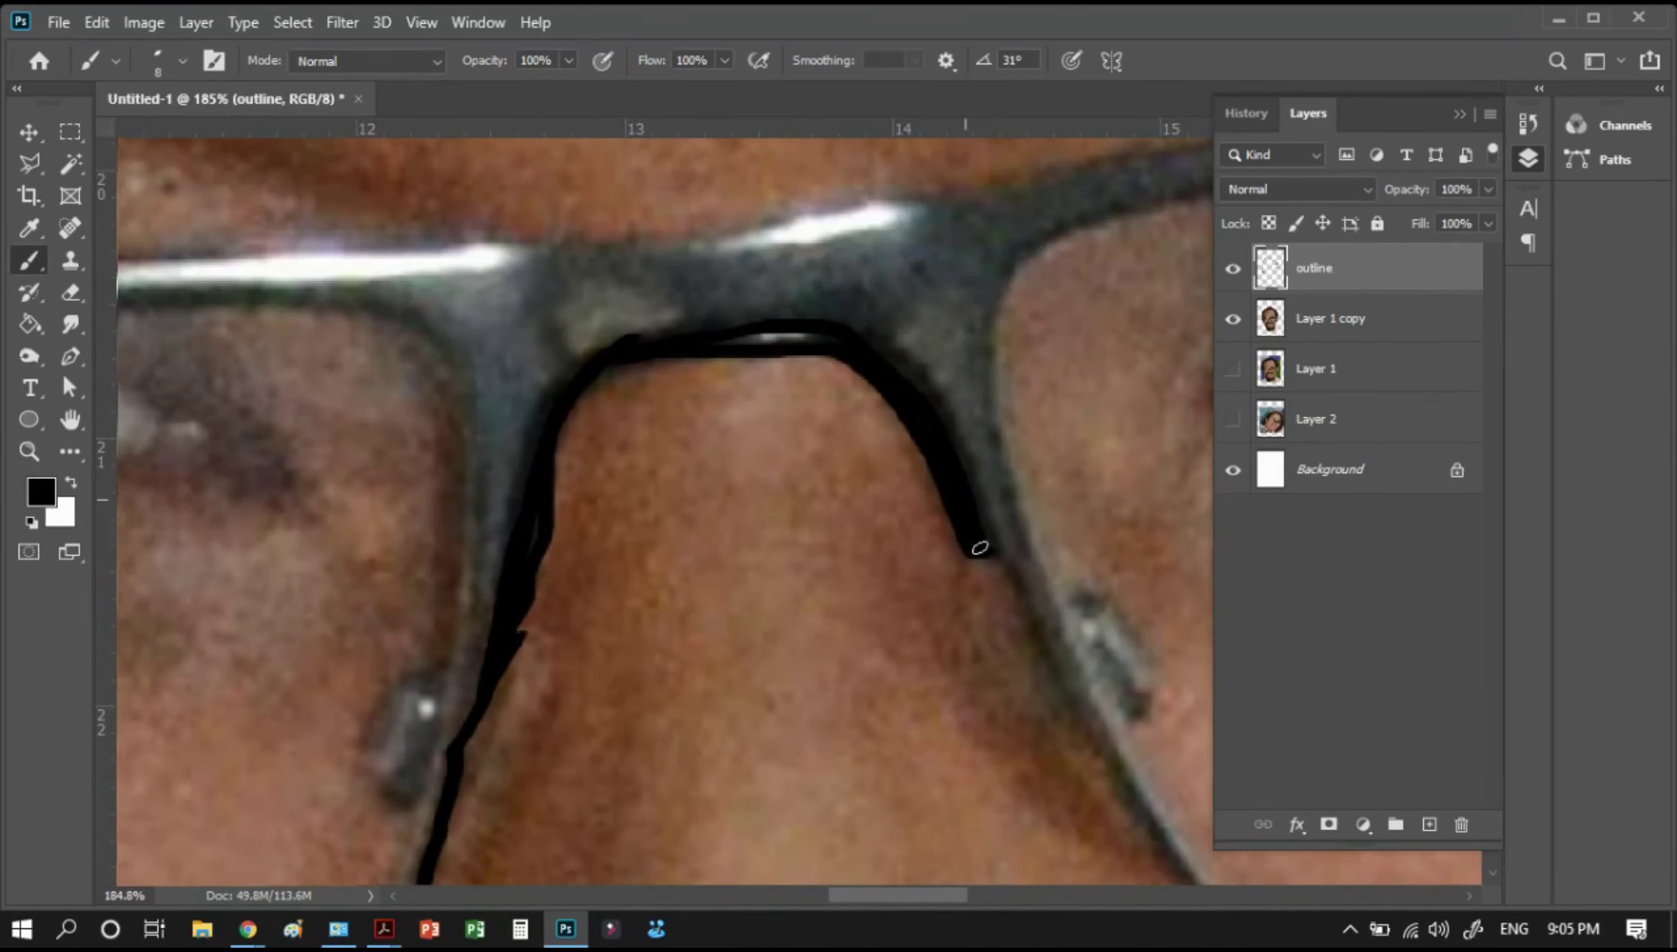
{"action": "left_click_drag", "start_coordinate": [618, 337], "coordinate": [869, 408]}
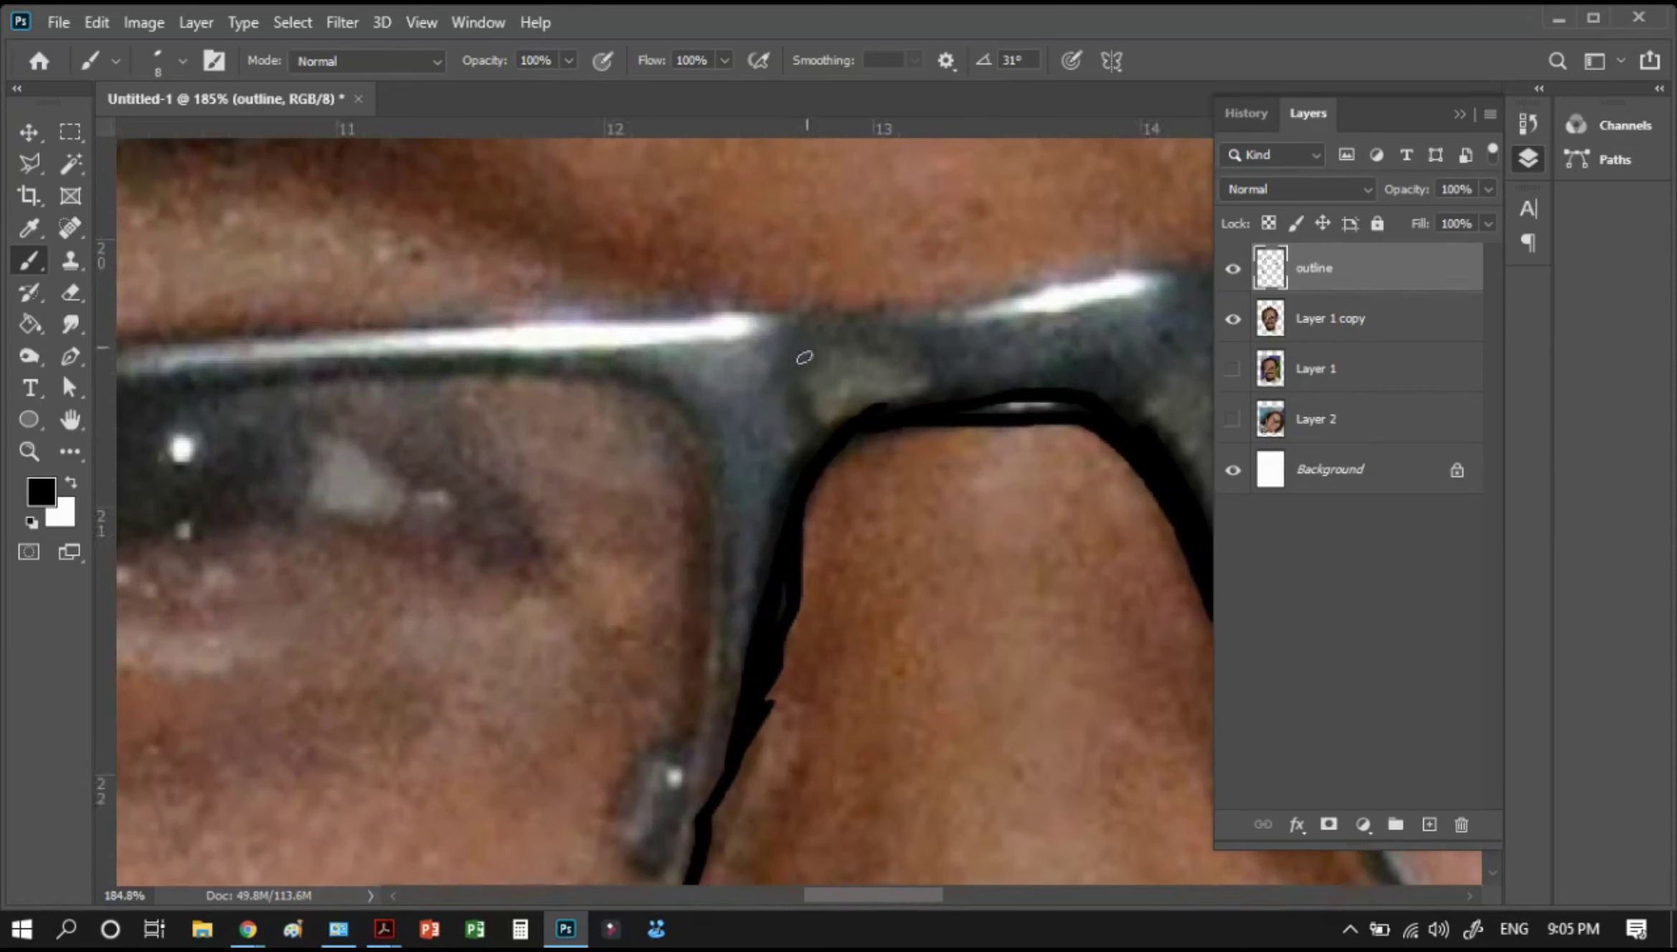
{"action": "left_click_drag", "start_coordinate": [806, 347], "coordinate": [814, 413]}
{"action": "left_click_drag", "start_coordinate": [884, 343], "coordinate": [896, 380]}
{"action": "mouse_move", "coordinate": [836, 305]}
{"action": "left_mouse_down"}
{"action": "mouse_move", "coordinate": [335, 330]}
{"action": "mouse_move", "coordinate": [640, 404]}
{"action": "mouse_move", "coordinate": [700, 513]}
{"action": "mouse_move", "coordinate": [705, 580]}
{"action": "mouse_move", "coordinate": [726, 484]}
{"action": "mouse_move", "coordinate": [816, 292]}
{"action": "mouse_move", "coordinate": [773, 582]}
{"action": "left_mouse_up"}
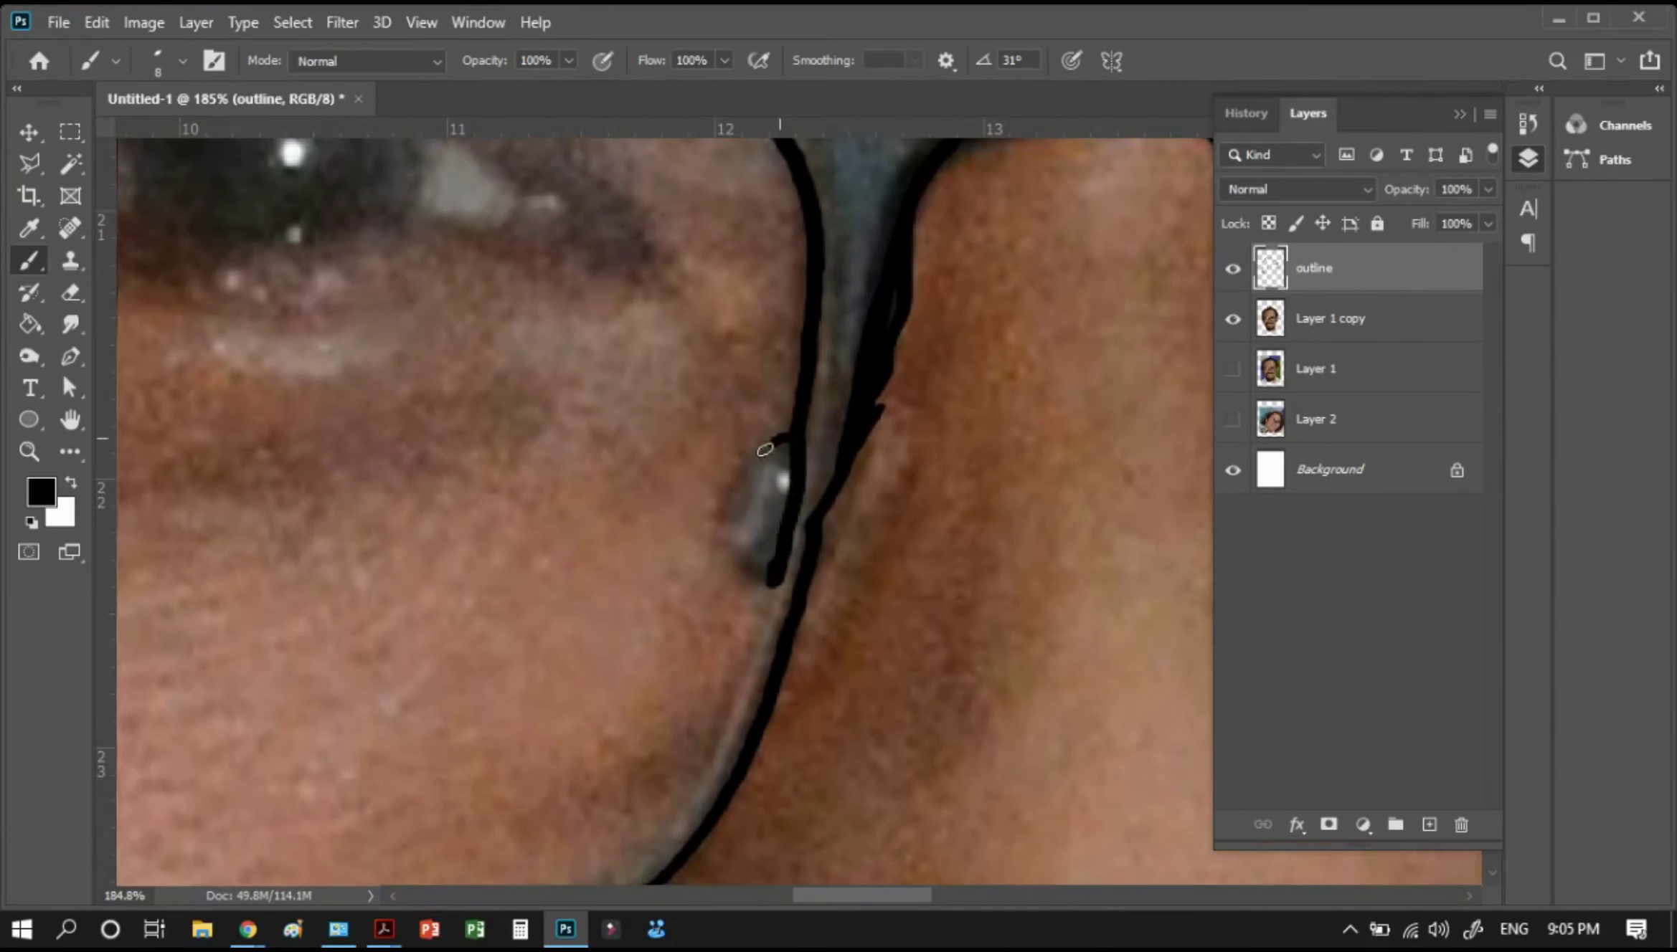
{"action": "mouse_move", "coordinate": [764, 449]}
{"action": "left_mouse_down"}
{"action": "mouse_move", "coordinate": [725, 518]}
{"action": "mouse_move", "coordinate": [766, 573]}
{"action": "mouse_move", "coordinate": [980, 295]}
{"action": "mouse_move", "coordinate": [1027, 365]}
{"action": "mouse_move", "coordinate": [993, 464]}
{"action": "mouse_move", "coordinate": [885, 567]}
{"action": "mouse_move", "coordinate": [828, 588]}
{"action": "left_mouse_up"}
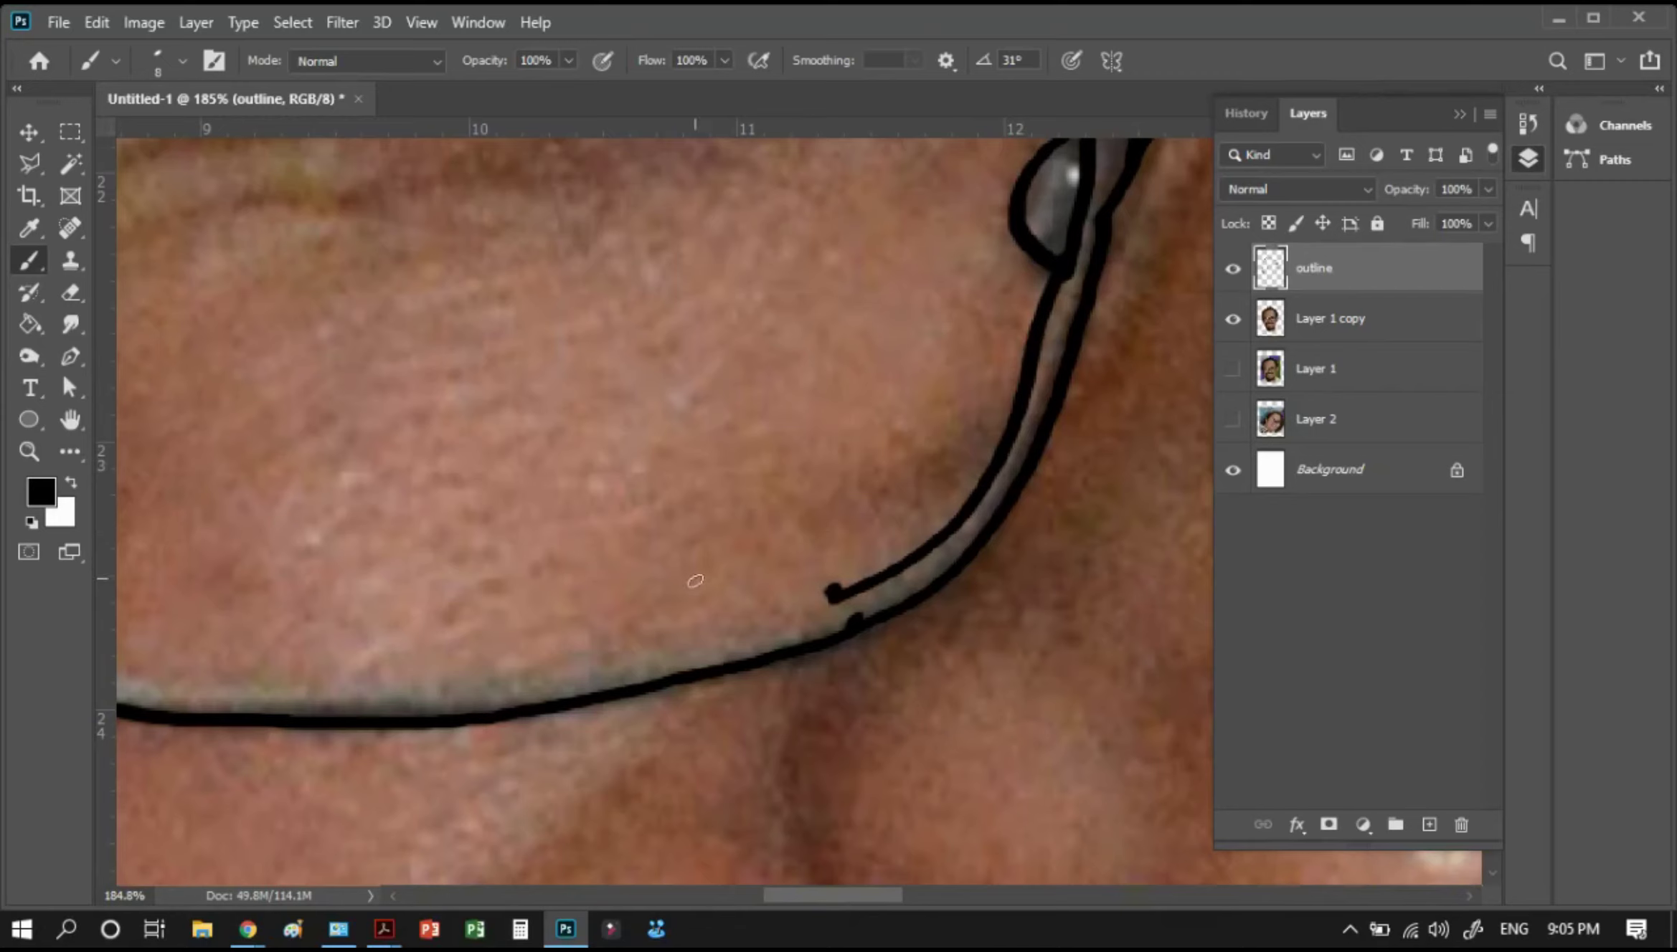
Erase the stray blob at the end of the frame stroke
{"action": "key", "text": "e"}
{"action": "left_click_drag", "start_coordinate": [737, 439], "coordinate": [725, 424]}
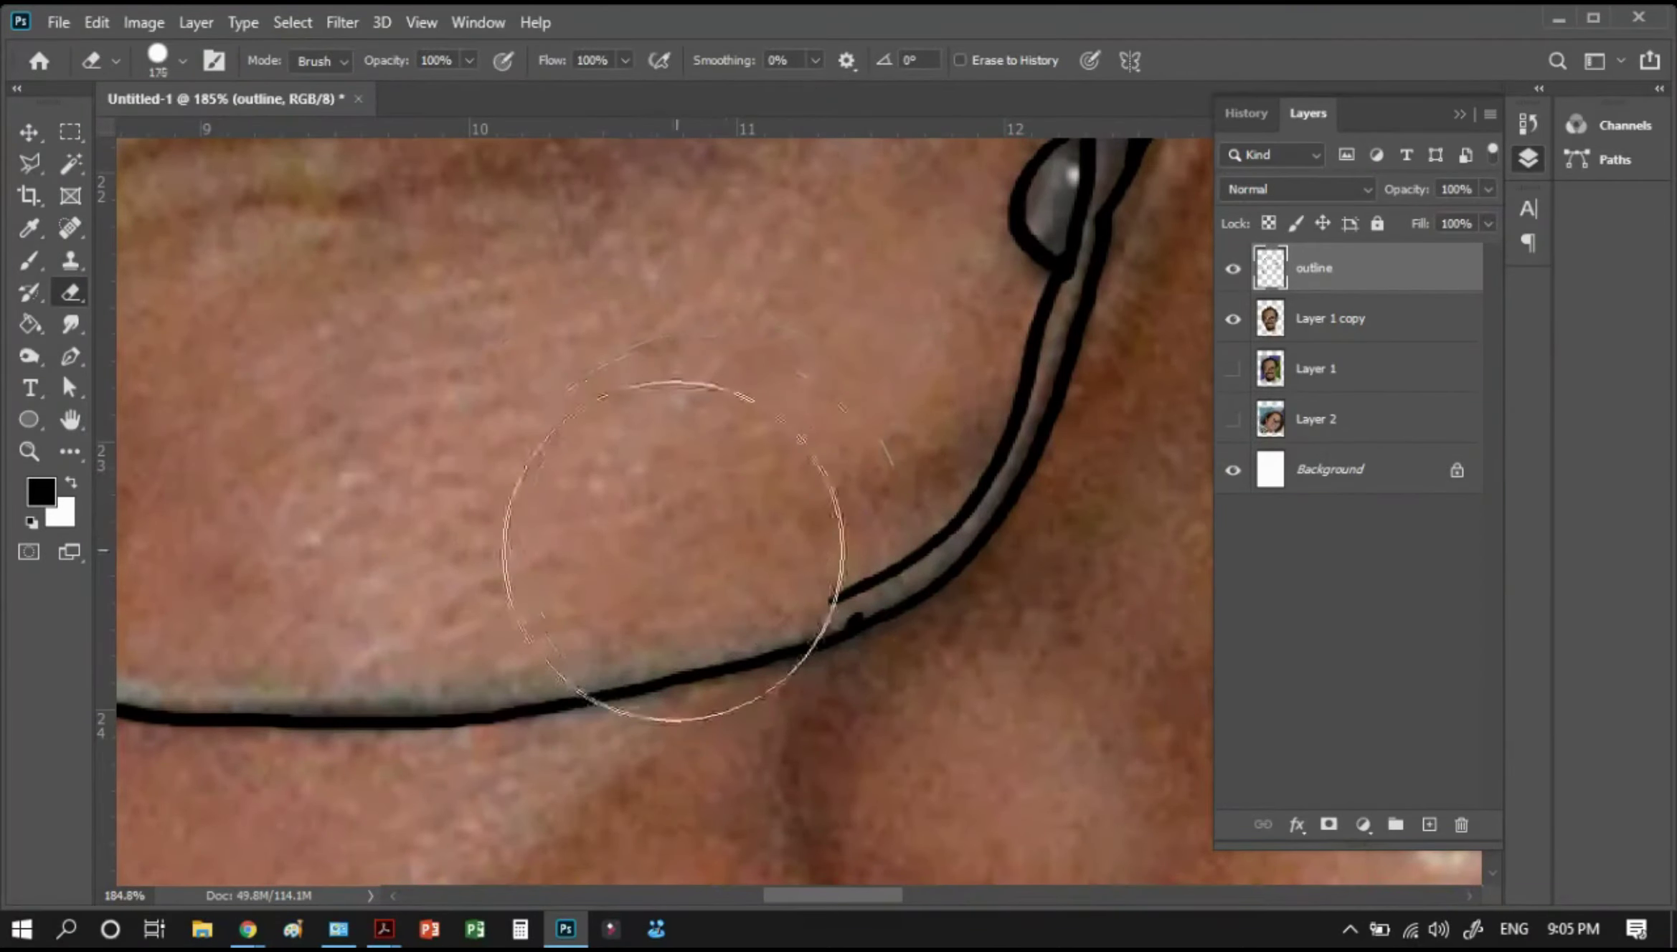
{"action": "key", "text": "bracketleft"}
{"action": "left_click_drag", "start_coordinate": [431, 555], "coordinate": [638, 531]}
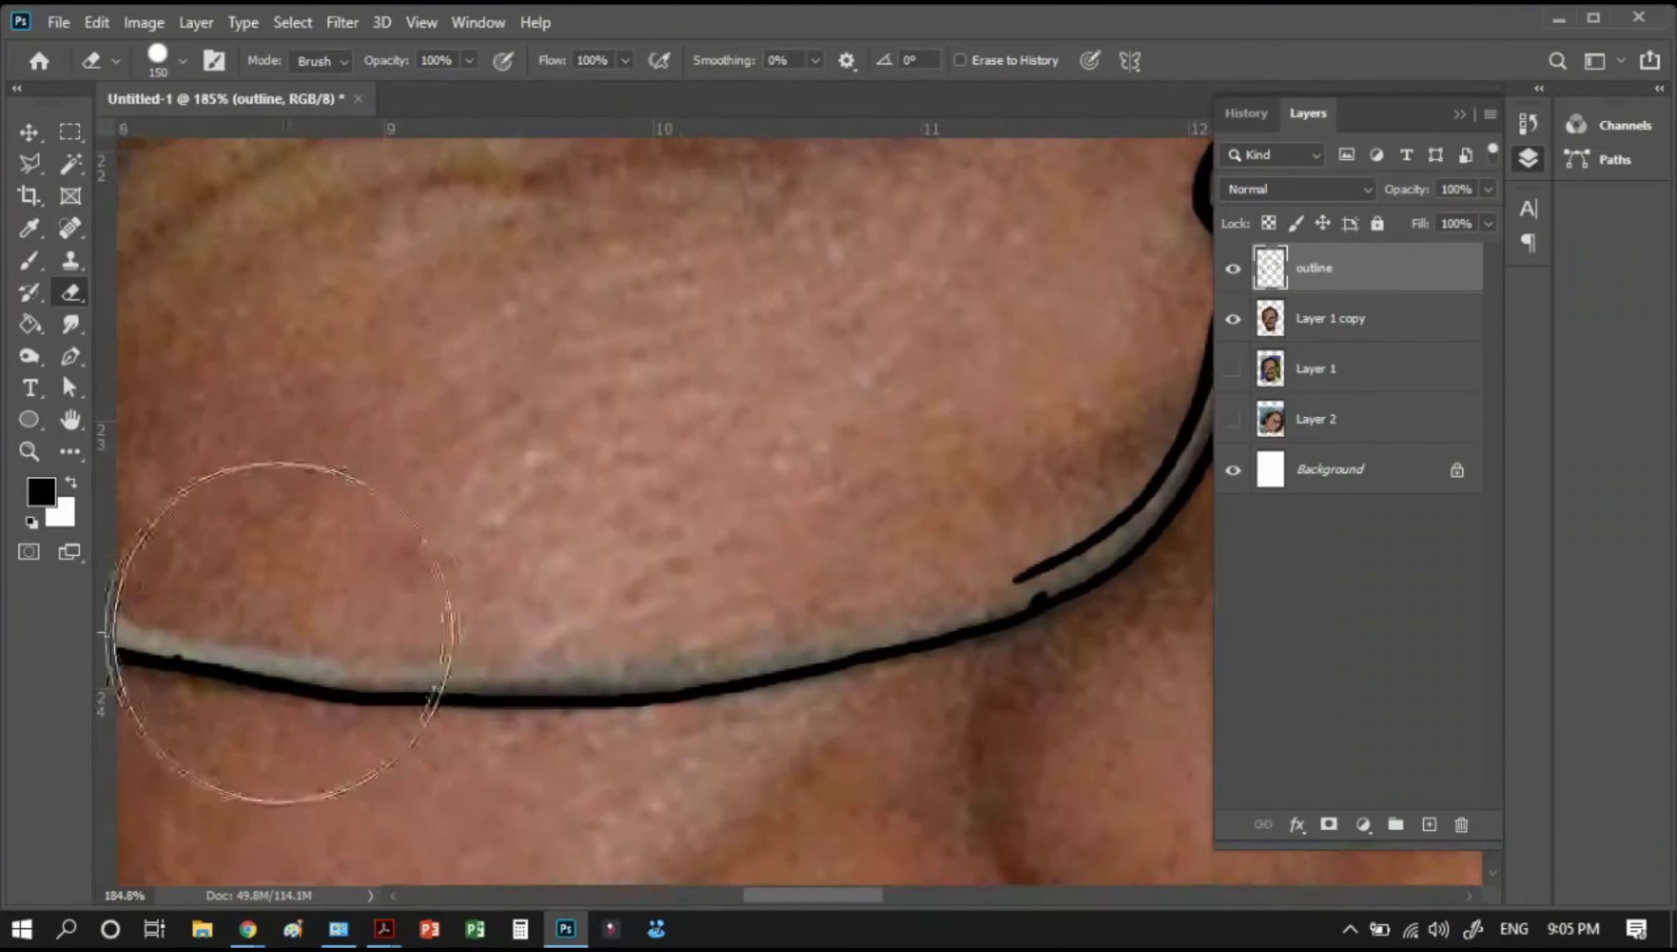
{"action": "key", "text": "bracketleft"}
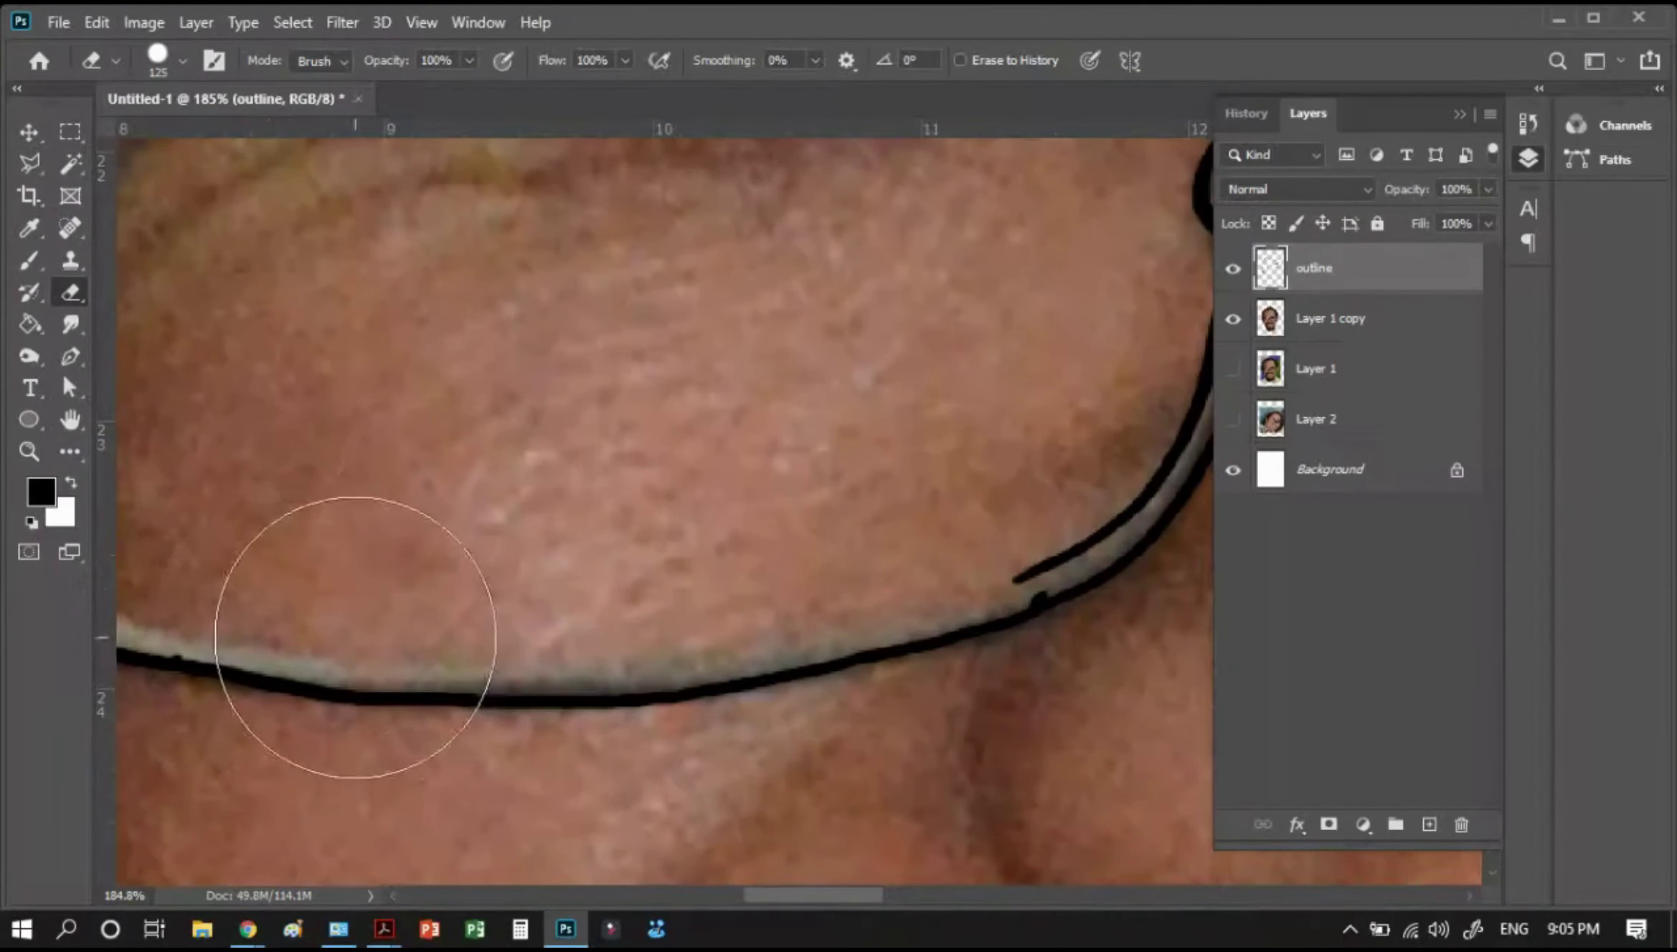
Trace the lower rim's upper edge and the frame's outer corner curve
{"action": "key", "text": "b"}
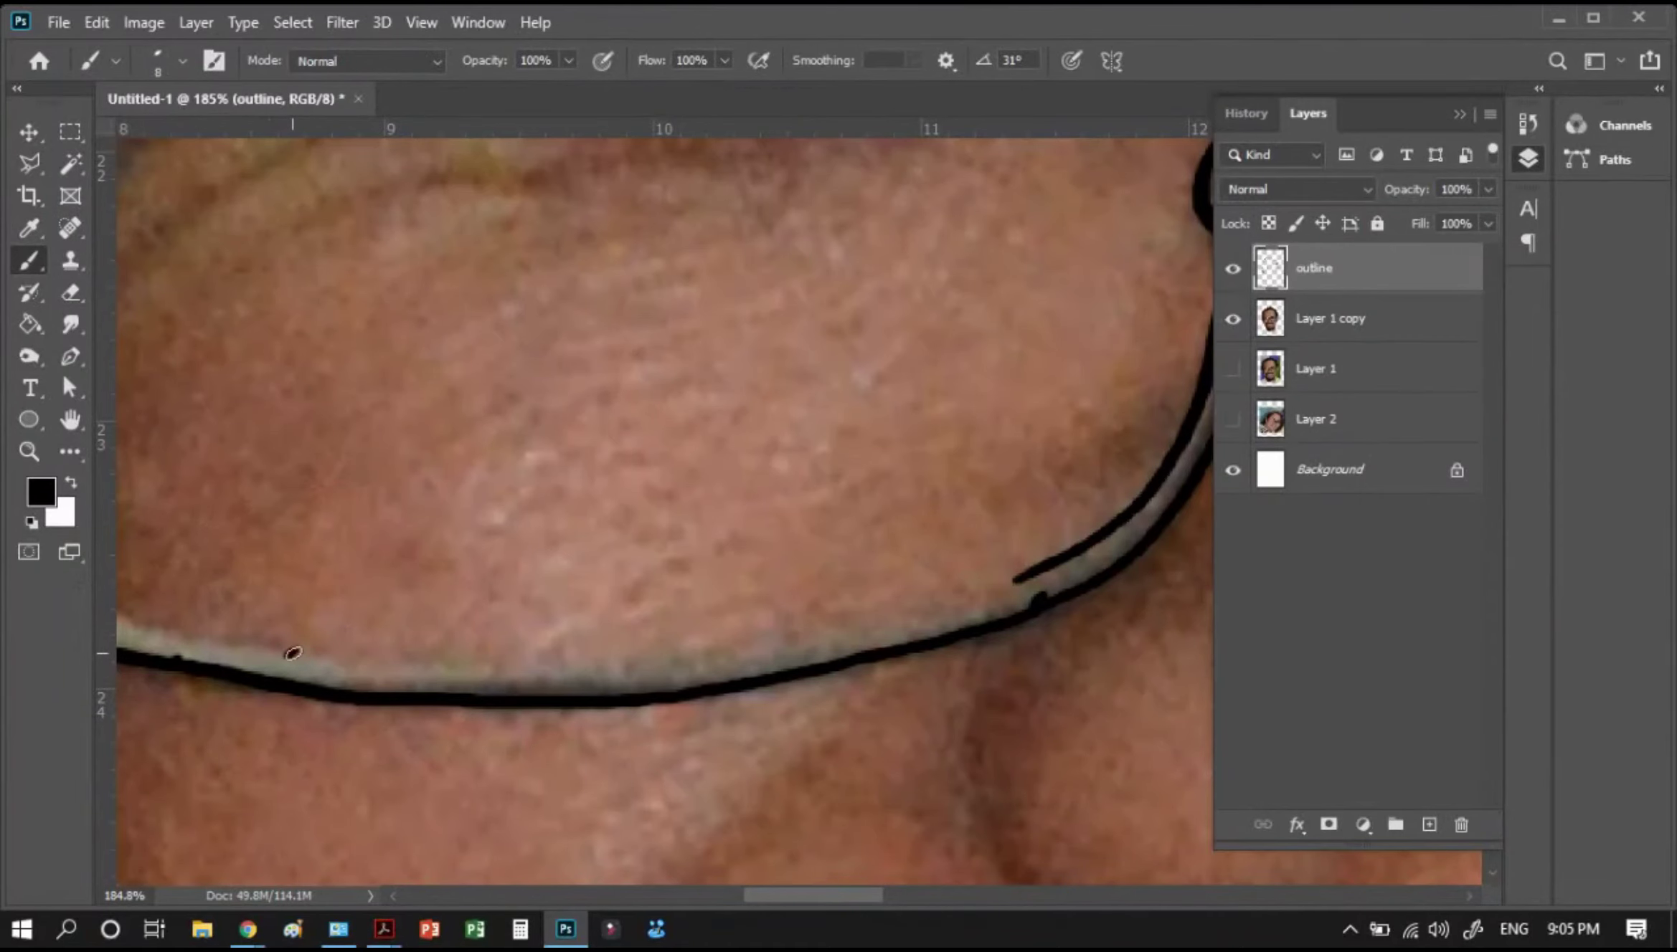
{"action": "mouse_move", "coordinate": [293, 652]}
{"action": "left_mouse_down"}
{"action": "mouse_move", "coordinate": [836, 626]}
{"action": "mouse_move", "coordinate": [1034, 576]}
{"action": "left_mouse_up"}
{"action": "left_click_drag", "start_coordinate": [428, 528], "coordinate": [950, 559]}
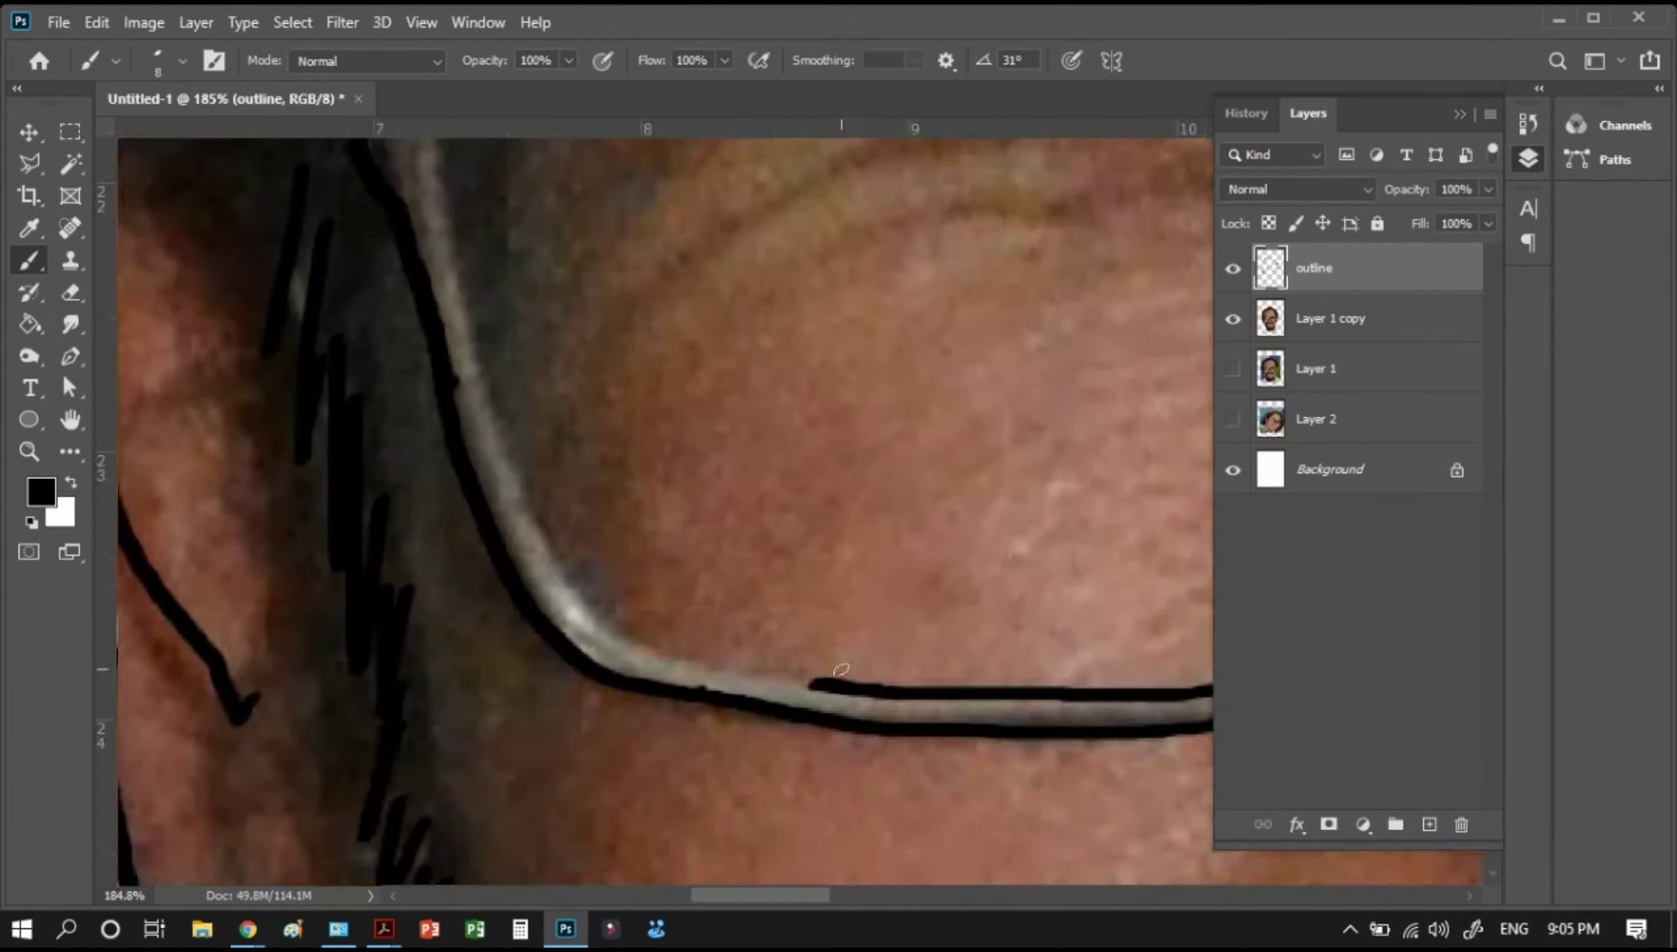
{"action": "left_click_drag", "start_coordinate": [825, 681], "coordinate": [510, 384]}
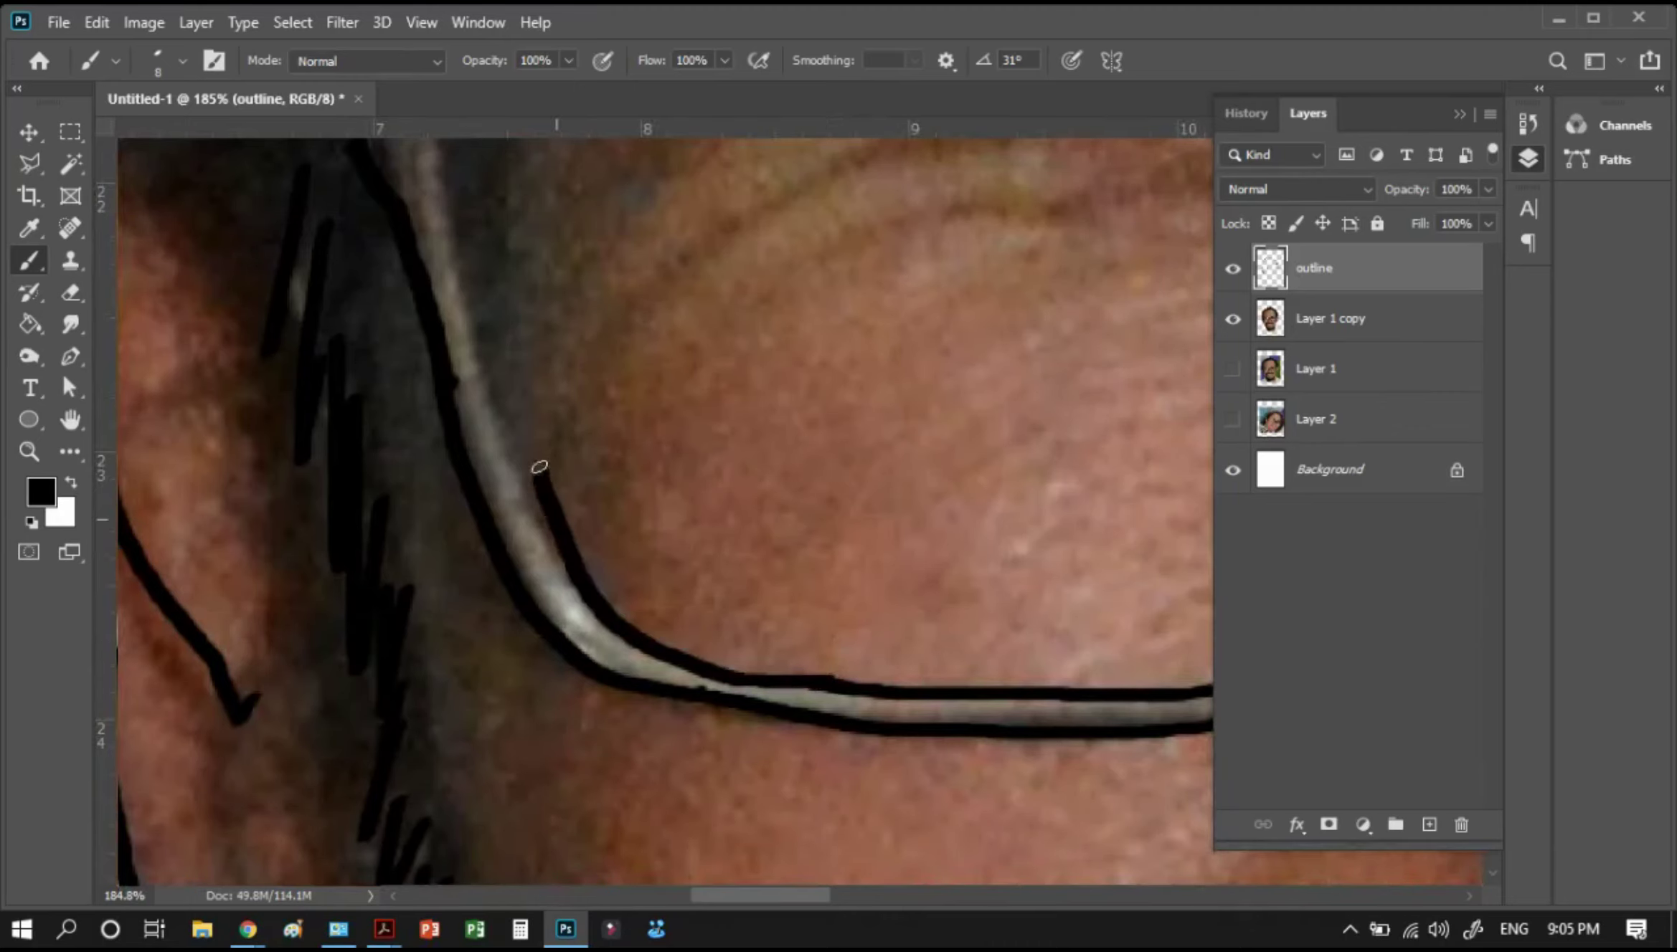
{"action": "key", "text": "e"}
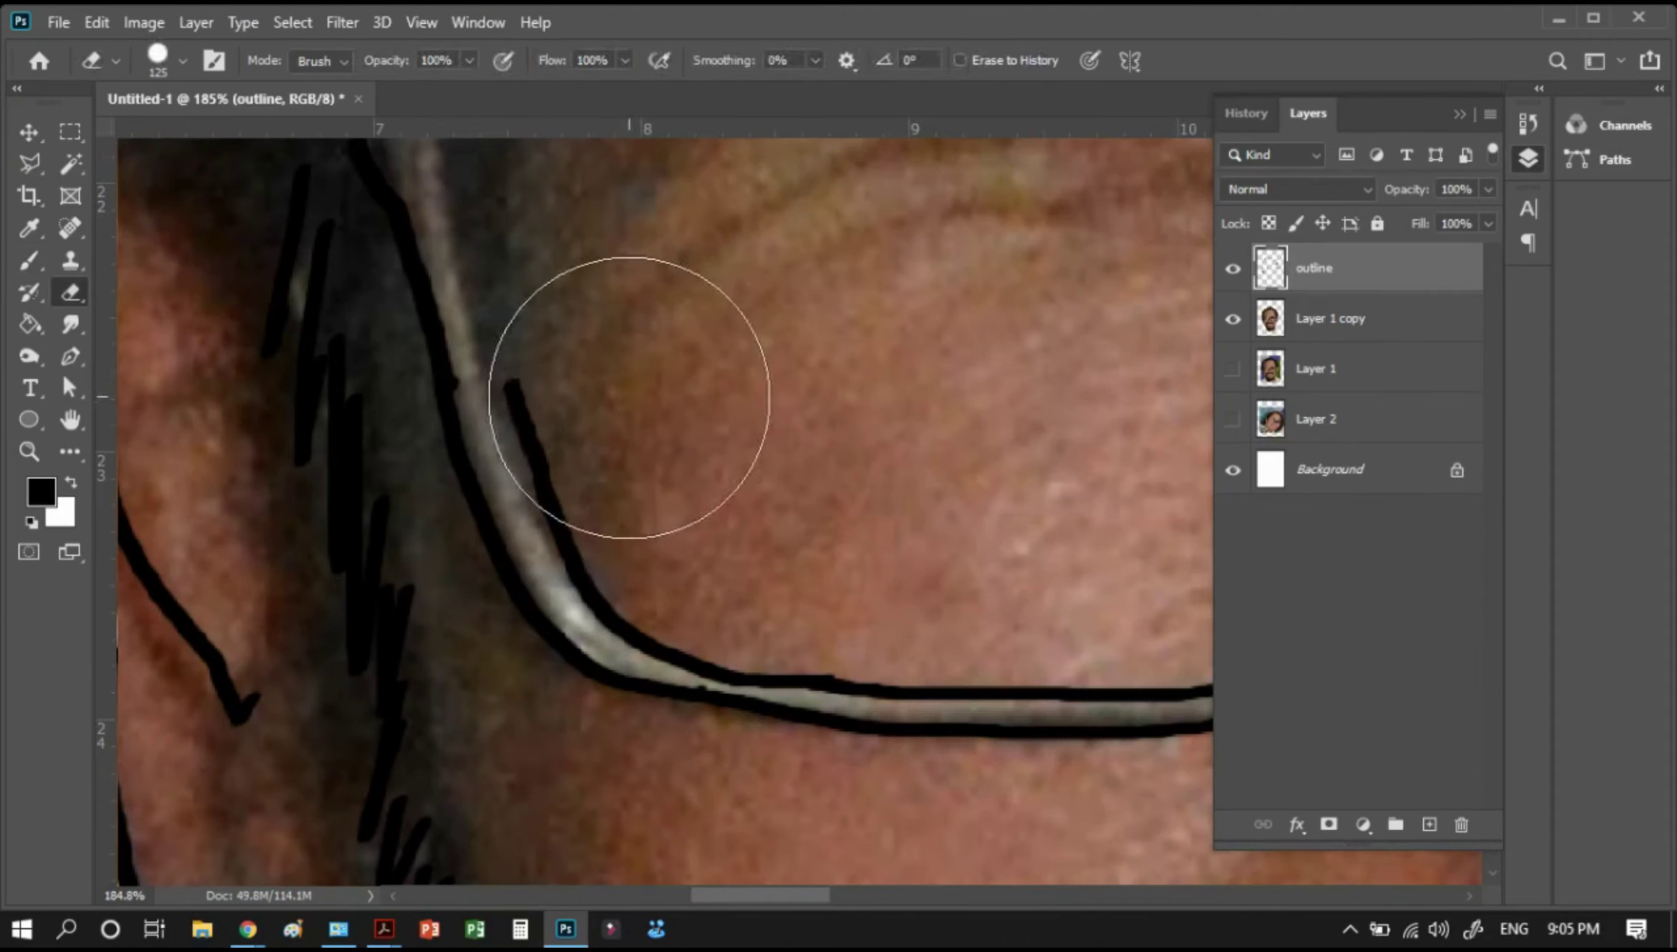
{"action": "left_click_drag", "start_coordinate": [629, 384], "coordinate": [637, 412]}
{"action": "key", "text": "b"}
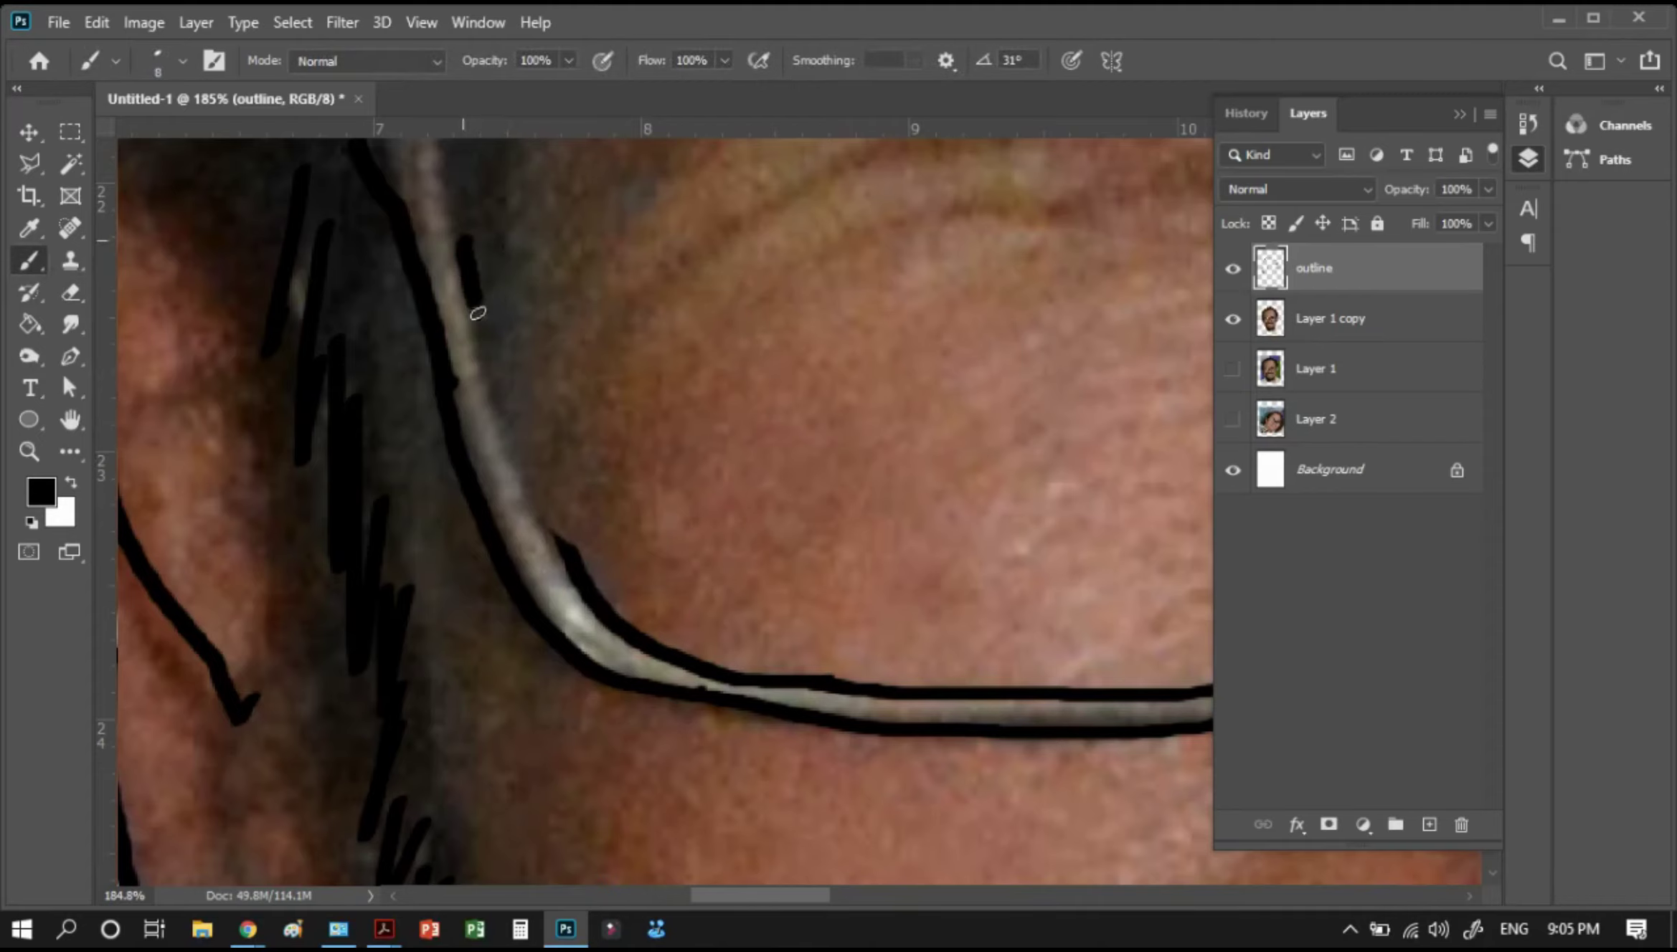
{"action": "left_click_drag", "start_coordinate": [464, 238], "coordinate": [578, 561]}
Outline the frame's upper edge toward the temple and its inner corner edges
{"action": "scroll", "coordinate": [578, 562], "scroll_direction": "up", "scroll_amount": 5}
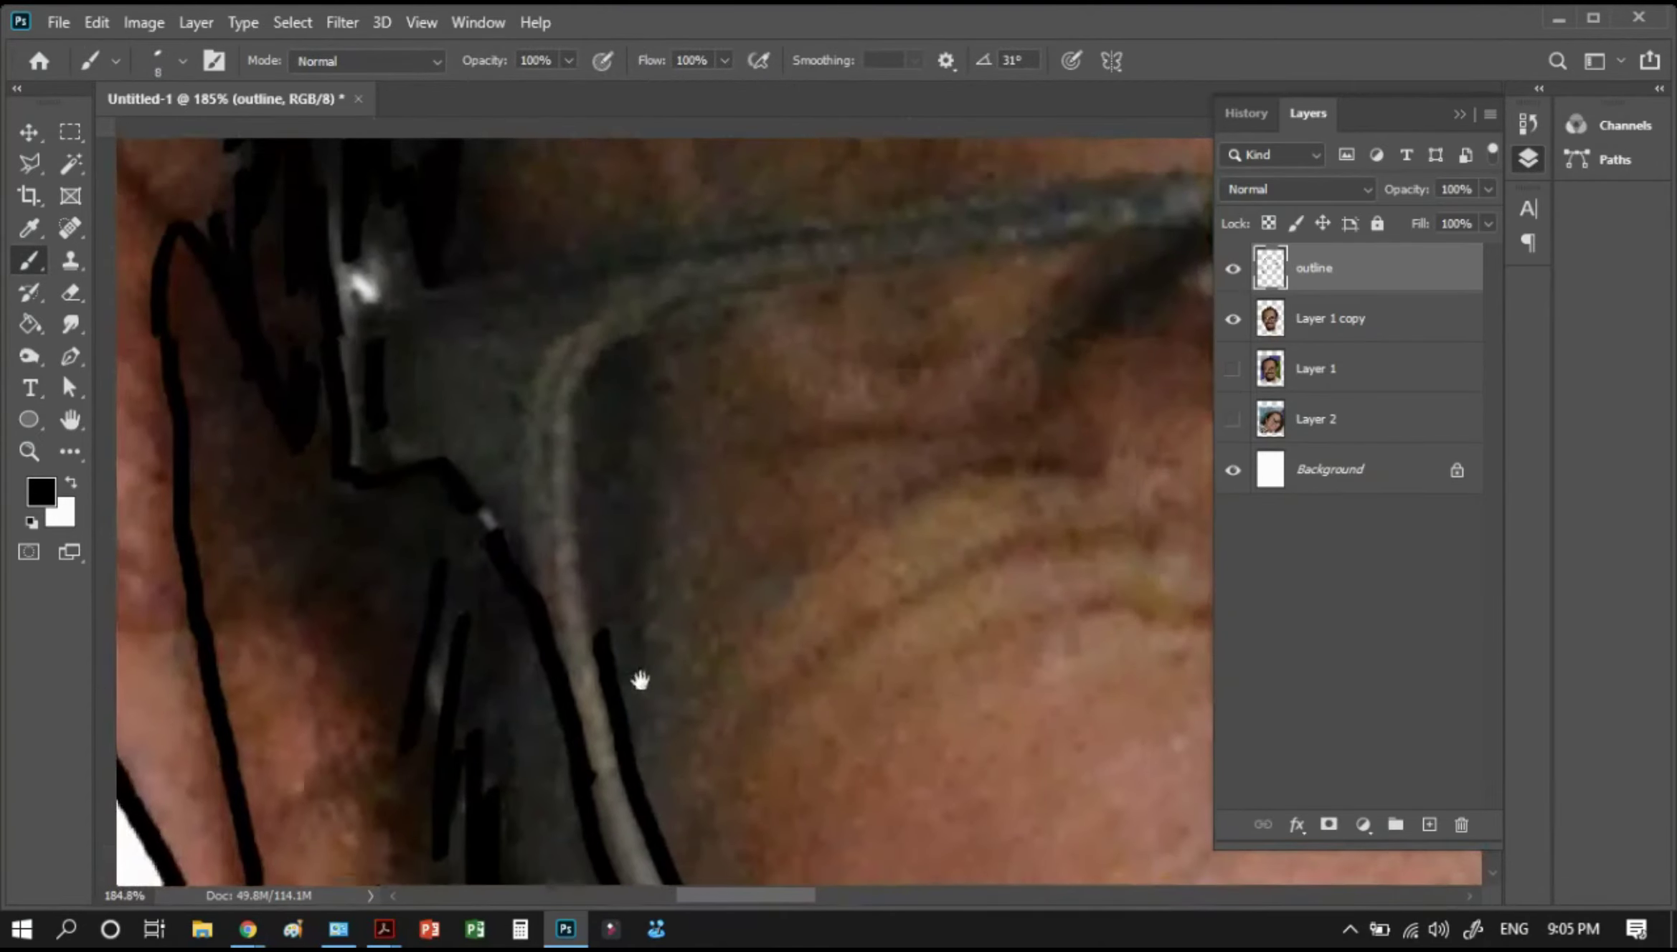
{"action": "mouse_move", "coordinate": [591, 640]}
{"action": "left_mouse_down"}
{"action": "mouse_move", "coordinate": [569, 477]}
{"action": "mouse_move", "coordinate": [700, 306]}
{"action": "mouse_move", "coordinate": [768, 292]}
{"action": "mouse_move", "coordinate": [348, 464]}
{"action": "mouse_move", "coordinate": [401, 436]}
{"action": "mouse_move", "coordinate": [626, 390]}
{"action": "mouse_move", "coordinate": [1072, 369]}
{"action": "mouse_move", "coordinate": [775, 405]}
{"action": "left_mouse_up"}
{"action": "key", "text": "e"}
{"action": "key", "text": "b"}
{"action": "mouse_move", "coordinate": [663, 393]}
{"action": "left_mouse_down"}
{"action": "mouse_move", "coordinate": [1184, 344]}
{"action": "mouse_move", "coordinate": [1187, 315]}
{"action": "mouse_move", "coordinate": [904, 316]}
{"action": "mouse_move", "coordinate": [409, 398]}
{"action": "mouse_move", "coordinate": [932, 313]}
{"action": "left_mouse_up"}
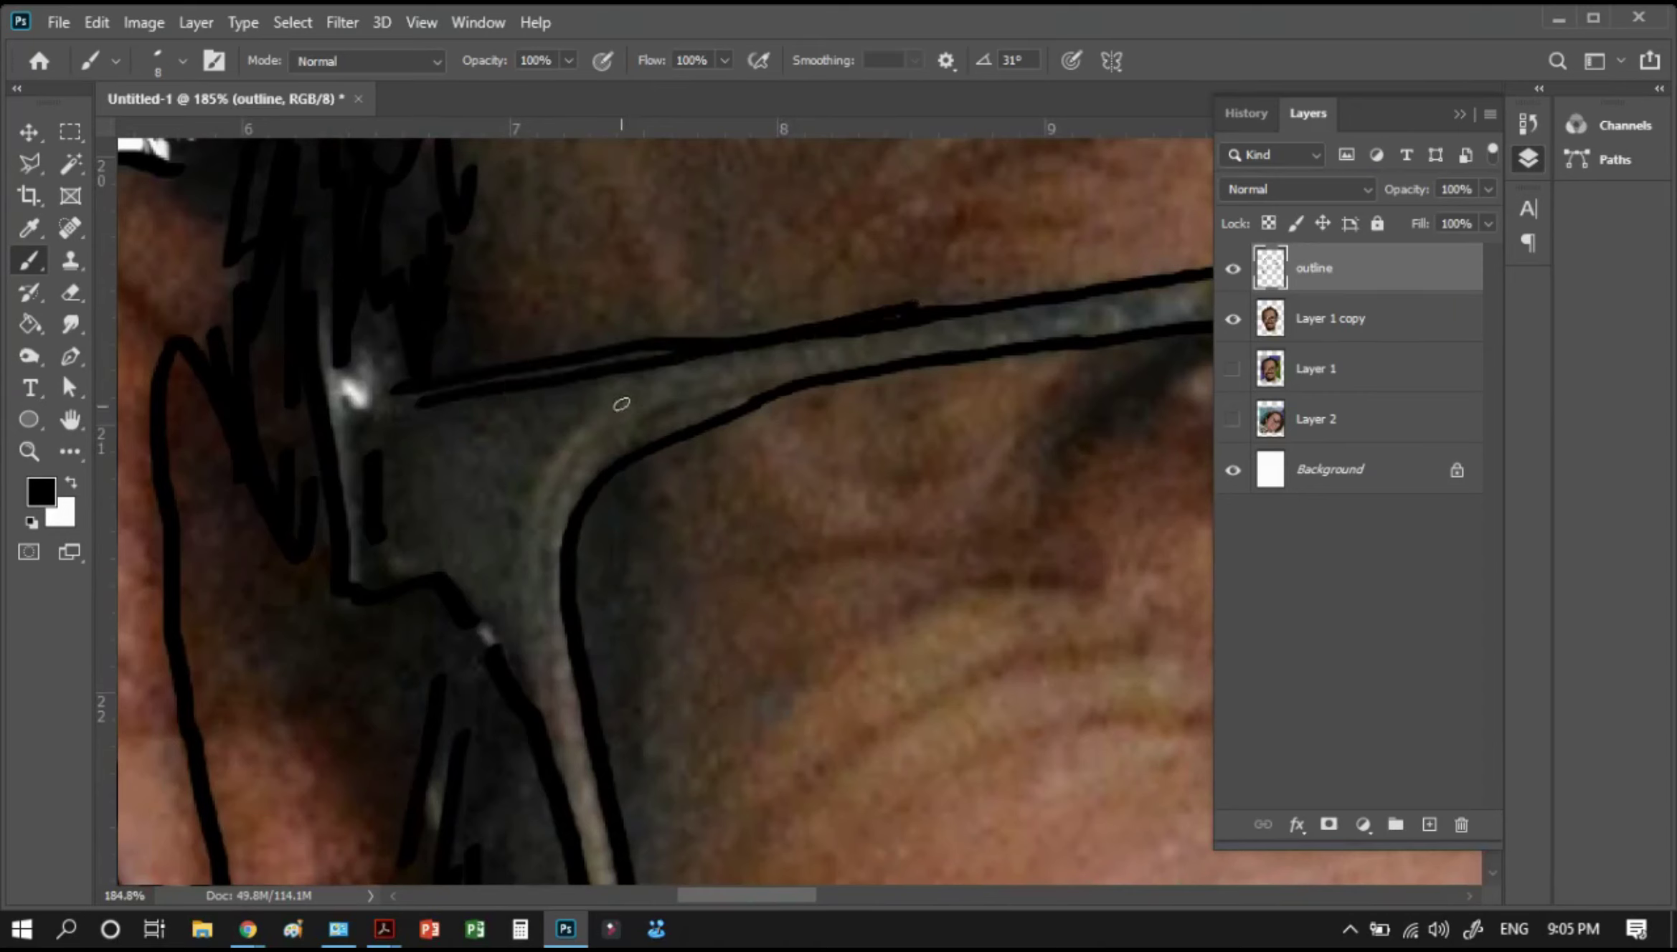
{"action": "mouse_move", "coordinate": [621, 403]}
{"action": "left_mouse_down"}
{"action": "mouse_move", "coordinate": [535, 554]}
{"action": "mouse_move", "coordinate": [556, 674]}
{"action": "left_mouse_up"}
{"action": "left_click_drag", "start_coordinate": [602, 422], "coordinate": [800, 379]}
{"action": "key", "text": "ctrl+0"}
Zoom in on the other lens and trace its lower-left rim, inner edge and outer frame edge
{"action": "key", "text": "z"}
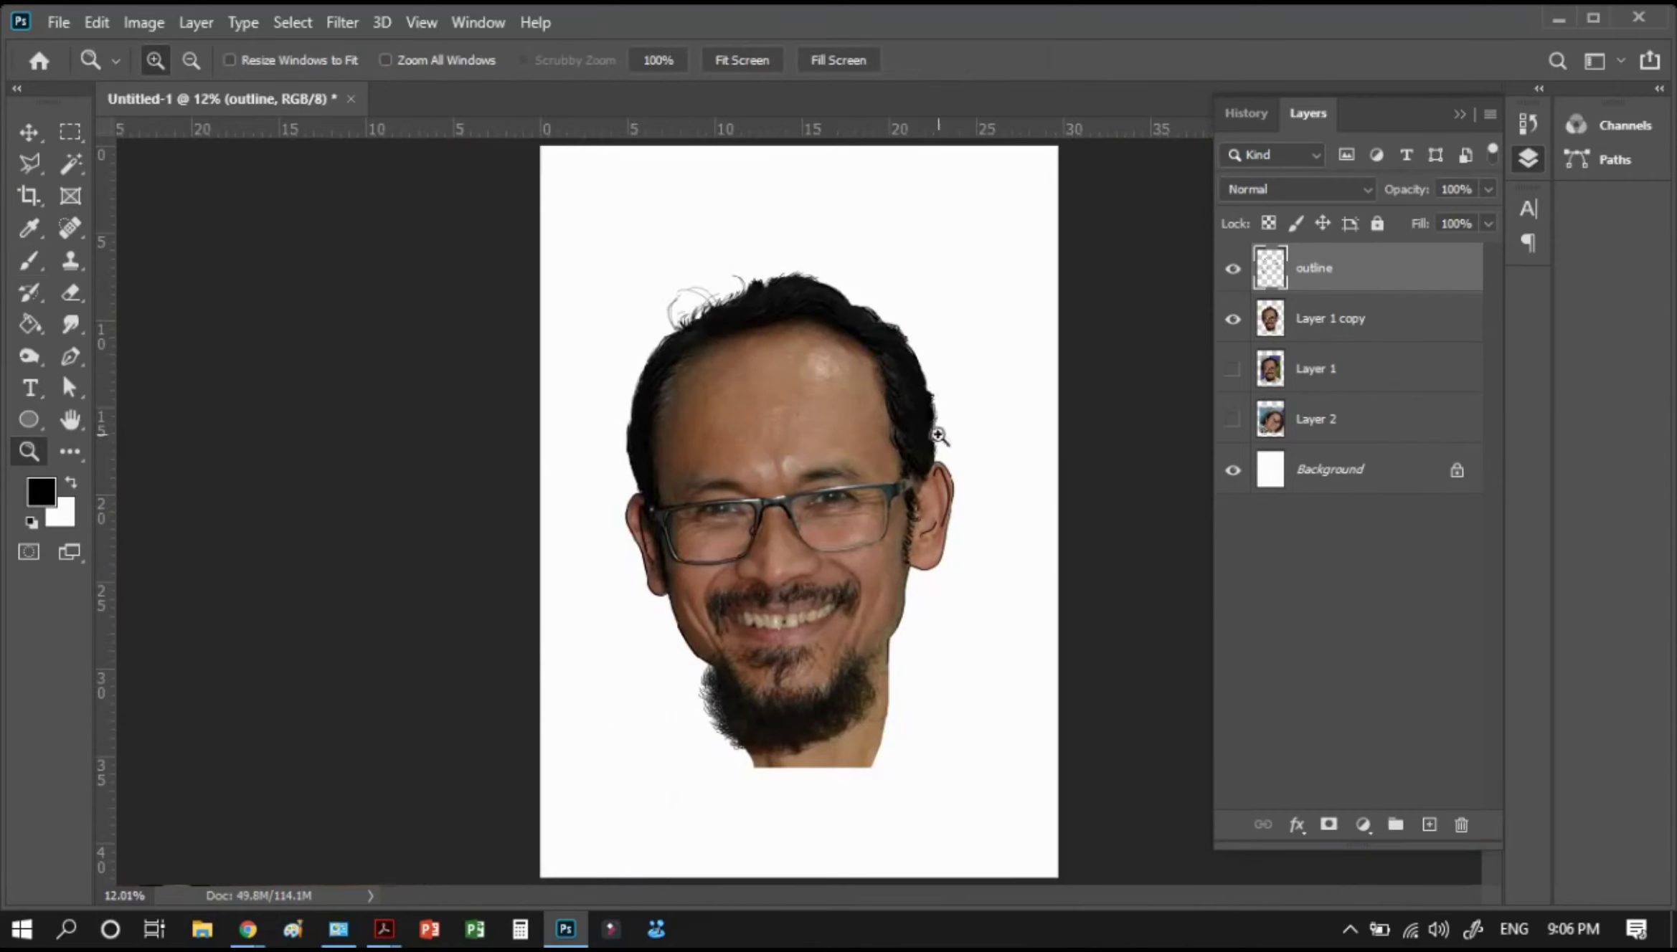
{"action": "left_click_drag", "start_coordinate": [681, 531], "coordinate": [771, 574]}
{"action": "left_click_drag", "start_coordinate": [498, 367], "coordinate": [955, 710]}
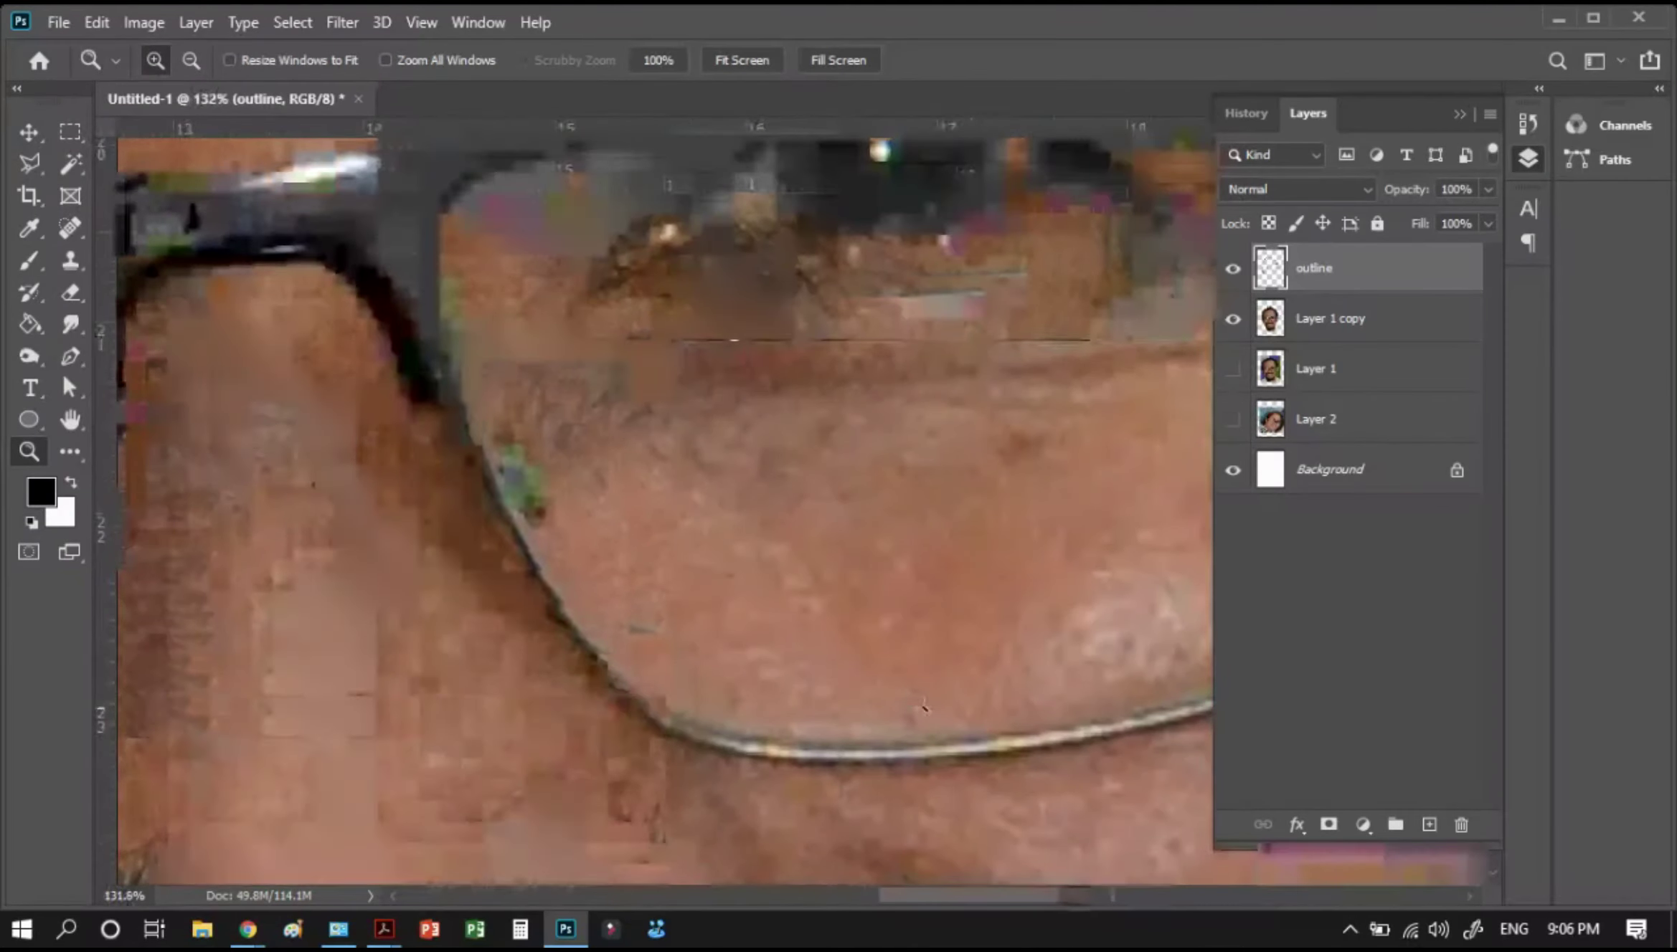
{"action": "key", "text": "b"}
{"action": "mouse_move", "coordinate": [436, 418]}
{"action": "left_mouse_down"}
{"action": "mouse_move", "coordinate": [609, 706]}
{"action": "mouse_move", "coordinate": [786, 769]}
{"action": "left_mouse_up"}
{"action": "mouse_move", "coordinate": [822, 743]}
{"action": "left_mouse_down"}
{"action": "mouse_move", "coordinate": [534, 524]}
{"action": "mouse_move", "coordinate": [501, 425]}
{"action": "left_mouse_up"}
{"action": "mouse_move", "coordinate": [533, 513]}
{"action": "left_mouse_down"}
{"action": "mouse_move", "coordinate": [440, 280]}
{"action": "mouse_move", "coordinate": [404, 426]}
{"action": "left_mouse_up"}
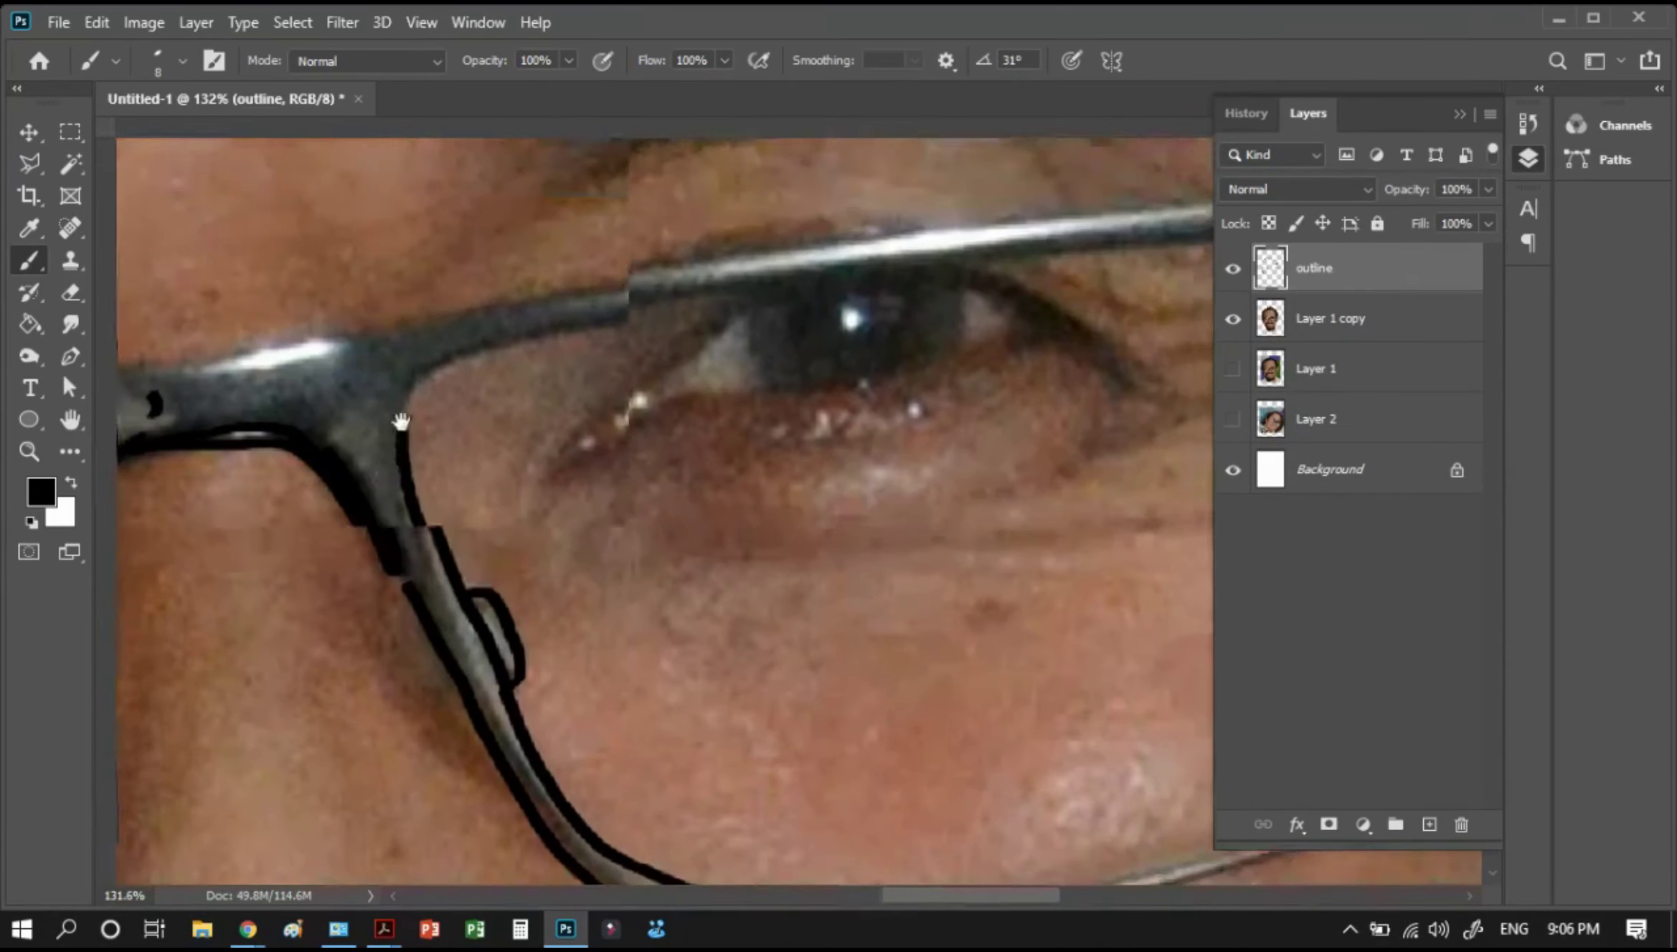
{"action": "mouse_move", "coordinate": [479, 343]}
{"action": "left_mouse_down"}
{"action": "mouse_move", "coordinate": [1018, 267]}
{"action": "mouse_move", "coordinate": [524, 368]}
{"action": "mouse_move", "coordinate": [663, 351]}
{"action": "mouse_move", "coordinate": [792, 364]}
{"action": "mouse_move", "coordinate": [889, 484]}
{"action": "mouse_move", "coordinate": [898, 560]}
{"action": "left_mouse_up"}
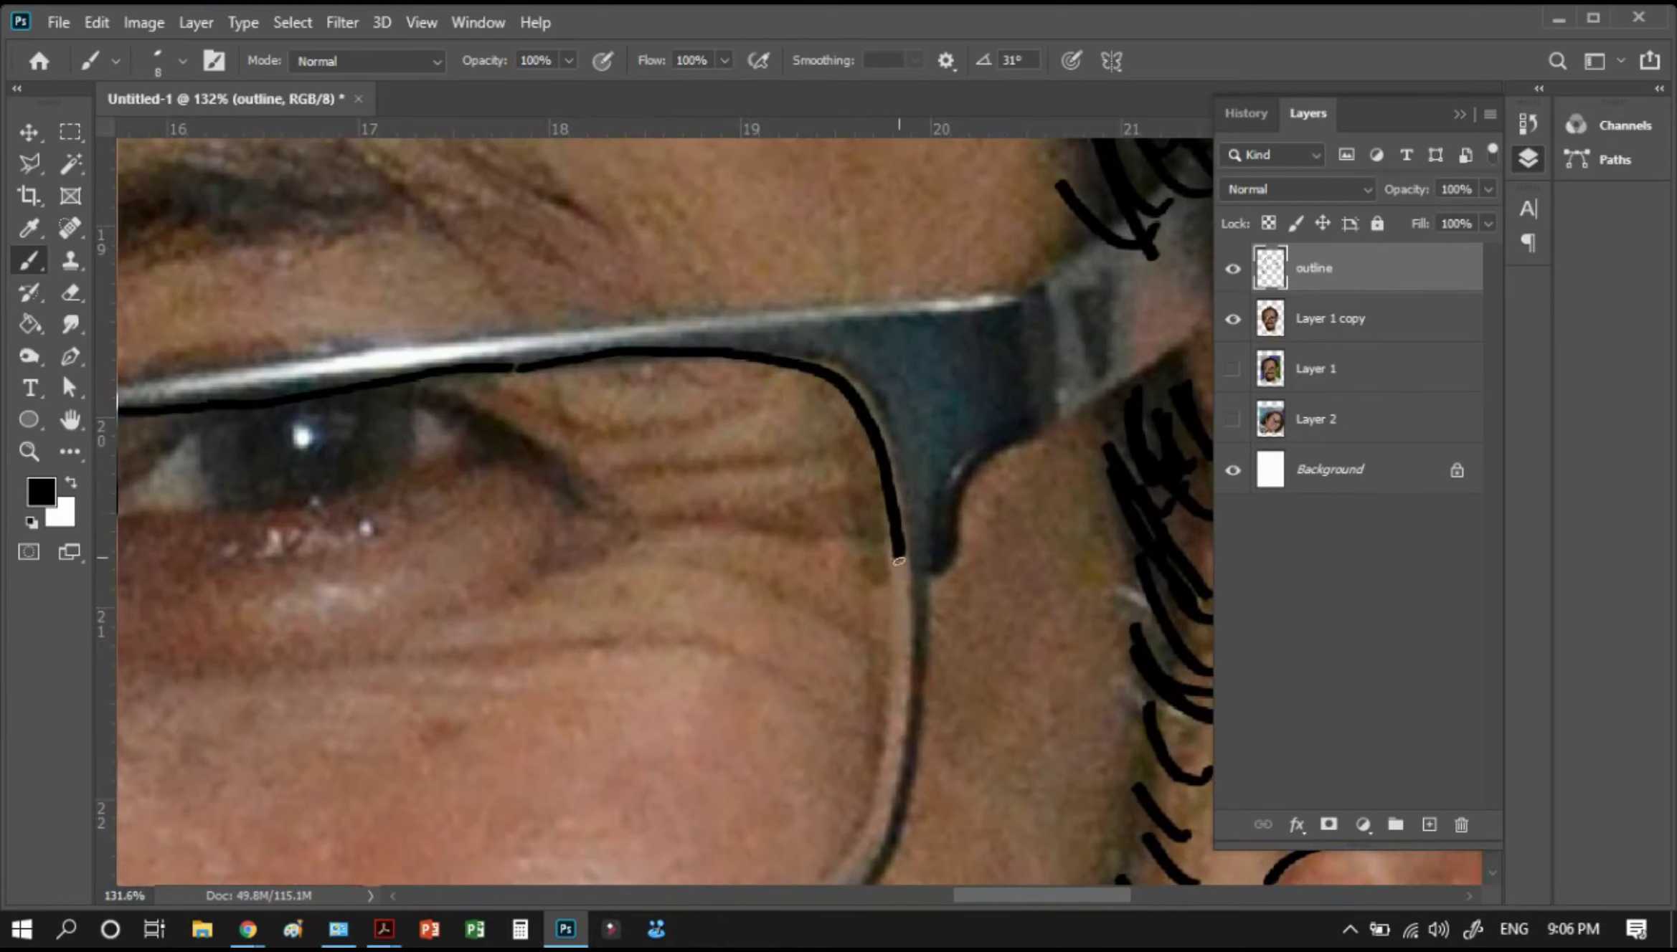
{"action": "left_click_drag", "start_coordinate": [857, 640], "coordinate": [919, 352]}
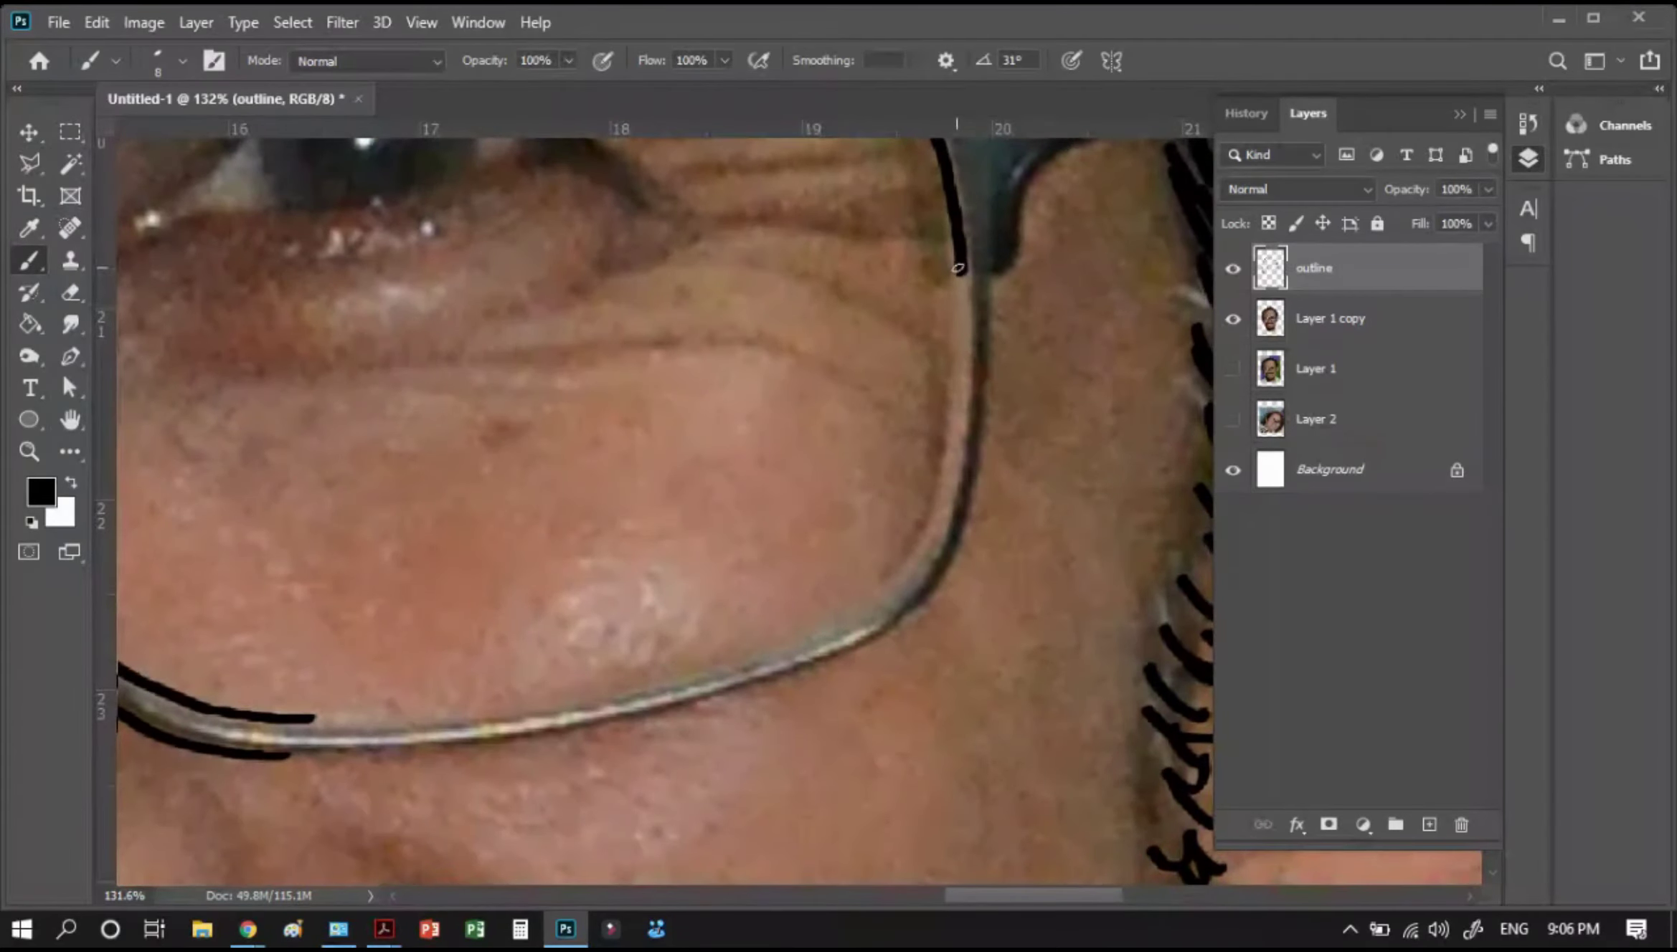
{"action": "mouse_move", "coordinate": [958, 268]}
{"action": "left_mouse_down"}
{"action": "mouse_move", "coordinate": [943, 455]}
{"action": "mouse_move", "coordinate": [900, 573]}
{"action": "mouse_move", "coordinate": [821, 637]}
{"action": "mouse_move", "coordinate": [700, 685]}
{"action": "mouse_move", "coordinate": [511, 708]}
{"action": "mouse_move", "coordinate": [674, 692]}
{"action": "left_mouse_up"}
Erase a misplaced stroke, zoom in on the lower rim wire, and remove a stray white line
{"action": "key", "text": "e"}
{"action": "key", "text": "x"}
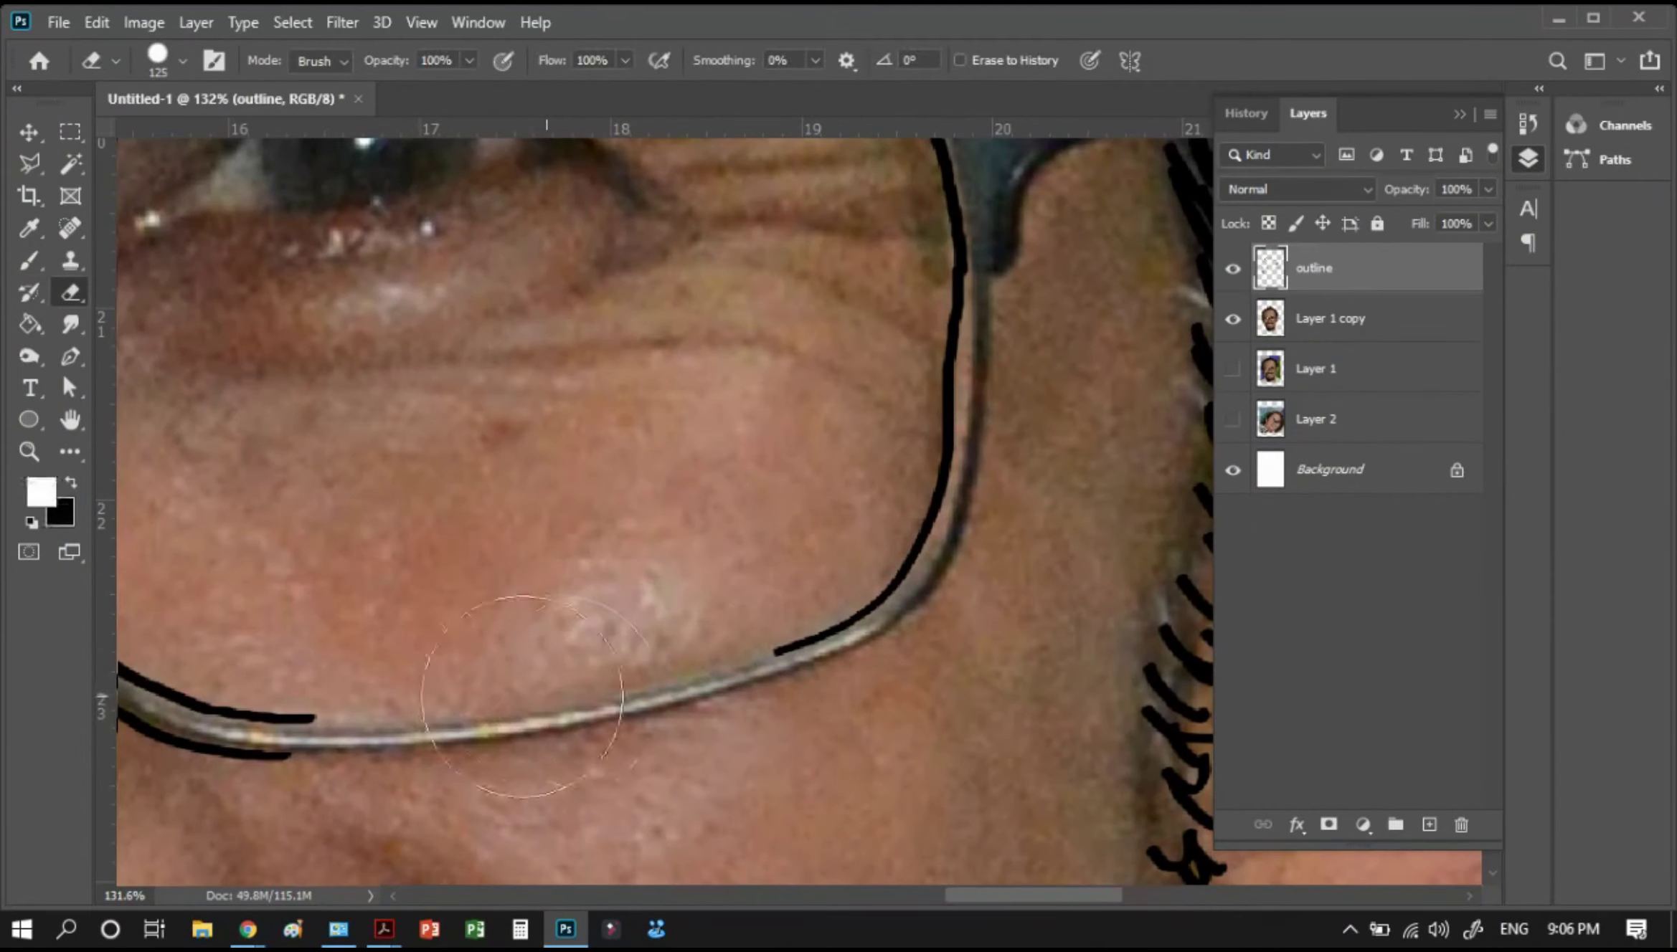
{"action": "key", "text": "z"}
{"action": "left_click_drag", "start_coordinate": [308, 663], "coordinate": [897, 768]}
{"action": "key", "text": "b"}
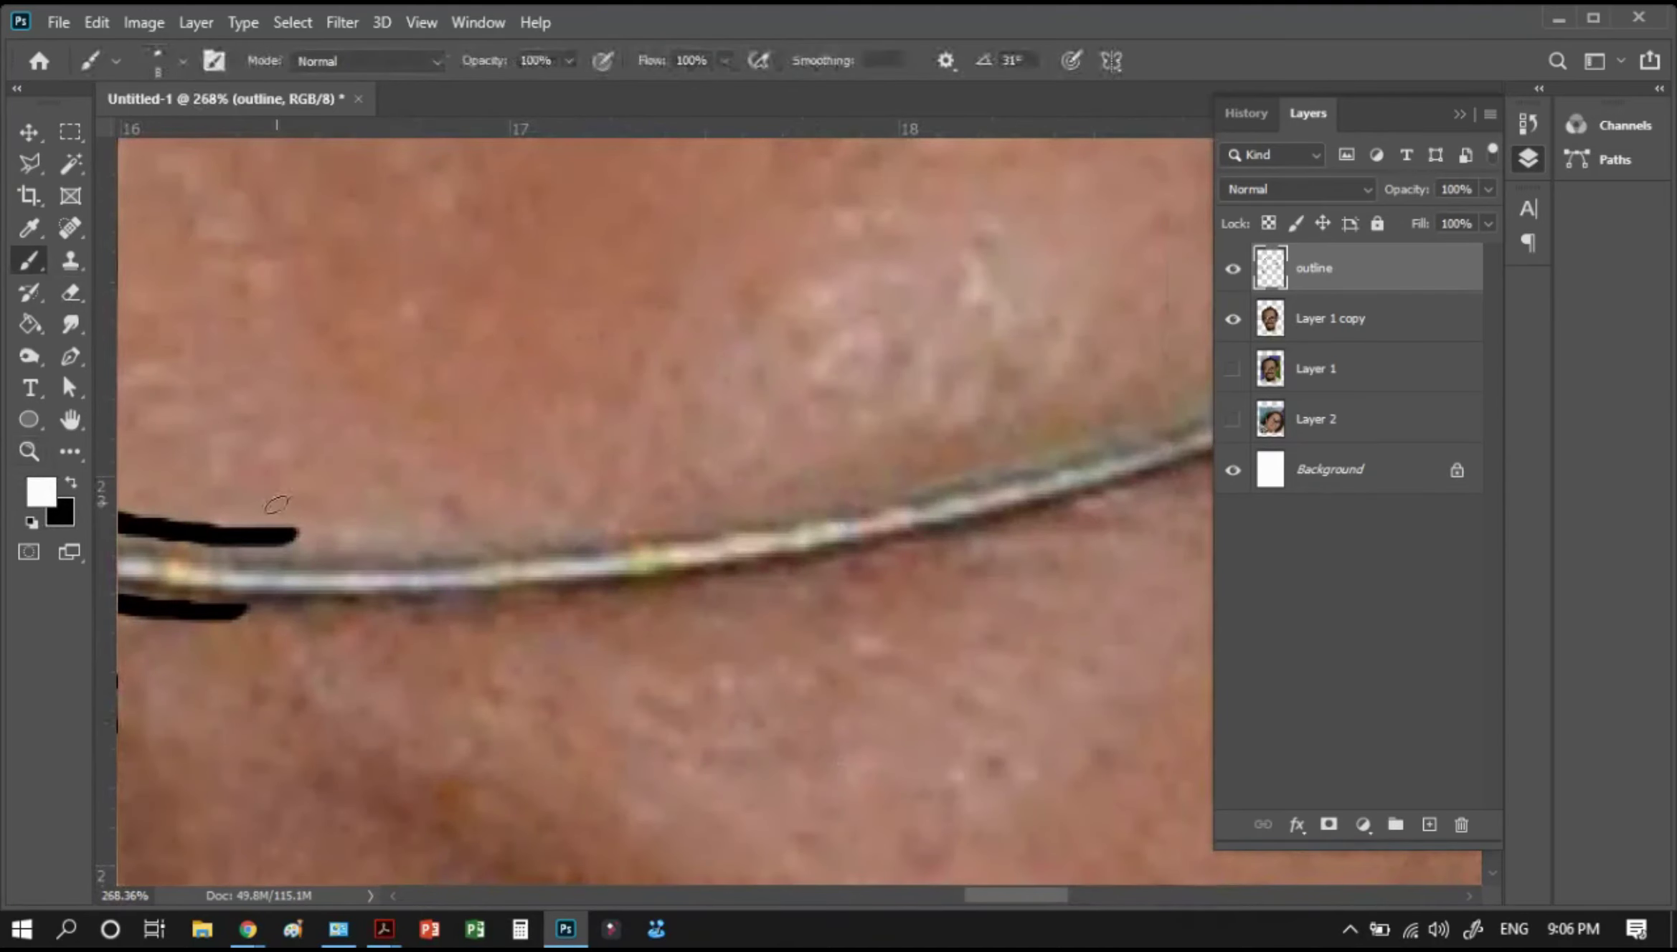
{"action": "left_click_drag", "start_coordinate": [306, 534], "coordinate": [530, 514]}
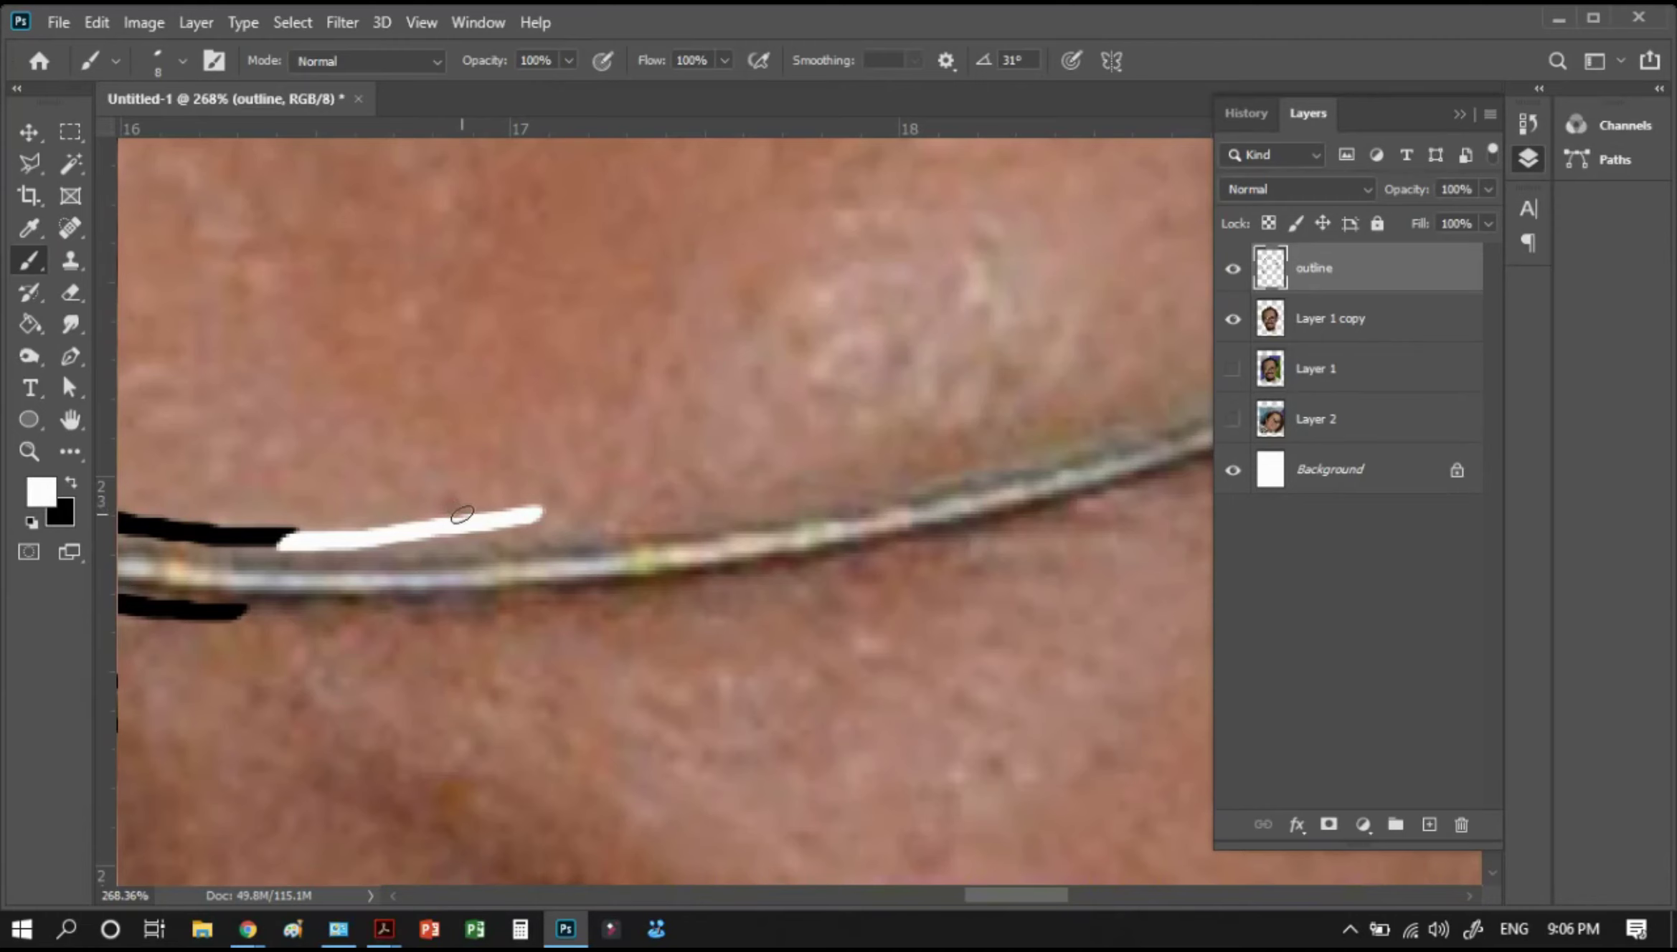
{"action": "key", "text": "x"}
{"action": "key", "text": "e"}
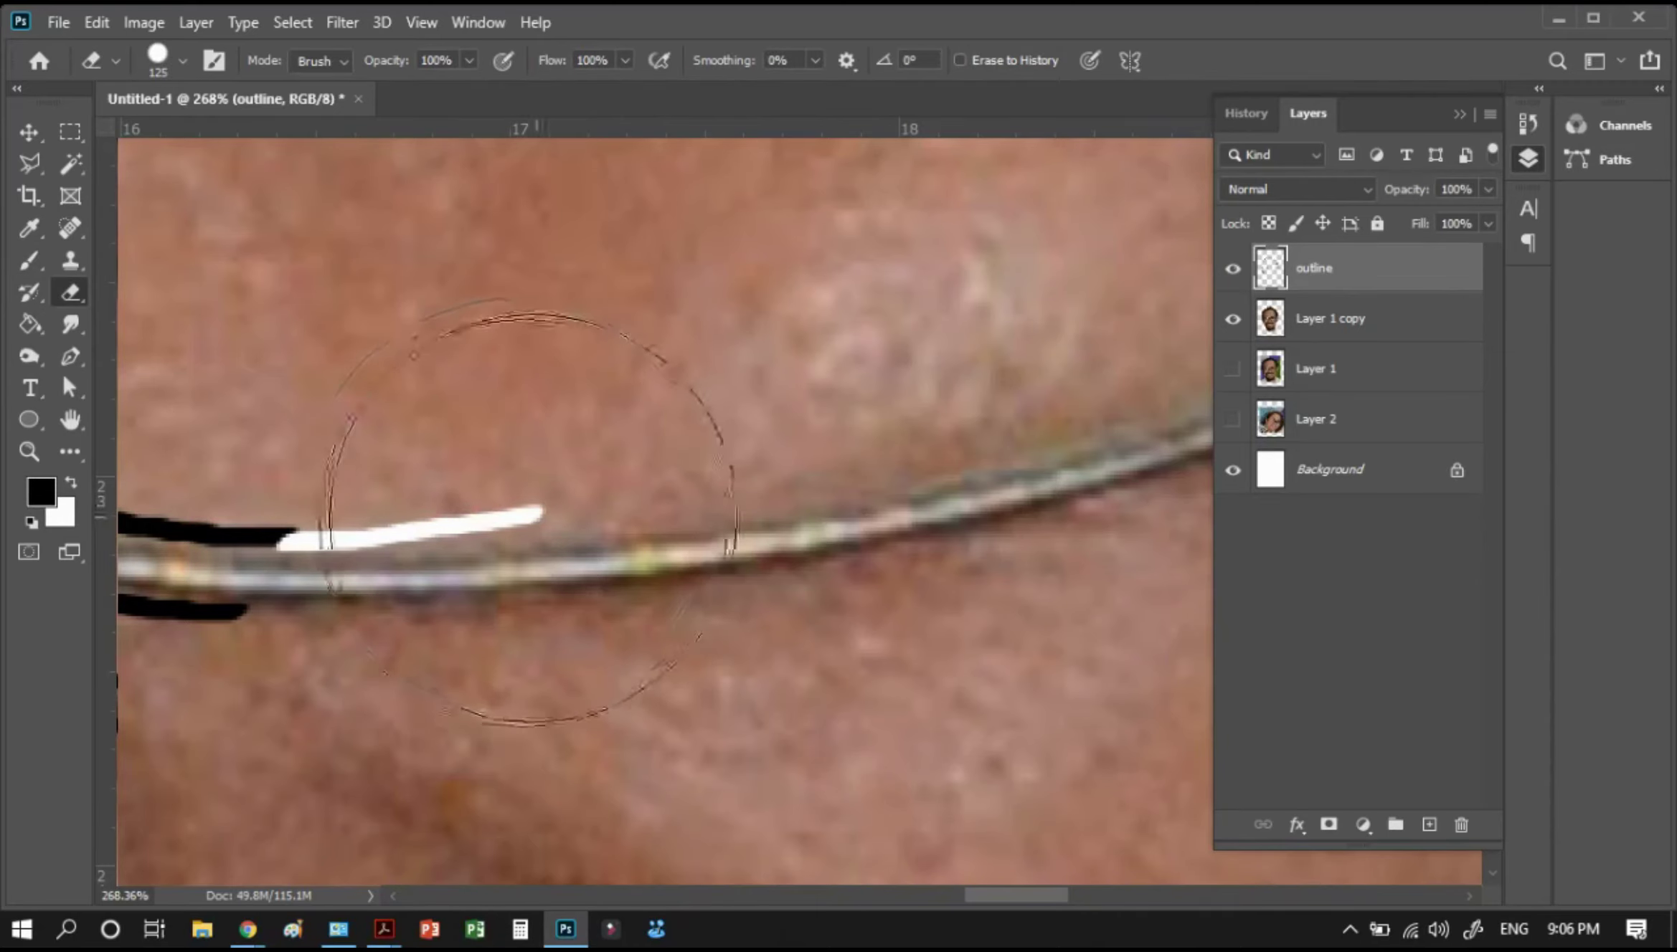
{"action": "left_click", "coordinate": [520, 510]}
{"action": "key", "text": "b"}
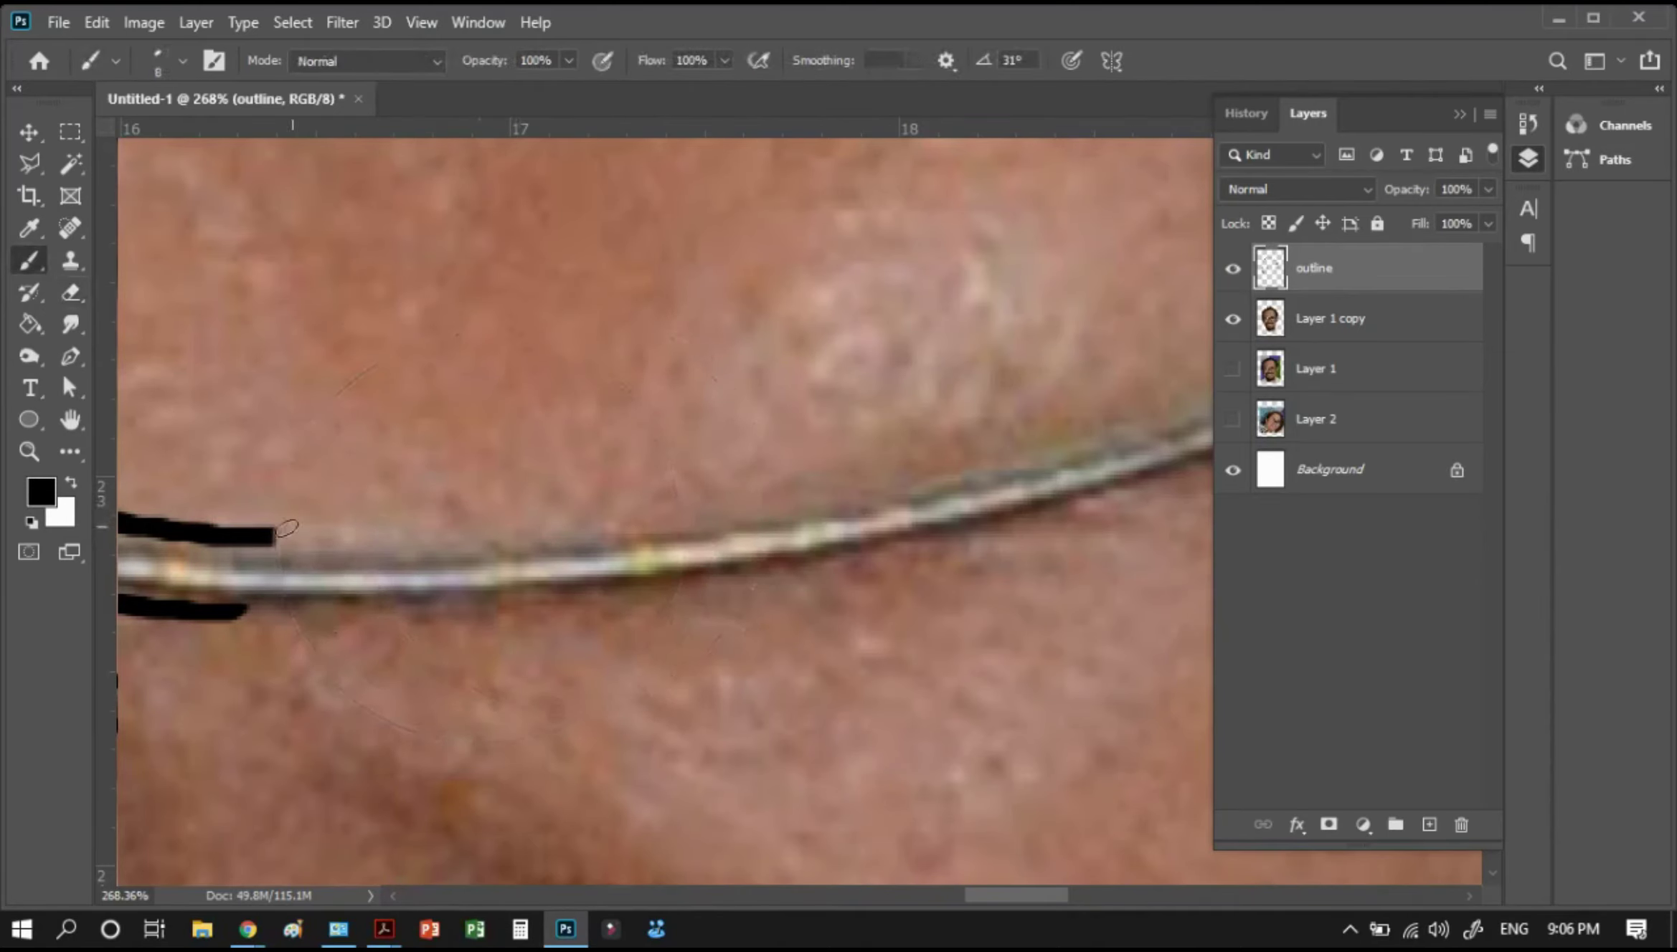
Trace the rim wire's upper and lower edges, trimming the overshoot, and start up its outer edge
{"action": "mouse_move", "coordinate": [275, 539]}
{"action": "left_mouse_down"}
{"action": "mouse_move", "coordinate": [441, 539]}
{"action": "mouse_move", "coordinate": [807, 495]}
{"action": "mouse_move", "coordinate": [497, 560]}
{"action": "mouse_move", "coordinate": [487, 591]}
{"action": "mouse_move", "coordinate": [925, 502]}
{"action": "left_mouse_up"}
{"action": "left_click_drag", "start_coordinate": [781, 550], "coordinate": [1372, 364]}
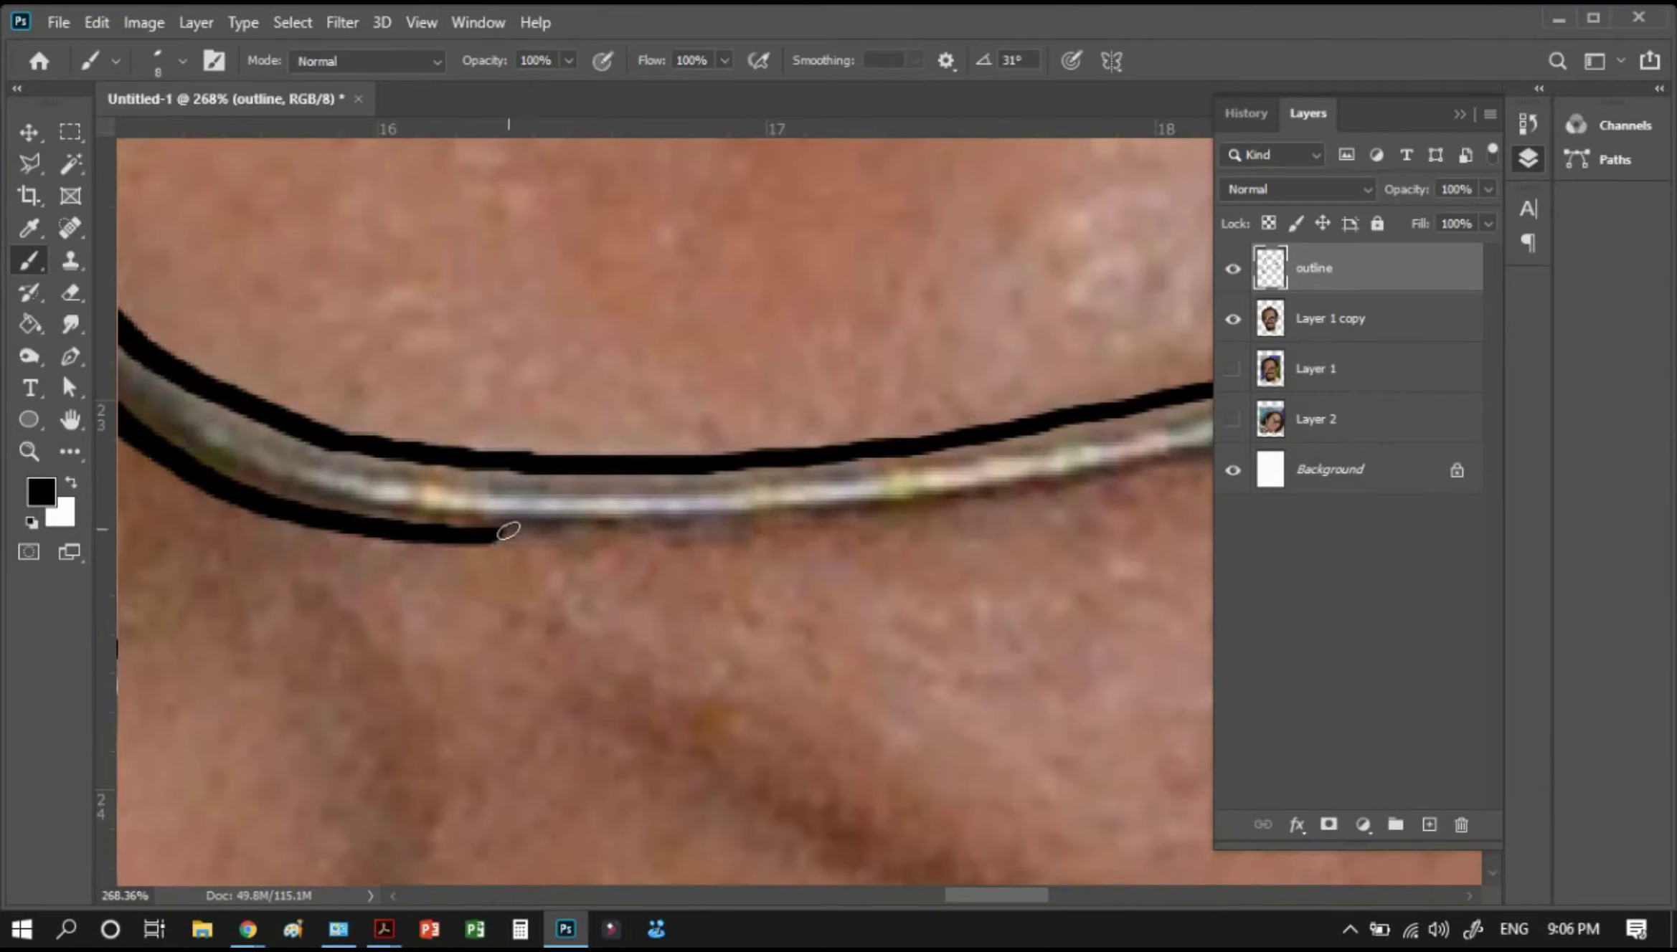
{"action": "left_click_drag", "start_coordinate": [507, 531], "coordinate": [1011, 499]}
{"action": "mouse_move", "coordinate": [1011, 499]}
{"action": "left_mouse_down"}
{"action": "mouse_move", "coordinate": [430, 595]}
{"action": "mouse_move", "coordinate": [854, 517]}
{"action": "mouse_move", "coordinate": [954, 476]}
{"action": "mouse_move", "coordinate": [446, 656]}
{"action": "mouse_move", "coordinate": [759, 489]}
{"action": "left_mouse_up"}
{"action": "key", "text": "e"}
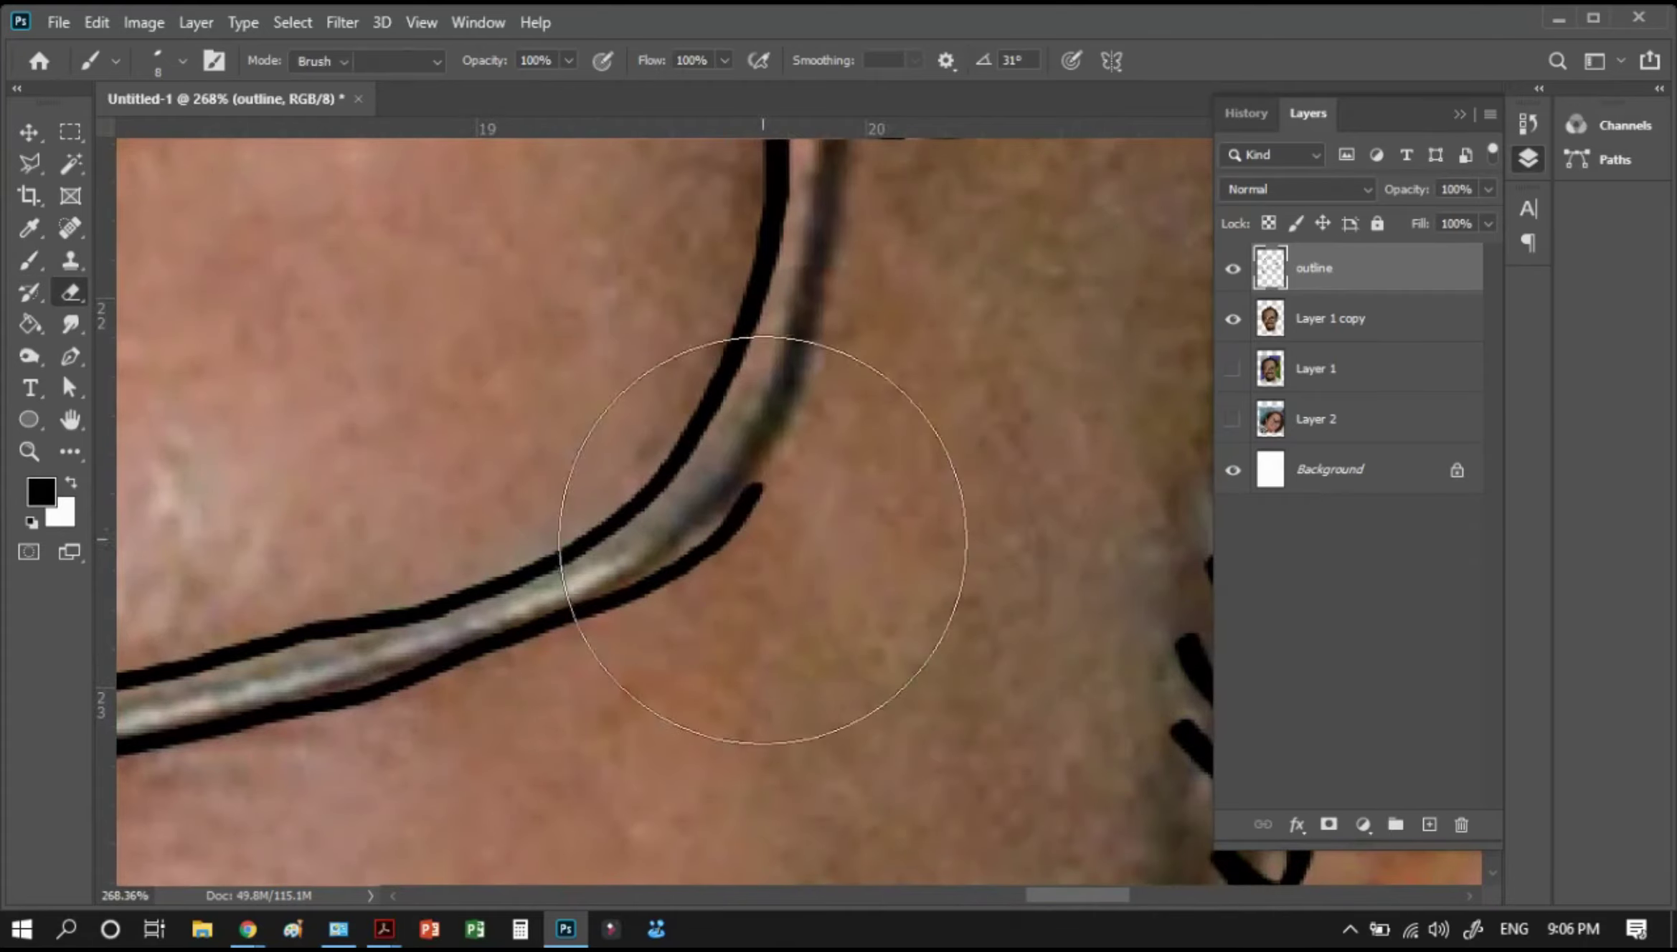
{"action": "left_click", "coordinate": [833, 595]}
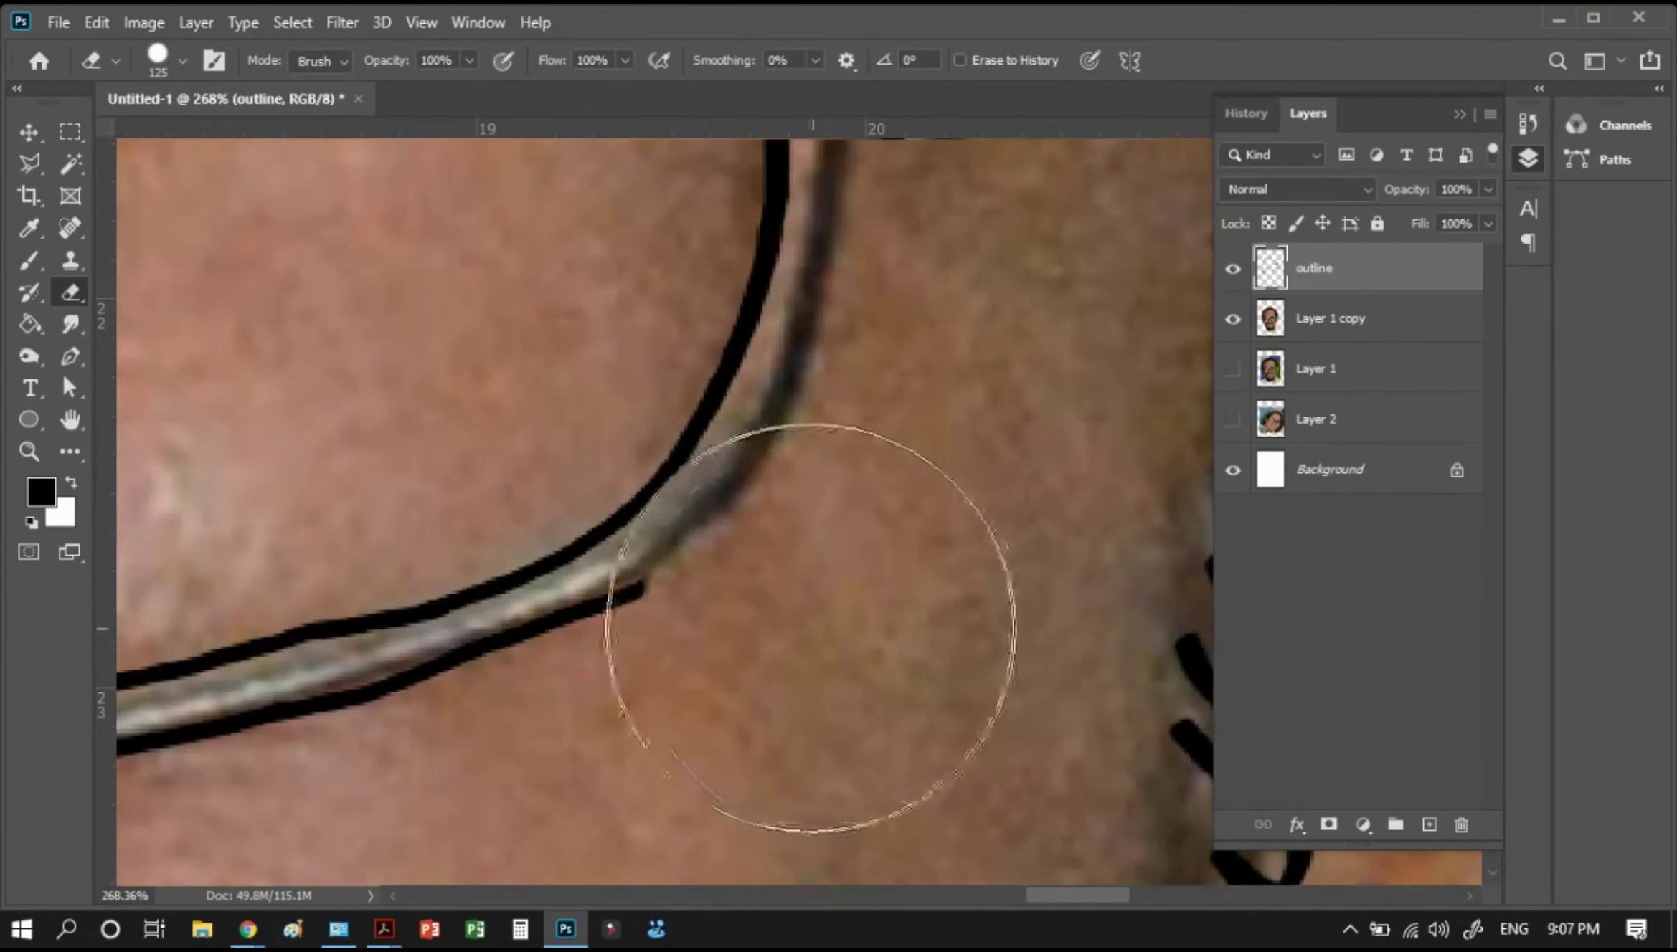
{"action": "key", "text": "b"}
{"action": "mouse_move", "coordinate": [841, 240]}
{"action": "left_mouse_down"}
{"action": "mouse_move", "coordinate": [741, 473]}
{"action": "mouse_move", "coordinate": [643, 591]}
{"action": "left_mouse_up"}
{"action": "mouse_move", "coordinate": [901, 278]}
{"action": "left_mouse_down"}
{"action": "mouse_move", "coordinate": [722, 636]}
{"action": "mouse_move", "coordinate": [678, 355]}
{"action": "mouse_move", "coordinate": [683, 259]}
{"action": "left_mouse_up"}
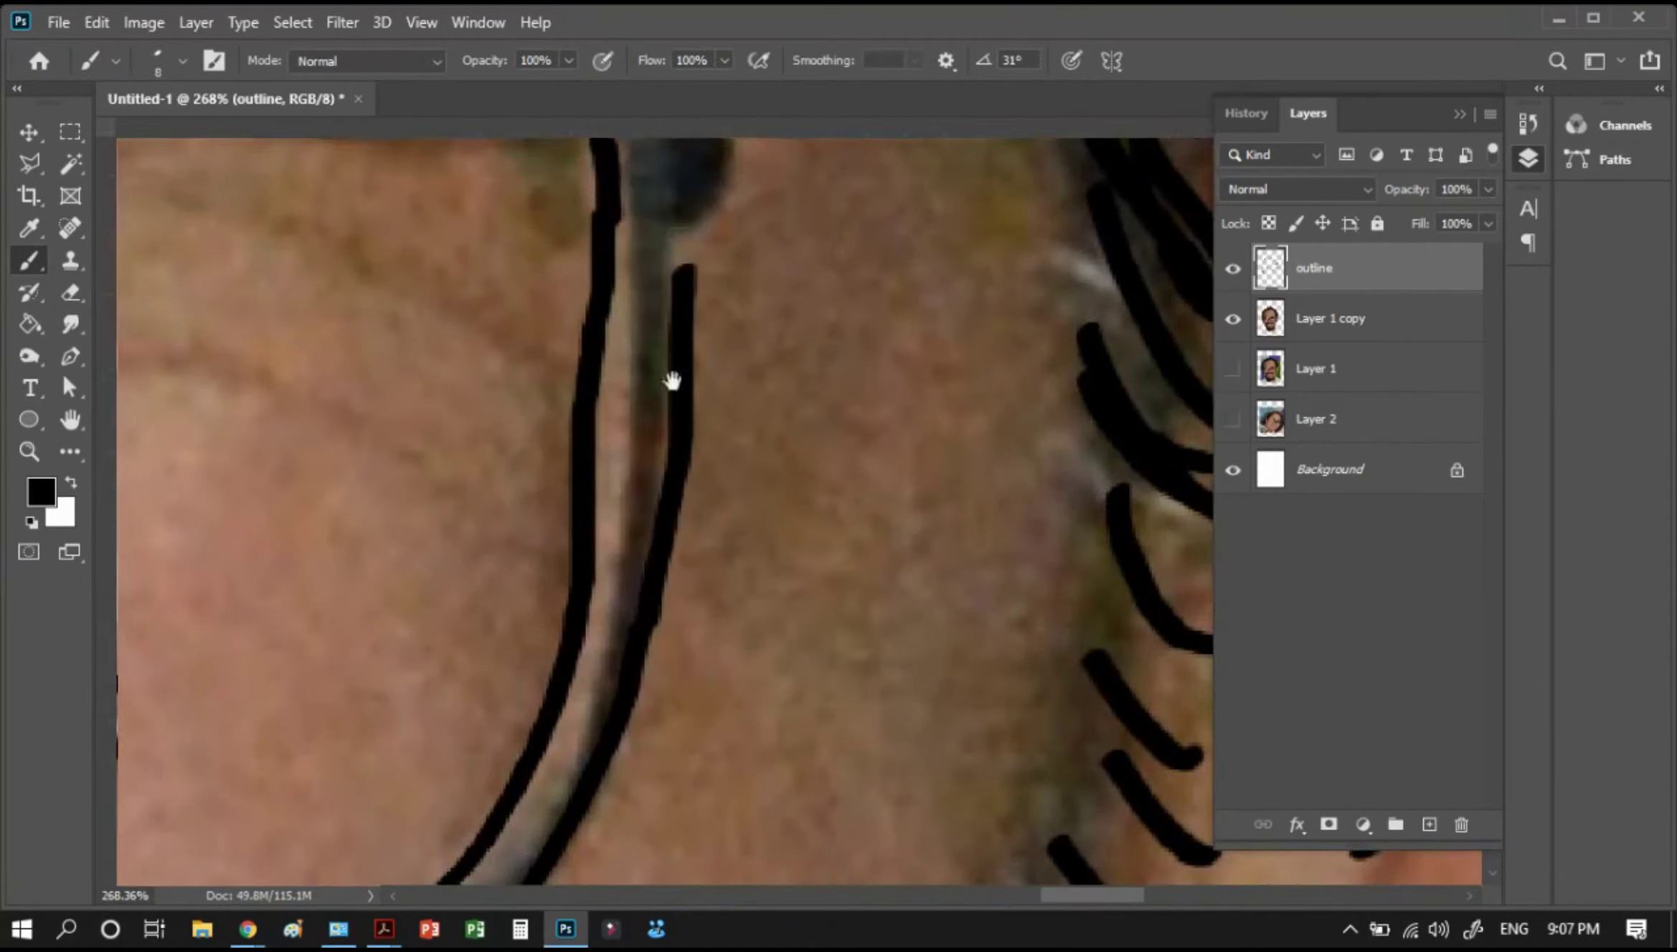
Continue the wire outline up to the hinge, adding V-shaped hinge details and temple-arm lines
{"action": "scroll", "coordinate": [674, 378], "scroll_direction": "up", "scroll_amount": 3}
{"action": "mouse_move", "coordinate": [699, 526]}
{"action": "left_mouse_down"}
{"action": "mouse_move", "coordinate": [820, 255]}
{"action": "mouse_move", "coordinate": [789, 262]}
{"action": "mouse_move", "coordinate": [685, 434]}
{"action": "mouse_move", "coordinate": [690, 529]}
{"action": "left_mouse_up"}
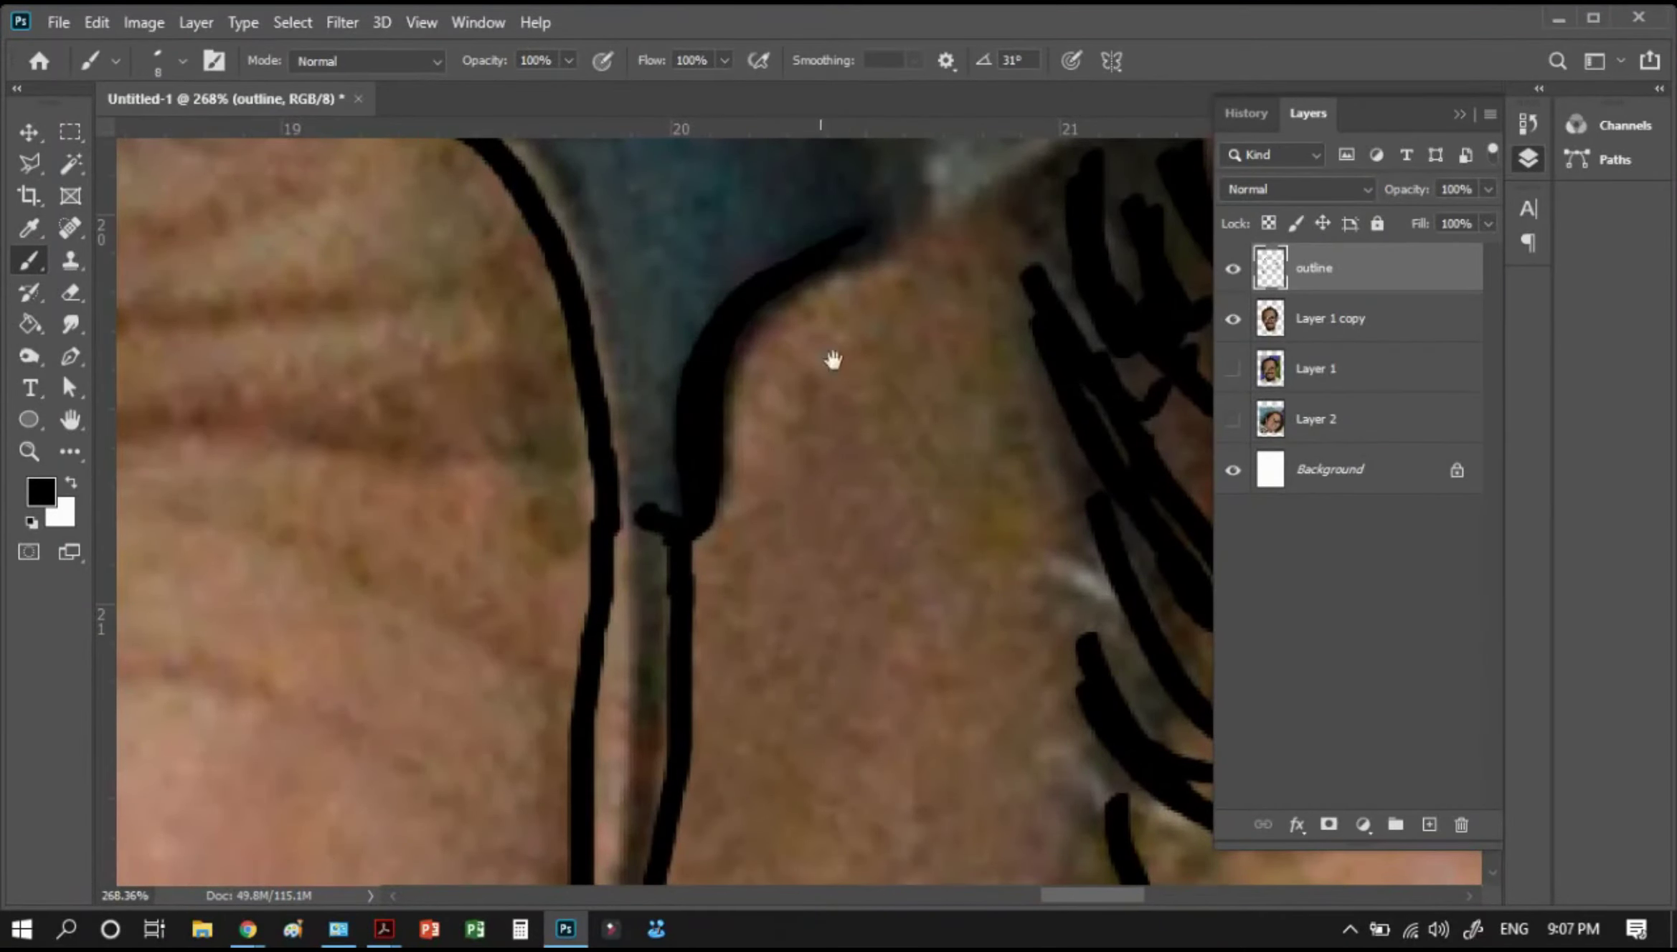
{"action": "left_click_drag", "start_coordinate": [830, 359], "coordinate": [633, 562]}
{"action": "left_click_drag", "start_coordinate": [622, 487], "coordinate": [717, 439]}
{"action": "mouse_move", "coordinate": [705, 252]}
{"action": "left_mouse_down"}
{"action": "mouse_move", "coordinate": [708, 453]}
{"action": "mouse_move", "coordinate": [690, 421]}
{"action": "left_mouse_up"}
{"action": "left_click_drag", "start_coordinate": [753, 233], "coordinate": [816, 214]}
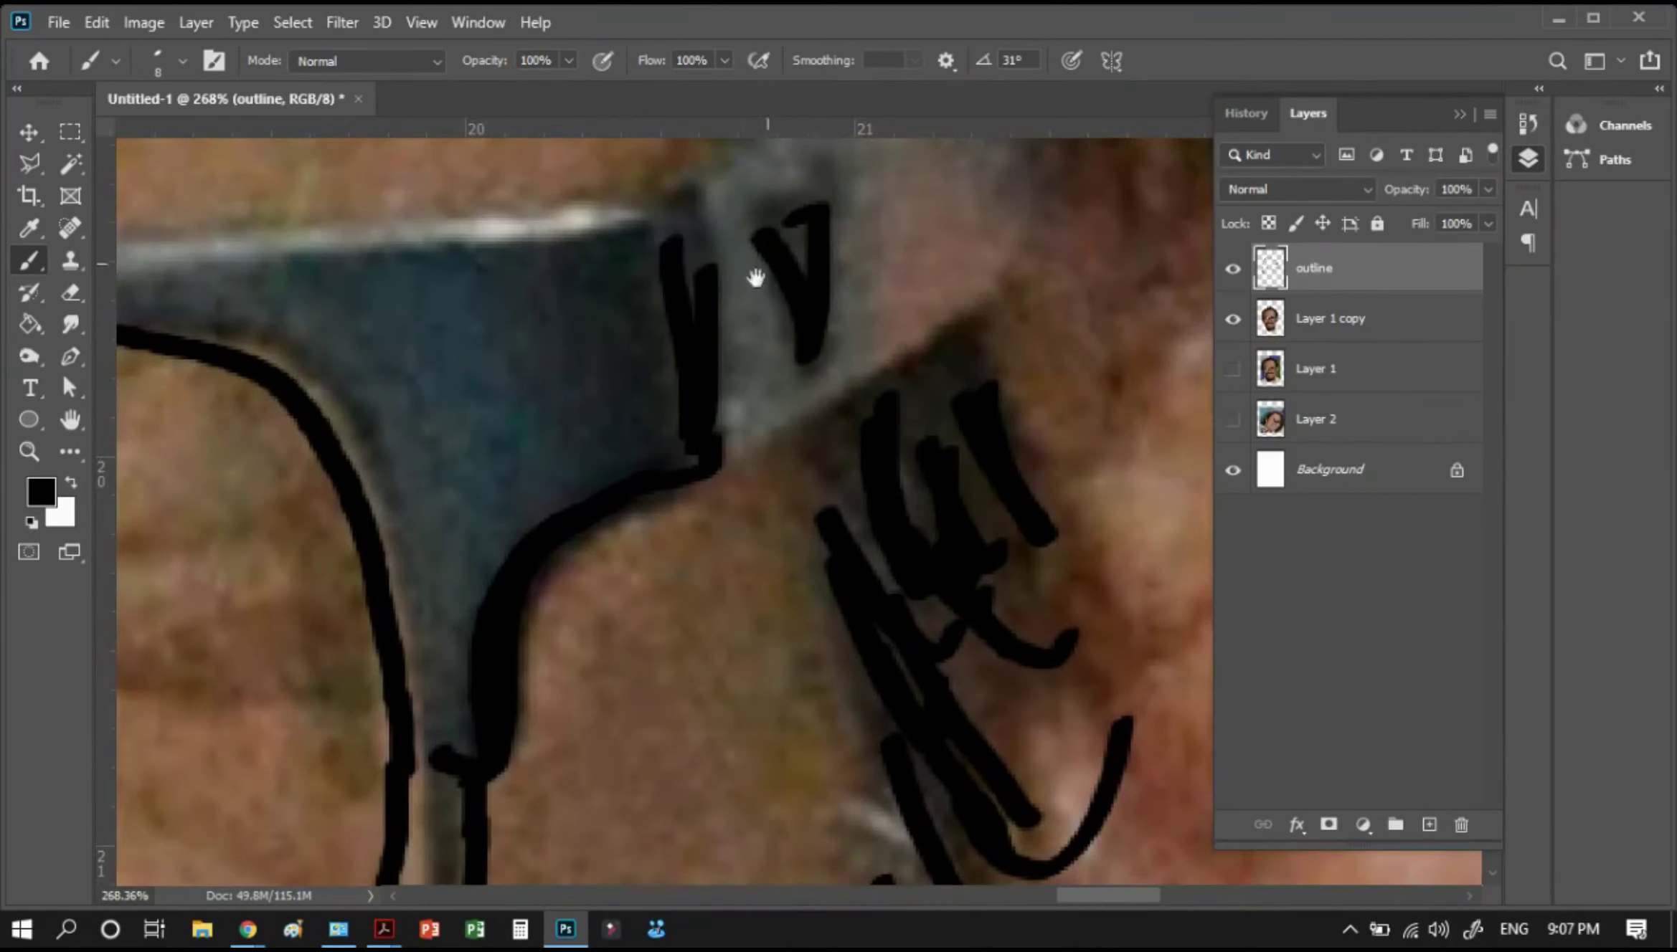
{"action": "left_click_drag", "start_coordinate": [756, 273], "coordinate": [656, 395]}
{"action": "left_click_drag", "start_coordinate": [932, 388], "coordinate": [608, 592]}
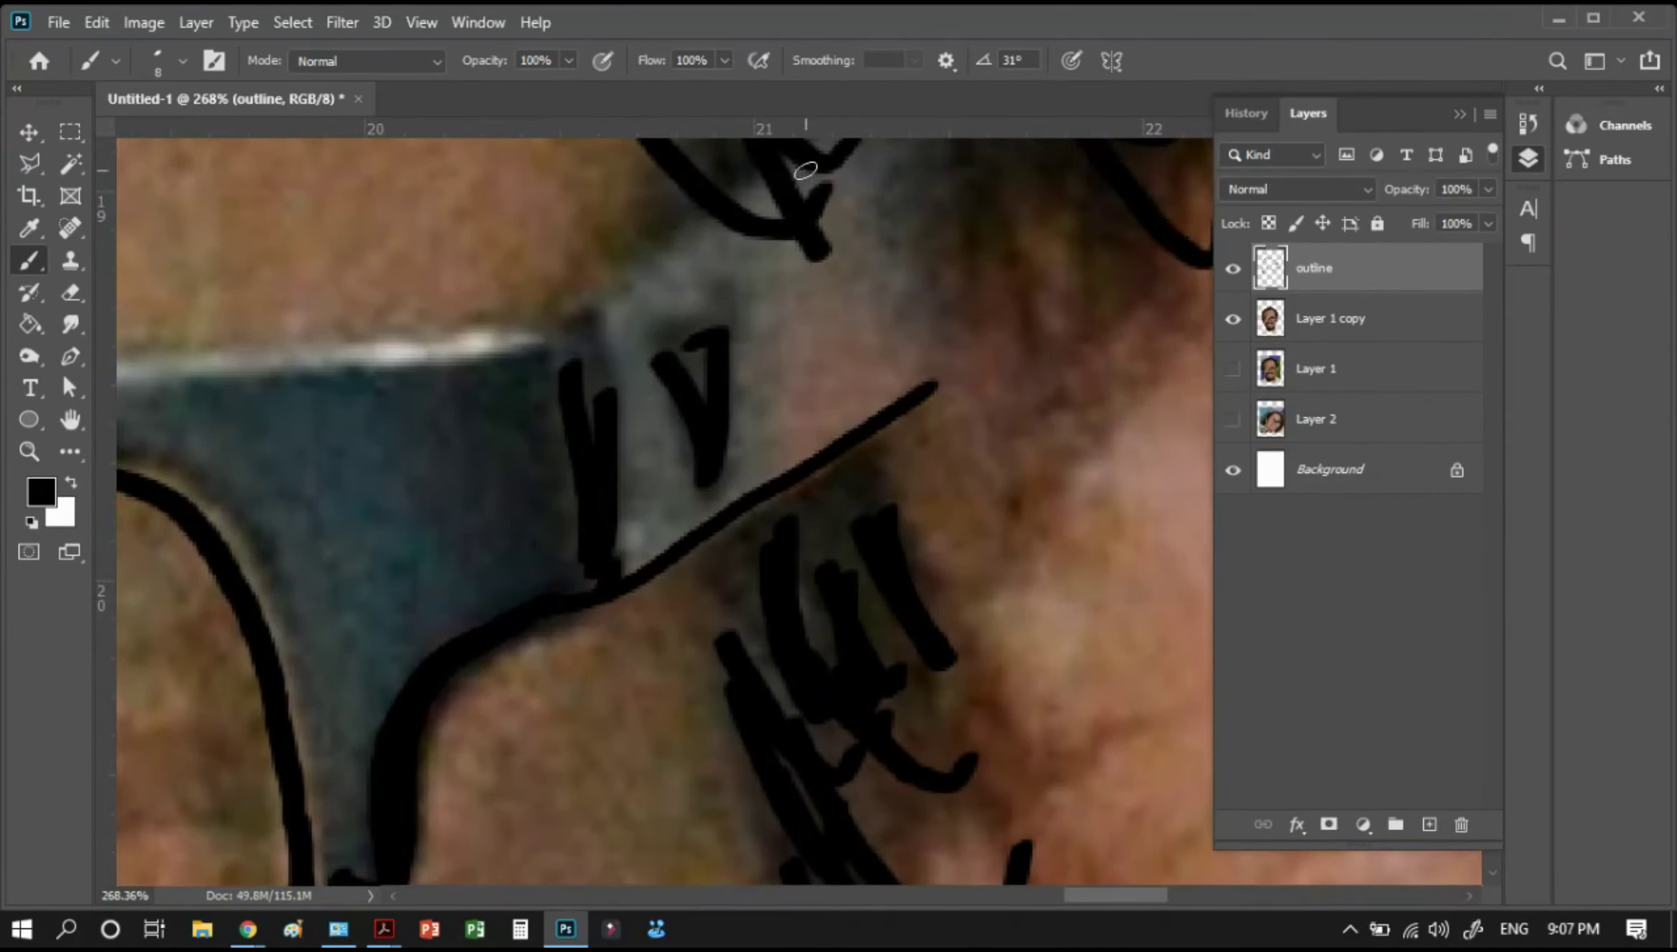
{"action": "mouse_move", "coordinate": [717, 218]}
{"action": "left_mouse_down"}
{"action": "mouse_move", "coordinate": [556, 343]}
{"action": "mouse_move", "coordinate": [551, 318]}
{"action": "left_mouse_up"}
{"action": "left_click_drag", "start_coordinate": [666, 251], "coordinate": [593, 369]}
Add several curly black strands to the hair
{"action": "mouse_move", "coordinate": [618, 305]}
{"action": "left_mouse_down"}
{"action": "mouse_move", "coordinate": [636, 254]}
{"action": "mouse_move", "coordinate": [685, 281]}
{"action": "left_mouse_up"}
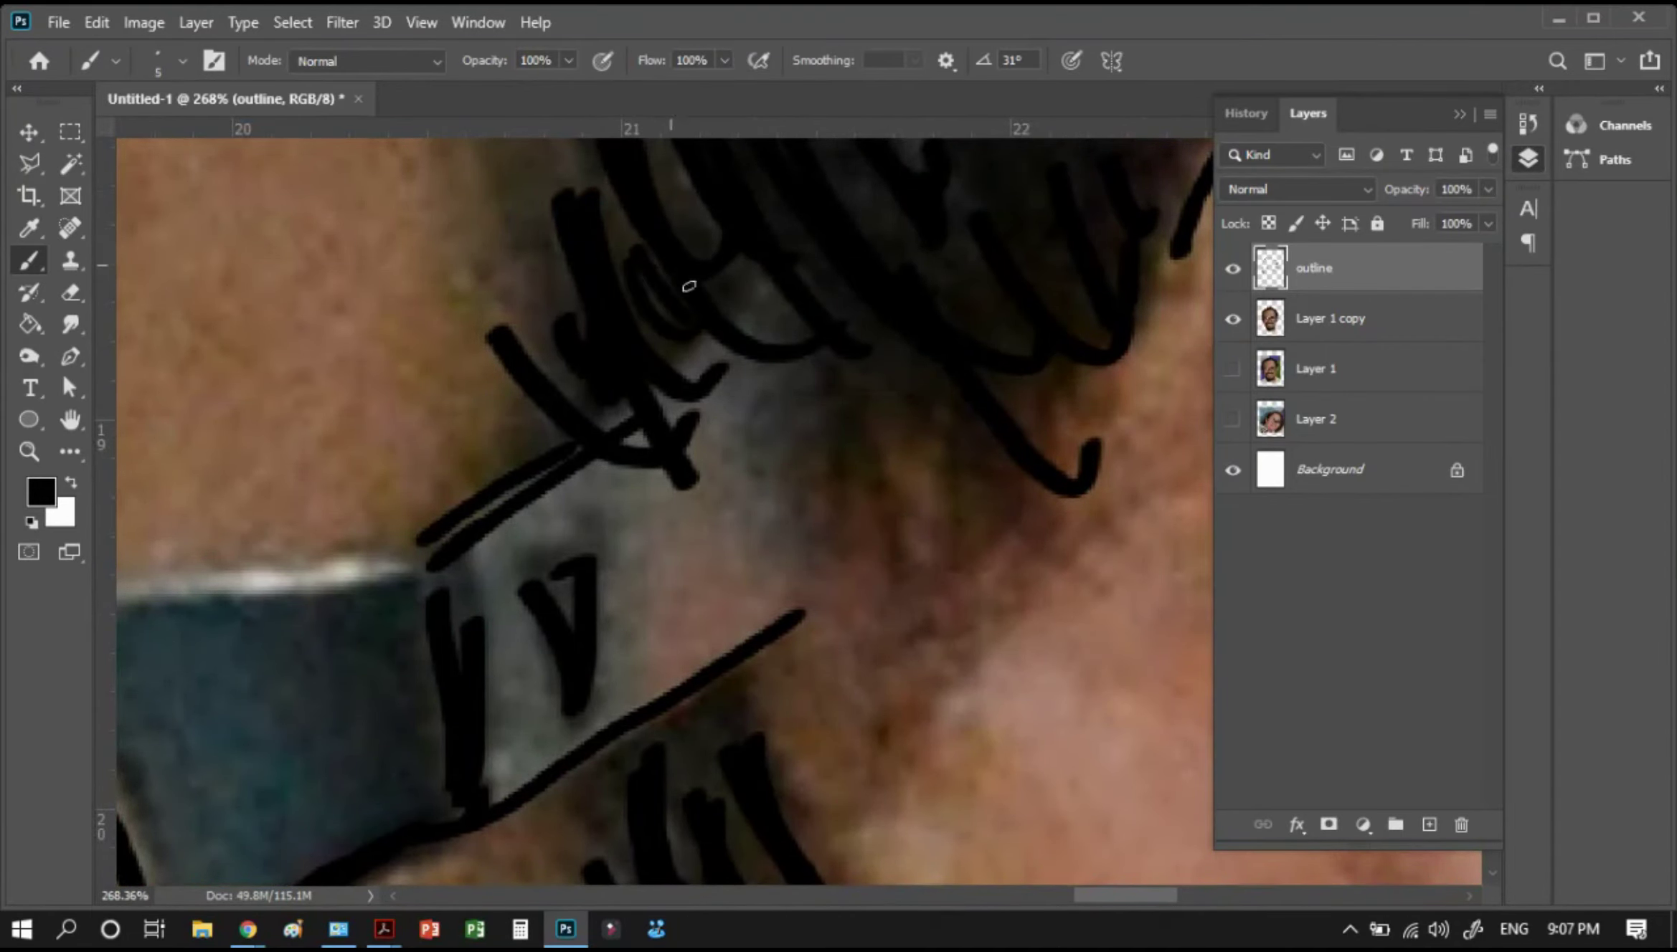
{"action": "left_click_drag", "start_coordinate": [804, 329], "coordinate": [929, 469]}
{"action": "left_click_drag", "start_coordinate": [769, 322], "coordinate": [853, 452]}
{"action": "mouse_move", "coordinate": [867, 268]}
{"action": "left_mouse_down"}
{"action": "mouse_move", "coordinate": [953, 451]}
{"action": "mouse_move", "coordinate": [1024, 509]}
{"action": "left_mouse_up"}
{"action": "left_click_drag", "start_coordinate": [1044, 435], "coordinate": [1058, 464]}
{"action": "left_click_drag", "start_coordinate": [773, 263], "coordinate": [804, 348]}
Trace the top edge of the glasses frame across toward the bridge
{"action": "scroll", "coordinate": [667, 540], "scroll_direction": "left", "scroll_amount": 5}
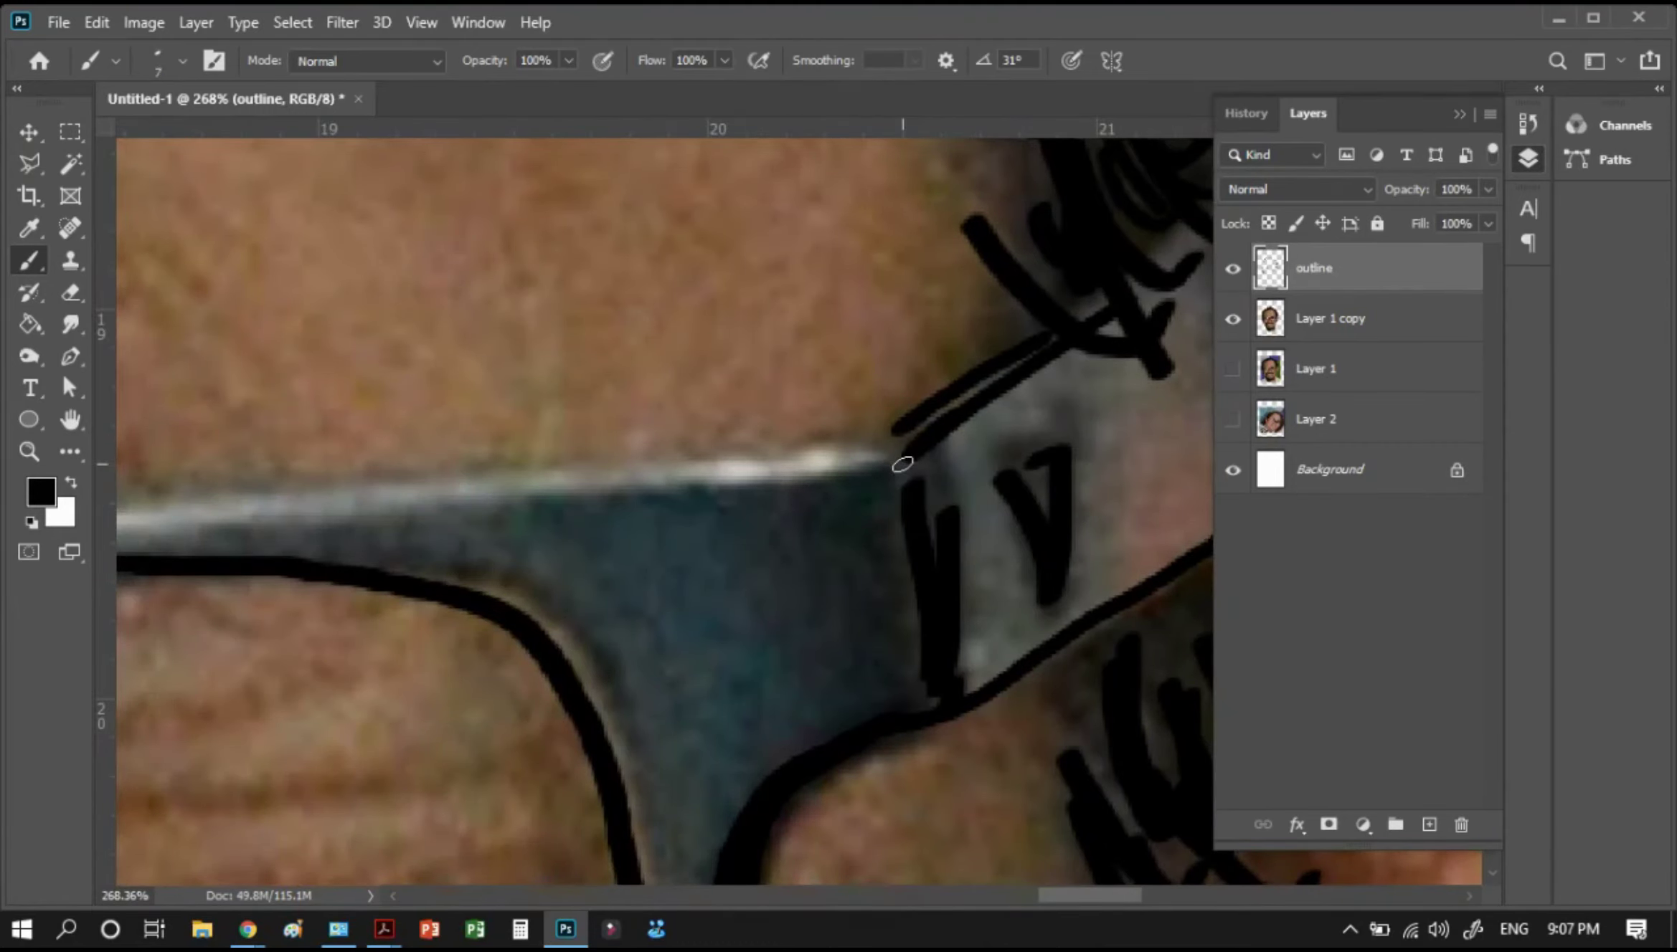
{"action": "mouse_move", "coordinate": [903, 464]}
{"action": "left_mouse_down"}
{"action": "mouse_move", "coordinate": [852, 448]}
{"action": "mouse_move", "coordinate": [351, 477]}
{"action": "mouse_move", "coordinate": [908, 424]}
{"action": "mouse_move", "coordinate": [307, 506]}
{"action": "mouse_move", "coordinate": [1025, 427]}
{"action": "left_mouse_up"}
{"action": "mouse_move", "coordinate": [1165, 391]}
{"action": "left_mouse_down"}
{"action": "mouse_move", "coordinate": [666, 448]}
{"action": "mouse_move", "coordinate": [452, 488]}
{"action": "mouse_move", "coordinate": [1045, 417]}
{"action": "mouse_move", "coordinate": [399, 517]}
{"action": "mouse_move", "coordinate": [1143, 409]}
{"action": "left_mouse_up"}
{"action": "left_click_drag", "start_coordinate": [1168, 393], "coordinate": [545, 497]}
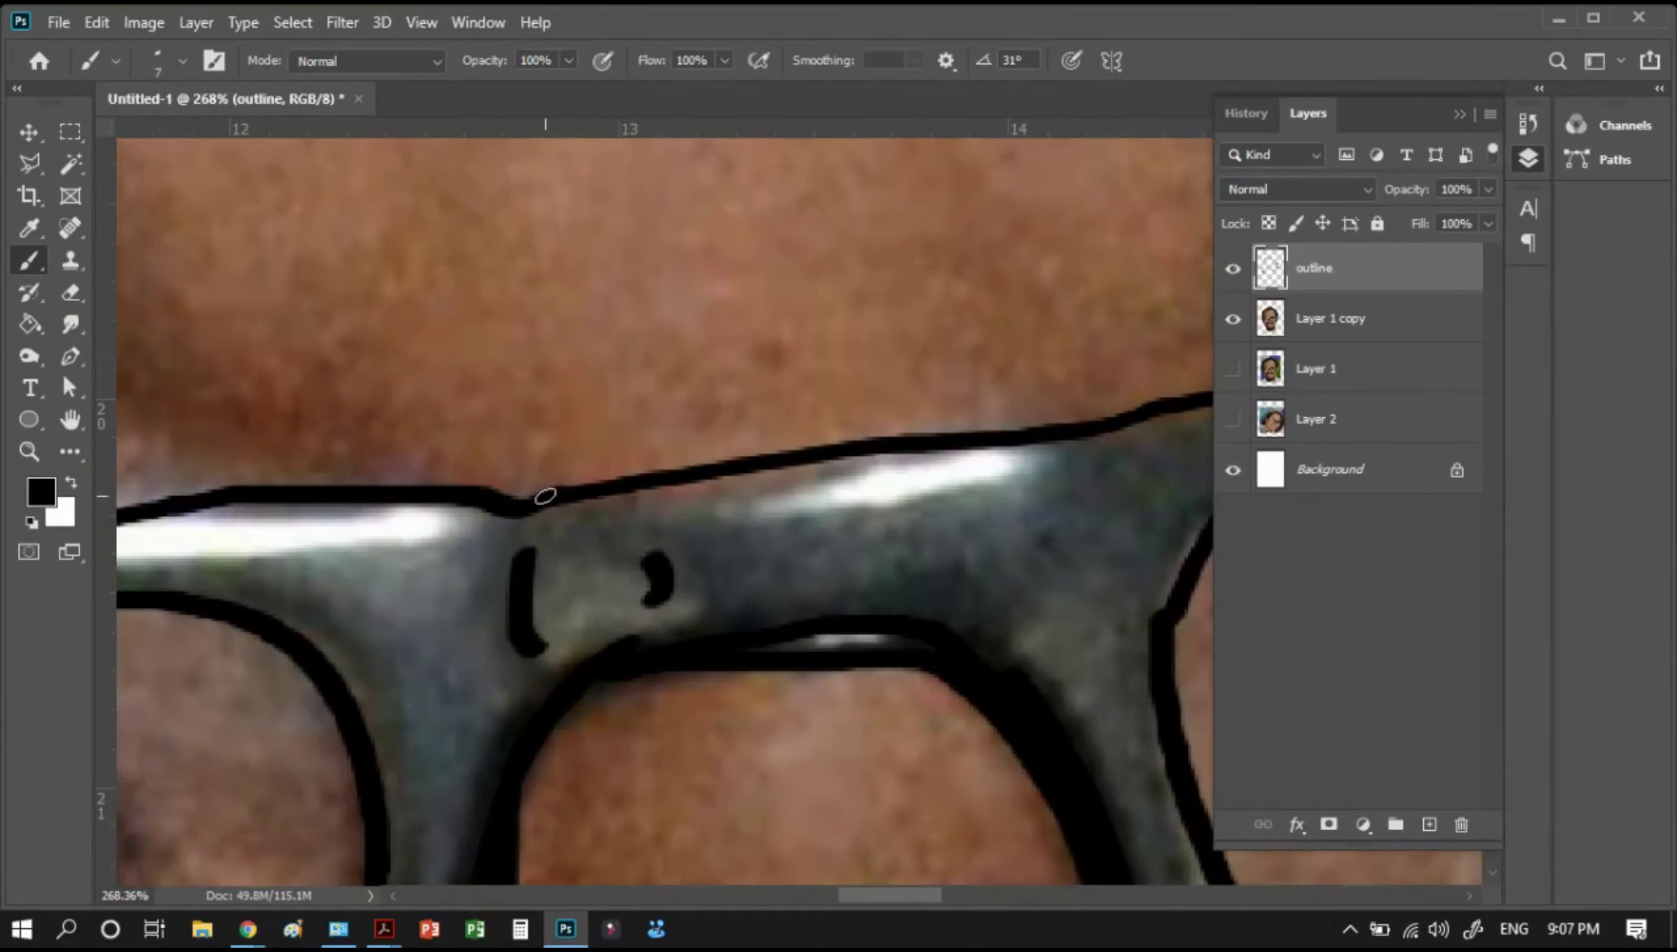
Zoom in on the nose and rough in its right side, nostril base and left edge
{"action": "key", "text": "ctrl+0"}
{"action": "key", "text": "z"}
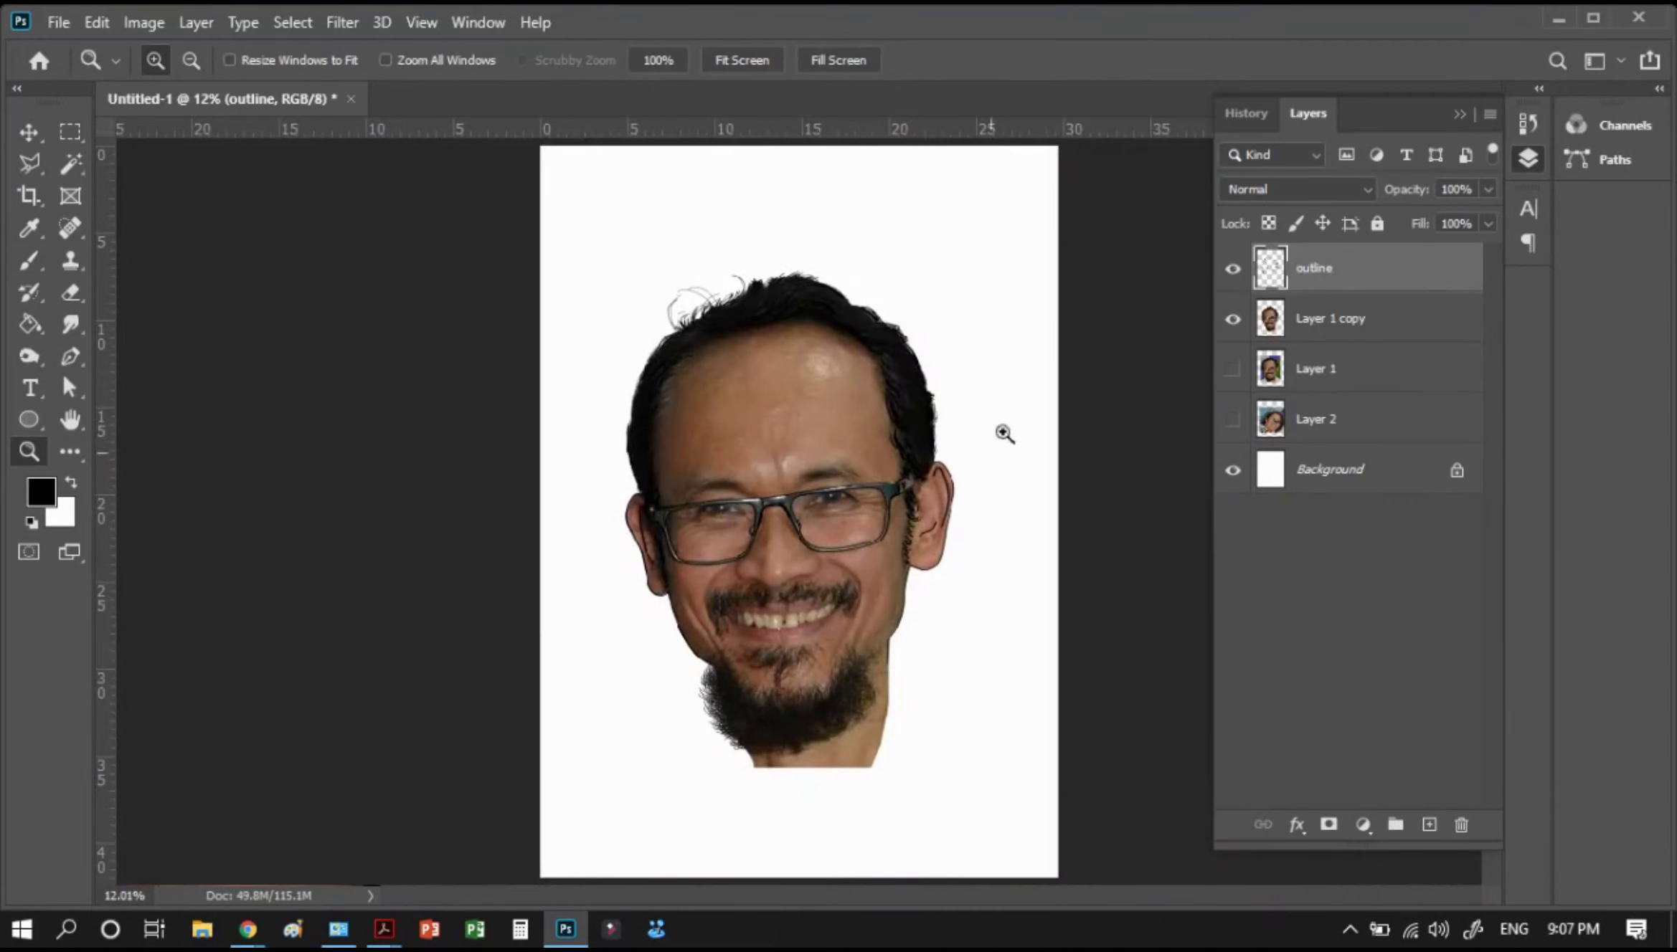
{"action": "left_click_drag", "start_coordinate": [909, 438], "coordinate": [584, 655]}
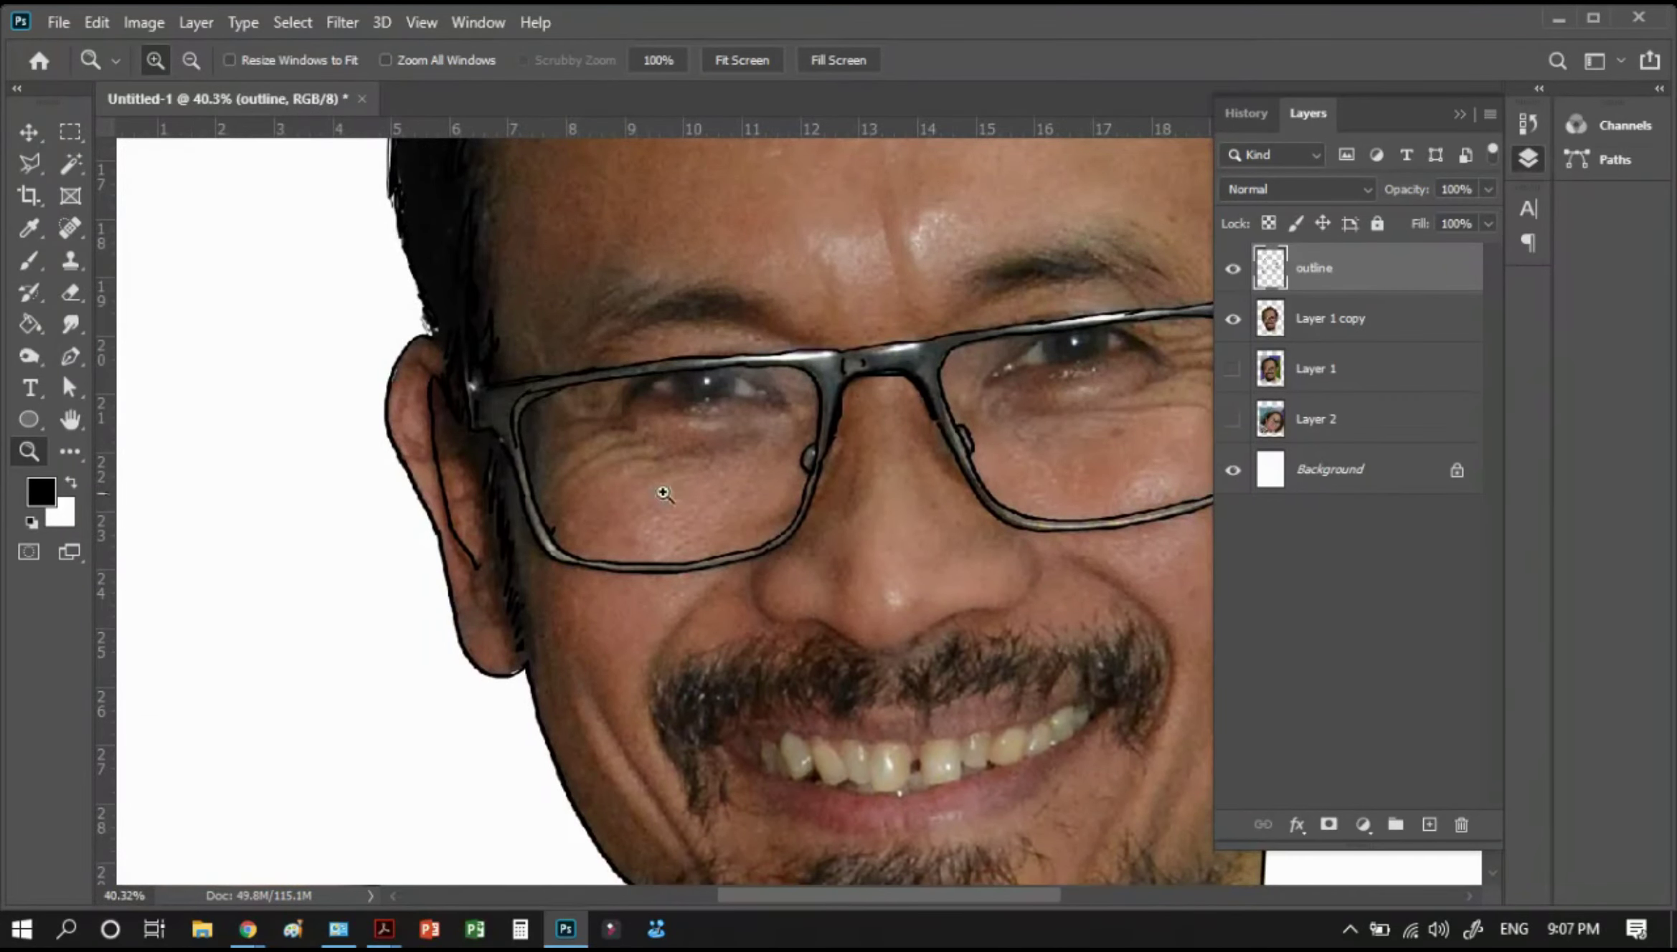
{"action": "left_click_drag", "start_coordinate": [663, 451], "coordinate": [1003, 636]}
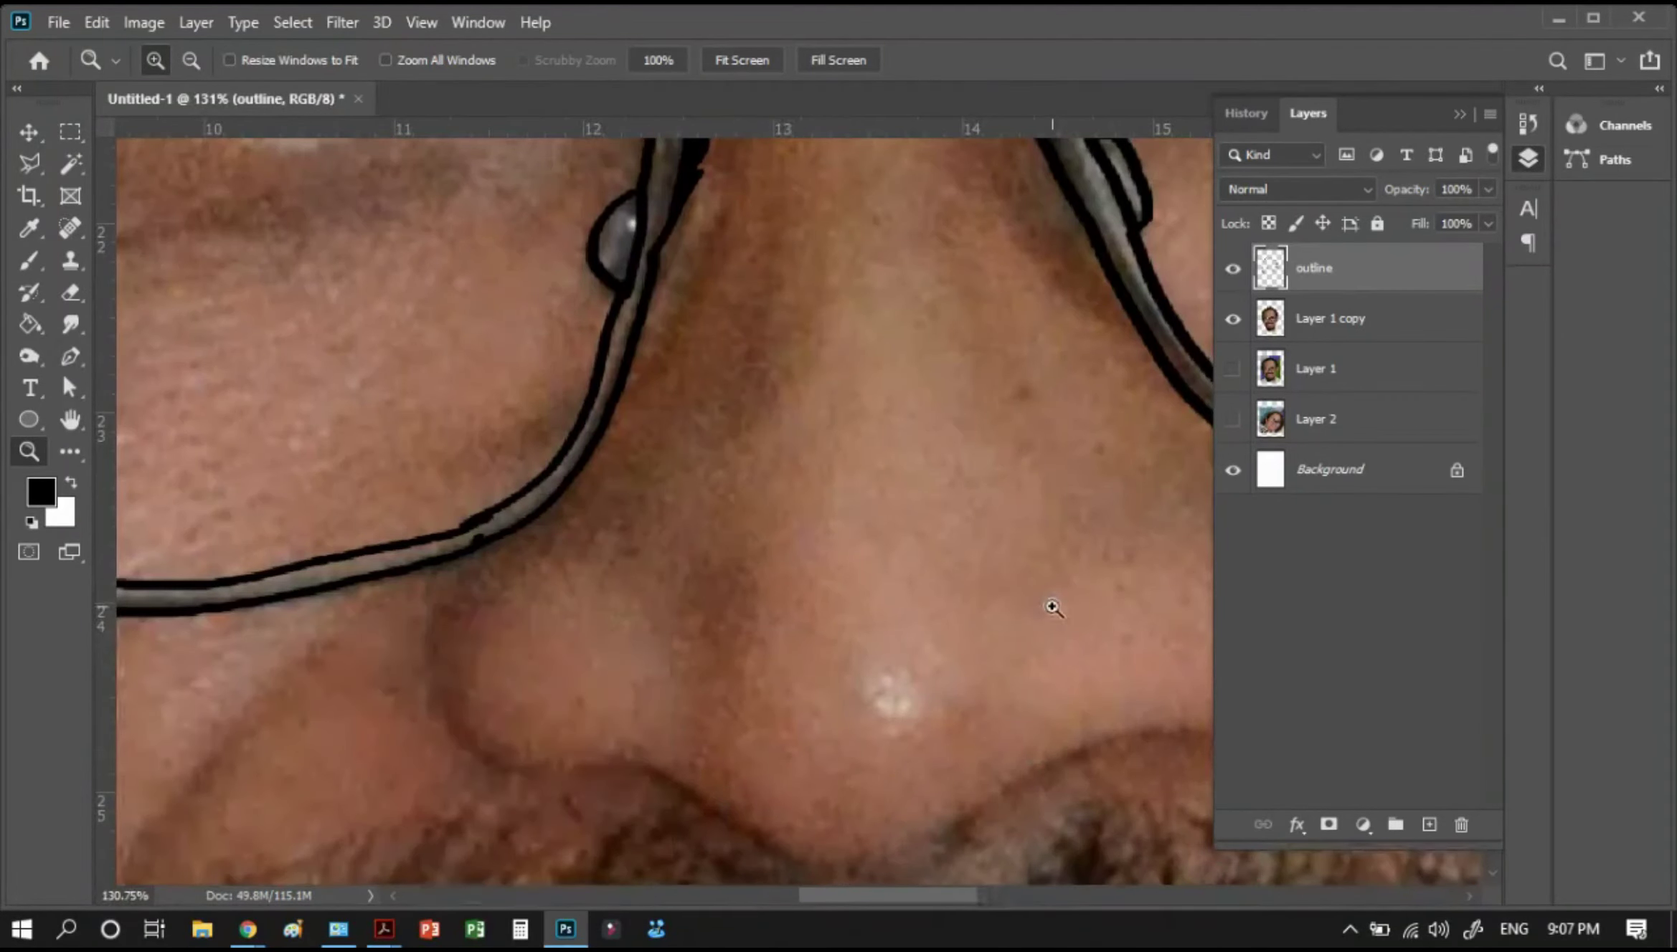
{"action": "key", "text": "b"}
{"action": "left_click_drag", "start_coordinate": [797, 449], "coordinate": [633, 311]}
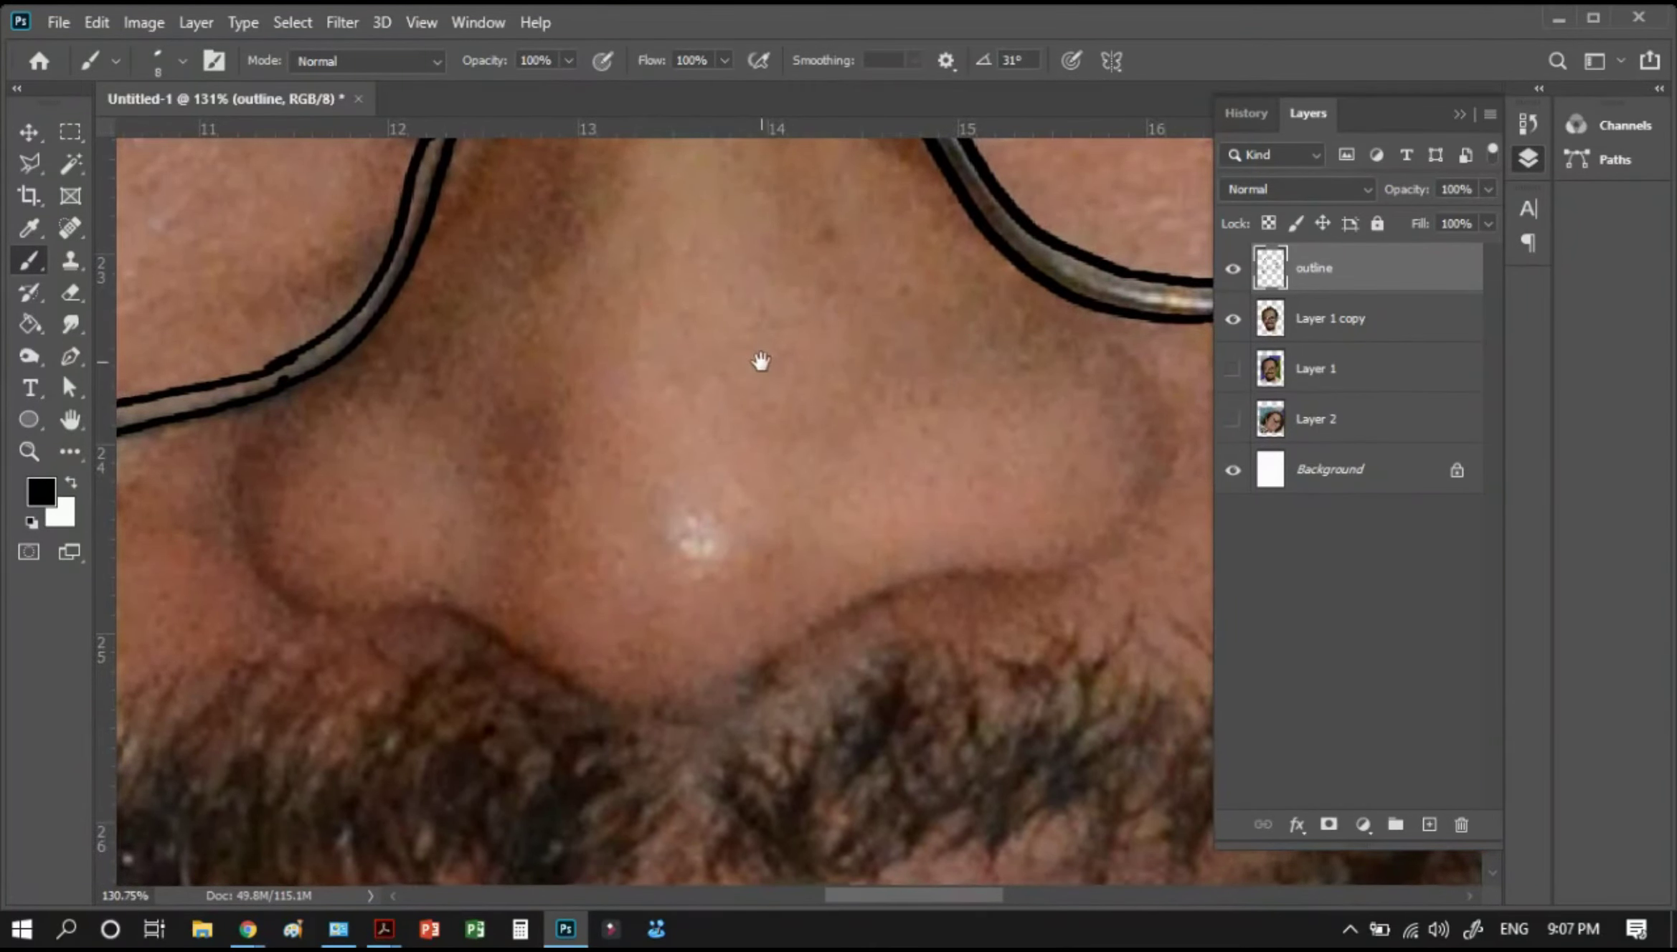
{"action": "left_click_drag", "start_coordinate": [760, 362], "coordinate": [722, 337]}
{"action": "left_click_drag", "start_coordinate": [1071, 324], "coordinate": [1052, 527]}
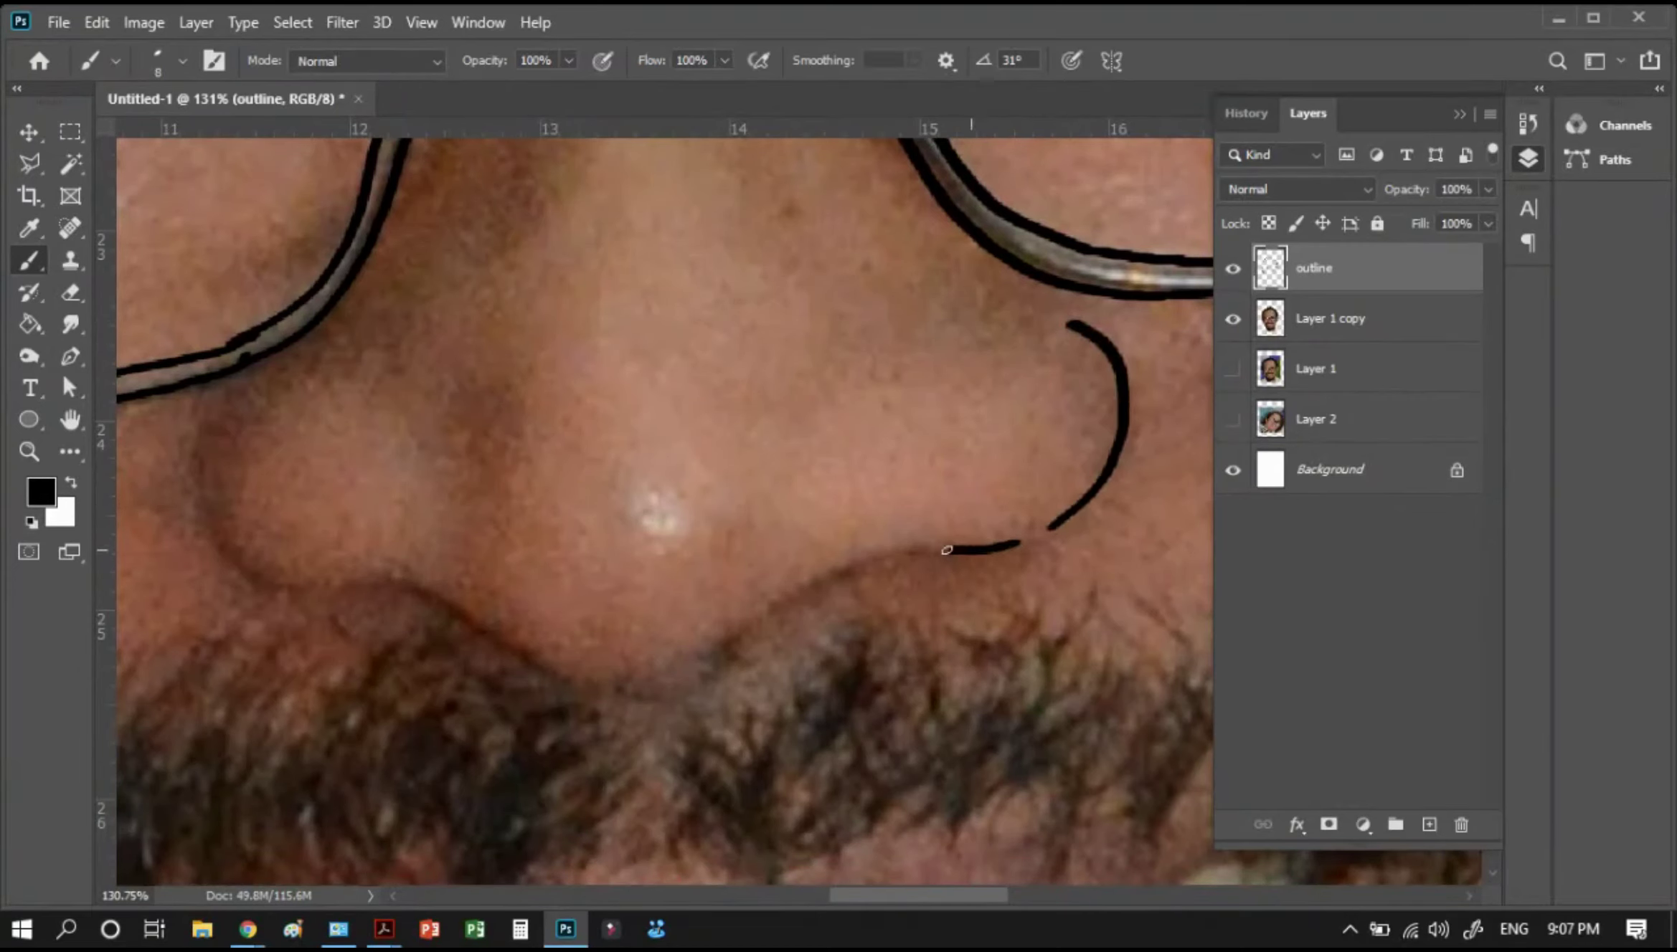
{"action": "left_click_drag", "start_coordinate": [946, 550], "coordinate": [783, 596]}
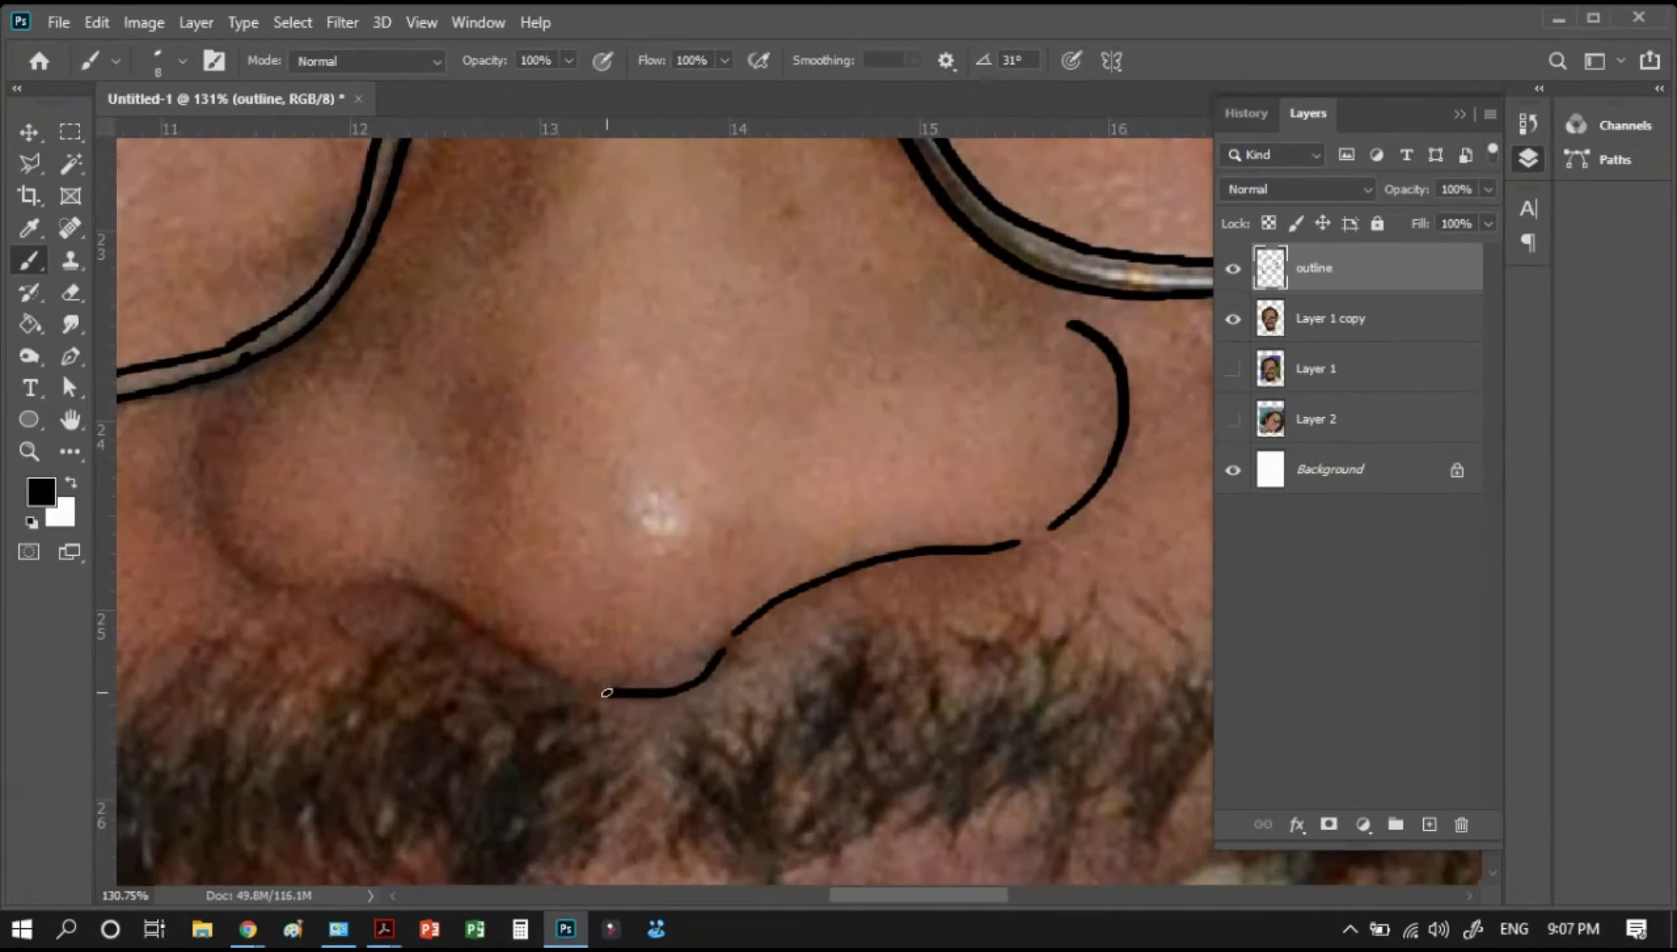
{"action": "left_click_drag", "start_coordinate": [580, 686], "coordinate": [417, 590]}
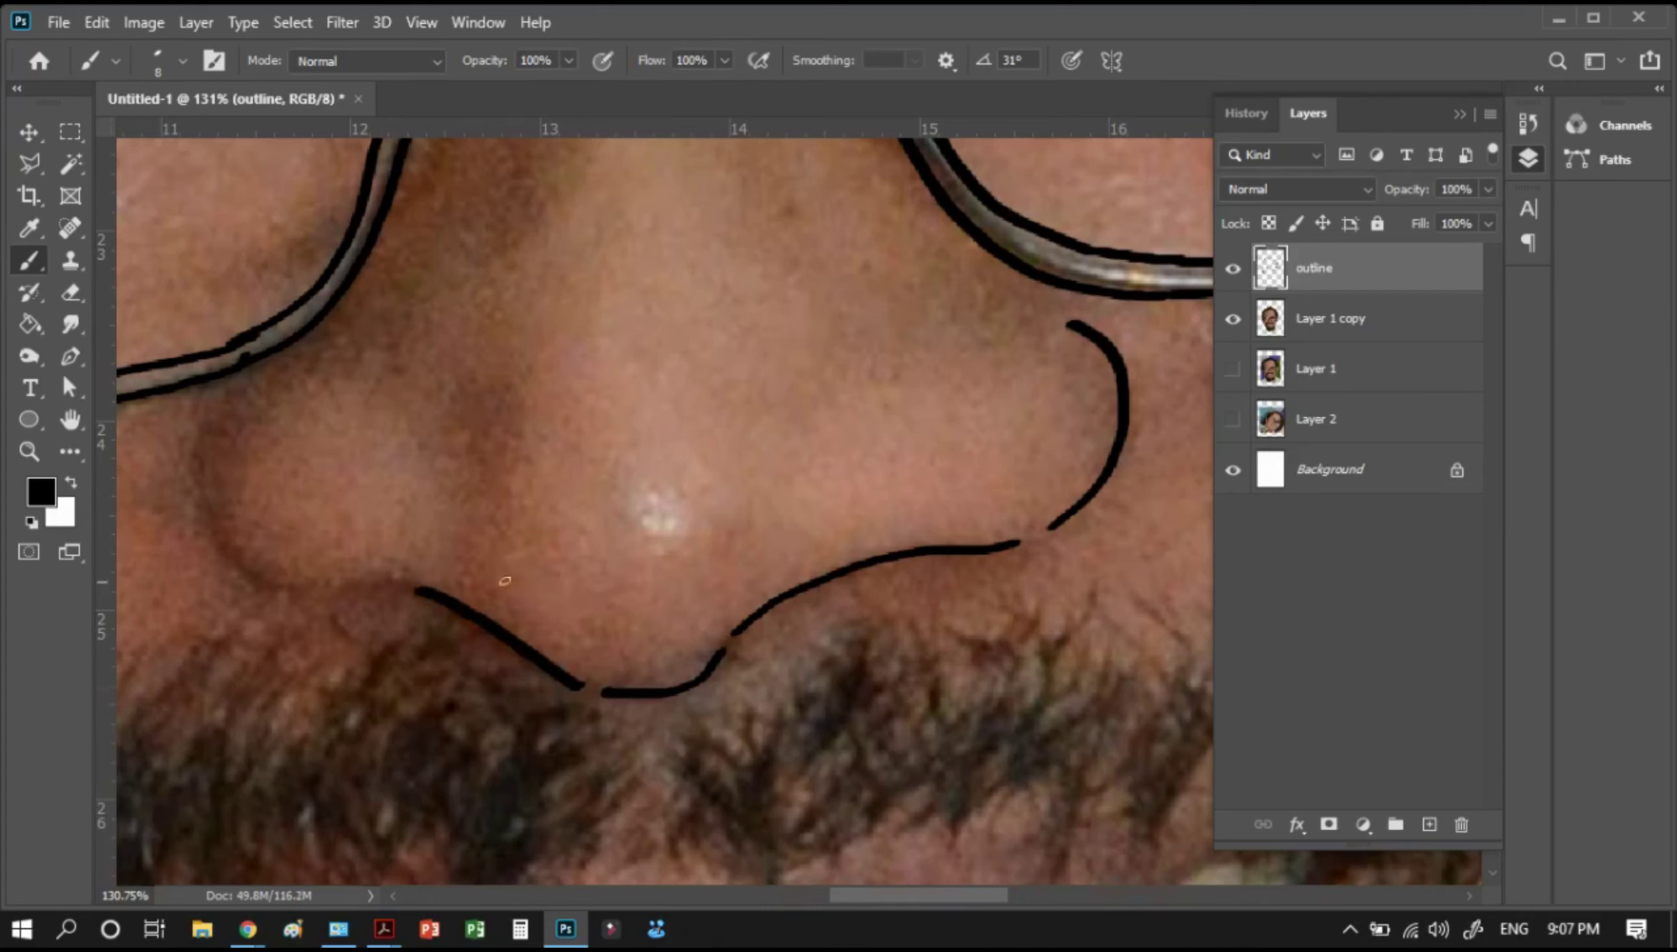
Erase the rough strokes and redraw the right nostril, nose bottom and left nostril cleanly
{"action": "key", "text": "e"}
{"action": "mouse_move", "coordinate": [1076, 337]}
{"action": "left_mouse_down"}
{"action": "mouse_move", "coordinate": [1029, 431]}
{"action": "mouse_move", "coordinate": [711, 600]}
{"action": "mouse_move", "coordinate": [482, 578]}
{"action": "left_mouse_up"}
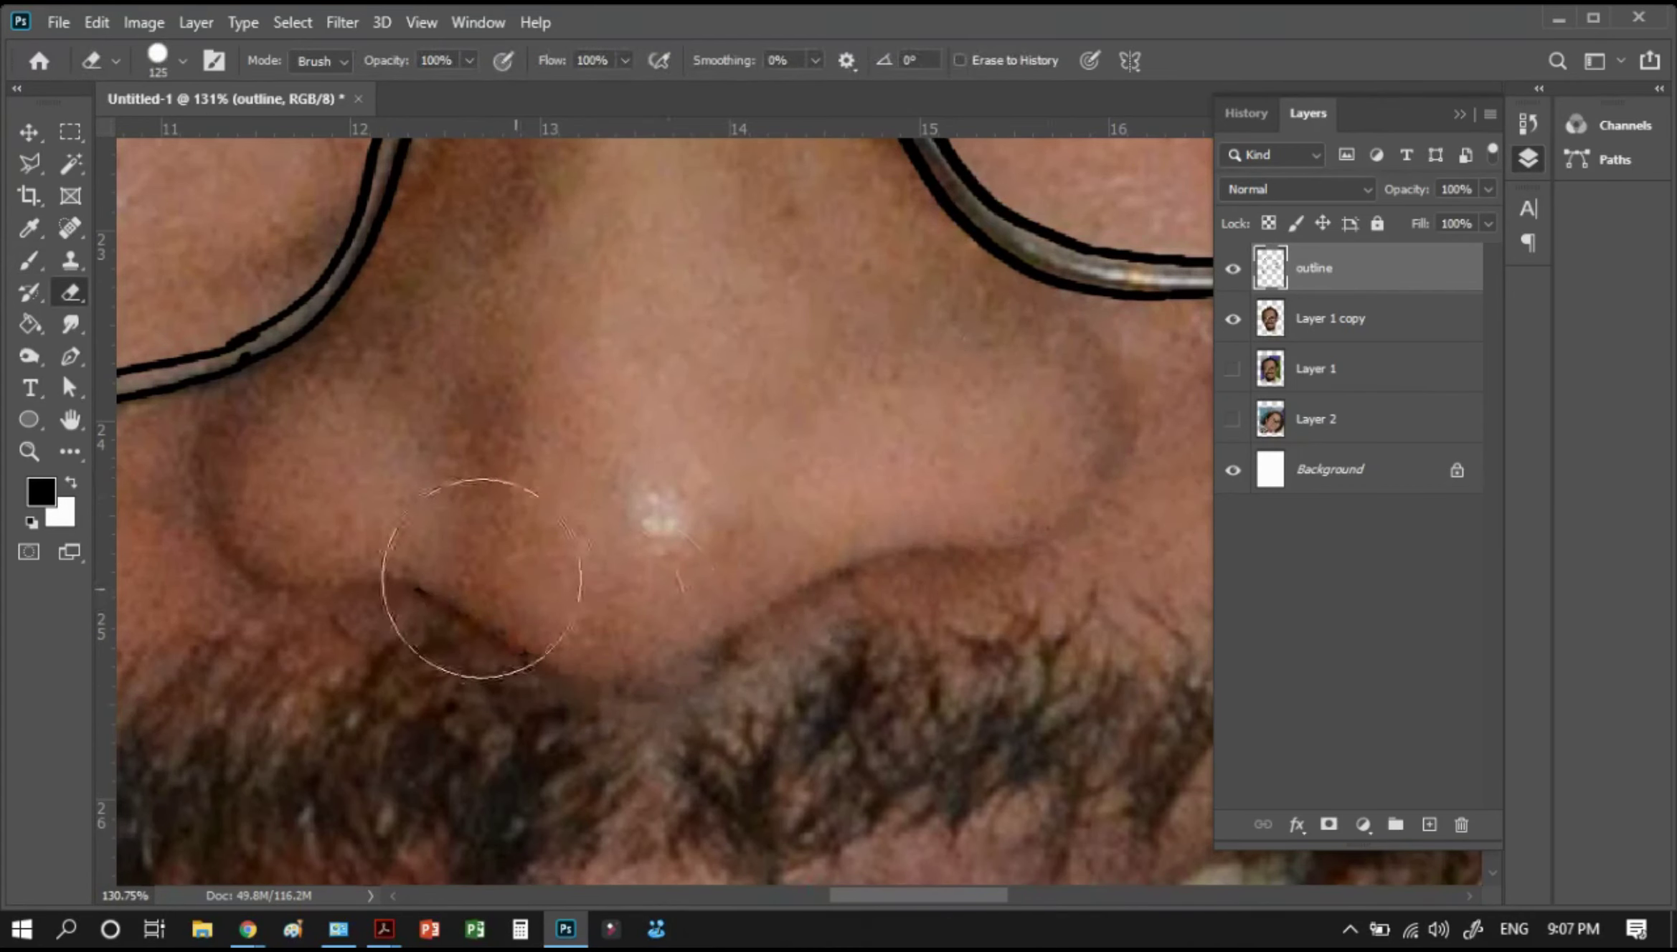
{"action": "key", "text": "b"}
{"action": "mouse_move", "coordinate": [1061, 303]}
{"action": "left_mouse_down"}
{"action": "mouse_move", "coordinate": [1110, 358]}
{"action": "mouse_move", "coordinate": [1120, 465]}
{"action": "mouse_move", "coordinate": [1033, 539]}
{"action": "mouse_move", "coordinate": [812, 578]}
{"action": "left_mouse_up"}
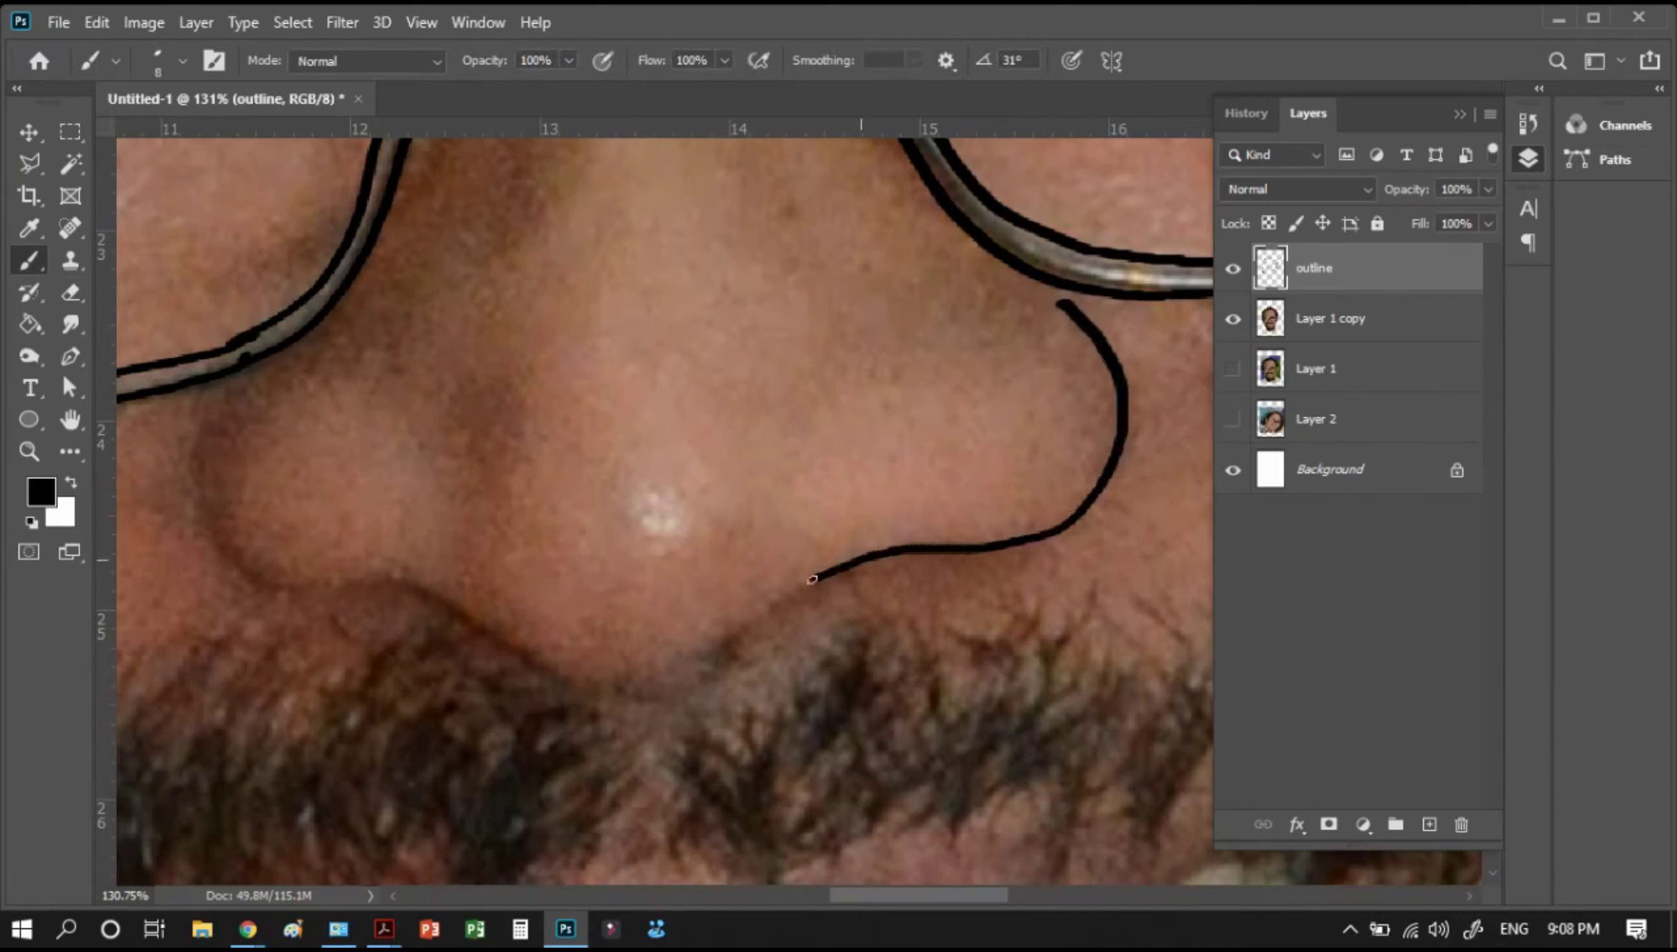
{"action": "mouse_move", "coordinate": [740, 624]}
{"action": "left_mouse_down"}
{"action": "mouse_move", "coordinate": [649, 687]}
{"action": "mouse_move", "coordinate": [559, 682]}
{"action": "mouse_move", "coordinate": [367, 583]}
{"action": "left_mouse_up"}
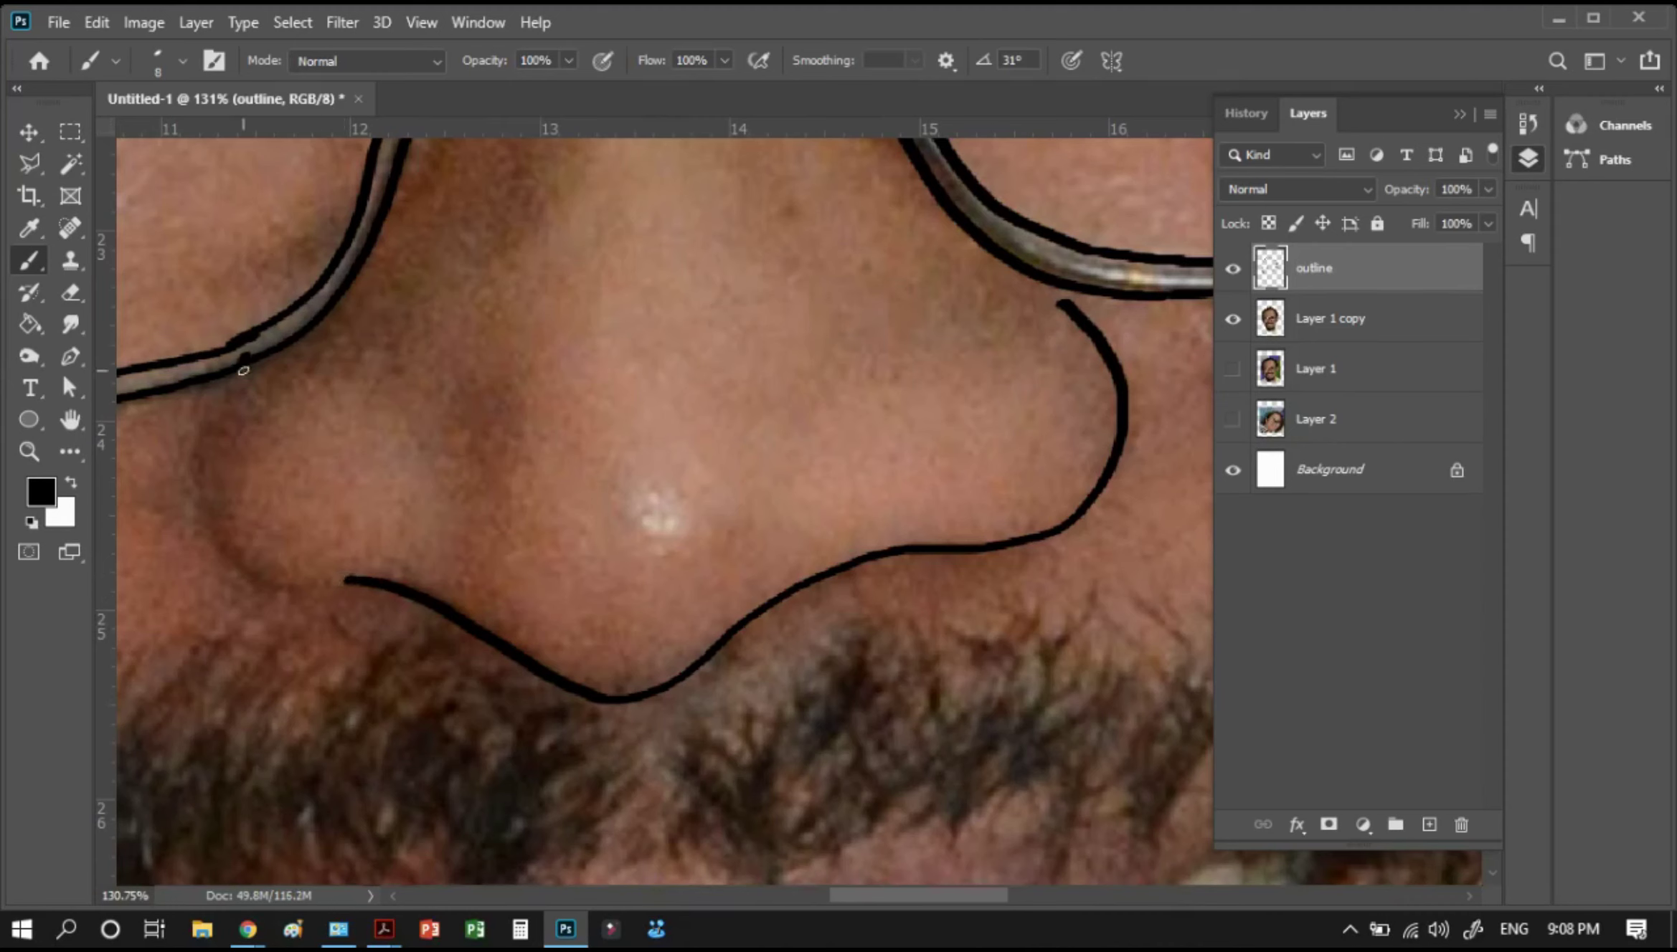
{"action": "mouse_move", "coordinate": [244, 370]}
{"action": "left_mouse_down"}
{"action": "mouse_move", "coordinate": [180, 477]}
{"action": "mouse_move", "coordinate": [190, 543]}
{"action": "left_mouse_up"}
{"action": "key", "text": "ctrl+z"}
{"action": "mouse_move", "coordinate": [237, 373]}
{"action": "left_mouse_down"}
{"action": "mouse_move", "coordinate": [198, 452]}
{"action": "mouse_move", "coordinate": [204, 542]}
{"action": "mouse_move", "coordinate": [266, 593]}
{"action": "mouse_move", "coordinate": [344, 603]}
{"action": "left_mouse_up"}
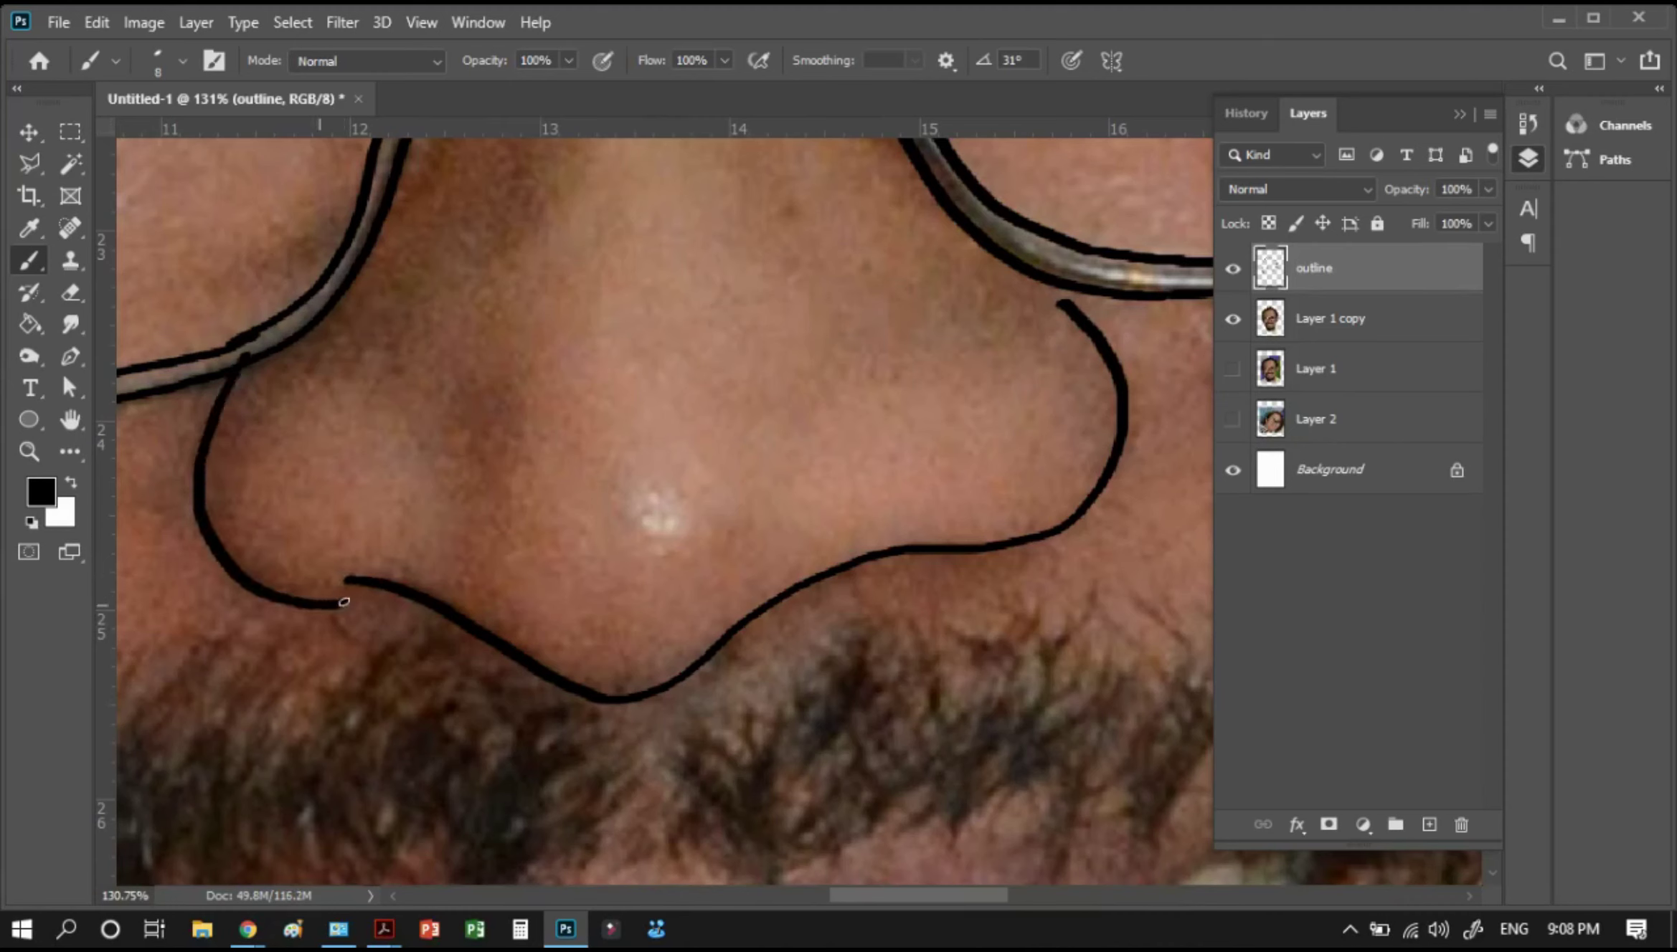
Fit the whole face in view, then zoom back in around the glasses and nose
{"action": "key", "text": "ctrl+0"}
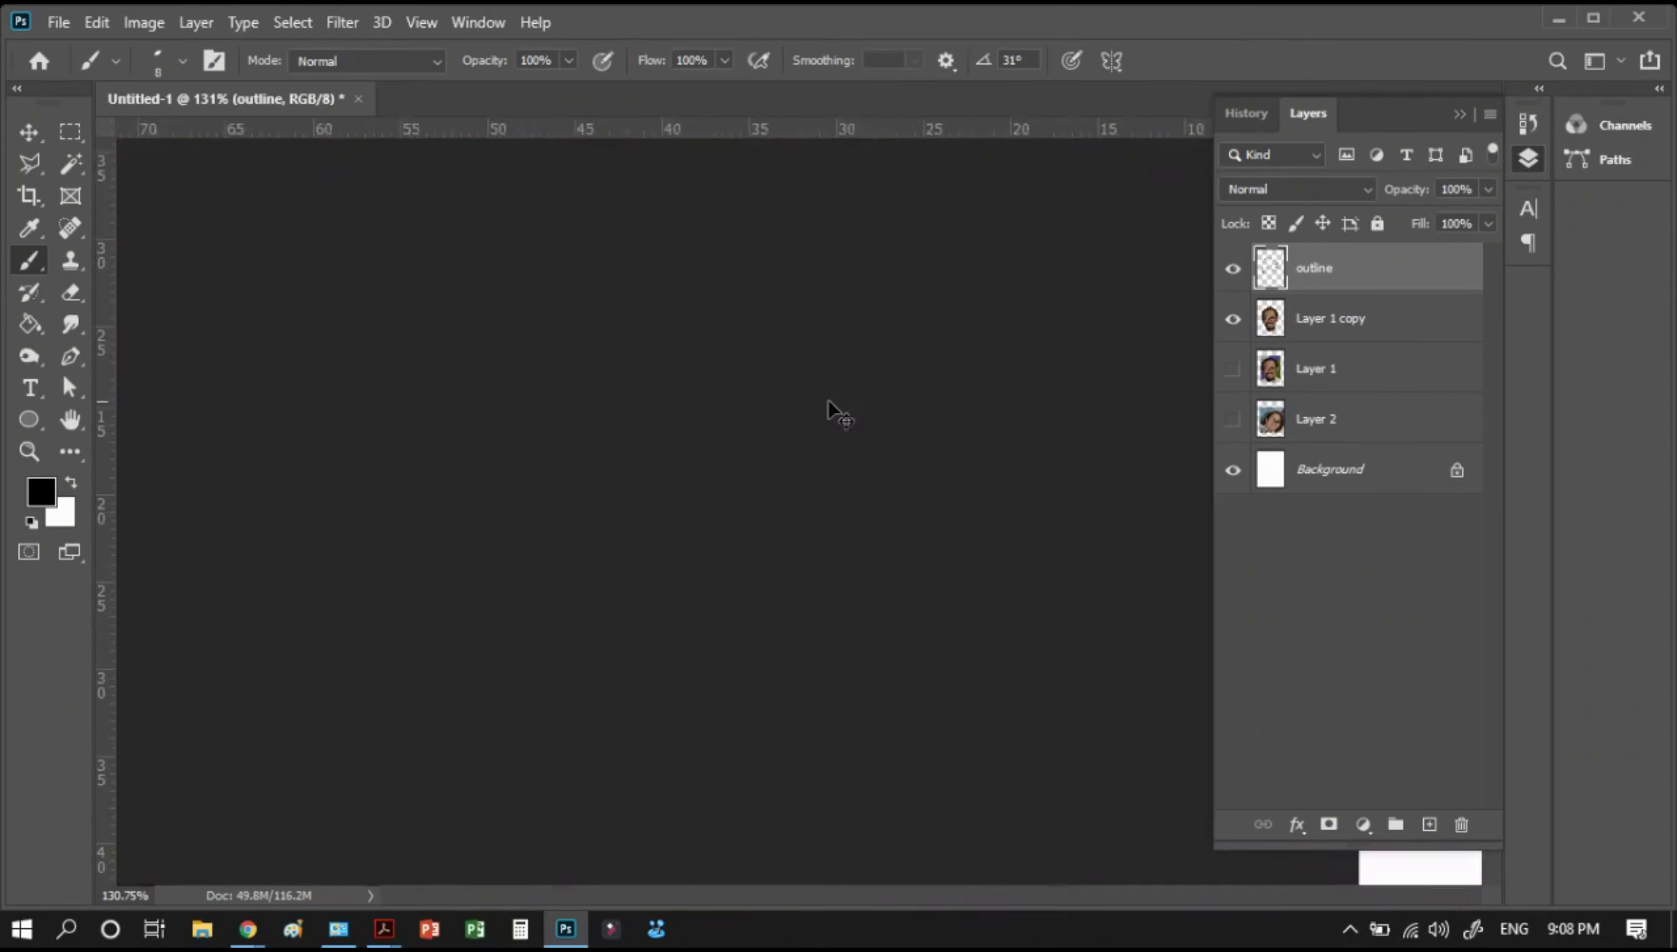
{"action": "key", "text": "z"}
{"action": "left_click", "coordinate": [689, 637]}
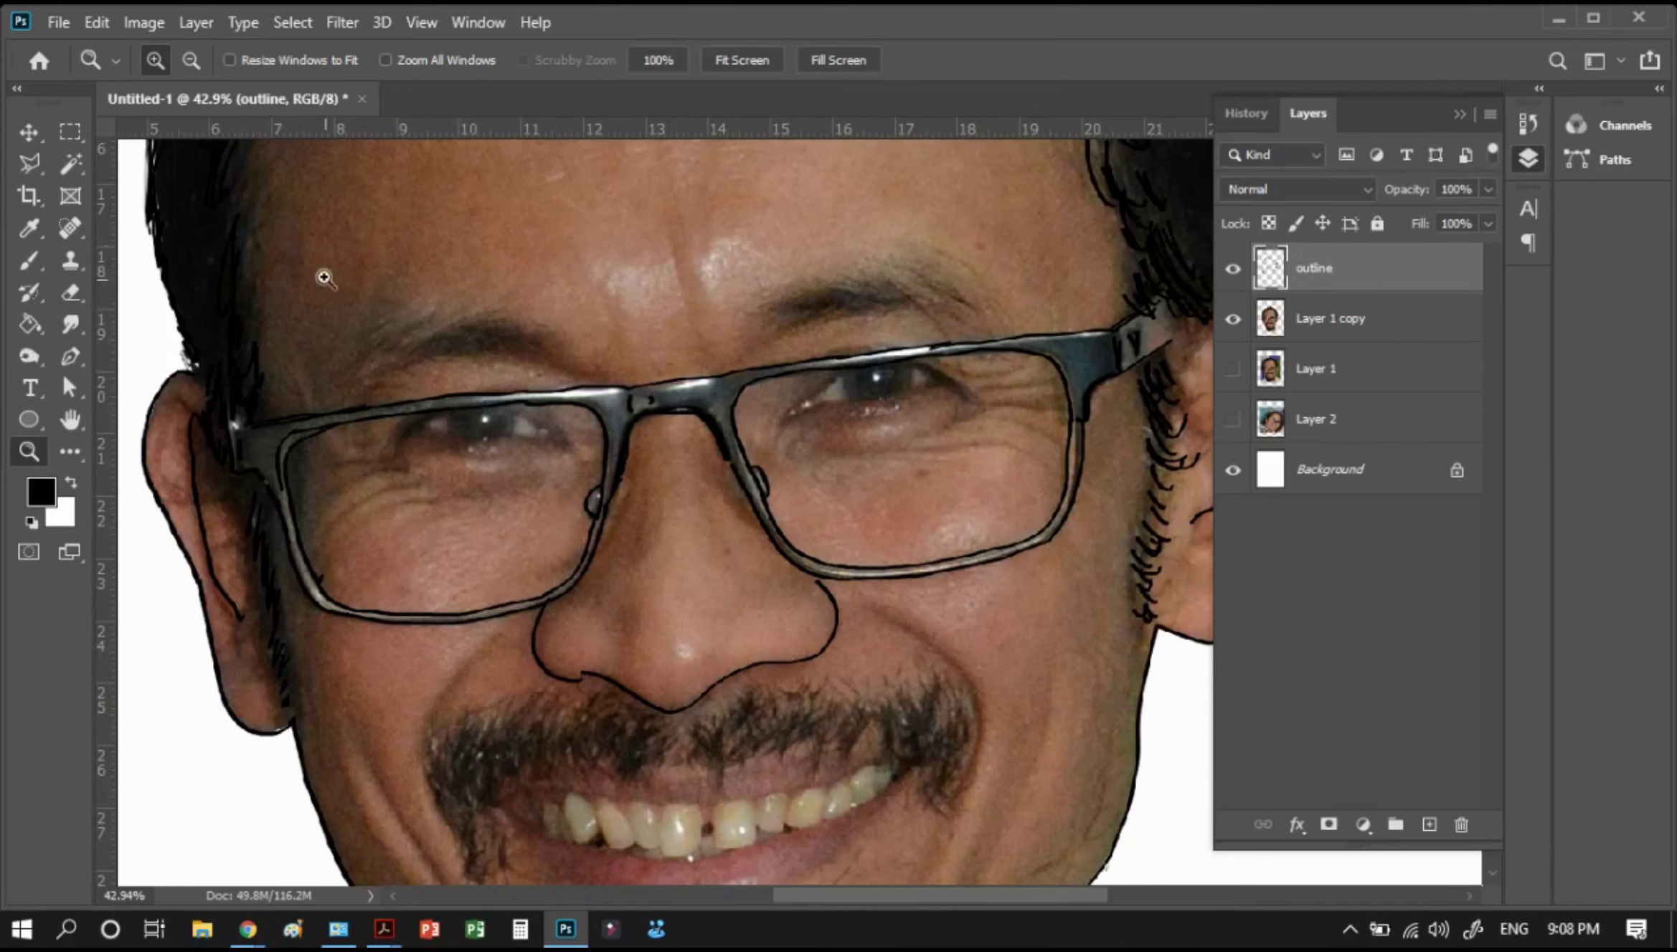
Zoom in on the eyebrow and paint short hair strokes along it, extending down to the left
{"action": "mouse_move", "coordinate": [247, 243]}
{"action": "left_mouse_down"}
{"action": "mouse_move", "coordinate": [617, 412]}
{"action": "mouse_move", "coordinate": [560, 364]}
{"action": "left_mouse_up"}
{"action": "key", "text": "b"}
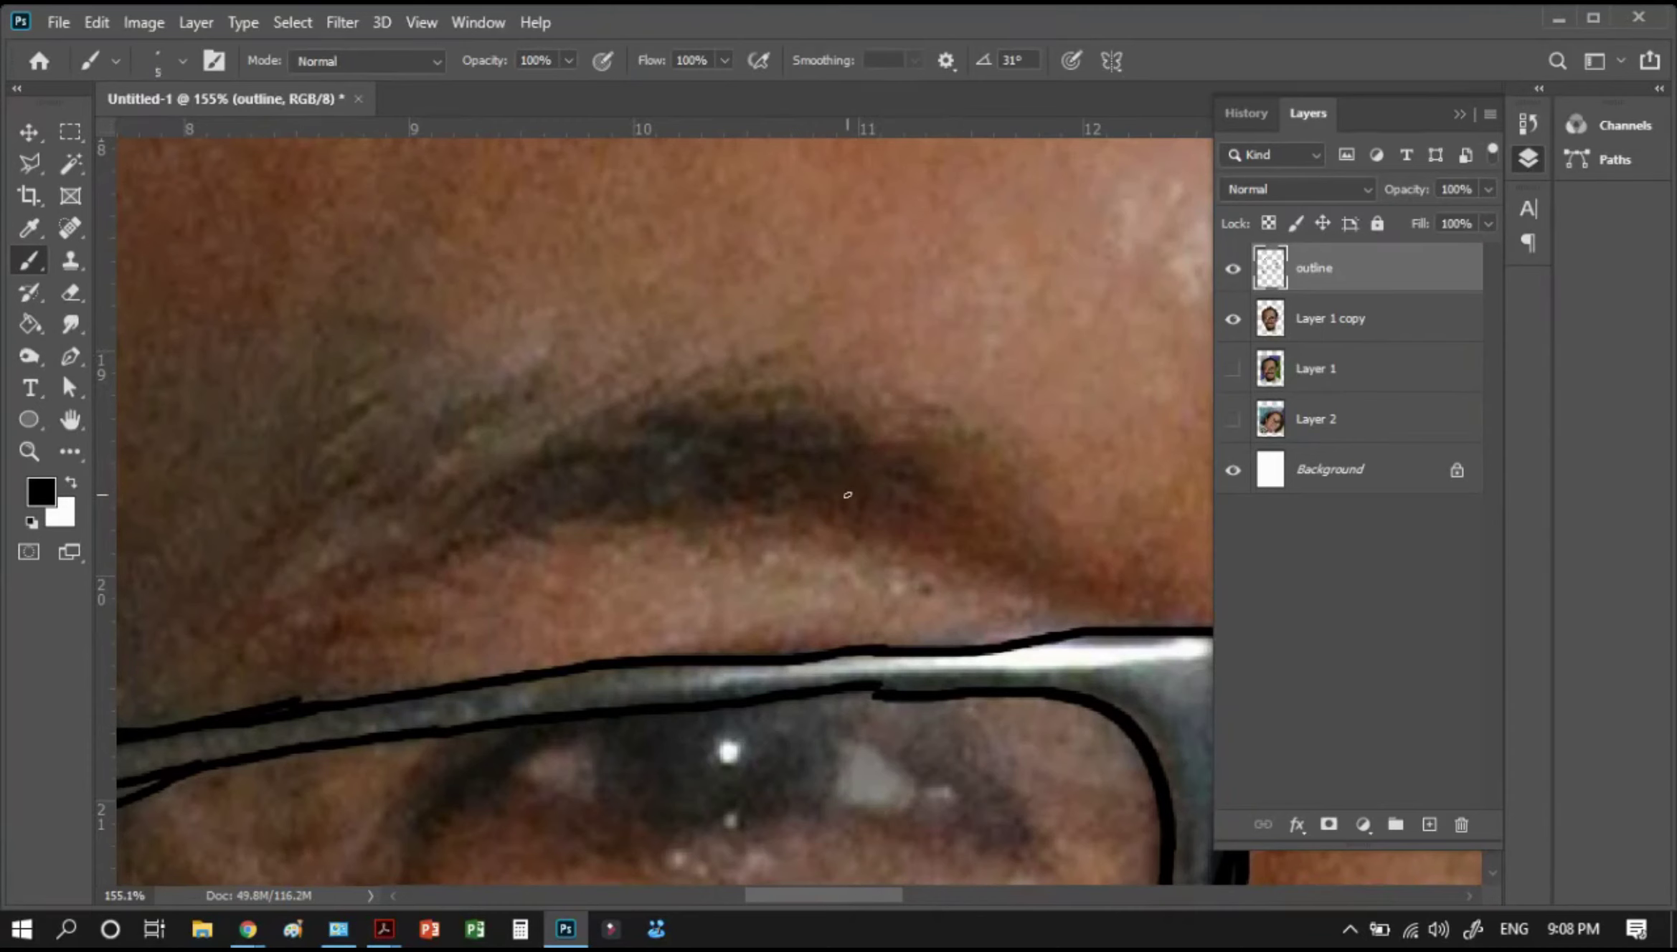
{"action": "left_click_drag", "start_coordinate": [785, 506], "coordinate": [904, 506]}
{"action": "left_click_drag", "start_coordinate": [780, 500], "coordinate": [857, 498]}
{"action": "left_click_drag", "start_coordinate": [721, 479], "coordinate": [828, 463]}
{"action": "left_click_drag", "start_coordinate": [635, 506], "coordinate": [789, 468]}
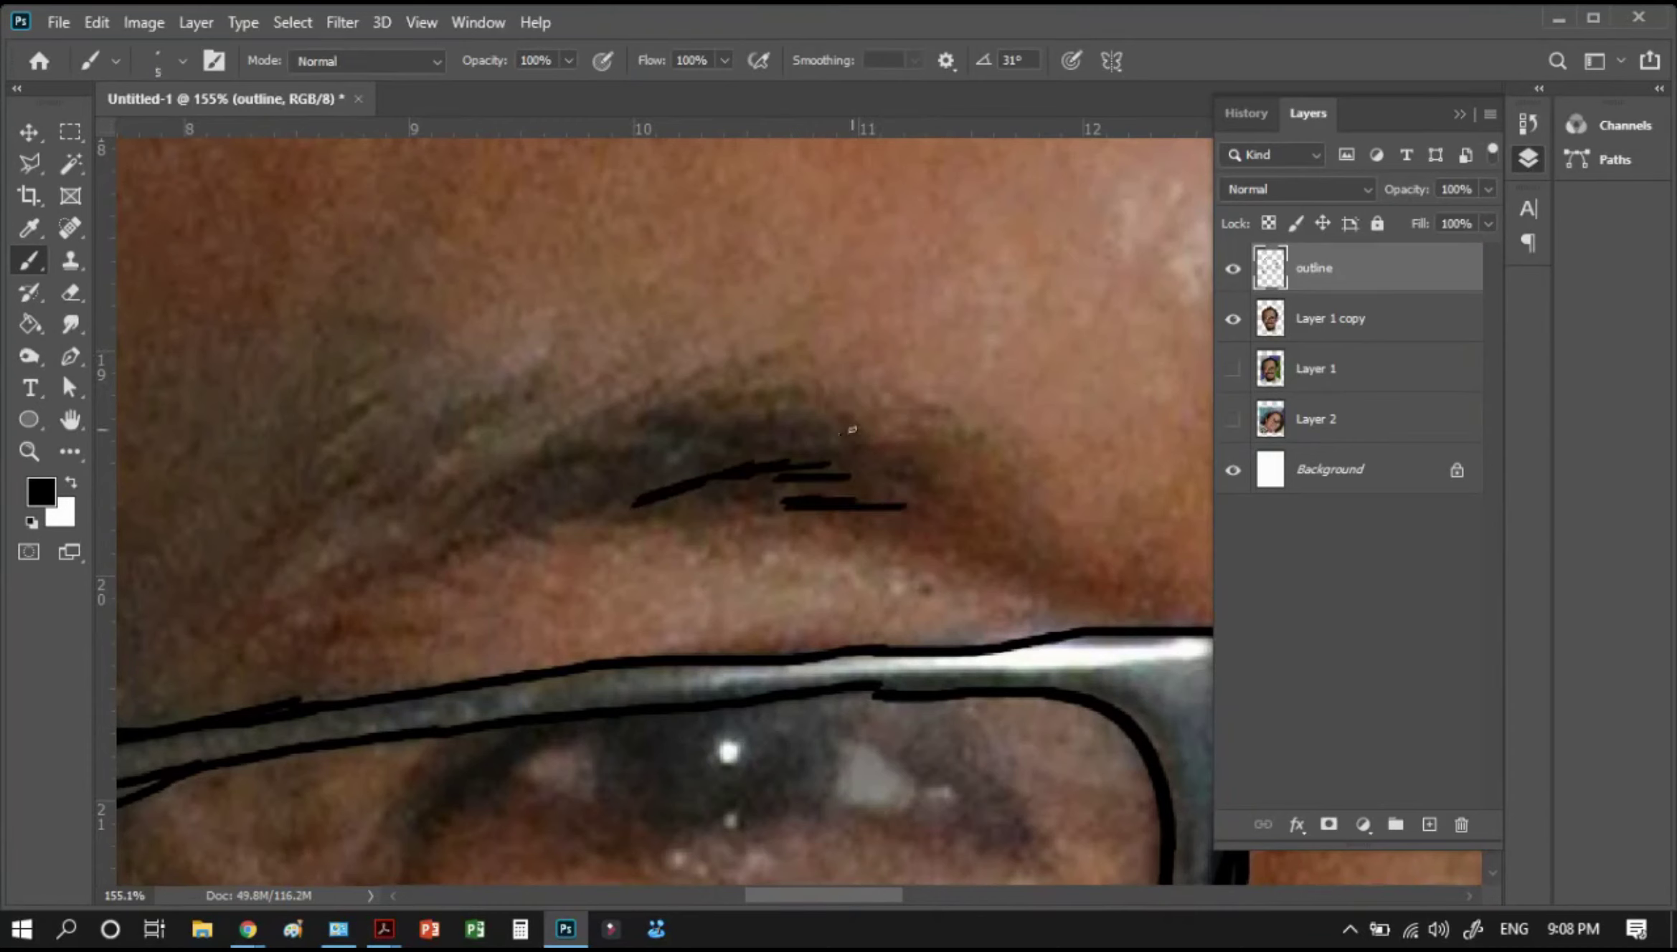
{"action": "left_click_drag", "start_coordinate": [571, 501], "coordinate": [680, 466]}
{"action": "mouse_move", "coordinate": [541, 495]}
{"action": "left_mouse_down"}
{"action": "mouse_move", "coordinate": [621, 465]}
{"action": "mouse_move", "coordinate": [604, 478]}
{"action": "left_mouse_up"}
{"action": "left_click_drag", "start_coordinate": [513, 509], "coordinate": [613, 457]}
{"action": "left_click_drag", "start_coordinate": [419, 542], "coordinate": [531, 475]}
{"action": "left_click_drag", "start_coordinate": [368, 557], "coordinate": [475, 487]}
{"action": "mouse_move", "coordinate": [277, 630]}
{"action": "left_mouse_down"}
{"action": "mouse_move", "coordinate": [384, 545]}
{"action": "mouse_move", "coordinate": [237, 649]}
{"action": "mouse_move", "coordinate": [362, 536]}
{"action": "left_mouse_up"}
Add hairs at the left end, long upper hairs, the right part and tail, then pan to the other eyebrow
{"action": "left_click_drag", "start_coordinate": [487, 467], "coordinate": [254, 610]}
{"action": "mouse_move", "coordinate": [502, 426]}
{"action": "left_mouse_down"}
{"action": "mouse_move", "coordinate": [294, 584]}
{"action": "mouse_move", "coordinate": [596, 391]}
{"action": "left_mouse_up"}
{"action": "left_click_drag", "start_coordinate": [430, 495], "coordinate": [658, 389]}
{"action": "mouse_move", "coordinate": [498, 472]}
{"action": "left_mouse_down"}
{"action": "mouse_move", "coordinate": [681, 403]}
{"action": "mouse_move", "coordinate": [743, 408]}
{"action": "left_mouse_up"}
{"action": "left_click_drag", "start_coordinate": [617, 441], "coordinate": [895, 394]}
{"action": "mouse_move", "coordinate": [649, 470]}
{"action": "left_mouse_down"}
{"action": "mouse_move", "coordinate": [921, 430]}
{"action": "mouse_move", "coordinate": [843, 457]}
{"action": "left_mouse_up"}
{"action": "left_click_drag", "start_coordinate": [732, 445], "coordinate": [846, 433]}
{"action": "left_click_drag", "start_coordinate": [722, 502], "coordinate": [946, 505]}
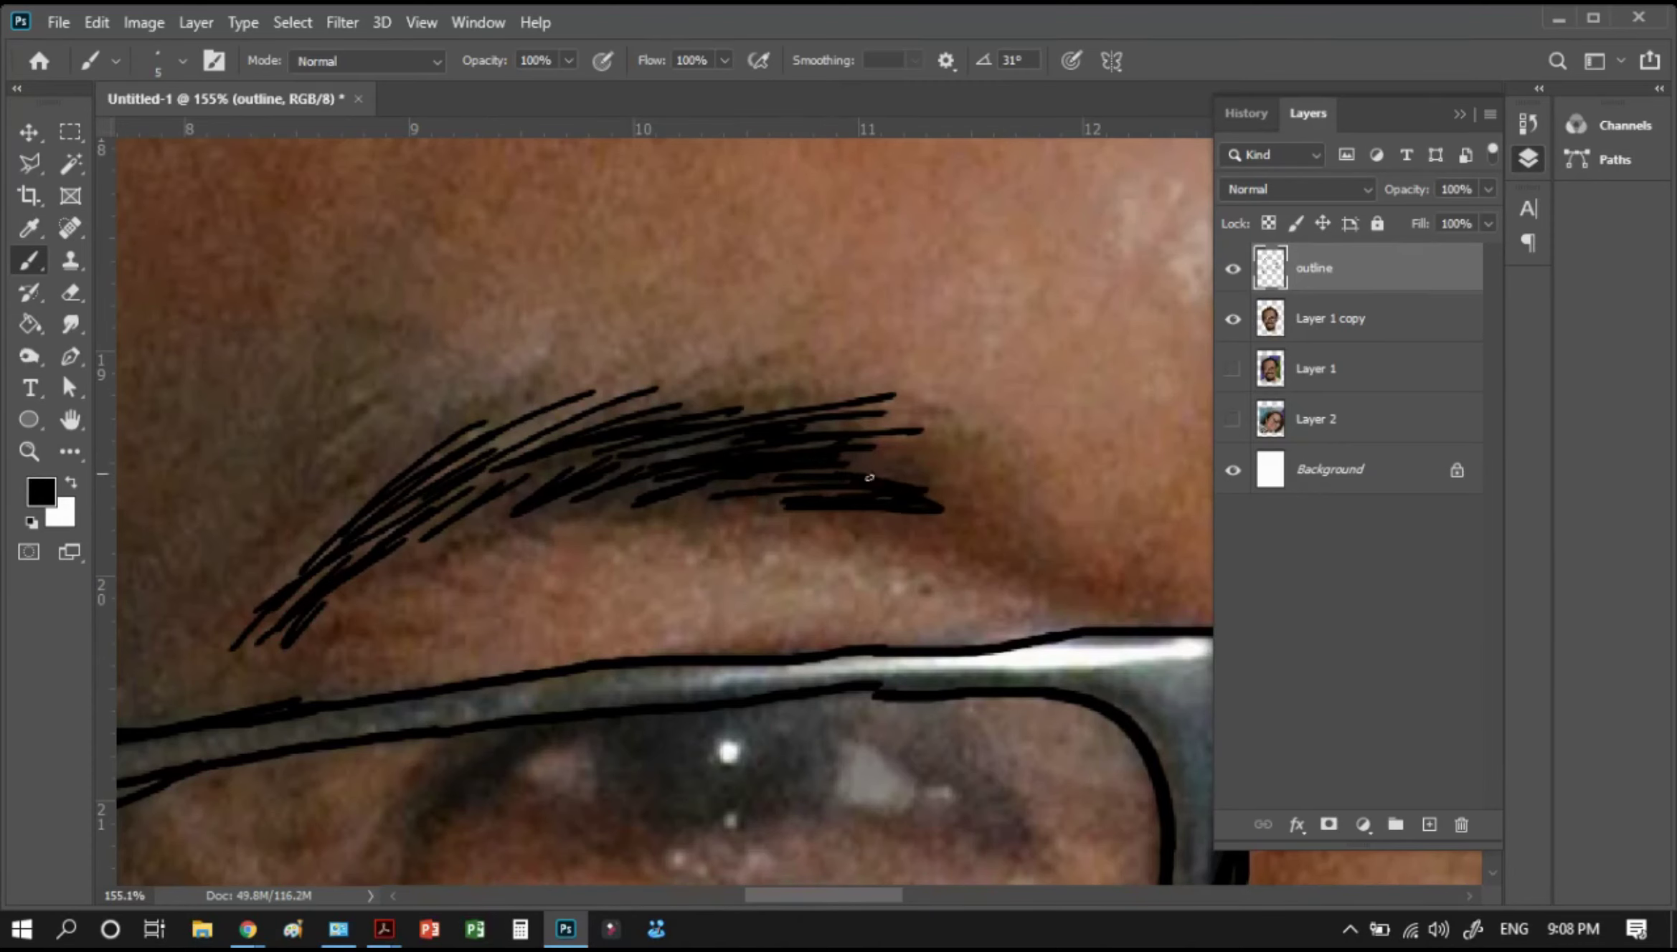
{"action": "mouse_move", "coordinate": [789, 476]}
{"action": "left_mouse_down"}
{"action": "mouse_move", "coordinate": [943, 474]}
{"action": "mouse_move", "coordinate": [977, 496]}
{"action": "left_mouse_up"}
{"action": "left_click_drag", "start_coordinate": [1008, 516], "coordinate": [890, 516]}
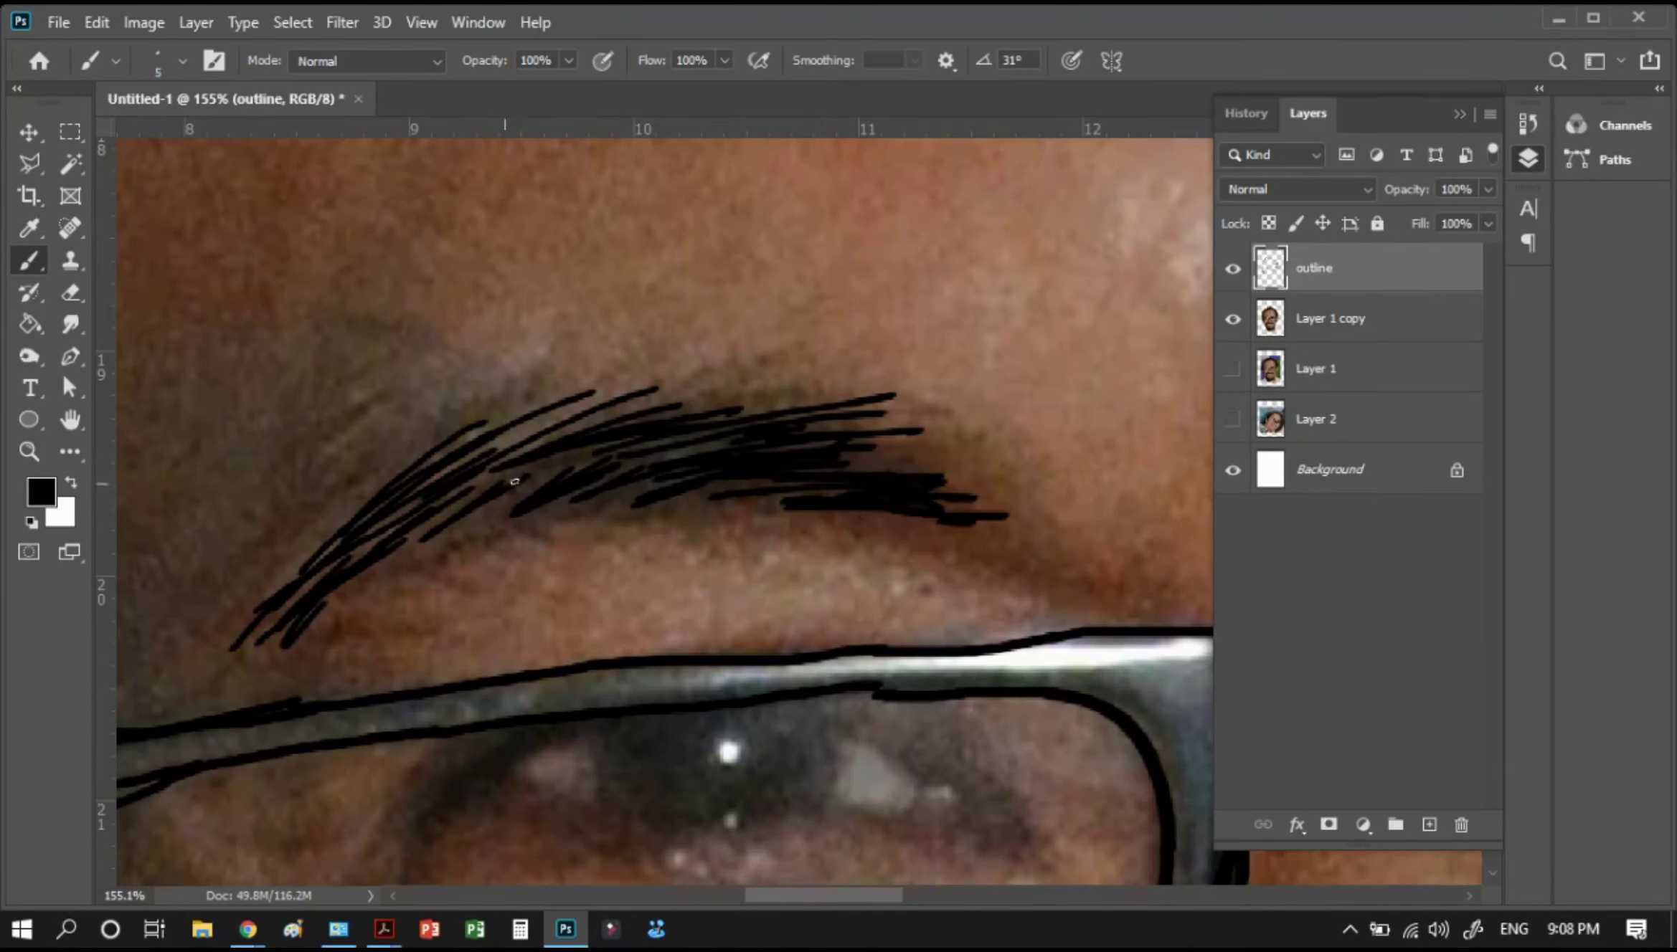
{"action": "mouse_move", "coordinate": [782, 393]}
{"action": "left_mouse_down"}
{"action": "mouse_move", "coordinate": [697, 453]}
{"action": "mouse_move", "coordinate": [303, 411]}
{"action": "left_mouse_up"}
{"action": "left_click_drag", "start_coordinate": [546, 479], "coordinate": [496, 492]}
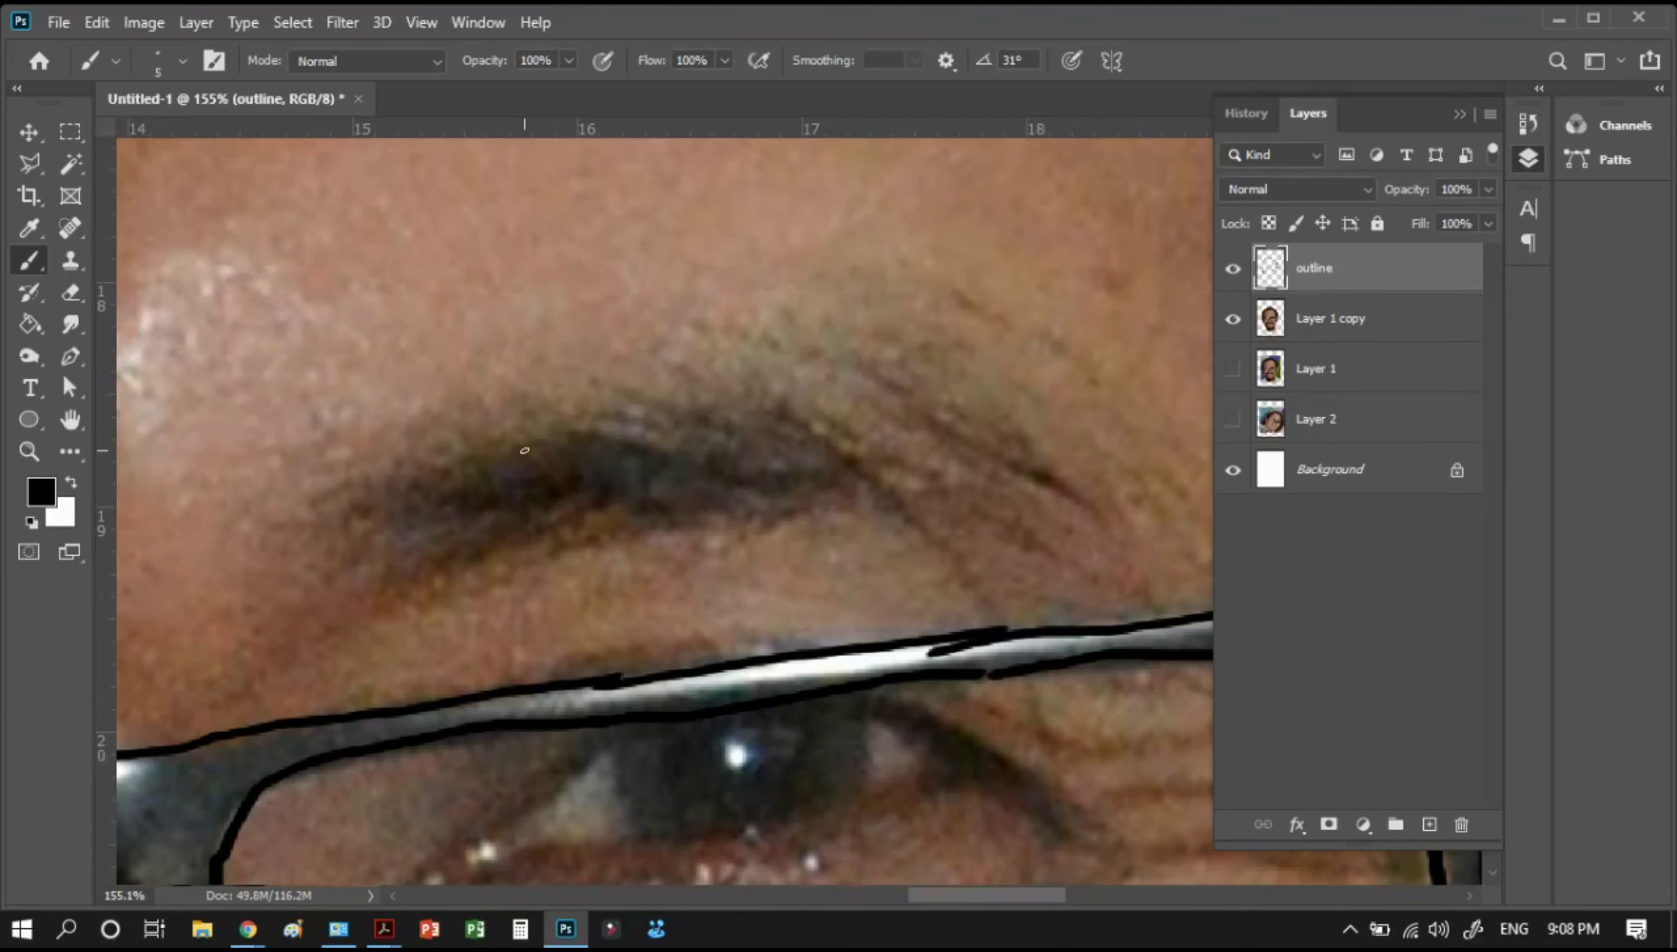
Pick a multi-strand hair brush preset and paint trial feathered strokes on the eyebrow
{"action": "right_click", "coordinate": [523, 357]}
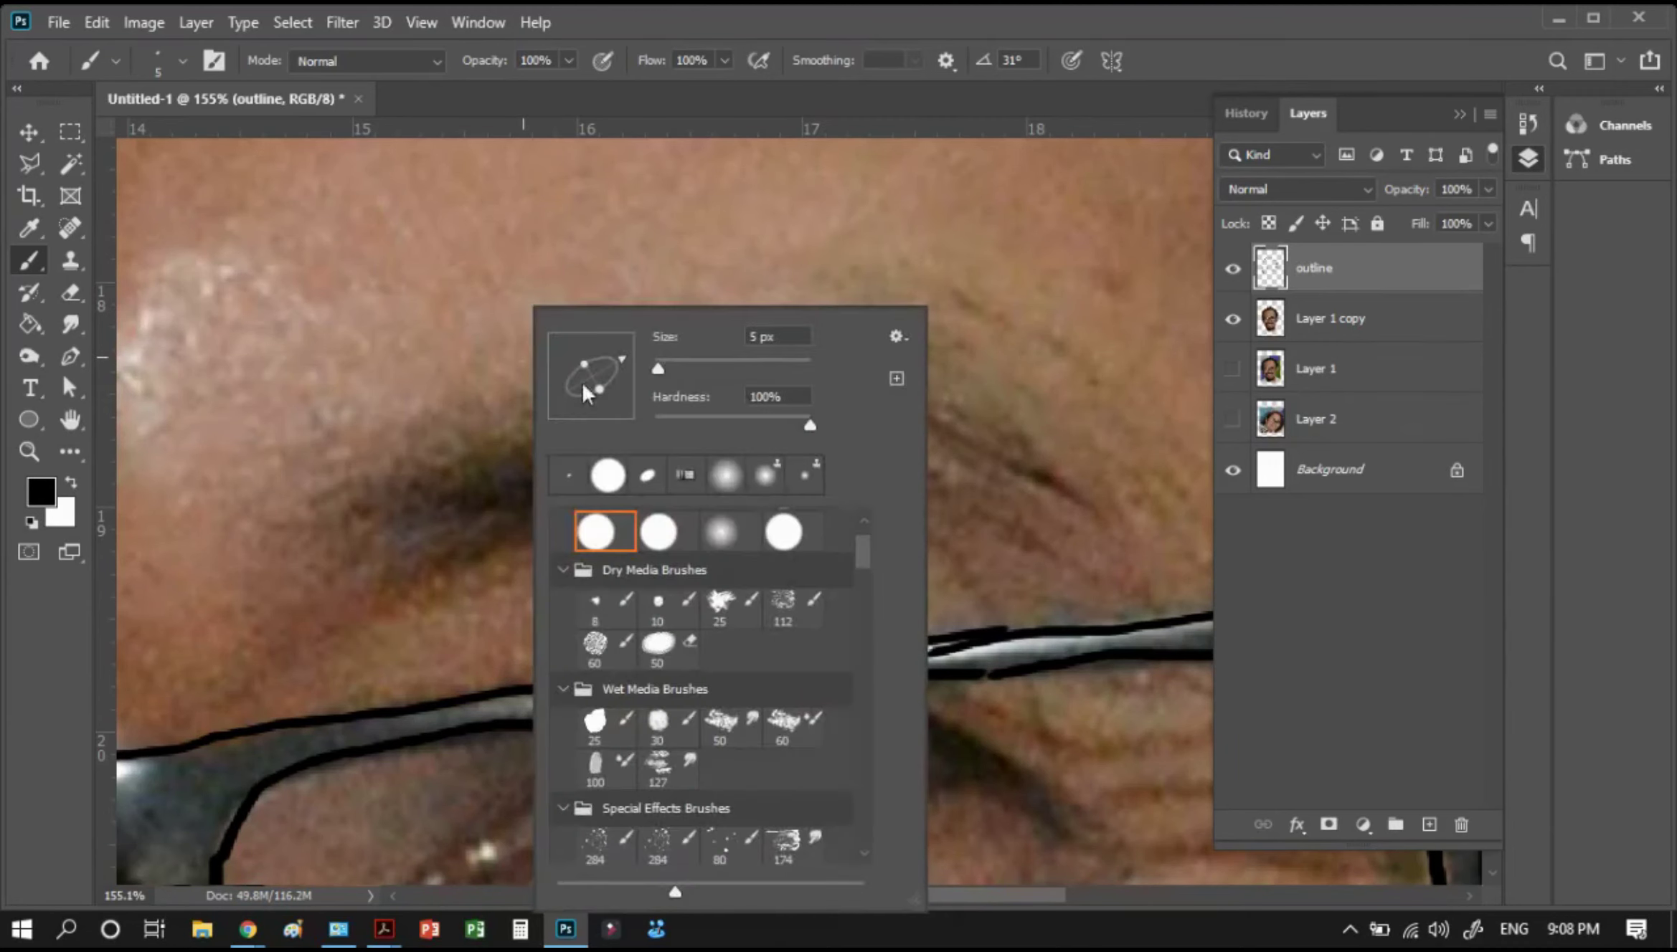
{"action": "left_click", "coordinate": [686, 475]}
{"action": "left_click", "coordinate": [1273, 64]}
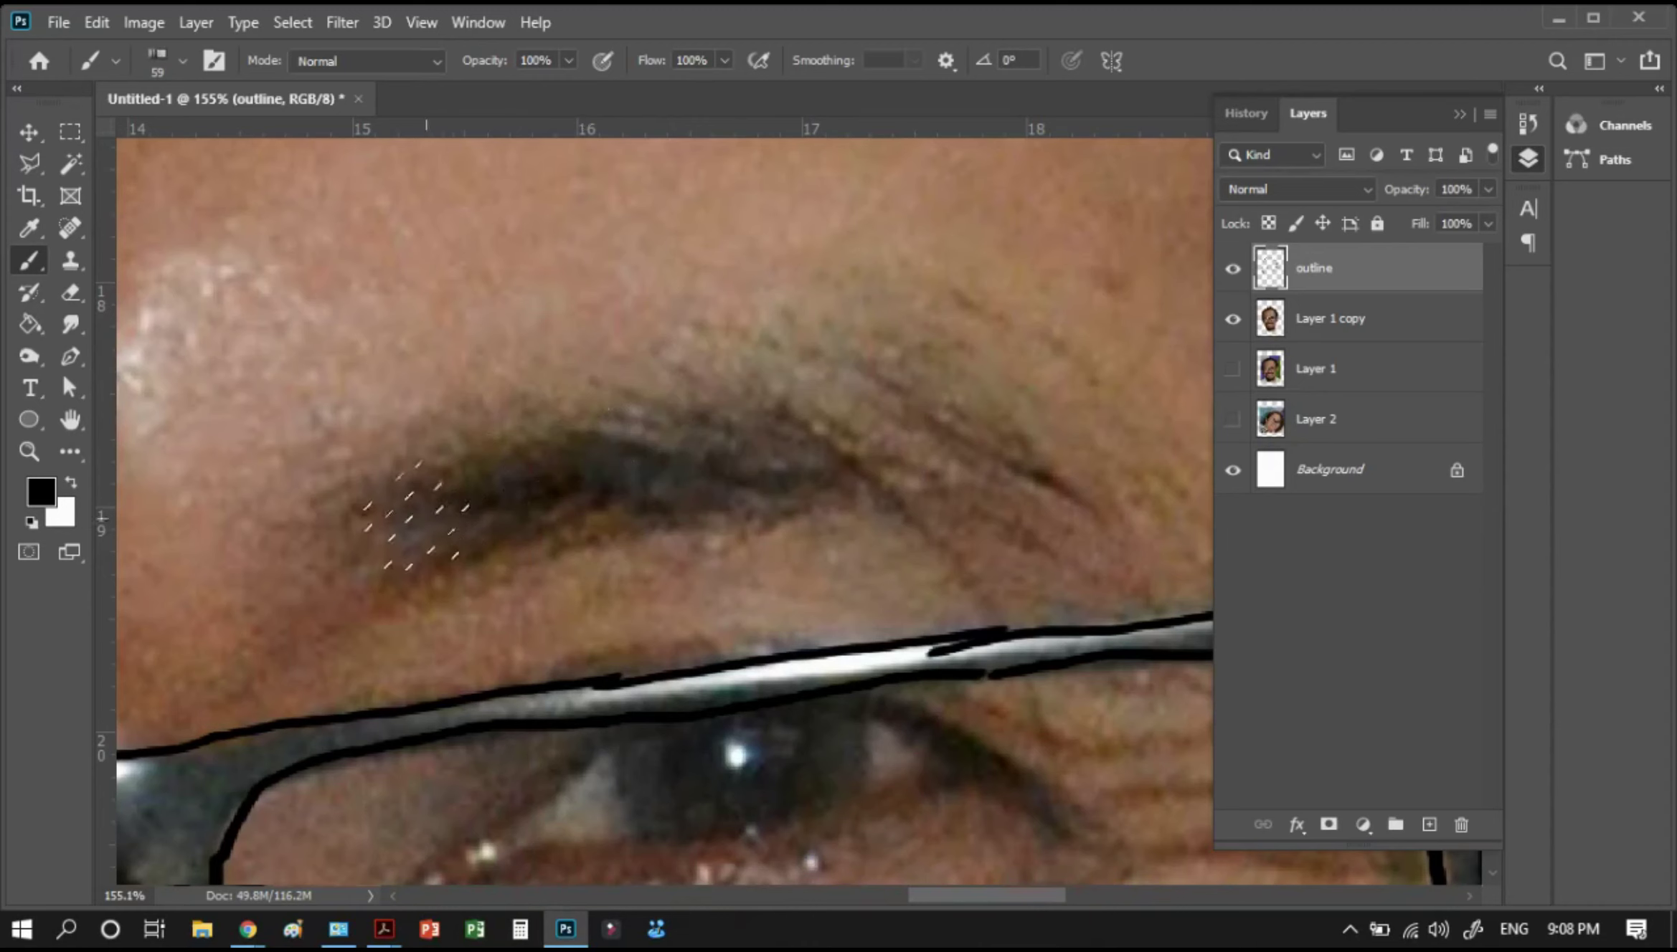
{"action": "left_click_drag", "start_coordinate": [386, 535], "coordinate": [617, 482]}
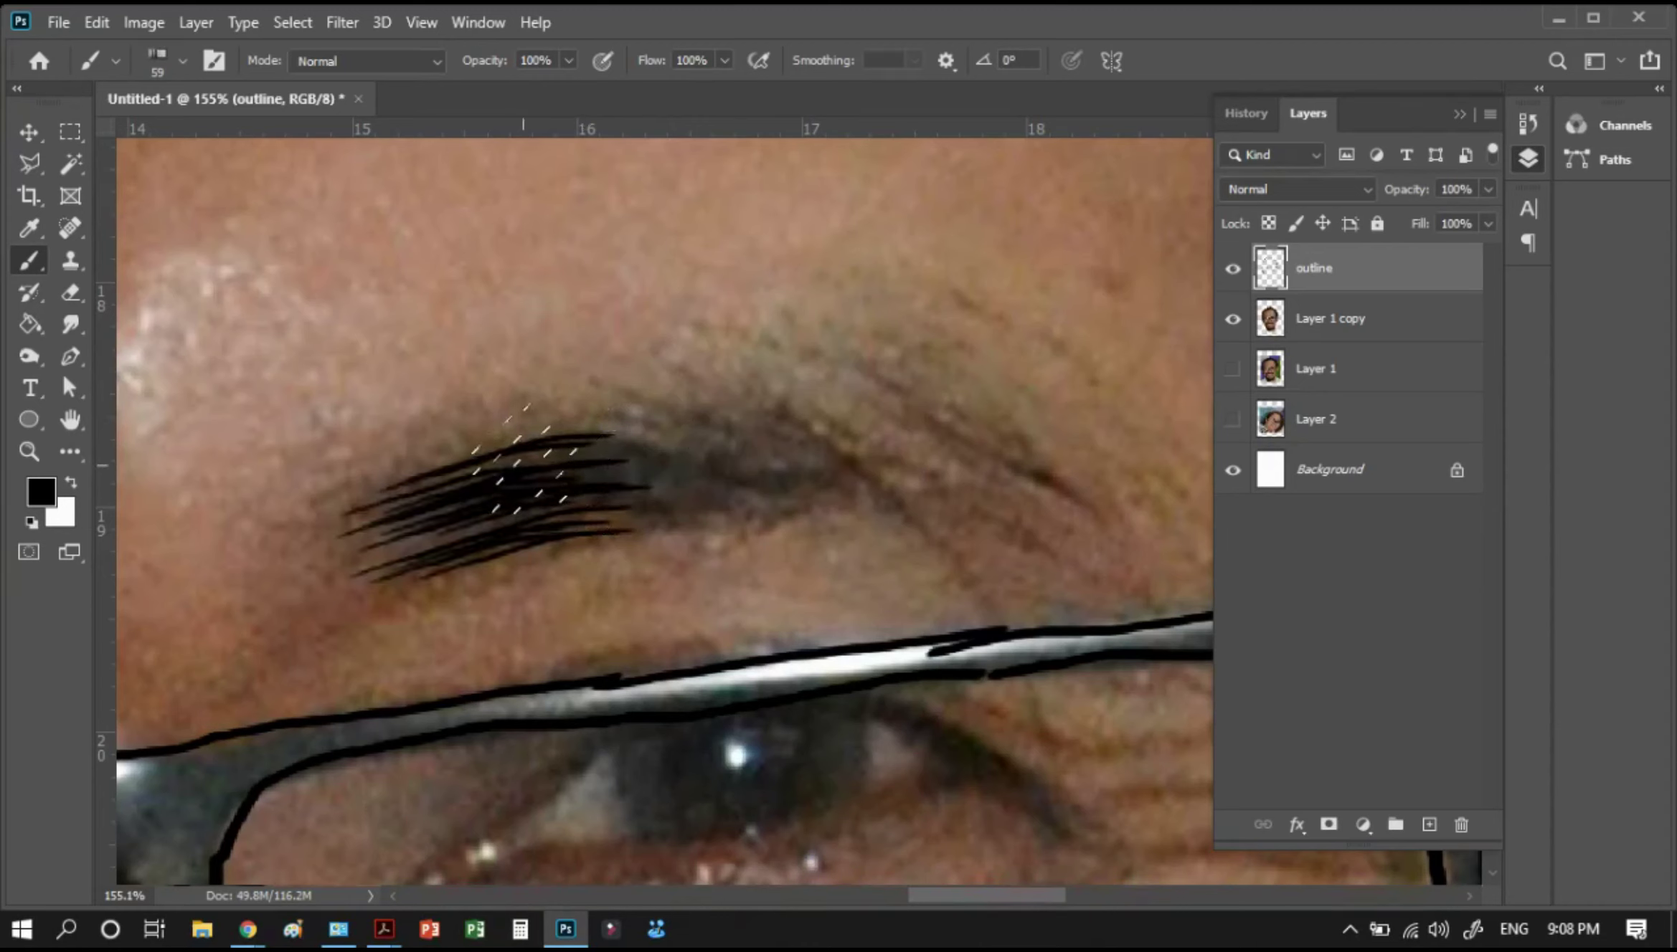
{"action": "mouse_move", "coordinate": [545, 437]}
{"action": "left_mouse_down"}
{"action": "mouse_move", "coordinate": [786, 423]}
{"action": "mouse_move", "coordinate": [788, 441]}
{"action": "mouse_move", "coordinate": [968, 495]}
{"action": "left_mouse_up"}
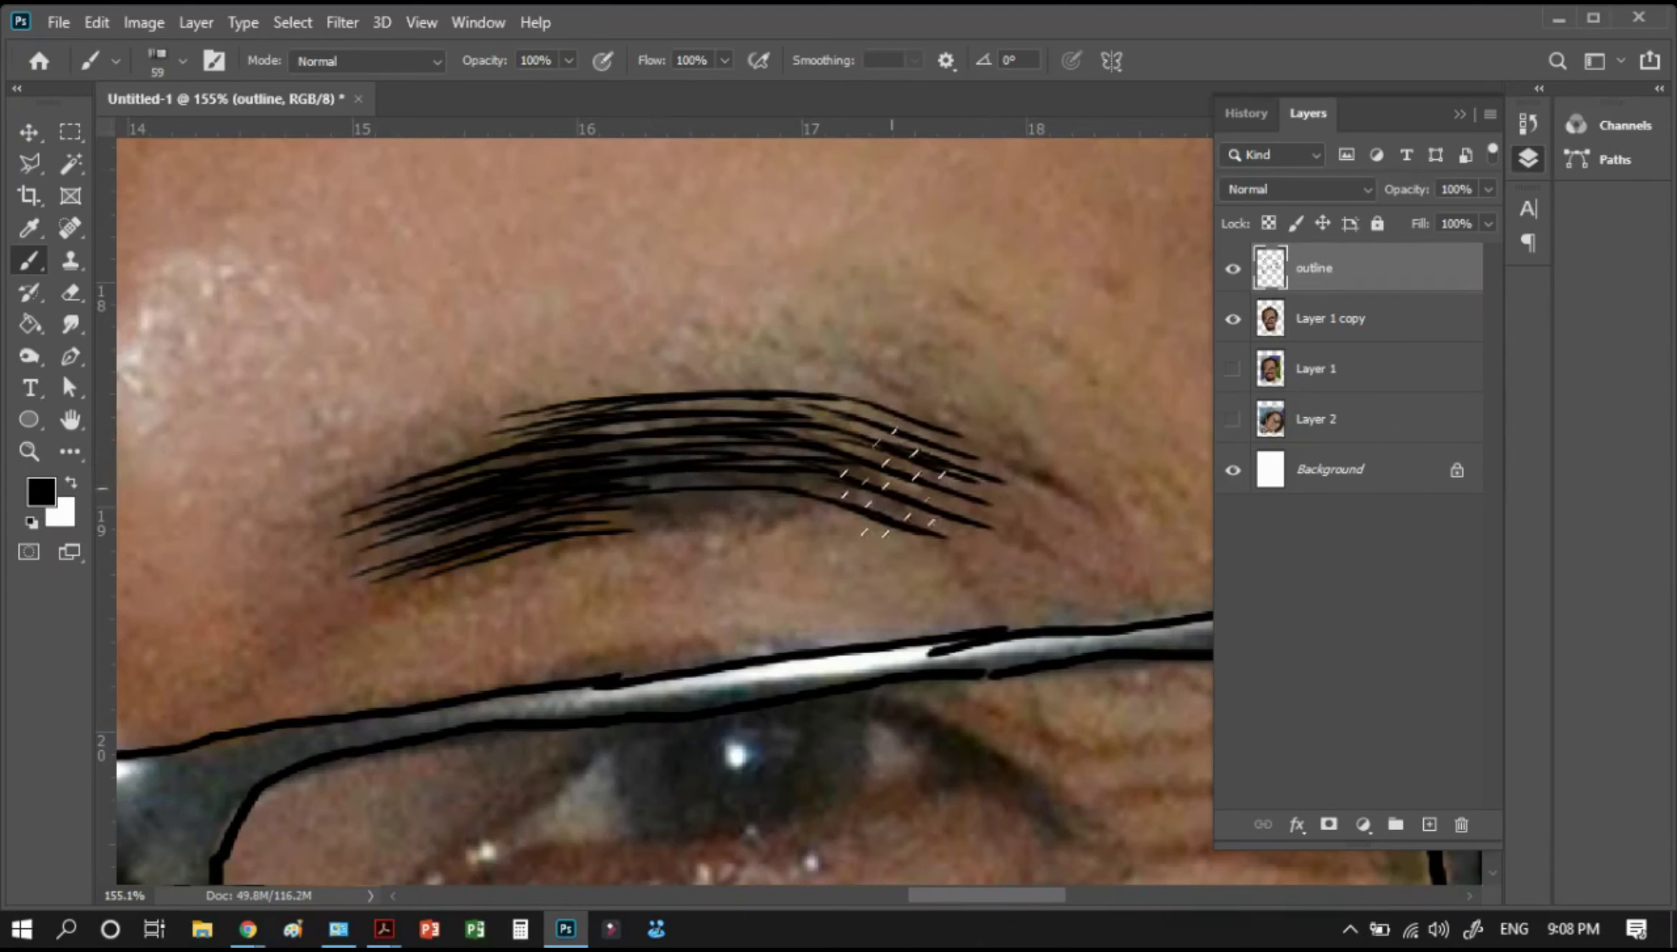
{"action": "left_click_drag", "start_coordinate": [667, 459], "coordinate": [768, 470]}
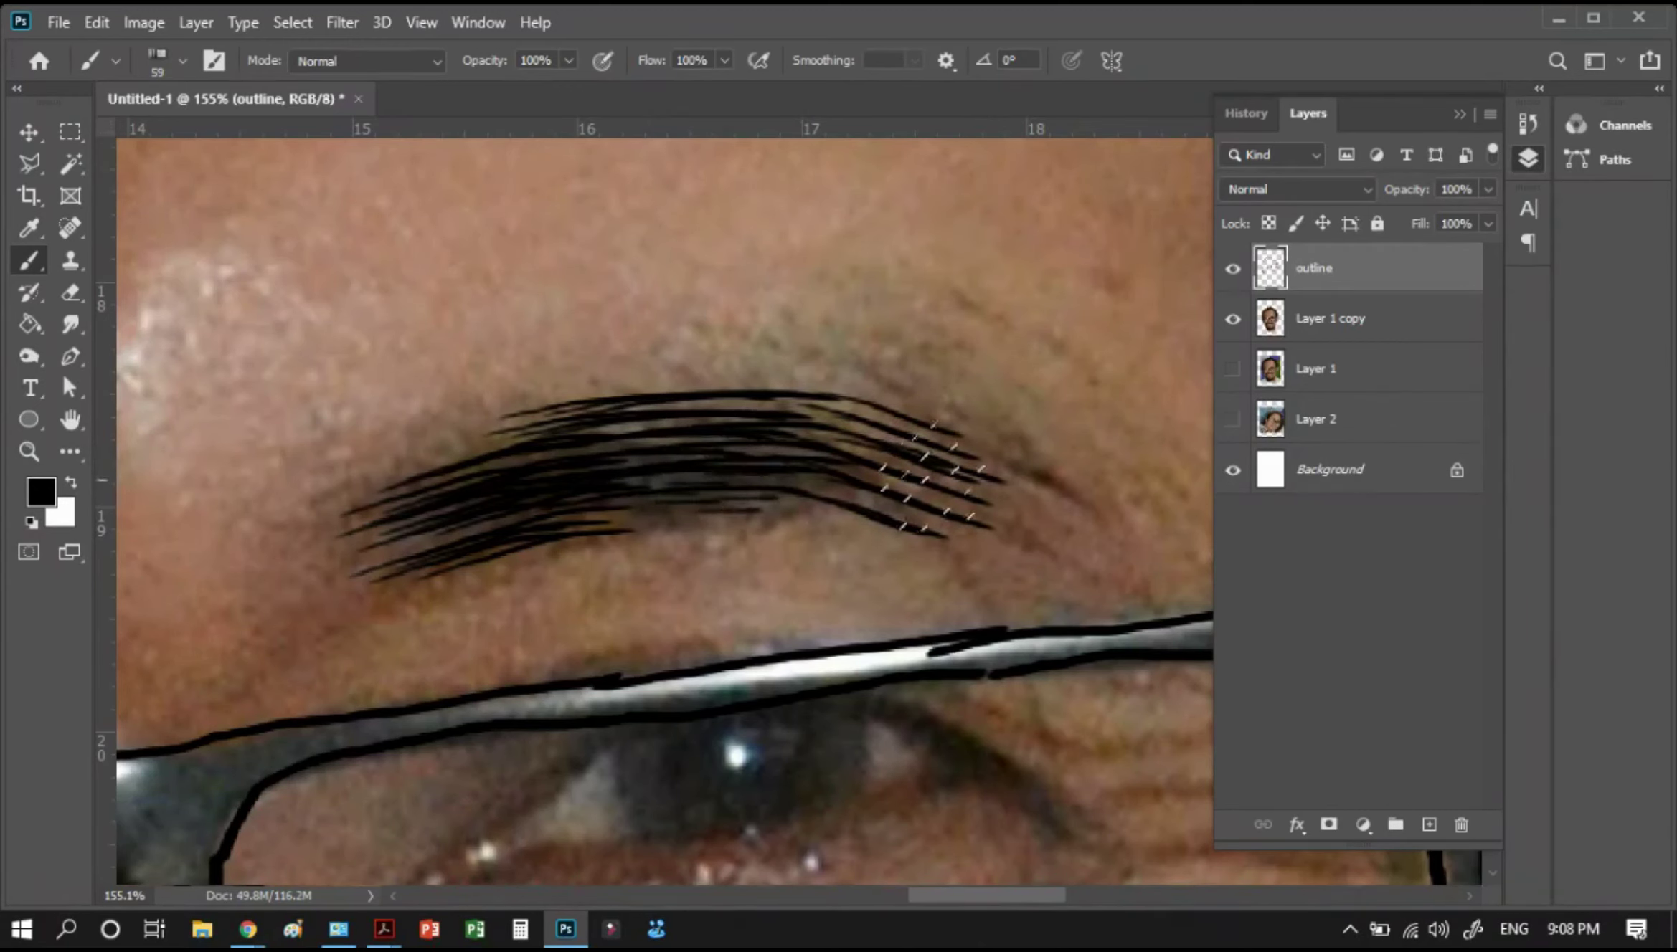
{"action": "mouse_move", "coordinate": [412, 323]}
{"action": "left_mouse_down"}
{"action": "mouse_move", "coordinate": [538, 287]}
{"action": "mouse_move", "coordinate": [774, 298]}
{"action": "left_mouse_up"}
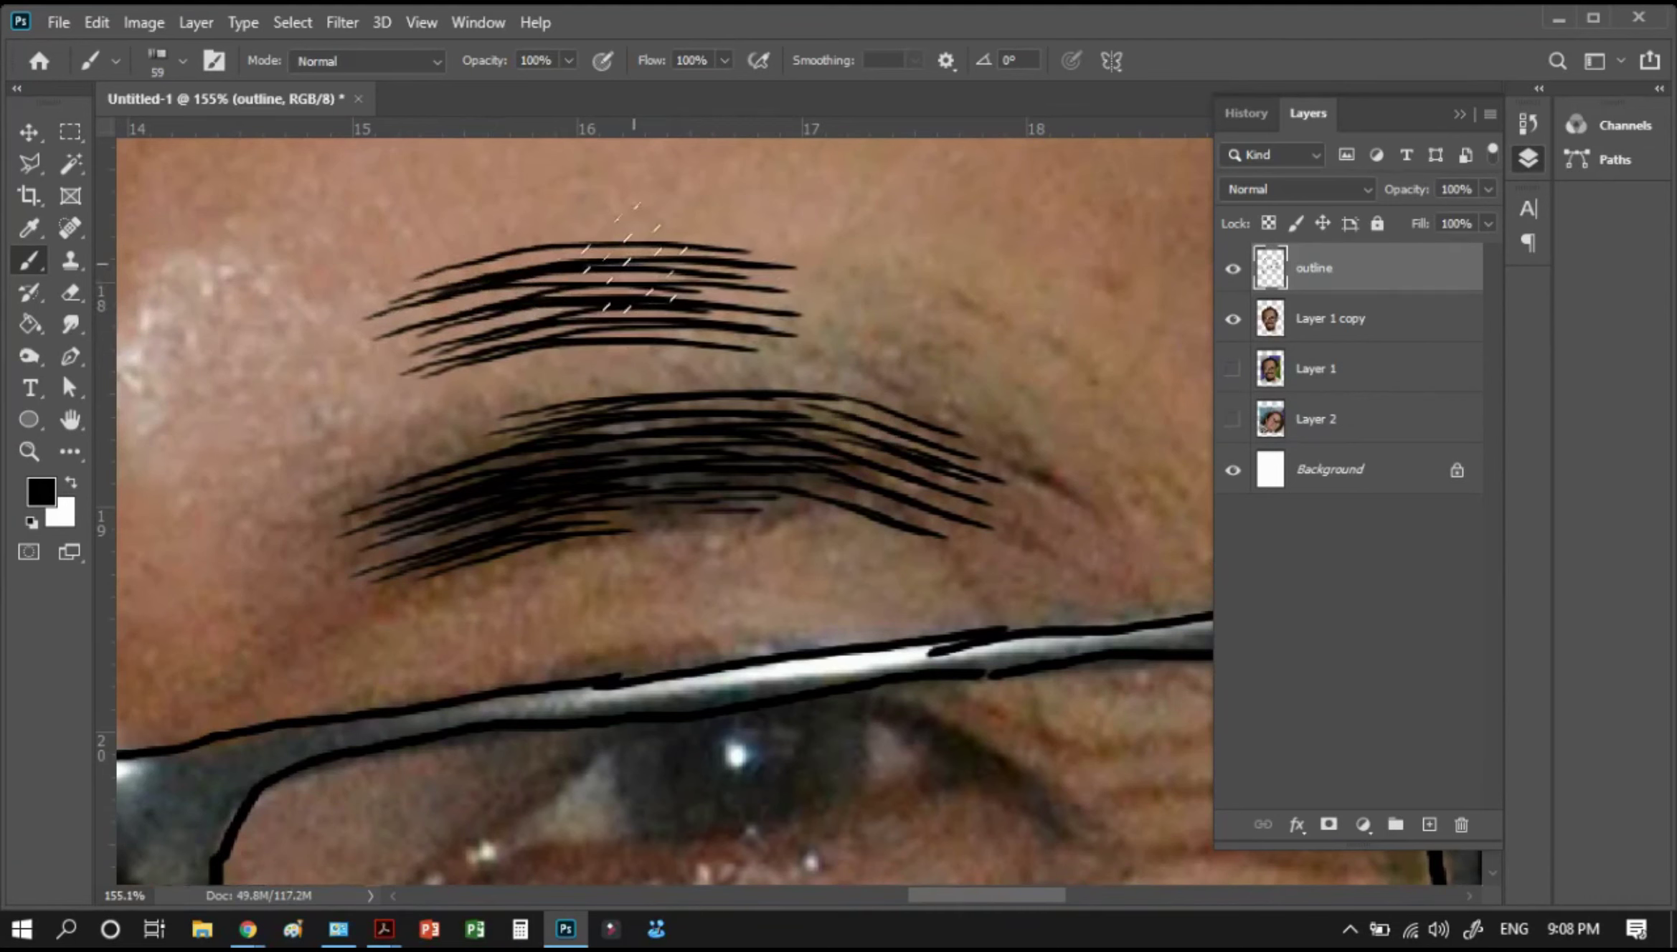
Erase the trial hair strokes from above and along the eyebrow
{"action": "key", "text": "e"}
{"action": "left_click_drag", "start_coordinate": [775, 302], "coordinate": [482, 347]}
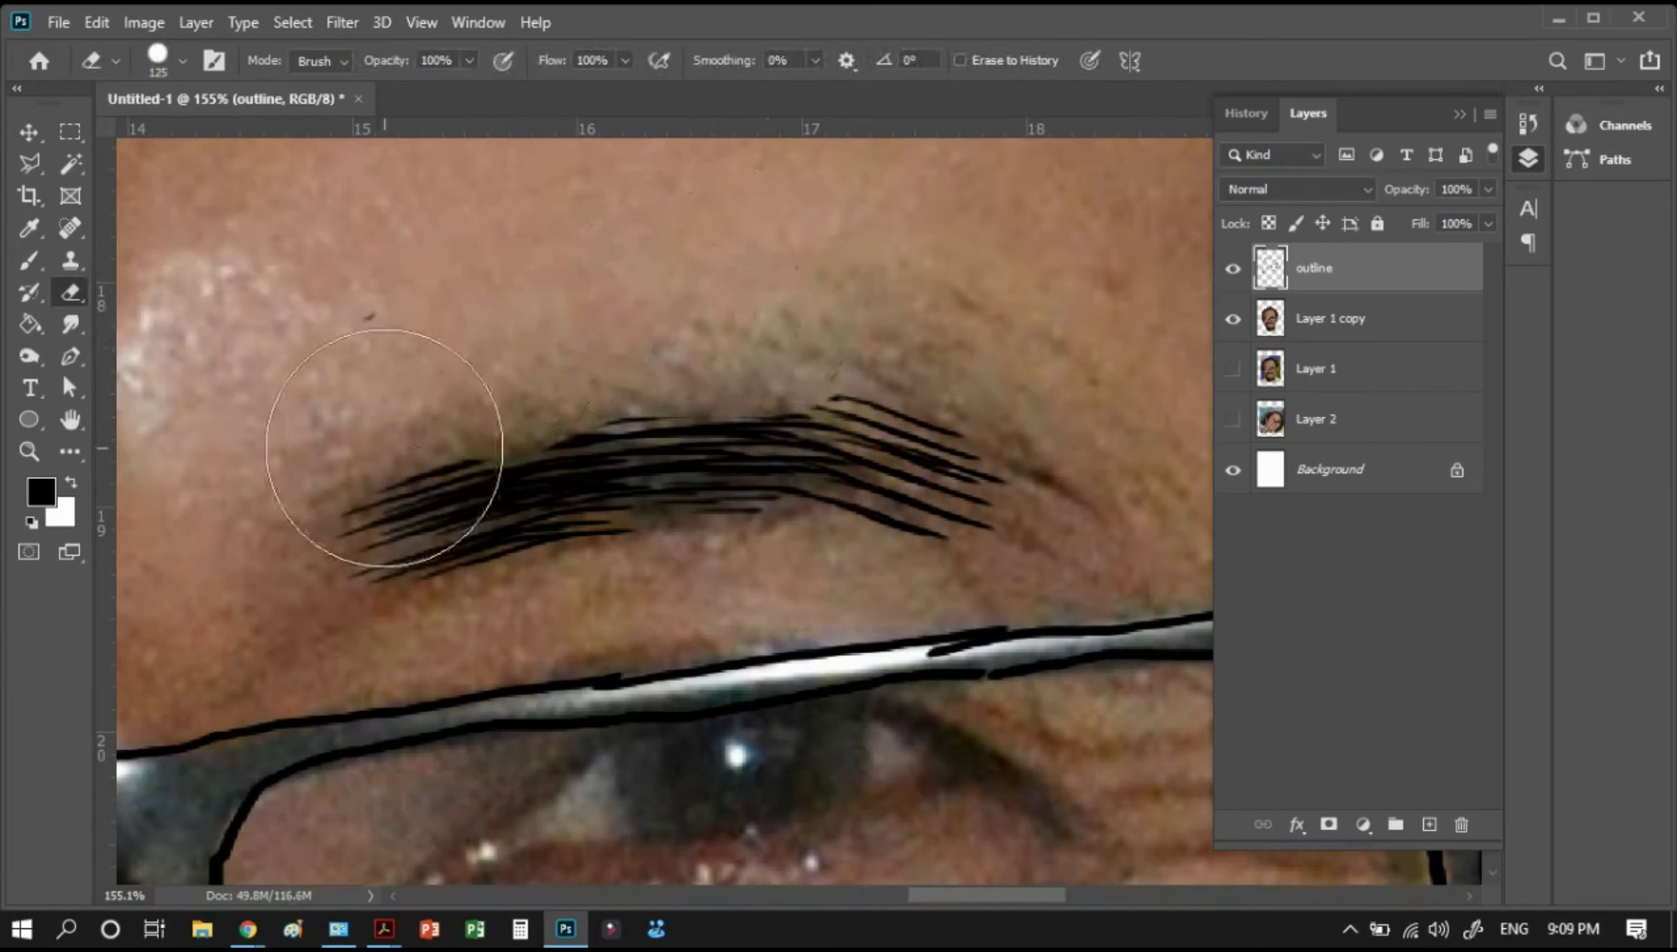
{"action": "mouse_move", "coordinate": [374, 486]}
{"action": "left_mouse_down"}
{"action": "mouse_move", "coordinate": [898, 404]}
{"action": "mouse_move", "coordinate": [487, 487]}
{"action": "left_mouse_up"}
Choose a different brush tip and shrink the brush size twice
{"action": "key", "text": "b"}
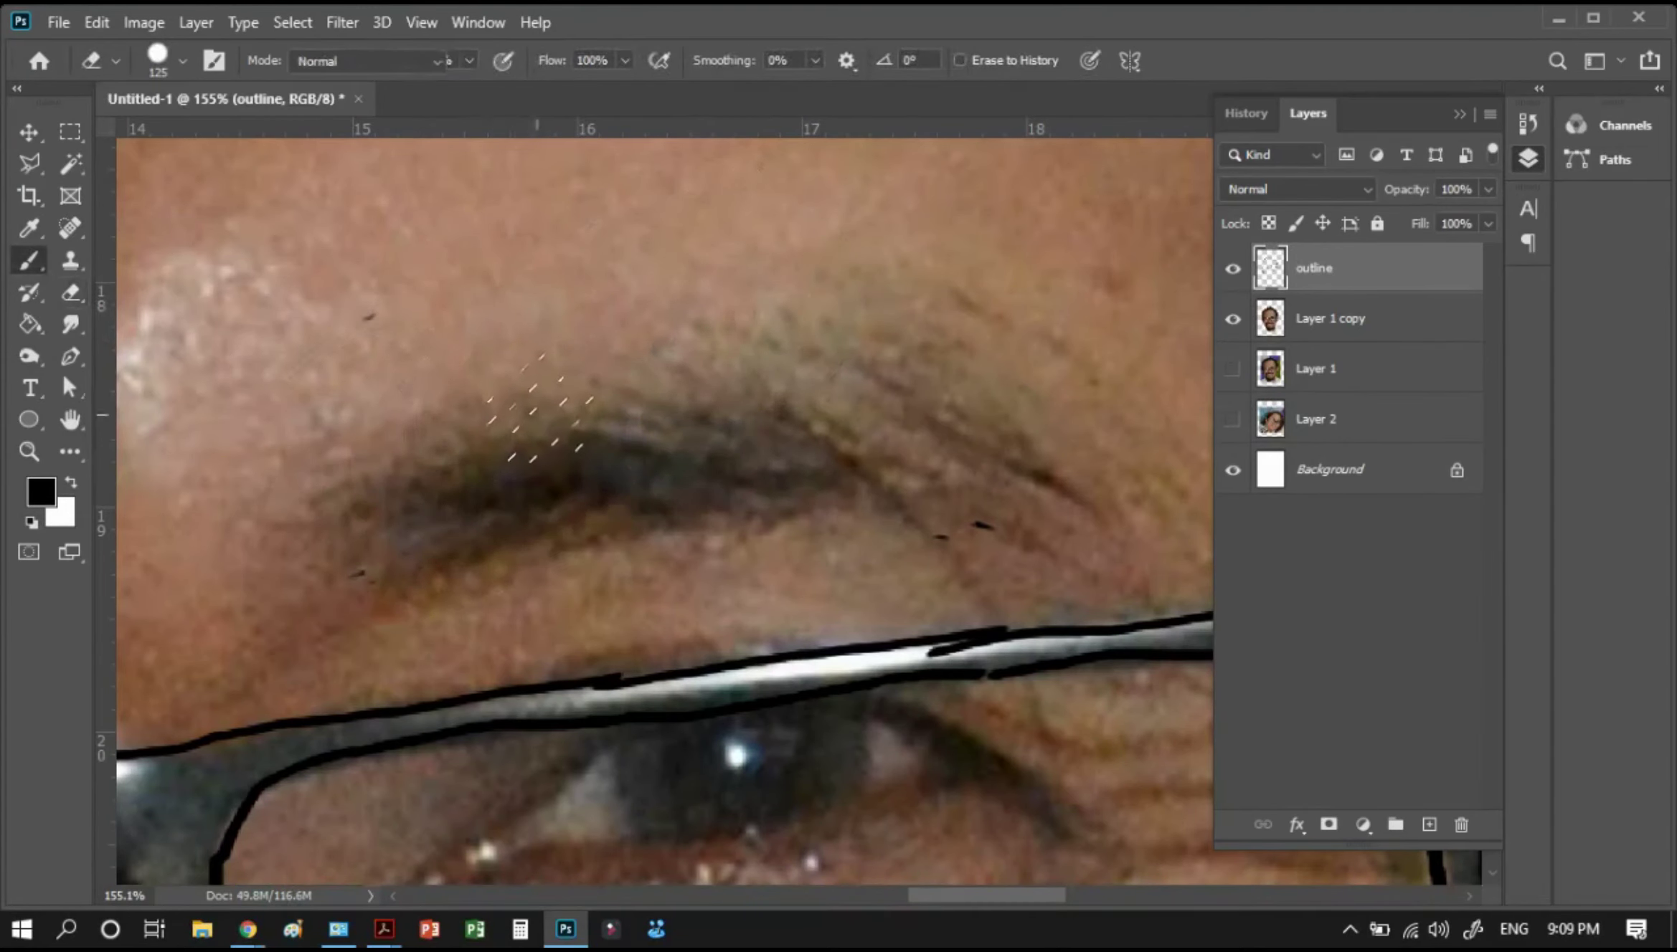
{"action": "right_click", "coordinate": [542, 407]}
{"action": "left_click", "coordinate": [676, 486]}
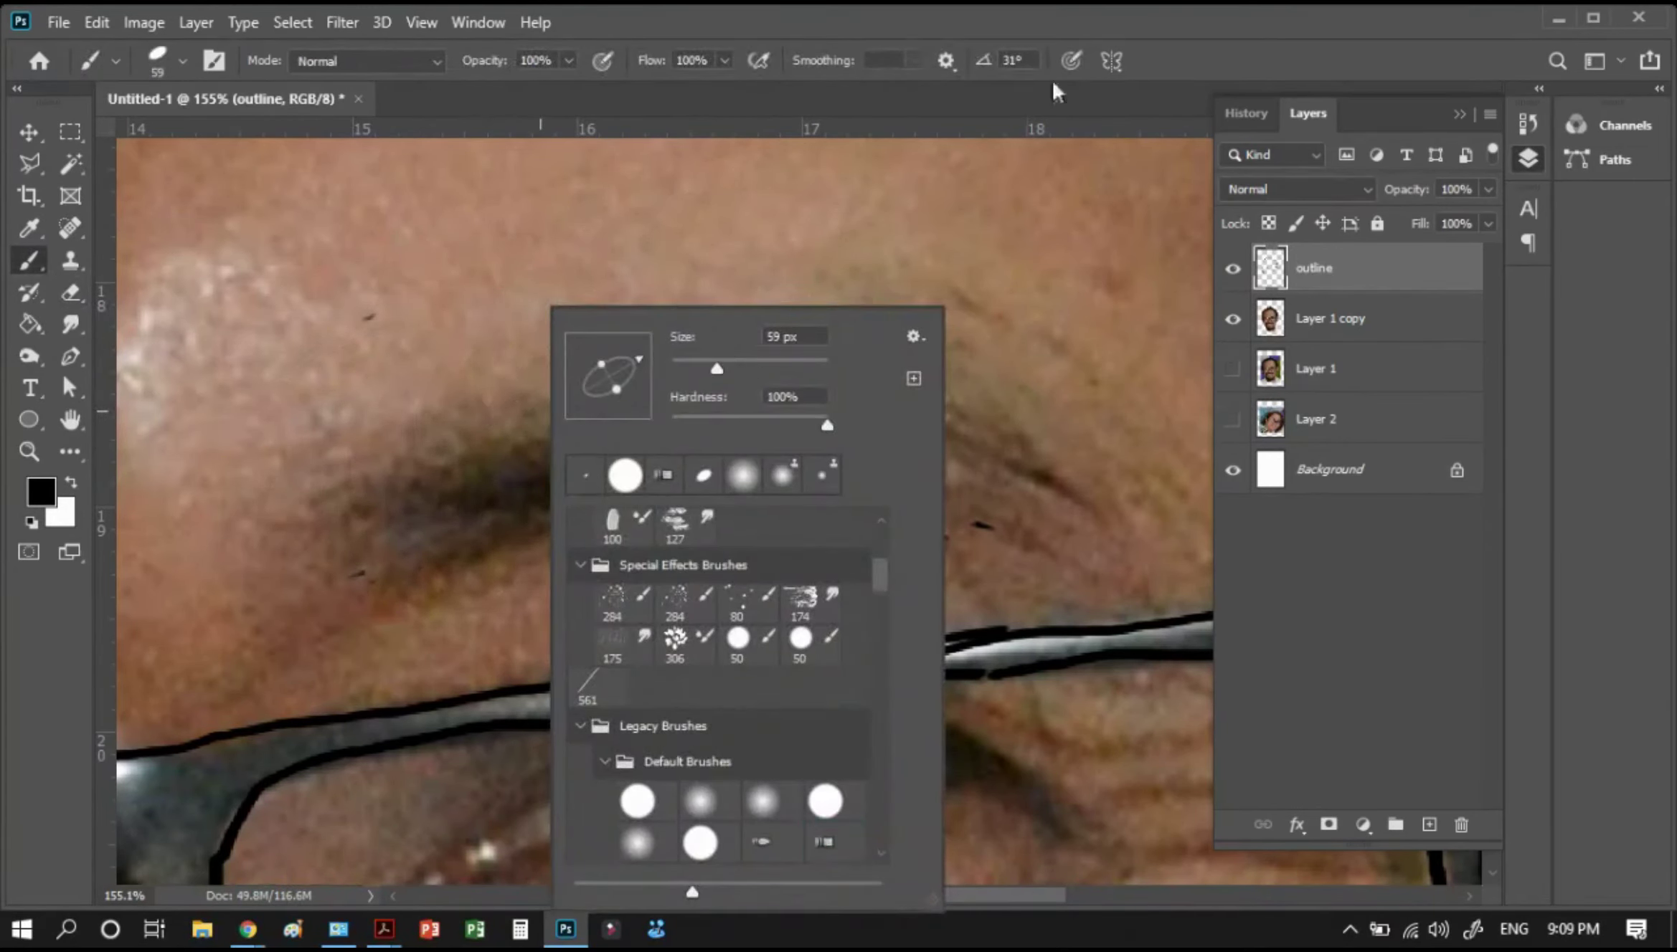
{"action": "key", "text": "Return"}
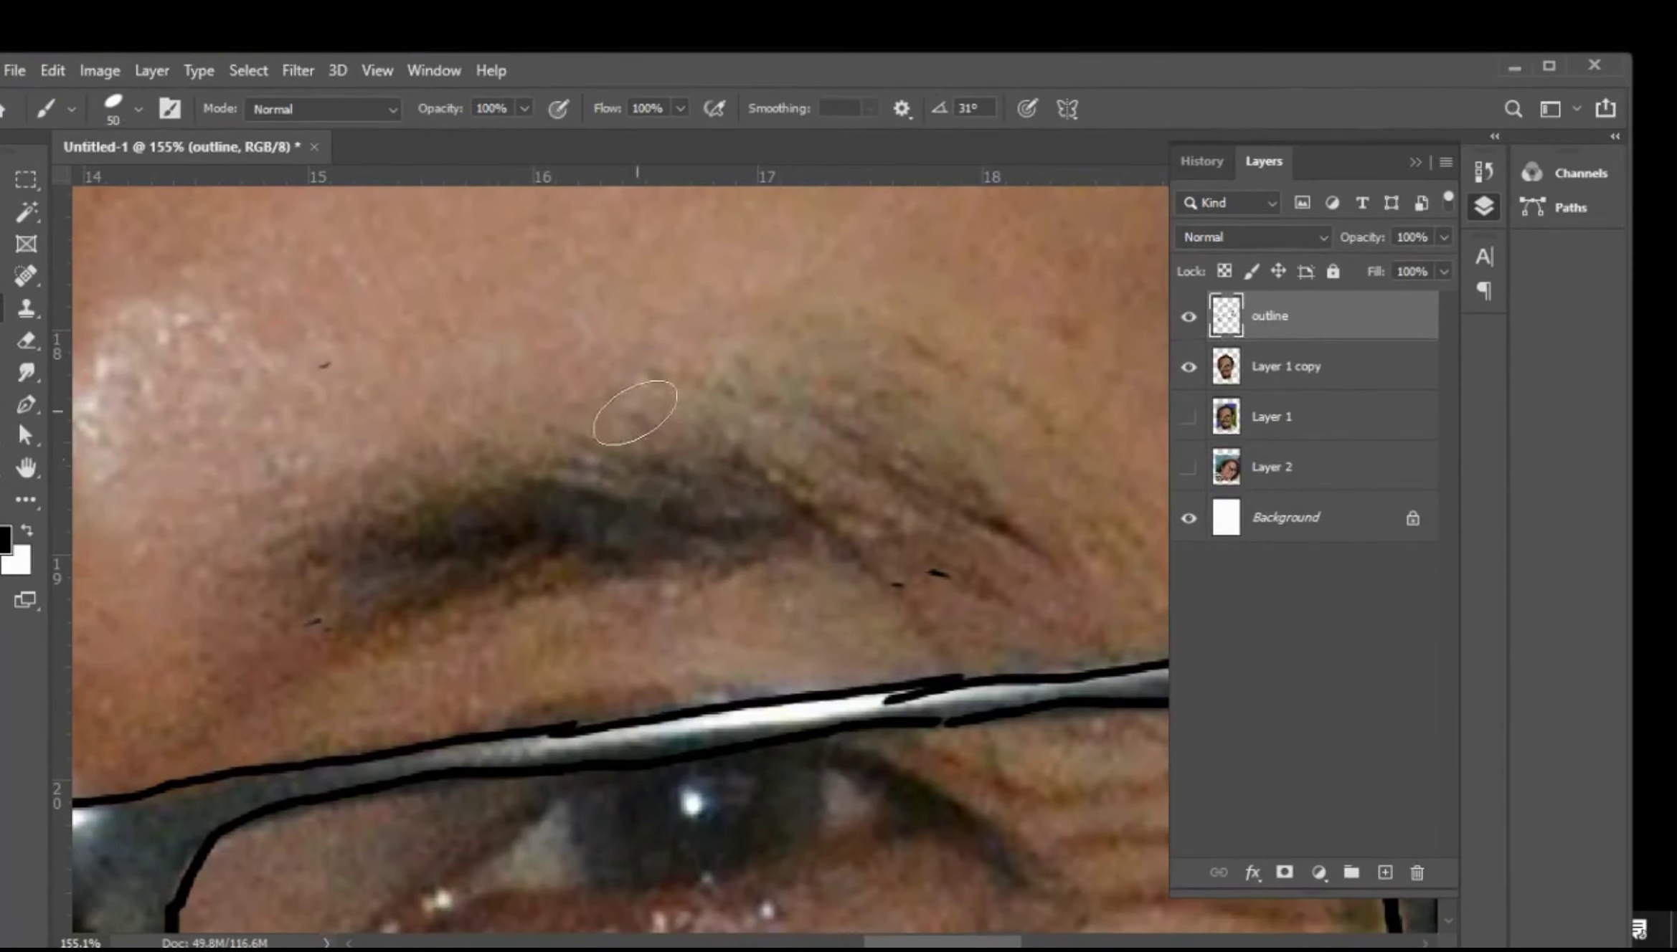
{"action": "key", "text": "bracketleft"}
{"action": "key", "text": "bracketleft"}
{"action": "key", "text": "bracketleft"}
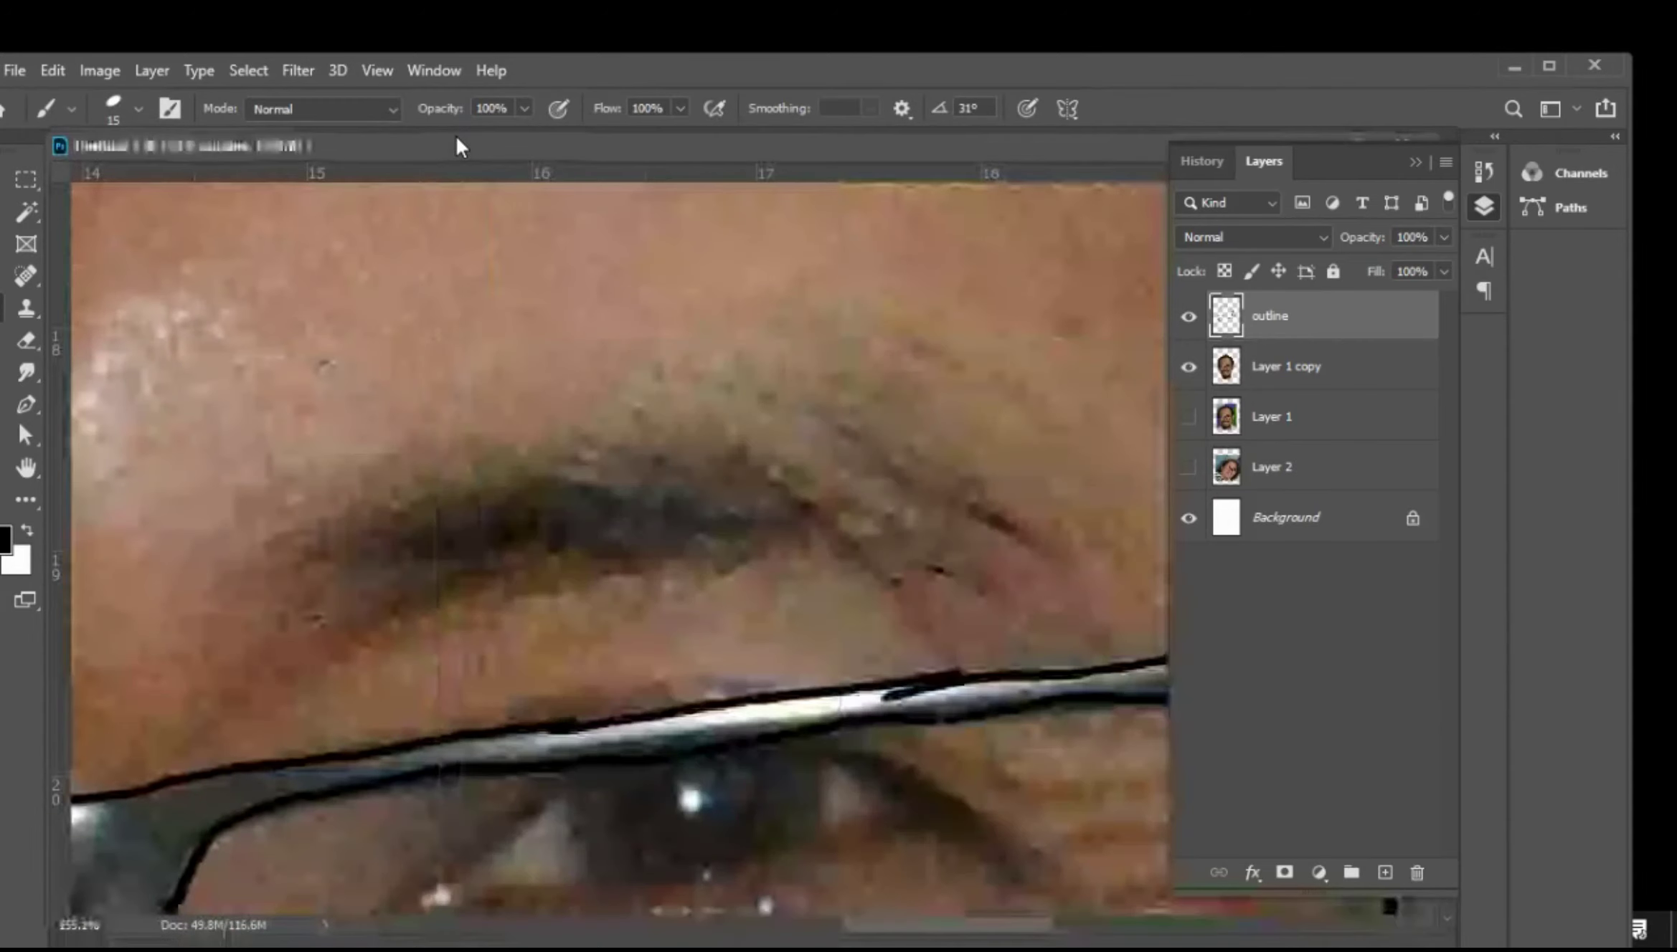
{"action": "key", "text": "bracketleft"}
{"action": "key", "text": "bracketleft"}
{"action": "key", "text": "bracketleft"}
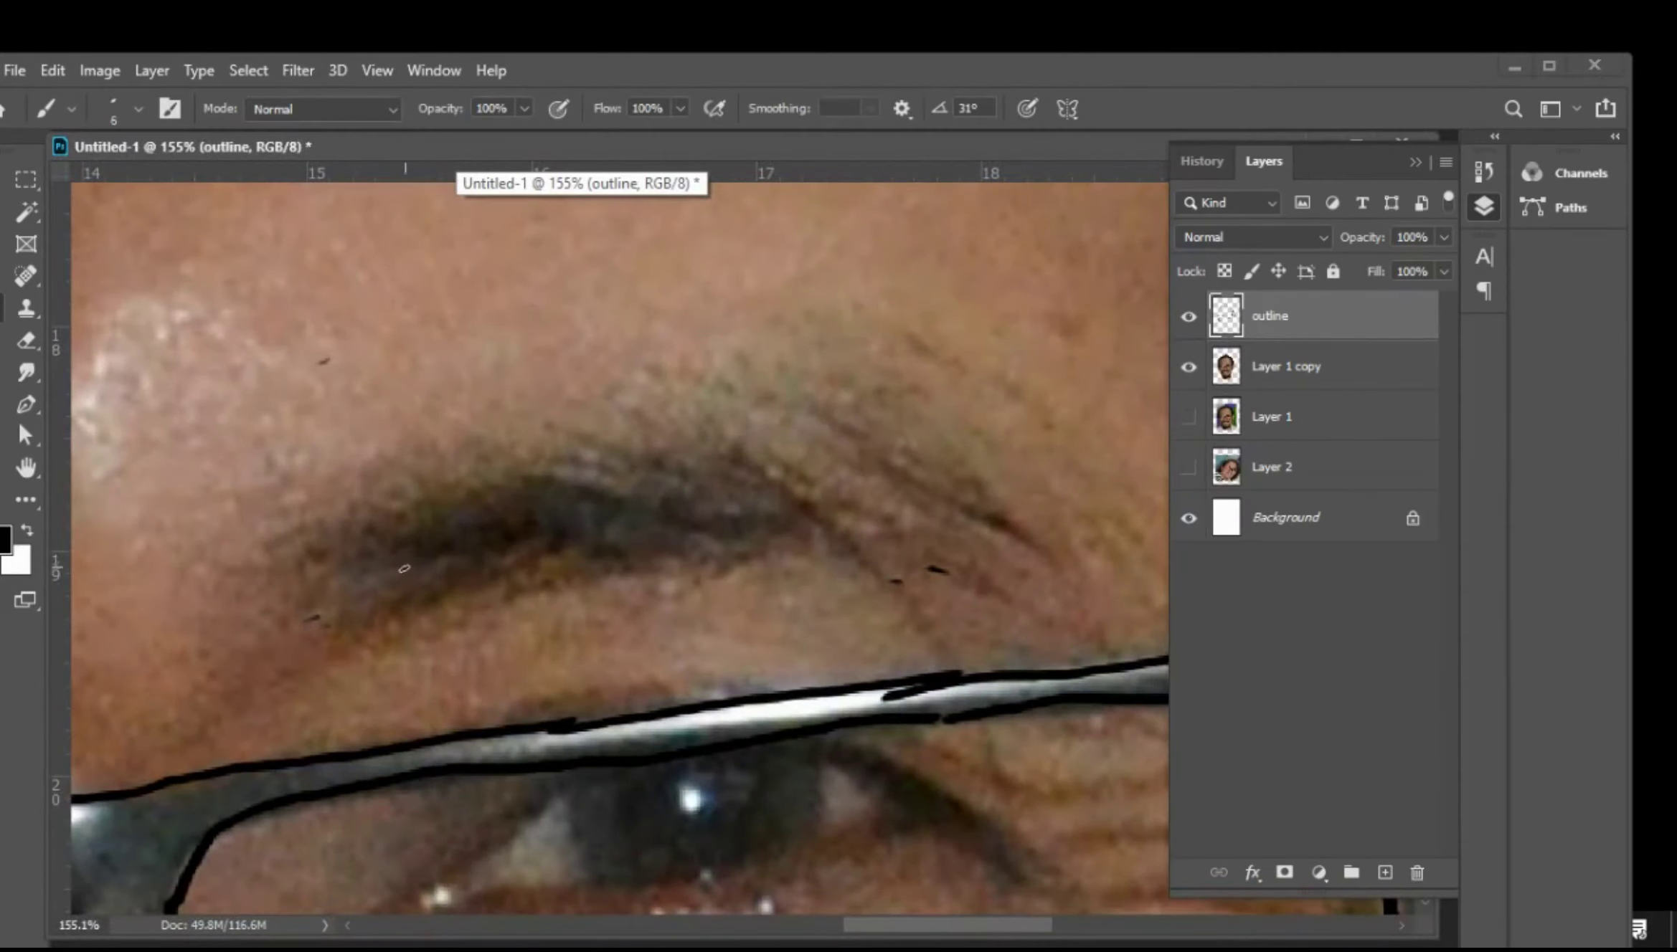
Paint thin hair strokes along the eyebrow, extending them toward its outer right end
{"action": "left_click_drag", "start_coordinate": [329, 617], "coordinate": [422, 537]}
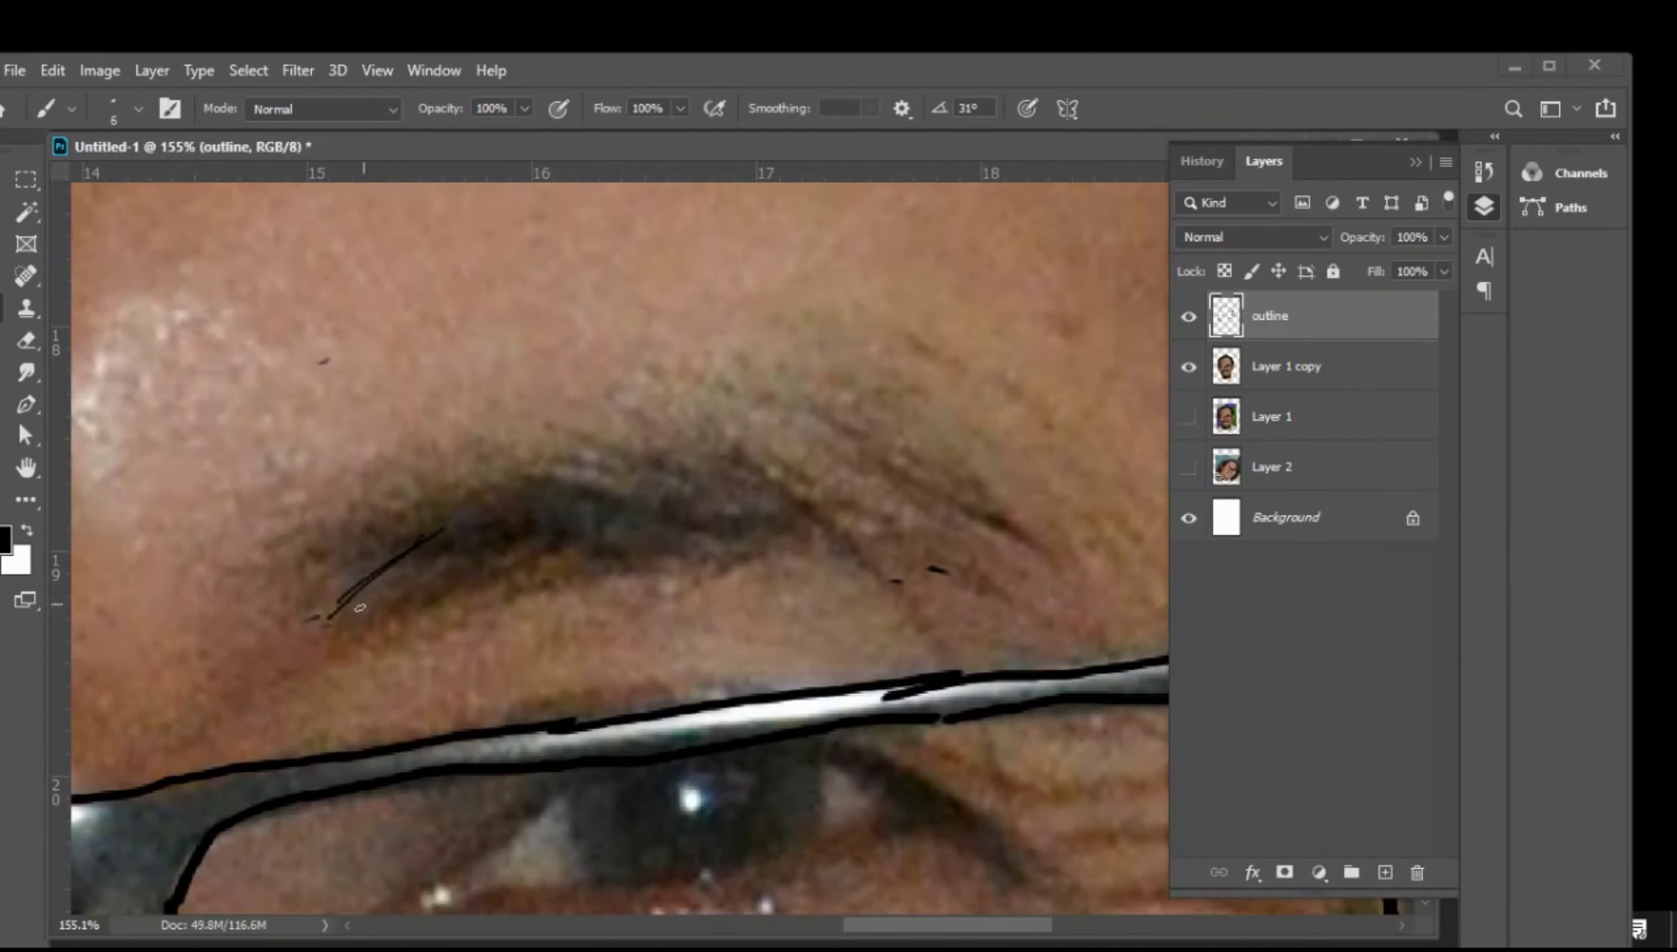
{"action": "mouse_move", "coordinate": [358, 606]}
{"action": "left_mouse_down"}
{"action": "mouse_move", "coordinate": [513, 506]}
{"action": "mouse_move", "coordinate": [516, 520]}
{"action": "left_mouse_up"}
{"action": "mouse_move", "coordinate": [387, 582]}
{"action": "left_mouse_down"}
{"action": "mouse_move", "coordinate": [545, 523]}
{"action": "mouse_move", "coordinate": [621, 524]}
{"action": "left_mouse_up"}
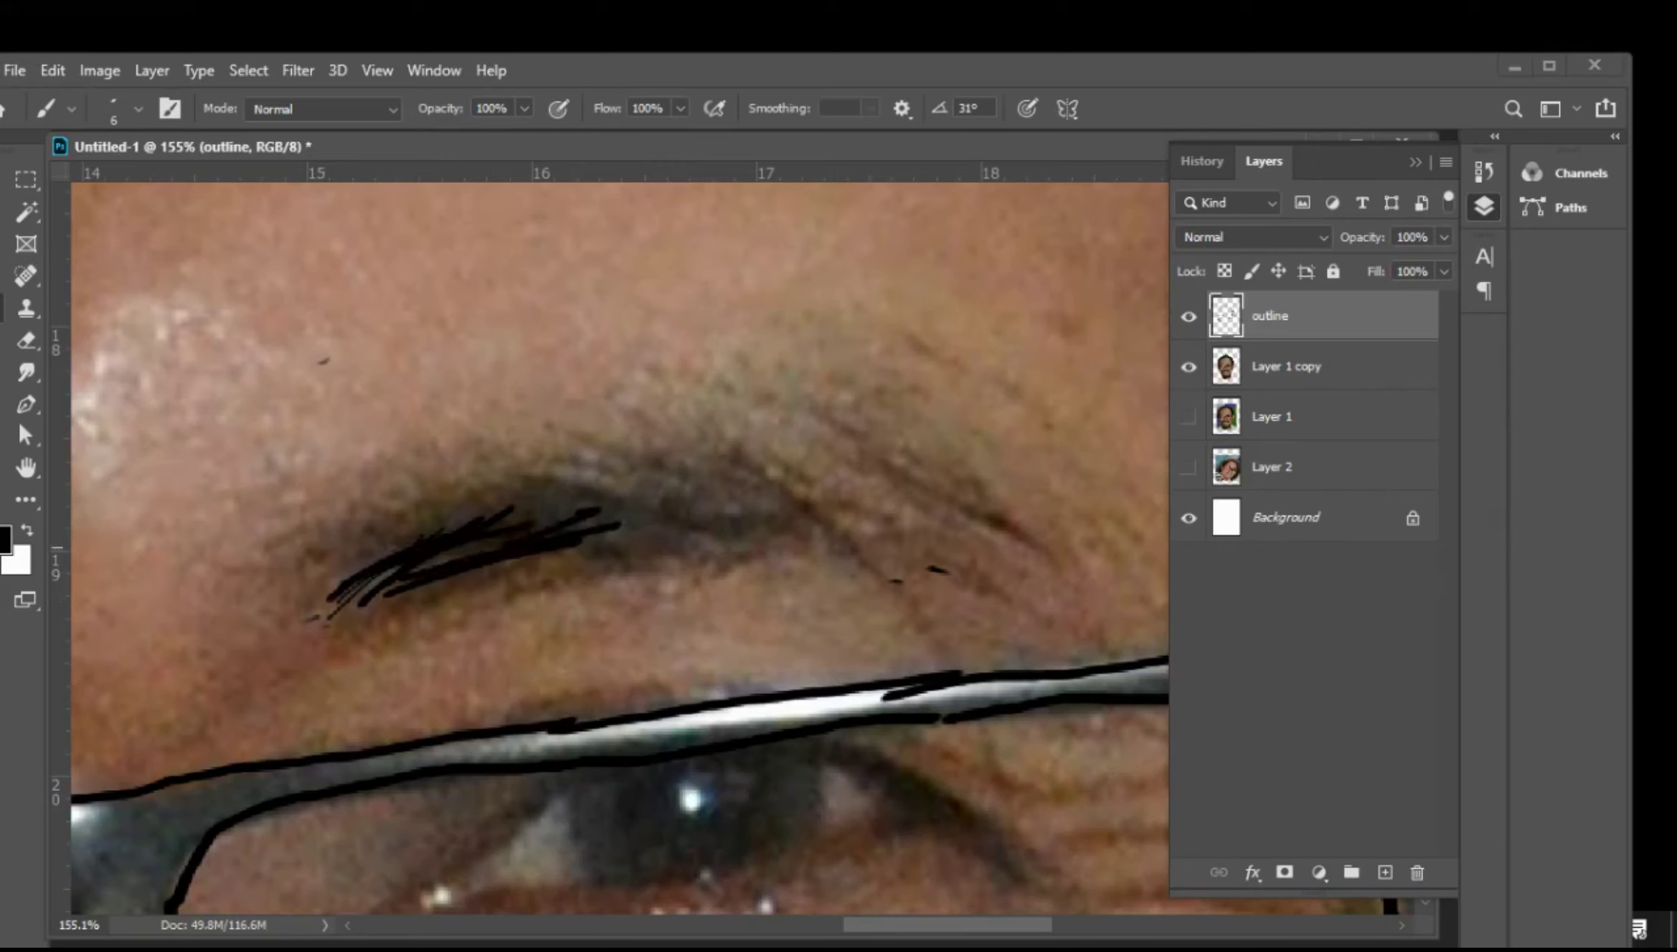
{"action": "left_click_drag", "start_coordinate": [348, 543], "coordinate": [646, 541]}
{"action": "left_click_drag", "start_coordinate": [412, 526], "coordinate": [645, 527]}
{"action": "left_click_drag", "start_coordinate": [459, 492], "coordinate": [667, 516]}
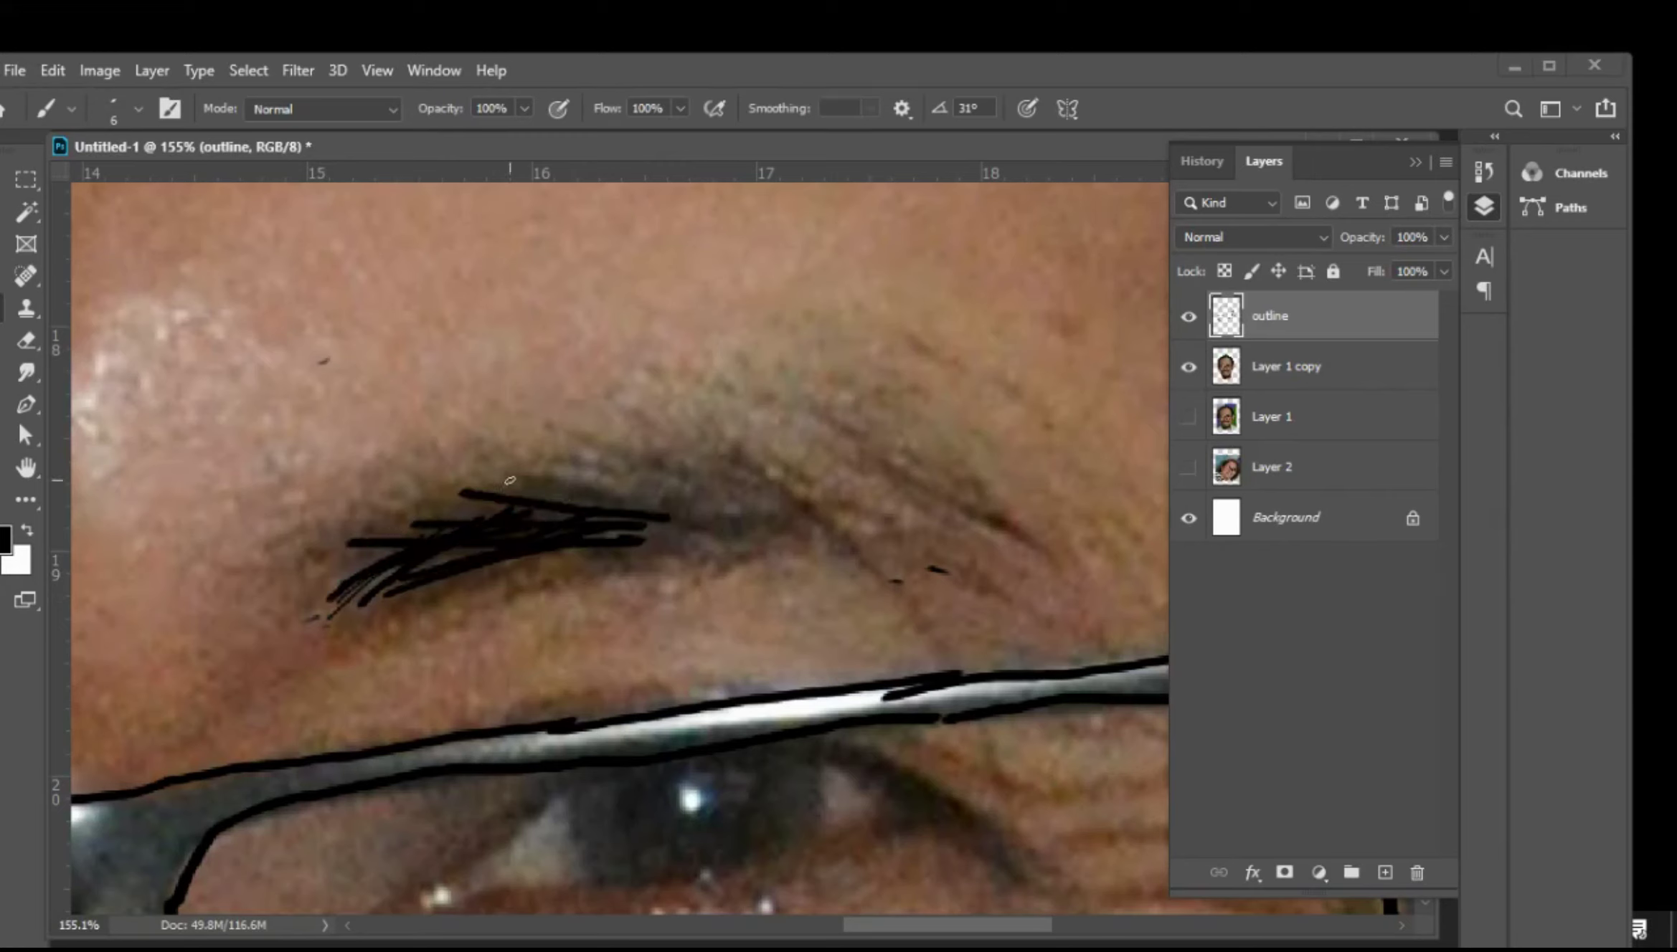
{"action": "mouse_move", "coordinate": [520, 482]}
{"action": "left_mouse_down"}
{"action": "mouse_move", "coordinate": [667, 516]}
{"action": "mouse_move", "coordinate": [764, 504]}
{"action": "left_mouse_up"}
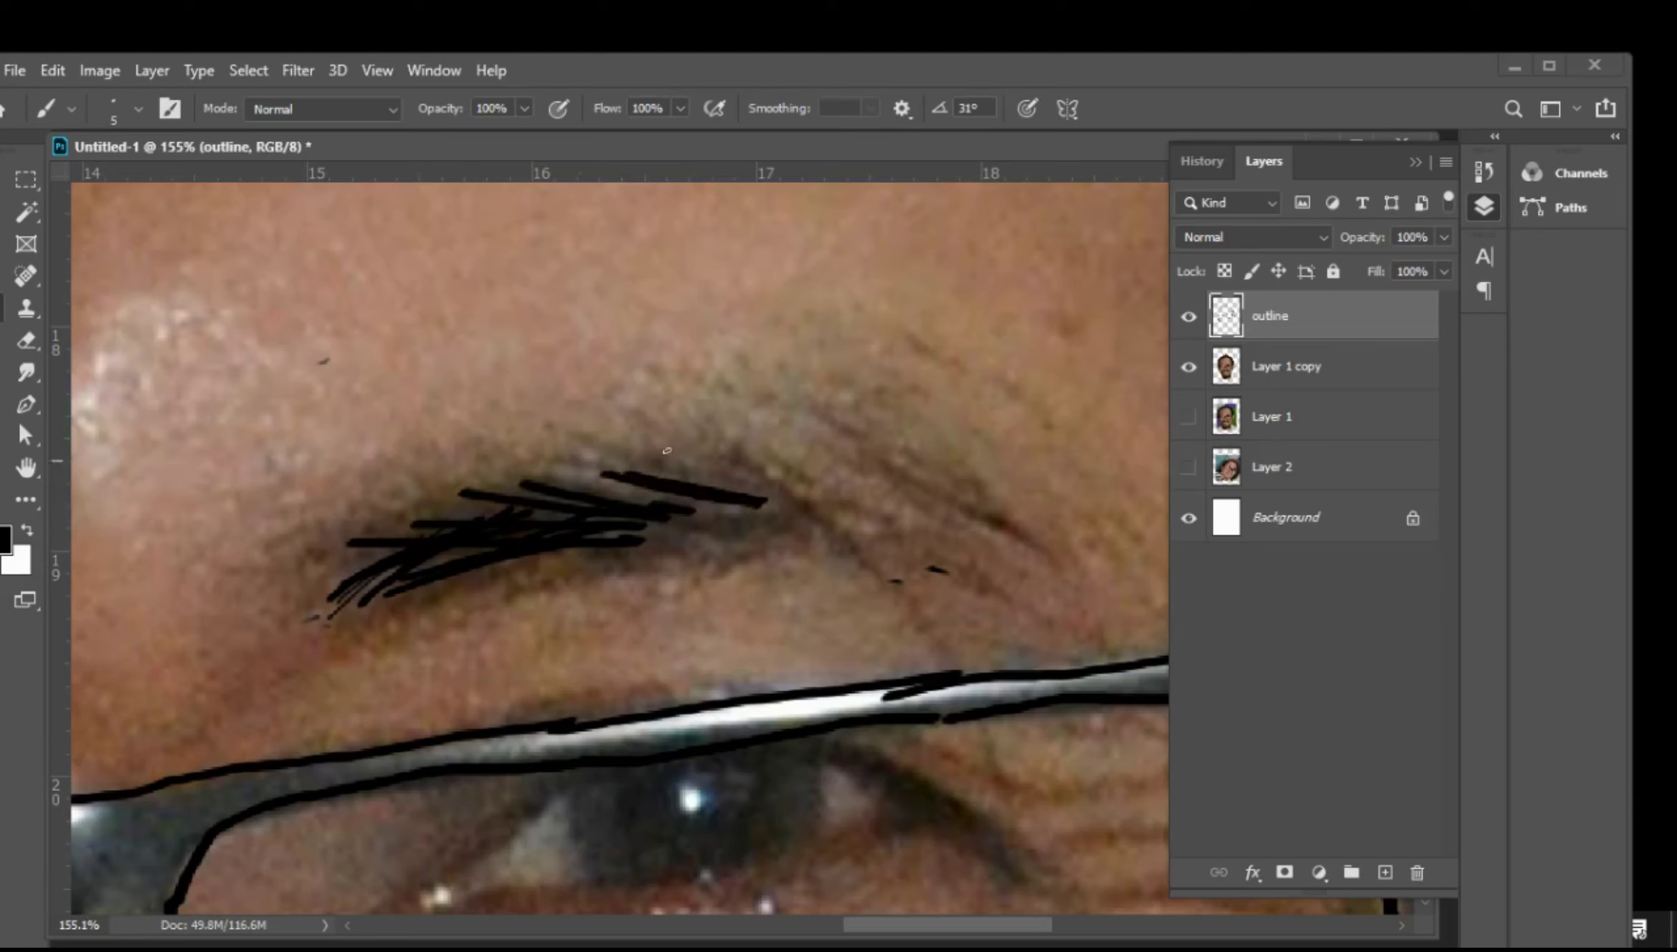
{"action": "mouse_move", "coordinate": [656, 448]}
{"action": "left_mouse_down"}
{"action": "mouse_move", "coordinate": [839, 491]}
{"action": "mouse_move", "coordinate": [933, 536]}
{"action": "left_mouse_up"}
{"action": "mouse_move", "coordinate": [818, 496]}
{"action": "left_mouse_down"}
{"action": "mouse_move", "coordinate": [936, 523]}
{"action": "mouse_move", "coordinate": [922, 500]}
{"action": "mouse_move", "coordinate": [1007, 514]}
{"action": "left_mouse_up"}
{"action": "left_click_drag", "start_coordinate": [759, 451], "coordinate": [914, 490]}
{"action": "left_click_drag", "start_coordinate": [736, 438], "coordinate": [874, 475]}
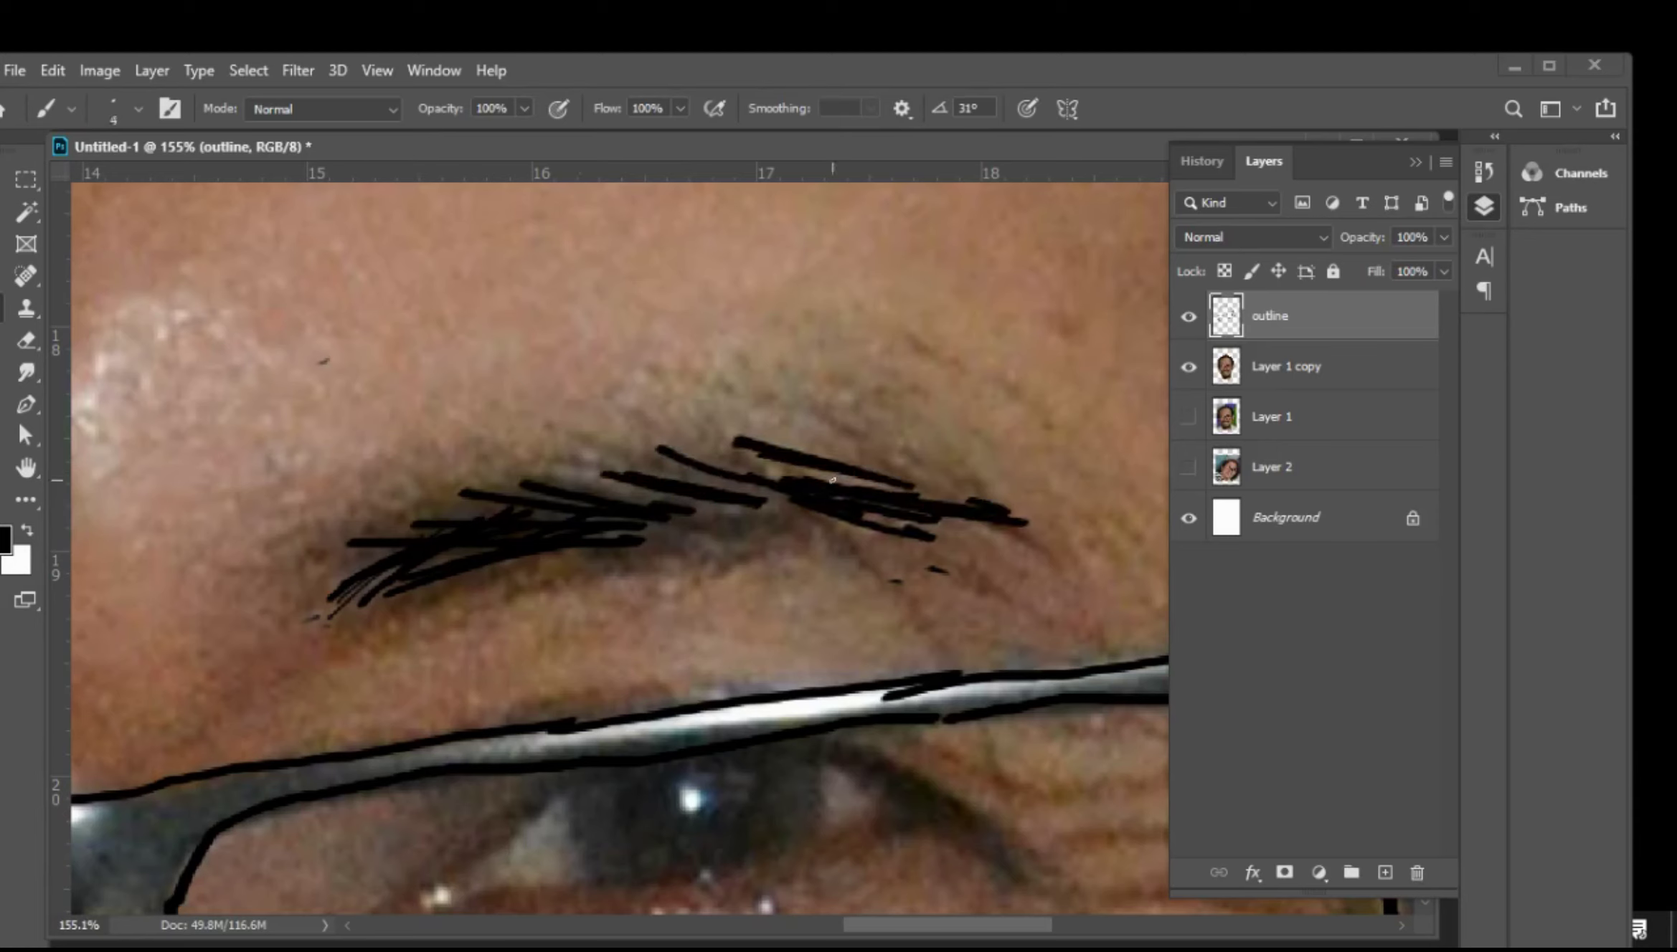
{"action": "left_click_drag", "start_coordinate": [745, 470], "coordinate": [545, 448]}
With a slightly larger brush, thicken the eyebrow to its outer end, then view the whole face maximized
{"action": "key", "text": "bracketright"}
{"action": "mouse_move", "coordinate": [681, 478]}
{"action": "left_mouse_down"}
{"action": "mouse_move", "coordinate": [550, 467]}
{"action": "mouse_move", "coordinate": [467, 485]}
{"action": "left_mouse_up"}
{"action": "left_click_drag", "start_coordinate": [391, 515], "coordinate": [495, 505]}
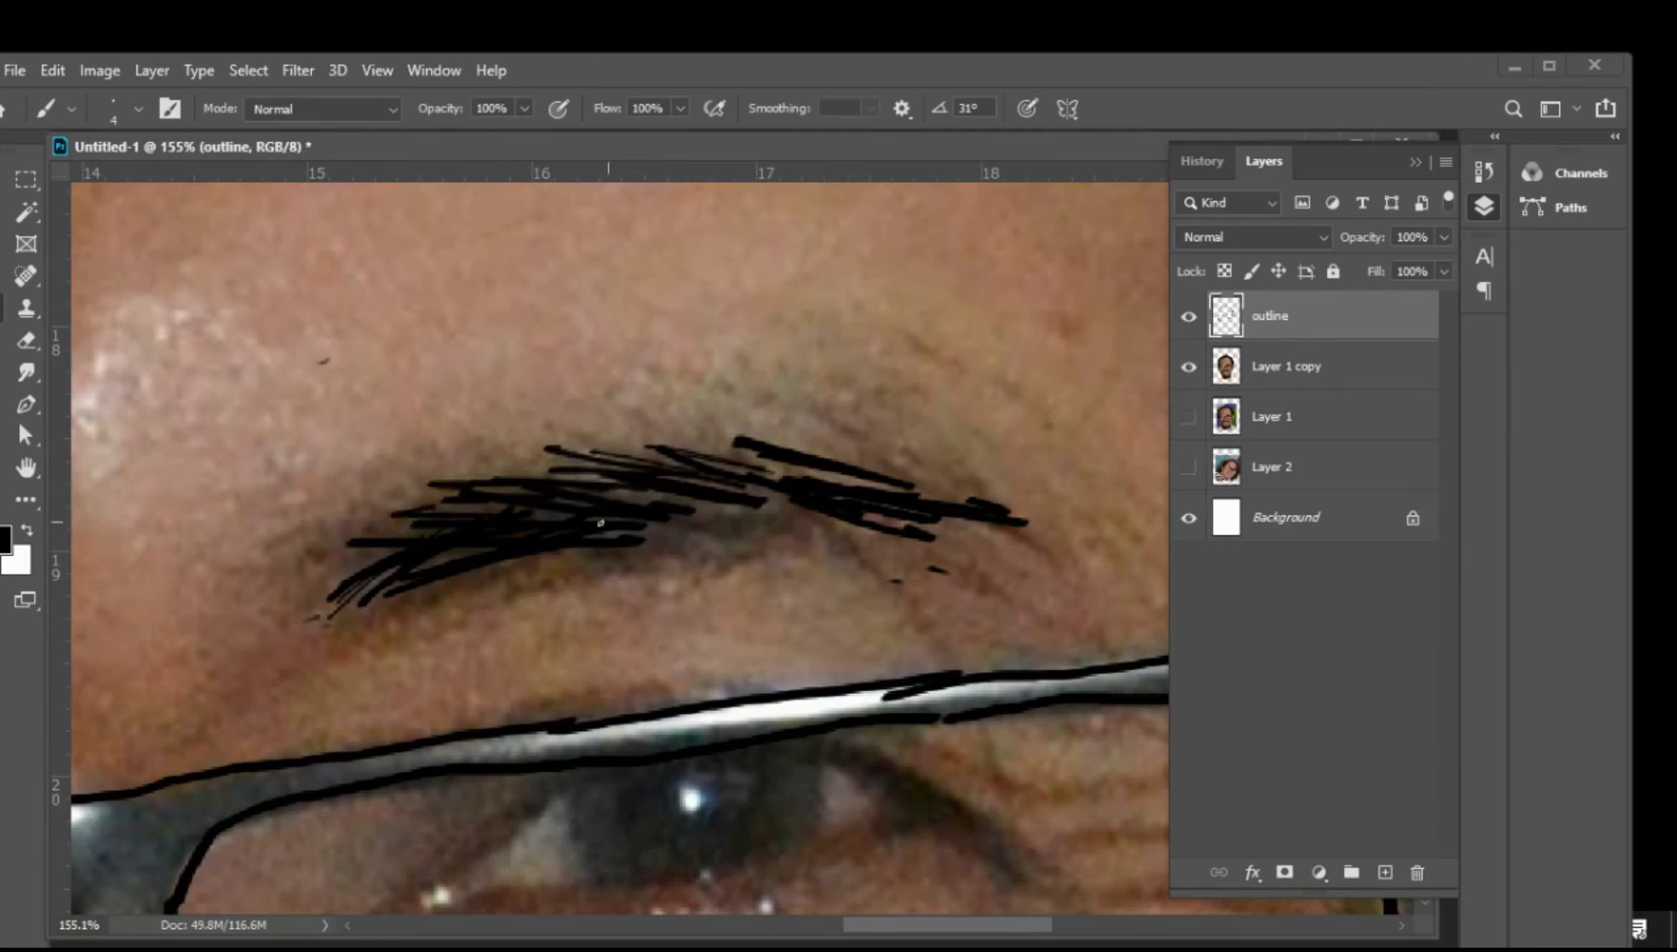
{"action": "mouse_move", "coordinate": [645, 527]}
{"action": "left_mouse_down"}
{"action": "mouse_move", "coordinate": [835, 501]}
{"action": "mouse_move", "coordinate": [899, 549]}
{"action": "left_mouse_up"}
{"action": "left_click_drag", "start_coordinate": [810, 541], "coordinate": [950, 570]}
{"action": "left_click_drag", "start_coordinate": [846, 575], "coordinate": [971, 589]}
{"action": "left_click_drag", "start_coordinate": [887, 567], "coordinate": [1048, 595]}
{"action": "left_click", "coordinate": [968, 553]}
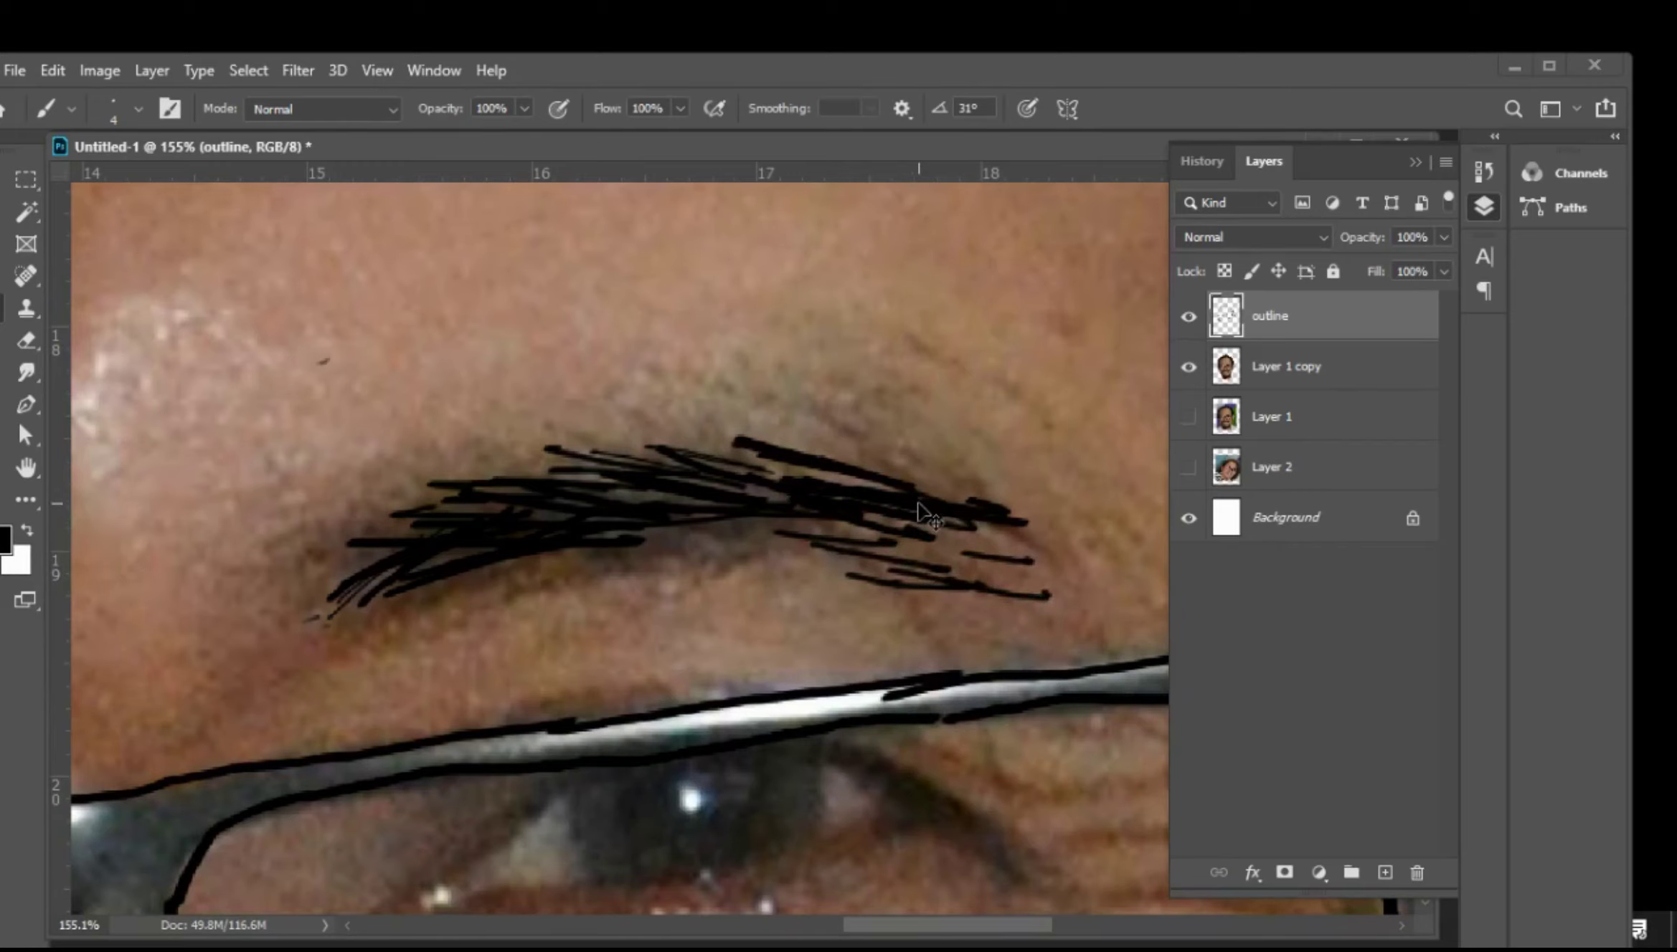
{"action": "key", "text": "ctrl+0"}
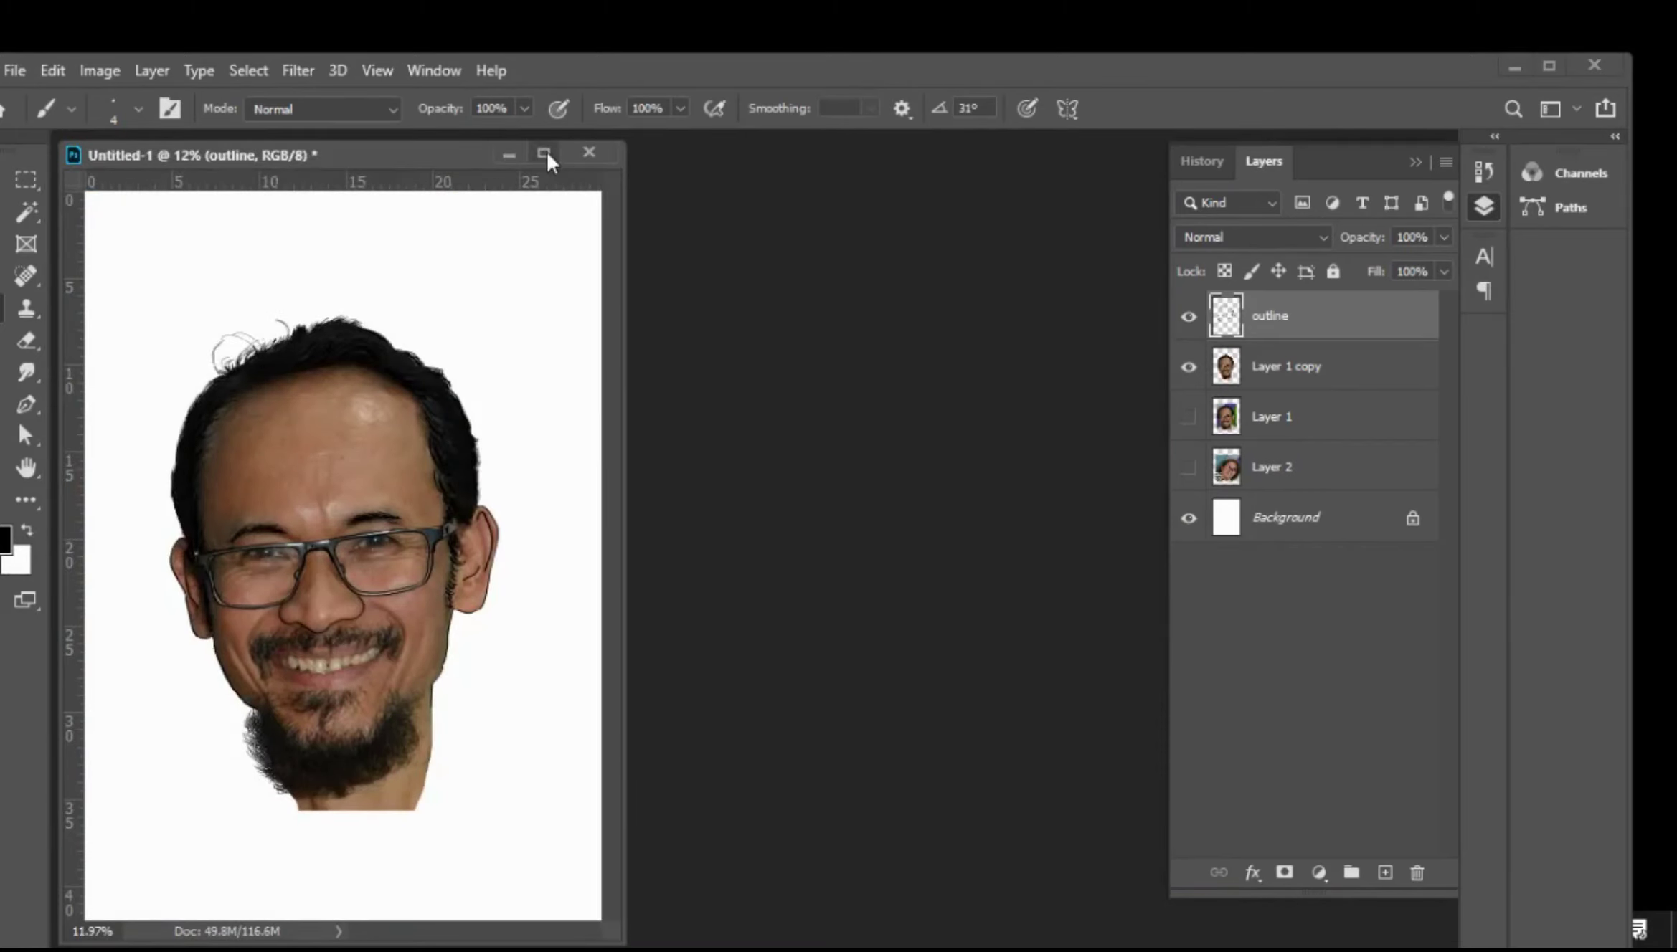
{"action": "left_click", "coordinate": [545, 154]}
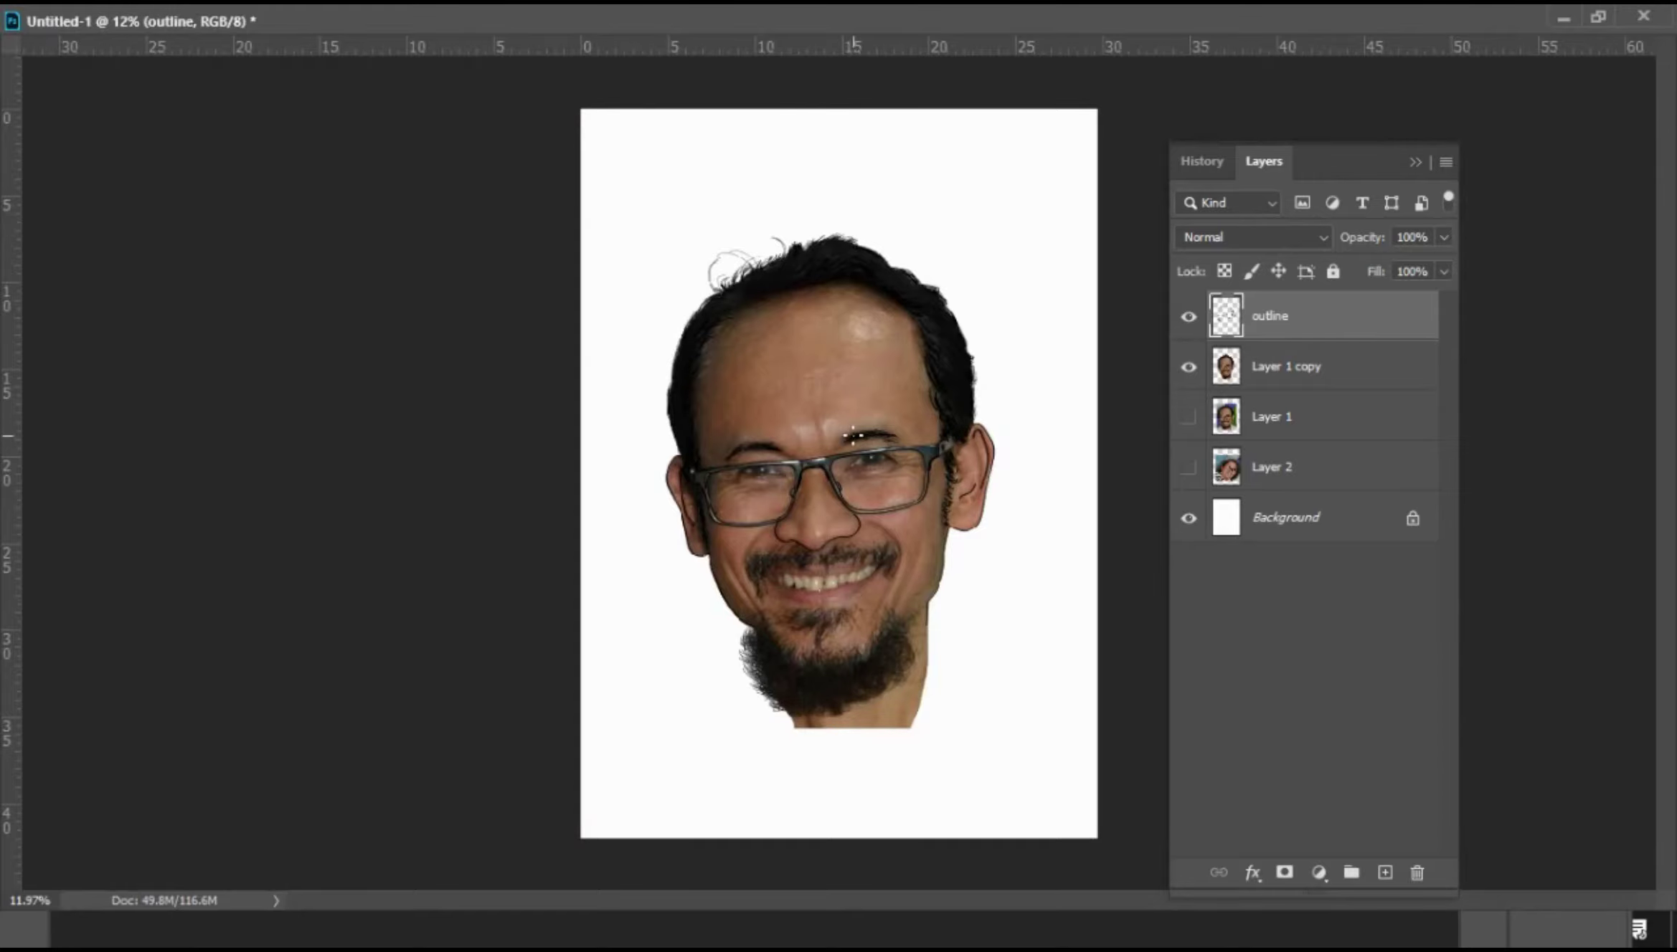
Restore and raise the document window, then zoom in and center on the left eye behind the lens
{"action": "left_click", "coordinate": [1596, 17]}
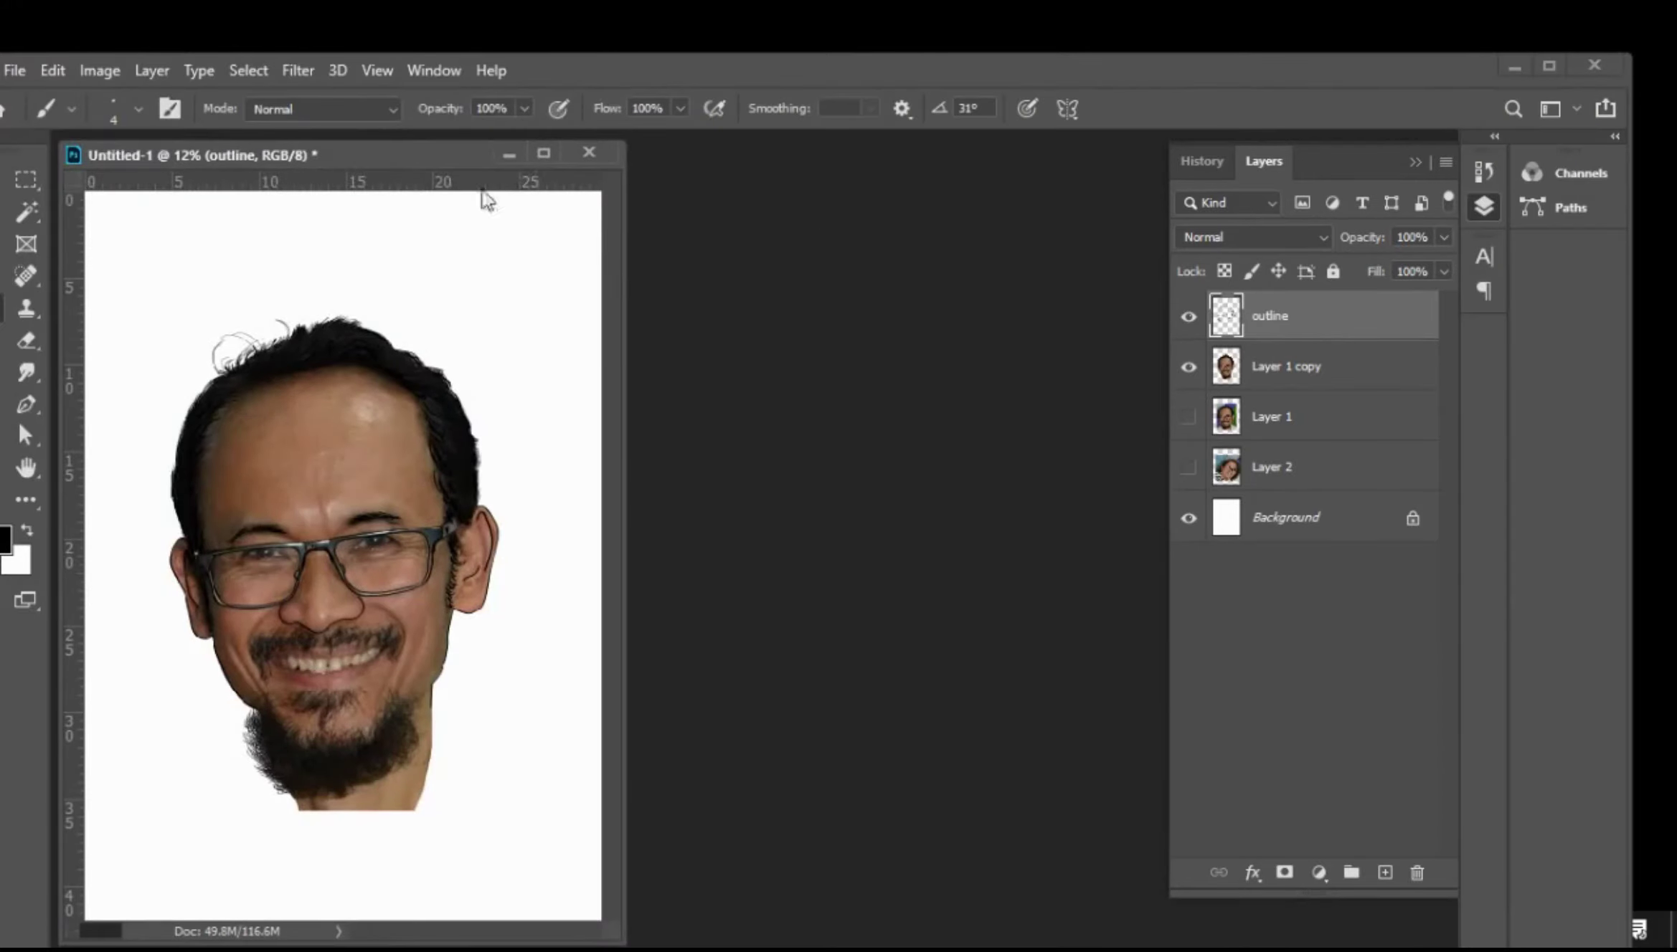
{"action": "mouse_move", "coordinate": [437, 164]}
{"action": "left_mouse_down"}
{"action": "mouse_move", "coordinate": [459, 132]}
{"action": "mouse_move", "coordinate": [465, 147]}
{"action": "left_mouse_up"}
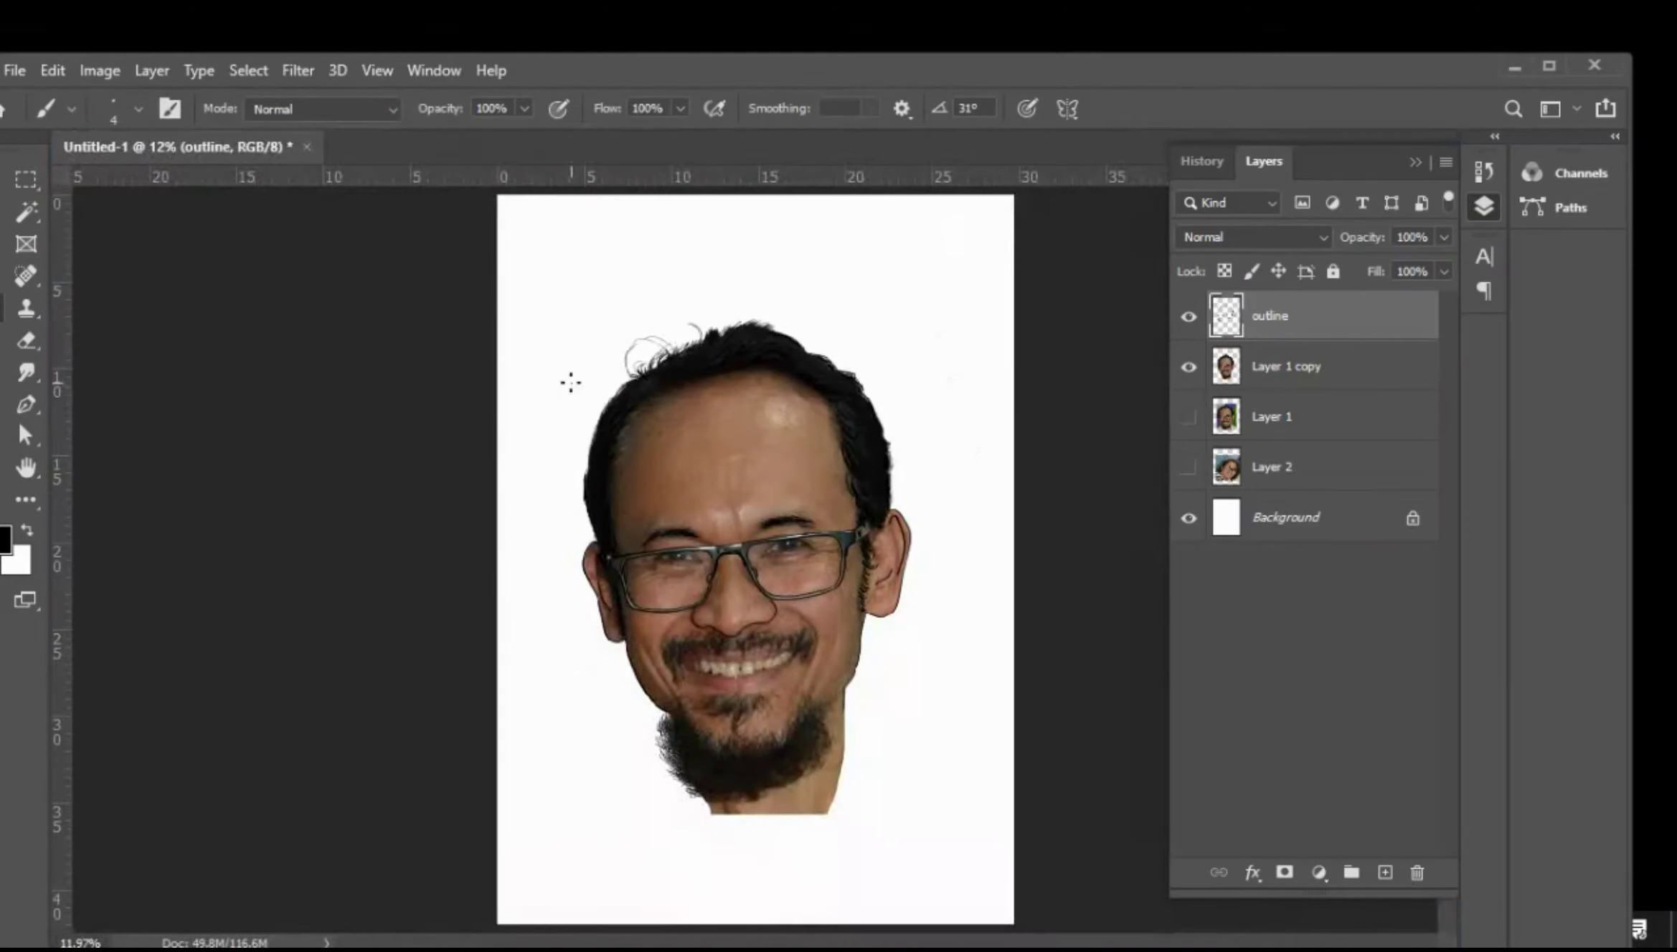
{"action": "key", "text": "z"}
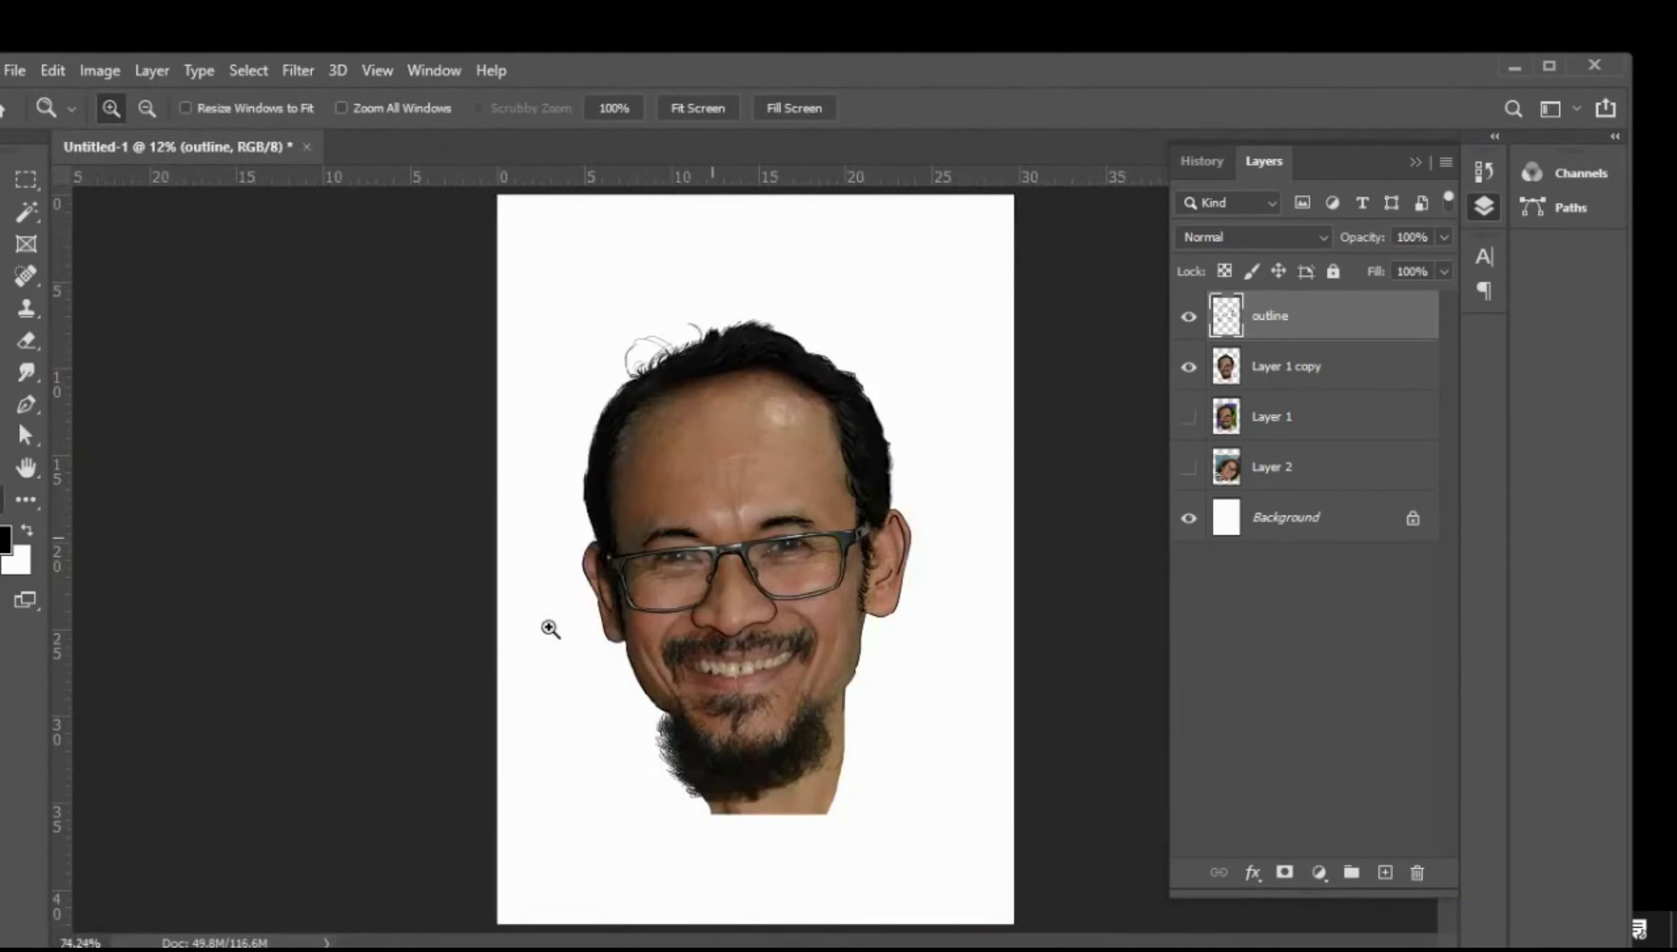
{"action": "left_click_drag", "start_coordinate": [550, 628], "coordinate": [617, 580]}
{"action": "left_click_drag", "start_coordinate": [617, 349], "coordinate": [1090, 616]}
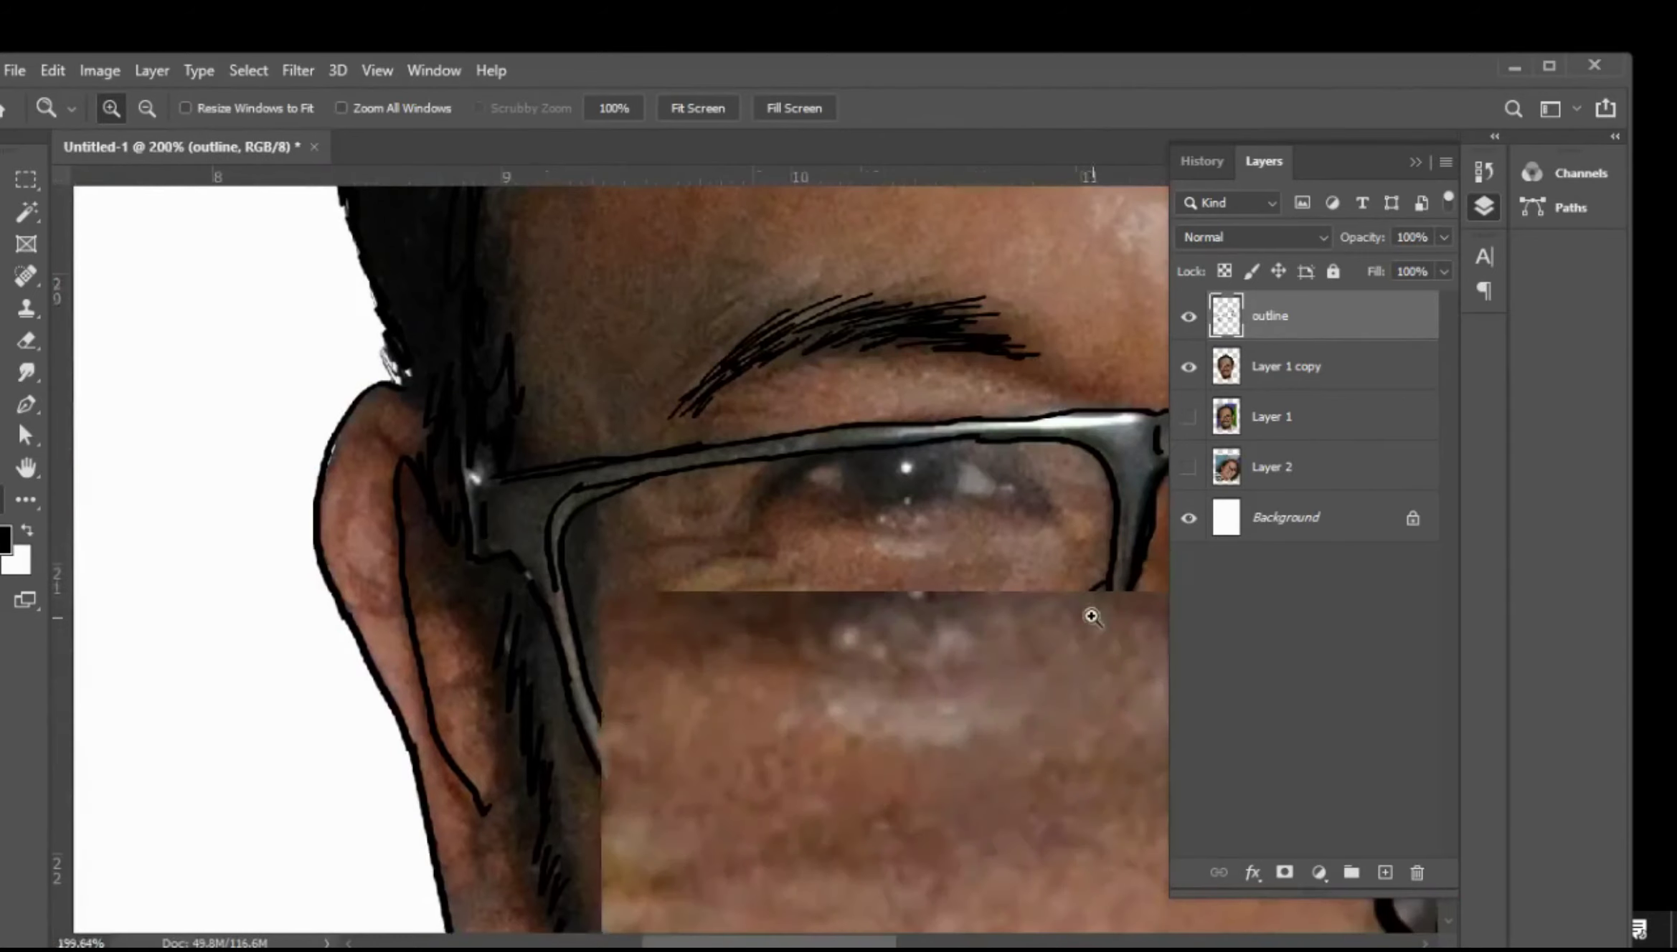
{"action": "left_click_drag", "start_coordinate": [866, 527], "coordinate": [595, 484]}
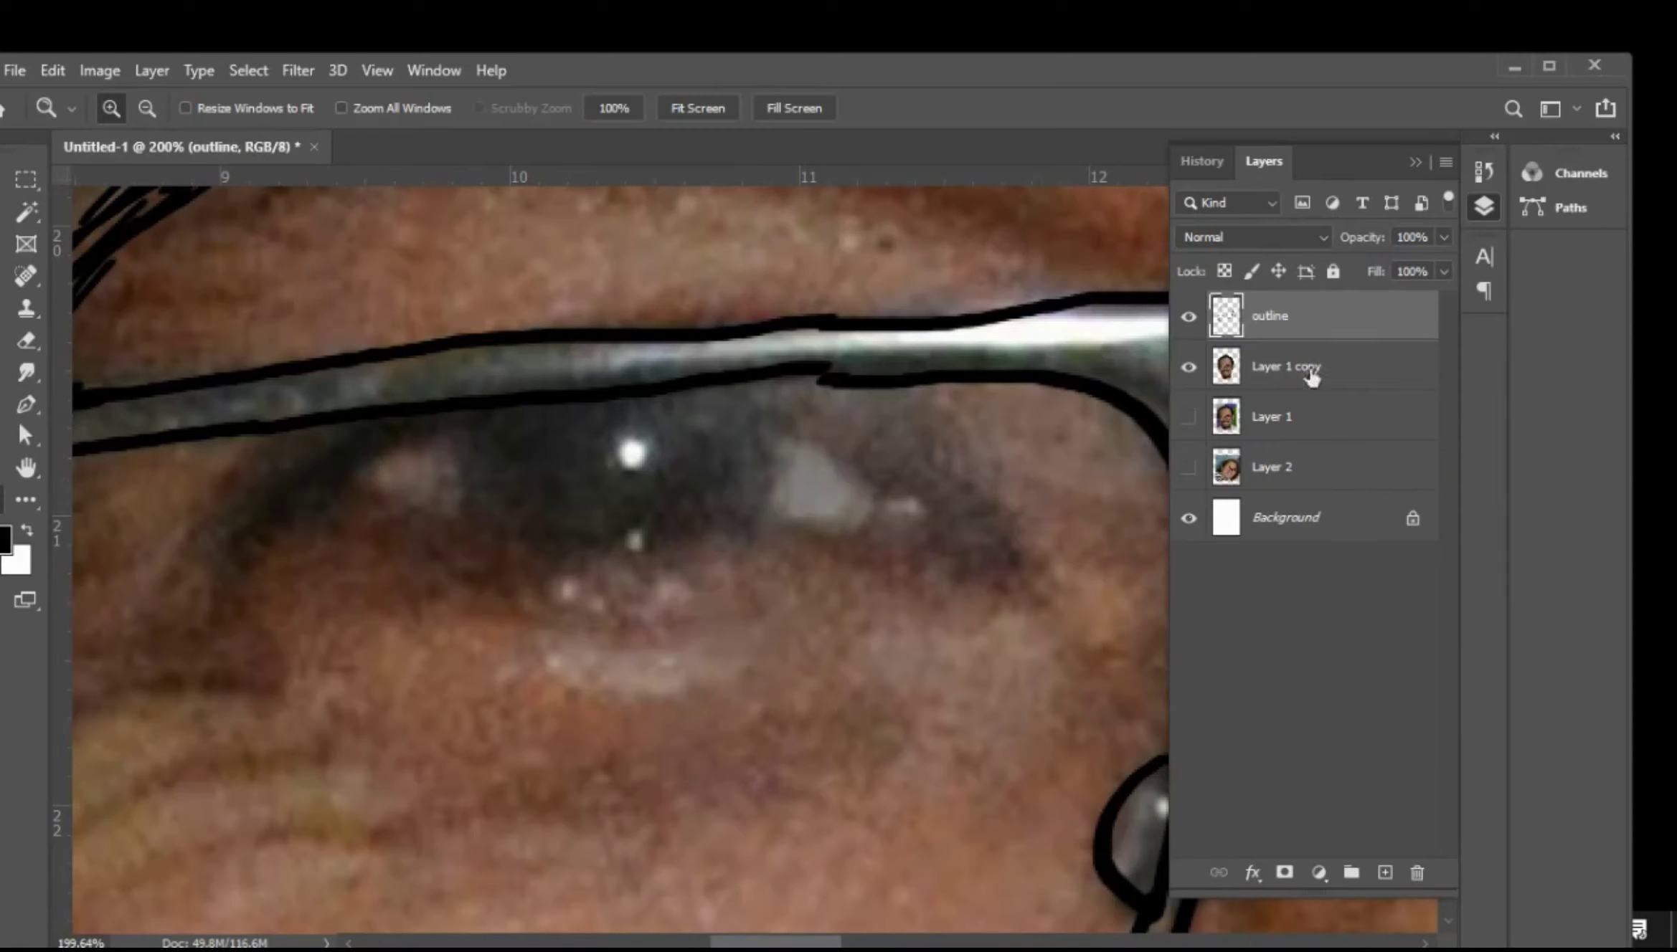
Trace the left eye's iris outline in black, redoing the misplaced left-edge stroke
{"action": "key", "text": "b"}
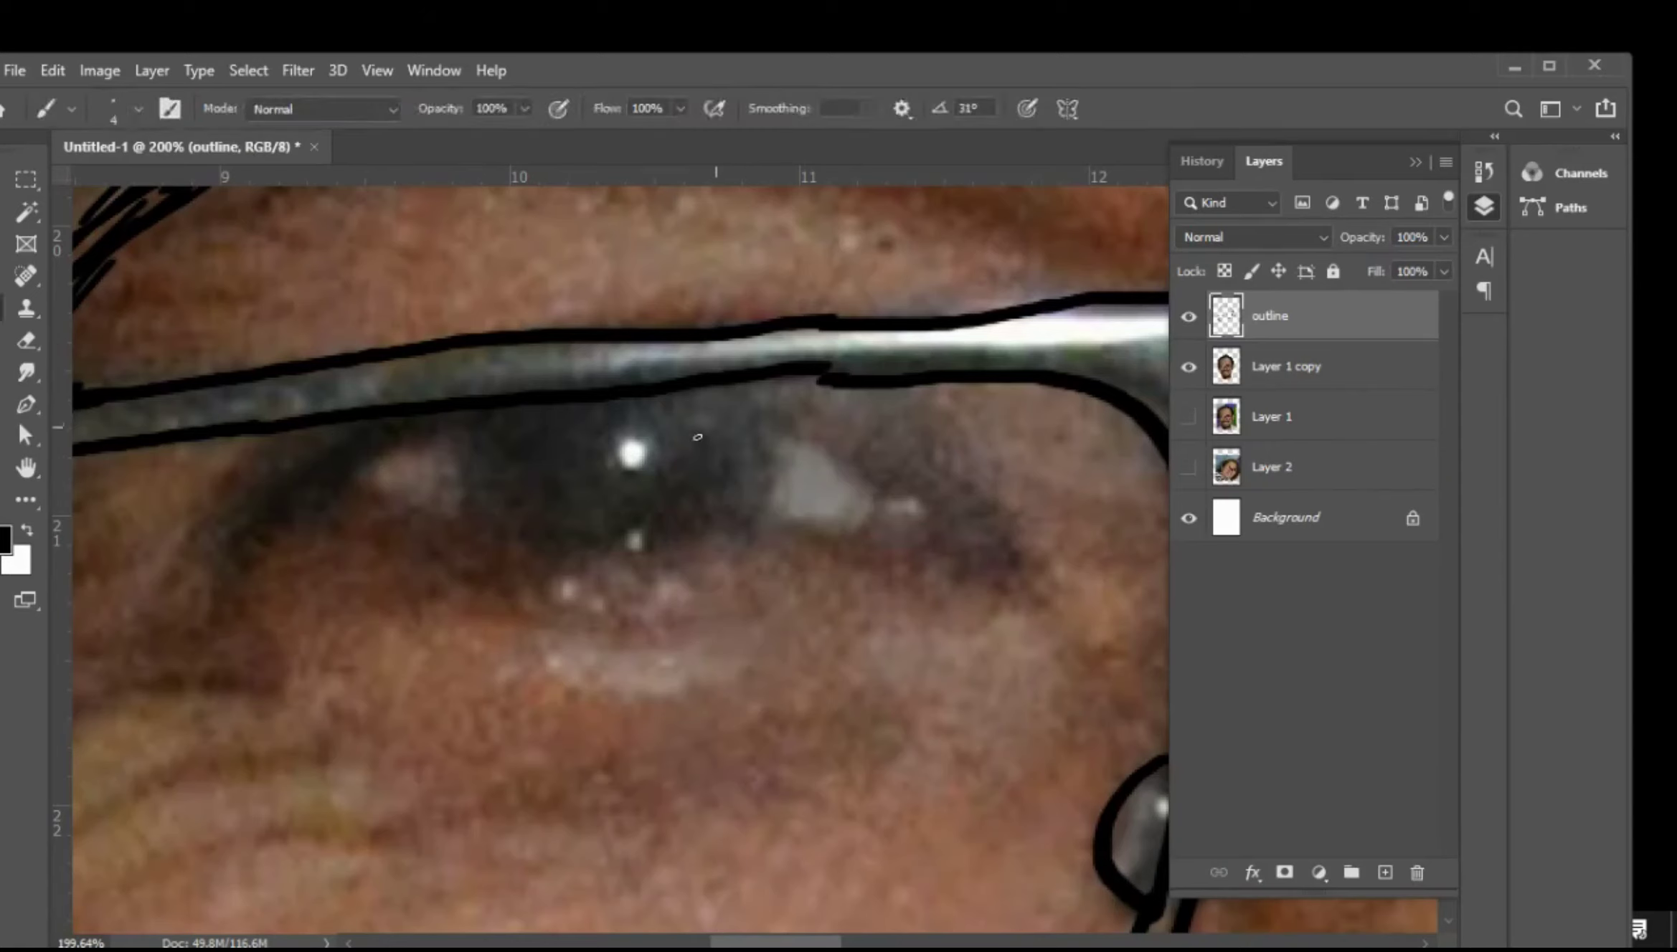
{"action": "left_click_drag", "start_coordinate": [463, 426], "coordinate": [487, 508]}
{"action": "key", "text": "ctrl+z"}
{"action": "left_click_drag", "start_coordinate": [469, 407], "coordinate": [485, 508]}
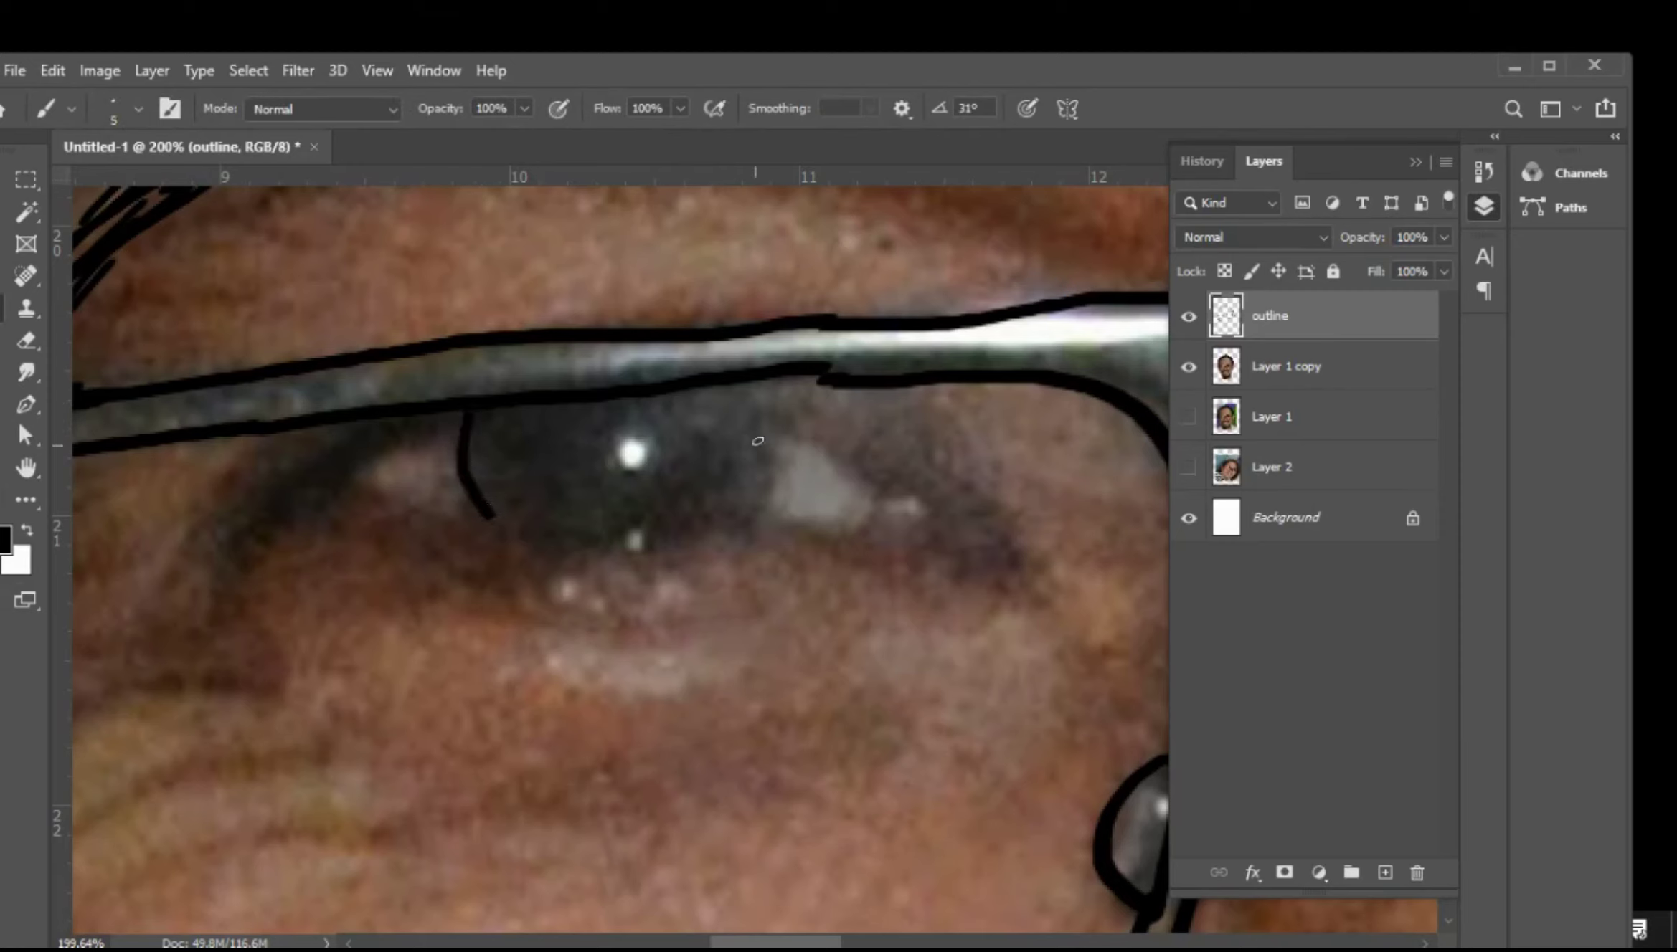
{"action": "left_click_drag", "start_coordinate": [754, 379], "coordinate": [737, 518]}
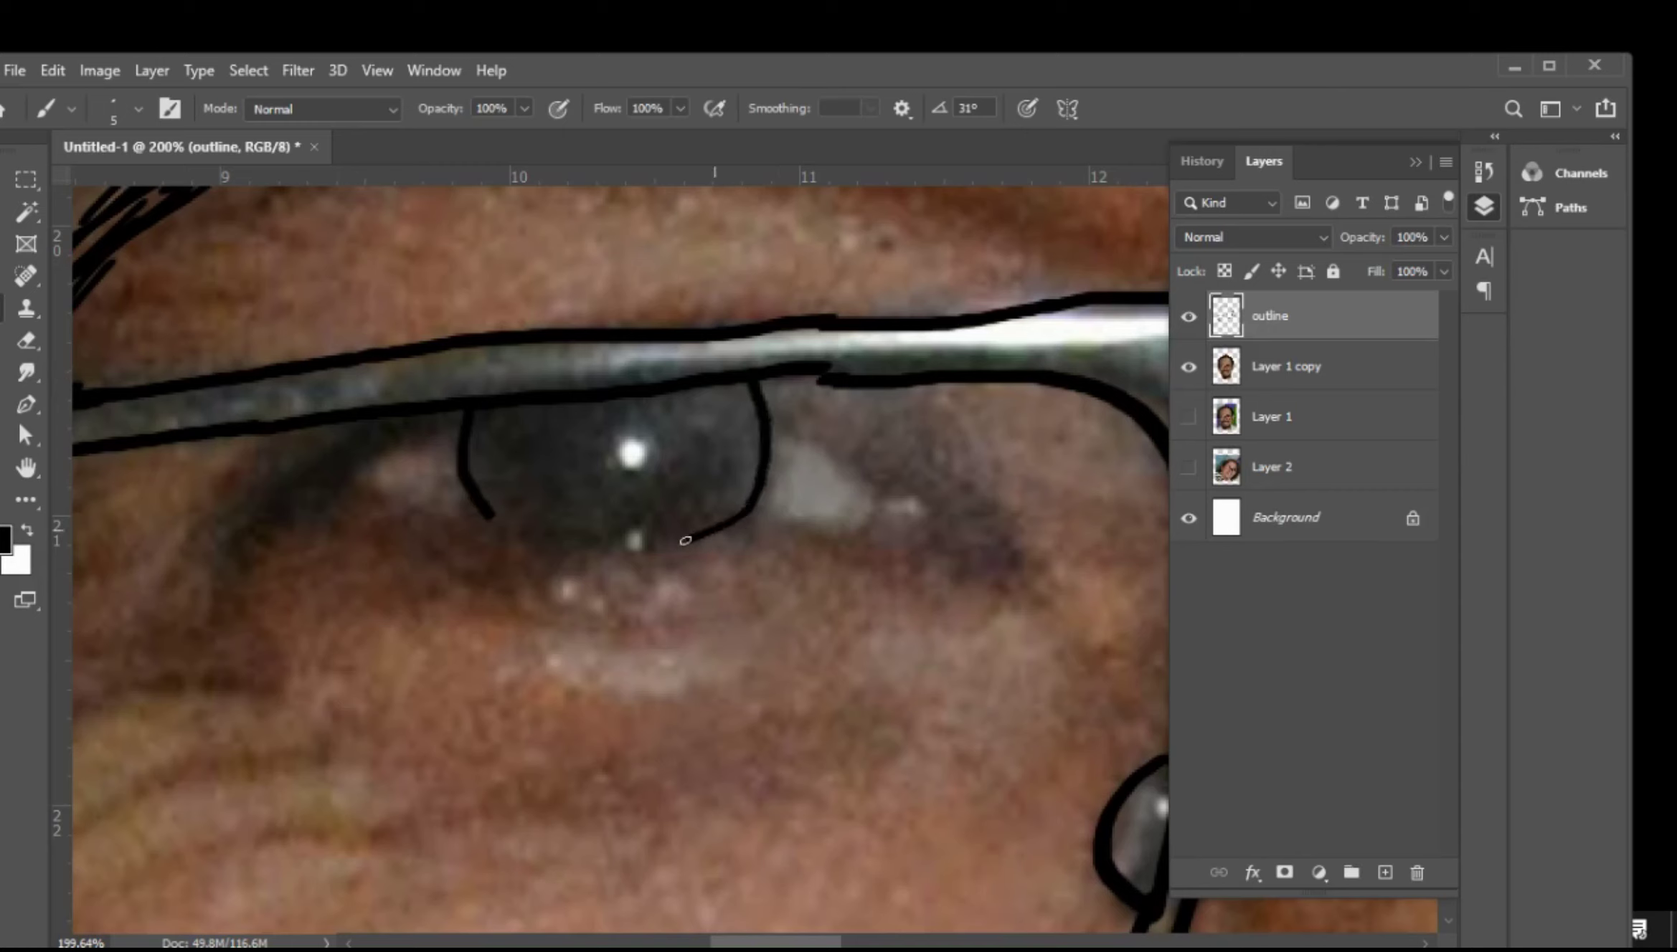
{"action": "left_click_drag", "start_coordinate": [620, 545], "coordinate": [529, 539]}
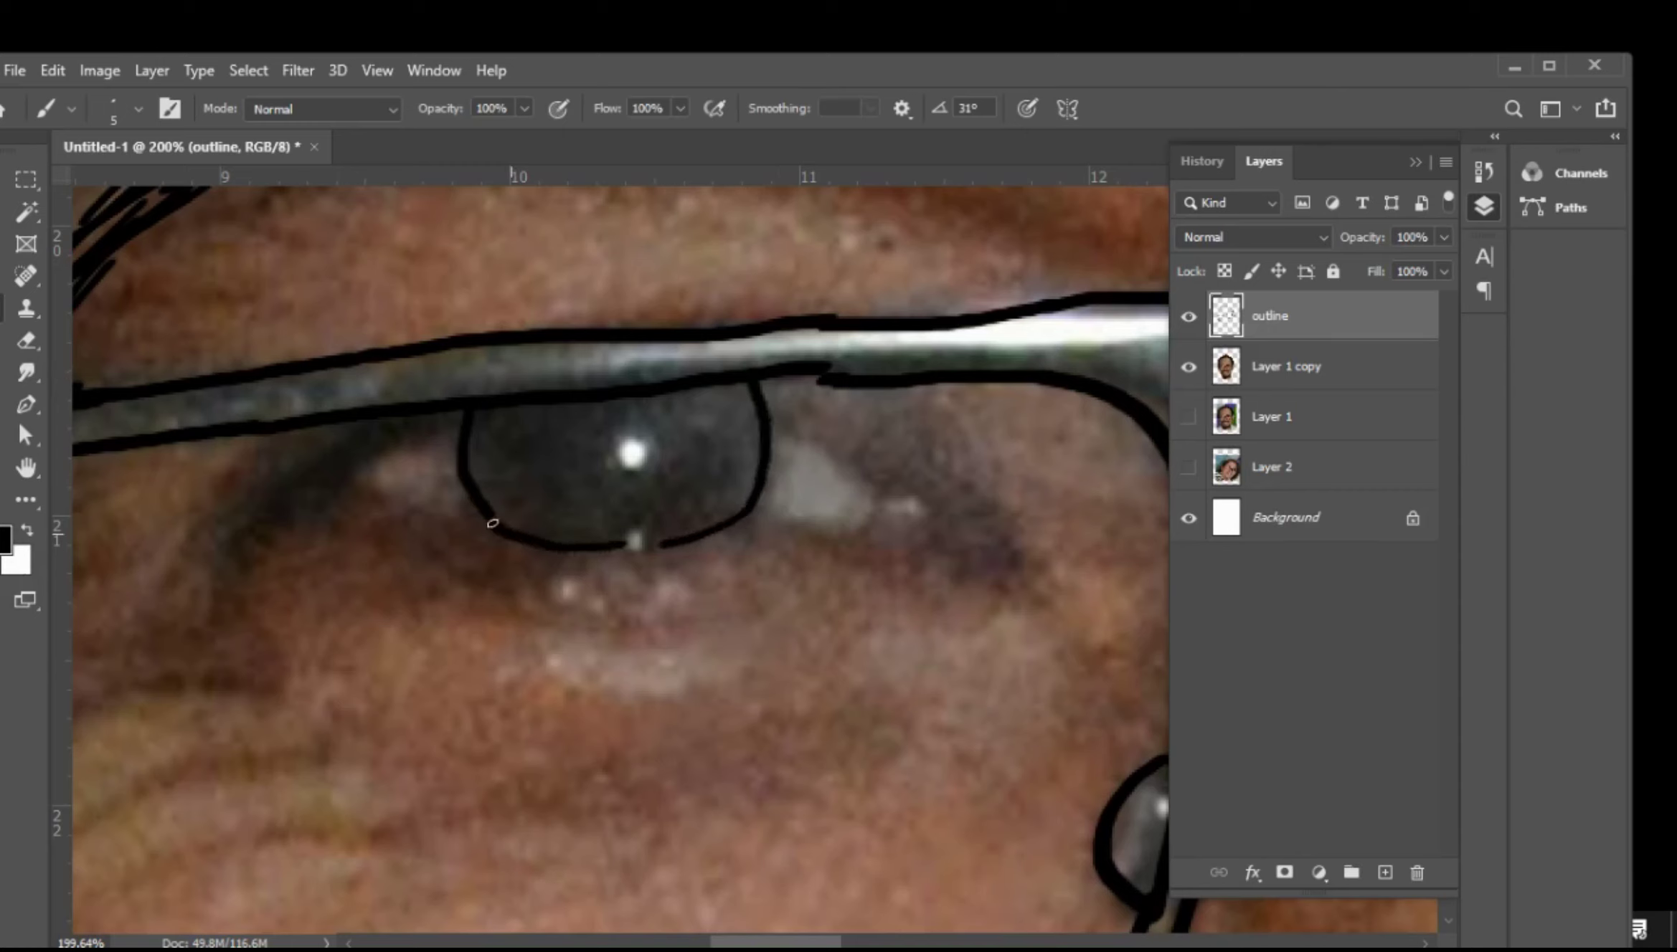
With a larger brush, paint zigzag upper lashes at the eye's left corner and upper right
{"action": "key", "text": "bracketright"}
{"action": "key", "text": "bracketright"}
{"action": "left_click_drag", "start_coordinate": [230, 520], "coordinate": [414, 418]}
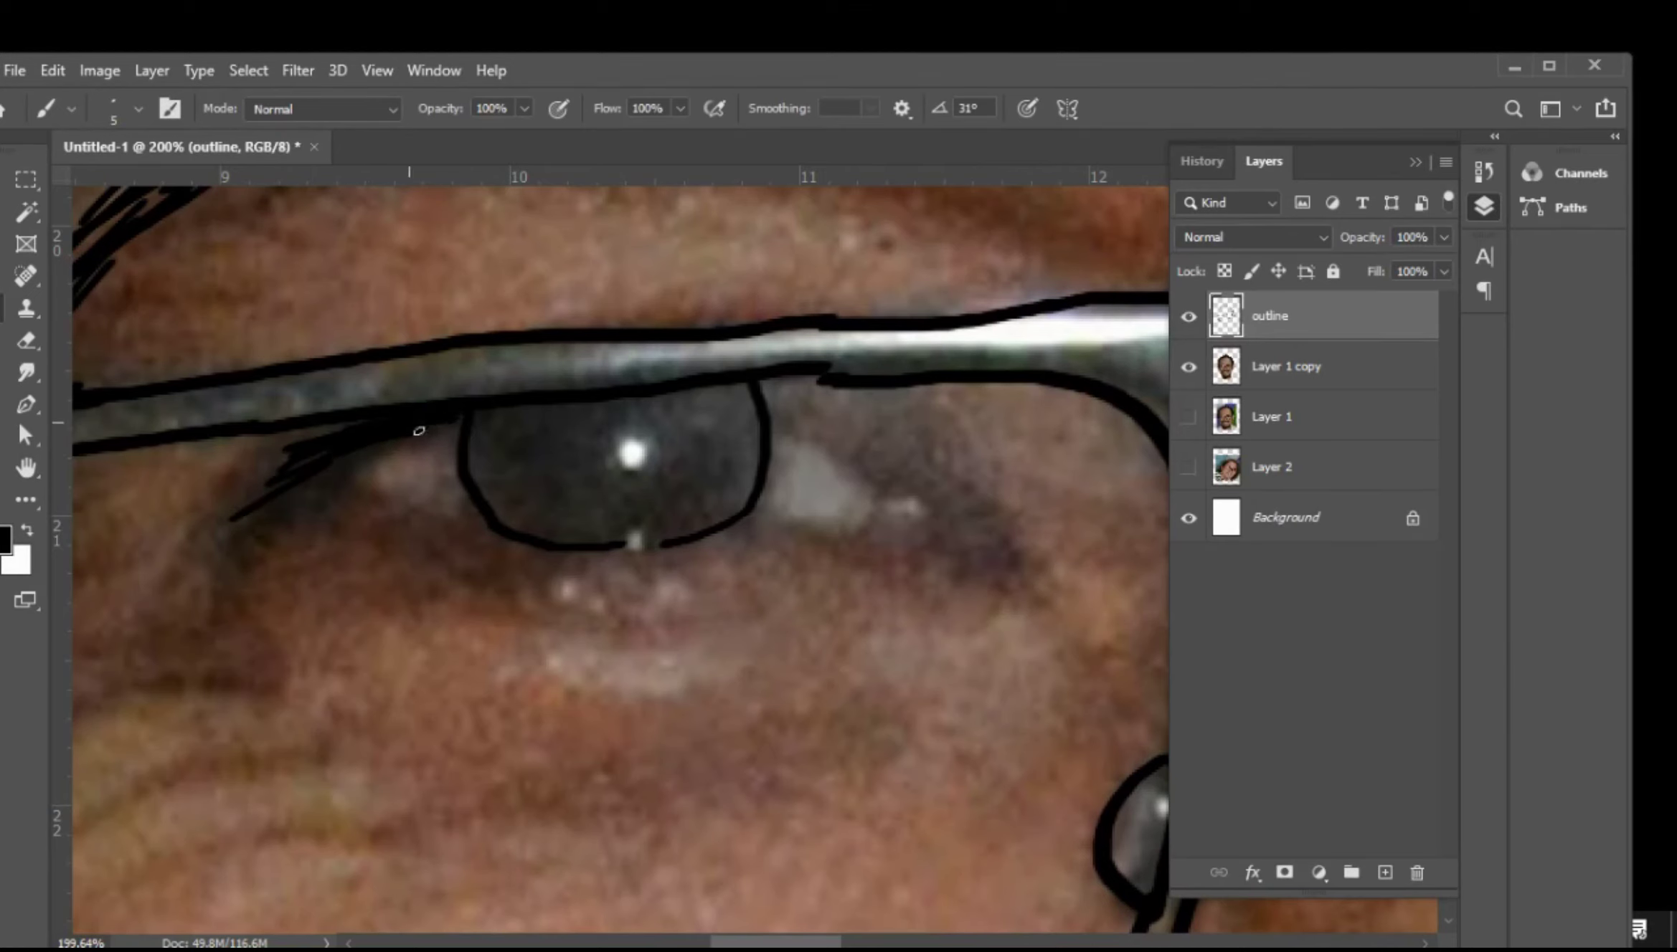
{"action": "left_click_drag", "start_coordinate": [376, 423], "coordinate": [228, 546]}
{"action": "mouse_move", "coordinate": [751, 385]}
{"action": "left_mouse_down"}
{"action": "mouse_move", "coordinate": [808, 388]}
{"action": "mouse_move", "coordinate": [774, 393]}
{"action": "mouse_move", "coordinate": [932, 444]}
{"action": "mouse_move", "coordinate": [936, 482]}
{"action": "mouse_move", "coordinate": [826, 407]}
{"action": "left_mouse_up"}
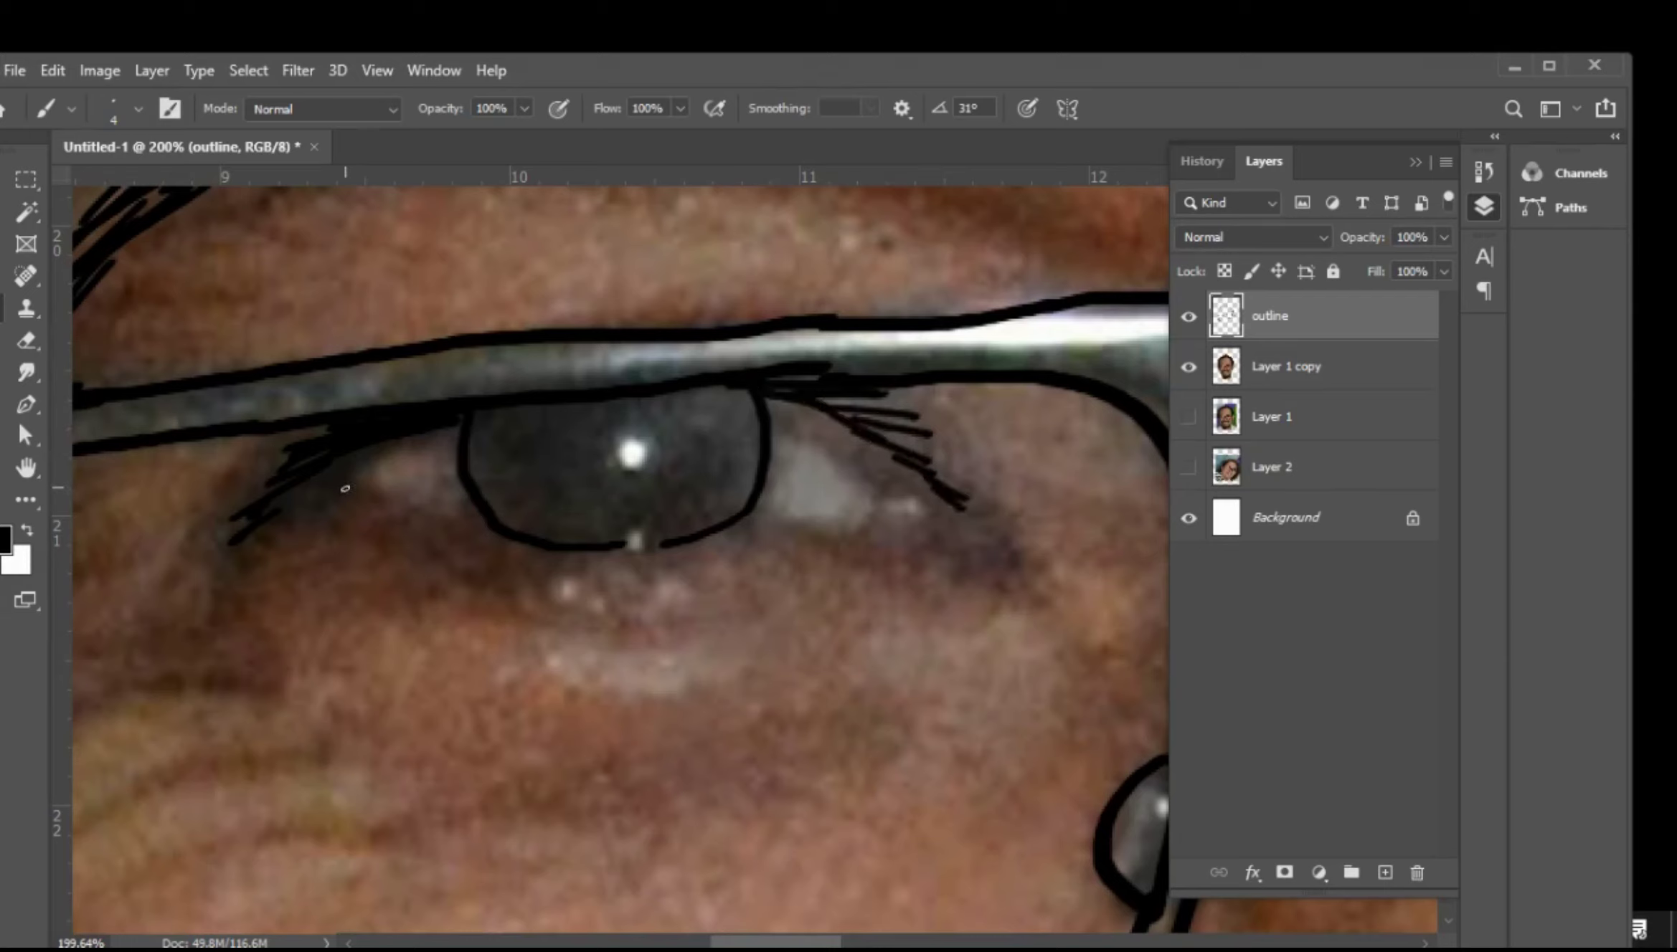
Draw the lower eyelid line under the iris with short lashes, extended left and right
{"action": "left_click_drag", "start_coordinate": [581, 565], "coordinate": [434, 524]}
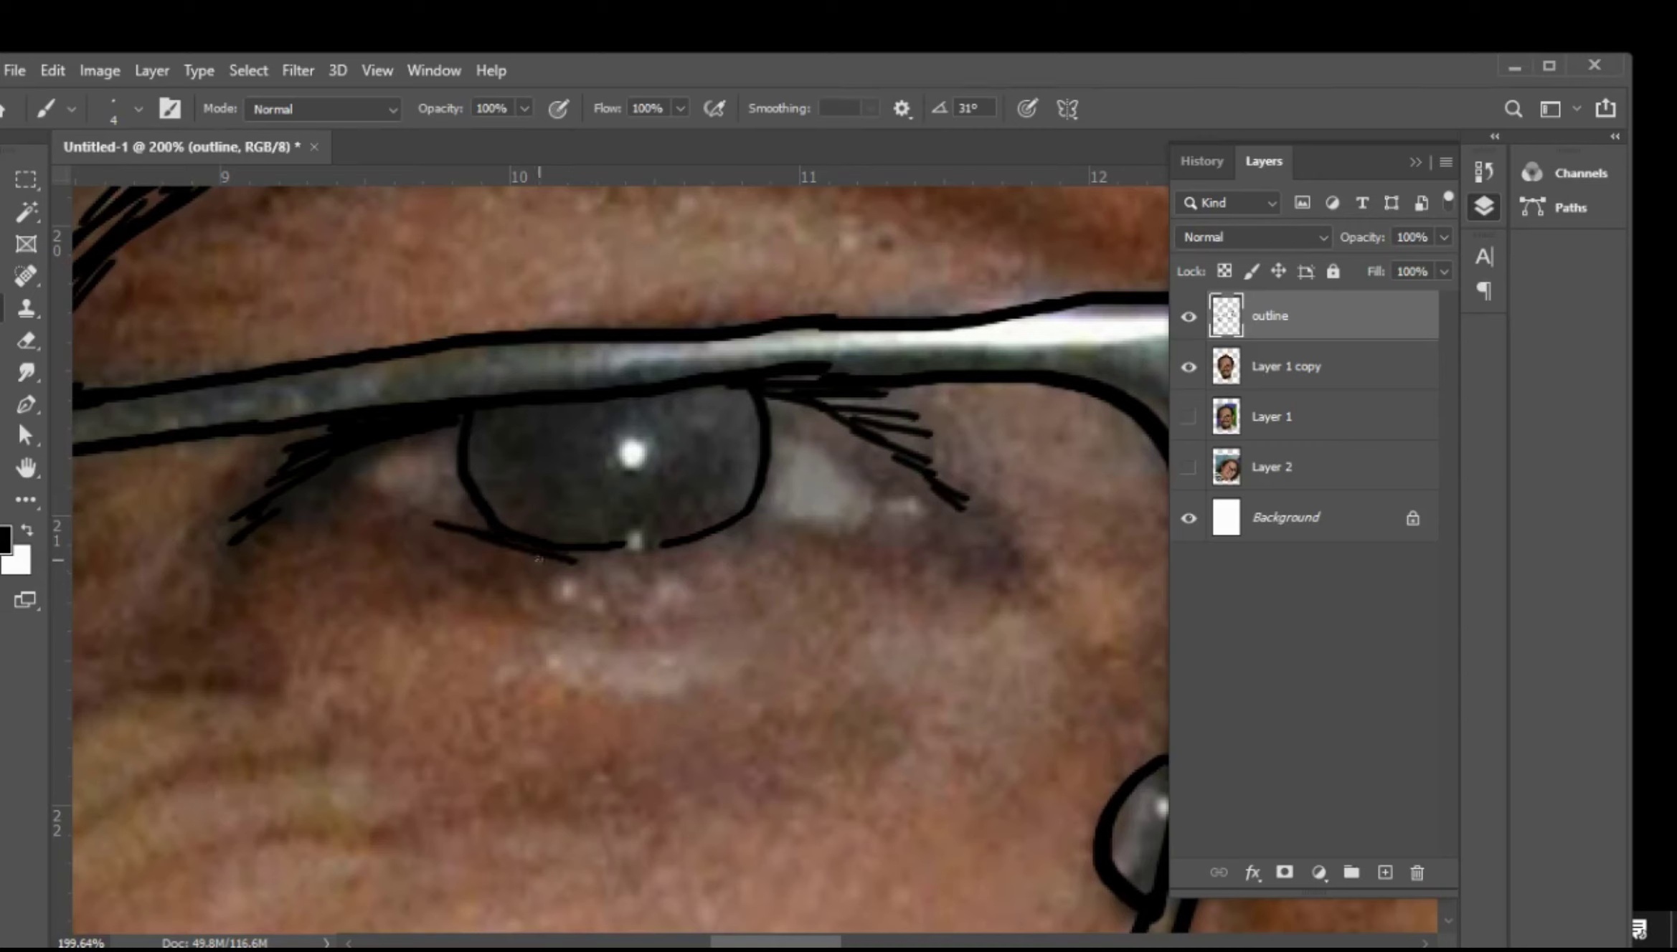
{"action": "mouse_move", "coordinate": [566, 554]}
{"action": "left_mouse_down"}
{"action": "mouse_move", "coordinate": [557, 582]}
{"action": "mouse_move", "coordinate": [652, 581]}
{"action": "mouse_move", "coordinate": [713, 537]}
{"action": "mouse_move", "coordinate": [622, 566]}
{"action": "left_mouse_up"}
{"action": "left_click_drag", "start_coordinate": [439, 528], "coordinate": [385, 505]}
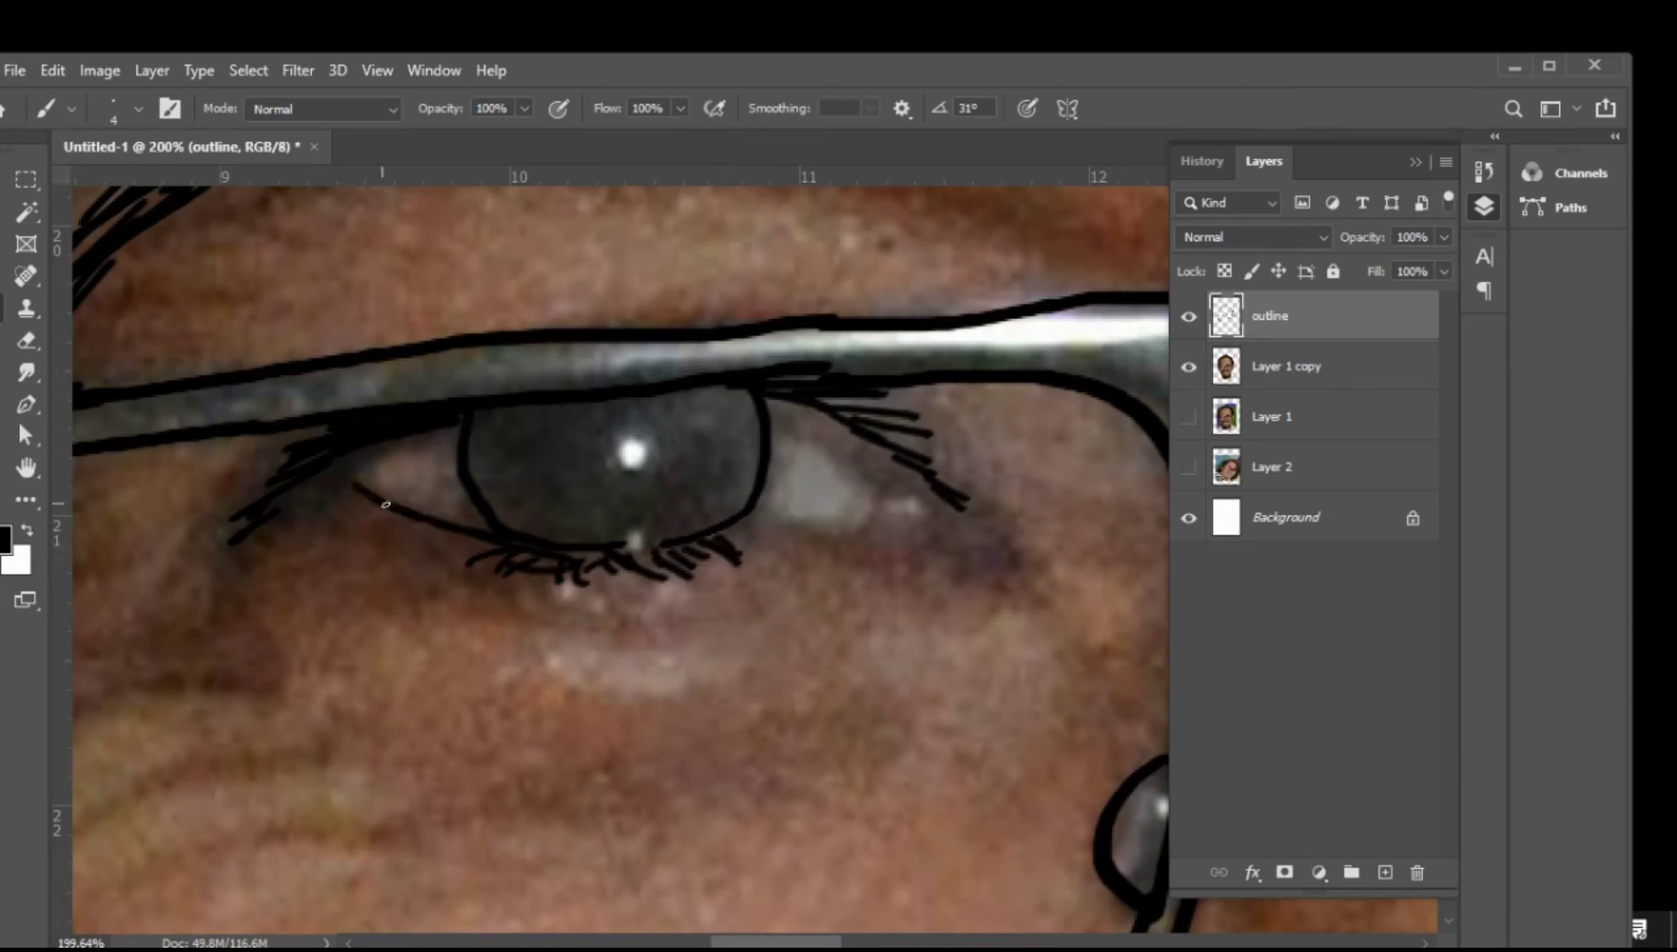
{"action": "left_click_drag", "start_coordinate": [731, 537], "coordinate": [945, 521]}
{"action": "left_click_drag", "start_coordinate": [281, 598], "coordinate": [559, 458]}
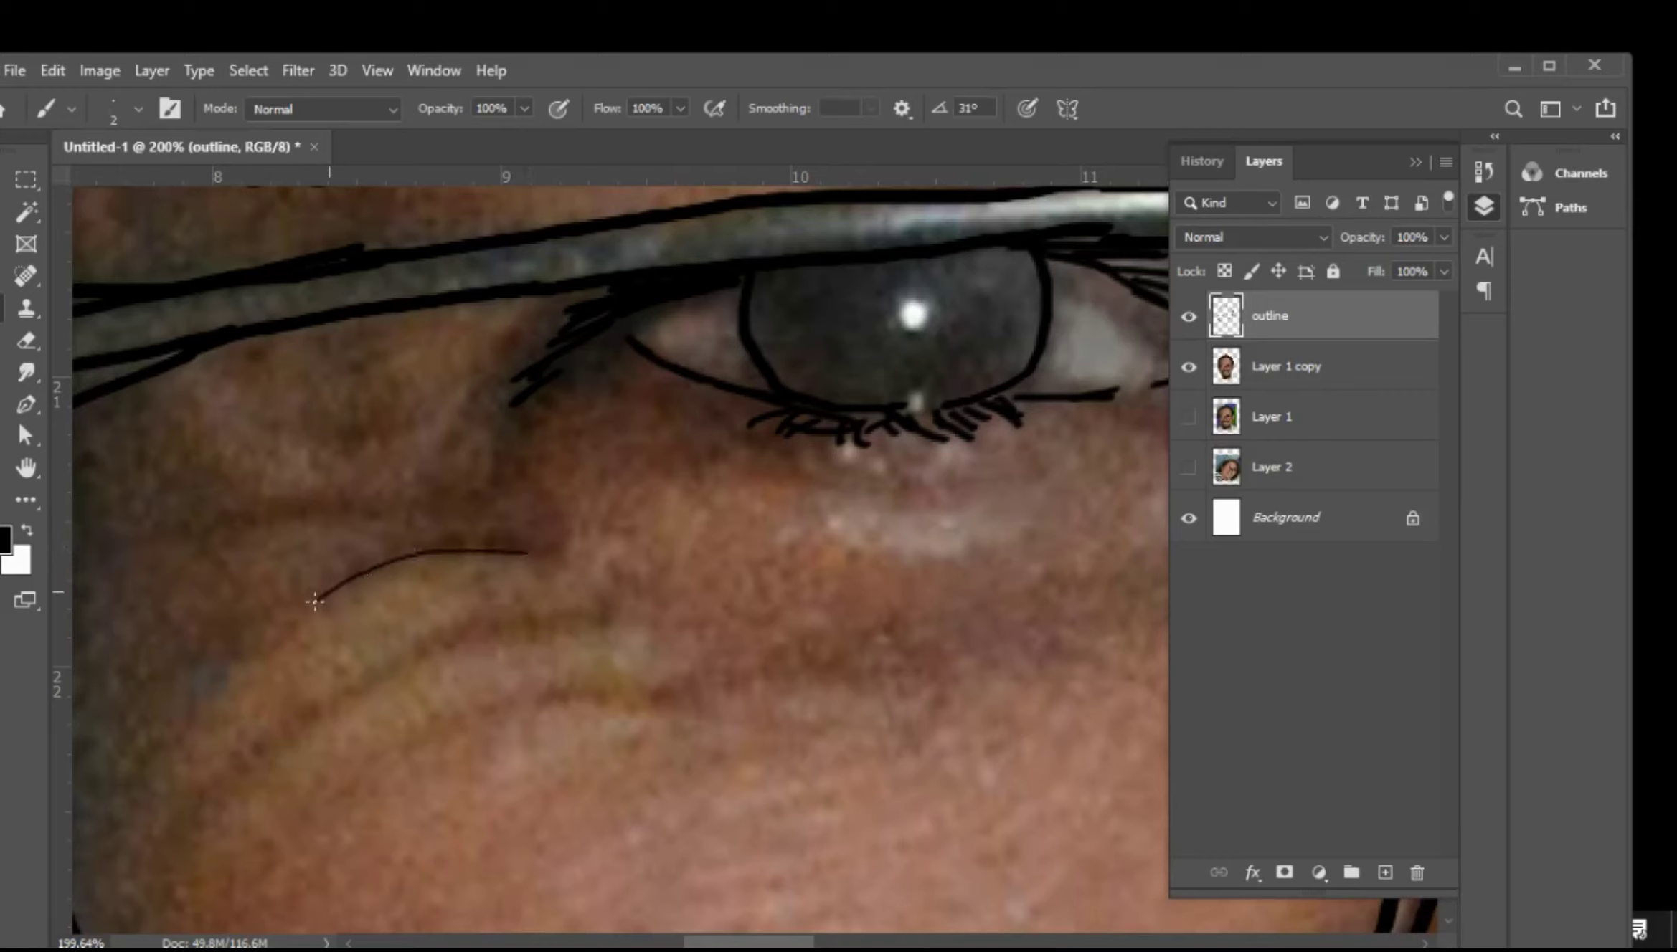
Draw three thin curved wrinkle lines on the cheek below the left eye
{"action": "mouse_move", "coordinate": [243, 773]}
{"action": "left_mouse_down"}
{"action": "mouse_move", "coordinate": [330, 686]}
{"action": "mouse_move", "coordinate": [482, 631]}
{"action": "mouse_move", "coordinate": [601, 631]}
{"action": "left_mouse_up"}
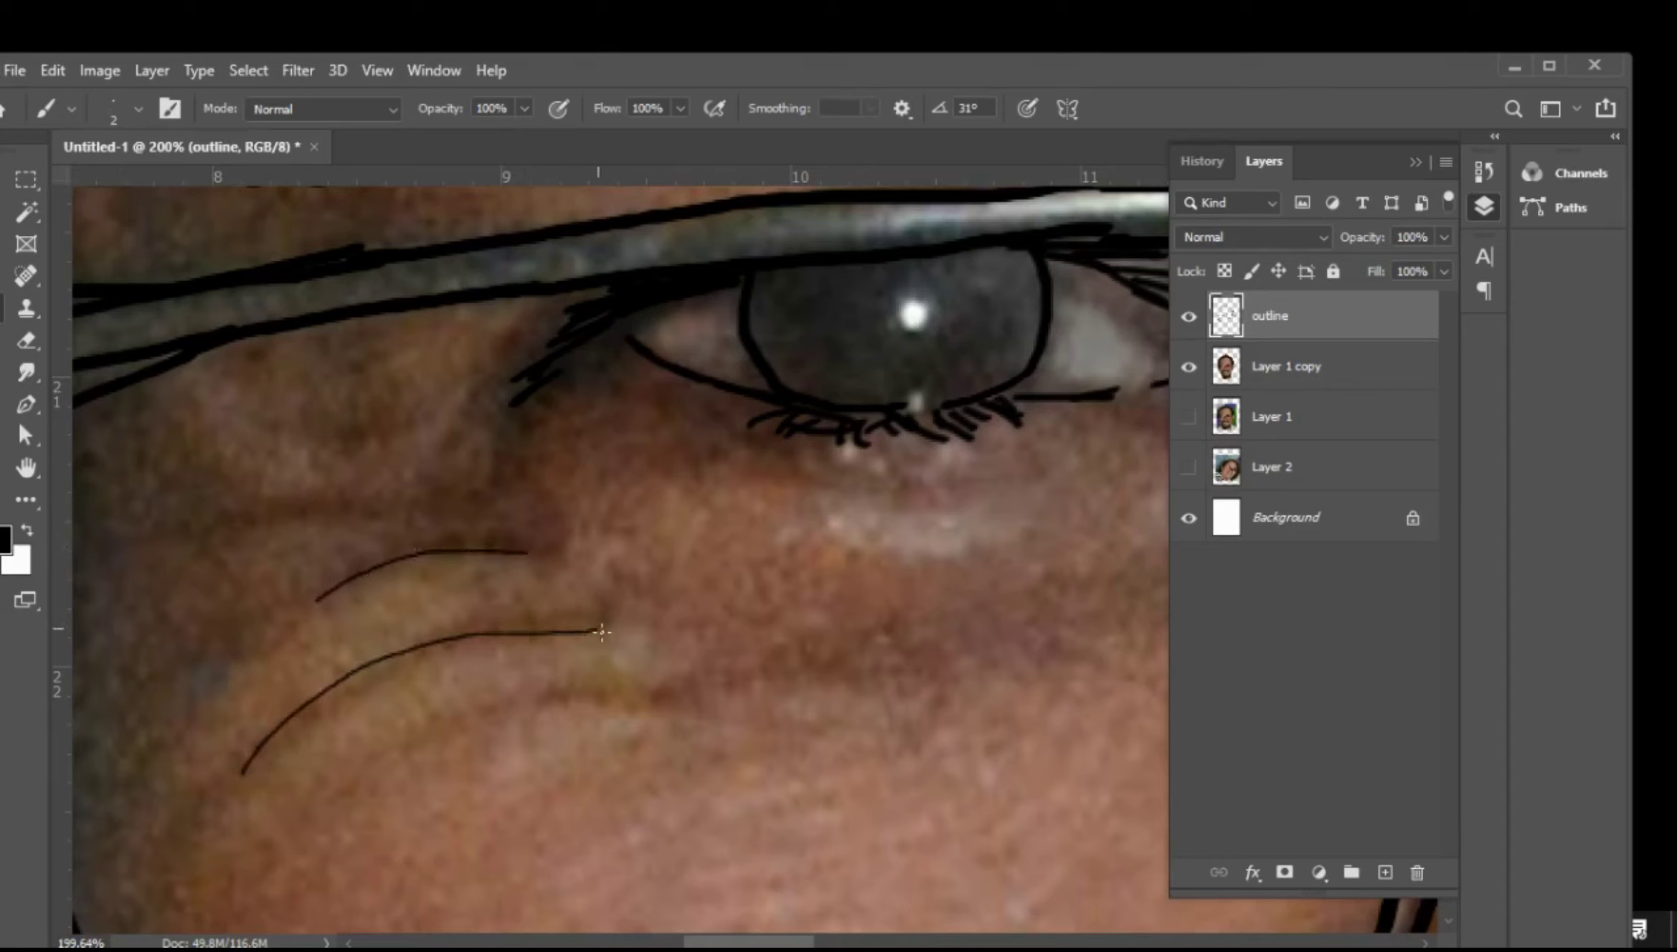
{"action": "left_click_drag", "start_coordinate": [468, 723], "coordinate": [678, 691]}
{"action": "left_click_drag", "start_coordinate": [233, 521], "coordinate": [442, 507]}
Move over to the right eye and draw wrinkle and crow's-feet crease lines under and beside it
{"action": "left_click_drag", "start_coordinate": [656, 398], "coordinate": [450, 522]}
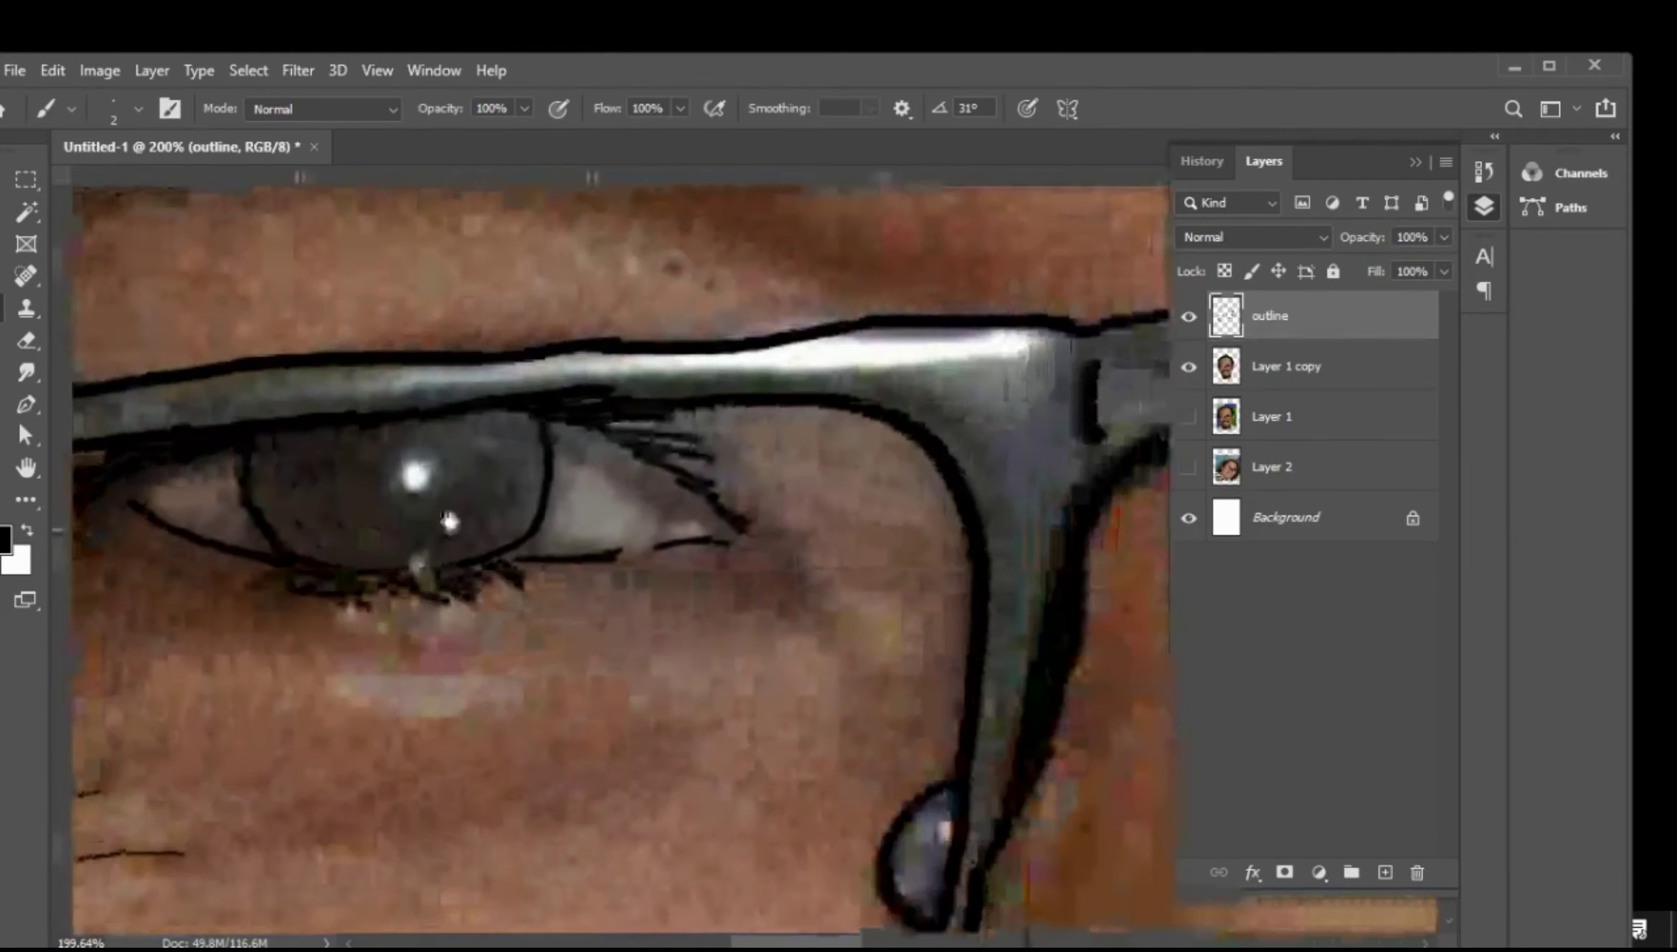
{"action": "left_click_drag", "start_coordinate": [645, 451], "coordinate": [449, 450]}
{"action": "left_click_drag", "start_coordinate": [1004, 459], "coordinate": [752, 453]}
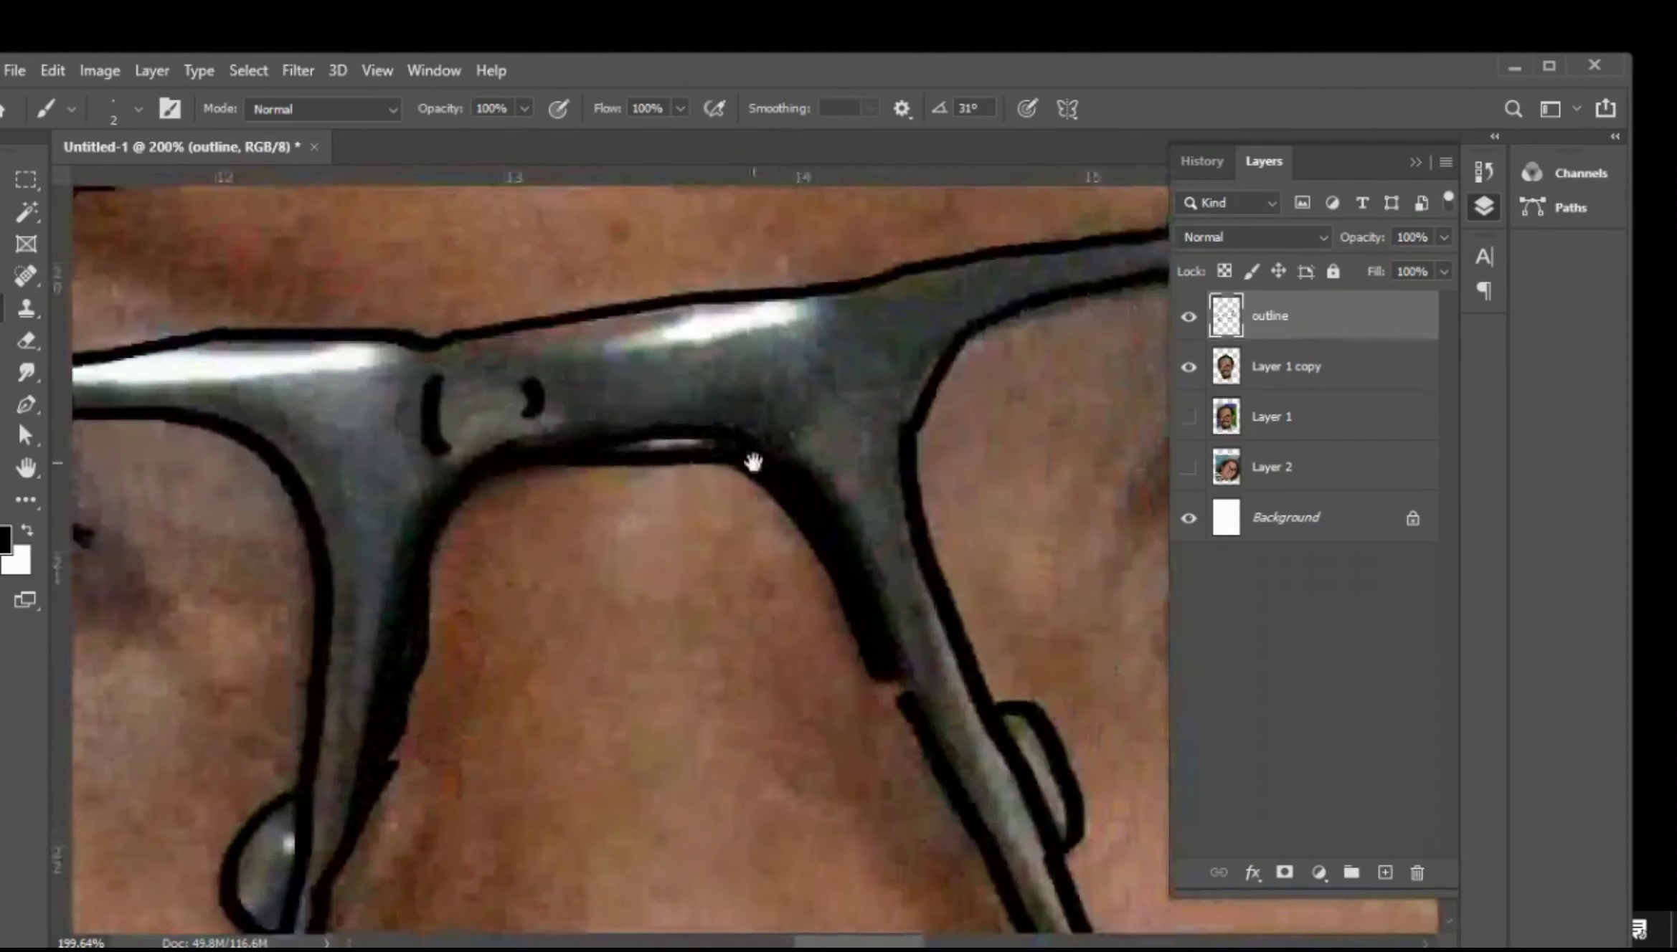
{"action": "left_click_drag", "start_coordinate": [932, 402], "coordinate": [412, 375]}
{"action": "mouse_move", "coordinate": [646, 502]}
{"action": "left_mouse_down"}
{"action": "mouse_move", "coordinate": [319, 534]}
{"action": "mouse_move", "coordinate": [757, 383]}
{"action": "mouse_move", "coordinate": [644, 458]}
{"action": "mouse_move", "coordinate": [499, 267]}
{"action": "left_mouse_up"}
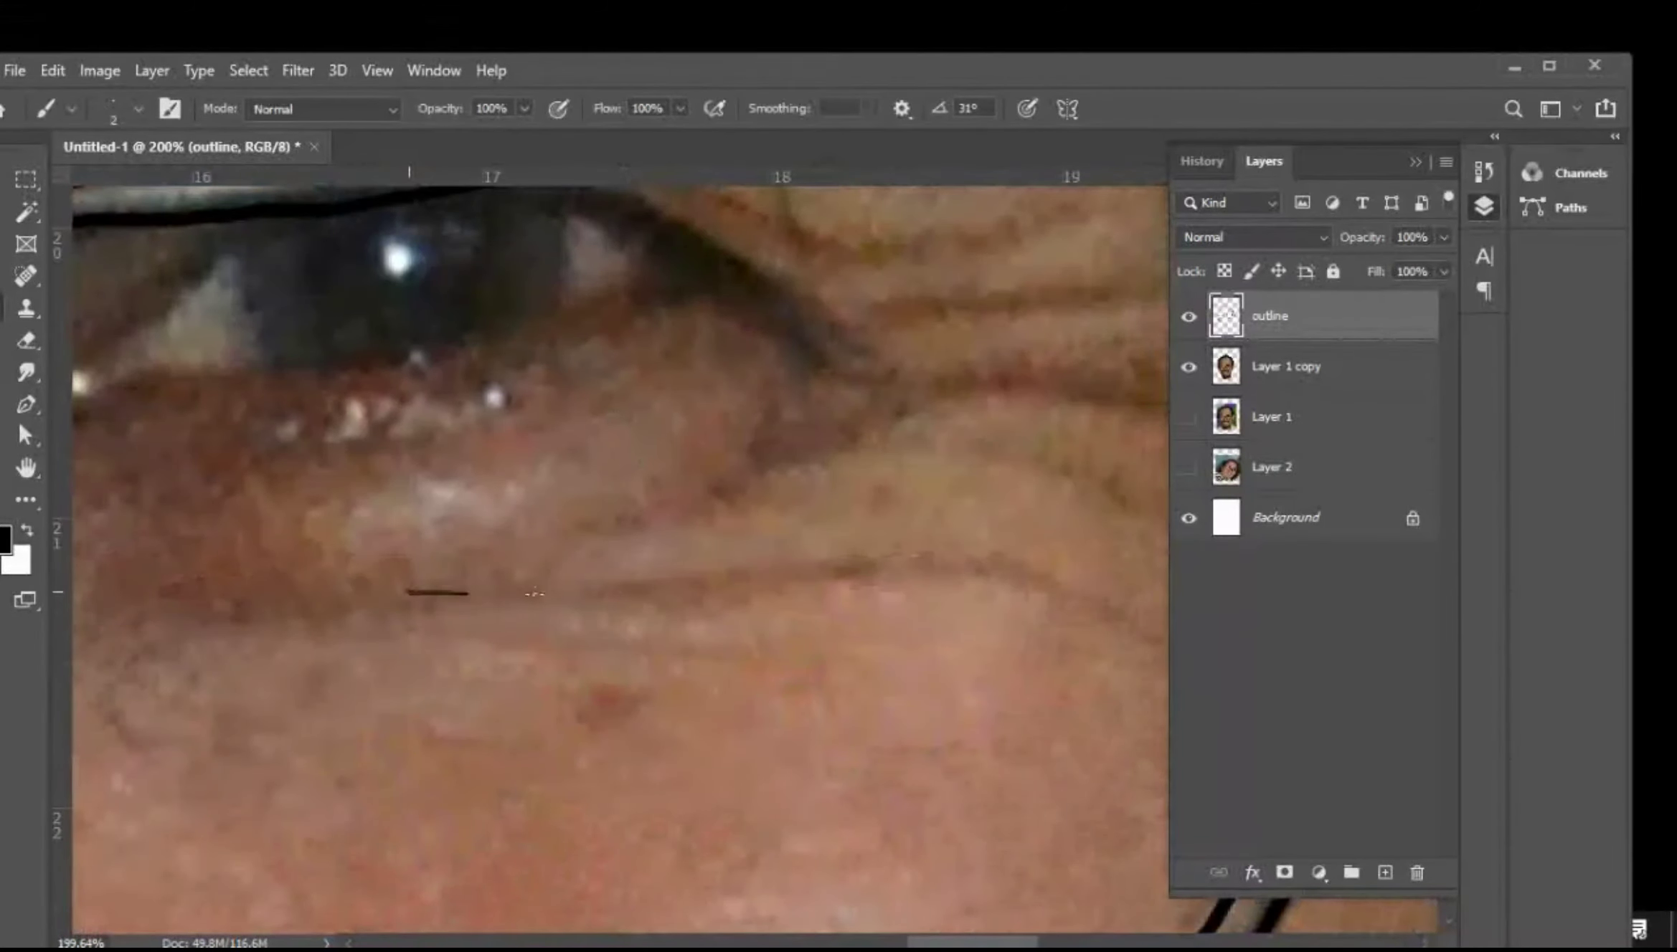
{"action": "mouse_move", "coordinate": [534, 593]}
{"action": "left_mouse_down"}
{"action": "mouse_move", "coordinate": [879, 550]}
{"action": "mouse_move", "coordinate": [1008, 569]}
{"action": "left_mouse_up"}
{"action": "mouse_move", "coordinate": [876, 464]}
{"action": "left_mouse_down"}
{"action": "mouse_move", "coordinate": [568, 538]}
{"action": "mouse_move", "coordinate": [767, 537]}
{"action": "mouse_move", "coordinate": [892, 593]}
{"action": "left_mouse_up"}
{"action": "mouse_move", "coordinate": [548, 492]}
{"action": "left_mouse_down"}
{"action": "mouse_move", "coordinate": [660, 471]}
{"action": "mouse_move", "coordinate": [860, 492]}
{"action": "left_mouse_up"}
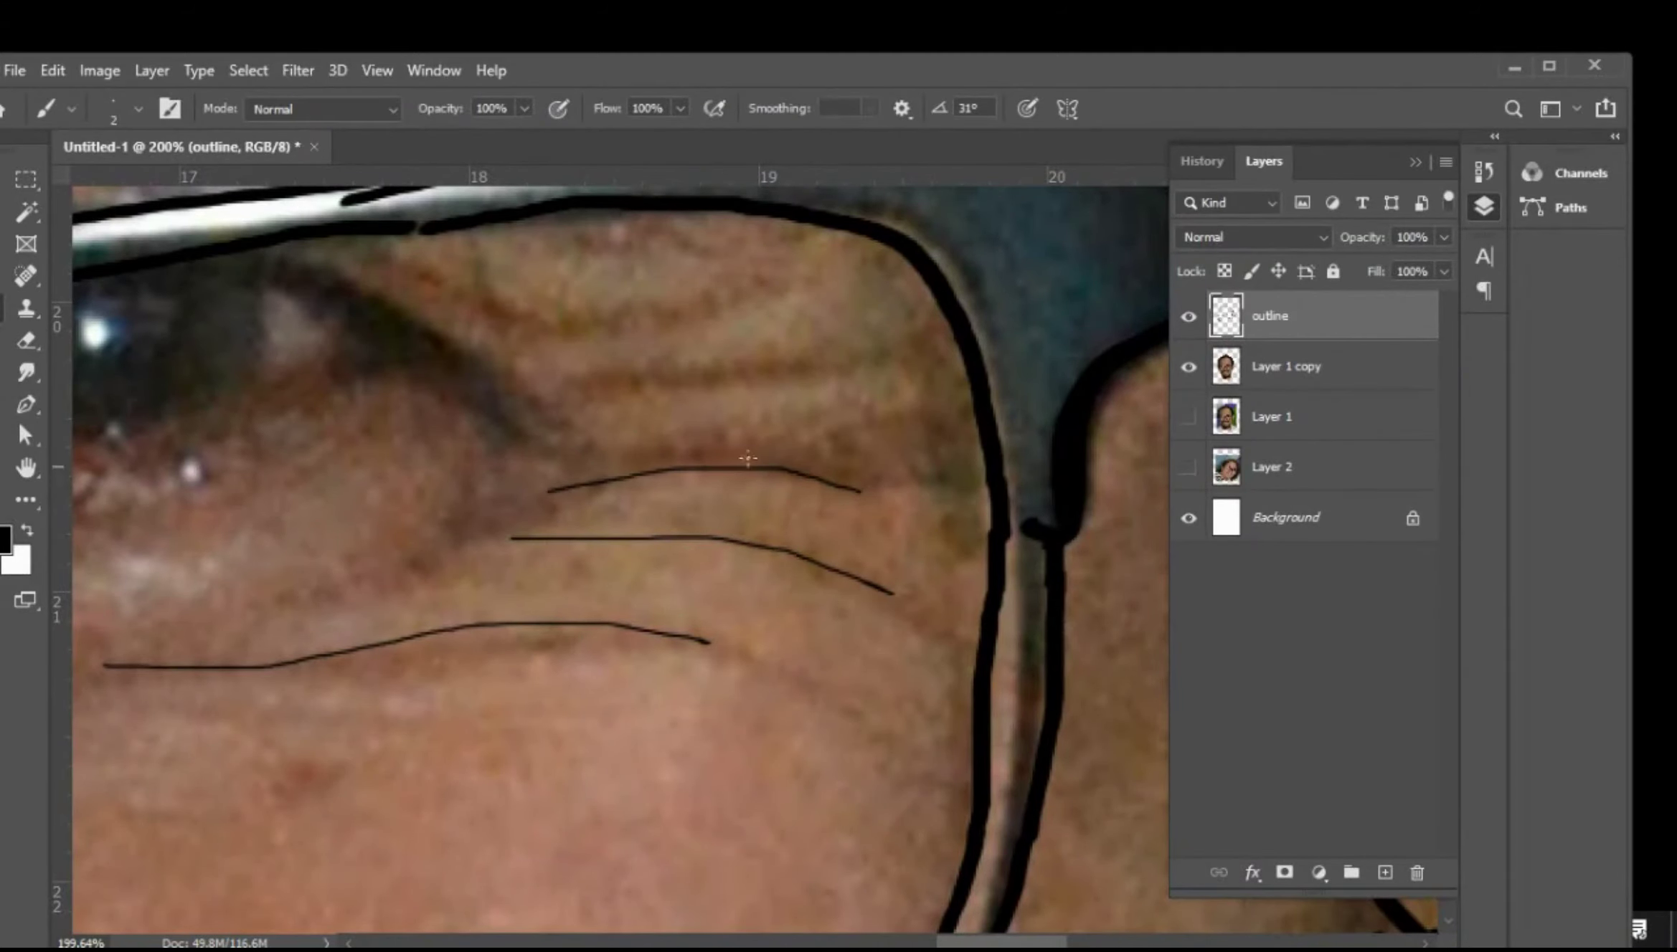
{"action": "left_click_drag", "start_coordinate": [599, 393], "coordinate": [832, 387]}
{"action": "left_click_drag", "start_coordinate": [771, 300], "coordinate": [584, 356]}
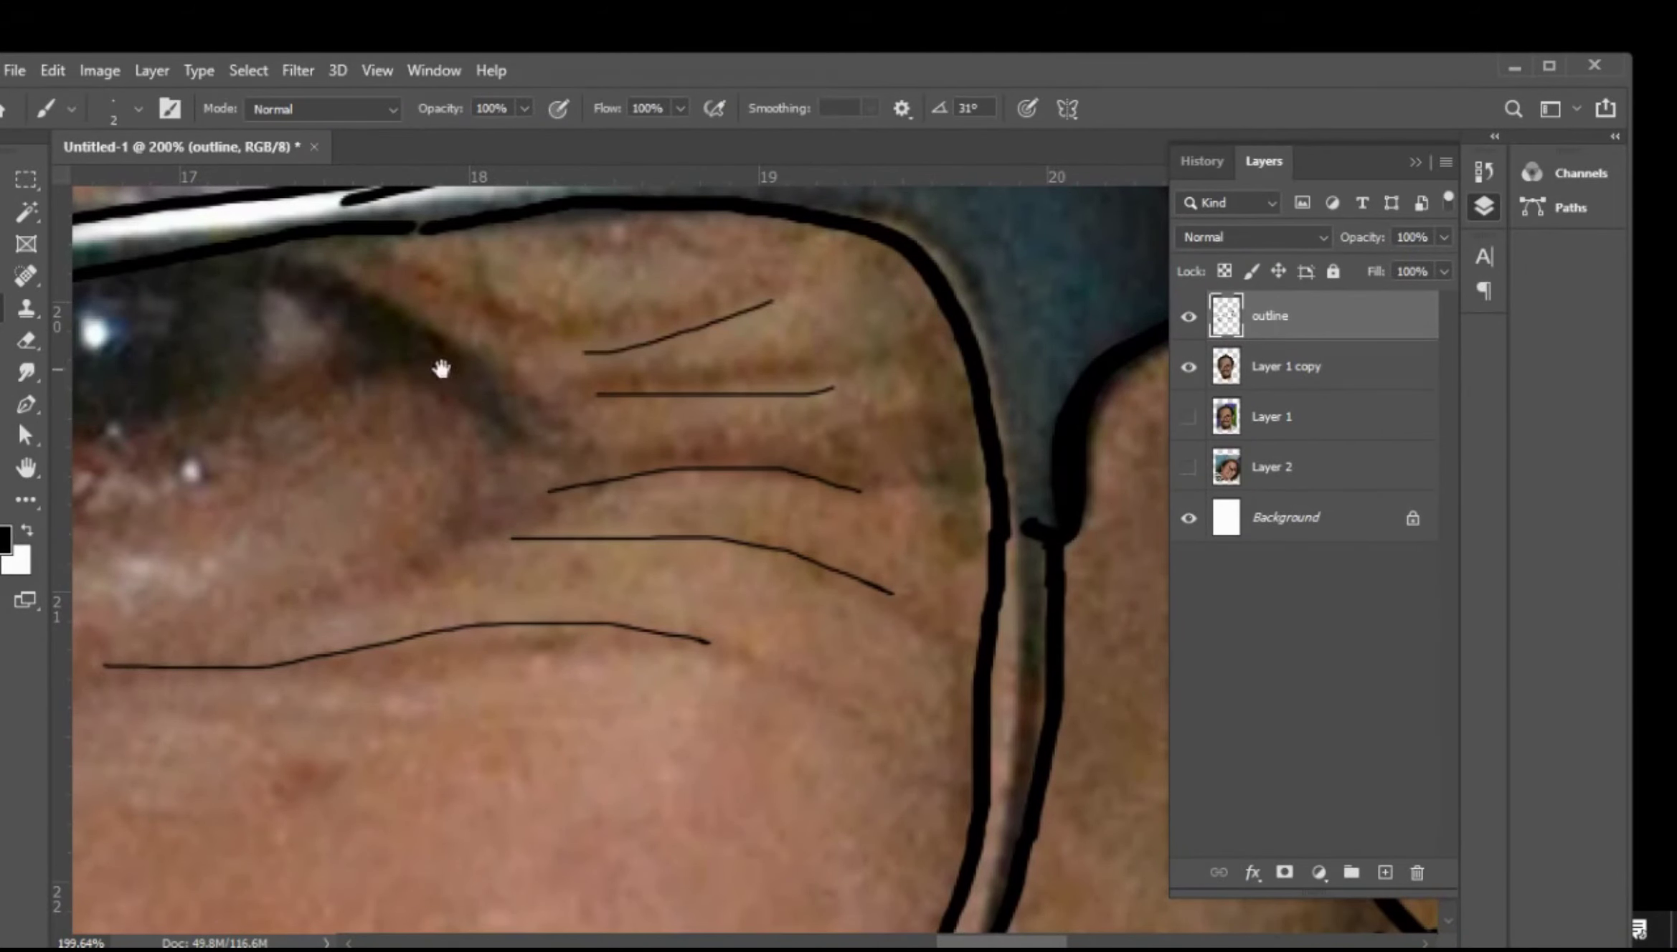
{"action": "left_click_drag", "start_coordinate": [446, 375], "coordinate": [747, 467]}
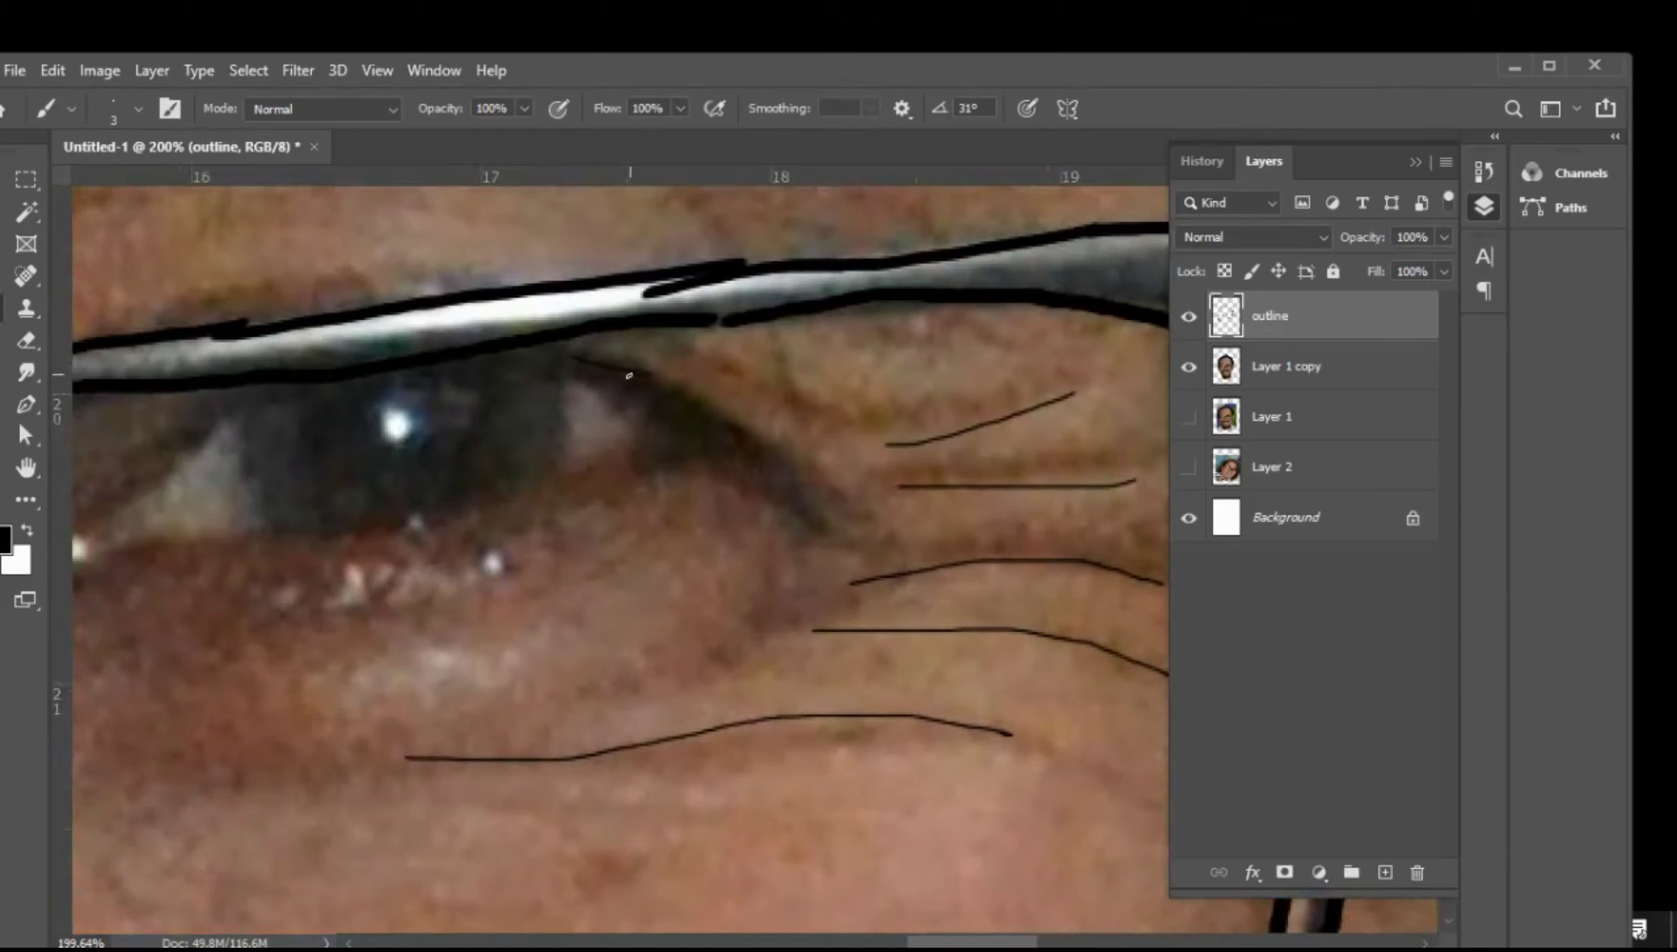
Darken the right eye's upper eyelid line and hatch along its crease
{"action": "left_click_drag", "start_coordinate": [536, 350], "coordinate": [629, 365]}
{"action": "mouse_move", "coordinate": [514, 351]}
{"action": "left_mouse_down"}
{"action": "mouse_move", "coordinate": [649, 391]}
{"action": "mouse_move", "coordinate": [796, 487]}
{"action": "mouse_move", "coordinate": [839, 493]}
{"action": "left_mouse_up"}
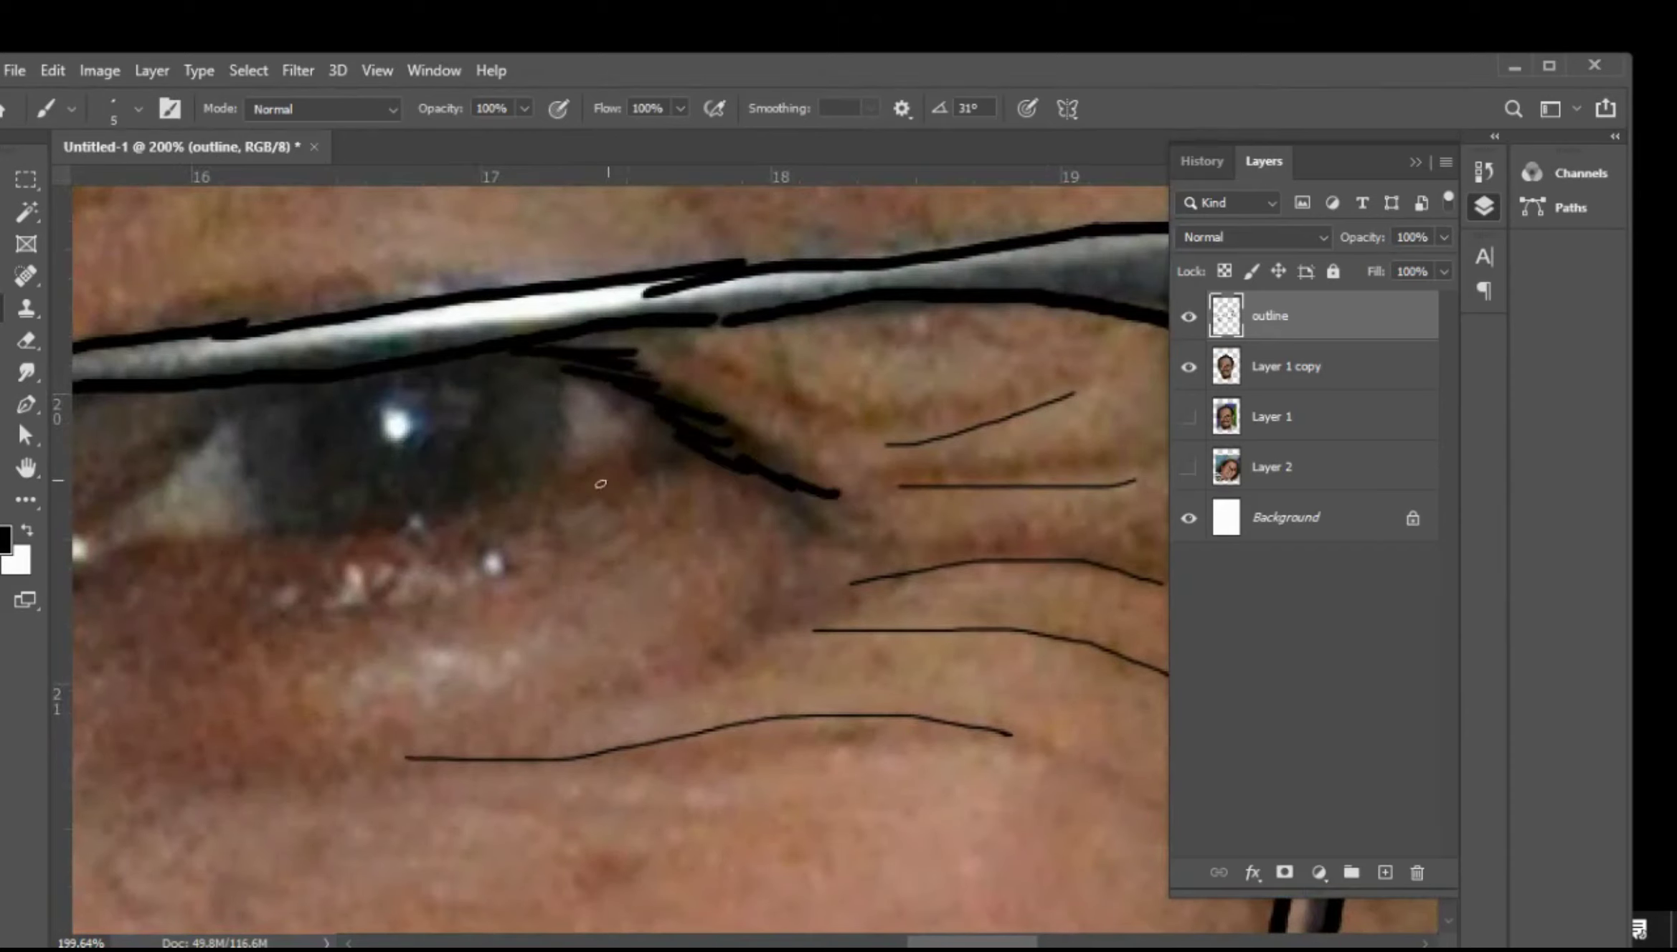
{"action": "mouse_move", "coordinate": [529, 500]}
{"action": "left_mouse_down"}
{"action": "mouse_move", "coordinate": [685, 462]}
{"action": "mouse_move", "coordinate": [678, 433]}
{"action": "left_mouse_up"}
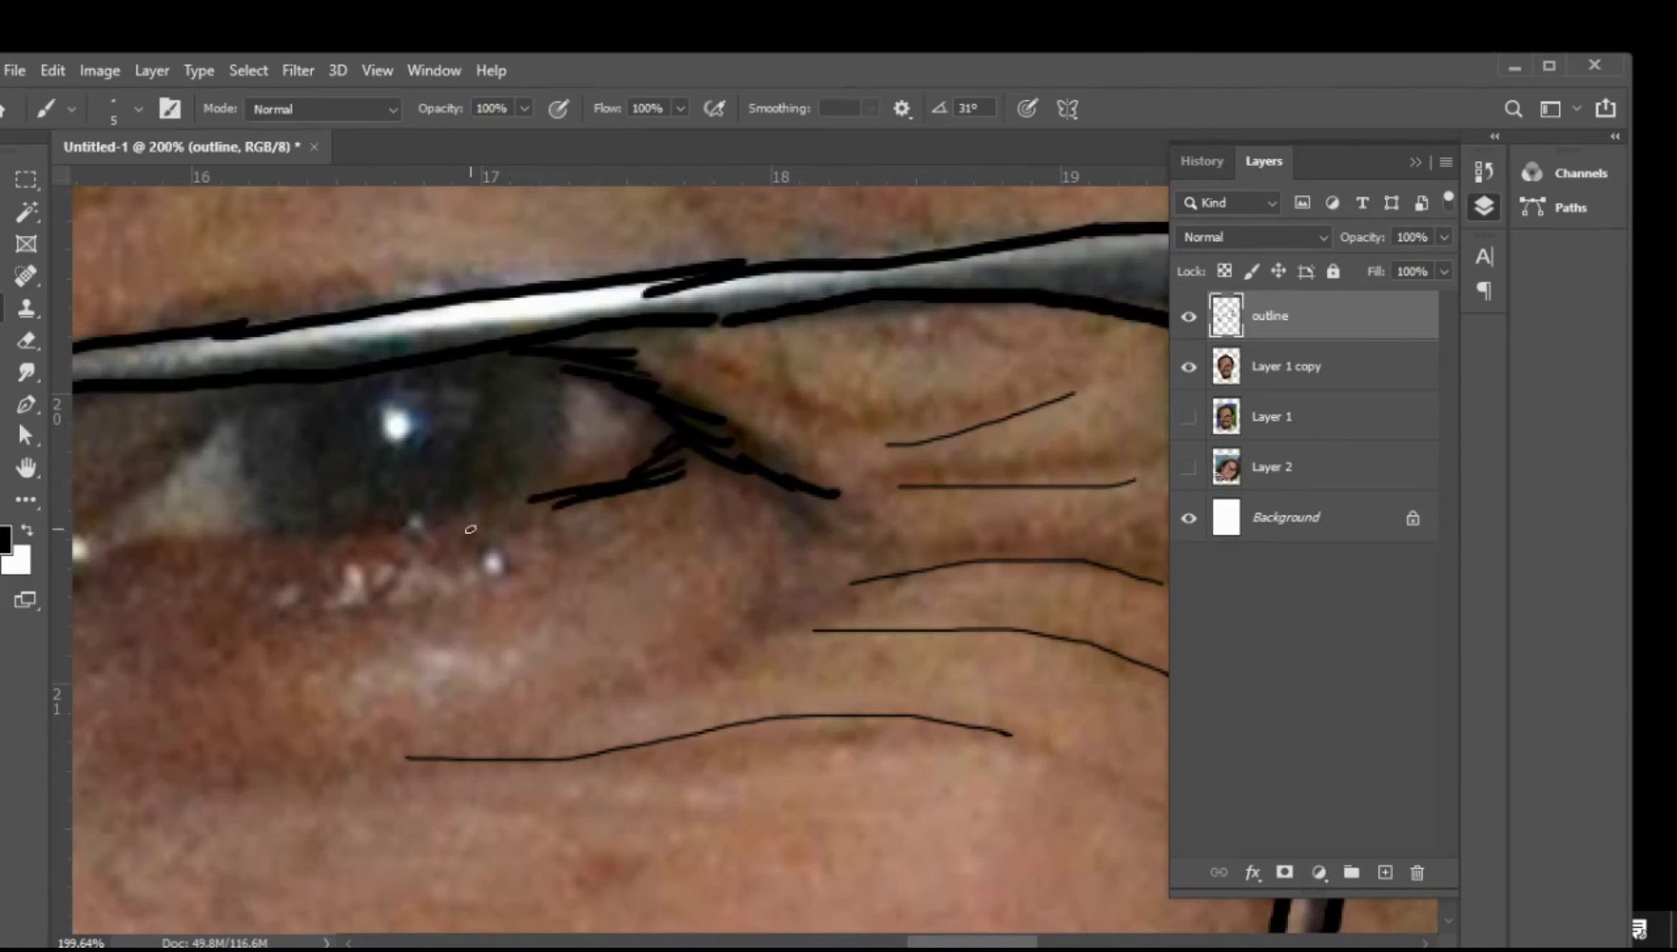
With a slightly smaller brush, paint short lower lashes along the right eye
{"action": "key", "text": "bracketleft"}
{"action": "left_click_drag", "start_coordinate": [466, 526], "coordinate": [502, 545]}
{"action": "left_click_drag", "start_coordinate": [493, 517], "coordinate": [539, 534]}
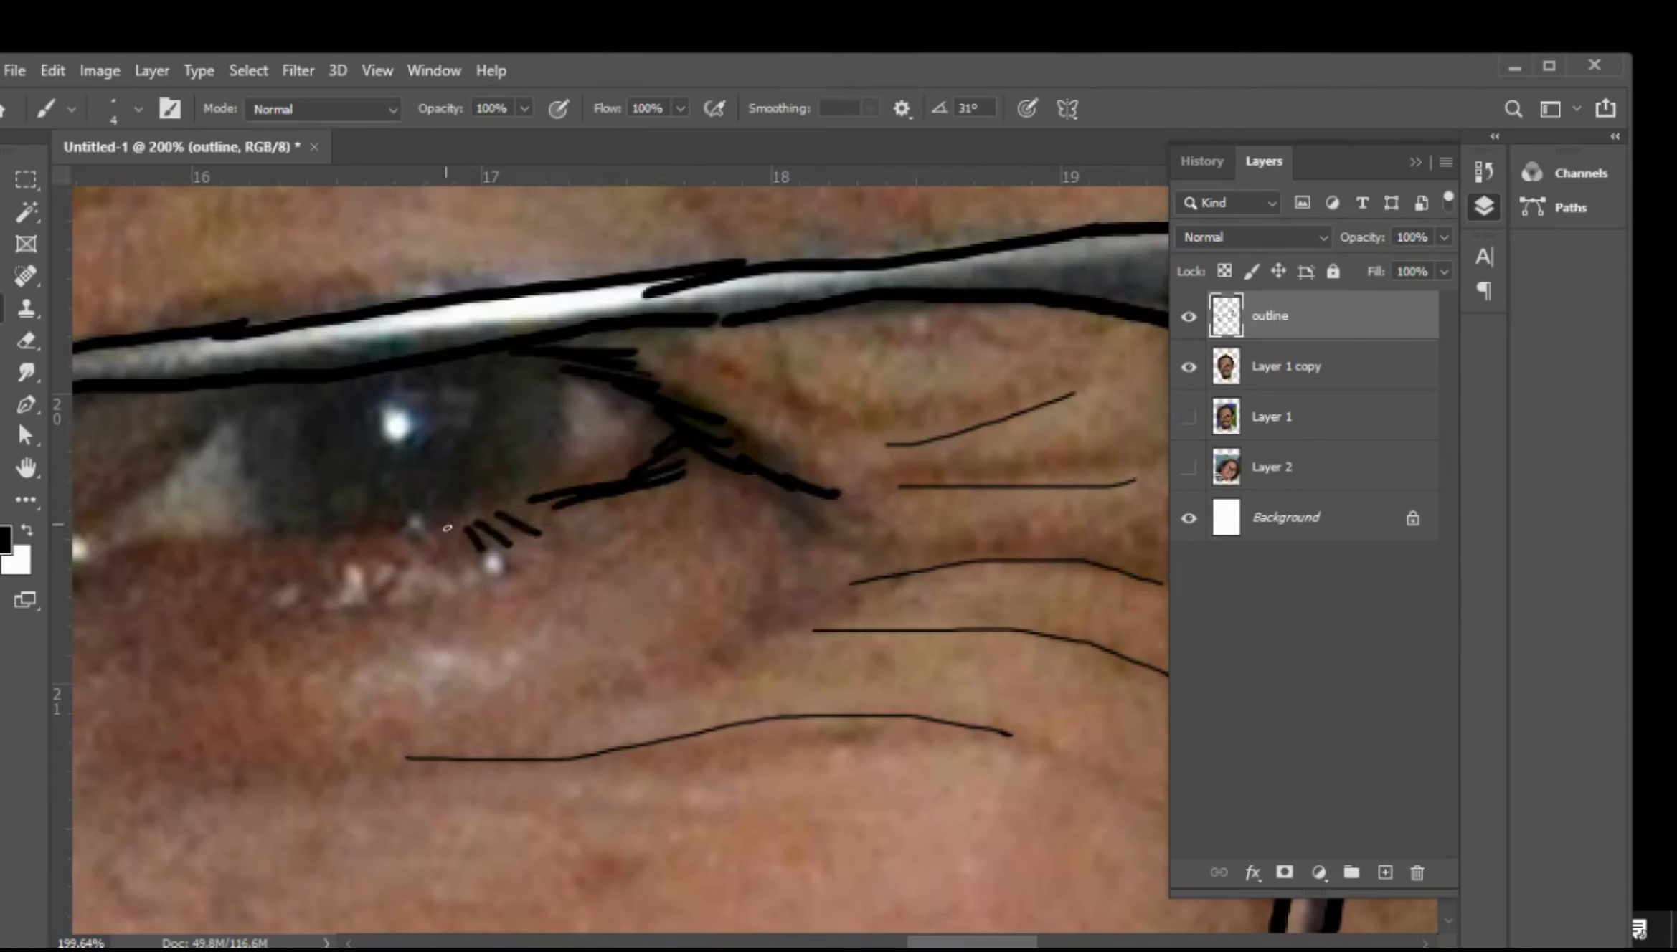
{"action": "mouse_move", "coordinate": [396, 537]}
{"action": "left_mouse_down"}
{"action": "mouse_move", "coordinate": [383, 562]}
{"action": "mouse_move", "coordinate": [337, 566]}
{"action": "left_mouse_up"}
{"action": "left_click_drag", "start_coordinate": [326, 539], "coordinate": [276, 570]}
{"action": "left_click_drag", "start_coordinate": [272, 549], "coordinate": [254, 576]}
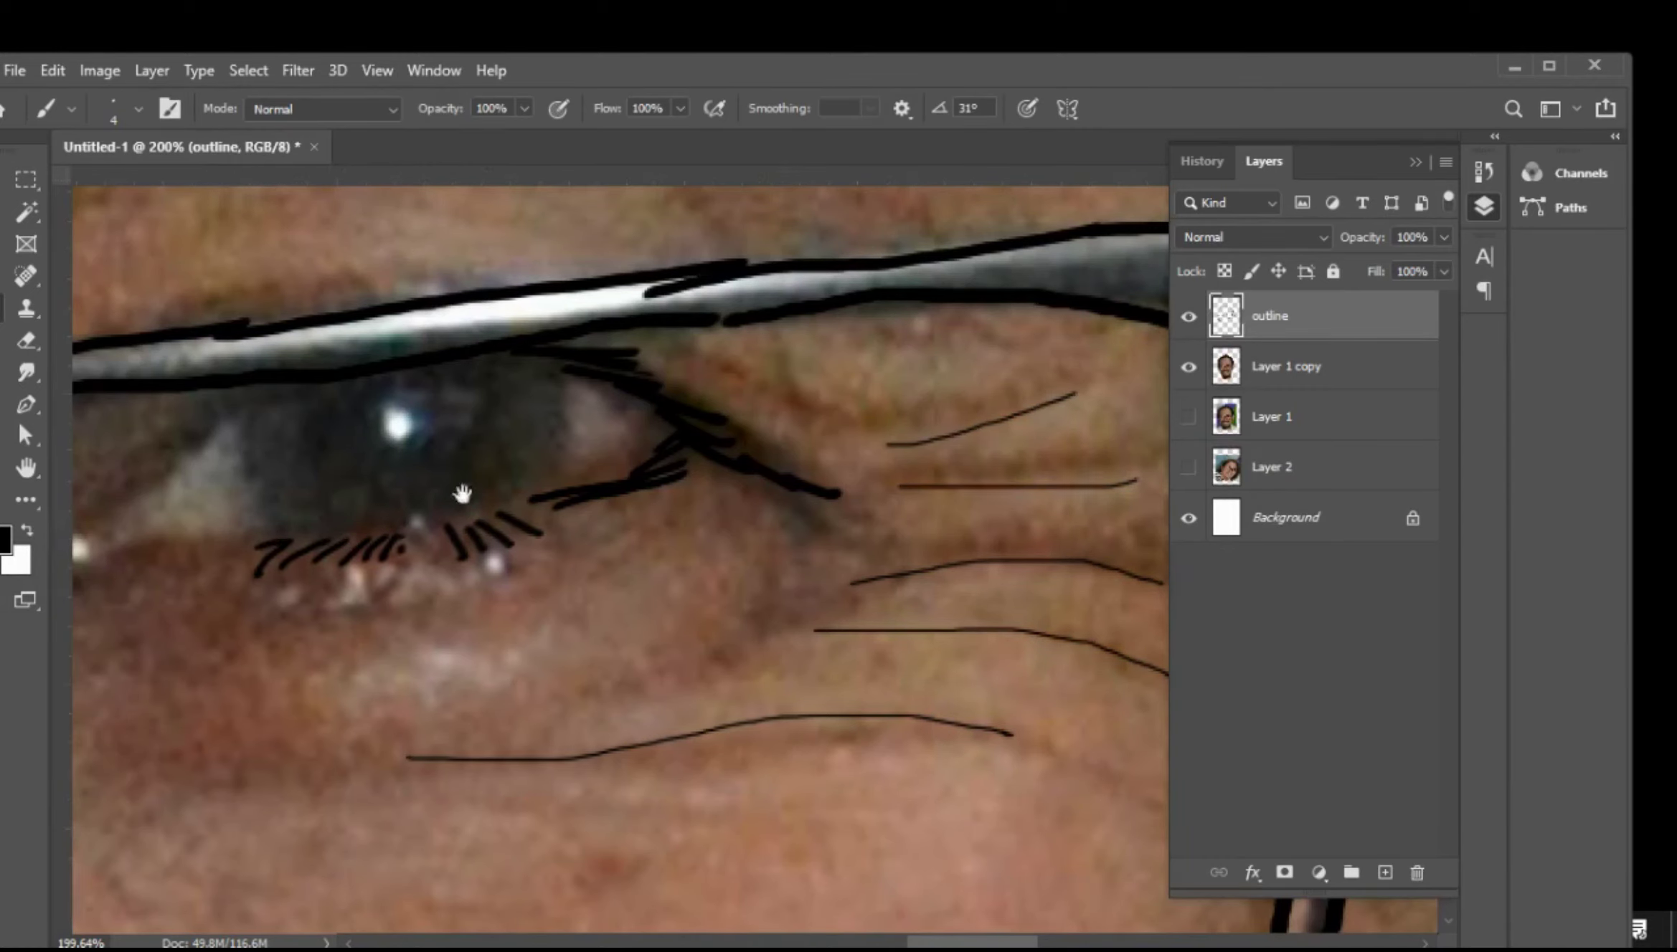
Extend the lashes and eye-corner line down-left, then outline the iris's left and right edges
{"action": "mouse_move", "coordinate": [306, 542]}
{"action": "left_mouse_down"}
{"action": "mouse_move", "coordinate": [519, 512]}
{"action": "mouse_move", "coordinate": [379, 513]}
{"action": "mouse_move", "coordinate": [288, 563]}
{"action": "left_mouse_up"}
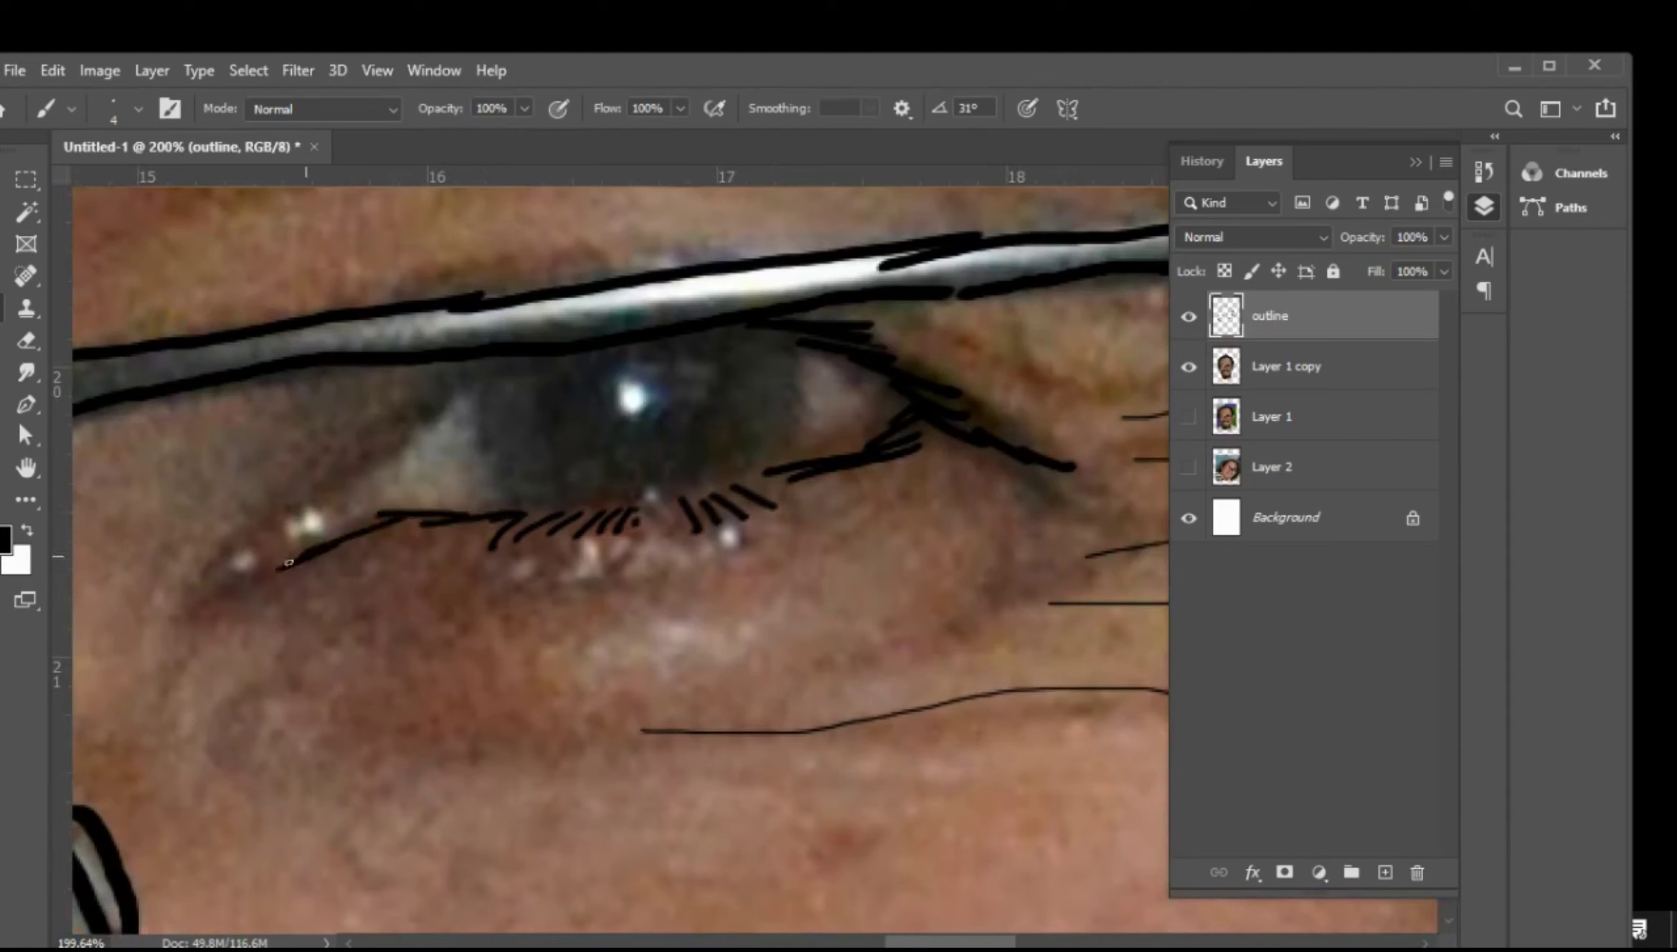
{"action": "mouse_move", "coordinate": [464, 383]}
{"action": "left_mouse_down"}
{"action": "mouse_move", "coordinate": [415, 406]}
{"action": "mouse_move", "coordinate": [529, 357]}
{"action": "left_mouse_up"}
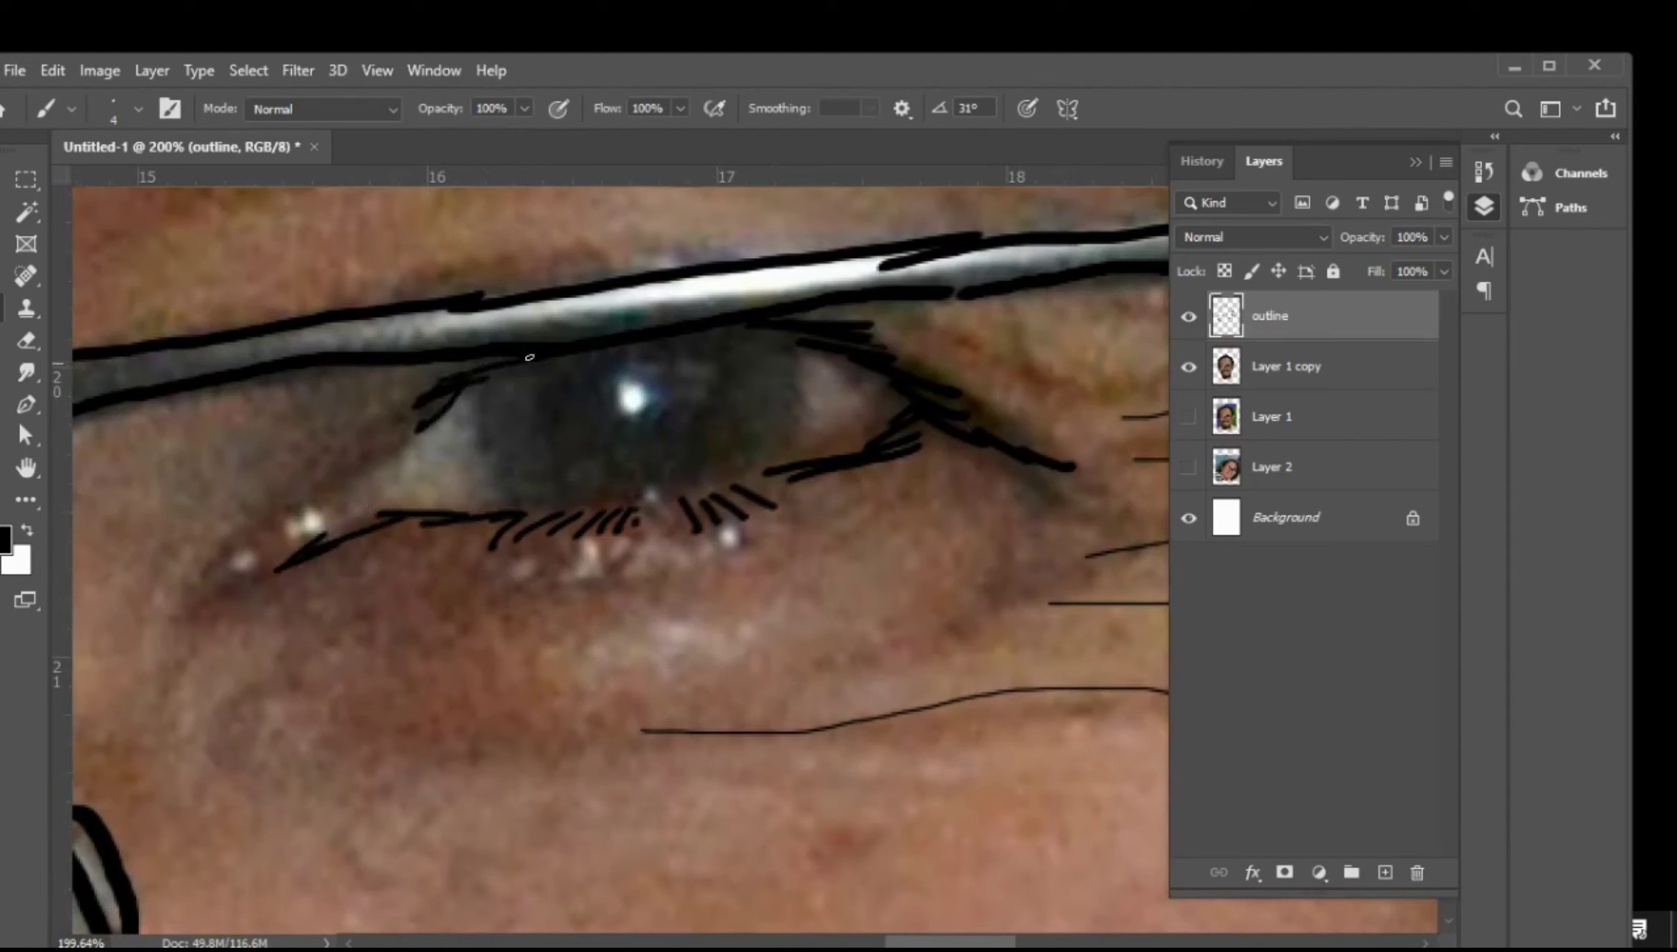
{"action": "mouse_move", "coordinate": [438, 400]}
{"action": "left_mouse_down"}
{"action": "mouse_move", "coordinate": [337, 463]}
{"action": "mouse_move", "coordinate": [329, 496]}
{"action": "left_mouse_up"}
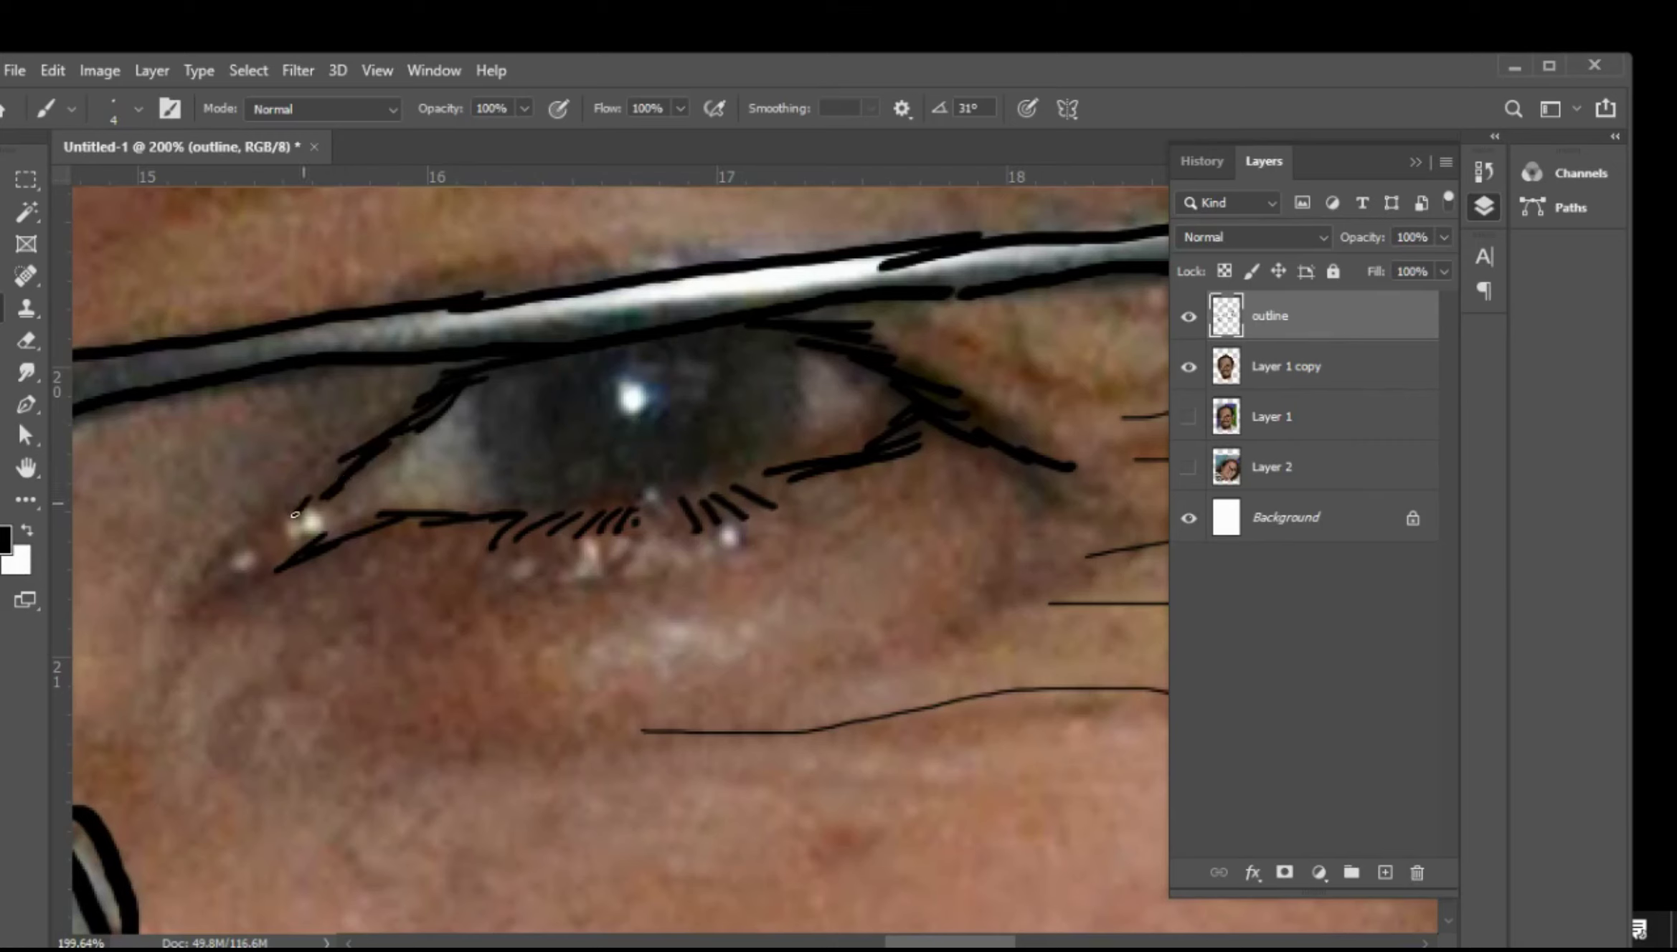
{"action": "left_click_drag", "start_coordinate": [275, 550], "coordinate": [240, 582]}
{"action": "mouse_move", "coordinate": [511, 379]}
{"action": "left_mouse_down"}
{"action": "mouse_move", "coordinate": [515, 473]}
{"action": "mouse_move", "coordinate": [514, 445]}
{"action": "left_mouse_up"}
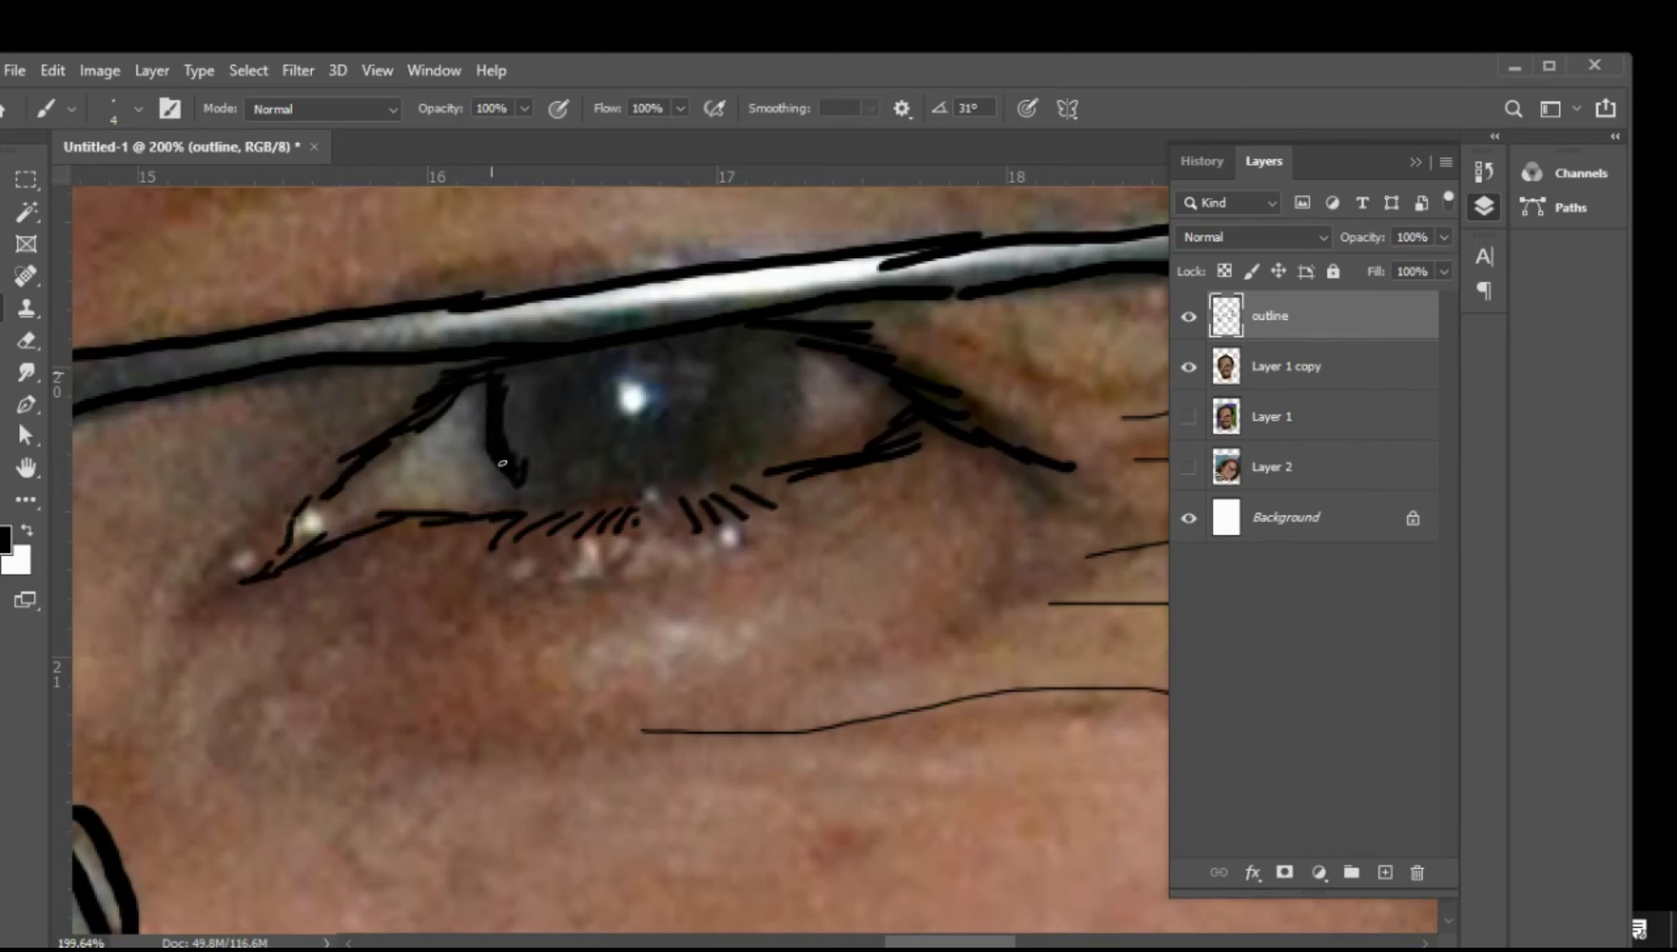
{"action": "left_click_drag", "start_coordinate": [779, 334], "coordinate": [774, 449]}
{"action": "left_click_drag", "start_coordinate": [777, 335], "coordinate": [756, 456]}
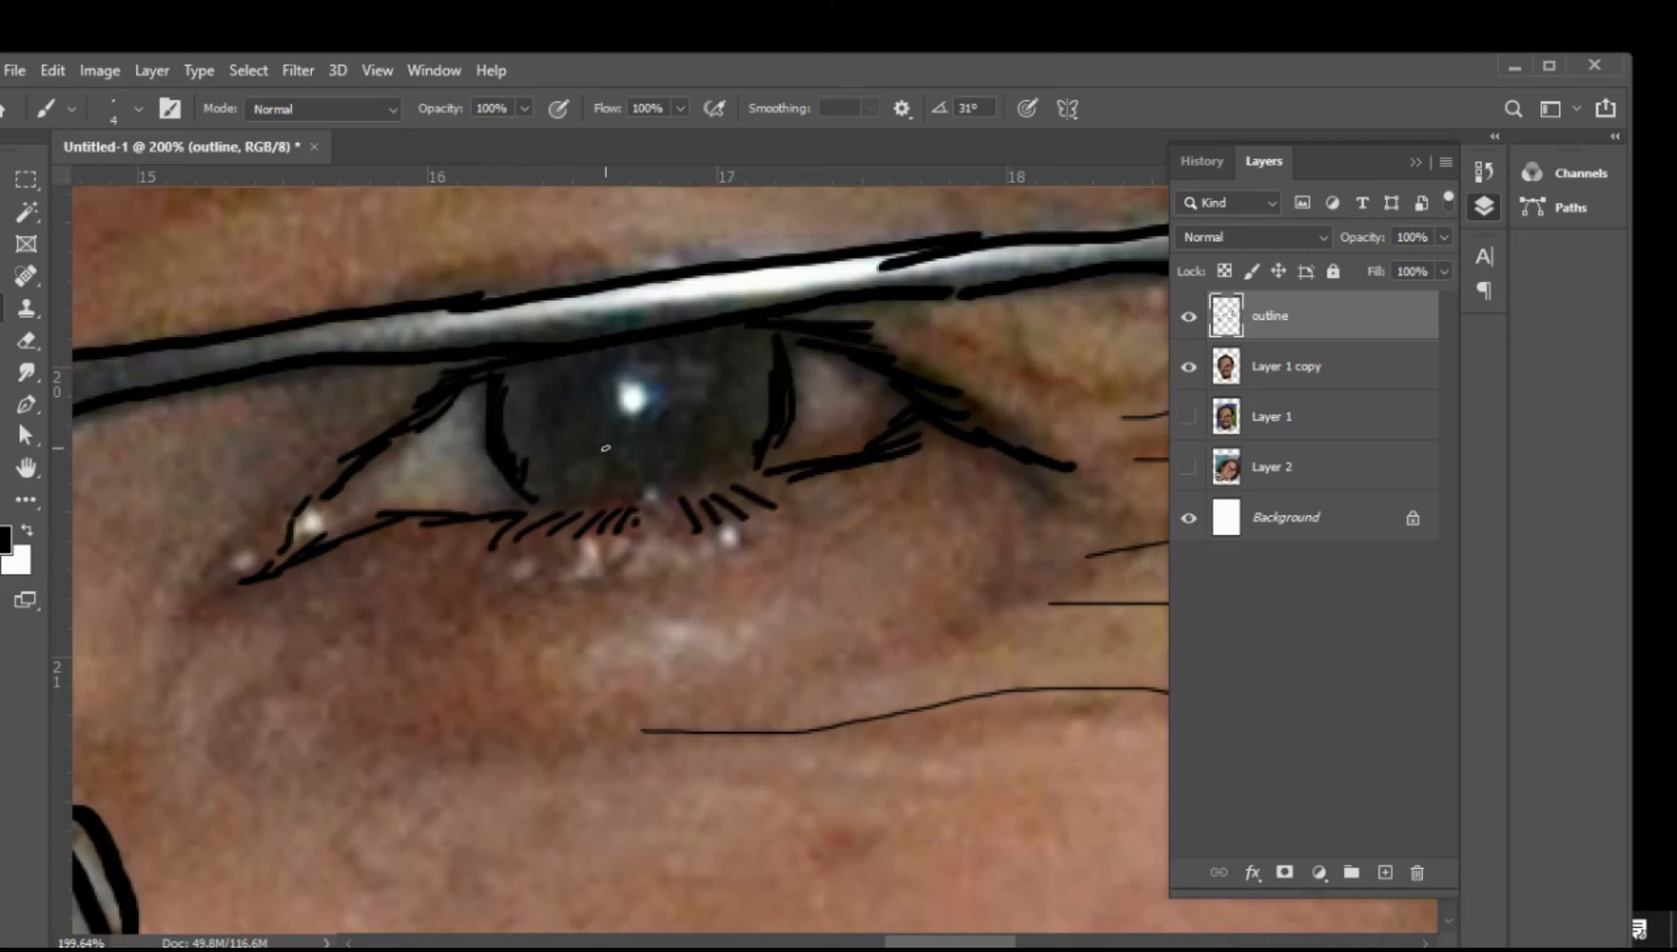
Switch to a larger 20 px Soft Round brush for filling
{"action": "key", "text": "bracketright"}
{"action": "key", "text": "bracketright"}
{"action": "right_click", "coordinate": [567, 430]}
{"action": "left_click", "coordinate": [773, 475]}
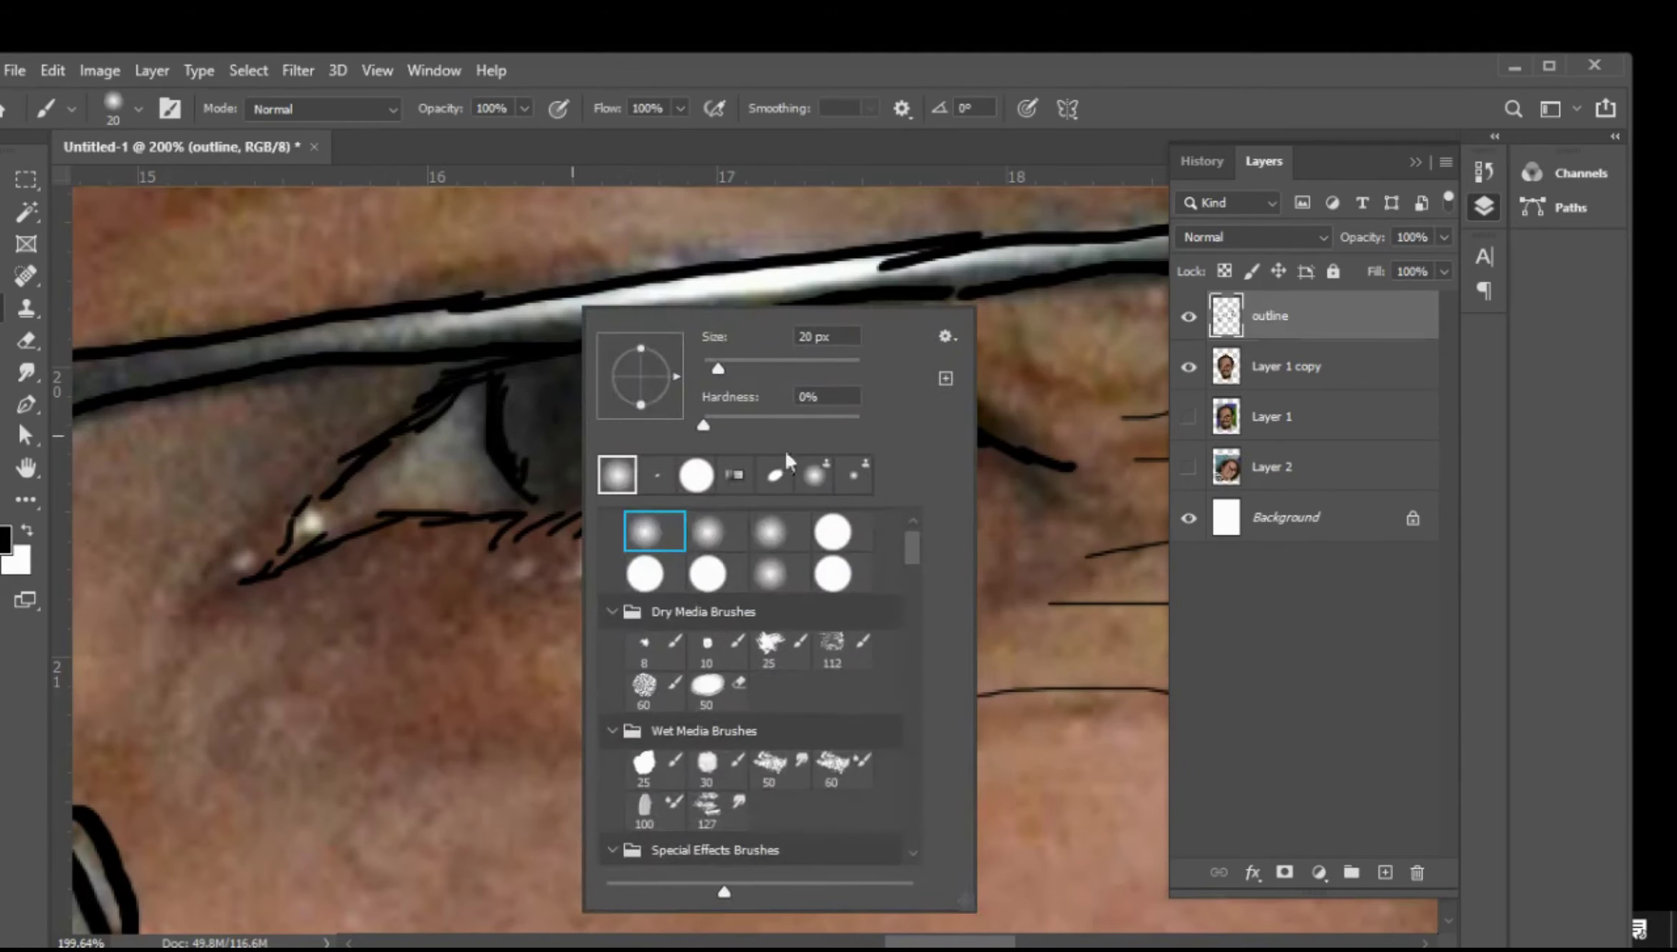
{"action": "left_click", "coordinate": [1117, 135]}
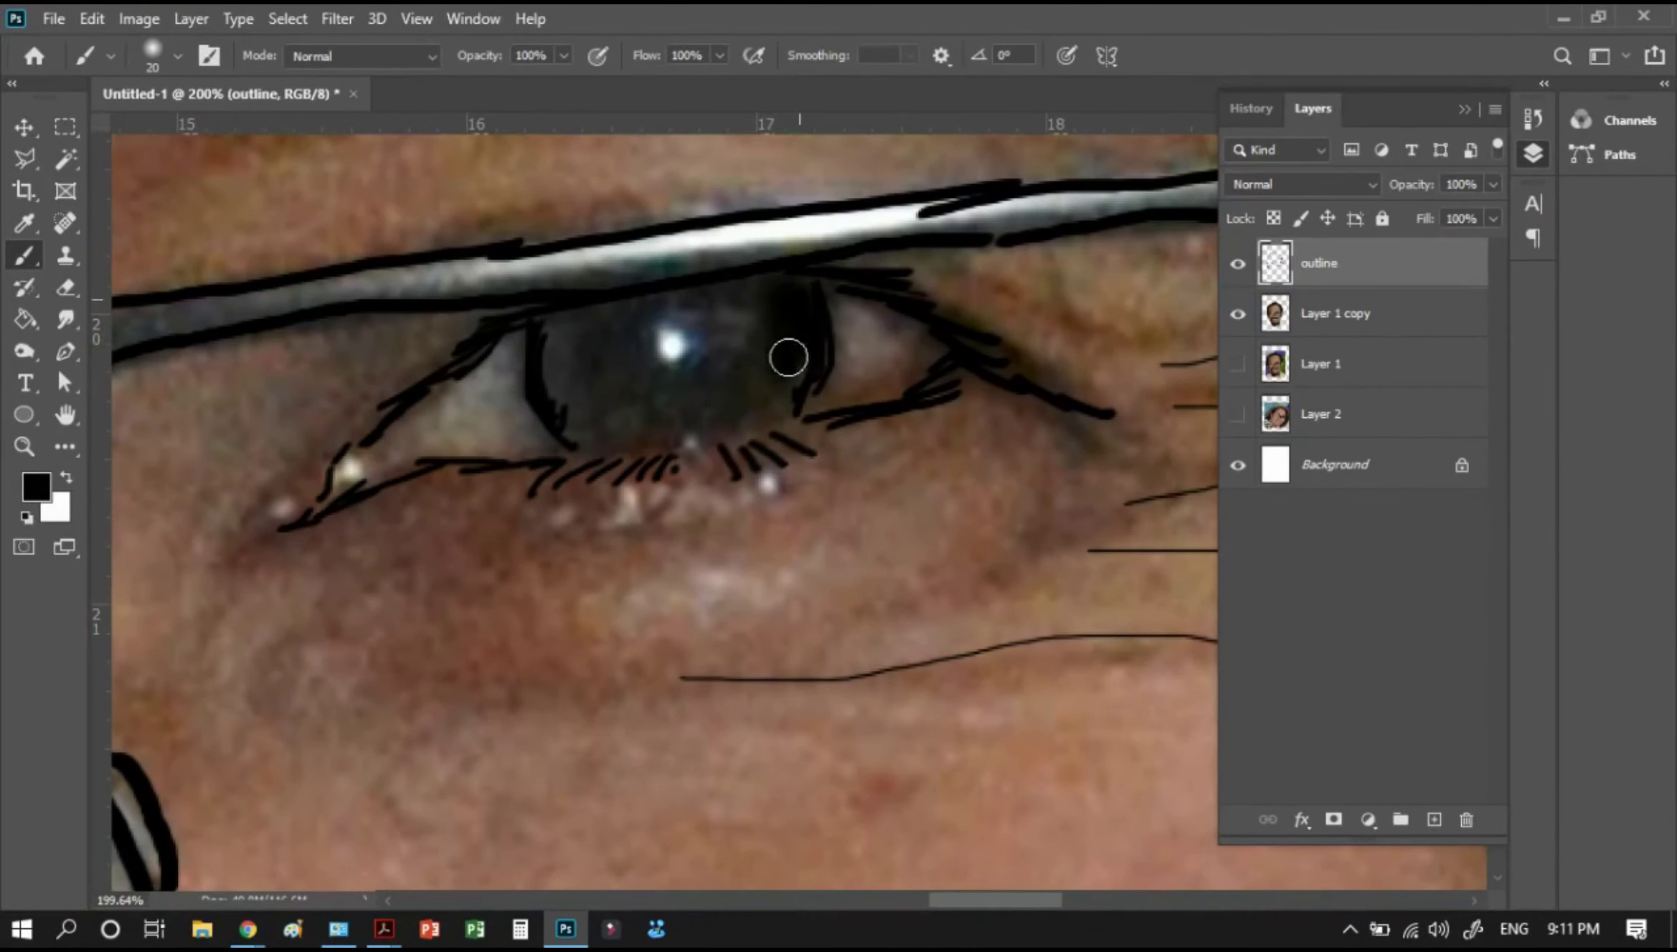
Fill both irises in solid black, leaving the highlights
{"action": "mouse_move", "coordinate": [788, 357]}
{"action": "left_mouse_down"}
{"action": "mouse_move", "coordinate": [740, 411]}
{"action": "mouse_move", "coordinate": [771, 337]}
{"action": "mouse_move", "coordinate": [745, 300]}
{"action": "mouse_move", "coordinate": [759, 294]}
{"action": "left_mouse_up"}
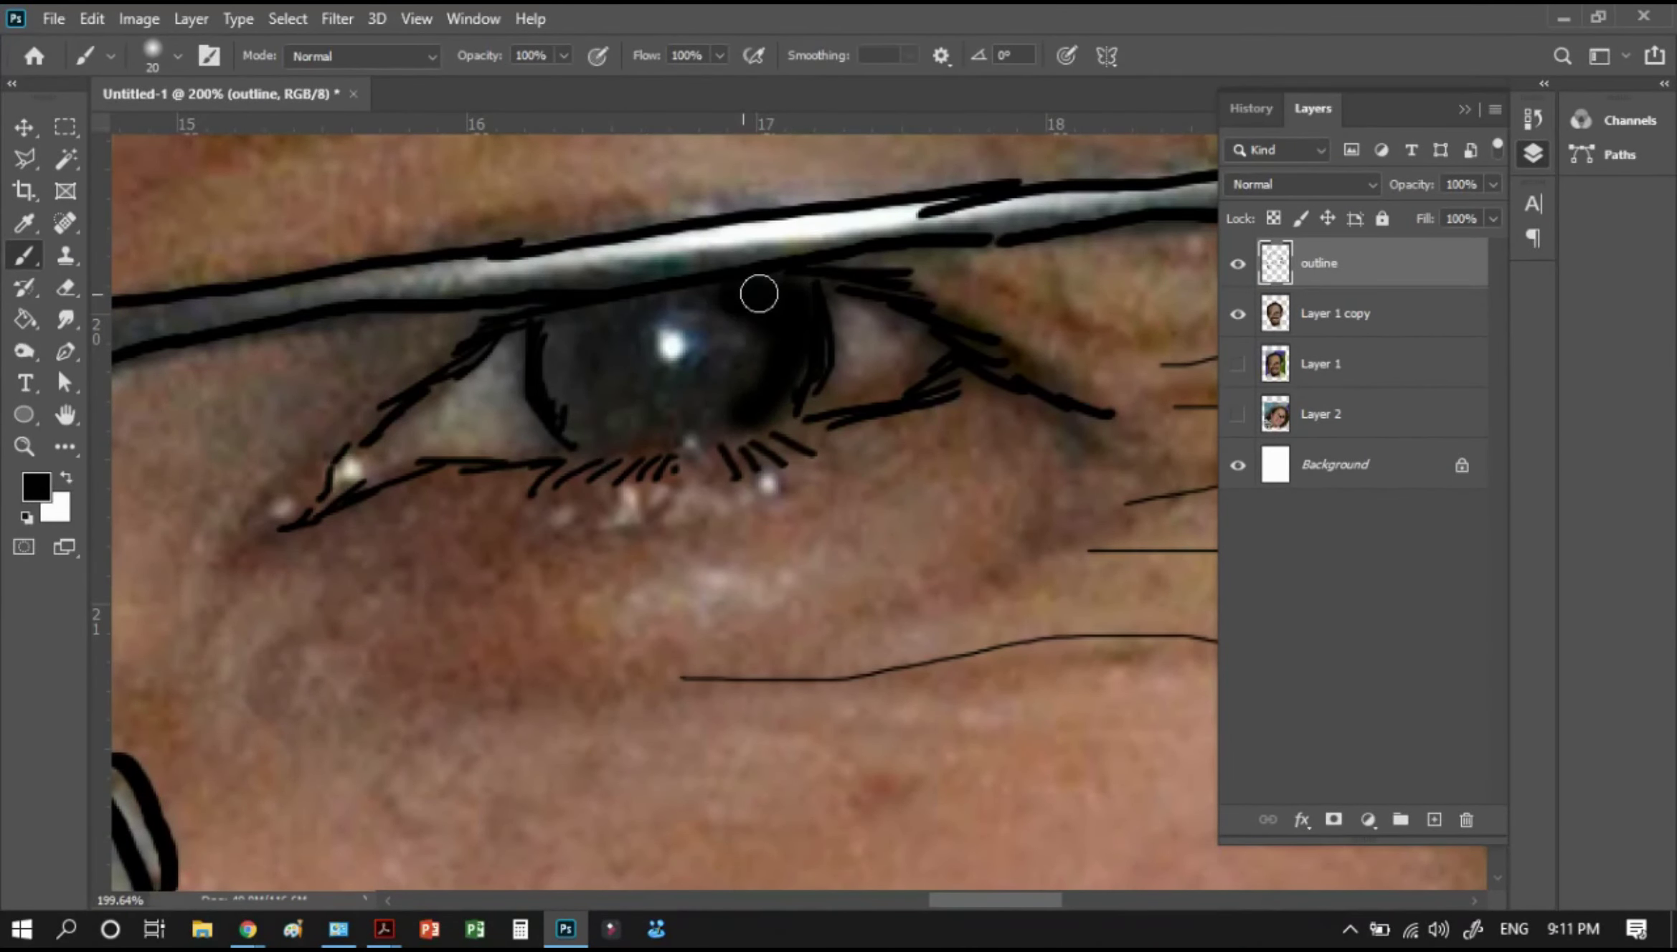
{"action": "mouse_move", "coordinate": [614, 314]}
{"action": "left_mouse_down"}
{"action": "mouse_move", "coordinate": [561, 326]}
{"action": "mouse_move", "coordinate": [580, 421]}
{"action": "mouse_move", "coordinate": [607, 367]}
{"action": "mouse_move", "coordinate": [708, 378]}
{"action": "mouse_move", "coordinate": [711, 307]}
{"action": "mouse_move", "coordinate": [745, 337]}
{"action": "mouse_move", "coordinate": [725, 396]}
{"action": "mouse_move", "coordinate": [618, 416]}
{"action": "mouse_move", "coordinate": [715, 405]}
{"action": "mouse_move", "coordinate": [725, 427]}
{"action": "left_mouse_up"}
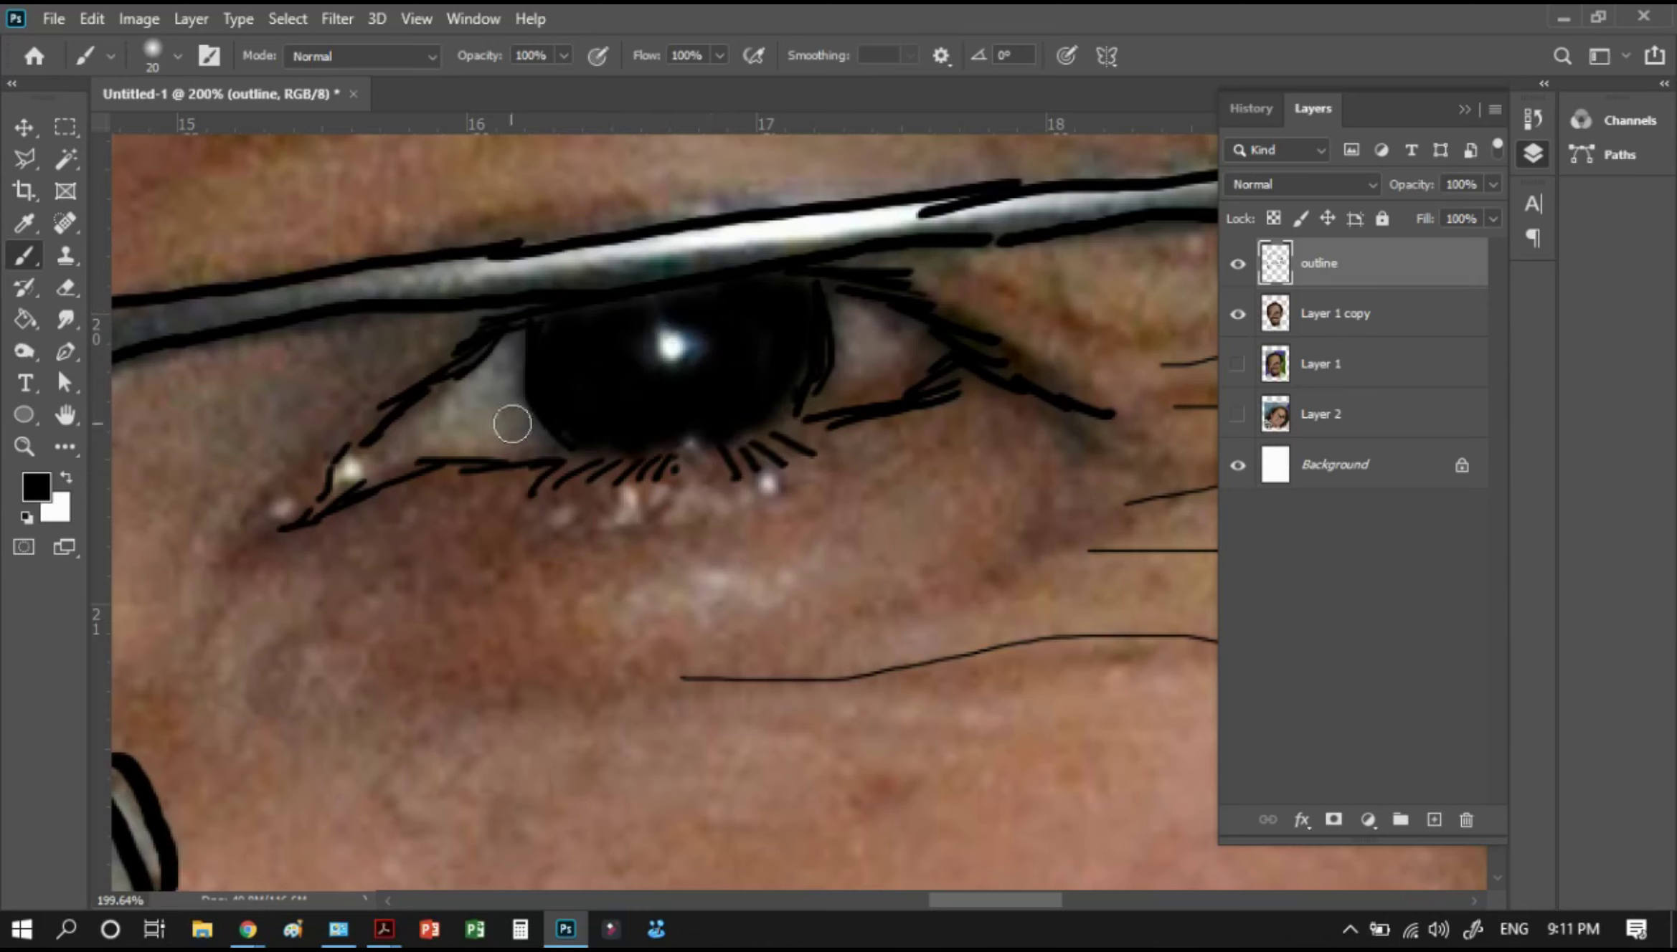
{"action": "mouse_move", "coordinate": [511, 423]}
{"action": "left_mouse_down"}
{"action": "mouse_move", "coordinate": [504, 524]}
{"action": "mouse_move", "coordinate": [907, 513]}
{"action": "left_mouse_up"}
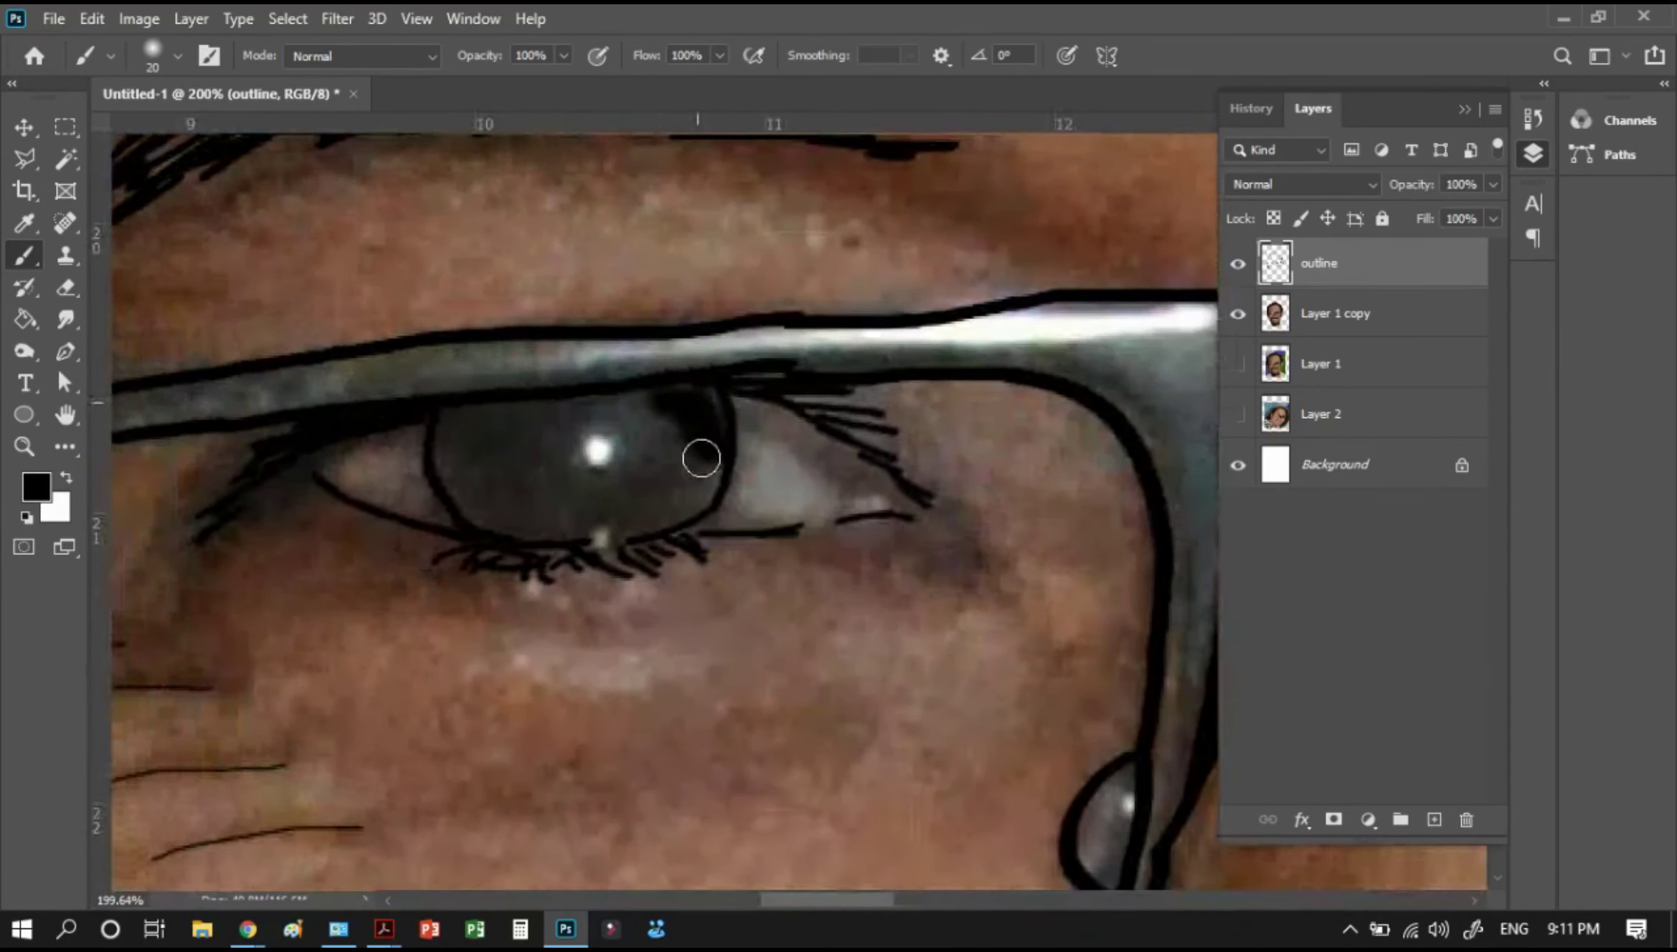
{"action": "mouse_move", "coordinate": [701, 458]}
{"action": "left_mouse_down"}
{"action": "mouse_move", "coordinate": [647, 509]}
{"action": "mouse_move", "coordinate": [532, 509]}
{"action": "mouse_move", "coordinate": [459, 416]}
{"action": "mouse_move", "coordinate": [461, 490]}
{"action": "mouse_move", "coordinate": [449, 457]}
{"action": "mouse_move", "coordinate": [497, 423]}
{"action": "mouse_move", "coordinate": [559, 417]}
{"action": "mouse_move", "coordinate": [520, 467]}
{"action": "mouse_move", "coordinate": [547, 448]}
{"action": "mouse_move", "coordinate": [647, 472]}
{"action": "mouse_move", "coordinate": [607, 415]}
{"action": "mouse_move", "coordinate": [704, 409]}
{"action": "mouse_move", "coordinate": [715, 459]}
{"action": "left_mouse_up"}
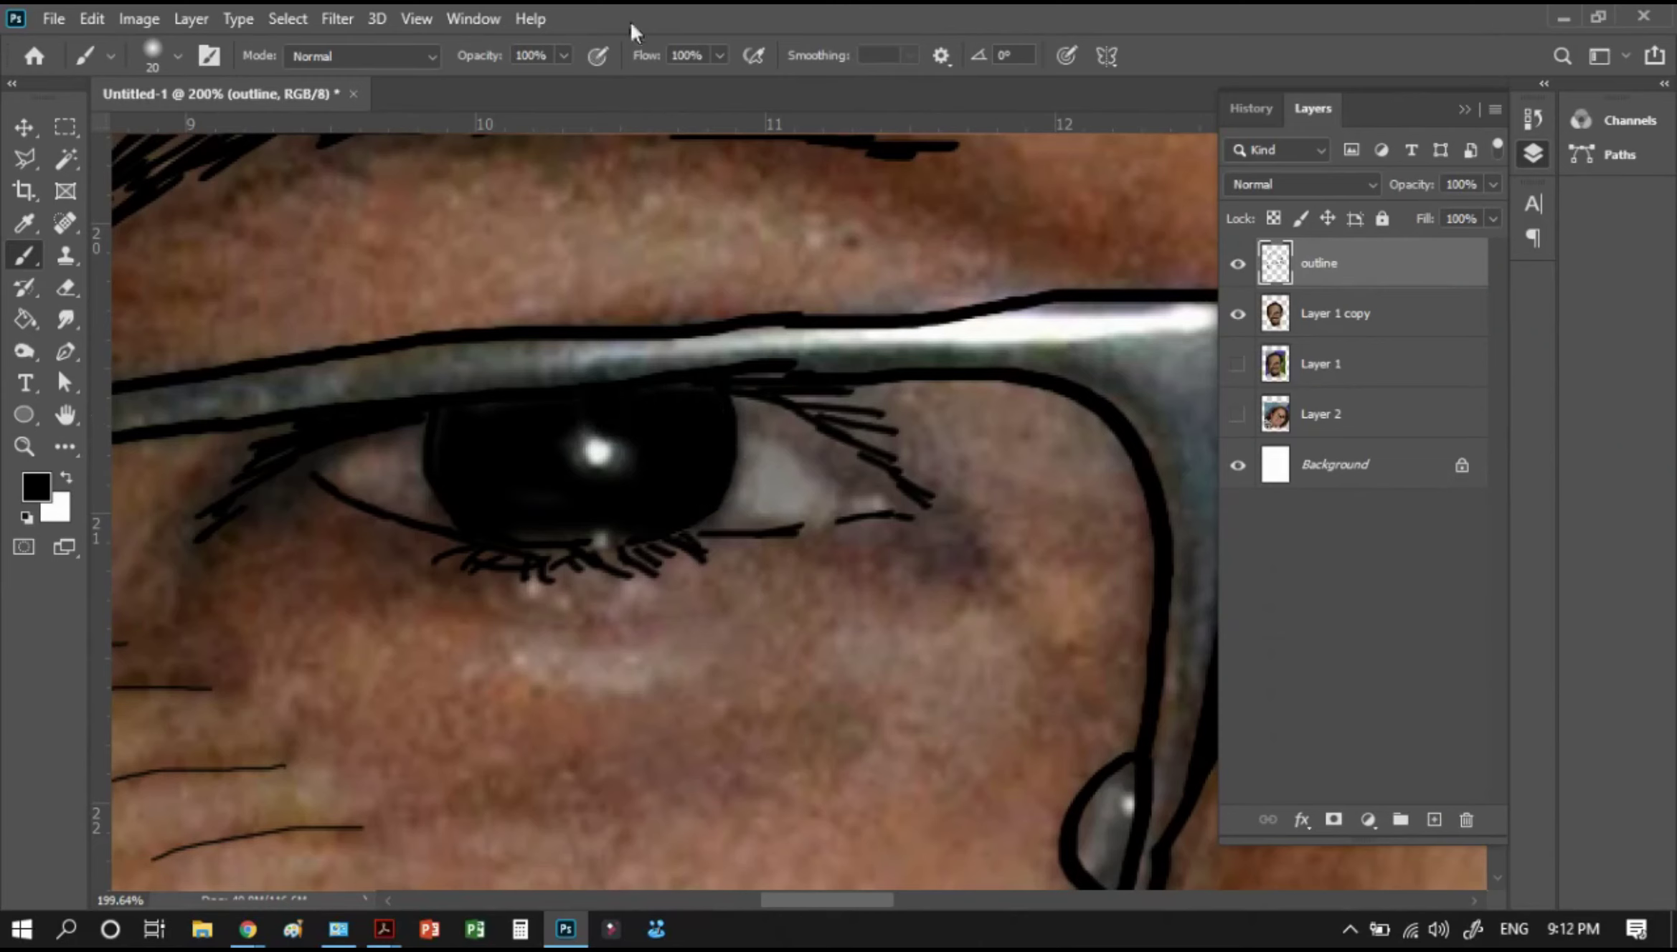
At 17% opacity with a smaller brush, faintly shade the eye's lashes, outer corner and lower lid
{"action": "left_click", "coordinate": [563, 57]}
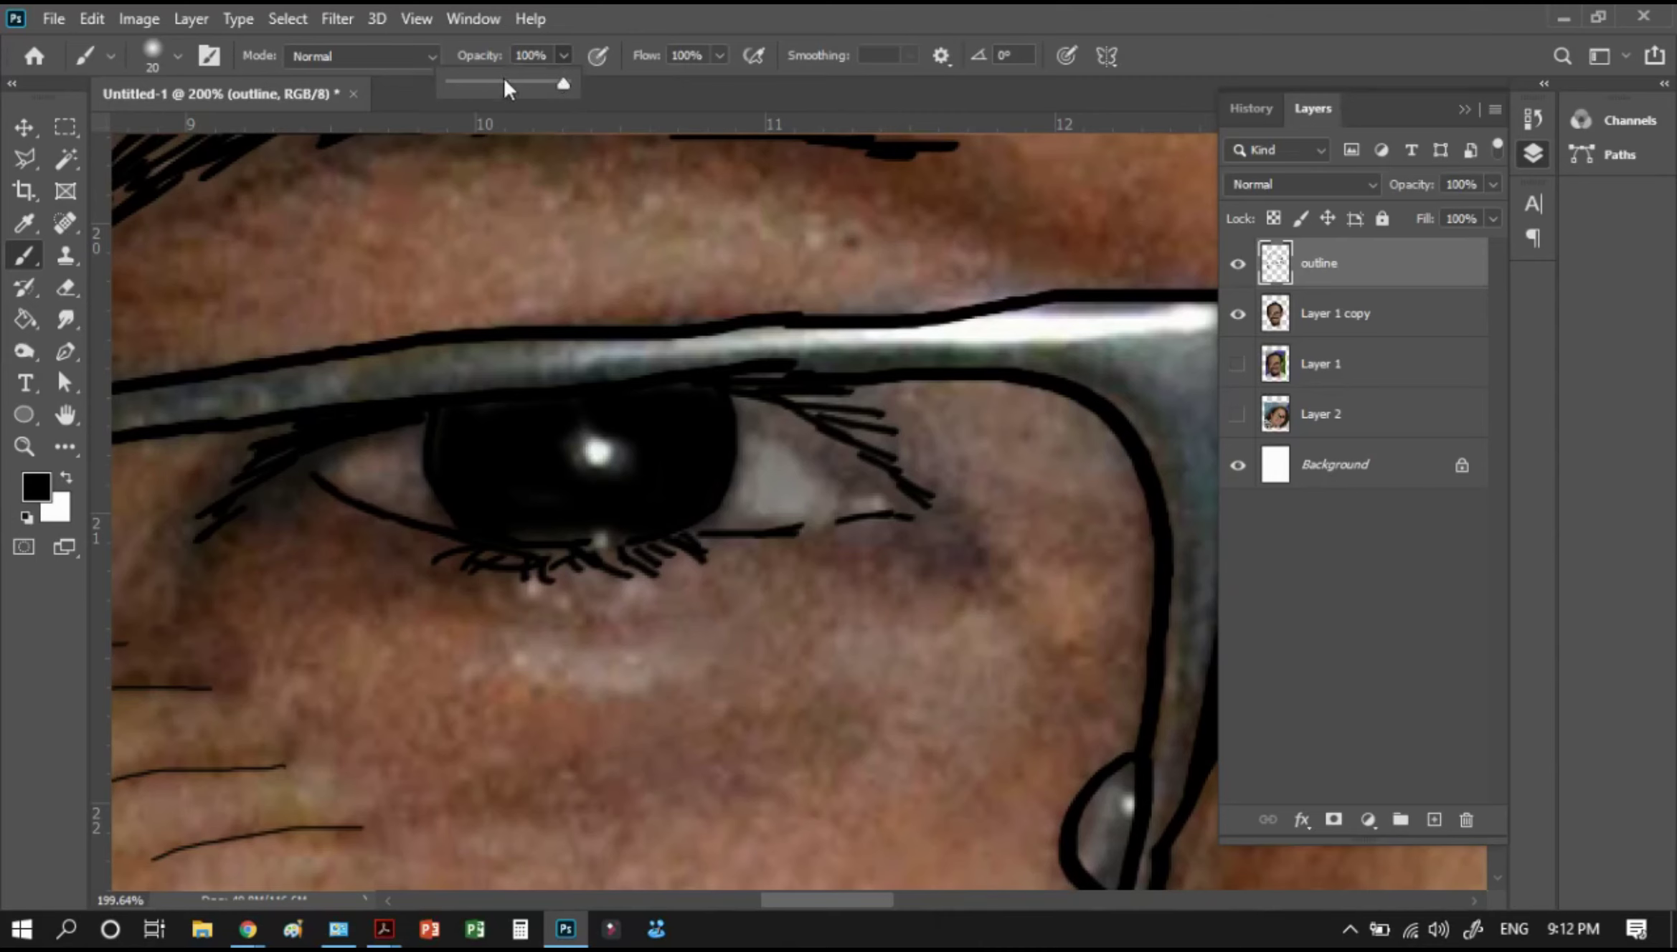
{"action": "left_click_drag", "start_coordinate": [508, 89], "coordinate": [492, 88]}
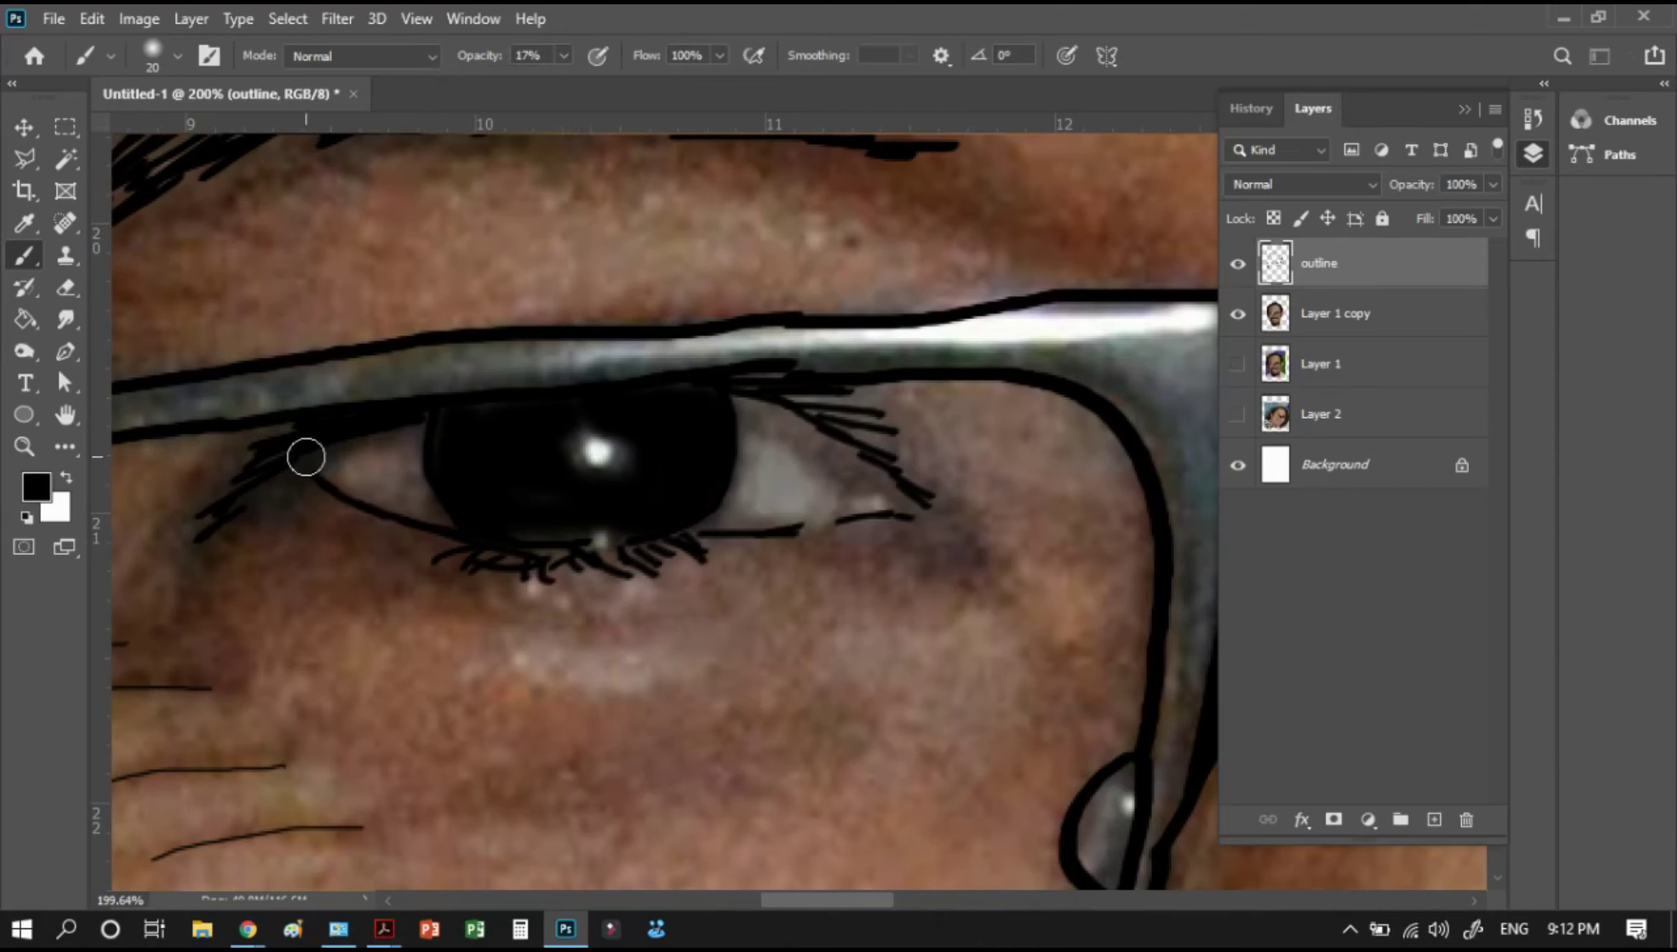
{"action": "key", "text": "bracketleft"}
{"action": "key", "text": "bracketleft"}
{"action": "left_click_drag", "start_coordinate": [753, 420], "coordinate": [846, 451]}
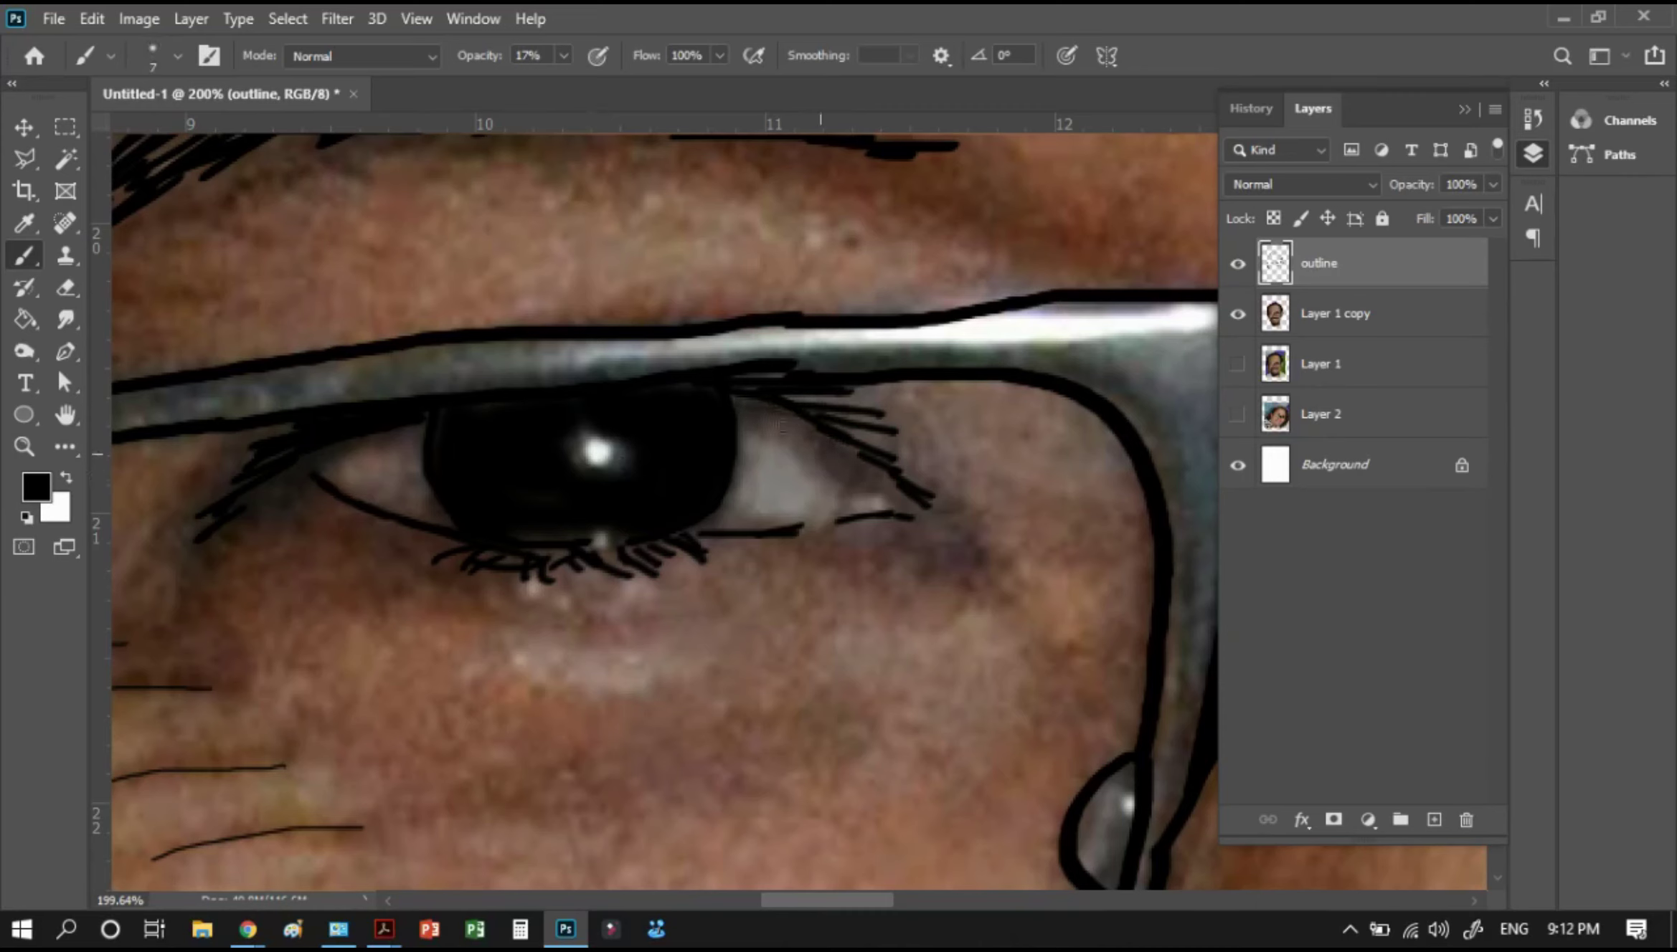
{"action": "left_click_drag", "start_coordinate": [973, 555], "coordinate": [936, 525]}
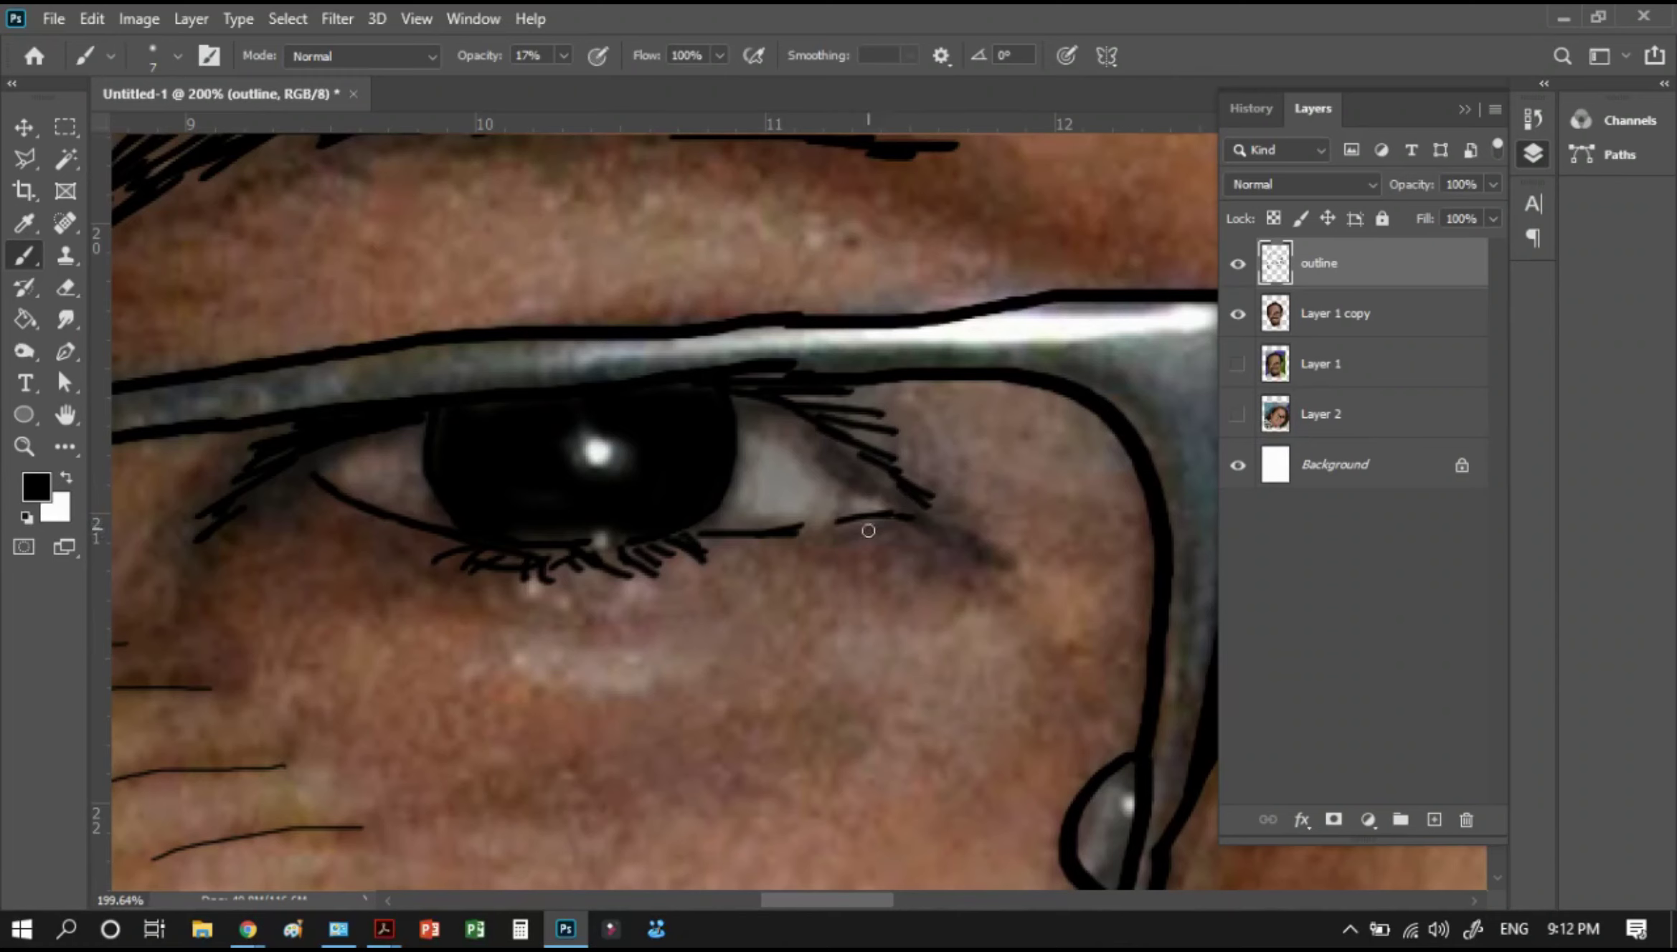
{"action": "left_click_drag", "start_coordinate": [621, 531], "coordinate": [583, 548]}
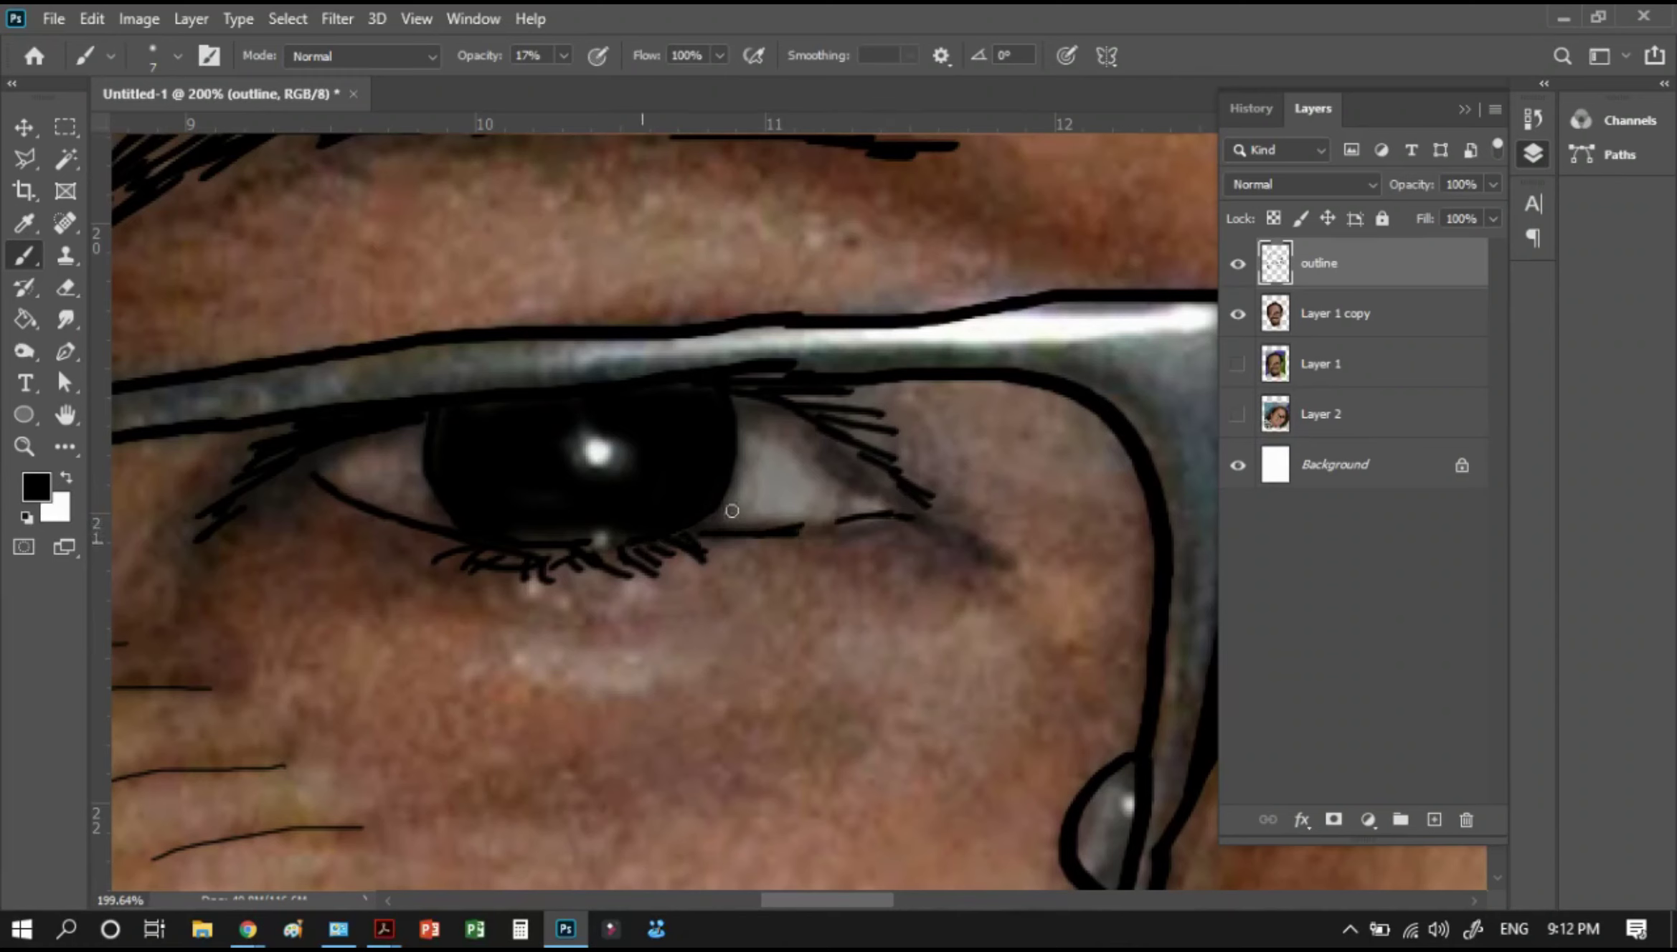
{"action": "mouse_move", "coordinate": [732, 510]}
{"action": "left_mouse_down"}
{"action": "mouse_move", "coordinate": [786, 525]}
{"action": "mouse_move", "coordinate": [876, 492]}
{"action": "left_mouse_up"}
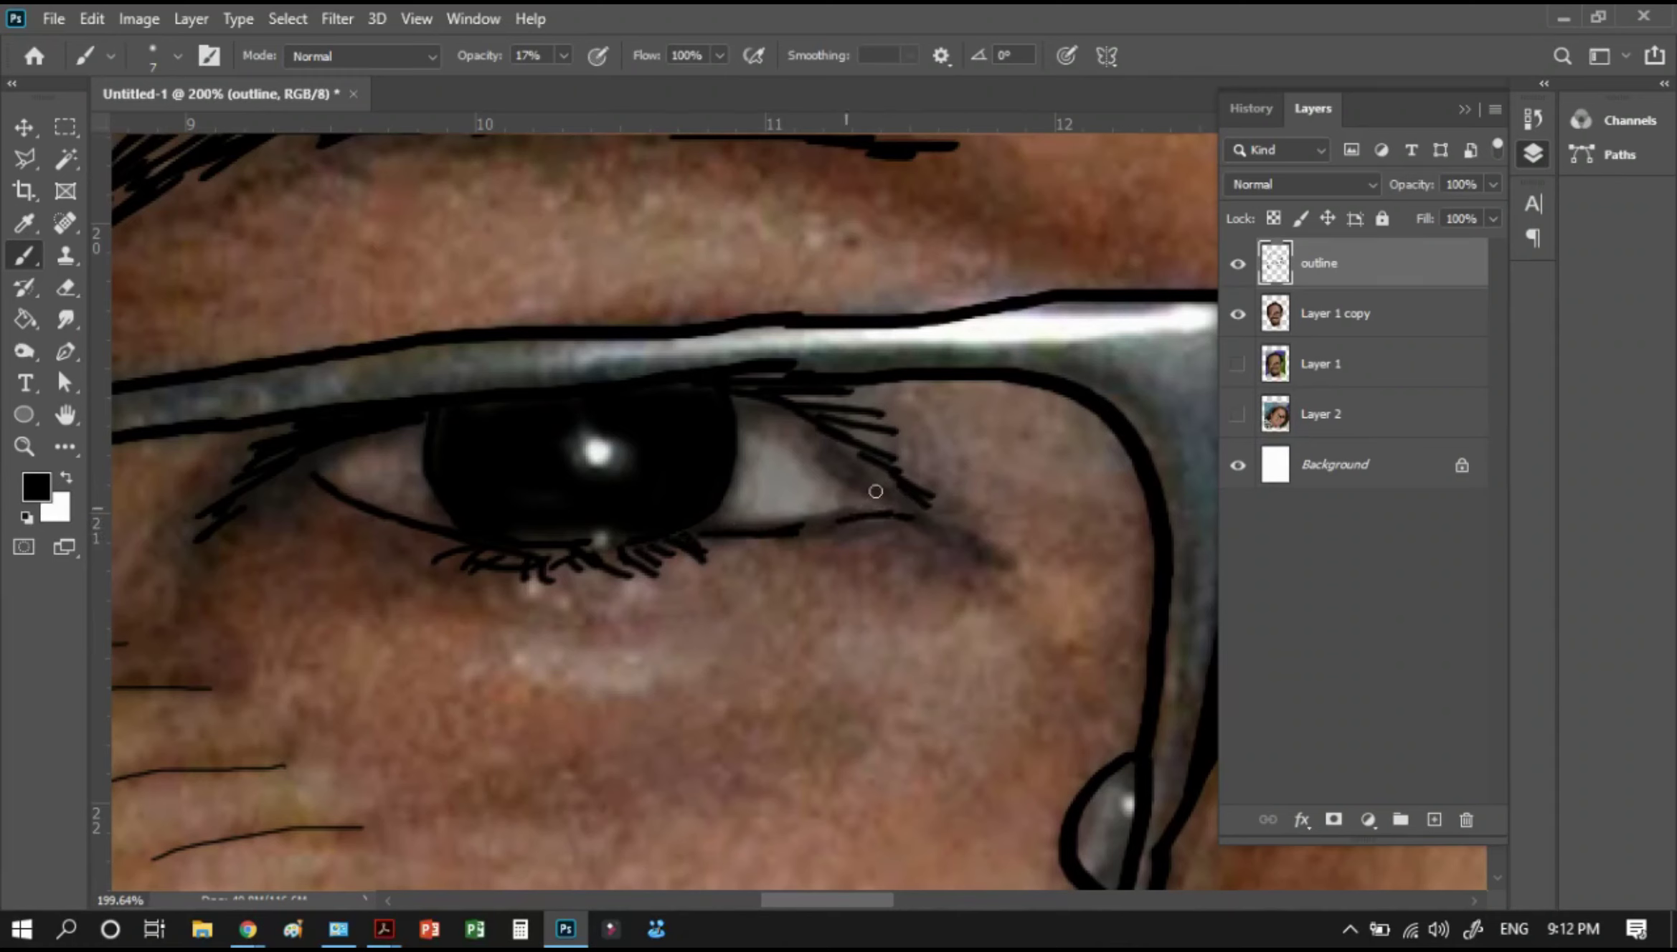
{"action": "left_click_drag", "start_coordinate": [923, 416], "coordinate": [1043, 409]}
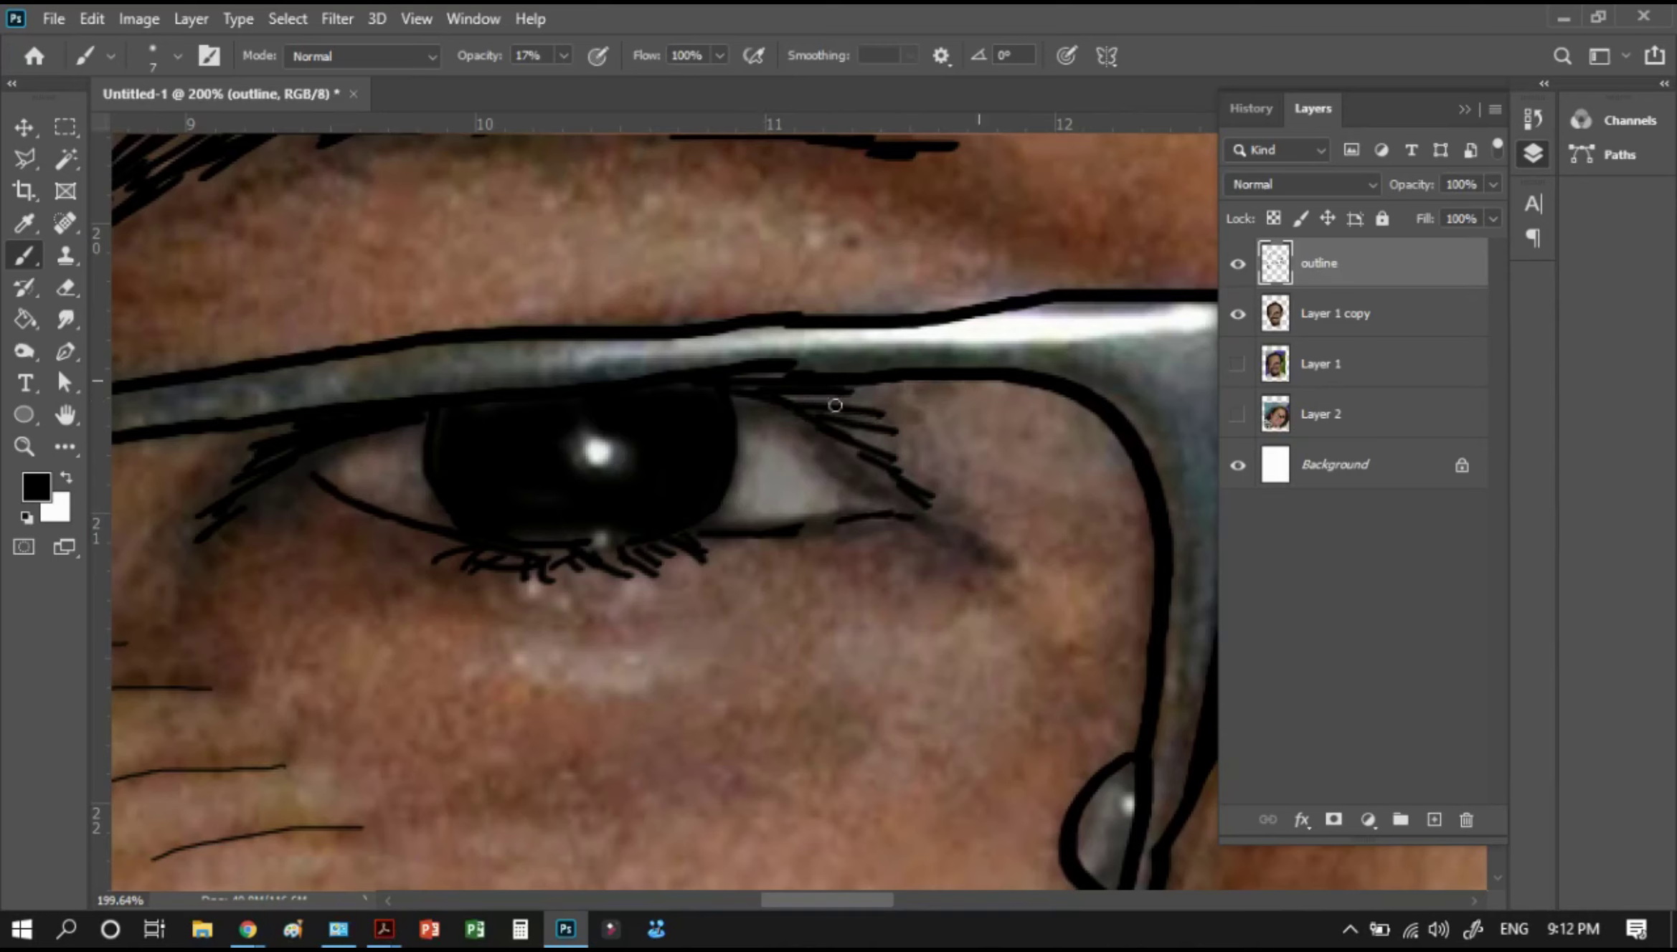
Shade the glasses frame's inner edge and under the other eye's lower lashes and inner corner
{"action": "key", "text": "bracketright"}
{"action": "key", "text": "bracketright"}
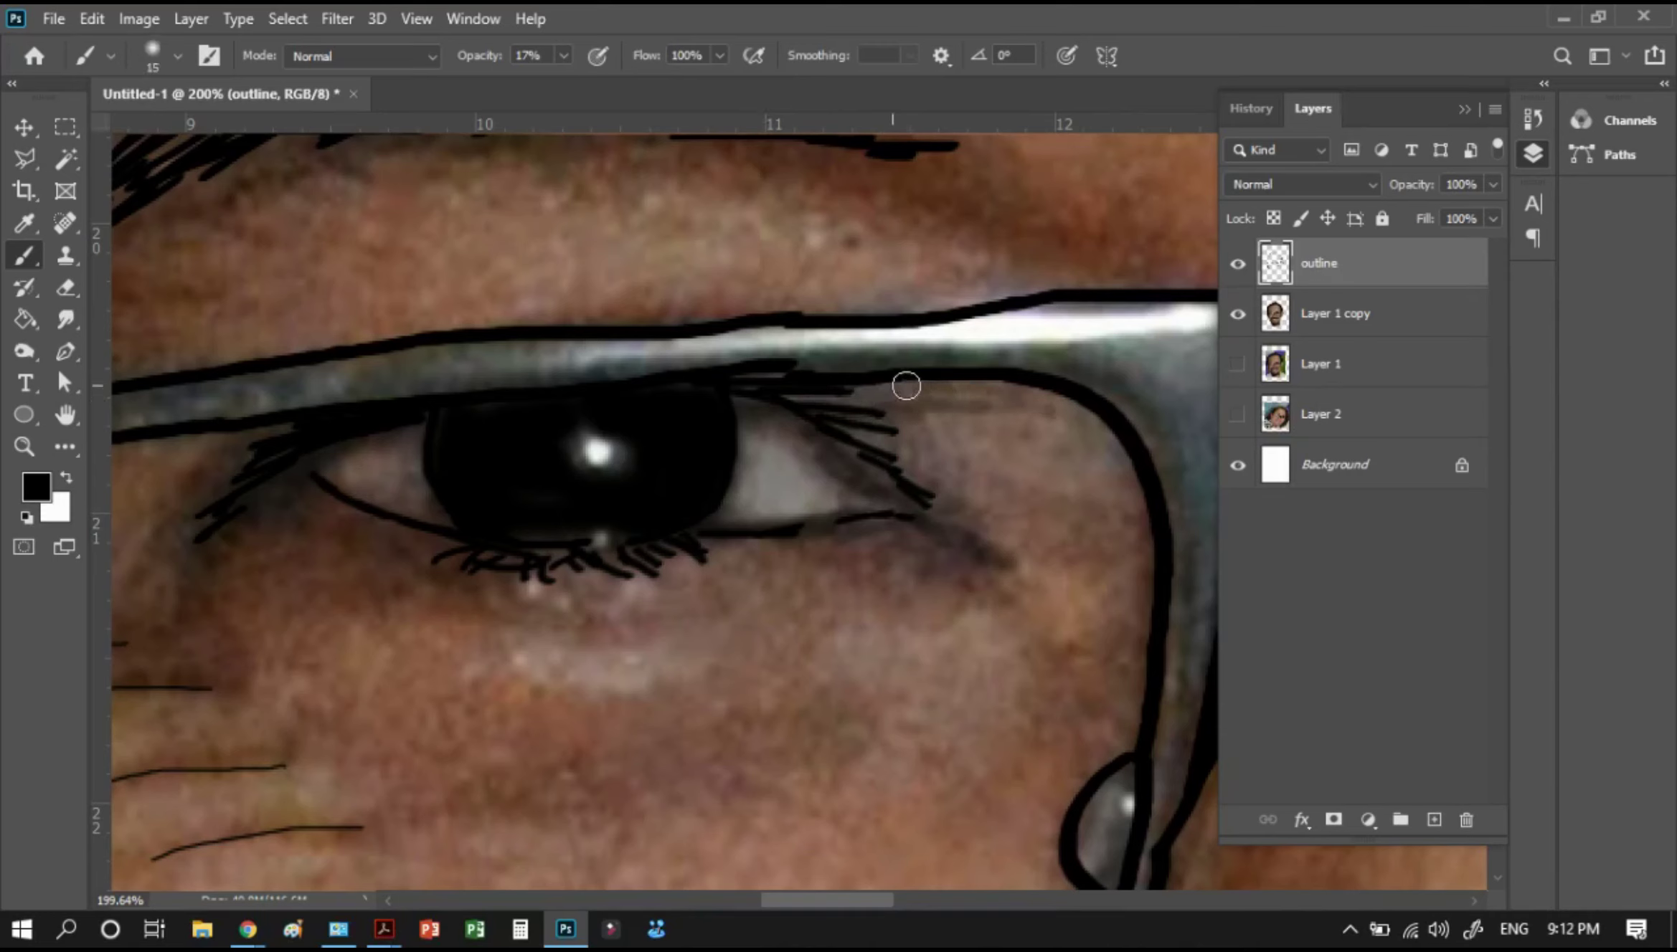
{"action": "mouse_move", "coordinate": [905, 382]}
{"action": "left_mouse_down"}
{"action": "mouse_move", "coordinate": [988, 393]}
{"action": "mouse_move", "coordinate": [1123, 464]}
{"action": "mouse_move", "coordinate": [1048, 417]}
{"action": "left_mouse_up"}
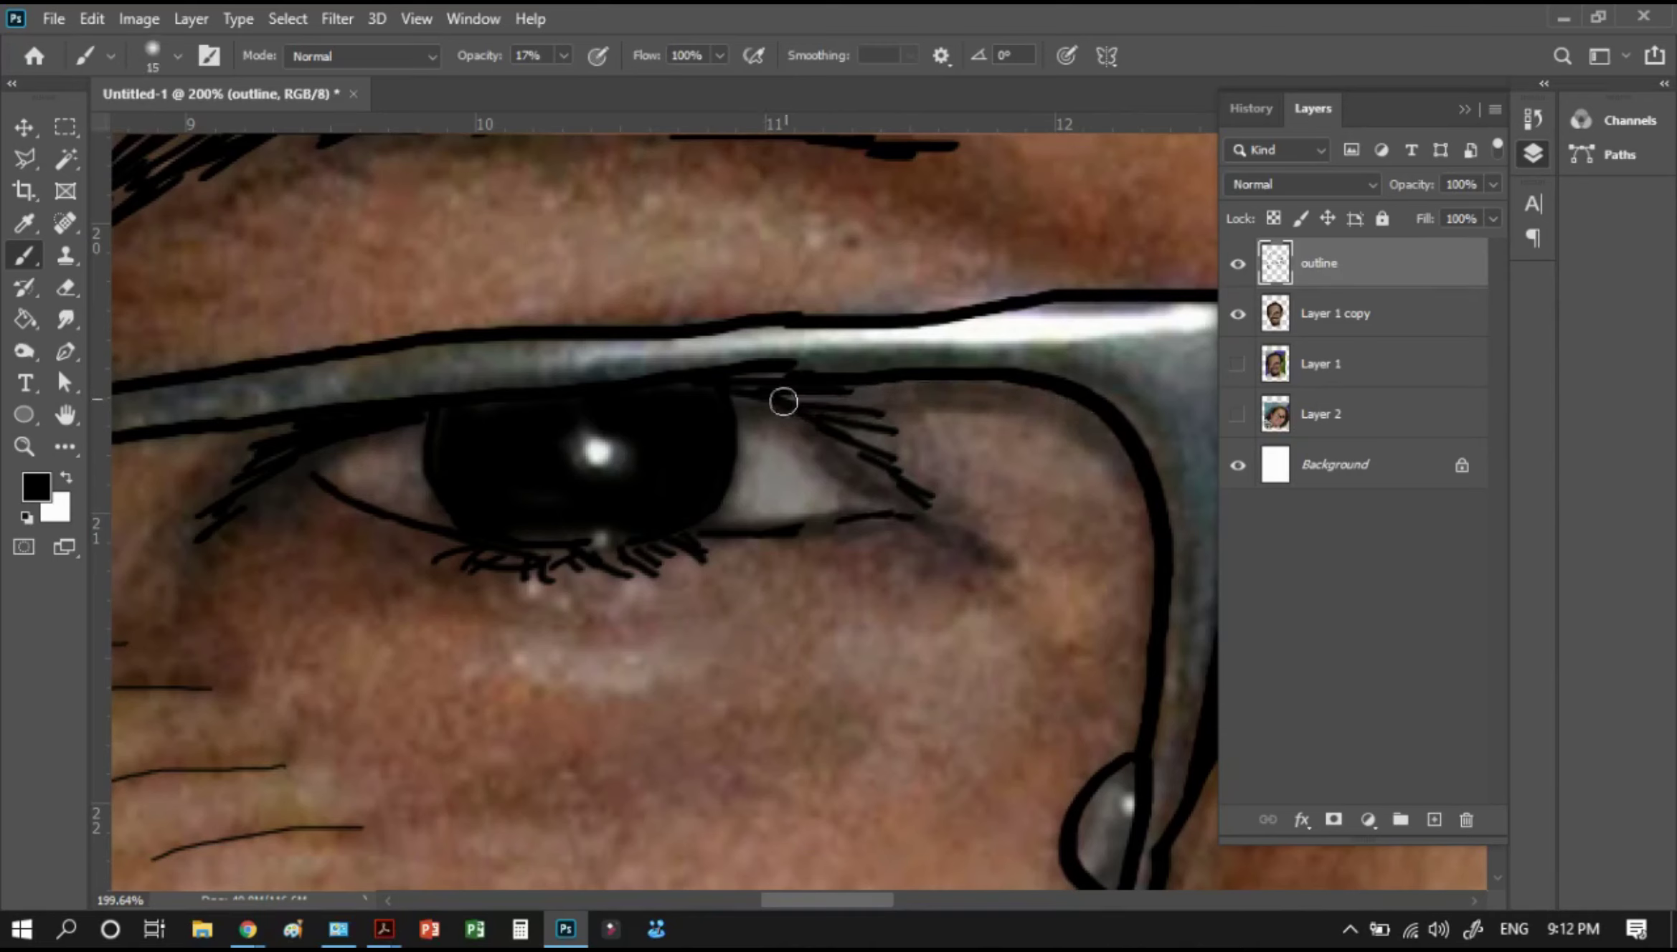
{"action": "left_click_drag", "start_coordinate": [270, 516], "coordinate": [625, 449]}
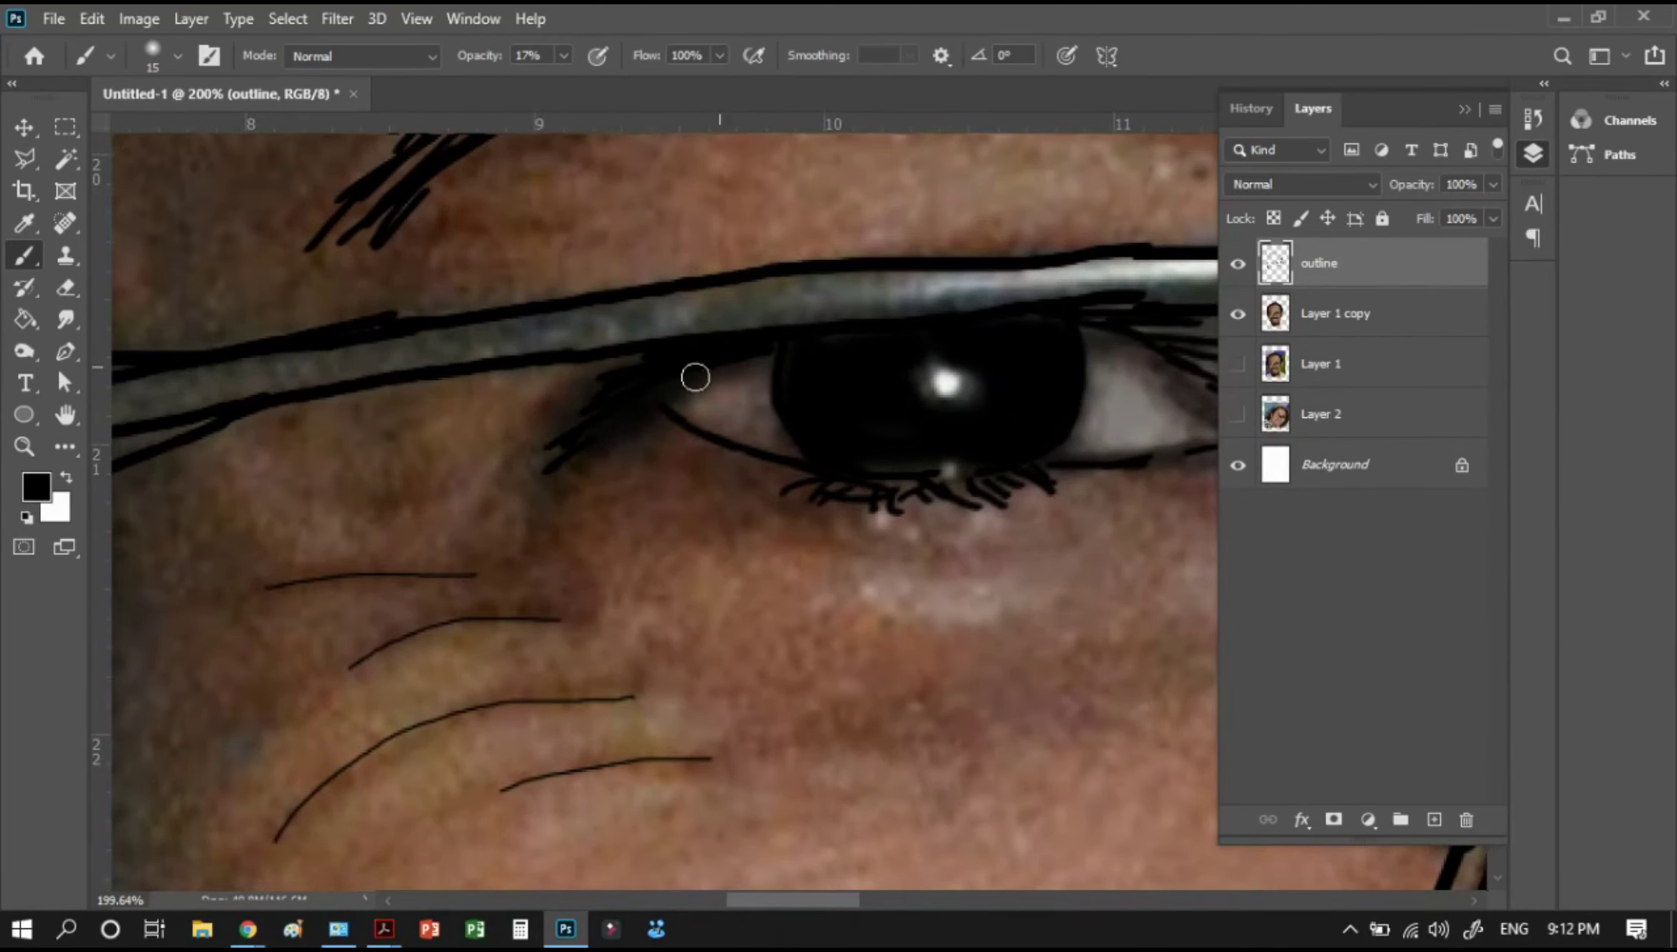
{"action": "mouse_move", "coordinate": [827, 491]}
{"action": "left_mouse_down"}
{"action": "mouse_move", "coordinate": [831, 524]}
{"action": "mouse_move", "coordinate": [925, 534]}
{"action": "left_mouse_up"}
{"action": "left_click_drag", "start_coordinate": [520, 524], "coordinate": [550, 468]}
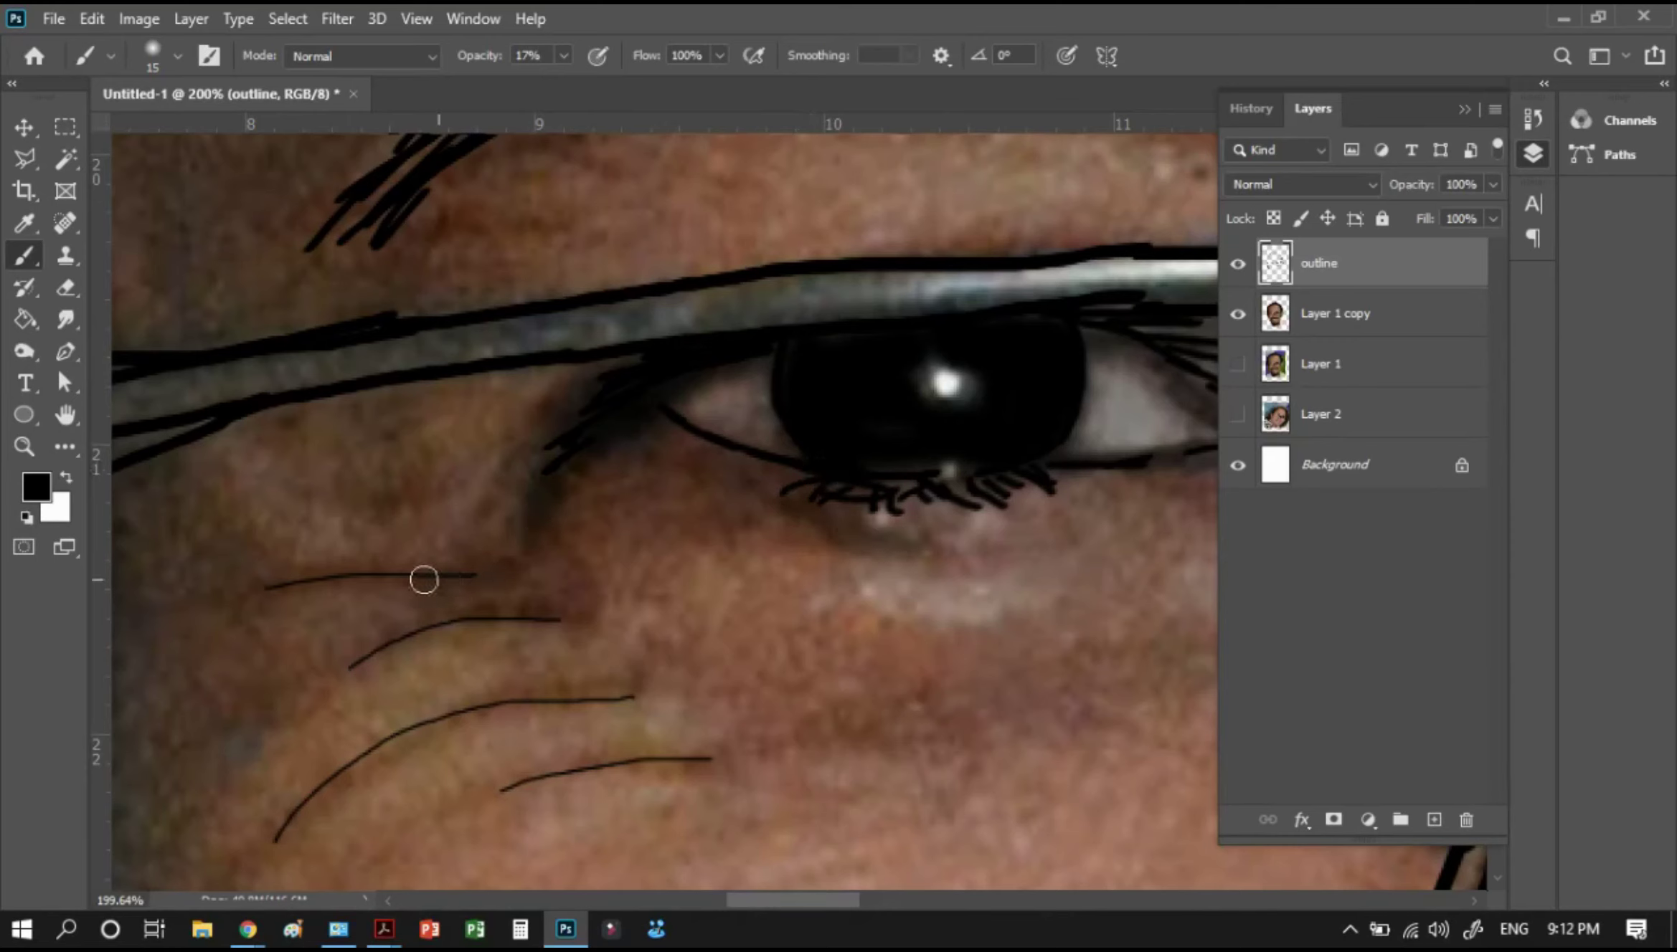
Retrace the under-eye wrinkles darker and thicken the frame's inner curve with a bigger brush
{"action": "mouse_move", "coordinate": [527, 603]}
{"action": "left_mouse_down"}
{"action": "mouse_move", "coordinate": [356, 672]}
{"action": "mouse_move", "coordinate": [567, 629]}
{"action": "left_mouse_up"}
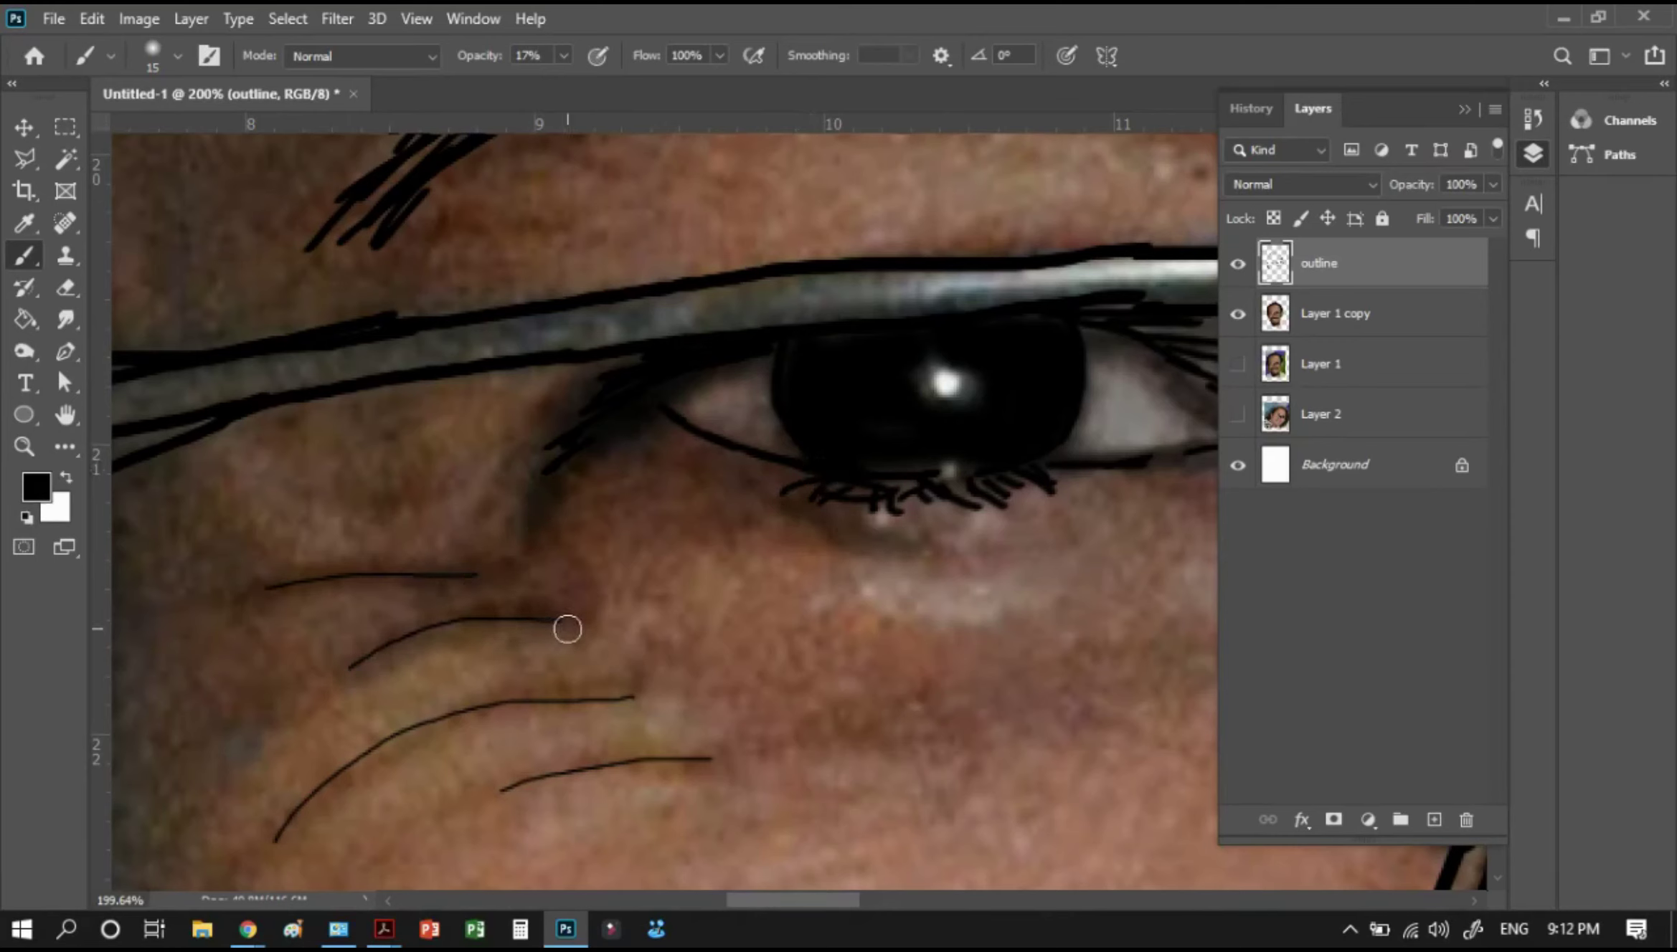
{"action": "mouse_move", "coordinate": [598, 703]}
{"action": "left_mouse_down"}
{"action": "mouse_move", "coordinate": [677, 494]}
{"action": "mouse_move", "coordinate": [357, 631]}
{"action": "left_mouse_up"}
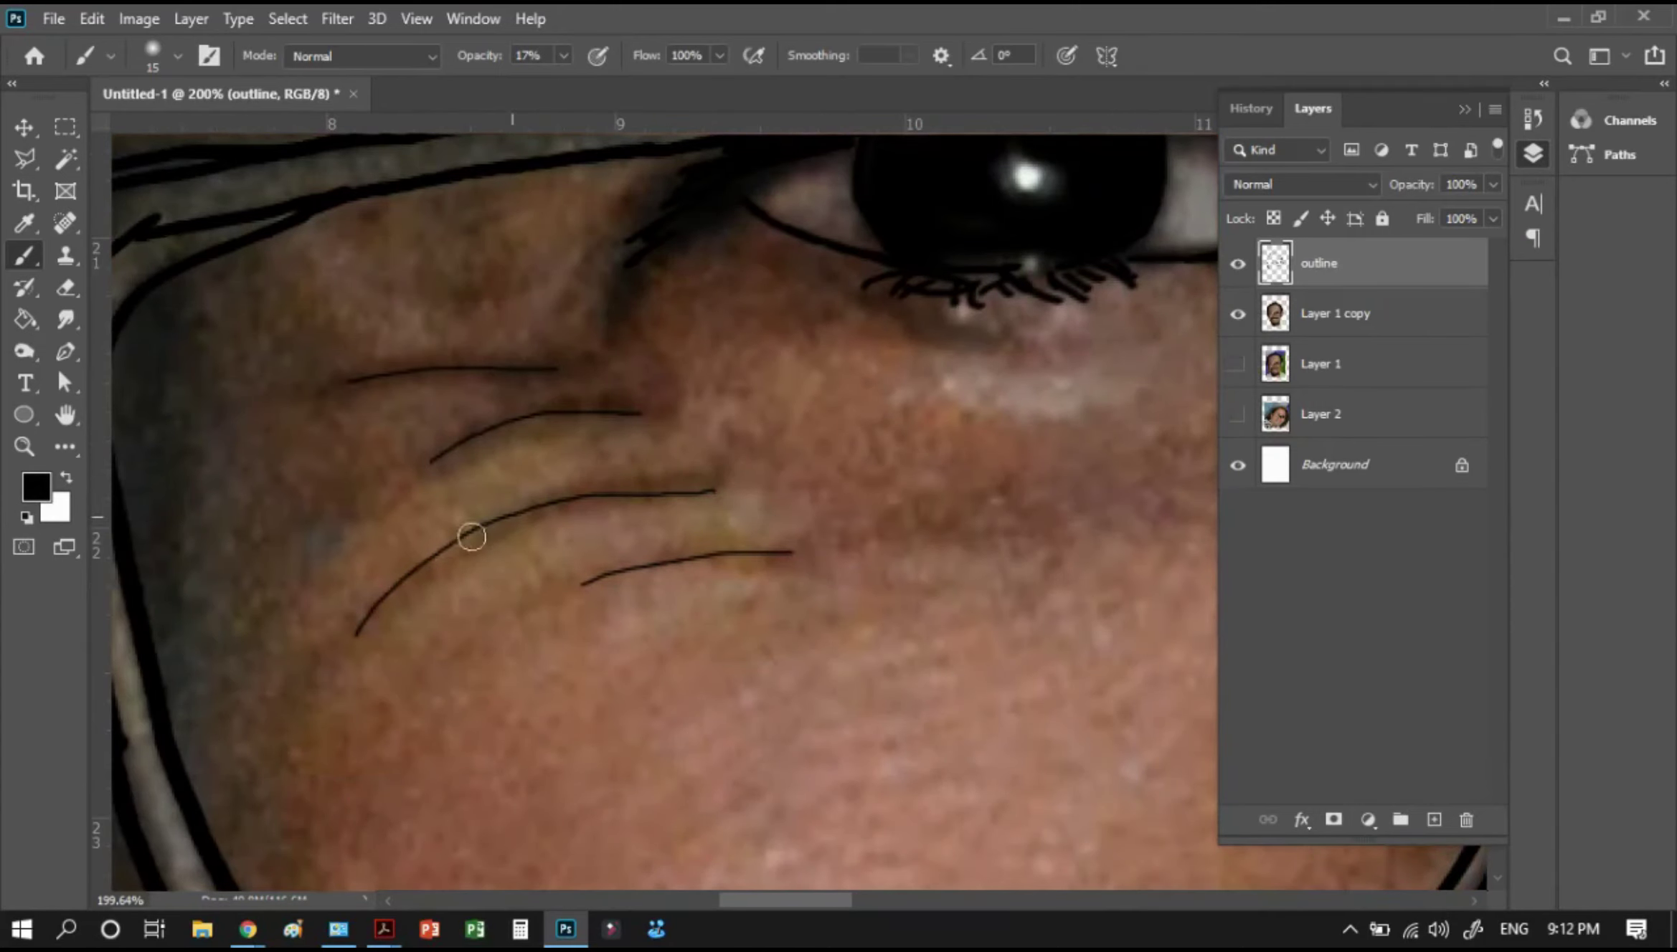
{"action": "left_click_drag", "start_coordinate": [621, 575], "coordinate": [827, 555]}
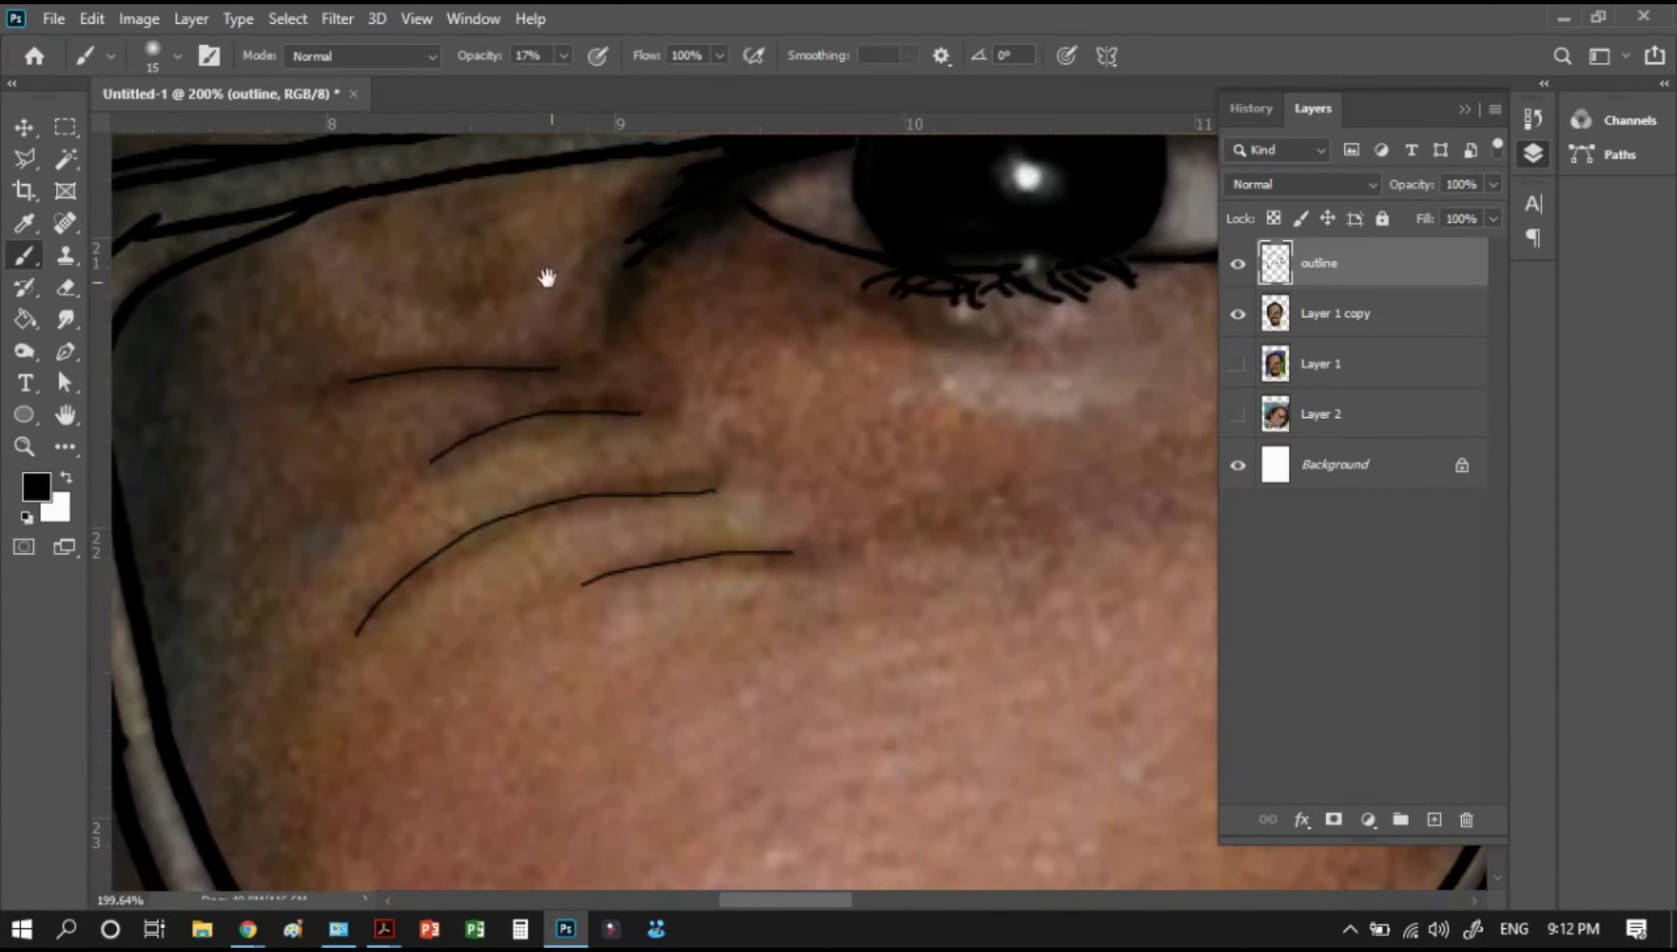
{"action": "left_click_drag", "start_coordinate": [550, 274], "coordinate": [674, 464]}
{"action": "key", "text": "bracketright"}
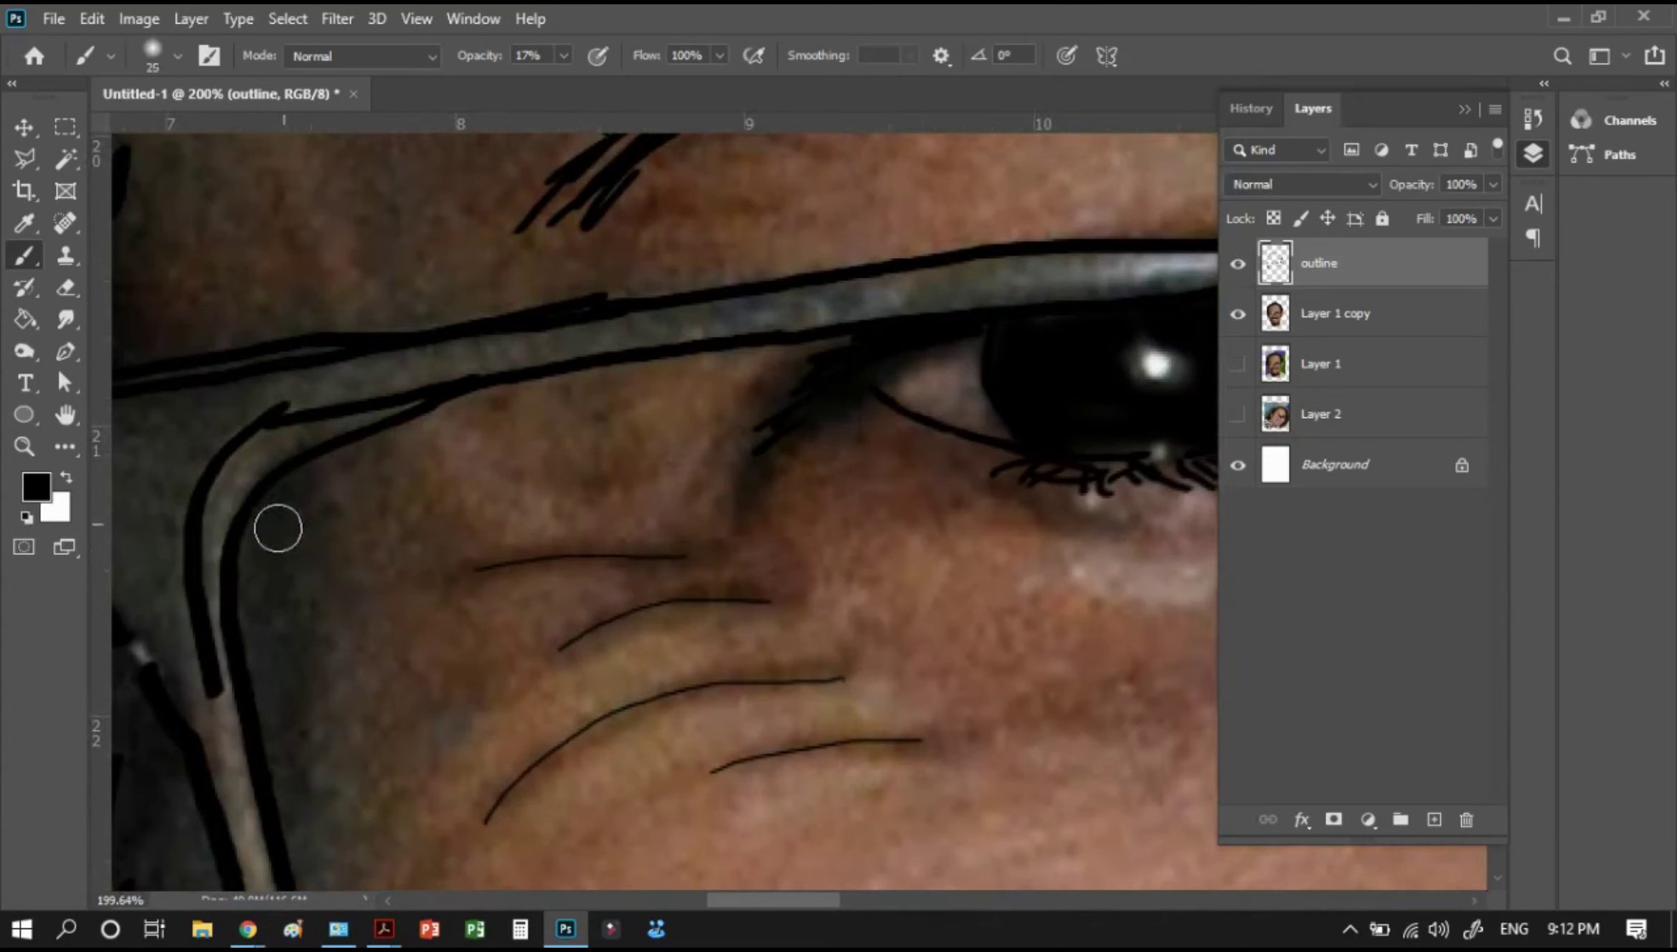
{"action": "left_click_drag", "start_coordinate": [265, 613], "coordinate": [588, 402]}
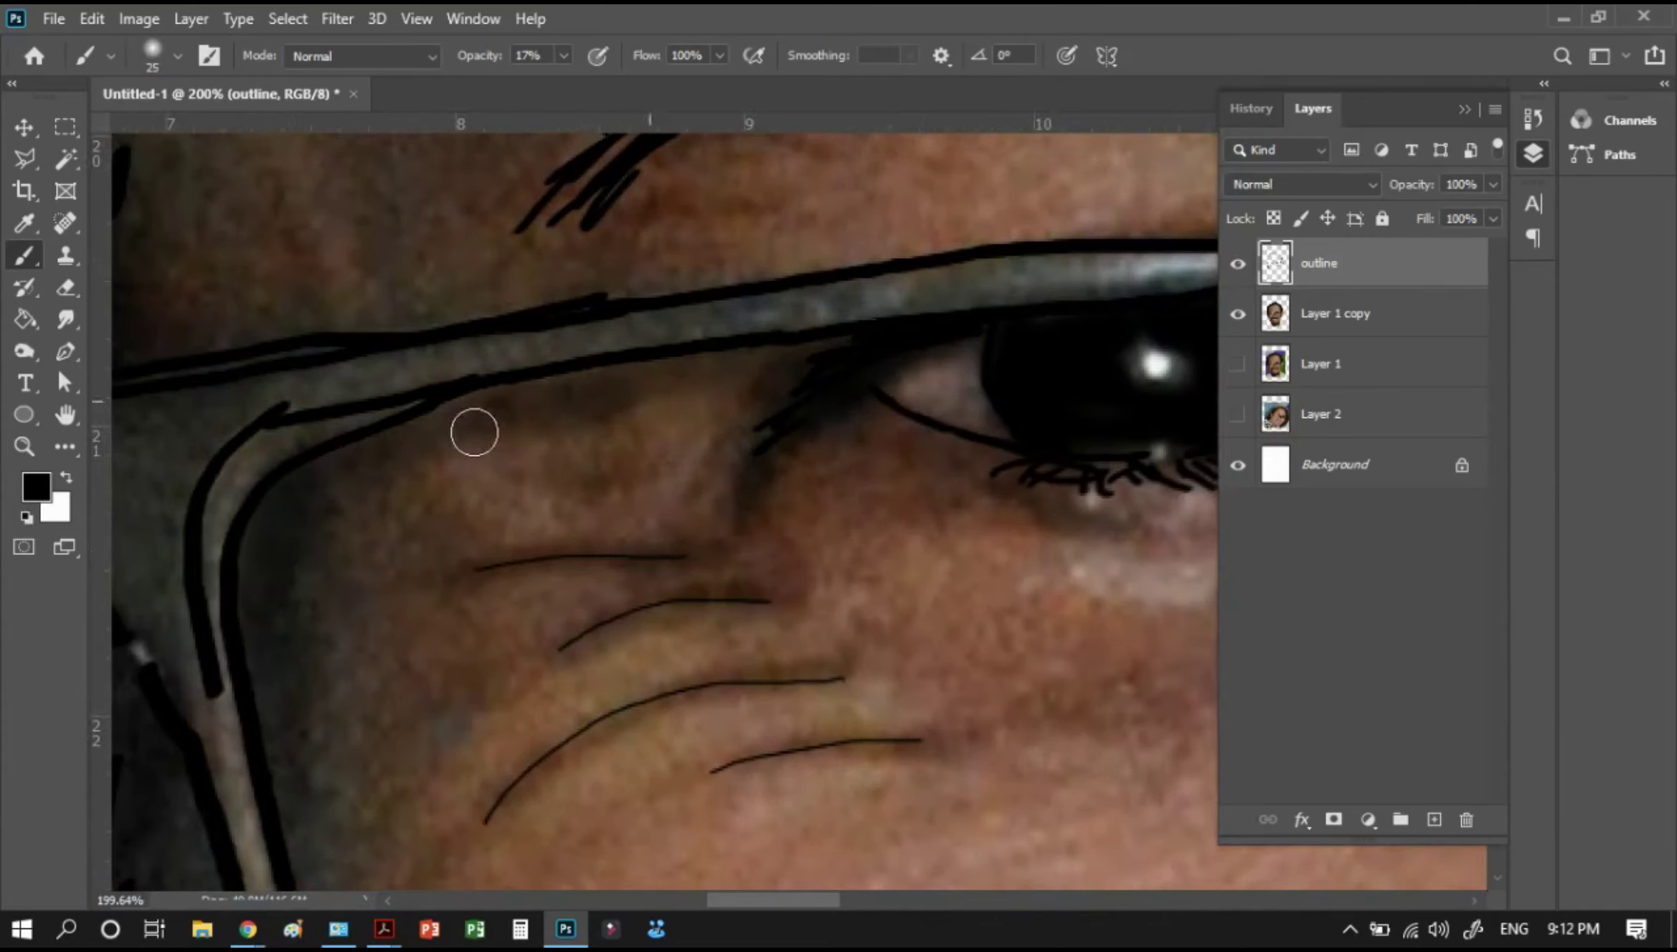
{"action": "left_click_drag", "start_coordinate": [859, 328], "coordinate": [487, 369]}
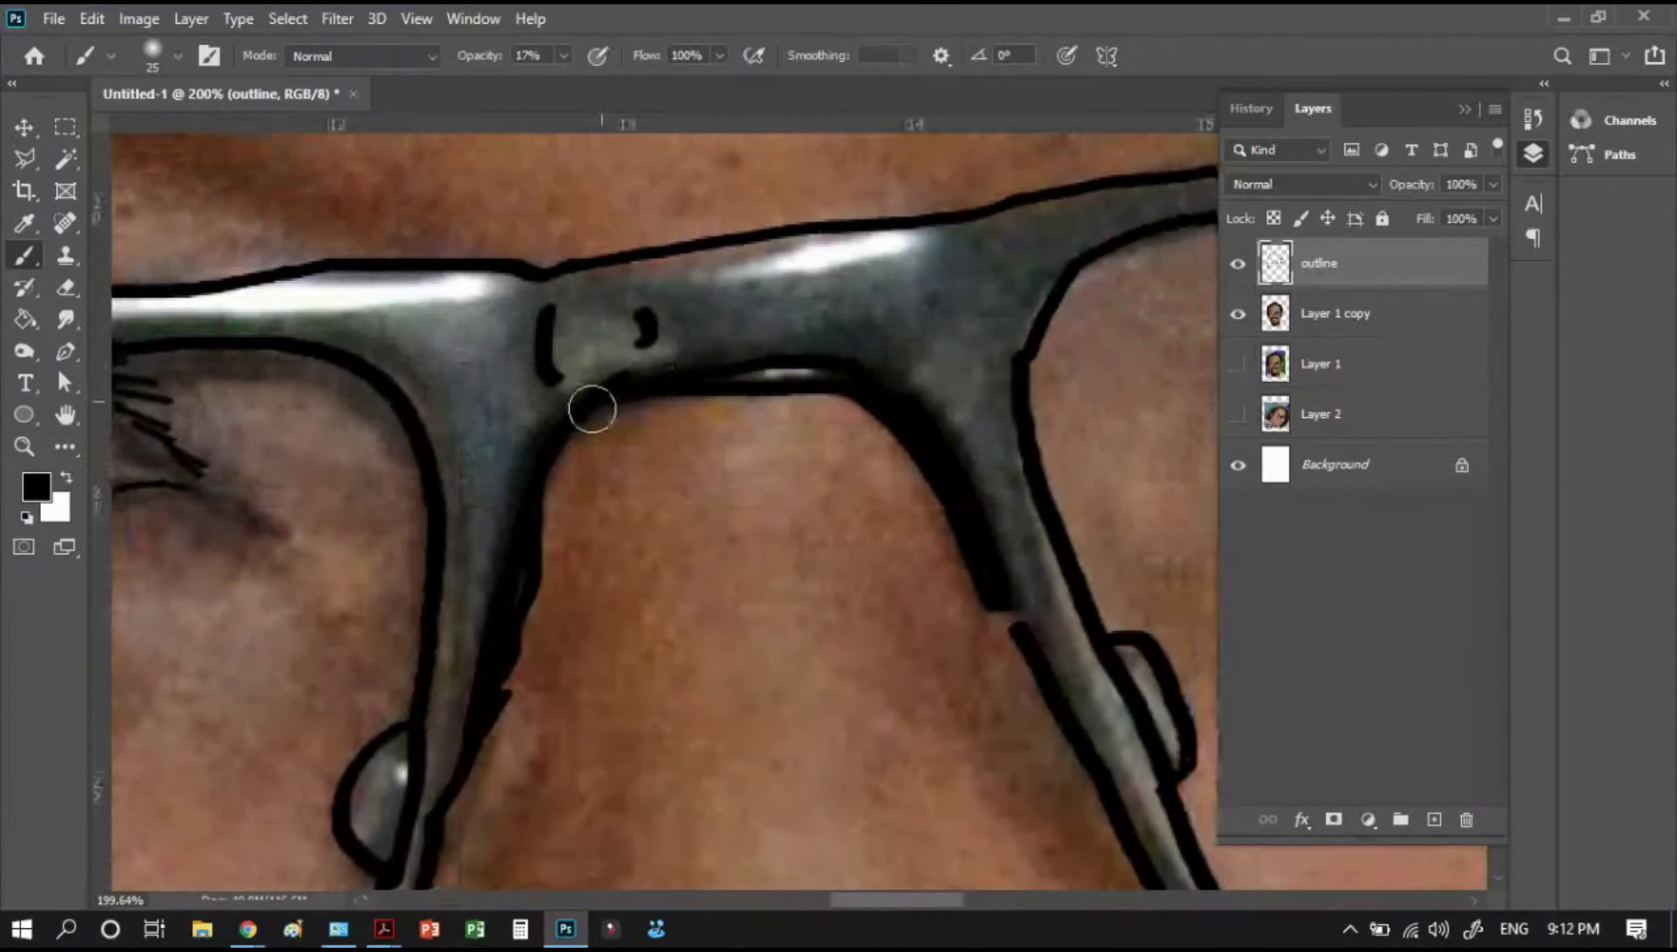
Darken the inner lower edge outline of the glasses bridge
{"action": "left_click_drag", "start_coordinate": [588, 401], "coordinate": [879, 448]}
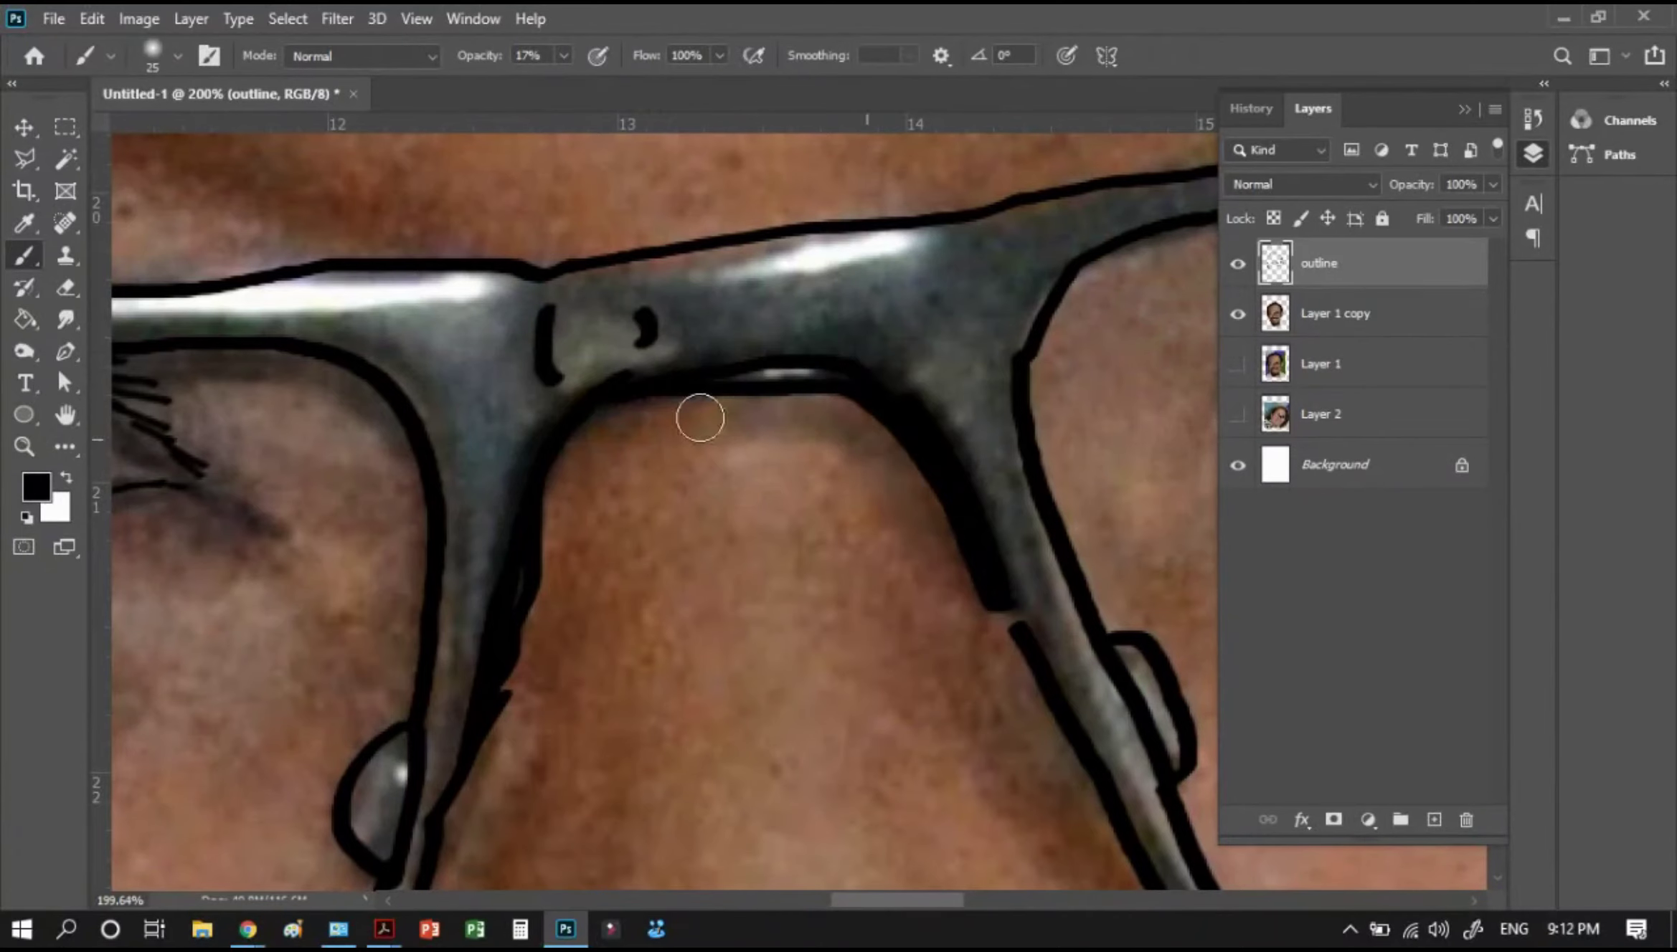
{"action": "left_click_drag", "start_coordinate": [864, 381], "coordinate": [385, 266]}
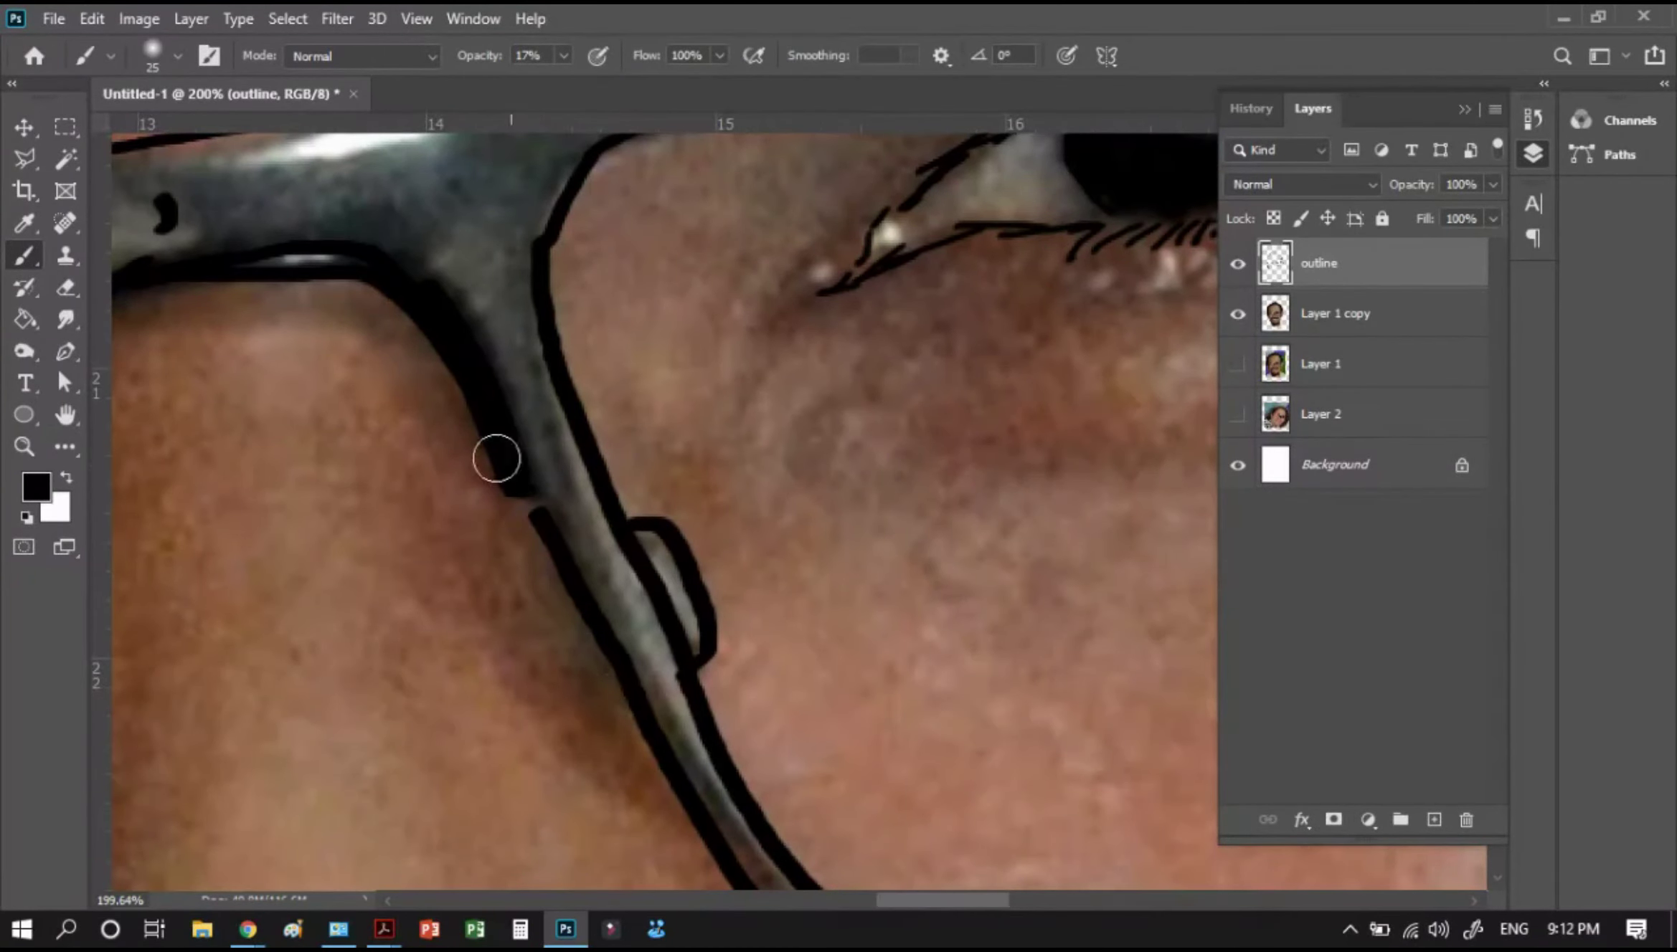
{"action": "left_click_drag", "start_coordinate": [715, 292], "coordinate": [405, 580]}
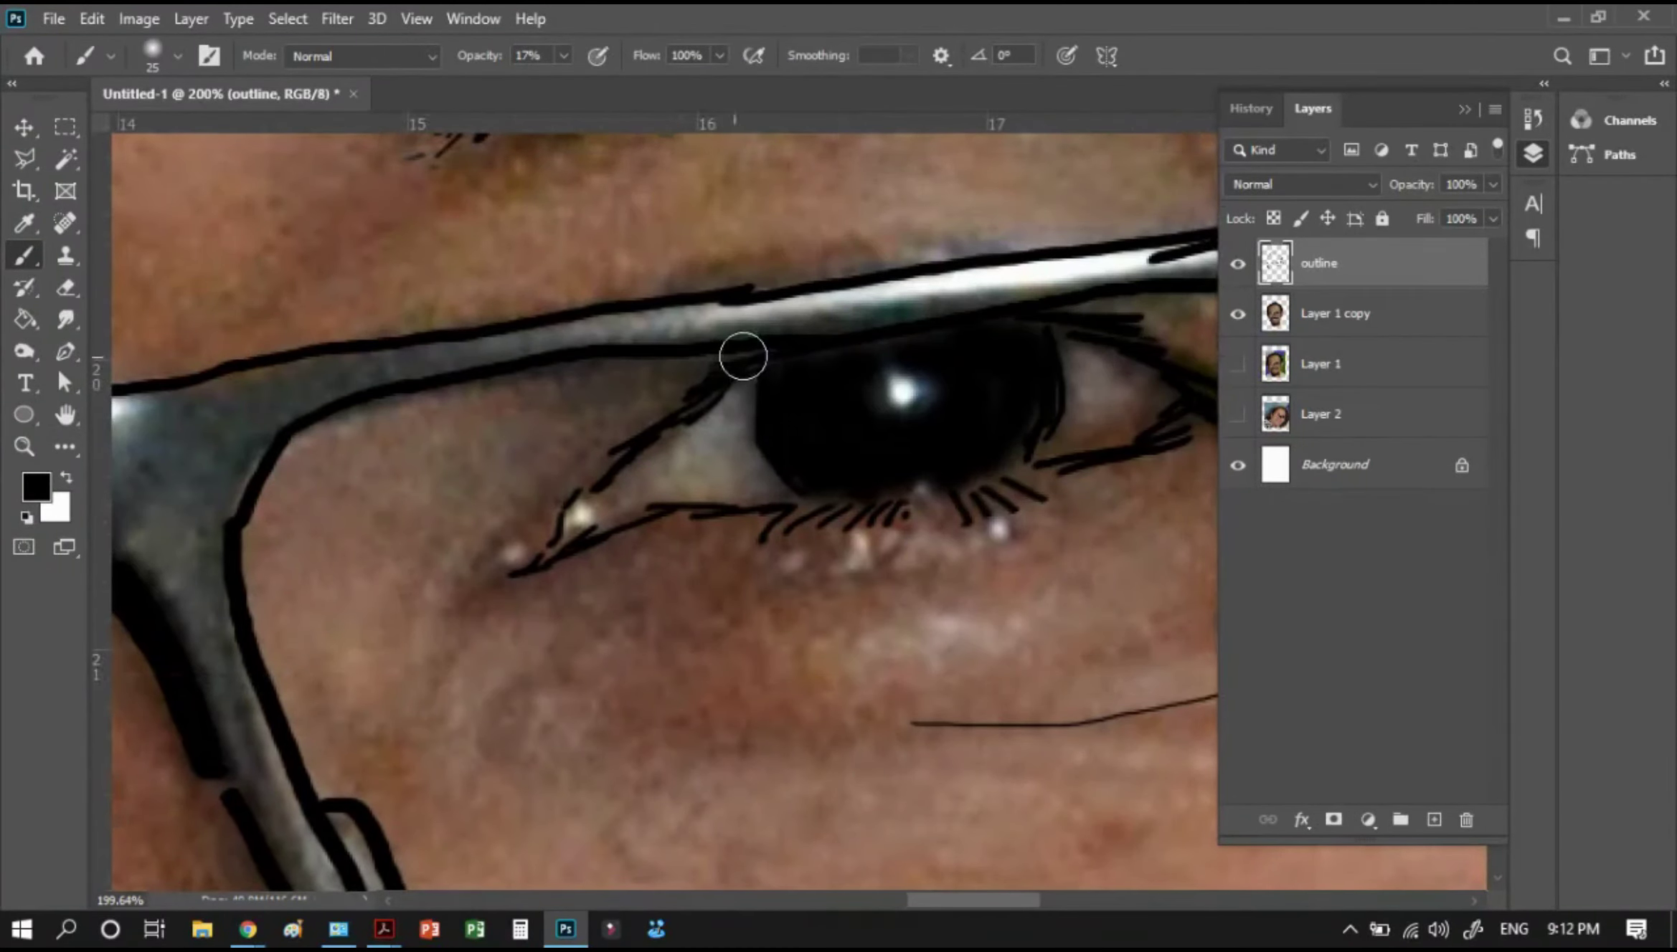
Shrink the brush to 9 px and deepen the eyelid line near the inner corner
{"action": "key", "text": "bracketleft"}
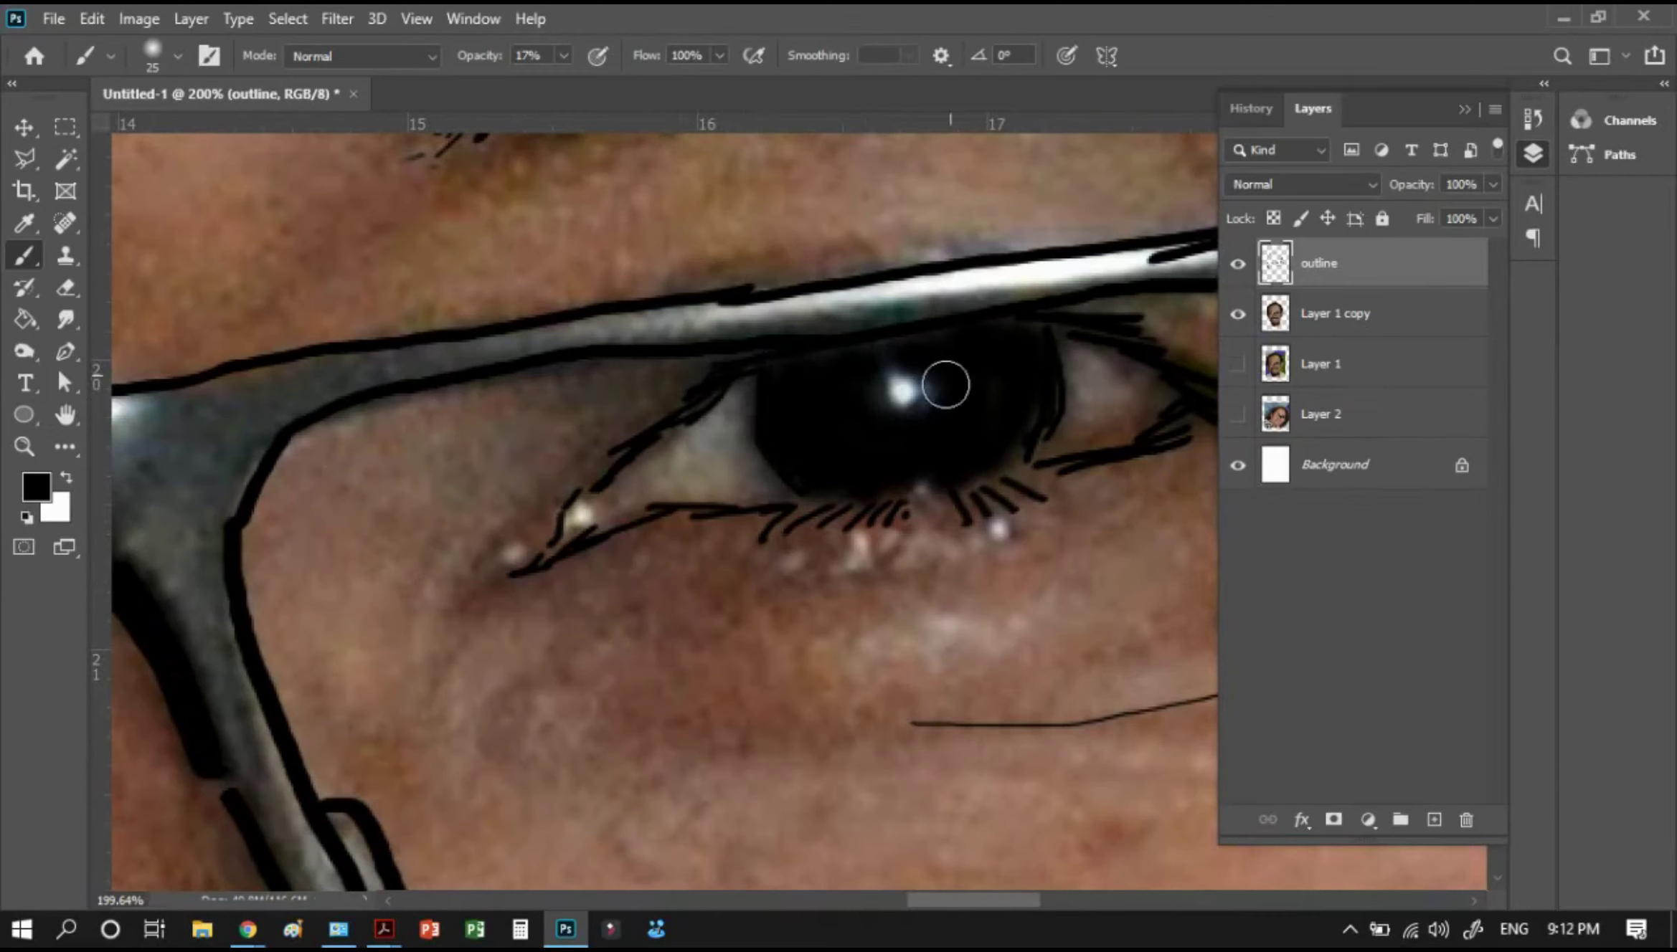
{"action": "key", "text": "bracketleft"}
{"action": "key", "text": "bracketleft"}
{"action": "key", "text": "bracketleft"}
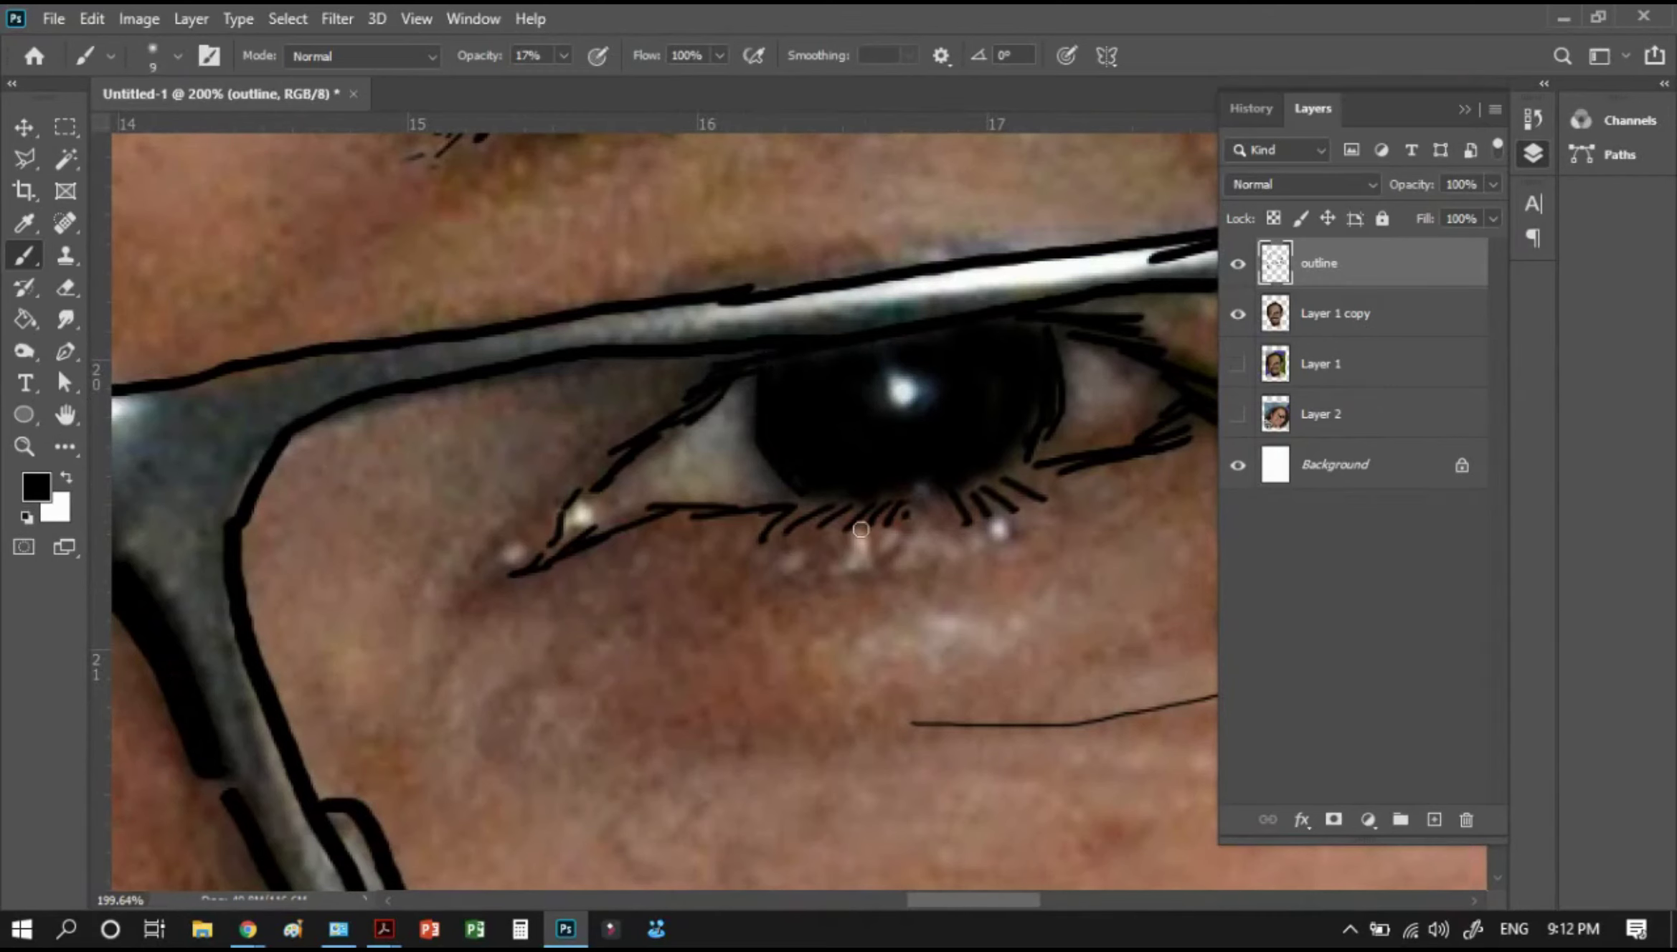
{"action": "left_click_drag", "start_coordinate": [552, 568], "coordinate": [763, 367]}
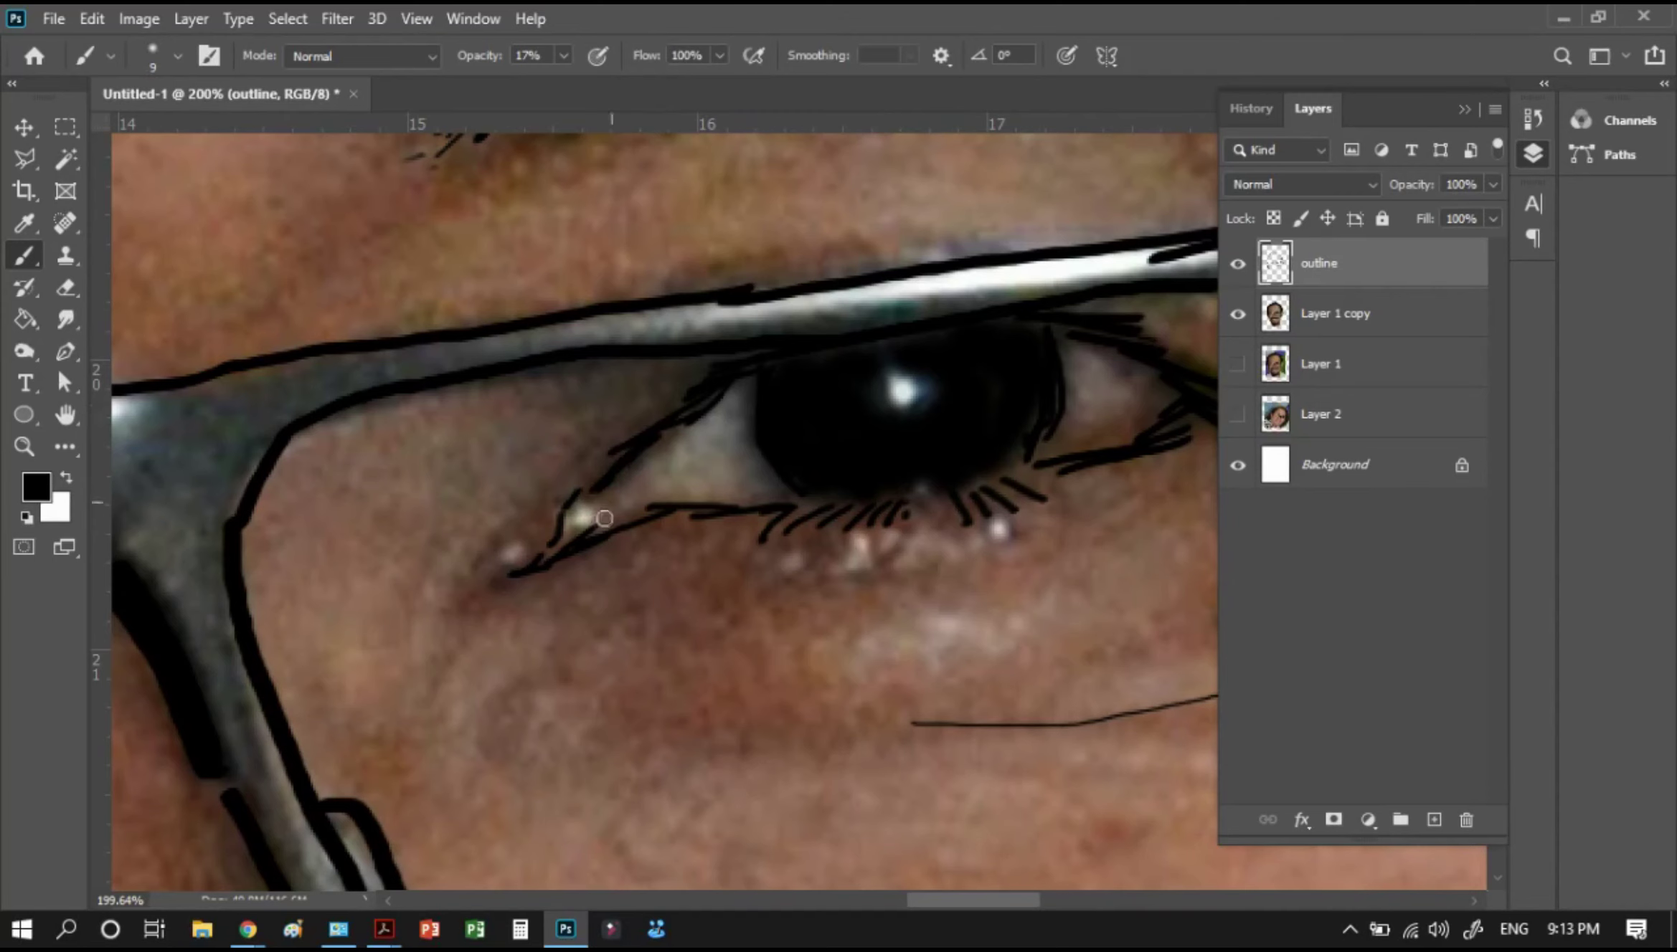
{"action": "scroll", "coordinate": [816, 450], "scroll_direction": "right", "scroll_amount": 5}
{"action": "scroll", "coordinate": [816, 450], "scroll_direction": "up", "scroll_amount": 2}
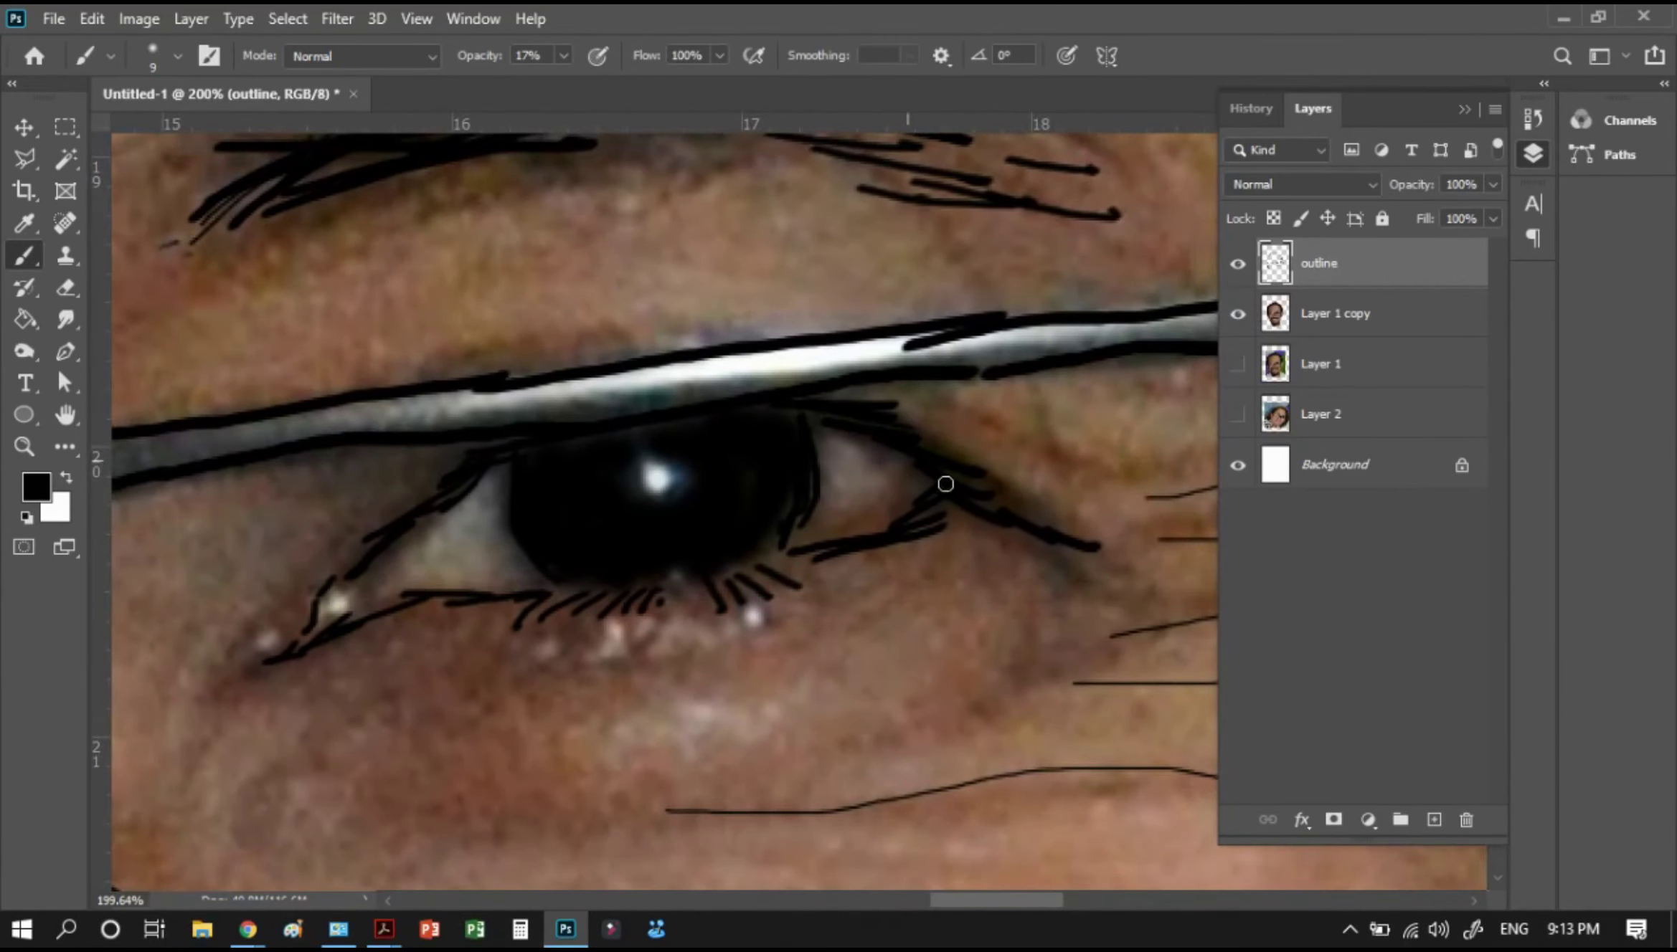
Go over the lower lash line twice and darken each of the five crow's-foot wrinkle lines
{"action": "left_click_drag", "start_coordinate": [945, 484], "coordinate": [1036, 539]}
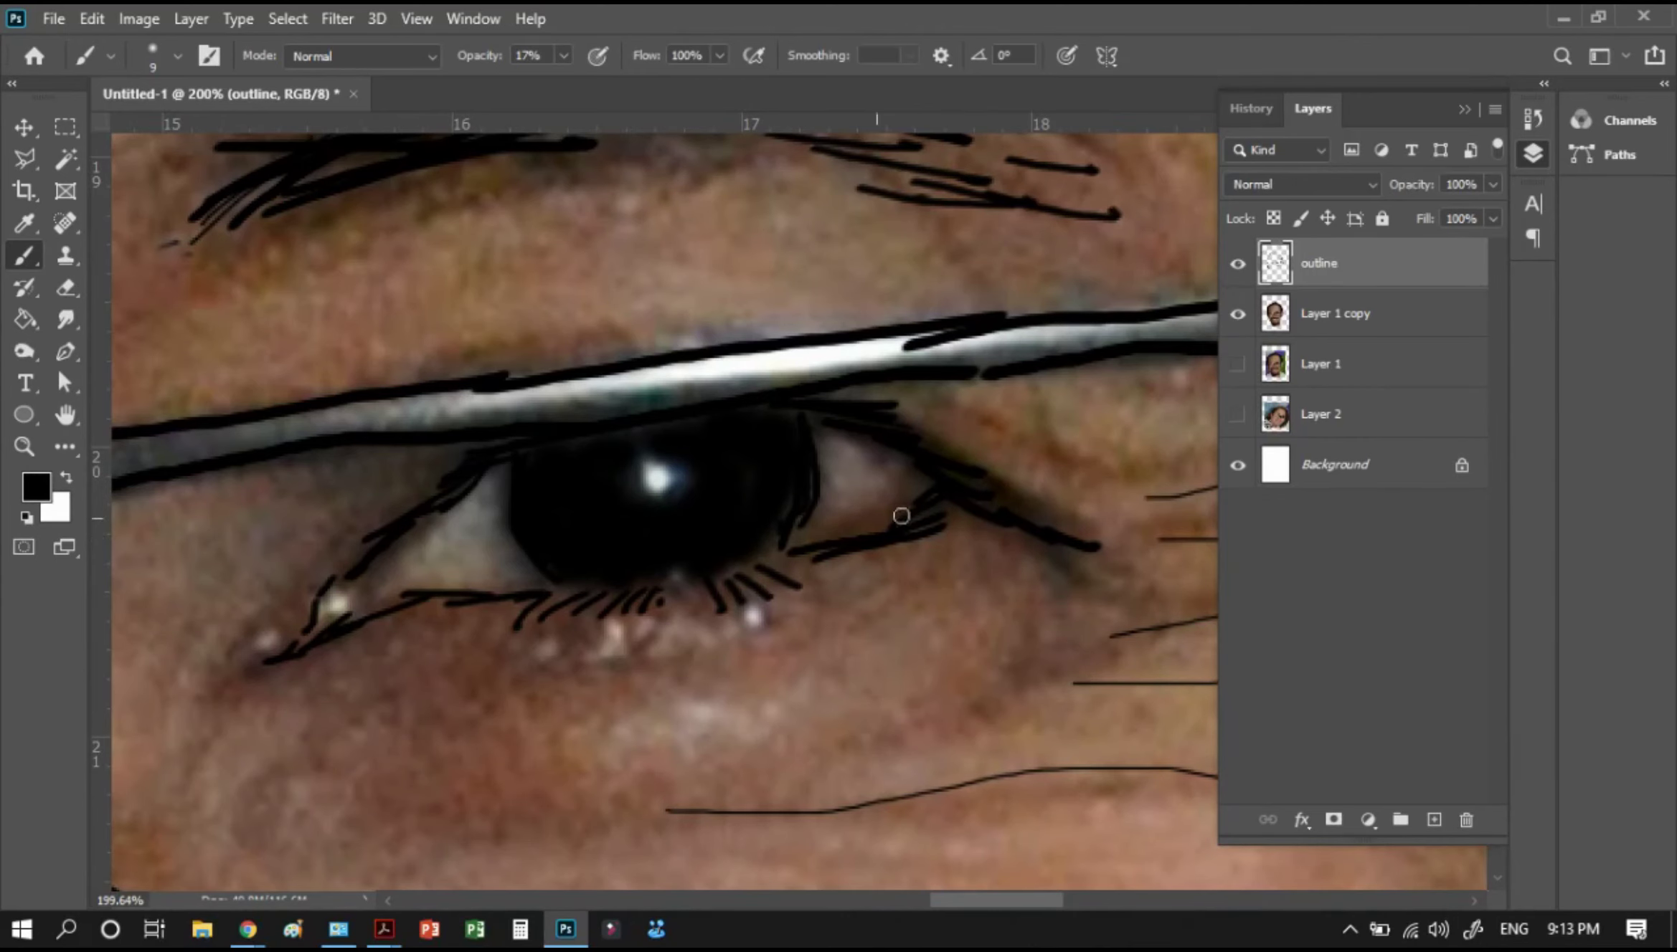
{"action": "left_click_drag", "start_coordinate": [896, 524], "coordinate": [811, 548]}
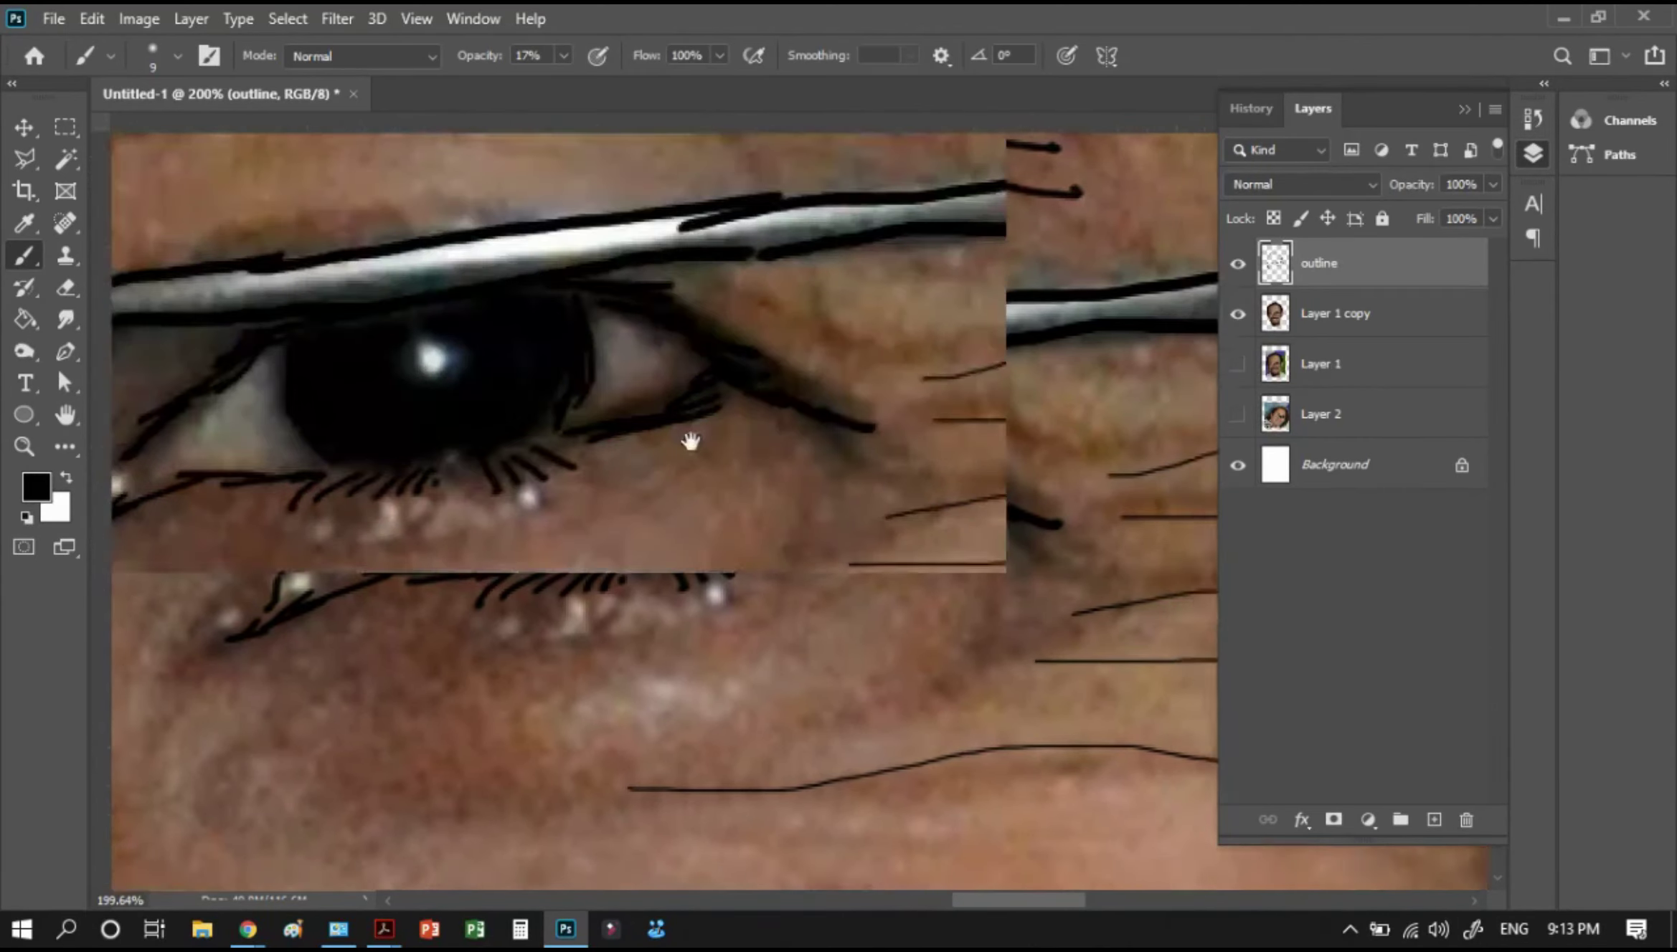
{"action": "mouse_move", "coordinate": [929, 570]}
{"action": "left_mouse_down"}
{"action": "mouse_move", "coordinate": [707, 449]}
{"action": "mouse_move", "coordinate": [302, 381]}
{"action": "left_mouse_up"}
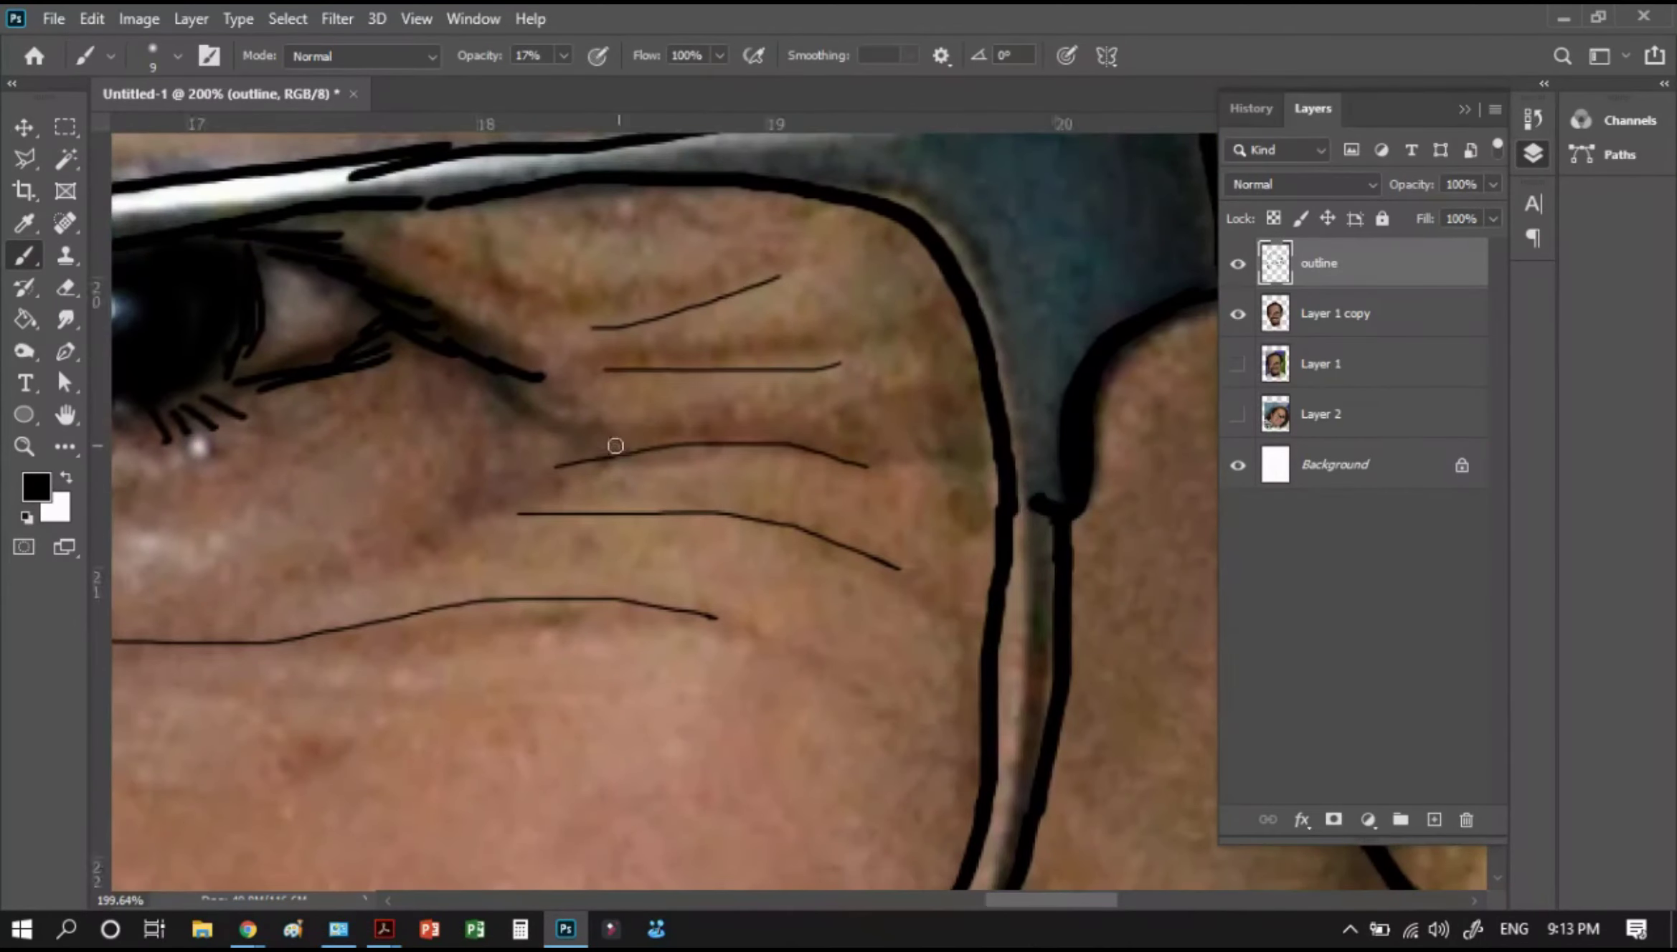
{"action": "mouse_move", "coordinate": [614, 443]}
{"action": "left_mouse_down"}
{"action": "mouse_move", "coordinate": [854, 457]}
{"action": "mouse_move", "coordinate": [702, 449]}
{"action": "left_mouse_up"}
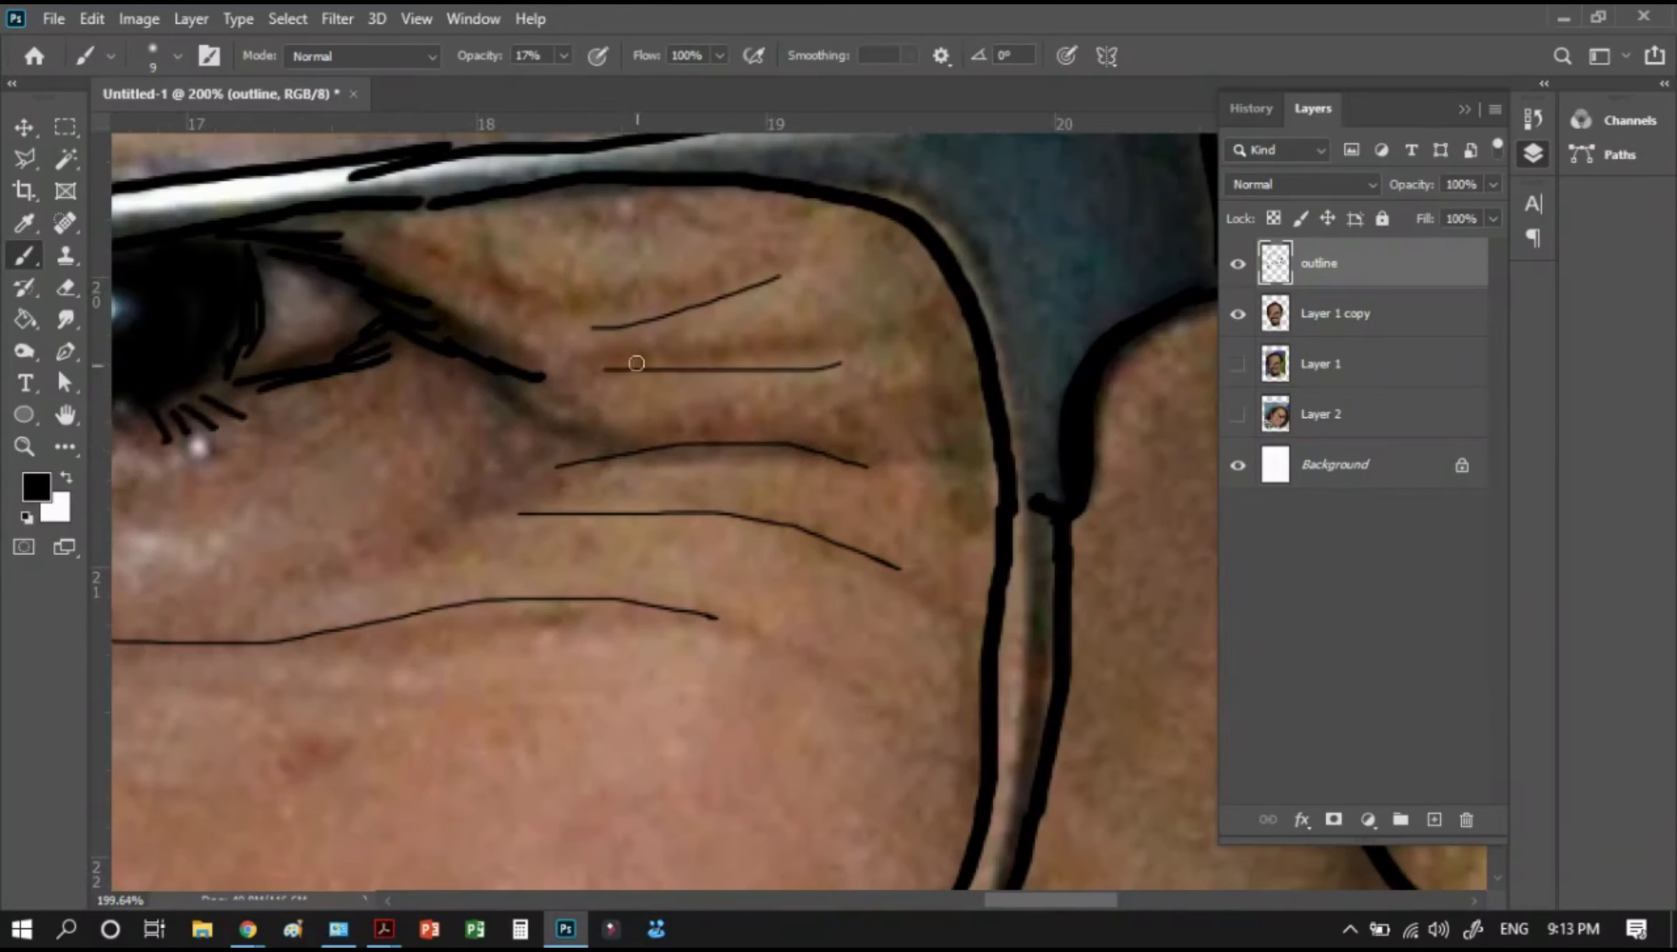
{"action": "left_click_drag", "start_coordinate": [637, 364], "coordinate": [839, 367]}
{"action": "left_click_drag", "start_coordinate": [779, 280], "coordinate": [636, 315]}
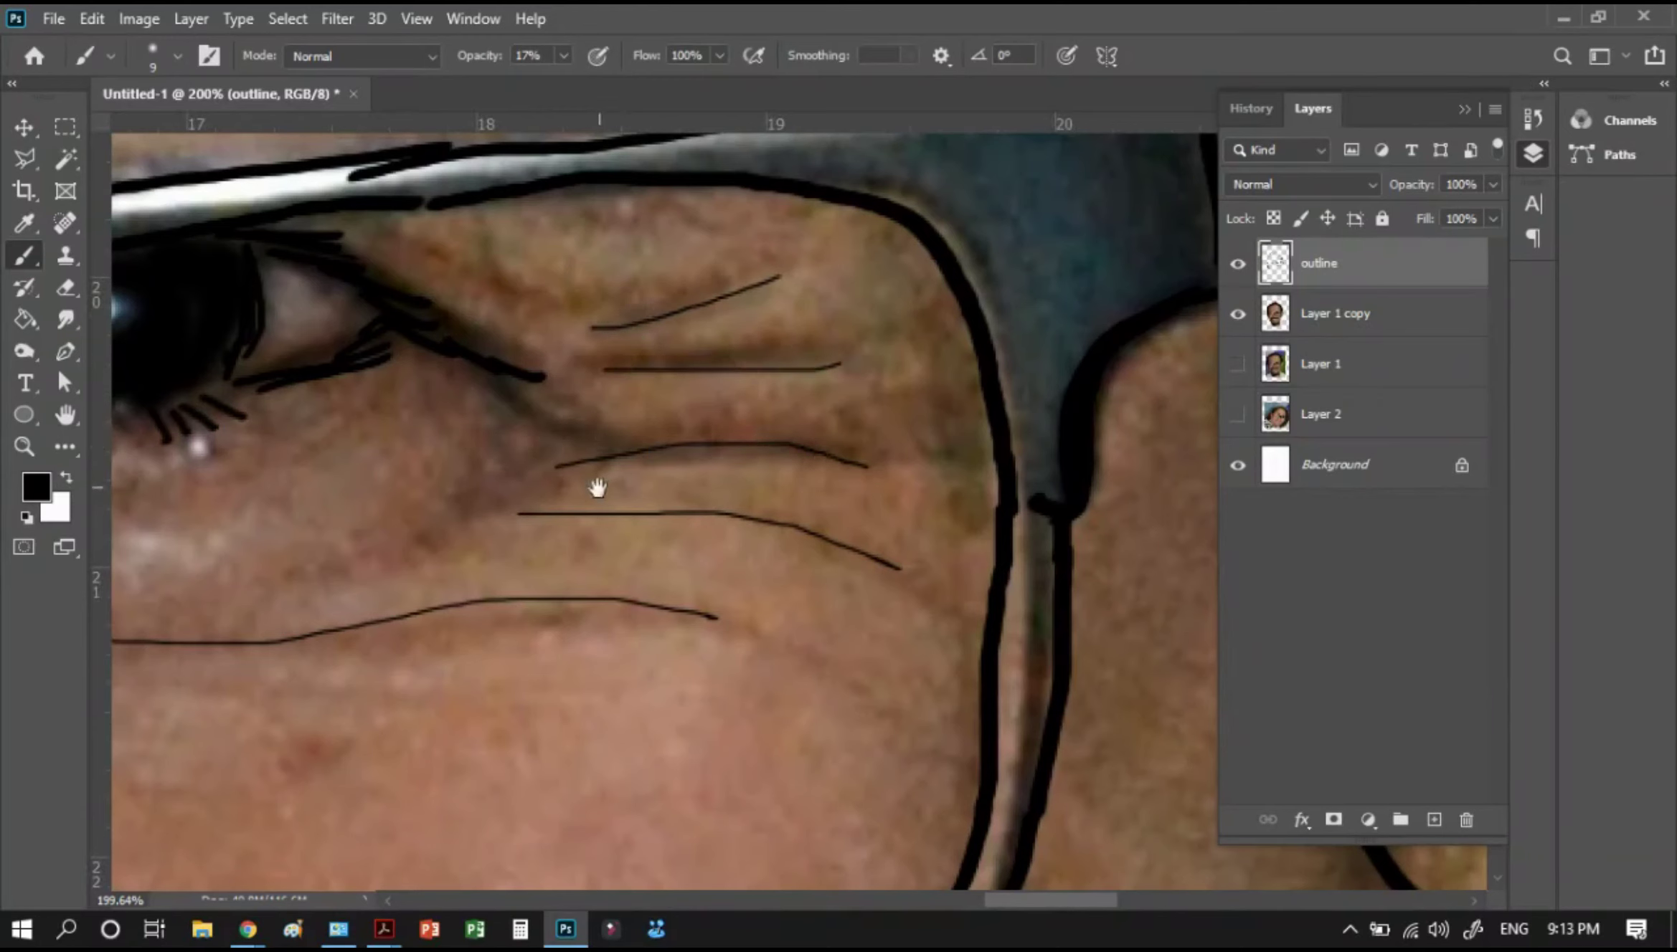
{"action": "mouse_move", "coordinate": [666, 513]}
{"action": "left_mouse_down"}
{"action": "mouse_move", "coordinate": [541, 515]}
{"action": "mouse_move", "coordinate": [825, 563]}
{"action": "left_mouse_up"}
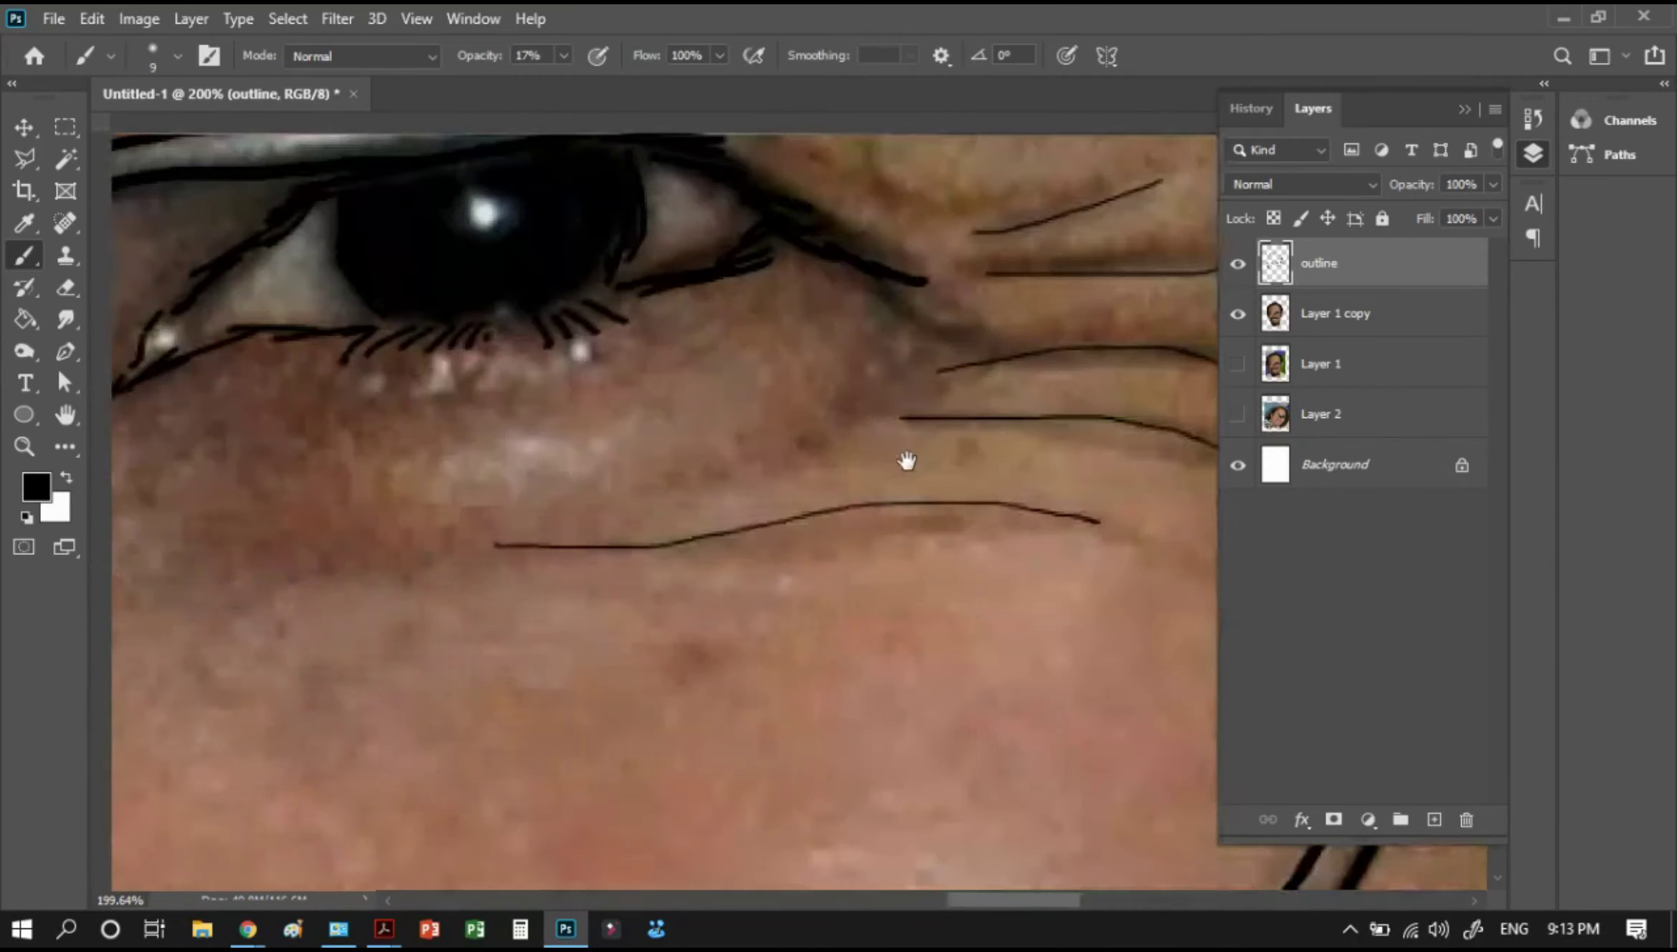
{"action": "mouse_move", "coordinate": [515, 554]}
{"action": "left_mouse_down"}
{"action": "mouse_move", "coordinate": [906, 457]}
{"action": "mouse_move", "coordinate": [764, 512]}
{"action": "mouse_move", "coordinate": [947, 504]}
{"action": "left_mouse_up"}
{"action": "left_click_drag", "start_coordinate": [966, 411], "coordinate": [465, 570]}
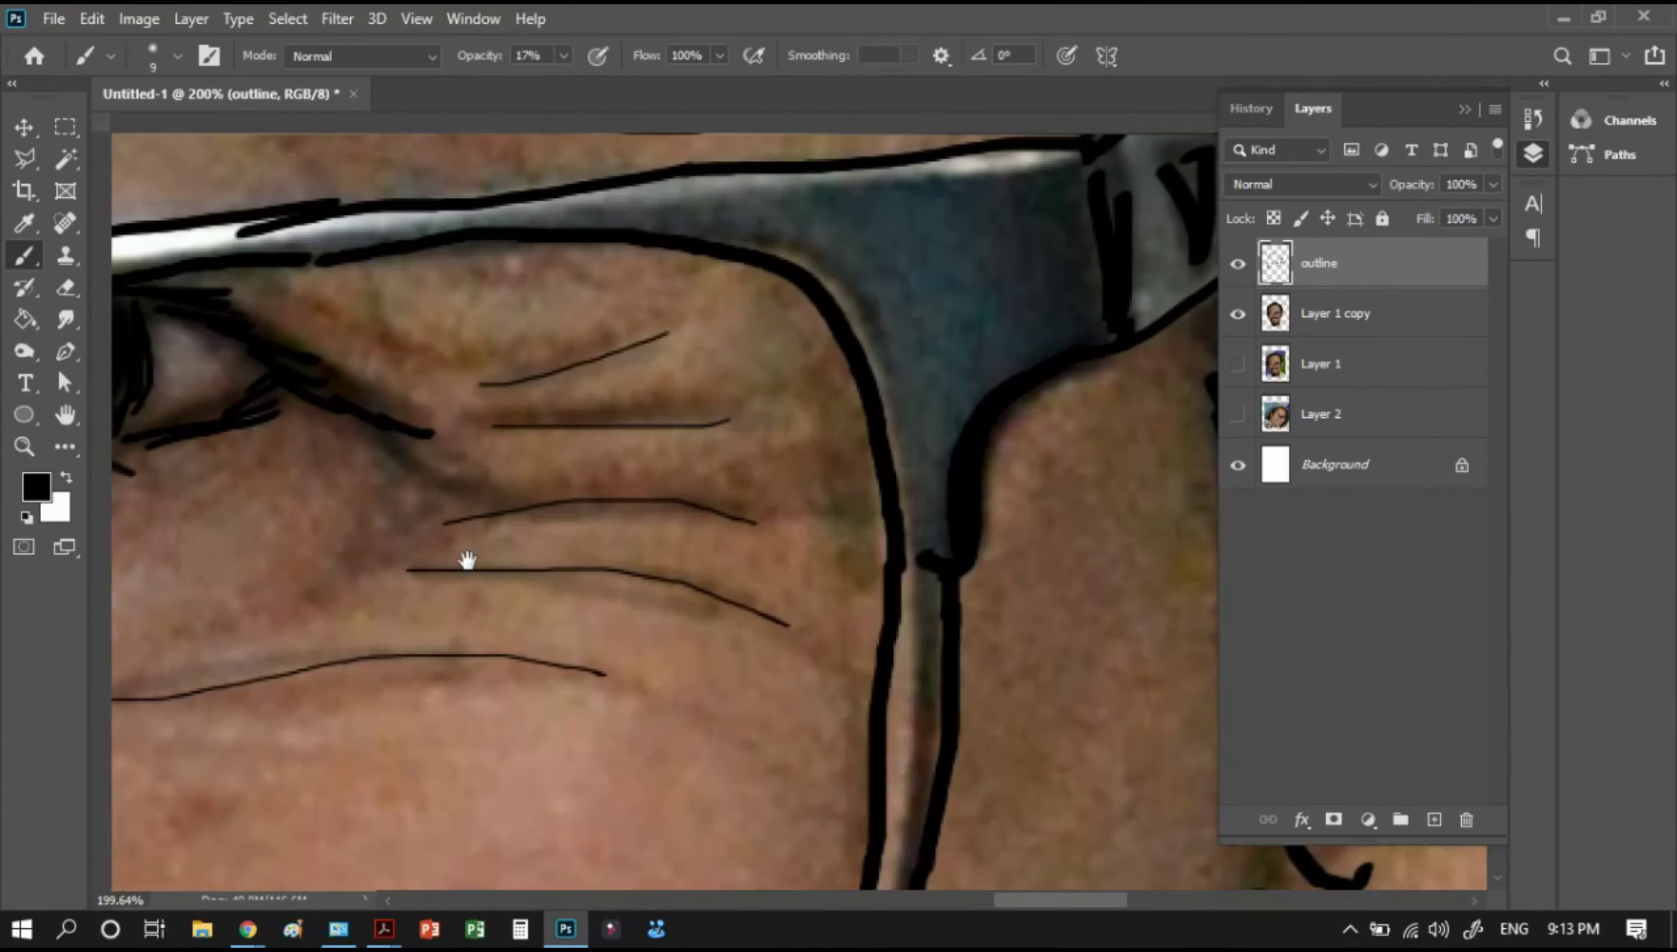
{"action": "key", "text": "bracketright"}
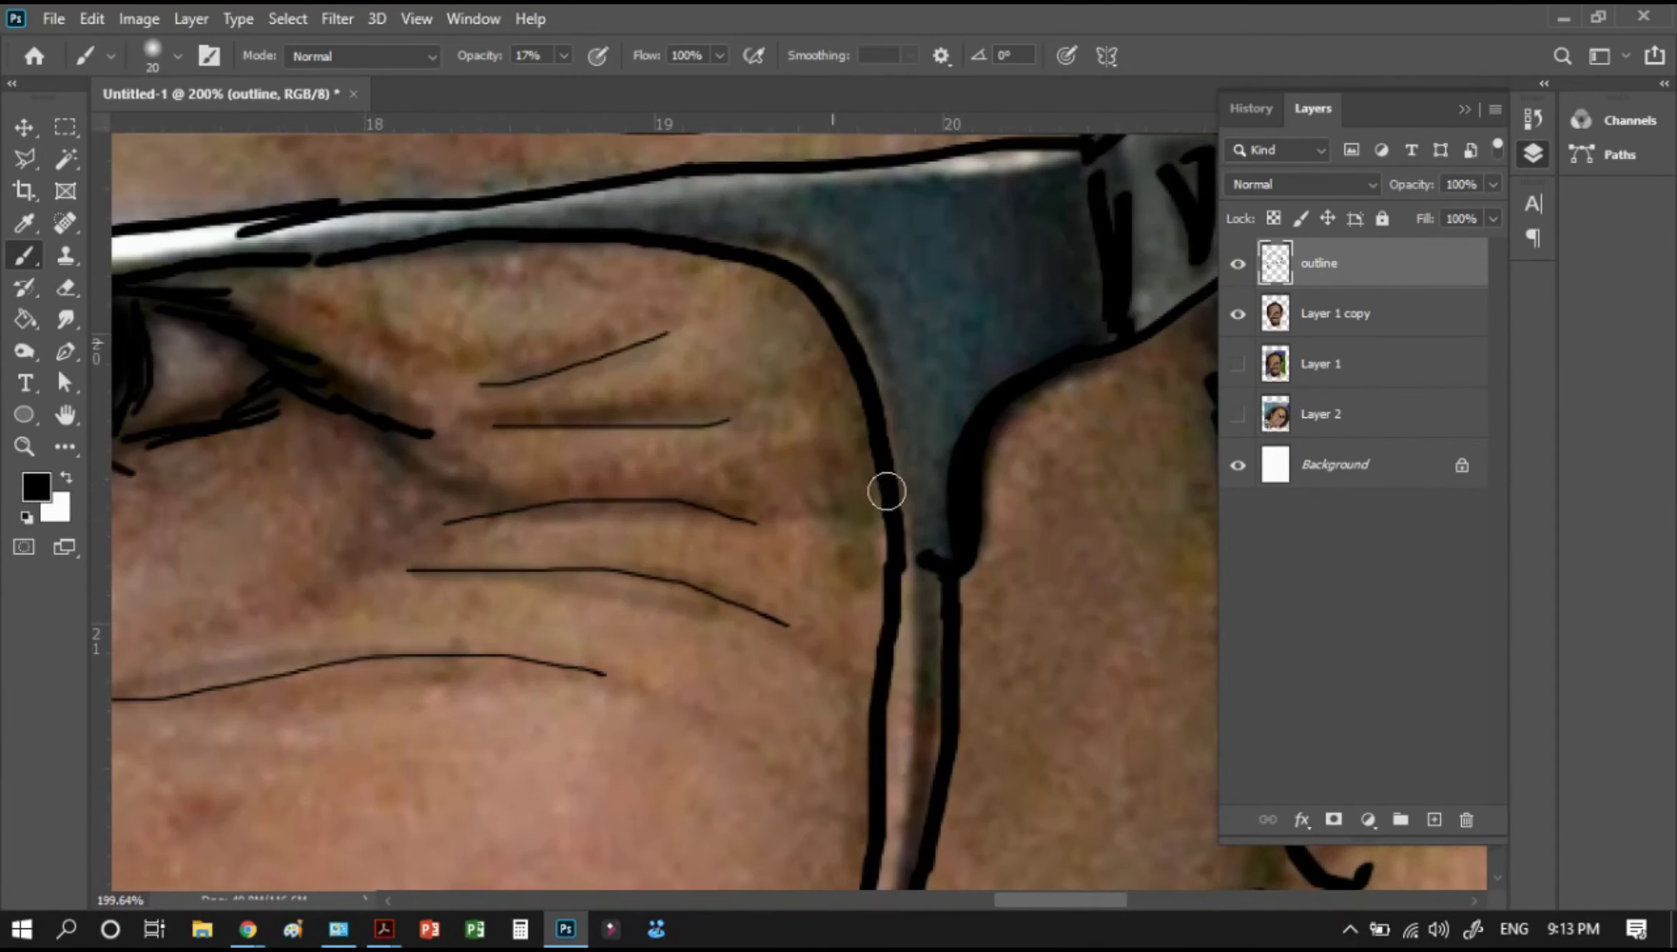
At 33% opacity, darken the glasses frame outline and the lens's edges
{"action": "left_click", "coordinate": [570, 53]}
{"action": "left_click", "coordinate": [580, 84]}
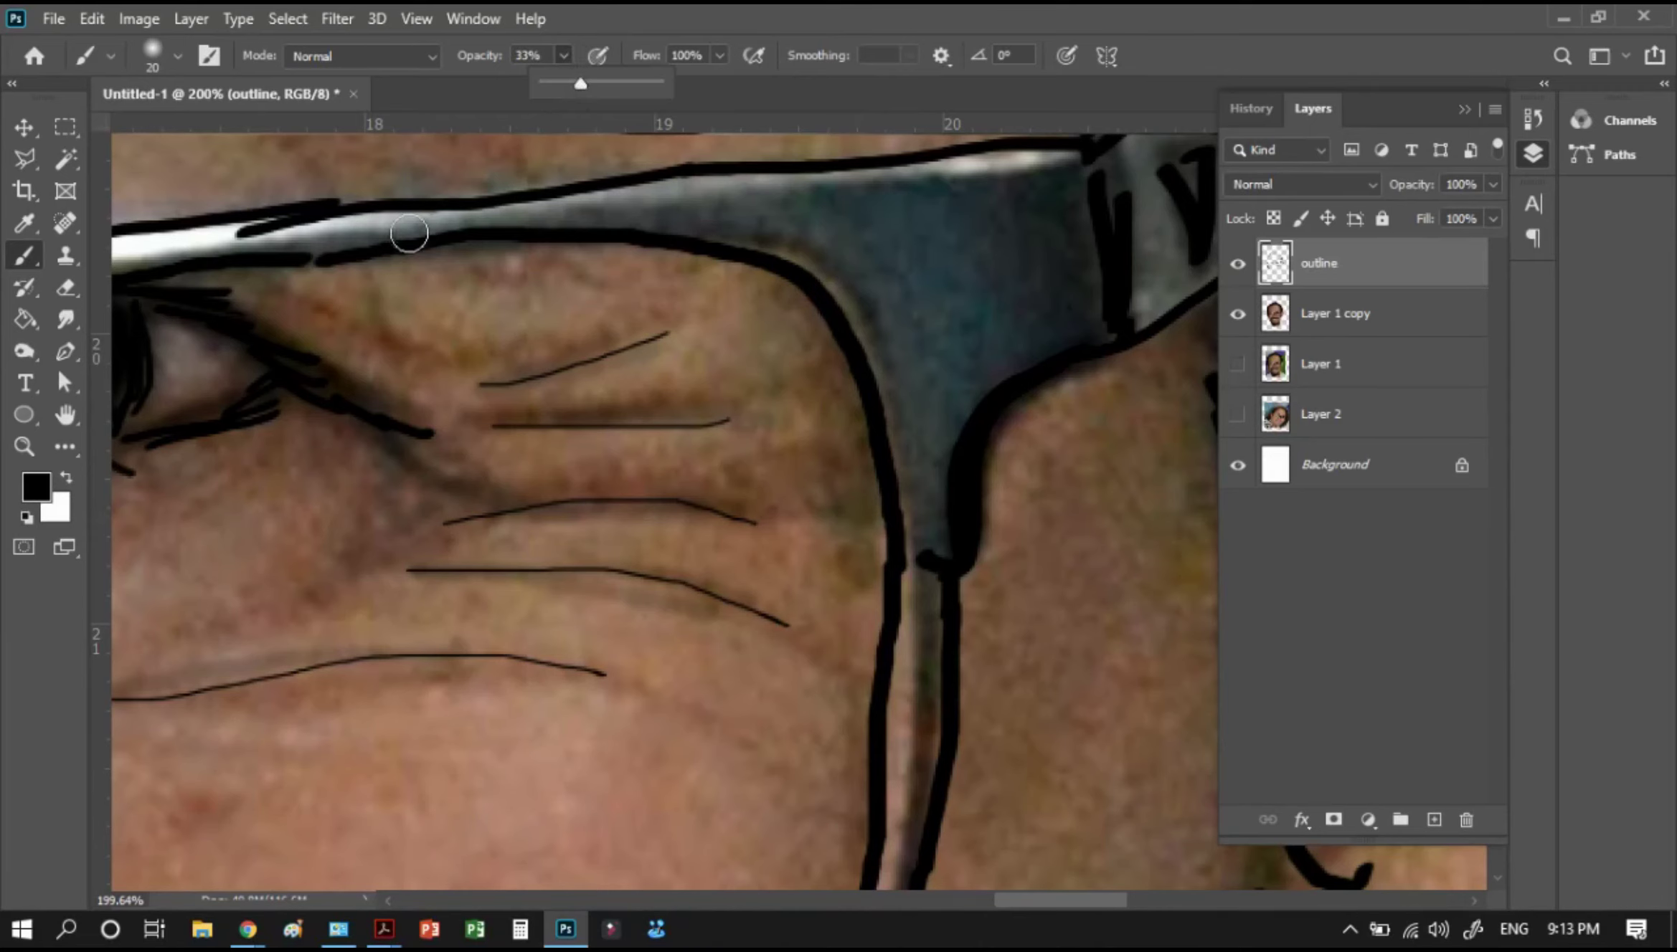
{"action": "mouse_move", "coordinate": [721, 262]}
{"action": "left_mouse_down"}
{"action": "mouse_move", "coordinate": [846, 390]}
{"action": "mouse_move", "coordinate": [875, 645]}
{"action": "left_mouse_up"}
{"action": "left_click_drag", "start_coordinate": [482, 478], "coordinate": [93, 502]}
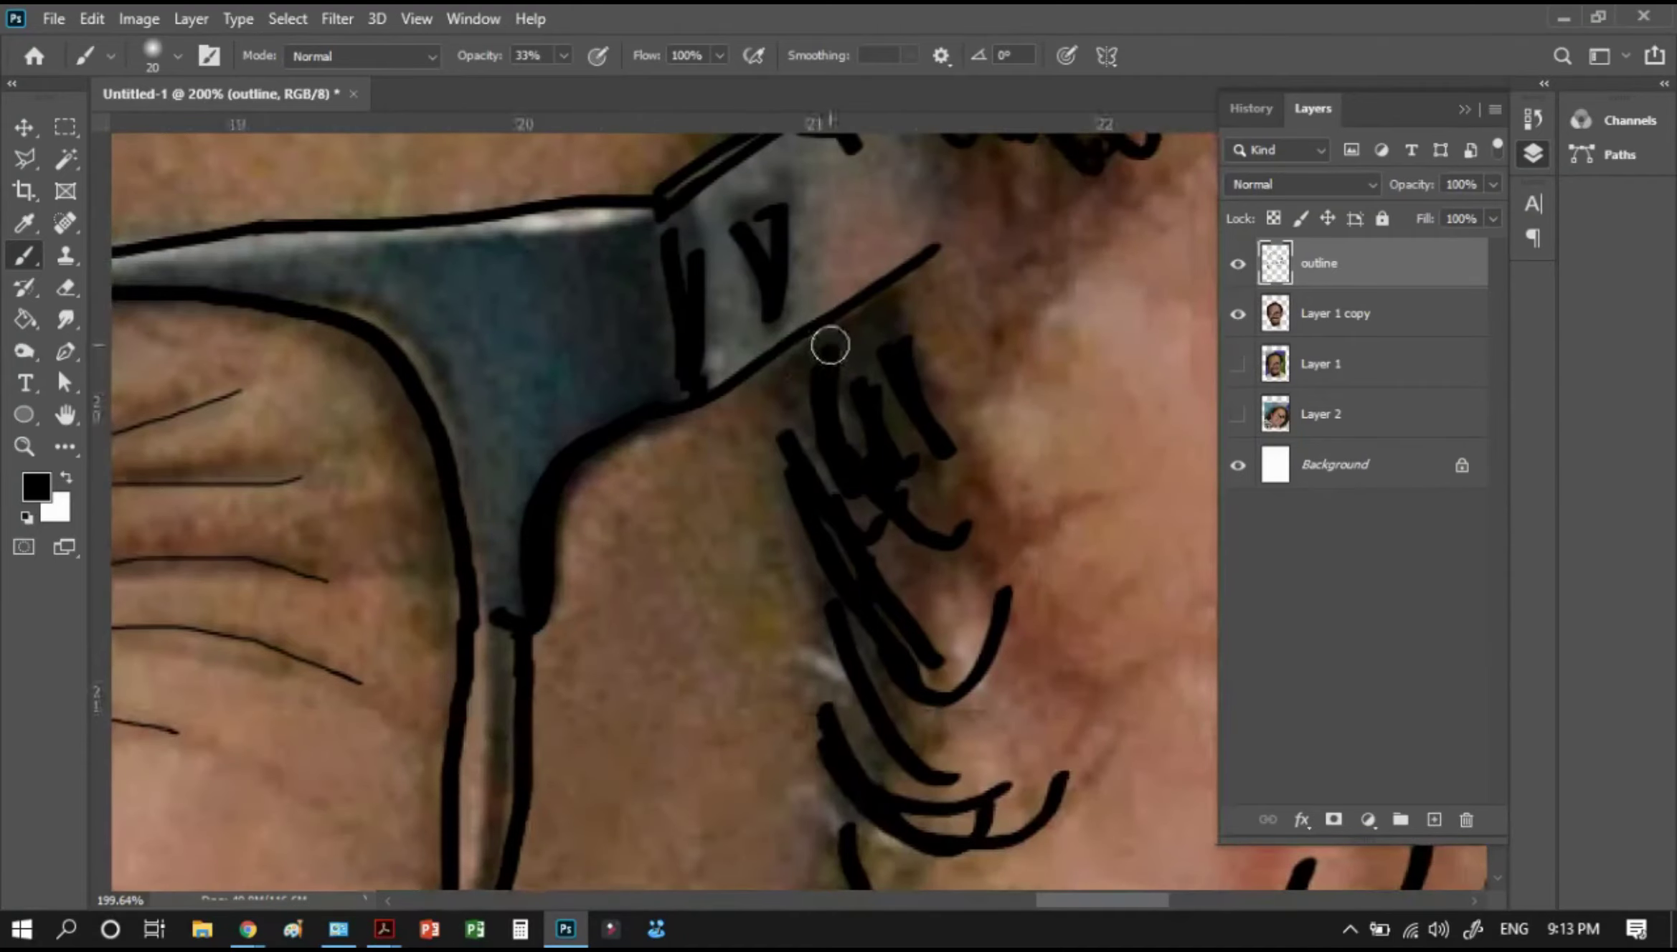
{"action": "left_click_drag", "start_coordinate": [826, 344], "coordinate": [677, 405]}
{"action": "left_click_drag", "start_coordinate": [479, 599], "coordinate": [824, 94]}
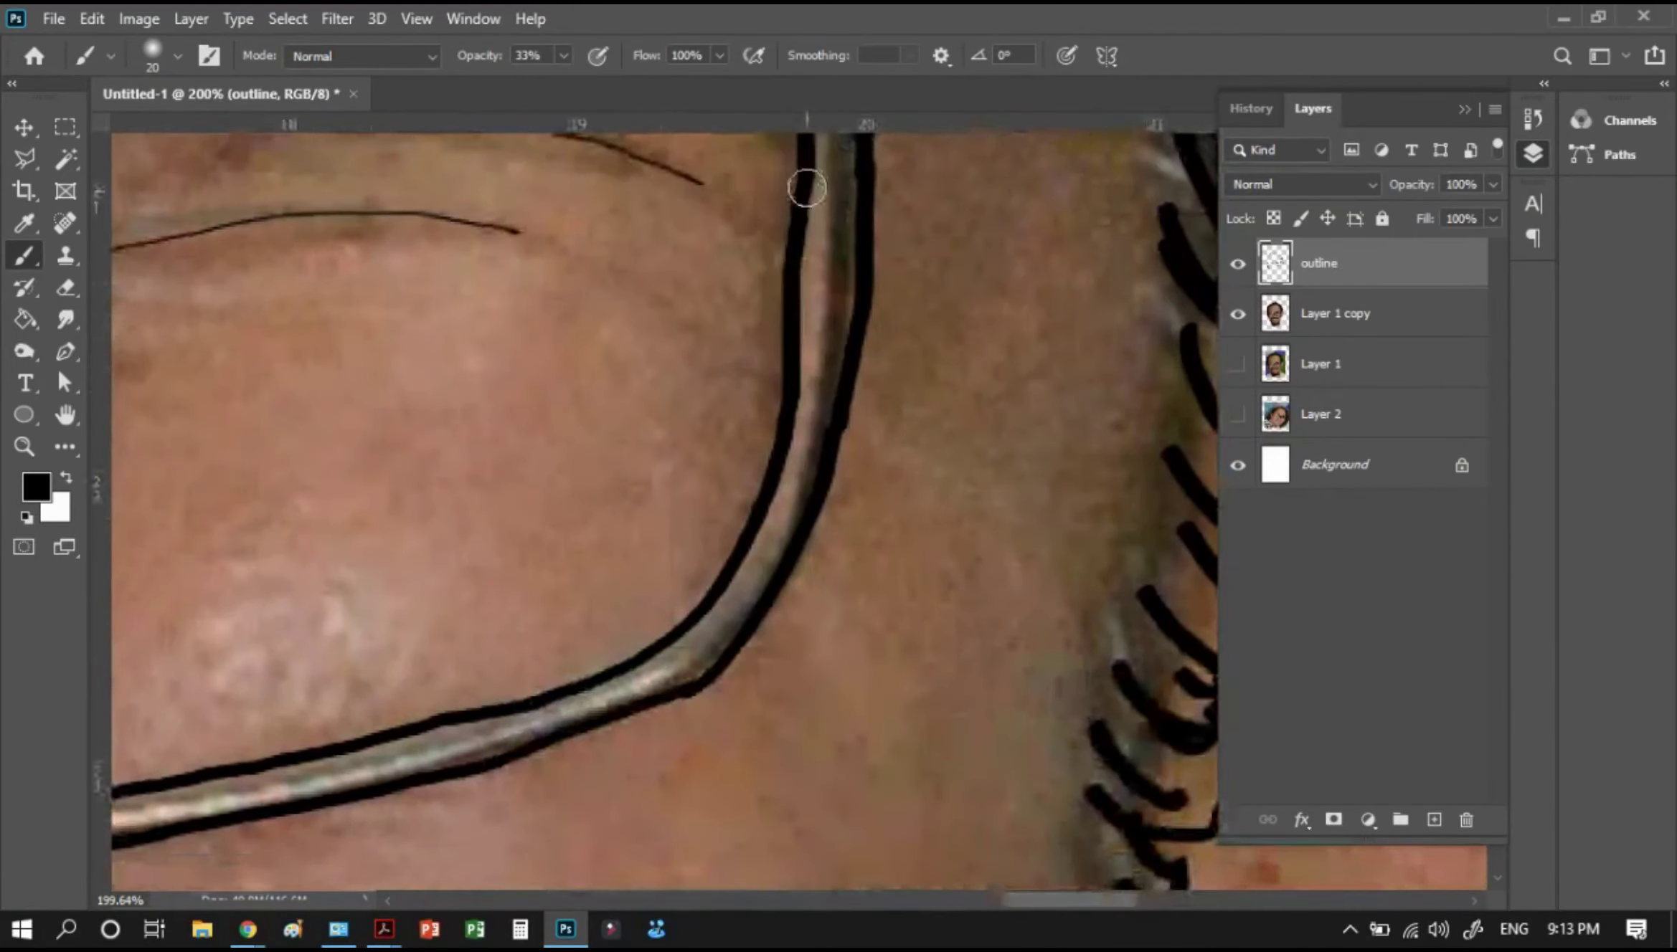
{"action": "left_click_drag", "start_coordinate": [800, 165], "coordinate": [749, 559]}
Darken the frame corner, the edge below the nose pad and the lower bar, then zoom out
{"action": "left_click_drag", "start_coordinate": [475, 649], "coordinate": [1100, 294]}
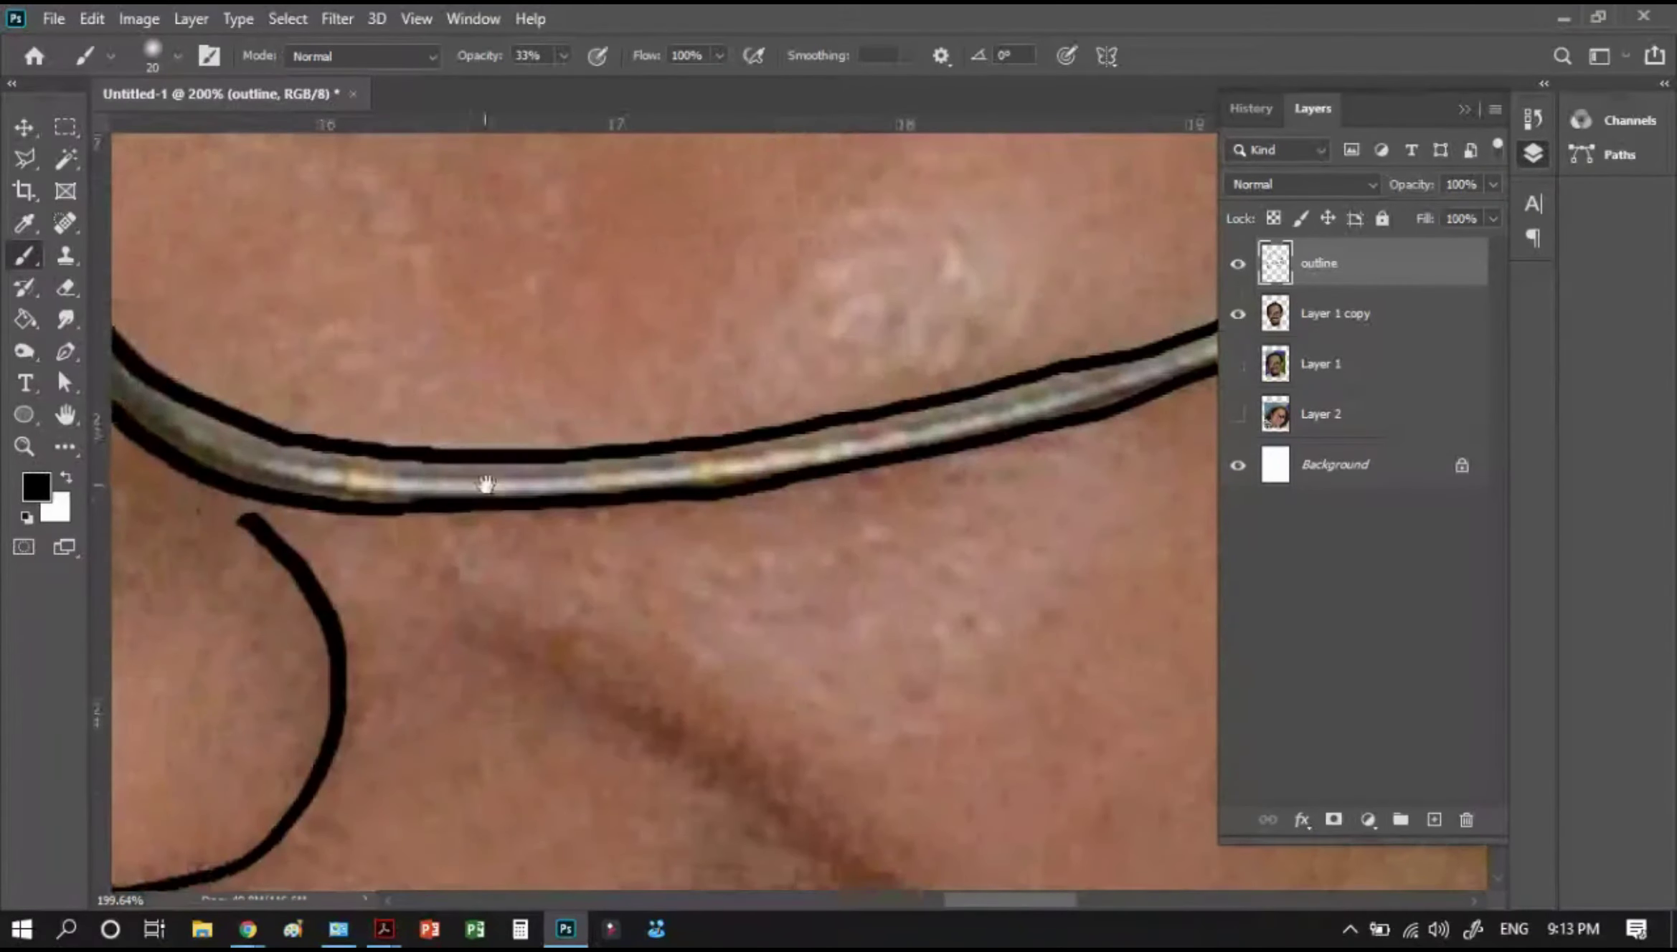
{"action": "left_click_drag", "start_coordinate": [487, 479], "coordinate": [910, 491]}
{"action": "left_click_drag", "start_coordinate": [344, 210], "coordinate": [580, 524]}
{"action": "left_click_drag", "start_coordinate": [461, 256], "coordinate": [719, 593]}
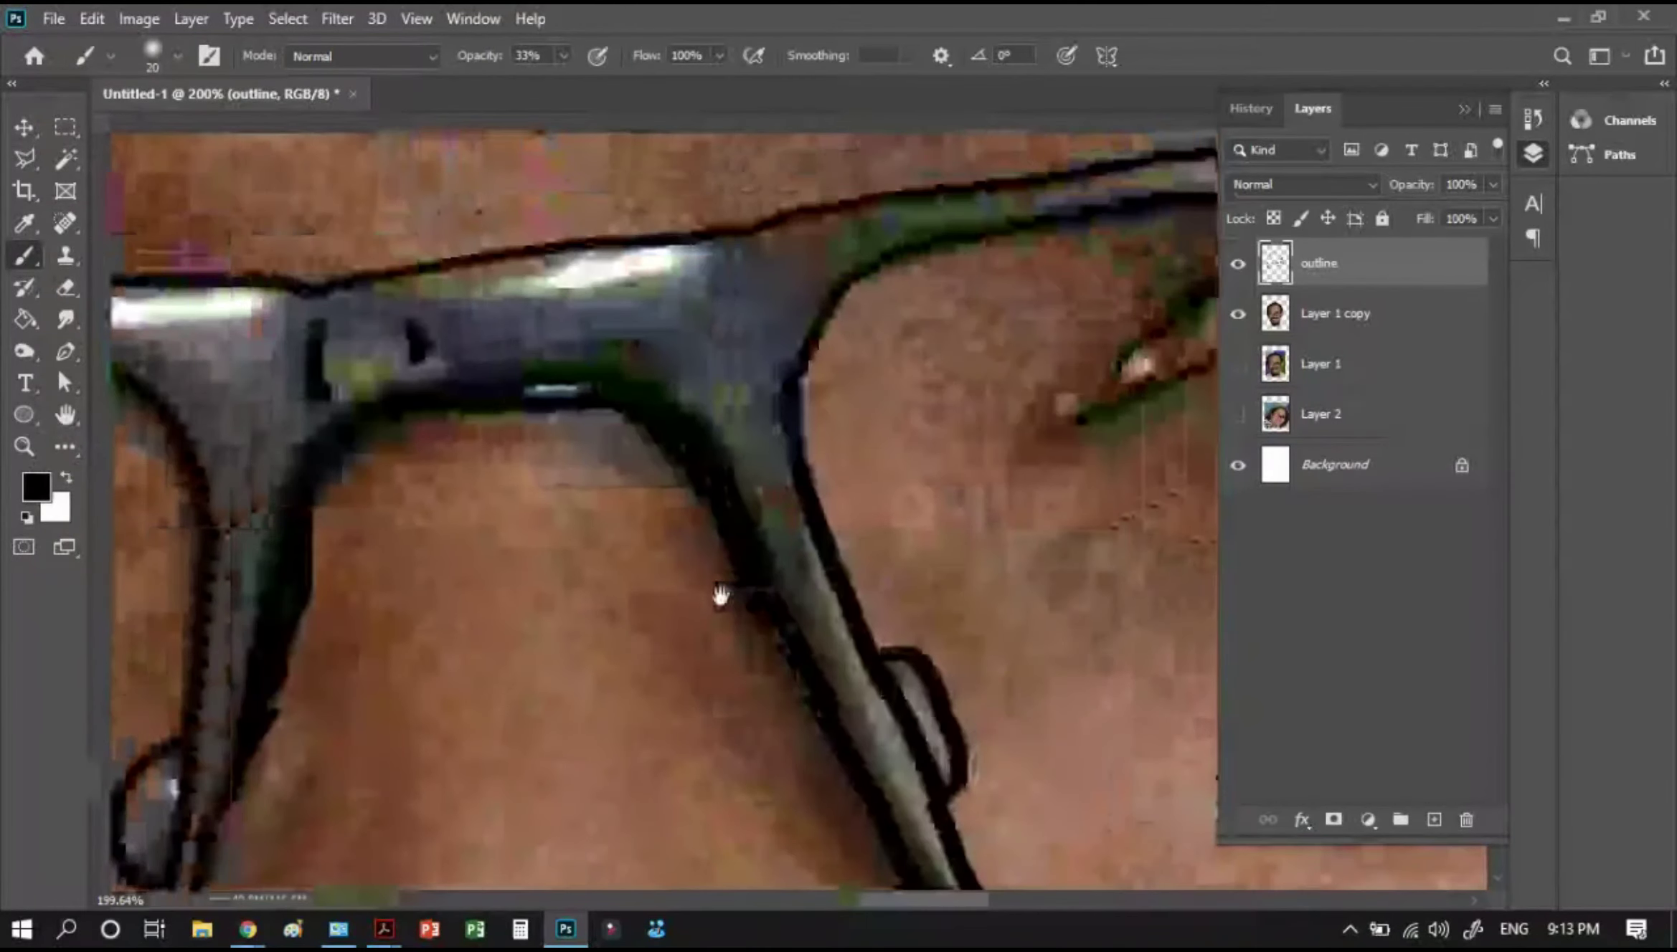
{"action": "mouse_move", "coordinate": [562, 622]}
{"action": "left_mouse_down"}
{"action": "mouse_move", "coordinate": [756, 375]}
{"action": "mouse_move", "coordinate": [794, 442]}
{"action": "left_mouse_up"}
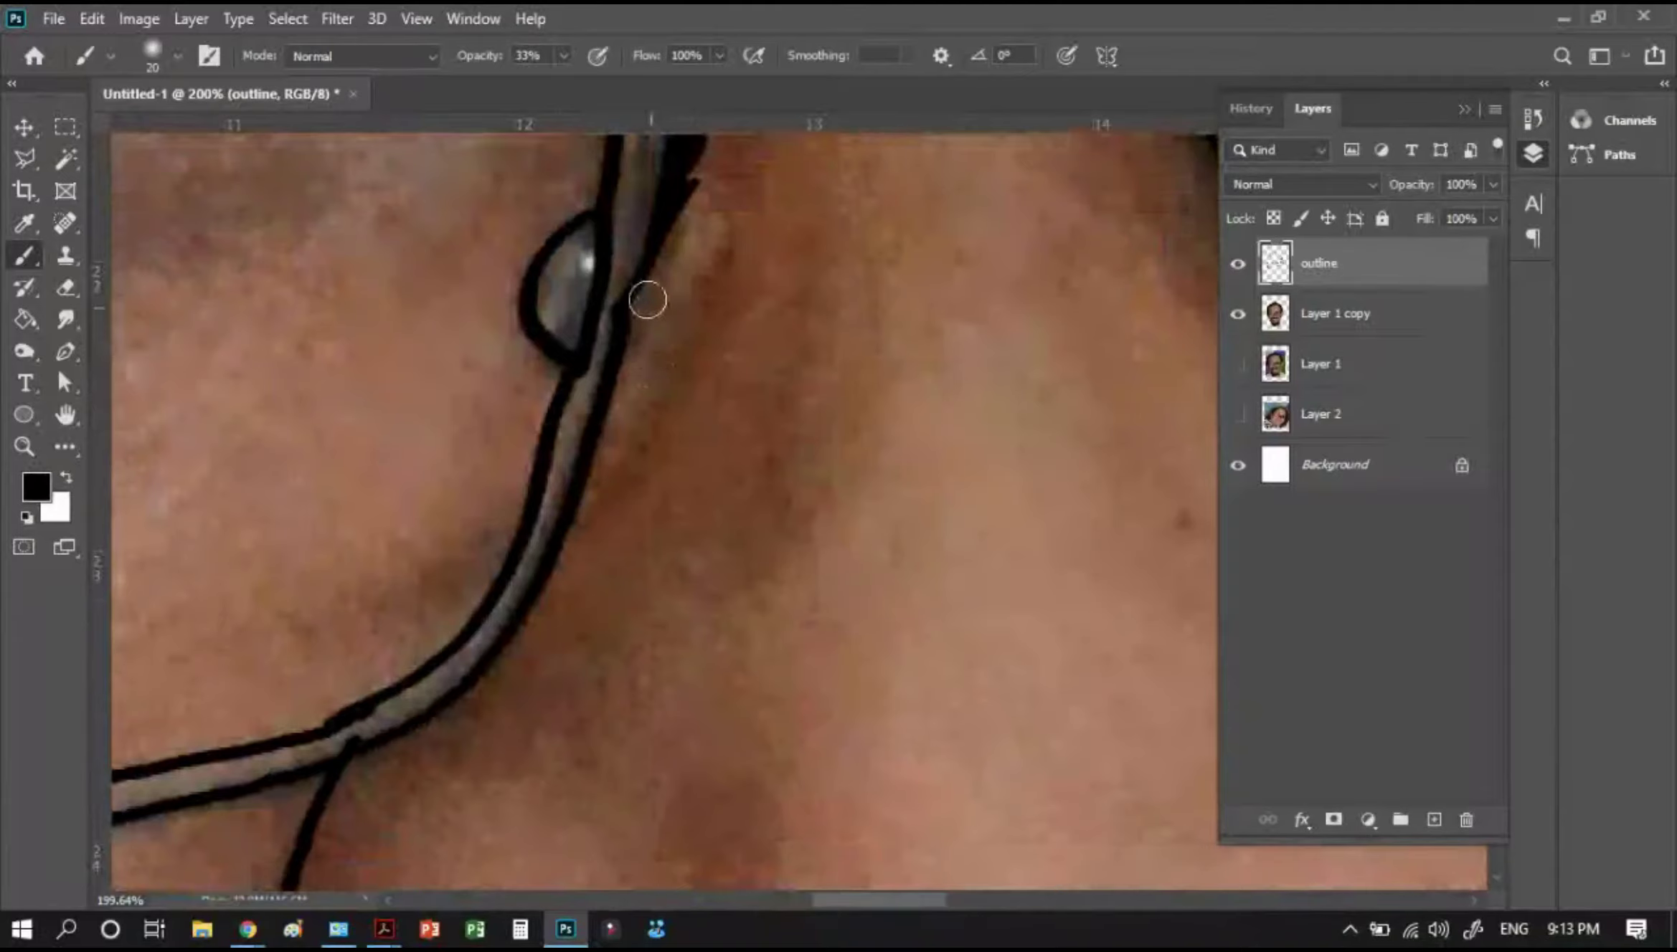
{"action": "left_click_drag", "start_coordinate": [644, 292], "coordinate": [388, 745]}
{"action": "left_click_drag", "start_coordinate": [480, 669], "coordinate": [1022, 365]}
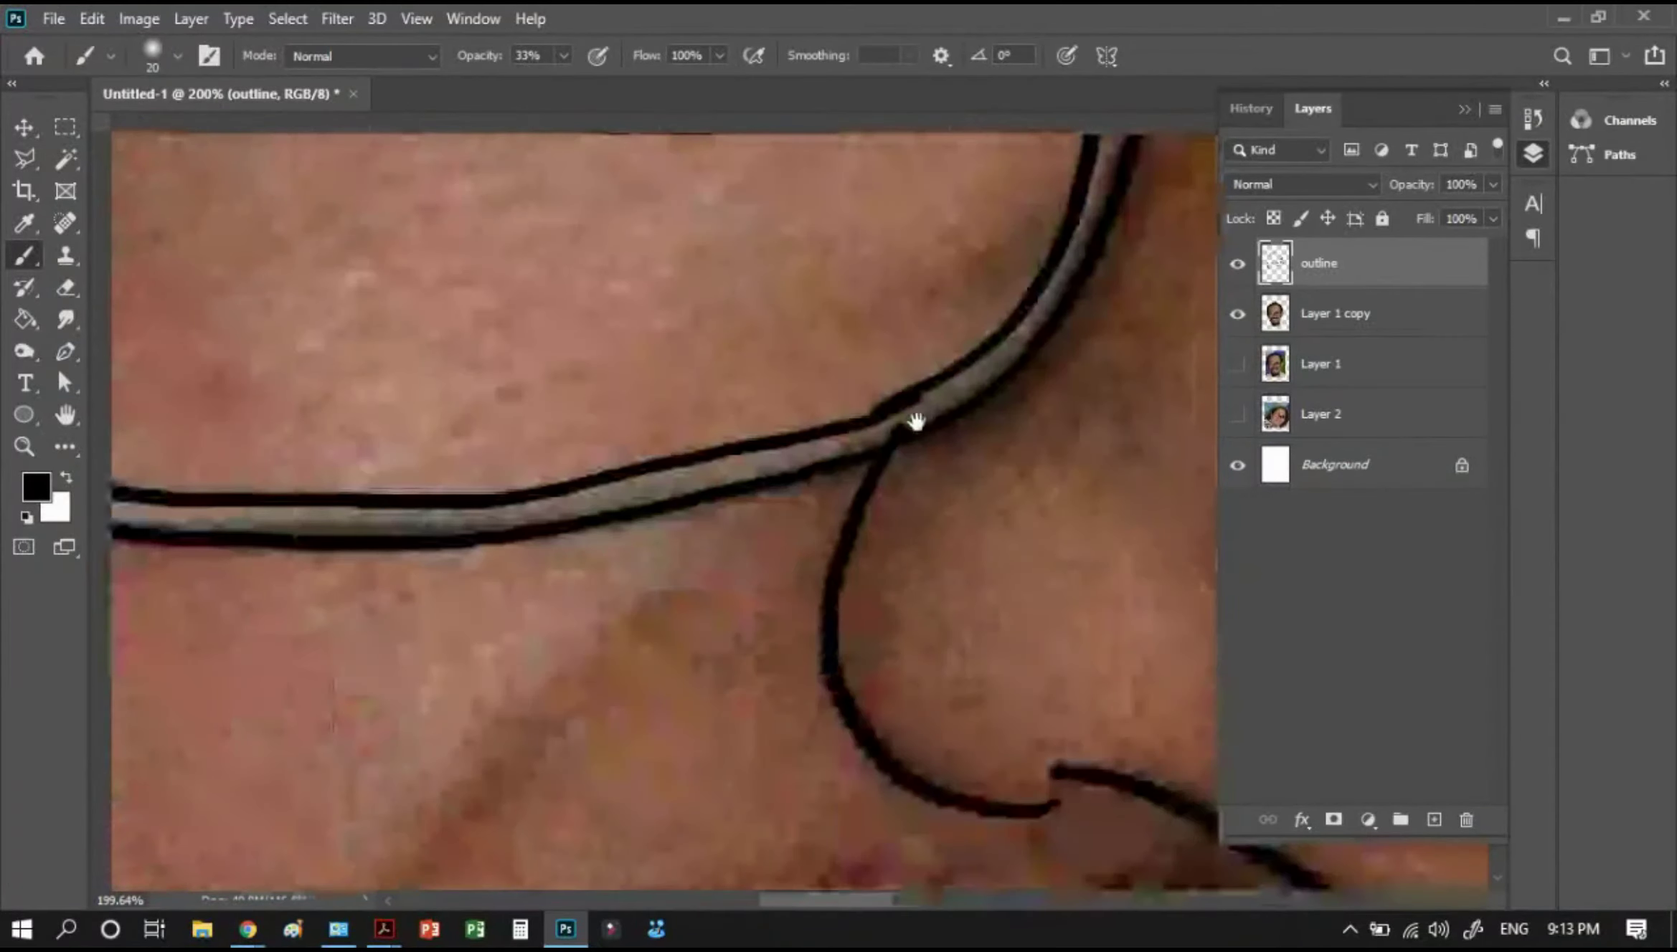
{"action": "mouse_move", "coordinate": [883, 465]}
{"action": "left_mouse_down"}
{"action": "mouse_move", "coordinate": [531, 554]}
{"action": "mouse_move", "coordinate": [434, 558]}
{"action": "mouse_move", "coordinate": [960, 462]}
{"action": "mouse_move", "coordinate": [438, 387]}
{"action": "mouse_move", "coordinate": [655, 393]}
{"action": "left_mouse_up"}
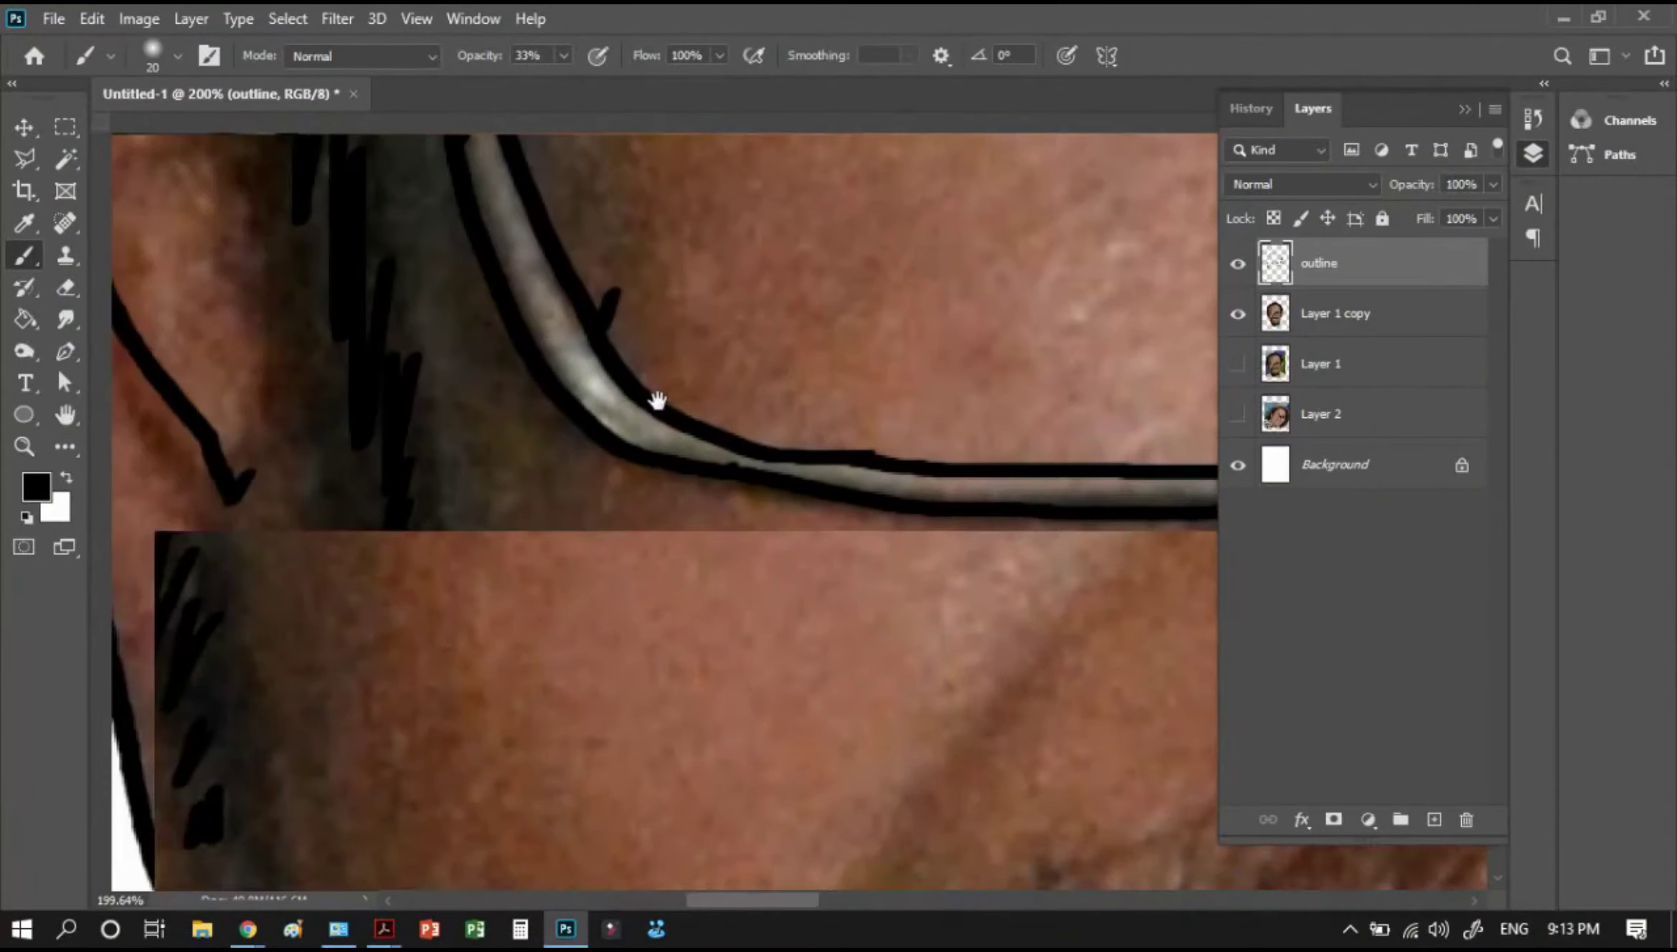
{"action": "key", "text": "ctrl+0"}
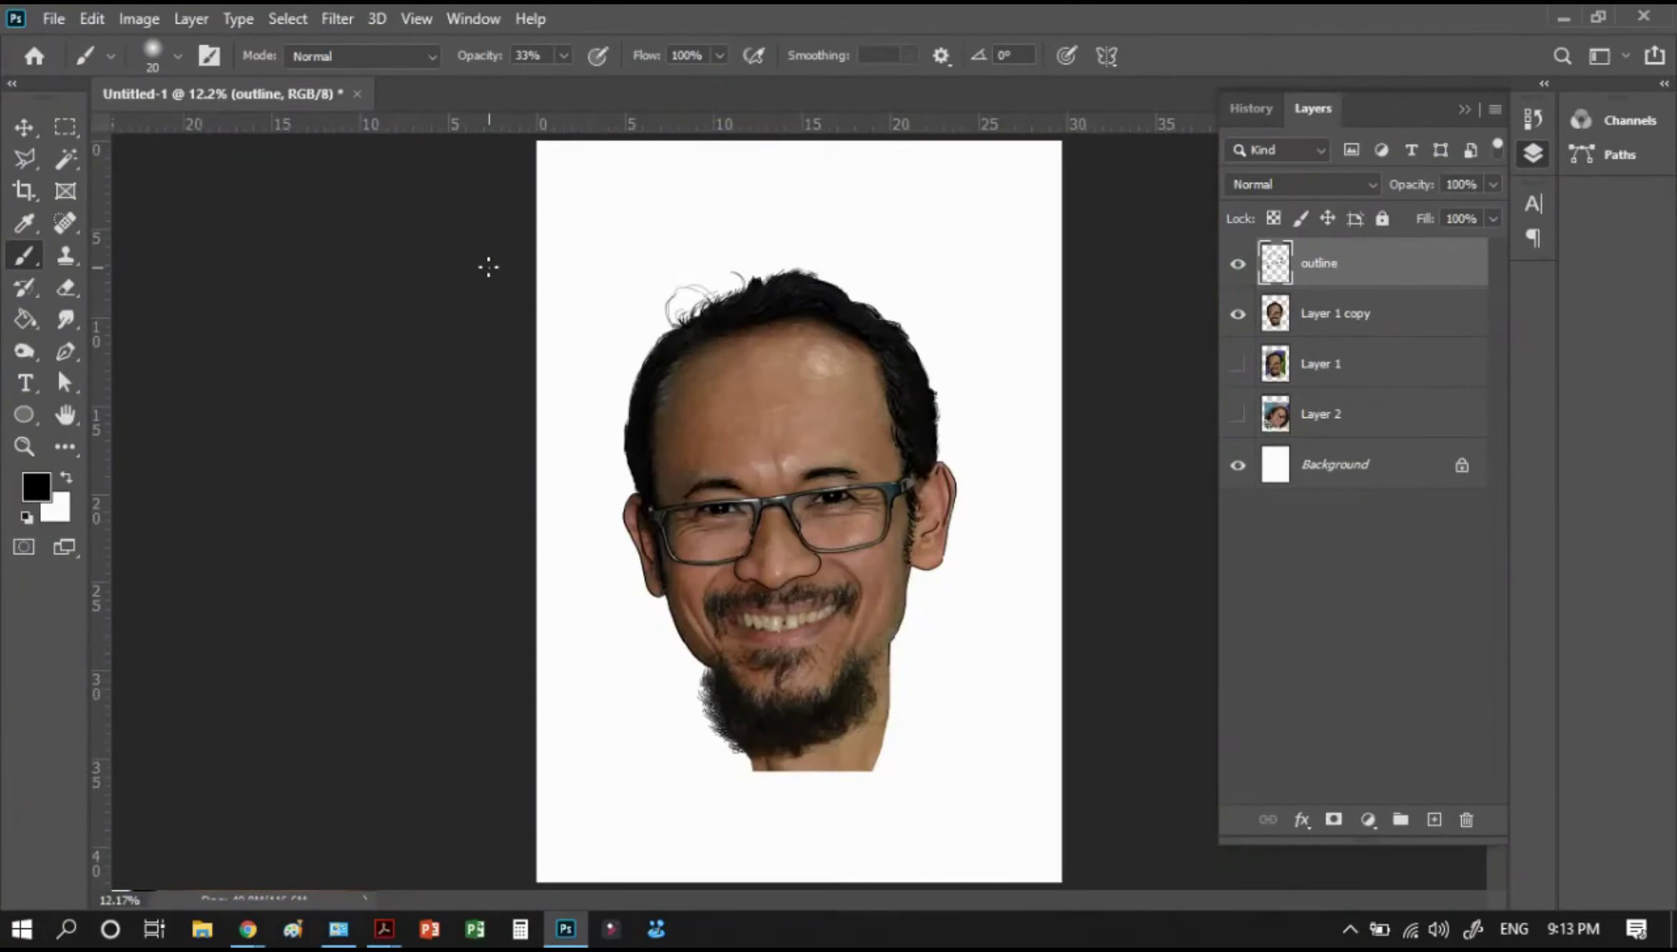
Hide the Layer 1 copy photo and zoom in twice on the black line-art face
{"action": "left_click", "coordinate": [1238, 316]}
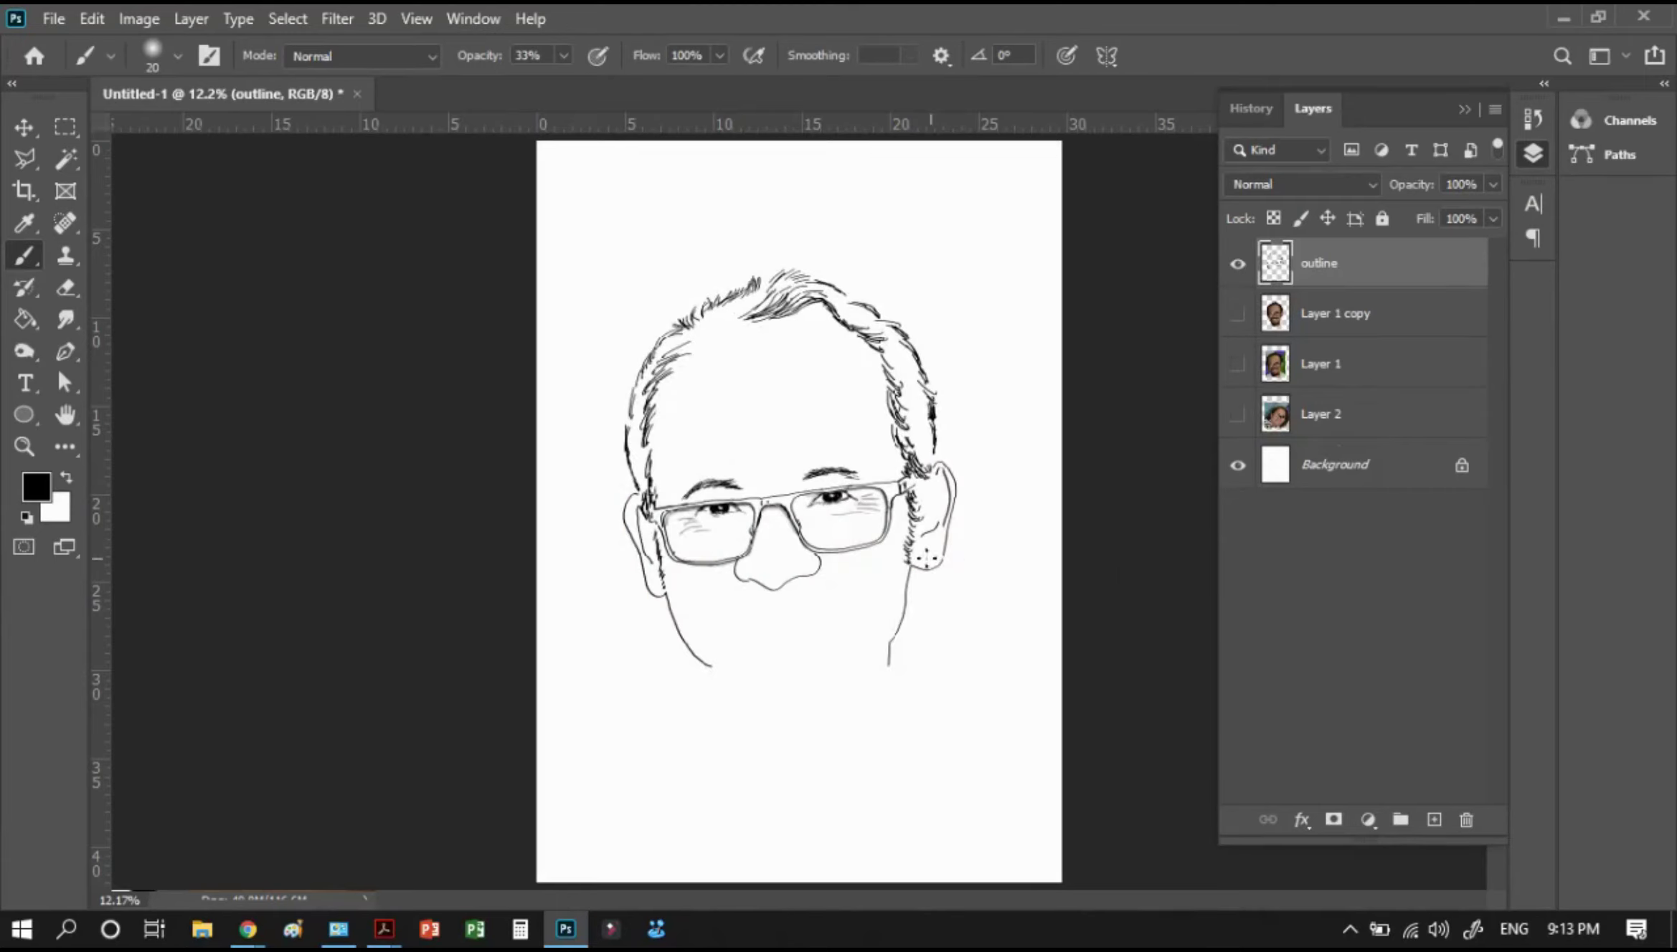
{"action": "key", "text": "z"}
{"action": "left_click", "coordinate": [805, 475]}
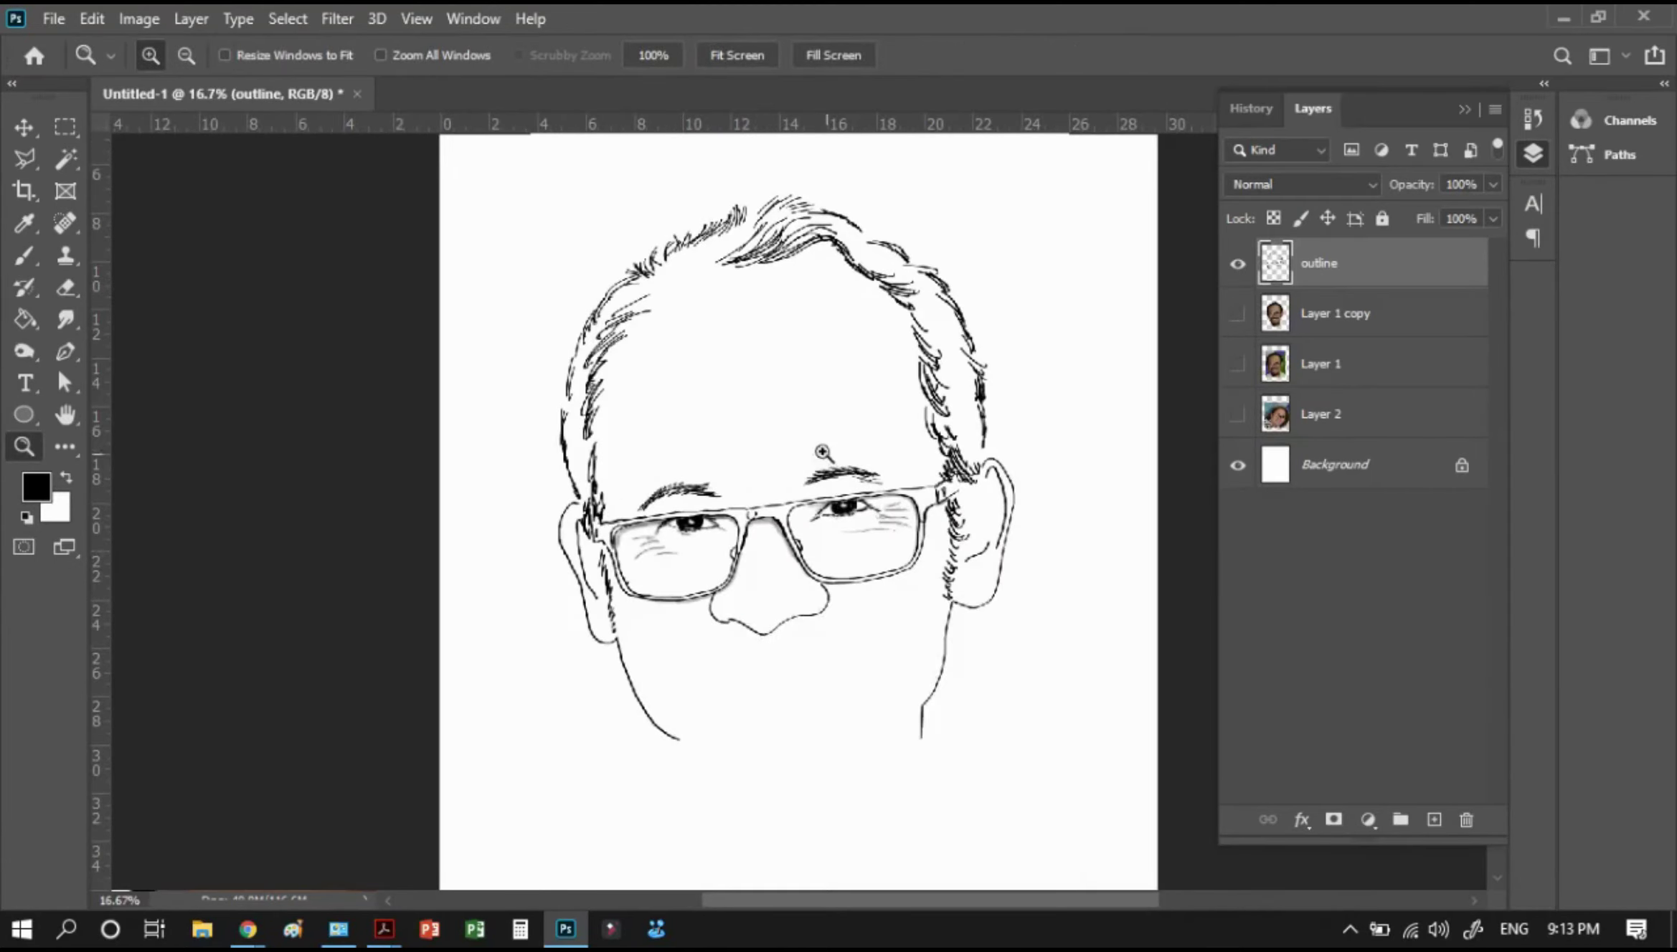
{"action": "left_click", "coordinate": [808, 433]}
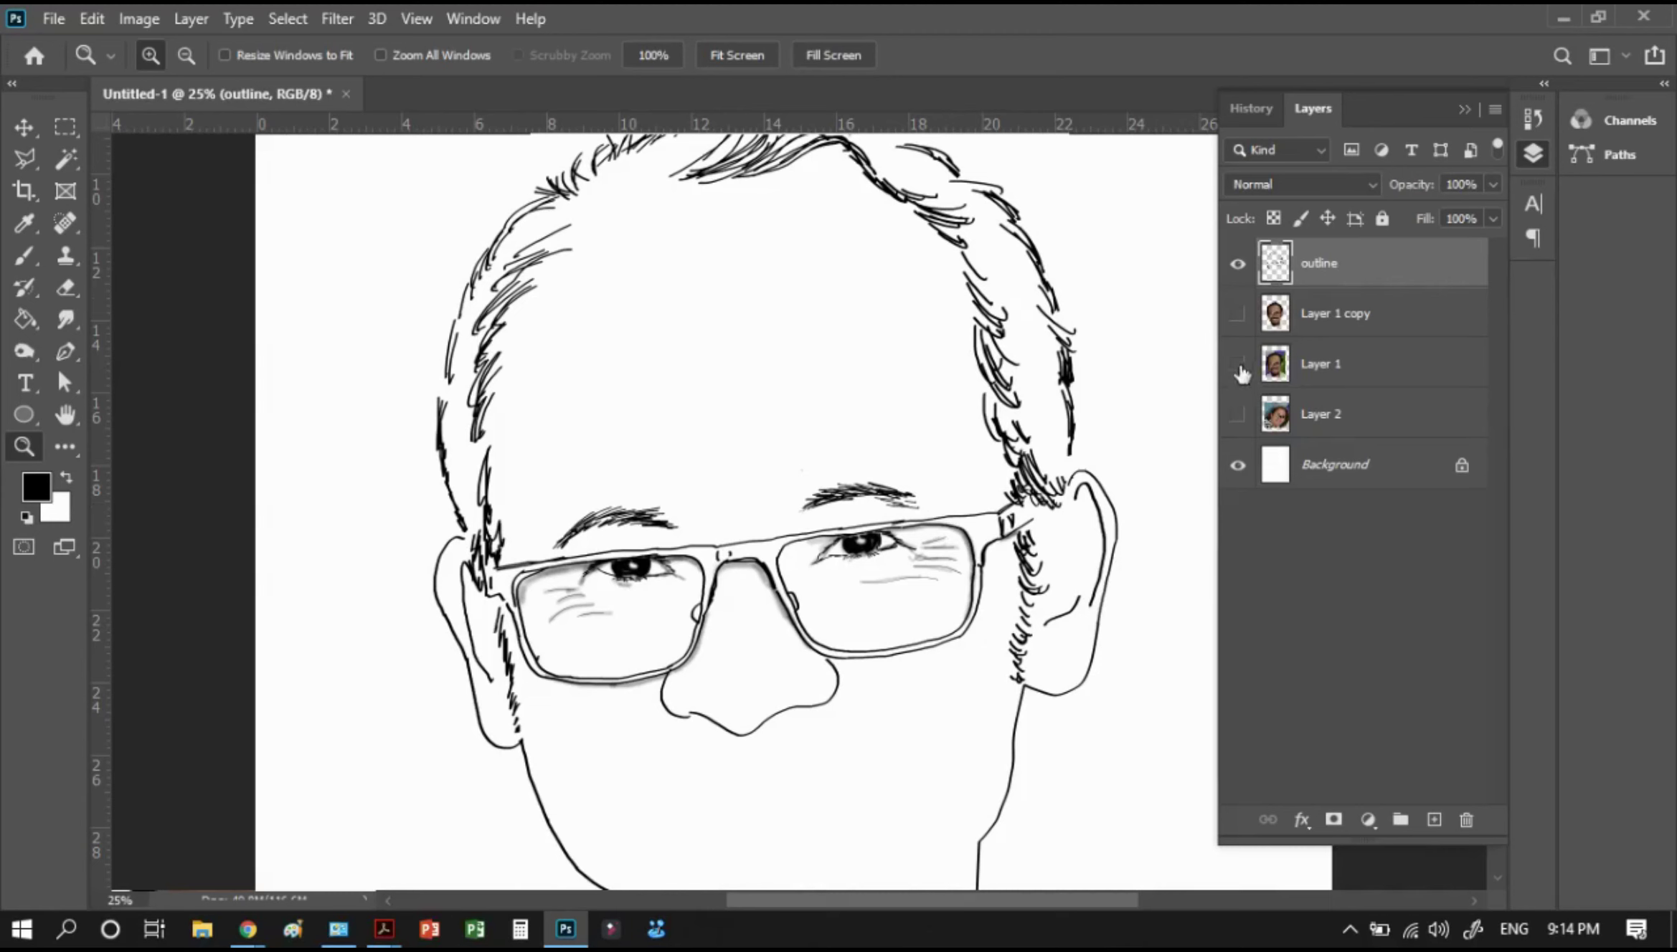
Show the Layer 1 copy photo, zoom on the mouth, and shade the left cheek creases
{"action": "left_click", "coordinate": [1237, 313]}
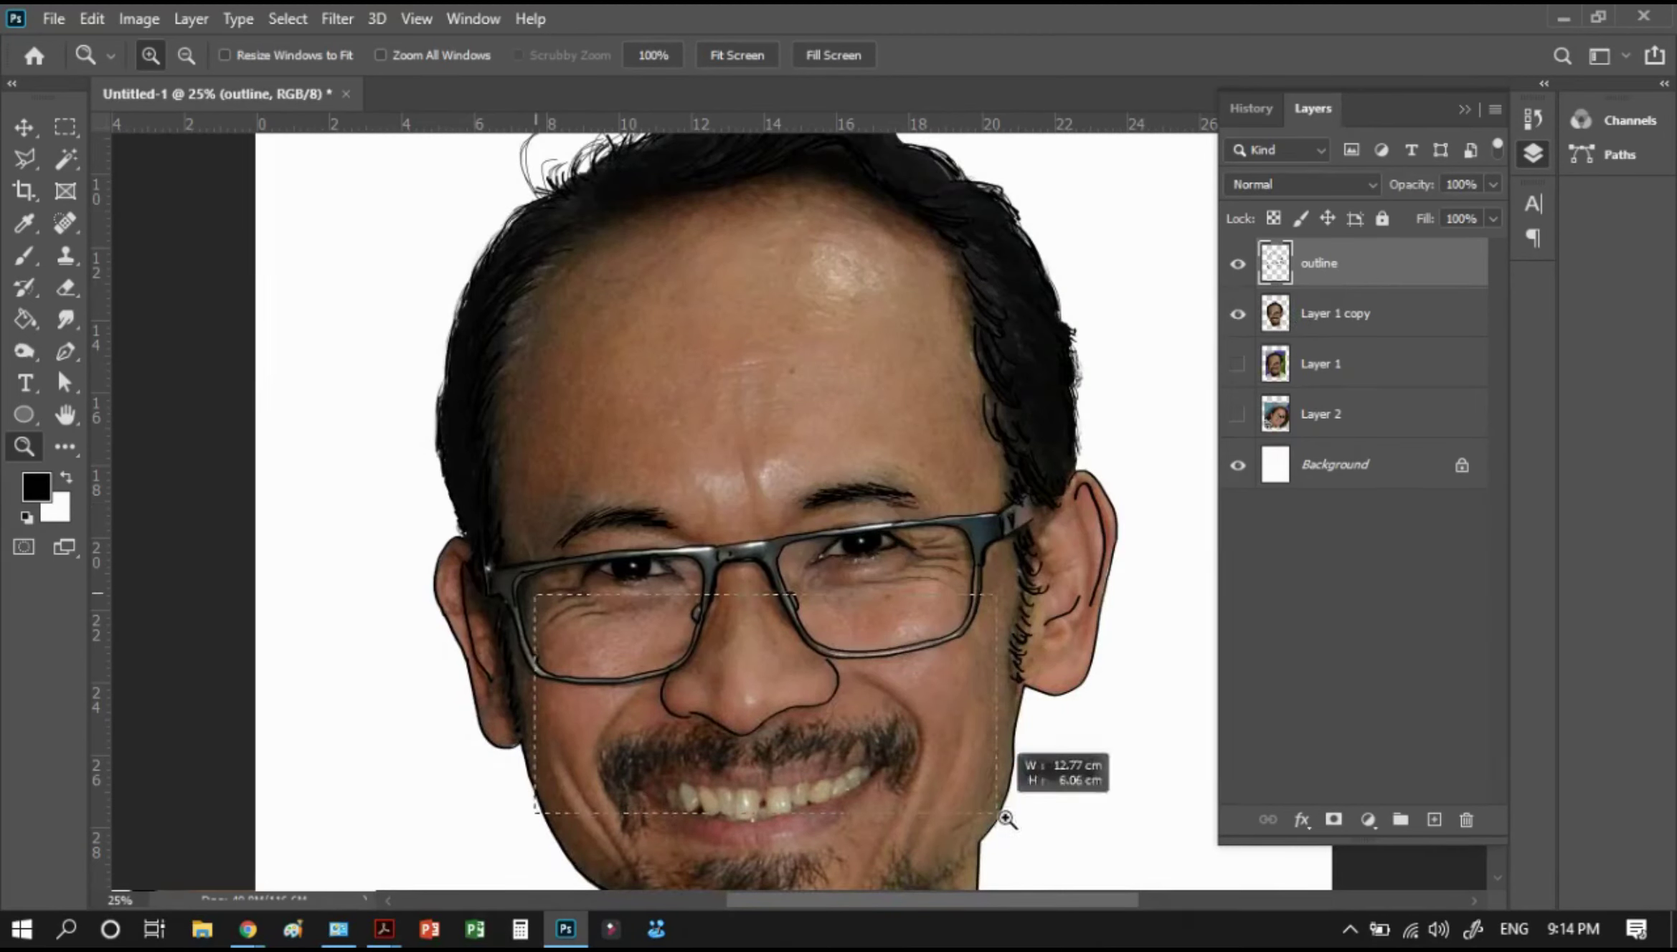
{"action": "left_click_drag", "start_coordinate": [531, 597], "coordinate": [954, 878]}
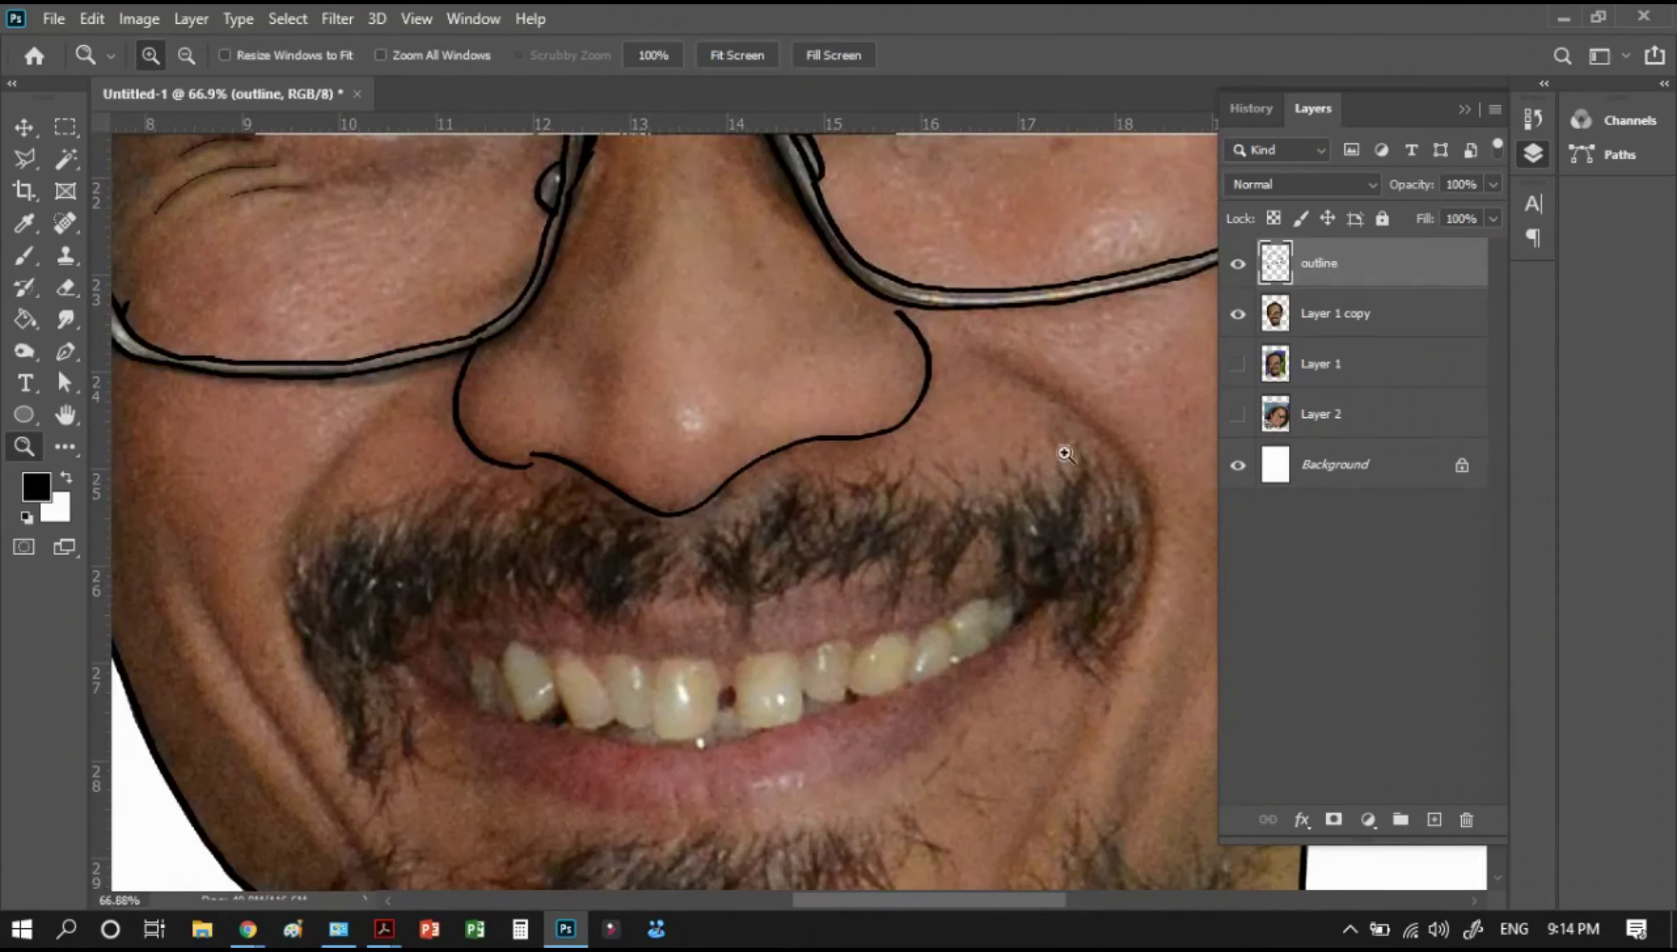
{"action": "key", "text": "b"}
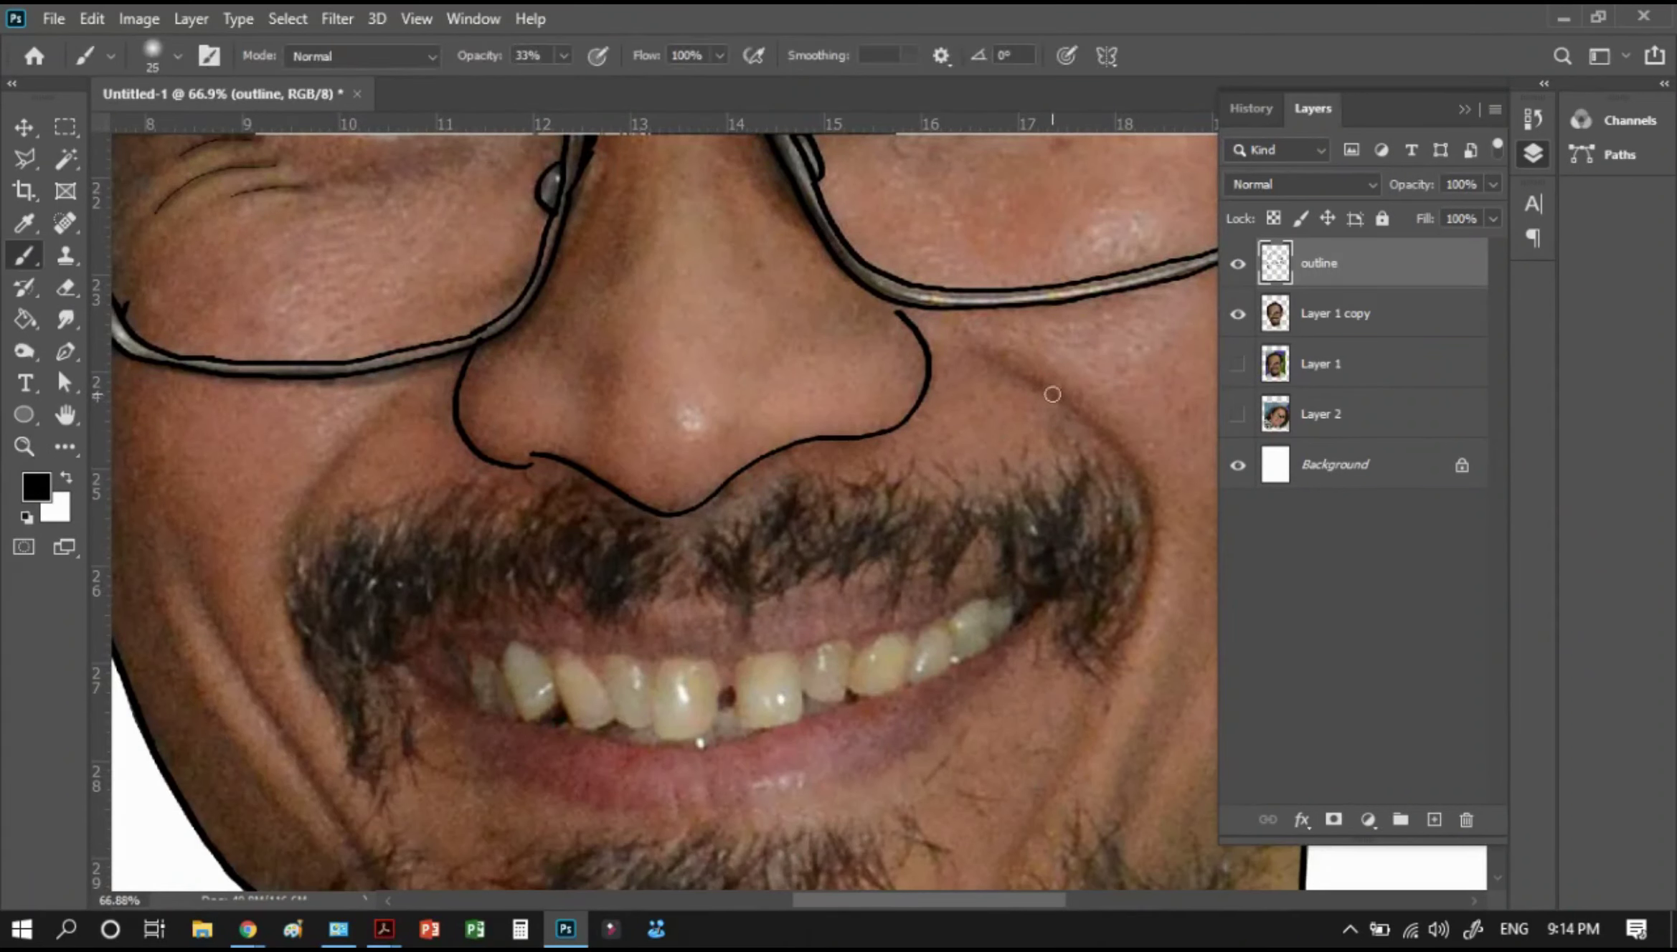
{"action": "mouse_move", "coordinate": [999, 367]}
{"action": "left_mouse_down"}
{"action": "mouse_move", "coordinate": [1148, 529]}
{"action": "mouse_move", "coordinate": [1128, 630]}
{"action": "left_mouse_up"}
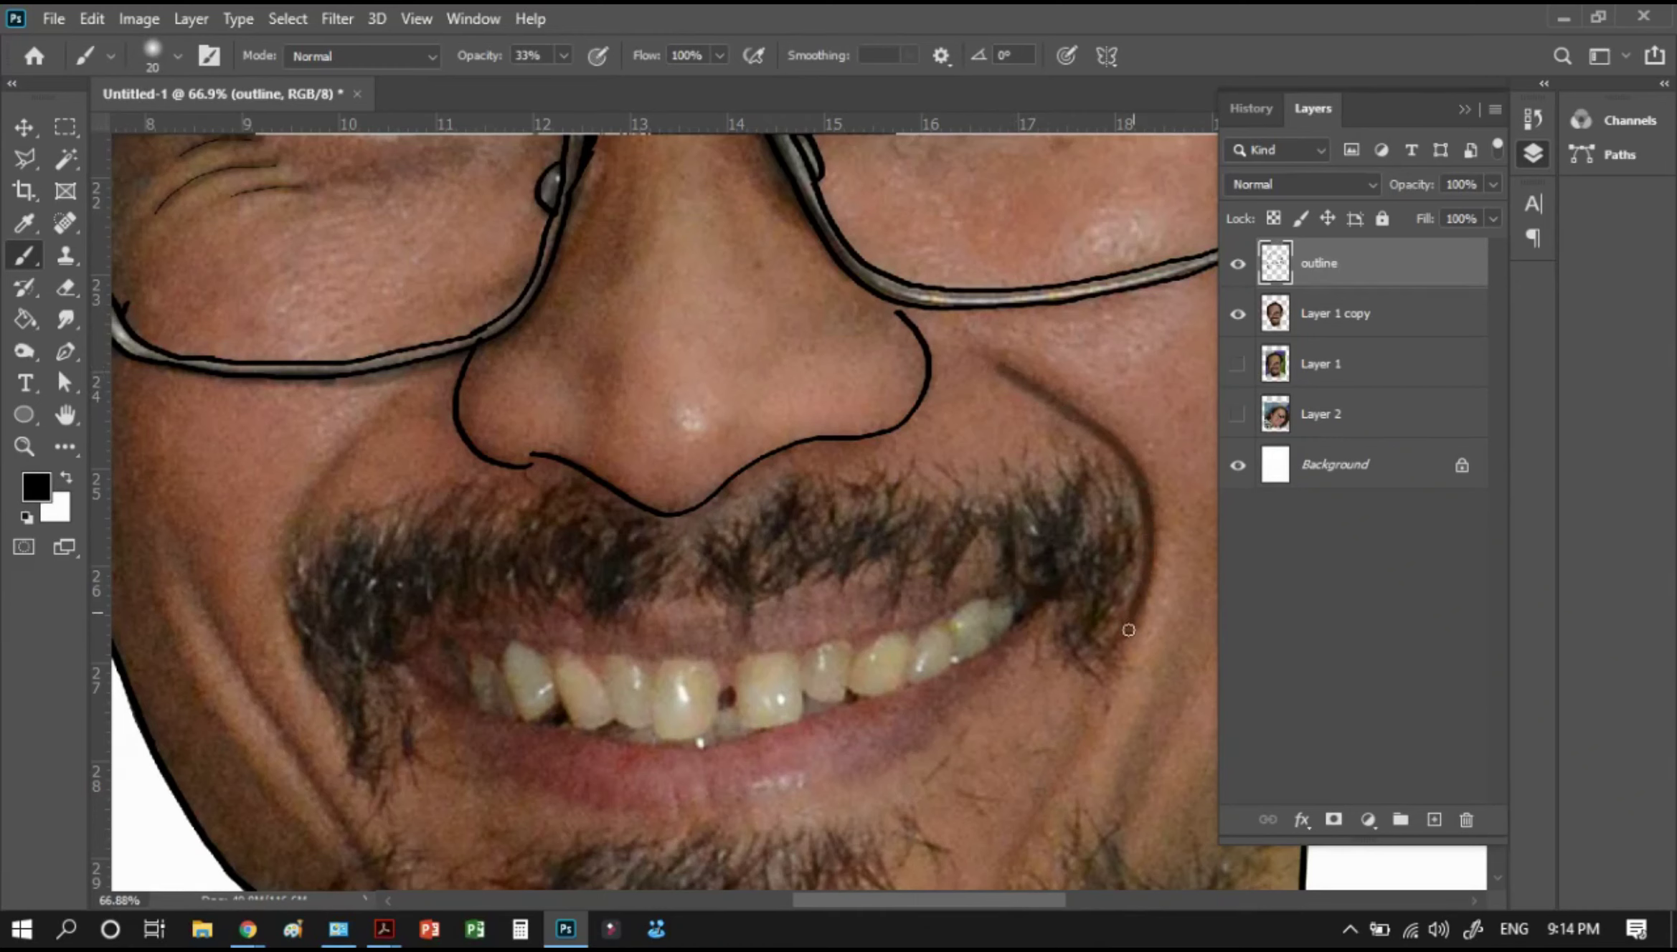
{"action": "mouse_move", "coordinate": [376, 412]}
{"action": "left_mouse_down"}
{"action": "mouse_move", "coordinate": [295, 563]}
{"action": "mouse_move", "coordinate": [309, 676]}
{"action": "mouse_move", "coordinate": [441, 507]}
{"action": "left_mouse_up"}
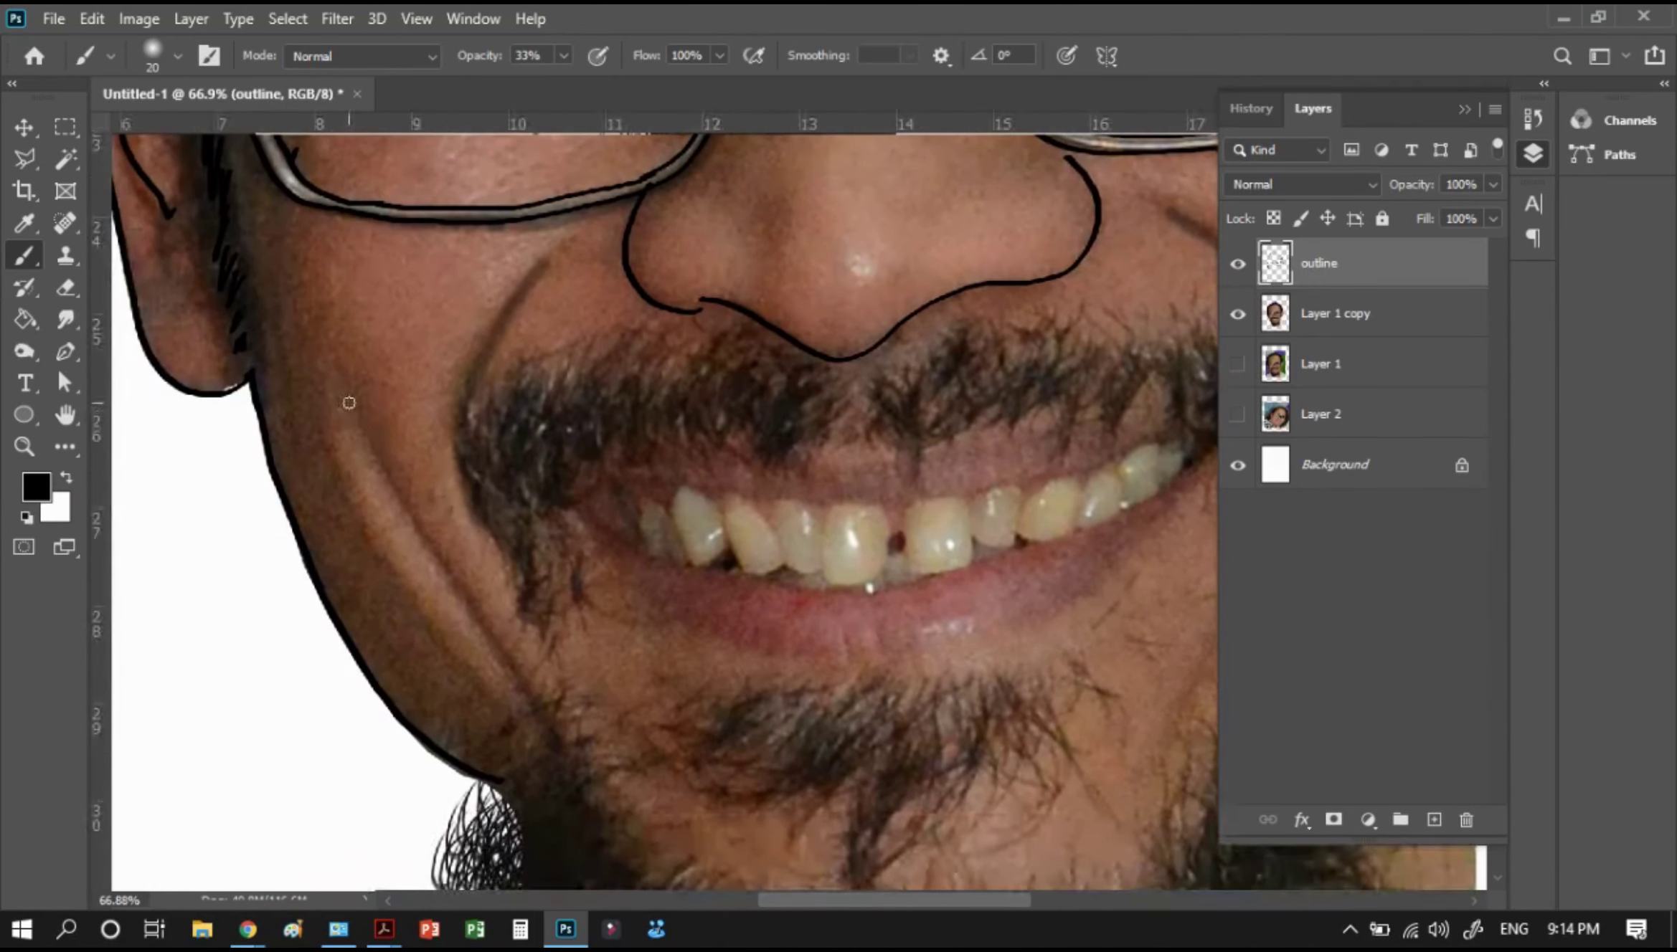
{"action": "left_click_drag", "start_coordinate": [348, 396], "coordinate": [524, 703]}
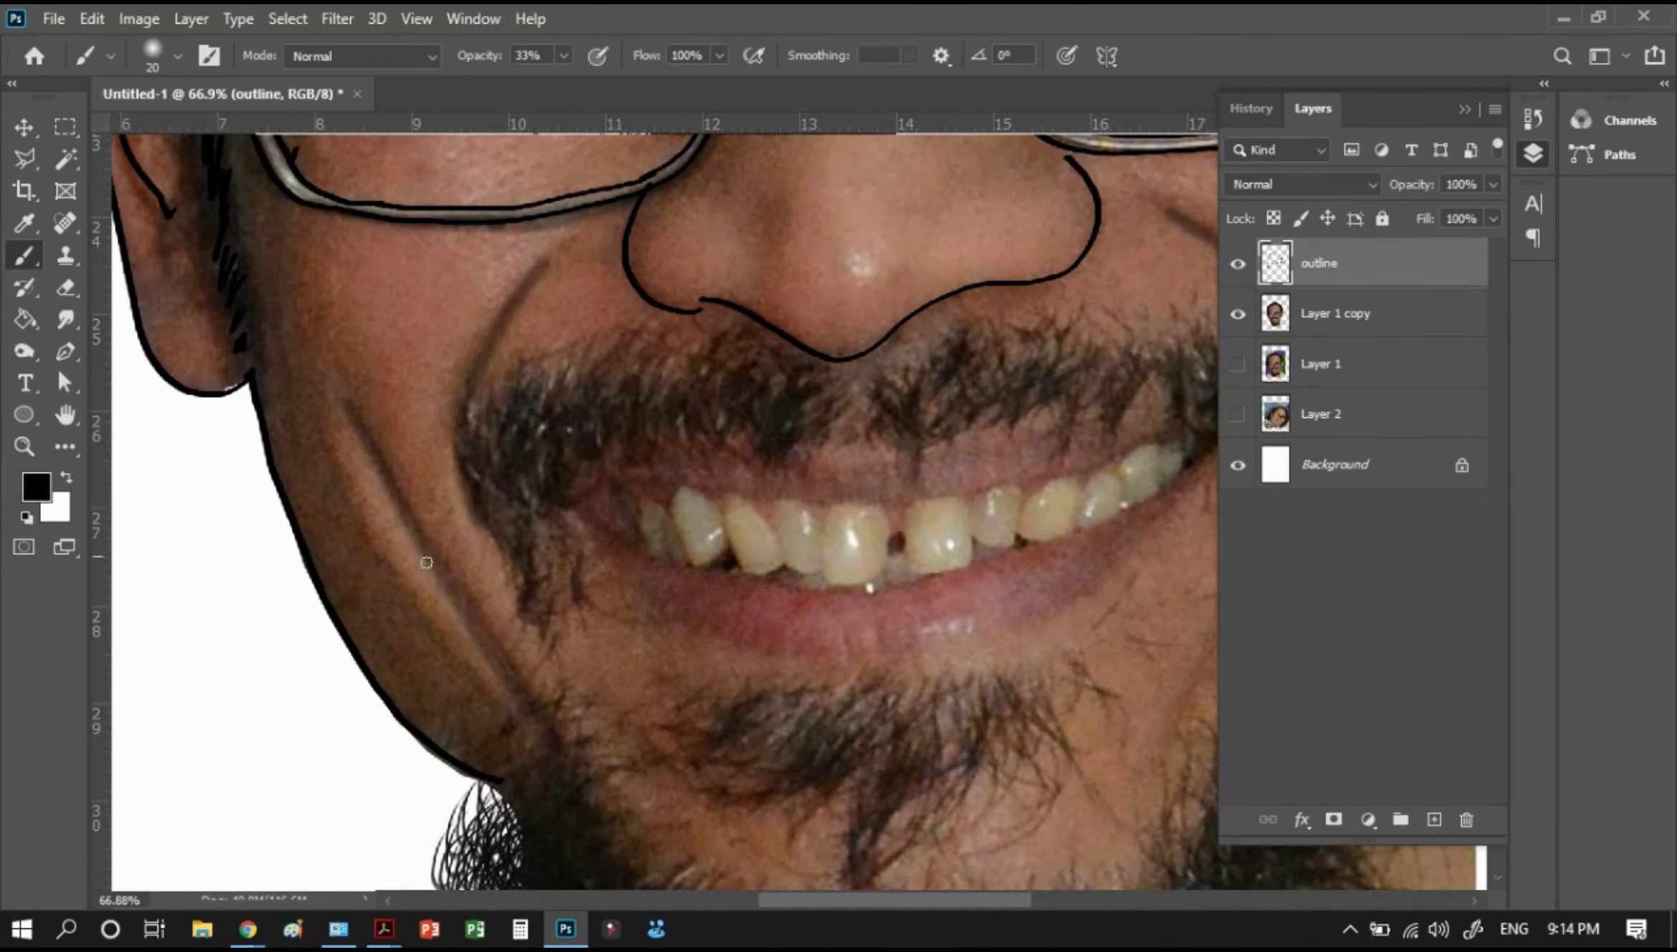
{"action": "left_click_drag", "start_coordinate": [426, 562], "coordinate": [545, 721]}
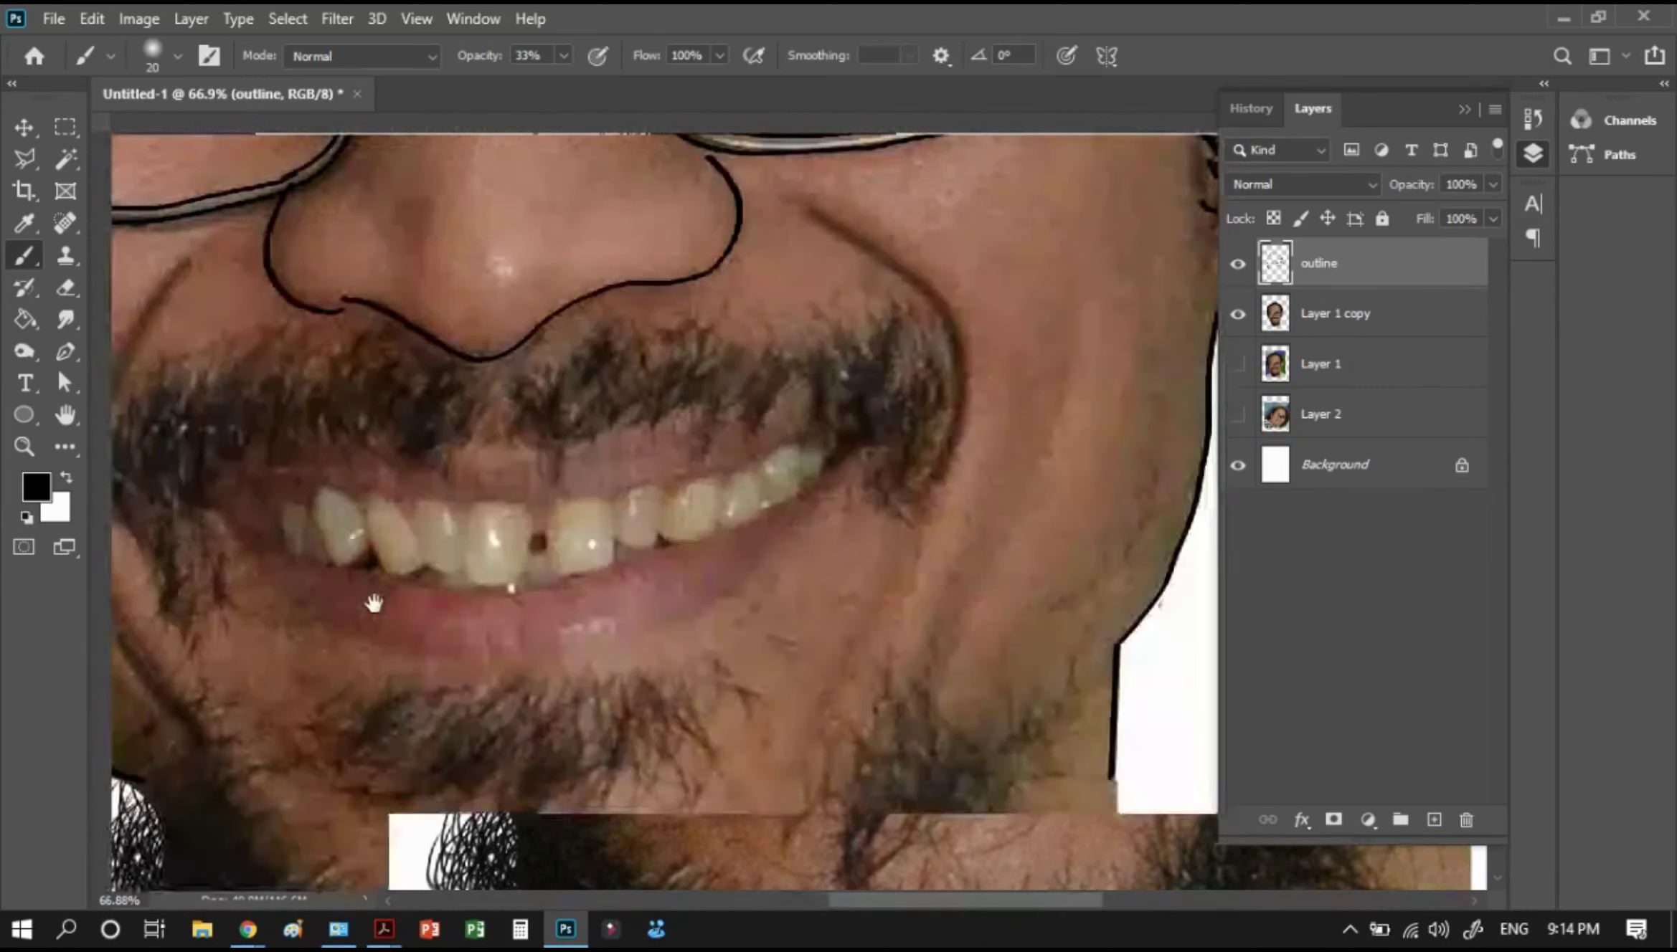
Shade the right cheek crease down toward the chin and jaw at 15% brush opacity
{"action": "left_click_drag", "start_coordinate": [737, 604], "coordinate": [374, 600]}
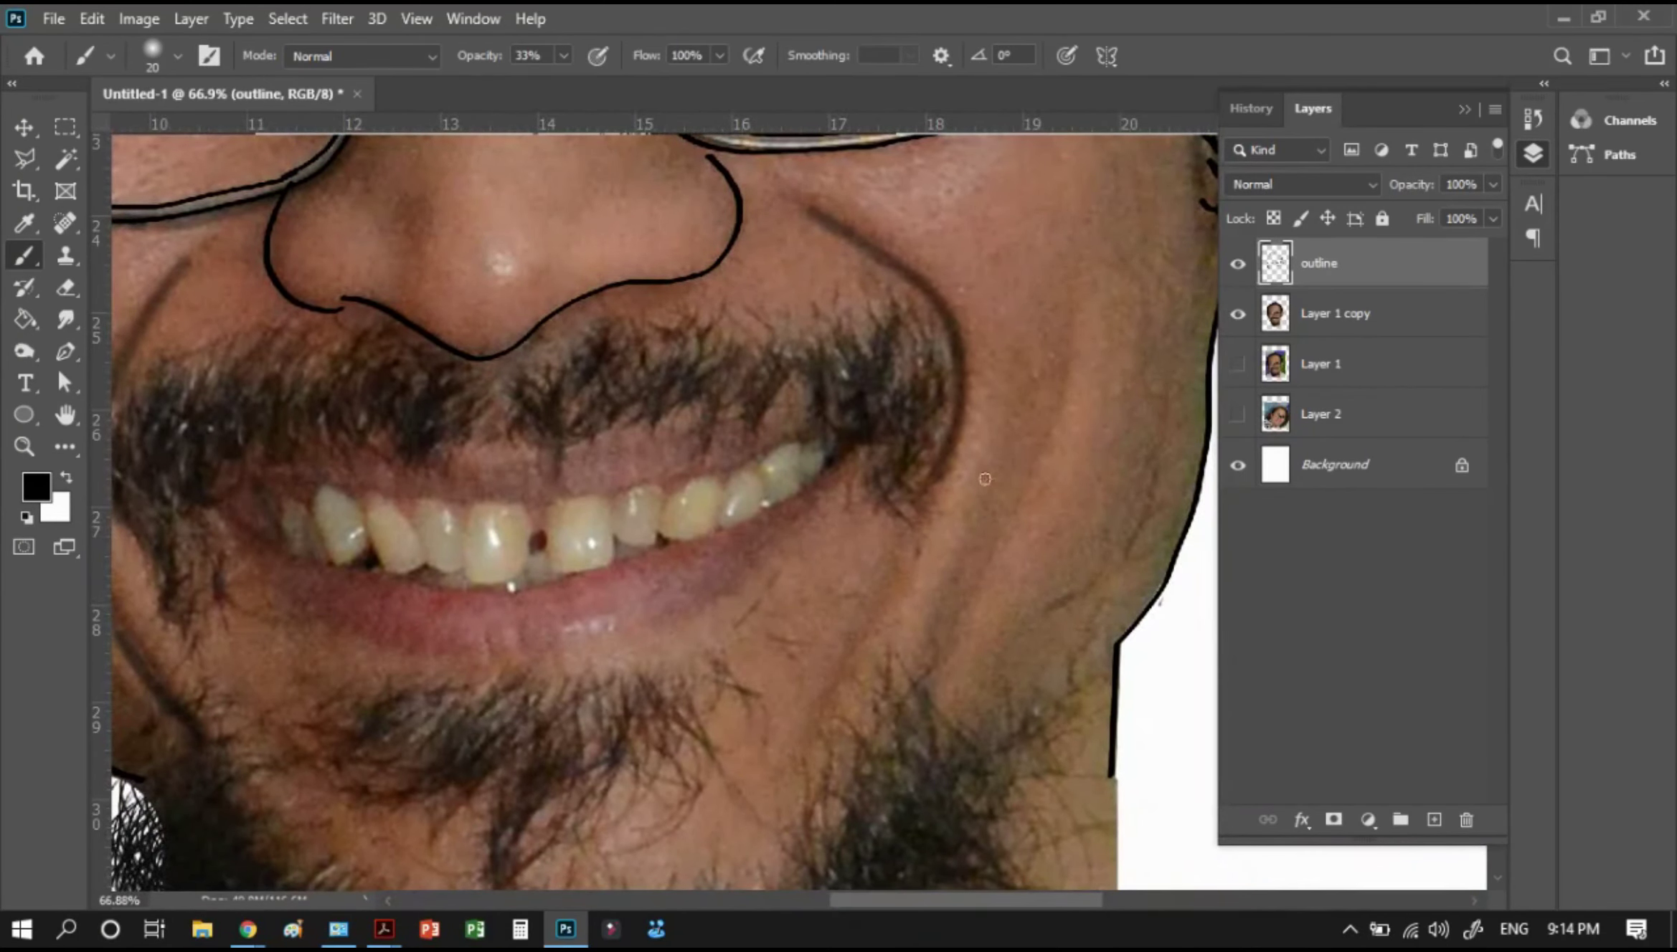
{"action": "left_click_drag", "start_coordinate": [508, 606], "coordinate": [774, 495]}
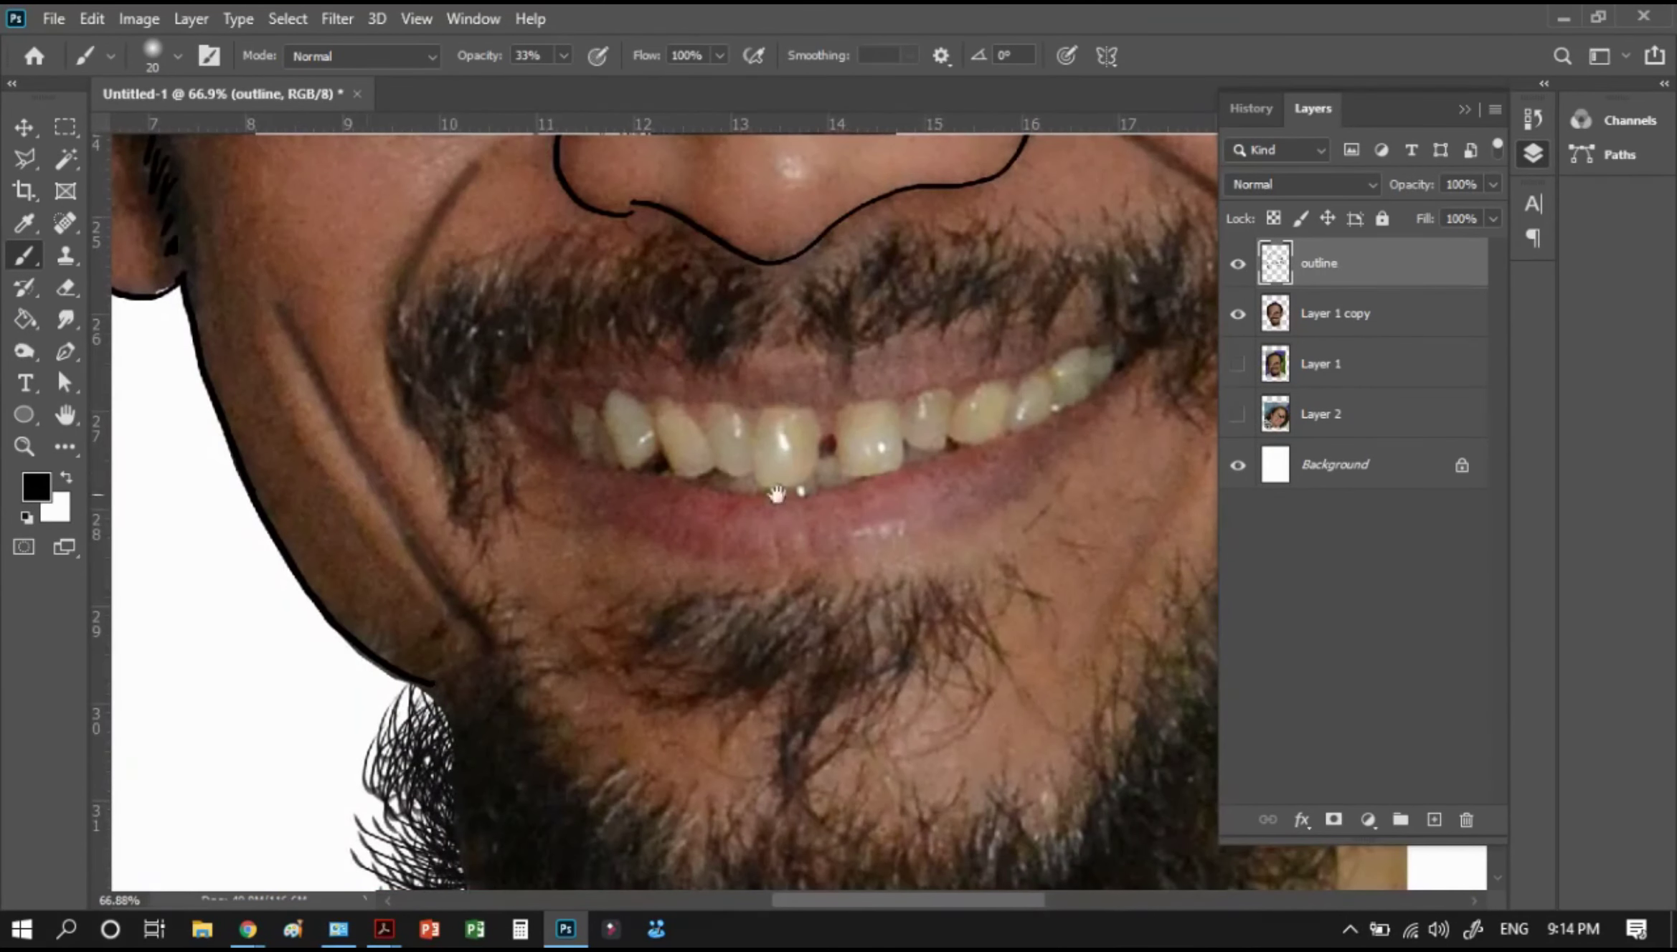
{"action": "left_click_drag", "start_coordinate": [993, 446], "coordinate": [588, 445]}
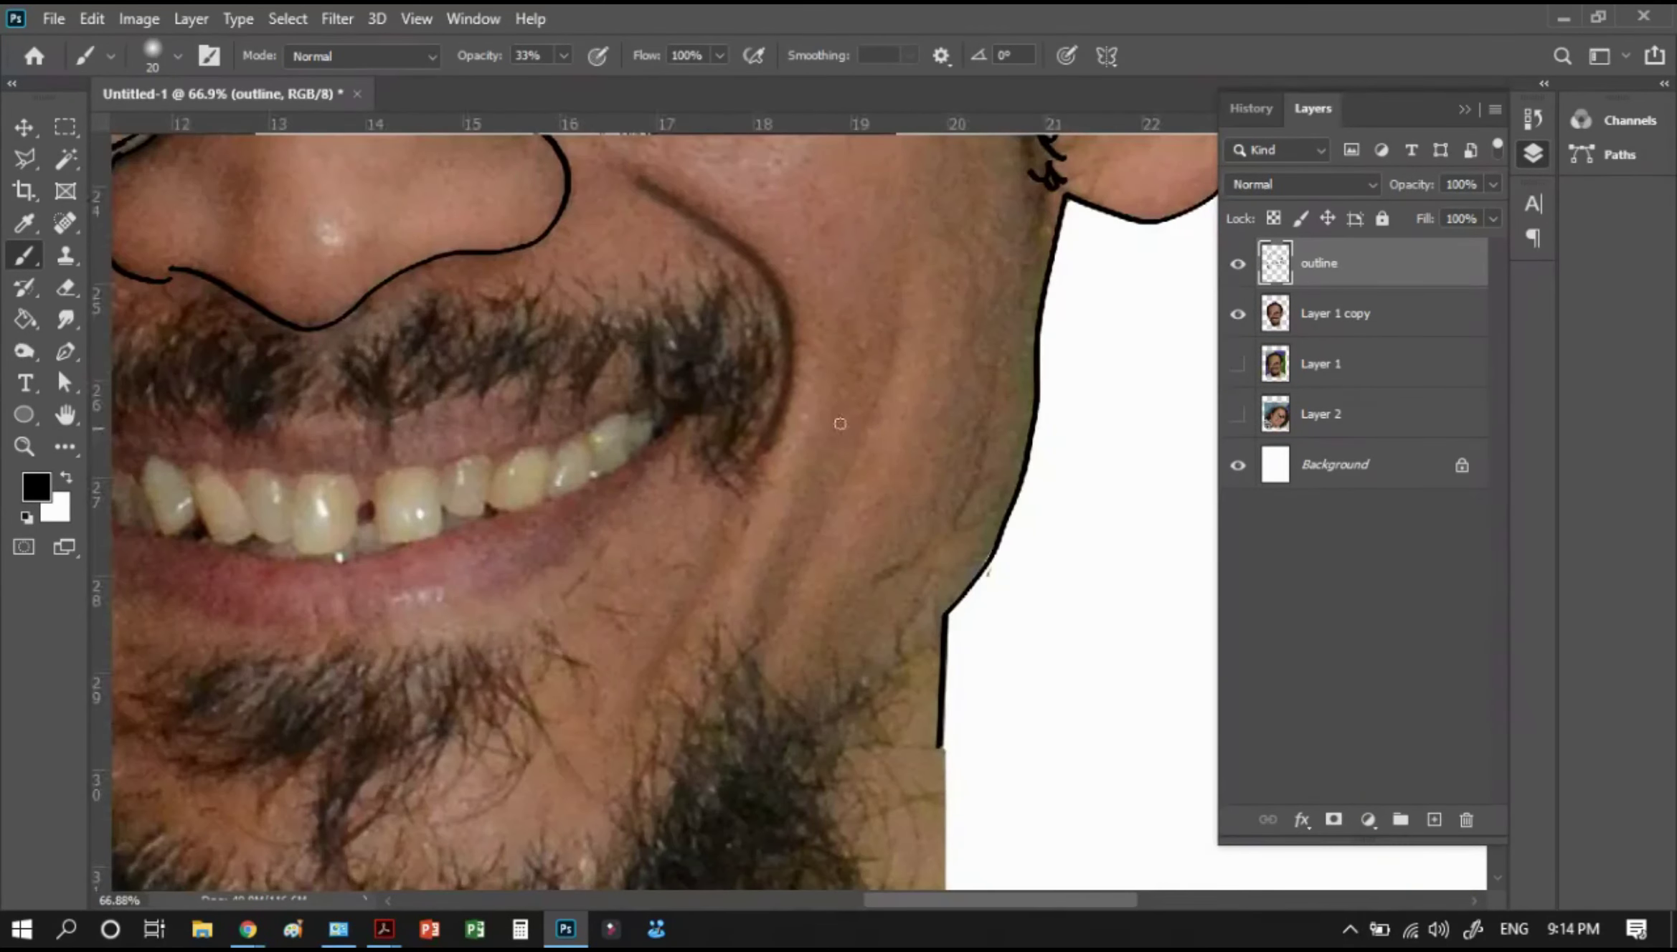
{"action": "left_click", "coordinate": [564, 56]}
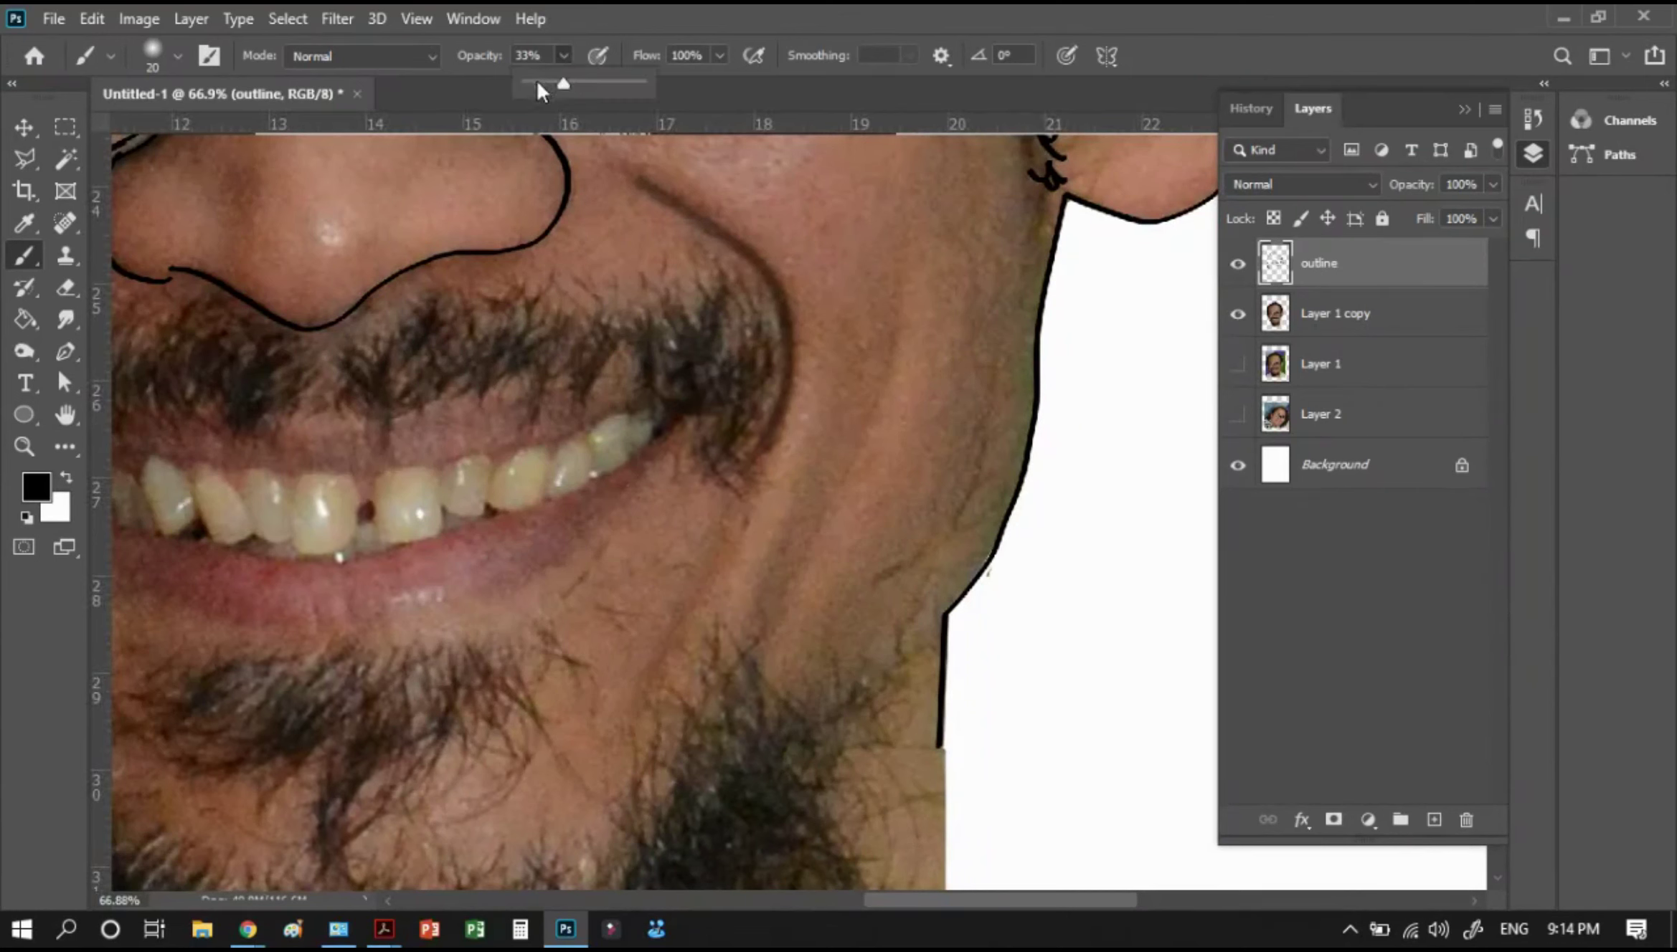
{"action": "left_click", "coordinate": [878, 352]}
{"action": "left_click_drag", "start_coordinate": [804, 521], "coordinate": [767, 634]}
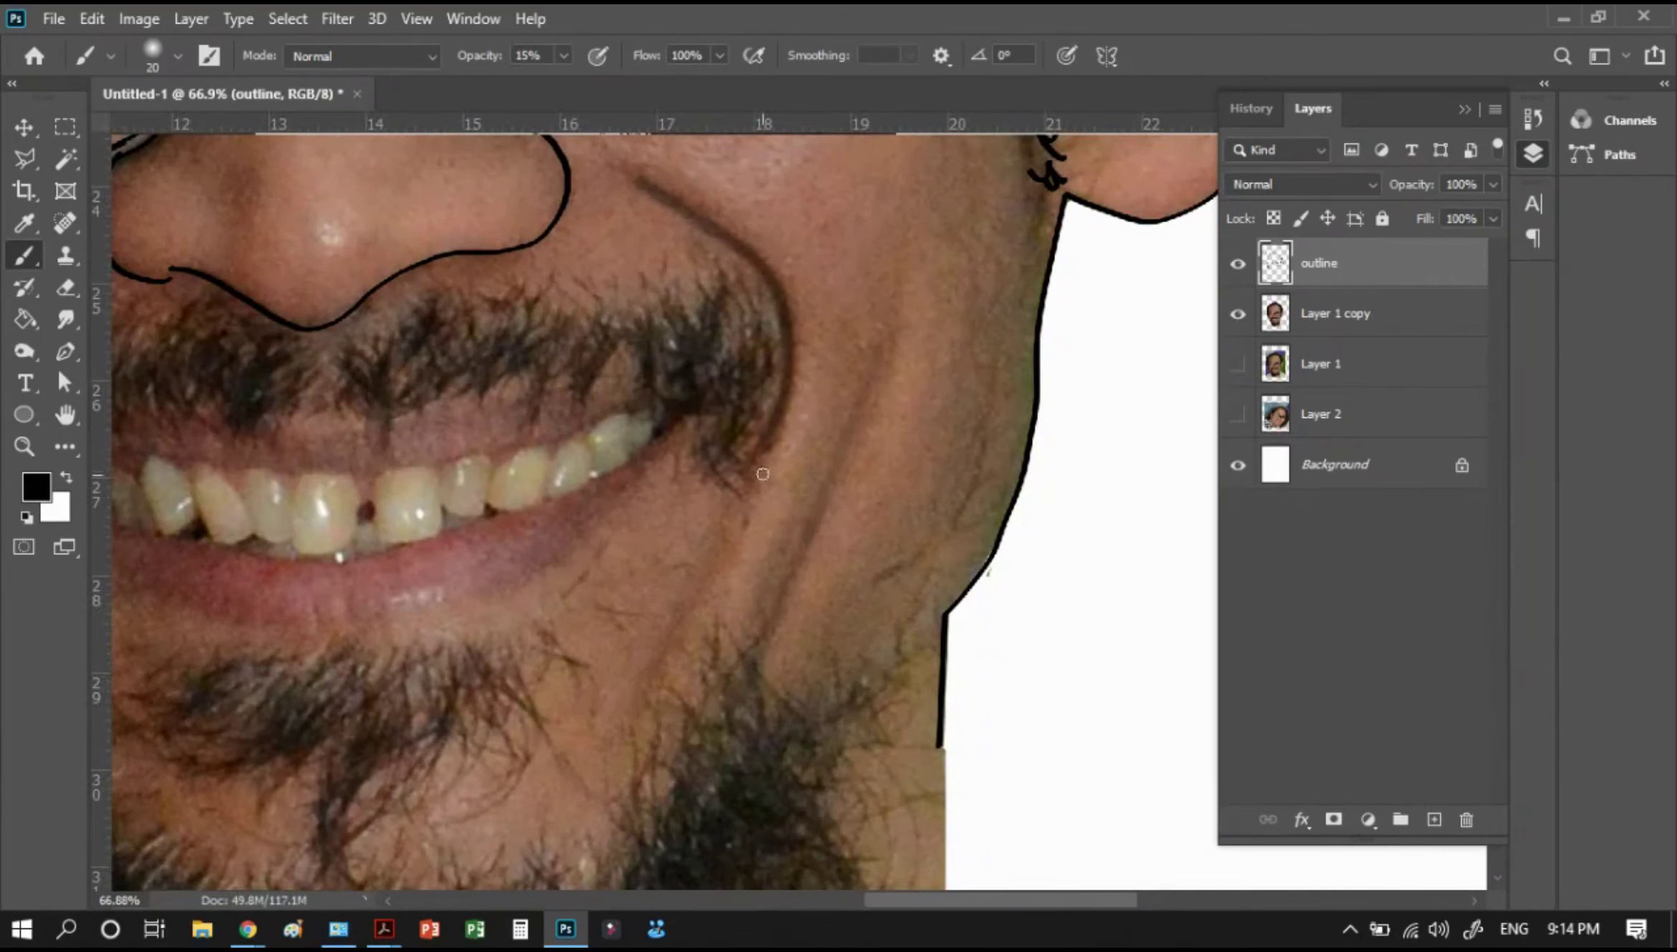
{"action": "left_click_drag", "start_coordinate": [763, 474], "coordinate": [641, 688]}
{"action": "left_click_drag", "start_coordinate": [727, 487], "coordinate": [650, 721]}
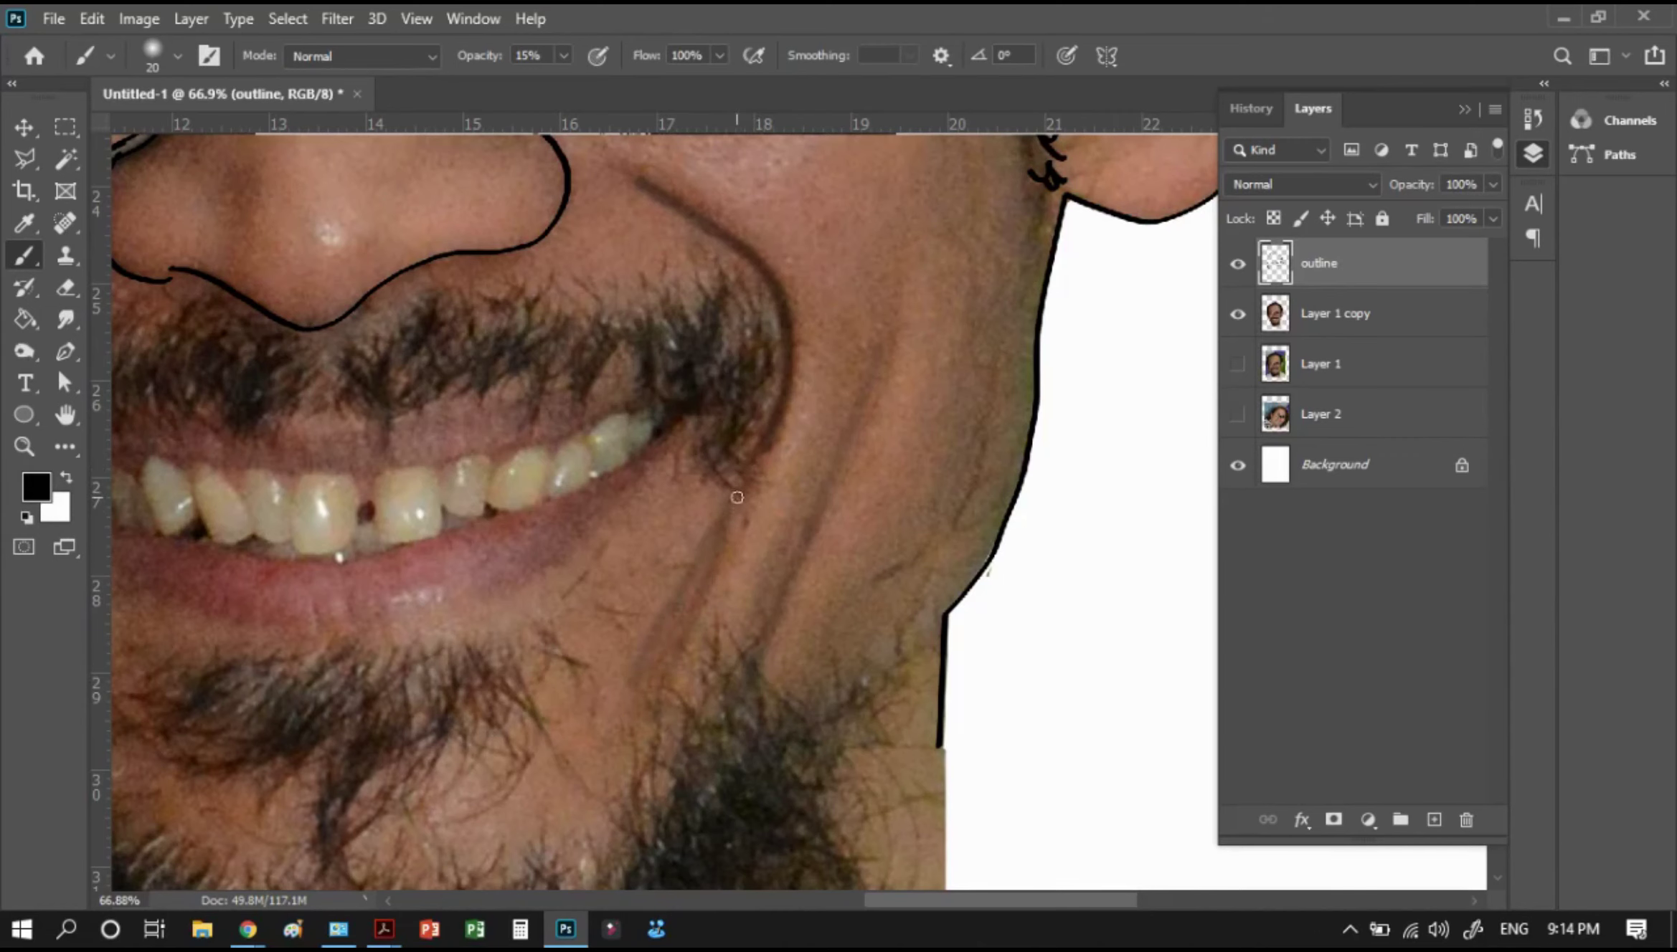
{"action": "left_click_drag", "start_coordinate": [737, 497], "coordinate": [620, 695]}
{"action": "left_click_drag", "start_coordinate": [942, 624], "coordinate": [881, 682]}
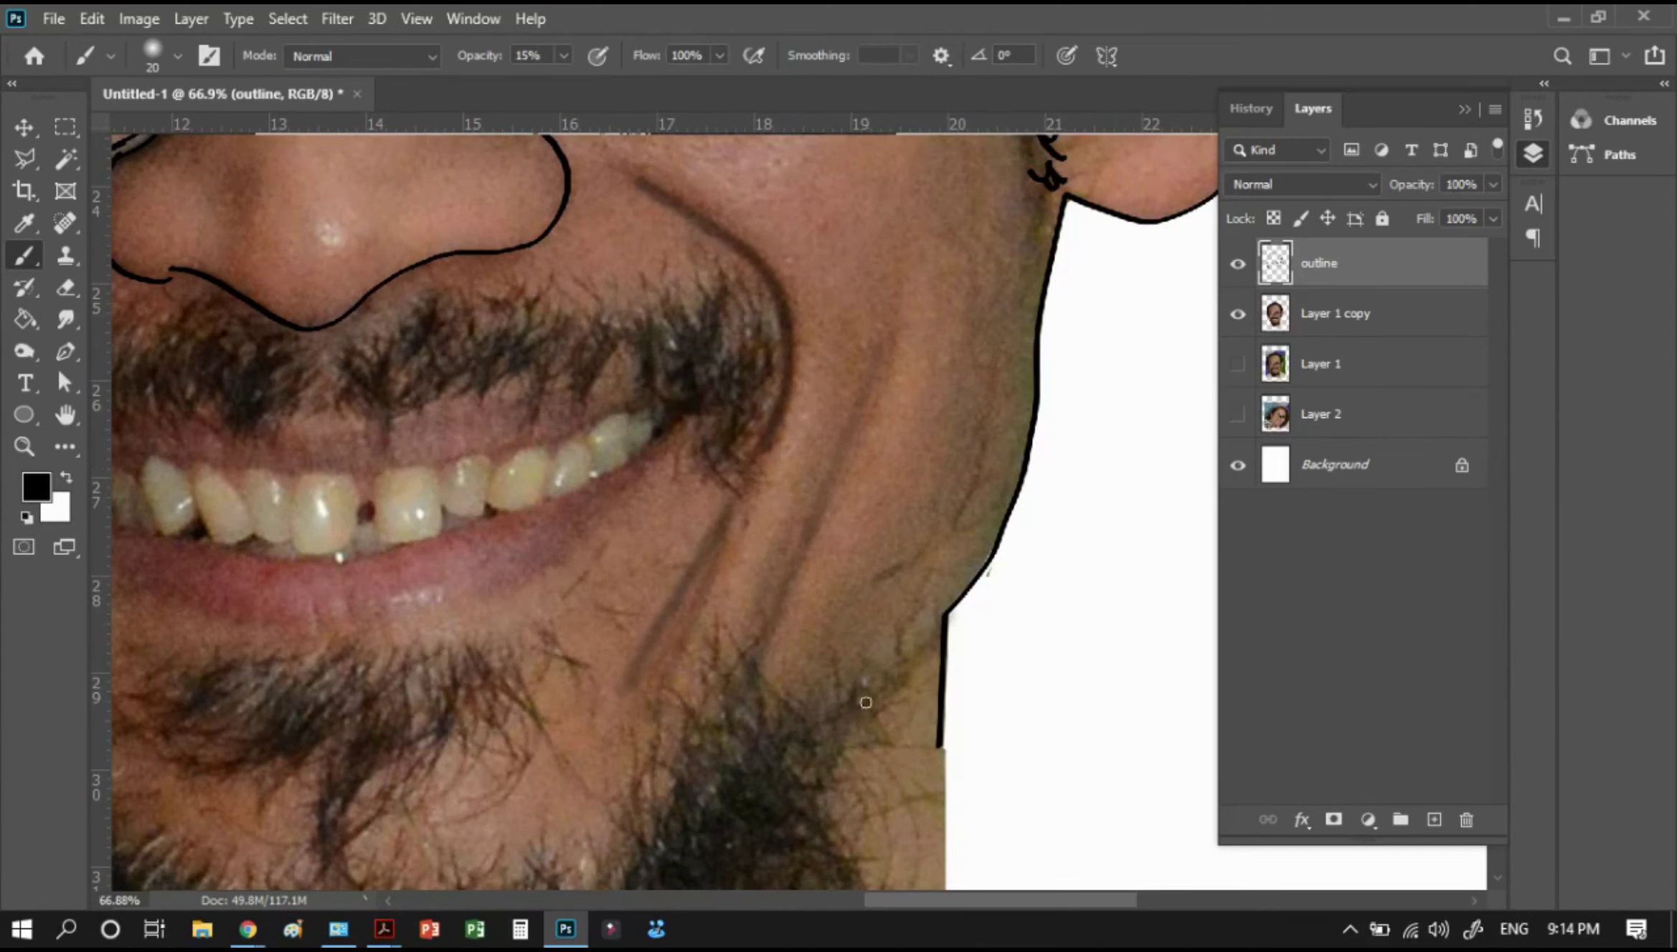
Switch to an angled flat brush tip at 100% opacity
{"action": "scroll", "coordinate": [636, 608], "scroll_direction": "left", "scroll_amount": 5}
{"action": "scroll", "coordinate": [637, 607], "scroll_direction": "up", "scroll_amount": 1}
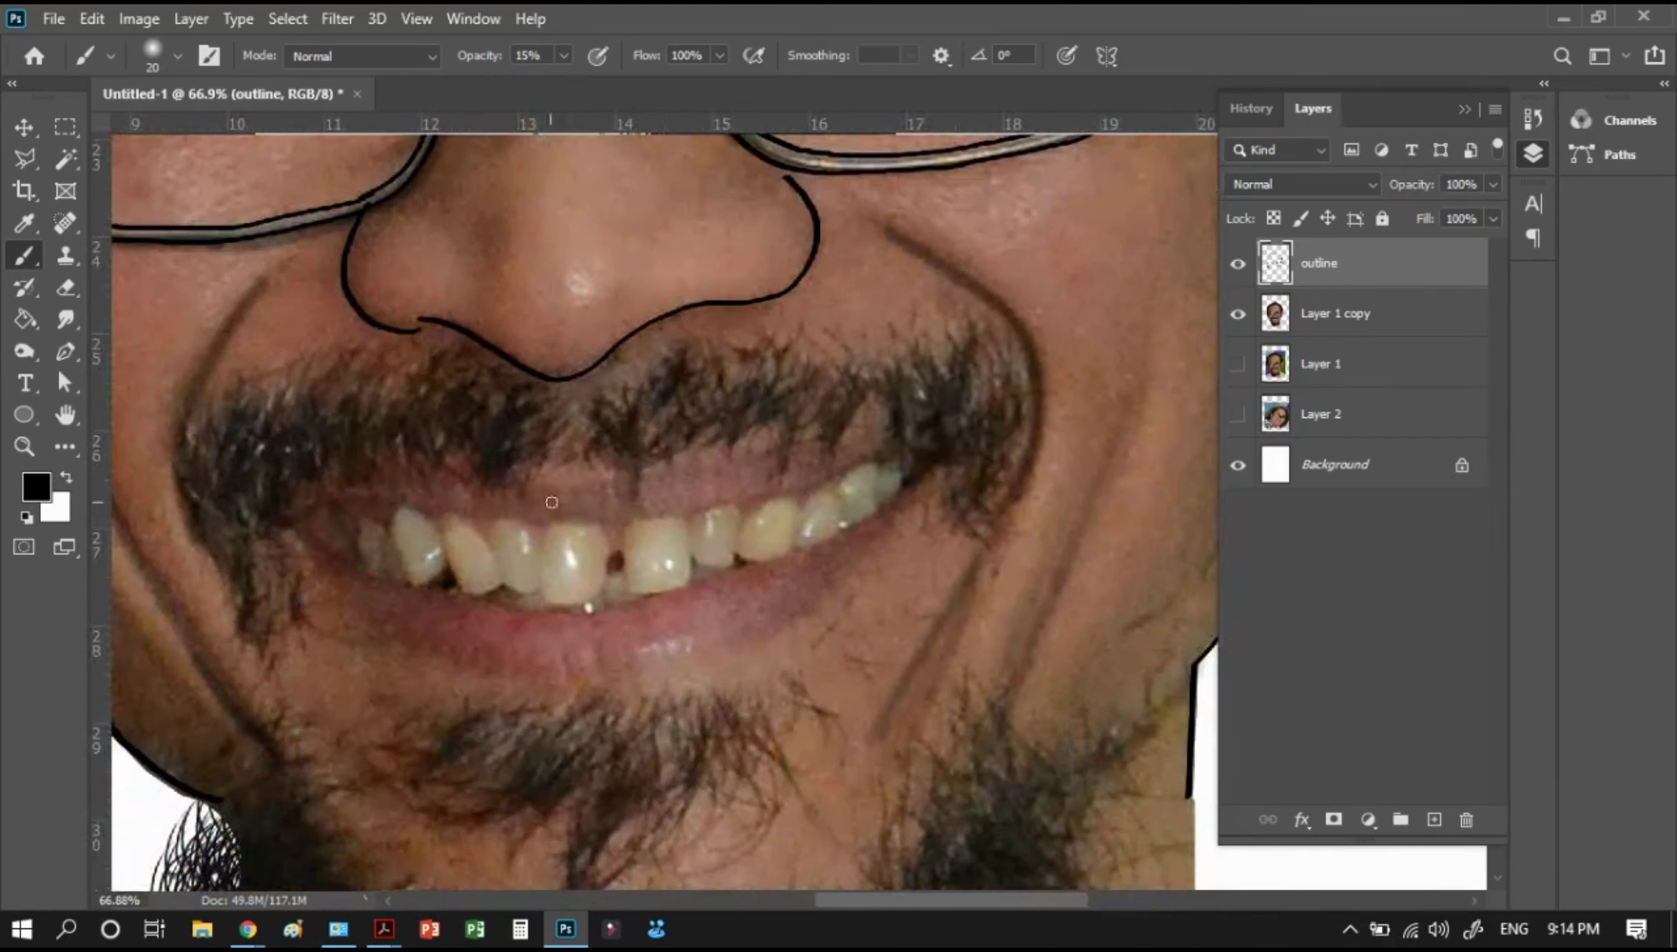
{"action": "right_click", "coordinate": [598, 439]}
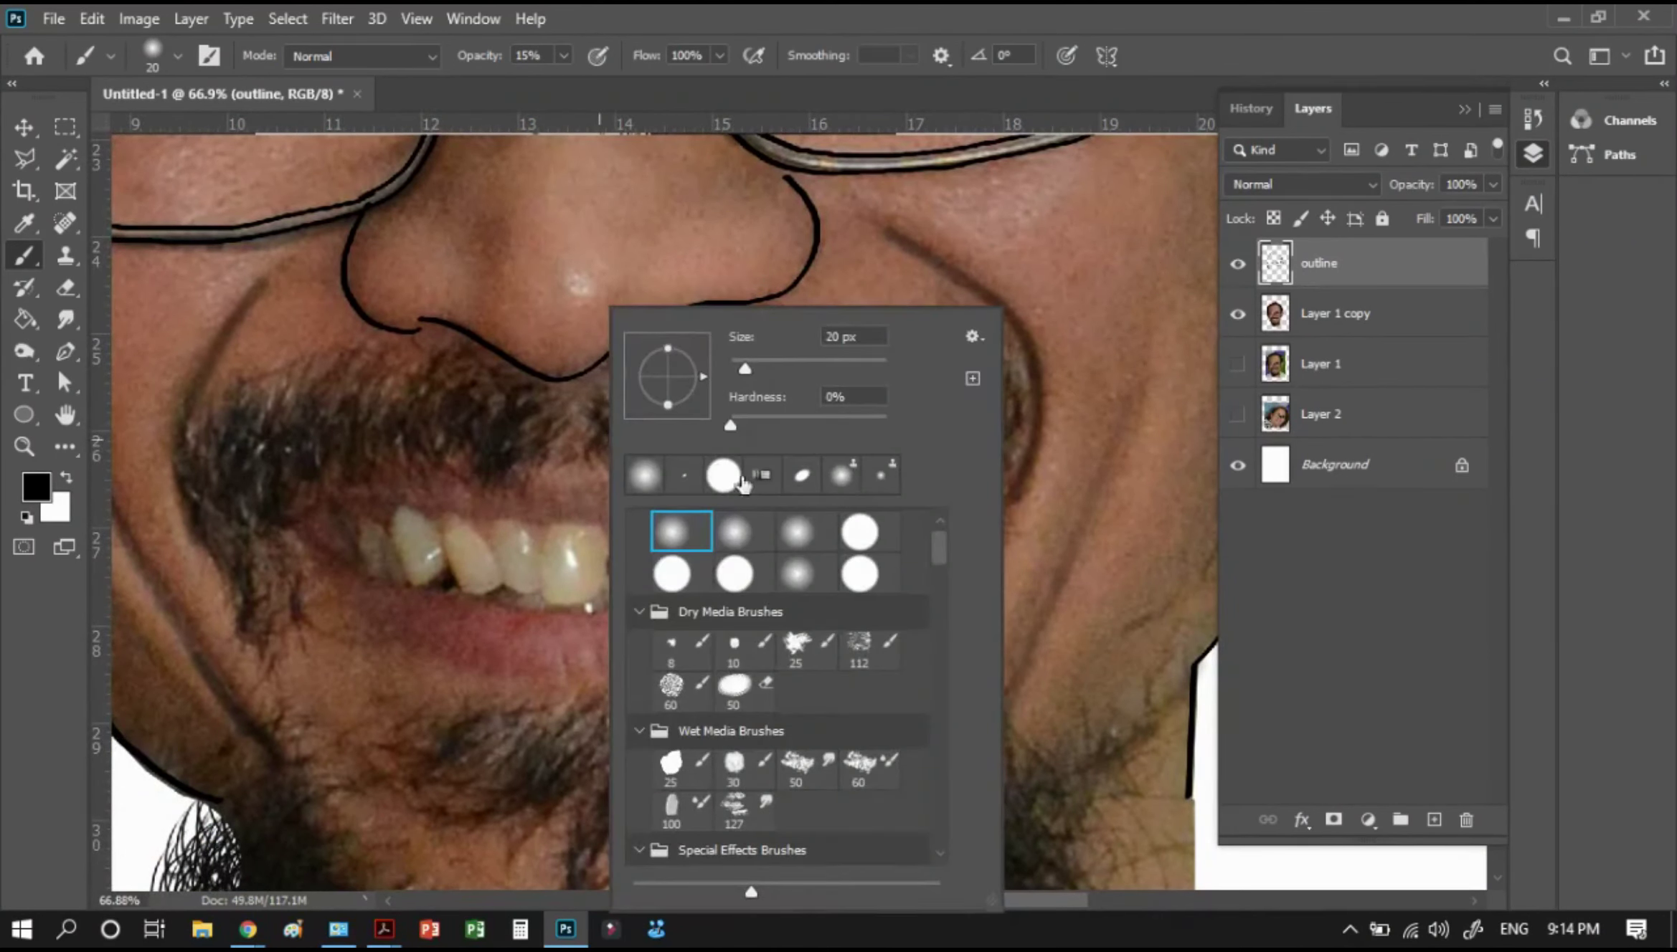
{"action": "left_click", "coordinate": [795, 479]}
{"action": "left_click", "coordinate": [565, 55]}
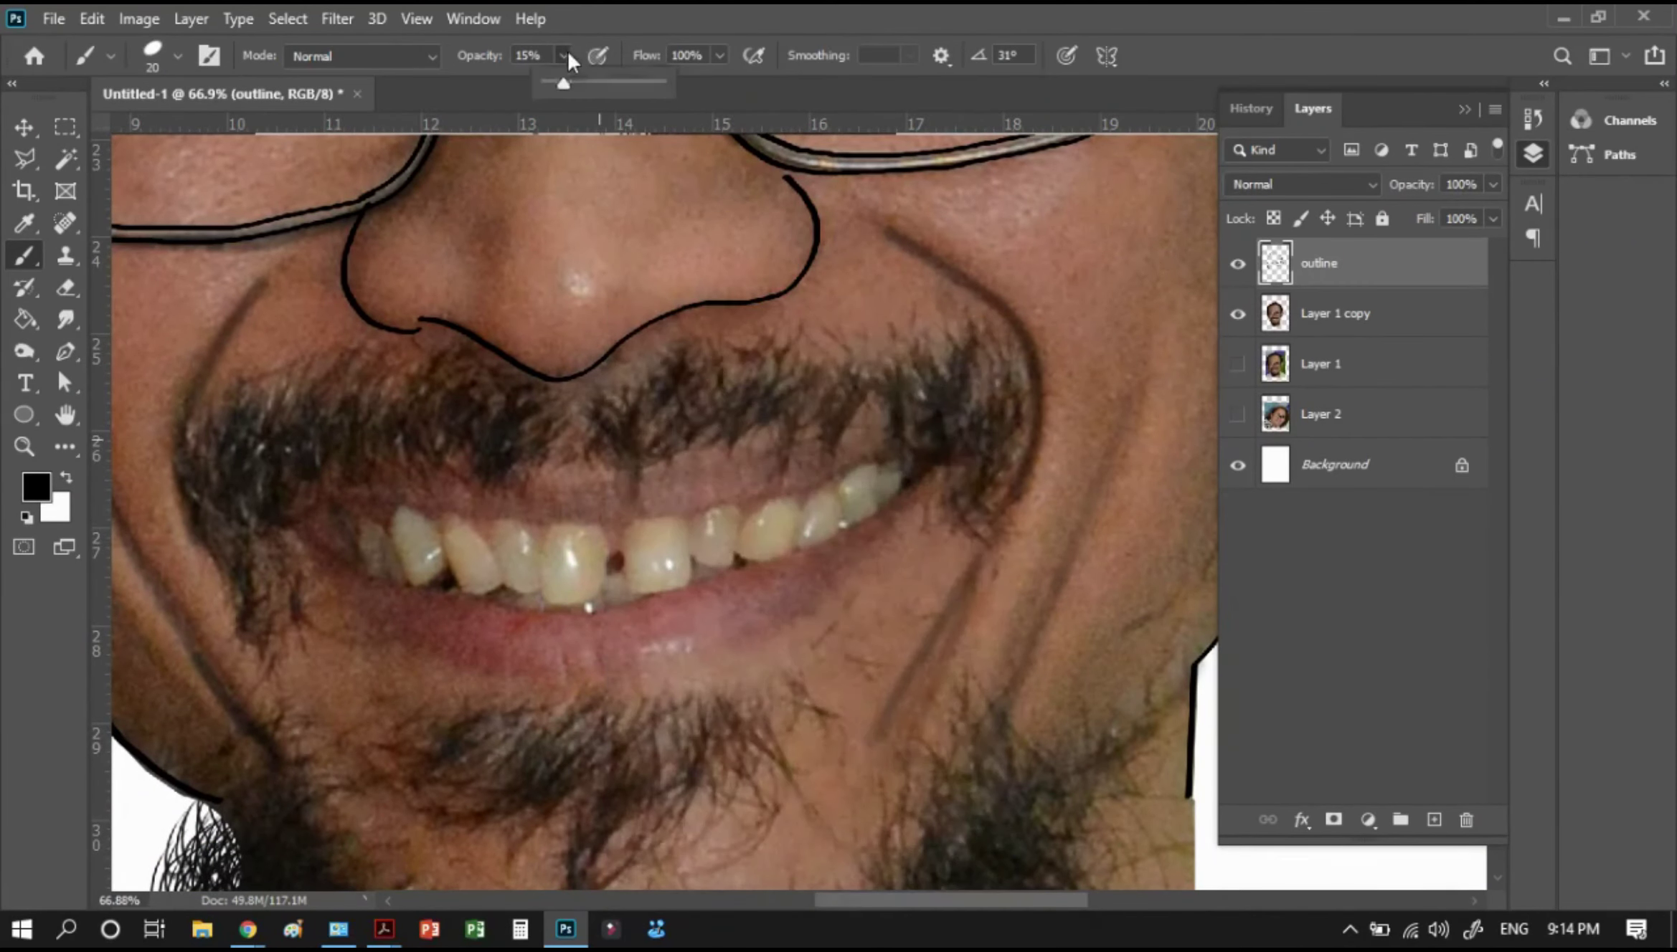
{"action": "left_click_drag", "start_coordinate": [624, 87], "coordinate": [664, 89]}
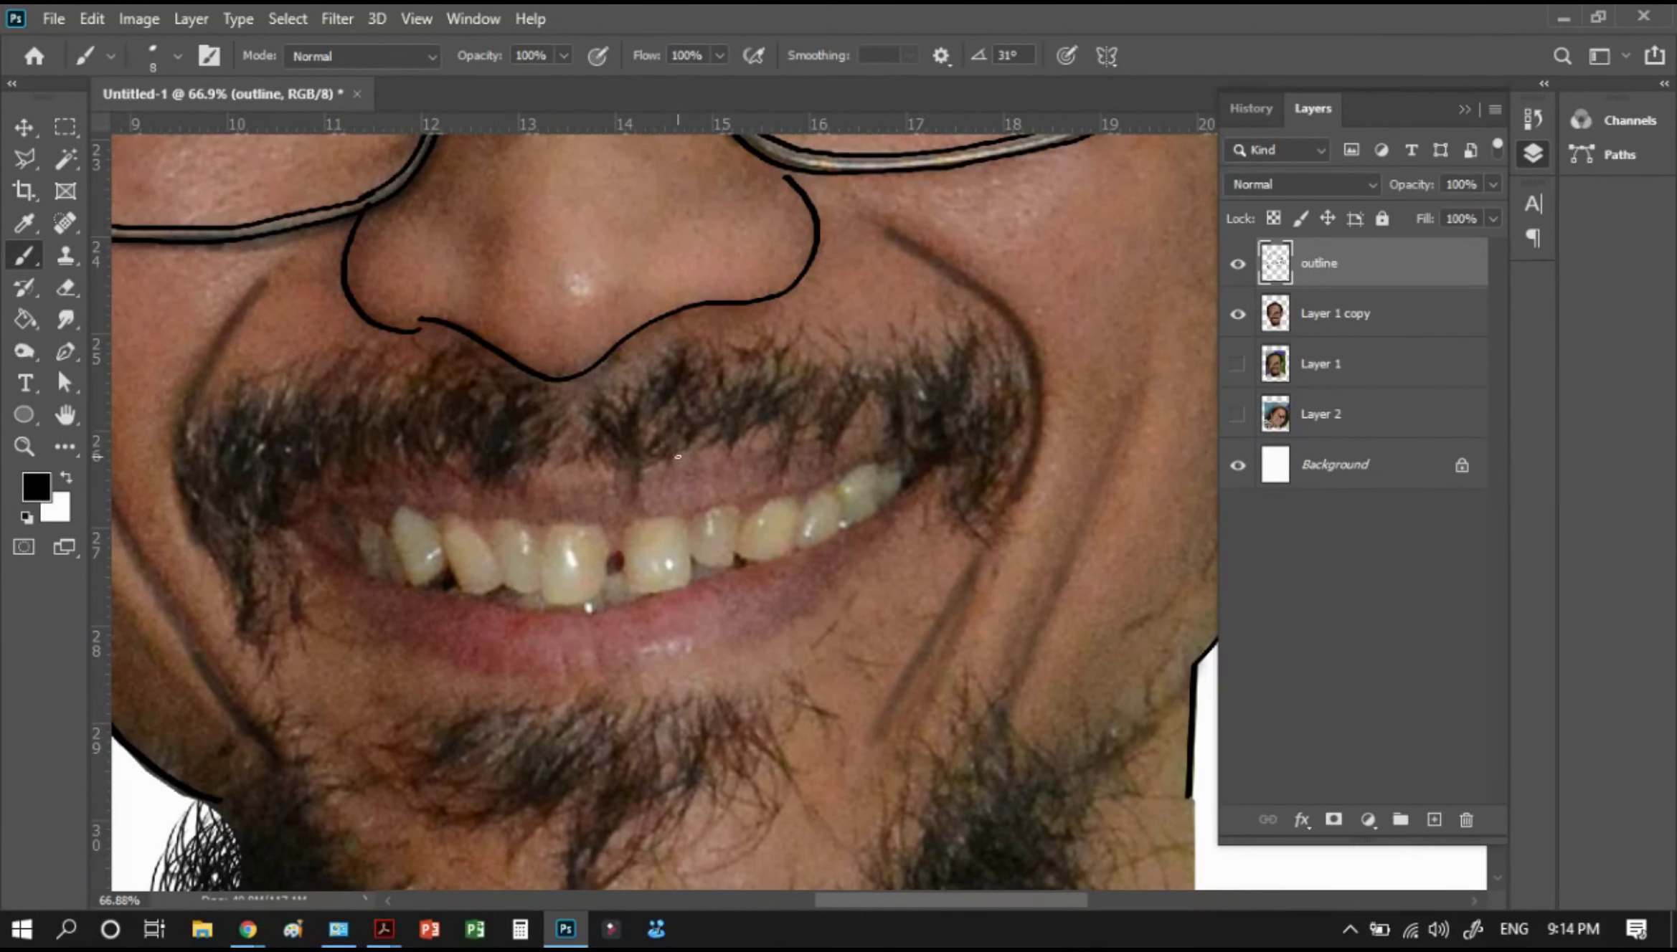
With a larger brush, draw the upper lip line across the mouth, redoing one bad stroke
{"action": "key", "text": "bracketright"}
{"action": "key", "text": "bracketright"}
{"action": "mouse_move", "coordinate": [588, 480]}
{"action": "left_mouse_down"}
{"action": "mouse_move", "coordinate": [676, 449]}
{"action": "mouse_move", "coordinate": [933, 428]}
{"action": "left_mouse_up"}
{"action": "key", "text": "ctrl+z"}
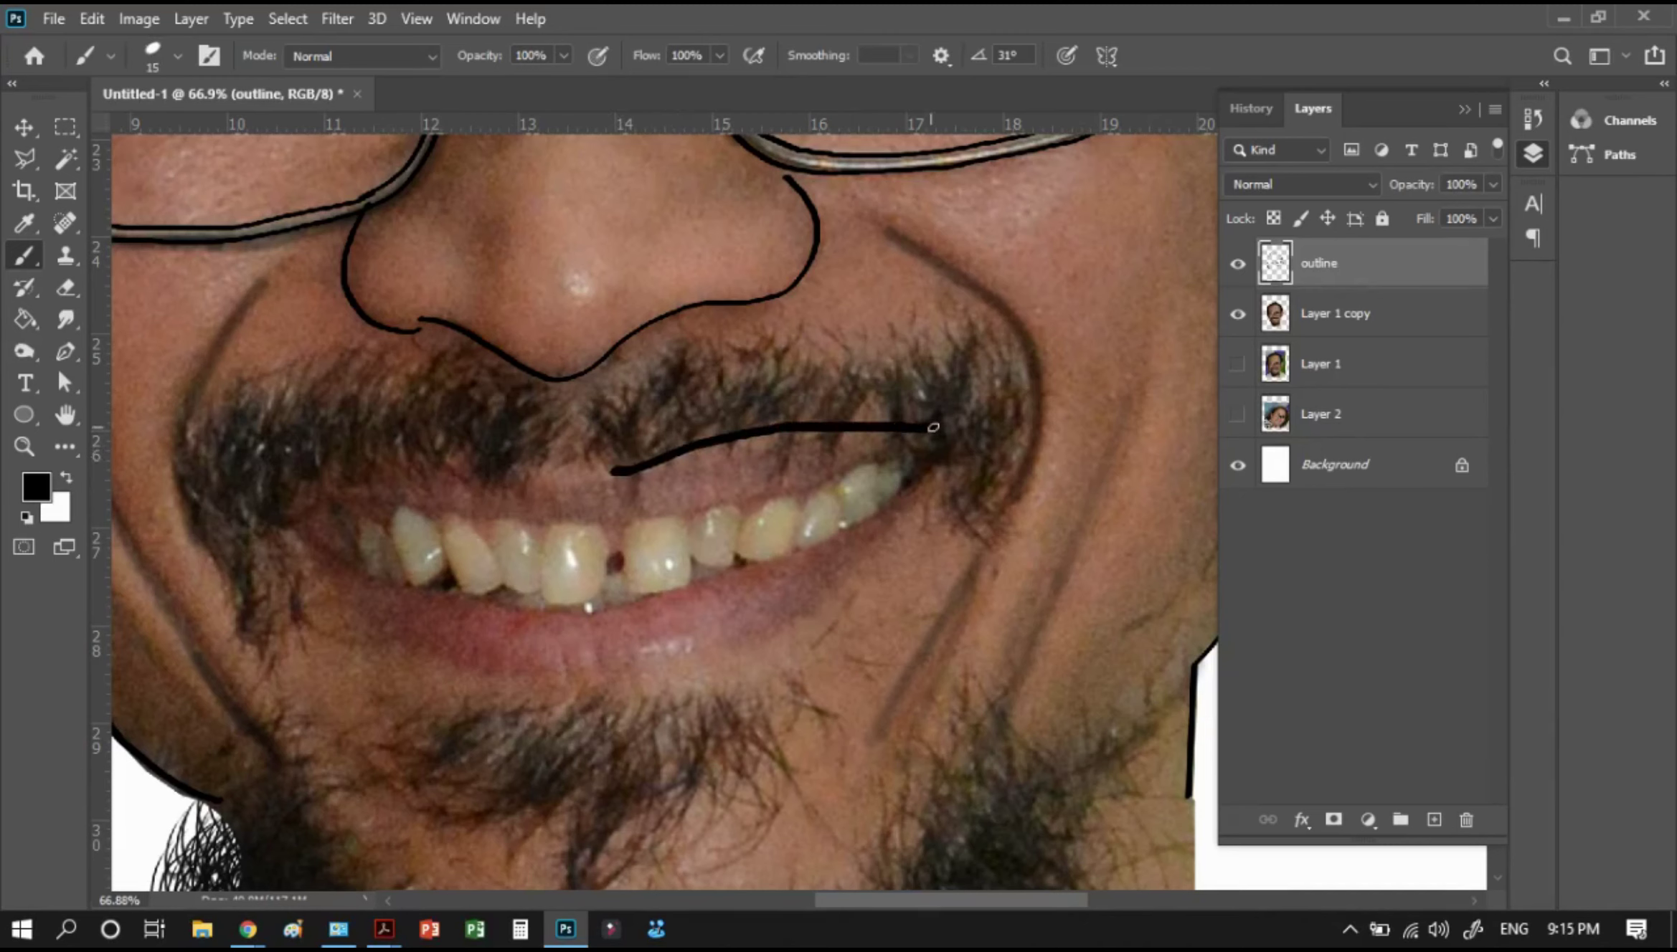
{"action": "mouse_move", "coordinate": [606, 477]}
{"action": "left_mouse_down"}
{"action": "mouse_move", "coordinate": [321, 475]}
{"action": "mouse_move", "coordinate": [372, 513]}
{"action": "mouse_move", "coordinate": [613, 517]}
{"action": "mouse_move", "coordinate": [708, 508]}
{"action": "mouse_move", "coordinate": [927, 434]}
{"action": "mouse_move", "coordinate": [886, 505]}
{"action": "mouse_move", "coordinate": [659, 598]}
{"action": "mouse_move", "coordinate": [459, 600]}
{"action": "mouse_move", "coordinate": [343, 574]}
{"action": "mouse_move", "coordinate": [259, 507]}
{"action": "mouse_move", "coordinate": [322, 585]}
{"action": "mouse_move", "coordinate": [408, 642]}
{"action": "mouse_move", "coordinate": [530, 679]}
{"action": "mouse_move", "coordinate": [753, 637]}
{"action": "mouse_move", "coordinate": [843, 585]}
{"action": "mouse_move", "coordinate": [922, 498]}
{"action": "mouse_move", "coordinate": [940, 434]}
{"action": "left_mouse_up"}
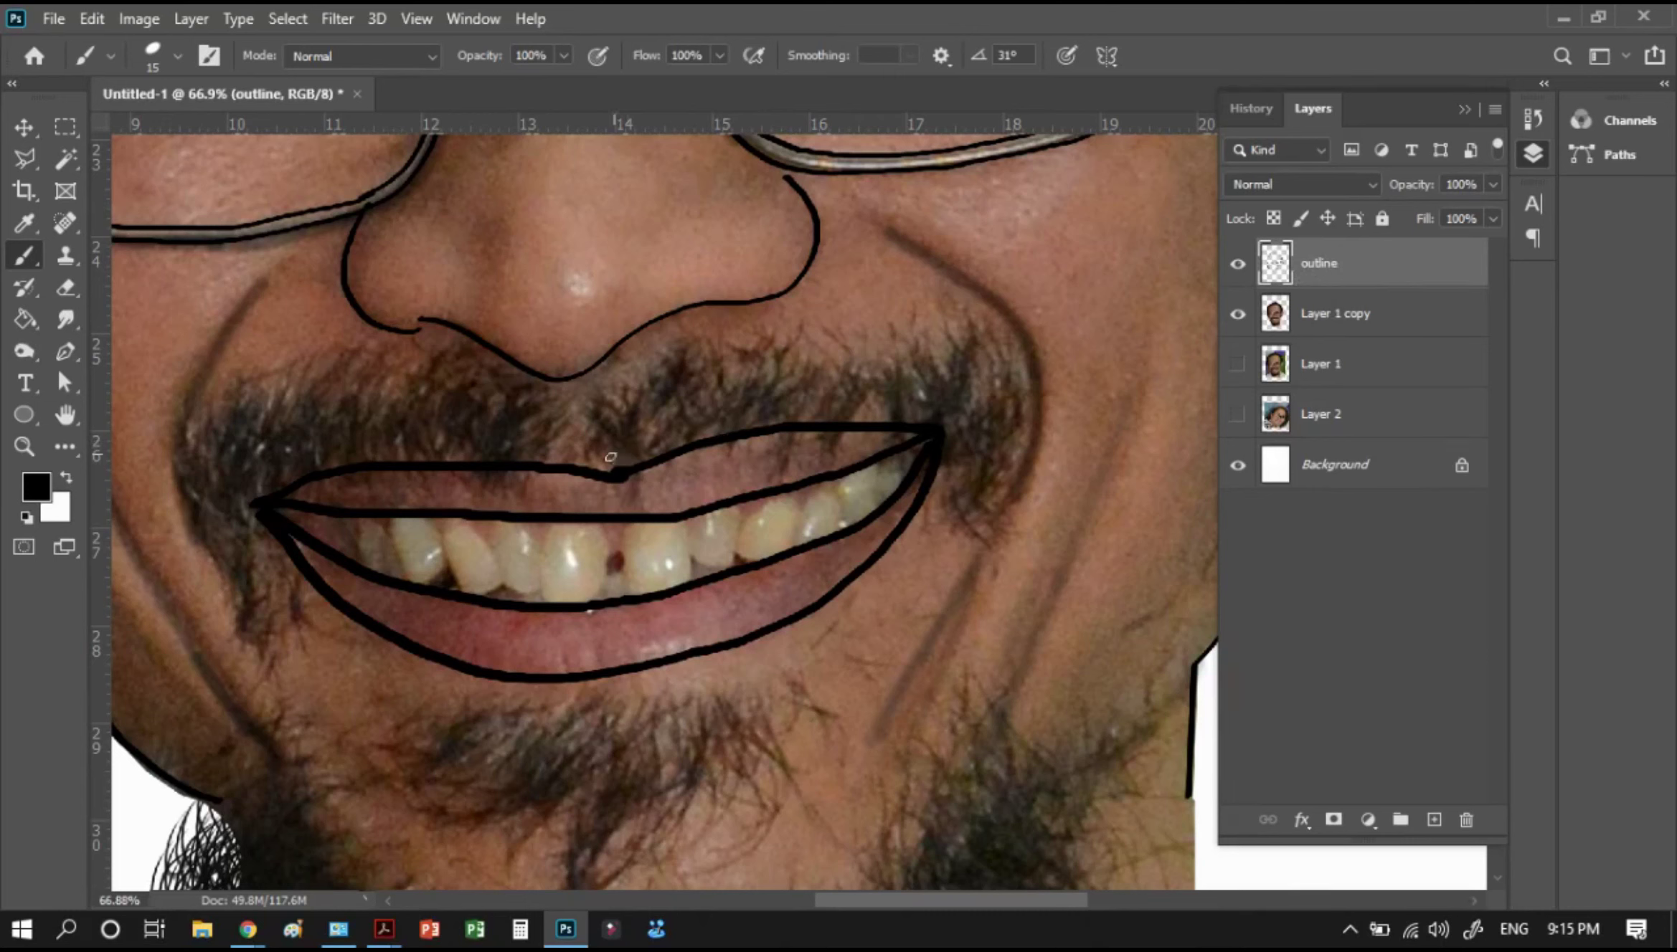
Create Layer 3 and sketch hair strands at the right mouth corner, erasing and redrawing one
{"action": "left_click", "coordinate": [1434, 821]}
{"action": "double_click", "coordinate": [1334, 264]}
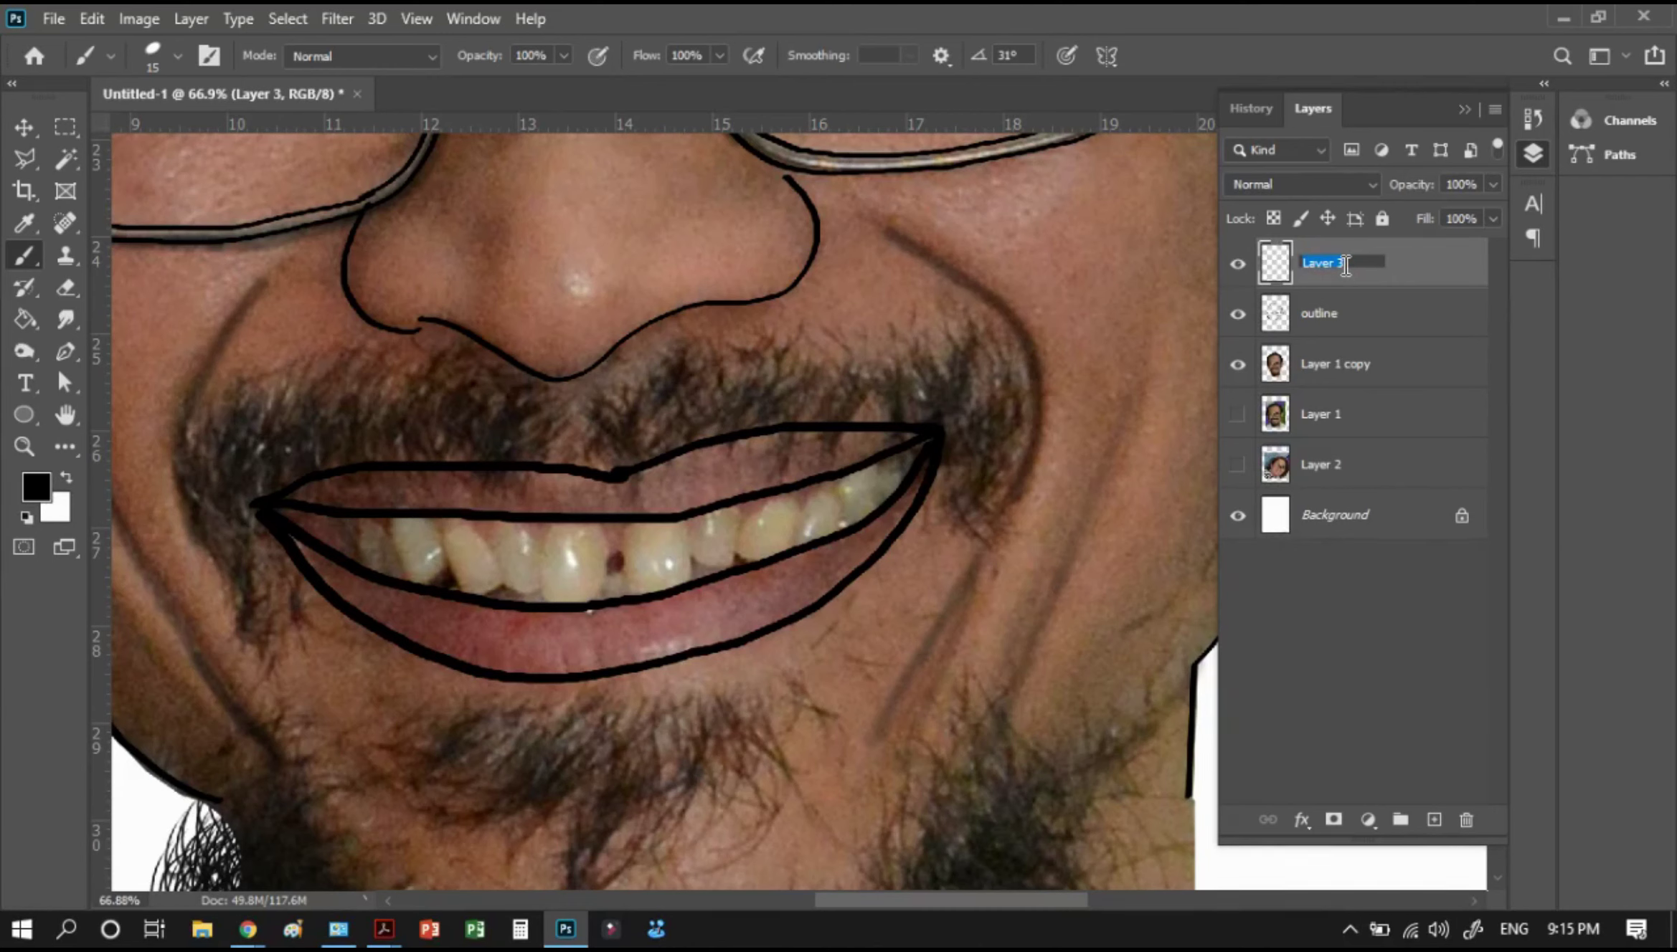
{"action": "key", "text": "Return"}
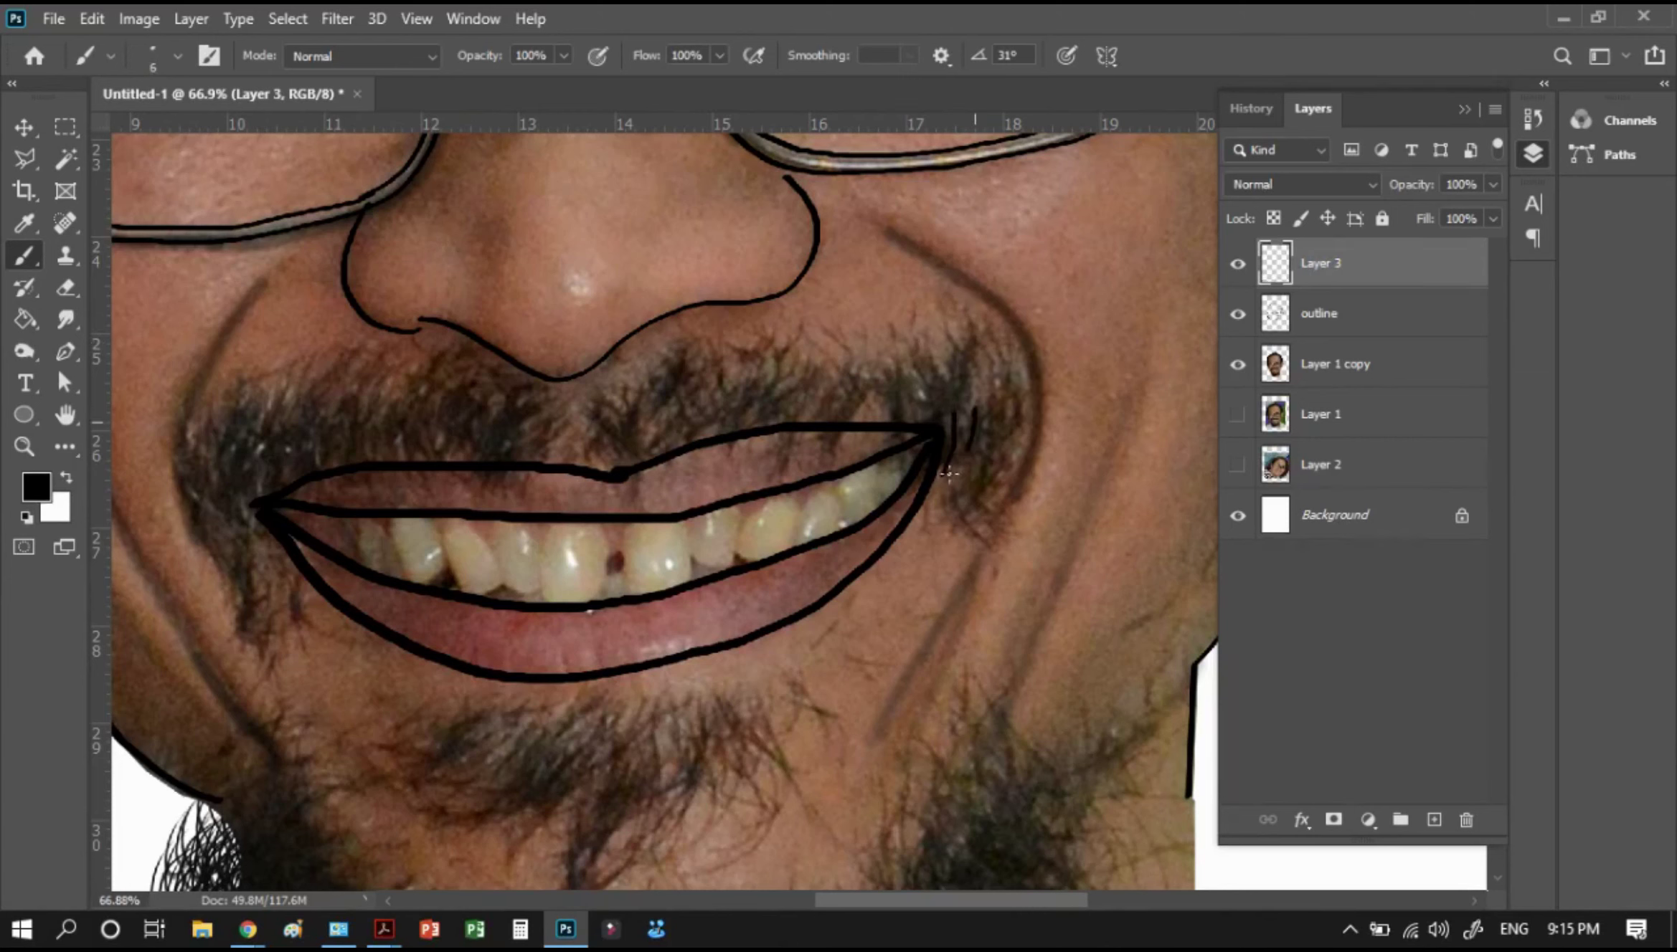
{"action": "mouse_move", "coordinate": [964, 412]}
{"action": "left_mouse_down"}
{"action": "mouse_move", "coordinate": [941, 480]}
{"action": "mouse_move", "coordinate": [958, 487]}
{"action": "mouse_move", "coordinate": [954, 534]}
{"action": "mouse_move", "coordinate": [974, 536]}
{"action": "left_mouse_up"}
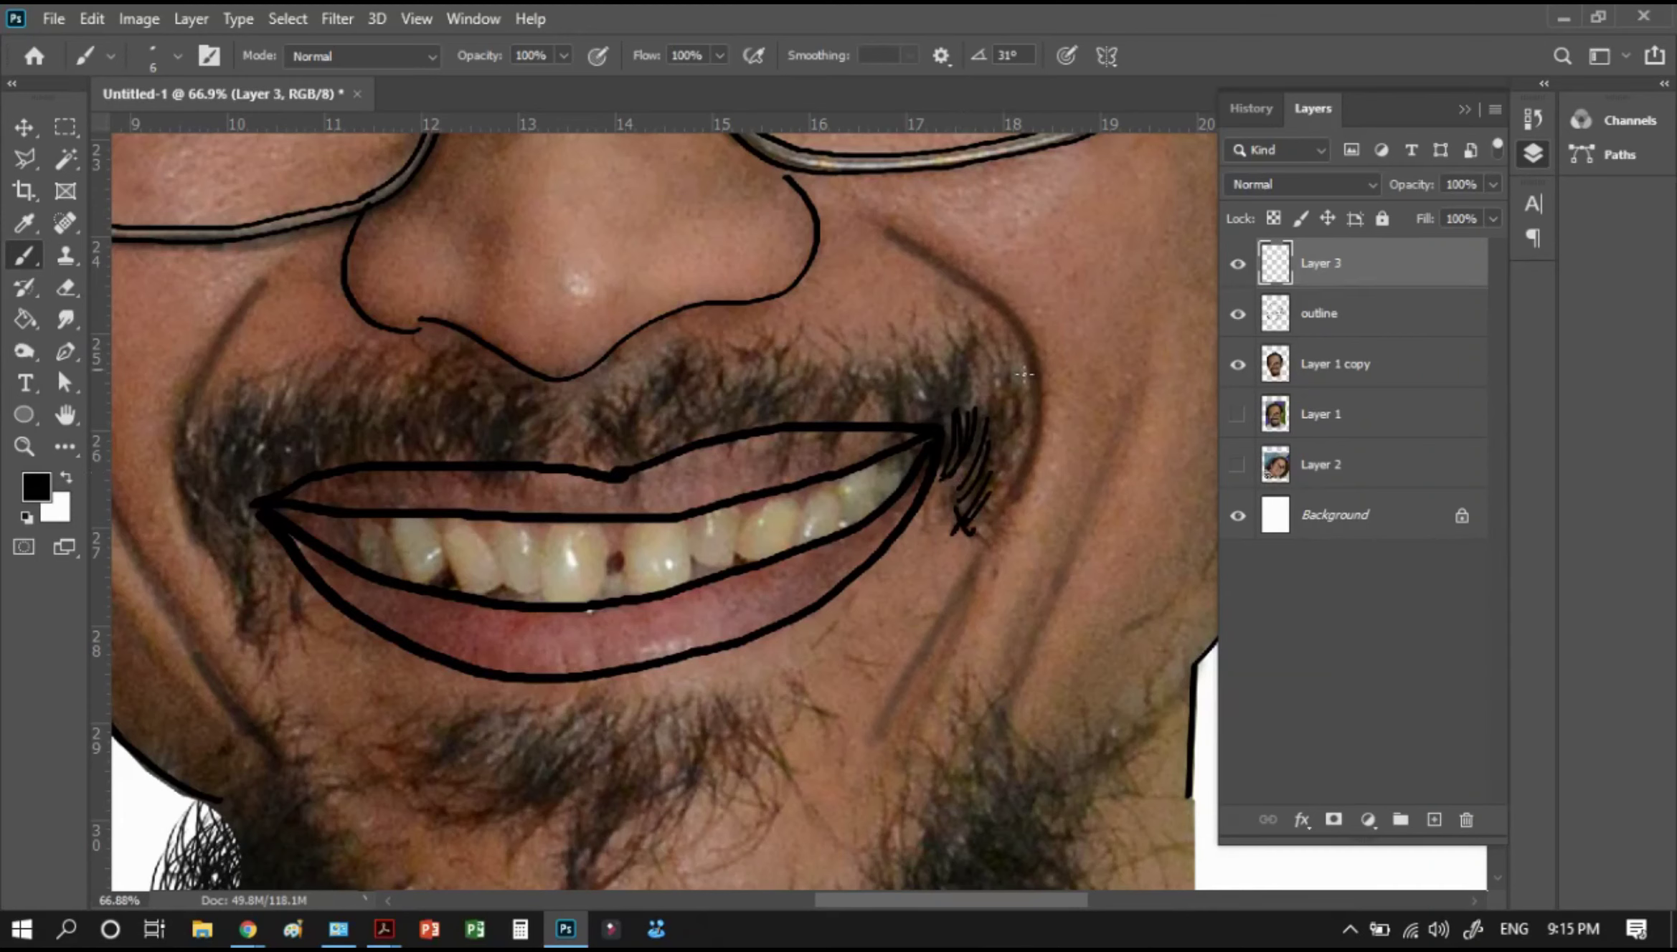
{"action": "key", "text": "e"}
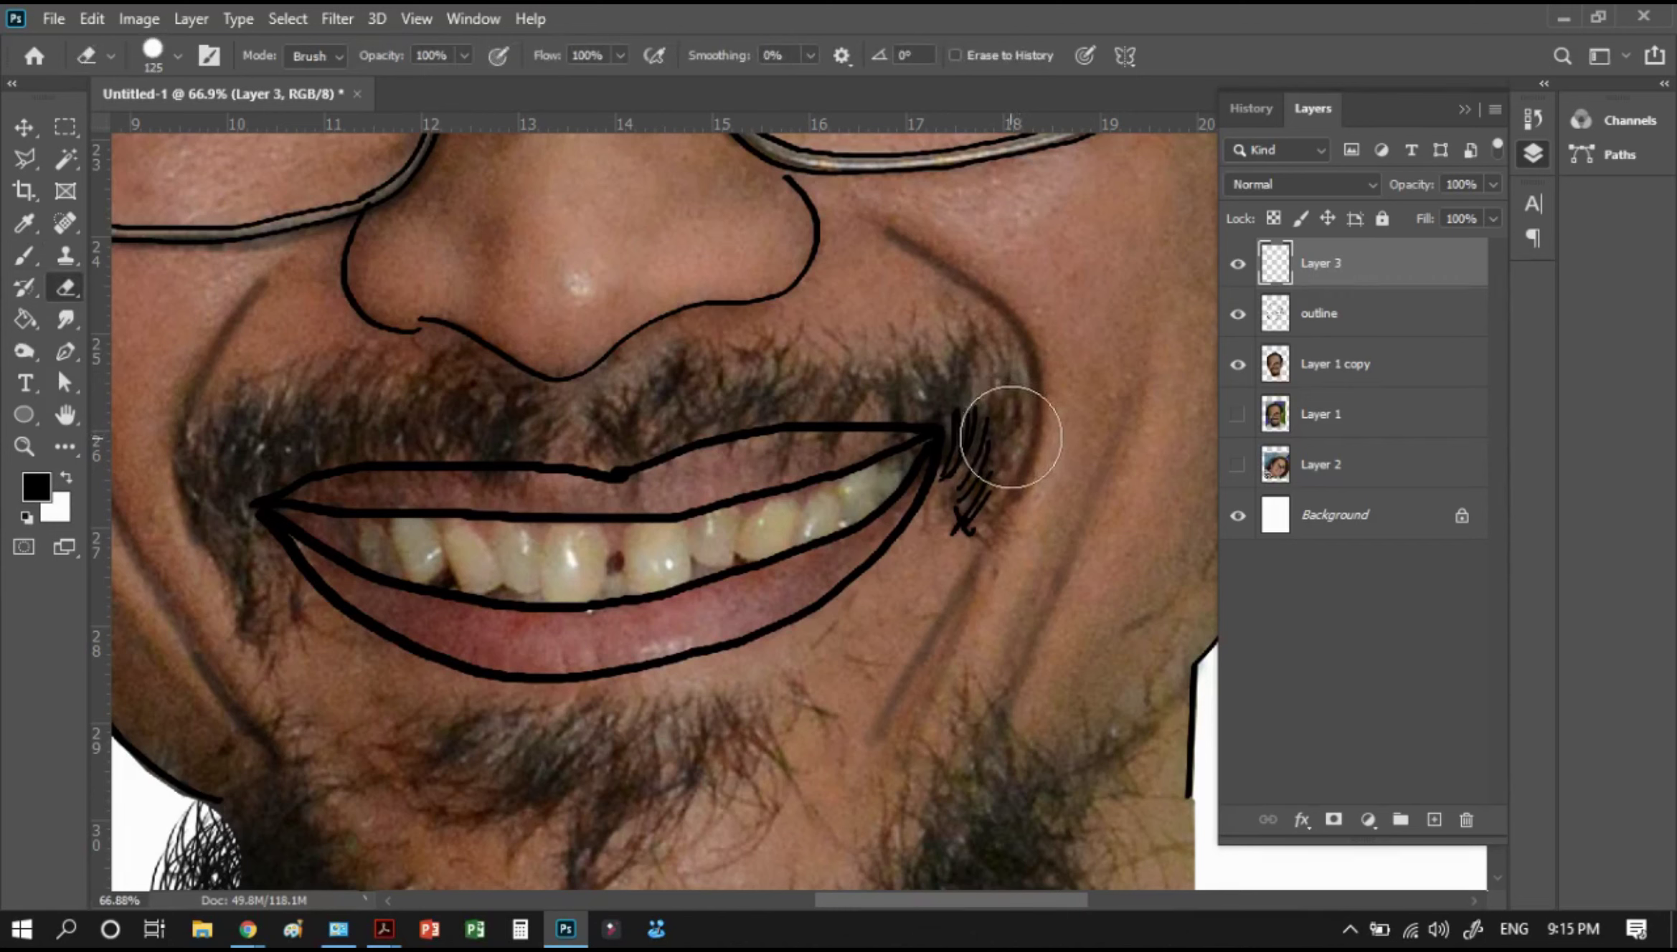
{"action": "mouse_move", "coordinate": [1007, 425]}
{"action": "left_mouse_down"}
{"action": "mouse_move", "coordinate": [1010, 494]}
{"action": "mouse_move", "coordinate": [1009, 431]}
{"action": "mouse_move", "coordinate": [988, 506]}
{"action": "left_mouse_up"}
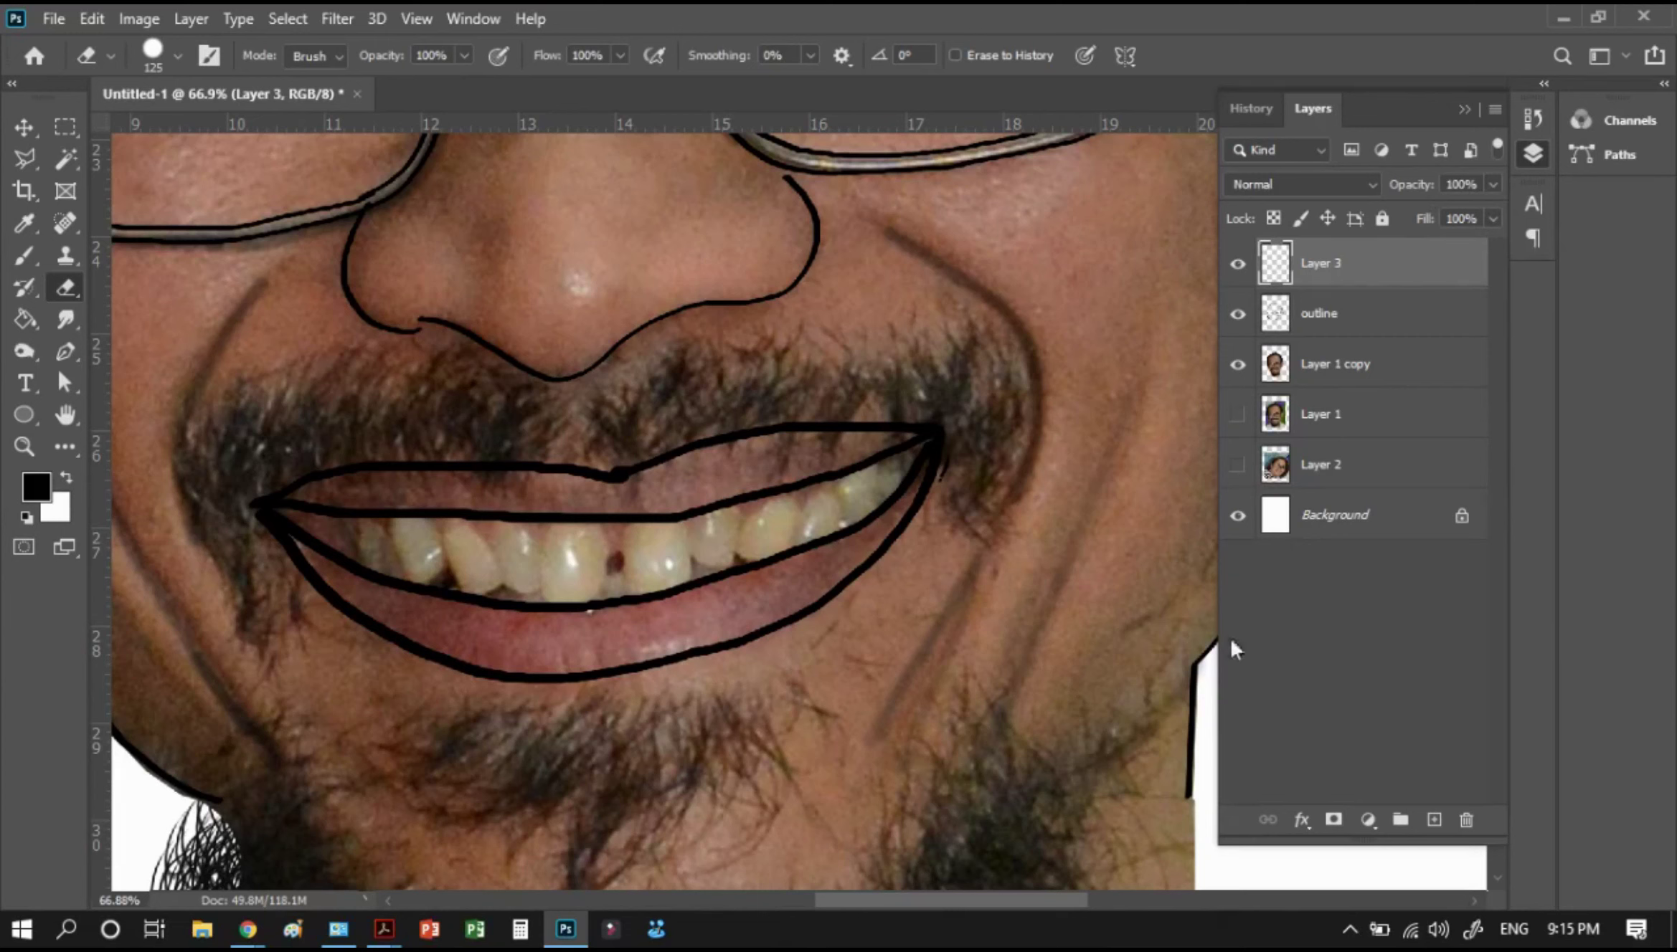
{"action": "key", "text": "b"}
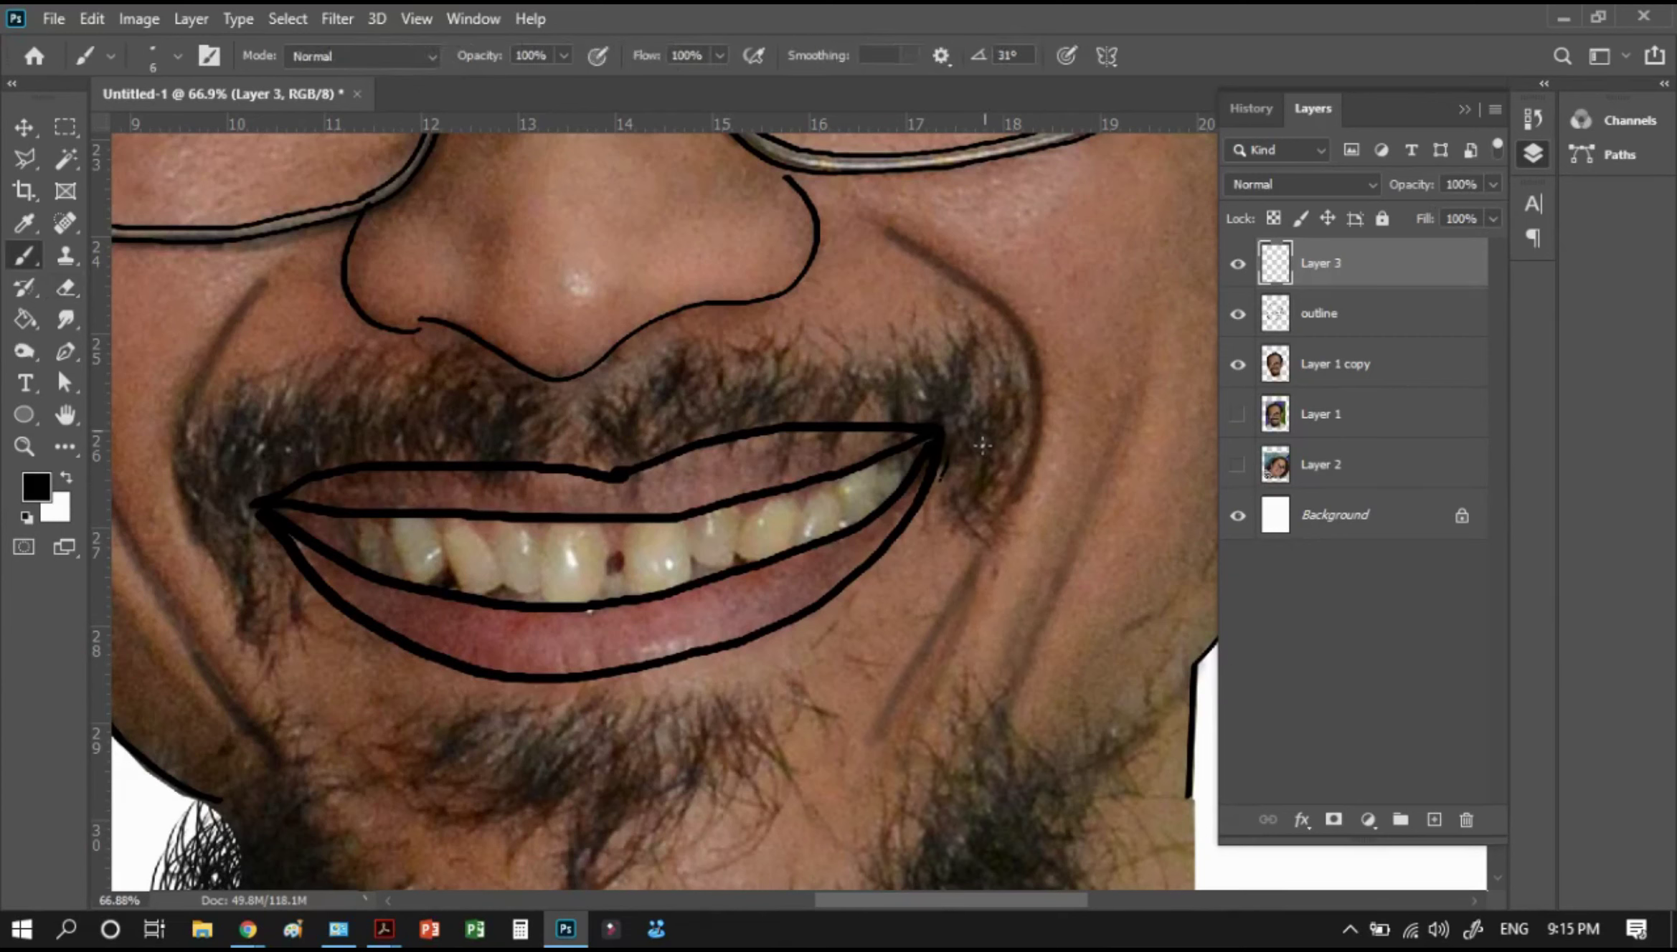
{"action": "mouse_move", "coordinate": [981, 437]}
{"action": "left_mouse_down"}
{"action": "mouse_move", "coordinate": [952, 509]}
{"action": "mouse_move", "coordinate": [1011, 403]}
{"action": "left_mouse_up"}
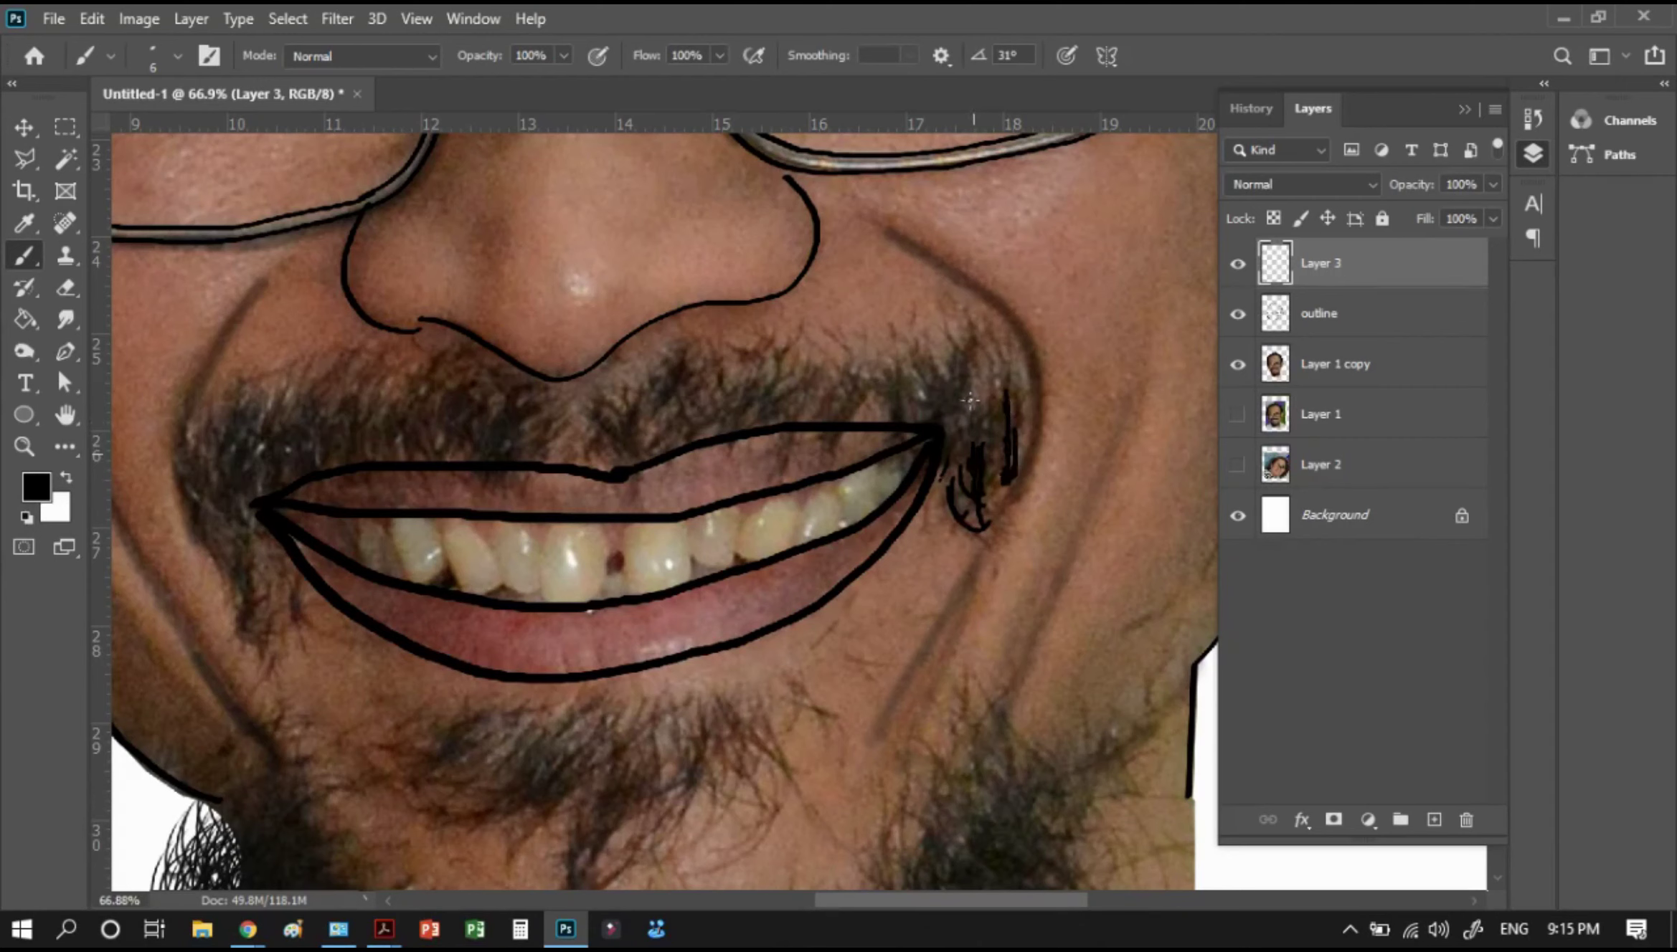
Sketch hair strands at and just below the left mouth corner
{"action": "mouse_move", "coordinate": [245, 443]}
{"action": "left_mouse_down"}
{"action": "mouse_move", "coordinate": [250, 517]}
{"action": "mouse_move", "coordinate": [225, 511]}
{"action": "left_mouse_up"}
{"action": "left_click_drag", "start_coordinate": [191, 451], "coordinate": [215, 520]}
{"action": "left_click_drag", "start_coordinate": [201, 430], "coordinate": [255, 645]}
{"action": "left_click_drag", "start_coordinate": [220, 535], "coordinate": [255, 627]}
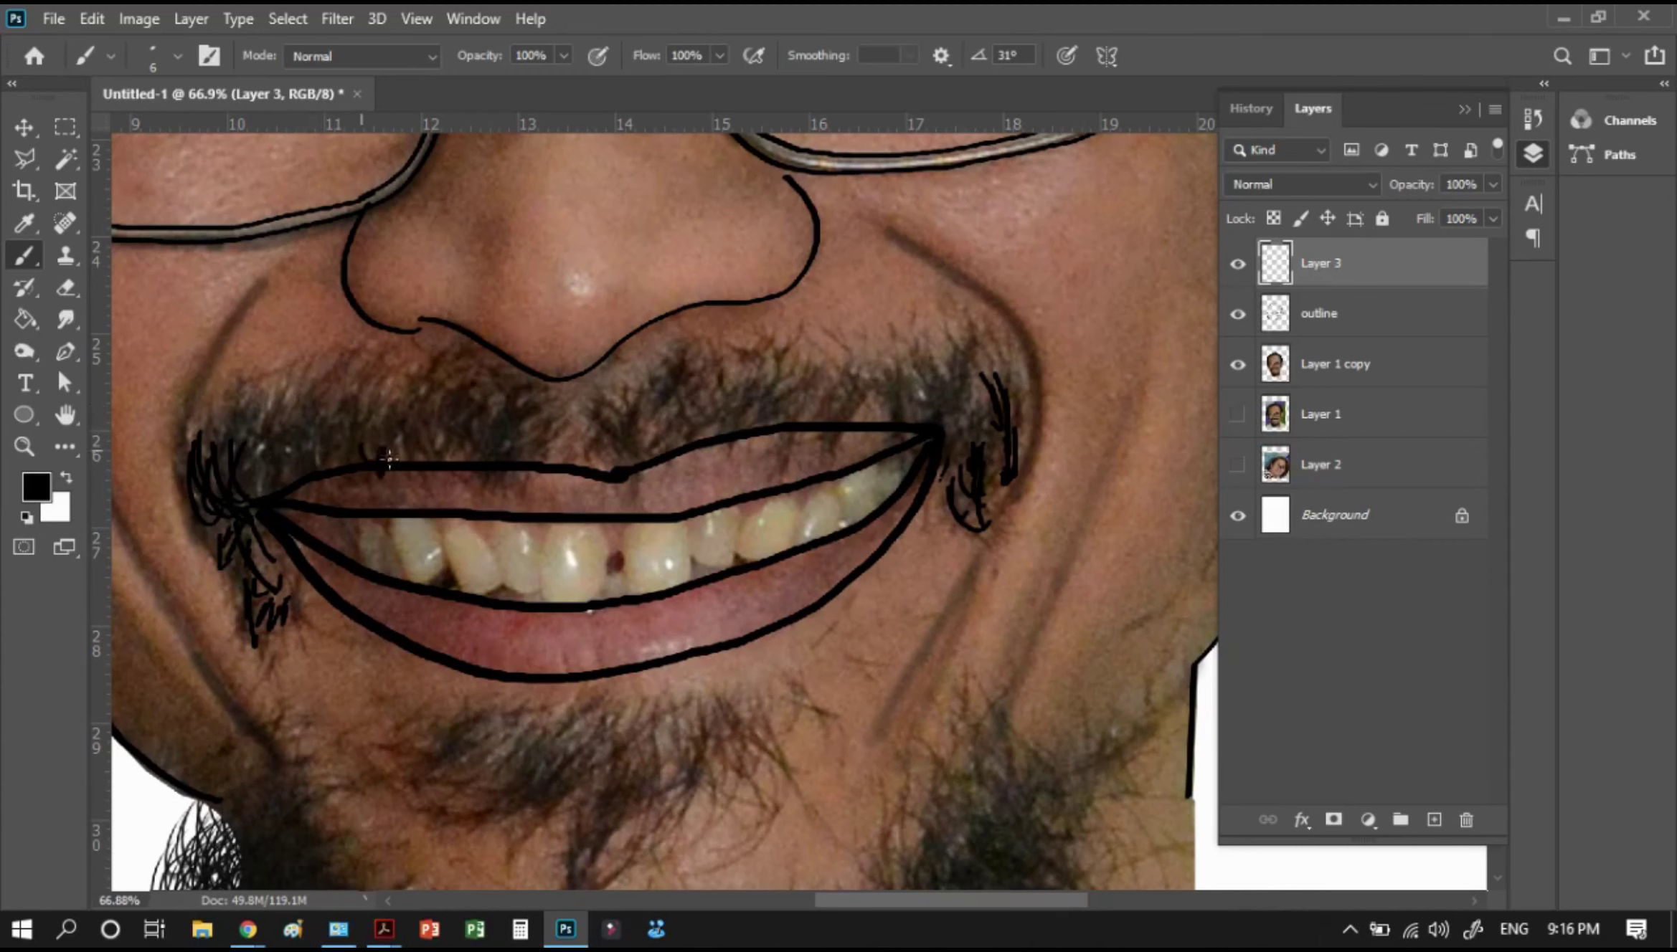
Choose a recent brush tip, enlarge it, and sketch hair strands over the left moustache
{"action": "right_click", "coordinate": [415, 400]}
{"action": "left_click", "coordinate": [614, 480]}
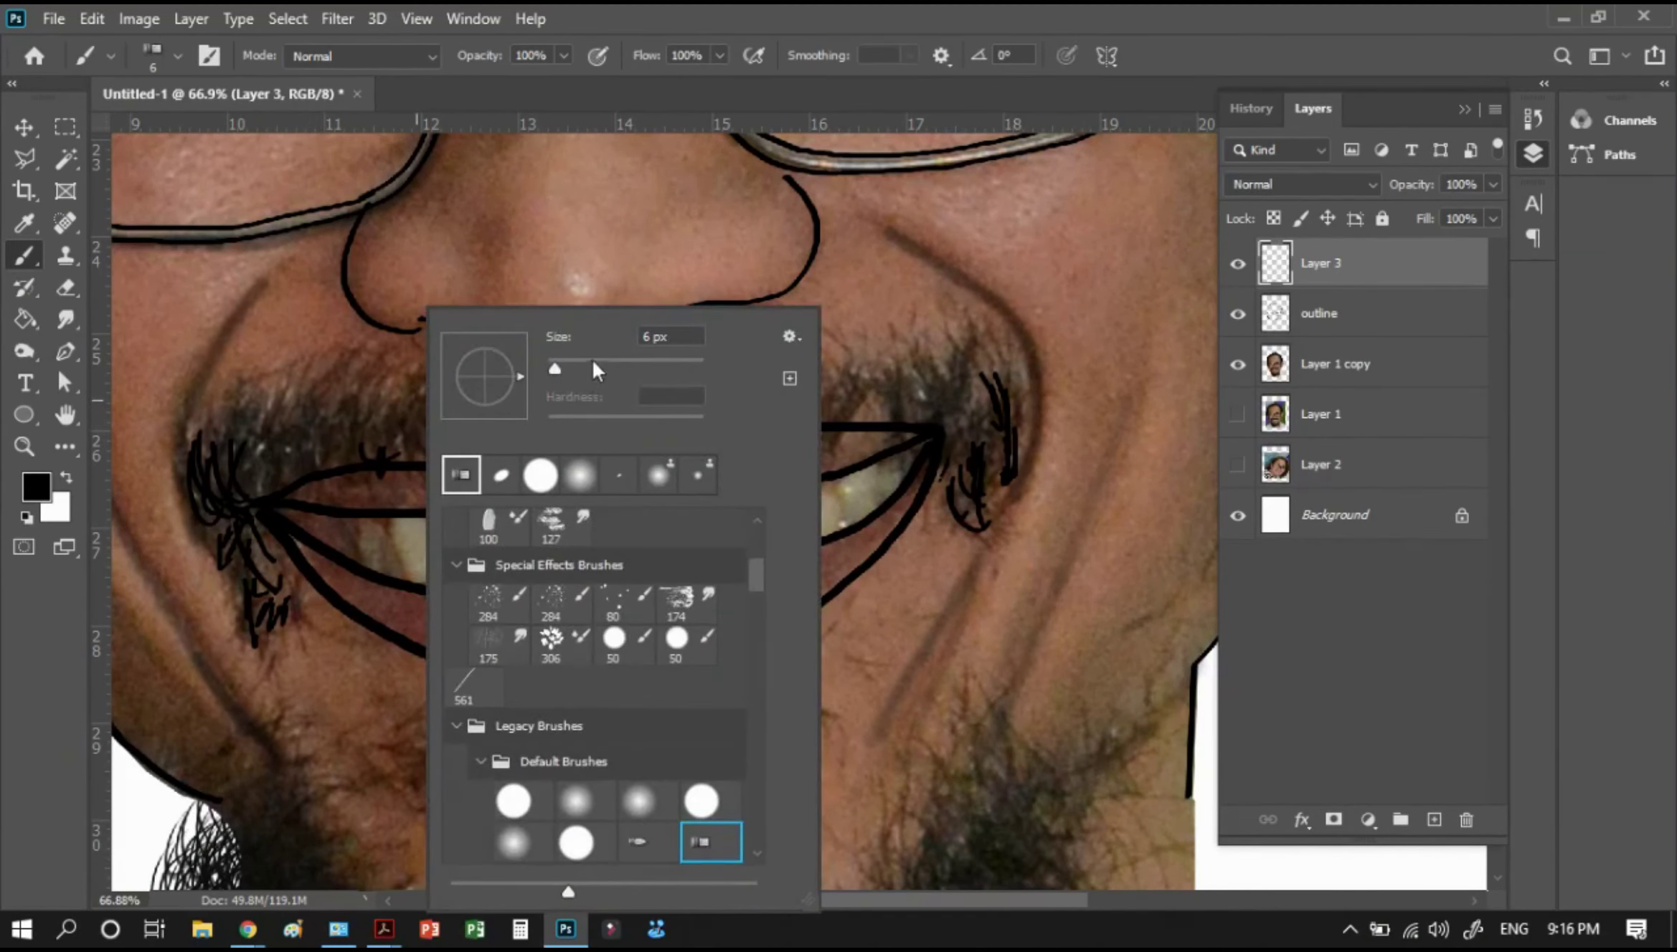
{"action": "key", "text": "Return"}
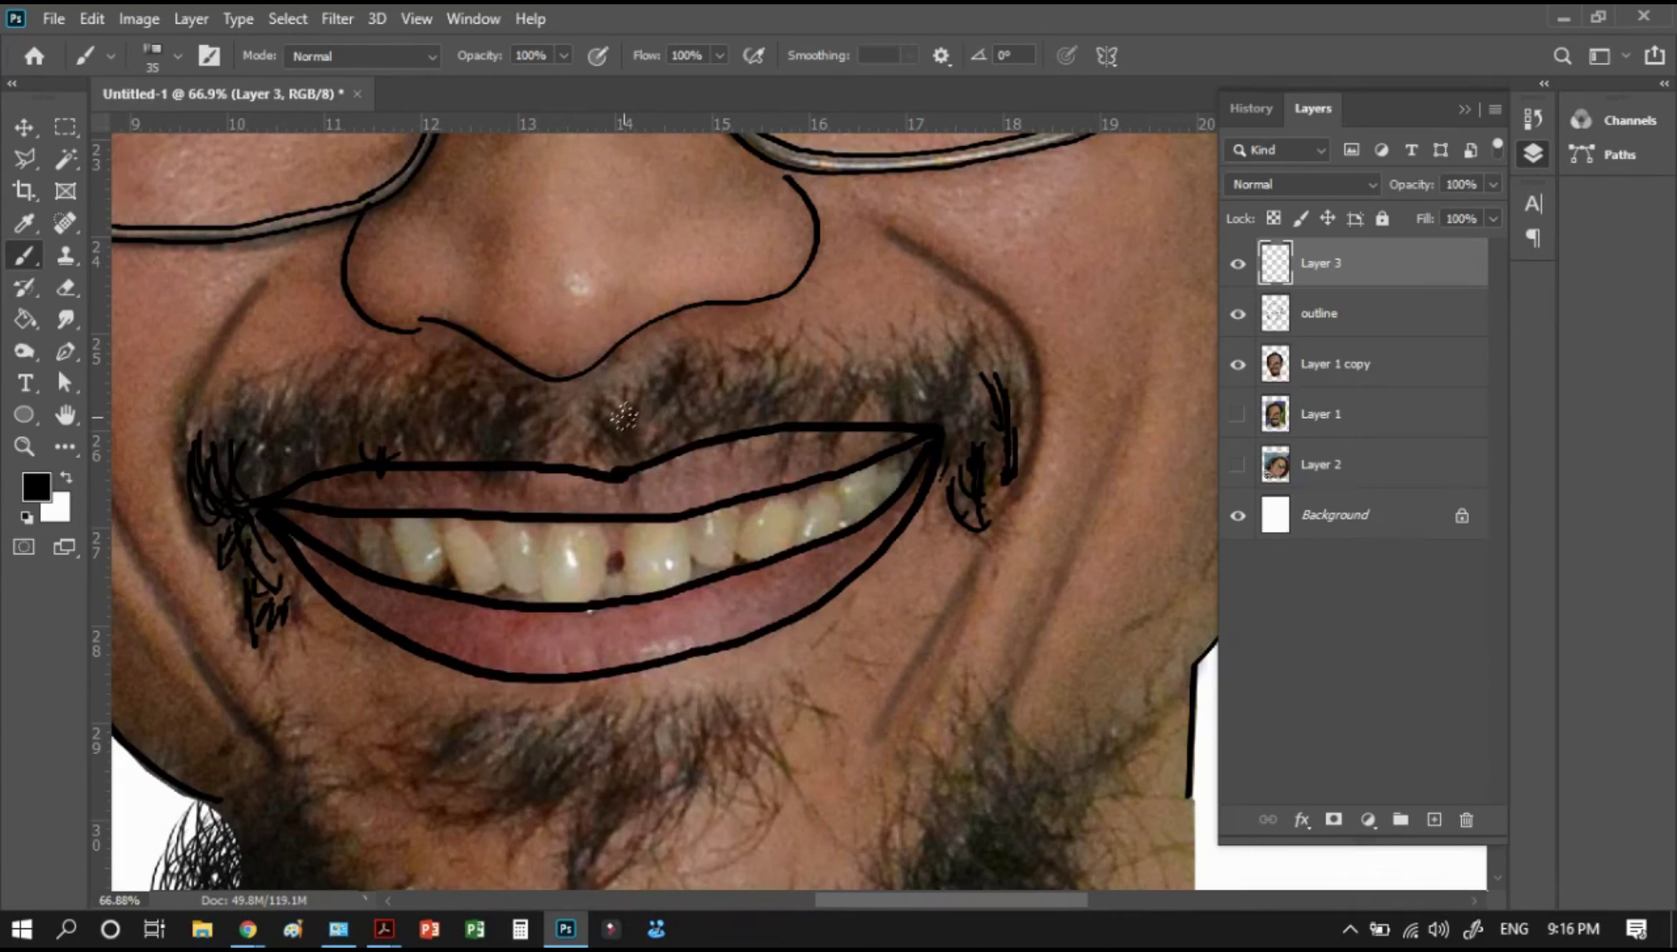
{"action": "key", "text": "bracketright"}
{"action": "key", "text": "bracketright"}
{"action": "key", "text": "bracketright"}
{"action": "mouse_move", "coordinate": [362, 430]}
{"action": "left_mouse_down"}
{"action": "mouse_move", "coordinate": [358, 384]}
{"action": "mouse_move", "coordinate": [387, 376]}
{"action": "left_mouse_up"}
{"action": "left_click_drag", "start_coordinate": [394, 459], "coordinate": [398, 381]}
{"action": "mouse_move", "coordinate": [337, 459]}
{"action": "left_mouse_down"}
{"action": "mouse_move", "coordinate": [334, 473]}
{"action": "mouse_move", "coordinate": [319, 393]}
{"action": "left_mouse_up"}
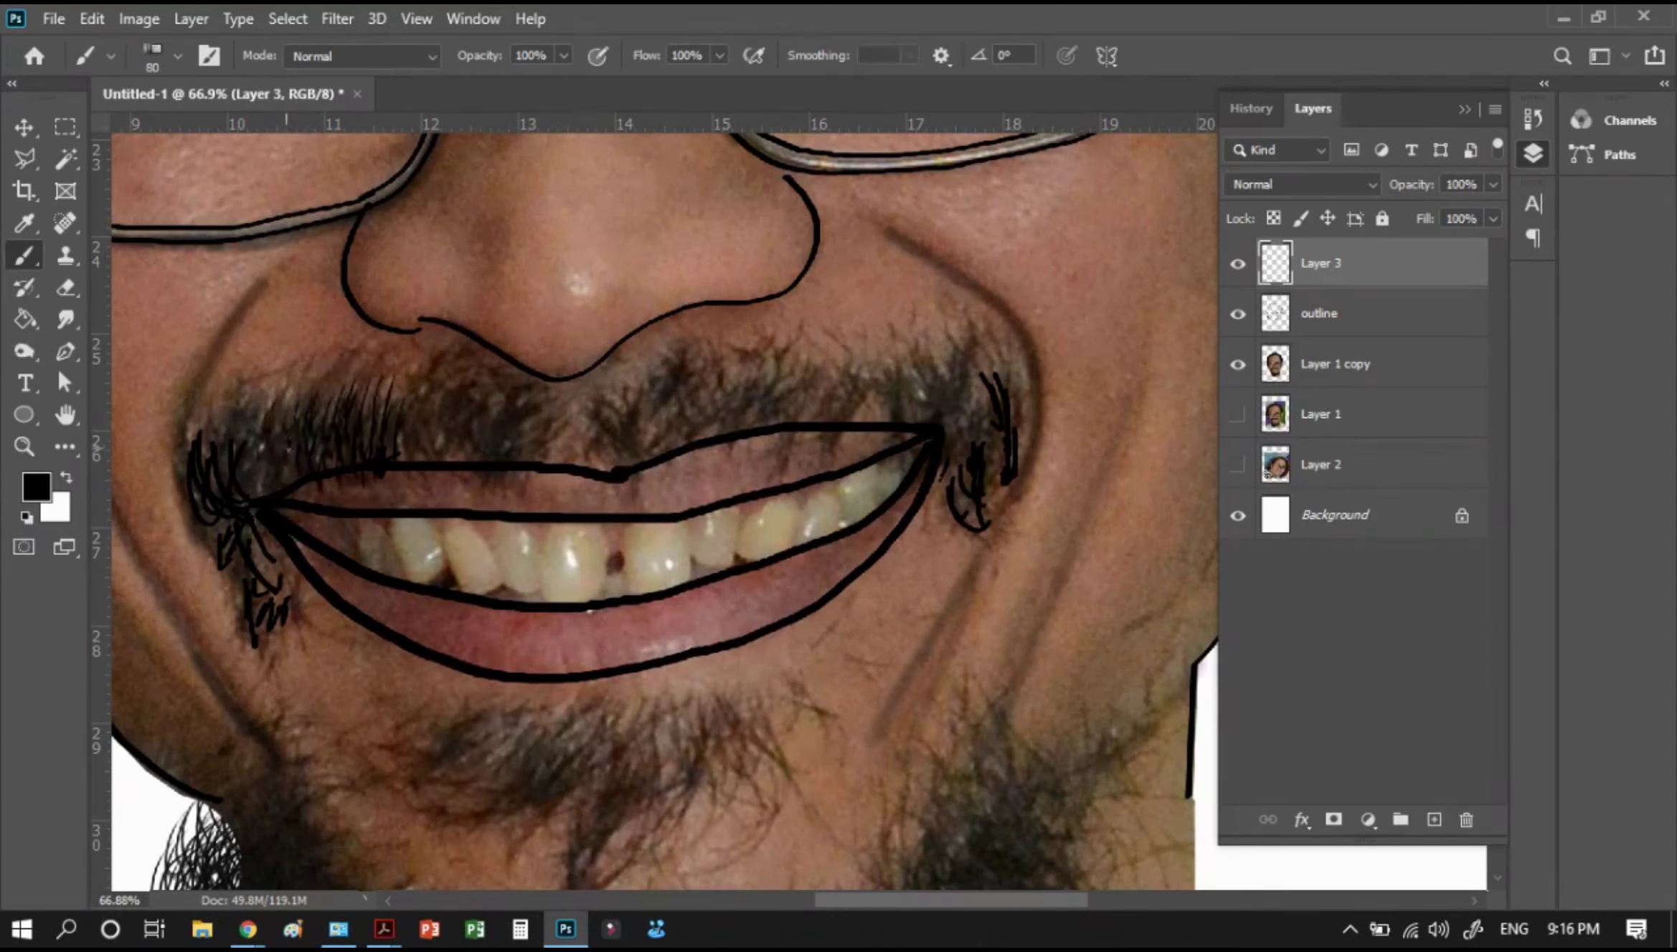
{"action": "mouse_move", "coordinate": [280, 474]}
{"action": "left_mouse_down"}
{"action": "mouse_move", "coordinate": [236, 390]}
{"action": "mouse_move", "coordinate": [319, 459]}
{"action": "left_mouse_up"}
Sketch hair strands across the middle and right moustache, then adjust Layer 3's Fill
{"action": "left_click_drag", "start_coordinate": [430, 462], "coordinate": [452, 387]}
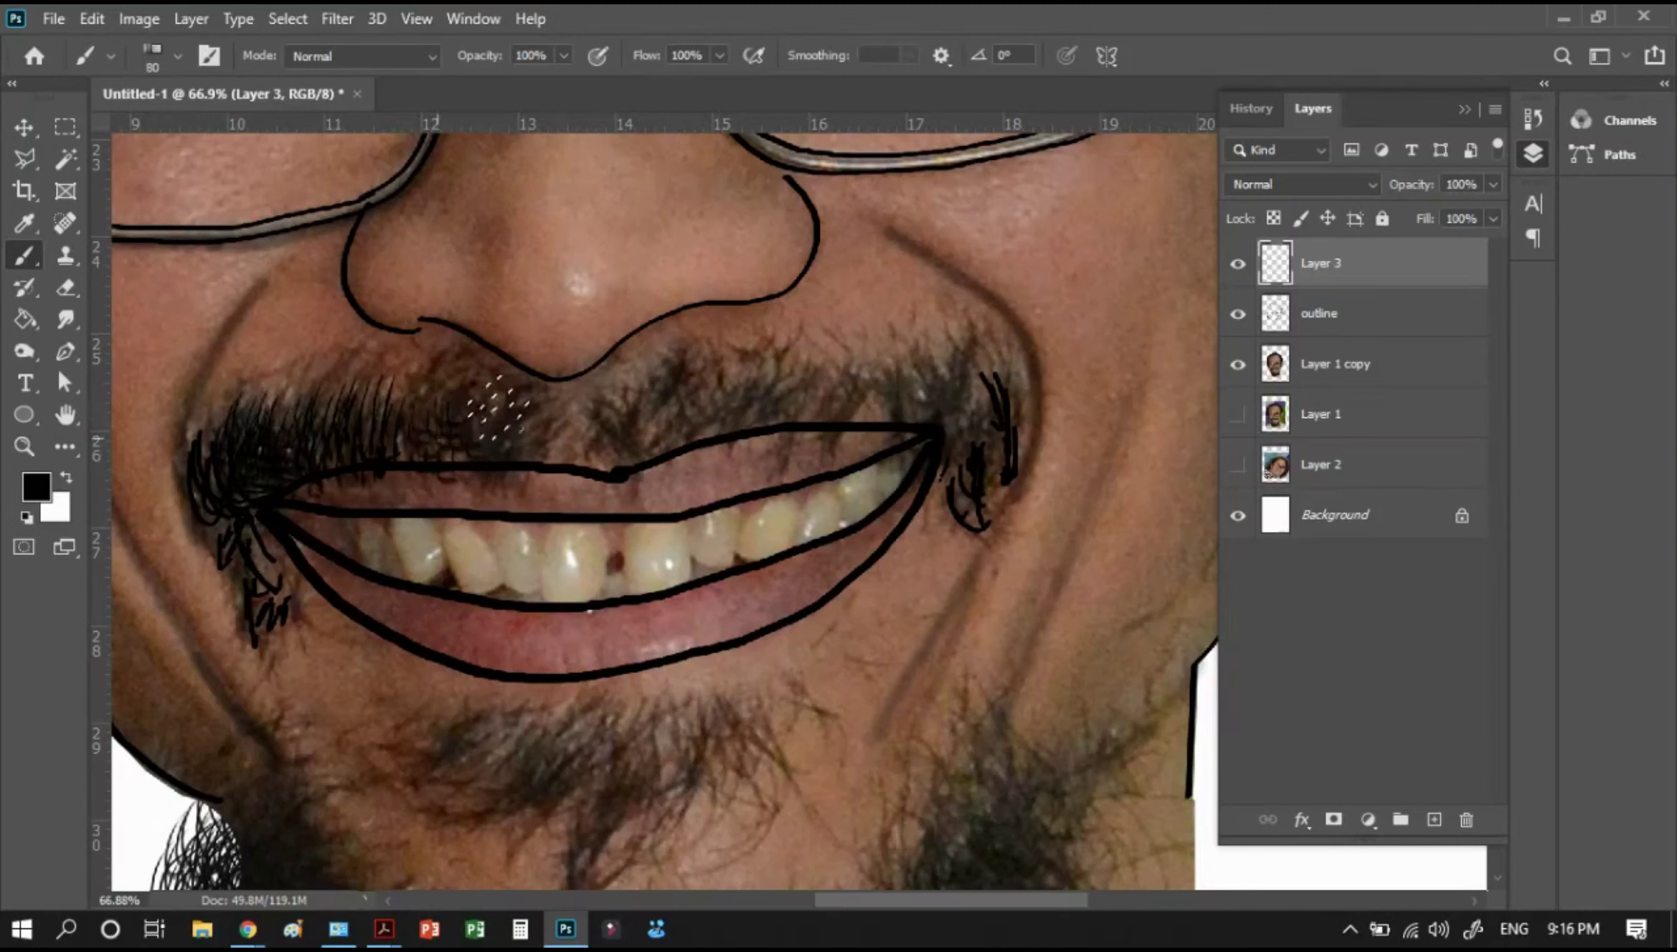
{"action": "mouse_move", "coordinate": [502, 473]}
{"action": "left_mouse_down"}
{"action": "mouse_move", "coordinate": [520, 405]}
{"action": "mouse_move", "coordinate": [473, 409]}
{"action": "mouse_move", "coordinate": [473, 455]}
{"action": "left_mouse_up"}
{"action": "mouse_move", "coordinate": [609, 469]}
{"action": "left_mouse_down"}
{"action": "mouse_move", "coordinate": [623, 395]}
{"action": "mouse_move", "coordinate": [689, 387]}
{"action": "left_mouse_up"}
{"action": "mouse_move", "coordinate": [717, 444]}
{"action": "left_mouse_down"}
{"action": "mouse_move", "coordinate": [746, 366]}
{"action": "mouse_move", "coordinate": [789, 362]}
{"action": "left_mouse_up"}
{"action": "mouse_move", "coordinate": [796, 452]}
{"action": "left_mouse_down"}
{"action": "mouse_move", "coordinate": [824, 373]}
{"action": "mouse_move", "coordinate": [868, 348]}
{"action": "left_mouse_up"}
{"action": "mouse_move", "coordinate": [911, 431]}
{"action": "left_mouse_down"}
{"action": "mouse_move", "coordinate": [933, 355]}
{"action": "mouse_move", "coordinate": [968, 345]}
{"action": "left_mouse_up"}
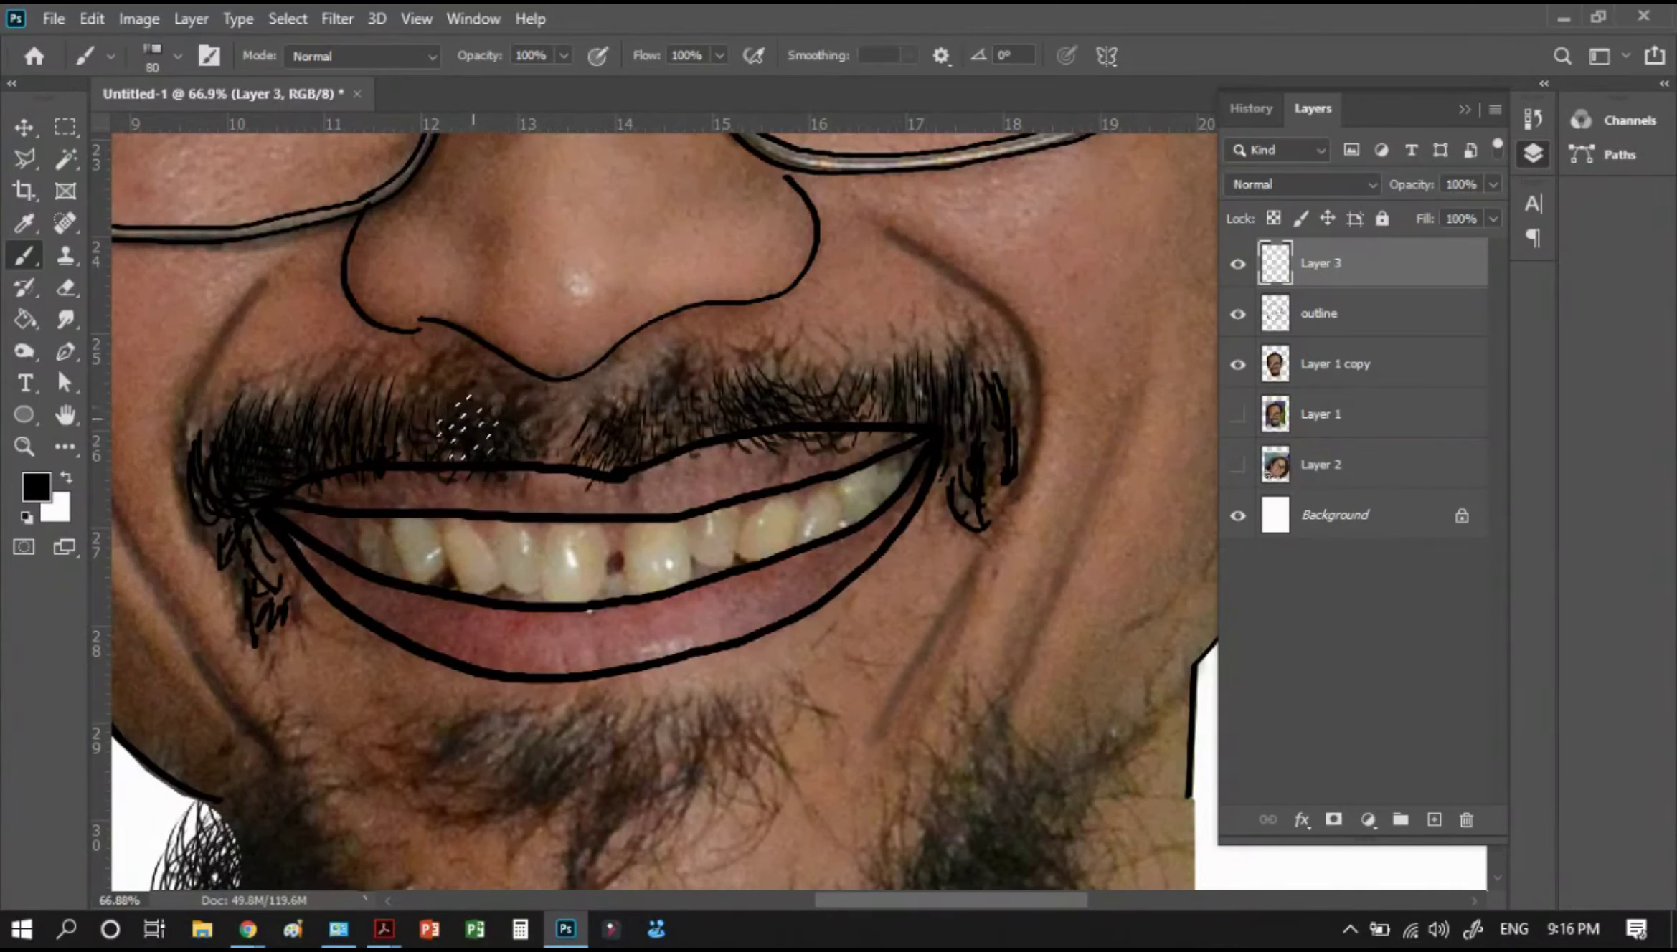
{"action": "left_click", "coordinate": [1493, 218]}
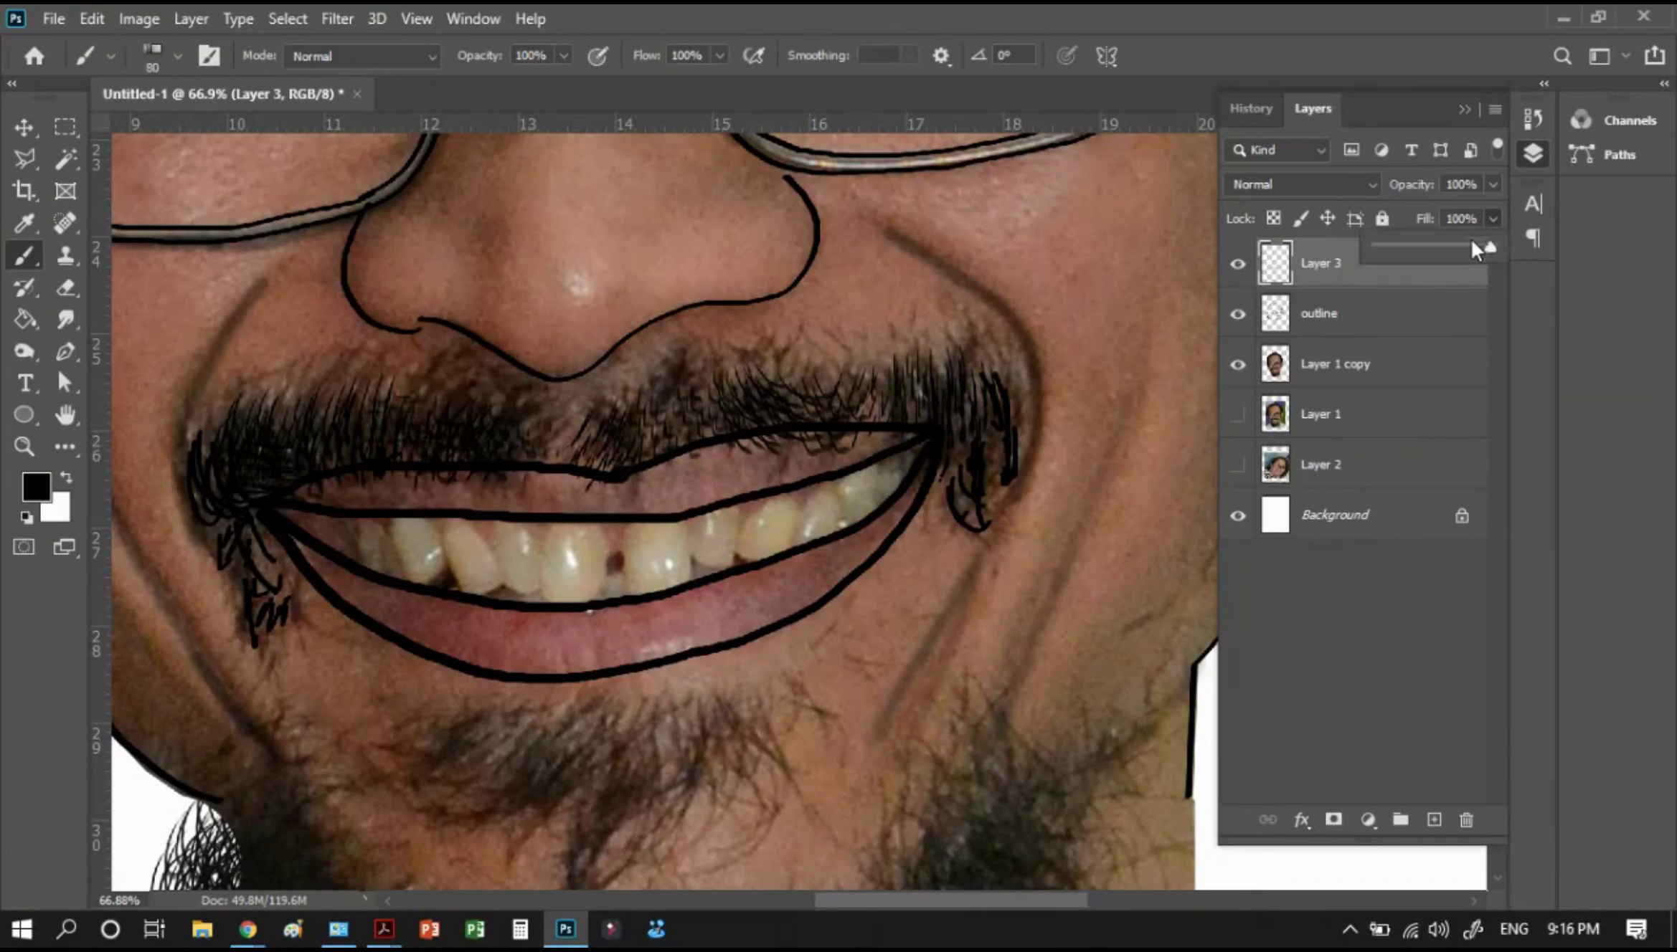
{"action": "left_click_drag", "start_coordinate": [1467, 246], "coordinate": [1494, 246]}
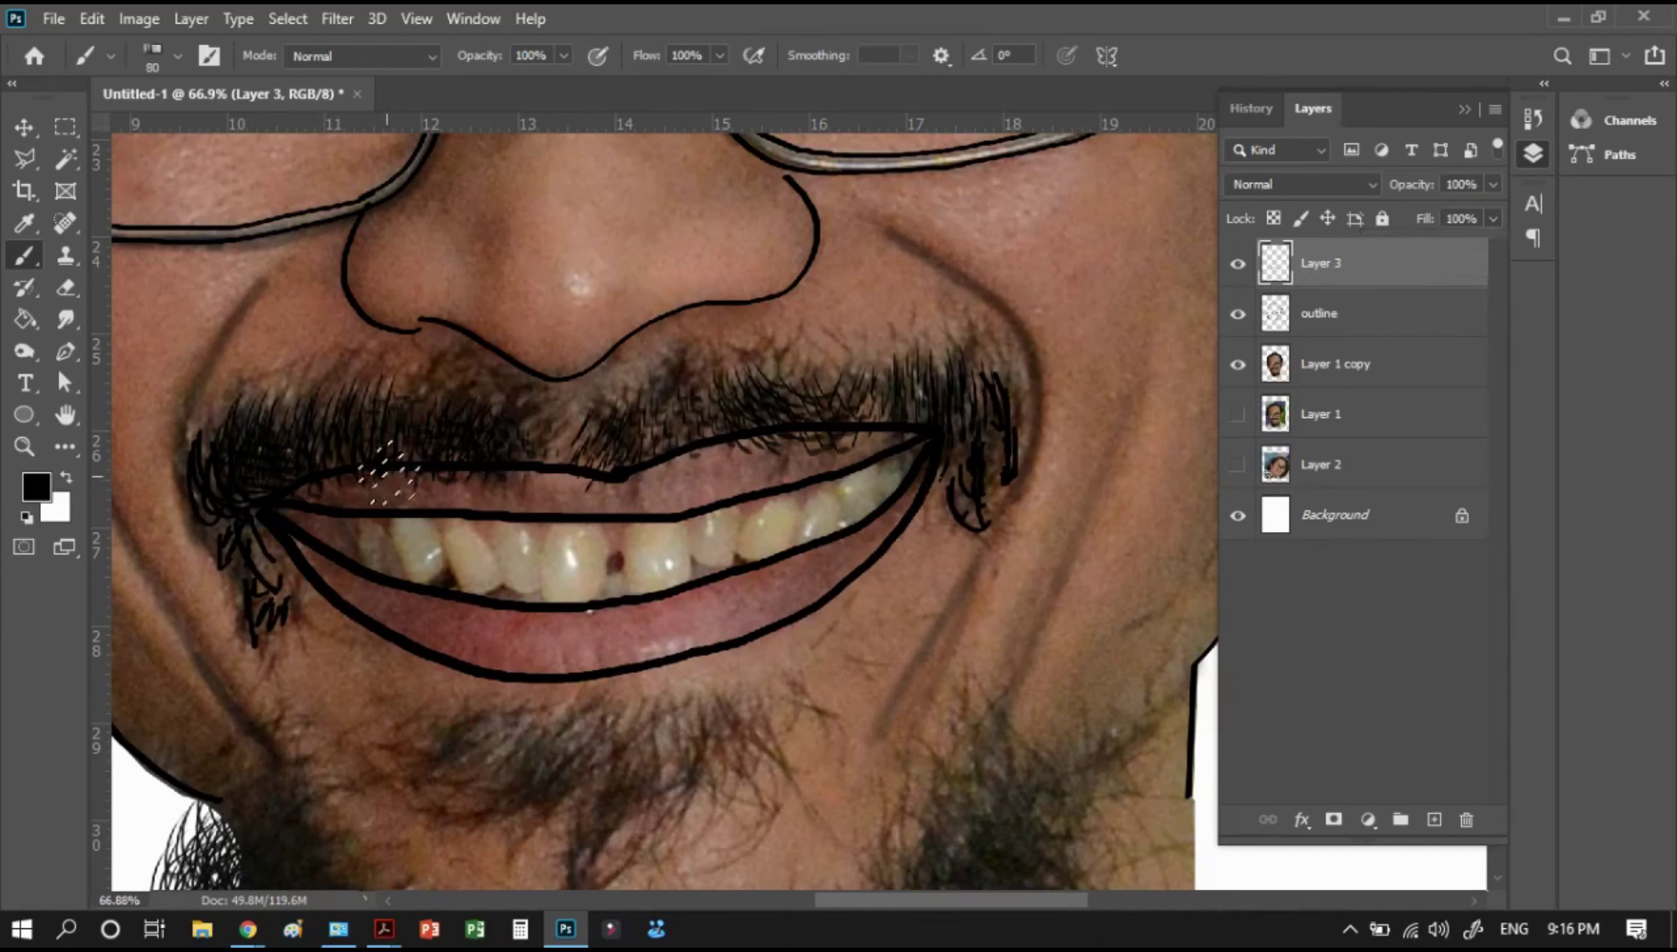
Pan to the chin and paint beard hair strands across the chin, left jaw and lower chin
{"action": "key", "text": "ctrl+r"}
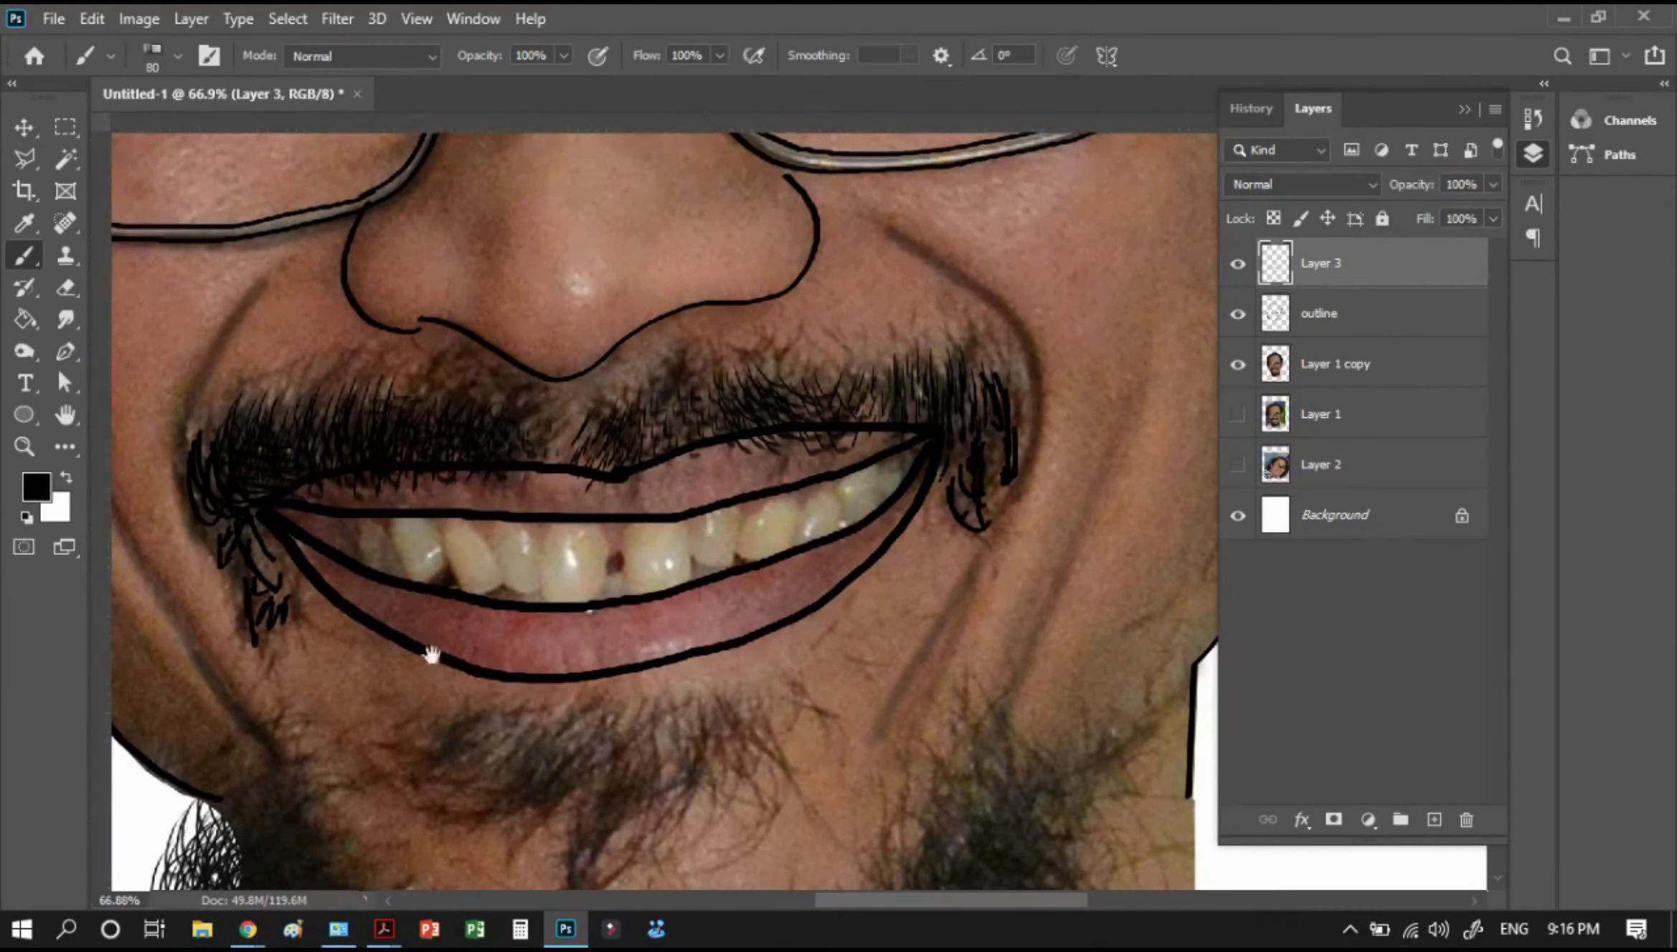
{"action": "left_click_drag", "start_coordinate": [431, 654], "coordinate": [534, 406]}
{"action": "mouse_move", "coordinate": [585, 459]}
{"action": "left_mouse_down"}
{"action": "mouse_move", "coordinate": [495, 545]}
{"action": "mouse_move", "coordinate": [545, 556]}
{"action": "left_mouse_up"}
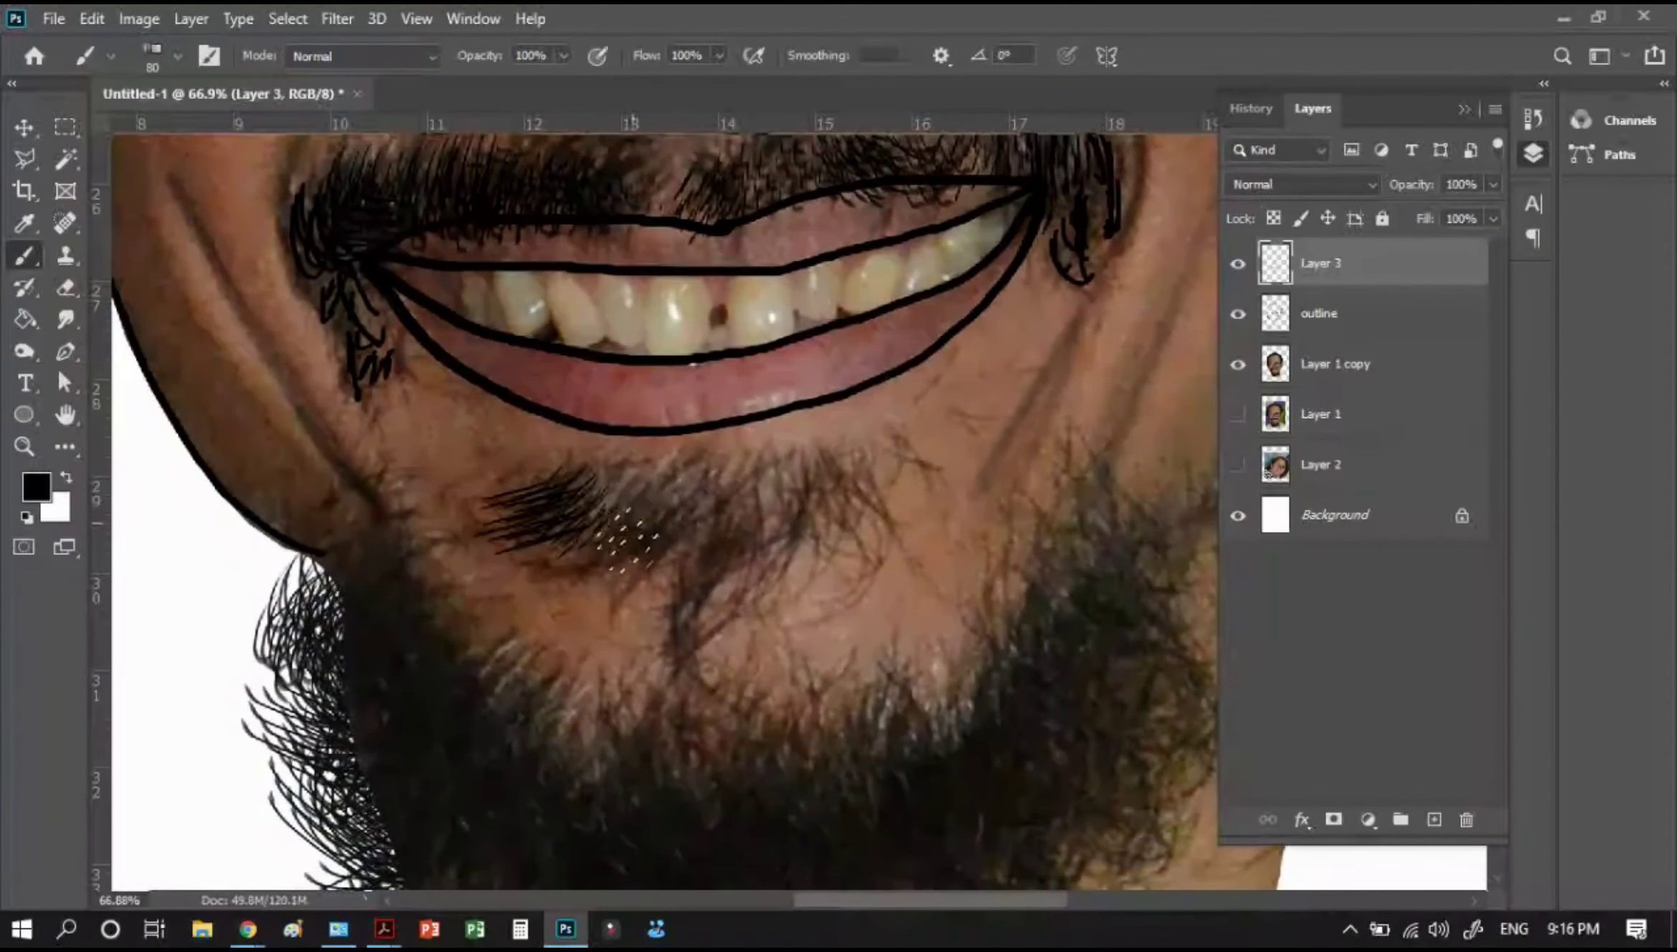
{"action": "left_click_drag", "start_coordinate": [666, 487], "coordinate": [624, 566]}
{"action": "mouse_move", "coordinate": [717, 473]}
{"action": "left_mouse_down"}
{"action": "mouse_move", "coordinate": [667, 559]}
{"action": "mouse_move", "coordinate": [696, 563]}
{"action": "left_mouse_up"}
{"action": "left_click_drag", "start_coordinate": [803, 488], "coordinate": [746, 570]}
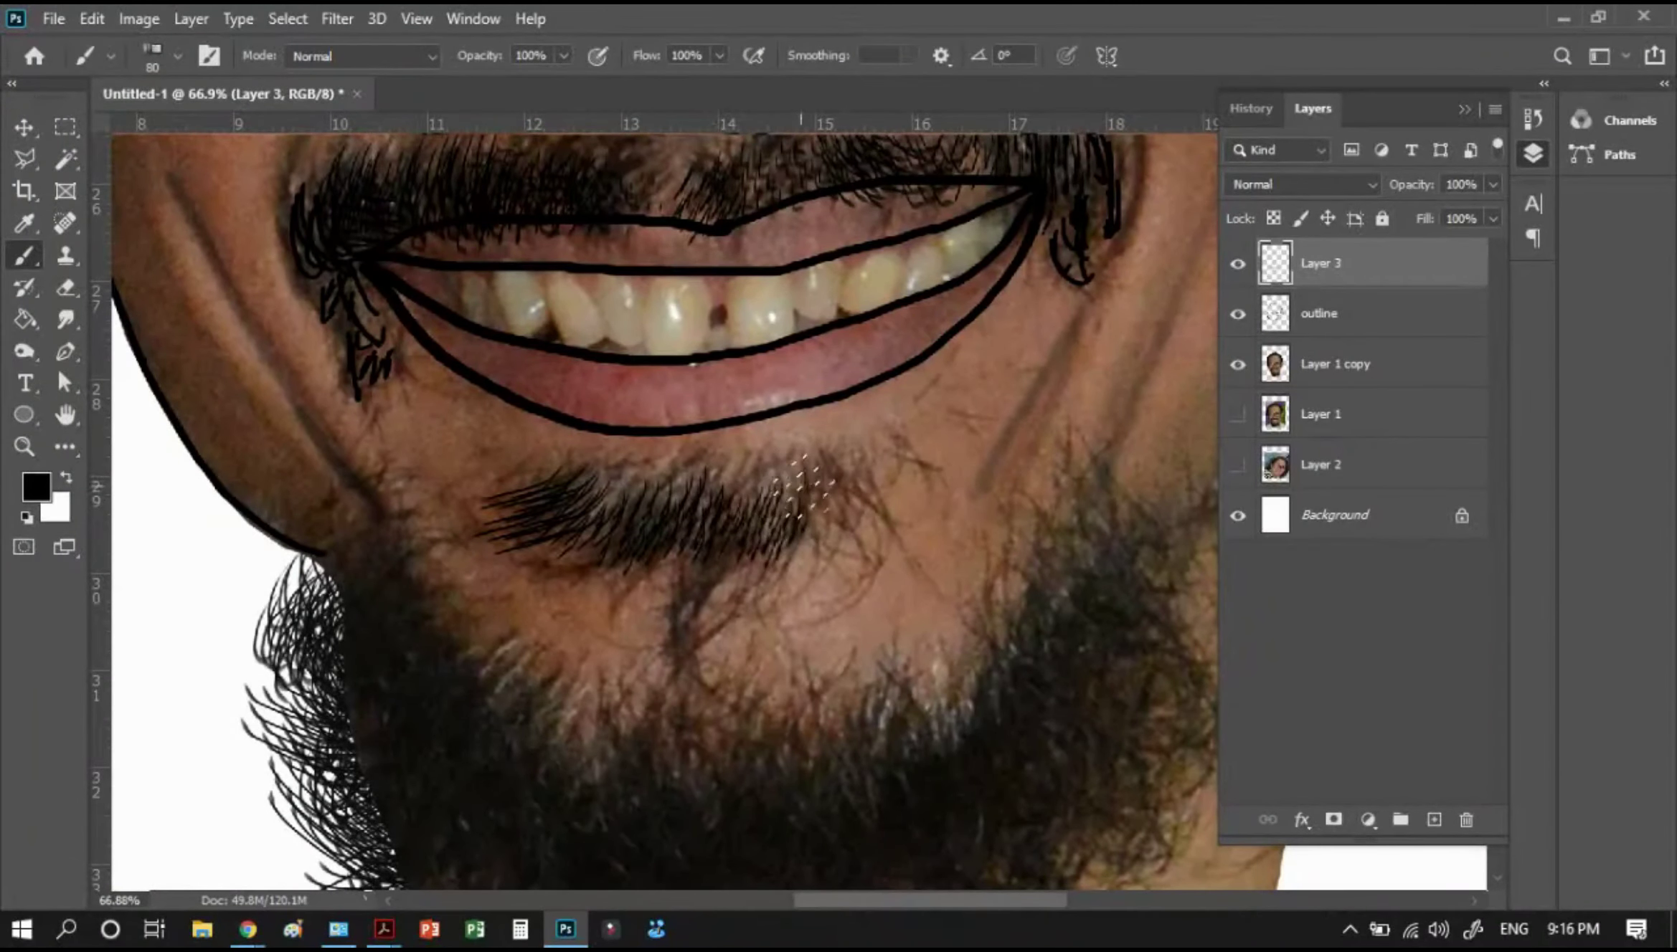
{"action": "mouse_move", "coordinate": [832, 458]}
{"action": "left_mouse_down"}
{"action": "mouse_move", "coordinate": [796, 538]}
{"action": "mouse_move", "coordinate": [836, 549]}
{"action": "left_mouse_up"}
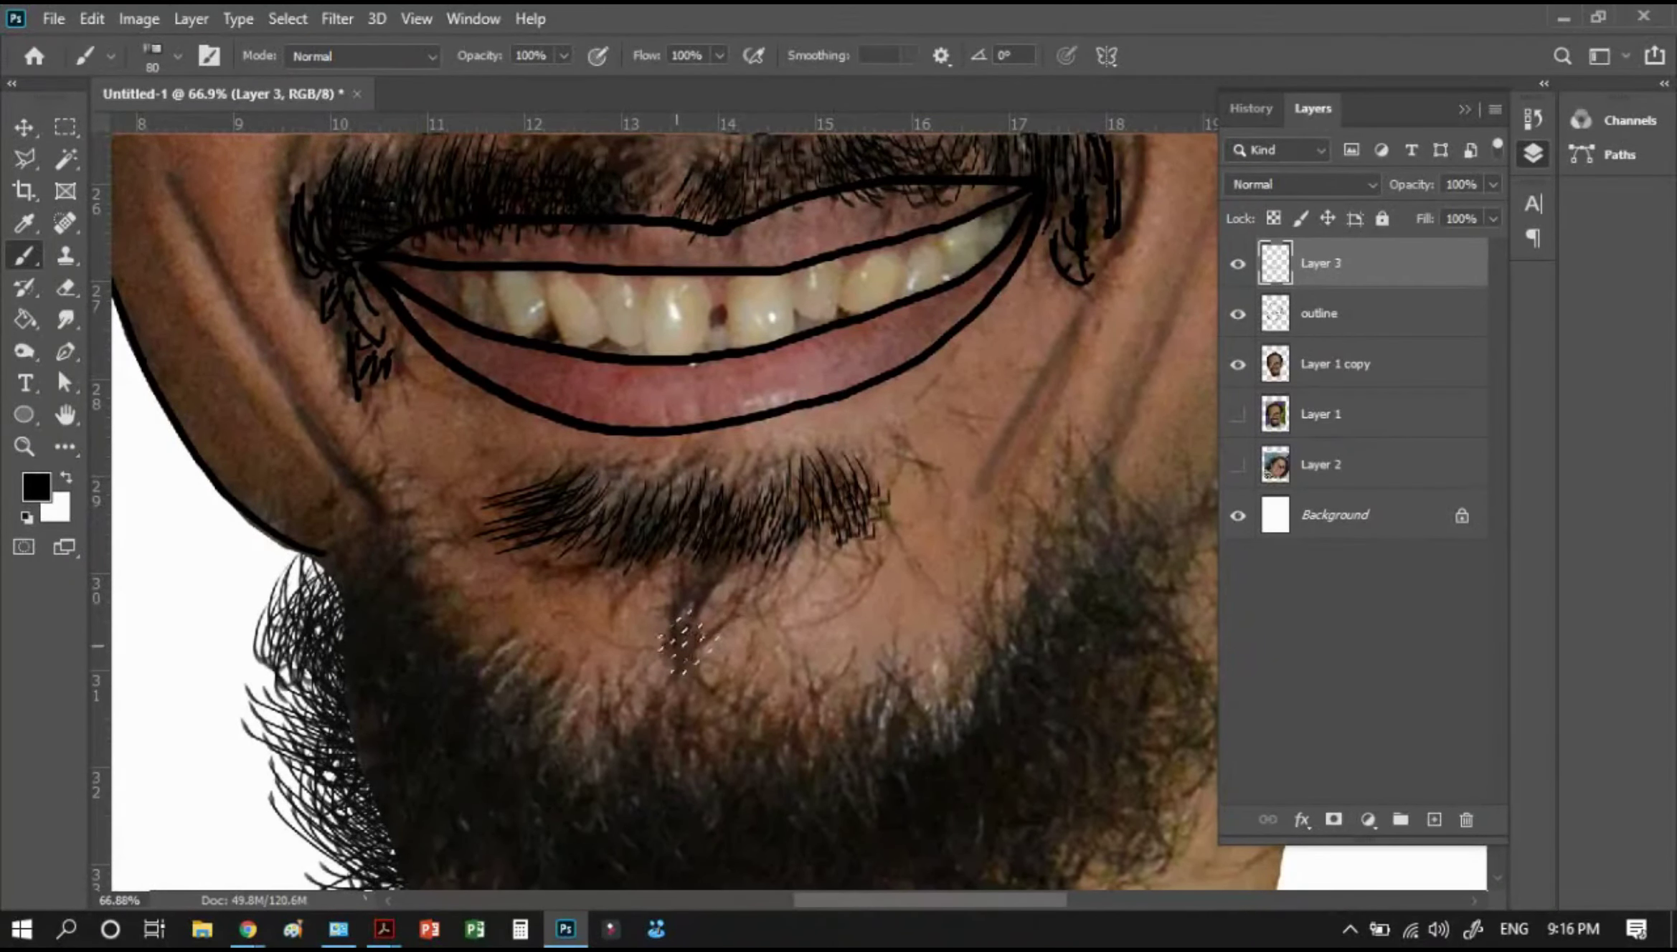
{"action": "left_click_drag", "start_coordinate": [647, 638], "coordinate": [532, 457]}
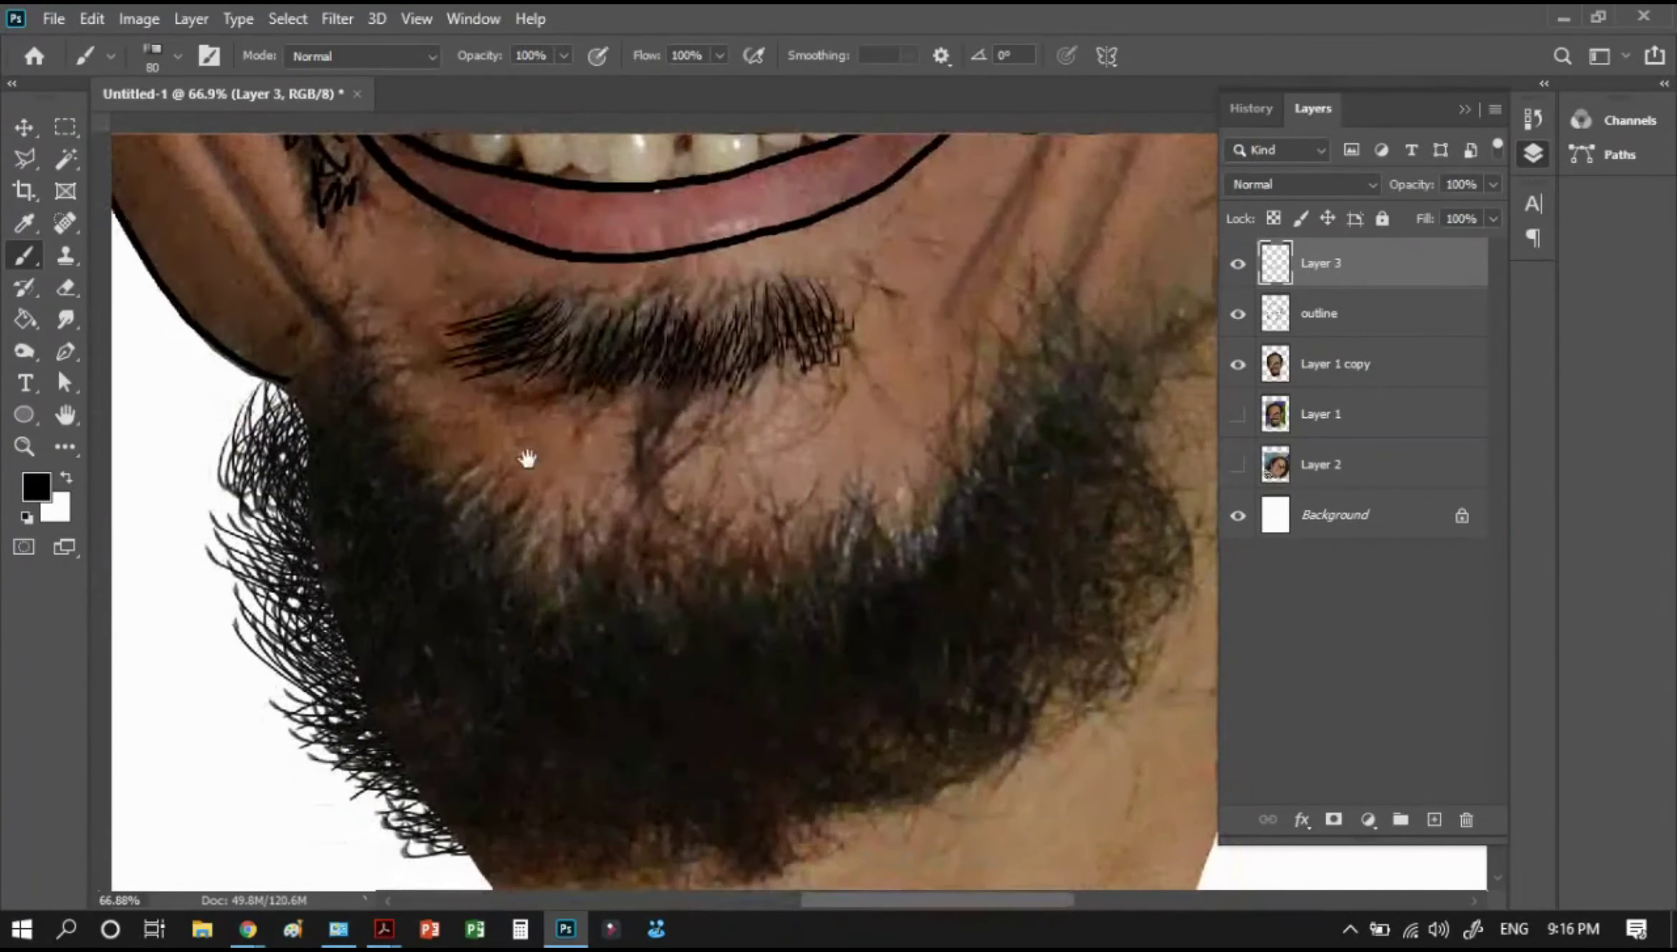
{"action": "mouse_move", "coordinate": [355, 419]}
{"action": "left_mouse_down"}
{"action": "mouse_move", "coordinate": [308, 502]}
{"action": "mouse_move", "coordinate": [409, 609]}
{"action": "left_mouse_up"}
{"action": "mouse_move", "coordinate": [475, 505]}
{"action": "left_mouse_down"}
{"action": "mouse_move", "coordinate": [491, 655]}
{"action": "mouse_move", "coordinate": [611, 588]}
{"action": "mouse_move", "coordinate": [674, 588]}
{"action": "mouse_move", "coordinate": [781, 667]}
{"action": "mouse_move", "coordinate": [853, 580]}
{"action": "mouse_move", "coordinate": [1018, 491]}
{"action": "mouse_move", "coordinate": [1026, 423]}
{"action": "mouse_move", "coordinate": [1104, 486]}
{"action": "mouse_move", "coordinate": [1086, 374]}
{"action": "left_mouse_up"}
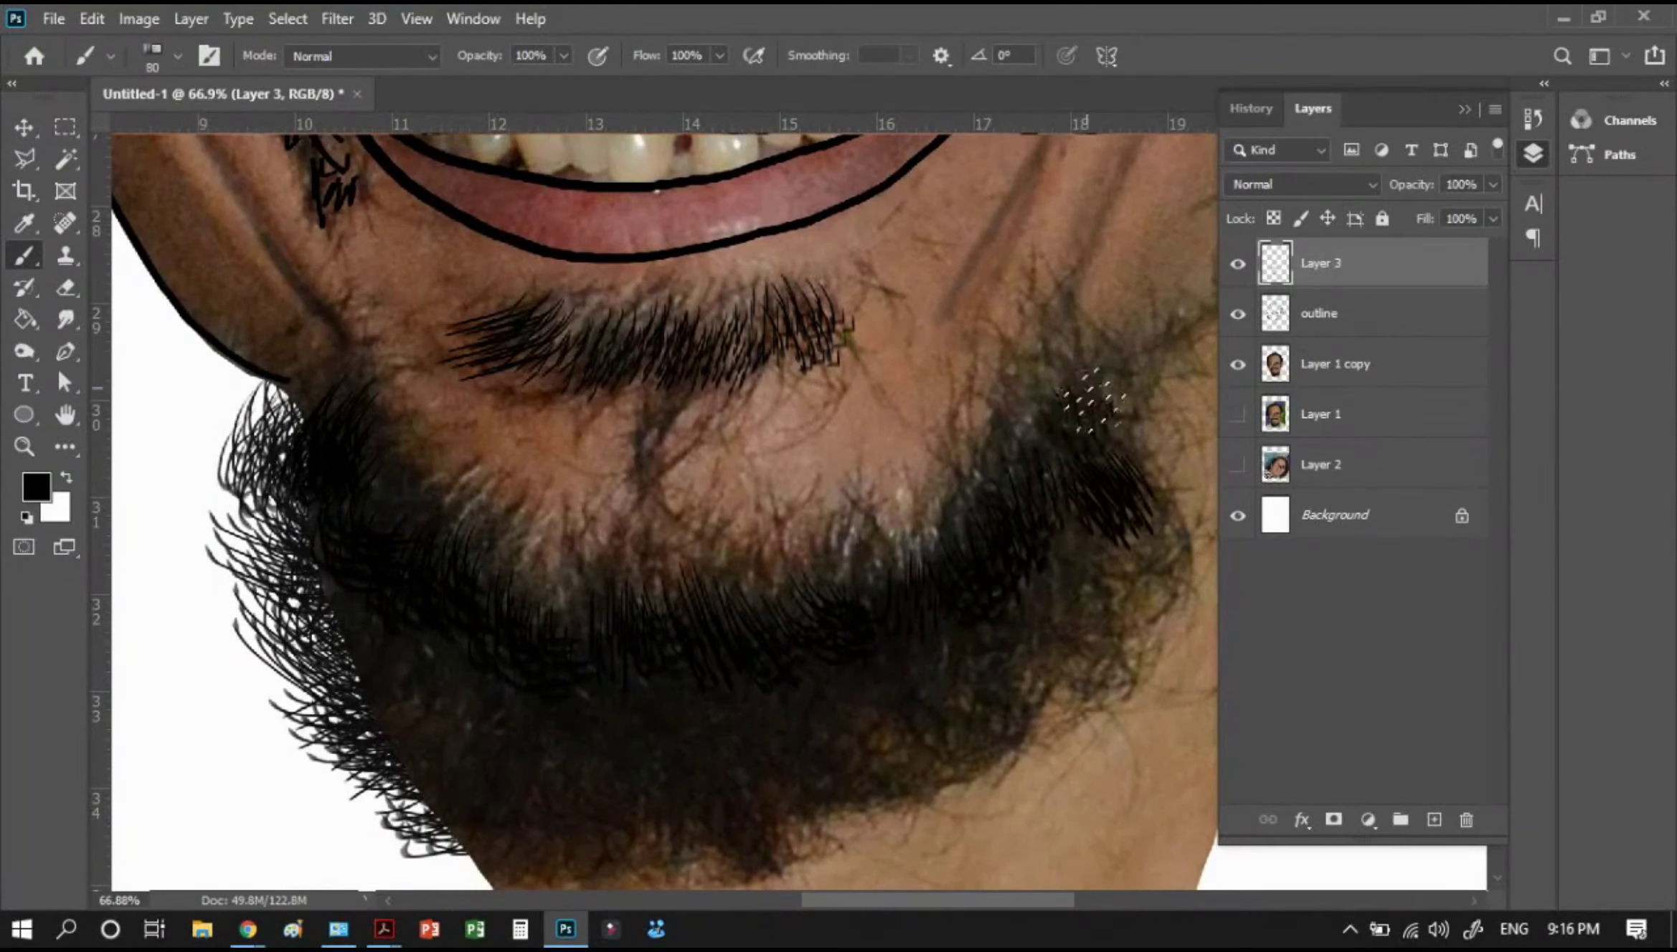
With a thinner angled brush, draw curved hairs below the moustache and in the beard's centre
{"action": "right_click", "coordinate": [807, 375]}
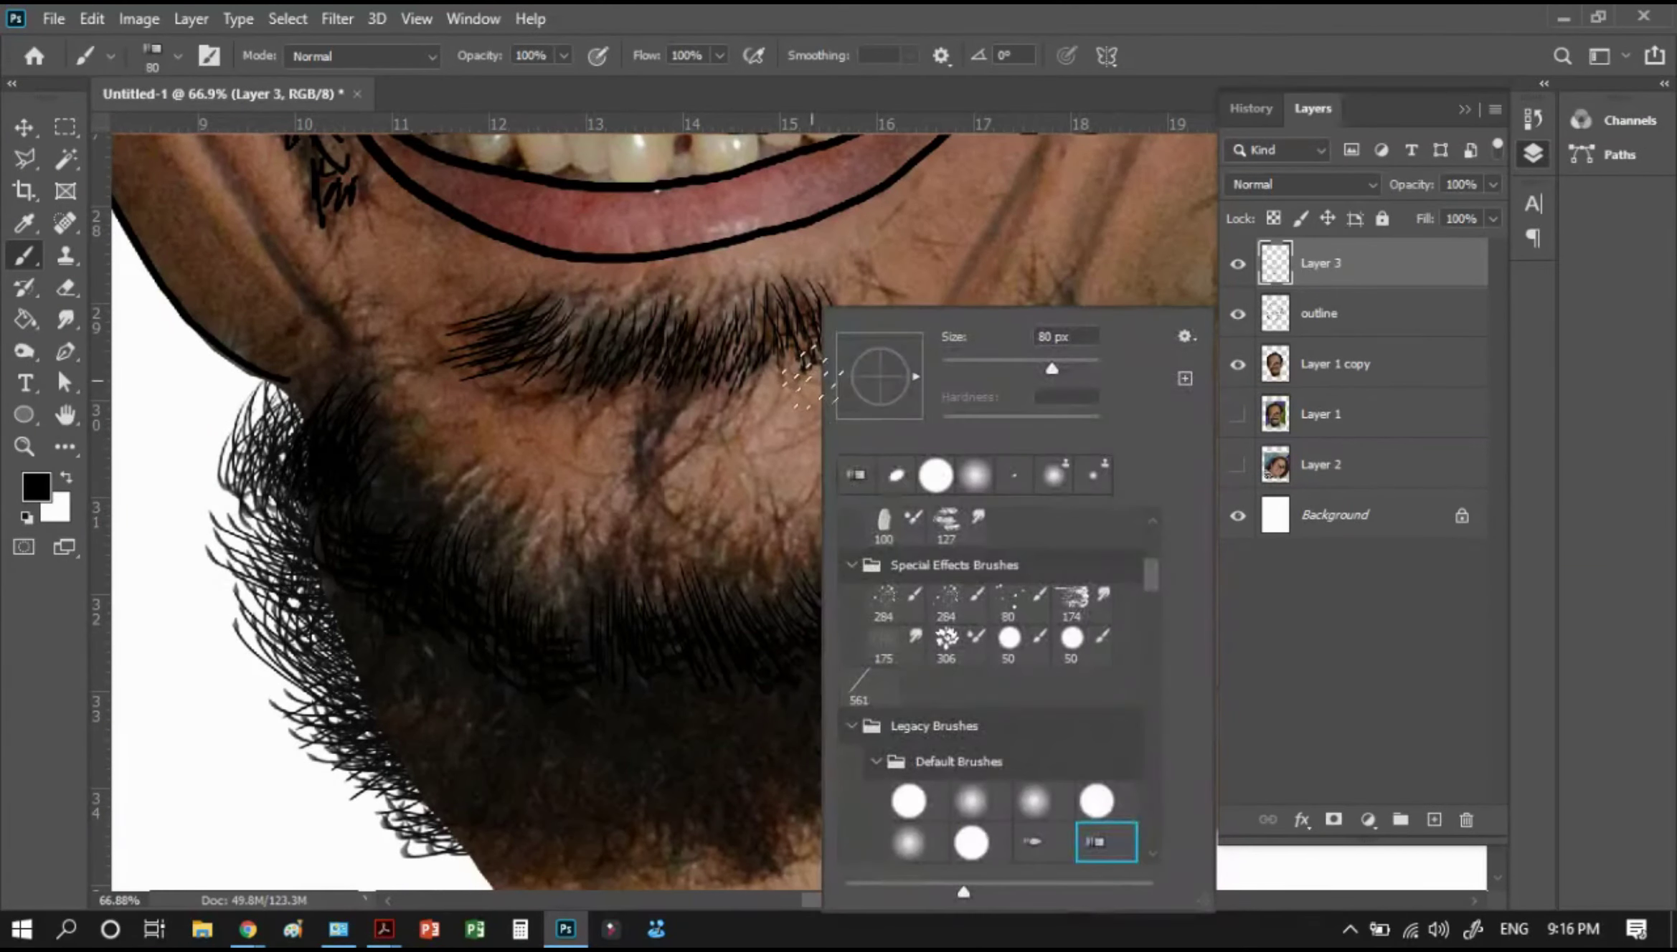
{"action": "left_click", "coordinate": [894, 481]}
{"action": "left_click", "coordinate": [1184, 56]}
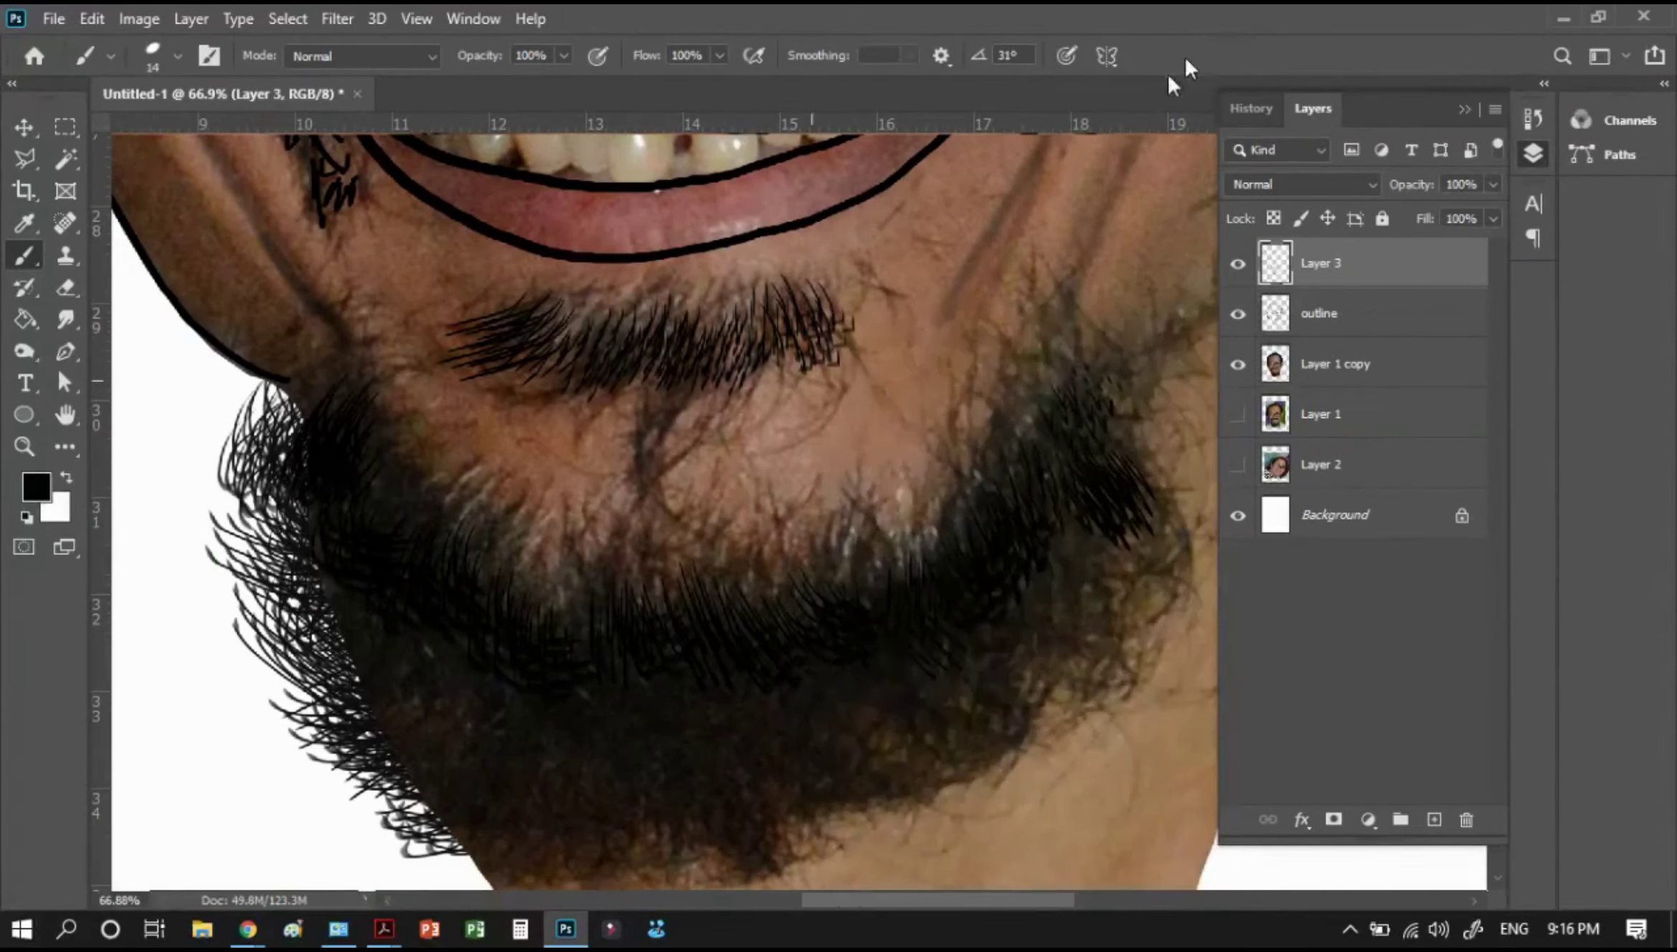
{"action": "left_click", "coordinate": [1406, 171]}
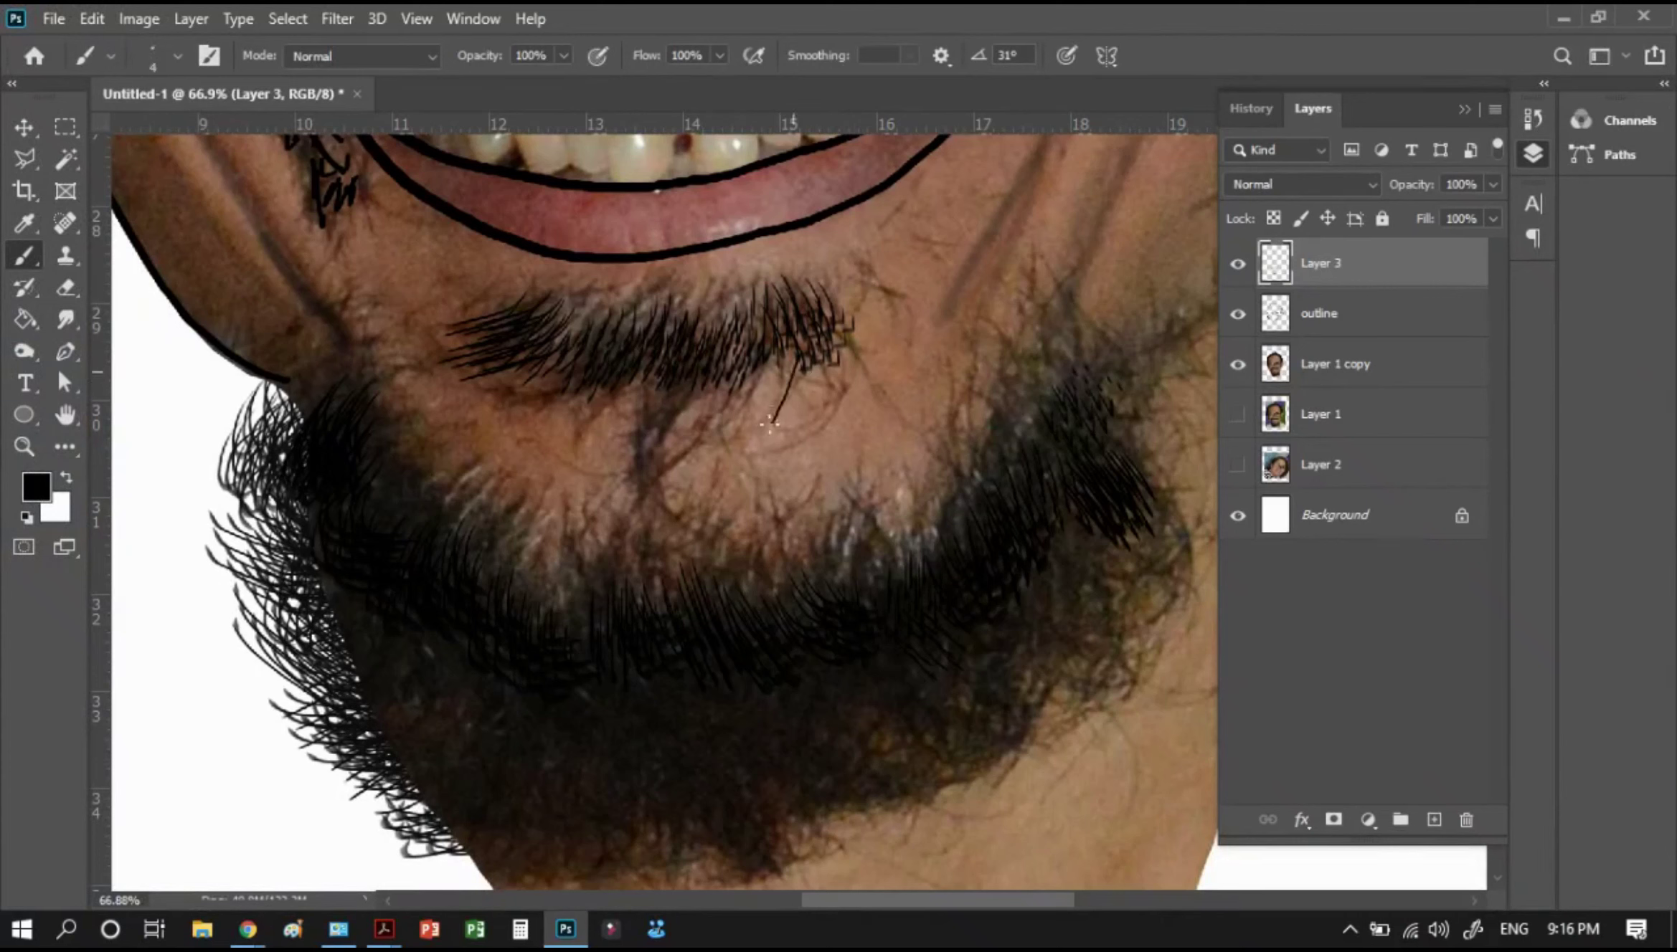
{"action": "mouse_move", "coordinate": [806, 345]}
{"action": "left_mouse_down"}
{"action": "mouse_move", "coordinate": [769, 426]}
{"action": "mouse_move", "coordinate": [714, 443]}
{"action": "left_mouse_up"}
{"action": "left_click_drag", "start_coordinate": [721, 413], "coordinate": [640, 496]}
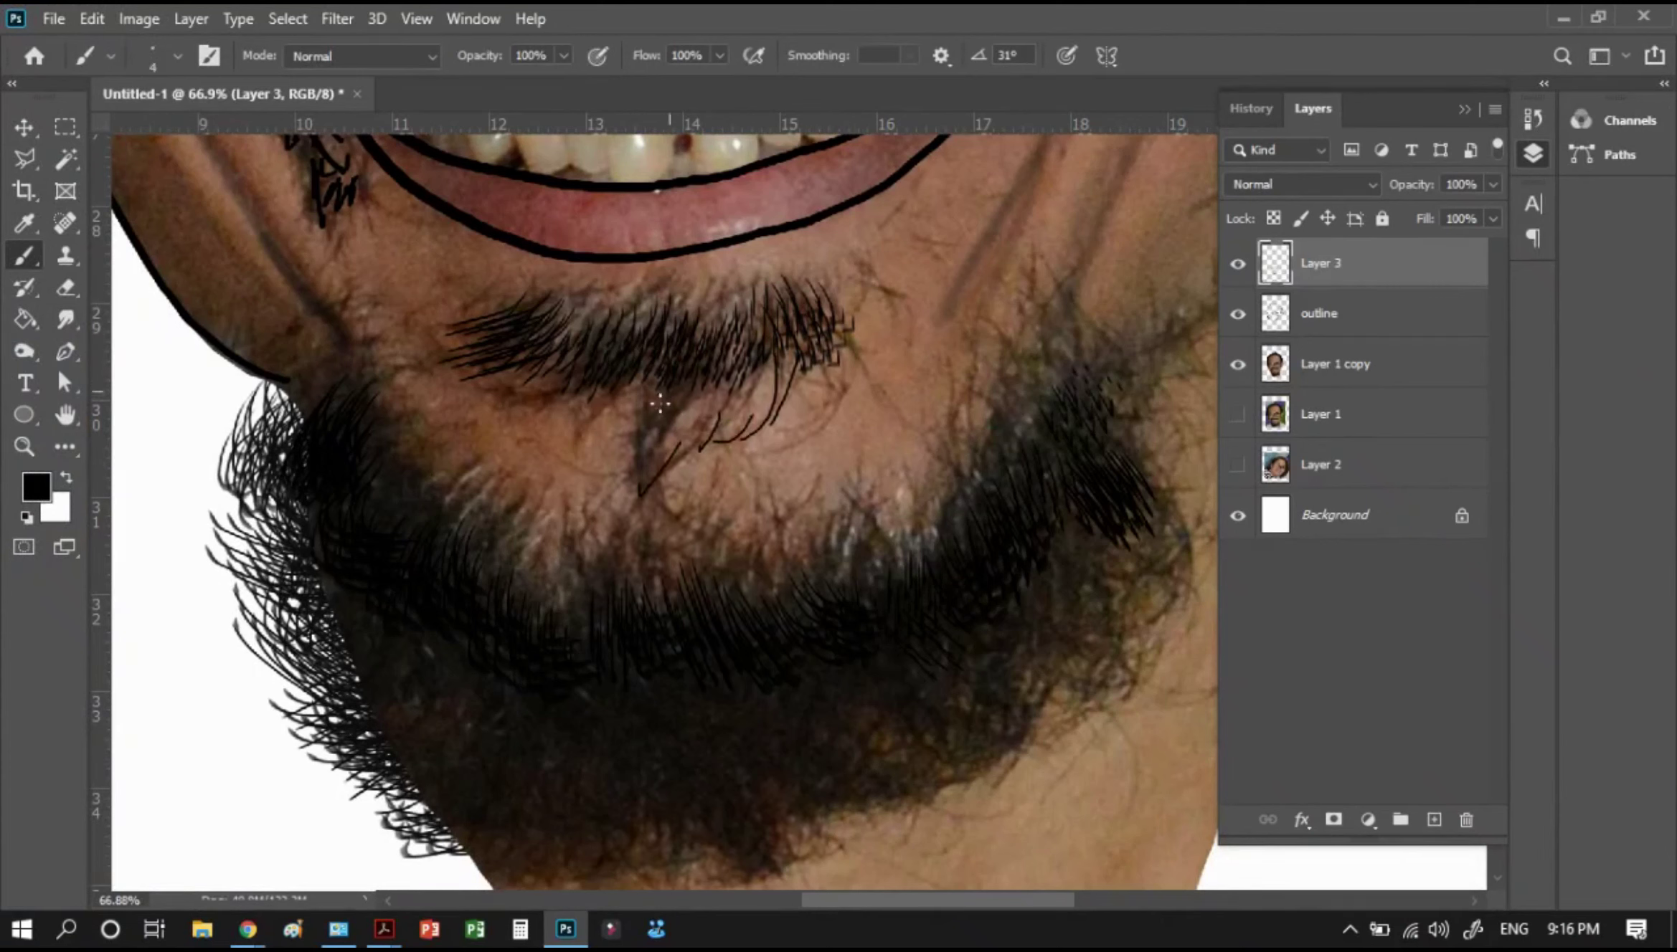
{"action": "left_click_drag", "start_coordinate": [654, 416], "coordinate": [646, 502]}
{"action": "mouse_move", "coordinate": [672, 434]}
{"action": "left_mouse_down"}
{"action": "mouse_move", "coordinate": [674, 518]}
{"action": "mouse_move", "coordinate": [651, 570]}
{"action": "left_mouse_up"}
{"action": "left_click_drag", "start_coordinate": [634, 516], "coordinate": [647, 550]}
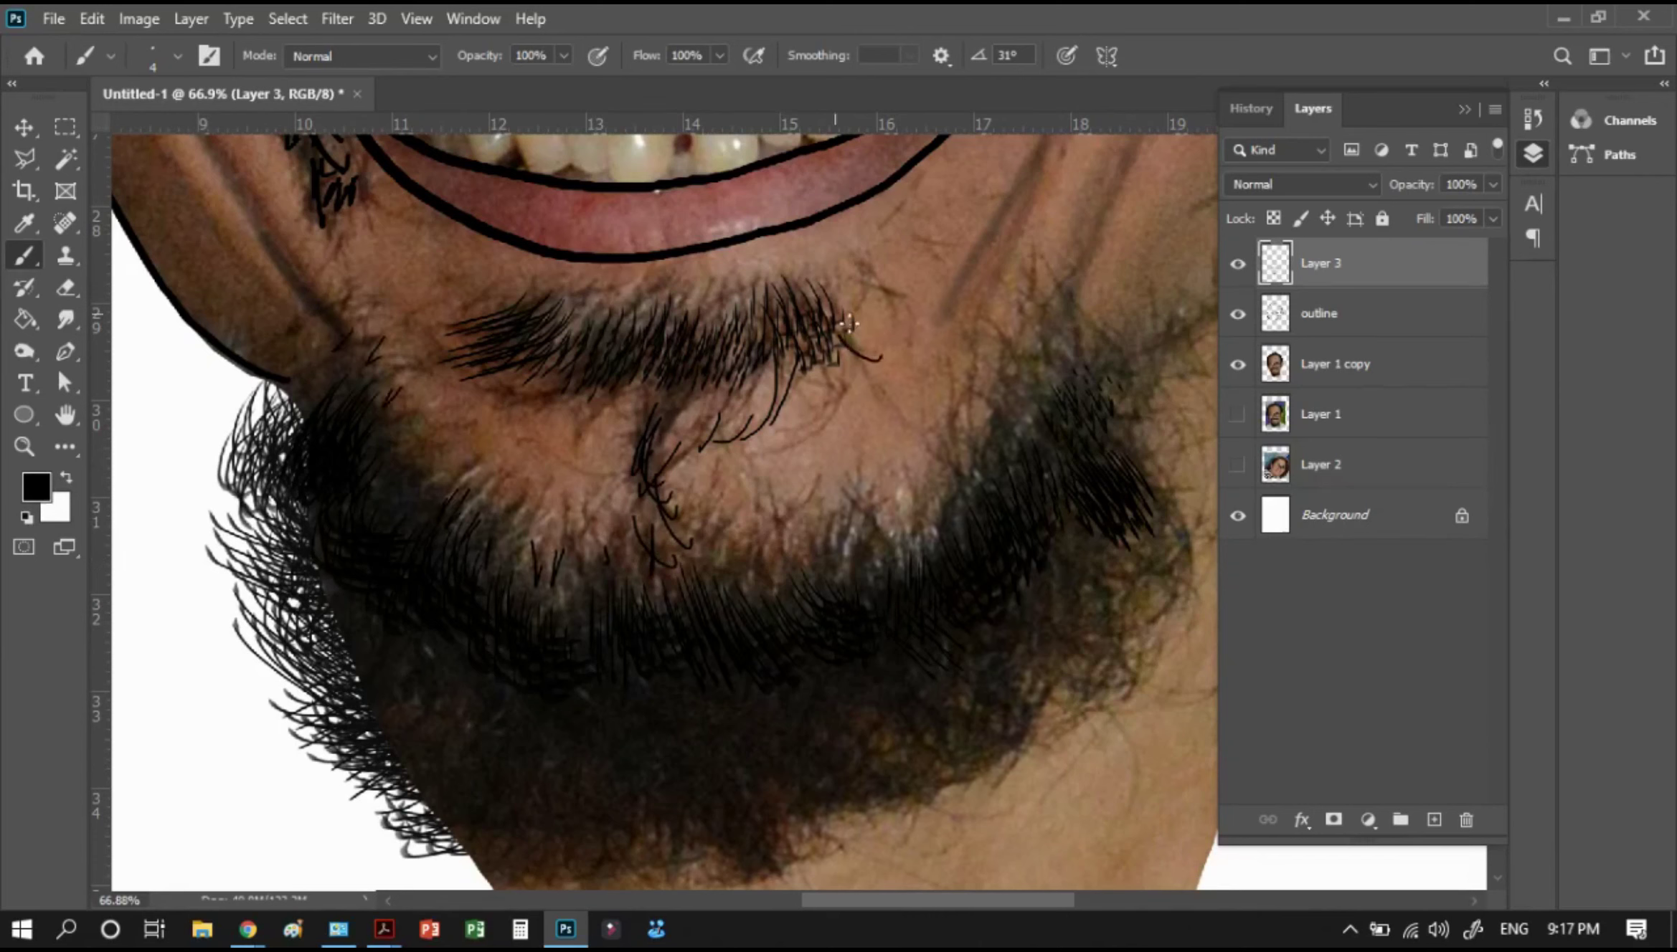
Add curled hairs at the moustache's right end, right cheek, beard's right side and middle
{"action": "left_click_drag", "start_coordinate": [847, 324], "coordinate": [879, 307]}
{"action": "left_click_drag", "start_coordinate": [862, 275], "coordinate": [897, 291]}
{"action": "left_click_drag", "start_coordinate": [909, 228], "coordinate": [980, 249]}
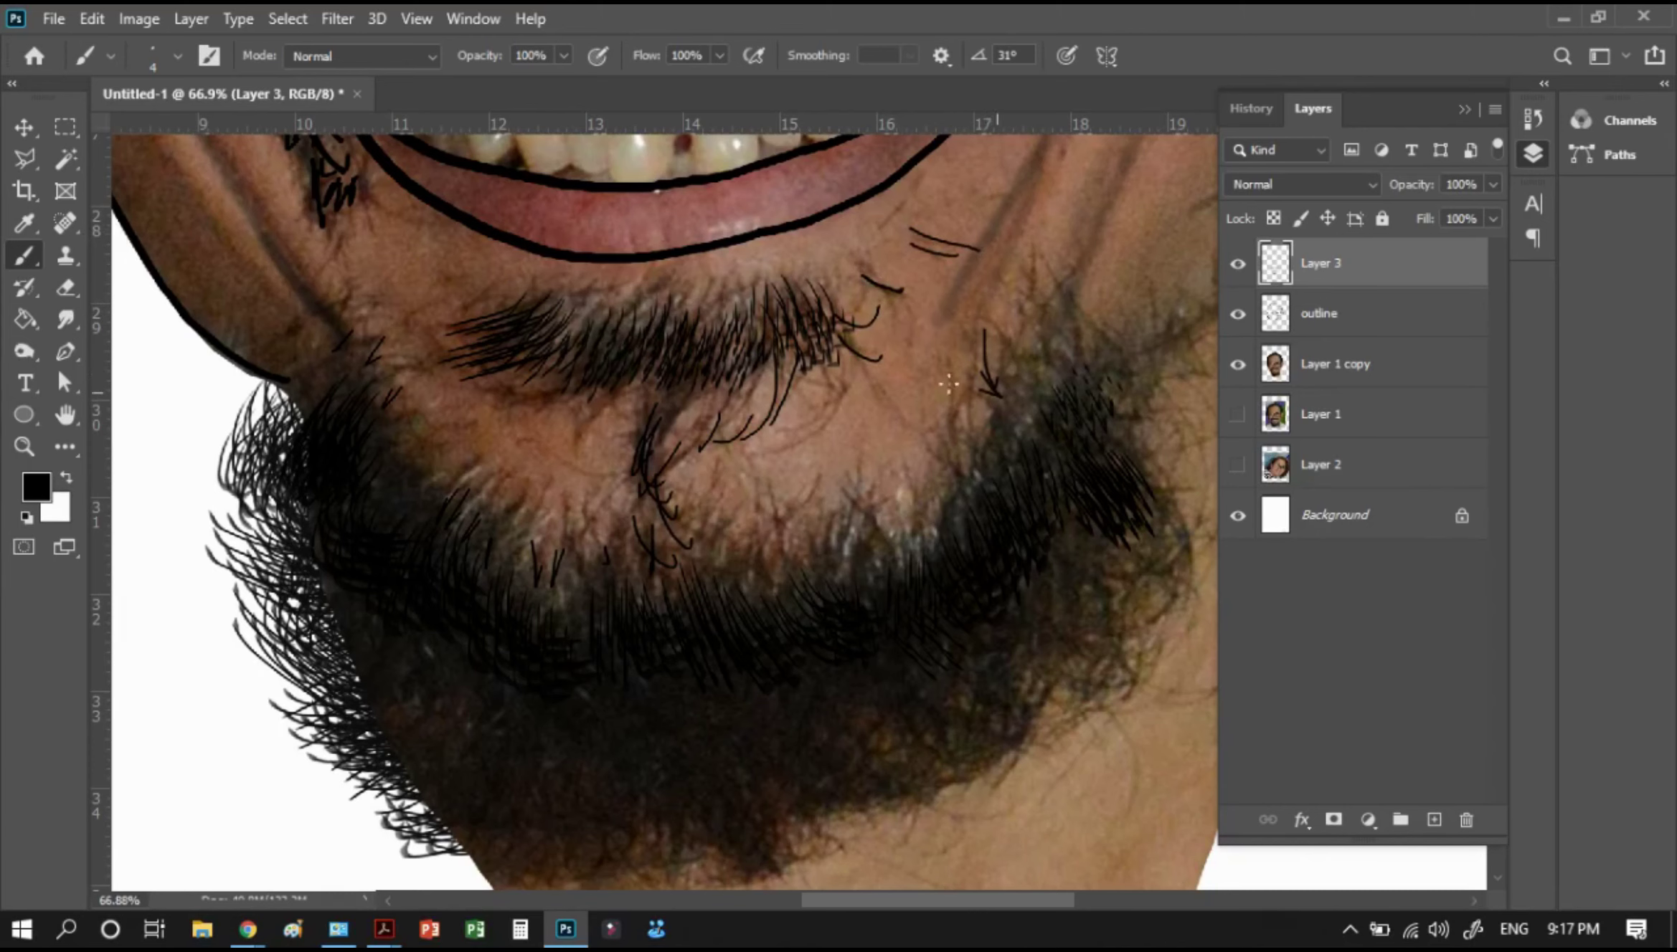
{"action": "mouse_move", "coordinate": [1050, 343]}
{"action": "left_mouse_down"}
{"action": "mouse_move", "coordinate": [1072, 387]}
{"action": "mouse_move", "coordinate": [1120, 394]}
{"action": "left_mouse_up"}
{"action": "left_click_drag", "start_coordinate": [883, 461], "coordinate": [740, 450]}
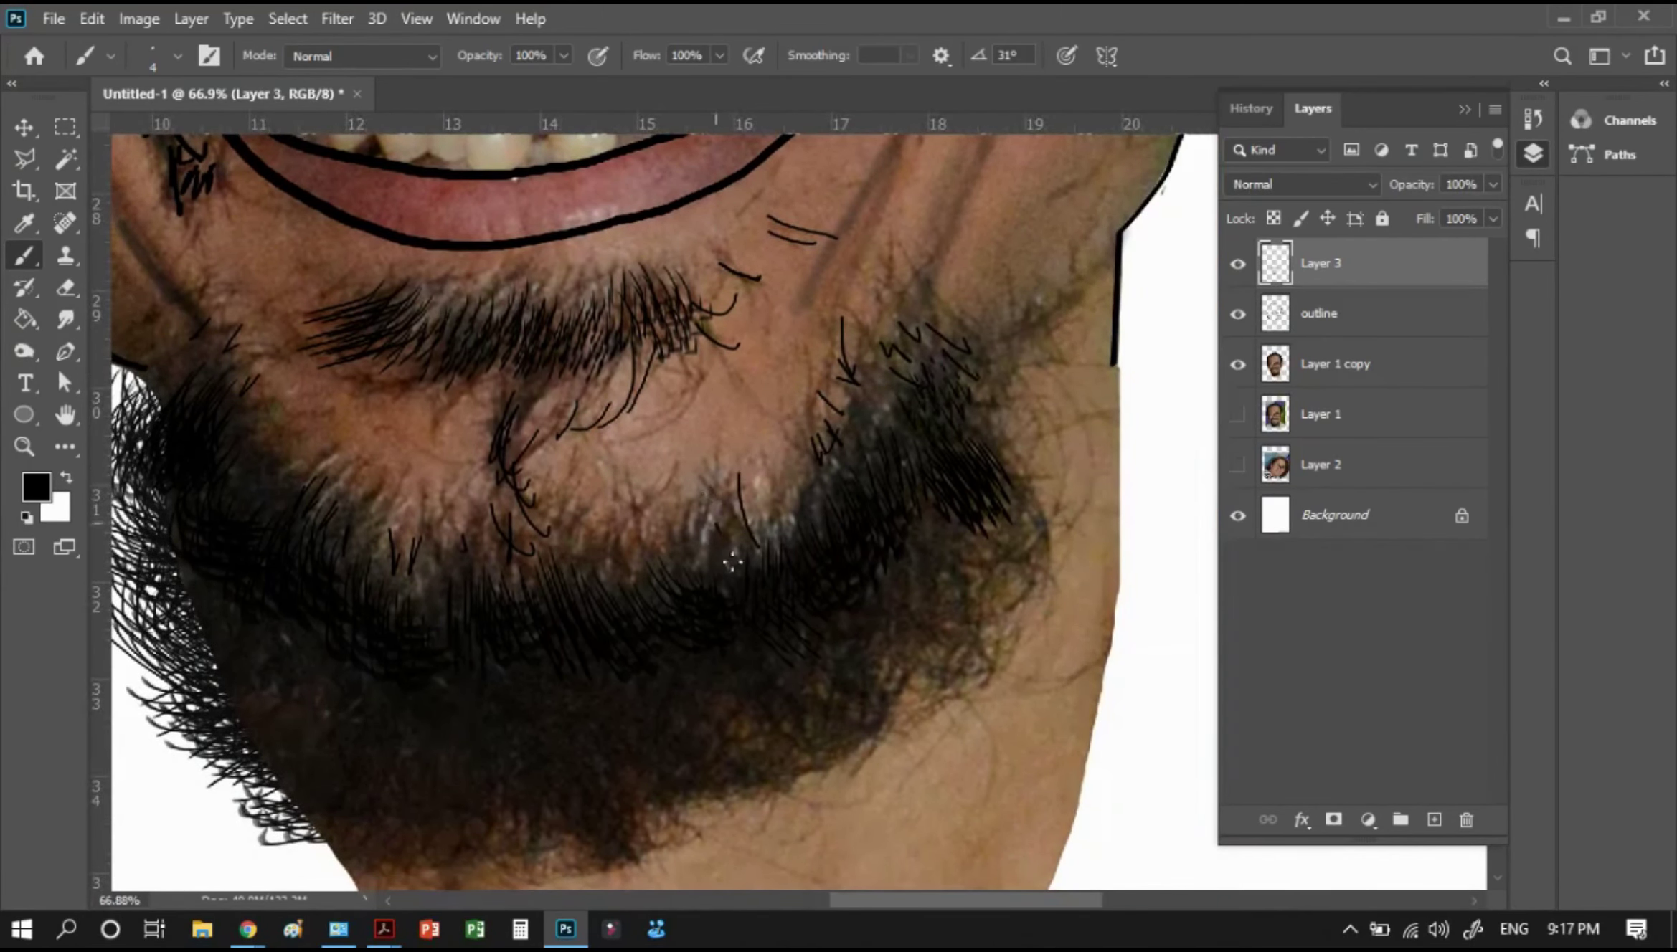
{"action": "left_click_drag", "start_coordinate": [642, 556], "coordinate": [630, 525]}
{"action": "mouse_move", "coordinate": [631, 568]}
{"action": "left_mouse_down"}
{"action": "mouse_move", "coordinate": [616, 547]}
{"action": "mouse_move", "coordinate": [535, 541]}
{"action": "left_mouse_up"}
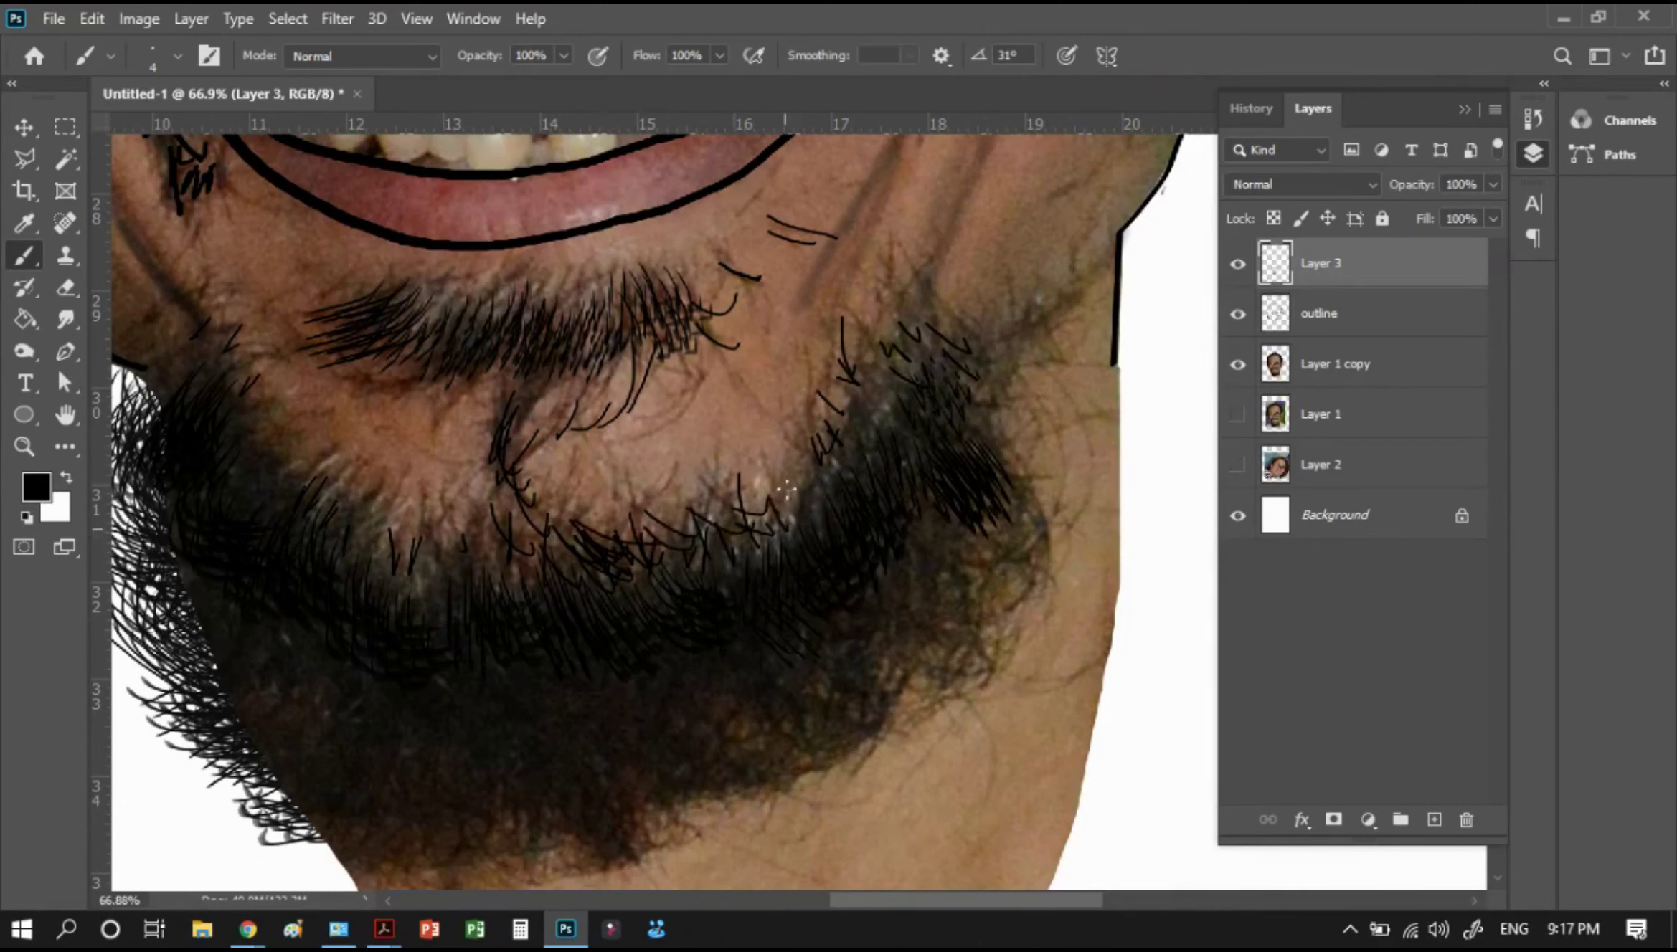
Add curled hairs along the beard's right edge and lower right beard
{"action": "left_click_drag", "start_coordinate": [975, 409], "coordinate": [1055, 434]}
{"action": "mouse_move", "coordinate": [979, 423]}
{"action": "left_mouse_down"}
{"action": "mouse_move", "coordinate": [1078, 465]}
{"action": "mouse_move", "coordinate": [1068, 479]}
{"action": "mouse_move", "coordinate": [1083, 414]}
{"action": "left_mouse_up"}
{"action": "left_click_drag", "start_coordinate": [991, 373], "coordinate": [1058, 377]}
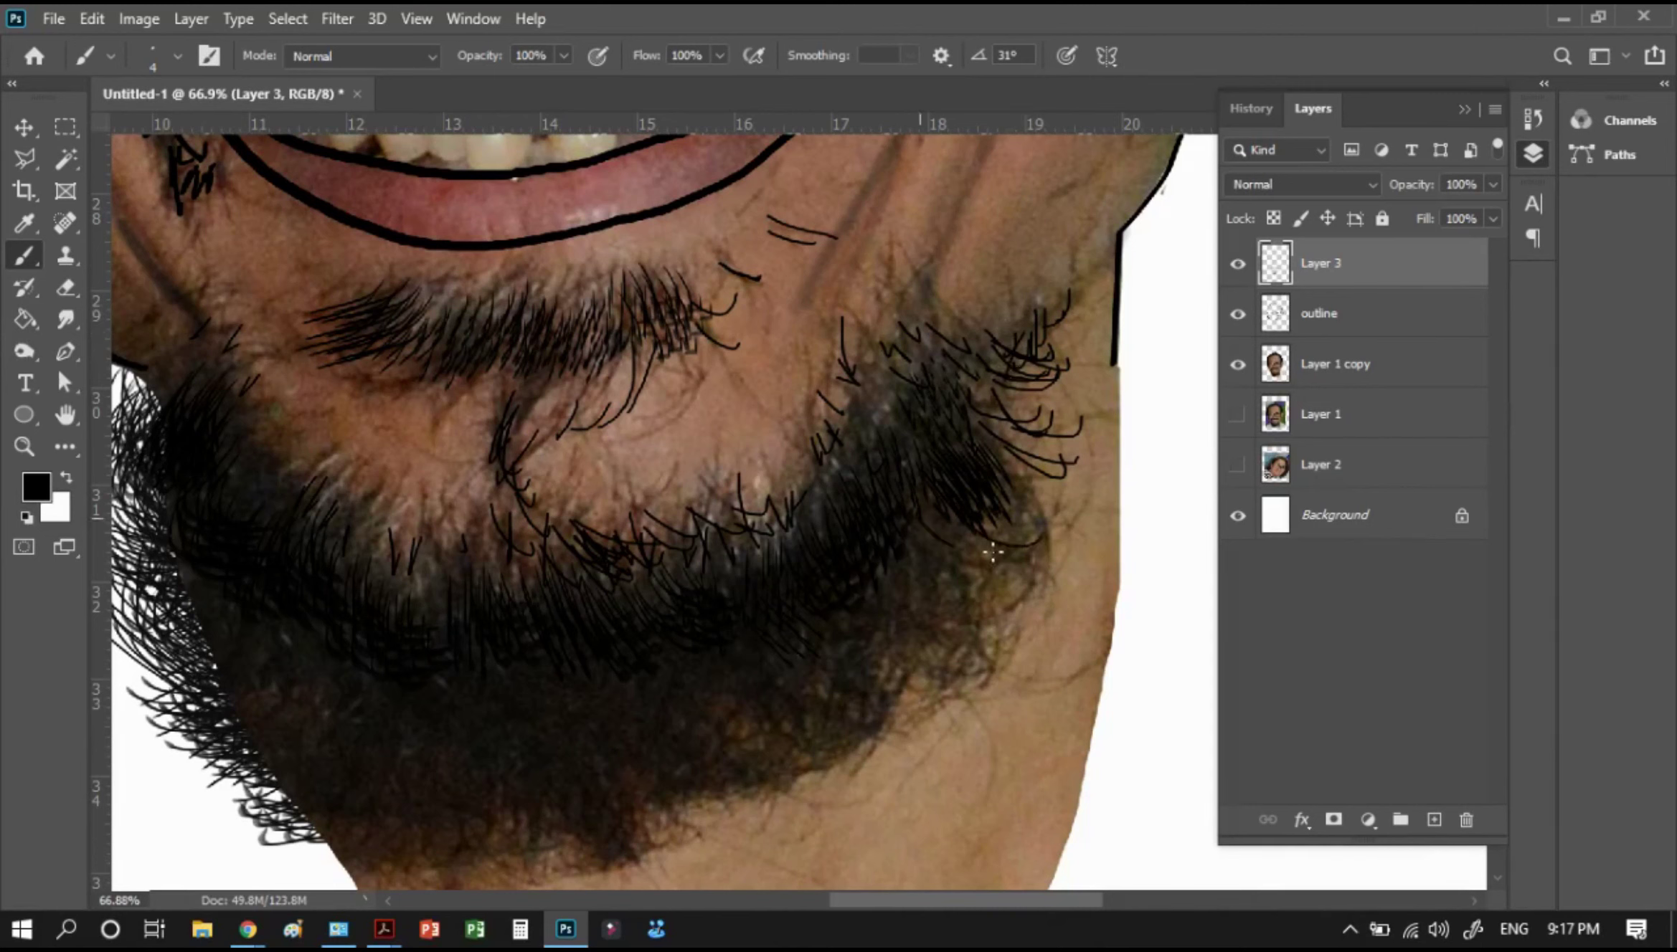
{"action": "left_click_drag", "start_coordinate": [925, 548], "coordinate": [1005, 565]}
{"action": "left_click_drag", "start_coordinate": [923, 567], "coordinate": [1000, 592]}
{"action": "mouse_move", "coordinate": [918, 584]}
{"action": "left_mouse_down"}
{"action": "mouse_move", "coordinate": [1004, 616]}
{"action": "mouse_move", "coordinate": [968, 660]}
{"action": "left_mouse_up"}
{"action": "left_click_drag", "start_coordinate": [987, 654], "coordinate": [941, 636]}
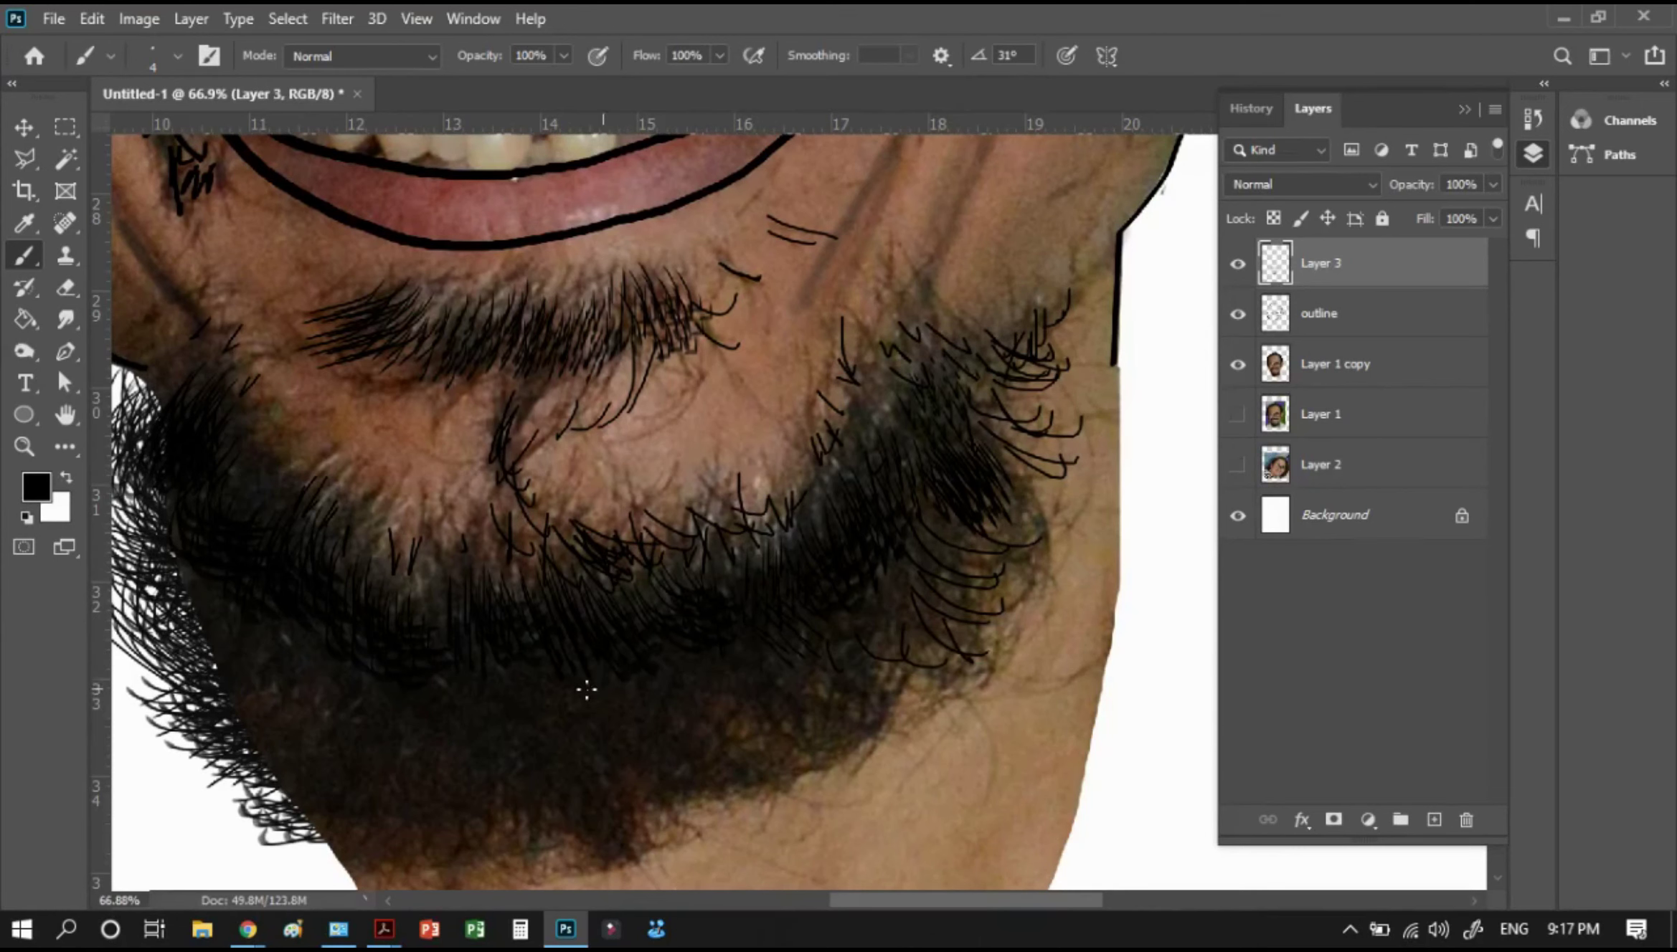
{"action": "mouse_move", "coordinate": [586, 689]}
{"action": "left_mouse_down"}
{"action": "mouse_move", "coordinate": [643, 502]}
{"action": "mouse_move", "coordinate": [635, 602]}
{"action": "left_mouse_up"}
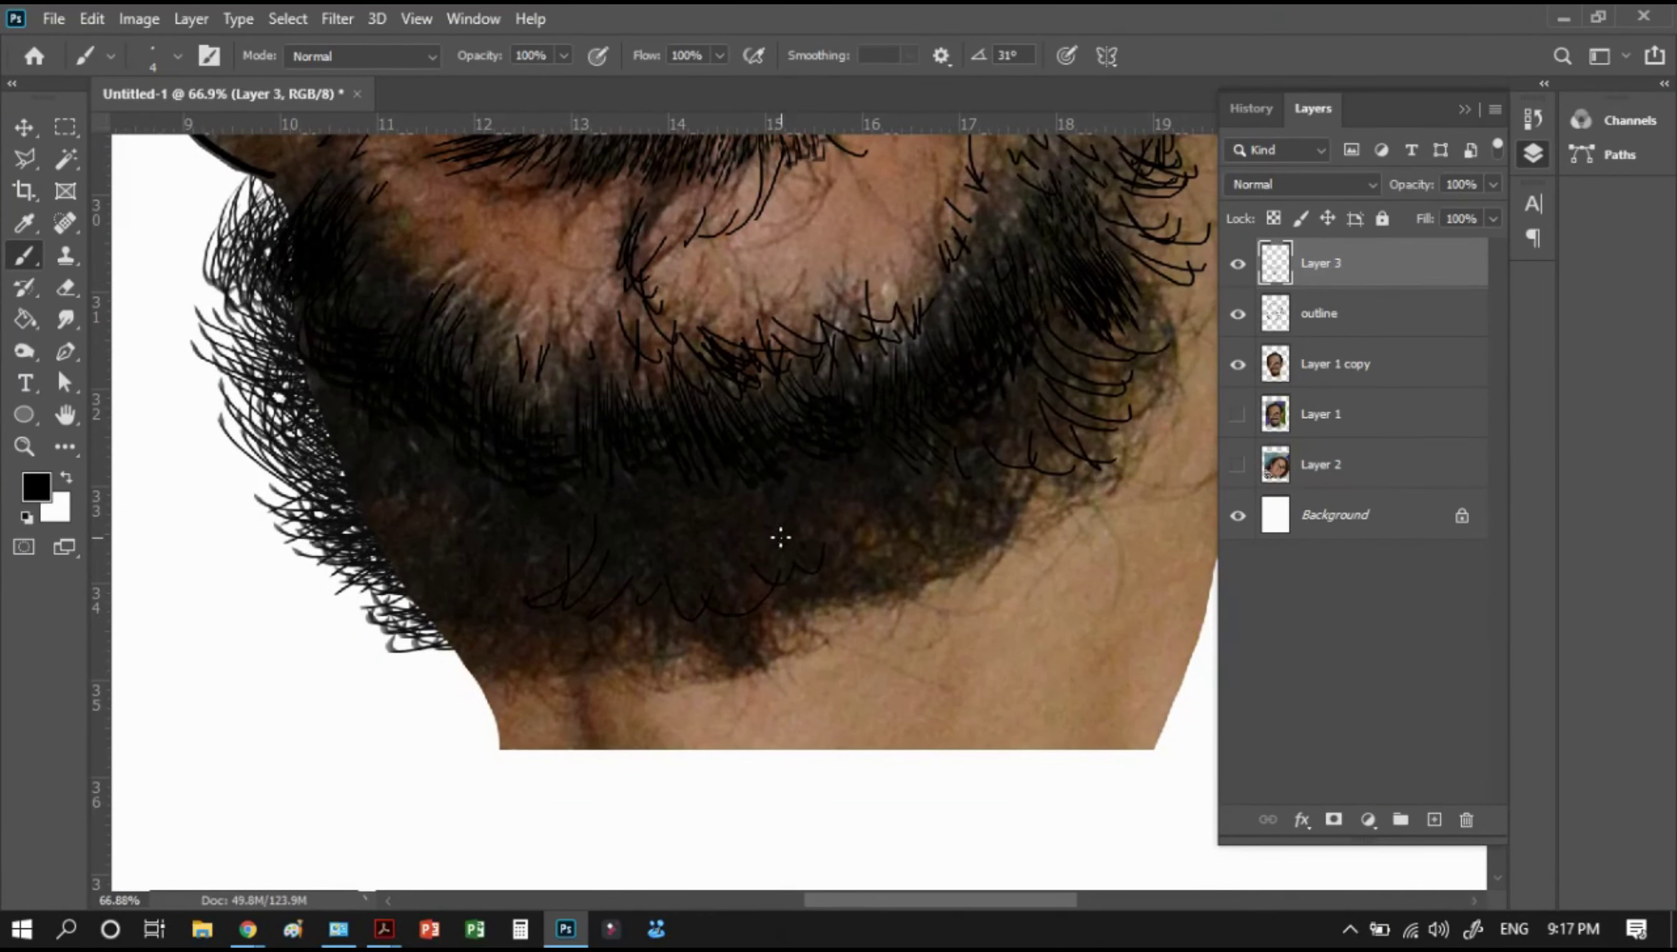
{"action": "left_click_drag", "start_coordinate": [768, 409], "coordinate": [543, 547]}
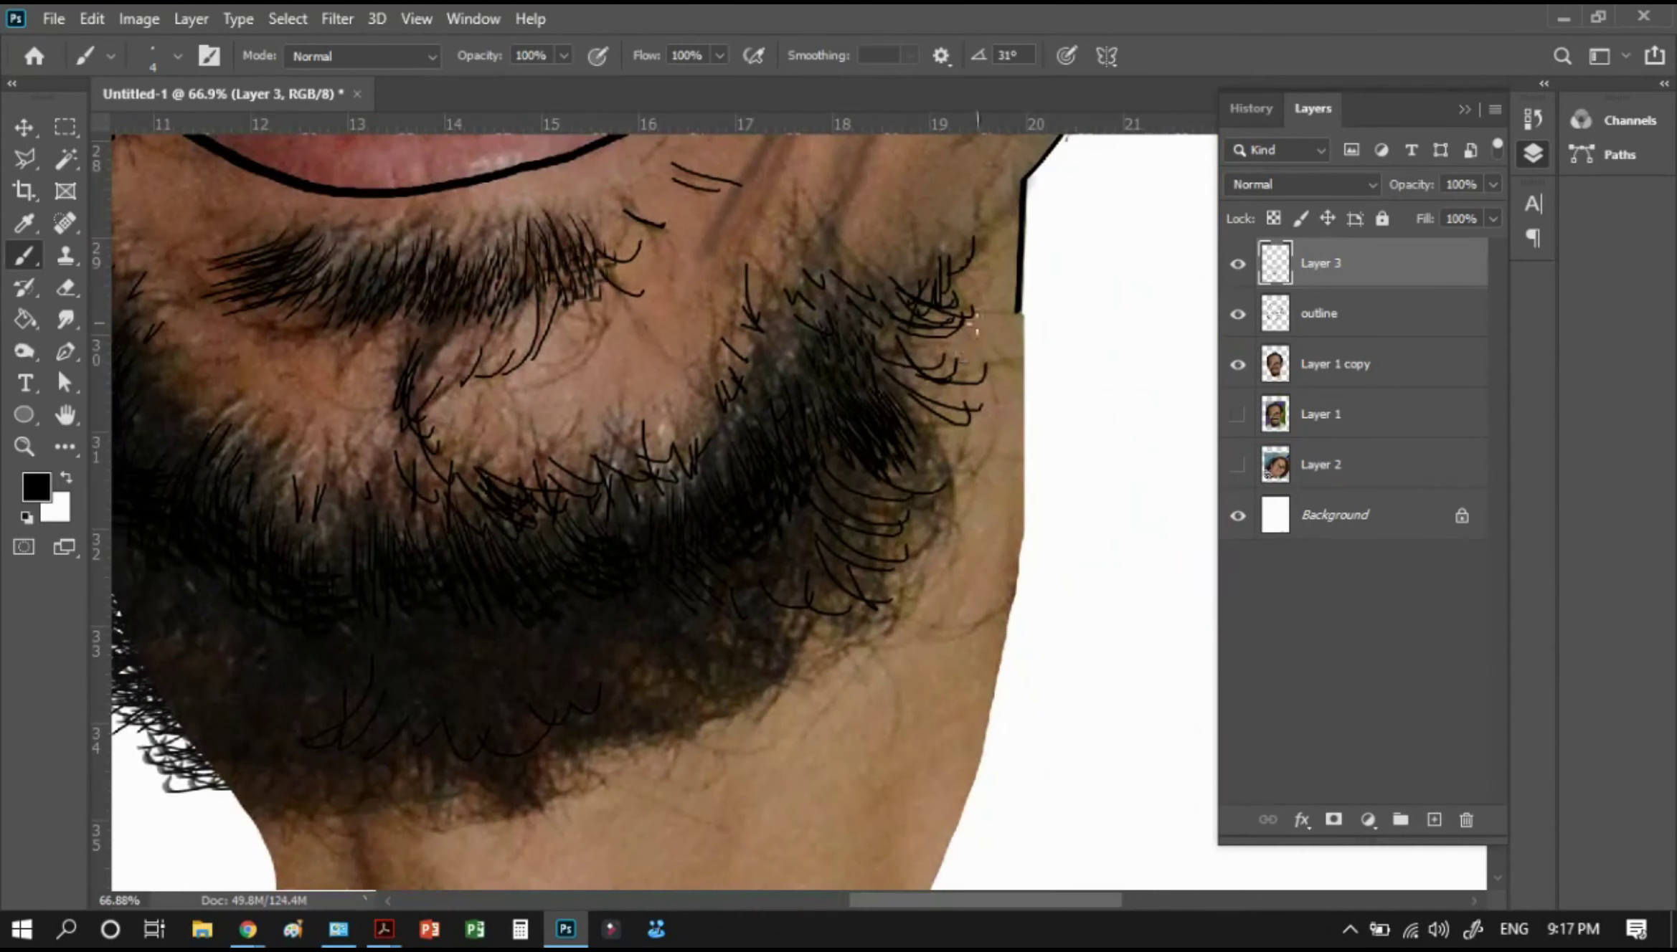
On Layer 1 copy, erase stray photo pixels near the beard's right edge
{"action": "left_click", "coordinate": [1326, 369]}
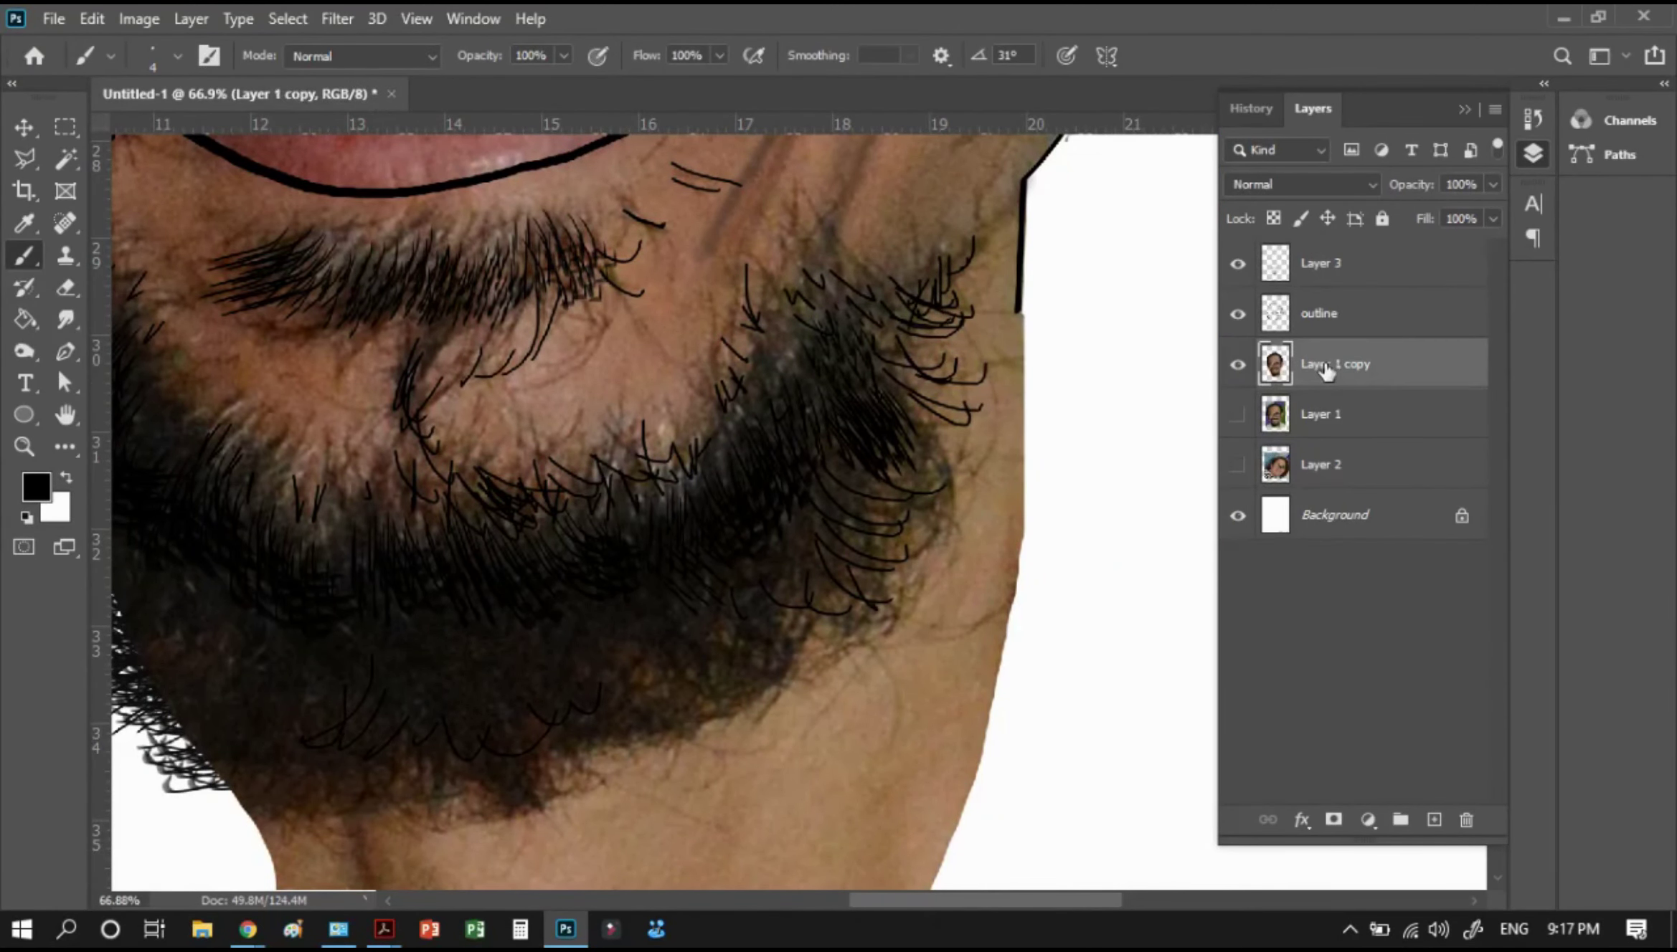
{"action": "key", "text": "e"}
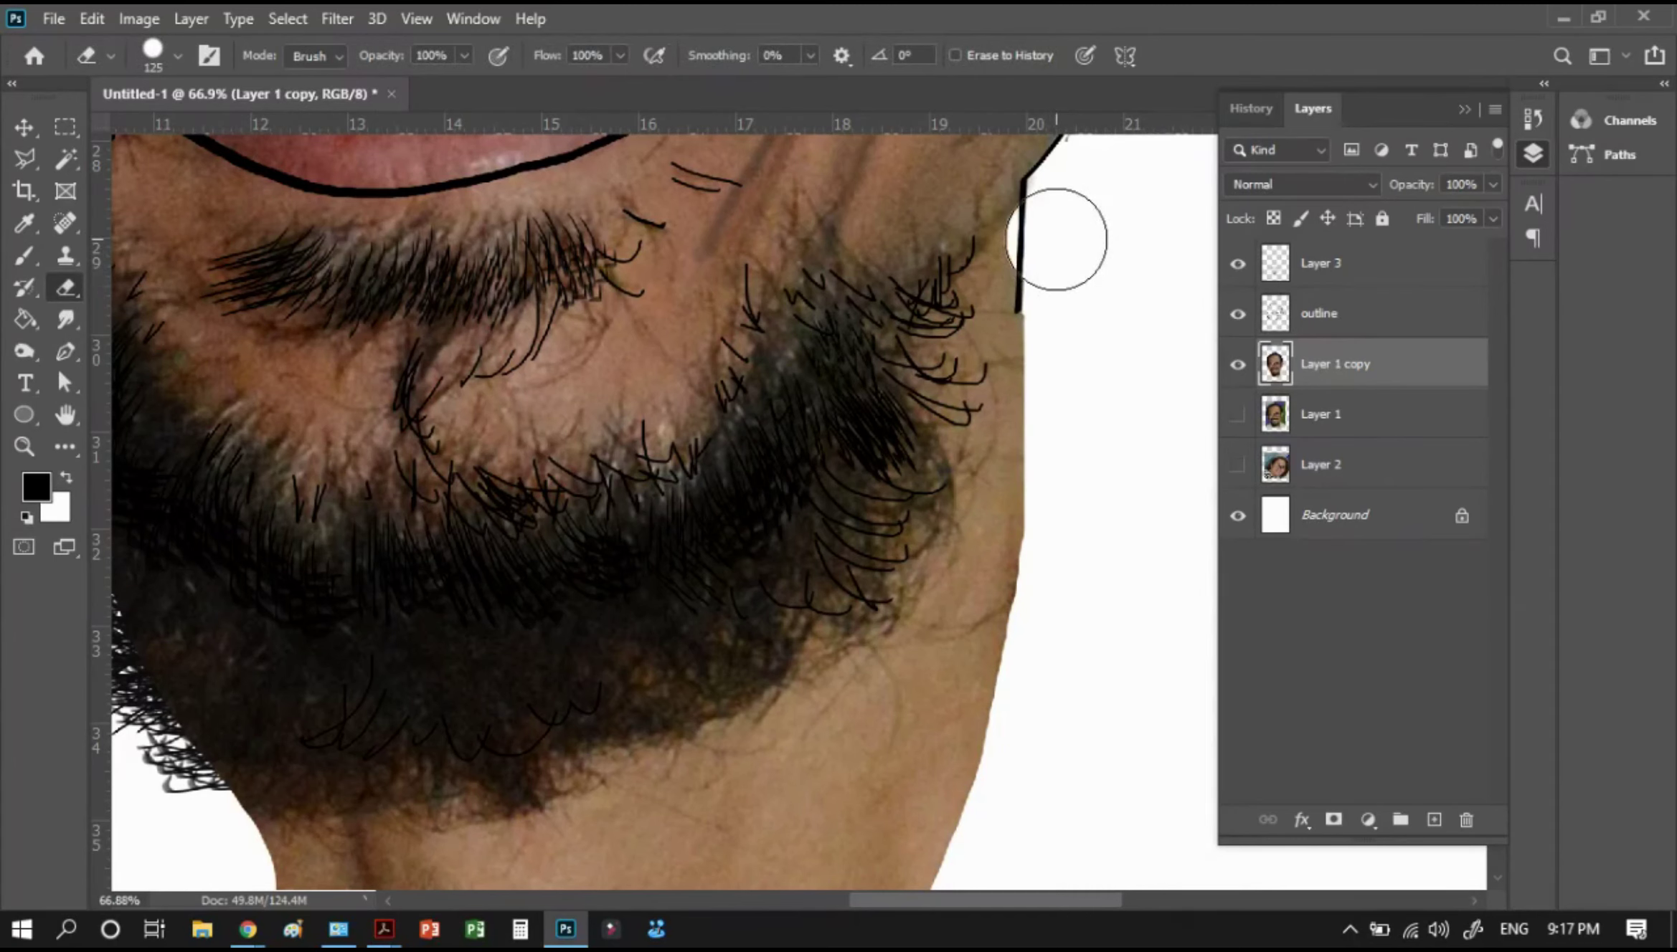
{"action": "mouse_move", "coordinate": [1063, 247]}
{"action": "left_mouse_down"}
{"action": "mouse_move", "coordinate": [984, 312]}
{"action": "mouse_move", "coordinate": [954, 516]}
{"action": "mouse_move", "coordinate": [868, 585]}
{"action": "mouse_move", "coordinate": [940, 391]}
{"action": "mouse_move", "coordinate": [981, 457]}
{"action": "mouse_move", "coordinate": [778, 574]}
{"action": "mouse_move", "coordinate": [535, 646]}
{"action": "mouse_move", "coordinate": [277, 637]}
{"action": "mouse_move", "coordinate": [737, 663]}
{"action": "mouse_move", "coordinate": [918, 624]}
{"action": "mouse_move", "coordinate": [988, 674]}
{"action": "left_mouse_up"}
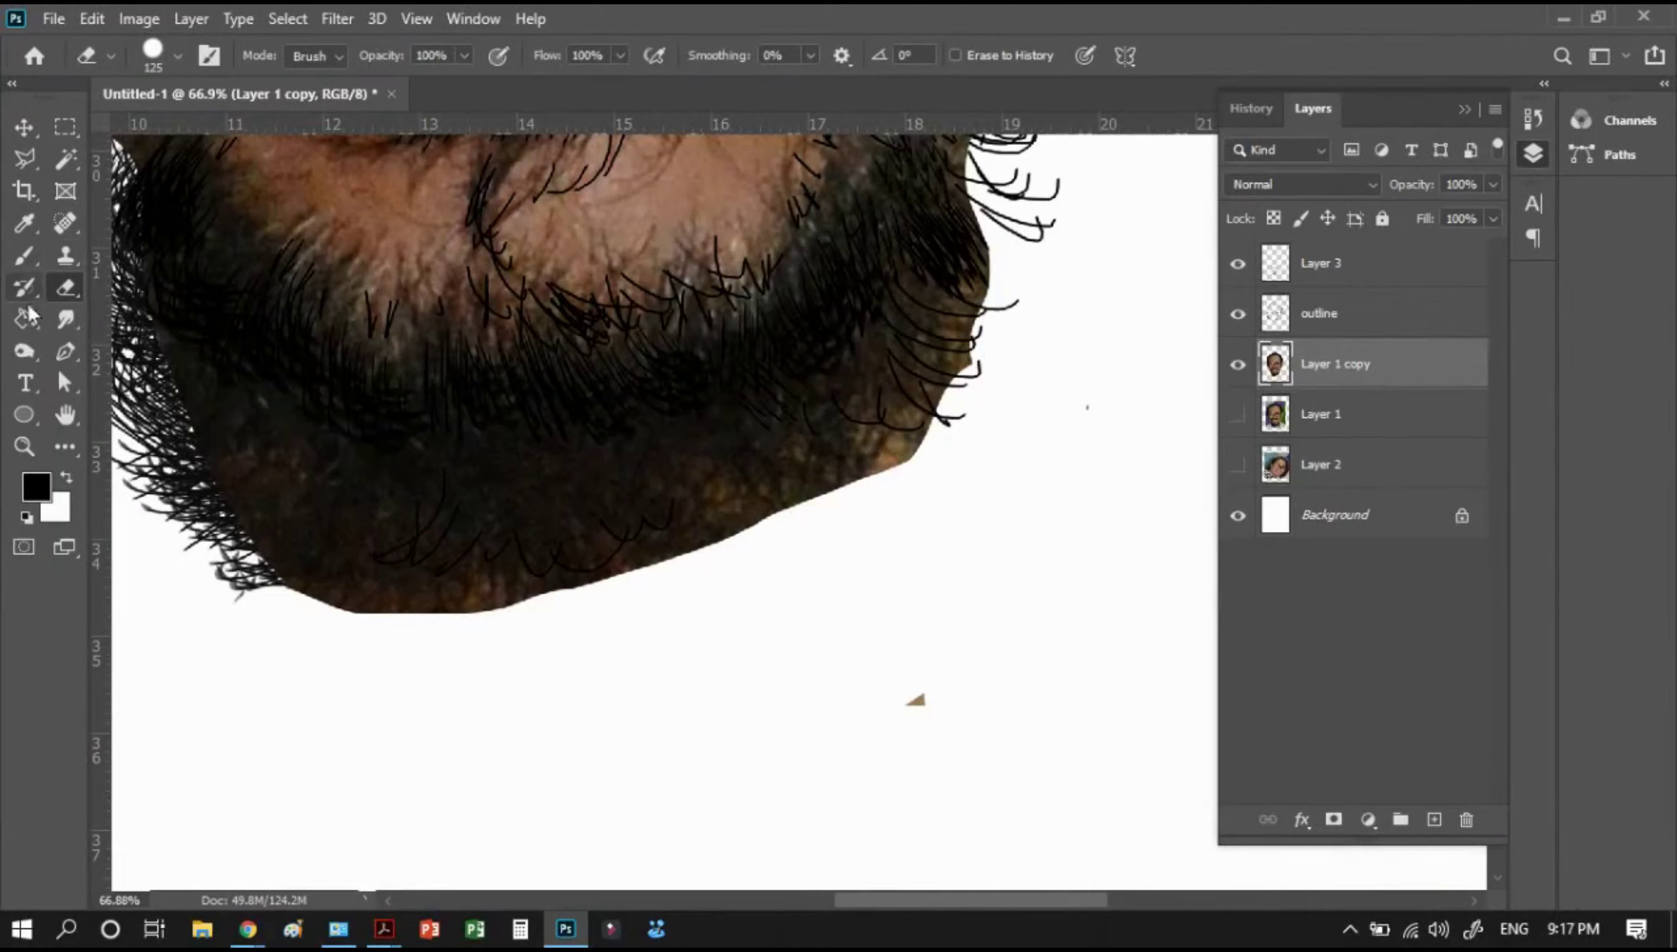
Smudge beard strands out along the lower jawline and right jaw edge
{"action": "left_click", "coordinate": [63, 321]}
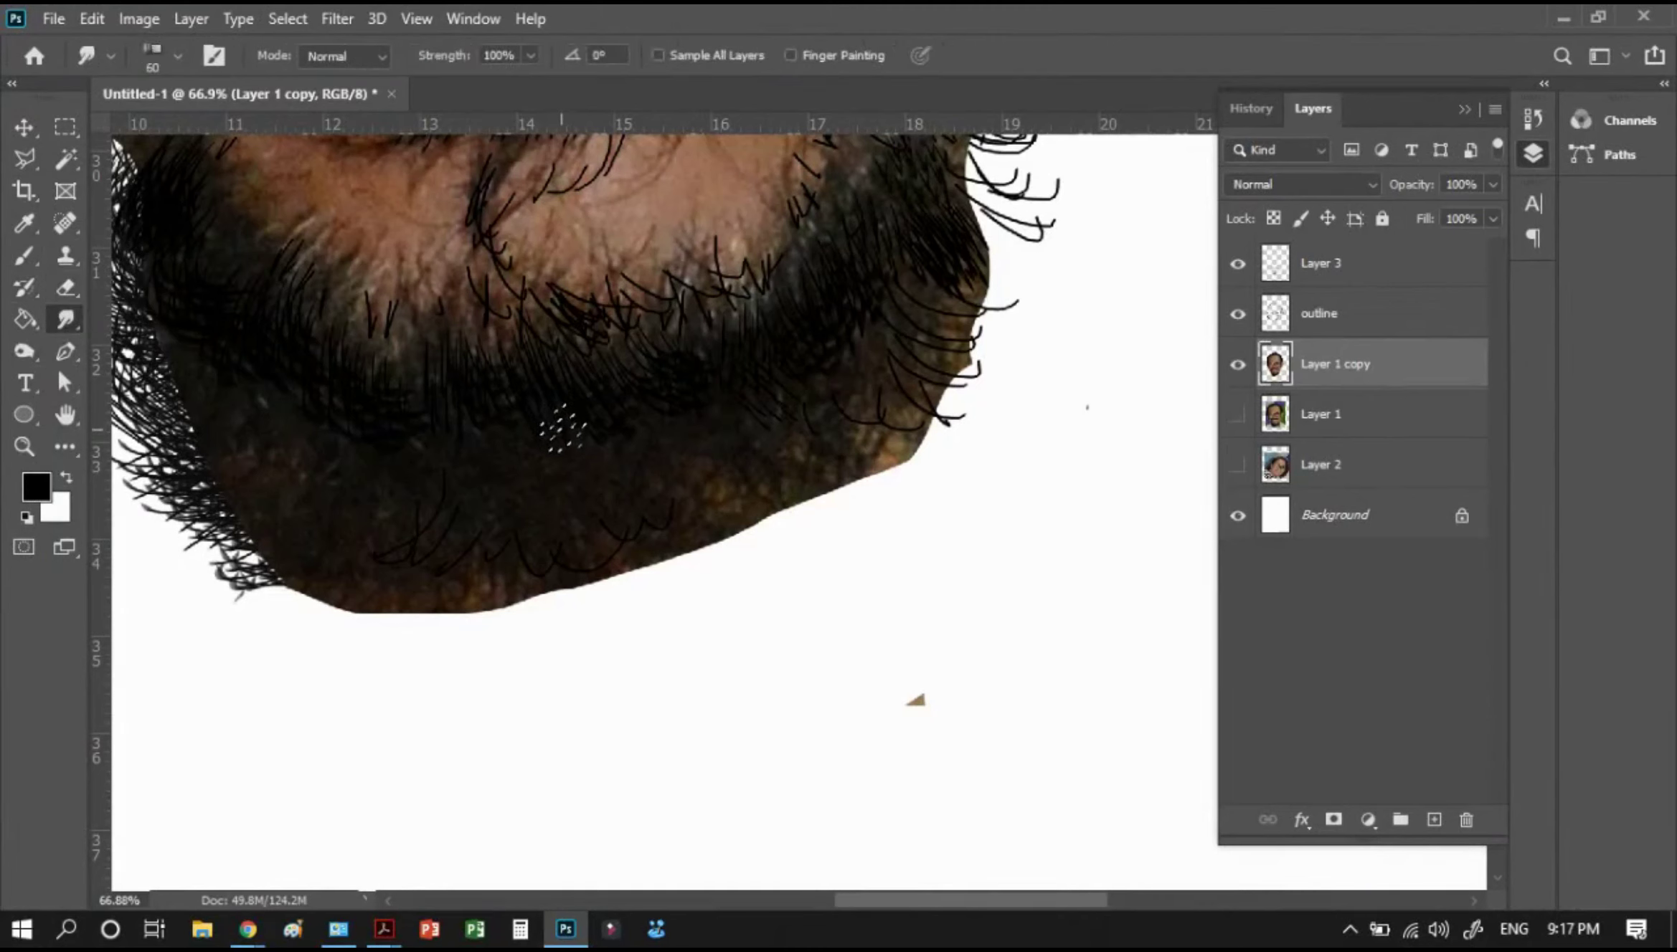
{"action": "mouse_move", "coordinate": [540, 514]}
{"action": "left_mouse_down"}
{"action": "mouse_move", "coordinate": [562, 542]}
{"action": "mouse_move", "coordinate": [505, 562]}
{"action": "mouse_move", "coordinate": [479, 507]}
{"action": "mouse_move", "coordinate": [445, 567]}
{"action": "mouse_move", "coordinate": [433, 522]}
{"action": "mouse_move", "coordinate": [262, 554]}
{"action": "left_mouse_up"}
{"action": "left_click_drag", "start_coordinate": [644, 498], "coordinate": [696, 501]}
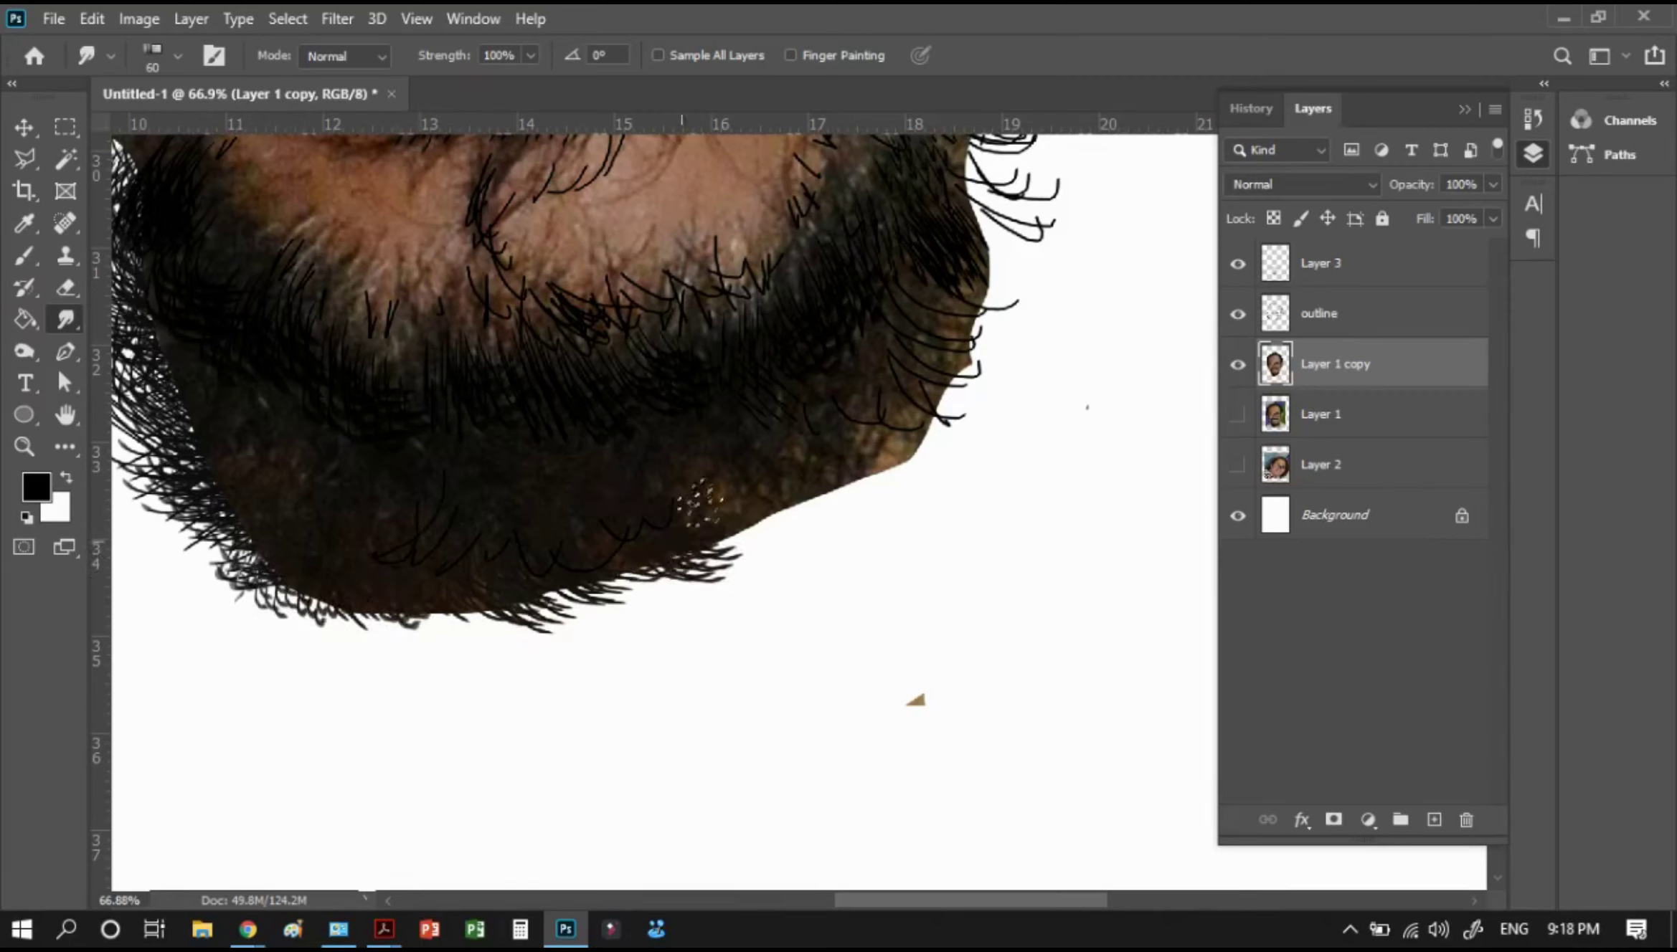
{"action": "mouse_move", "coordinate": [905, 429]}
{"action": "left_mouse_down"}
{"action": "mouse_move", "coordinate": [881, 446]}
{"action": "mouse_move", "coordinate": [861, 430]}
{"action": "mouse_move", "coordinate": [832, 455]}
{"action": "mouse_move", "coordinate": [806, 396]}
{"action": "mouse_move", "coordinate": [768, 524]}
{"action": "mouse_move", "coordinate": [732, 555]}
{"action": "left_mouse_up"}
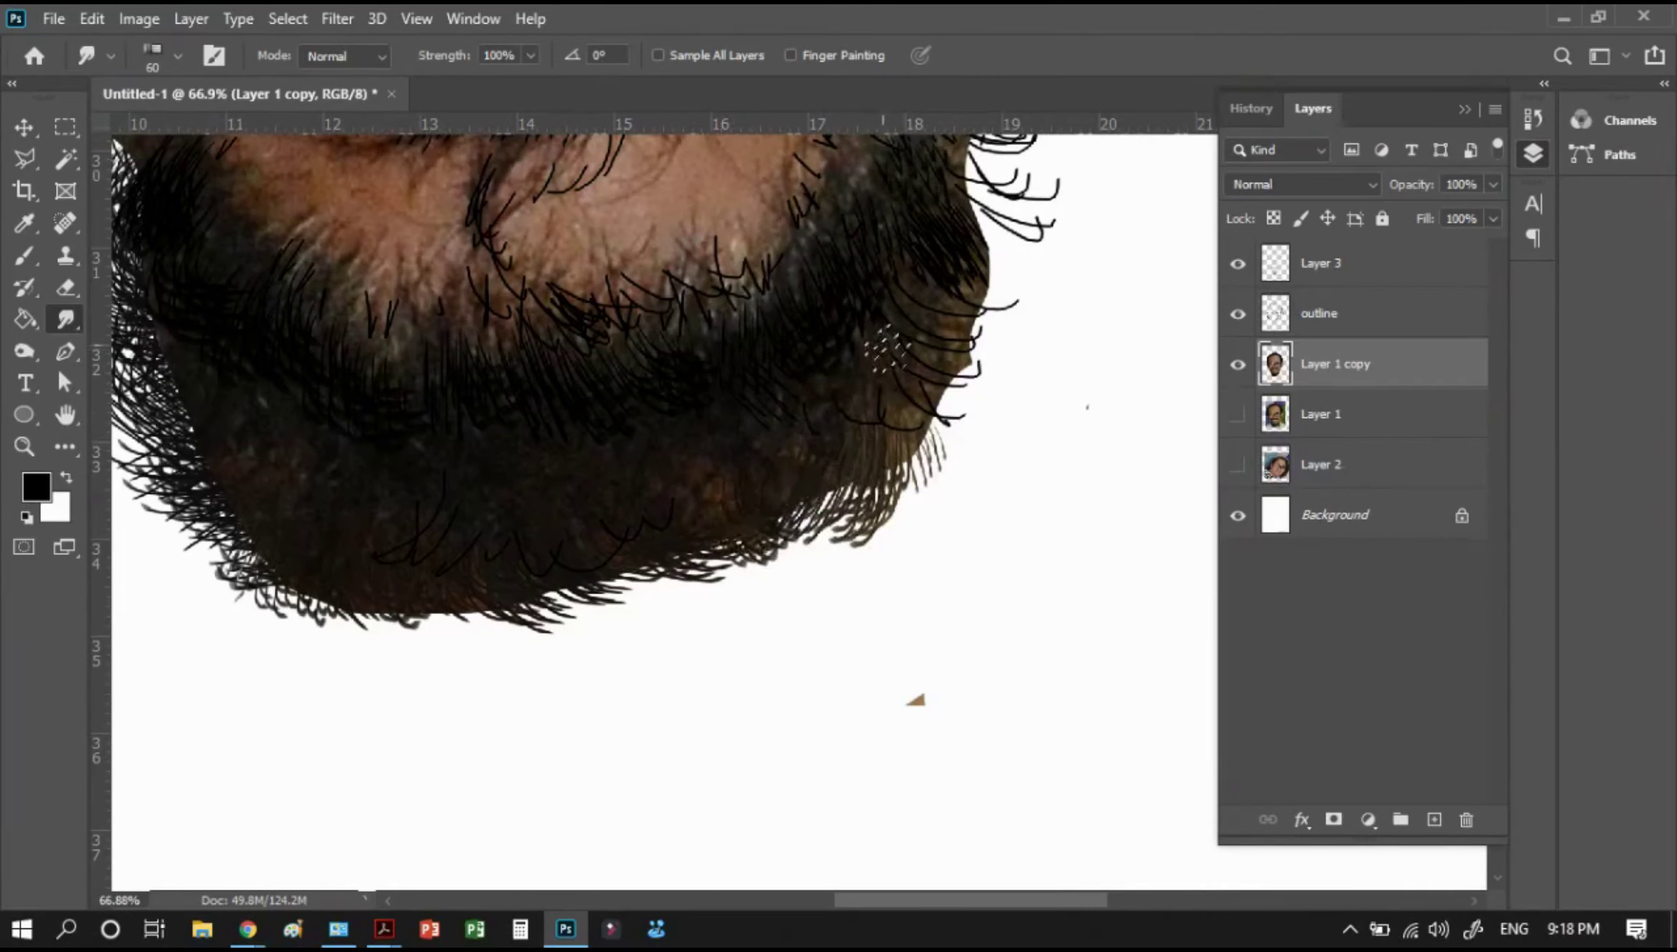
{"action": "mouse_move", "coordinate": [947, 315]}
{"action": "left_mouse_down"}
{"action": "mouse_move", "coordinate": [982, 344]}
{"action": "mouse_move", "coordinate": [1001, 316]}
{"action": "mouse_move", "coordinate": [975, 308]}
{"action": "mouse_move", "coordinate": [947, 387]}
{"action": "mouse_move", "coordinate": [910, 337]}
{"action": "left_mouse_up"}
{"action": "scroll", "coordinate": [861, 377], "scroll_direction": "up", "scroll_amount": 3}
{"action": "scroll", "coordinate": [861, 376], "scroll_direction": "right", "scroll_amount": 1}
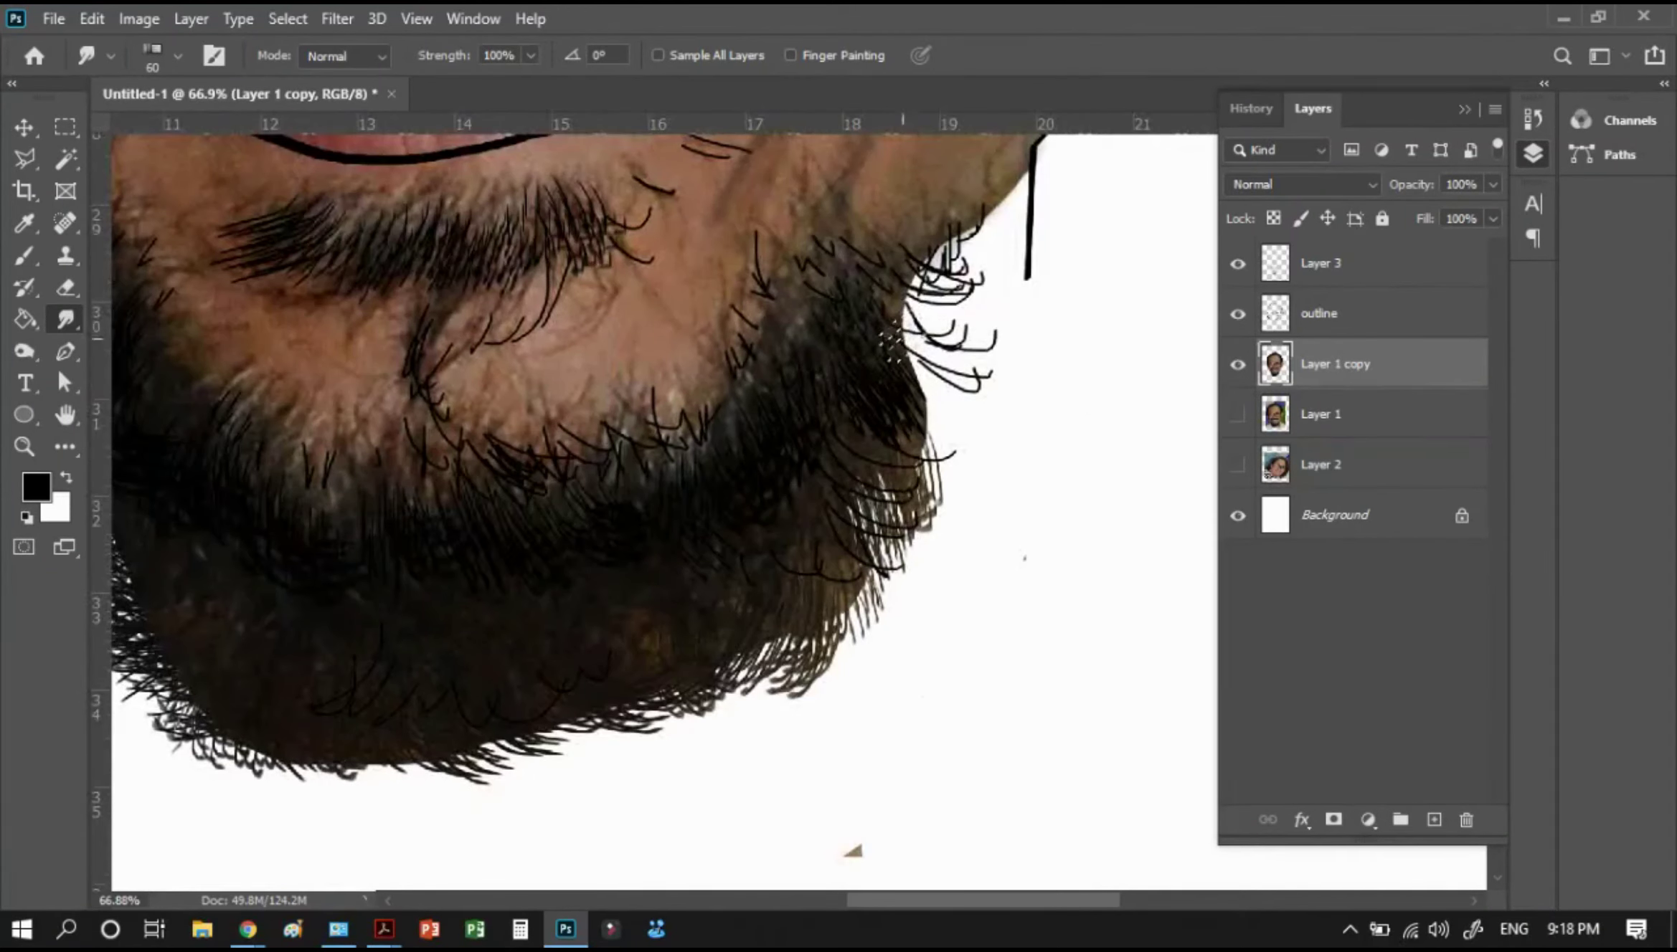
{"action": "mouse_move", "coordinate": [894, 334]}
{"action": "left_mouse_down"}
{"action": "mouse_move", "coordinate": [929, 419]}
{"action": "mouse_move", "coordinate": [896, 373]}
{"action": "mouse_move", "coordinate": [935, 430]}
{"action": "mouse_move", "coordinate": [940, 326]}
{"action": "left_mouse_up"}
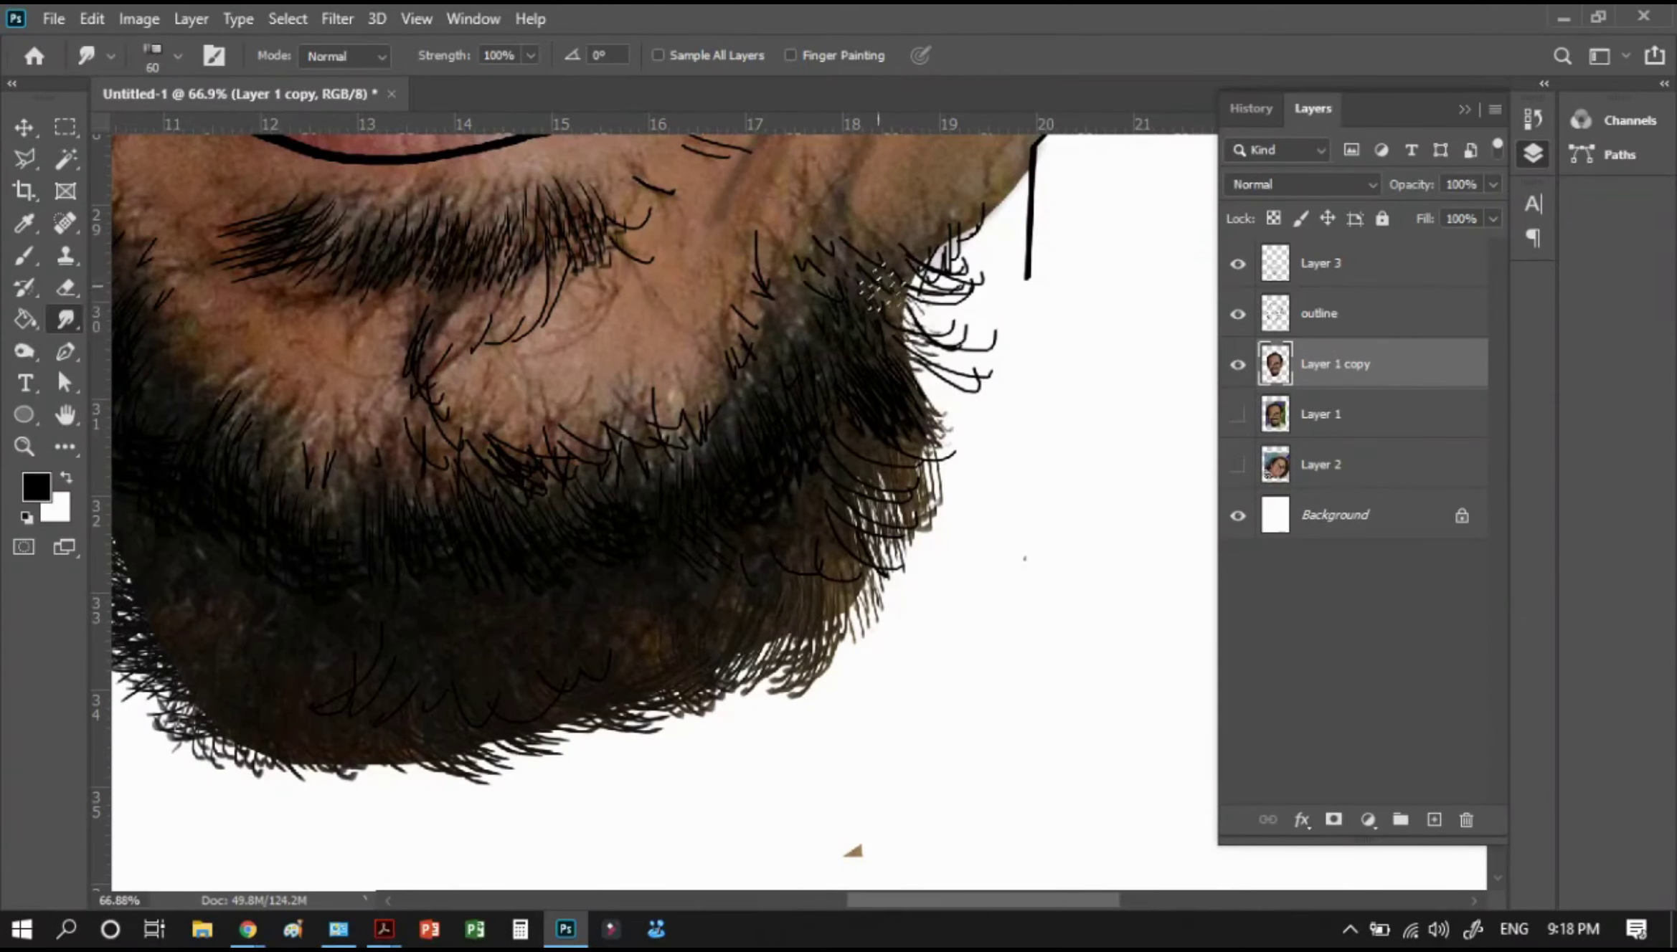
Smudge the lower and lower-left beard edge into wispy strands, then fit the portrait on screen
{"action": "left_click_drag", "start_coordinate": [646, 573], "coordinate": [875, 389]}
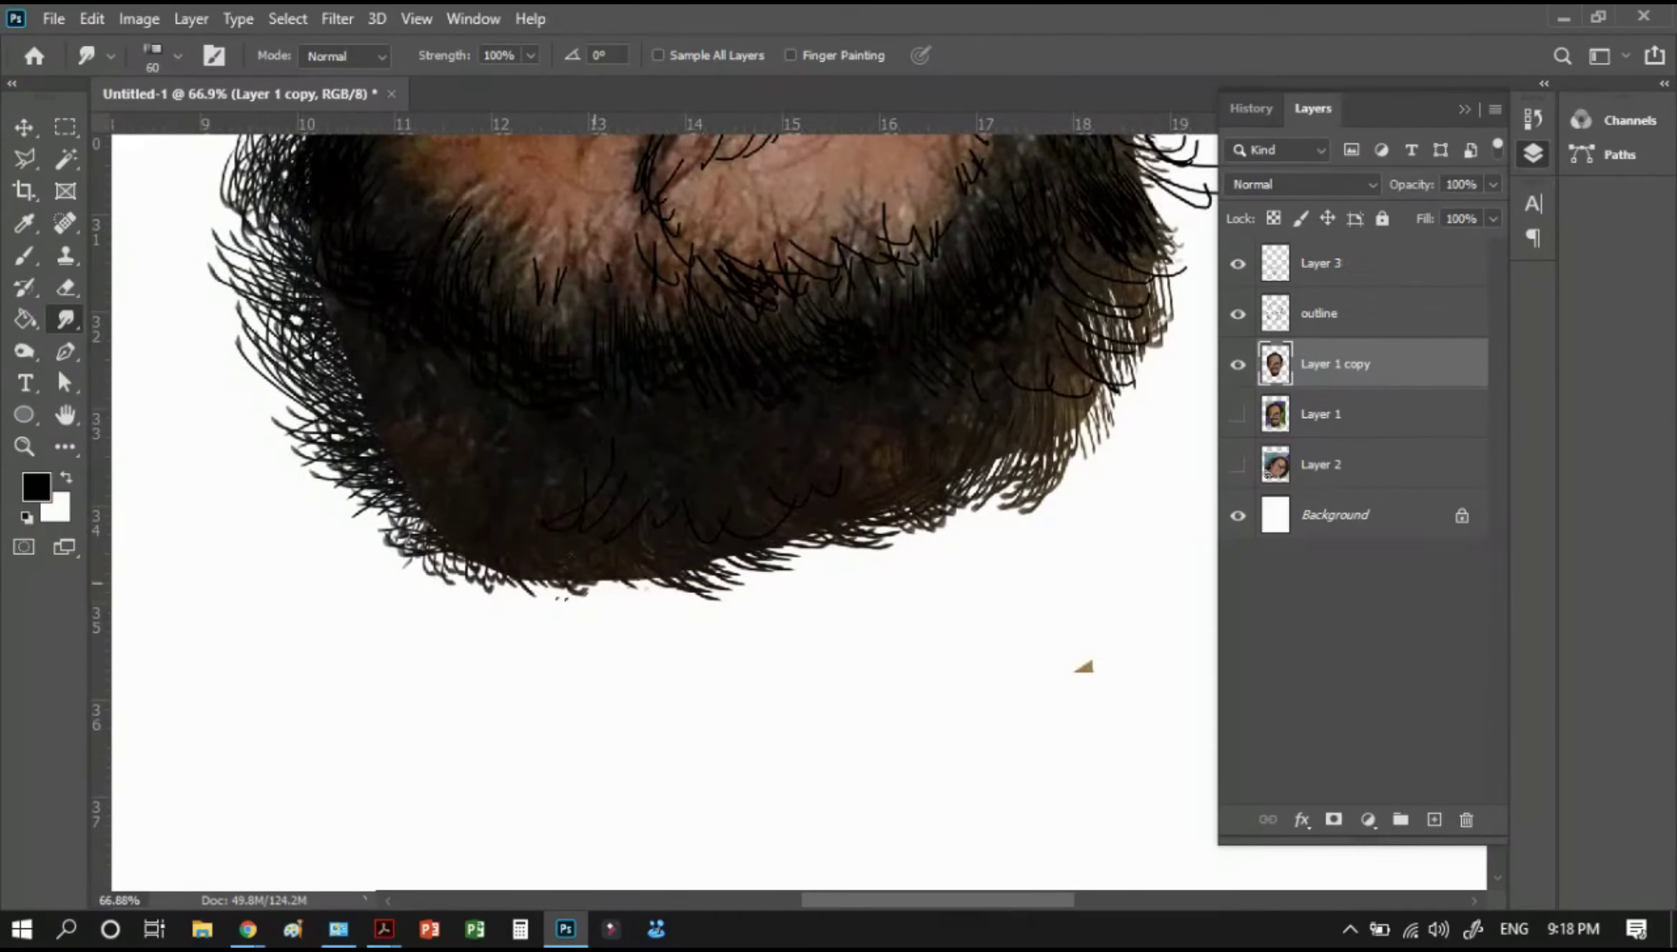
{"action": "mouse_move", "coordinate": [639, 597]}
{"action": "left_mouse_down"}
{"action": "mouse_move", "coordinate": [598, 539]}
{"action": "mouse_move", "coordinate": [617, 603]}
{"action": "left_mouse_up"}
{"action": "mouse_move", "coordinate": [645, 545]}
{"action": "left_mouse_down"}
{"action": "mouse_move", "coordinate": [591, 603]}
{"action": "mouse_move", "coordinate": [552, 606]}
{"action": "mouse_move", "coordinate": [527, 545]}
{"action": "mouse_move", "coordinate": [427, 506]}
{"action": "left_mouse_up"}
{"action": "mouse_move", "coordinate": [401, 563]}
{"action": "left_mouse_down"}
{"action": "mouse_move", "coordinate": [369, 538]}
{"action": "mouse_move", "coordinate": [405, 466]}
{"action": "left_mouse_up"}
{"action": "mouse_move", "coordinate": [433, 524]}
{"action": "left_mouse_down"}
{"action": "mouse_move", "coordinate": [427, 456]}
{"action": "mouse_move", "coordinate": [387, 531]}
{"action": "left_mouse_up"}
{"action": "left_click_drag", "start_coordinate": [380, 473], "coordinate": [406, 516]}
{"action": "mouse_move", "coordinate": [448, 448]}
{"action": "left_mouse_down"}
{"action": "mouse_move", "coordinate": [452, 566]}
{"action": "mouse_move", "coordinate": [473, 592]}
{"action": "left_mouse_up"}
{"action": "left_click_drag", "start_coordinate": [495, 470], "coordinate": [502, 598]}
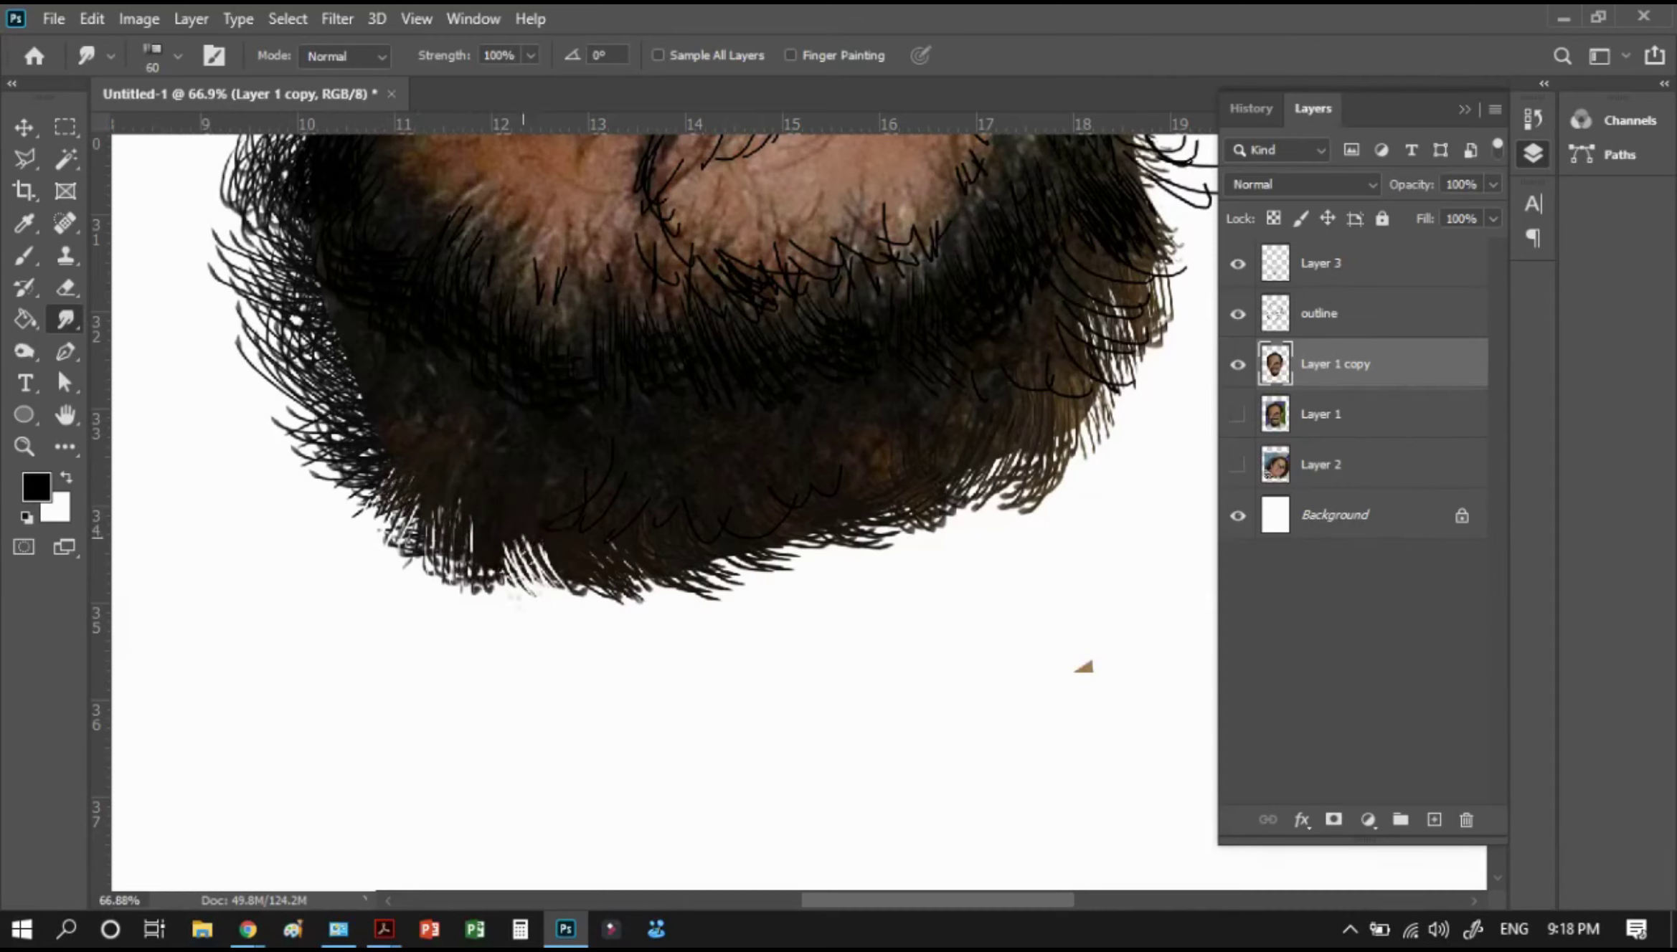
{"action": "mouse_move", "coordinate": [530, 502]}
{"action": "left_mouse_down"}
{"action": "mouse_move", "coordinate": [591, 624]}
{"action": "mouse_move", "coordinate": [617, 627]}
{"action": "left_mouse_up"}
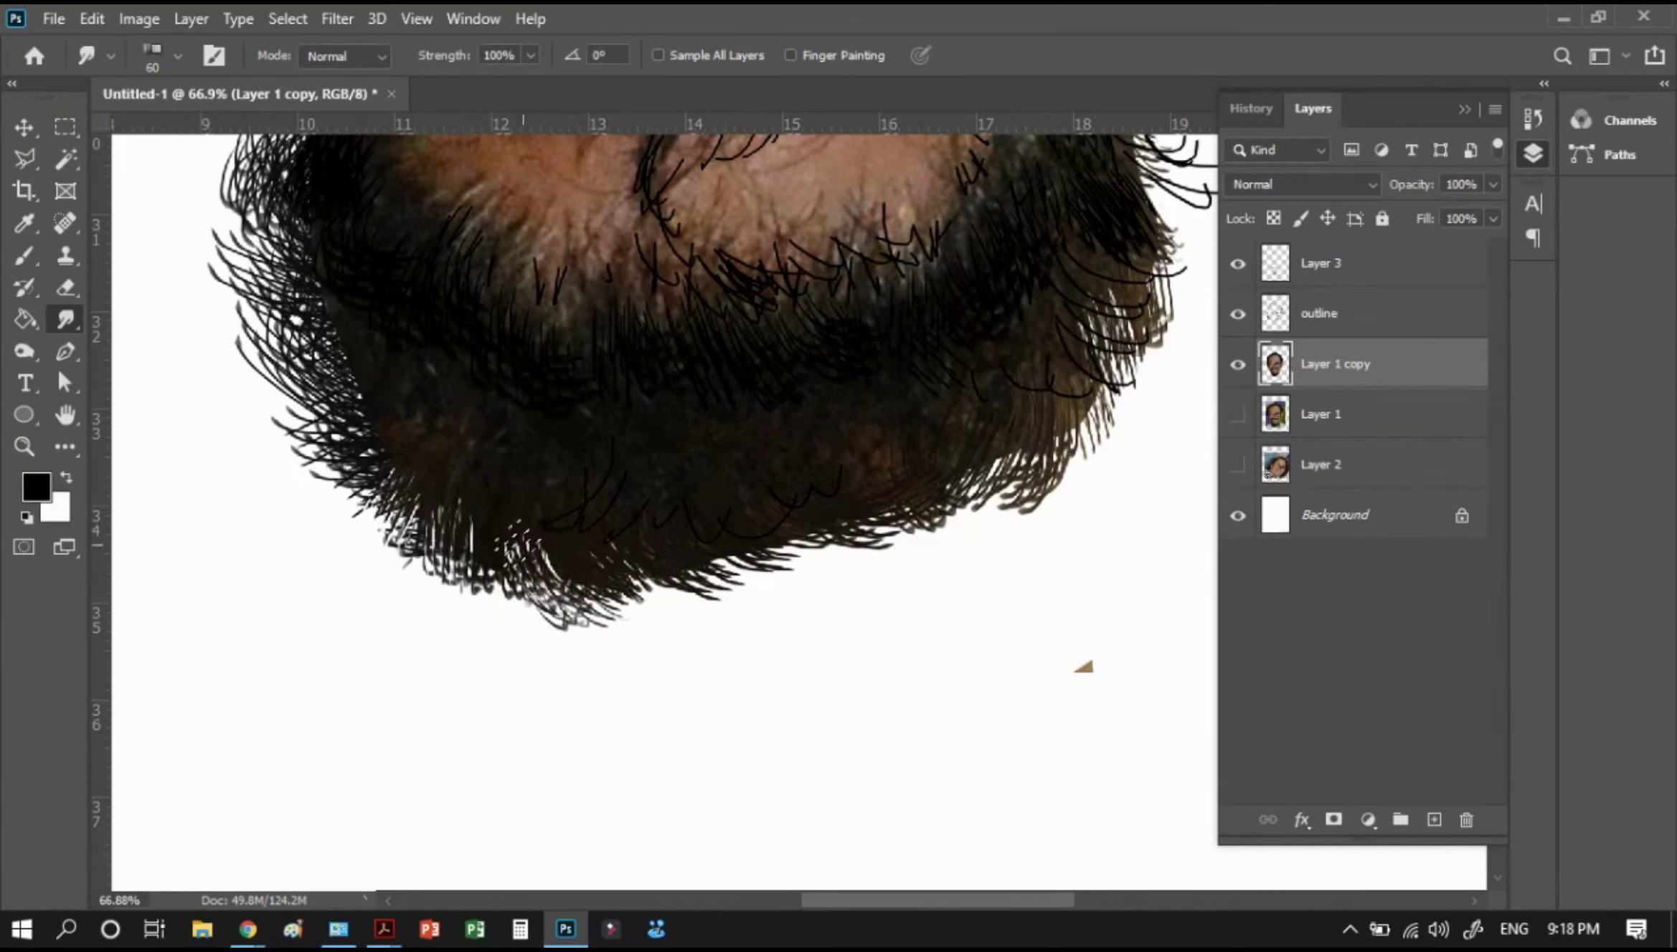
{"action": "key", "text": "ctrl+0"}
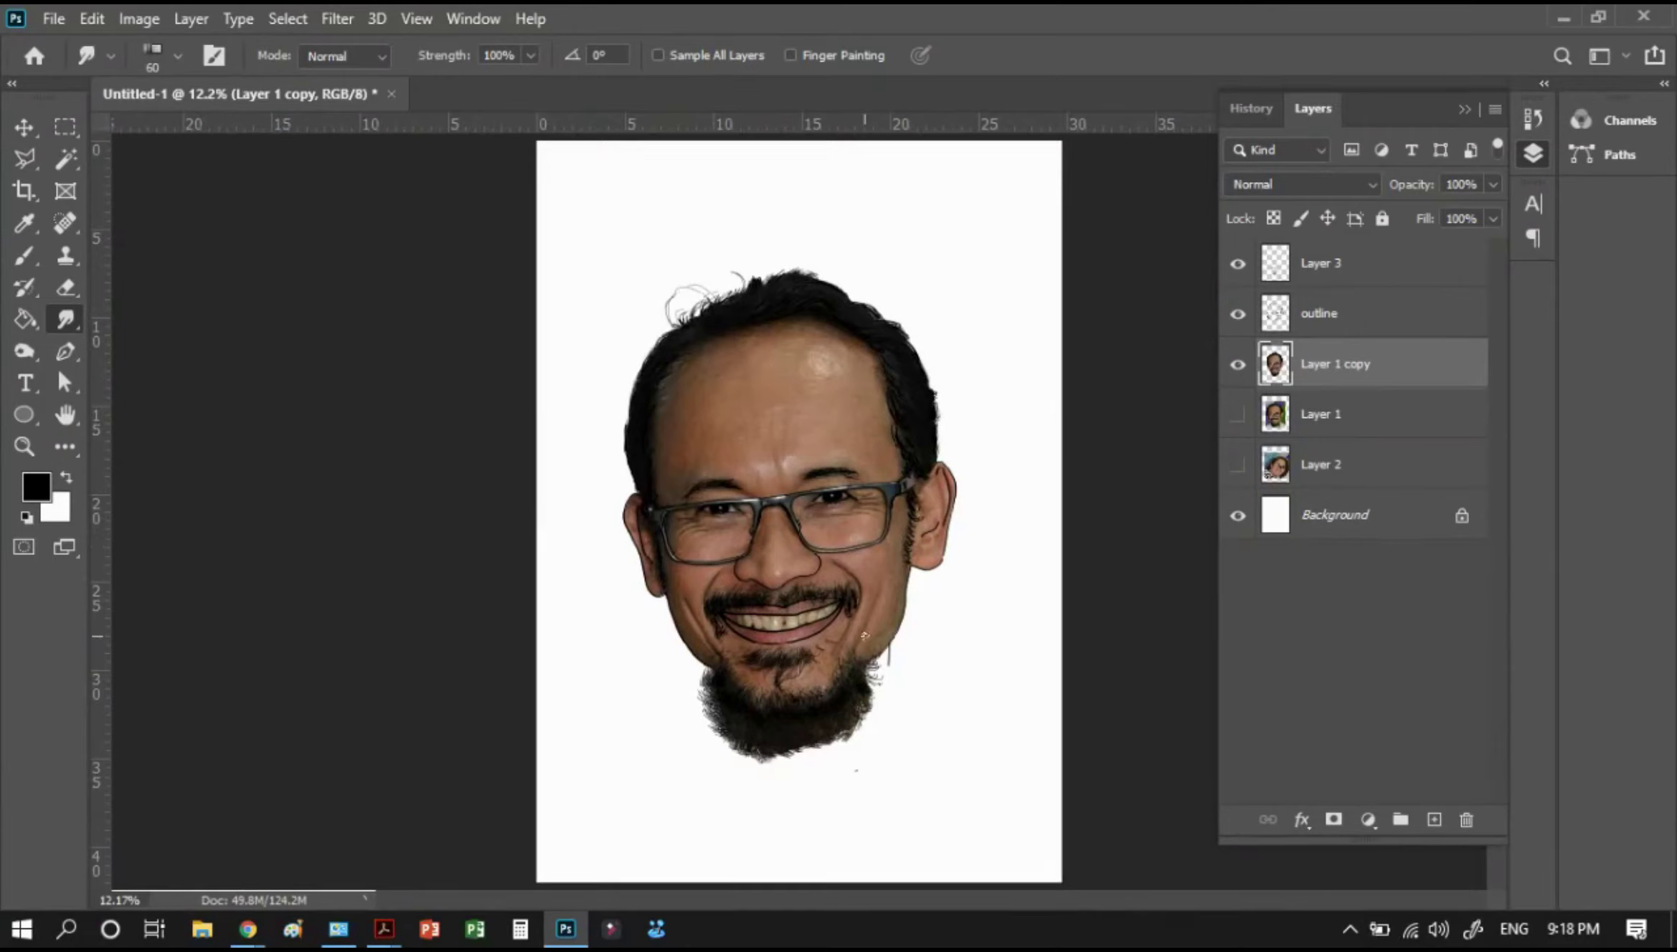
Toggle Layer 1 copy to compare, then zoom into the hairline at the temple
{"action": "left_click", "coordinate": [1239, 365]}
{"action": "left_click", "coordinate": [1238, 365]}
{"action": "left_click", "coordinate": [1239, 365]}
{"action": "key", "text": "z"}
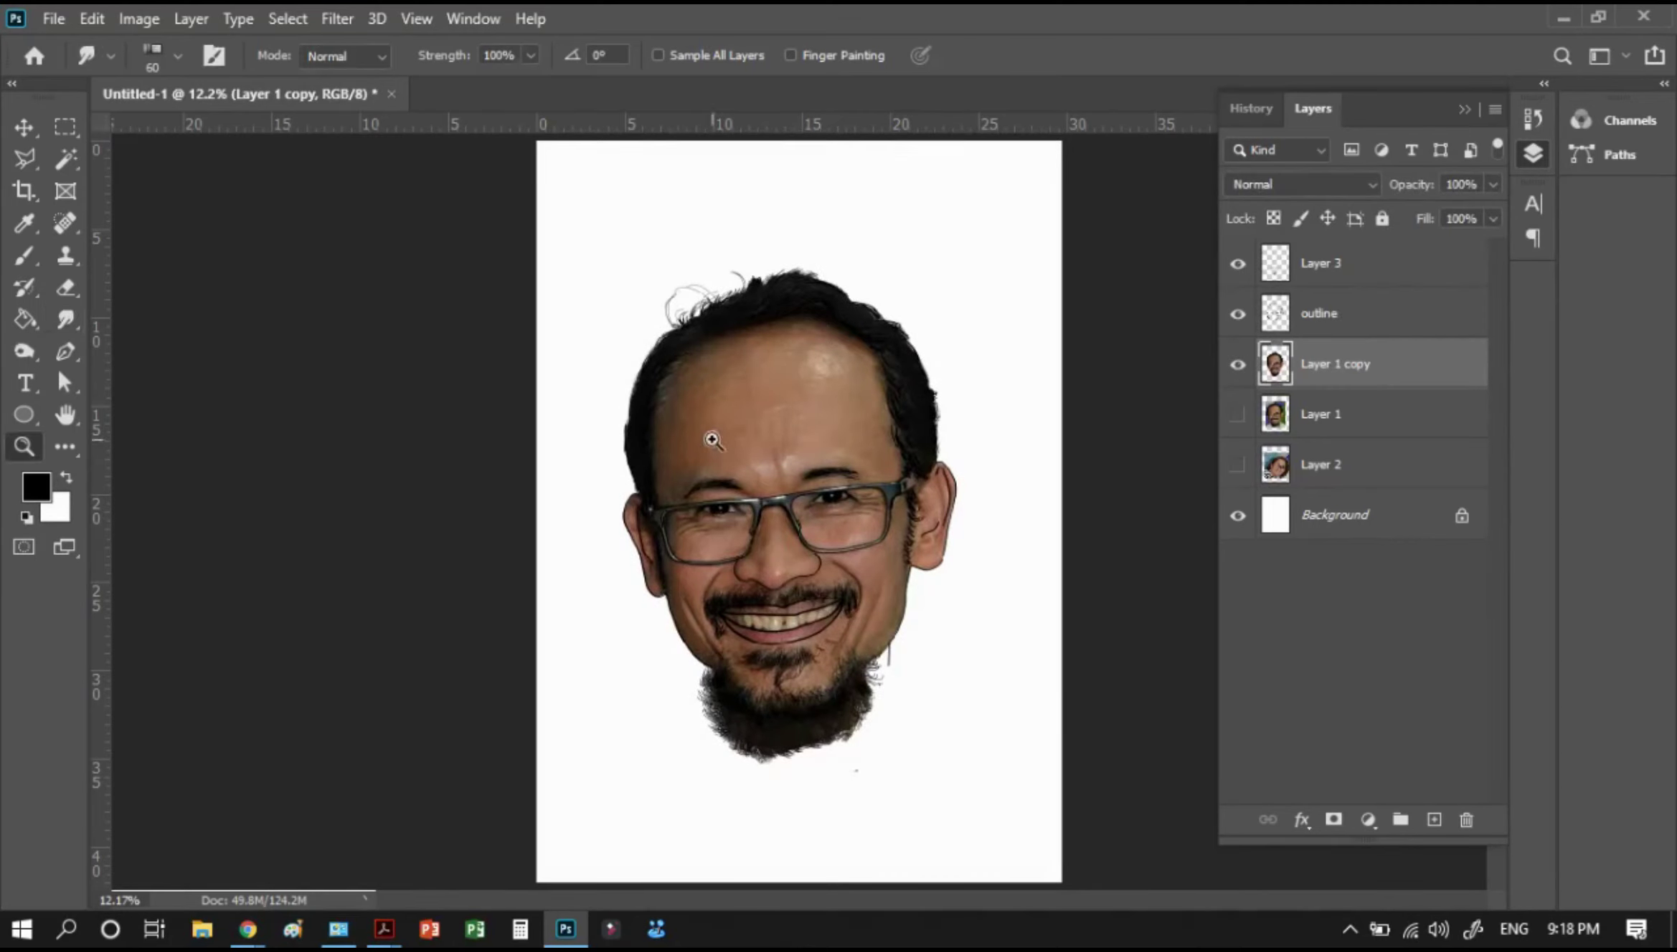
{"action": "left_click_drag", "start_coordinate": [848, 292], "coordinate": [1007, 536]}
{"action": "left_click_drag", "start_coordinate": [580, 232], "coordinate": [779, 560]}
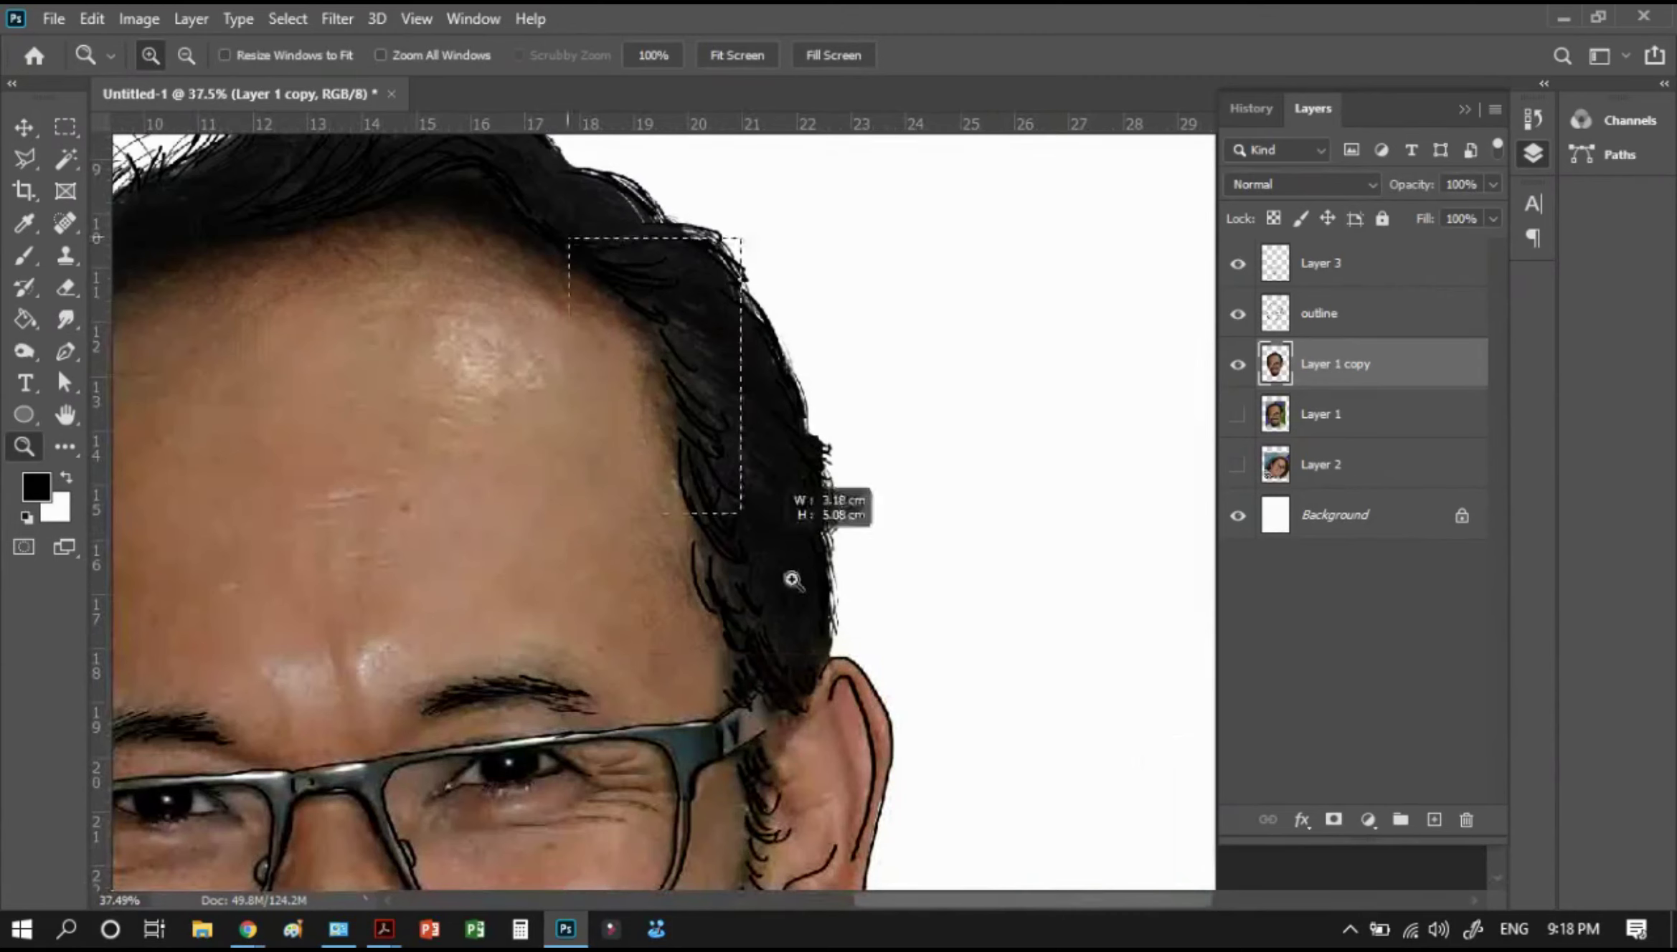
On the outline layer, set a 70 px legacy default brush and pan to blank canvas
{"action": "key", "text": "b"}
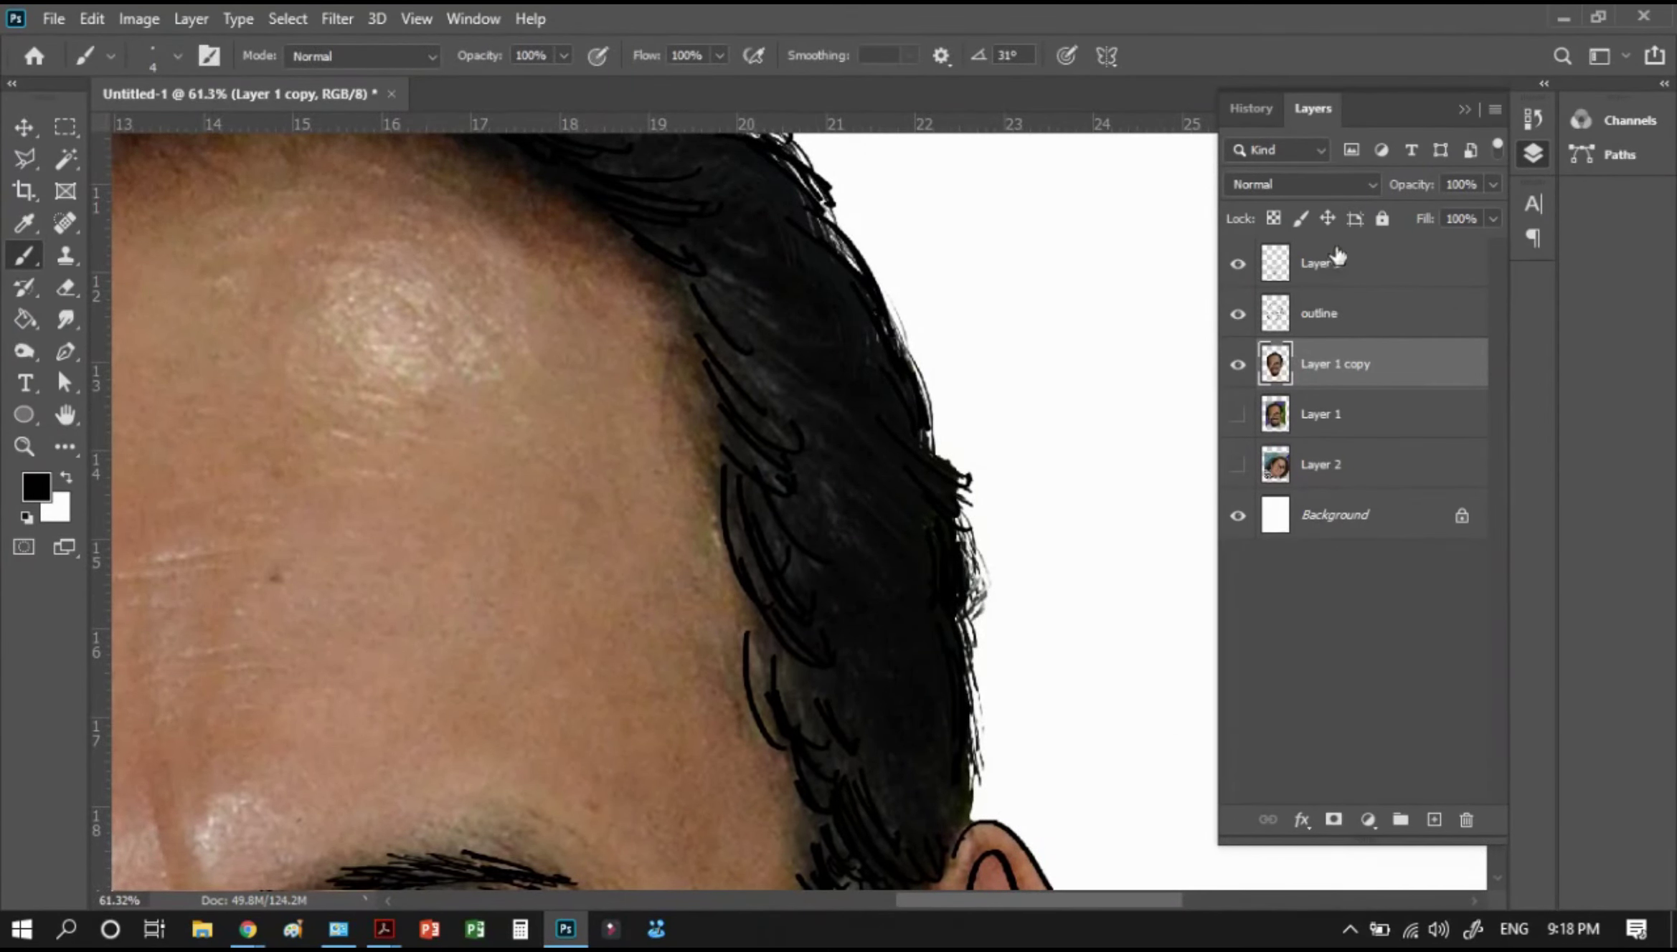
{"action": "left_click", "coordinate": [1321, 314]}
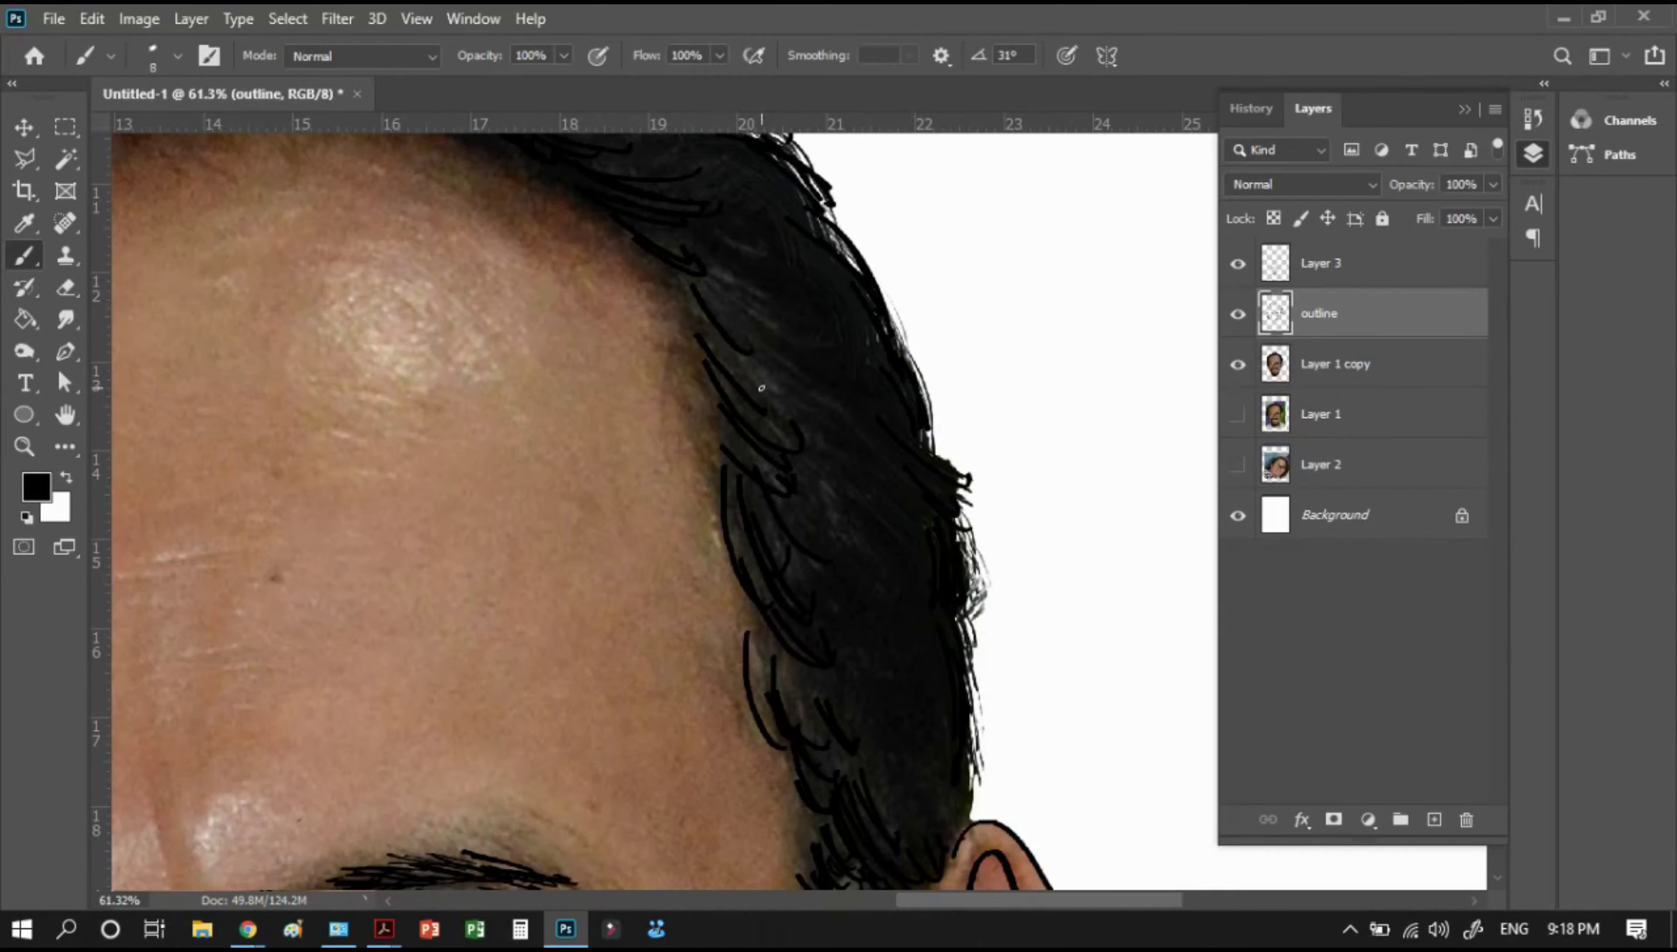
{"action": "key", "text": "bracketright"}
{"action": "key", "text": "bracketright"}
{"action": "key", "text": "bracketright"}
{"action": "right_click", "coordinate": [767, 362]}
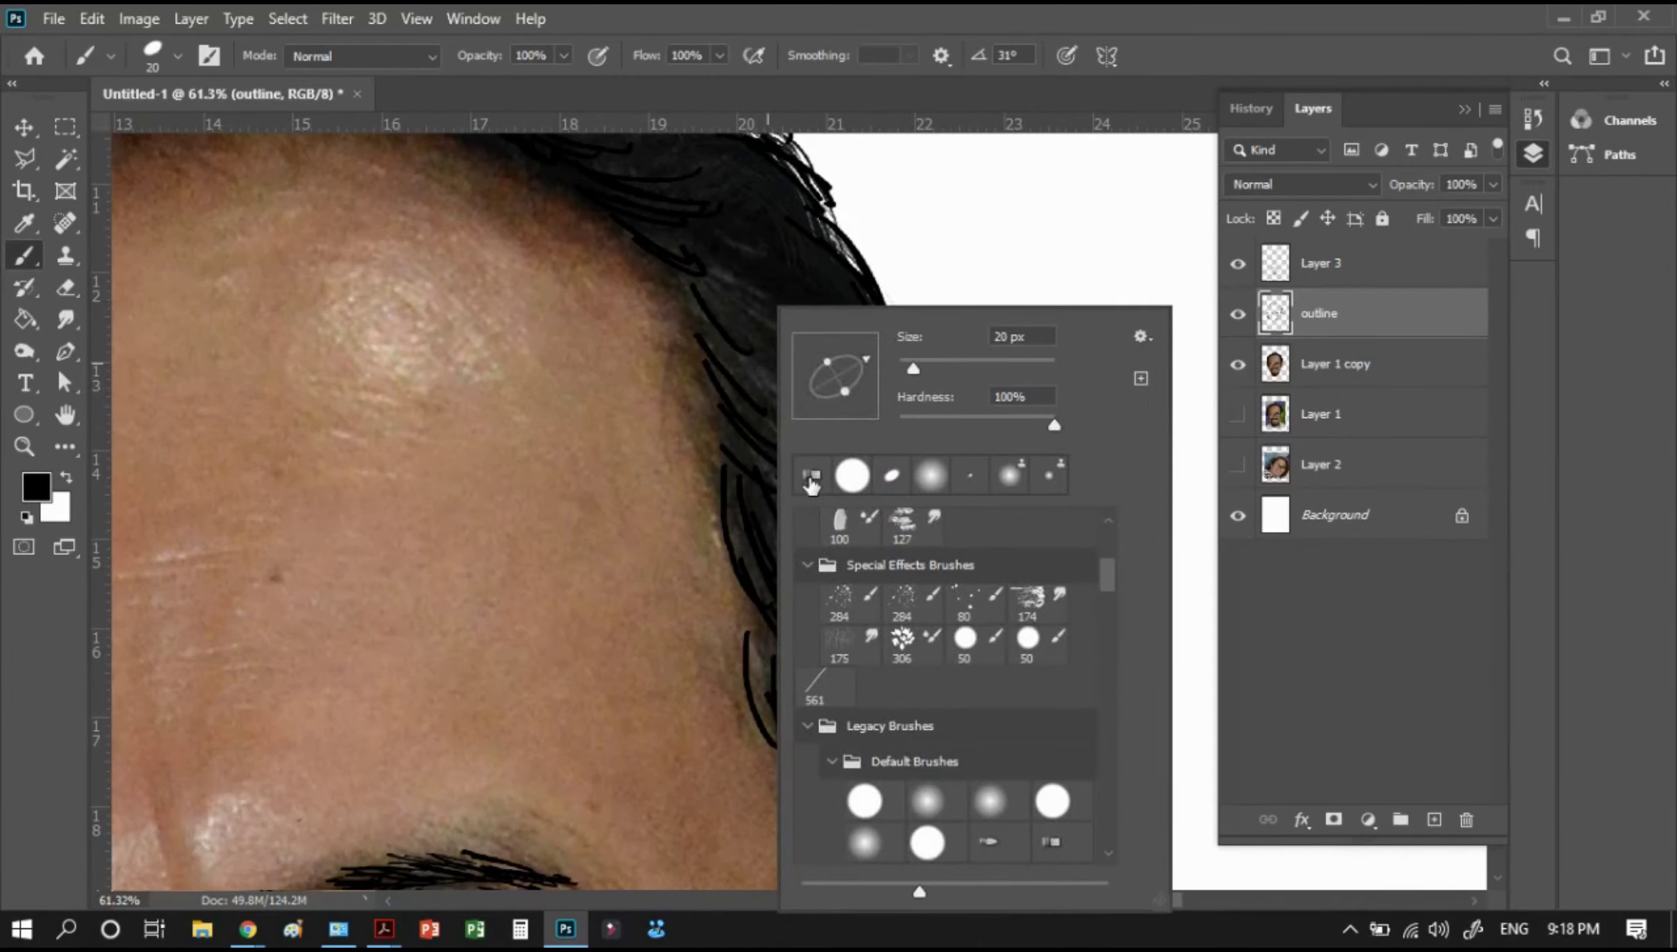
{"action": "left_click", "coordinate": [1050, 841]}
{"action": "left_click", "coordinate": [1251, 29]}
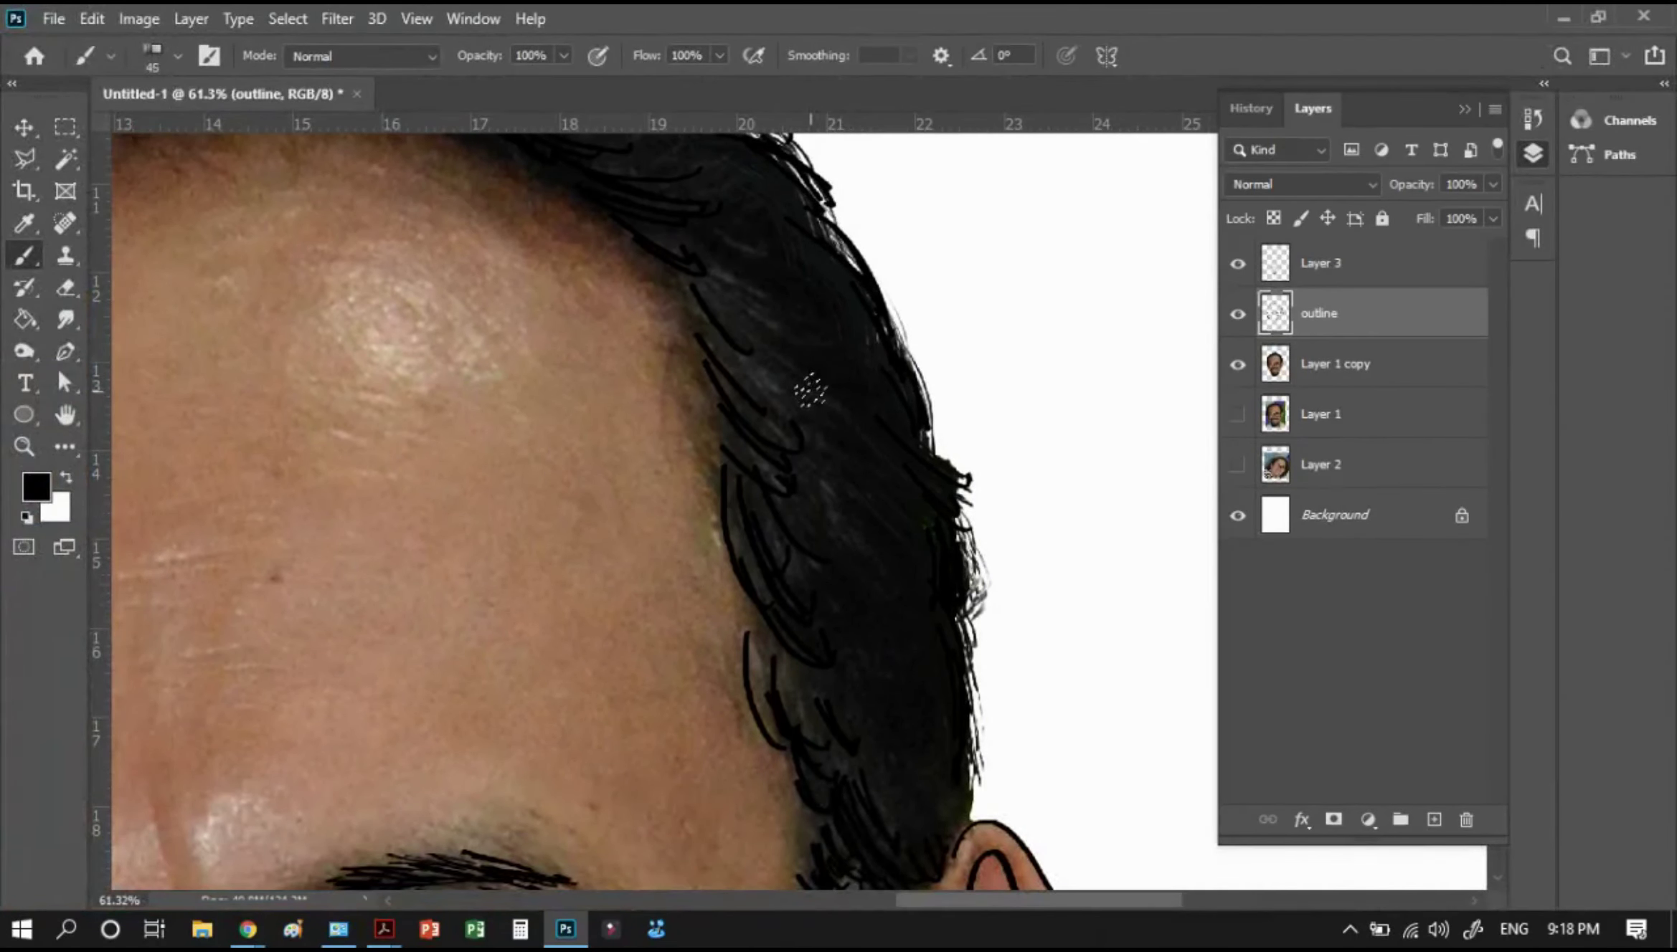
{"action": "key", "text": "bracketright"}
{"action": "key", "text": "bracketright"}
{"action": "key", "text": "bracketright"}
{"action": "left_click_drag", "start_coordinate": [988, 276], "coordinate": [525, 471]}
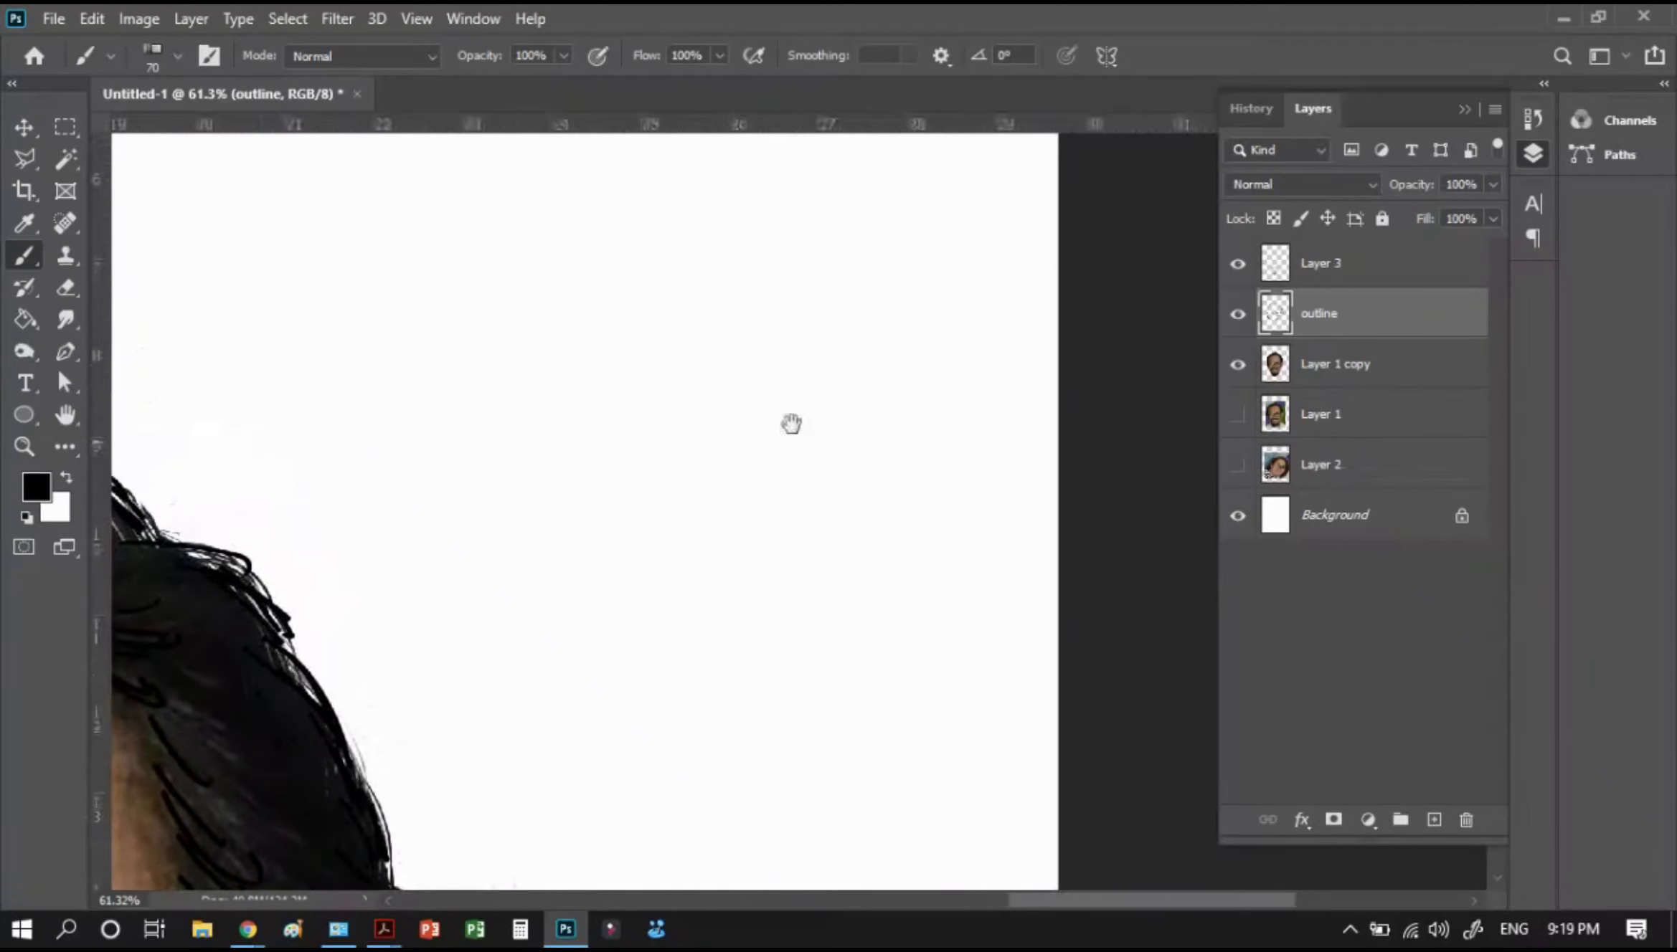
{"action": "left_click_drag", "start_coordinate": [648, 362], "coordinate": [670, 479]}
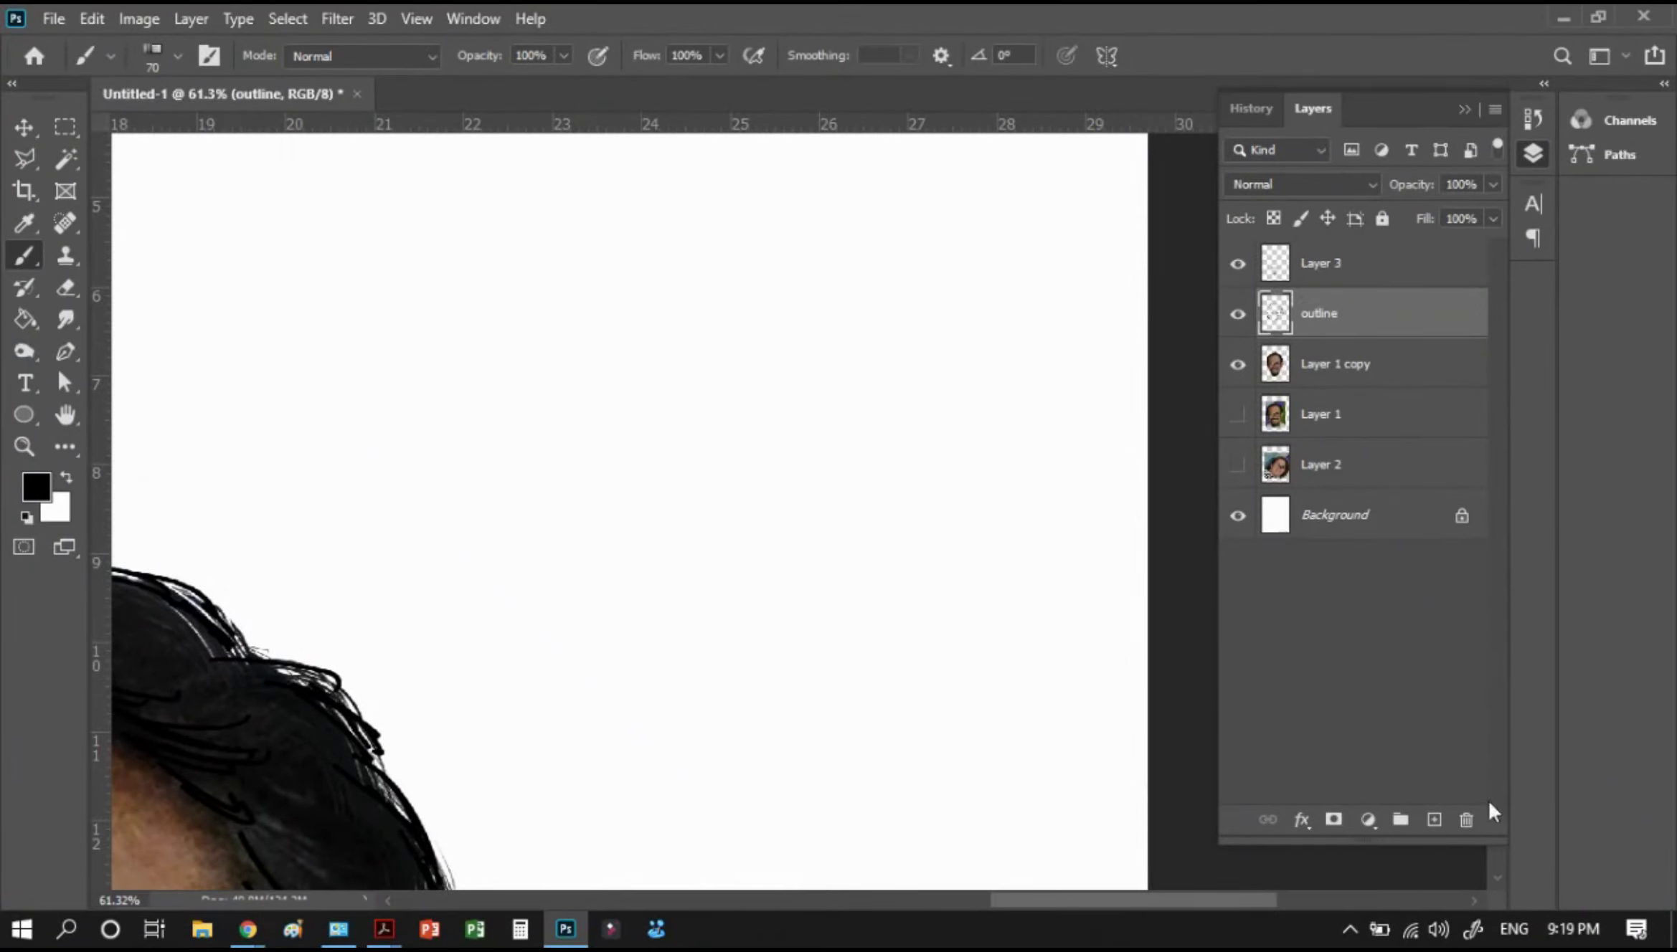
Add a new layer above the outline named 'brush'
{"action": "left_click", "coordinate": [1434, 821]}
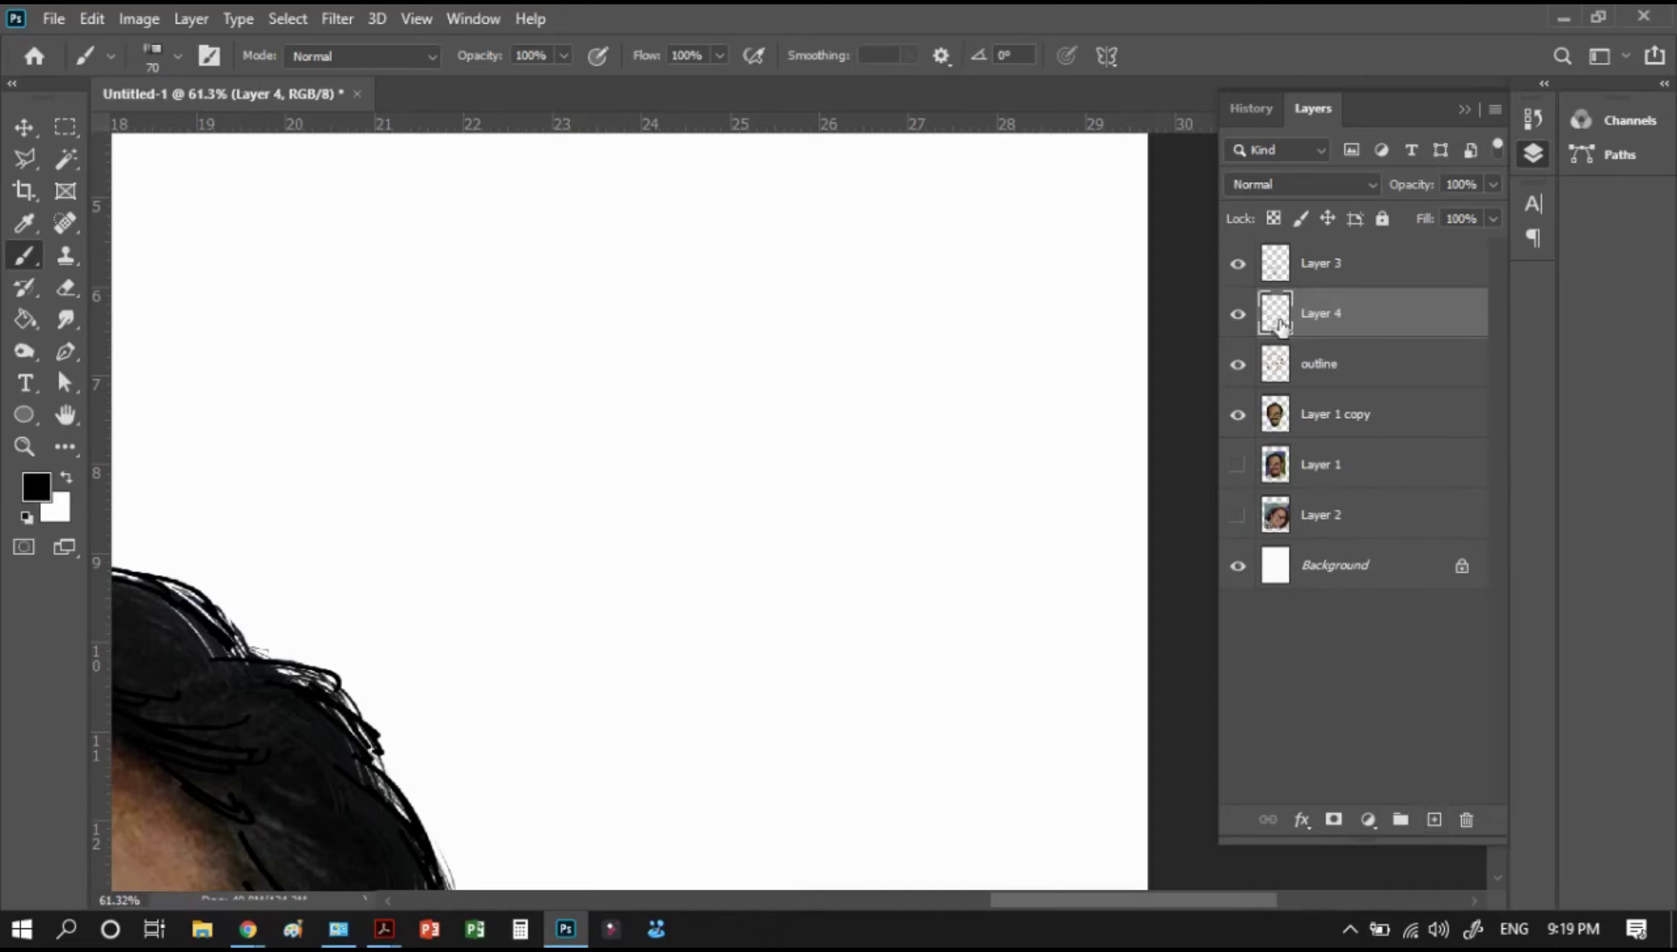
{"action": "double_click", "coordinate": [1323, 314]}
{"action": "type", "text": "sh"}
{"action": "key", "text": "Return"}
Pick an angled flat brush at size 10, test and erase a stroke, and show Brush Settings
{"action": "right_click", "coordinate": [879, 258]}
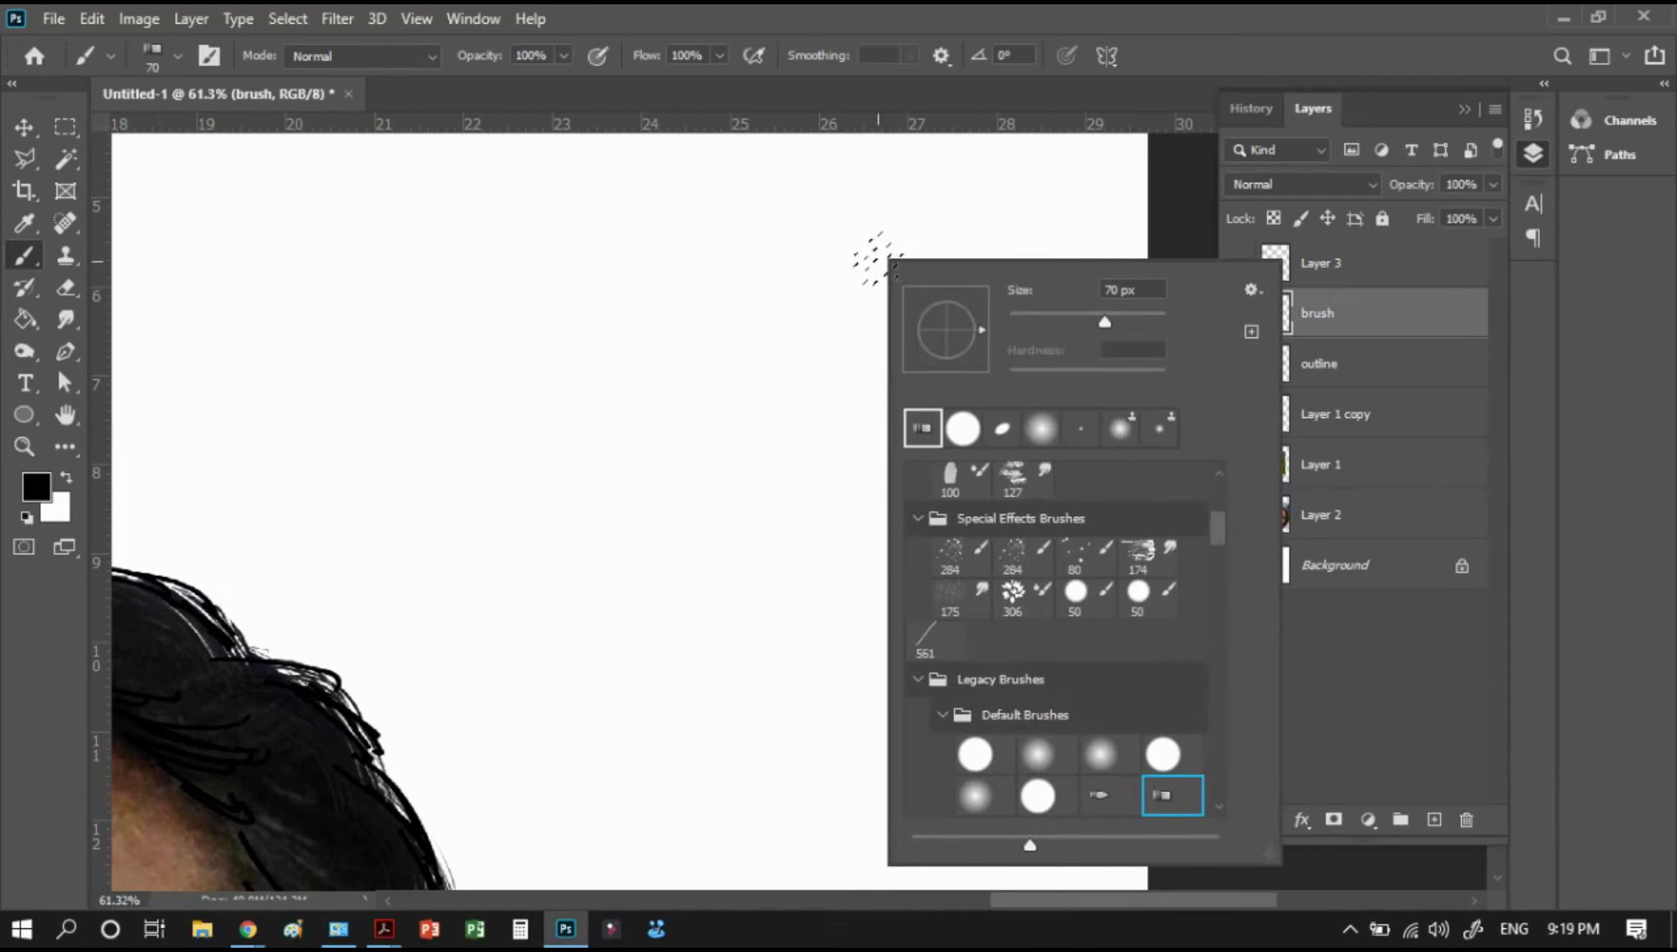
{"action": "left_click", "coordinate": [1002, 428]}
{"action": "key", "text": "Return"}
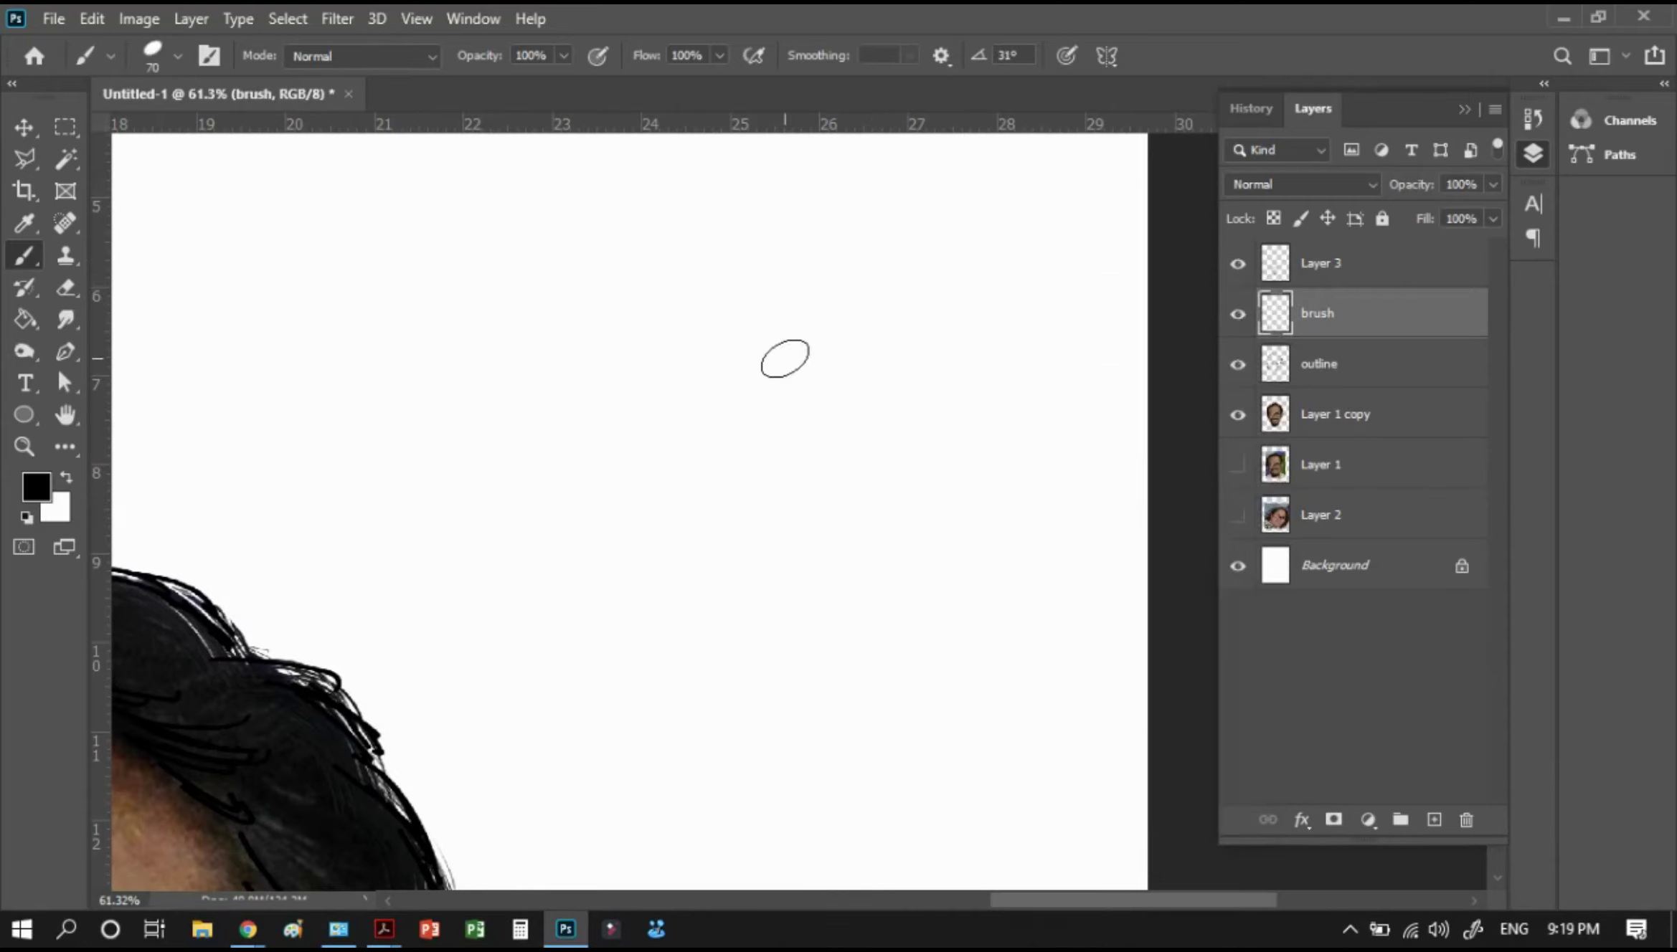
{"action": "key", "text": "bracketleft"}
{"action": "key", "text": "bracketleft"}
{"action": "key", "text": "bracketleft"}
{"action": "key", "text": "bracketleft"}
{"action": "key", "text": "bracketleft"}
{"action": "key", "text": "bracketleft"}
{"action": "left_click", "coordinate": [758, 344]}
{"action": "mouse_move", "coordinate": [779, 333]}
{"action": "left_mouse_down"}
{"action": "mouse_move", "coordinate": [807, 335]}
{"action": "mouse_move", "coordinate": [750, 344]}
{"action": "left_mouse_up"}
{"action": "key", "text": "e"}
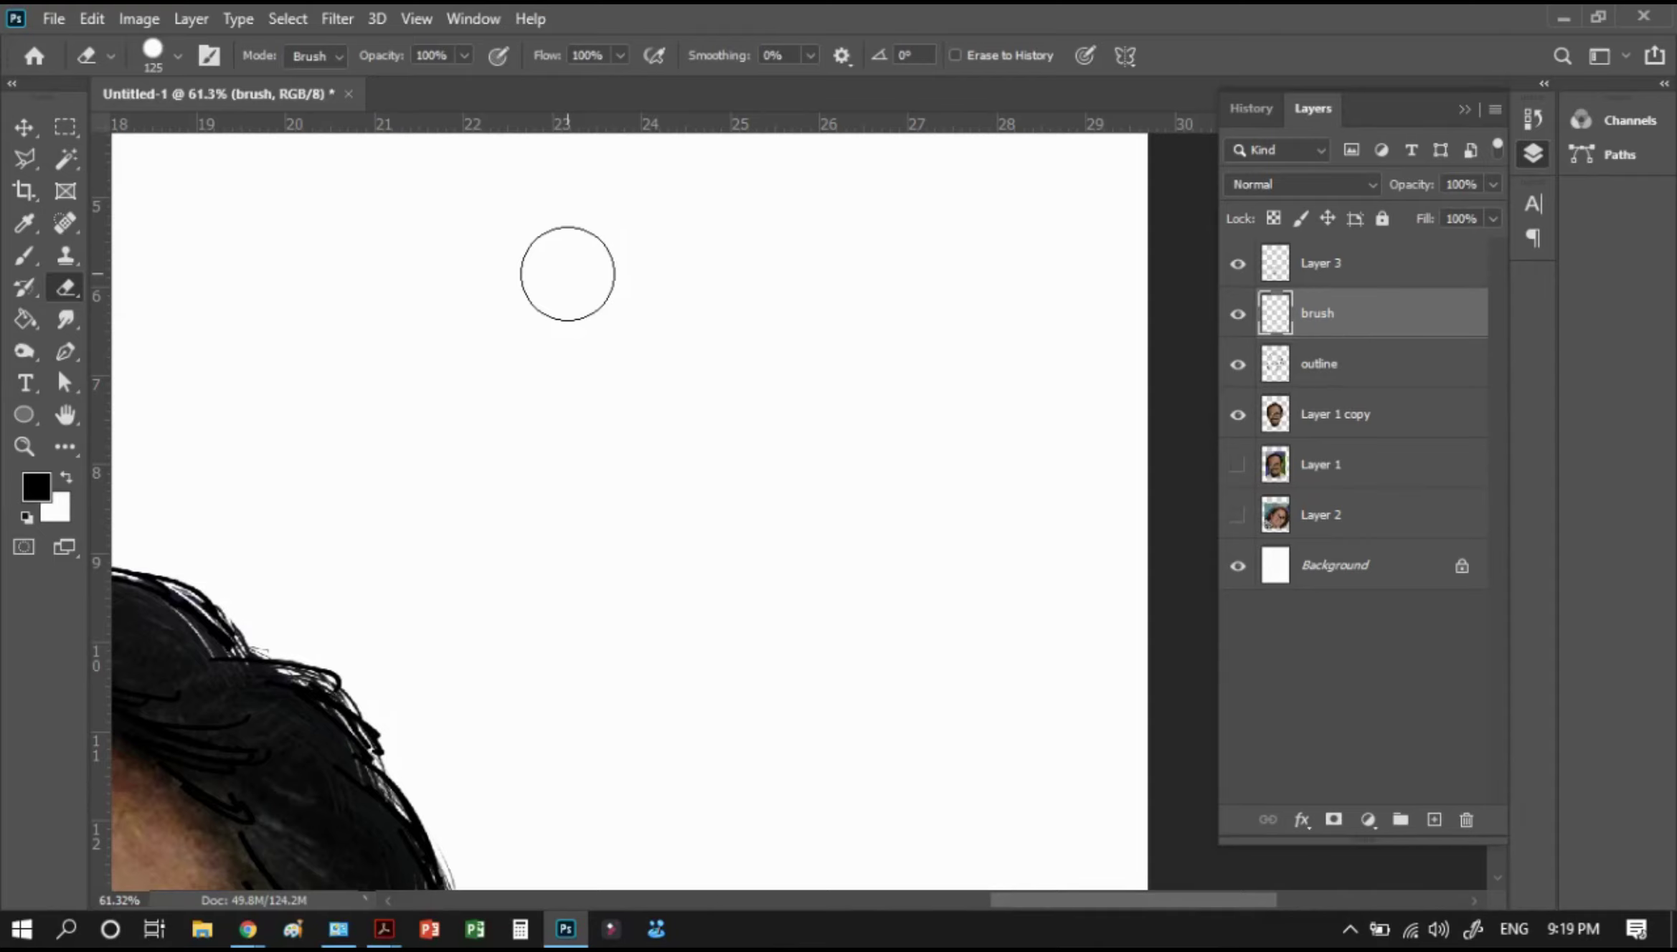
{"action": "key", "text": "F5"}
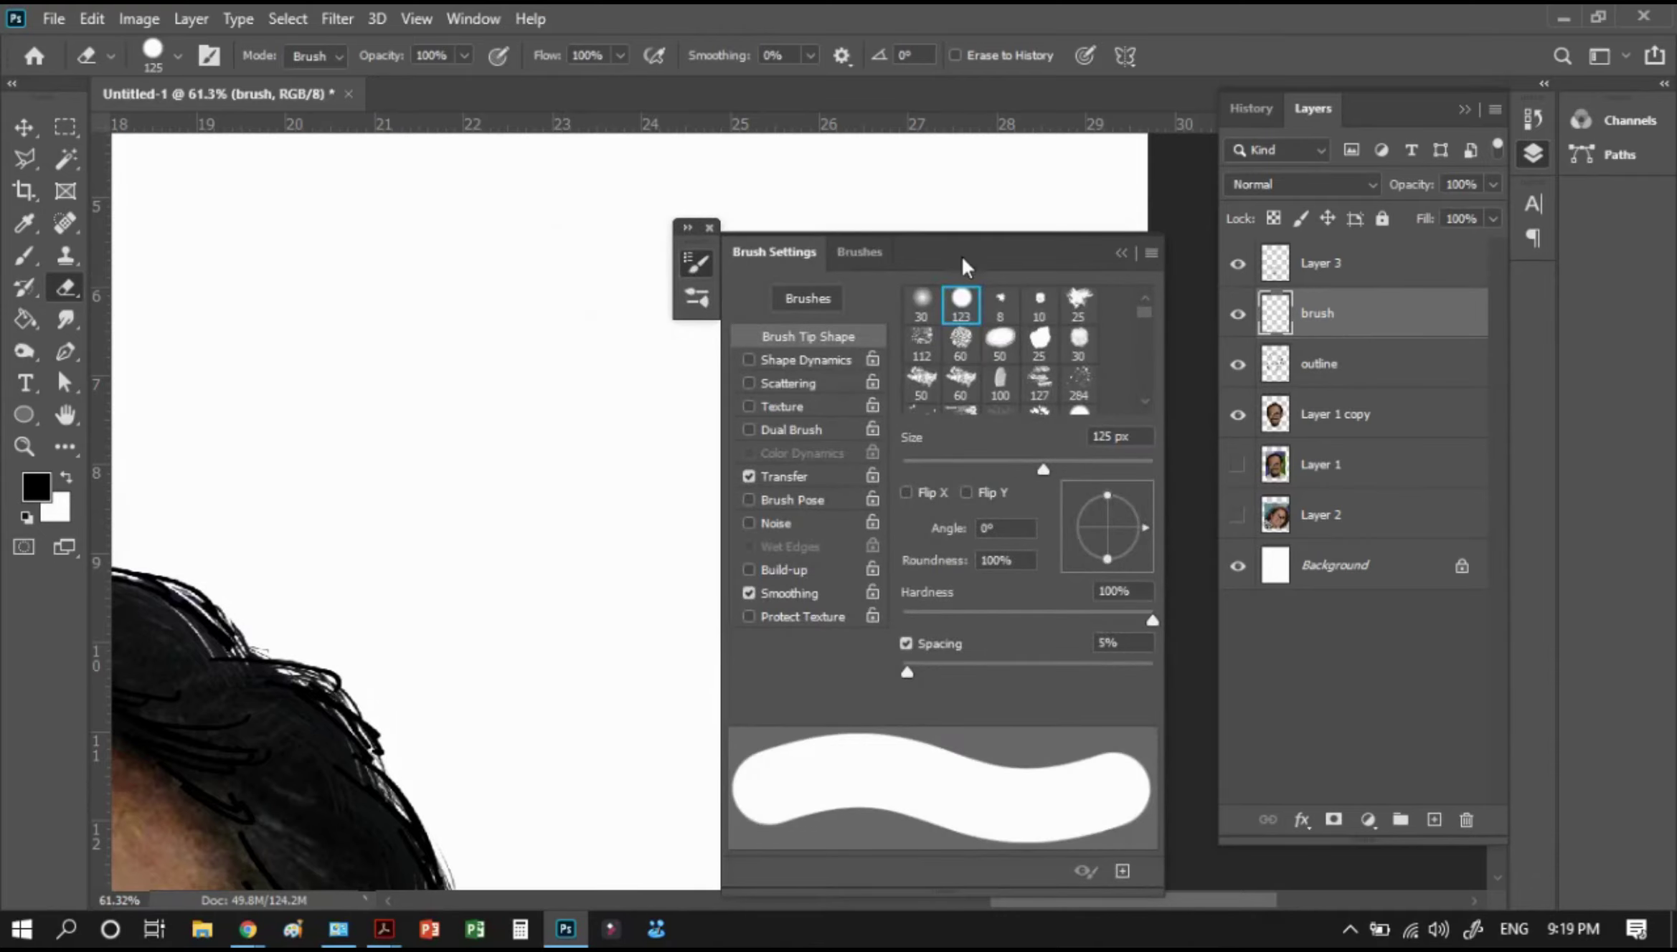
Enable Scattering on the 125 px hard round brush at 265% scatter
{"action": "left_click_drag", "start_coordinate": [866, 242], "coordinate": [588, 194]}
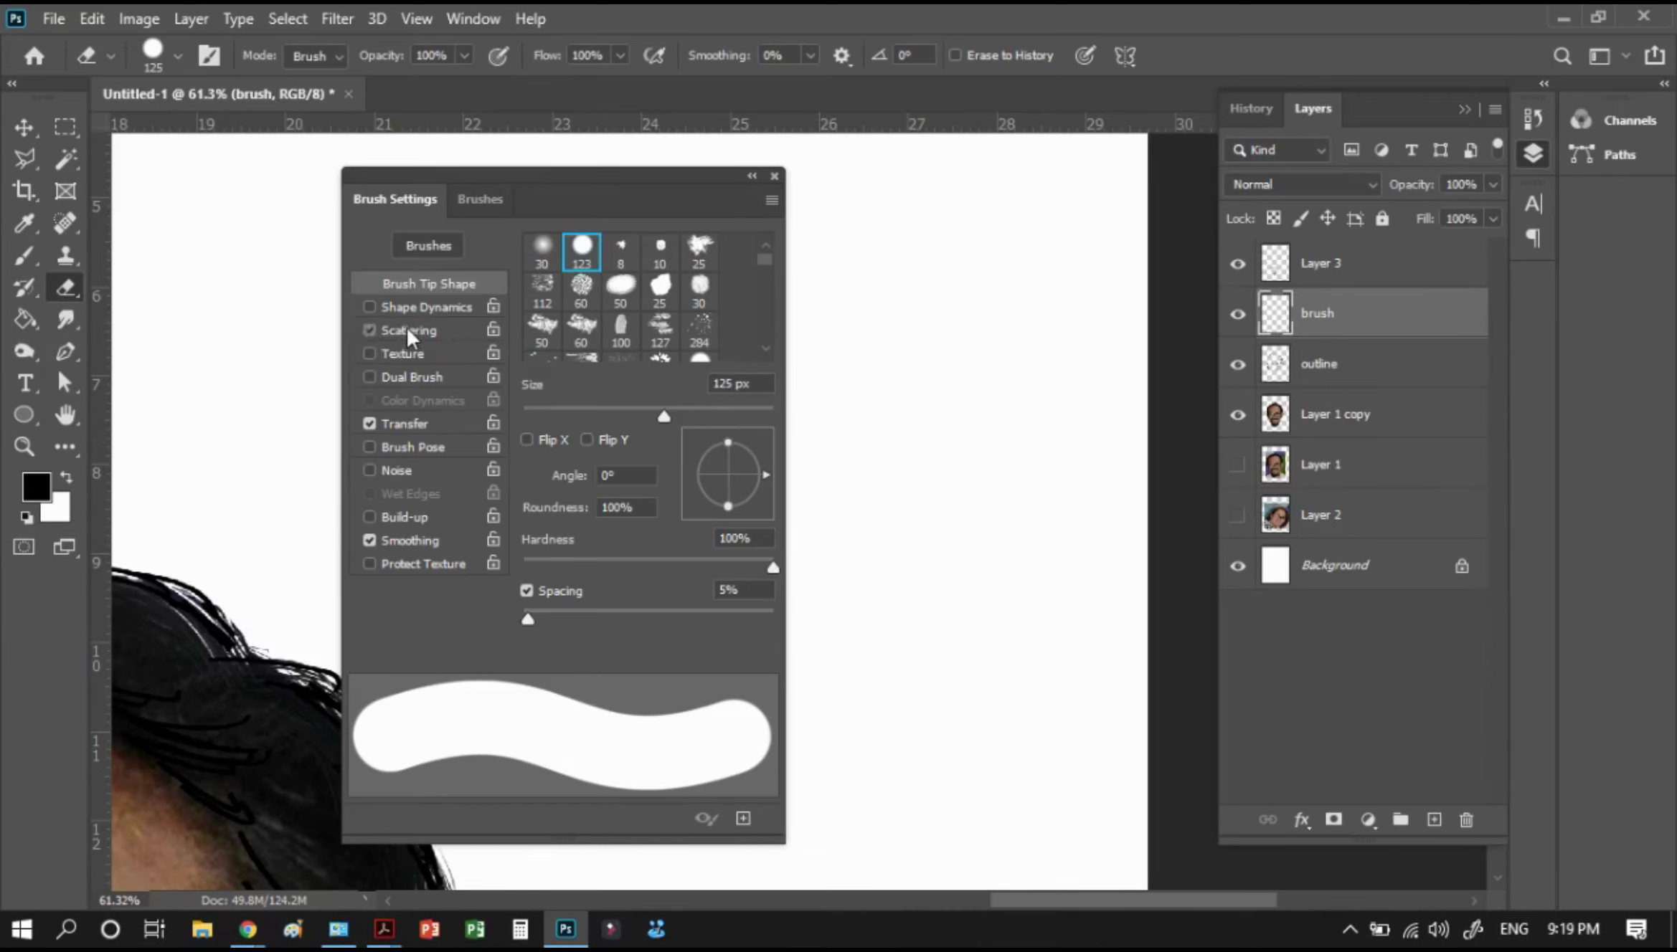
{"action": "left_click", "coordinate": [405, 328]}
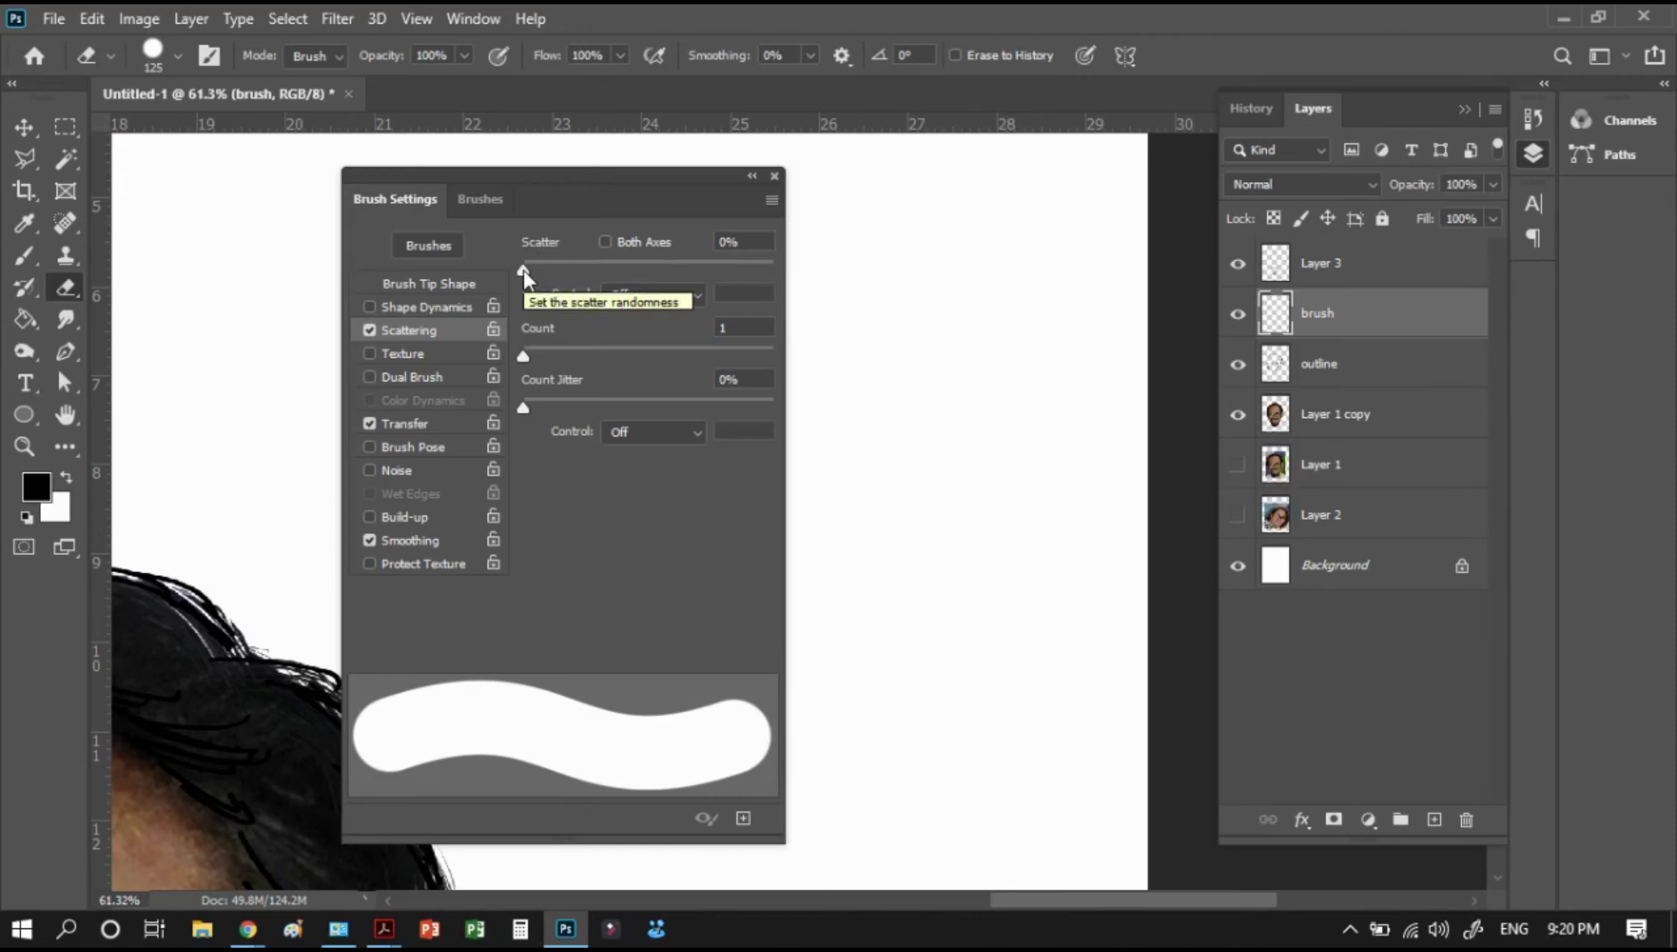
{"action": "left_click_drag", "start_coordinate": [524, 272], "coordinate": [589, 271]}
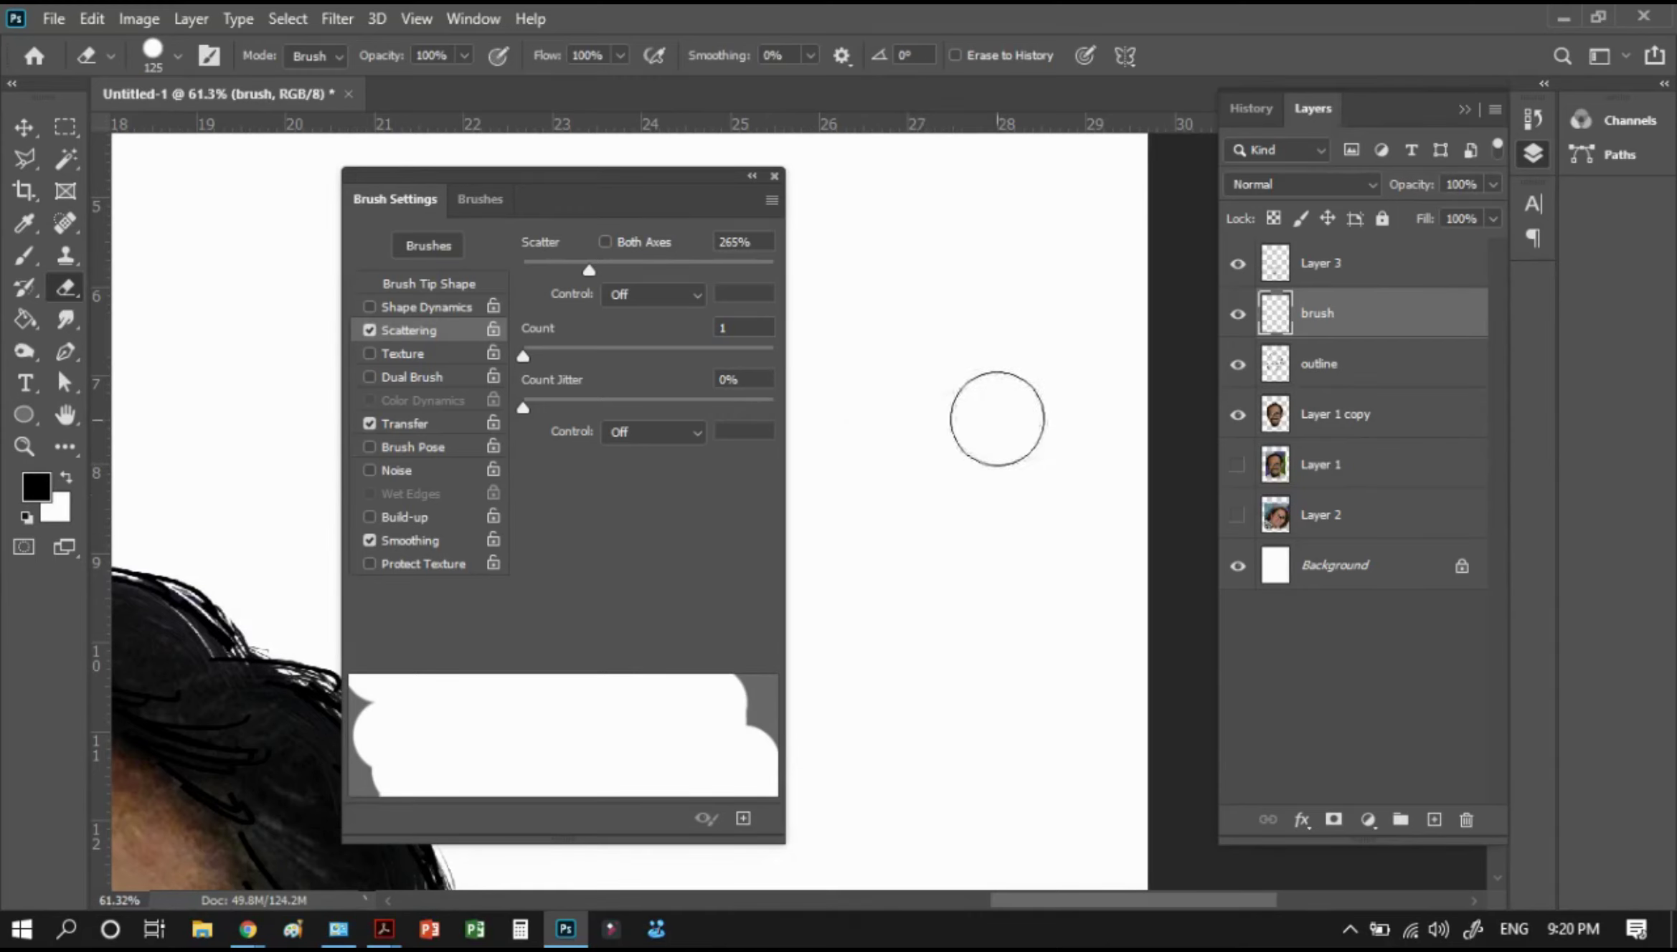
{"action": "right_click", "coordinate": [980, 328]}
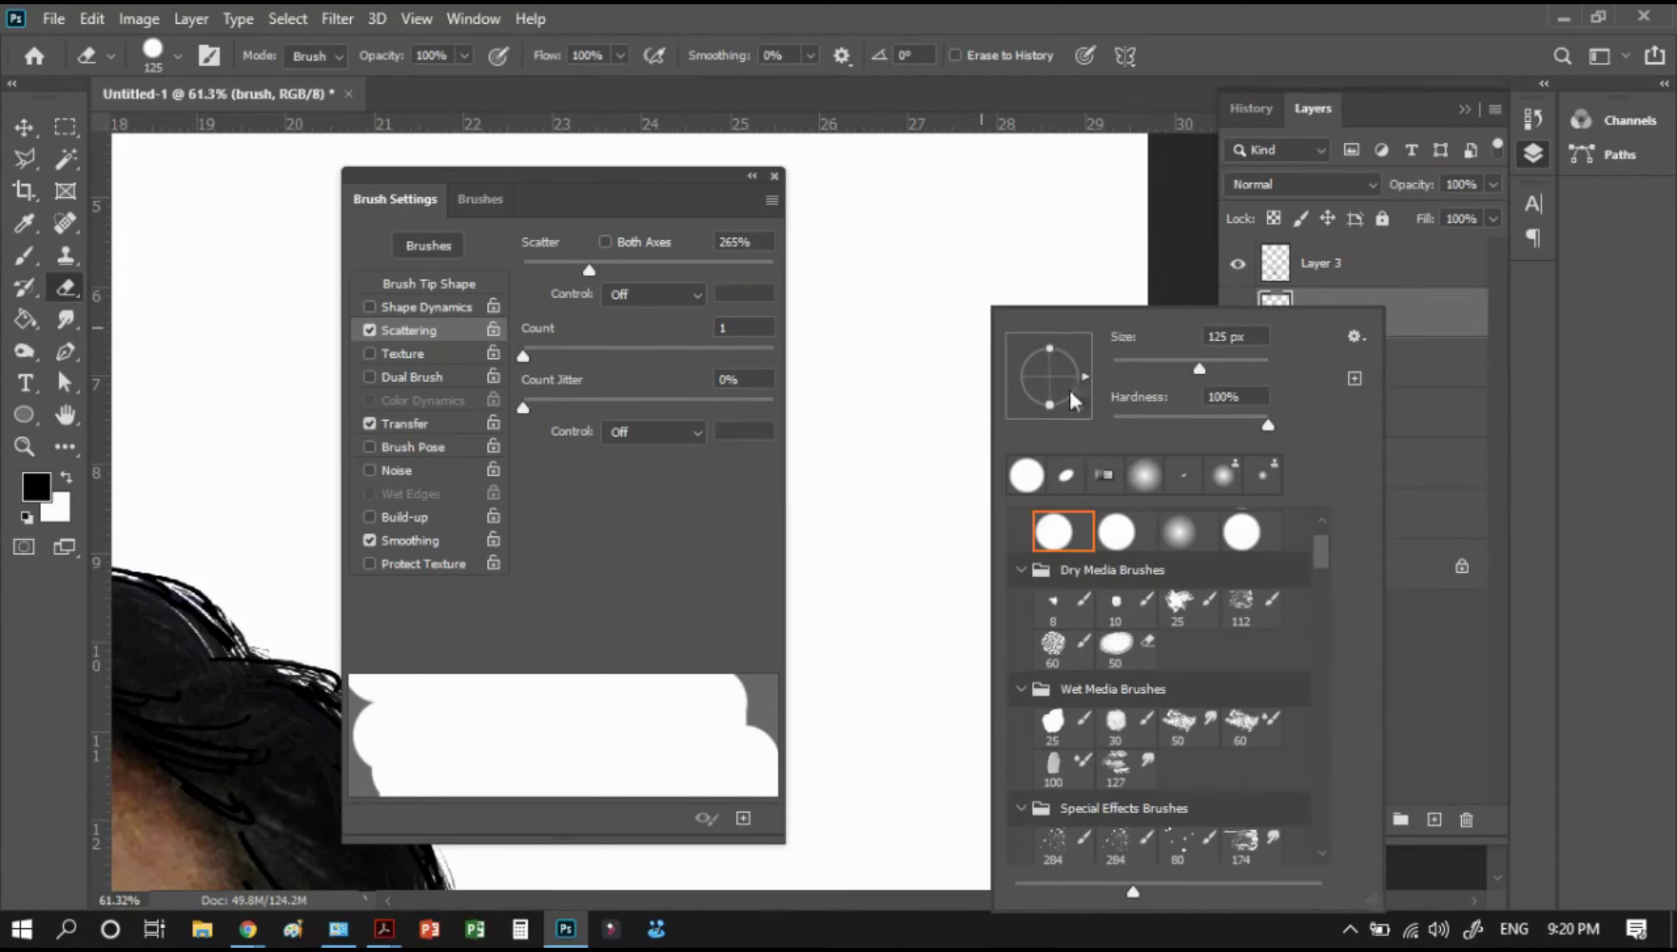
Shrink the brush to 1 px, select the brush layer and resize to 3
{"action": "left_click_drag", "start_coordinate": [1135, 360], "coordinate": [1112, 363]}
{"action": "left_click", "coordinate": [1478, 673]}
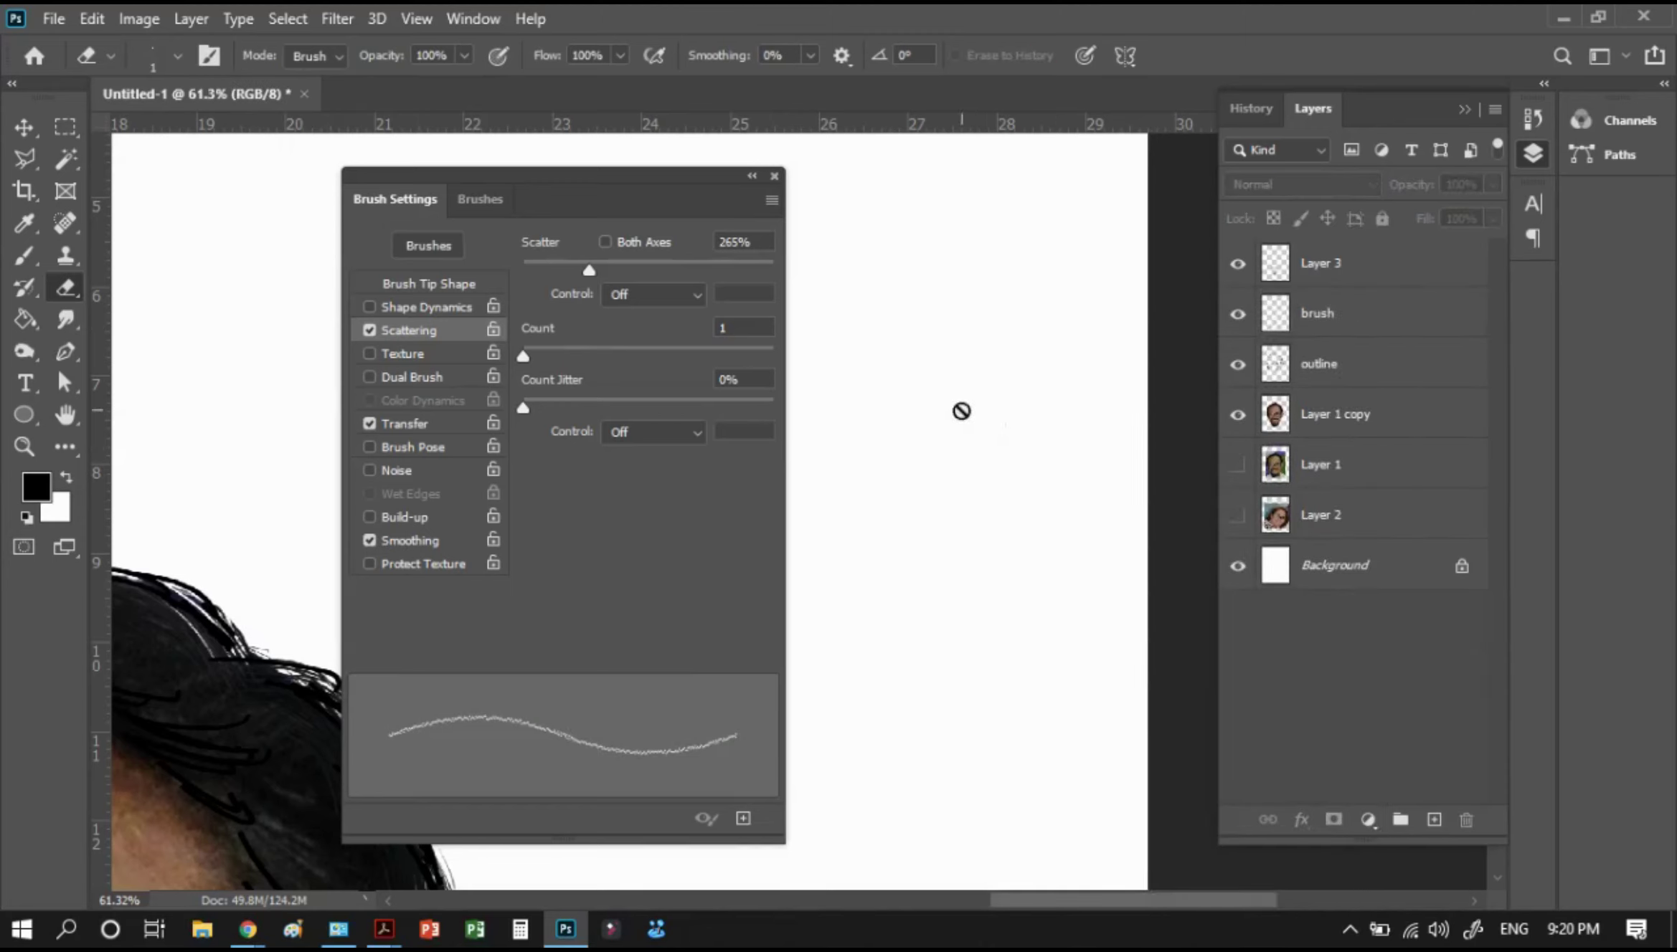
{"action": "left_click", "coordinate": [1355, 272]}
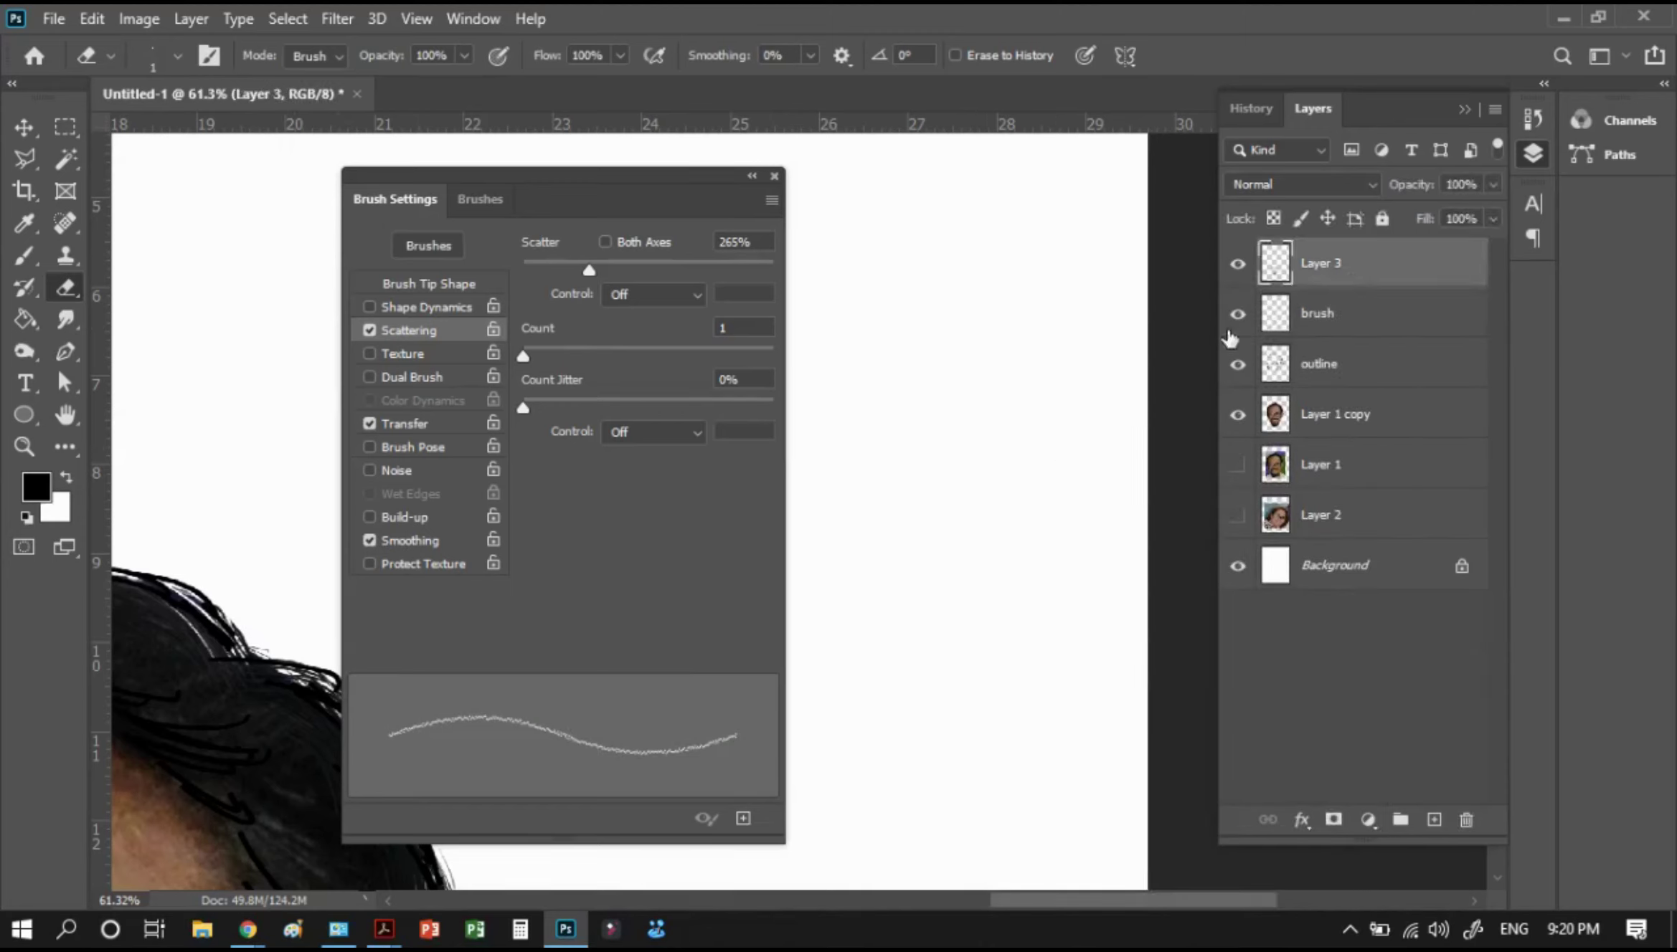
{"action": "left_click", "coordinate": [1255, 326]}
{"action": "key", "text": "bracketright"}
{"action": "key", "text": "bracketright"}
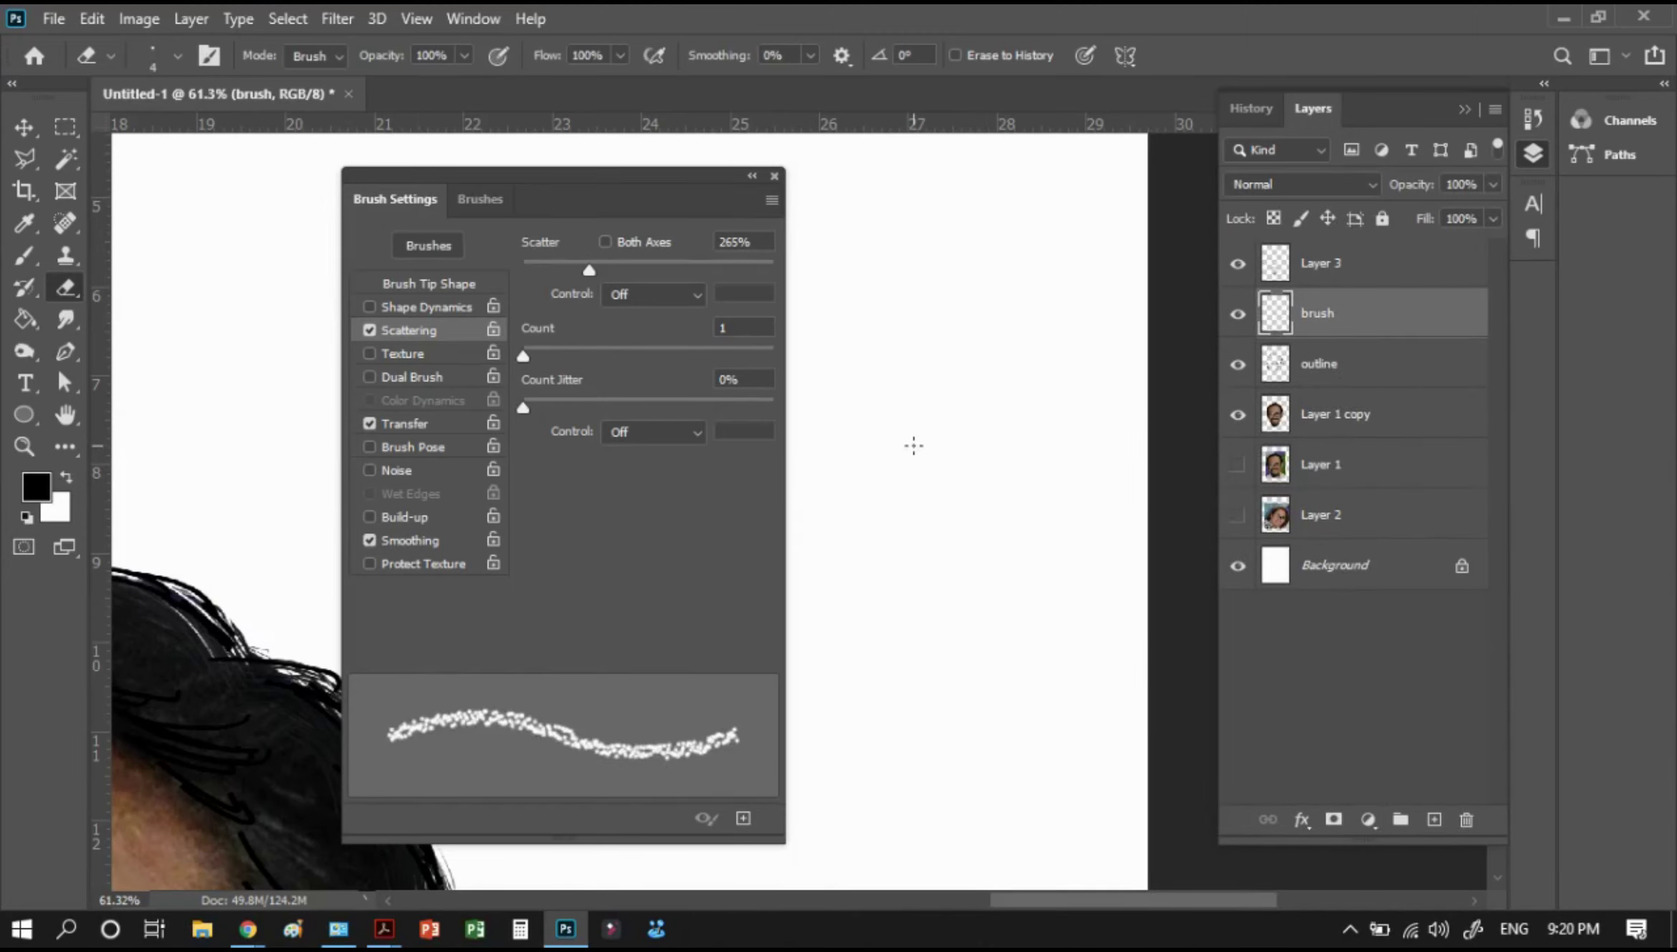
{"action": "key", "text": "bracketright"}
{"action": "key", "text": "bracketright"}
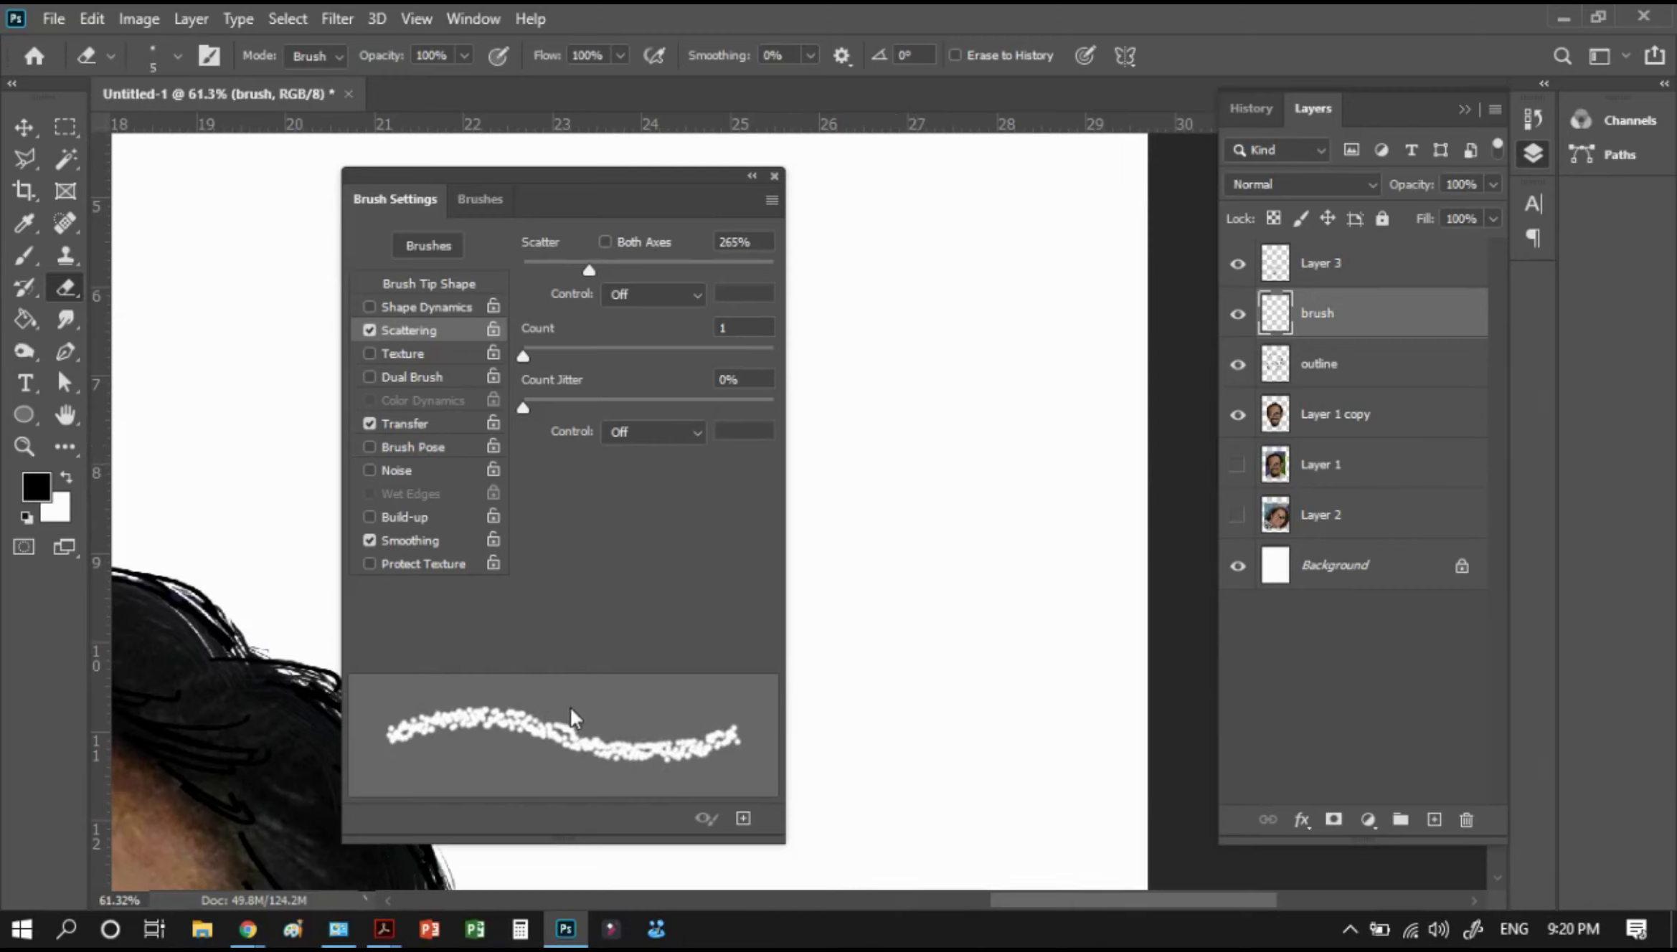
{"action": "key", "text": "bracketleft"}
{"action": "key", "text": "bracketleft"}
Raise scatter to 588%, enlarge the brush to size 9 and paint a test stroke
{"action": "left_click_drag", "start_coordinate": [595, 275], "coordinate": [669, 276]}
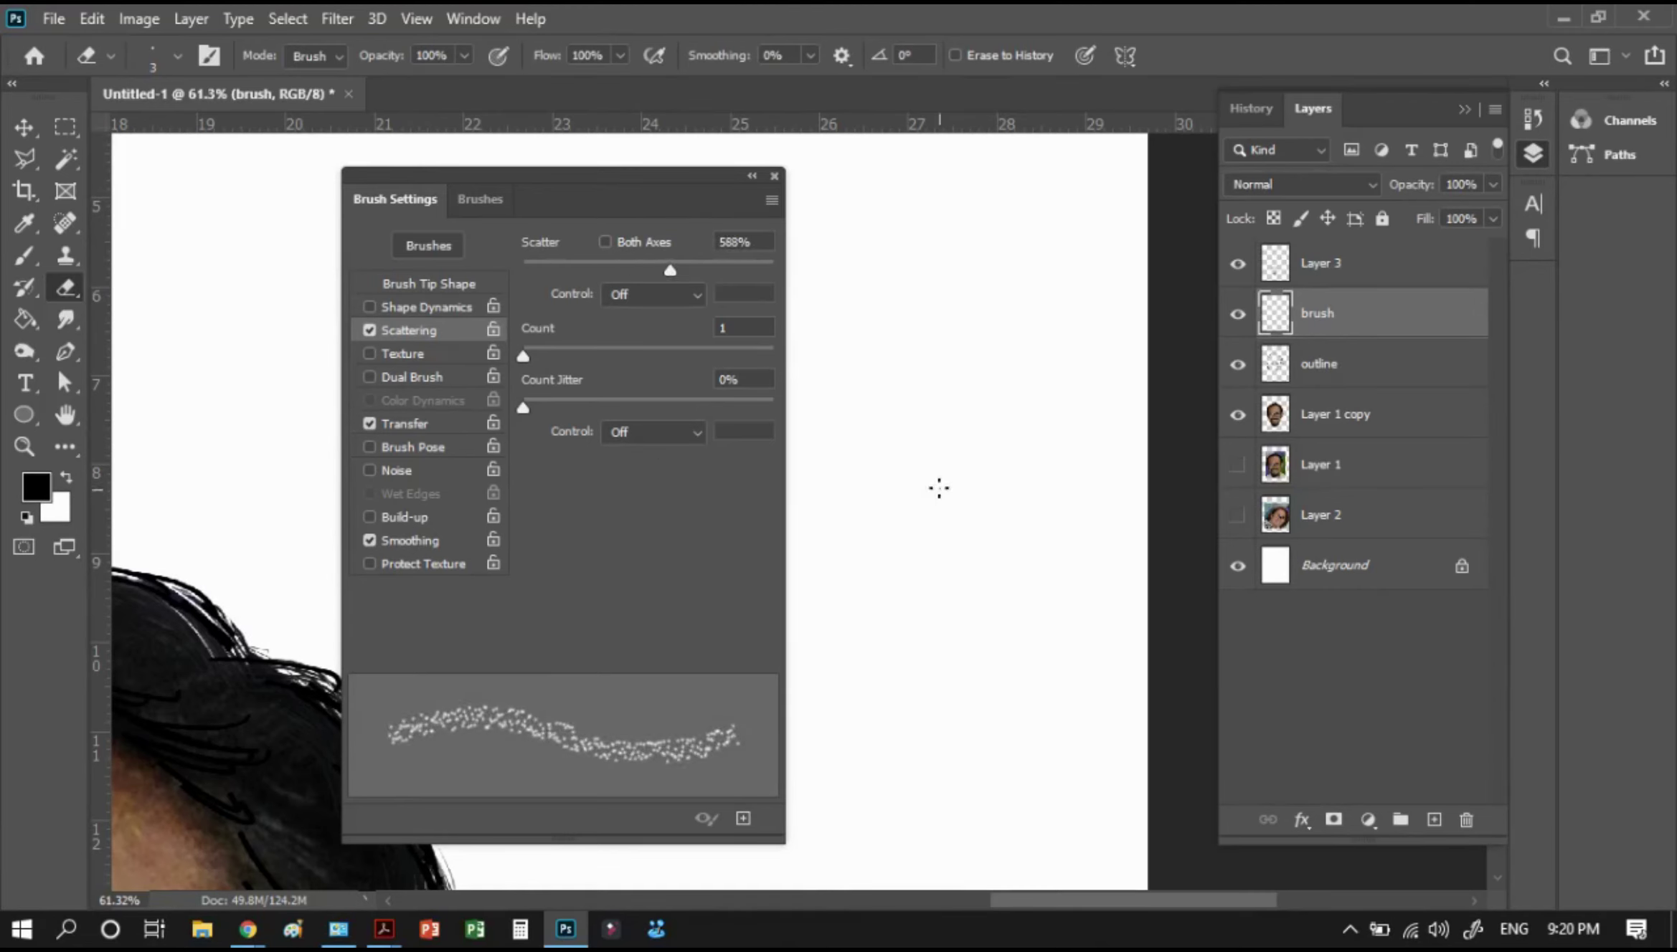
{"action": "key", "text": "bracketright"}
{"action": "key", "text": "bracketright"}
{"action": "key", "text": "bracketright"}
{"action": "key", "text": "bracketright"}
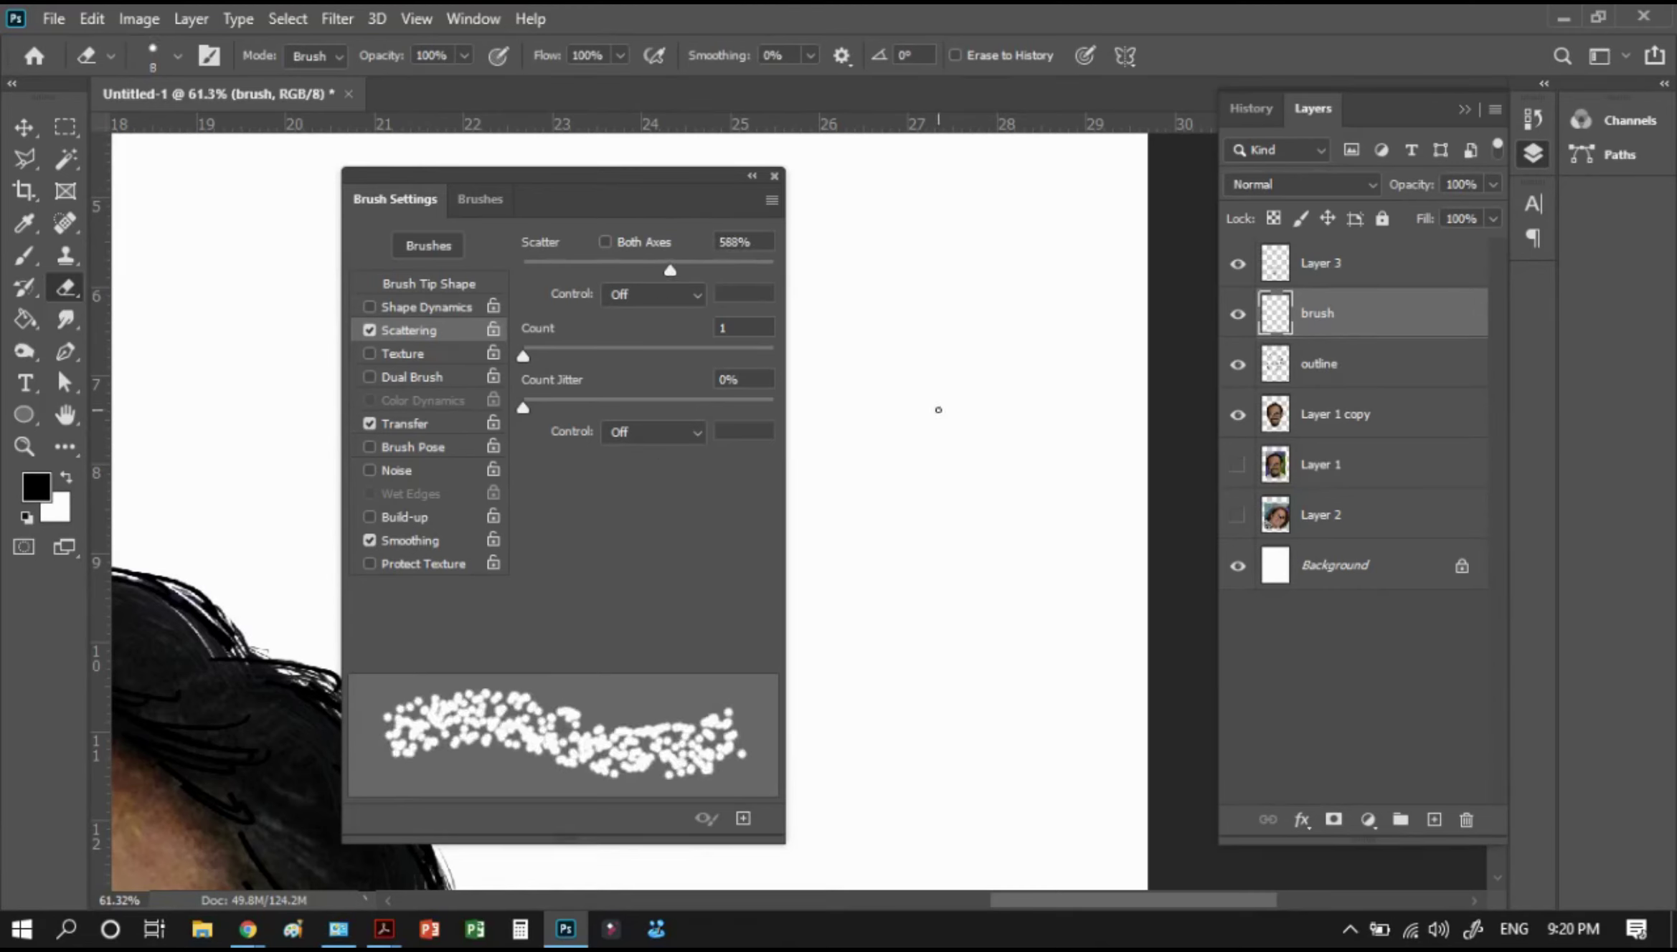
{"action": "key", "text": "bracketright"}
{"action": "key", "text": "bracketright"}
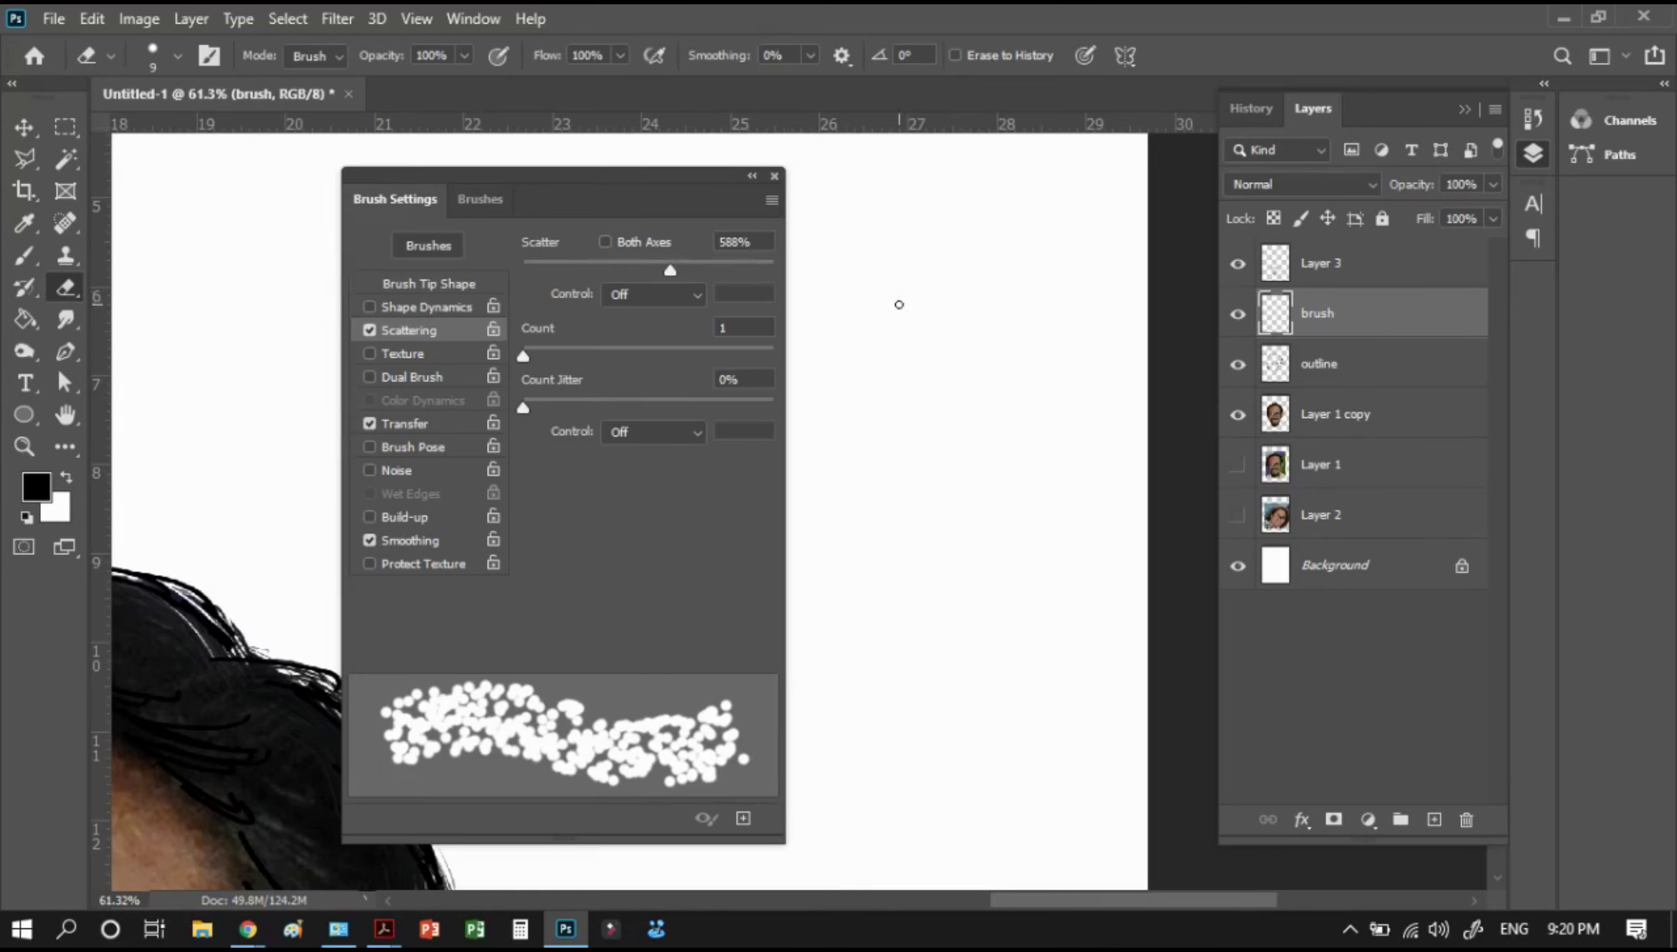
{"action": "key", "text": "m"}
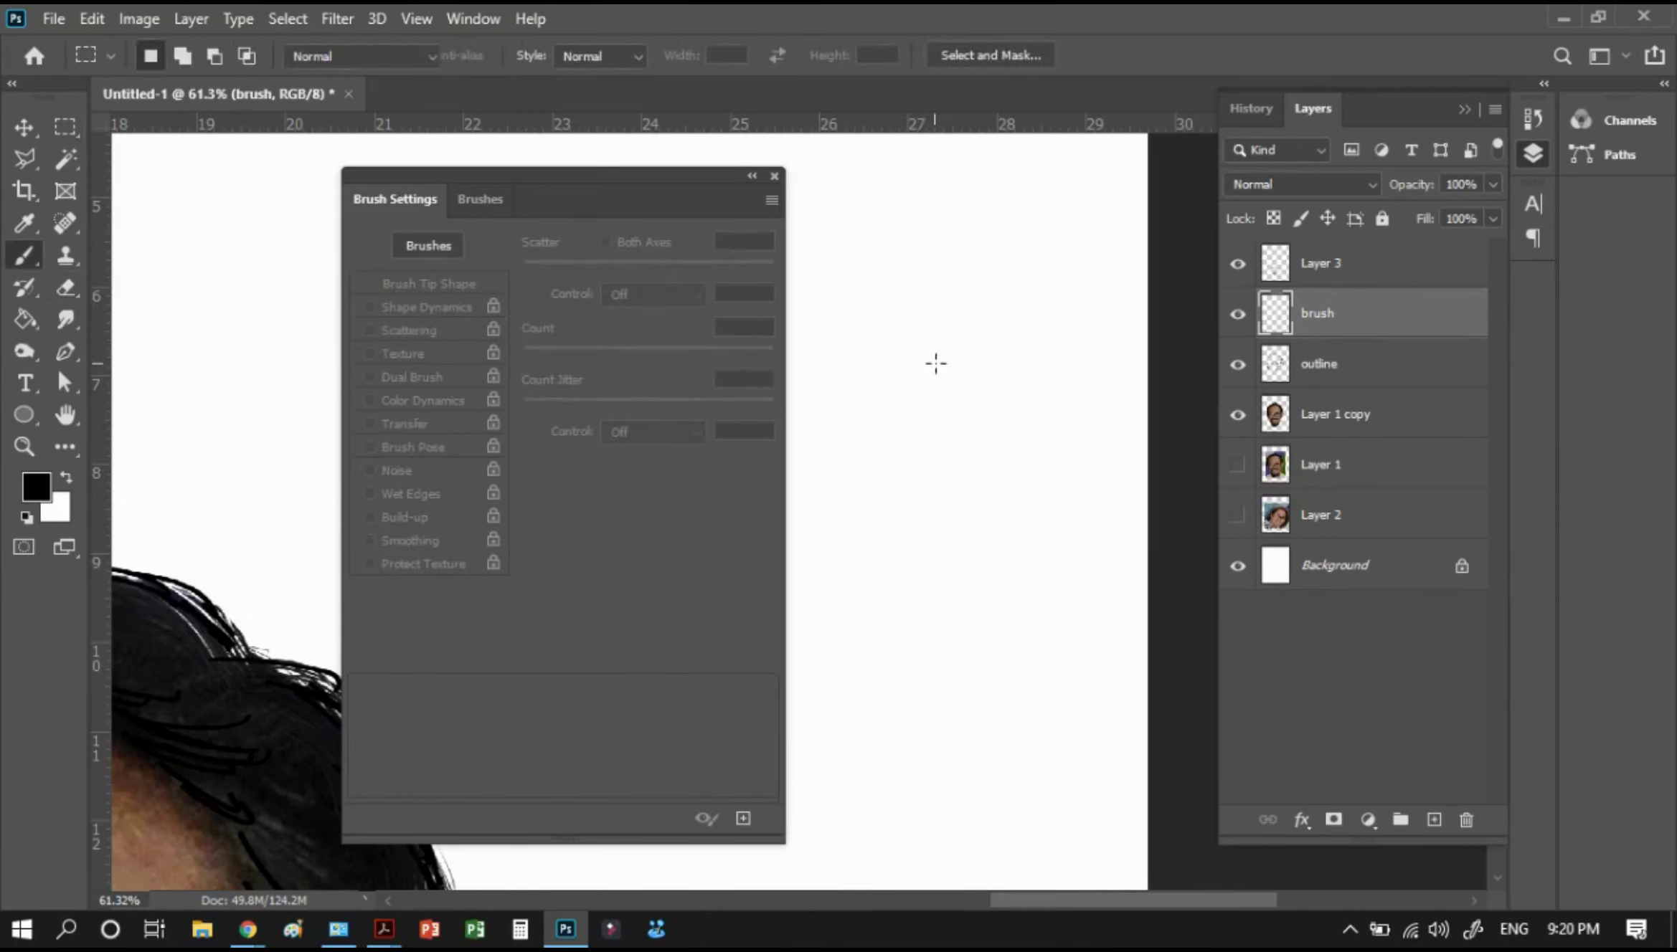
{"action": "key", "text": "b"}
{"action": "left_click_drag", "start_coordinate": [974, 321], "coordinate": [929, 421]}
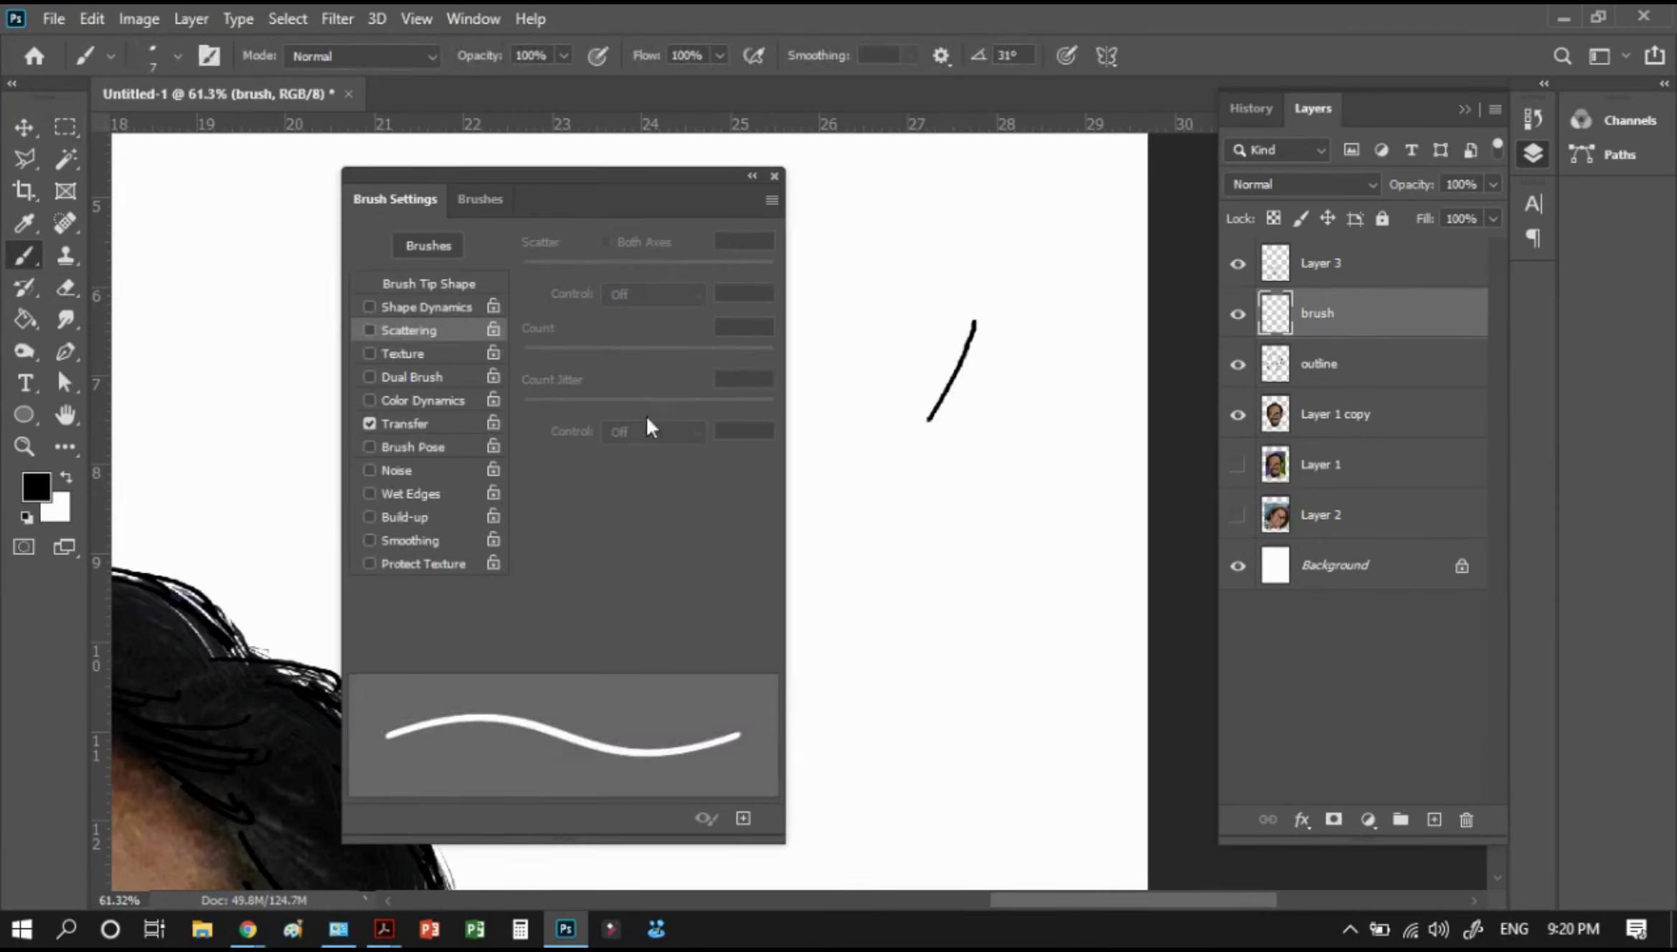
Re-enable scattering at about 353% and paint thick and thin scattered test strokes
{"action": "left_click", "coordinate": [372, 330]}
{"action": "left_click_drag", "start_coordinate": [567, 265], "coordinate": [611, 271]}
{"action": "left_click_drag", "start_coordinate": [985, 392], "coordinate": [895, 529]}
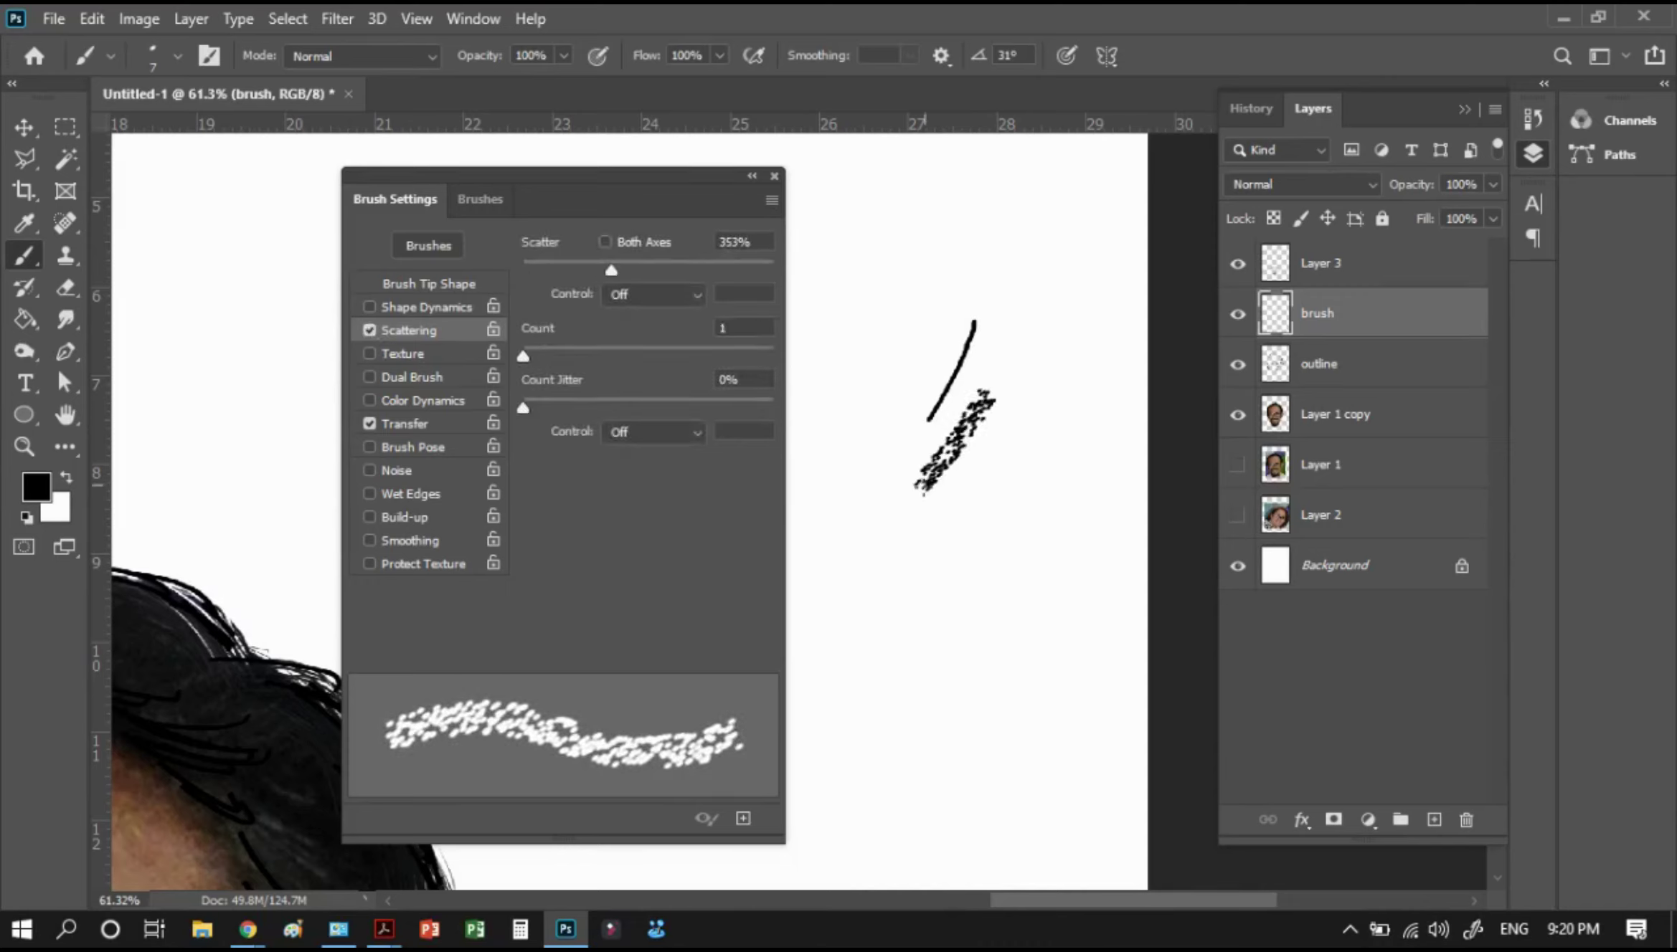
{"action": "key", "text": "bracketright"}
{"action": "key", "text": "bracketright"}
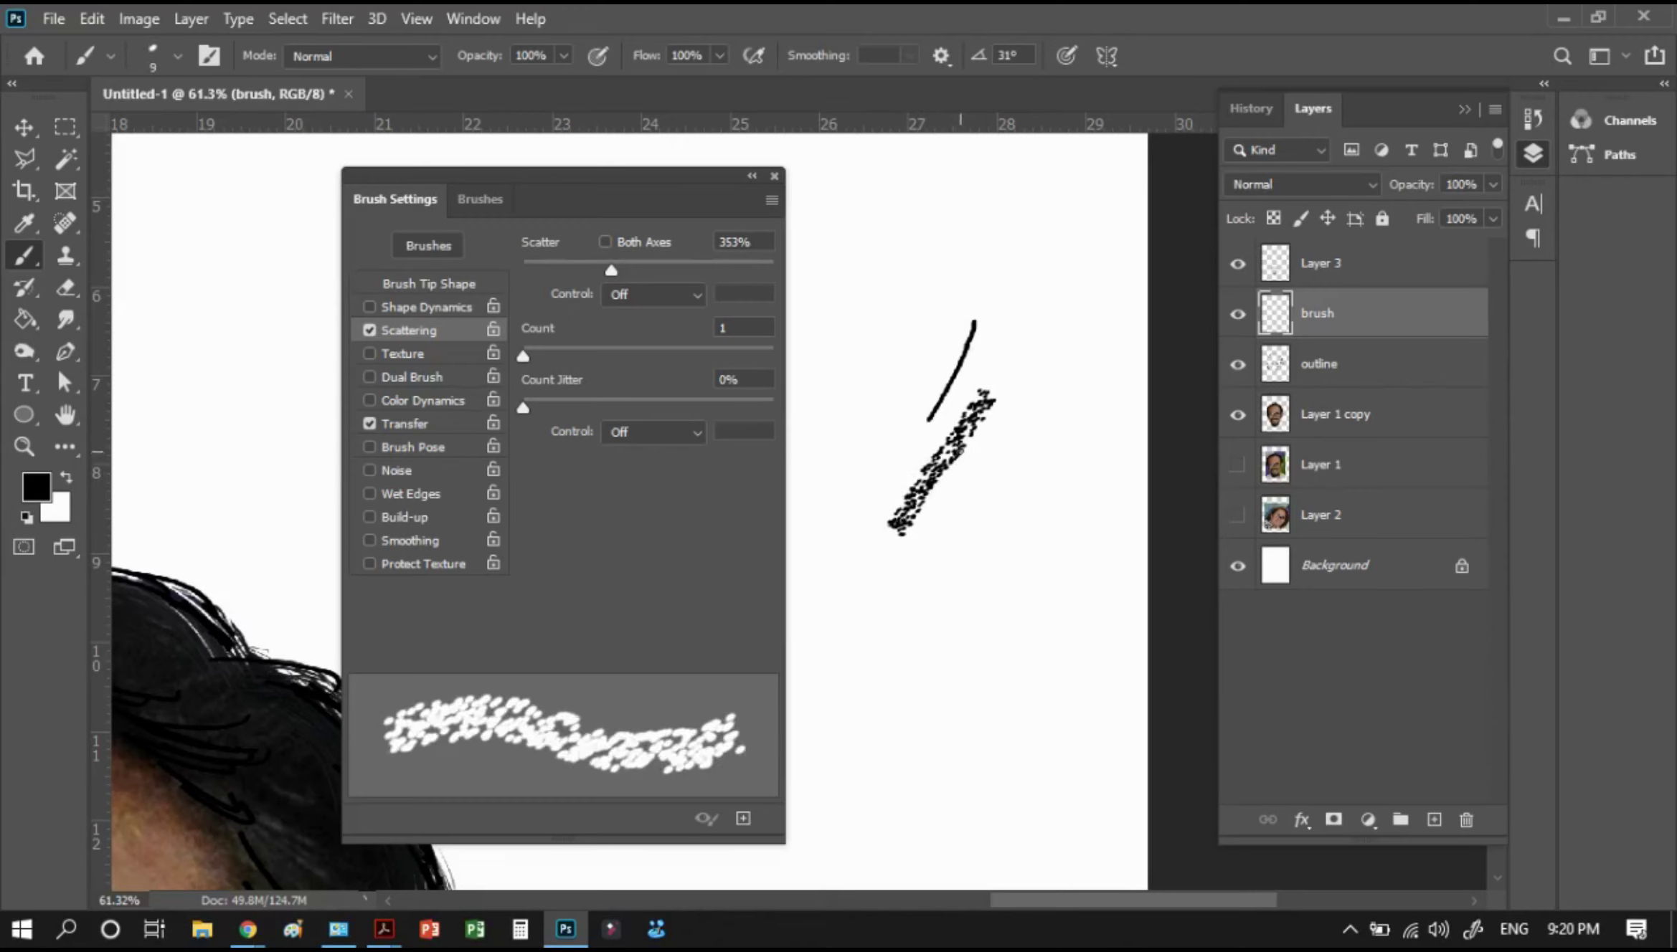
{"action": "key", "text": "bracketright"}
{"action": "key", "text": "bracketright"}
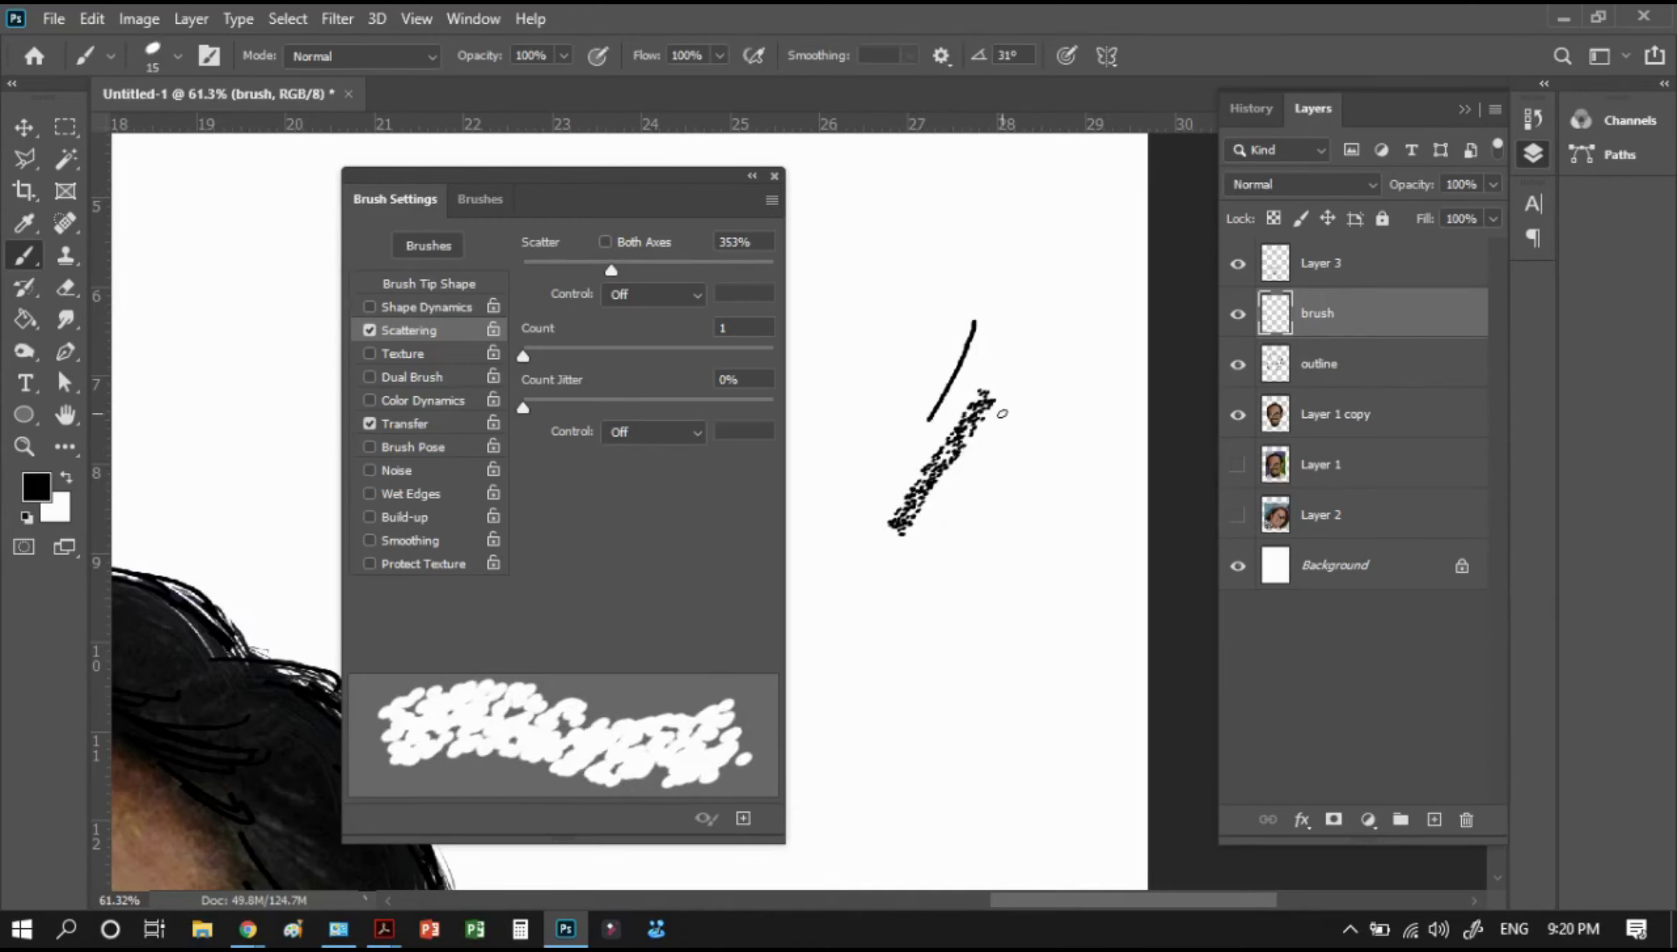
{"action": "left_click_drag", "start_coordinate": [993, 415], "coordinate": [905, 585]}
{"action": "key", "text": "bracketleft"}
{"action": "key", "text": "bracketleft"}
{"action": "key", "text": "bracketleft"}
{"action": "key", "text": "bracketleft"}
{"action": "left_click_drag", "start_coordinate": [1004, 491], "coordinate": [918, 632]}
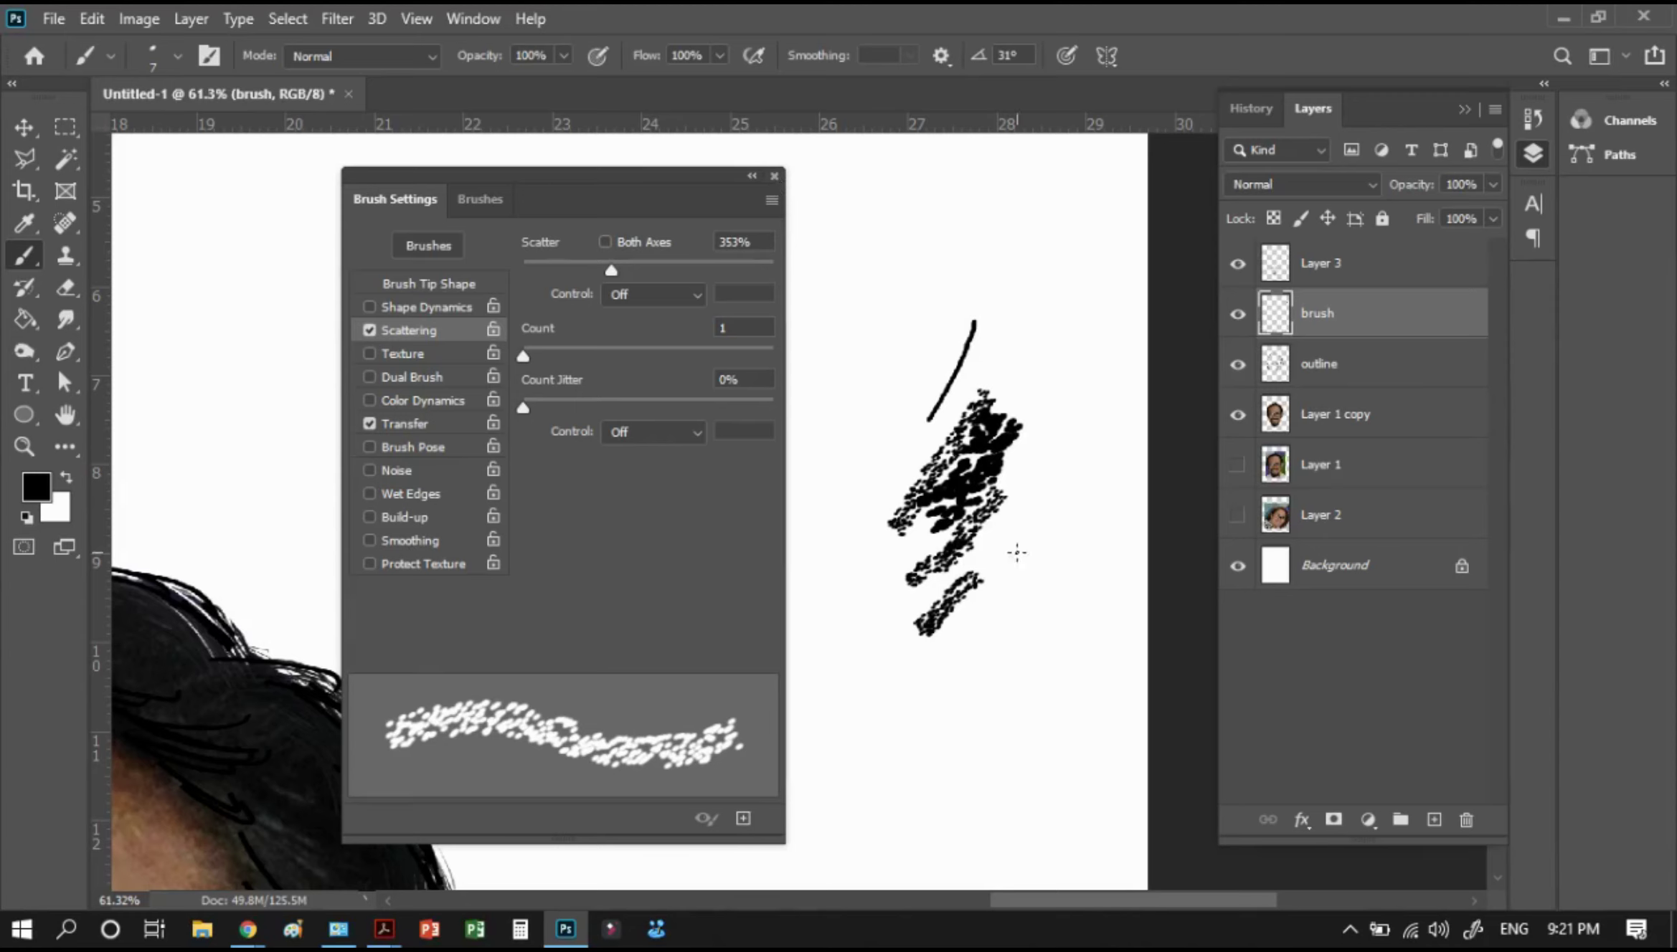
Close Brush Settings and erase the test strokes with a rectangular selection
{"action": "left_click", "coordinate": [775, 176]}
{"action": "key", "text": "m"}
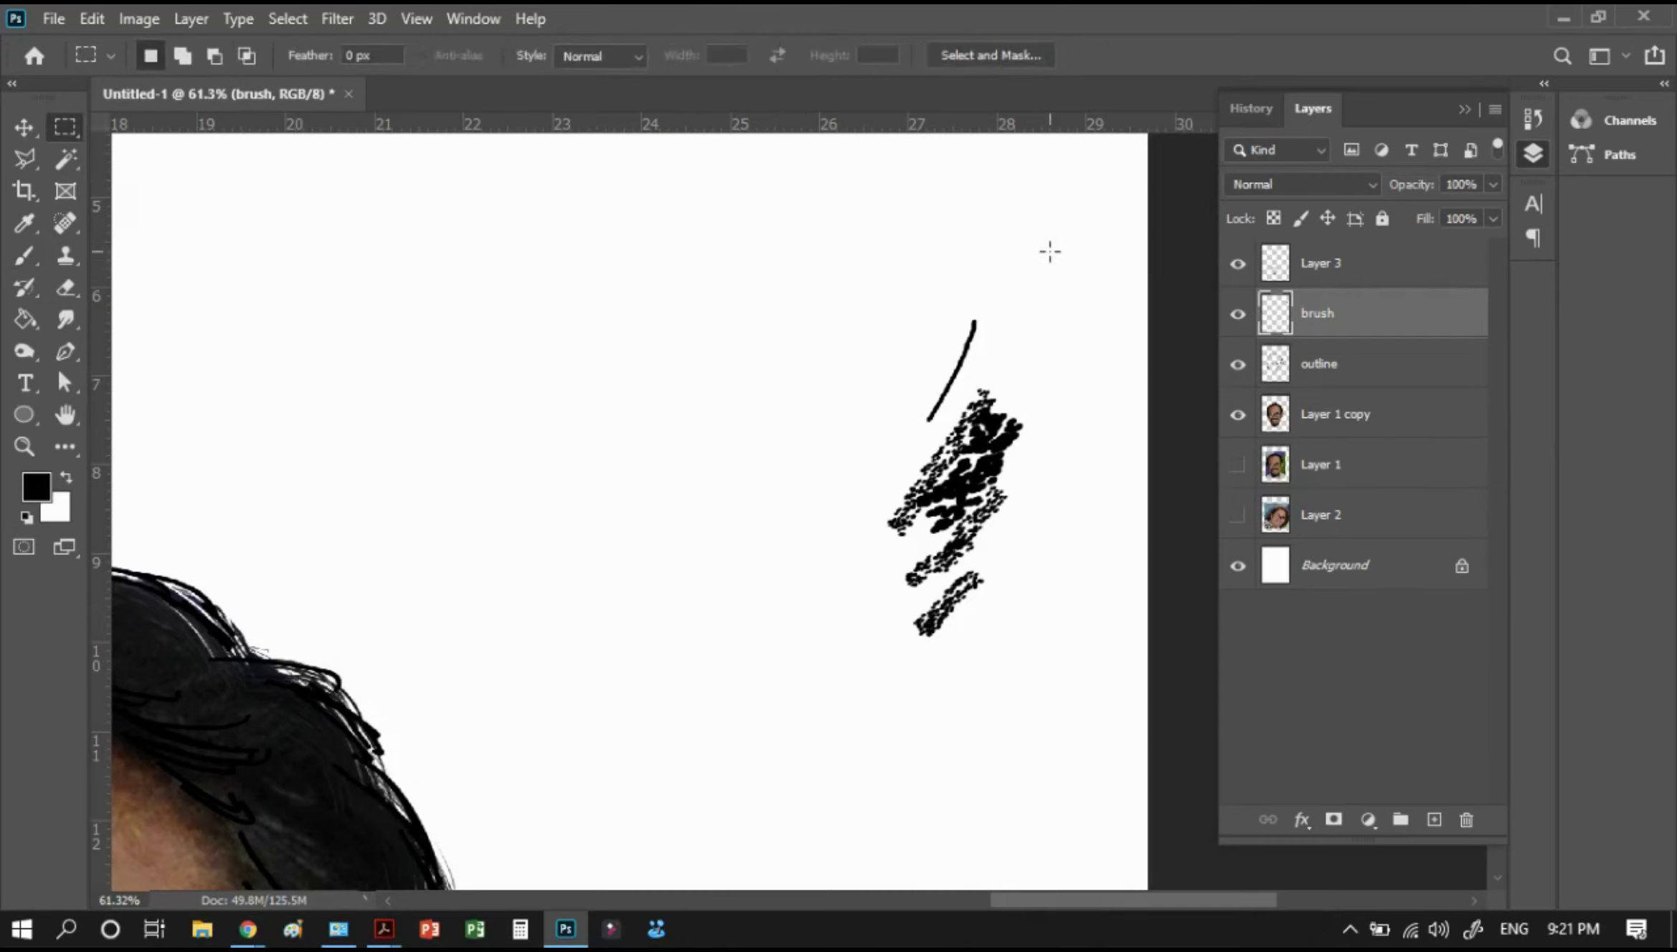
{"action": "mouse_move", "coordinate": [1052, 251]}
{"action": "left_mouse_down"}
{"action": "mouse_move", "coordinate": [887, 631]}
{"action": "mouse_move", "coordinate": [826, 678]}
{"action": "left_mouse_up"}
{"action": "key", "text": "Delete"}
{"action": "key", "text": "ctrl+d"}
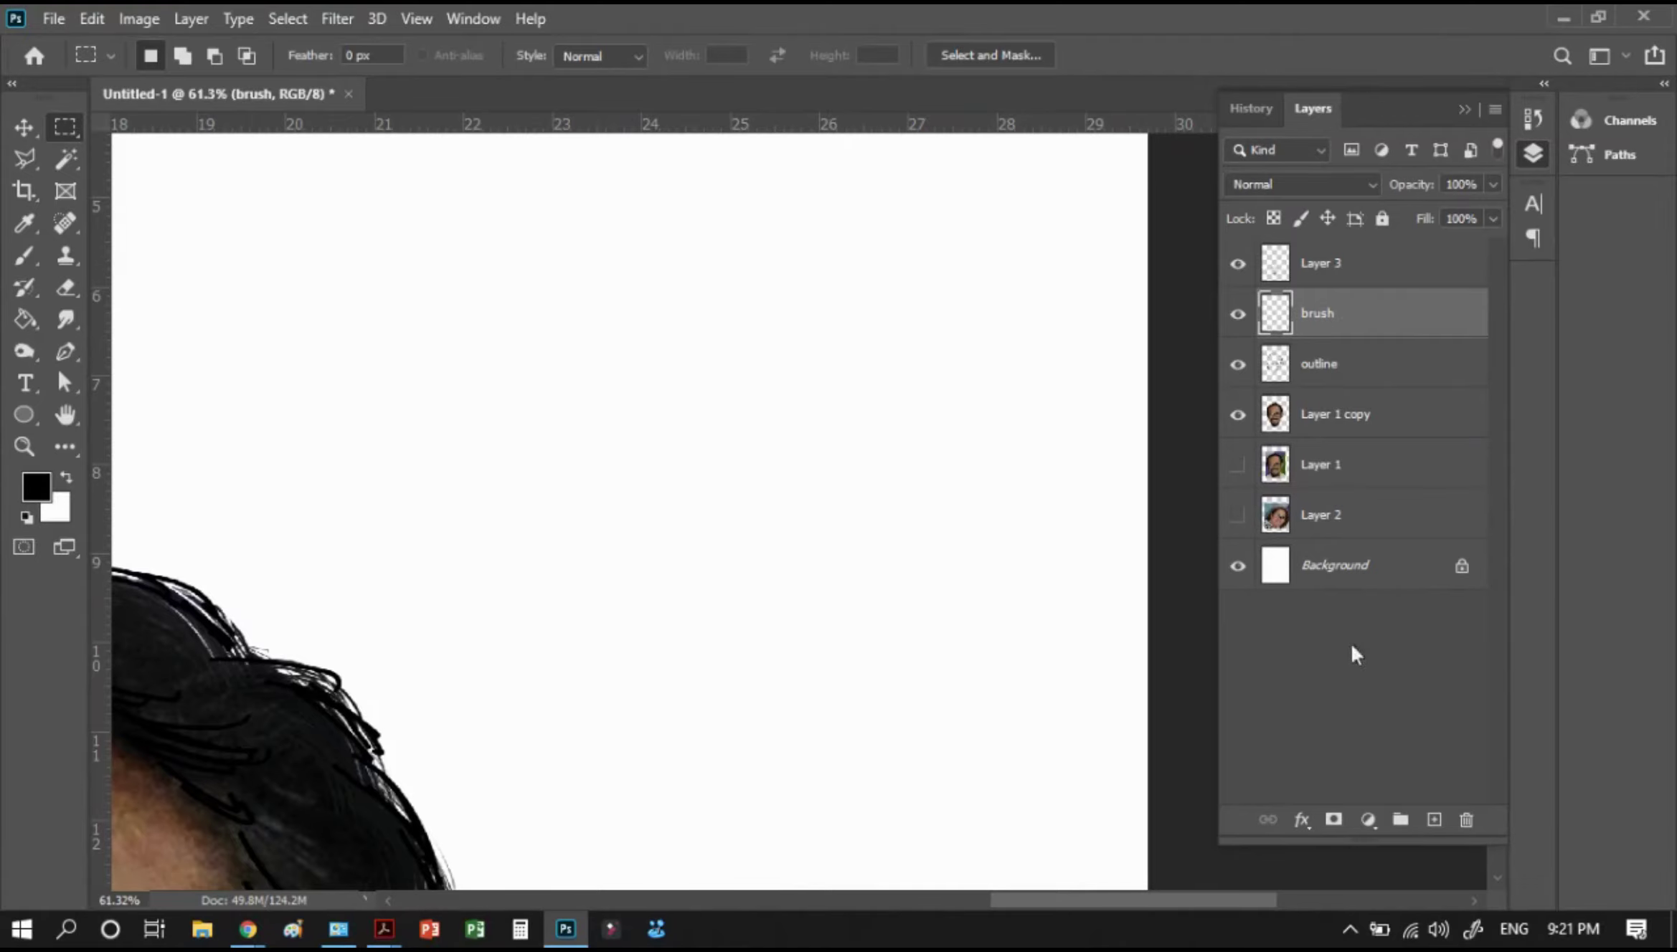
Delete the brush layer and bring the hair and forehead into view
{"action": "left_click", "coordinate": [1466, 819]}
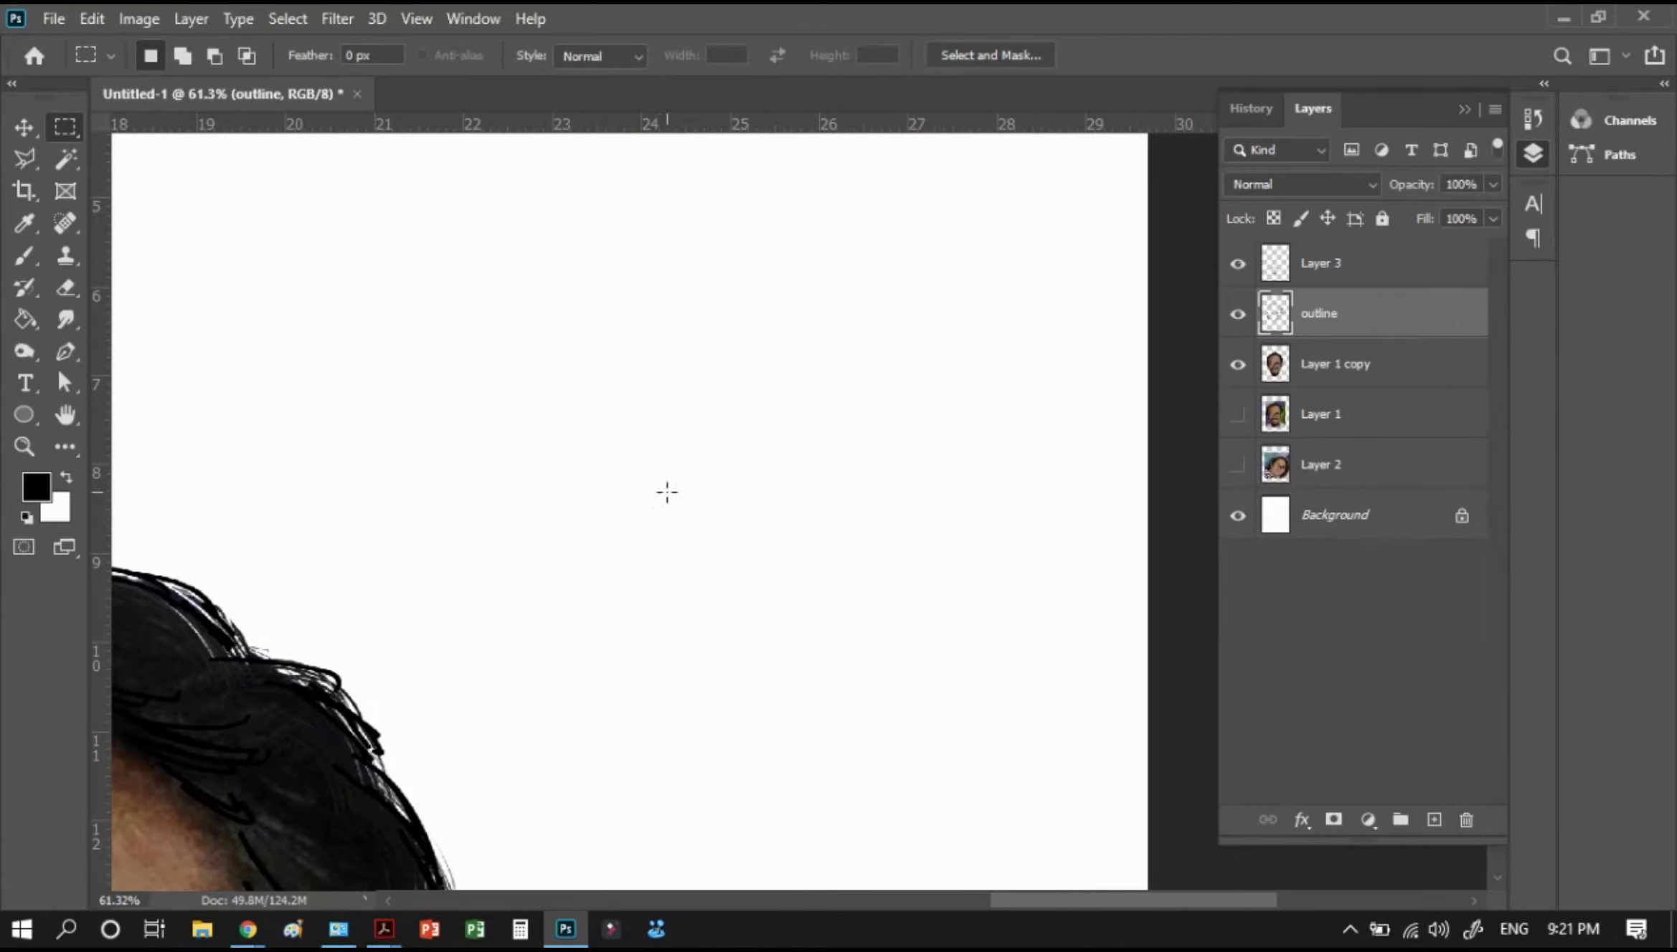
{"action": "left_click_drag", "start_coordinate": [466, 490], "coordinate": [954, 318]}
{"action": "left_click_drag", "start_coordinate": [572, 491], "coordinate": [516, 423]}
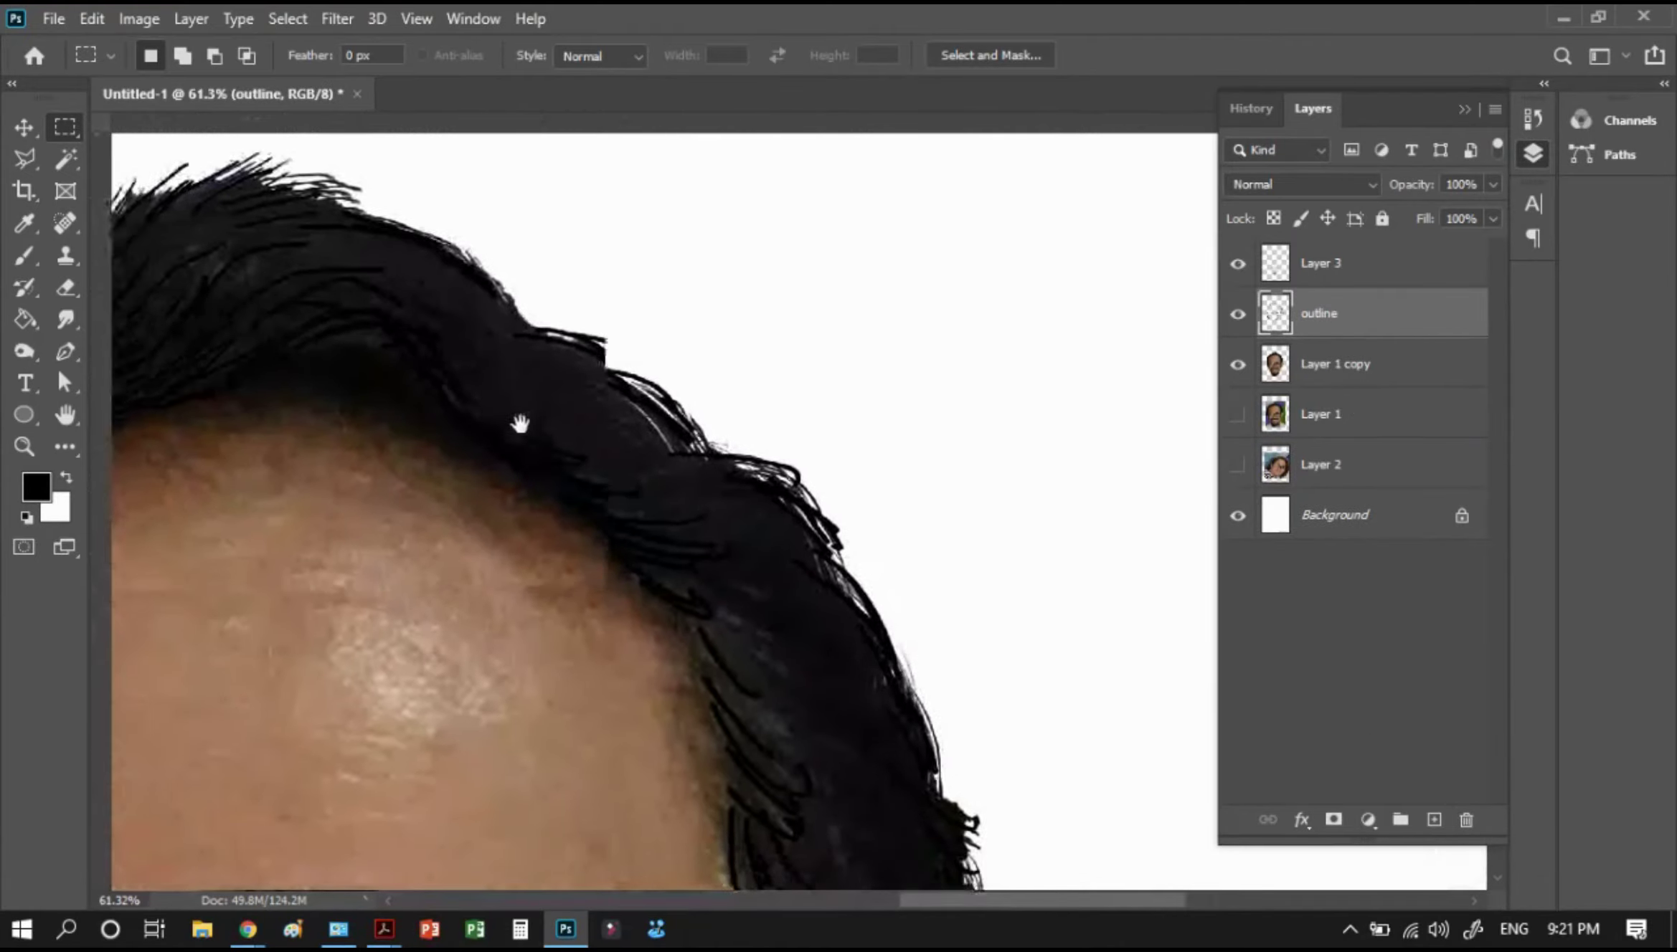
Switch to a different brush preset and fine-tune its size with the bracket keys
{"action": "key", "text": "b"}
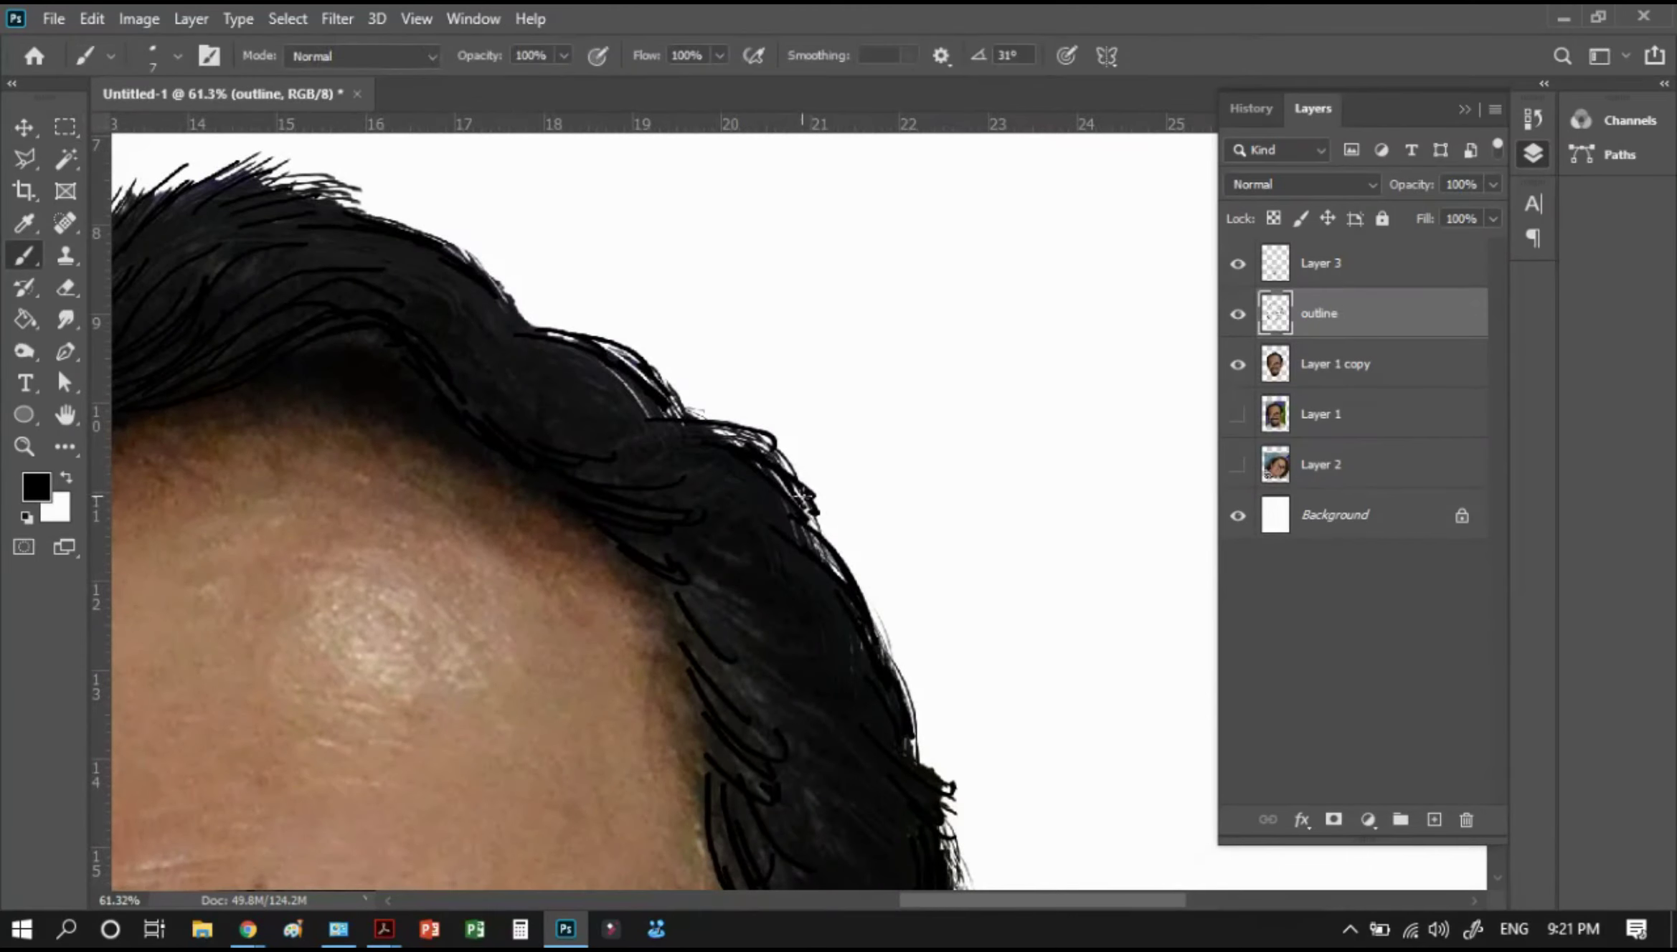
{"action": "right_click", "coordinate": [750, 508]}
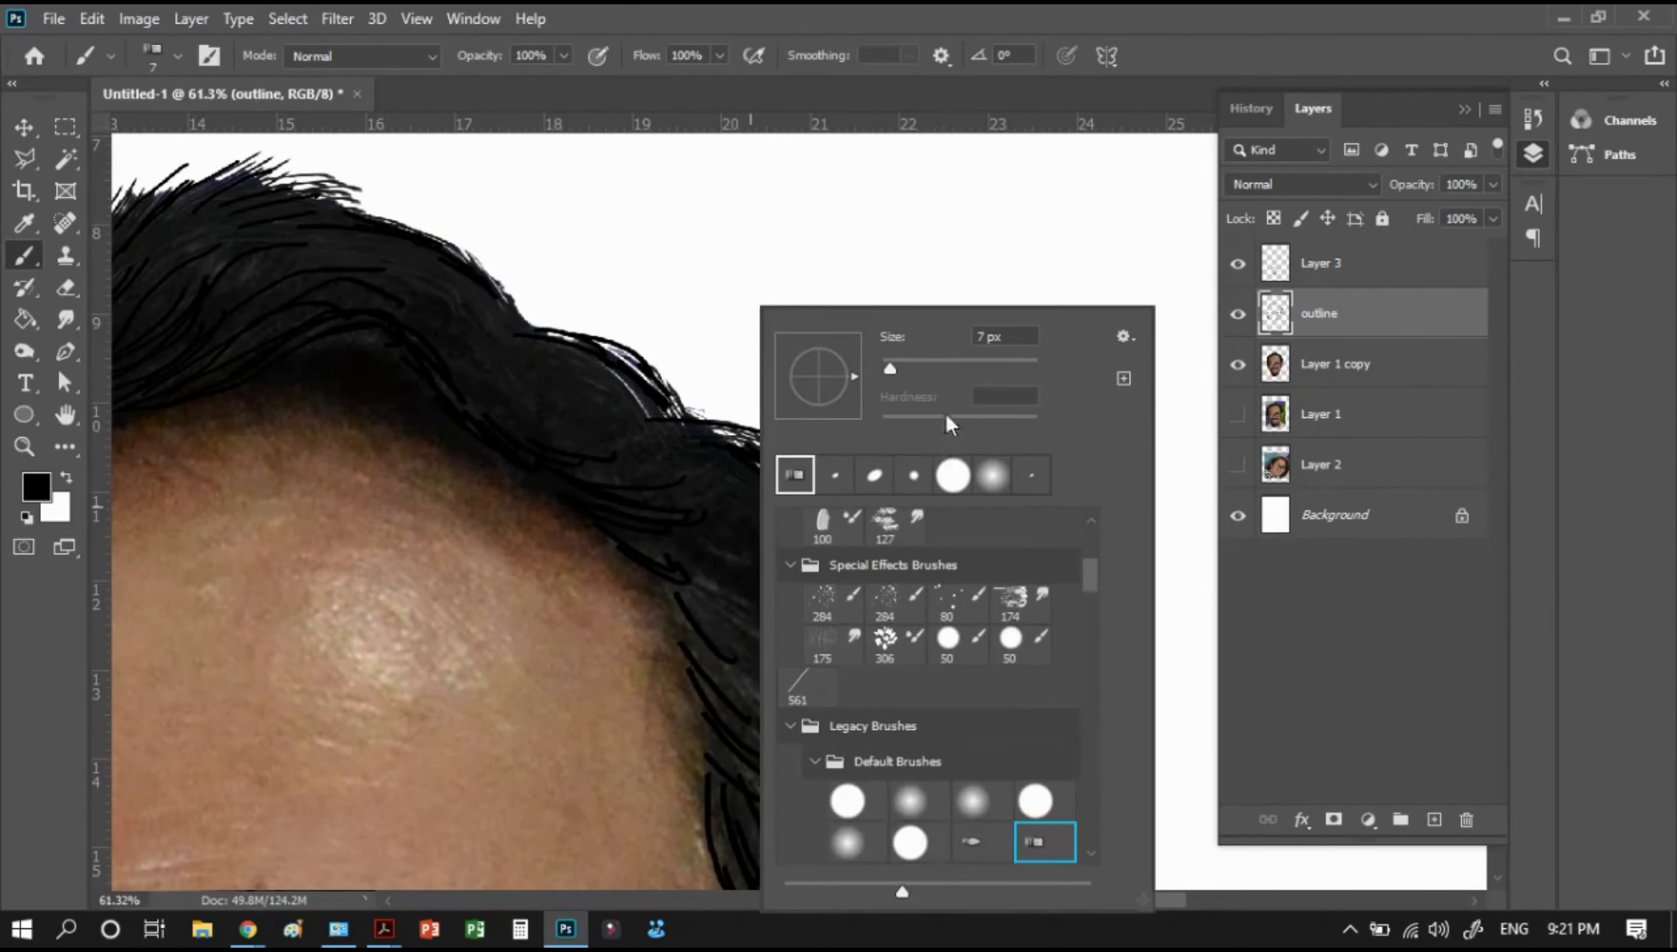
{"action": "left_click", "coordinate": [937, 365]}
{"action": "key", "text": "Return"}
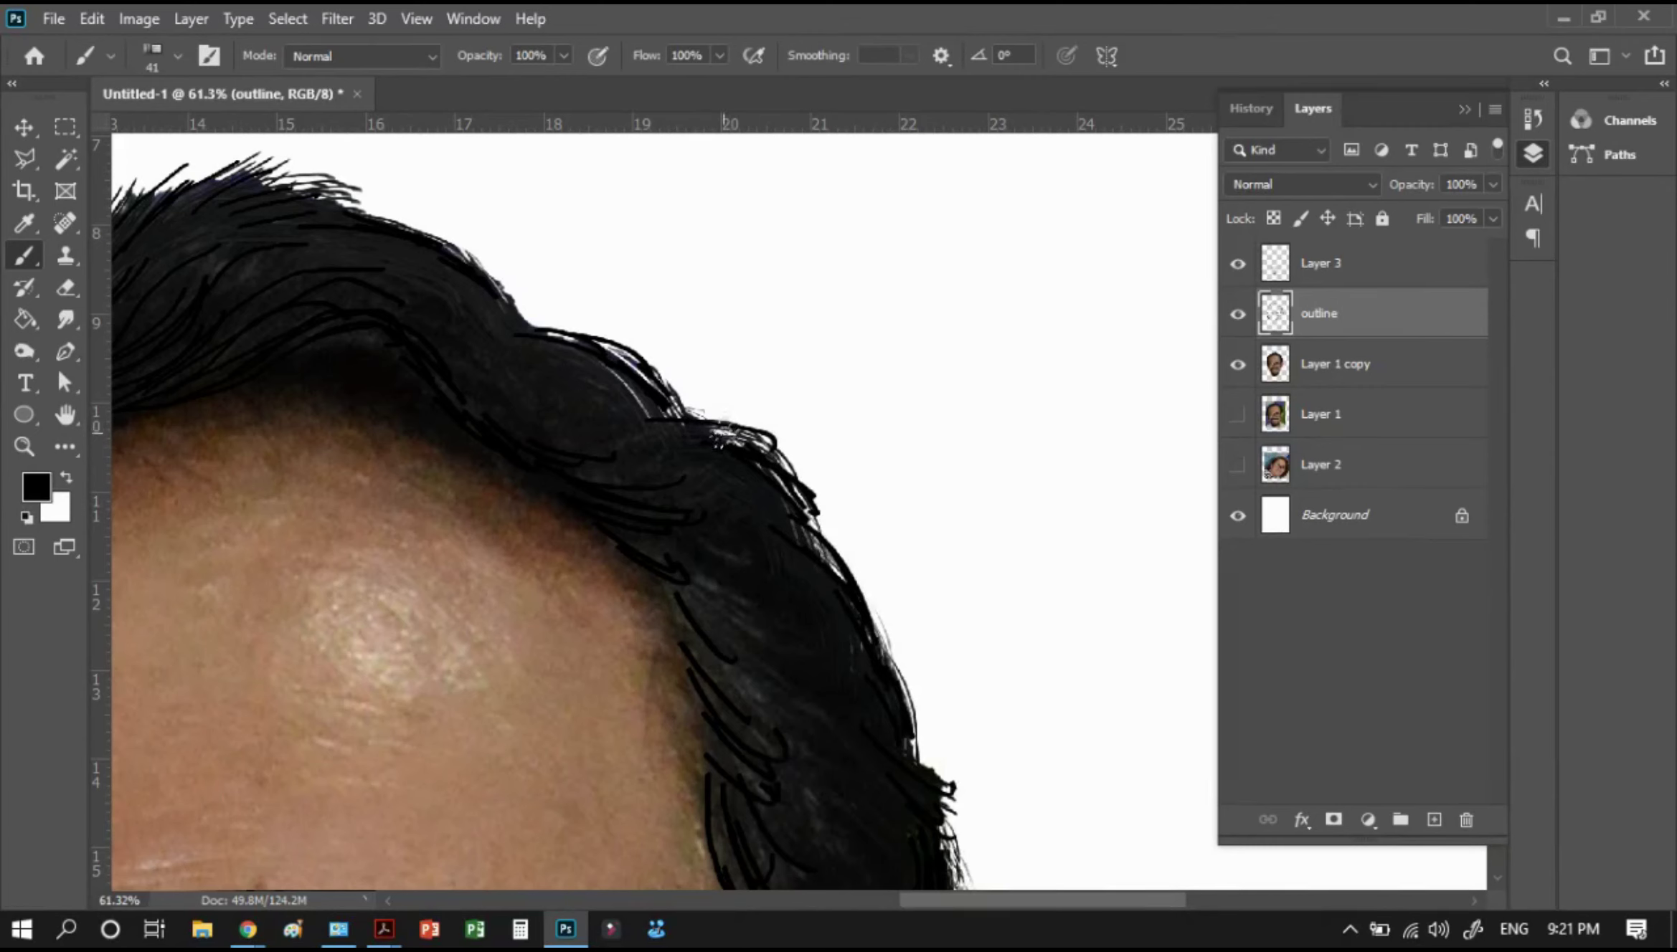
{"action": "key", "text": "bracketright"}
{"action": "key", "text": "bracketright"}
{"action": "key", "text": "bracketright"}
{"action": "key", "text": "bracketright"}
{"action": "key", "text": "bracketright"}
{"action": "key", "text": "bracketright"}
{"action": "key", "text": "bracketright"}
{"action": "key", "text": "bracketright"}
{"action": "key", "text": "bracketright"}
{"action": "key", "text": "bracketright"}
{"action": "key", "text": "bracketright"}
{"action": "key", "text": "bracketleft"}
{"action": "key", "text": "bracketleft"}
{"action": "key", "text": "bracketleft"}
{"action": "key", "text": "bracketleft"}
{"action": "key", "text": "bracketleft"}
{"action": "key", "text": "bracketleft"}
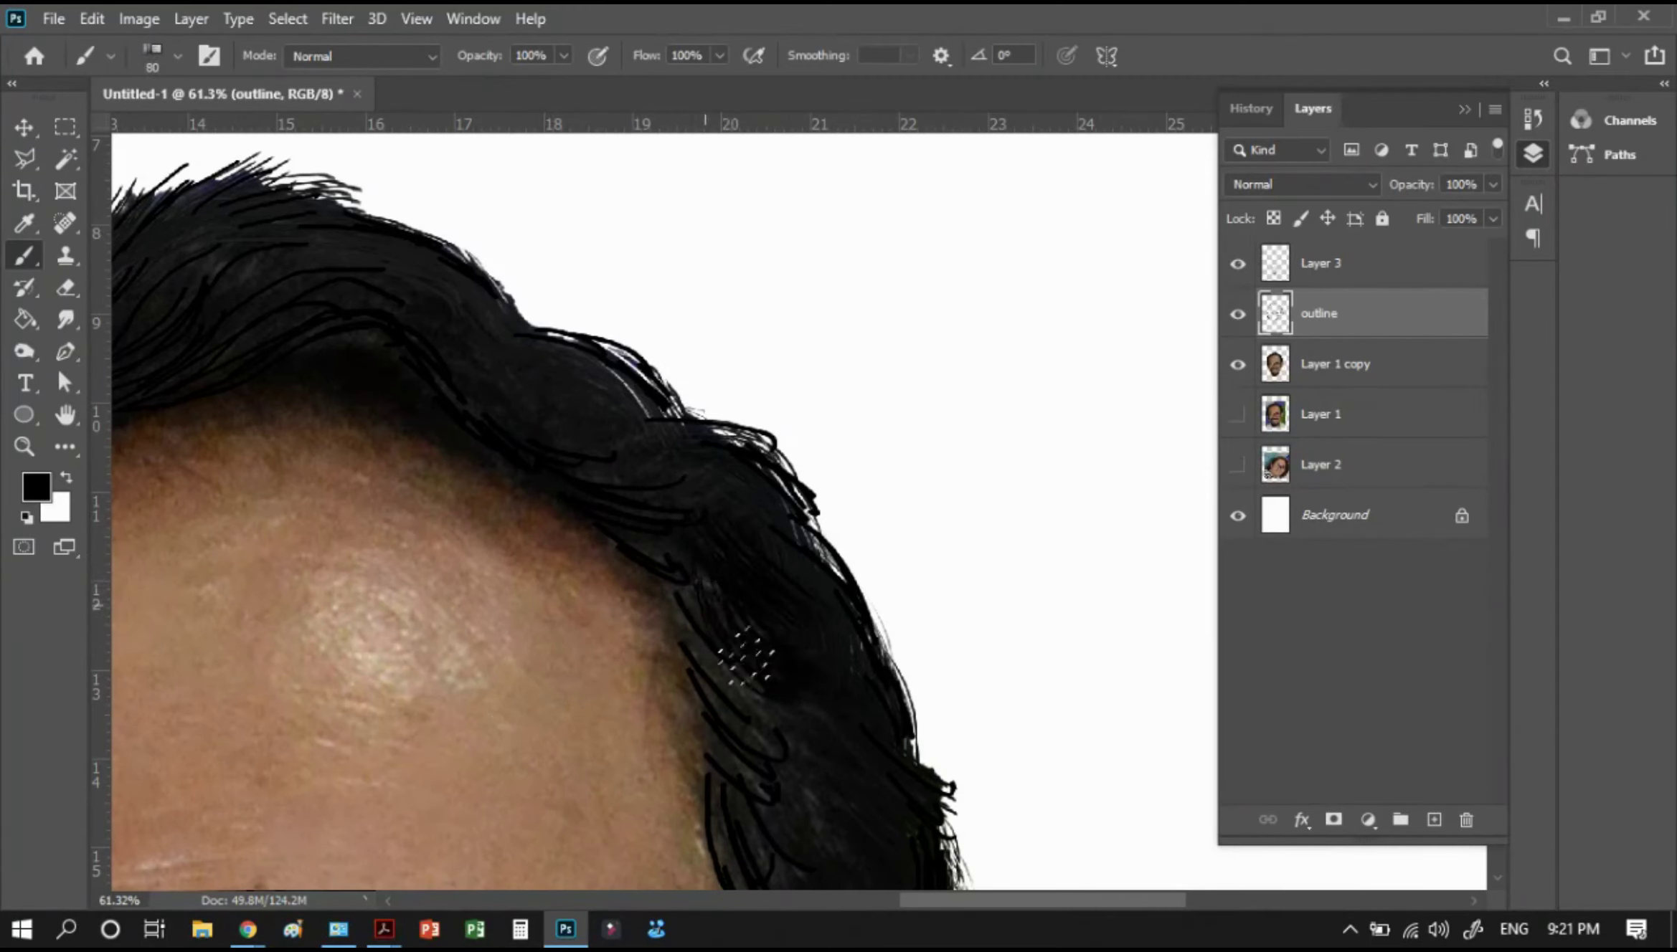
Pan across the hair, eyebrow and ear, then fit the whole document in view
{"action": "left_click_drag", "start_coordinate": [808, 709], "coordinate": [702, 481]}
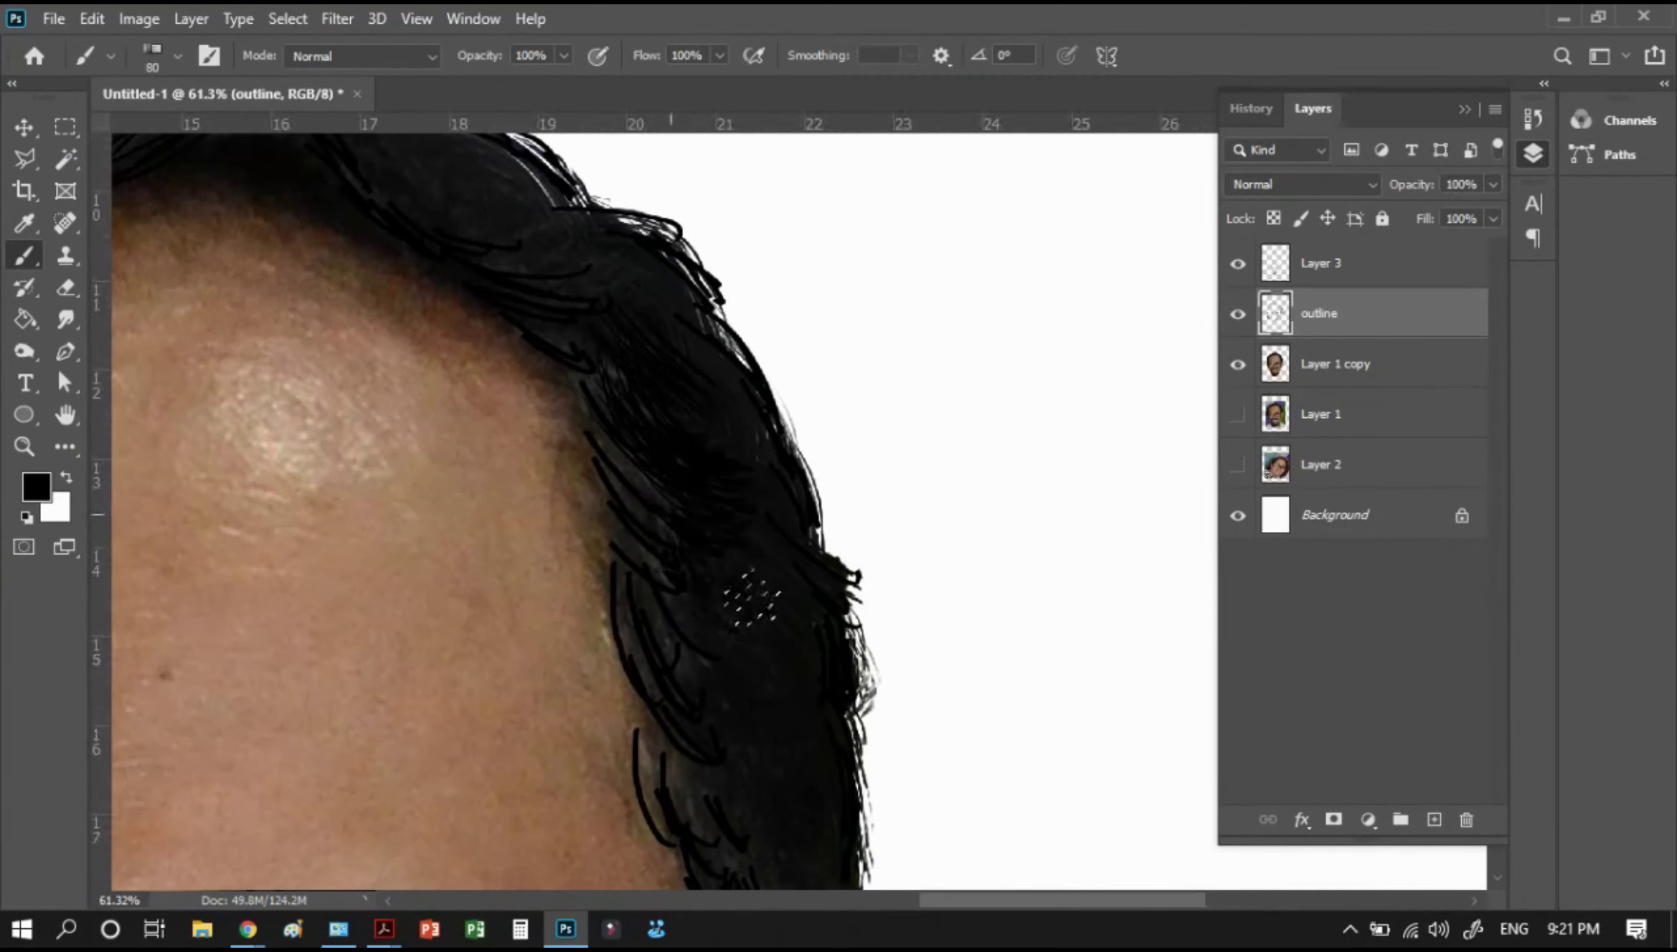
{"action": "key", "text": "ctrl+r"}
{"action": "left_click_drag", "start_coordinate": [749, 738], "coordinate": [733, 509]}
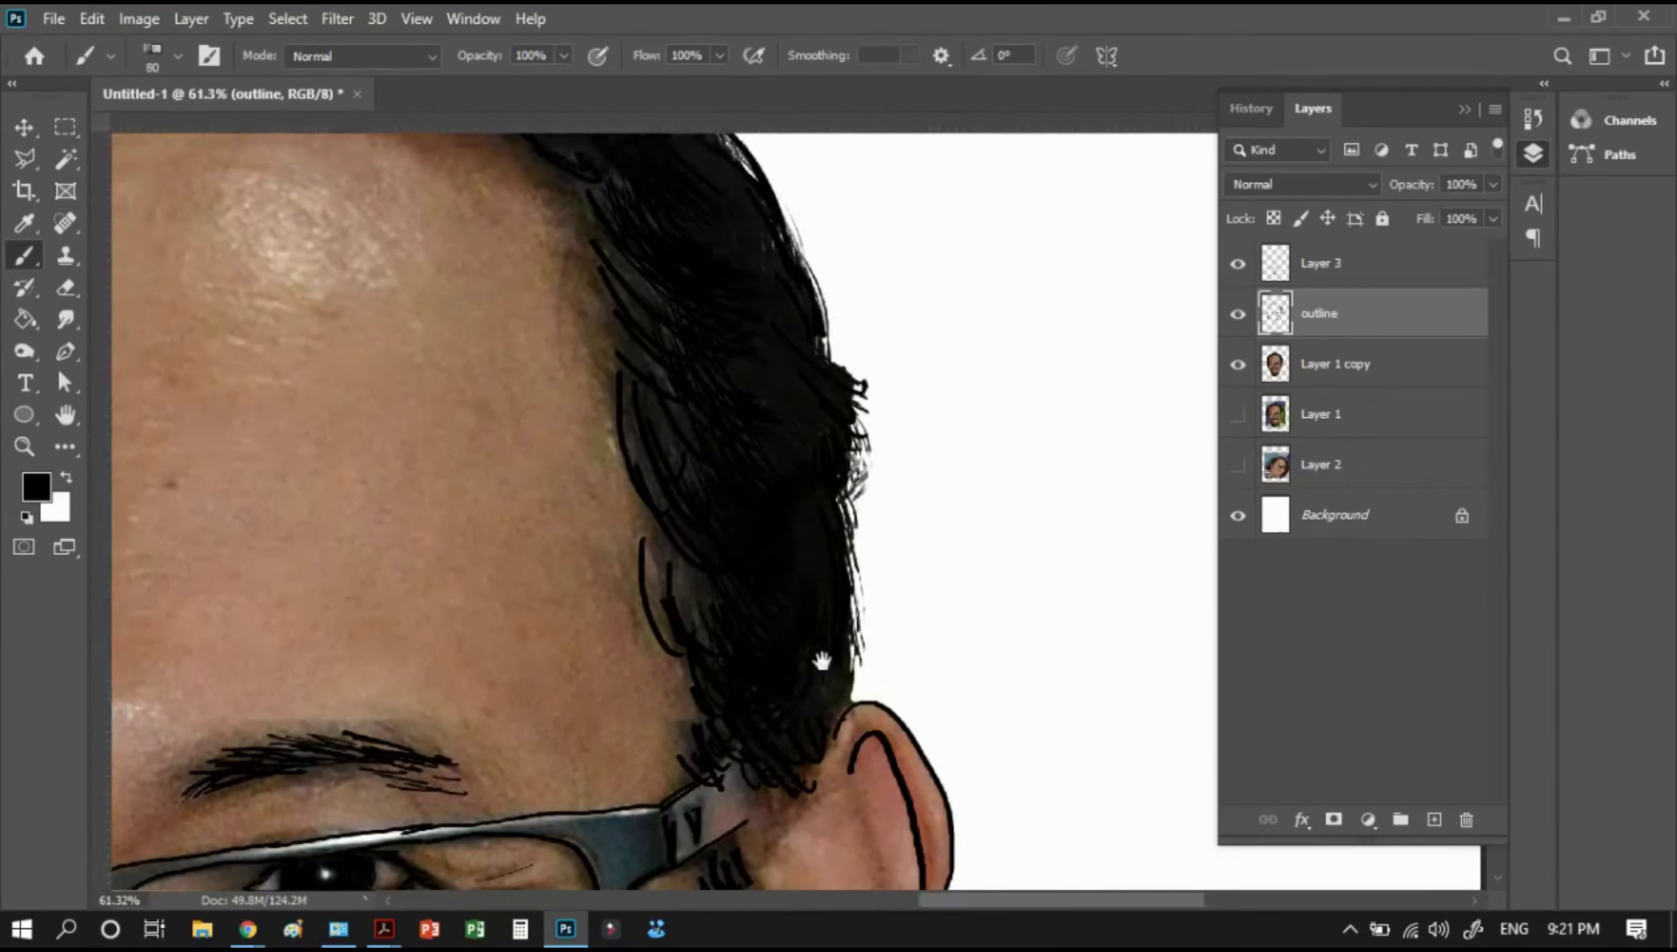
{"action": "scroll", "coordinate": [814, 581], "scroll_direction": "up", "scroll_amount": 10}
{"action": "scroll", "coordinate": [717, 431], "scroll_direction": "left", "scroll_amount": 5}
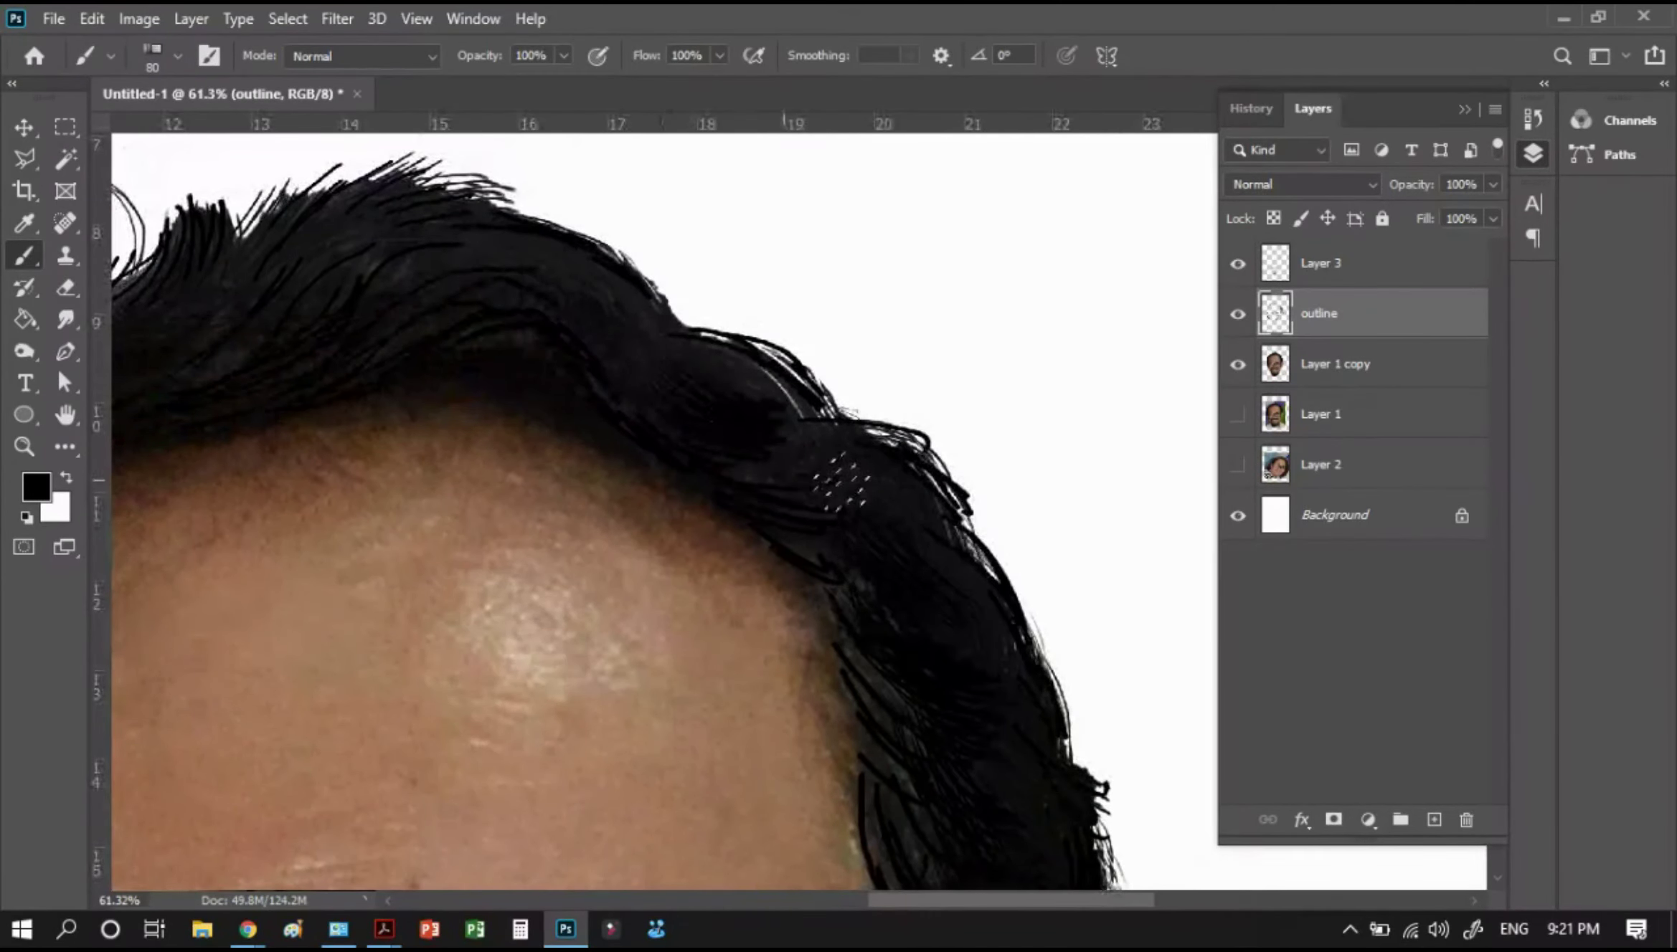
{"action": "scroll", "coordinate": [645, 434], "scroll_direction": "up", "scroll_amount": 3}
{"action": "scroll", "coordinate": [615, 441], "scroll_direction": "left", "scroll_amount": 5}
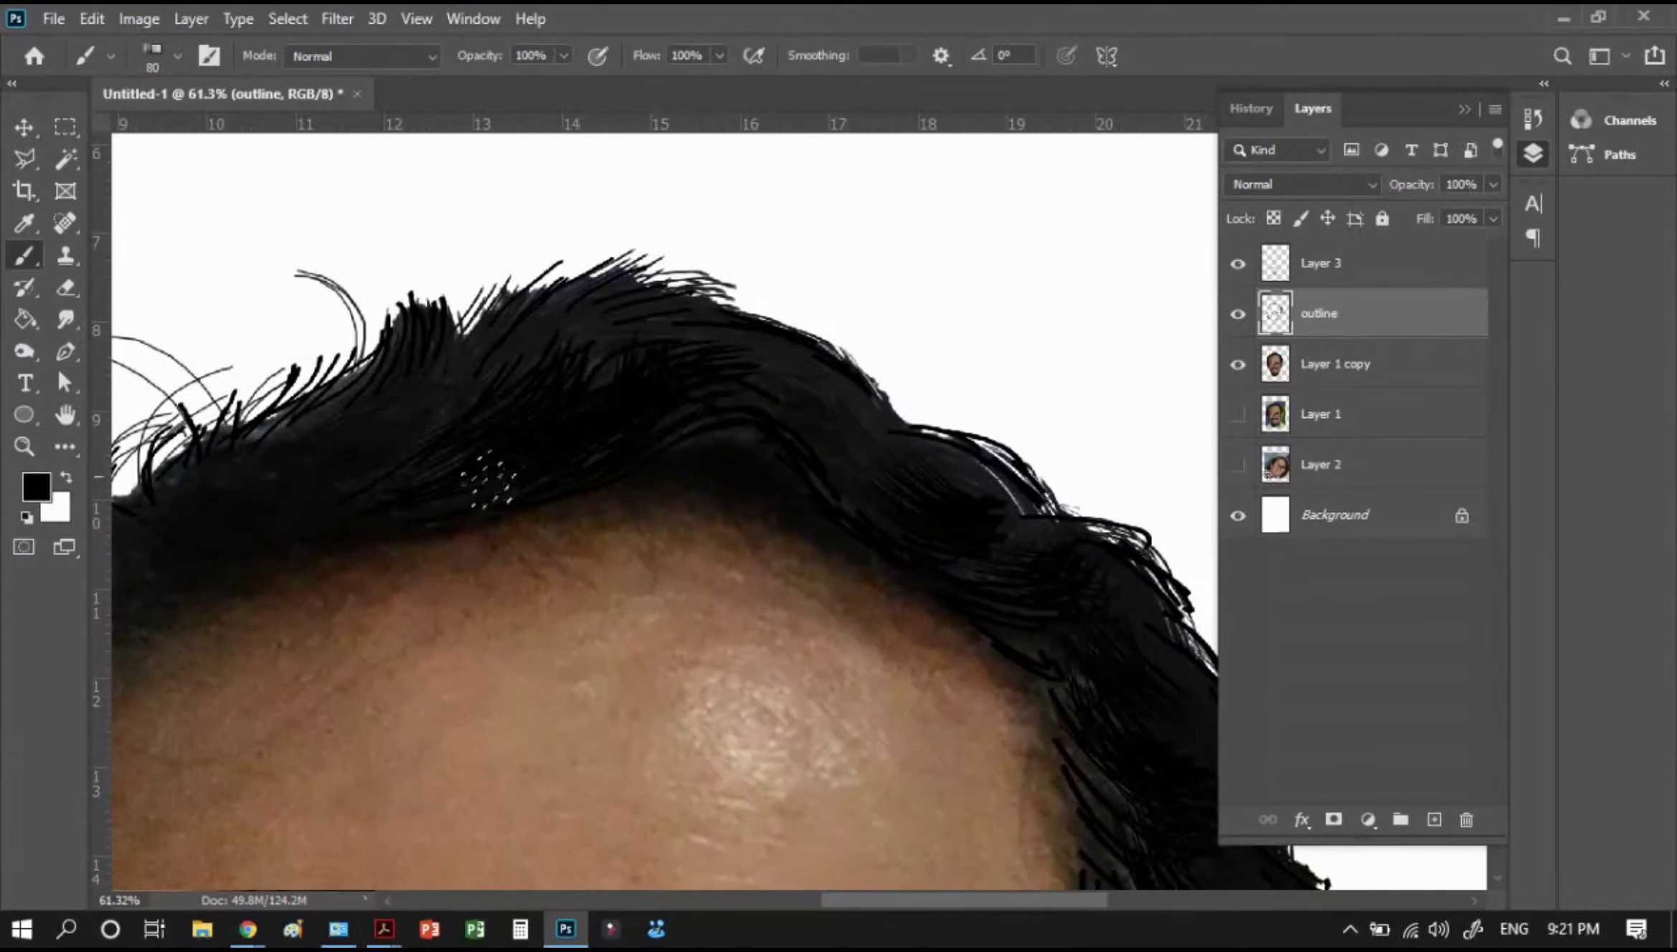
{"action": "scroll", "coordinate": [627, 408], "scroll_direction": "up", "scroll_amount": 2}
{"action": "scroll", "coordinate": [574, 444], "scroll_direction": "left", "scroll_amount": 5}
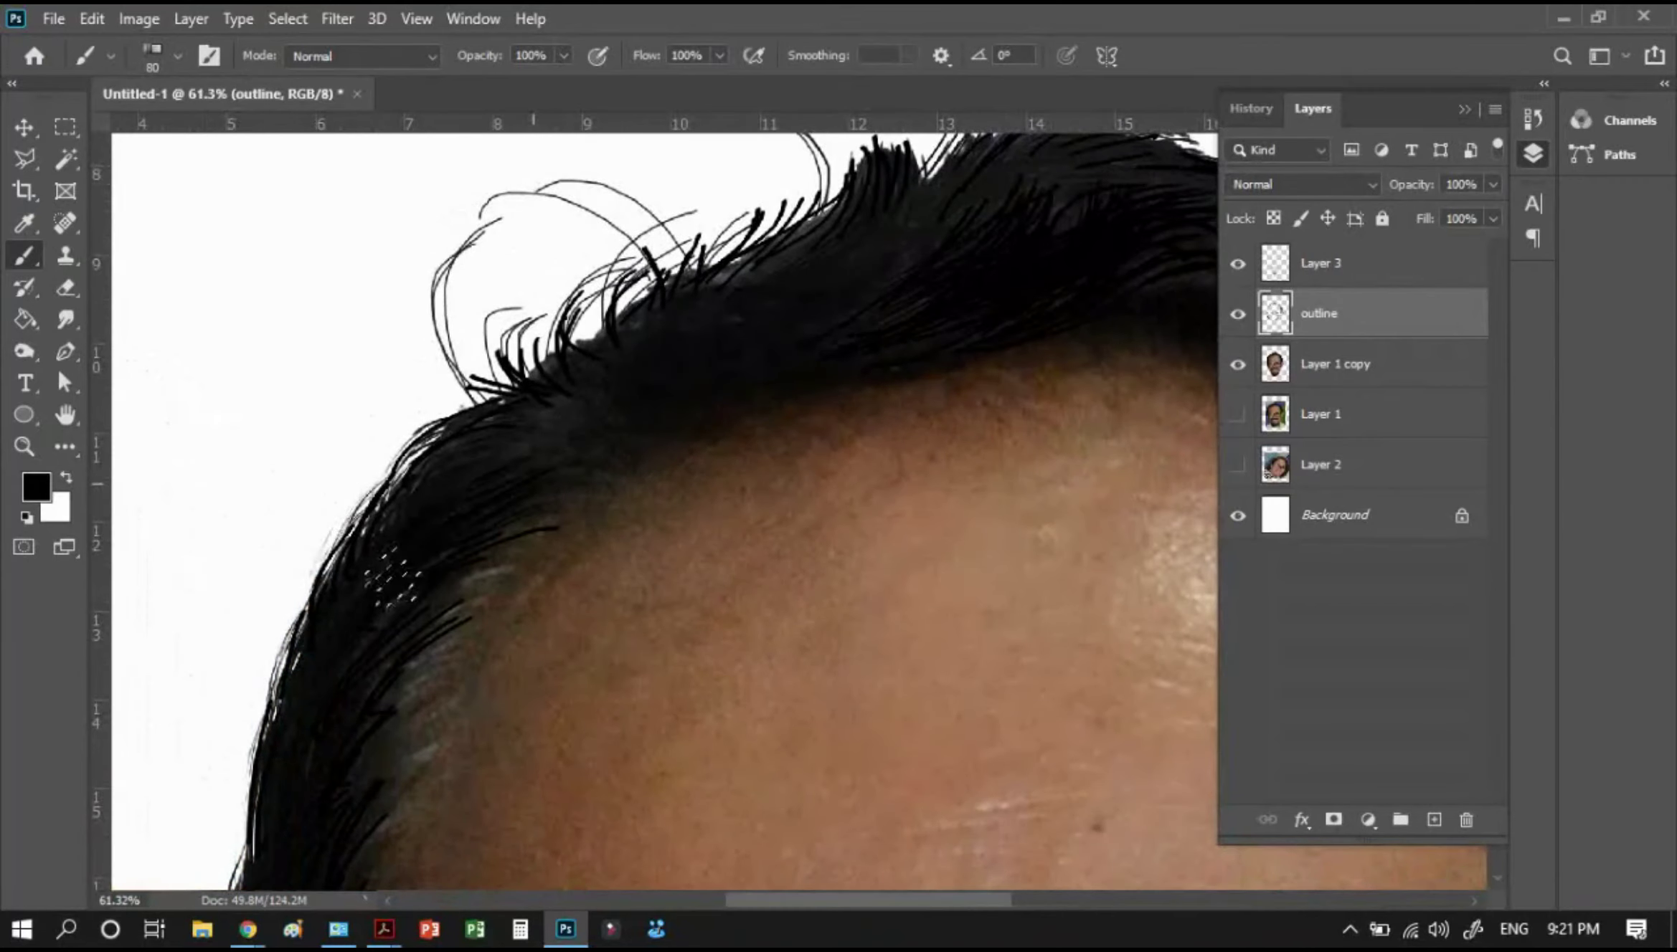
{"action": "scroll", "coordinate": [545, 430], "scroll_direction": "down", "scroll_amount": 4}
{"action": "scroll", "coordinate": [545, 430], "scroll_direction": "left", "scroll_amount": 2}
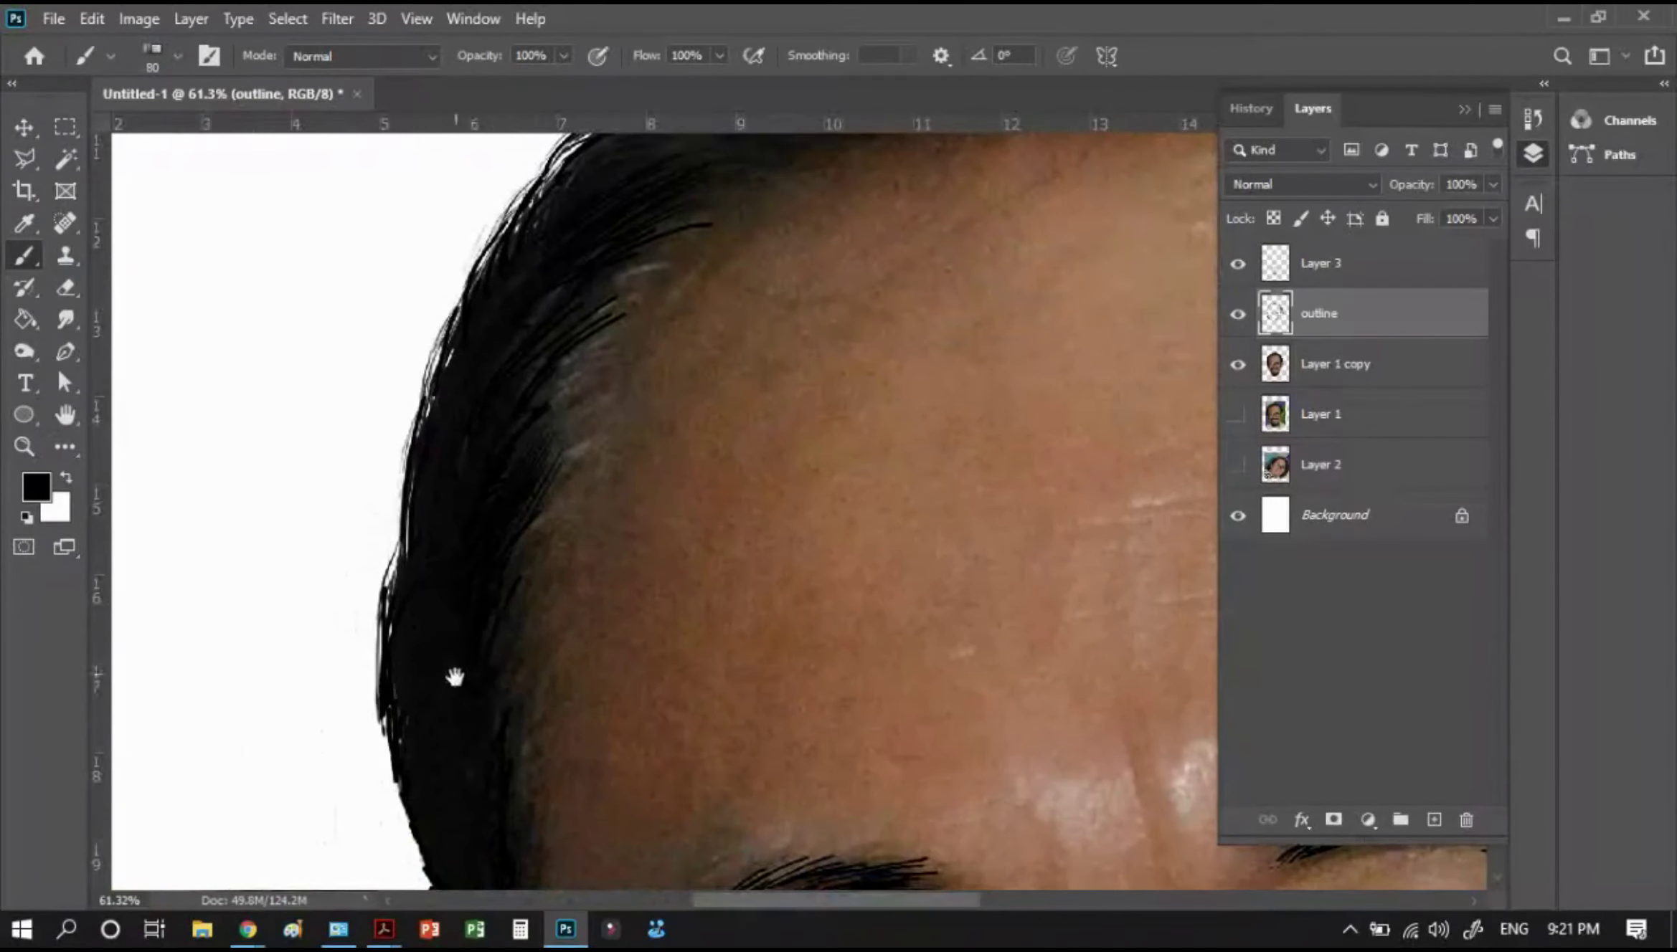
{"action": "scroll", "coordinate": [506, 412], "scroll_direction": "down", "scroll_amount": 3}
{"action": "scroll", "coordinate": [505, 412], "scroll_direction": "left", "scroll_amount": 1}
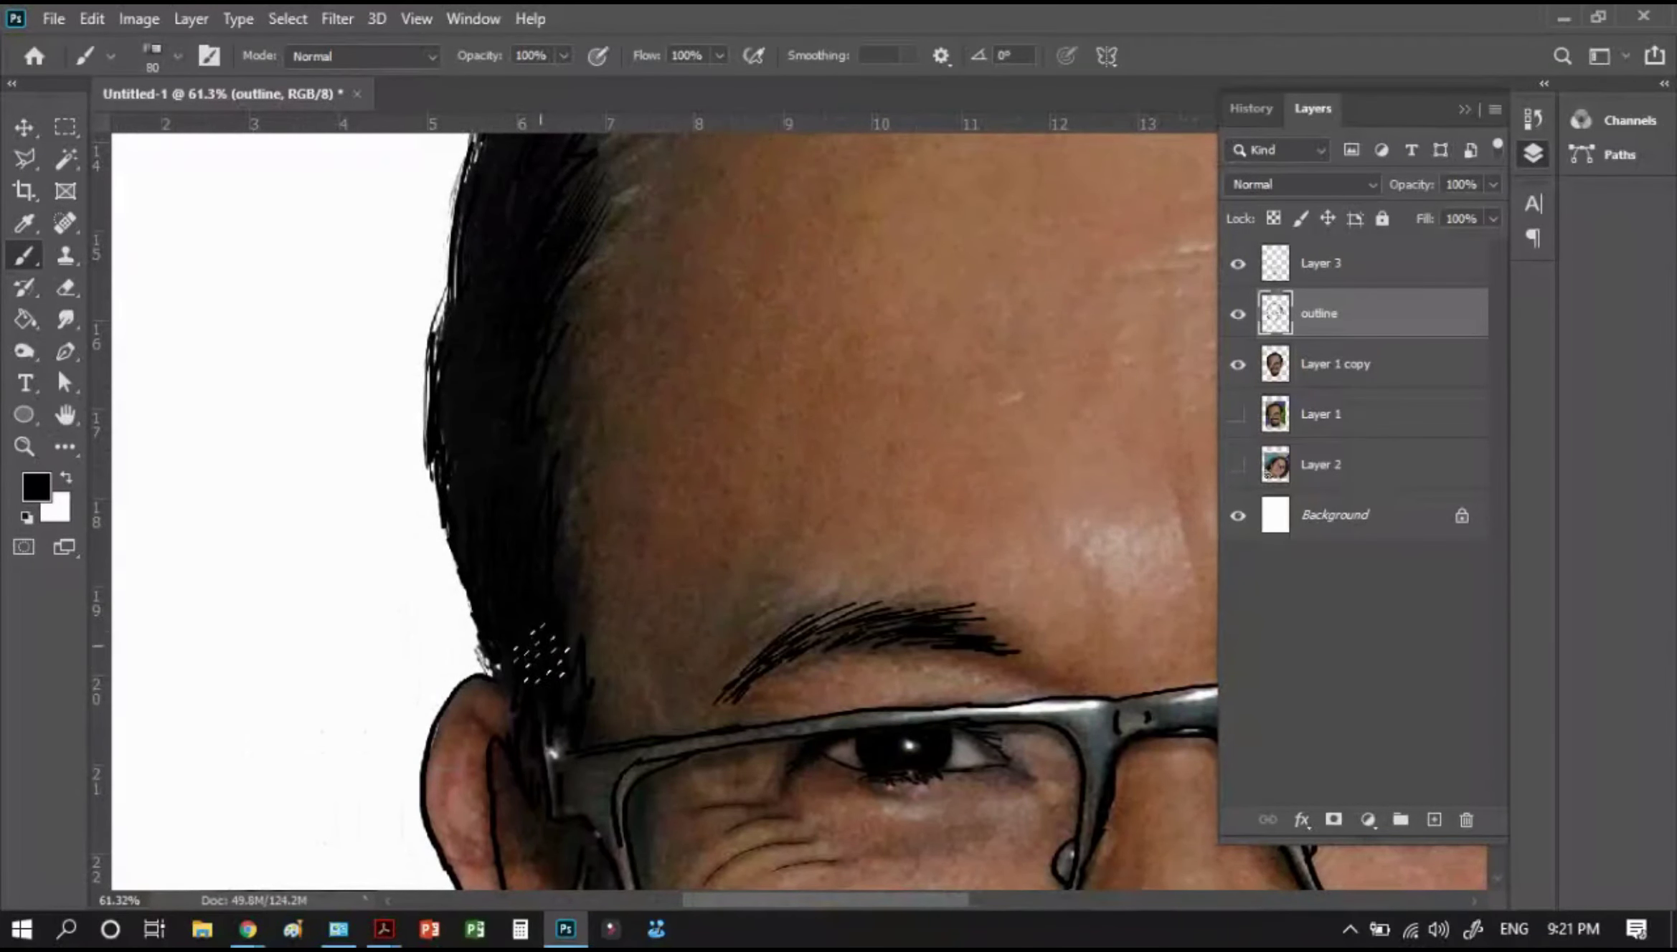
{"action": "scroll", "coordinate": [497, 535], "scroll_direction": "down", "scroll_amount": 4}
{"action": "scroll", "coordinate": [498, 535], "scroll_direction": "right", "scroll_amount": 1}
{"action": "scroll", "coordinate": [606, 638], "scroll_direction": "down", "scroll_amount": 4}
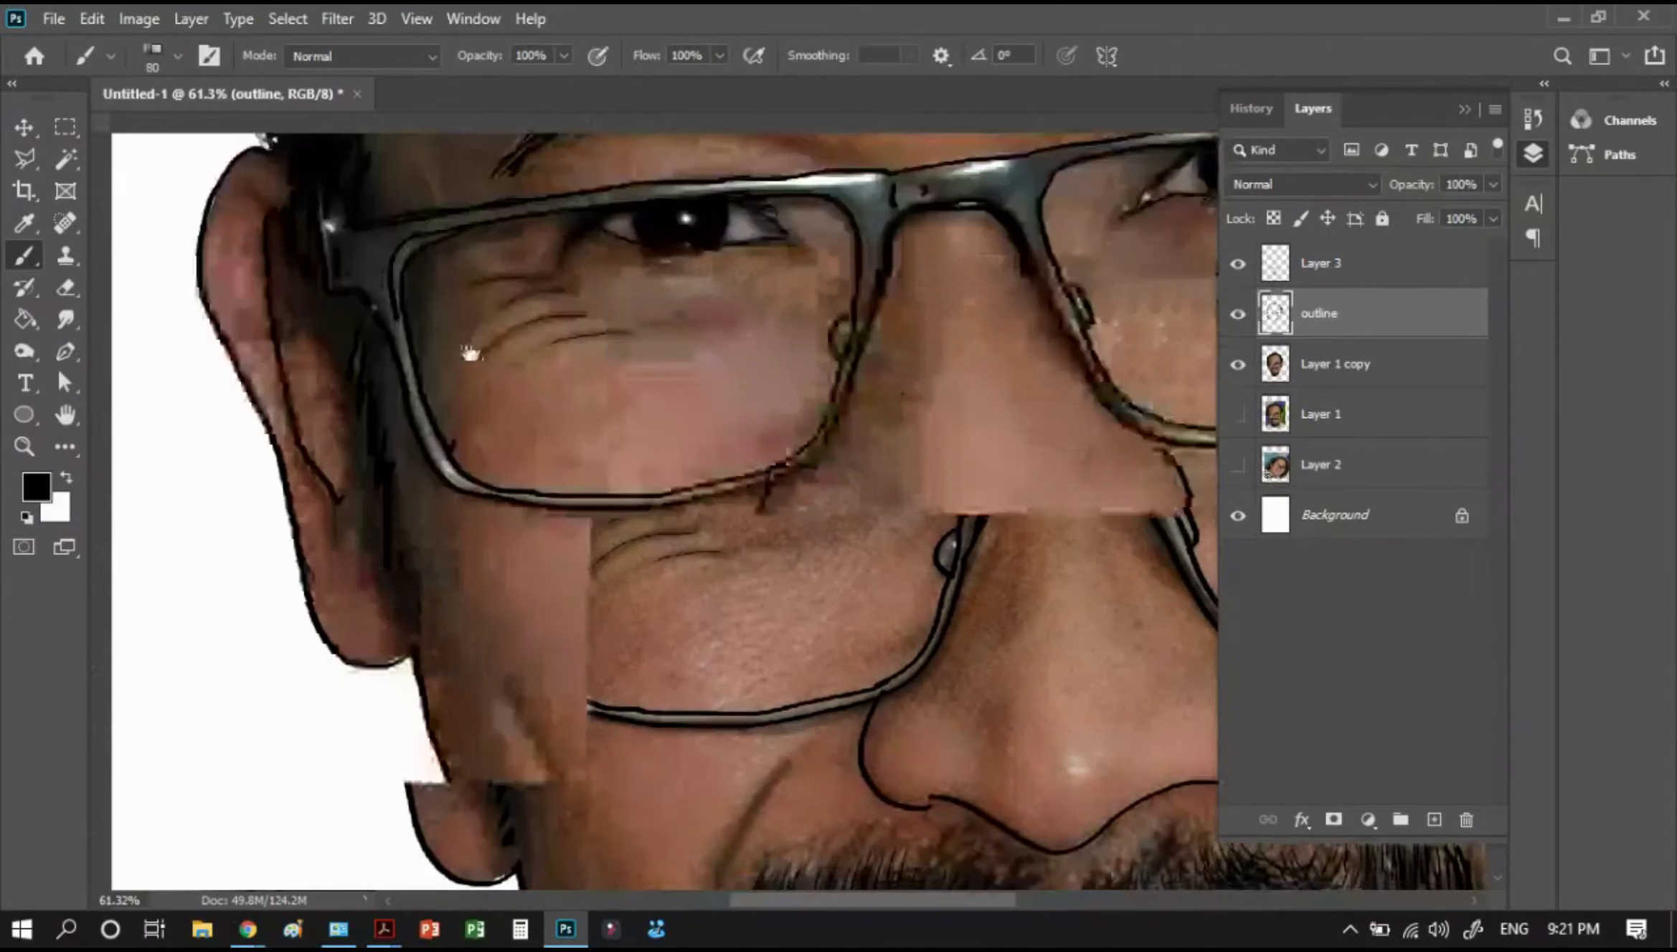
{"action": "scroll", "coordinate": [636, 562], "scroll_direction": "down", "scroll_amount": 2}
{"action": "scroll", "coordinate": [636, 563], "scroll_direction": "right", "scroll_amount": 3}
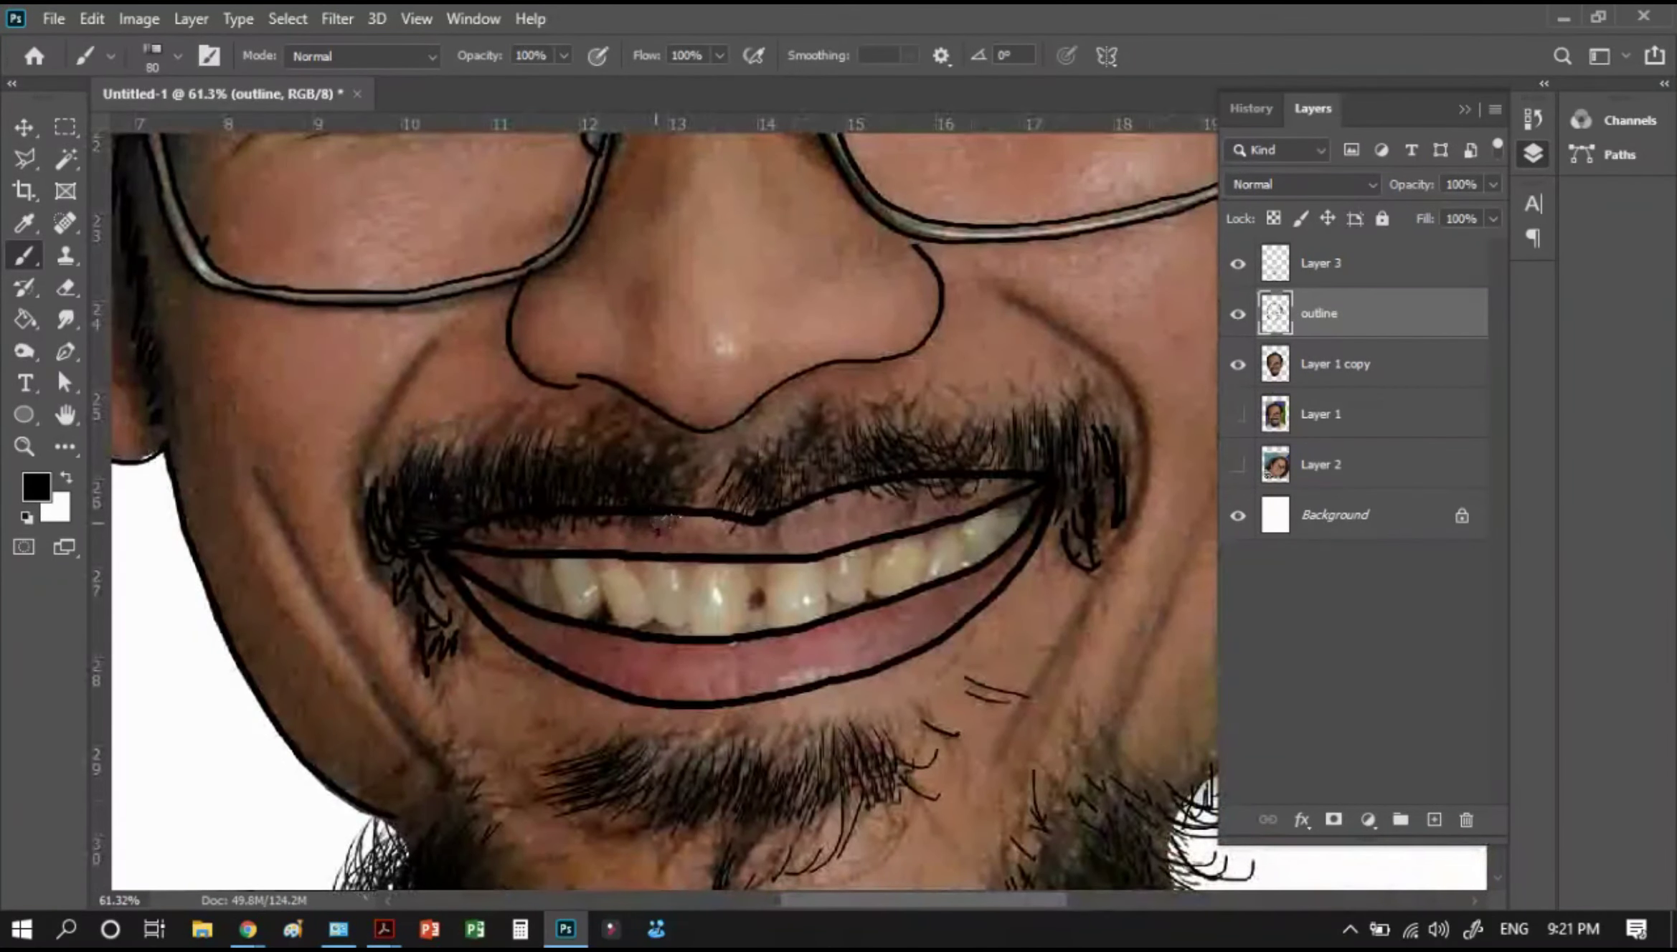
{"action": "key", "text": "ctrl+0"}
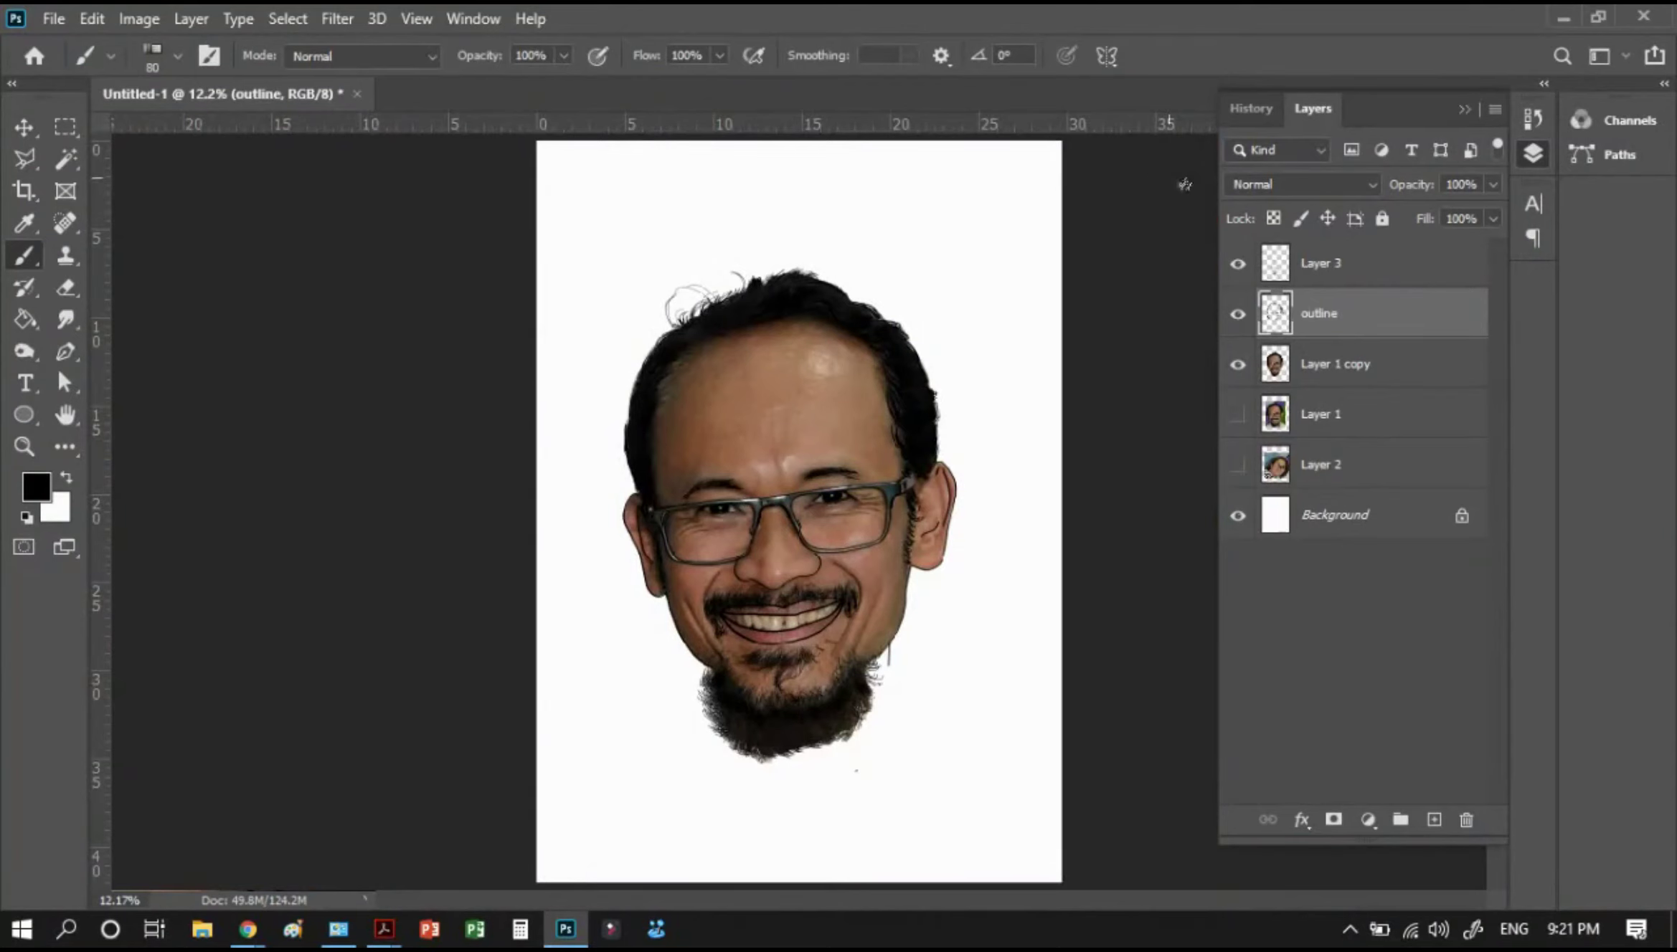
Toggle Layer 3's visibility and zoom in on the mouth and chin
{"action": "left_click", "coordinate": [1242, 264]}
{"action": "left_click", "coordinate": [1242, 265]}
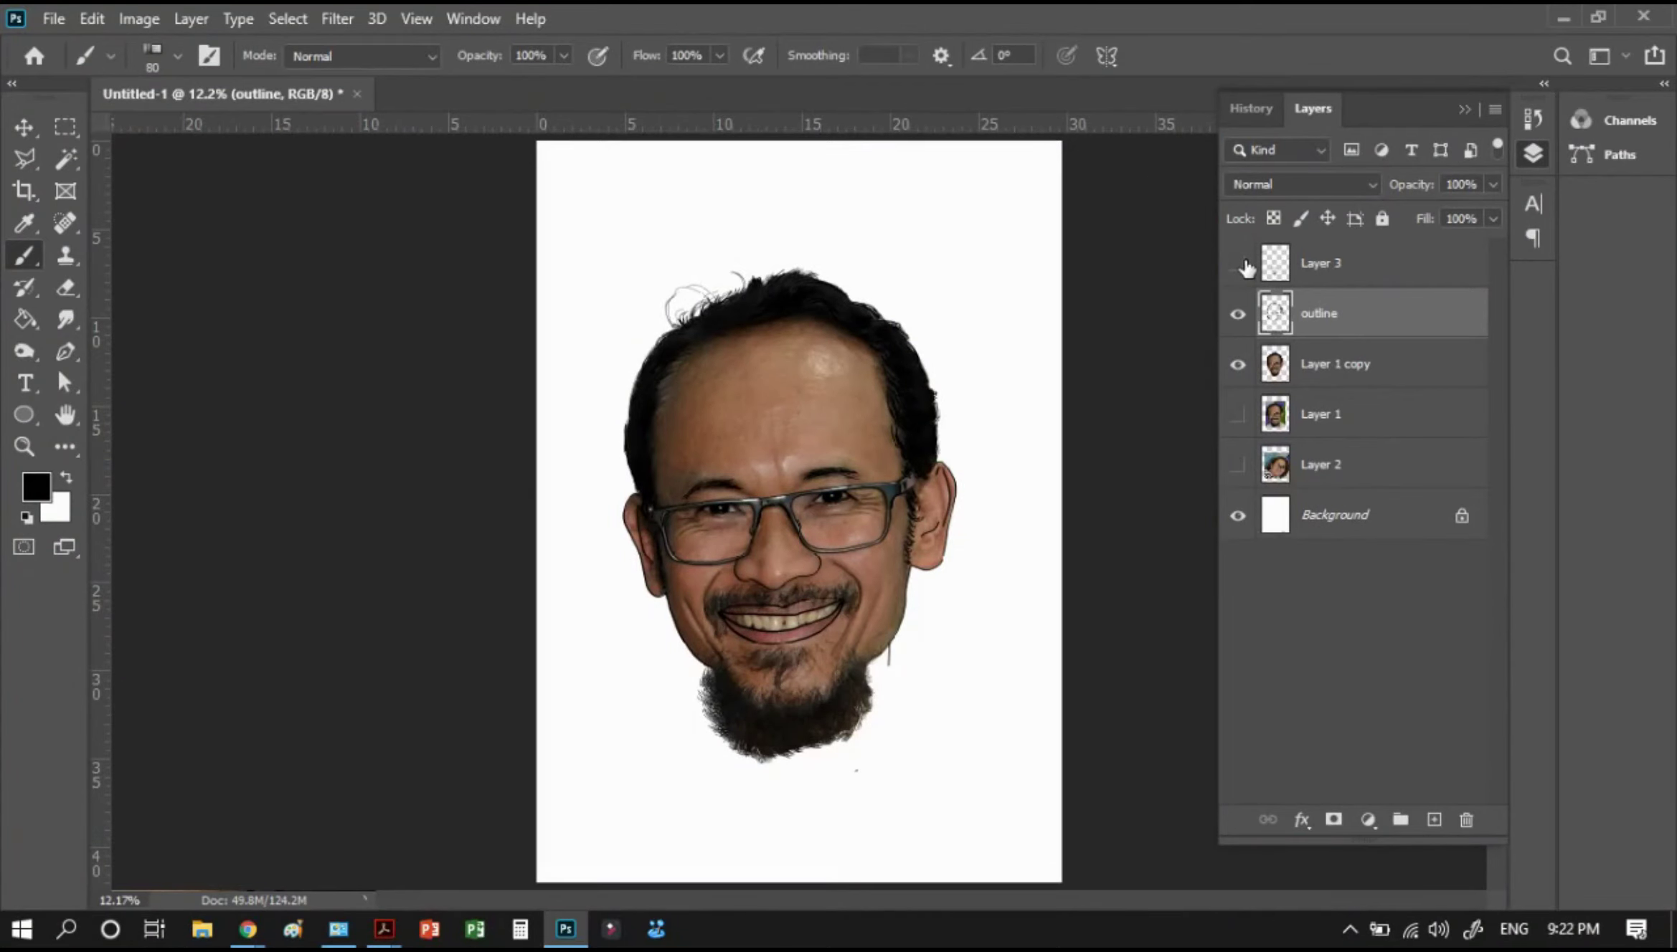
{"action": "key", "text": "z"}
{"action": "left_click_drag", "start_coordinate": [639, 757], "coordinate": [639, 759]}
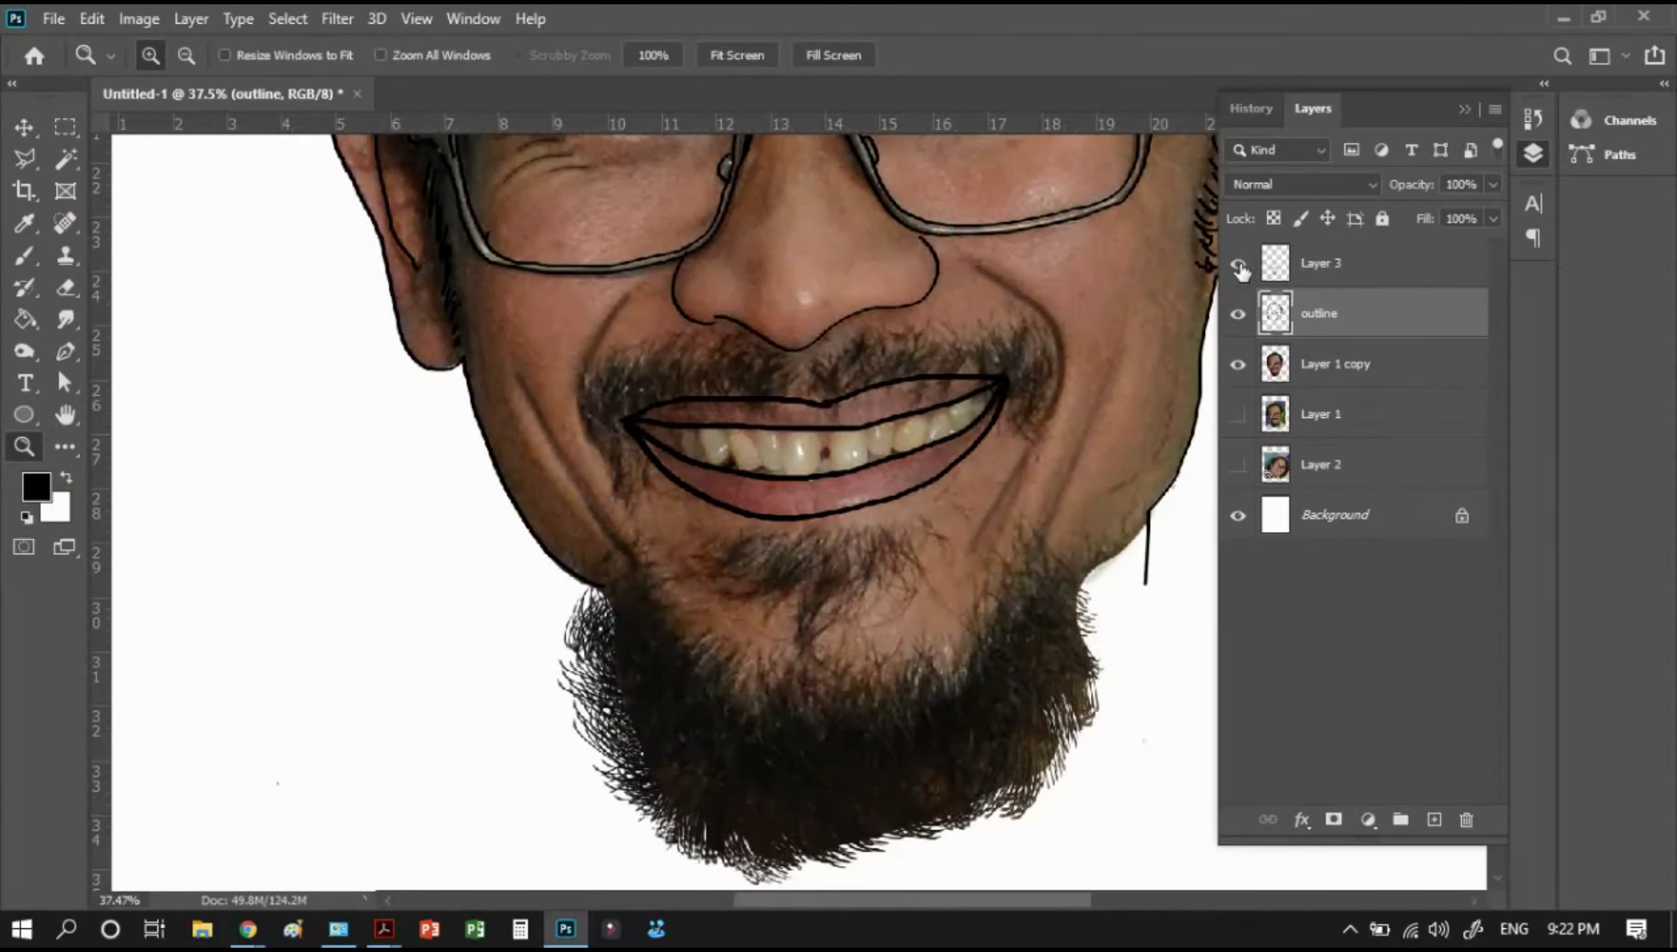
{"action": "left_click", "coordinate": [1239, 265]}
Lower Layer 3's fill to 49%
{"action": "left_click", "coordinate": [1337, 268]}
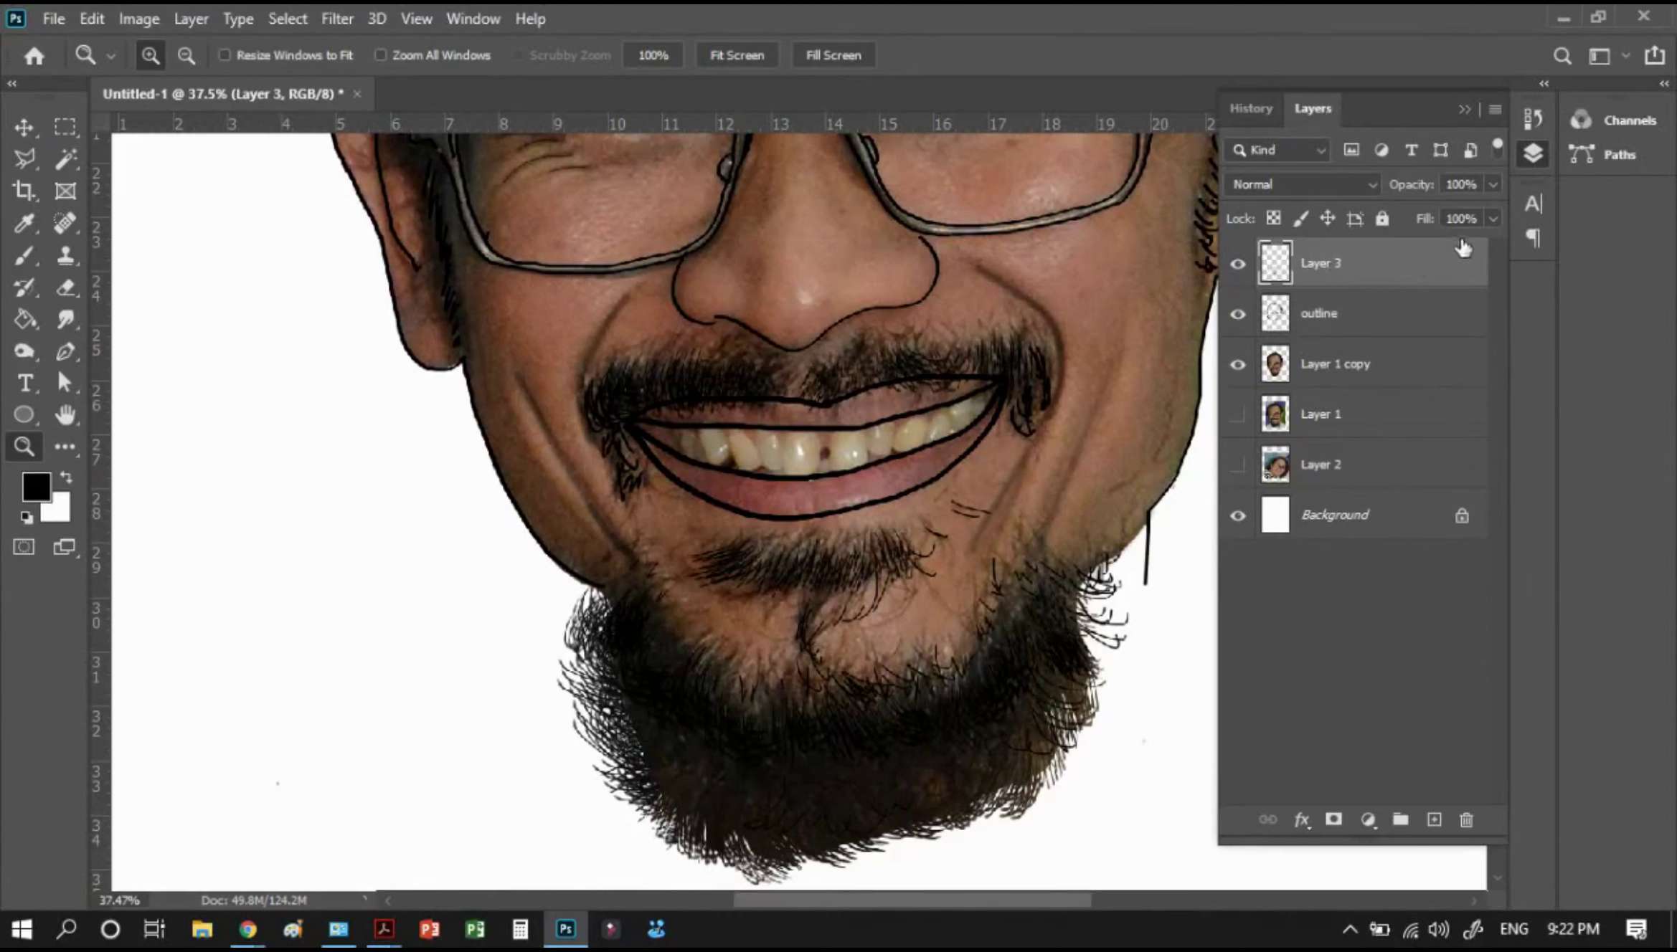
{"action": "left_click", "coordinate": [1492, 219]}
{"action": "left_click", "coordinate": [1449, 247]}
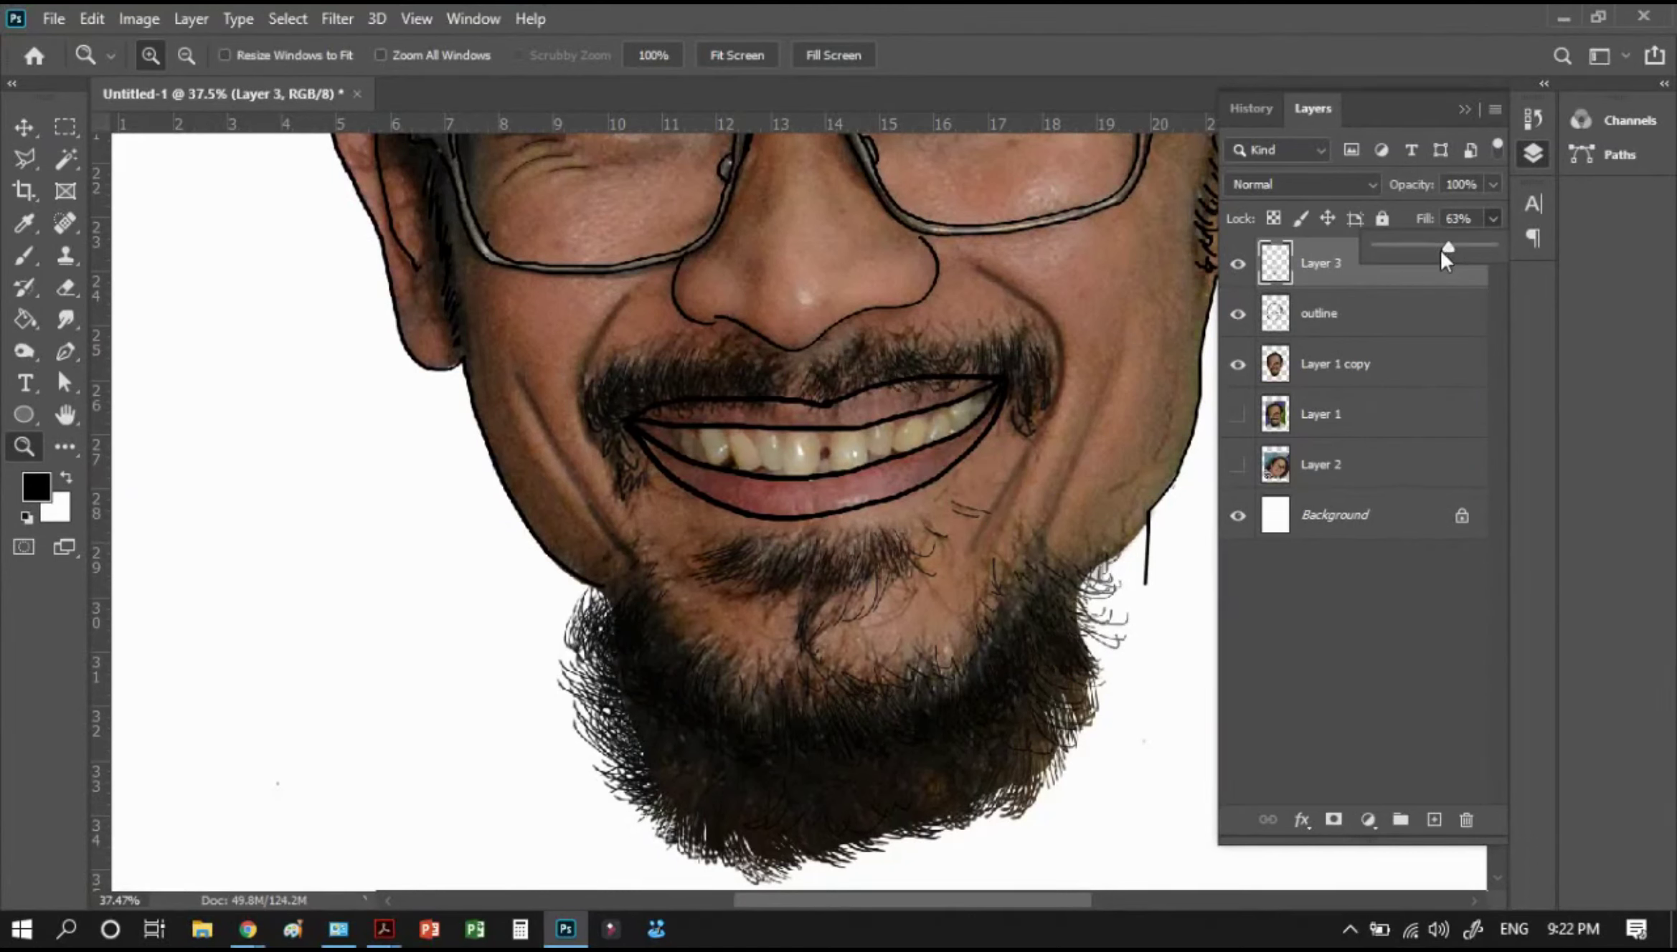
{"action": "left_click_drag", "start_coordinate": [1437, 249], "coordinate": [1431, 249]}
{"action": "left_click", "coordinate": [1390, 321]}
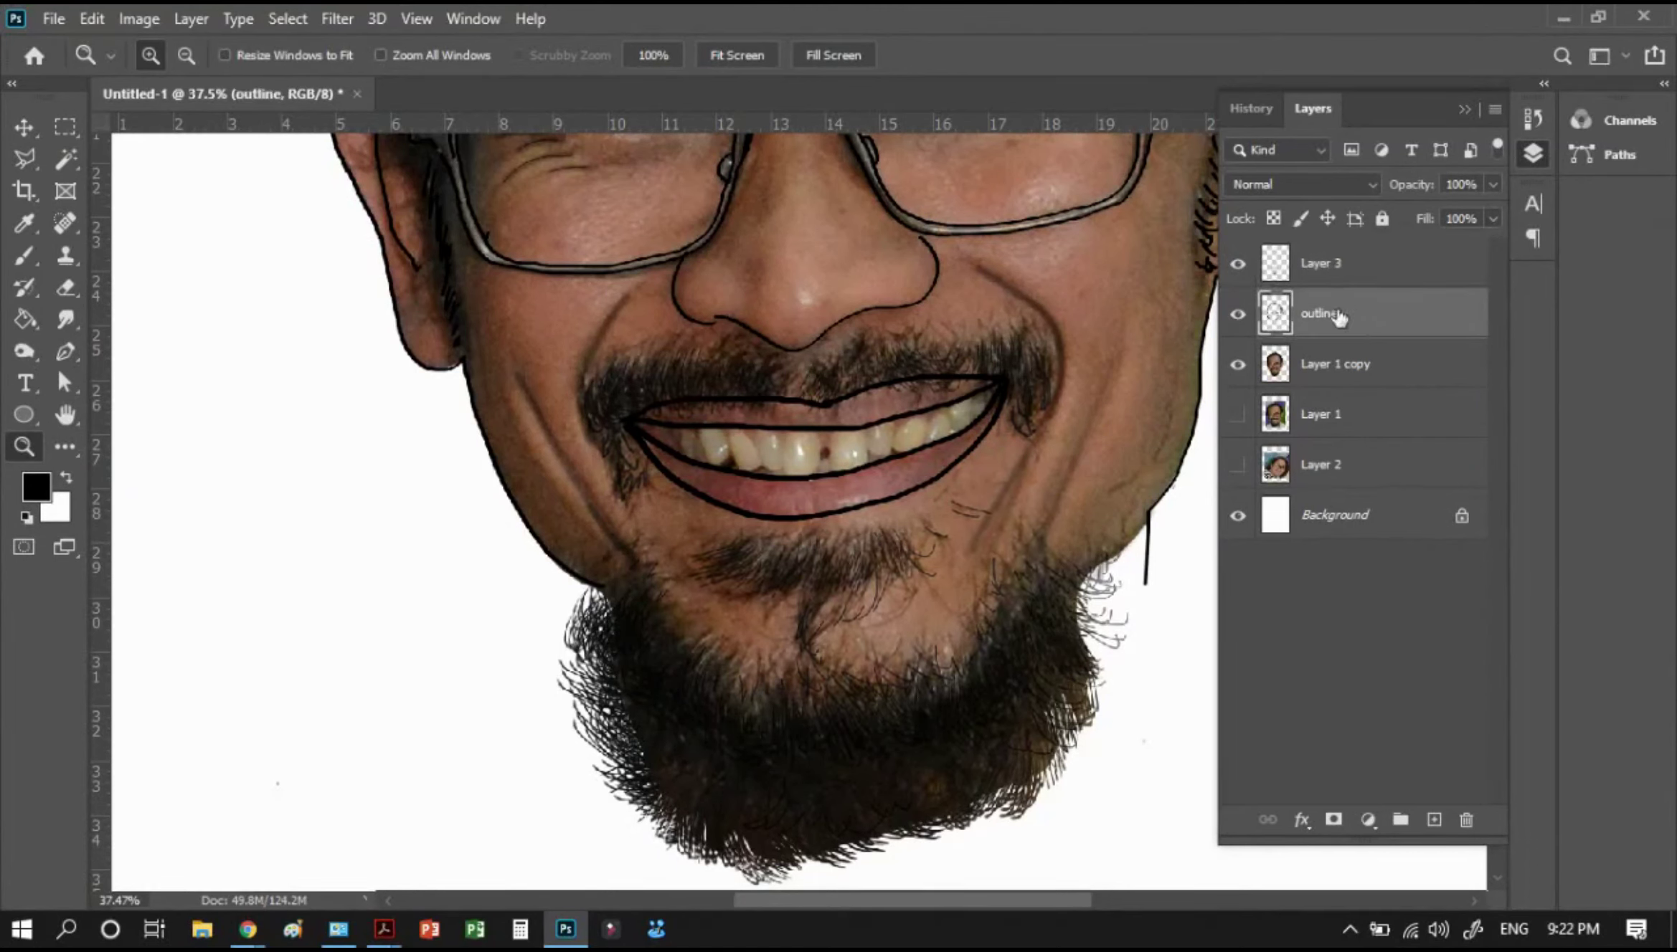
Select the outline layer and Layer 3 together and merge them
{"action": "left_click", "coordinate": [1338, 268], "text": "shift"}
{"action": "right_click", "coordinate": [1338, 268]}
{"action": "left_click", "coordinate": [1373, 307]}
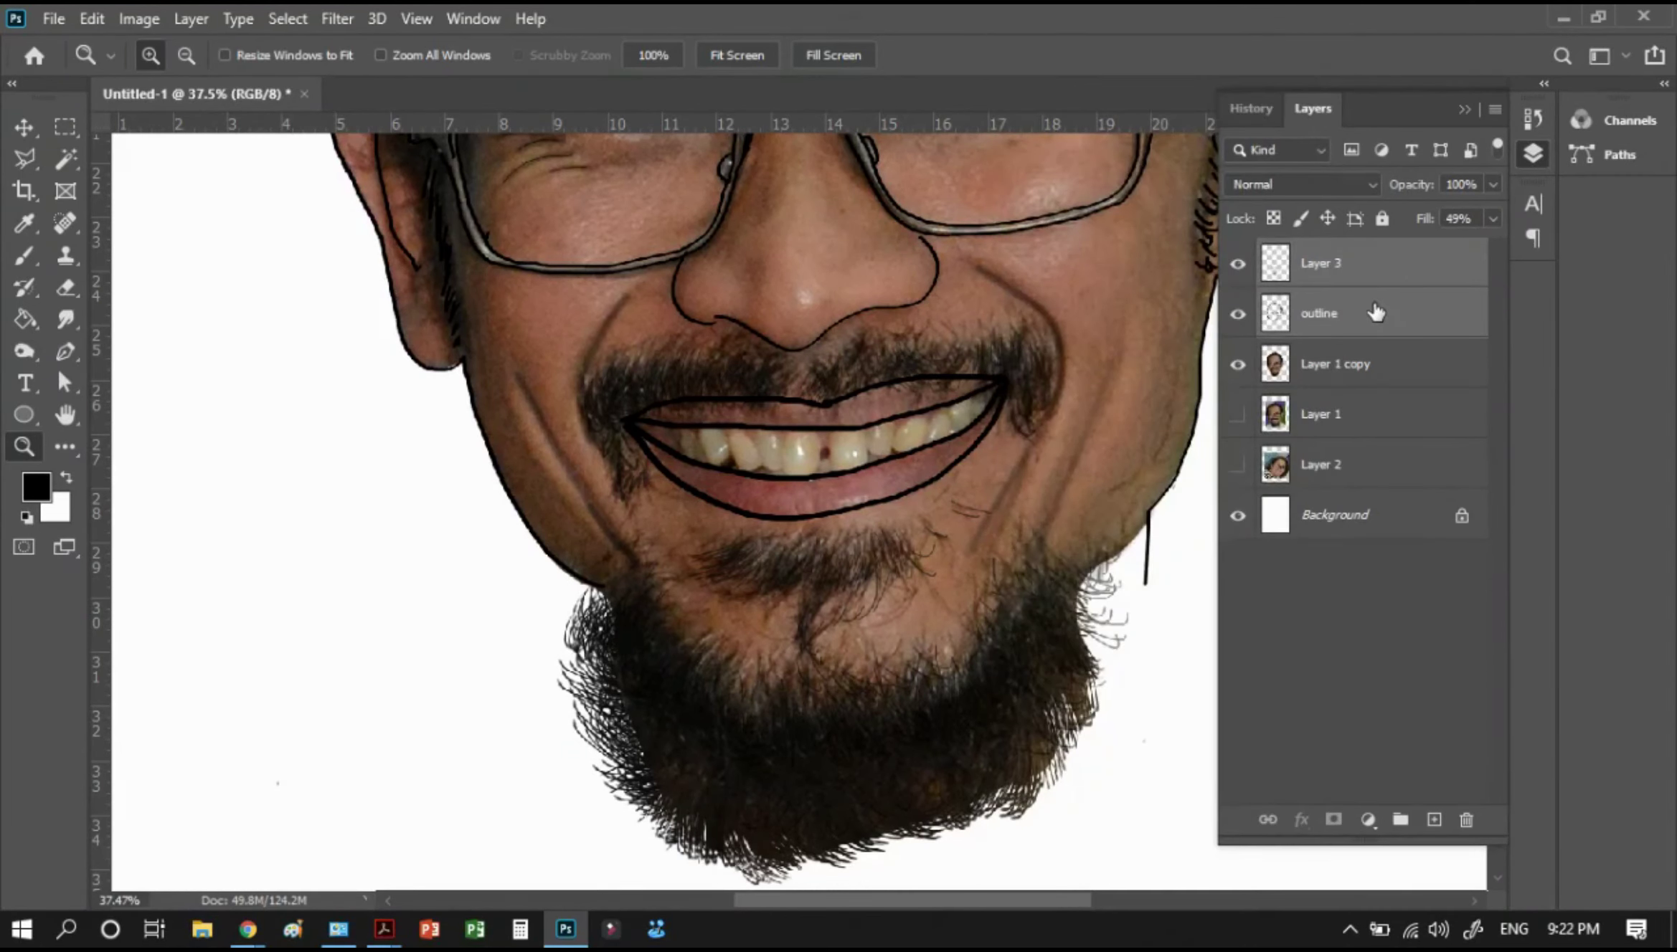
{"action": "left_click", "coordinate": [1368, 311]}
{"action": "left_click", "coordinate": [1337, 276], "text": "shift"}
{"action": "right_click", "coordinate": [1336, 276]}
{"action": "left_click", "coordinate": [1083, 724]}
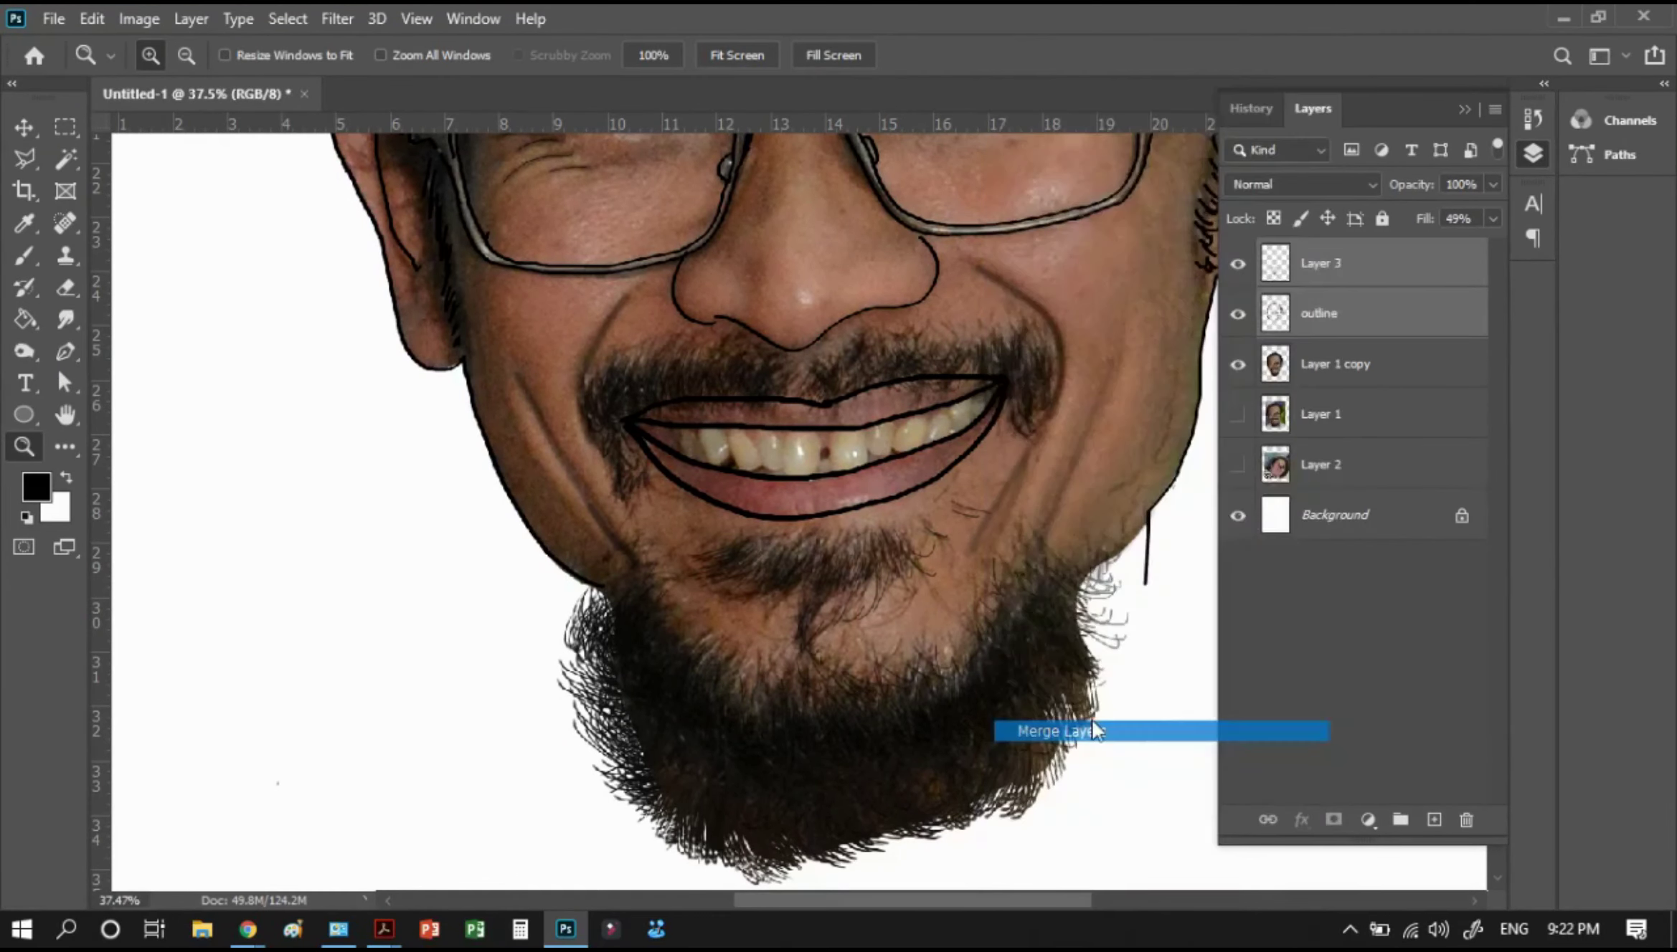
Compare the merged layer on and off, then select Layer 1 copy and fit on screen
{"action": "left_click", "coordinate": [1238, 264]}
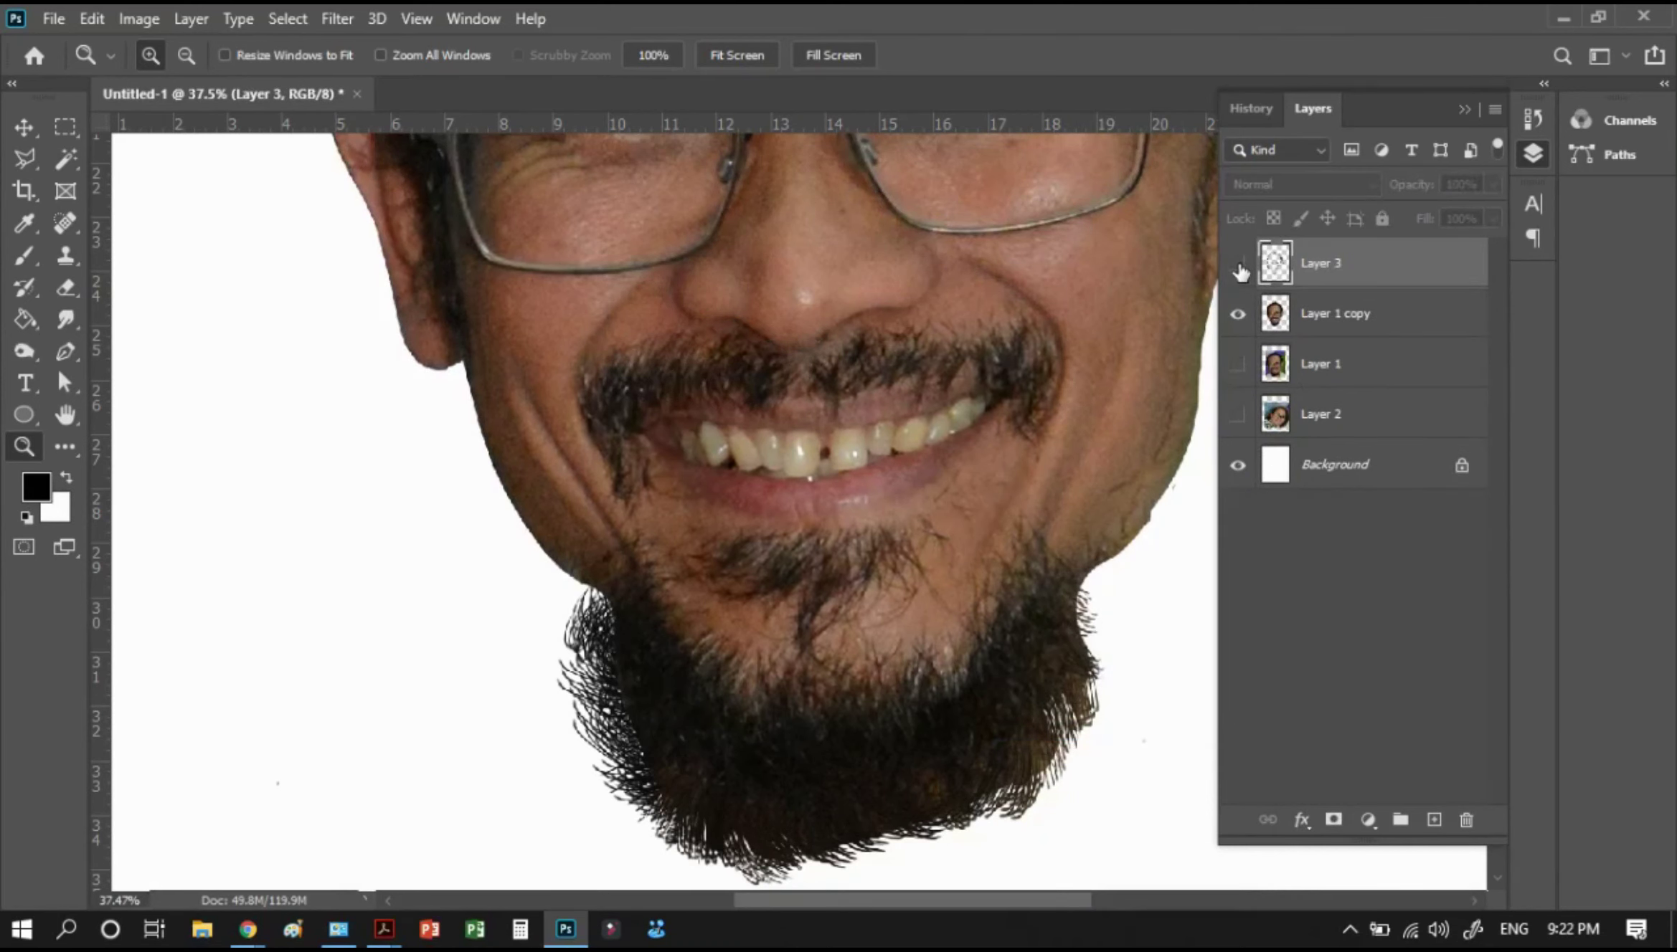
{"action": "left_click", "coordinate": [1237, 263]}
{"action": "left_click", "coordinate": [1316, 316]}
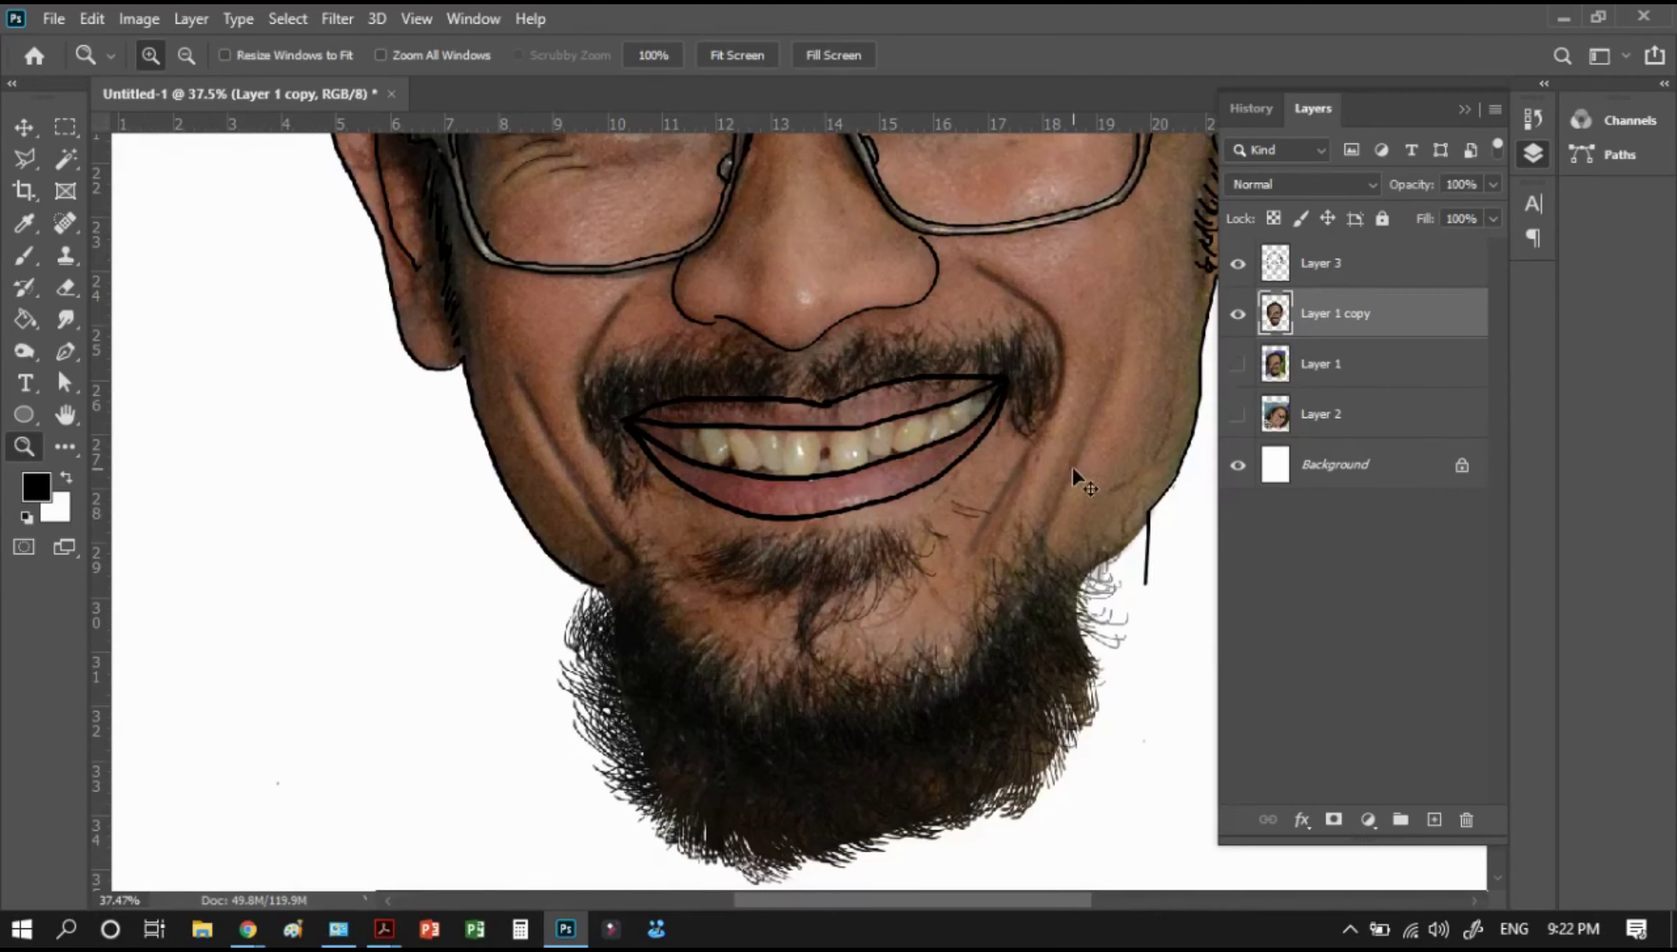
{"action": "key", "text": "ctrl+0"}
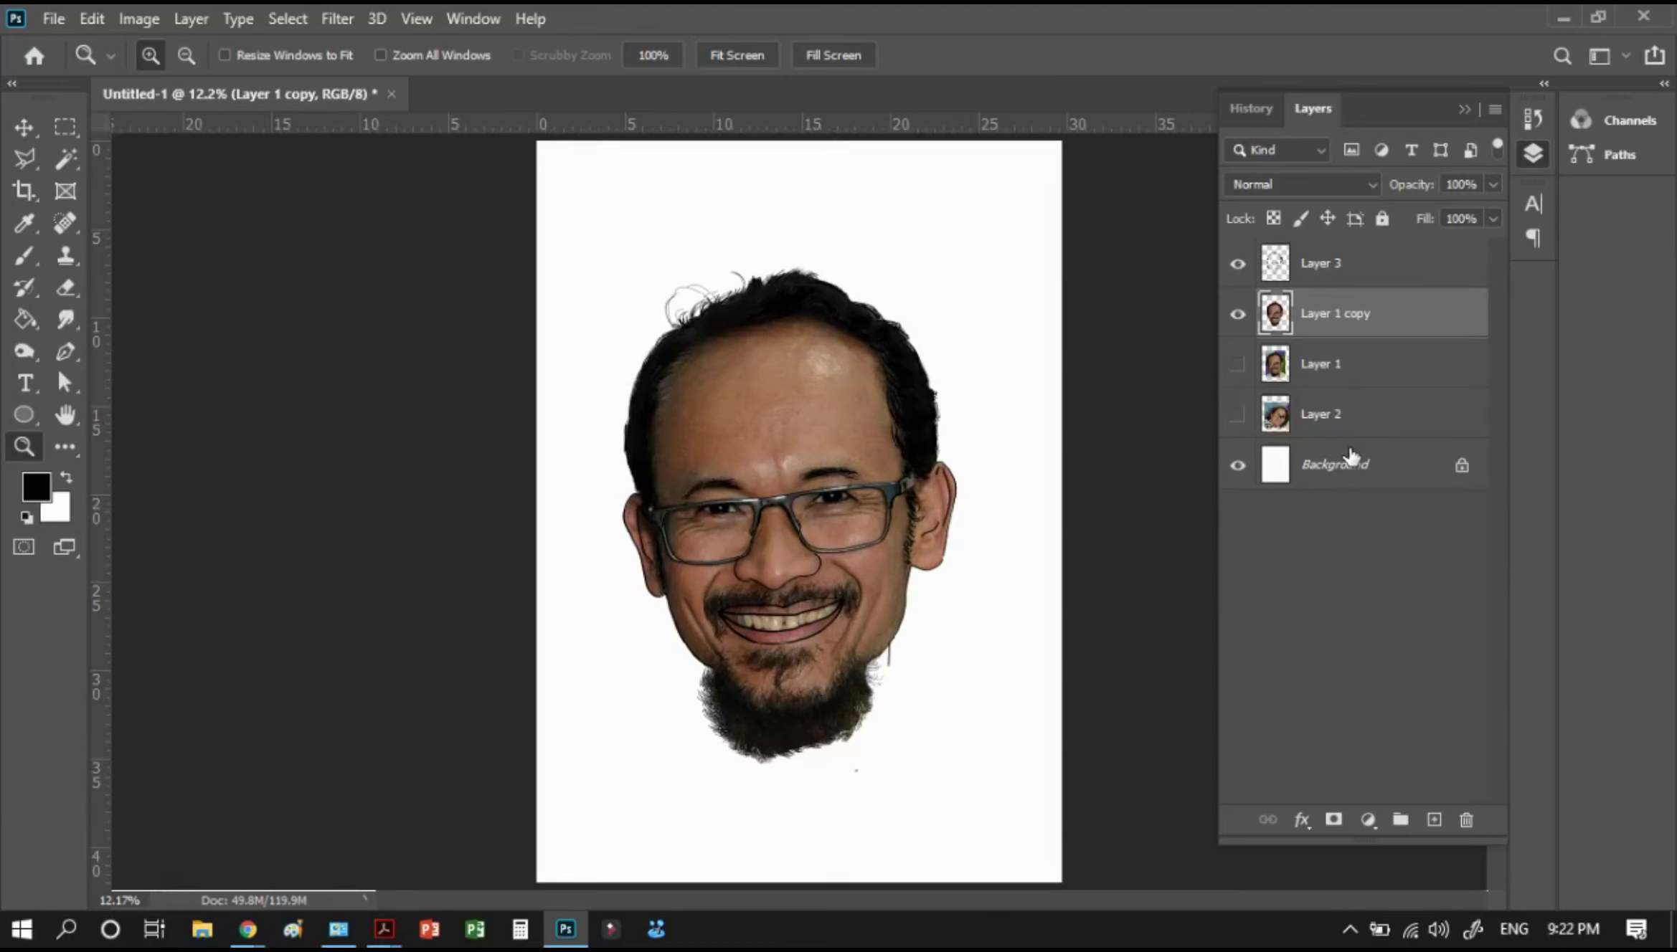
Duplicate Layer 1 copy into Layer 1 copy 2 and hide the original copy
{"action": "left_click", "coordinate": [337, 18]}
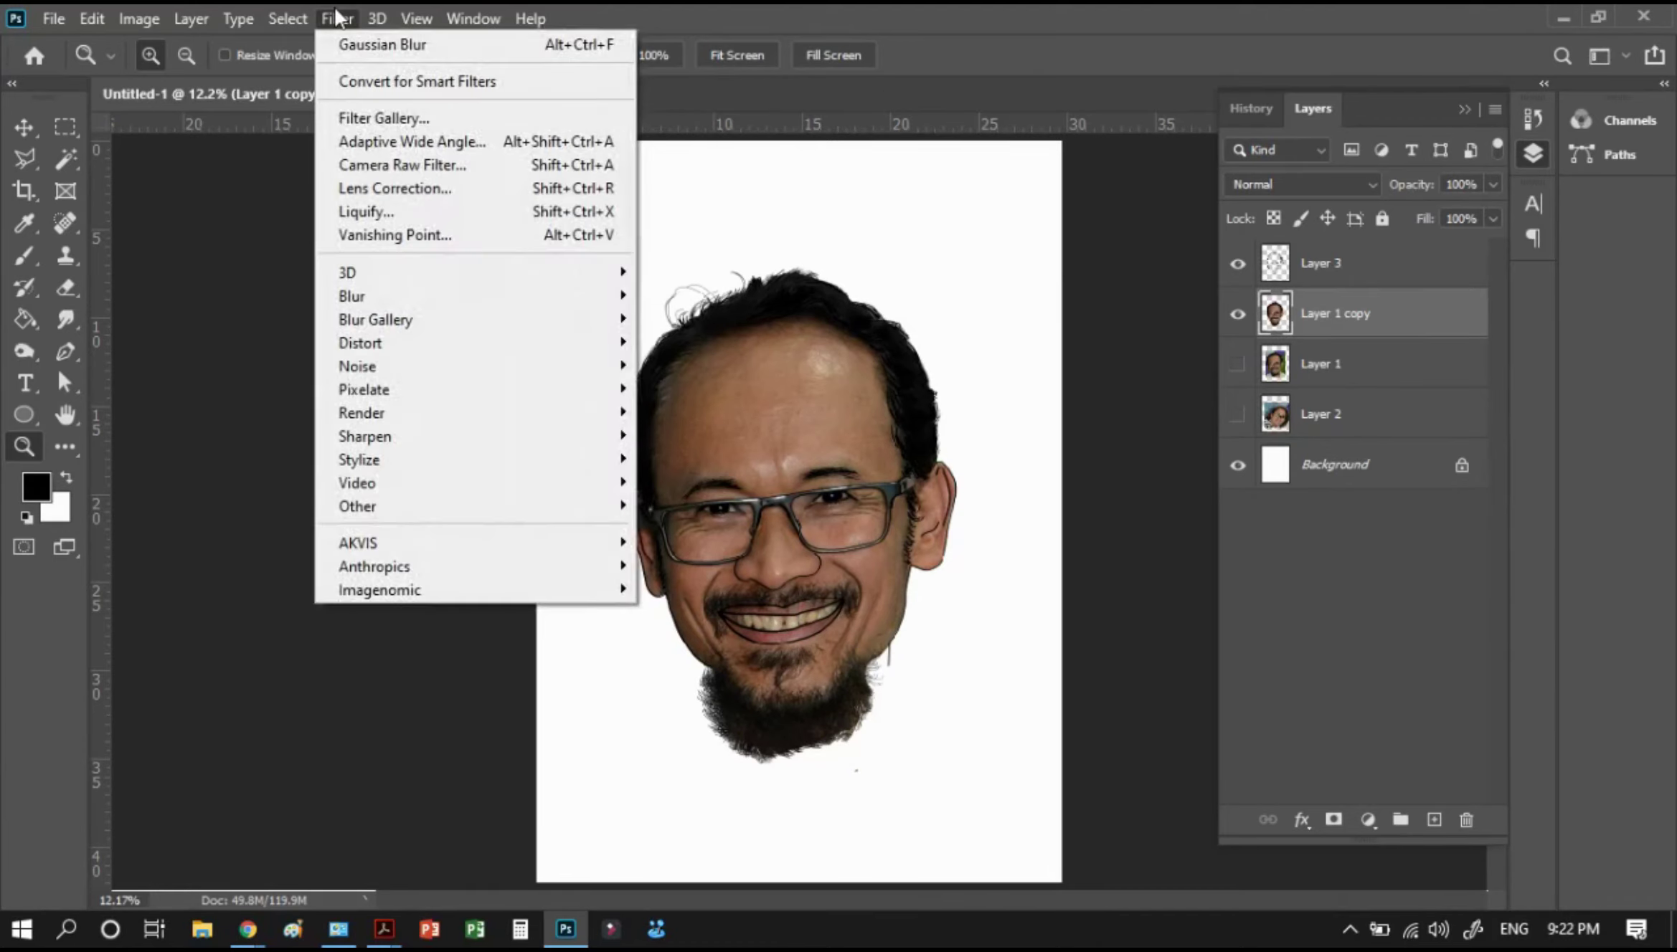
{"action": "left_click", "coordinate": [1340, 595]}
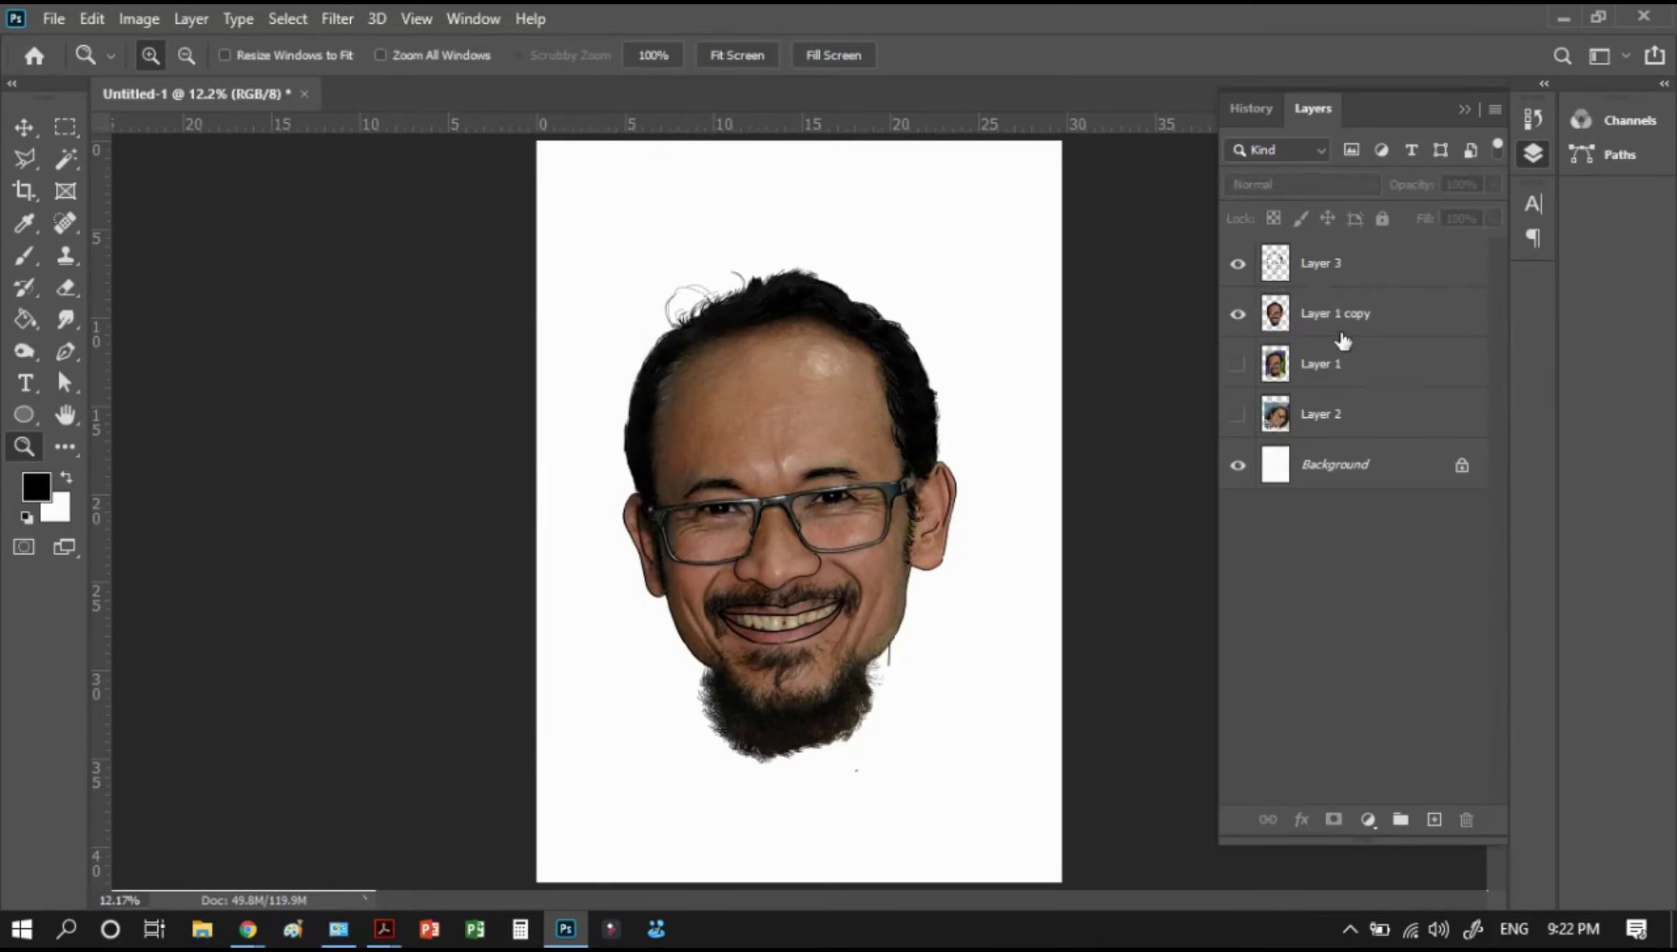
{"action": "left_click_drag", "start_coordinate": [1338, 331], "coordinate": [1438, 826]}
{"action": "left_click", "coordinate": [1237, 364]}
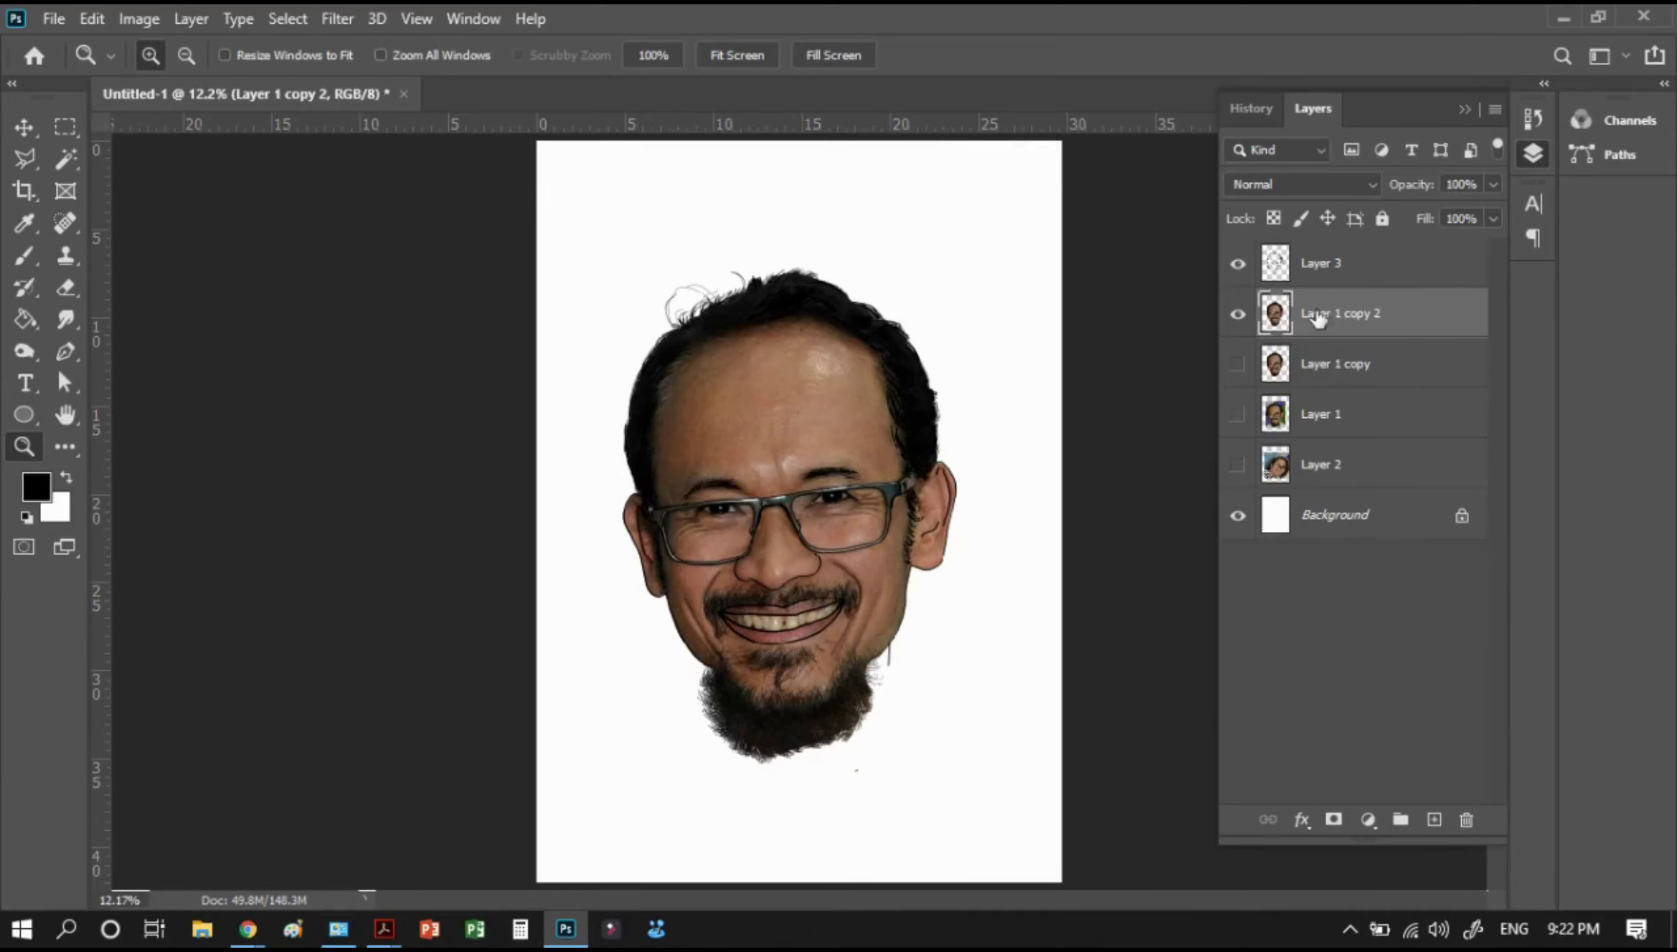
{"action": "left_click", "coordinate": [340, 19]}
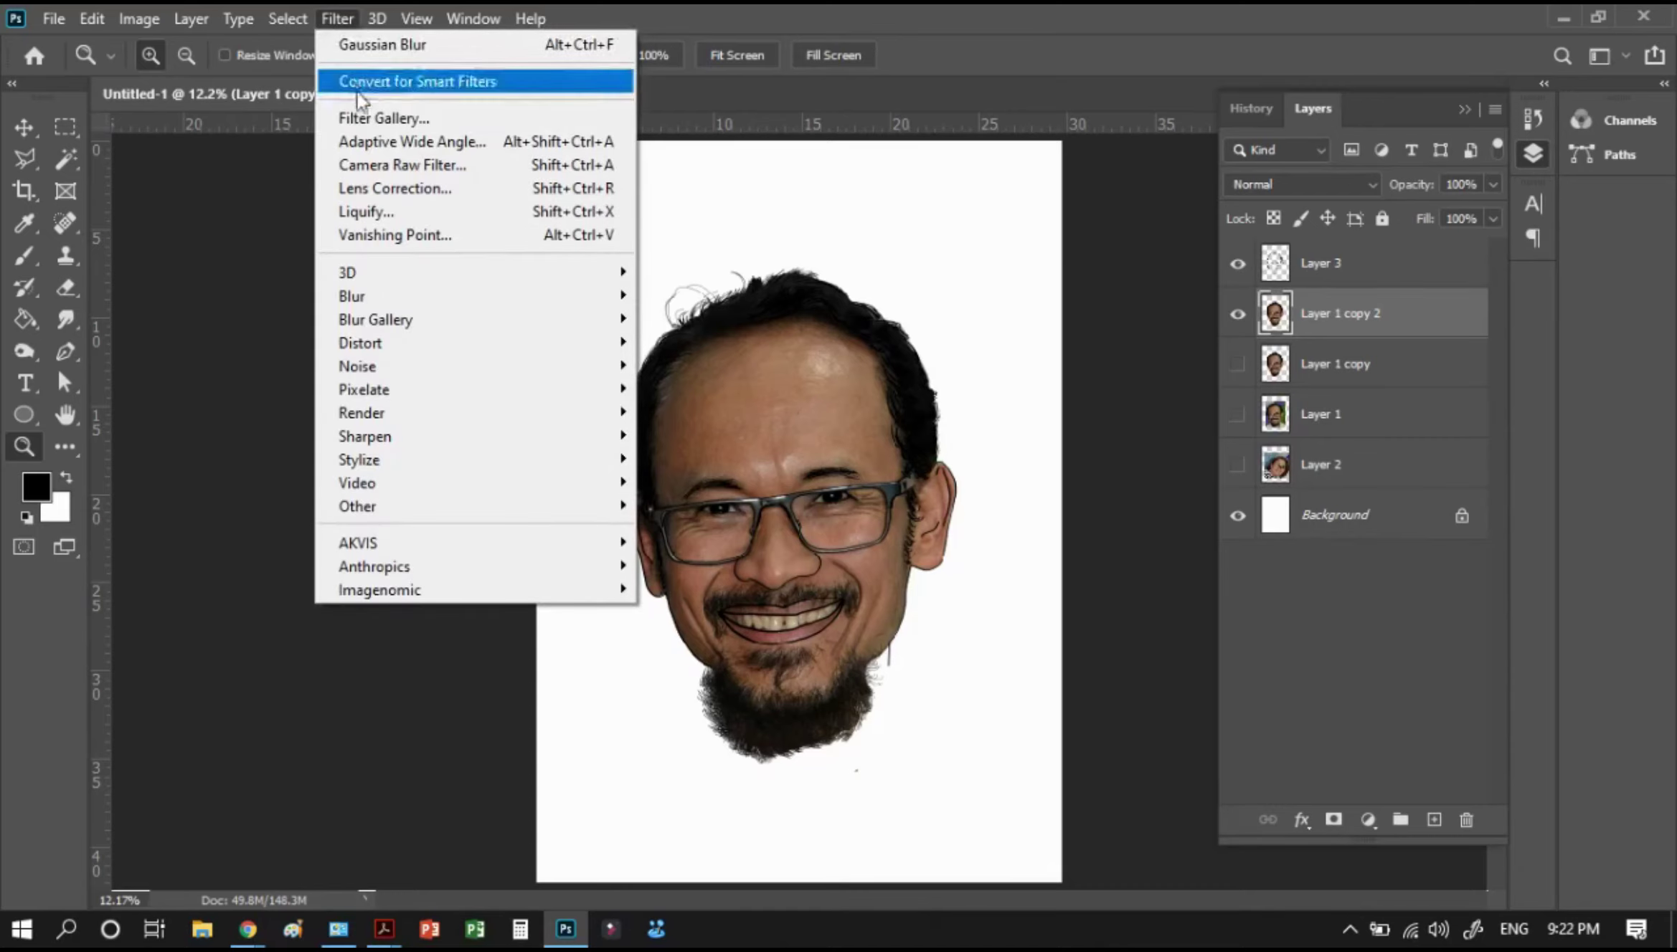
{"action": "left_click", "coordinate": [364, 111]}
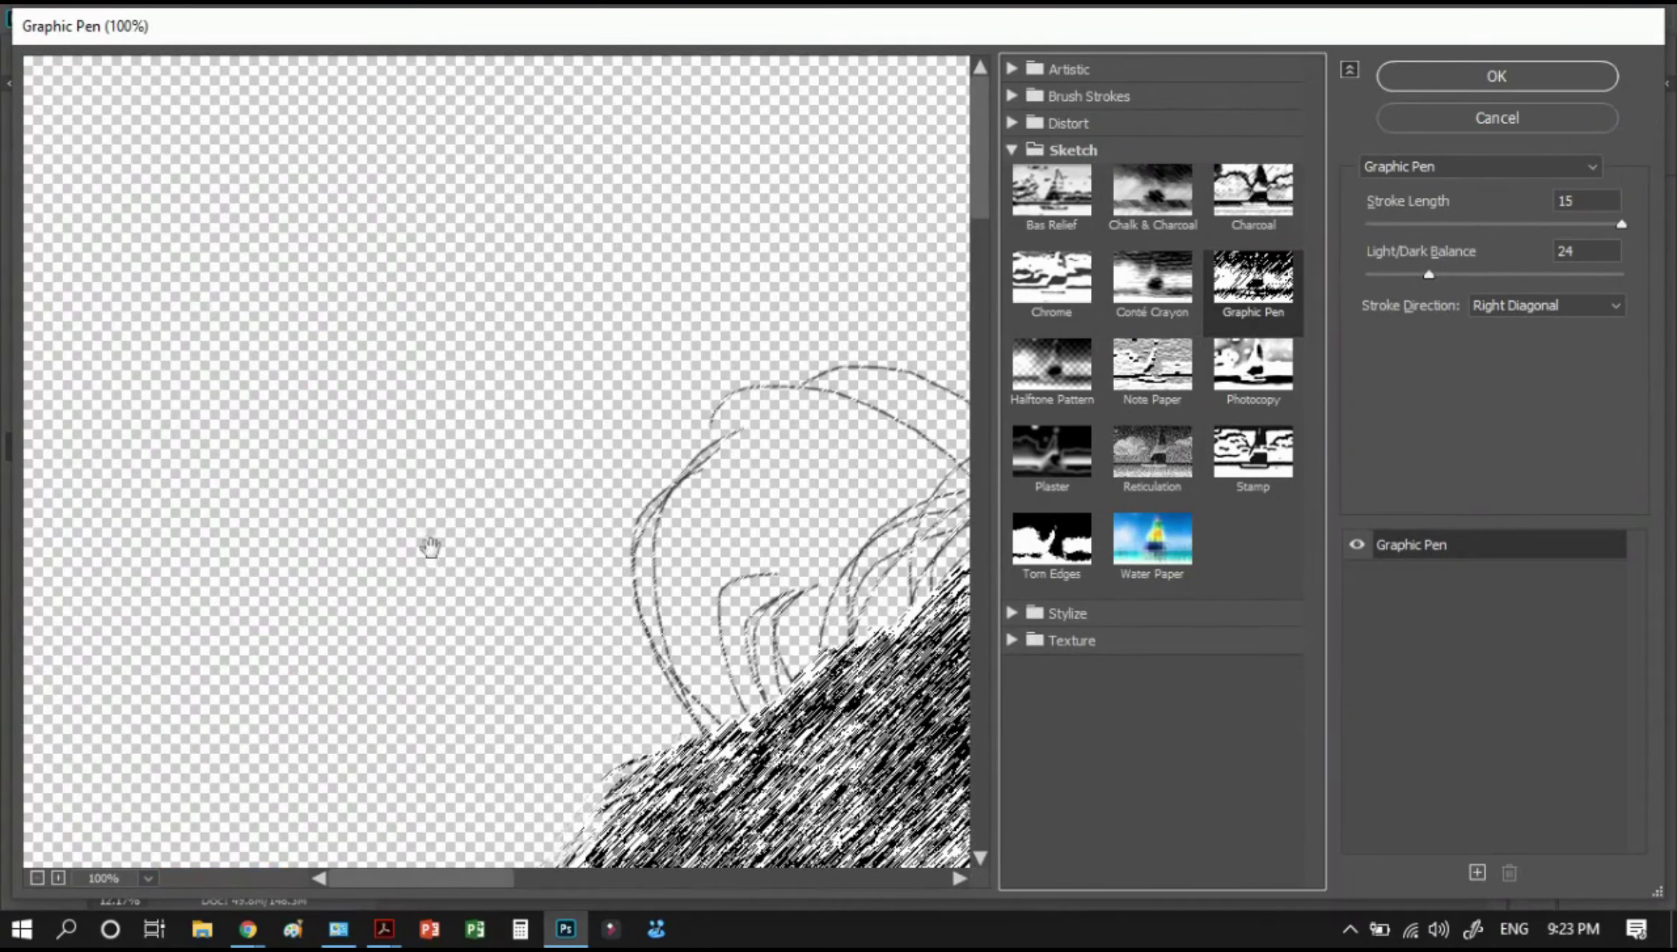
Fit the preview on screen and apply Graphic Pen with stroke length capped at 15
{"action": "right_click", "coordinate": [385, 393]}
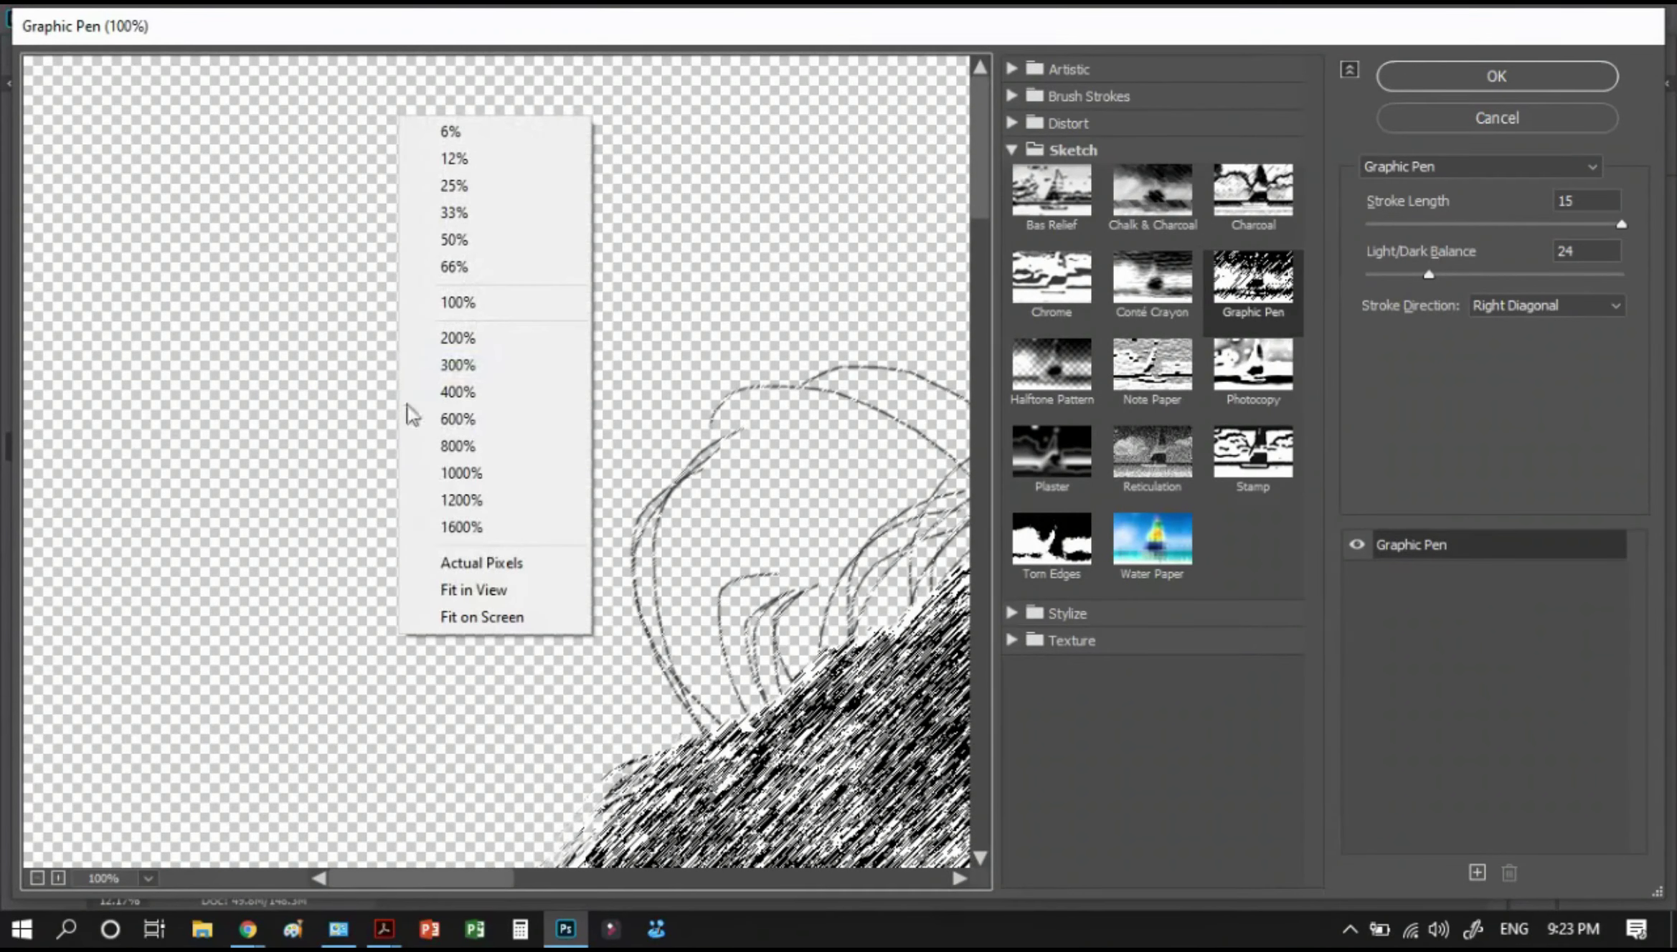
{"action": "left_click", "coordinate": [502, 618]}
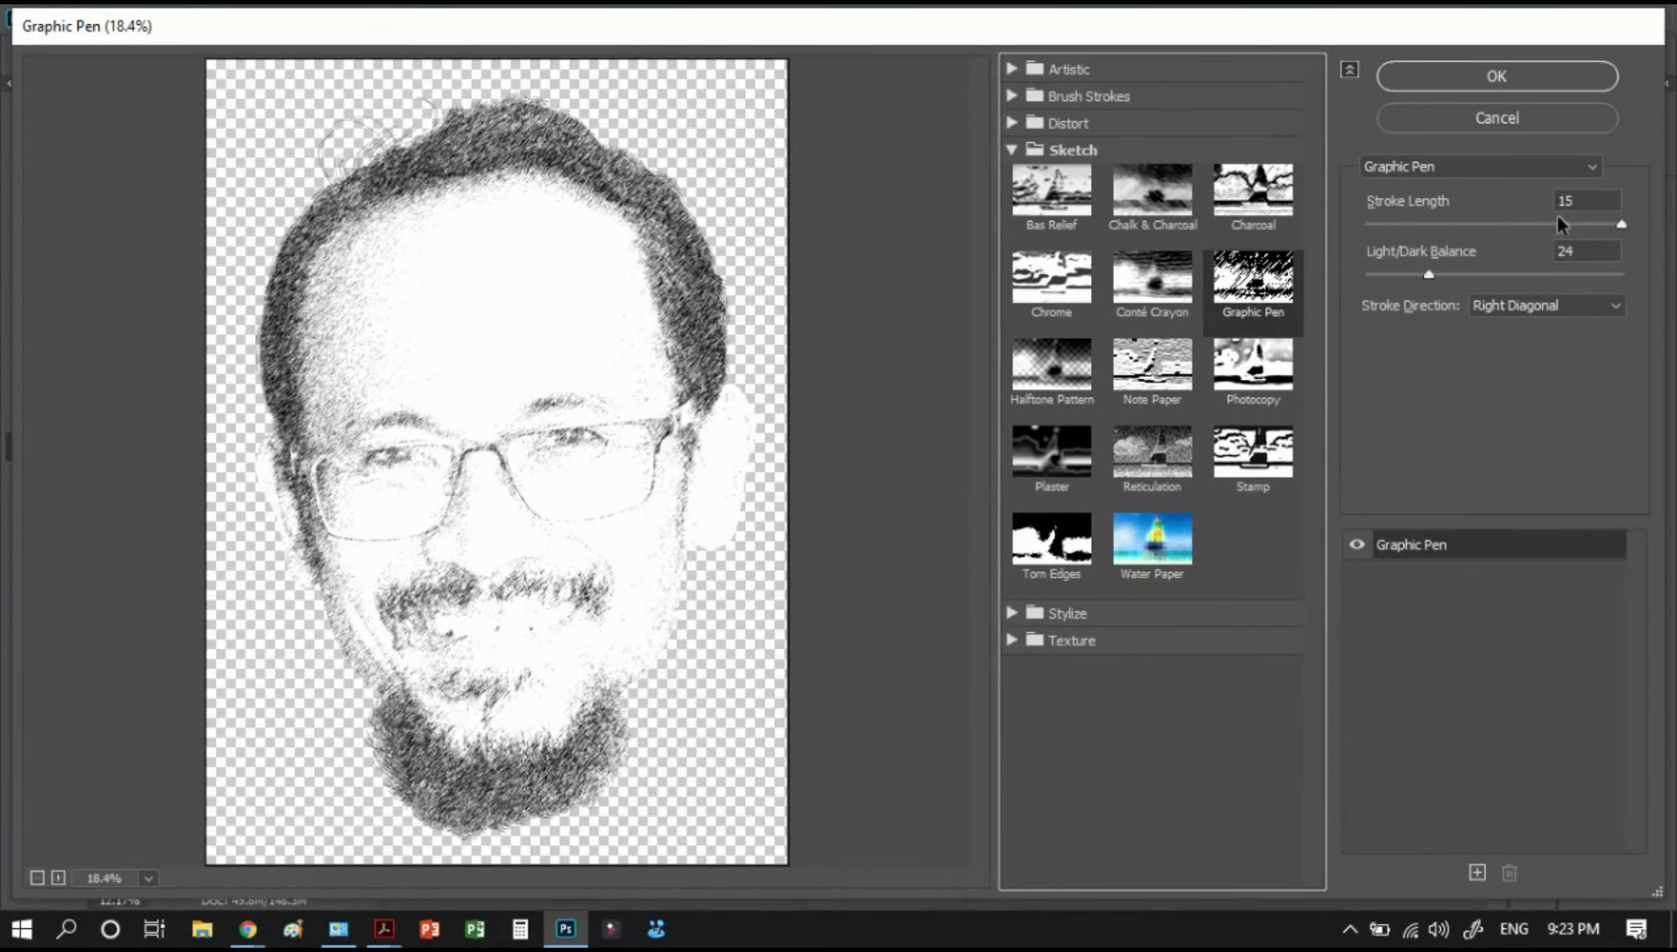
{"action": "left_click", "coordinate": [1620, 225]}
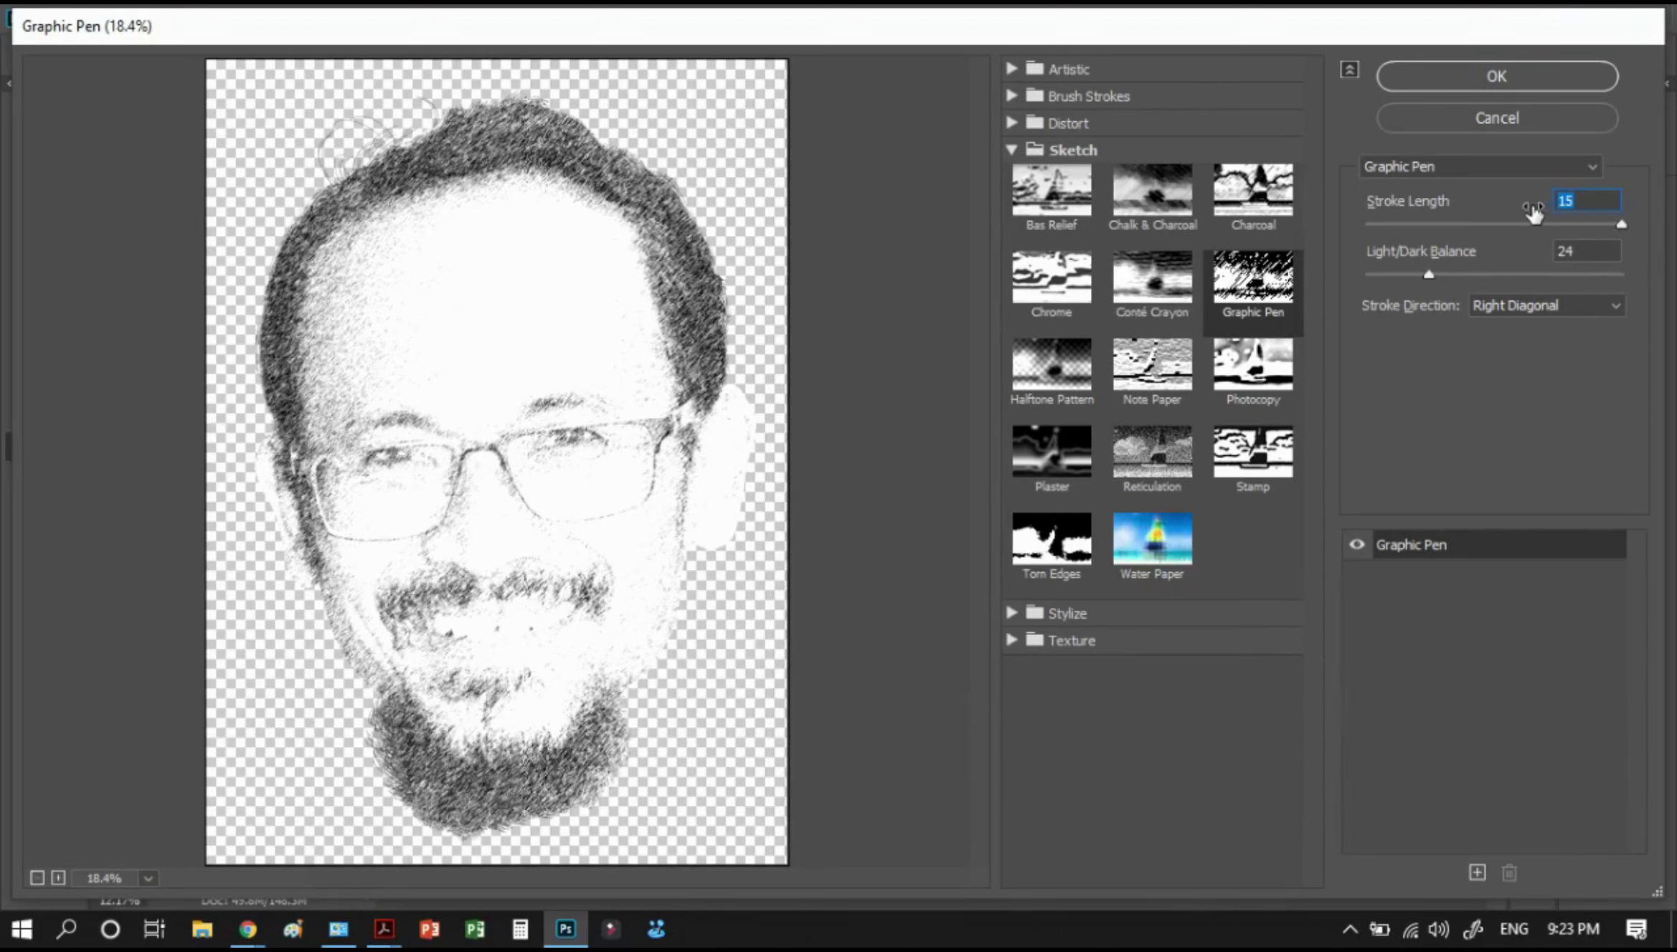
{"action": "type", "text": "20"}
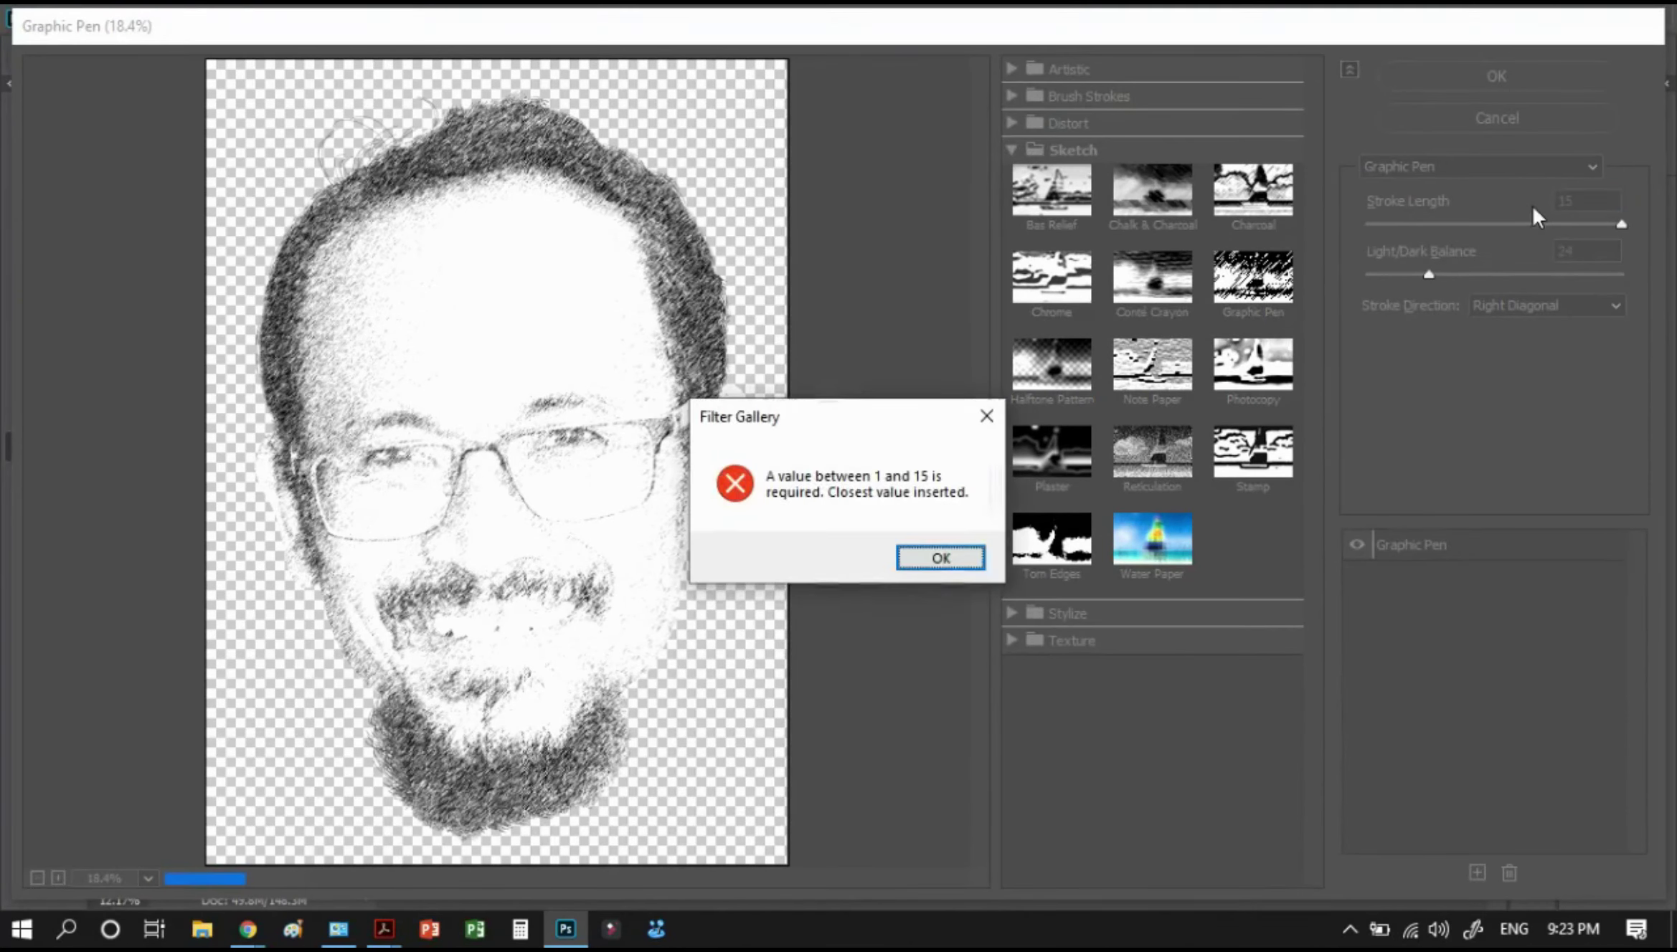
{"action": "left_click", "coordinate": [932, 563]}
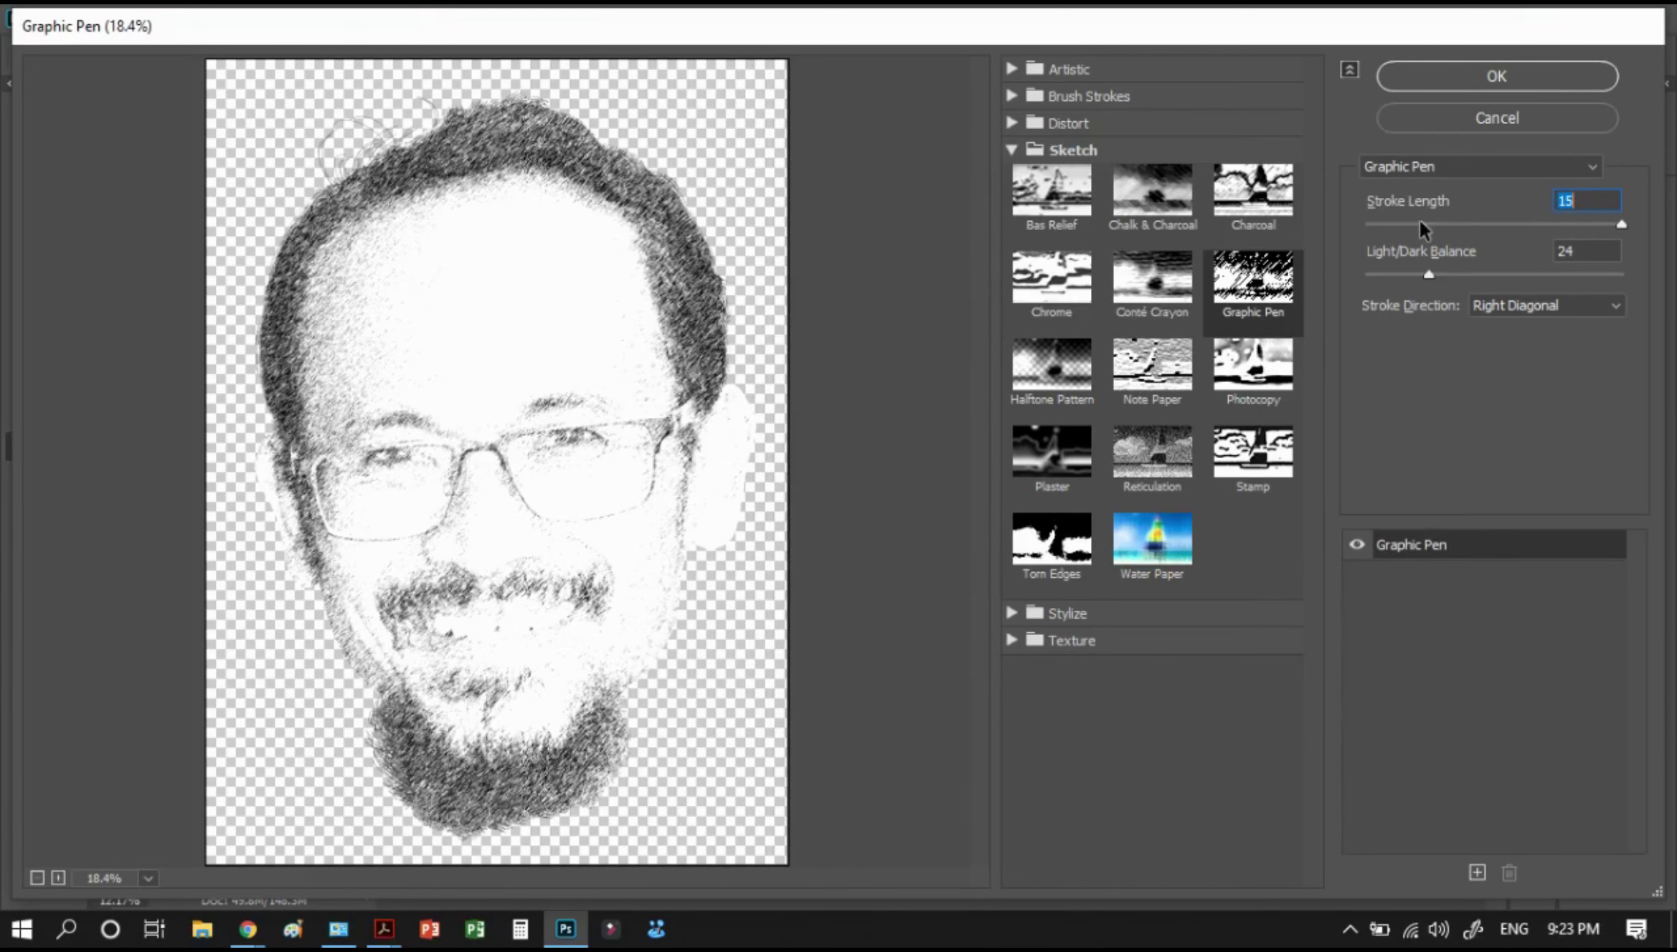
{"action": "left_click", "coordinate": [1481, 76]}
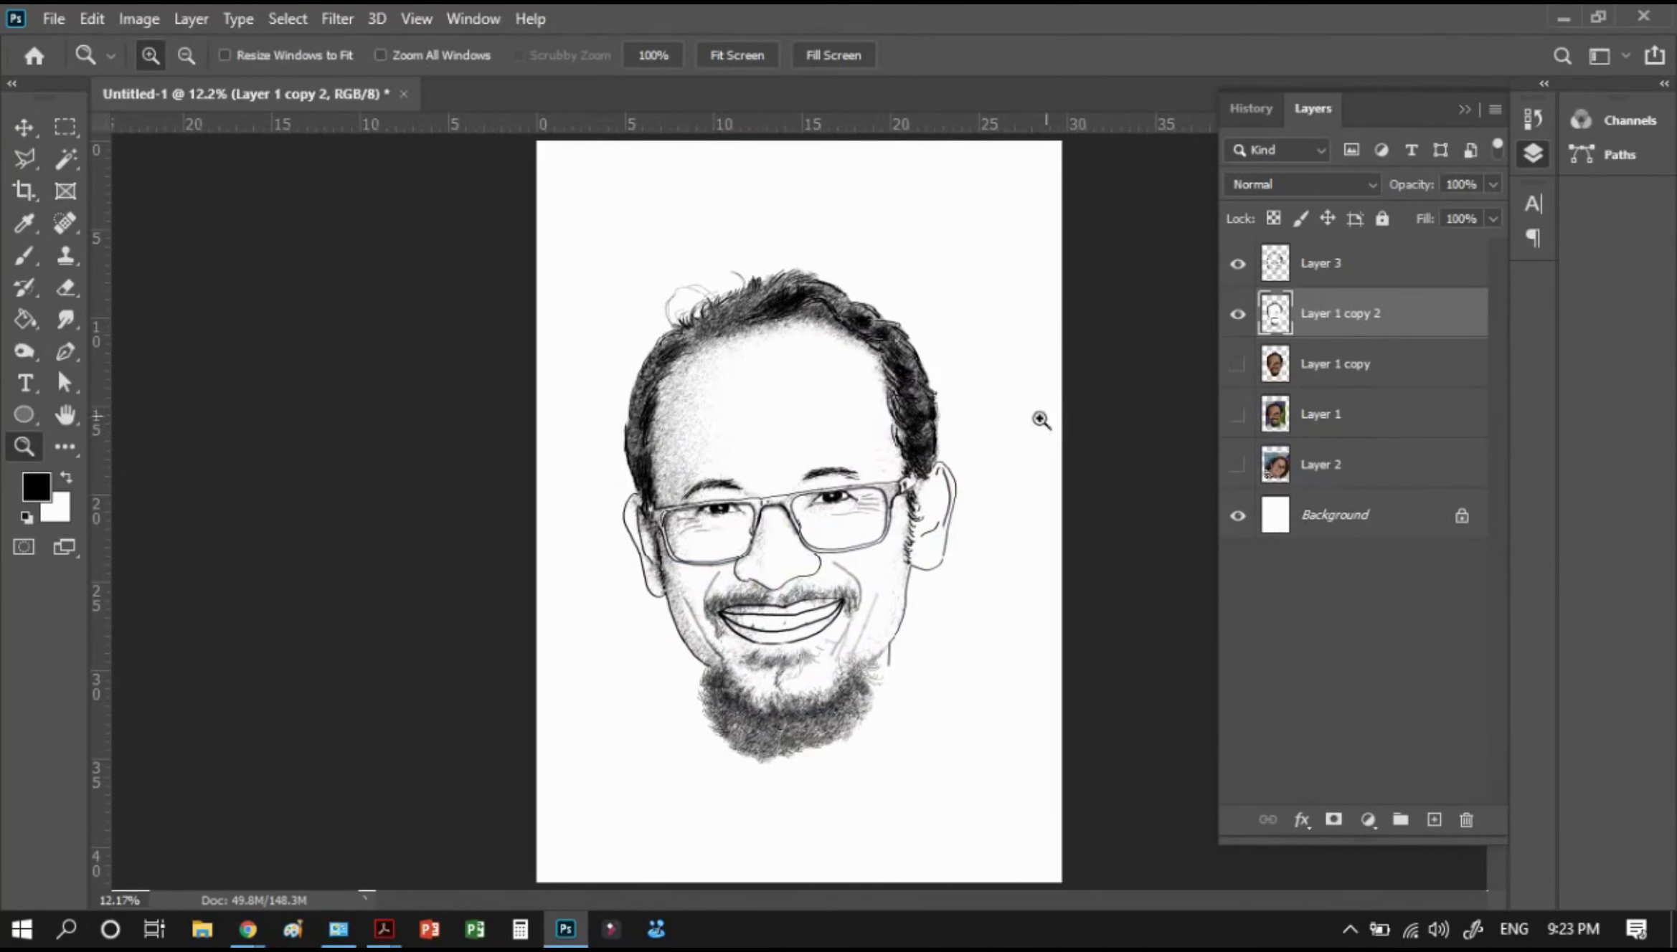
Hide Layer 1 copy 2, show and select Layer 1 copy, and run AKVIS Sketch
{"action": "left_click", "coordinate": [1238, 314]}
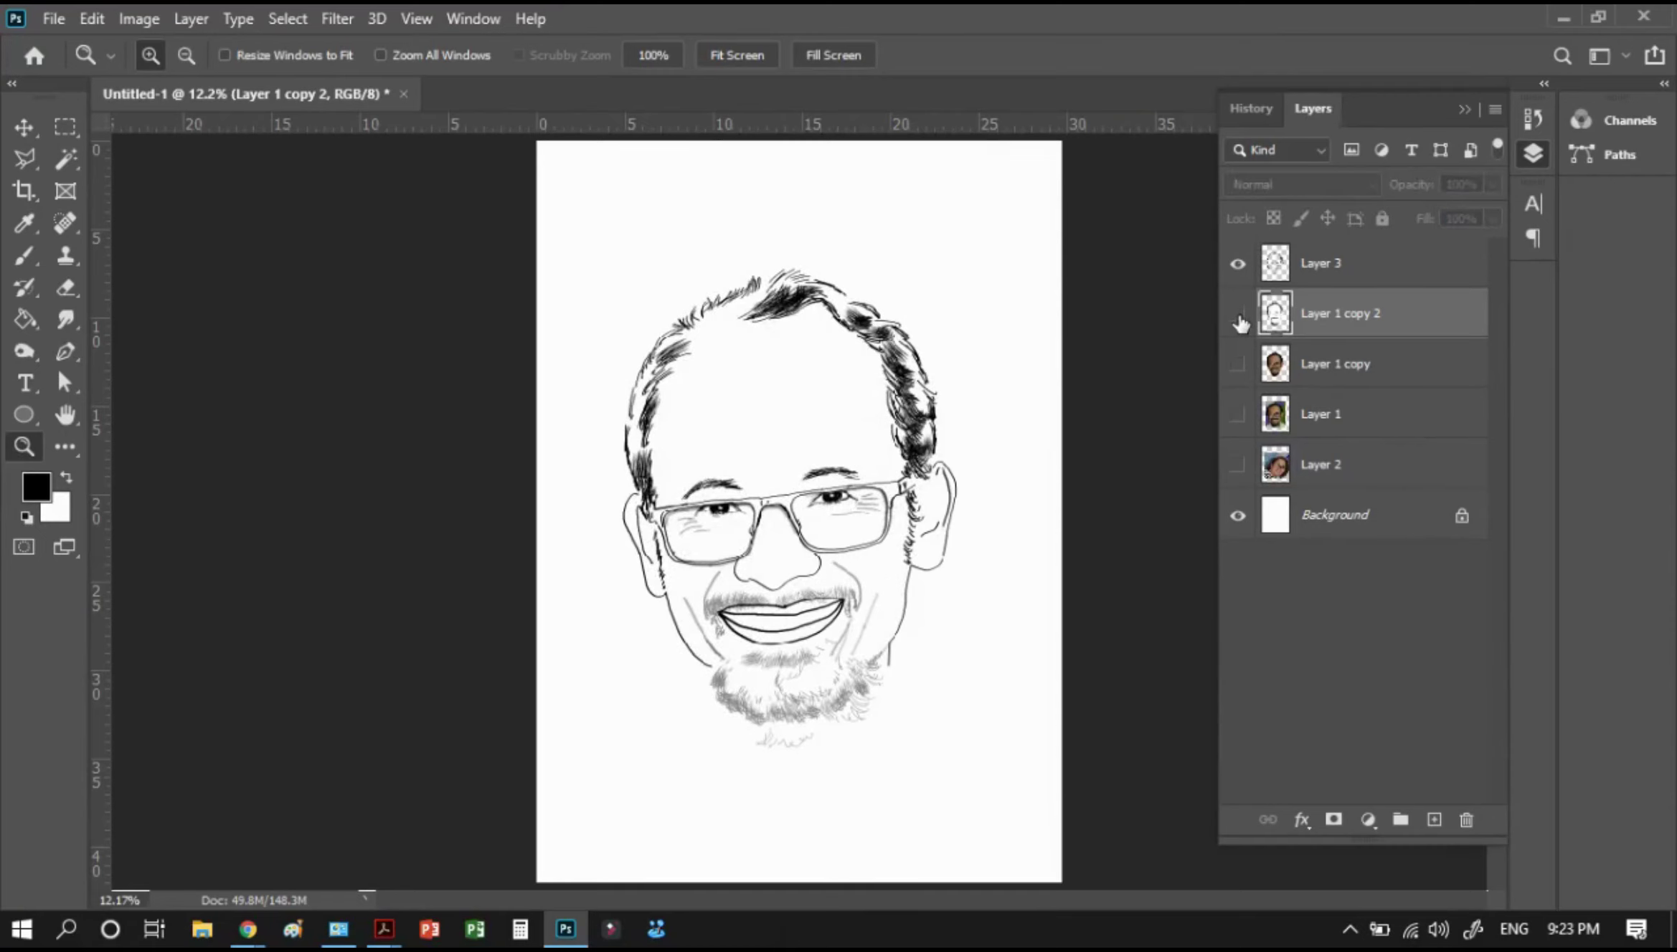
{"action": "left_click", "coordinate": [1237, 364]}
{"action": "left_click", "coordinate": [1310, 364]}
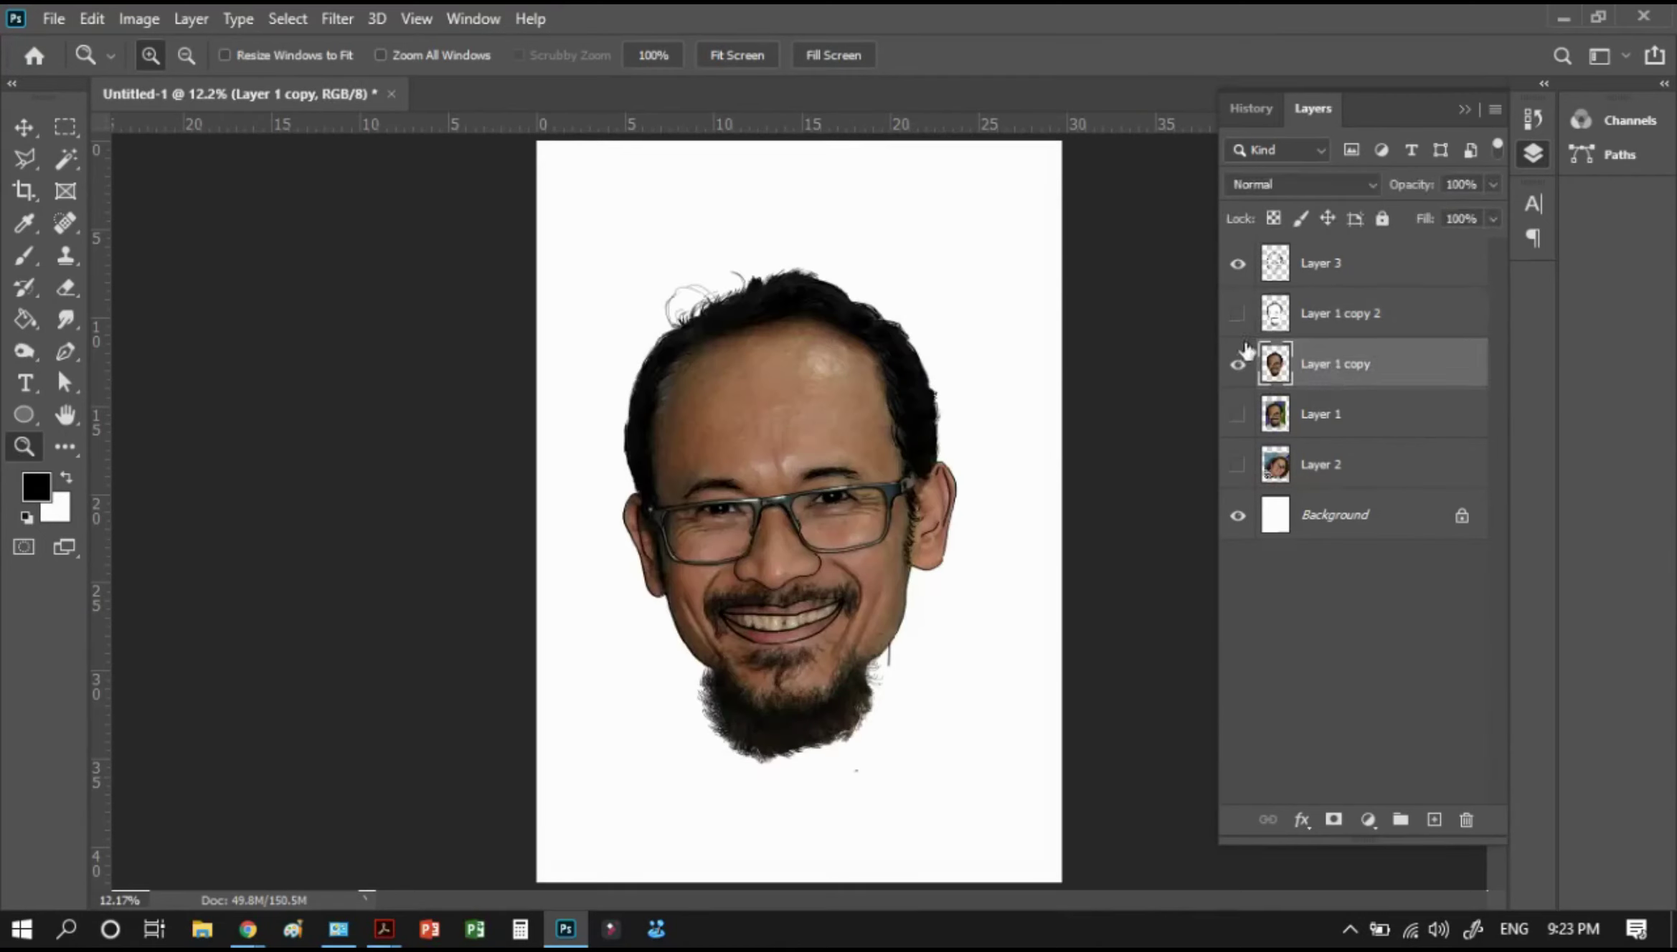
{"action": "left_click", "coordinate": [349, 20]}
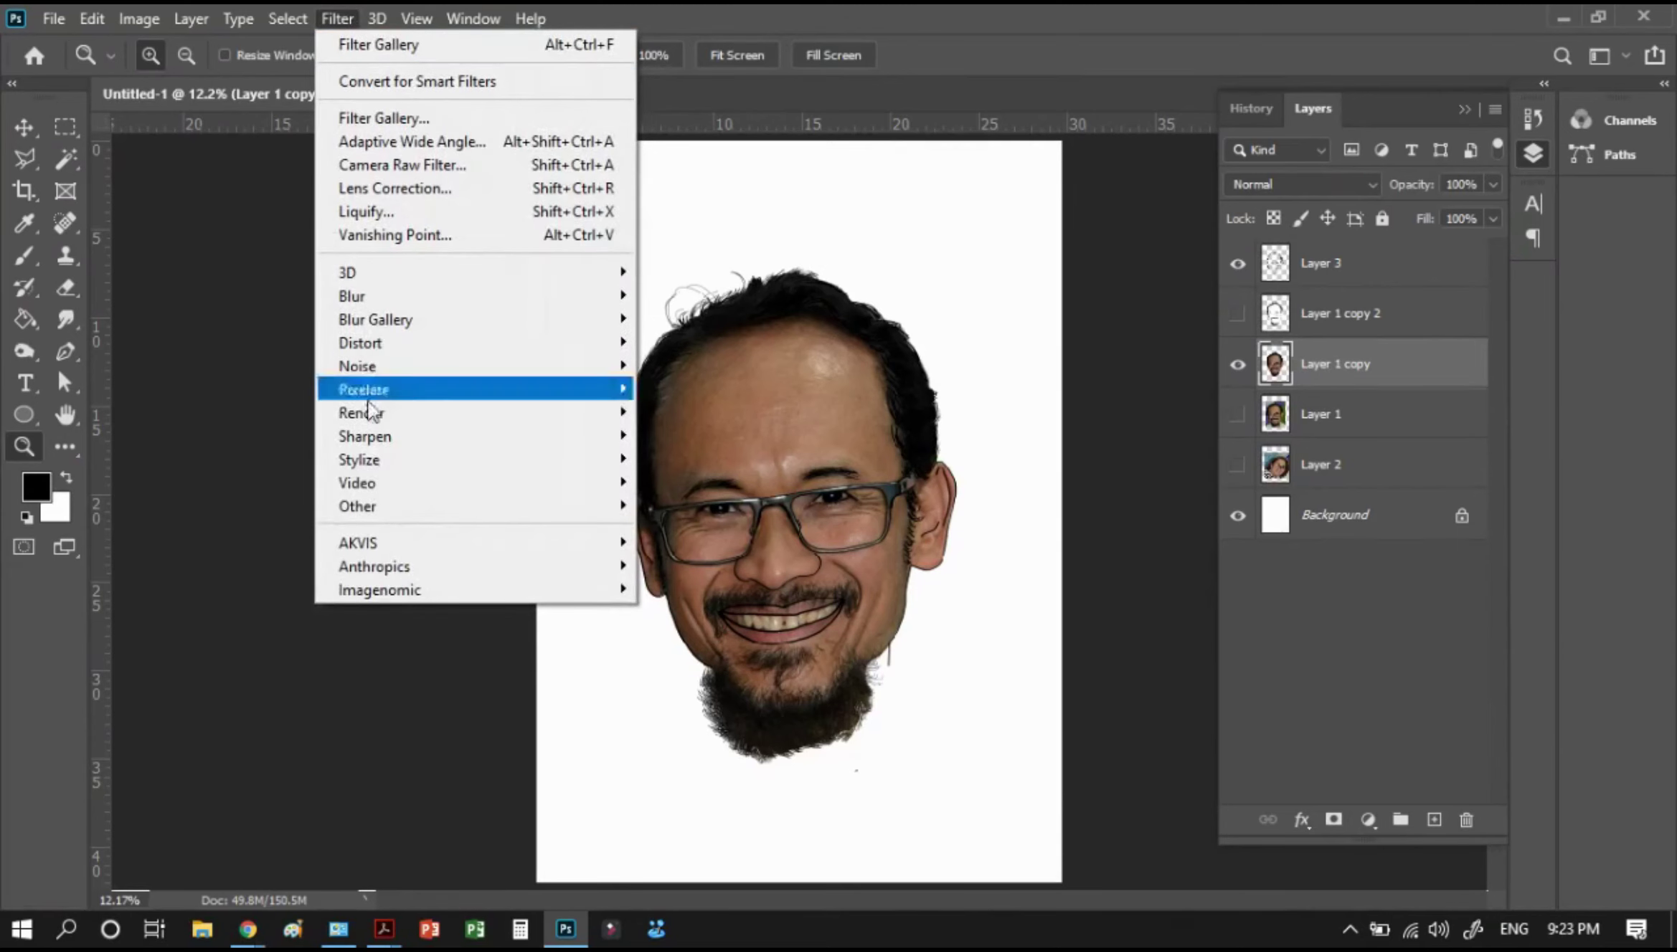
{"action": "mouse_move", "coordinate": [393, 542]}
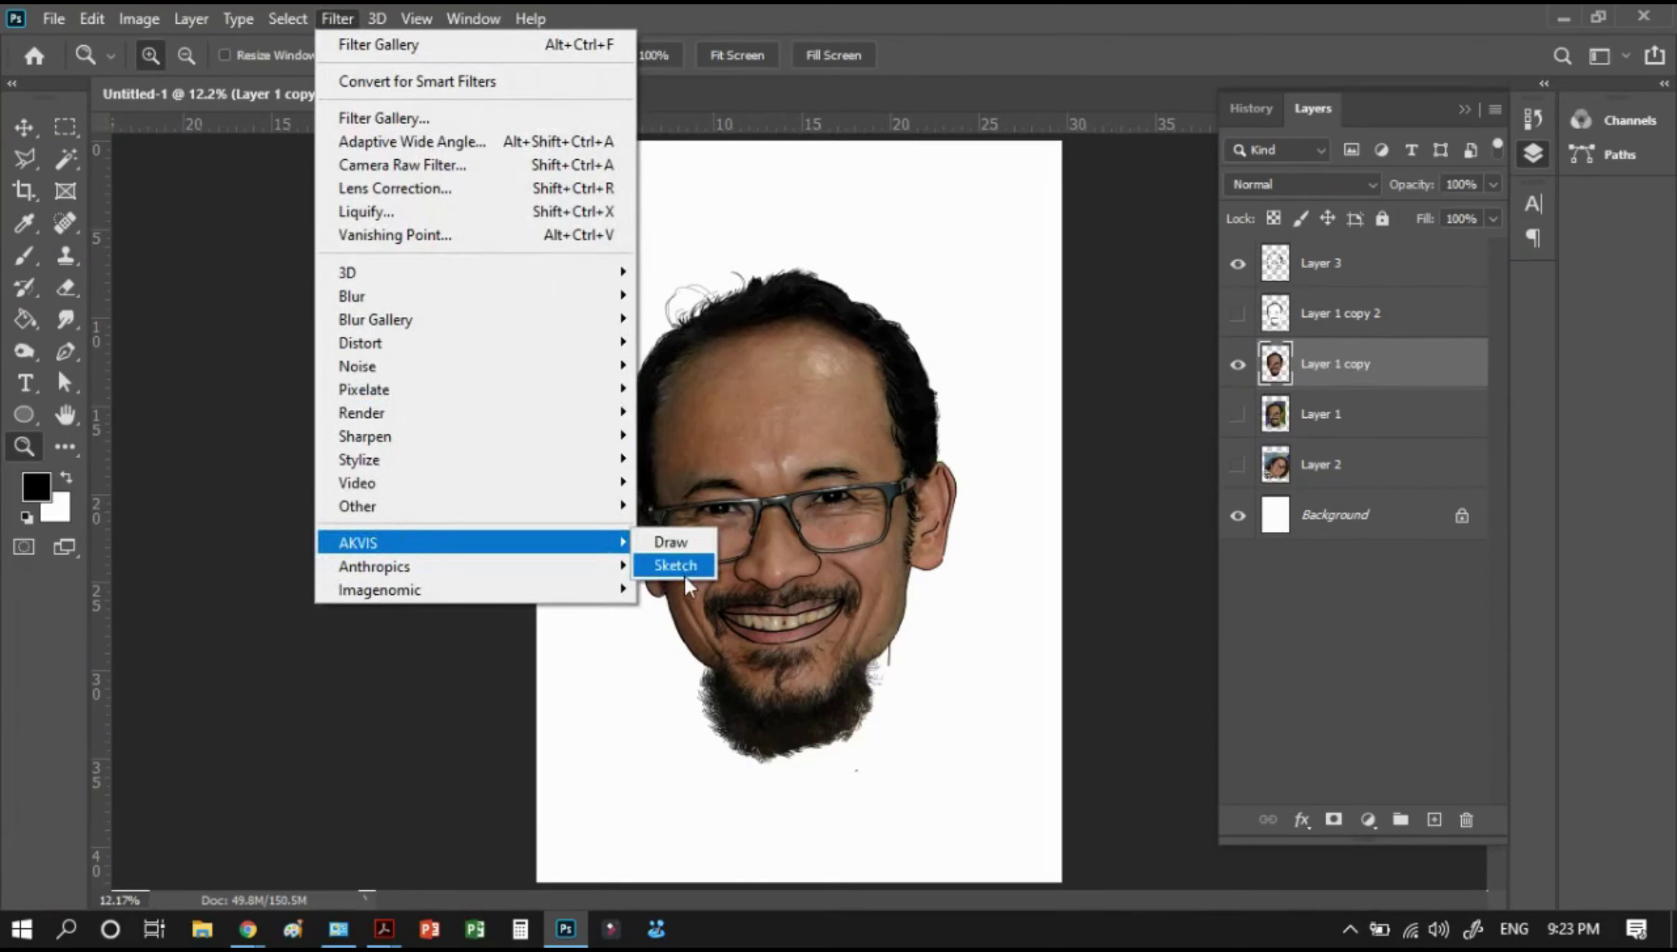
{"action": "left_click", "coordinate": [683, 569]}
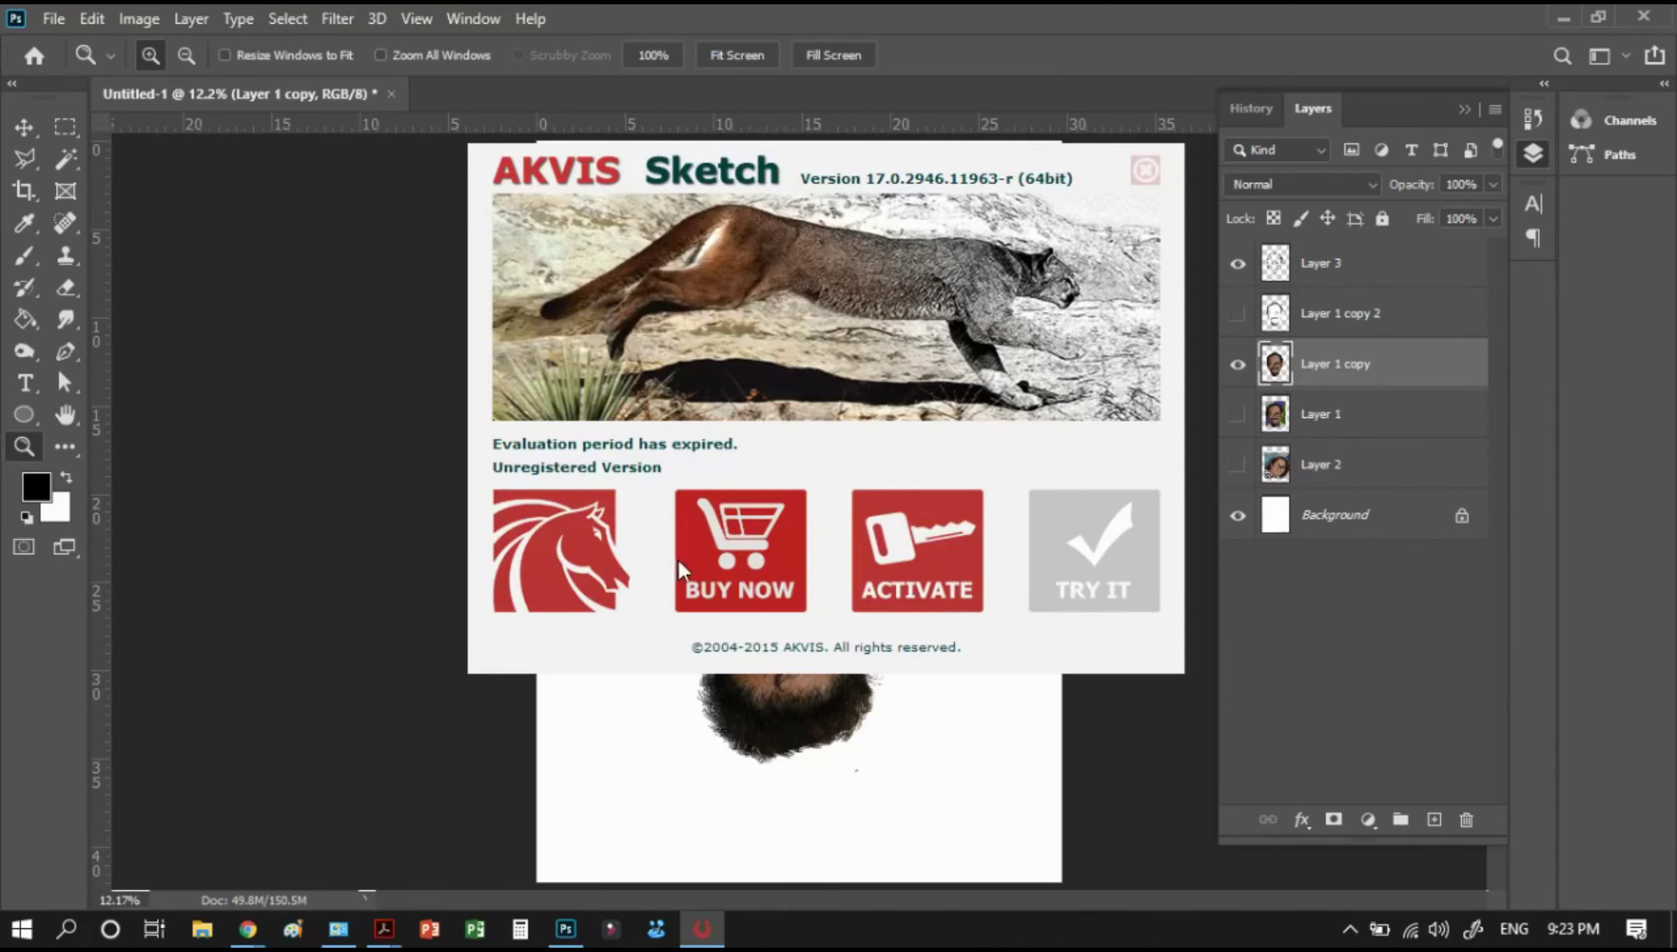
Attempt activation of the expired AKVIS Sketch, then close its startup notice
{"action": "left_click", "coordinate": [871, 603]}
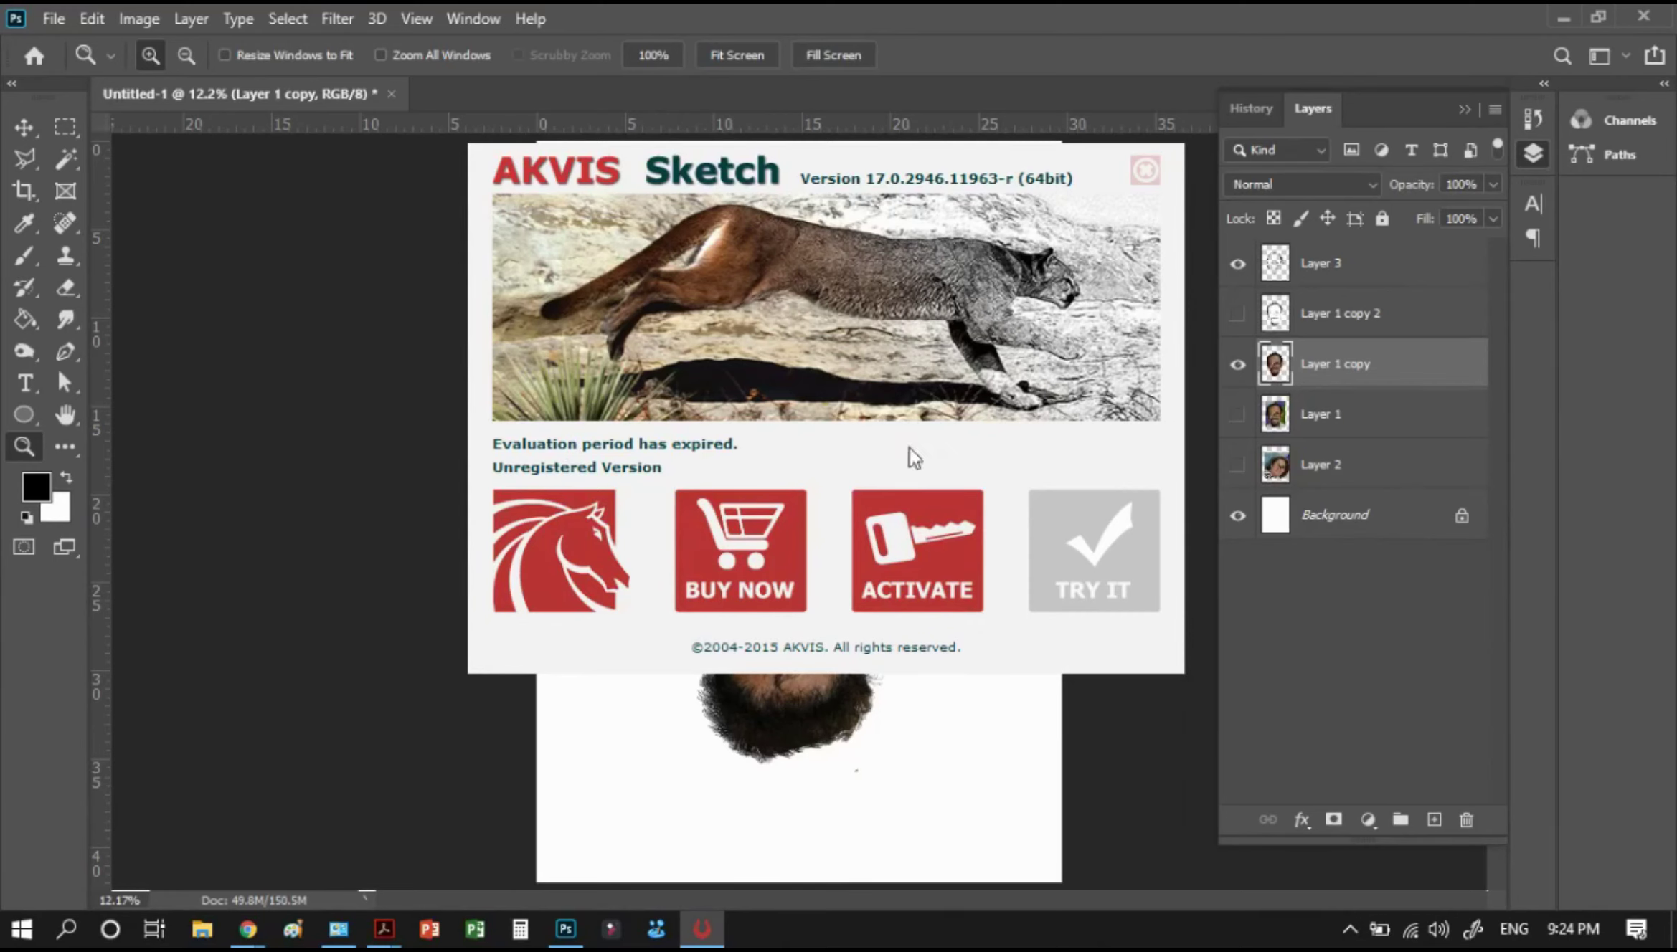
{"action": "left_click", "coordinate": [1145, 170]}
{"action": "type", "text": "akviz"}
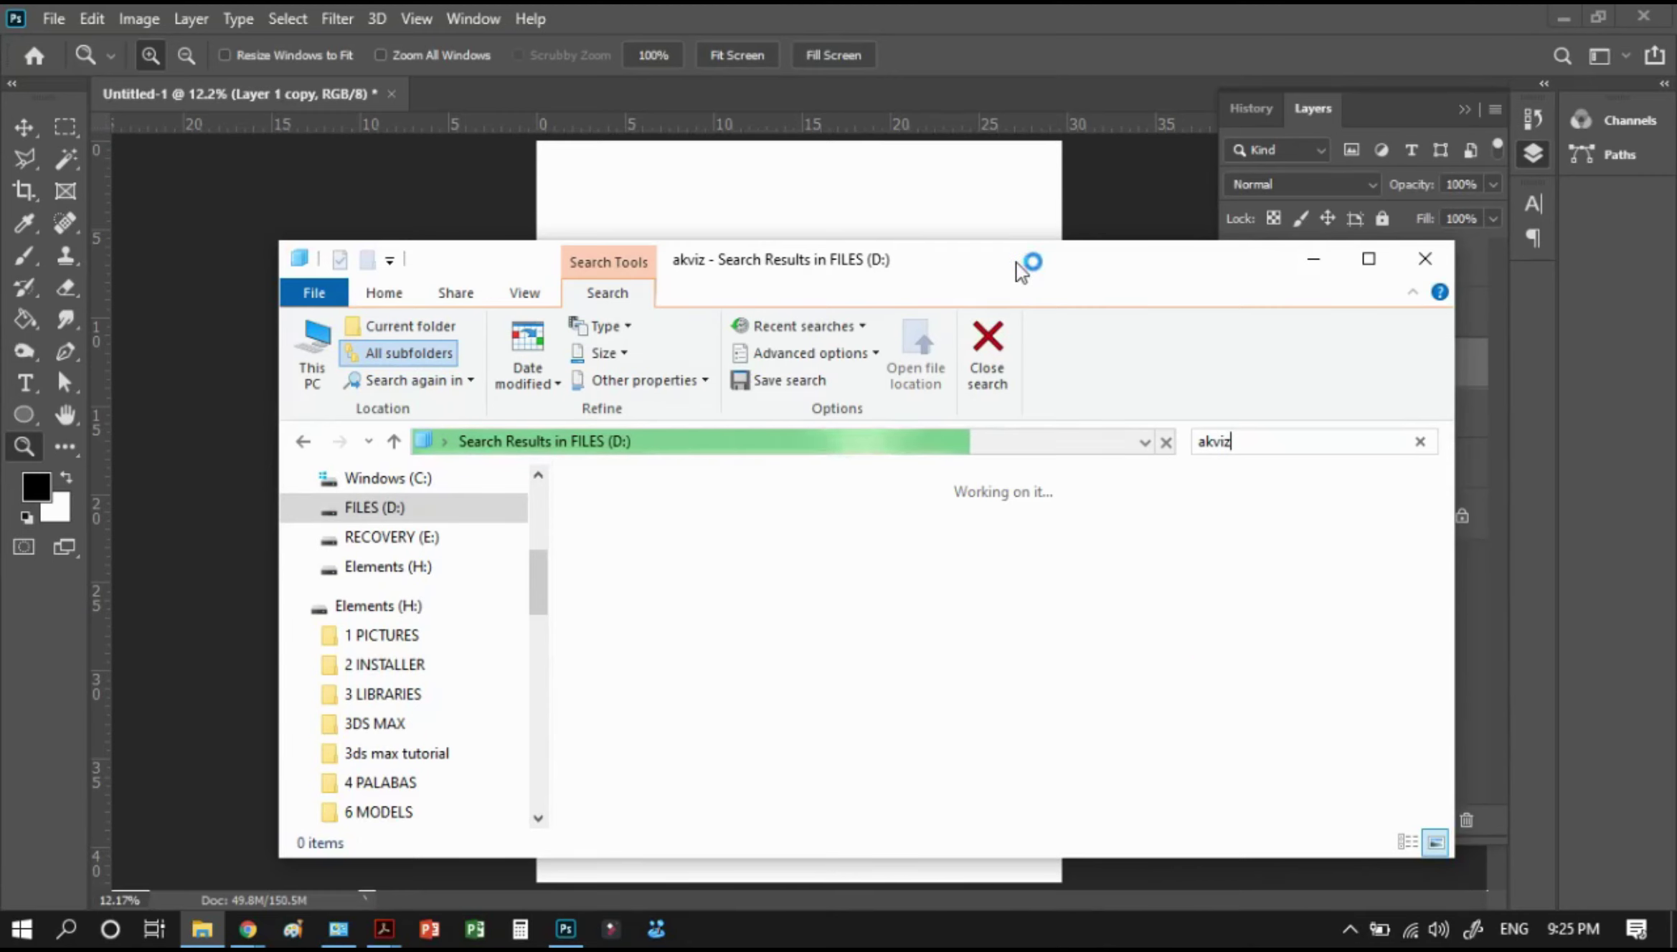
Open a second File Explorer window on the Windows (C:) drive
{"action": "left_click", "coordinate": [215, 932]}
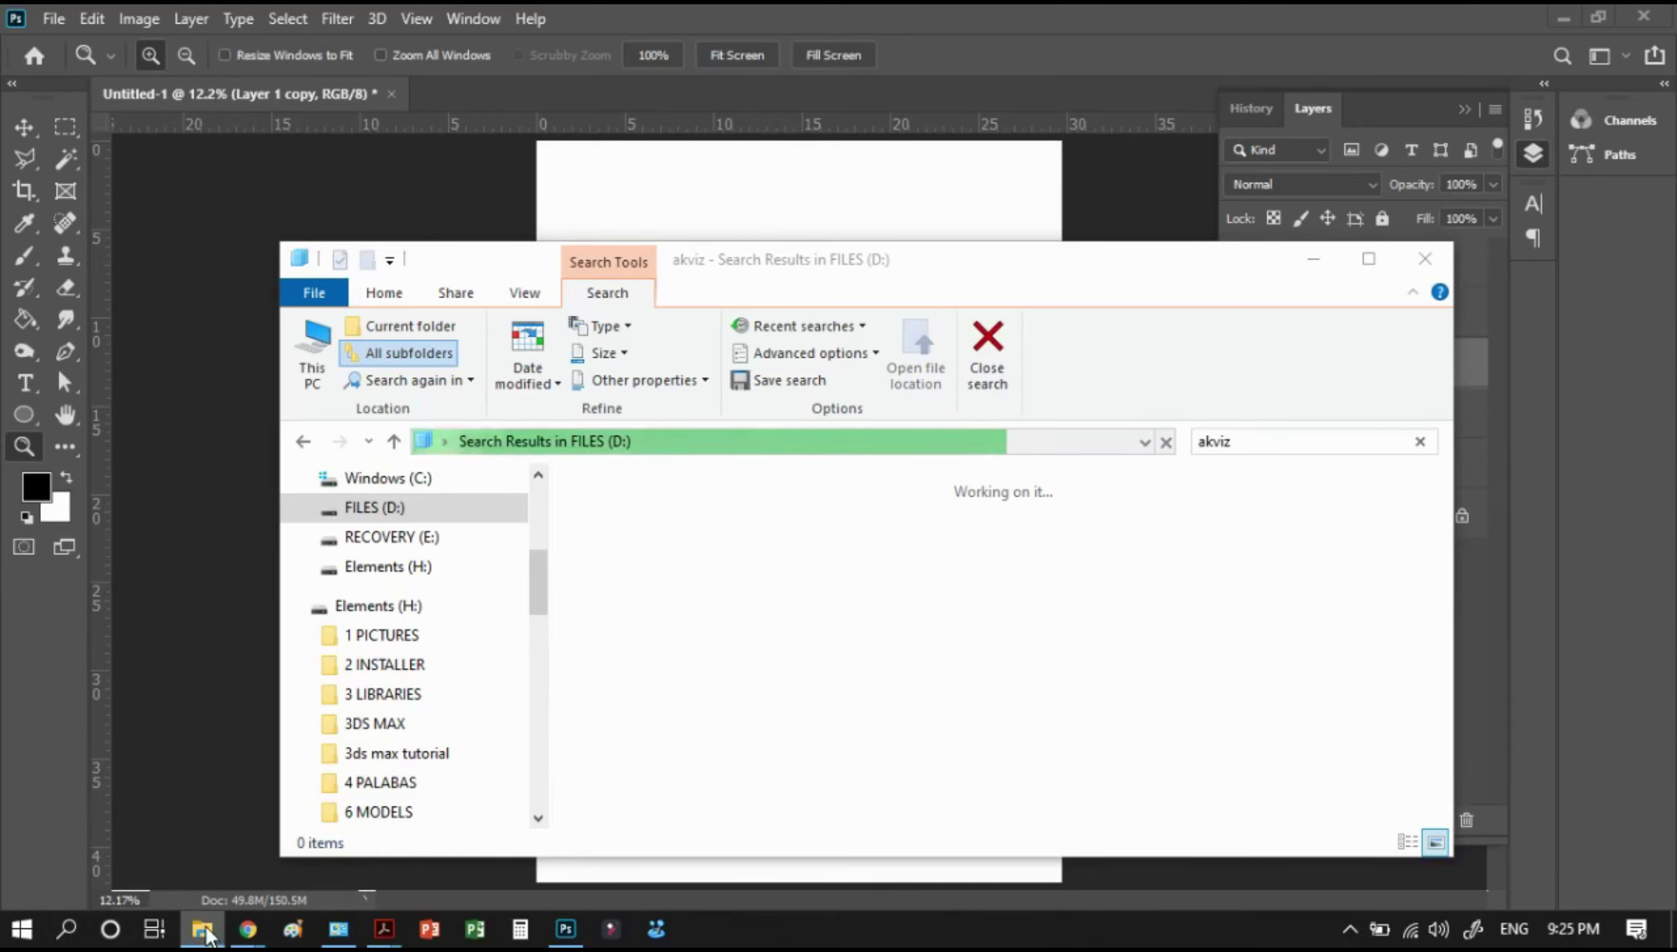
{"action": "right_click", "coordinate": [218, 930]}
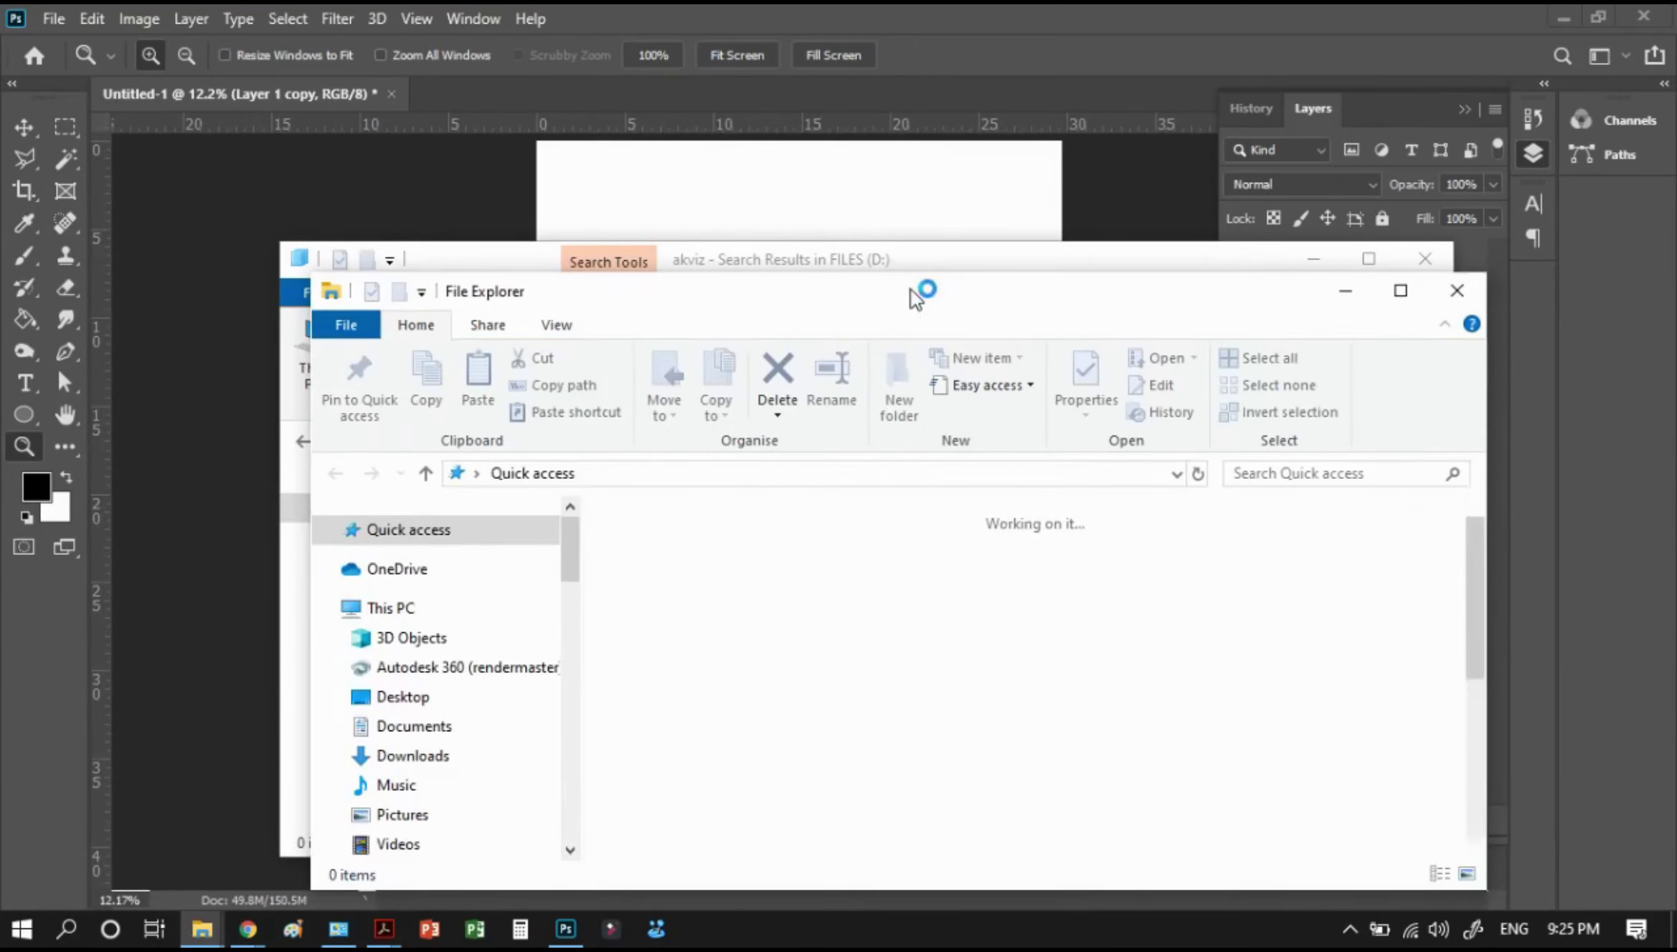
{"action": "left_click_drag", "start_coordinate": [916, 298], "coordinate": [1406, 133]}
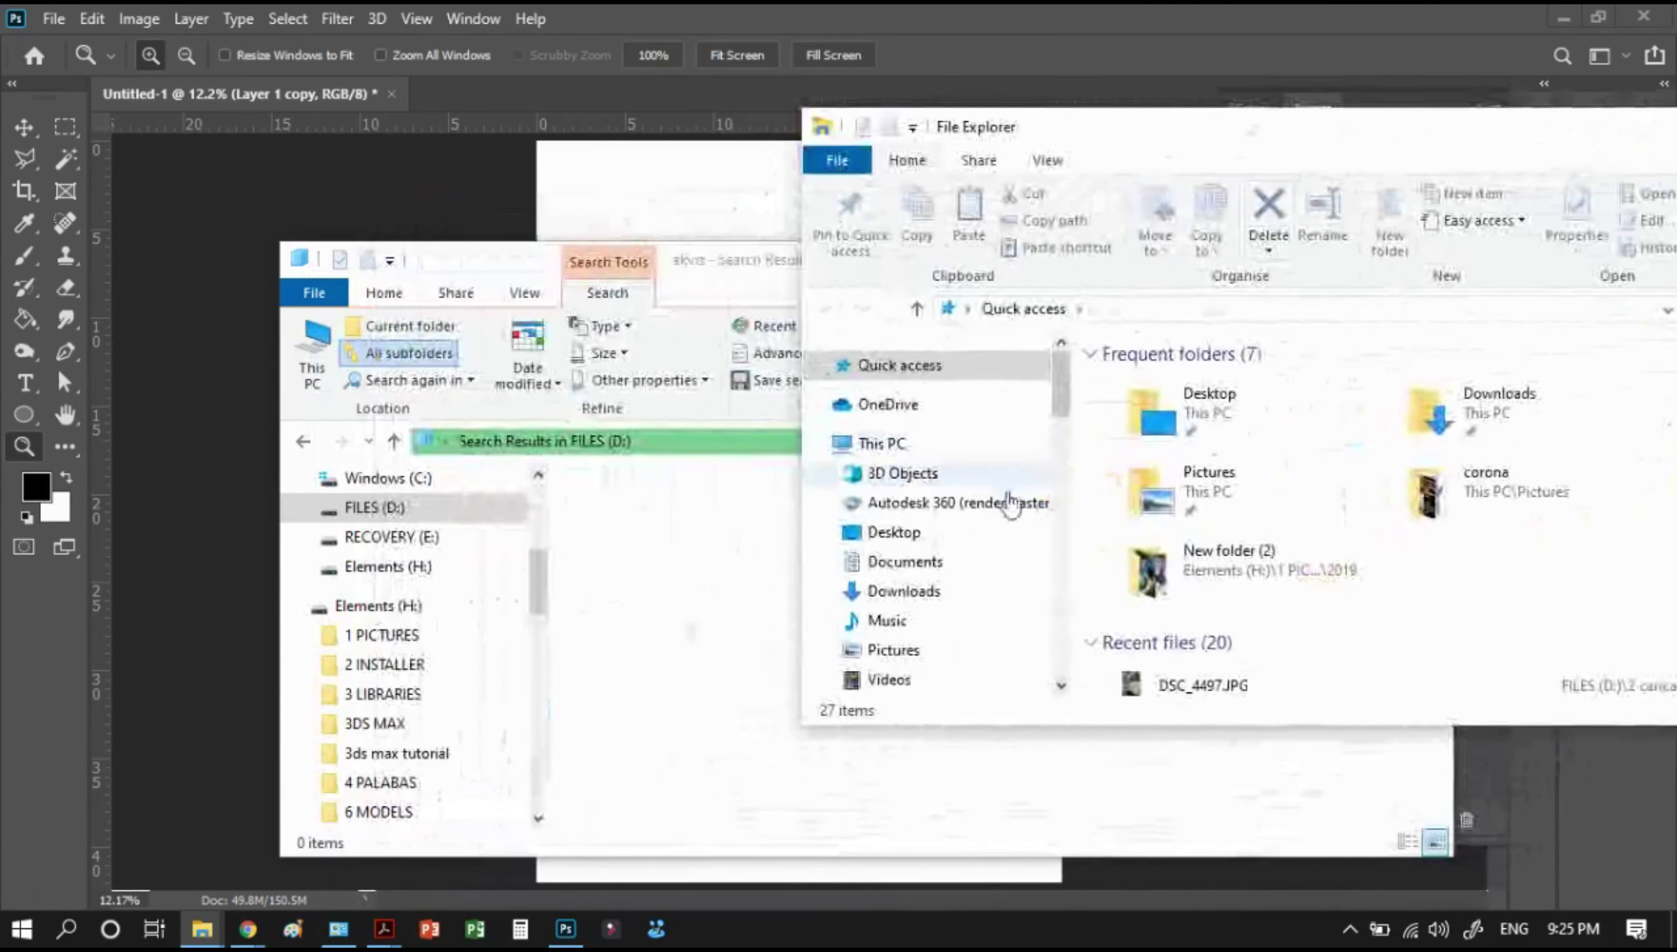
{"action": "left_click", "coordinate": [889, 442]}
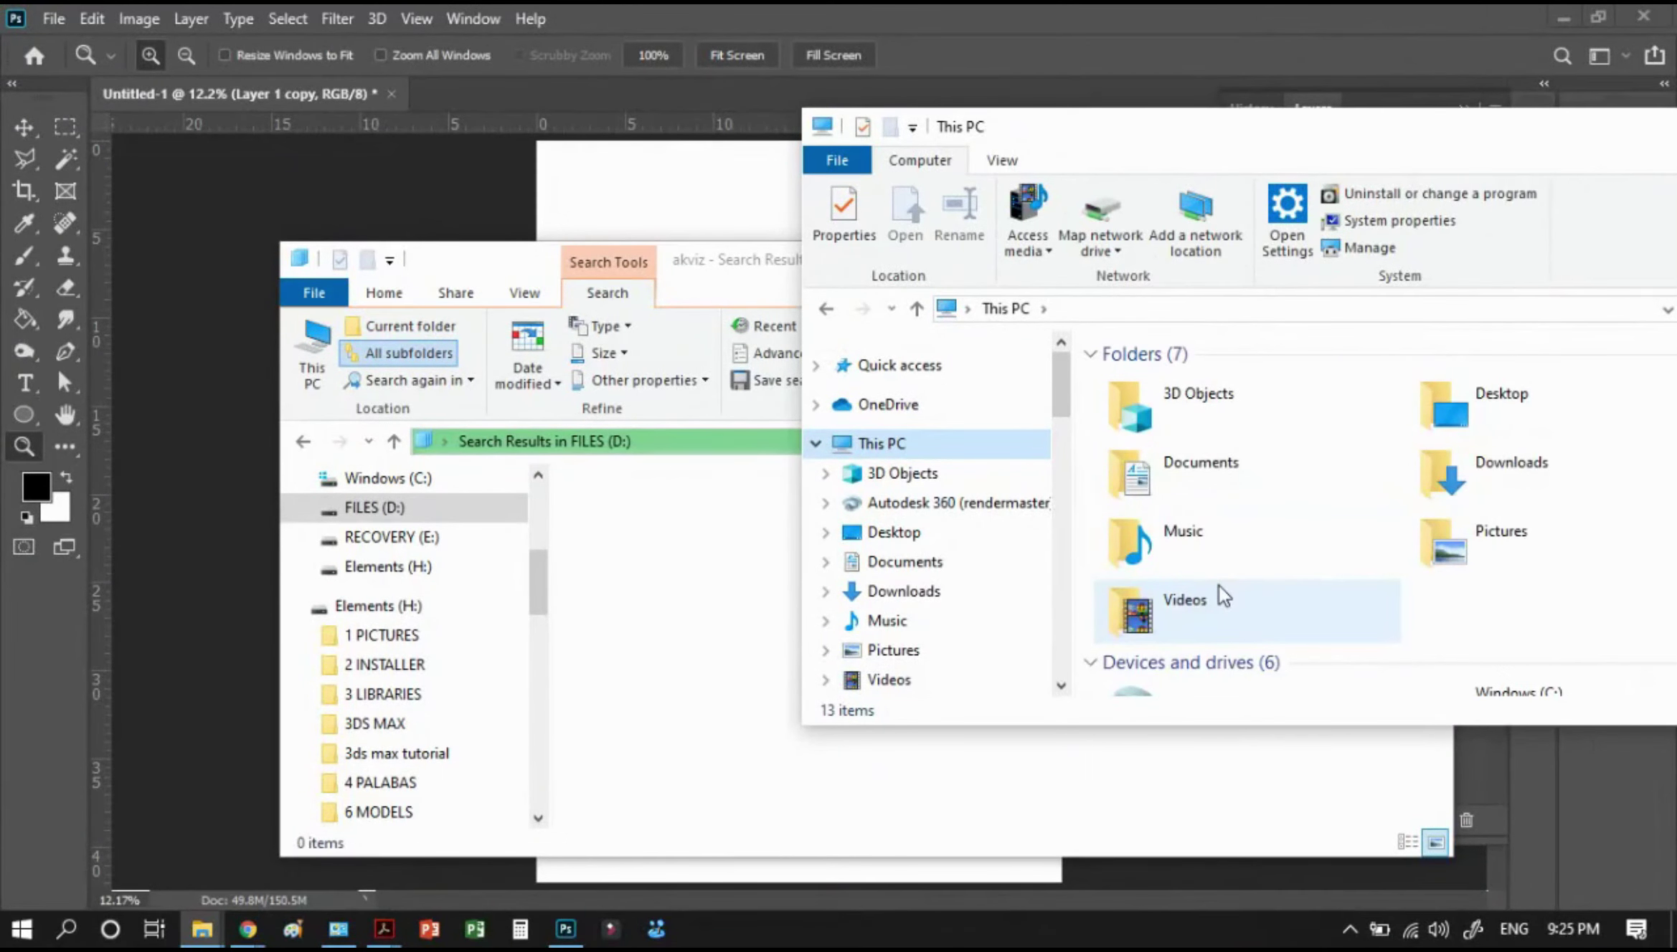
{"action": "scroll", "coordinate": [1221, 594], "scroll_direction": "down", "scroll_amount": 3}
{"action": "double_click", "coordinate": [1548, 505]}
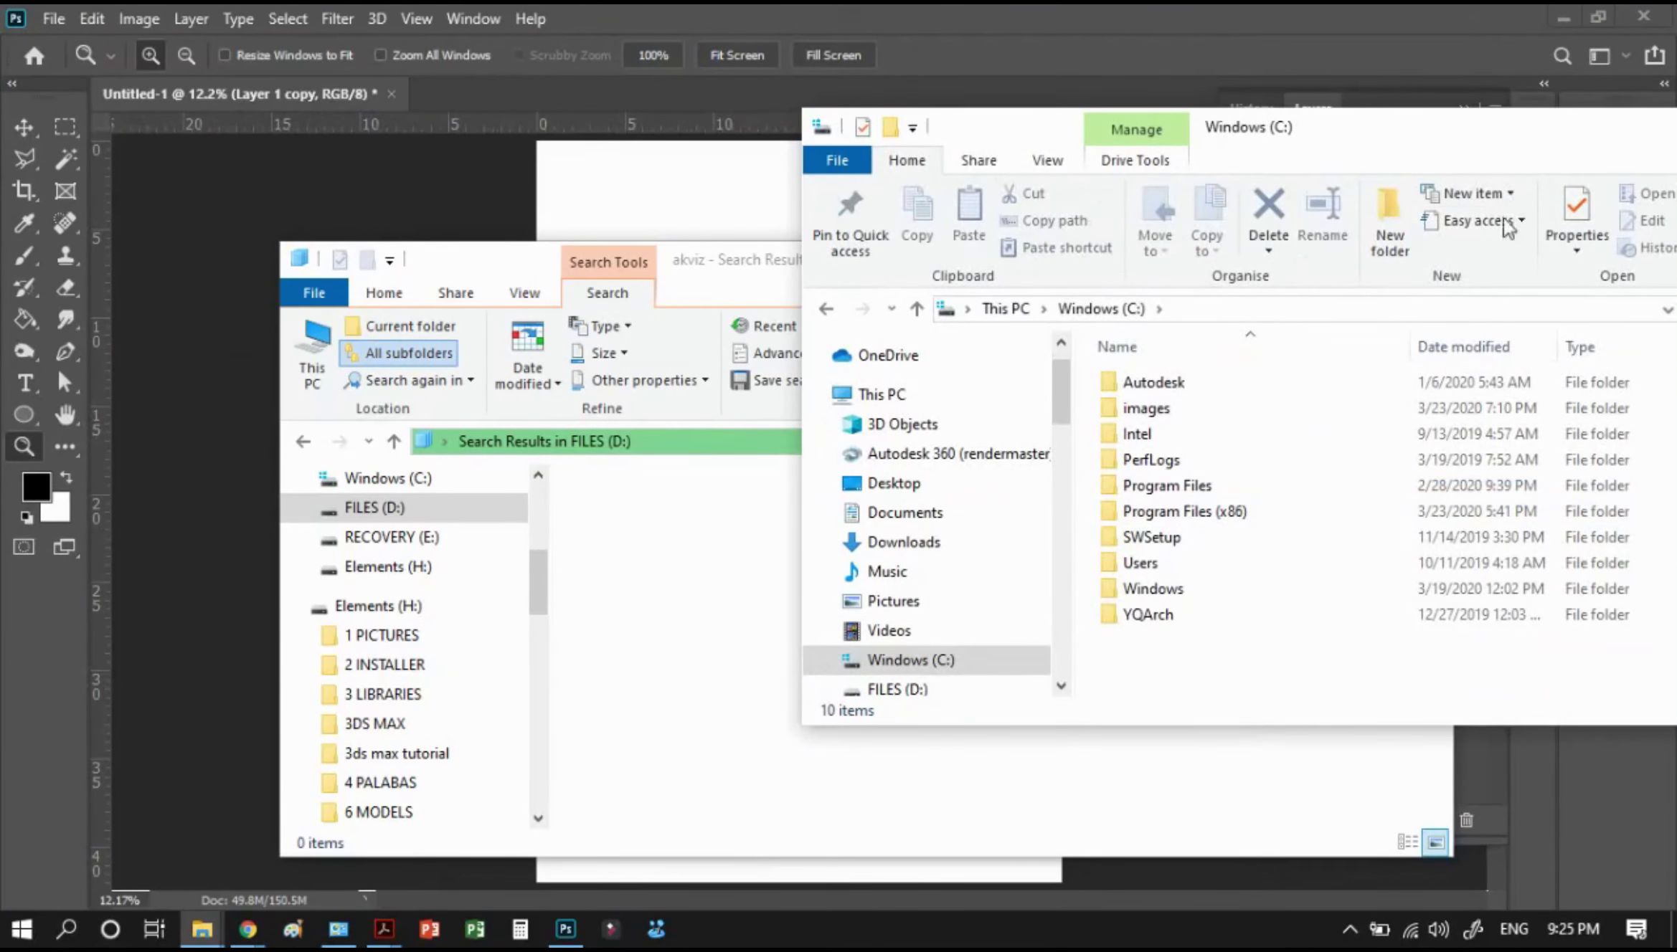
{"action": "left_click_drag", "start_coordinate": [1477, 160], "coordinate": [1185, 283]}
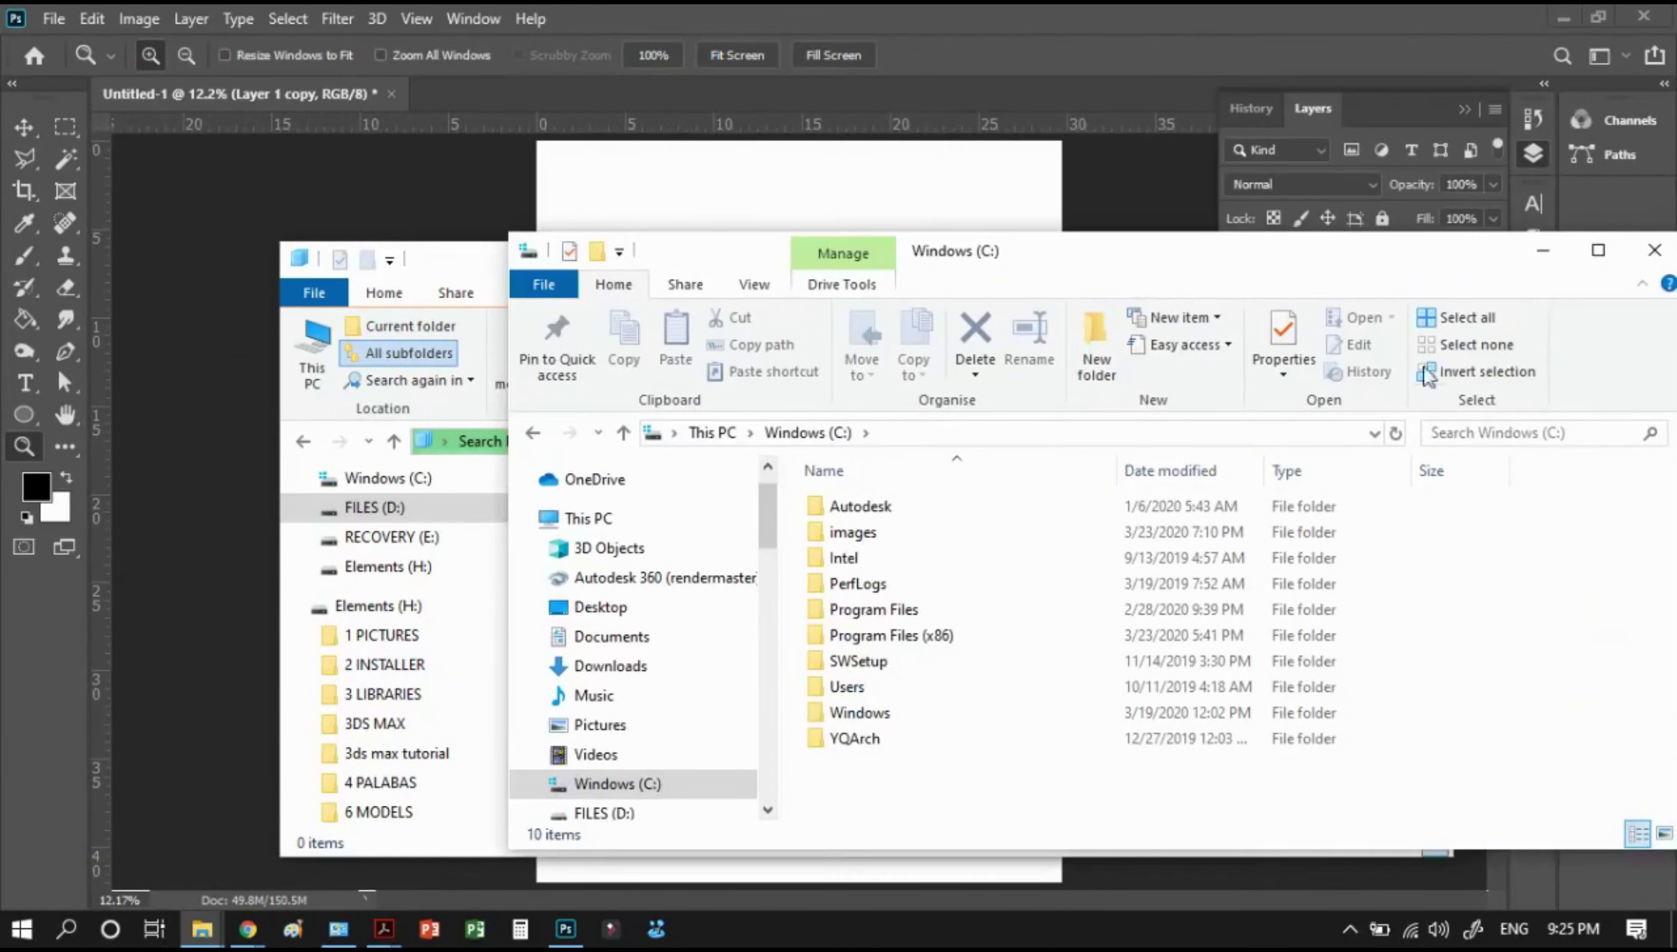
Search drive C for 'akvis' and arrange it beside the FILES (D:) search window
{"action": "left_click", "coordinate": [1509, 435]}
{"action": "type", "text": "akvis"}
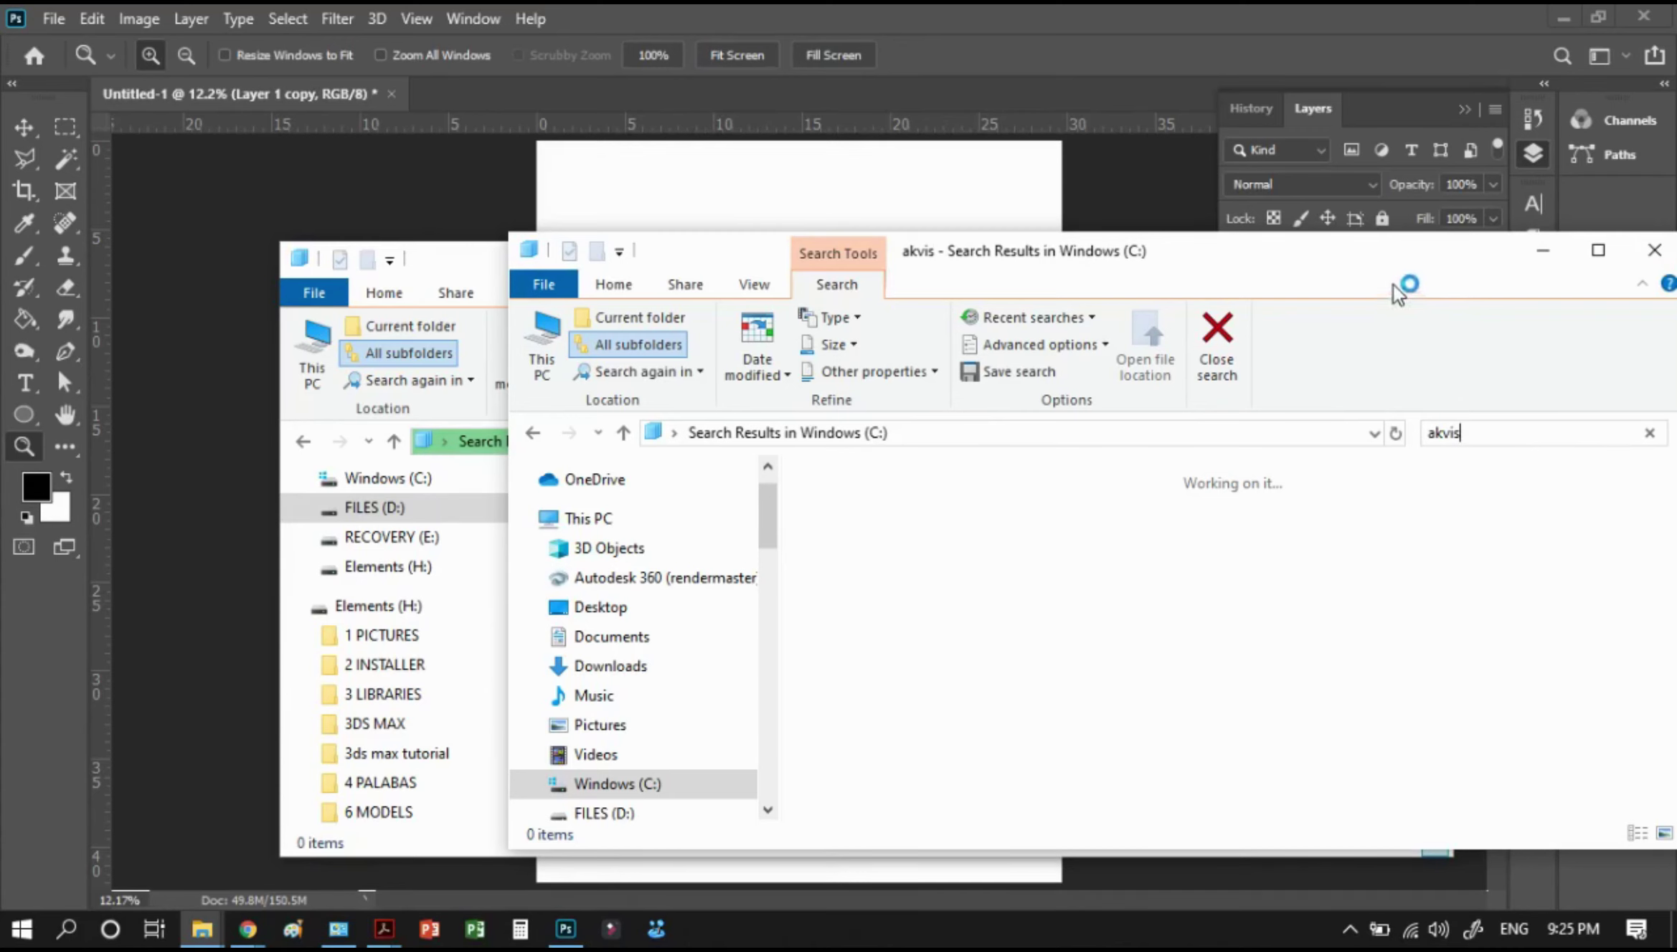
{"action": "left_click_drag", "start_coordinate": [1333, 269], "coordinate": [1137, 513]}
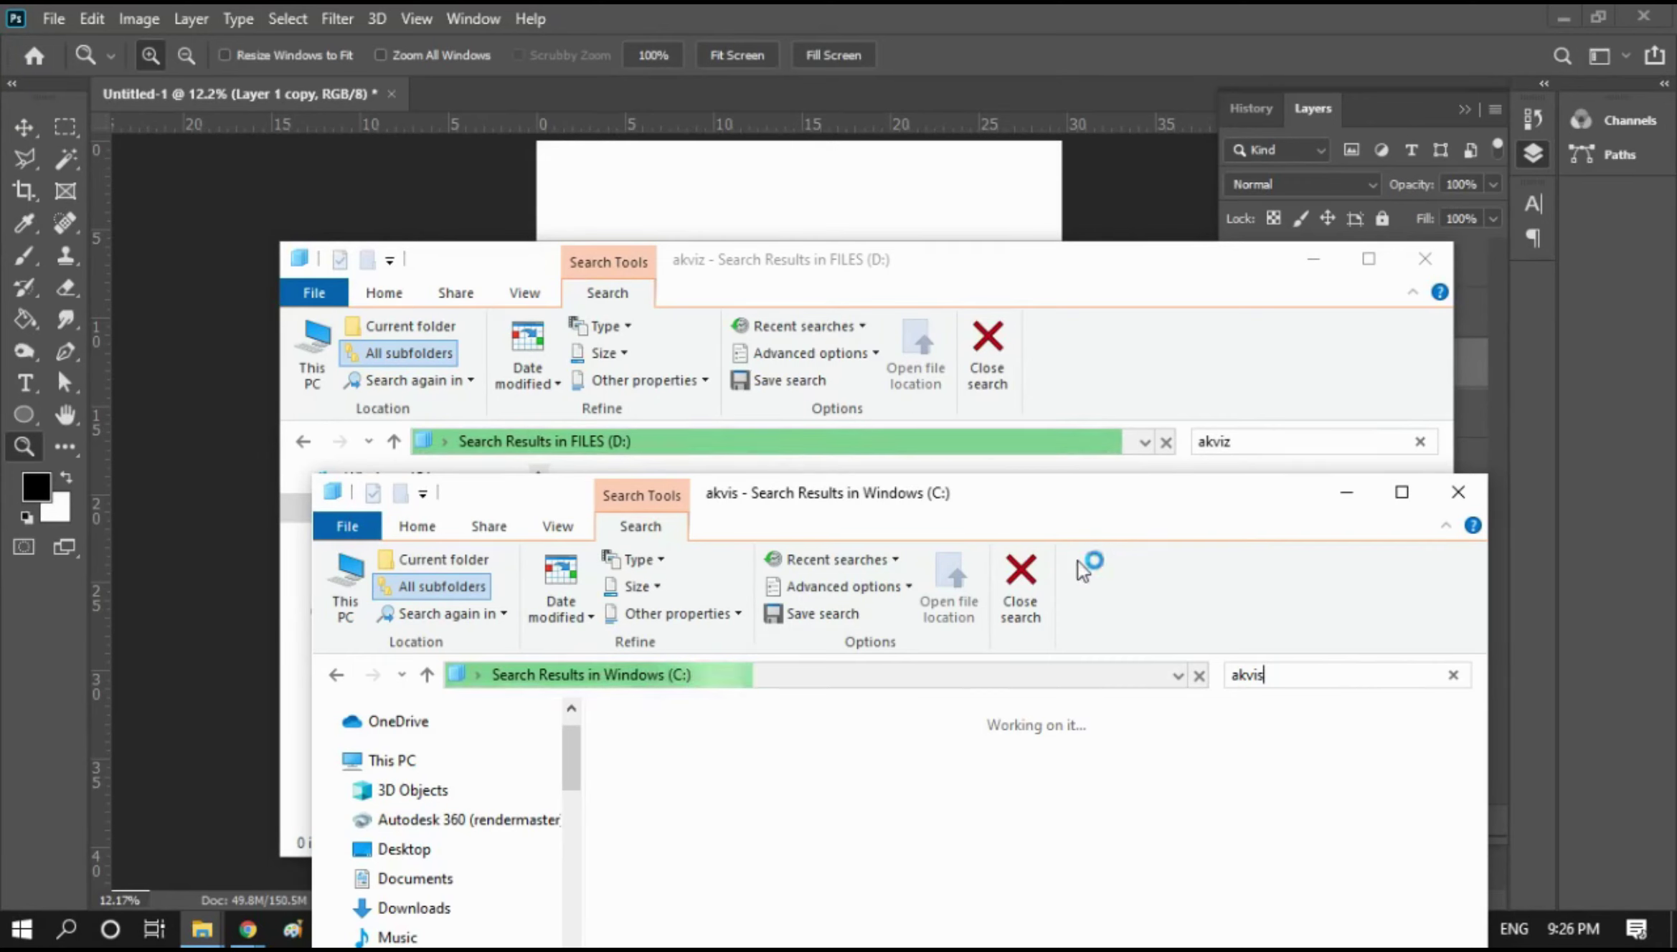
{"action": "left_click", "coordinate": [1078, 285]}
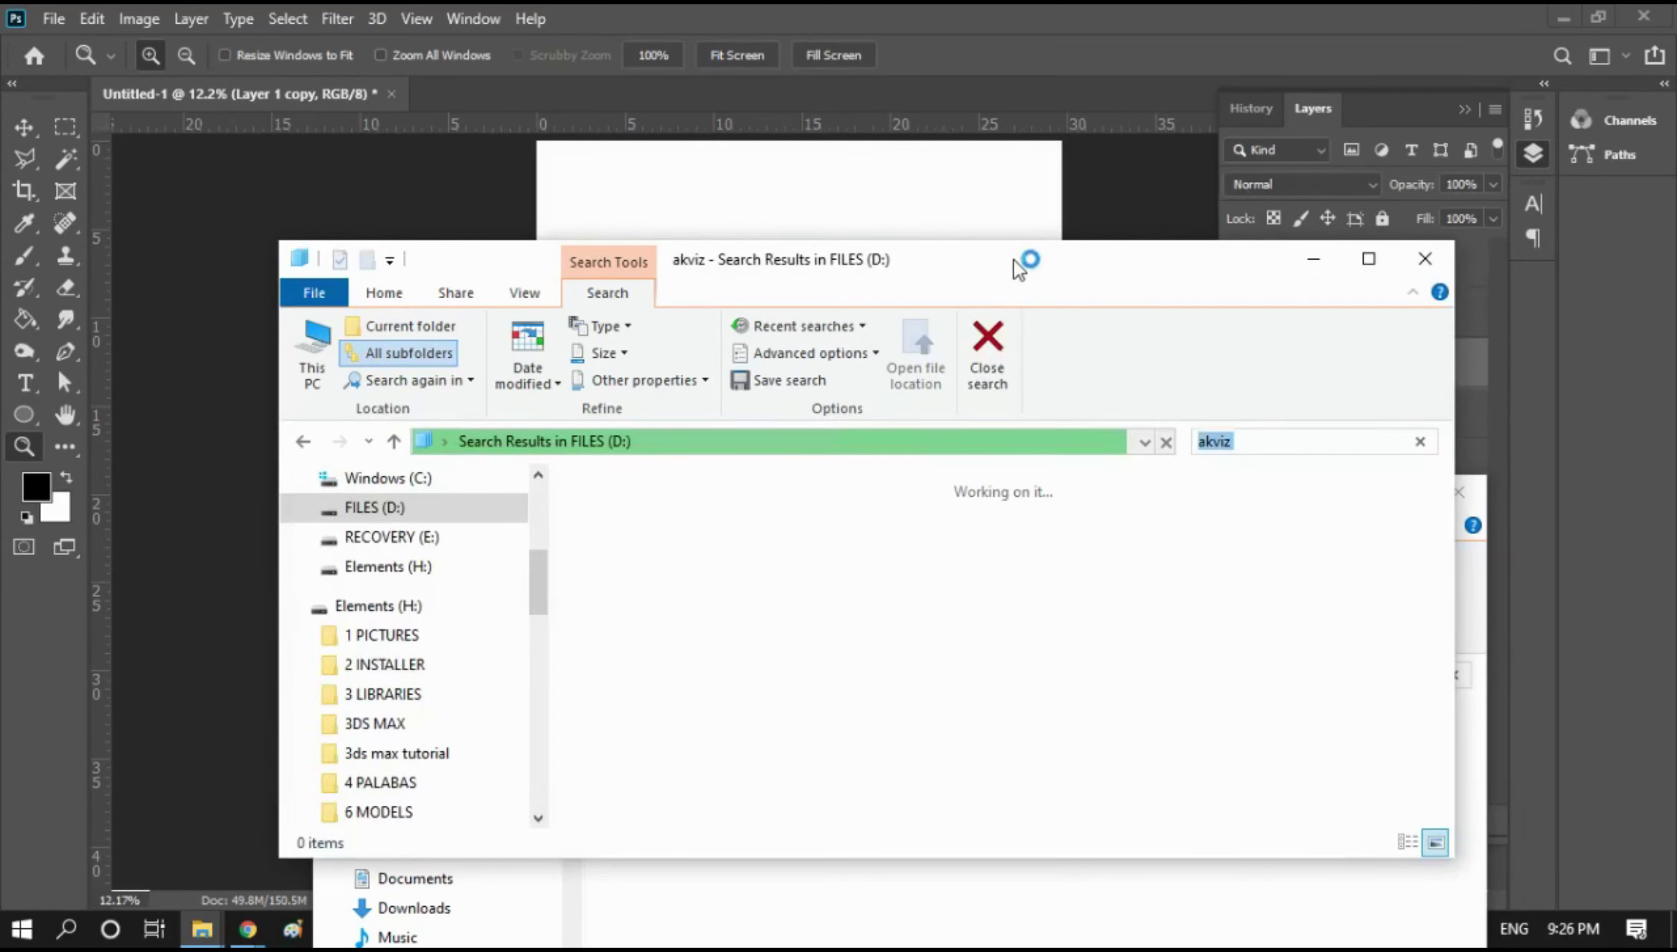
Rearrange the FILES (D:), Windows (C:) and akvis search windows across the screen
{"action": "left_click_drag", "start_coordinate": [1014, 261], "coordinate": [867, 123]}
{"action": "left_click", "coordinate": [1345, 539]}
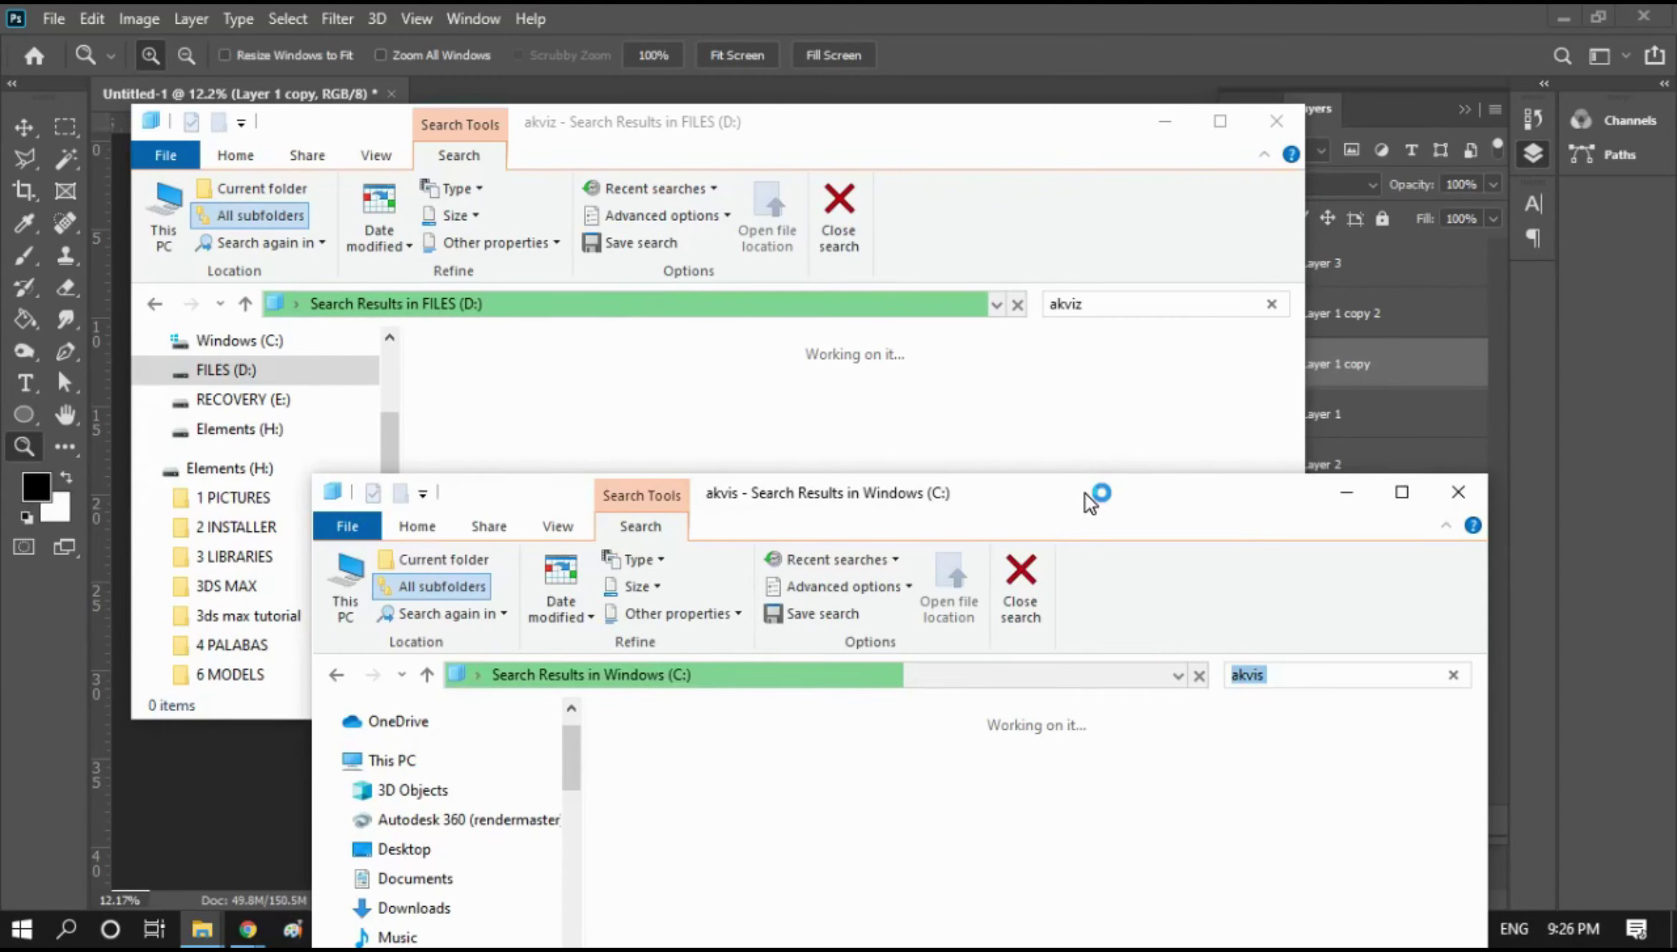
{"action": "left_click_drag", "start_coordinate": [1084, 494], "coordinate": [1238, 423]}
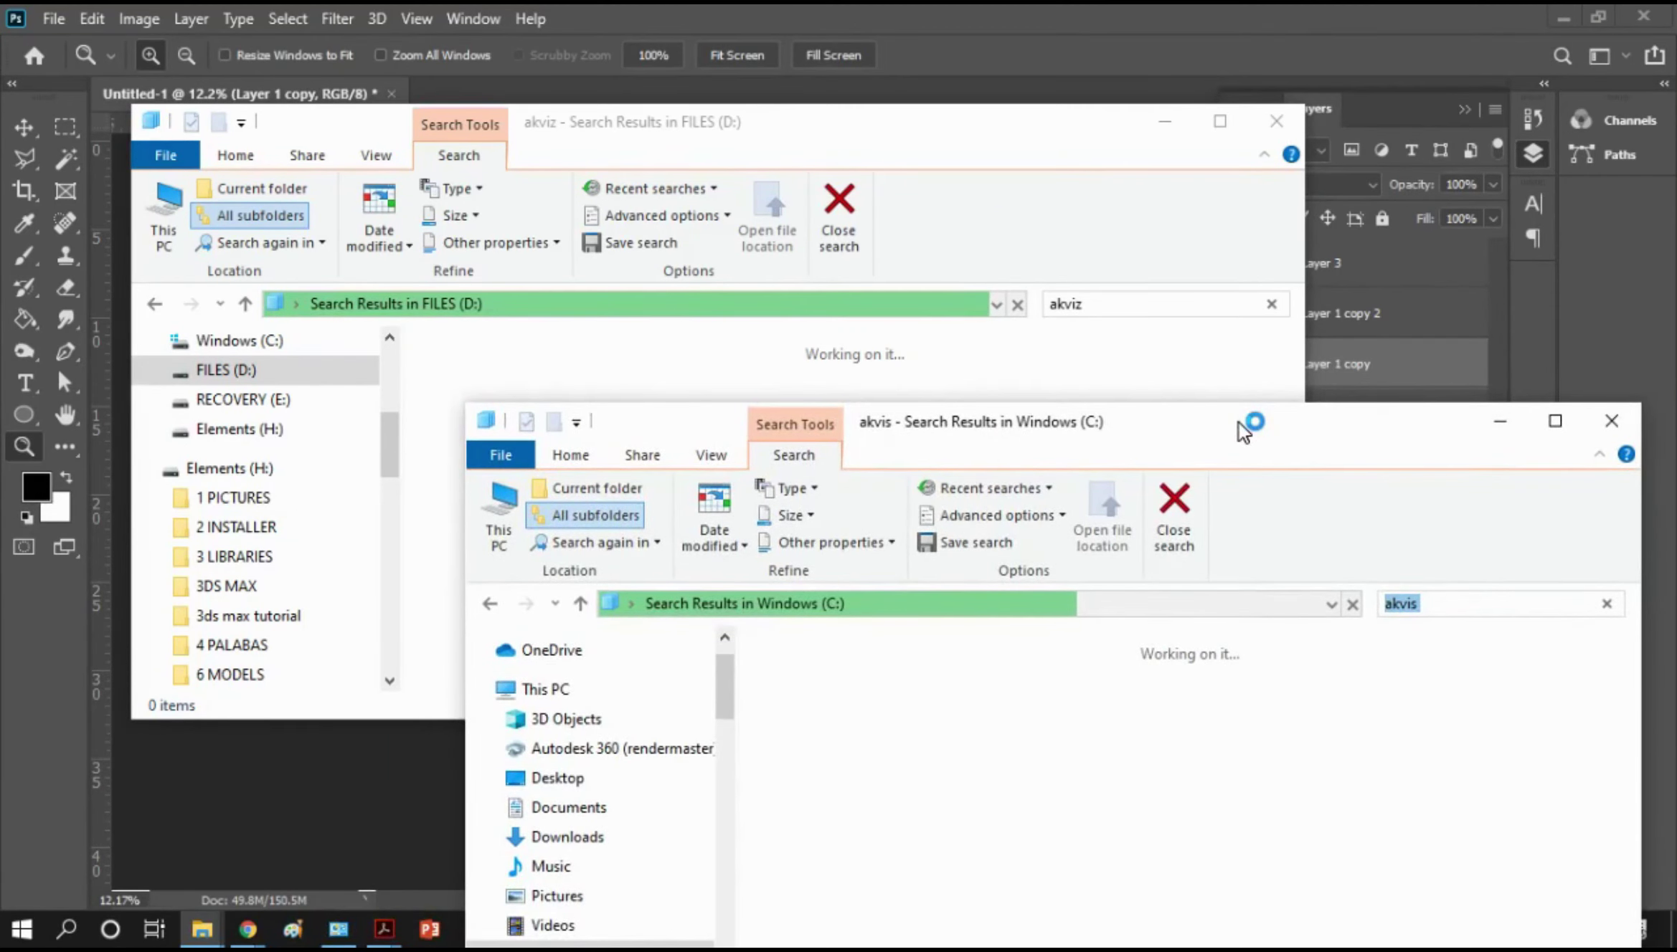
{"action": "left_click_drag", "start_coordinate": [1238, 422], "coordinate": [1225, 424]}
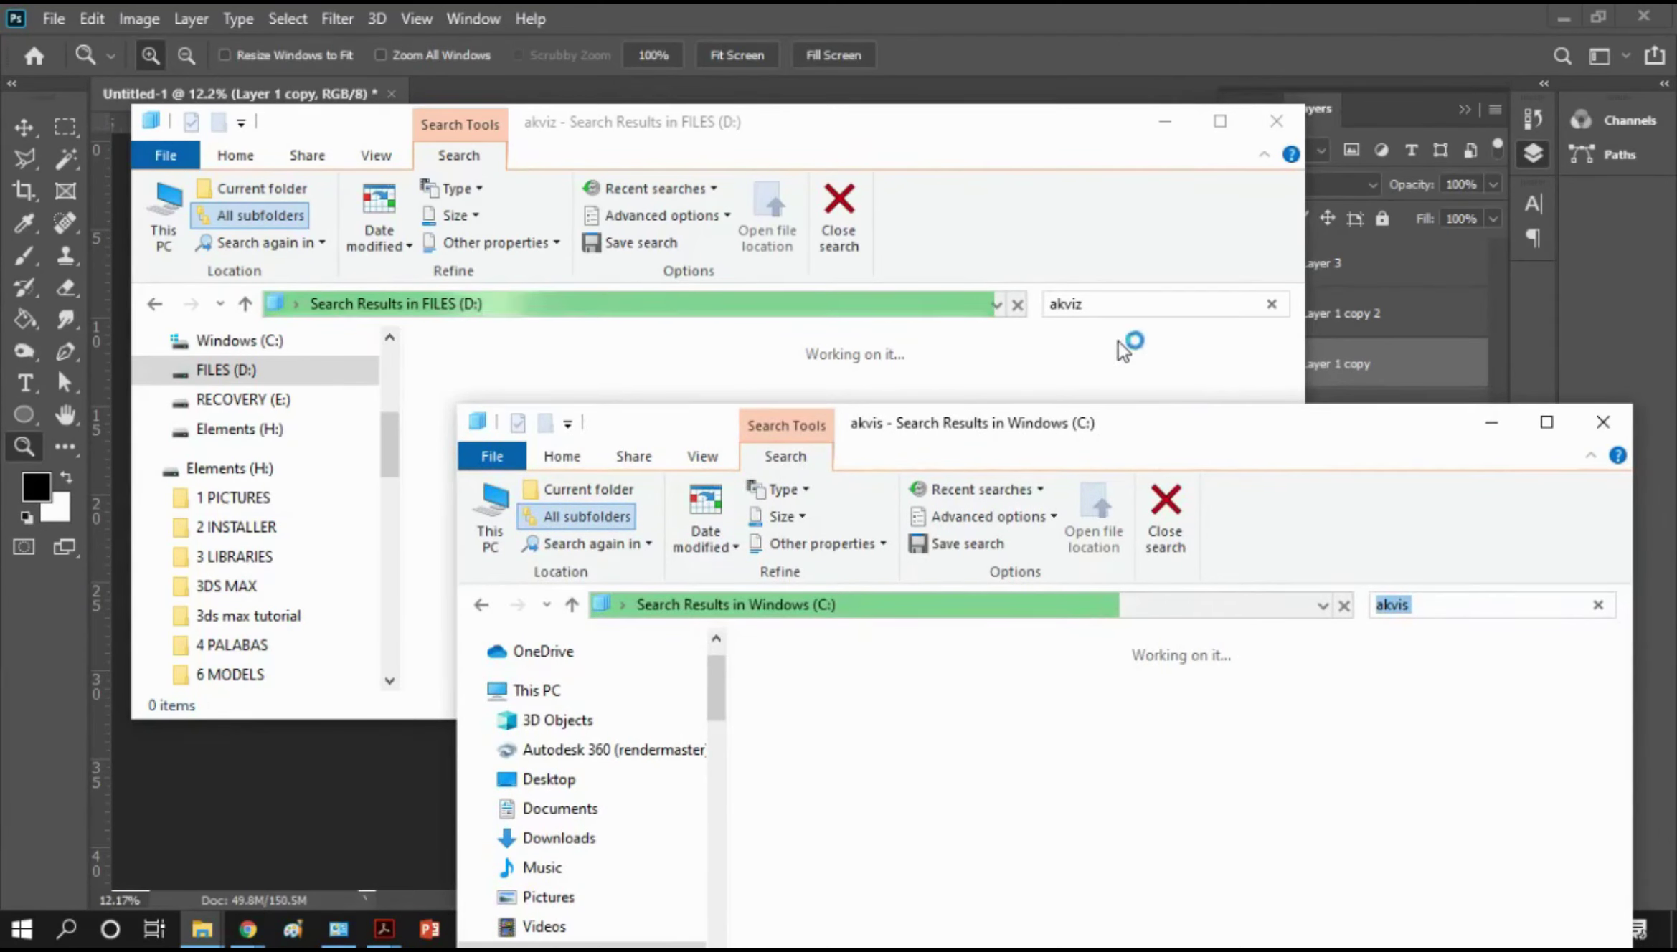
{"action": "left_click", "coordinate": [1119, 303]}
Briefly check Photoshop's Filter menu, then bring the FILES (D:) search window forward
{"action": "left_click", "coordinate": [897, 6]}
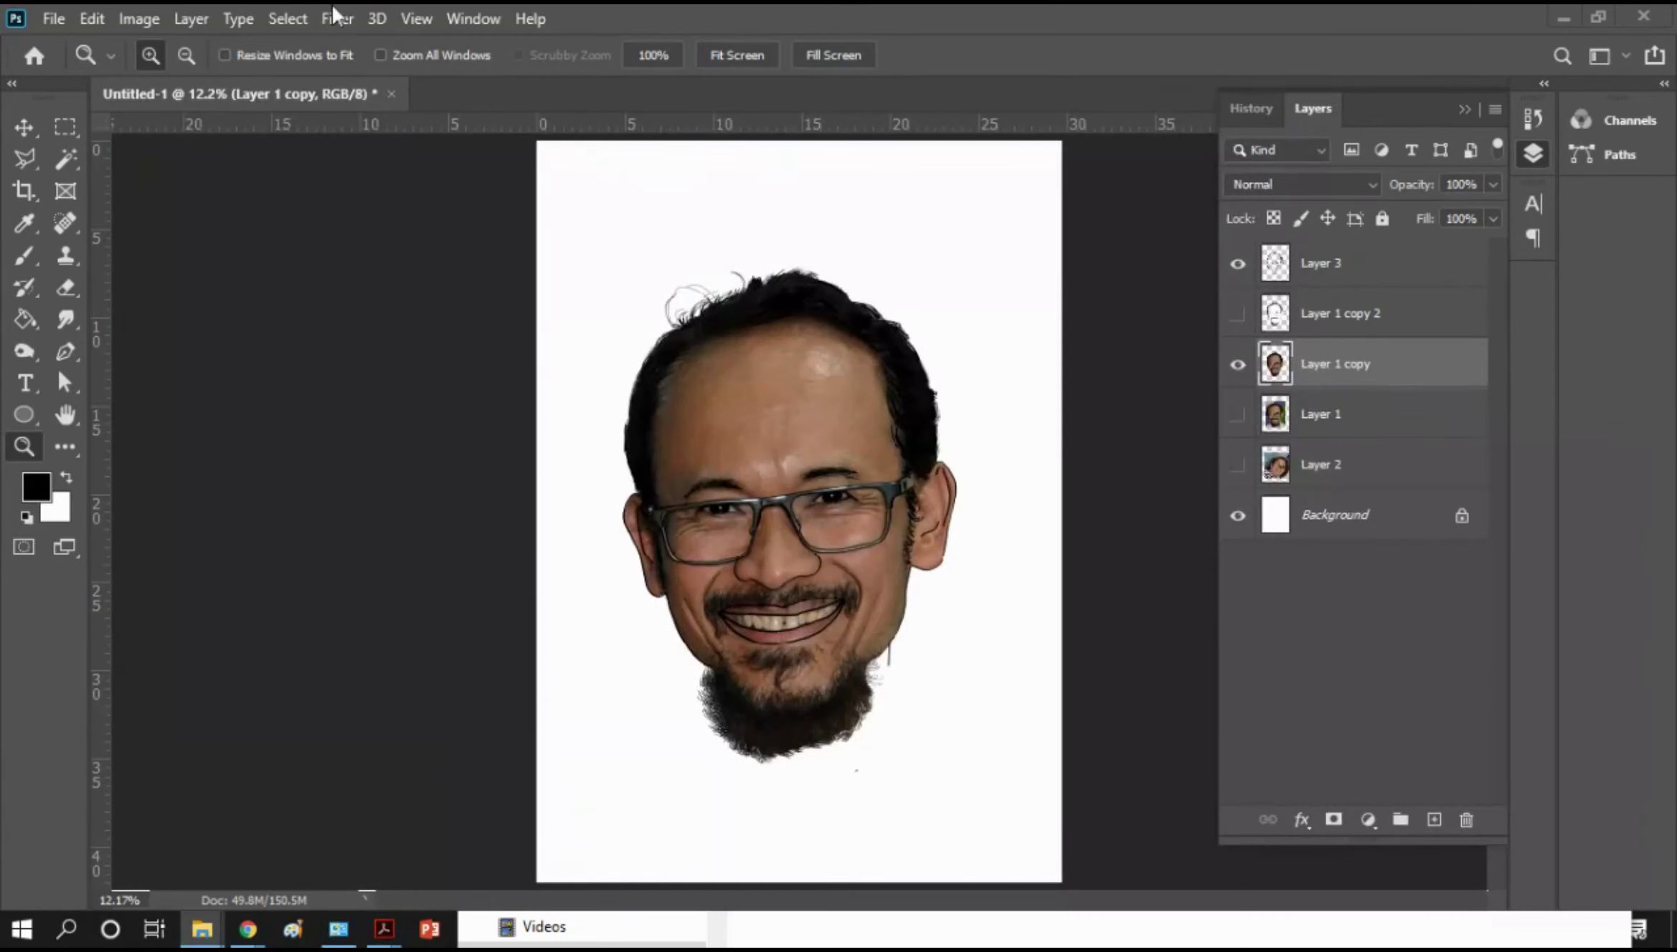
{"action": "left_click", "coordinate": [337, 18]}
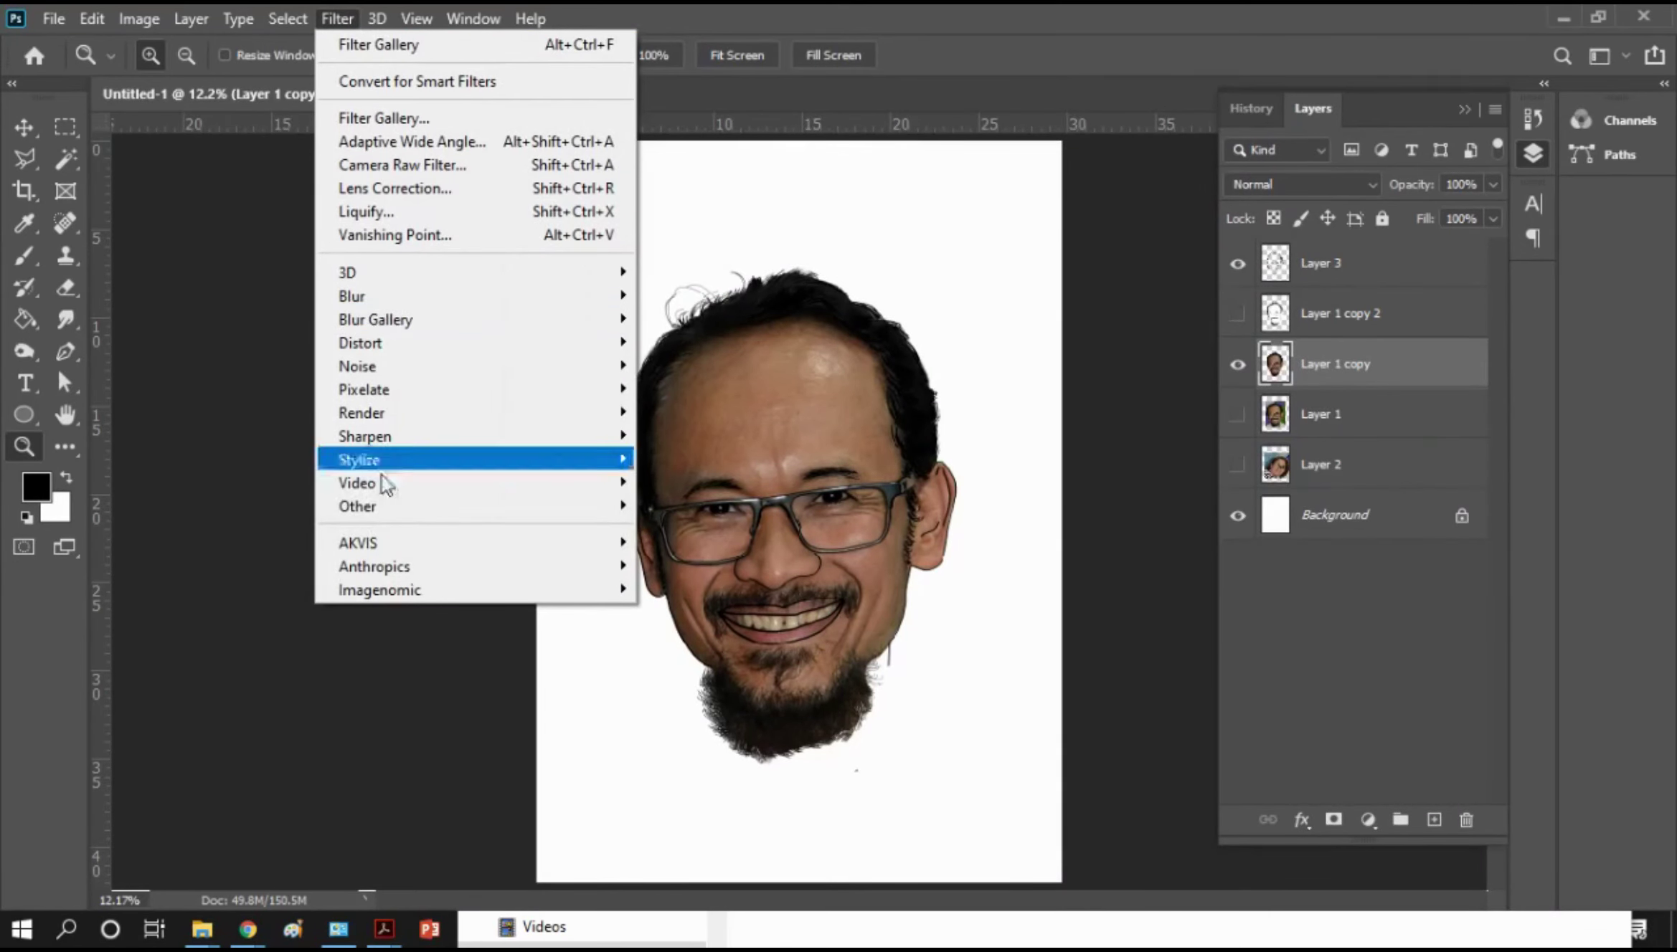
{"action": "left_click", "coordinate": [202, 928]}
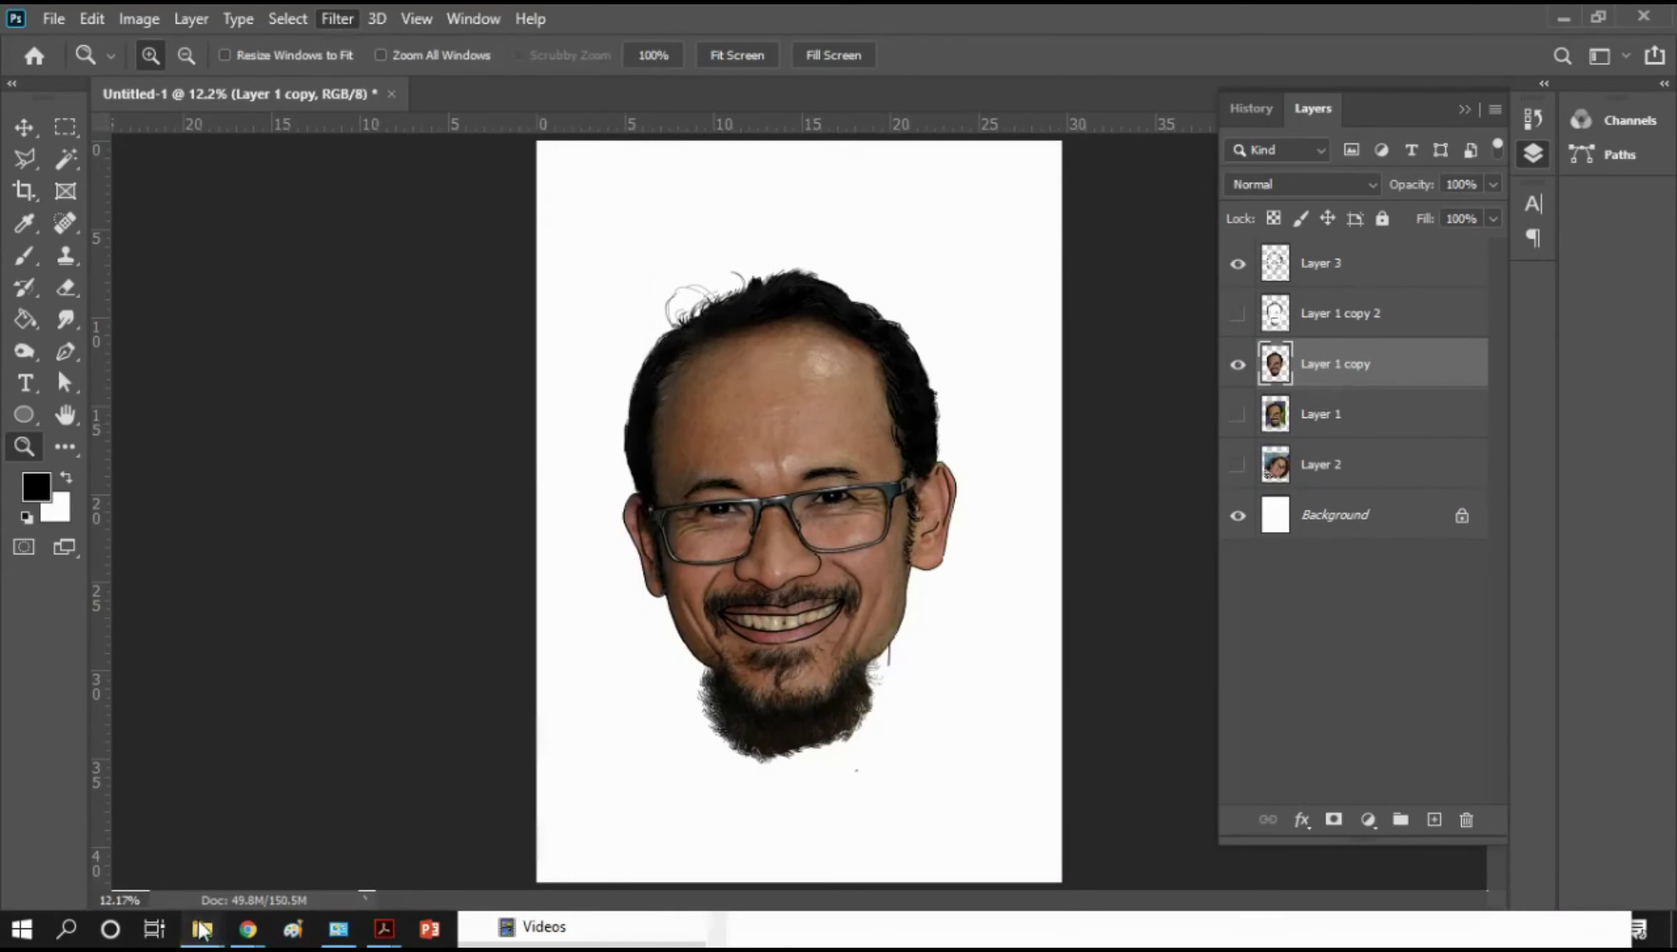
{"action": "left_click", "coordinate": [502, 800]}
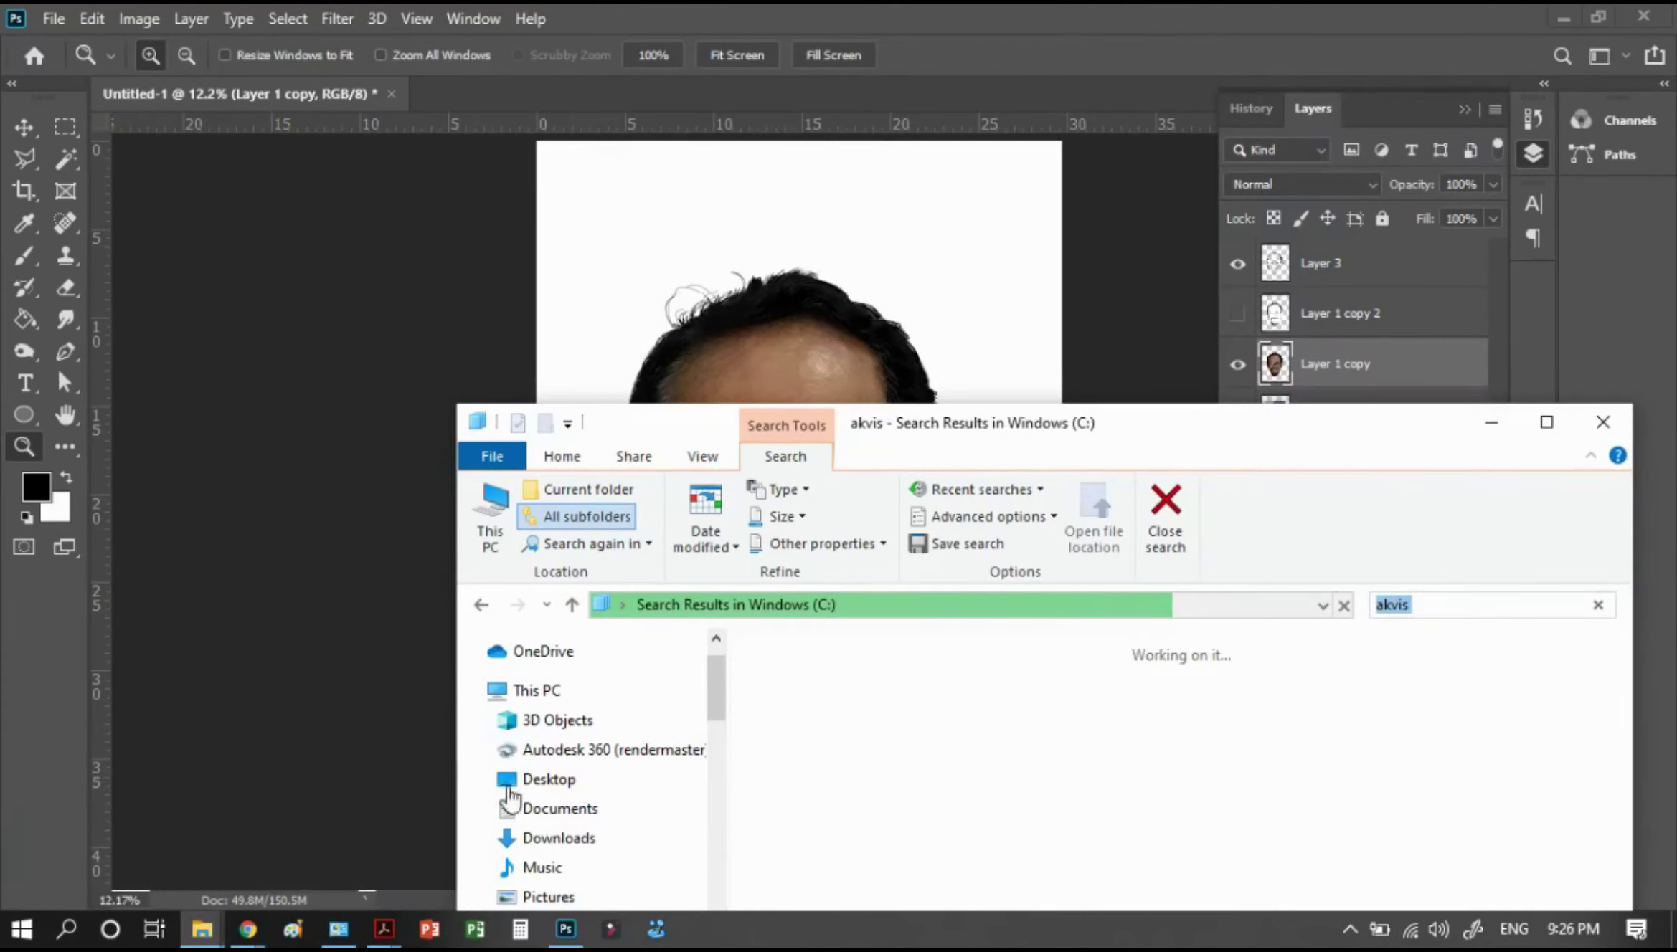
{"action": "left_click", "coordinate": [202, 928]}
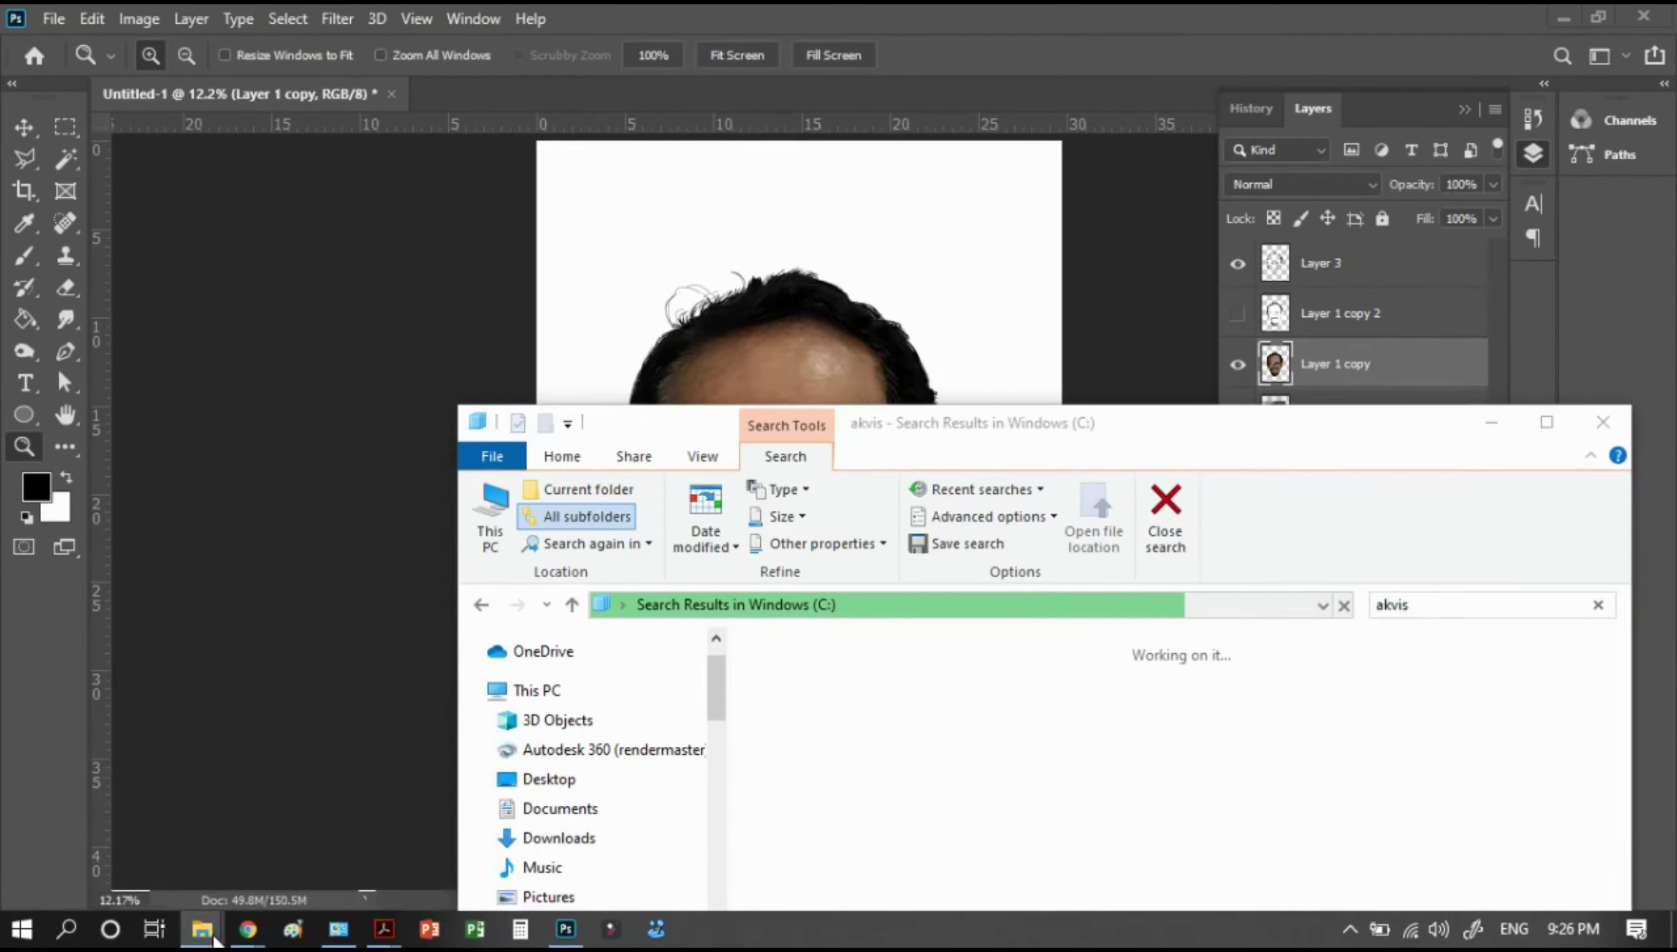
{"action": "left_click", "coordinate": [1288, 452]}
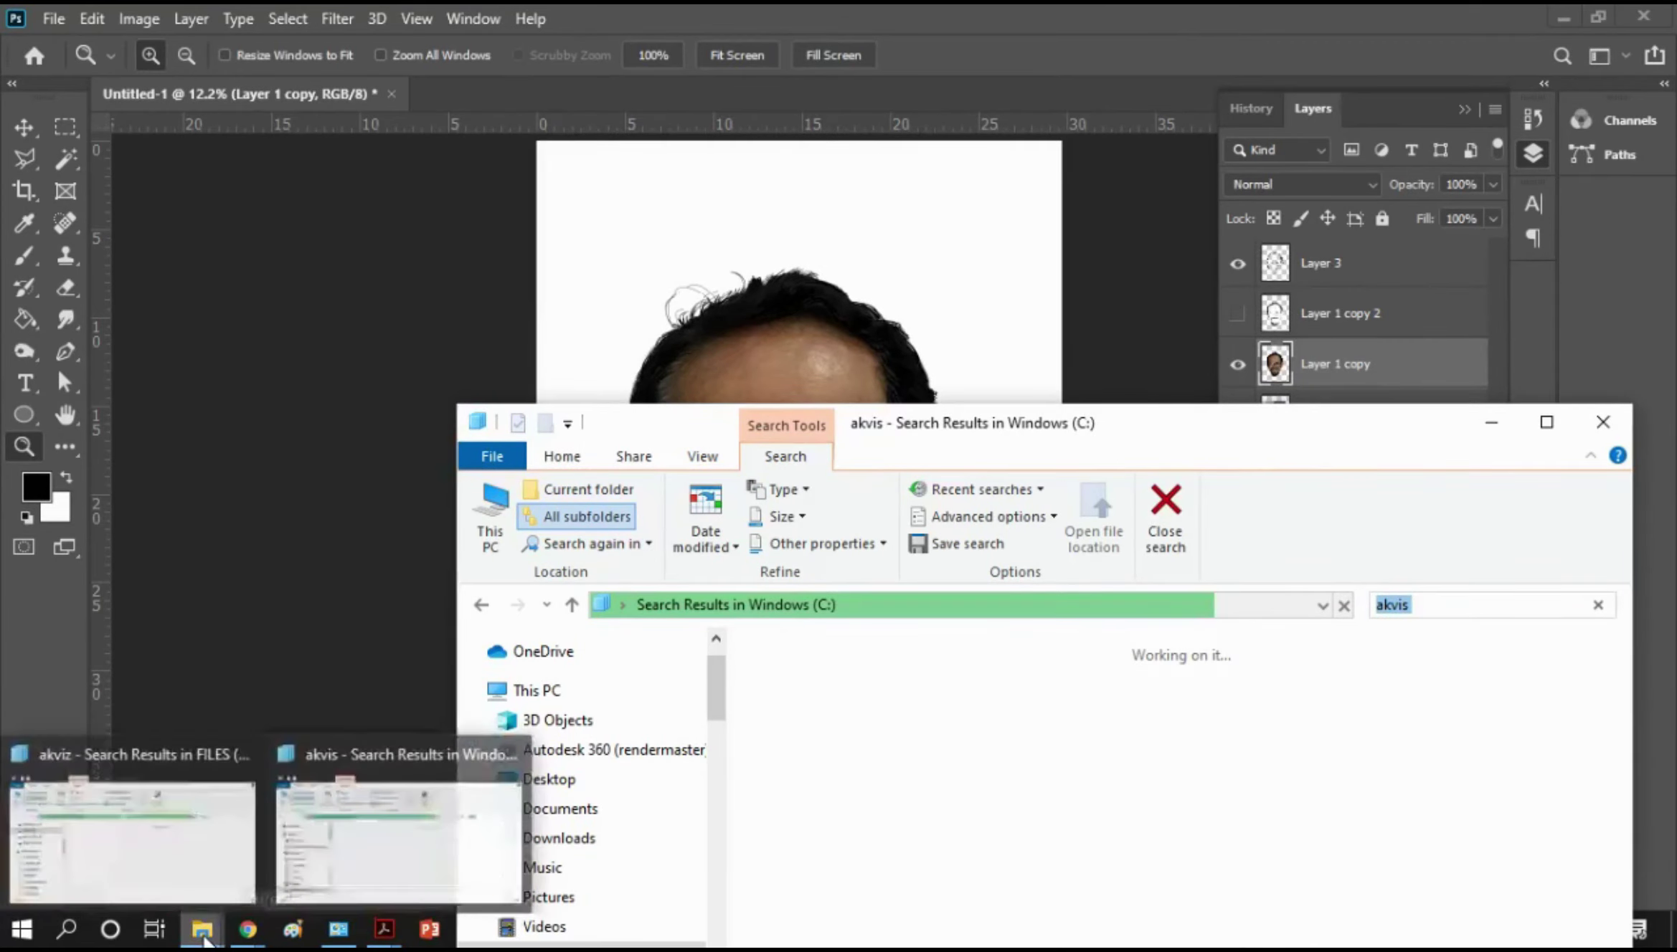
{"action": "left_click", "coordinate": [178, 838]}
Correct the drive D search term from 'akviz' to 'akvis' and return to Photoshop
{"action": "left_click", "coordinate": [1098, 304]}
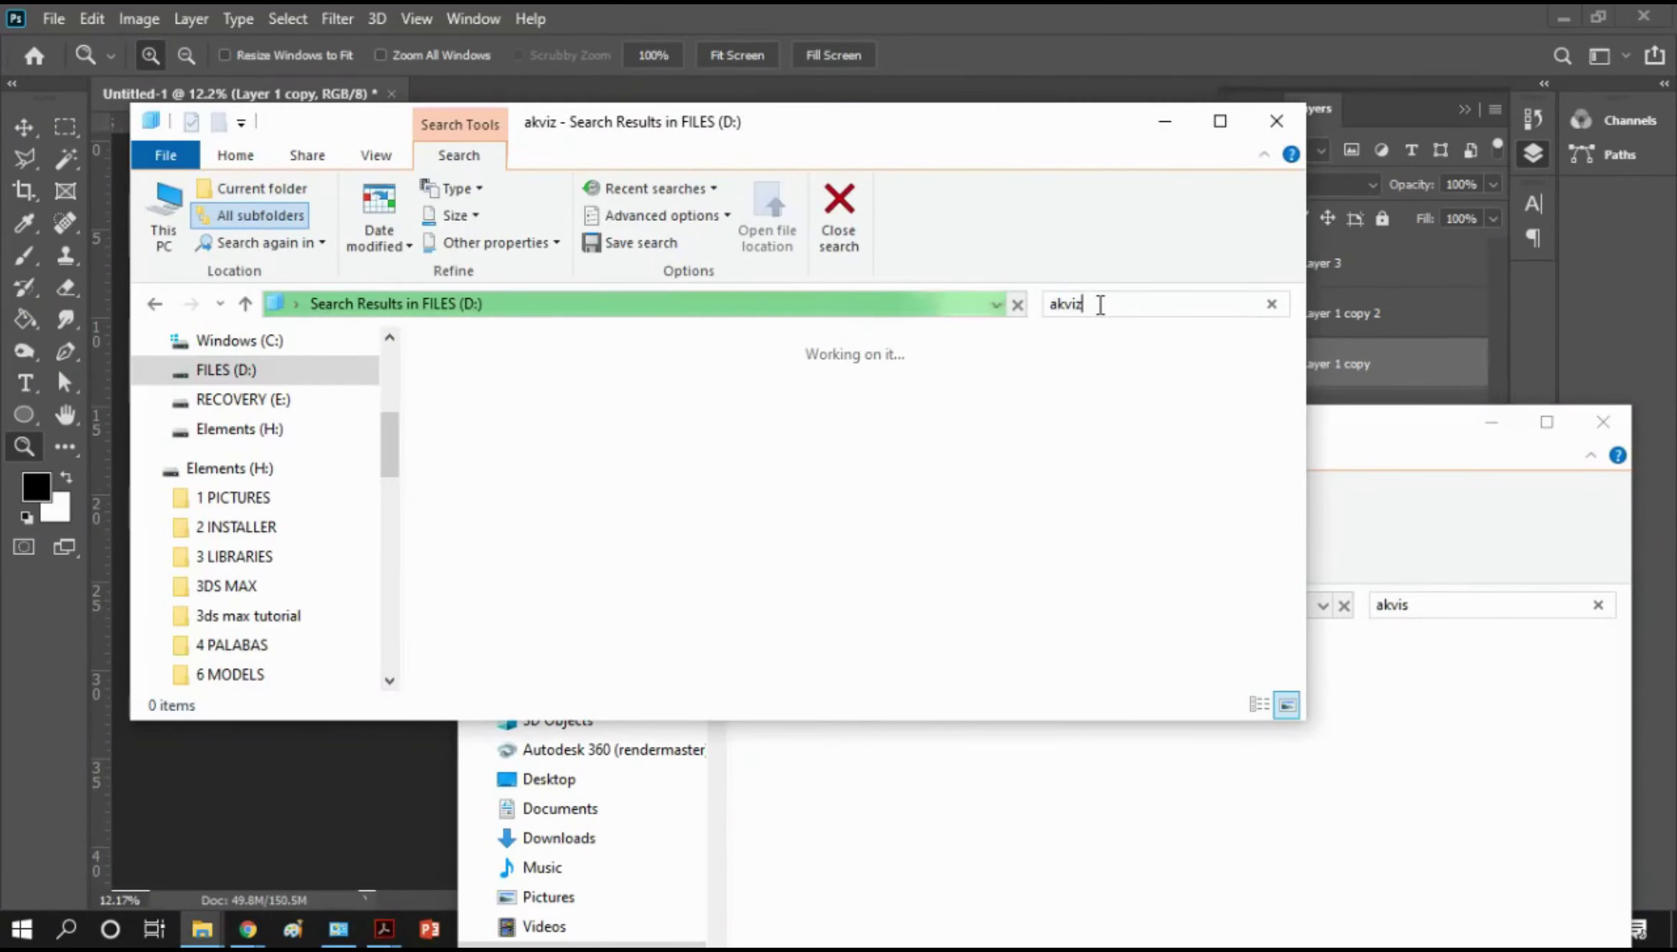
{"action": "key", "text": "BackSpace"}
{"action": "type", "text": "s"}
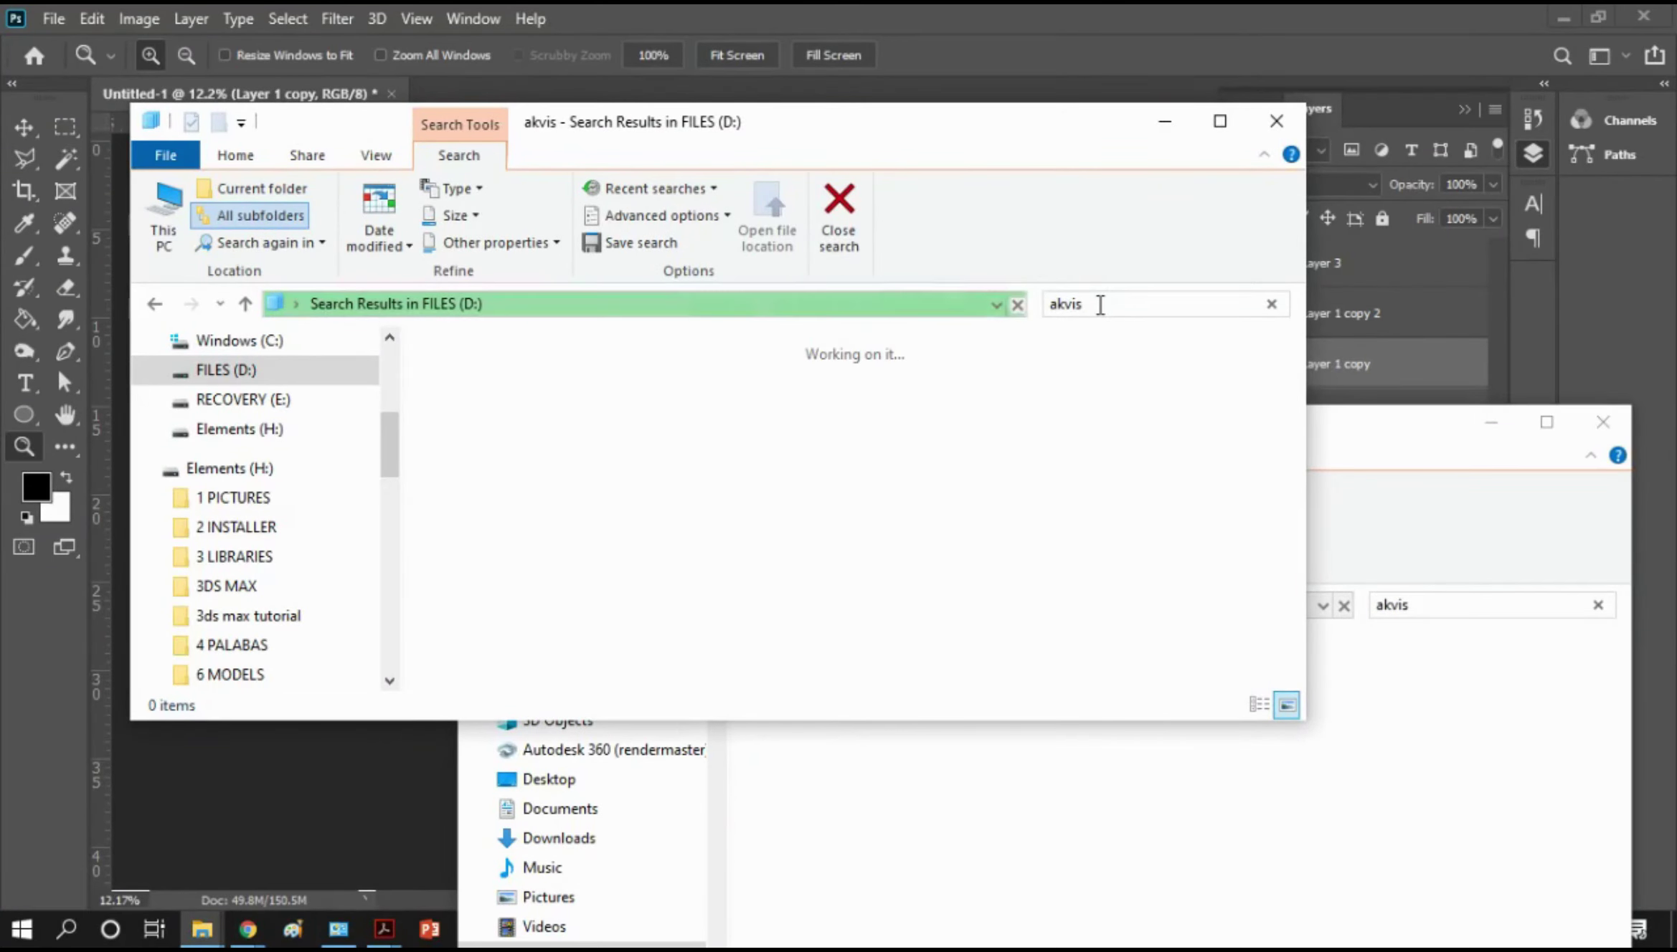
{"action": "left_click", "coordinate": [1127, 38]}
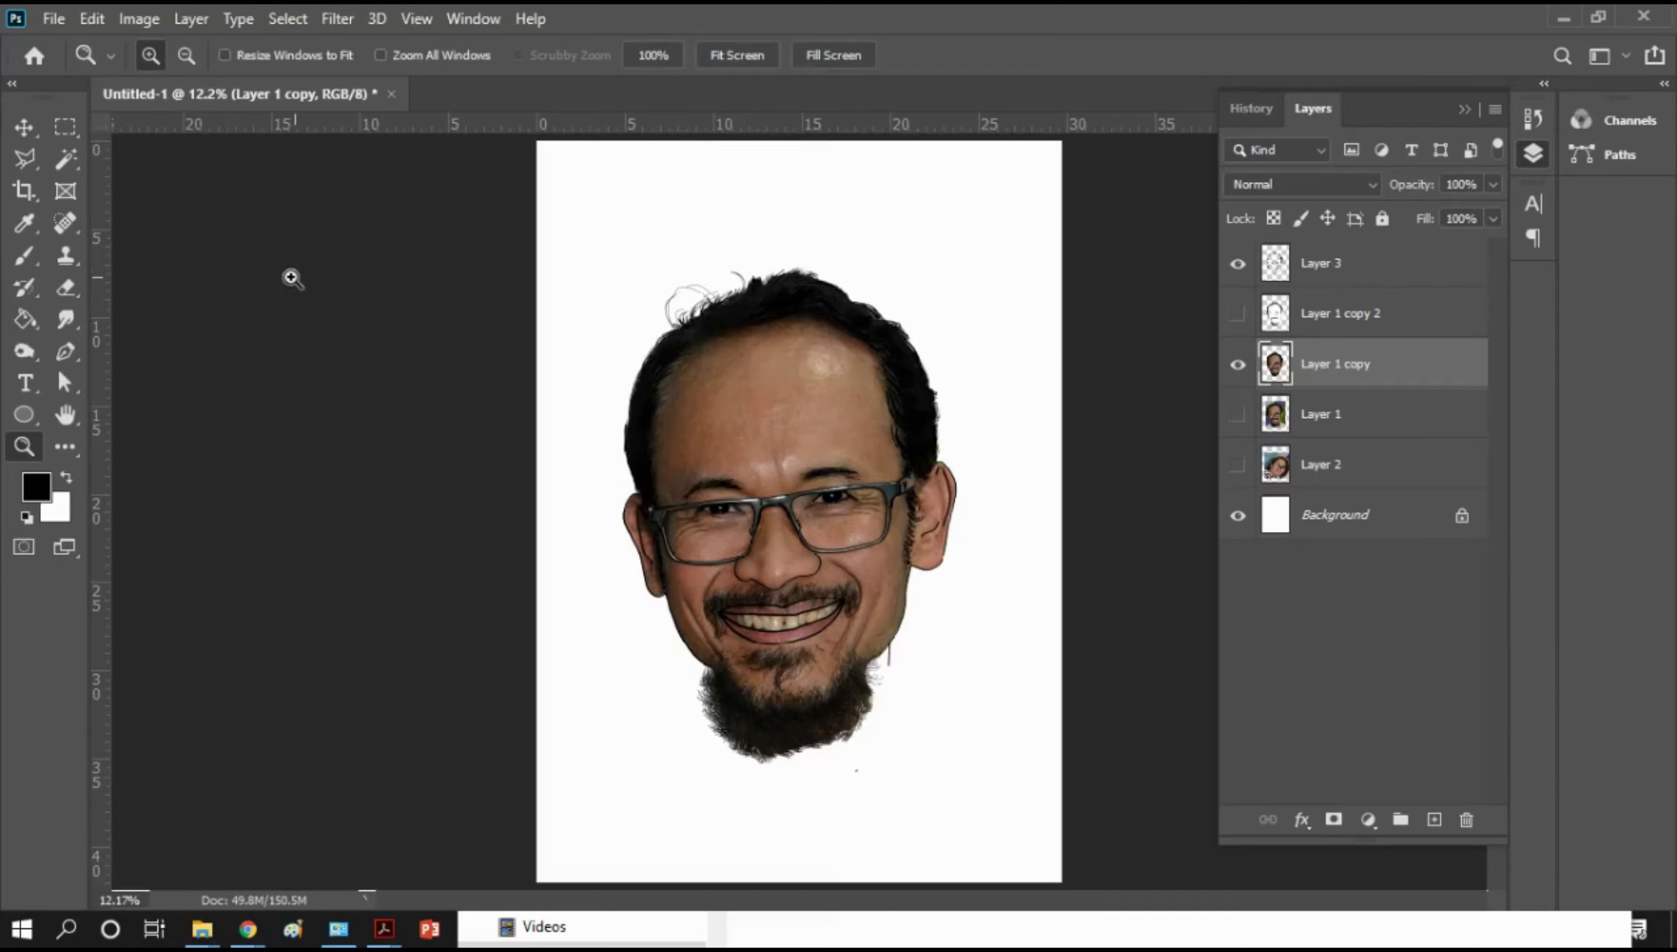
Open General Preferences, then page through Interface, Workspace, Tools and History Log to File Handling
{"action": "left_click", "coordinate": [55, 13]}
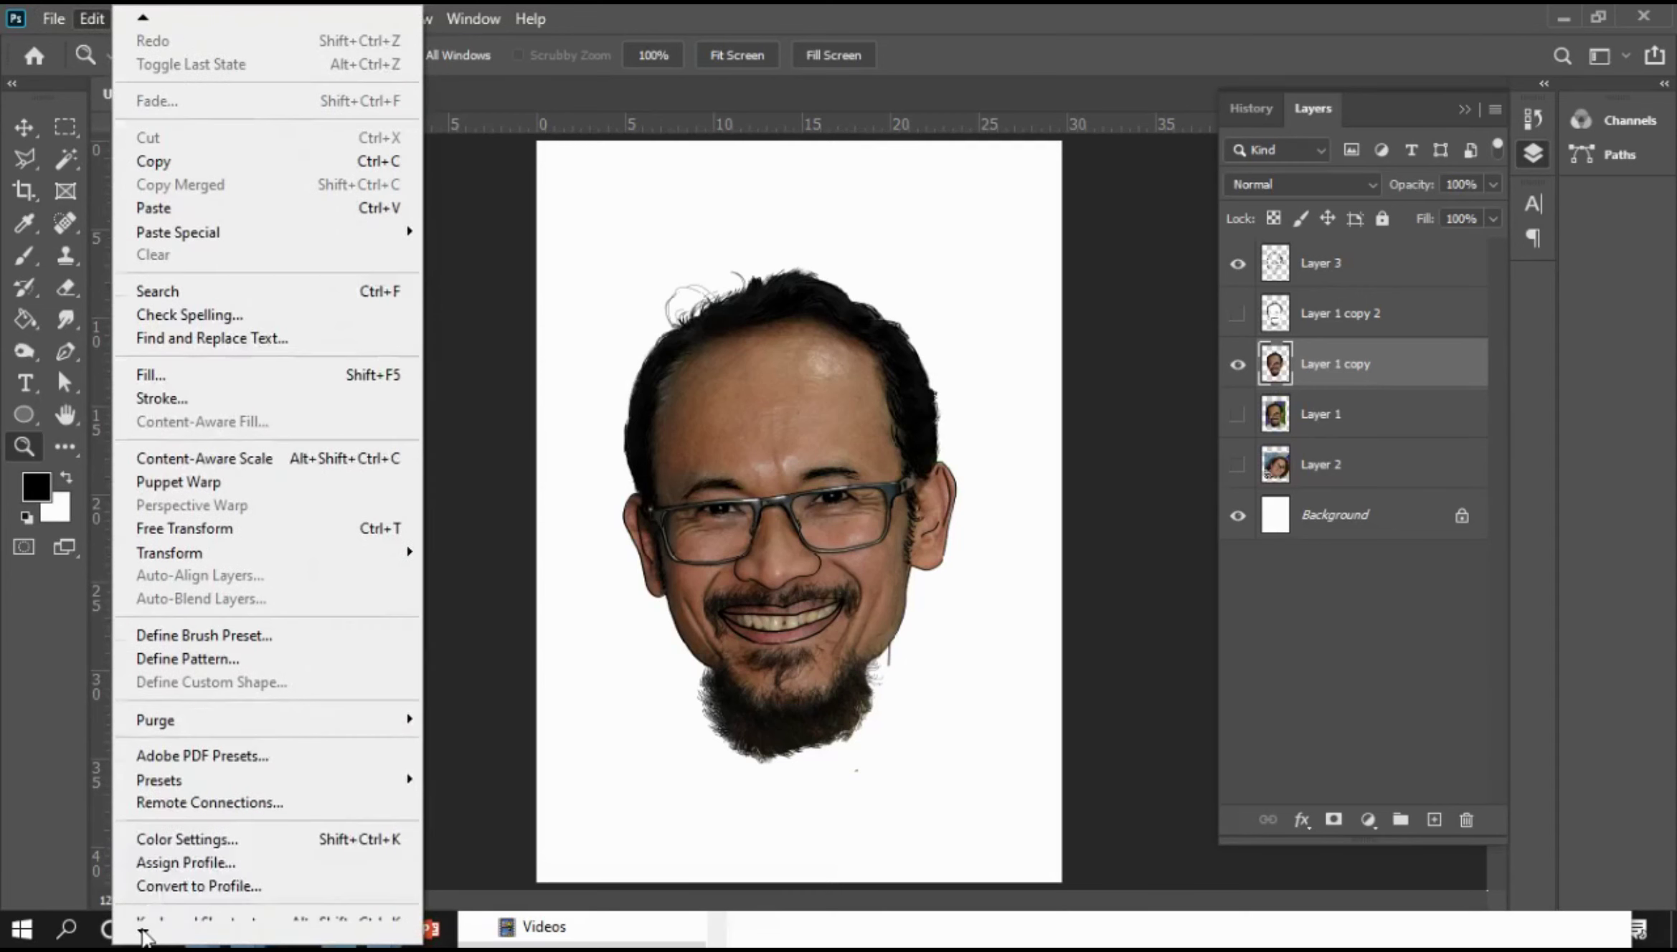
{"action": "mouse_move", "coordinate": [174, 910]}
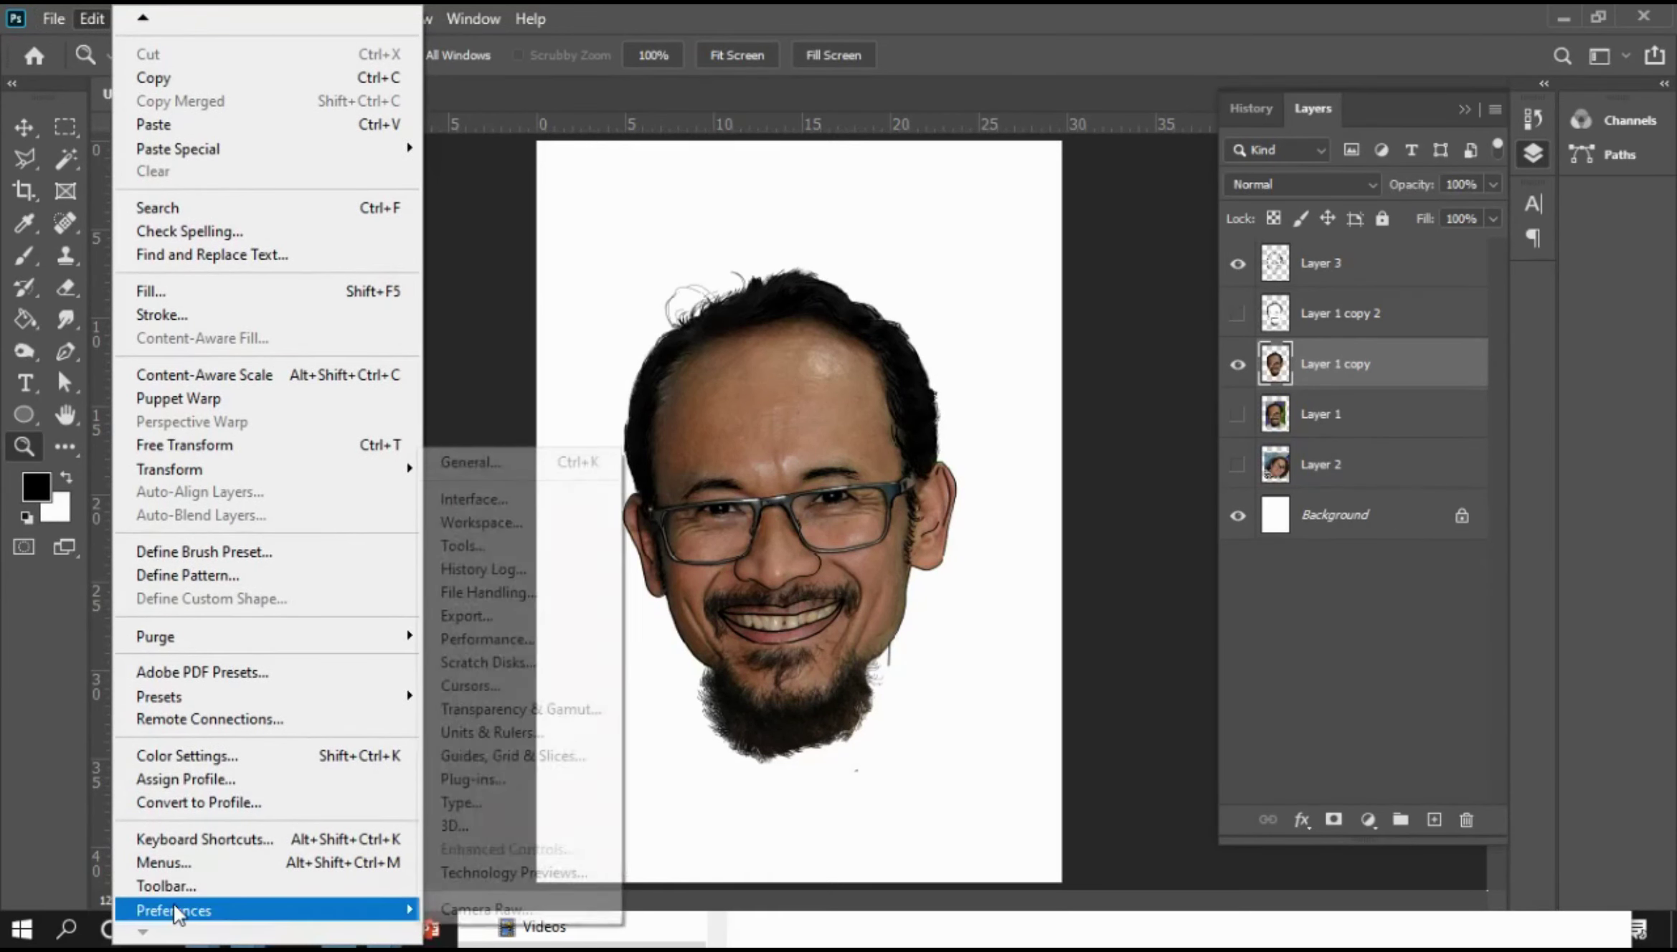
{"action": "left_click", "coordinate": [477, 460]}
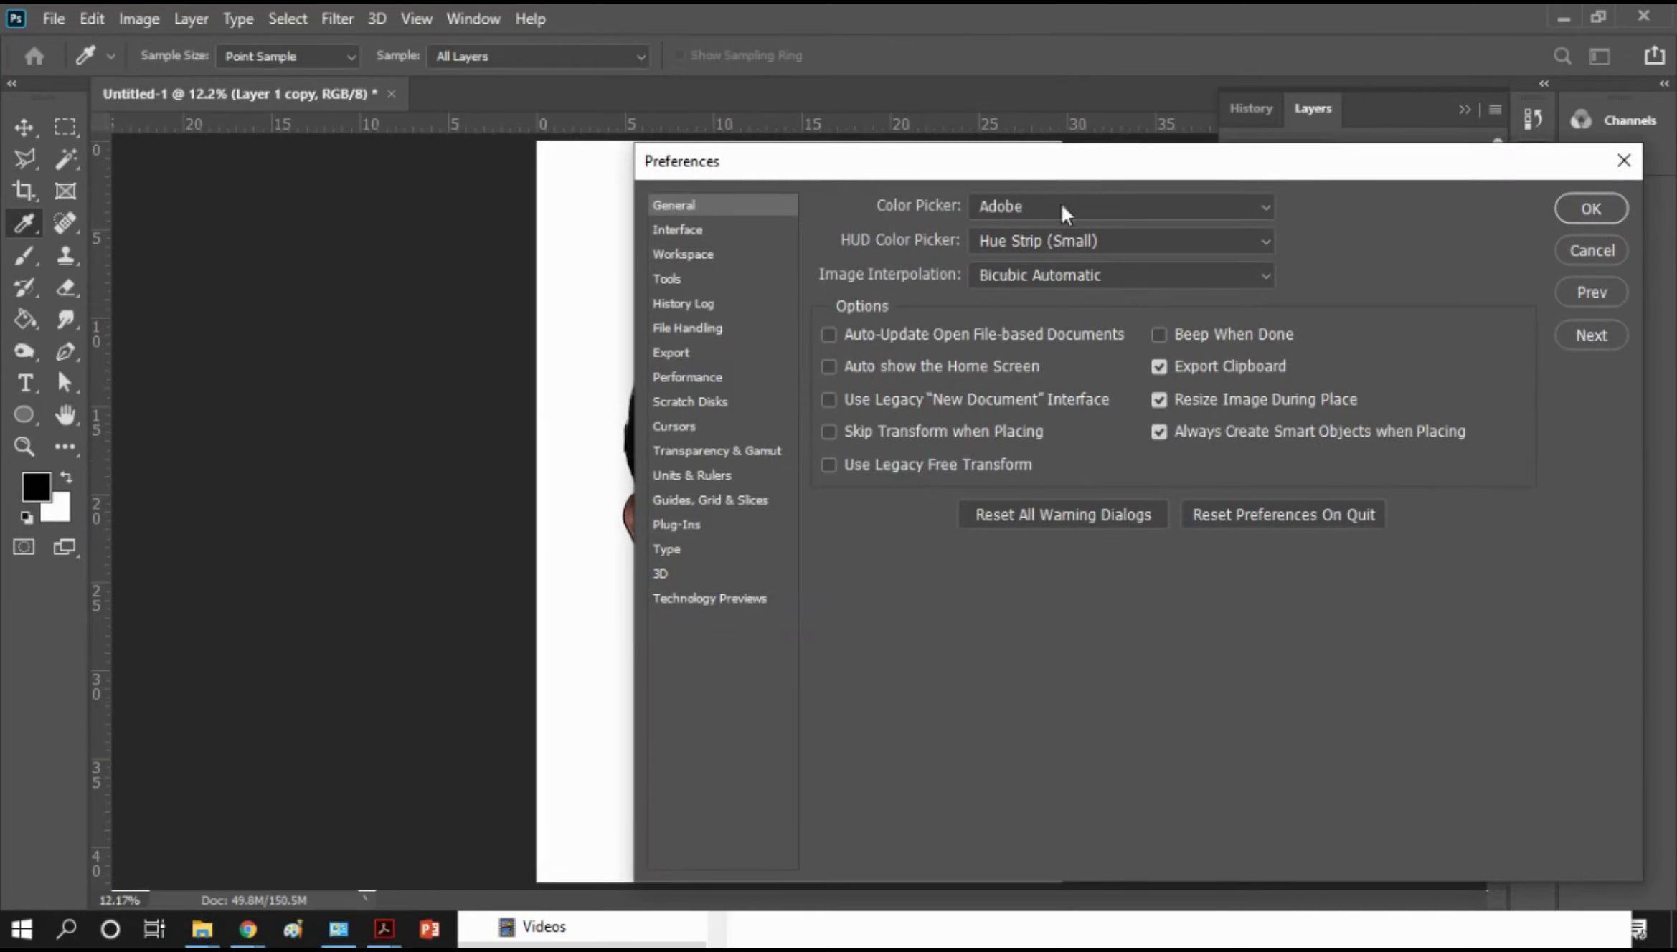
{"action": "left_click_drag", "start_coordinate": [1243, 171], "coordinate": [929, 167]}
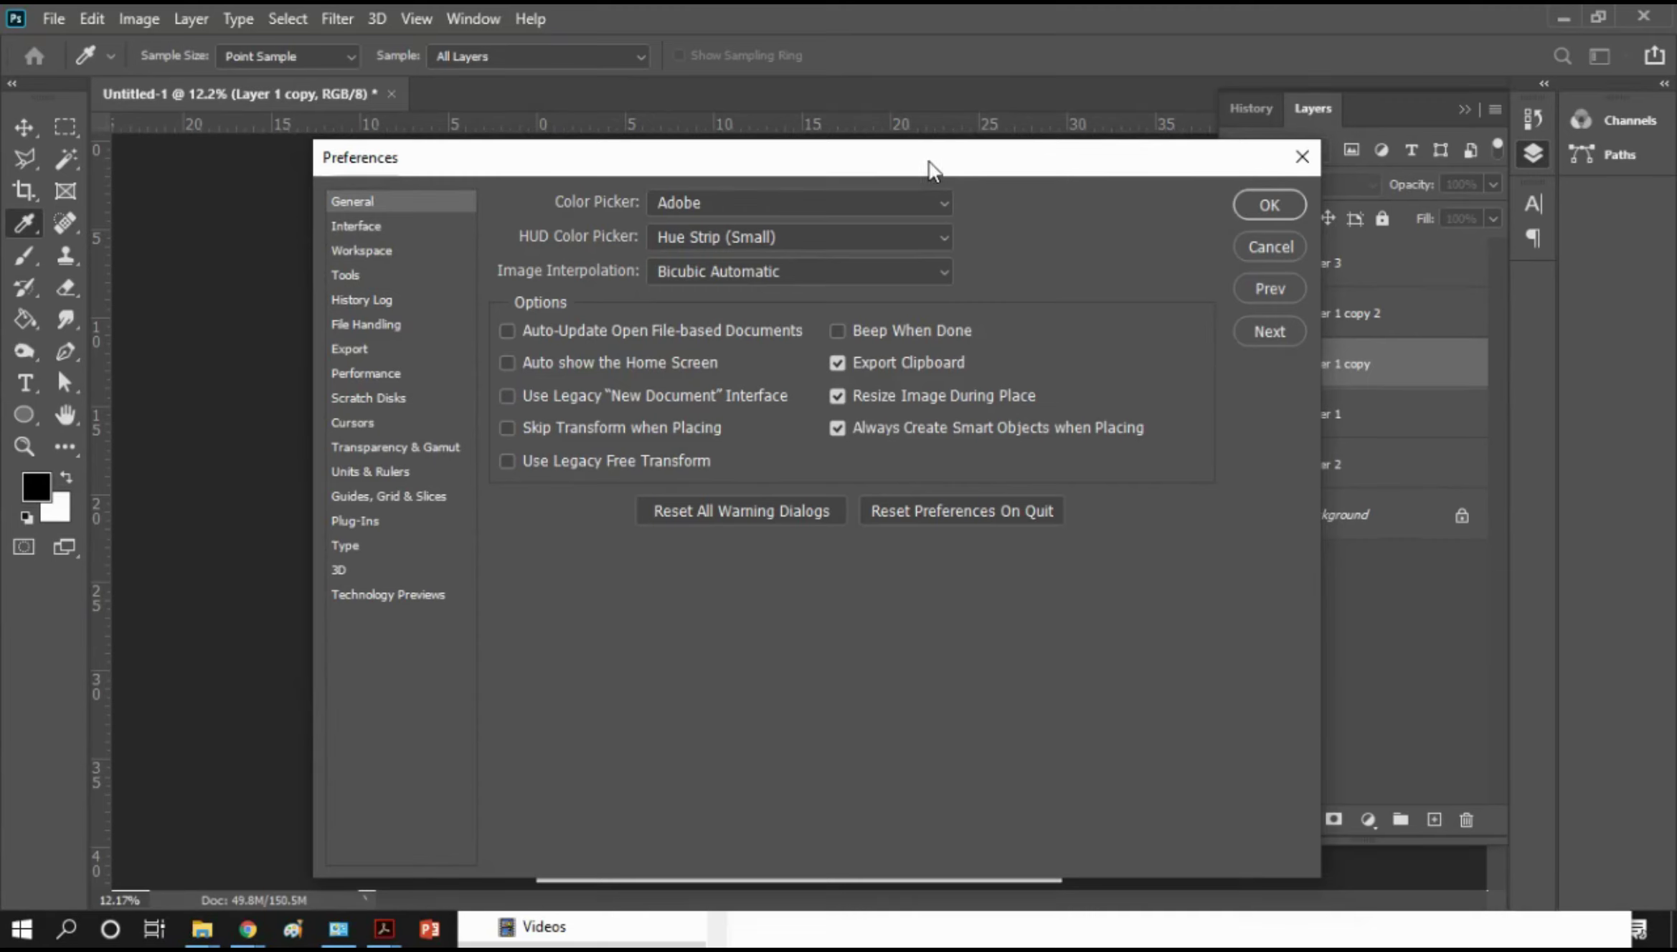
{"action": "left_click_drag", "start_coordinate": [926, 165], "coordinate": [967, 151]}
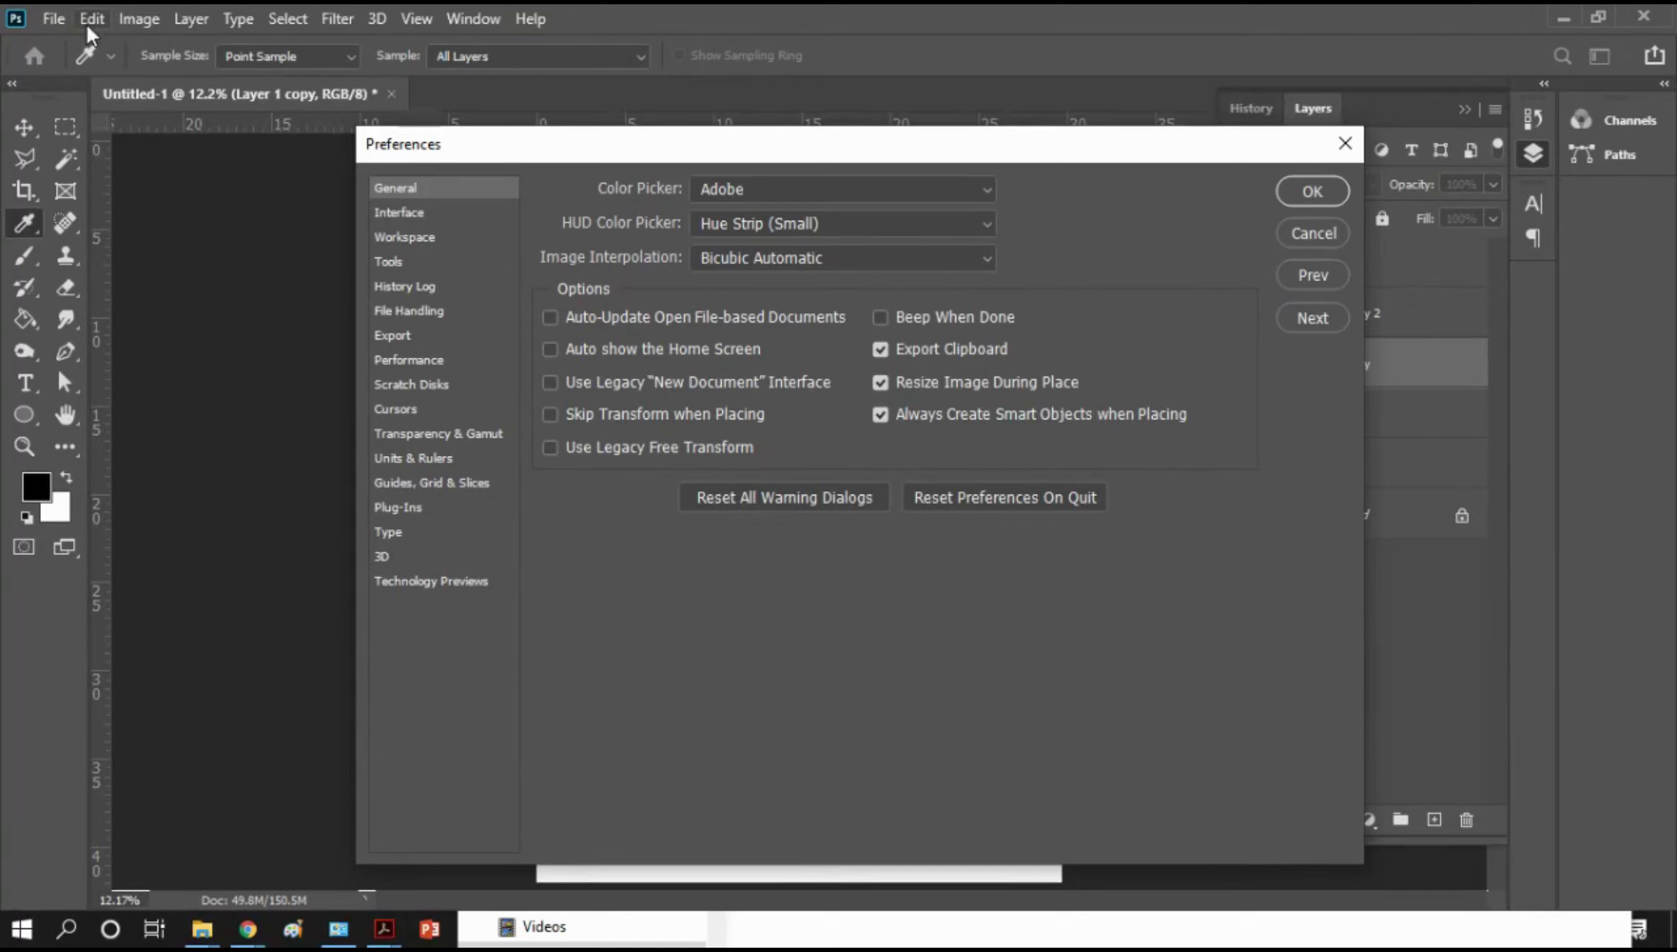
{"action": "left_click", "coordinate": [400, 212]}
{"action": "left_click", "coordinate": [411, 241]}
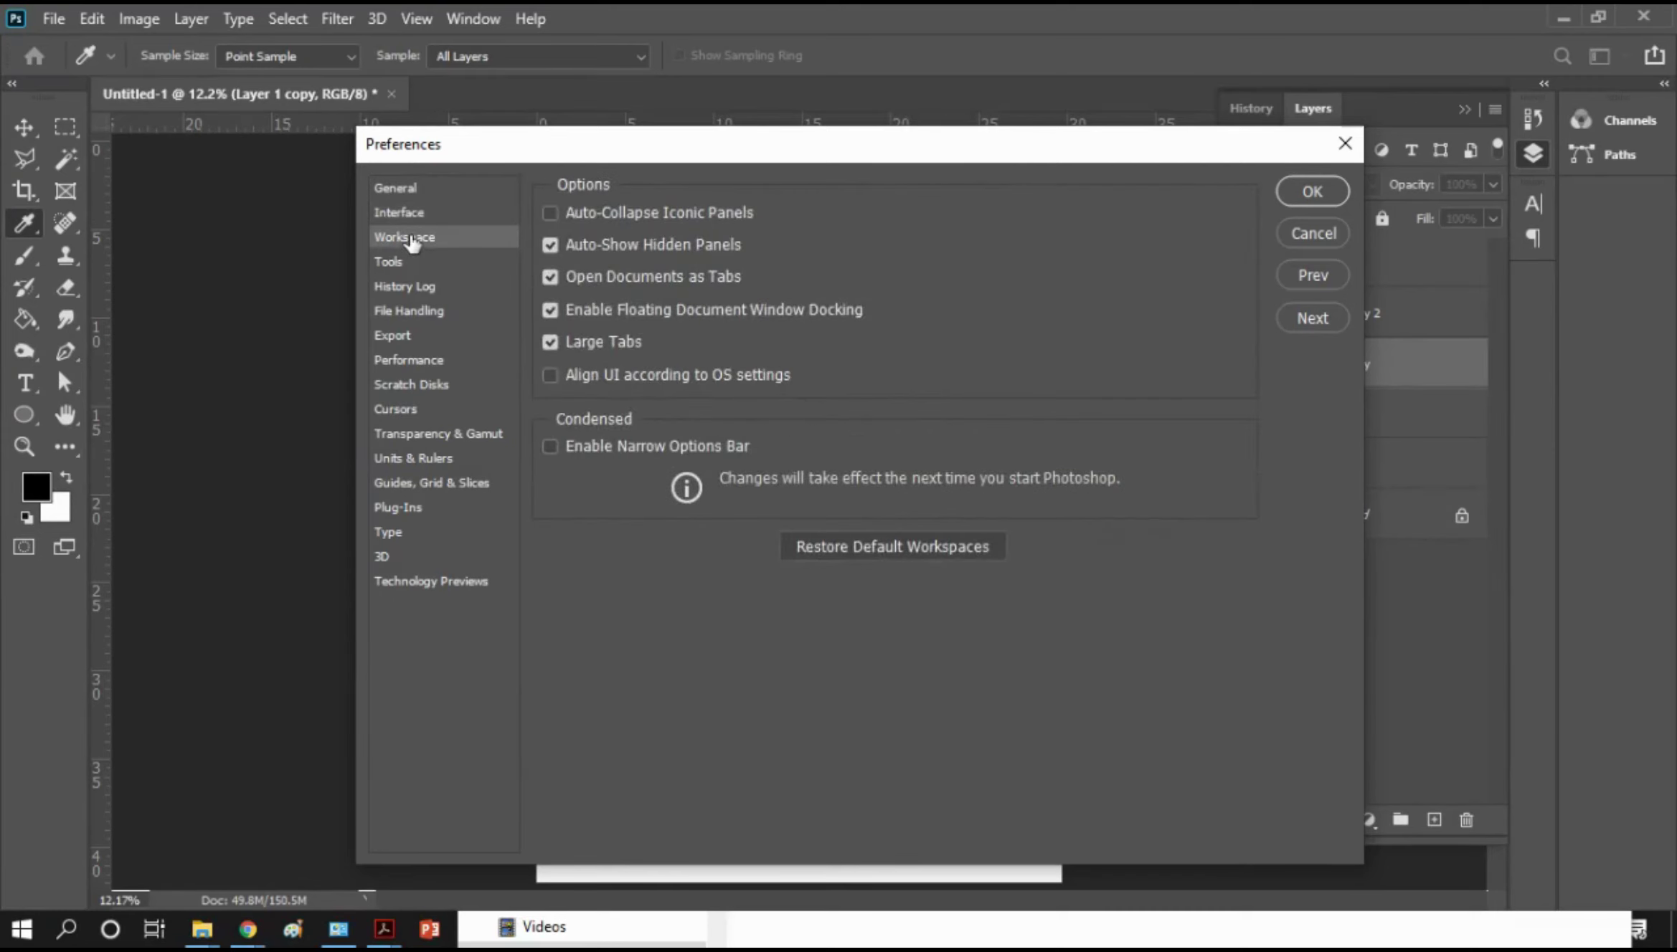
{"action": "left_click", "coordinate": [404, 266]}
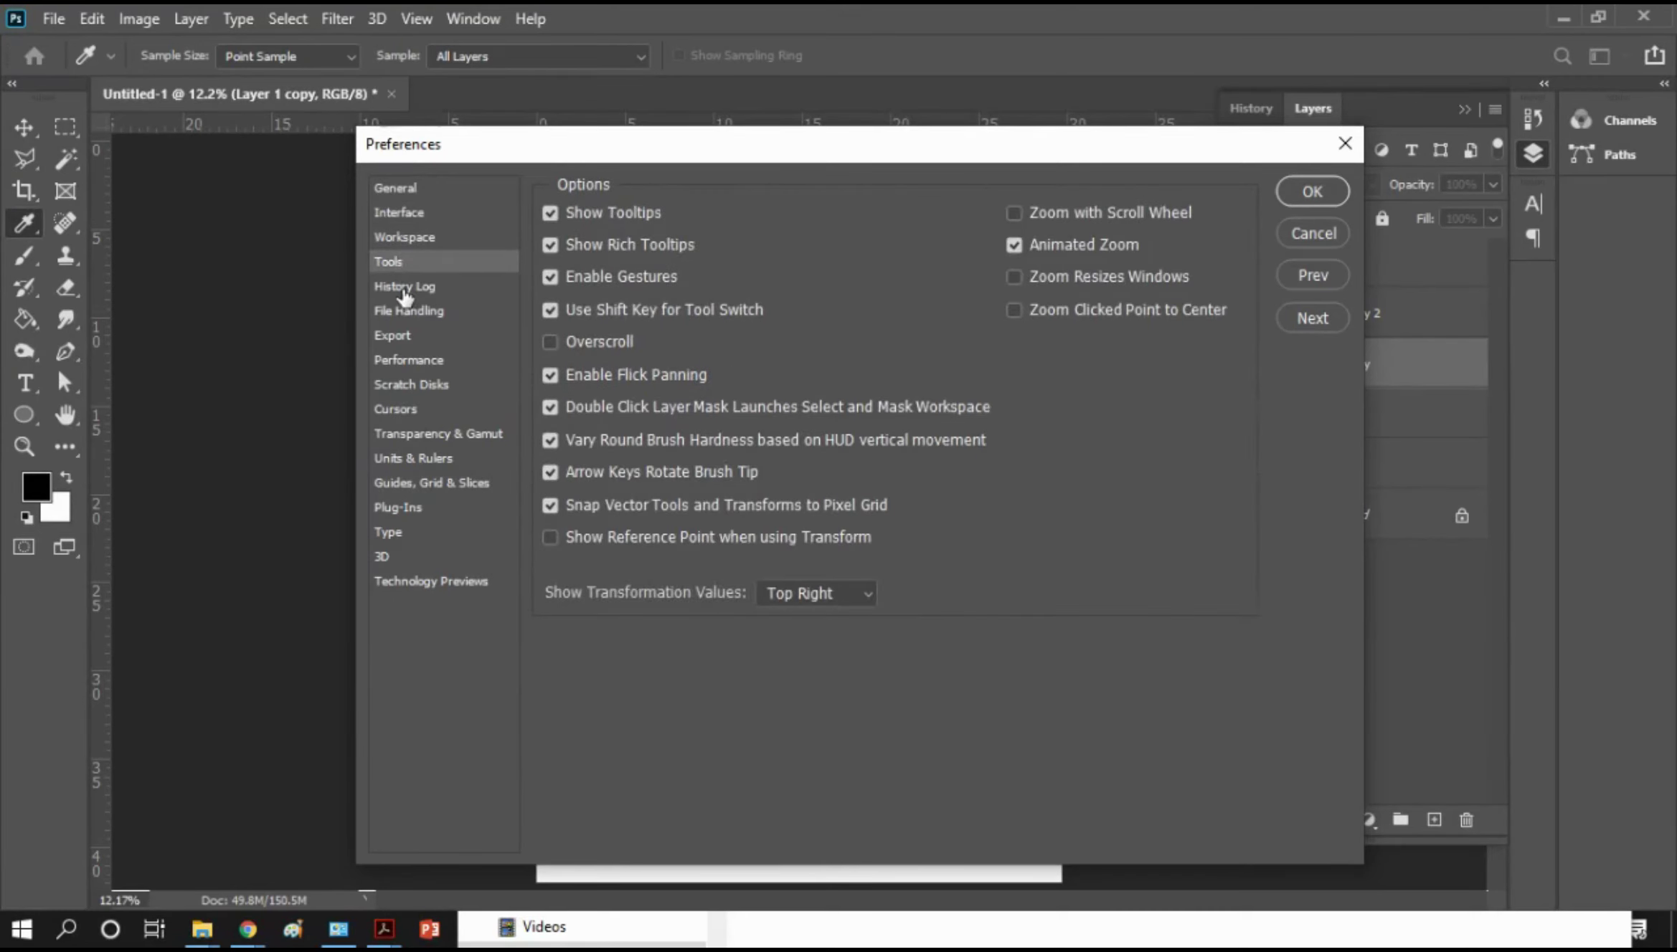
{"action": "left_click", "coordinate": [405, 288]}
{"action": "left_click", "coordinate": [418, 315]}
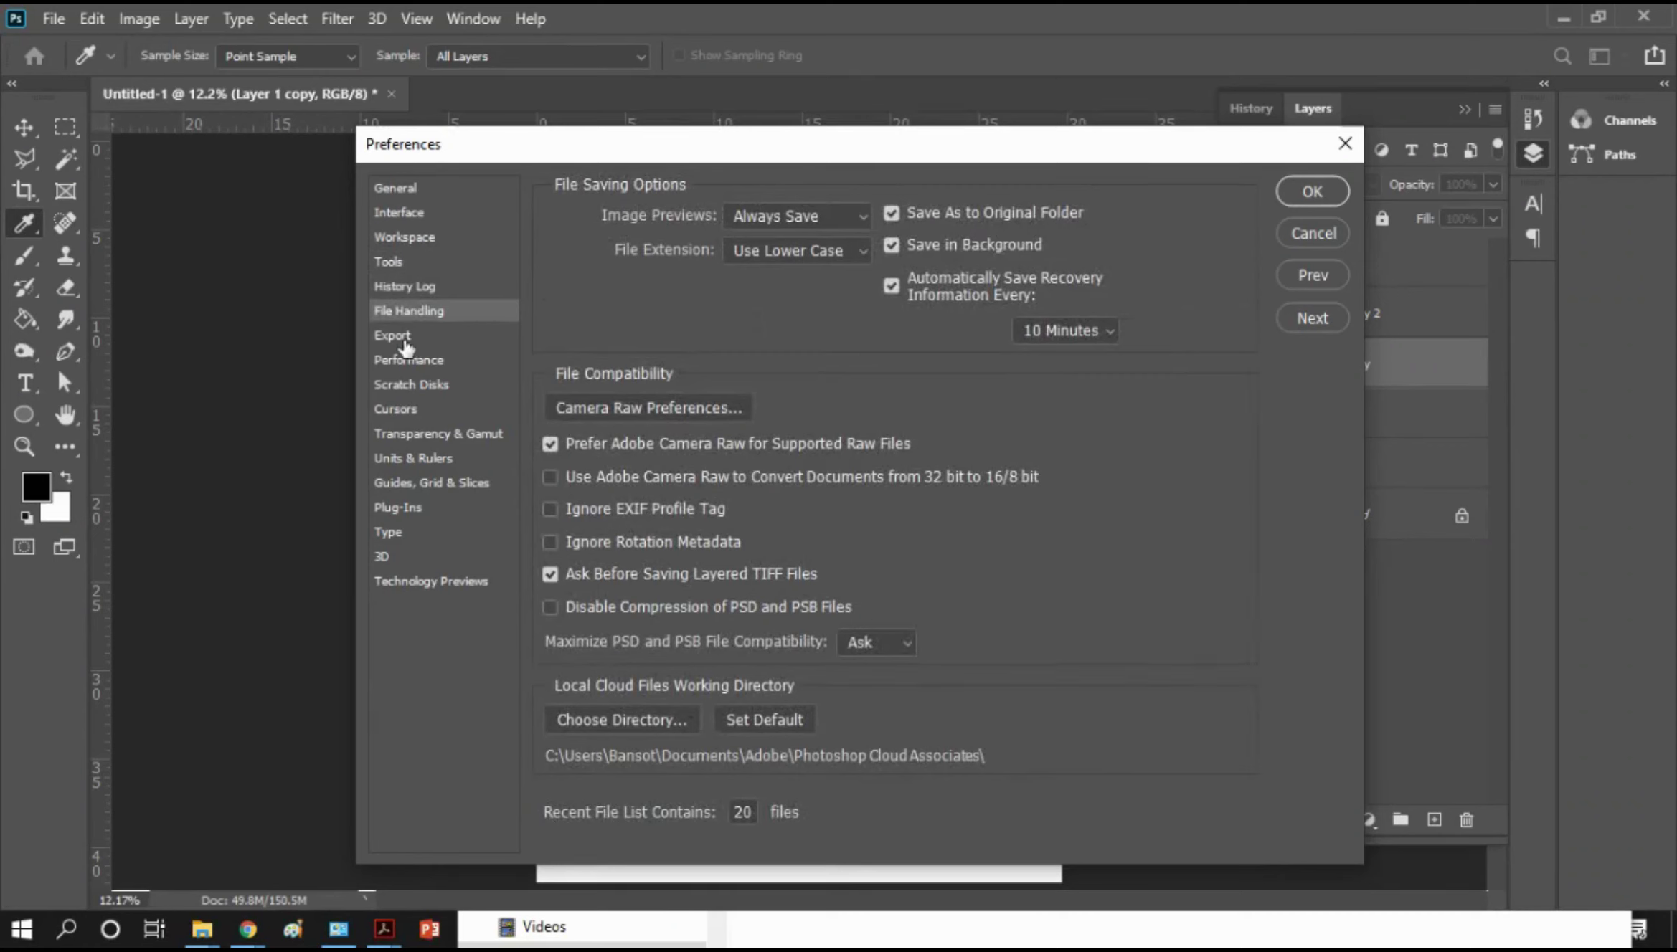
Review the Scratch Disks and Performance settings, close Preferences, and switch to the Zoom tool
{"action": "left_click", "coordinate": [426, 386]}
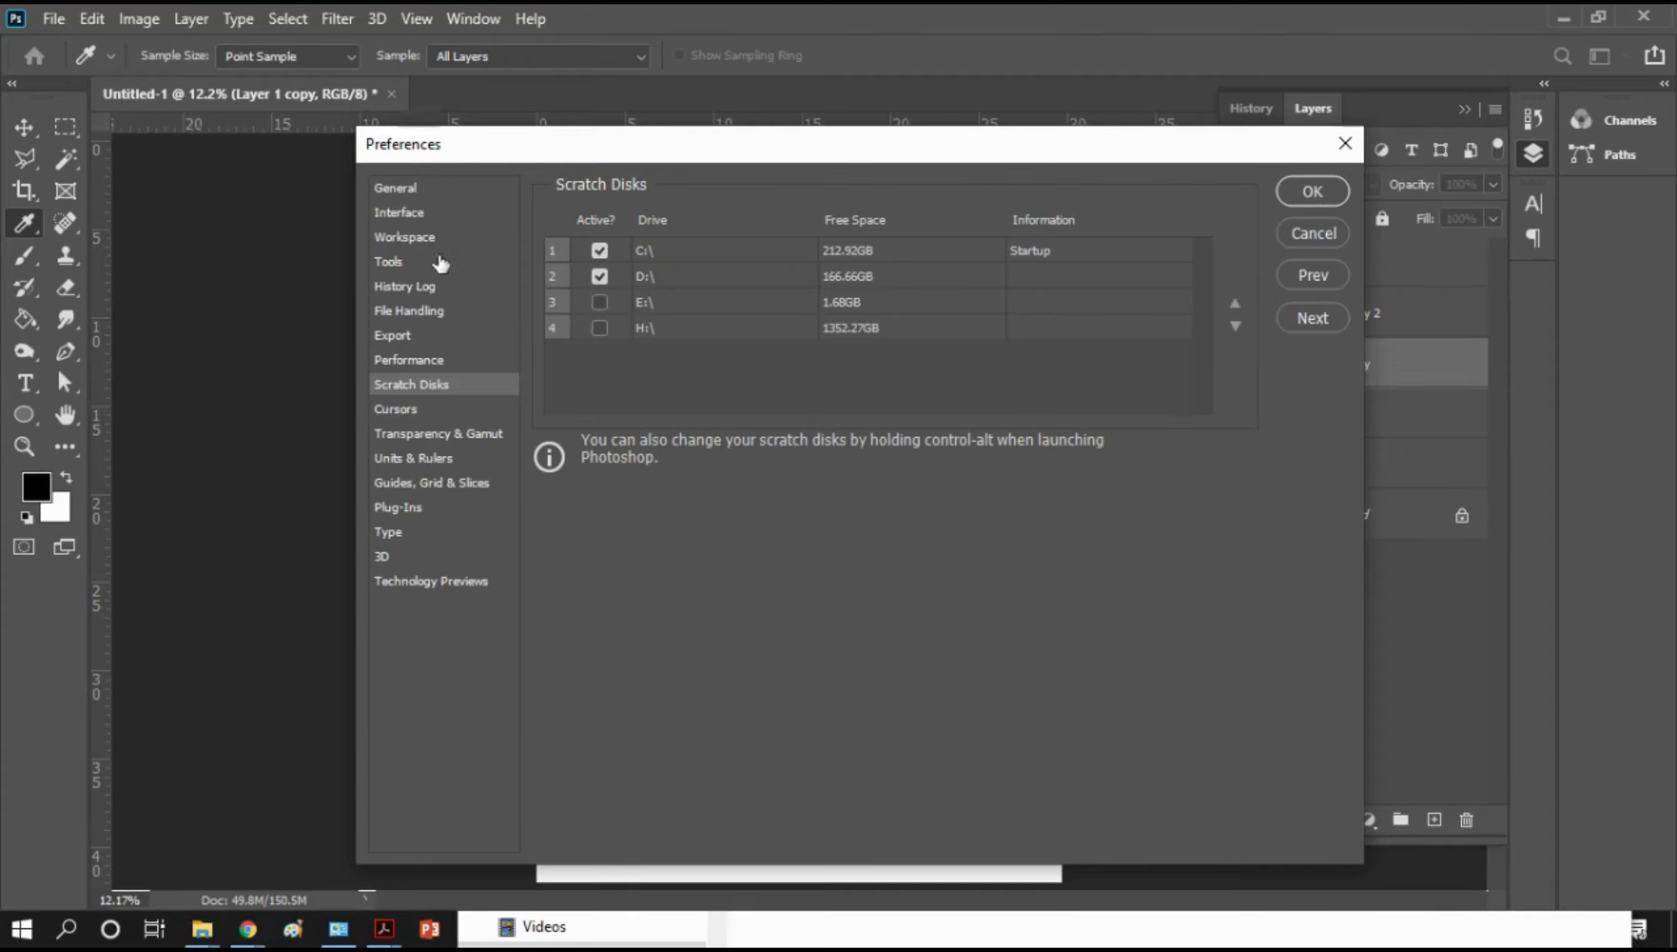
{"action": "left_click", "coordinate": [421, 363]}
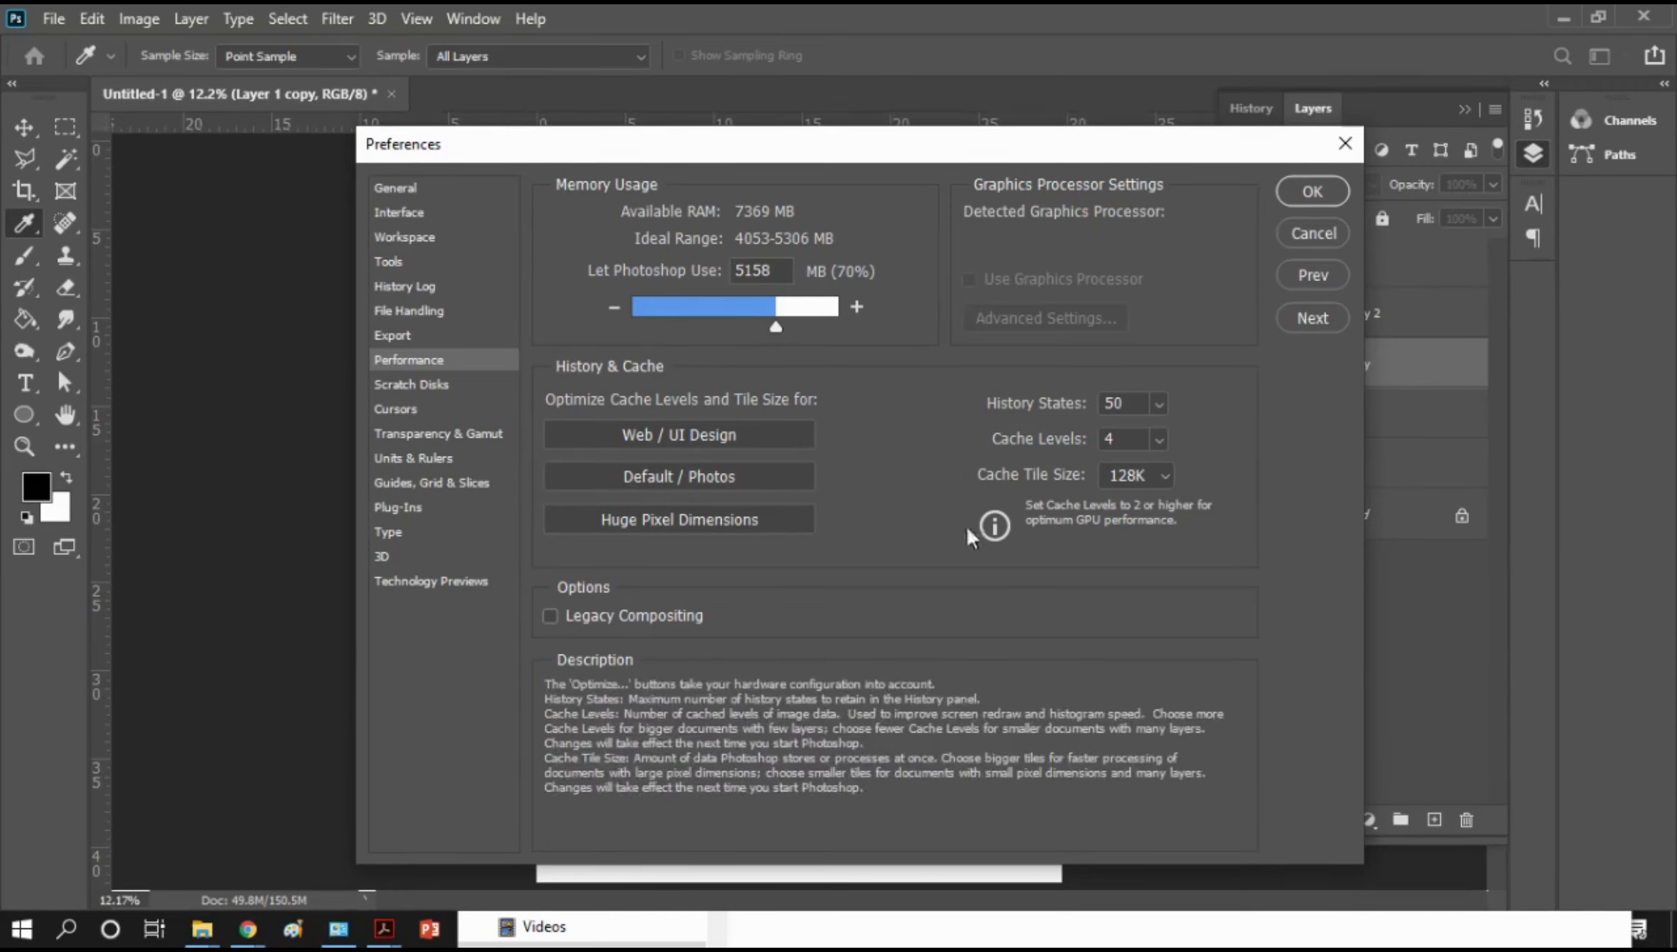
{"action": "left_click", "coordinate": [1312, 192]}
{"action": "key", "text": "z"}
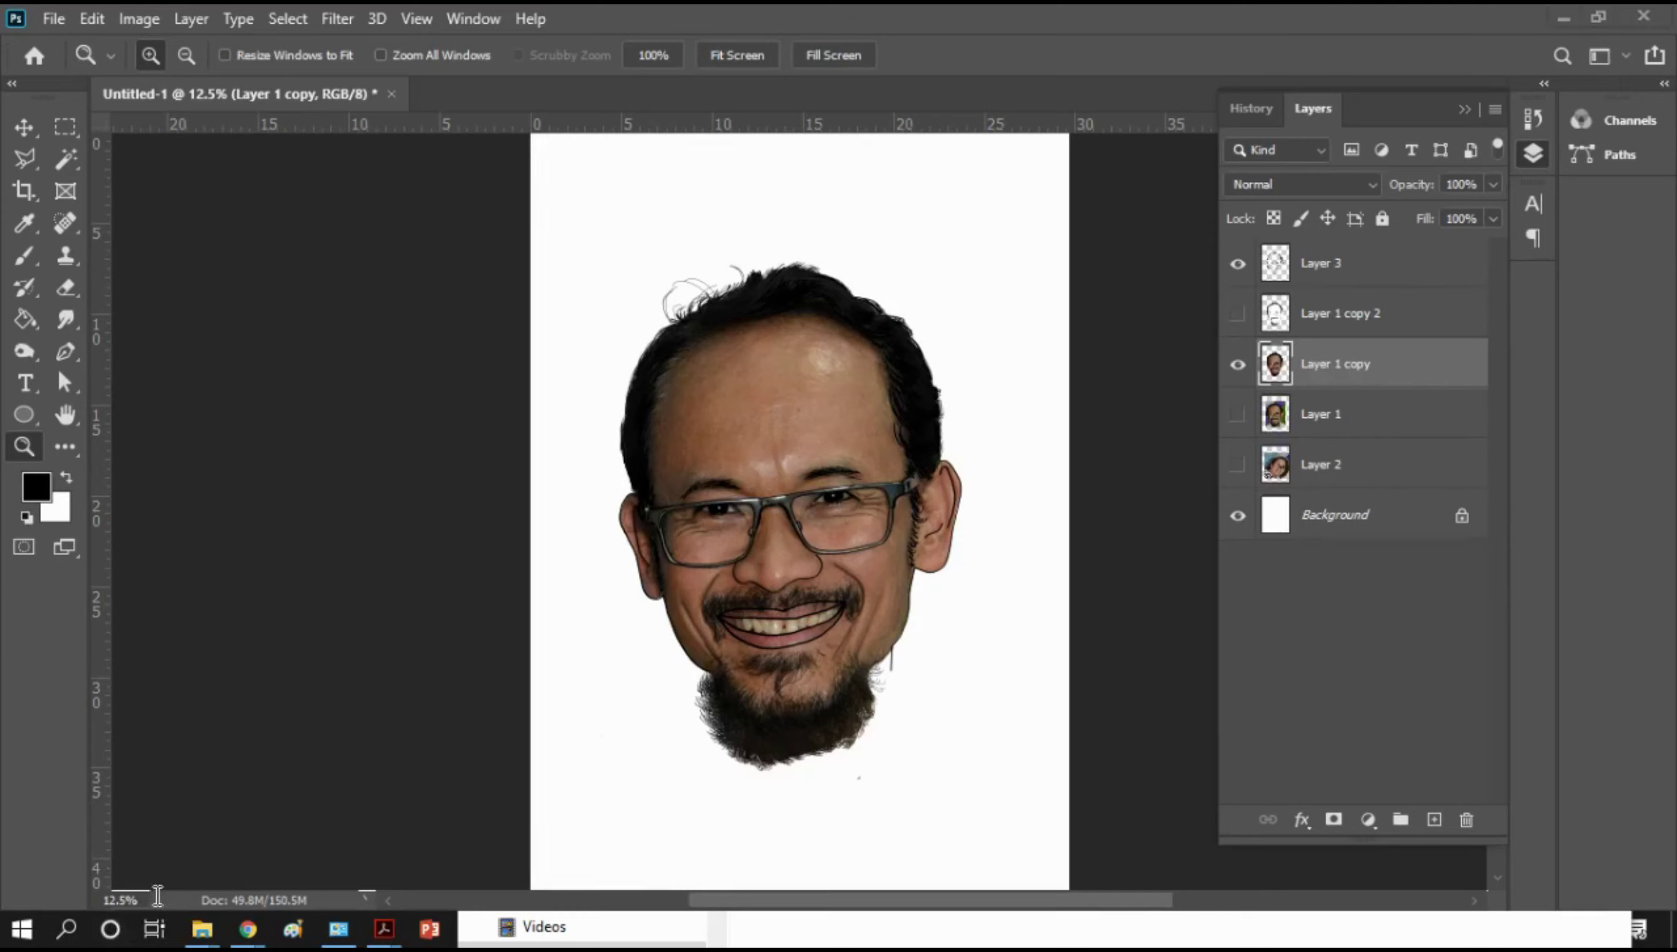
{"action": "left_click", "coordinate": [70, 932]}
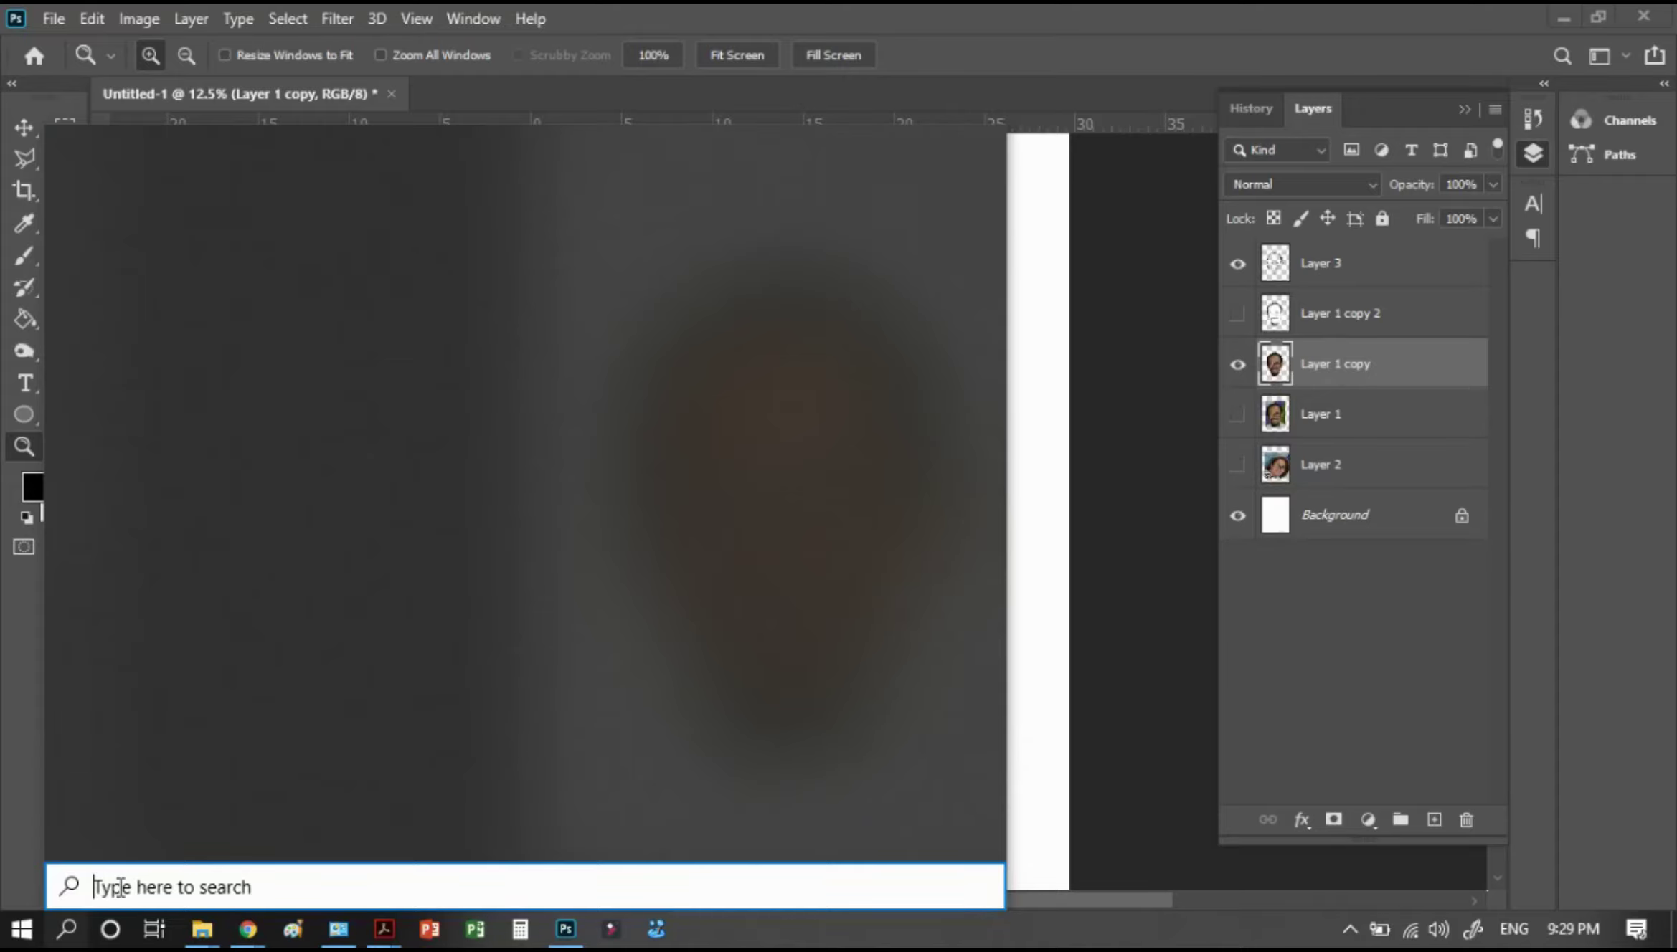
{"action": "type", "text": "%temp"}
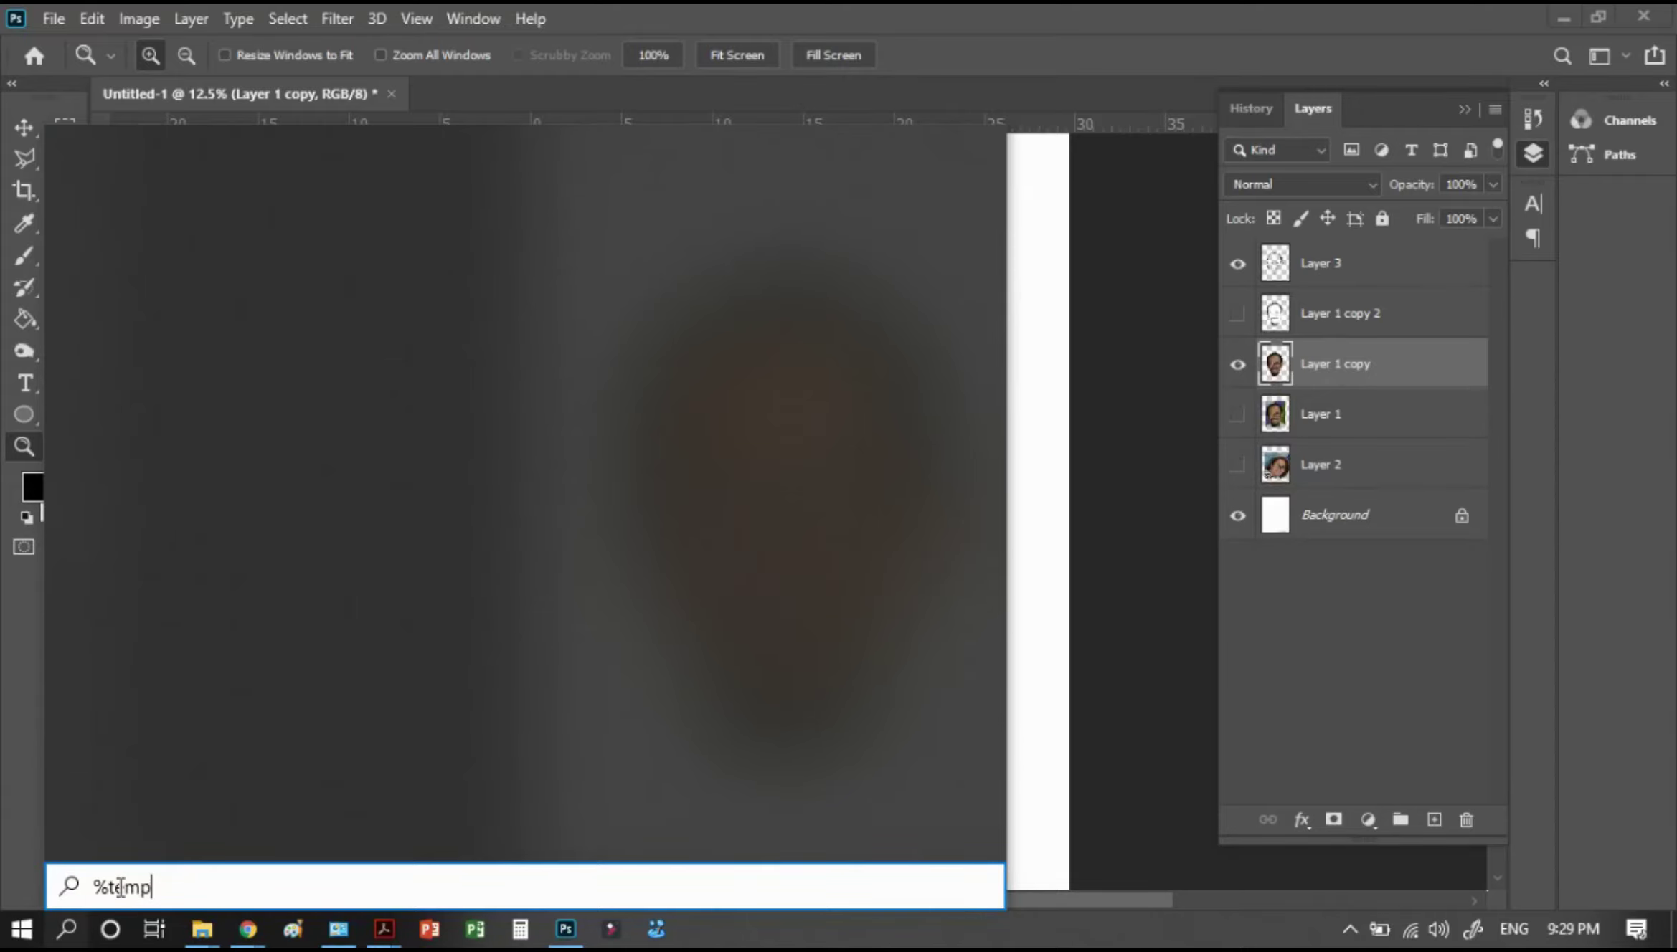
{"action": "type", "text": "%"}
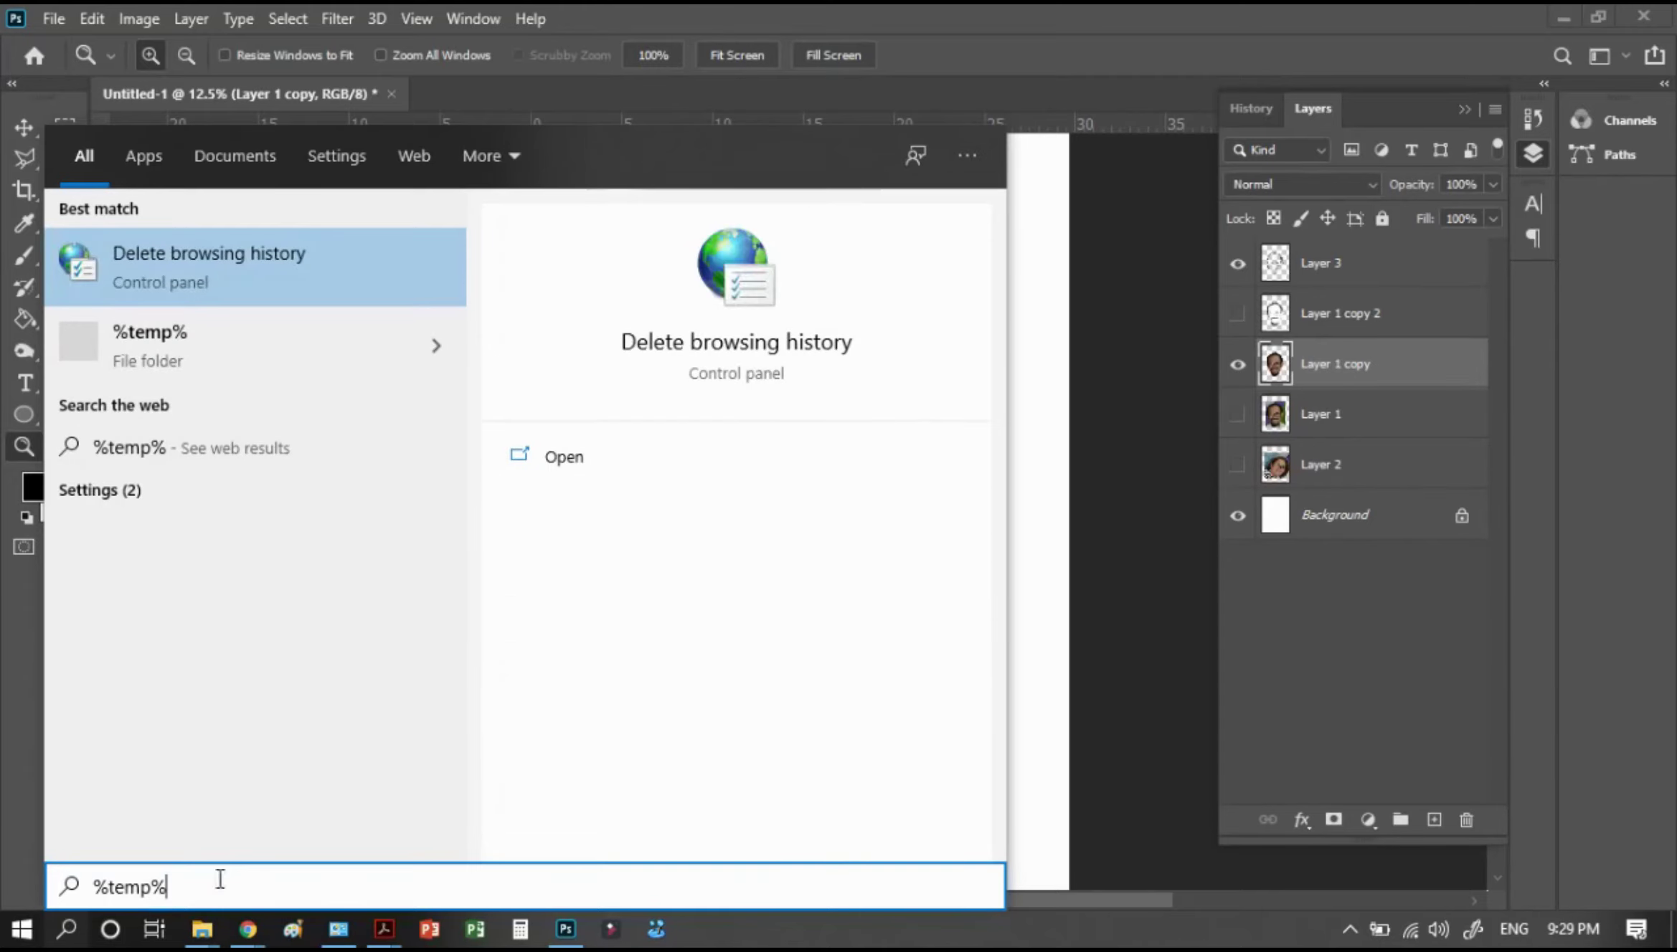
{"action": "key", "text": "Return"}
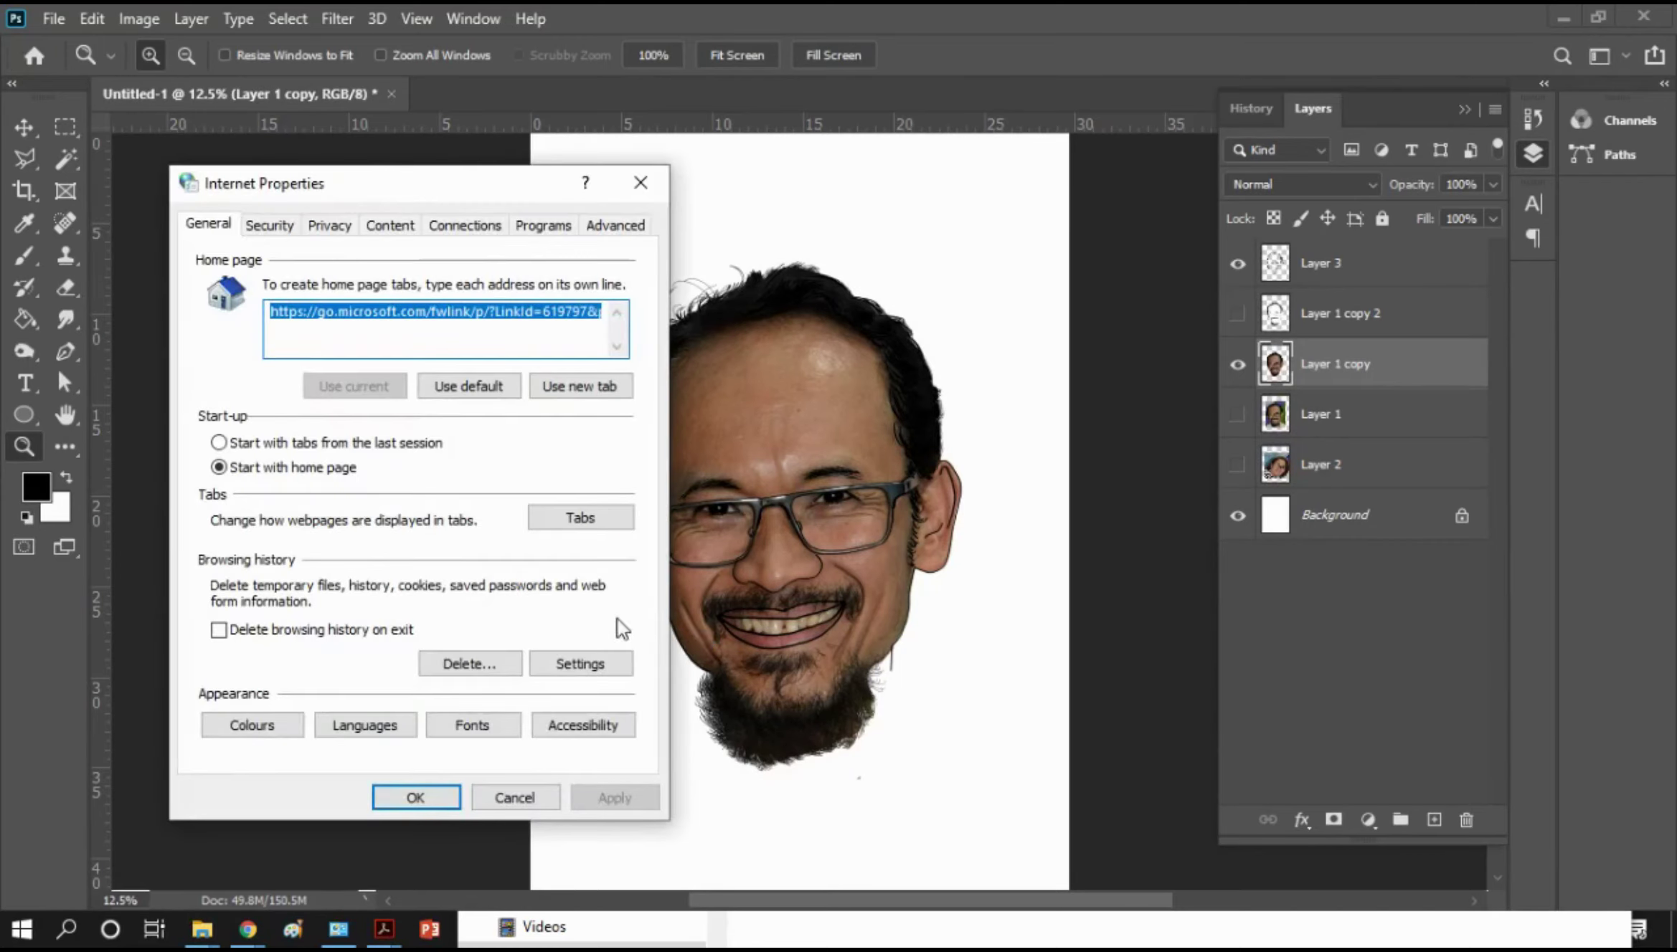
{"action": "left_click", "coordinate": [513, 796]}
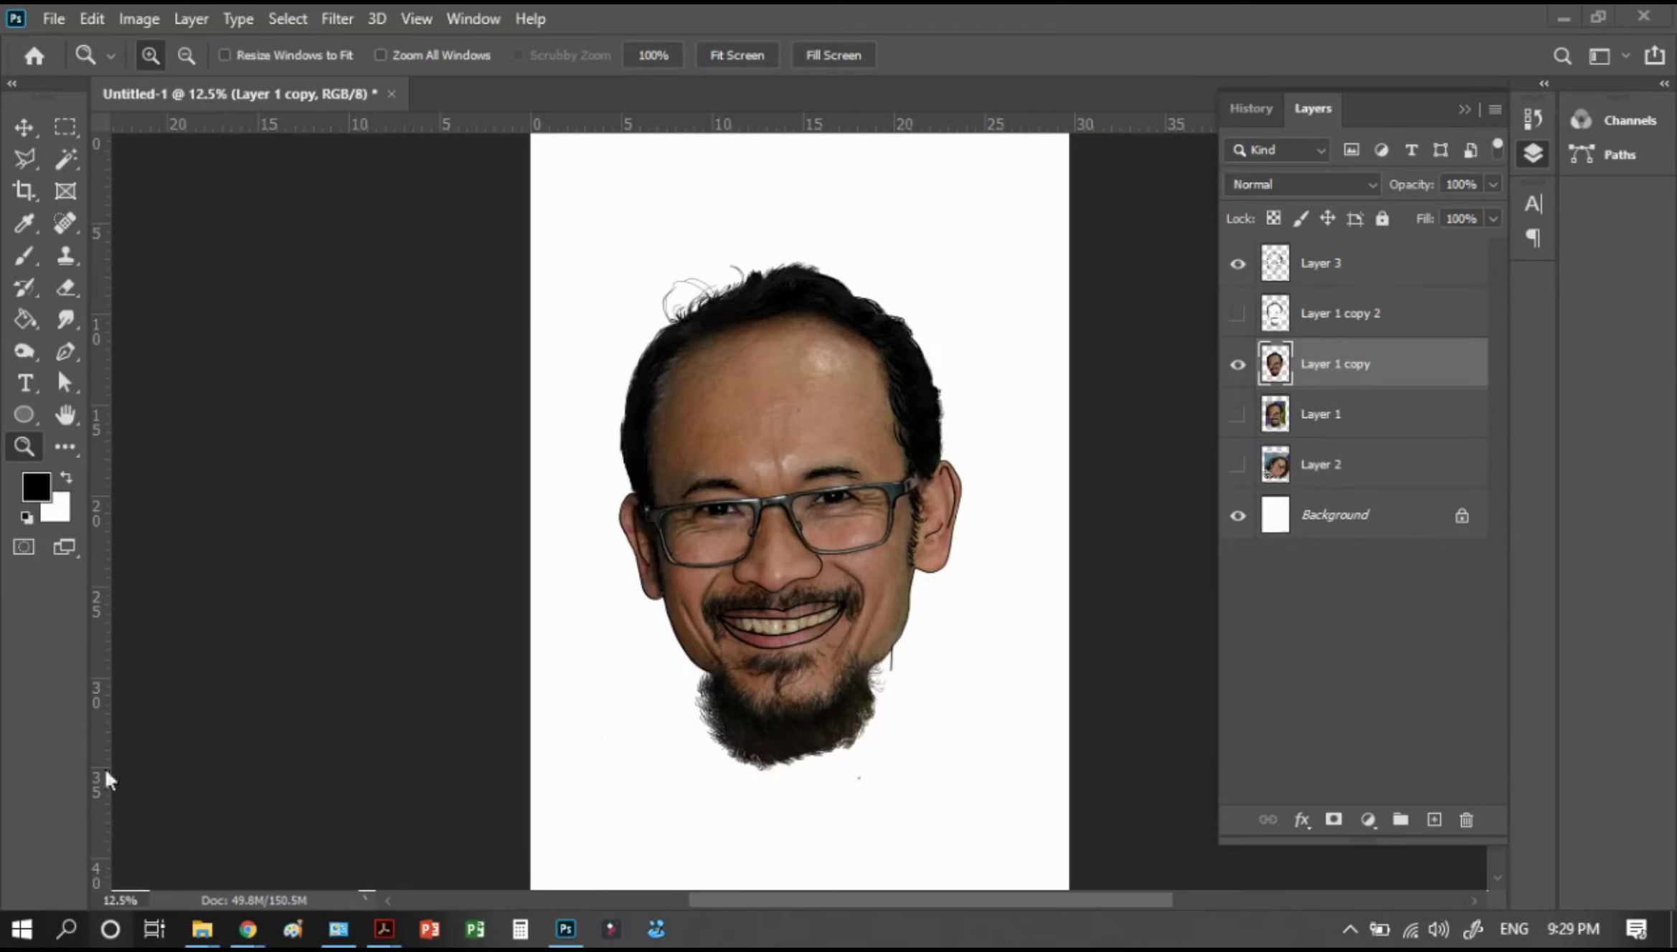
{"action": "left_click", "coordinate": [68, 930]}
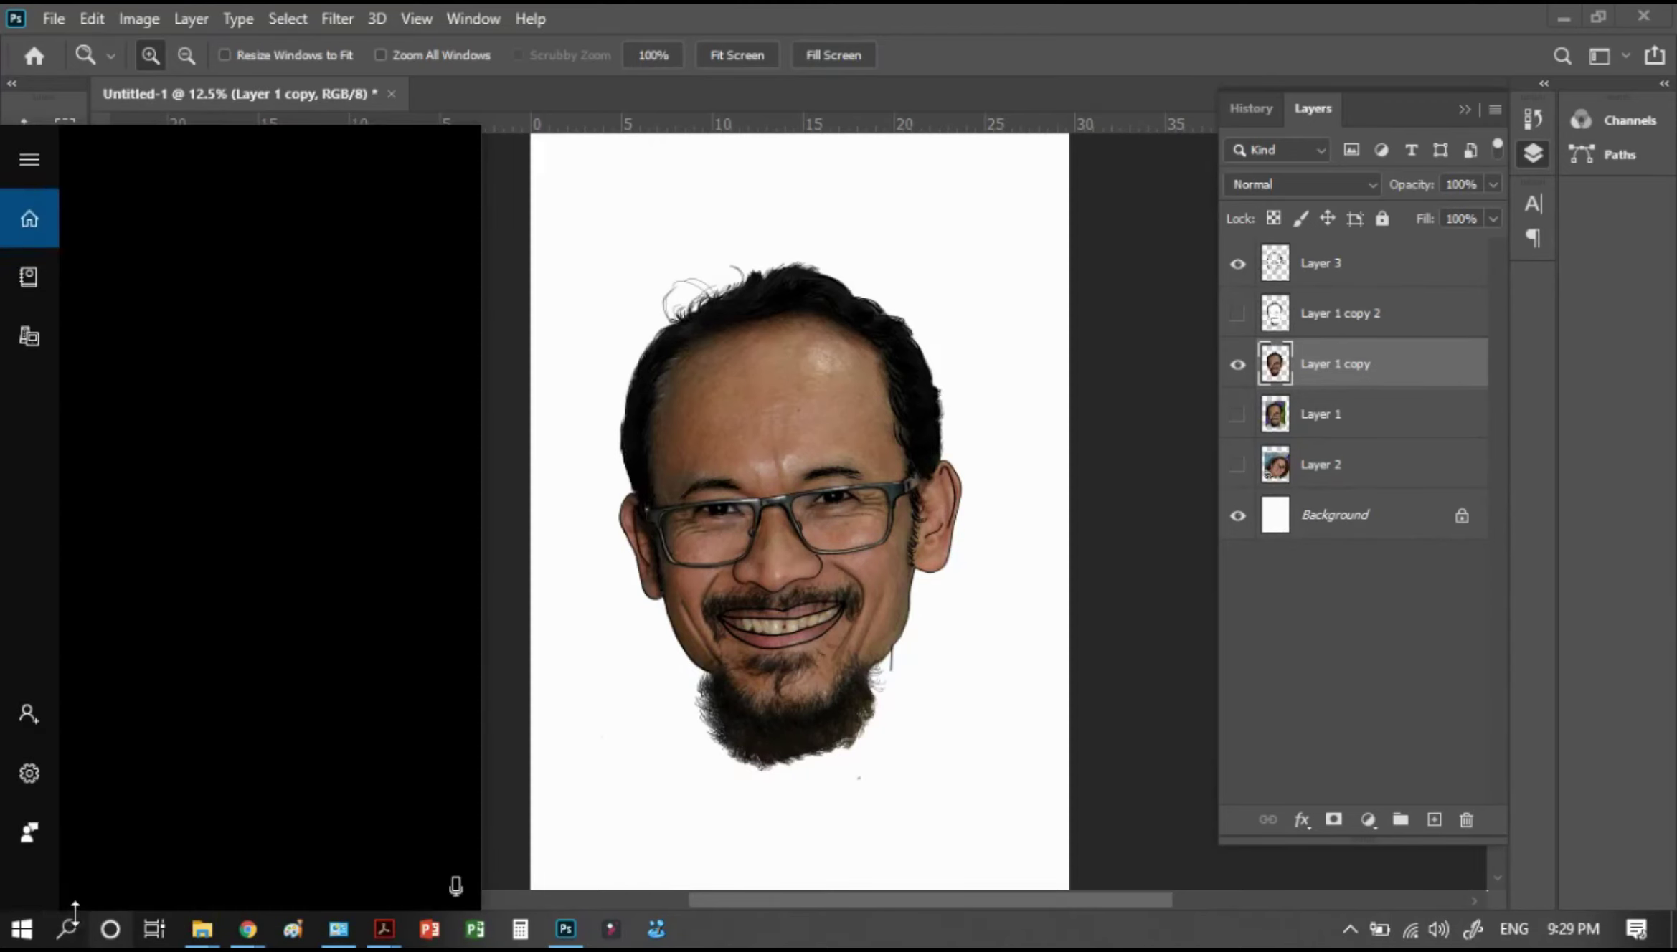
{"action": "left_click", "coordinate": [68, 929]}
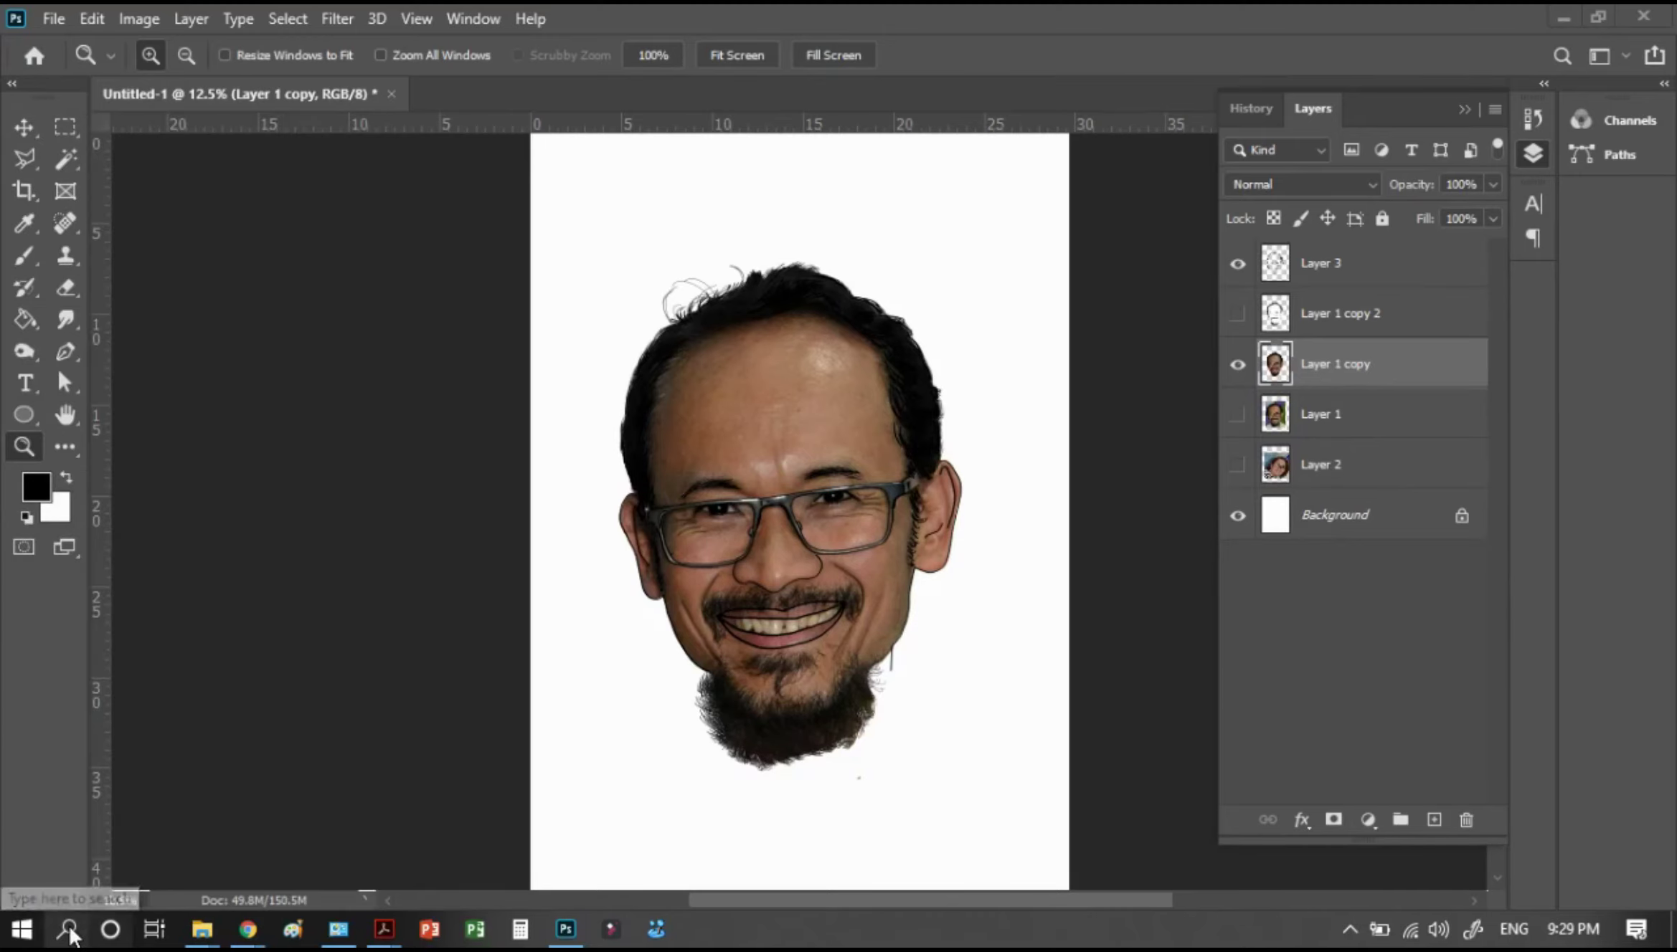
{"action": "left_click", "coordinate": [69, 935]}
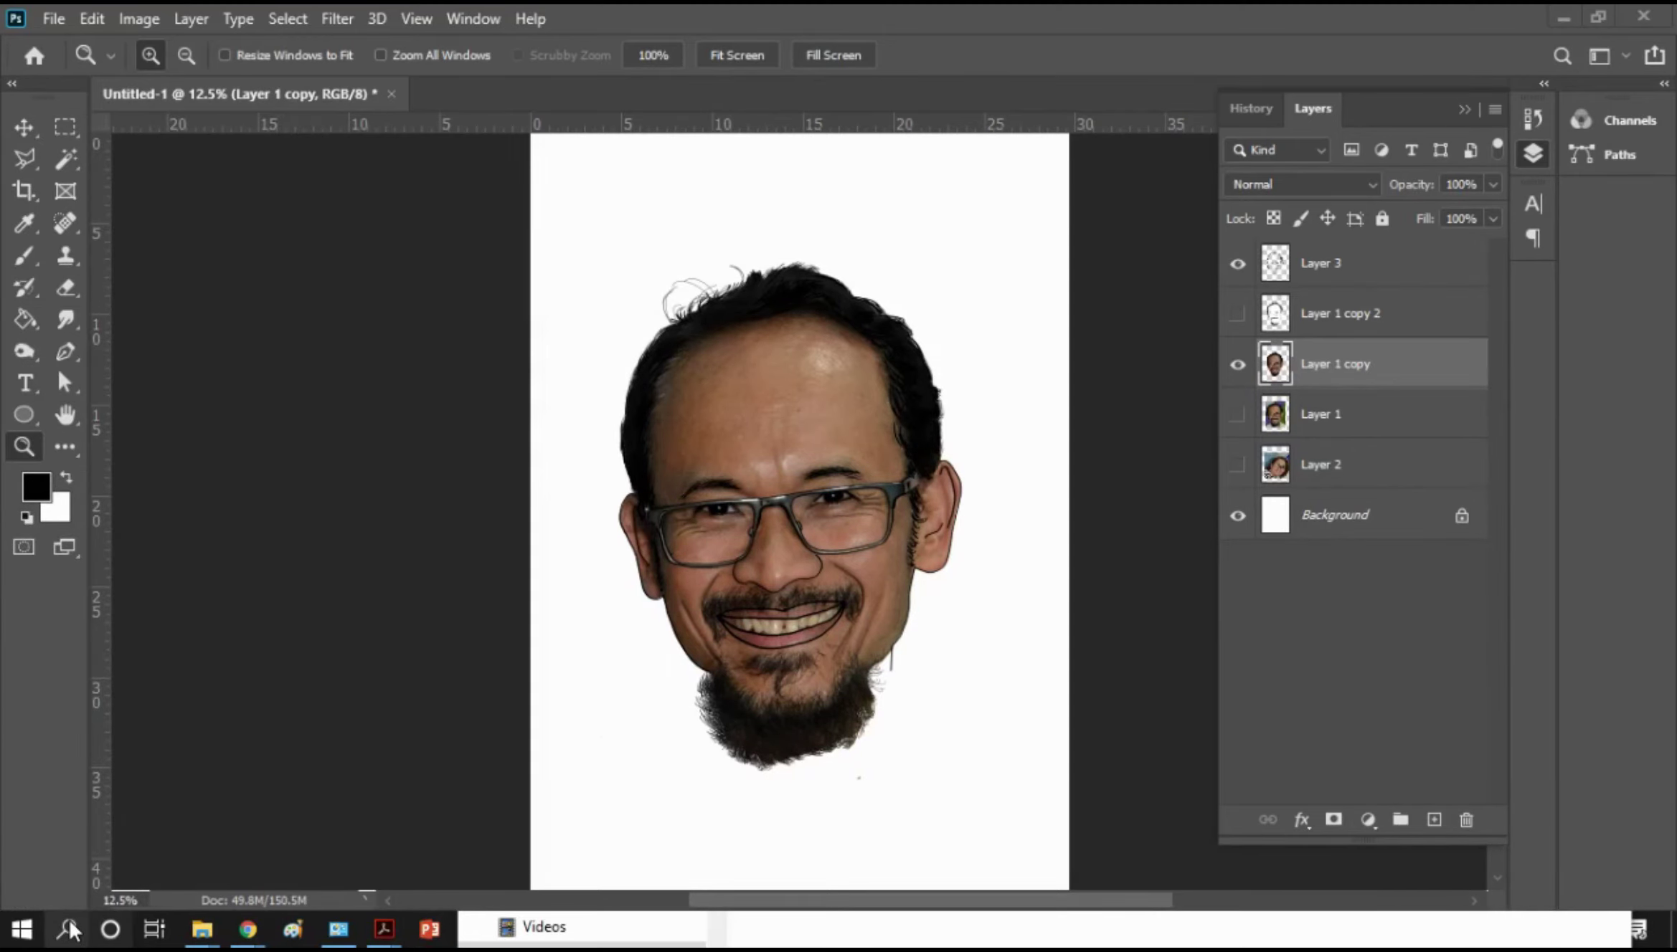
{"action": "left_click", "coordinate": [72, 932]}
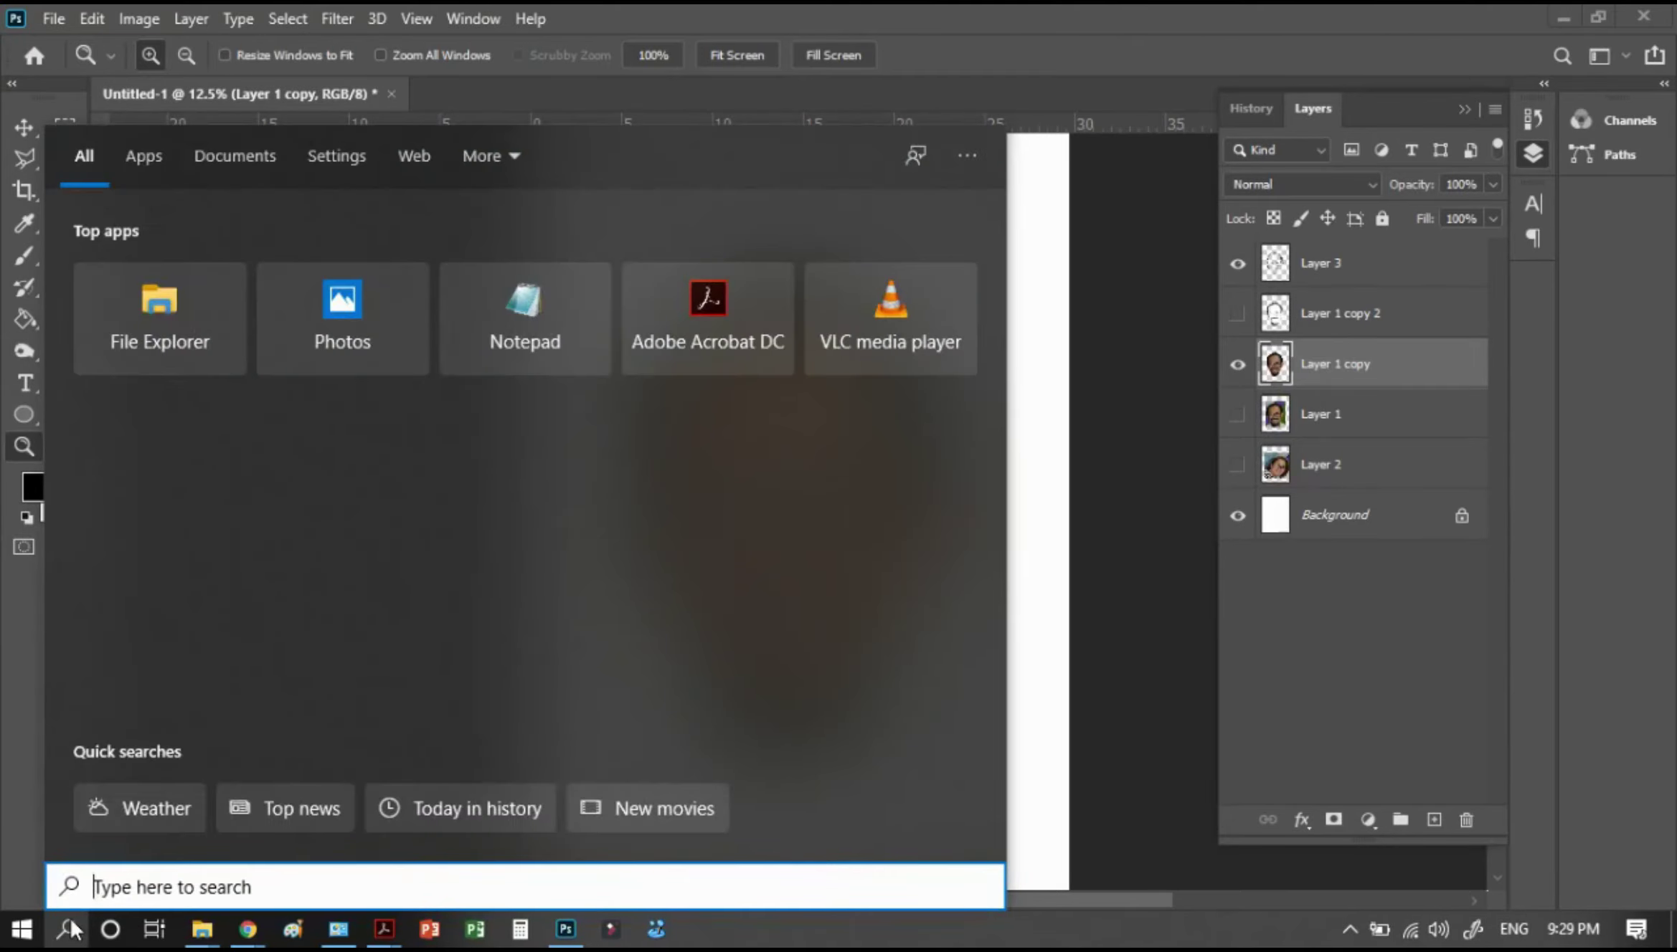
{"action": "type", "text": "%tem"}
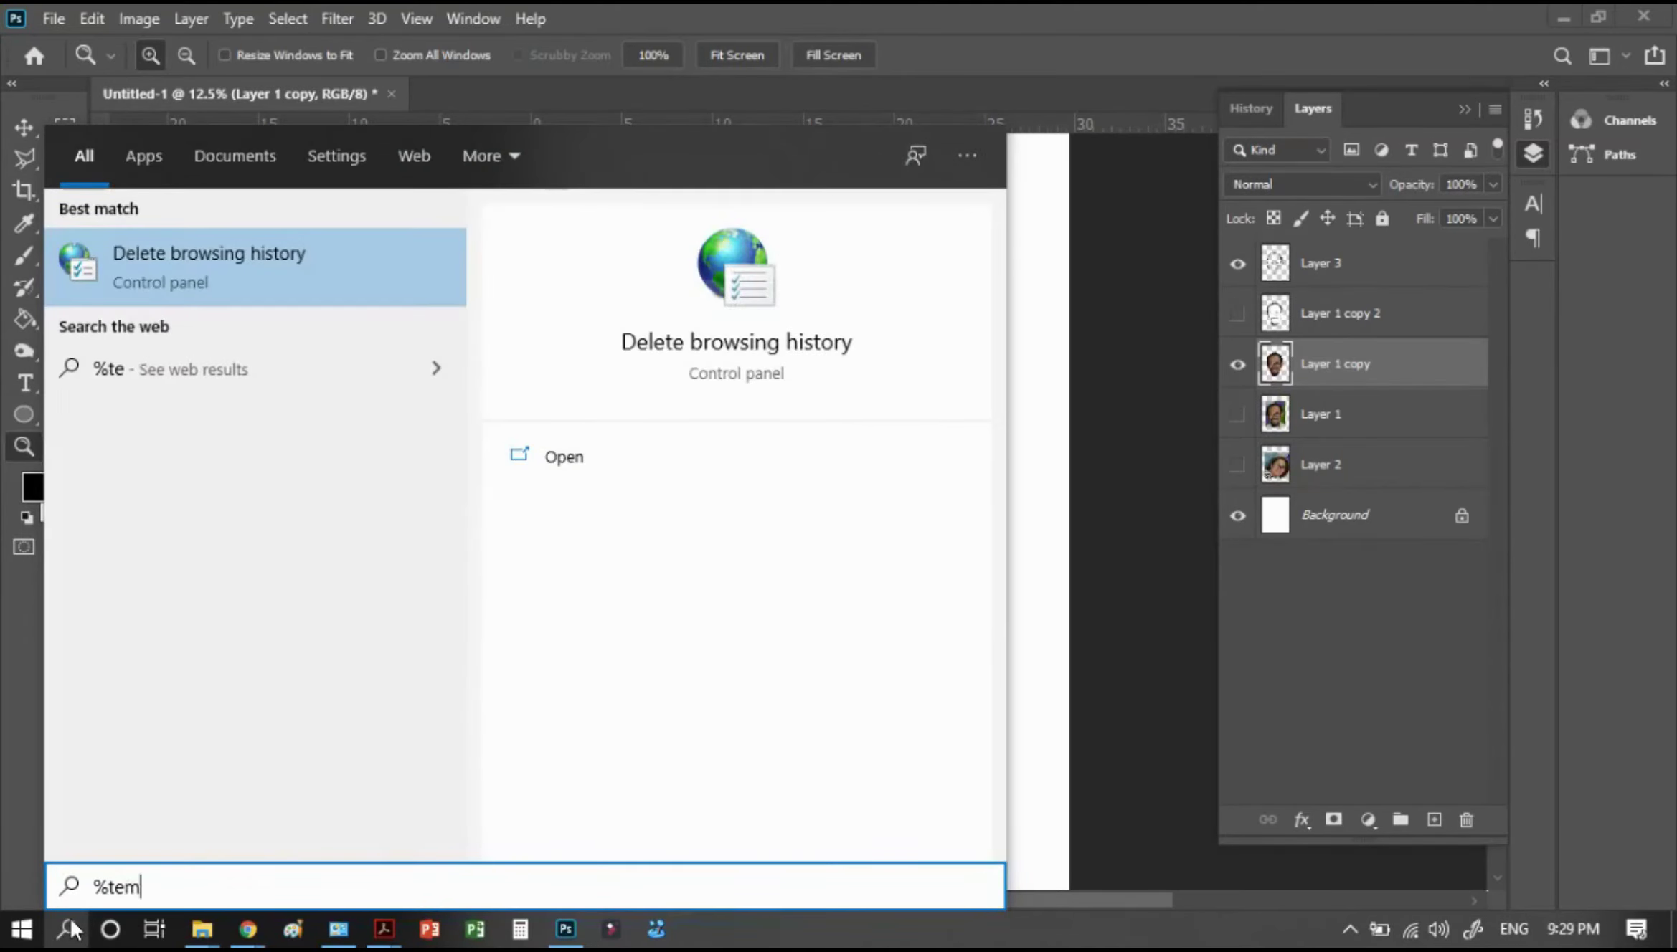
{"action": "type", "text": "p%"}
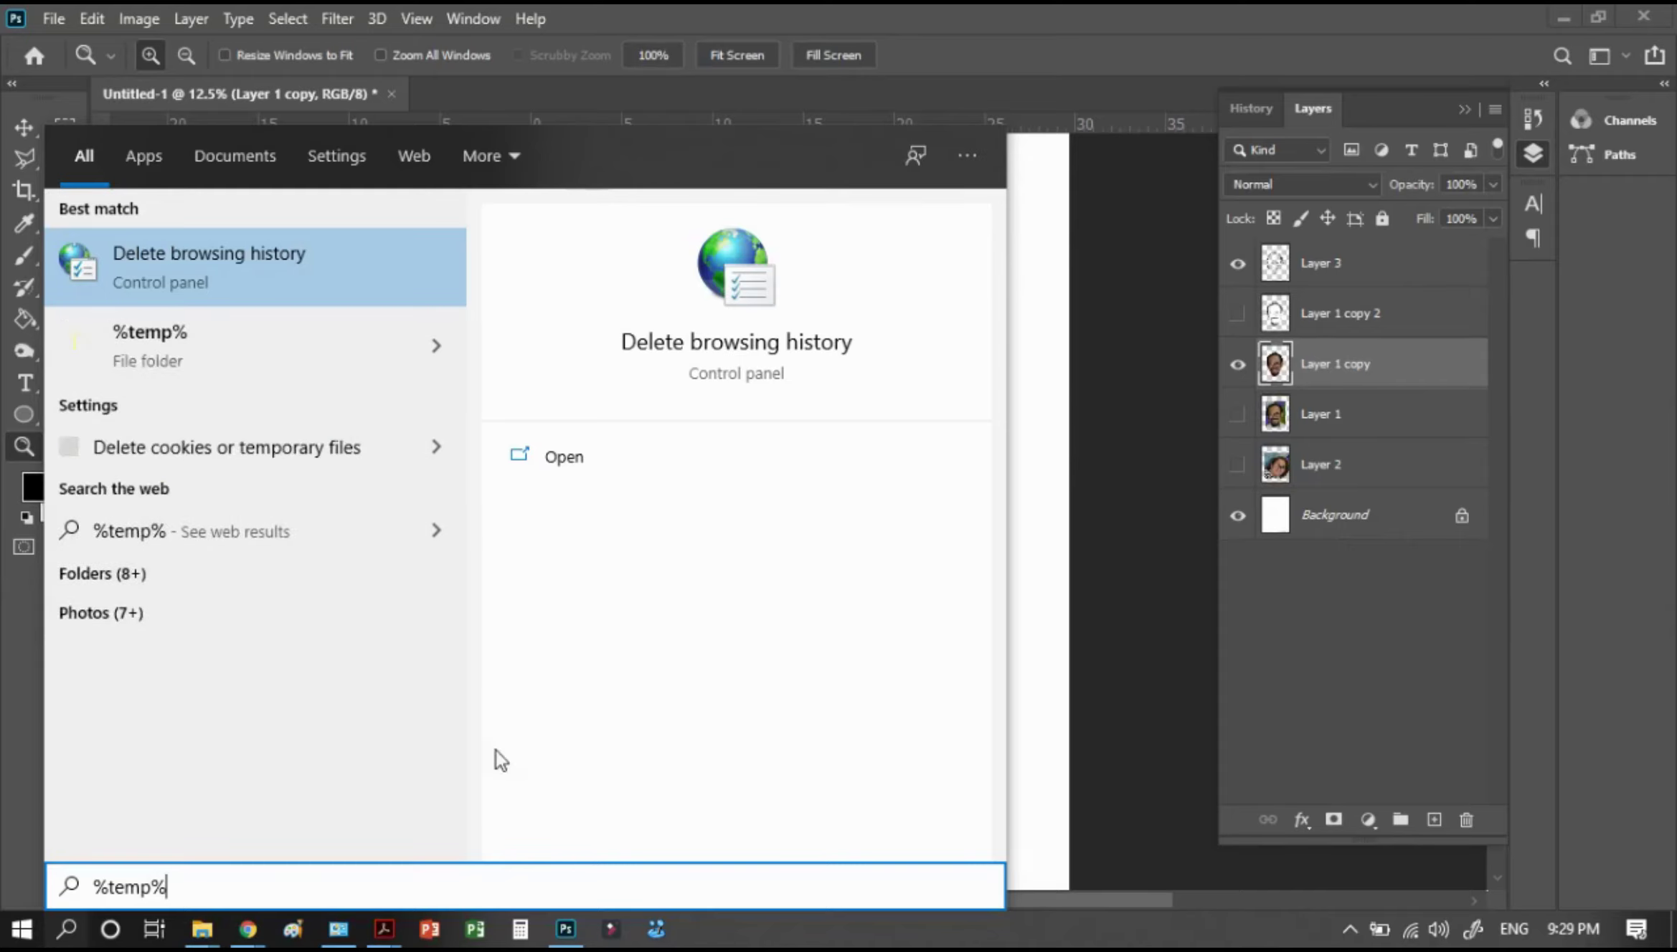
{"action": "left_click", "coordinate": [176, 344]}
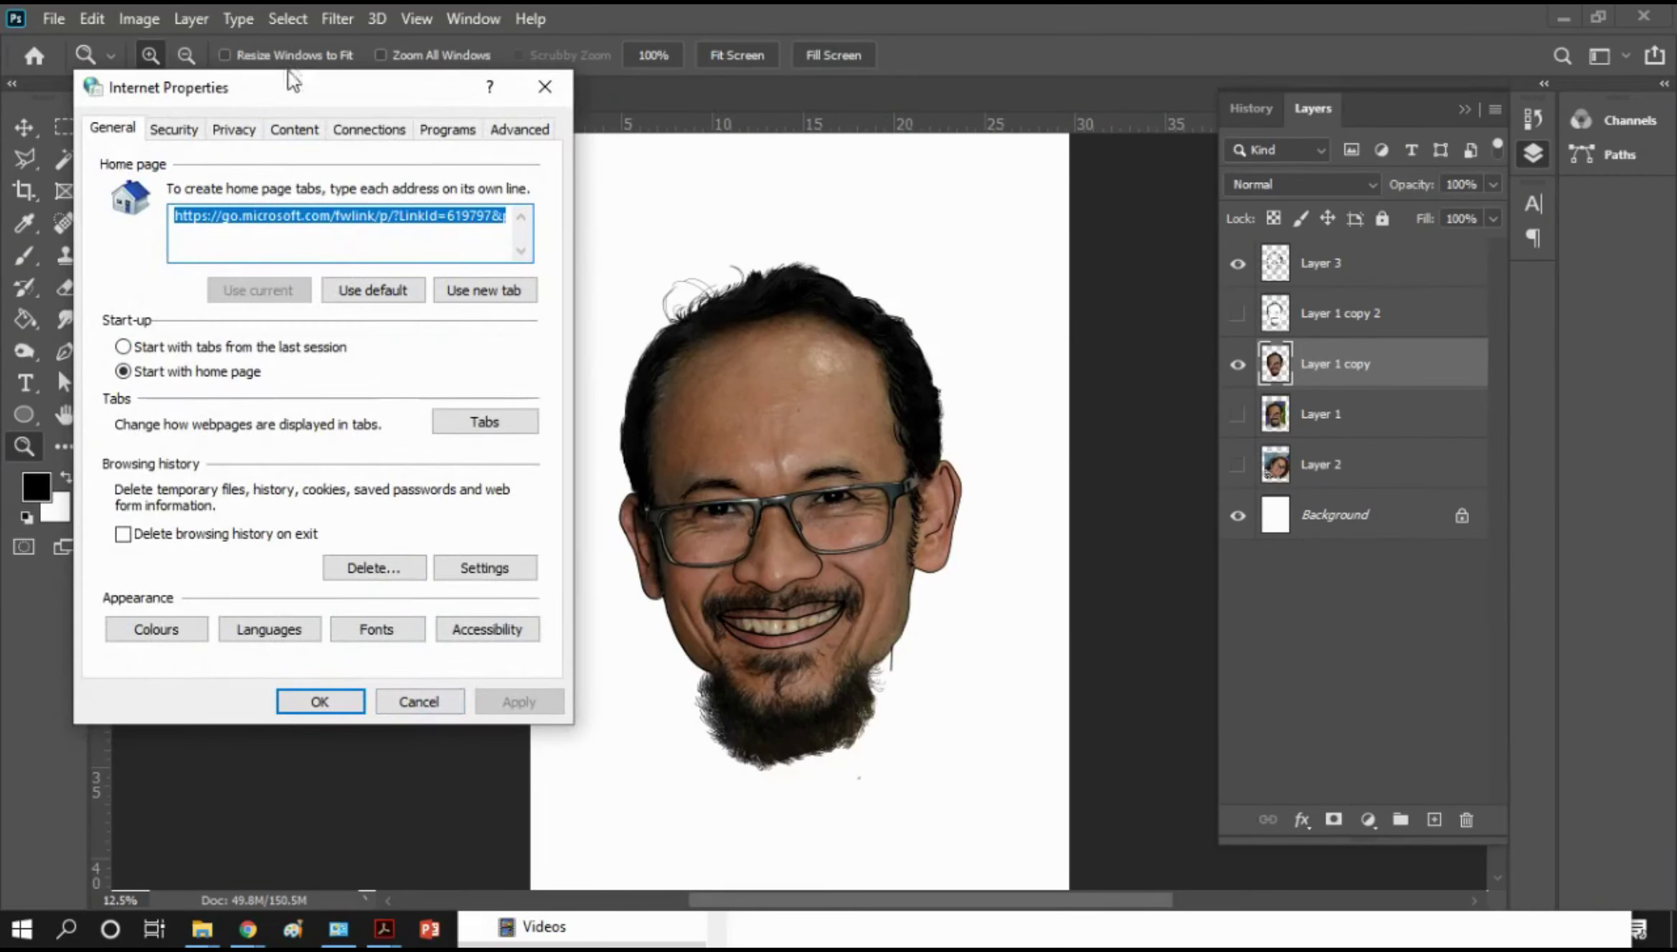
{"action": "left_click", "coordinate": [420, 706]}
{"action": "left_click", "coordinate": [407, 761]}
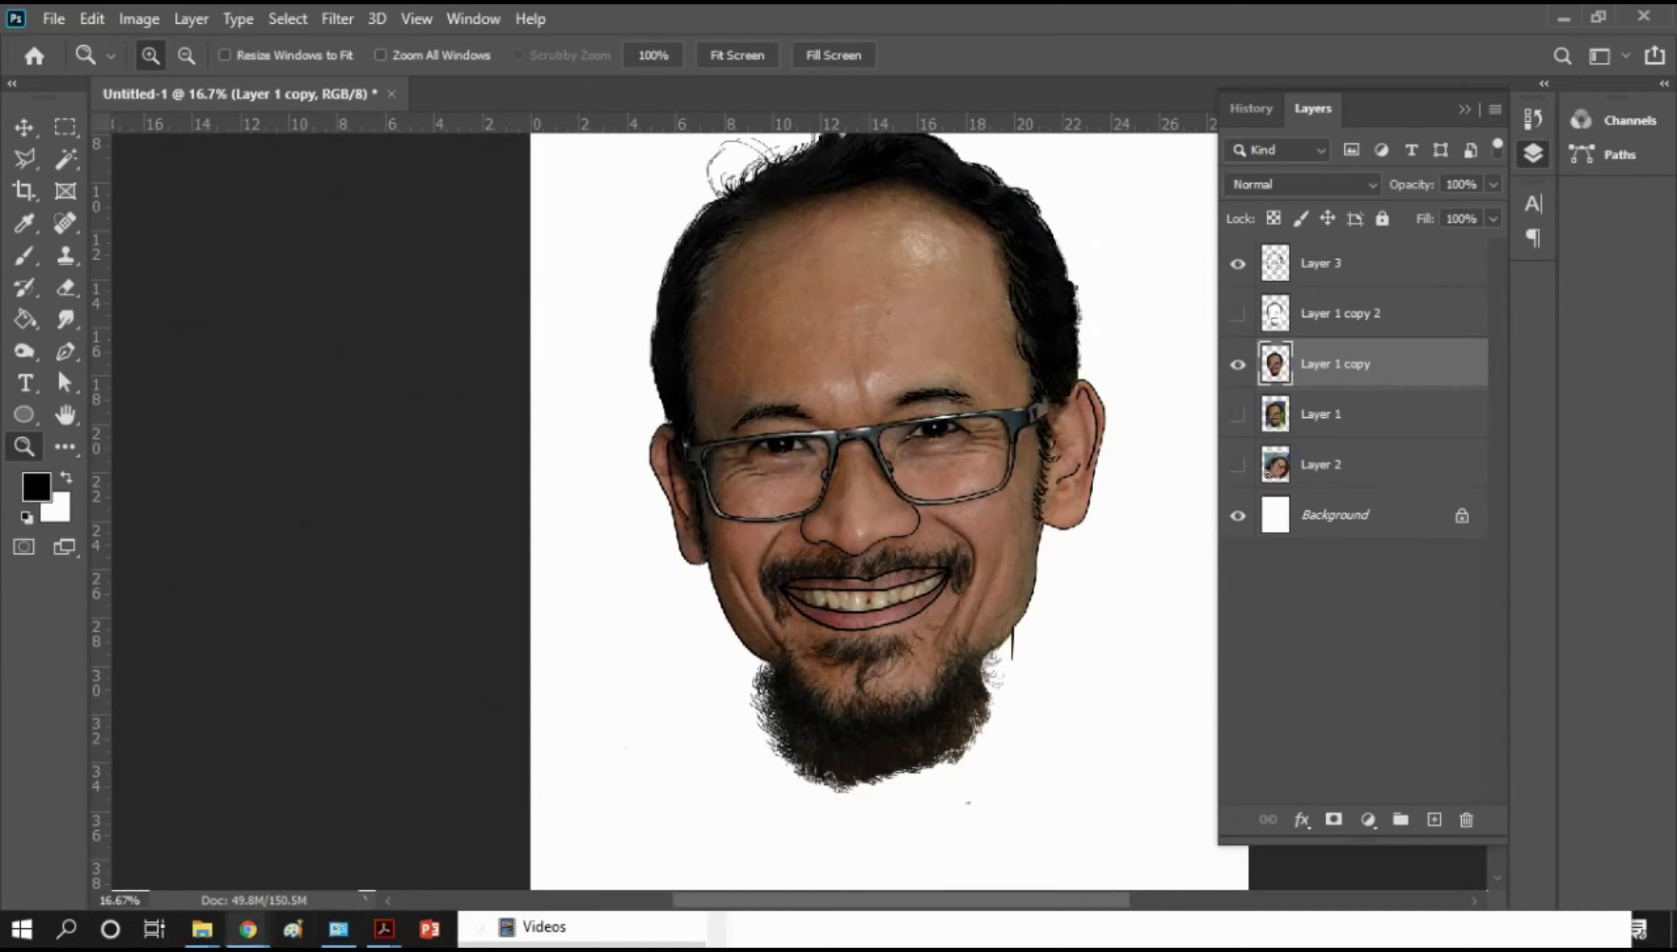
Browse Windows (C:) > Program Files (x86) > AKVIS > Sketch to view the plugin folder
{"action": "left_click", "coordinate": [193, 862]}
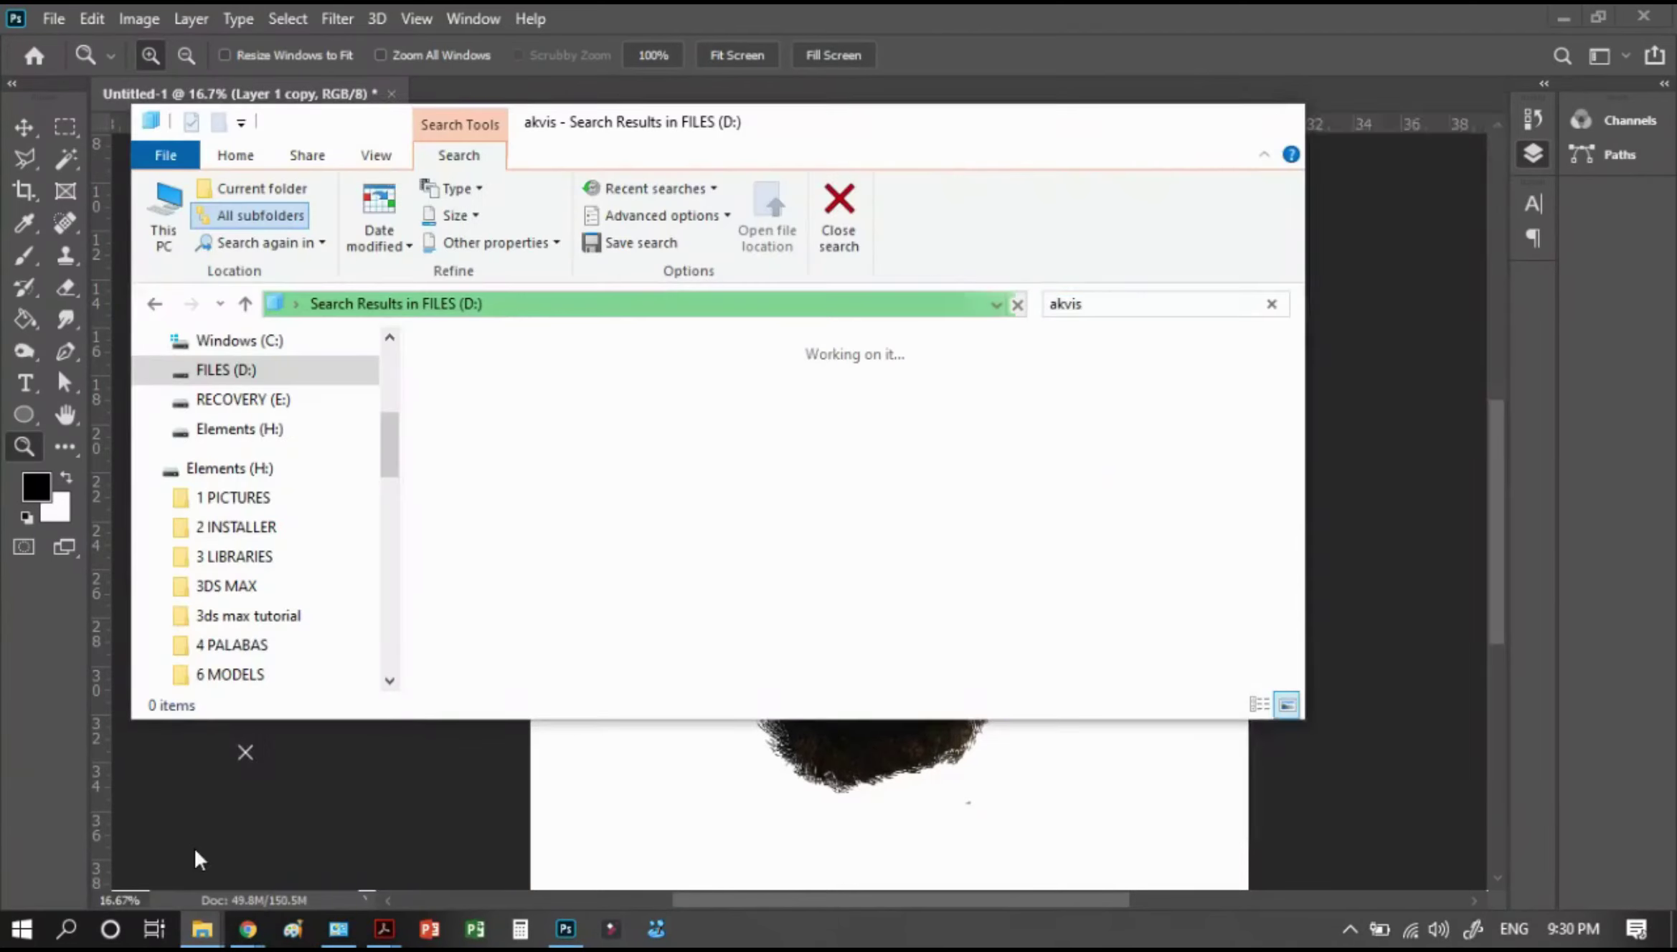
{"action": "mouse_move", "coordinate": [202, 929]}
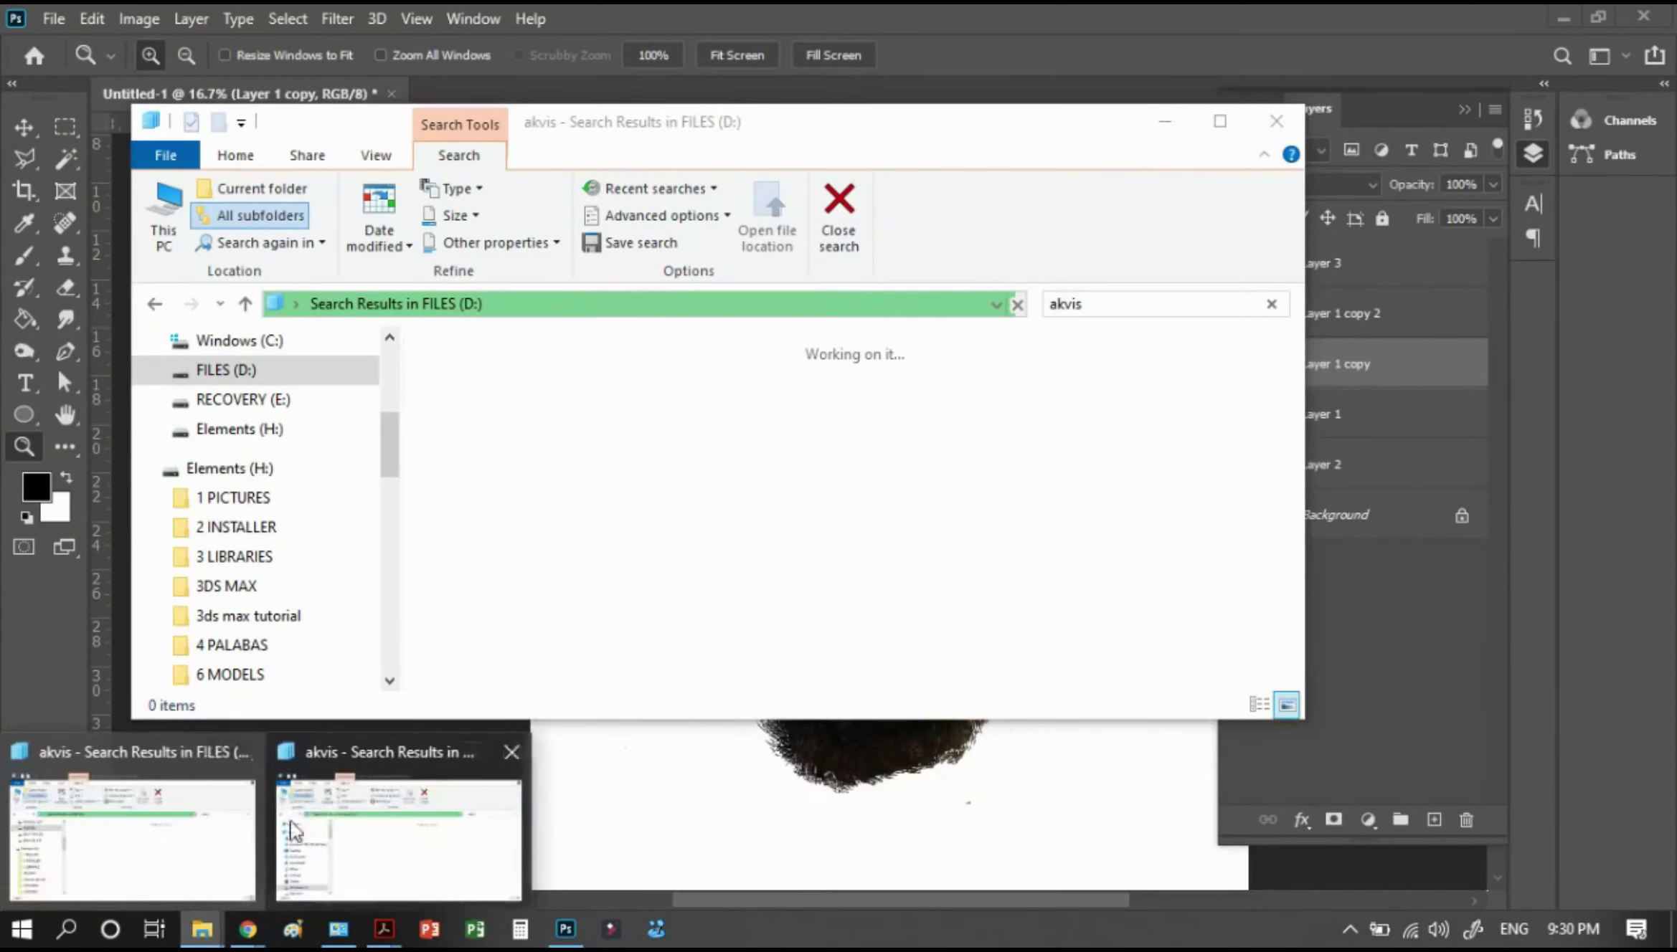
{"action": "left_click", "coordinate": [385, 839]}
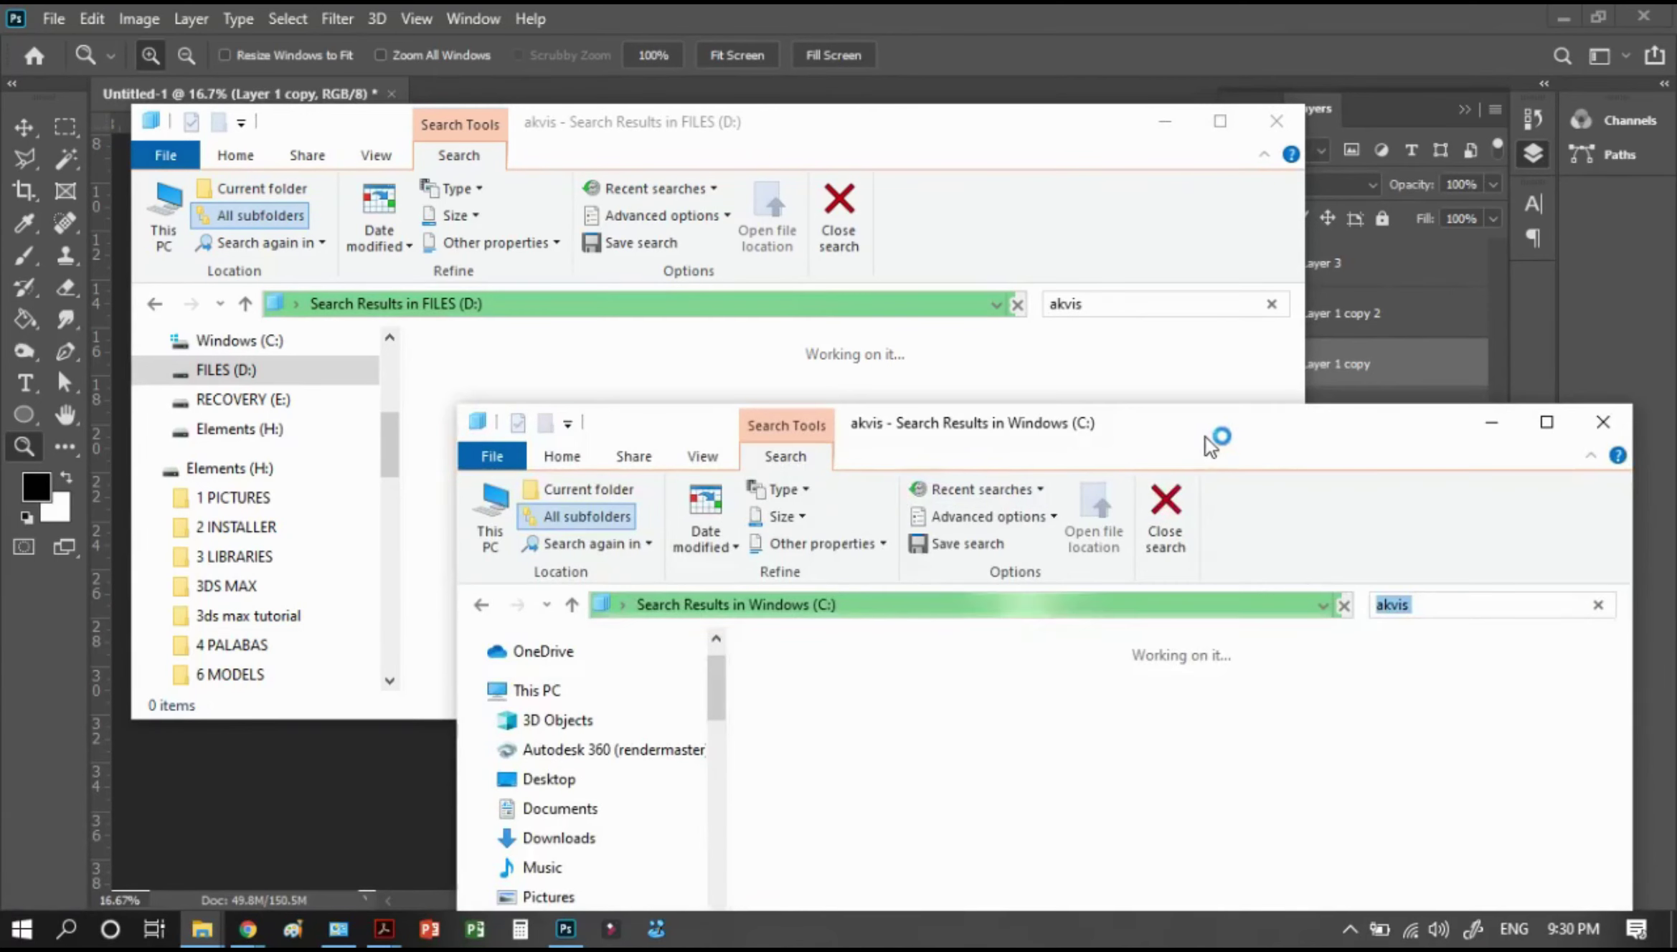
{"action": "mouse_move", "coordinate": [1204, 448]}
{"action": "left_mouse_down"}
{"action": "mouse_move", "coordinate": [1391, 411]}
{"action": "mouse_move", "coordinate": [929, 210]}
{"action": "left_mouse_up"}
{"action": "left_click", "coordinate": [315, 720]}
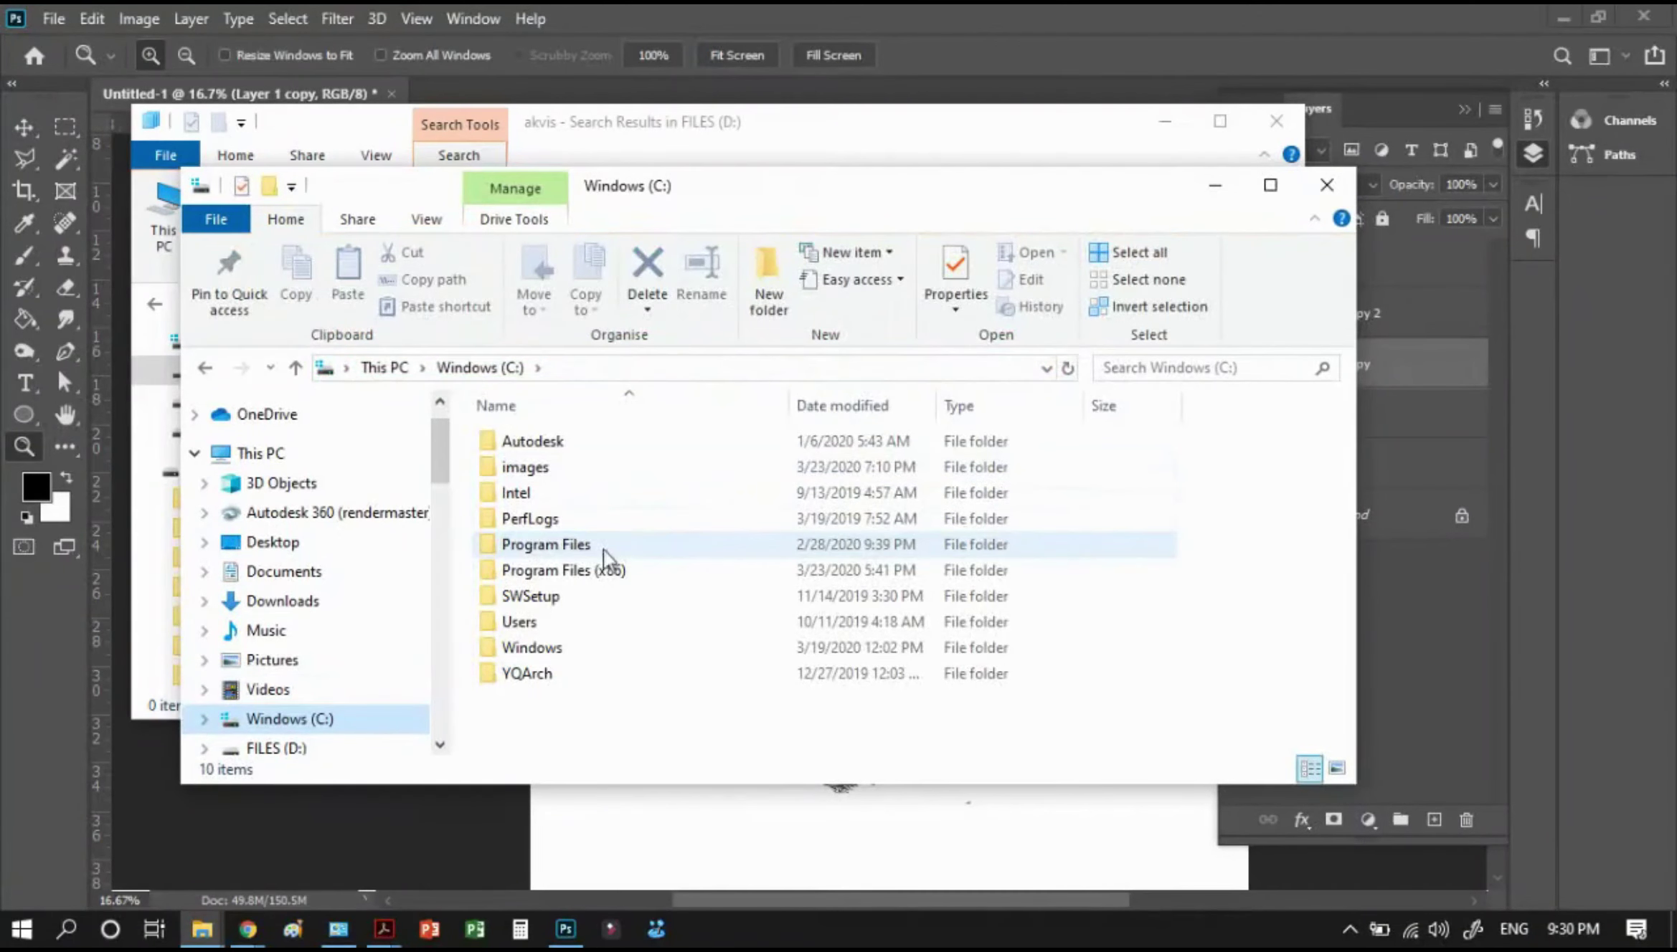
{"action": "double_click", "coordinate": [574, 570]}
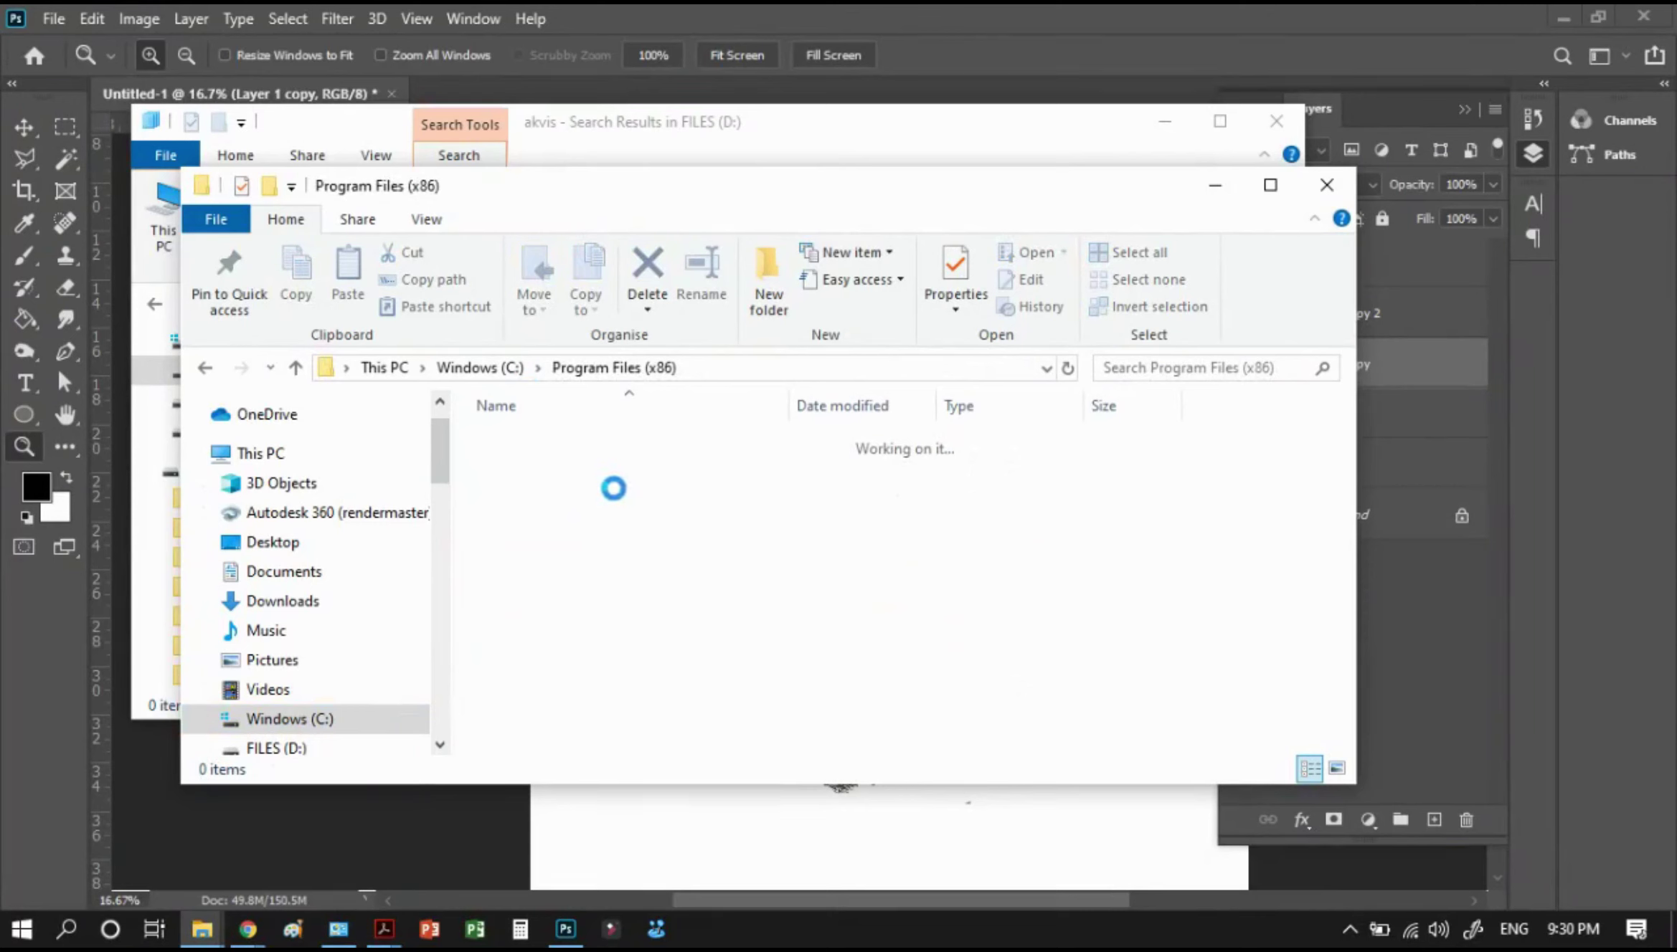
{"action": "left_click", "coordinate": [531, 473]}
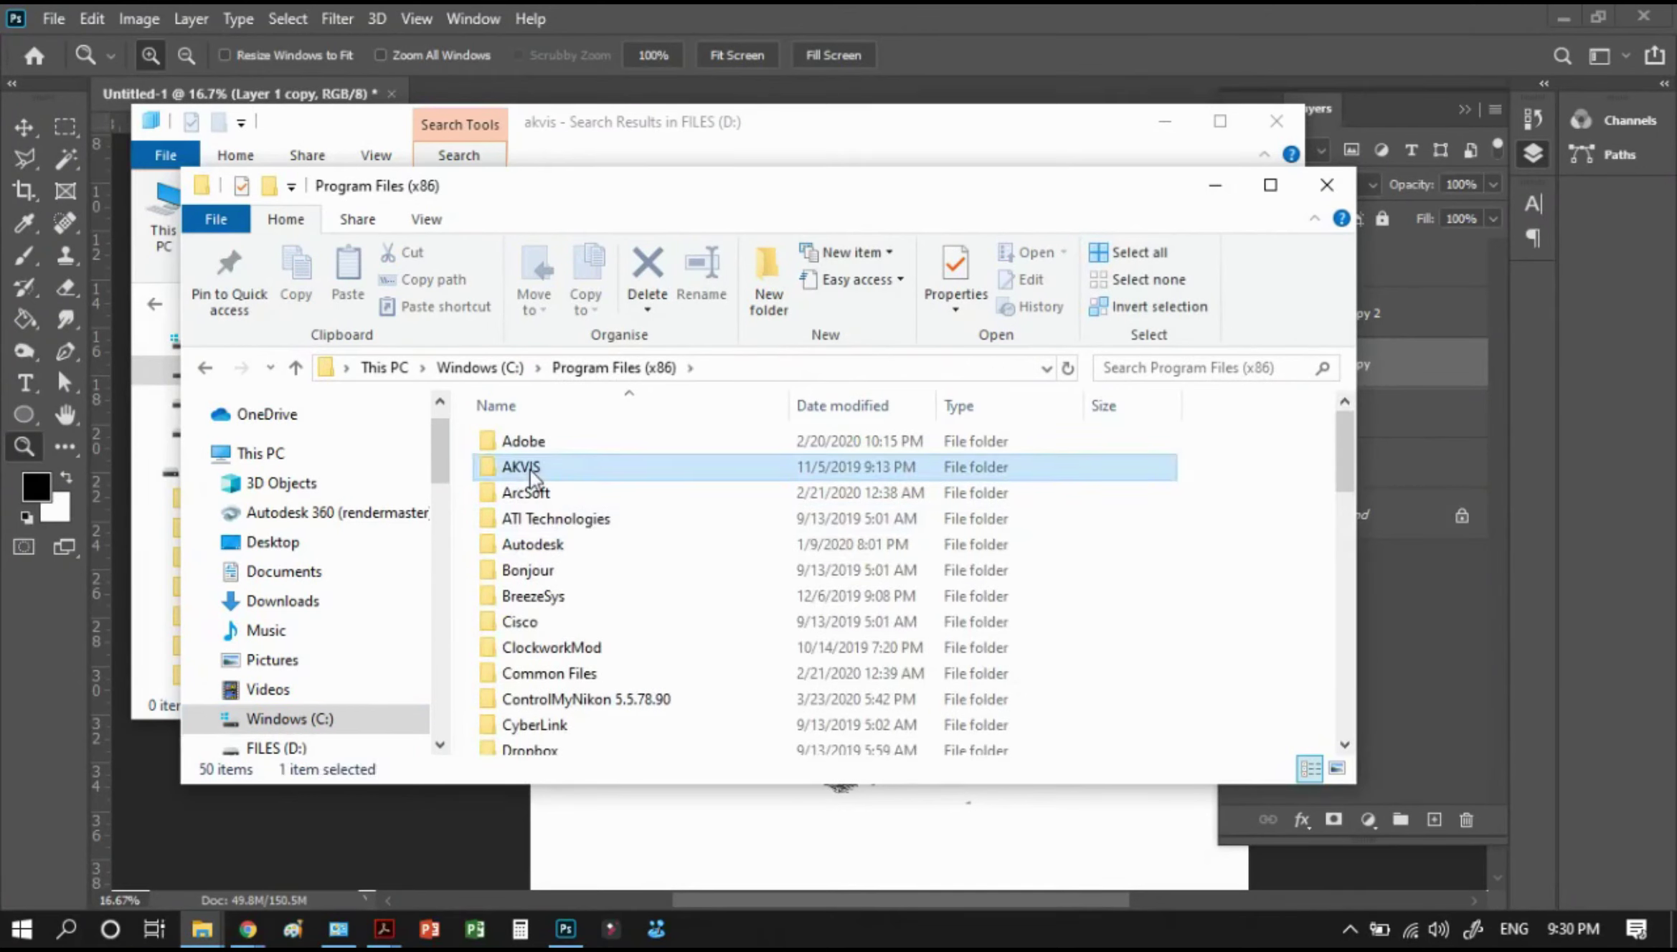
{"action": "double_click", "coordinate": [531, 473]}
{"action": "double_click", "coordinate": [530, 446]}
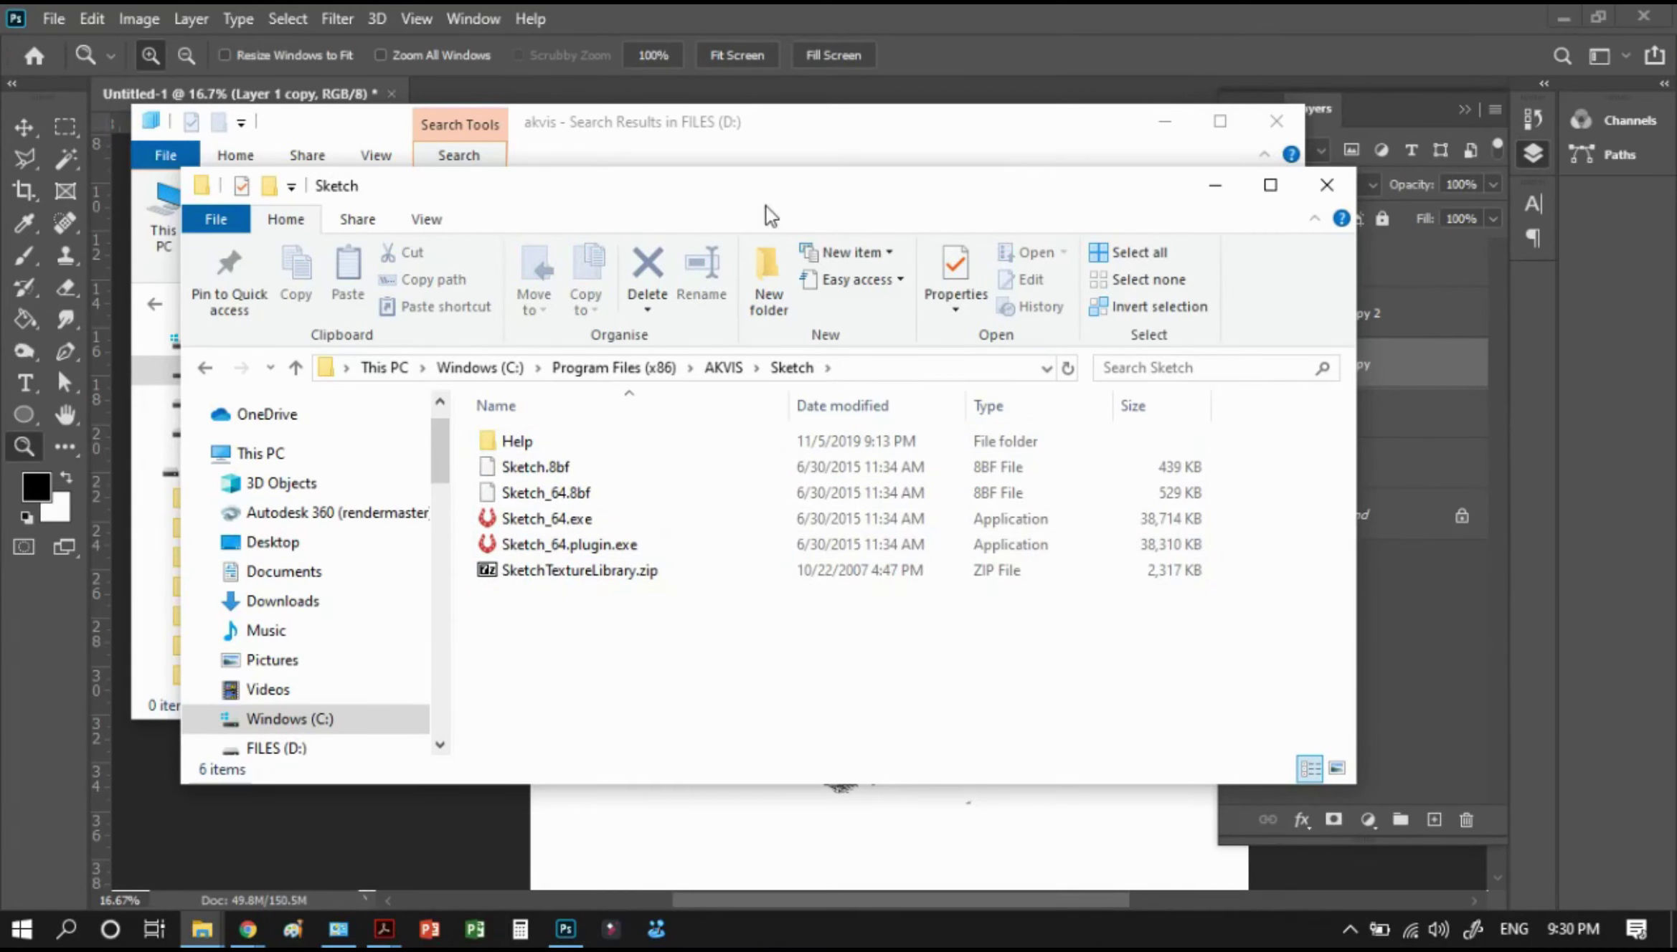
{"action": "left_click_drag", "start_coordinate": [1083, 170], "coordinate": [1566, 141]}
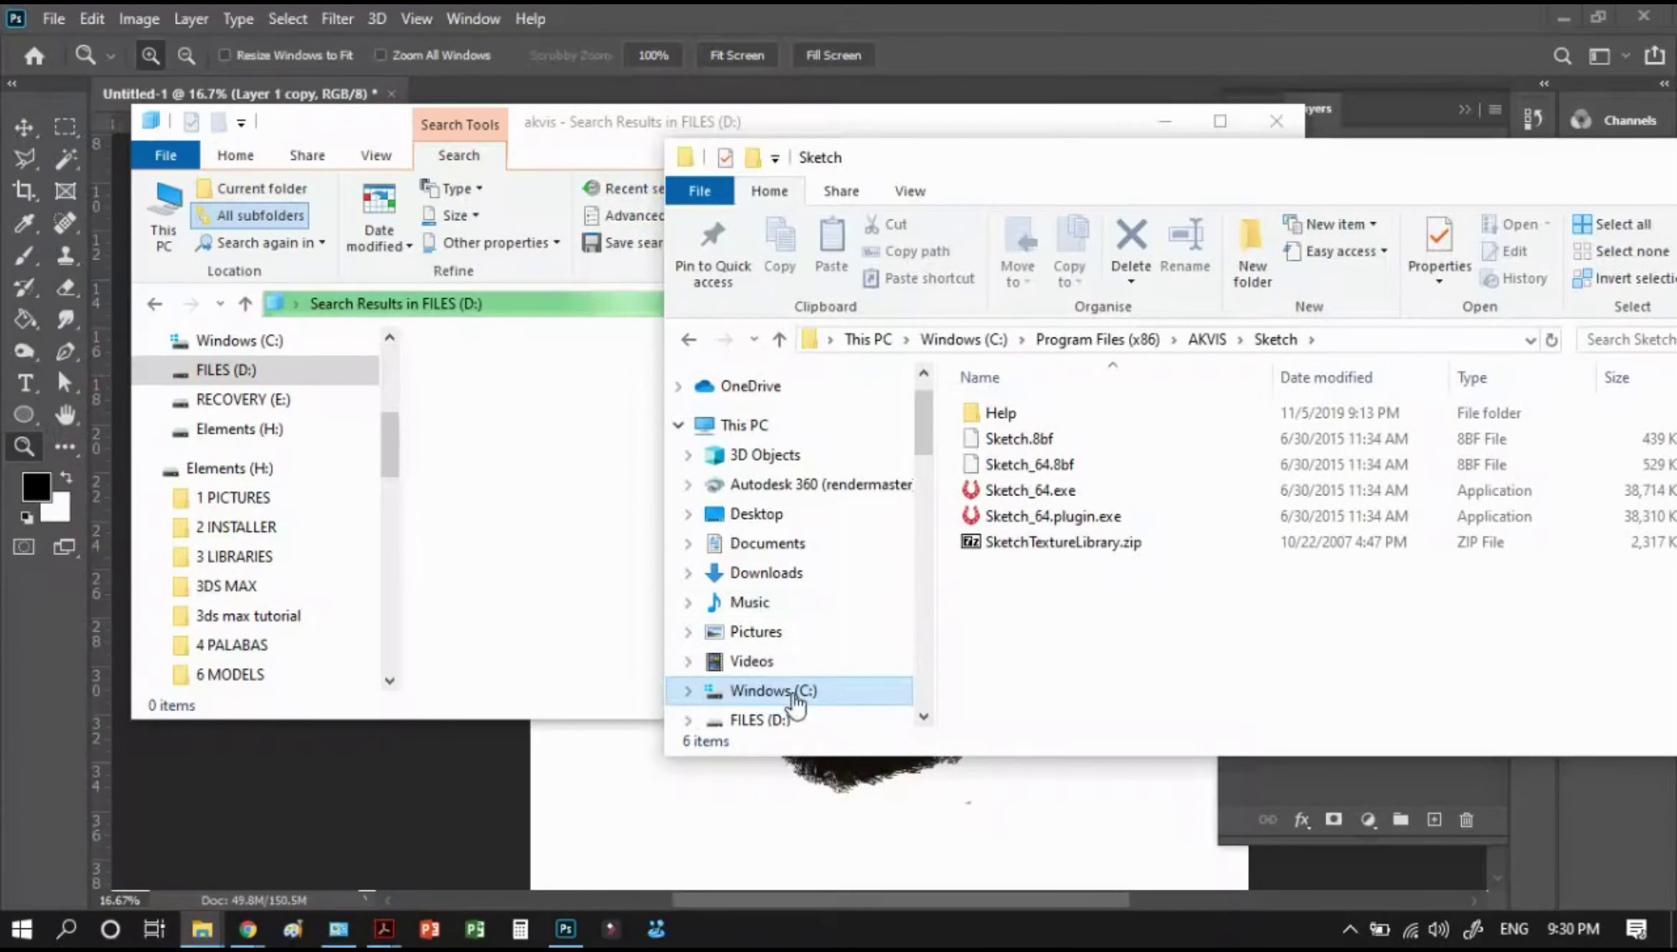
Open the 9 INSTALLER folder on FILES (D:) and scroll through its contents
{"action": "left_click", "coordinate": [793, 700]}
{"action": "left_click", "coordinate": [764, 719]}
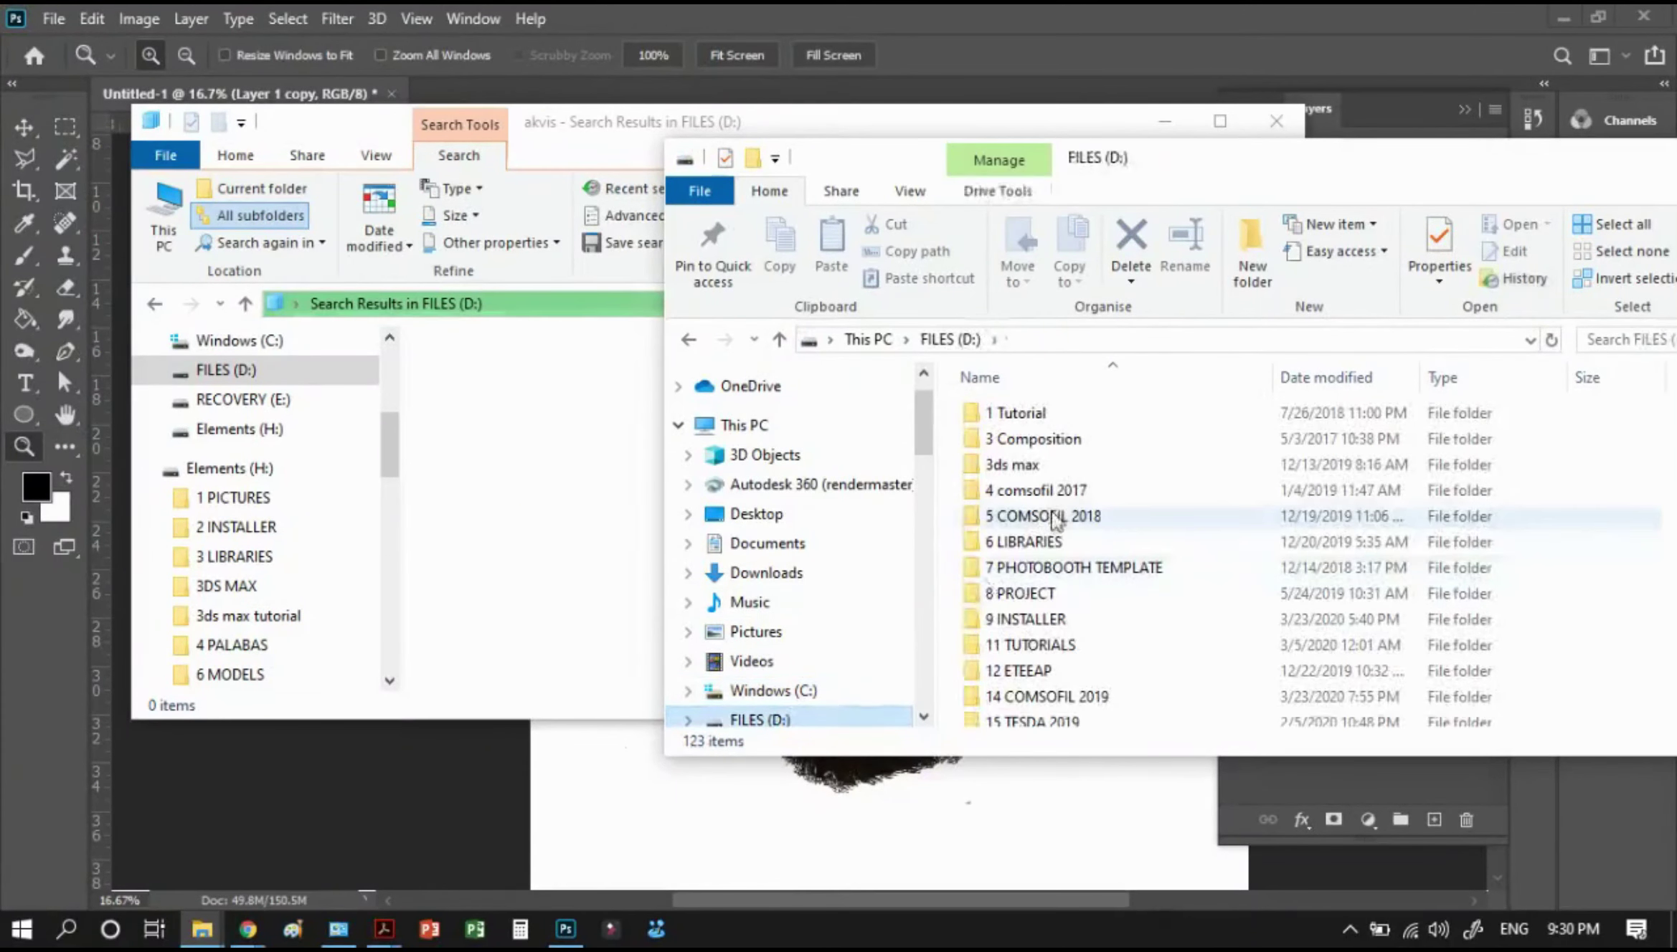
{"action": "double_click", "coordinate": [1033, 620]}
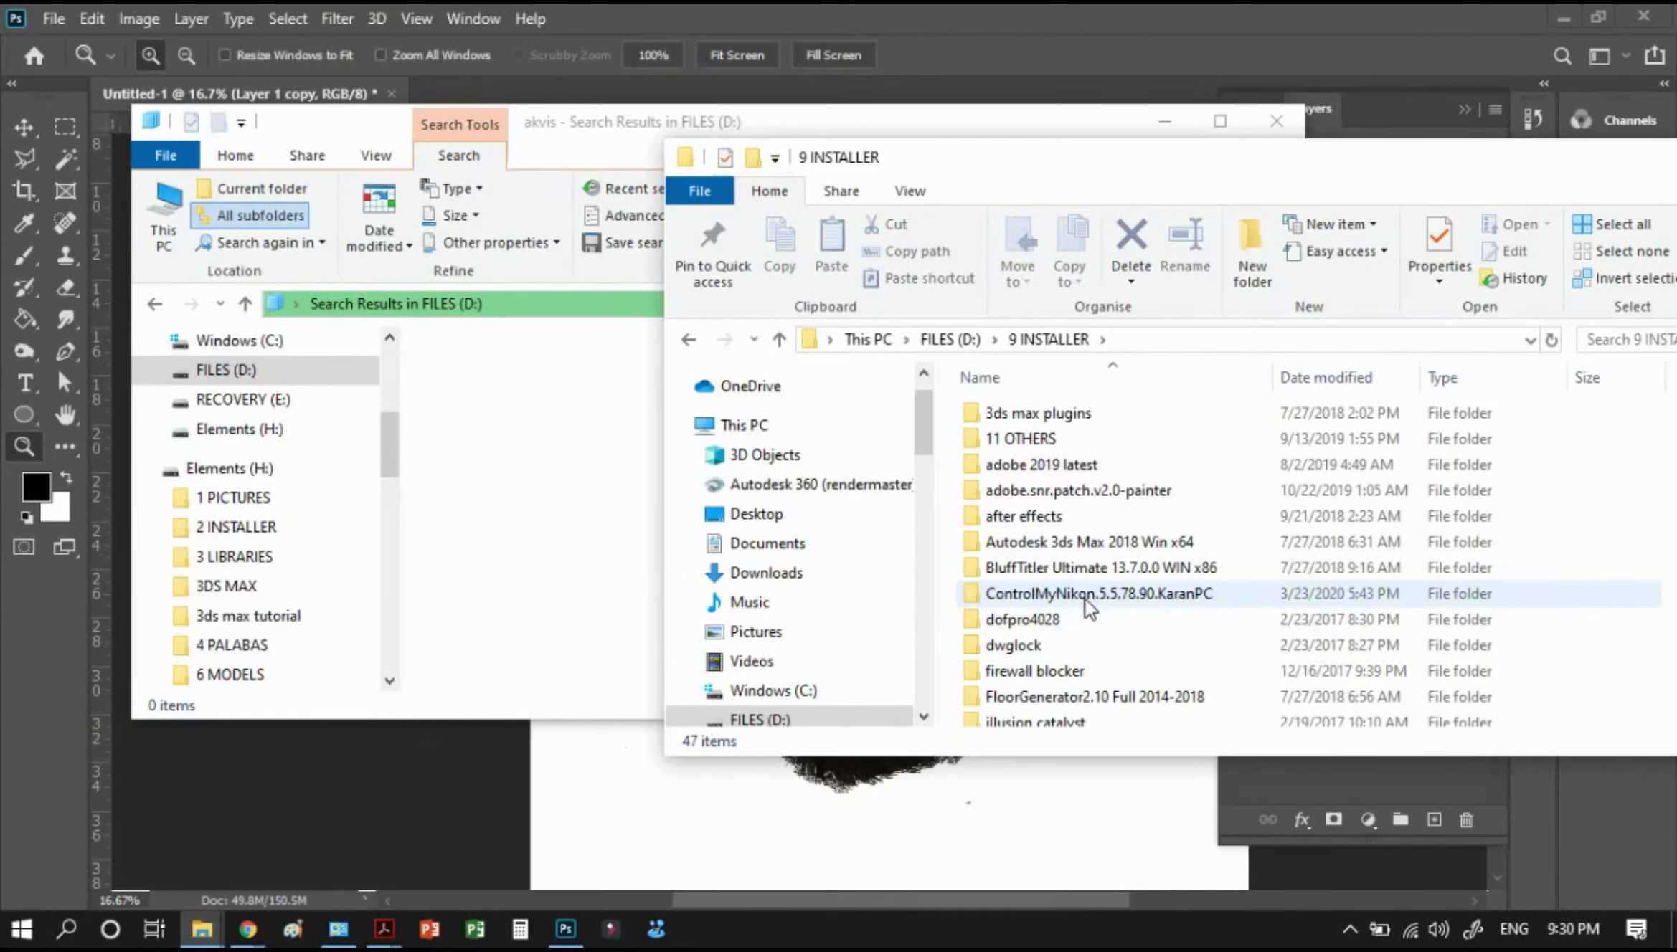
{"action": "scroll", "coordinate": [1089, 606], "scroll_direction": "down", "scroll_amount": 3}
{"action": "scroll", "coordinate": [1088, 606], "scroll_direction": "down", "scroll_amount": 3}
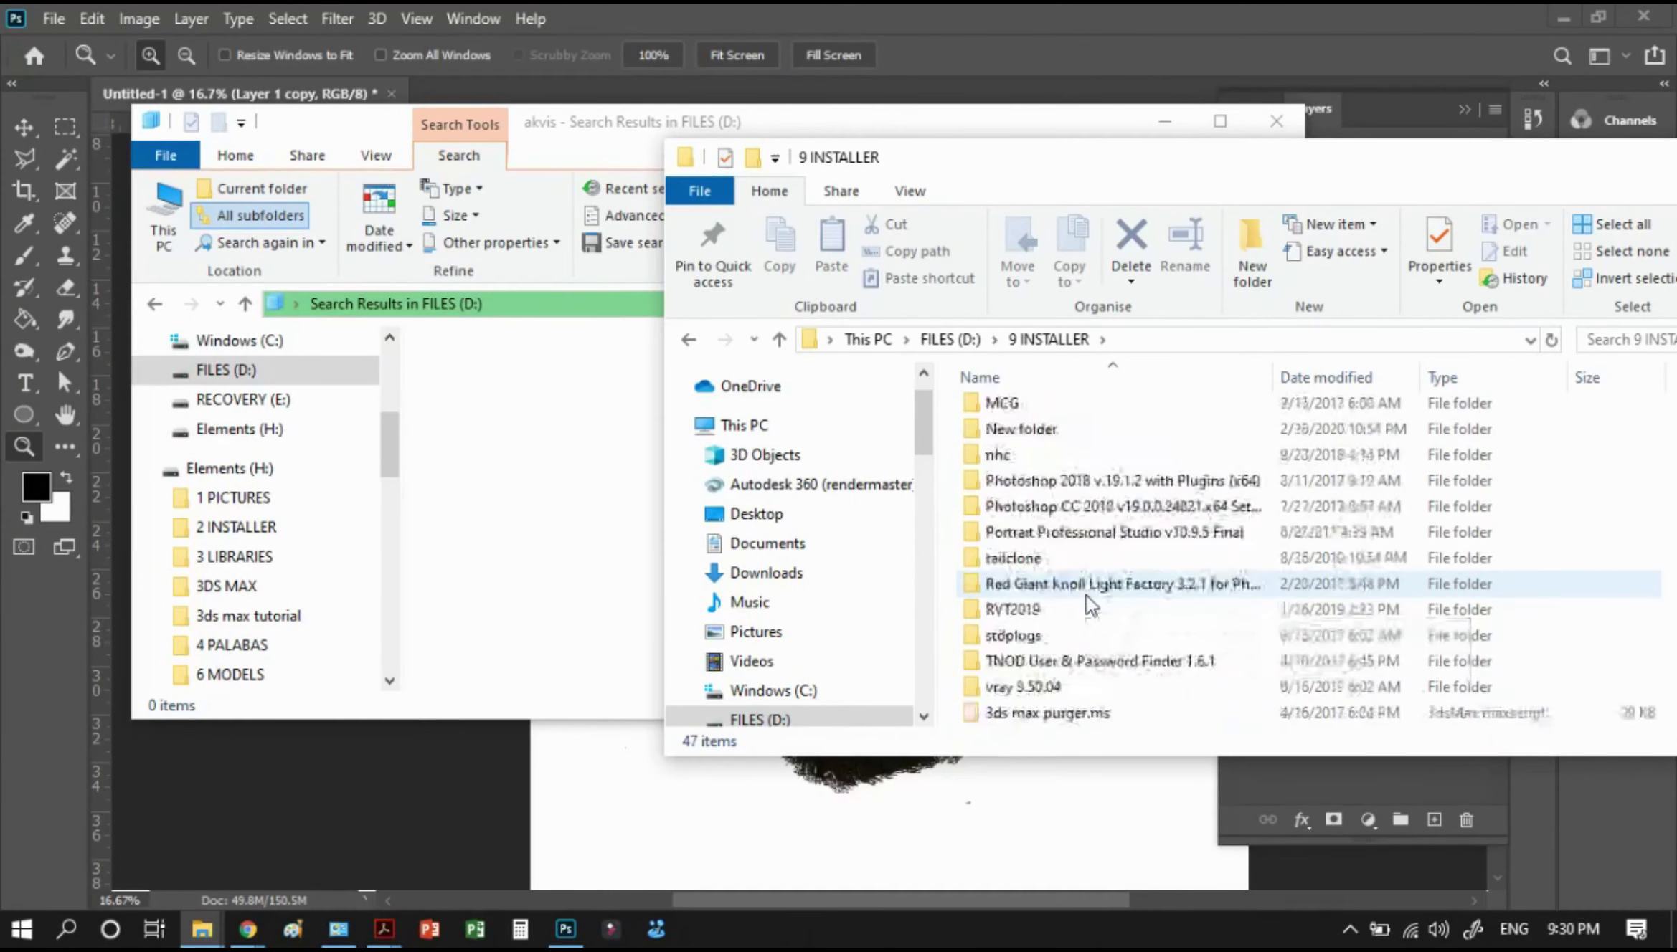
{"action": "scroll", "coordinate": [1089, 606], "scroll_direction": "down", "scroll_amount": 1}
{"action": "scroll", "coordinate": [1089, 606], "scroll_direction": "down", "scroll_amount": 1}
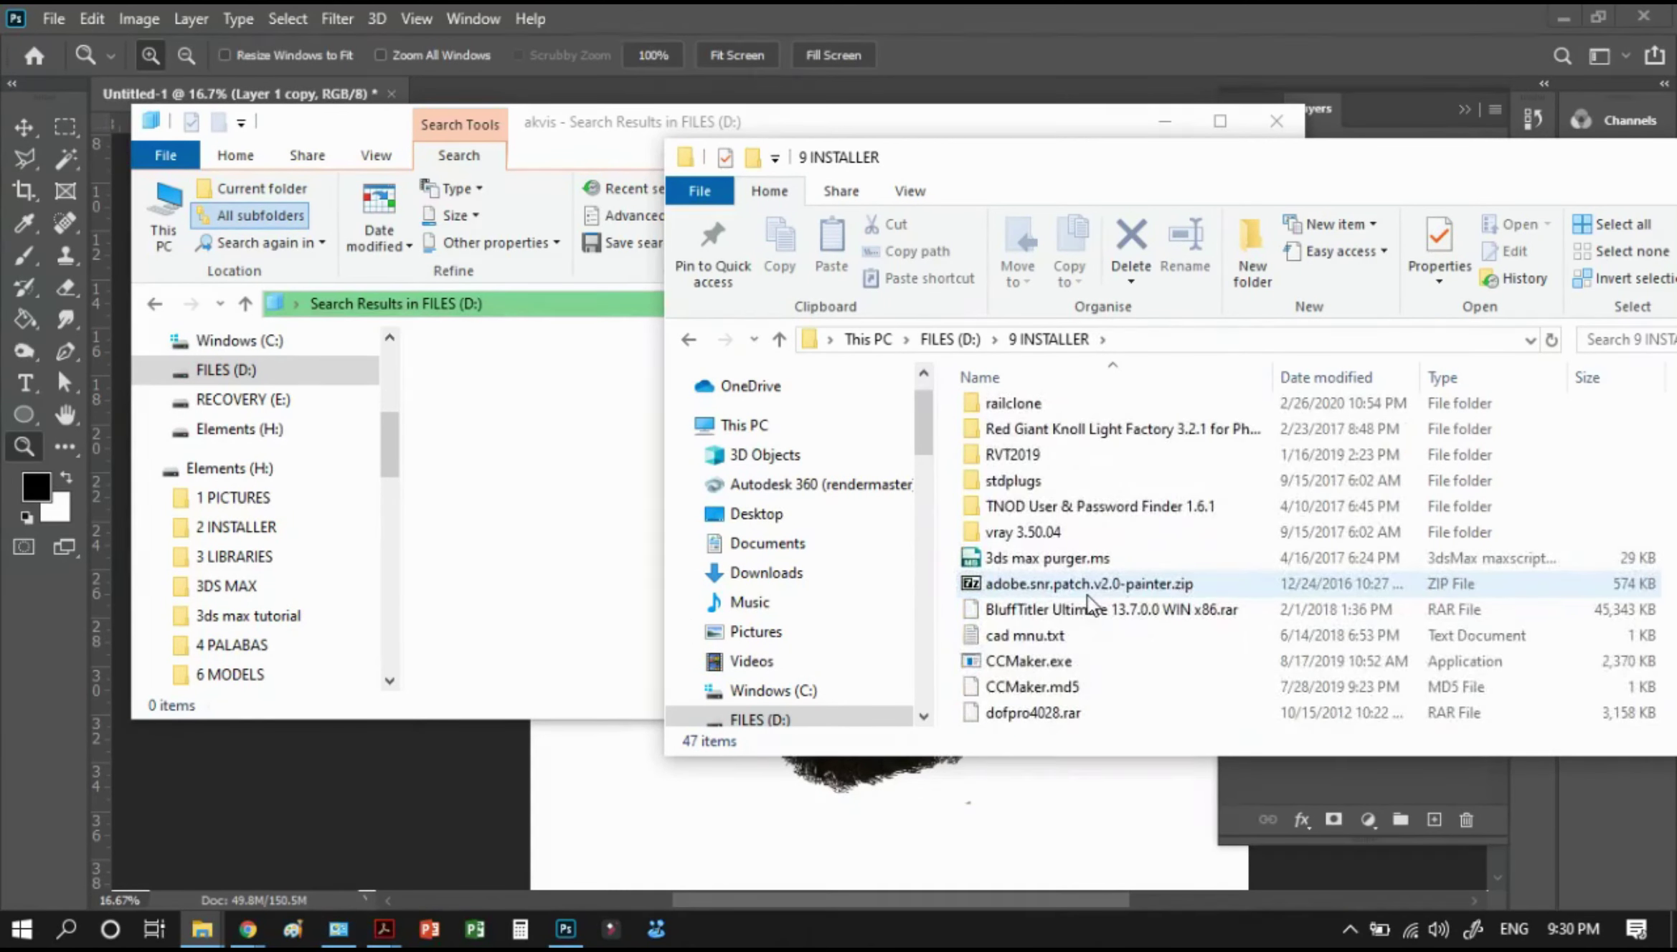
{"action": "scroll", "coordinate": [1088, 606], "scroll_direction": "down", "scroll_amount": 1}
{"action": "scroll", "coordinate": [1088, 605], "scroll_direction": "down", "scroll_amount": 2}
{"action": "scroll", "coordinate": [1064, 475], "scroll_direction": "up", "scroll_amount": 1}
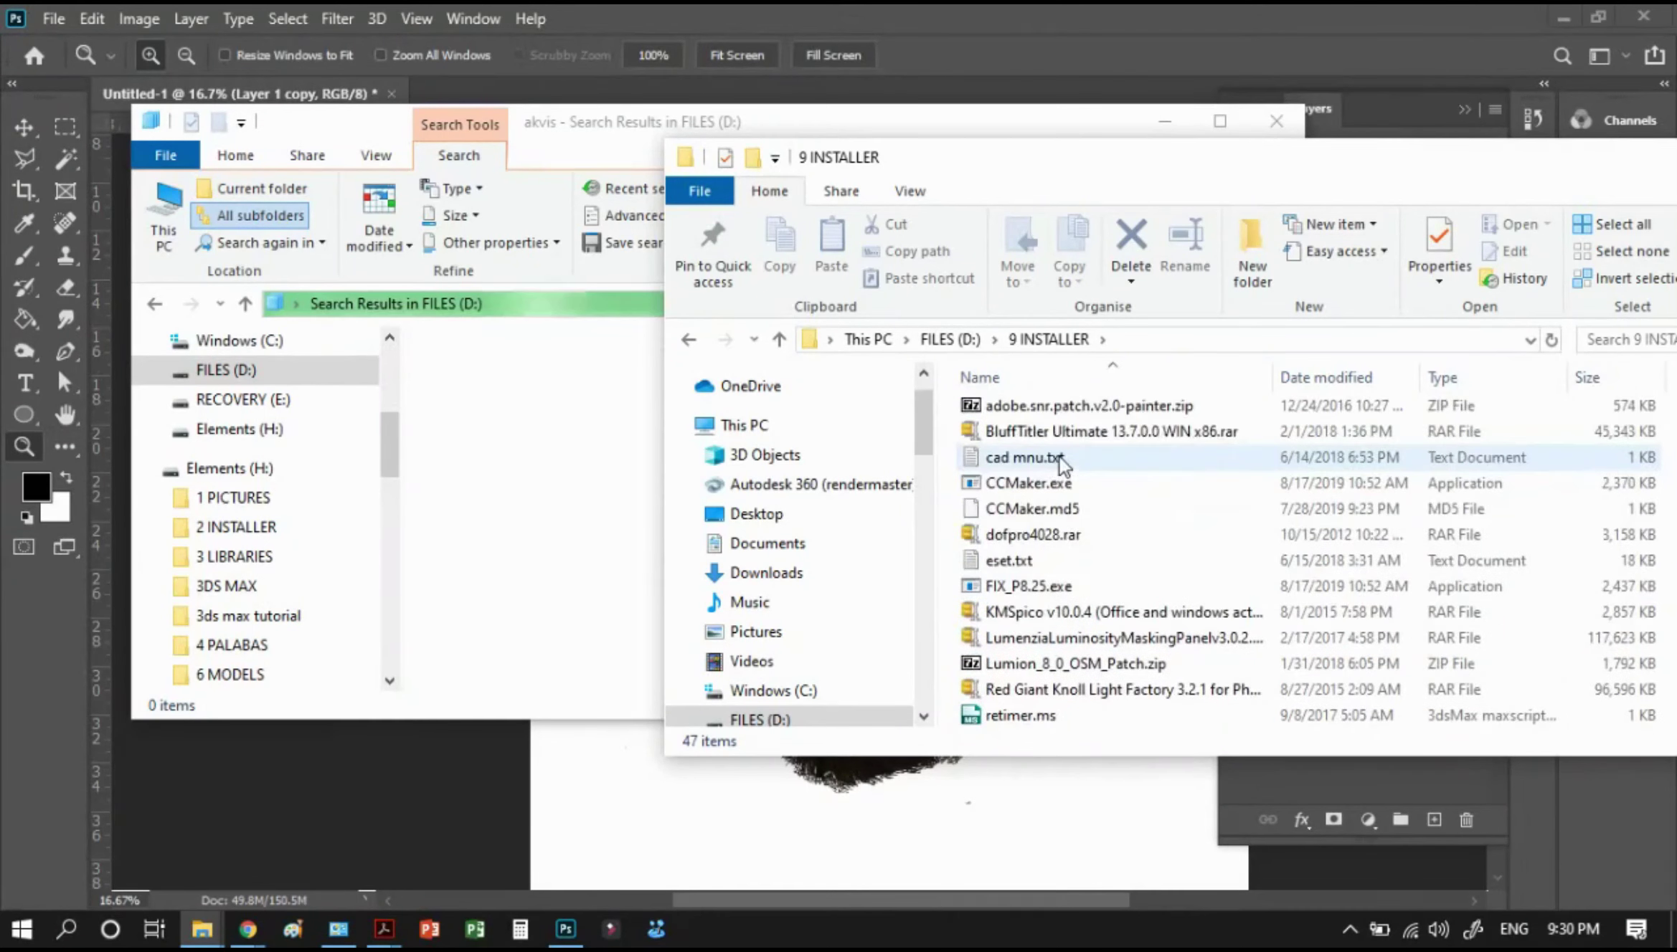
{"action": "scroll", "coordinate": [1064, 470], "scroll_direction": "up", "scroll_amount": 1}
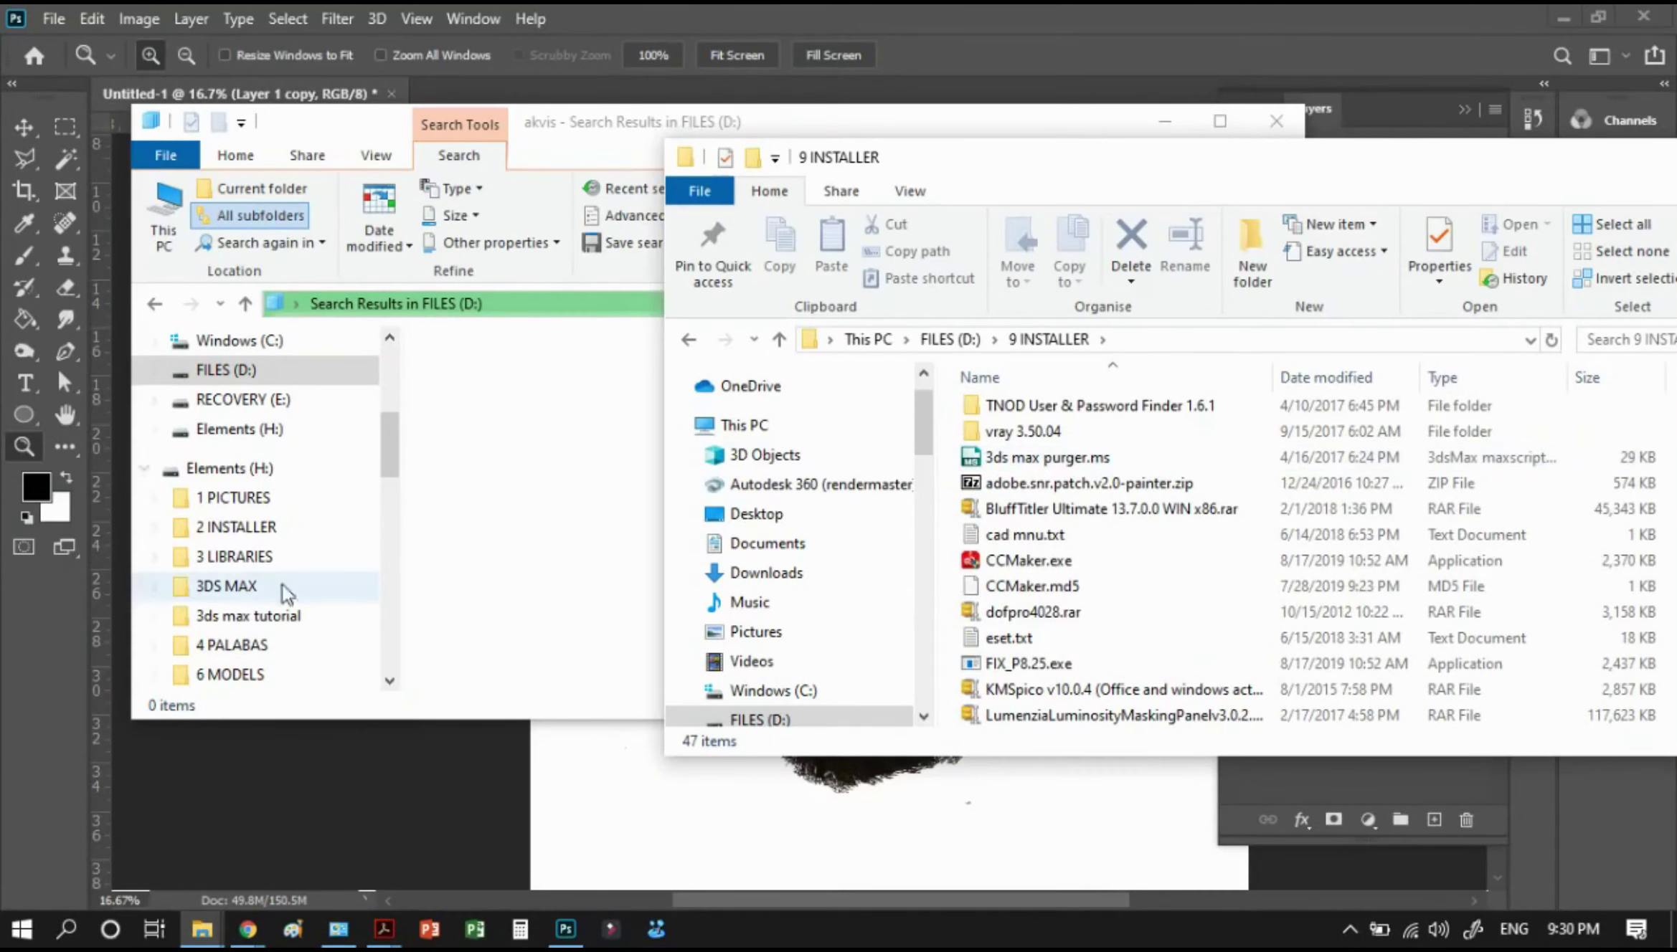
{"action": "left_click", "coordinate": [585, 513]}
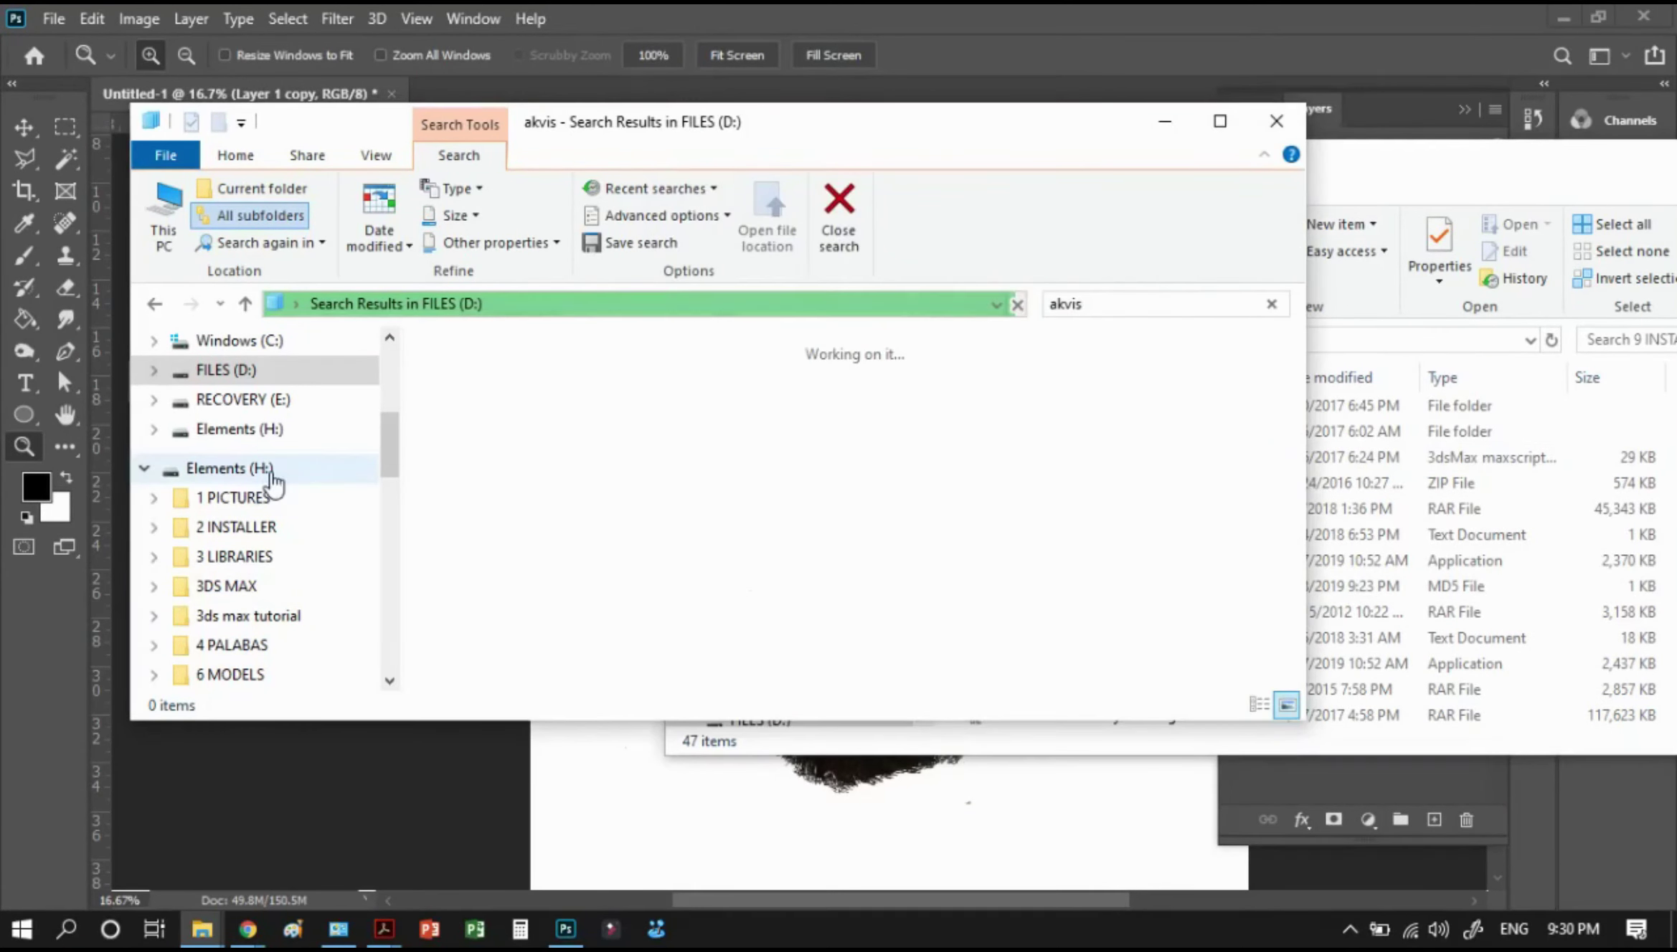
Navigate to Elements (H:) > 2 INSTALLER > Akvis (10. 2016) > Retrial, dismissing a blocked-file error
{"action": "left_click", "coordinate": [352, 470]}
{"action": "left_click", "coordinate": [247, 531]}
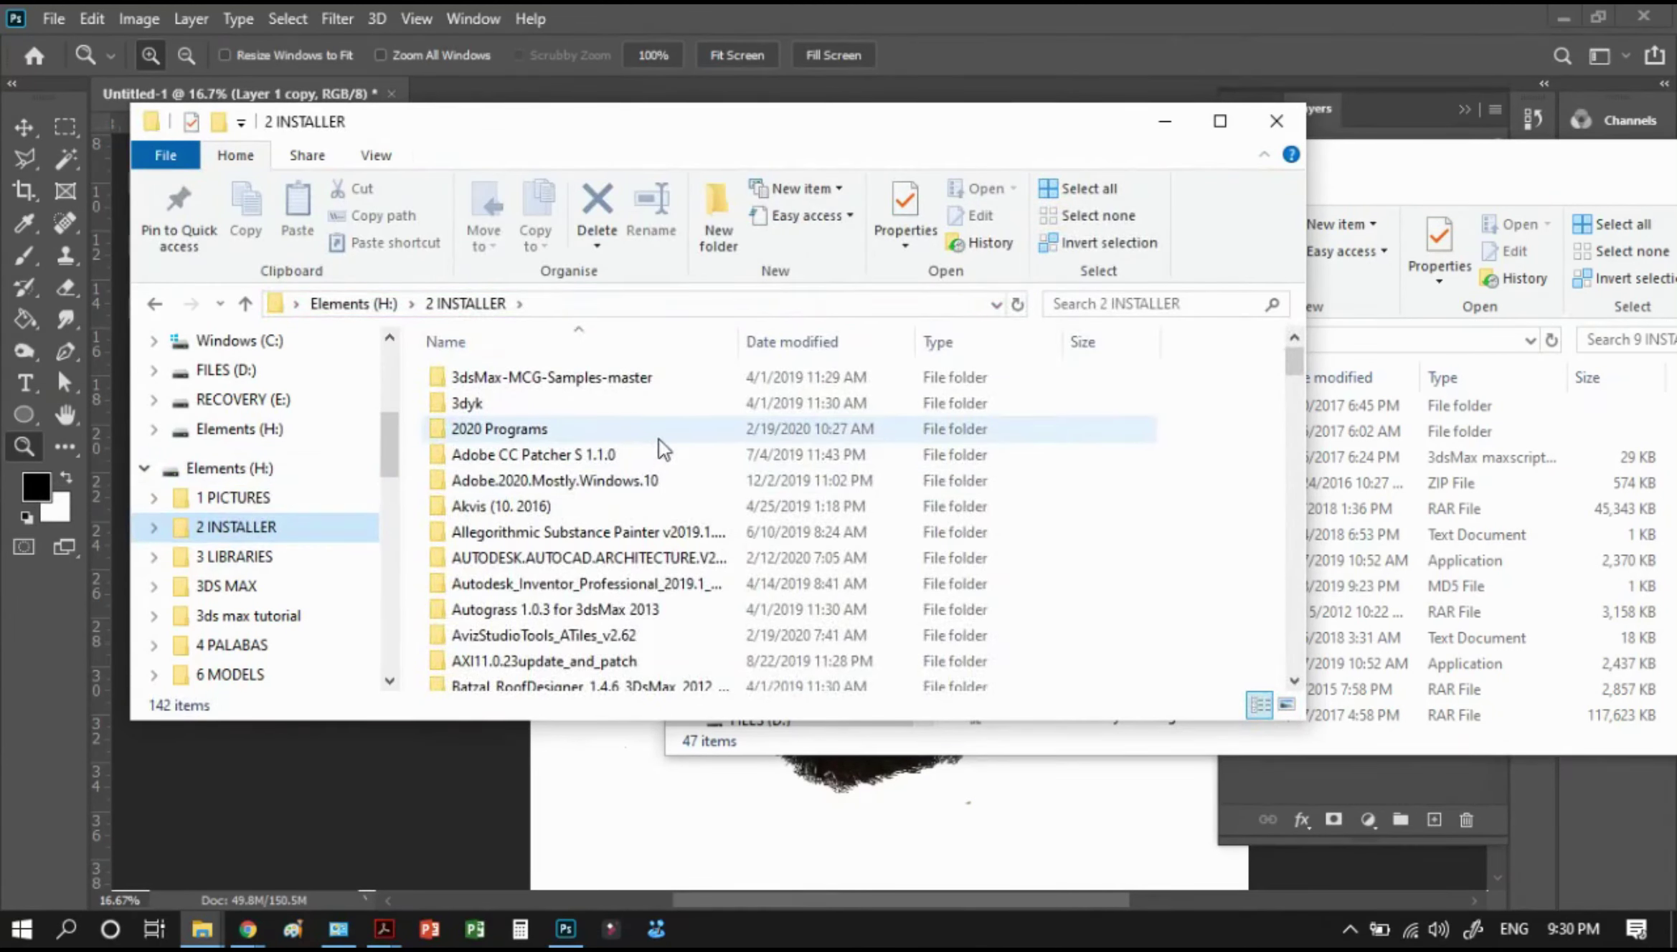
{"action": "left_click", "coordinate": [501, 511]}
{"action": "double_click", "coordinate": [499, 512]}
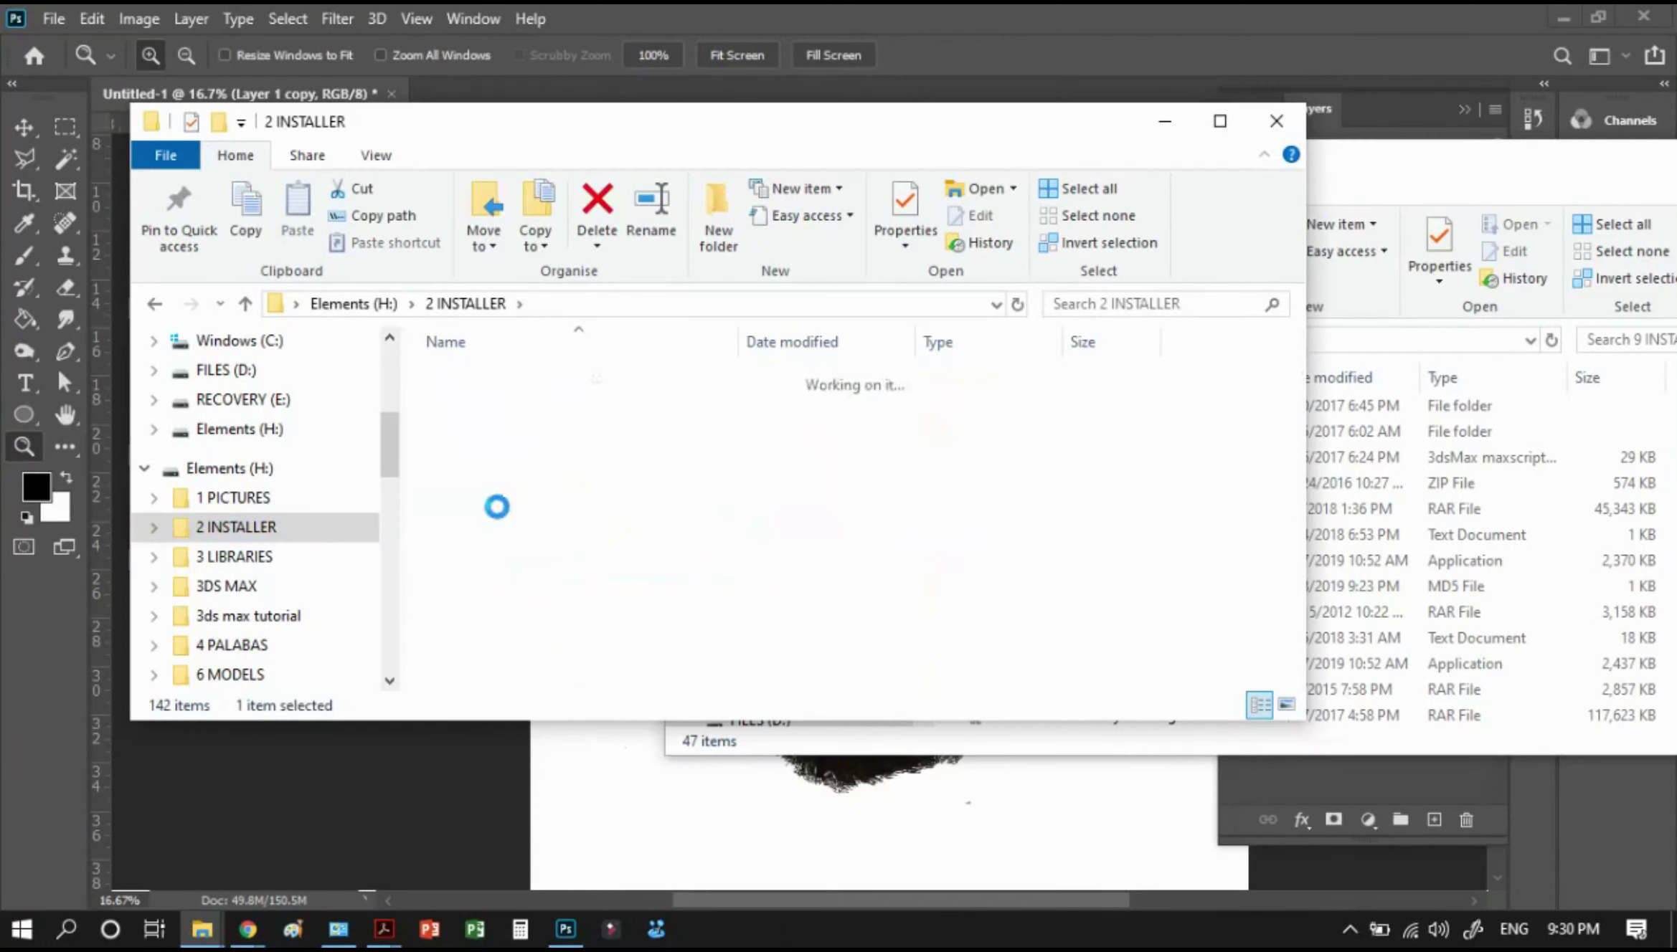
{"action": "scroll", "coordinate": [571, 548], "scroll_direction": "down", "scroll_amount": 3}
{"action": "scroll", "coordinate": [578, 545], "scroll_direction": "down", "scroll_amount": 2}
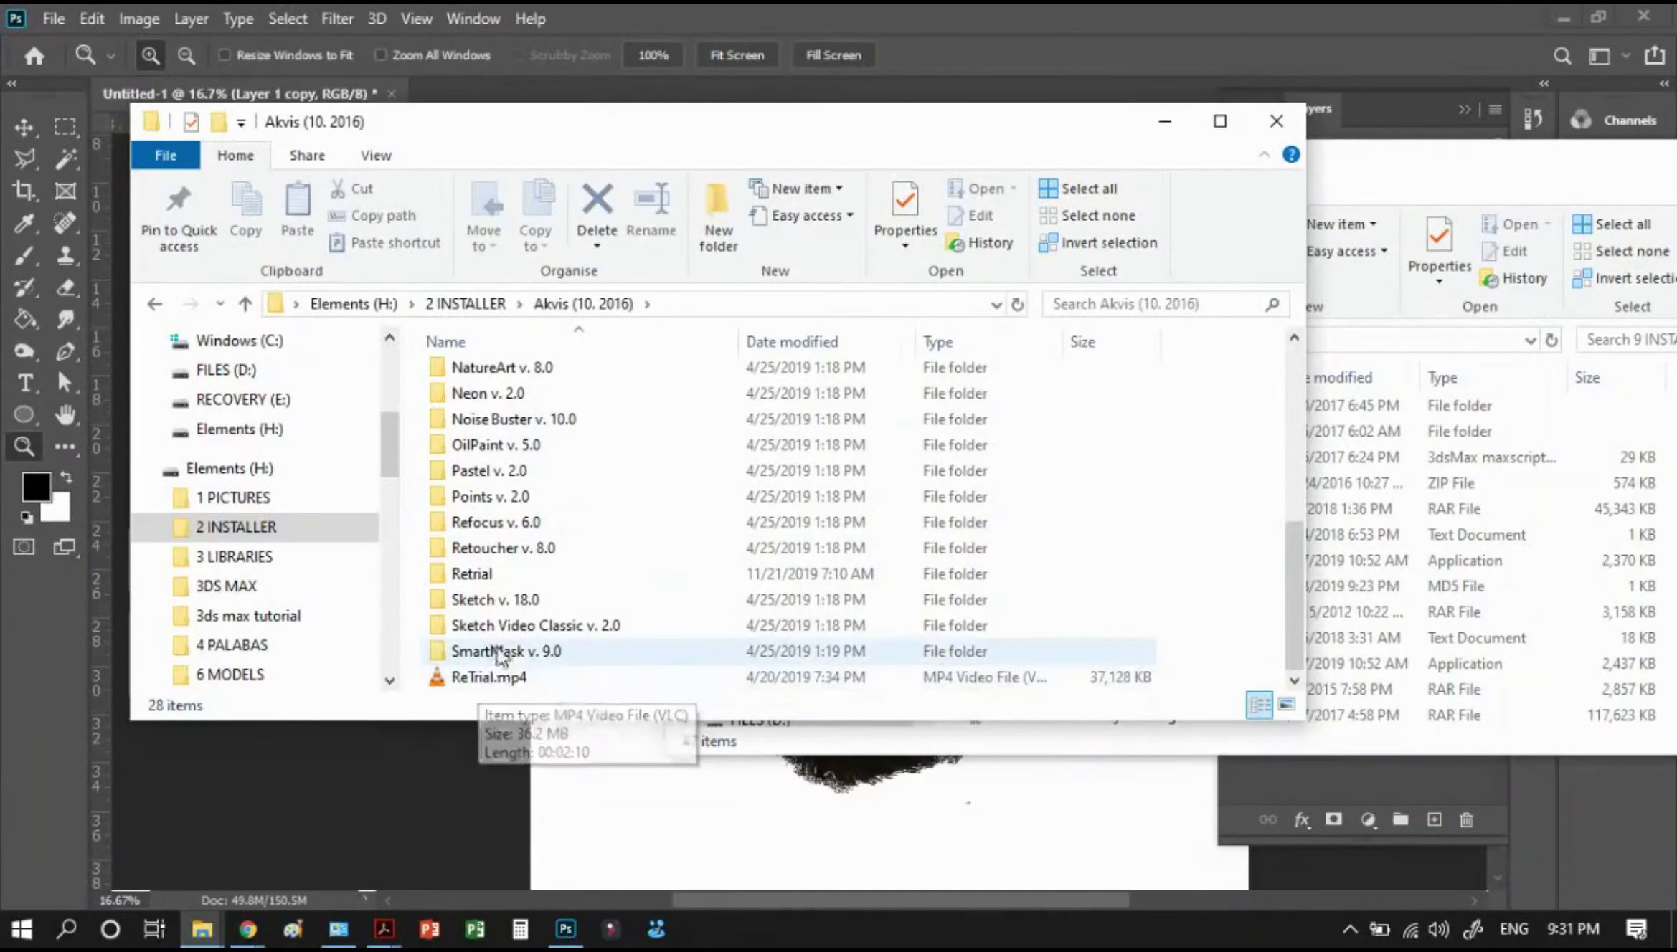
{"action": "double_click", "coordinate": [474, 575]}
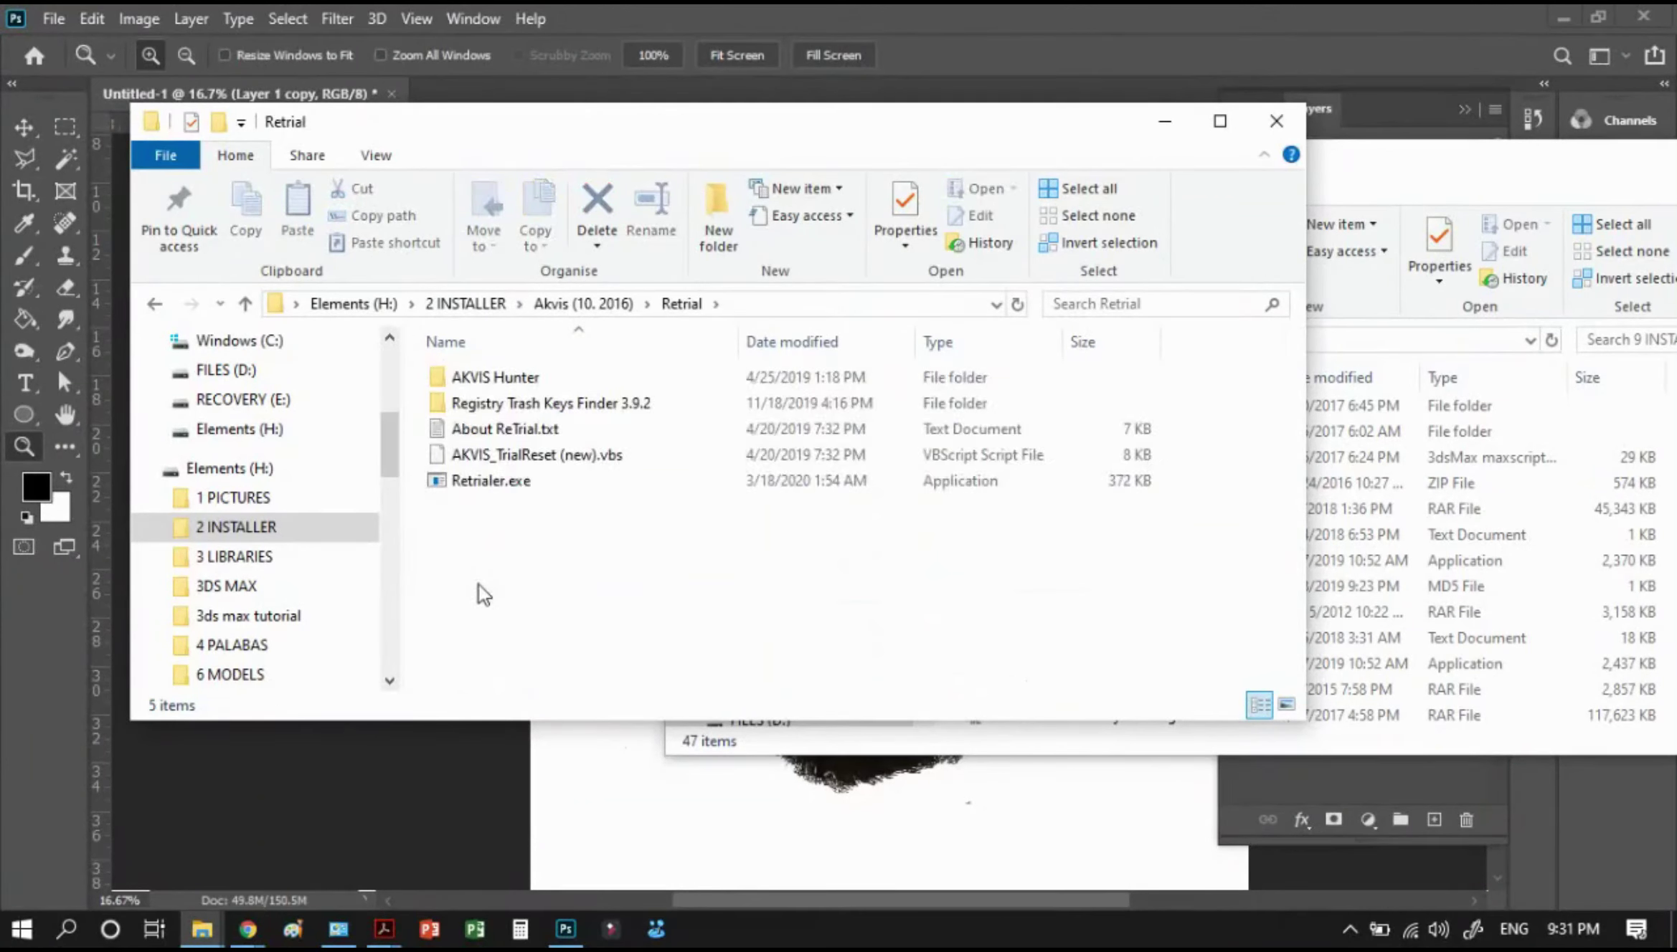
{"action": "left_click", "coordinate": [500, 491]}
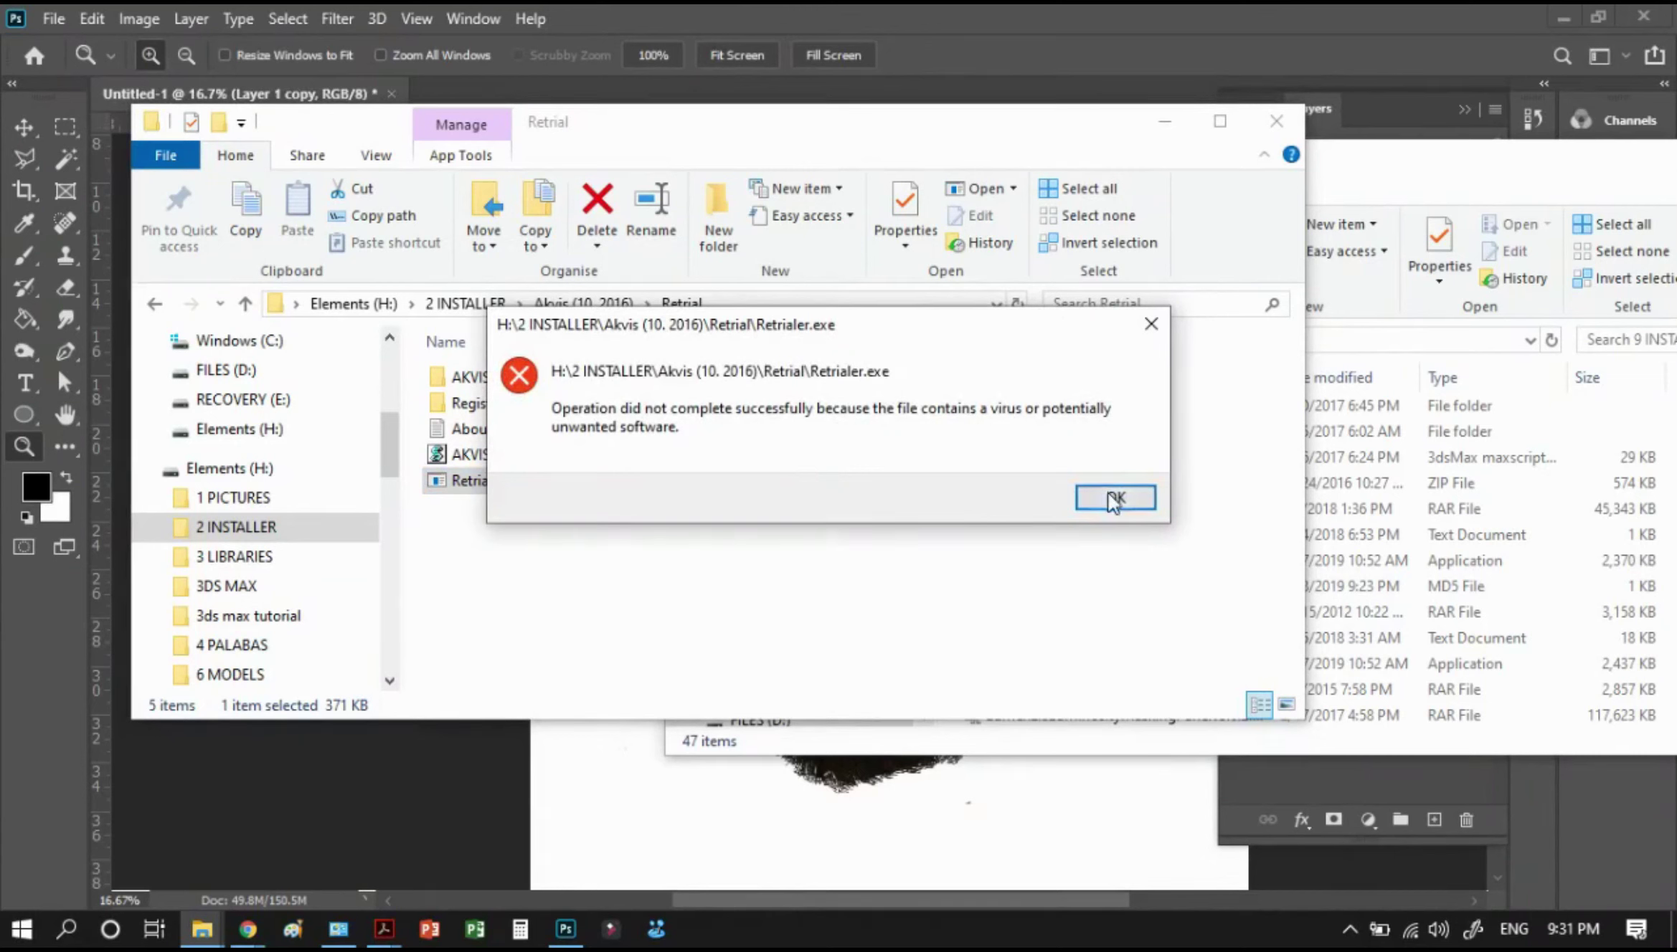
{"action": "left_click", "coordinate": [1114, 498]}
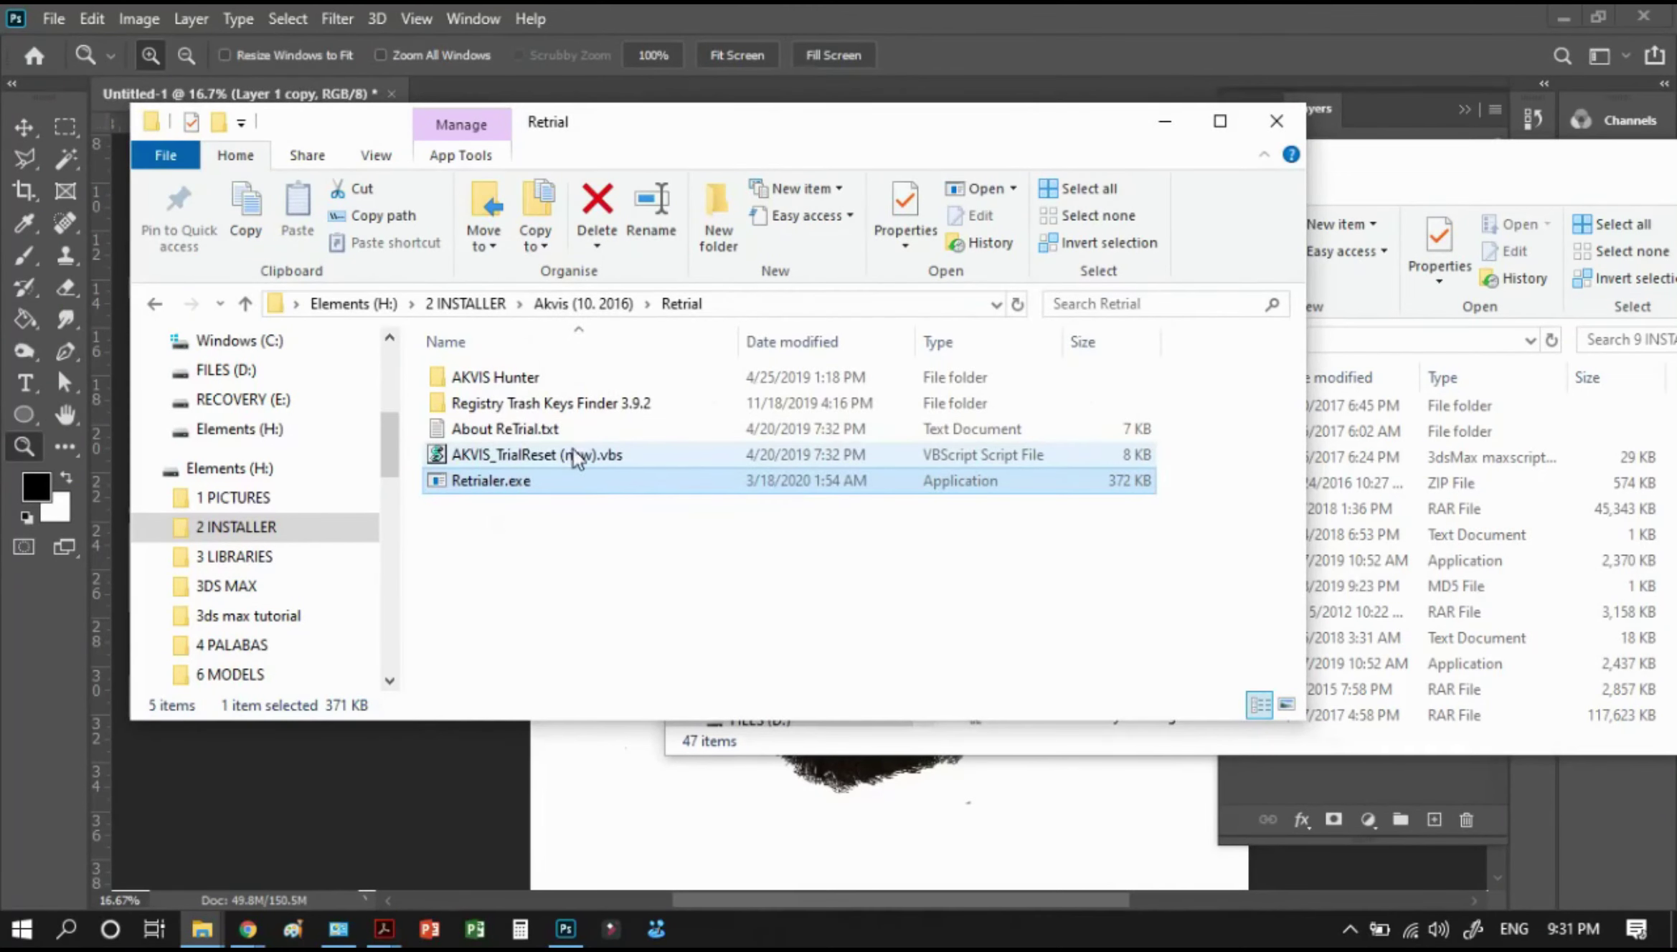
Run AKVIS_TrialReset (new).vbs, confirming the warning and the three-keys-deleted message
{"action": "double_click", "coordinate": [541, 459]}
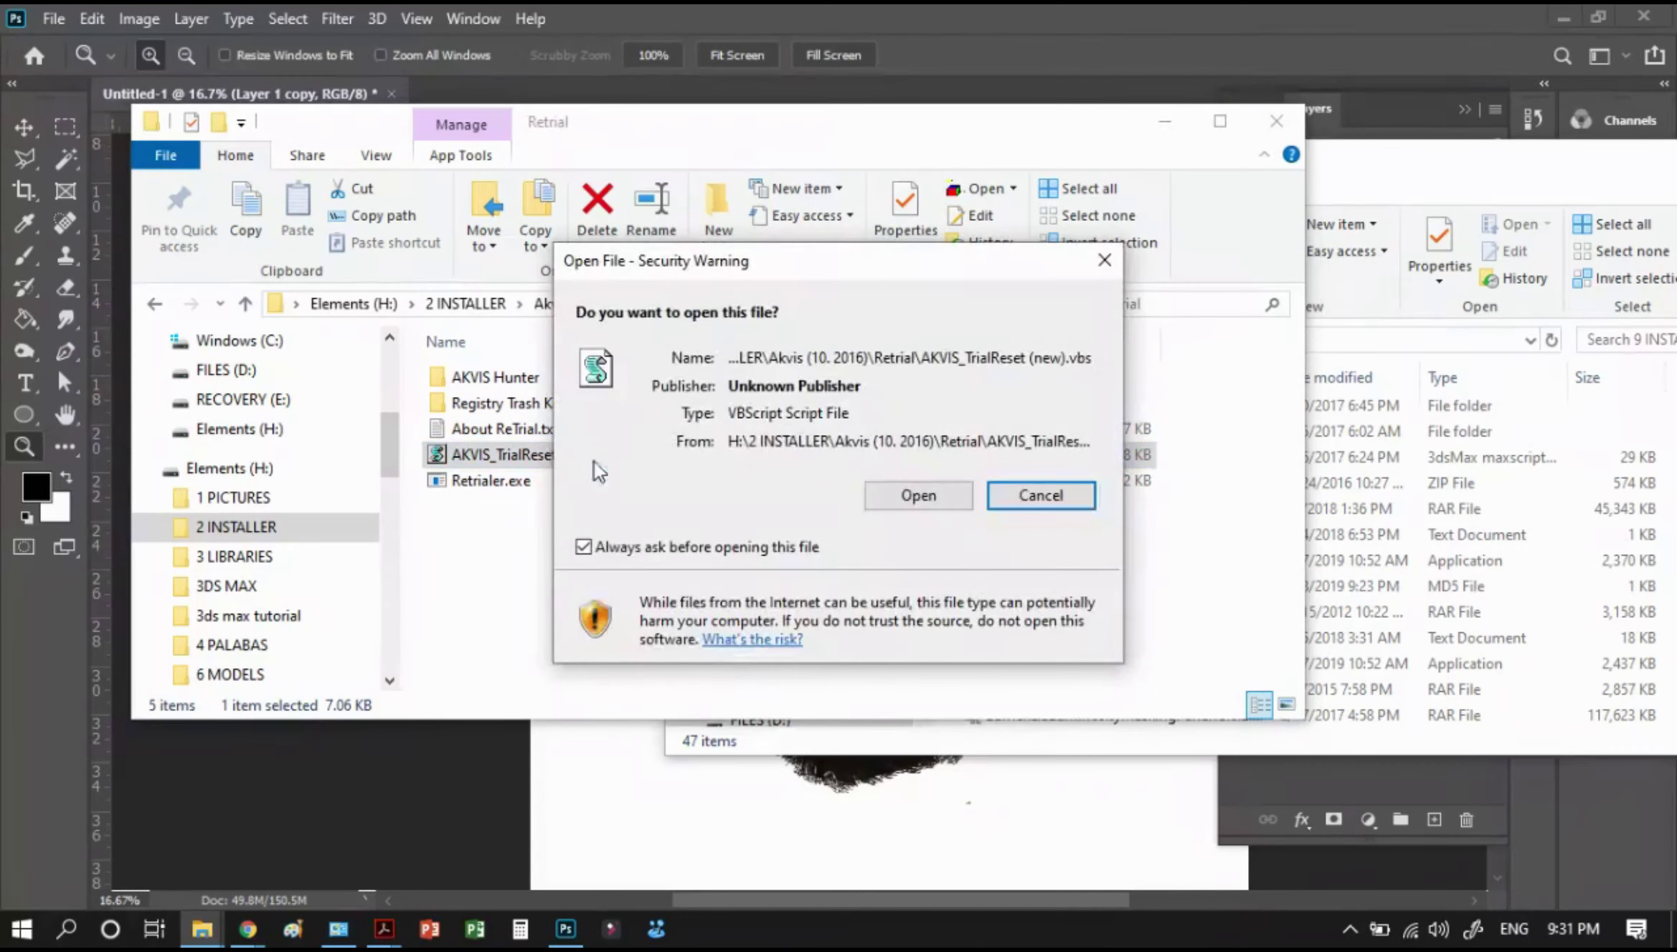
{"action": "left_click", "coordinate": [905, 495]}
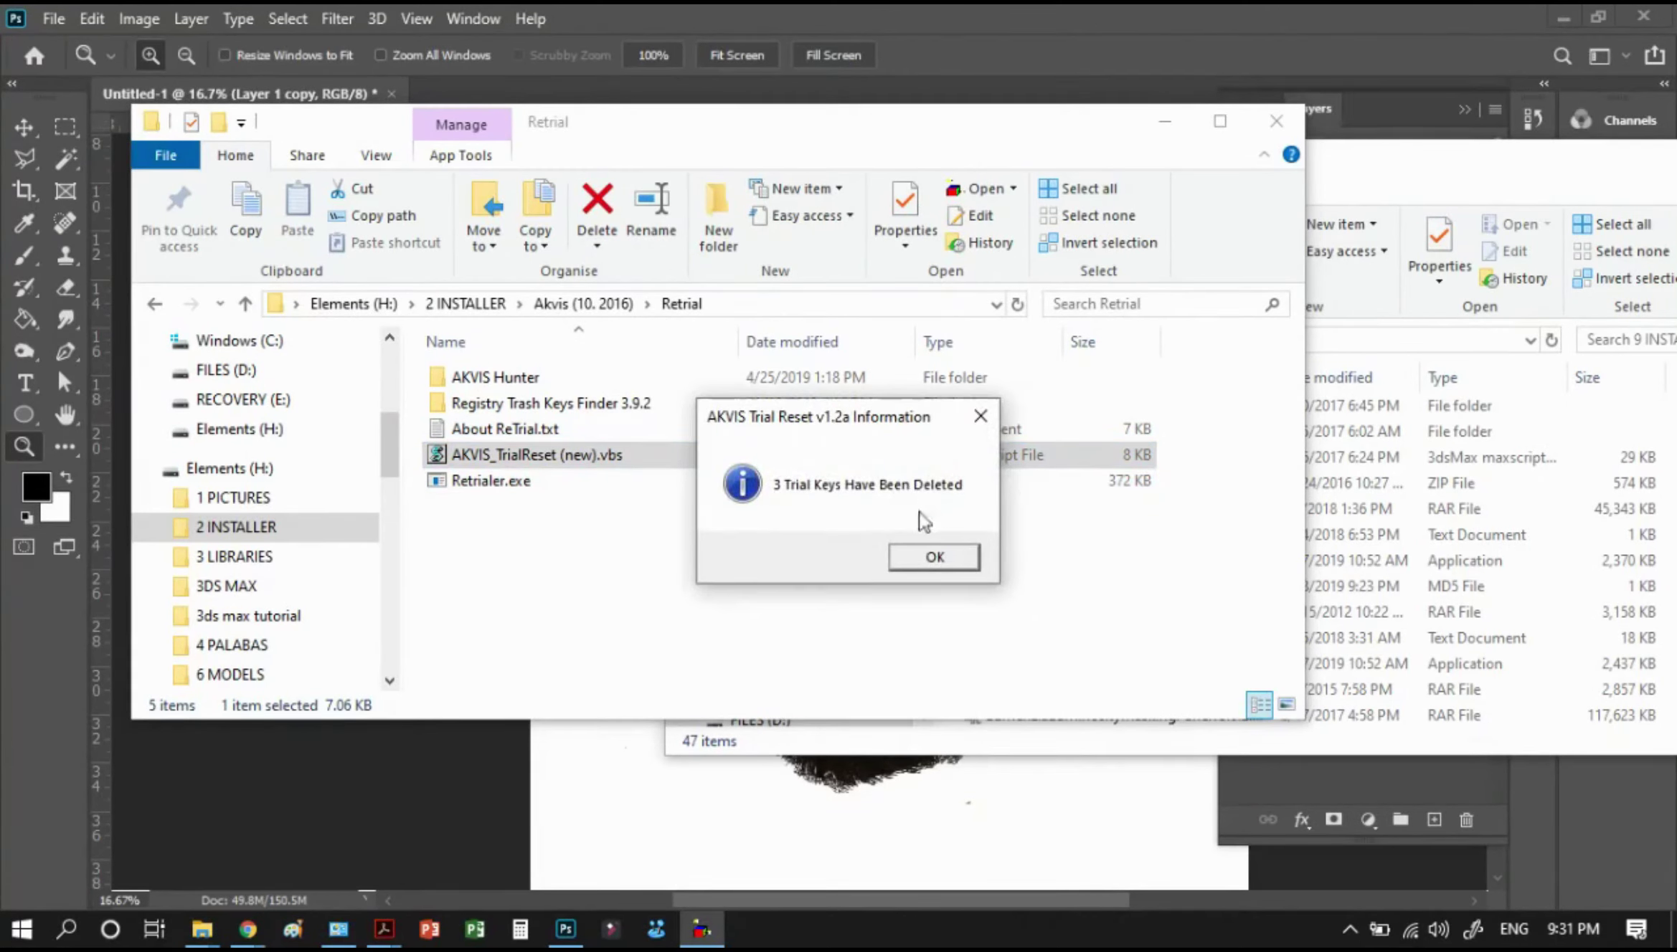
{"action": "left_click", "coordinate": [935, 558]}
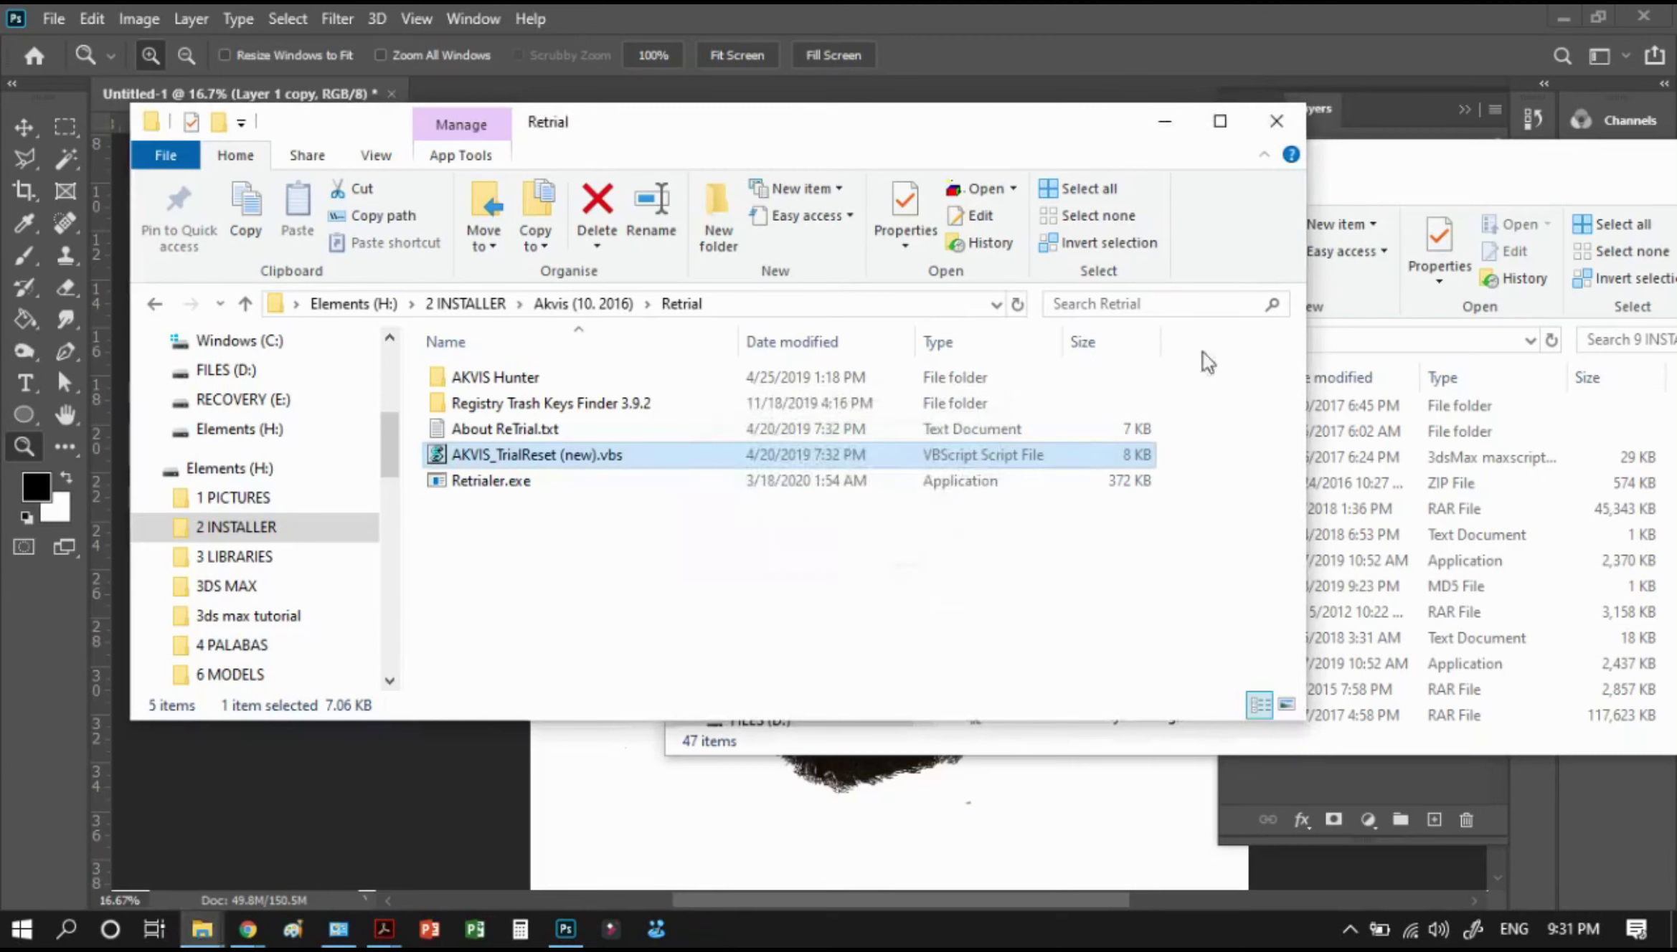
{"action": "left_click", "coordinate": [1466, 174]}
{"action": "left_click_drag", "start_coordinate": [1466, 174], "coordinate": [996, 273]}
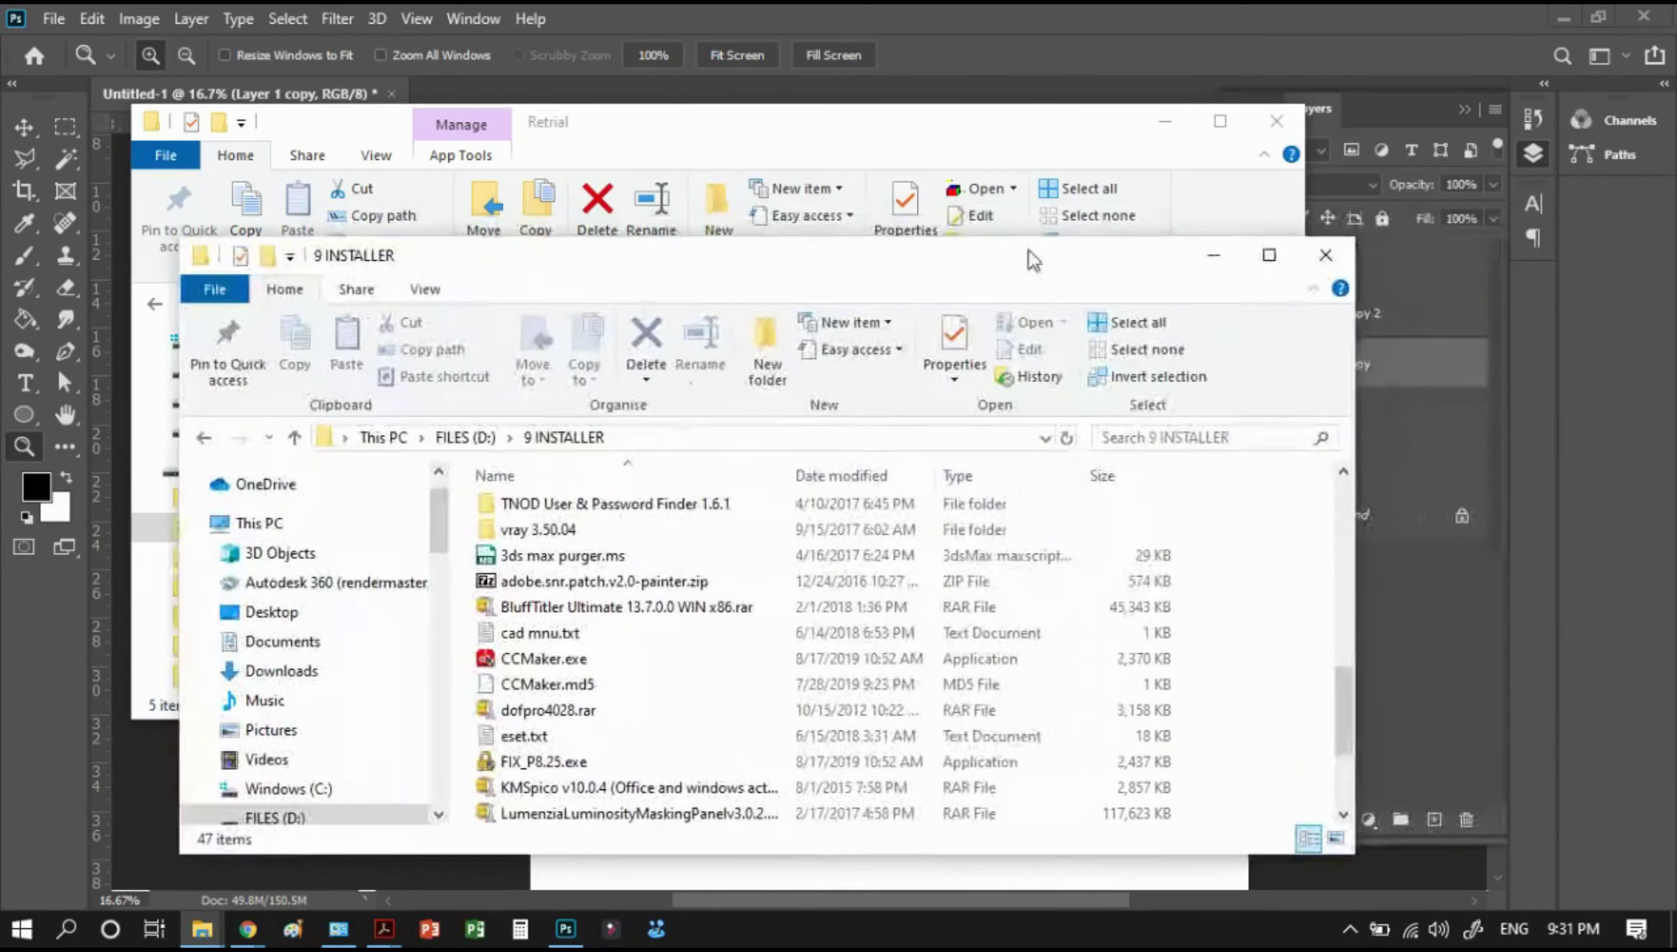
Close the 9 INSTALLER and Retrial windows, then launch Filter > AKVIS > Sketch in trial mode
{"action": "left_click", "coordinate": [1325, 255]}
{"action": "left_click", "coordinate": [1276, 120]}
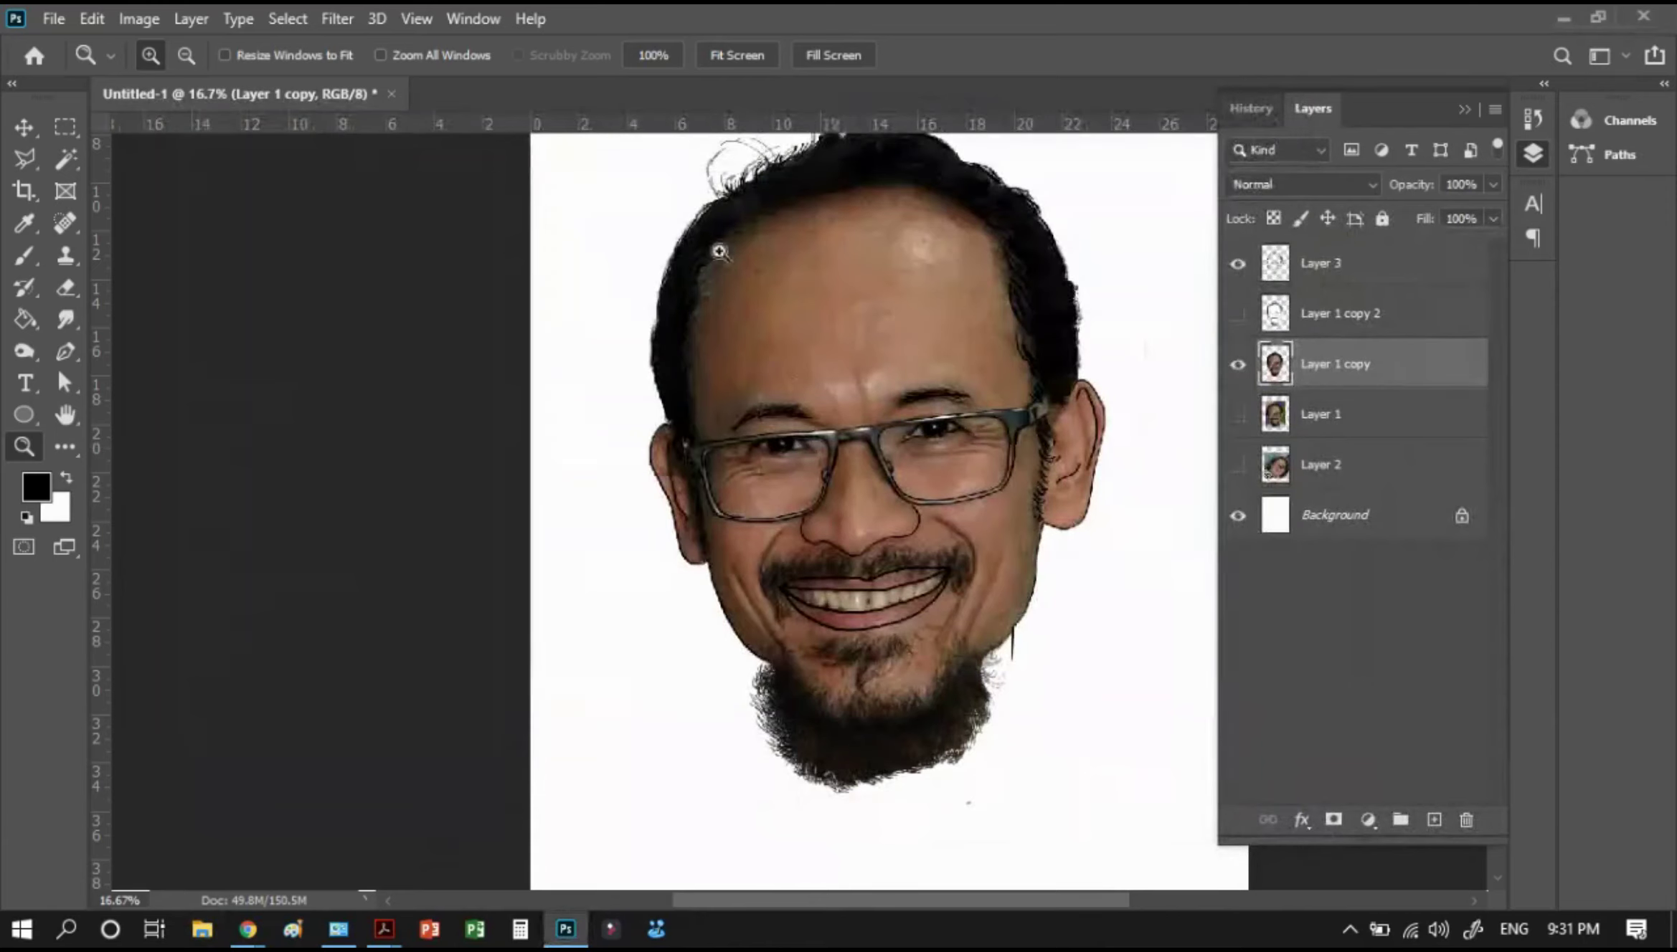
{"action": "left_click", "coordinate": [334, 23]}
{"action": "mouse_move", "coordinate": [380, 542]}
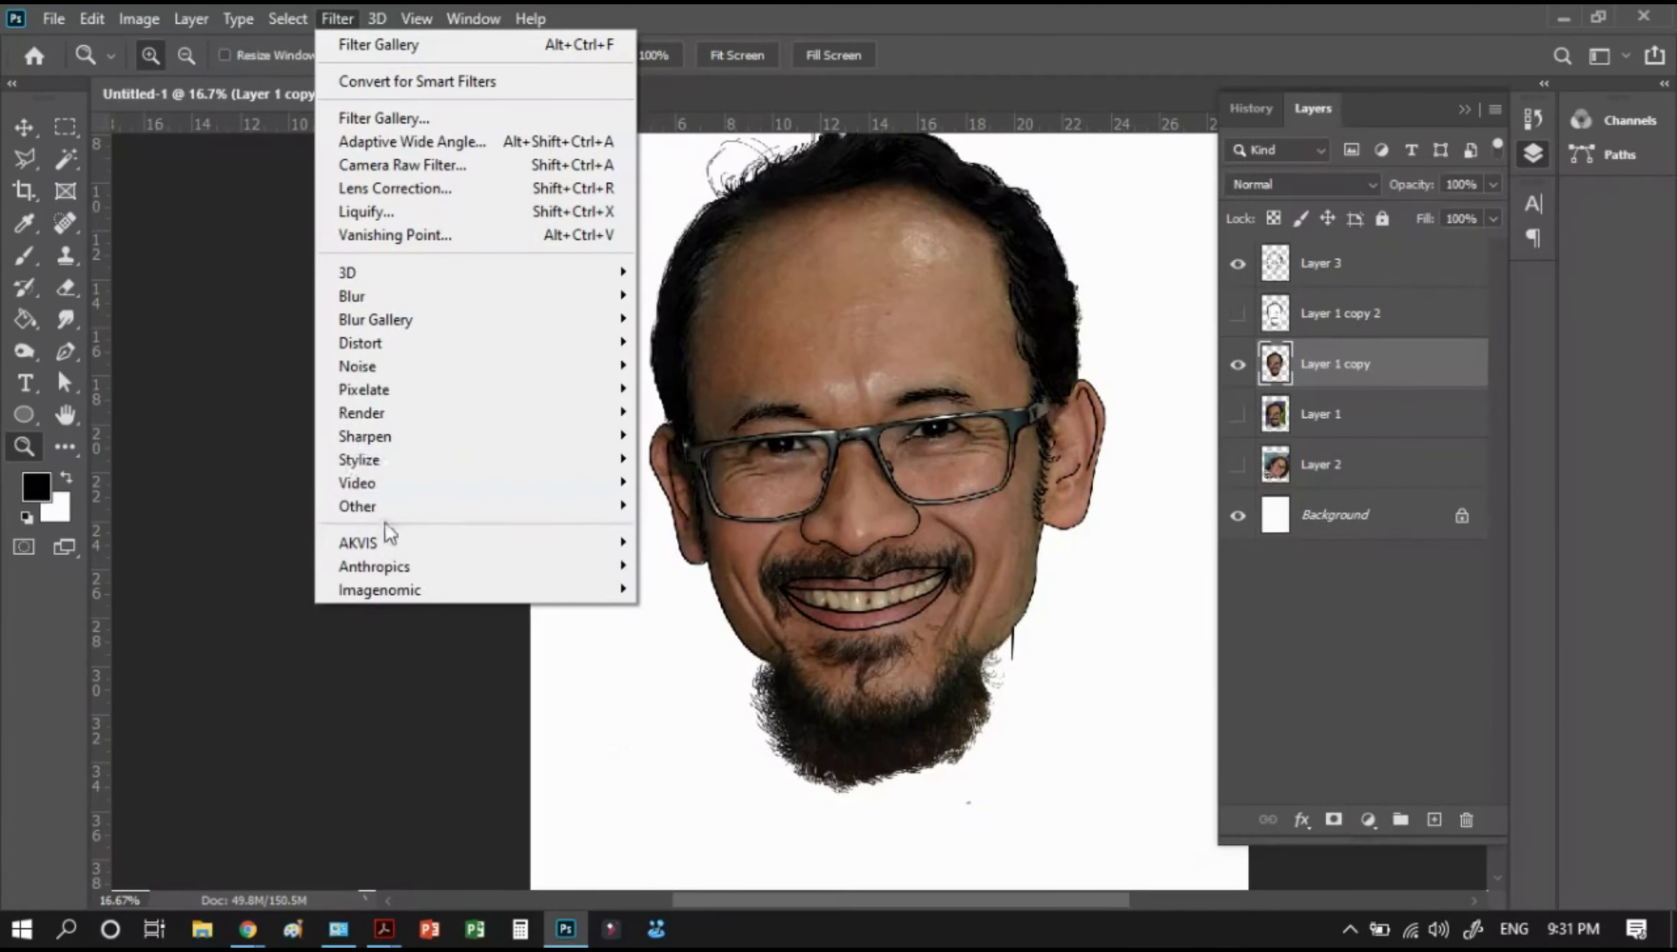
{"action": "left_click", "coordinate": [674, 566]}
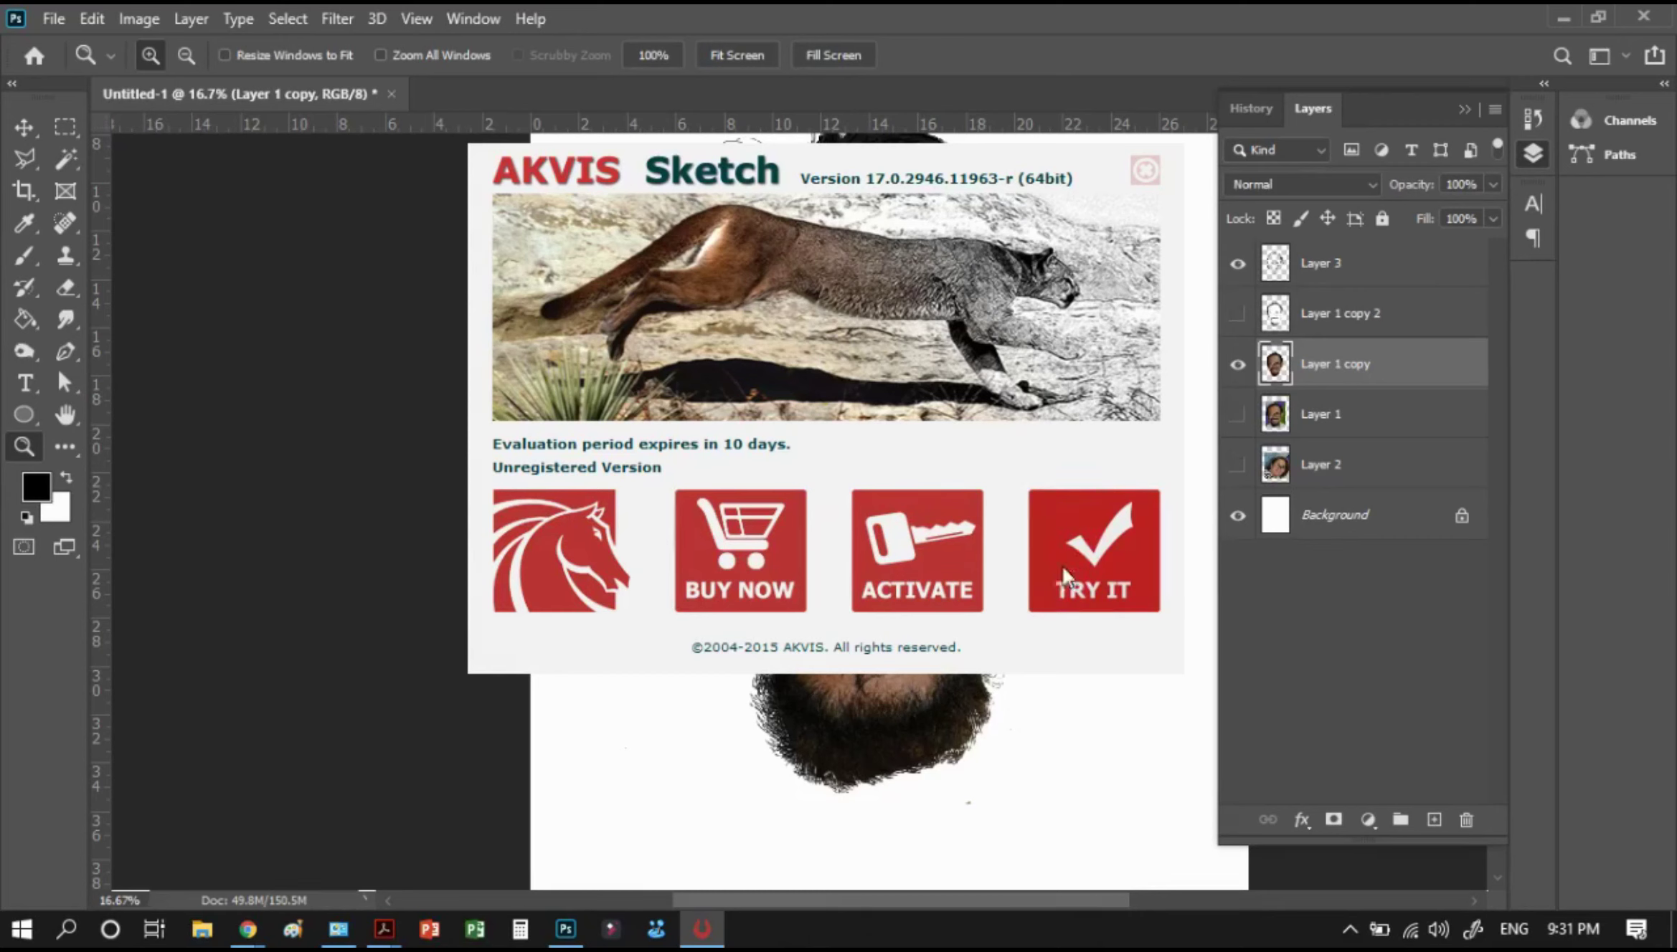
{"action": "left_click", "coordinate": [1101, 548]}
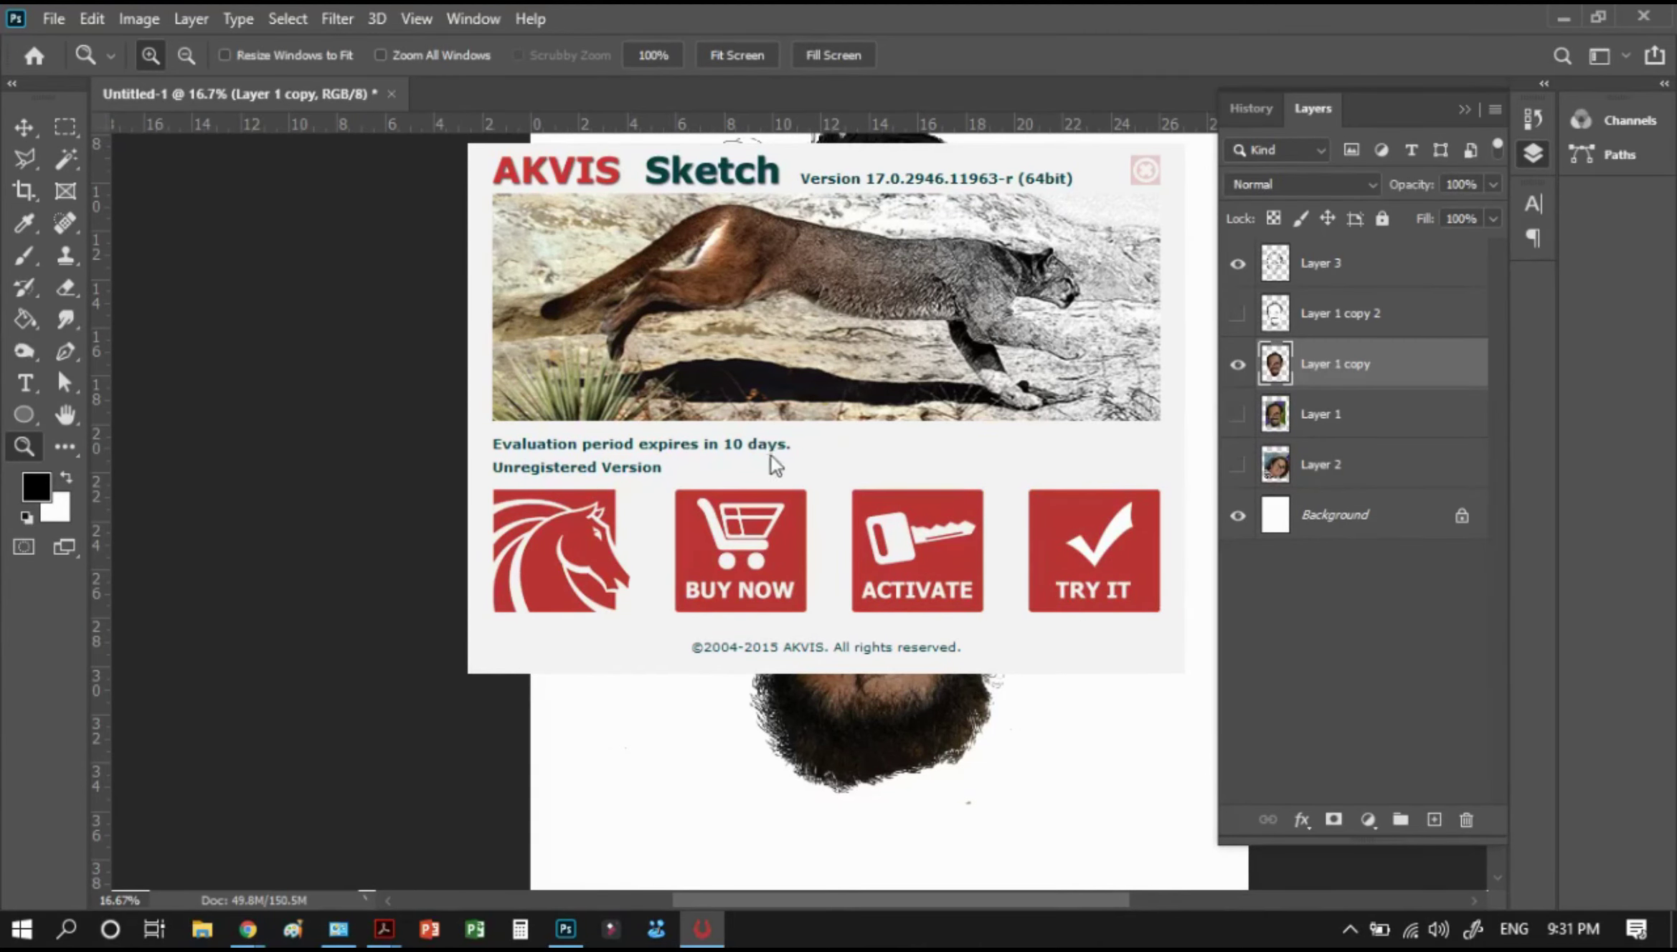
{"action": "left_click", "coordinate": [1087, 565]}
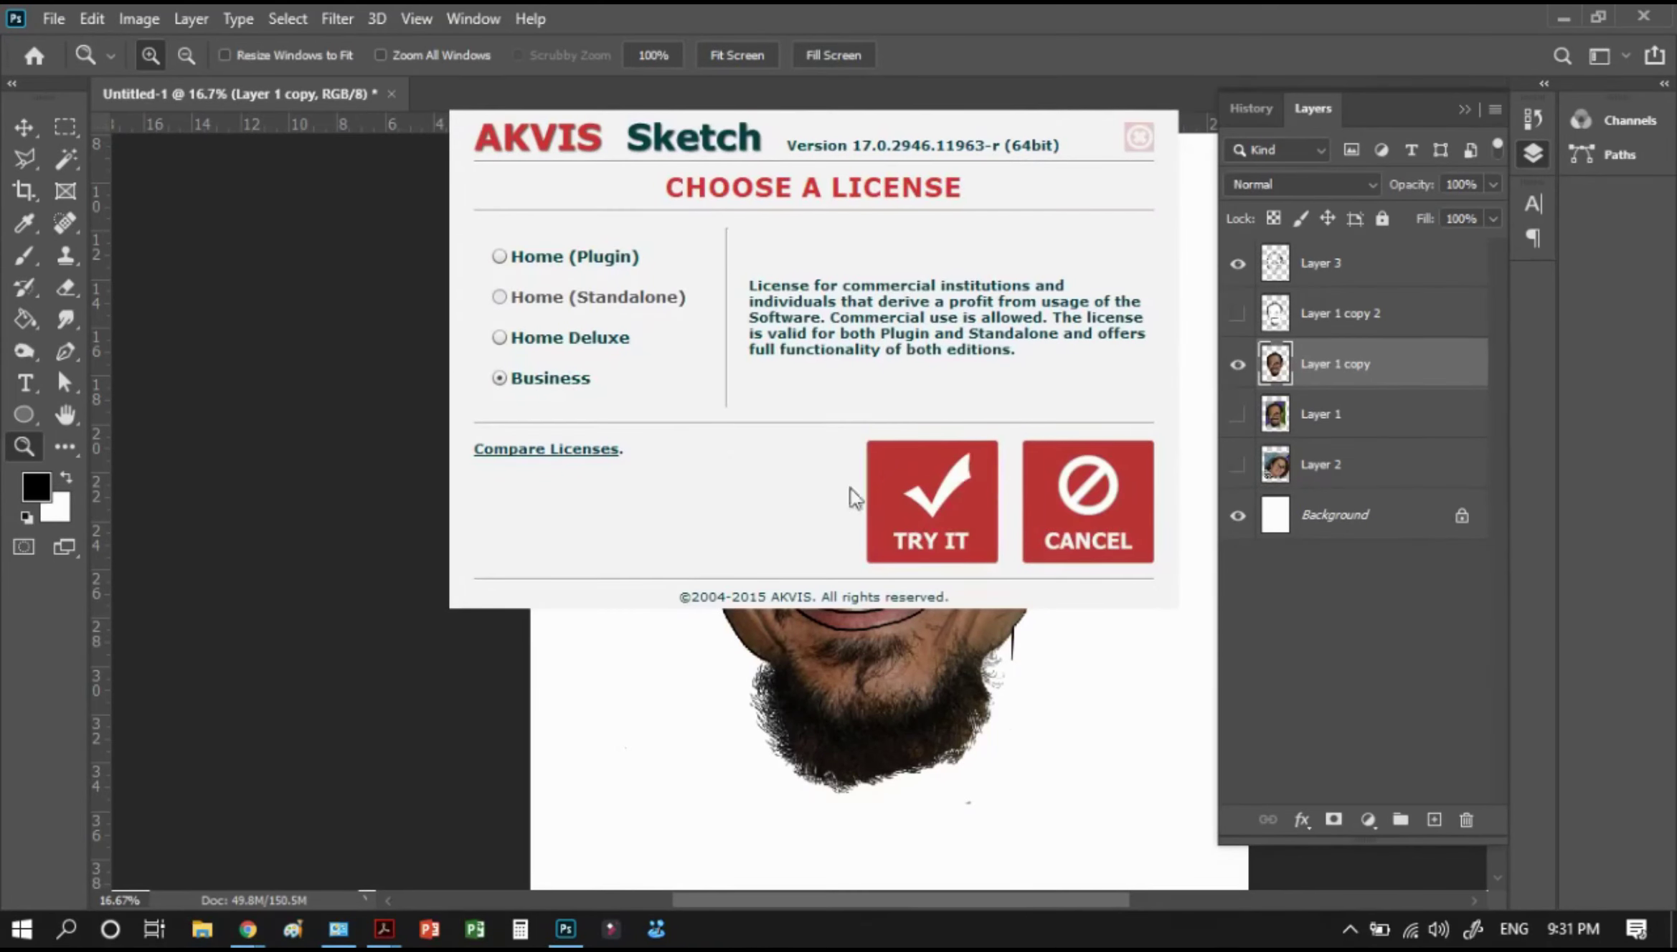
{"action": "left_click", "coordinate": [935, 510]}
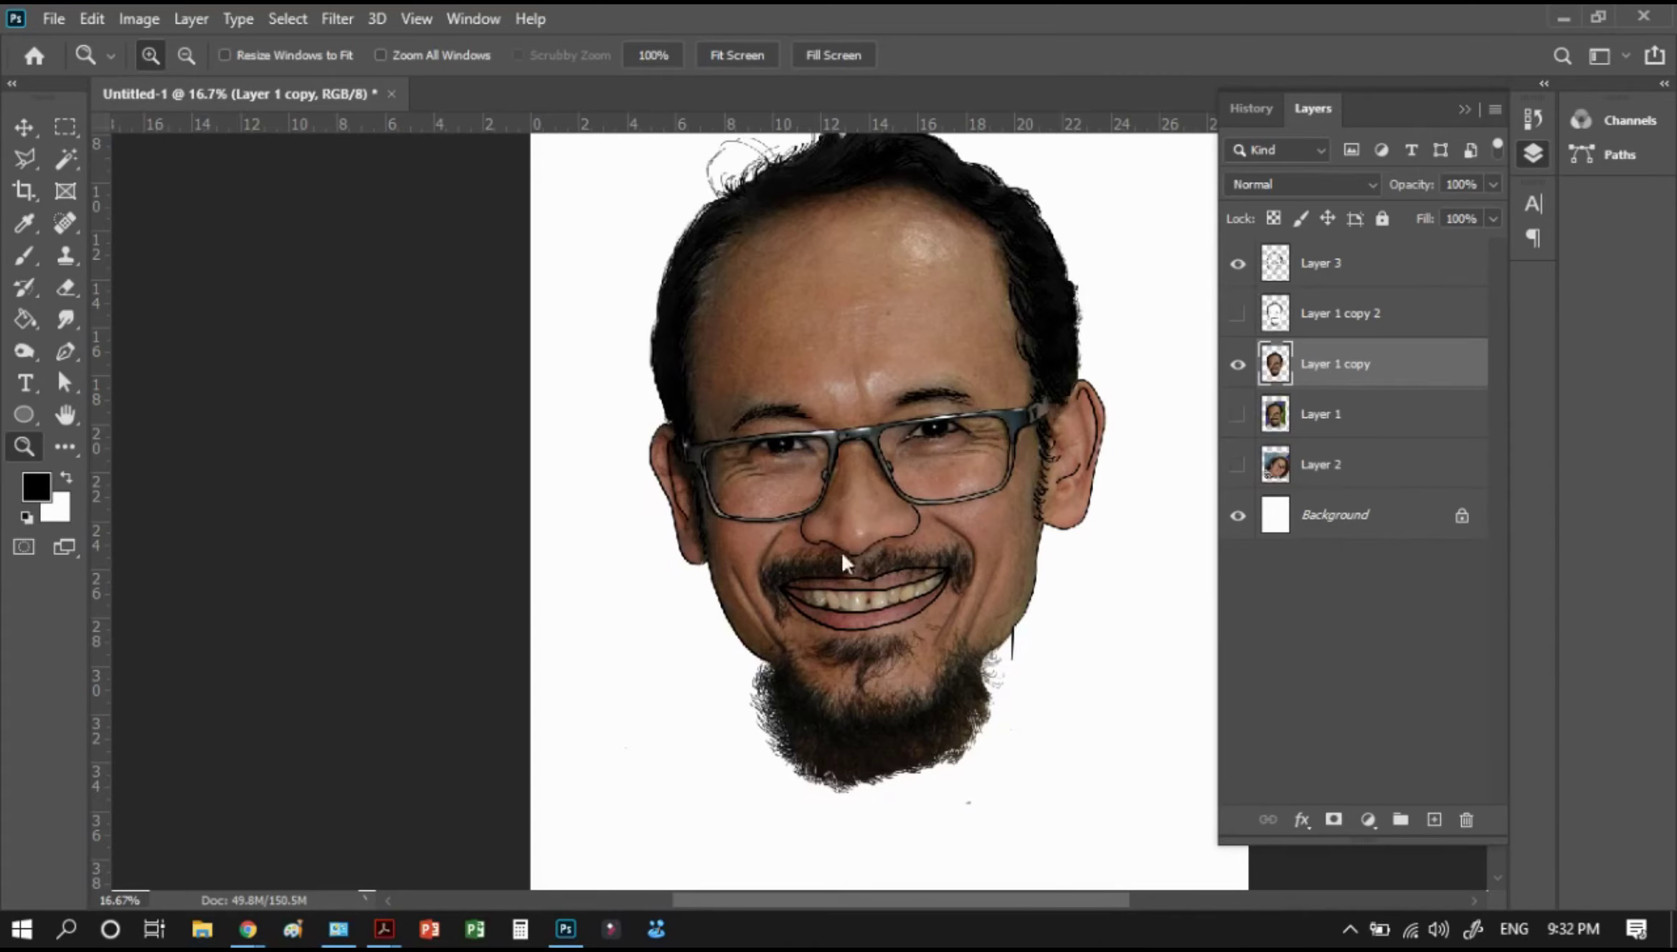
Open the AKVIS Sketch workspace and confirm the Artistic style and Fine Lines preset
{"action": "key", "text": "ctrl+f"}
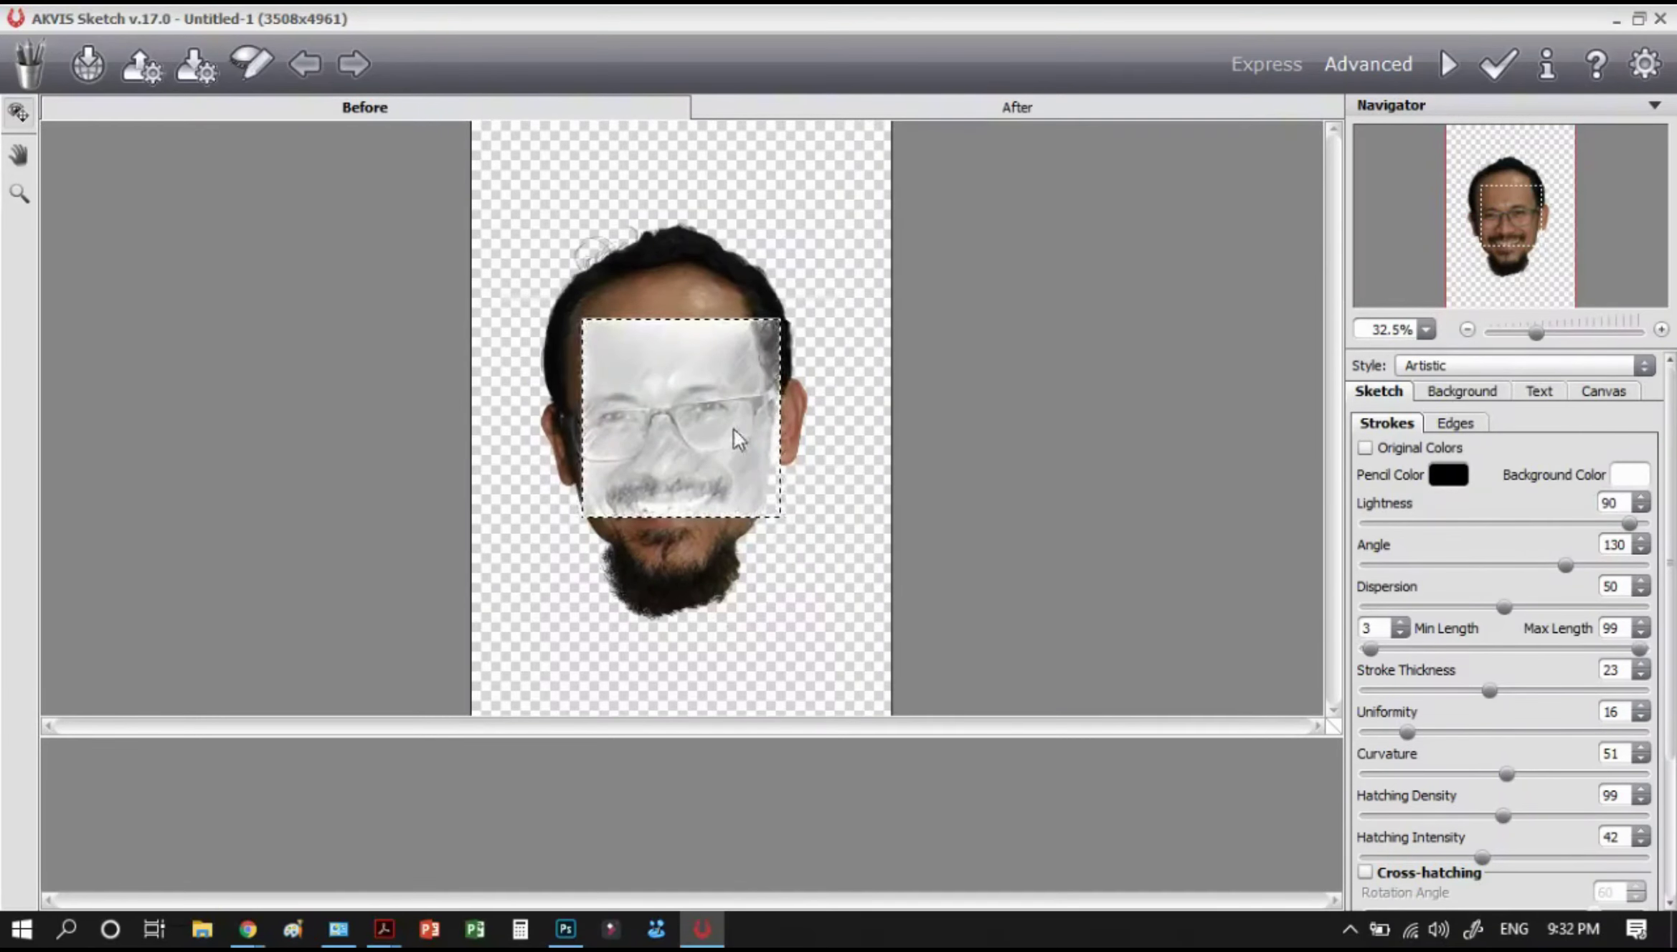
{"action": "left_click_drag", "start_coordinate": [734, 428], "coordinate": [775, 444]}
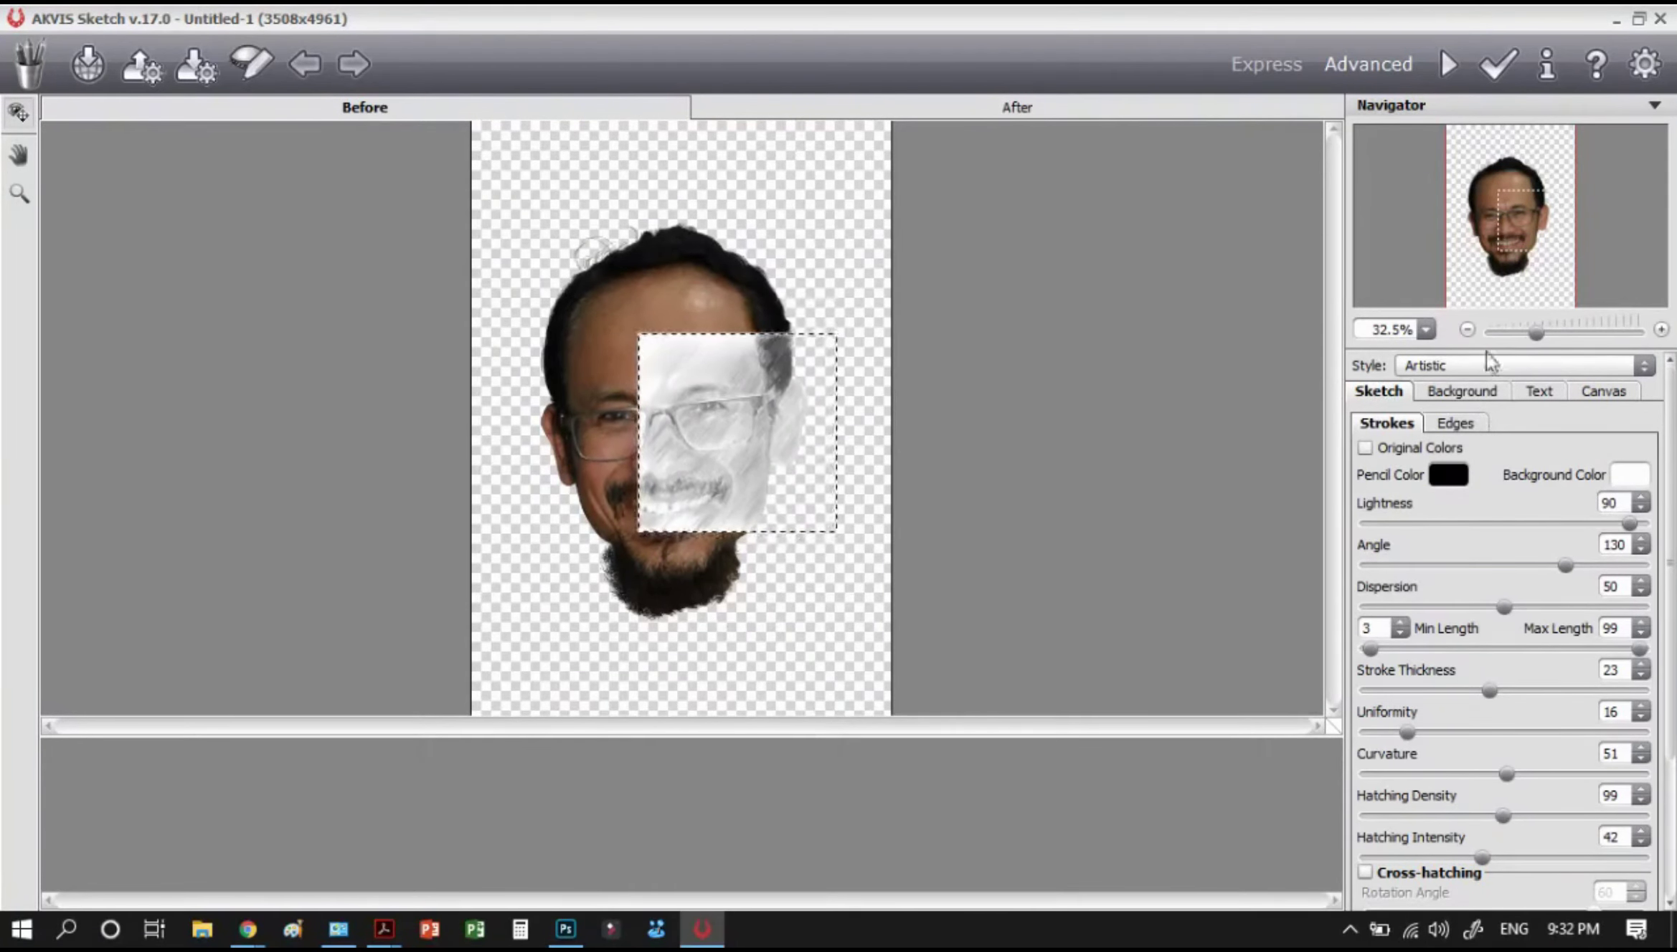
{"action": "left_click", "coordinate": [1451, 360]}
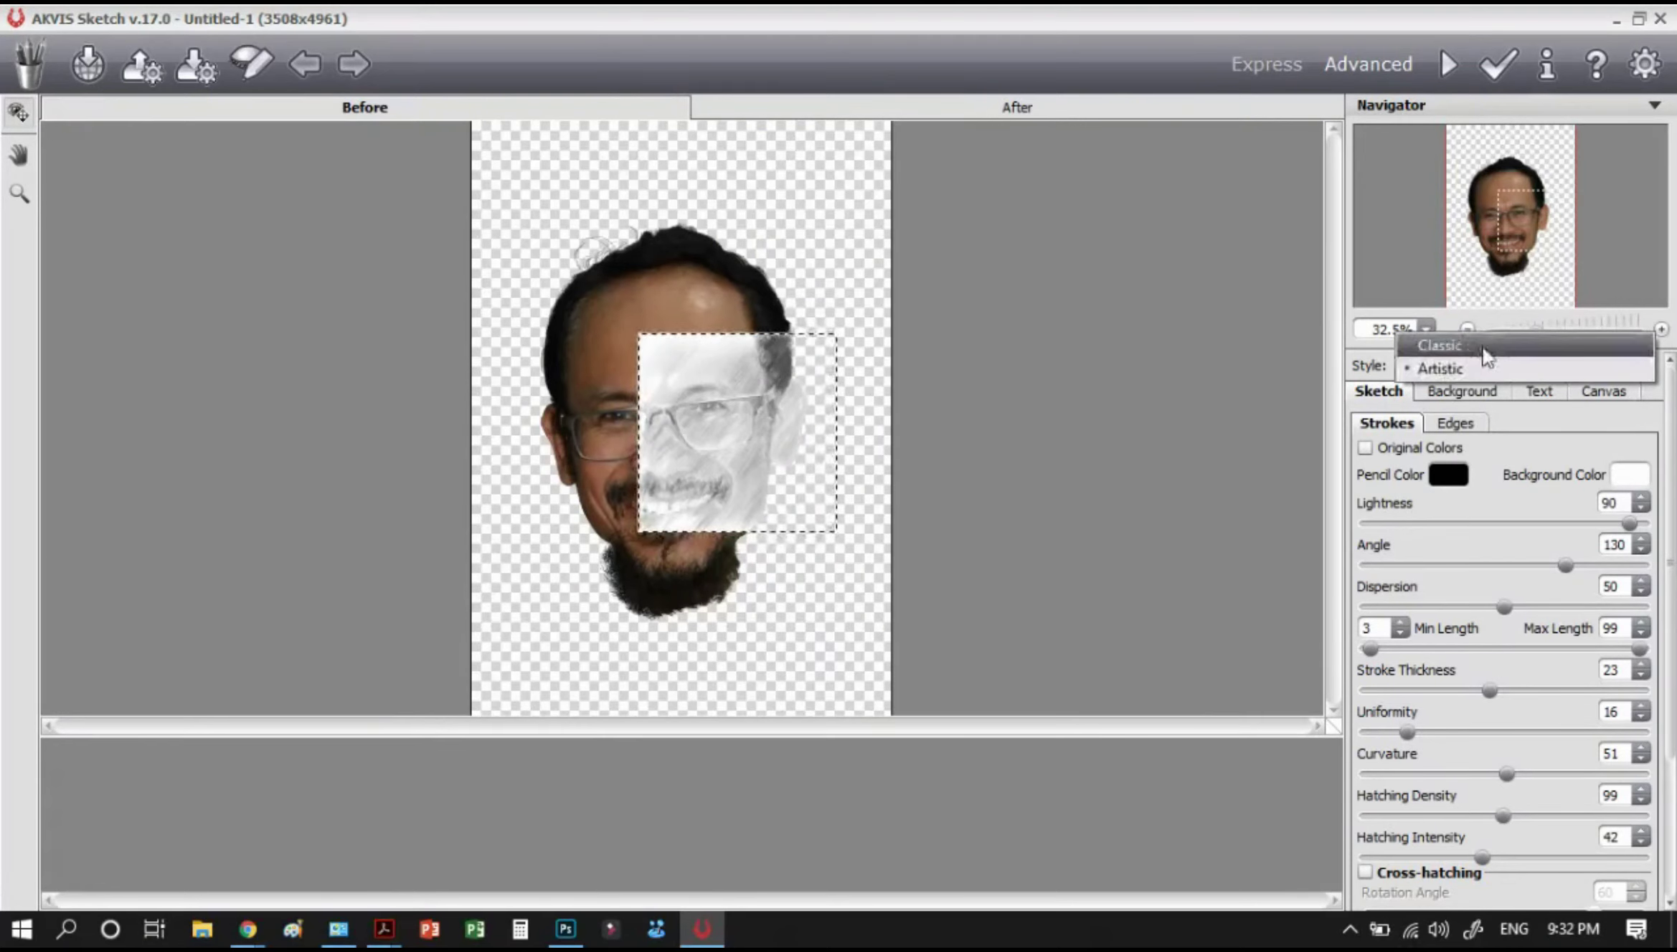
{"action": "left_click", "coordinate": [1450, 367]}
{"action": "scroll", "coordinate": [1502, 853], "scroll_direction": "down", "scroll_amount": 2}
{"action": "scroll", "coordinate": [1502, 854], "scroll_direction": "down", "scroll_amount": 3}
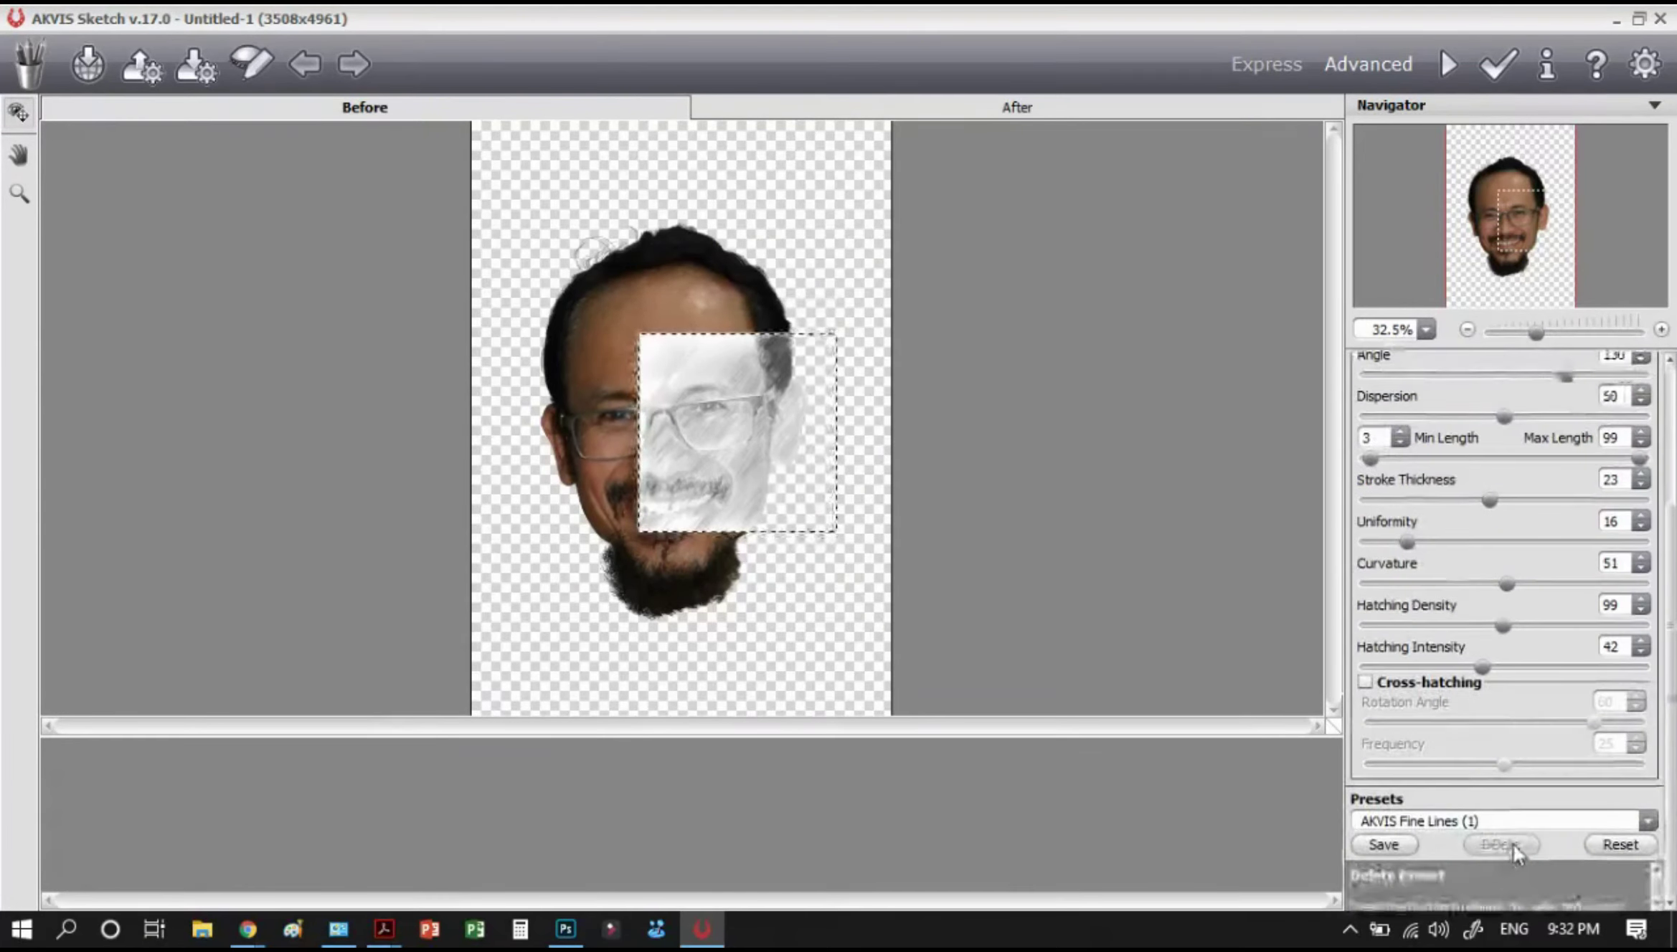
{"action": "left_click", "coordinate": [1645, 823]}
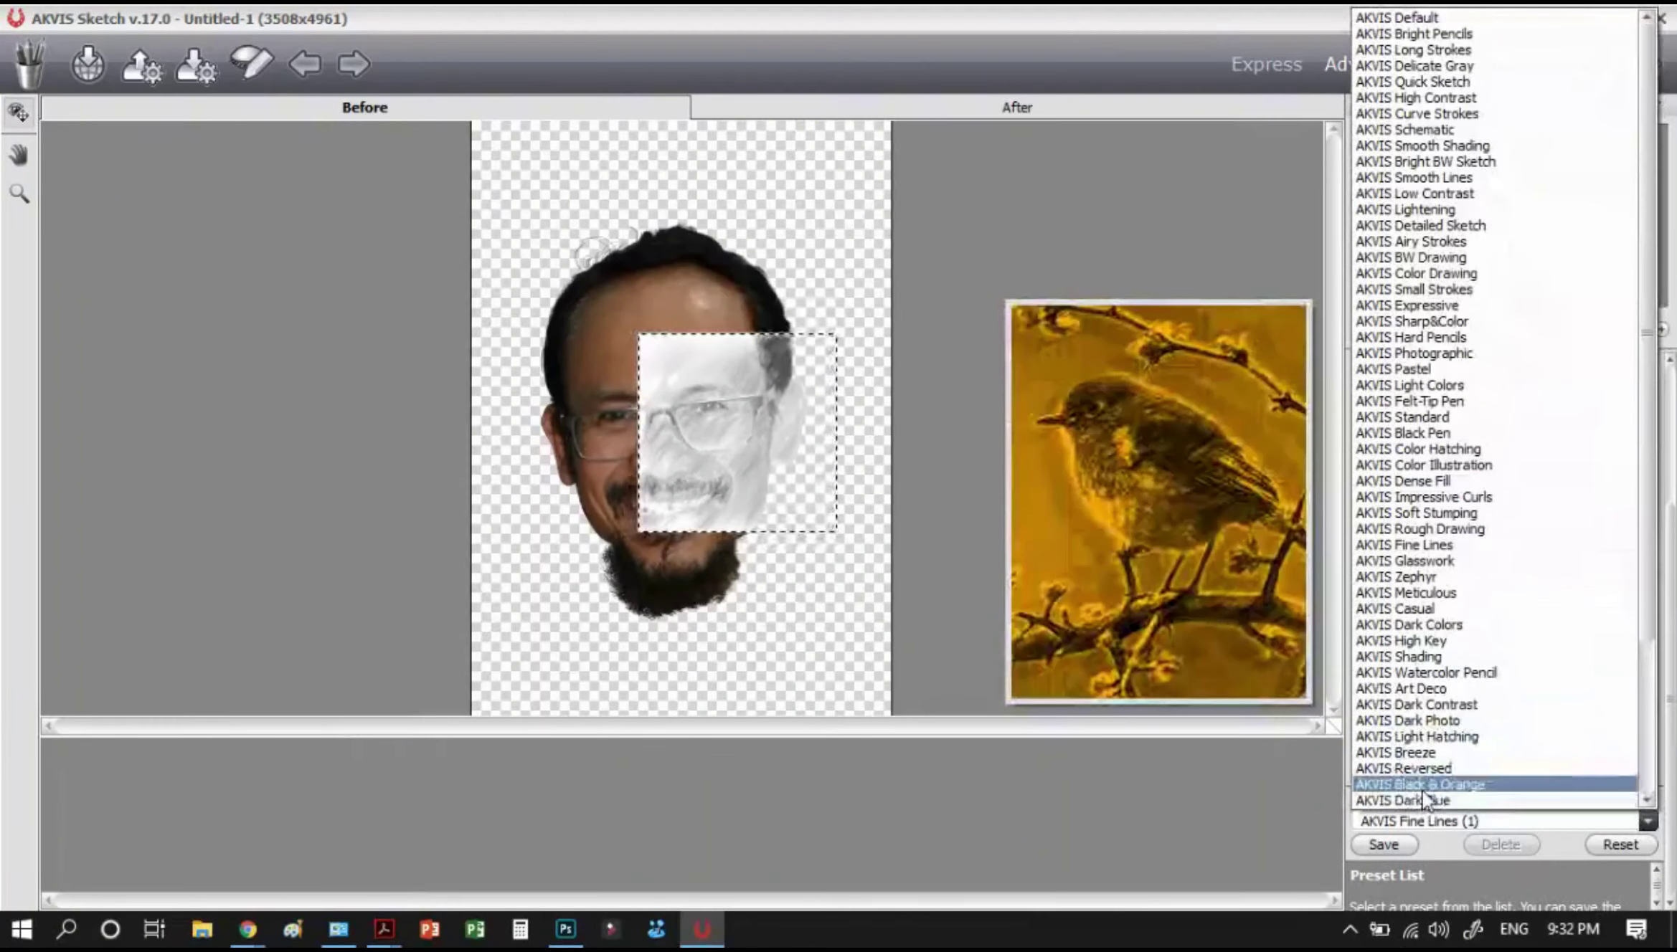
{"action": "scroll", "coordinate": [1427, 800], "scroll_direction": "down", "scroll_amount": 4}
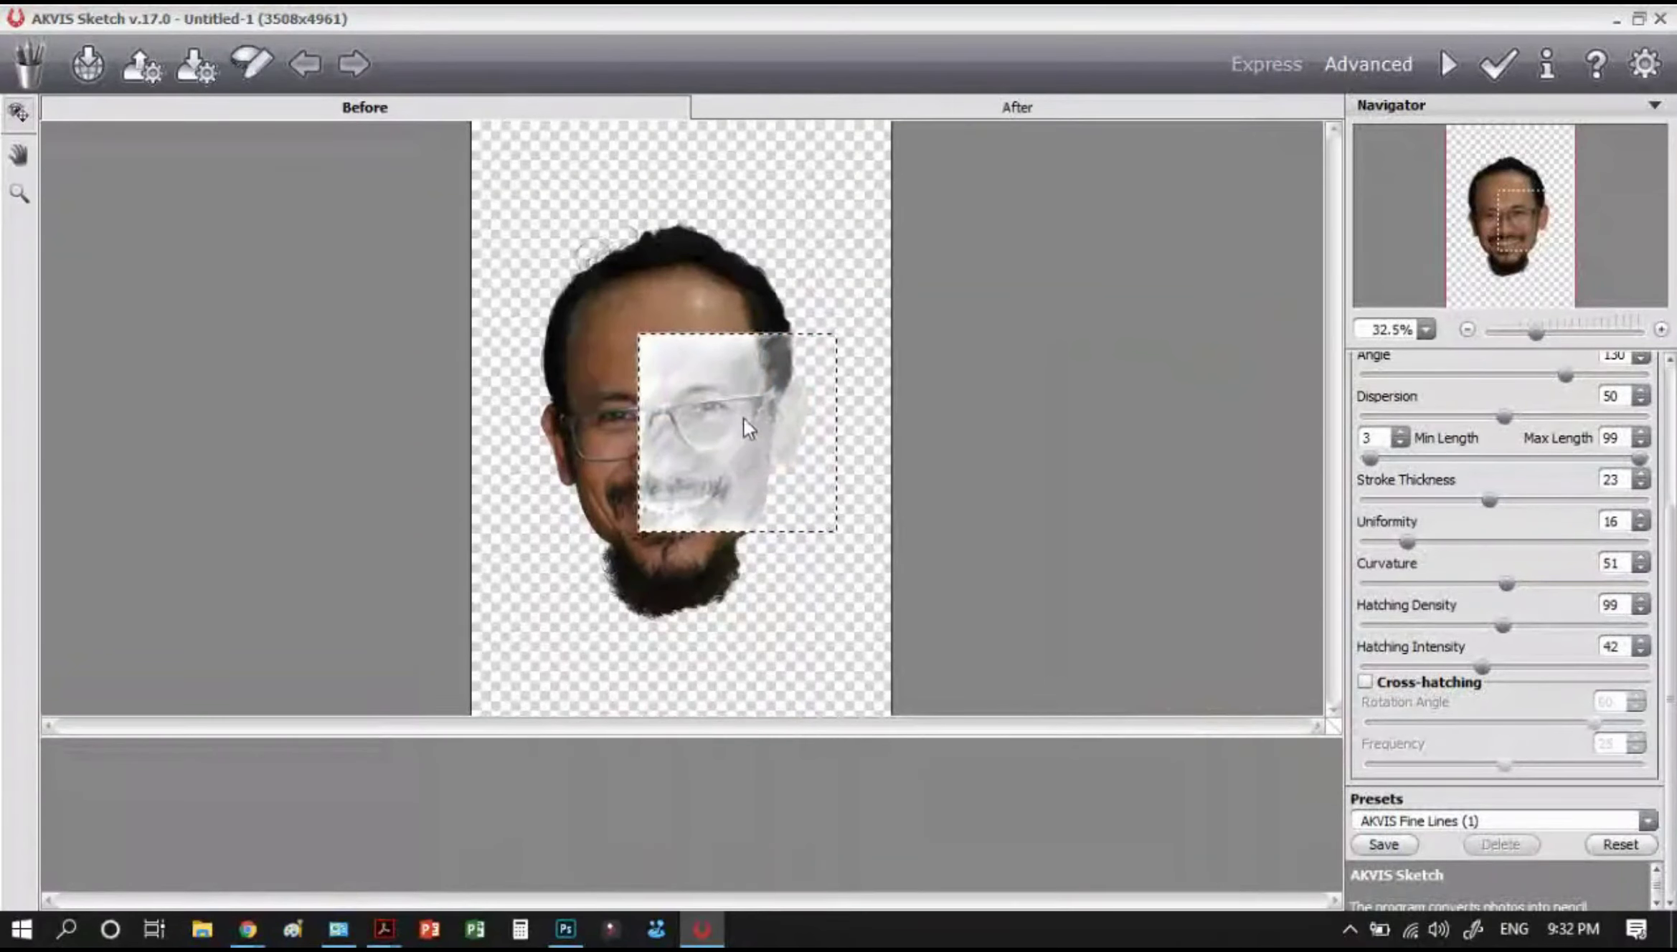
Zoom to 66% on the face, enable Quick Preview, and set Dispersion to 37
{"action": "left_click", "coordinate": [627, 438]}
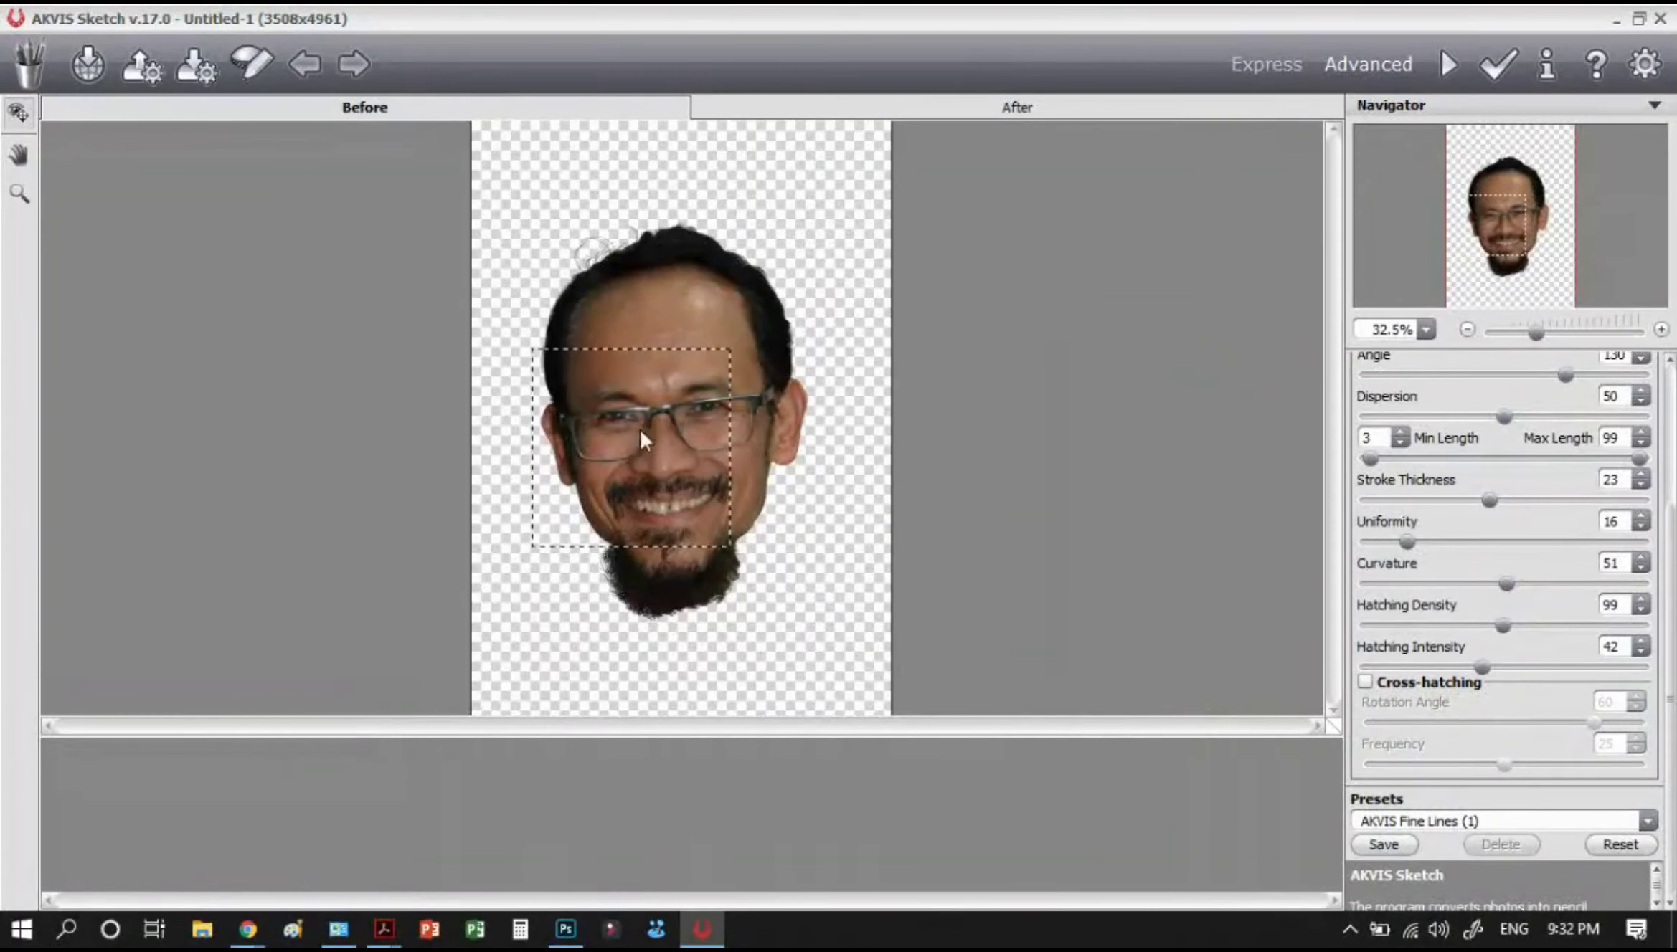
{"action": "left_click", "coordinate": [19, 192]}
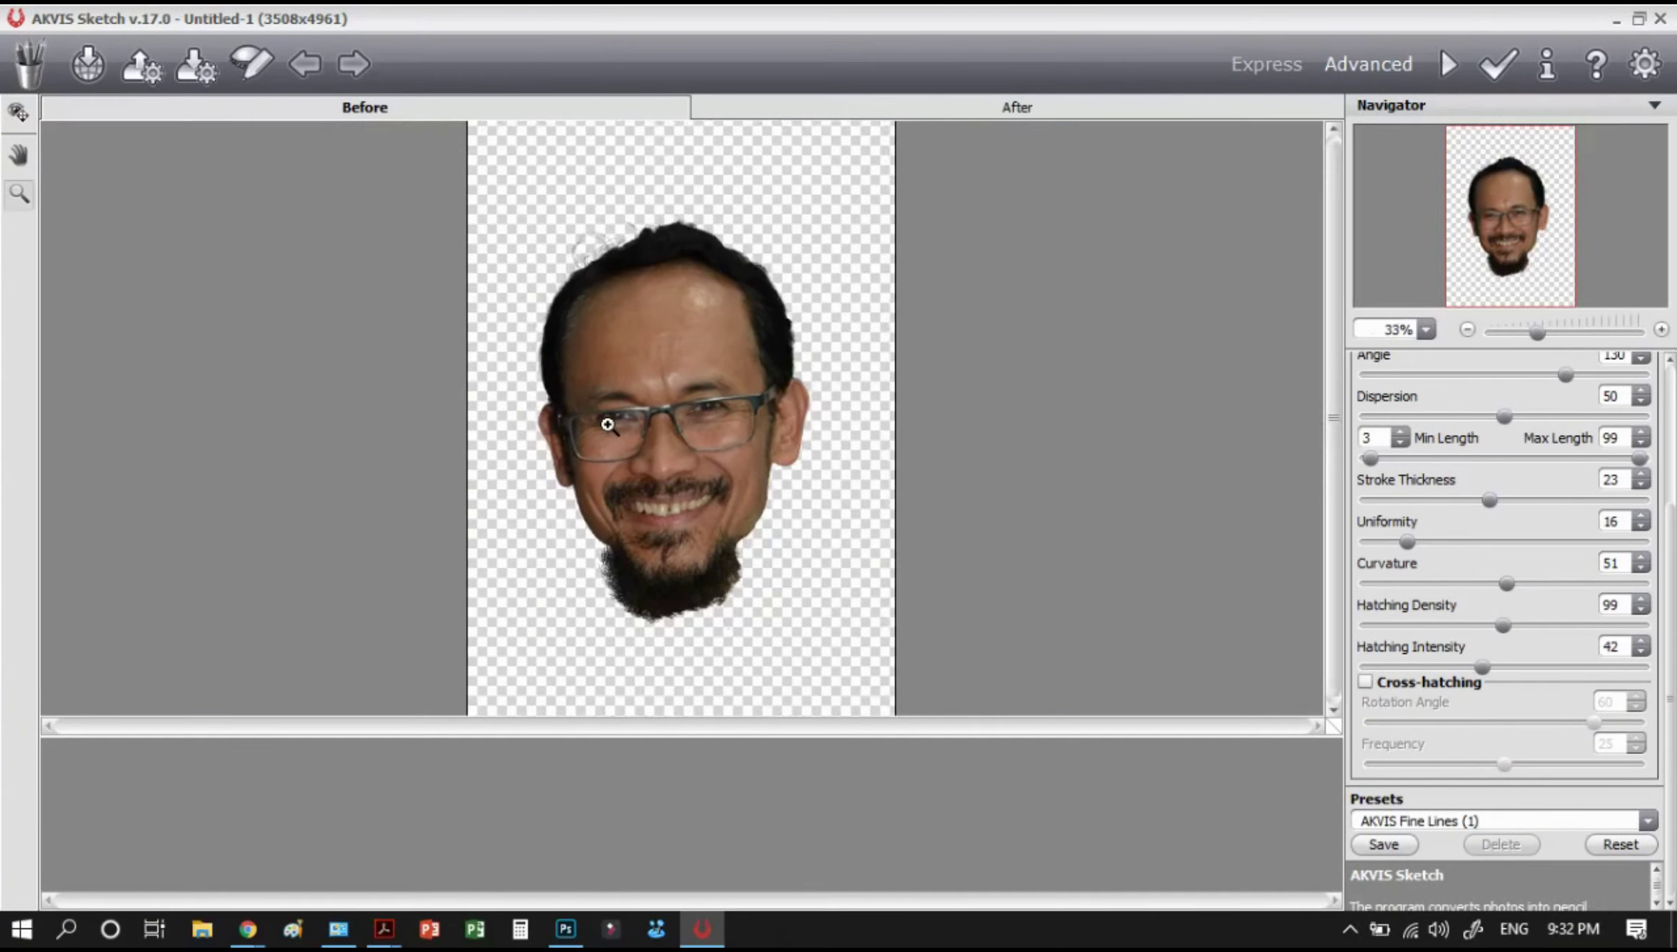
{"action": "left_click", "coordinate": [607, 425]}
{"action": "left_click", "coordinate": [564, 467]}
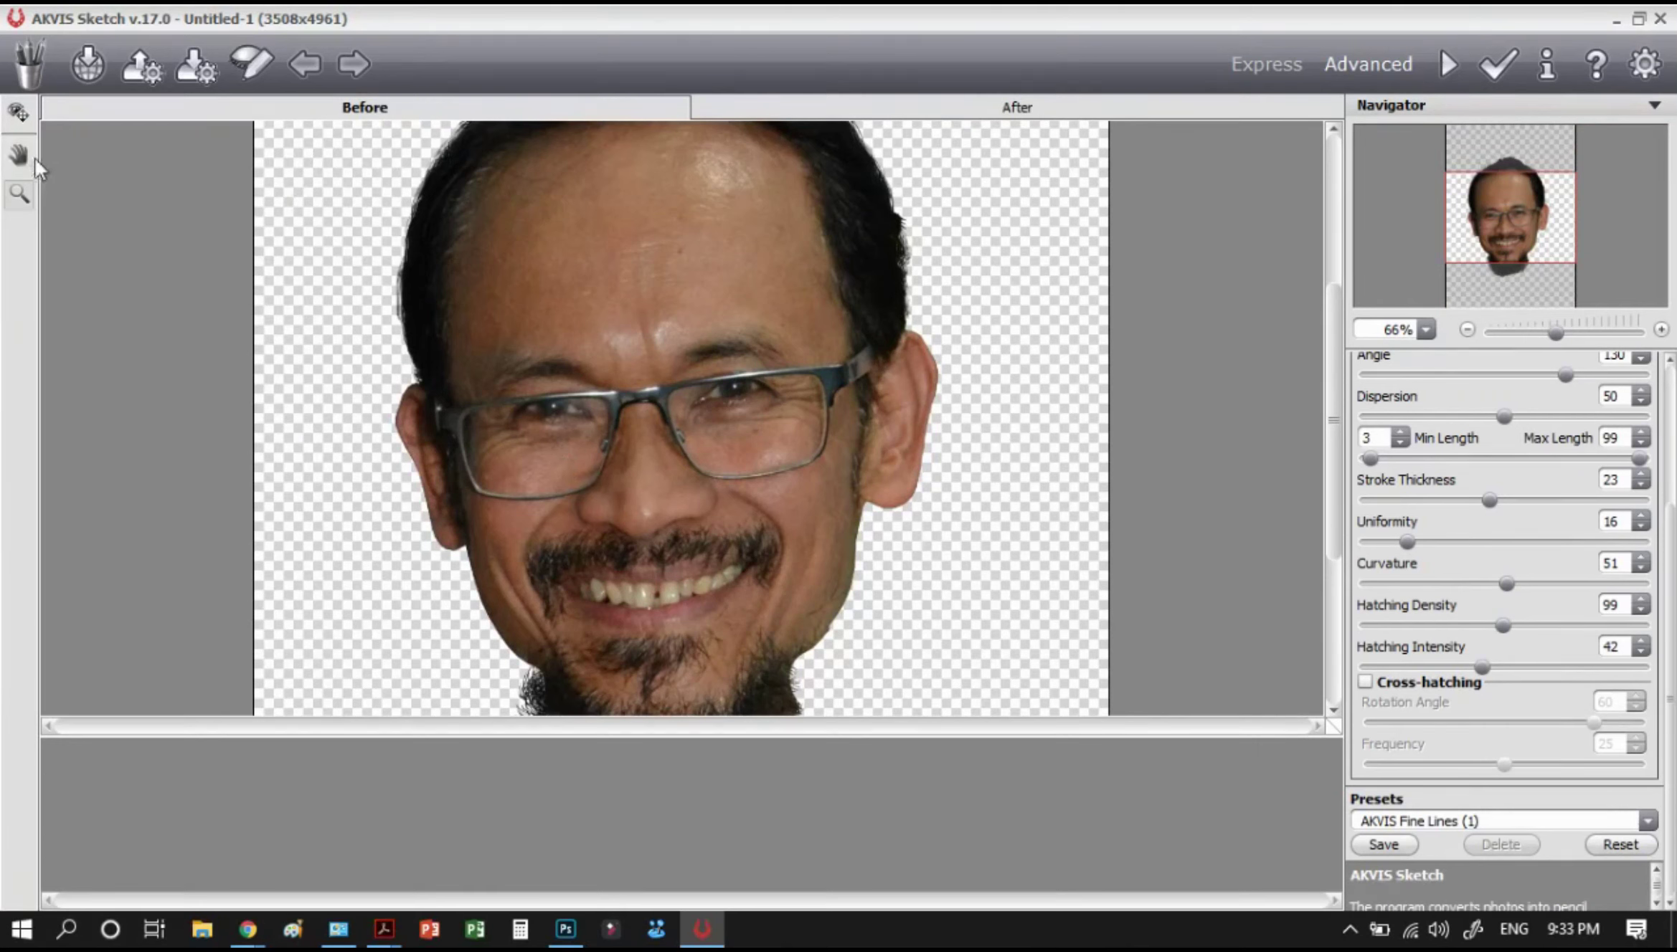
{"action": "left_click", "coordinate": [22, 114]}
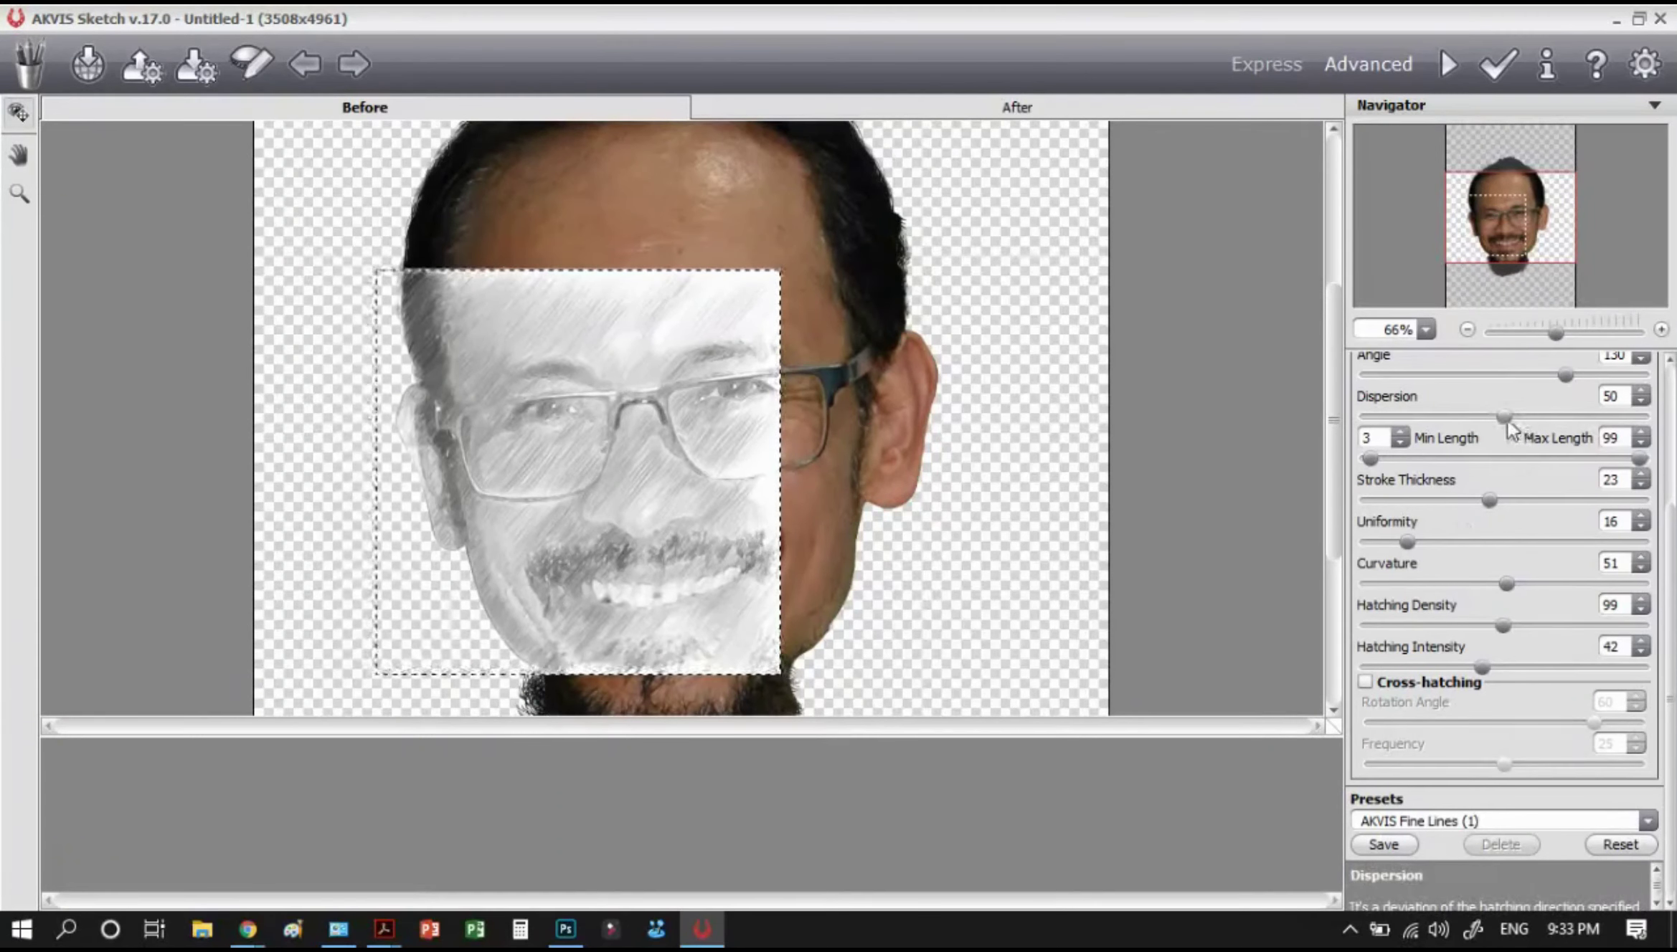
{"action": "left_click_drag", "start_coordinate": [1504, 417], "coordinate": [1468, 418]}
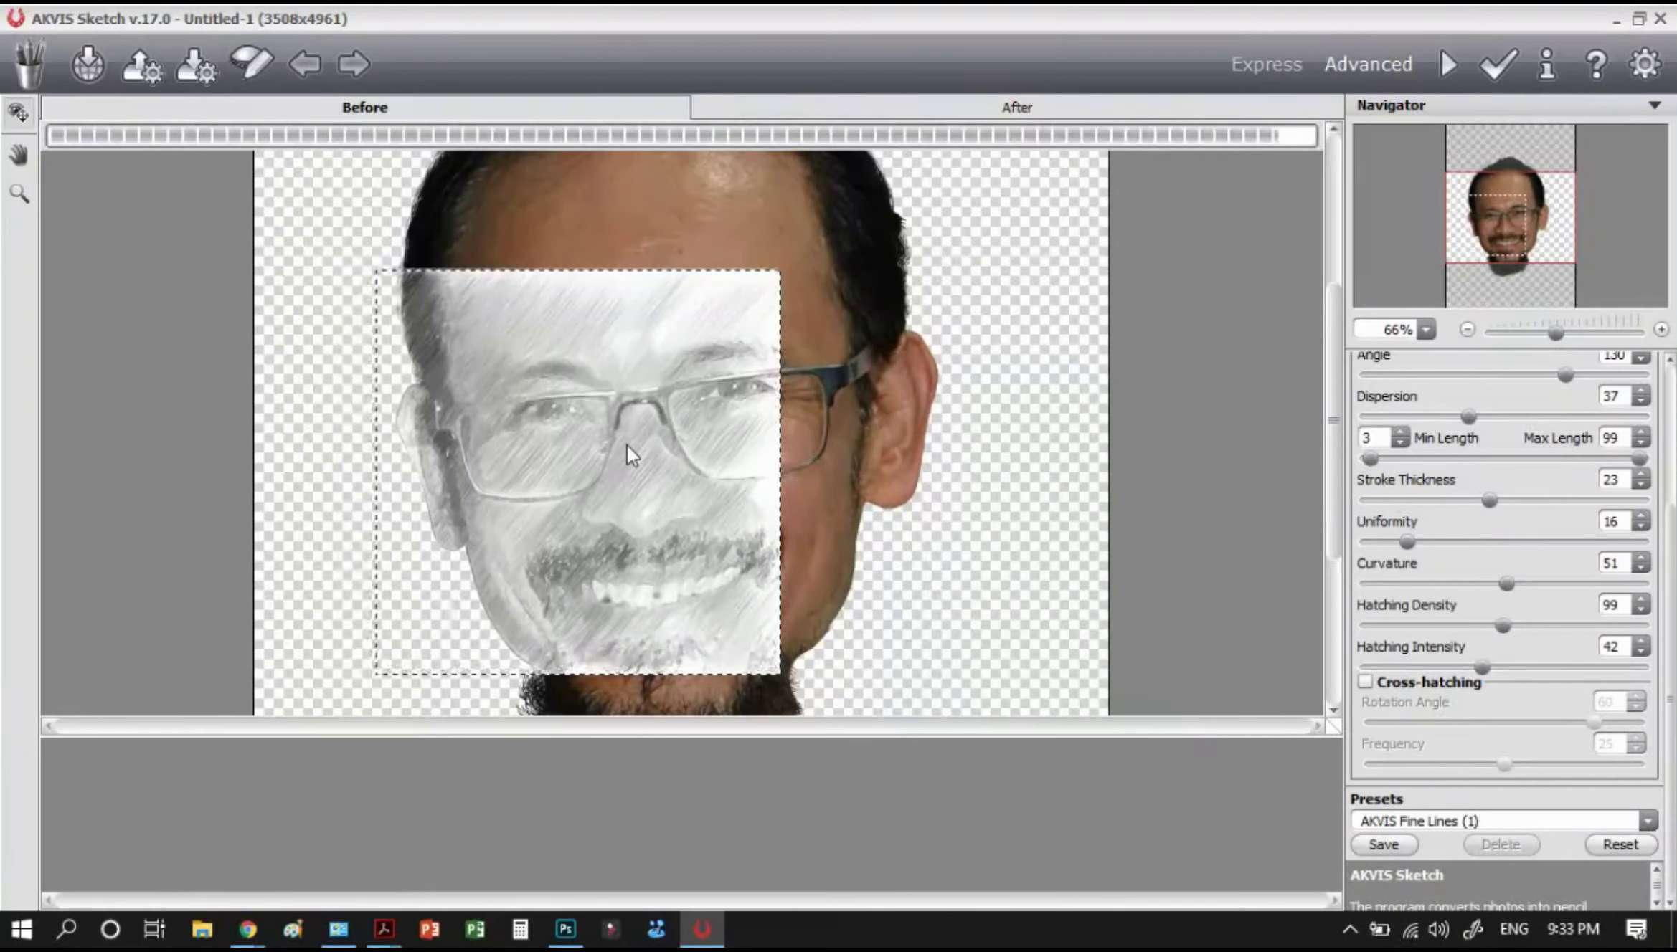
{"action": "left_click_drag", "start_coordinate": [621, 454], "coordinate": [712, 424]}
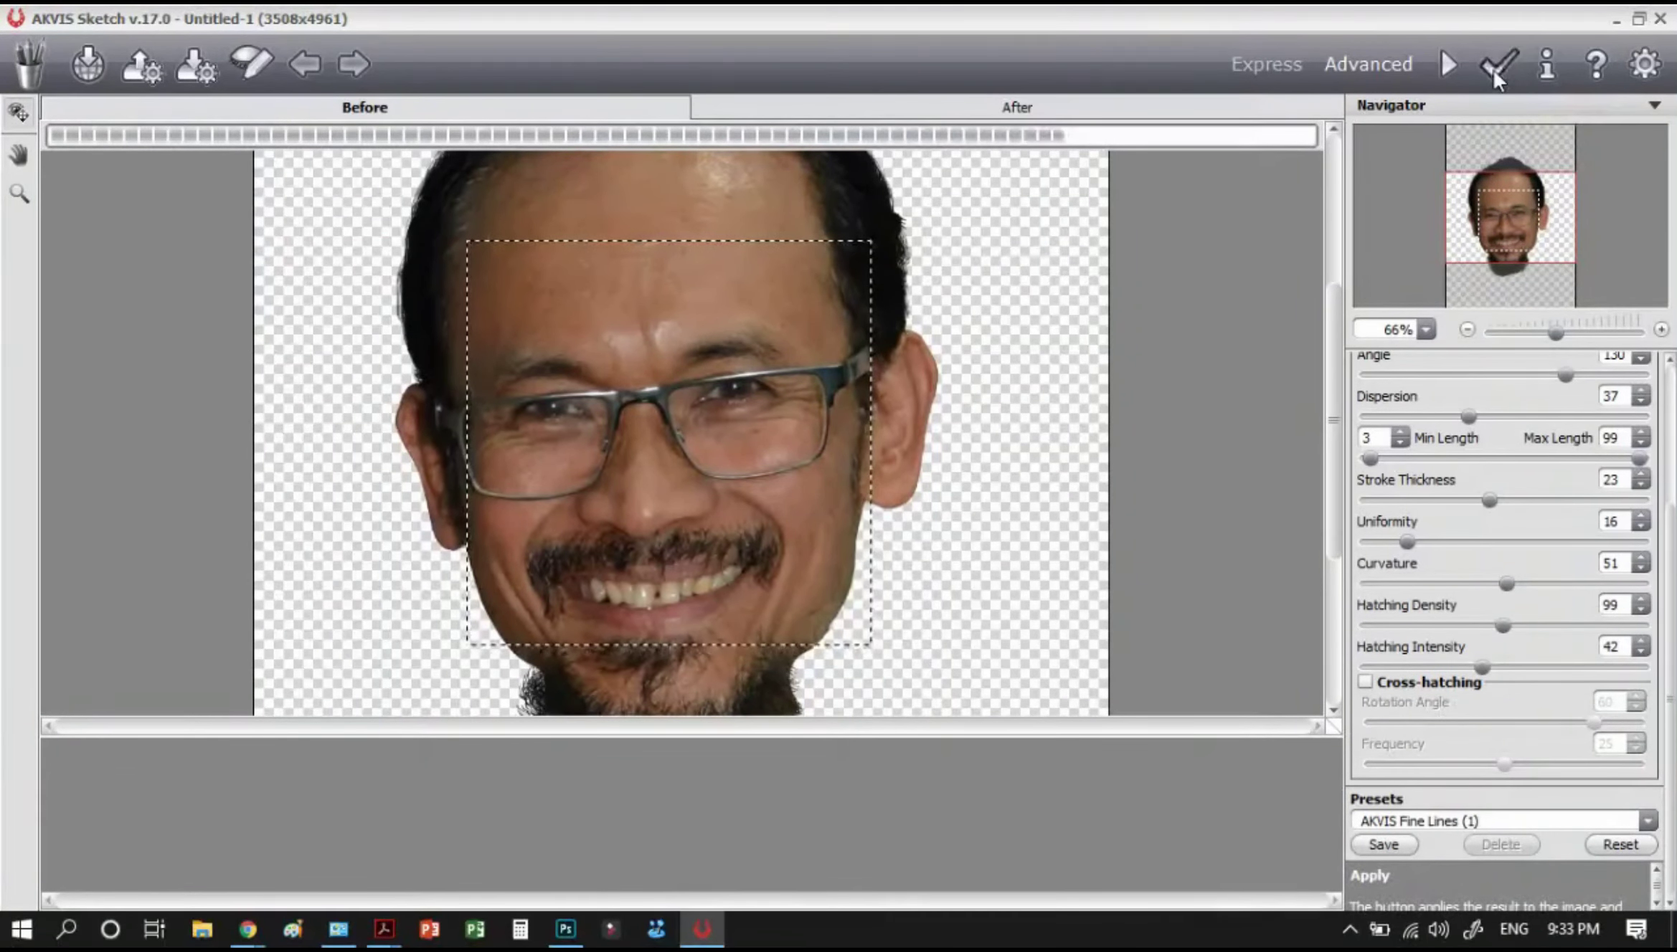
Apply the AKVIS sketch to Layer 1 copy, then show Layer 1 copy 2 and preview Soft Light
{"action": "left_click", "coordinate": [1496, 66]}
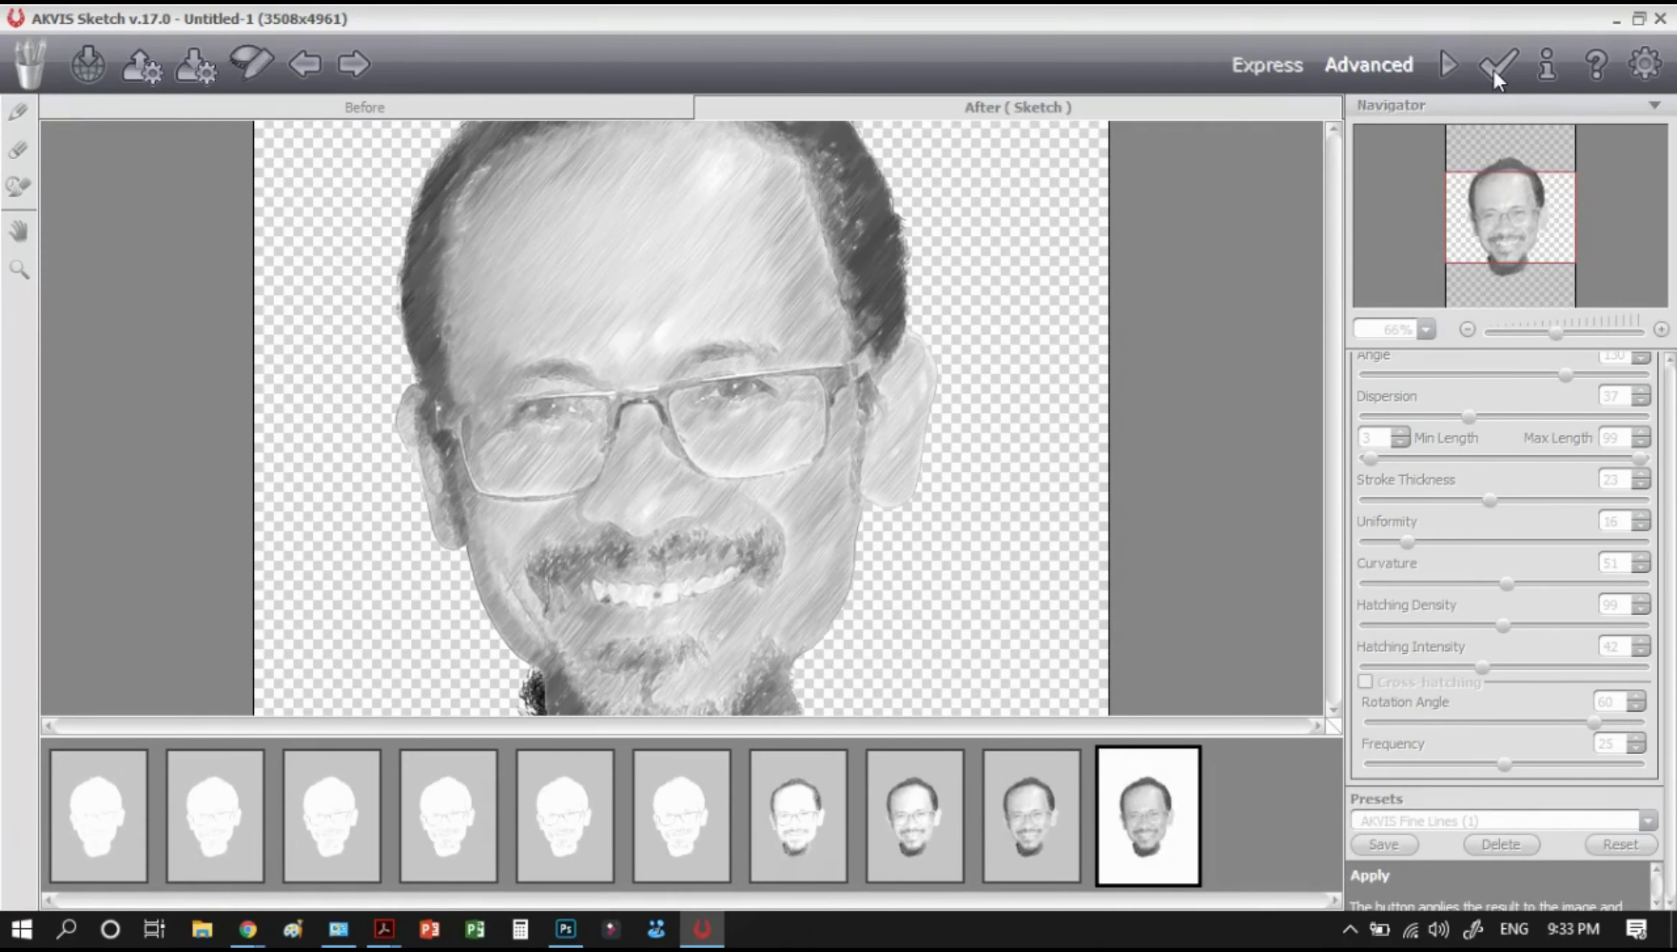
{"action": "left_click", "coordinate": [1495, 75]}
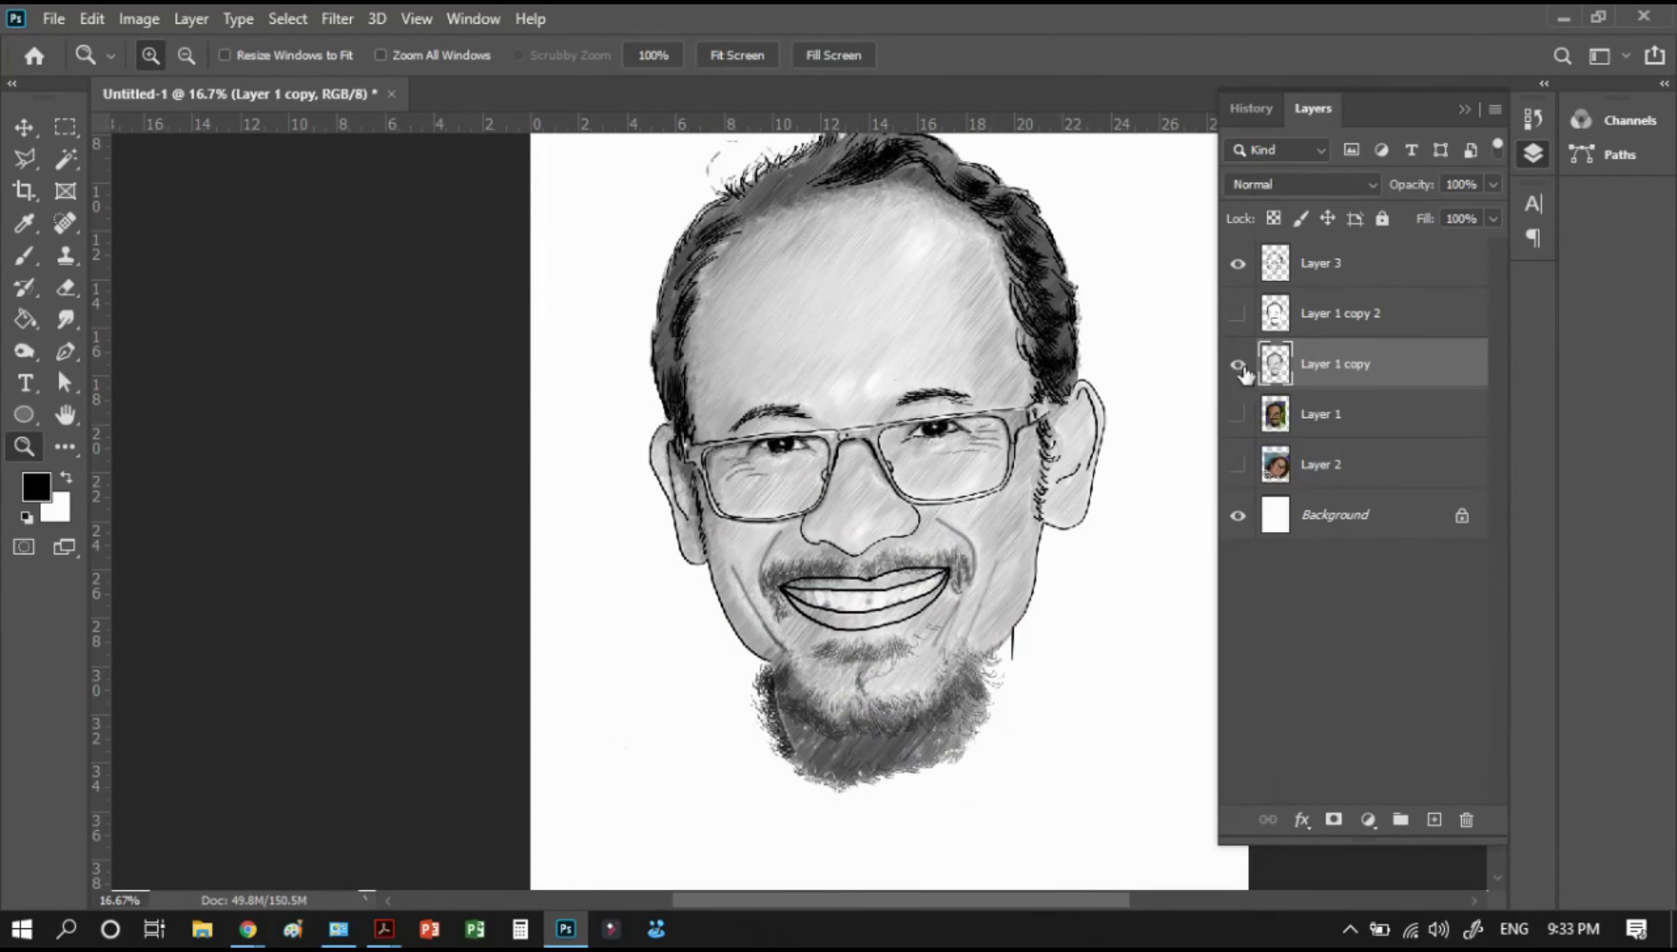
{"action": "left_click", "coordinate": [1238, 364]}
{"action": "left_click", "coordinate": [1238, 313]}
{"action": "left_click", "coordinate": [1325, 323]}
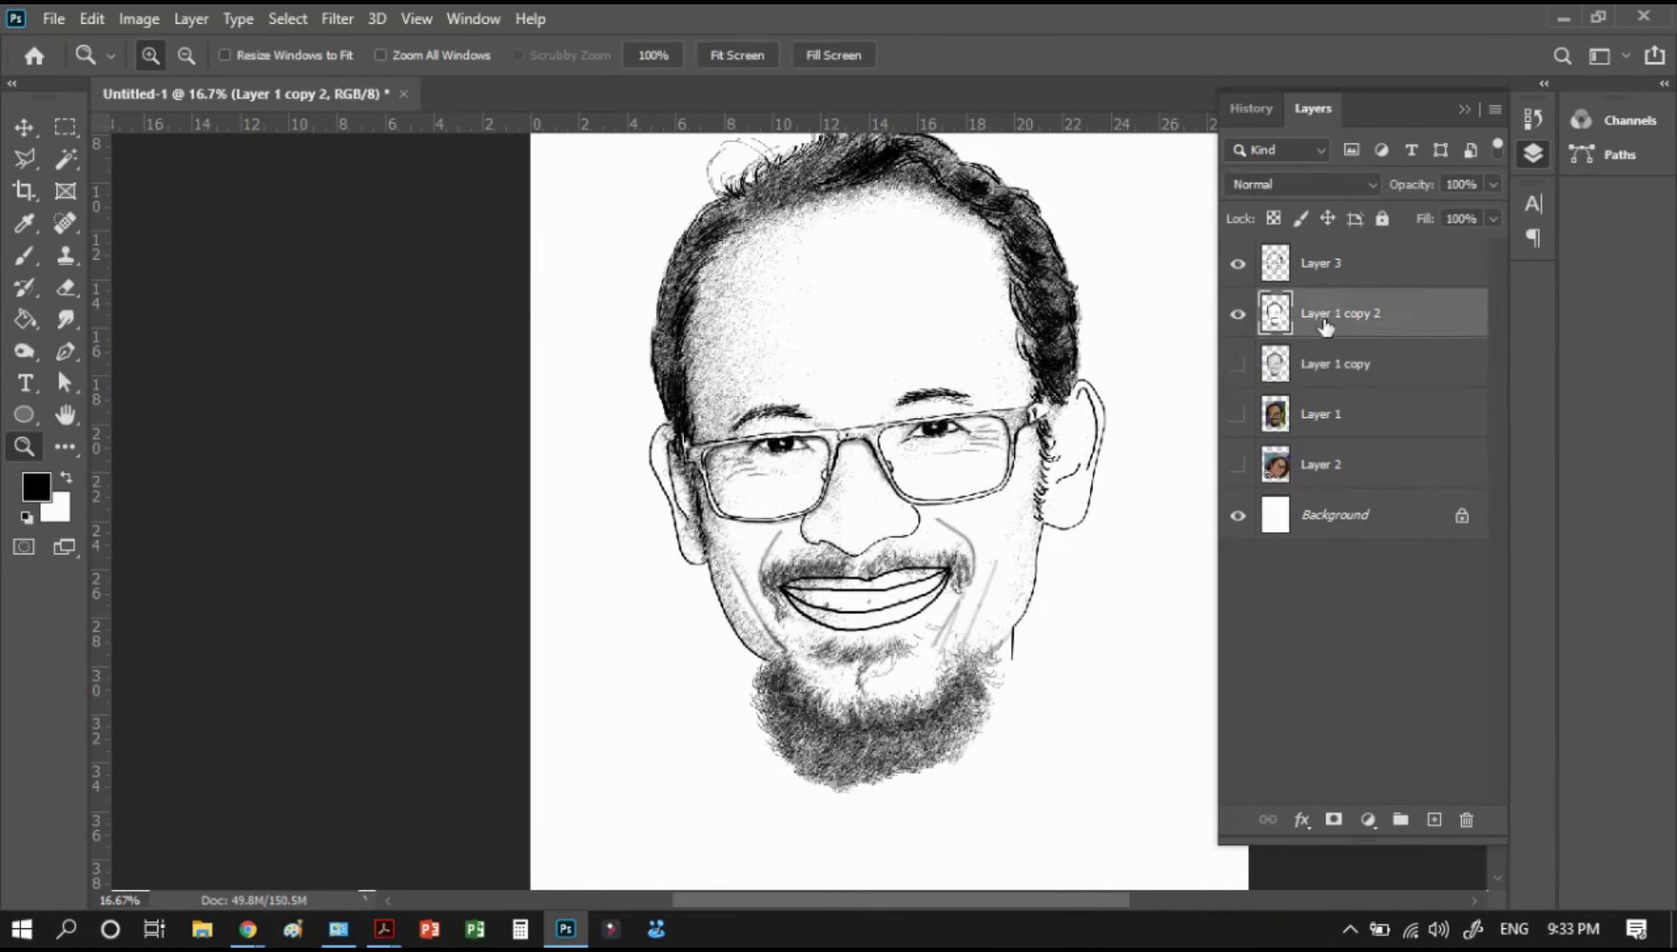
{"action": "left_click", "coordinate": [1312, 188]}
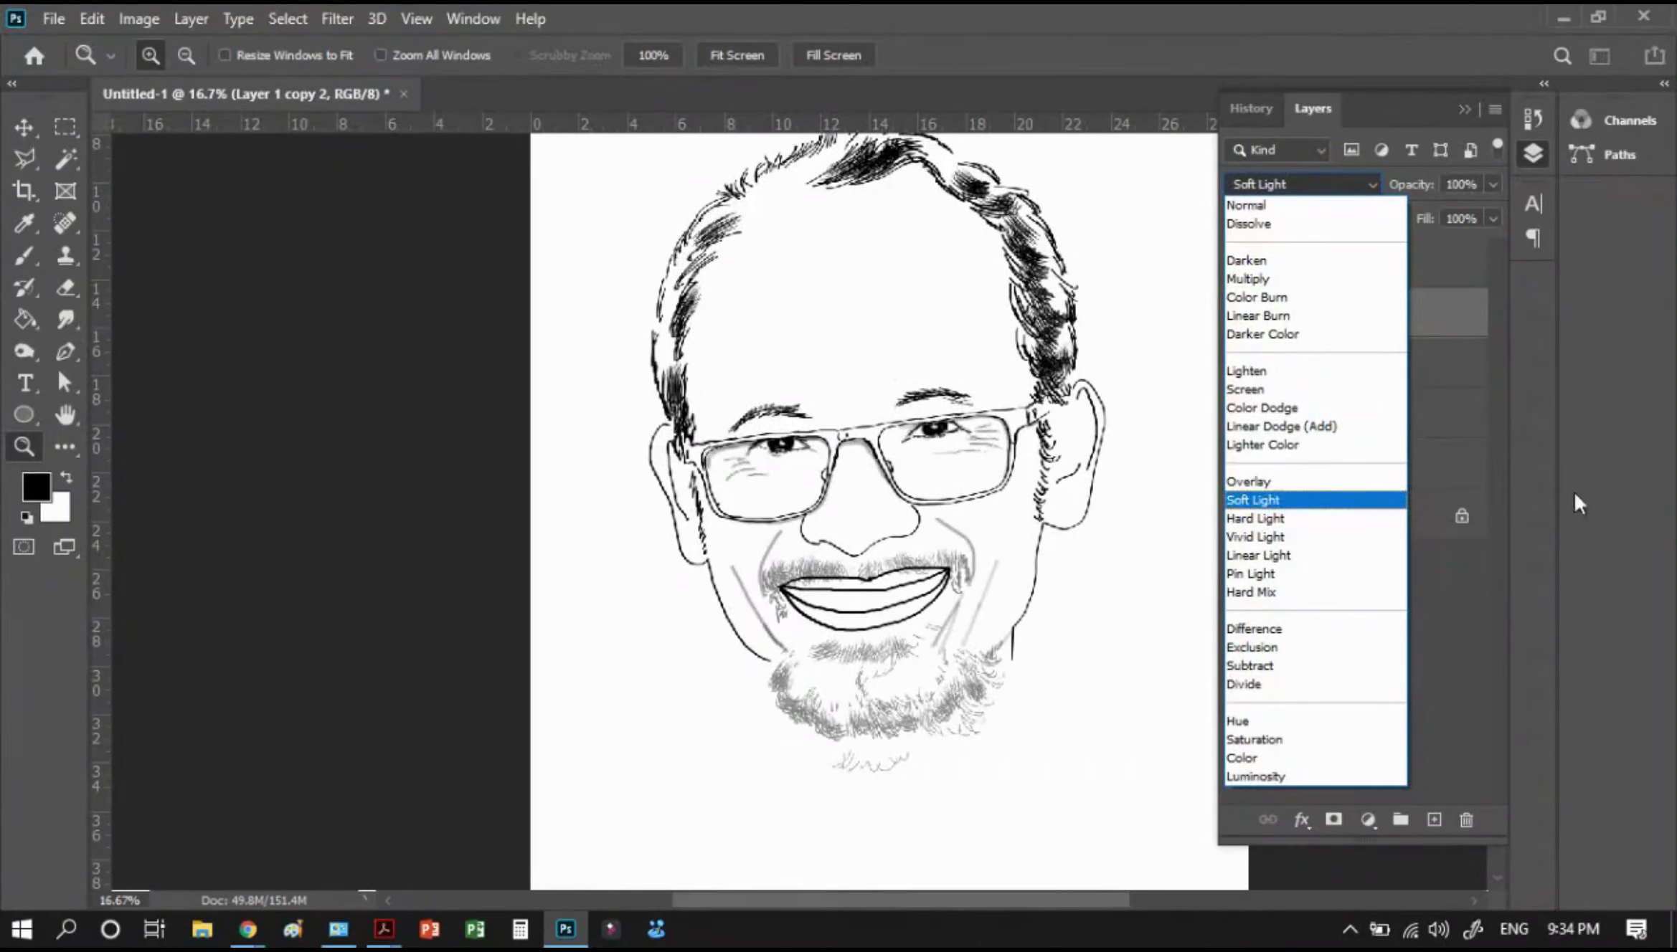
Cancel the blend-mode change, hide Layer 1 copy 2, and undo the sketch on Layer 1 copy
{"action": "key", "text": "Escape"}
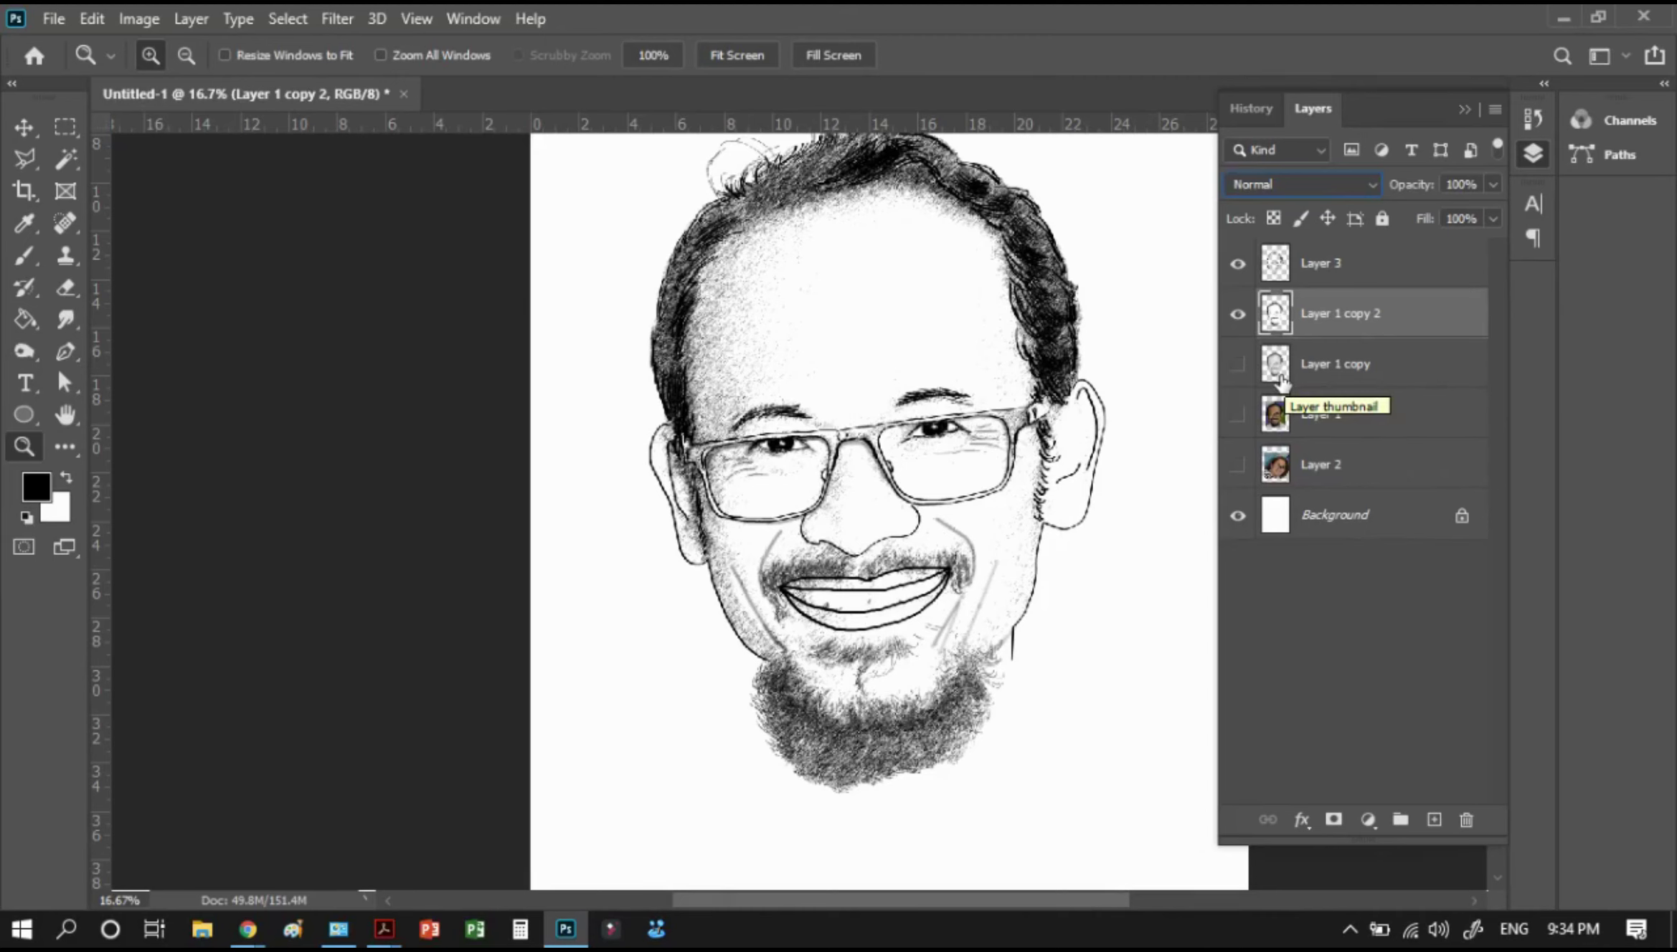
{"action": "key", "text": "ctrl+comma"}
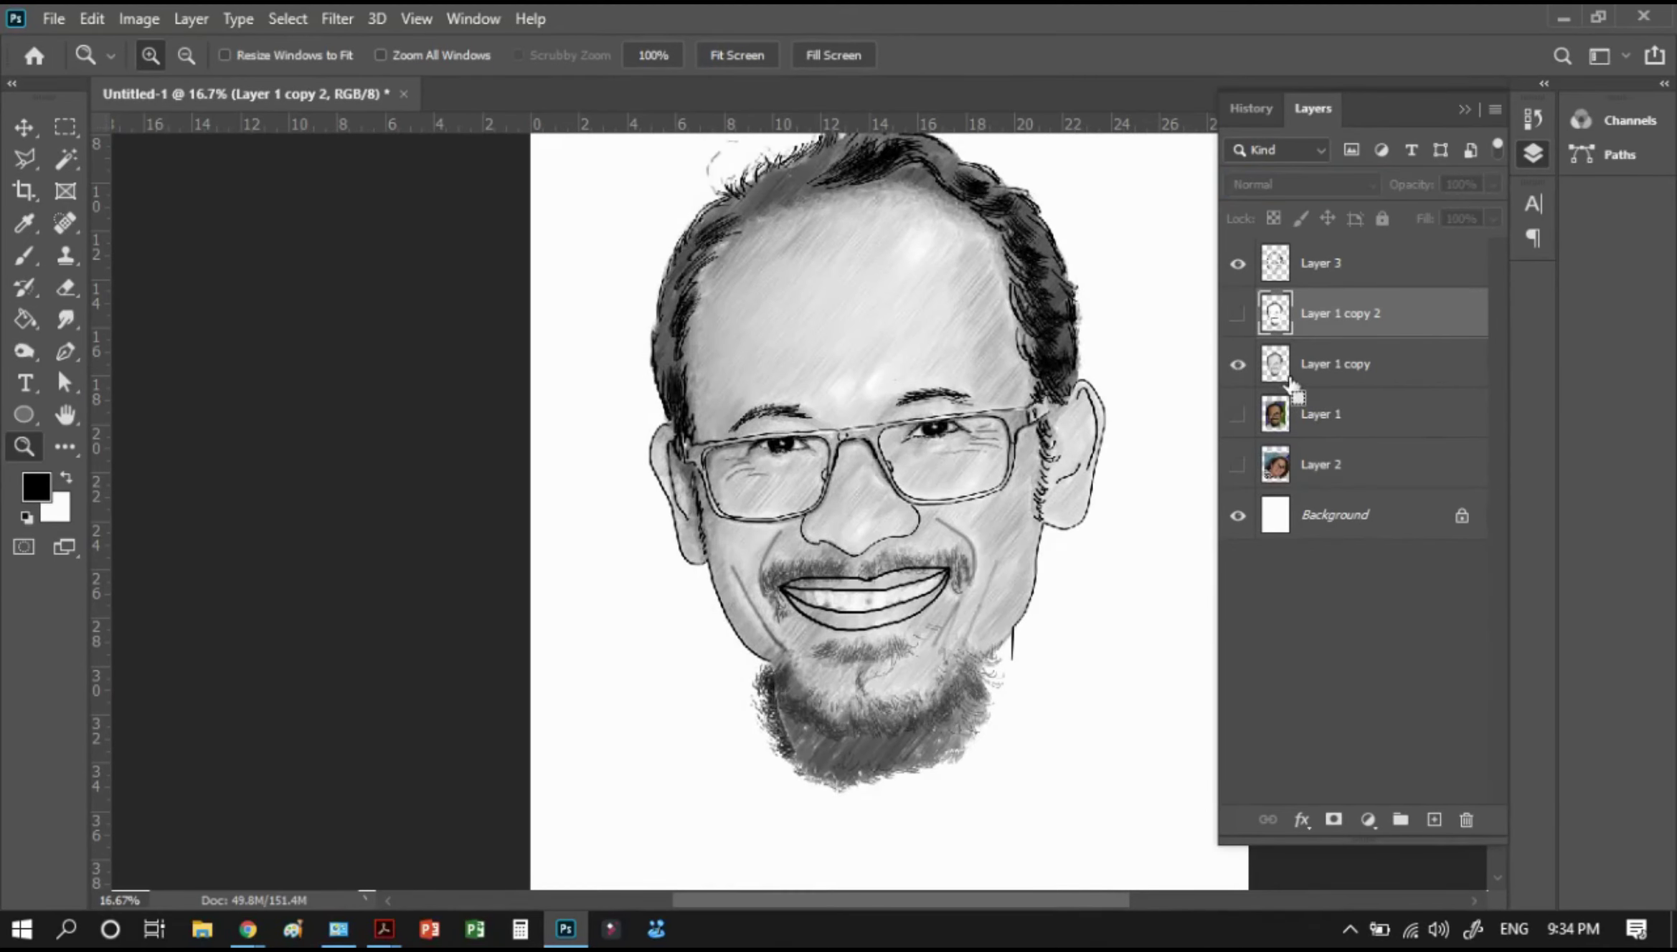
{"action": "key", "text": "ctrl+z"}
Duplicate Layer 1 copy as Layer 1 copy 3 and re-run the last AKVIS Sketch filter on it
{"action": "left_click", "coordinate": [1314, 365]}
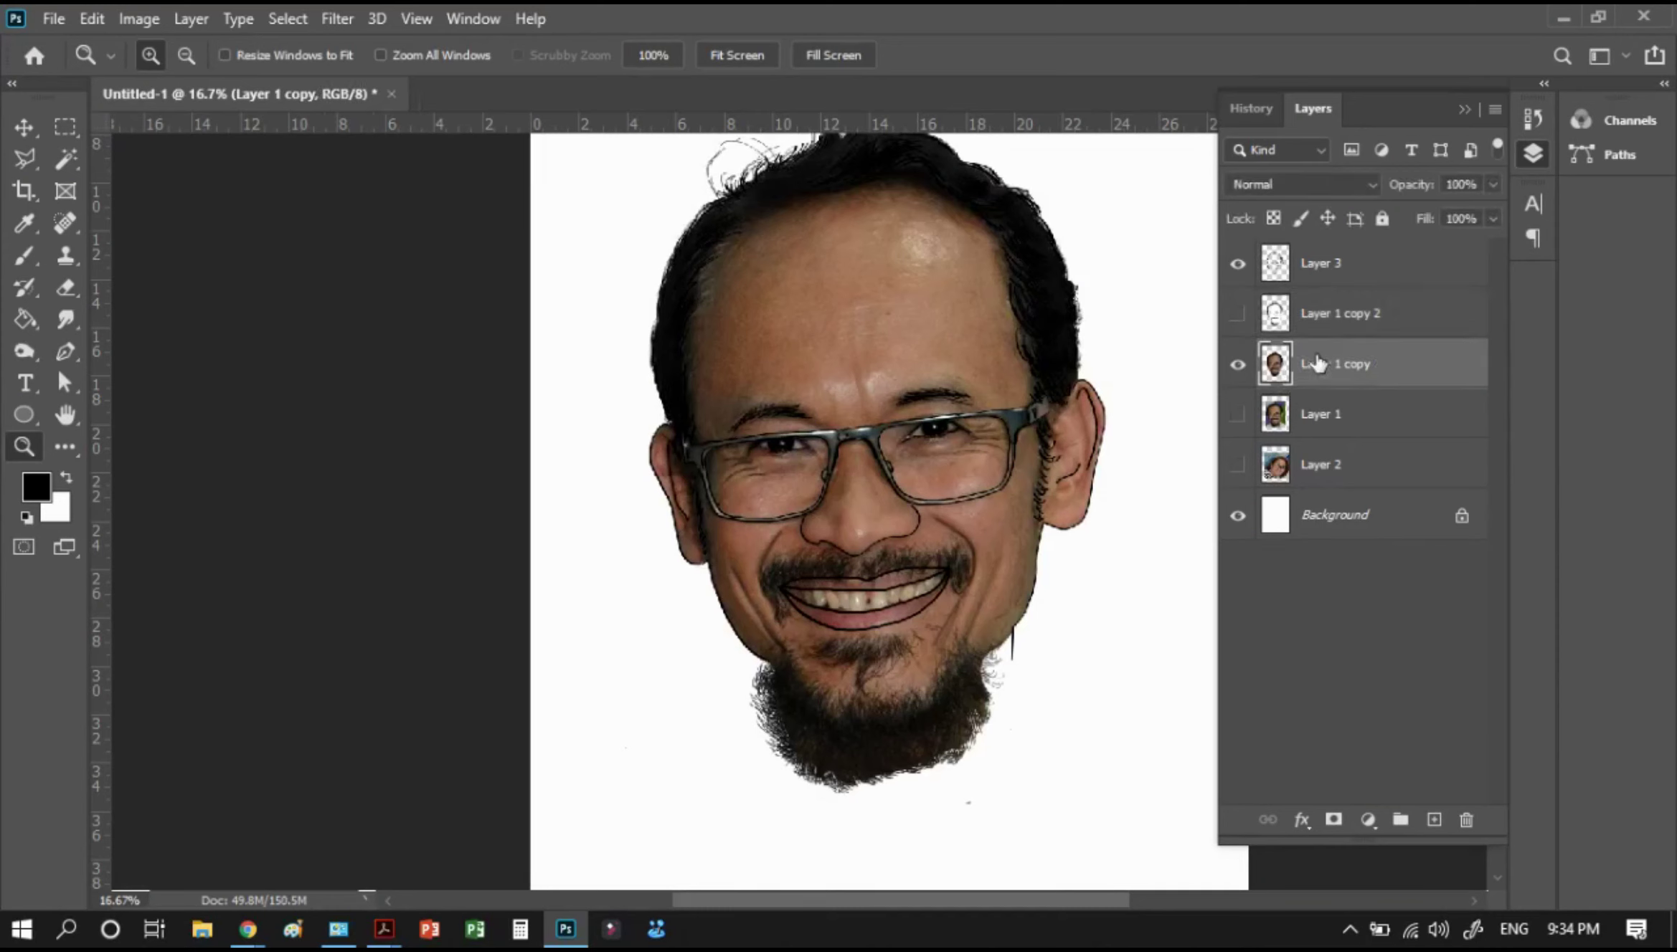
{"action": "left_click_drag", "start_coordinate": [1322, 369], "coordinate": [1434, 820]}
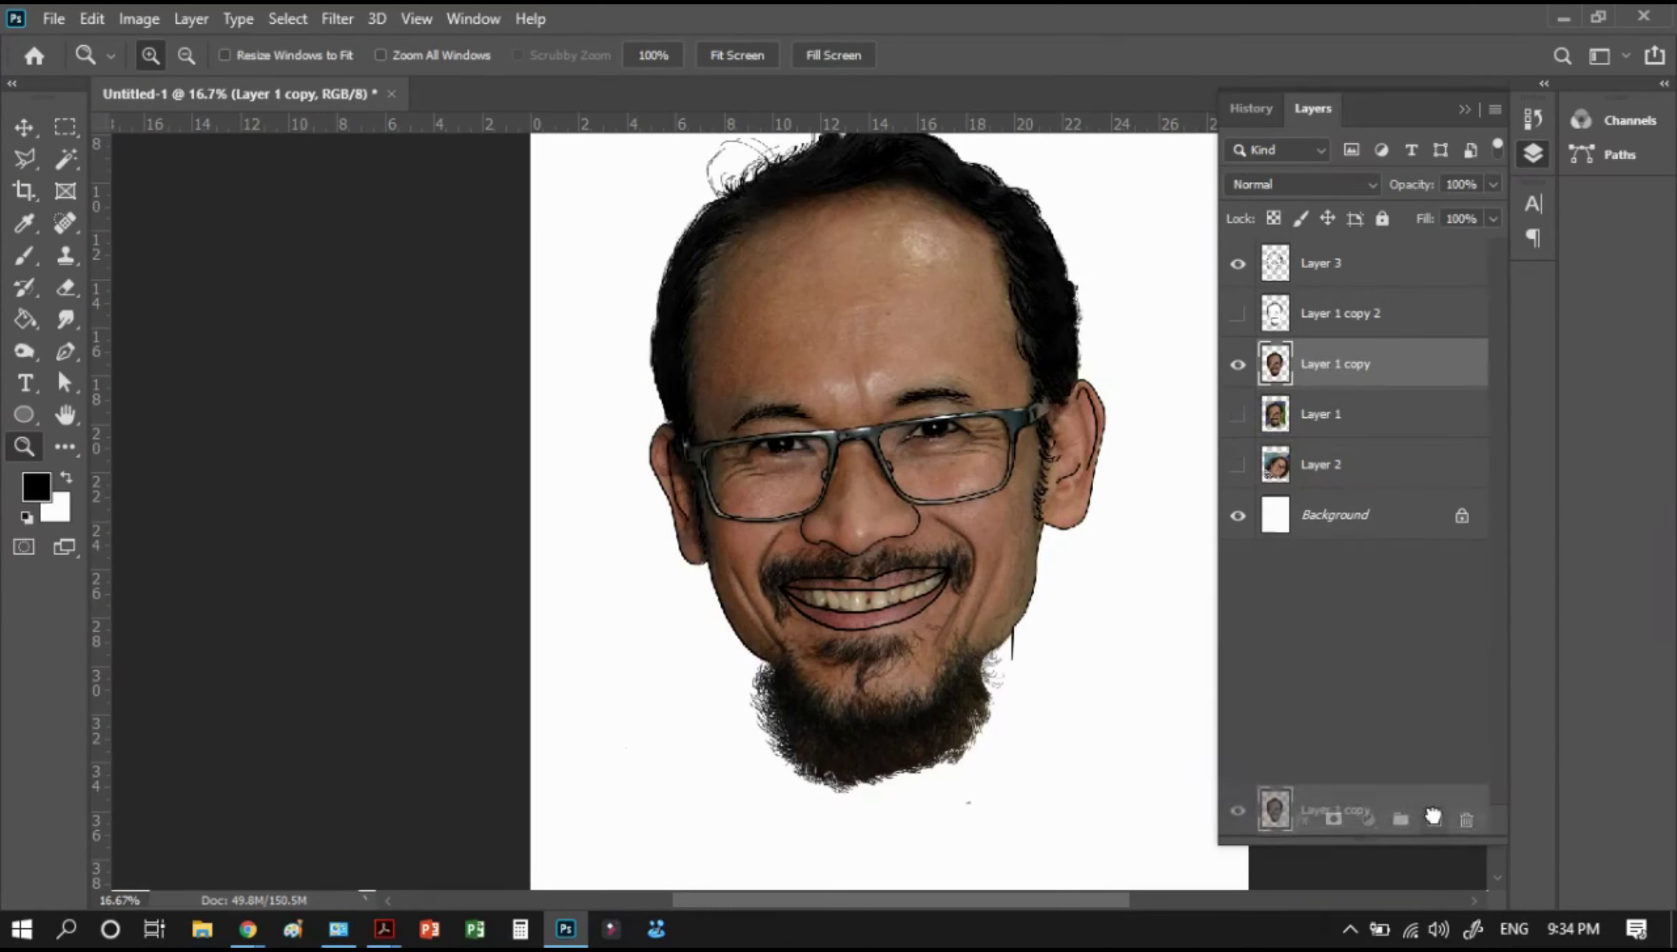
{"action": "left_click", "coordinate": [1302, 420]}
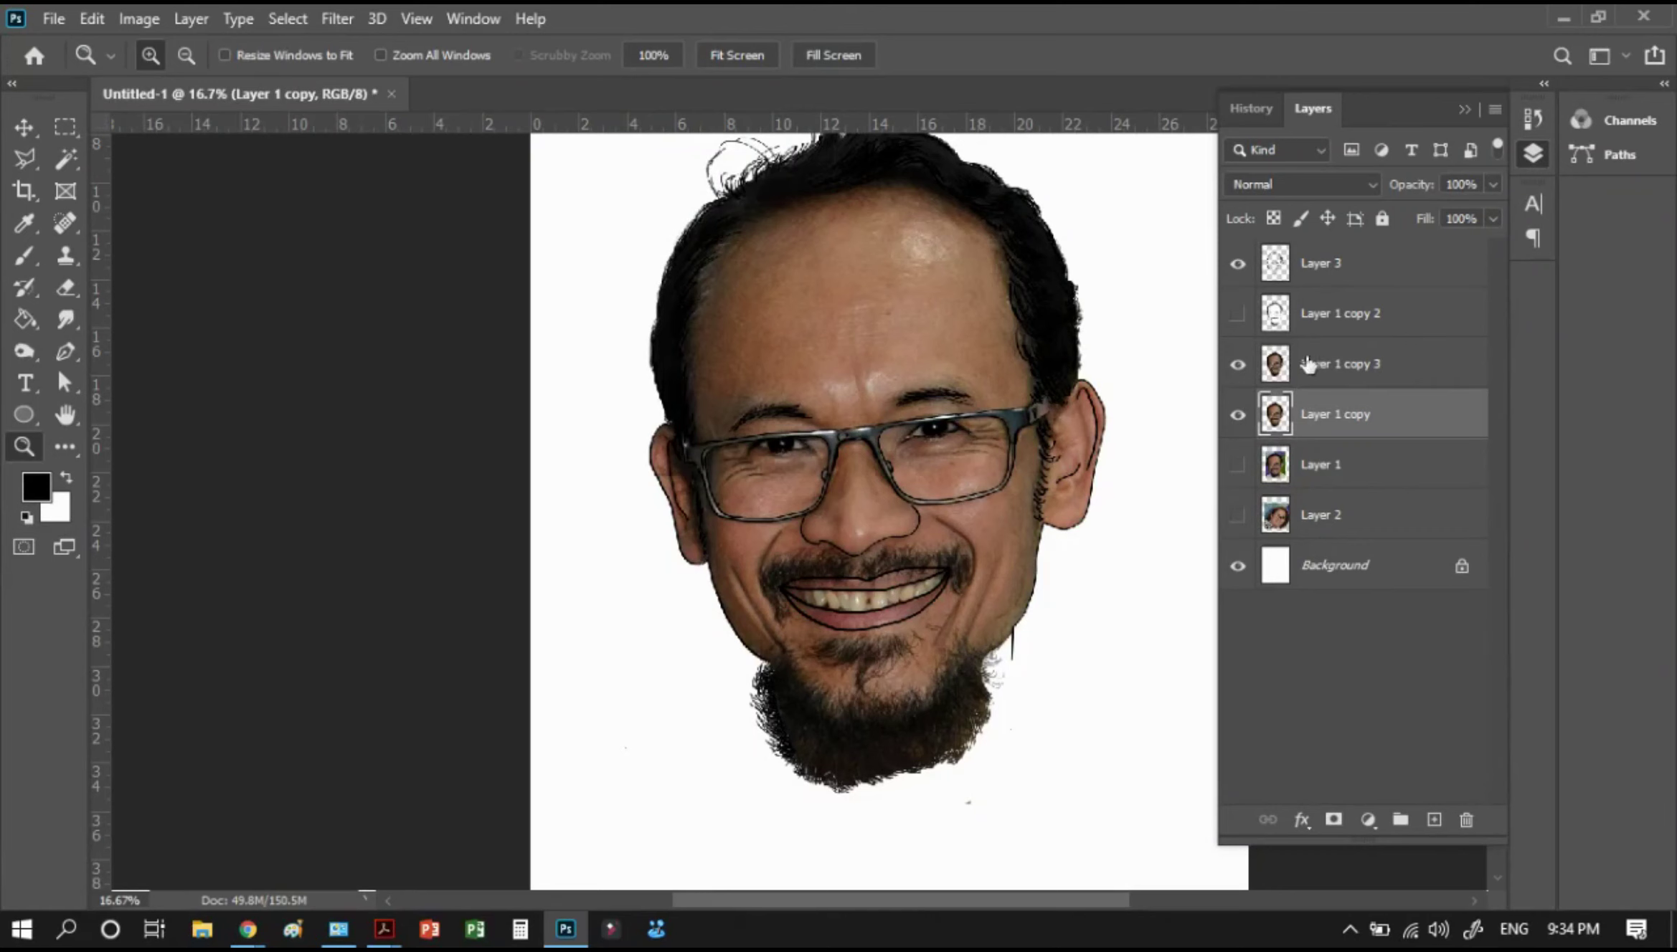
{"action": "left_click", "coordinate": [1315, 365]}
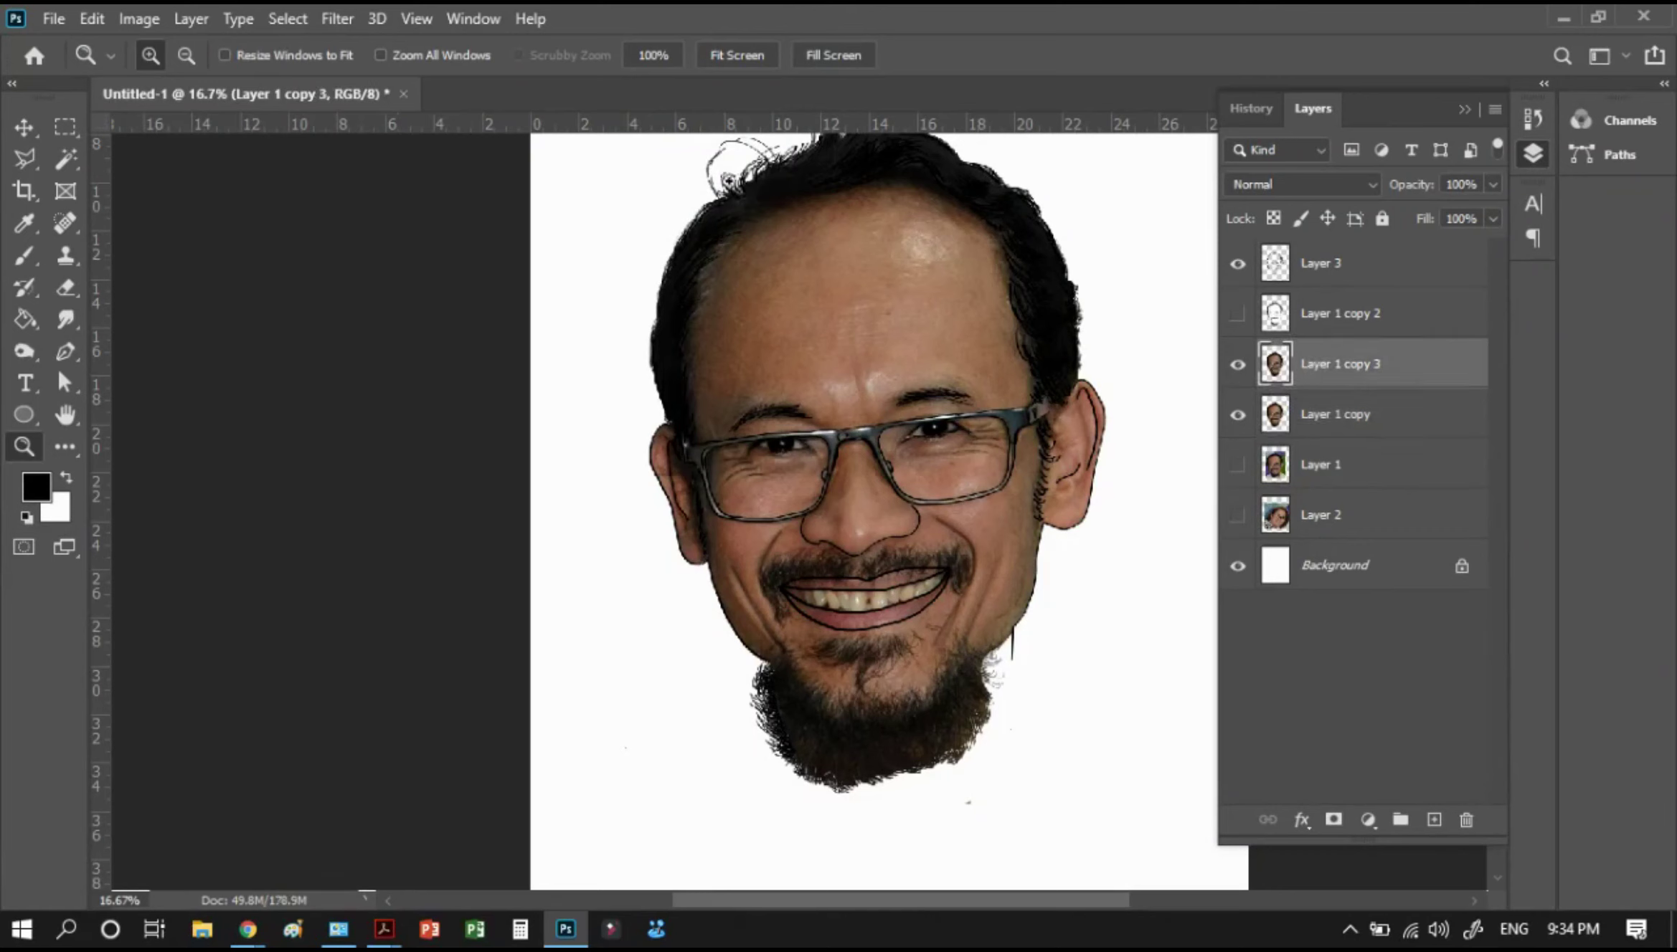
{"action": "left_click", "coordinate": [337, 20]}
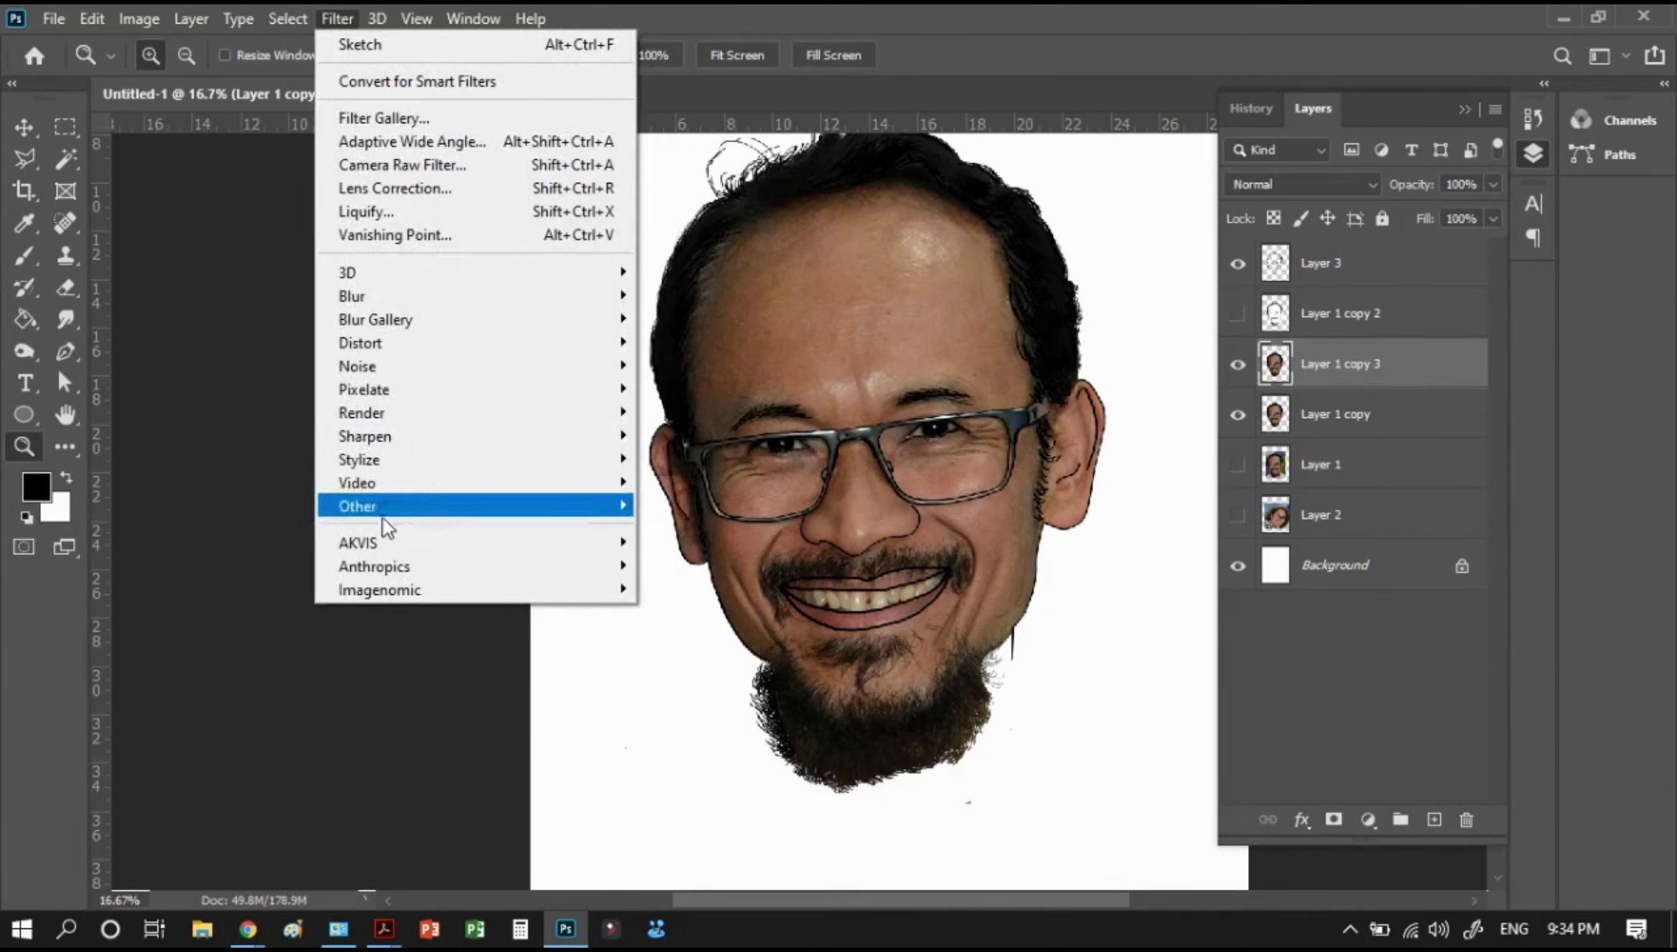
{"action": "left_click", "coordinate": [378, 48]}
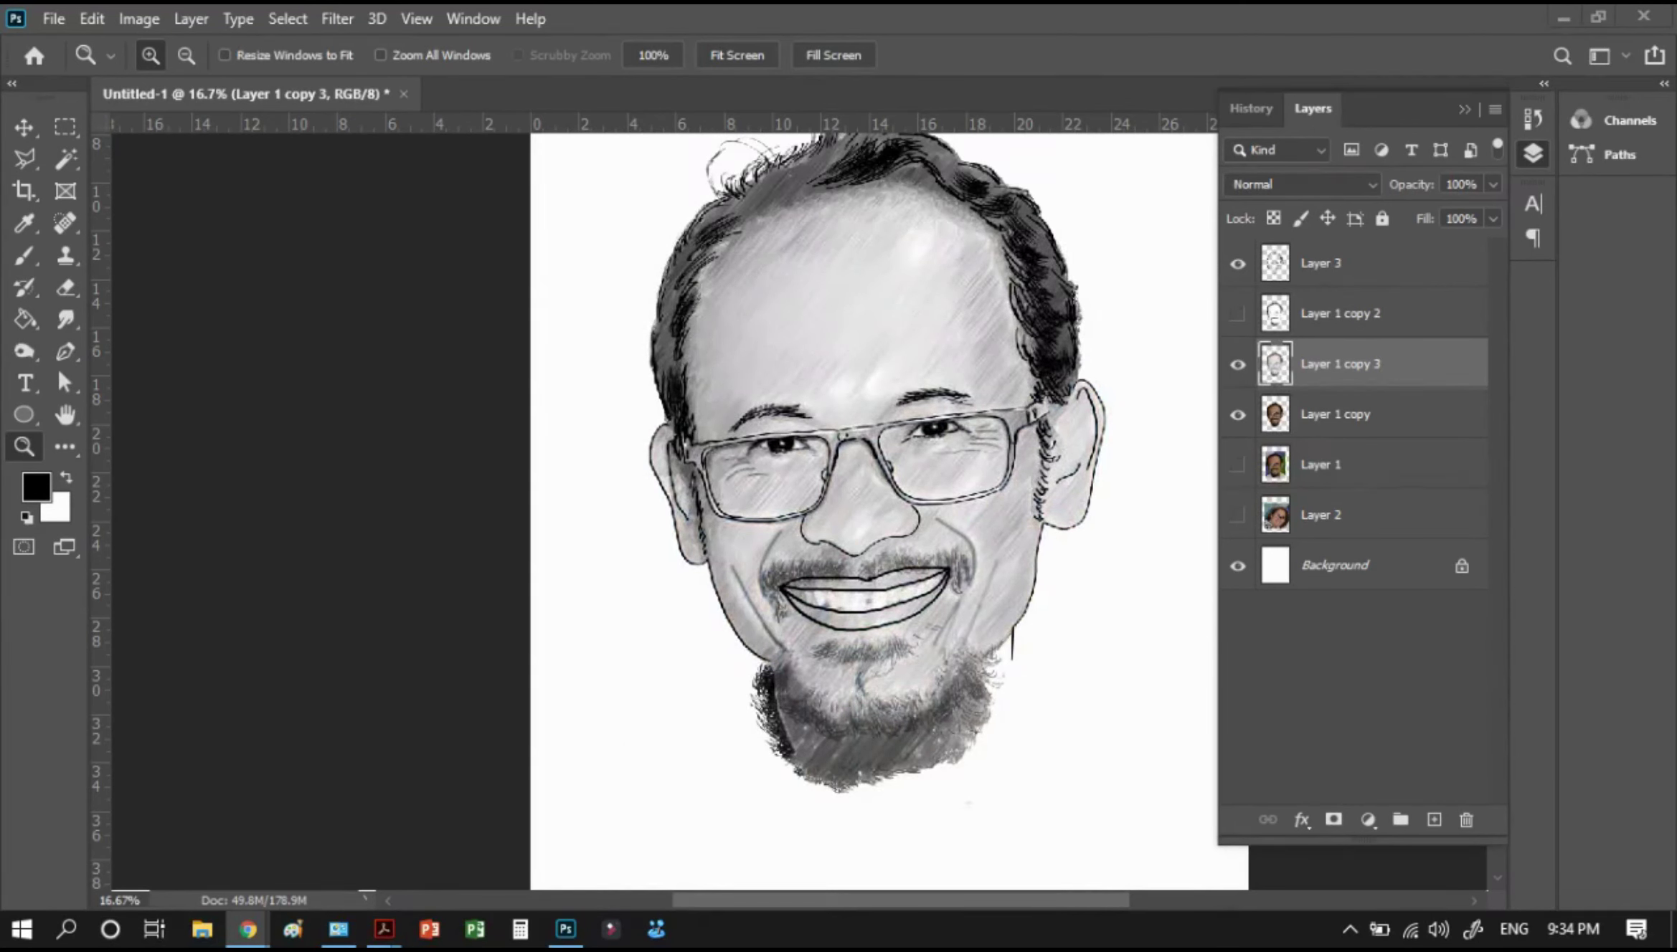
Show the stippled Layer 1 copy 2, hide copy 3, and set copy 2 to Overlay blending
{"action": "left_click", "coordinate": [1310, 676]}
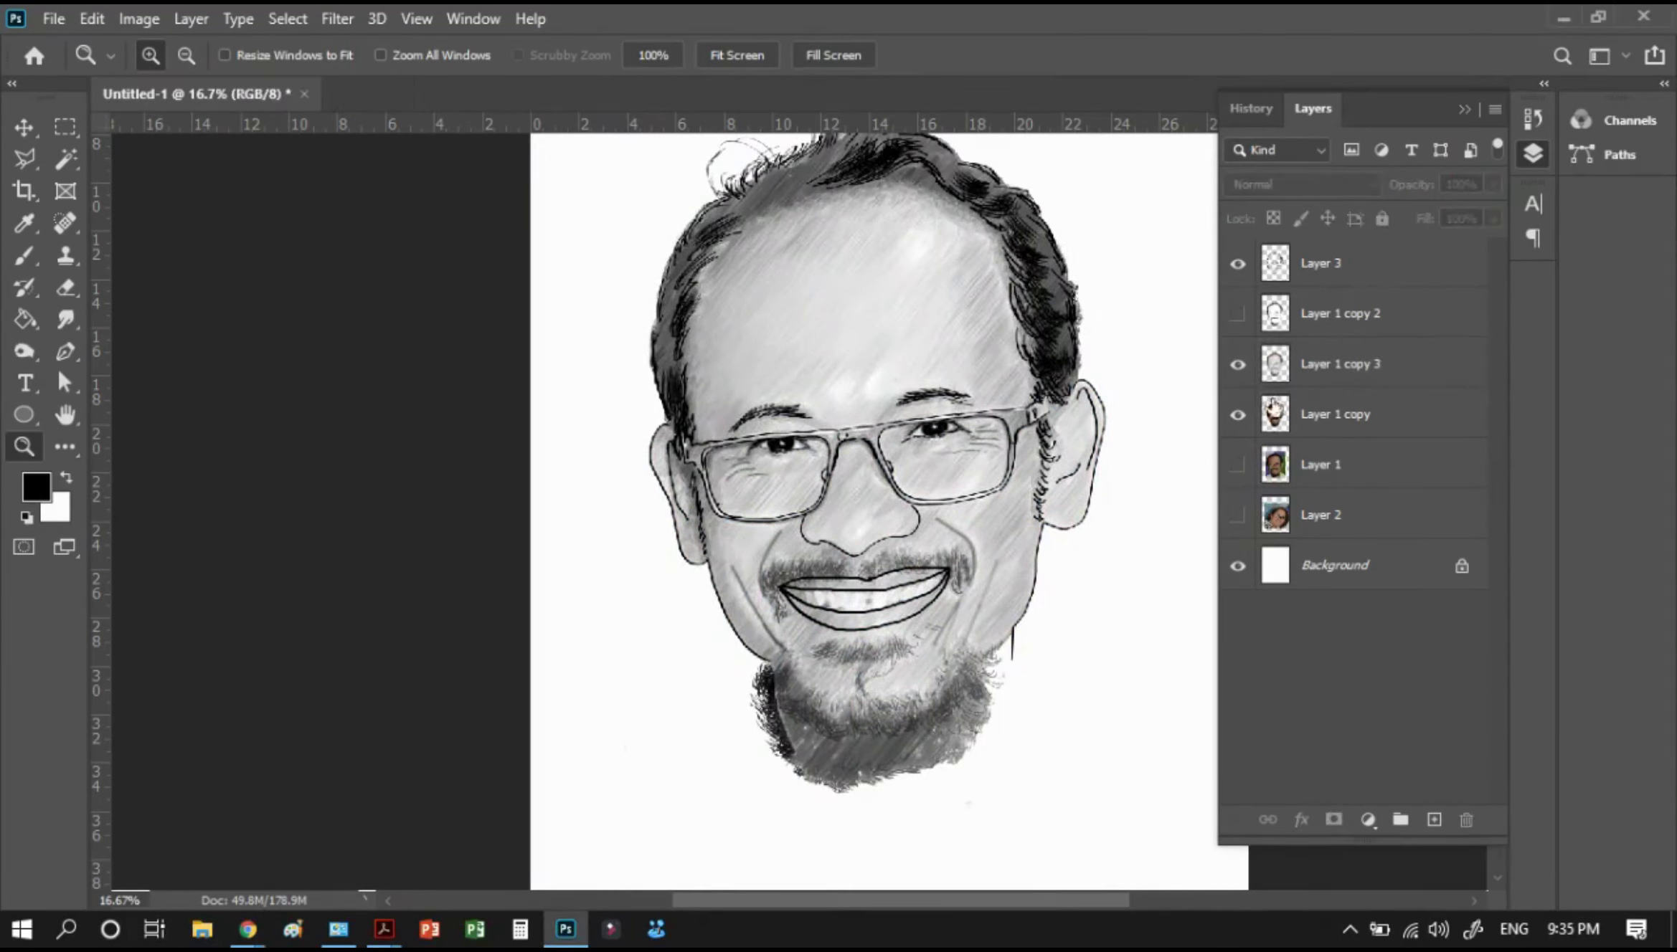
{"action": "left_click", "coordinate": [1238, 314]}
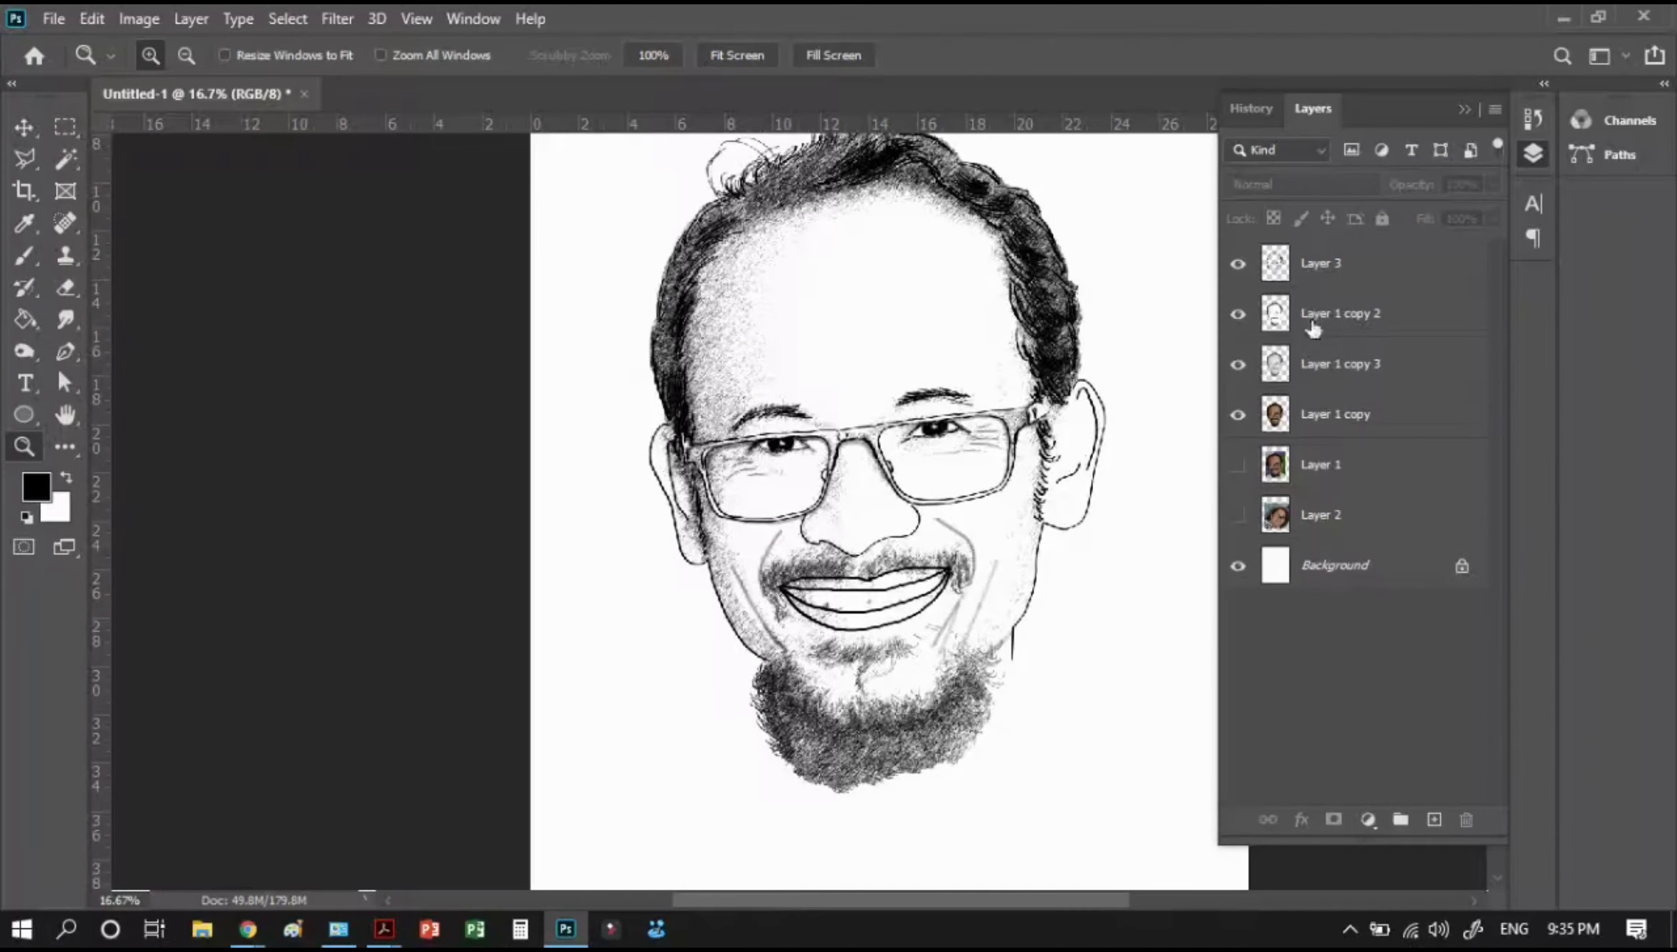
{"action": "left_click", "coordinate": [1237, 365]}
{"action": "left_click", "coordinate": [1314, 325]}
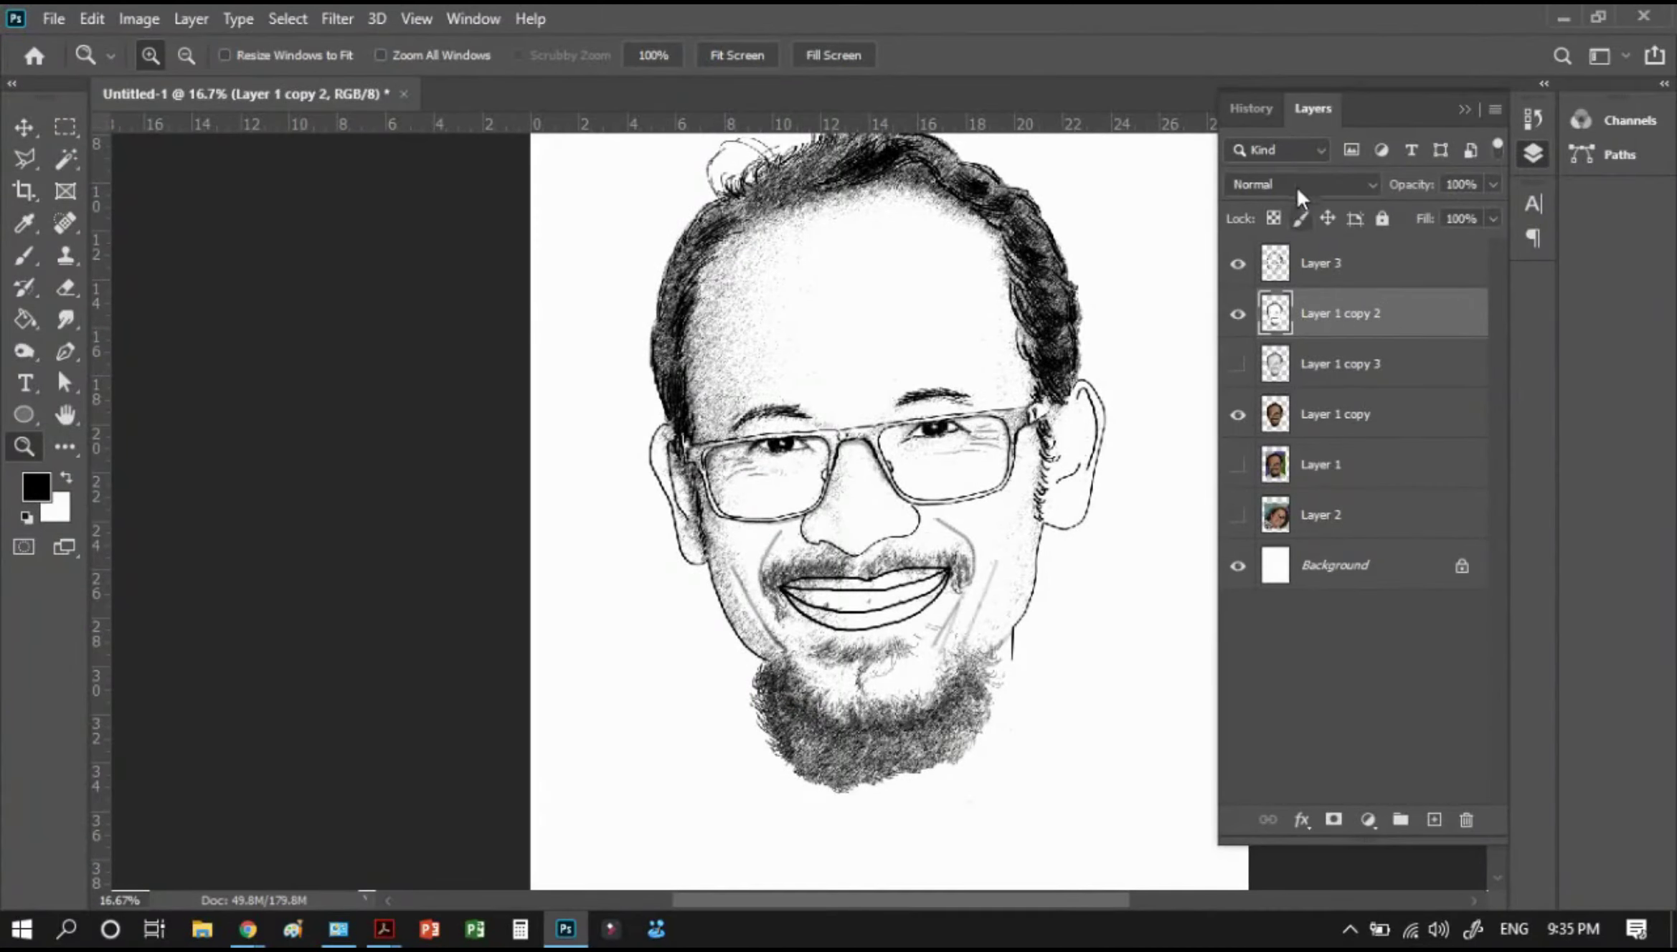
{"action": "left_click", "coordinate": [1302, 185]}
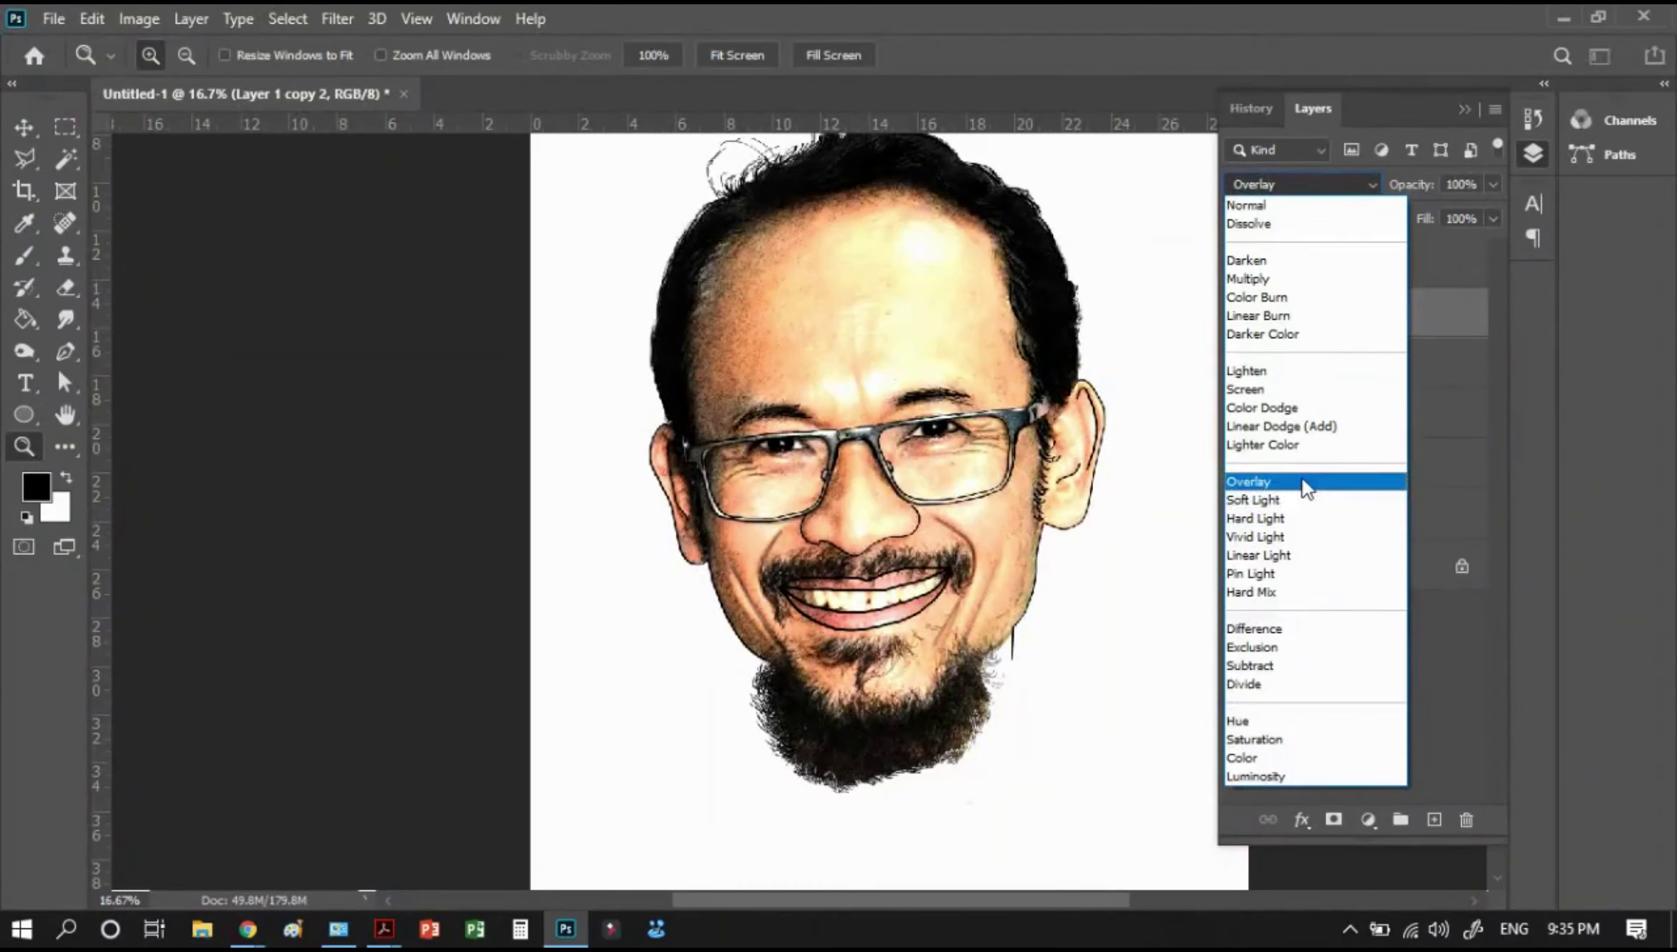
{"action": "left_click", "coordinate": [1302, 483]}
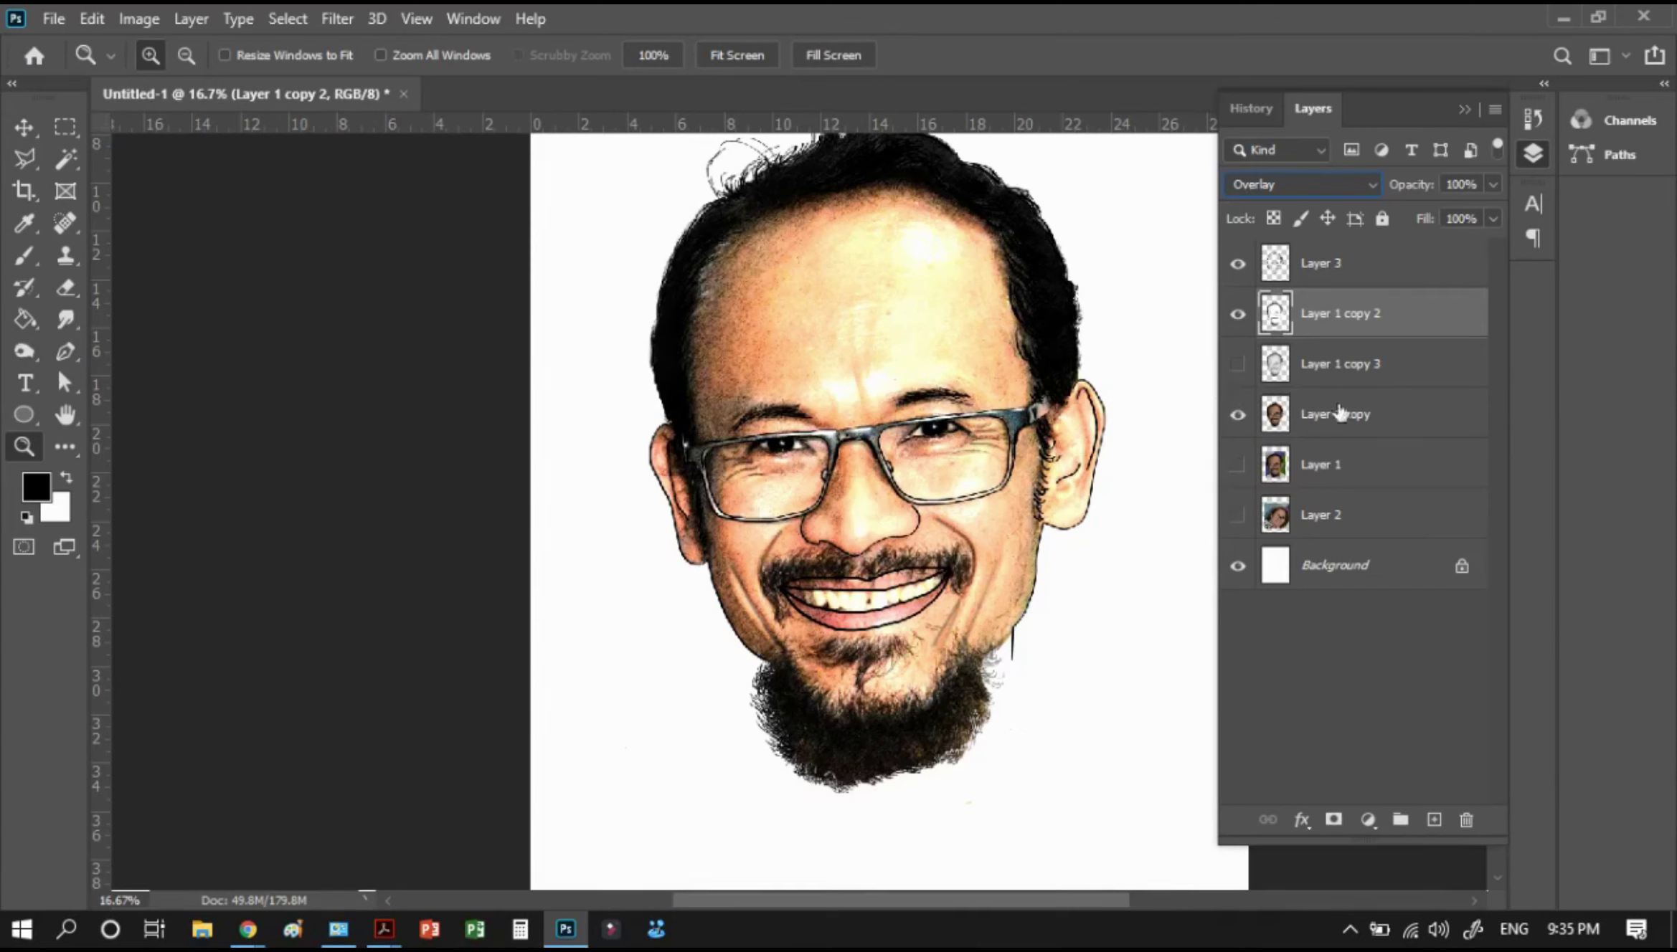
Show the pencil Layer 1 copy 3 instead, hiding copy 2, and set copy 3 to Overlay blending
{"action": "left_click", "coordinate": [1237, 314]}
{"action": "left_click", "coordinate": [1237, 364]}
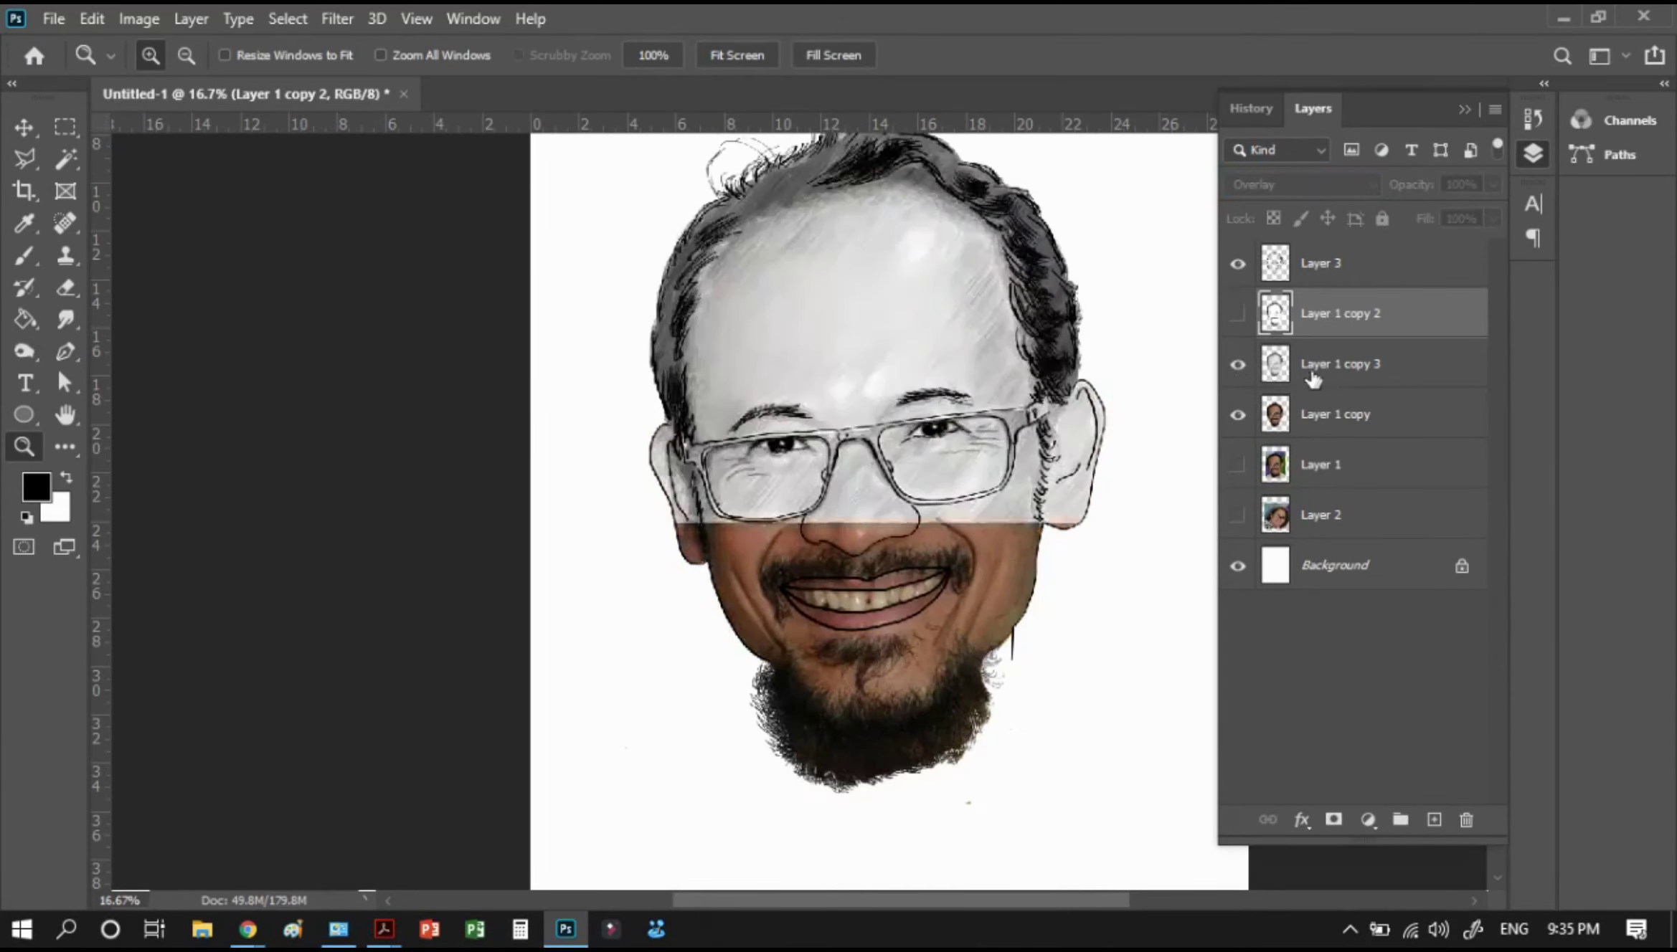
{"action": "left_click", "coordinate": [1315, 373]}
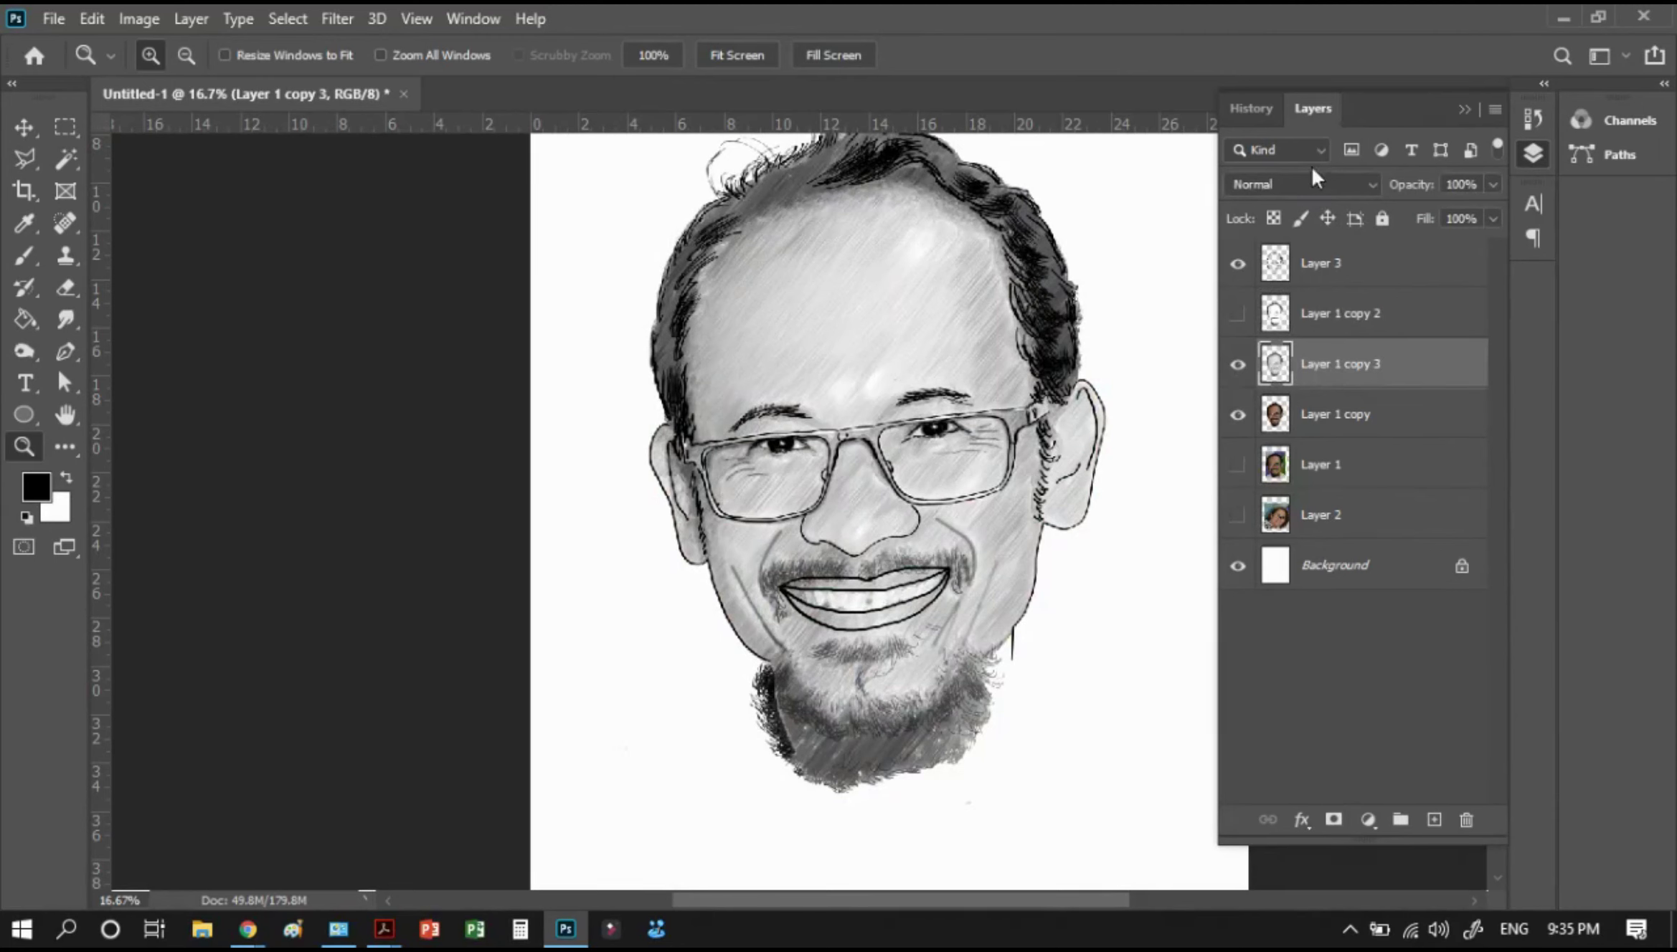
{"action": "left_click", "coordinate": [1318, 186]}
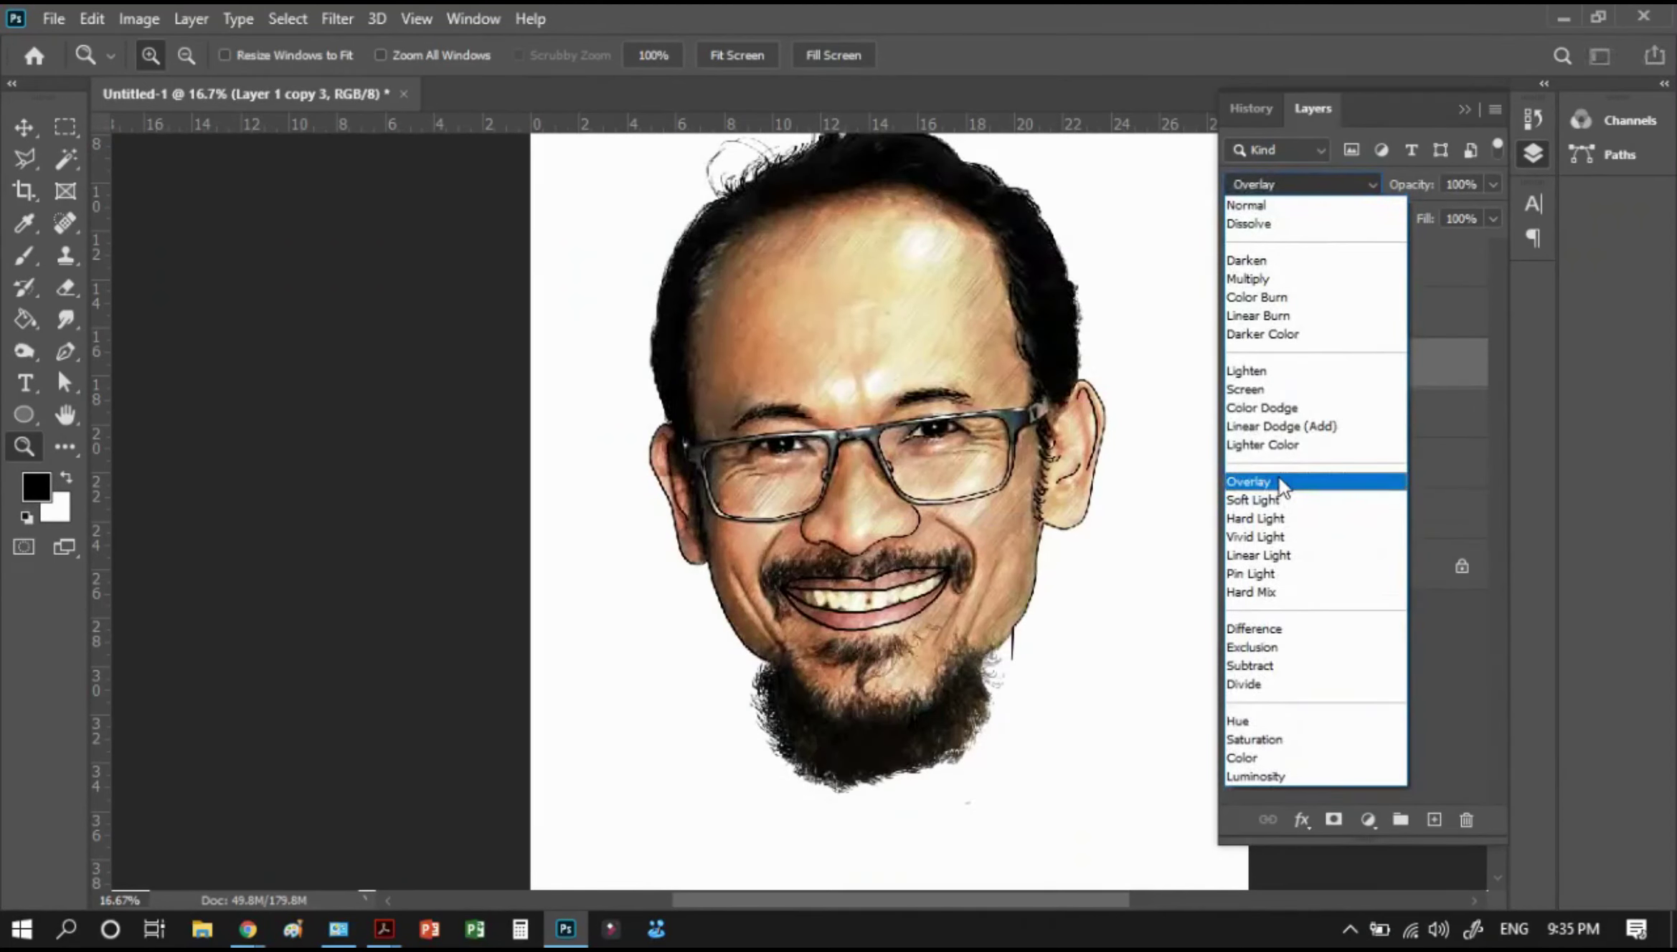
{"action": "left_click", "coordinate": [1278, 481]}
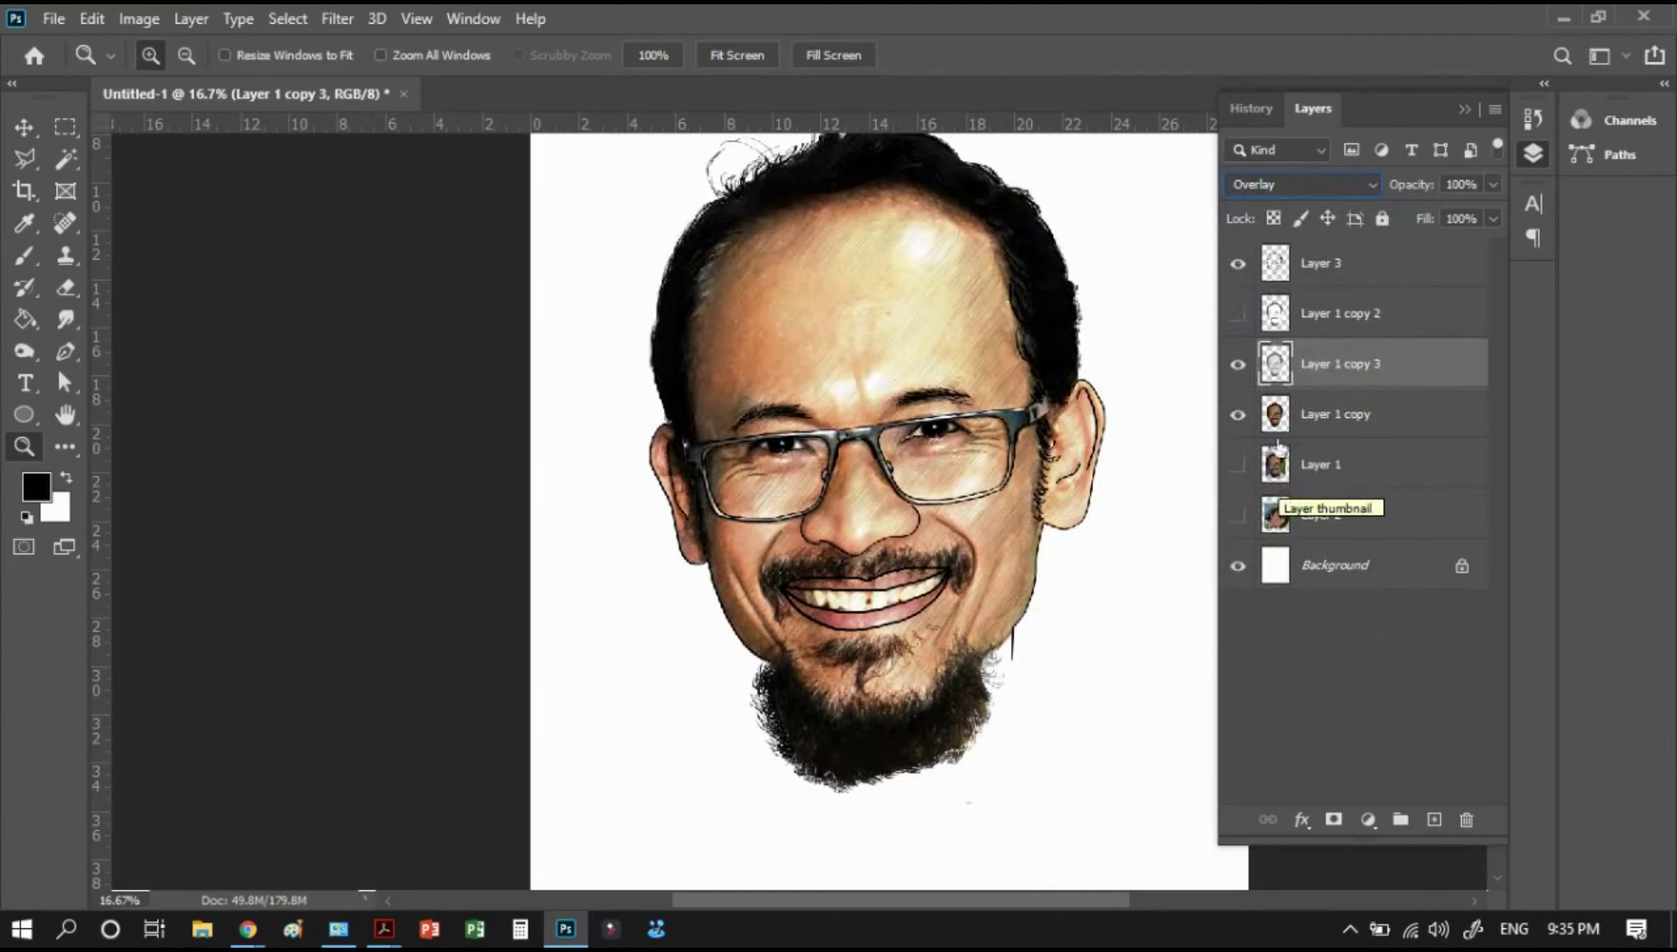
Compare the two sketches, ending with Layer 1 copy 2 visible and copy 3 hidden
{"action": "left_click", "coordinate": [1238, 314]}
{"action": "left_click", "coordinate": [1238, 365]}
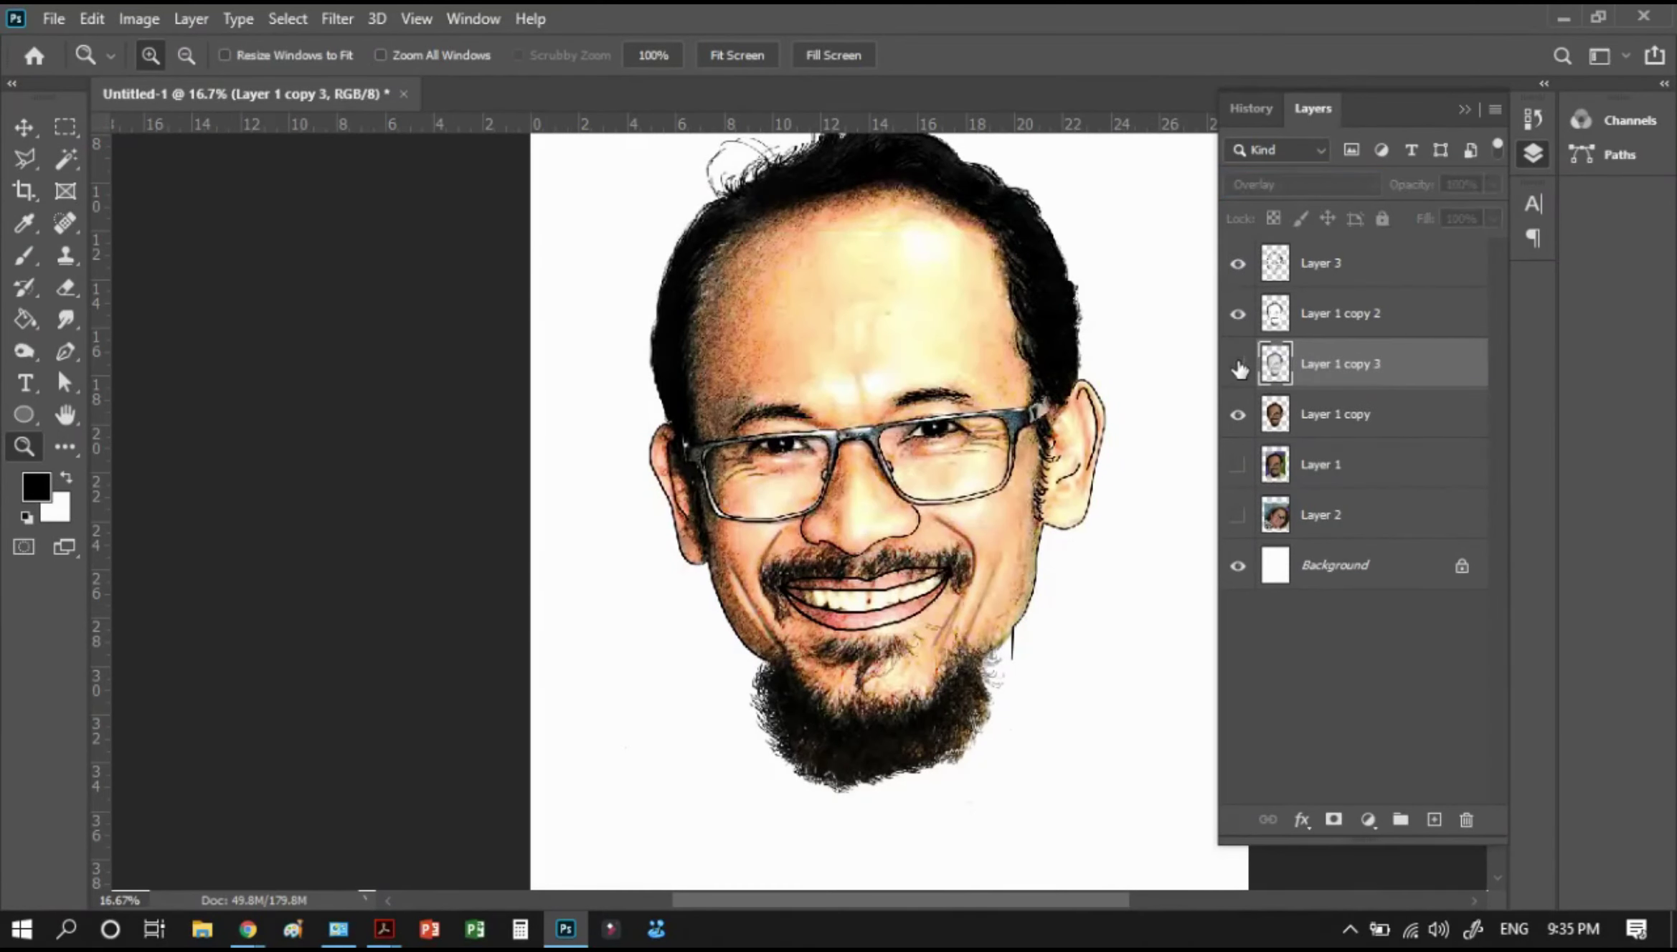
{"action": "left_click", "coordinate": [1237, 365]}
{"action": "left_click", "coordinate": [1237, 314]}
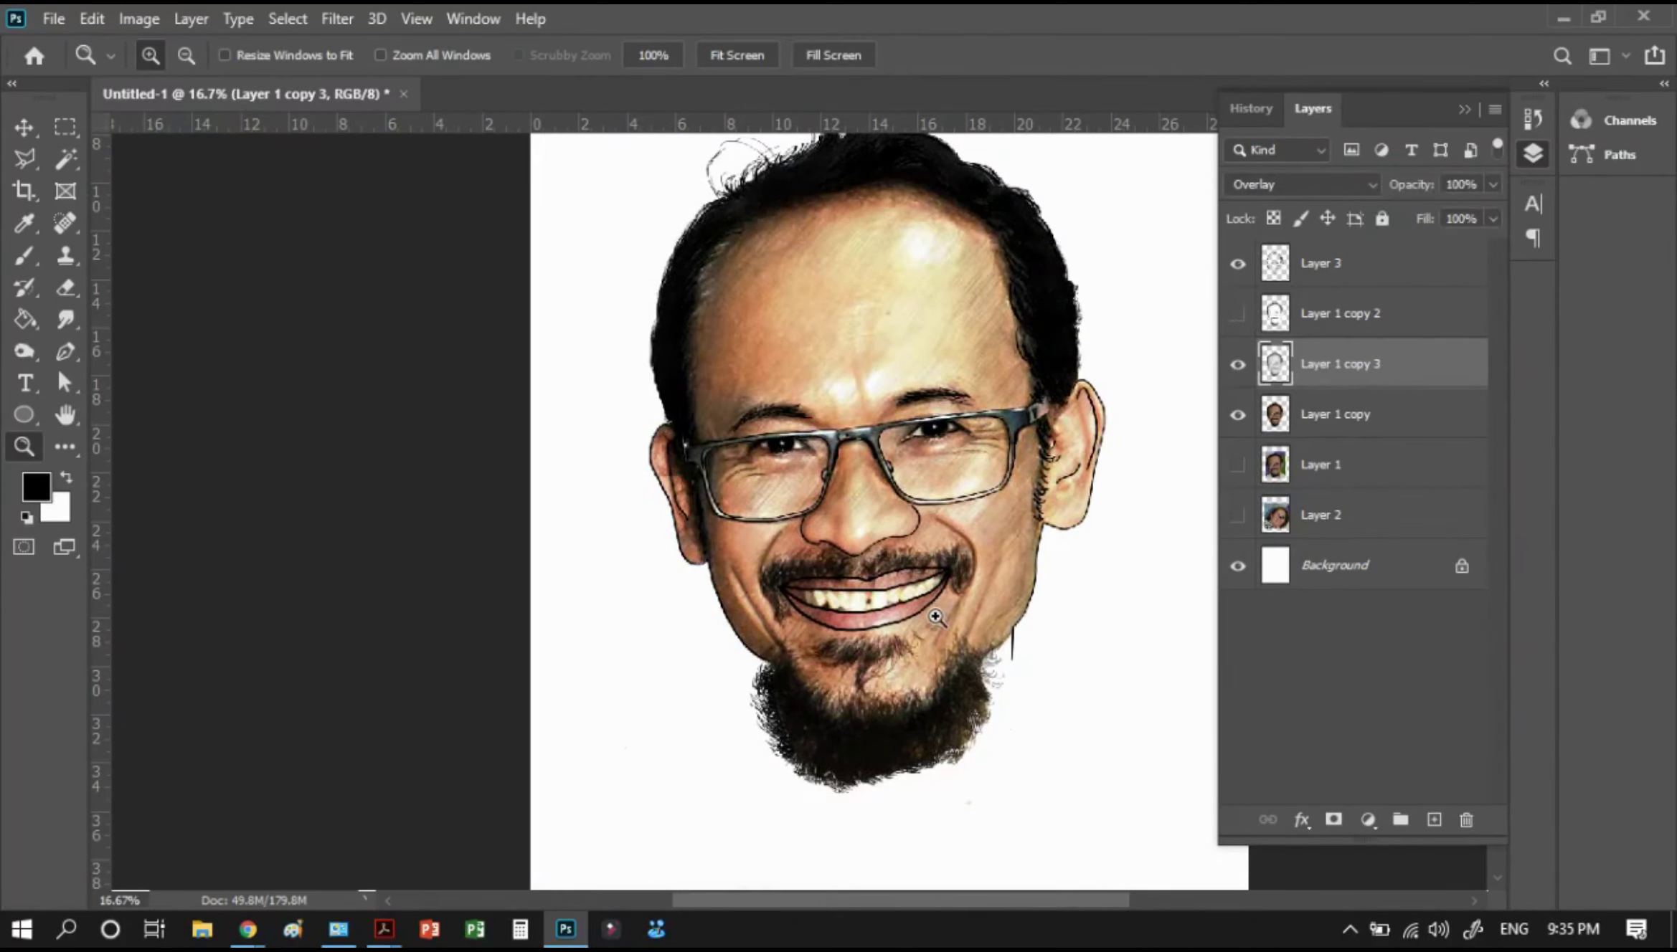
{"action": "left_click", "coordinate": [1237, 313]}
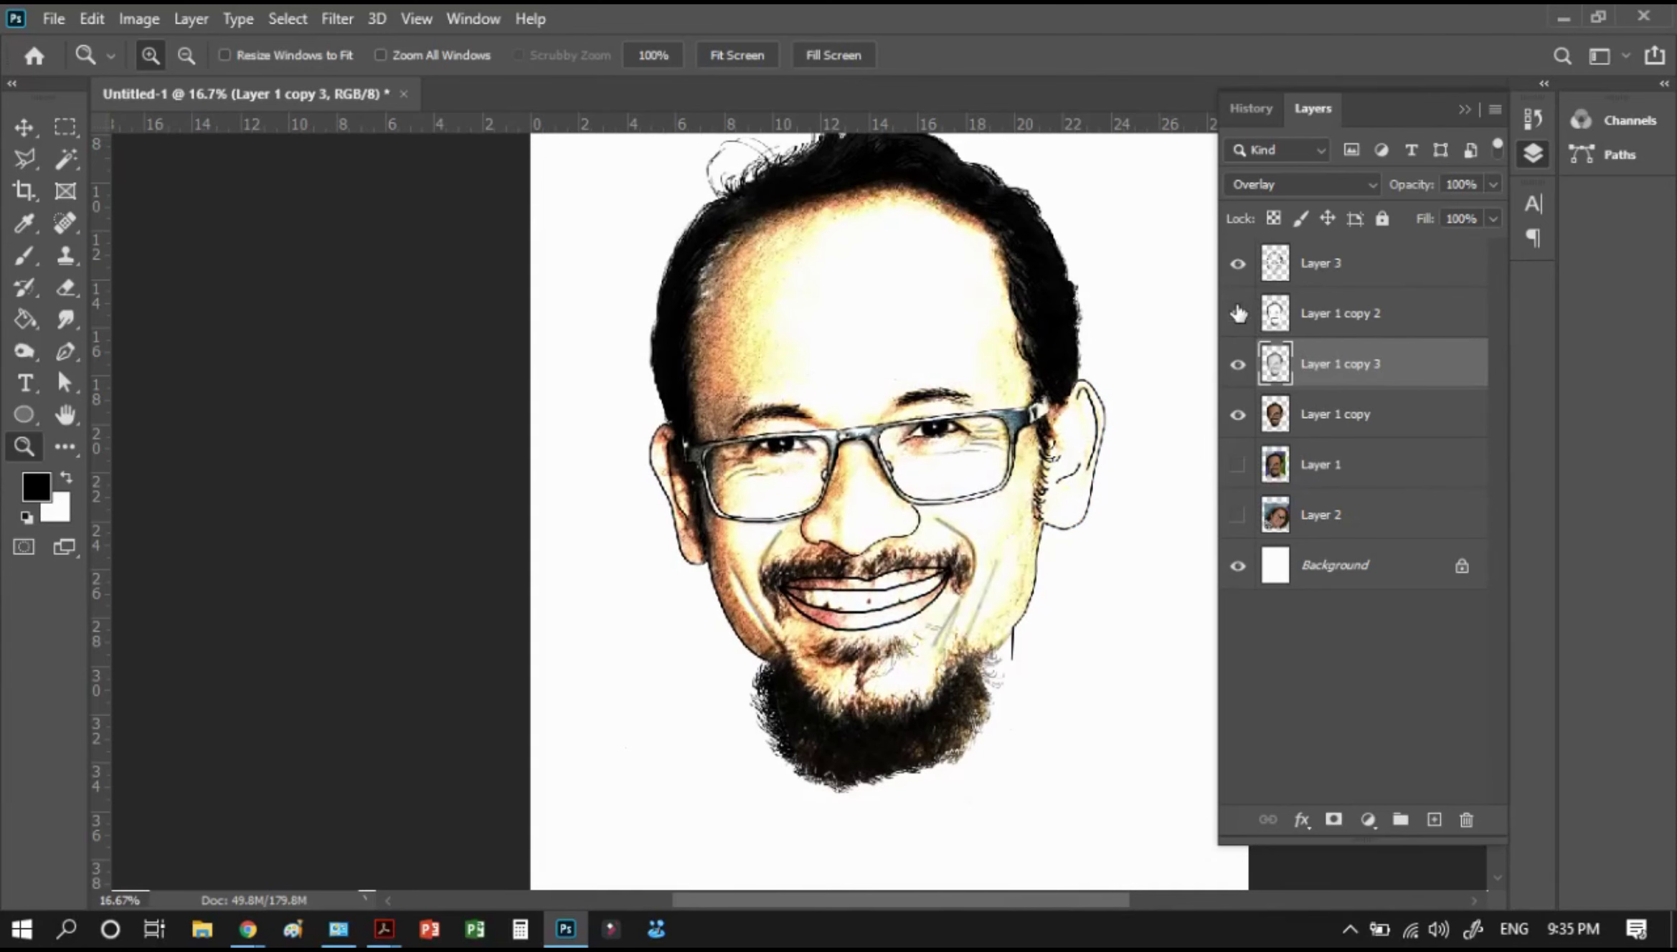
{"action": "left_click", "coordinate": [1238, 364]}
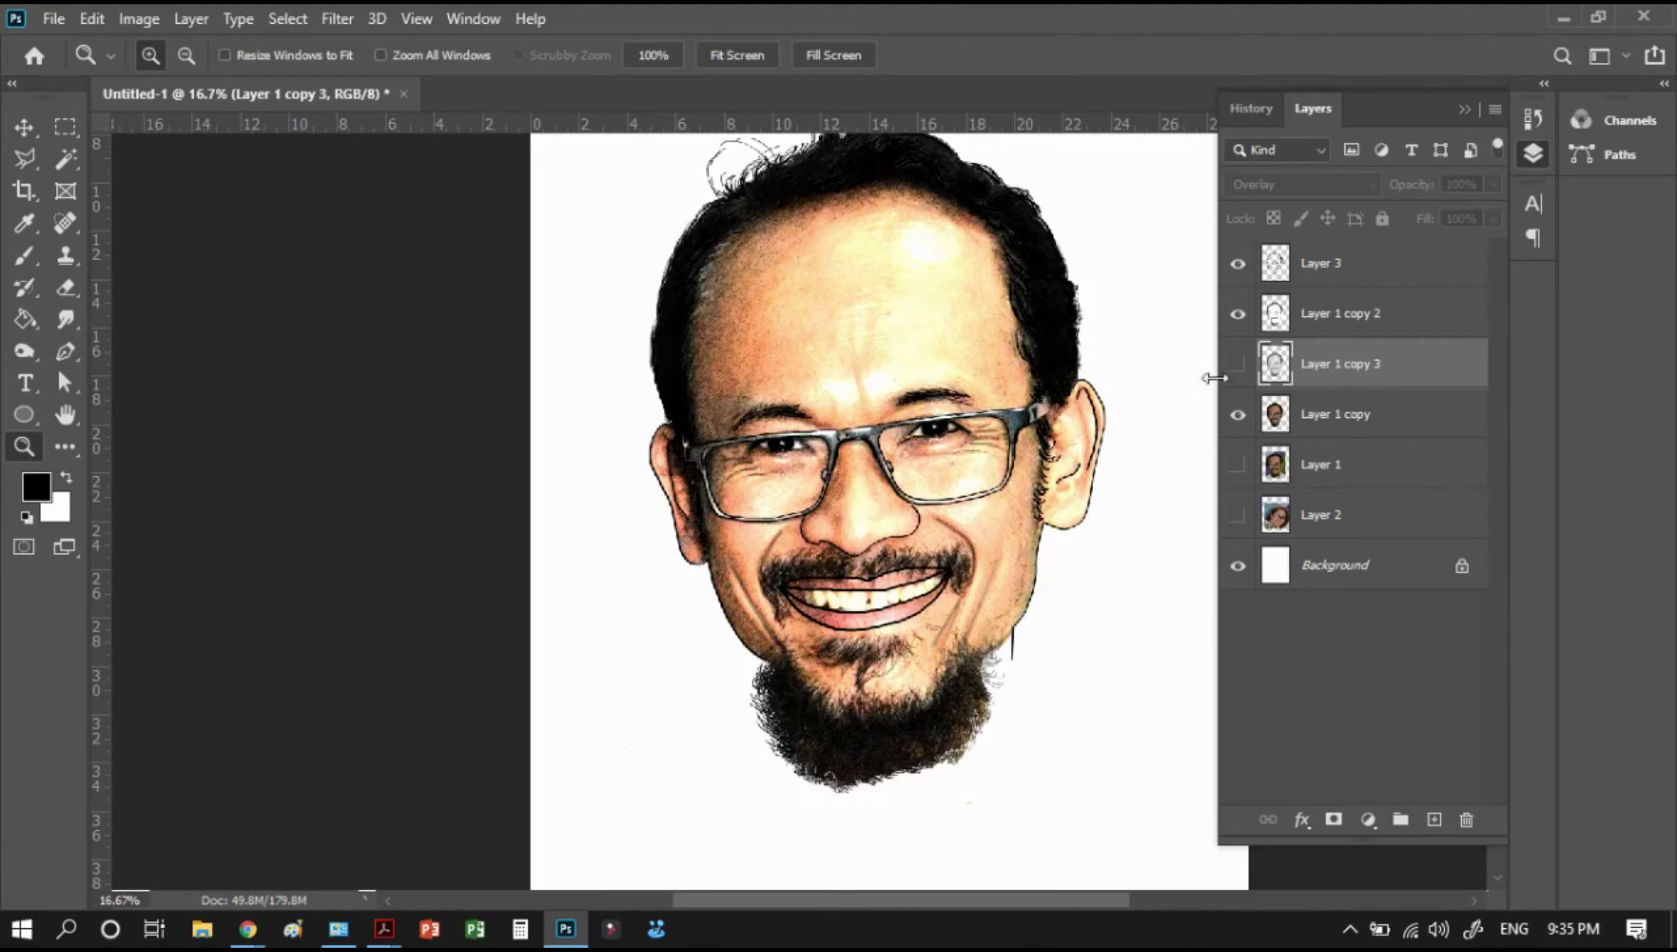
Move Layer 1 copy 3 above Background, then merge Layer 3 through Layer 1 copy into one layer
{"action": "left_click_drag", "start_coordinate": [1311, 314], "coordinate": [1323, 373]}
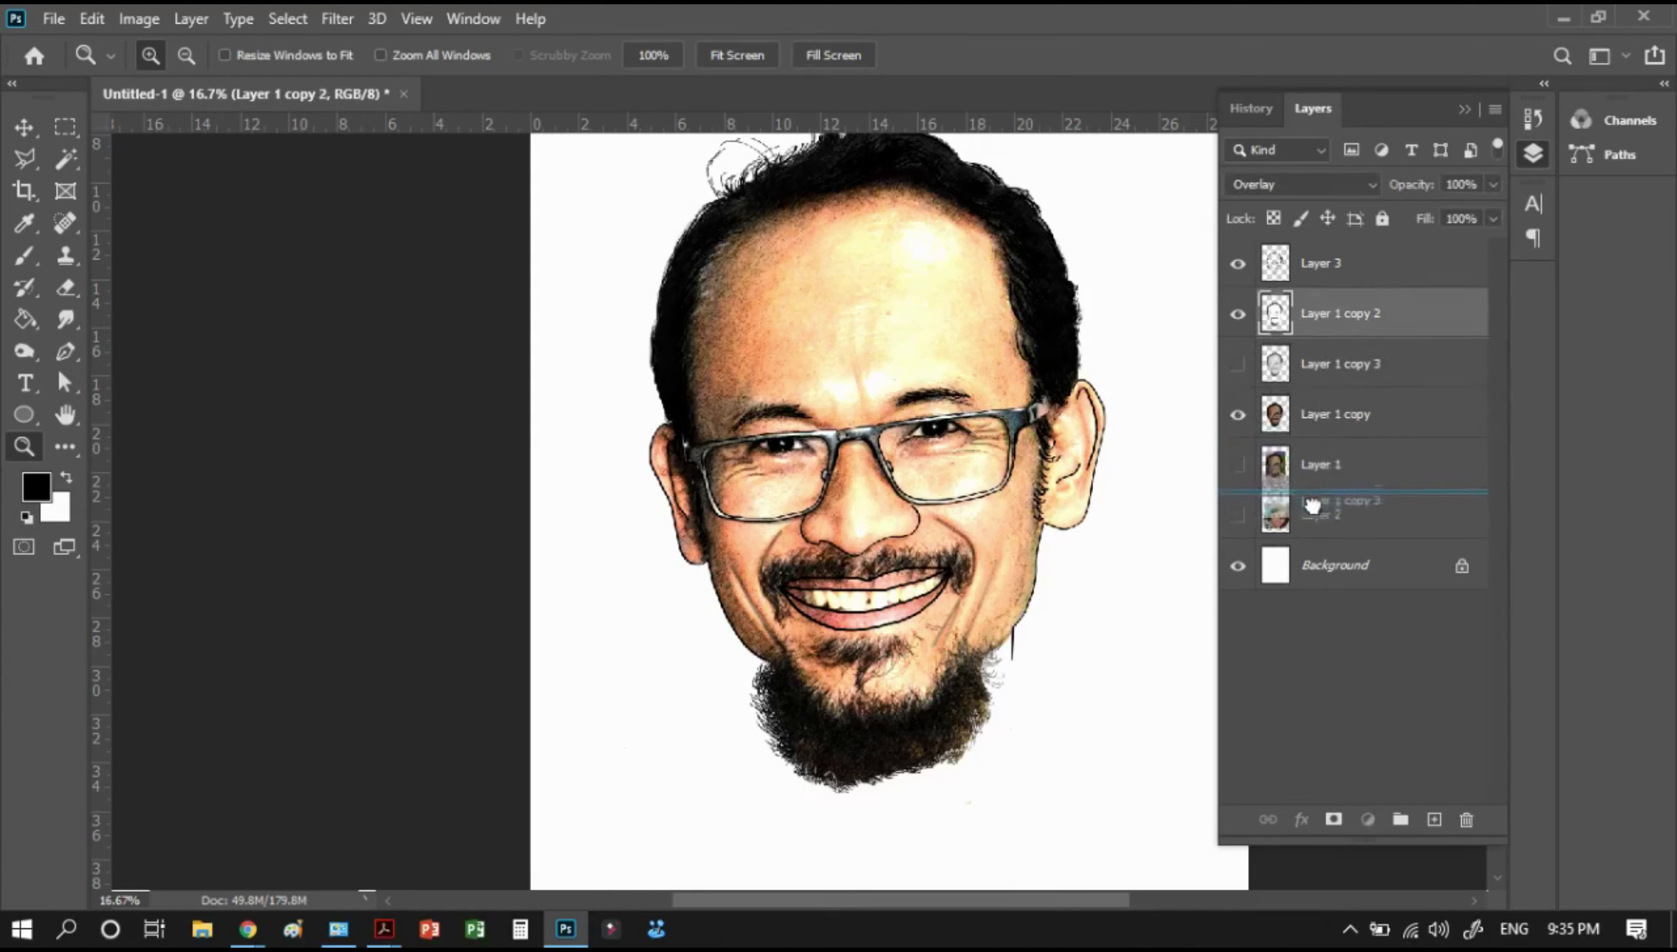
{"action": "left_click_drag", "start_coordinate": [1323, 373], "coordinate": [1291, 546]}
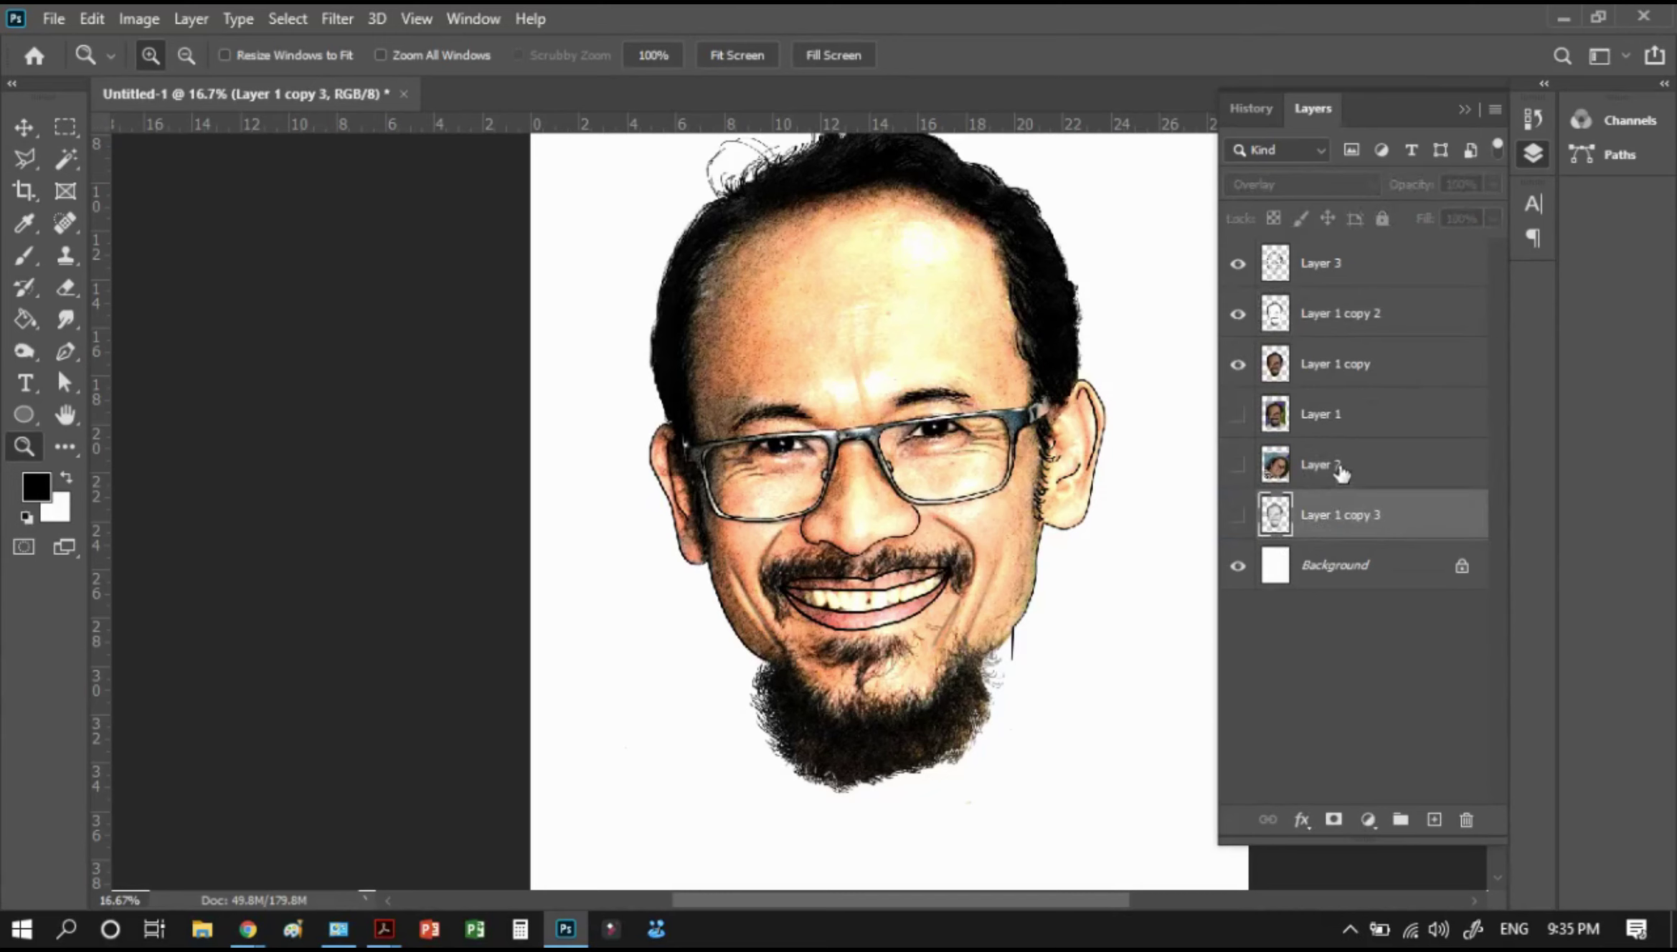
{"action": "left_click", "coordinate": [1327, 366]}
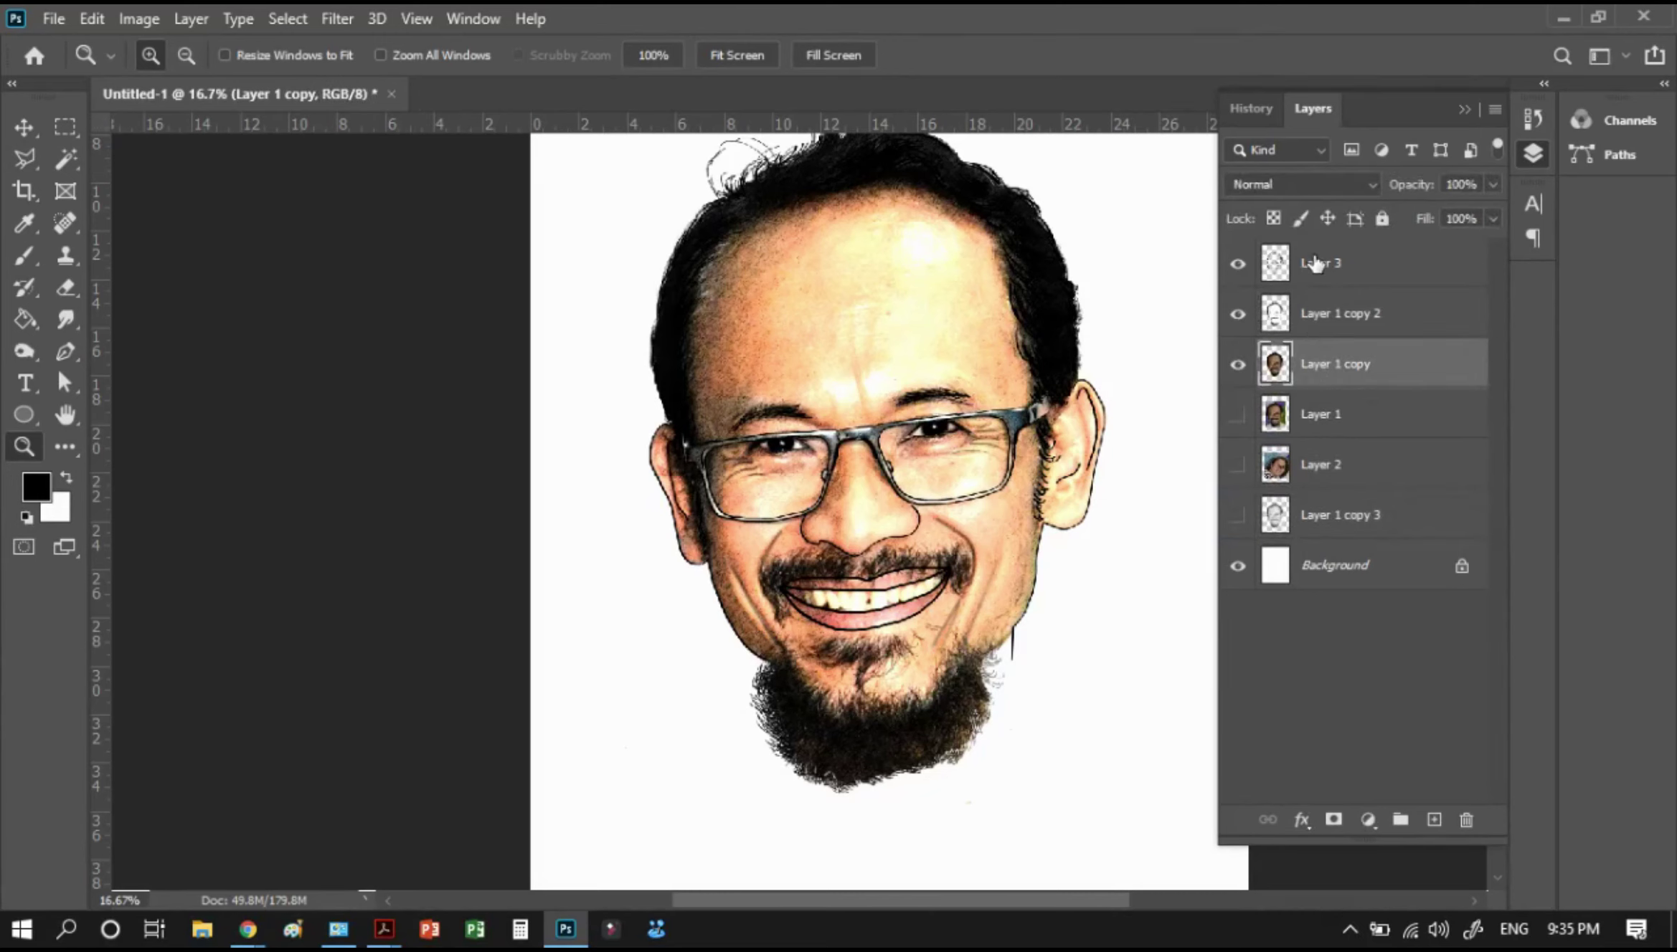
{"action": "left_click", "coordinate": [1315, 264]}
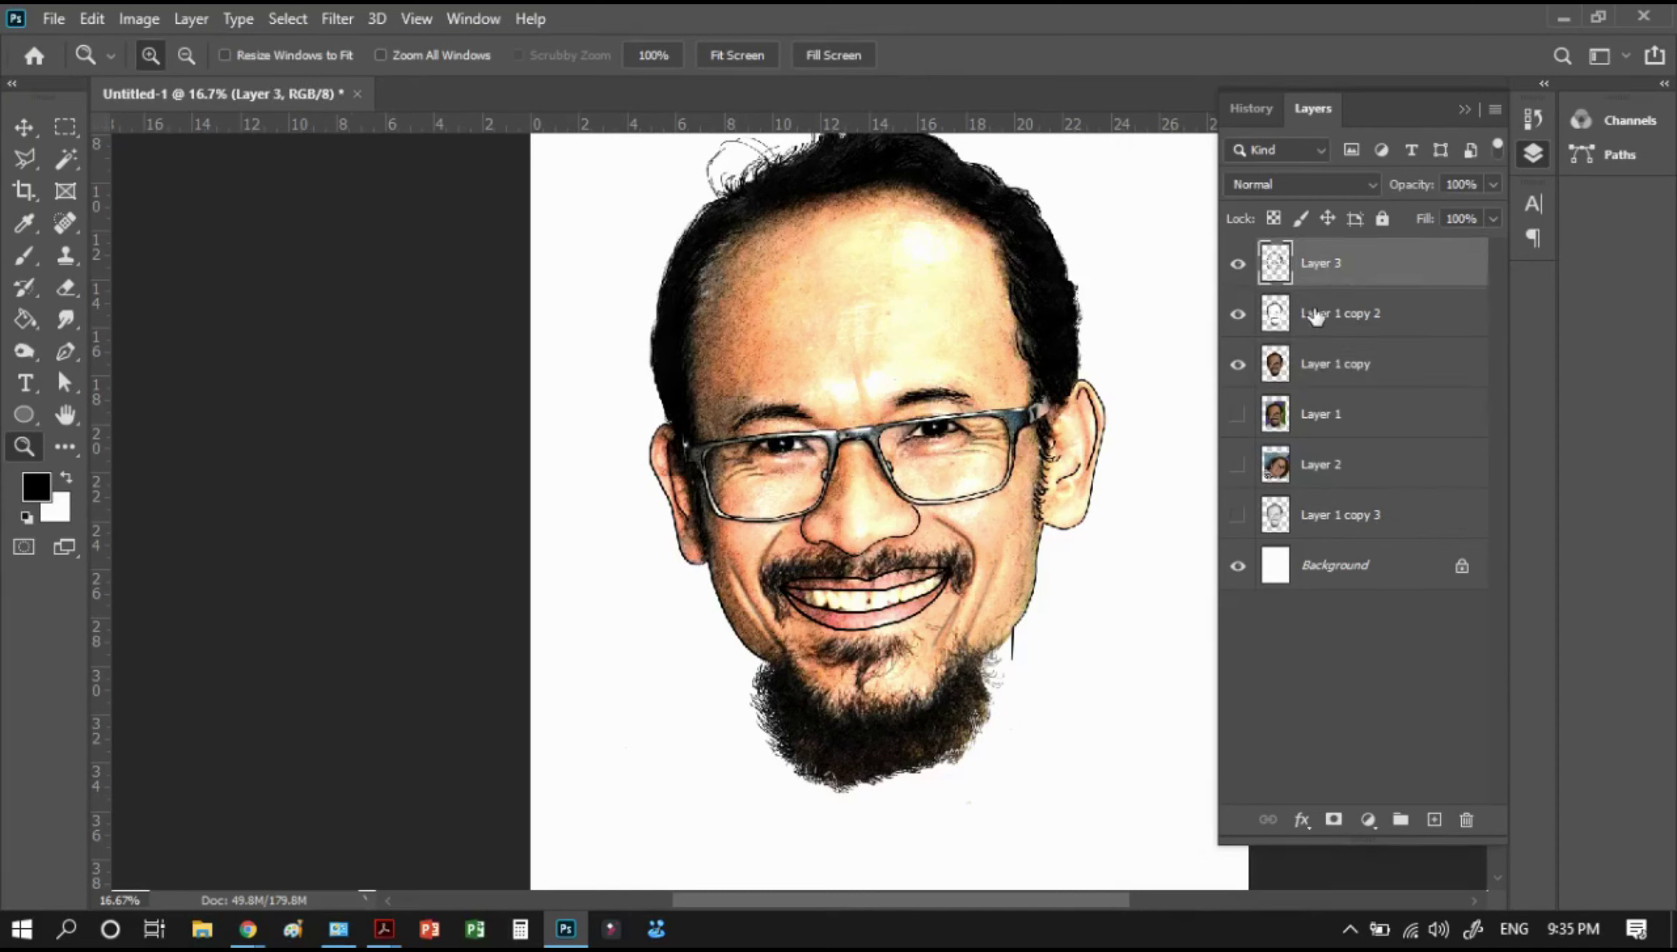
{"action": "left_click", "coordinate": [1330, 317]}
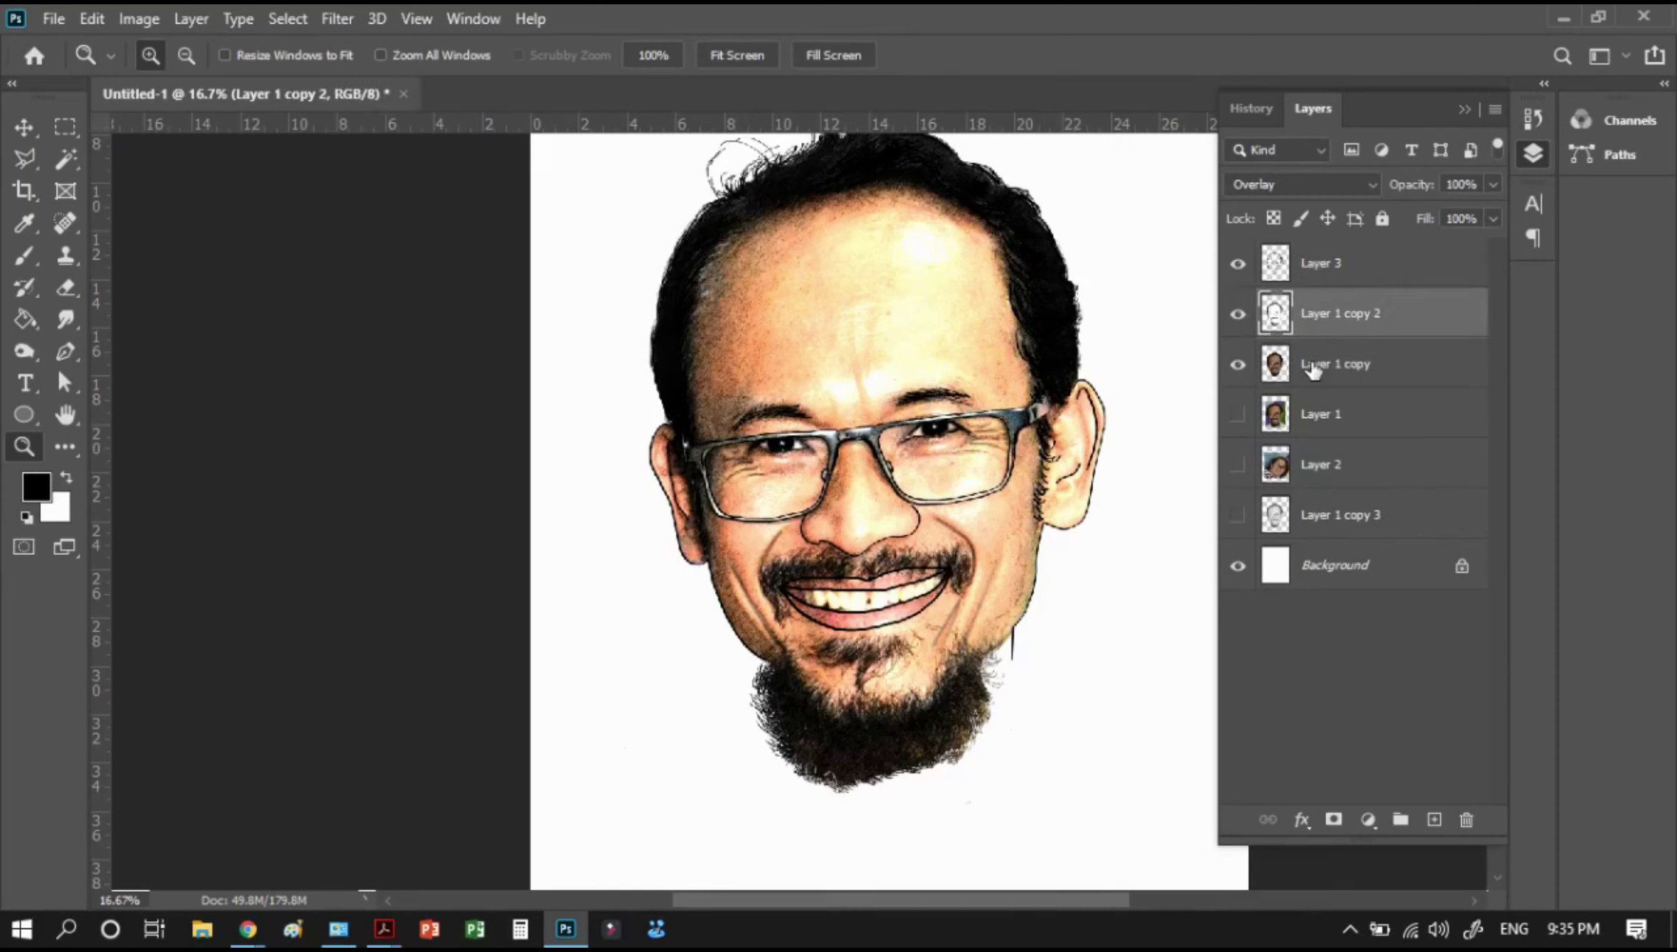
{"action": "left_click", "coordinate": [1318, 364]}
{"action": "left_click", "coordinate": [1320, 266]}
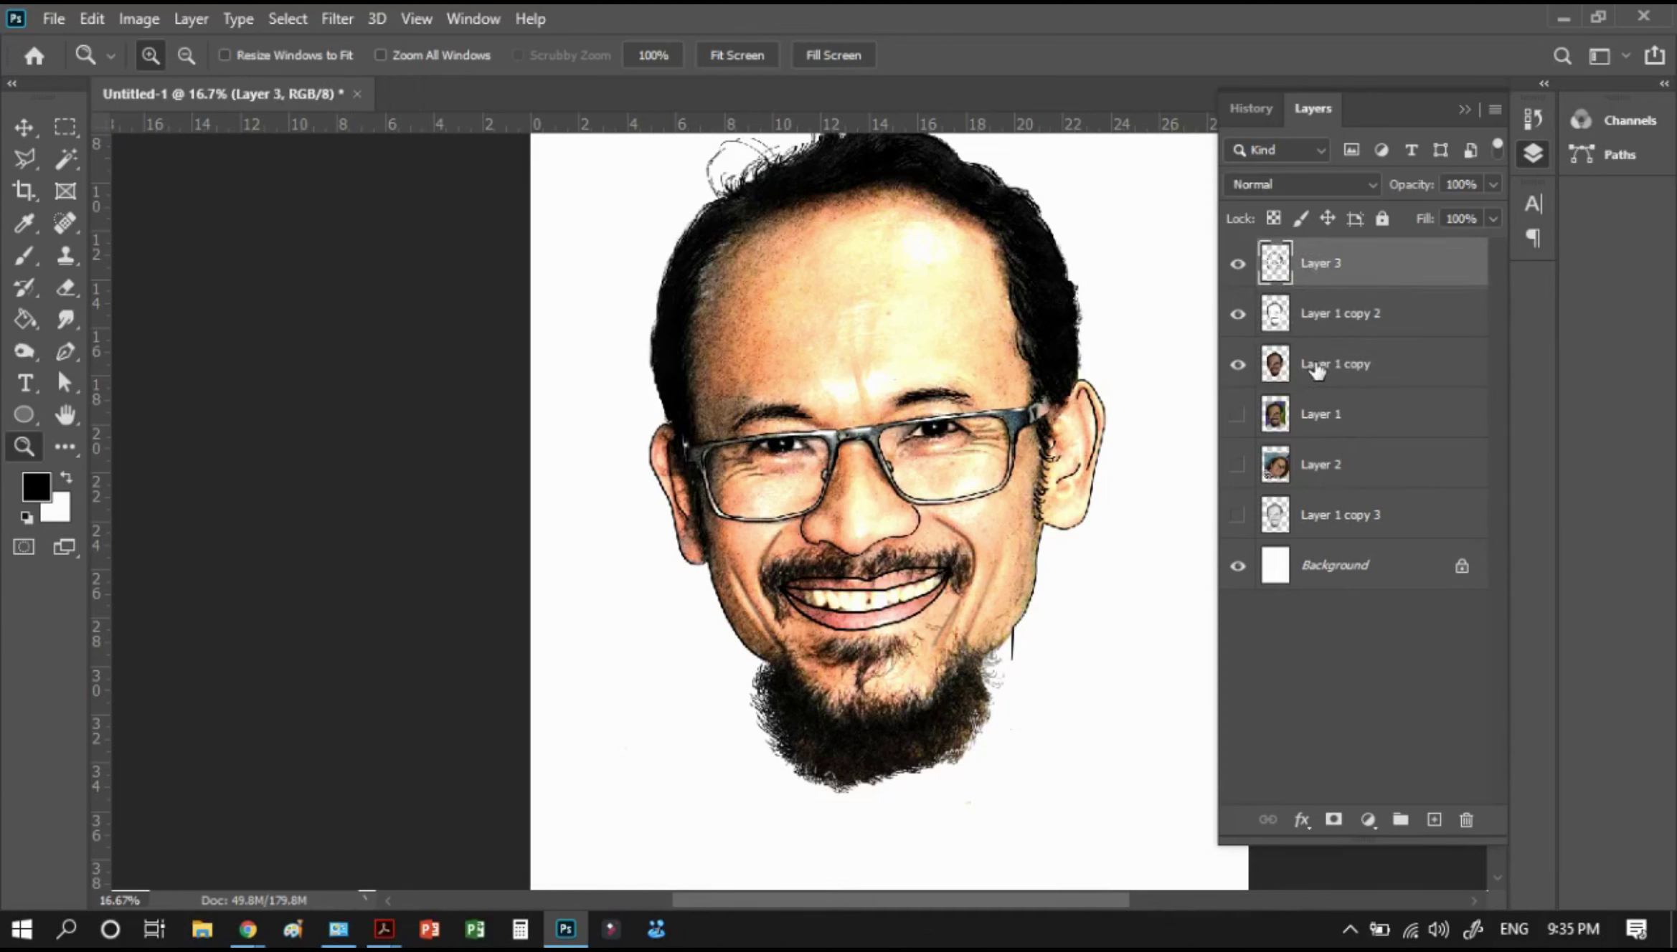
{"action": "left_click", "coordinate": [1318, 366], "text": "shift"}
{"action": "right_click", "coordinate": [1317, 367]}
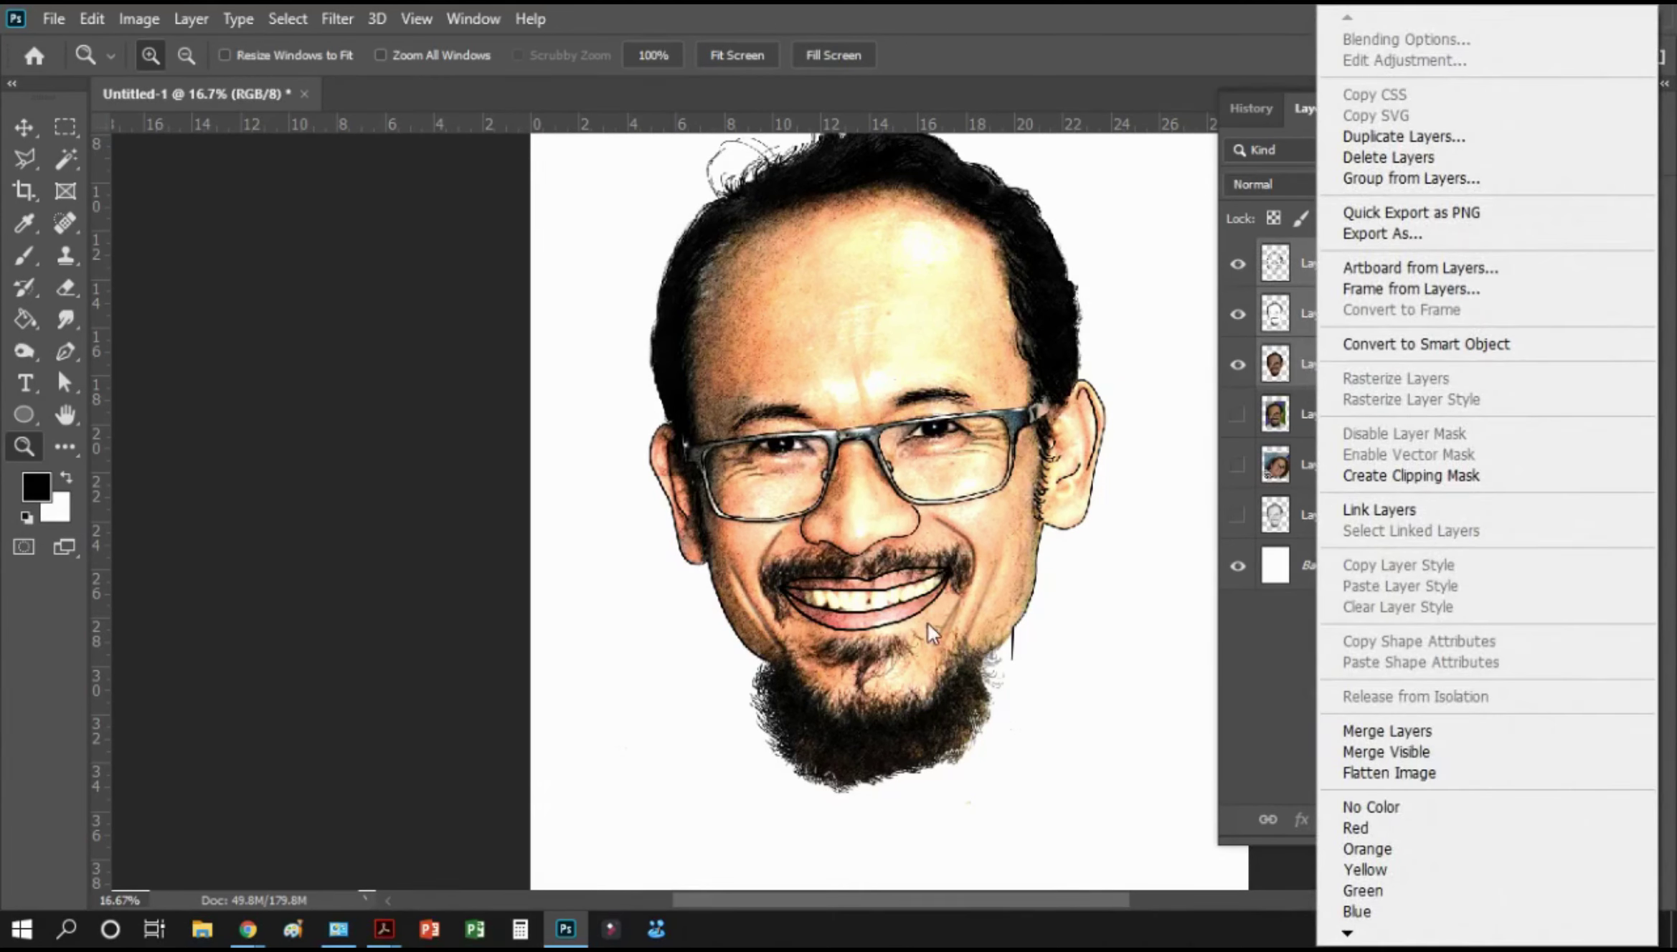
{"action": "left_click", "coordinate": [1386, 731]}
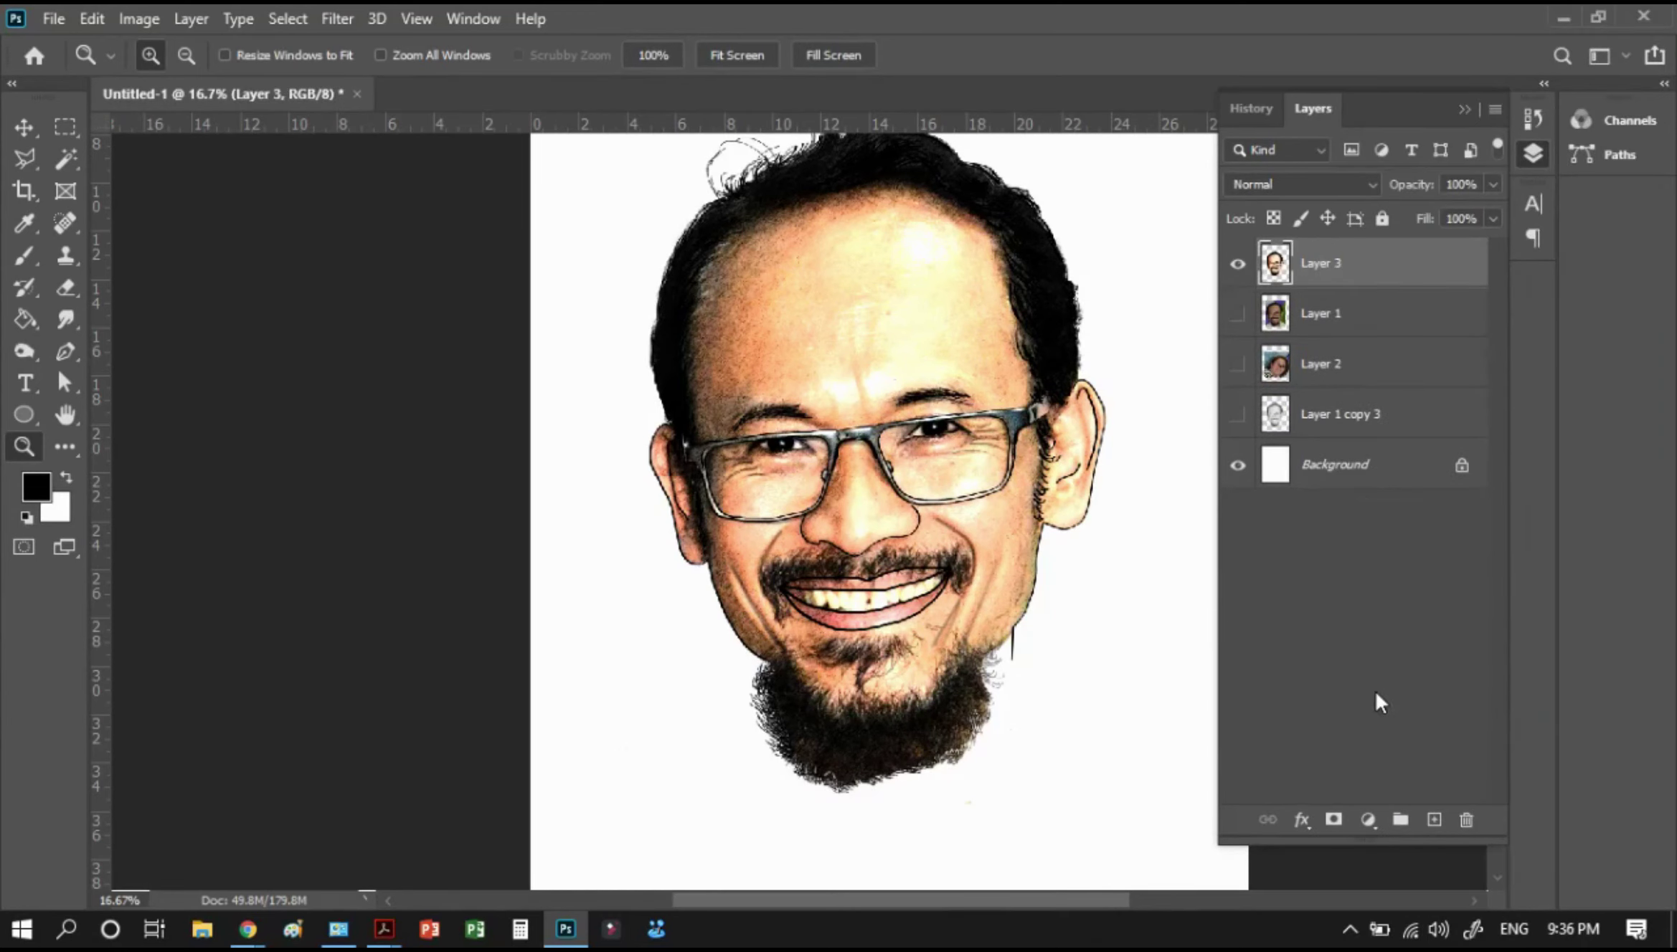
Group the hidden Layer 1, Layer 2 and Layer 1 copy 3 into Group 1
{"action": "left_click", "coordinate": [1327, 319]}
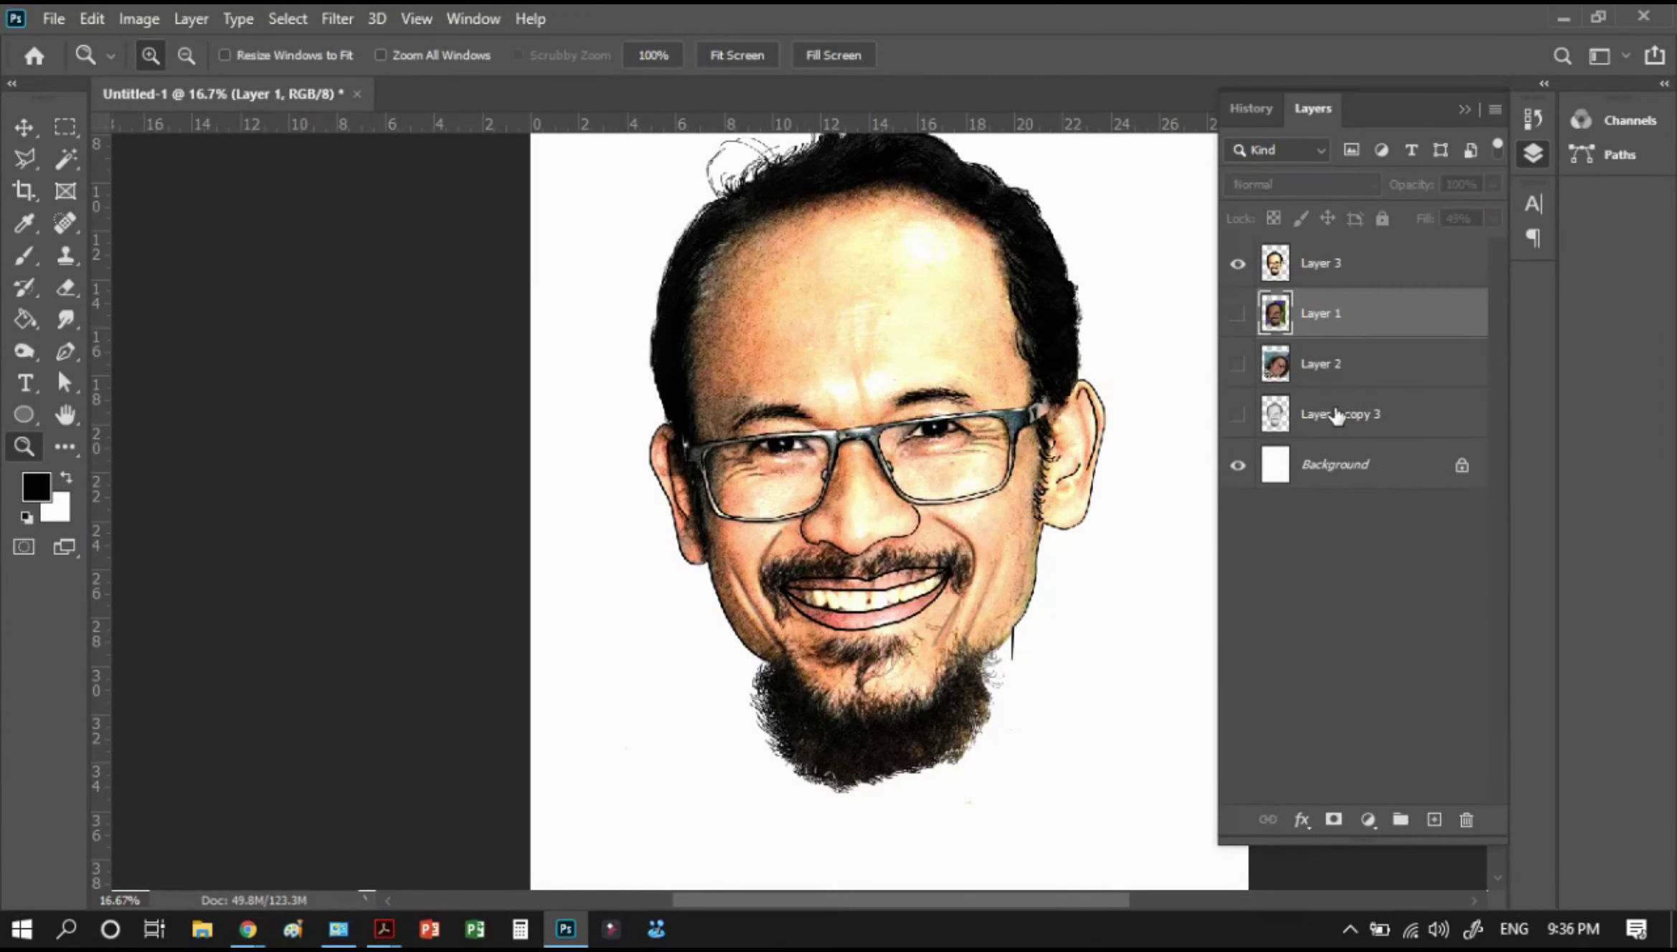
{"action": "left_click", "coordinate": [1335, 414], "text": "shift"}
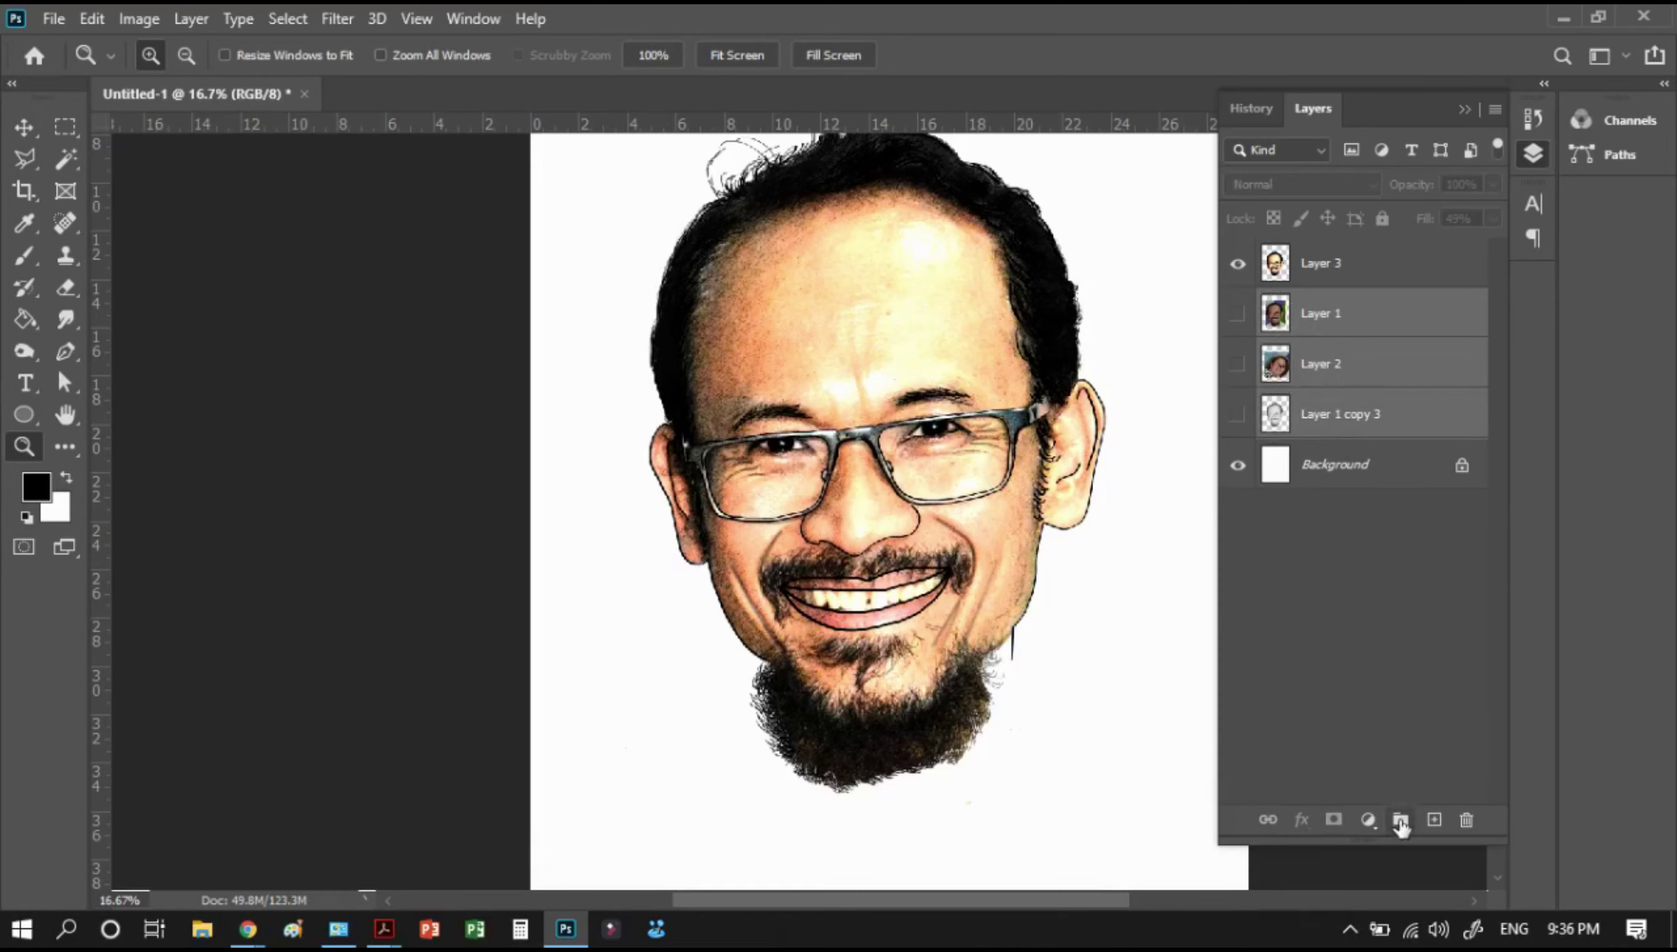
{"action": "left_click", "coordinate": [1400, 821]}
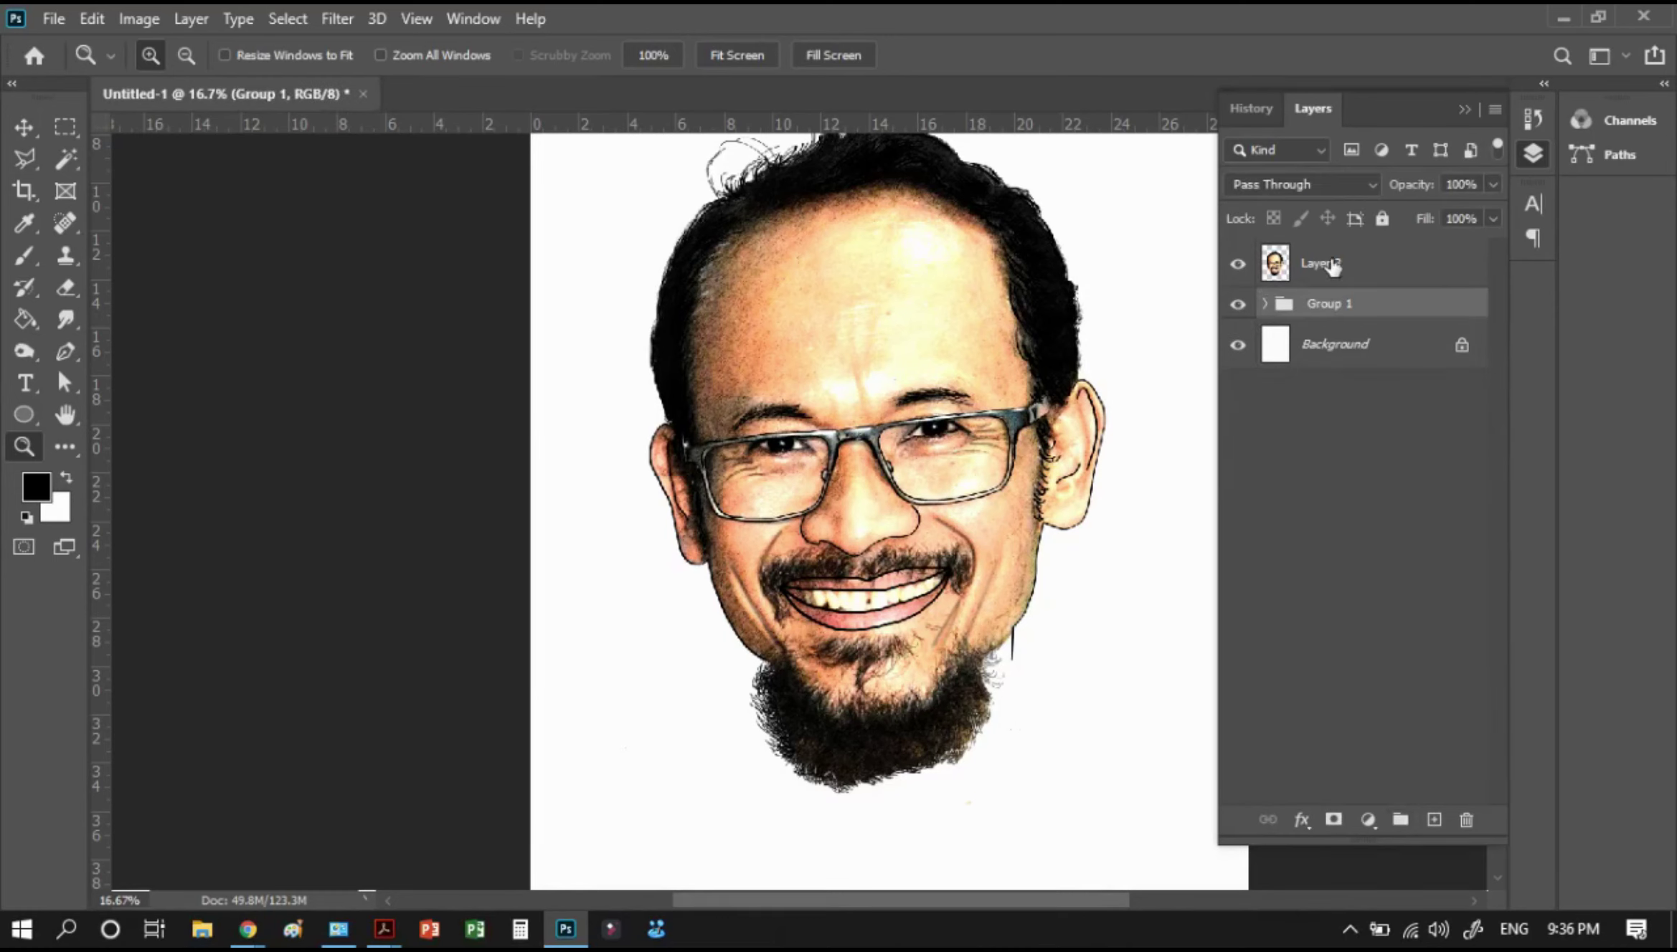
{"action": "left_click", "coordinate": [1284, 264]}
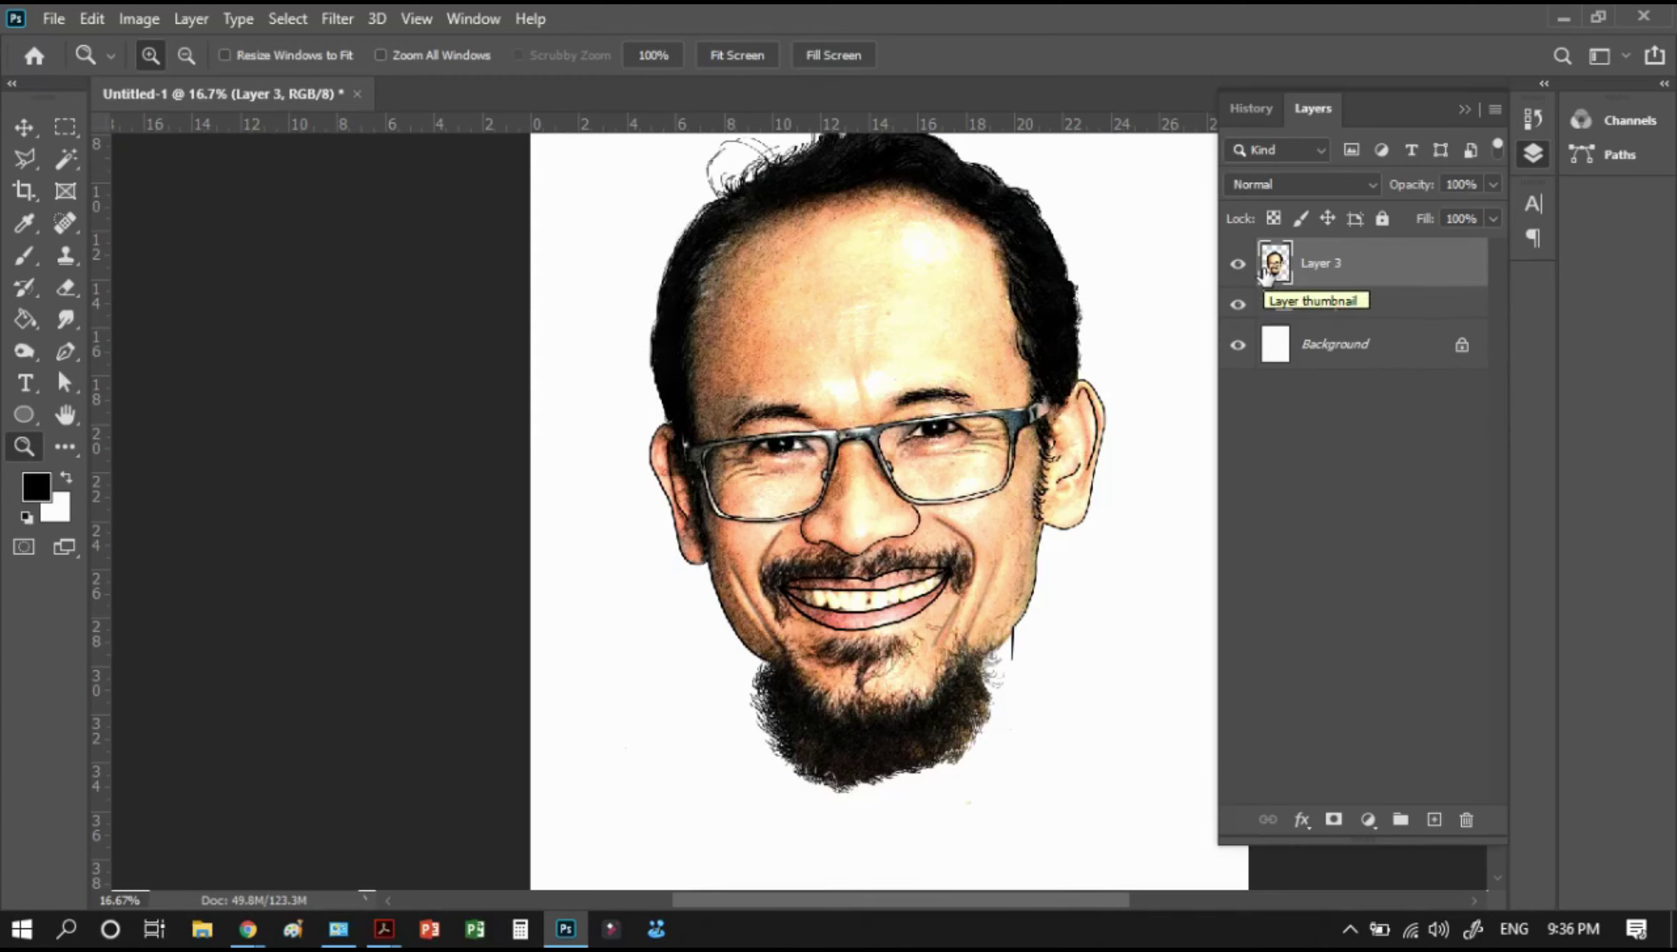
Rename Layer 3 to arcee, hide it and expand Group 1, then undo
{"action": "double_click", "coordinate": [1318, 265]}
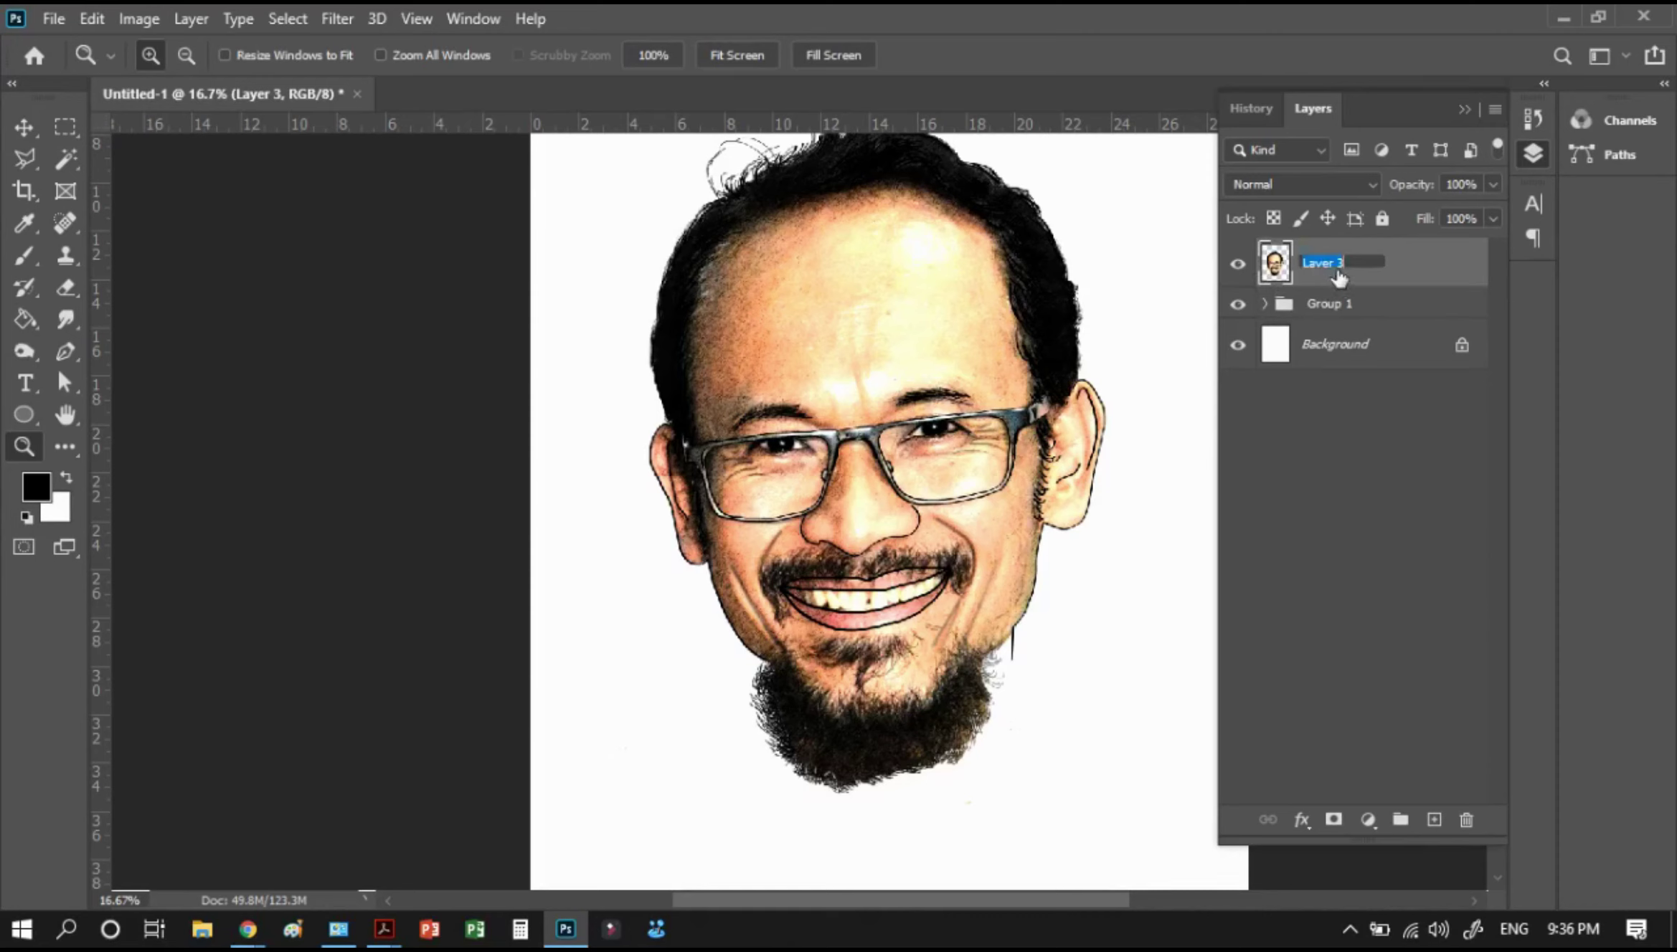
{"action": "type", "text": "arcee"}
{"action": "left_click", "coordinate": [1333, 457]}
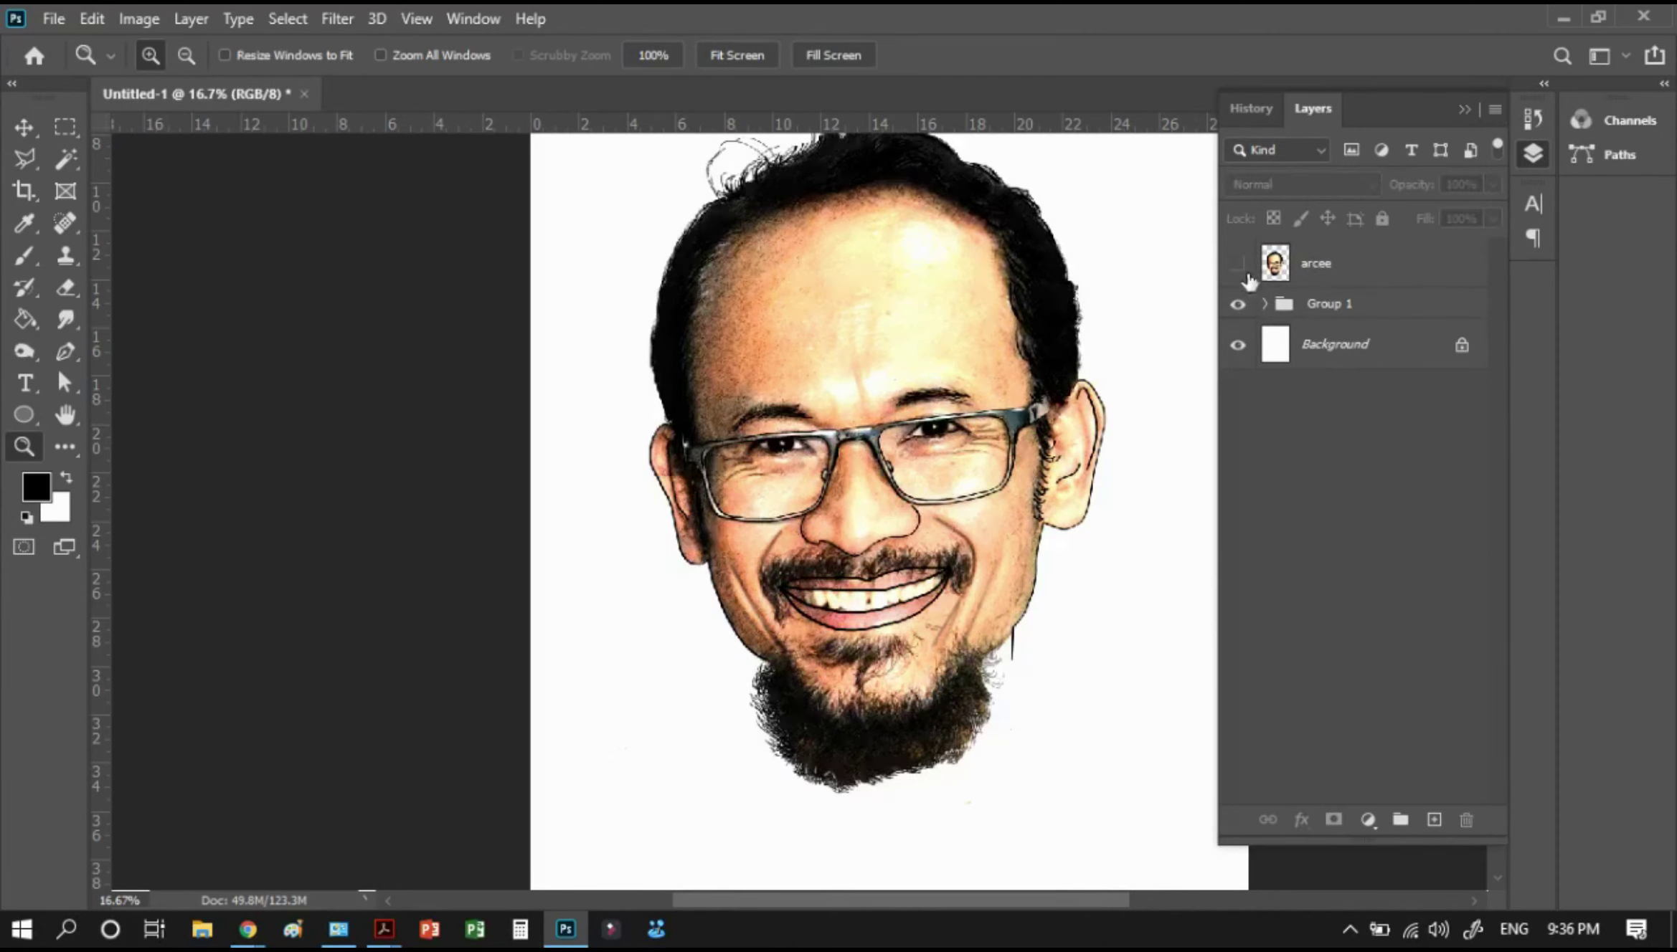
{"action": "left_click", "coordinate": [1238, 264]}
{"action": "left_click", "coordinate": [1264, 303]}
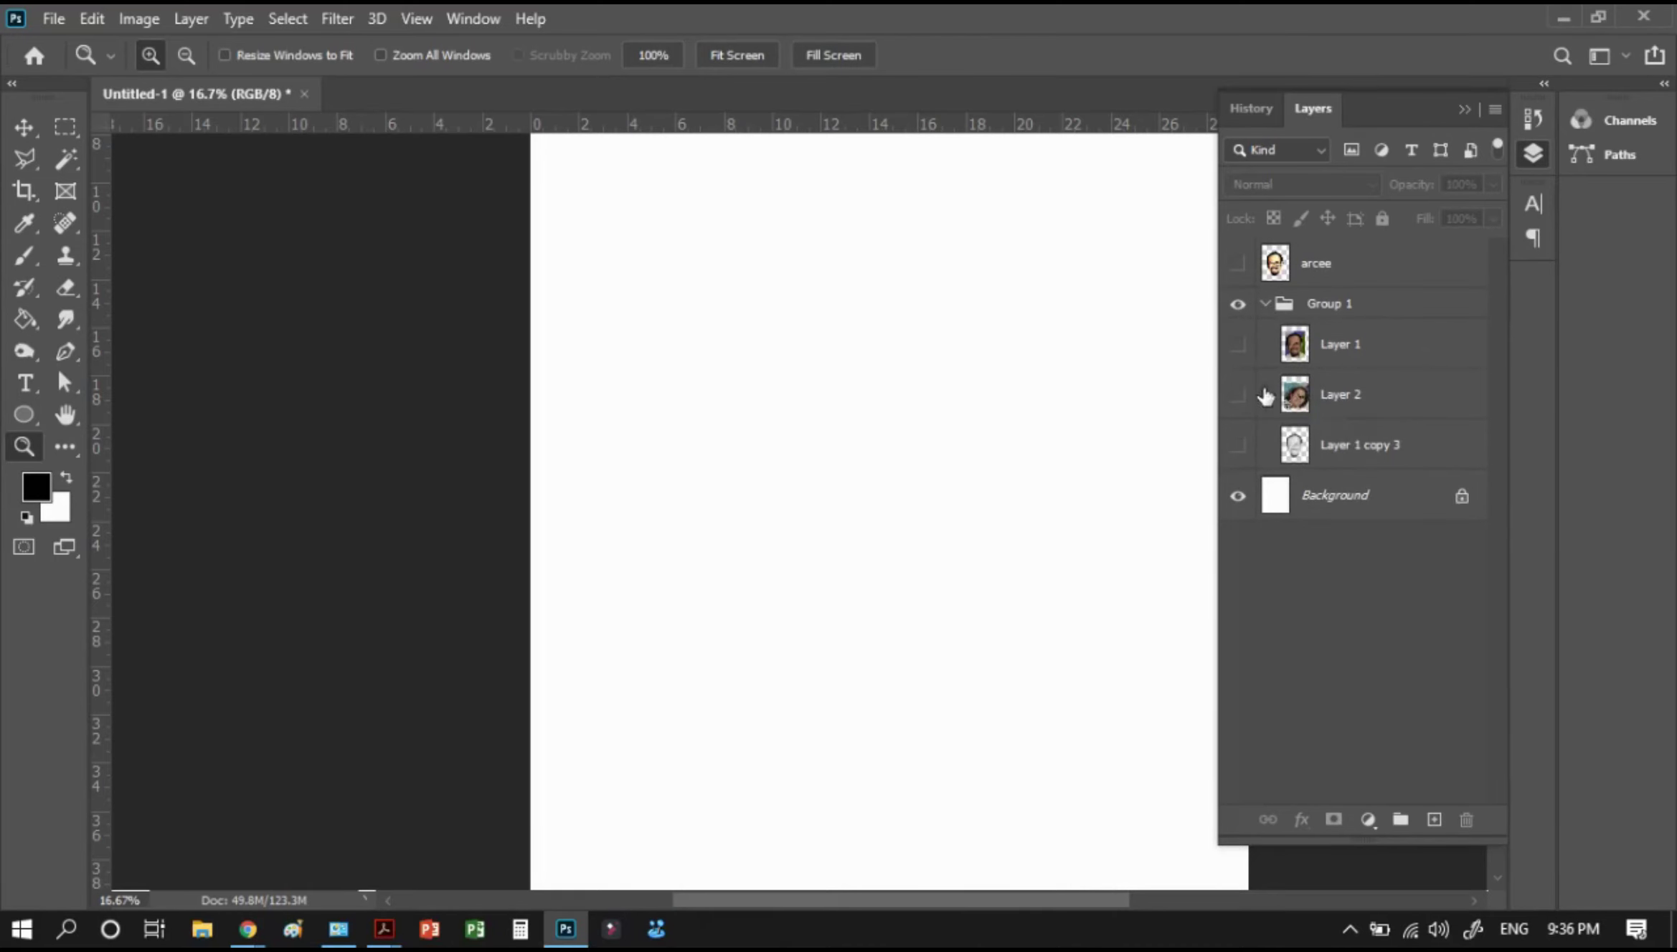
{"action": "key", "text": "ctrl+z"}
{"action": "key", "text": "ctrl+z"}
{"action": "key", "text": "ctrl+z"}
Rename Layer 3 to arcee again, hide it, and expand Group 1
{"action": "left_click", "coordinate": [1328, 264]}
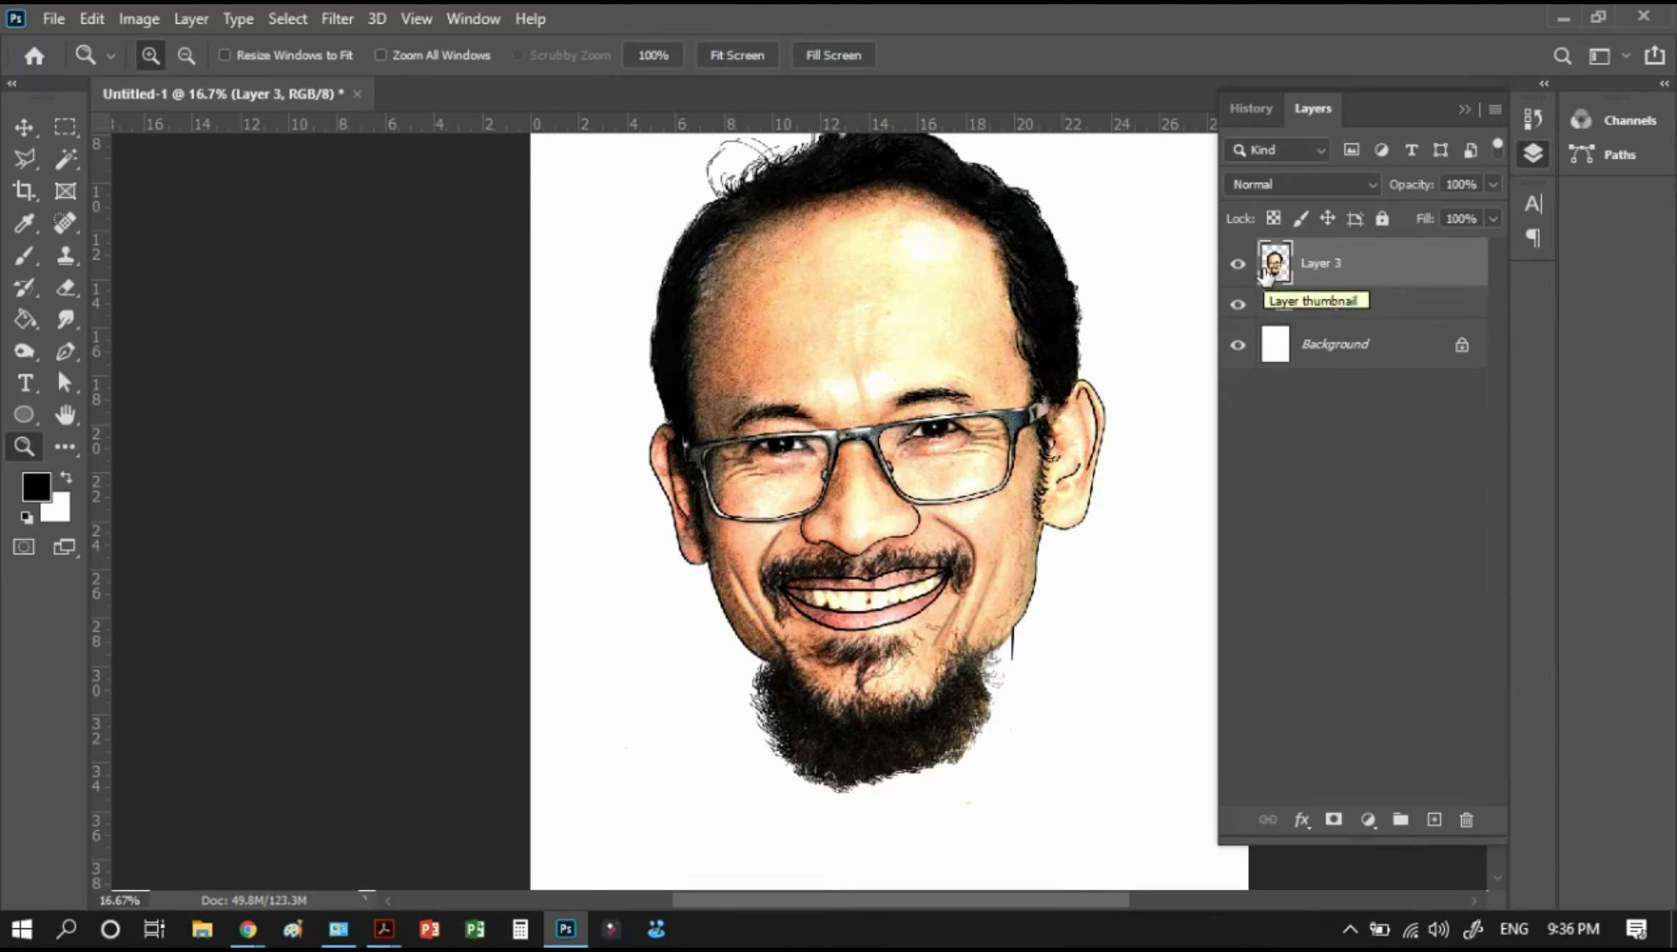
{"action": "double_click", "coordinate": [1338, 279]}
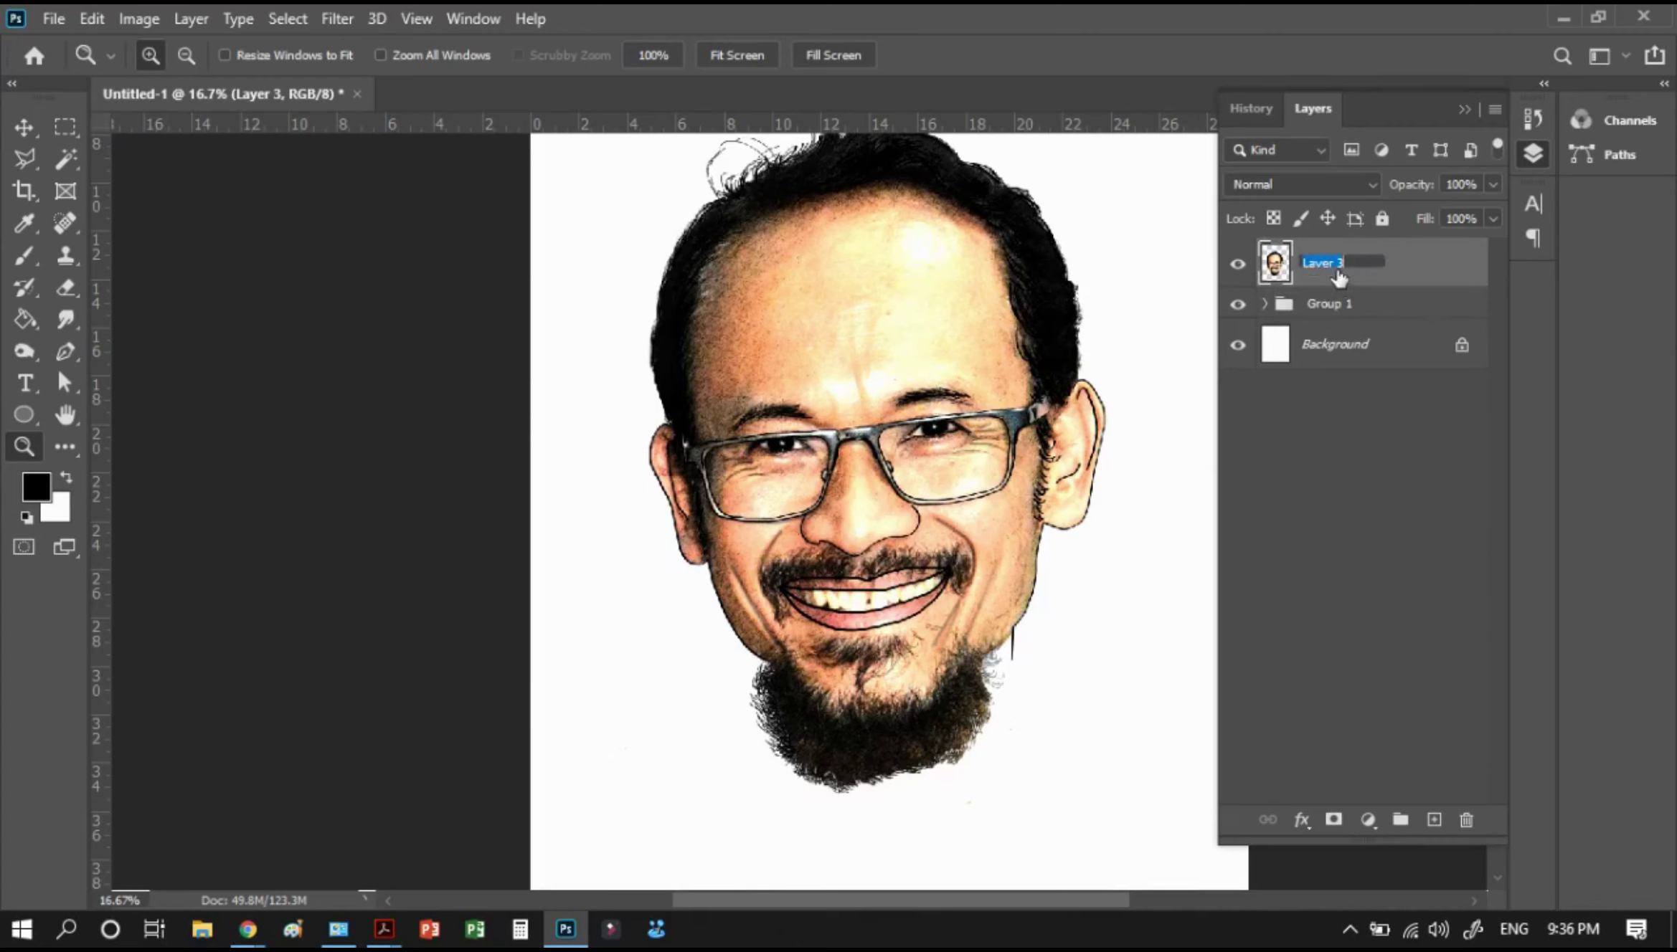
{"action": "type", "text": "arcee"}
{"action": "left_click", "coordinate": [1313, 380]}
{"action": "left_click", "coordinate": [1238, 264]}
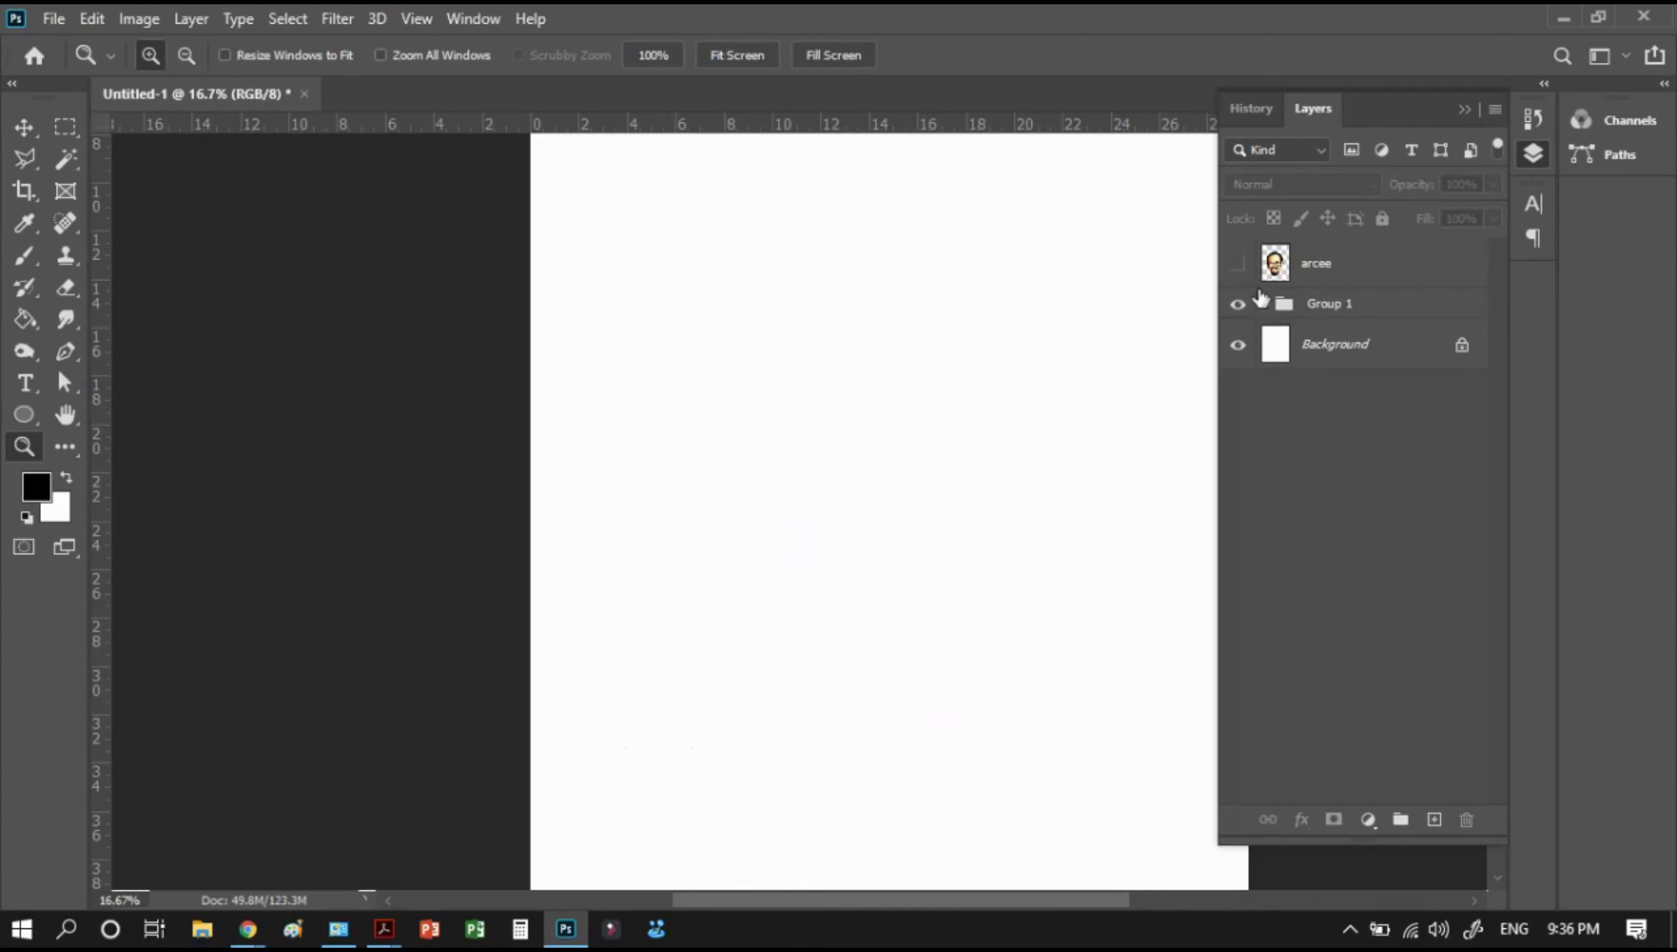
{"action": "left_click", "coordinate": [1264, 305]}
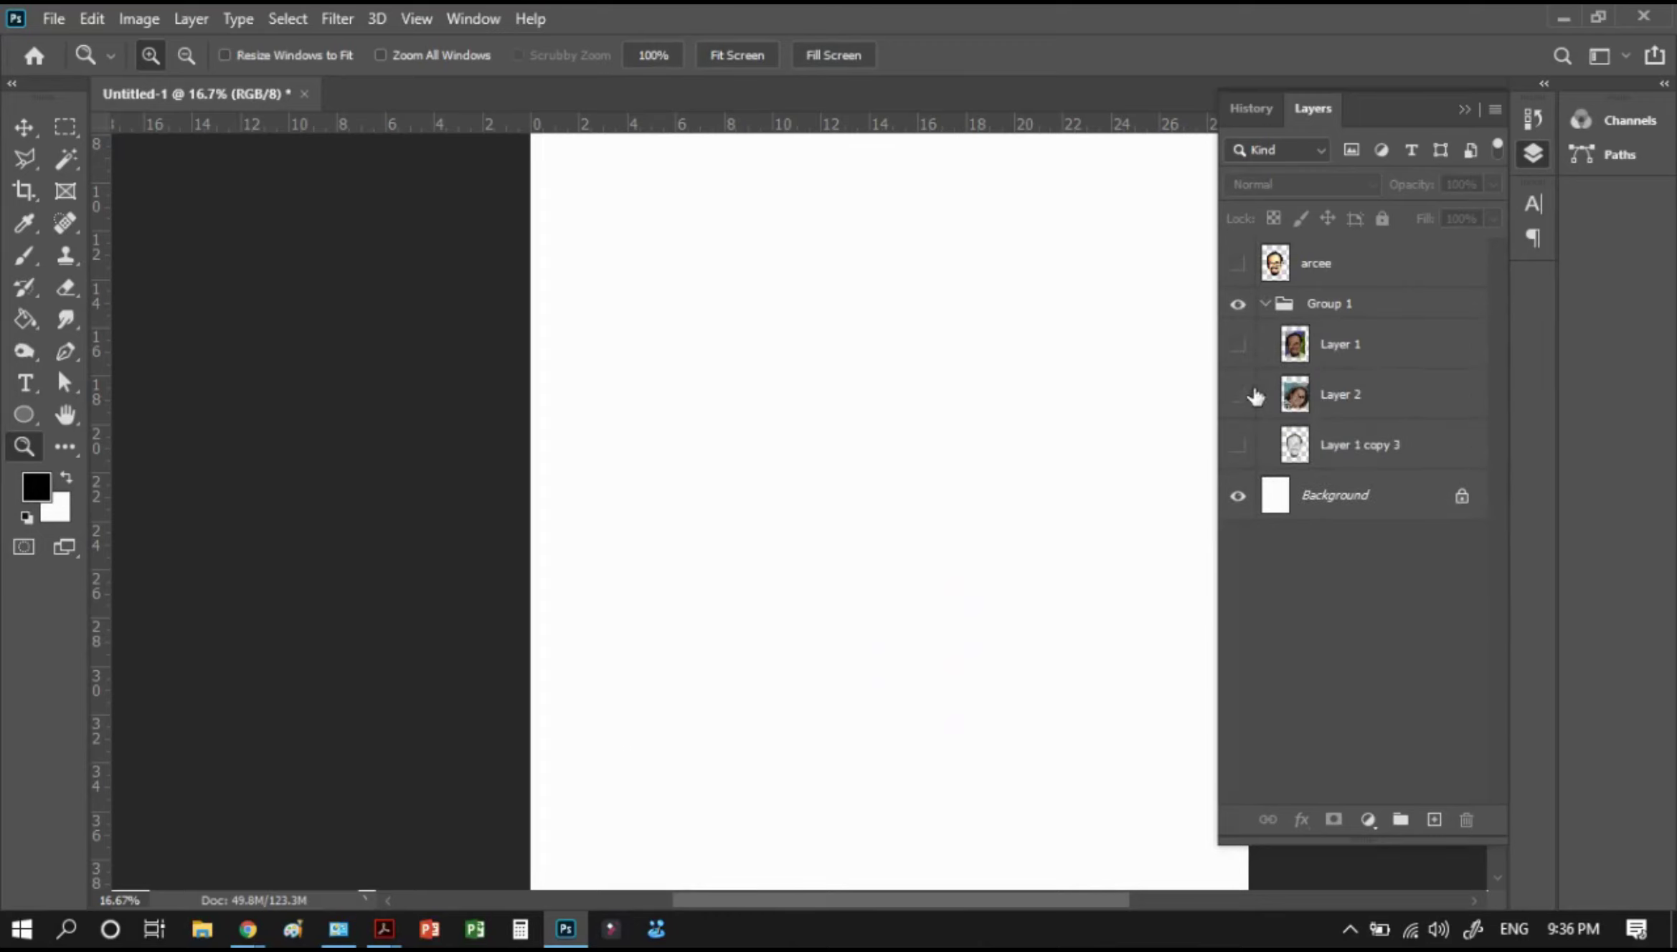